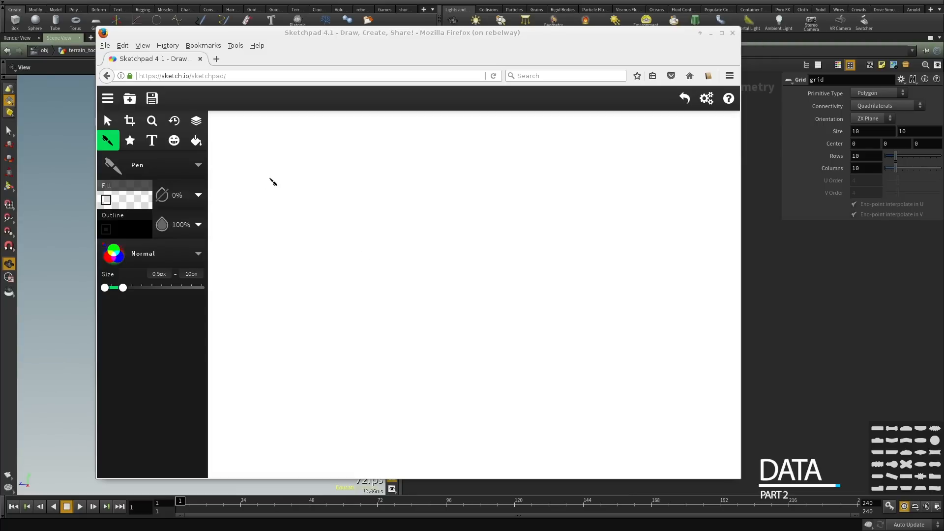
Handwrite "geo", "pts" and "prim" on one side of a vertical divider line, and "VOL", "VDB" and "VOL" on the other.
mouse_move(277, 181)
mouse_down()
mouse_move(265, 192)
mouse_move(275, 186)
mouse_move(275, 208)
mouse_move(267, 201)
mouse_move(283, 180)
mouse_move(291, 197)
mouse_move(298, 184)
mouse_up()
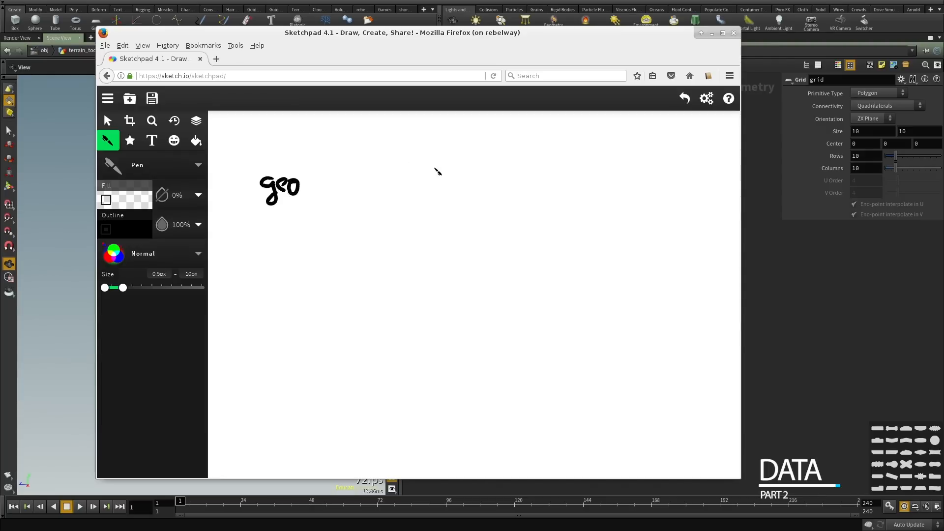
drag(430, 166, 441, 379)
drag(469, 174, 528, 181)
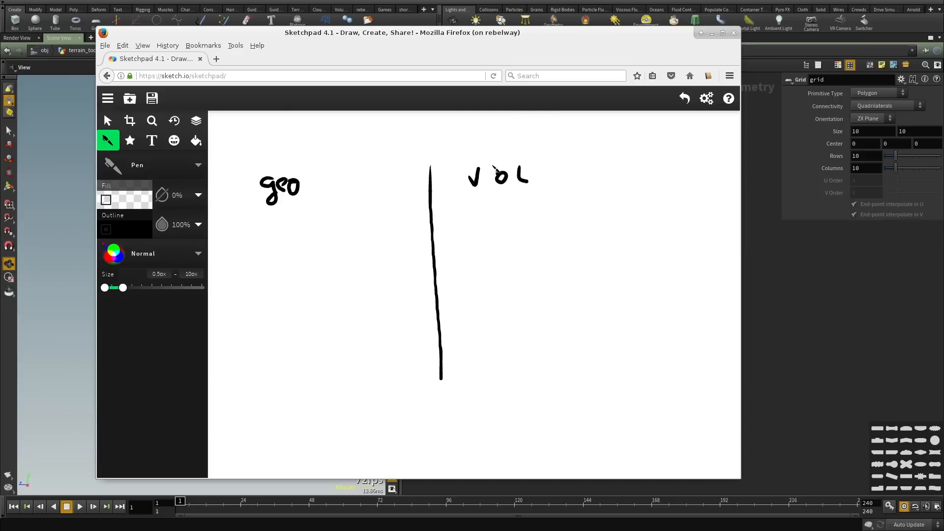
mouse_move(470, 215)
mouse_down()
mouse_move(518, 226)
mouse_move(506, 227)
mouse_up()
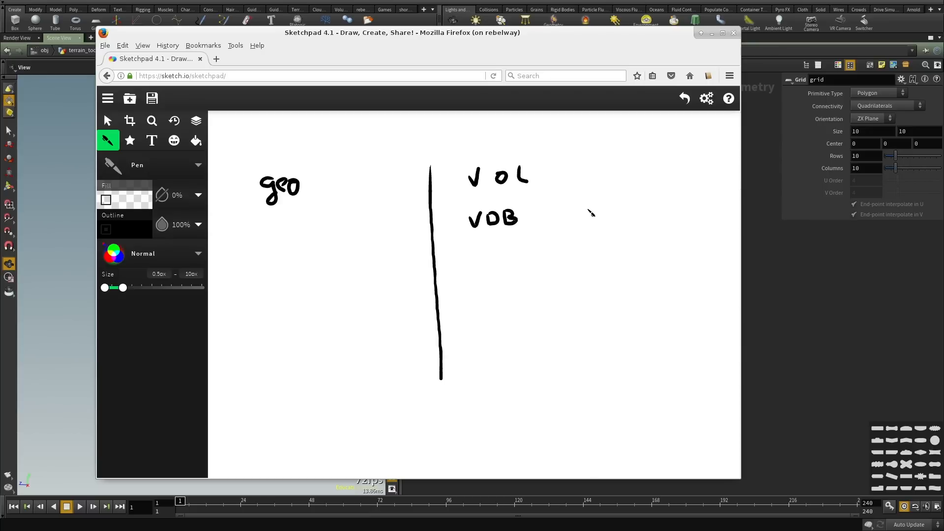
mouse_move(585, 203)
mouse_down()
mouse_move(593, 218)
mouse_move(601, 201)
mouse_move(639, 217)
mouse_up()
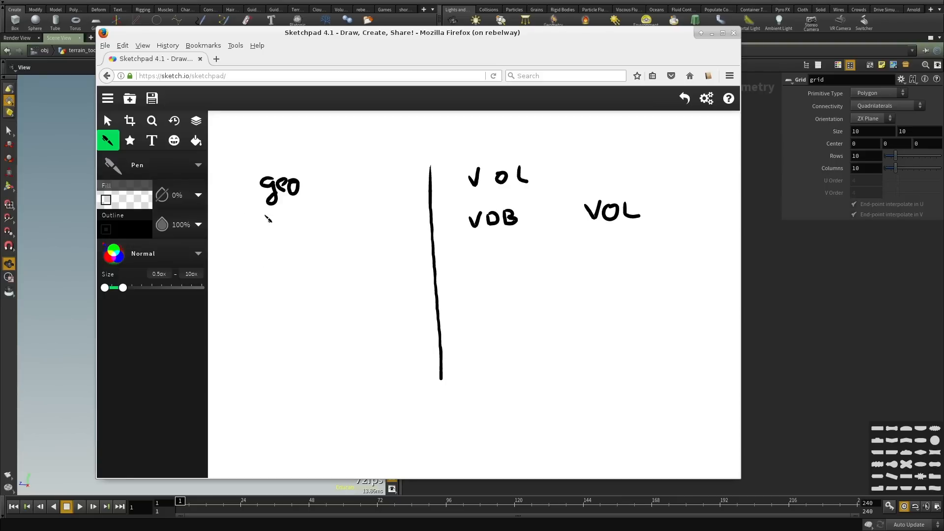
mouse_move(256, 225)
mouse_down()
mouse_move(254, 242)
mouse_move(279, 234)
mouse_move(258, 292)
mouse_move(261, 270)
mouse_move(303, 258)
mouse_up()
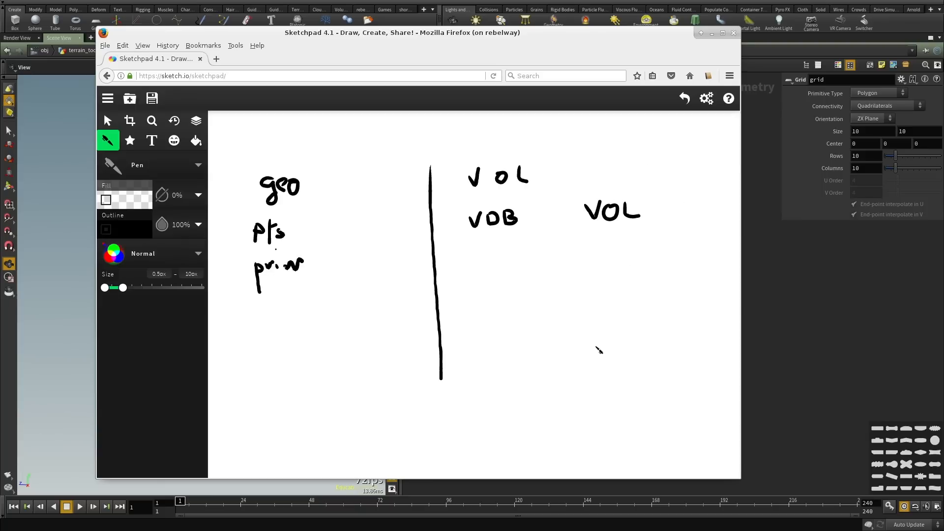
Sketch a wireframe cube below the volume labels, with a row of small voxel cubes along its bottom edge.
mouse_move(514, 344)
mouse_down()
mouse_move(513, 403)
mouse_move(551, 357)
mouse_move(598, 361)
mouse_move(568, 414)
mouse_move(575, 408)
mouse_up()
key(ctrl+z)
mouse_move(547, 355)
mouse_down()
mouse_move(543, 316)
mouse_move(515, 347)
mouse_move(592, 322)
mouse_move(595, 350)
mouse_move(562, 365)
mouse_up()
mouse_move(514, 346)
mouse_down()
mouse_move(565, 357)
mouse_move(570, 409)
mouse_up()
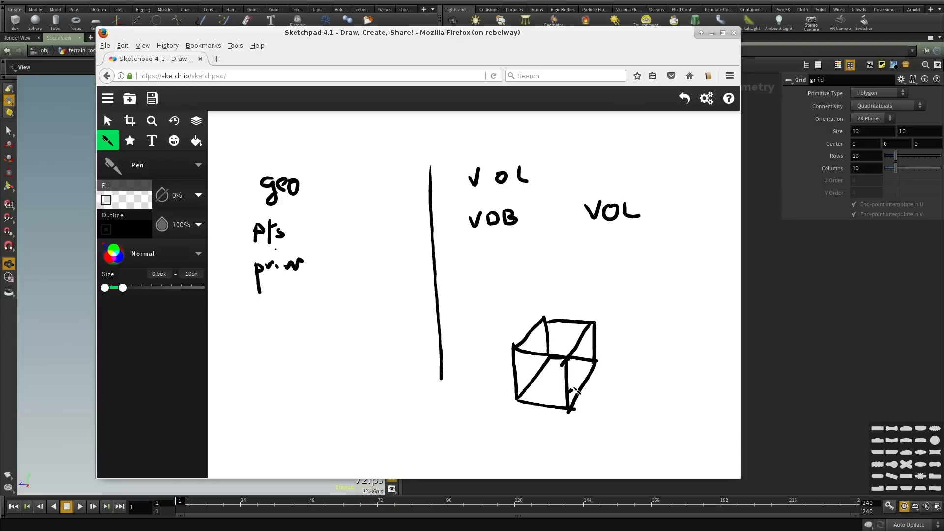
mouse_move(564, 385)
mouse_down()
mouse_move(560, 409)
mouse_move(566, 395)
mouse_move(550, 393)
mouse_move(551, 384)
mouse_move(545, 405)
mouse_move(536, 381)
mouse_move(535, 399)
mouse_up()
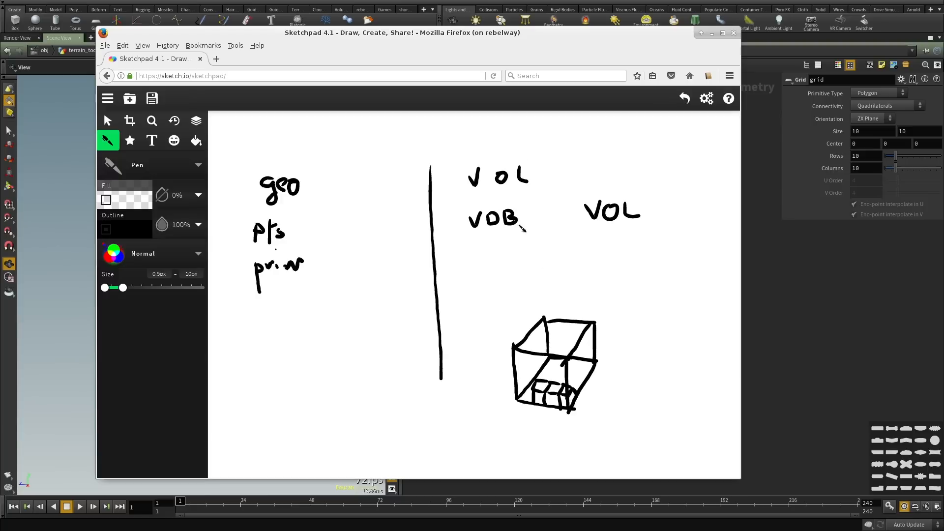
Sketch a flat slanted square beside the cube, with a few small grid cells in its lower corner.
mouse_move(621, 418)
mouse_down()
mouse_move(643, 364)
mouse_move(686, 365)
mouse_move(696, 367)
mouse_move(677, 427)
mouse_move(626, 419)
mouse_move(683, 424)
mouse_up()
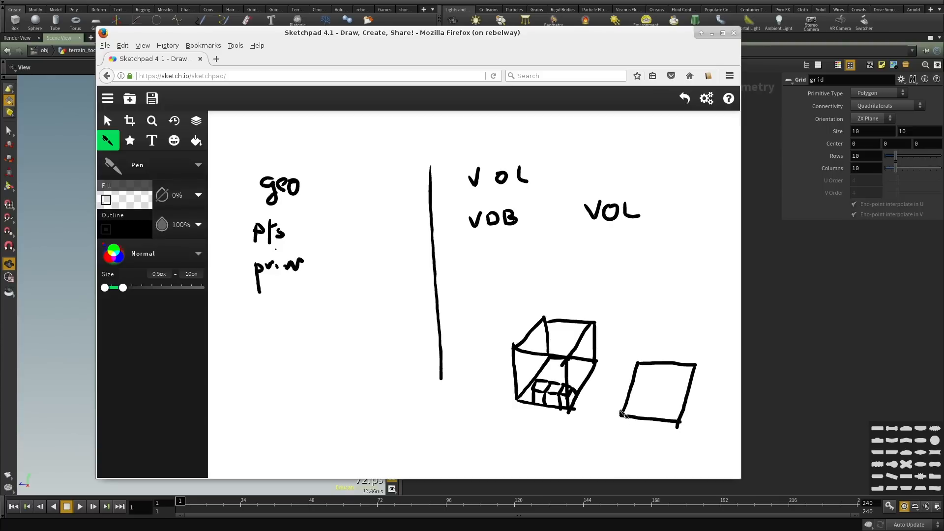
mouse_move(626, 408)
mouse_down()
mouse_move(641, 389)
mouse_move(630, 387)
mouse_up()
mouse_move(639, 399)
mouse_down()
mouse_move(653, 400)
mouse_move(652, 390)
mouse_move(647, 418)
mouse_up()
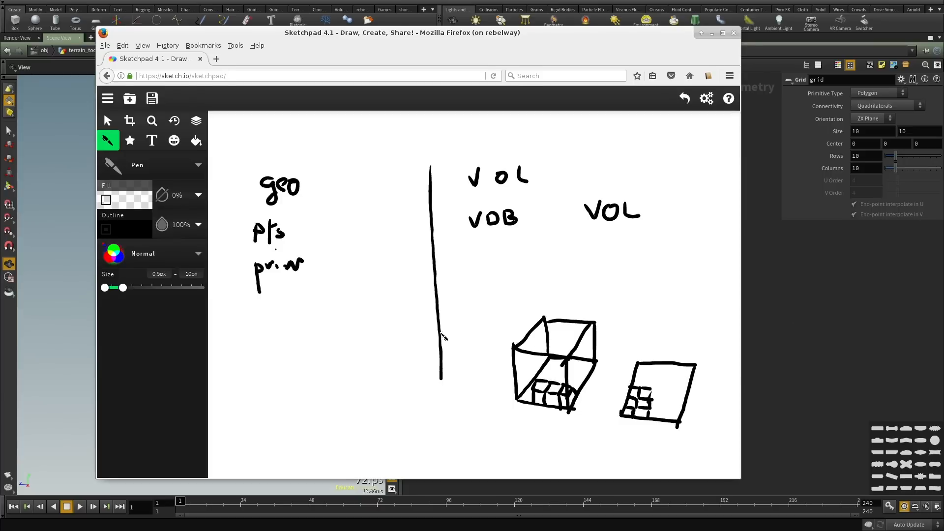
Switch to Houdini, add a Grid node to the terrain_tools_rnd_model network and display it.
alt+drag(442, 333, 505, 334)
key(alt+Tab)
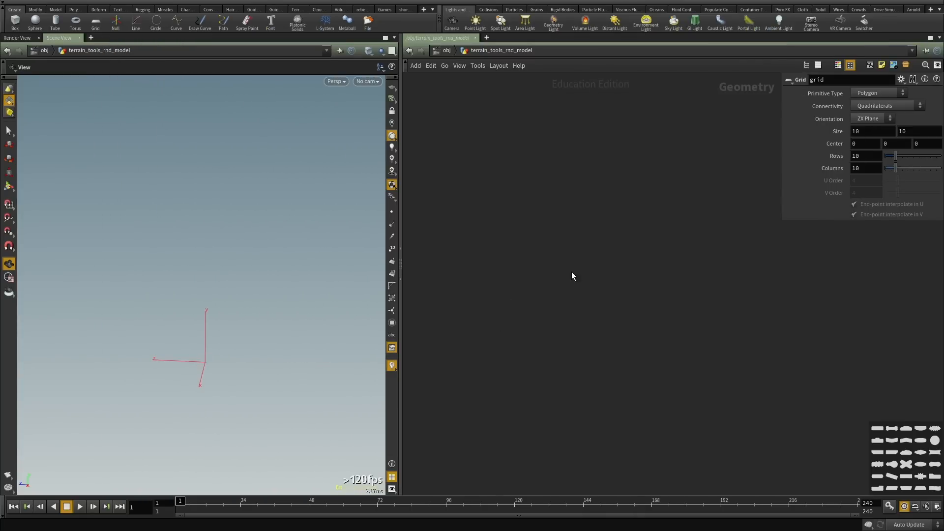
key(Tab)
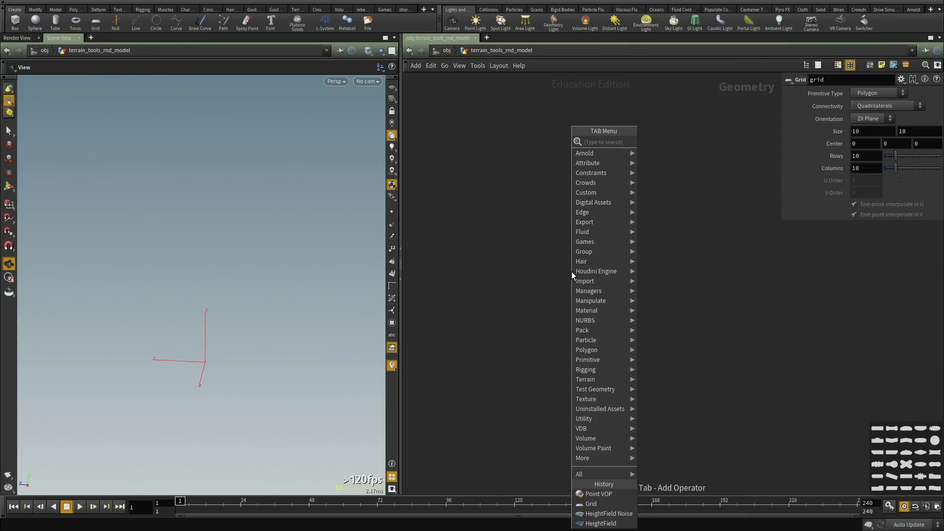
text(grid)
key(Return)
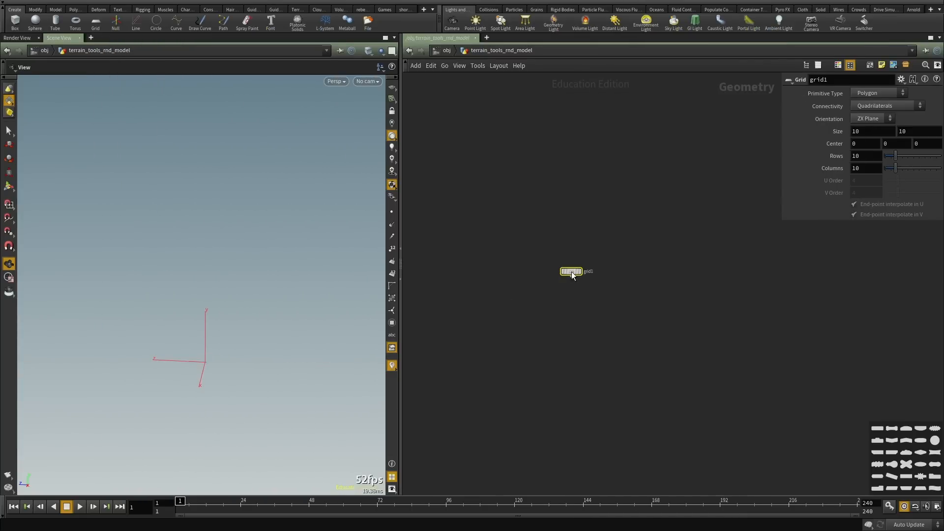
scroll(573, 272, up, 4)
click(580, 271)
middle_drag(546, 376, 561, 327)
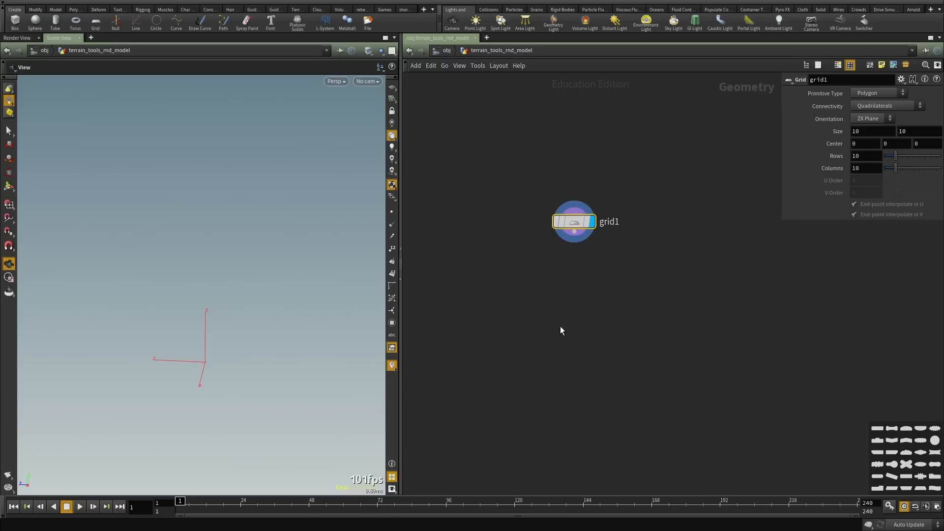
Add a Point VOP node below the grid and connect the grid's output to its first input.
key(Tab)
text(pointvop)
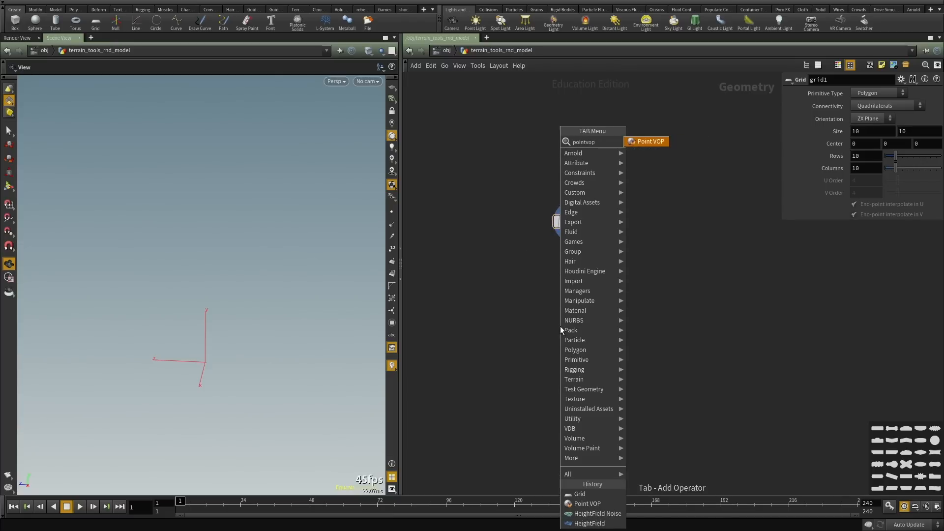
key(Return)
click(575, 231)
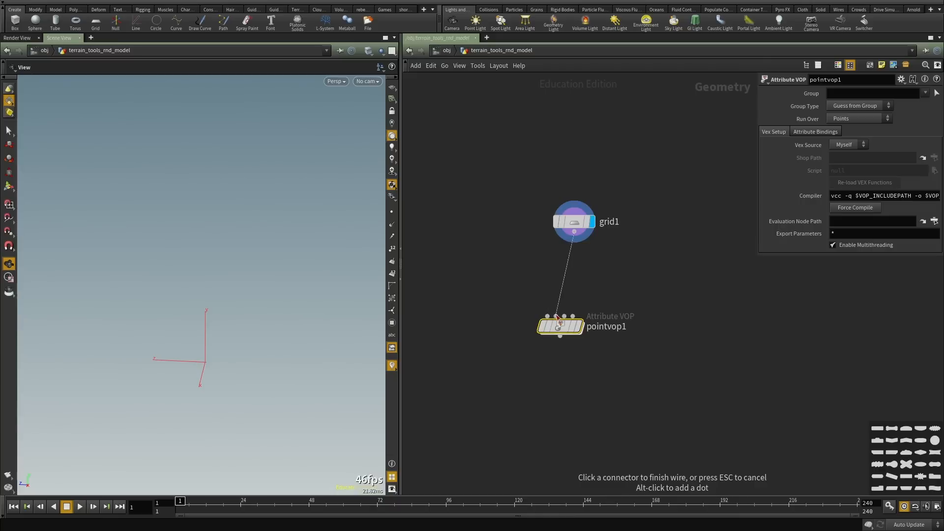
click(556, 315)
click(548, 316)
Set the grid's size to 1000 by 1000.
drag(623, 268, 467, 139)
text(00)
key(Tab)
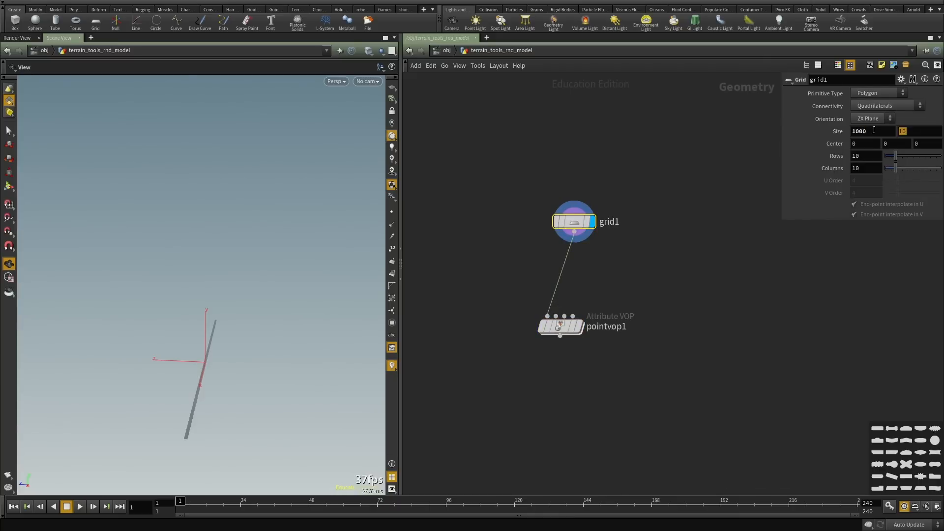
text(1000)
key(Return)
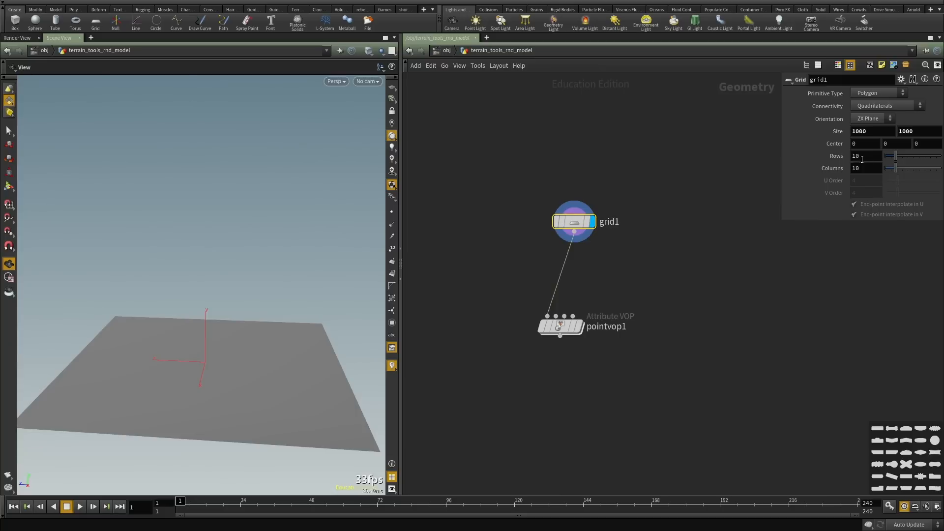
Set the grid's rows and columns to 250 each.
drag(863, 158, 742, 153)
text(250)
key(Tab)
text(250)
key(Return)
Display the Point VOP node's output and examine the mesh density in wireframe before returning to shaded display.
drag(621, 283, 500, 393)
scroll(555, 349, up, 3)
click(592, 309)
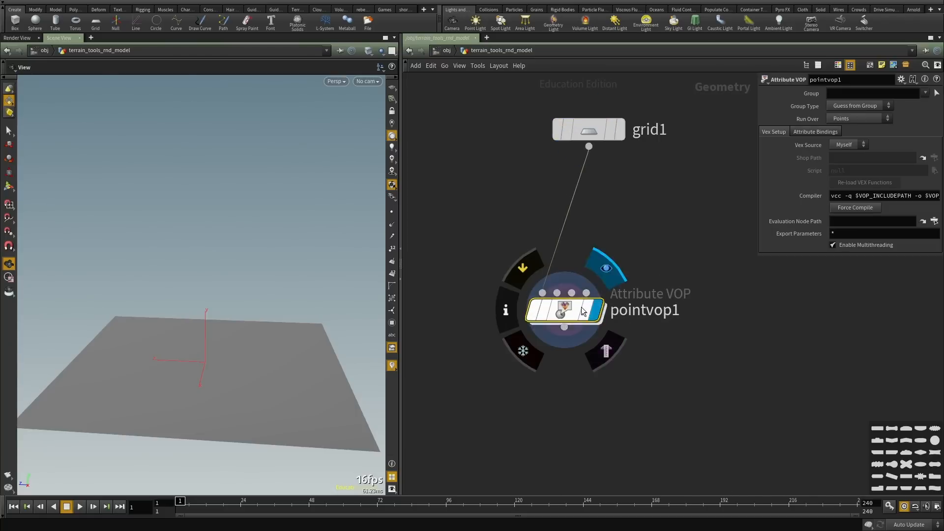
mouse_move(194, 302)
mouse_down()
mouse_move(217, 369)
mouse_move(179, 301)
mouse_up()
key(w)
right_drag(180, 301, 261, 306)
drag(260, 306, 268, 346)
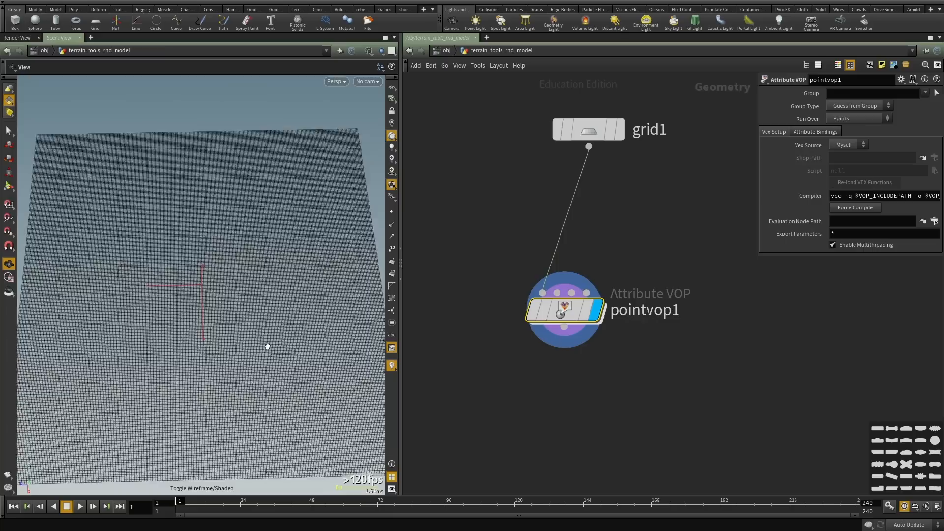
key(w)
Line up the Point VOP node beneath the grid and open its inner network.
middle_drag(563, 373, 561, 276)
scroll(558, 266, down, 2)
drag(562, 222, 583, 207)
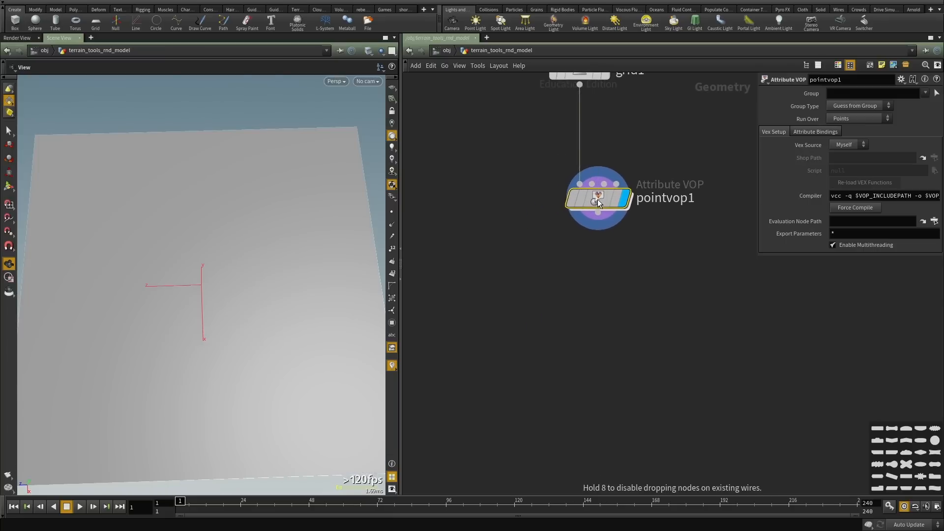
double_click(583, 205)
key(Tab)
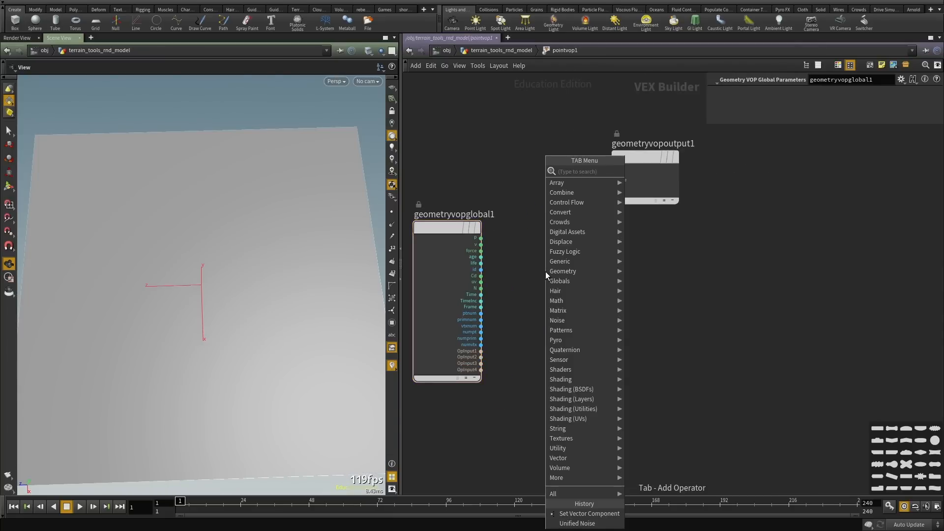
text(po)
key(Escape)
Add an Anti-Aliased Noise node and connect the global P output to its pos input.
key(Tab)
text(noise)
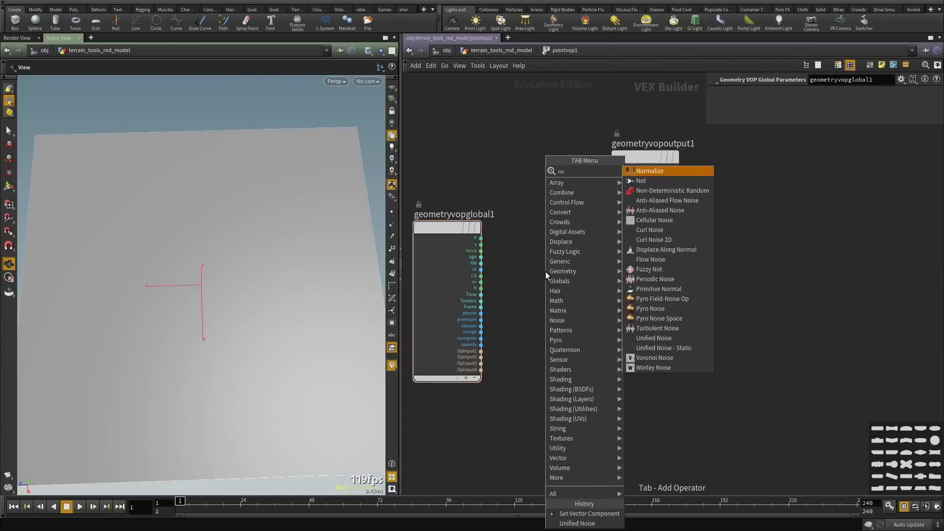
key(Down)
key(Return)
key(Return)
scroll(487, 268, up, 4)
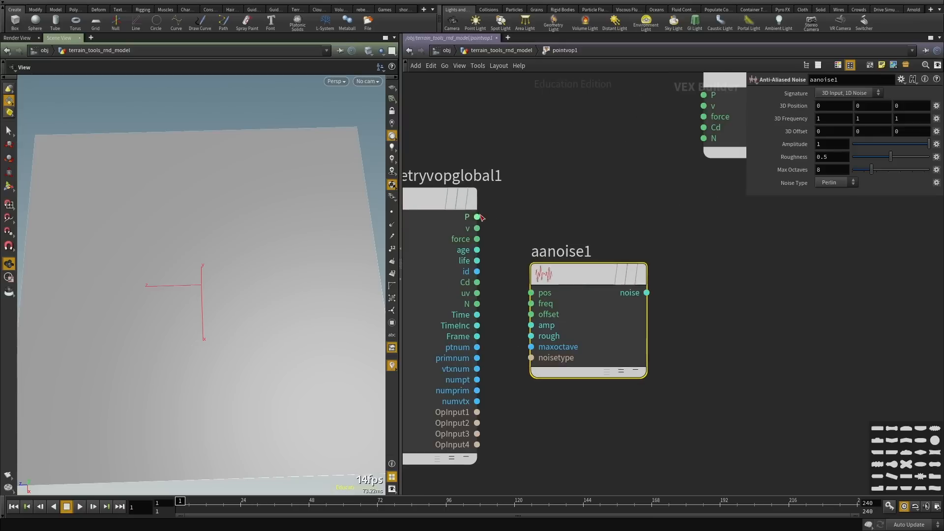
click(477, 217)
click(538, 282)
scroll(634, 240, down, 2)
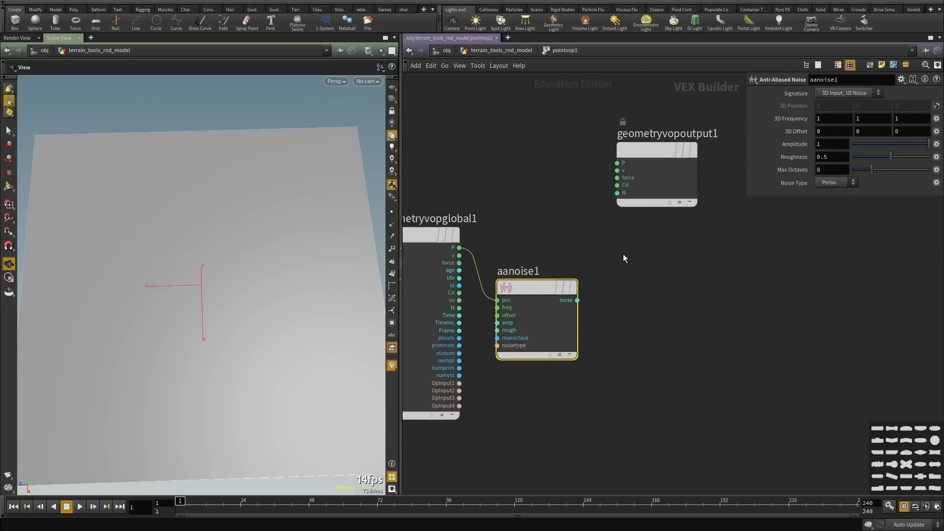
Make room between the global parameters and noise nodes, and place a Set Vector Component node above the noise.
drag(211, 256, 219, 331)
middle_drag(617, 289, 597, 362)
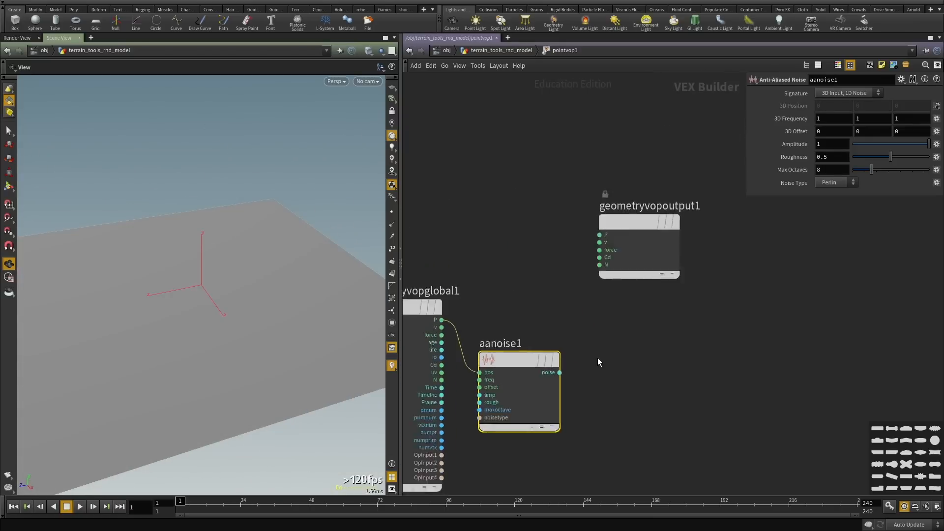
scroll(598, 358, down, 1)
middle_drag(575, 326, 702, 287)
drag(550, 278, 433, 266)
scroll(616, 265, up, 1)
key(Tab)
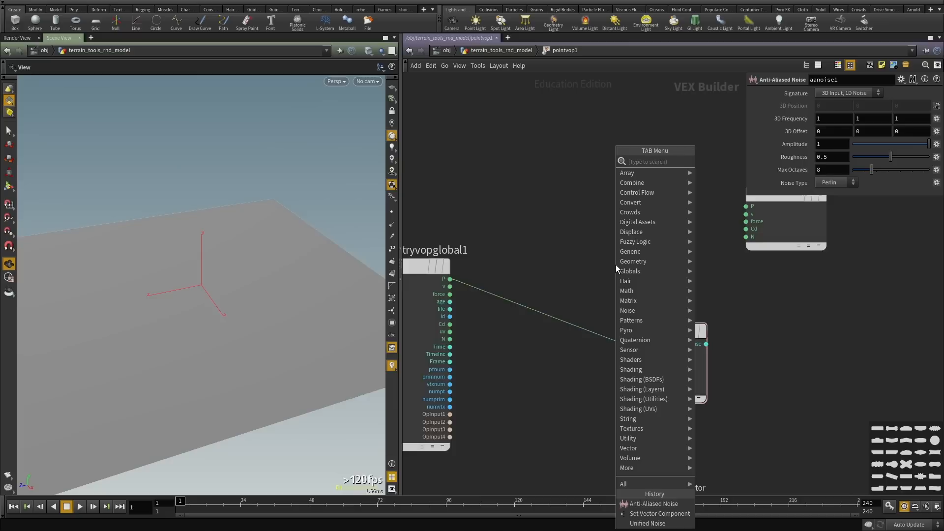
text(set comp)
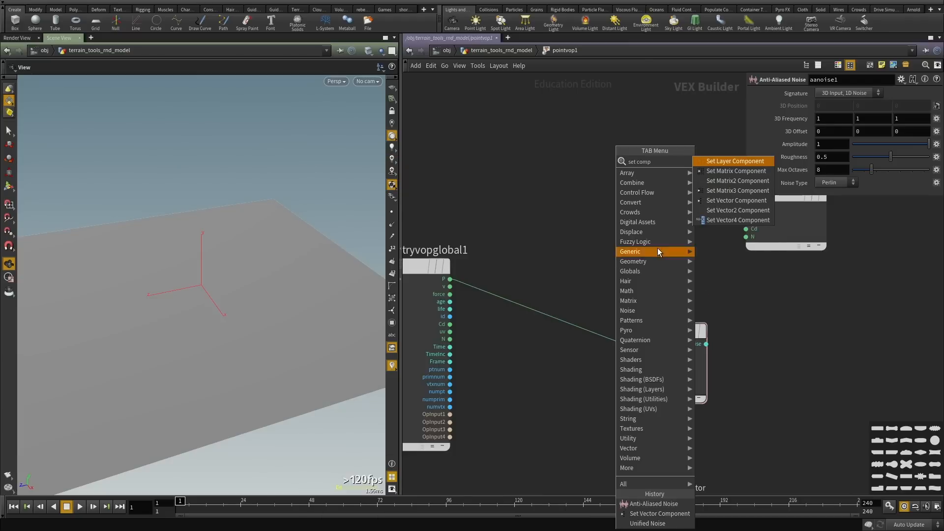
click(737, 201)
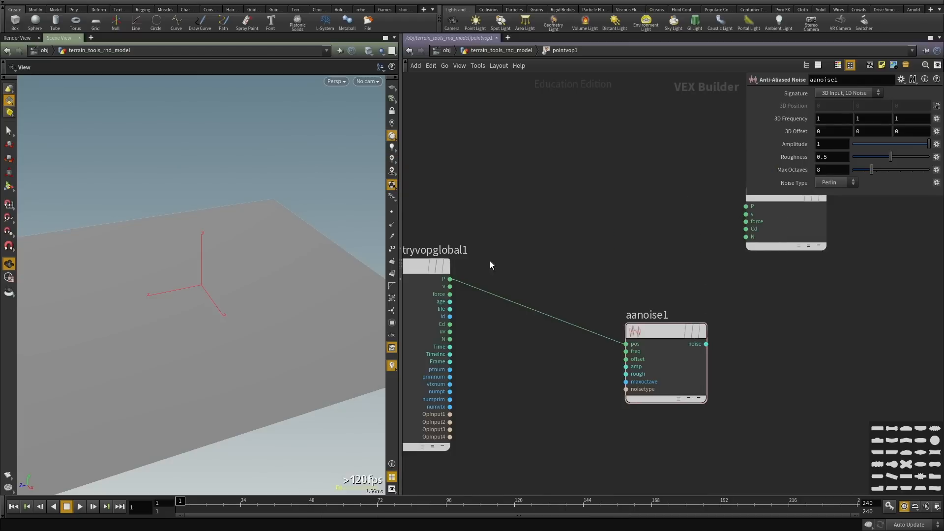
click(654, 222)
Connect the global P to the Set Vector Component's vec input and the noise output to its fval input.
click(450, 279)
click(617, 231)
click(618, 239)
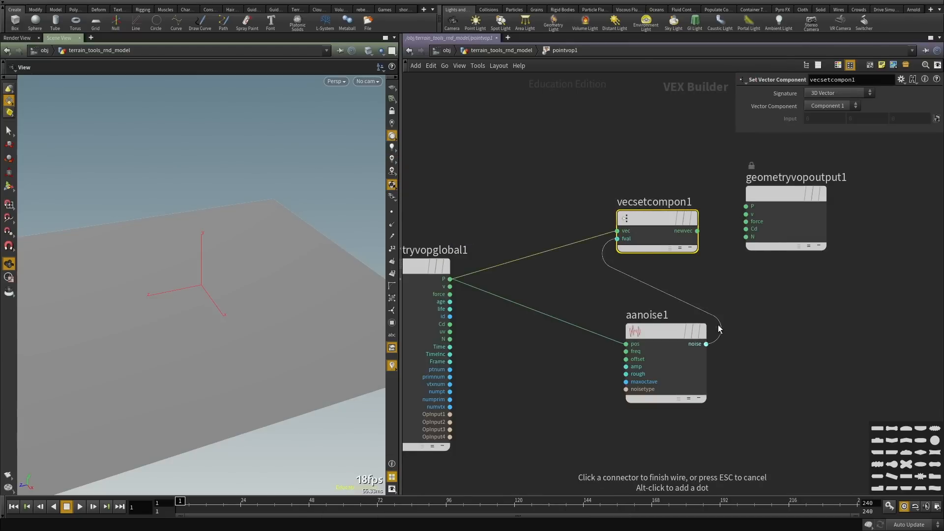
click(707, 344)
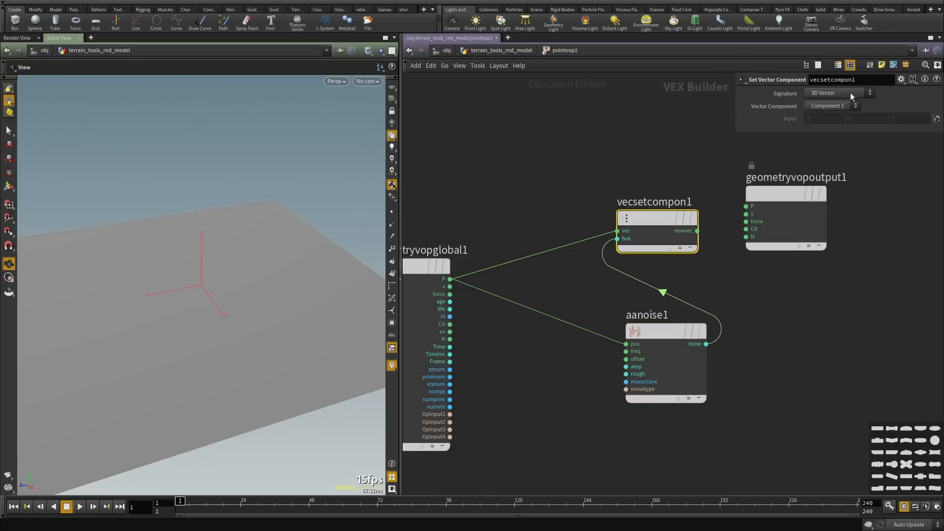
Set the vector component to Component 2 and connect newvec to the P input of the geometry output node.
click(825, 125)
middle_drag(713, 265, 570, 288)
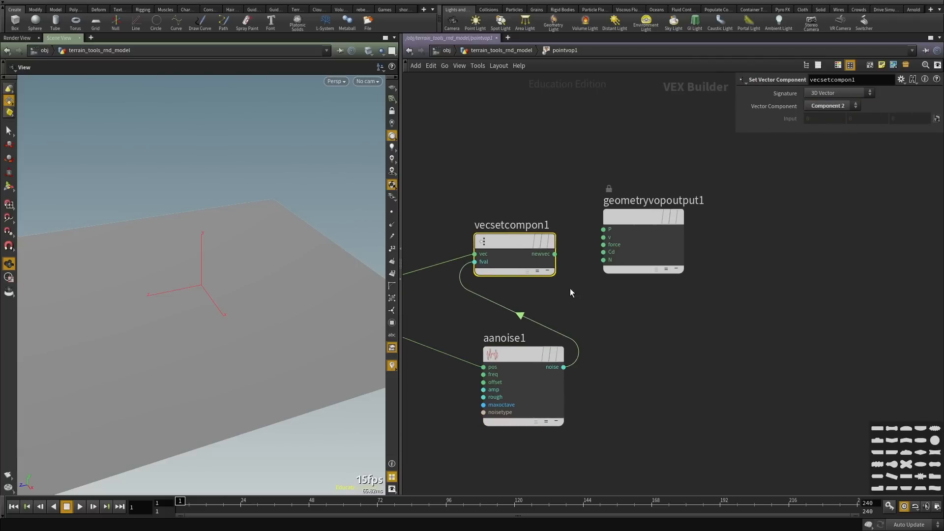
click(552, 255)
click(605, 230)
middle_drag(608, 246, 686, 196)
drag(213, 305, 234, 298)
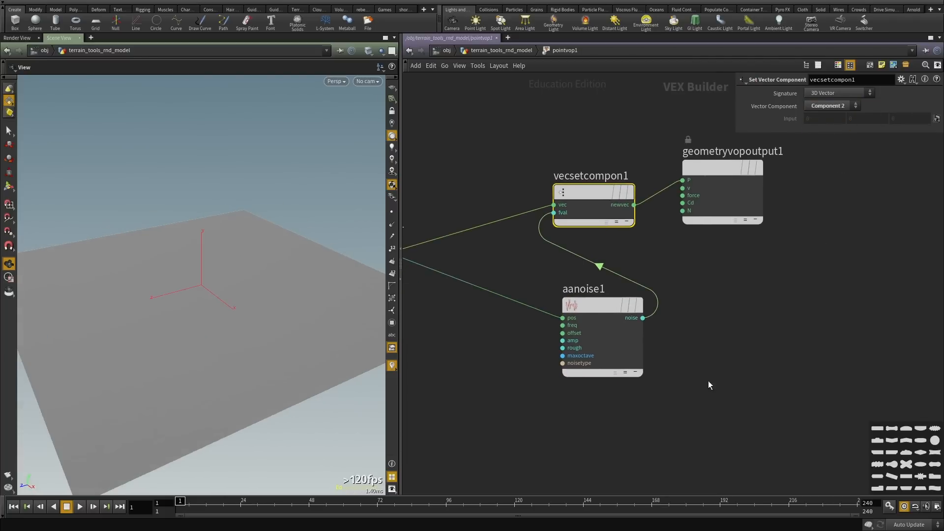
Raise the Anti-Aliased Noise amplitude to 121.
click(610, 354)
drag(155, 324, 261, 295)
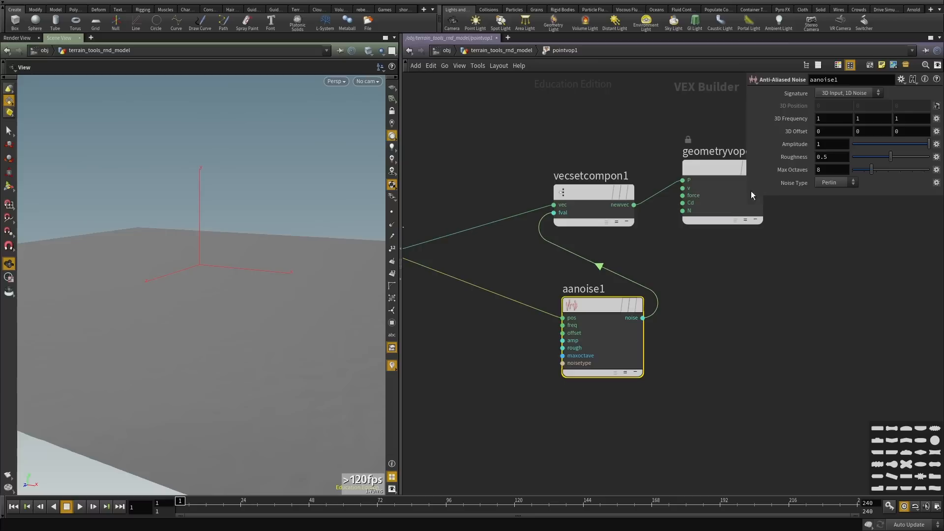
middle_drag(831, 145, 869, 105)
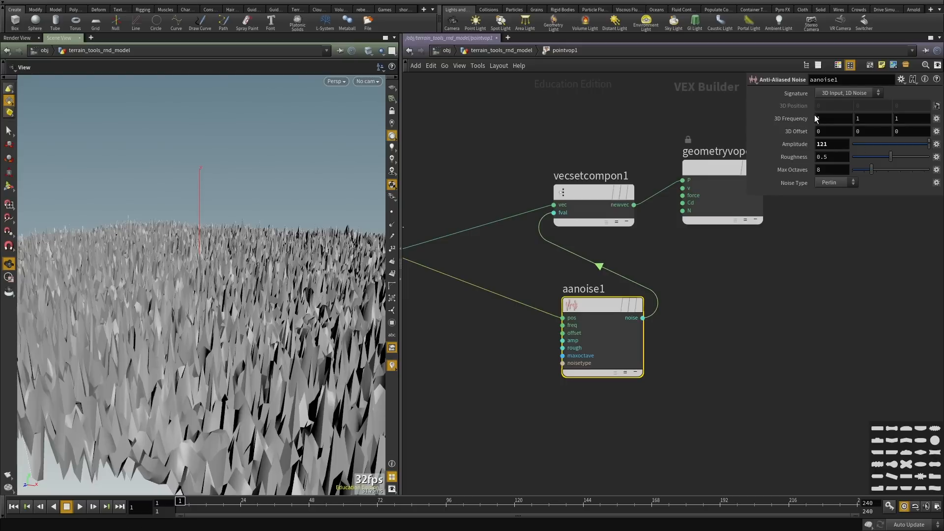
Set the first 3D Frequency value of the noise to .0025.
click(845, 91)
click(845, 90)
click(781, 115)
text(.0025)
key(Return)
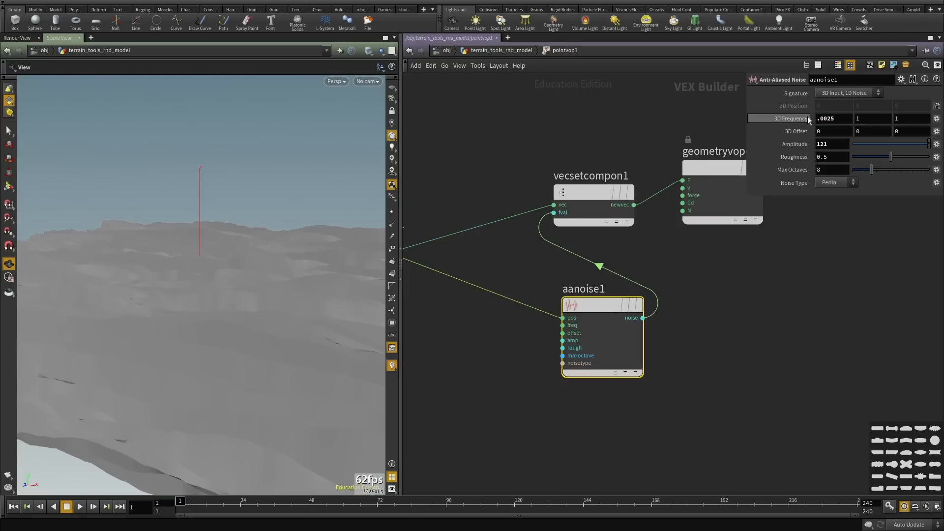
Set the second and third 3D Frequency values of the Anti-Aliased Noise to .0025.
key(Tab)
text(.0025)
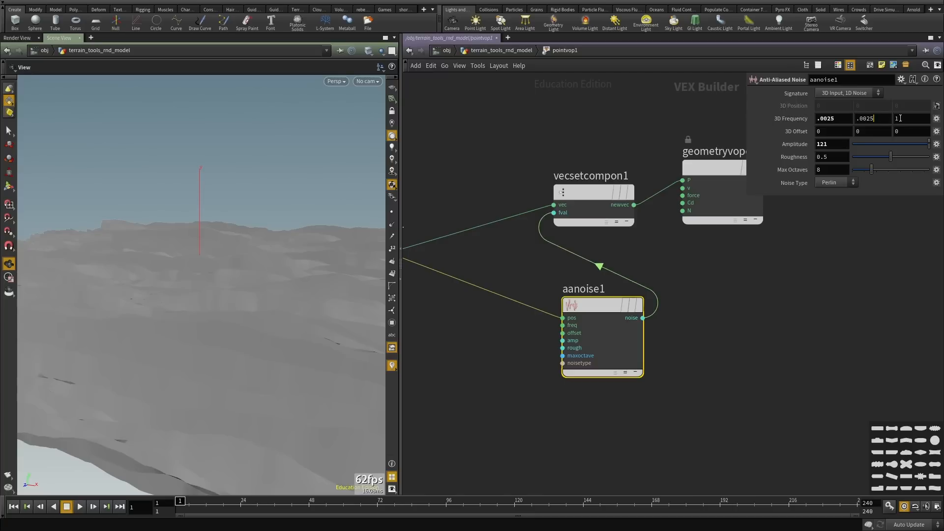
key(Tab)
text(.0025)
key(Return)
scroll(79, 308, down, 5)
drag(146, 269, 224, 273)
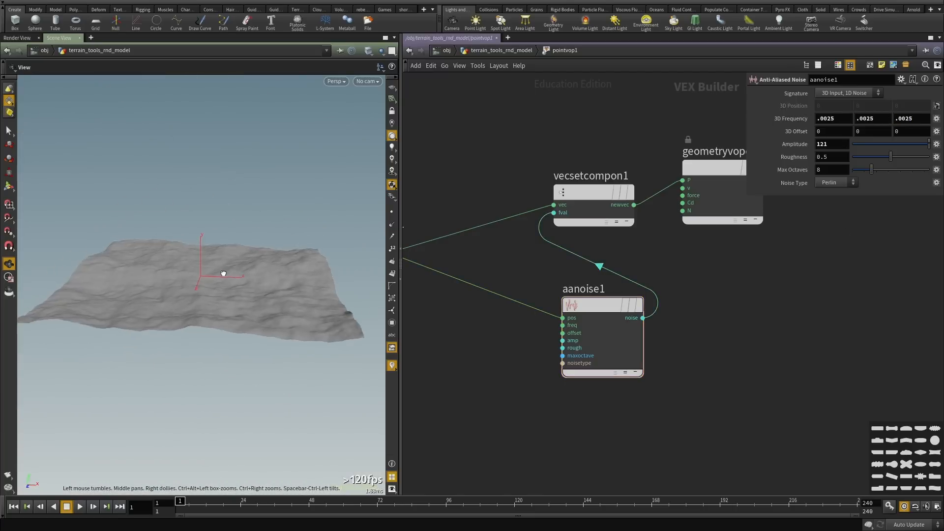
Raise the Anti-Aliased Noise amplitude to 331.
middle_drag(788, 149, 888, 110)
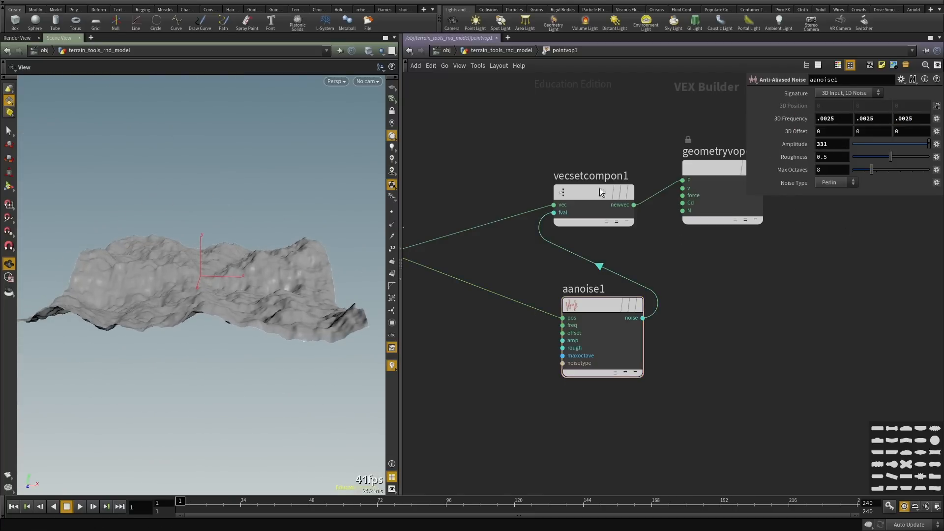
drag(187, 275, 290, 300)
drag(204, 279, 254, 386)
scroll(579, 415, down, 2)
middle_drag(580, 414, 592, 370)
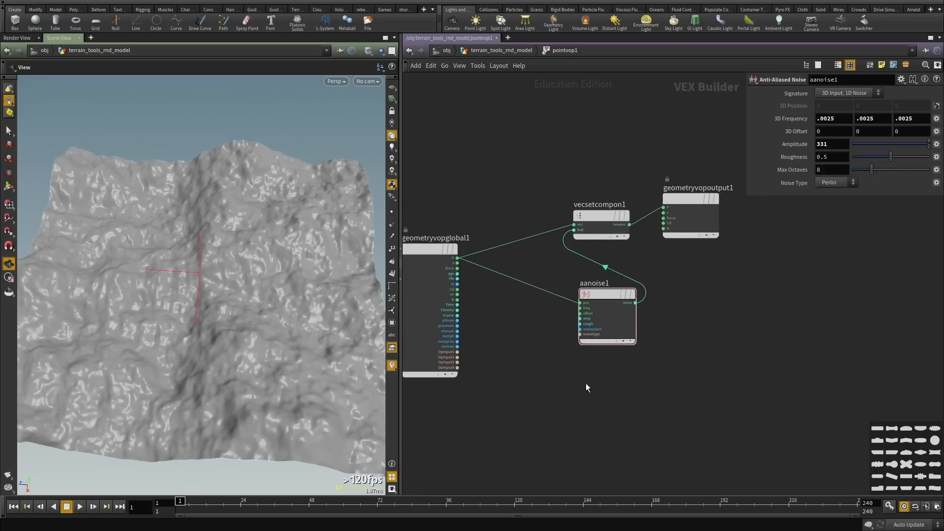
Examine the displaced grid terrain up close, alternating between wireframe and shaded display.
drag(140, 339, 295, 312)
drag(243, 291, 231, 289)
key(shift+w)
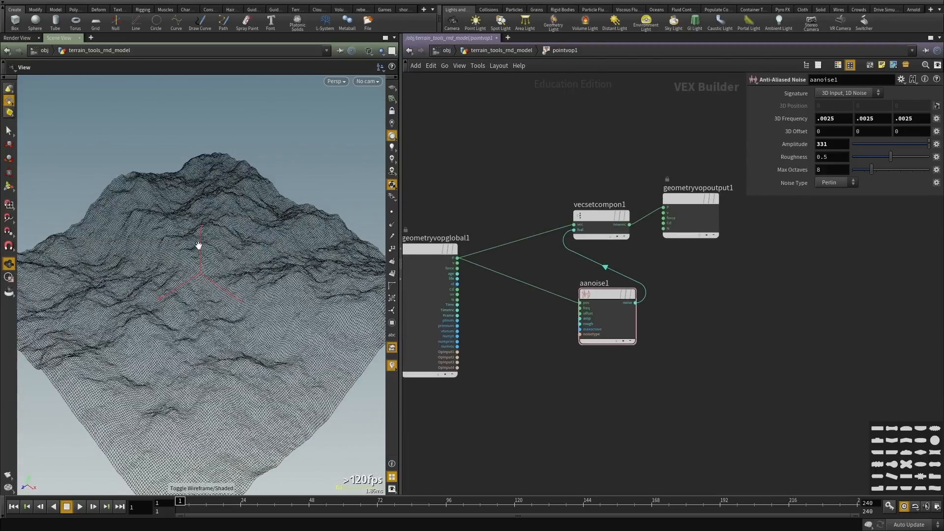
key(shift+w)
key(shift+w)
mouse_move(198, 247)
right_down()
mouse_move(262, 261)
mouse_move(272, 280)
right_up()
key(shift+w)
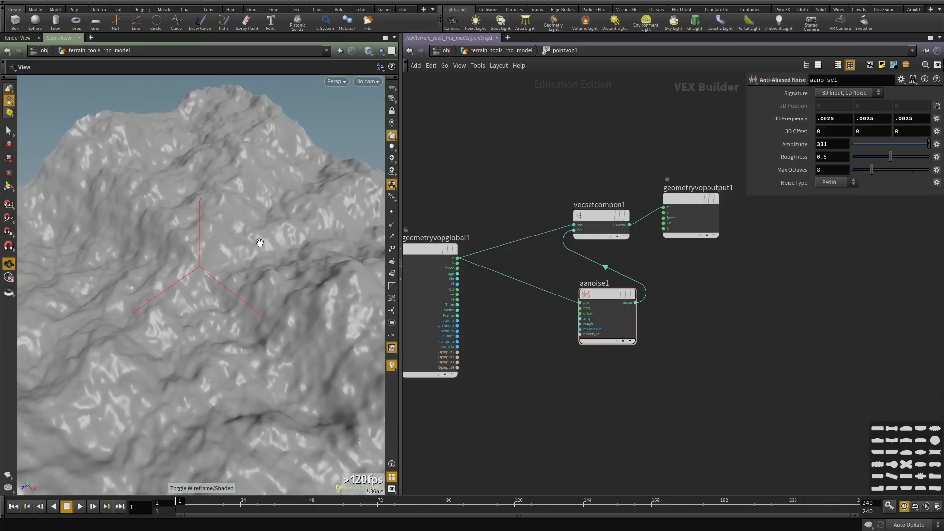
key(shift+w)
key(shift+w)
Return to the geometry network and add a HeightField node beside the grid chain.
key(u)
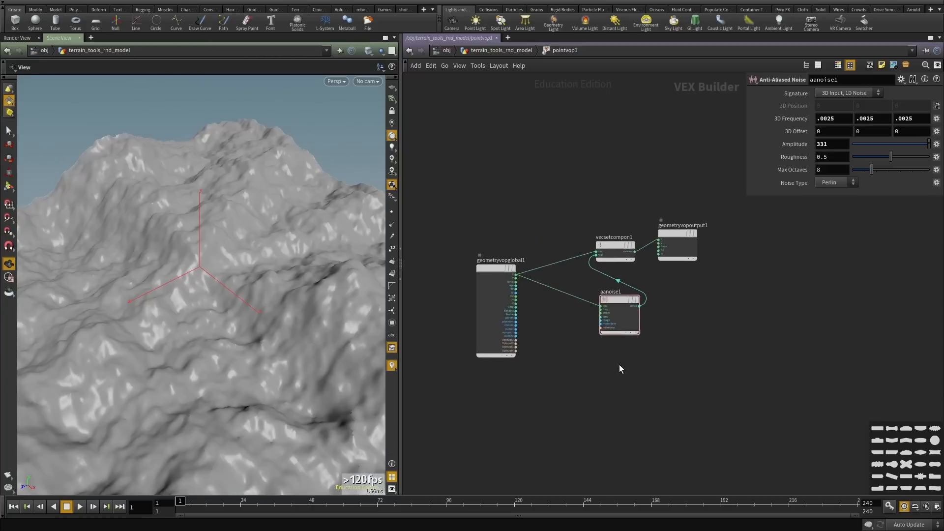
key(Tab)
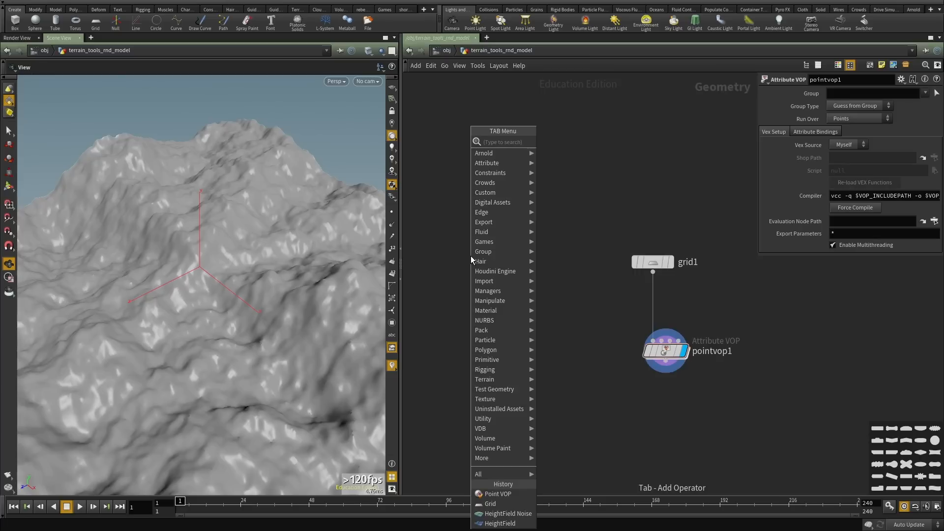
mouse_move(482, 371)
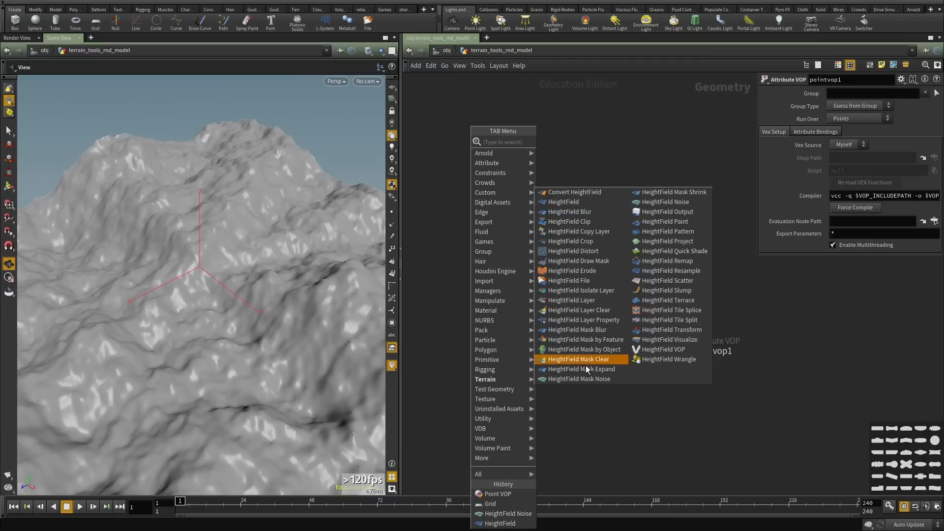
click(550, 202)
click(418, 290)
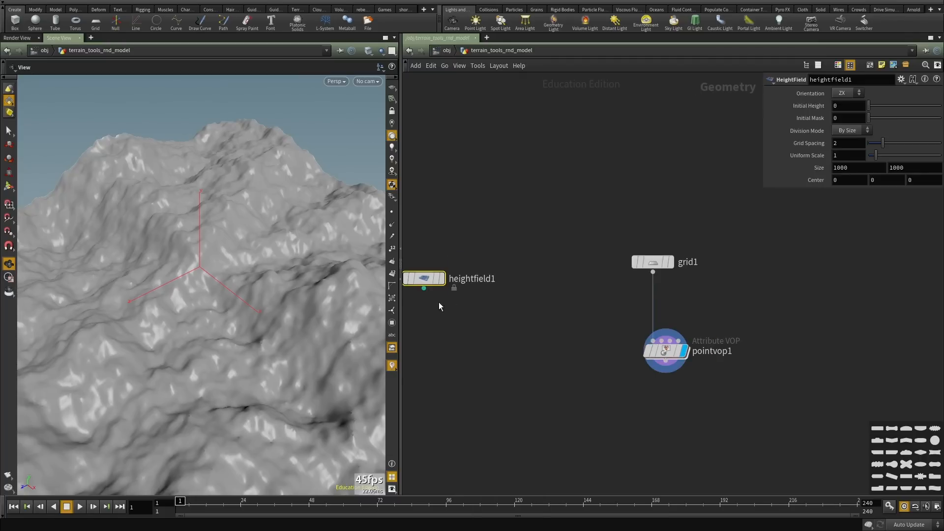
Move the HeightField node away from the grid chain, display it, and view it in wireframe.
middle_drag(439, 302, 544, 297)
drag(525, 280, 486, 239)
click(512, 216)
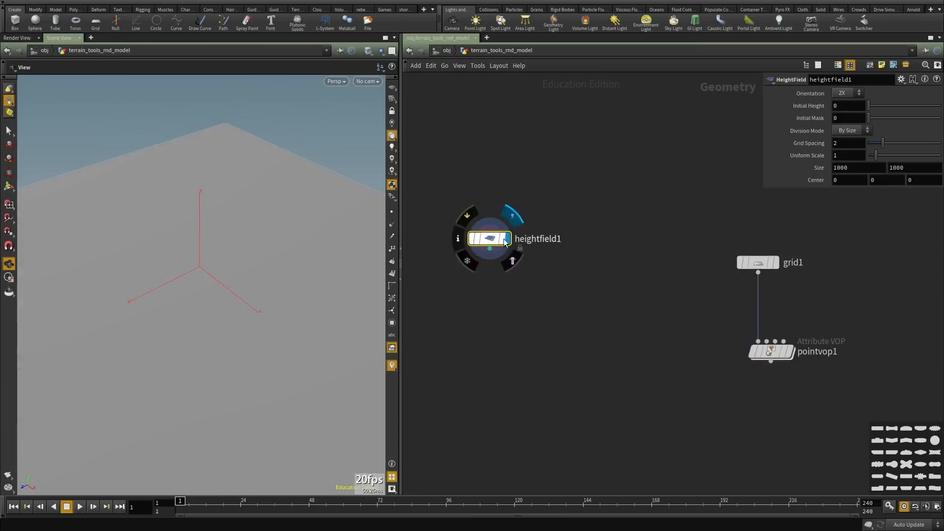
drag(143, 268, 343, 276)
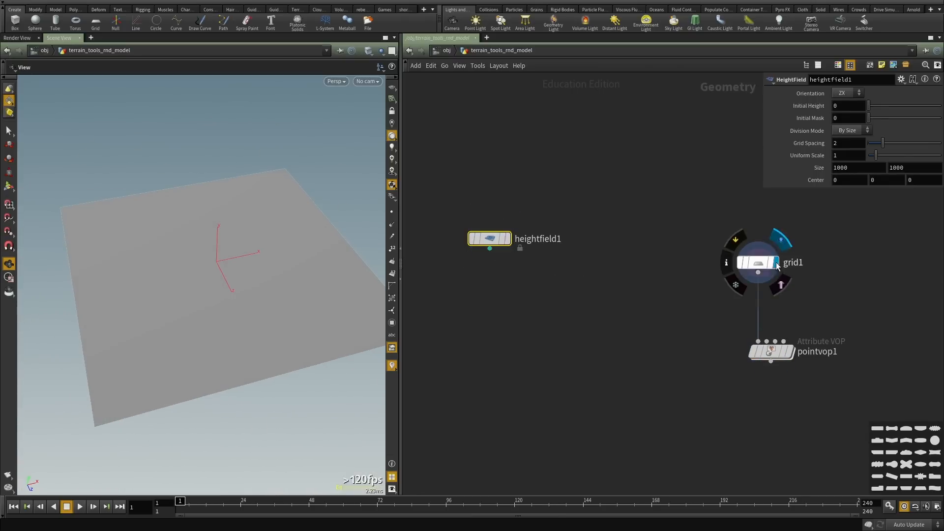
mouse_move(505, 241)
drag(181, 242, 175, 320)
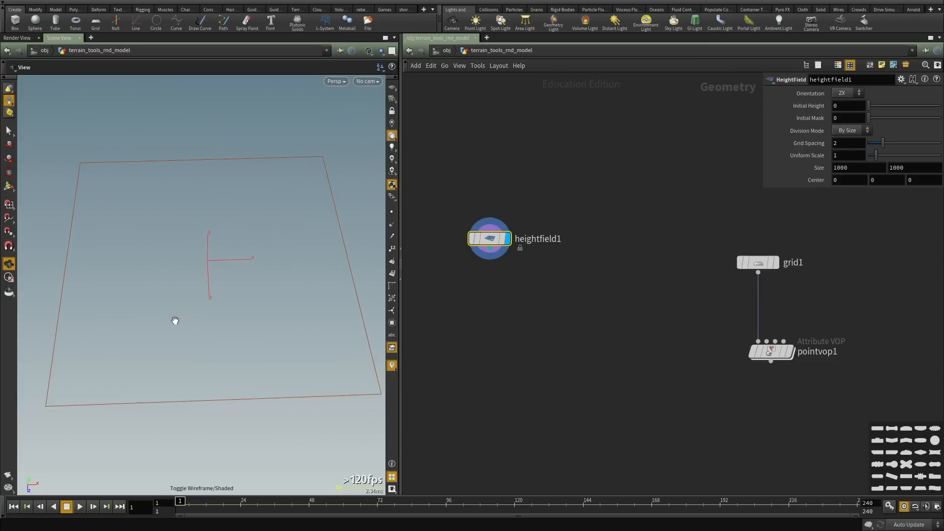
drag(239, 240, 291, 213)
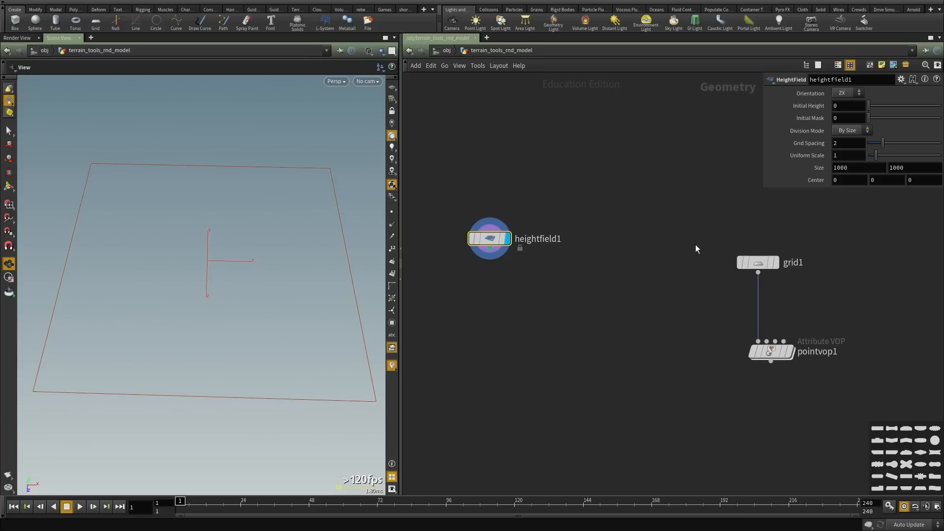
Inspect the HeightField node's information for its volumes and voxel resolution, and return the viewport to shaded display.
middle_click(491, 239)
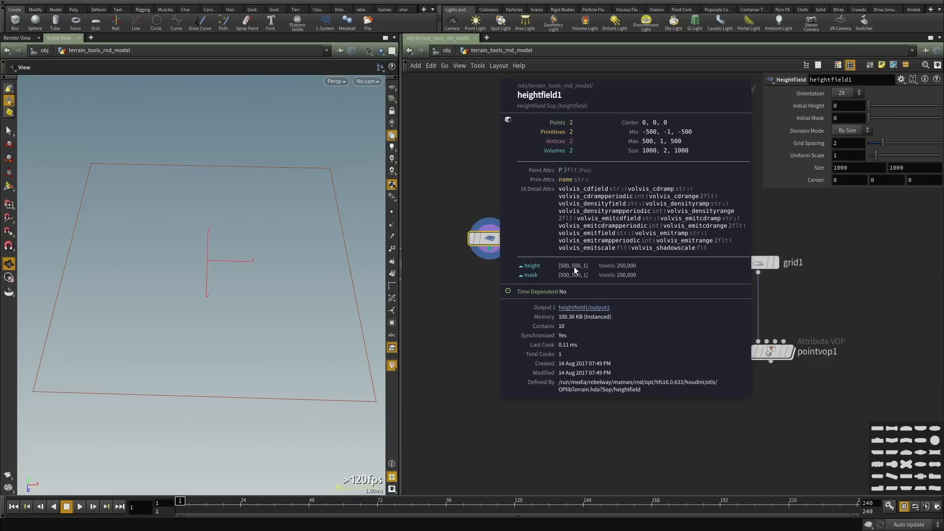
middle_drag(574, 266, 573, 267)
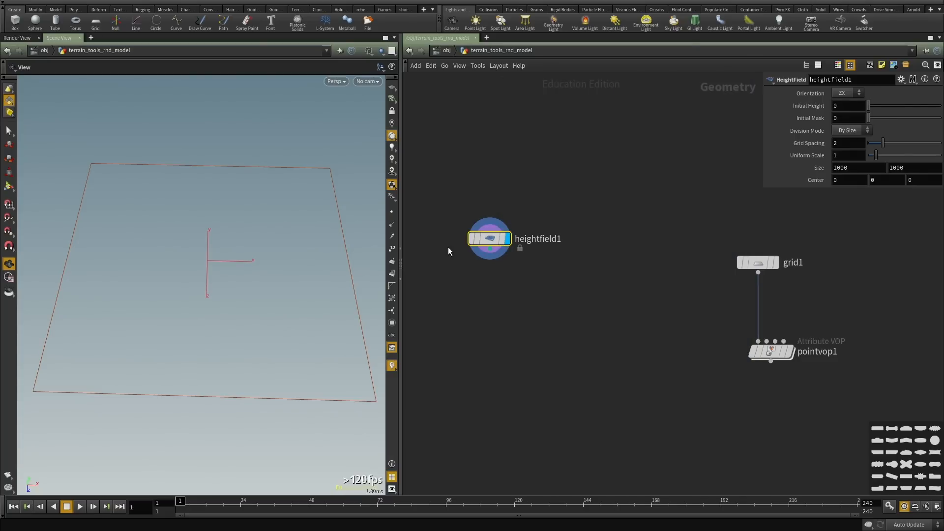
click(511, 216)
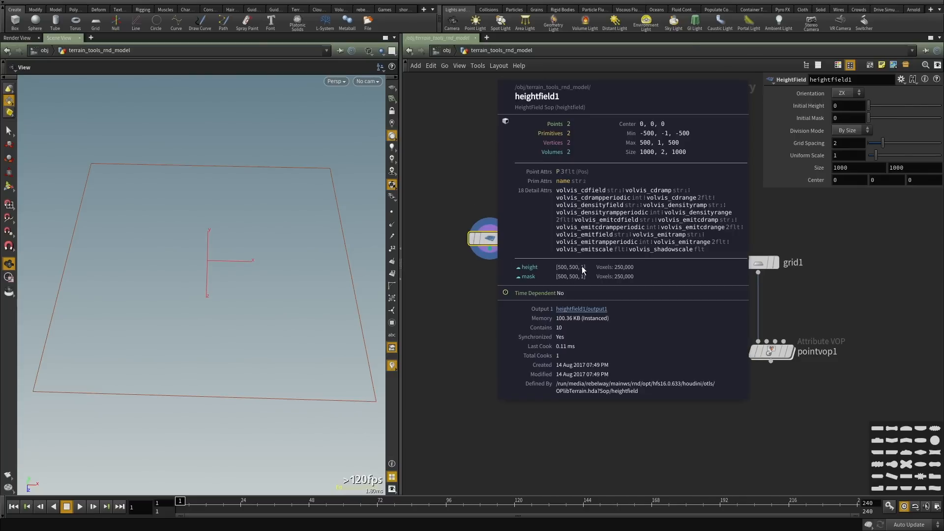
middle_drag(583, 266, 693, 232)
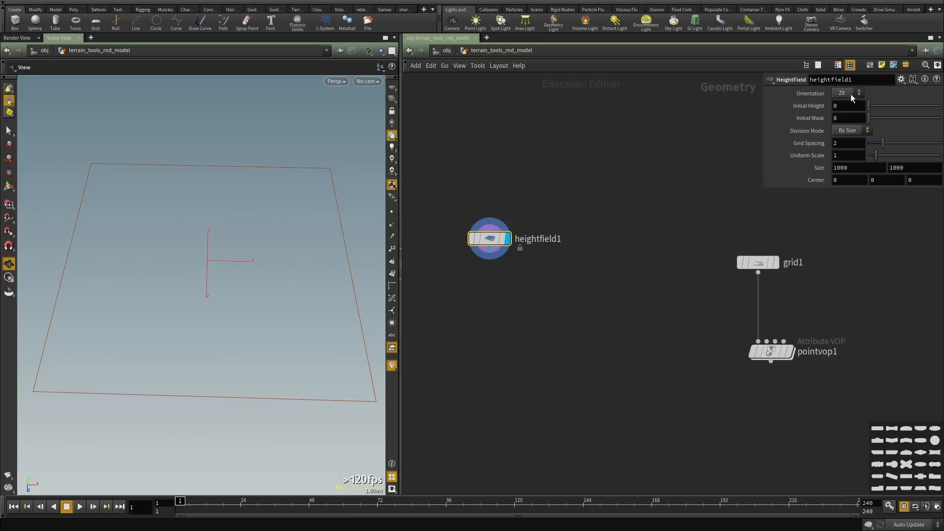
middle_drag(537, 310, 539, 350)
mouse_move(104, 289)
mouse_down()
mouse_move(111, 266)
mouse_move(130, 308)
mouse_up()
key(shift+w)
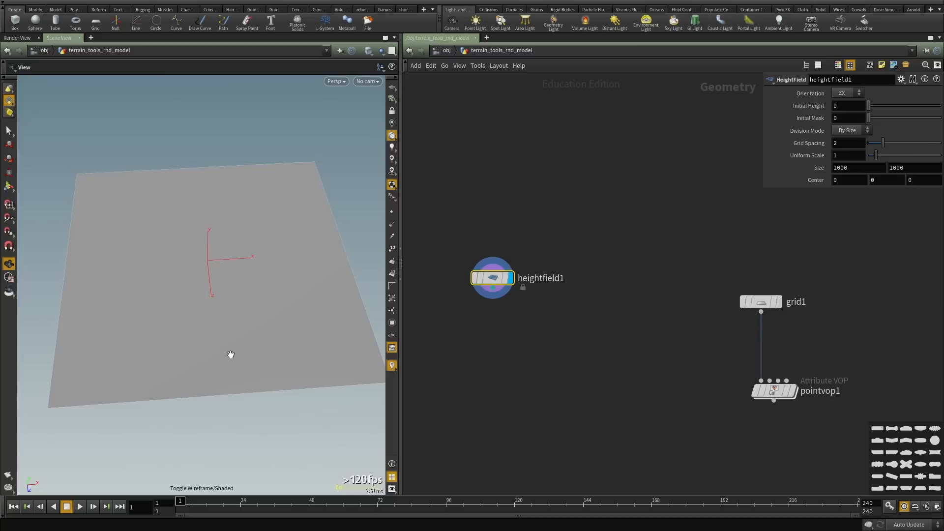
Add a HeightField Noise node below heightfield1 and connect the heightfield output to its first input.
middle_drag(521, 370, 523, 335)
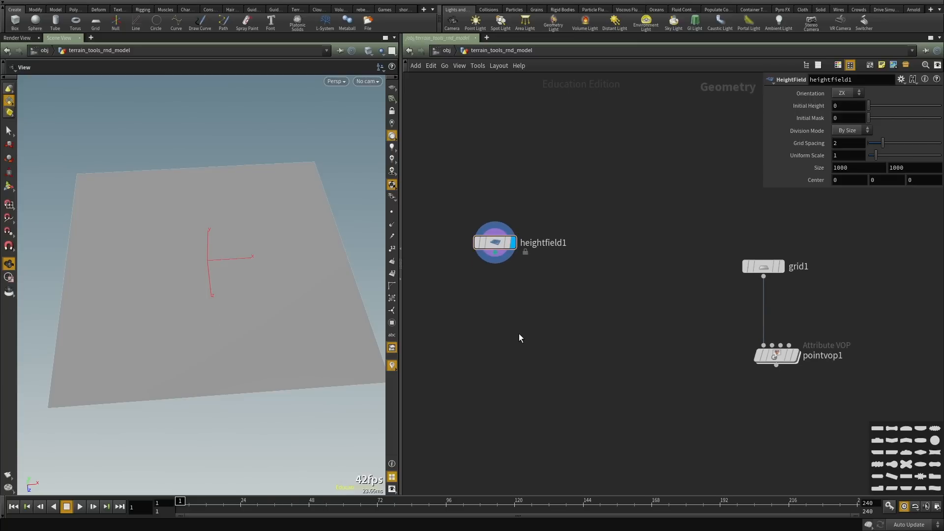
key(Tab)
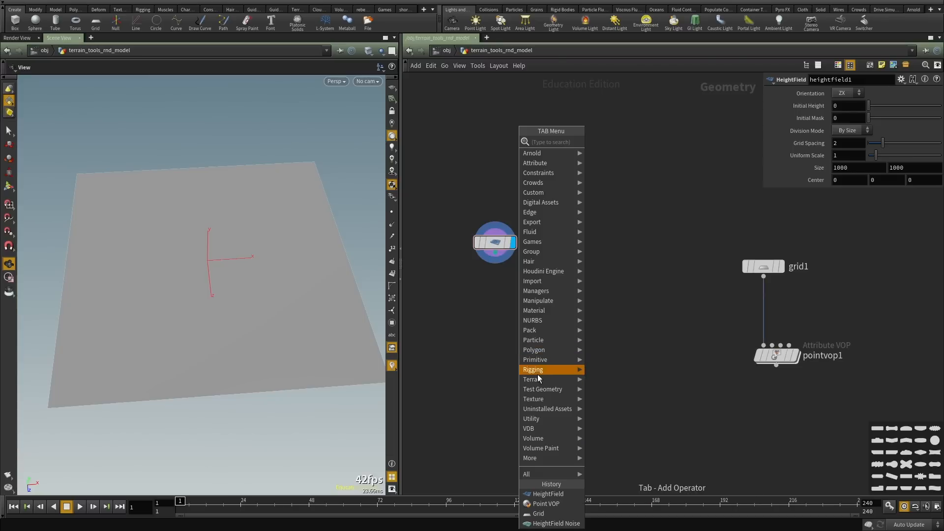
mouse_move(541, 379)
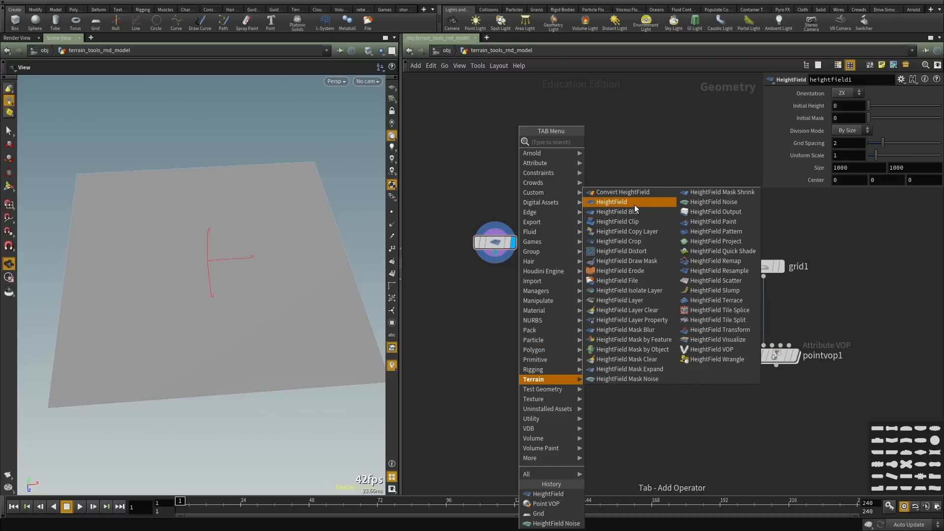
click(733, 202)
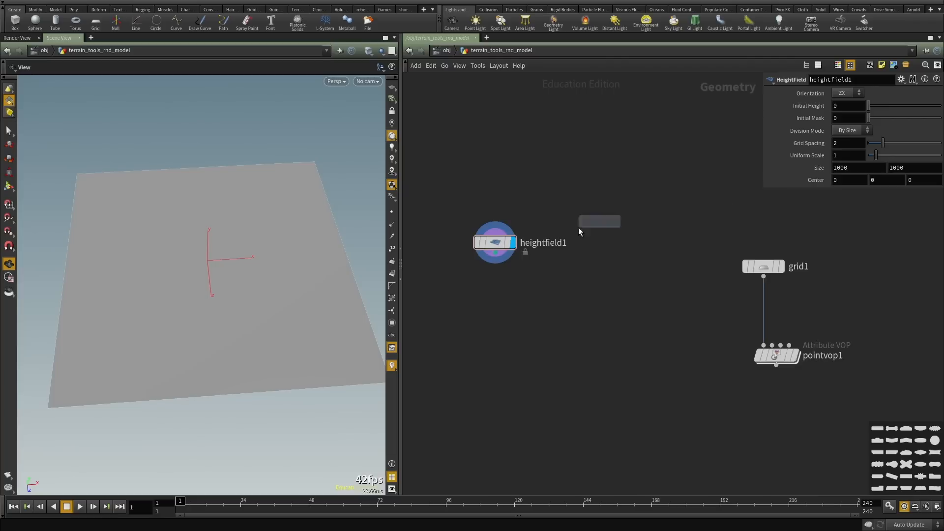
click(495, 304)
scroll(497, 269, up, 2)
click(494, 247)
click(481, 306)
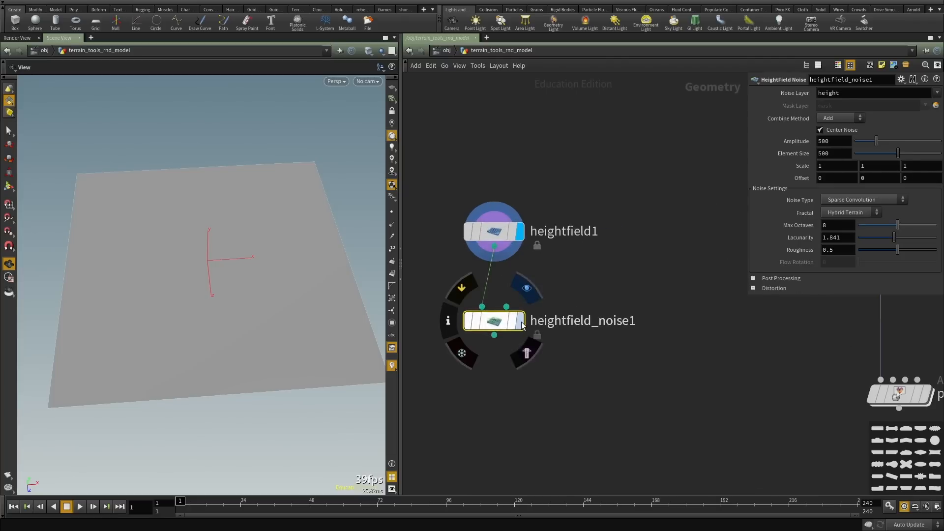
Display the HeightField Noise node's result and reposition the node farther below heightfield1.
click(520, 321)
drag(200, 284, 185, 255)
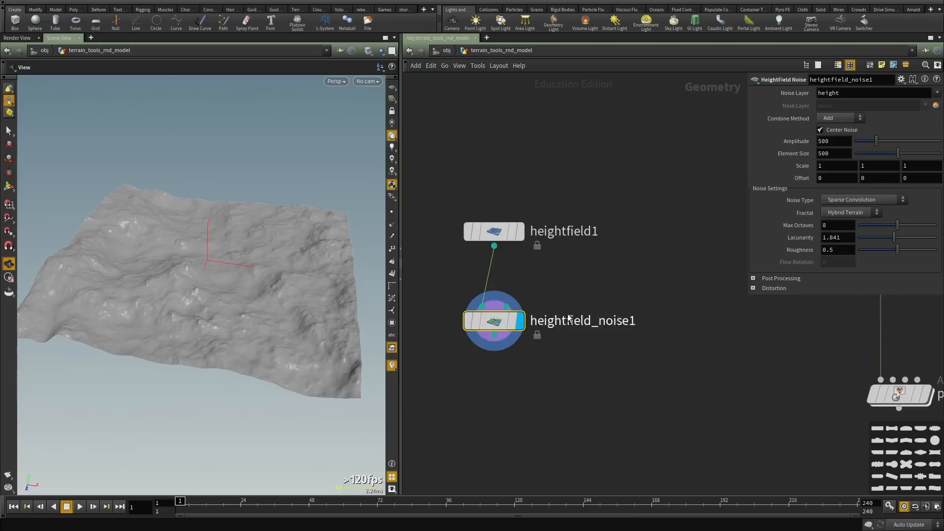
scroll(560, 316, up, 2)
drag(472, 322, 493, 357)
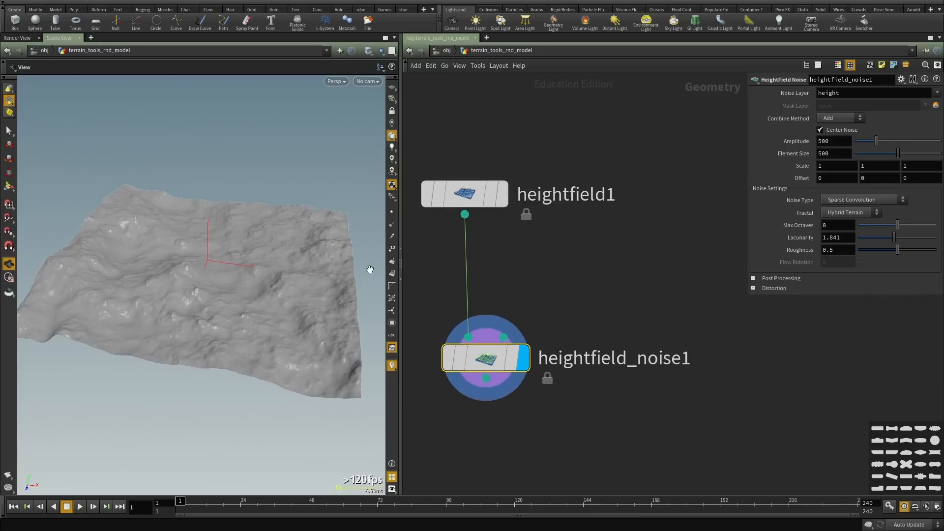
Examine the noise-displaced heightfield from several angles and inspect the volume information of heightfield_noise1.
drag(371, 268, 171, 305)
drag(283, 253, 295, 244)
scroll(574, 306, down, 3)
scroll(681, 371, down, 3)
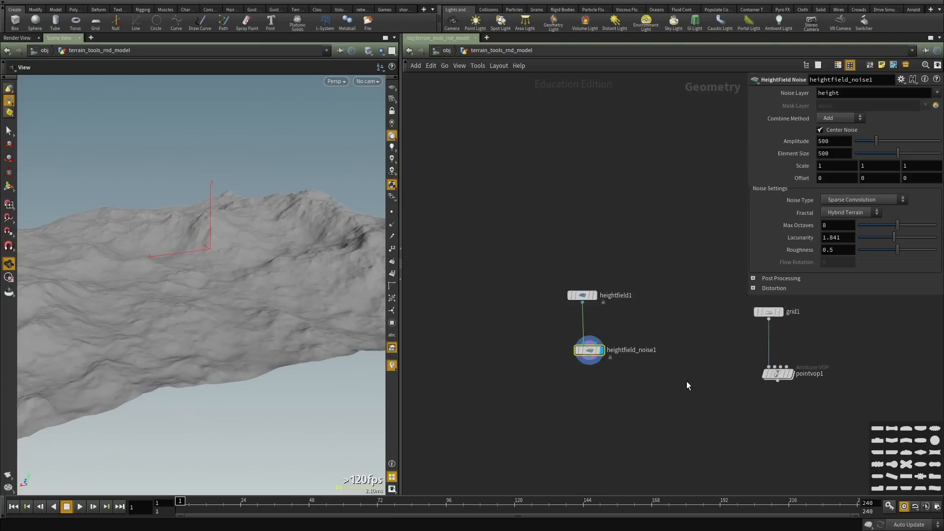
middle_drag(686, 382, 589, 340)
drag(156, 237, 209, 296)
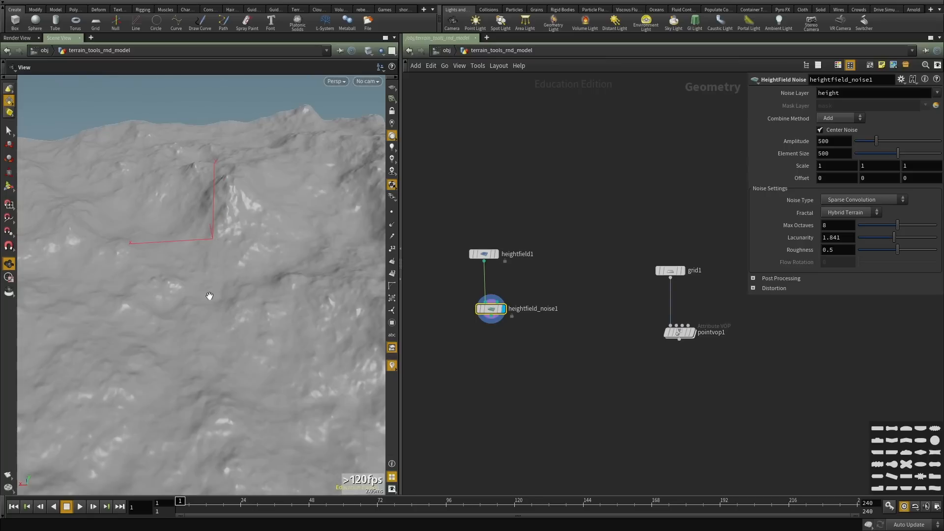
scroll(529, 288, up, 3)
middle_click(466, 325)
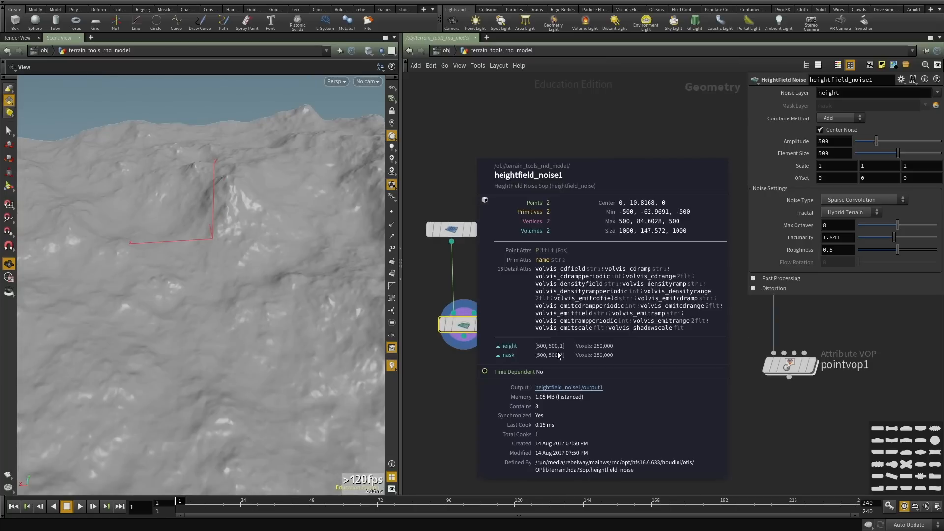
Set the Grid Spacing of heightfield1 to 1 and inspect the node's voxel resolution.
drag(511, 278, 406, 166)
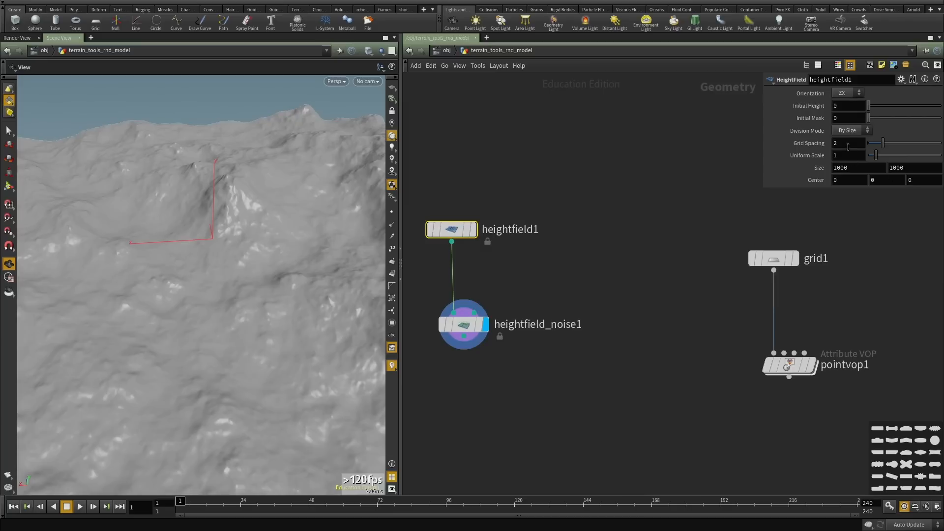
key(Return)
mouse_move(689, 246)
middle_down()
mouse_move(715, 194)
mouse_move(674, 245)
middle_up()
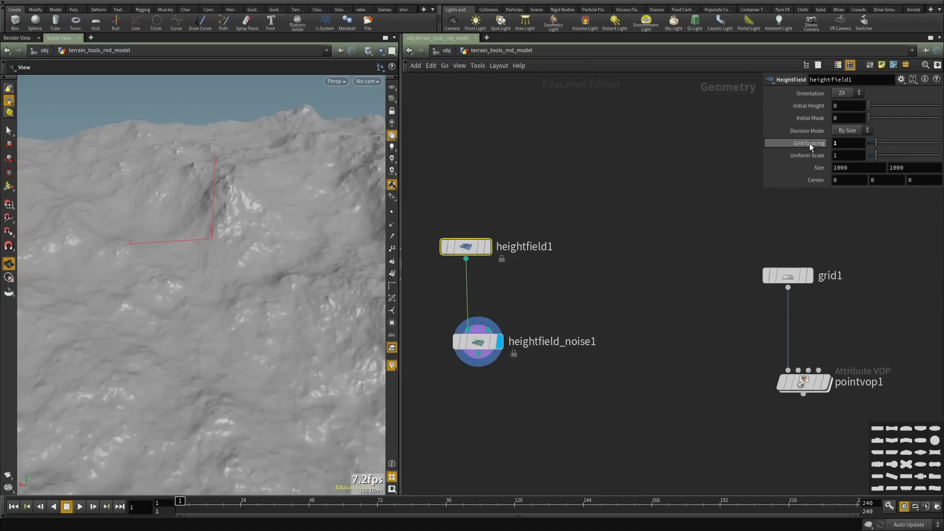
middle_click(454, 245)
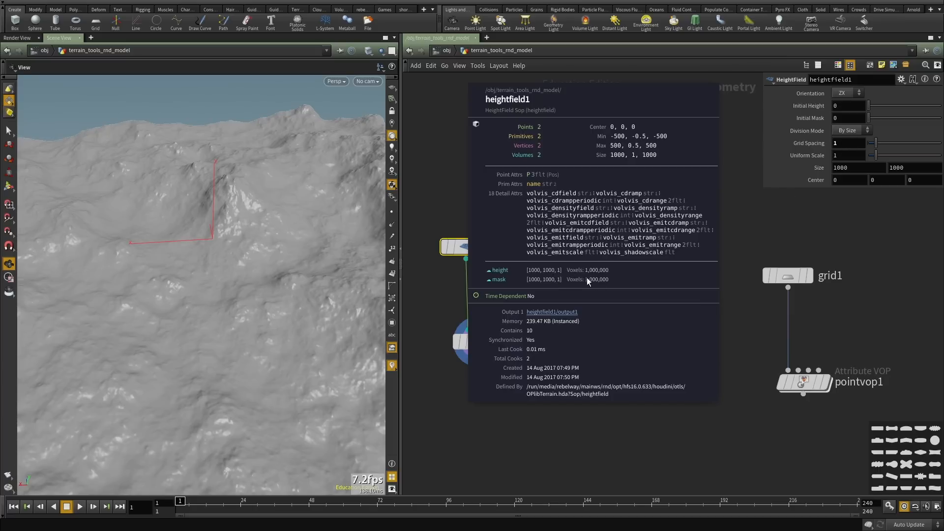
middle_click(455, 246)
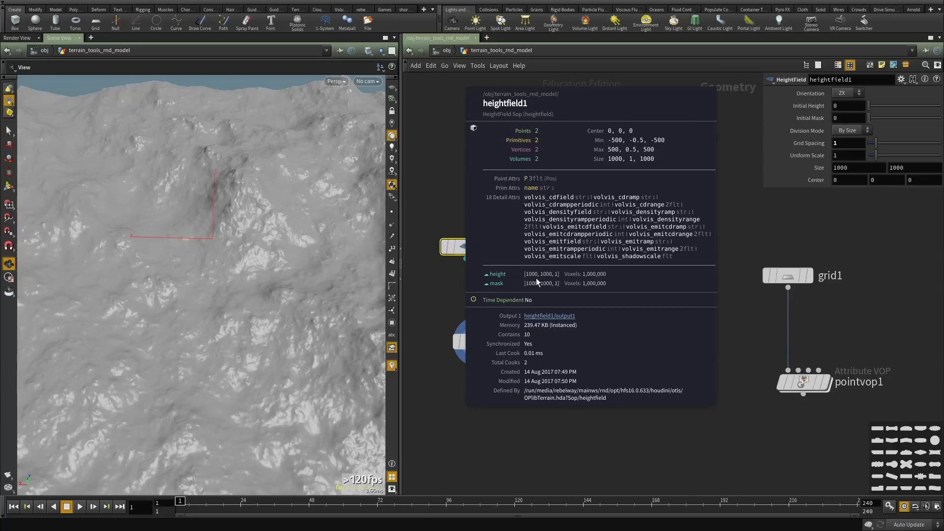
Set grid1's Rows and Columns to 1000 each.
scroll(668, 352, down, 2)
middle_drag(667, 352, 469, 325)
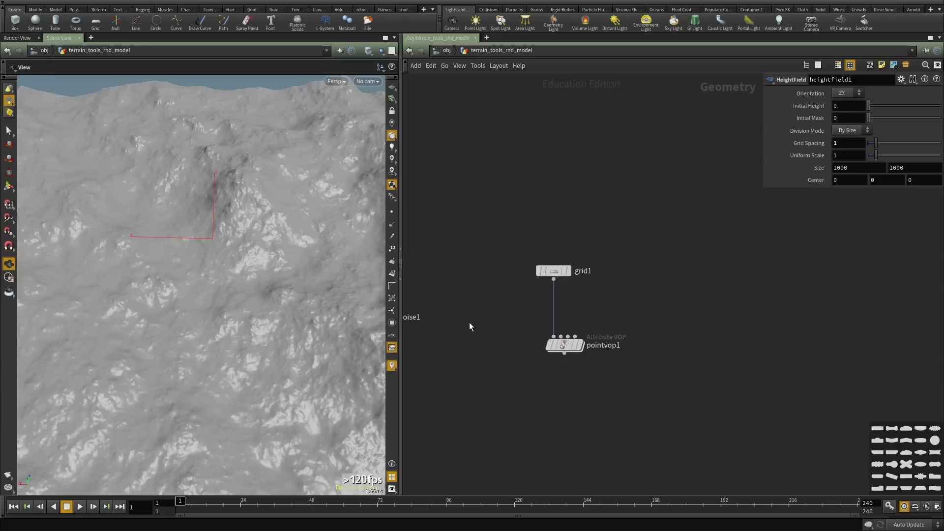
click(555, 271)
text(1000)
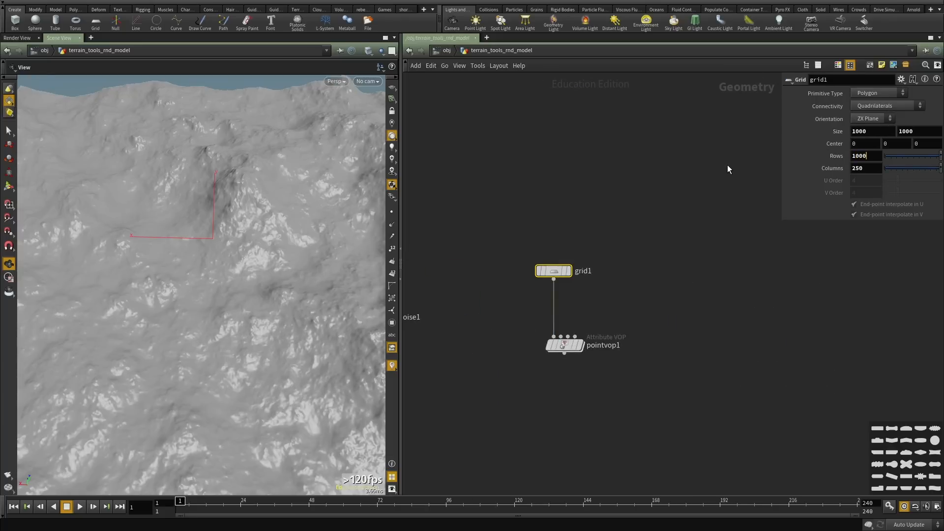
key(Tab)
text(1000)
middle_drag(644, 343, 635, 319)
scroll(576, 270, up, 2)
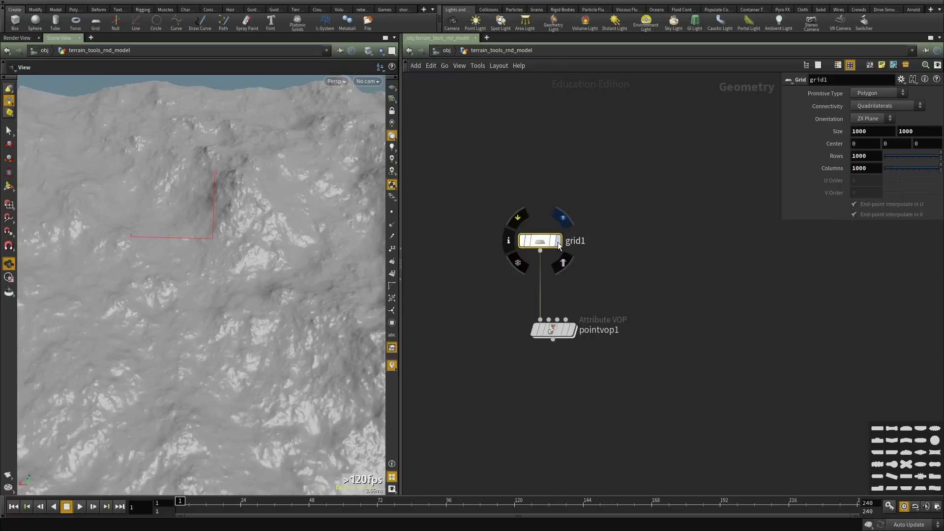
Display grid1 alone and examine its mesh density in wireframe along with its node information.
click(558, 241)
drag(187, 285, 188, 254)
key(shift+w)
right_drag(188, 254, 126, 304)
drag(126, 304, 129, 344)
key(shift+w)
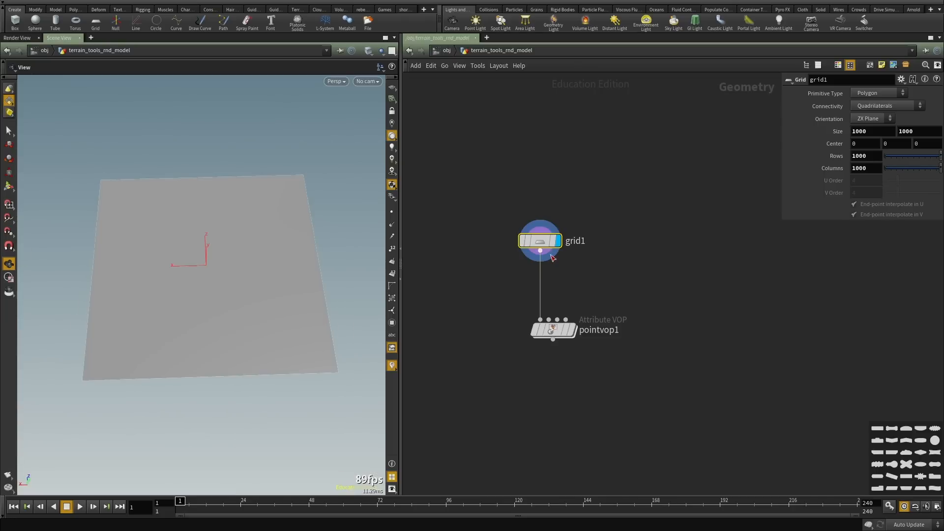
scroll(544, 248, up, 2)
middle_click(544, 241)
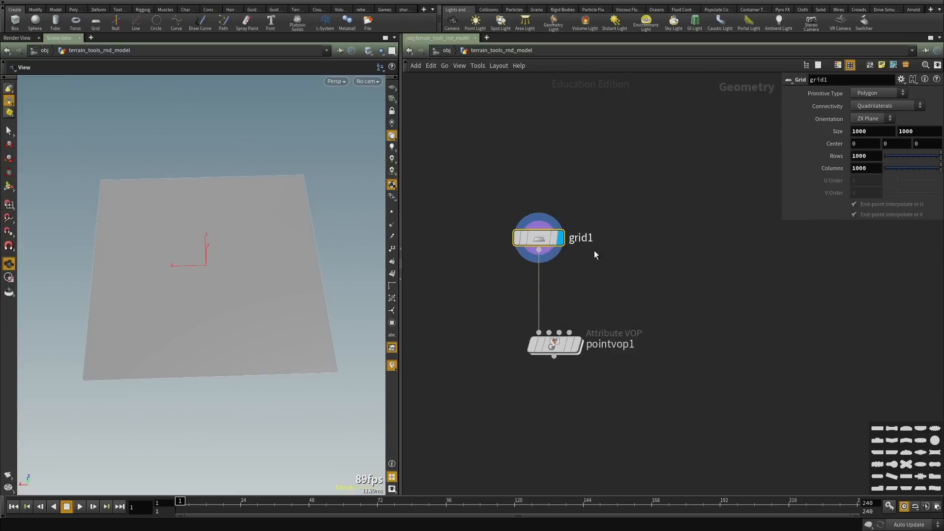
Display the result of pointvop1 and examine the displaced grid terrain from several angles.
scroll(583, 338, up, 2)
click(535, 355)
drag(302, 325, 205, 267)
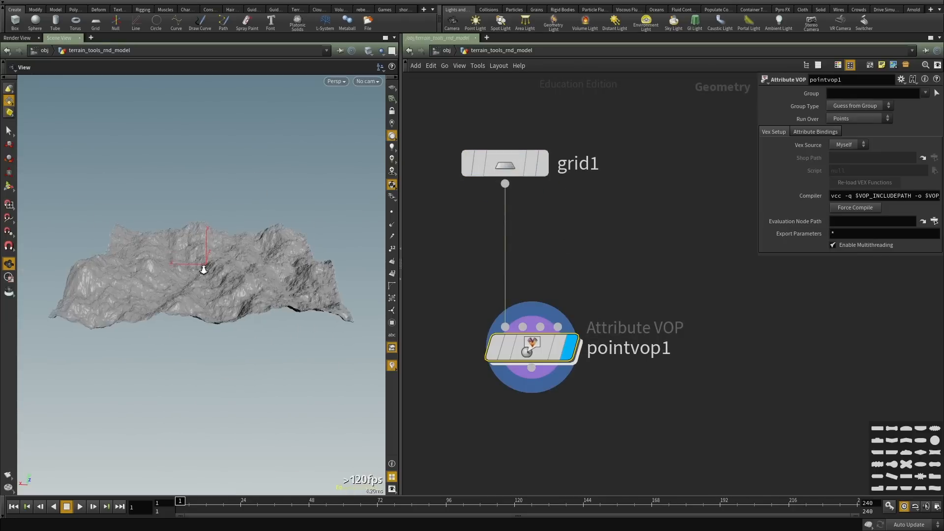
right_drag(204, 267, 270, 350)
mouse_move(270, 350)
mouse_down()
mouse_move(288, 318)
mouse_move(266, 350)
mouse_up()
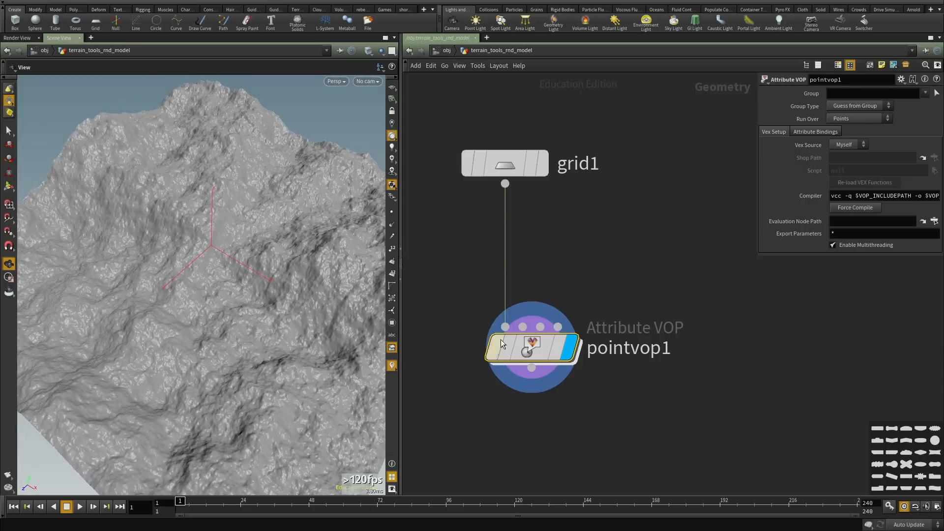
Display heightfield_noise1 and orbit around its terrain to compare it with the displaced grid.
scroll(540, 357, down, 5)
key(h)
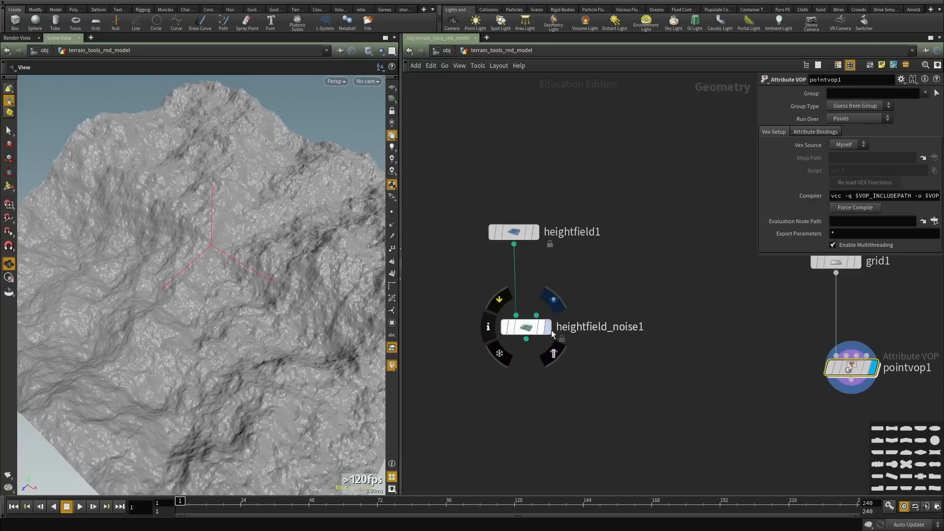
click(549, 327)
drag(250, 325, 155, 321)
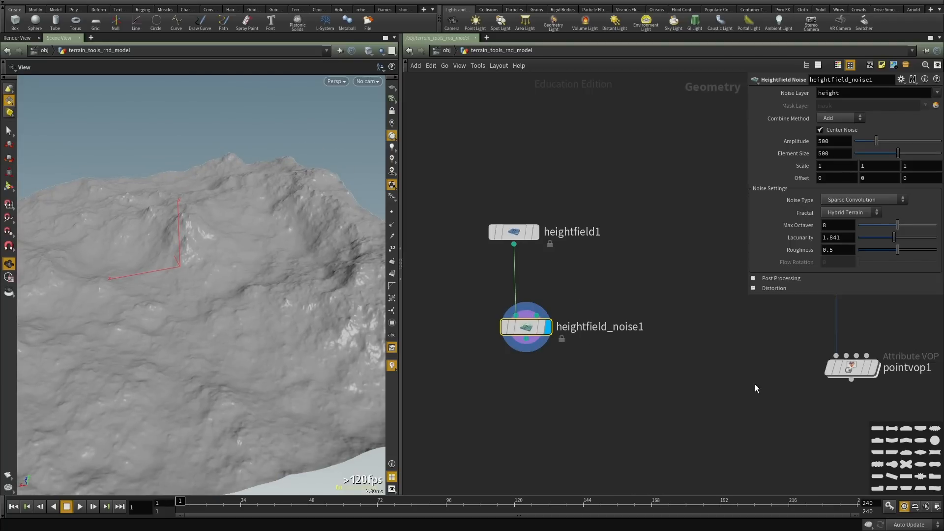
Compare the Anti-Aliased Noise settings inside pointvop1 with the noise settings of heightfield_noise1.
middle_drag(756, 385, 561, 384)
click(653, 366)
double_click(662, 372)
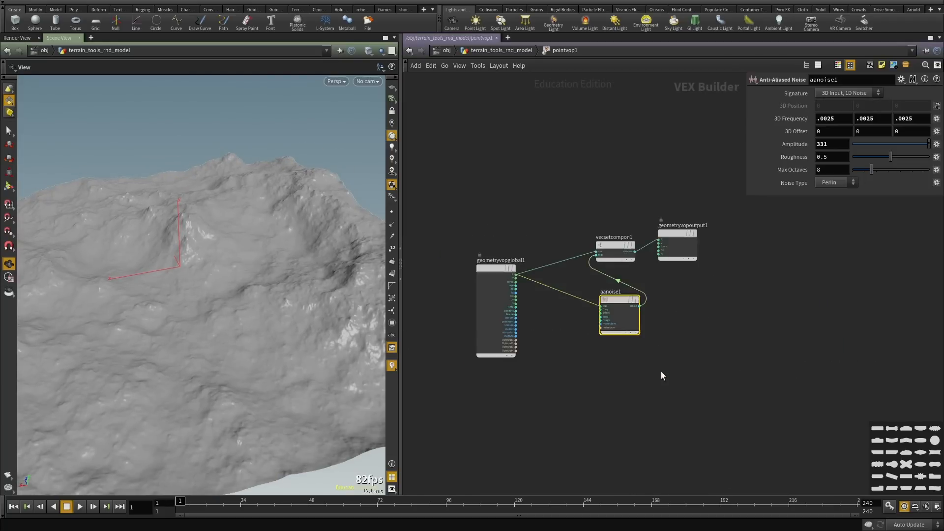
scroll(661, 376, down, 3)
key(u)
middle_drag(508, 330, 683, 333)
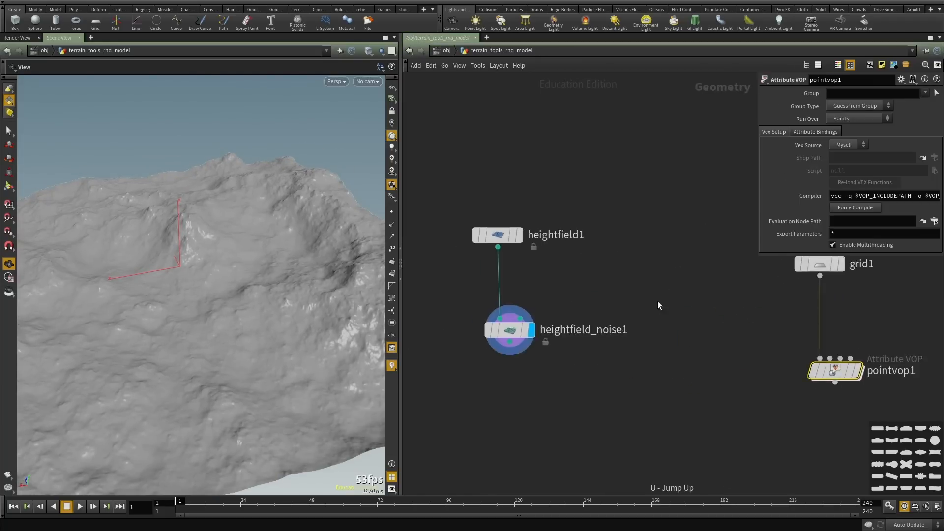
click(510, 331)
middle_drag(645, 367, 447, 347)
scroll(634, 349, up, 2)
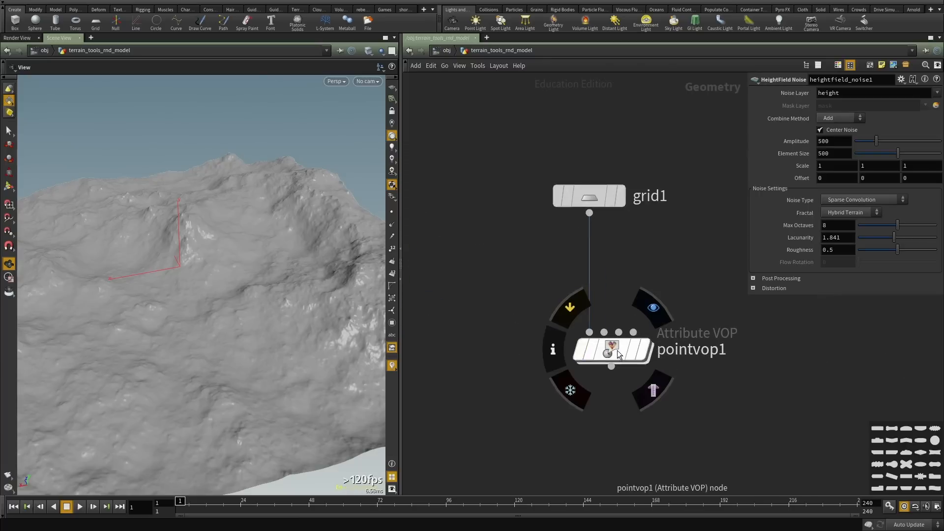
Add a Unified Noise node inside pointvop1, placed below aanoise1.
double_click(618, 351)
middle_drag(623, 412, 486, 378)
scroll(583, 342, up, 2)
click(586, 347)
key(Tab)
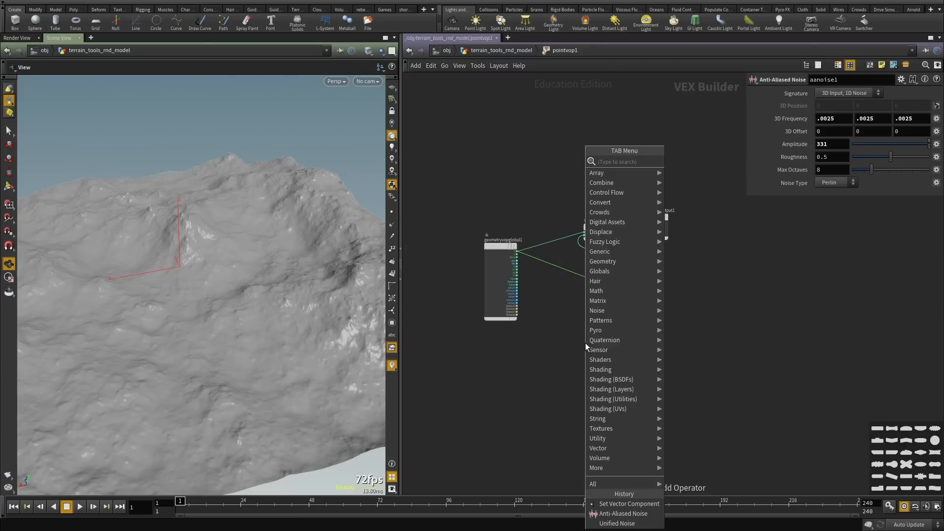
mouse_move(626, 311)
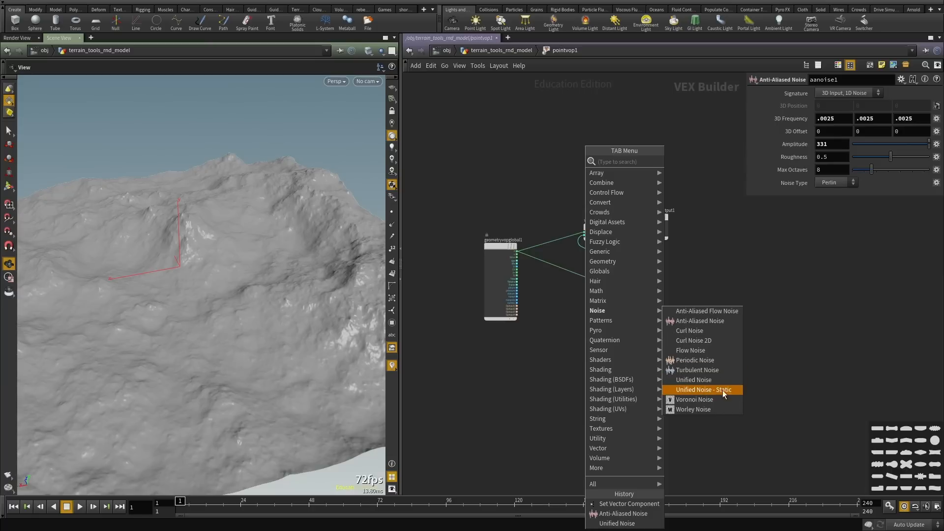
click(694, 380)
click(598, 318)
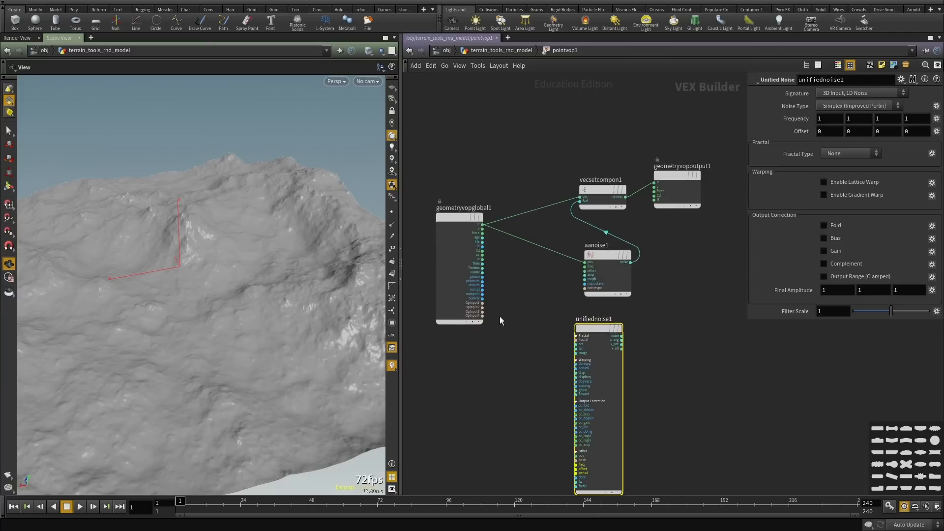
Connect the P output of geometryvopglobal1 to the pos input of unifiednoise1.
scroll(471, 234, up, 2)
click(488, 220)
scroll(530, 300, down, 3)
scroll(578, 411, up, 4)
scroll(565, 394, down, 5)
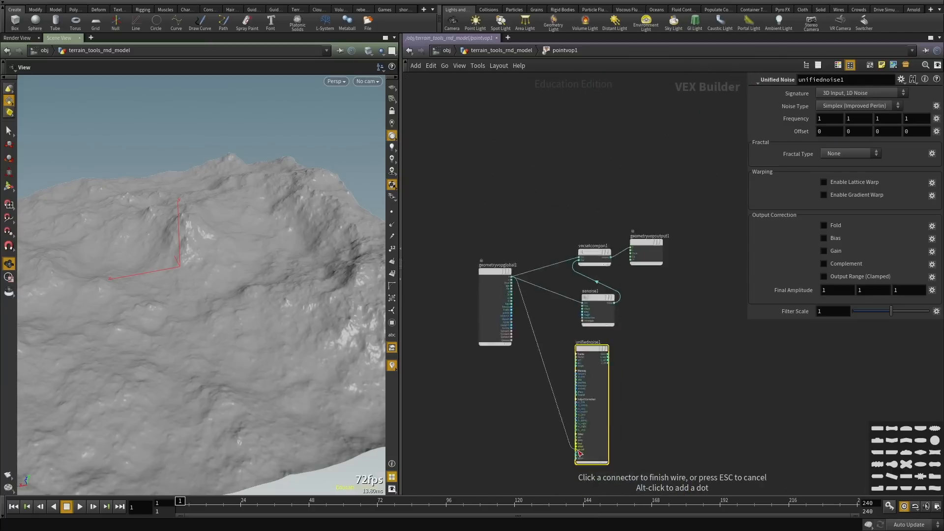
scroll(580, 453, up, 3)
click(583, 425)
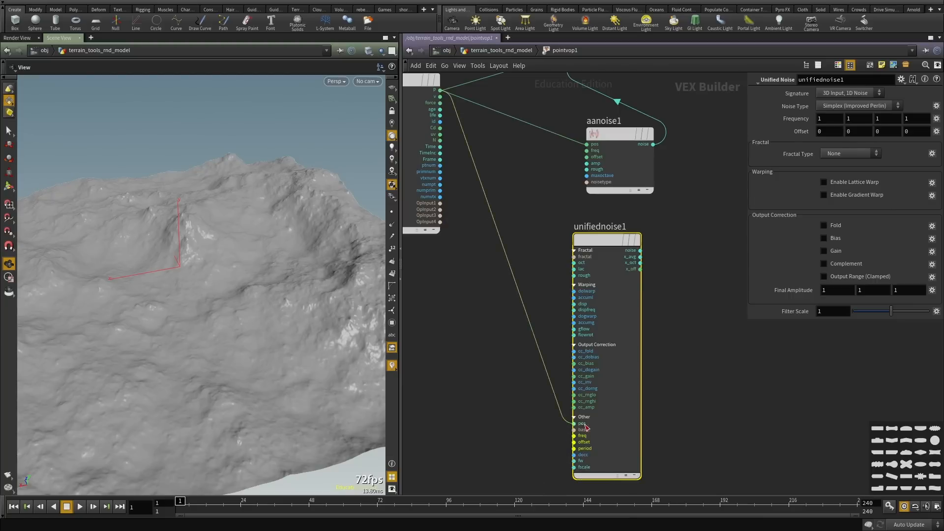
Wire the noise output of unifiednoise1 into the second input of vecsetcompon1, replacing the aanoise1 connection.
scroll(685, 348, up, 1)
middle_drag(681, 350, 619, 449)
click(571, 329)
scroll(566, 324, down, 3)
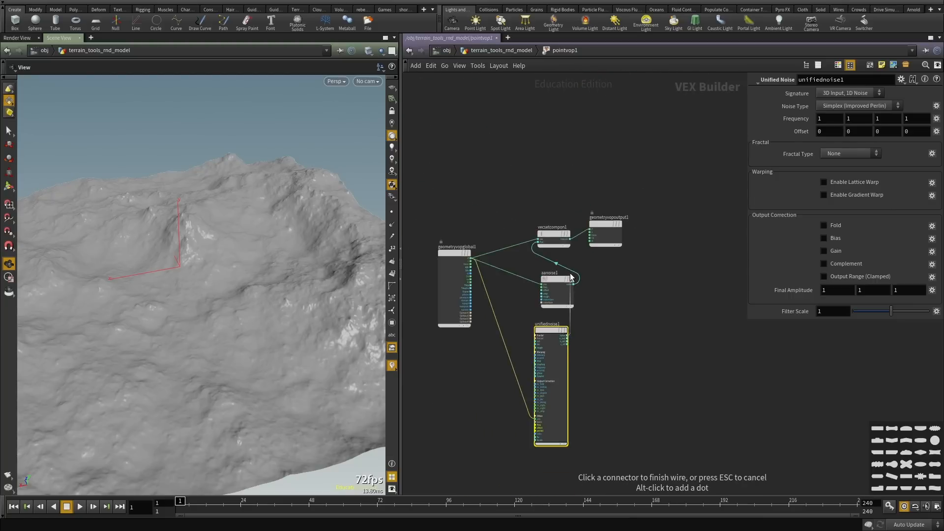
scroll(526, 236, up, 2)
click(525, 230)
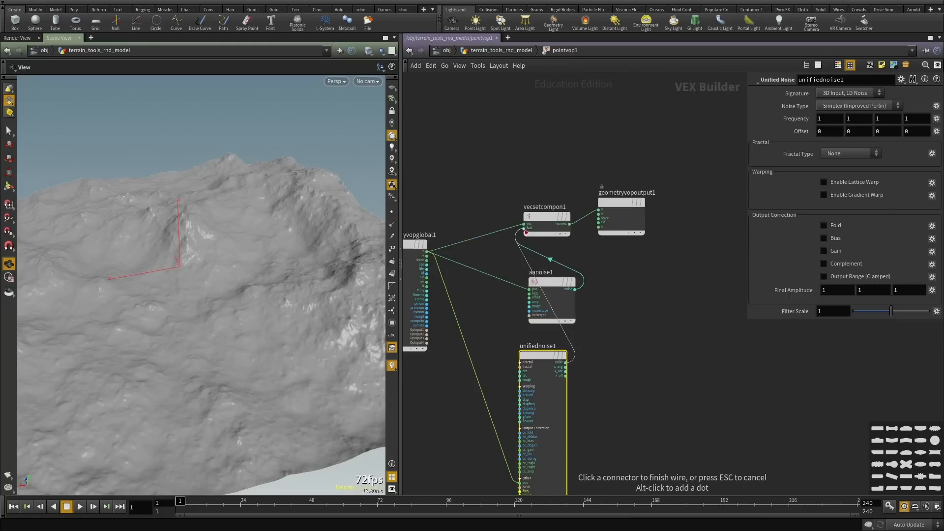
scroll(601, 274, down, 2)
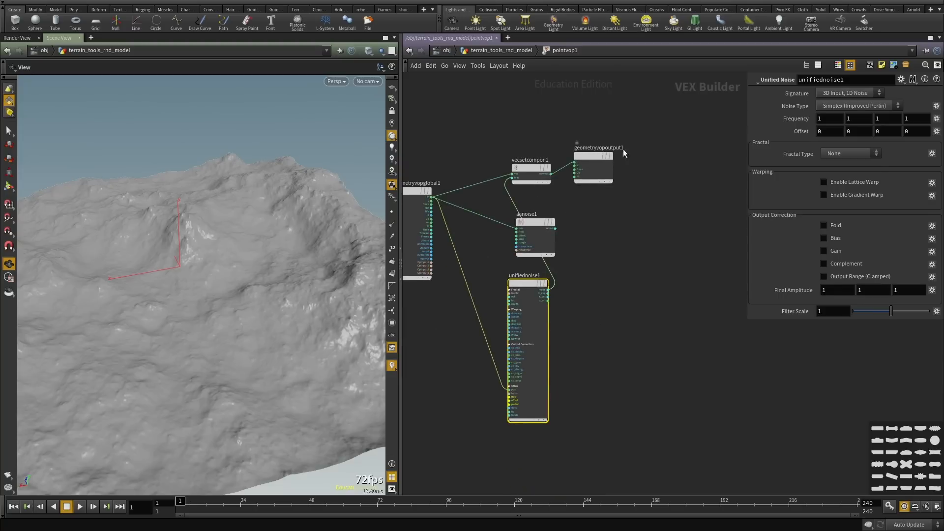
Set all four Frequency components of unifiednoise1 to .0025, matching aanoise1.
click(520, 229)
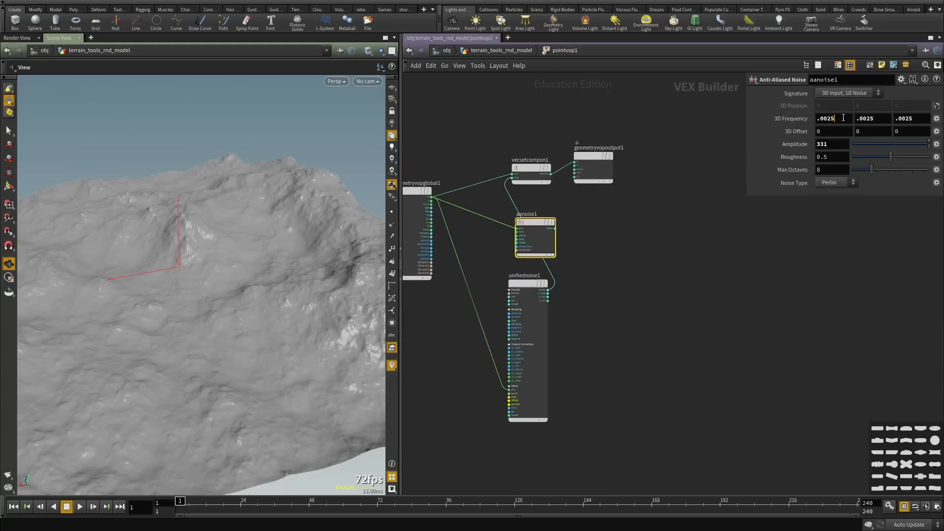
drag(844, 120, 809, 119)
click(535, 369)
text(.0025)
text(.0025)
drag(887, 119, 747, 119)
text(.0025)
text(.0025)
mouse_move(636, 314)
middle_down()
mouse_move(640, 363)
mouse_move(646, 322)
middle_up()
click(643, 337)
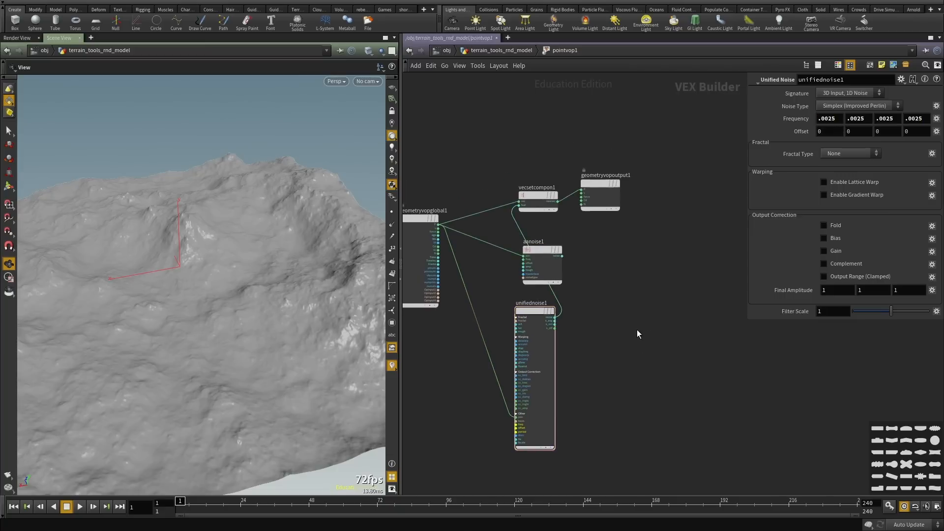
Return to the terrain network and open heightfield_noise1's parameters in a separate floating window.
key(u)
drag(663, 280, 586, 334)
scroll(588, 356, down, 3)
middle_drag(556, 374, 688, 365)
drag(595, 359, 430, 276)
double_click(463, 308)
alt+right_drag(185, 345, 182, 207)
alt+drag(181, 222, 189, 270)
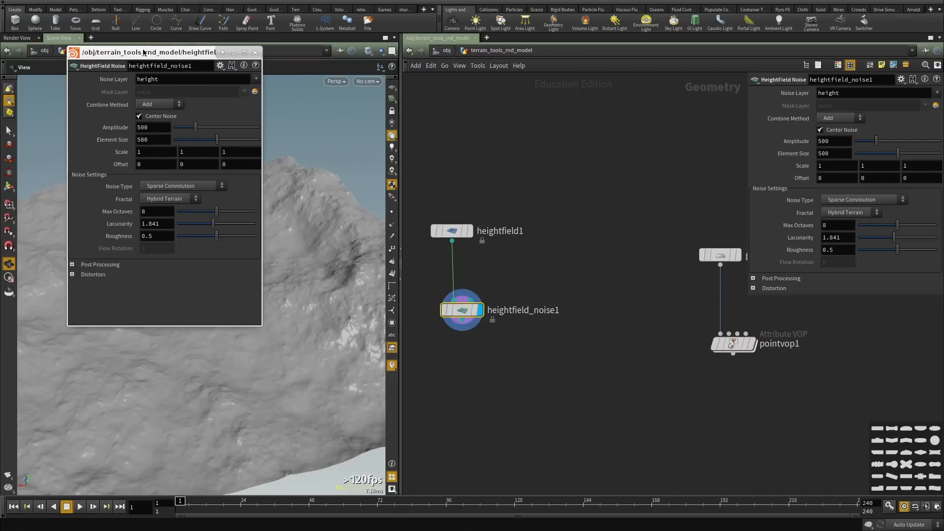
right_click(144, 52)
click(119, 87)
right_click(455, 311)
mouse_move(470, 351)
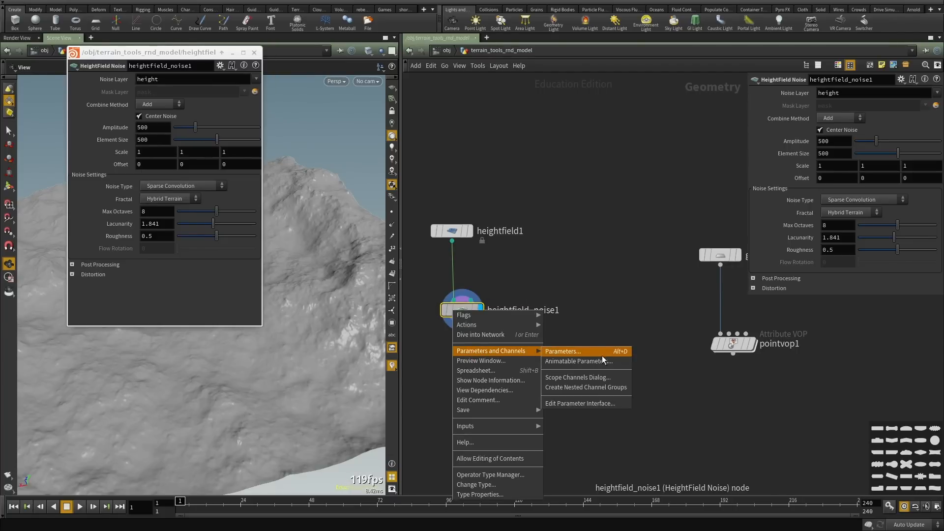
click(114, 200)
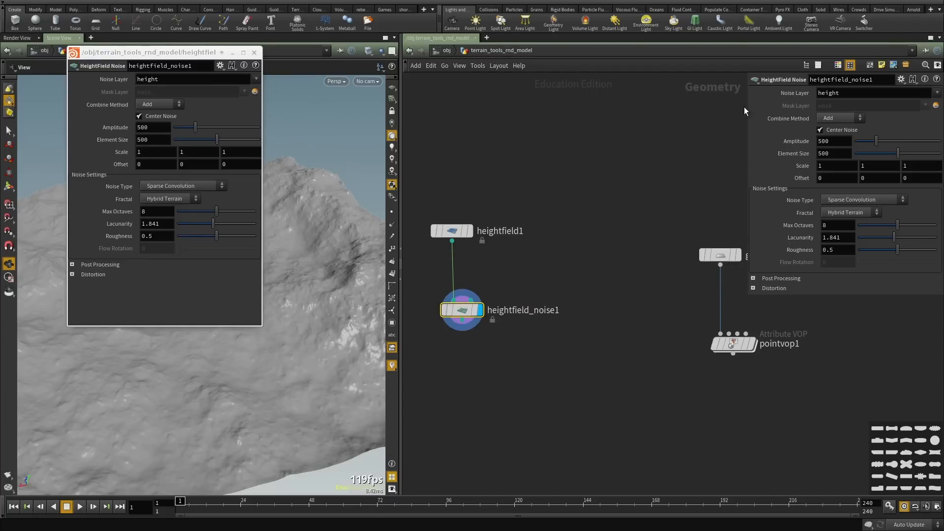
Inside pointvop1, set unifiednoise1's Fractal Type to Hybrid Terrain and its Noise Type to Sparse Convolution.
middle_drag(705, 408, 593, 406)
double_click(620, 346)
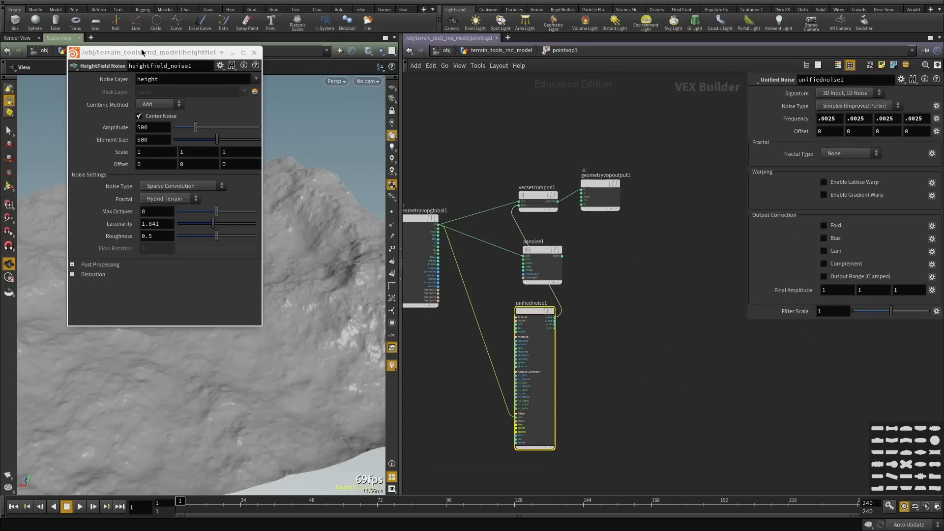
drag(142, 52, 151, 39)
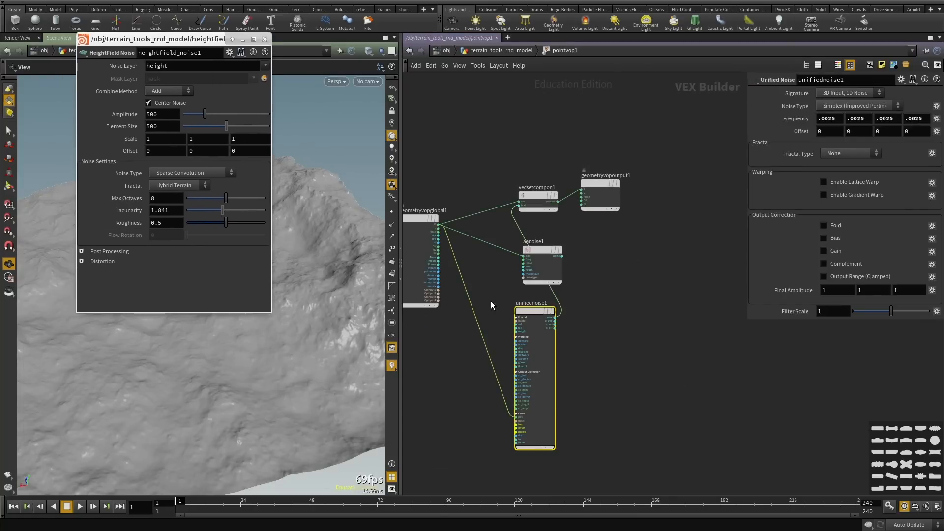
click(850, 153)
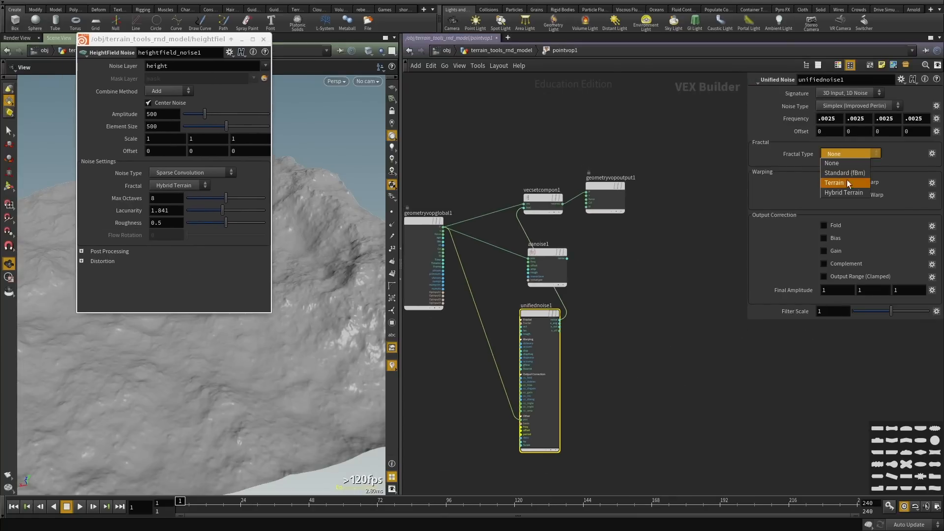
click(834, 192)
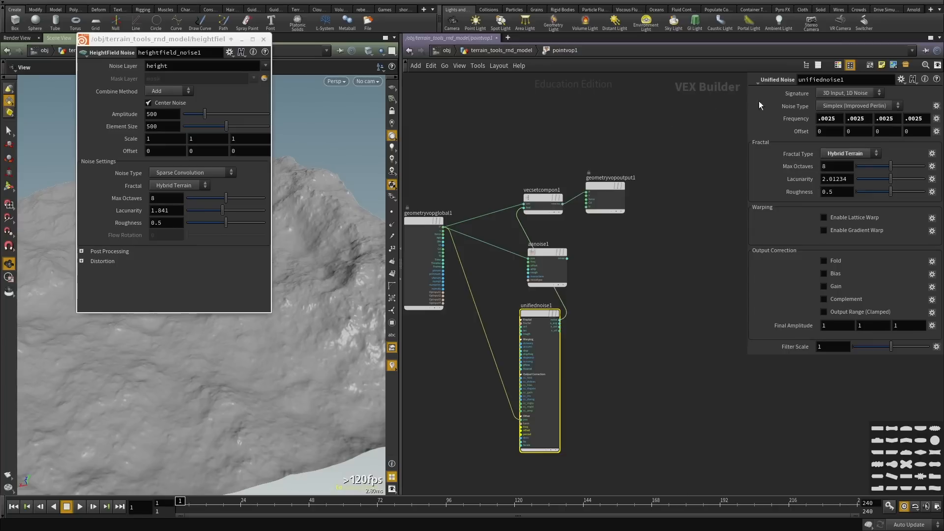
click(839, 107)
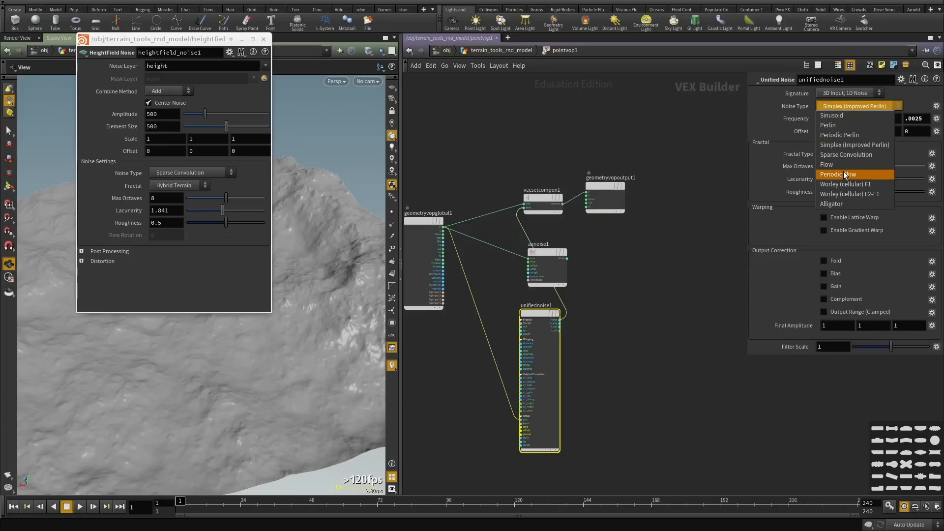
click(846, 155)
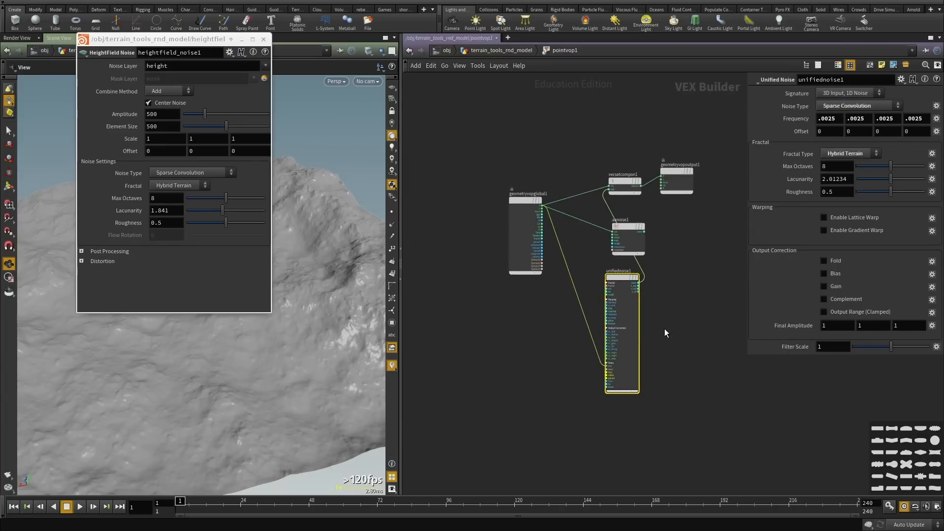
Display pointvop1's result in the terrain network and frame the whole grid in the viewport.
key(u)
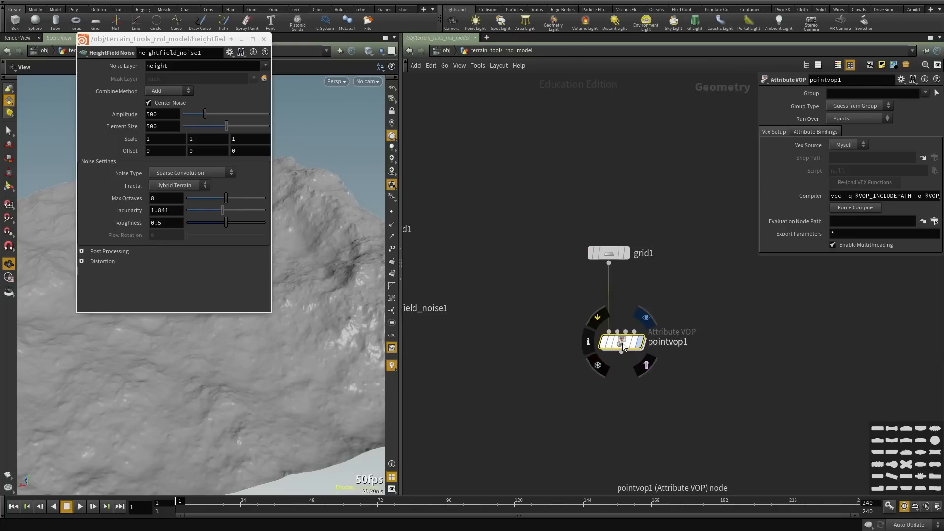
middle_drag(552, 405, 552, 407)
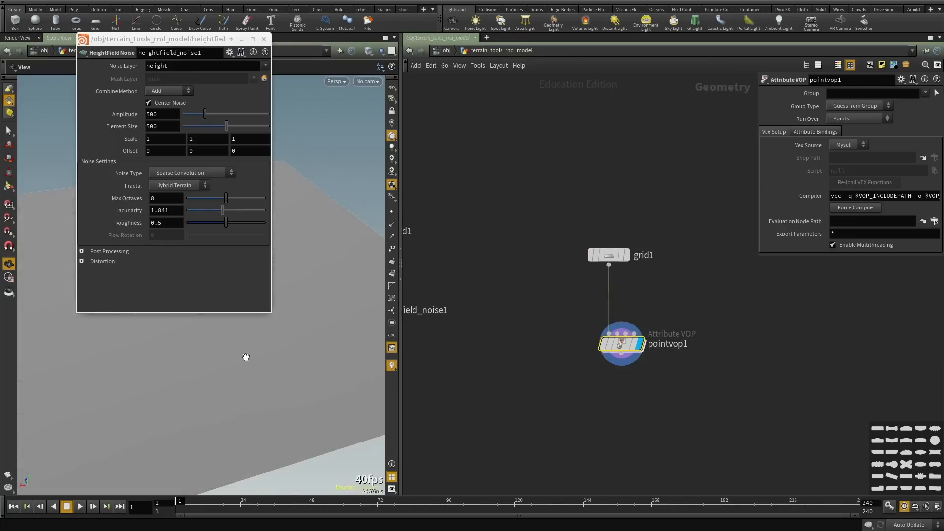
key(space+g)
key(shift+w)
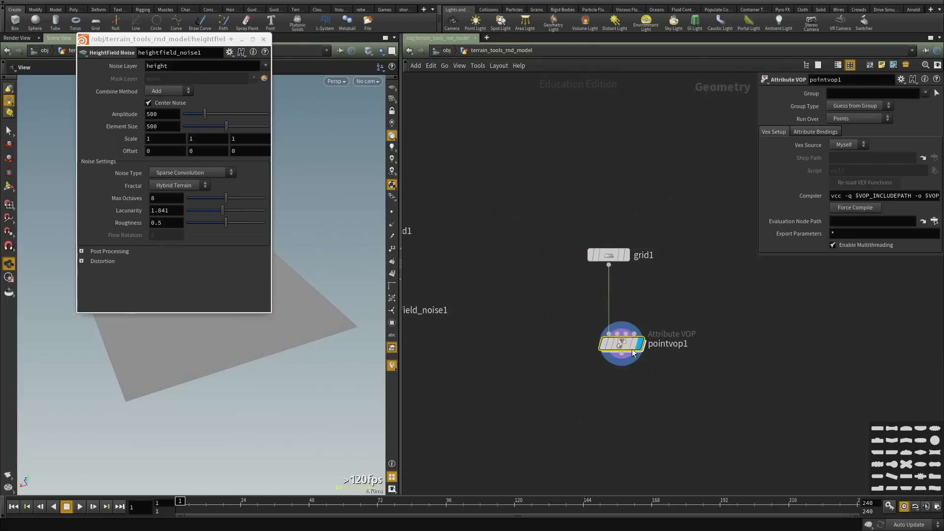
Inside pointvop1, link the second Final Amplitude component of unifiednoise1 to the first as a clean ch("cc_ampx") relative reference.
double_click(633, 350)
middle_drag(716, 376, 688, 334)
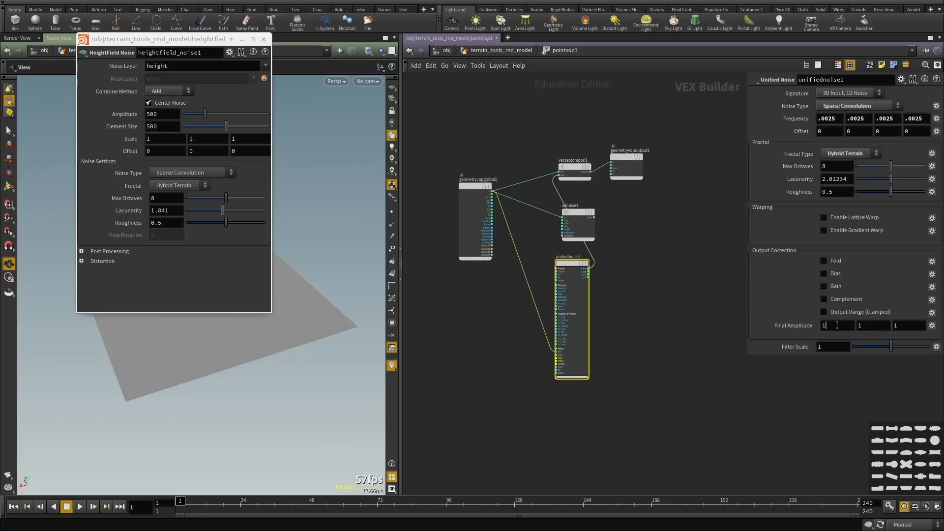
right_click(837, 325)
click(835, 370)
right_click(871, 326)
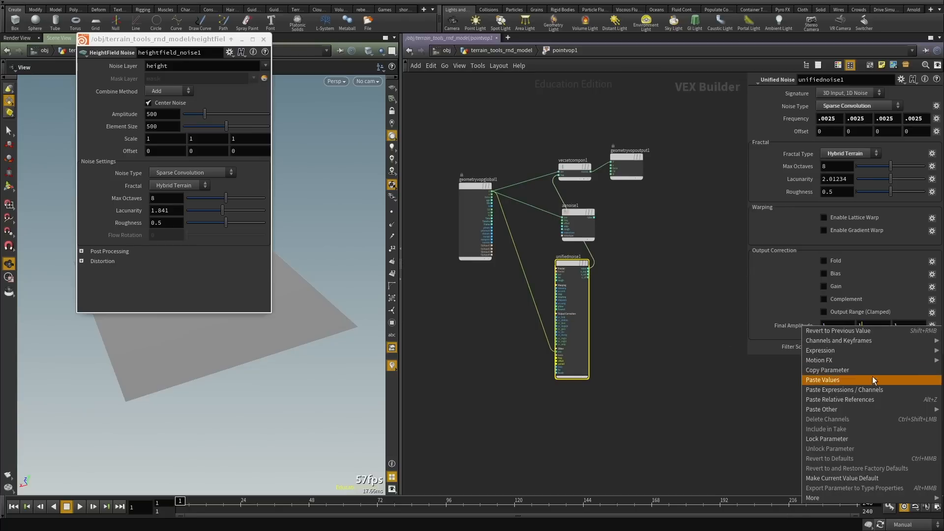
click(866, 398)
key(Return)
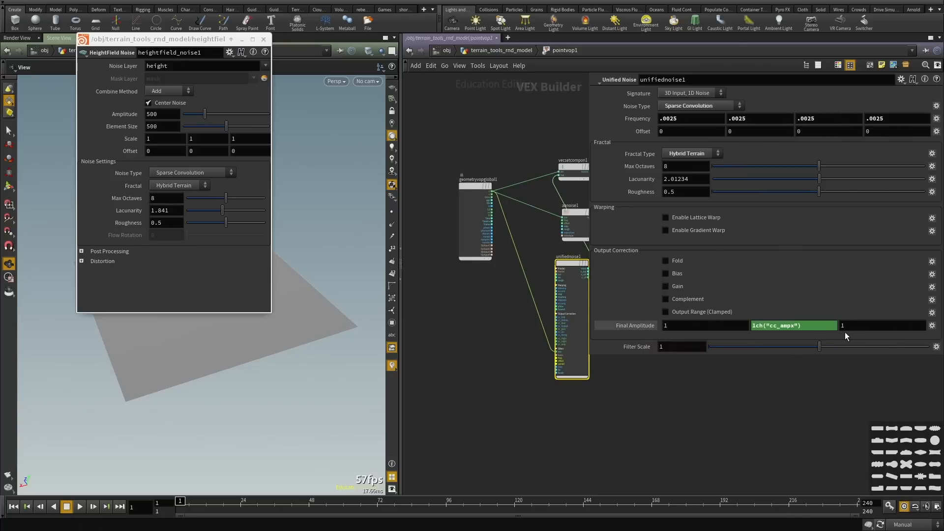
drag(756, 326, 751, 327)
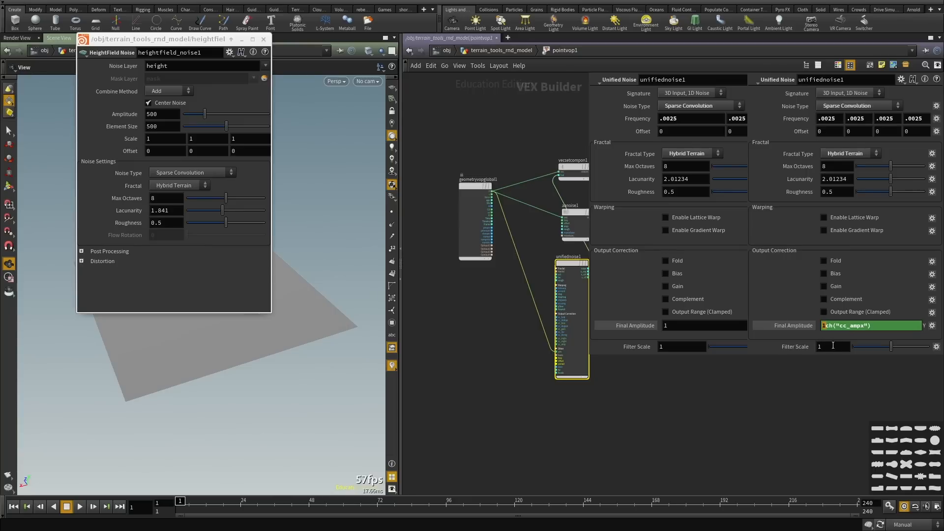
click(833, 346)
Link the third Final Amplitude component of unifiednoise1 to the first with the ch("cc_ampx") relative reference.
right_click(871, 326)
click(837, 323)
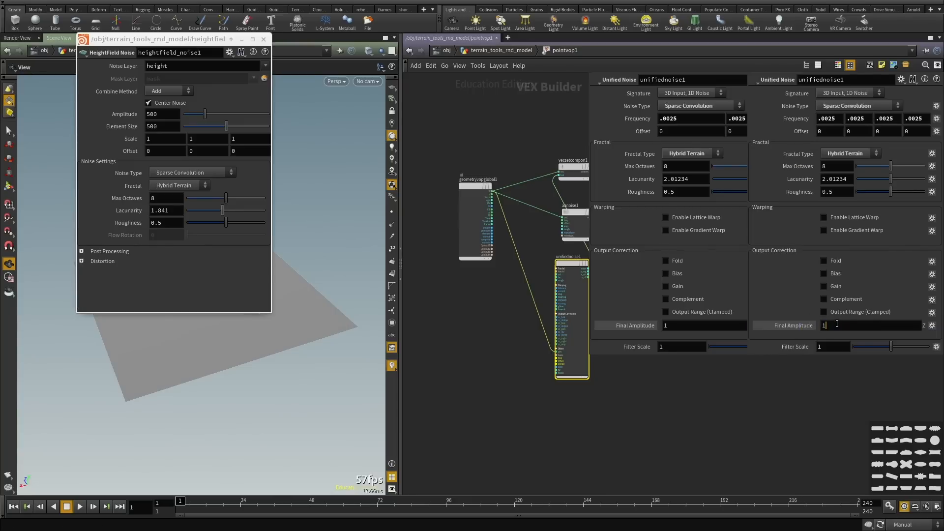
right_click(838, 325)
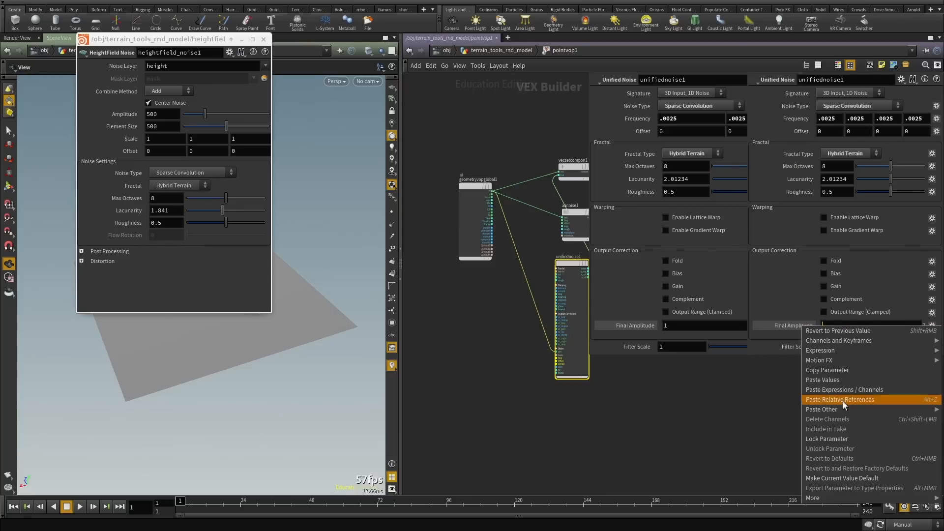
click(843, 402)
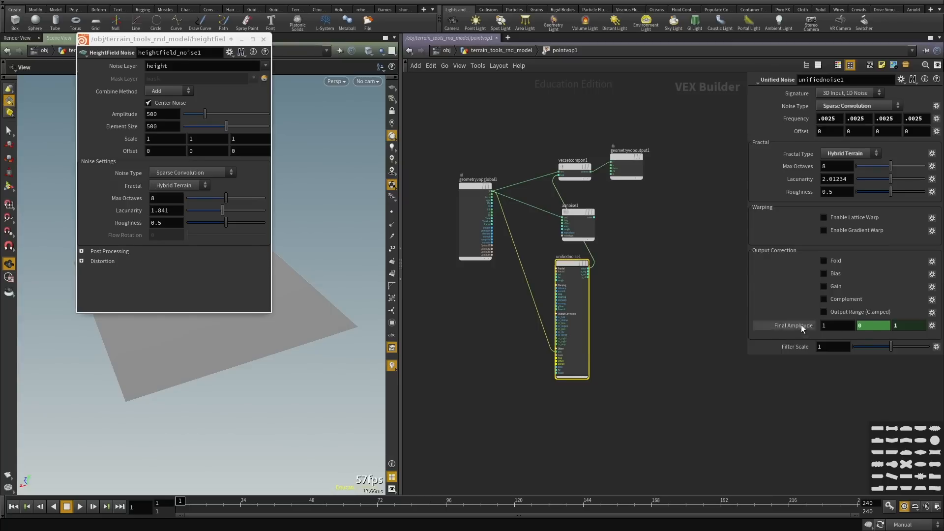
click(795, 325)
click(755, 326)
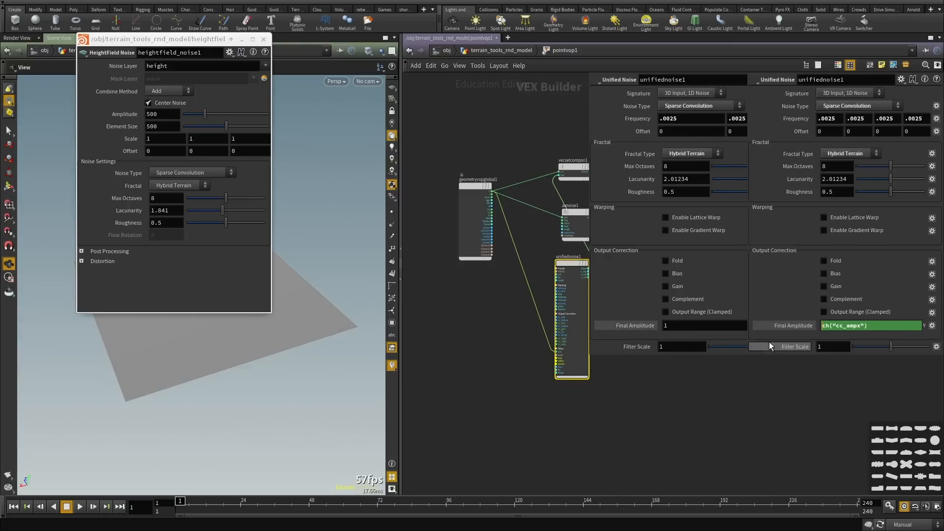
Set the first Final Amplitude component of unifiednoise1 to 500.
click(774, 323)
click(687, 327)
click(639, 319)
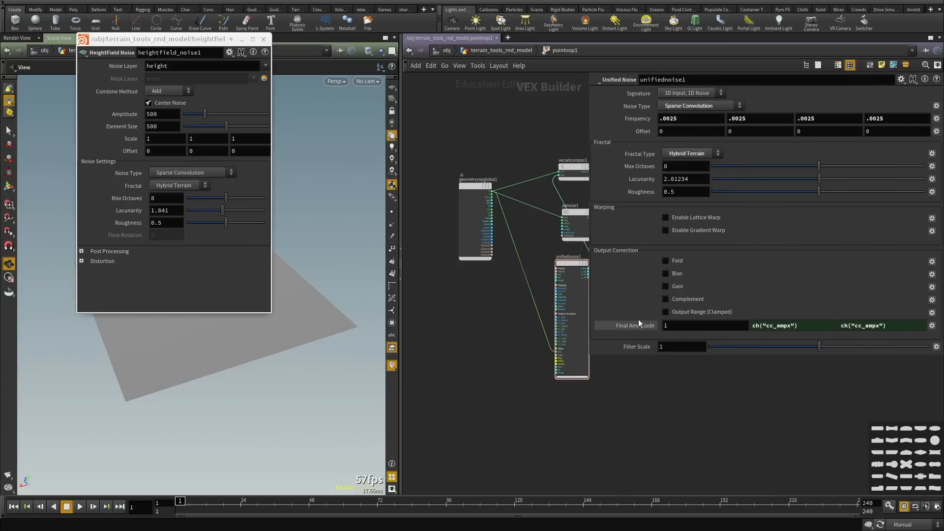
click(623, 321)
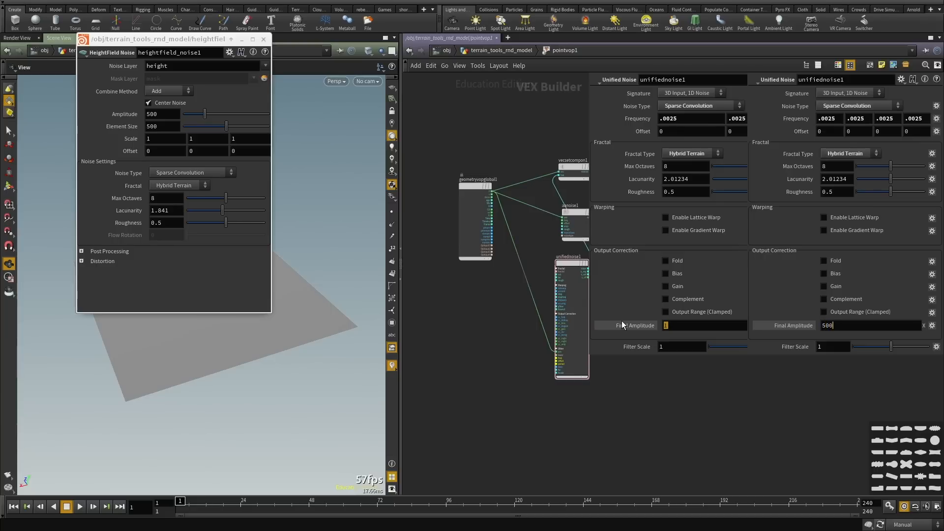
click(621, 324)
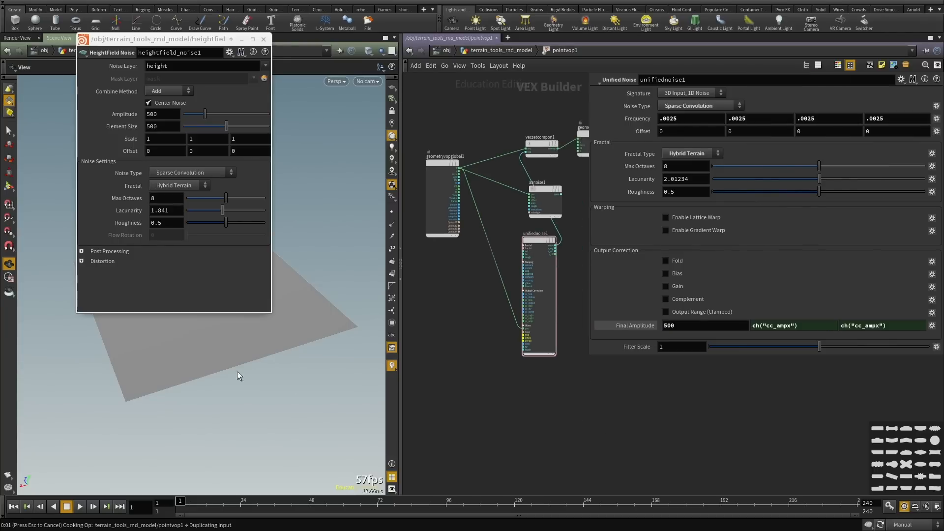
Clear the floating heightfield_noise1 parameters from the viewport and examine the displaced grid's relief from several angles.
alt+drag(185, 245, 943, 354)
drag(126, 333, 282, 314)
right_drag(282, 314, 194, 369)
drag(194, 369, 195, 328)
middle_drag(567, 408, 555, 397)
scroll(555, 397, down, 2)
scroll(556, 397, down, 2)
scroll(556, 397, up, 2)
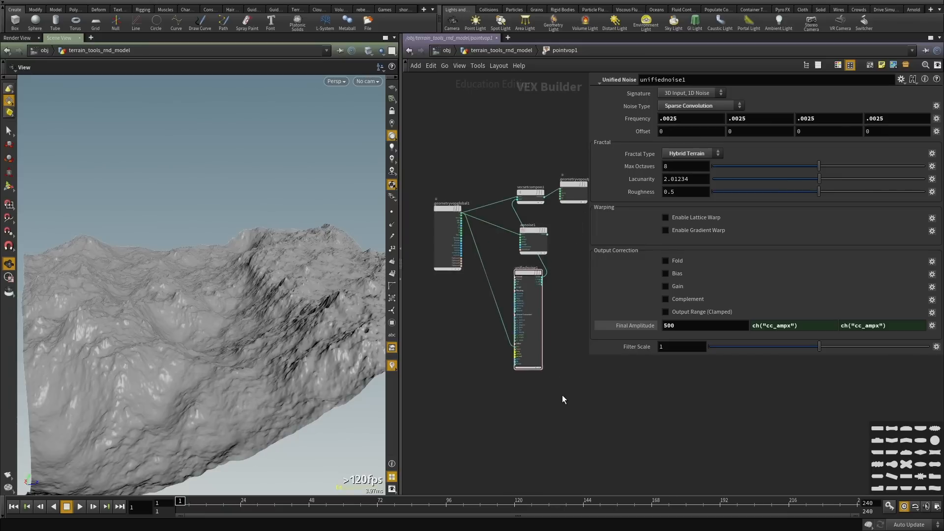
Set the first Offset component of unifiednoise1 to 1 and inspect the shifted terrain.
drag(562, 395, 507, 333)
click(677, 130)
text(1)
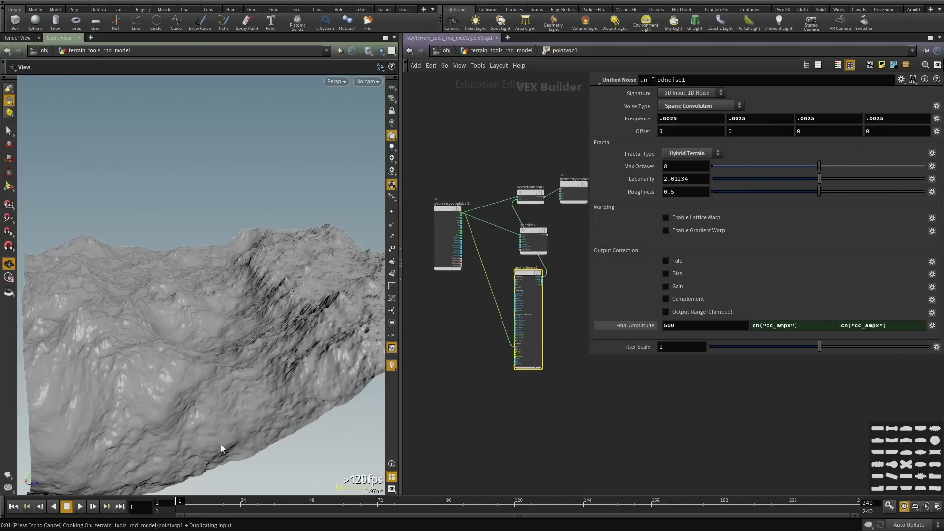
drag(180, 335, 187, 341)
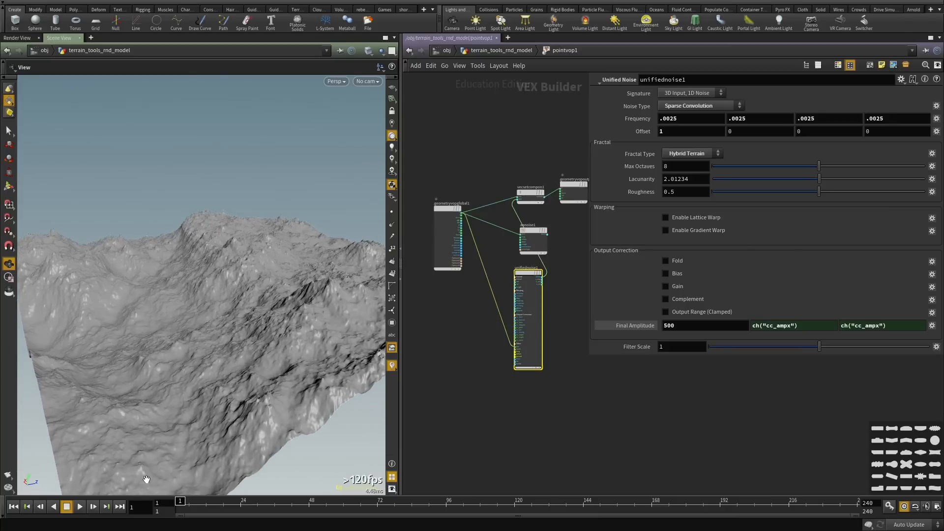
drag(153, 309, 208, 322)
Return to the terrain network and display heightfield_noise1 in the viewport for comparison.
key(u)
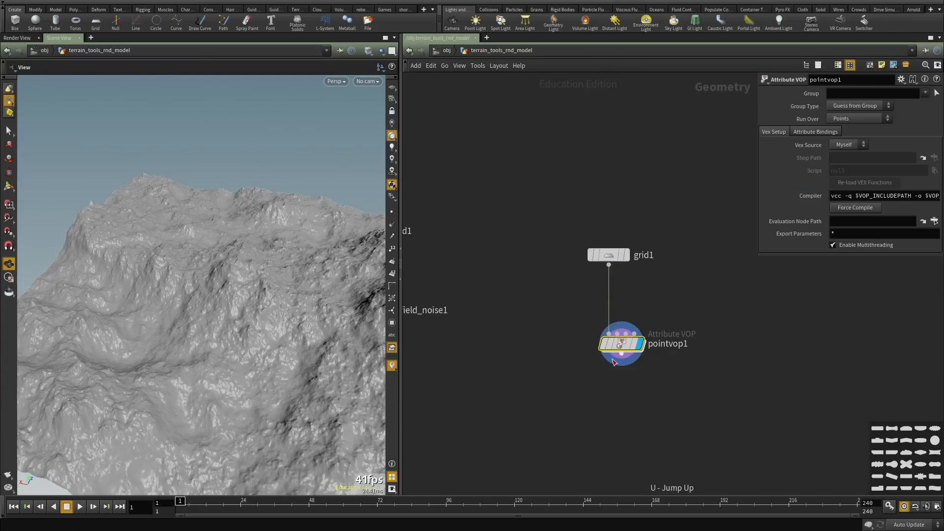
middle_click(621, 344)
middle_drag(502, 334, 636, 333)
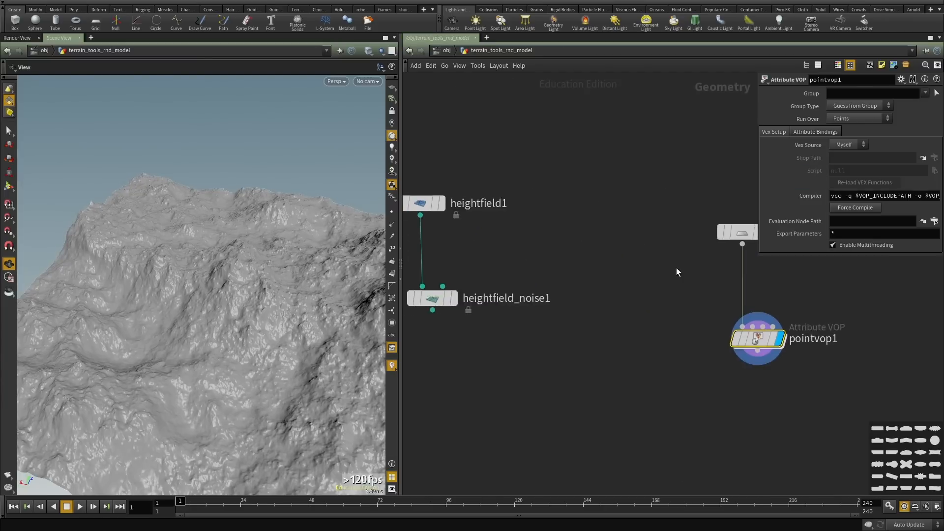
scroll(535, 322, up, 3)
click(535, 322)
click(540, 321)
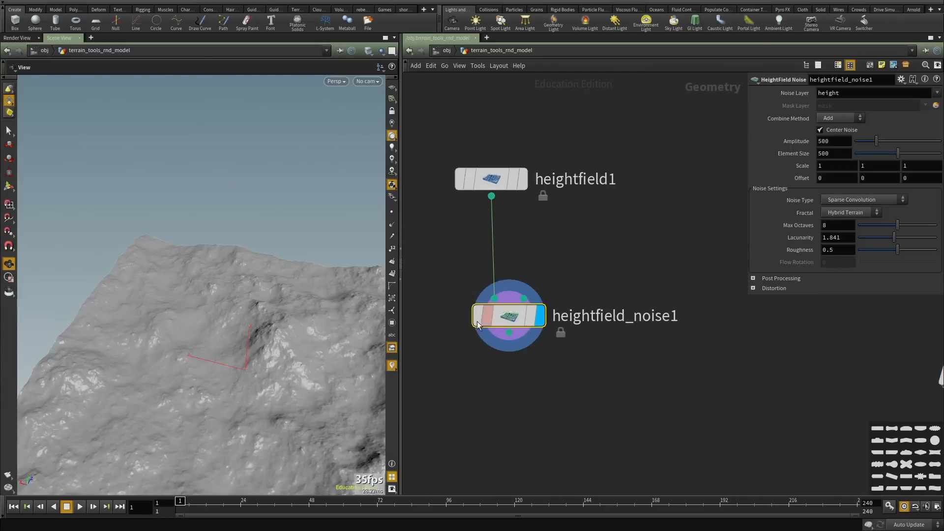
drag(213, 347, 263, 343)
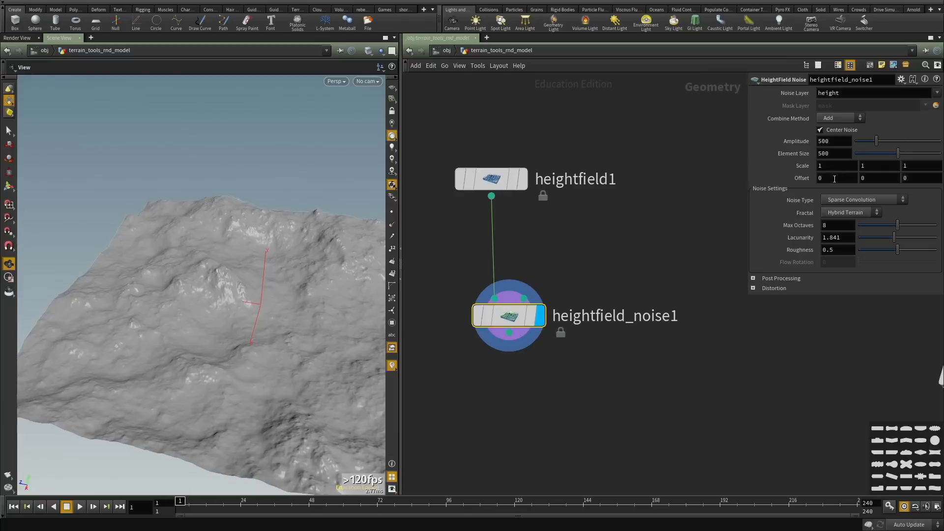
Set the first Offset component of heightfield_noise1 to 1, raise it to 100, and fine-tune it to 104.
drag(835, 178, 550, 255)
text(1)
key(Return)
drag(220, 323, 266, 334)
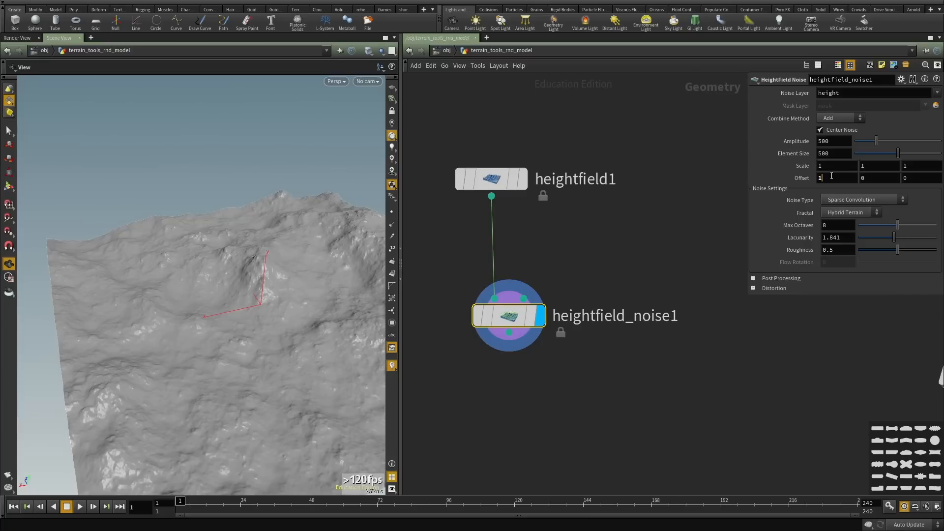
text(00)
key(Return)
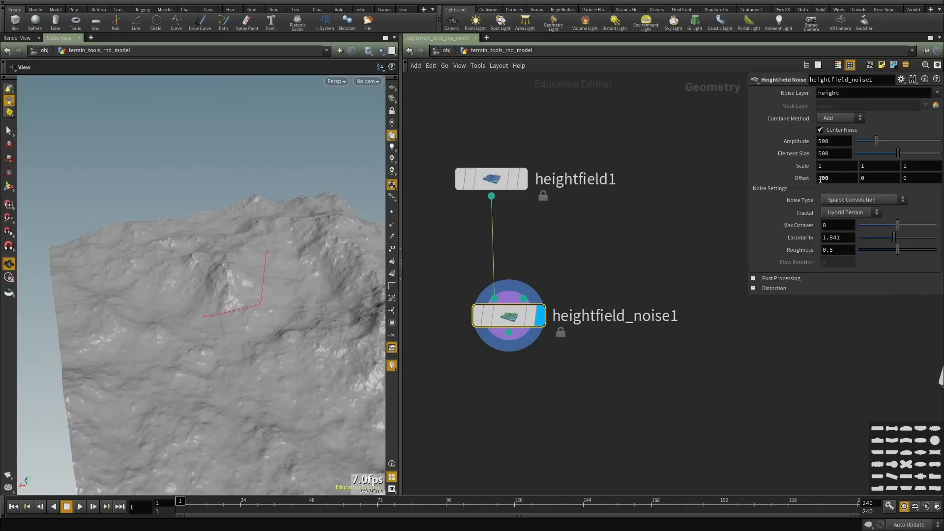
mouse_move(831, 178)
middle_down()
mouse_move(831, 138)
mouse_move(856, 138)
mouse_move(831, 160)
middle_up()
Display pointvop1 and, inside it, raise the first Offset component of unifiednoise1 to 151.
scroll(695, 379, down, 2)
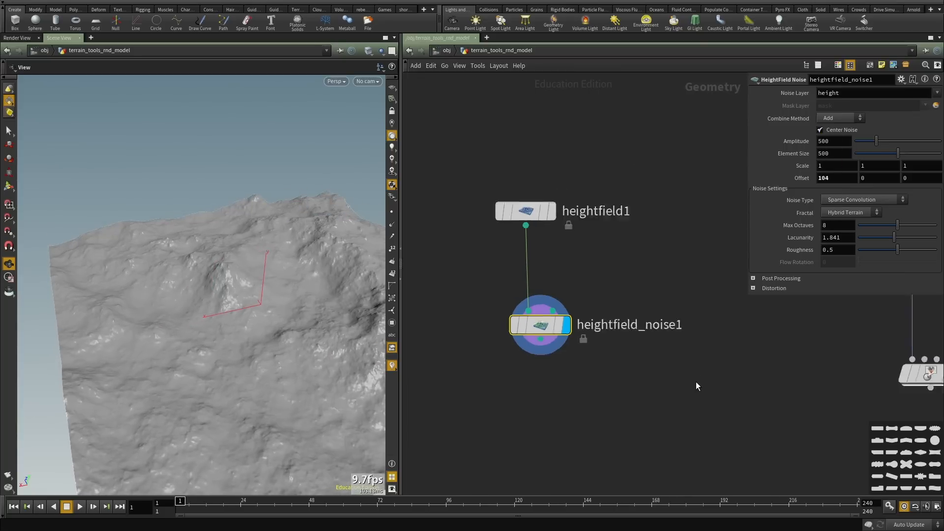
middle_drag(762, 375, 549, 361)
click(681, 361)
scroll(701, 367, up, 2)
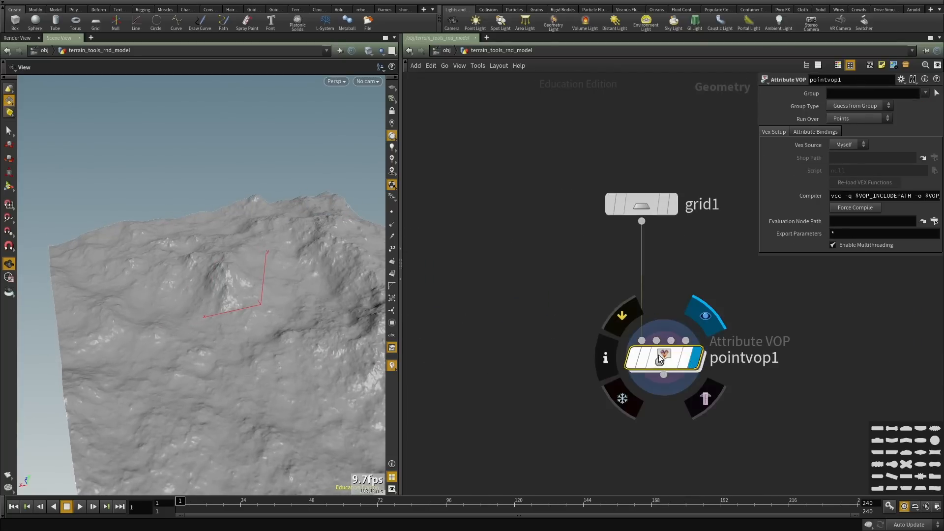
double_click(697, 365)
middle_drag(667, 129, 738, 95)
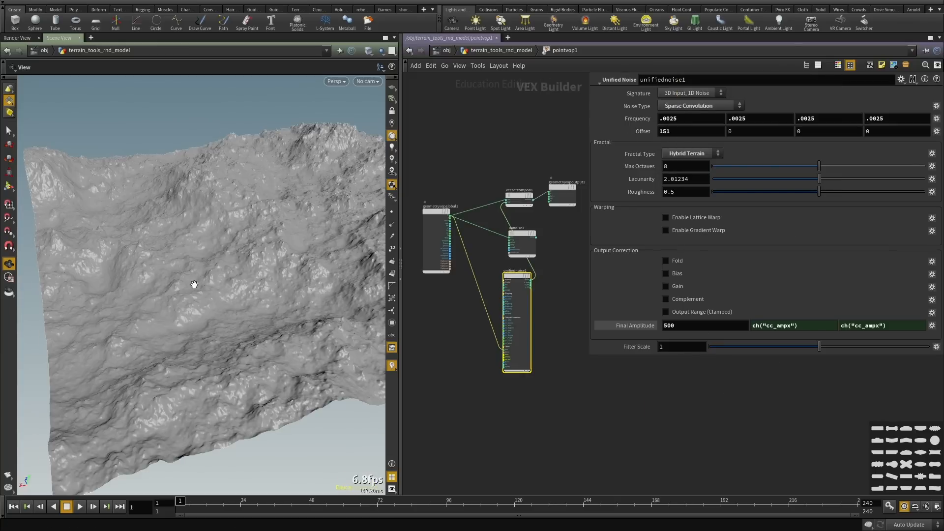
drag(205, 289, 311, 249)
Back in the terrain network, set heightfield1's Grid Spacing to .5.
key(u)
scroll(515, 329, down, 1)
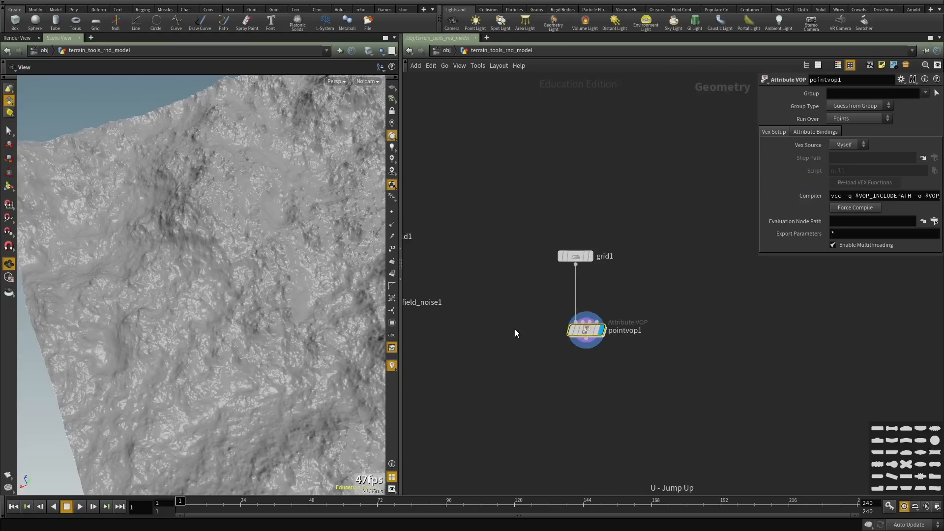
middle_drag(515, 329, 649, 345)
scroll(542, 318, up, 1)
click(494, 323)
scroll(520, 295, up, 2)
drag(556, 264, 399, 181)
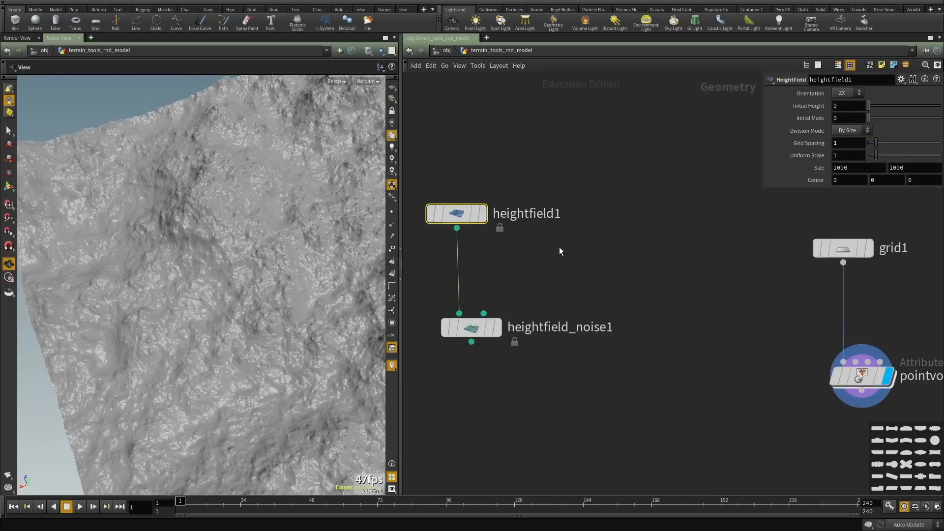
middle_drag(559, 247, 562, 219)
drag(224, 260, 229, 246)
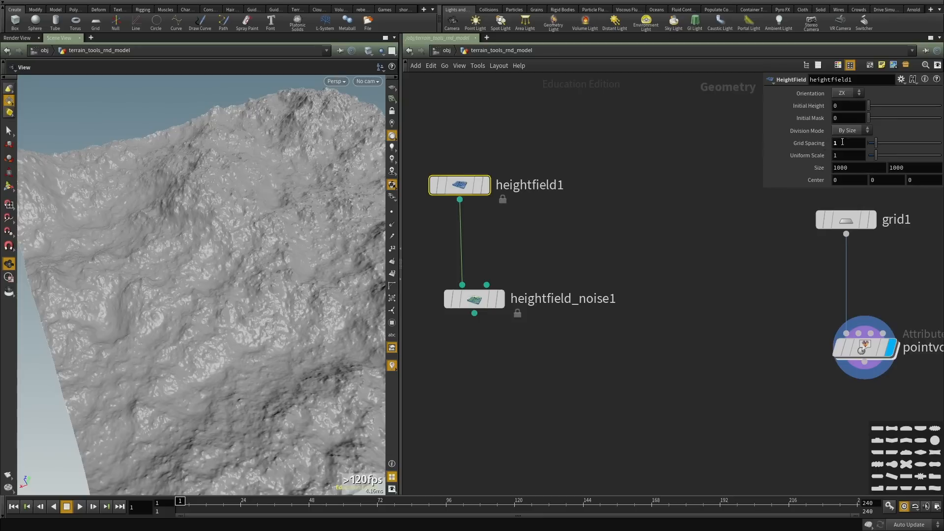
text(.5)
key(Return)
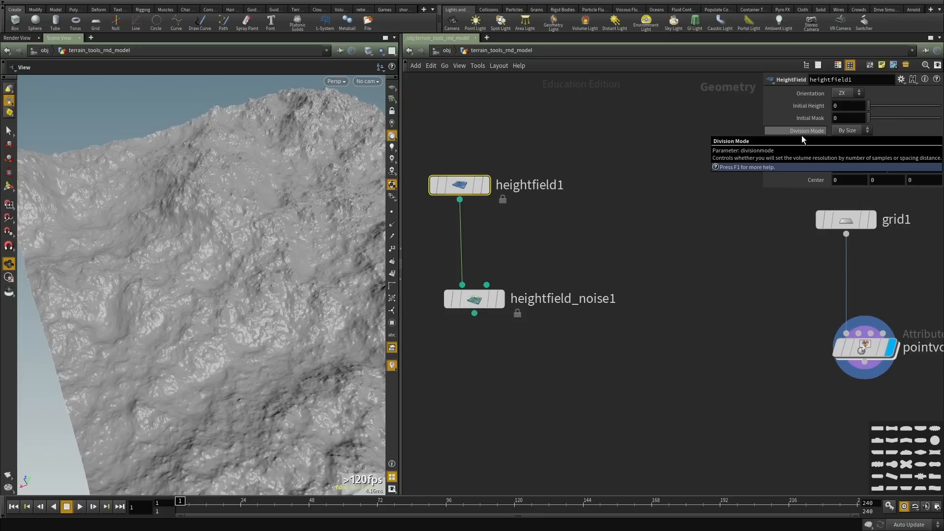
Display heightfield_noise1 and check heightfield1's volume resolution in its node information.
middle_drag(575, 254, 588, 278)
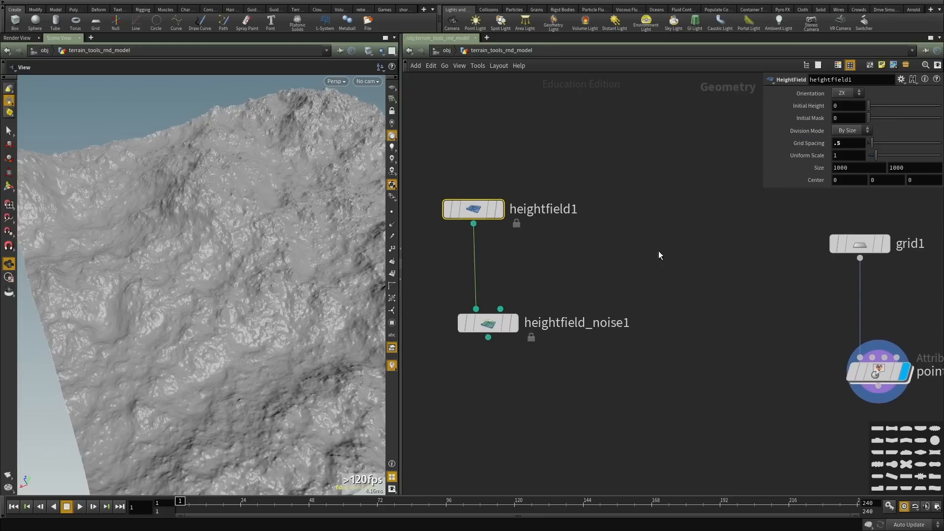
click(515, 326)
click(485, 329)
middle_click(456, 211)
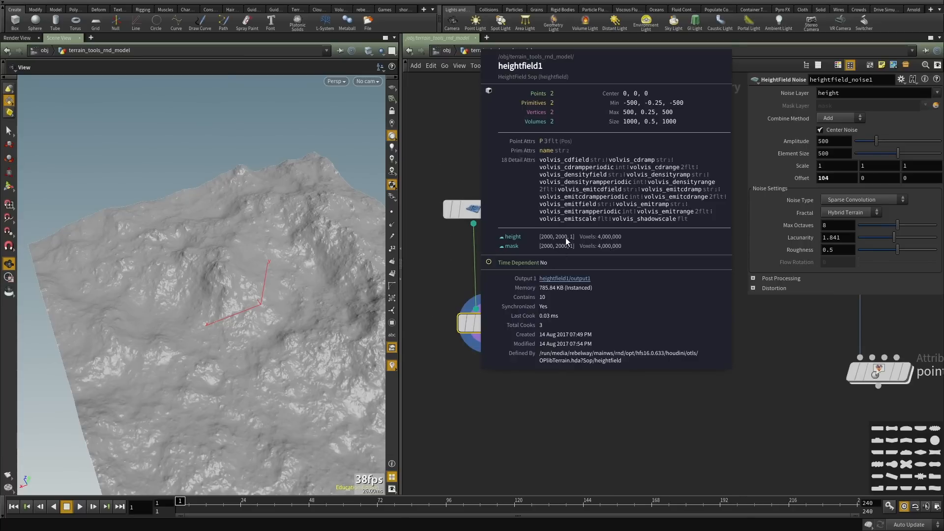
middle_drag(437, 329, 426, 288)
Examine the surface detail of the heightfield terrain up close and as a whole.
drag(339, 295, 307, 266)
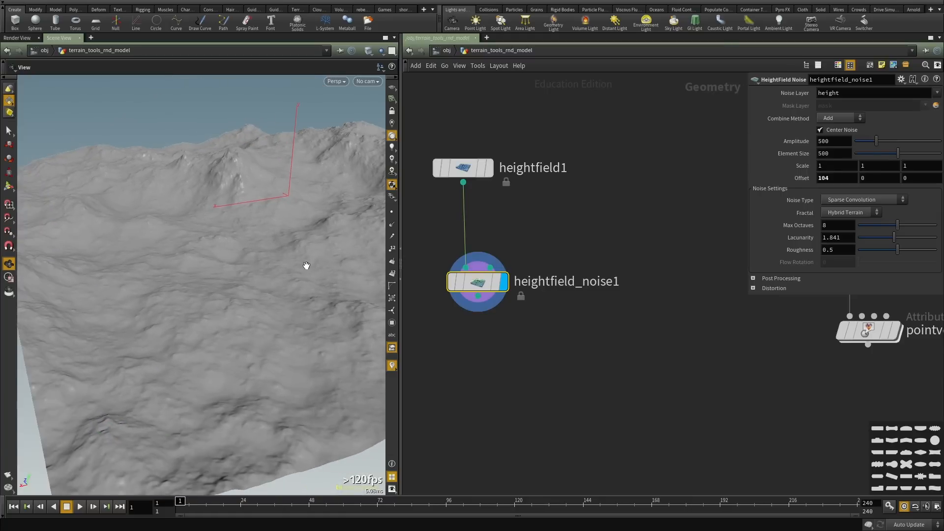
drag(193, 244, 195, 258)
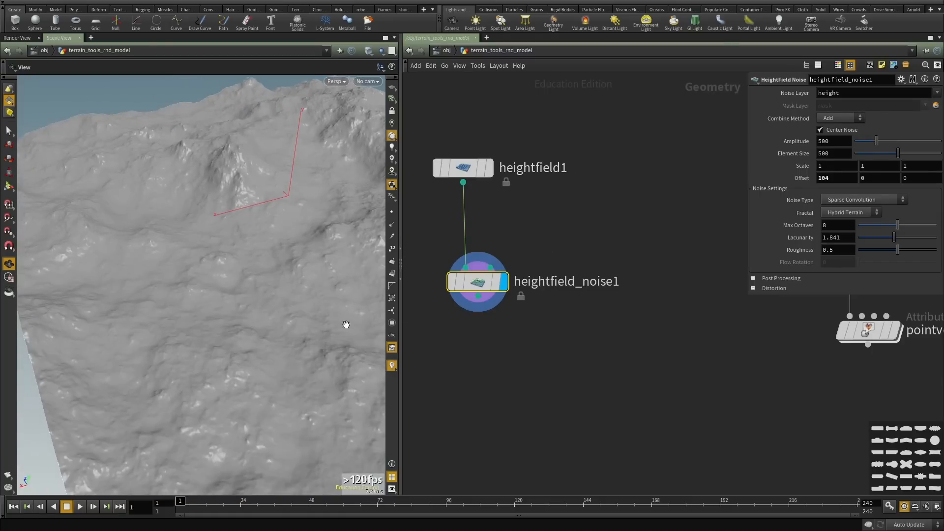
drag(210, 308, 206, 348)
drag(289, 310, 306, 300)
scroll(290, 256, down, 5)
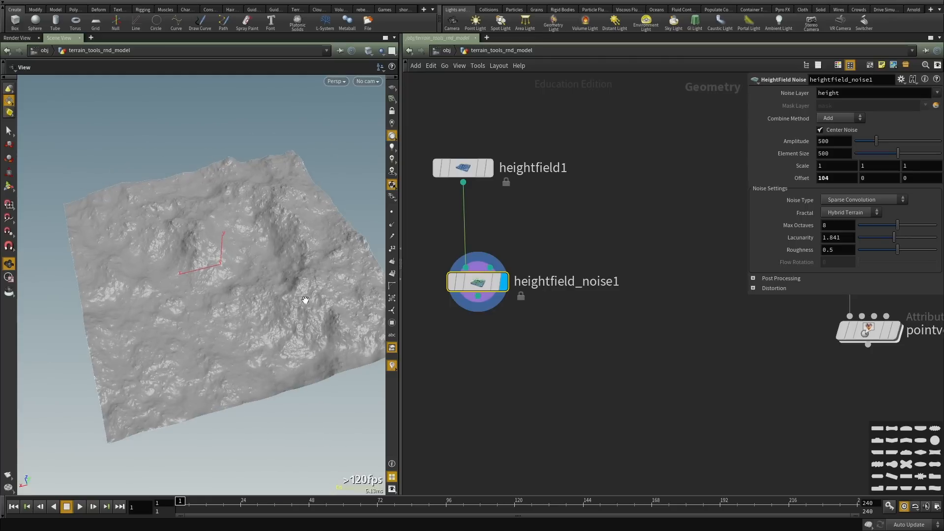
Increase the first Offset component of heightfield_noise1 to 424 and inspect the shifted terrain.
middle_drag(836, 178, 943, 136)
drag(204, 340, 113, 329)
right_drag(113, 328, 211, 295)
drag(211, 295, 241, 298)
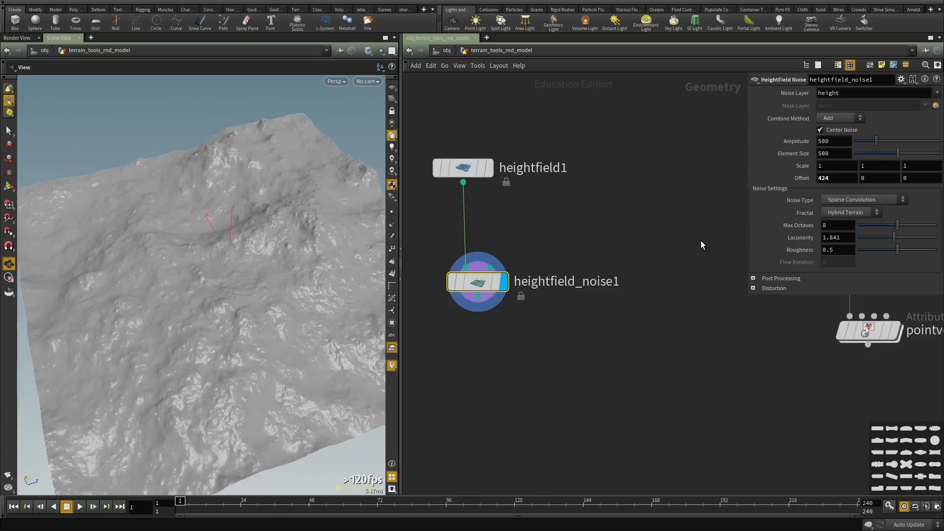
Set heightfield1's Grid Spacing back to 1.
click(575, 171)
middle_drag(568, 222, 580, 257)
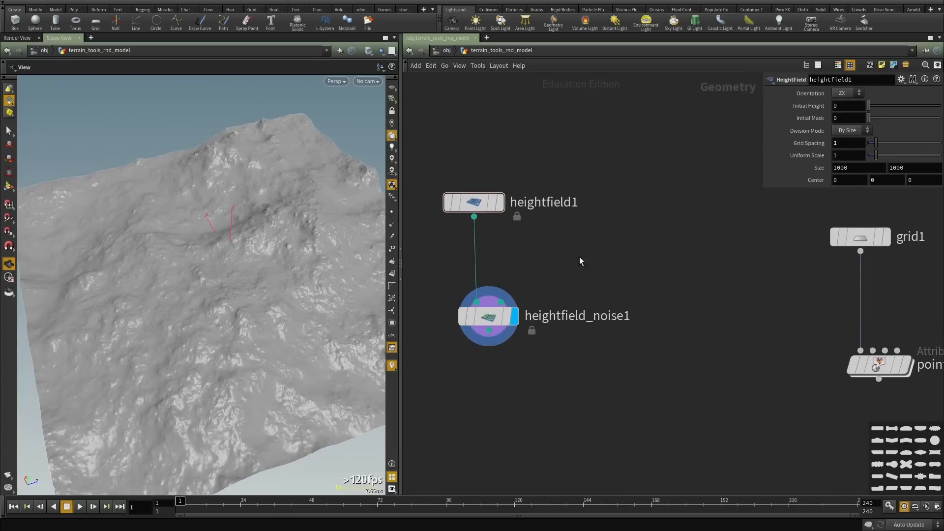
Raise heightfield_noise1's Amplitude to 823 and Element Size to 783, and inspect the terrain from several angles.
click(569, 313)
drag(877, 140, 890, 140)
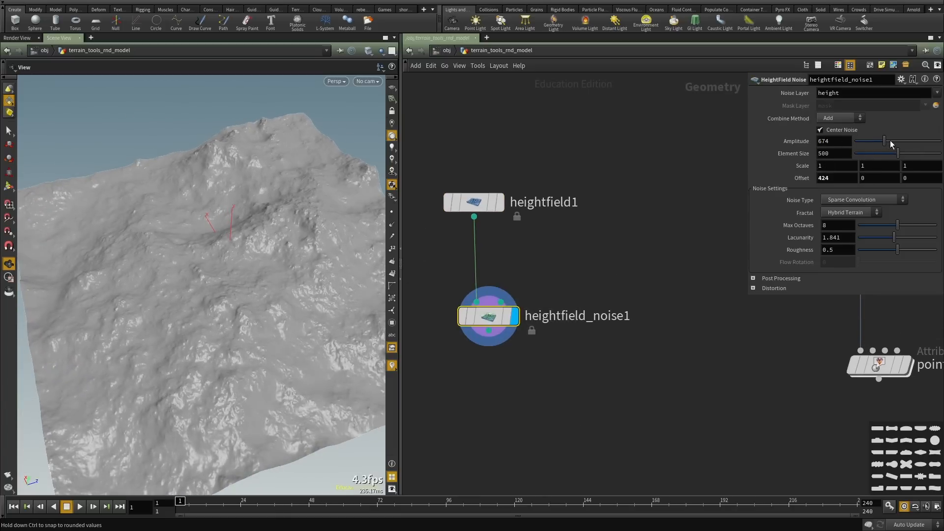
drag(196, 286, 261, 248)
drag(898, 153, 922, 154)
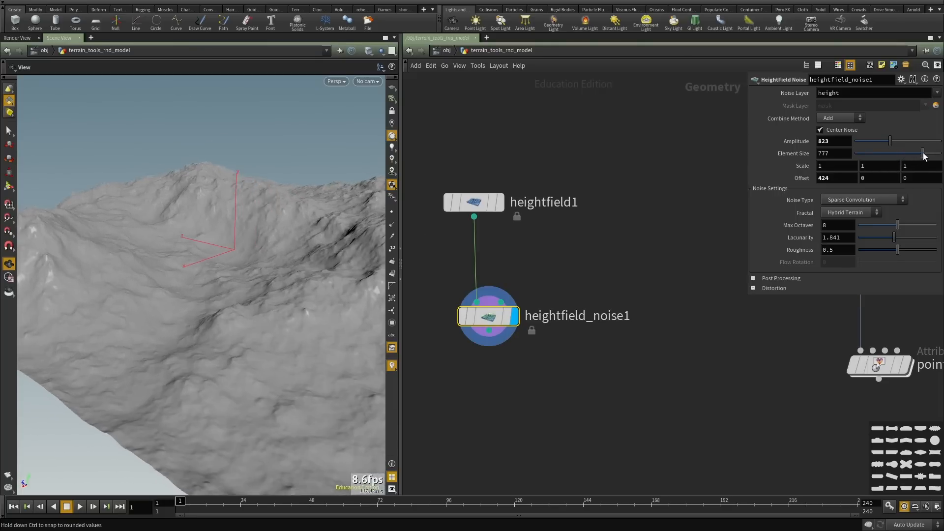
drag(123, 271, 272, 261)
key(h)
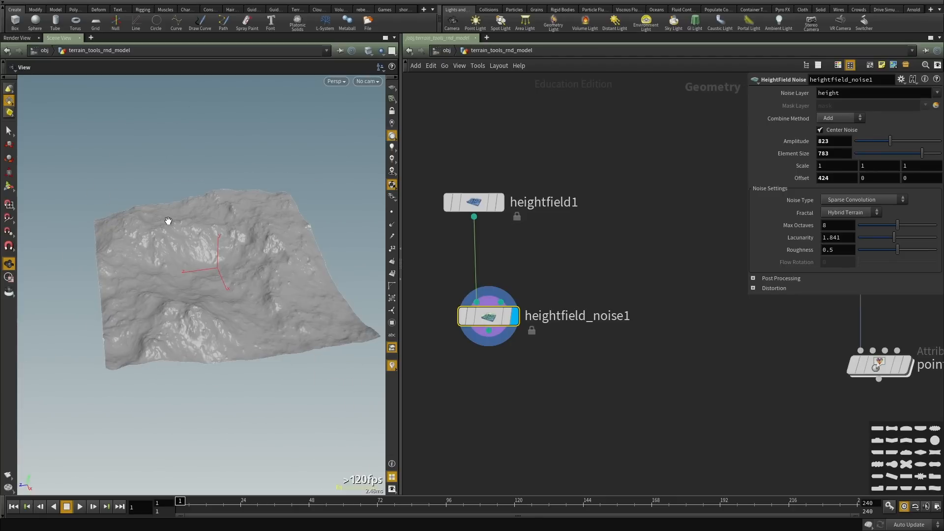
drag(168, 221, 147, 239)
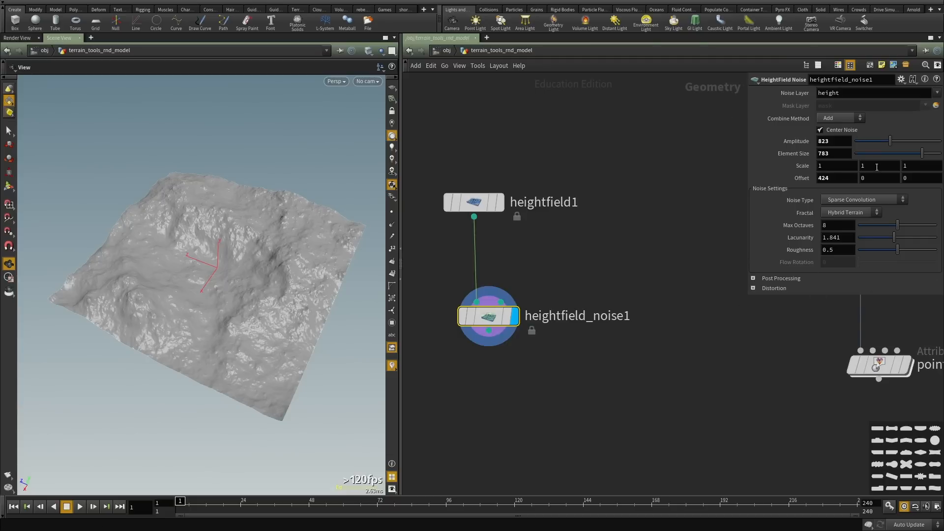
middle_drag(713, 312, 706, 317)
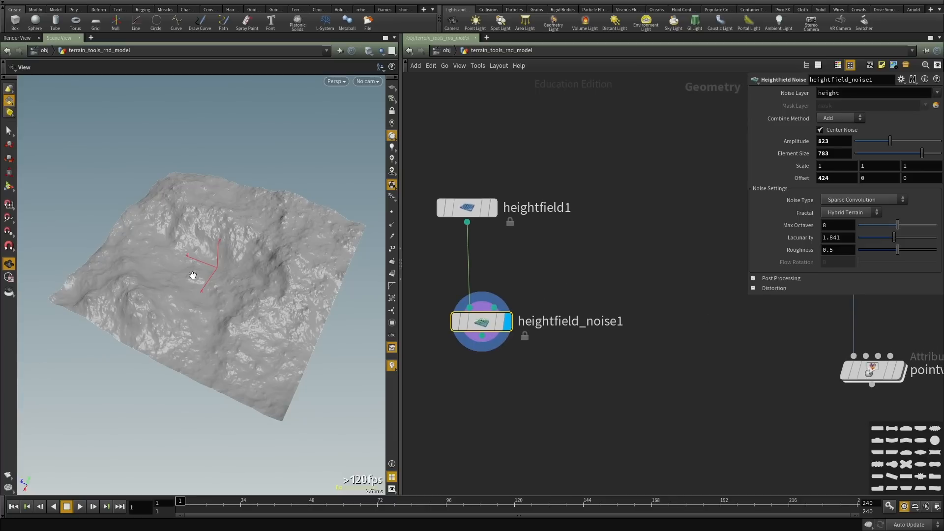
drag(262, 291, 255, 296)
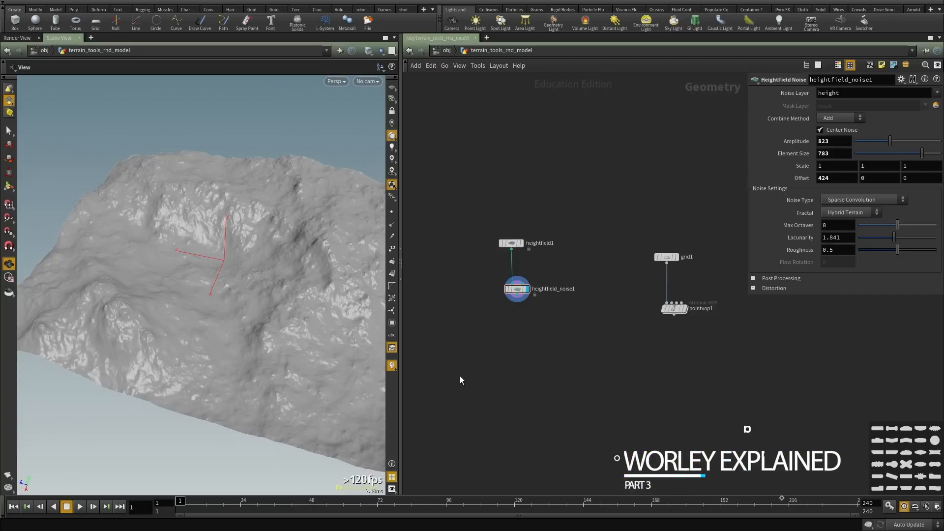
drag(186, 331, 238, 393)
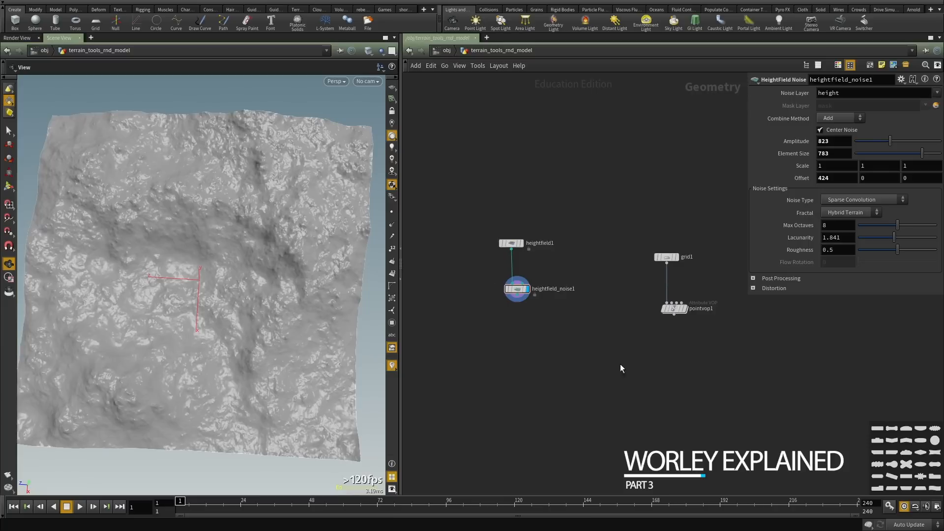
Duplicate heightfield_noise1, place the copy beside it as a second branch from heightfield1, and display the copy.
scroll(541, 337, up, 3)
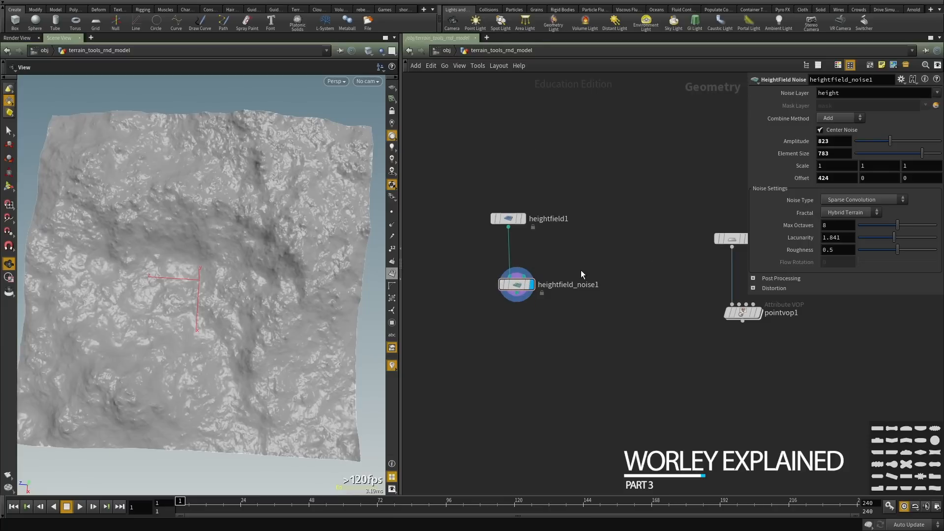
scroll(582, 270, up, 2)
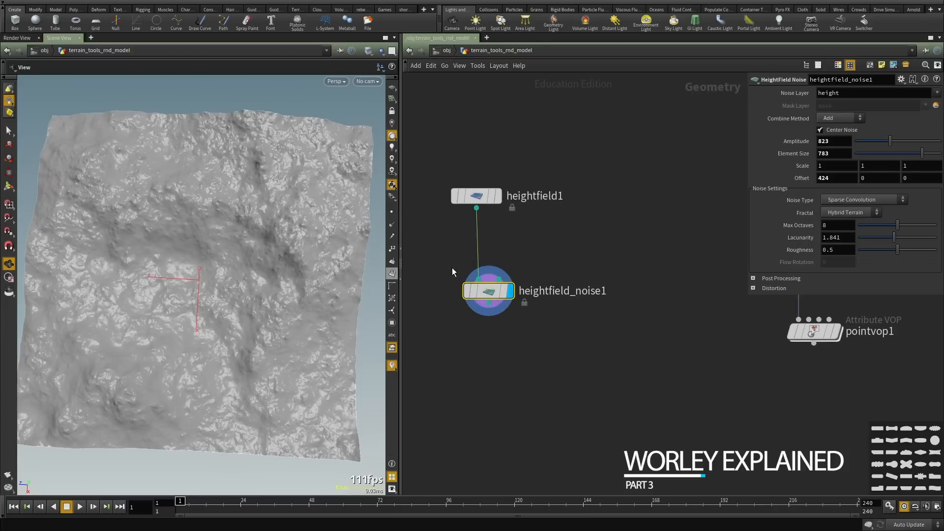
key(ctrl+c)
scroll(565, 345, down, 2)
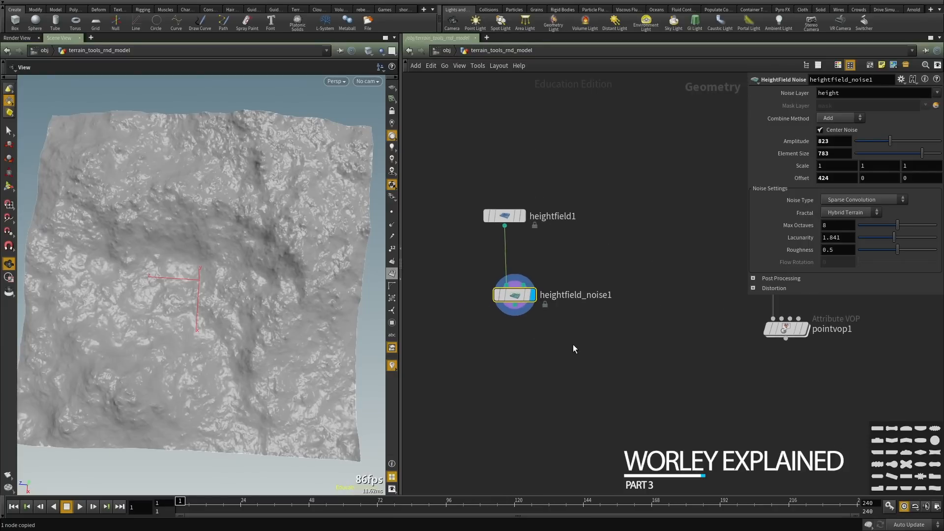
middle_drag(492, 329, 626, 321)
click(585, 292)
key(ctrl+v)
drag(562, 312, 468, 312)
middle_drag(526, 355, 563, 345)
drag(580, 354, 478, 275)
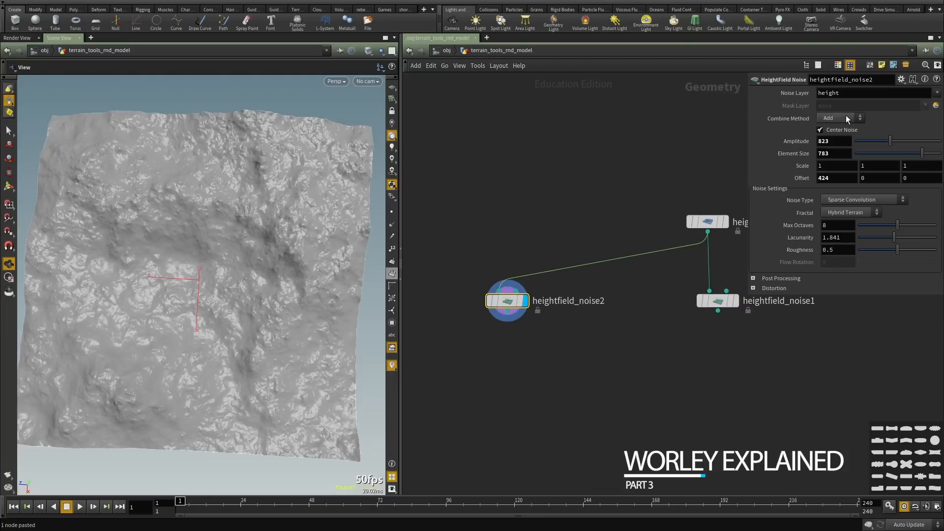
Set the Fractal option of heightfield_noise2 to None.
click(841, 210)
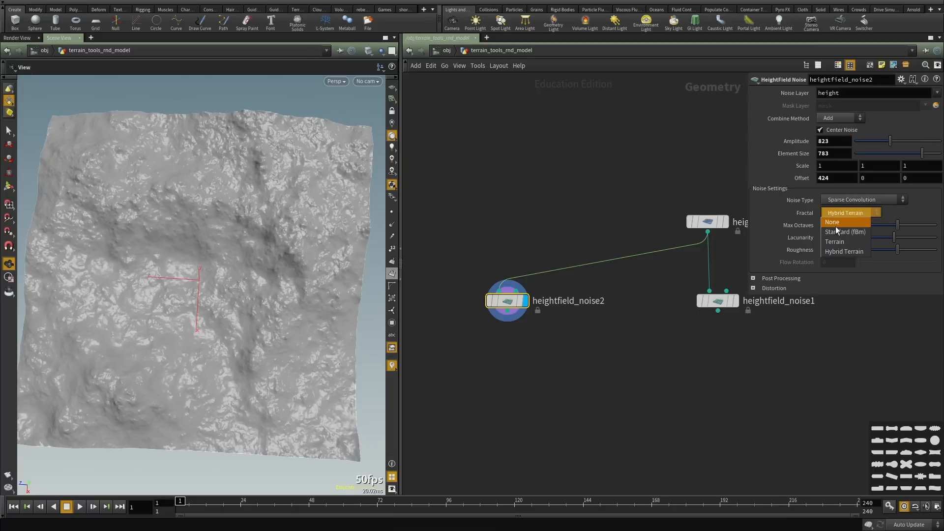
click(836, 224)
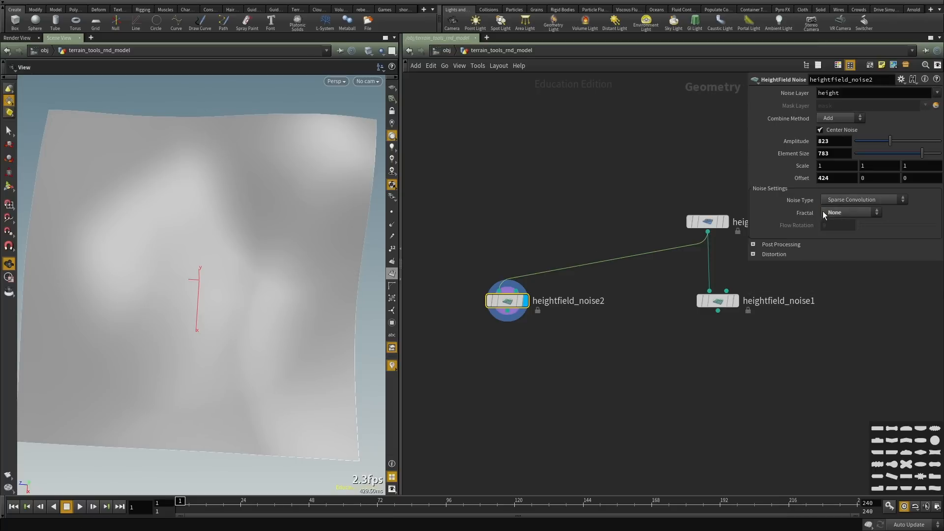
click(837, 211)
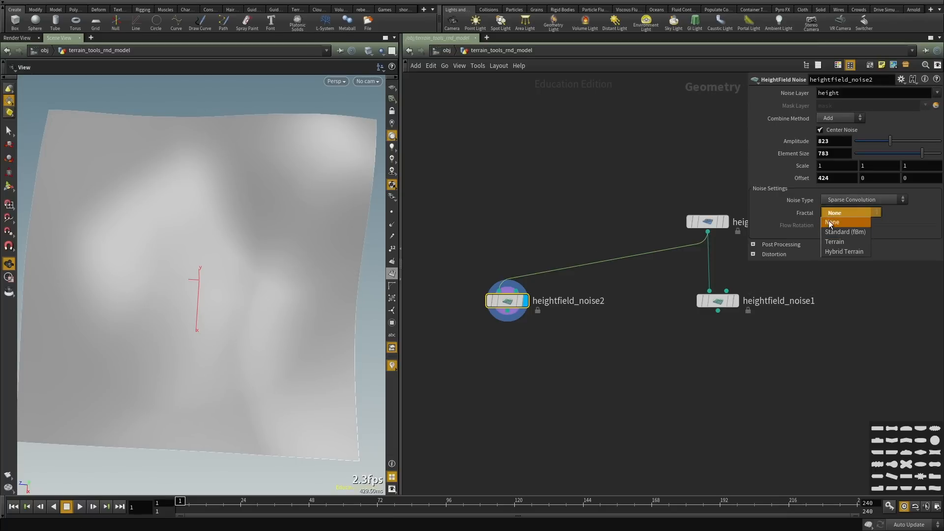
click(831, 223)
drag(219, 268, 216, 239)
Change heightfield_noise2's Noise Type to Worley (cellular) F2-F1 and inspect the faceted shapes.
click(860, 200)
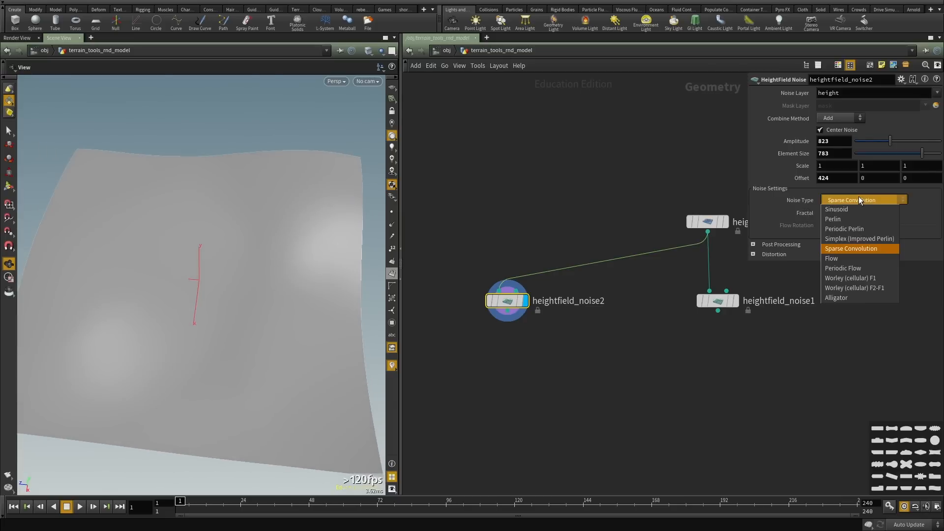
click(873, 288)
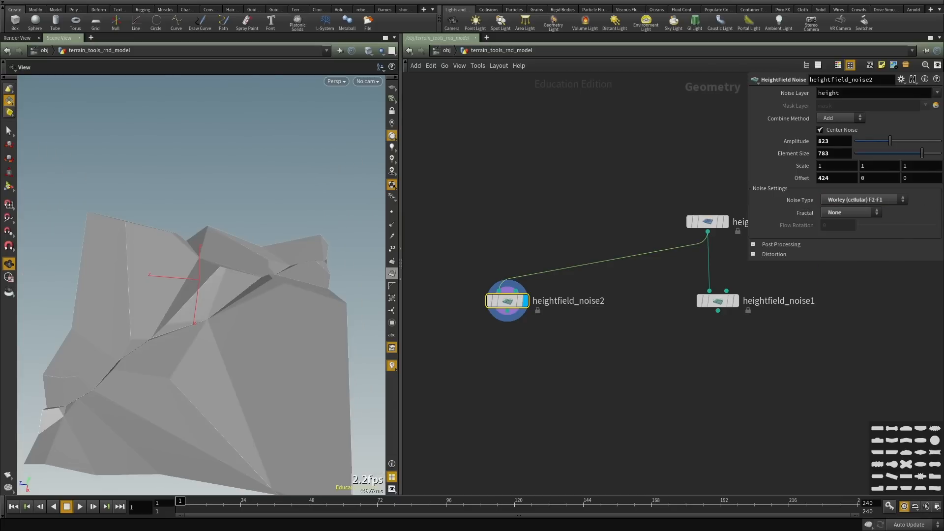
drag(156, 356, 266, 332)
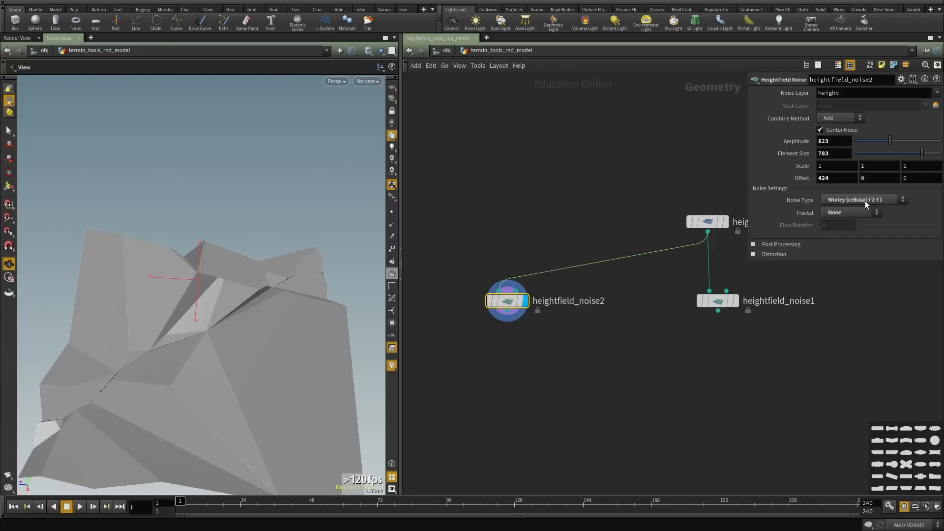
drag(199, 295, 215, 230)
key(f)
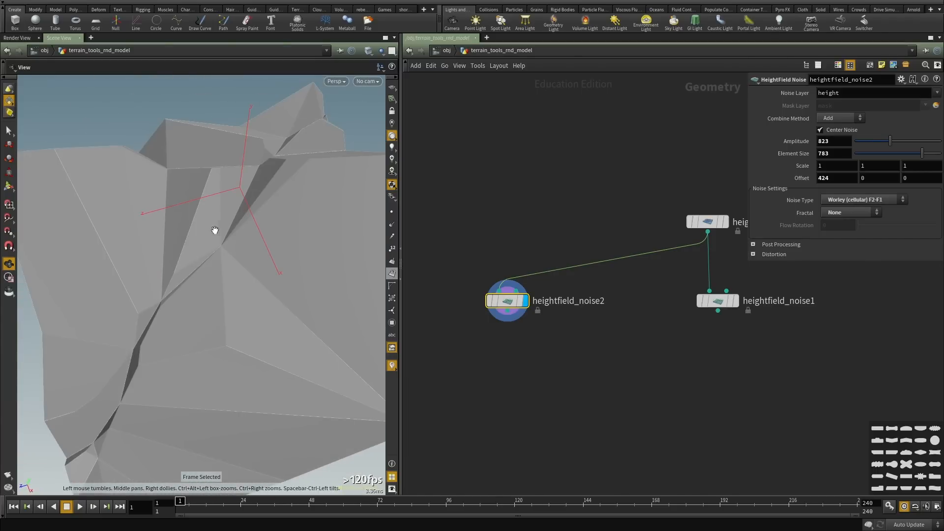
drag(249, 263, 253, 257)
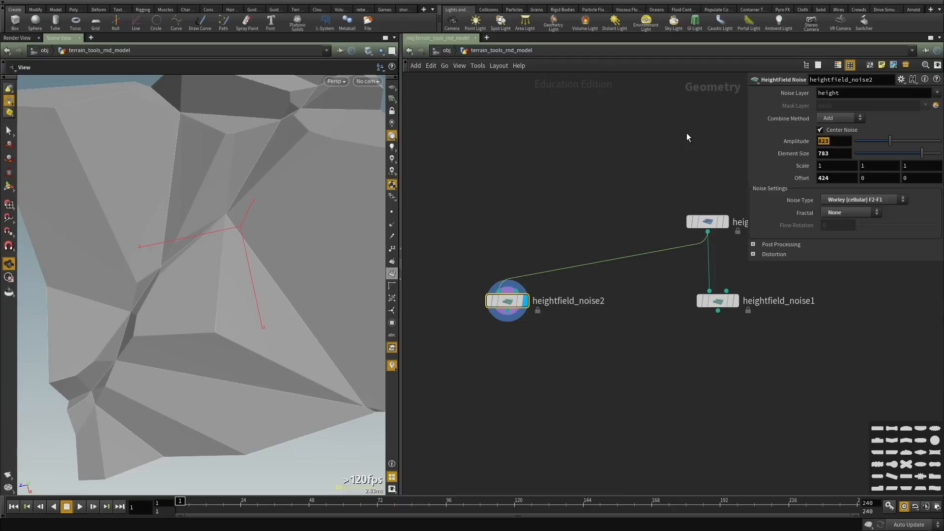
Try an Amplitude of 2017 on heightfield_noise2 and view the whole terrain.
text(2017)
key(Return)
key(f)
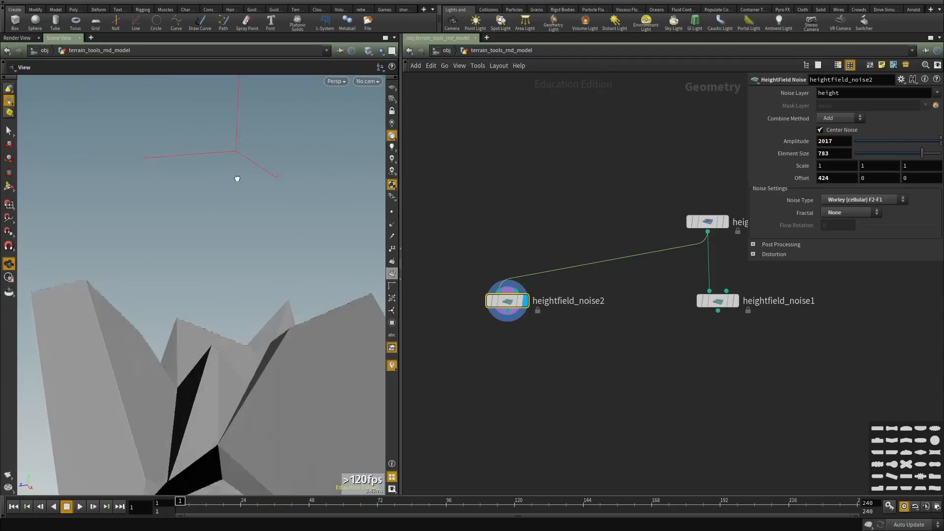
drag(296, 331, 273, 348)
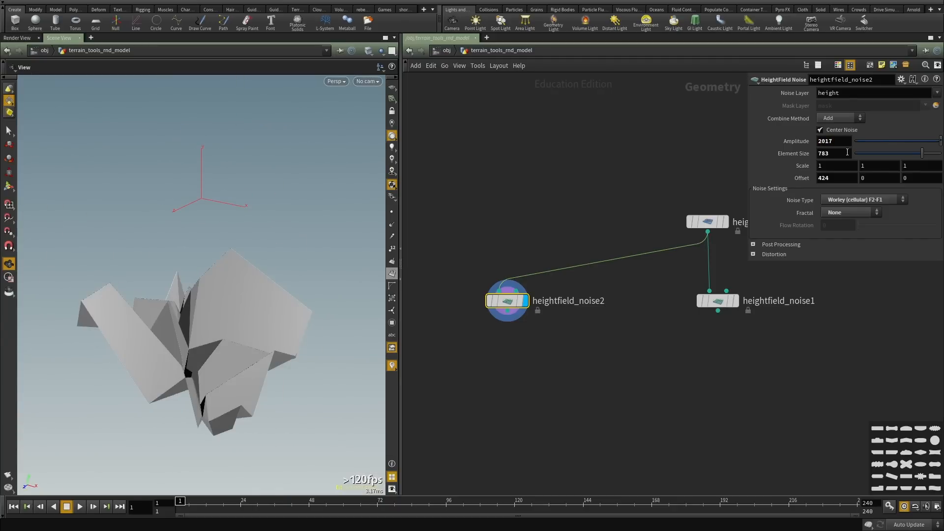
Set heightfield_noise2's Element Size to 250 and reset its Offset to the default 0, 0, 0.
drag(833, 154, 793, 153)
text(250)
key(Return)
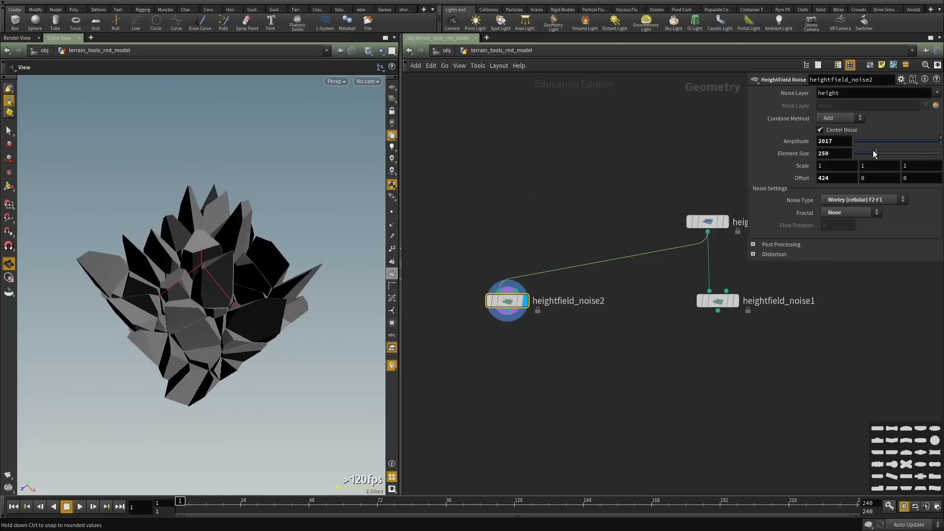
ctrl+middle_click(803, 178)
Reduce heightfield_noise2's Amplitude to 217 and reframe the terrain.
drag(837, 142, 690, 123)
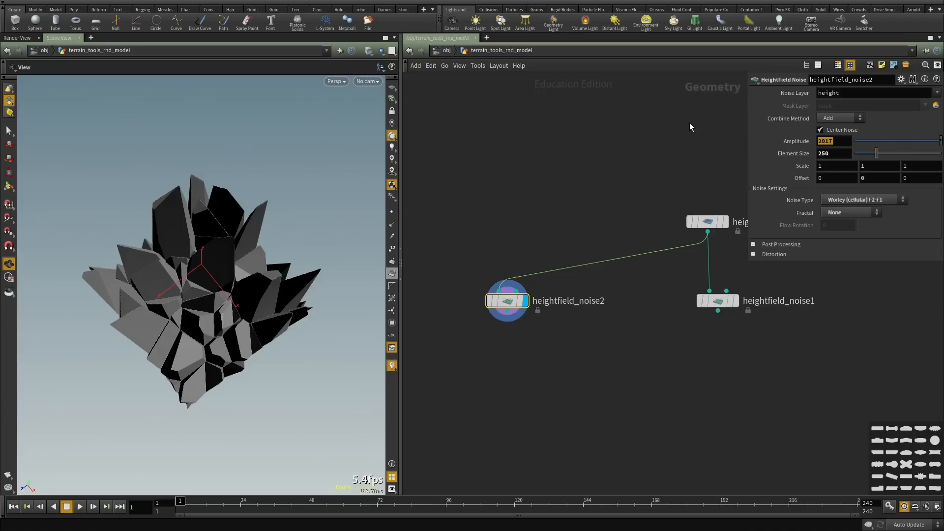
text(2017)
key(shift+Left)
key(shift+Left)
key(shift+Left)
text(17)
key(Return)
drag(187, 310, 264, 334)
key(space+g)
right_drag(264, 334, 186, 276)
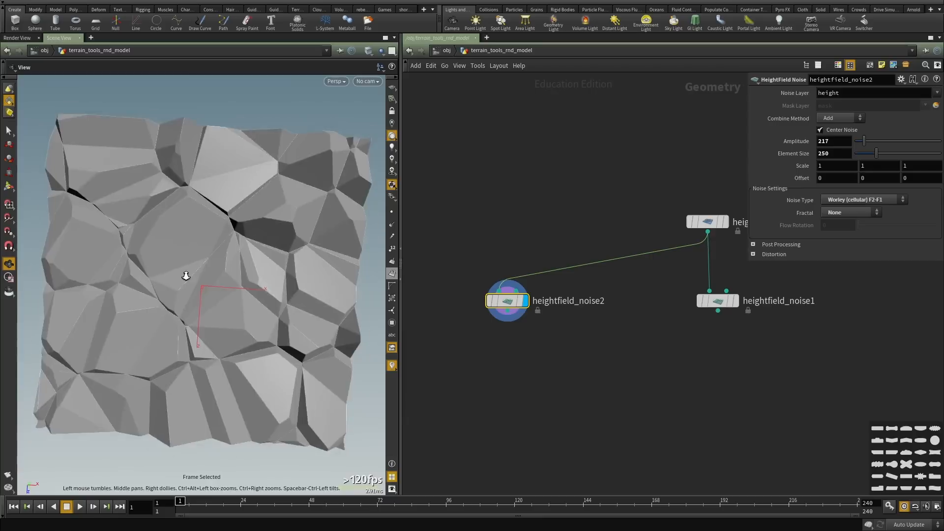
Examine the Worley cell facets and cracks across the terrain from several angles.
drag(185, 276, 217, 291)
drag(134, 226, 207, 181)
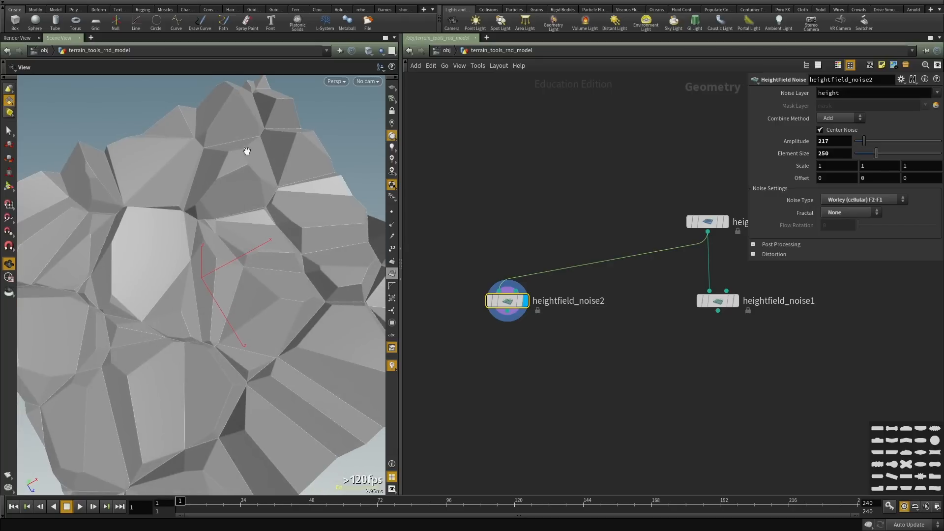
drag(247, 151, 209, 149)
drag(289, 149, 270, 277)
drag(173, 241, 210, 313)
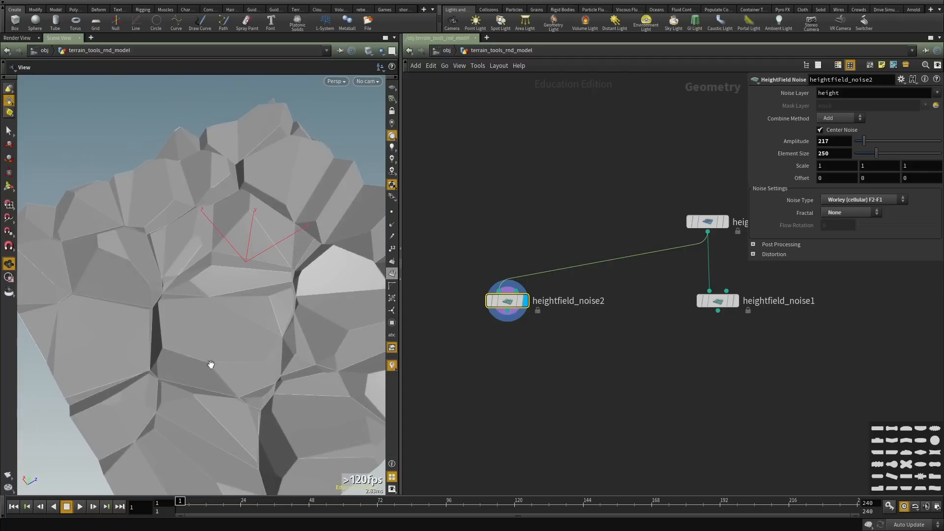
drag(211, 365, 247, 303)
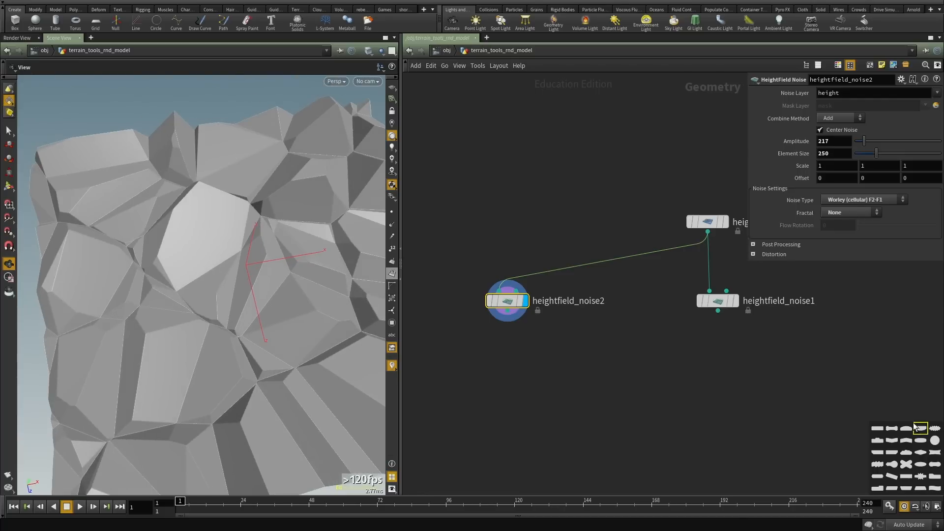
drag(343, 351, 241, 338)
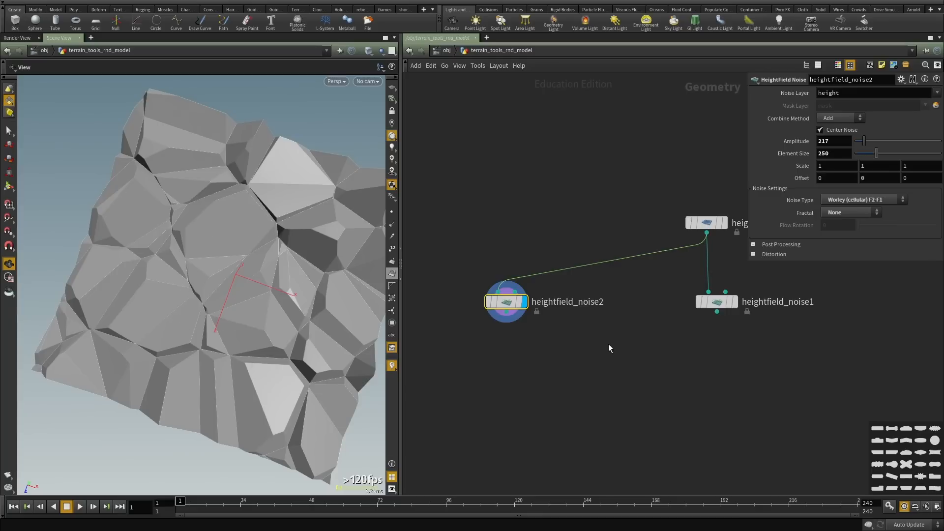
Add a HeightField Distort node below heightfield_noise2, wire the noise output into its first input, and display it.
middle_drag(501, 321, 508, 284)
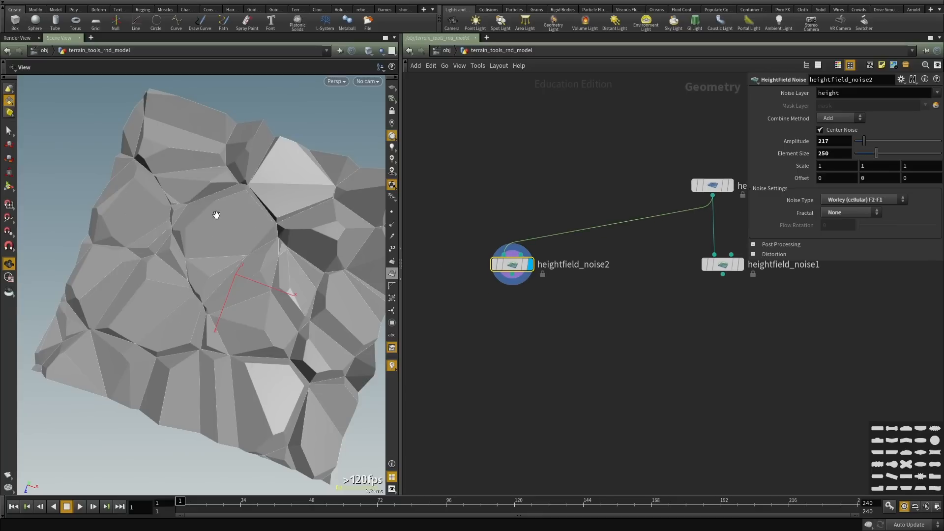
scroll(518, 331, up, 3)
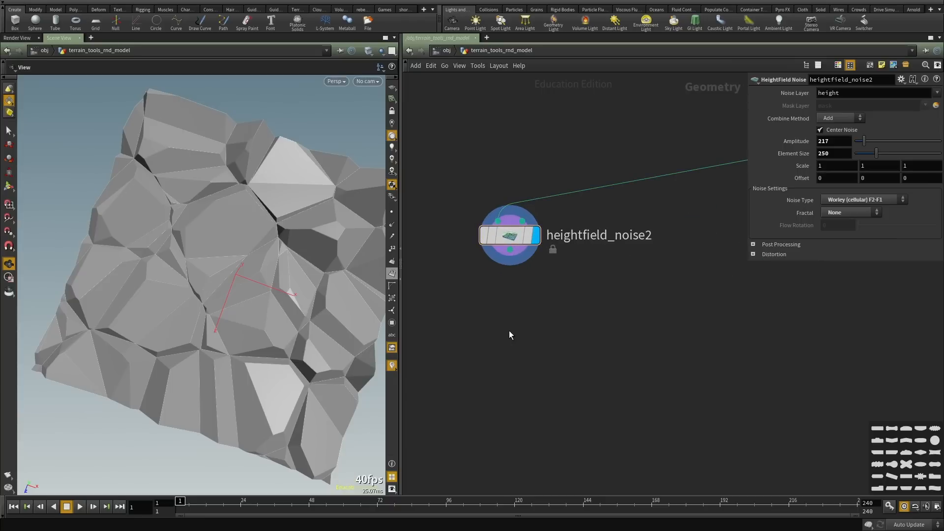
key(Tab)
mouse_move(551, 379)
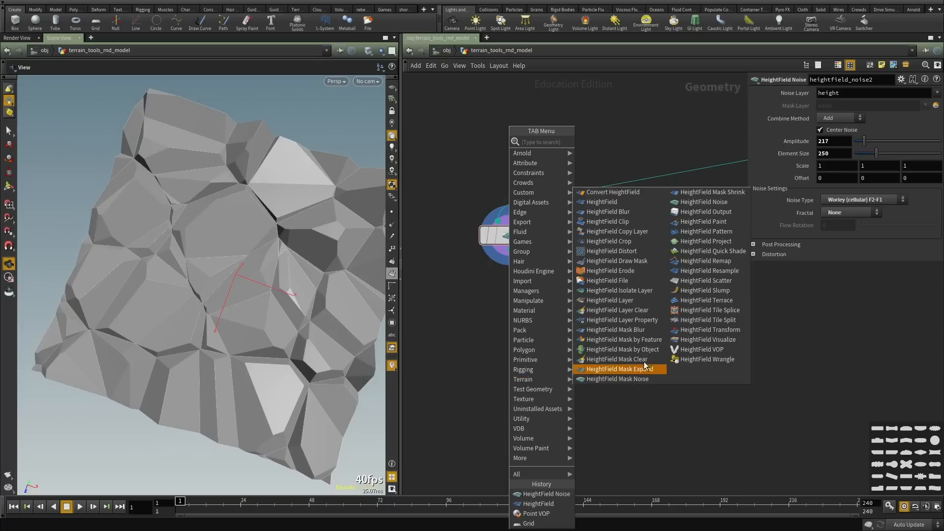
click(613, 252)
click(534, 332)
click(510, 249)
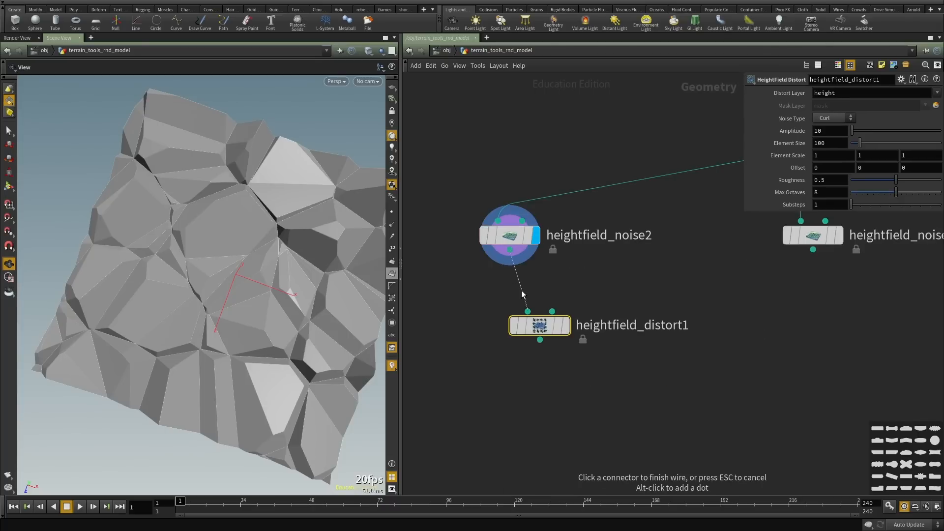
click(528, 311)
click(568, 332)
drag(541, 329, 528, 341)
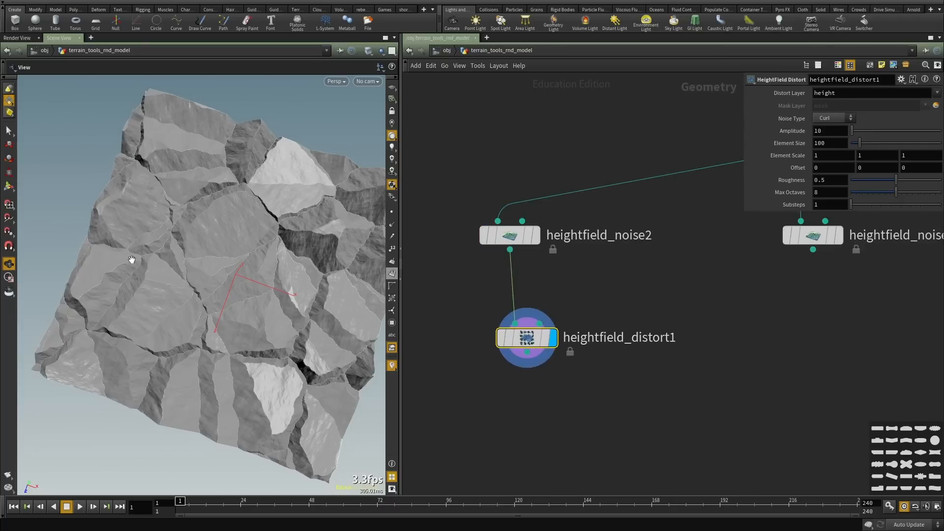
Examine the distorted terrain up close and display heightfield_noise2 to compare it with the undistorted surface.
drag(130, 261, 231, 308)
scroll(255, 270, up, 4)
drag(201, 230, 248, 260)
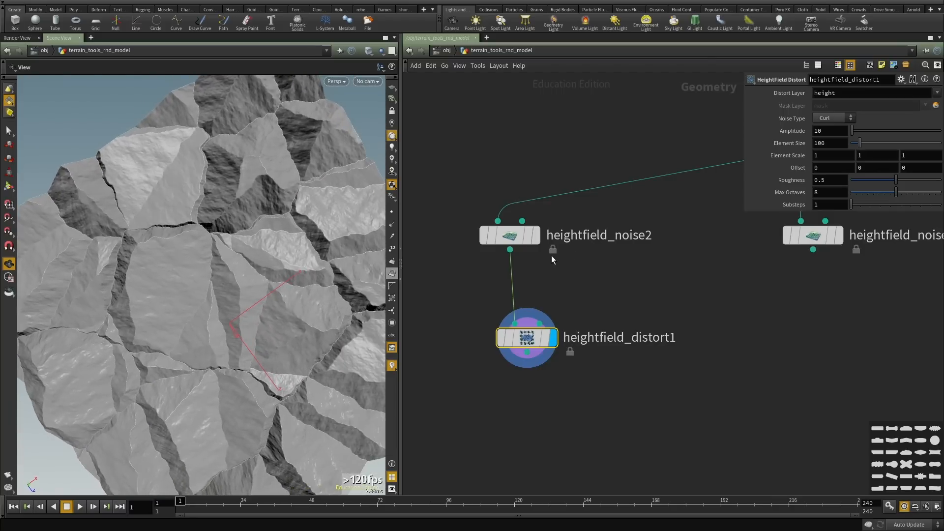
click(536, 235)
drag(521, 235, 531, 182)
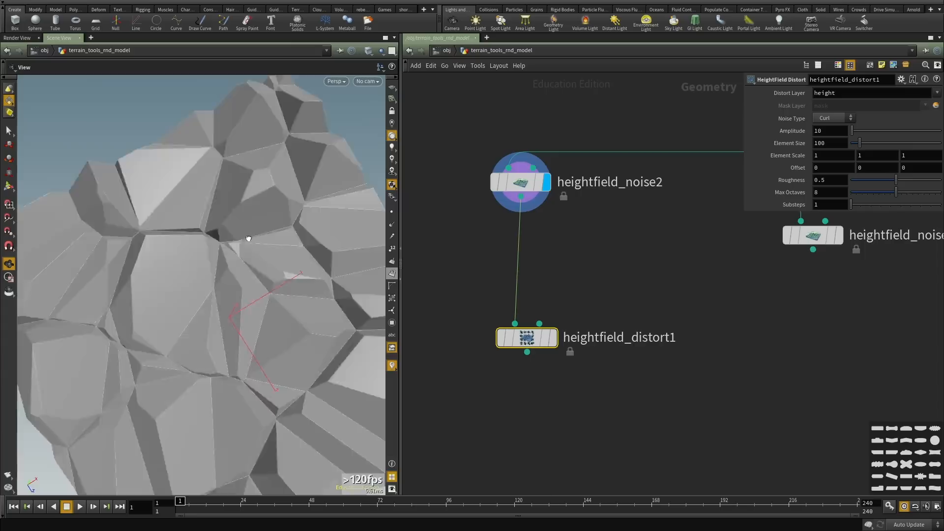
Display heightfield_distort1 again and compare its broken-up facets with the undistorted Worley surface.
right_drag(248, 239, 199, 268)
drag(198, 268, 179, 287)
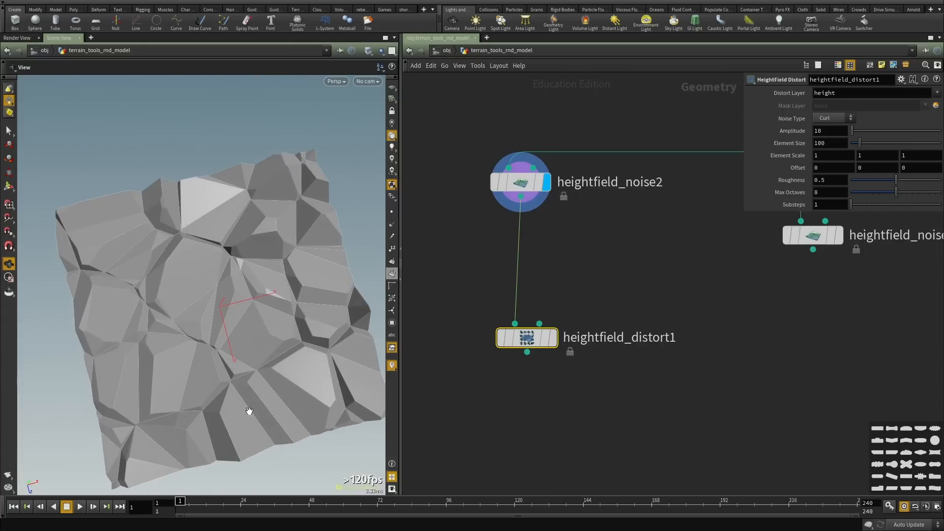
drag(523, 344, 525, 357)
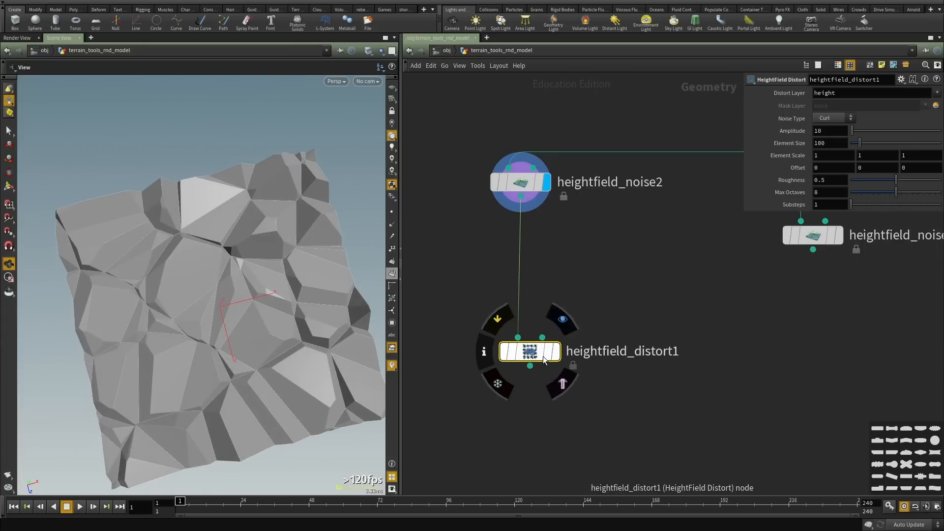
click(555, 352)
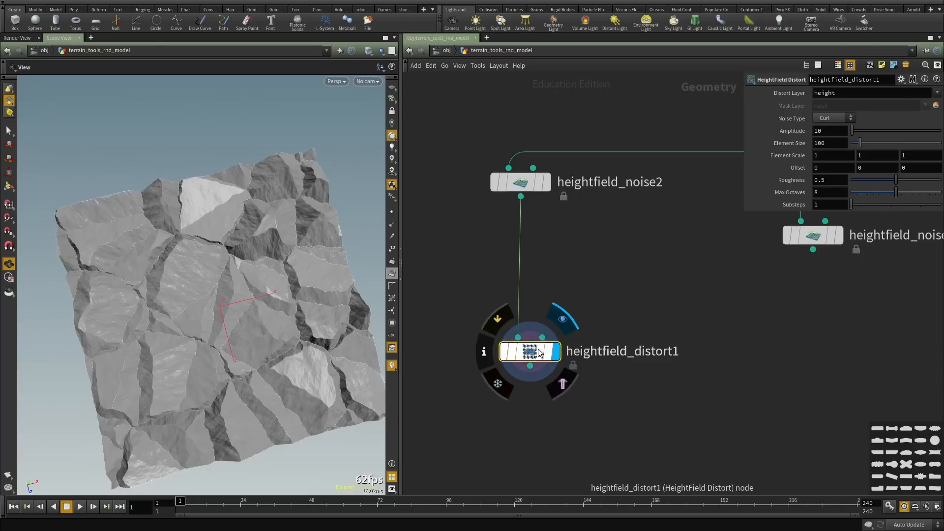
drag(275, 319, 198, 224)
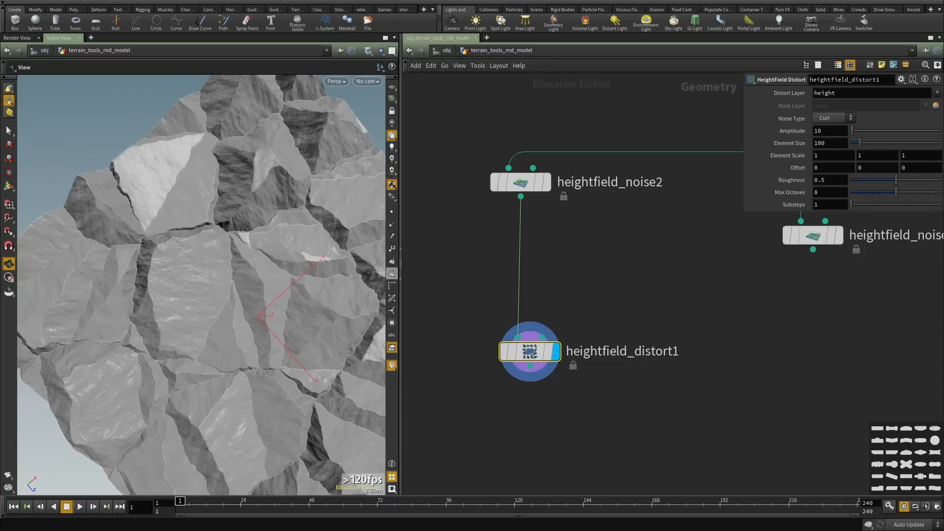
Raise heightfield_distort1's Amplitude to 31.9 and inspect the terrain from above and from the side.
middle_drag(828, 130, 859, 94)
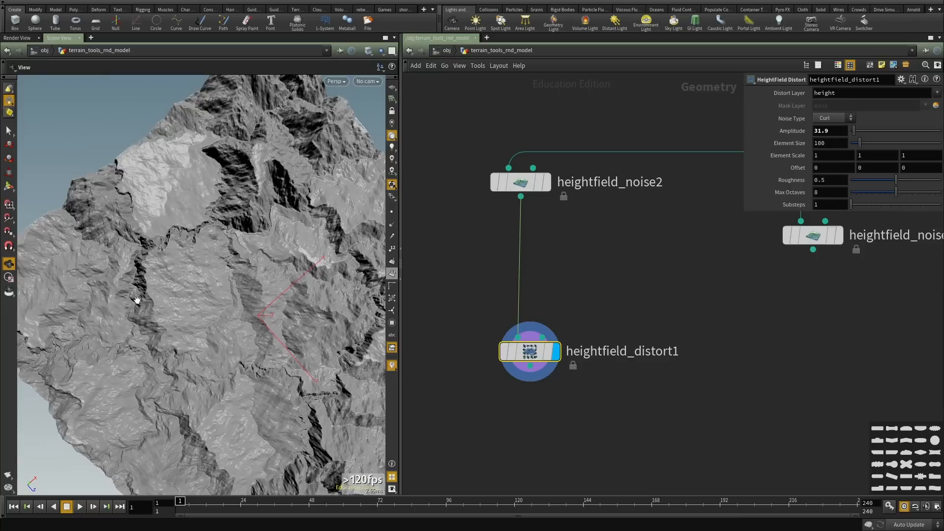
drag(137, 300, 221, 286)
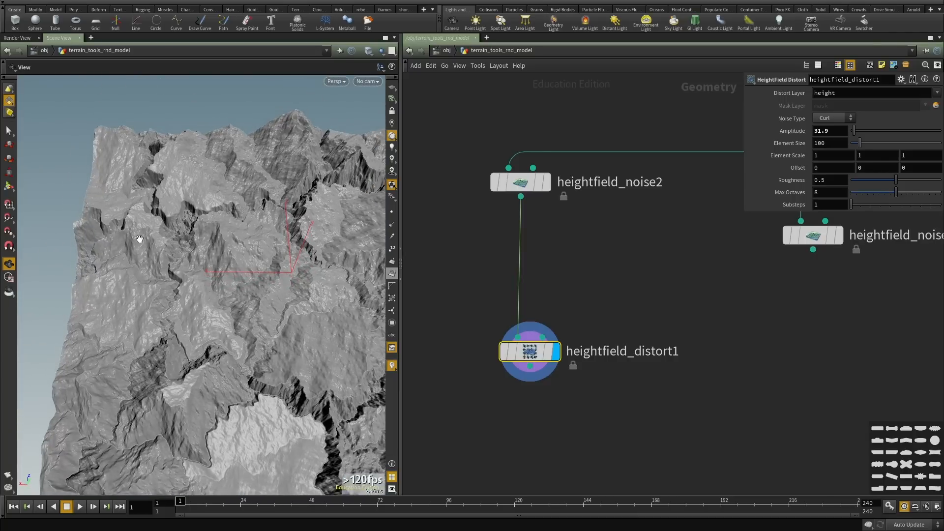
drag(139, 239, 154, 272)
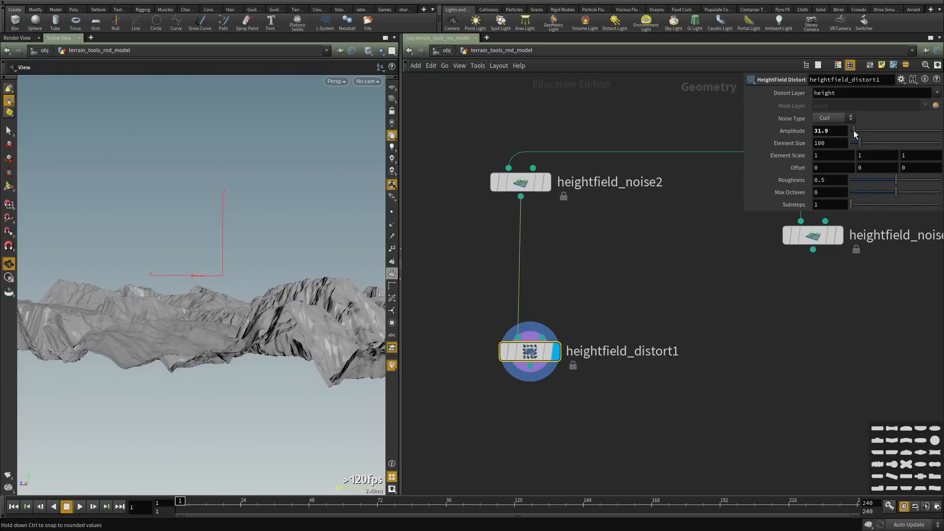
Lower heightfield_distort1's Amplitude to 18.9 and then to 0 to compare the surface without distortion.
middle_drag(842, 131, 835, 131)
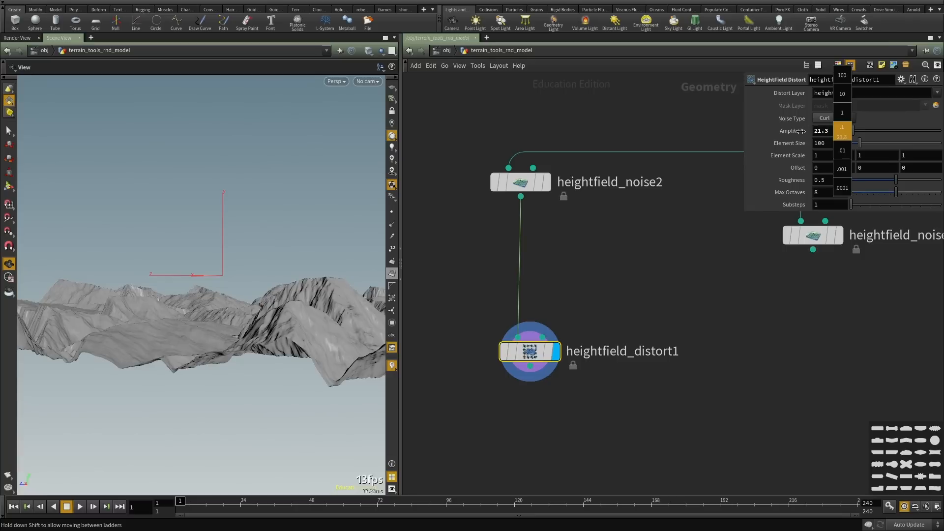
middle_drag(732, 136, 726, 136)
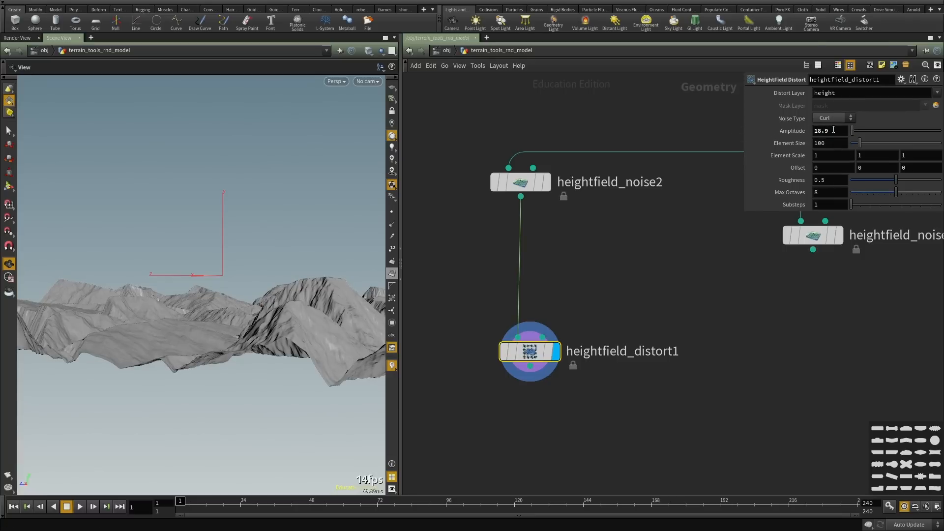
key(Return)
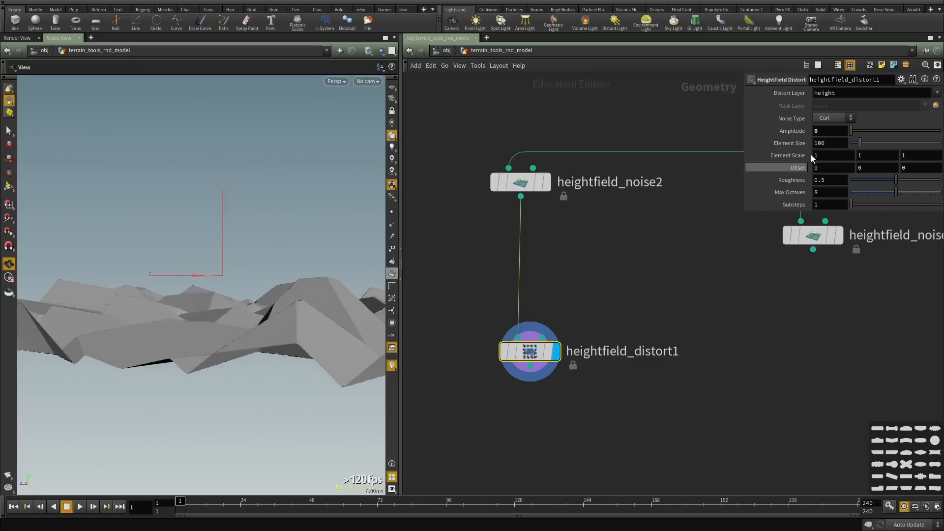
Raise heightfield_distort1's Amplitude to 22 and examine the distorted ridges and cracks from several angles.
middle_drag(837, 131, 832, 115)
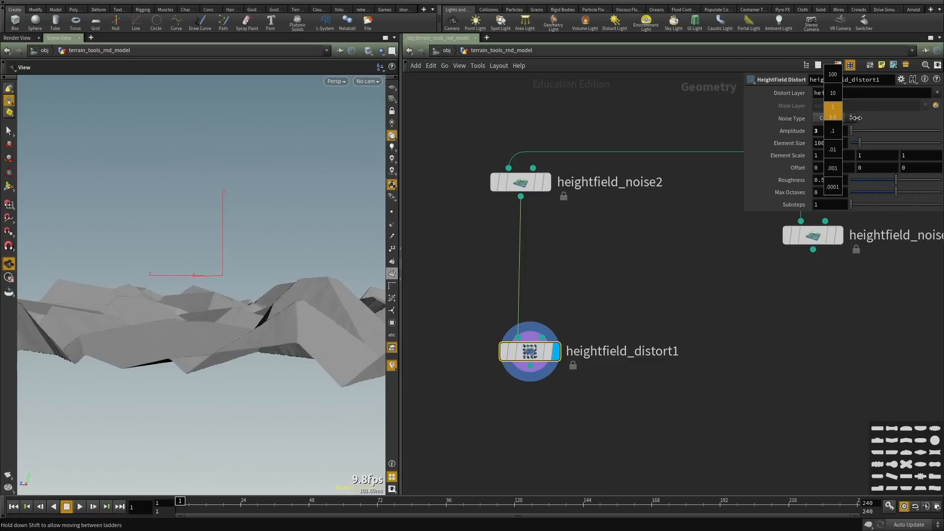
middle_drag(915, 122, 939, 122)
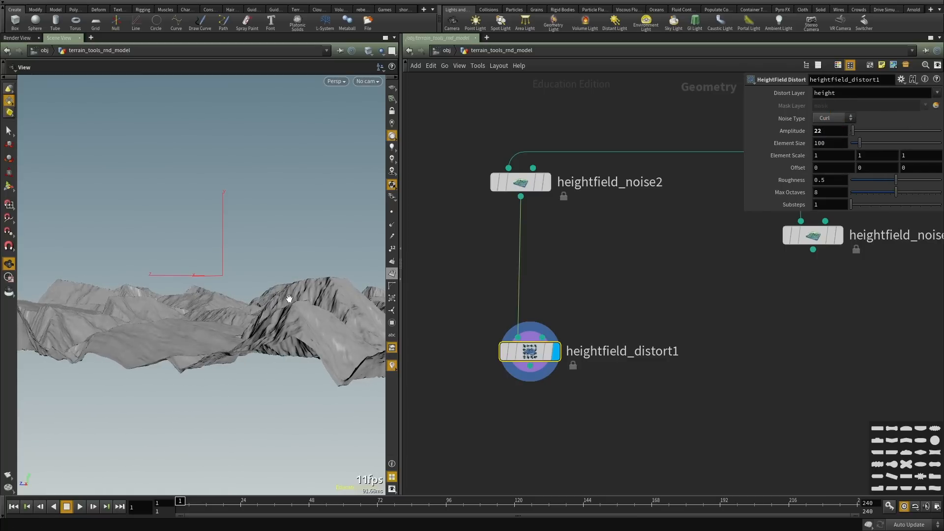
drag(288, 298, 145, 361)
drag(257, 330, 59, 311)
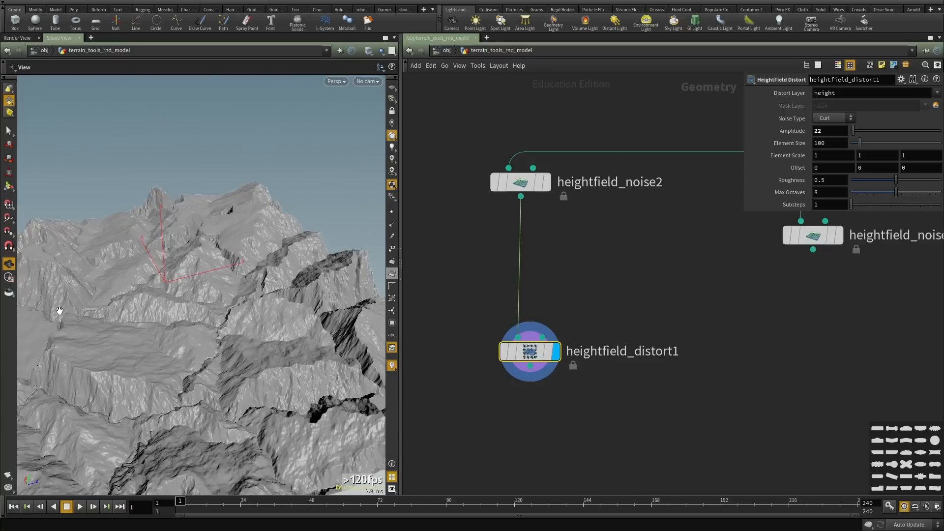
drag(88, 366, 198, 384)
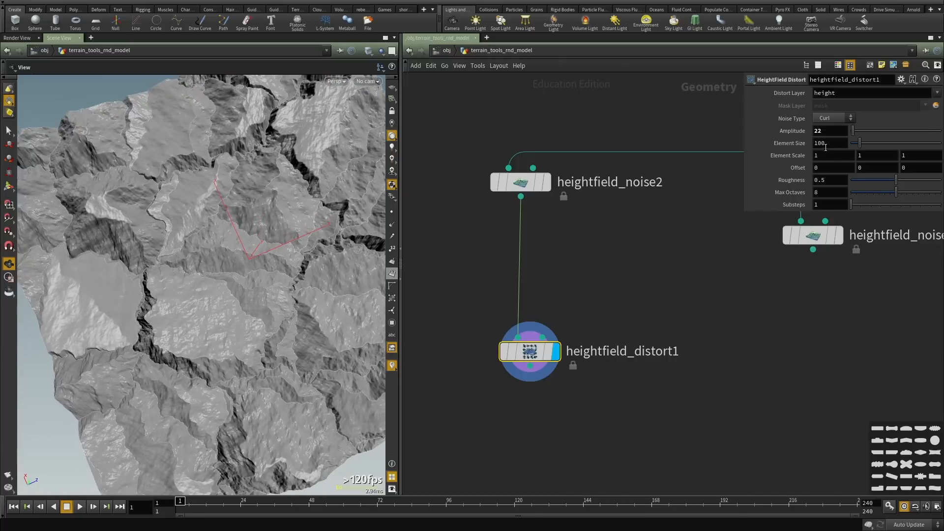
Set heightfield_distort1's Element Size to 124 and its Amplitude to 13.
middle_drag(826, 147, 943, 127)
drag(232, 375, 210, 287)
middle_drag(824, 131, 777, 112)
mouse_move(140, 276)
mouse_down()
mouse_move(114, 245)
mouse_move(123, 251)
mouse_up()
Duplicate heightfield_distort1, place the copy below it, wire the original's output into the copy's first input, and display the copy.
drag(643, 295, 482, 426)
middle_drag(527, 439, 509, 281)
key(ctrl+c)
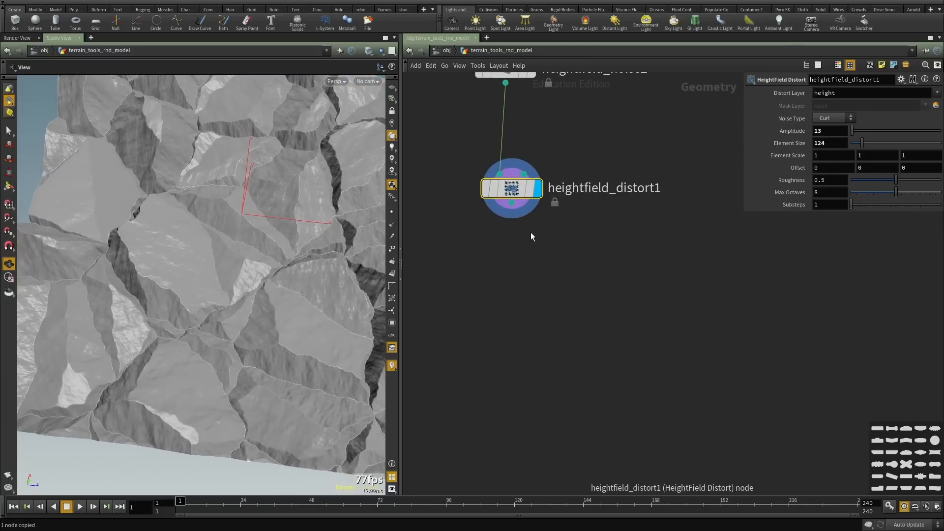
key(ctrl+v)
click(512, 203)
click(509, 294)
drag(520, 308, 525, 316)
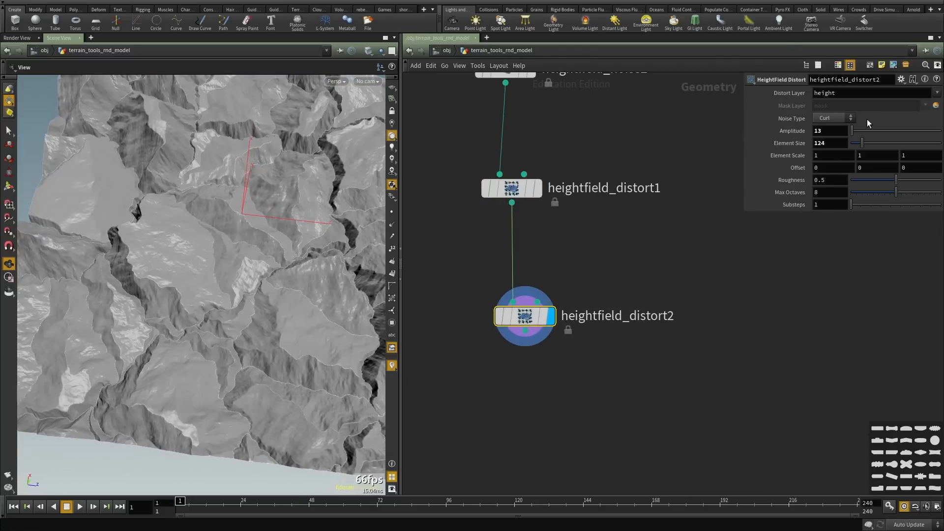
Set heightfield_distort2's Element Size to 55, its Offset to 108 on all axes, and its Amplitude to 3.
drag(862, 142, 856, 147)
middle_drag(790, 167, 878, 151)
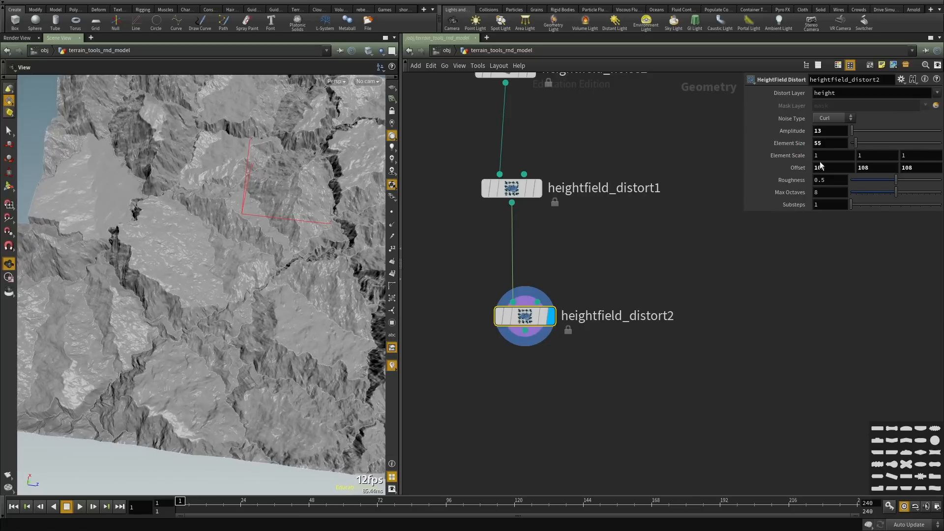
middle_drag(825, 133, 772, 115)
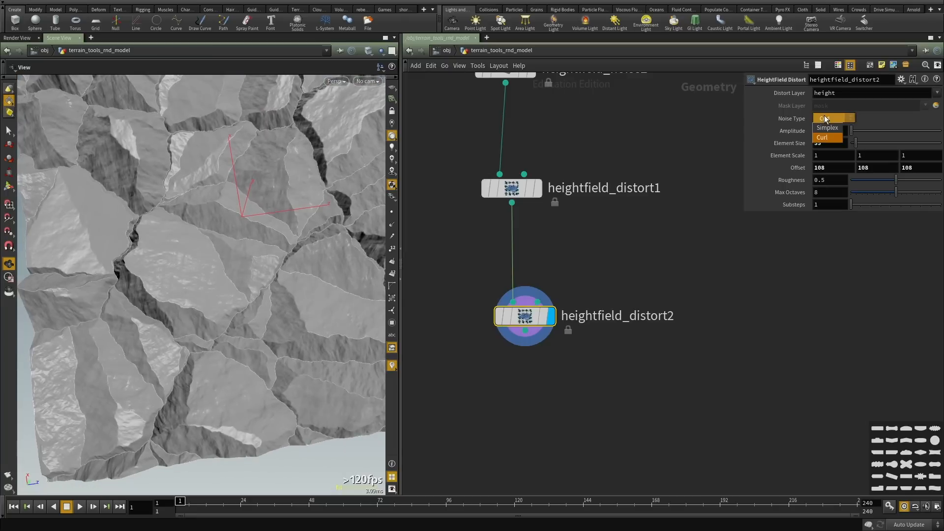
Compare the Simplex and Curl noise types on heightfield_distort2, ending on Curl.
click(828, 128)
click(827, 117)
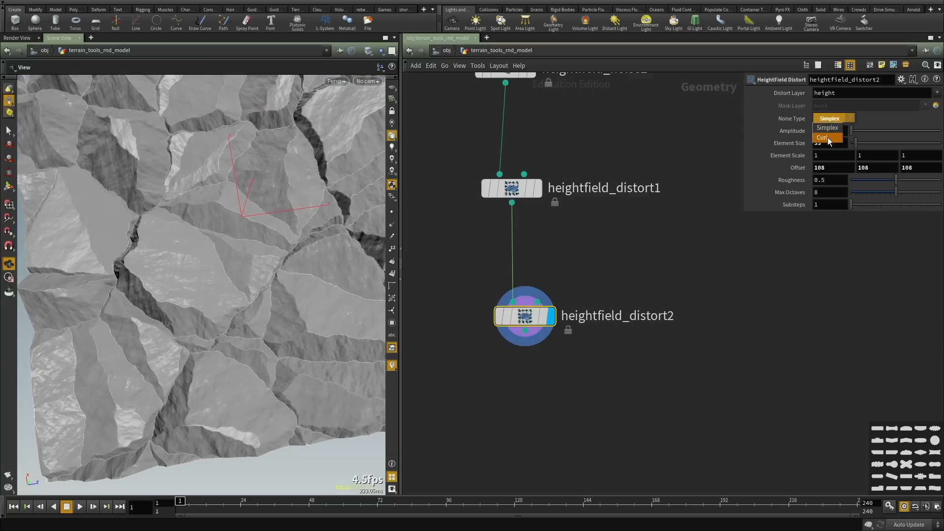
click(828, 138)
click(829, 128)
click(828, 138)
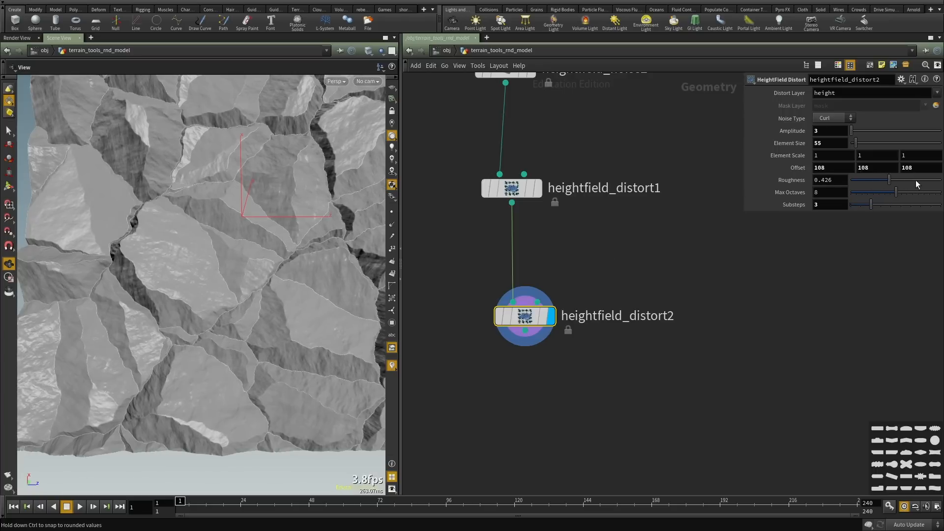
Try a Roughness of 0.732 on heightfield_distort2 and inspect the finer surface detail.
mouse_move(916, 181)
mouse_down()
mouse_move(926, 181)
mouse_move(897, 181)
mouse_move(917, 180)
mouse_up()
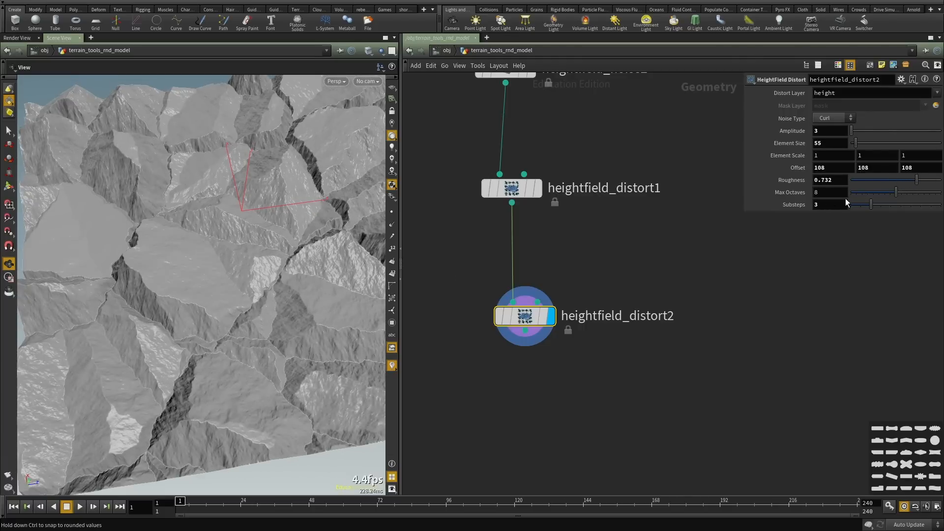
right_drag(206, 323, 326, 232)
drag(327, 232, 123, 315)
Set heightfield_distort2's Max Octaves to 6 and its Roughness to 0.601.
click(882, 192)
mouse_move(897, 181)
mouse_down()
mouse_move(887, 181)
mouse_move(917, 179)
mouse_move(905, 181)
mouse_up()
scroll(126, 311, down, 5)
drag(175, 297, 193, 319)
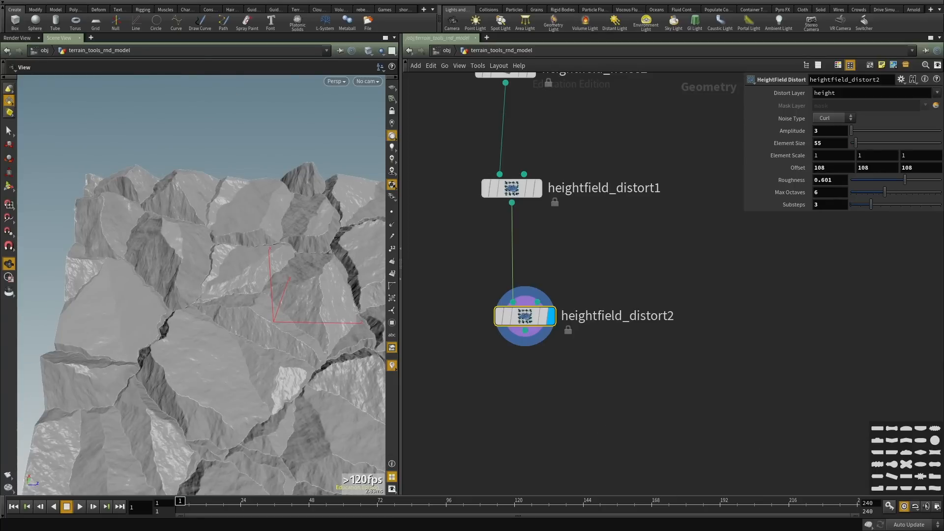
key(h)
key(Tab)
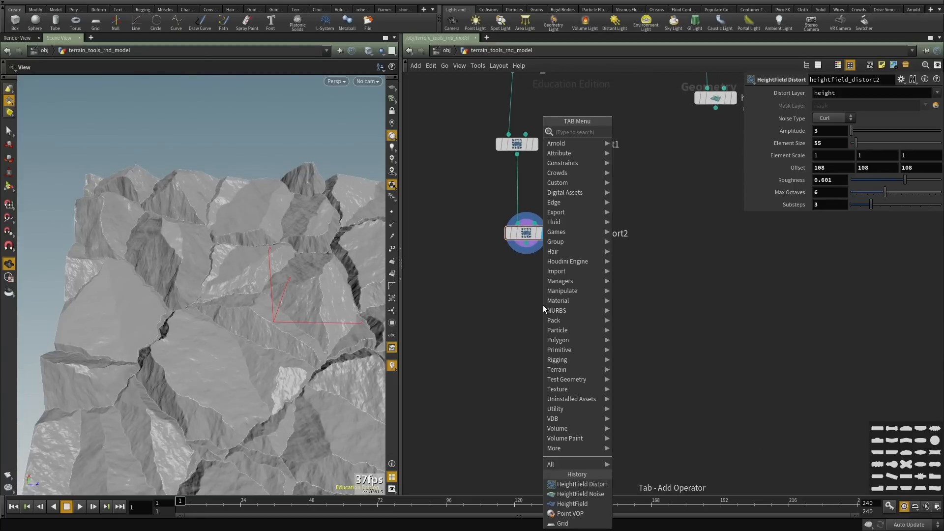
text(heighfield)
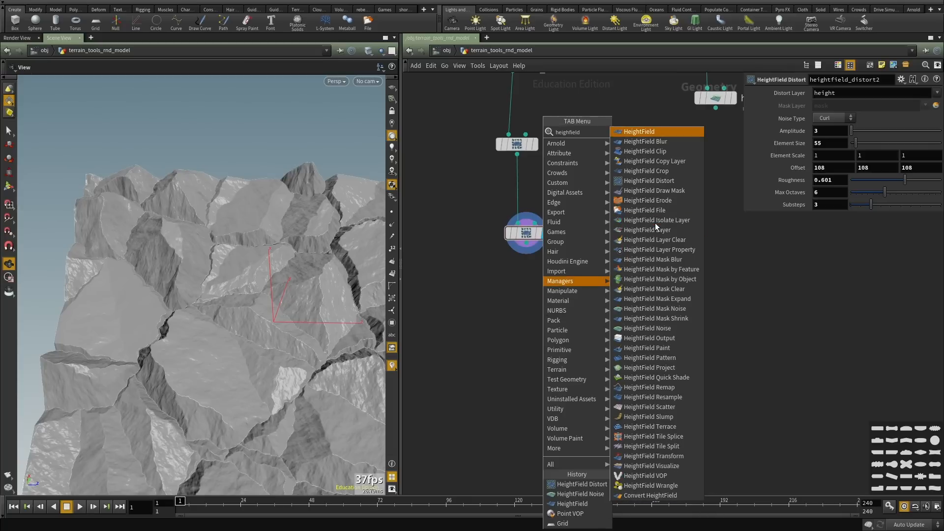
key(Escape)
Add a HeightField Noise node below heightfield_distort2, wire the distort output into its first input, and display it.
key(Tab)
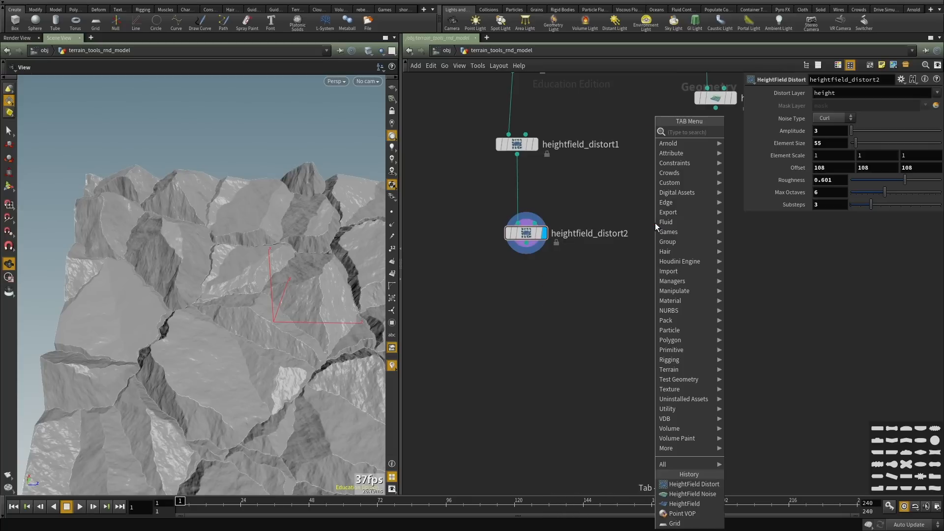
text(noise)
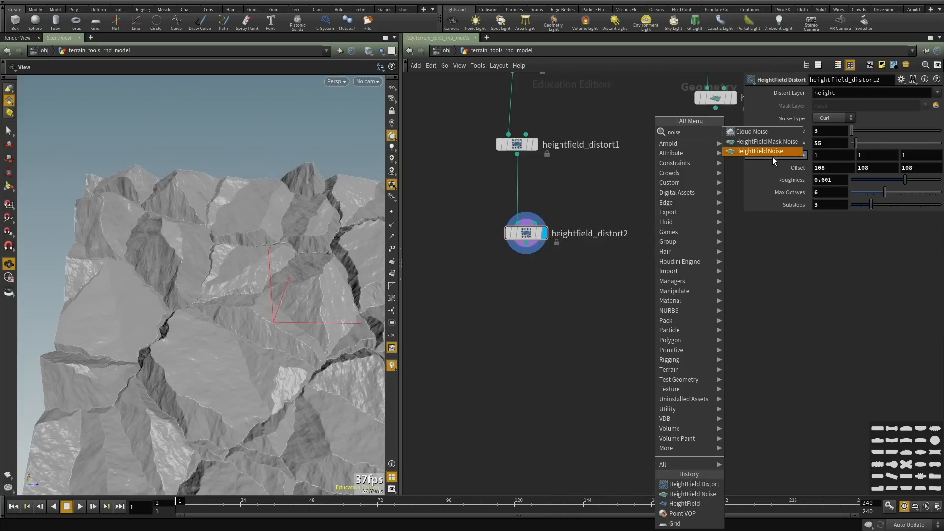
key(Escape)
click(523, 246)
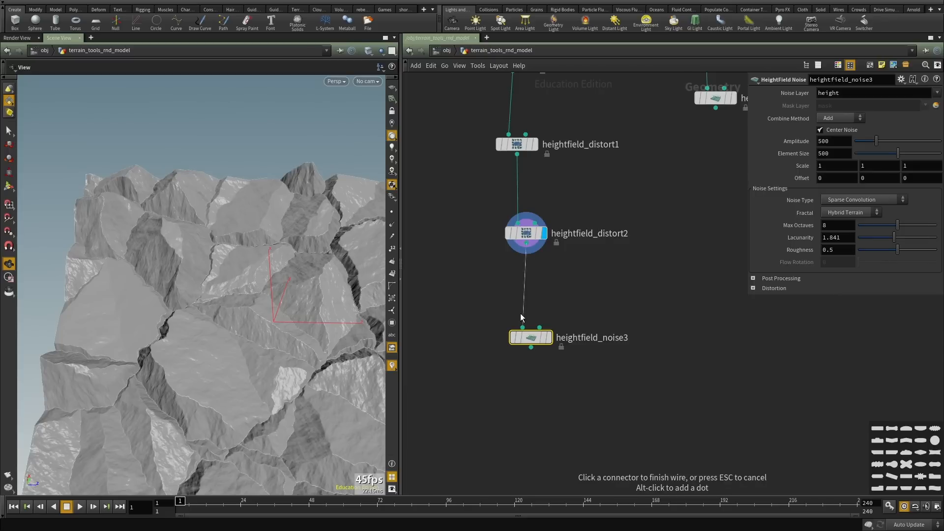
click(522, 325)
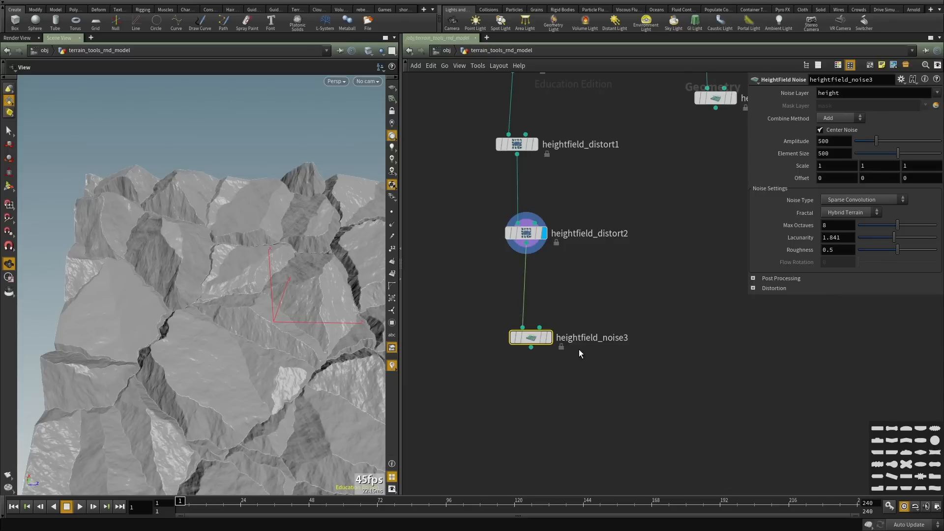
click(549, 337)
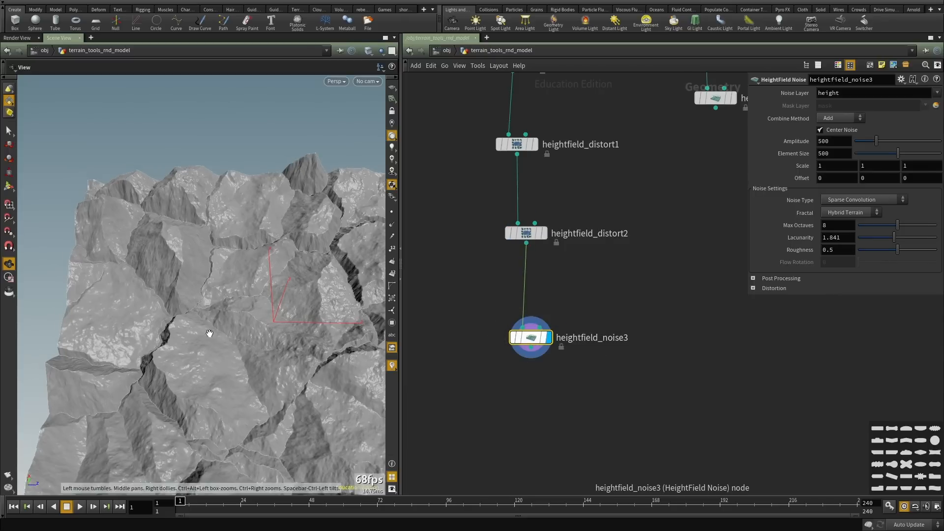
drag(211, 334, 258, 317)
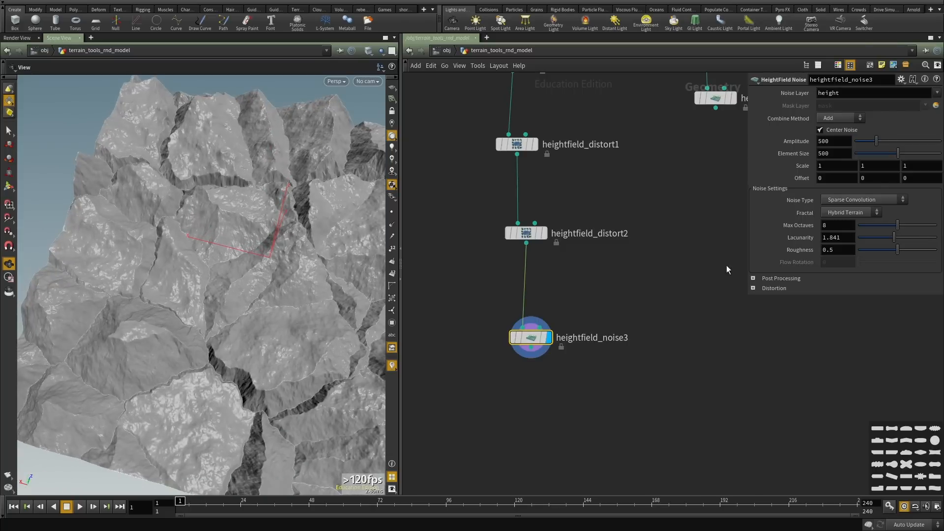
middle_drag(727, 265, 693, 305)
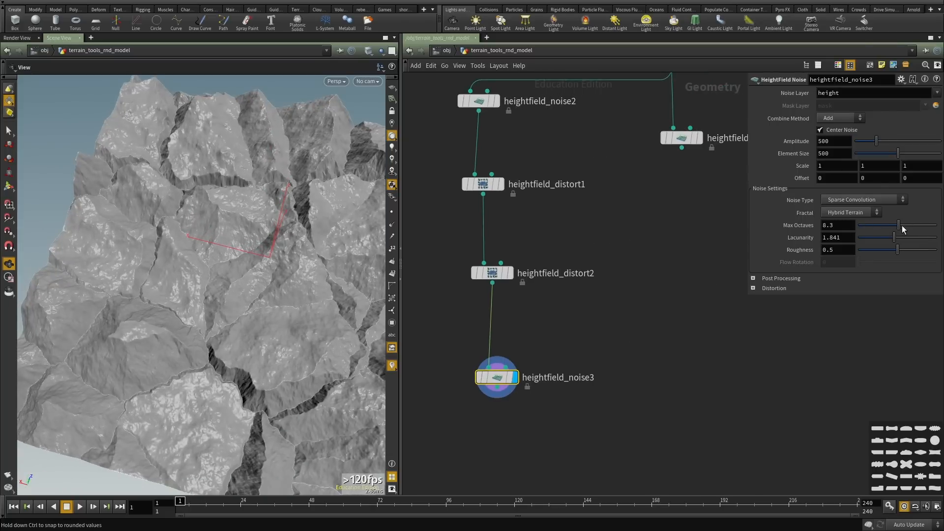
Set heightfield_noise3's Amplitude to 60 and its Element Size to 69, and check the whole terrain from several angles.
middle_click(830, 144)
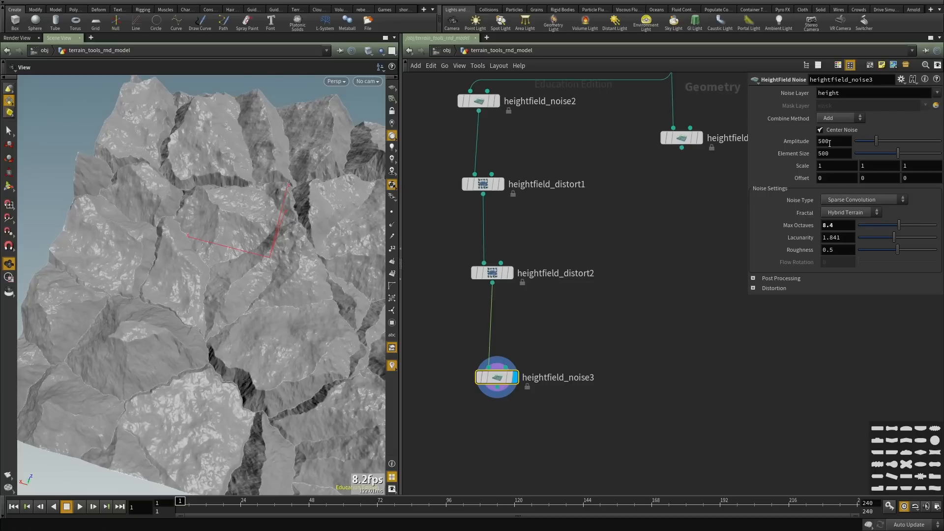
click(834, 139)
text(60)
key(Return)
drag(873, 153, 861, 155)
drag(173, 379, 255, 357)
right_drag(252, 341, 183, 306)
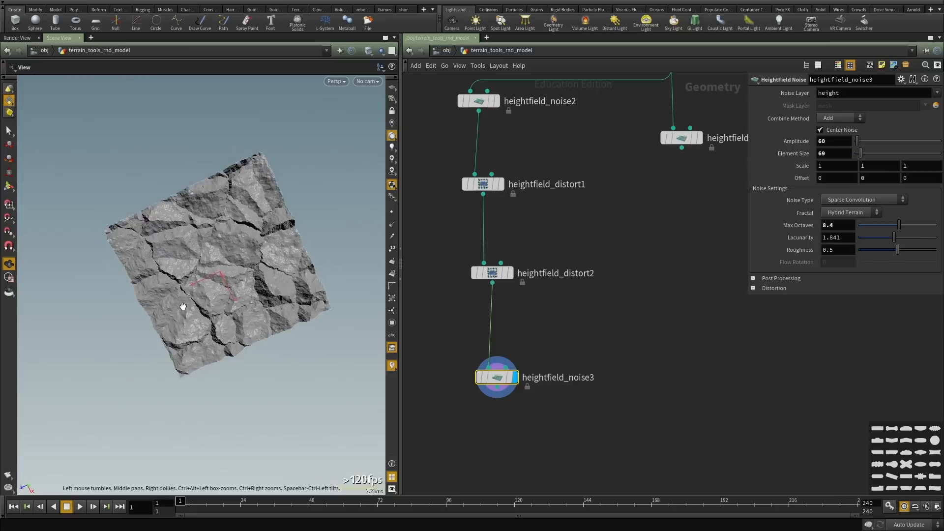
right_drag(172, 272, 300, 272)
drag(299, 272, 194, 287)
drag(314, 271, 118, 219)
Set heightfield_noise2's Element Size to 40 and try an Amplitude of 217.
scroll(555, 153, down, 2)
middle_drag(580, 253, 574, 353)
scroll(663, 301, down, 1)
scroll(571, 255, up, 2)
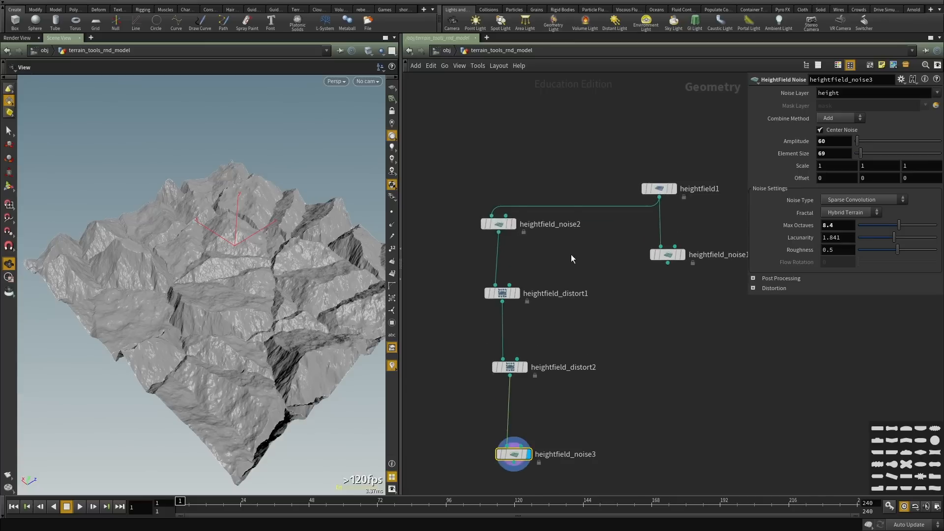
click(501, 223)
middle_drag(553, 170, 572, 188)
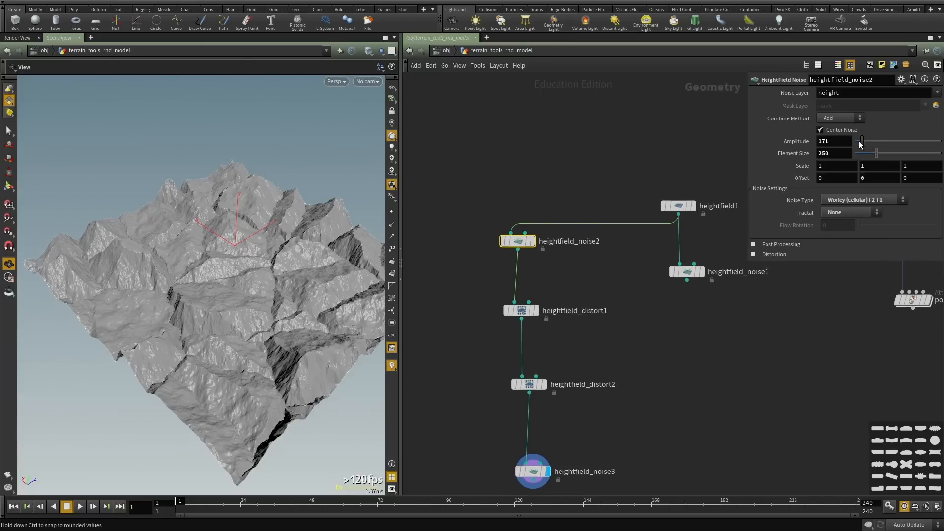
mouse_move(860, 140)
mouse_down()
mouse_move(874, 154)
mouse_move(858, 155)
mouse_up()
drag(171, 271, 213, 291)
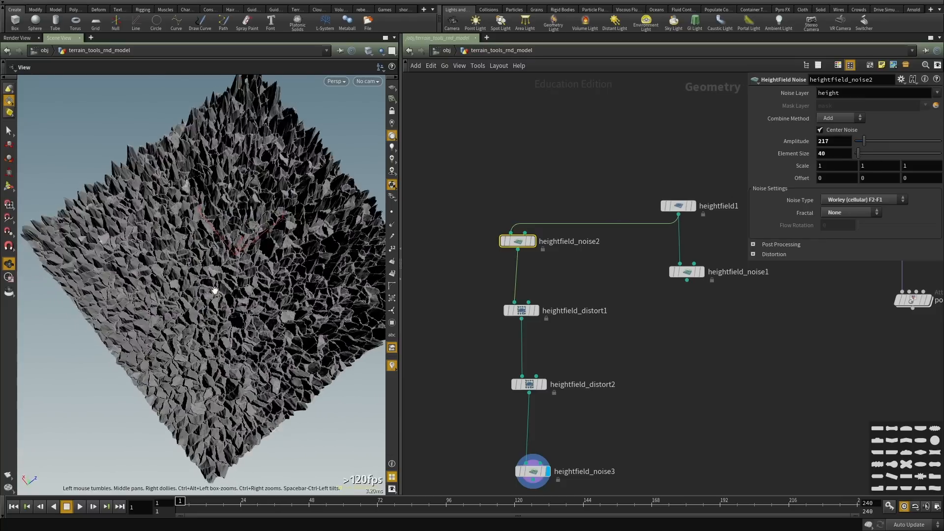
Set heightfield_noise2's Amplitude to 34 and inspect the surface from several angles.
scroll(213, 290, up, 4)
drag(857, 141, 855, 141)
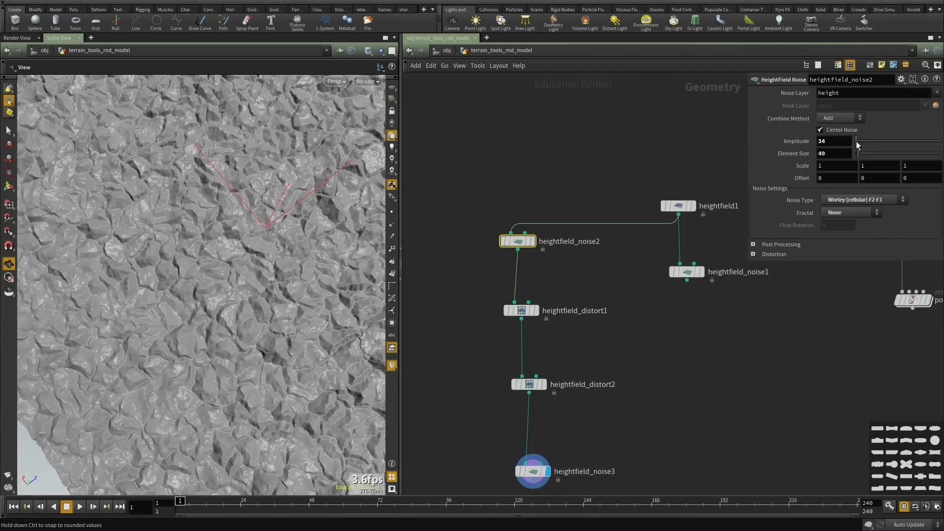
drag(206, 279, 206, 343)
scroll(200, 271, down, 5)
scroll(181, 246, up, 5)
scroll(272, 377, down, 5)
drag(201, 125, 218, 246)
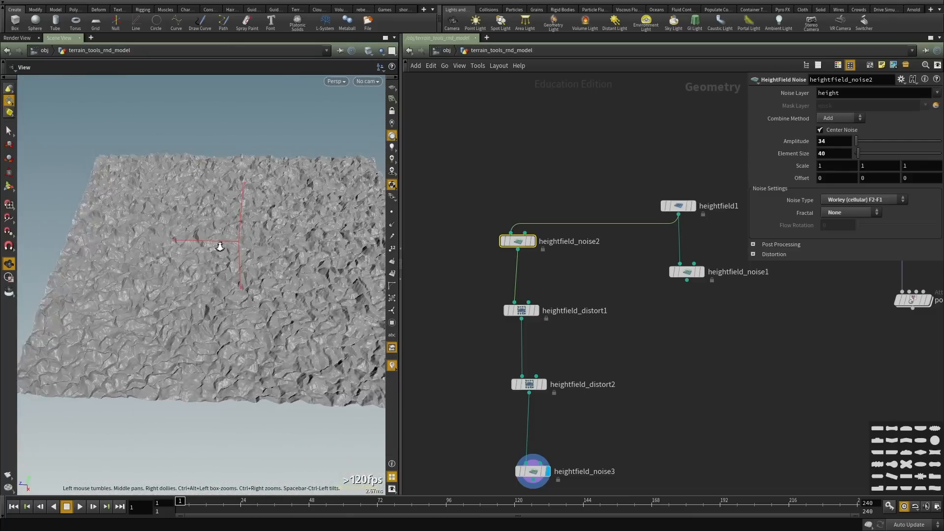
scroll(218, 246, up, 5)
Duplicate heightfield_noise2 and wire the copy in between heightfield_noise2 and heightfield_distort1.
middle_drag(539, 261, 563, 279)
scroll(564, 279, up, 3)
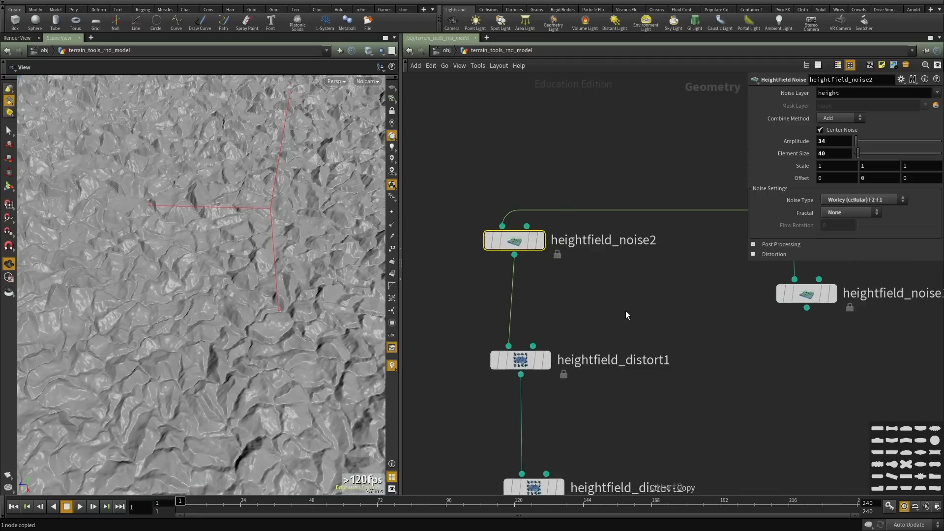
middle_drag(625, 311, 576, 234)
key(ctrl+c)
key(ctrl+v)
scroll(569, 224, down, 2)
click(566, 222)
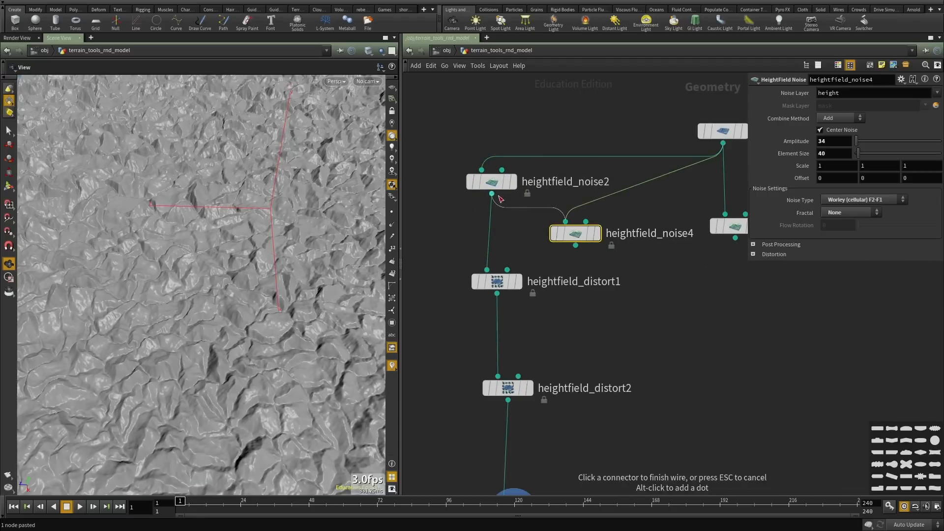
click(492, 193)
drag(575, 234, 482, 228)
click(487, 270)
Display heightfield_noise4, set its Element Size to 303 and its Amplitude to 320, and check the large shapes.
click(560, 238)
scroll(536, 232, up, 2)
click(528, 238)
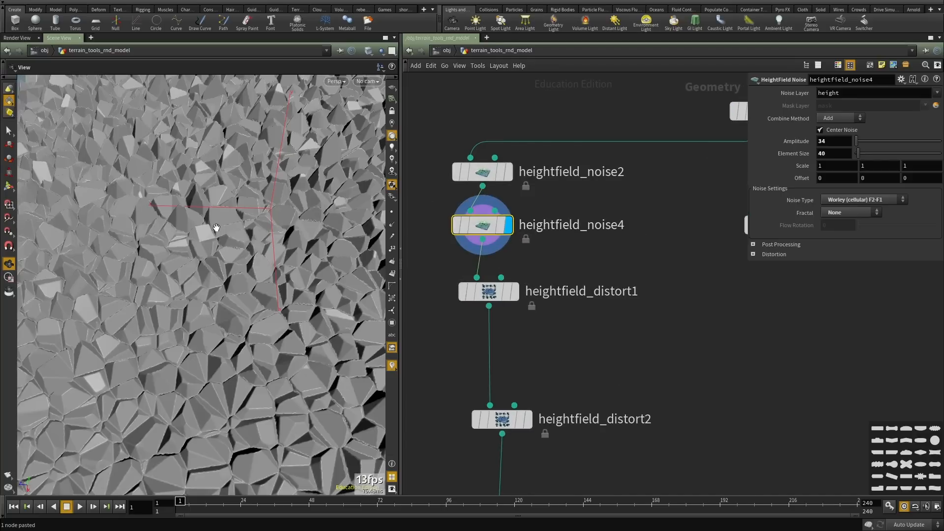
right_drag(291, 217, 212, 236)
drag(310, 204, 319, 229)
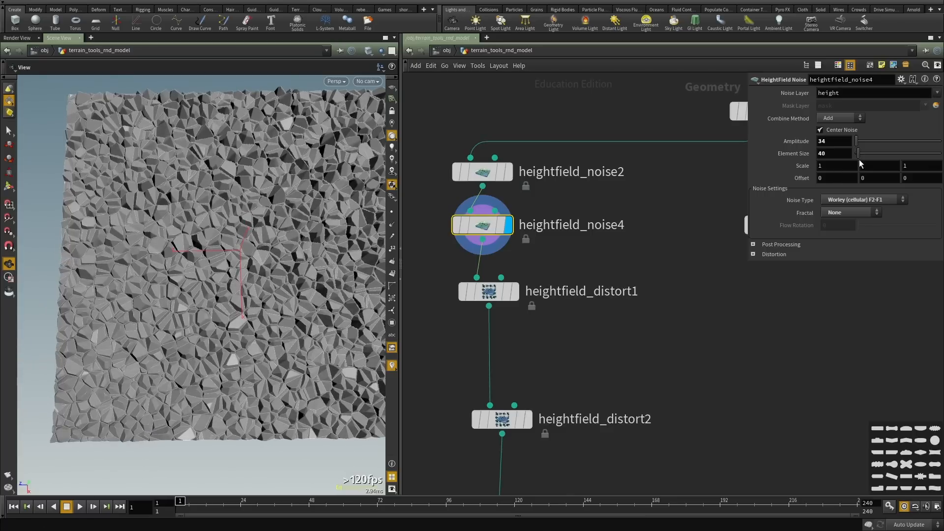
mouse_move(858, 153)
mouse_down()
mouse_move(881, 155)
mouse_move(859, 140)
mouse_move(869, 141)
mouse_up()
drag(268, 290, 355, 289)
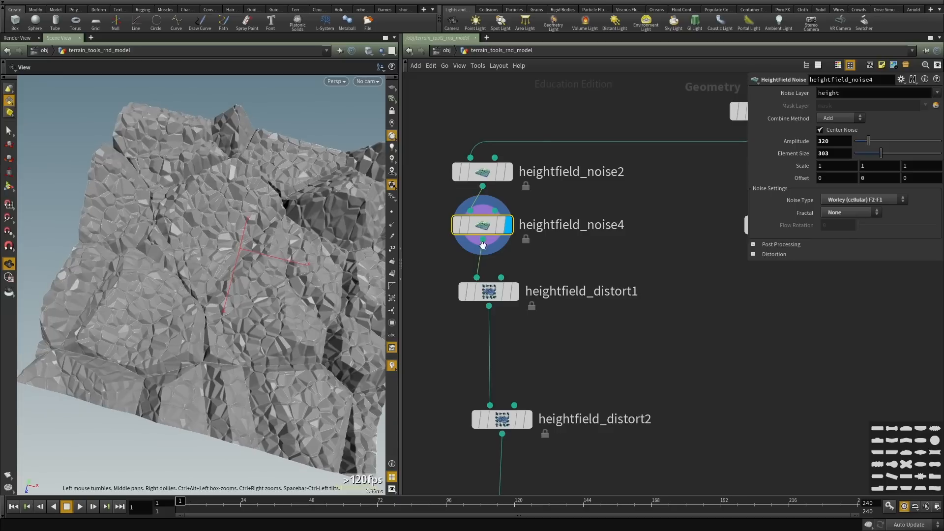
Move heightfield_noise4 in between heightfield1 and heightfield_noise2, and compare the terrain displayed at each noise node.
key(ctrl+x)
key(ctrl+v)
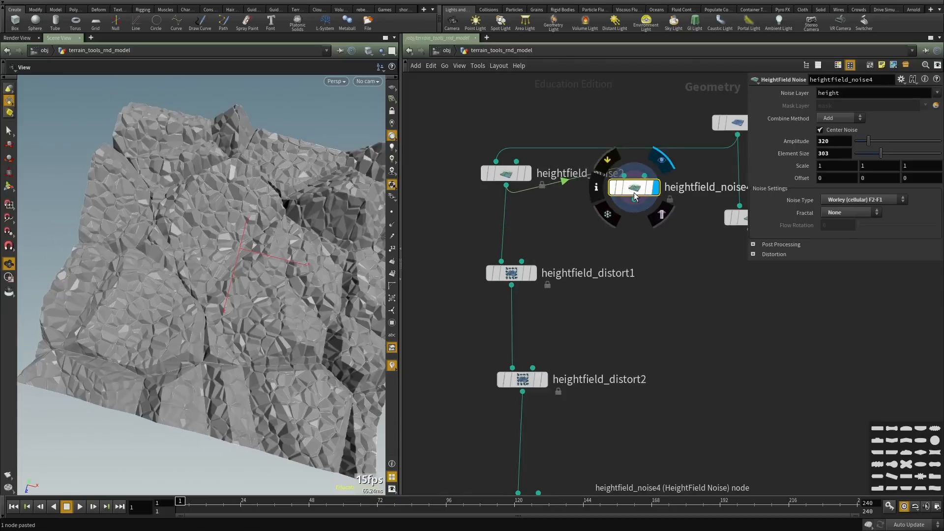
click(590, 153)
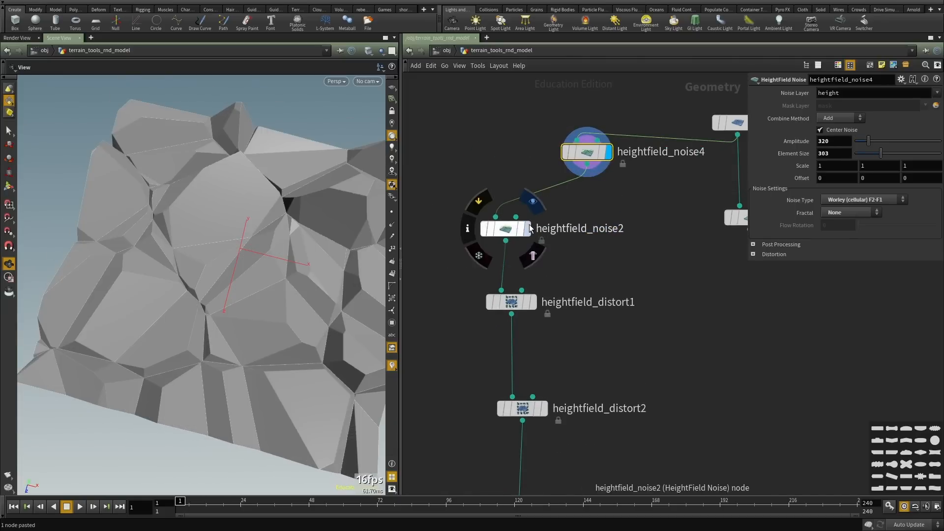
click(527, 228)
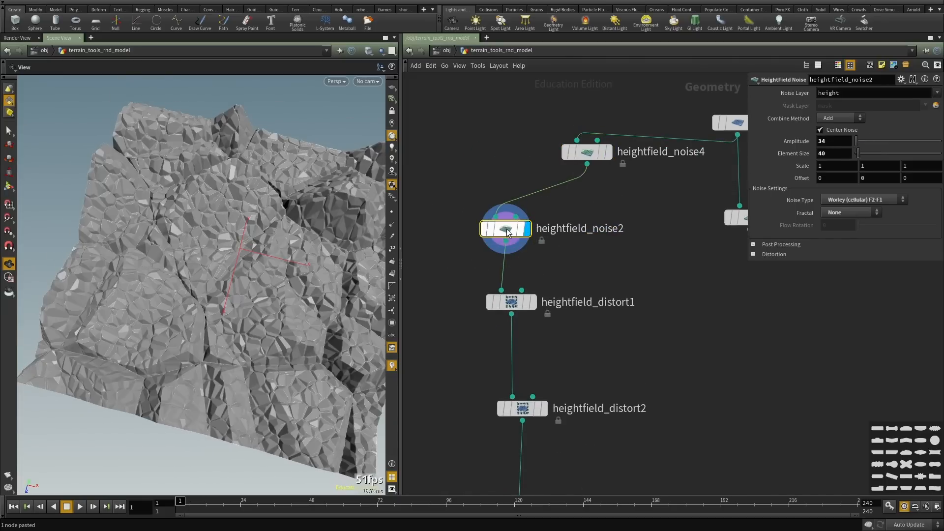
Display heightfield_distort1, switch the display back to heightfield_noise3, and inspect the layered terrain.
click(533, 302)
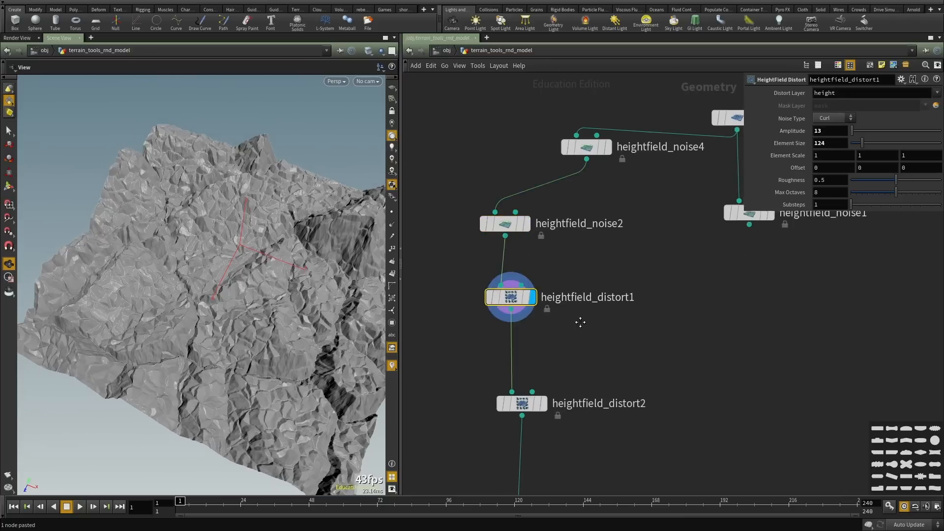
scroll(578, 321, down, 5)
click(524, 404)
drag(148, 320, 201, 210)
drag(195, 304, 205, 376)
scroll(574, 200, down, 3)
Align heightfield_noise4 directly above heightfield_noise2, set its Amplitude to 183, and examine the surface up close.
middle_drag(573, 201, 588, 386)
scroll(585, 374, up, 2)
click(571, 223)
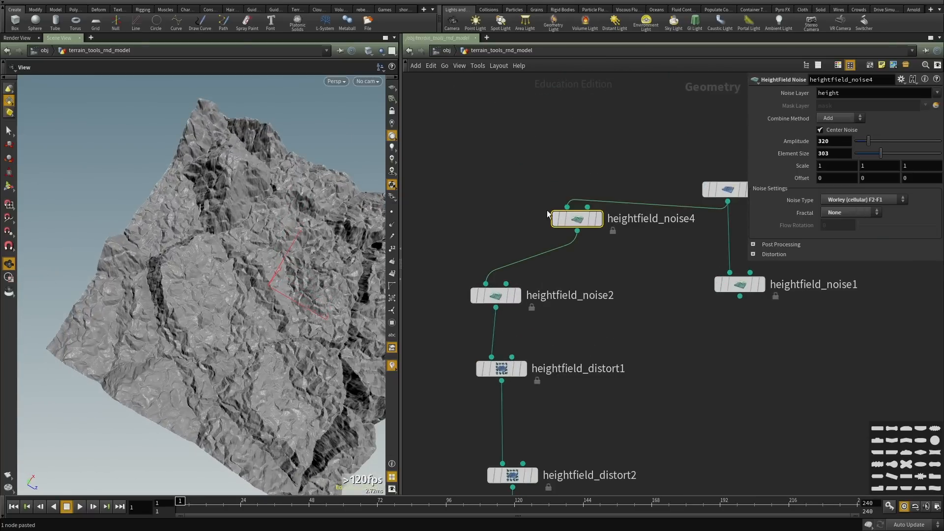
drag(571, 222, 493, 236)
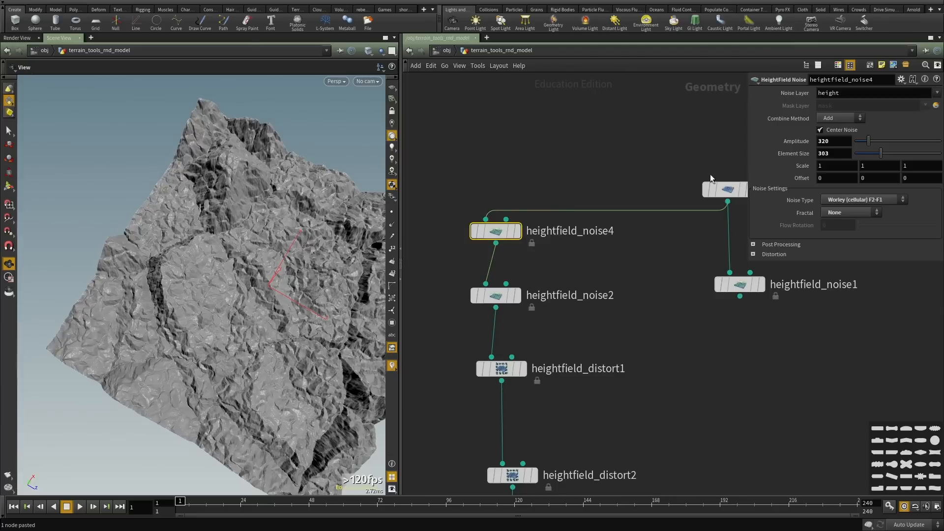
drag(865, 146, 863, 142)
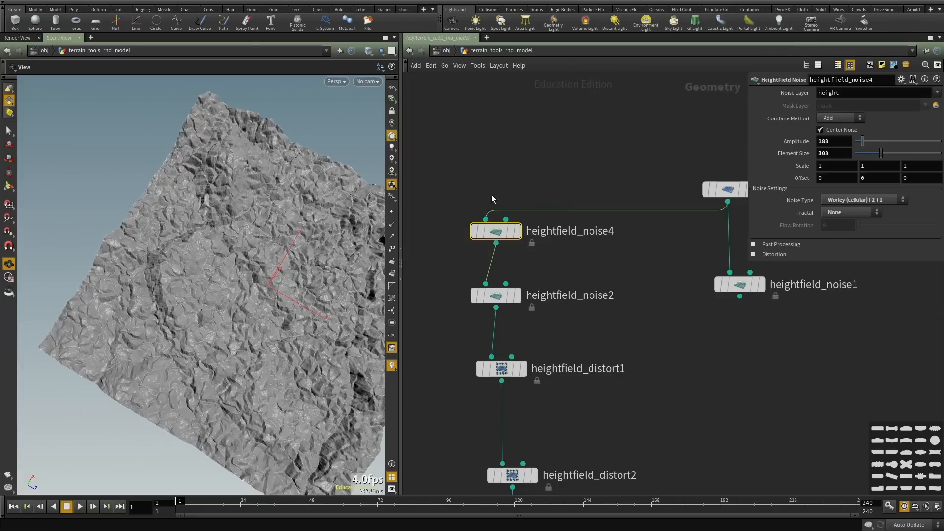
drag(177, 300, 175, 268)
right_drag(167, 286, 253, 333)
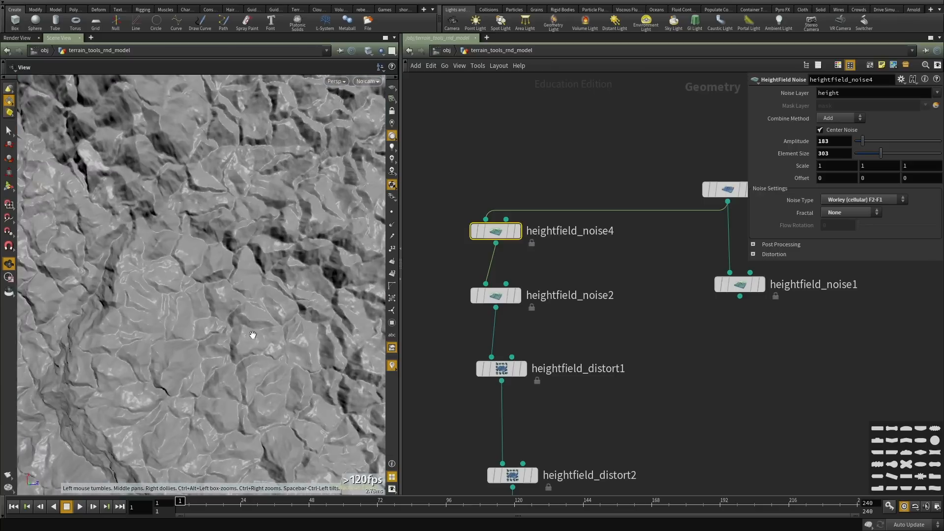
drag(252, 333, 238, 287)
Move heightfield_noise3 closer beneath heightfield_distort2 in the network.
scroll(626, 323, down, 3)
middle_drag(626, 324, 601, 211)
scroll(602, 211, up, 1)
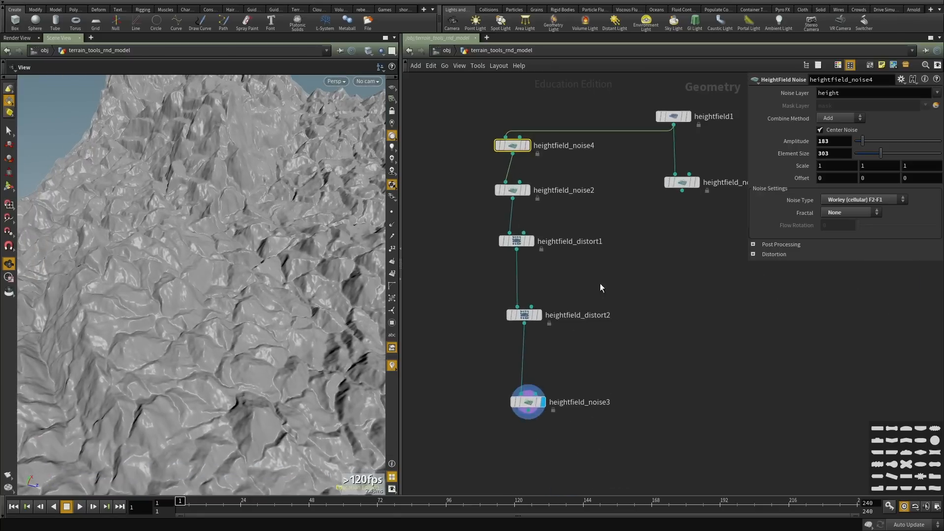
scroll(600, 283, up, 1)
middle_drag(600, 283, 592, 196)
click(503, 341)
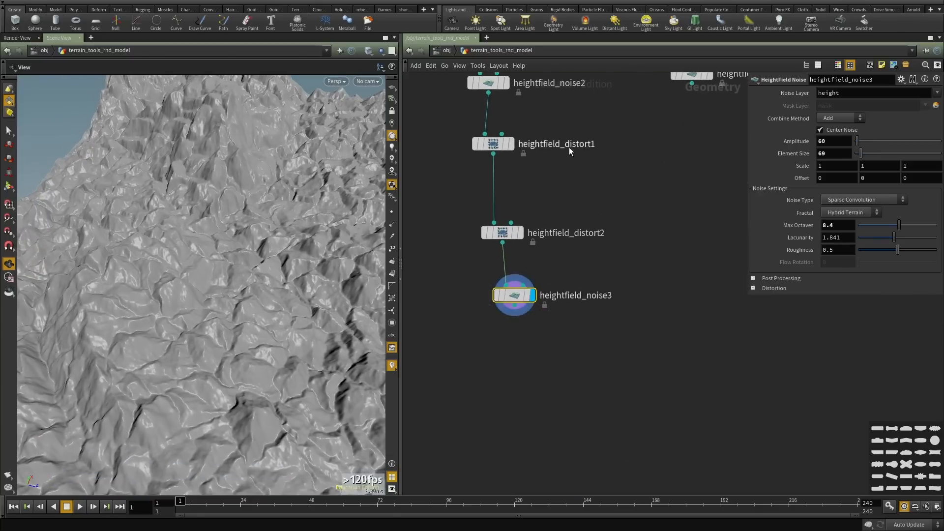
Paste a copy of heightfield_noise2 below heightfield_noise3, wire heightfield_noise3's output into its first input, and display it.
middle_drag(569, 147, 533, 235)
scroll(533, 235, up, 2)
click(464, 271)
middle_drag(513, 285, 554, 248)
drag(534, 196, 445, 242)
middle_drag(565, 240, 544, 151)
drag(531, 164, 430, 133)
middle_drag(638, 248, 618, 113)
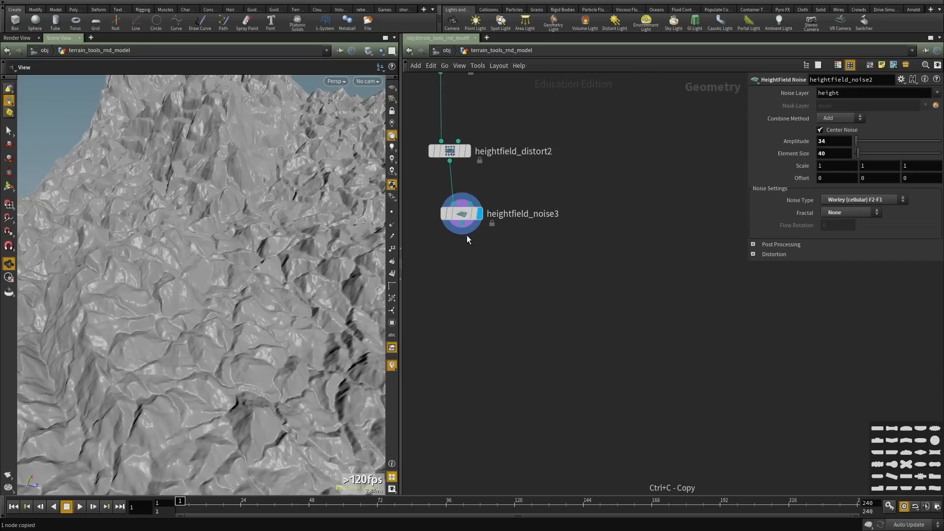
key(ctrl+v)
scroll(468, 235, up, 2)
click(460, 221)
click(498, 325)
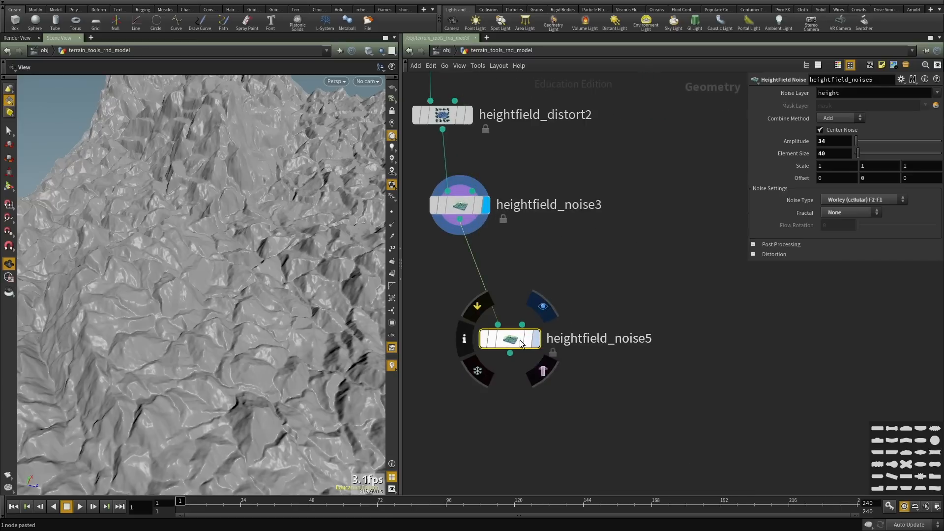
click(536, 339)
drag(513, 340, 472, 337)
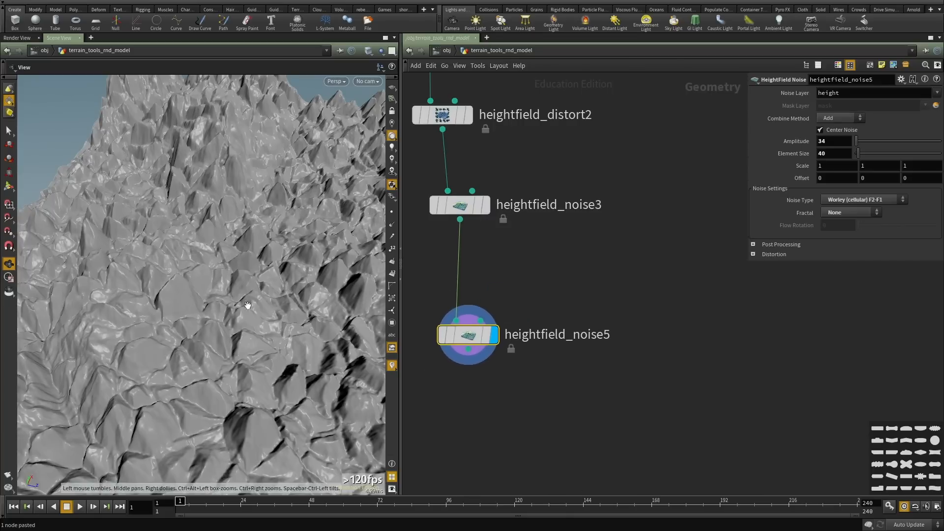
Try an Element Size of 20 on heightfield_noise5, settle on 10, and set its Amplitude to 5.
drag(247, 305, 196, 383)
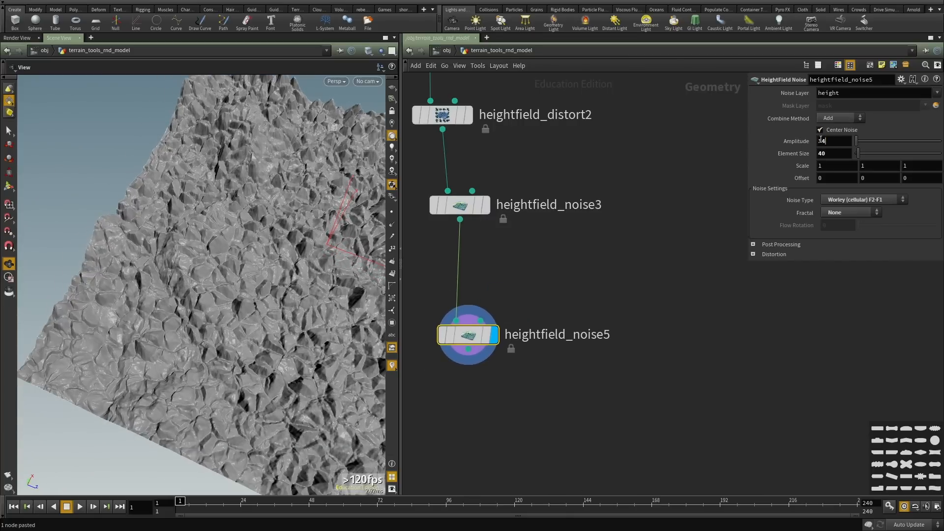
key(Tab)
text(20)
key(Return)
right_drag(53, 328, 167, 310)
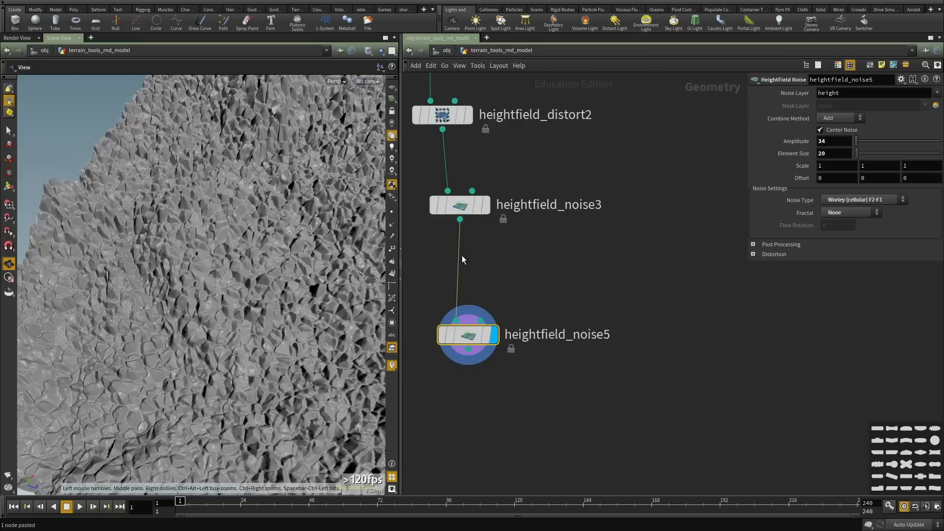
text(10)
key(Return)
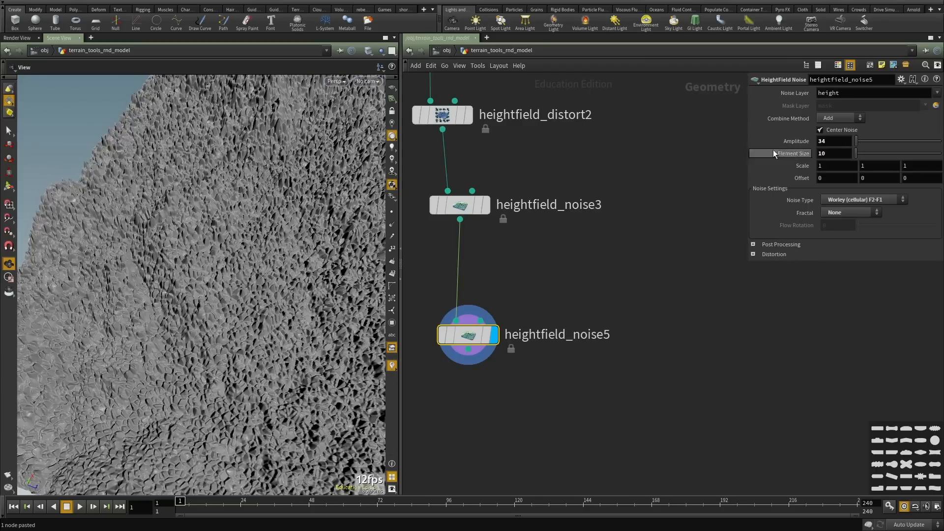
text(5)
key(Return)
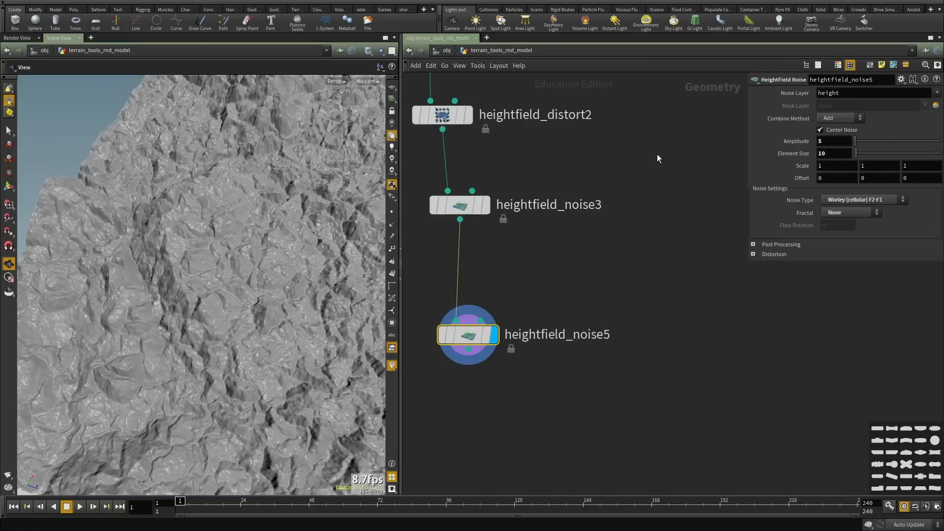
Set heightfield_noise5's Amplitude to 6 and inspect the terrain both up close and as a whole.
drag(160, 246, 338, 334)
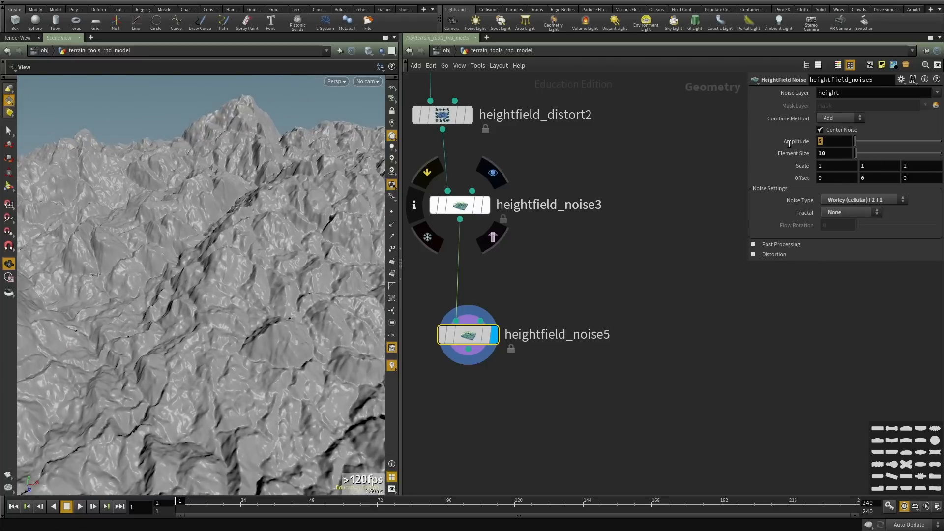
text(6)
key(Return)
mouse_move(283, 331)
mouse_down()
mouse_move(288, 356)
mouse_move(297, 336)
mouse_up()
right_drag(296, 337, 162, 324)
drag(163, 324, 133, 270)
right_drag(133, 270, 229, 308)
drag(230, 308, 260, 298)
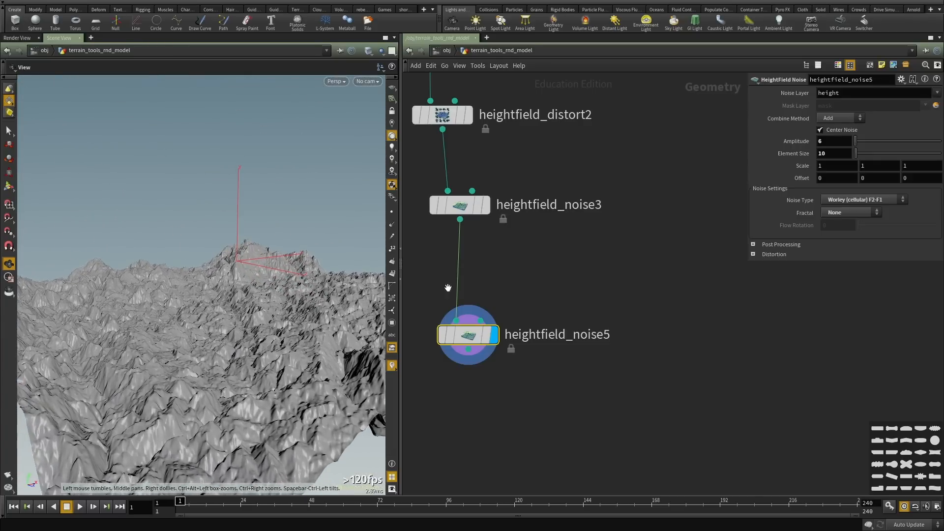
scroll(517, 283, down, 2)
drag(172, 279, 288, 353)
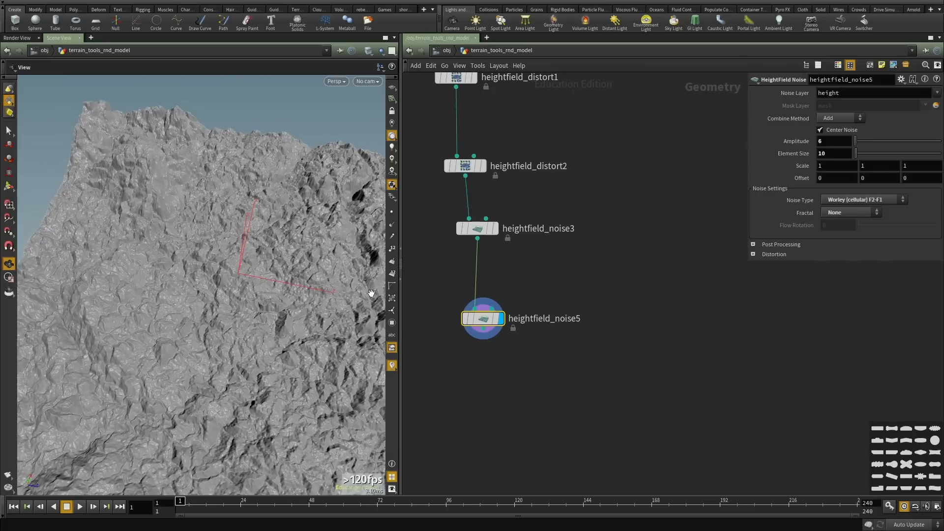
Review the network chain and look up the node info of heightfield_noise5.
scroll(574, 269, down, 2)
middle_drag(594, 246, 568, 424)
middle_drag(516, 453, 541, 360)
scroll(541, 359, up, 3)
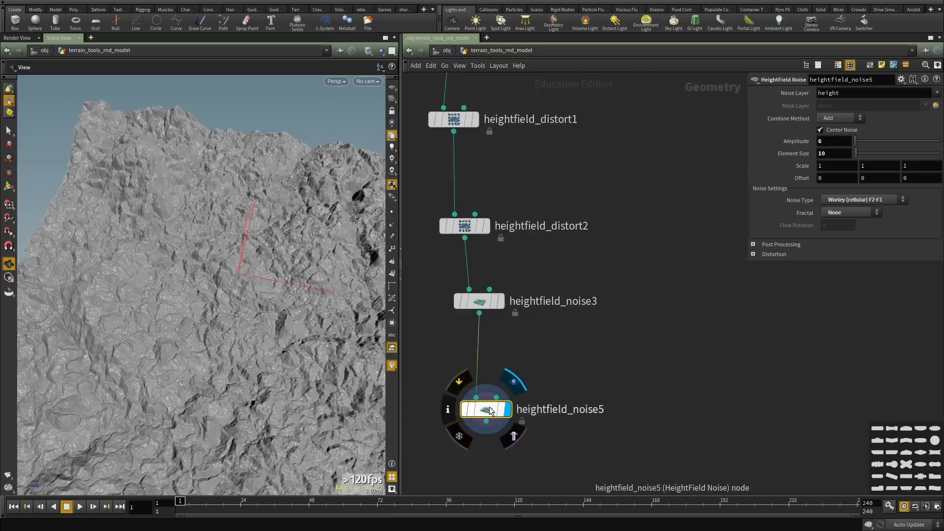
middle_click(490, 407)
Set heightfield1's Grid Spacing to 0.5 and look over the recomputed terrain.
middle_drag(566, 317, 540, 448)
middle_drag(600, 165, 541, 353)
drag(675, 220, 589, 285)
text(.5)
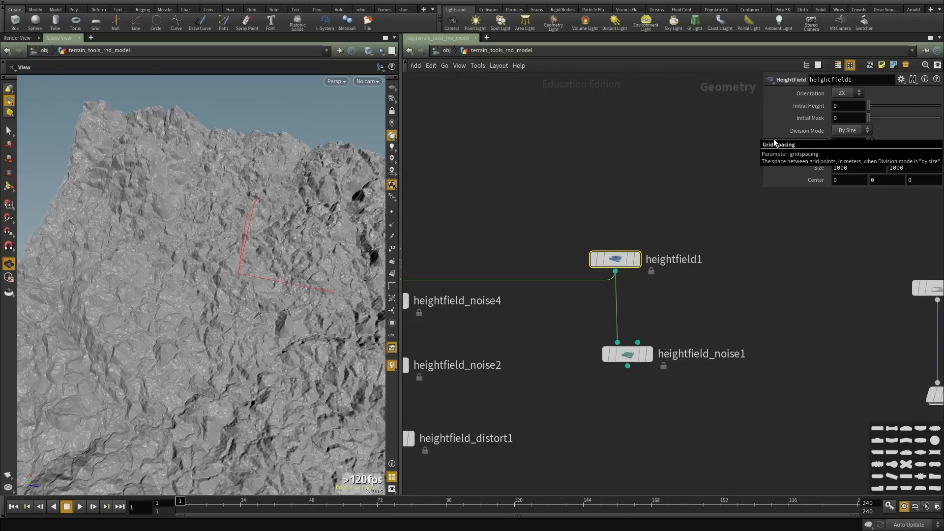
key(Return)
drag(166, 409, 193, 445)
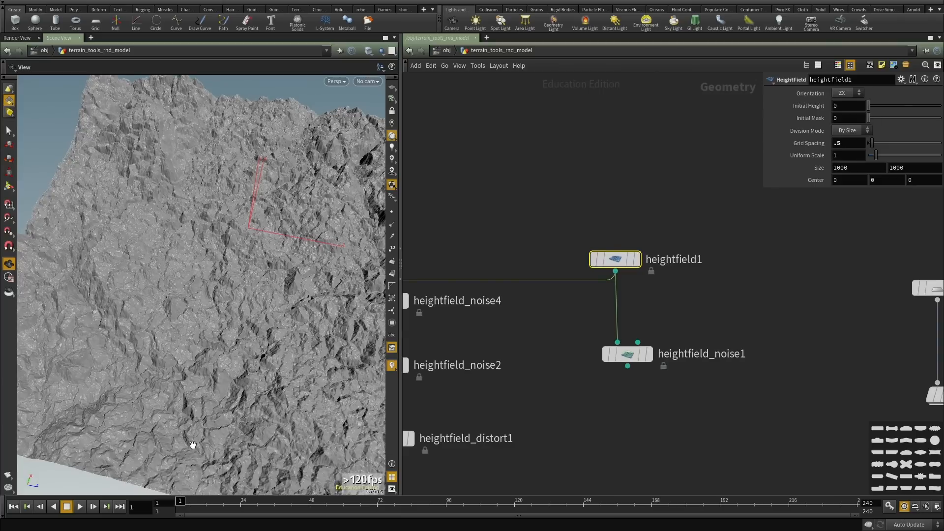
Check heightfield_noise5's node info again and examine the finer surface detail up close.
middle_drag(474, 428, 542, 204)
middle_drag(530, 443, 543, 245)
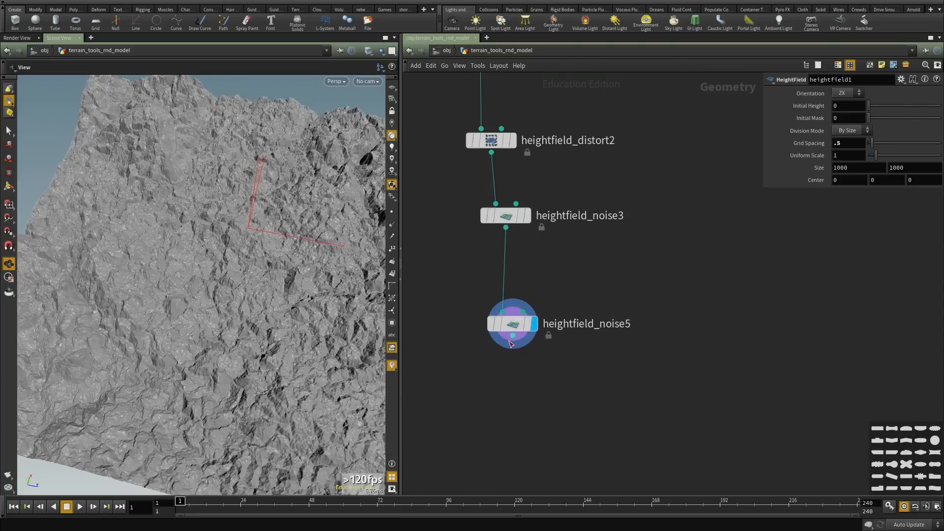
middle_click(515, 330)
drag(160, 263, 145, 283)
right_drag(145, 283, 202, 322)
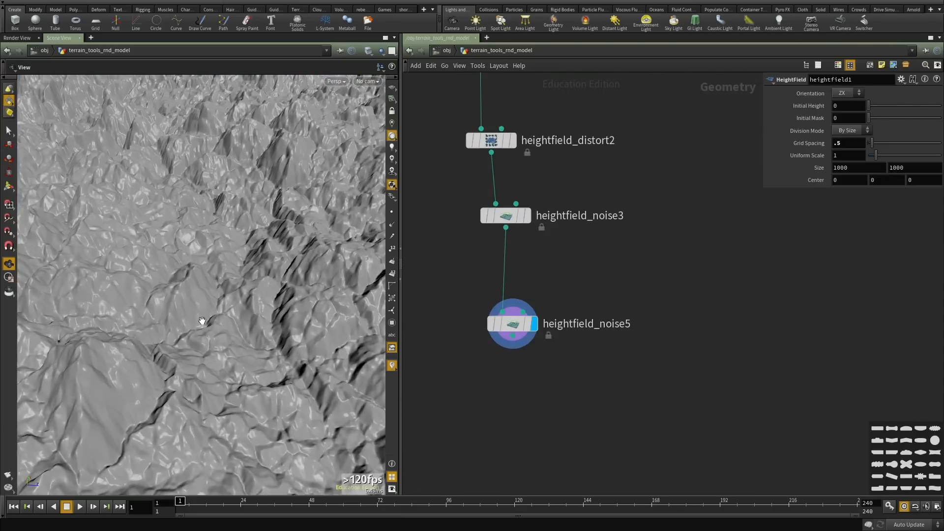
Set heightfield1's Grid Spacing to 0.2.
middle_drag(203, 322, 259, 267)
drag(259, 267, 188, 308)
right_drag(188, 308, 159, 274)
scroll(664, 261, down, 3)
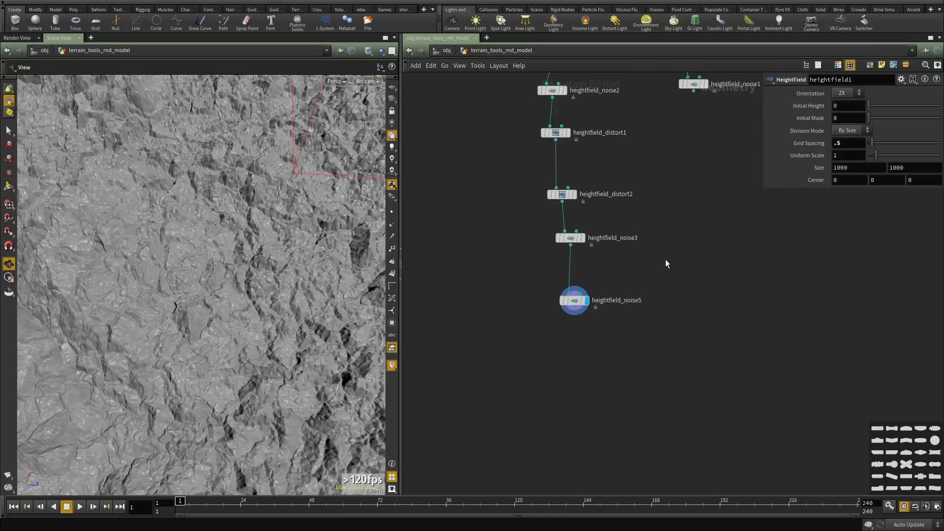
middle_drag(665, 259, 598, 492)
scroll(658, 233, up, 3)
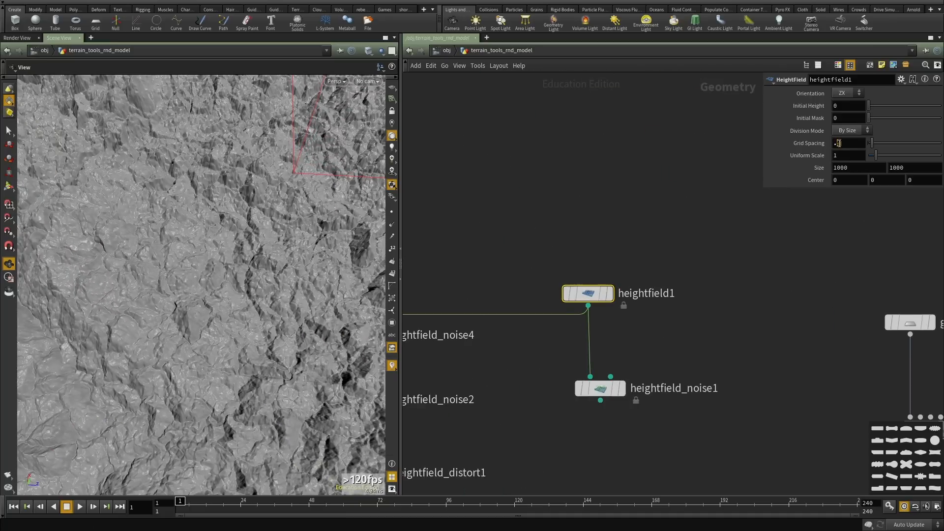
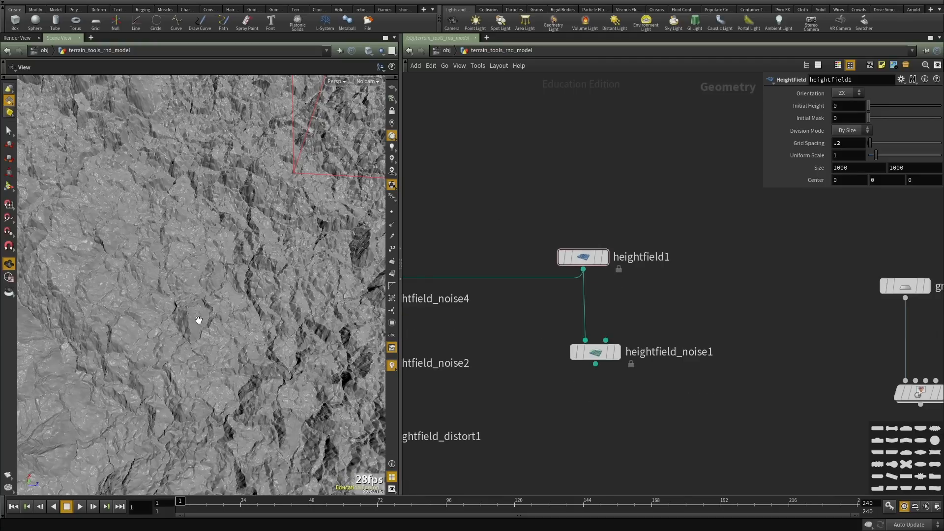
Examine the recomputed terrain's rock detail up close and as a whole from several angles.
middle_drag(170, 374, 249, 297)
right_drag(249, 297, 308, 295)
middle_drag(252, 259, 276, 320)
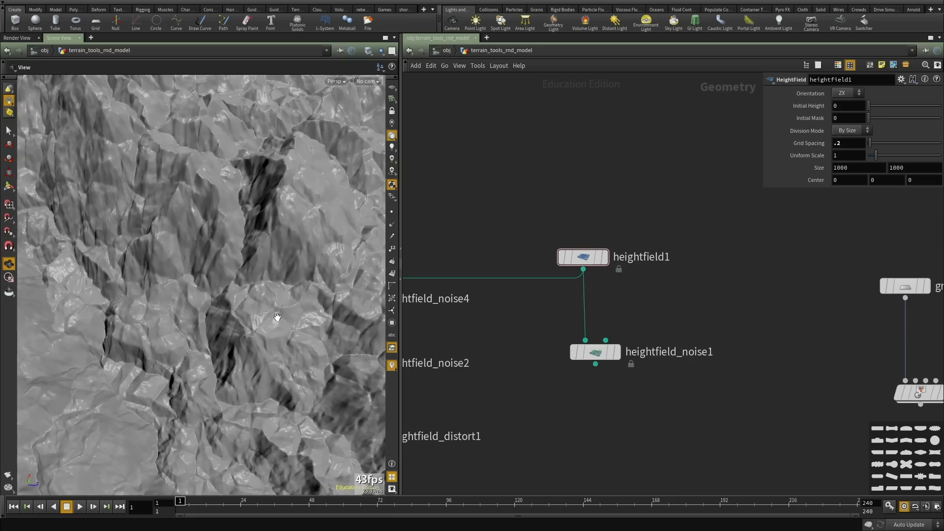
right_drag(276, 320, 156, 333)
drag(156, 333, 183, 266)
right_drag(183, 267, 143, 276)
drag(251, 337, 169, 329)
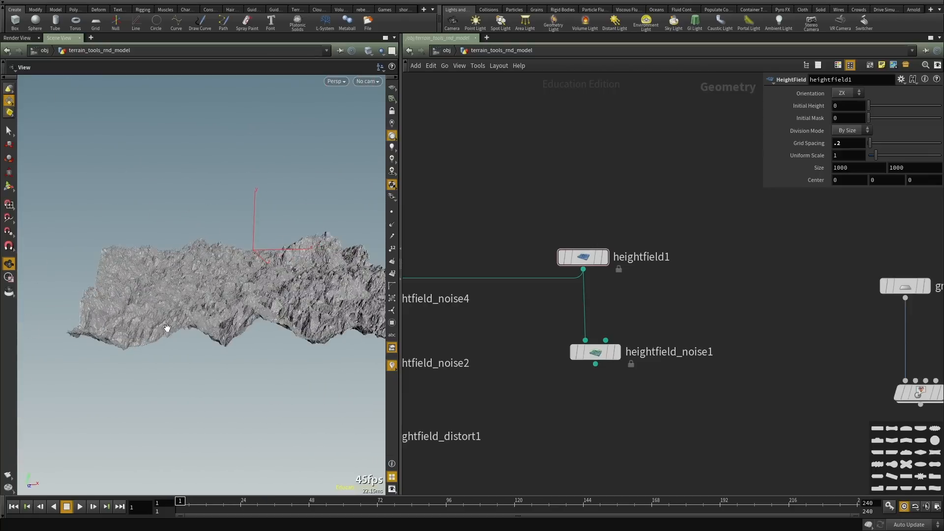
right_drag(169, 329, 280, 338)
drag(280, 338, 264, 375)
right_drag(264, 375, 348, 350)
middle_drag(347, 349, 295, 327)
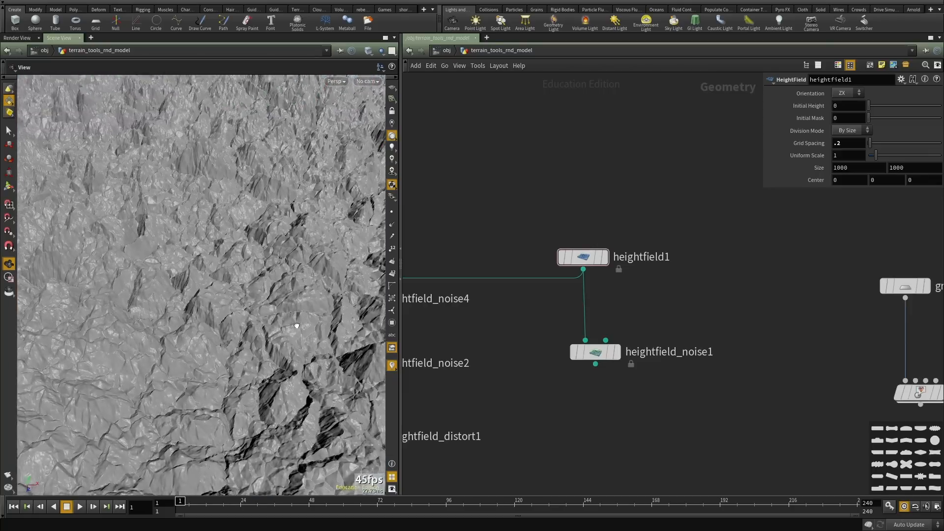
drag(295, 327, 241, 302)
right_drag(240, 303, 212, 309)
drag(212, 309, 209, 387)
right_drag(209, 387, 181, 299)
drag(181, 299, 287, 282)
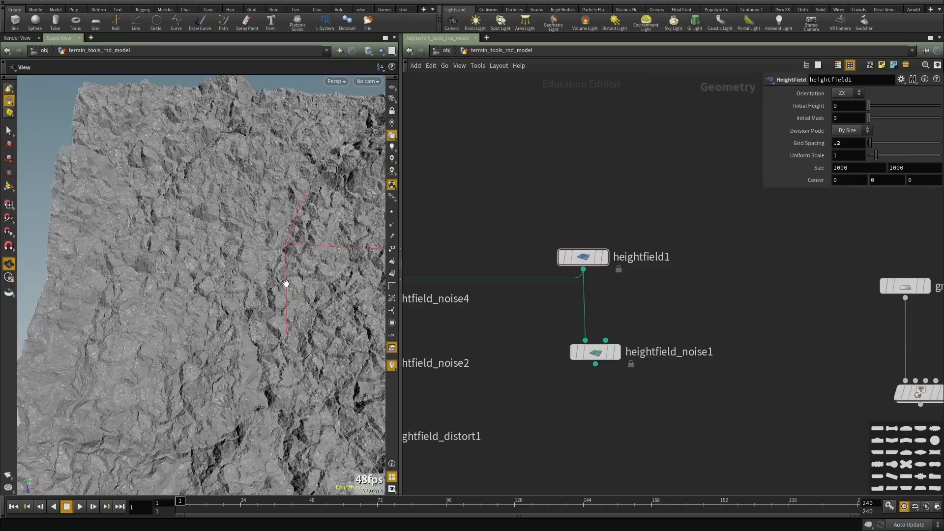
Review the node chain from heightfield1 to heightfield_noise5 alongside the overall terrain shape.
middle_drag(322, 298, 284, 305)
drag(289, 257, 216, 310)
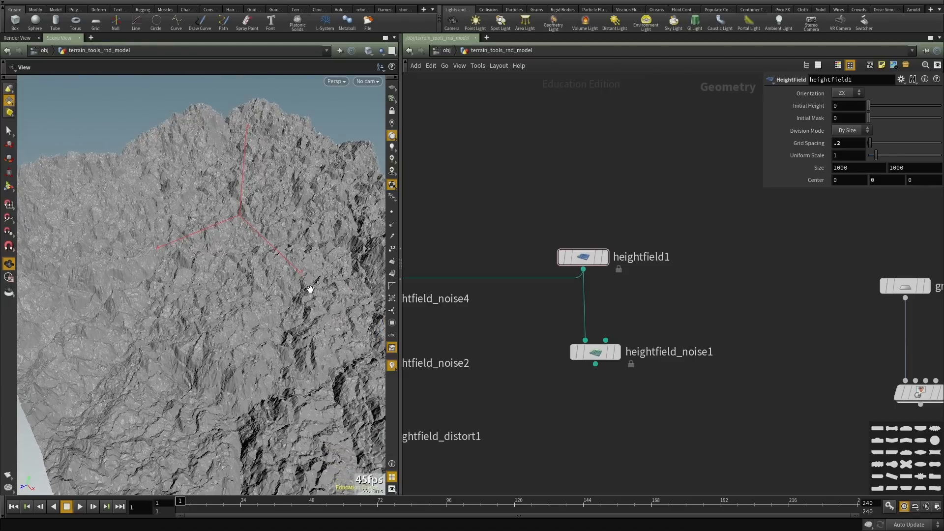
scroll(595, 295, down, 2)
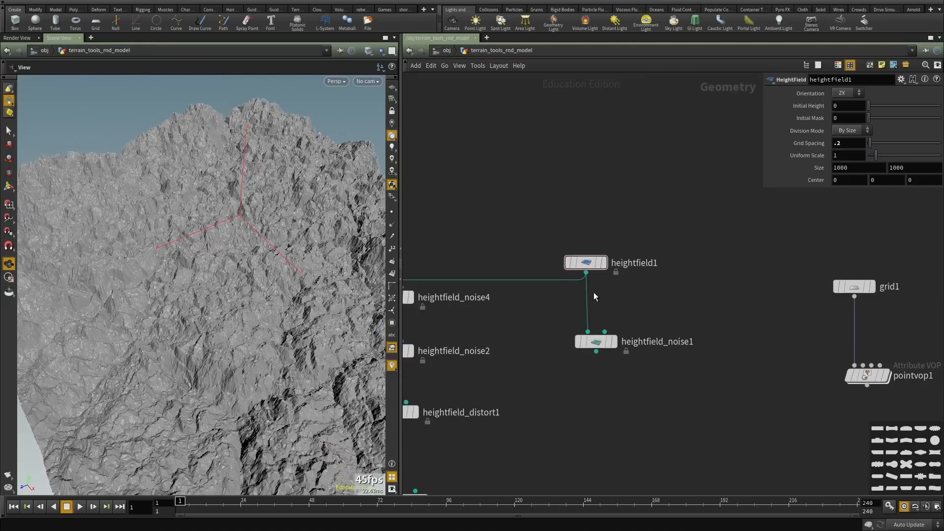
drag(245, 286, 310, 301)
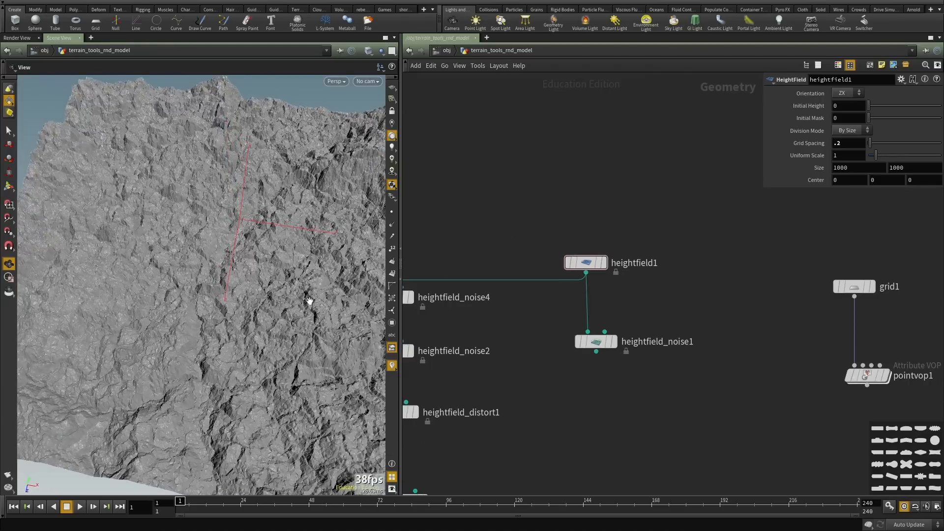
drag(240, 319, 214, 322)
drag(200, 192, 212, 320)
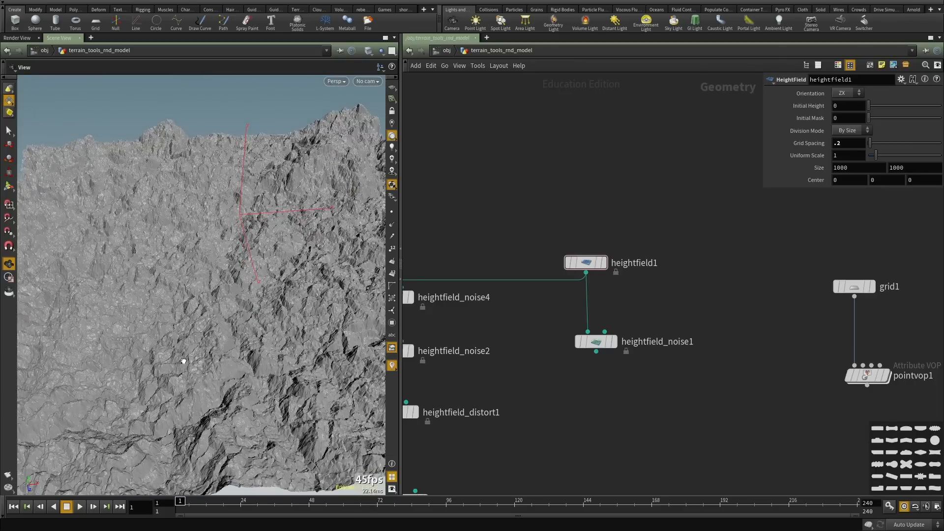
drag(183, 362, 193, 379)
middle_drag(524, 338, 624, 247)
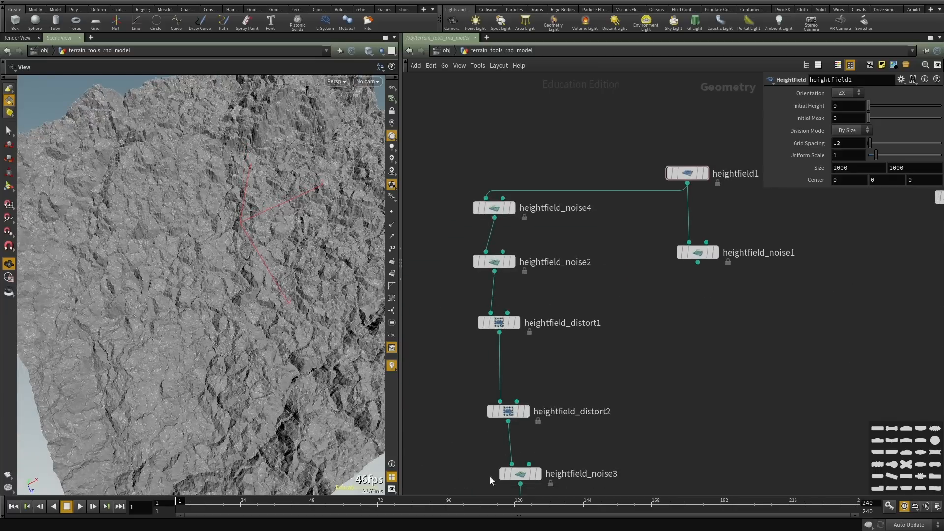
middle_drag(585, 358, 594, 200)
drag(250, 339, 192, 317)
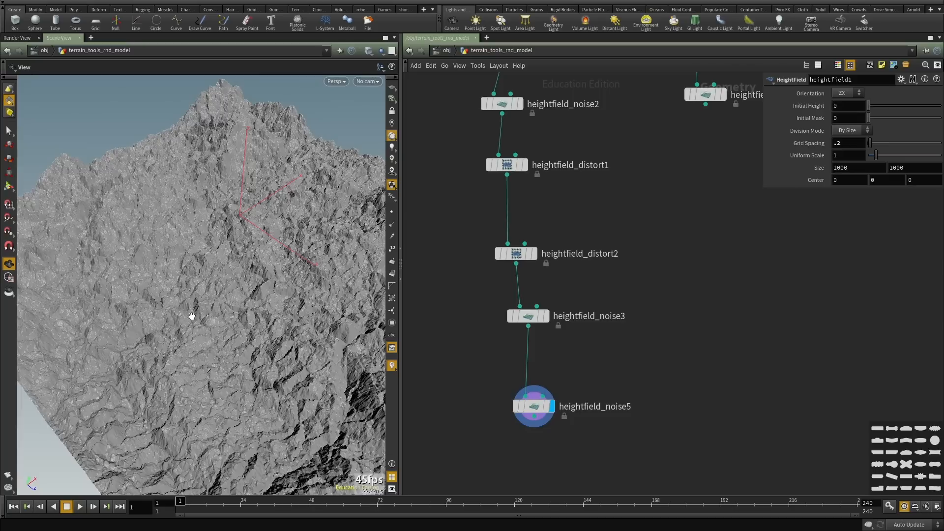
scroll(663, 374, down, 2)
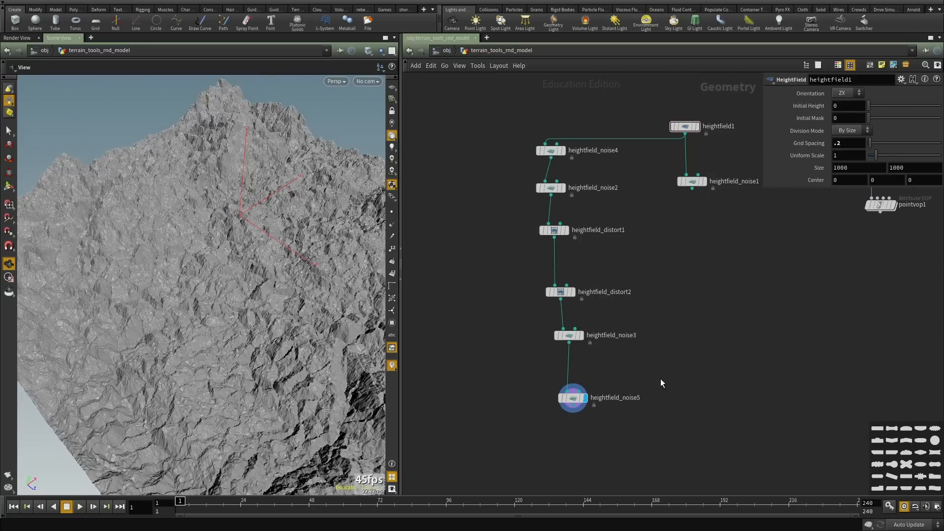
mouse_move(191, 348)
mouse_down()
mouse_move(200, 373)
mouse_move(174, 343)
mouse_up()
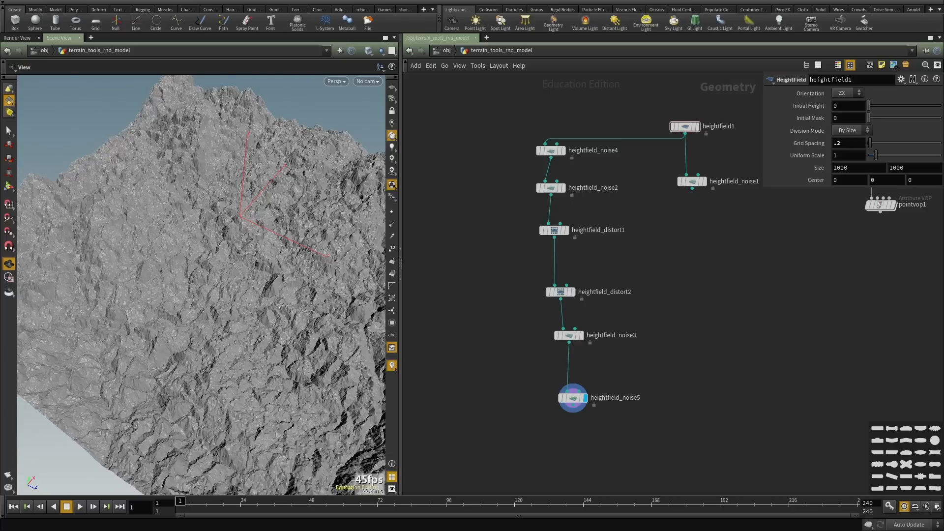
drag(288, 327, 187, 305)
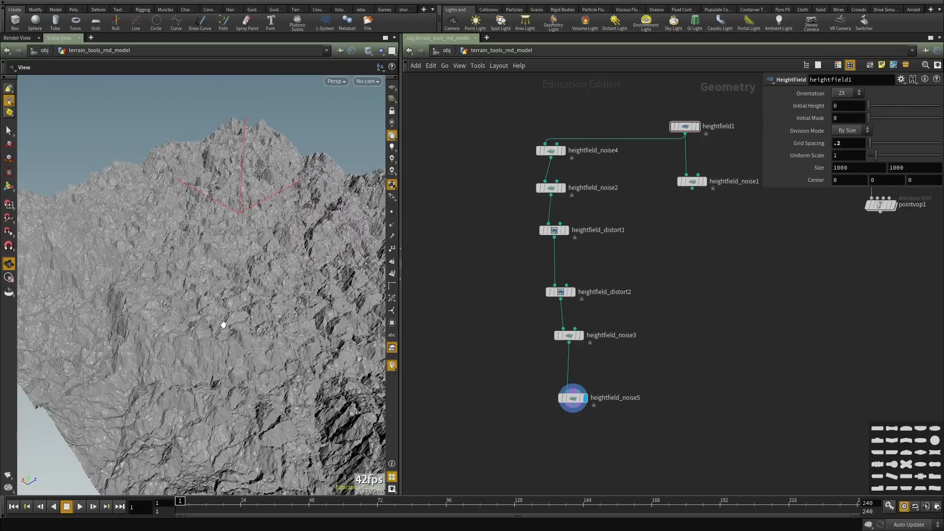
drag(223, 324, 237, 352)
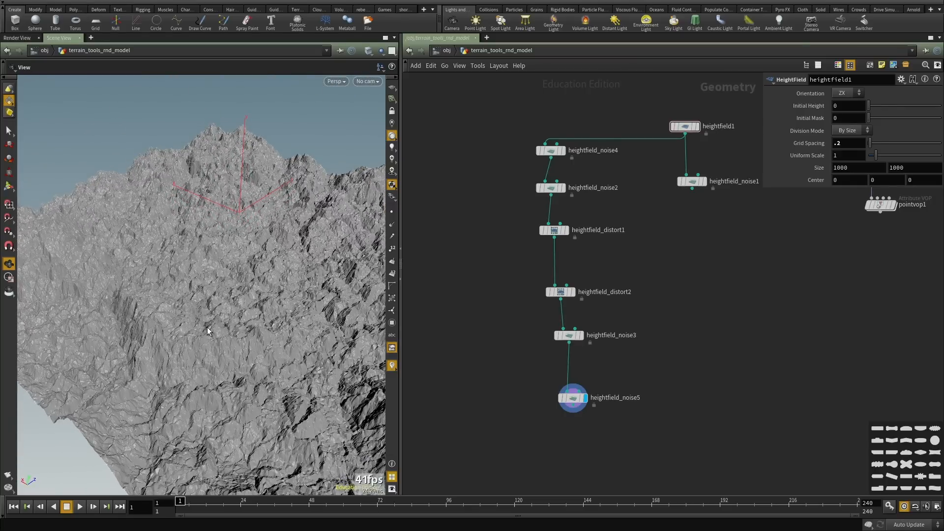
Paste a separate HeightField of size 1000 by 1000 with Grid Spacing 1 in empty network space and display it.
key(ctrl+v)
key(grave)
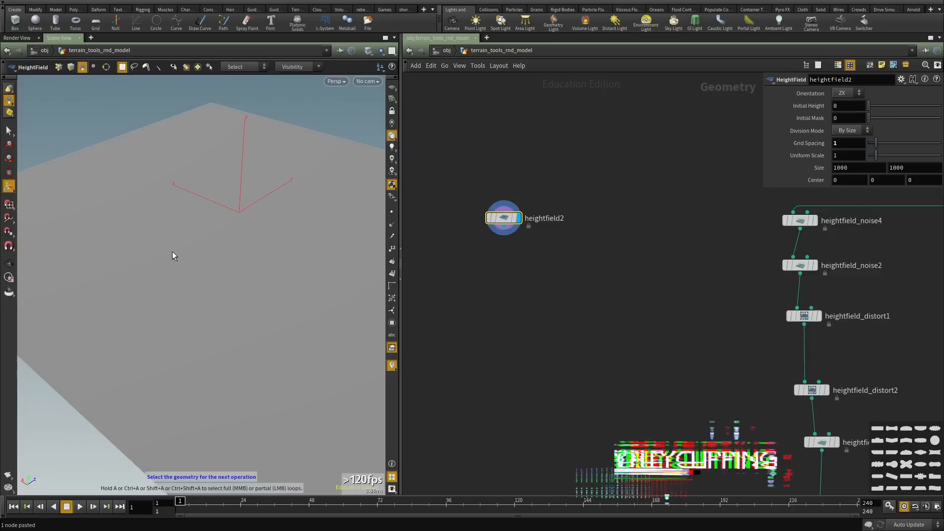
key(Escape)
right_drag(174, 251, 117, 251)
drag(116, 252, 246, 349)
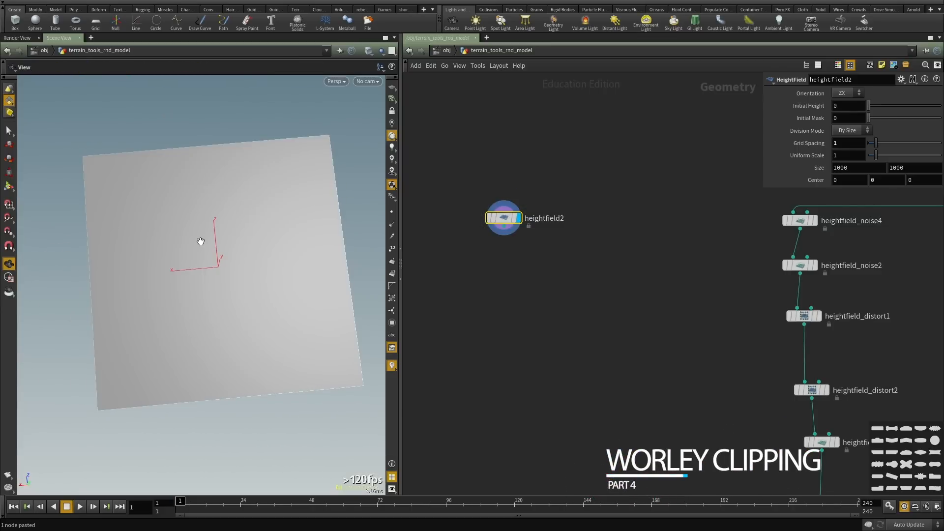
key(w)
key(w)
scroll(602, 284, up, 1)
drag(614, 284, 418, 197)
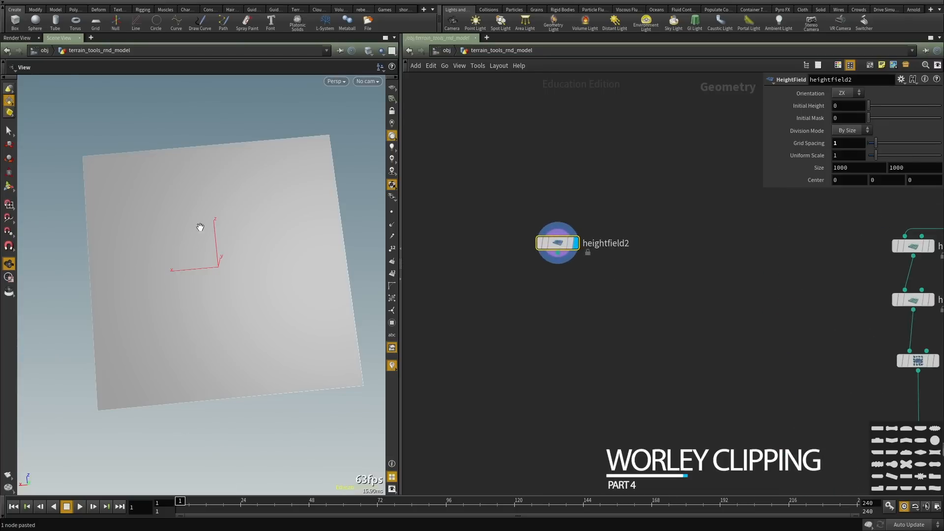
drag(200, 226, 185, 209)
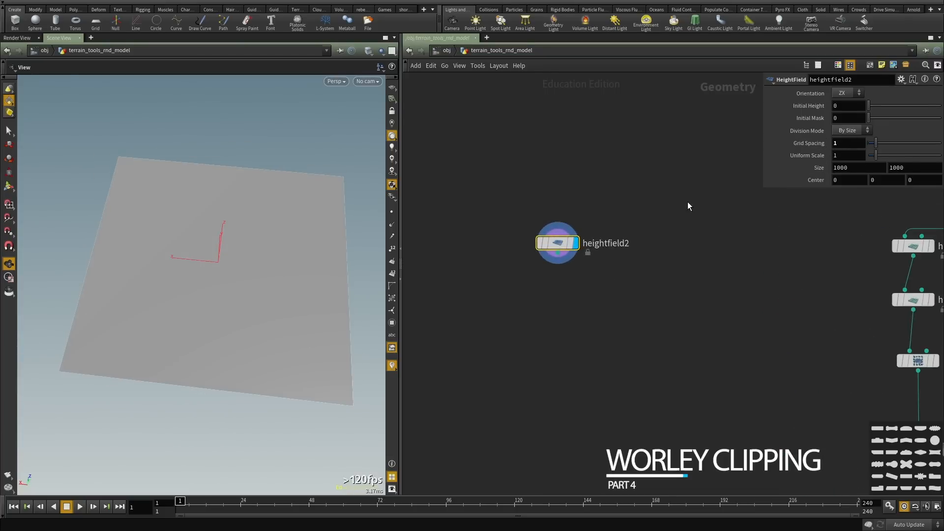
Add a HeightField Noise node below heightfield2, connect it to heightfield2's output and display it.
key(Tab)
text(height)
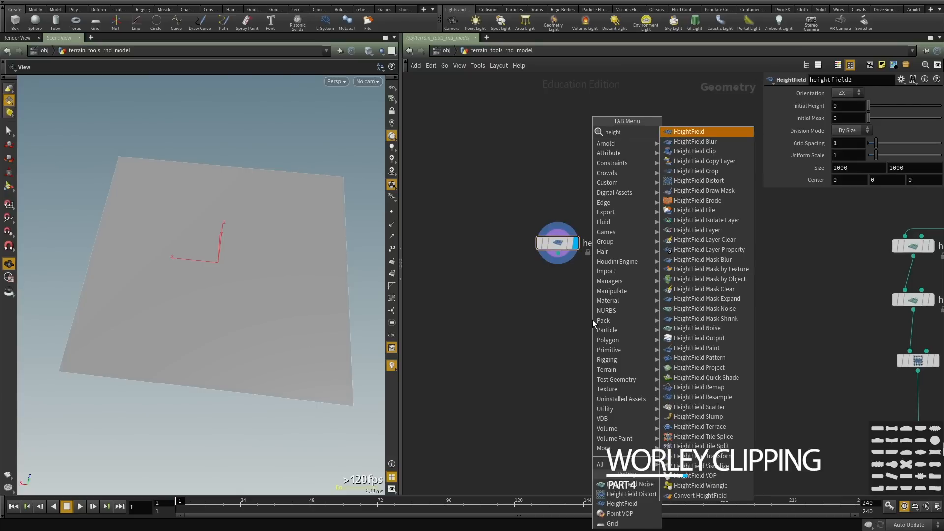
text( fionoise)
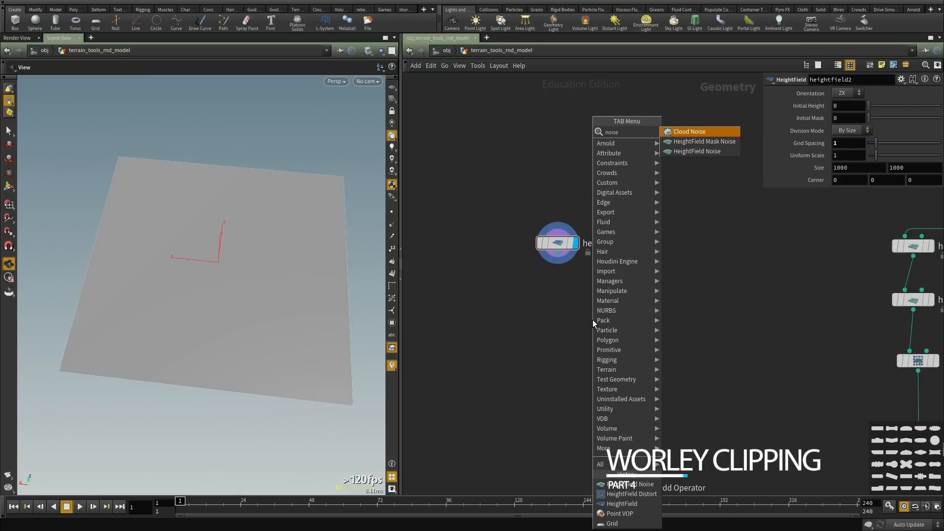
key(Return)
click(592, 320)
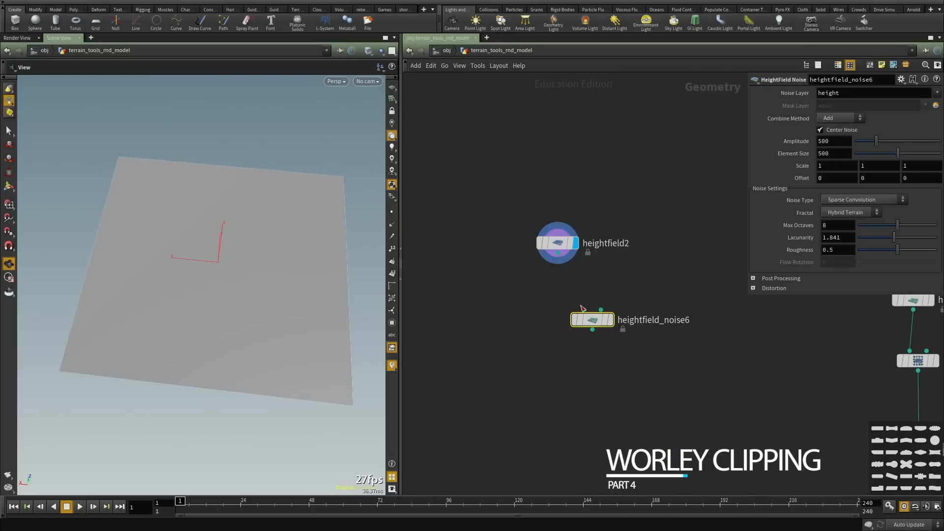
drag(583, 308, 558, 253)
key(r)
drag(592, 319, 565, 318)
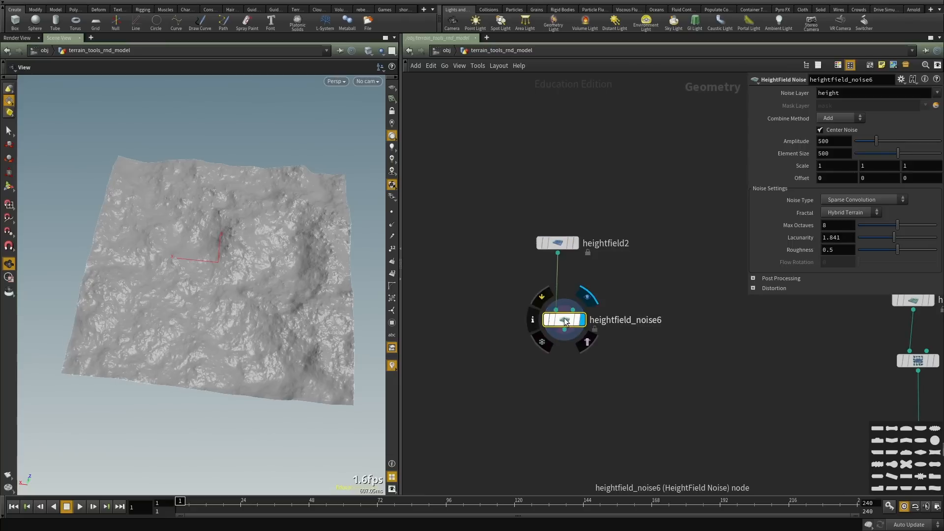
Set heightfield_noise6's Fractal to None and its Noise Type to Worley (cellular) F2-F1.
click(849, 202)
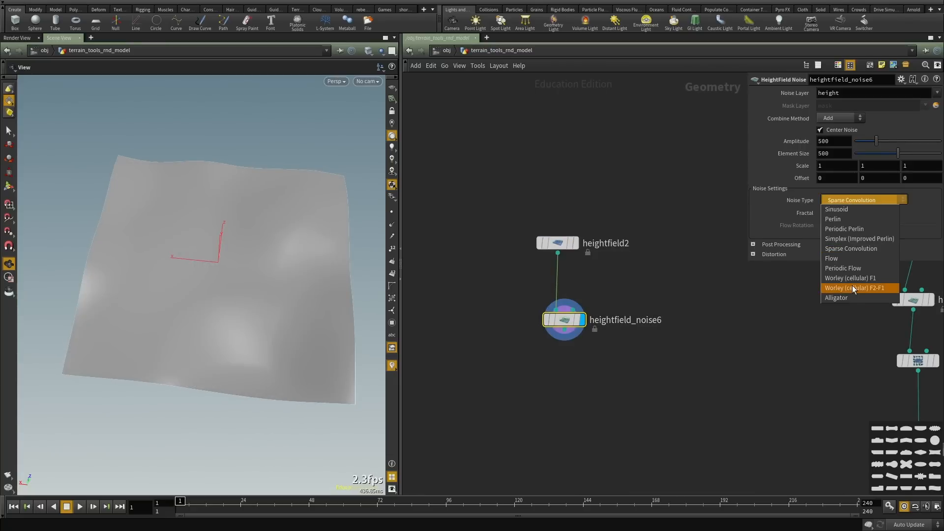
click(852, 288)
drag(245, 260, 265, 295)
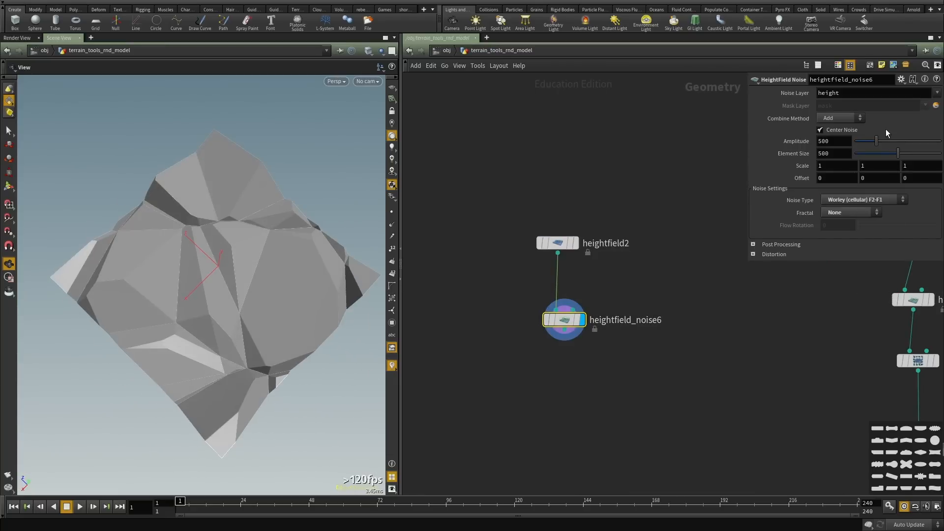
Set heightfield_noise6's Element Size to 263 and Amplitude to 194.
mouse_move(866, 152)
mouse_down()
mouse_move(891, 153)
mouse_move(866, 153)
mouse_move(878, 151)
mouse_move(864, 141)
mouse_up()
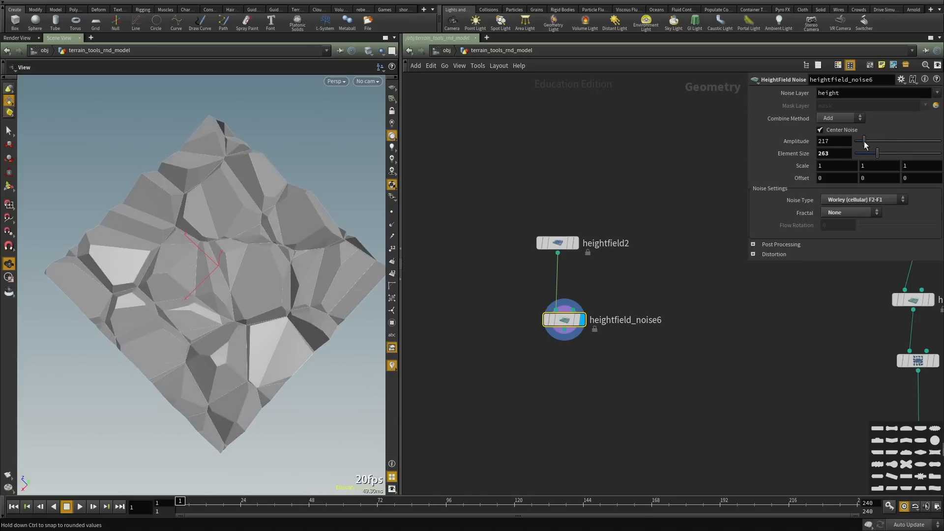
drag(286, 255, 231, 215)
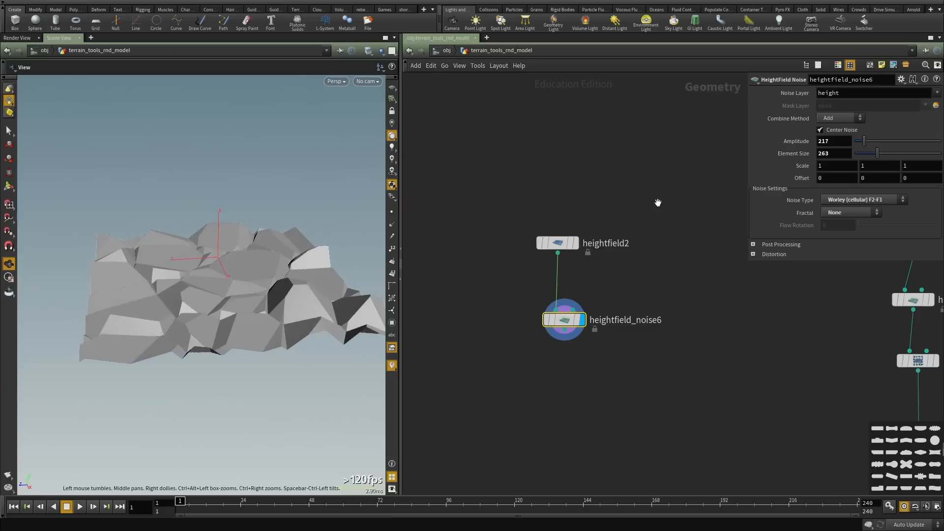
drag(869, 149, 865, 146)
drag(176, 197, 223, 257)
Add a HeightField Distort node connected to heightfield_noise6's output.
scroll(689, 307, down, 1)
middle_drag(690, 308, 673, 252)
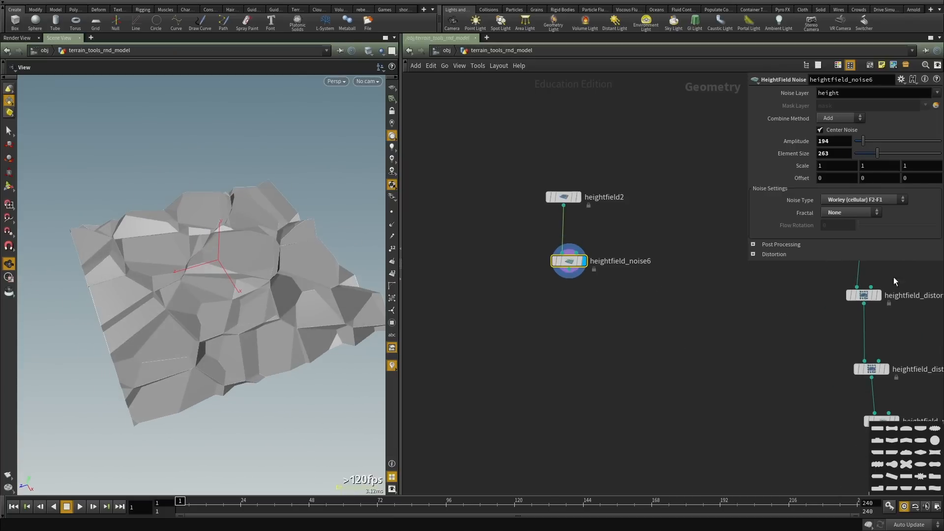
scroll(589, 293, up, 2)
key(Tab)
text(height f)
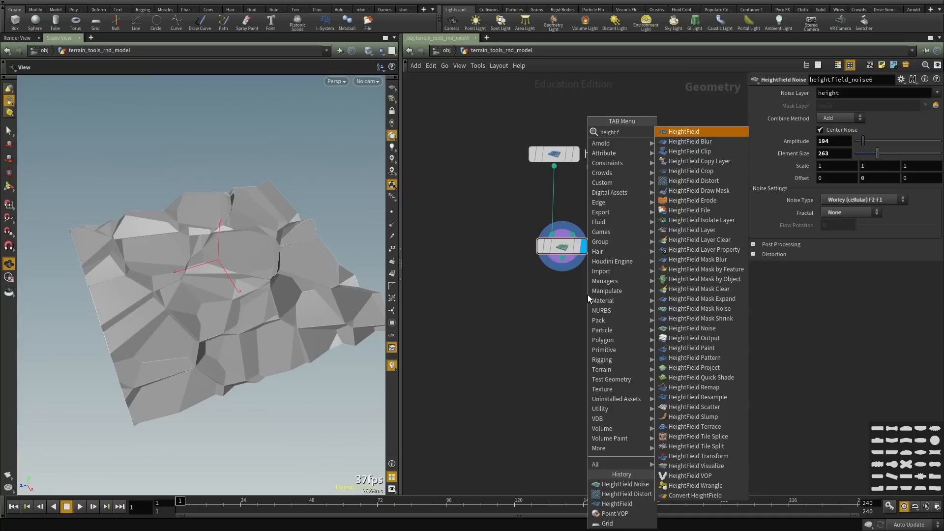
text(ield)
key(Escape)
key(Tab)
text(dist)
key(Return)
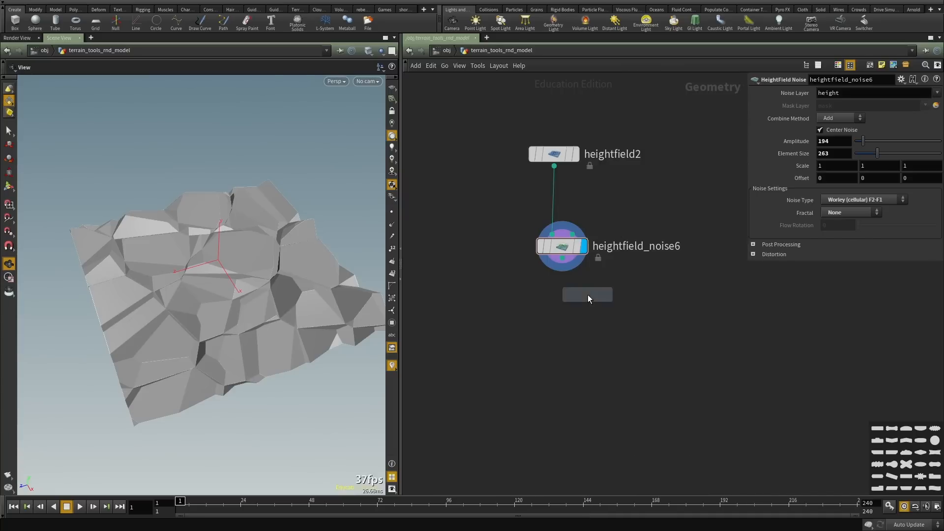
click(588, 294)
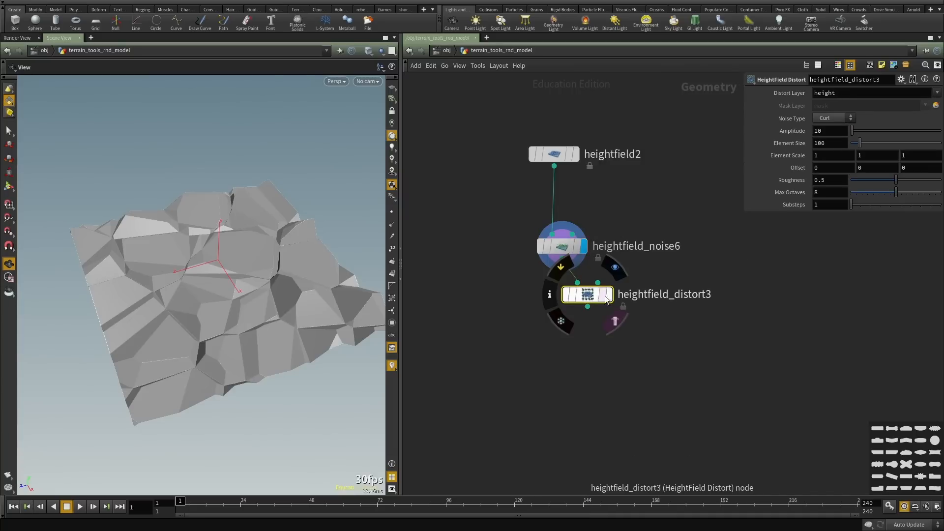
Display heightfield_distort3, place it directly below the noise node and inspect the distorted terrain from above.
click(609, 295)
drag(589, 295, 582, 312)
drag(202, 285, 256, 312)
right_drag(256, 312, 278, 293)
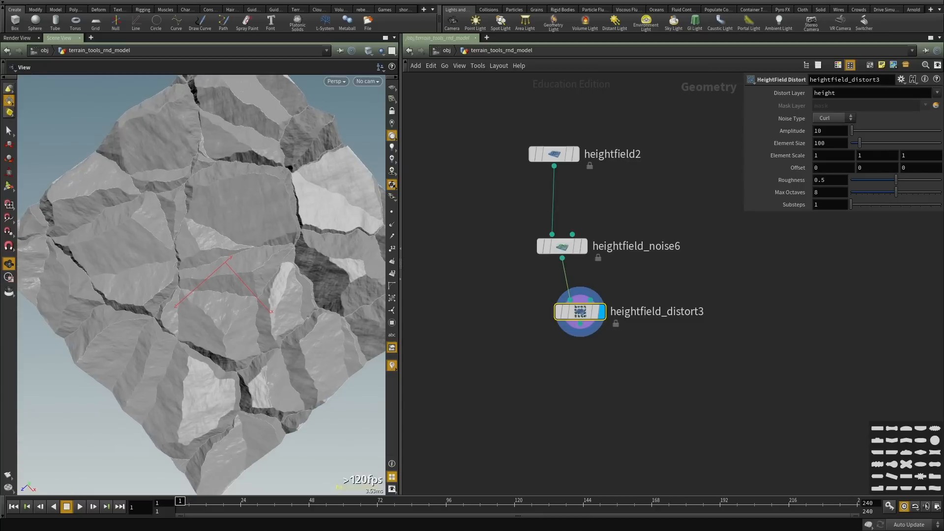
Add a HeightField Noise node to the network below heightfield_distort3.
key(Tab)
text(height)
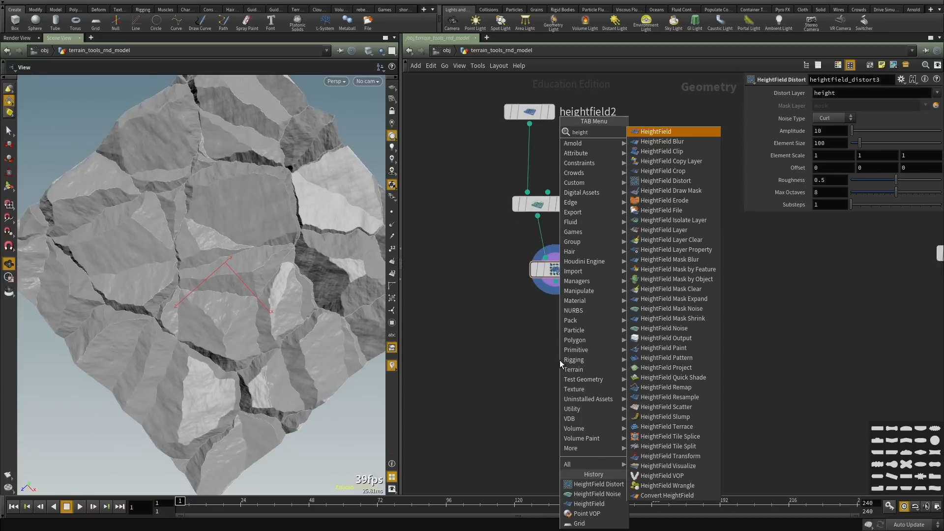
key(Escape)
key(Tab)
text(noise)
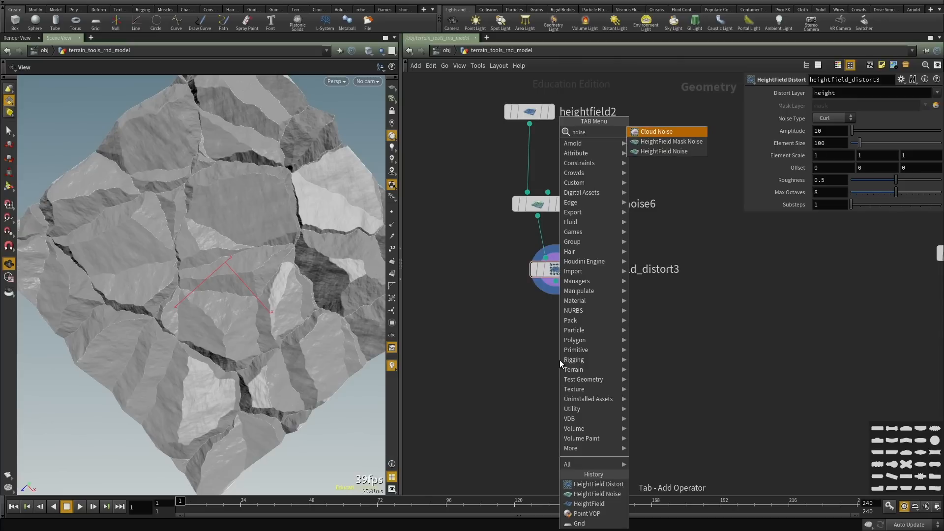
key(Down)
key(Down)
key(Return)
click(560, 360)
Connect heightfield_distort3's output to the first input of heightfield_noise7 and display the noise node.
click(556, 282)
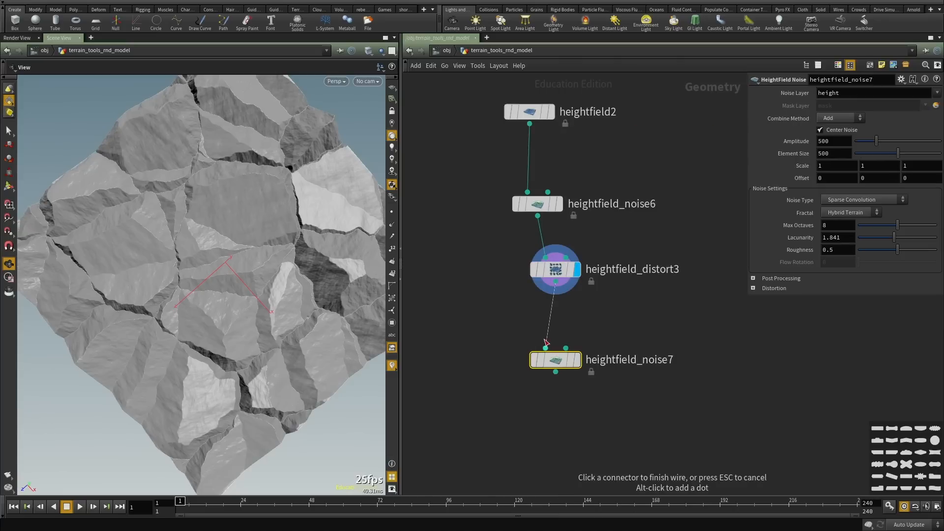
click(545, 347)
click(577, 360)
drag(551, 364, 566, 361)
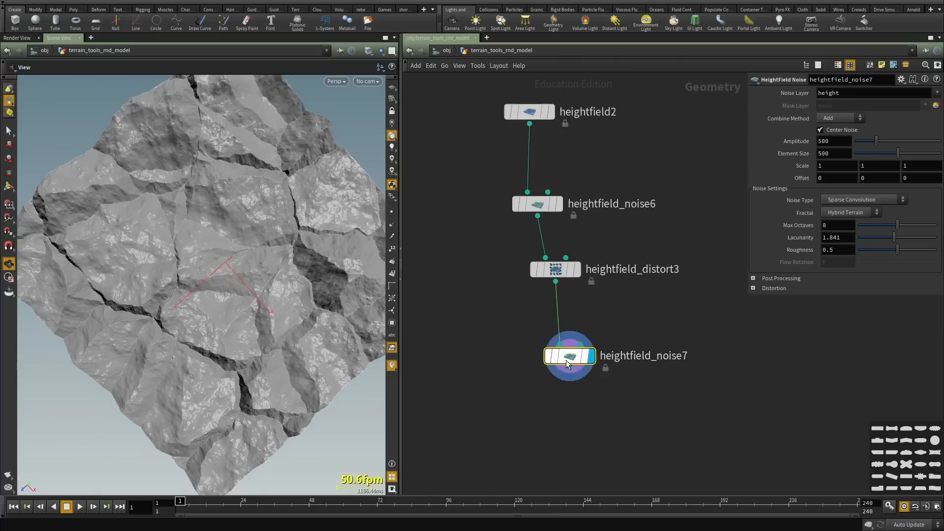
Set heightfield_noise7's Amplitude to 423 and Element Size to 211.
drag(312, 342, 571, 227)
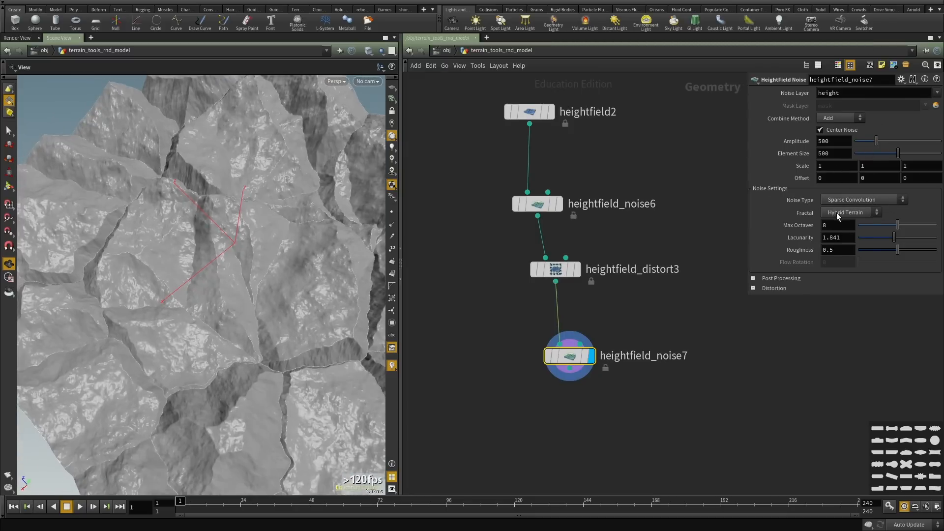
drag(868, 141, 872, 151)
drag(177, 291, 231, 319)
Bypass heightfield_noise6 and heightfield_distort3 to inspect the noise from heightfield_noise7 on its own.
scroll(485, 201, up, 2)
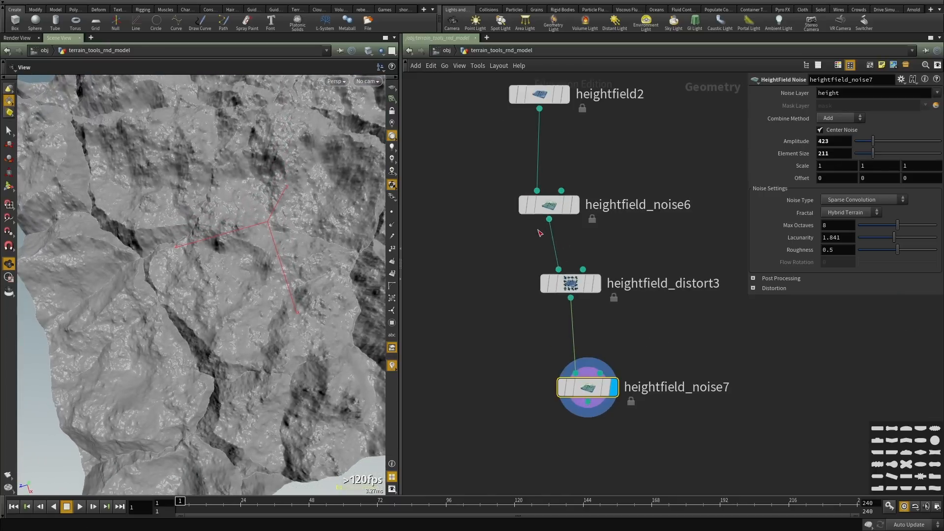
click(524, 205)
click(544, 283)
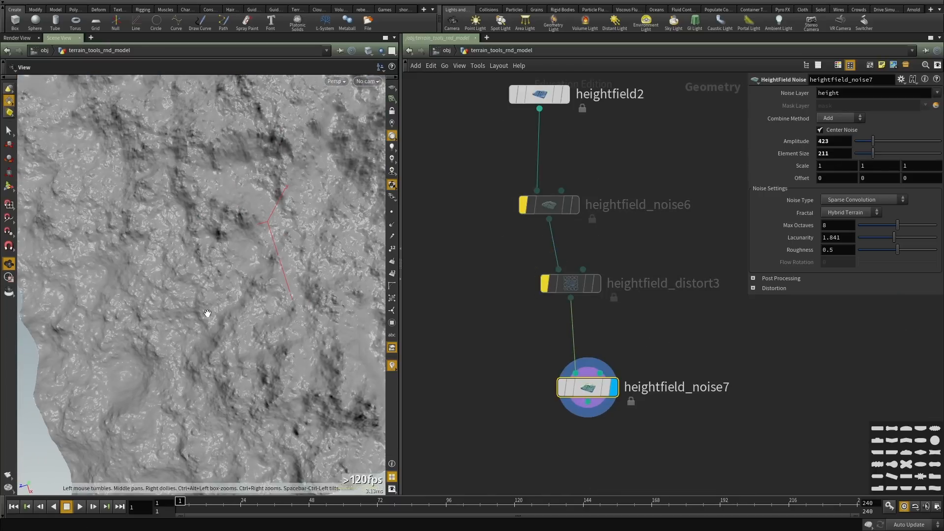
drag(206, 311, 239, 263)
Try heightfield_noise7 with Fractal set to None and return it to Hybrid Terrain.
click(846, 219)
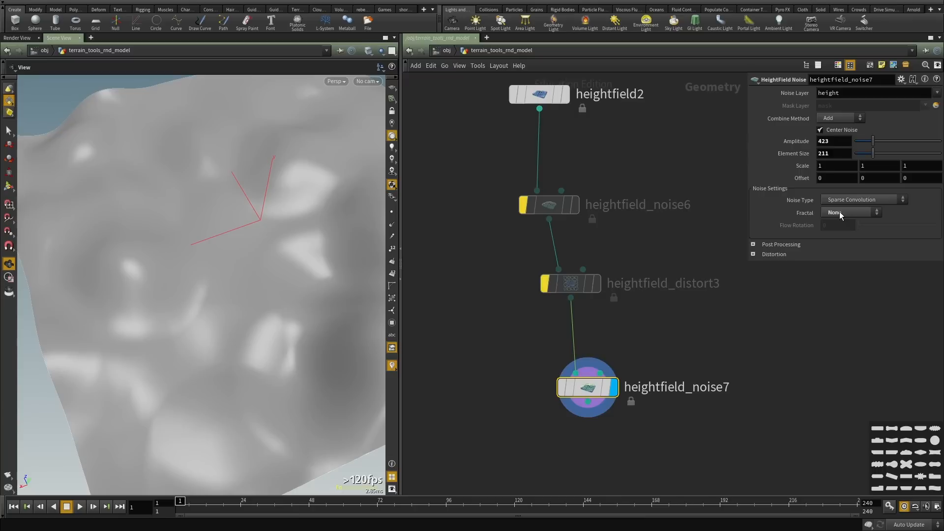
click(839, 211)
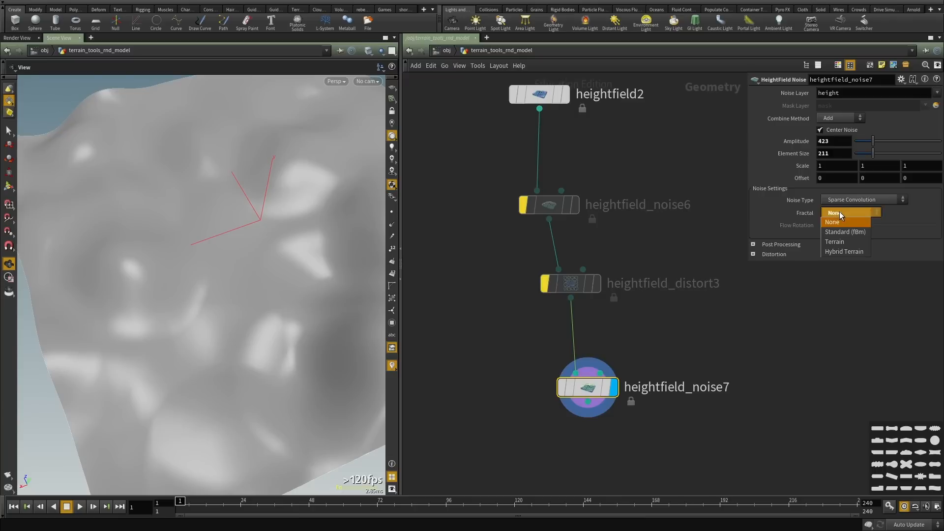
click(839, 242)
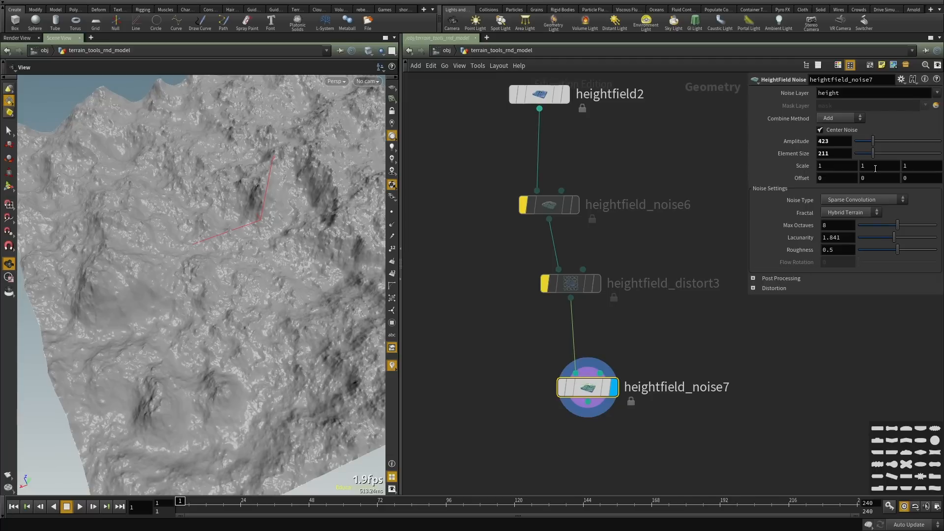
Try the Flow, Worley (cellular) F1 and Worley (cellular) F2-F1 noise types on heightfield_noise7 and compare the terrain shapes.
click(837, 198)
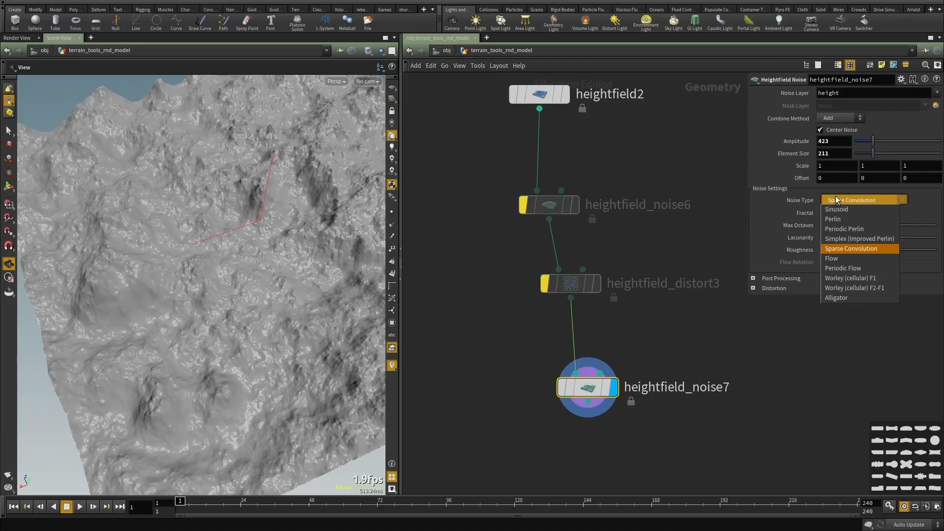
click(848, 259)
drag(236, 258, 315, 270)
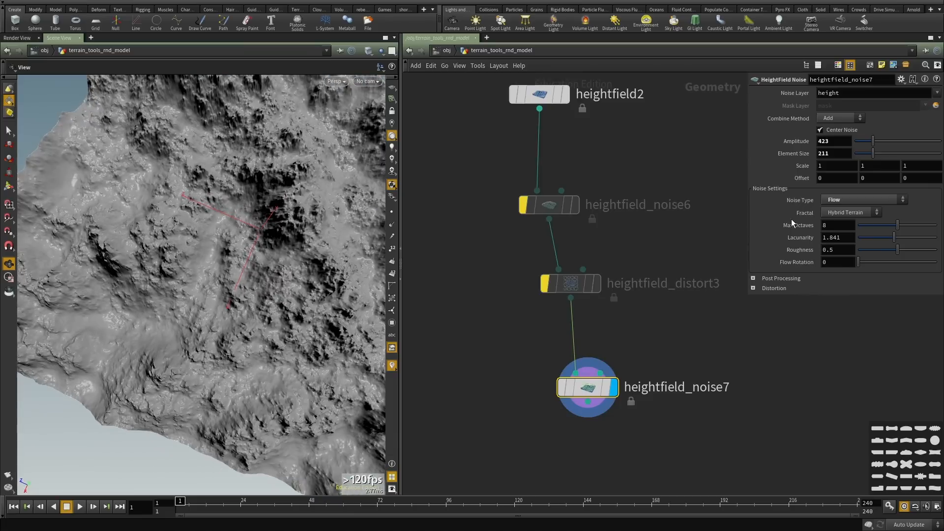
click(835, 200)
click(841, 278)
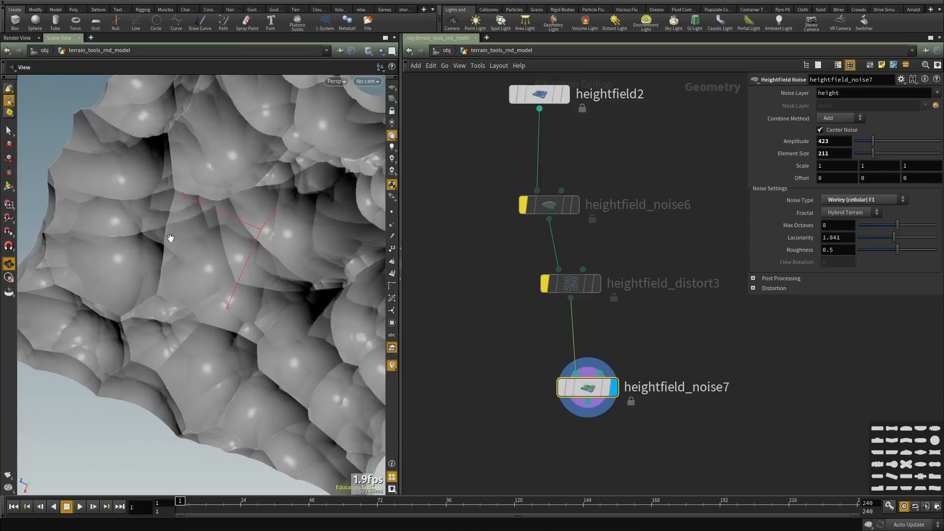
click(845, 199)
click(846, 290)
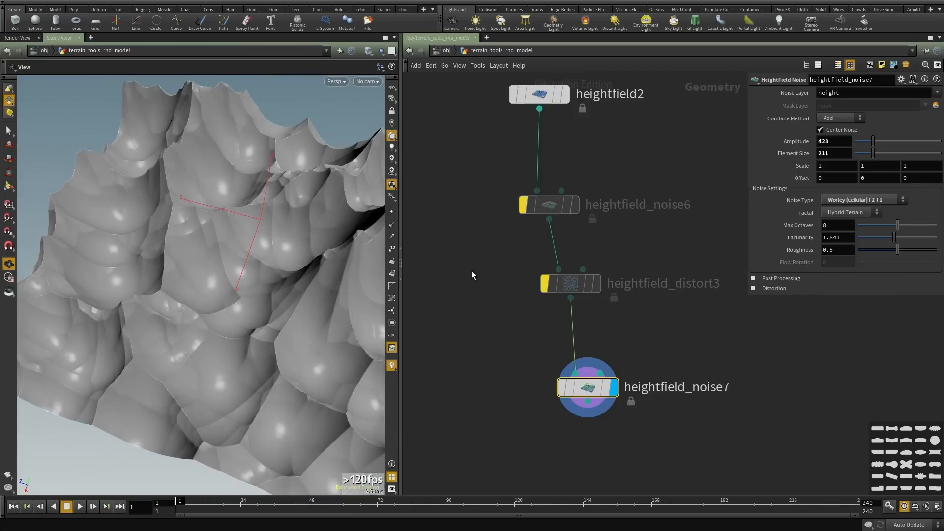
drag(238, 247, 261, 244)
Try the Alligator and Simplex (Improved Perlin) noise types on heightfield_noise7 and return it to Sparse Convolution.
click(866, 200)
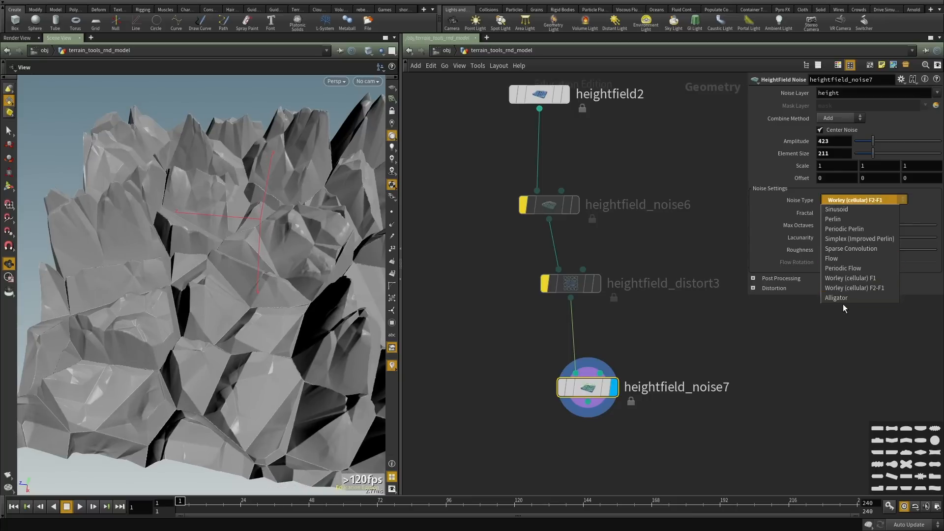
click(842, 302)
drag(241, 272, 261, 295)
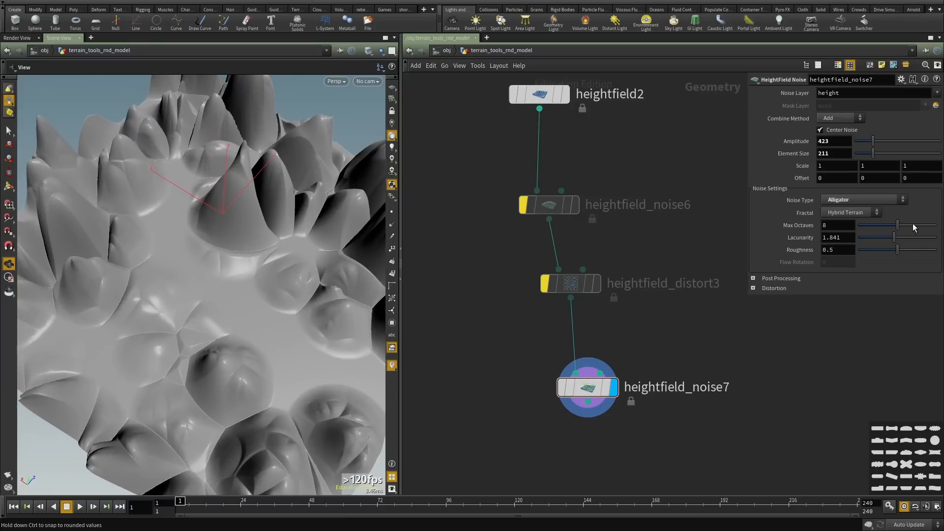
click(839, 199)
click(848, 240)
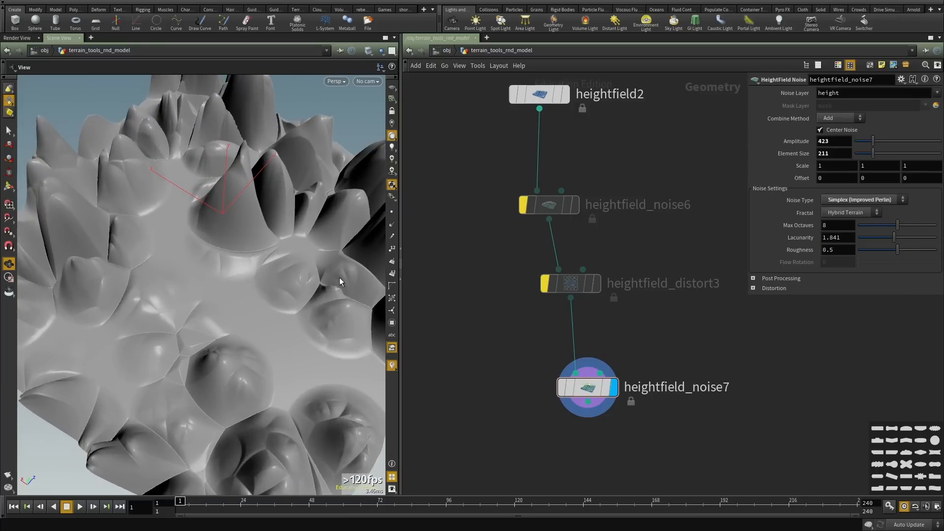
click(869, 198)
click(838, 249)
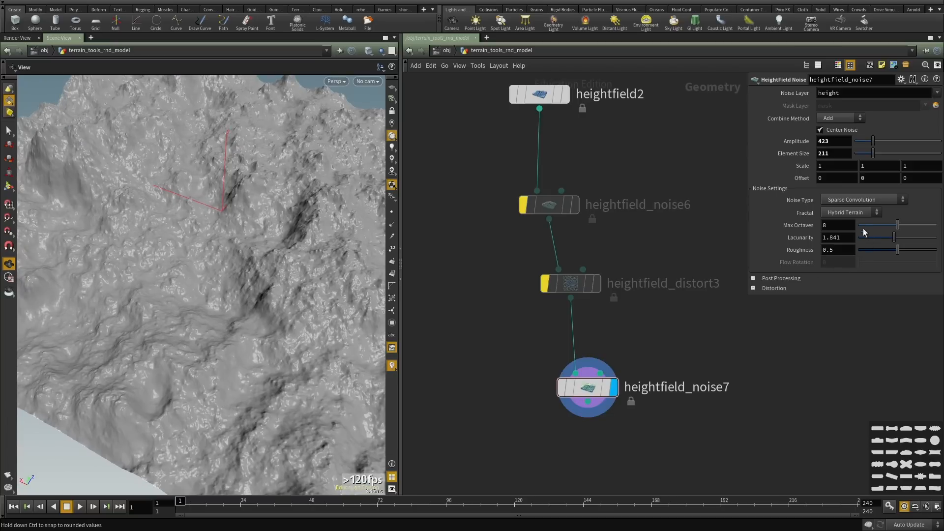
click(852, 214)
Turn off the bypass on heightfield_noise6 and heightfield_distort3.
scroll(636, 295, down, 3)
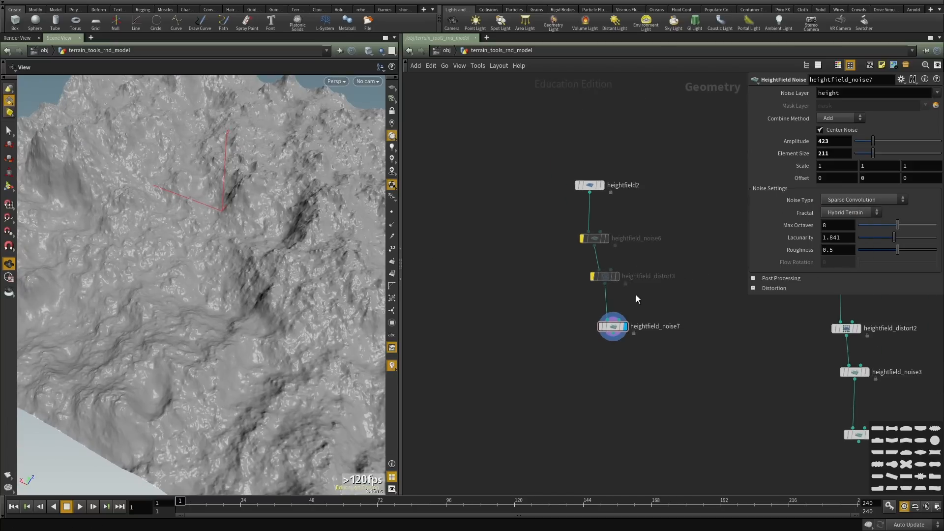
drag(636, 294, 559, 230)
scroll(580, 237, up, 3)
key(q)
middle_drag(532, 297, 515, 263)
scroll(515, 263, down, 1)
Select heightfield_noise7 and set its Amplitude to 251, inspecting the combined terrain from the side.
drag(733, 279, 559, 378)
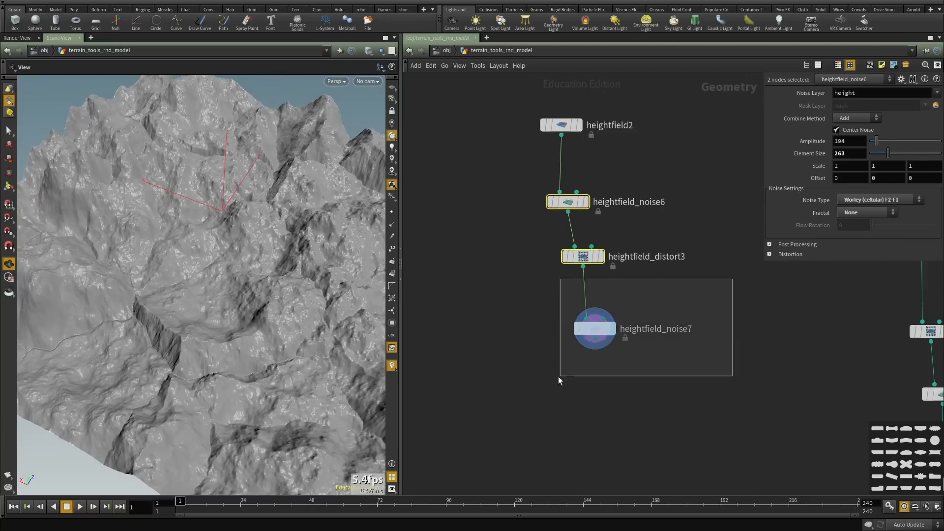
drag(189, 305, 155, 346)
click(866, 142)
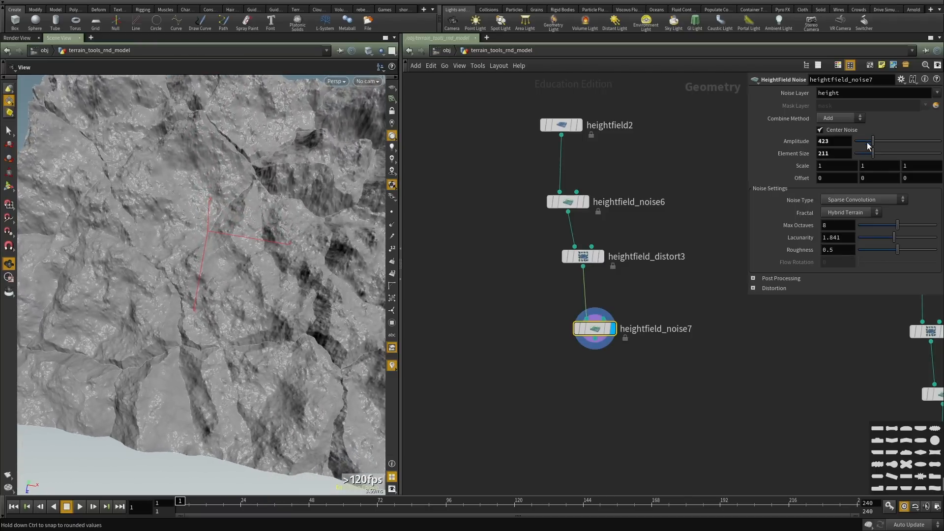
drag(344, 226, 232, 259)
drag(207, 331, 206, 294)
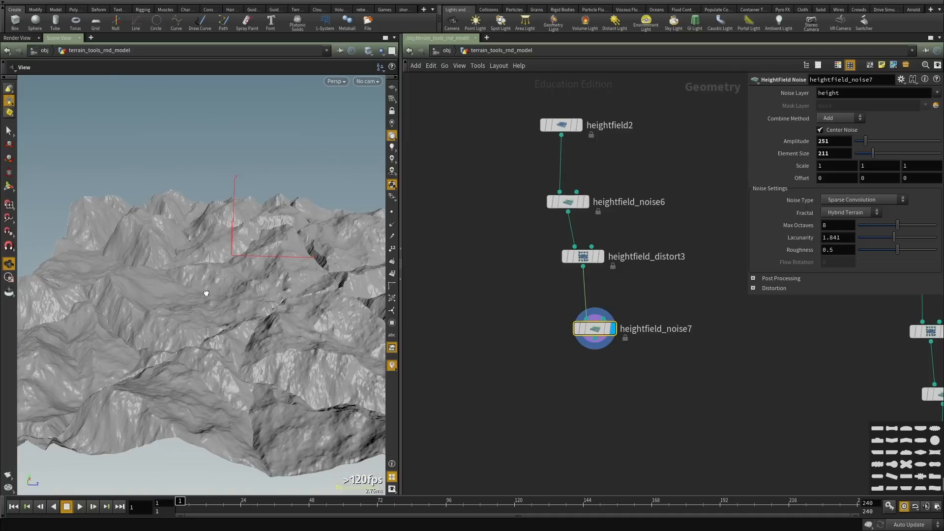
Add a HeightField Clip node below heightfield_noise7, connect it to the noise output and display it.
scroll(596, 329, up, 2)
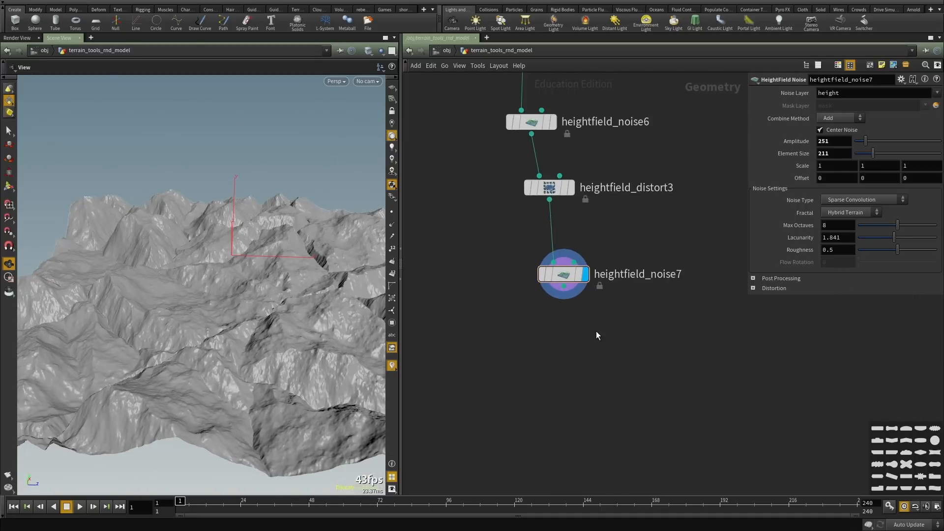
scroll(597, 331, up, 2)
key(Tab)
text(l)
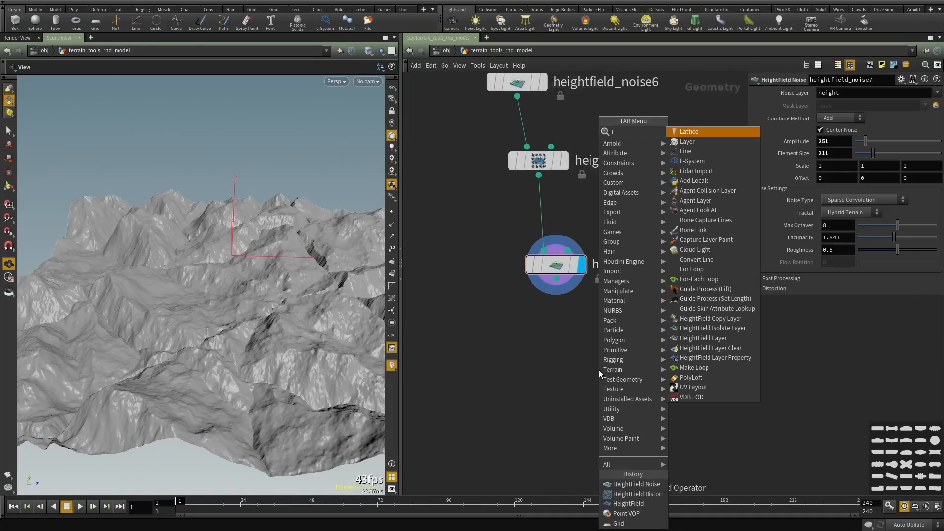
key(BackSpace)
text(clip)
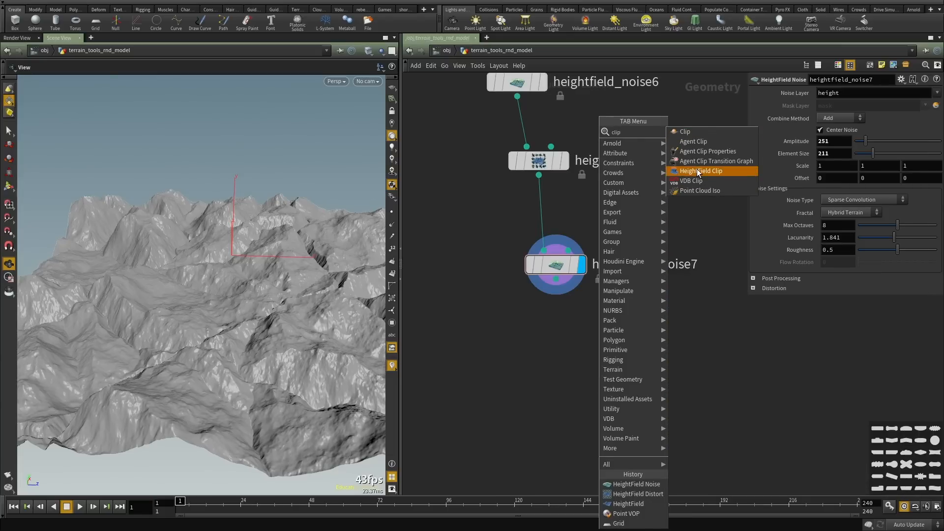
click(723, 176)
click(522, 381)
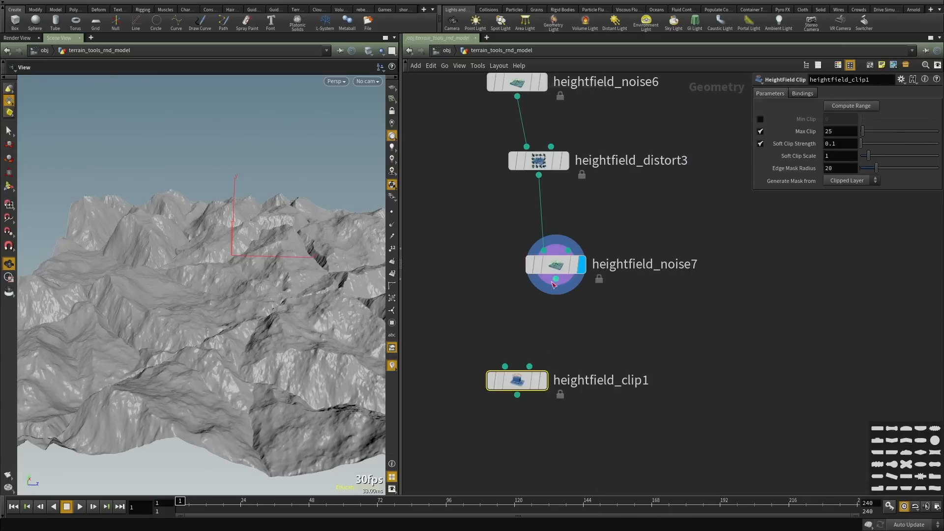
click(544, 382)
drag(521, 383, 552, 382)
Compute the height range on heightfield_clip1 and enable its Min Clip.
click(852, 108)
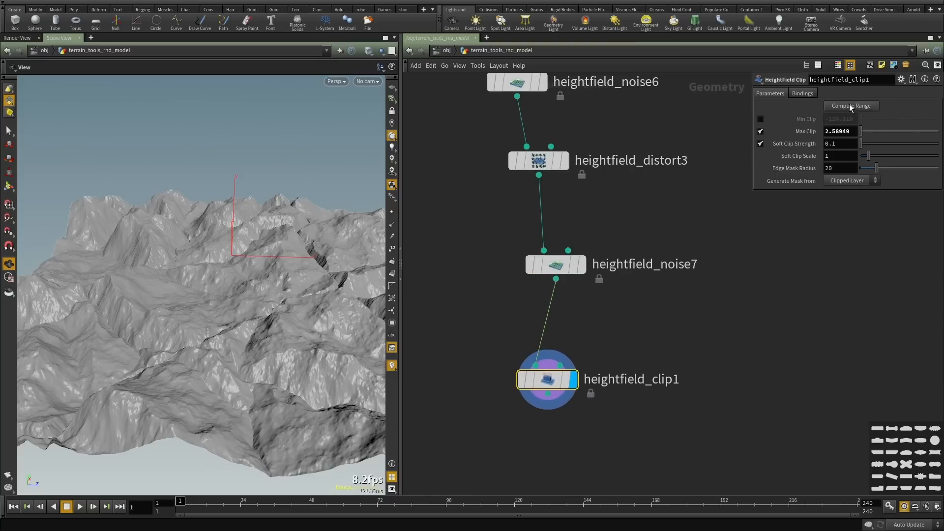
drag(161, 248, 236, 213)
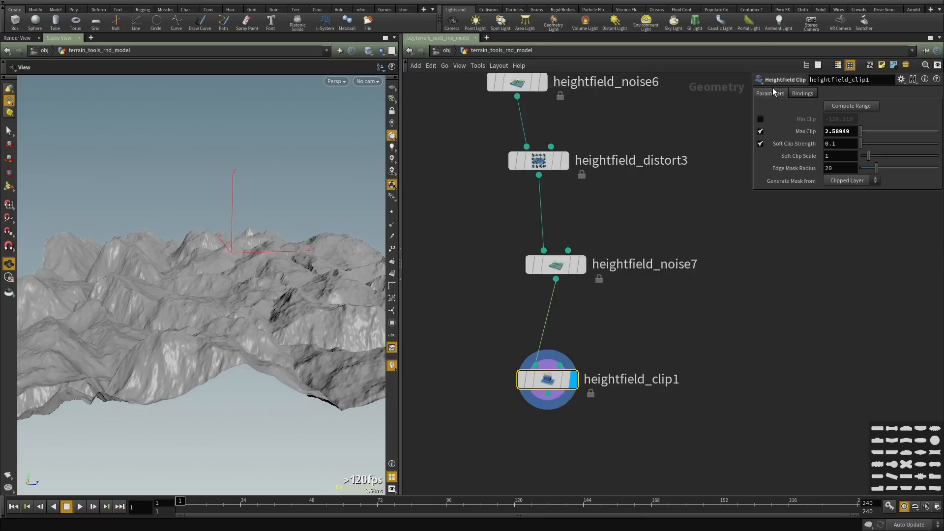
click(760, 119)
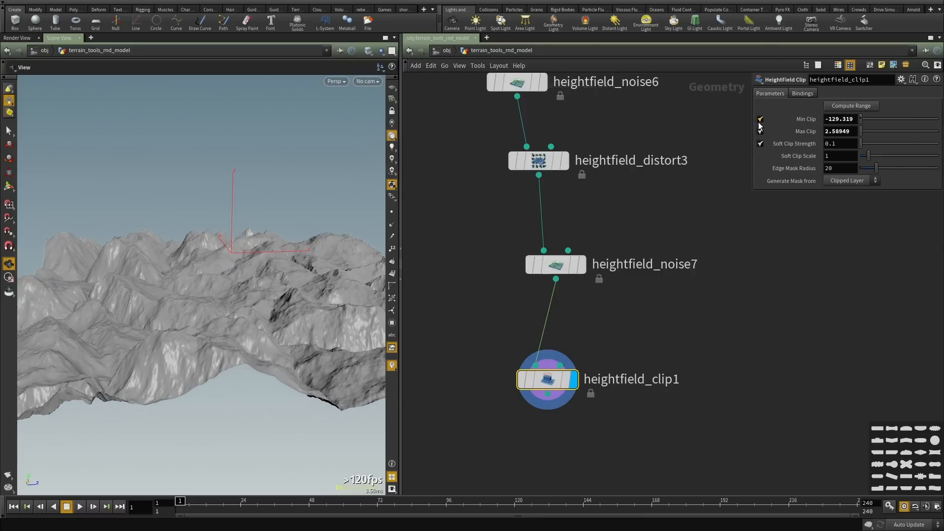
Set heightfield_clip1's Min Clip to -89.319 and inspect the flattened low areas from above.
drag(177, 261, 175, 289)
middle_drag(846, 120, 847, 120)
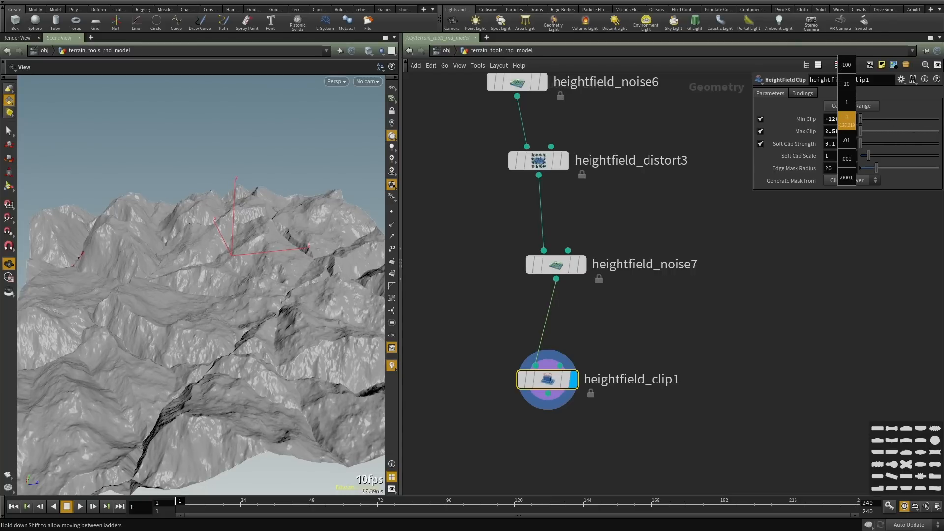
middle_drag(846, 120, 863, 84)
drag(254, 307, 155, 354)
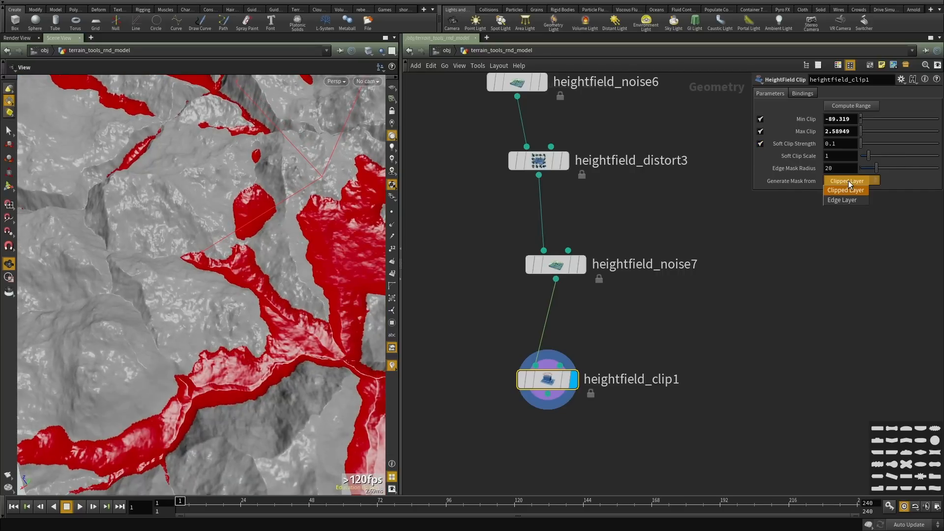
Generate heightfield_clip1's mask from the Edge Layer and inspect the masked edges around the clipped areas.
click(805, 157)
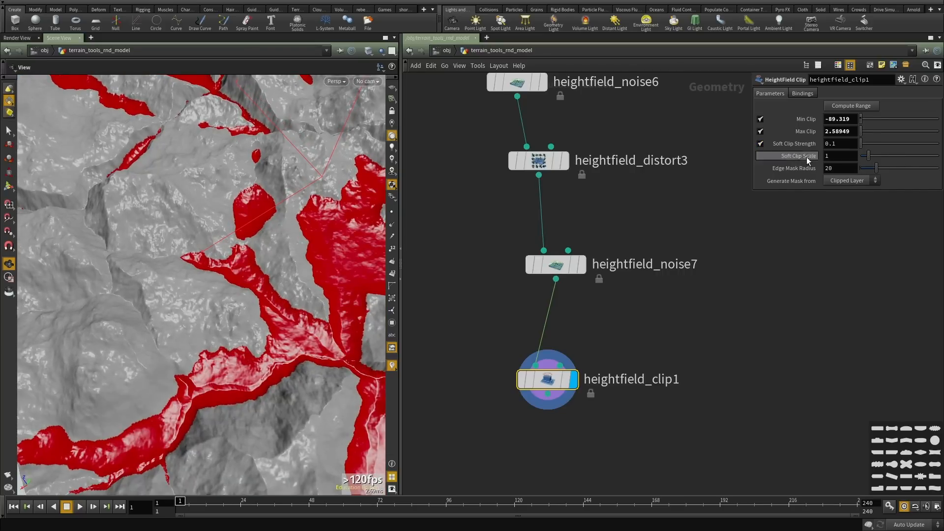
click(842, 199)
drag(319, 241, 290, 259)
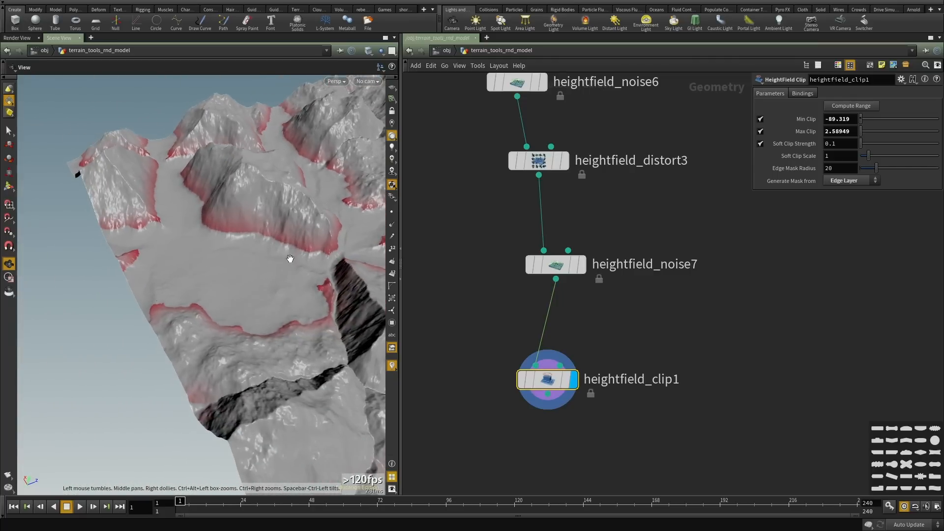
drag(228, 257, 275, 389)
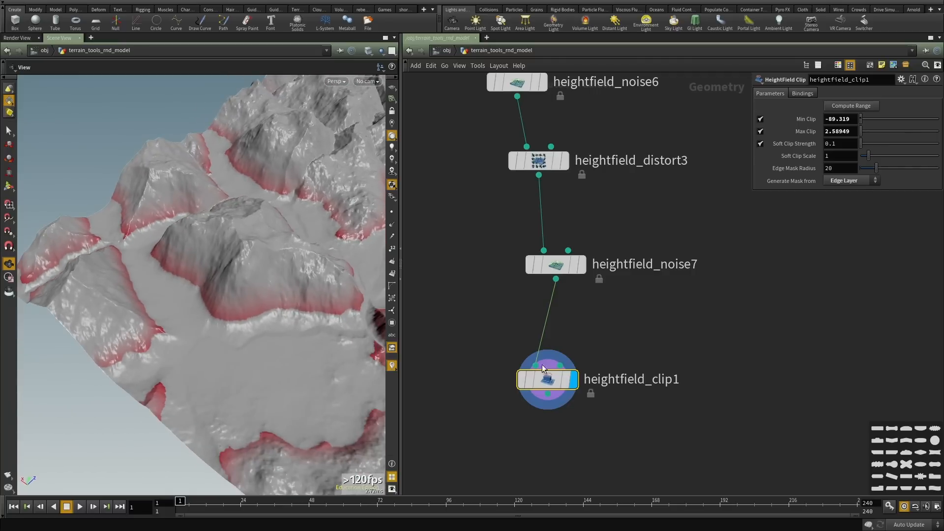
click(841, 201)
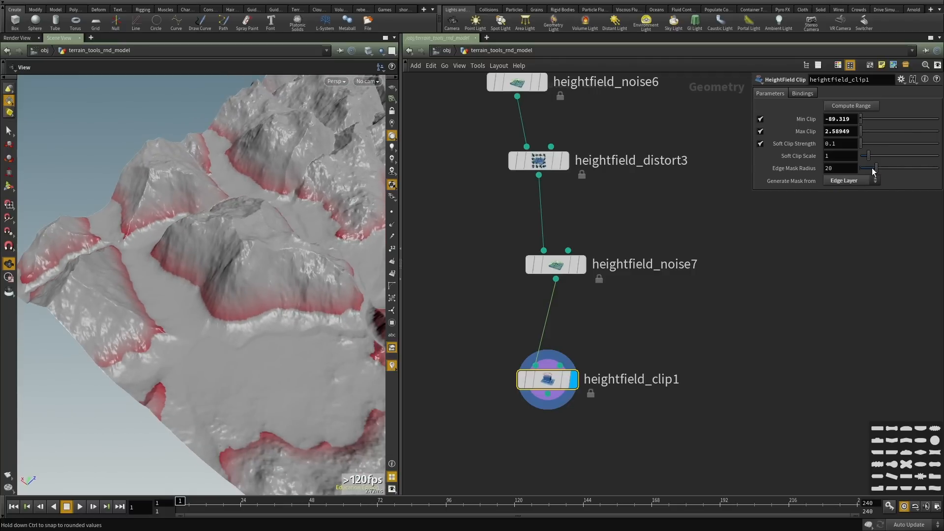
Set heightfield_clip1's Edge Mask Radius to 0 and its Soft Clip Scale to 0.25.
drag(871, 169, 856, 173)
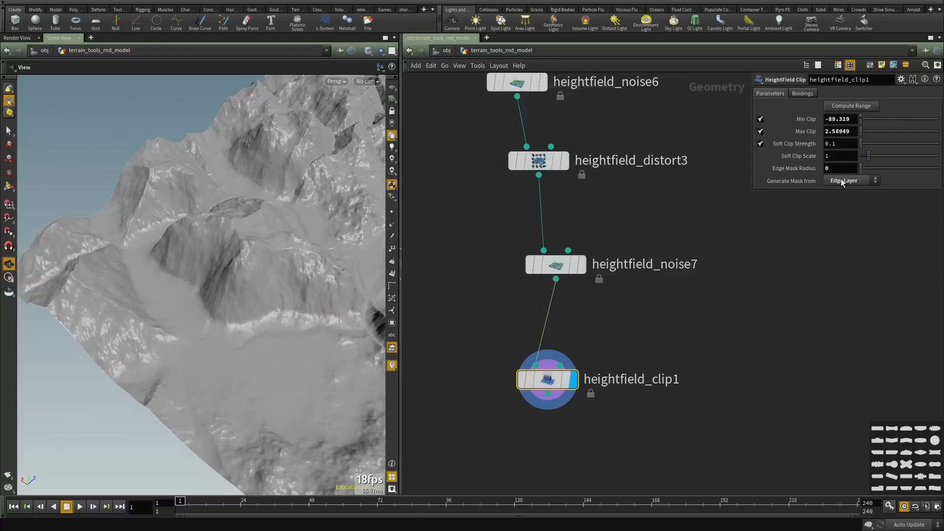
mouse_move(866, 158)
mouse_down()
mouse_move(881, 159)
mouse_move(857, 164)
mouse_move(895, 159)
mouse_move(884, 160)
mouse_up()
drag(177, 282, 206, 267)
drag(186, 333, 207, 298)
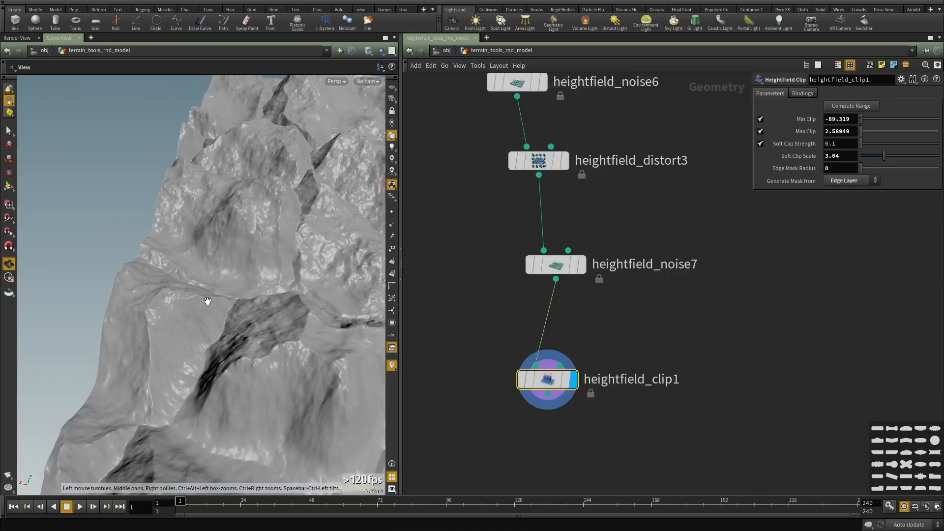
drag(874, 158, 862, 157)
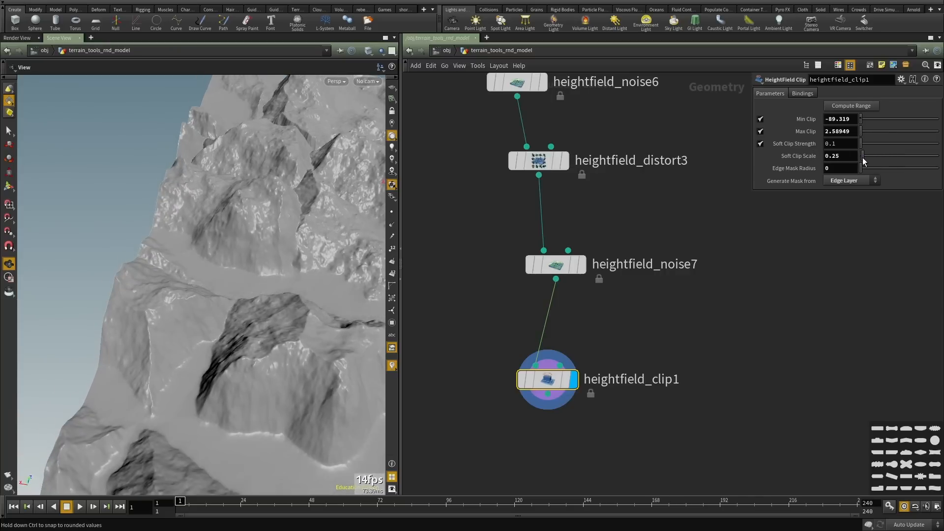
Lower heightfield_clip1's Max Clip to -85.4105 to flatten the terrain's peaks.
middle_drag(834, 118, 833, 115)
middle_drag(774, 116, 460, 161)
right_drag(197, 250, 236, 343)
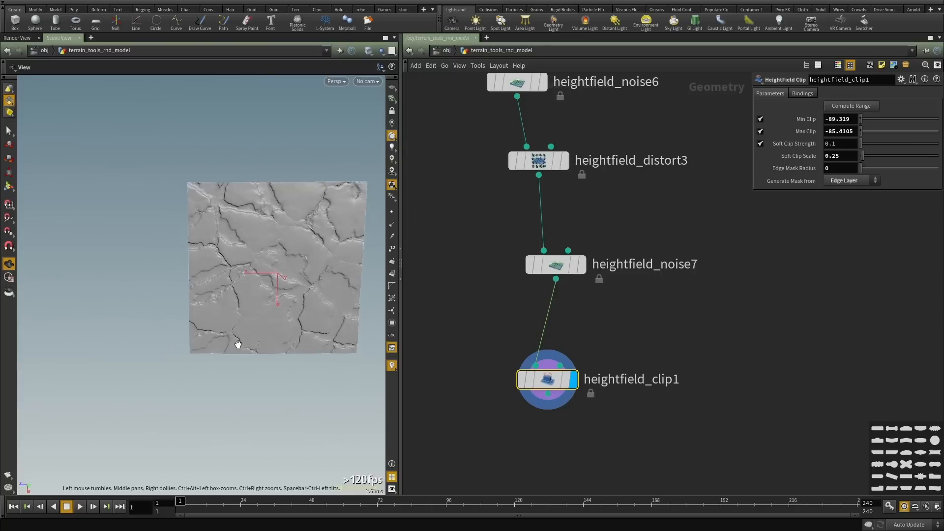
Examine the flattened plateaus and the cracks between them from above and at a low angle.
drag(236, 344, 225, 265)
right_drag(225, 266, 404, 278)
drag(246, 246, 183, 325)
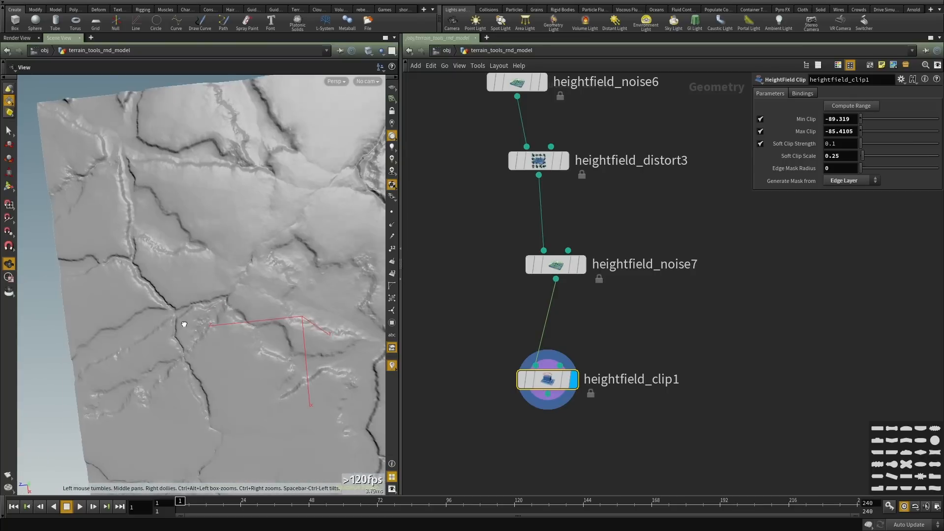
middle_drag(211, 317, 230, 343)
drag(230, 344, 219, 319)
drag(257, 339, 253, 344)
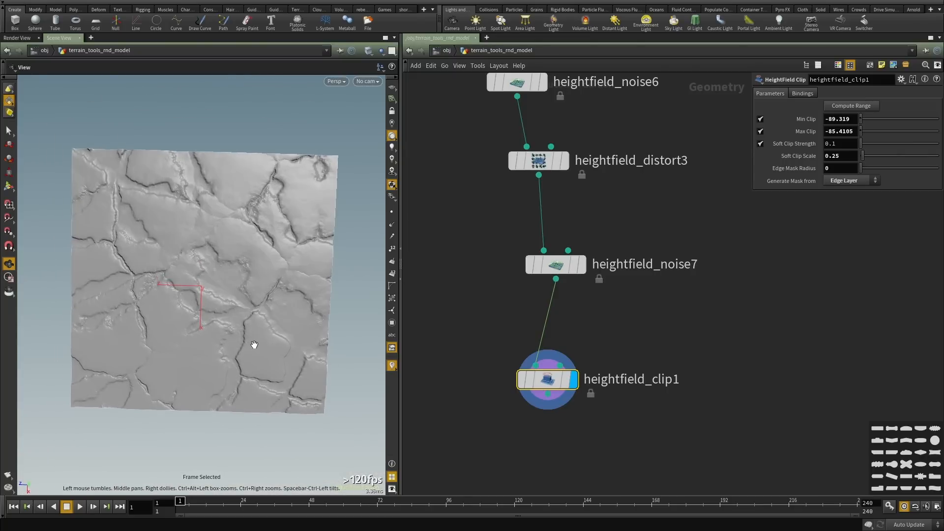
right_drag(138, 274, 251, 278)
middle_drag(251, 279, 289, 318)
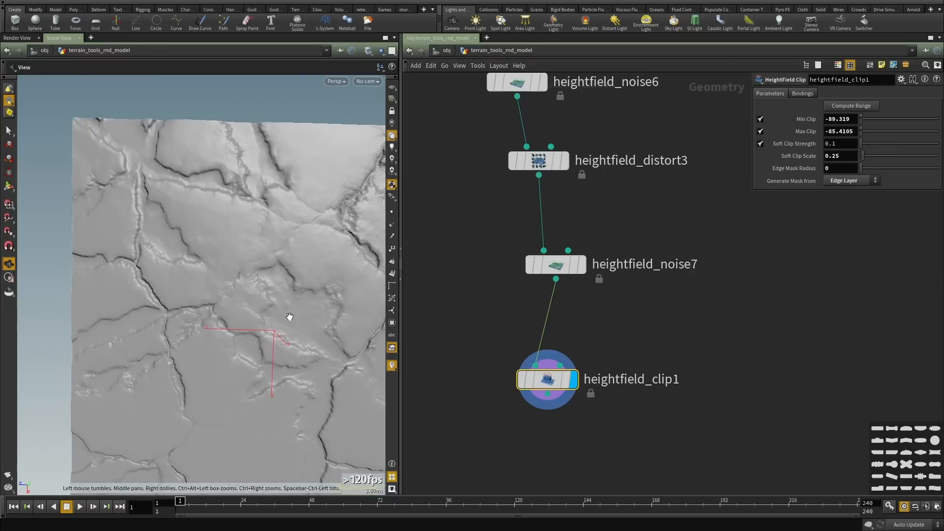
drag(161, 259, 191, 261)
middle_drag(191, 261, 216, 240)
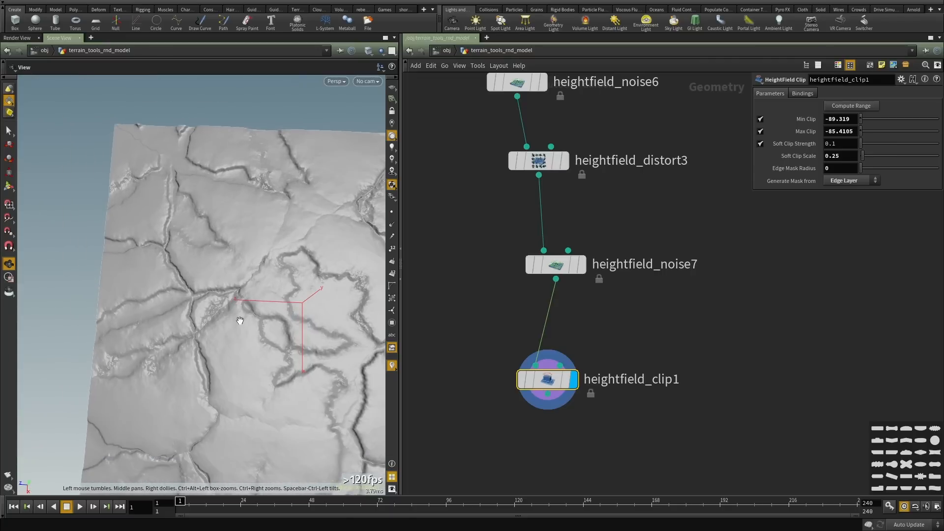
middle_drag(240, 321, 195, 301)
middle_drag(255, 286, 304, 334)
drag(233, 344, 238, 304)
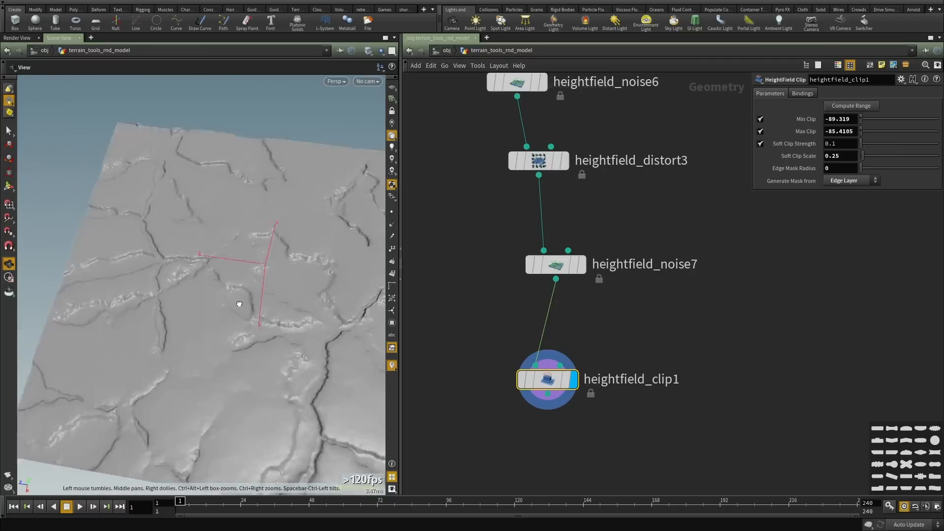
right_drag(238, 303, 371, 317)
drag(371, 317, 272, 294)
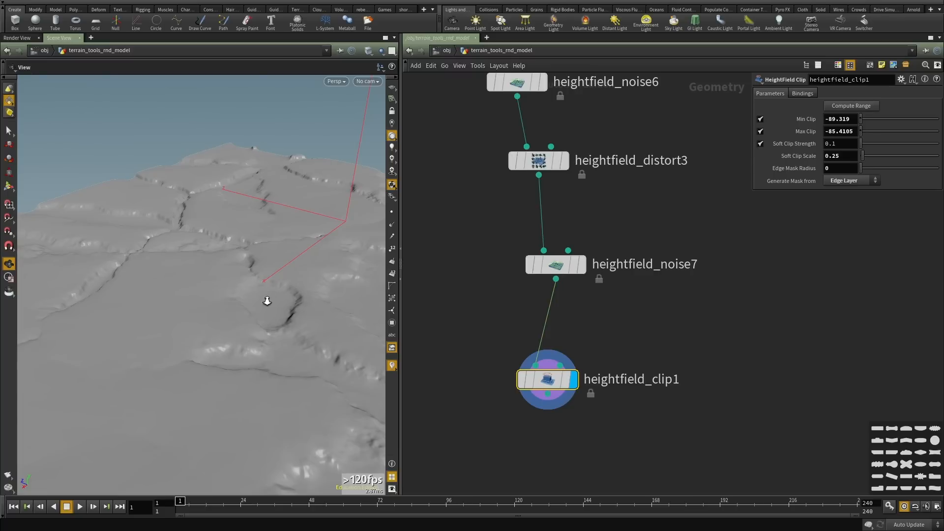
drag(268, 301, 180, 309)
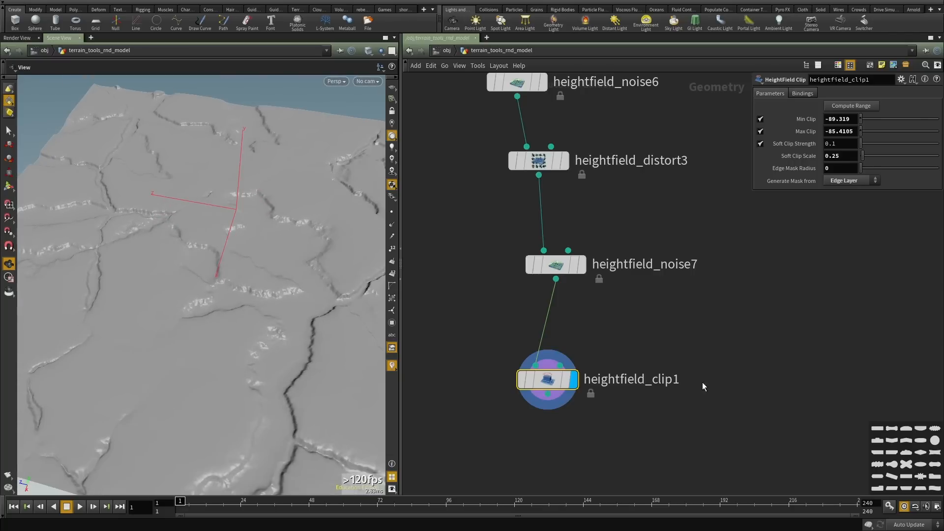
Try heightfield_clip1 with an Edge Mask Radius of 9.5 and its mask generated from the Clipped Layer.
click(843, 170)
drag(862, 173, 868, 168)
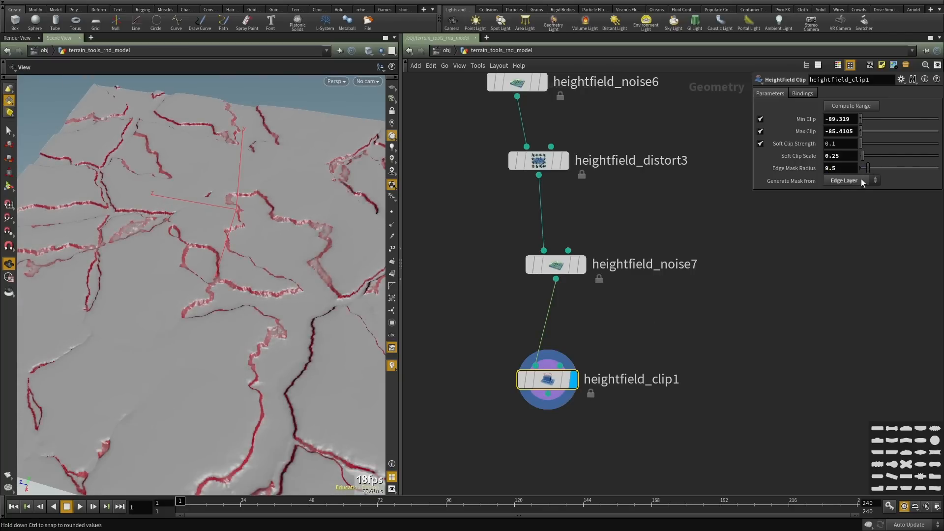
click(844, 180)
click(833, 191)
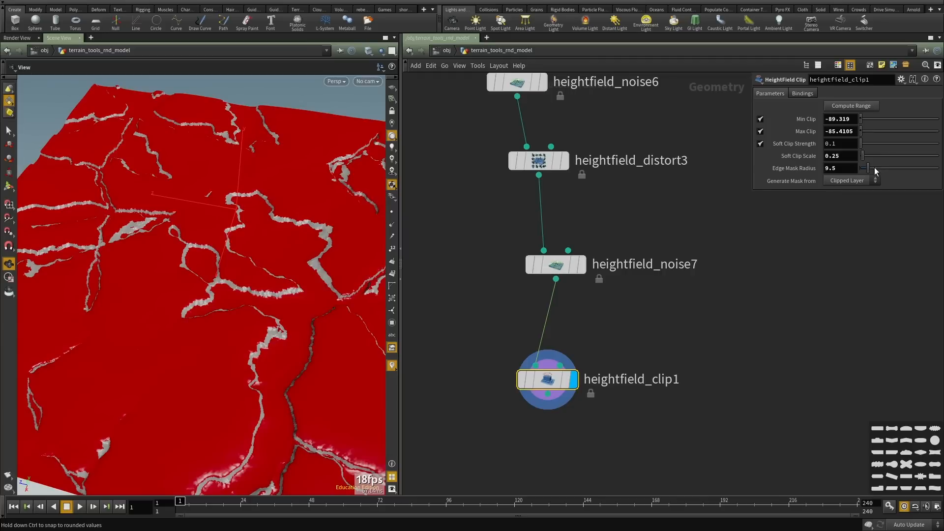
Set the clip's Edge Mask Radius to 35.4 and generate its mask from the Edge Layer, inspecting the masked crack edges.
drag(869, 169, 887, 169)
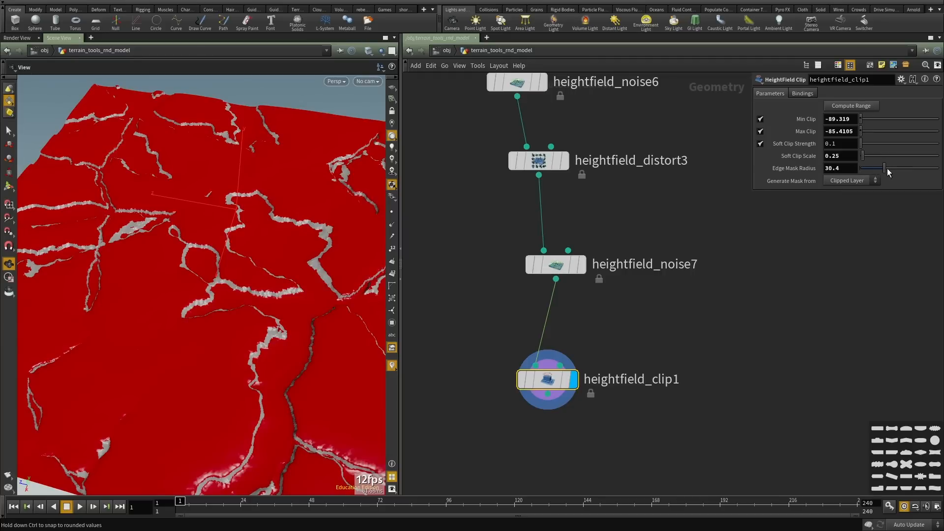
click(863, 179)
click(844, 187)
drag(265, 310, 277, 299)
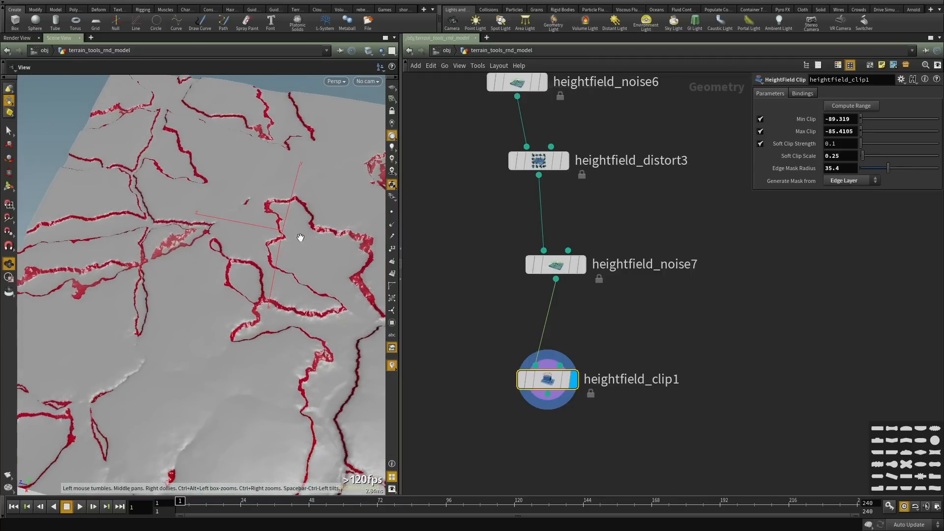
drag(300, 237, 274, 270)
middle_drag(189, 271, 229, 284)
drag(229, 284, 204, 255)
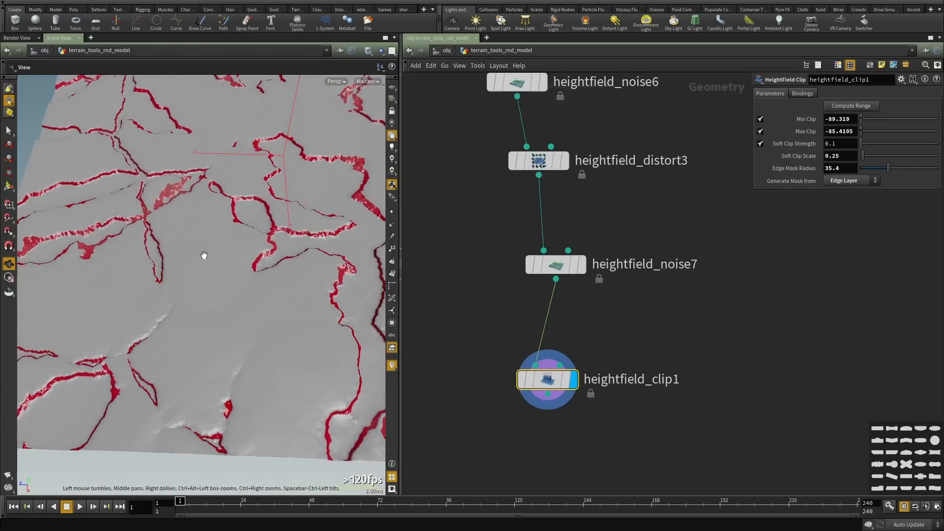
middle_drag(246, 268, 189, 285)
right_drag(188, 240, 311, 200)
drag(311, 200, 172, 264)
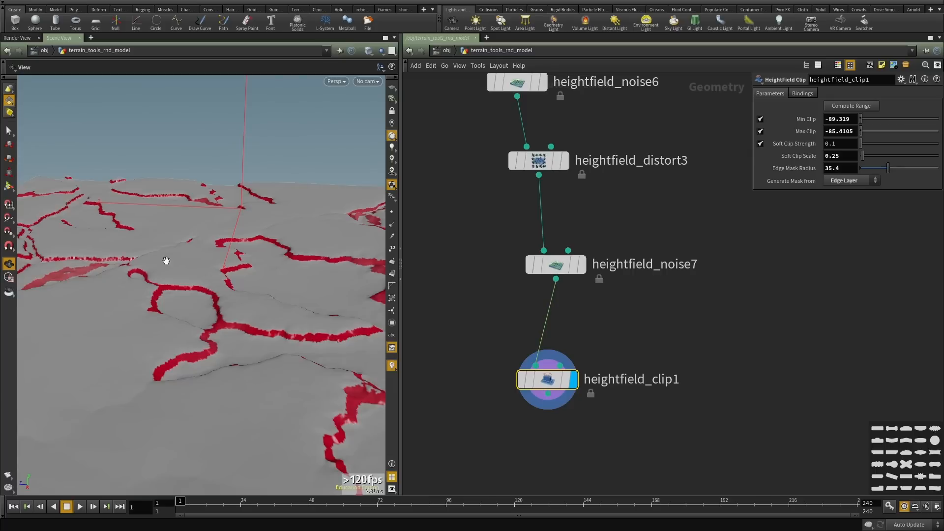
Add a HeightField Mask by Feature node below heightfield_clip1.
middle_drag(704, 401, 696, 238)
click(654, 331)
key(Tab)
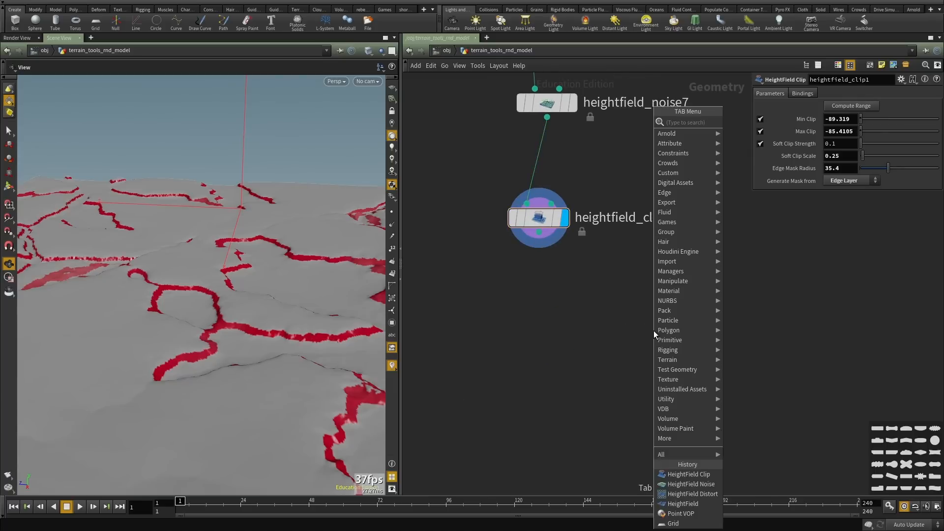
text(mask by)
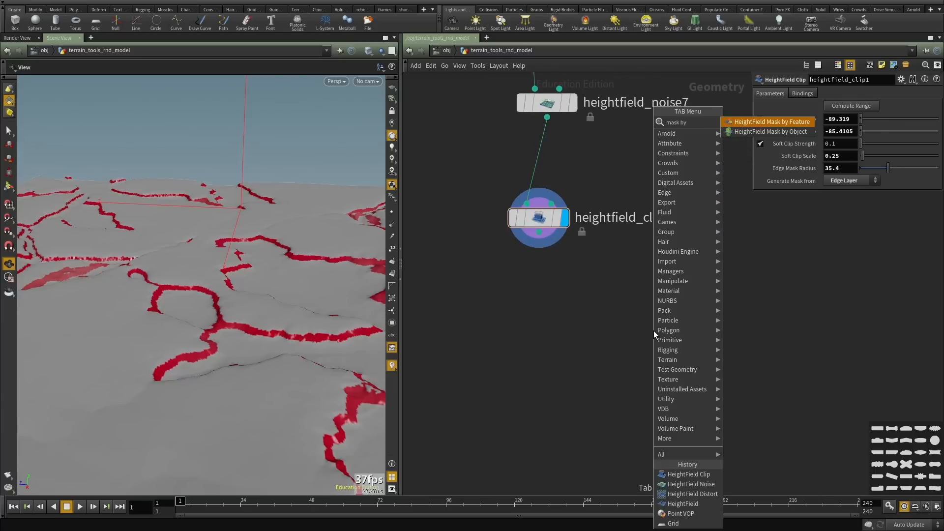
key(BackSpace)
key(BackSpace)
key(BackSpace)
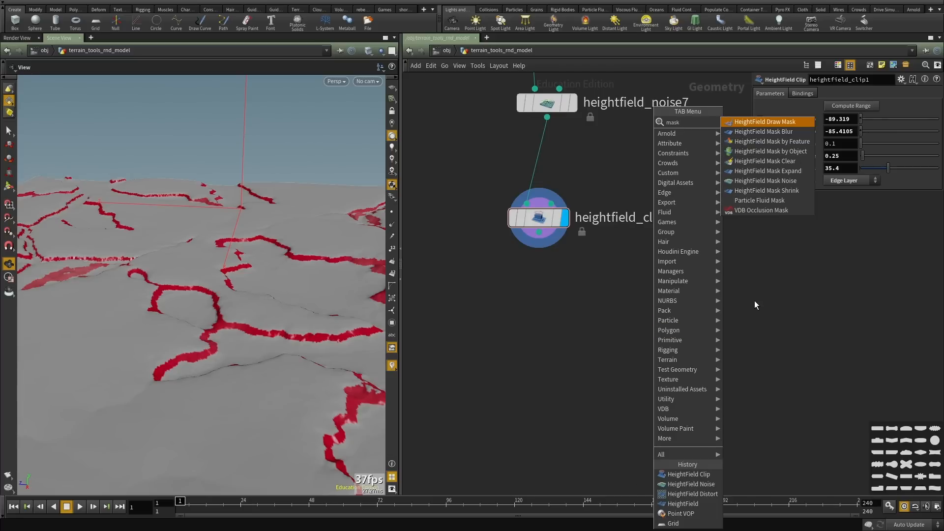
click(801, 142)
click(616, 293)
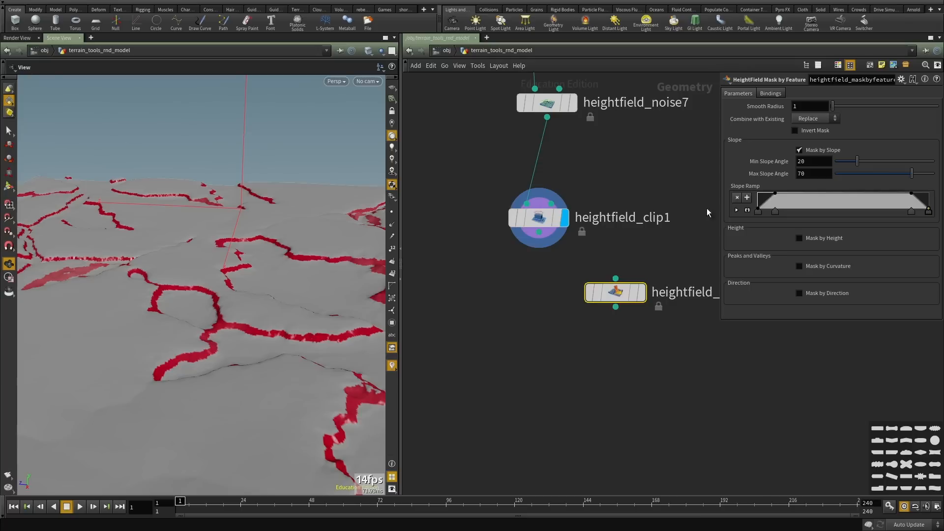
Connect heightfield_maskbyfeature1 to heightfield_clip1's output and display it to inspect the slope mask along the cracks.
middle_drag(696, 233, 610, 322)
drag(531, 389, 601, 397)
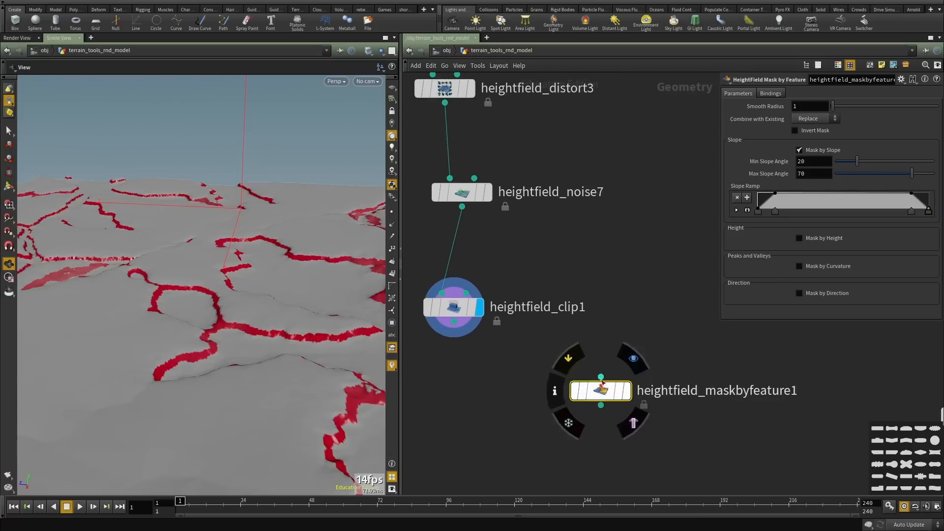
click(601, 376)
click(453, 323)
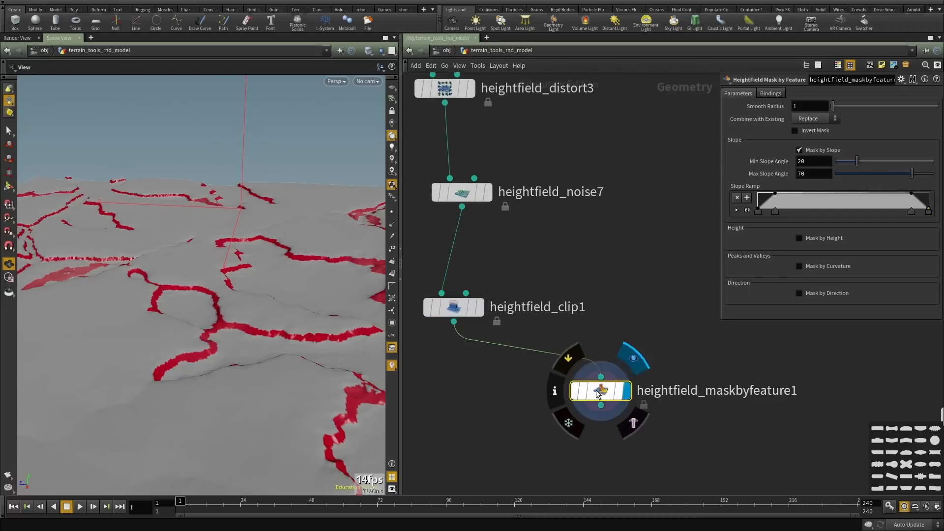
click(627, 391)
drag(208, 261, 288, 275)
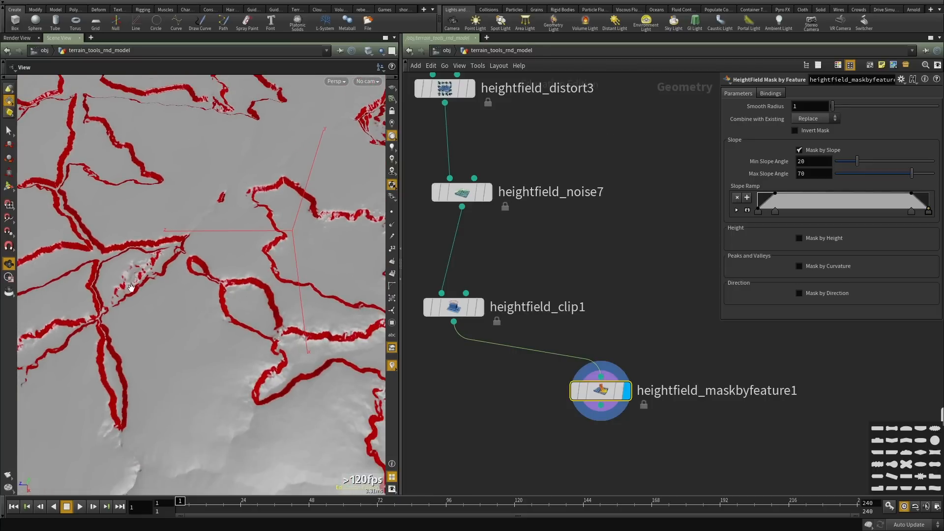
drag(131, 288, 190, 267)
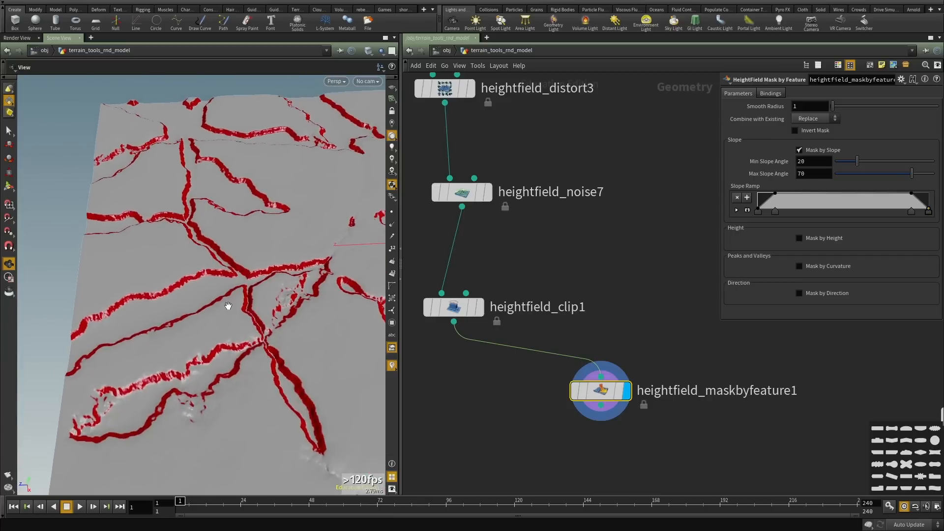
drag(228, 306, 140, 211)
drag(237, 237, 224, 257)
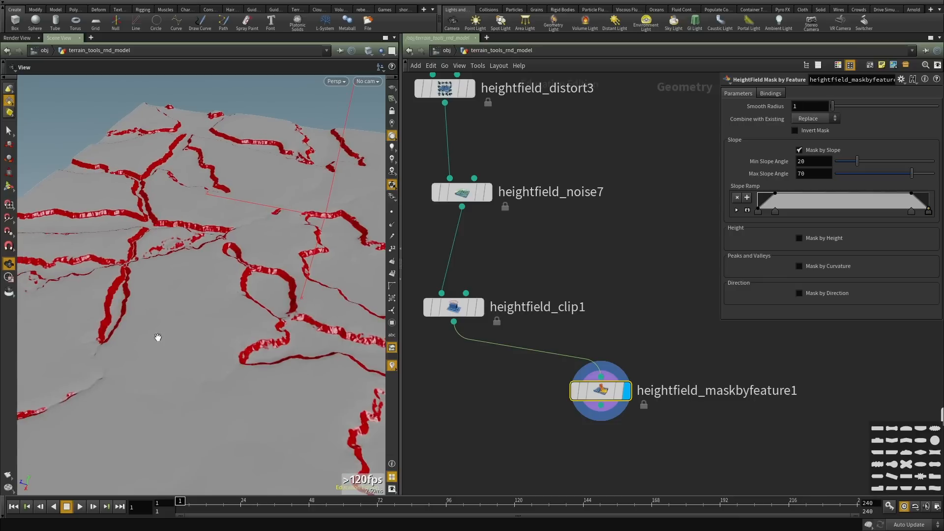
Make heightfield_maskbyfeature1 mask by height instead of slope and compute its height range.
click(813, 149)
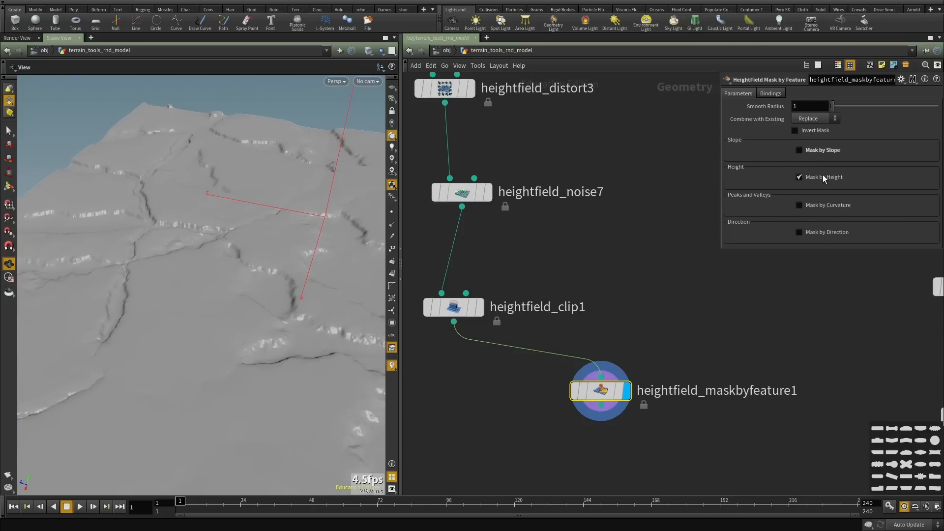
click(823, 176)
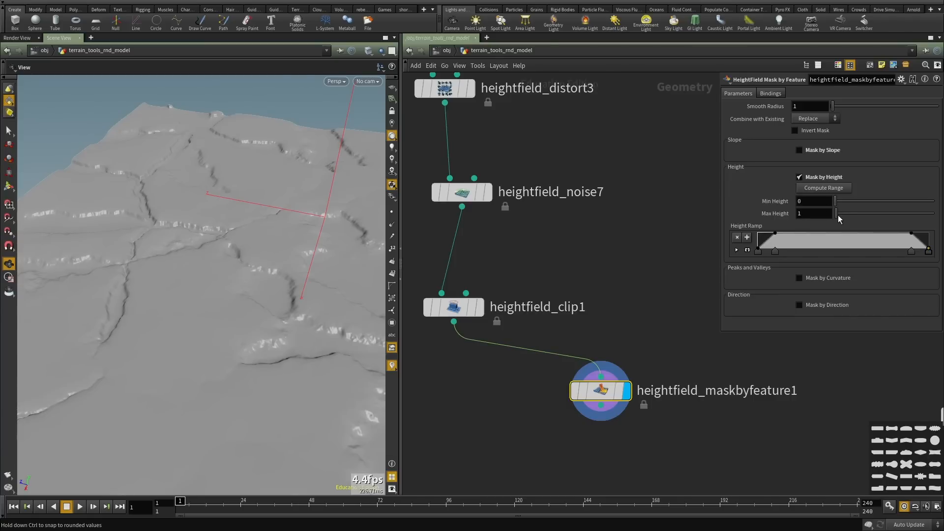
click(868, 213)
drag(920, 215, 929, 214)
drag(841, 202, 866, 208)
click(824, 188)
drag(309, 245, 254, 290)
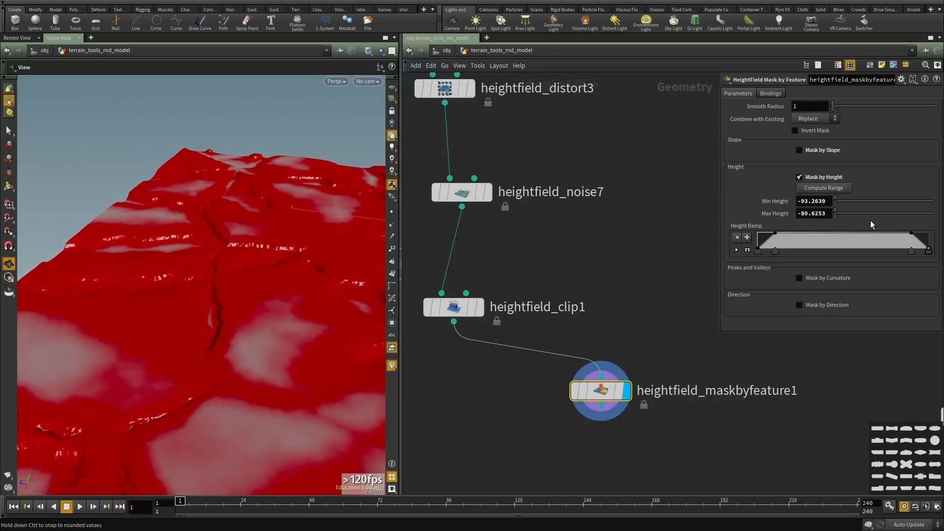
Try a Min Height of -85.2639 on heightfield_maskbyfeature1 to mask only the raised plateaus.
middle_click(810, 201)
middle_drag(811, 201, 851, 176)
drag(224, 306, 268, 281)
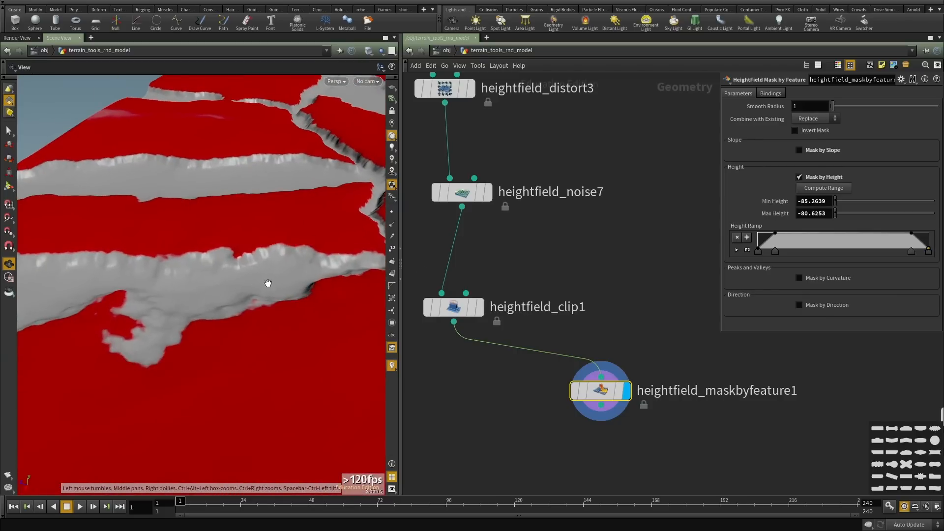
Set the height mask's Min Height to -93.2639 and Max Height to -87.6253, inspecting the masked low areas from above.
middle_drag(821, 202, 785, 196)
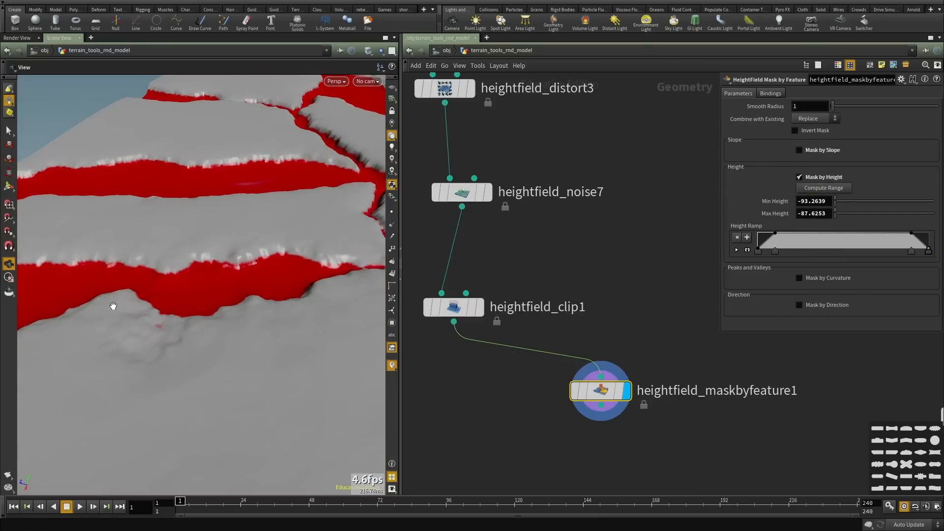
right_drag(113, 306, 166, 320)
drag(166, 320, 323, 329)
right_drag(323, 329, 236, 313)
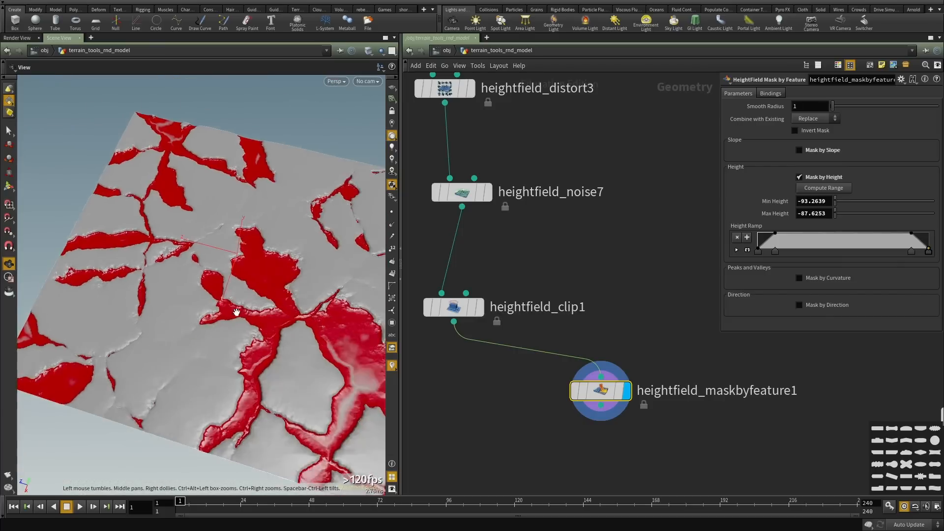
drag(237, 312, 140, 259)
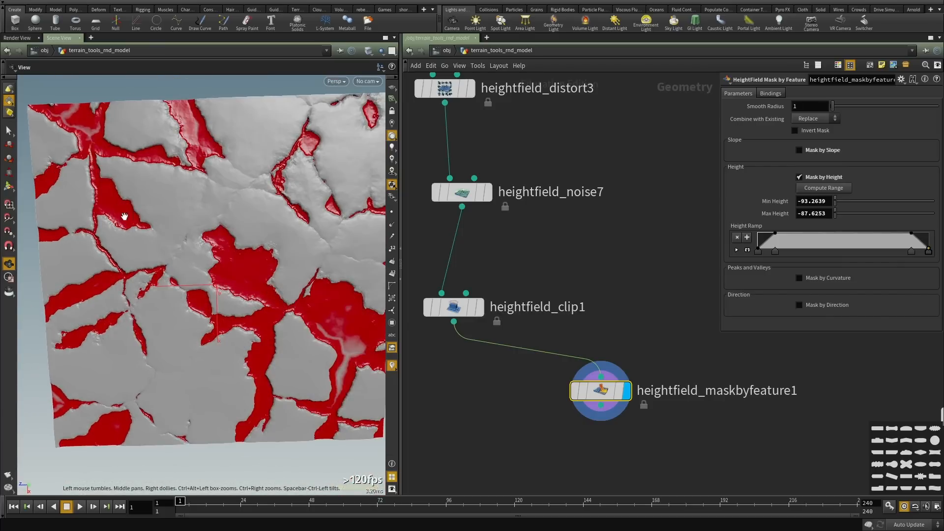
middle_drag(124, 216, 169, 258)
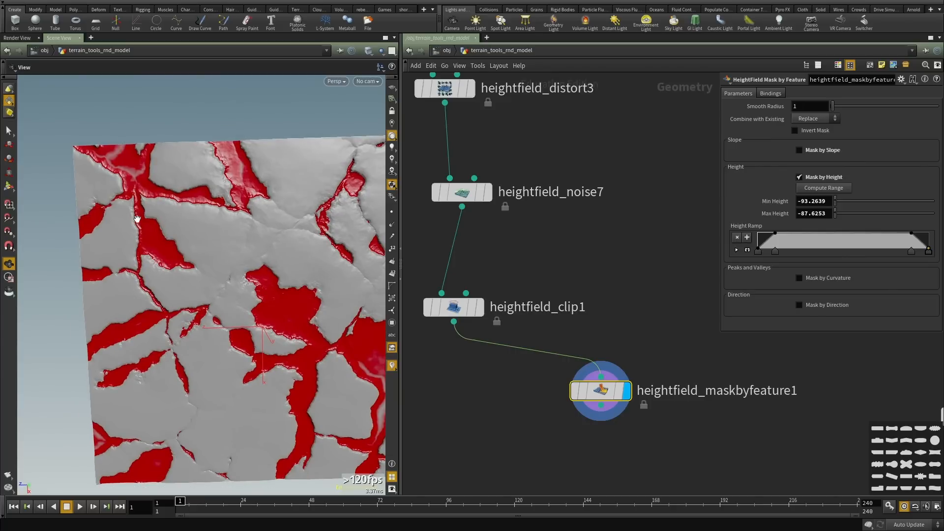
drag(170, 347, 251, 299)
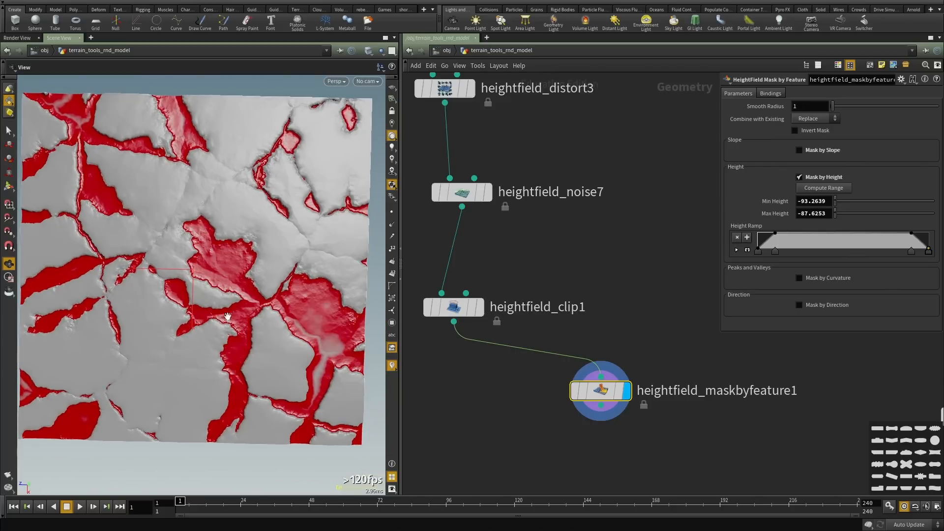
Examine the masked low areas from several angles and the settings of heightfield_noise6.
drag(207, 255, 124, 254)
drag(199, 310, 183, 228)
right_drag(190, 333, 197, 302)
right_drag(609, 276, 608, 243)
middle_drag(608, 243, 612, 330)
scroll(612, 325, down, 1)
scroll(607, 303, up, 8)
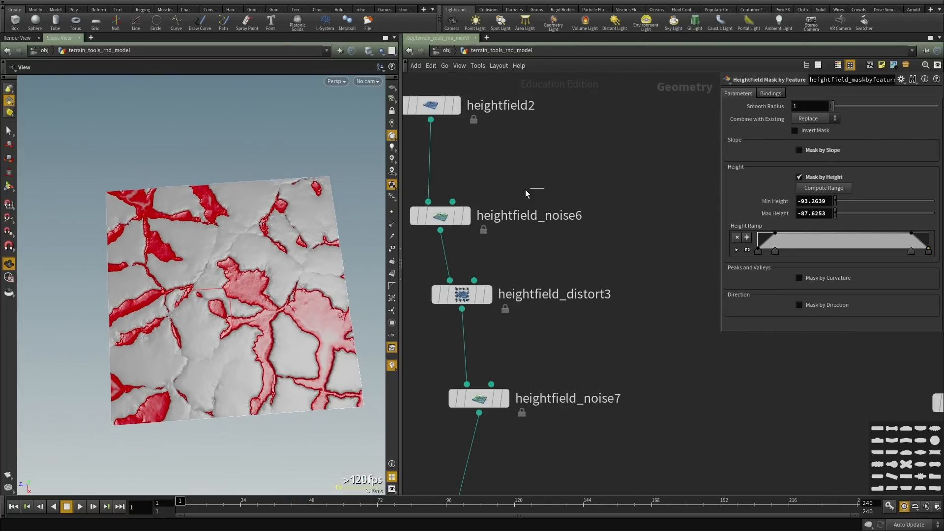
click(538, 218)
middle_drag(541, 228, 588, 355)
right_drag(176, 330, 296, 301)
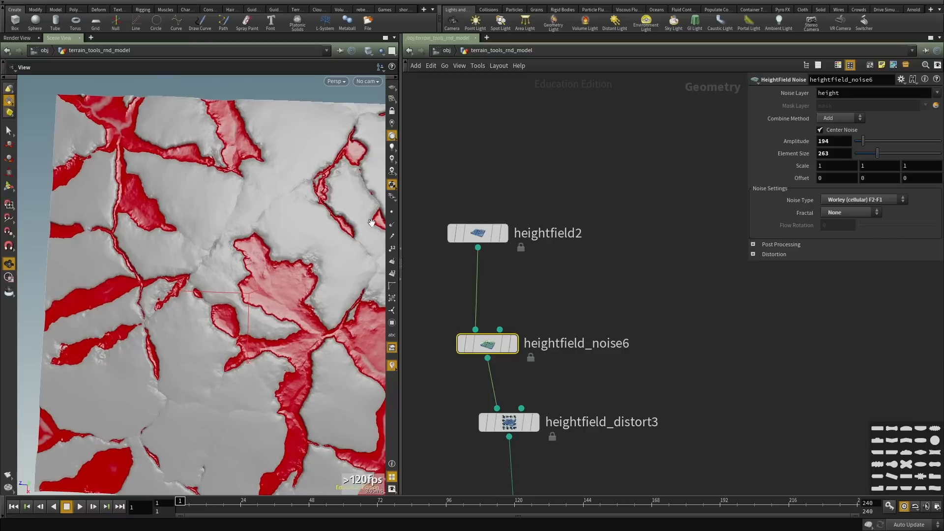
middle_drag(614, 294, 628, 254)
Duplicate the six-node chain from heightfield2 to heightfield_maskbyfeature1 beside the original and align the copied mask node under its clip node.
scroll(627, 254, down, 6)
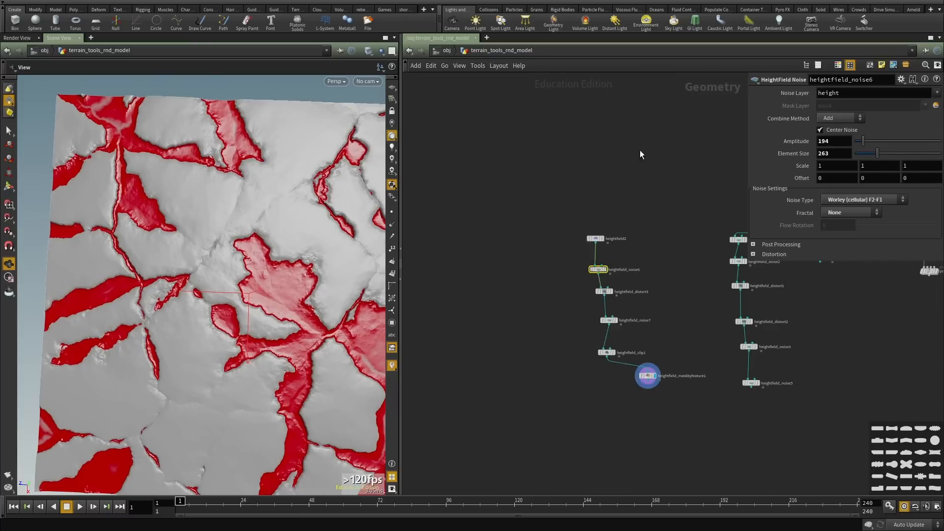
drag(639, 150, 550, 439)
key(ctrl+c)
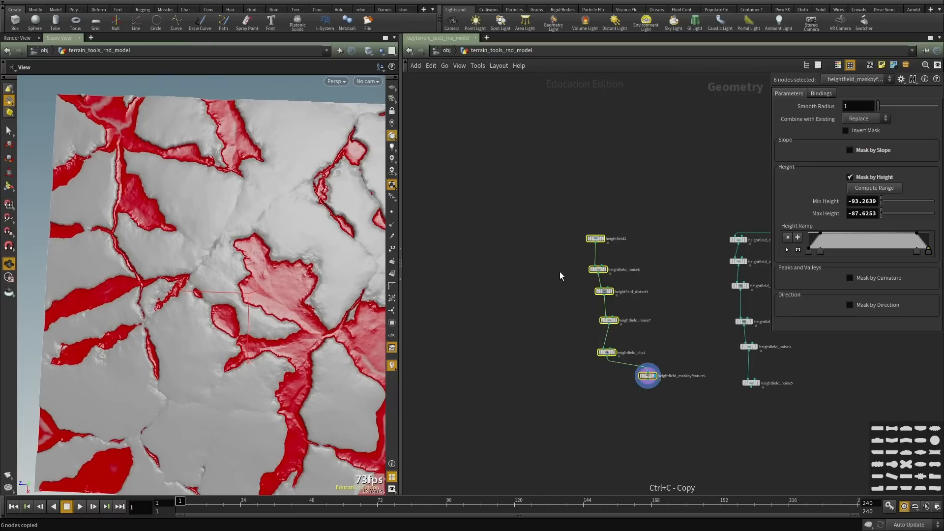
key(ctrl+v)
scroll(564, 344, up, 4)
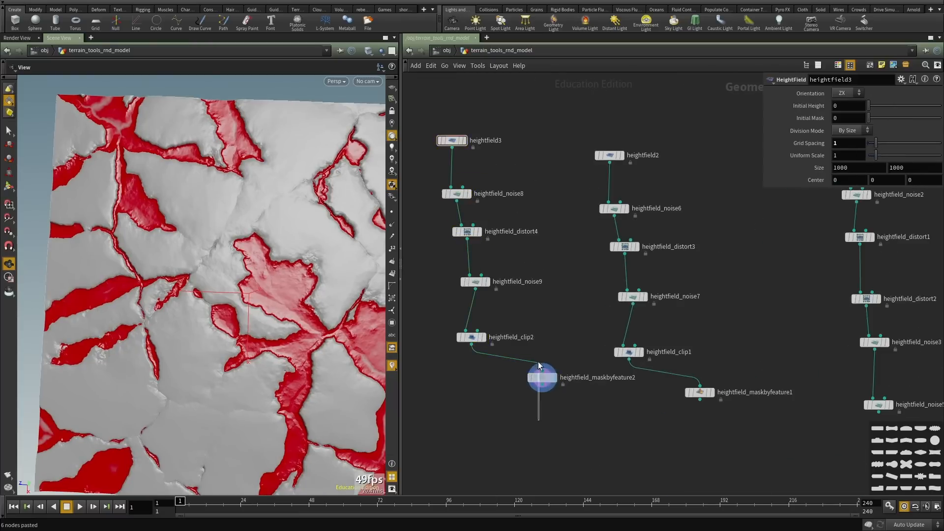
drag(538, 362, 479, 405)
Set the Element Size of heightfield_noise8 in the duplicated chain to 80.
middle_drag(528, 328, 546, 422)
scroll(521, 306, up, 3)
mouse_move(521, 306)
middle_down()
mouse_move(522, 326)
mouse_move(532, 297)
middle_up()
click(465, 271)
middle_drag(508, 376, 533, 139)
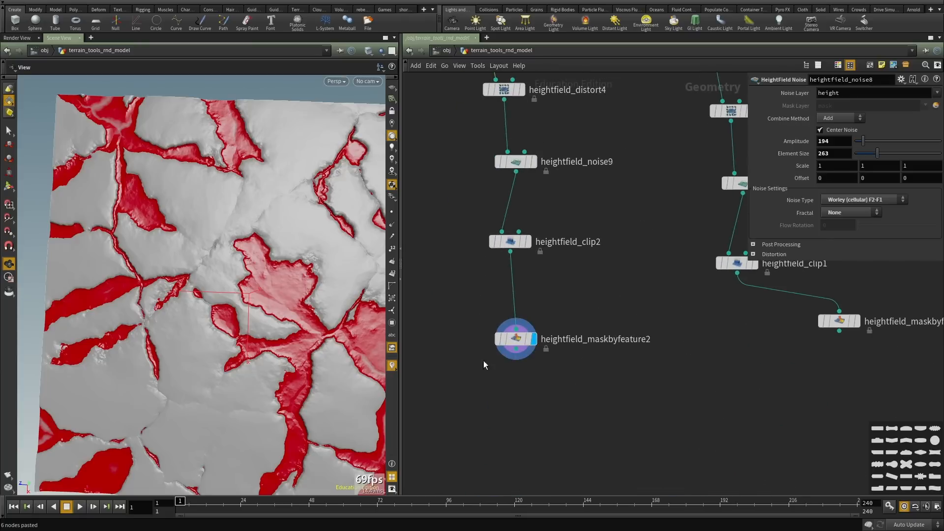
middle_drag(556, 305, 551, 397)
middle_drag(575, 261, 583, 396)
click(518, 391)
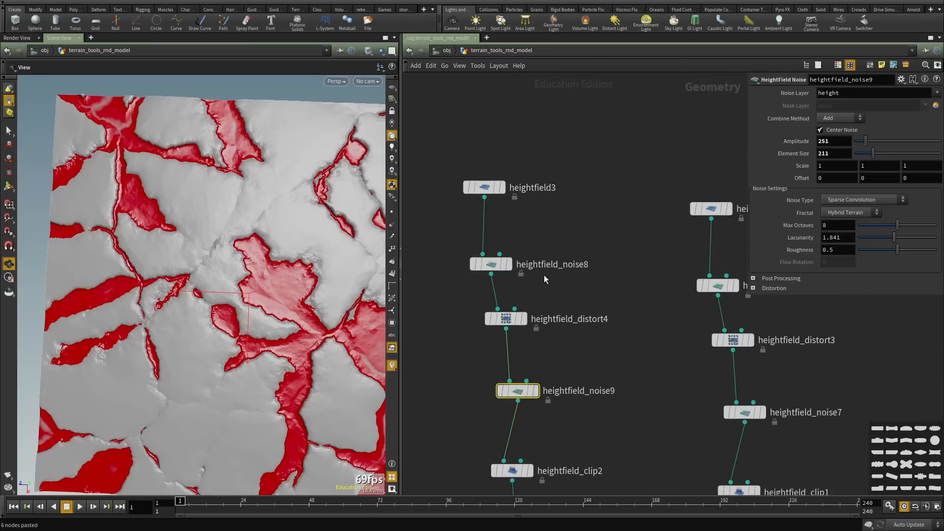
click(491, 264)
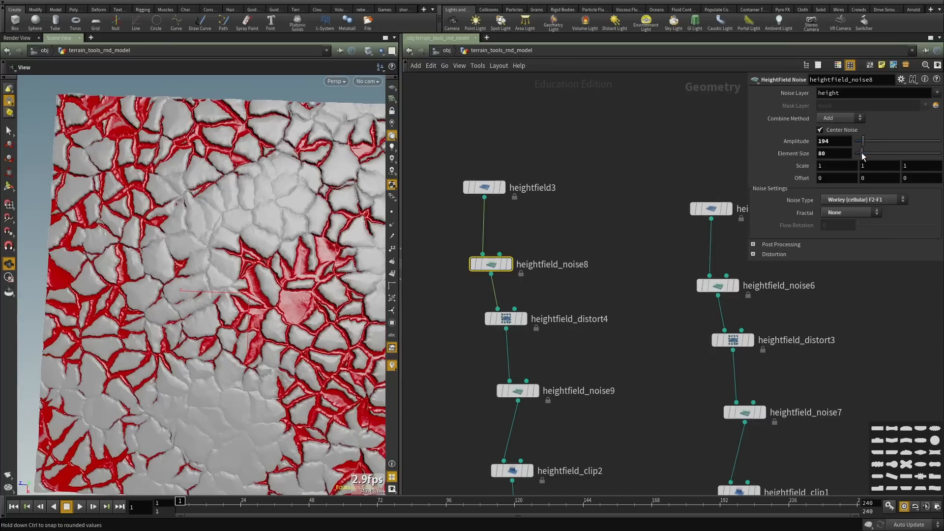
Examine the smaller plateaus and masked cracks up close from above and at a low angle.
scroll(246, 305, down, 5)
scroll(245, 305, up, 4)
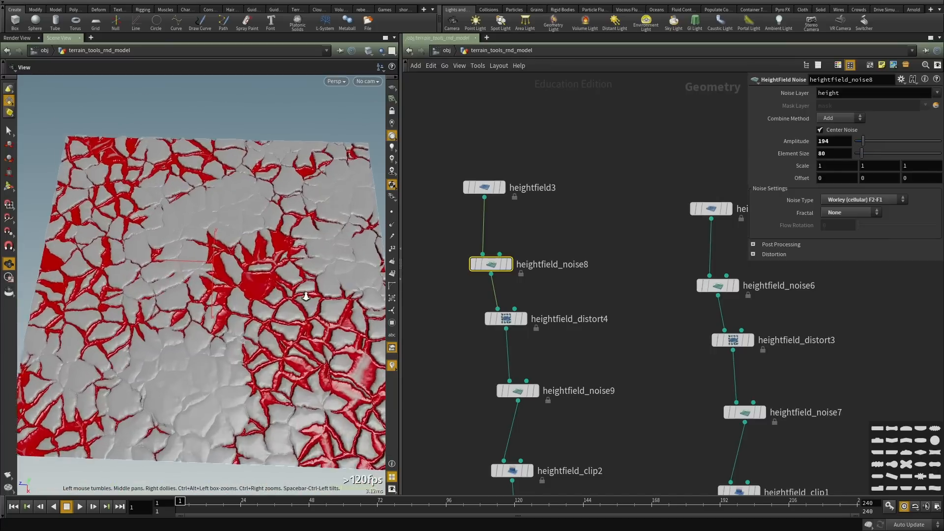
drag(256, 285, 267, 316)
middle_drag(301, 334, 235, 308)
right_drag(236, 308, 321, 335)
right_drag(282, 273, 201, 234)
middle_drag(202, 234, 261, 260)
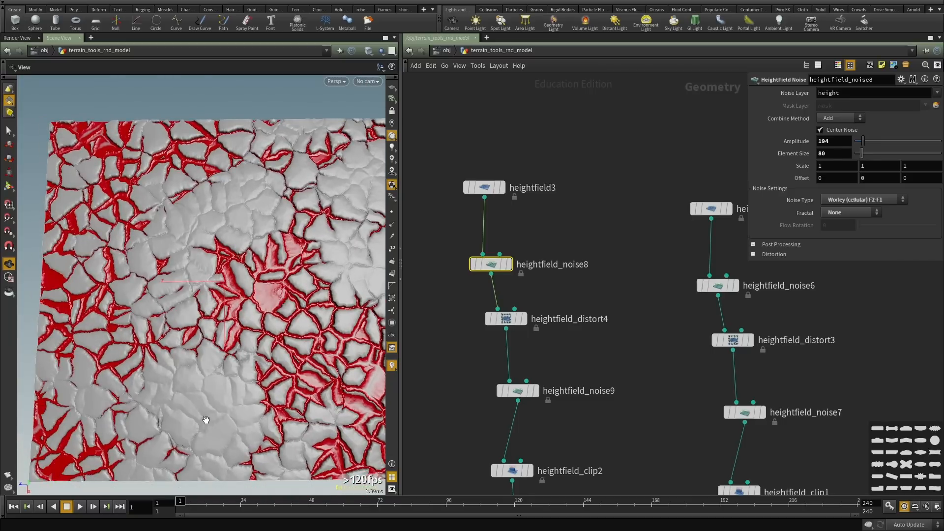
middle_drag(178, 420, 268, 312)
right_drag(267, 313, 312, 320)
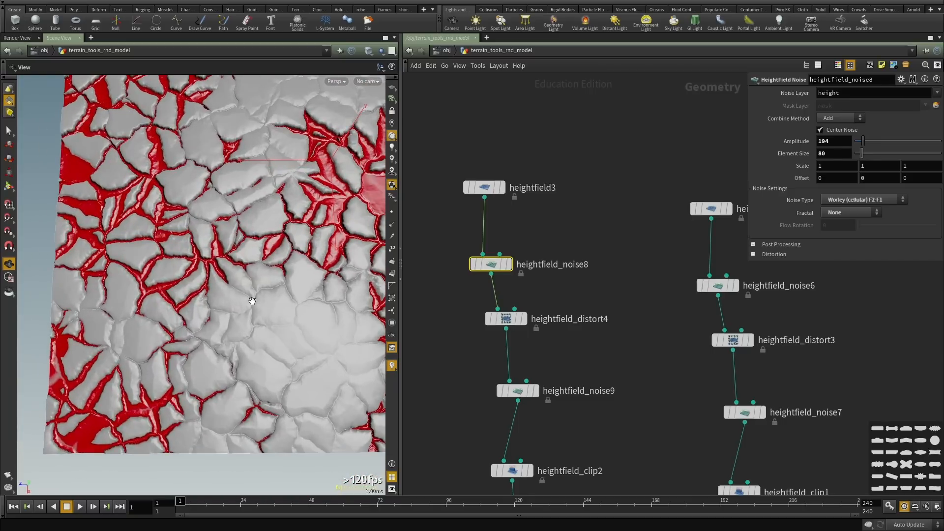
middle_drag(260, 359, 170, 283)
right_drag(170, 282, 289, 301)
middle_drag(289, 301, 303, 349)
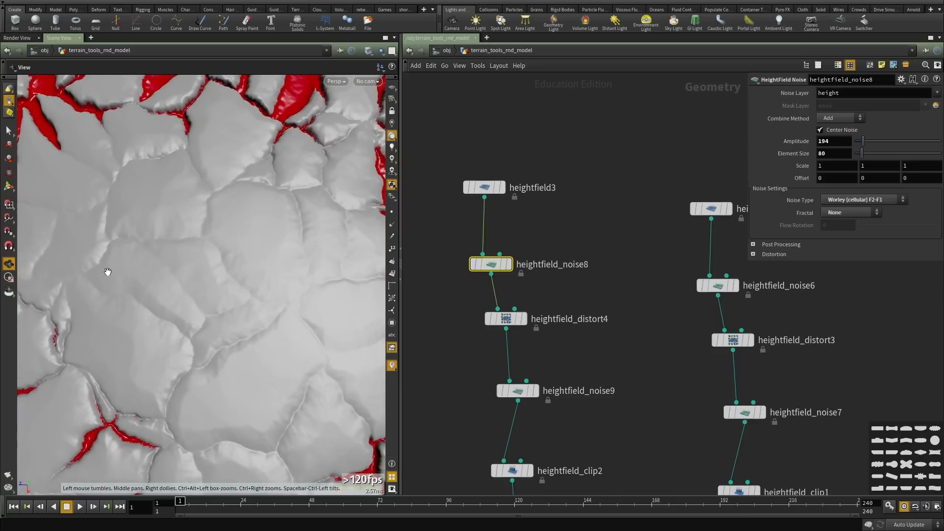
right_drag(257, 269, 112, 302)
right_drag(225, 285, 252, 325)
drag(253, 325, 191, 291)
right_drag(190, 291, 122, 319)
drag(123, 318, 285, 216)
drag(227, 315, 234, 334)
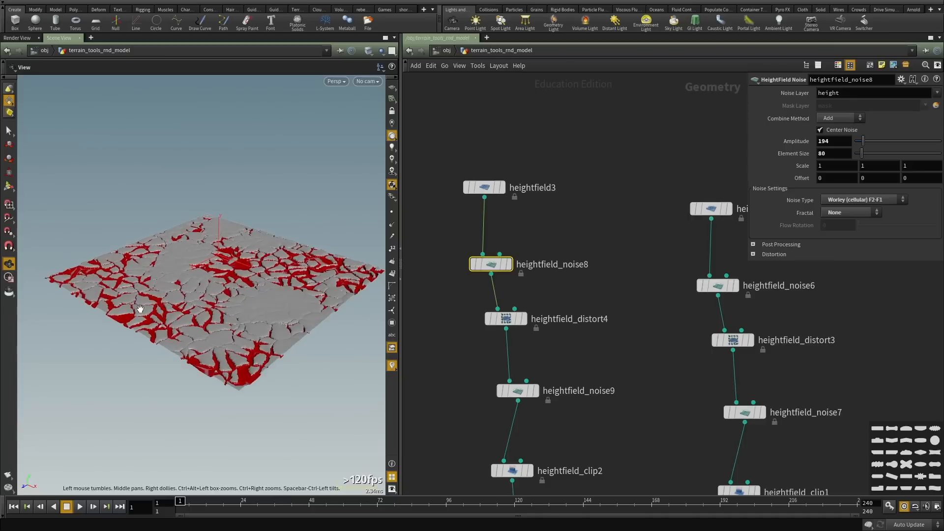
Examine the whole cracked terrain in perspective, checking how the masked cracks spread between the plateaus.
right_drag(151, 316, 307, 295)
drag(308, 295, 222, 236)
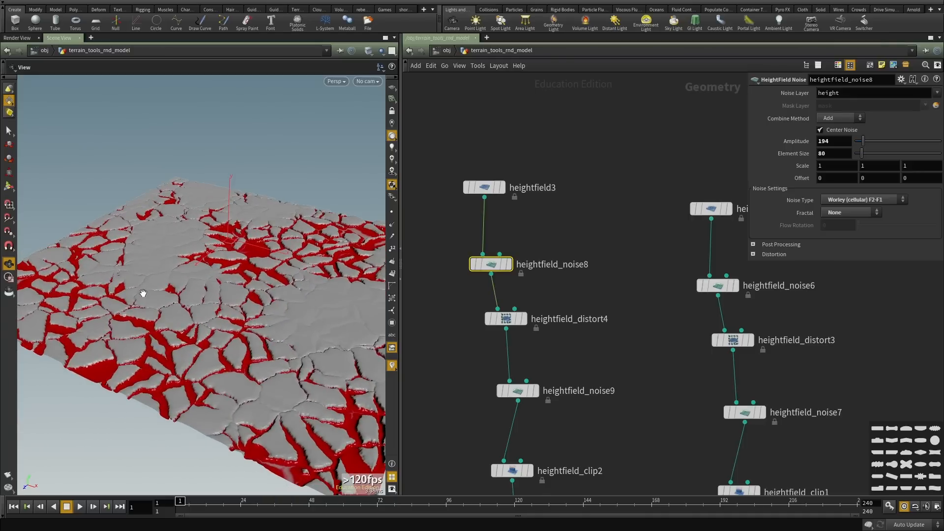
drag(228, 375, 202, 443)
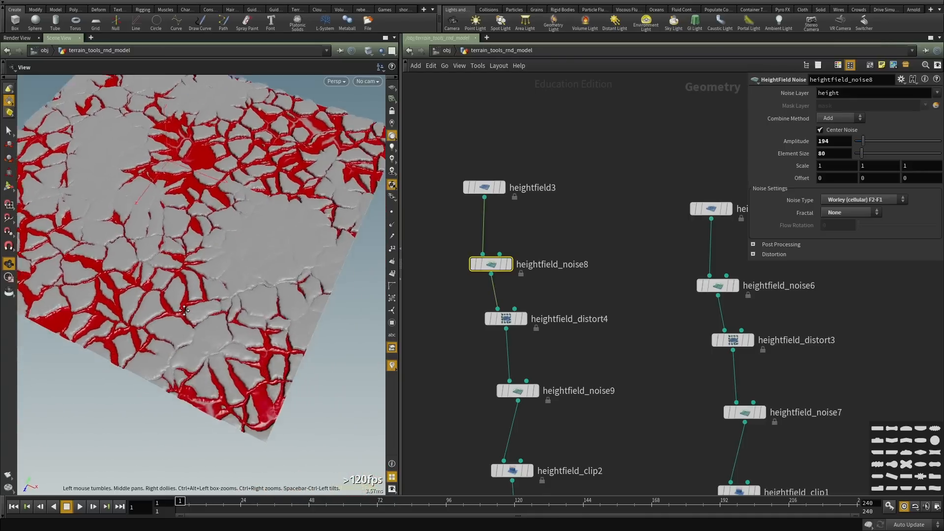
right_drag(187, 320, 341, 287)
drag(271, 280, 270, 308)
middle_drag(270, 308, 206, 308)
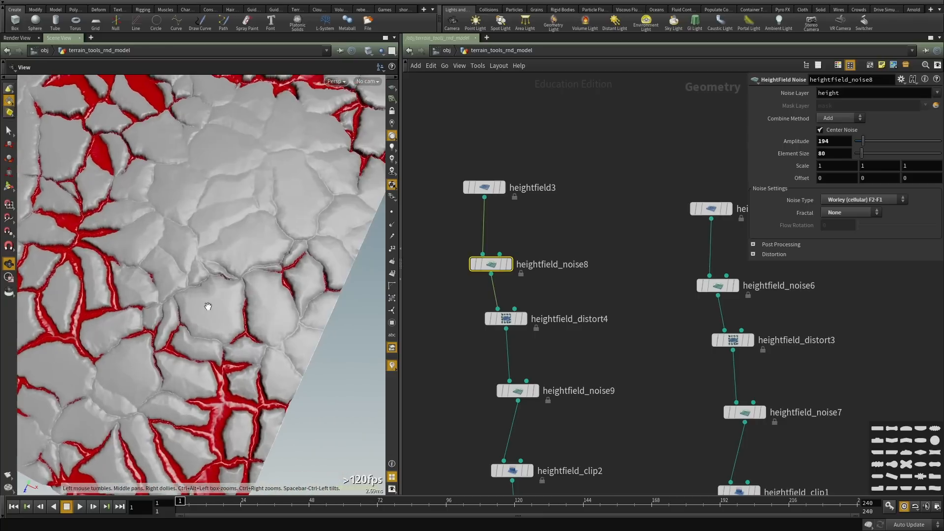
right_drag(207, 308, 235, 266)
middle_drag(88, 324, 255, 286)
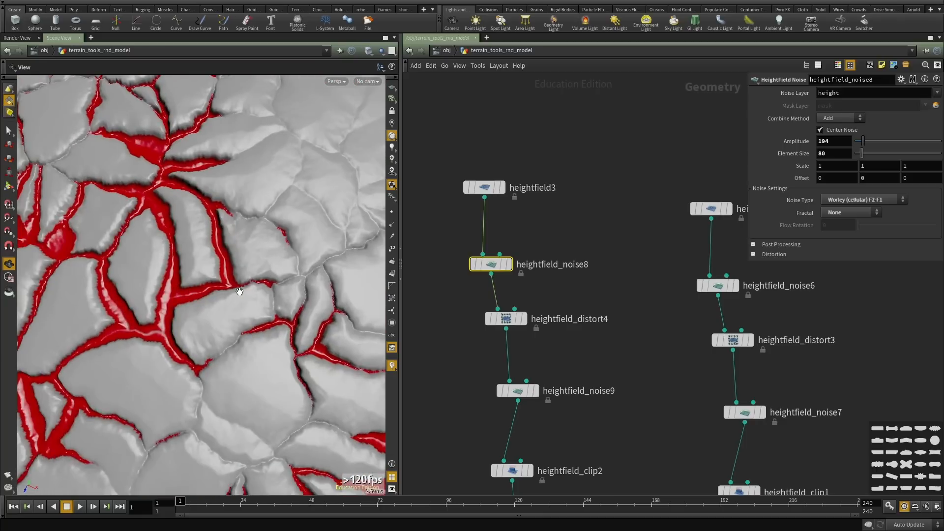
right_drag(312, 238, 276, 333)
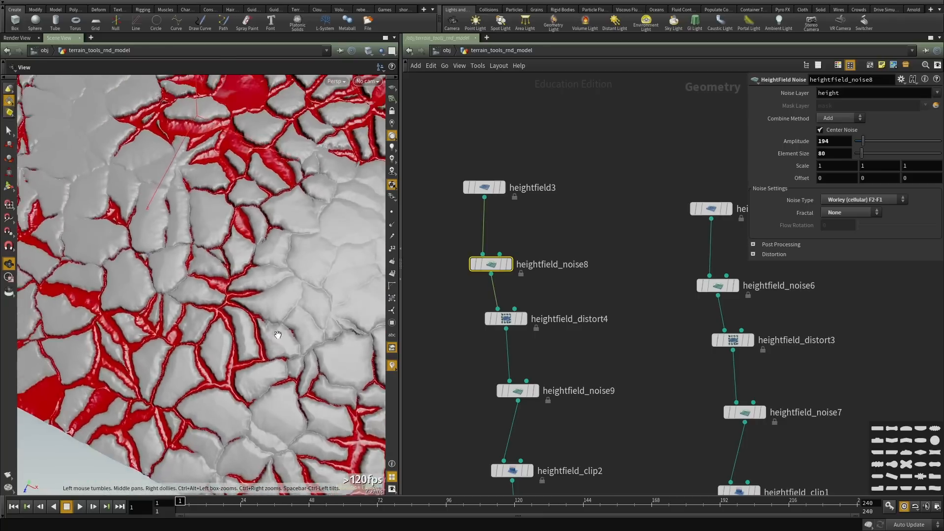
drag(276, 333, 207, 325)
scroll(600, 306, down, 1)
Duplicate the six-node chain from heightfield3 to heightfield_maskbyfeature2 beside the existing chains.
click(520, 319)
scroll(639, 268, down, 5)
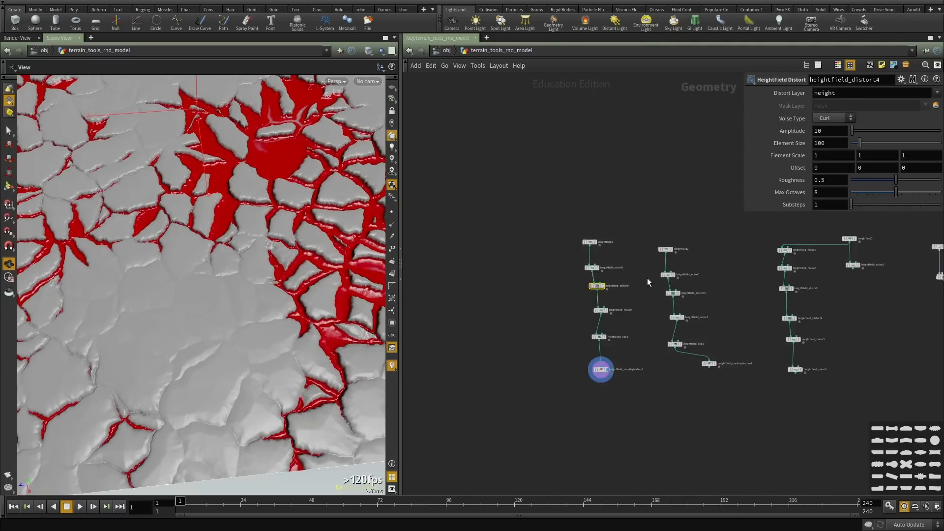
drag(634, 162, 550, 365)
key(ctrl+c)
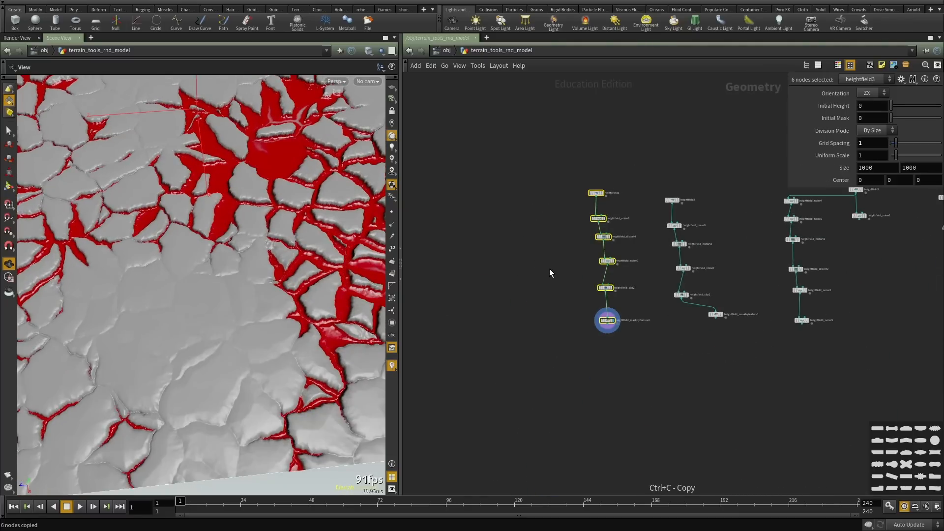
key(ctrl+v)
scroll(560, 253, up, 4)
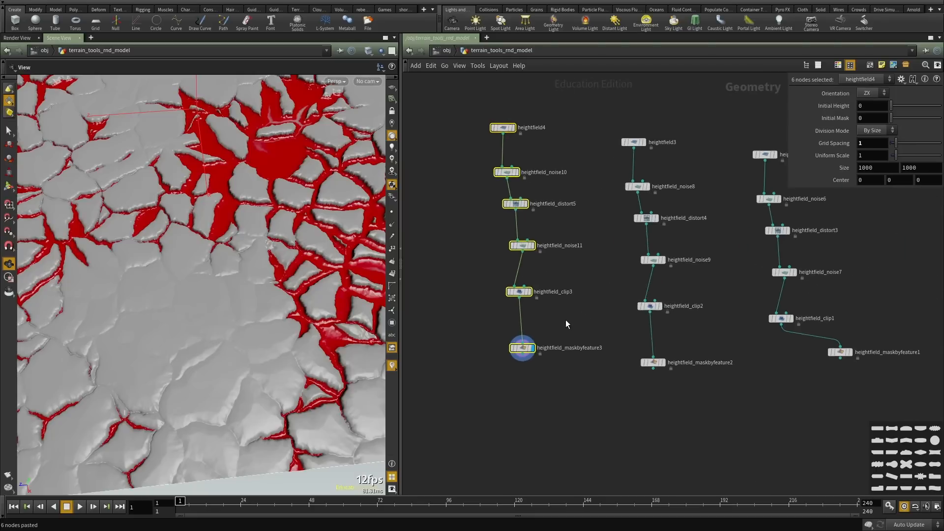
Try an Element Size of 109 on heightfield_noise10.
scroll(566, 322, down, 2)
click(529, 294)
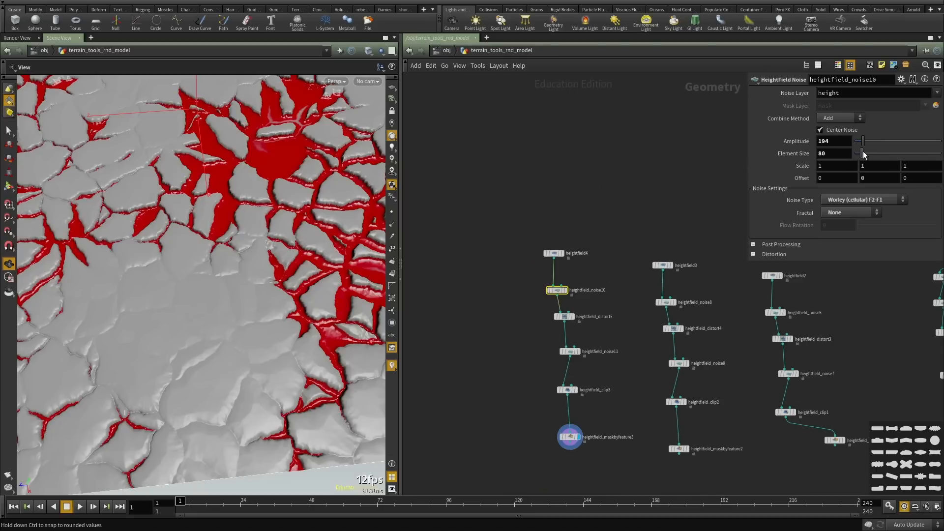
key(ctrl+z)
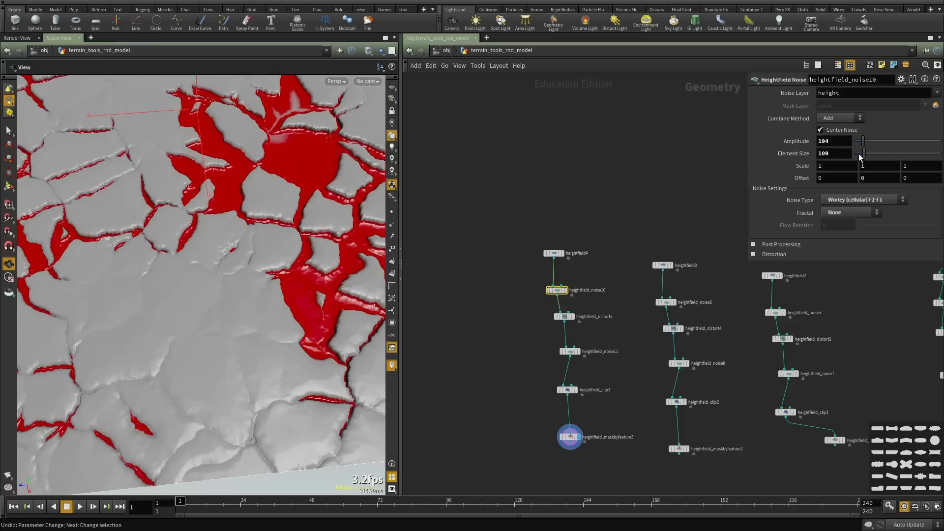
key(ctrl+y)
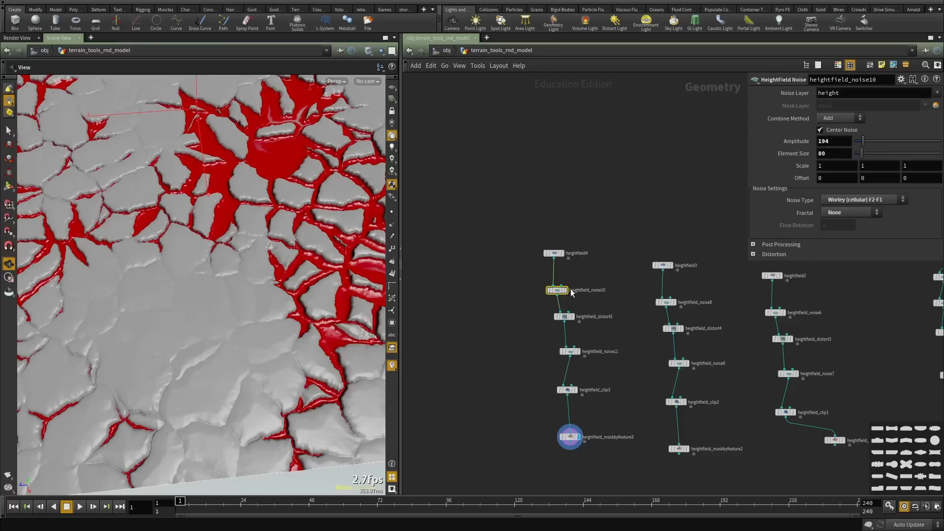
Try an Element Size of 55 on heightfield_distort5 and inspect the distorted plateau edges.
drag(598, 305, 524, 339)
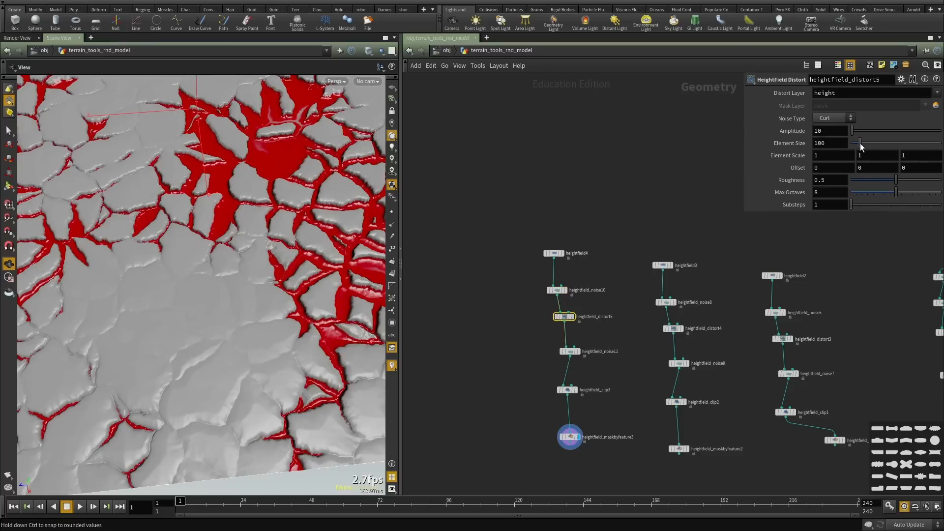
mouse_move(861, 146)
mouse_down()
mouse_move(873, 146)
mouse_move(856, 144)
mouse_up()
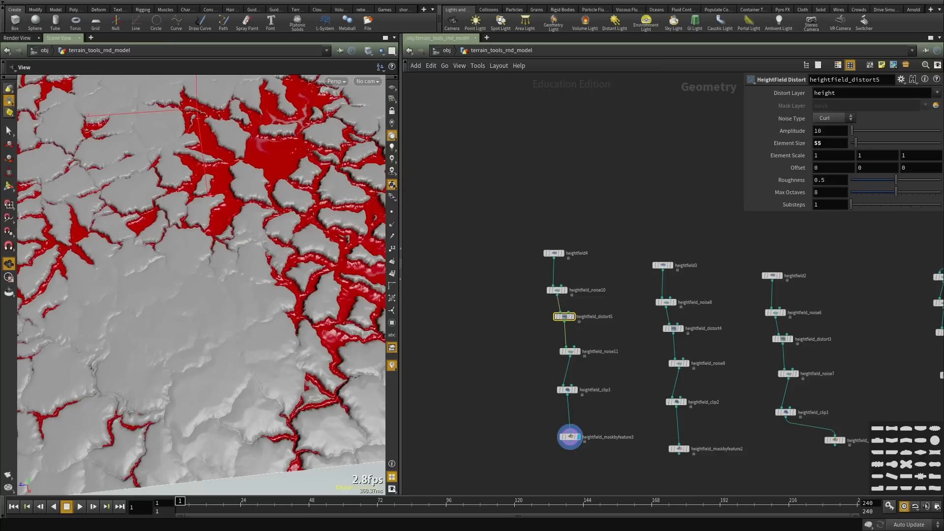
drag(208, 325, 255, 329)
middle_drag(256, 330, 299, 269)
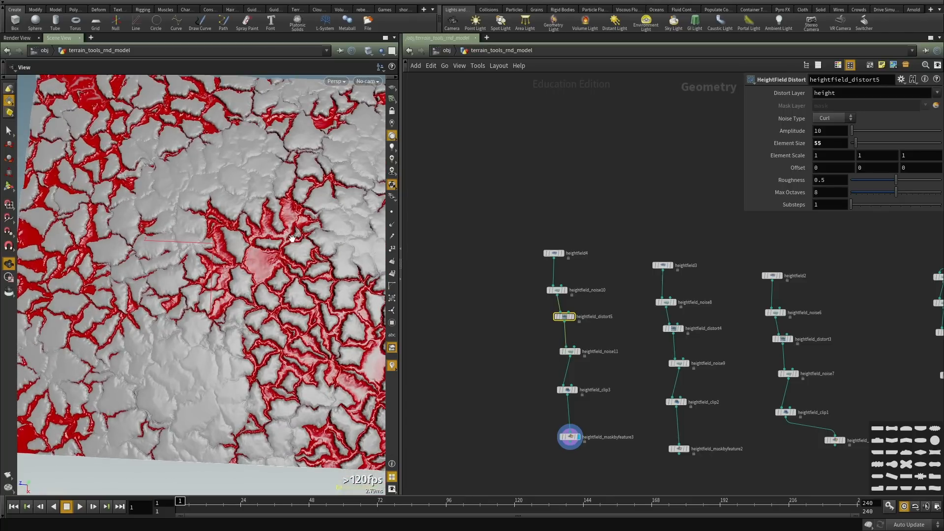
middle_drag(164, 226, 248, 255)
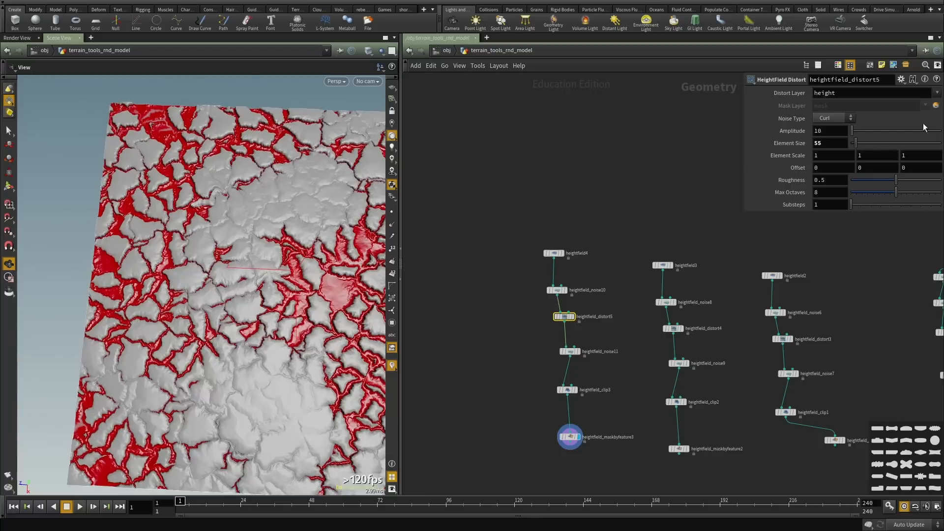
Set heightfield_distort5's Element Size to 77 and Amplitude to 5, checking the plateau outlines in the terrain.
drag(856, 144, 754, 124)
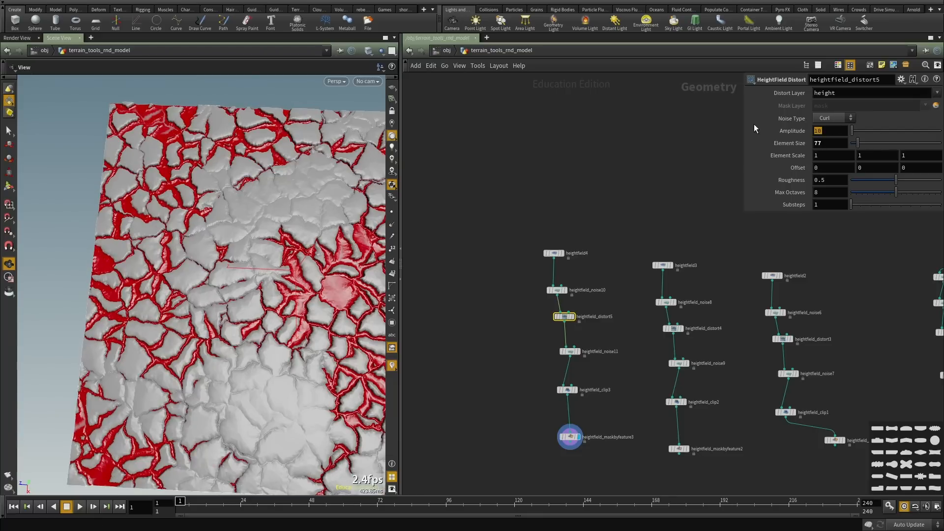
text(5)
drag(353, 121, 144, 254)
drag(313, 306, 283, 299)
drag(260, 255, 292, 305)
Raise the Amplitude of heightfield_noise11 to 313 and check the terrain from above.
middle_drag(608, 458, 576, 369)
scroll(576, 369, up, 3)
drag(571, 369, 521, 328)
middle_drag(551, 291, 571, 423)
click(532, 315)
scroll(618, 343, up, 3)
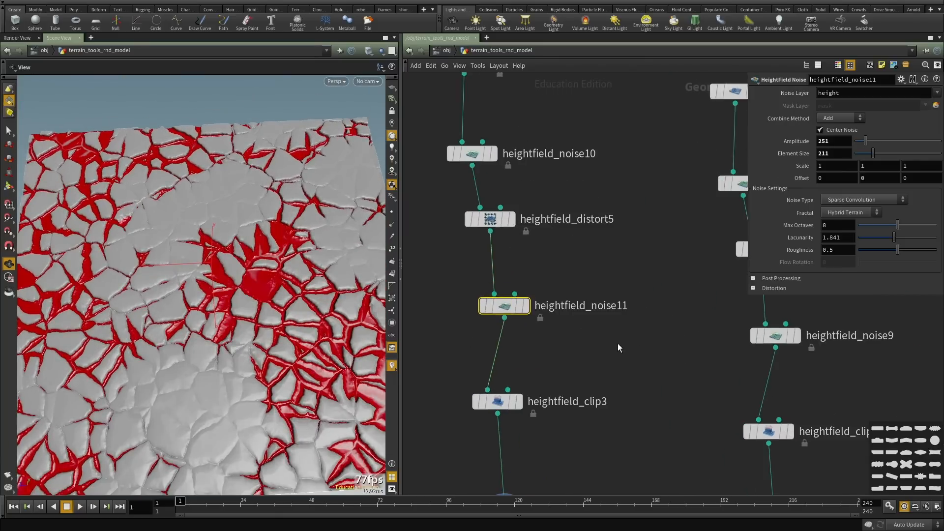
middle_drag(833, 144, 831, 138)
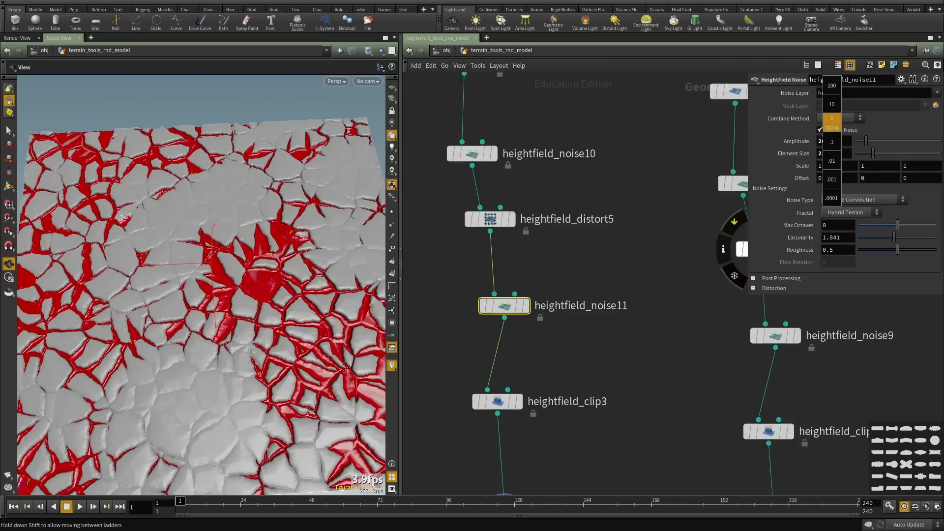
middle_drag(832, 123, 849, 124)
drag(141, 287, 314, 226)
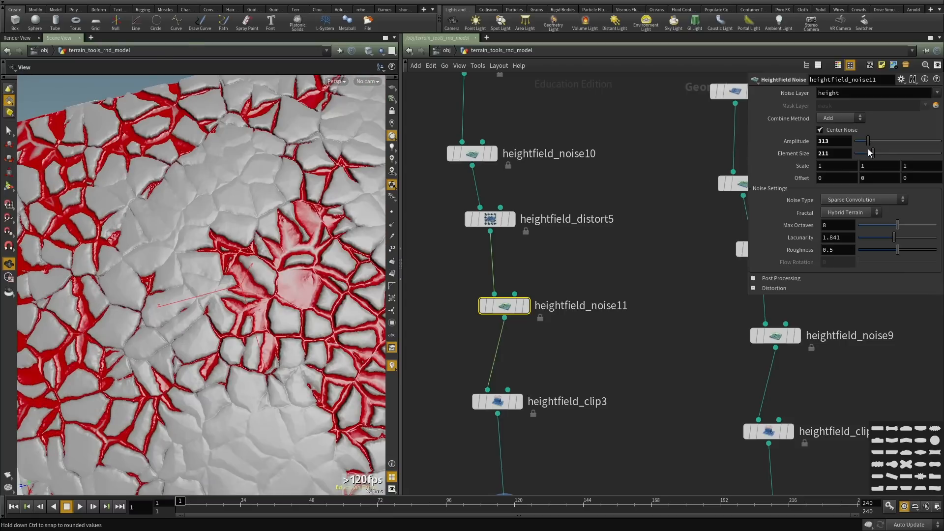
Try an Element Size of 131 on heightfield_noise11, settle on 234 and inspect the crack distribution.
drag(868, 155, 867, 155)
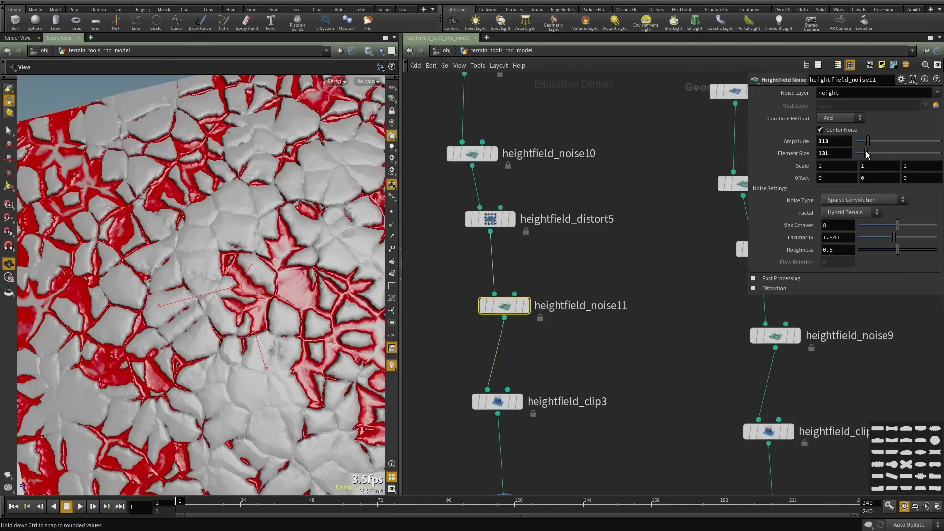
drag(216, 276, 283, 307)
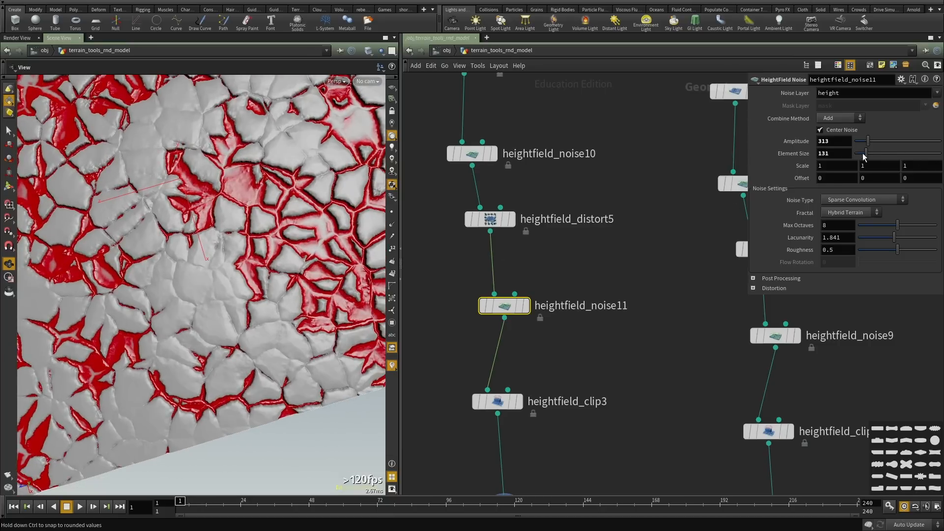
drag(872, 154, 875, 152)
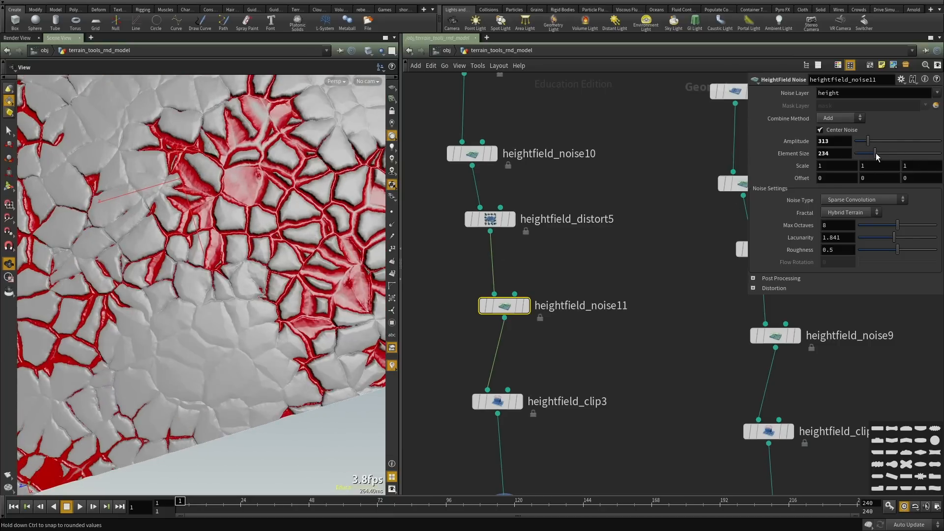
drag(159, 218, 238, 330)
scroll(228, 354, up, 5)
scroll(205, 326, down, 3)
Adjust the Soft Clip Strength of heightfield_clip3 while looking closely at the plateau edges.
middle_drag(596, 348, 615, 199)
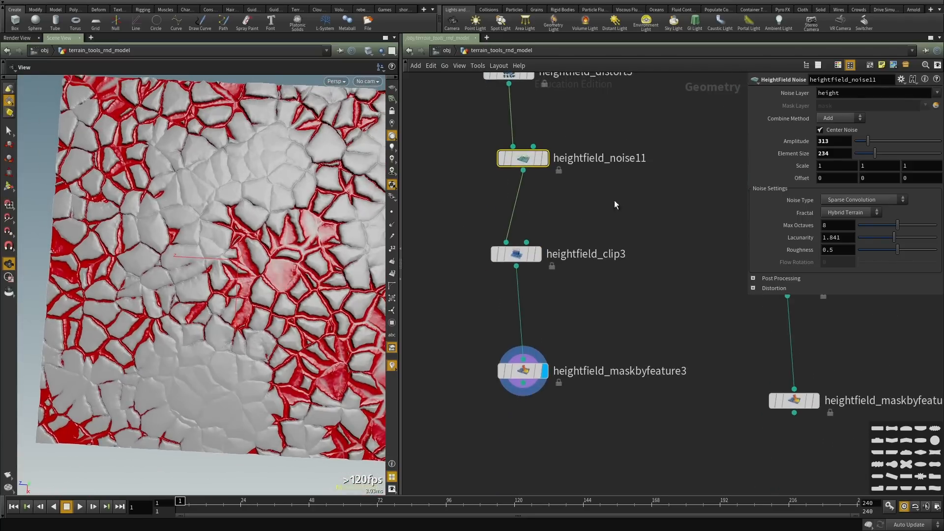
click(517, 255)
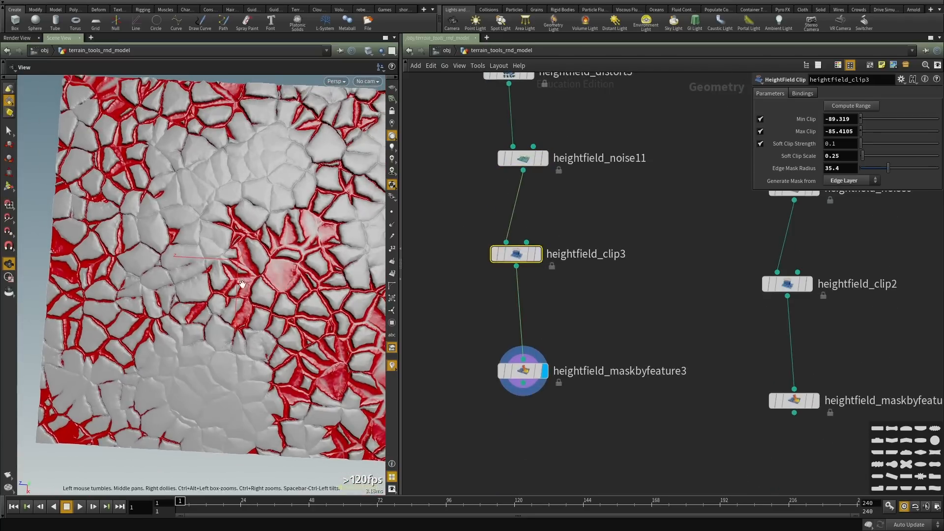
drag(260, 334, 236, 295)
scroll(253, 264, up, 6)
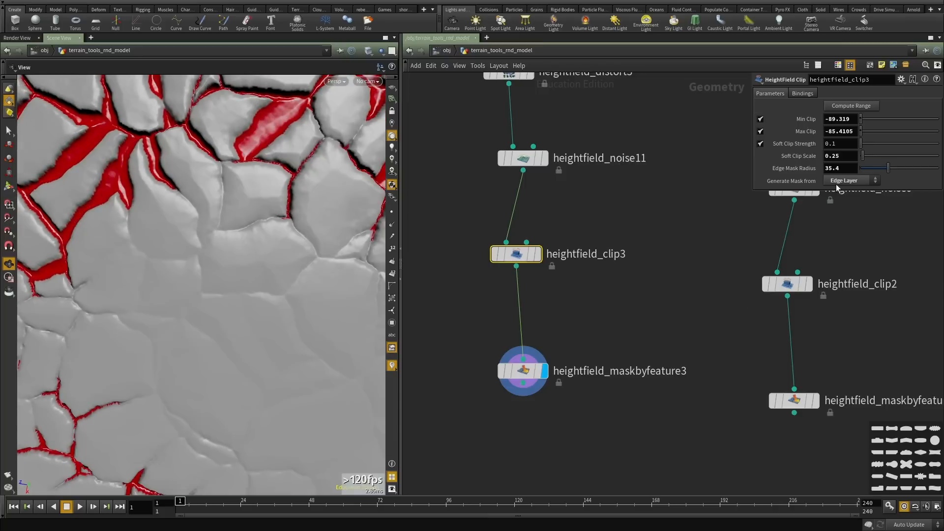
middle_drag(854, 144, 847, 144)
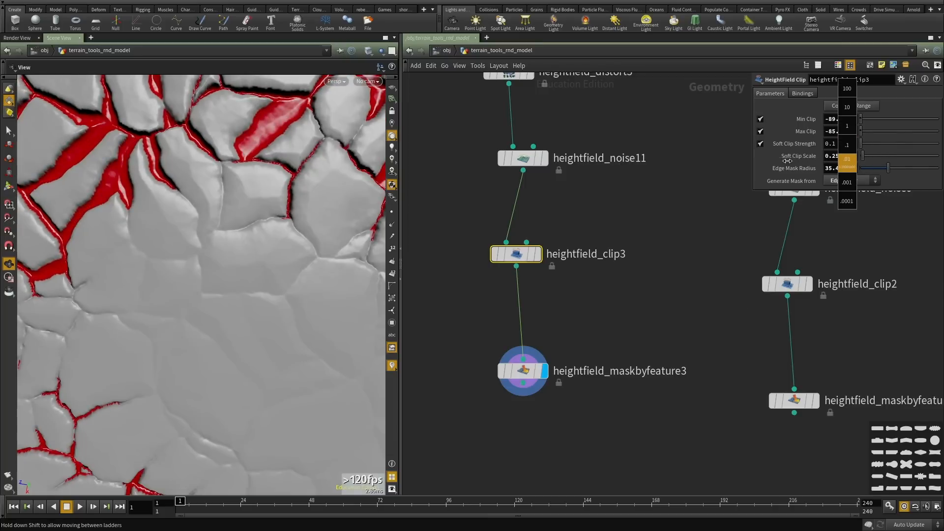
Set the Soft Clip Scale of heightfield_clip3 to 0.25 and keep that node selected.
middle_drag(787, 161, 866, 152)
key(ctrl+z)
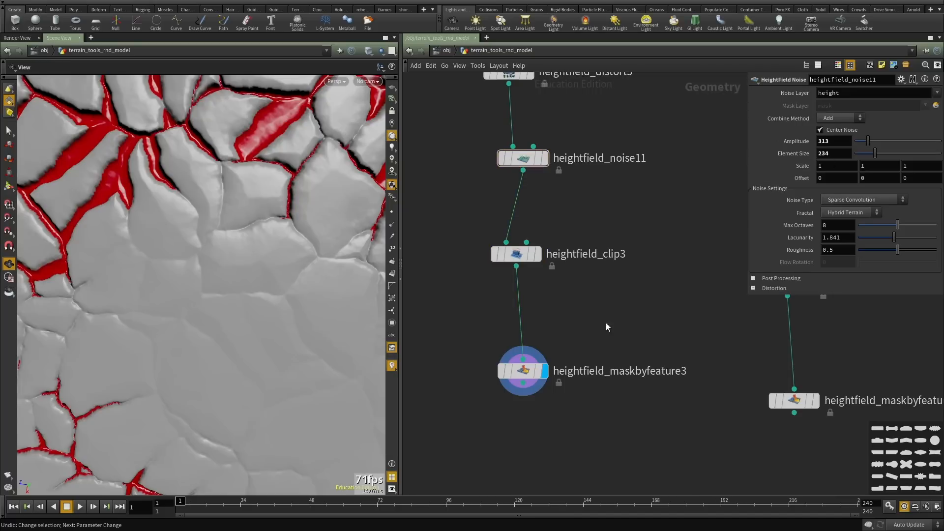
click(531, 371)
key(Up)
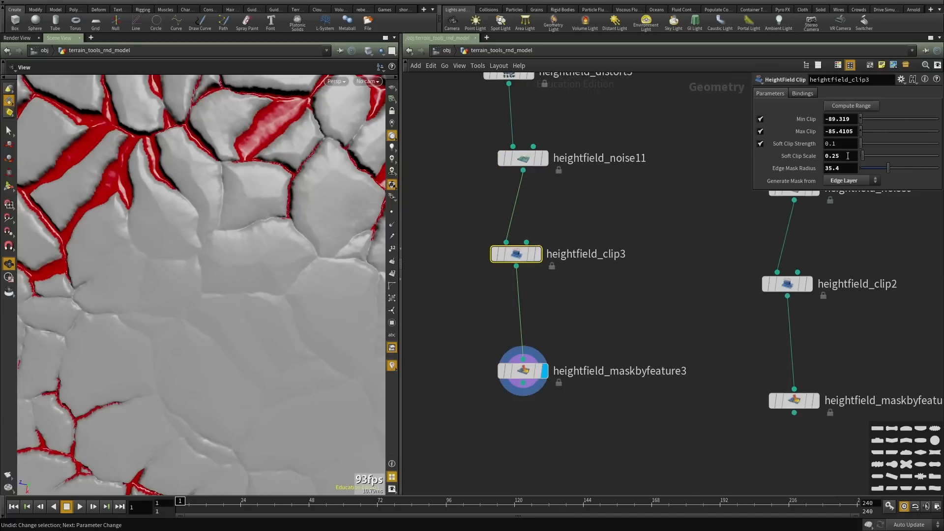
Switch soft clipping off on heightfield_clip3 to compare the crack edges, and switch it back on.
click(759, 144)
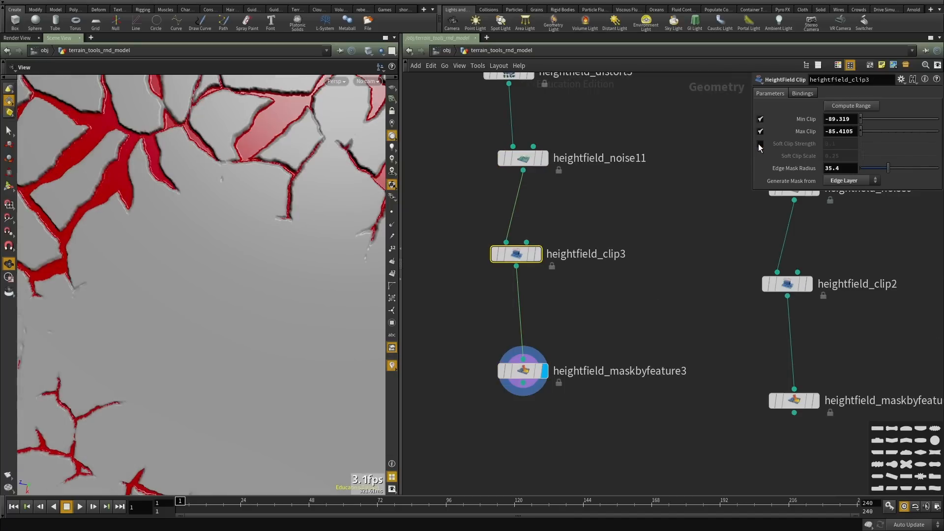
right_drag(190, 164, 116, 261)
drag(116, 261, 105, 310)
right_drag(105, 310, 217, 265)
drag(217, 265, 253, 304)
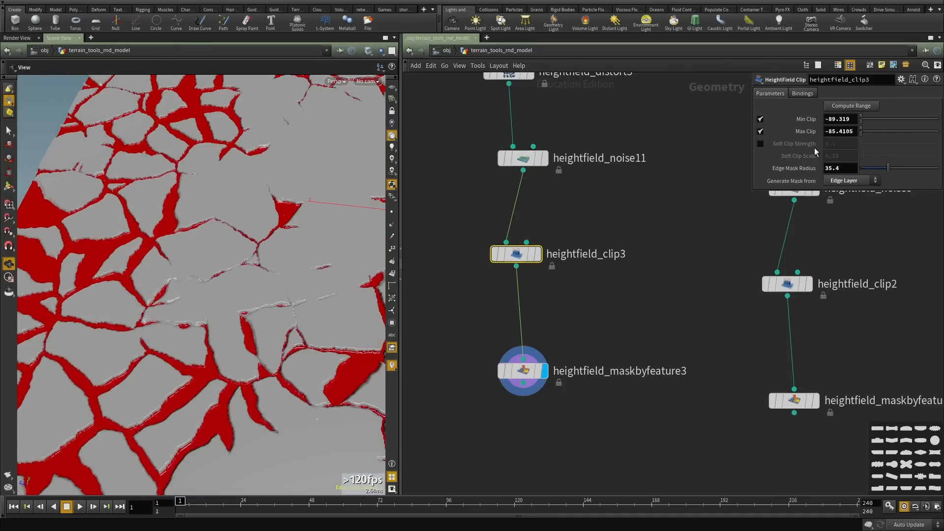
click(760, 144)
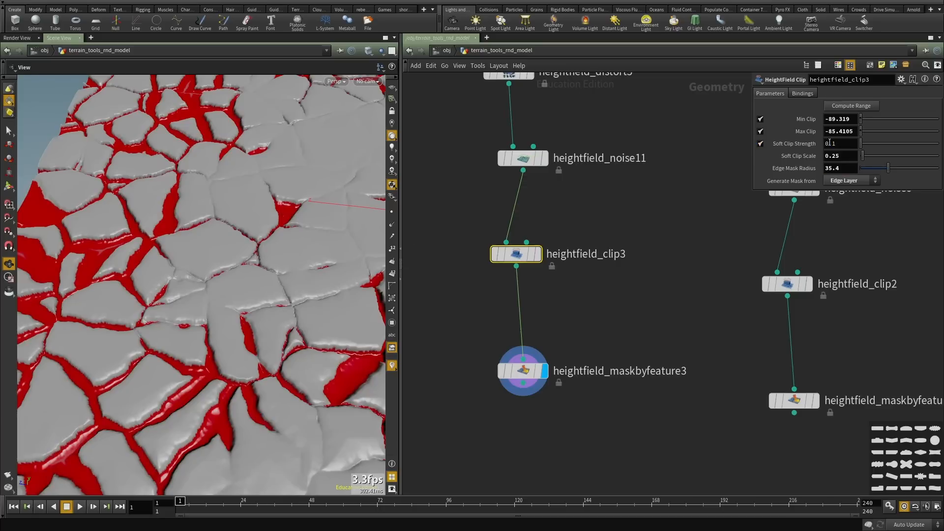
drag(198, 275, 213, 267)
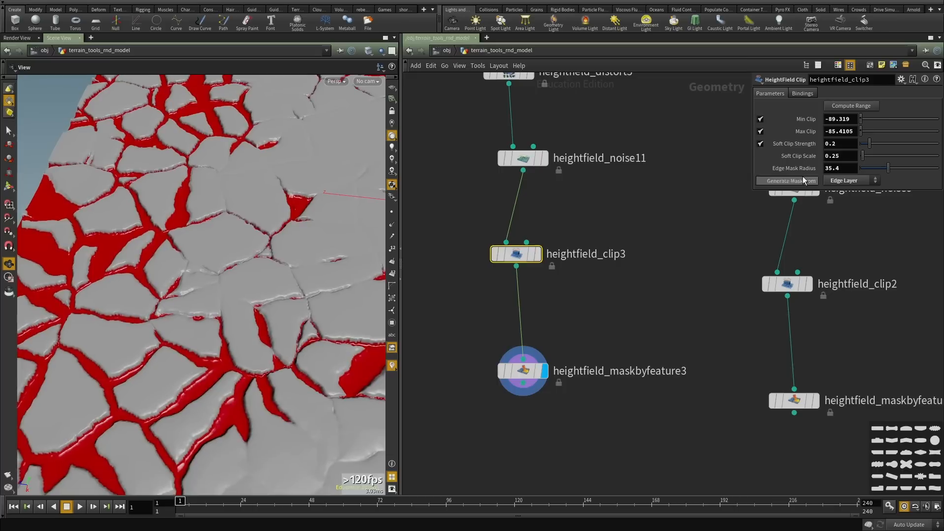
Set the Soft Clip Strength of heightfield_clip3 to 0.1 and fine-tune its Soft Clip Scale while checking the crack edges.
middle_drag(850, 144, 825, 144)
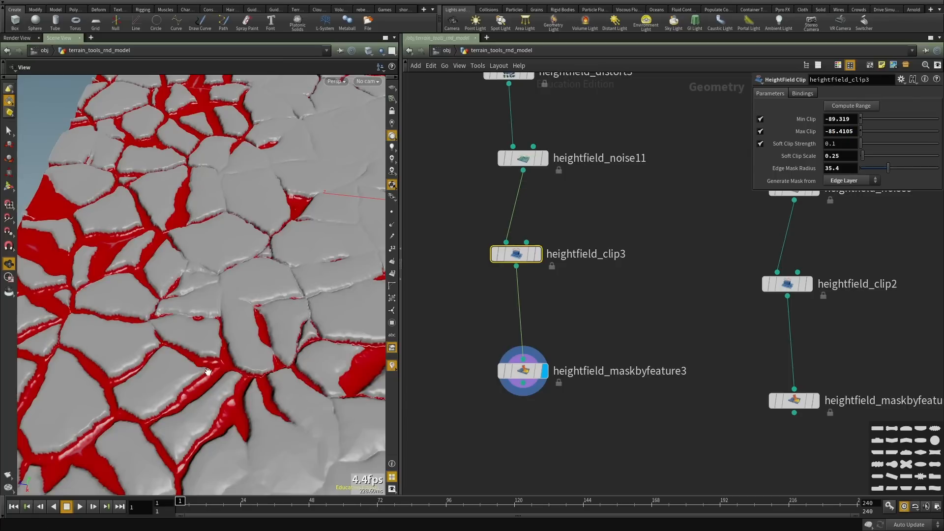
middle_drag(208, 372, 273, 242)
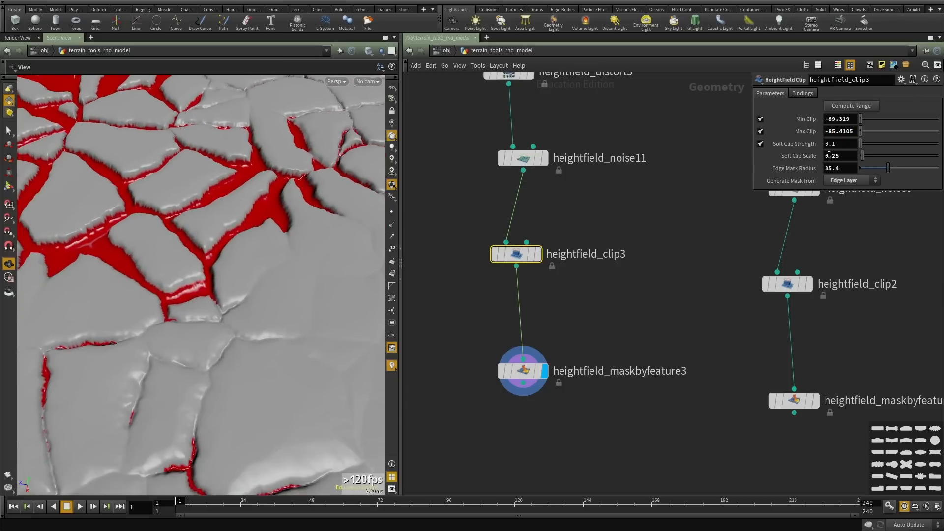
right_drag(247, 245, 247, 212)
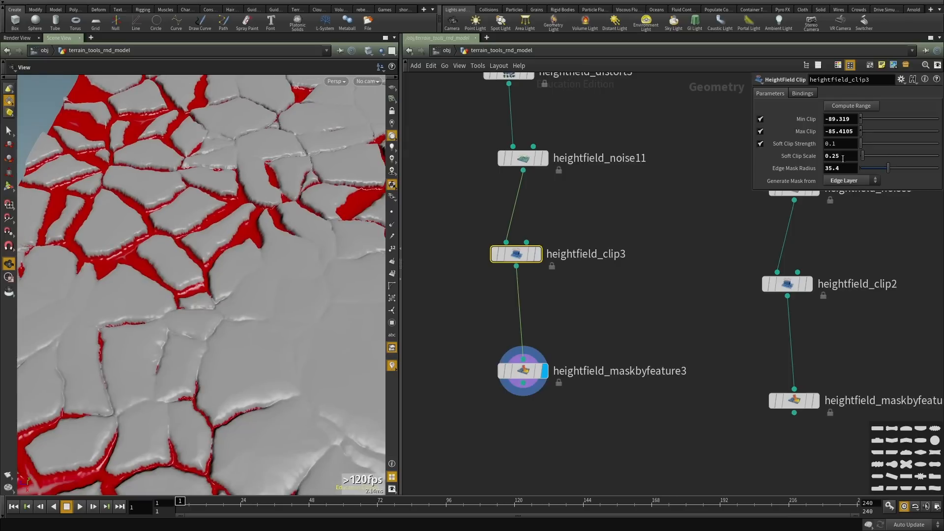
middle_drag(843, 158, 793, 175)
drag(122, 267, 133, 398)
scroll(152, 348, down, 5)
mouse_move(178, 260)
mouse_down()
mouse_move(186, 236)
mouse_move(183, 253)
mouse_up()
middle_drag(183, 253, 102, 256)
Move the heightfield_maskbyfeature3 node aside, to the right below heightfield_clip3, to make room for another branch.
middle_drag(586, 323, 594, 274)
drag(593, 281, 482, 407)
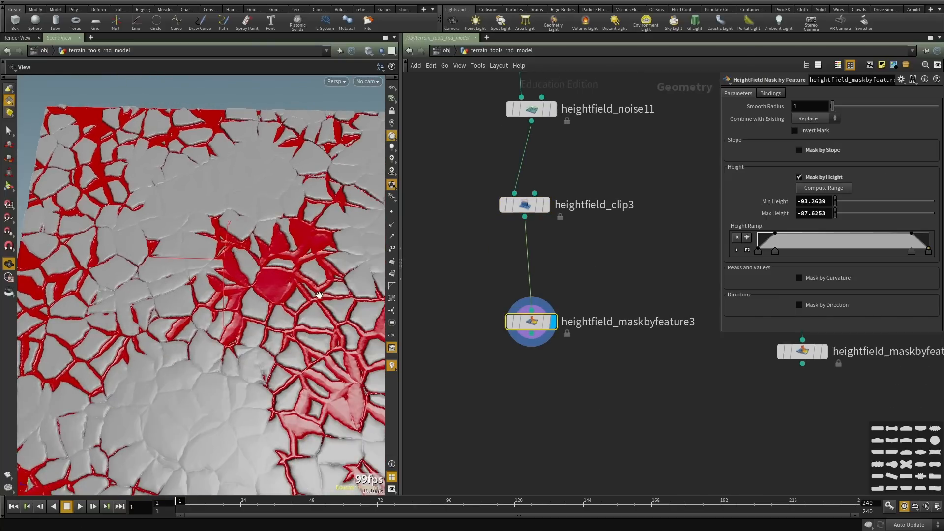
drag(542, 322, 604, 300)
drag(212, 284, 252, 287)
drag(281, 318, 283, 343)
middle_drag(599, 377, 591, 391)
drag(592, 390, 573, 256)
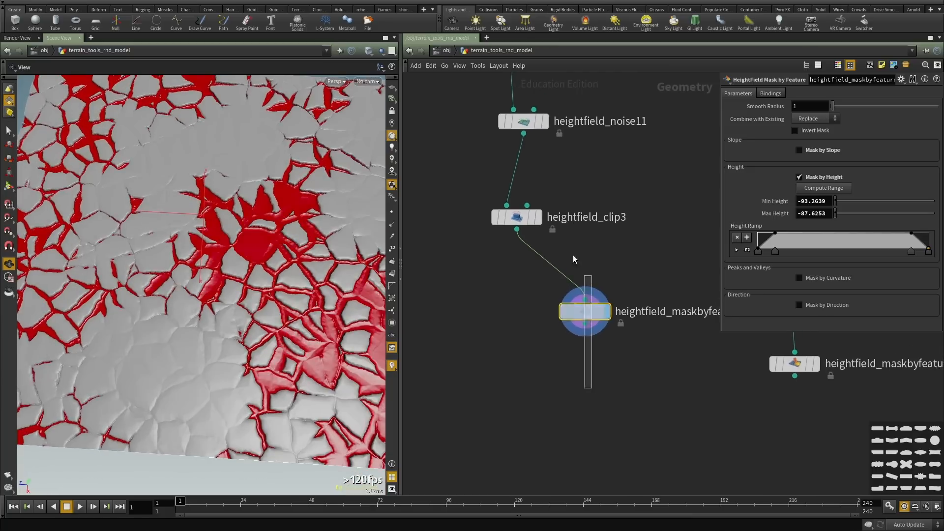
middle_drag(613, 283, 606, 293)
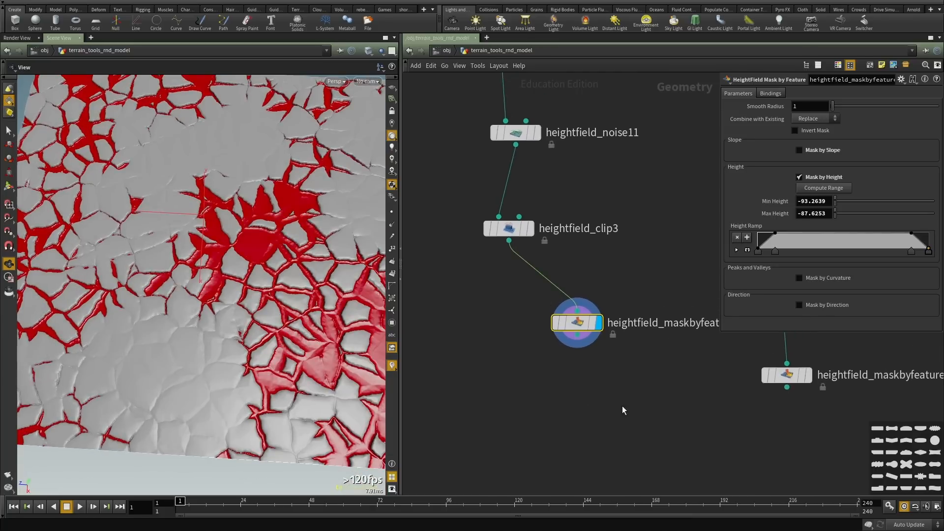
Duplicate heightfield_maskbyfeature3 and place the copy to its left as a second branch from heightfield_clip3.
key(ctrl+c)
middle_drag(490, 326, 576, 312)
key(ctrl+v)
drag(570, 307, 468, 311)
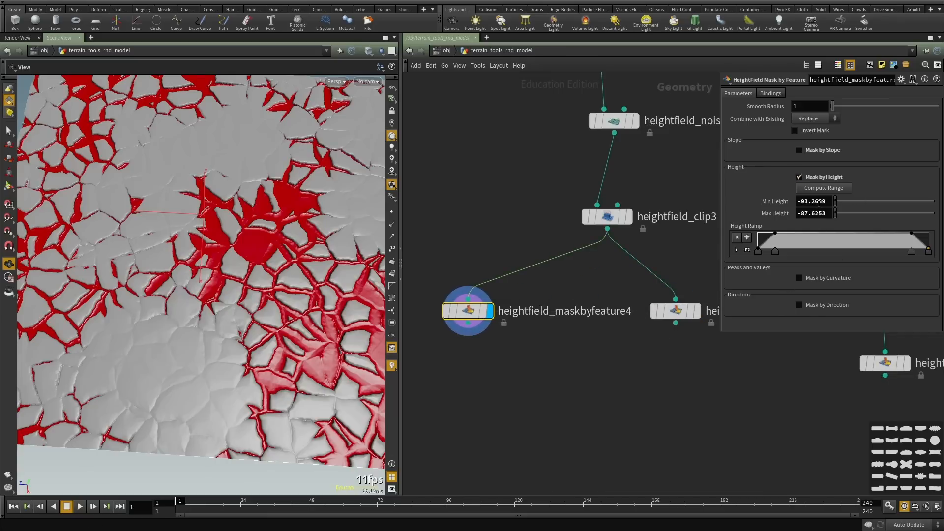
Enable Invert Mask on the duplicated height mask node so it masks the raised plates instead of the cracks.
click(809, 131)
drag(90, 250, 153, 274)
middle_drag(153, 274, 152, 236)
scroll(151, 236, up, 3)
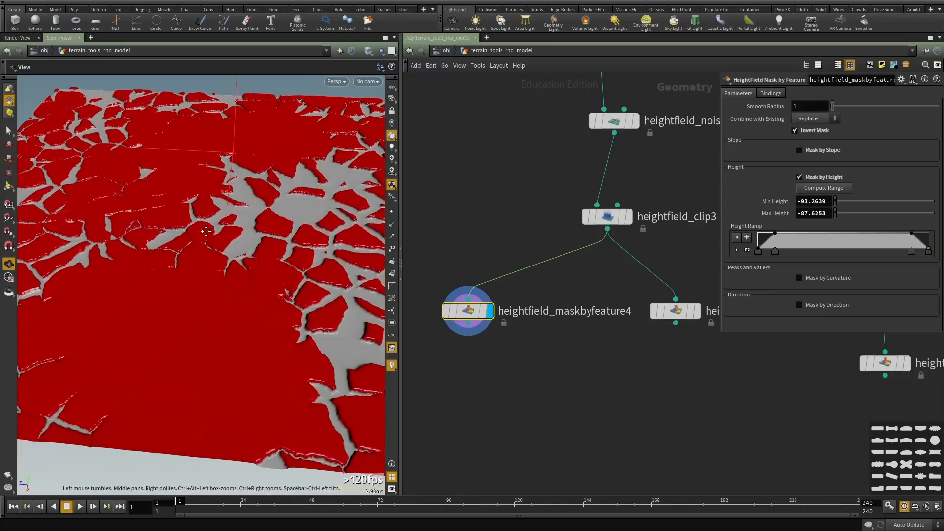
scroll(515, 302, down, 3)
middle_drag(572, 429, 562, 370)
click(562, 370)
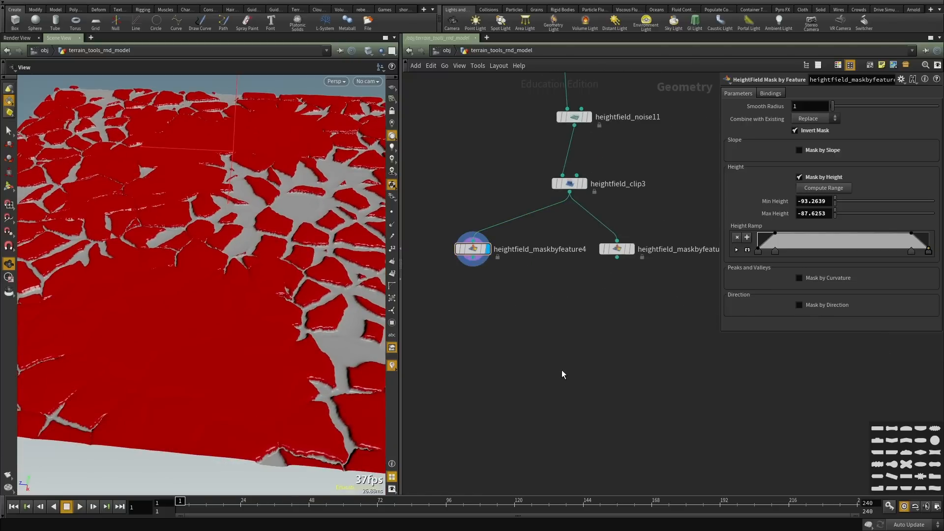
key(Tab)
text(maskbl)
key(Return)
key(Tab)
text(m)
key(Escape)
Add a HeightField Noise node below the mask nodes, feed it from heightfield_clip3, and display its result.
key(Tab)
text(noise)
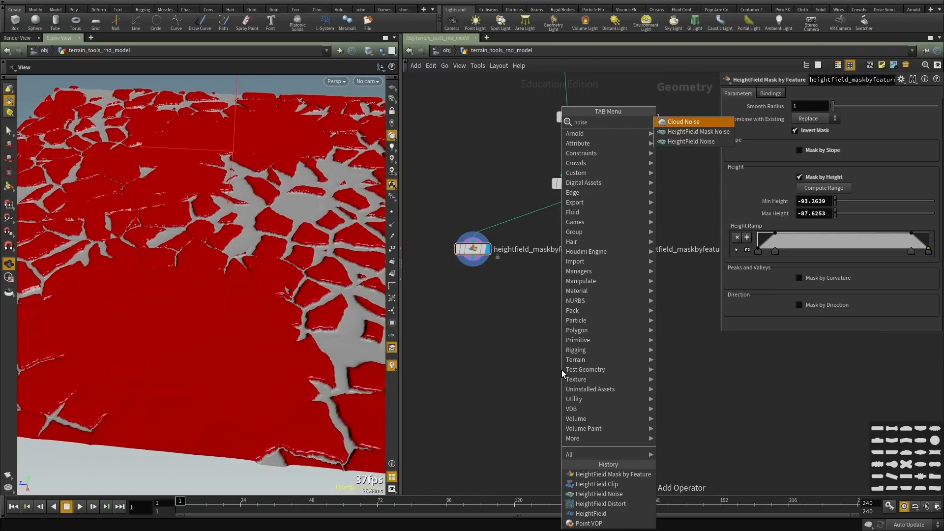
click(691, 141)
click(531, 355)
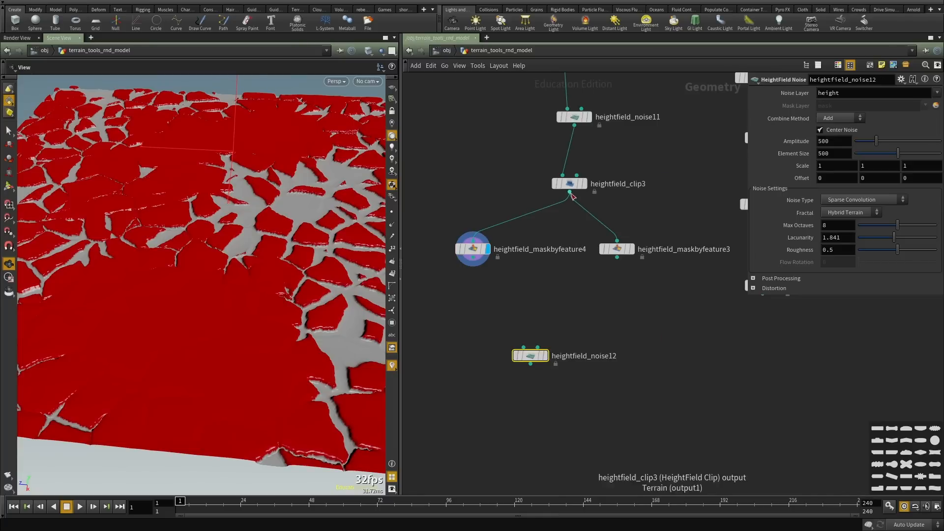
click(570, 193)
click(525, 347)
click(537, 359)
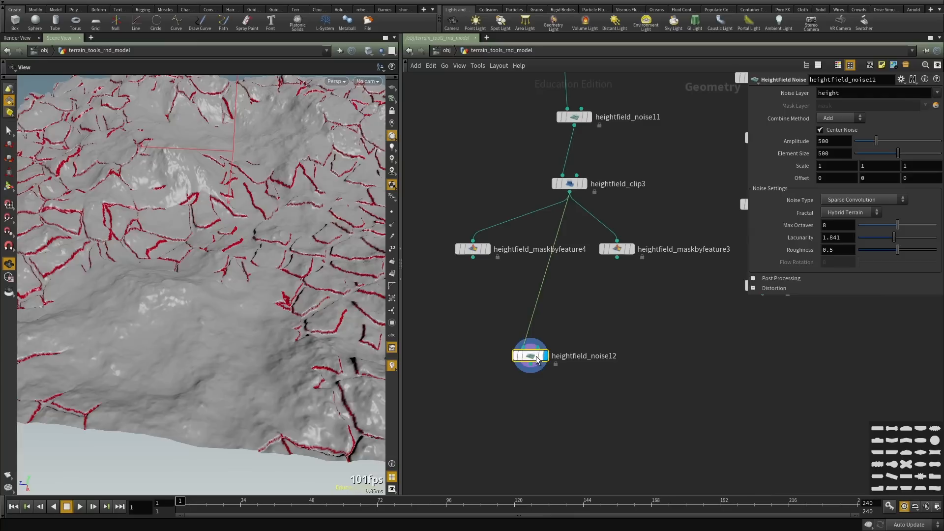
Set the new noise node to Worley (cellular) F2-F1 with amplitude 11 and element size 34.
drag(154, 267, 252, 271)
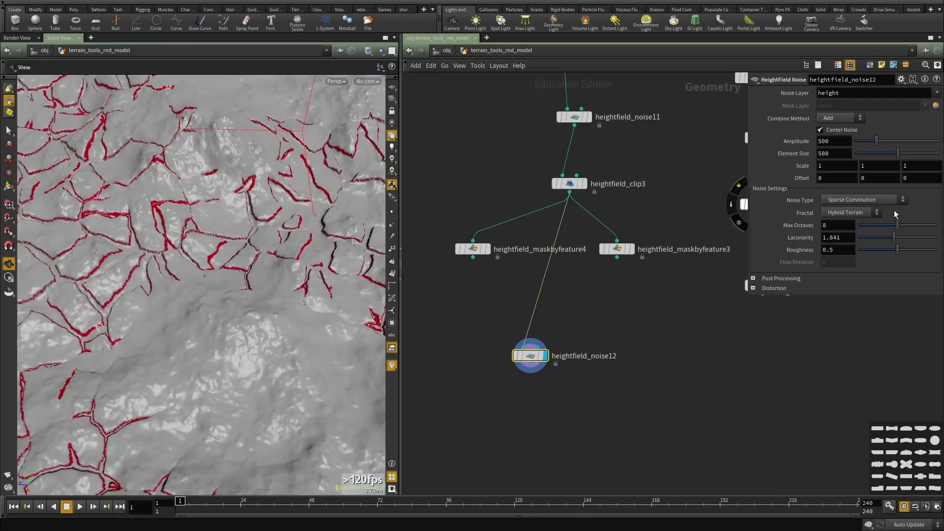
click(853, 199)
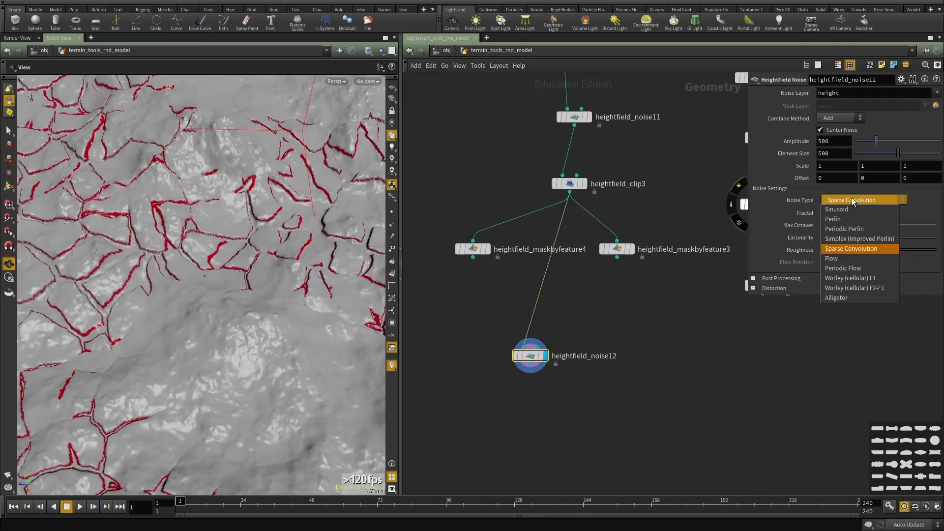
click(869, 288)
drag(194, 316, 193, 334)
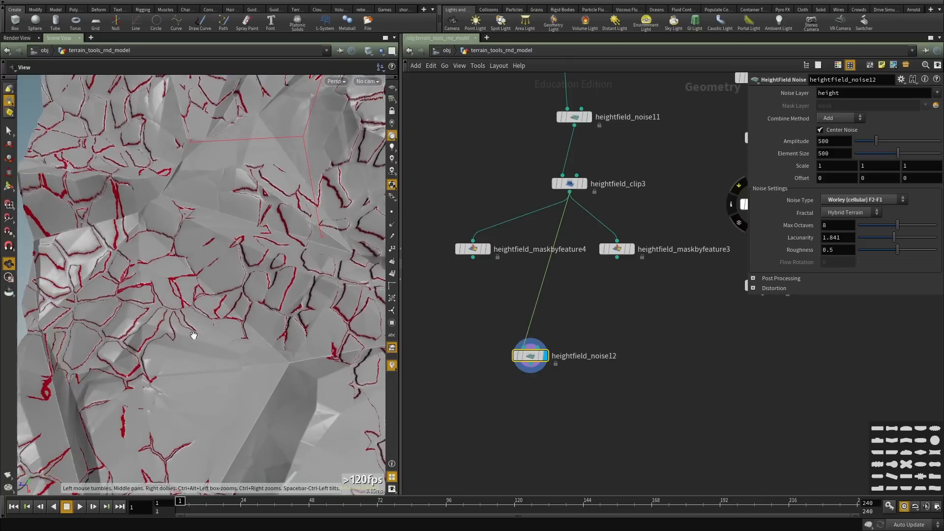
mouse_move(864, 148)
mouse_down()
mouse_move(856, 141)
mouse_move(857, 154)
mouse_up()
drag(253, 86, 217, 249)
Set the fractal type of heightfield_noise12 to None and inspect the surface.
click(852, 216)
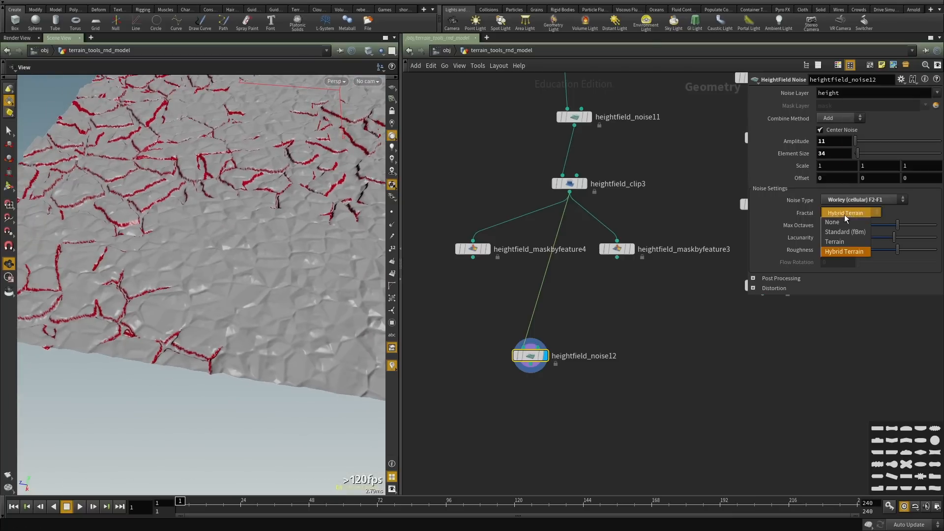
click(842, 222)
drag(290, 241, 309, 281)
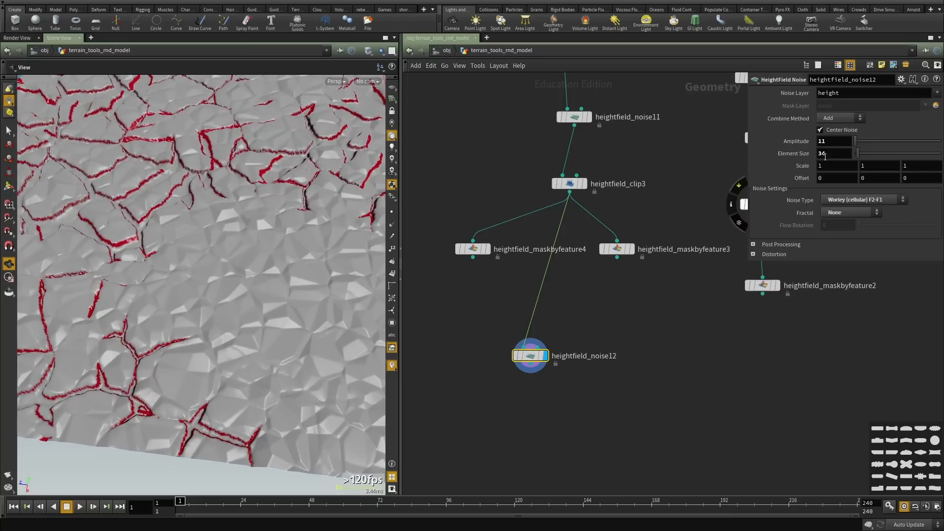
Reduce the element size of heightfield_noise12 to 12.28 and its amplitude to 4.
middle_drag(831, 178, 781, 168)
middle_drag(829, 142, 741, 128)
middle_drag(828, 141, 827, 162)
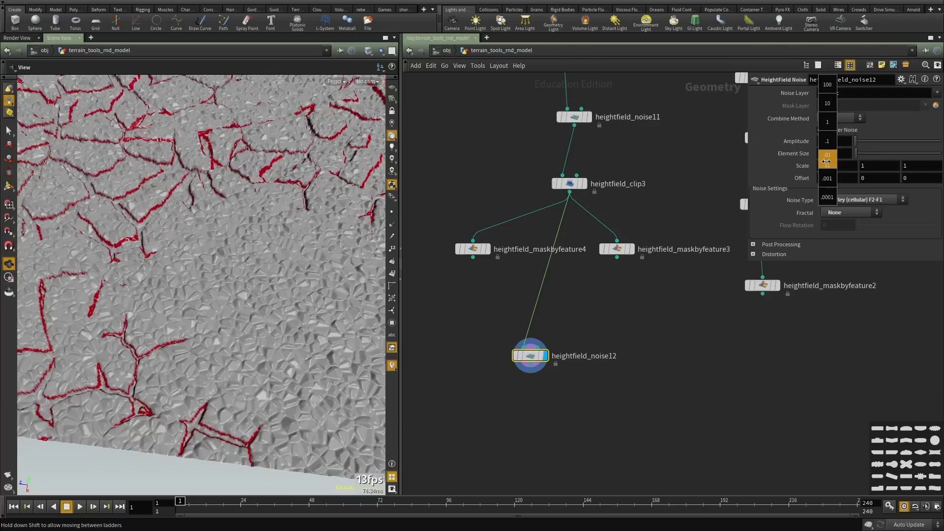
middle_drag(553, 157, 521, 156)
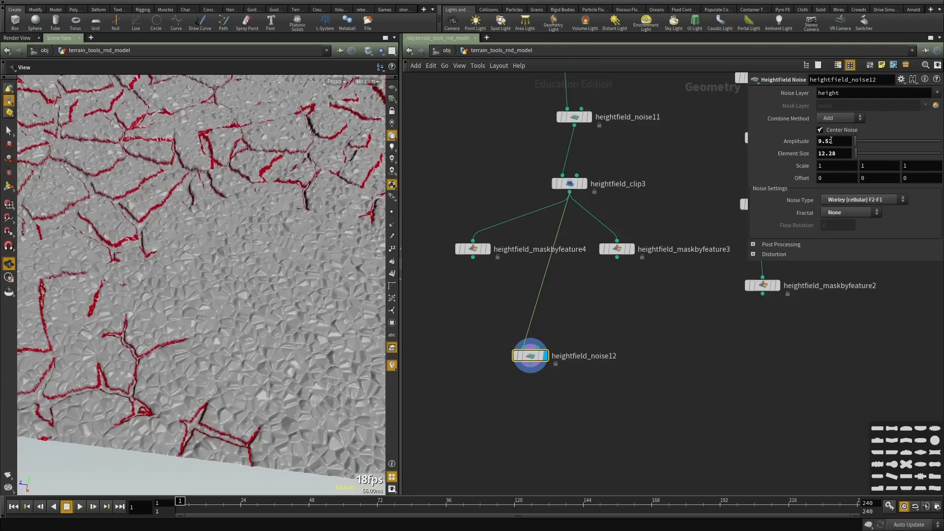
key(Return)
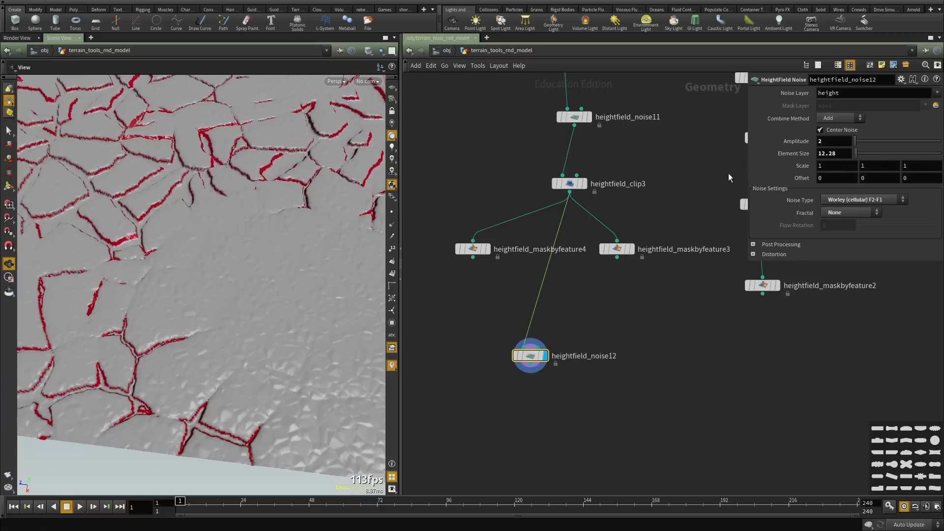
key(Return)
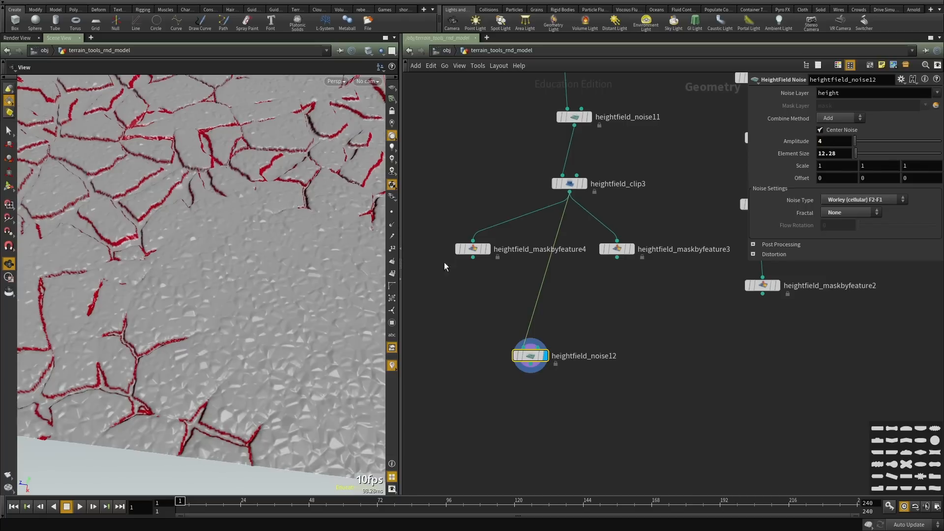
Try the Terrain fractal on heightfield_noise12, and settle on Hybrid Terrain.
click(834, 212)
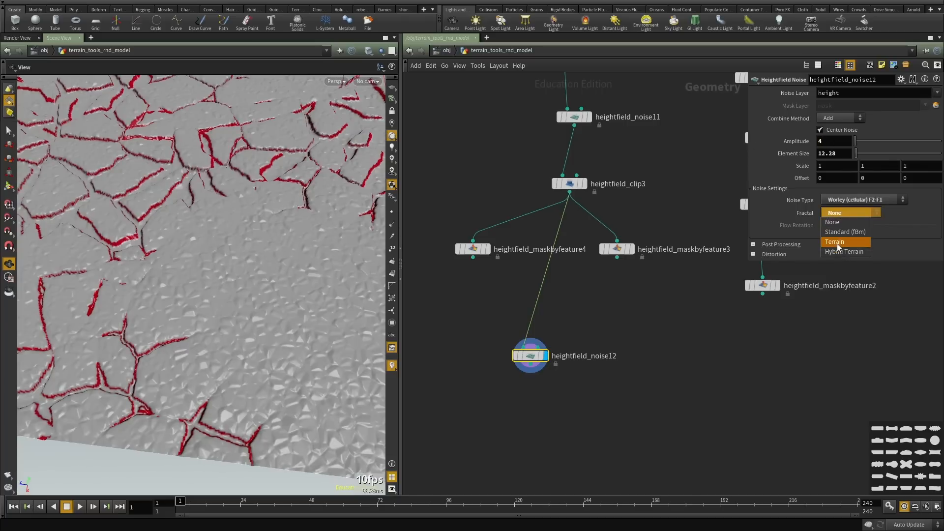
click(839, 239)
scroll(200, 287, up, 3)
middle_drag(200, 287, 252, 280)
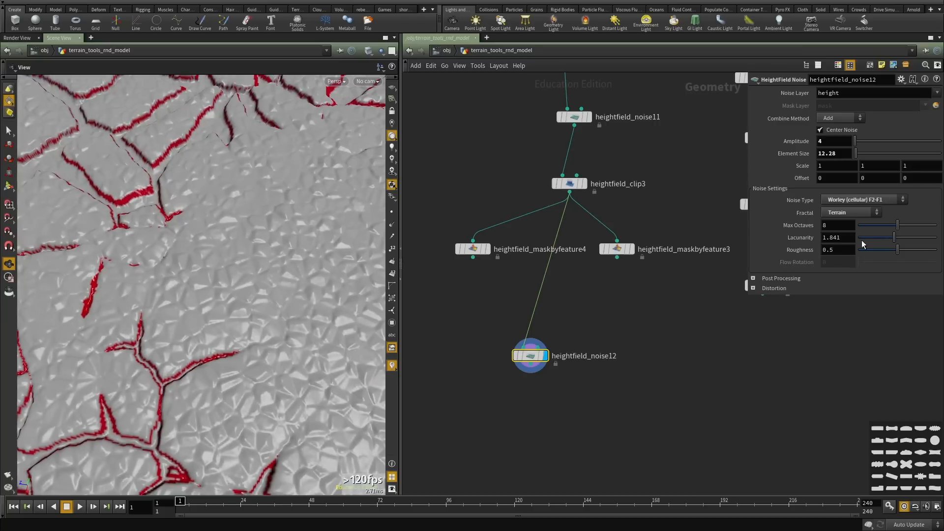
click(845, 218)
click(839, 250)
Raise the roughness of heightfield_noise12 to 0.836 and check the surface detail around the cracks.
middle_drag(221, 299, 249, 285)
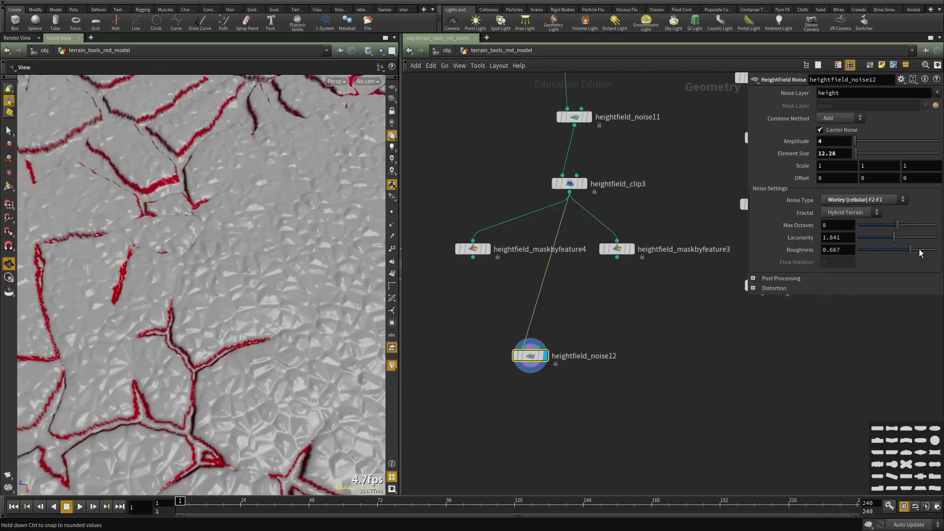
scroll(205, 270, down, 5)
middle_drag(209, 276, 217, 312)
scroll(217, 313, up, 5)
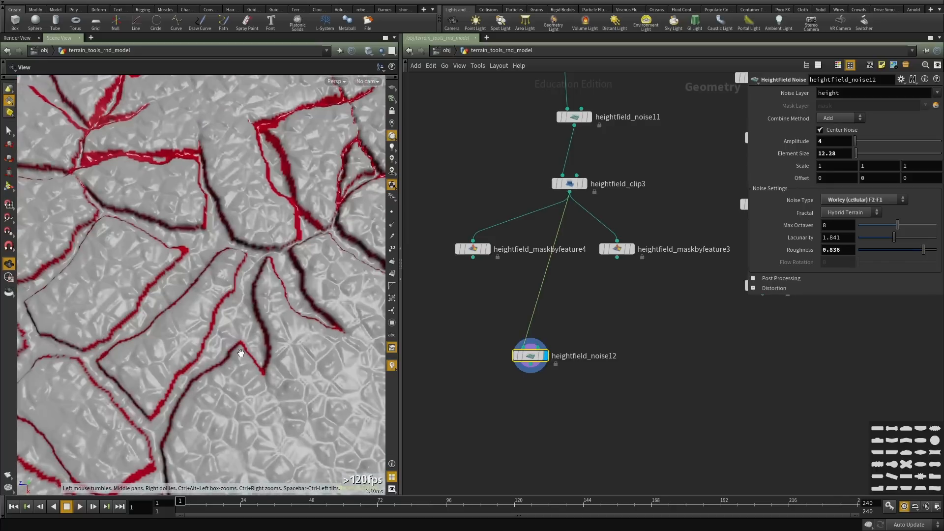
scroll(231, 339, down, 5)
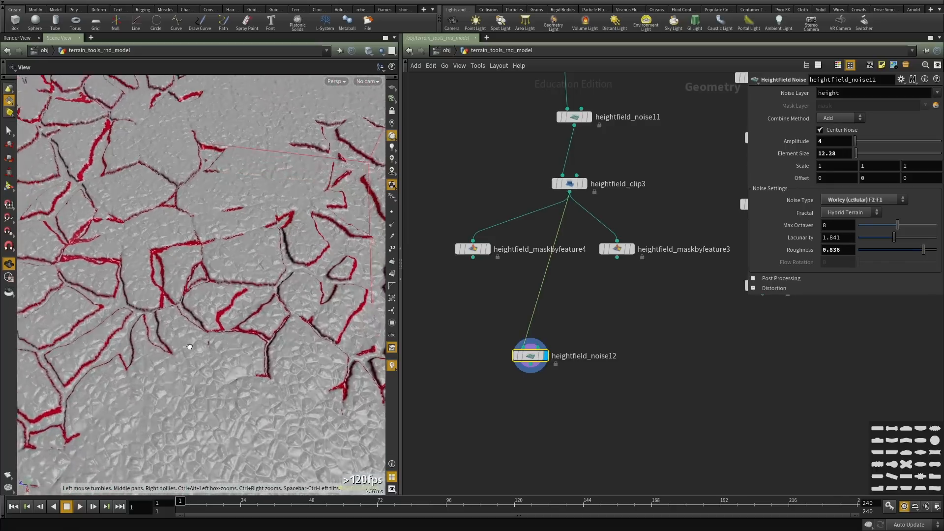
drag(230, 338, 182, 352)
middle_drag(182, 352, 143, 362)
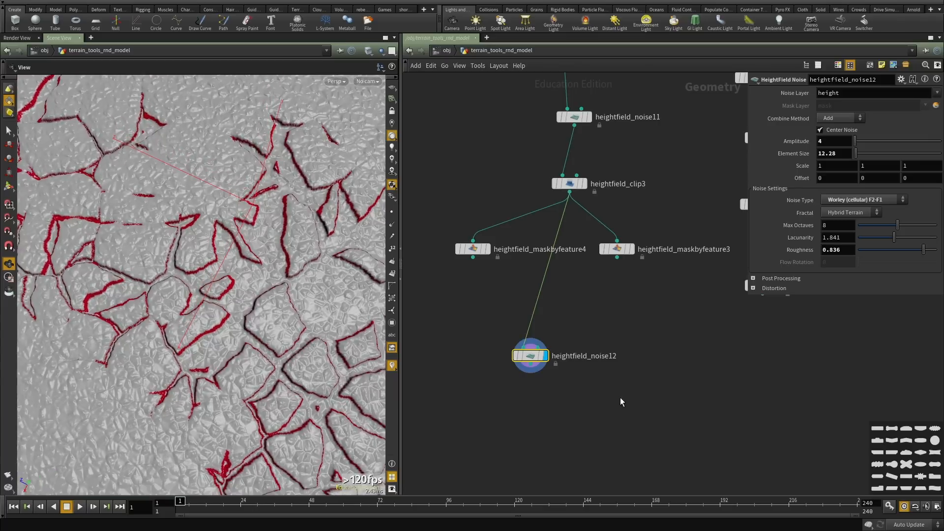
Connect the output of heightfield_maskbyfeature4 to the mask input of heightfield_noise12.
scroll(619, 398, down, 2)
scroll(572, 379, up, 3)
middle_drag(575, 321, 592, 353)
scroll(592, 353, up, 1)
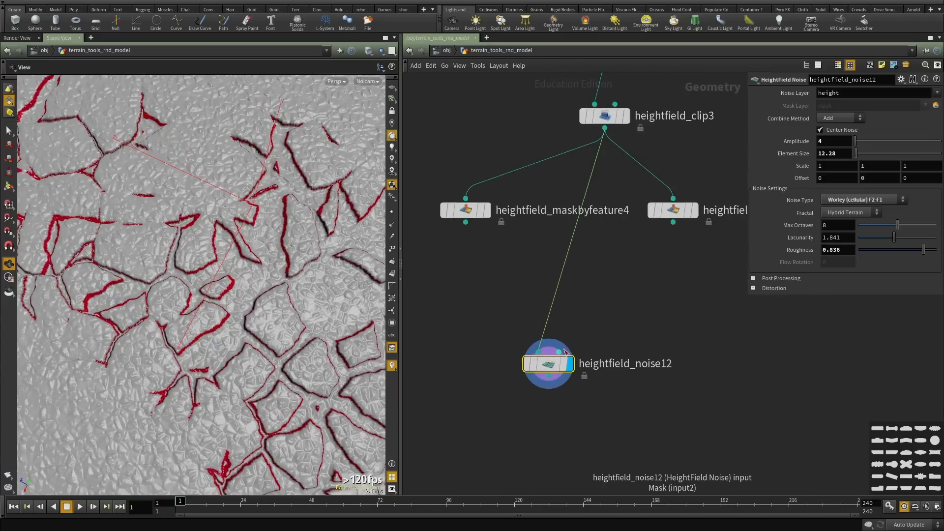
click(560, 351)
click(465, 223)
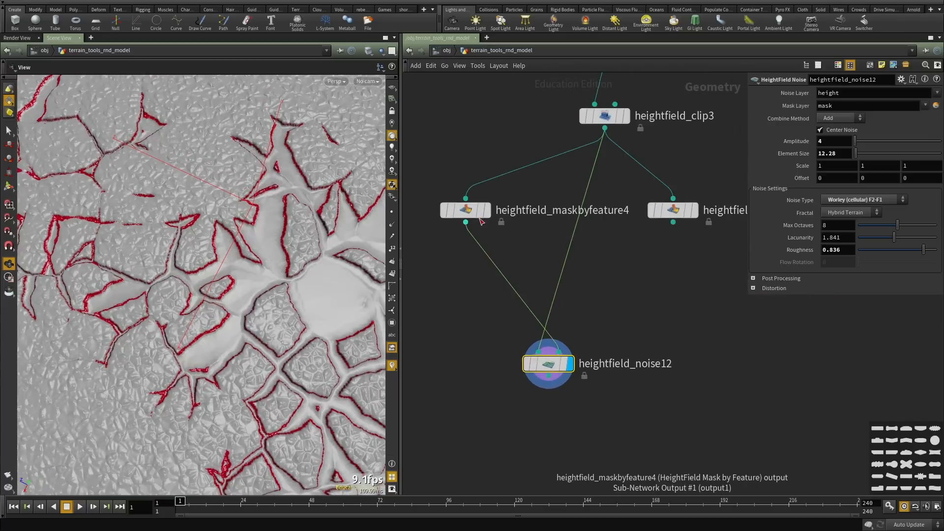
Display heightfield_maskbyfeature4 and move the upper plateau point of its Height Ramp slightly closer to the end, making the falloff steeper.
click(485, 210)
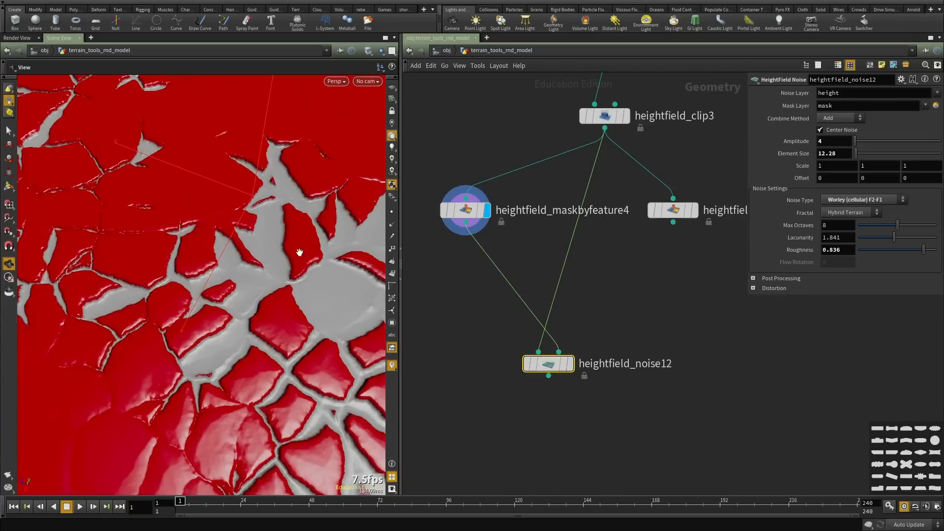
drag(300, 252, 163, 226)
click(464, 211)
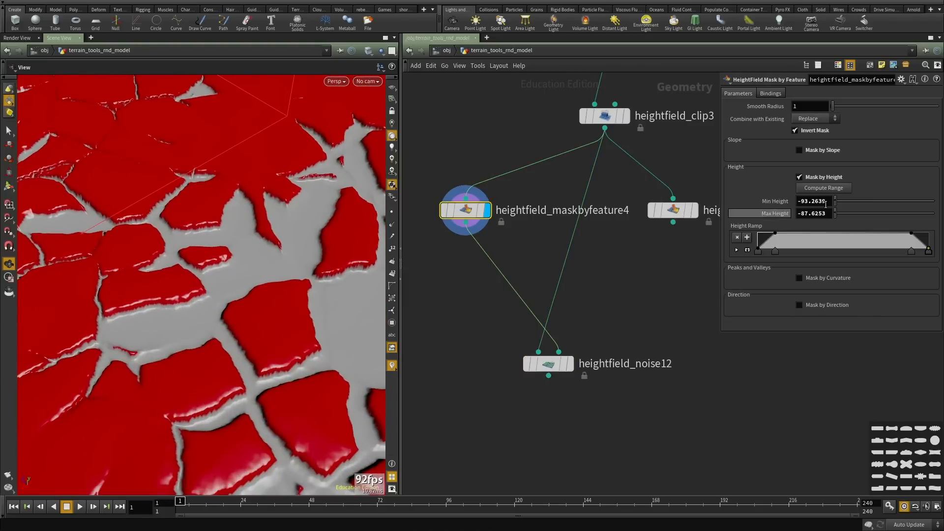
drag(894, 248, 848, 247)
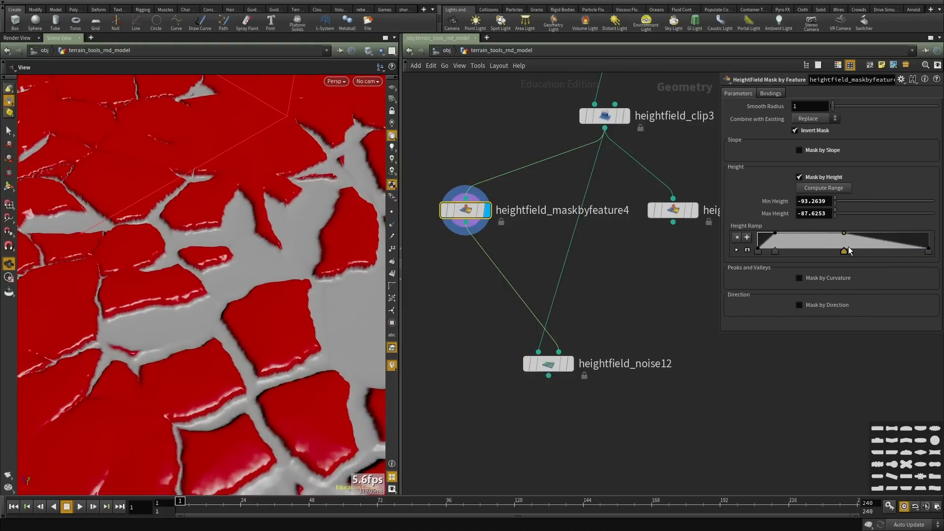
key(ctrl+z)
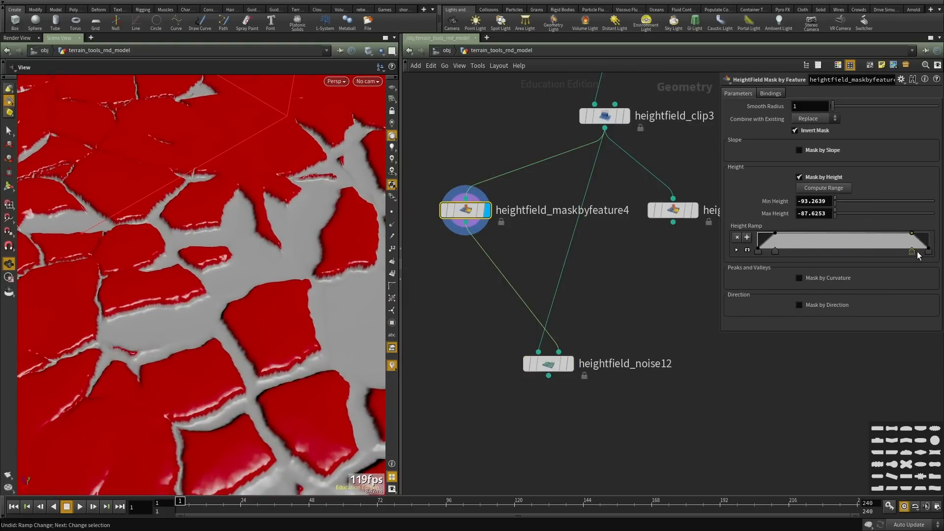
drag(912, 251, 920, 251)
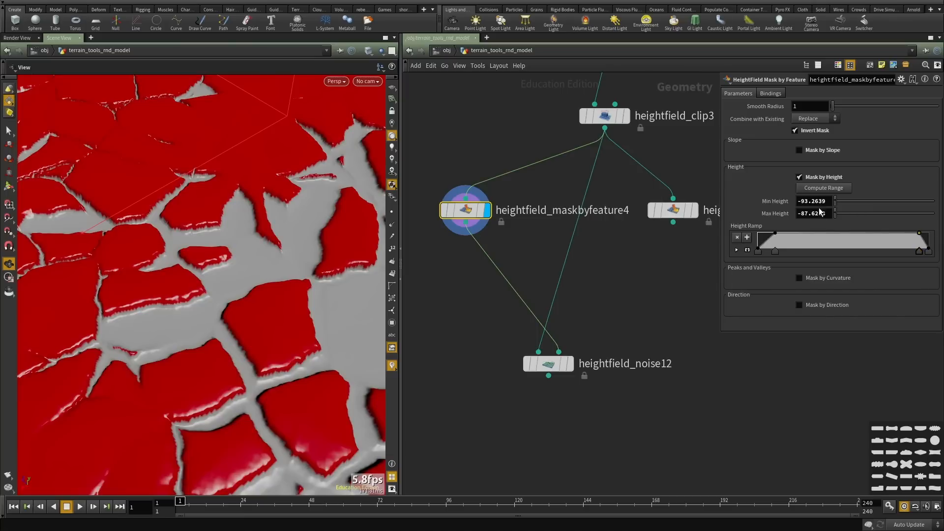
Raise the Max Height of heightfield_maskbyfeature4 to -83.6253 and check the mask's coverage around the cracks.
middle_drag(820, 212, 818, 210)
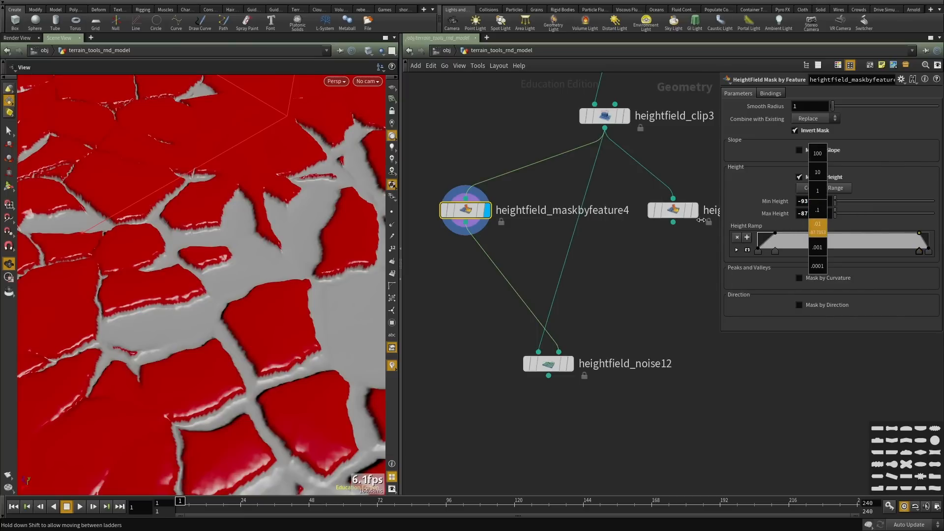
middle_drag(610, 227, 883, 219)
middle_drag(815, 210, 841, 197)
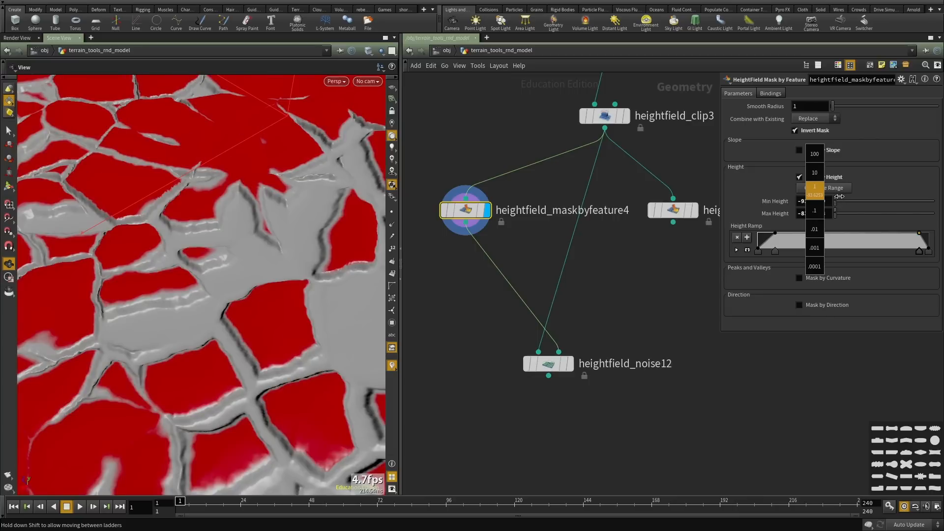
middle_drag(838, 197, 814, 210)
drag(232, 354, 272, 319)
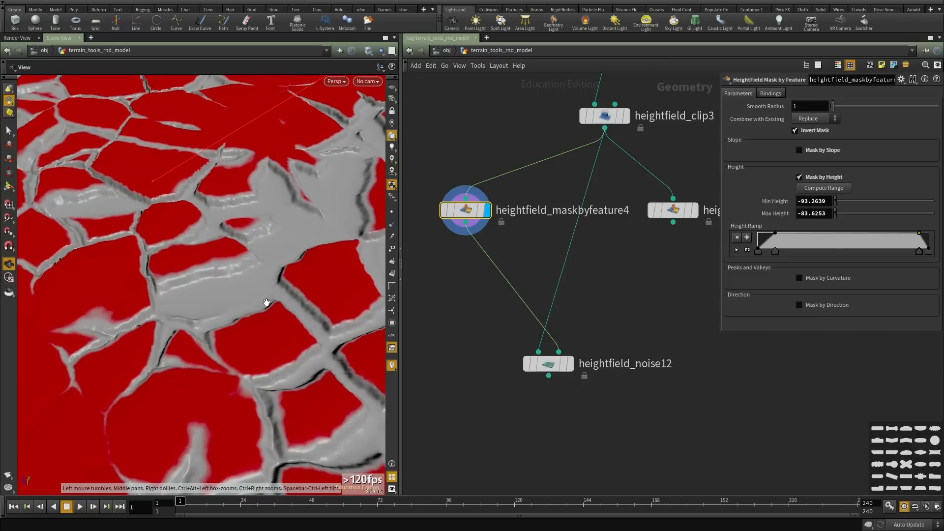
drag(234, 283, 255, 327)
drag(376, 369, 138, 301)
scroll(593, 370, down, 1)
scroll(561, 383, up, 2)
Display heightfield_noise12 and examine the noise on the plates and along the crack edges from several angles.
click(582, 355)
click(547, 356)
right_drag(138, 301, 320, 281)
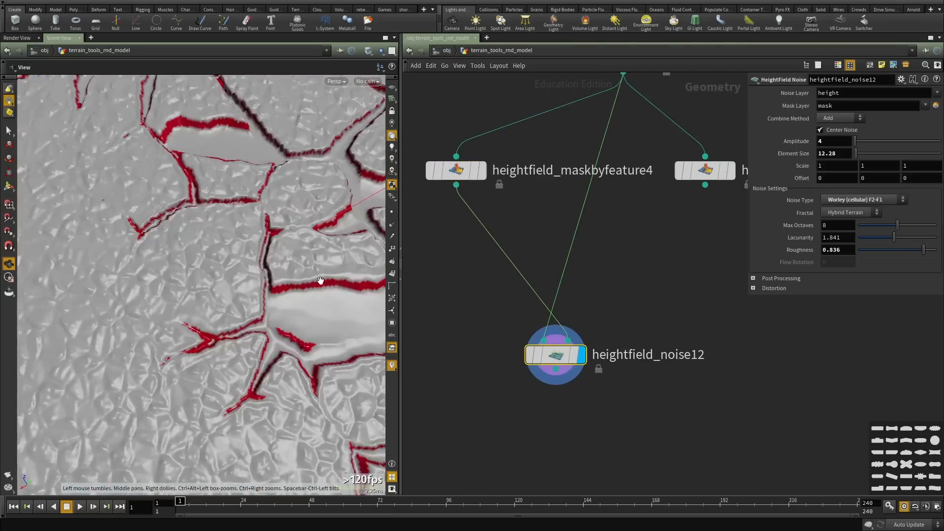
drag(320, 281, 279, 236)
right_drag(279, 236, 140, 299)
drag(140, 299, 164, 333)
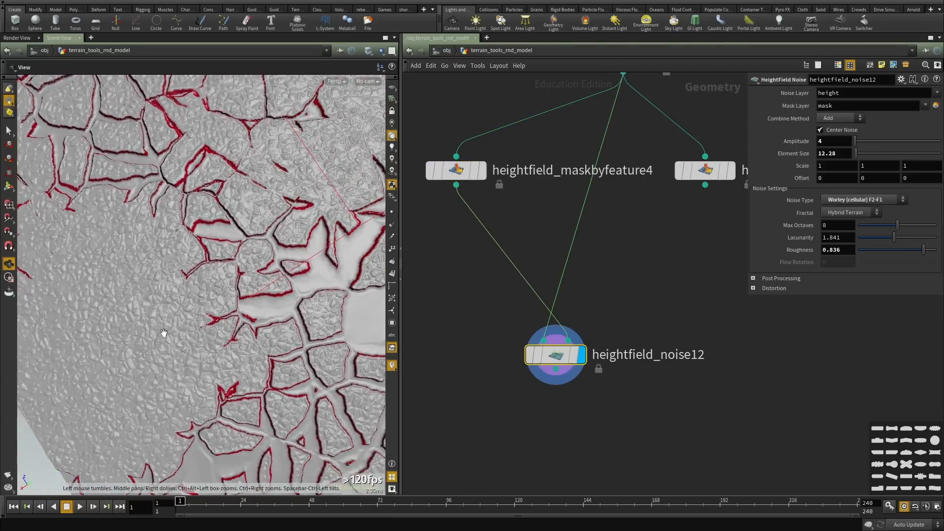
middle_drag(164, 333, 241, 403)
drag(241, 403, 255, 297)
scroll(616, 269, down, 3)
Set the amplitude of heightfield_noise12 to 10 and inspect the plates up close.
drag(559, 235, 443, 188)
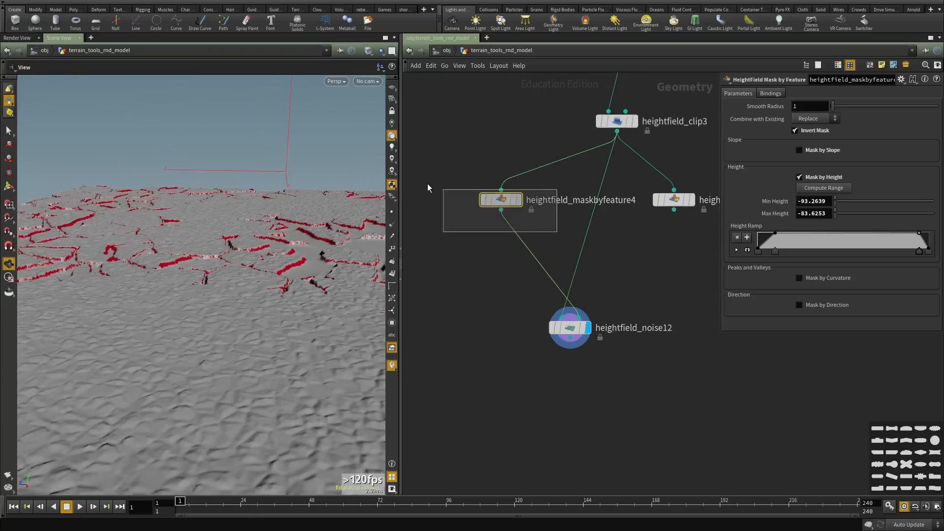
middle_drag(620, 270, 601, 308)
drag(601, 315, 519, 408)
middle_drag(832, 143, 841, 128)
double_click(845, 138)
text(10)
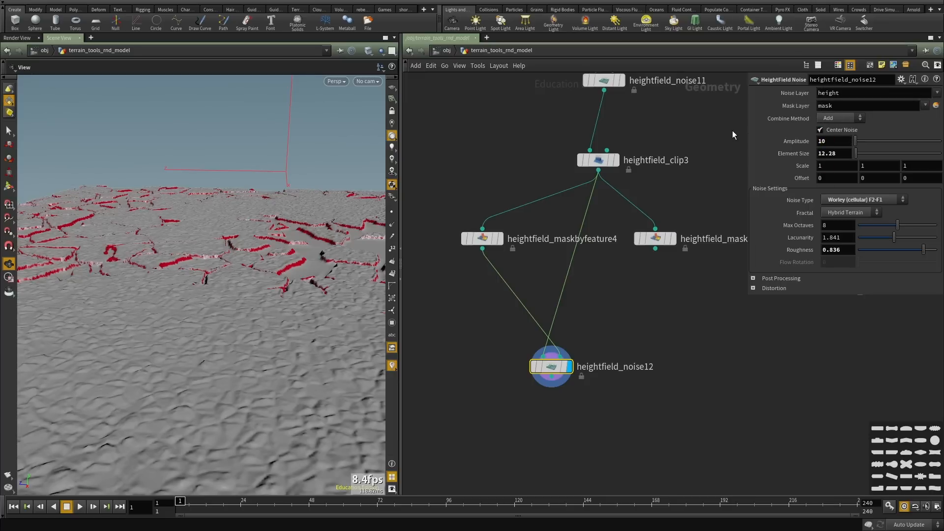
key(Return)
drag(183, 323, 203, 337)
scroll(203, 337, up, 10)
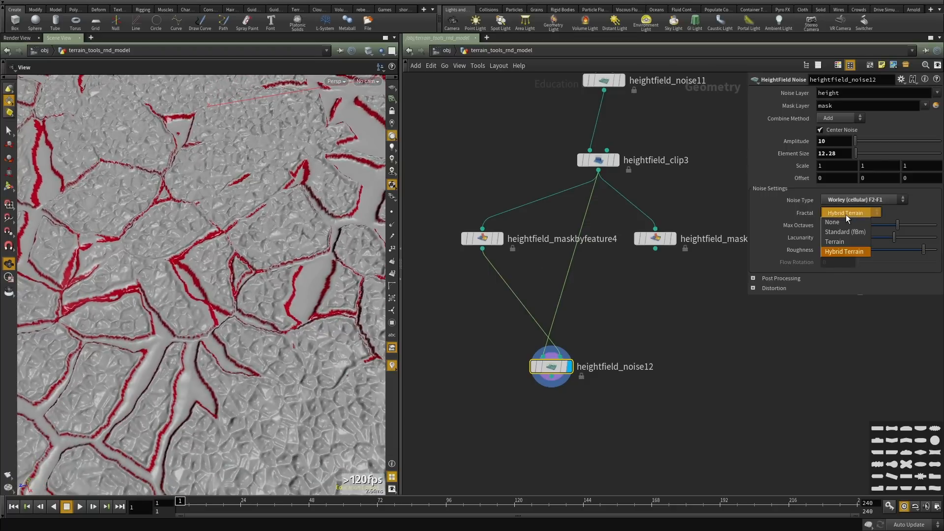
Try the Terrain fractal on heightfield_noise12, and settle on Standard (fBm).
click(843, 241)
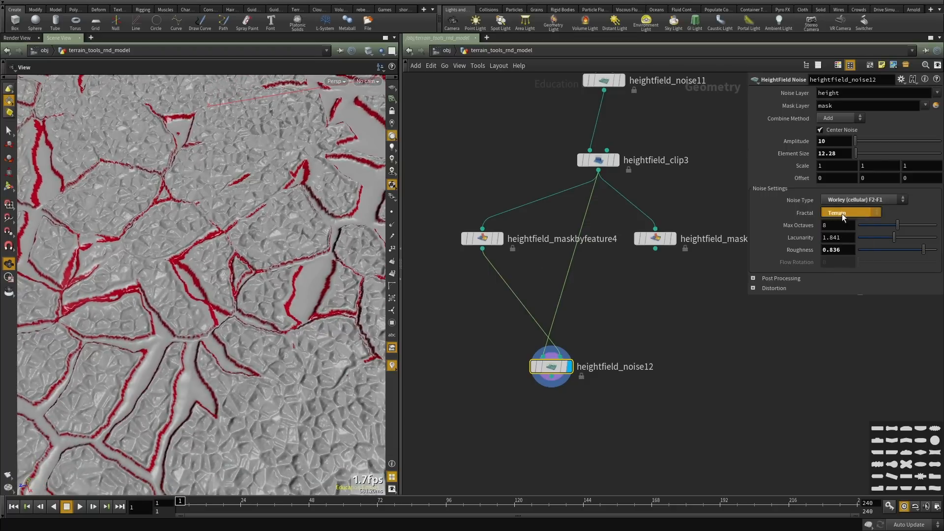
click(845, 232)
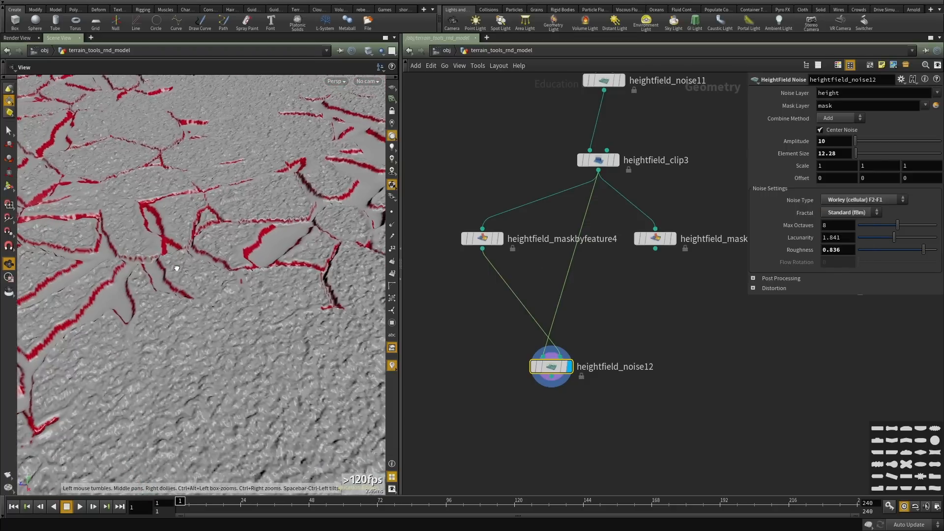
drag(101, 205, 161, 179)
scroll(148, 260, down, 10)
drag(149, 260, 149, 282)
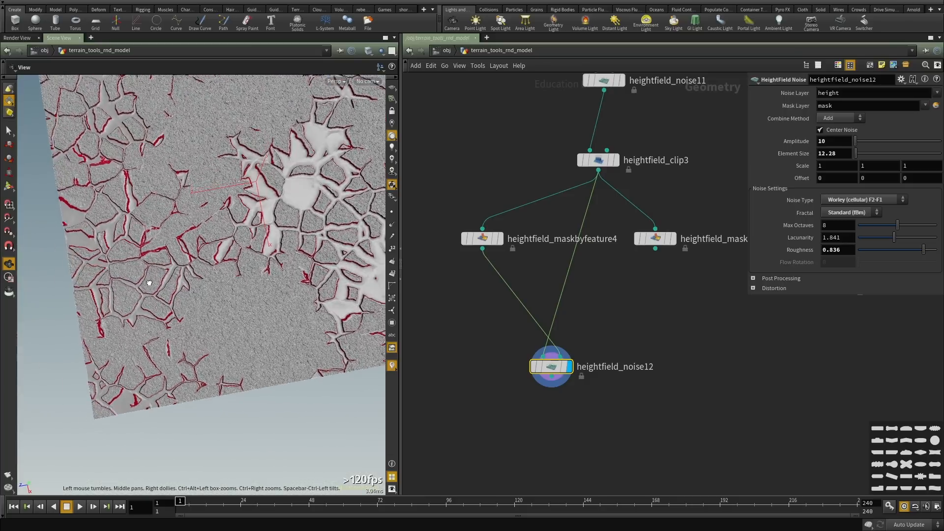
scroll(149, 282, up, 10)
middle_drag(149, 282, 347, 226)
drag(347, 226, 358, 228)
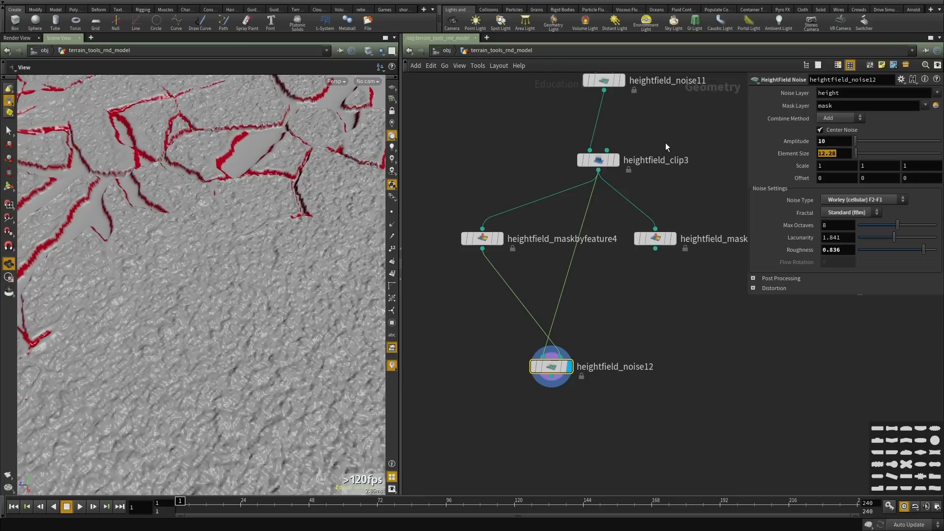
Set the element size of heightfield_noise12 to 6 and check the finer surface grain.
scroll(220, 270, down, 8)
drag(219, 270, 175, 278)
scroll(175, 278, up, 8)
middle_drag(175, 279, 261, 386)
drag(261, 386, 172, 277)
scroll(673, 352, down, 5)
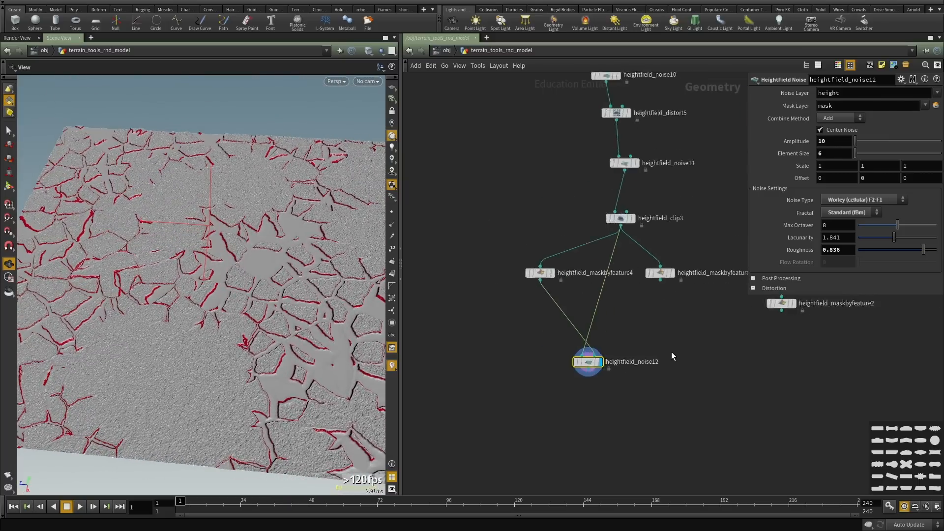
Set the grid spacing of heightfield4 to 0.2 and inspect the higher-resolution terrain up close.
middle_drag(674, 231, 594, 464)
scroll(561, 260, up, 3)
drag(575, 286, 471, 364)
middle_drag(568, 355, 559, 298)
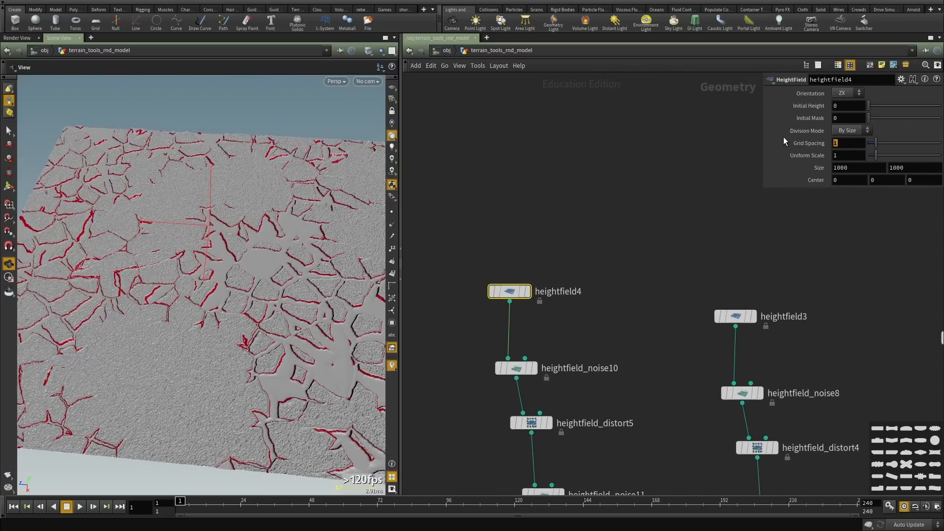
text(.2)
key(Return)
middle_drag(511, 239, 516, 209)
right_drag(193, 323, 302, 320)
drag(301, 320, 235, 228)
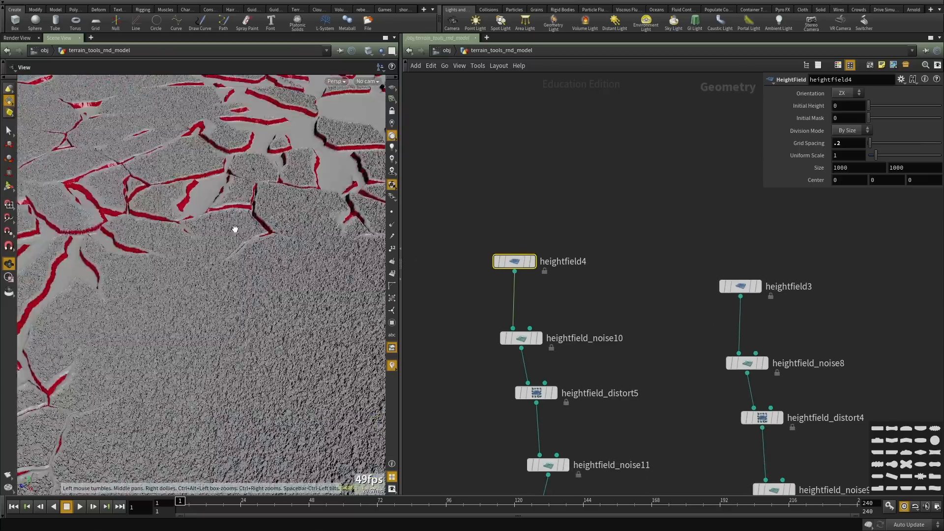
right_drag(235, 228, 268, 251)
Set the element size of heightfield_noise12 to 10 and its amplitude to 2, and check the plates and cracks.
middle_drag(619, 320, 612, 209)
right_drag(612, 209, 622, 340)
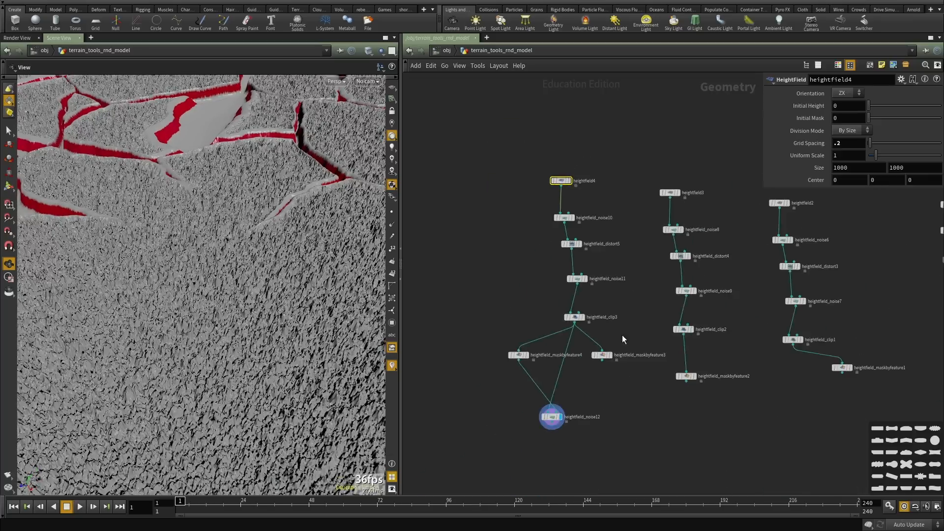
middle_drag(623, 339, 619, 254)
scroll(601, 319, up, 3)
click(508, 344)
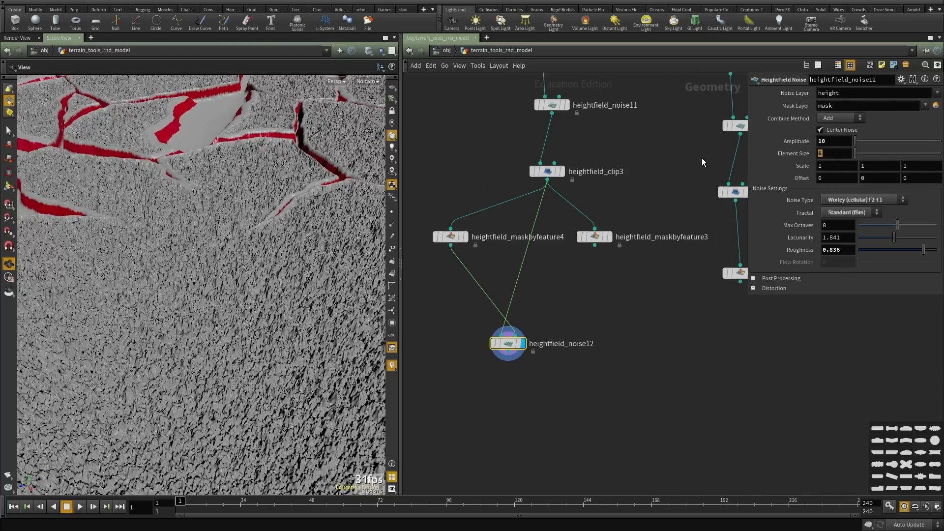
text(10)
key(Return)
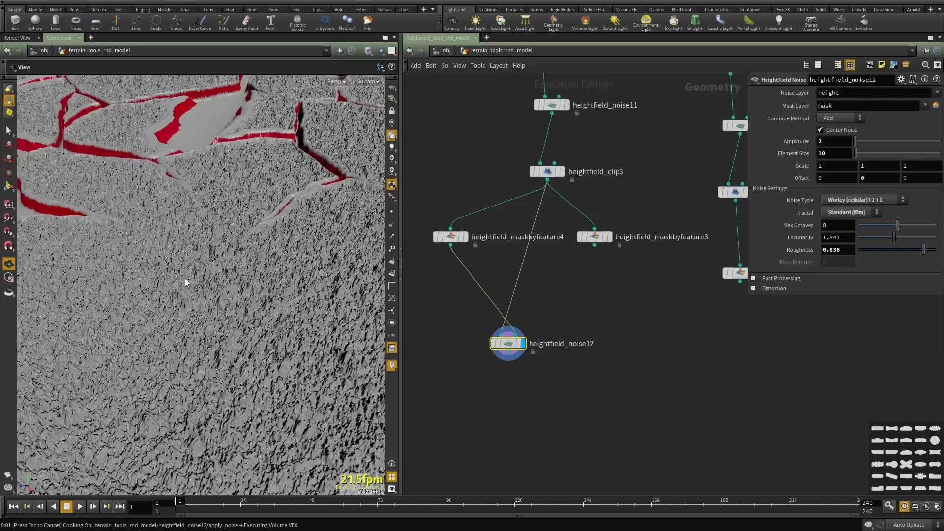
scroll(189, 276, down, 4)
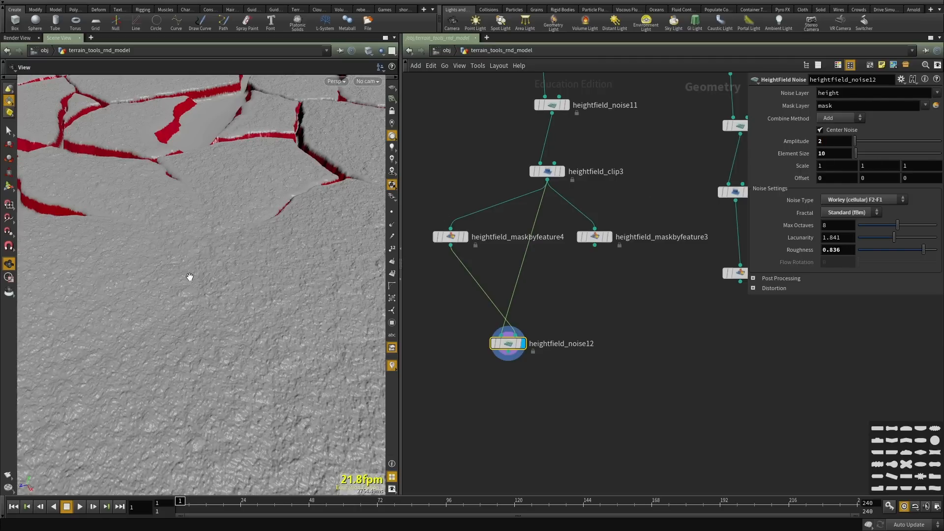
drag(190, 276, 169, 373)
middle_drag(168, 374, 245, 385)
drag(245, 385, 211, 364)
right_drag(212, 364, 310, 313)
drag(309, 314, 210, 273)
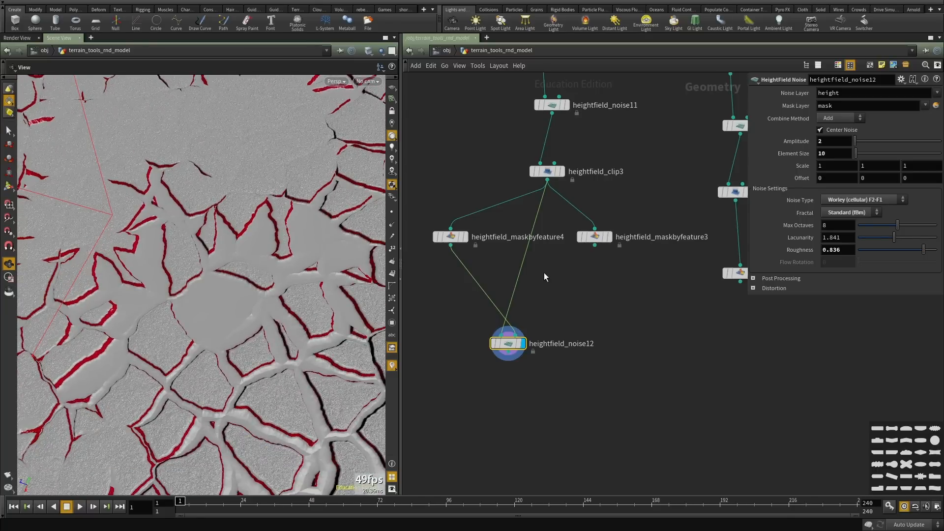
Select heightfield_maskbyfeature4 to view its settings, and display the crack mask of heightfield_maskbyfeature3.
middle_drag(544, 272, 585, 327)
click(501, 294)
scroll(507, 296, up, 3)
middle_drag(713, 317, 484, 326)
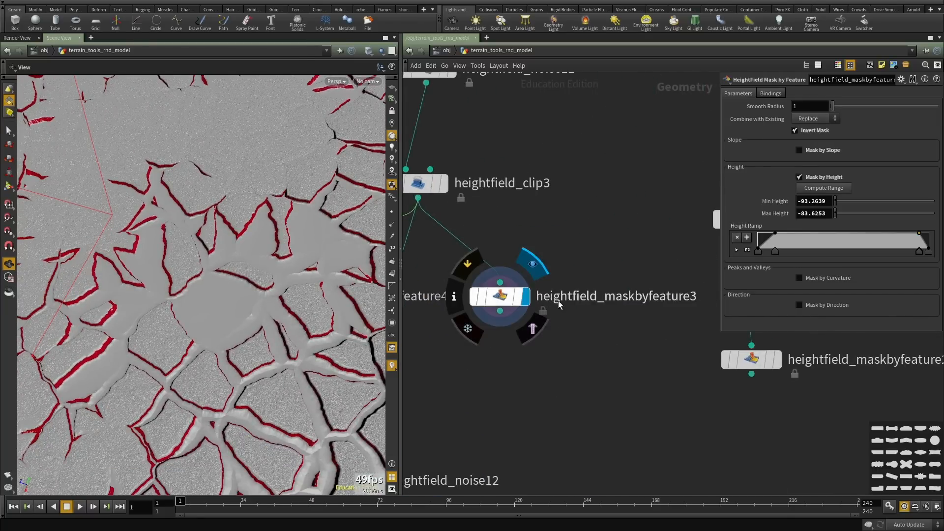
Set the grid spacing of heightfield4 back to 1.
scroll(570, 346, down, 8)
scroll(551, 225, up, 6)
click(469, 261)
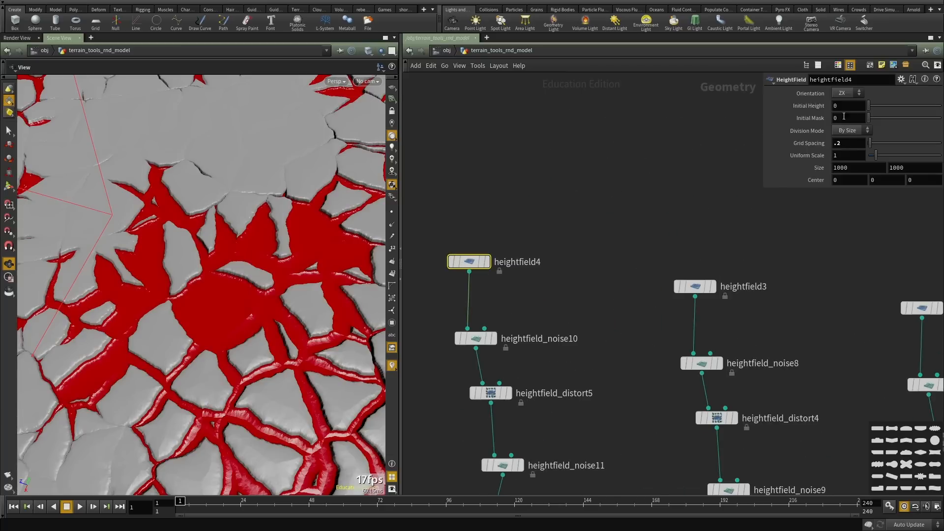
middle_drag(566, 311, 571, 280)
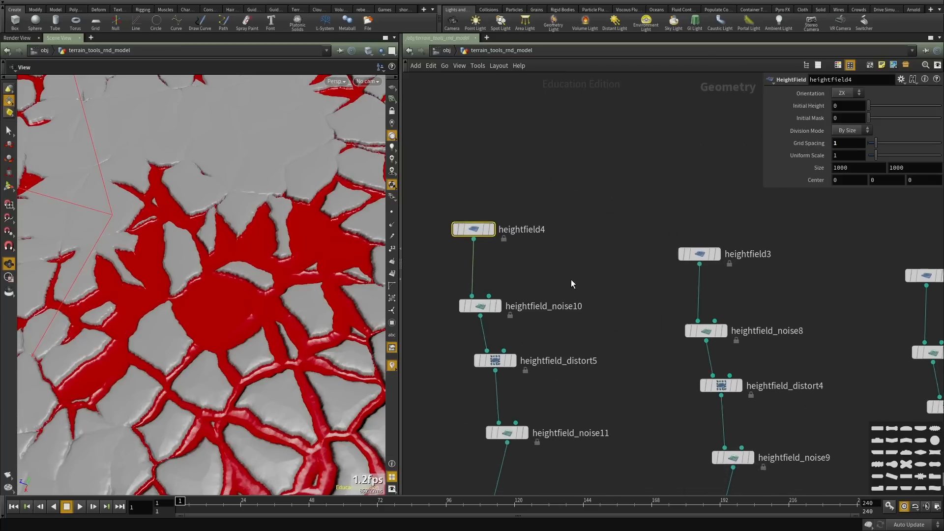
scroll(571, 279, down, 5)
scroll(603, 376, up, 4)
middle_drag(578, 480, 606, 347)
scroll(549, 390, up, 2)
middle_drag(549, 390, 550, 341)
click(501, 312)
key(ctrl+c)
click(502, 392)
key(Tab)
text(height)
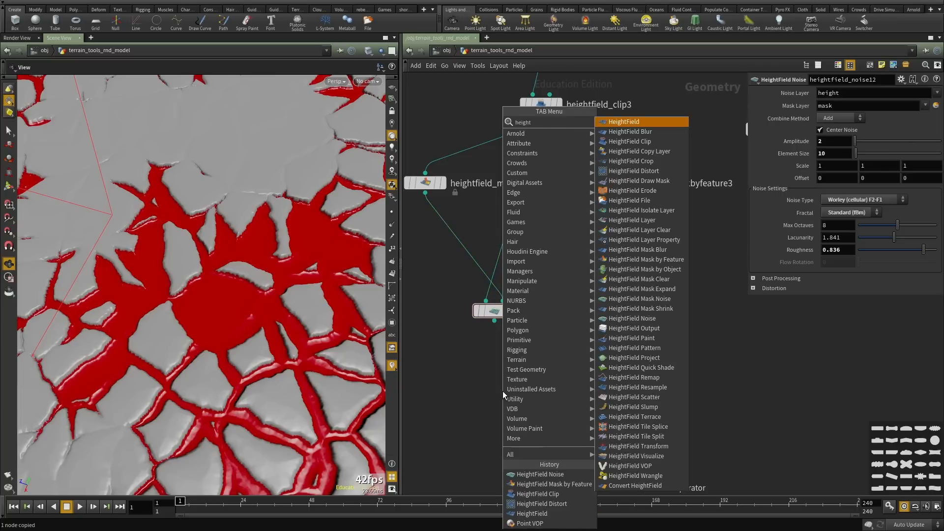
key(Escape)
key(Tab)
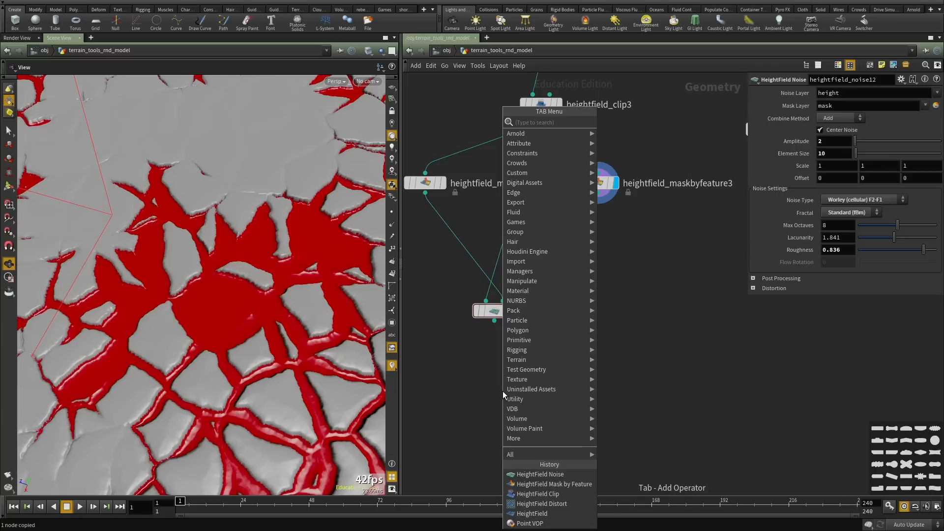
text(heigh field)
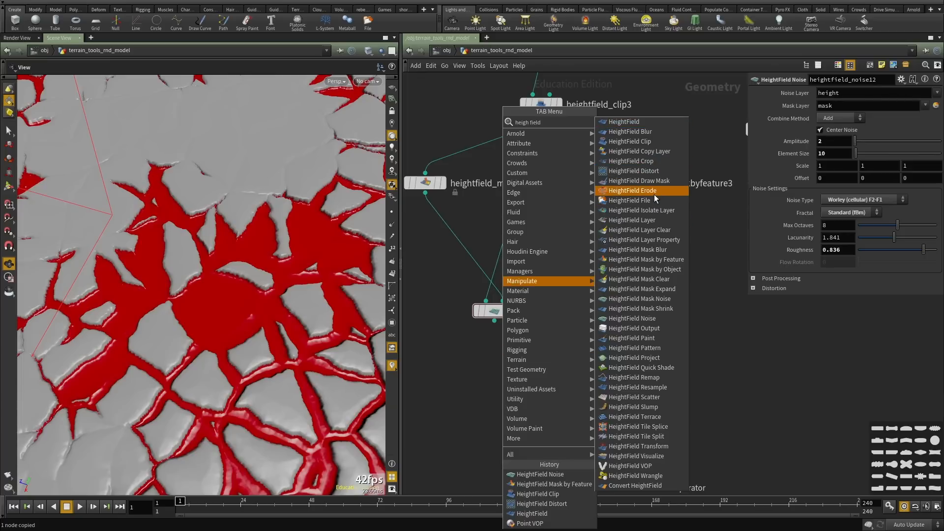
key(Escape)
Add a HeightField Noise node below heightfield_noise12, feed it heightfield_noise12's output, and display it.
key(Tab)
text(nois)
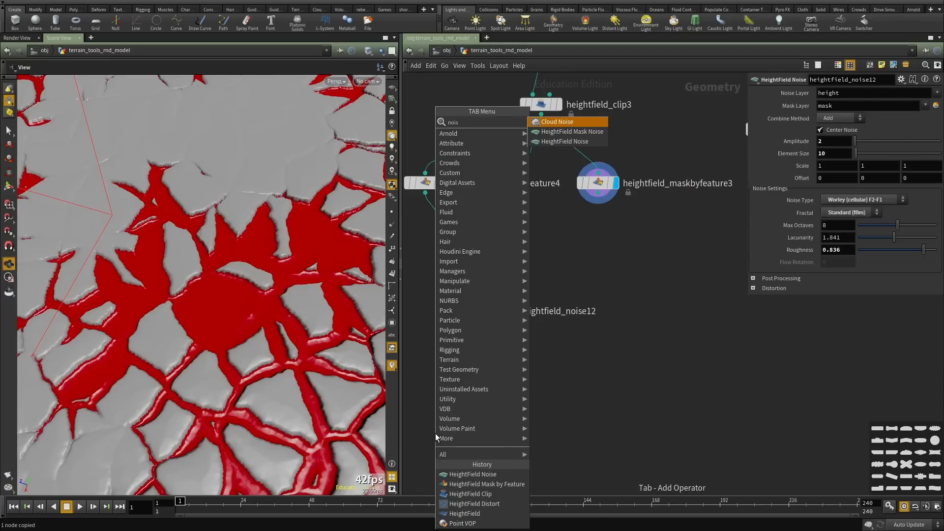
click(543, 141)
click(468, 386)
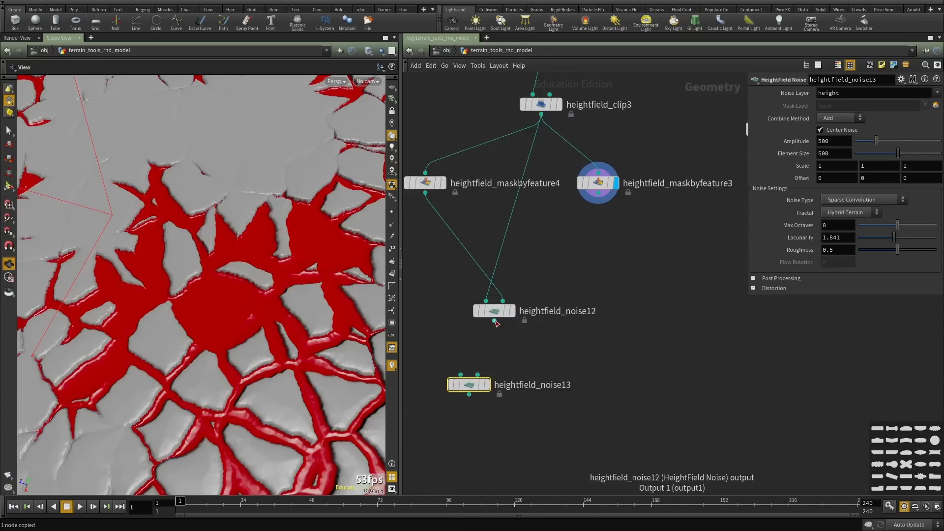
click(495, 321)
click(461, 374)
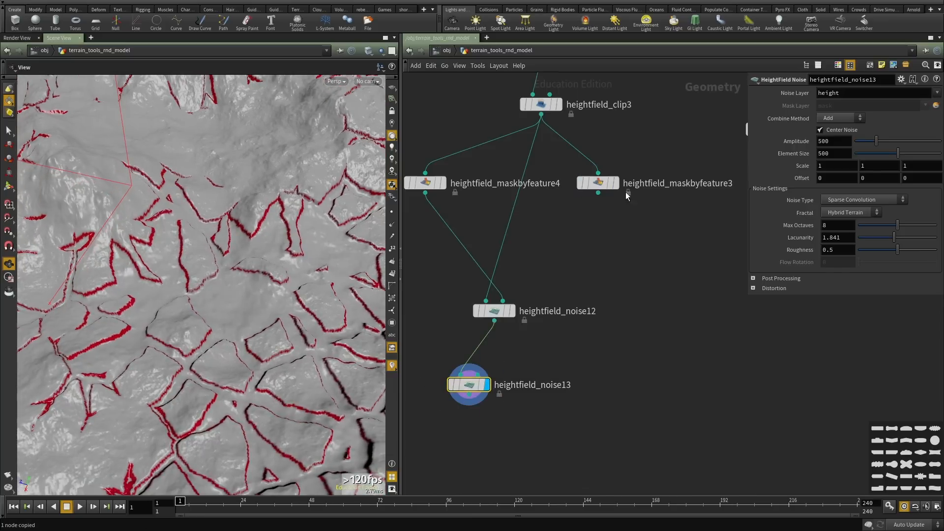
Connect heightfield_maskbyfeature3 to the mask input of heightfield_noise13, and align that node below heightfield_noise12.
click(599, 193)
click(492, 395)
drag(470, 399, 494, 417)
drag(251, 275, 296, 359)
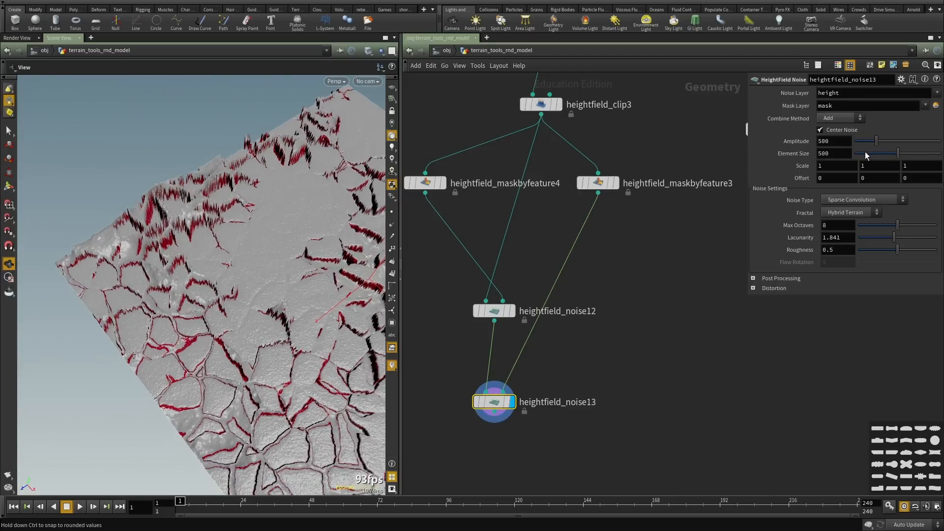
Set the element size of heightfield_noise13 to 29 and its amplitude to 23.
drag(865, 154, 857, 153)
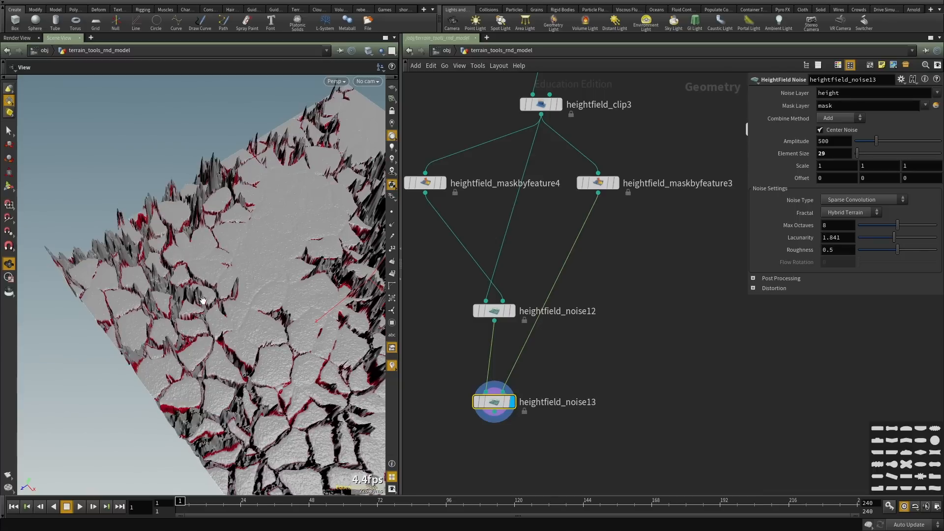
drag(204, 300, 192, 311)
right_drag(192, 311, 231, 315)
drag(231, 315, 256, 275)
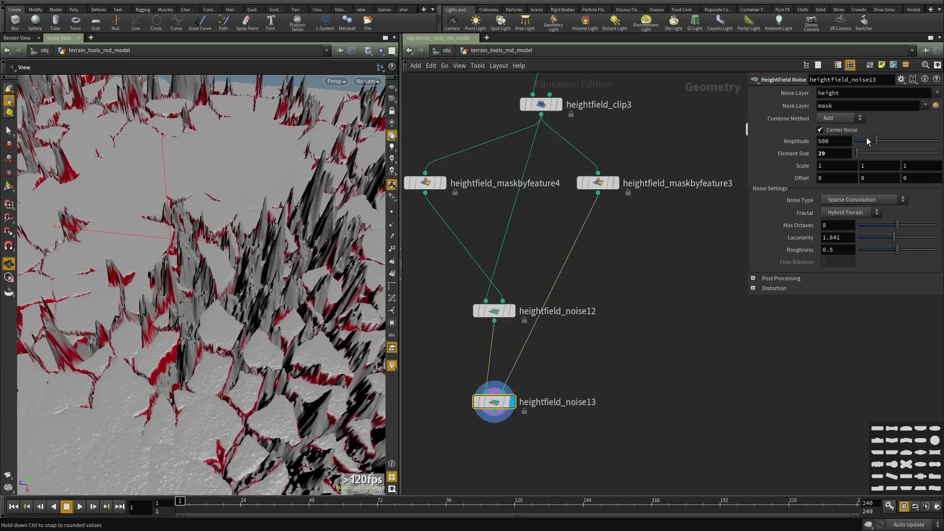
drag(868, 141, 857, 145)
drag(197, 281, 164, 315)
right_drag(165, 315, 212, 314)
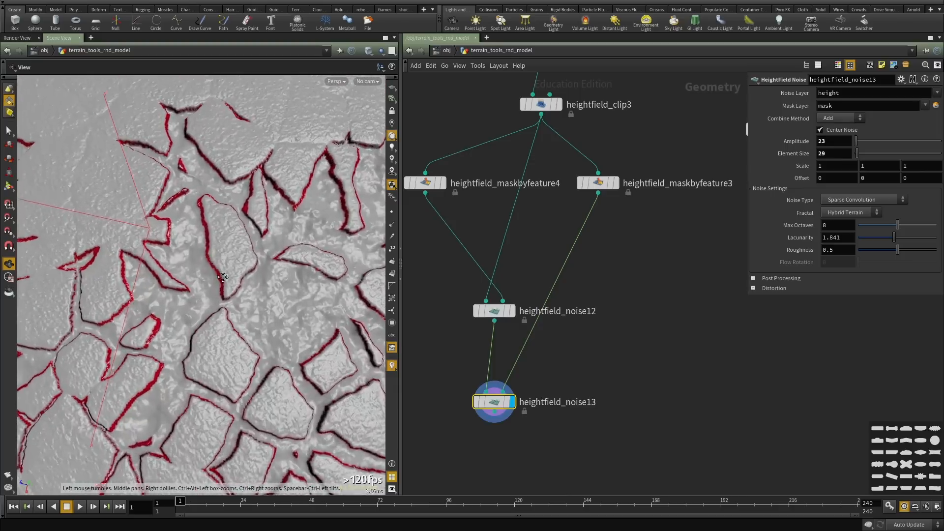
middle_drag(212, 315, 242, 347)
Set the fractal of heightfield_noise13 to None and its noise type to Worley (cellular) F2-F1.
click(835, 118)
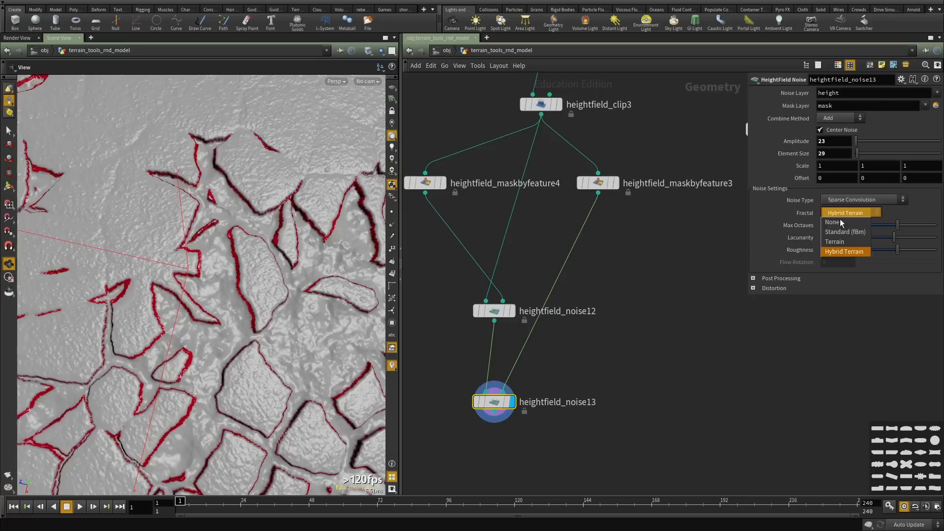
click(838, 223)
click(837, 200)
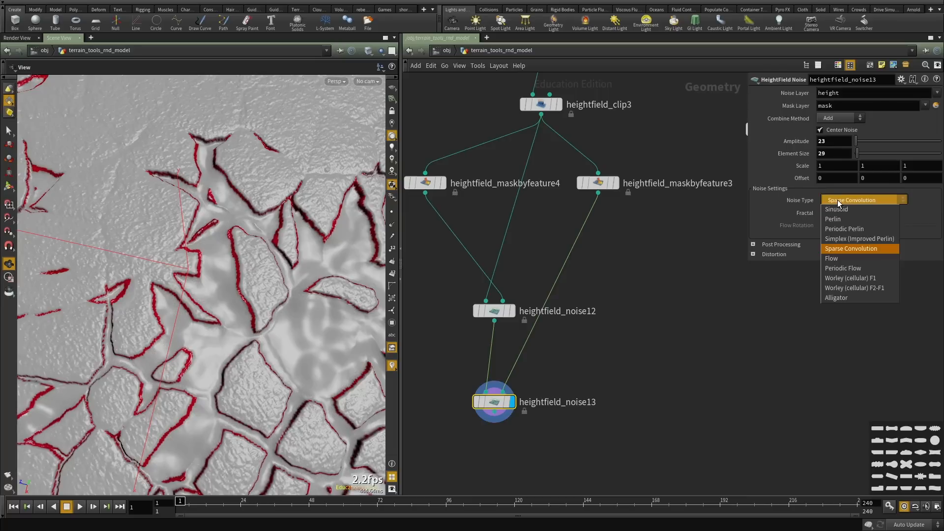
click(848, 288)
drag(268, 316, 244, 219)
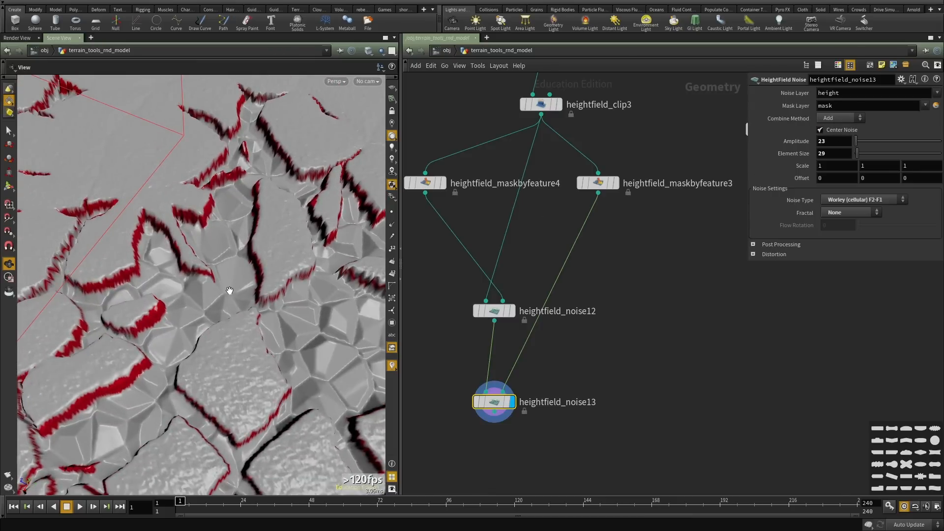
mouse_move(230, 290)
mouse_down()
mouse_move(222, 261)
mouse_move(236, 276)
mouse_move(242, 311)
mouse_move(233, 305)
mouse_up()
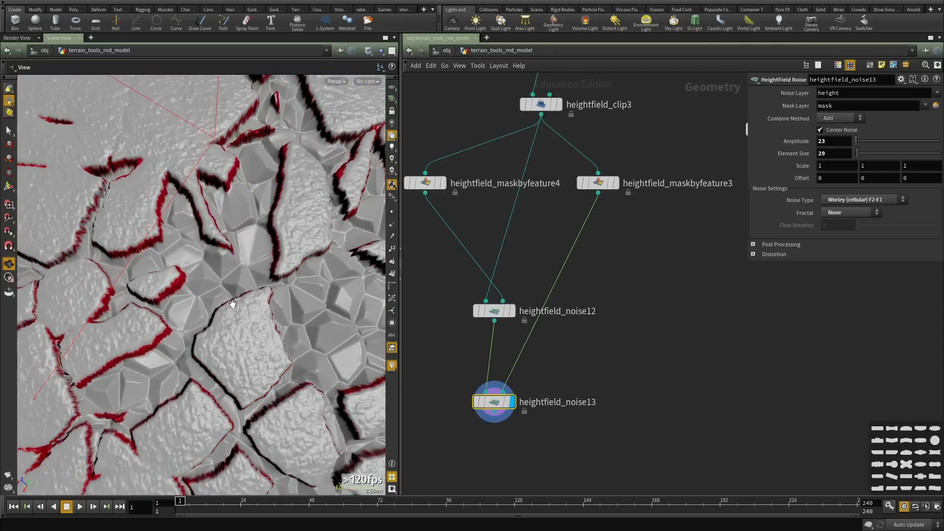
Try the Subtract and Difference combine methods on heightfield_noise13, checking each on the terrain.
click(835, 119)
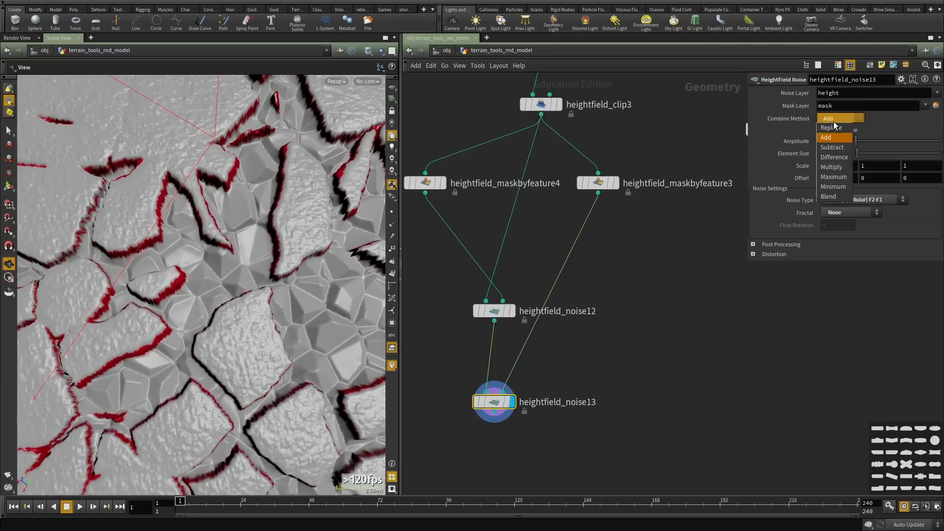
click(830, 149)
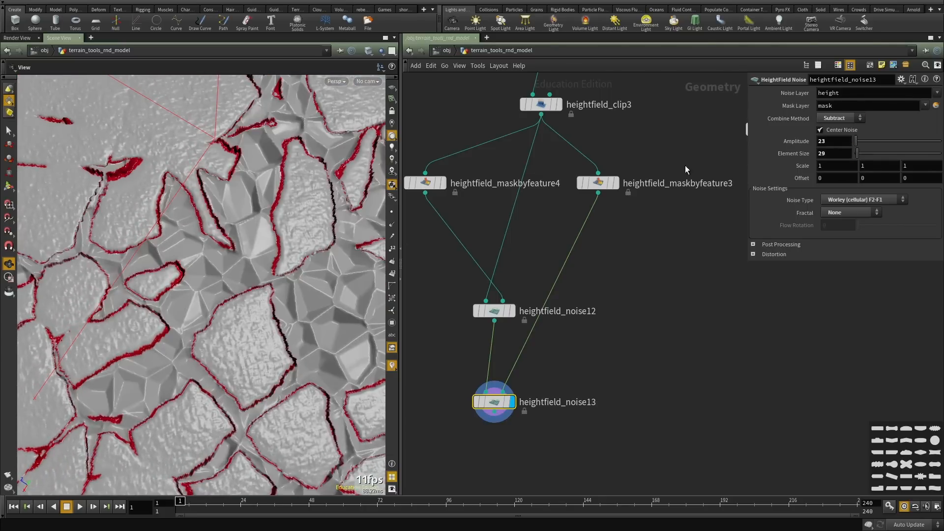
drag(221, 262, 400, 251)
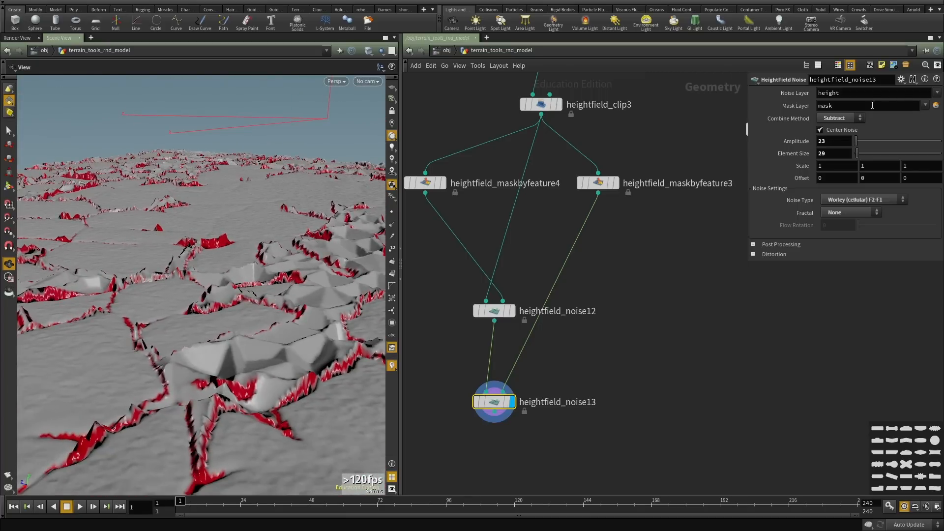
click(836, 119)
click(834, 158)
drag(147, 270, 261, 307)
right_drag(261, 307, 161, 297)
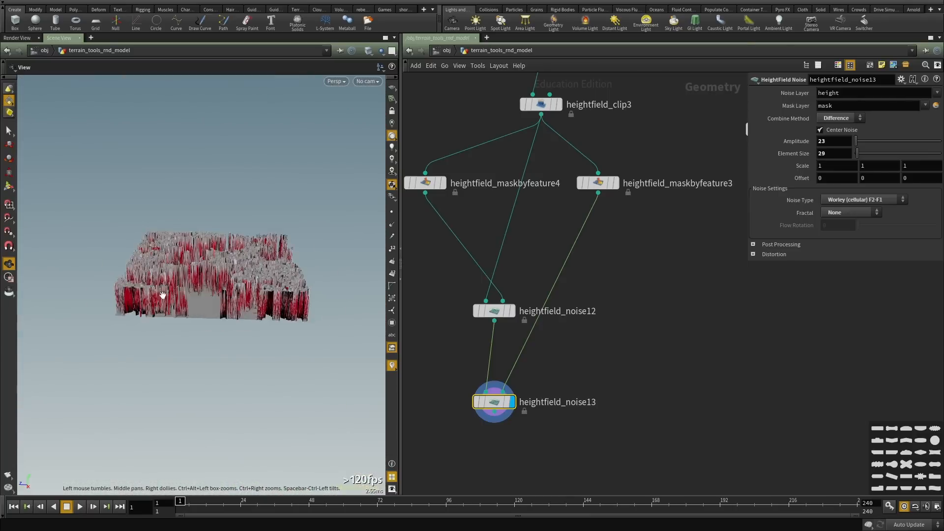
drag(161, 297, 216, 271)
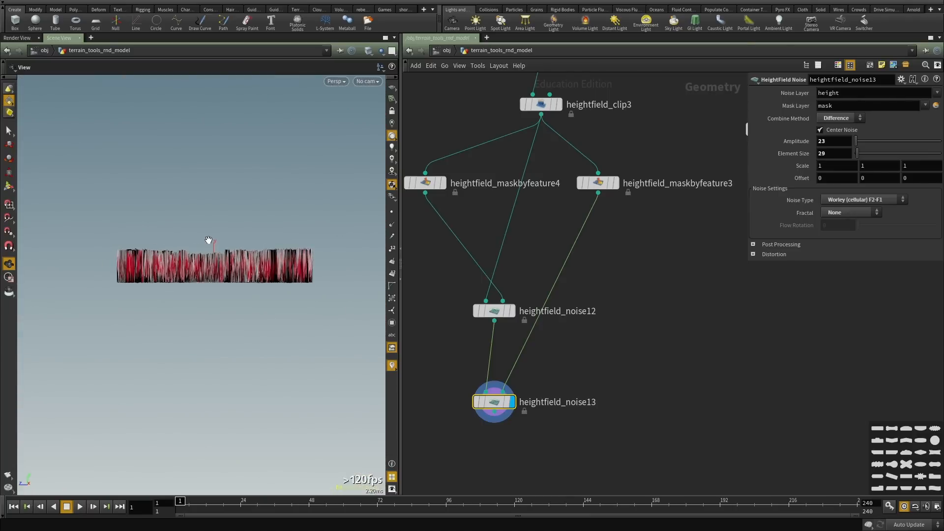
Try the Multiply and Maximum combine methods on heightfield_noise13 and inspect the cracks up close.
click(838, 118)
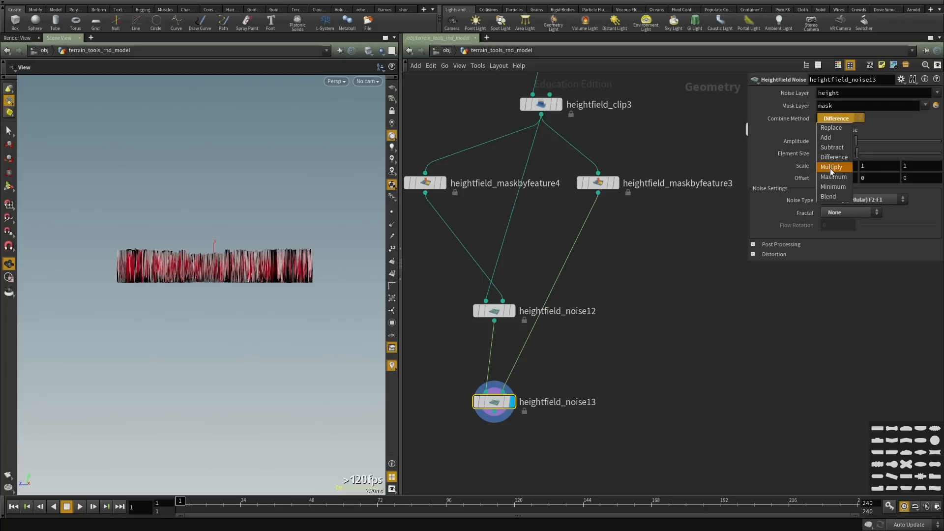
click(831, 168)
click(832, 120)
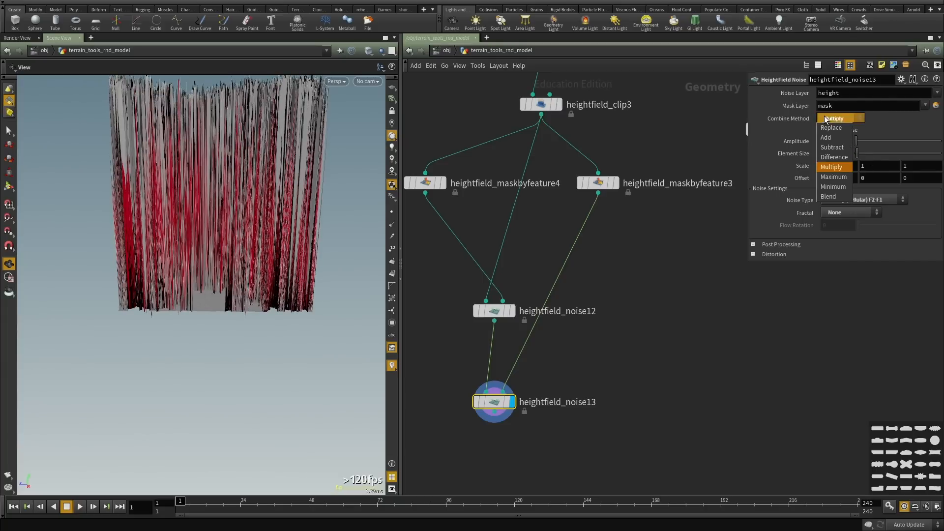
click(836, 184)
drag(181, 268, 139, 321)
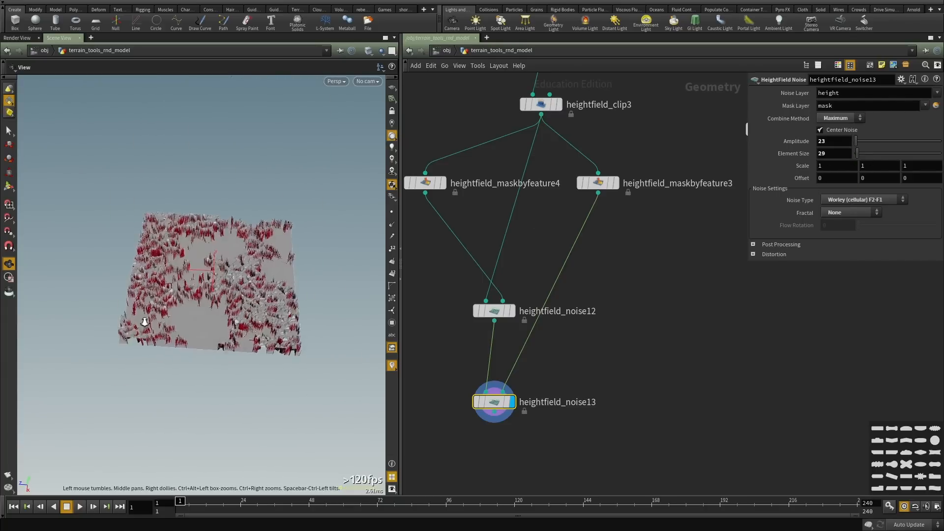
scroll(141, 319, up, 10)
drag(143, 268, 209, 268)
Try the Minimum and Blend combine methods on heightfield_noise13, lowering the blend amount for the latter.
click(831, 120)
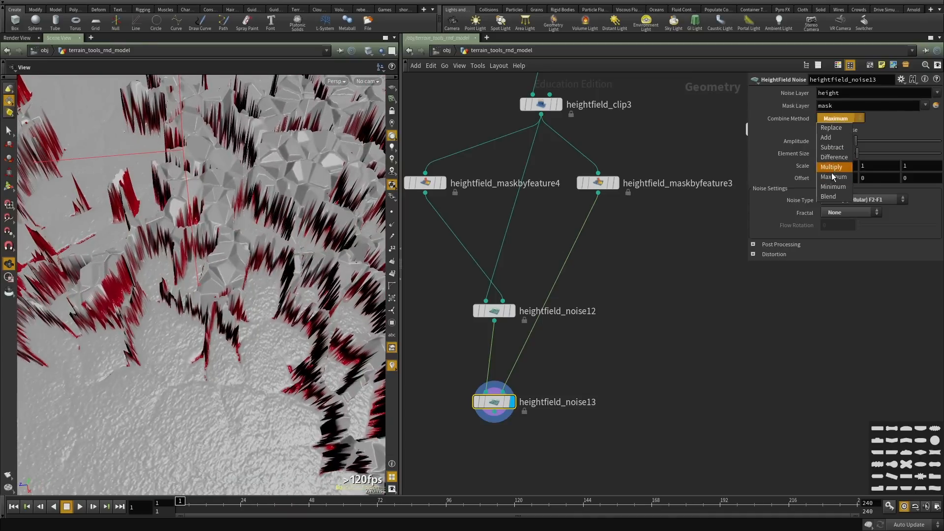
click(836, 195)
drag(163, 308, 192, 283)
click(842, 119)
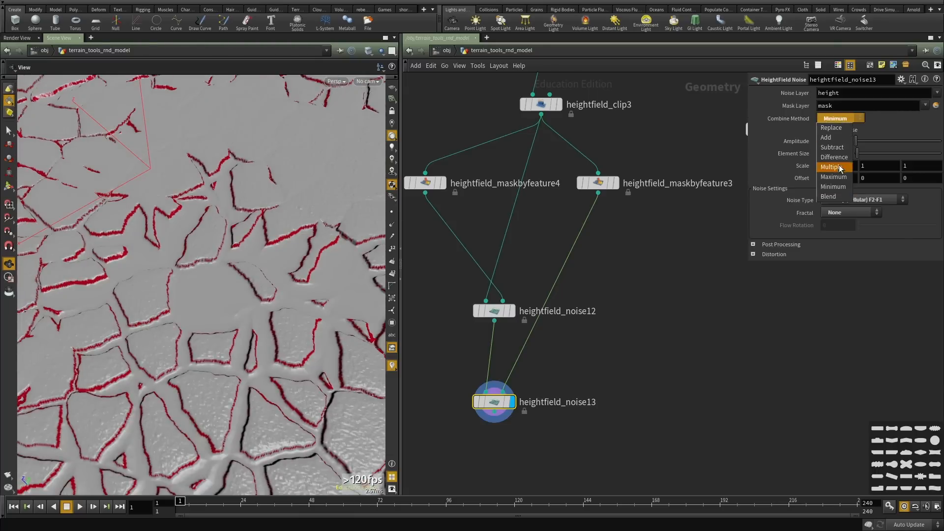
click(838, 197)
drag(217, 253, 256, 236)
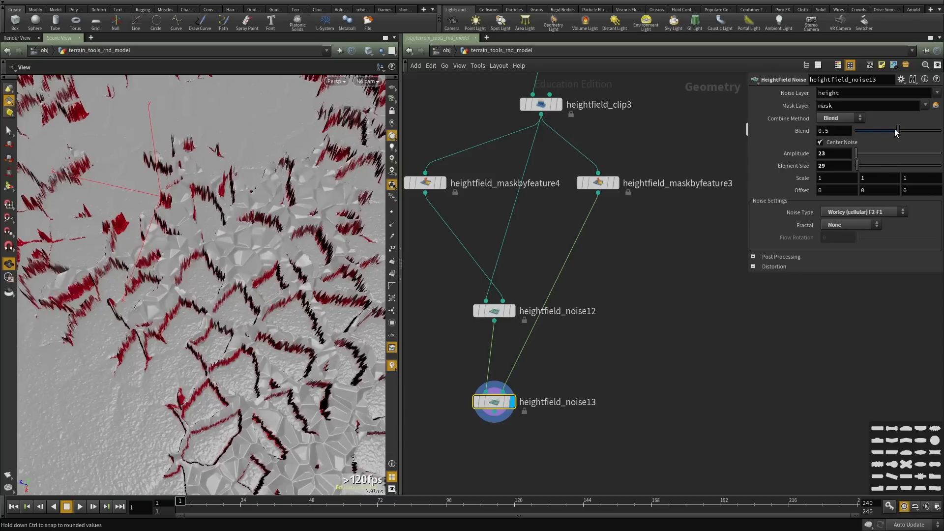
drag(898, 130, 861, 141)
Try the Replace combine method on heightfield_noise13, and return the method to Add.
click(836, 118)
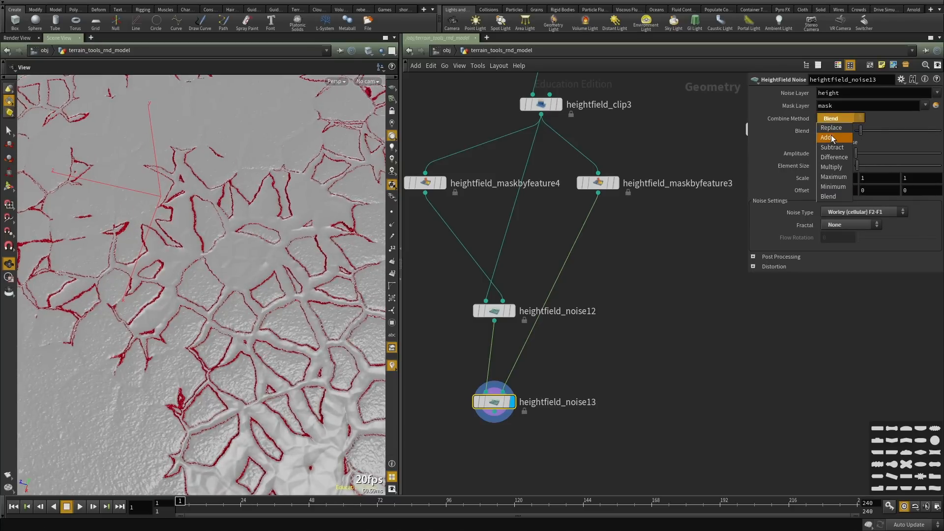
click(831, 129)
drag(259, 199, 215, 265)
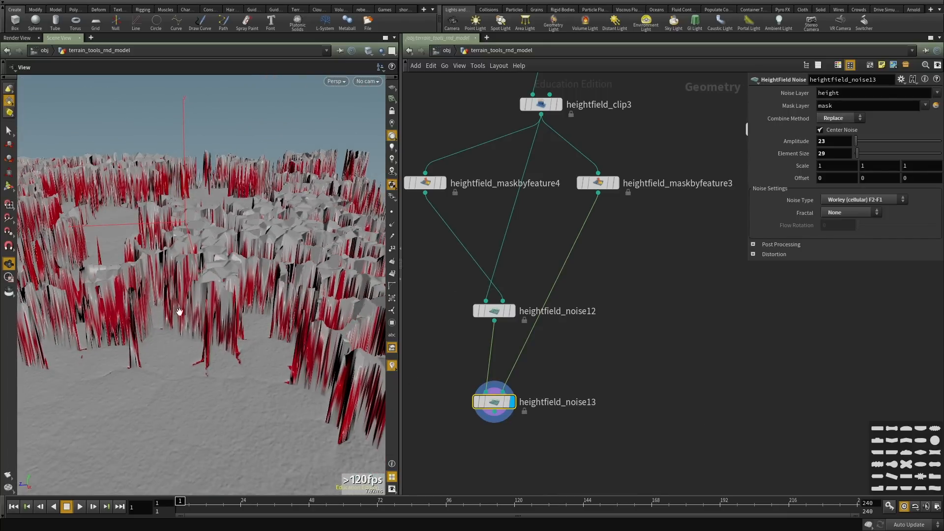
drag(158, 301, 118, 207)
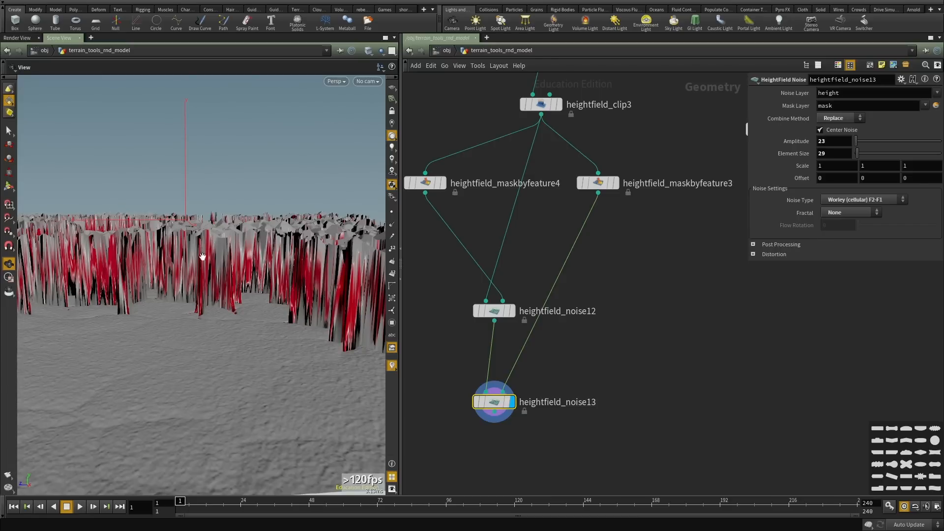
click(834, 118)
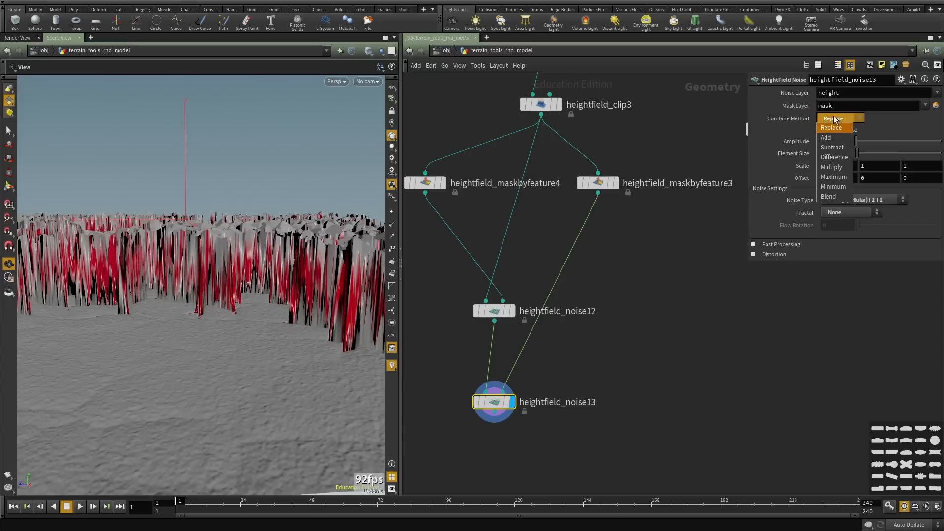
click(833, 142)
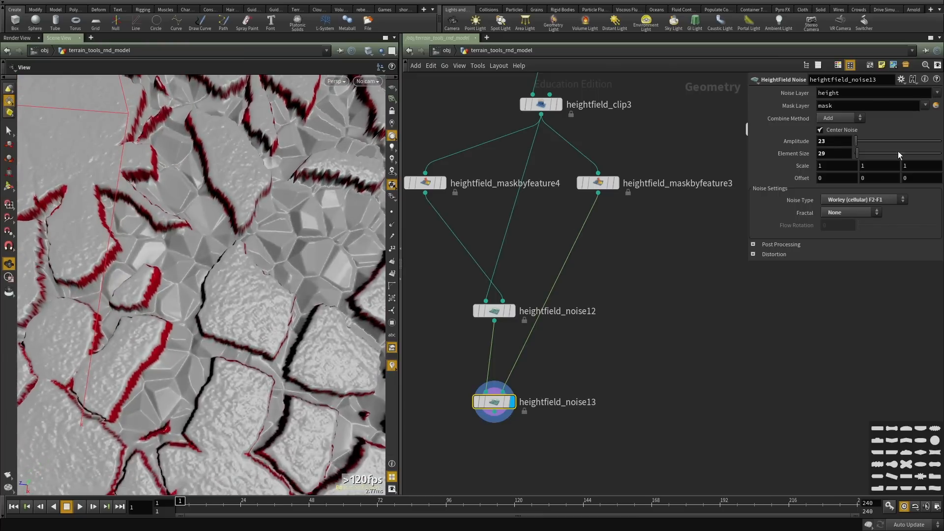
drag(152, 255, 192, 264)
Add a HeightField Distort node below heightfield_noise13, feed it that node's output, and display it.
middle_drag(604, 367, 599, 317)
middle_drag(529, 412, 535, 361)
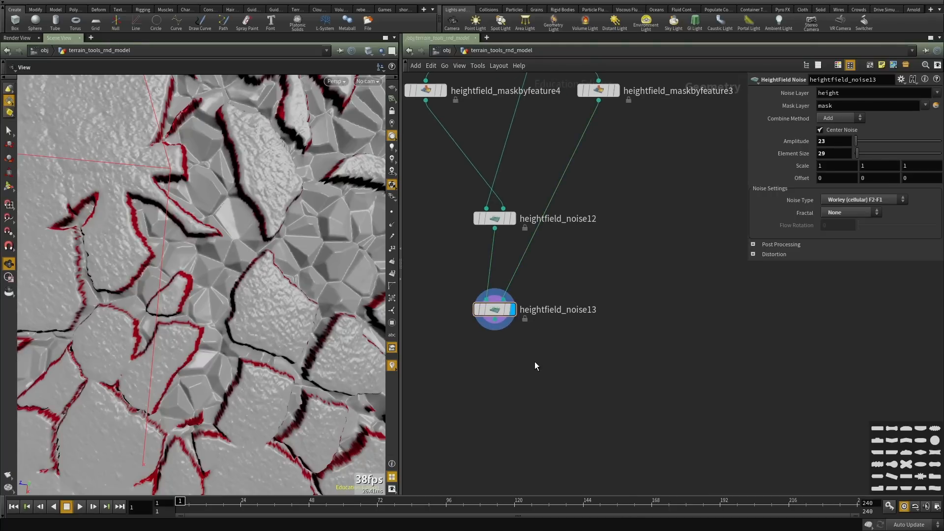
key(Tab)
text(disto)
key(Return)
click(535, 361)
drag(535, 361, 512, 376)
click(524, 380)
Connect heightfield_maskbyfeature3 to the mask input of heightfield_distort6.
click(520, 366)
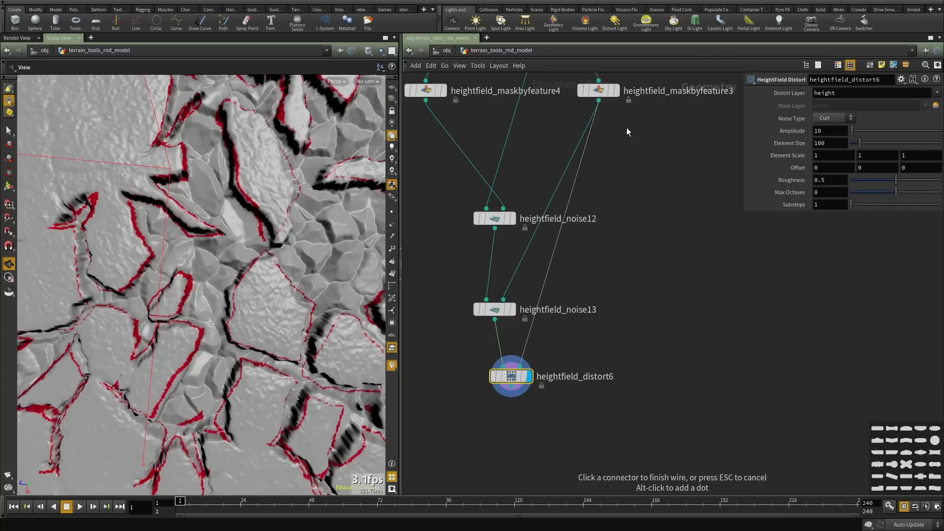
click(598, 100)
drag(192, 263, 187, 190)
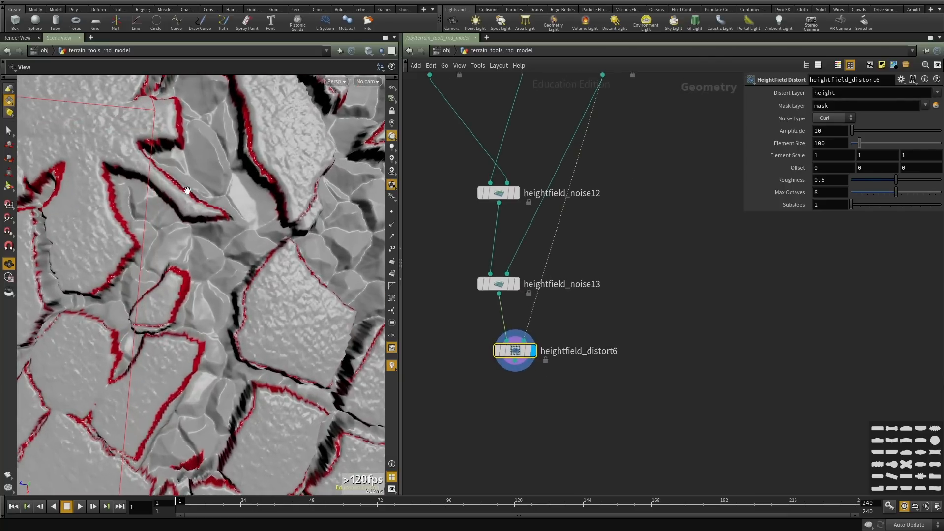
drag(604, 322, 458, 405)
Set the element size of heightfield_distort6 to 66 and its amplitude to 16.6.
drag(862, 143, 857, 146)
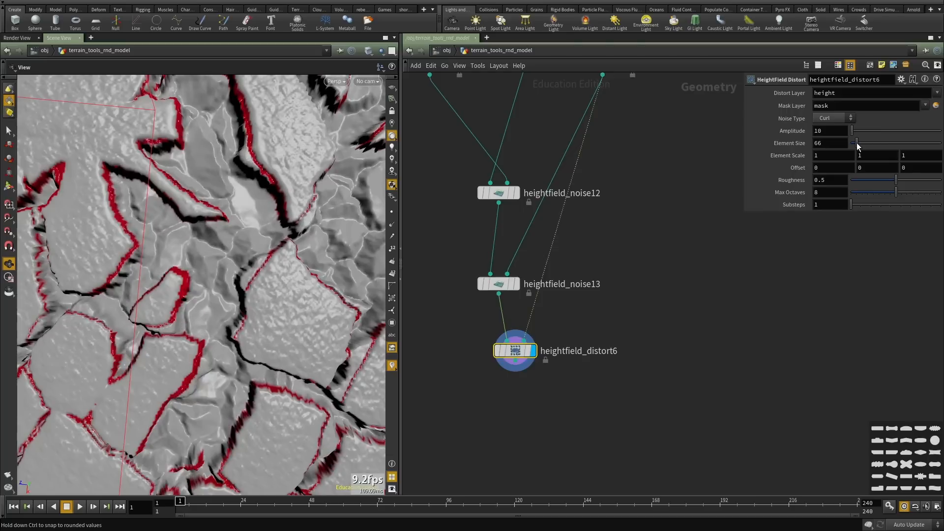
middle_drag(834, 131, 835, 130)
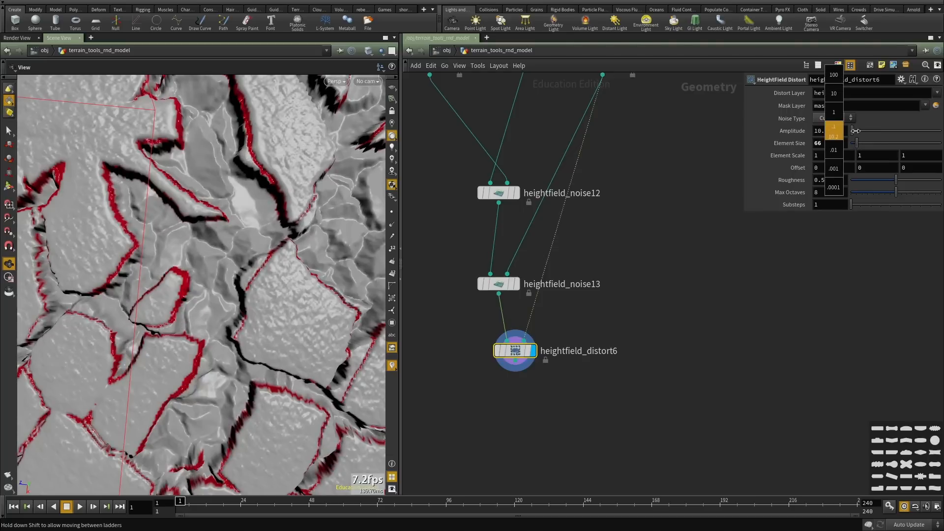
middle_drag(894, 137, 942, 137)
drag(346, 264, 269, 228)
drag(199, 266, 262, 287)
scroll(261, 287, up, 4)
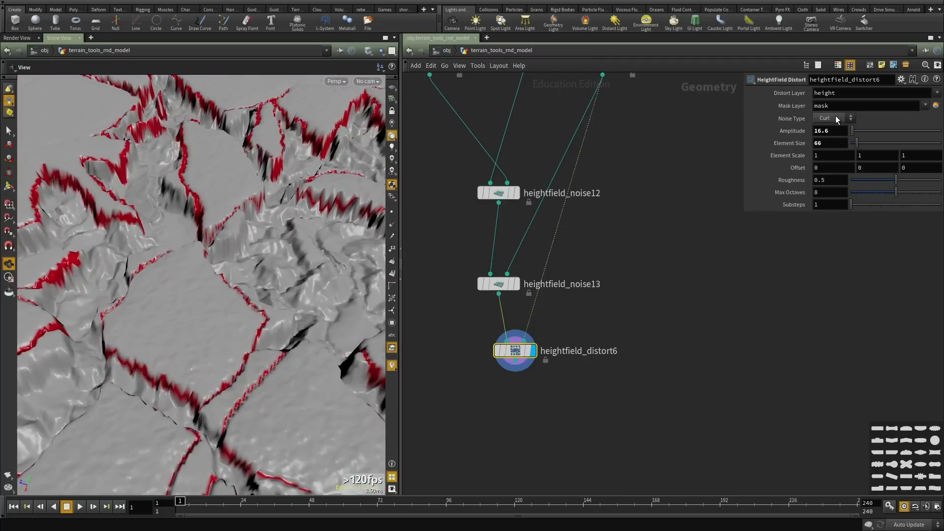
Select heightfield_noise13 while keeping the distort node displayed, and reduce the noise amplitude to 4.
middle_drag(651, 217, 660, 253)
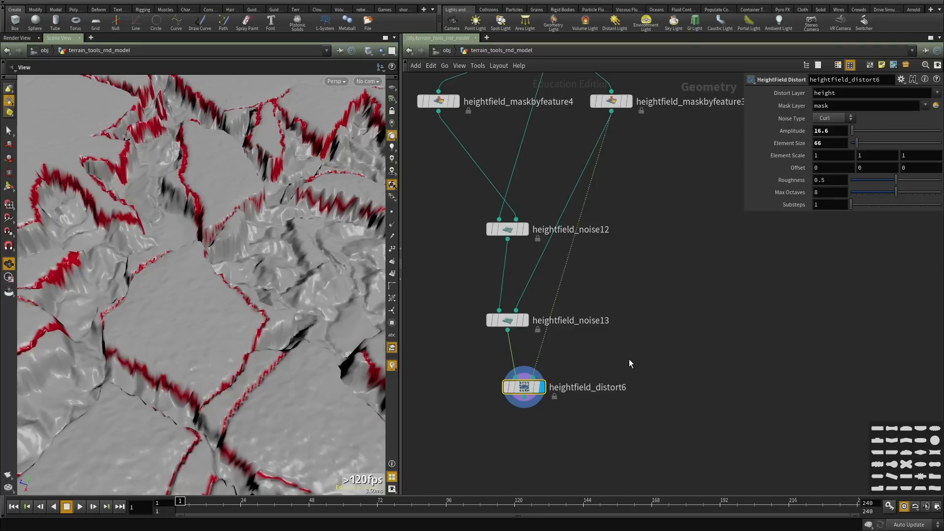
key(Up)
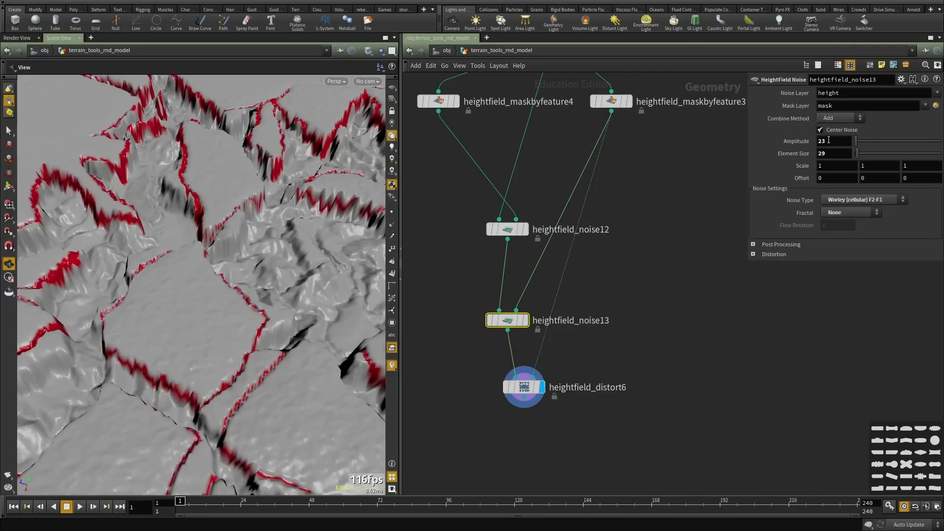
middle_drag(829, 140, 830, 133)
middle_drag(725, 140, 651, 140)
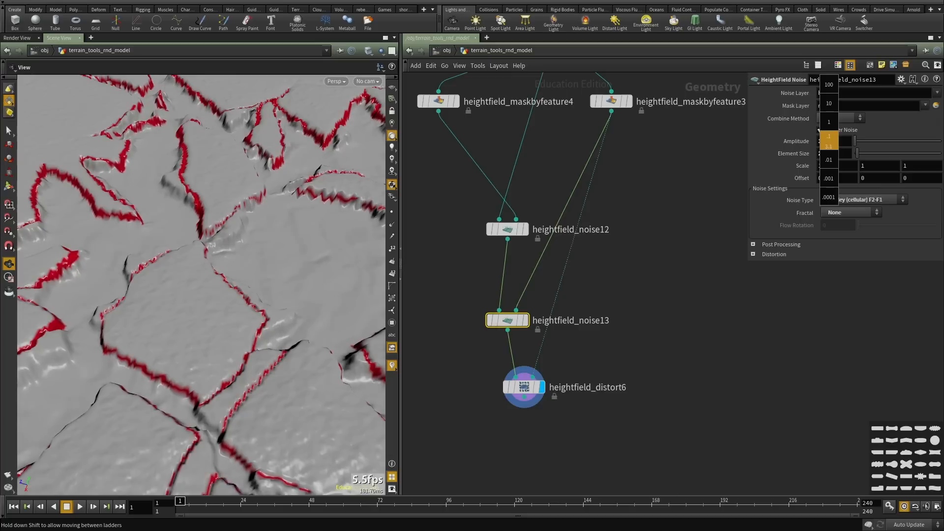
middle_drag(25, 163, 27, 165)
Examine the distorted crack detail across the whole terrain from several angles, toggling the wireframe overlay on and off.
right_drag(344, 250, 196, 437)
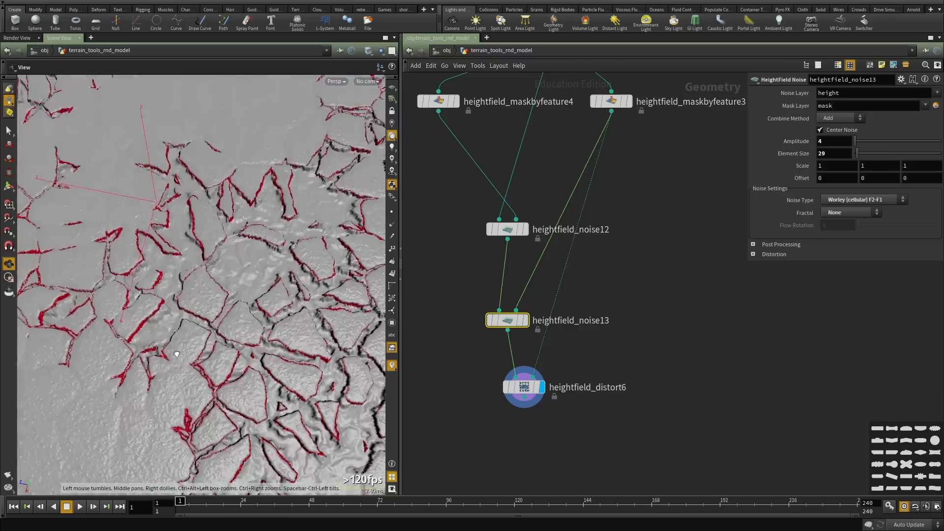
drag(196, 438, 181, 330)
middle_drag(181, 329, 246, 207)
right_drag(246, 206, 207, 320)
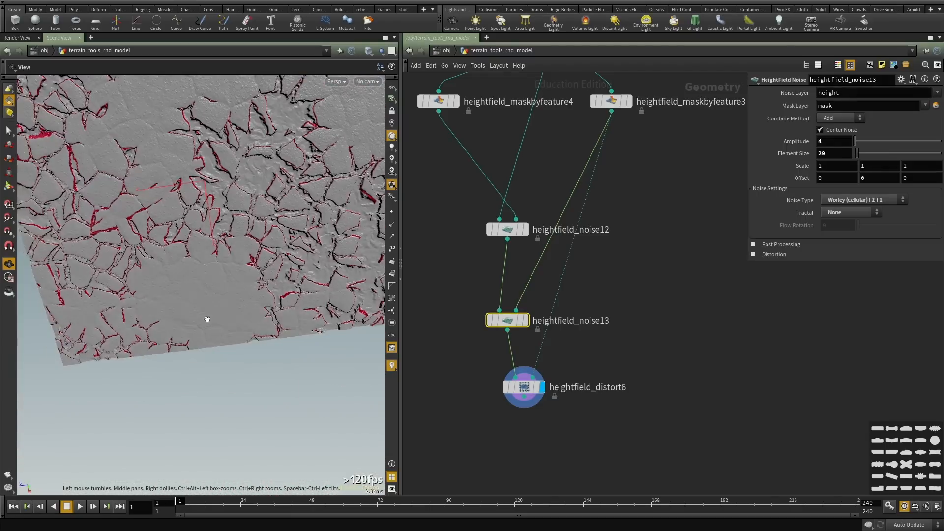
drag(206, 321, 218, 210)
right_drag(217, 210, 221, 285)
mouse_move(221, 285)
mouse_down()
mouse_move(246, 221)
mouse_move(206, 291)
mouse_move(157, 258)
mouse_move(230, 255)
mouse_up()
key(shift+w)
key(shift+w)
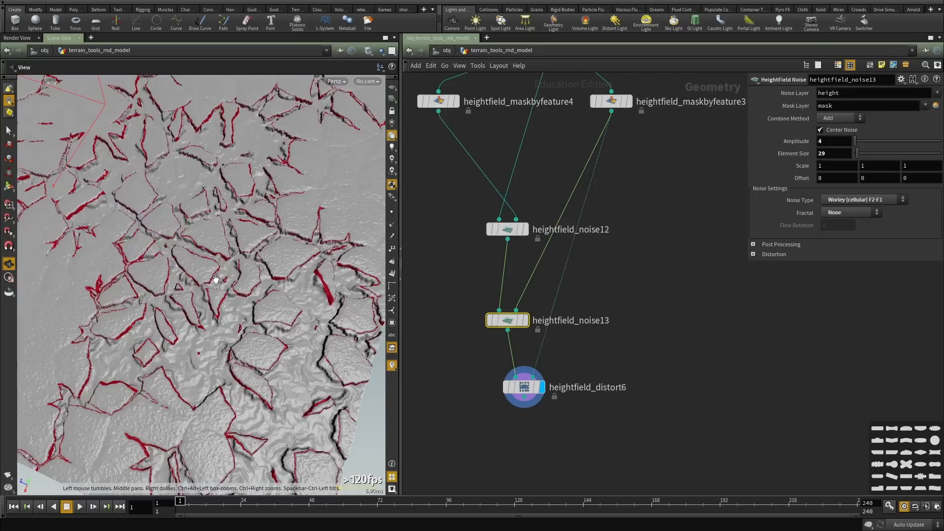
Add a HeightField Mask by Feature node to the network just below heightfield_distort6.
mouse_move(230, 255)
right_down()
mouse_move(265, 231)
mouse_move(209, 275)
mouse_move(130, 308)
right_up()
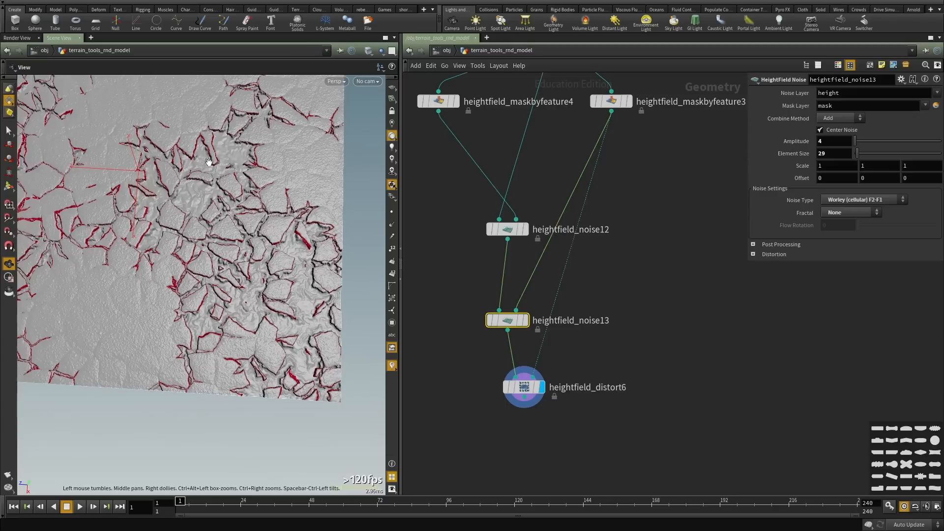
middle_drag(209, 162, 252, 225)
scroll(658, 222, down, 3)
scroll(625, 365, up, 3)
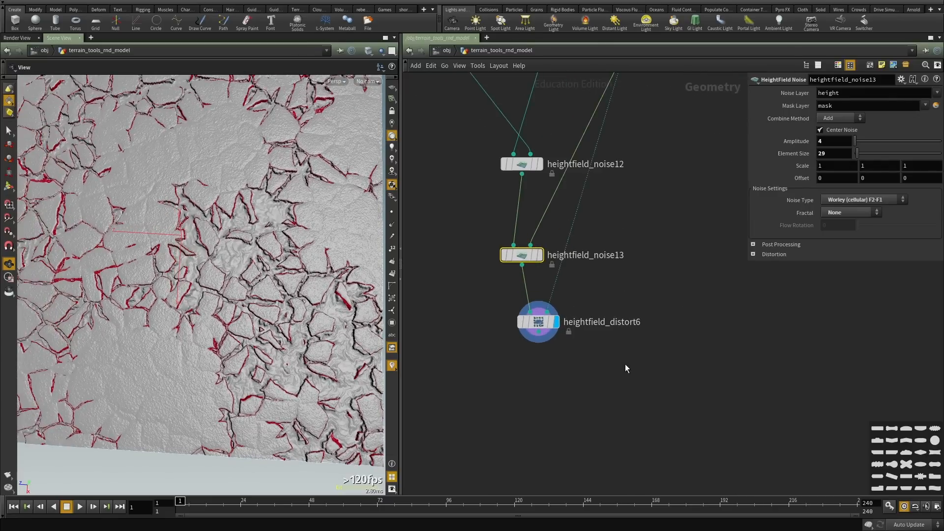
click(625, 368)
key(Tab)
key(Escape)
key(Tab)
text(heit)
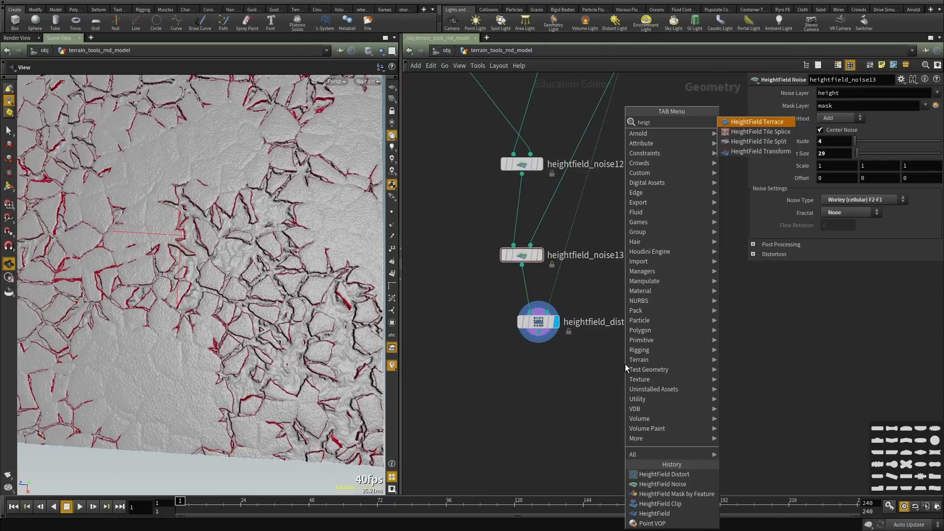
key(Escape)
key(Tab)
text(maskby)
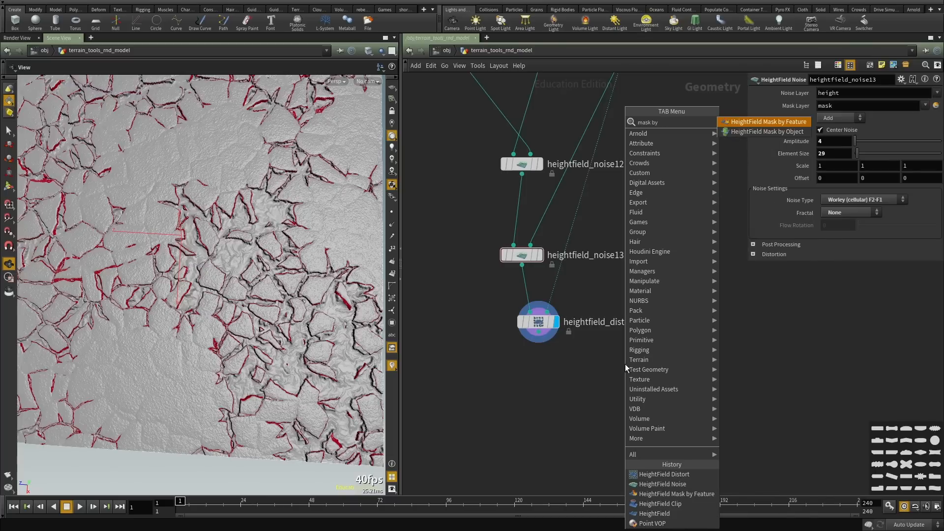
key(Return)
click(625, 364)
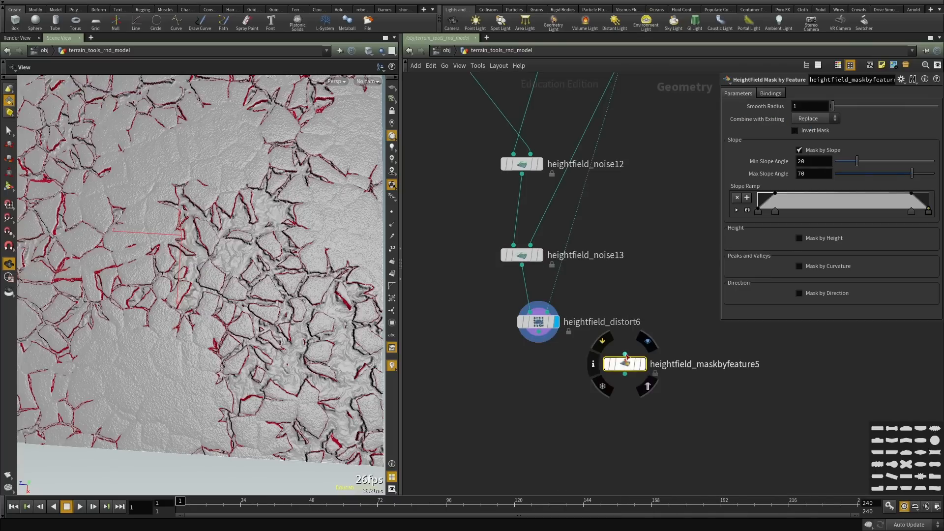
Connect the output of heightfield_distort6 to heightfield_maskbyfeature5, place the mask node beneath it and display its result.
click(539, 334)
click(625, 355)
click(640, 365)
drag(639, 370, 531, 418)
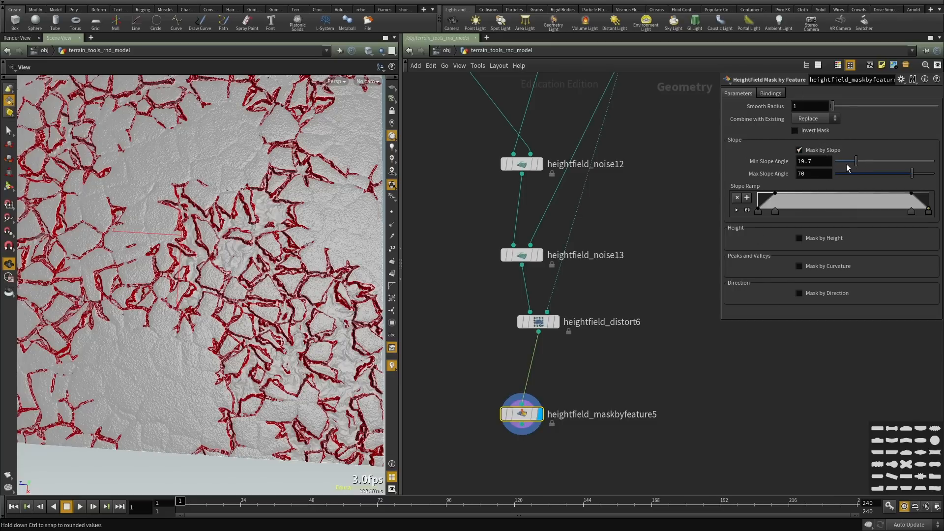
Set the slope mask's minimum slope angle to 3.6 and its maximum slope angle to 17.9.
mouse_move(846, 164)
mouse_down()
mouse_move(855, 163)
mouse_move(839, 164)
mouse_up()
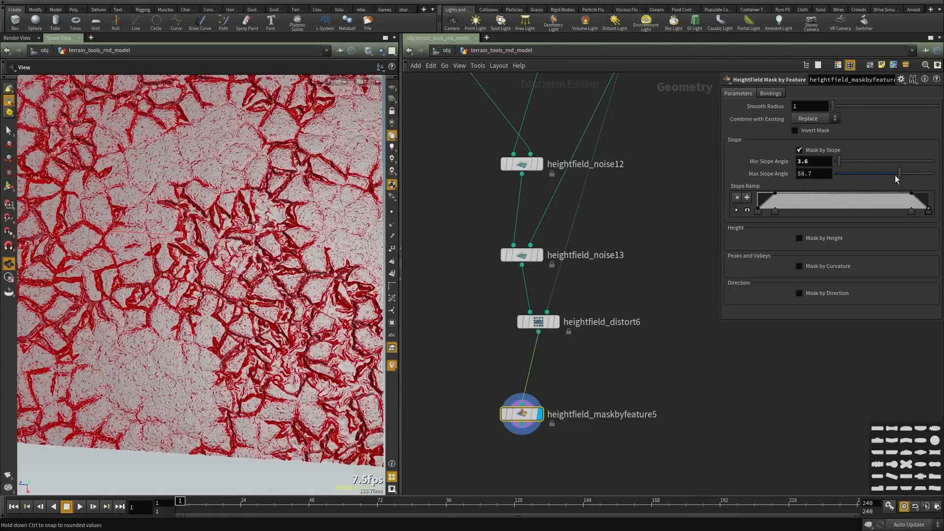
drag(896, 176, 854, 174)
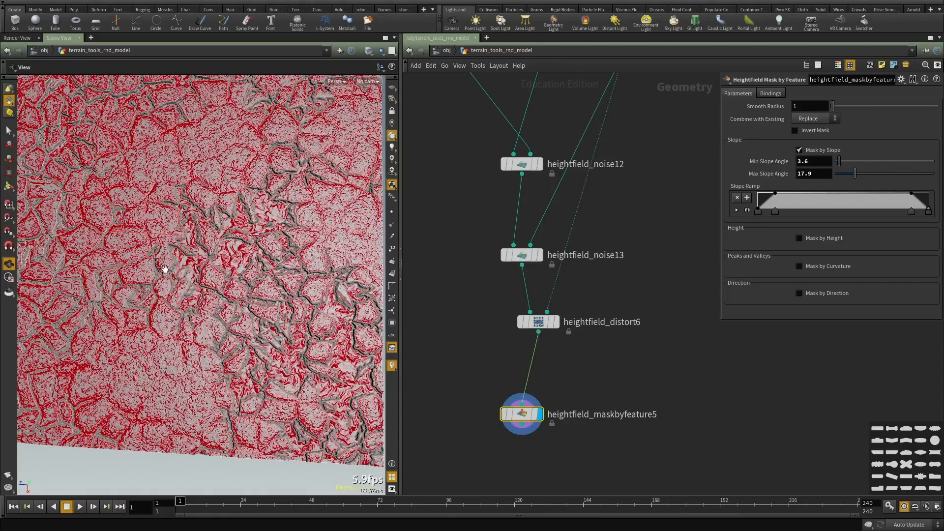
Examine the slope mask's coverage of plates and cracks up close and at a low angle, switching the viewport to flat lighting.
right_drag(165, 270, 132, 260)
drag(133, 261, 181, 256)
right_drag(181, 255, 248, 264)
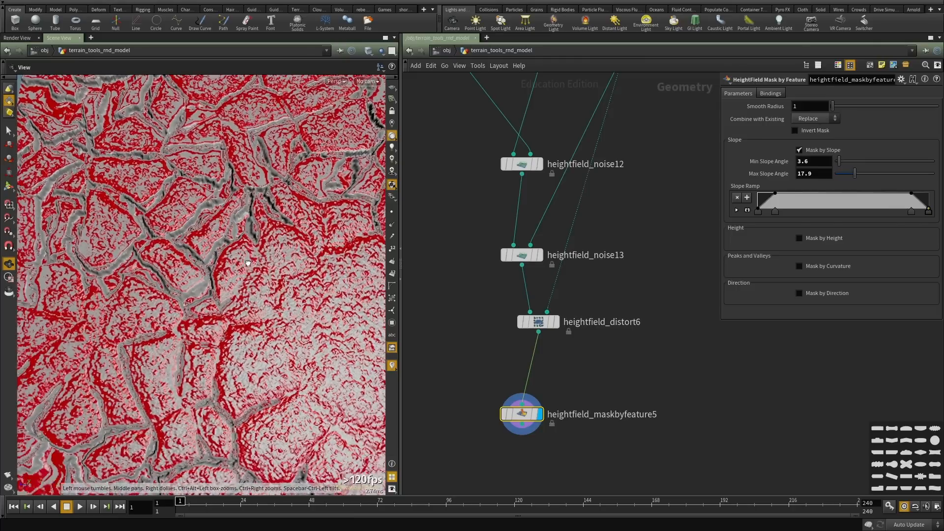
drag(249, 264, 244, 264)
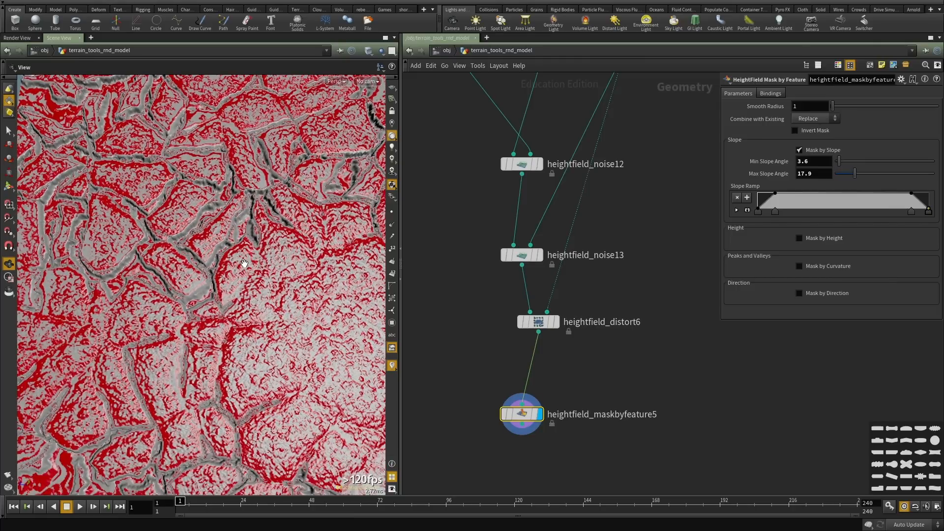
right_drag(245, 264, 209, 257)
middle_drag(209, 257, 123, 214)
right_drag(124, 213, 173, 216)
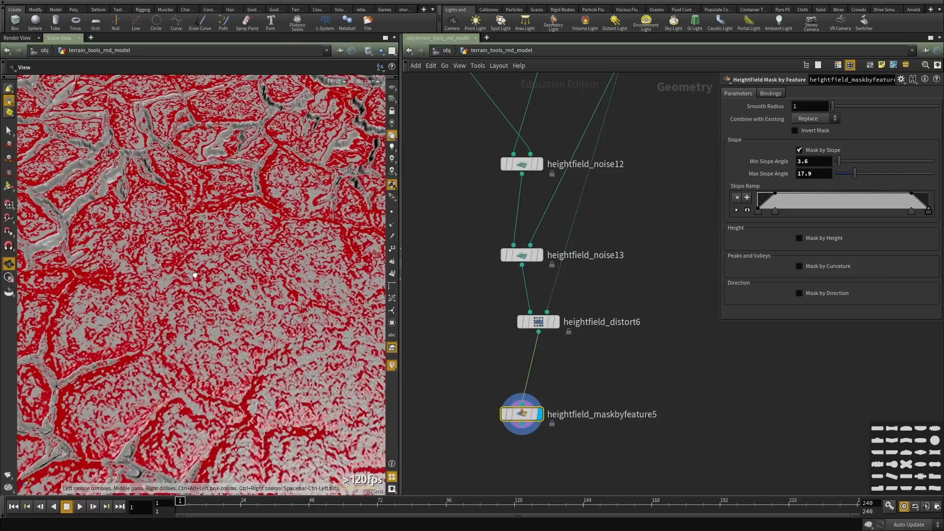
click(393, 126)
right_drag(282, 264, 197, 246)
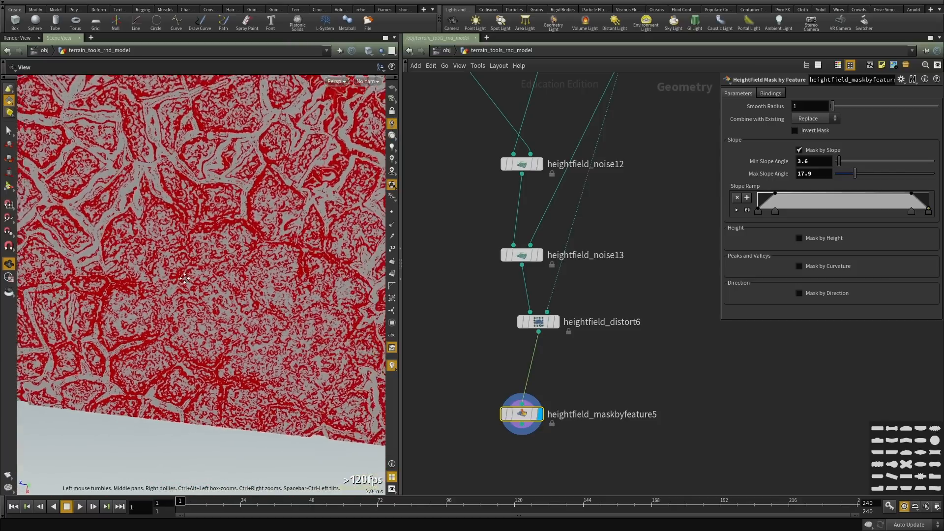
drag(197, 246, 70, 227)
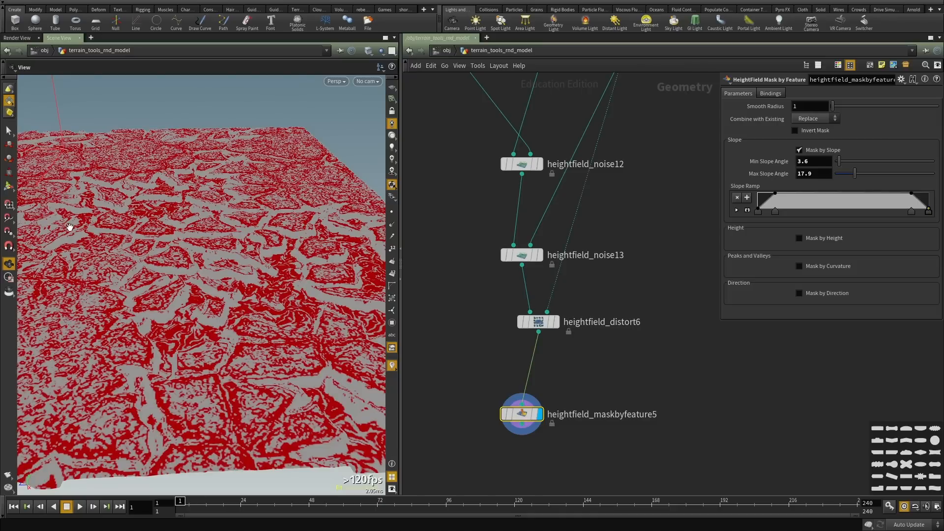
Turn off masking by slope, enable masking by height instead and compute the height range from the terrain.
click(799, 151)
click(821, 176)
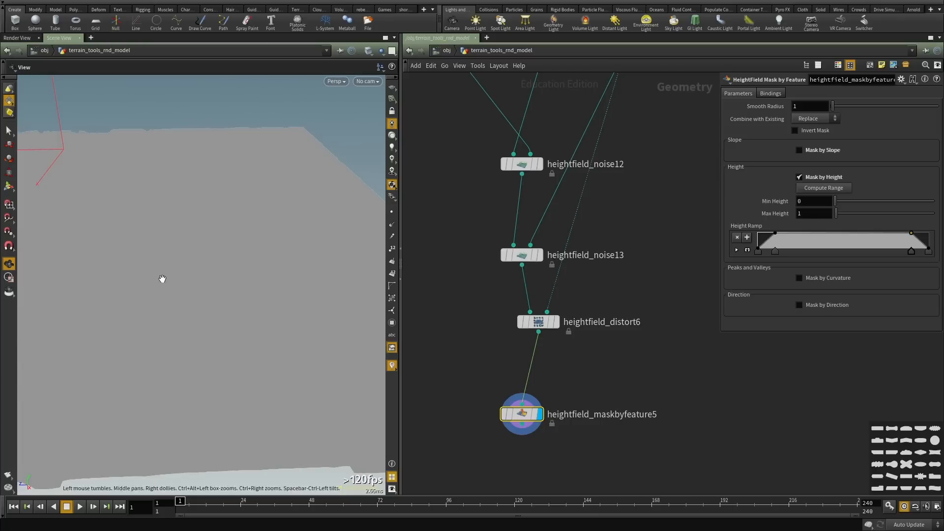
drag(162, 279, 167, 294)
click(821, 188)
drag(253, 256, 231, 131)
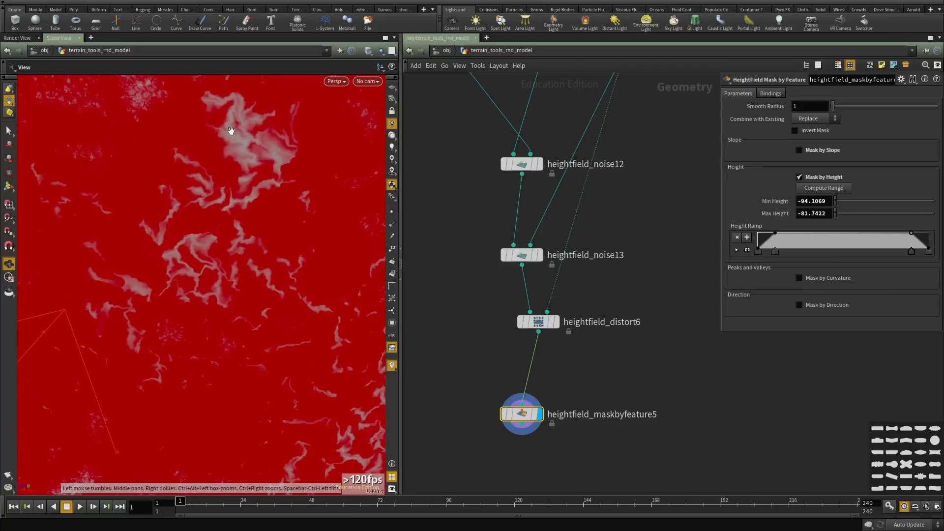
Move the two lower points of the height ramp inward so the mask leaves out more of the low crack areas.
drag(182, 234, 161, 274)
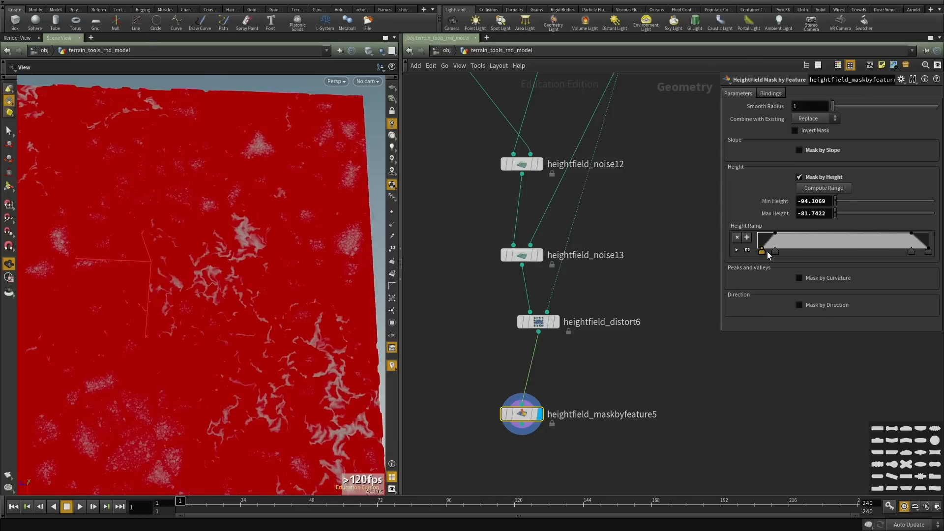
mouse_move(769, 254)
mouse_down()
mouse_move(794, 254)
mouse_move(785, 256)
mouse_up()
drag(217, 339, 326, 196)
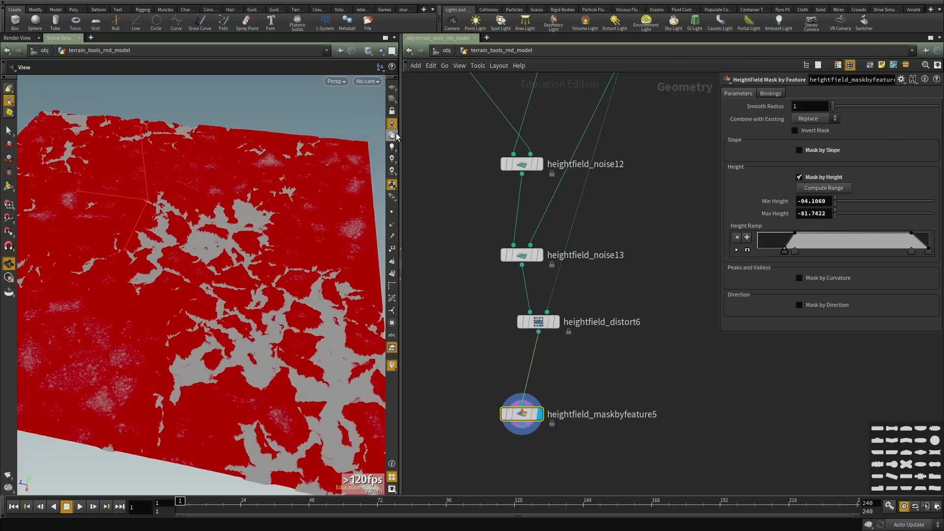
Examine the height mask's coverage across the whole terrain and up close, briefly changing the viewport lighting.
click(391, 137)
mouse_move(199, 239)
mouse_down()
mouse_move(221, 233)
mouse_move(256, 276)
mouse_move(256, 251)
mouse_move(238, 302)
mouse_up()
click(393, 126)
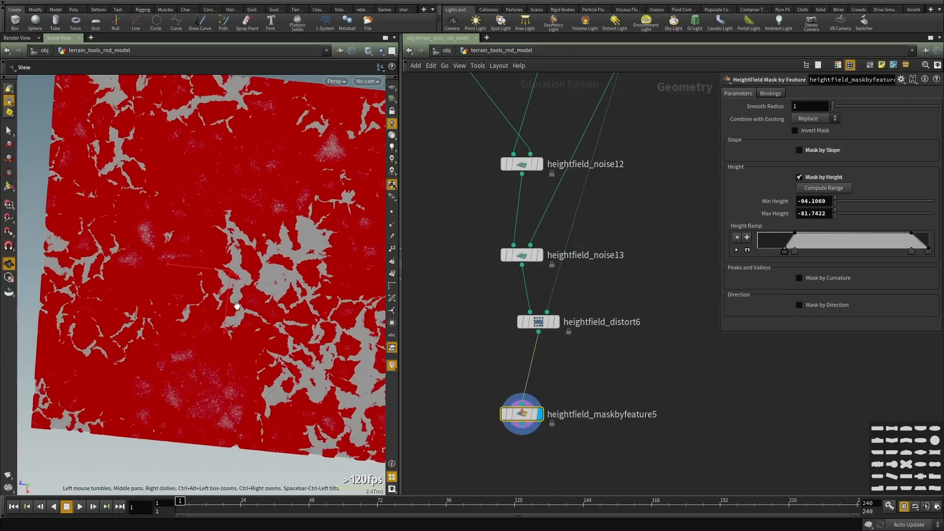
middle_drag(238, 303, 227, 251)
right_drag(171, 288, 113, 331)
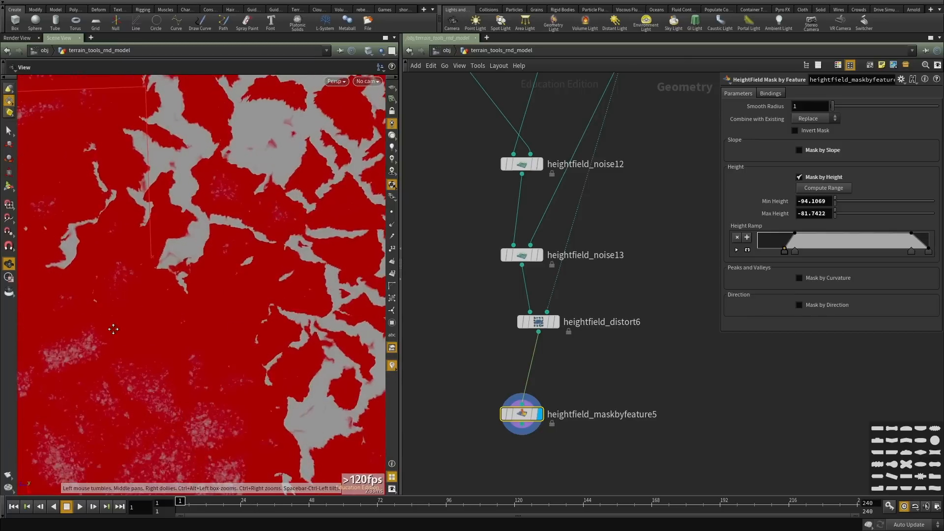
drag(190, 317, 200, 242)
right_drag(200, 242, 193, 264)
middle_drag(182, 260, 227, 319)
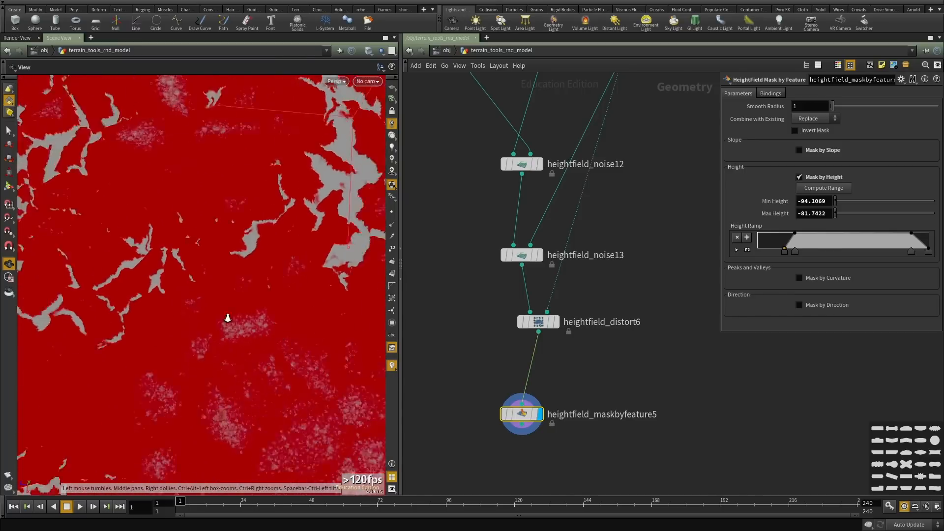
right_drag(227, 318, 160, 339)
middle_drag(292, 310, 240, 348)
right_drag(240, 348, 205, 343)
middle_drag(256, 303, 247, 322)
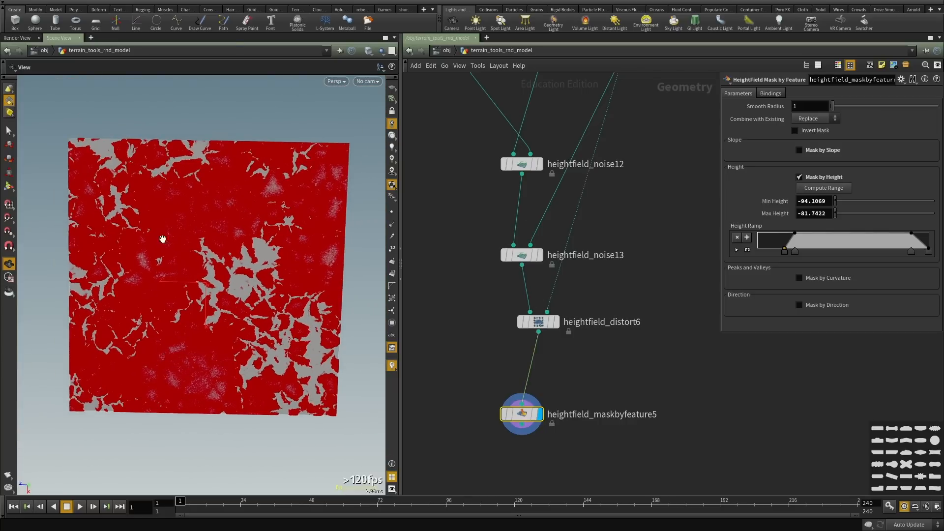
drag(163, 239, 182, 253)
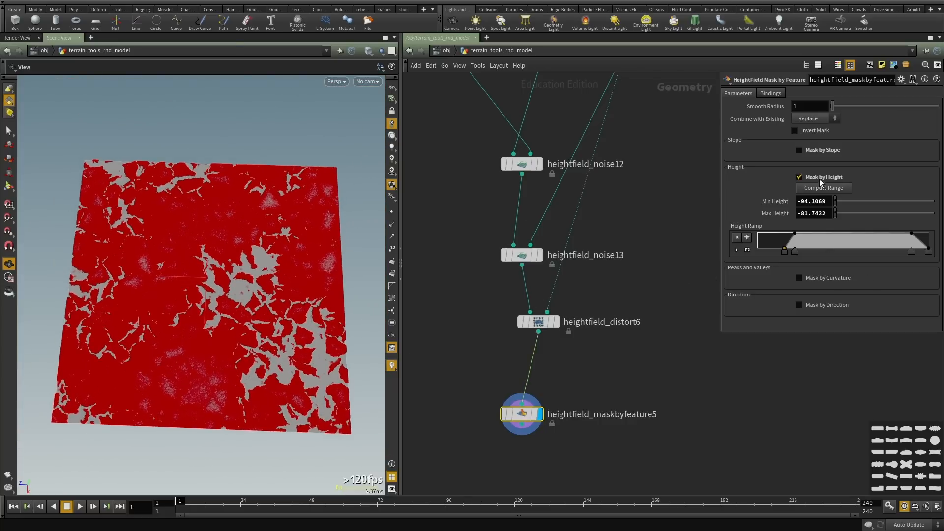
Switch heightfield_maskbyfeature5 from masking by height to masking by curvature and compute the curvature range.
click(799, 177)
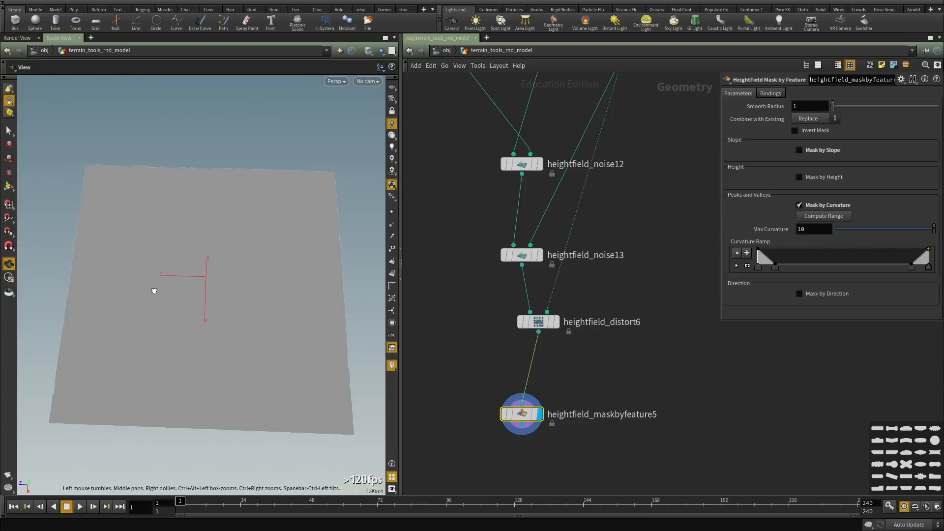
drag(152, 289, 242, 279)
scroll(242, 278, up, 3)
click(815, 217)
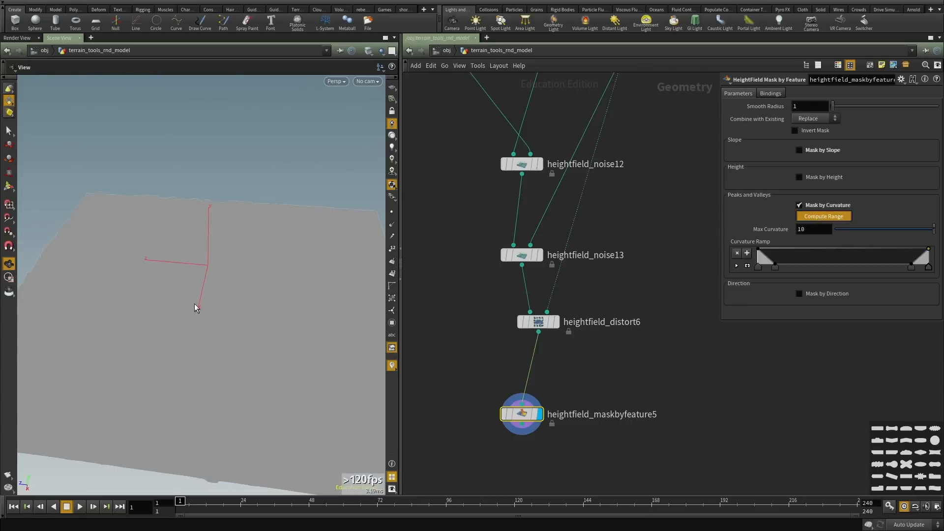
drag(194, 303, 208, 348)
middle_drag(209, 347, 284, 249)
scroll(275, 249, up, 4)
drag(275, 249, 437, 261)
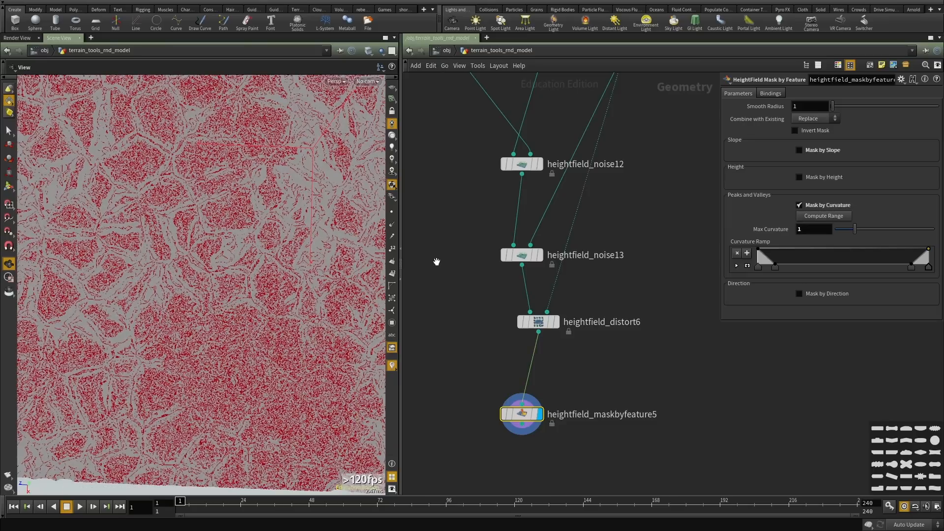
Lower the maximum curvature to 0.35 and check the mask on the plates and cracks.
mouse_move(849, 229)
mouse_down()
mouse_move(869, 231)
mouse_move(842, 235)
mouse_up()
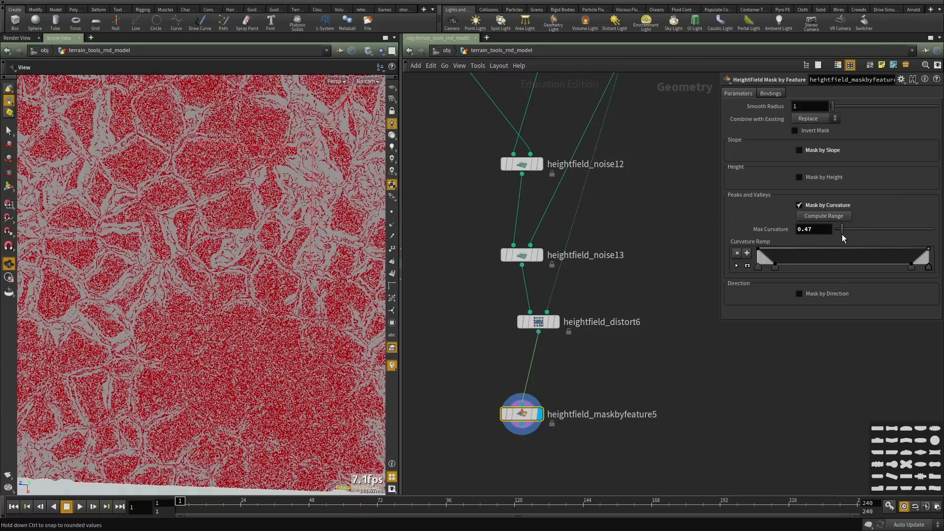
drag(363, 310, 162, 165)
drag(175, 310, 215, 310)
right_drag(215, 310, 209, 234)
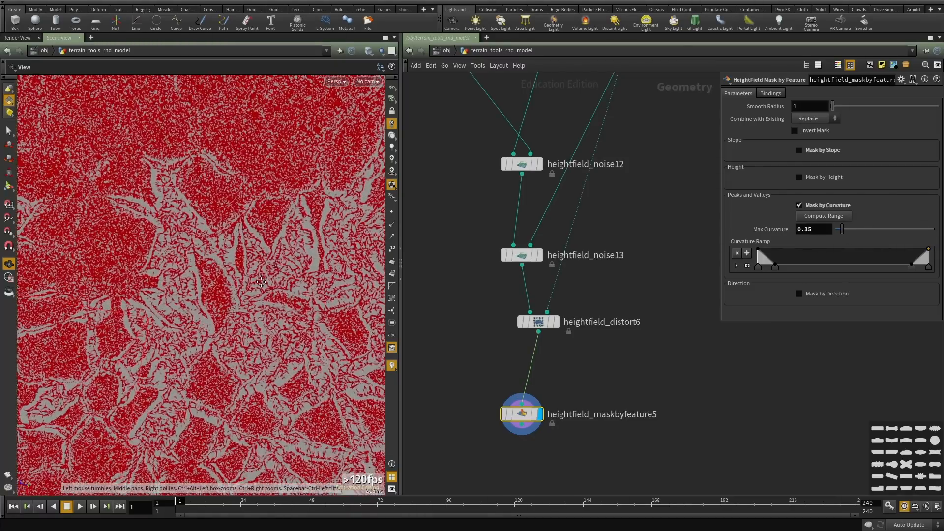
middle_drag(208, 233, 174, 289)
Move heightfield_maskbyfeature5 below and to the left of heightfield_distort6, keeping its combine mode at Replace.
middle_drag(632, 390, 618, 331)
drag(511, 354, 527, 353)
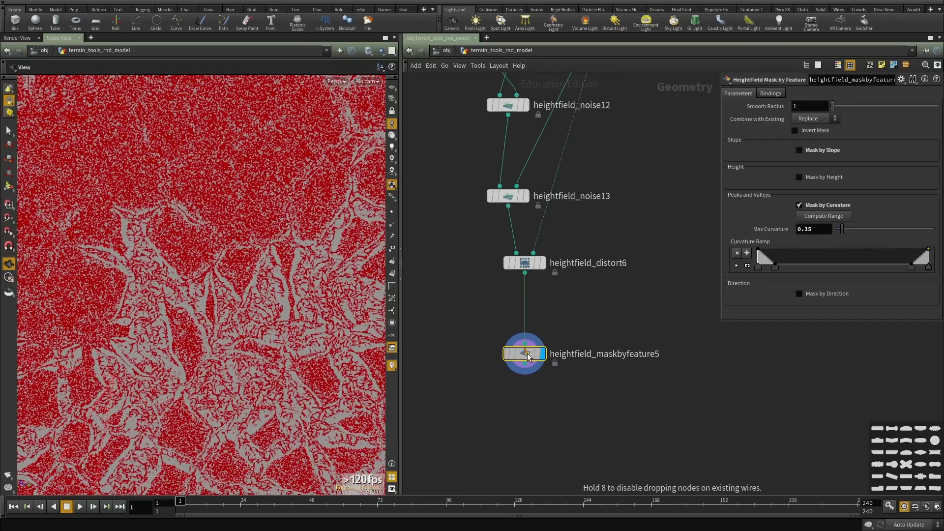
click(806, 119)
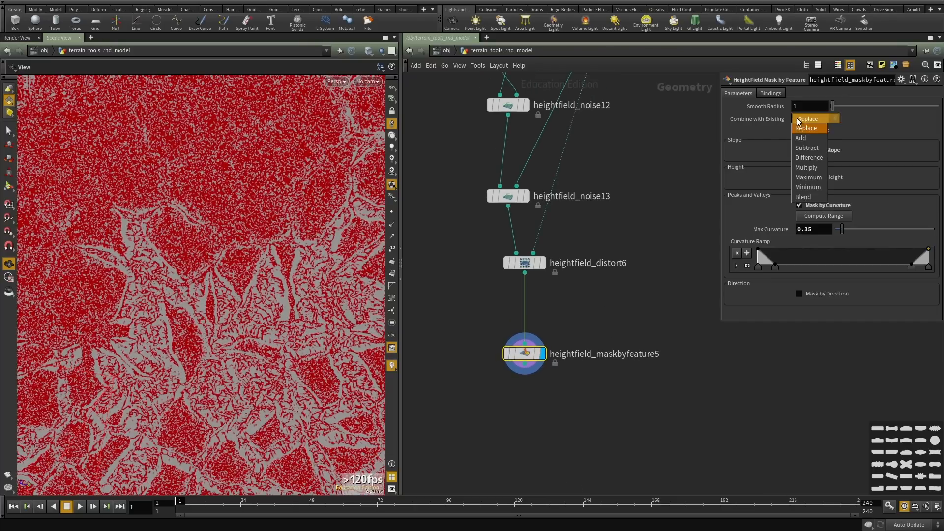
click(279, 295)
drag(184, 193, 262, 318)
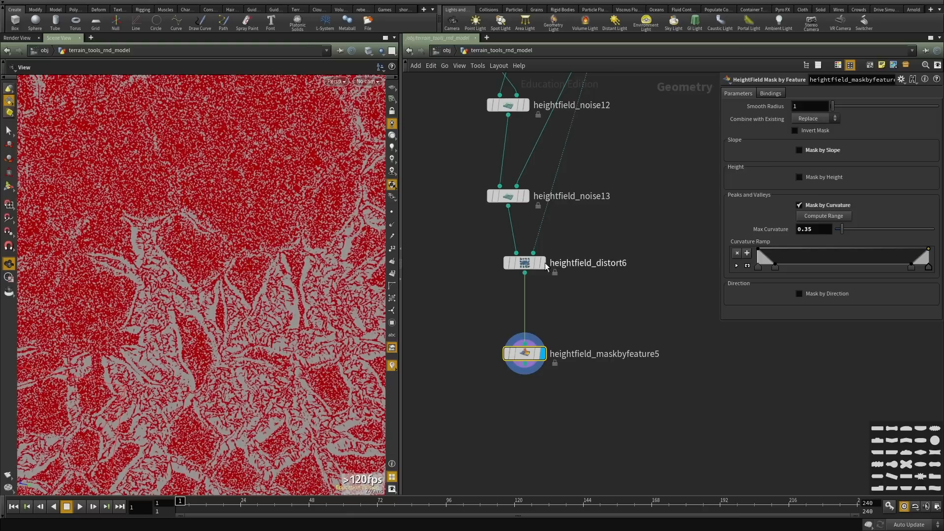
drag(508, 354, 417, 356)
drag(170, 344, 128, 258)
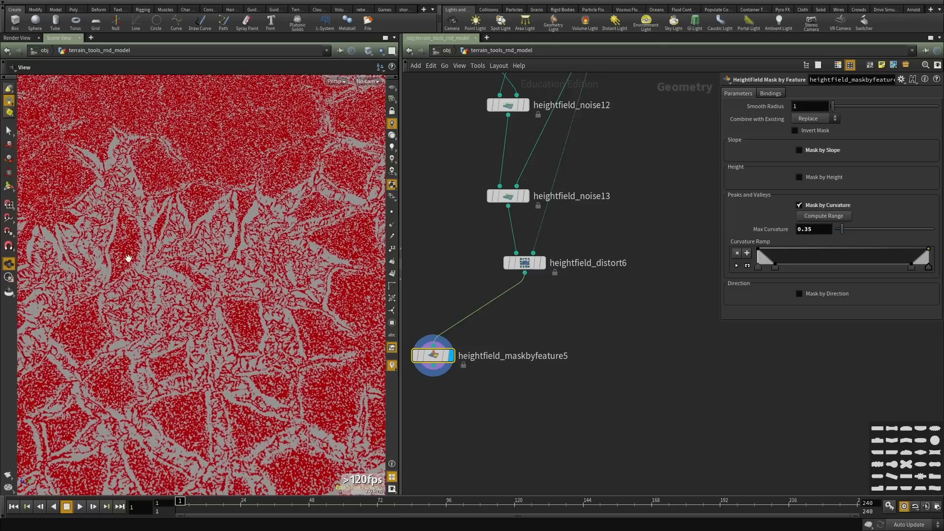
Duplicate heightfield_maskbyfeature5 as a second branch from heightfield_distort6 and switch the copy from curvature to height masking.
key(ctrl+c)
key(ctrl+v)
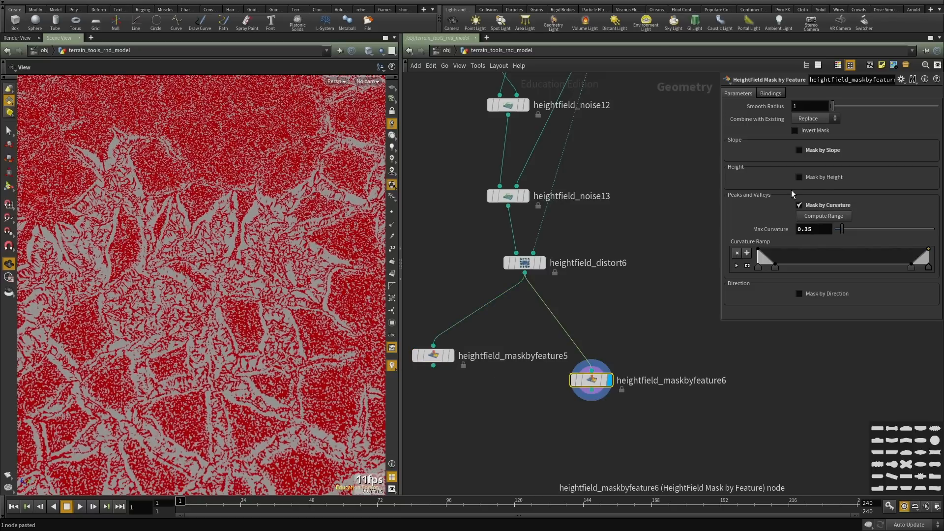
click(829, 204)
click(819, 177)
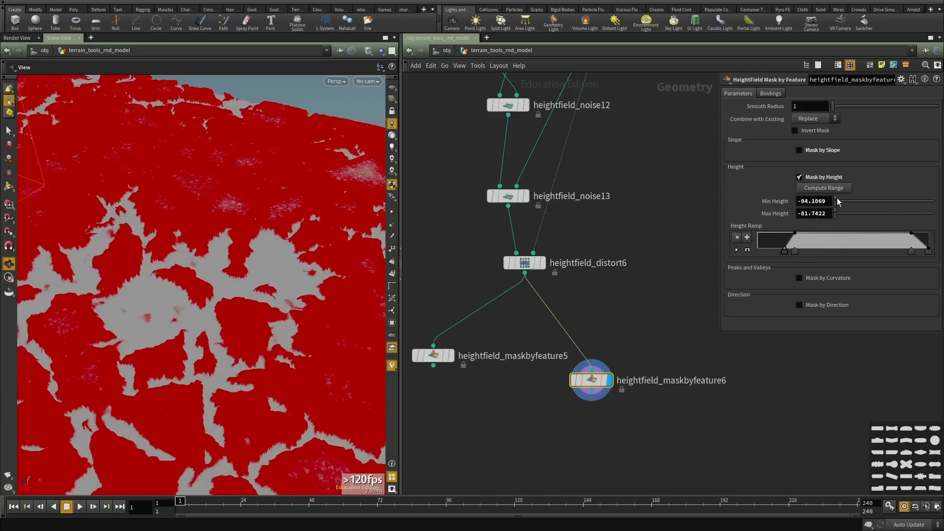
Invert the mask of heightfield_maskbyfeature6 and move the height ramp's second point inward to soften the lower falloff.
click(795, 130)
drag(158, 246, 164, 299)
middle_drag(164, 299, 202, 278)
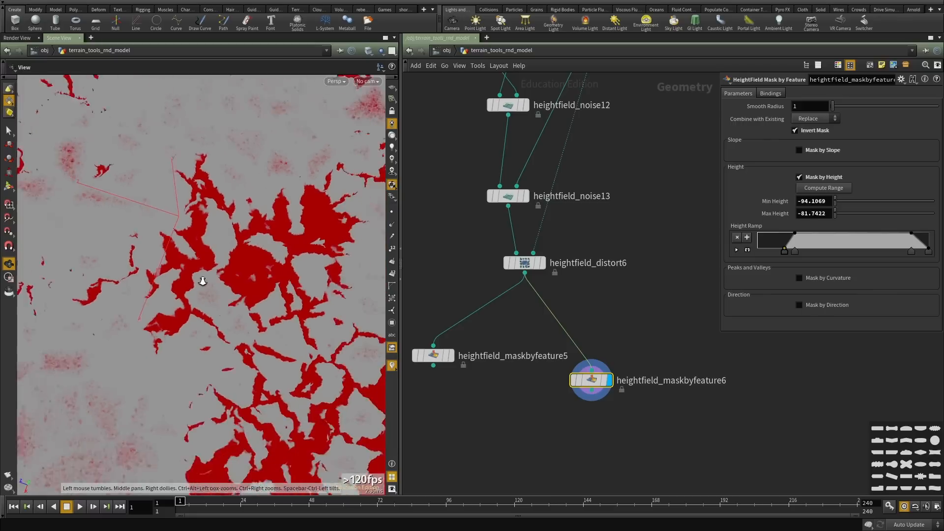
right_drag(202, 278, 208, 317)
drag(804, 251, 805, 250)
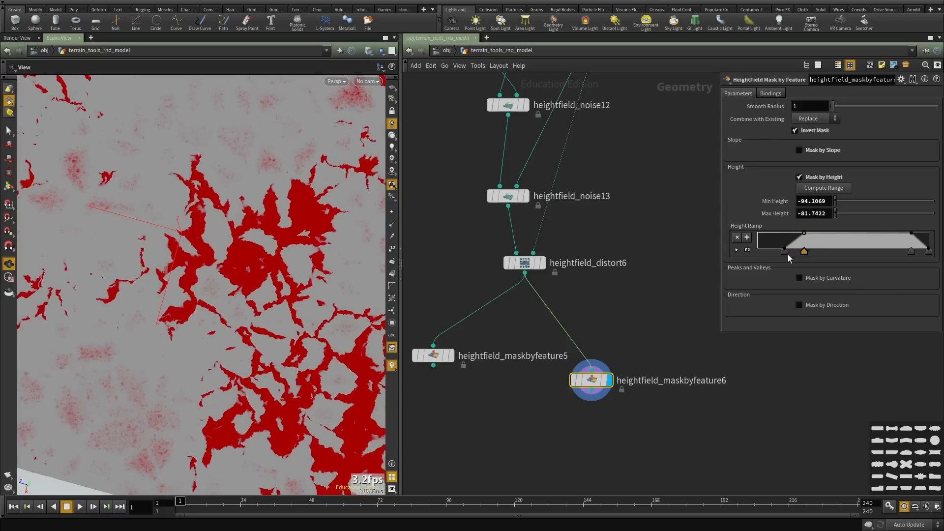
Move the first point of heightfield_maskbyfeature6's height ramp inward and compare its mask with that of heightfield_maskbyfeature5.
click(785, 252)
click(451, 355)
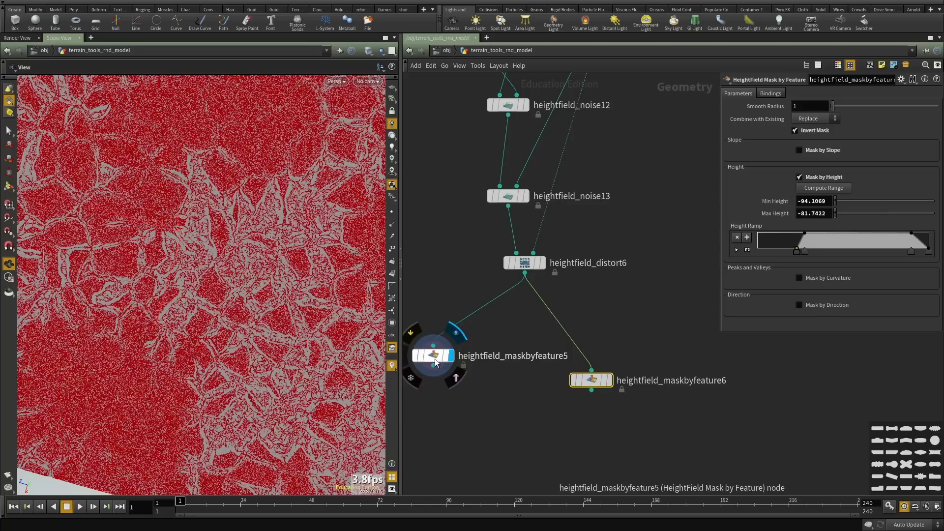
click(610, 382)
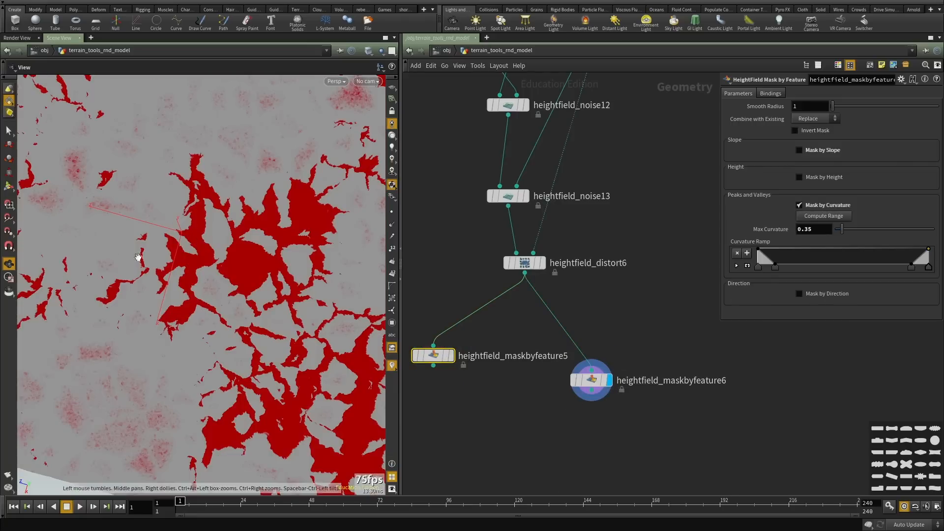
drag(141, 256, 173, 327)
click(450, 355)
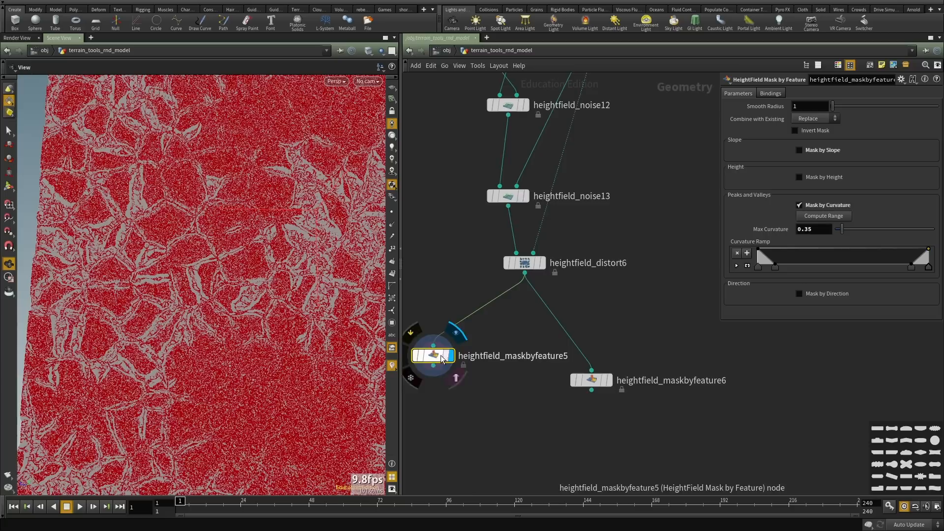
Switch heightfield_maskbyfeature5 from curvature masking to direction masking.
middle_drag(526, 343, 570, 296)
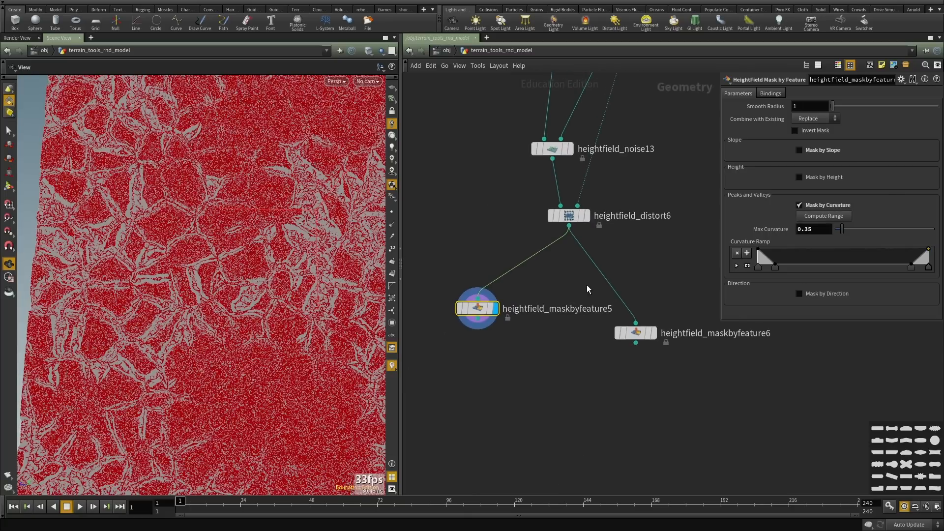
click(826, 205)
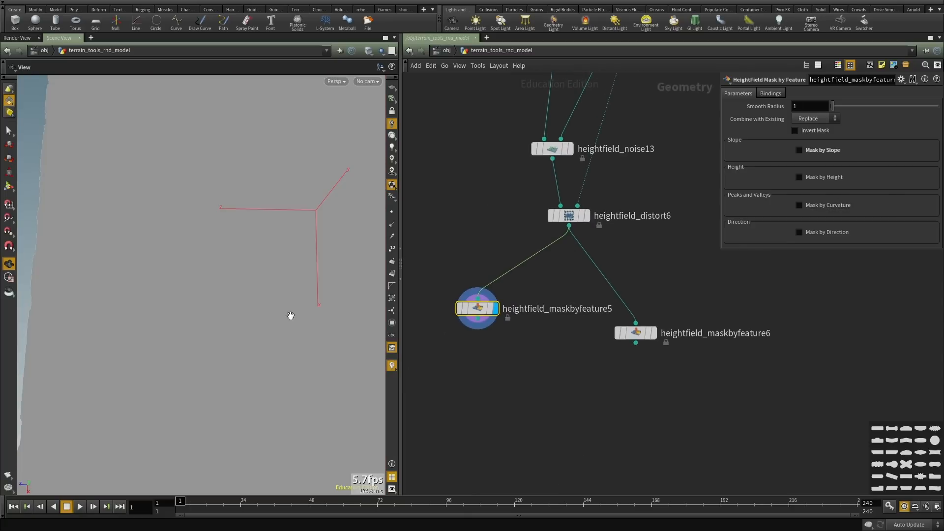
click(845, 233)
drag(221, 310, 327, 308)
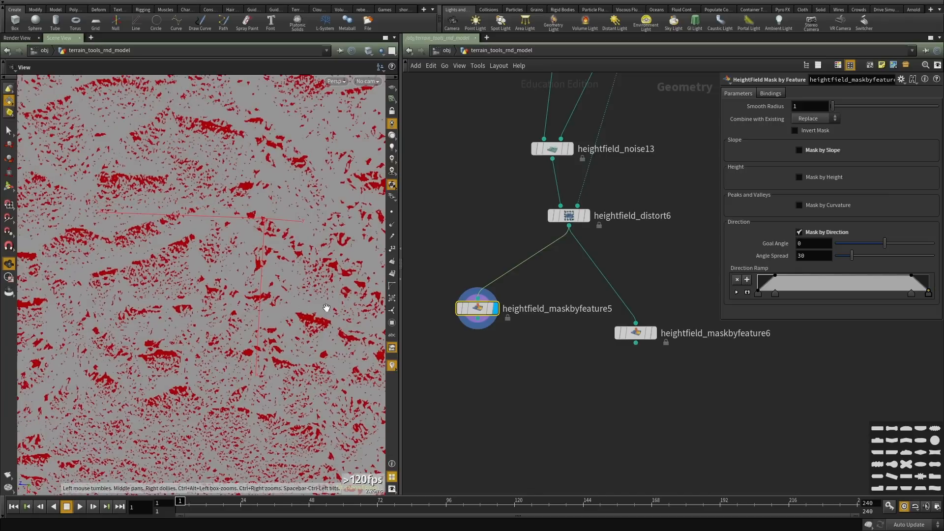
Spread the two mask branches apart, moving heightfield_maskbyfeature6 up and to the right and heightfield_maskbyfeature5 closer beneath heightfield_distort6.
scroll(549, 319, down, 5)
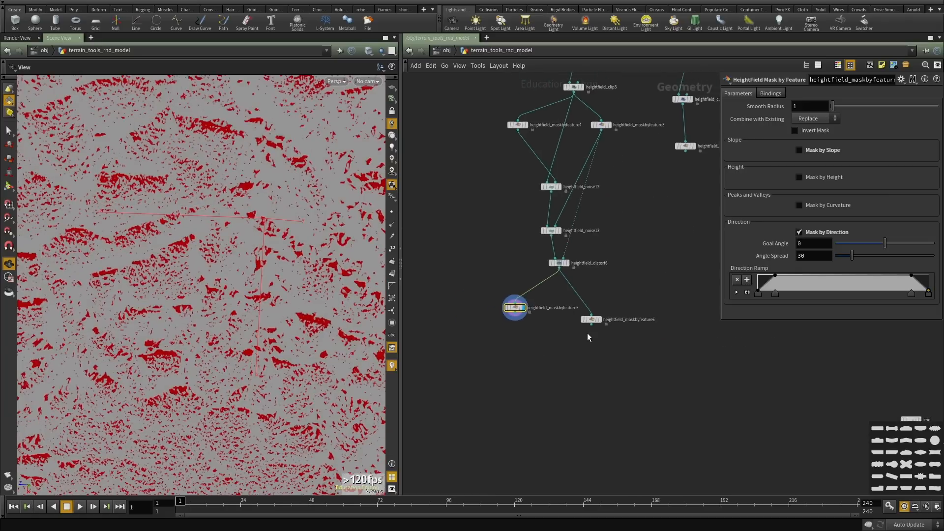
scroll(590, 331, up, 3)
click(591, 311)
drag(585, 313, 662, 279)
drag(449, 290, 545, 304)
middle_drag(567, 205, 570, 245)
Display heightfield_distort6 and switch the viewport from headlight to normal lighting to examine the cracked surface.
click(541, 253)
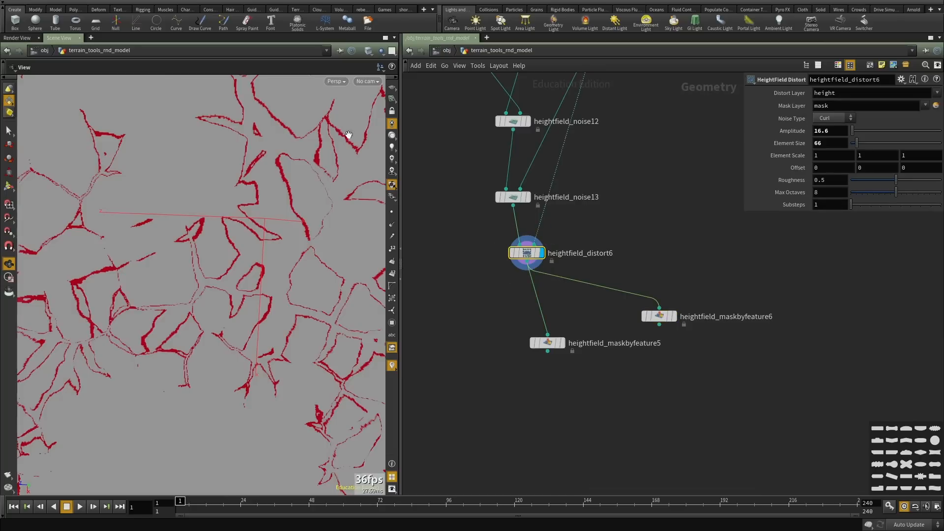
click(393, 136)
right_drag(164, 276, 173, 330)
mouse_move(173, 331)
mouse_down()
mouse_move(197, 261)
mouse_move(188, 257)
mouse_up()
middle_drag(250, 295, 208, 322)
scroll(548, 358, up, 1)
Display heightfield_maskbyfeature5 and align it directly below heightfield_distort6.
click(565, 341)
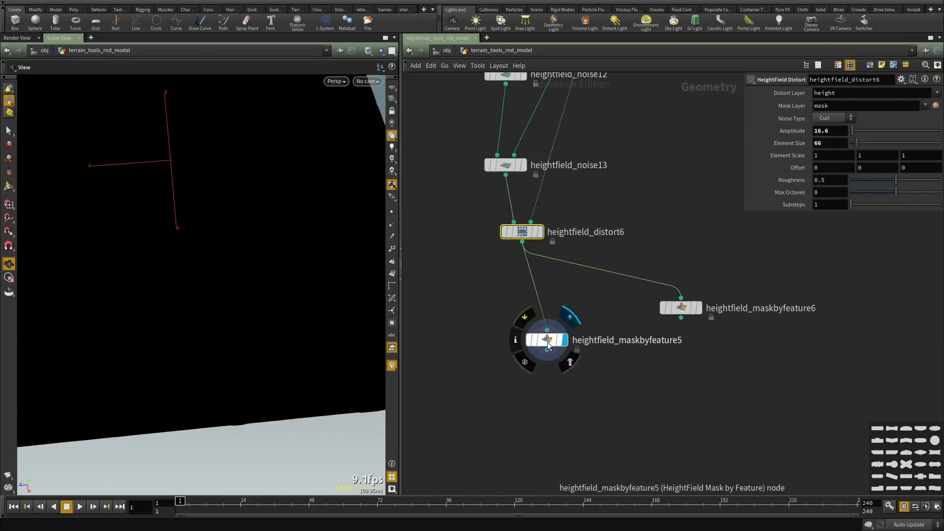
drag(548, 341, 524, 347)
click(523, 349)
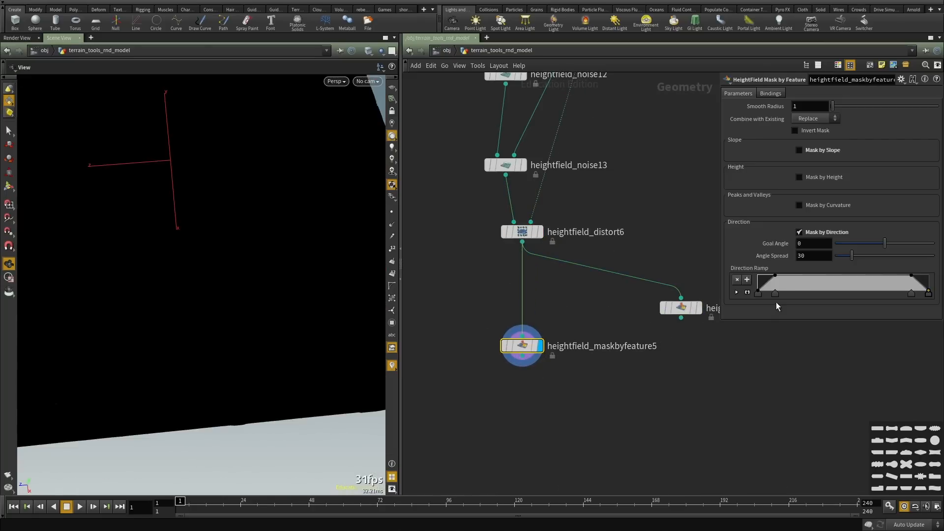
right_drag(91, 244, 139, 293)
key(shift+w)
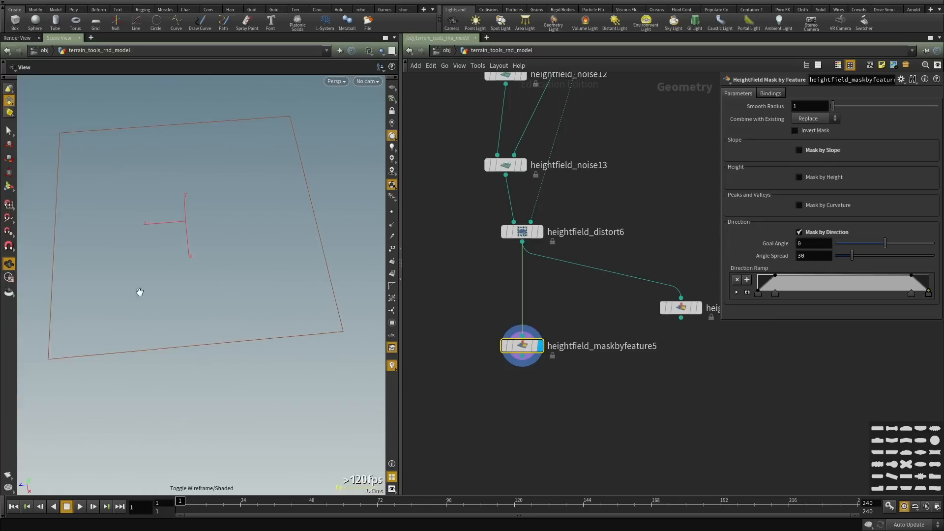
key(e)
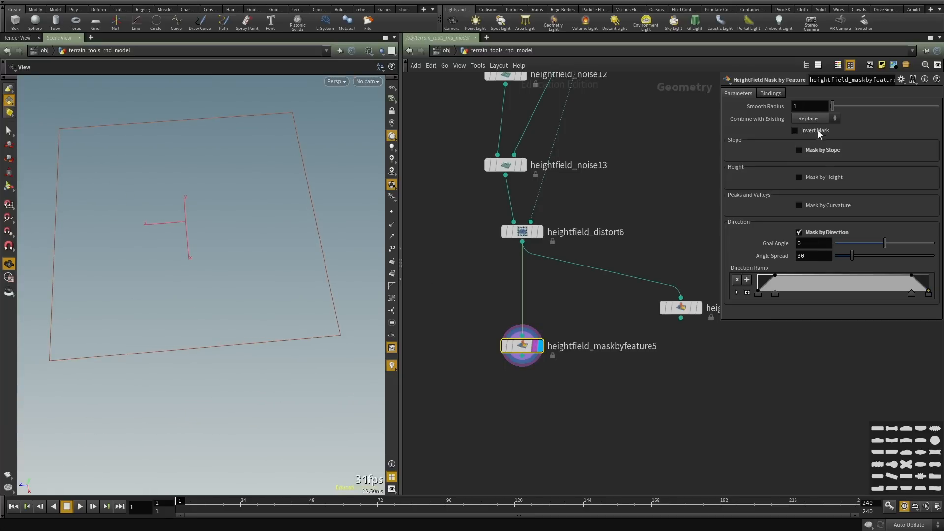
click(534, 346)
key(shift+w)
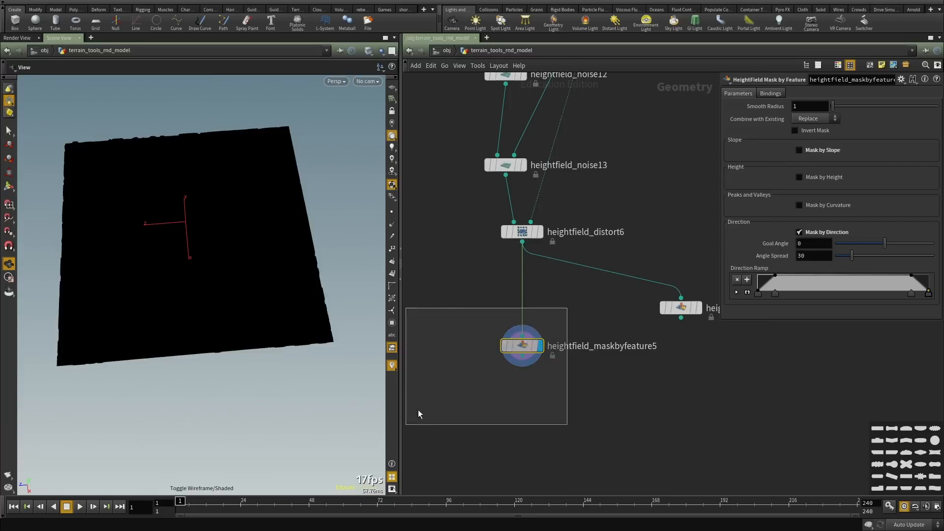
Switch the viewport to headlight-only and back to normal lighting, and examine how the direction mask falls on the plates and crack edges.
click(390, 123)
right_drag(215, 249, 306, 295)
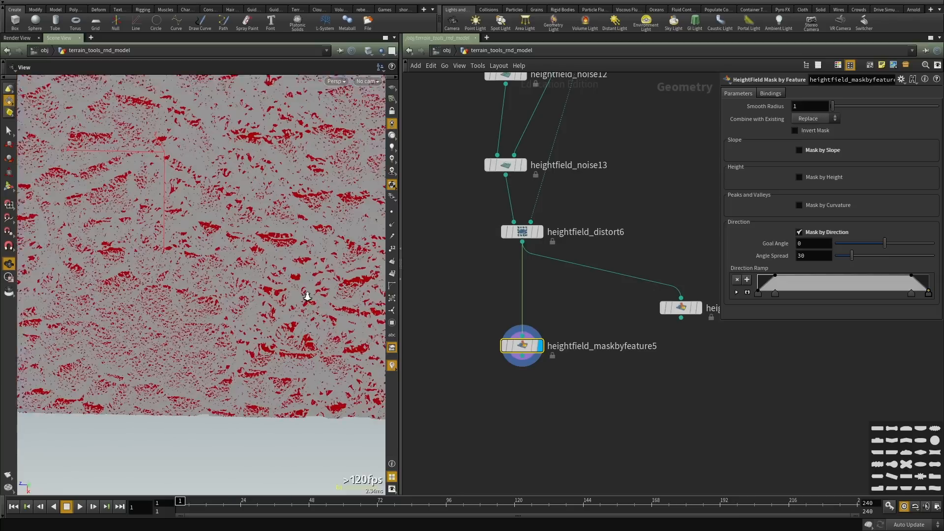
drag(305, 295, 187, 308)
click(396, 135)
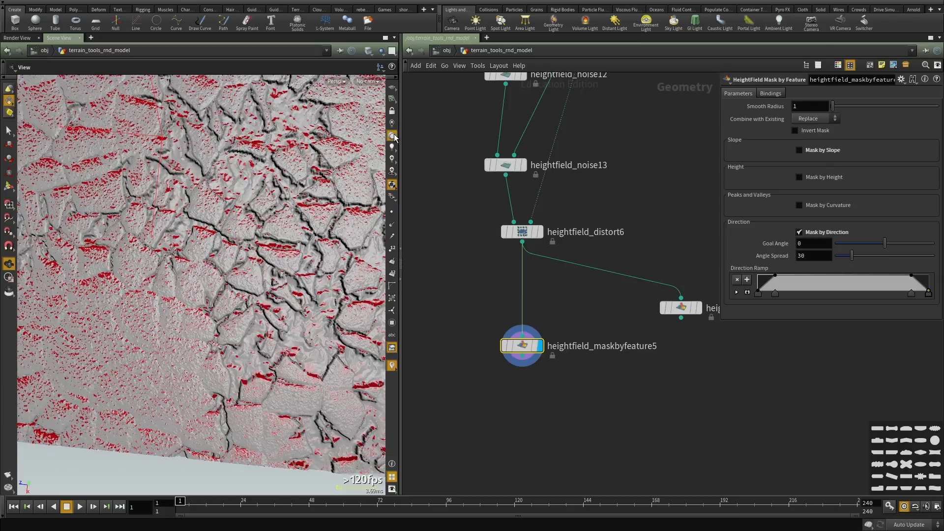
mouse_move(234, 268)
right_down()
mouse_move(190, 343)
mouse_move(239, 280)
mouse_move(240, 326)
mouse_move(241, 274)
right_up()
drag(241, 274, 168, 280)
middle_drag(169, 281, 249, 270)
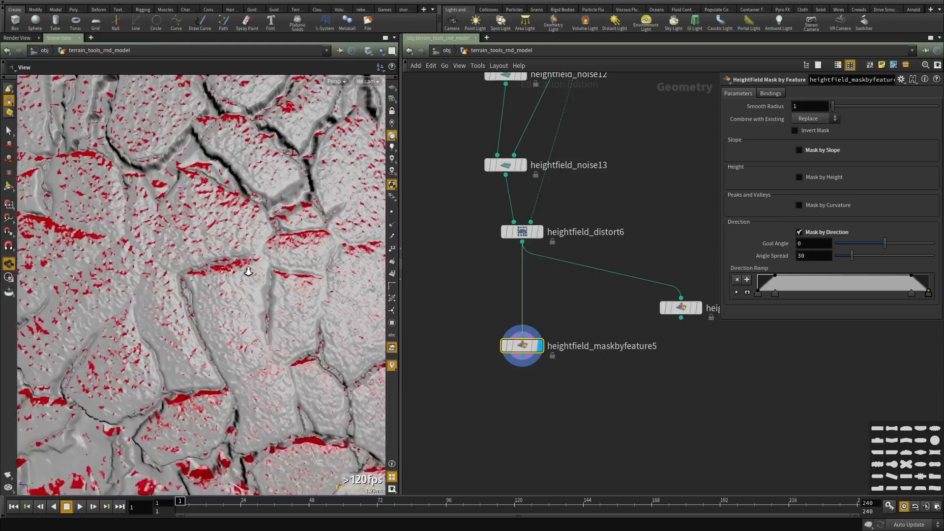
right_drag(248, 270, 220, 267)
middle_drag(219, 268, 219, 332)
drag(218, 332, 227, 277)
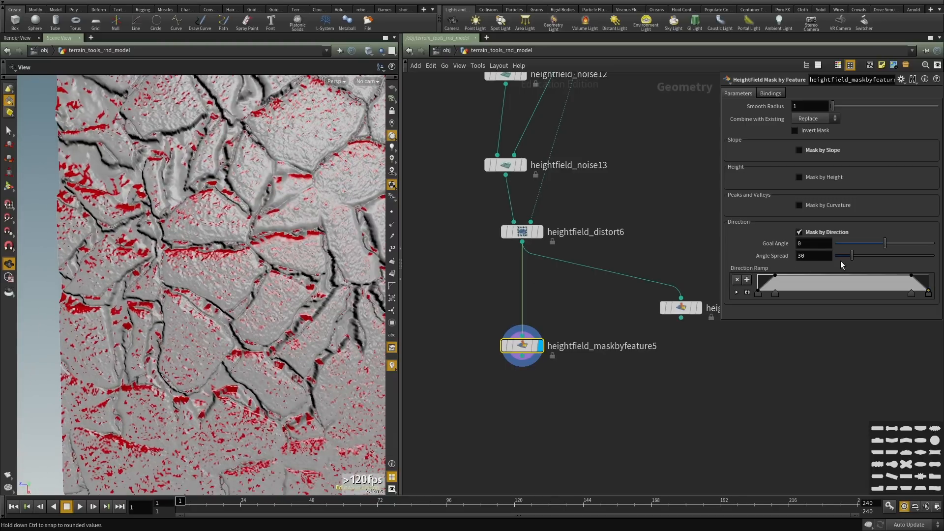
Set the direction mask's angle spread to 26.9, try a goal angle of -44, and restore the goal angle to 0.
mouse_move(846, 257)
mouse_down()
mouse_move(836, 256)
mouse_move(846, 257)
mouse_up()
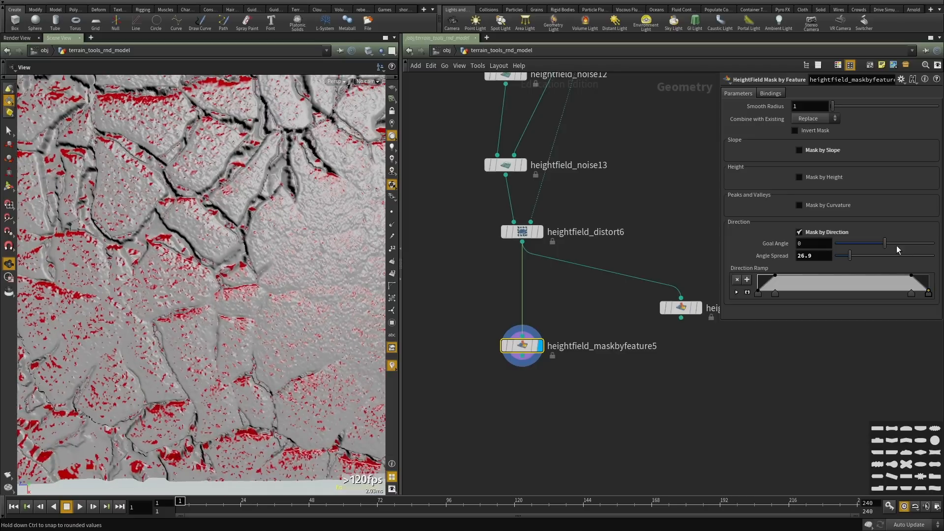
drag(896, 246, 871, 259)
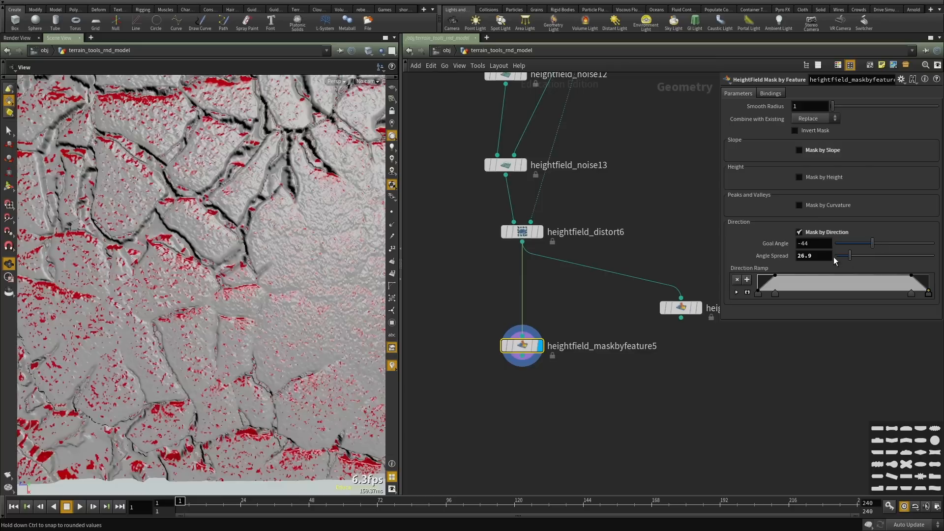
drag(817, 246, 698, 226)
text(0)
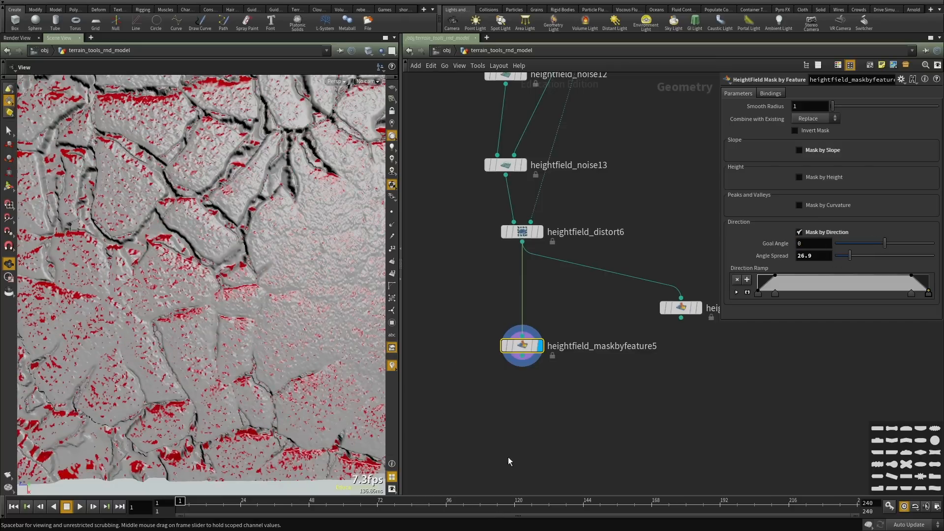
Move heightfield_maskbyfeature5 left, duplicate it as another branch from heightfield_distort6, and set the copy's goal angle to 157.
drag(581, 405, 453, 312)
drag(520, 346, 463, 349)
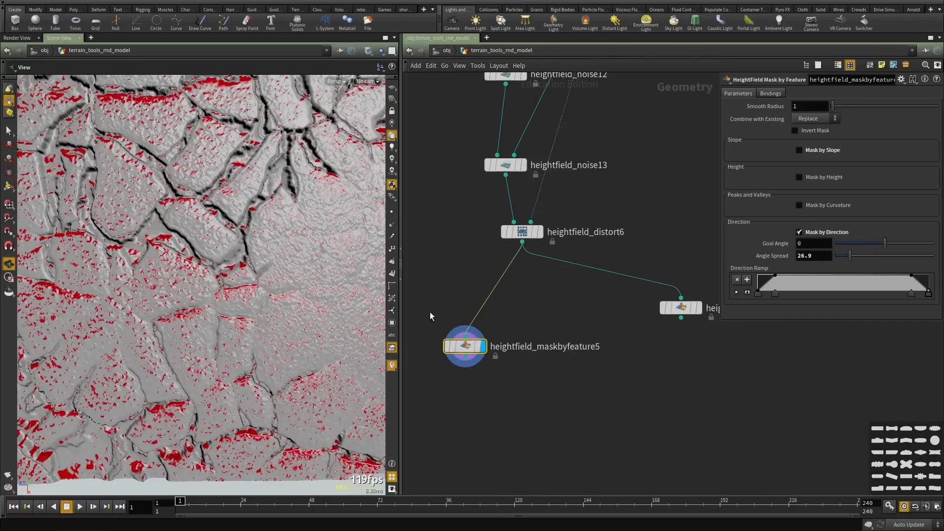
key(ctrl+c)
key(ctrl+v)
drag(594, 368, 599, 348)
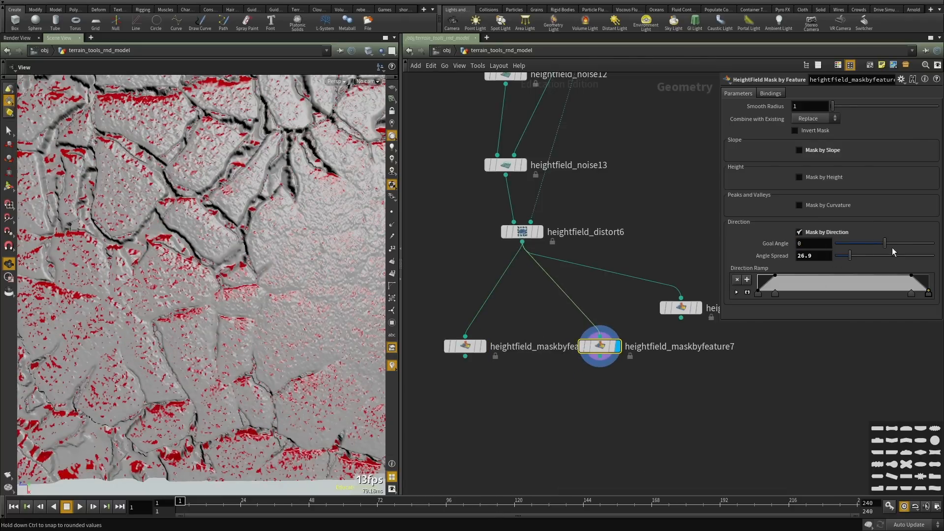
drag(900, 243, 924, 246)
Add a HeightField Noise node below the mask nodes.
scroll(581, 385, down, 3)
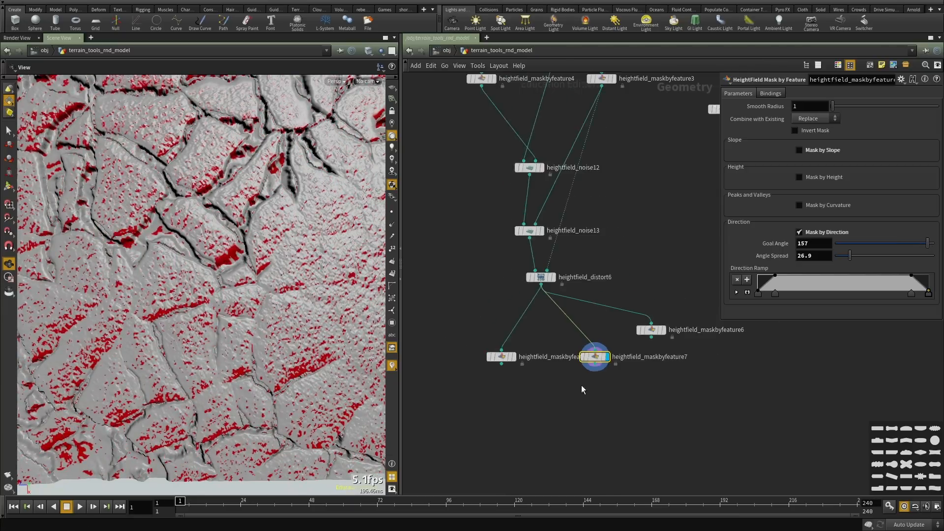
scroll(559, 355, up, 3)
key(Tab)
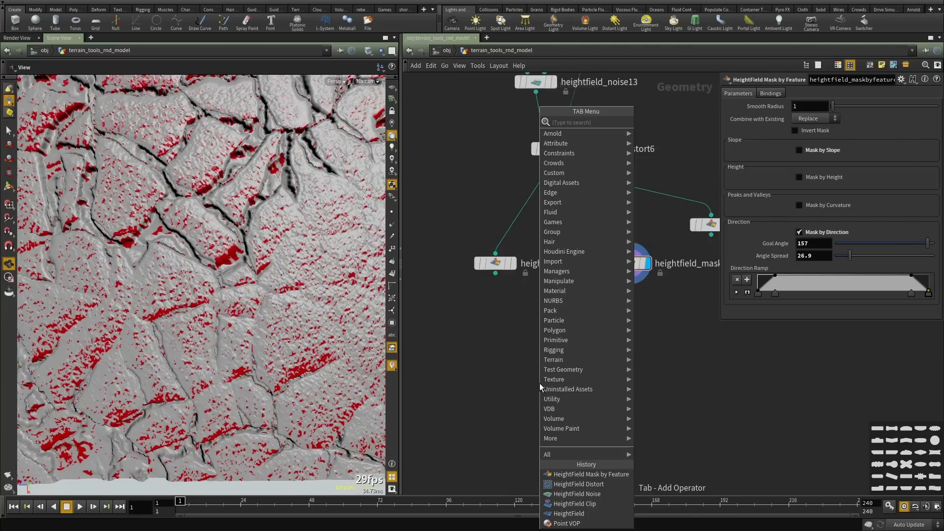
text(height f)
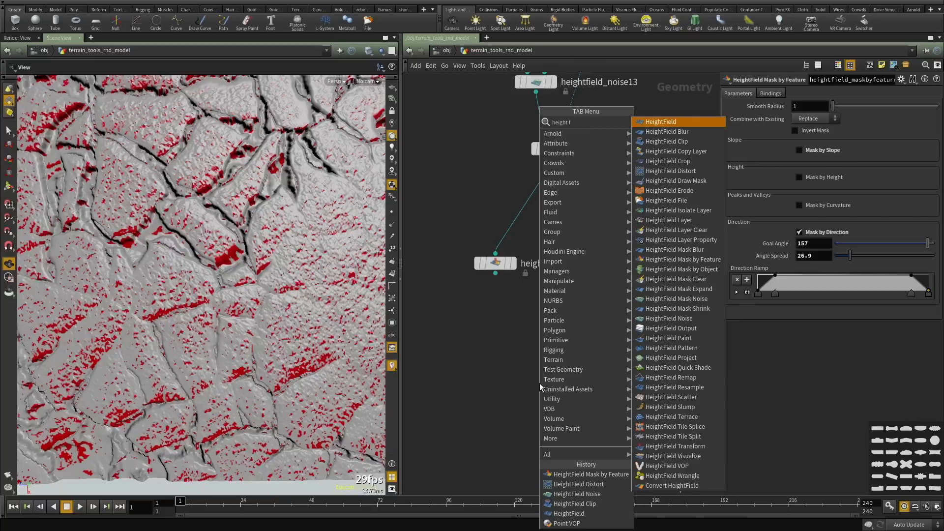
text(no)
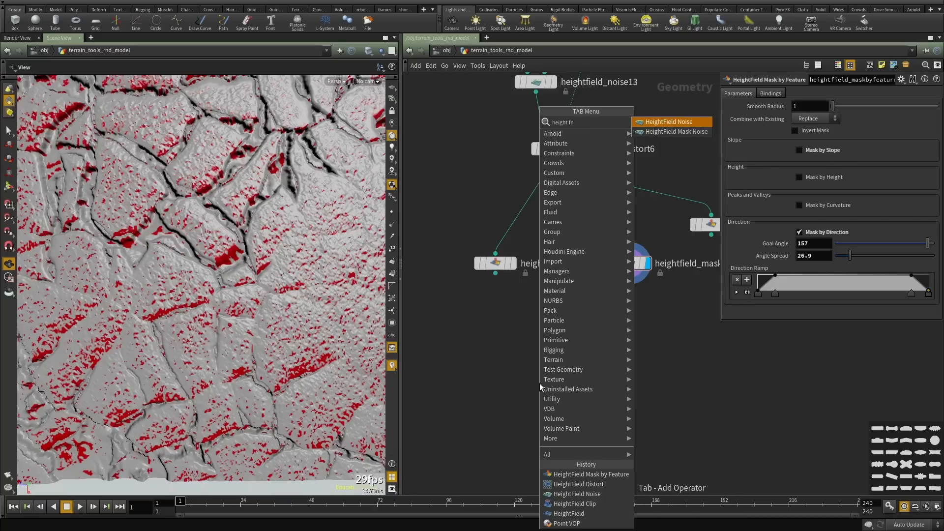
key(Return)
click(536, 381)
Connect heightfield_distort6 to the first input of heightfield_noise14 and display the noise result.
click(528, 374)
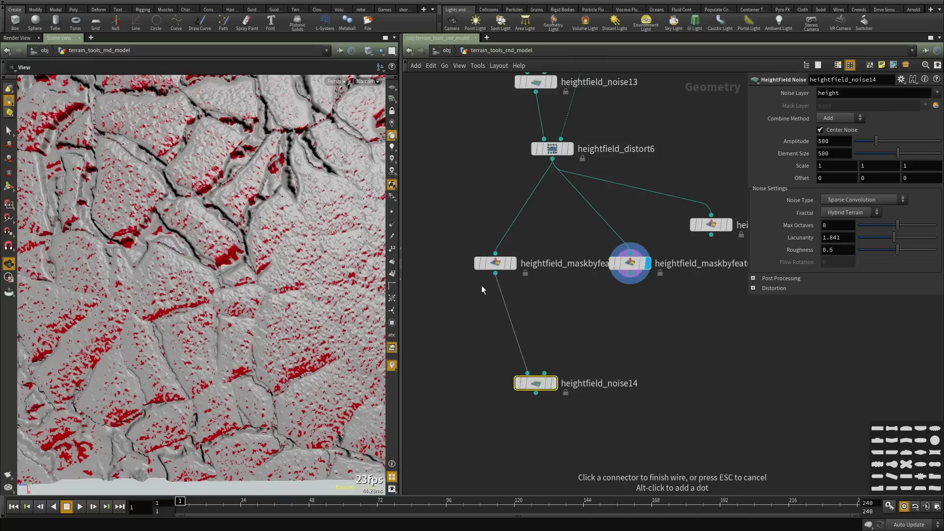
click(496, 274)
click(528, 374)
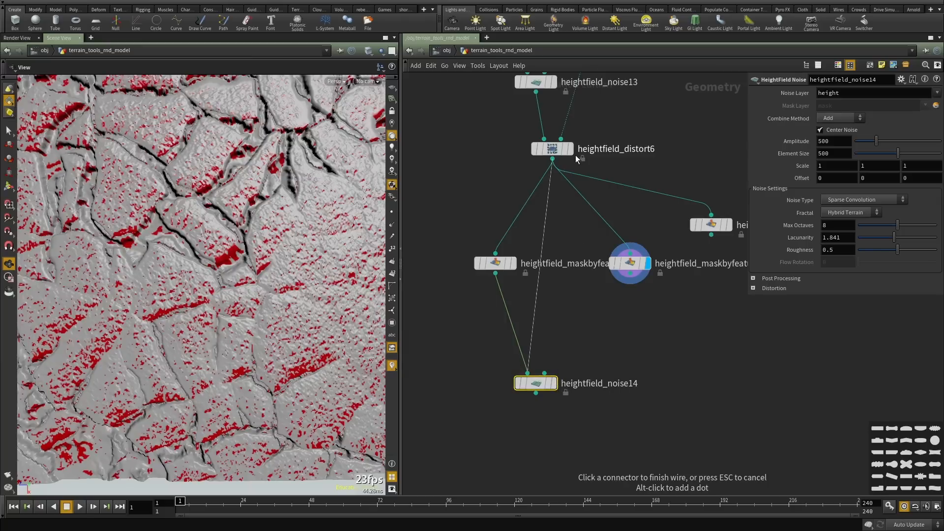
click(552, 159)
key(r)
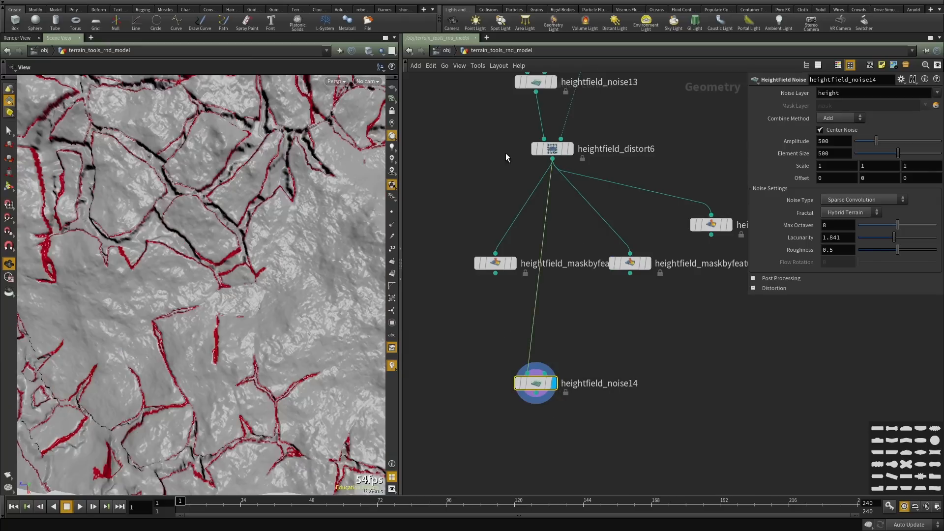
Set the new noise's amplitude to 240 and element size to 120, checking the result across the terrain.
drag(186, 270, 240, 290)
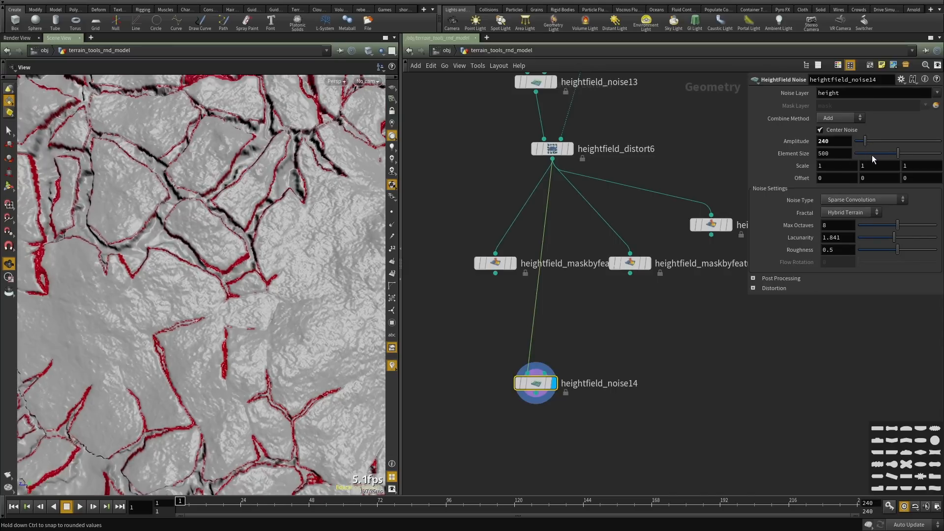
drag(872, 155, 865, 155)
right_drag(213, 291, 154, 301)
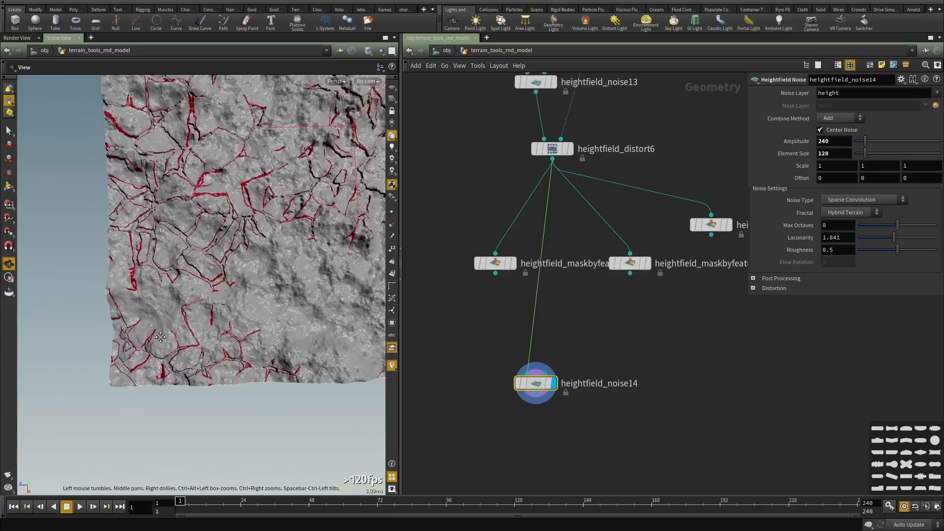
drag(153, 301, 147, 331)
right_drag(147, 331, 183, 322)
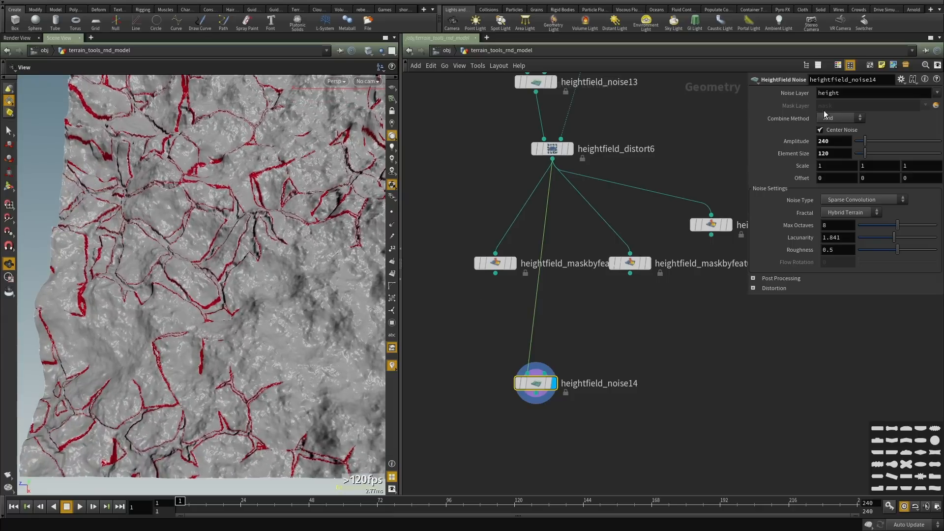
Reveal the noise's post-processing and distortion settings and enable Lattice Warp.
click(777, 278)
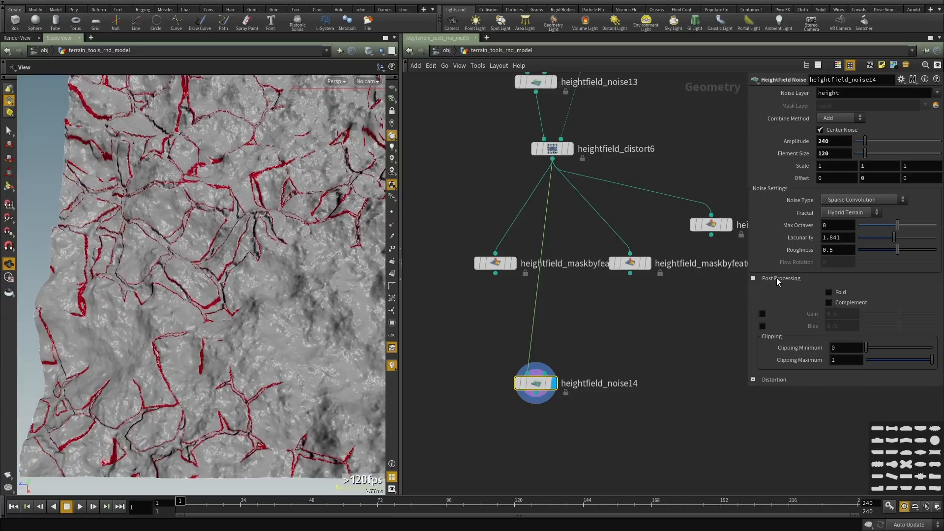
click(774, 379)
scroll(787, 394, down, 1)
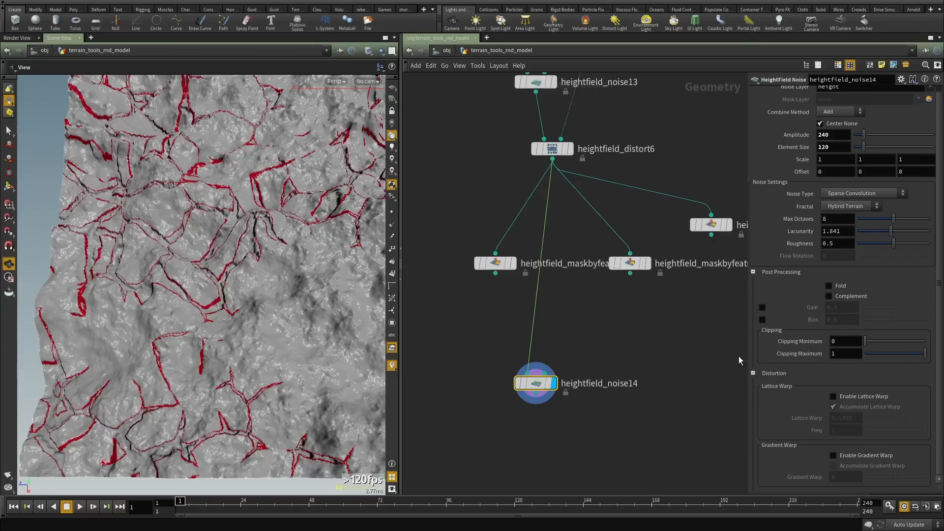
click(854, 399)
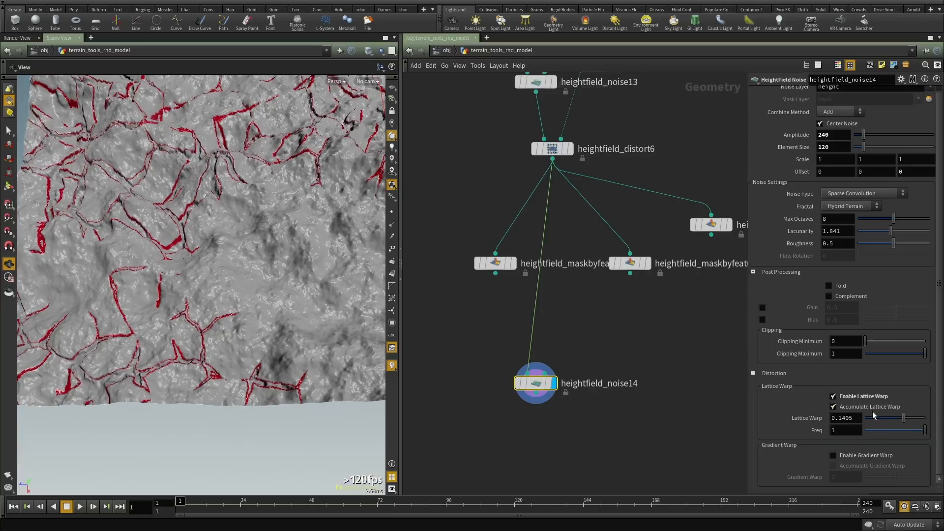
Enable Gradient Warp on heightfield_noise14 and raise its amount to about 0.361.
click(862, 457)
drag(250, 324, 283, 341)
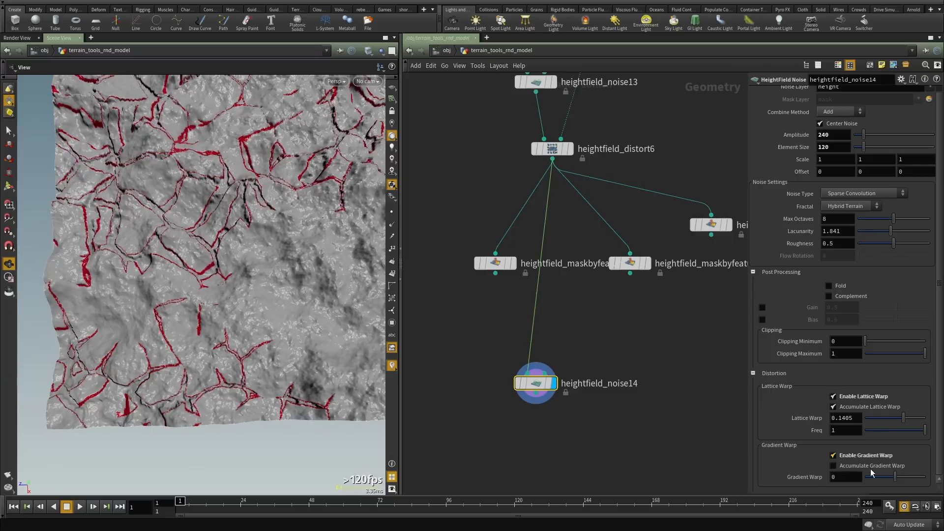
drag(906, 480, 919, 481)
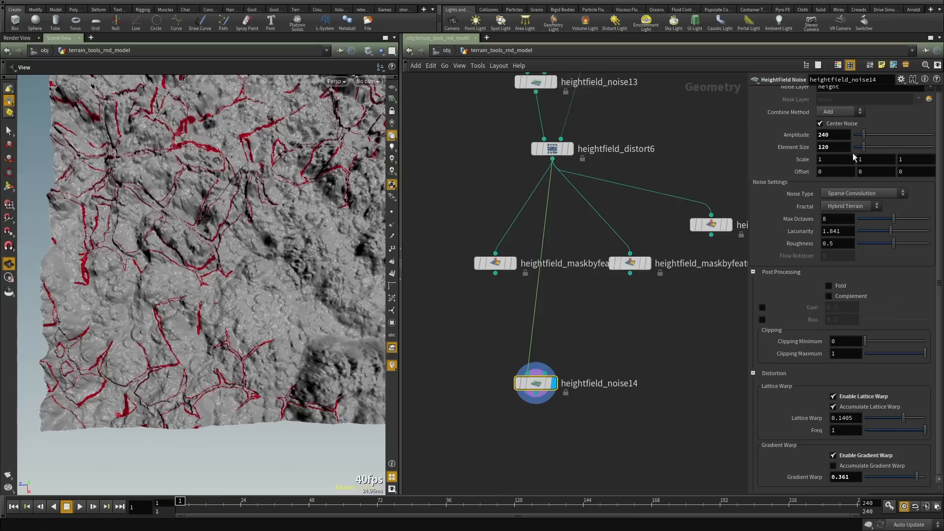
Try an element size of 60 on the noise, restore it to 120 and check the terrain up close.
double_click(837, 146)
text(60)
key(Return)
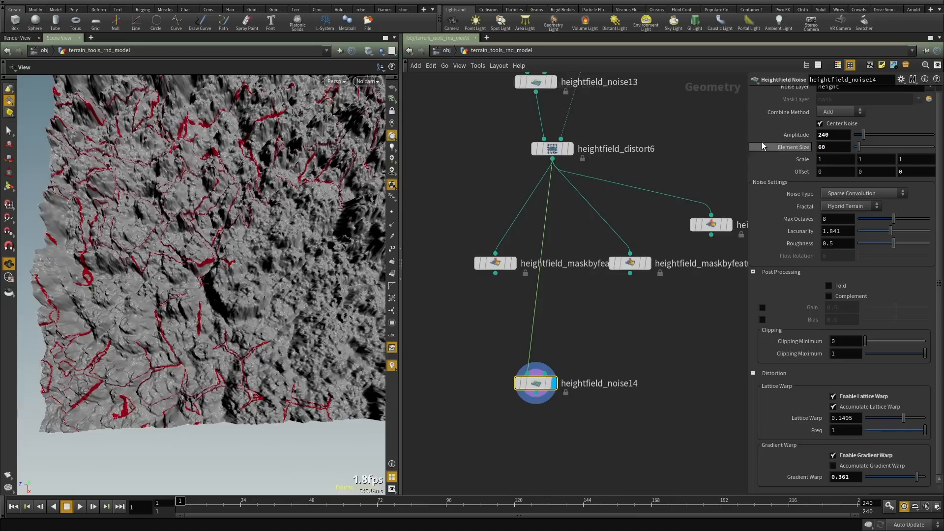
drag(840, 147, 690, 140)
text(120)
key(Return)
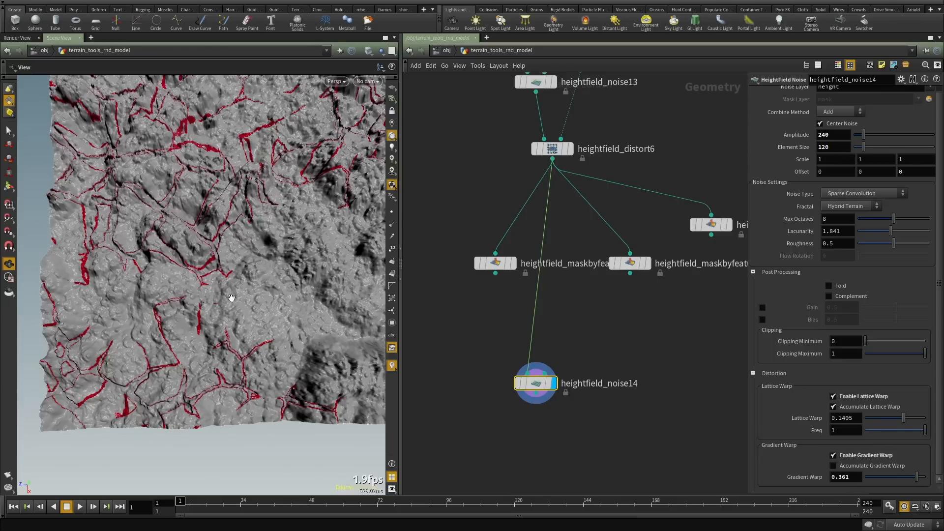
right_drag(231, 296, 264, 316)
drag(263, 316, 283, 311)
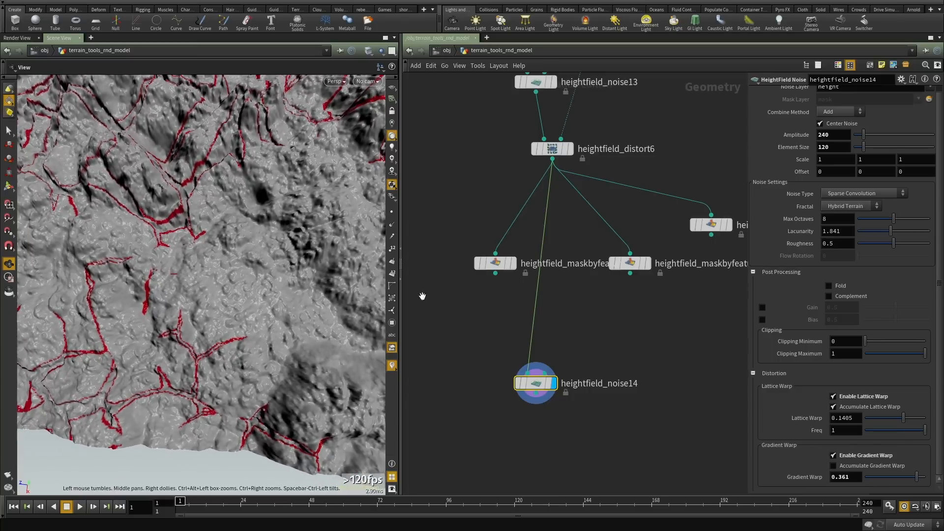
Set the element size of heightfield_noise14 to 200.
drag(837, 147, 765, 148)
text(200)
key(Return)
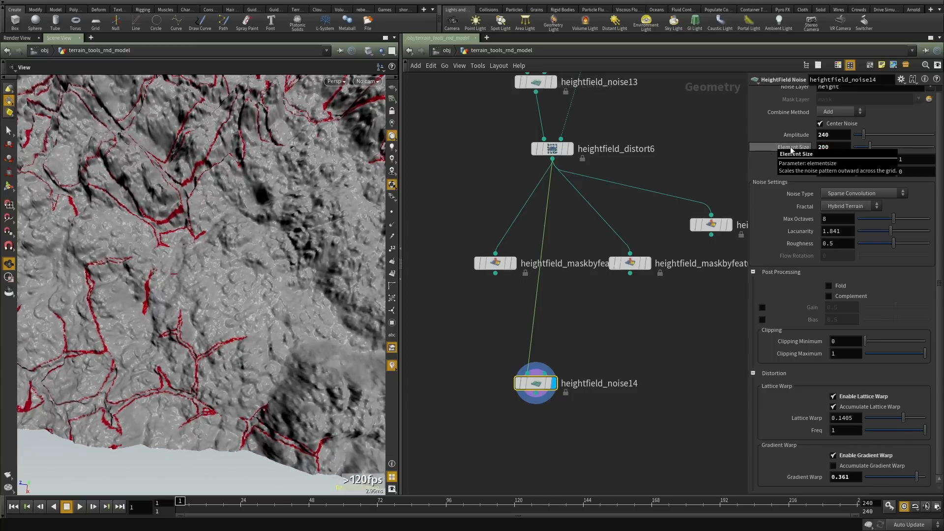
Rewire the first input of heightfield_noise14 to a node at the start of the chain to view the noise without the cracks.
scroll(565, 302, down, 3)
click(495, 273)
scroll(520, 305, down, 5)
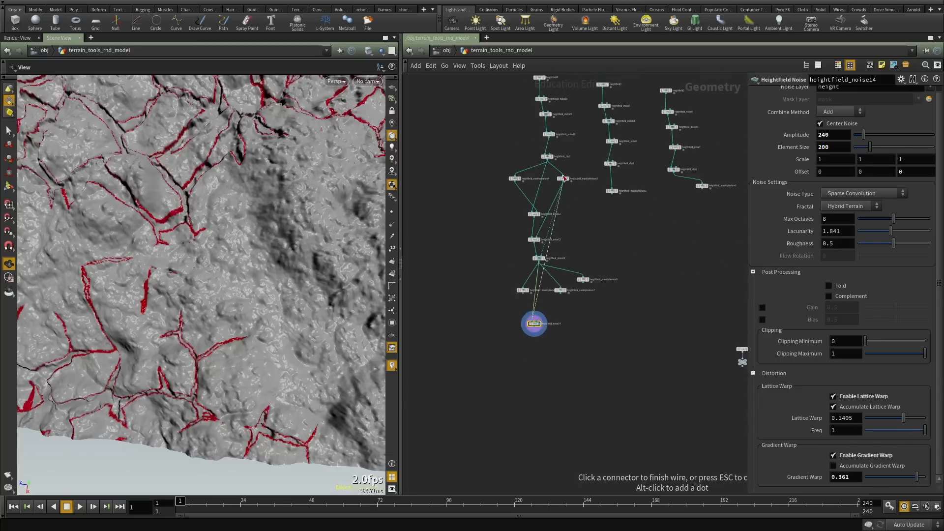
middle_drag(574, 421, 591, 376)
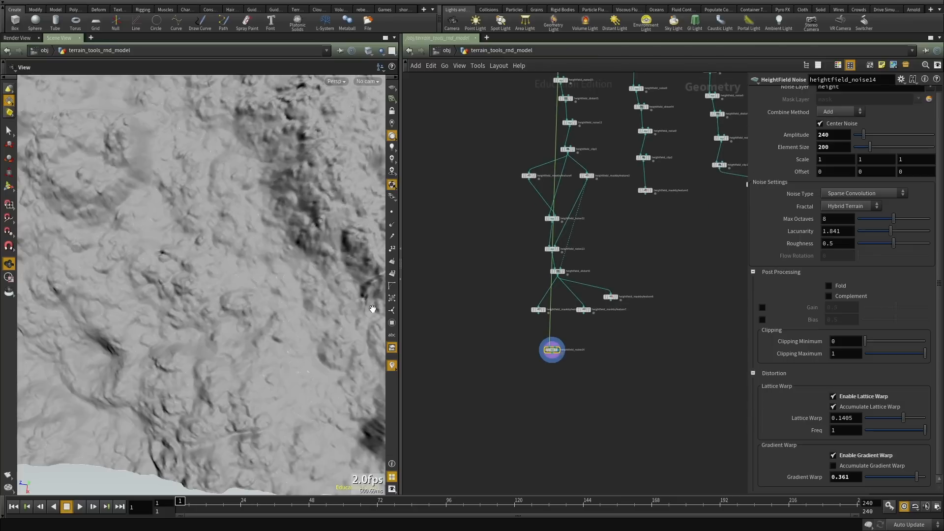
scroll(206, 295, down, 5)
drag(195, 319, 231, 300)
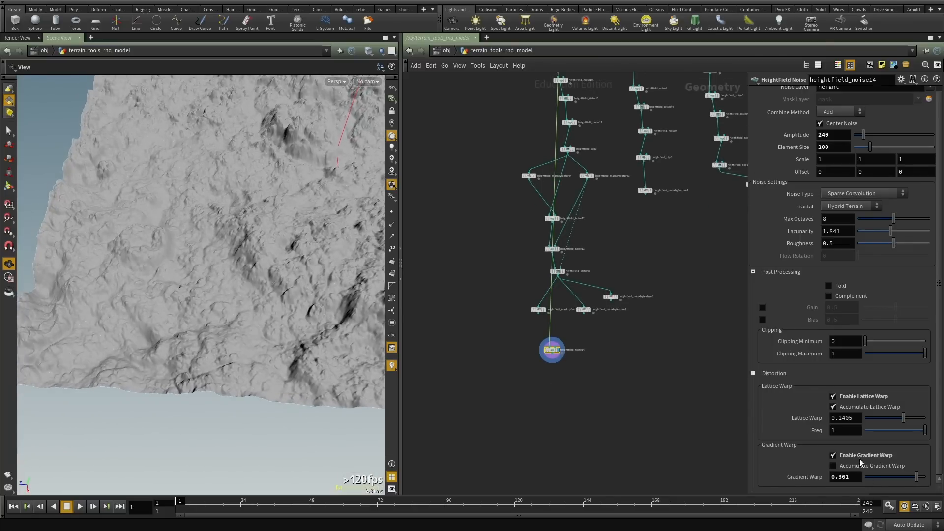
Set Gradient Warp to 0 and switch Lattice Warp off and on again to compare their effect on the terrain.
drag(849, 476, 749, 469)
text(0)
key(Return)
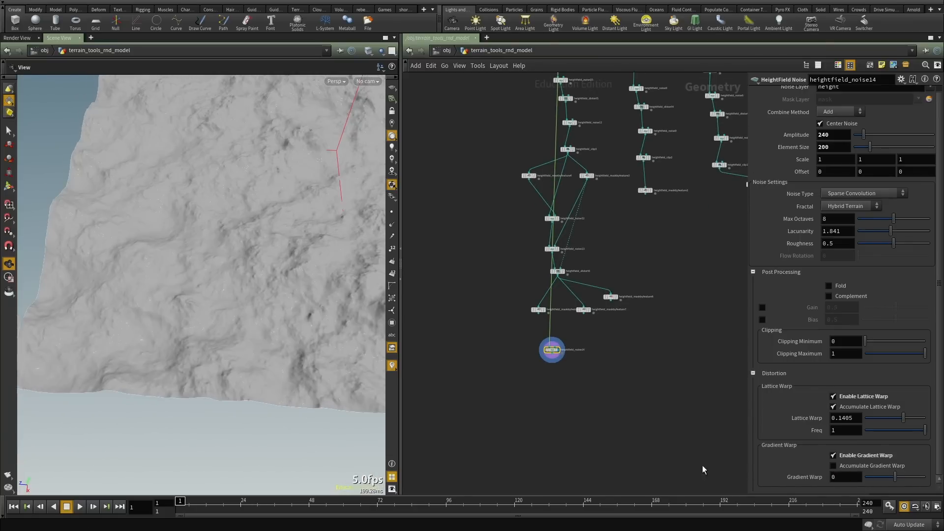
drag(206, 361, 222, 378)
click(842, 396)
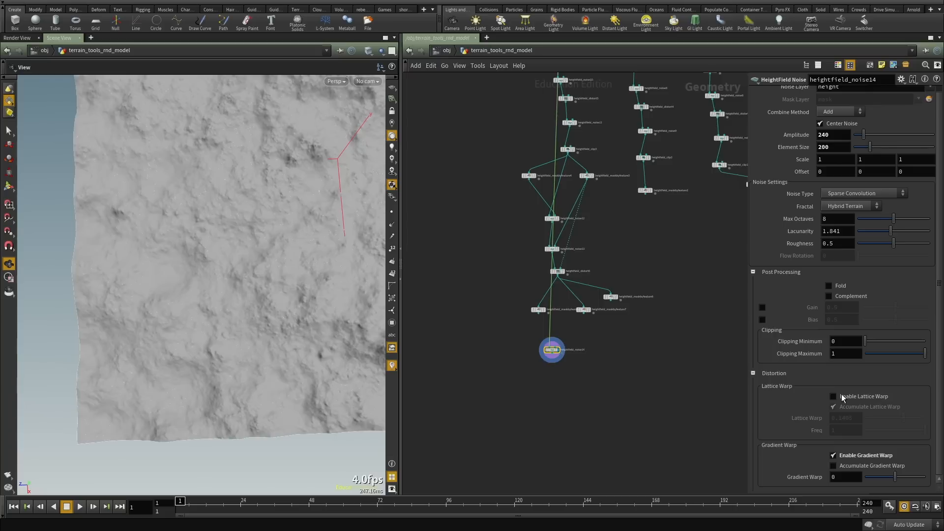
drag(222, 258, 156, 217)
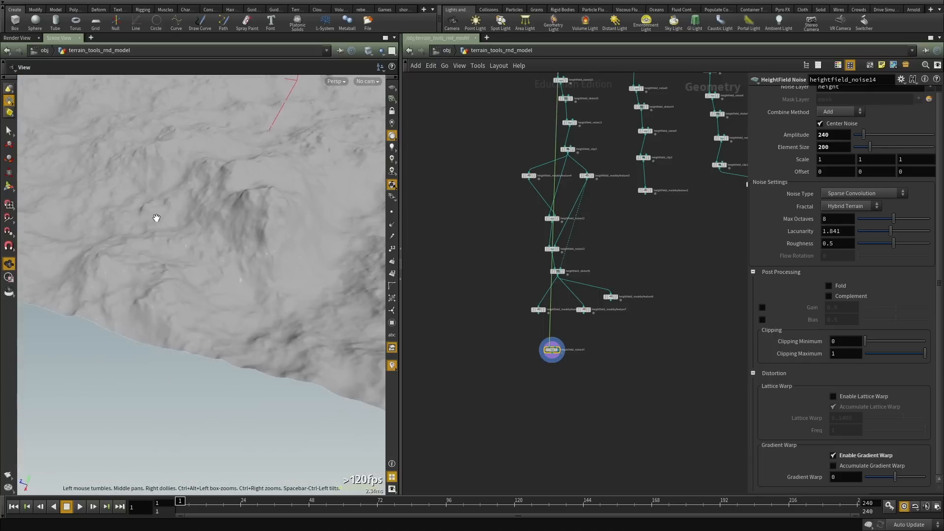
middle_drag(156, 217, 135, 359)
drag(135, 359, 202, 362)
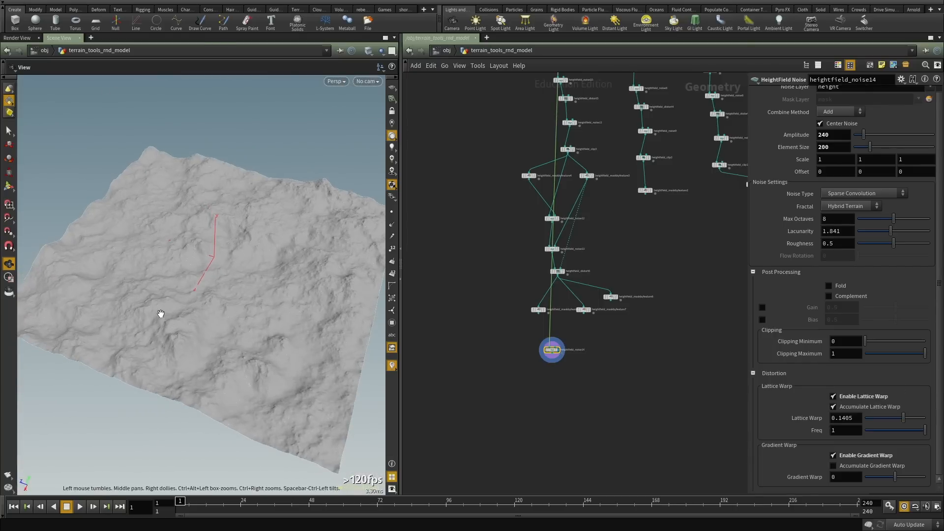
drag(157, 317, 251, 317)
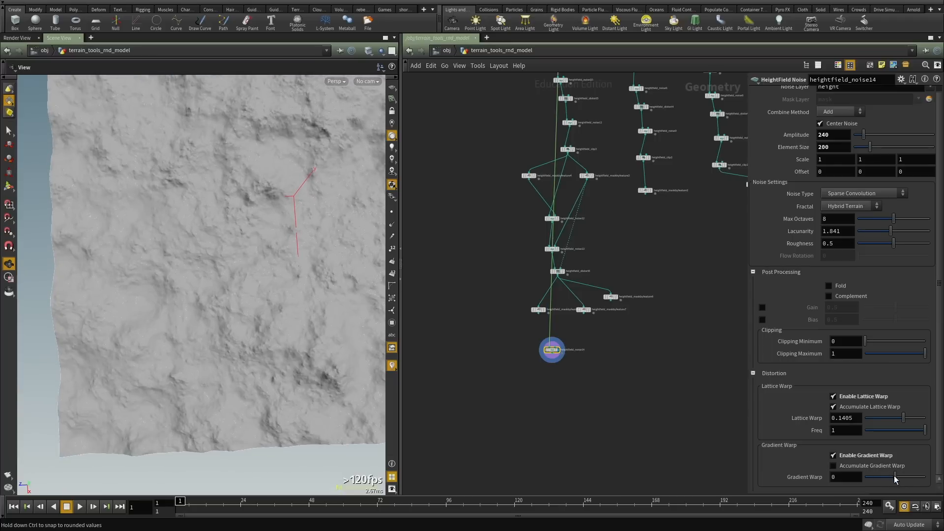
Set the noise's Gradient Warp to about 0.303 and inspect the warped terrain from several angles.
drag(894, 475, 909, 480)
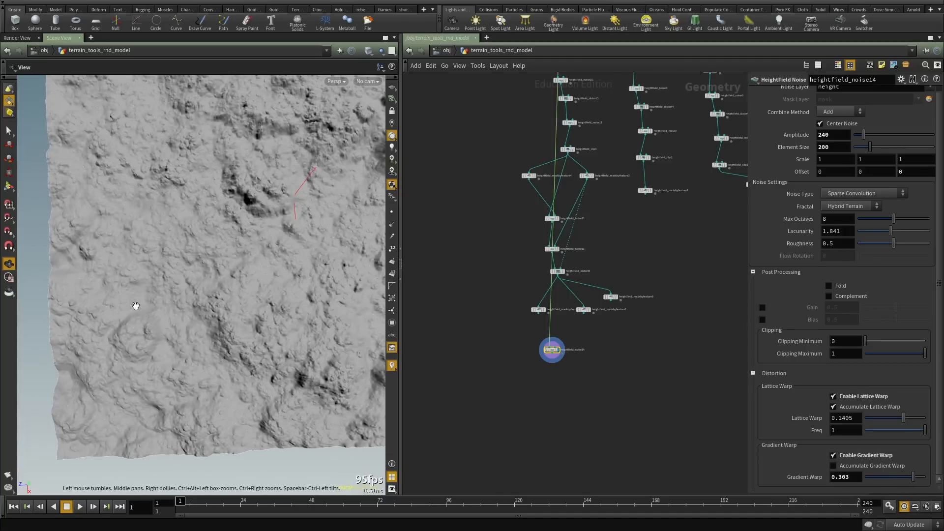
drag(135, 305, 292, 276)
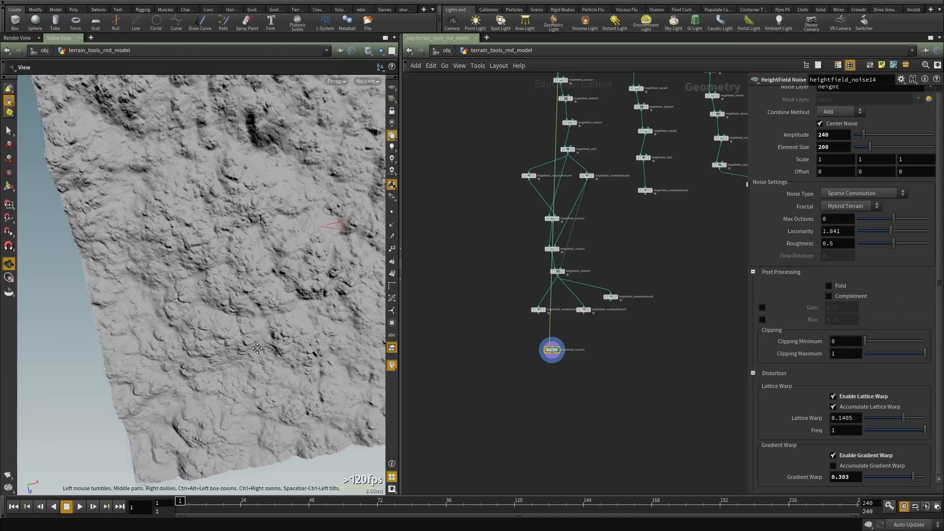
middle_drag(293, 276, 258, 320)
drag(257, 320, 244, 329)
right_drag(245, 329, 312, 378)
drag(312, 378, 195, 291)
drag(165, 324, 251, 315)
Try the Worley (cellular) F2-F1 noise type, inspect the result and restore Sparse Convolution.
click(865, 194)
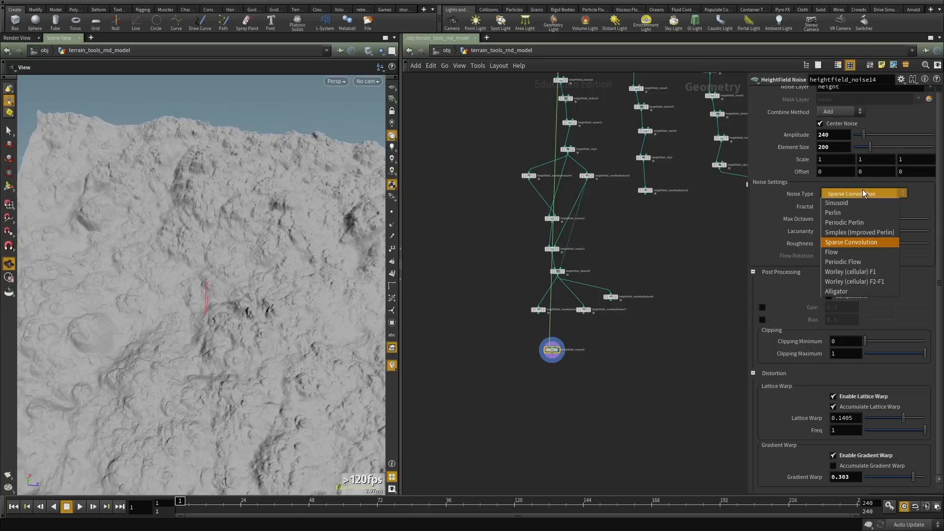
click(869, 283)
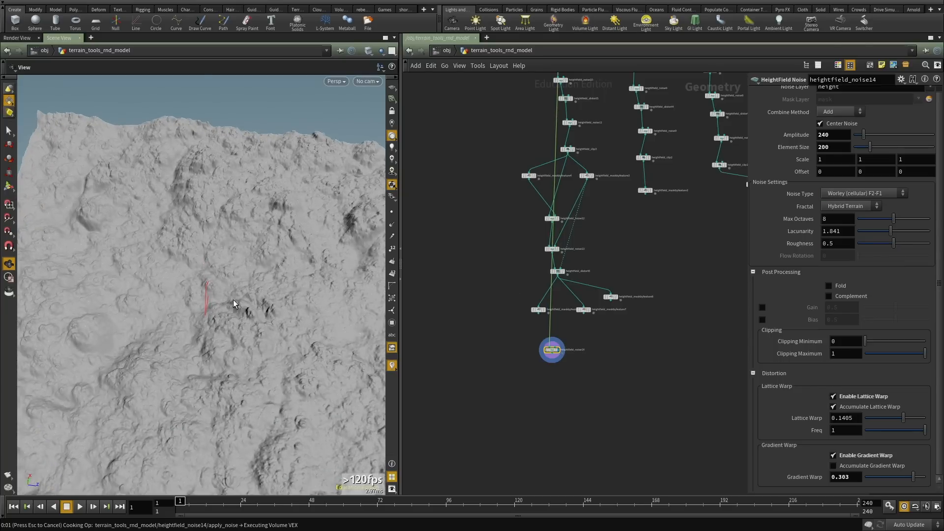
drag(230, 304, 146, 234)
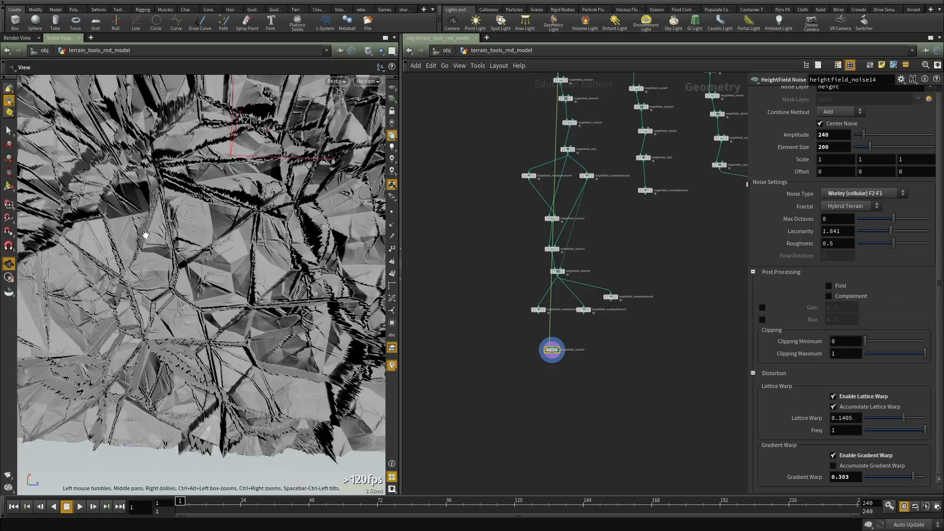
mouse_move(239, 323)
mouse_down()
mouse_move(176, 363)
mouse_move(238, 358)
mouse_move(214, 267)
mouse_move(236, 321)
mouse_up()
drag(294, 282, 63, 194)
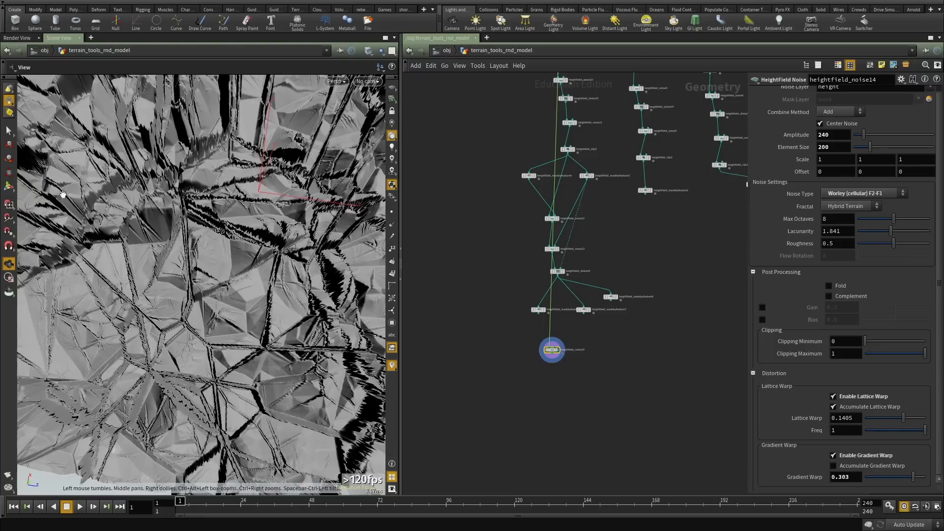
click(857, 193)
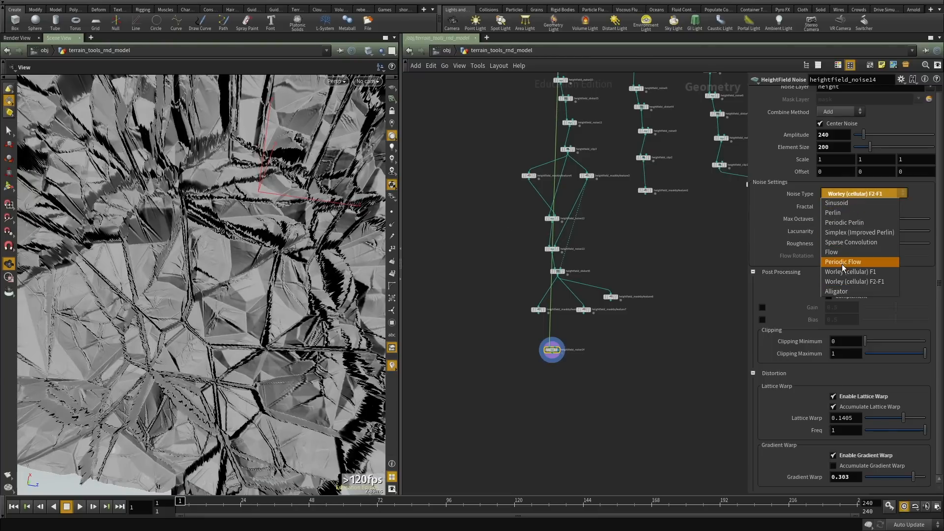
click(851, 242)
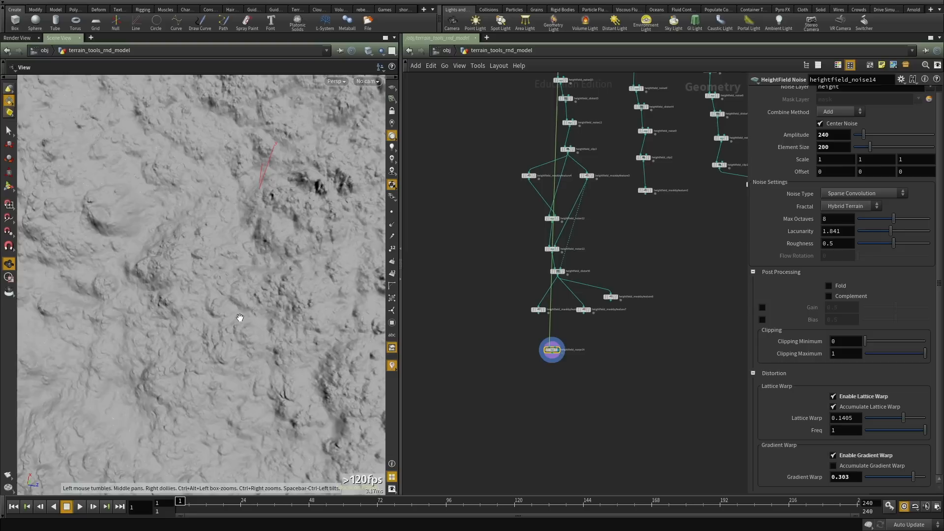
drag(240, 318, 153, 304)
scroll(147, 256, down, 5)
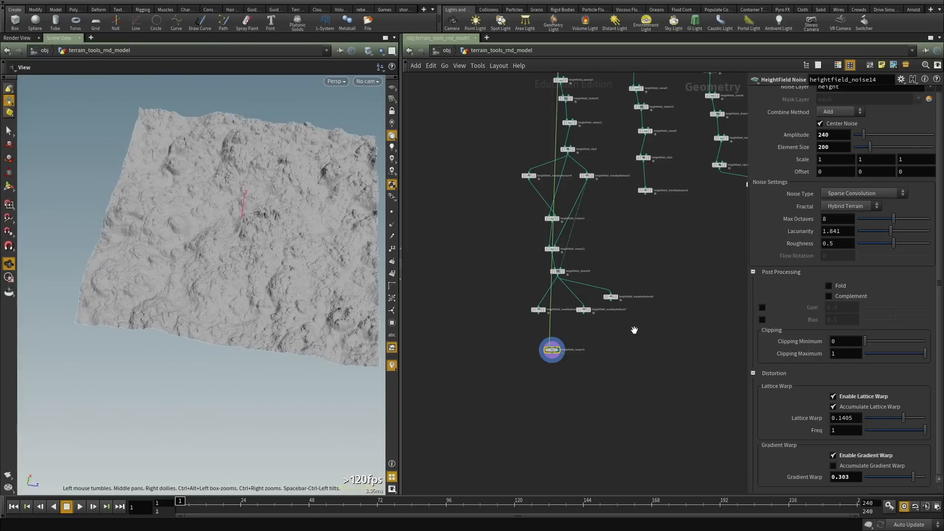
Reconnect heightfield_distort6 to the first input of heightfield_noise14 and display the noise on the cracked terrain.
scroll(634, 330, up, 5)
scroll(469, 316, up, 3)
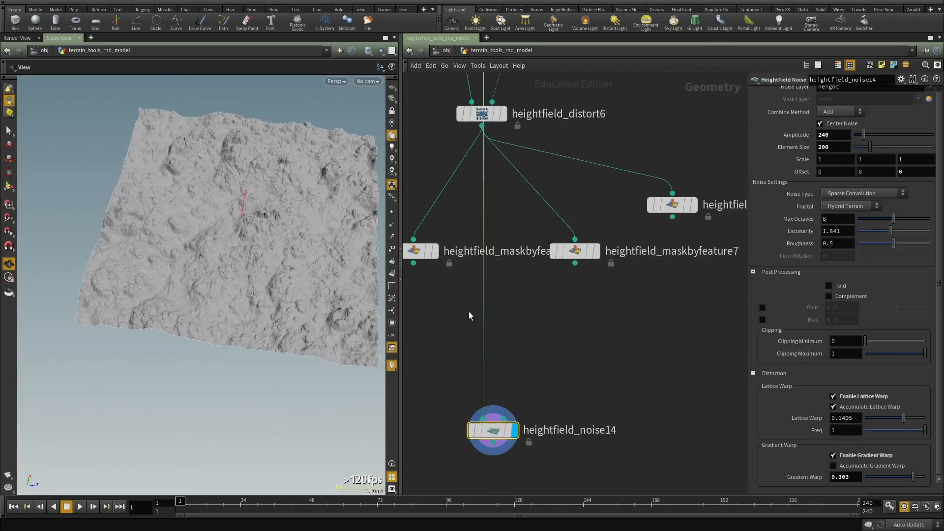
click(435, 251)
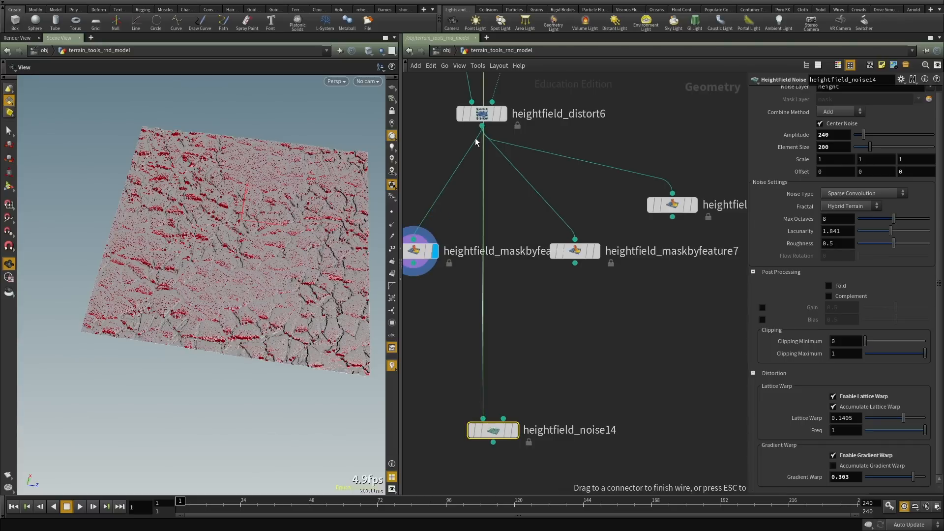
drag(475, 142, 475, 142)
drag(228, 259, 236, 298)
middle_drag(483, 349, 490, 311)
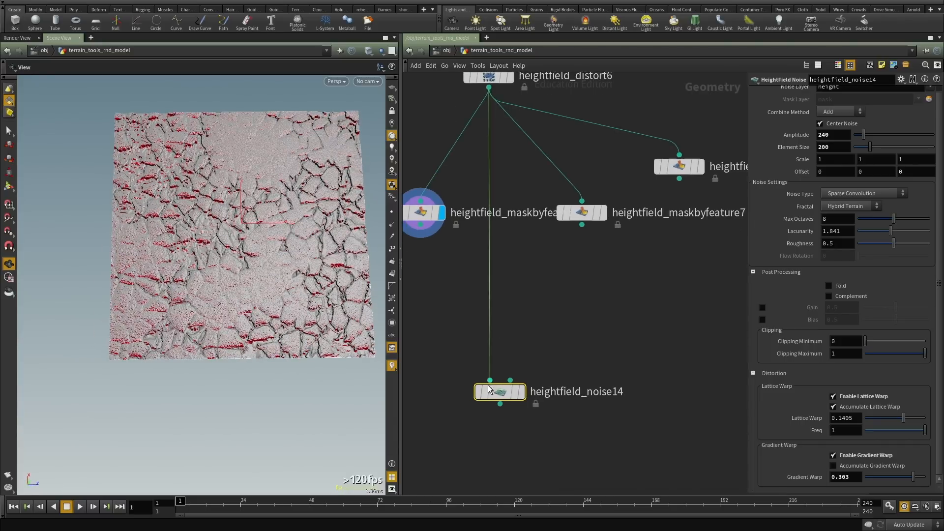
click(522, 392)
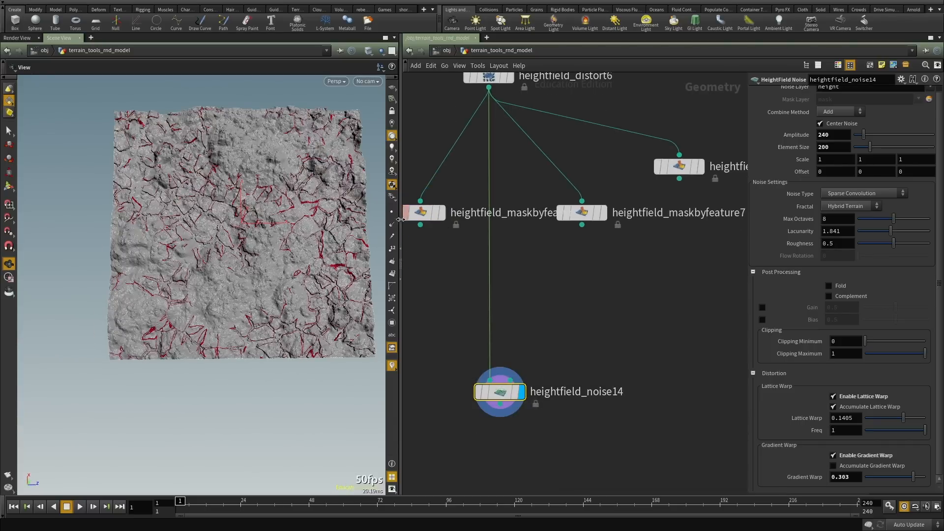
Reduce the noise on the cracked terrain to an amplitude of 20 and an element size of 55.
scroll(535, 327, up, 2)
scroll(220, 282, up, 5)
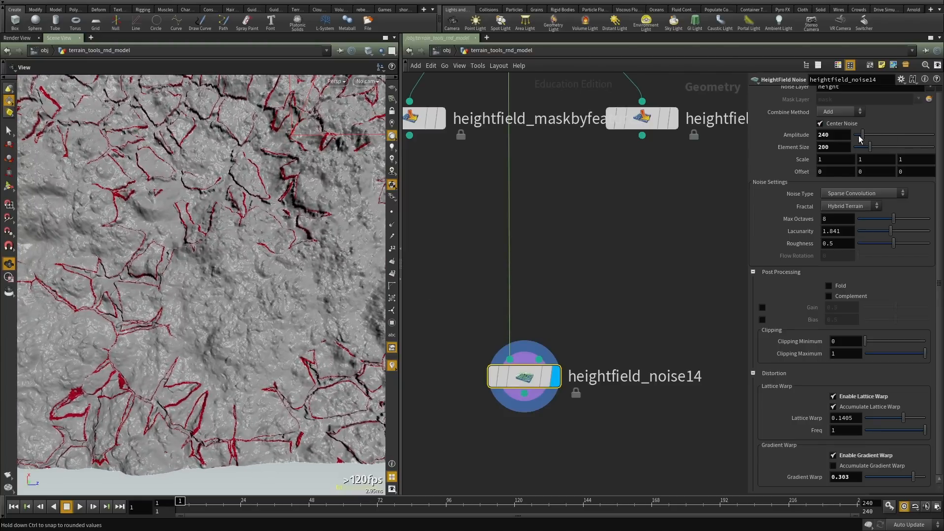
drag(861, 139, 859, 138)
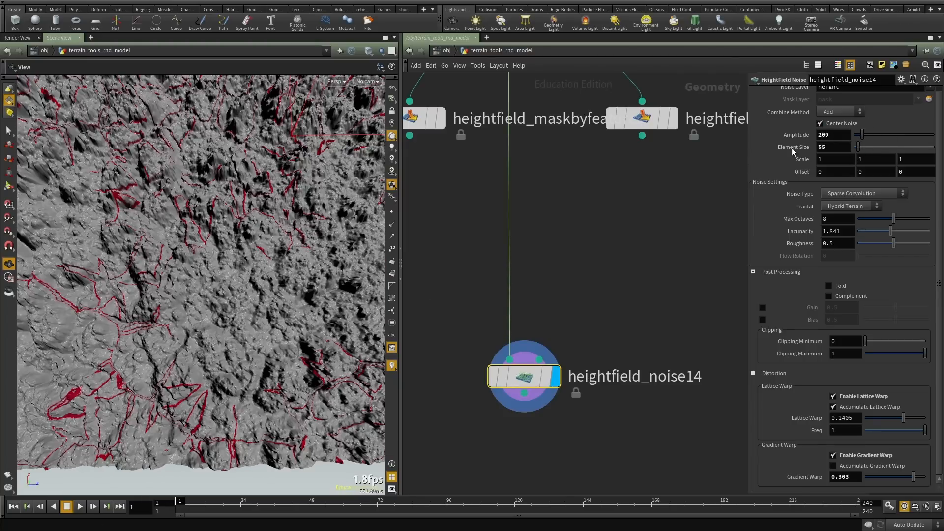
click(819, 134)
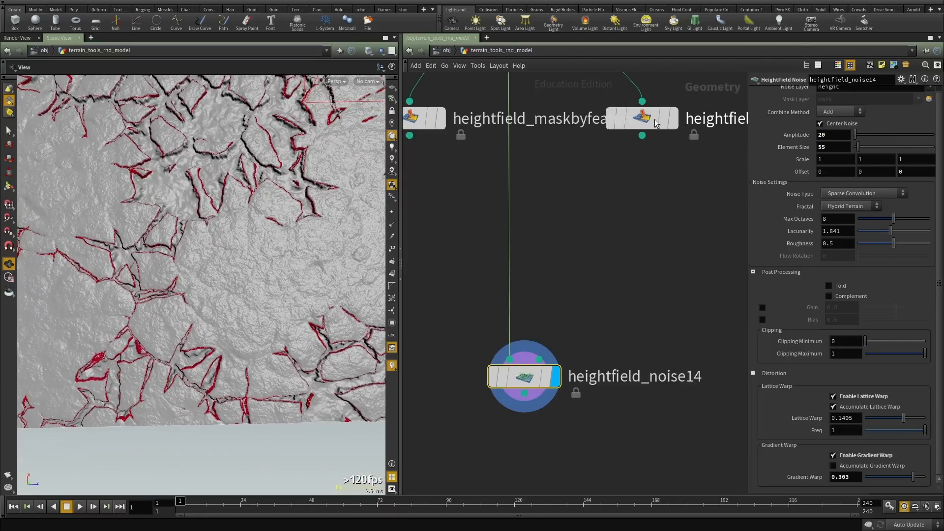
drag(239, 302, 255, 273)
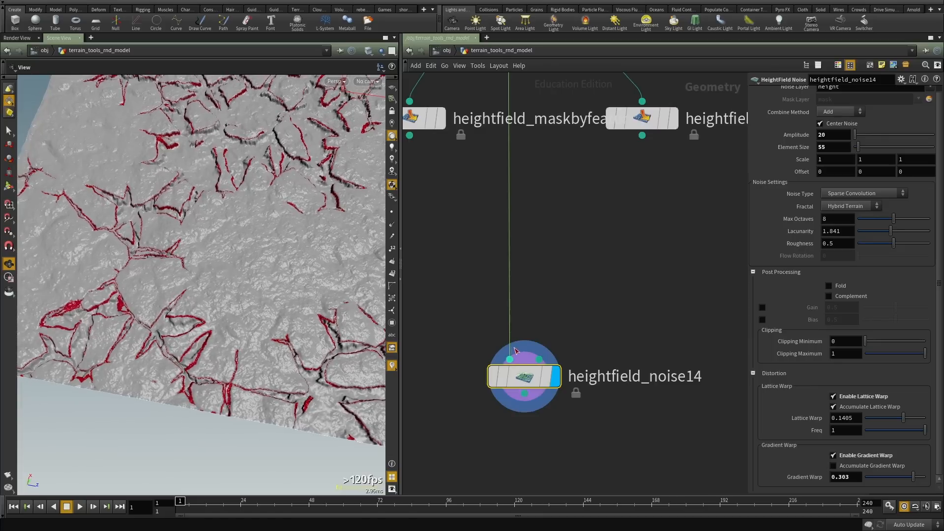
Connect the leftmost mask-by-feature node below heightfield_distort6 to the mask input of heightfield_noise14.
drag(520, 316, 409, 136)
middle_drag(514, 247, 512, 229)
drag(289, 261, 173, 316)
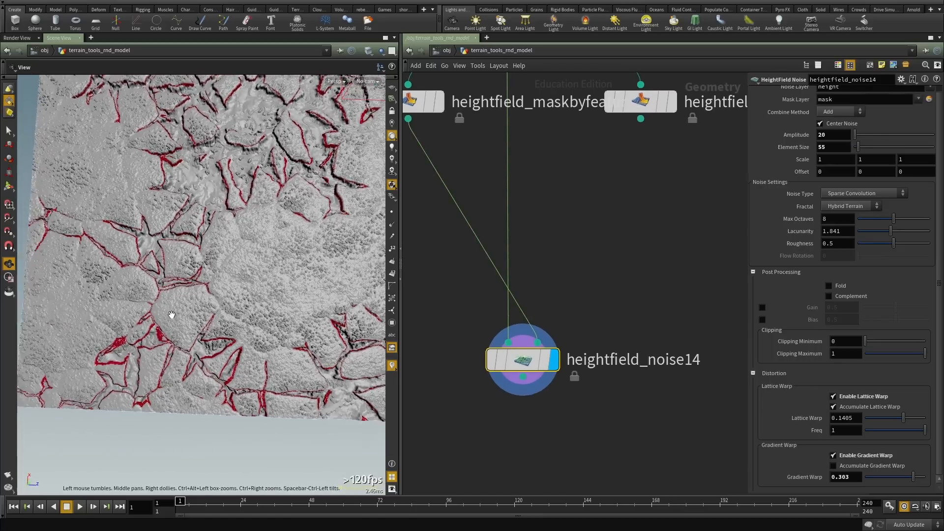
Examine up close how the masked noise is distributed across the terrain plates and around the cracks.
key(f)
drag(181, 271, 232, 375)
right_drag(232, 375, 122, 196)
drag(123, 196, 213, 333)
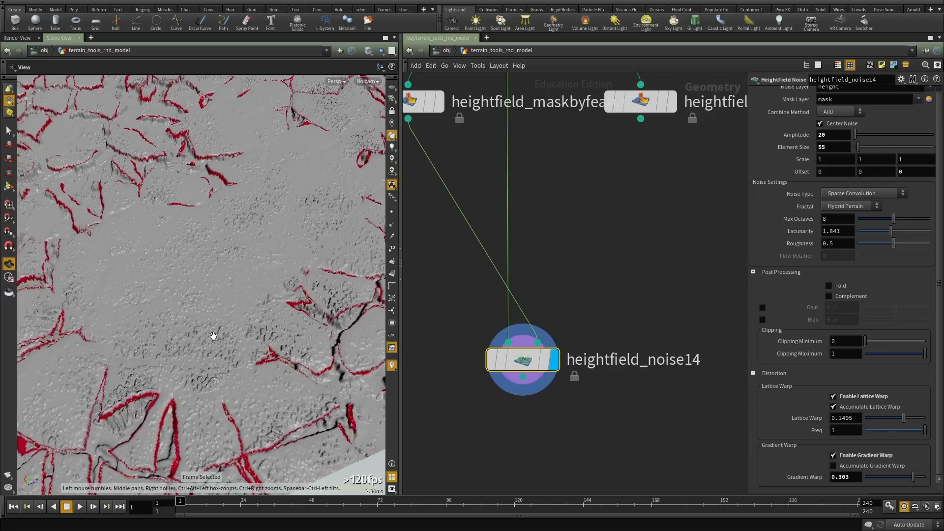
middle_drag(213, 333, 224, 287)
right_drag(223, 286, 265, 315)
drag(265, 315, 241, 268)
right_drag(241, 268, 197, 236)
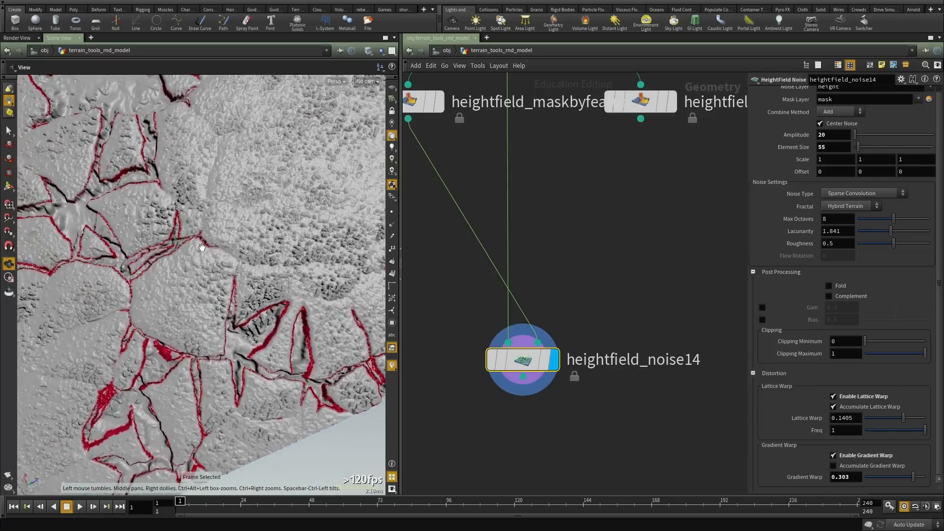
middle_drag(197, 236, 202, 283)
right_drag(203, 283, 165, 241)
middle_drag(165, 241, 178, 256)
scroll(454, 150, down, 1)
middle_drag(454, 150, 485, 229)
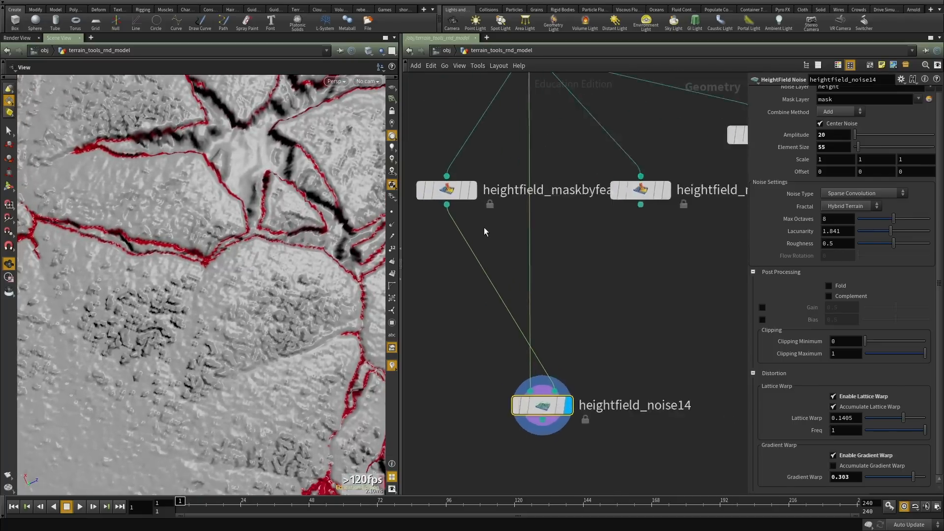
Display the leftmost mask-by-feature node below heightfield_distort6 and examine its mask on the terrain.
scroll(485, 227, up, 2)
click(468, 175)
right_drag(214, 269, 251, 300)
drag(250, 300, 218, 375)
scroll(559, 219, down, 2)
Duplicate heightfield_noise14 and connect the original's output to the first input of the copy.
click(527, 316)
key(ctrl+c)
middle_drag(546, 418, 536, 227)
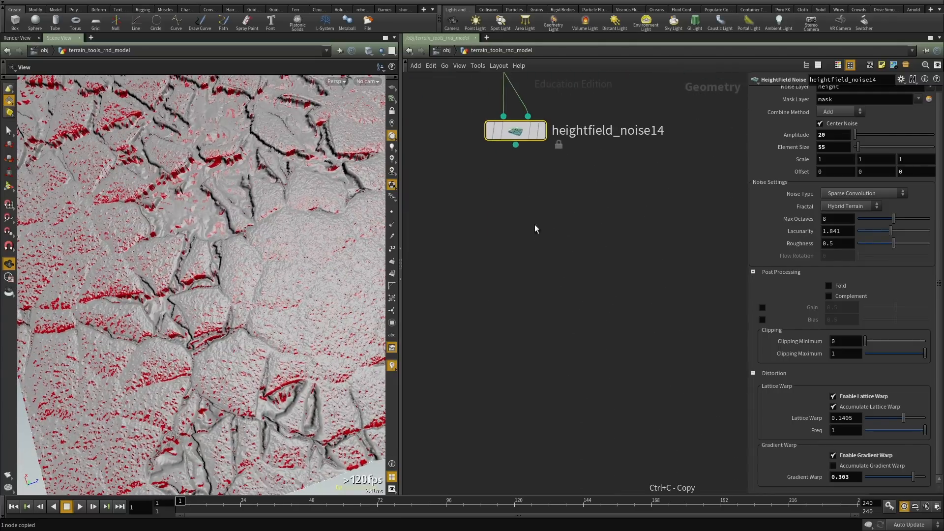
key(ctrl+v)
click(515, 144)
click(525, 328)
Connect heightfield_maskbyfeature7 to the mask input of heightfield_noise15 and display that noise node.
scroll(522, 281, down, 2)
middle_drag(483, 147, 486, 260)
drag(488, 259, 581, 192)
middle_drag(557, 436, 564, 332)
scroll(564, 332, up, 2)
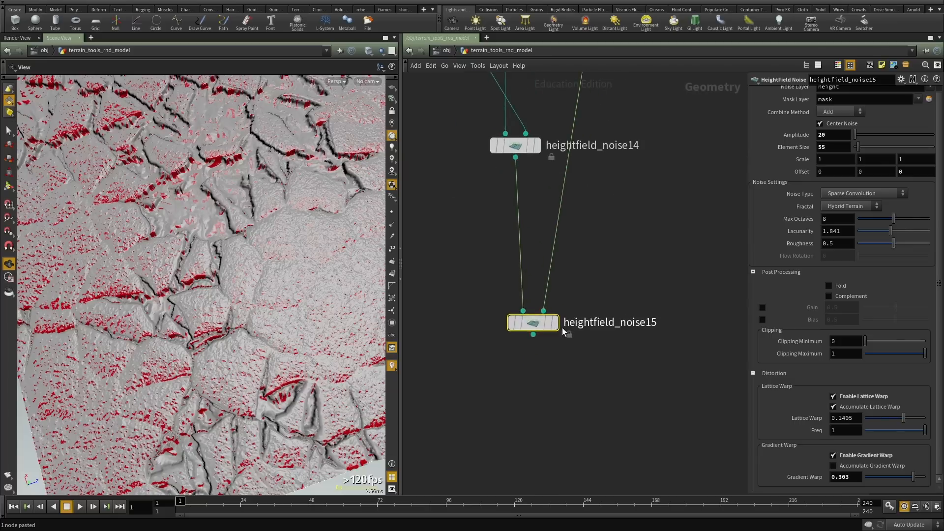
mouse_move(544, 325)
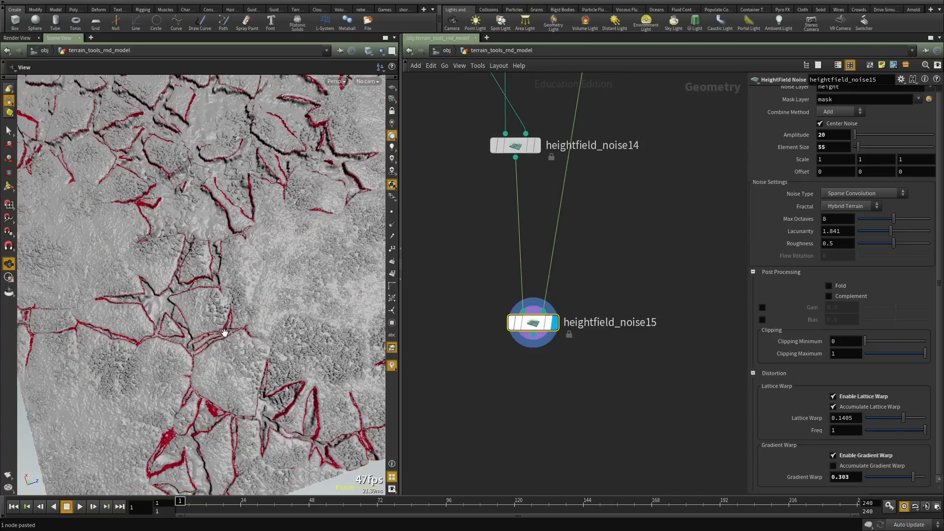
Set the noise offset of heightfield_noise15 to 50, 50, 50.
drag(227, 332, 163, 396)
middle_drag(163, 396, 190, 370)
drag(190, 370, 154, 267)
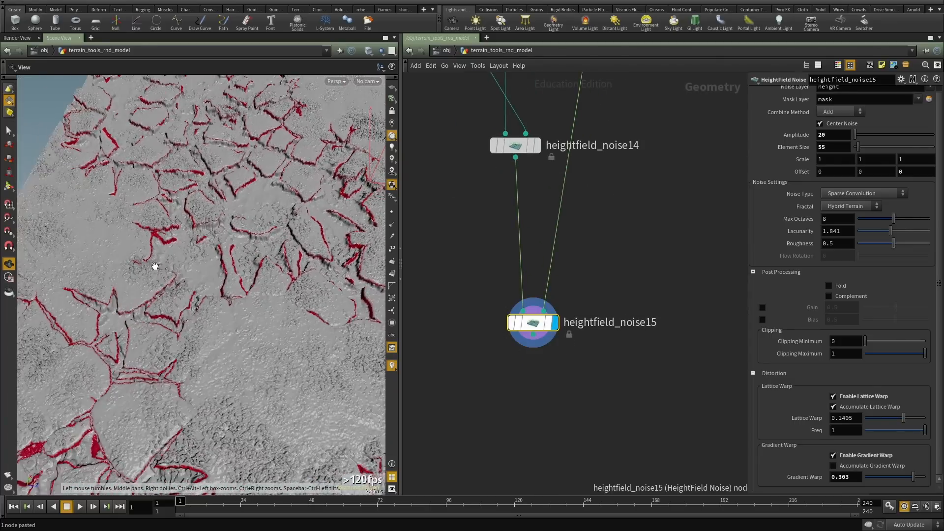
right_drag(154, 268, 356, 270)
drag(357, 270, 321, 293)
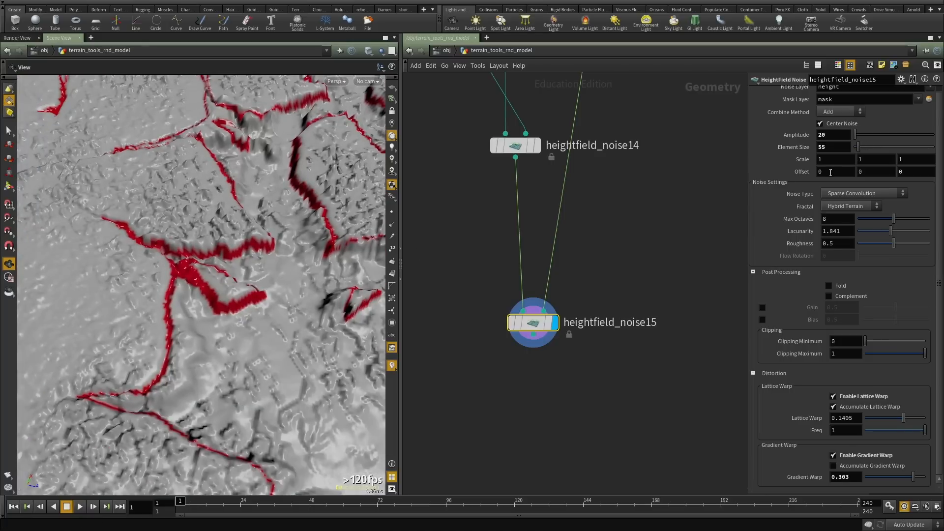
text(50 50 50)
key(Return)
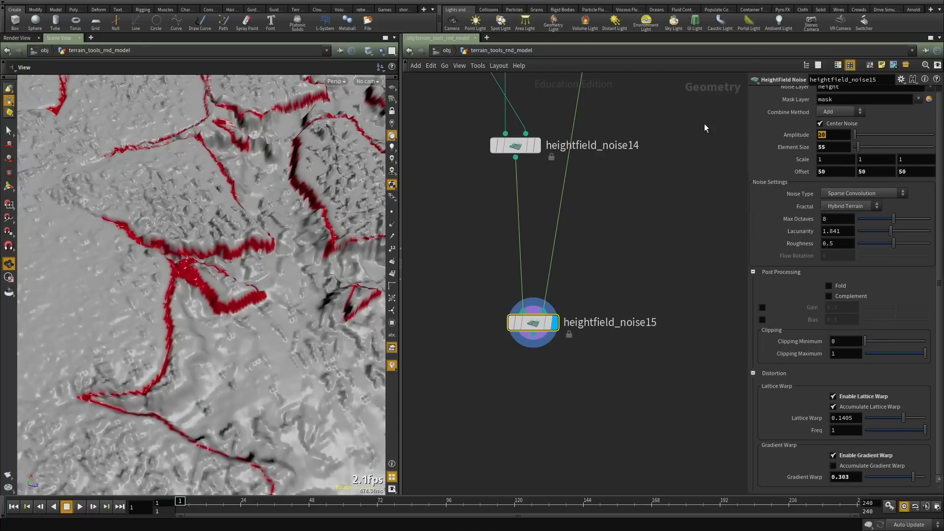
Set the amplitude of heightfield_noise15 to 6 and its element size to 80.
text(6)
key(Tab)
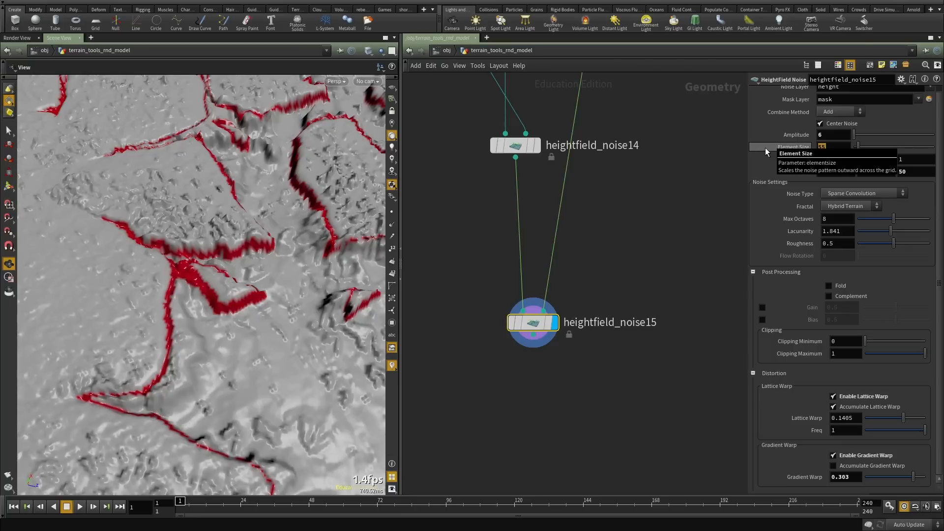
text(80)
key(Return)
right_drag(234, 211, 149, 305)
middle_drag(149, 306, 178, 364)
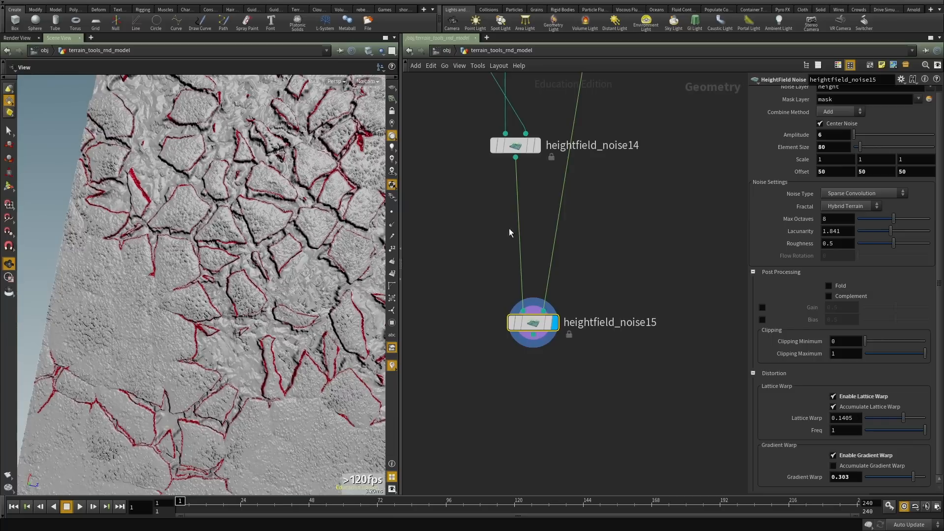
Set the amplitude of heightfield_noise14 to 10.
drag(557, 175, 523, 146)
text(10)
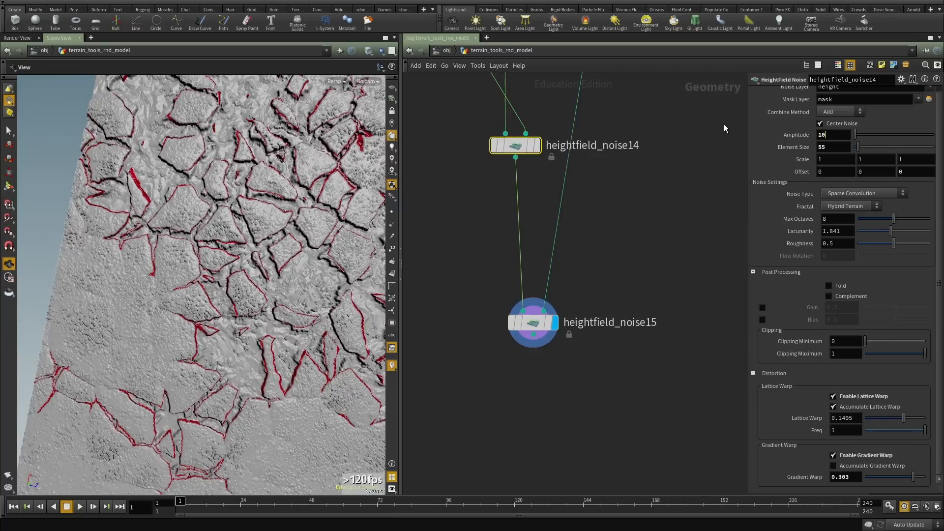
key(Return)
Examine the two layered masked noises on the terrain from several angles in an enlarged viewport.
drag(209, 284, 183, 238)
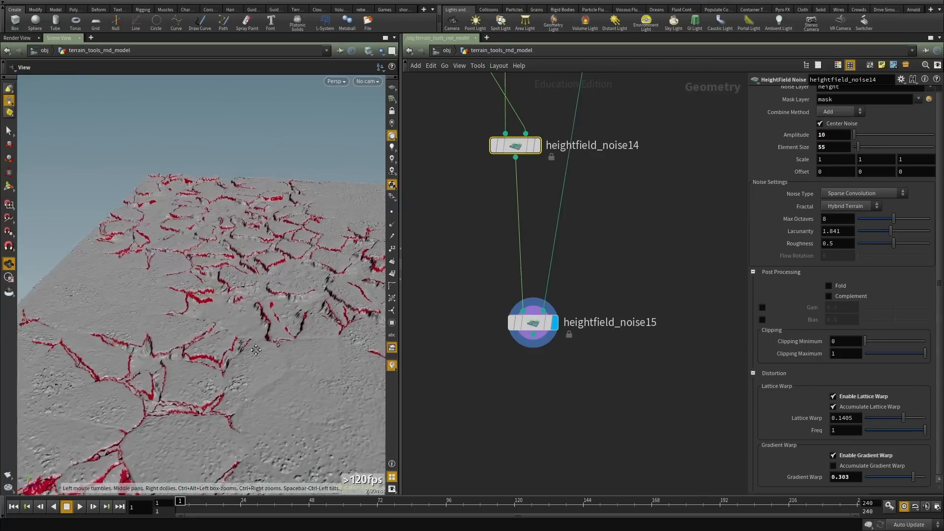
right_drag(183, 238, 156, 308)
drag(156, 308, 201, 333)
key(ctrl+b)
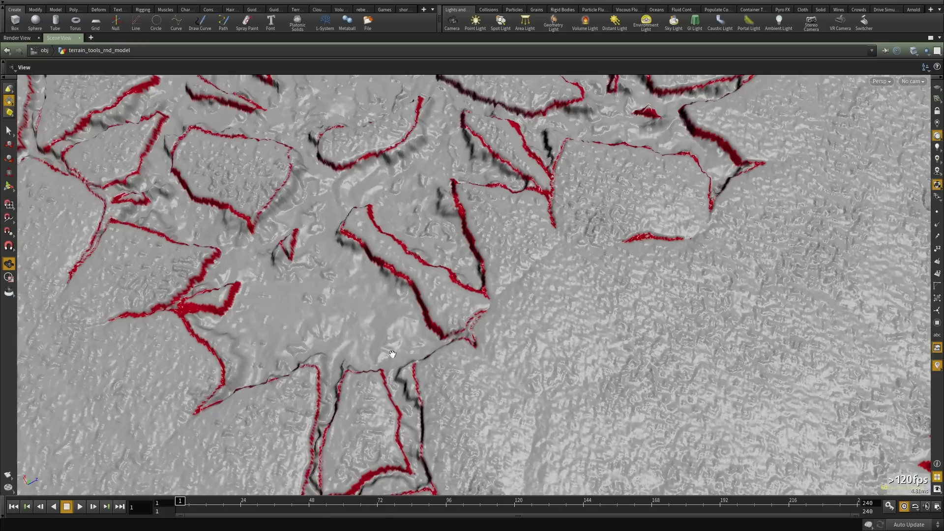
middle_drag(396, 425, 389, 310)
drag(389, 310, 264, 224)
right_drag(265, 223, 352, 336)
drag(352, 335, 259, 442)
middle_drag(281, 329, 354, 394)
drag(354, 394, 390, 275)
key(ctrl+b)
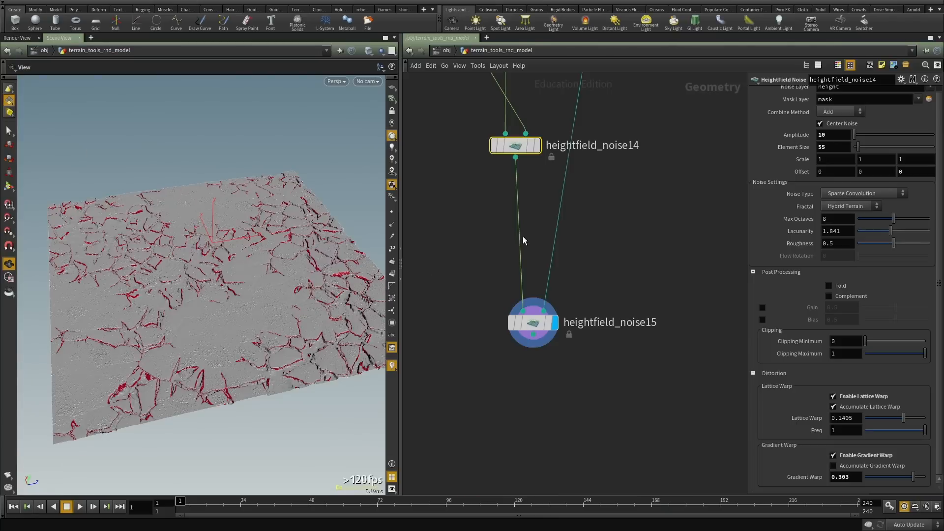
Set the grid spacing of heightfield4 at the start of the node chain to 0.4.
scroll(567, 265, down, 6)
middle_drag(567, 264, 535, 472)
scroll(533, 265, up, 1)
scroll(532, 266, up, 3)
click(435, 314)
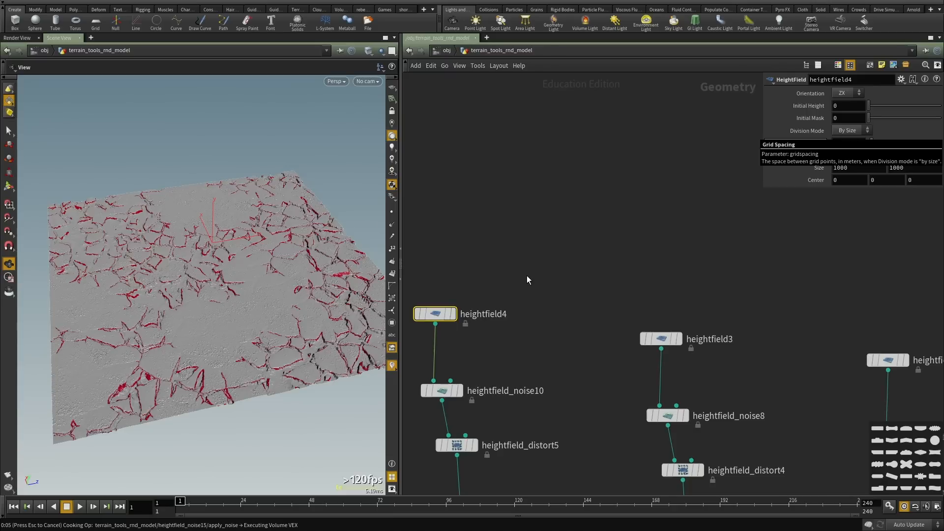
middle_drag(527, 270, 559, 164)
Inspect the finer-resolution terrain up close and overall, checking the cracks, ledges and plate surfaces in an enlarged viewport.
drag(157, 281, 190, 362)
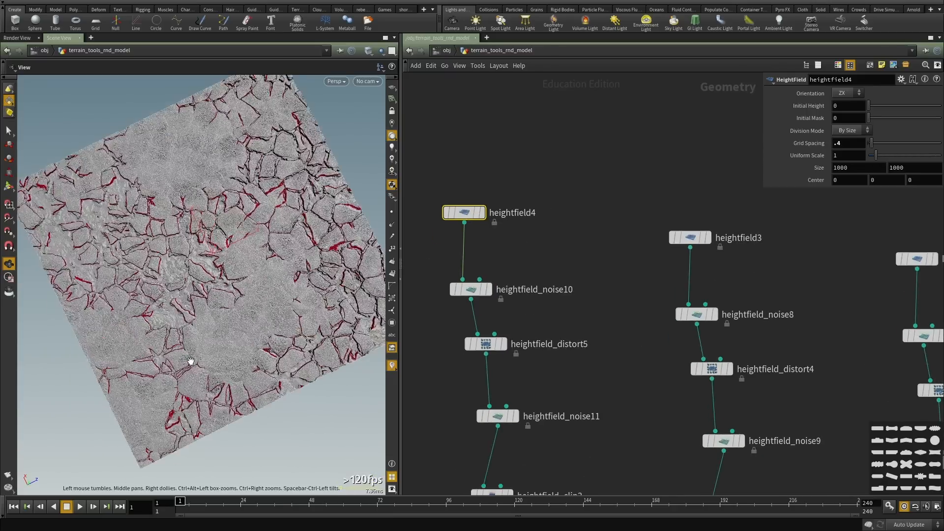
middle_drag(190, 362, 251, 236)
right_drag(251, 236, 279, 203)
drag(278, 202, 251, 236)
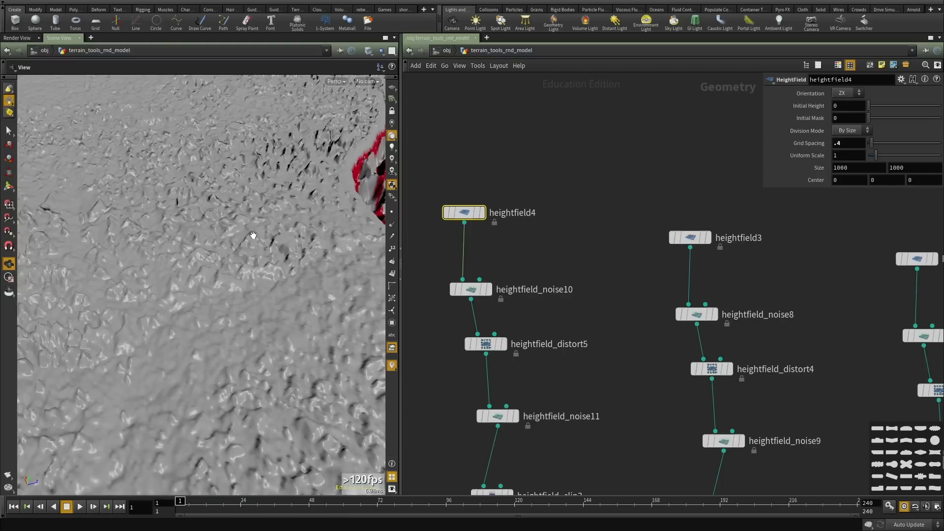
key(f)
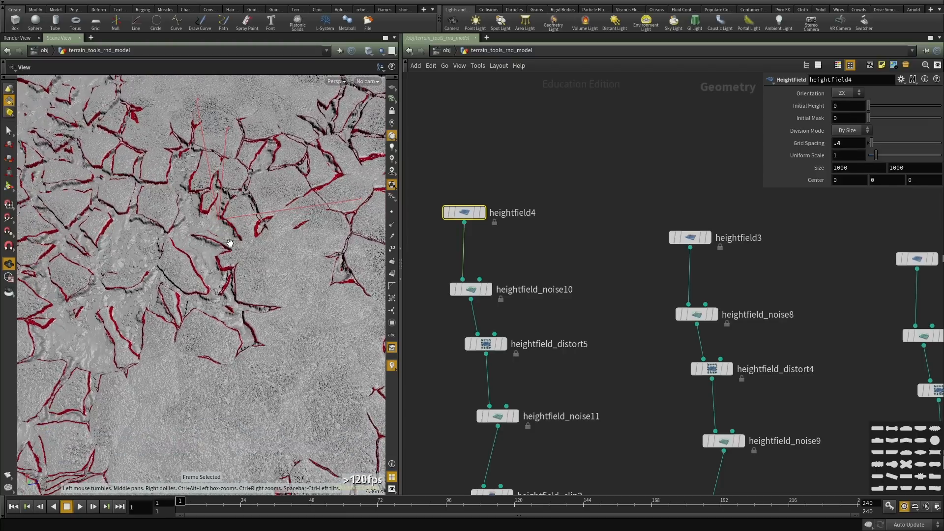
key(ctrl+b)
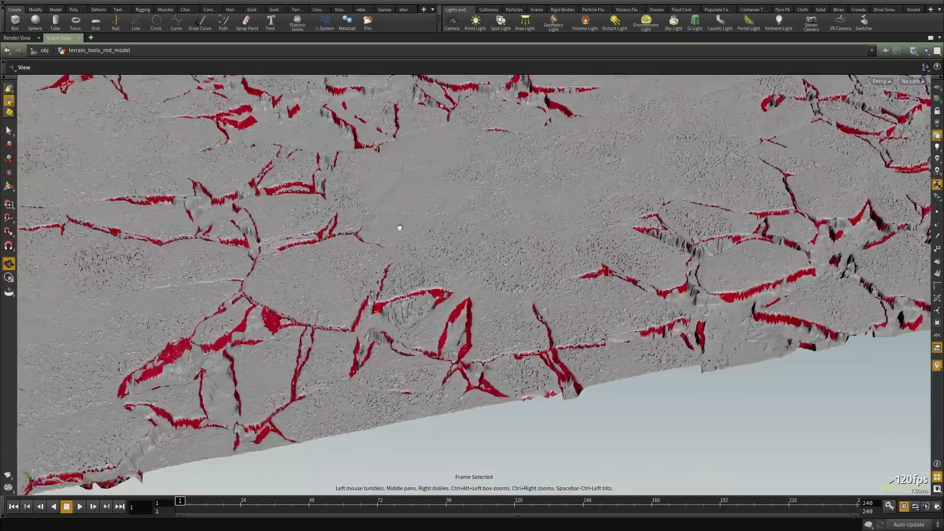
drag(399, 227, 512, 213)
right_drag(512, 213, 601, 217)
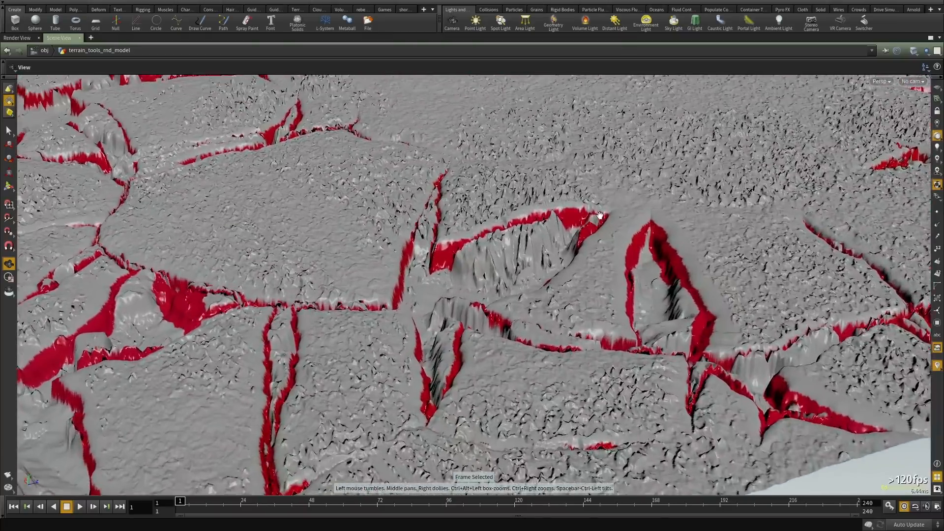
drag(423, 241, 546, 206)
right_drag(545, 207, 737, 285)
drag(416, 235, 487, 160)
middle_drag(482, 295, 411, 213)
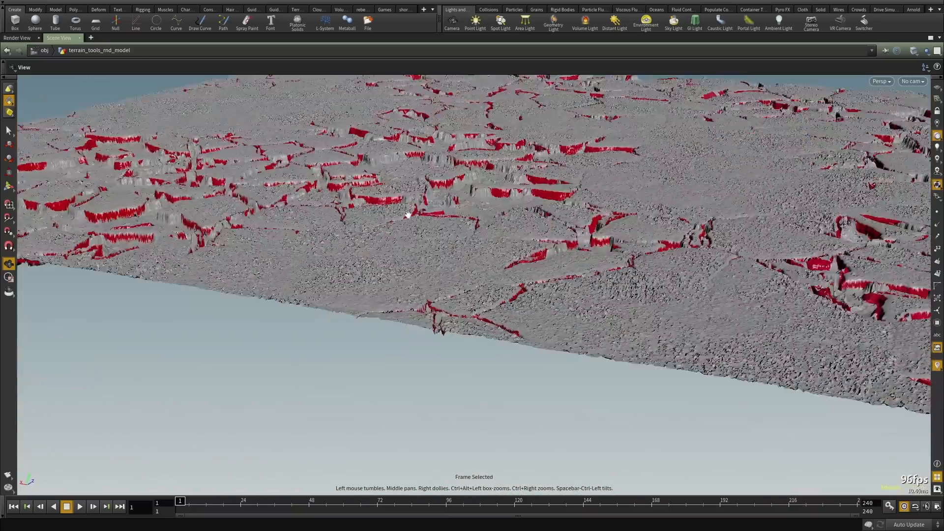
right_drag(411, 212, 577, 234)
drag(577, 234, 522, 364)
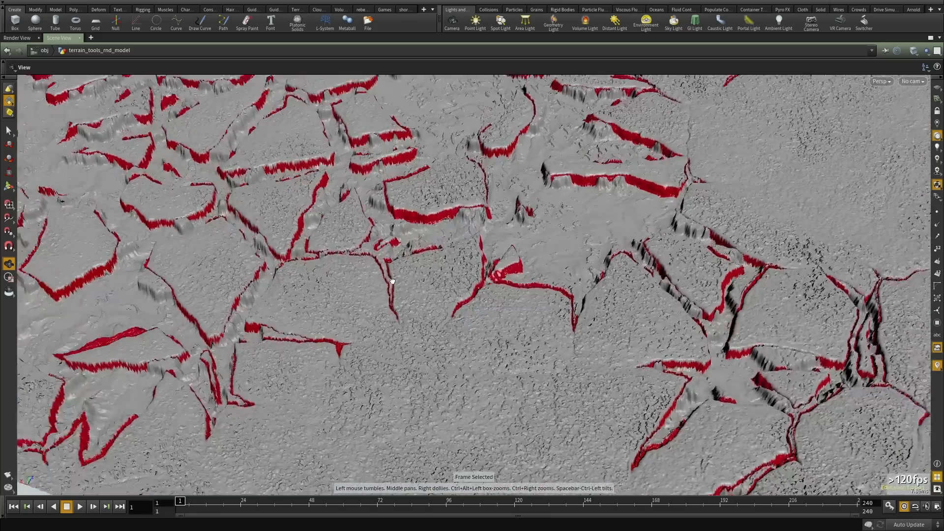
right_drag(388, 281, 591, 288)
middle_drag(415, 238, 431, 264)
right_drag(431, 263, 520, 247)
middle_drag(520, 247, 435, 319)
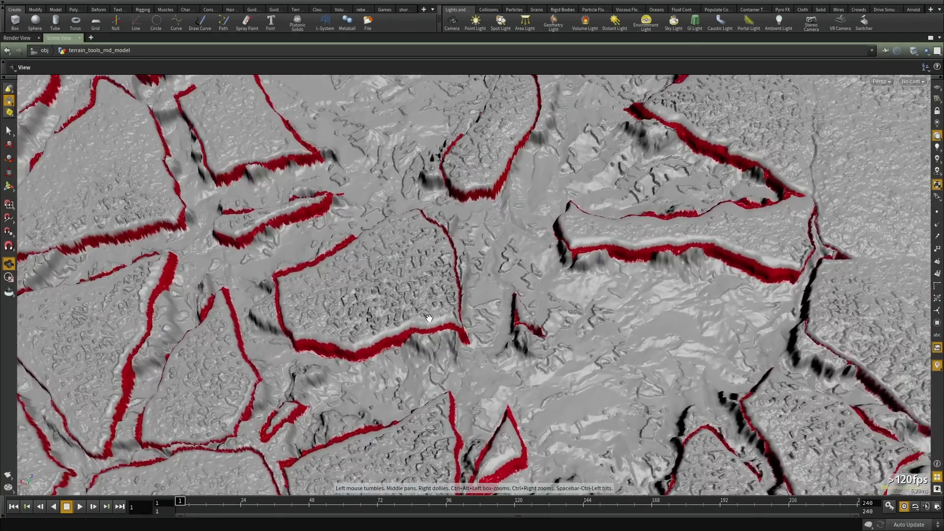
drag(435, 318, 410, 379)
middle_drag(421, 136, 421, 322)
middle_drag(301, 152, 486, 332)
drag(486, 333, 320, 212)
right_drag(320, 212, 74, 194)
middle_drag(427, 321, 428, 274)
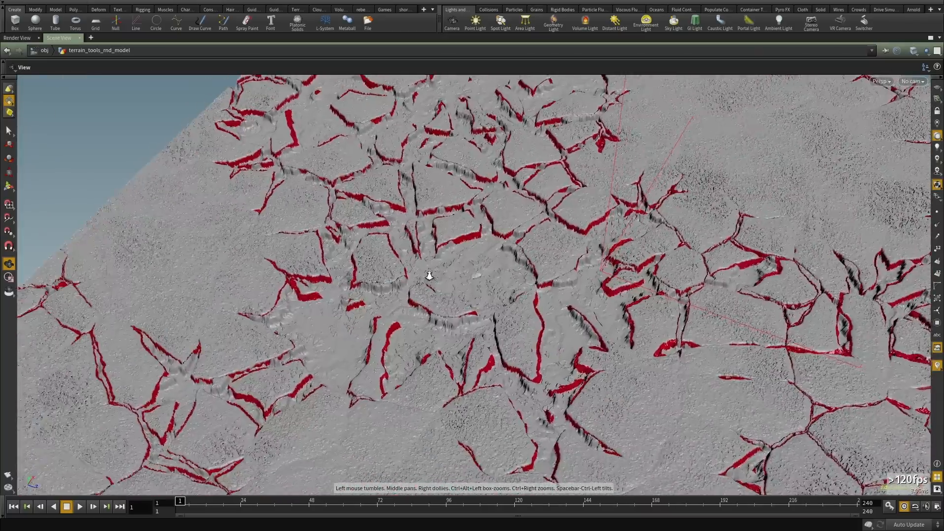
right_drag(428, 274, 315, 276)
drag(404, 270, 508, 233)
key(ctrl+b)
Add a HeightField Mask by Feature node beside heightfield_noise15 at the end of the network.
scroll(531, 320, down, 5)
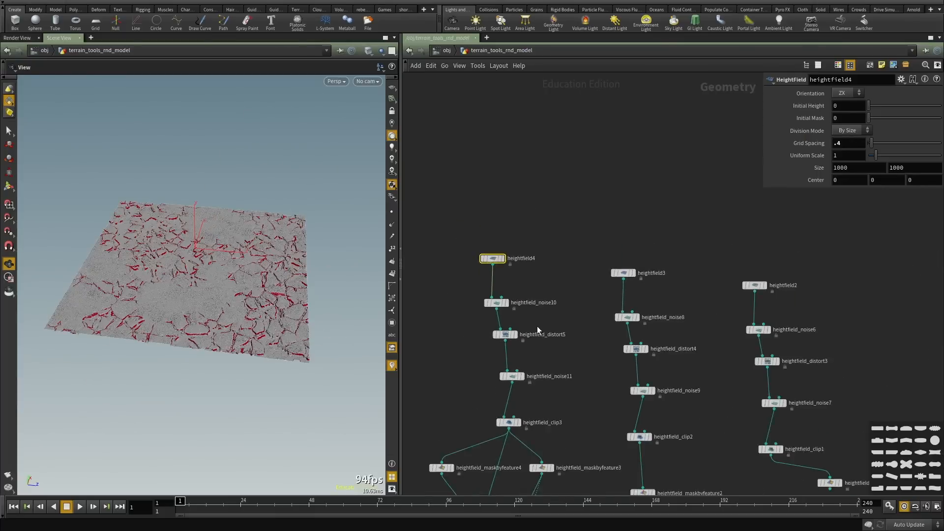
middle_drag(539, 326, 550, 160)
middle_drag(568, 314, 593, 185)
scroll(576, 389, up, 3)
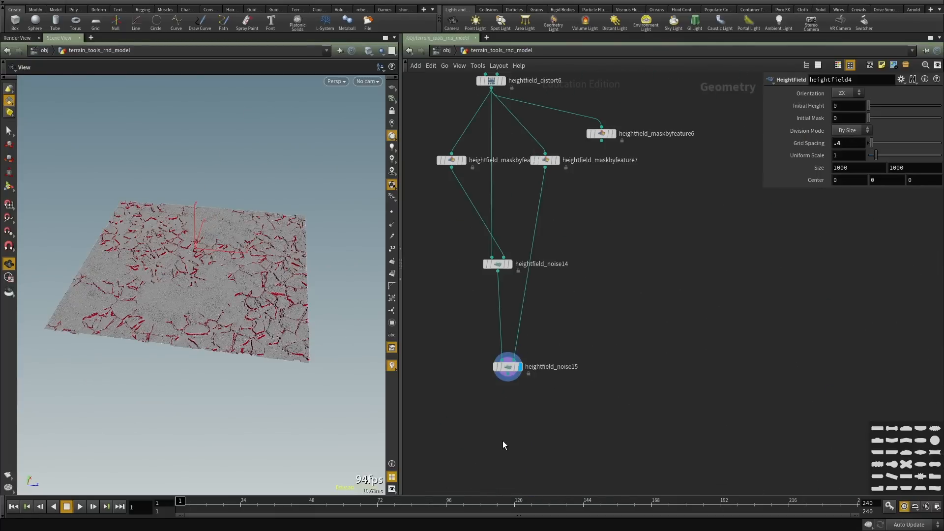
key(Tab)
text(height field)
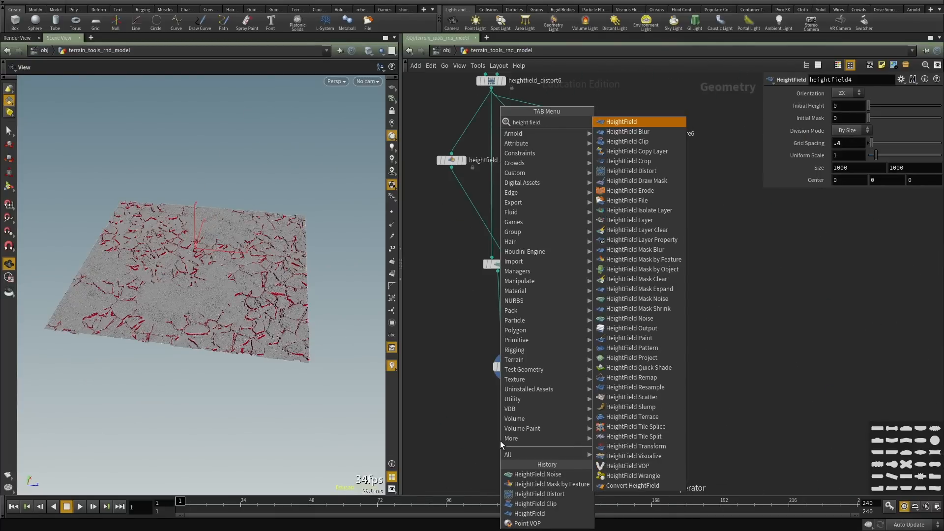
text( mask)
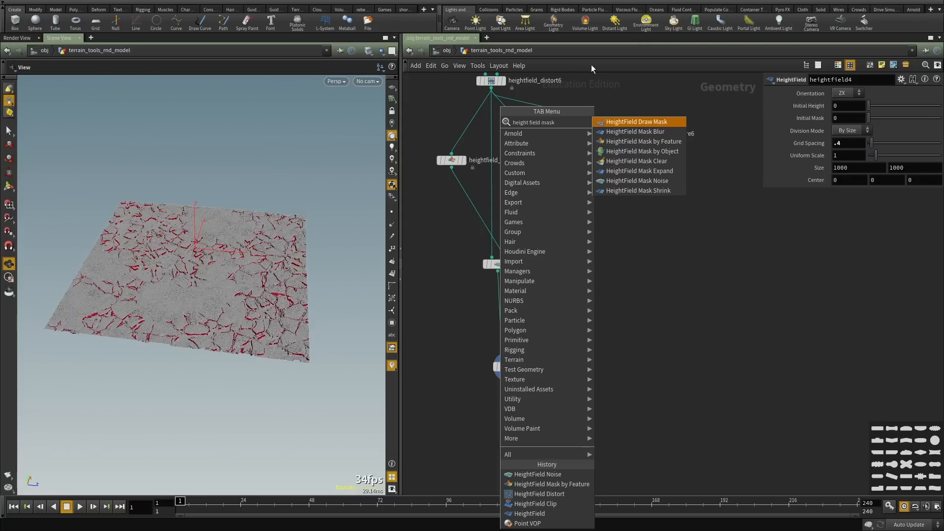
click(639, 141)
click(566, 386)
Connect heightfield_noise15 to the new mask-by-feature node, place it underneath, and display its slope mask.
scroll(535, 393, up, 3)
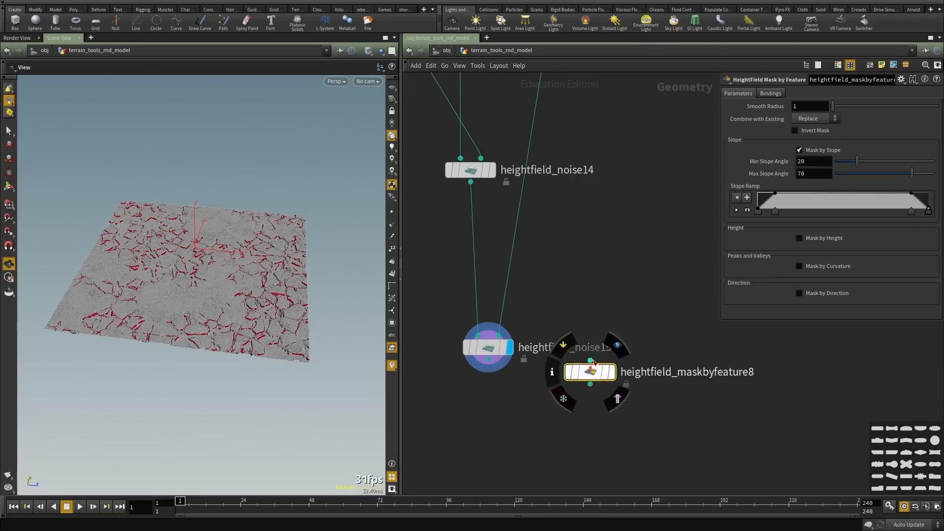
click(590, 360)
click(487, 364)
drag(590, 372, 470, 422)
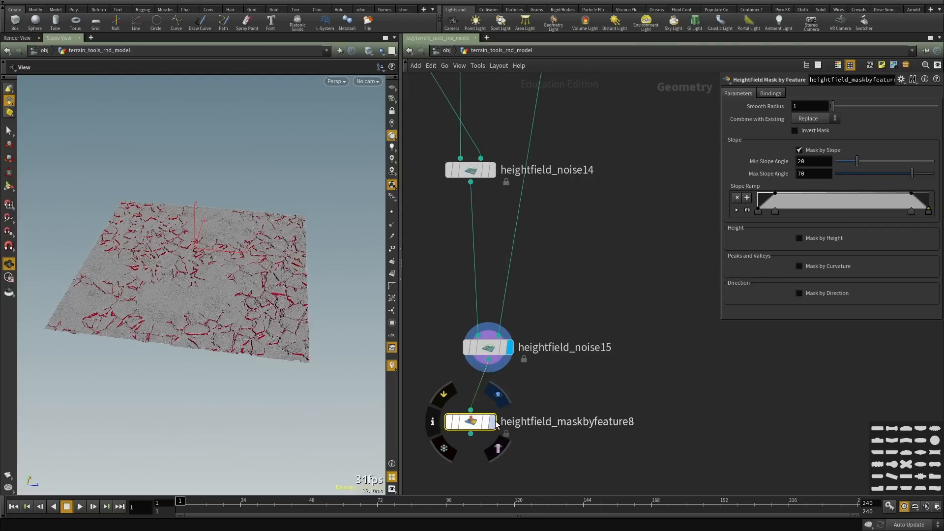
drag(156, 270, 175, 327)
right_drag(175, 327, 305, 300)
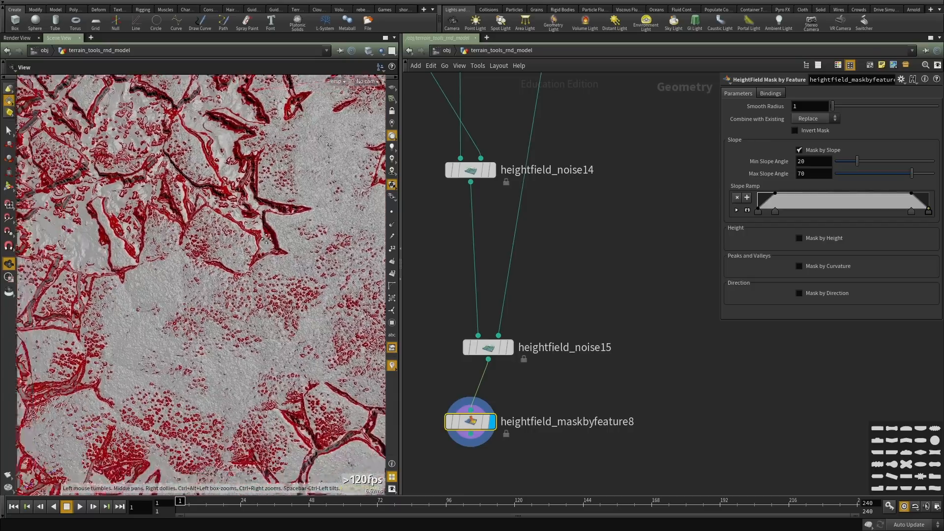
middle_drag(305, 300, 331, 282)
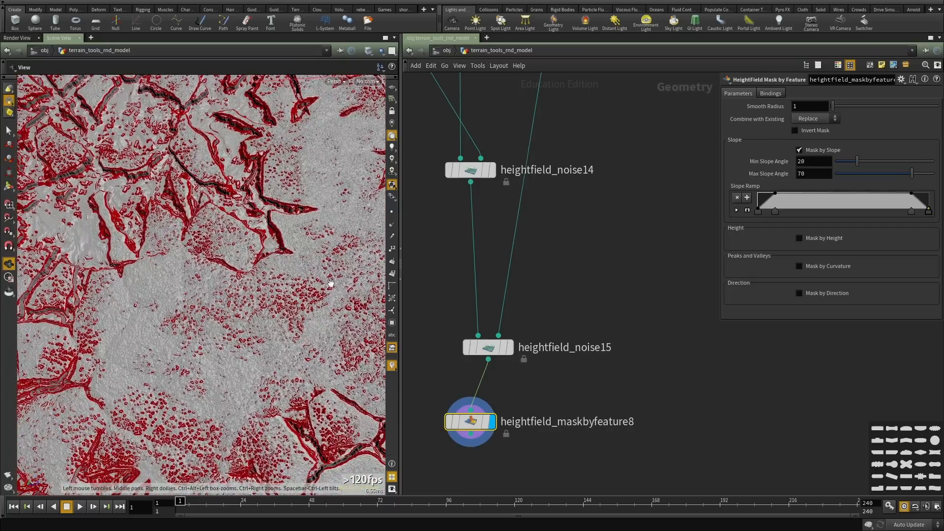
Switch heightfield_maskbyfeature8 from masking by slope to masking by curvature.
click(809, 149)
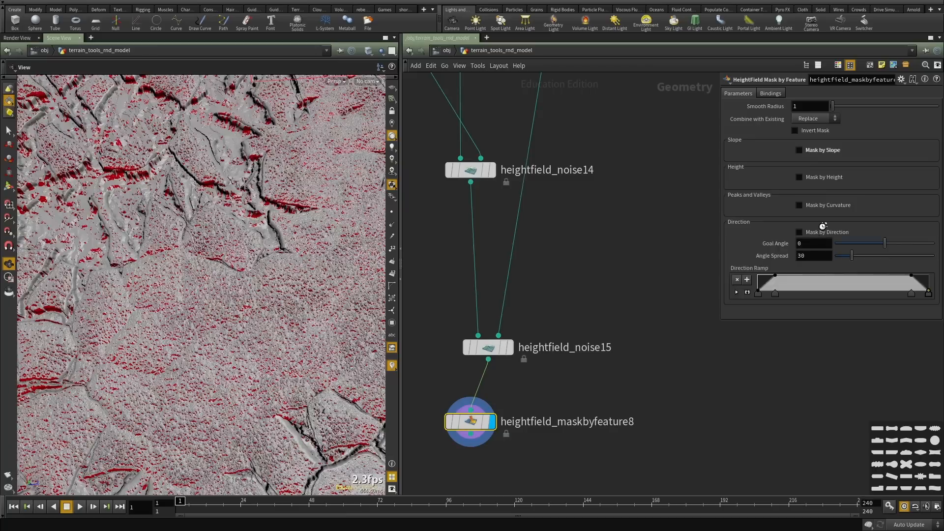
click(817, 231)
click(822, 206)
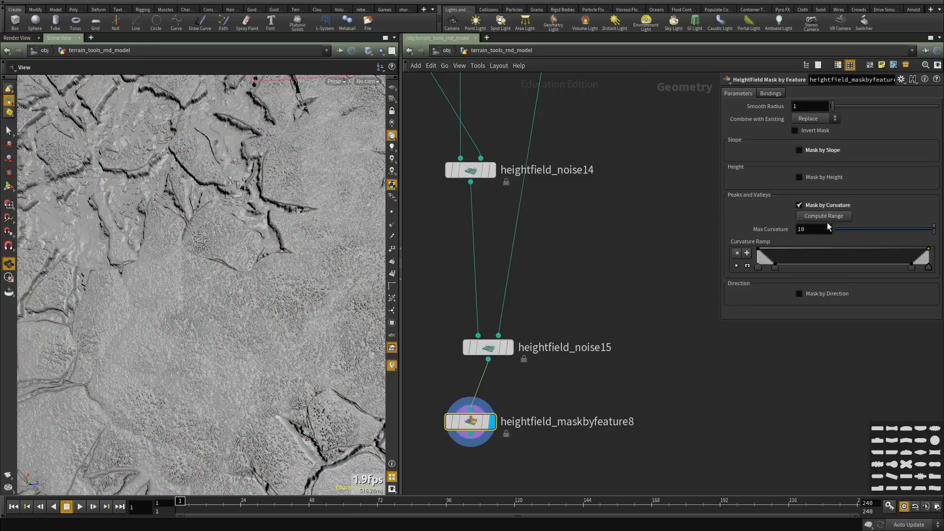
Set Max Curvature on heightfield_maskbyfeature8 to 0.65 so the curvature mask covers more of the terrain.
middle_drag(144, 285, 242, 275)
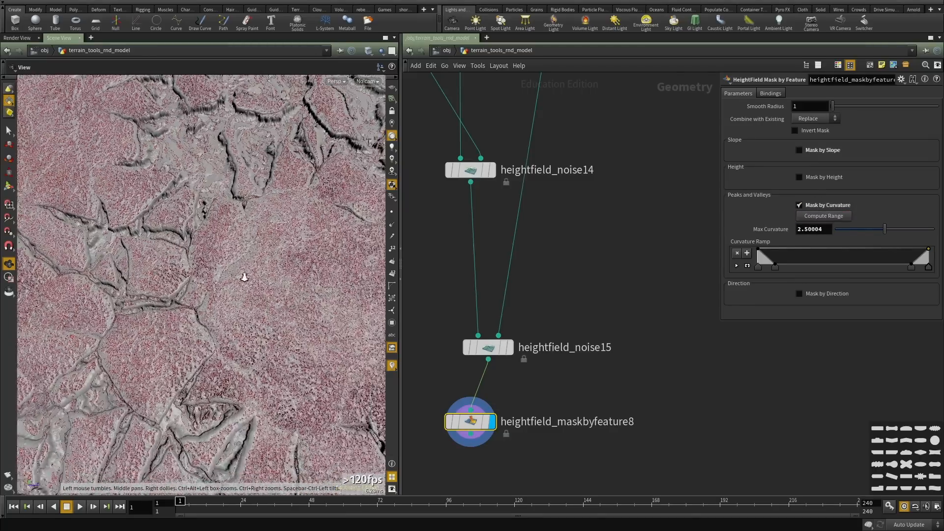
right_drag(243, 276, 280, 269)
middle_drag(281, 269, 352, 324)
right_drag(352, 325, 208, 282)
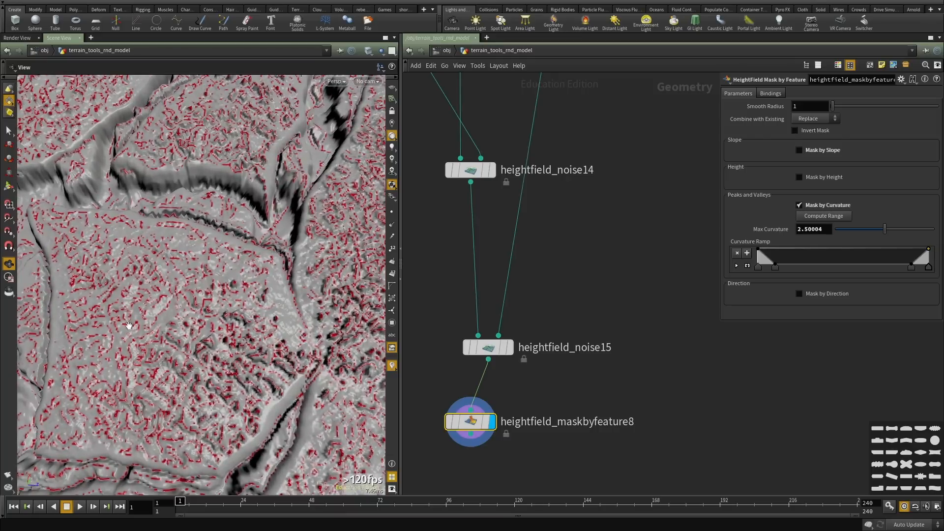
click(876, 229)
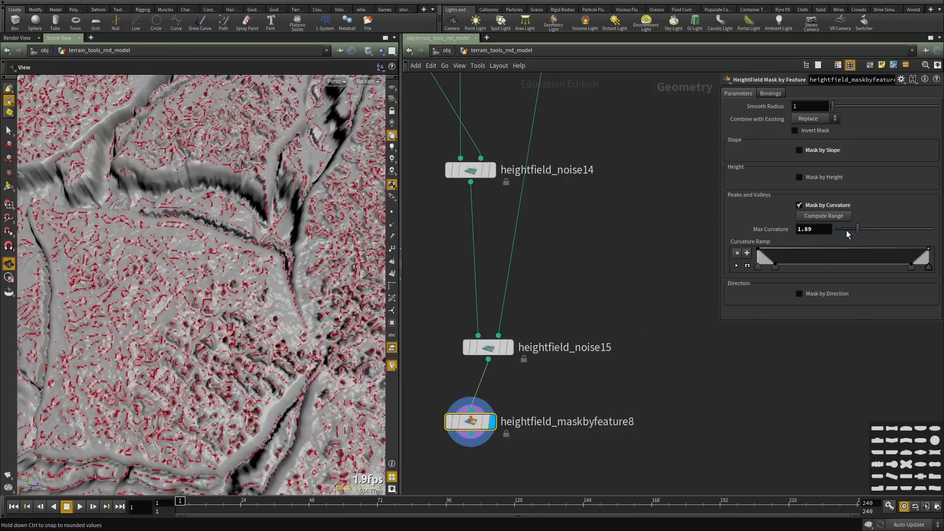
drag(846, 230, 844, 230)
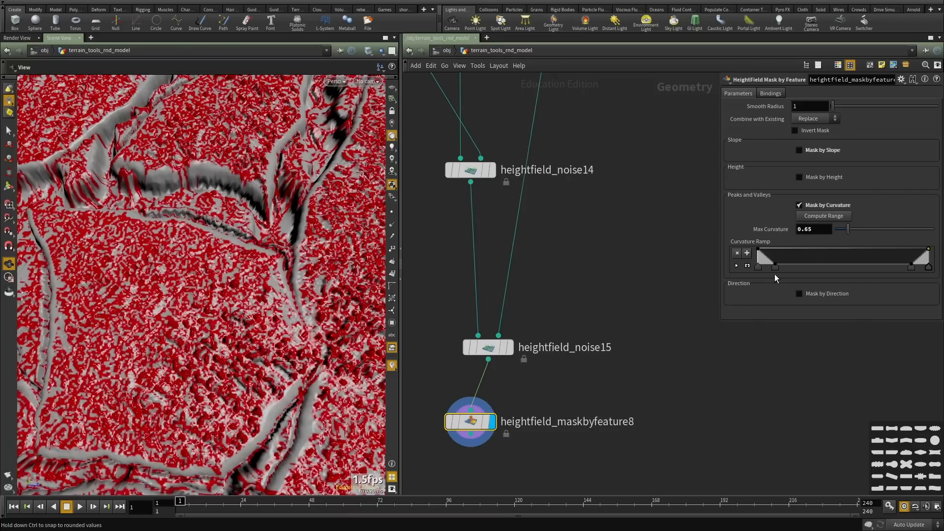
Reshape the Curvature Ramp into a single triangular peak near the middle, removing both end points and falling to zero on each side.
drag(818, 248, 824, 243)
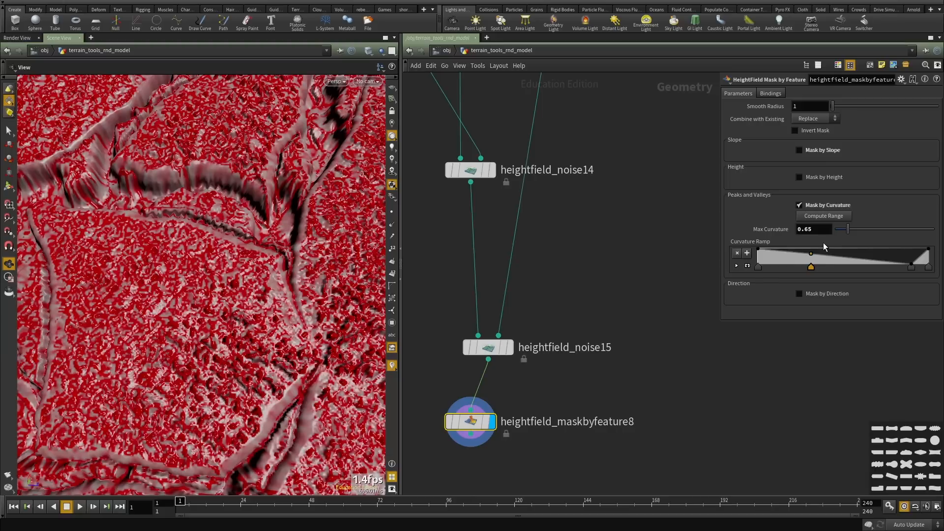
drag(761, 264, 768, 278)
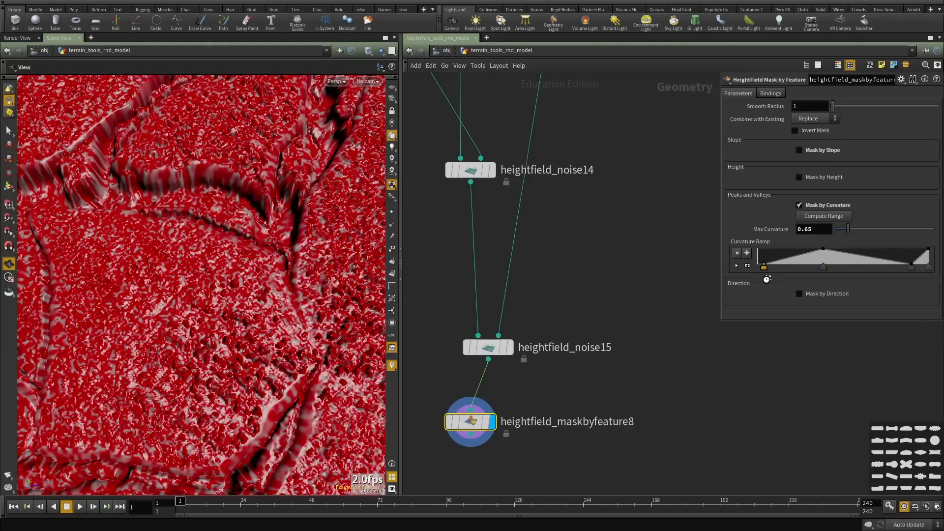
key(Delete)
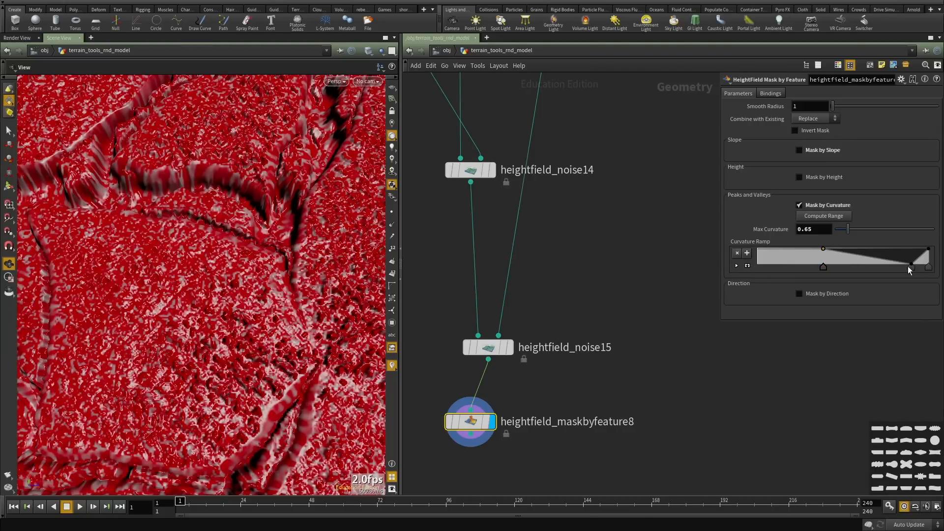
drag(928, 267, 921, 319)
drag(912, 267, 886, 268)
click(778, 266)
drag(780, 280, 781, 281)
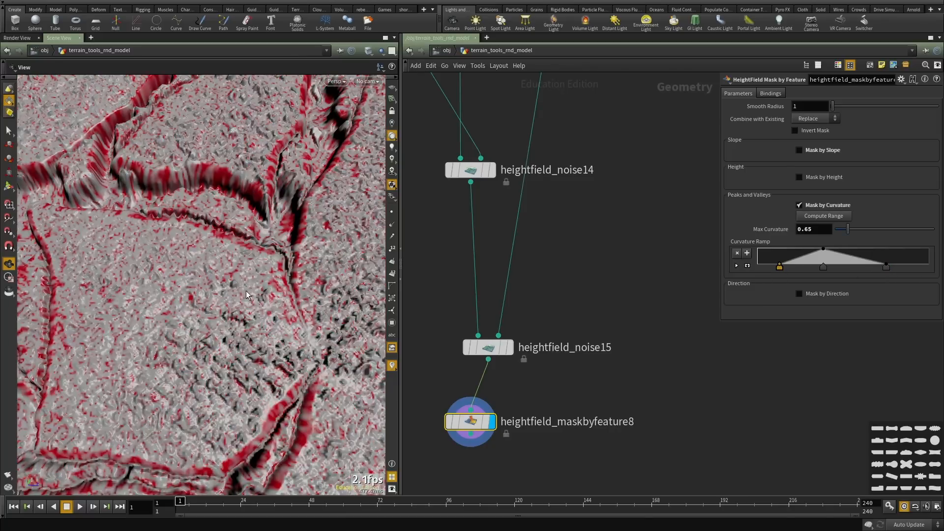
Examine the curvature mask's coverage of the cracks and plates from several angles, toggling between wireframe and shaded display.
right_drag(222, 281, 190, 280)
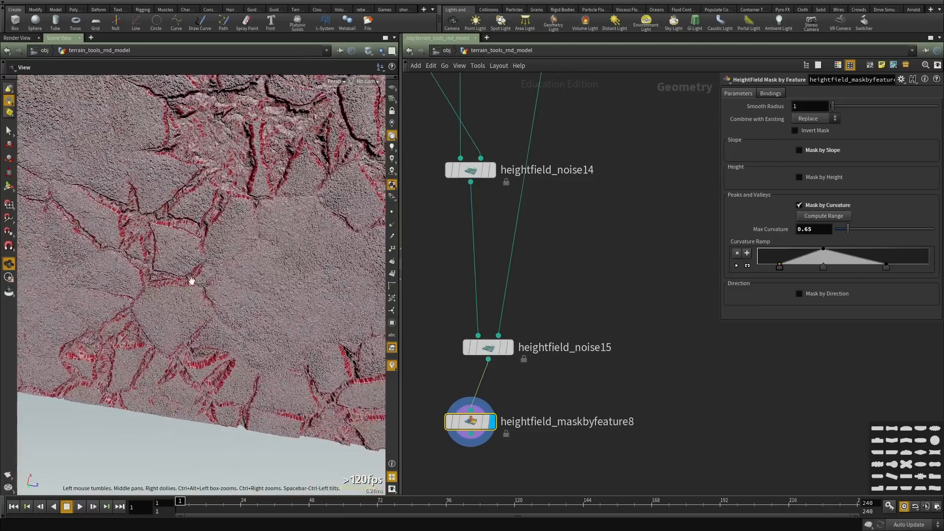
drag(190, 281, 196, 236)
mouse_move(196, 236)
right_down()
mouse_move(141, 320)
mouse_move(249, 336)
mouse_move(199, 310)
mouse_move(35, 327)
mouse_move(274, 326)
right_up()
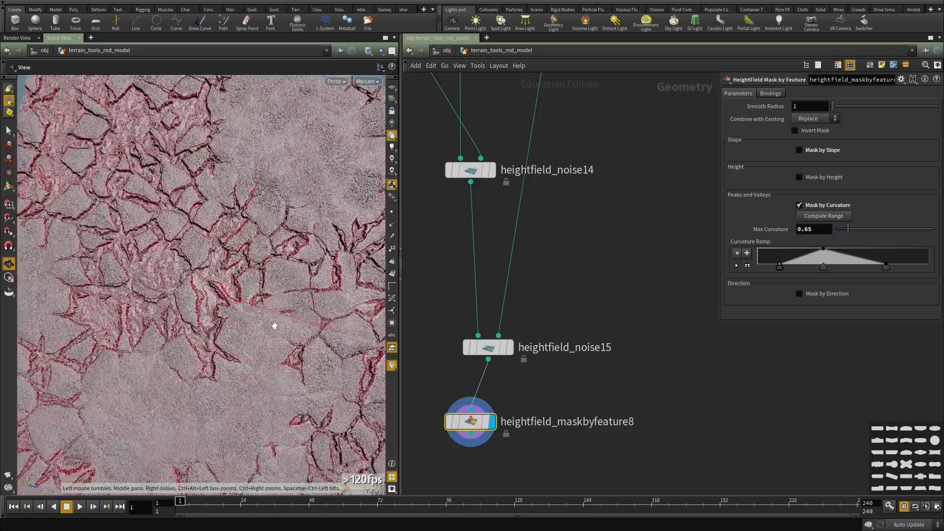
drag(274, 326, 229, 301)
key(w)
key(w)
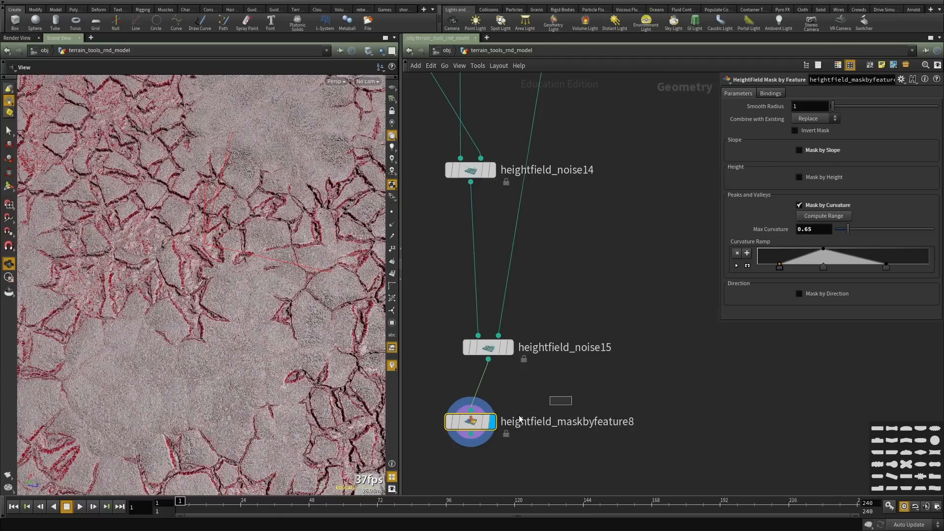
right_drag(282, 301, 171, 330)
key(w)
right_drag(180, 293, 300, 280)
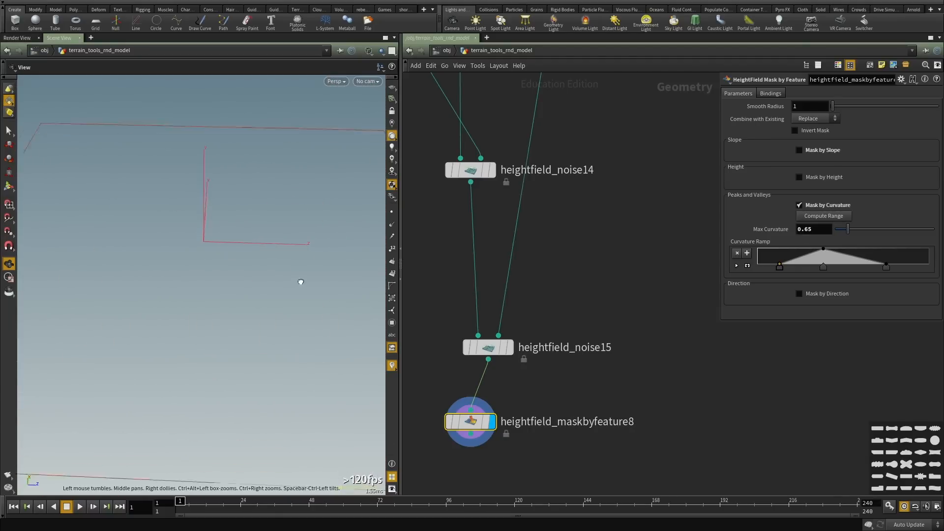
key(w)
Align heightfield_maskbyfeature8 directly below heightfield_noise15 in the network.
scroll(576, 354, down, 1)
middle_drag(576, 352, 580, 275)
scroll(508, 343, up, 1)
drag(489, 334, 507, 372)
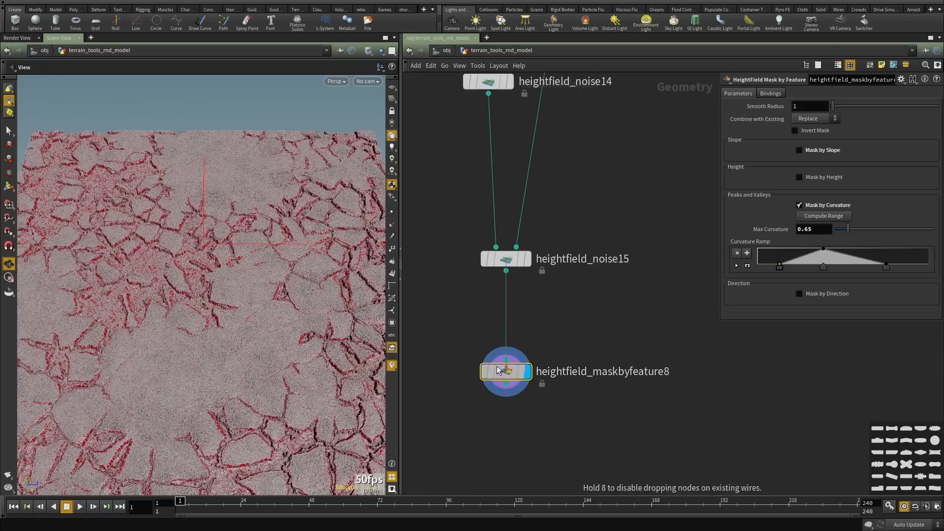
Narrow the Curvature Ramp's peak by moving its rising-side zero point closer to the peak, and check the mask on the terrain.
right_drag(187, 339, 236, 337)
mouse_move(216, 332)
mouse_down()
mouse_move(199, 245)
mouse_move(222, 244)
mouse_up()
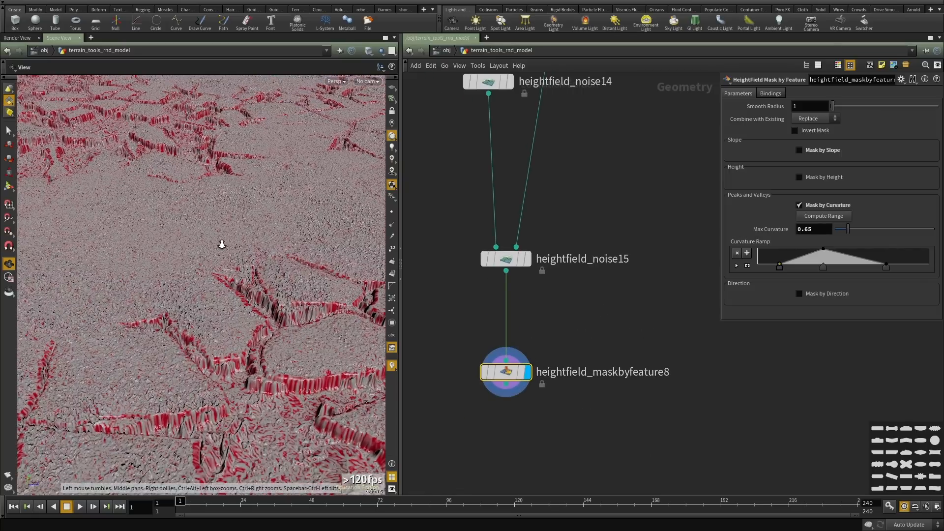
right_drag(221, 245, 198, 243)
middle_drag(198, 243, 286, 272)
key(w)
key(w)
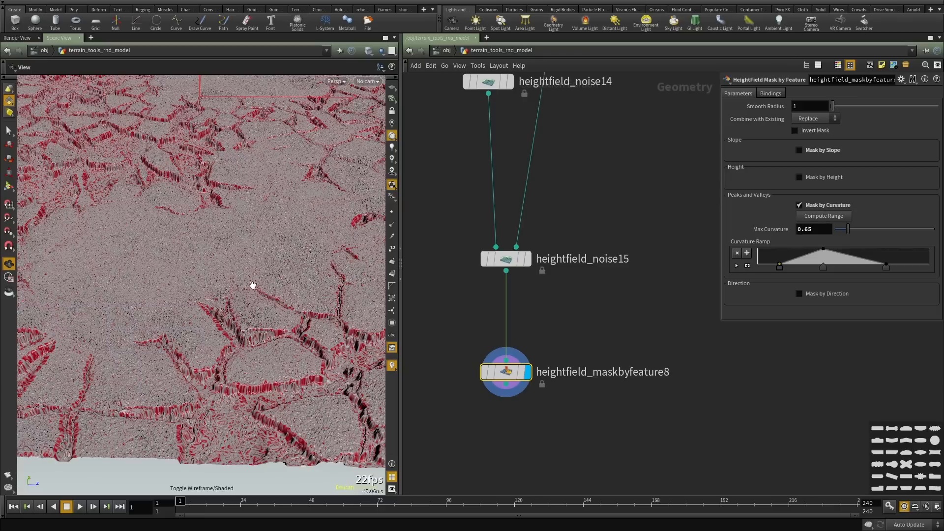
middle_drag(630, 308, 618, 257)
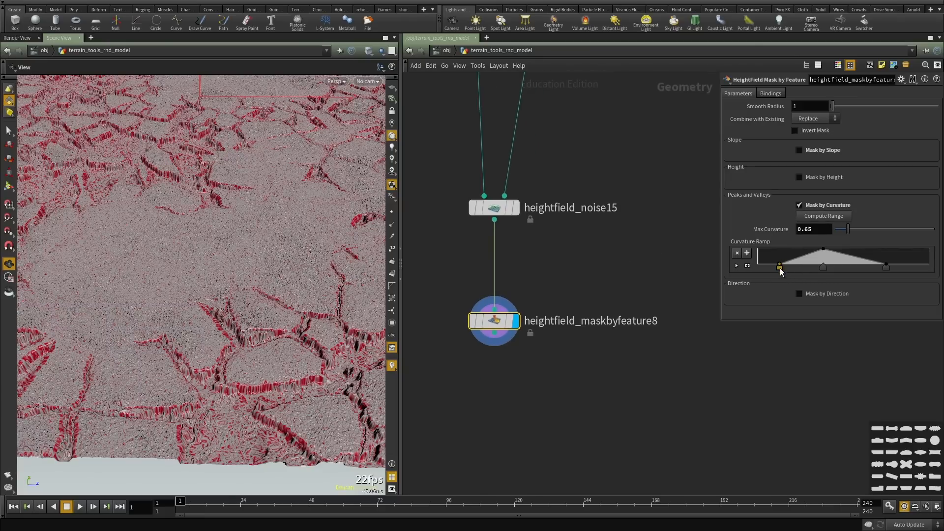
drag(807, 270, 805, 269)
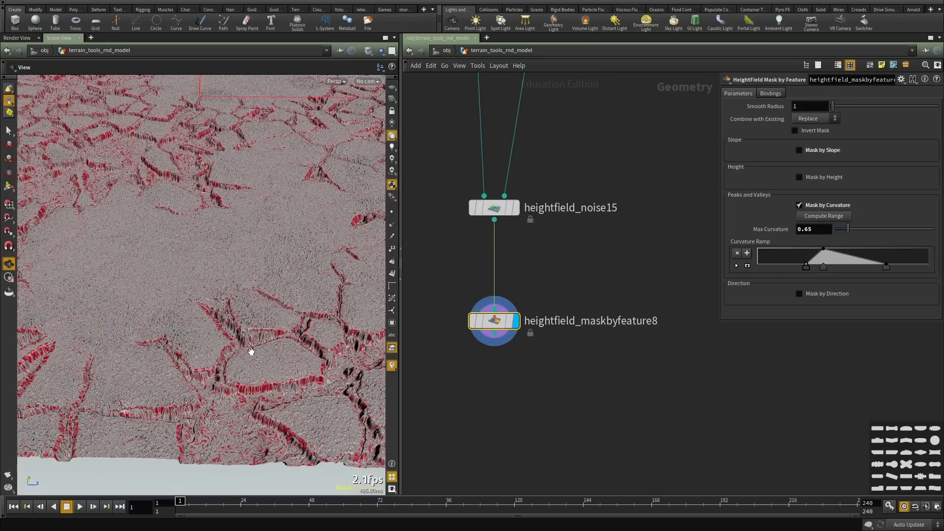
middle_drag(251, 351, 253, 323)
drag(253, 323, 261, 393)
scroll(618, 413, down, 3)
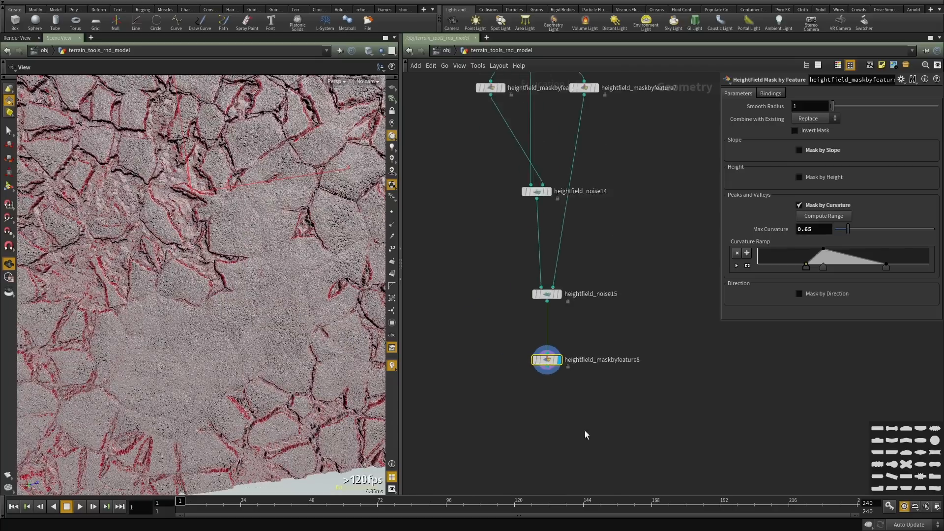
middle_drag(586, 435, 571, 348)
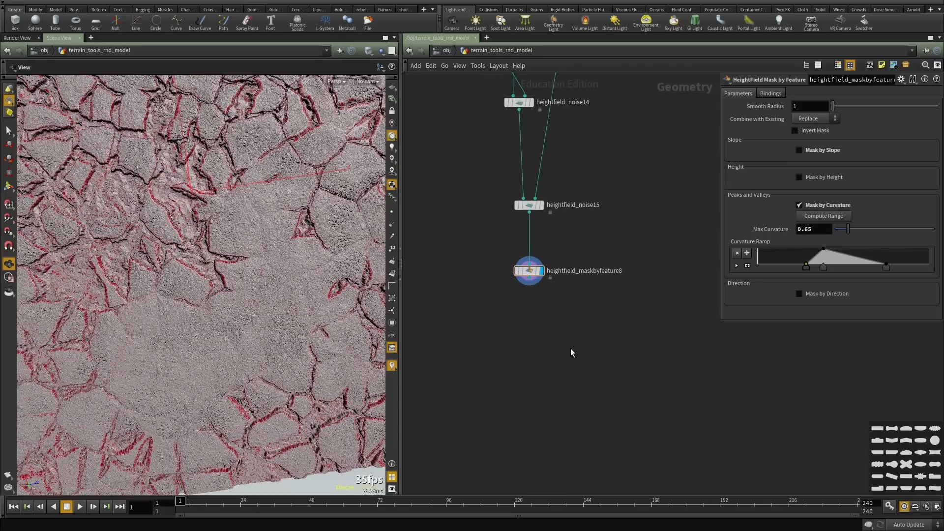
key(Tab)
text(hei)
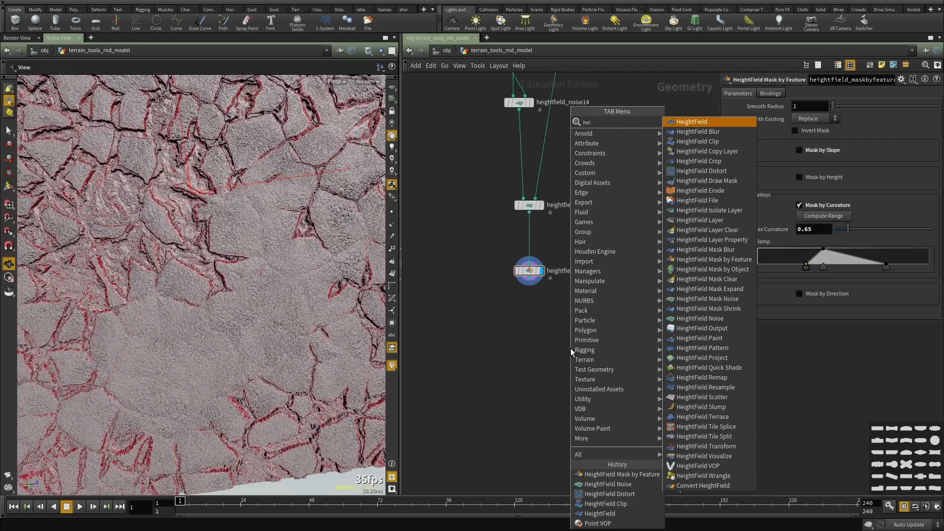
text(gh t)
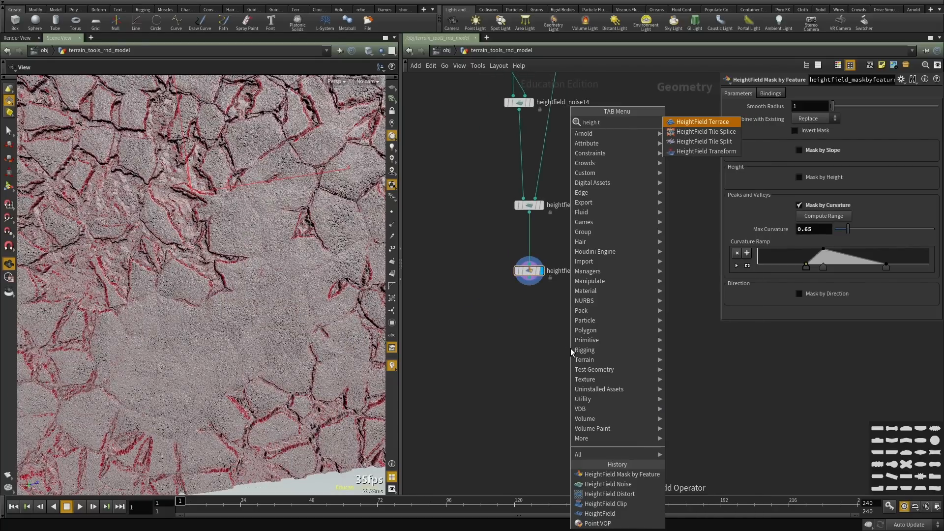
key(Escape)
Add a Convert HeightField node below heightfield_maskbyfeature8.
key(Tab)
text(conver)
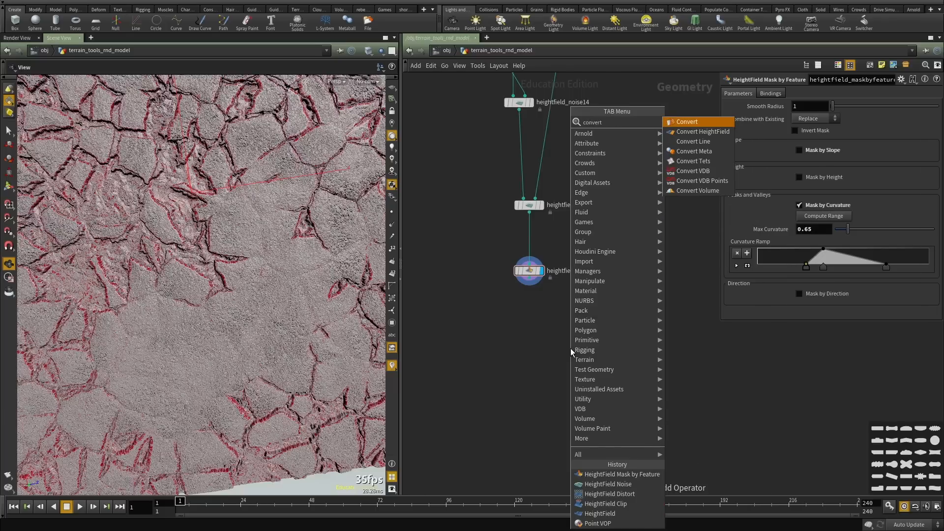
key(Down)
key(Return)
key(Return)
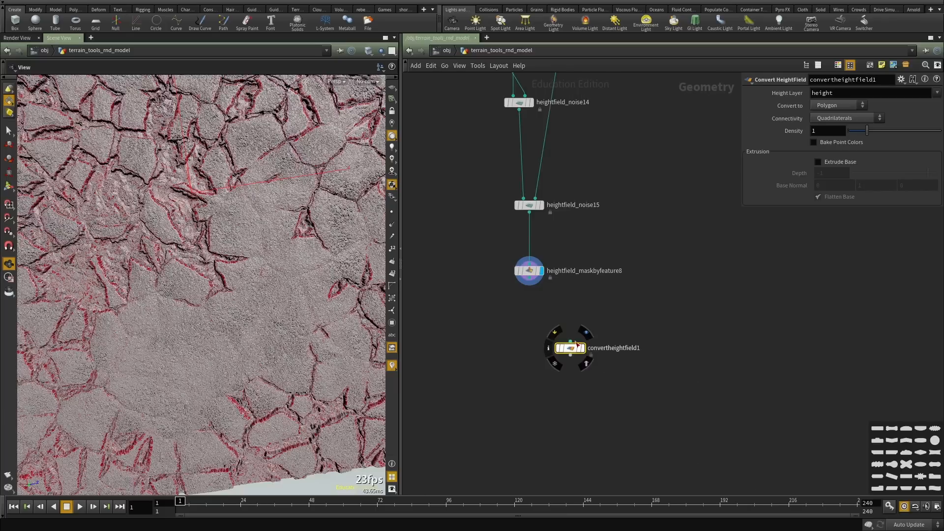
Check heightfield_maskbyfeature8's node information, connect it to convertheightfield1, and display the converted polygon terrain.
scroll(530, 270, up, 1)
middle_click(532, 273)
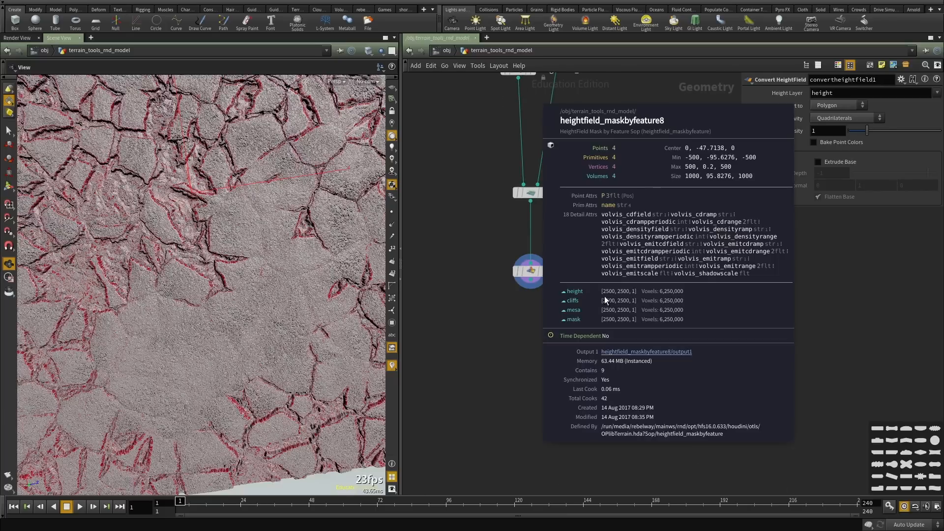
middle_click(529, 273)
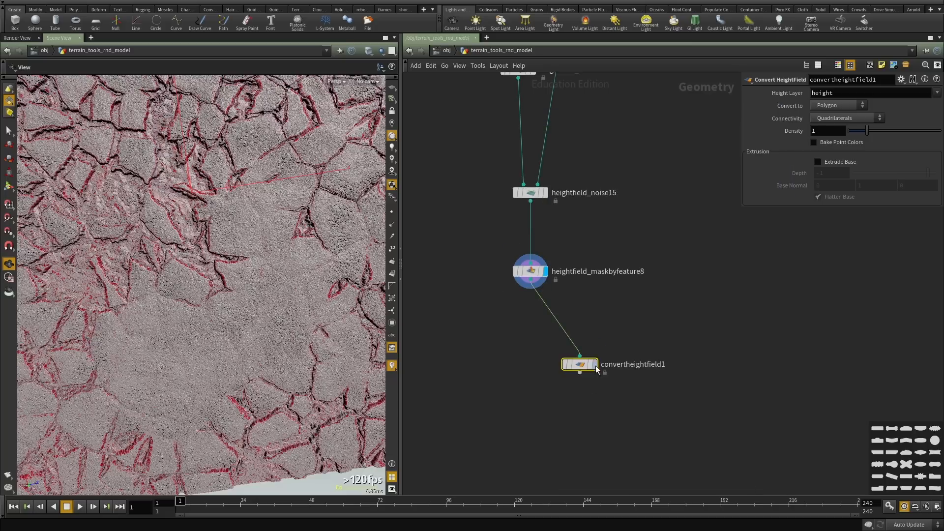
mouse_move(584, 367)
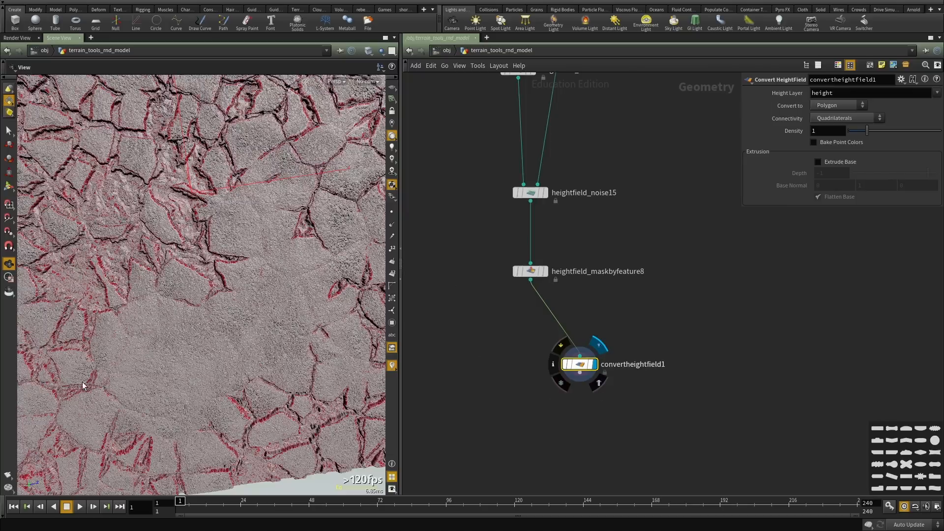
Inspect the converted polygon terrain up close, comparing its wireframe mesh density with the shaded surface.
drag(163, 313, 152, 263)
right_drag(152, 264, 278, 285)
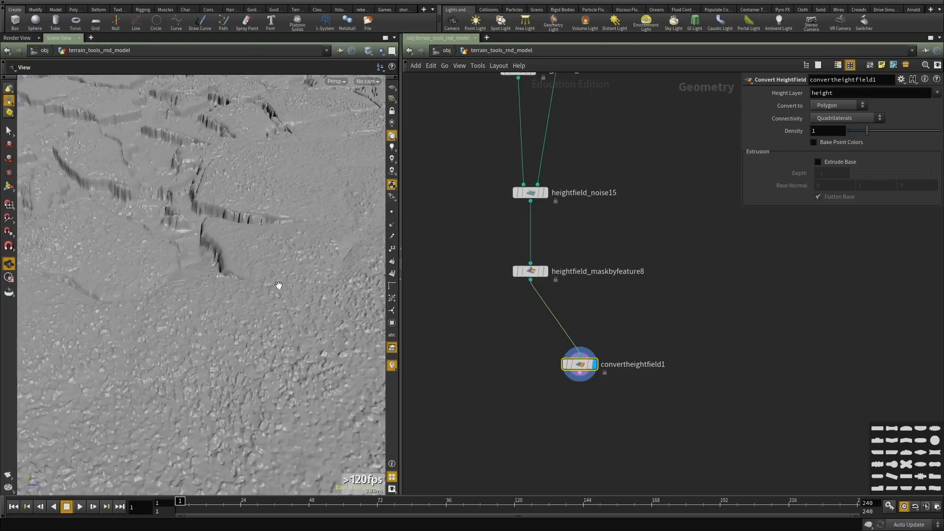
middle_drag(278, 284, 212, 318)
key(w)
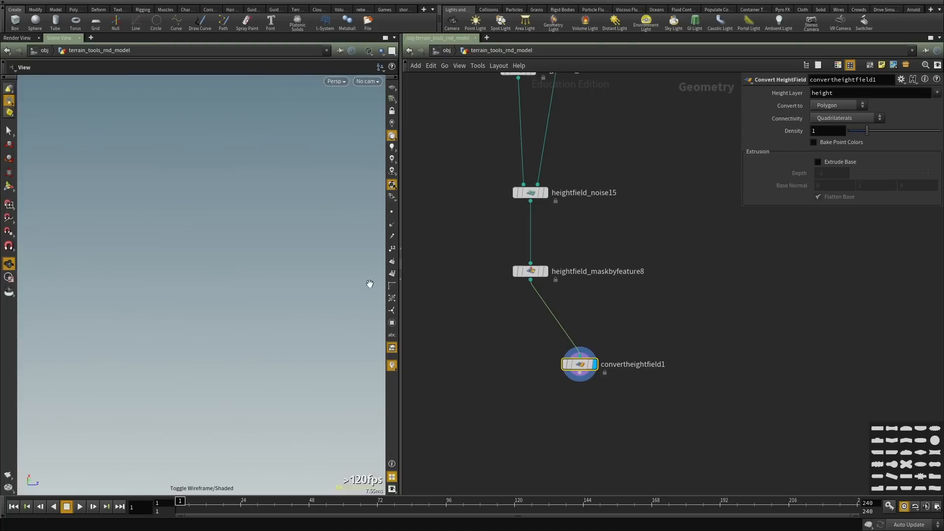
key(w)
mouse_move(178, 268)
middle_down()
mouse_move(220, 251)
mouse_move(290, 258)
middle_up()
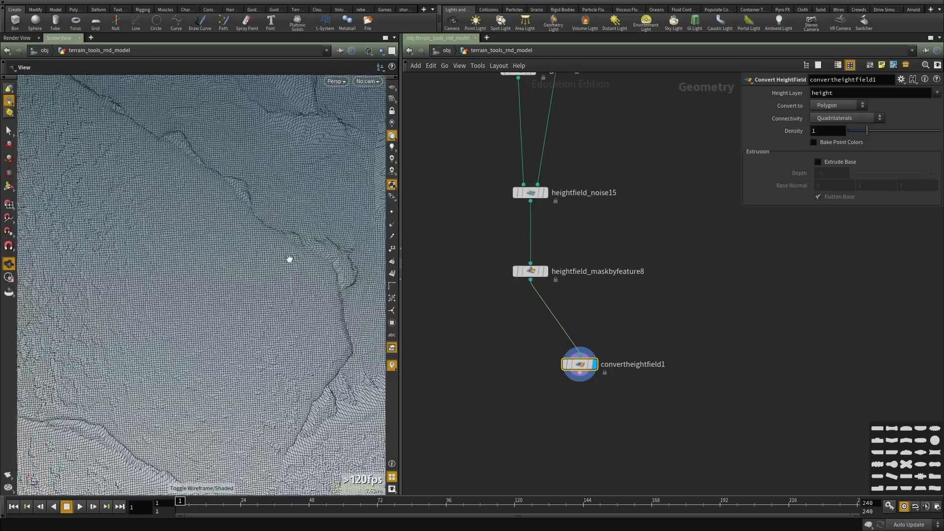
key(w)
middle_drag(182, 270, 291, 295)
right_drag(291, 296, 187, 300)
key(w)
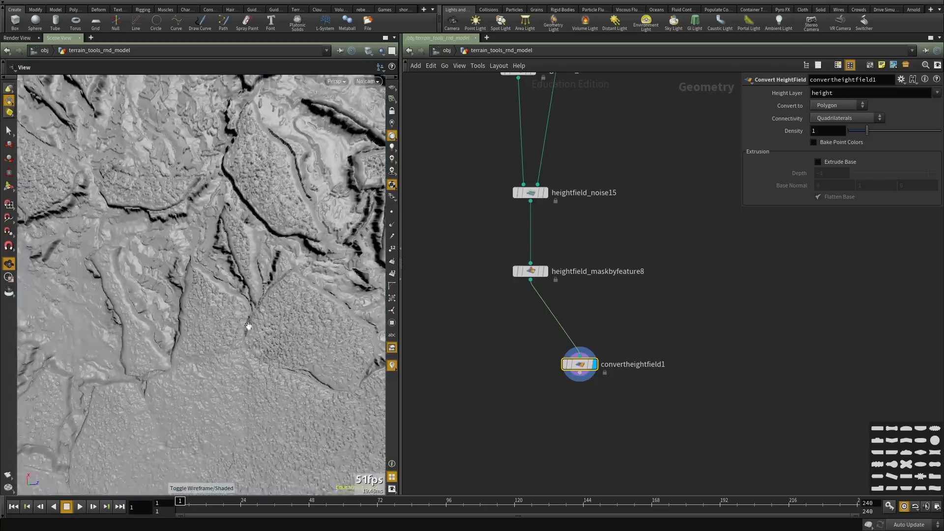
Review the whole polygon terrain in an enlarged viewport and check convertheightfield1's geometry information for its point and polygon counts.
drag(249, 327, 243, 265)
right_drag(243, 266, 82, 284)
drag(187, 261, 192, 233)
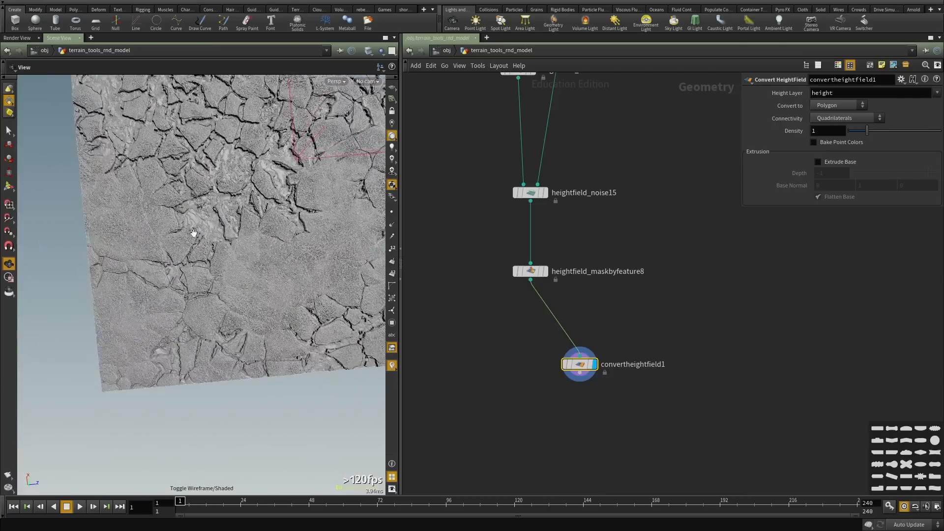
right_drag(192, 232, 320, 251)
middle_click(588, 366)
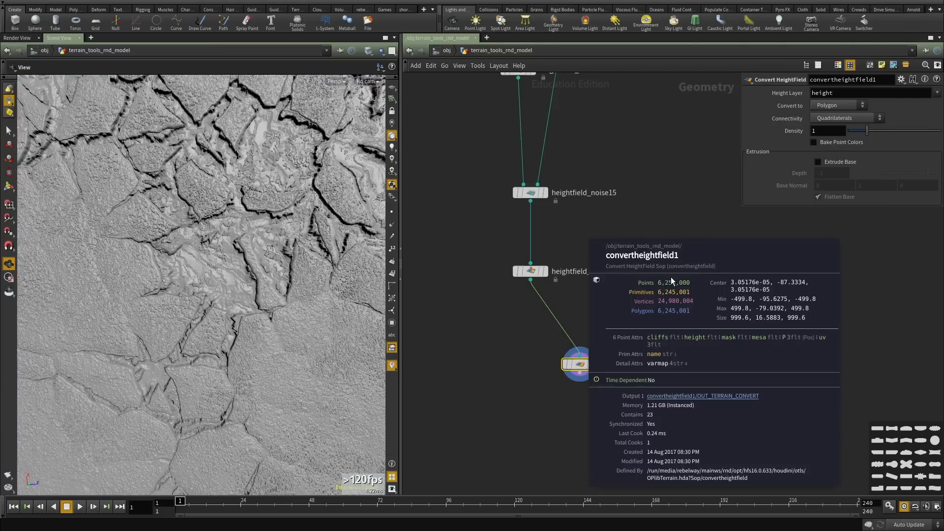
key(ctrl+b)
right_drag(395, 317, 242, 302)
middle_drag(605, 245, 453, 354)
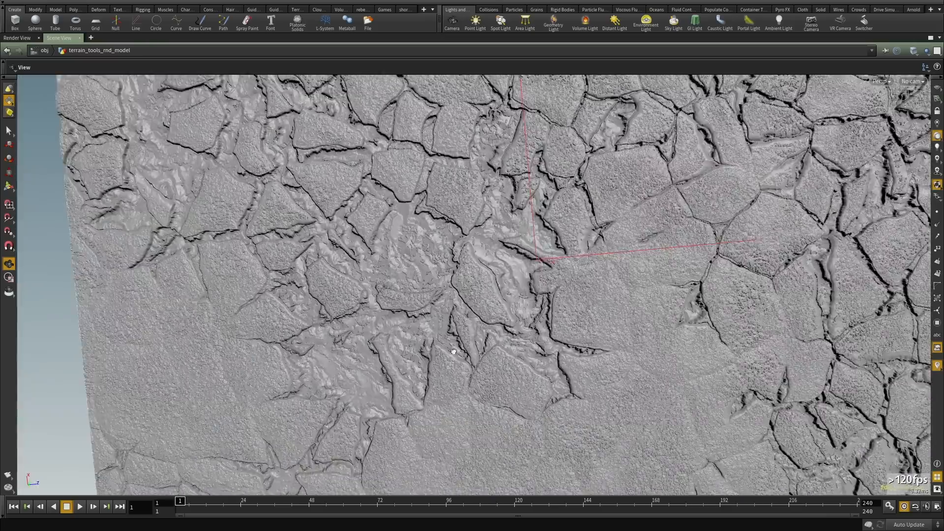
drag(453, 354, 359, 386)
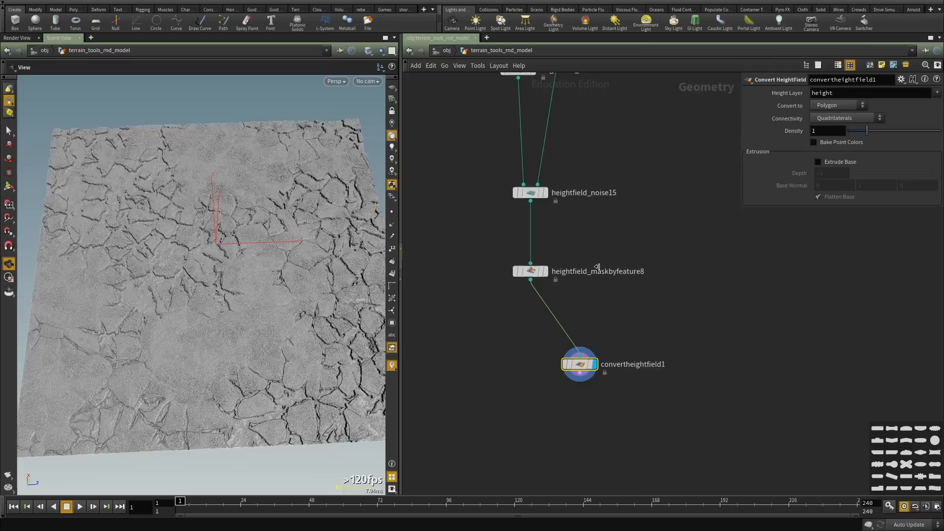
scroll(599, 387, up, 1)
middle_click(575, 365)
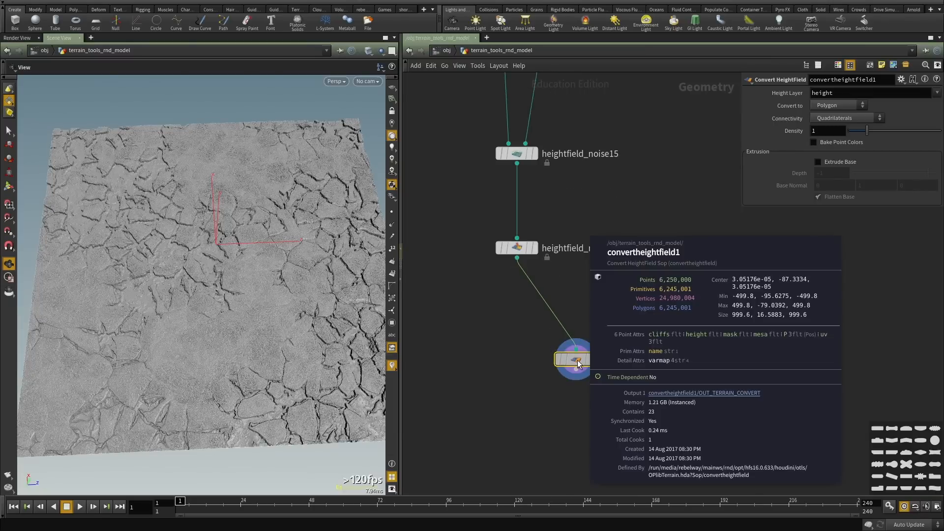
Place convertheightfield1 directly below heightfield_maskbyfeature8 in the network.
drag(573, 366, 514, 406)
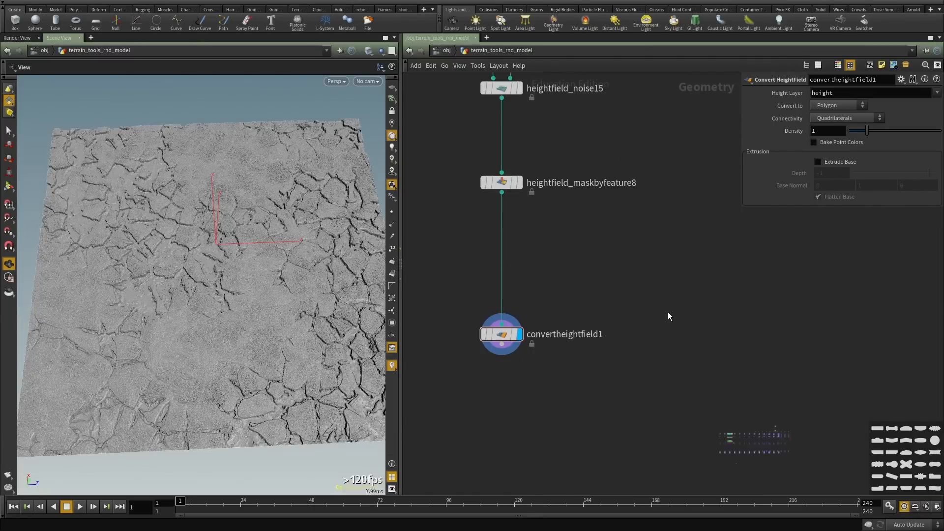
scroll(639, 299, down, 1)
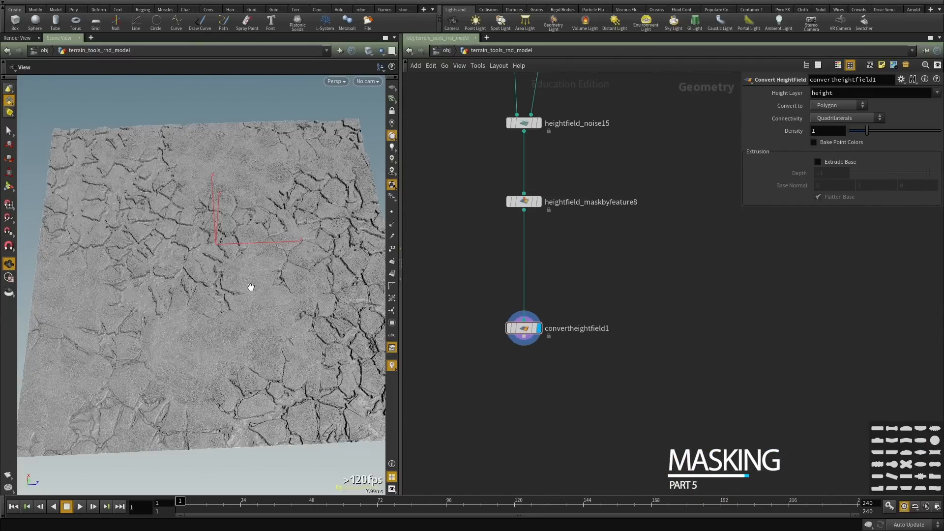
drag(248, 289, 197, 92)
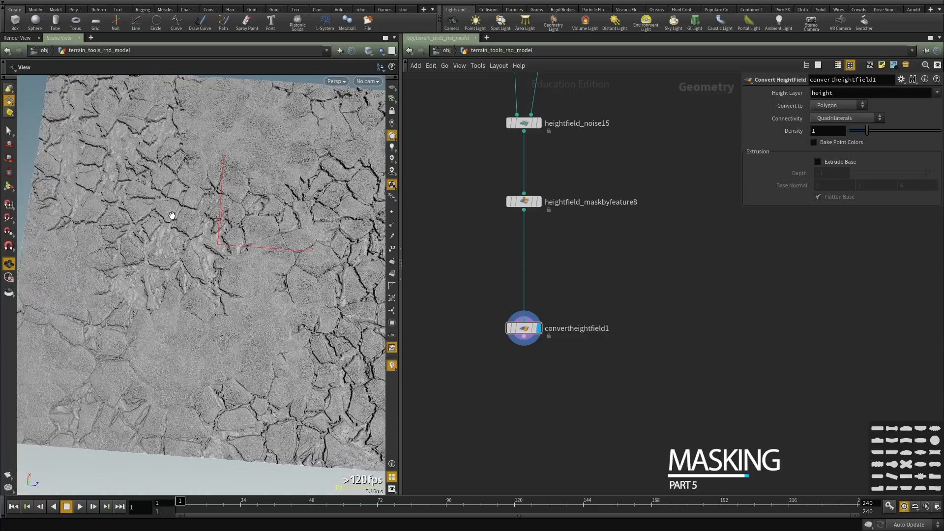
drag(178, 234, 209, 291)
Dismiss the error dialog, duplicate heightfield4 into an empty area of the network, and display the copied heightfield.
scroll(589, 302, down, 10)
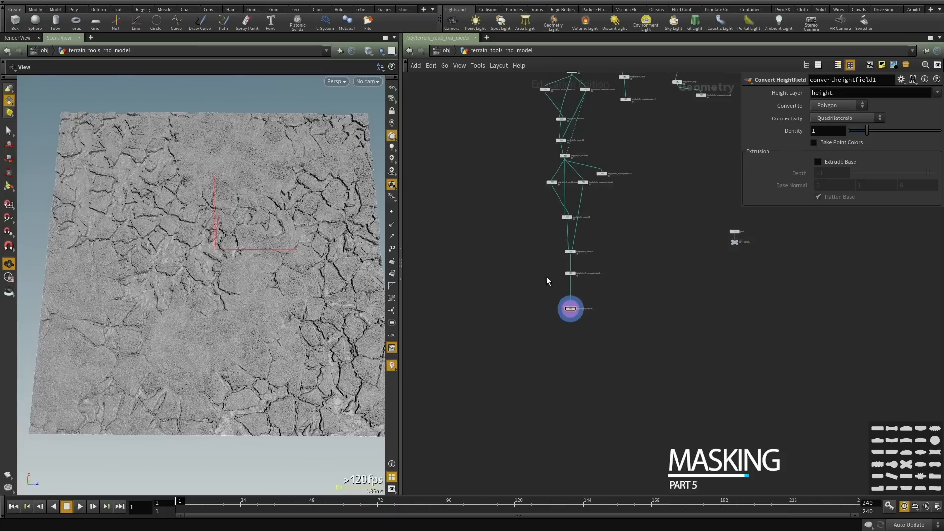
drag(578, 132, 633, 153)
middle_drag(586, 151, 561, 174)
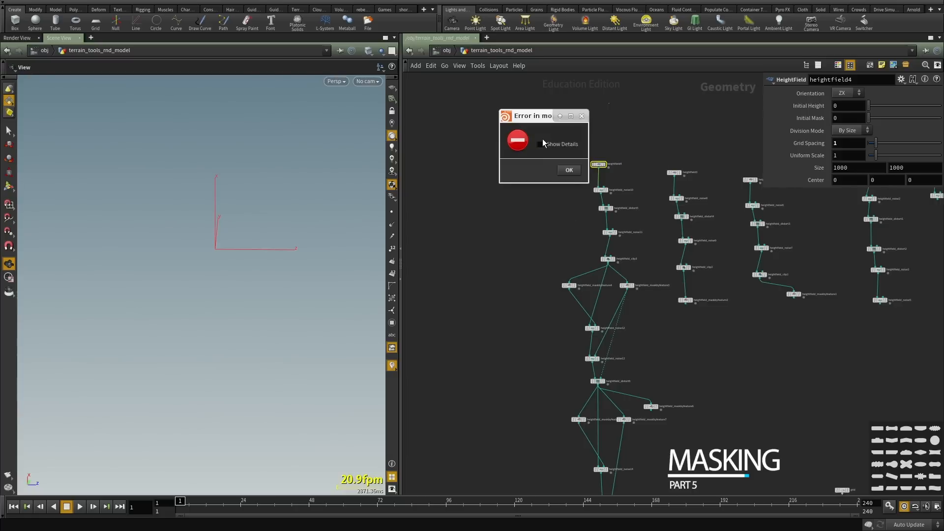
click(568, 170)
key(ctrl+c)
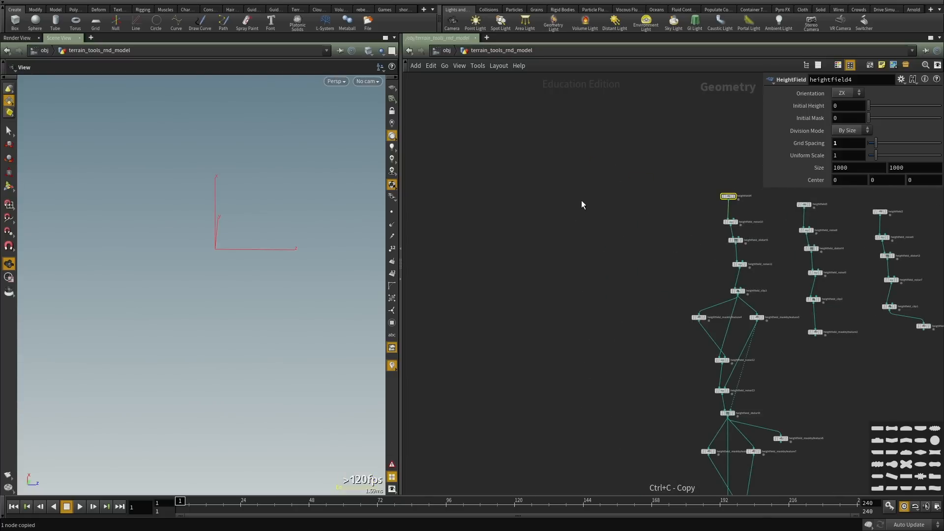
key(ctrl+v)
scroll(575, 204, up, 6)
click(563, 149)
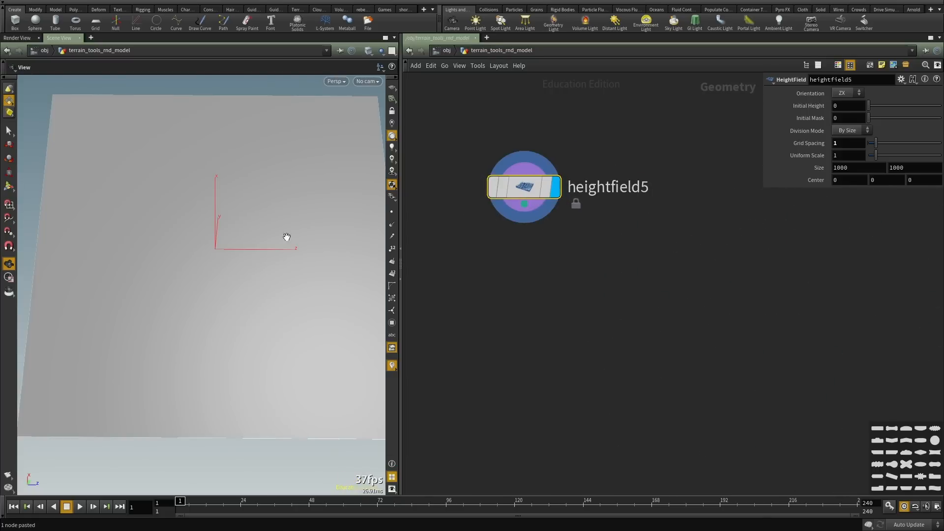
key(space+g)
drag(164, 286, 196, 276)
scroll(565, 223, down, 4)
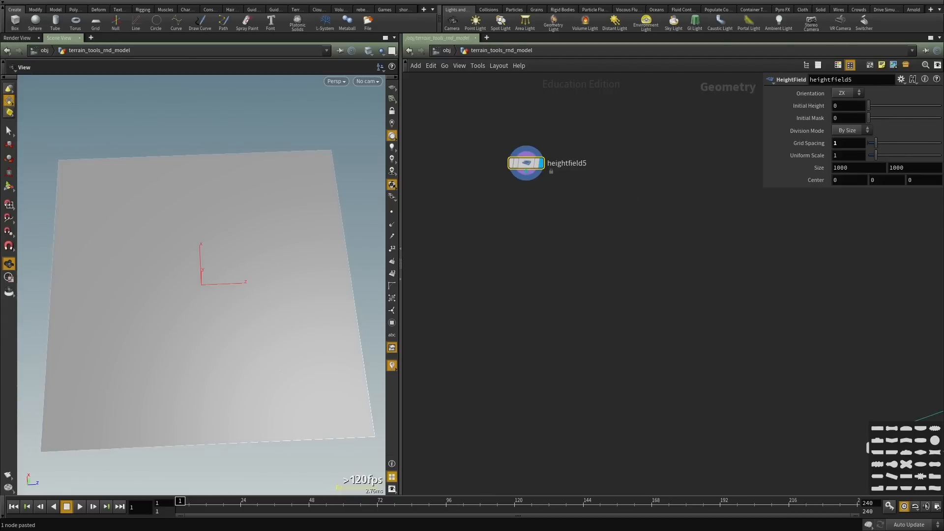
Add a HeightField Noise node below heightfield5.
scroll(622, 238, down, 3)
middle_drag(601, 236, 619, 275)
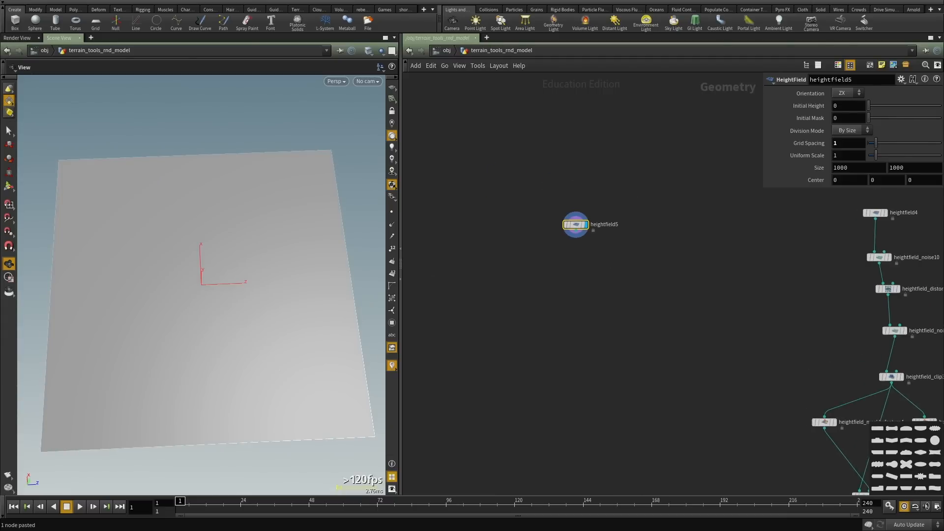
middle_drag(591, 305, 567, 278)
key(Tab)
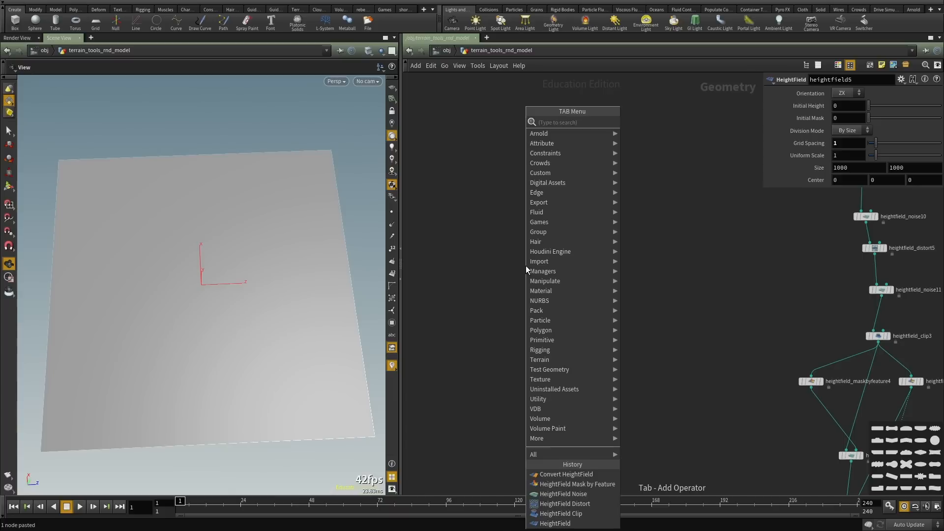
text(height)
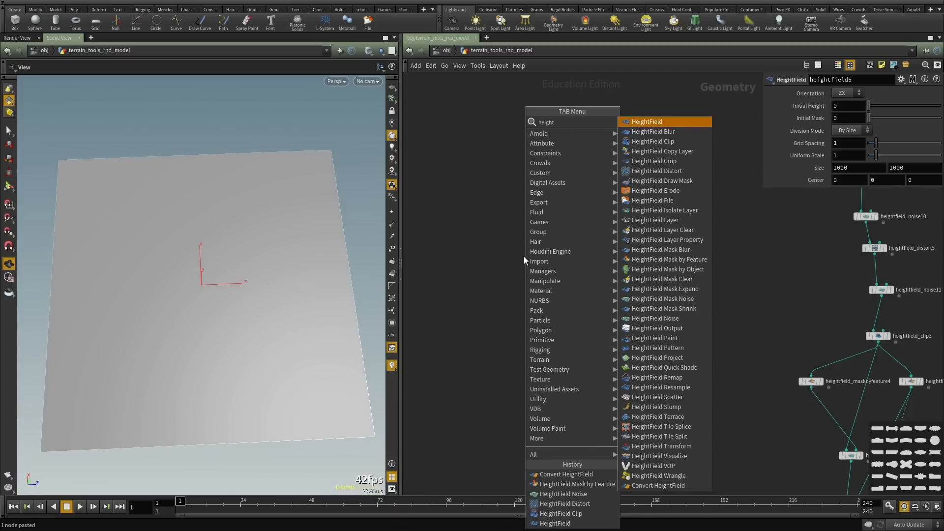
key(Return)
key(Tab)
text(noise)
key(Down)
key(Down)
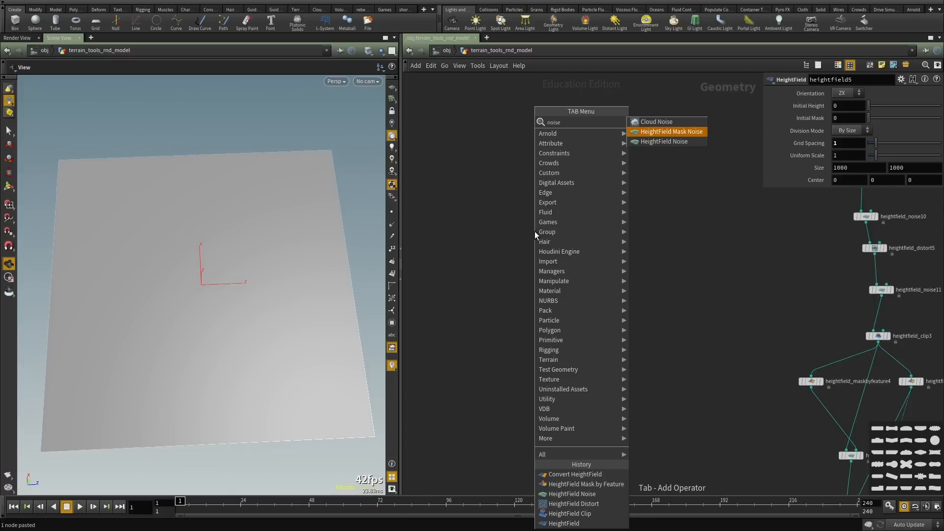
key(Return)
click(535, 231)
scroll(554, 227, up, 2)
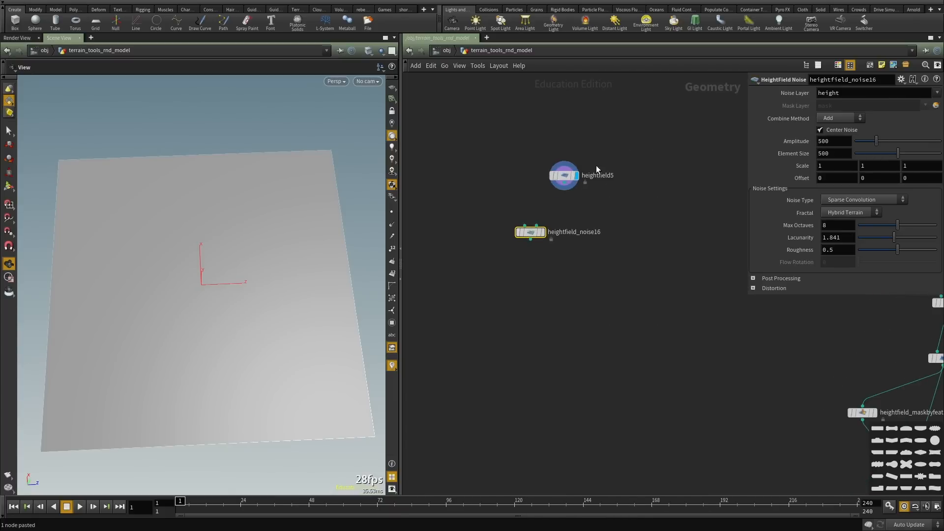
Connect heightfield5 to heightfield_noise16, display the noise node, and place it below heightfield5.
click(564, 187)
click(525, 225)
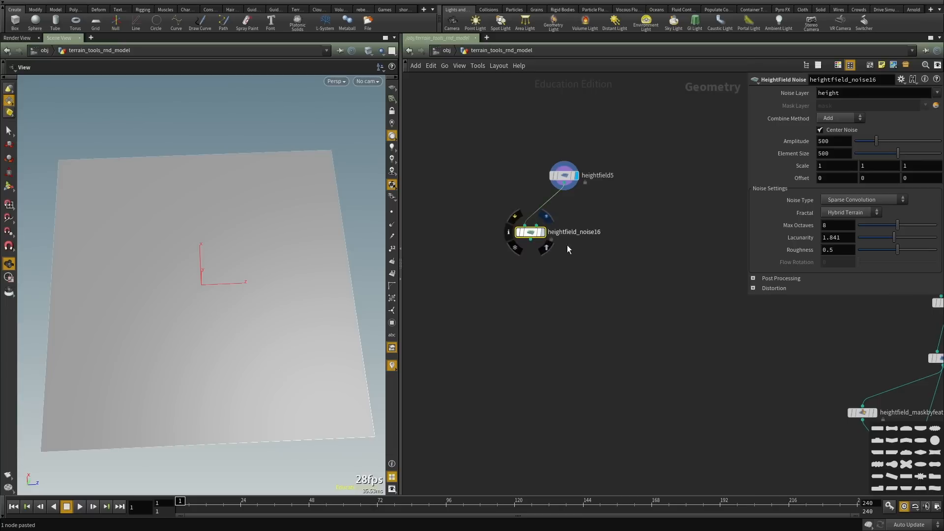
click(543, 231)
drag(530, 232, 567, 252)
Set heightfield_noise16's noise type to Worley (cellular) F2-F1 and its fractal to Standard (fBm).
click(868, 200)
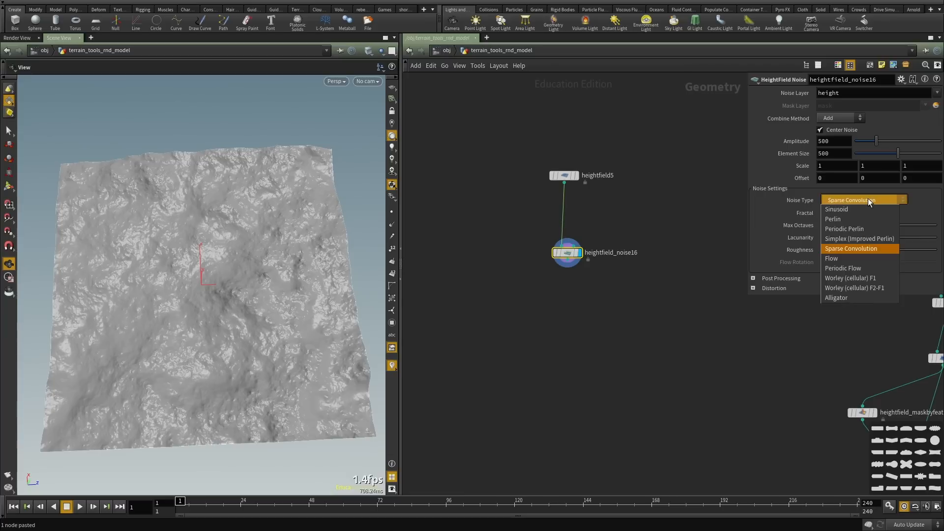
click(879, 288)
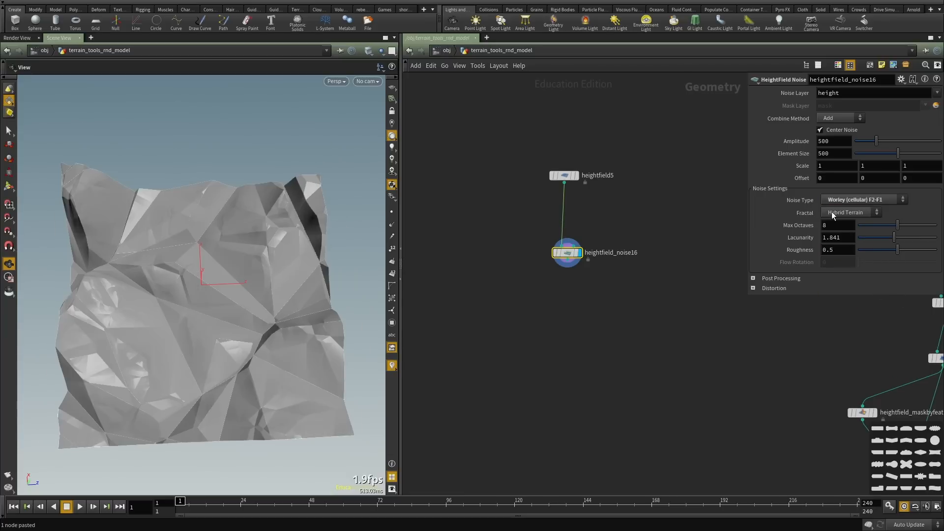
click(831, 212)
click(841, 232)
Inspect the rocky Worley noise terrain from several angles and distances to judge its surface detail.
drag(152, 311, 152, 299)
middle_drag(153, 300, 221, 242)
drag(221, 242, 319, 279)
key(space+f)
right_drag(228, 246, 246, 240)
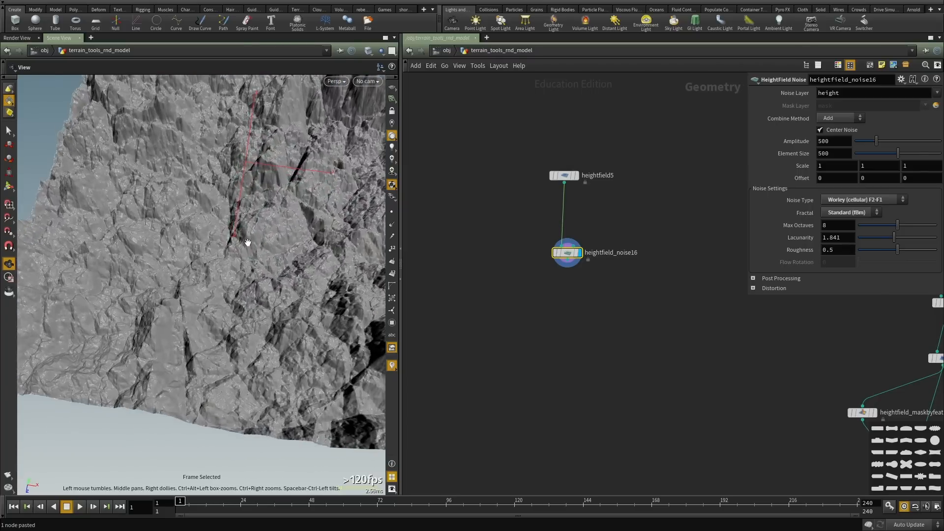
drag(246, 240, 286, 253)
key(space+f)
drag(202, 297, 273, 348)
right_drag(274, 348, 339, 318)
drag(339, 318, 262, 339)
right_drag(263, 339, 287, 270)
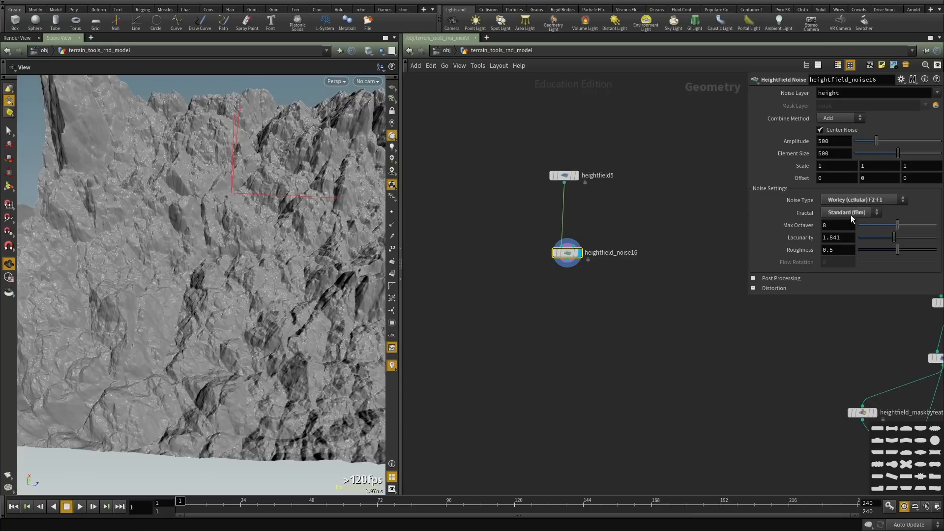
drag(246, 216, 238, 261)
right_drag(238, 261, 170, 320)
drag(170, 320, 173, 196)
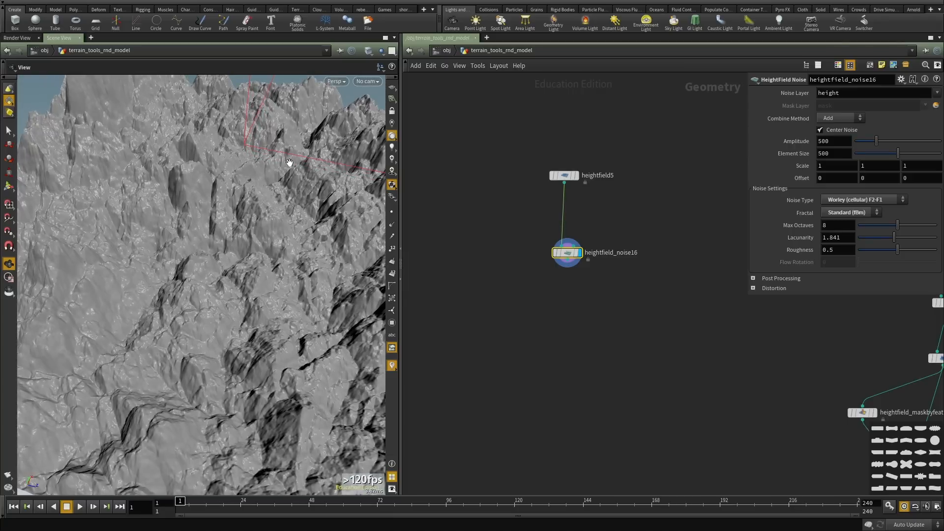
drag(102, 218, 190, 276)
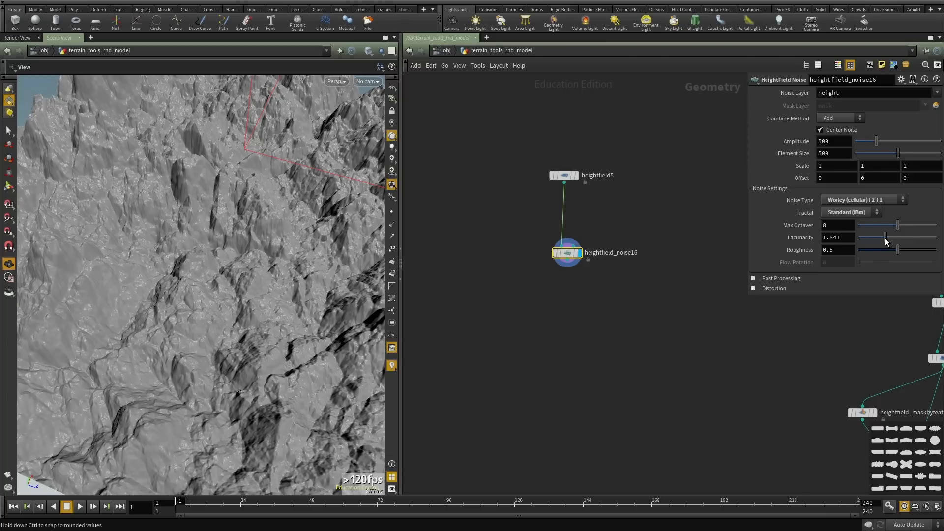
Set heightfield_noise16's lacunarity to 1.71, roughness to 0.346, amplitude to 229 and element size to 189.
drag(885, 238, 892, 236)
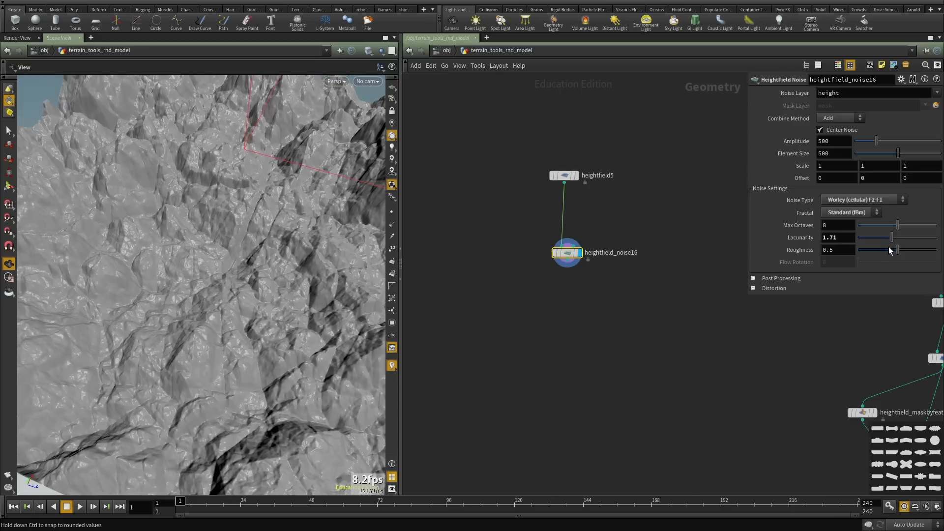
drag(889, 249, 885, 251)
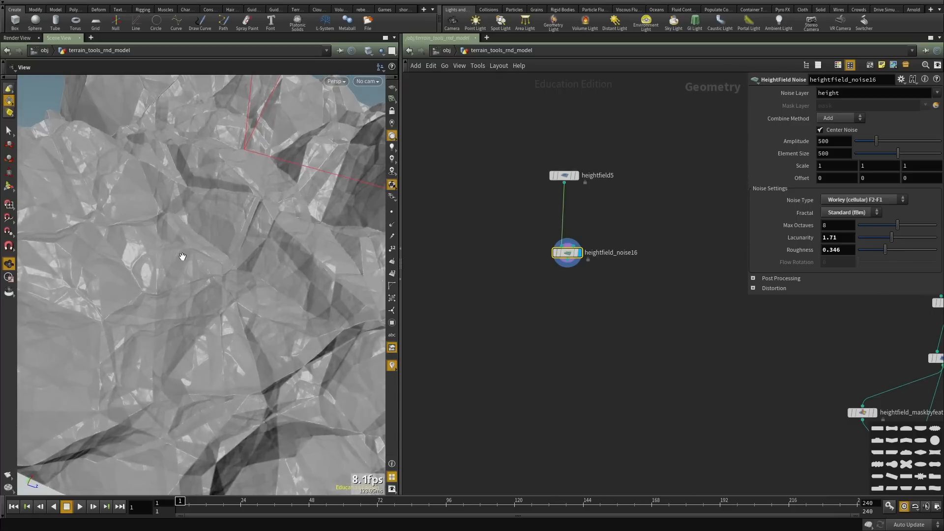
drag(182, 255, 198, 265)
middle_drag(198, 265, 211, 299)
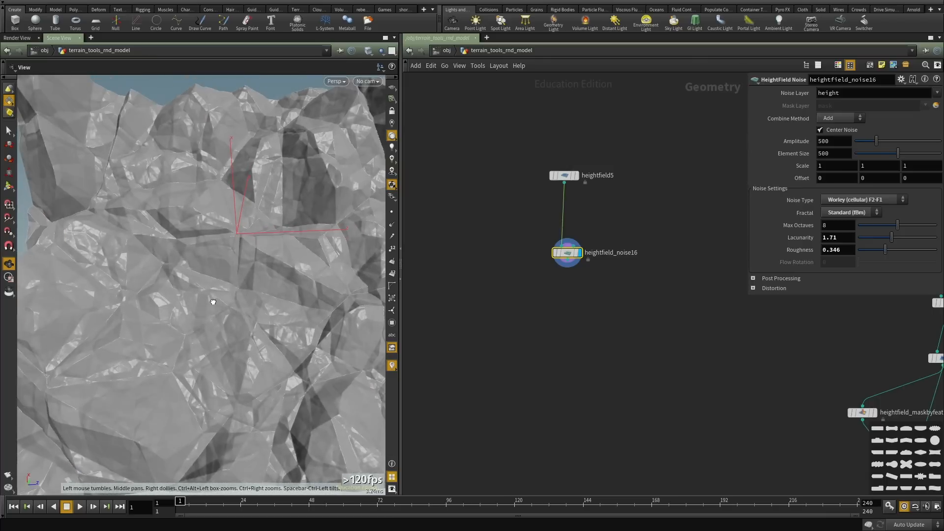
drag(865, 146, 871, 154)
click(884, 154)
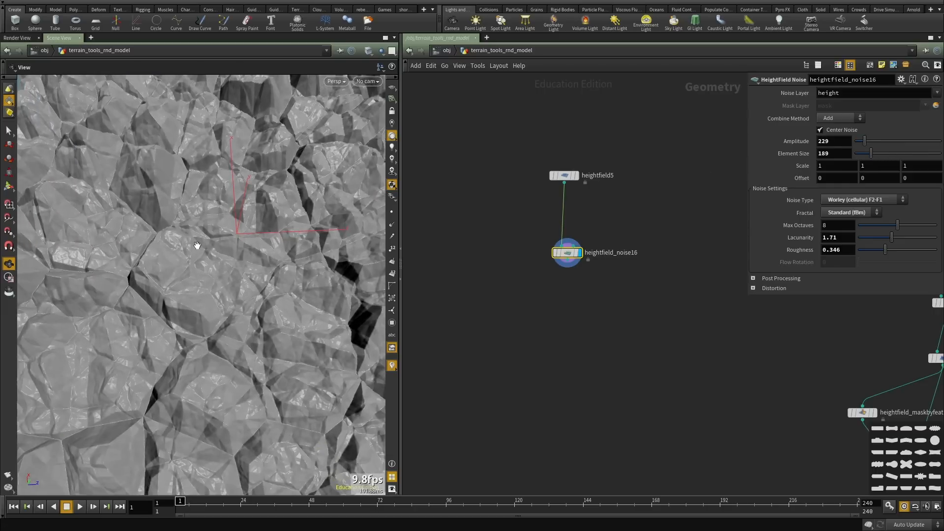
Examine the smaller faceted rock shapes of the noise terrain, both as a whole and close up.
right_drag(199, 245, 42, 262)
drag(42, 263, 127, 328)
right_drag(127, 328, 240, 261)
drag(241, 261, 178, 259)
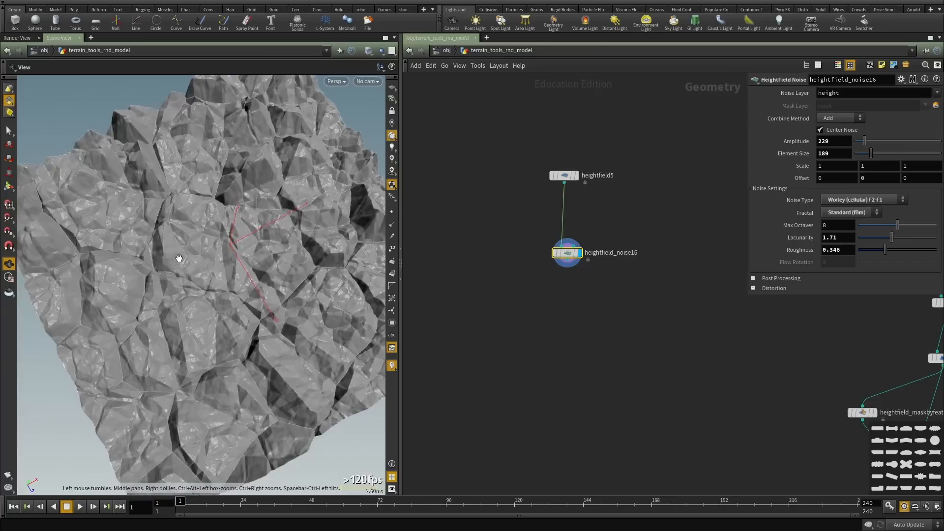
right_drag(178, 259, 233, 249)
middle_drag(233, 249, 252, 276)
mouse_move(260, 266)
mouse_down()
mouse_move(249, 278)
mouse_move(232, 275)
mouse_move(260, 257)
mouse_up()
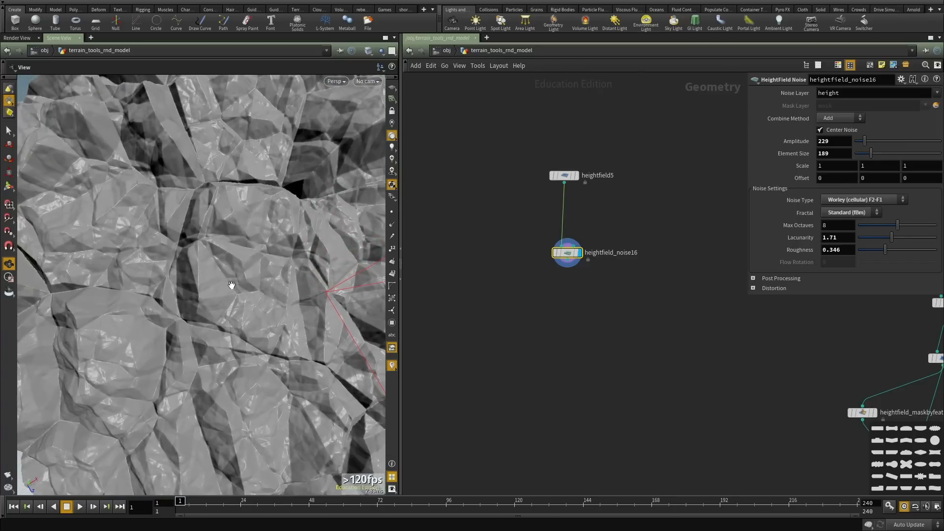
drag(181, 312, 295, 211)
Try heightfield_noise16 with its fractal set to None, and restore Standard (fBm).
click(835, 214)
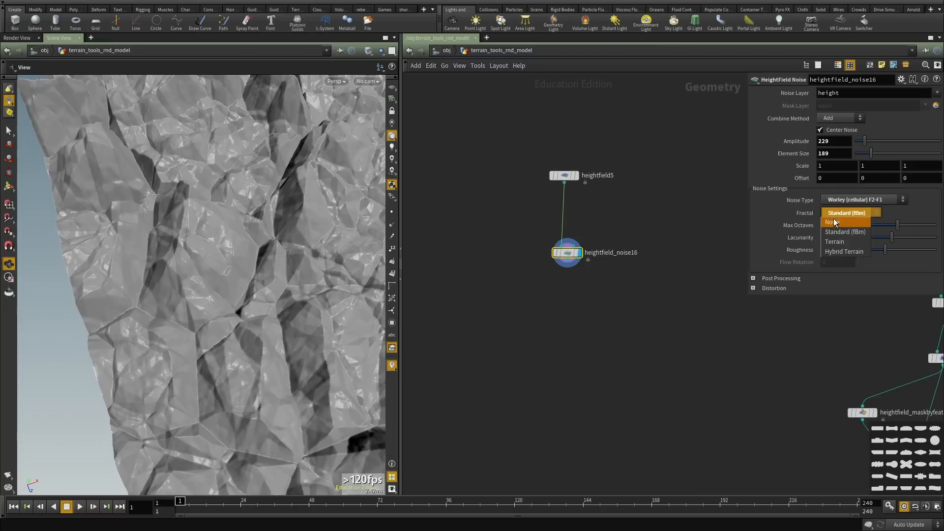
click(837, 205)
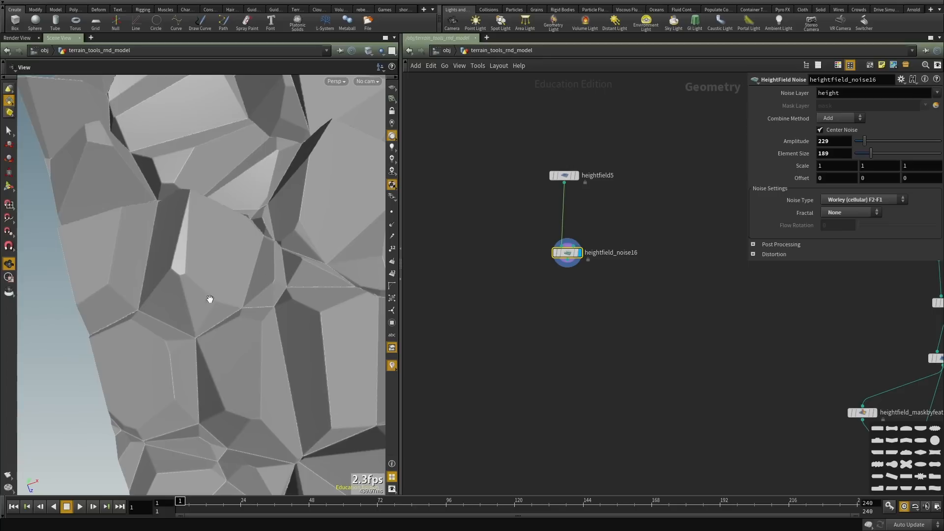
click(855, 212)
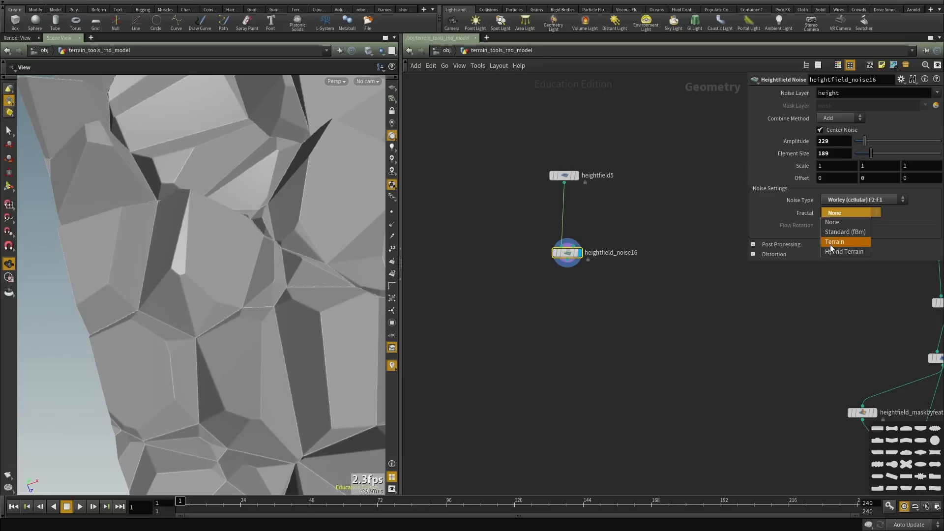
click(838, 231)
Set heightfield_noise16's roughness to 0.258 and lacunarity to 1.56 for smoother rock facets.
drag(174, 232, 290, 219)
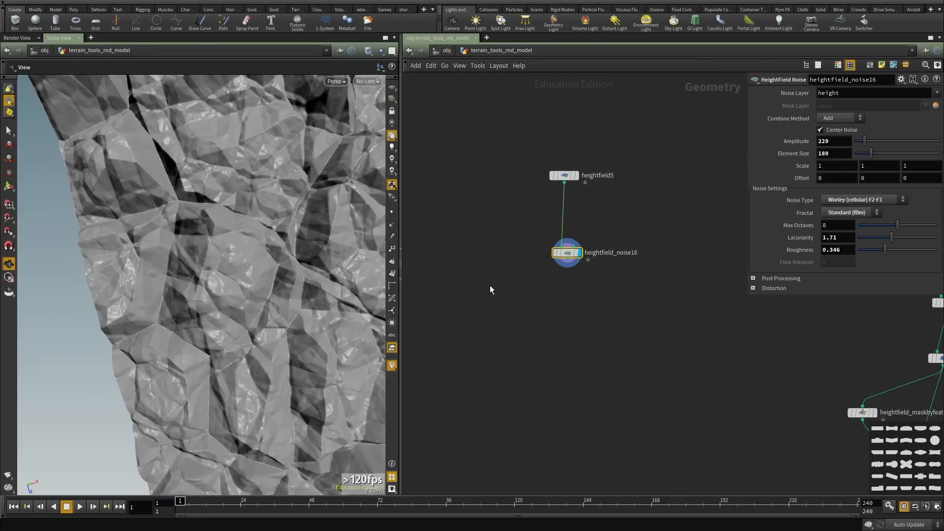
mouse_move(884, 250)
mouse_down()
mouse_move(876, 250)
mouse_move(886, 250)
mouse_move(878, 250)
mouse_move(889, 237)
mouse_up()
drag(222, 268, 173, 230)
Add a HeightField Distort node below heightfield_noise16.
middle_drag(663, 263, 649, 279)
scroll(568, 352, up, 2)
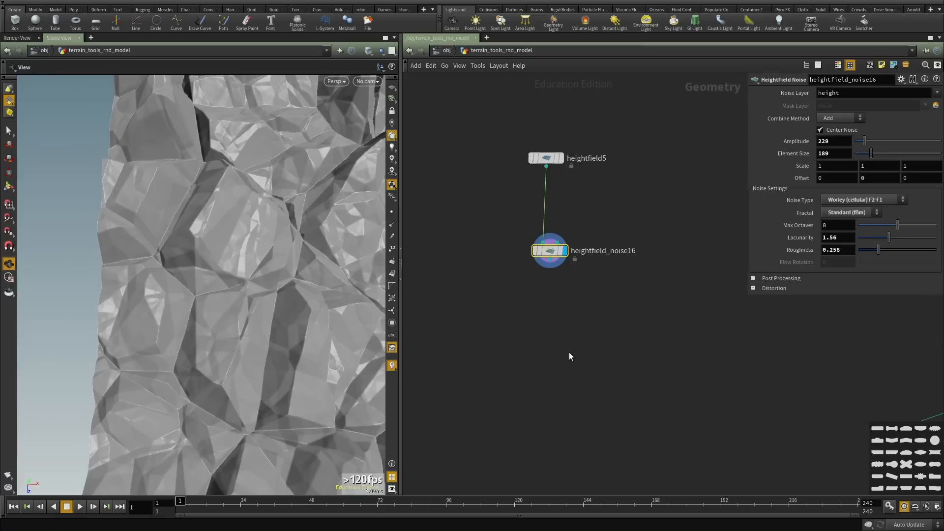
key(Tab)
text(distor)
key(Return)
click(585, 343)
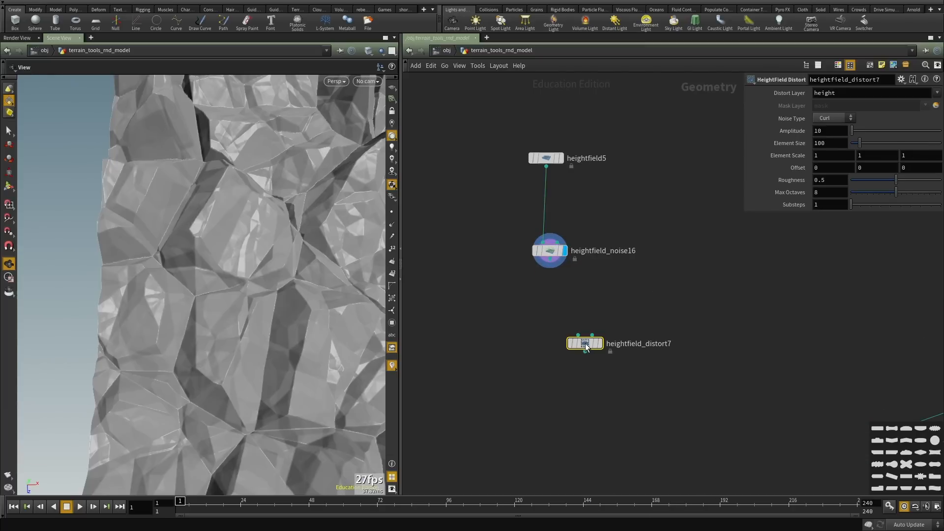
Connect heightfield_noise16 to heightfield_distort7, display the distortion, and place the node directly below the noise.
click(578, 336)
click(535, 271)
click(600, 343)
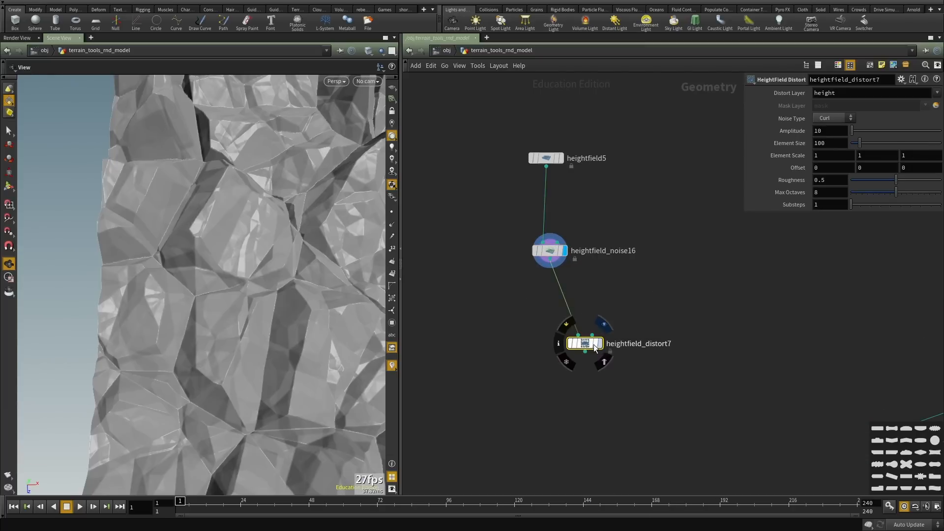
drag(585, 344, 545, 322)
drag(118, 266, 186, 304)
scroll(186, 304, up, 5)
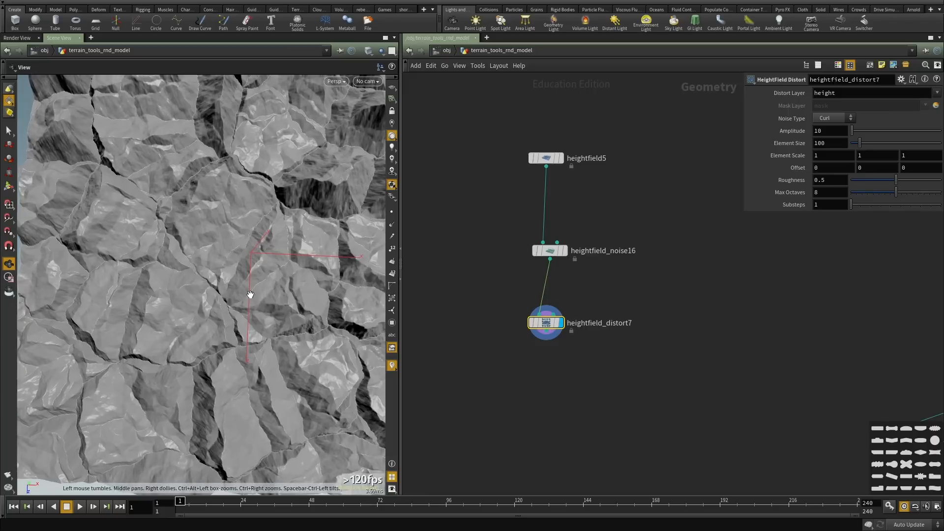
Set heightfield_distort7's amplitude to 6.6 and element size to 71, and check the terrain from another angle.
middle_drag(841, 134, 804, 109)
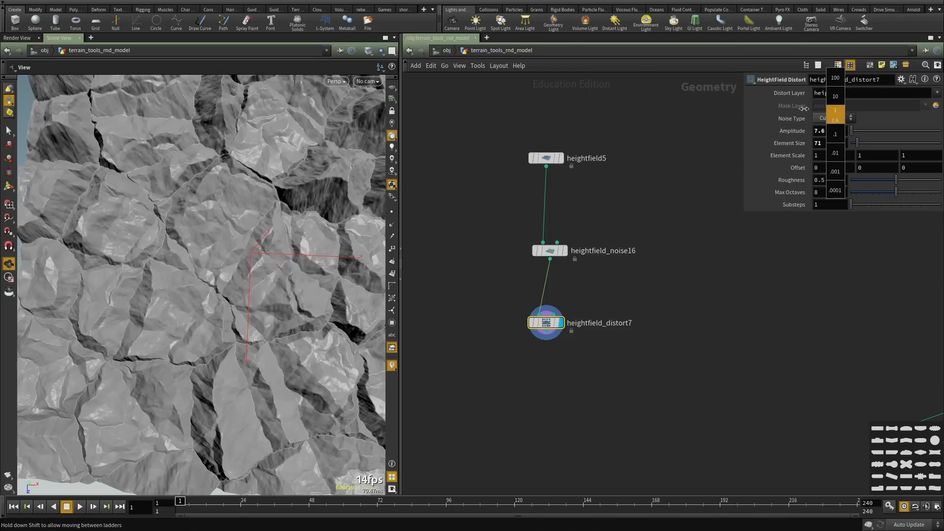
middle_drag(714, 124, 713, 124)
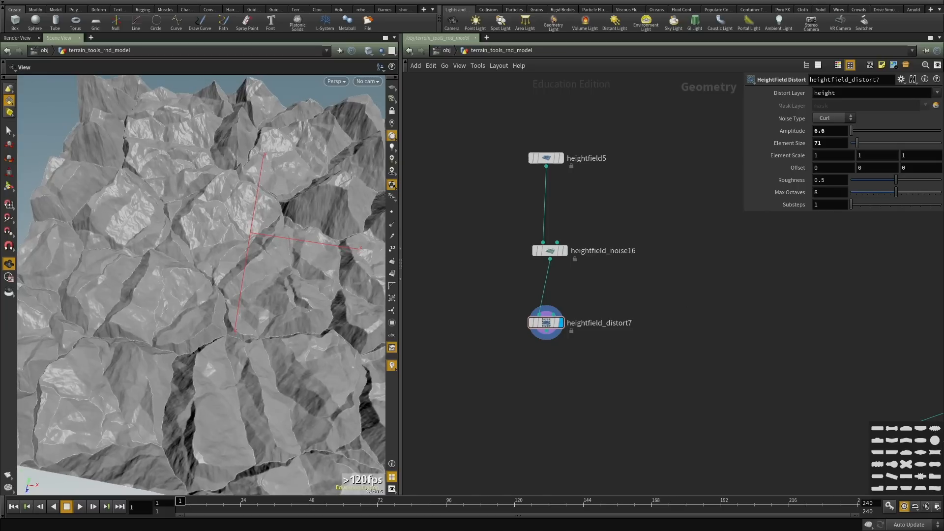
middle_drag(600, 387, 597, 332)
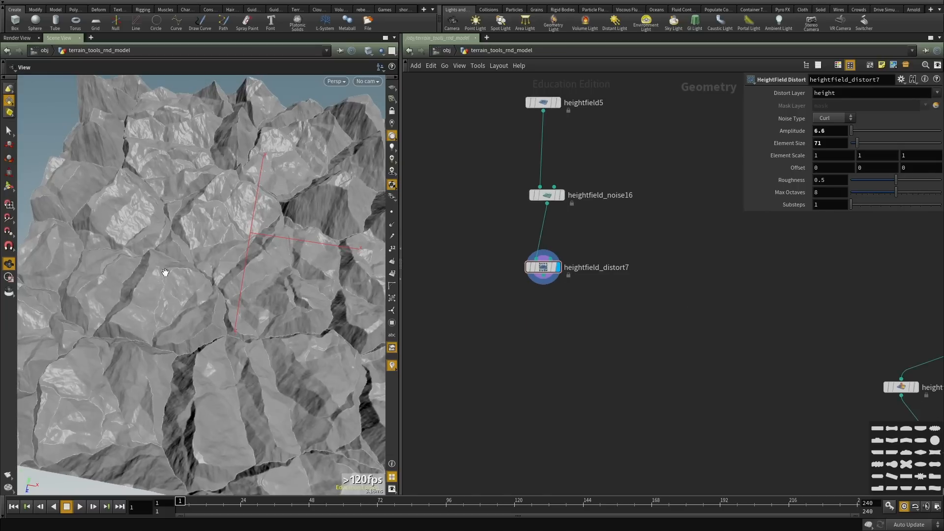
drag(165, 272, 236, 243)
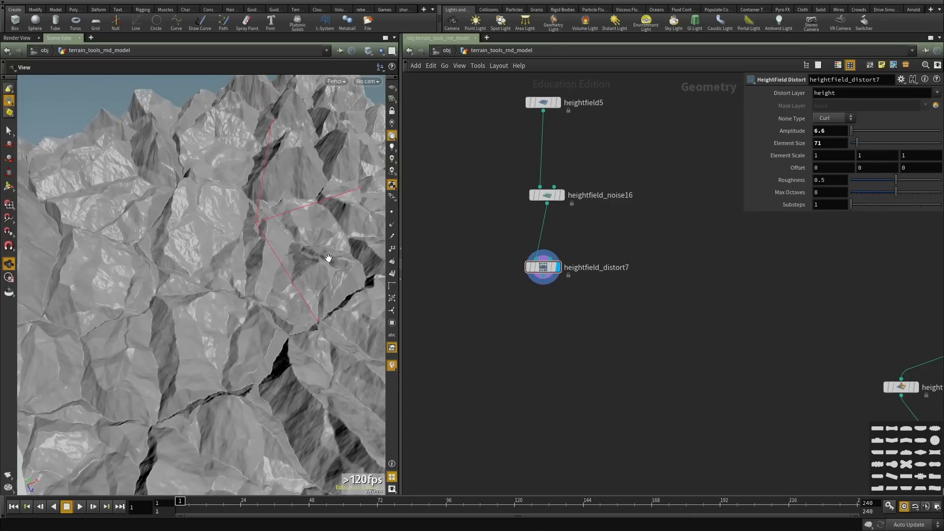
Add a HeightField Noise node after heightfield_distort7, display it, and place it just below the distortion.
scroll(624, 312, up, 2)
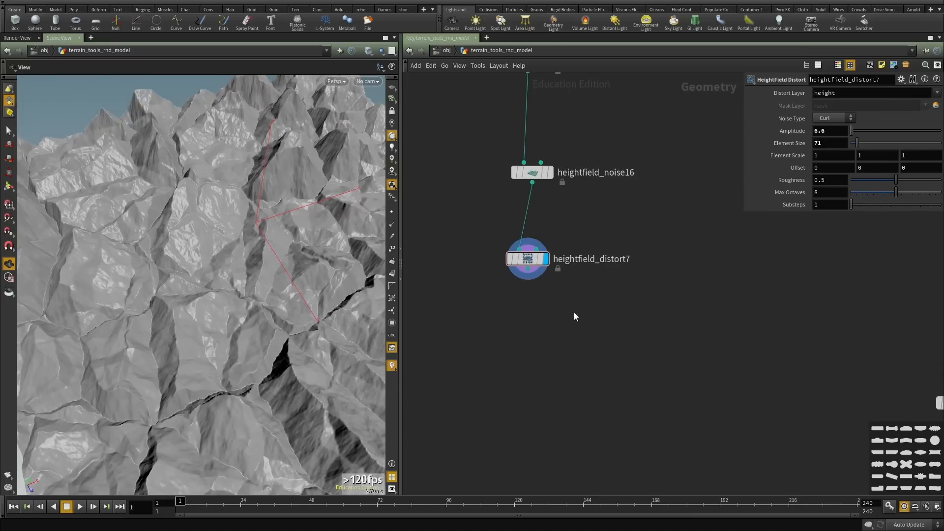
key(Tab)
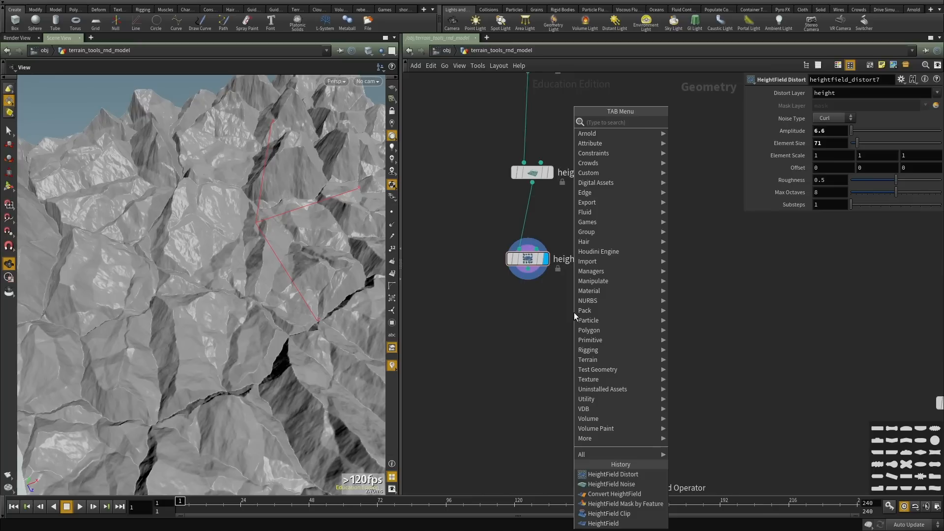
text(heigh)
key(Escape)
key(Tab)
text(height field noise)
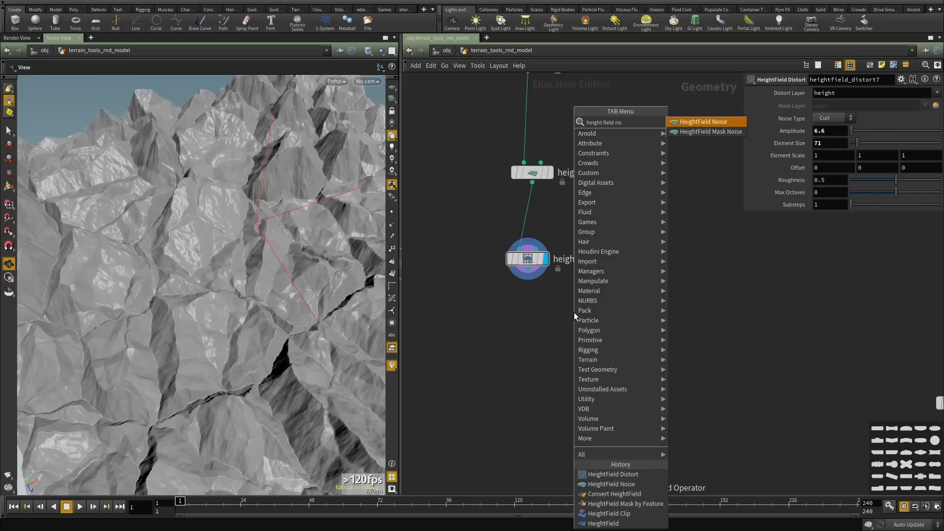
key(Return)
click(574, 311)
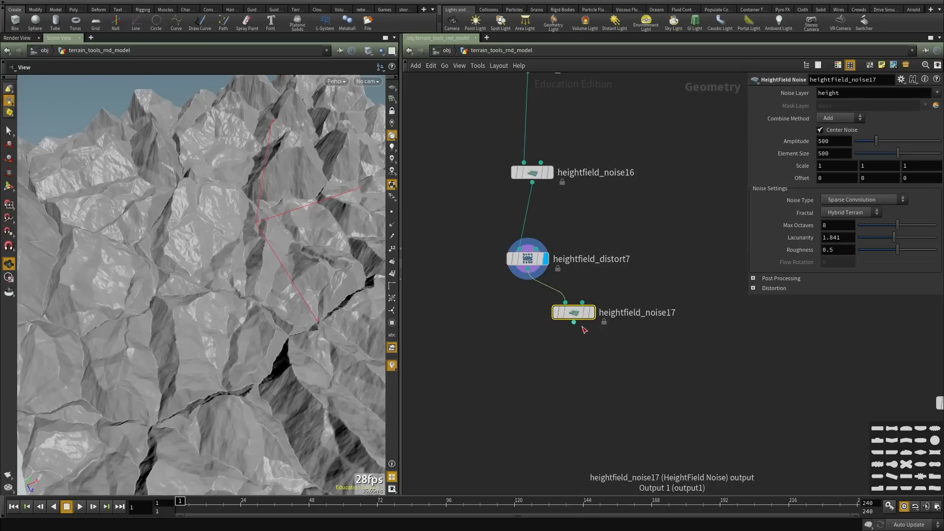
click(593, 312)
drag(576, 314, 552, 324)
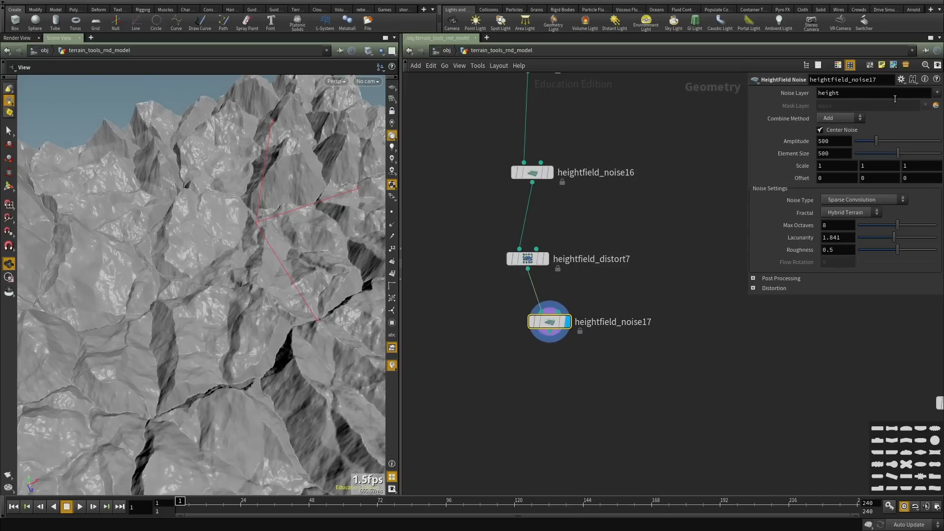
Set heightfield_noise17's element size to 46 and amplitude to 23 for fine surface detail.
drag(898, 154, 859, 152)
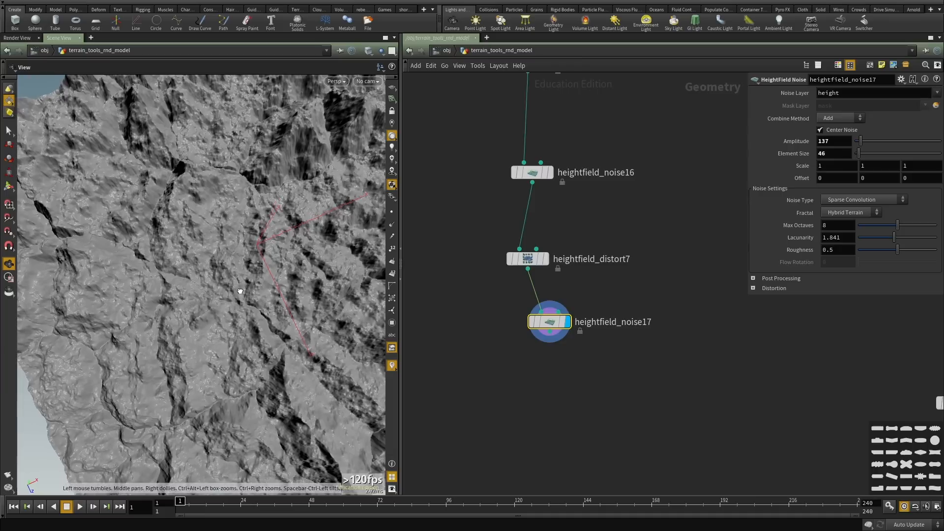
drag(858, 140, 856, 140)
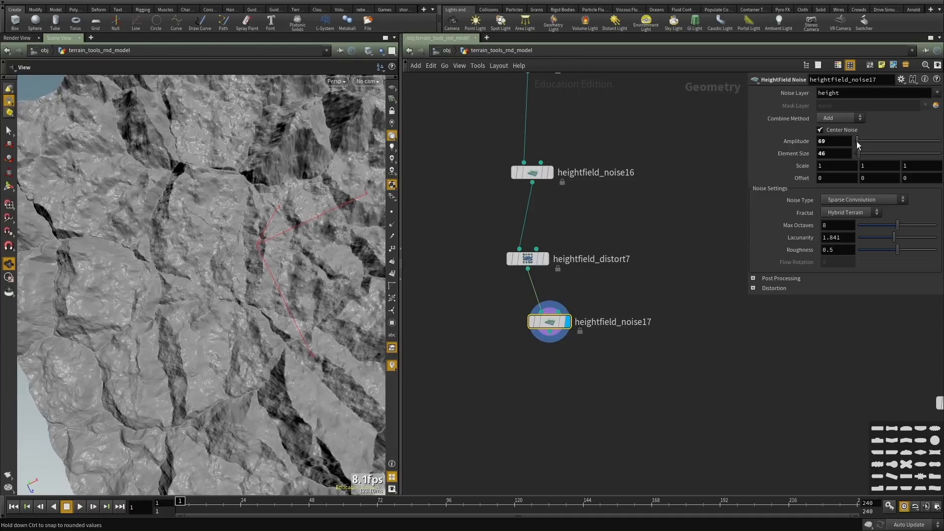
drag(133, 260, 119, 245)
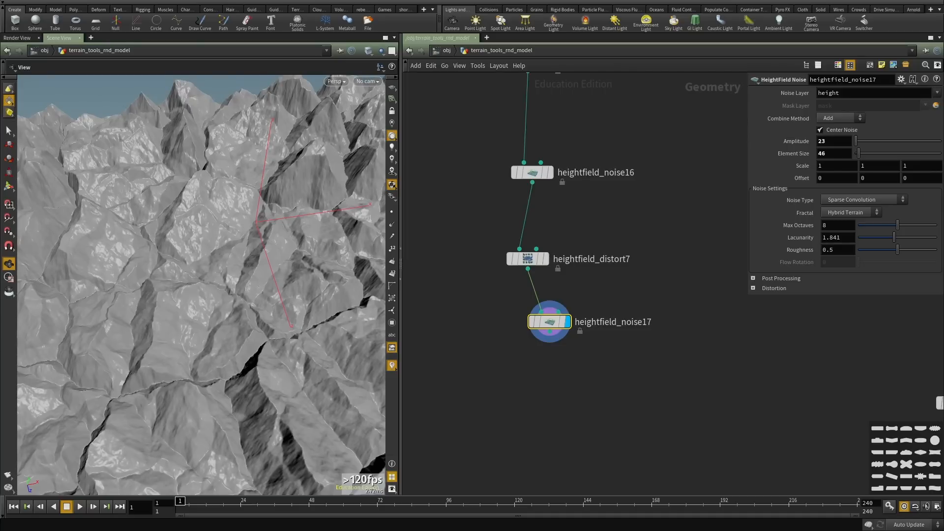
drag(258, 315, 259, 293)
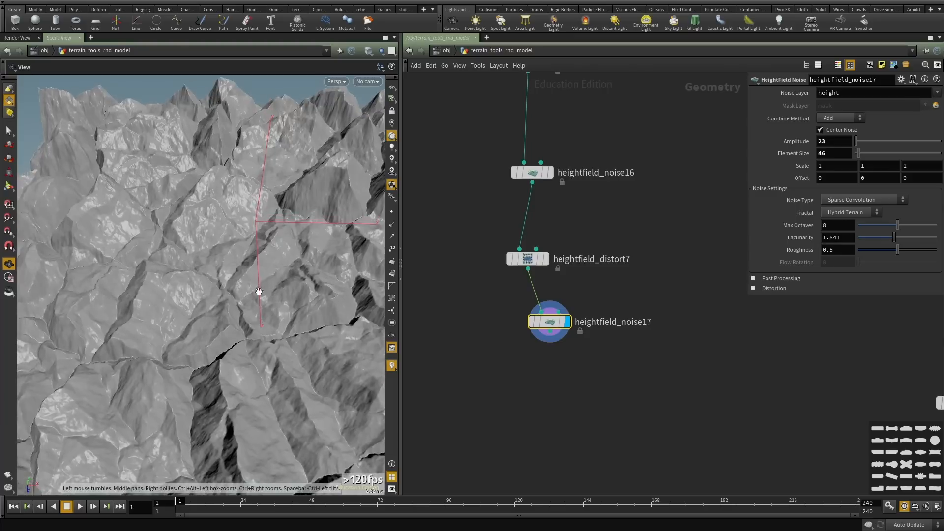
right_drag(259, 293, 187, 284)
scroll(556, 334, up, 3)
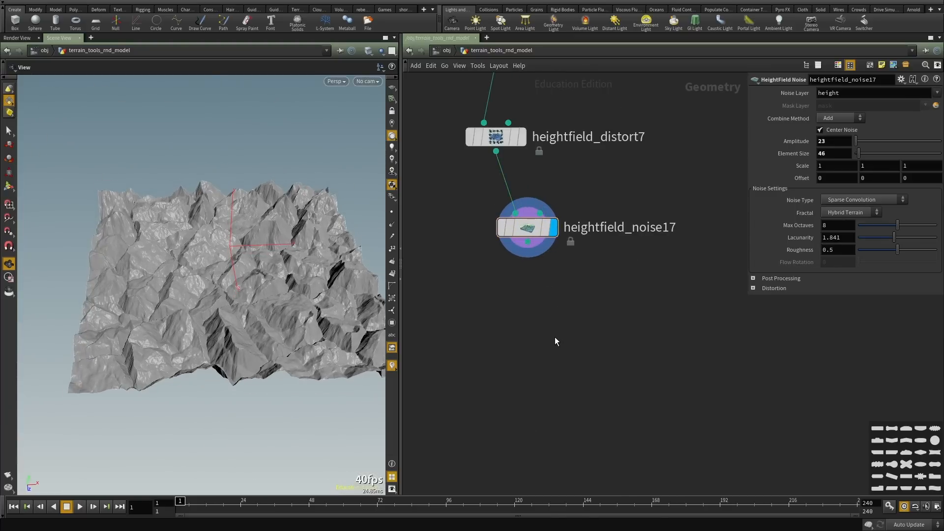
key(Tab)
click(494, 350)
drag(215, 241, 210, 275)
scroll(579, 309, up, 2)
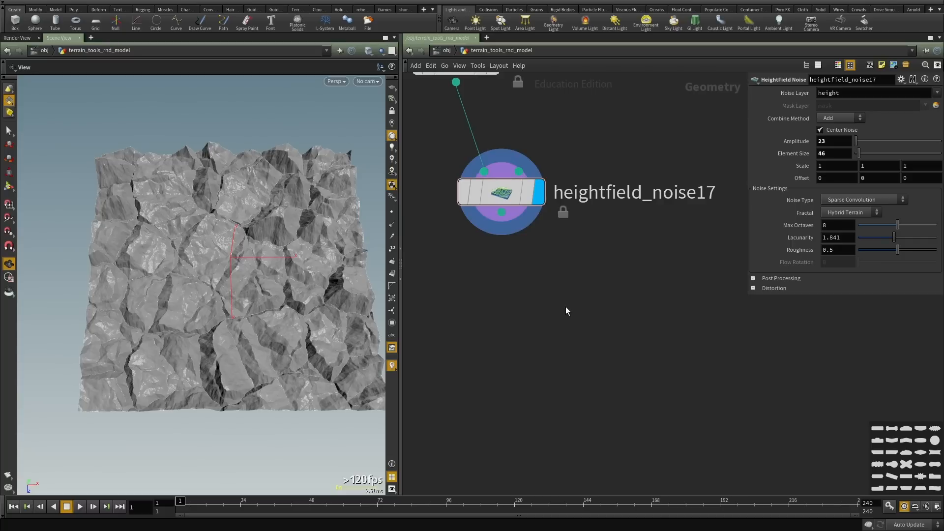
key(Tab)
text(cli)
key(Return)
drag(686, 258, 518, 385)
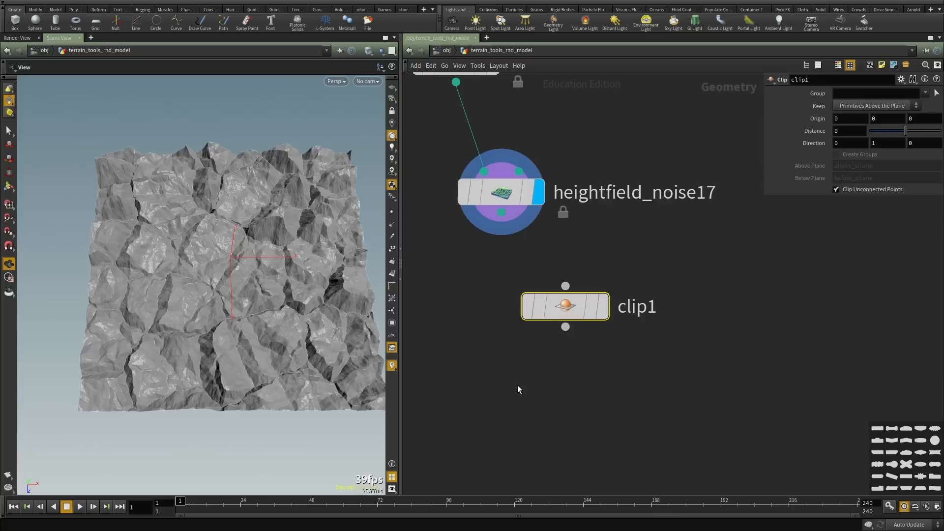
Add a HeightField Clip node below heightfield_noise17, connect it to the noise, and display it.
key(Tab)
text(height field clip)
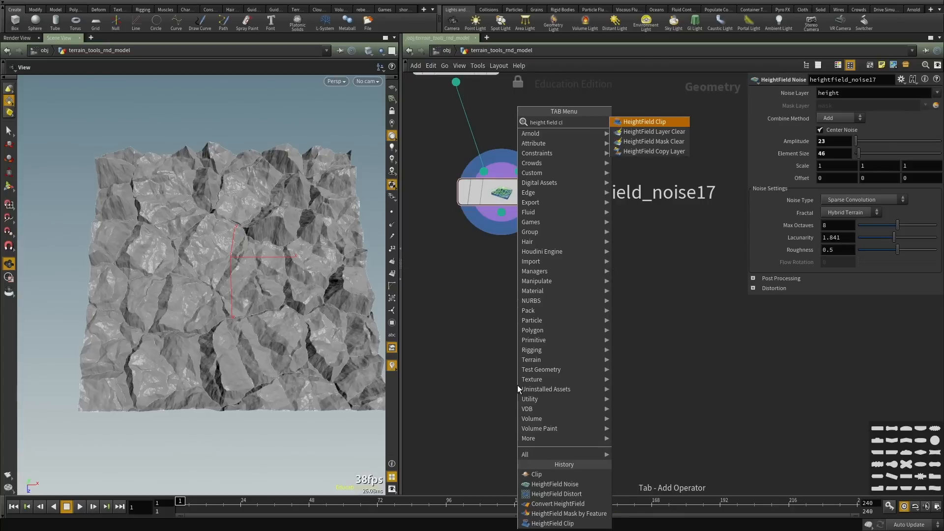
key(Return)
click(517, 385)
drag(500, 365, 498, 240)
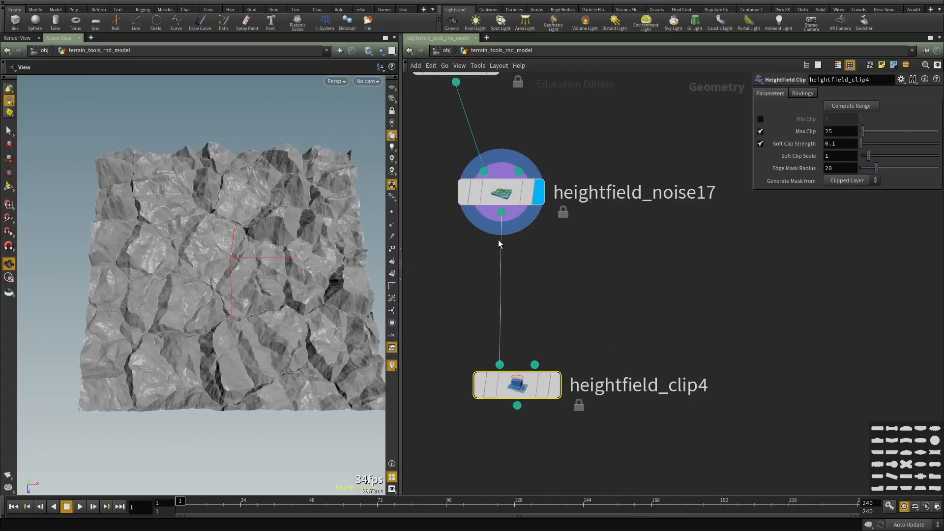
click(565, 338)
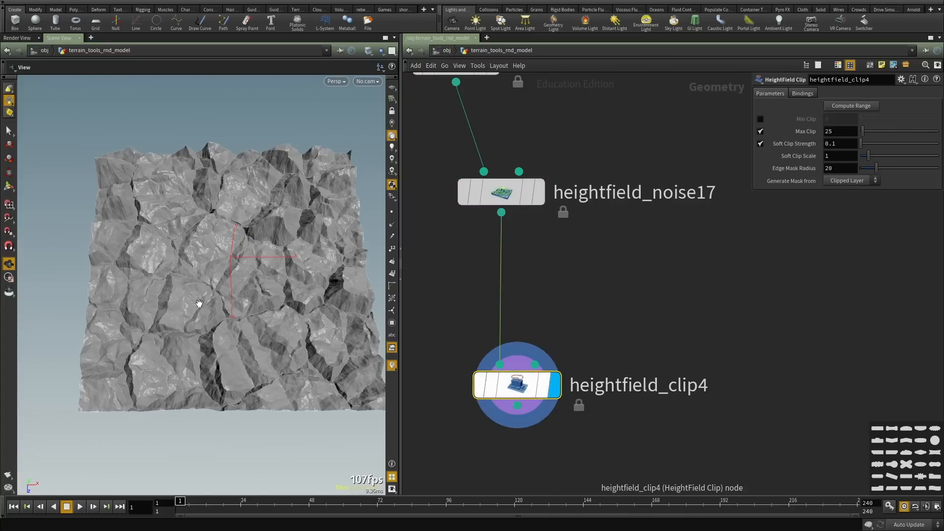
Compute heightfield_clip4's height range, enable Min Clip at -100.302, and set Max Clip to -83.7474.
drag(199, 303, 169, 287)
right_drag(170, 288, 328, 271)
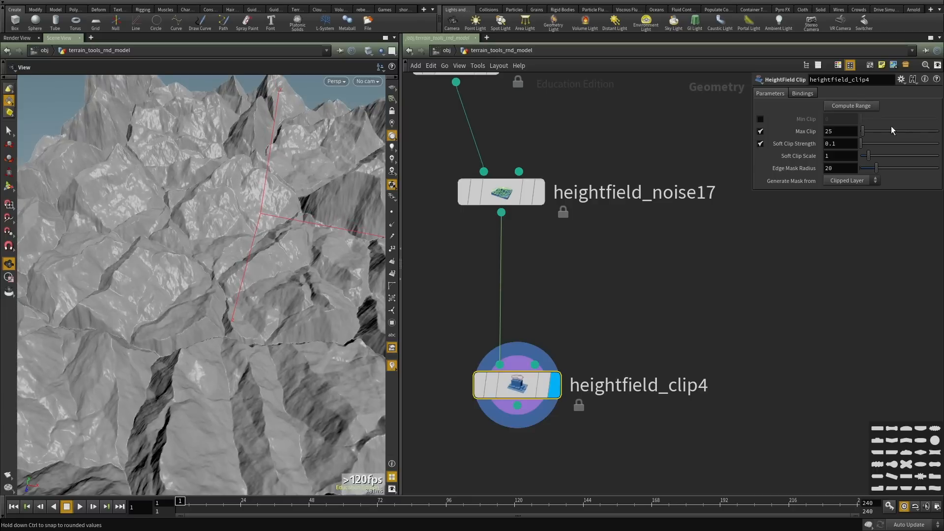
click(842, 106)
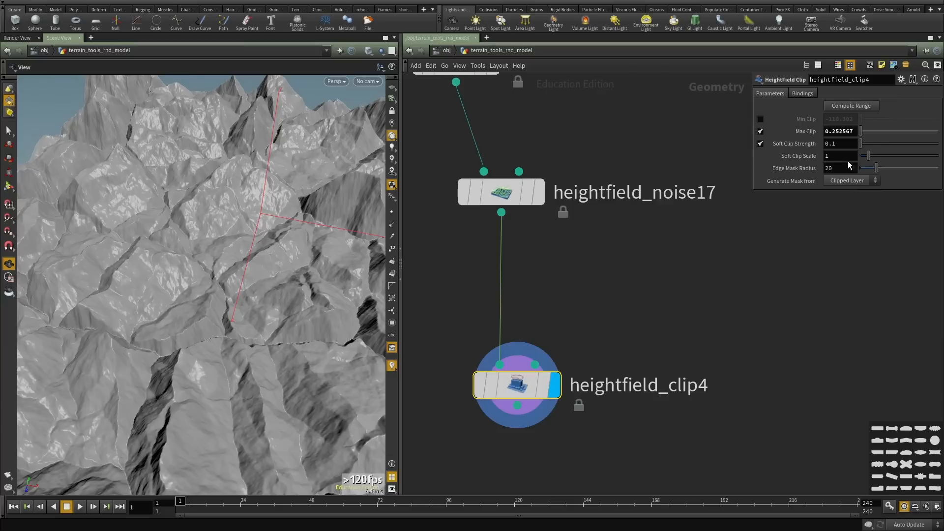
middle_drag(838, 131, 940, 130)
key(ctrl+z)
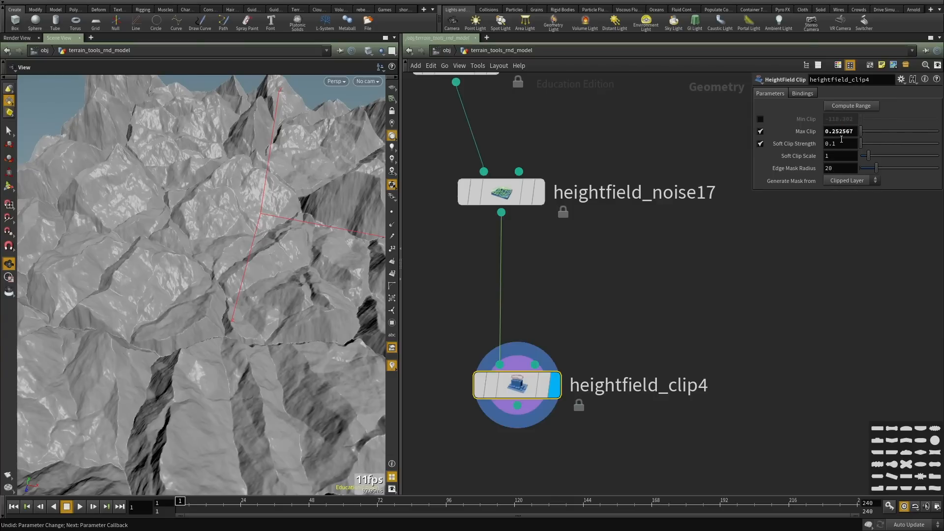
key(ctrl+z)
middle_drag(832, 119, 450, 132)
drag(80, 288, 90, 334)
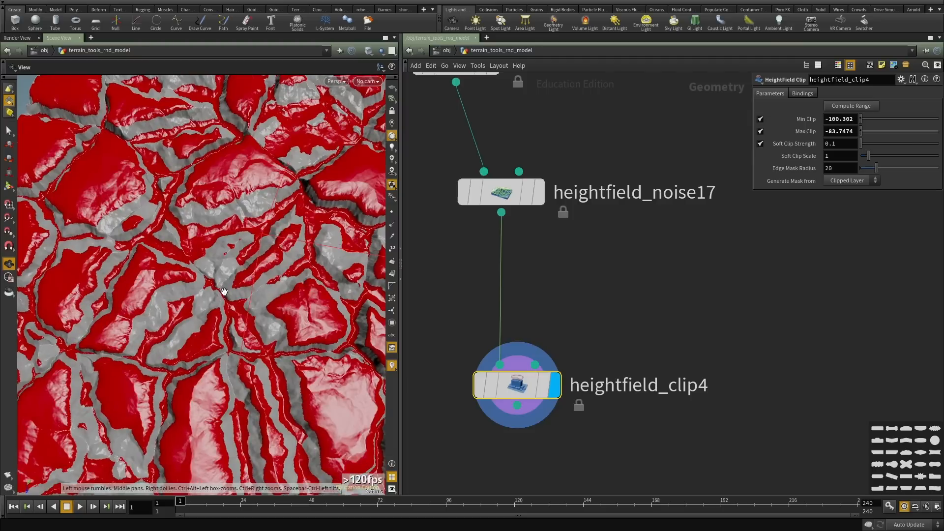
Duplicate the four nodes from heightfield_noise16 to heightfield_clip4 as a parallel branch fed by heightfield5.
scroll(627, 267, down, 5)
scroll(629, 274, up, 1)
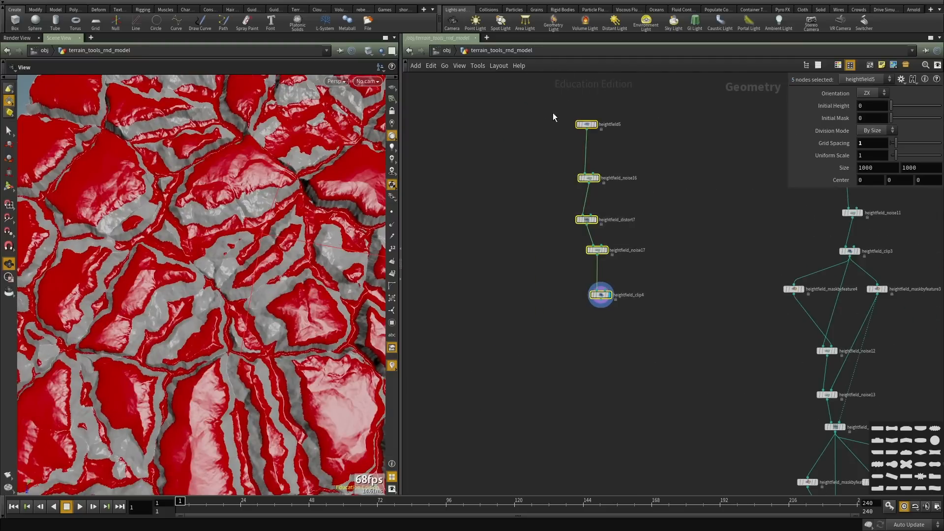
drag(567, 170, 674, 338)
key(ctrl+c)
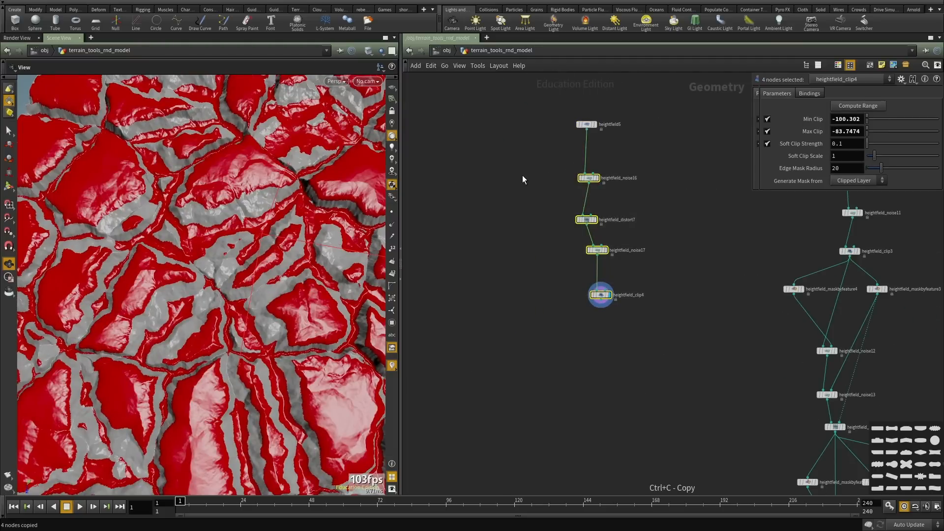
key(ctrl+v)
scroll(556, 198, up, 5)
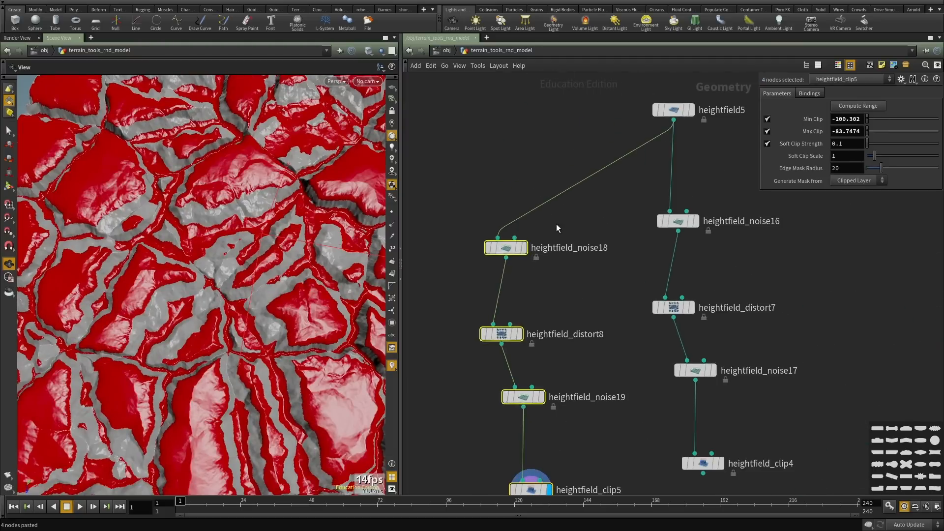
Display heightfield_noise18 in the duplicated branch and set its element size to 63, keeping the amplitude at 229.
click(523, 249)
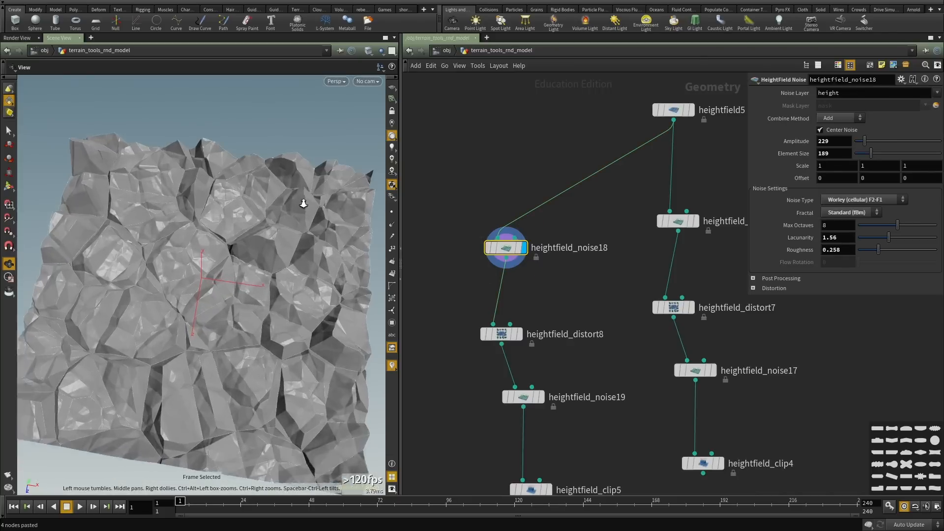
mouse_move(865, 141)
mouse_down()
mouse_move(861, 155)
mouse_move(865, 142)
mouse_up()
key(ctrl+z)
key(ctrl+z)
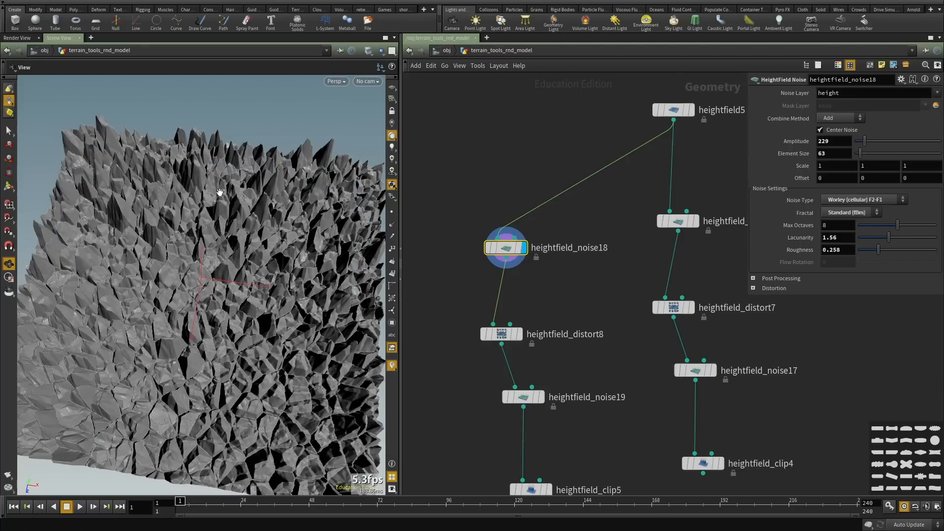
drag(149, 254, 209, 233)
scroll(584, 267, down, 3)
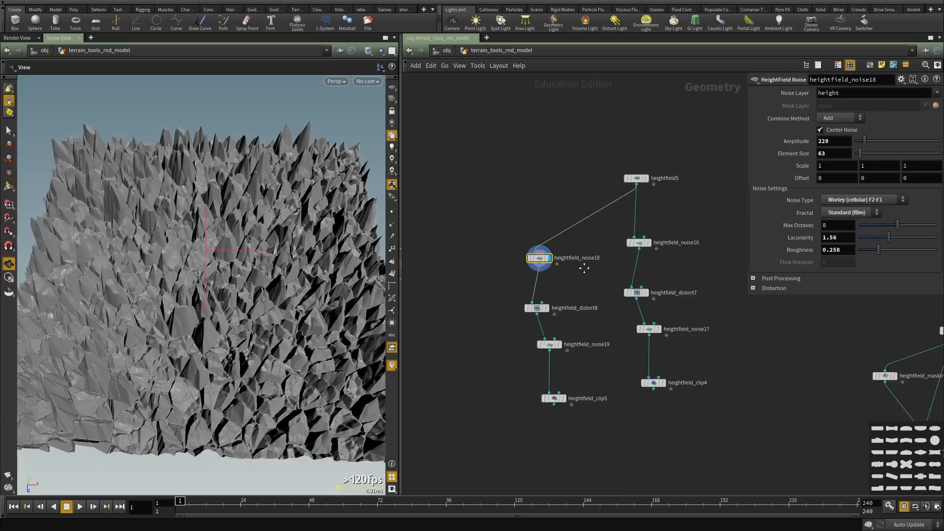
Bypass heightfield_noise19 and display heightfield_clip5 to inspect the clipped result of the duplicated branch.
middle_drag(584, 268, 580, 177)
click(529, 216)
scroll(525, 251, up, 2)
click(538, 254)
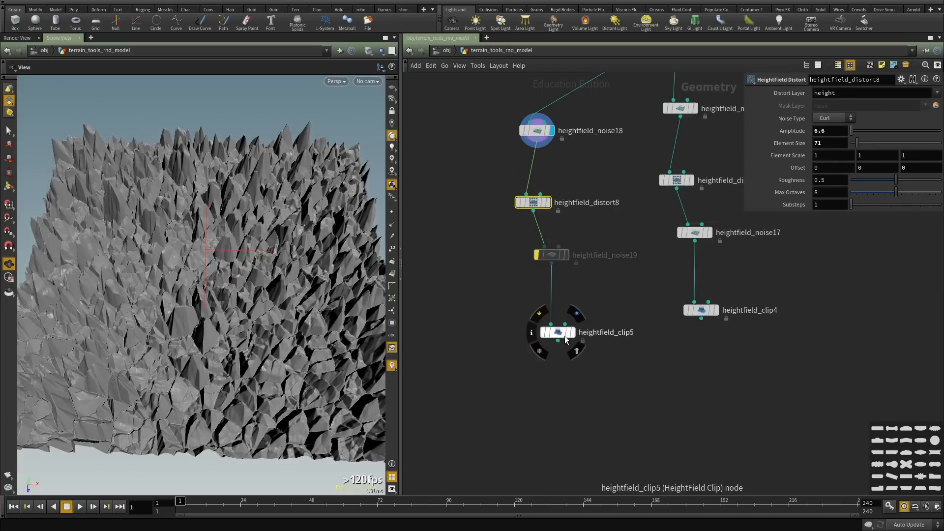
click(571, 332)
click(558, 332)
drag(167, 206, 141, 274)
right_drag(141, 274, 223, 220)
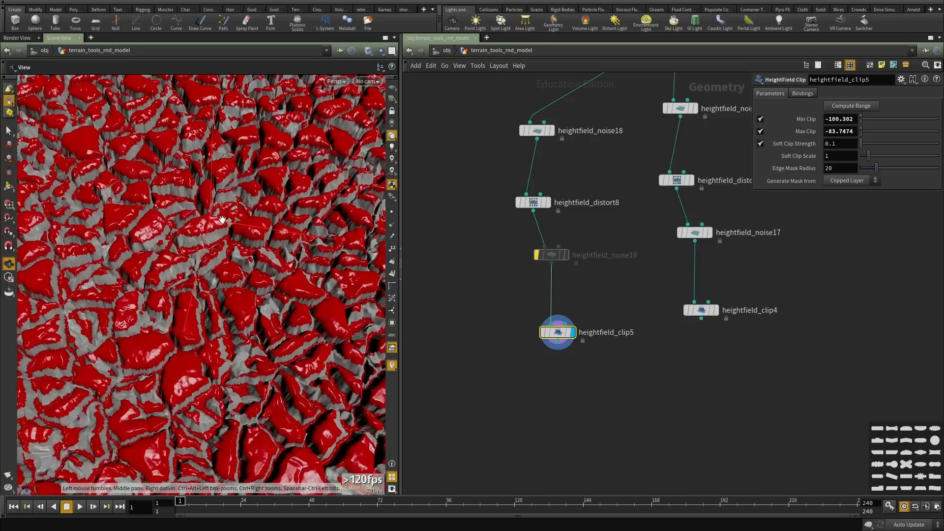
drag(240, 180, 237, 157)
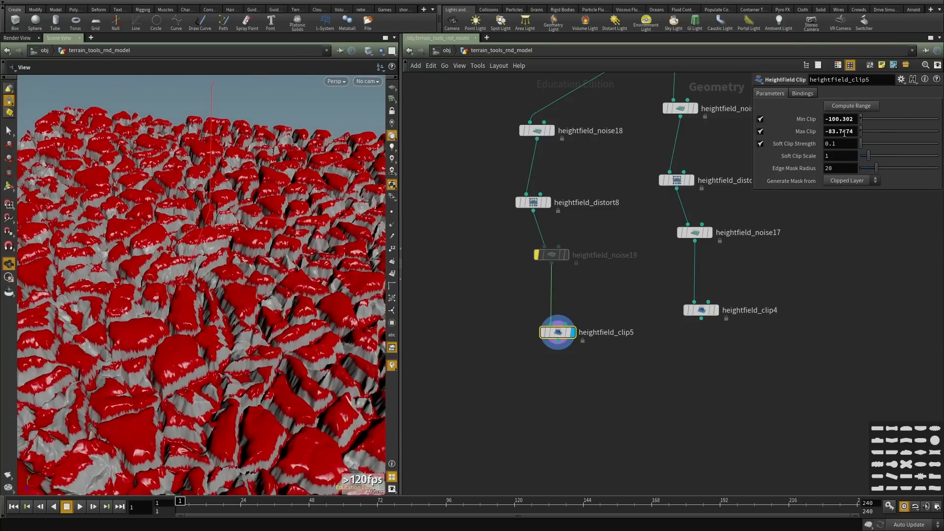
Disable Max Clip on heightfield_clip5 and set its Min Clip to 0.
middle_drag(840, 119, 907, 121)
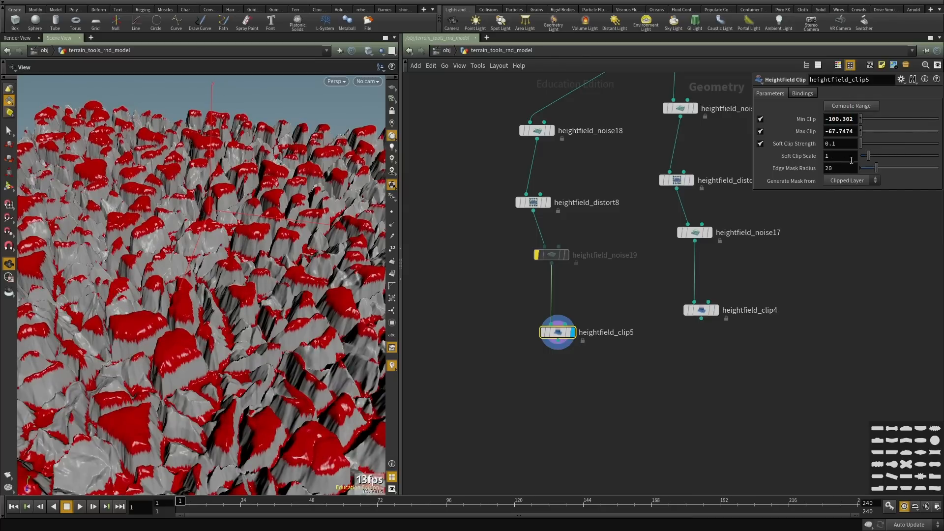
click(761, 131)
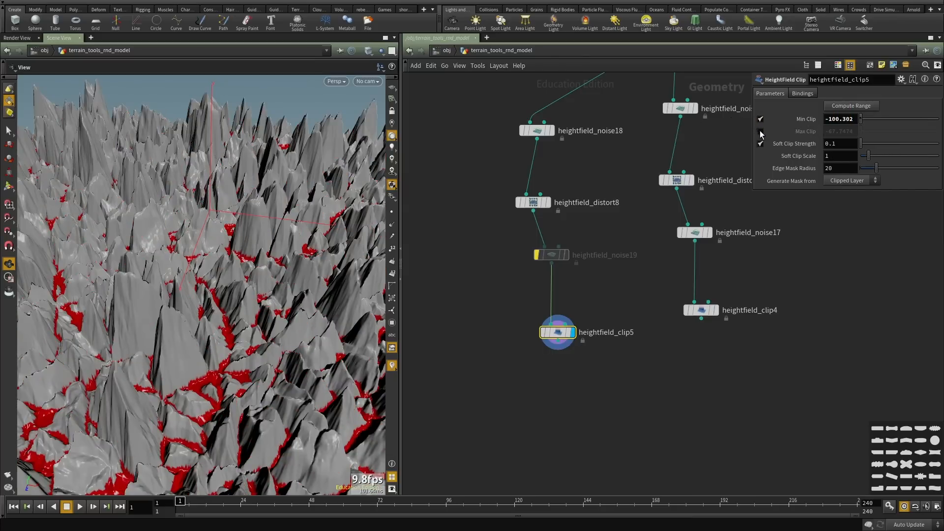
click(862, 120)
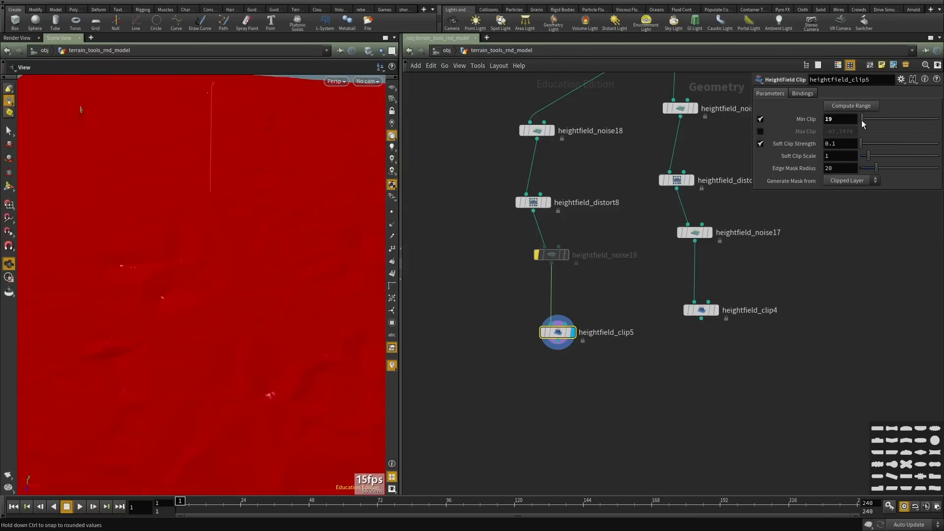
drag(862, 120, 860, 120)
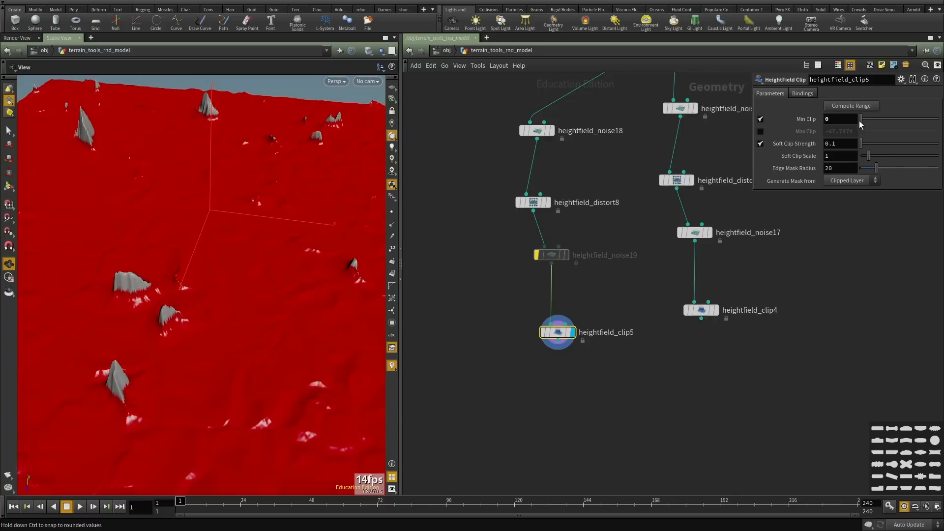
Set heightfield_clip5's Soft Clip Scale to 0.19, enable Max Clip at 13, and set Edge Mask Radius to 0.
drag(868, 158, 862, 156)
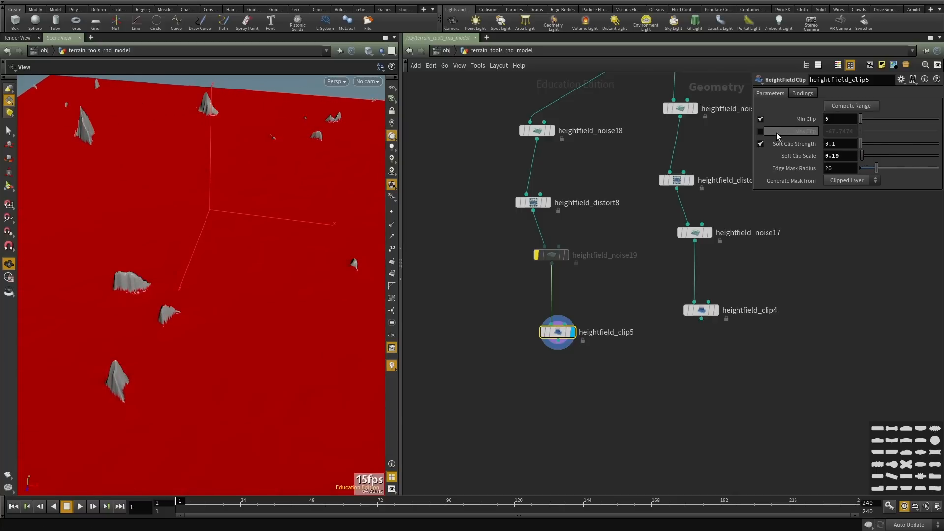
click(762, 132)
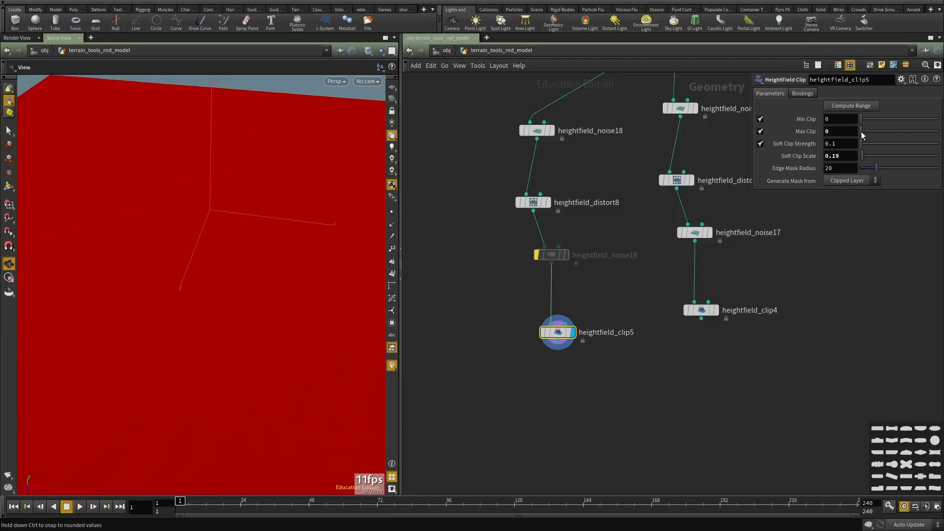
drag(862, 131, 863, 133)
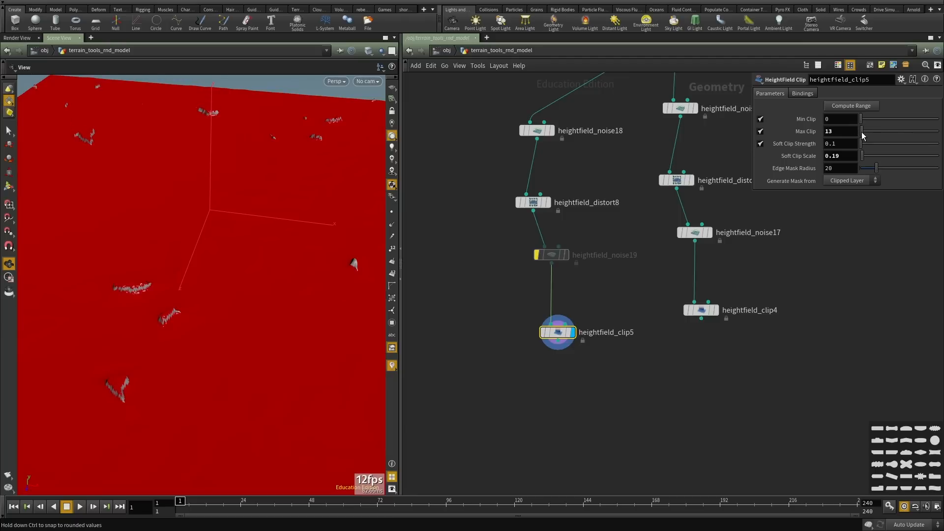
click(860, 169)
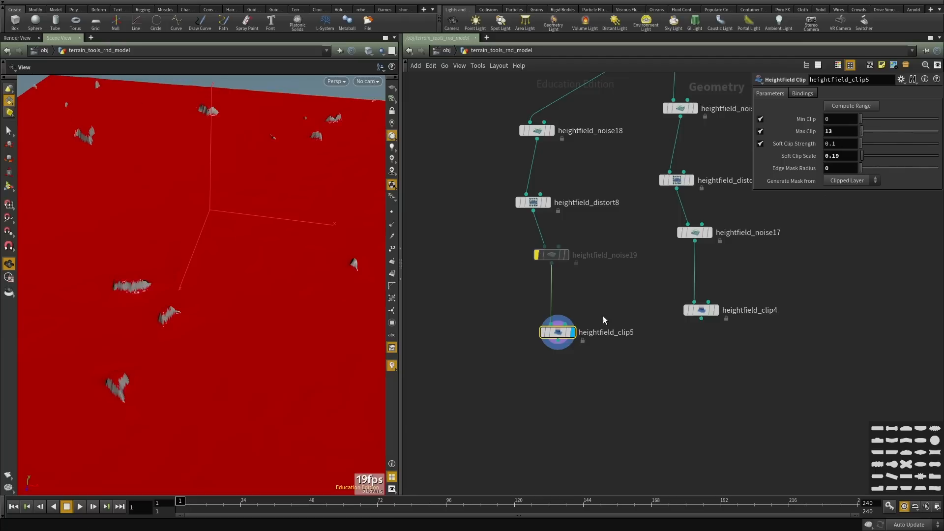
Add a HeightField Layer Clear node after heightfield_clip5, set it to clear the mask layer, and display it.
middle_drag(583, 357, 574, 300)
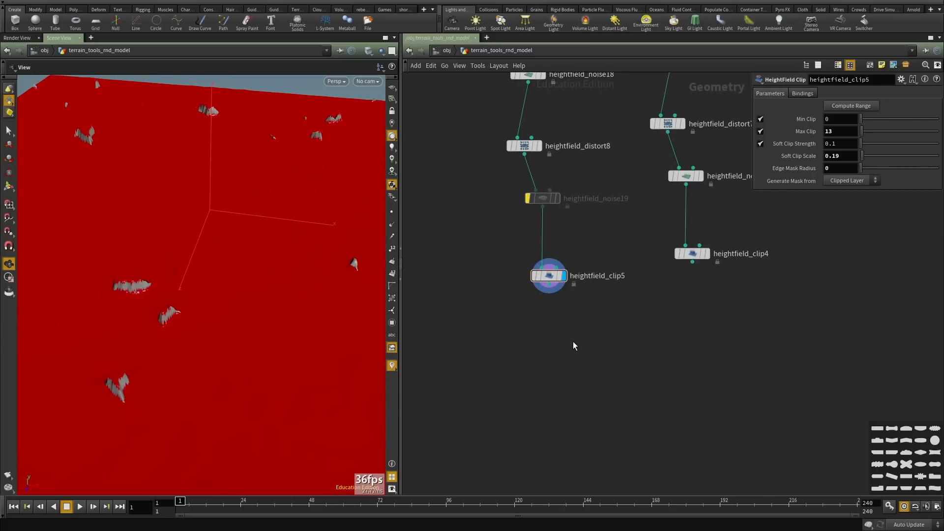
key(Tab)
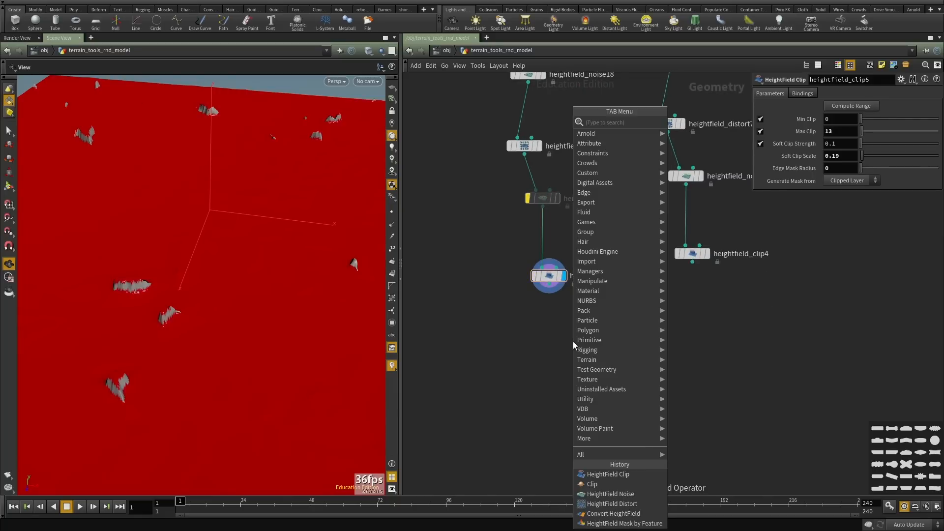
text(height field clear)
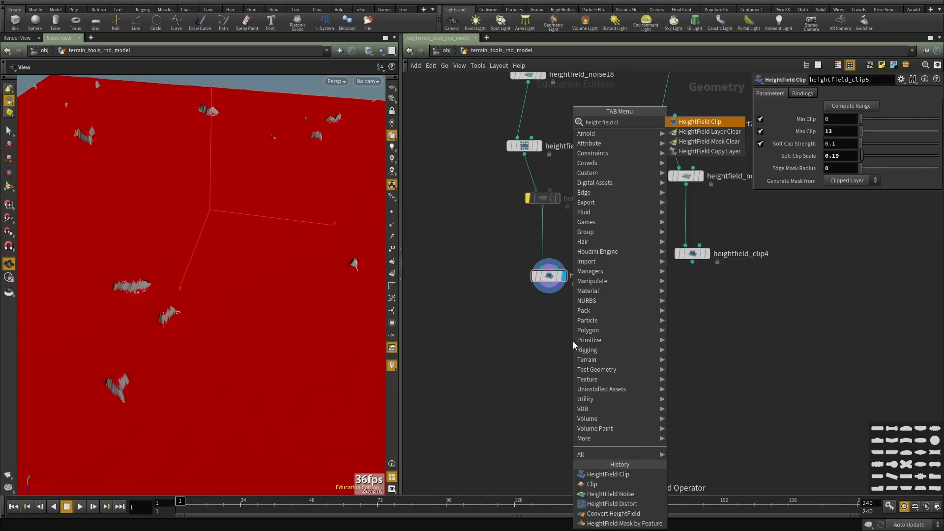
key(Return)
key(Return)
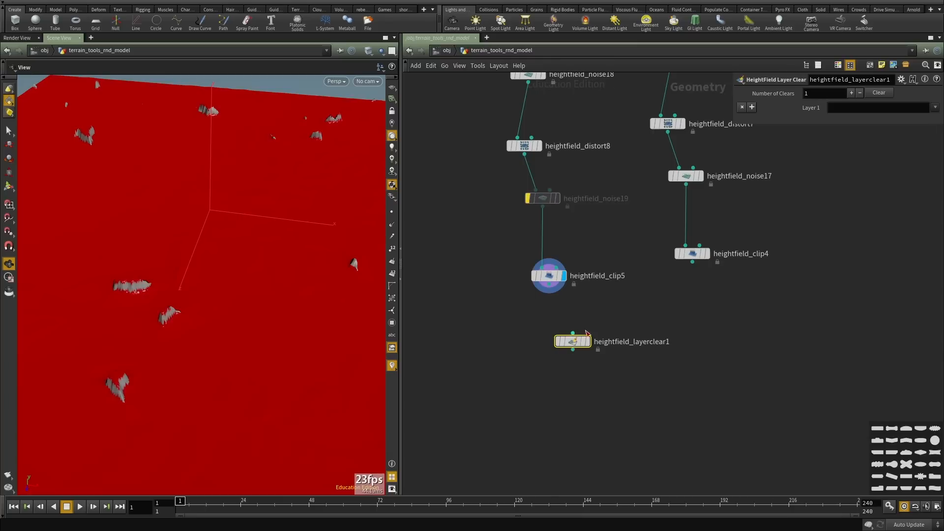
click(573, 333)
click(550, 290)
click(935, 108)
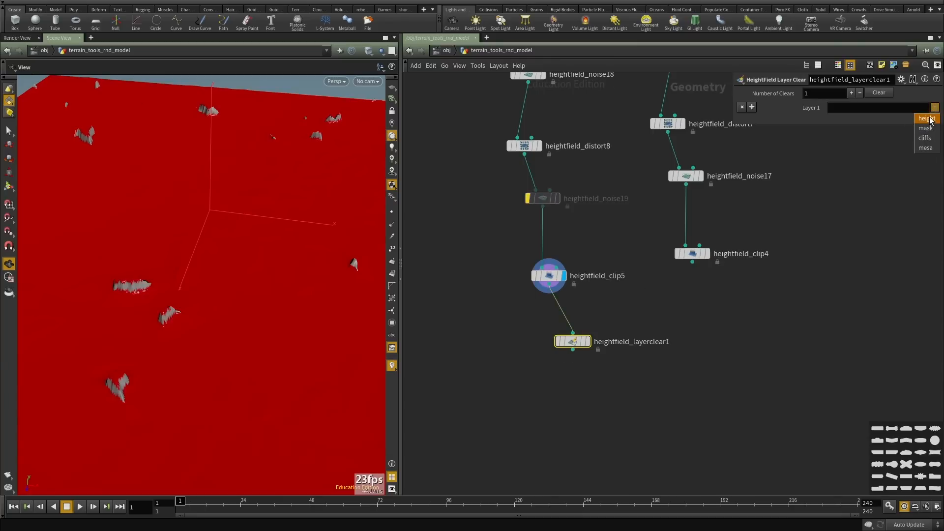
click(927, 119)
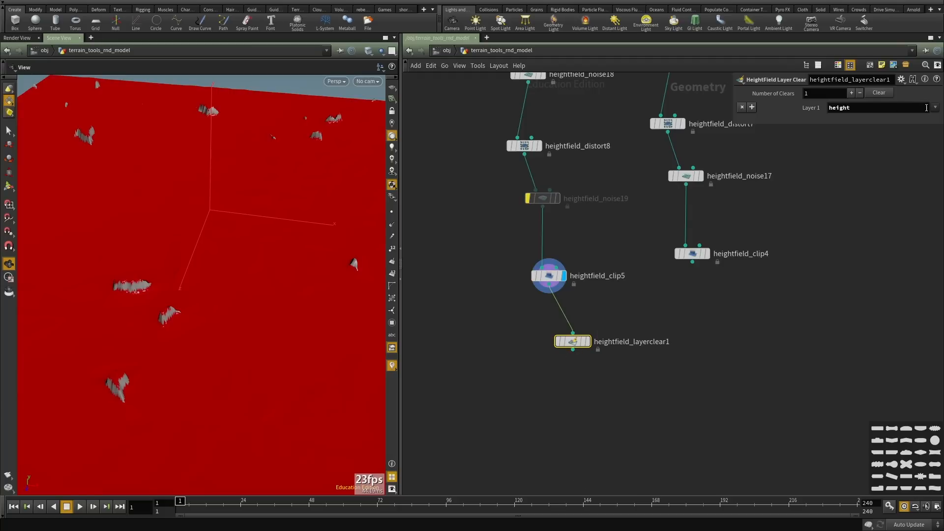
click(935, 107)
click(925, 127)
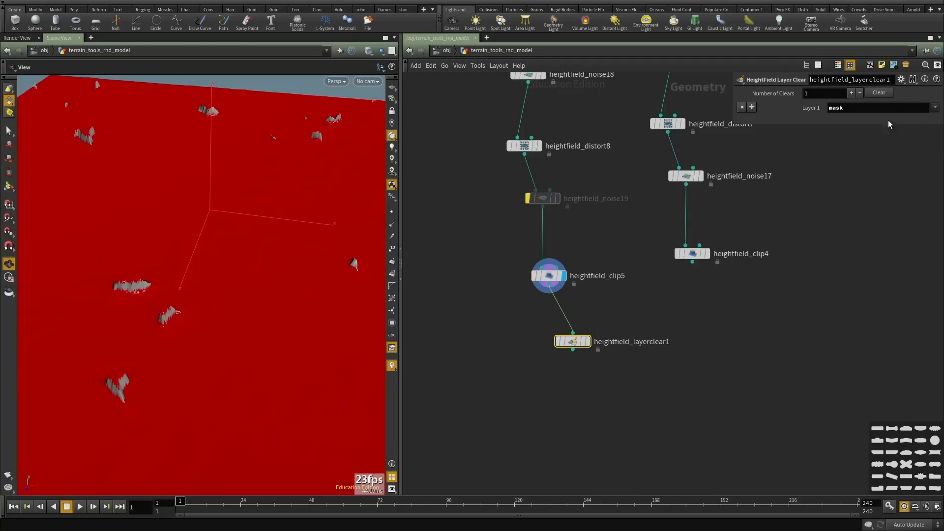
click(588, 342)
Examine the clipped terrain without its mask from above and from the side.
drag(157, 315, 270, 329)
scroll(131, 259, down, 5)
scroll(270, 329, up, 5)
middle_drag(182, 228, 241, 360)
drag(240, 360, 229, 261)
scroll(228, 253, down, 2)
middle_drag(227, 253, 133, 248)
mouse_move(287, 291)
mouse_down()
mouse_move(287, 322)
mouse_move(206, 364)
mouse_up()
mouse_move(270, 246)
mouse_down()
mouse_move(280, 310)
mouse_move(236, 330)
mouse_move(222, 253)
mouse_move(125, 203)
mouse_up()
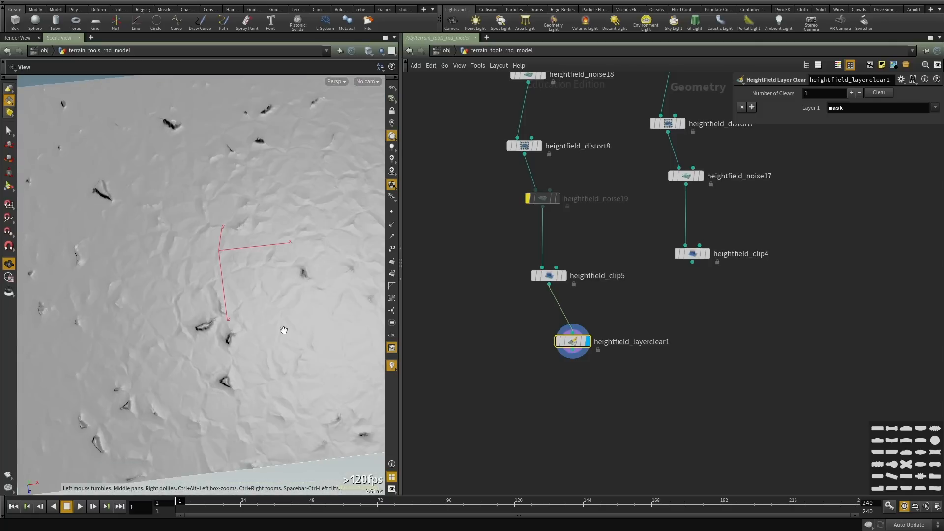
mouse_move(284, 330)
mouse_down()
mouse_move(158, 347)
mouse_move(179, 299)
mouse_move(215, 295)
mouse_move(256, 325)
mouse_move(188, 363)
mouse_move(175, 344)
mouse_move(169, 279)
mouse_move(215, 139)
mouse_up()
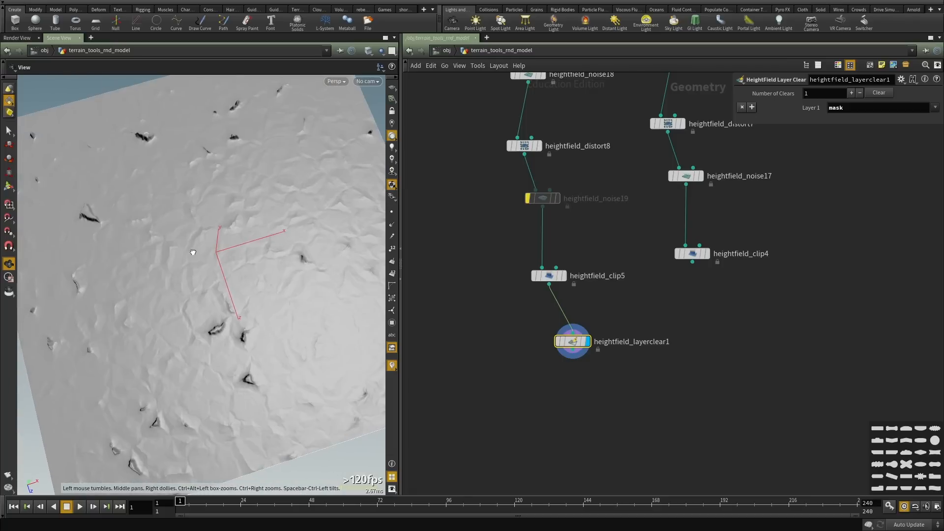
mouse_move(192, 253)
mouse_down()
mouse_move(179, 270)
mouse_move(251, 315)
mouse_up()
mouse_move(245, 254)
mouse_down()
mouse_move(264, 267)
mouse_move(192, 262)
mouse_move(290, 152)
mouse_move(322, 266)
mouse_up()
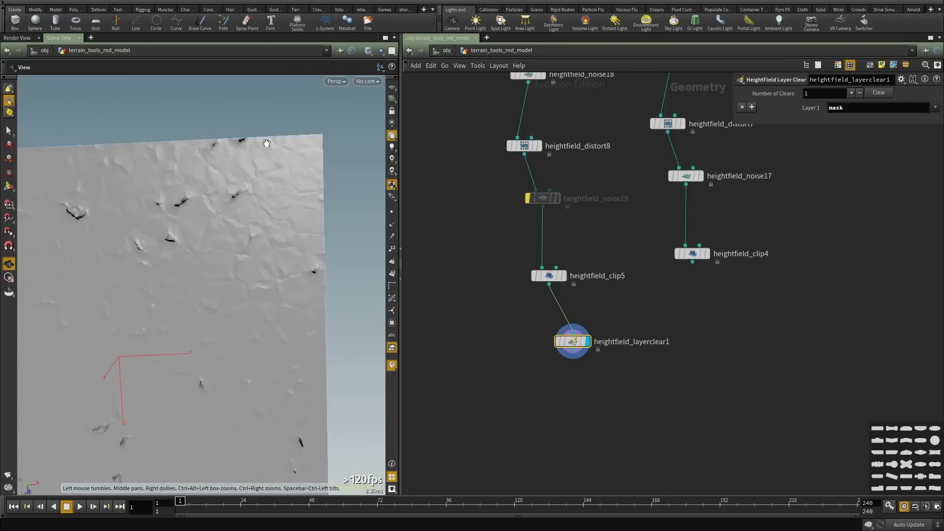
mouse_move(266, 143)
mouse_down()
mouse_move(280, 141)
mouse_move(234, 185)
mouse_move(276, 182)
mouse_up()
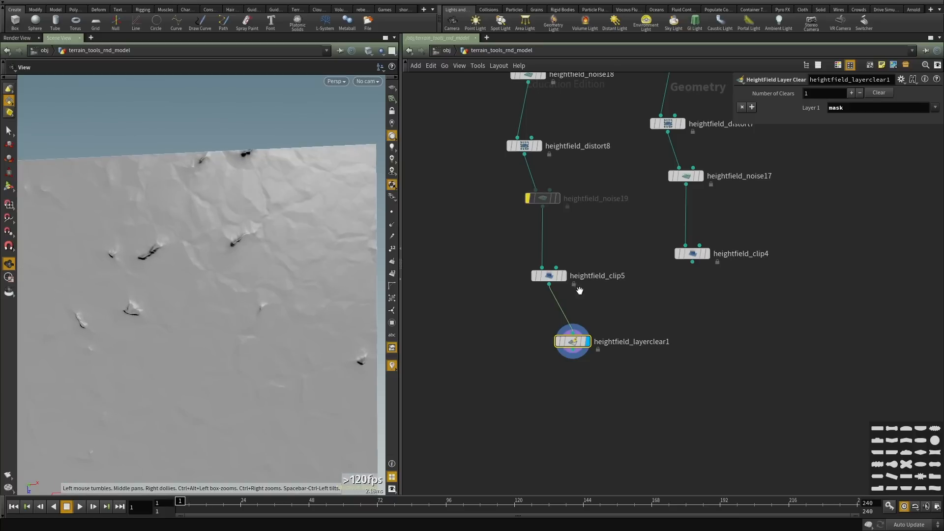
Set heightfield_clip5's Soft Clip Scale to 0.09 and turn off Soft Clip Strength.
click(550, 275)
mouse_move(844, 156)
middle_down()
mouse_move(819, 157)
mouse_move(831, 160)
middle_up()
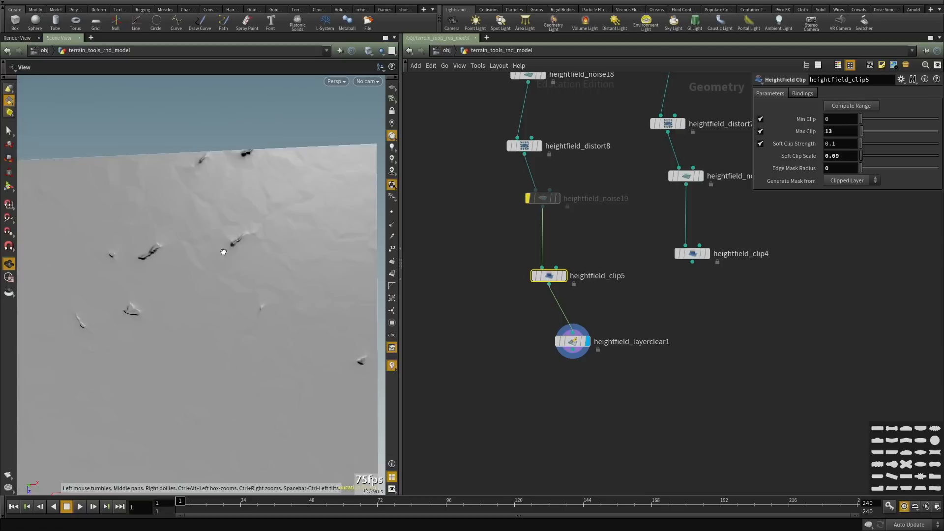
drag(223, 252, 286, 263)
middle_click(842, 143)
click(761, 143)
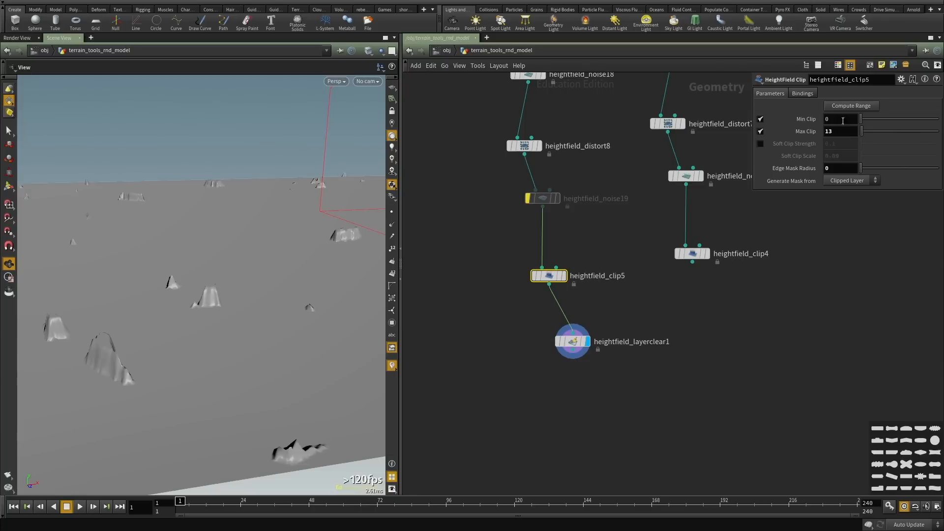
Set heightfield_clip5's Min Clip to -63 and Max Clip to -51.86.
middle_click(843, 149)
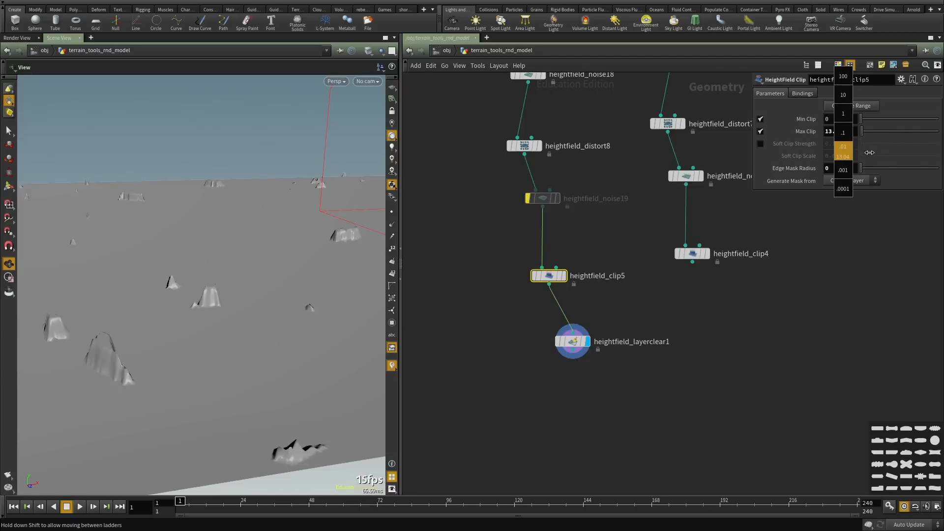
middle_drag(909, 153, 914, 153)
middle_drag(839, 120, 838, 140)
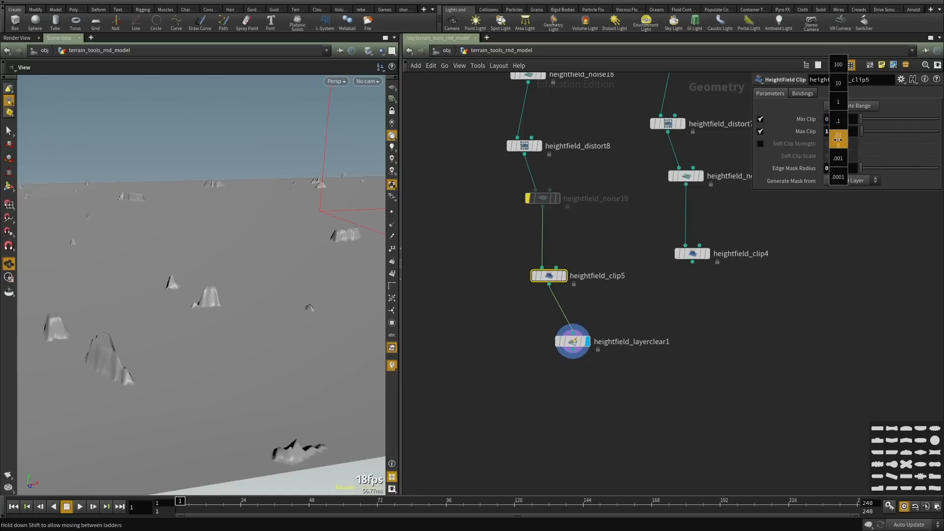
middle_drag(578, 130, 571, 130)
middle_drag(836, 118, 567, 108)
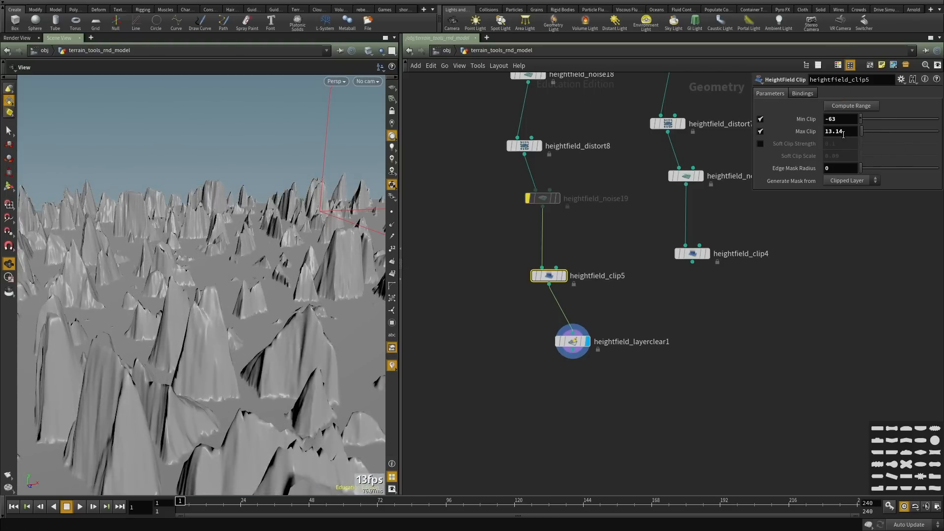
middle_drag(844, 131, 562, 145)
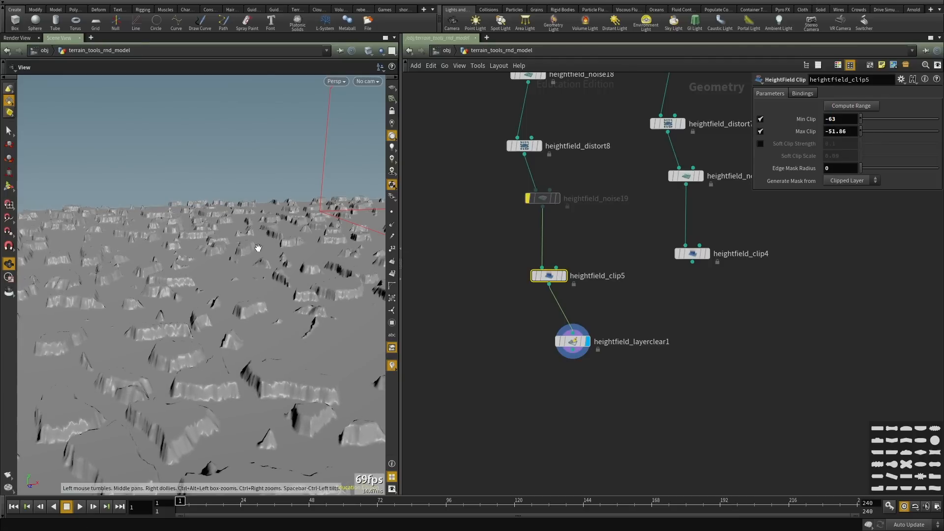
Re-enable Soft Clip Strength on heightfield_clip5 and set it to 0.15.
drag(256, 247, 205, 325)
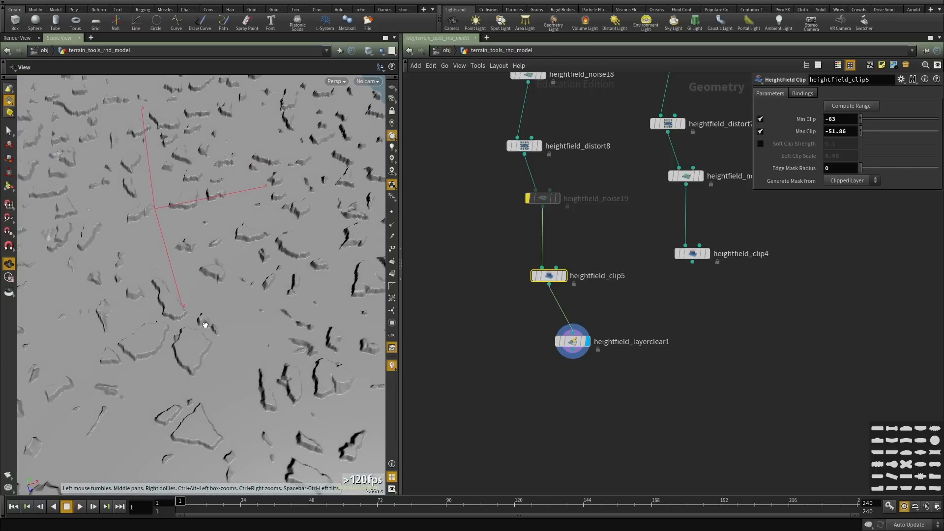
click(760, 144)
middle_drag(834, 170, 869, 167)
Examine the small clipped rock shapes across the terrain, close up and from above.
right_drag(263, 310, 152, 299)
middle_drag(152, 299, 196, 344)
drag(196, 344, 221, 295)
right_drag(221, 295, 368, 307)
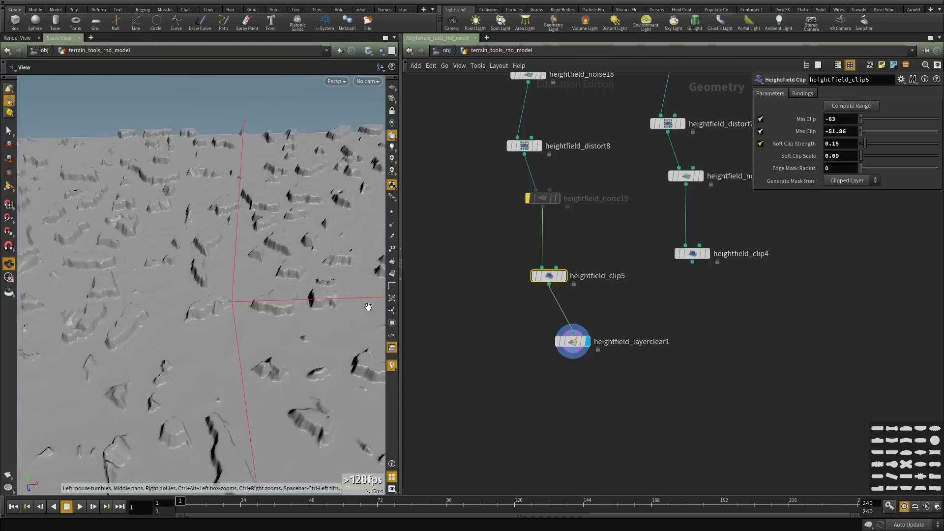
drag(368, 306, 185, 281)
drag(124, 332, 236, 339)
right_drag(236, 340, 200, 403)
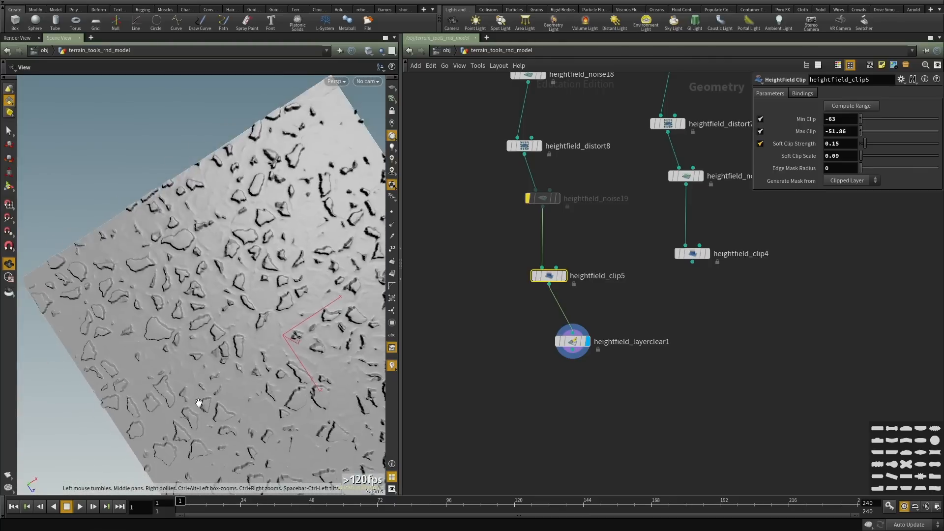
drag(200, 403, 180, 301)
drag(123, 242, 197, 264)
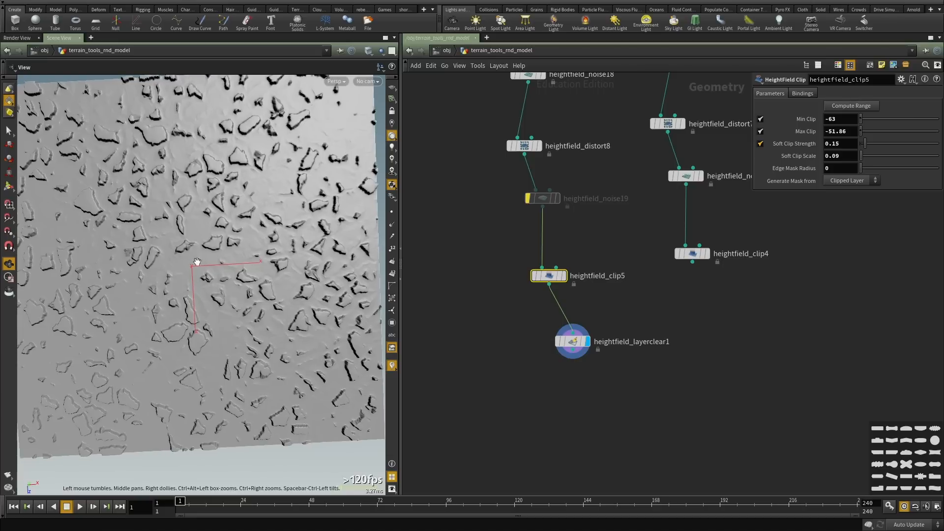
scroll(473, 258, down, 2)
drag(94, 276, 123, 75)
Display heightfield_clip4 and set its Soft Clip Scale to 0.25, Min Clip to -89.302, and Max Clip to -76.1474.
scroll(611, 302, down, 2)
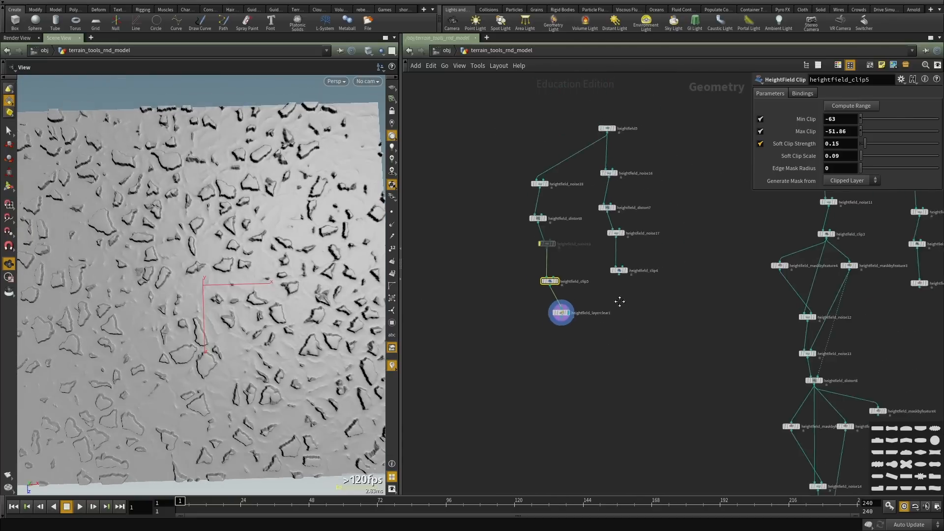
middle_drag(619, 302, 532, 307)
scroll(548, 281, up, 6)
click(526, 268)
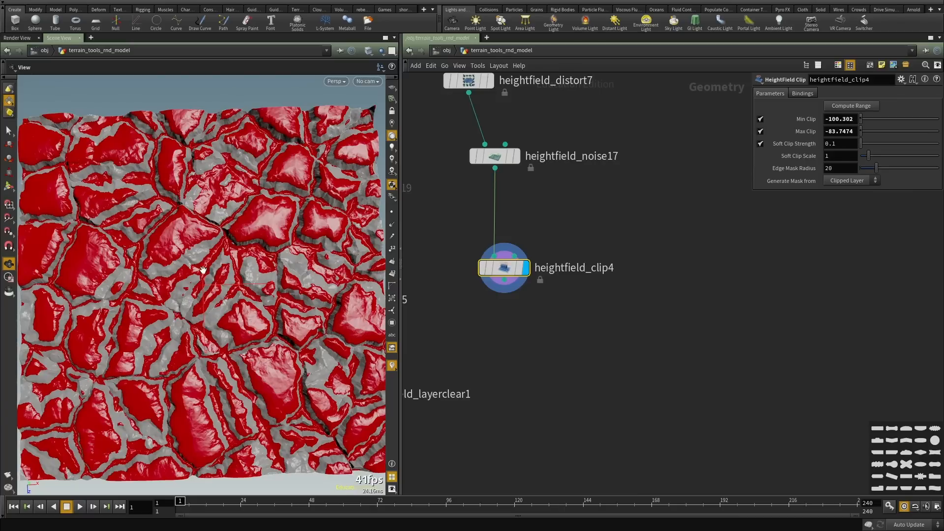
drag(204, 270, 206, 216)
middle_drag(627, 269, 657, 322)
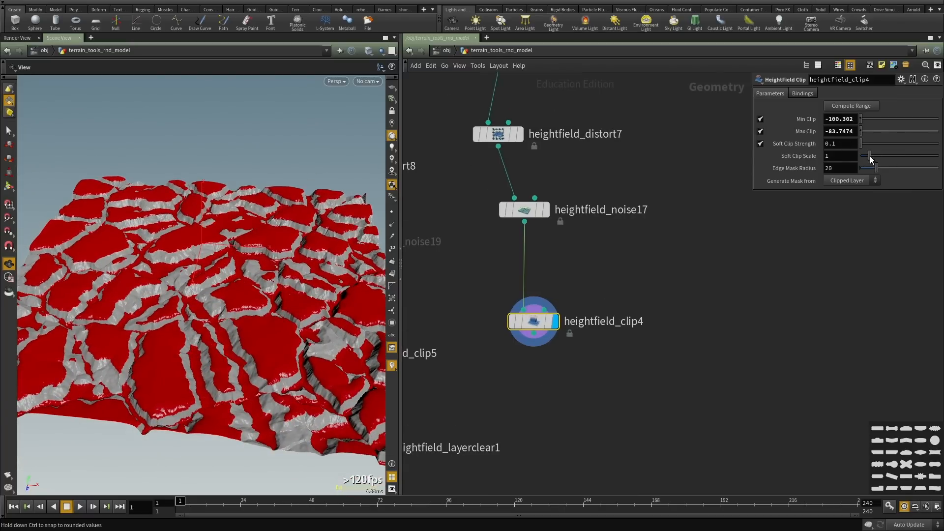
mouse_move(869, 156)
mouse_down()
mouse_move(893, 156)
mouse_move(863, 161)
mouse_up()
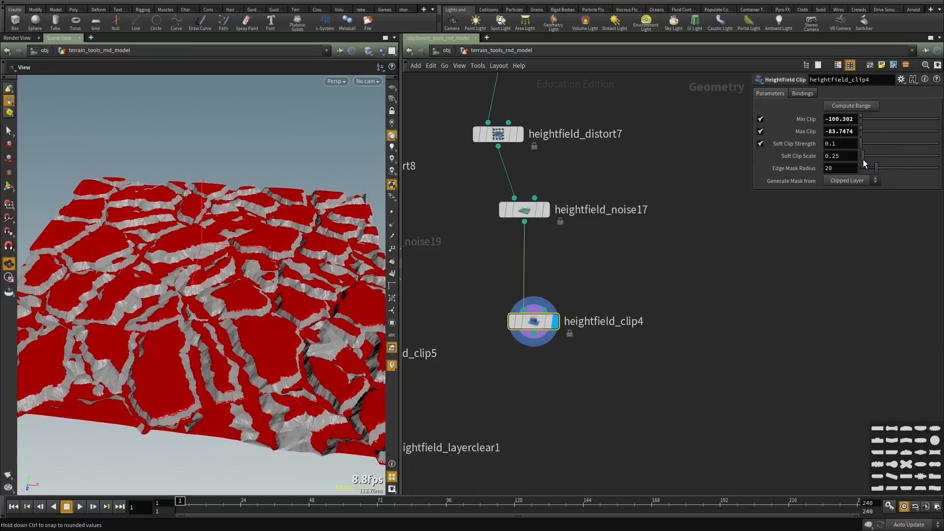
middle_drag(833, 136, 891, 99)
drag(224, 267, 227, 310)
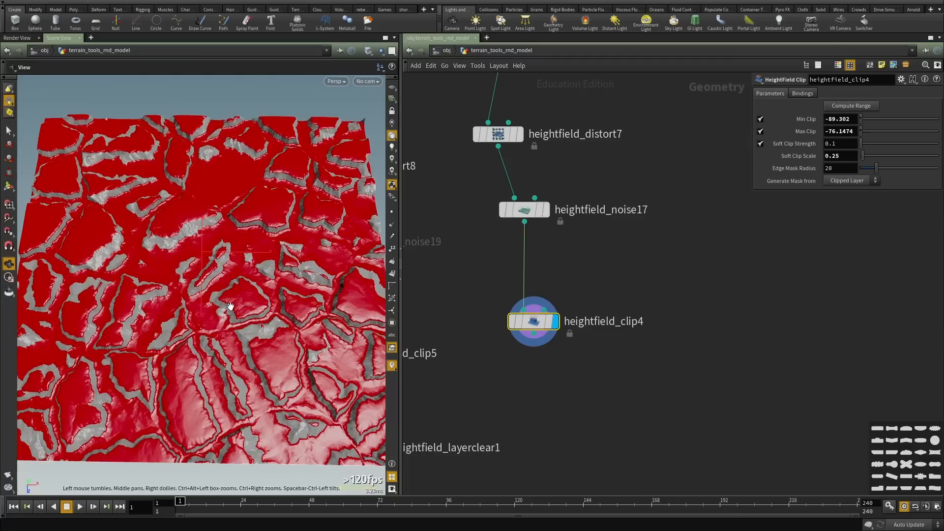
Copy the heightfield_layerclear1 node, connect the copy below heightfield_clip4, and display it.
middle_drag(677, 293, 702, 229)
scroll(702, 229, down, 2)
click(480, 337)
key(ctrl+c)
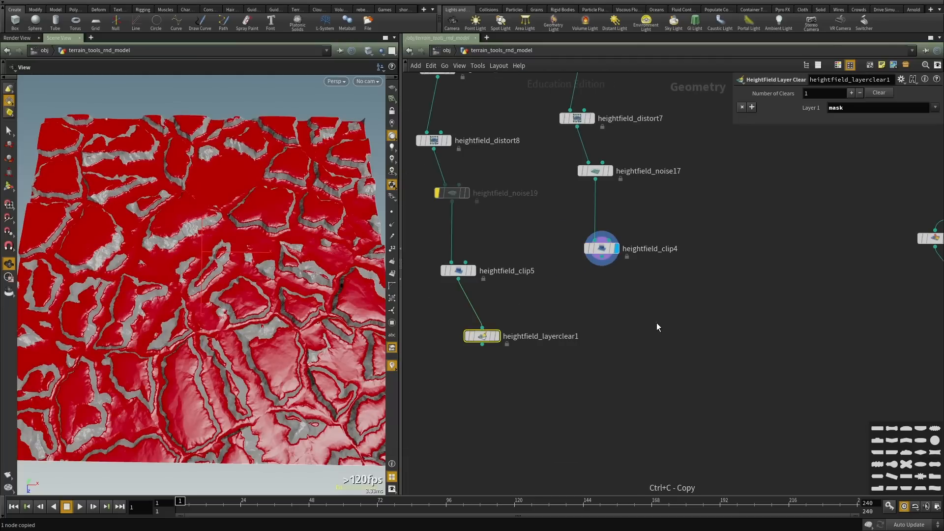
key(ctrl+v)
click(602, 257)
click(645, 318)
drag(645, 326, 626, 342)
Examine the large rock plates of the heightfield_clip4 branch with the mask cleared.
right_drag(104, 302, 74, 300)
middle_drag(179, 279, 177, 320)
drag(177, 320, 197, 318)
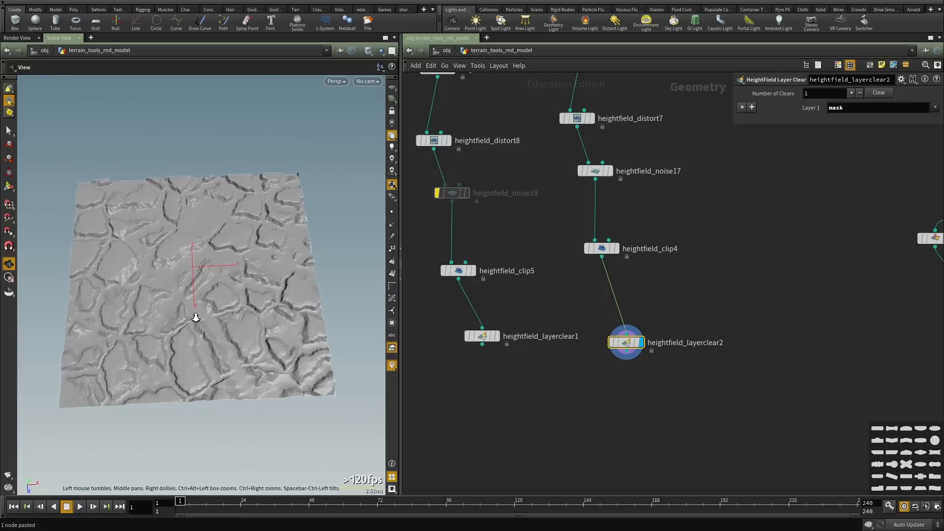
right_drag(197, 318, 234, 330)
drag(130, 347, 120, 382)
middle_drag(120, 382, 129, 395)
right_drag(129, 396, 220, 249)
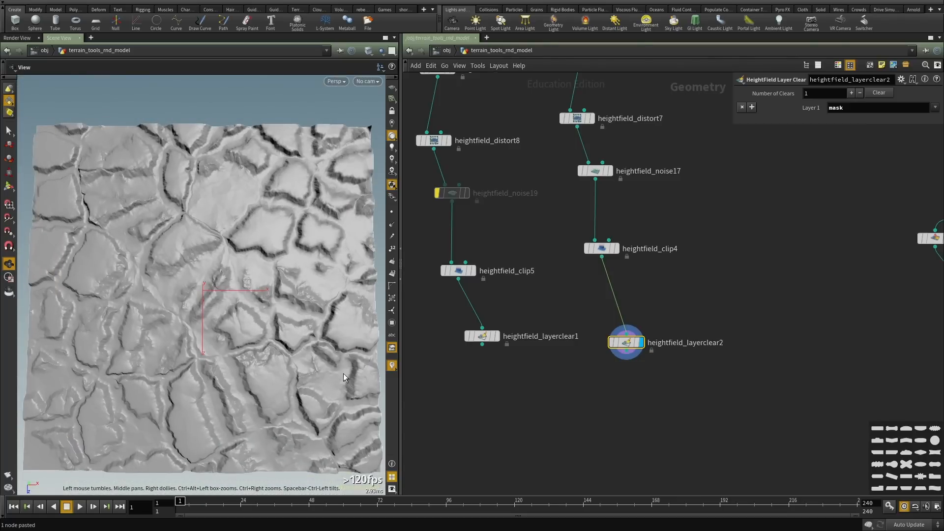
scroll(593, 410, down, 1)
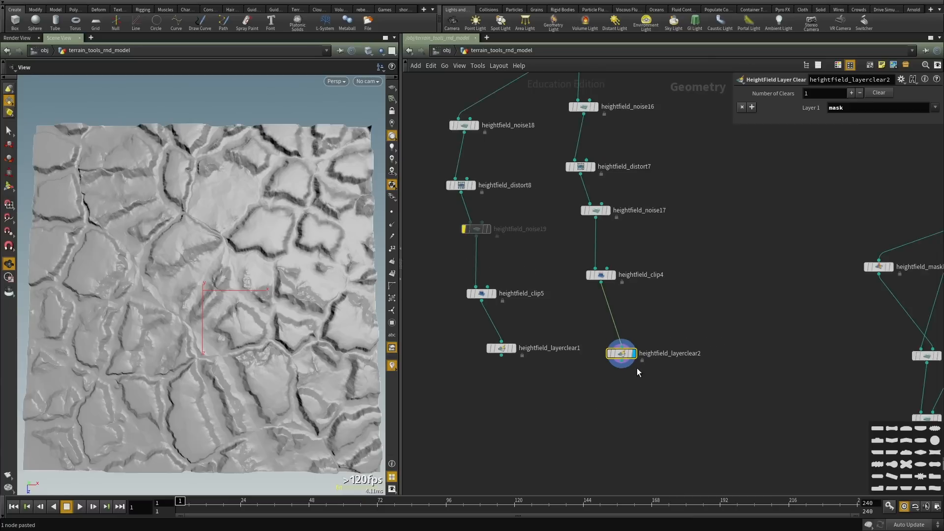
scroll(636, 368, up, 2)
middle_drag(683, 401, 645, 404)
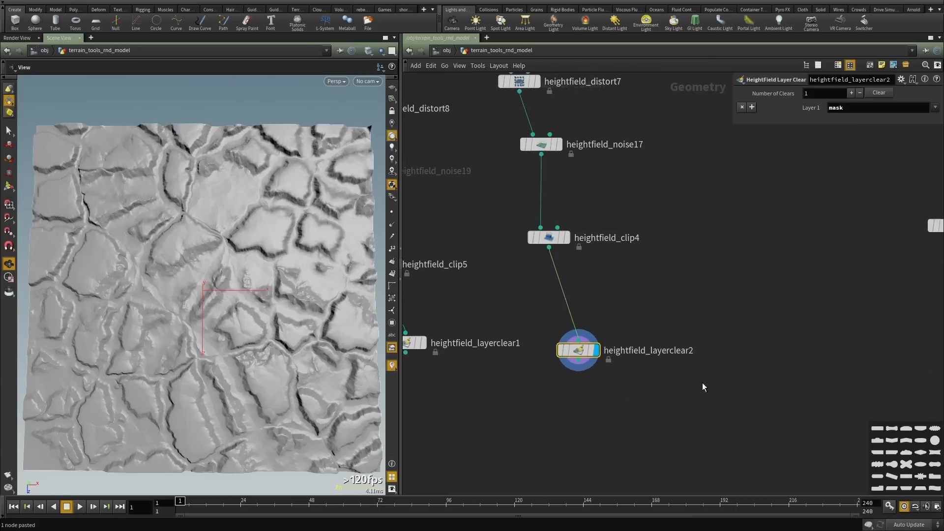
Add a Sphere node in the empty network area beside heightfield_layerclear2.
middle_drag(703, 383, 647, 325)
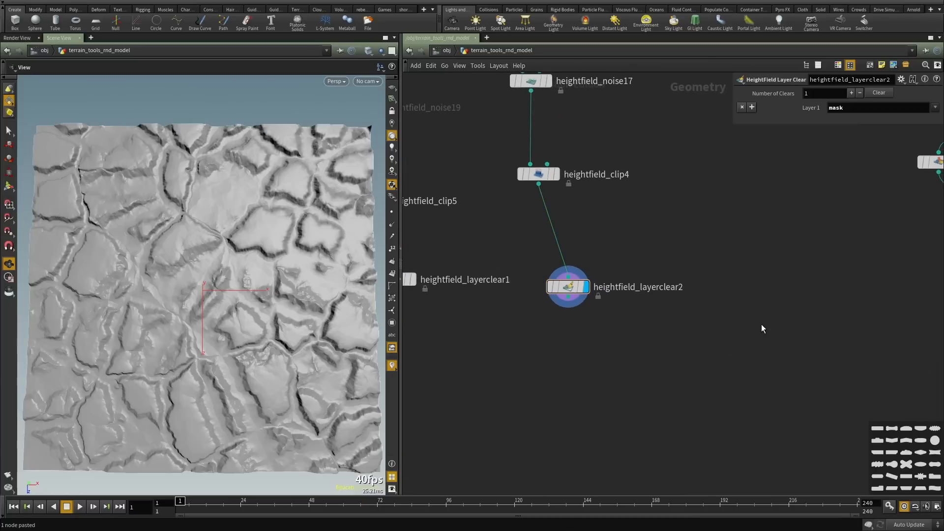
key(Tab)
text(sph)
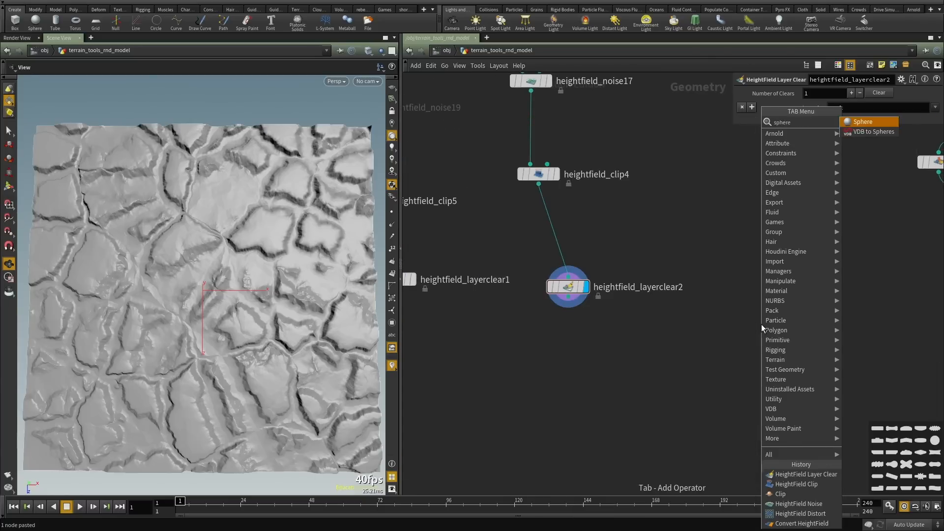
key(Return)
click(761, 324)
middle_drag(707, 372, 642, 323)
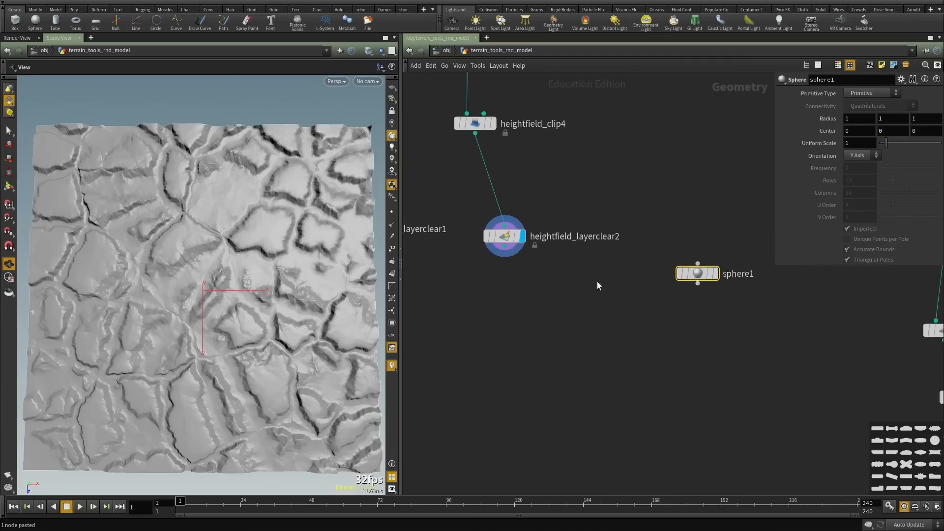
Show sphere1 as a template in the viewport and set its Uniform Scale to 211.
middle_drag(597, 282, 639, 239)
click(641, 362)
middle_drag(632, 359, 588, 396)
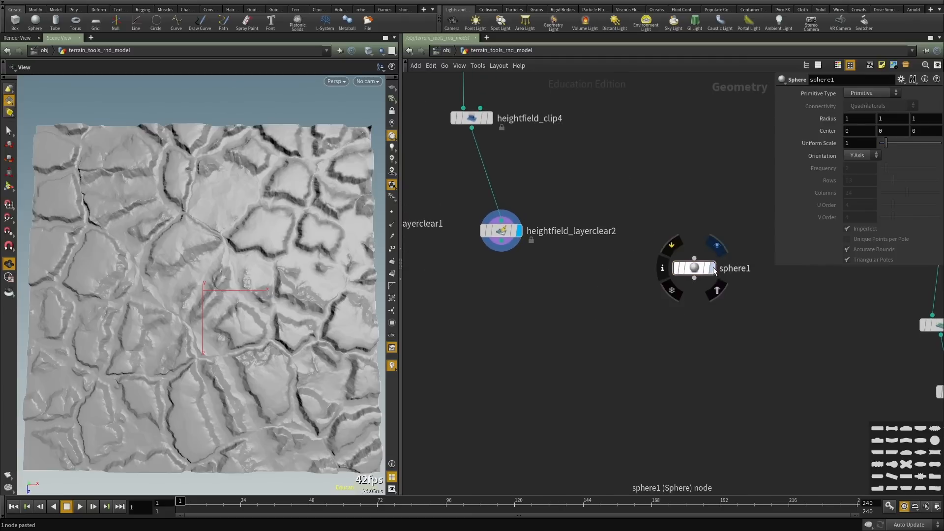
middle_drag(850, 143, 850, 101)
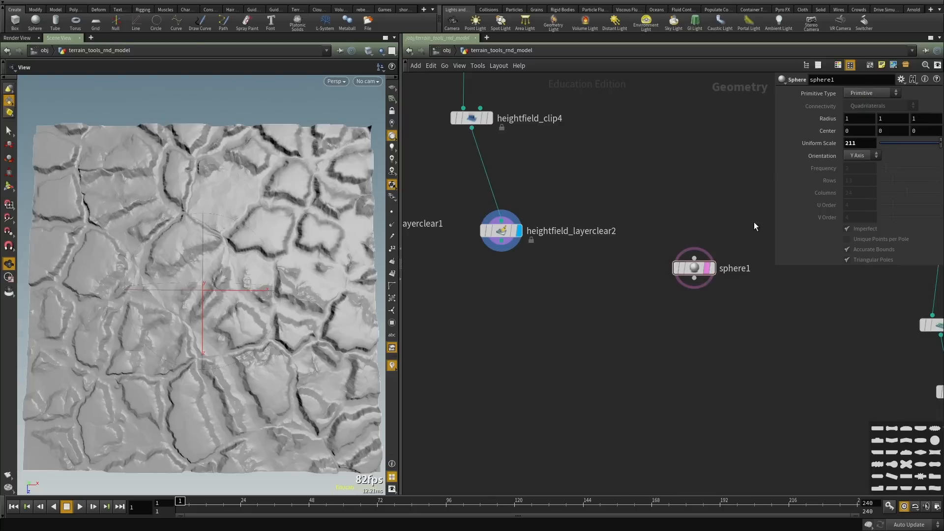
Switch the sphere's primitive type to Polygon and enlarge its Uniform Scale to 371.
click(882, 95)
click(869, 106)
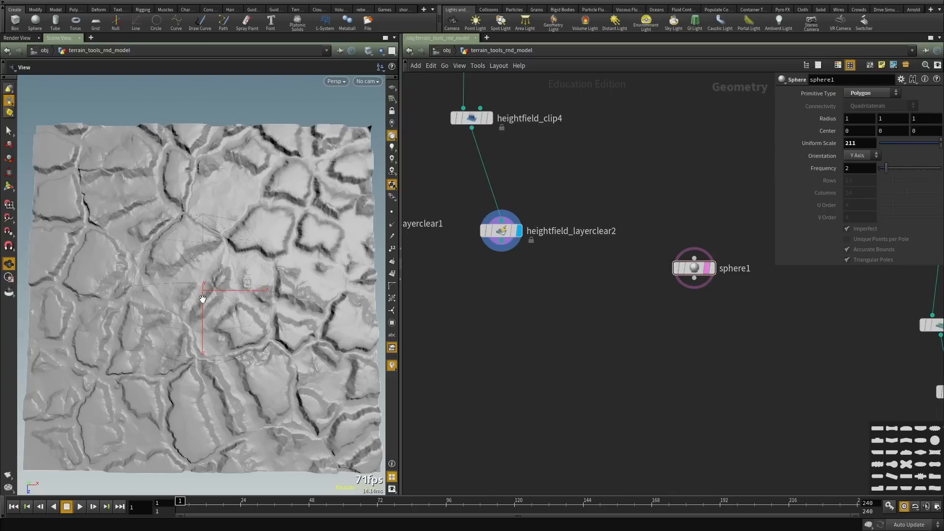
middle_drag(851, 143, 864, 114)
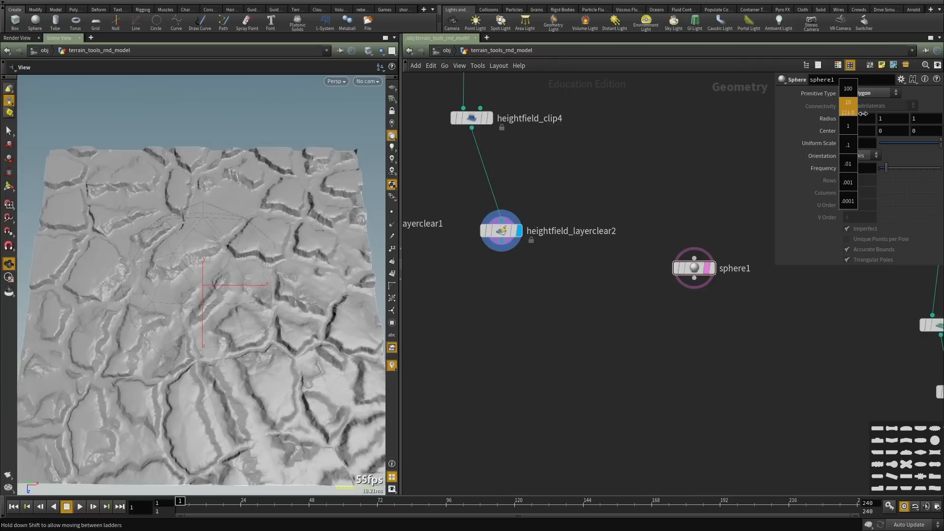
middle_drag(928, 110, 841, 110)
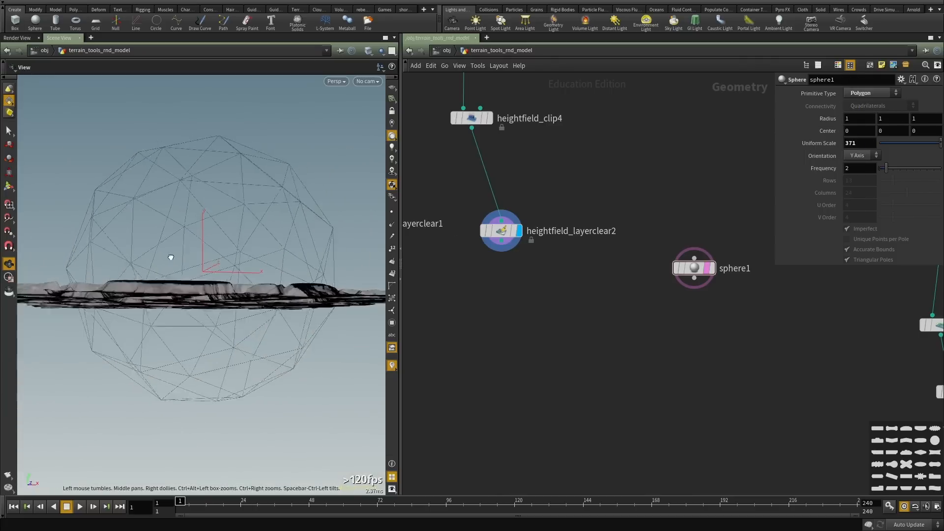
Set the sphere's Y center to -62 and change its type back to Primitive.
middle_click(885, 117)
middle_drag(890, 127, 512, 102)
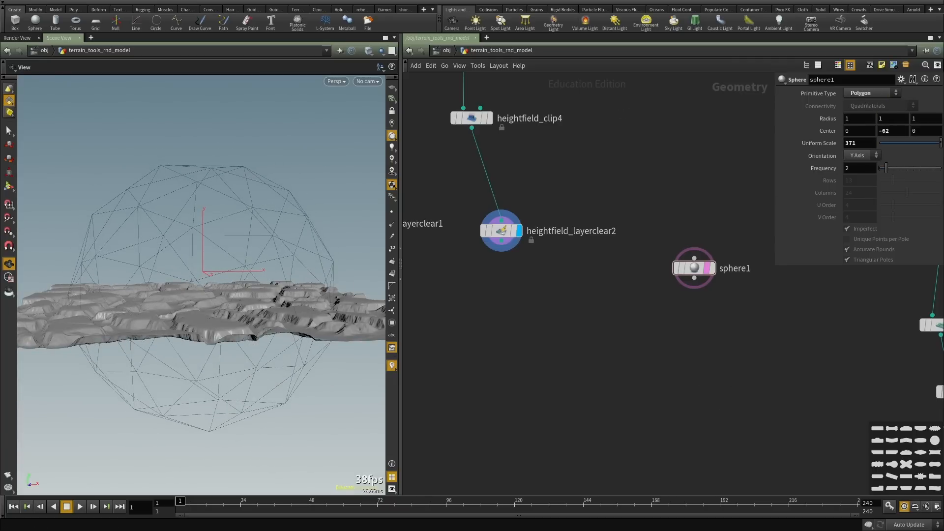
click(868, 93)
click(865, 90)
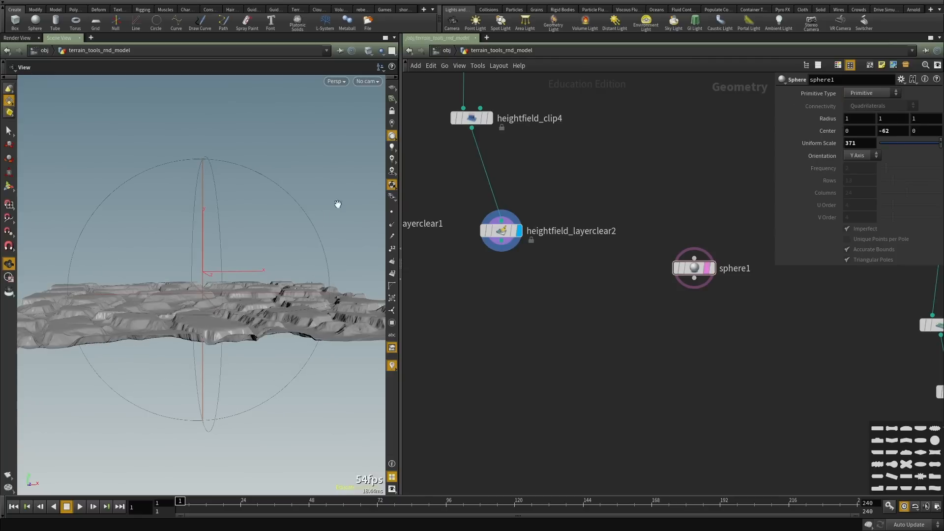
Add a HeightField Mask by Object node between and below heightfield_layerclear2 and sphere1.
middle_drag(613, 307, 623, 268)
middle_drag(662, 294, 663, 315)
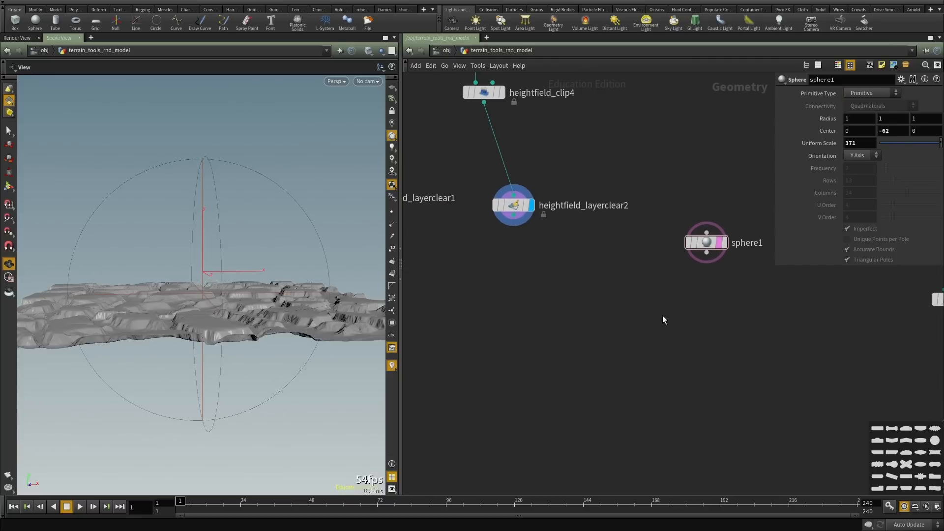
key(Tab)
text(height)
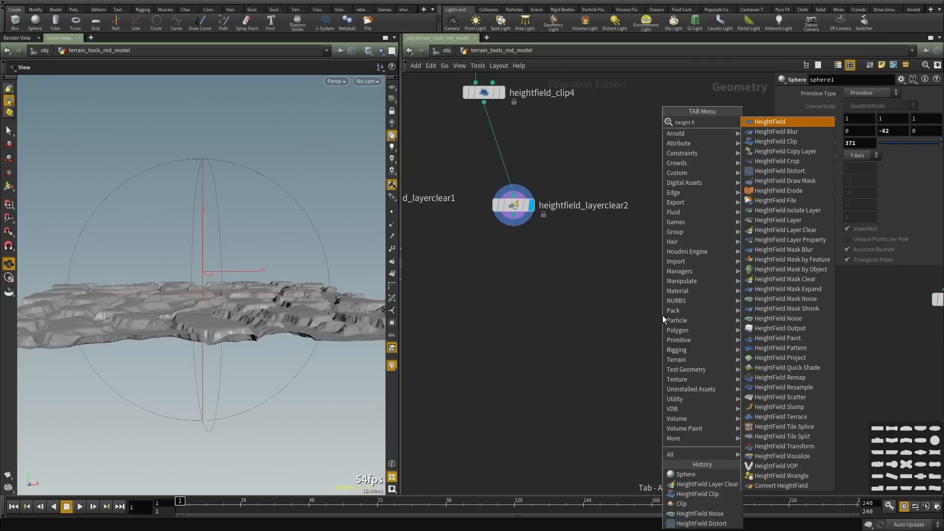
text( field mask)
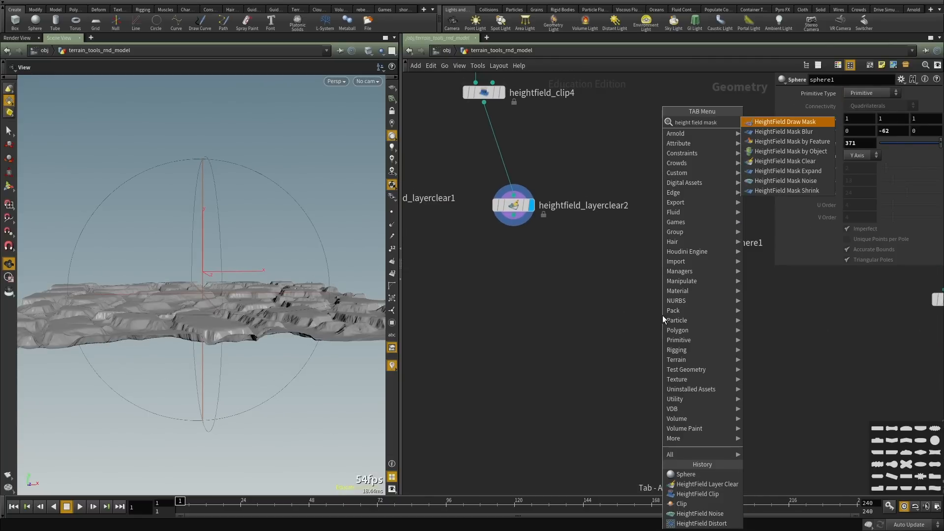
click(800, 152)
click(612, 288)
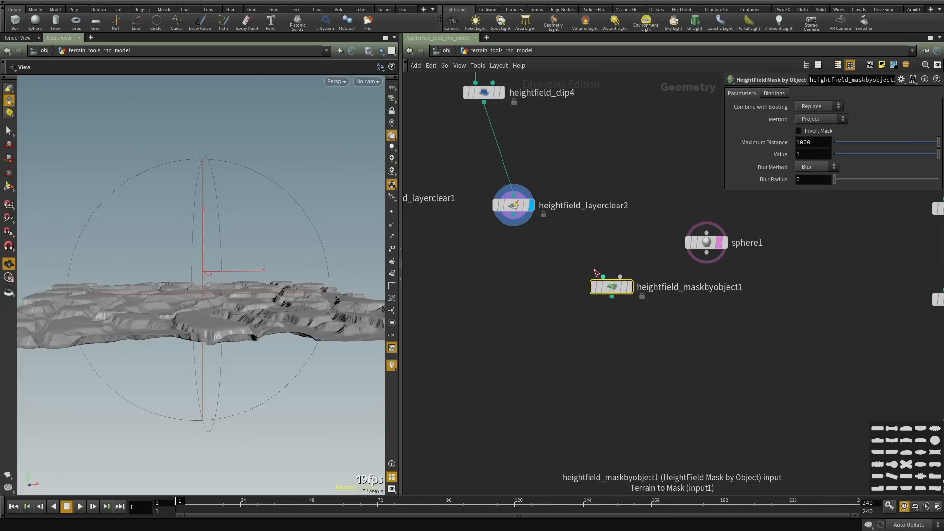
Wire heightfield_layerclear2 and sphere1 into the terrain and object inputs of heightfield_maskbyobject1 and display that node.
click(604, 276)
click(518, 222)
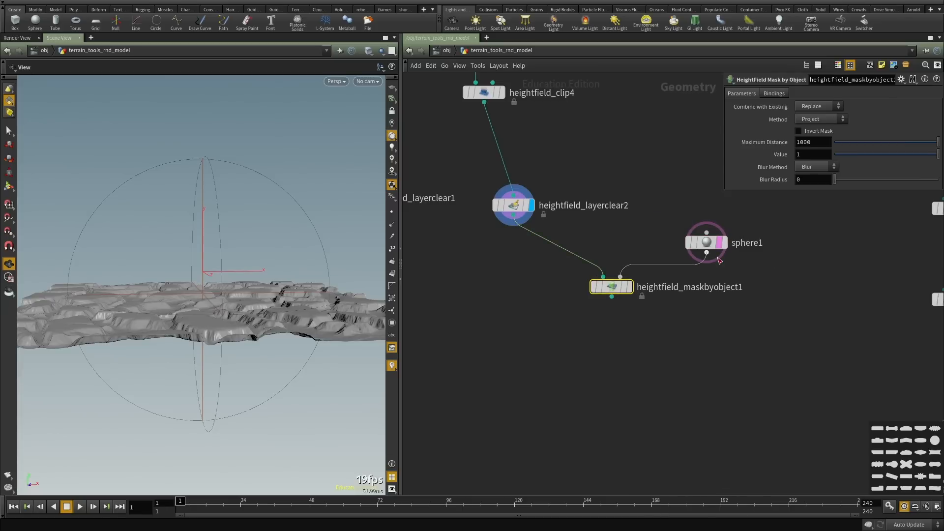
click(629, 287)
Soften the edge of the sphere mask on the terrain by setting its Blur Radius to 216.
drag(100, 275, 152, 151)
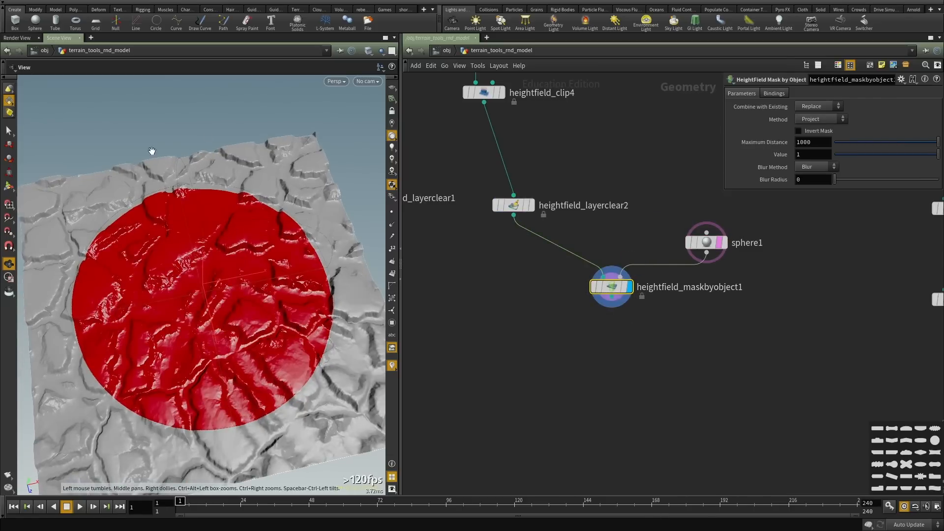
drag(207, 252, 201, 295)
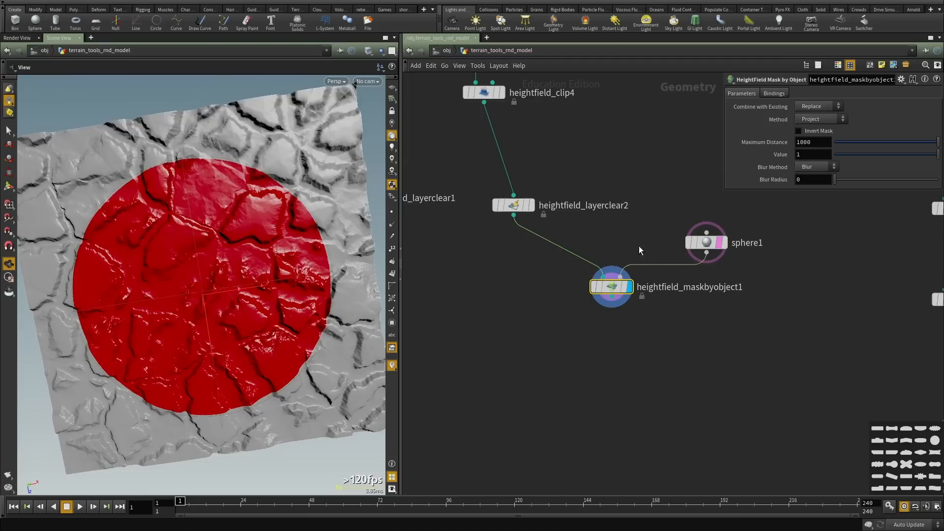
drag(140, 148, 133, 173)
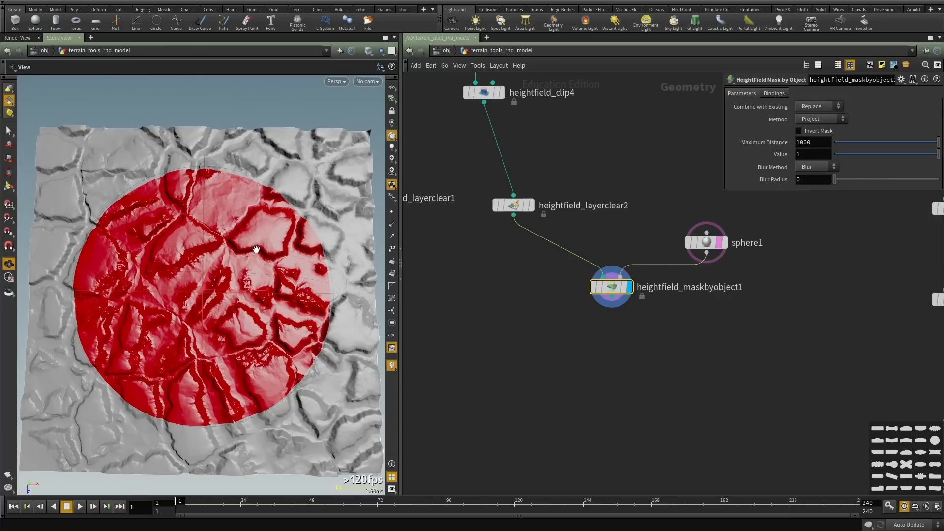
drag(256, 249, 260, 233)
drag(209, 329, 215, 318)
middle_drag(252, 322, 262, 300)
drag(266, 325, 261, 340)
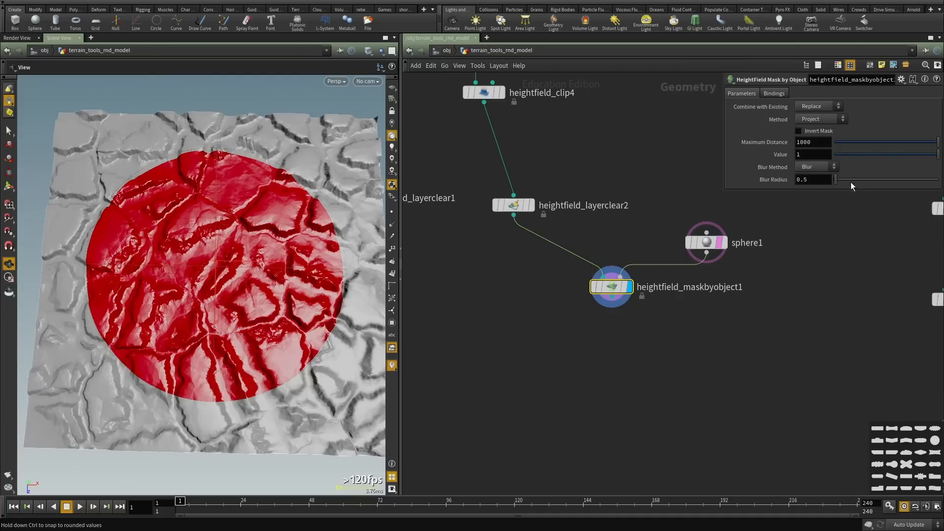
drag(852, 183, 942, 181)
mouse_move(766, 181)
middle_down()
mouse_move(763, 168)
mouse_move(846, 166)
mouse_move(765, 182)
middle_up()
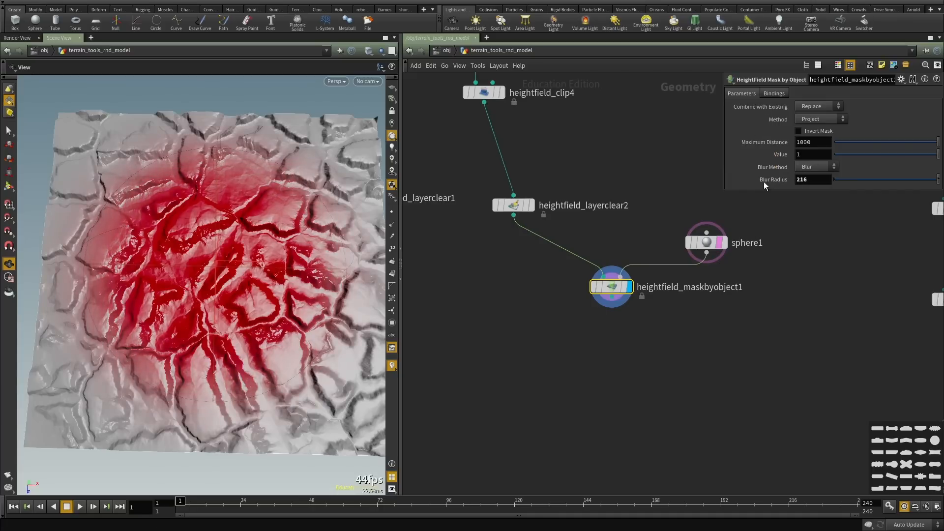
Display heightfield_layerclear2 to examine the terrain relief without the mask.
scroll(487, 304, down, 2)
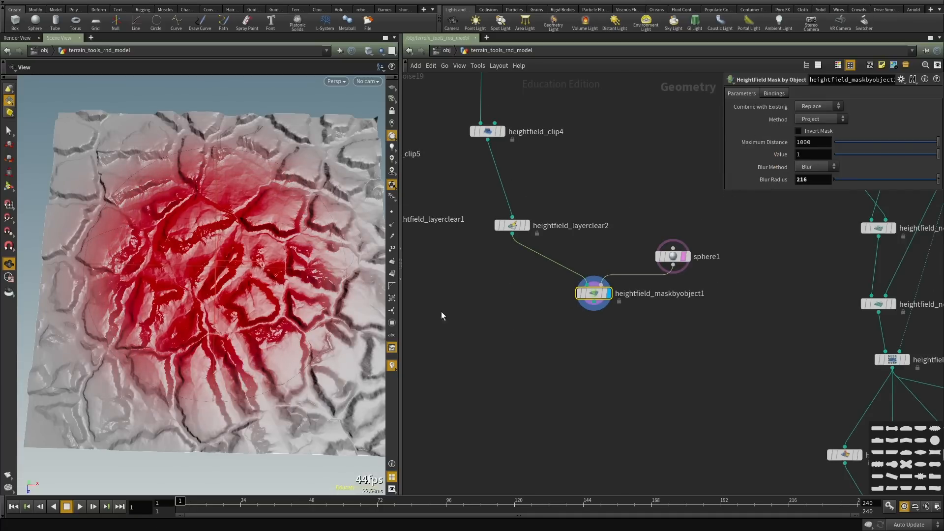
drag(138, 244, 153, 185)
click(512, 226)
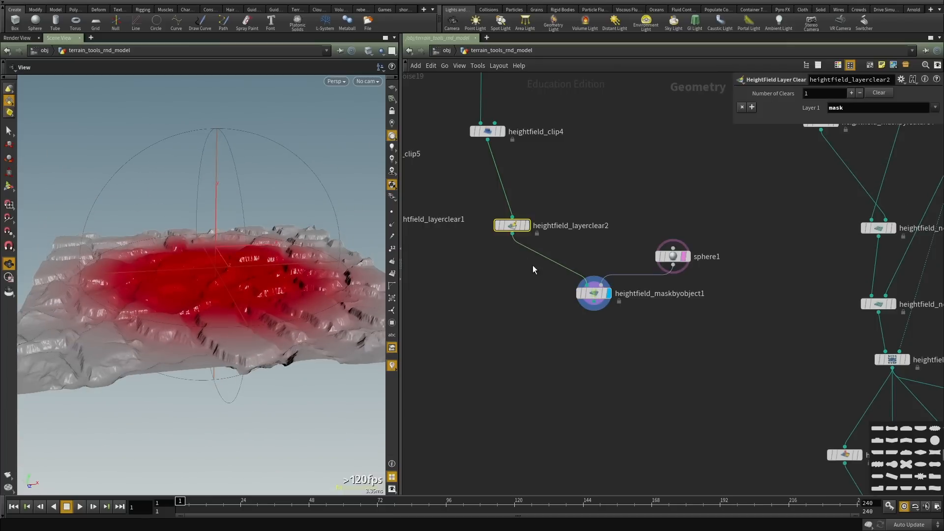
scroll(532, 264, up, 2)
click(553, 261)
drag(263, 281, 272, 310)
key(Up)
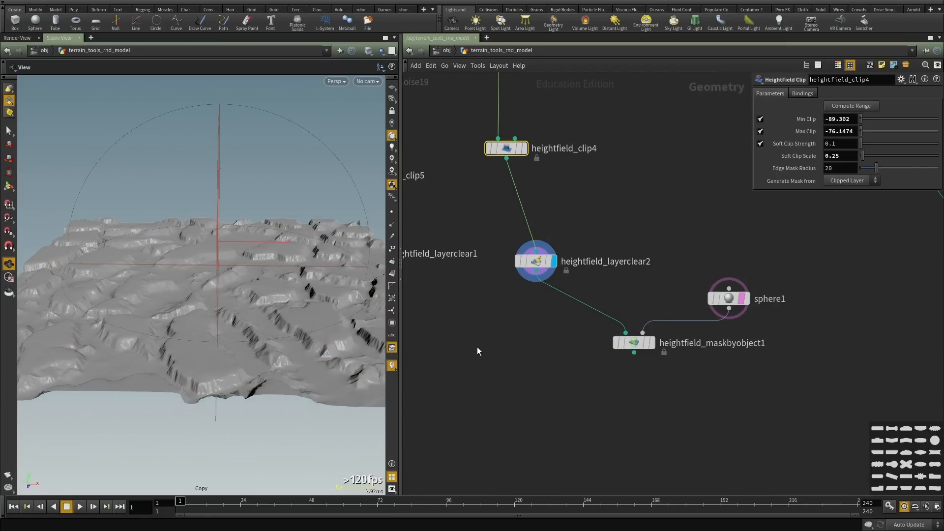
Paste a copy of the HeightField Layer Clear node and wire it to the output of heightfield_clip4.
key(ctrl+v)
middle_drag(496, 262, 592, 345)
scroll(591, 346, down, 1)
click(581, 399)
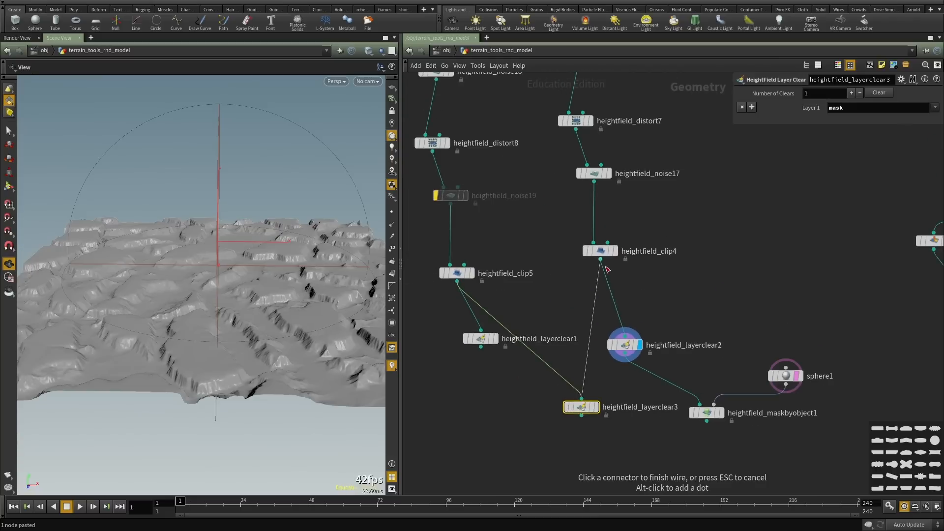
click(607, 268)
Display heightfield5 at the start of the chain and examine the base plane against the sphere.
drag(206, 283, 209, 271)
scroll(623, 203, down, 2)
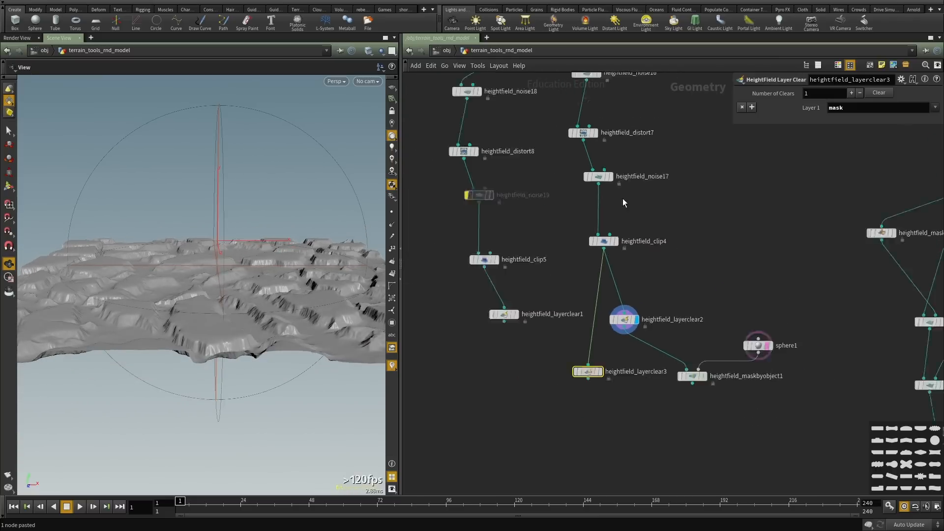
scroll(635, 214, down, 3)
middle_drag(653, 236, 652, 414)
scroll(612, 273, up, 2)
click(605, 255)
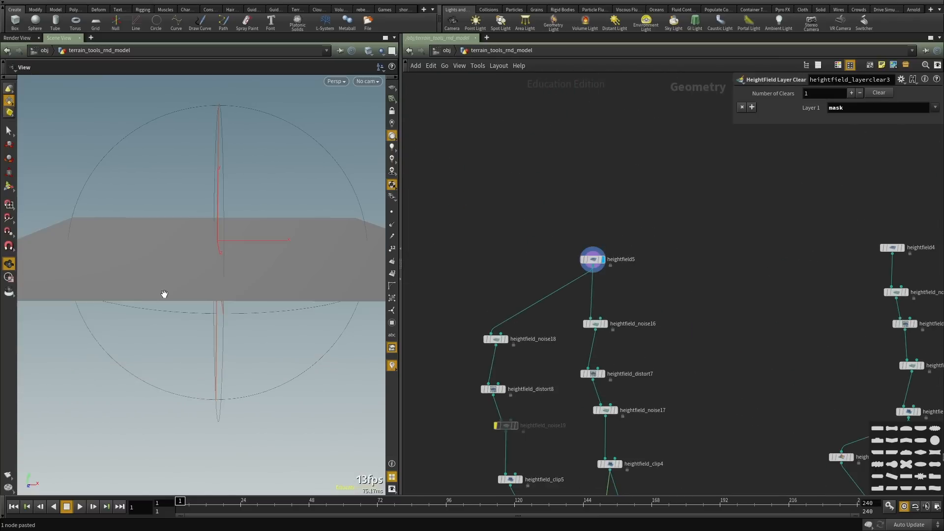
drag(164, 294, 119, 217)
Display heightfield_clip4 and examine the height of its clipped terrain from the side.
middle_drag(664, 321, 624, 125)
scroll(583, 261, up, 2)
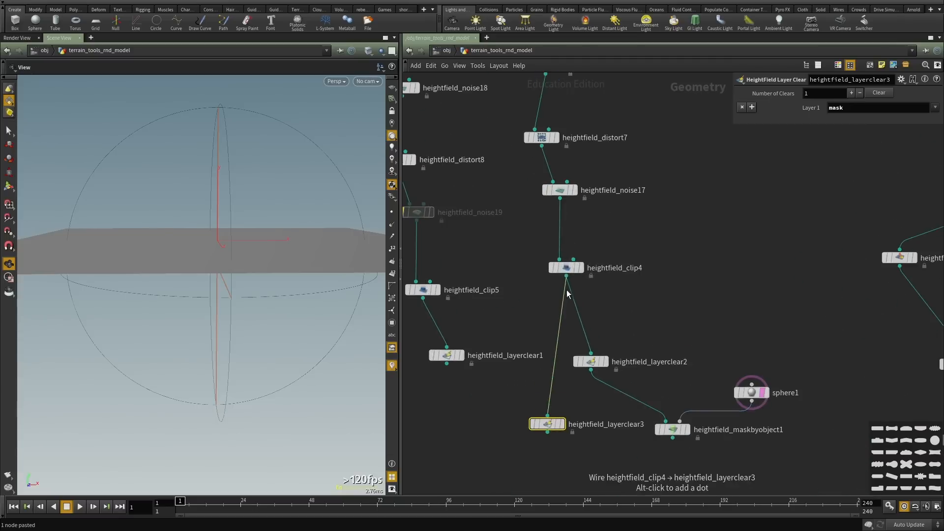
click(581, 268)
click(567, 274)
drag(216, 295, 229, 258)
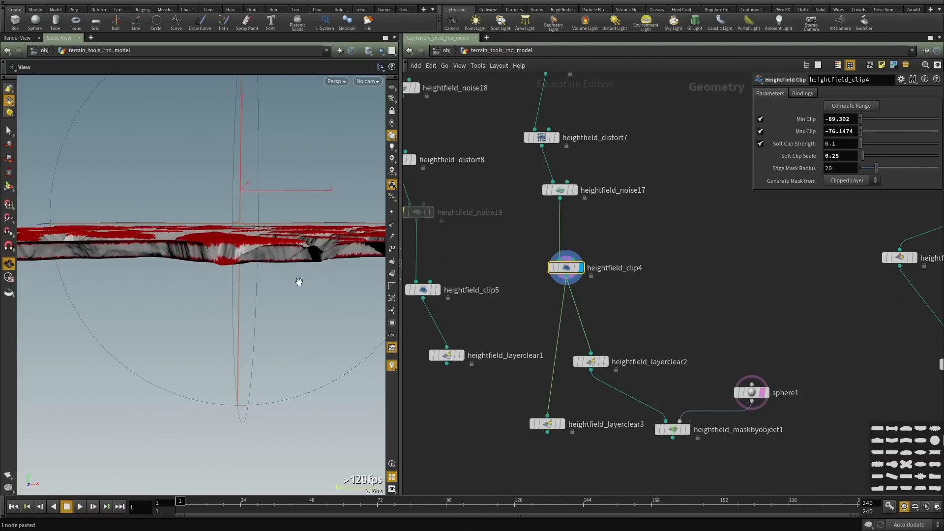
Duplicate heightfield_clip4 and remove heightfield_layerclear3 from the network.
middle_drag(624, 302, 627, 209)
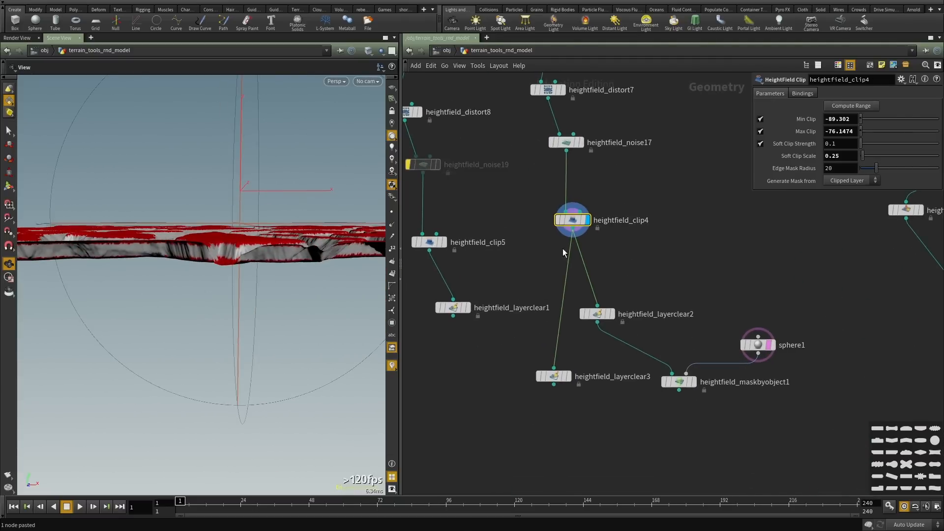
key(ctrl+c)
key(ctrl+v)
drag(547, 369, 582, 422)
key(ctrl+x)
Wire the copied clip node to the output of heightfield_clip4 and set its Max Clip to -89.302.
click(528, 346)
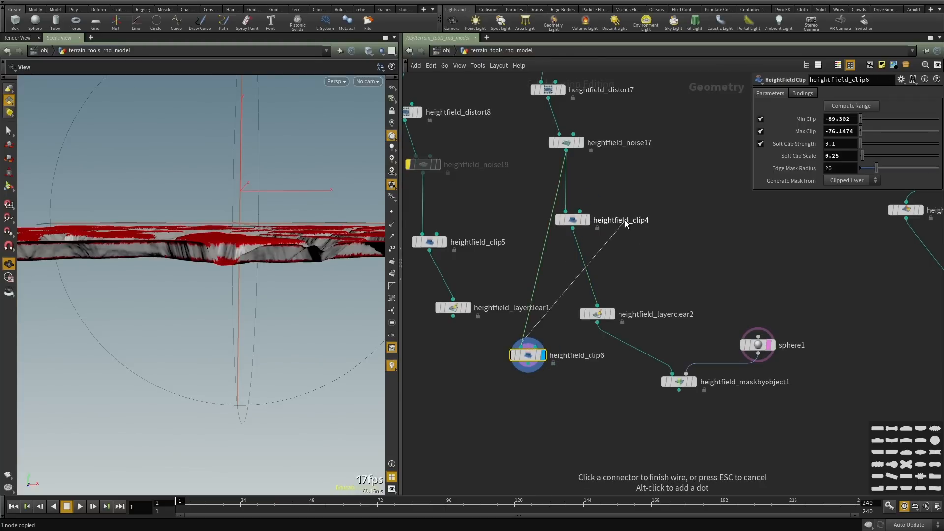
click(573, 220)
drag(568, 404, 511, 336)
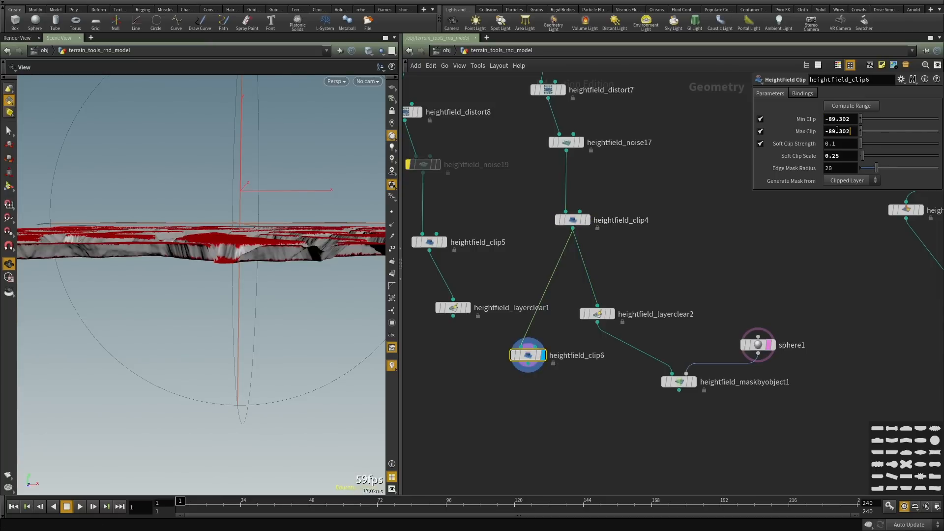
key(Return)
Flatten the terrain in heightfield_clip6 by setting its Soft Clip Scale to 0.
drag(277, 205, 279, 256)
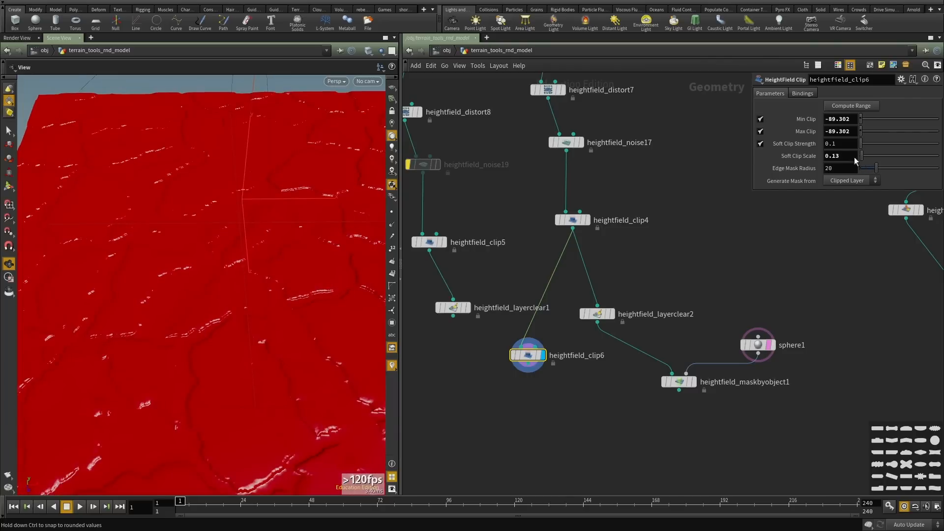
drag(855, 158, 847, 159)
drag(135, 263, 149, 219)
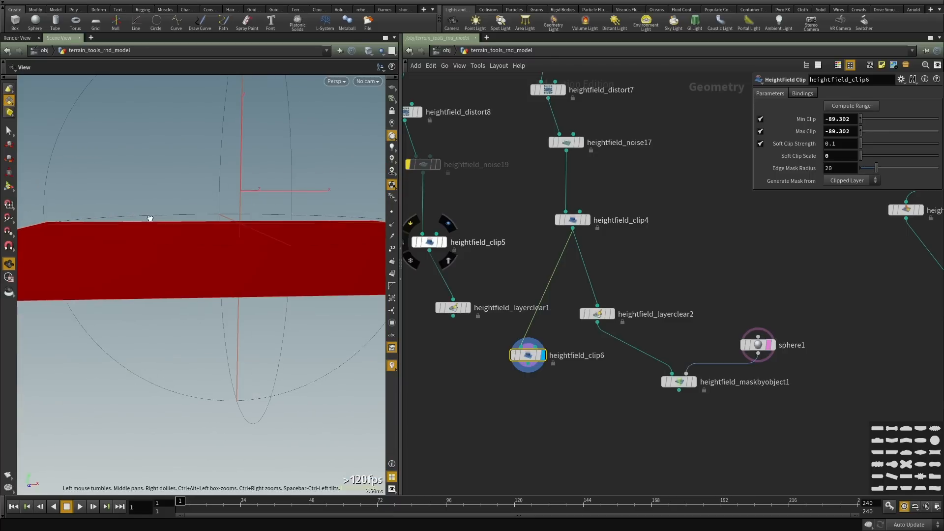
Display heightfield_maskbyobject1 and examine the soft sphere mask on the terrain from above.
middle_drag(666, 251, 657, 221)
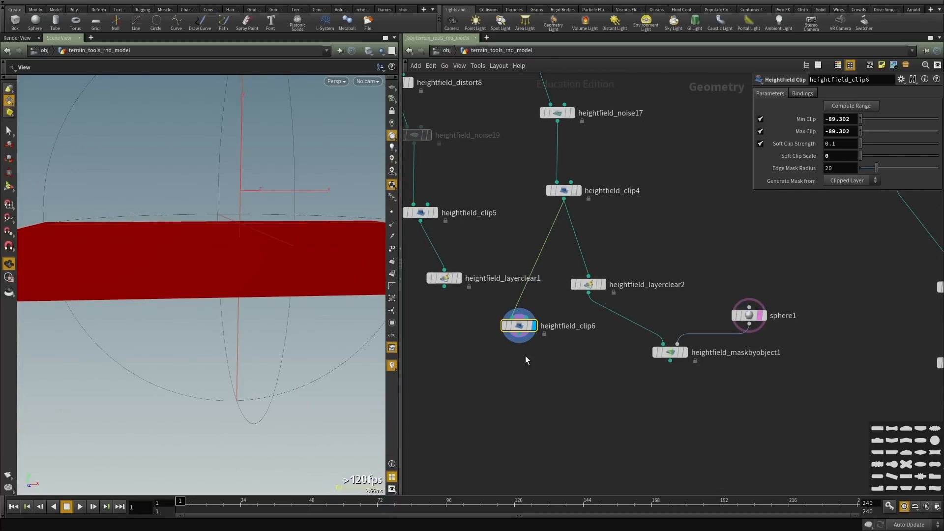
drag(521, 330, 511, 353)
click(670, 352)
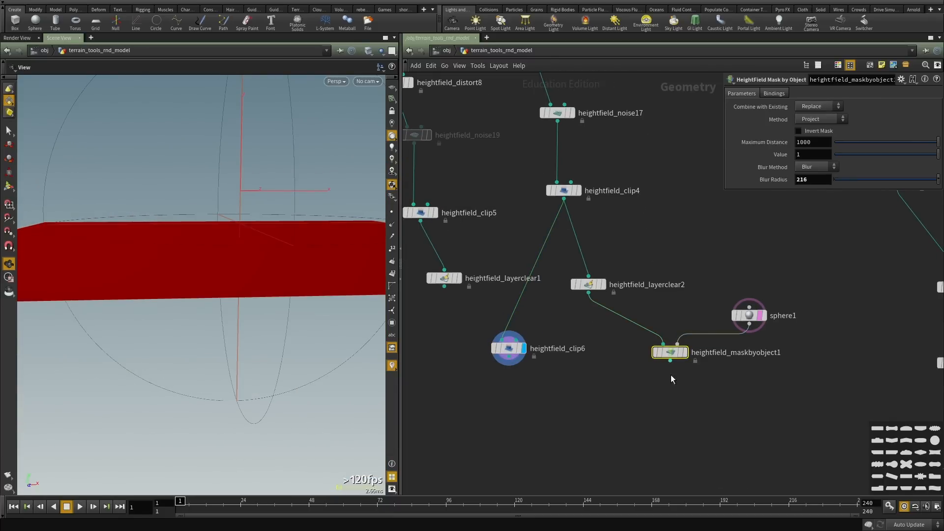
scroll(669, 367, up, 3)
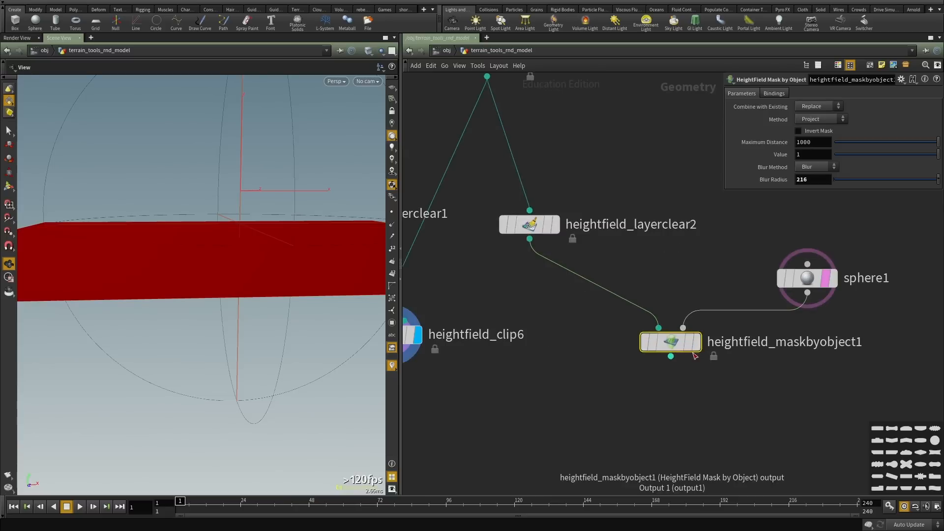
click(697, 342)
drag(173, 257, 171, 297)
middle_drag(172, 297, 337, 300)
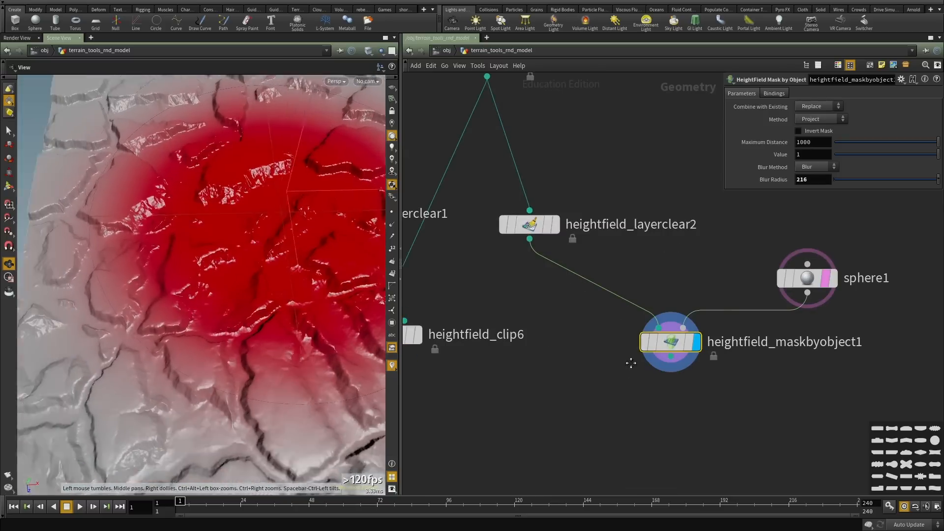
Compare the flattened terrain of heightfield_clip6 with the cracked terrain of heightfield_layerclear2 by displaying each node.
middle_drag(428, 341, 546, 311)
click(539, 305)
drag(499, 307, 482, 297)
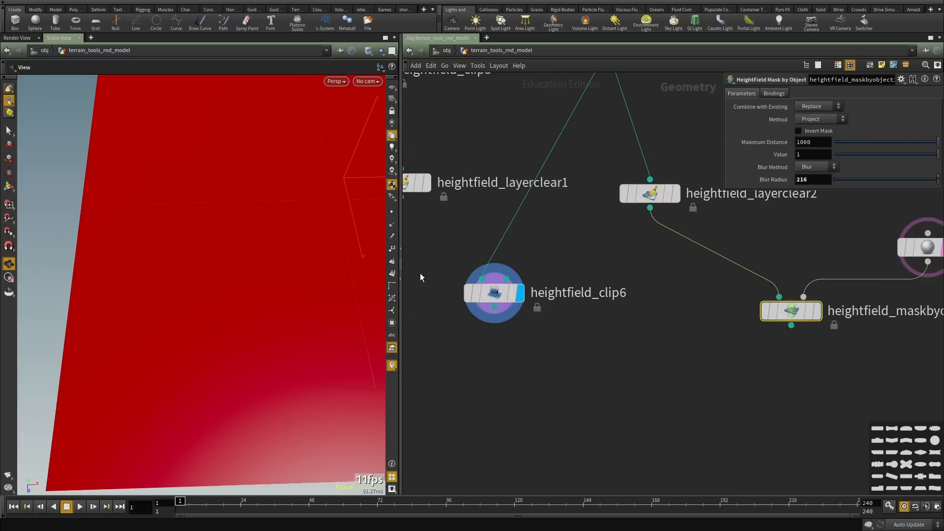
right_drag(213, 216, 141, 236)
middle_drag(679, 266, 623, 341)
click(621, 270)
scroll(628, 254, down, 3)
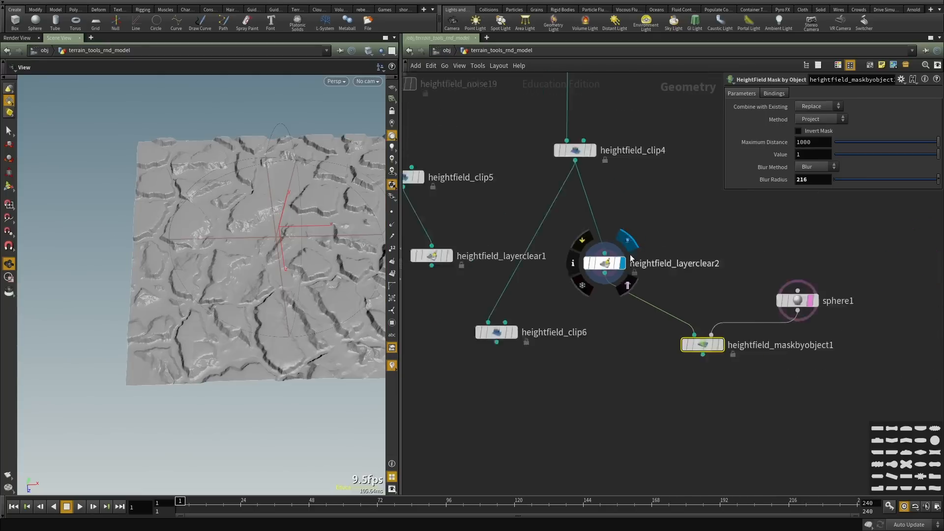
Duplicate heightfield_layerclear2 and wire the copy to the output of heightfield_clip6 to clear its mask layer.
drag(654, 222, 609, 276)
key(ctrl+c)
key(ctrl+v)
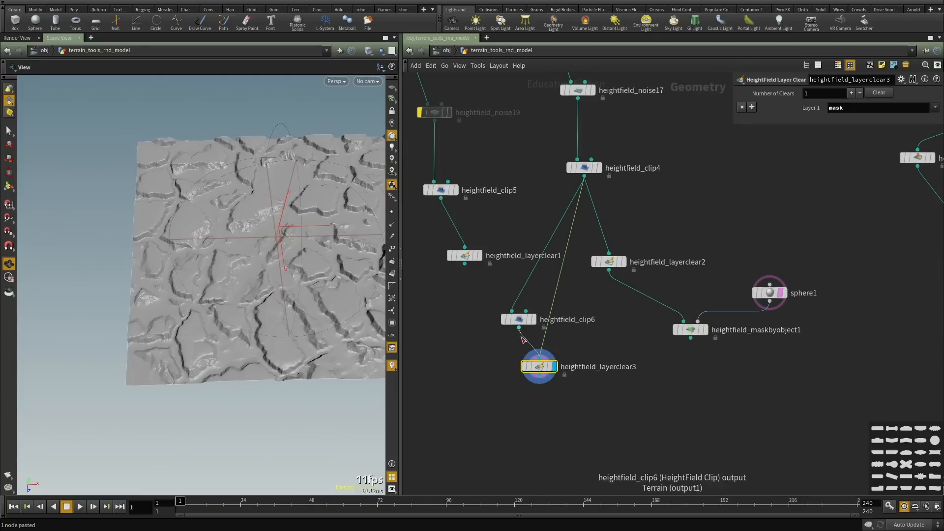
drag(519, 328, 539, 357)
drag(200, 303, 246, 304)
middle_drag(630, 291, 618, 249)
scroll(696, 304, up, 2)
scroll(696, 304, up, 2)
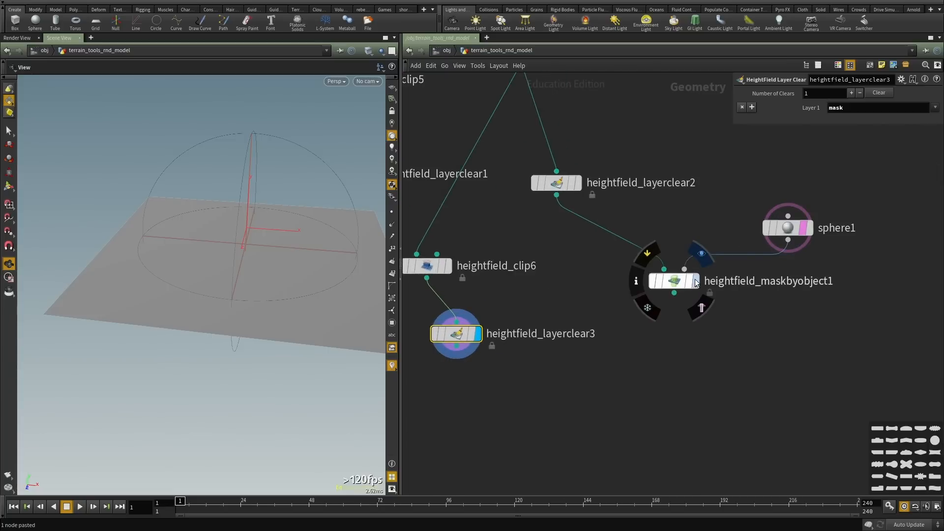
Rearrange the mask-by-object and layer clear nodes under their branches, leaving heightfield_layerclear2 displayed.
click(695, 282)
drag(680, 282, 761, 303)
click(577, 188)
drag(570, 186, 617, 263)
middle_drag(762, 334, 761, 286)
scroll(488, 303, down, 3)
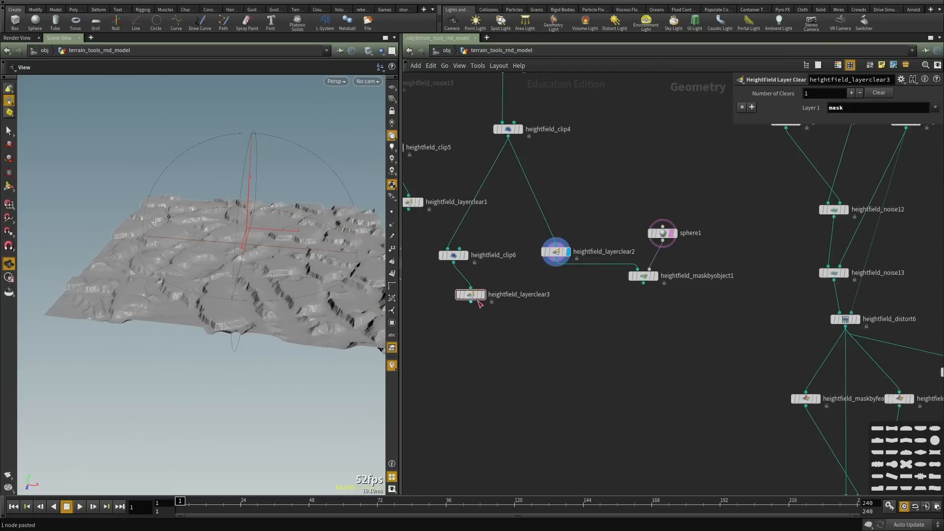
drag(471, 298, 453, 283)
Rename heightfield_maskbyobject1 as mask.
scroll(742, 279, up, 2)
double_click(699, 279)
text(mask)
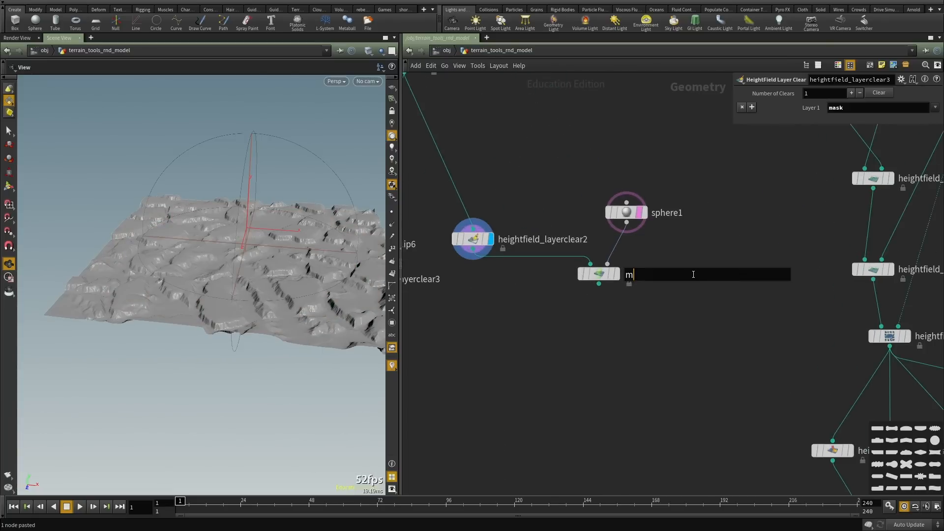
key(Return)
Add a Null node after heightfield_layerclear2 and name it main.
middle_drag(577, 307, 655, 294)
drag(679, 262, 707, 268)
key(Tab)
text(nu)
click(666, 121)
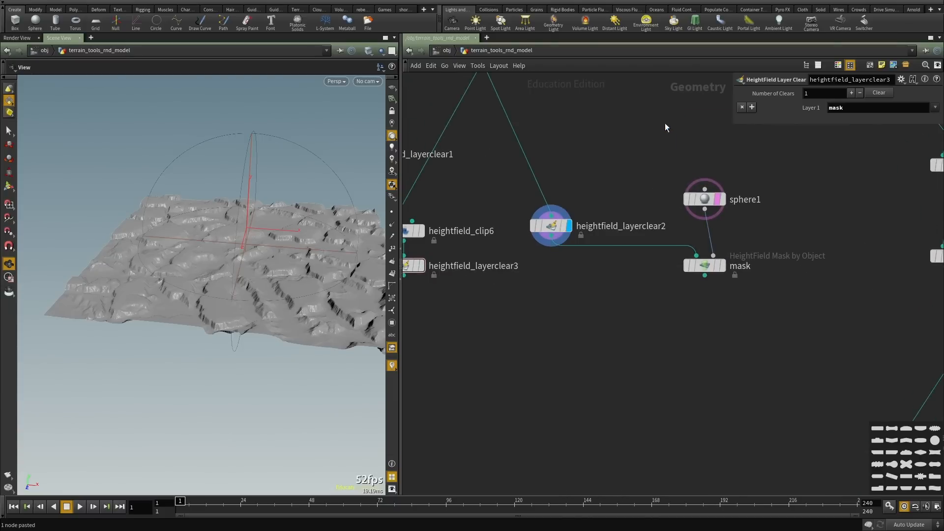
click(593, 278)
drag(593, 277, 569, 301)
double_click(597, 302)
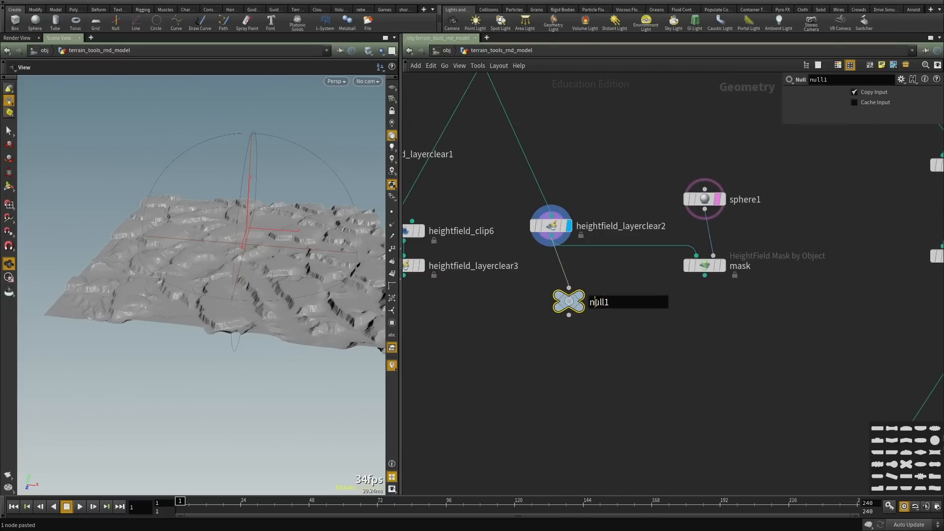
text(main)
key(Return)
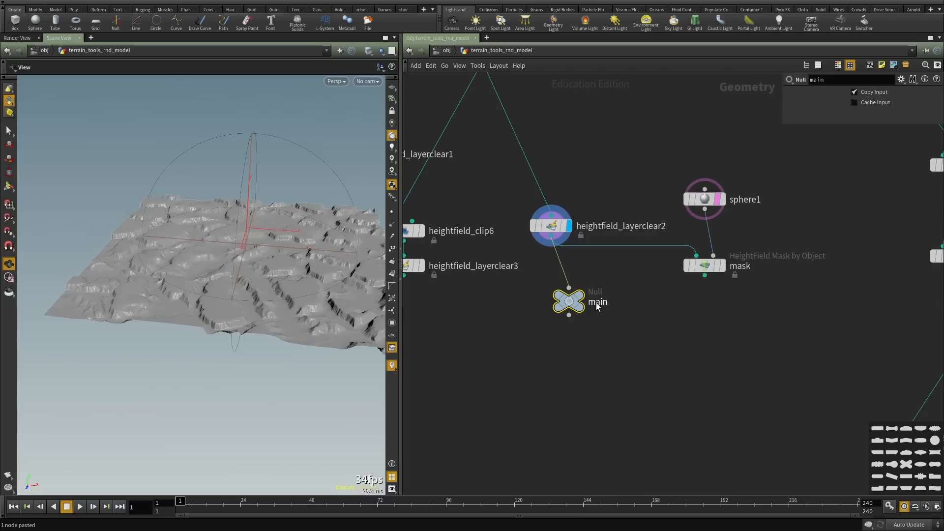
Duplicate the main null, wire the copy after heightfield_layerclear3 and name it flat.
drag(605, 362, 541, 289)
middle_drag(475, 328, 542, 349)
key(ctrl+c)
key(ctrl+v)
click(470, 297)
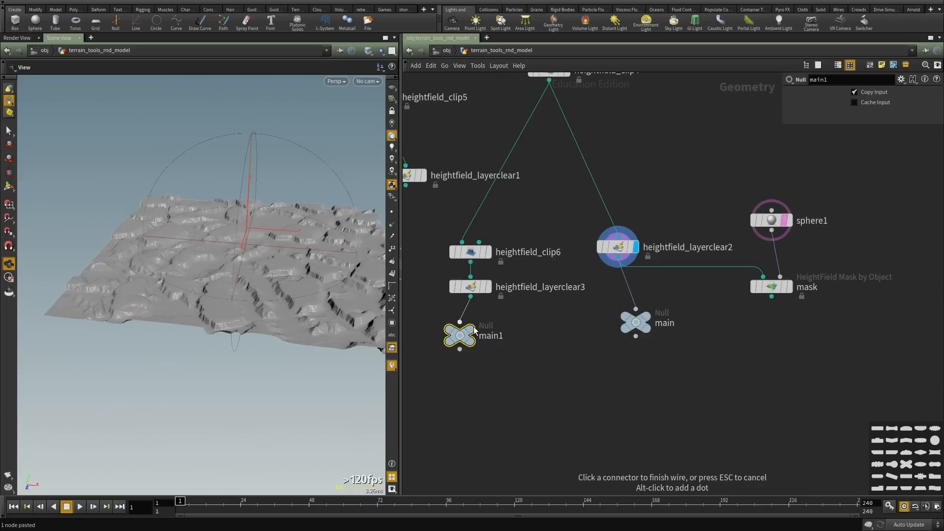
click(459, 323)
double_click(487, 335)
text(flat)
key(Return)
Add a HeightField Layer node in the empty space below the flat and main nulls.
scroll(583, 377, down, 3)
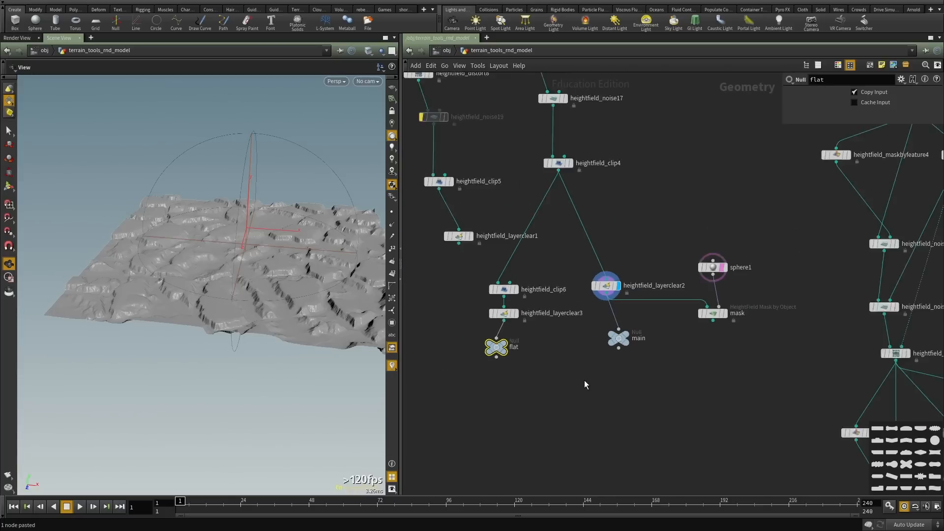
middle_drag(584, 380, 566, 360)
key(Tab)
text(layer)
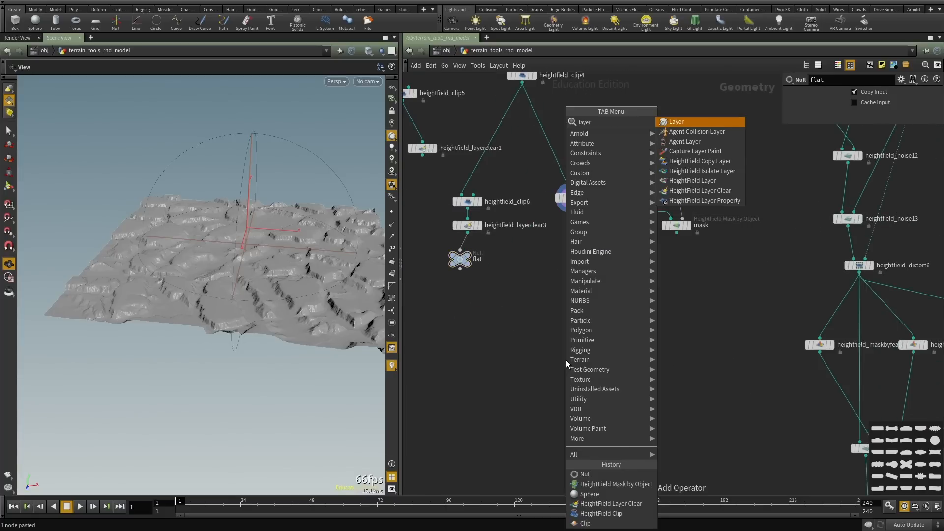
key(Down)
key(Down)
key(Down)
key(Down)
key(Down)
key(Down)
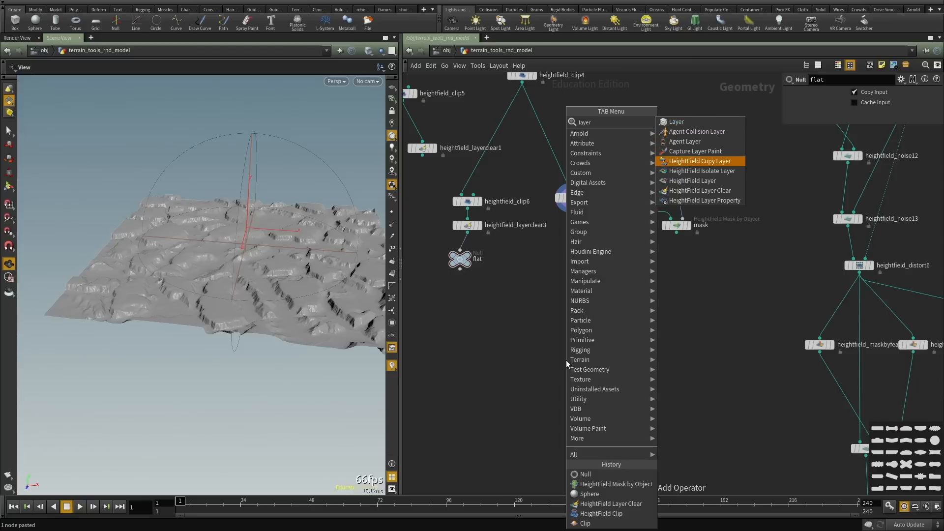
key(Return)
click(566, 360)
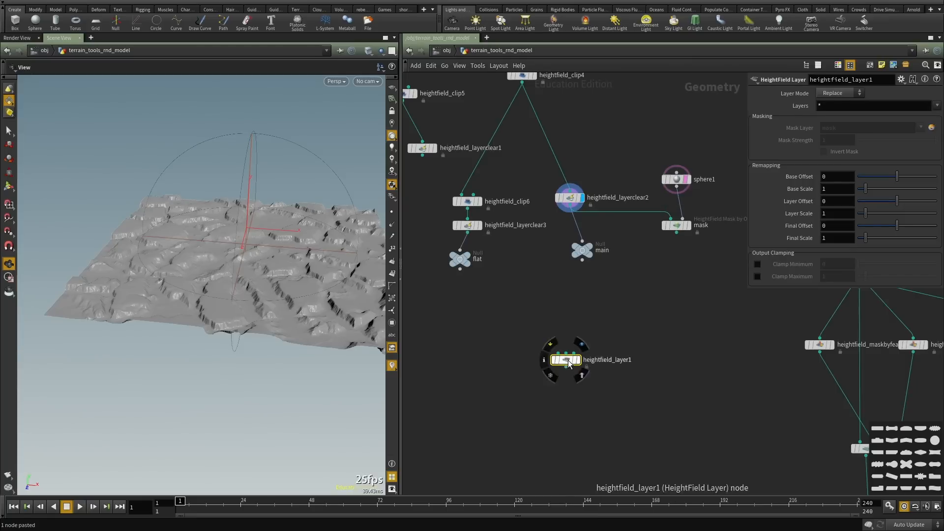
Wire main, flat and mask into the first, second and third inputs of heightfield_layer1.
scroll(563, 359, up, 2)
middle_drag(517, 313, 533, 349)
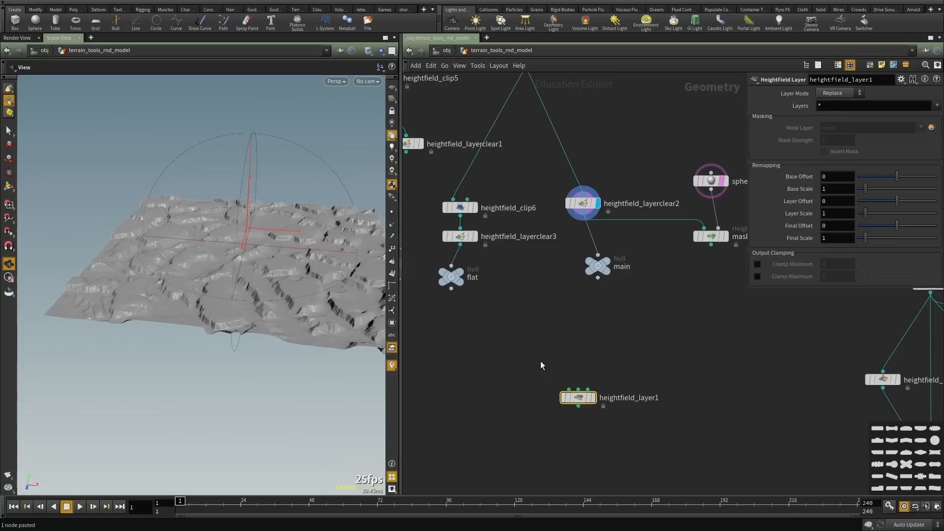
click(569, 390)
click(598, 278)
click(578, 390)
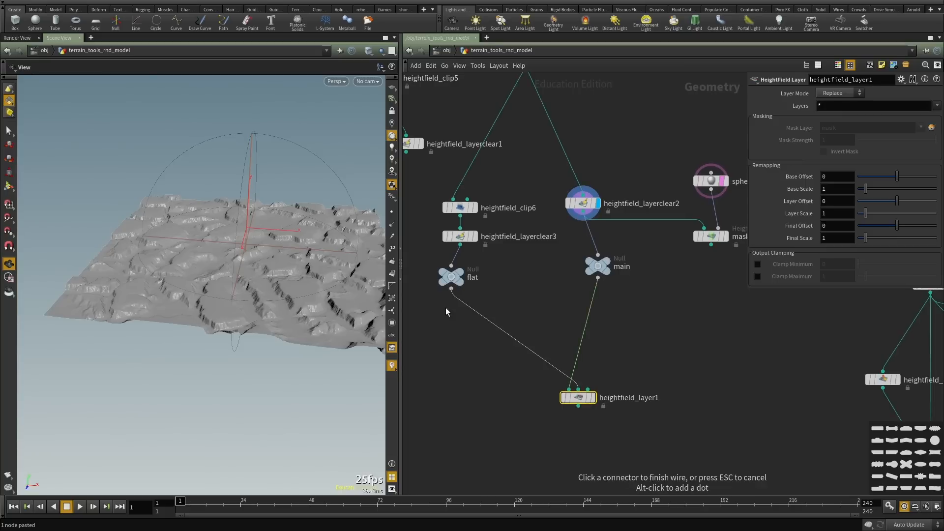
click(451, 289)
click(588, 390)
click(615, 337)
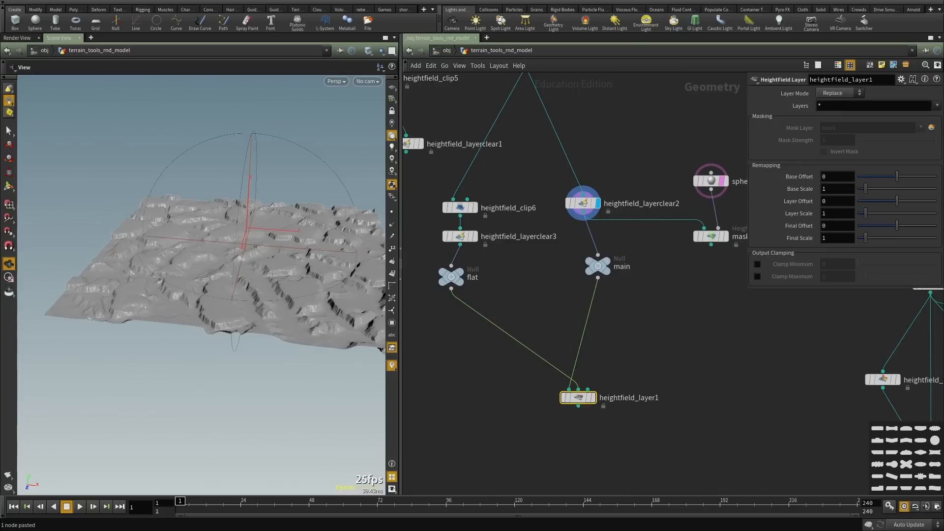
click(588, 389)
click(711, 244)
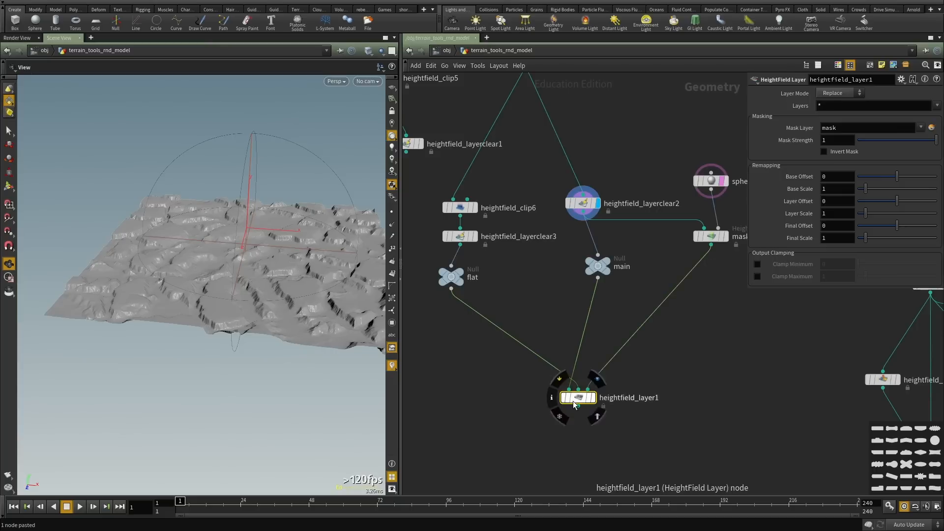
Display heightfield_layer1 and enable Invert Mask so the cracks stay inside the sphere area.
scroll(577, 400, up, 3)
key(r)
drag(228, 280, 268, 246)
drag(88, 214, 196, 202)
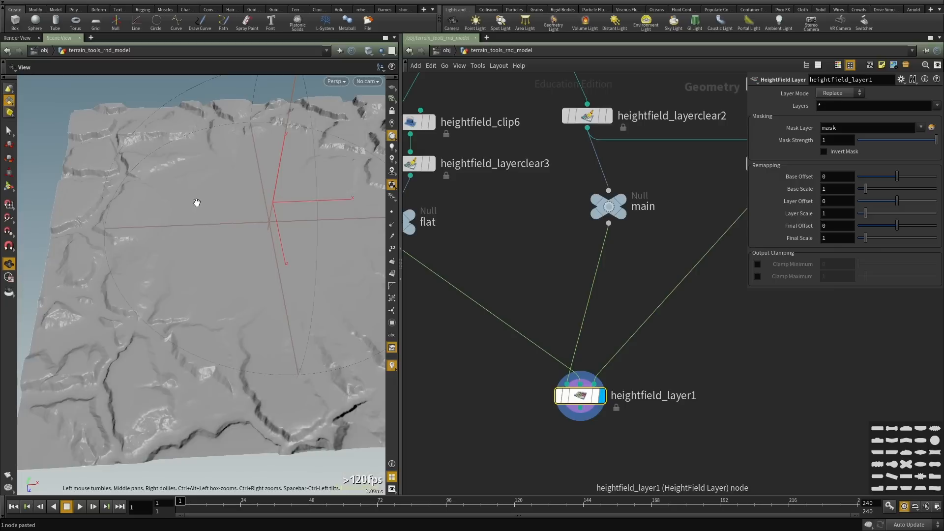
click(833, 151)
drag(281, 267, 316, 312)
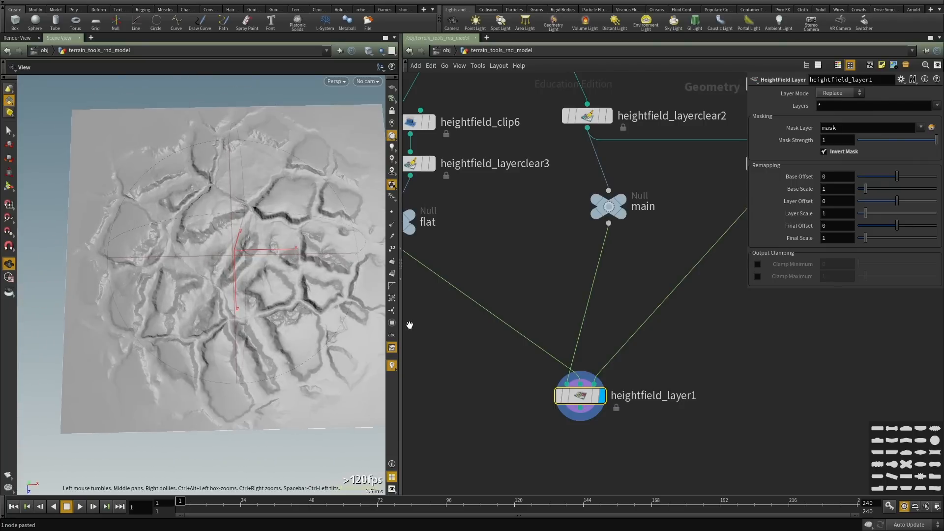
Shrink the masked area by setting the Uniform Scale of sphere1 to 319.
scroll(703, 351, down, 3)
middle_drag(704, 351, 645, 381)
drag(719, 314, 671, 239)
drag(184, 275, 232, 282)
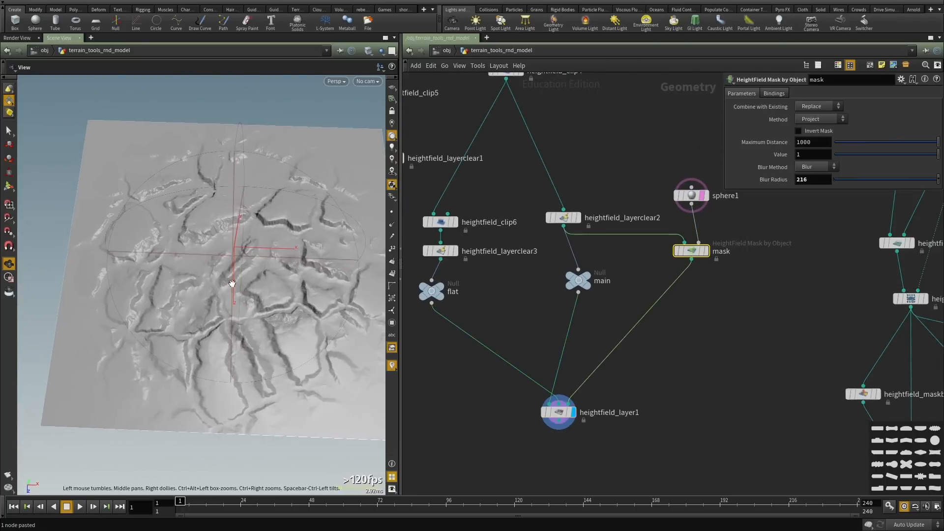
right_drag(231, 282, 281, 291)
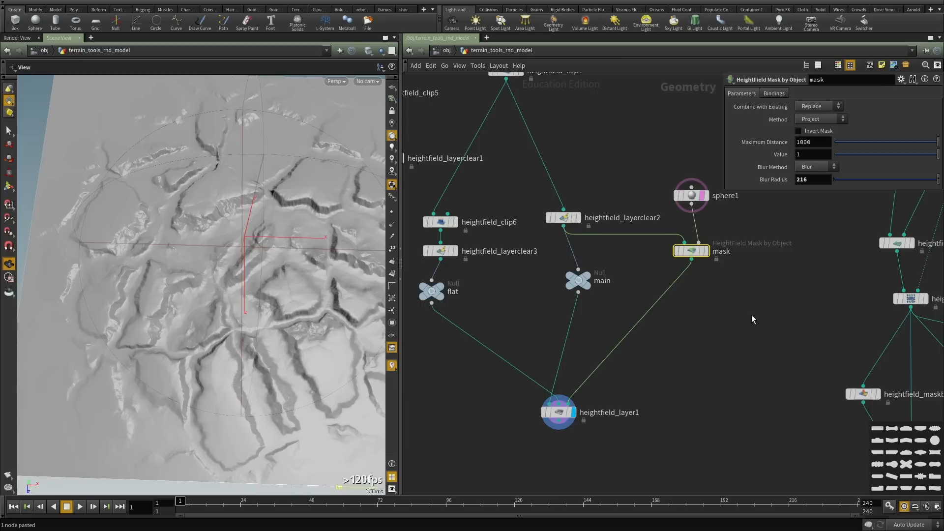
middle_drag(744, 201, 709, 243)
click(658, 237)
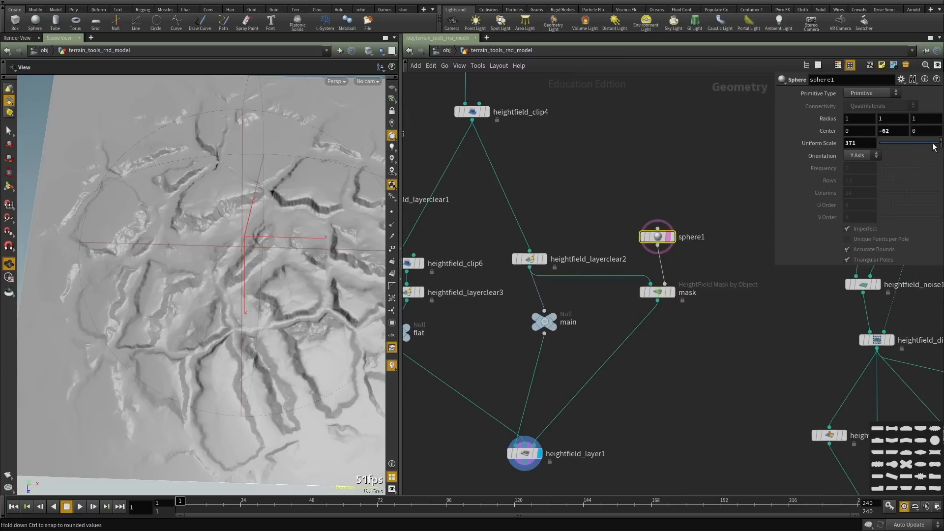
middle_drag(849, 143, 844, 120)
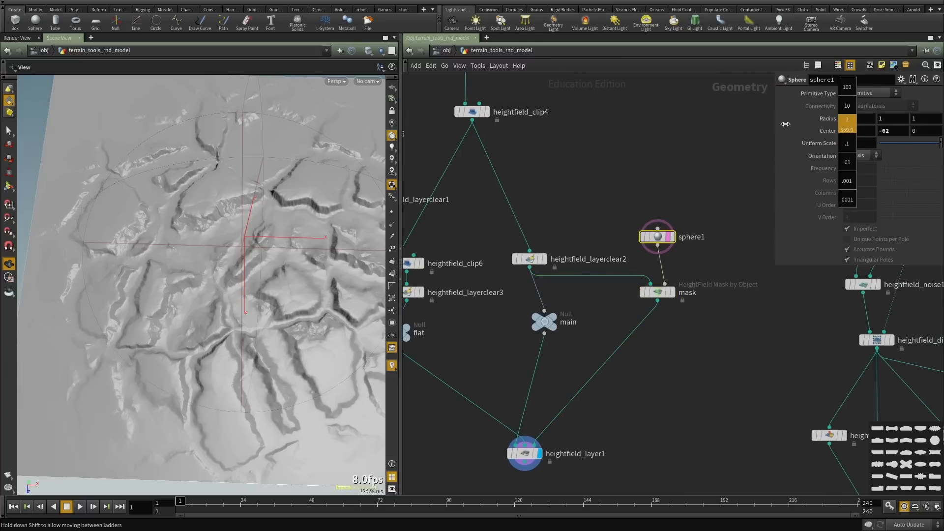
middle_drag(608, 148, 618, 148)
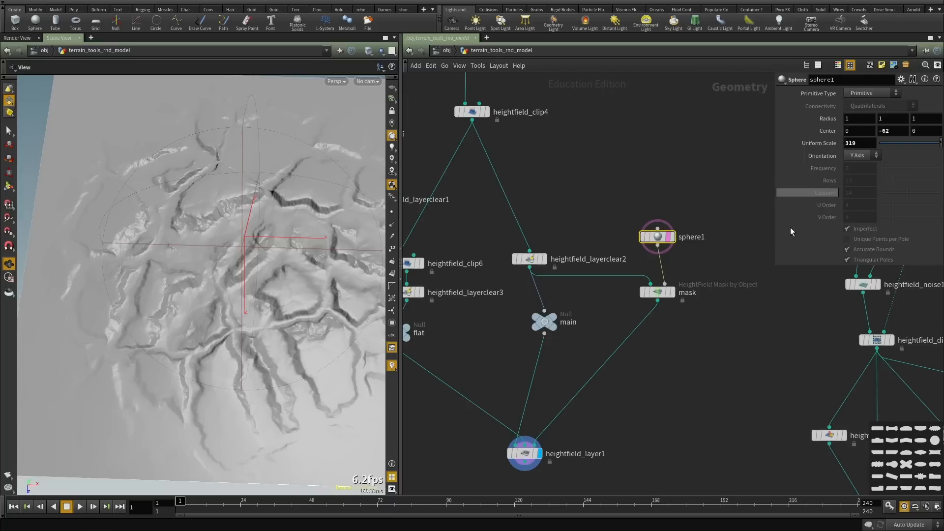
Set the Blur Radius of the mask node to 131 and check the falloff in perspective.
drag(715, 322, 613, 275)
drag(935, 184, 931, 184)
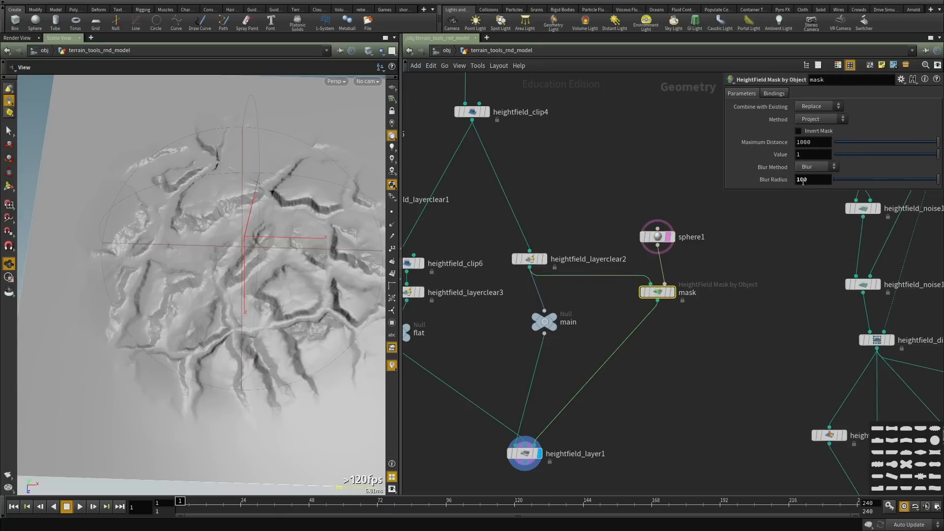
middle_drag(803, 181, 803, 159)
middle_drag(709, 149, 836, 144)
drag(165, 358, 158, 286)
scroll(281, 359, down, 2)
scroll(730, 329, up, 2)
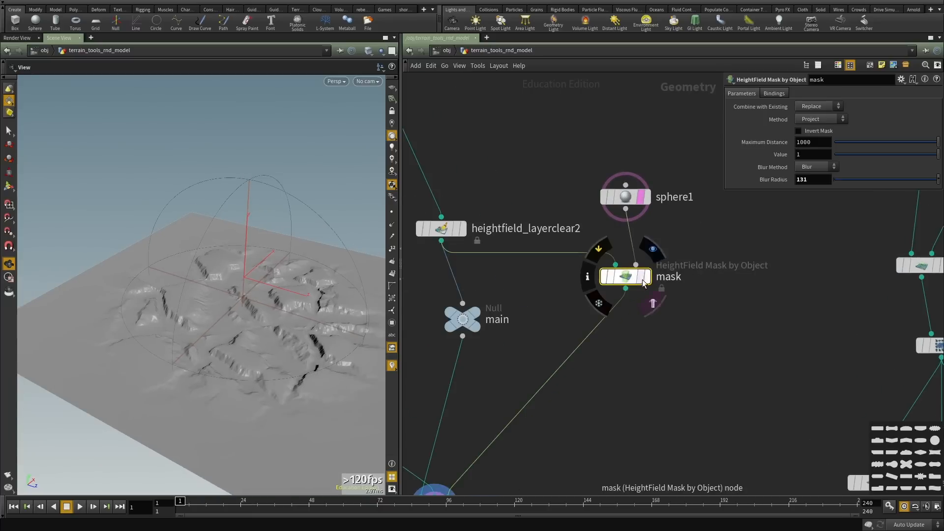
Display the mask node on the terrain and add a HeightField Mask Noise node below it.
click(647, 279)
drag(239, 309, 271, 363)
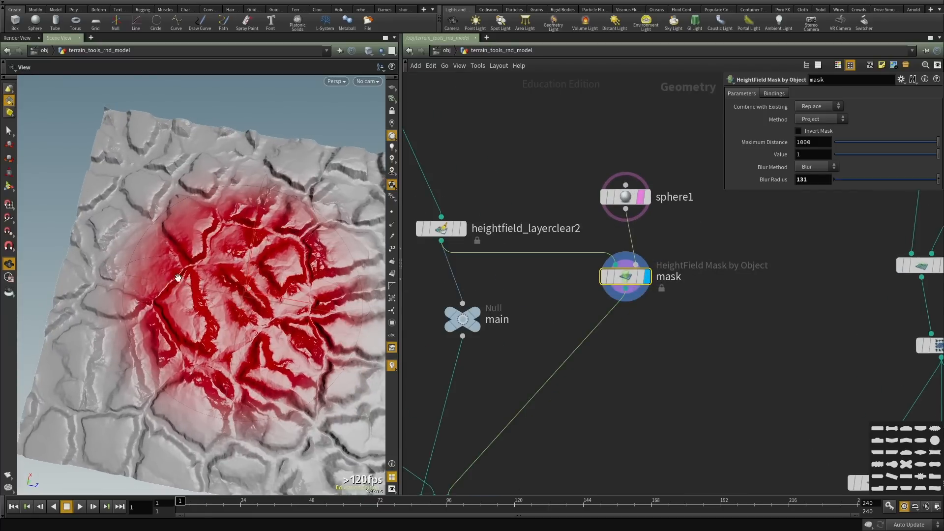
drag(203, 407, 236, 263)
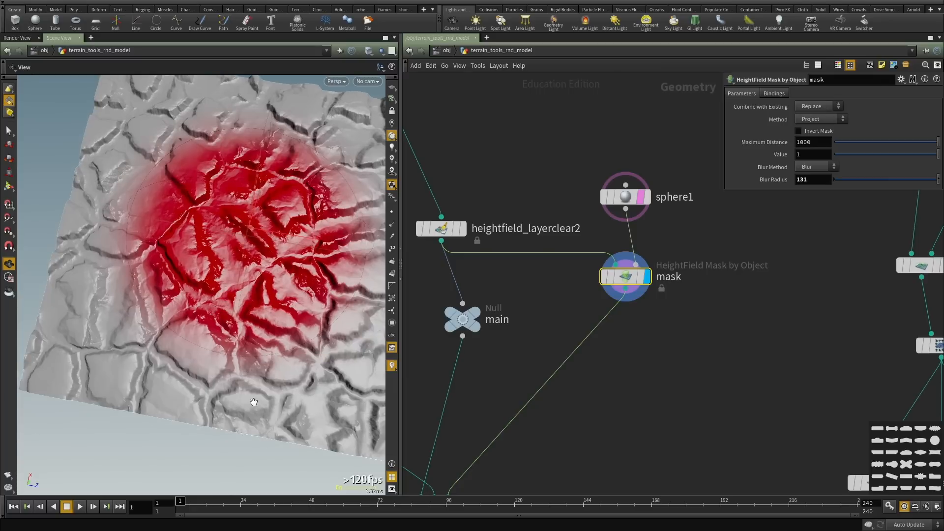
scroll(625, 405, down, 1)
scroll(654, 364, up, 3)
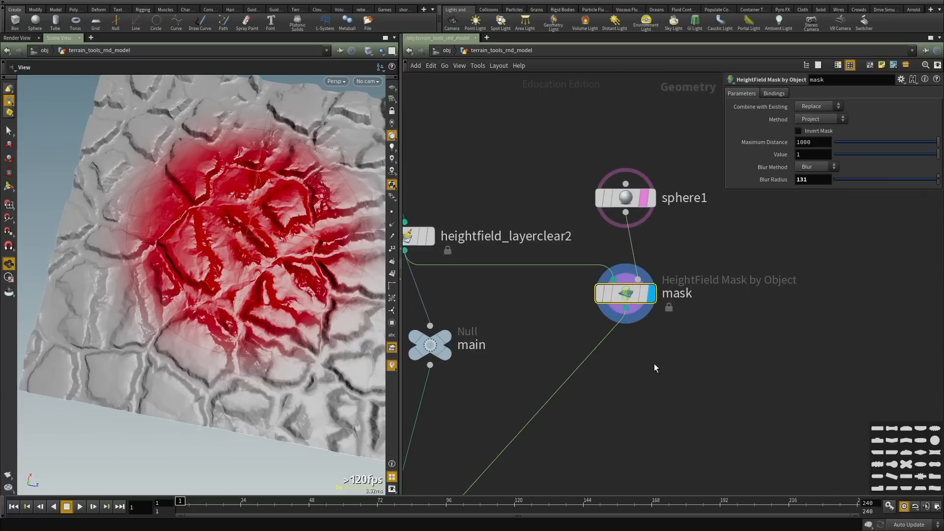
key(Tab)
text(noise)
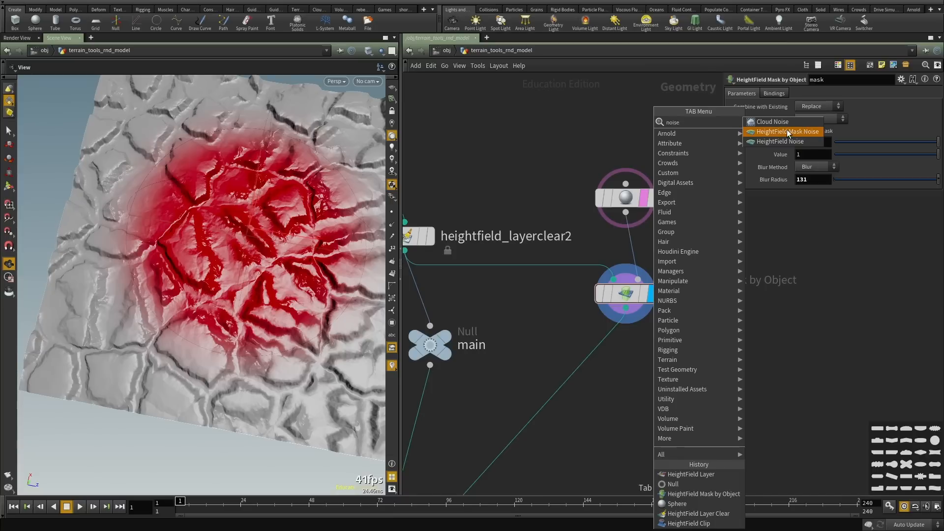
click(788, 133)
click(644, 375)
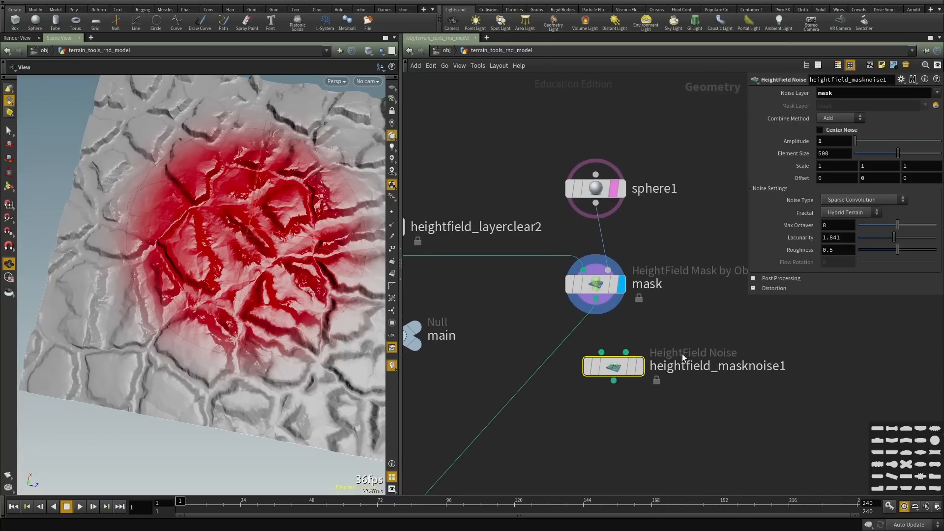
drag(612, 368, 566, 432)
Add a regular HeightField Noise node beside heightfield_masknoise1 for comparison.
middle_drag(687, 392, 644, 363)
click(645, 363)
key(Tab)
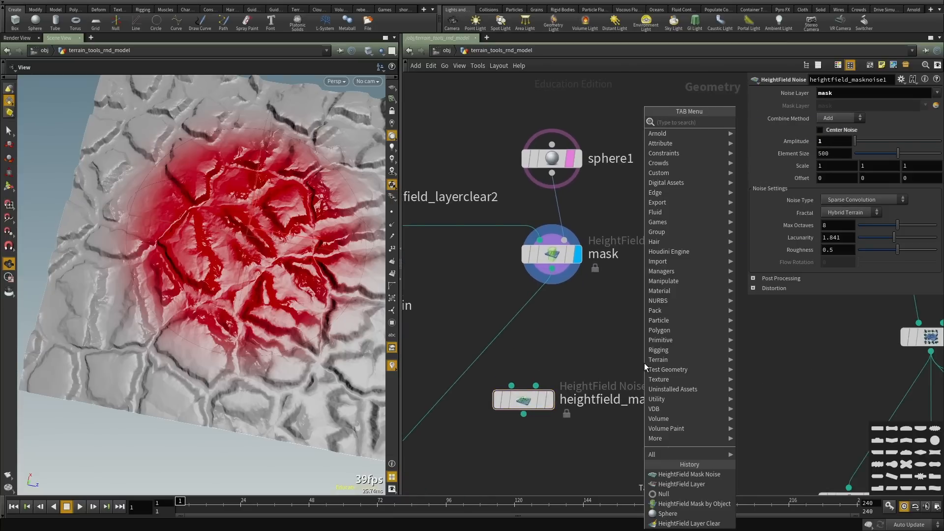
text(noise)
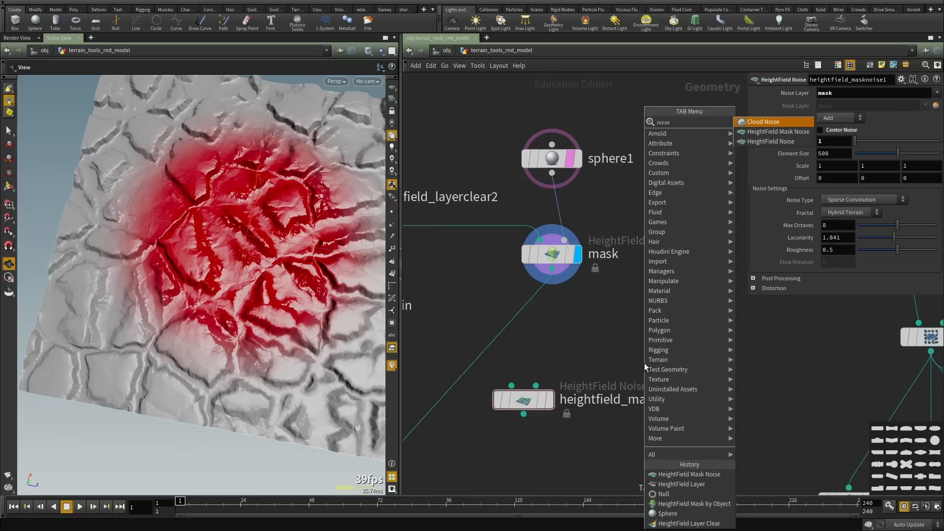
click(770, 141)
click(607, 465)
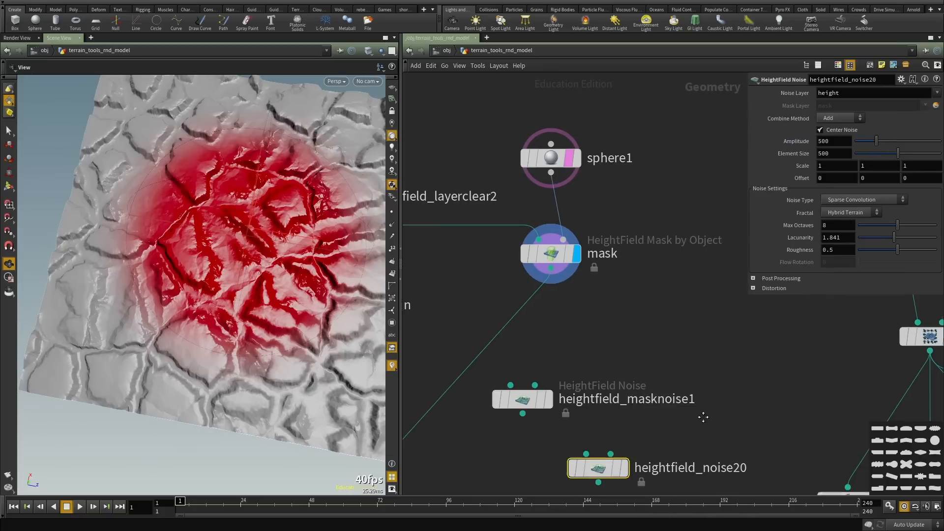
middle_drag(703, 417, 628, 307)
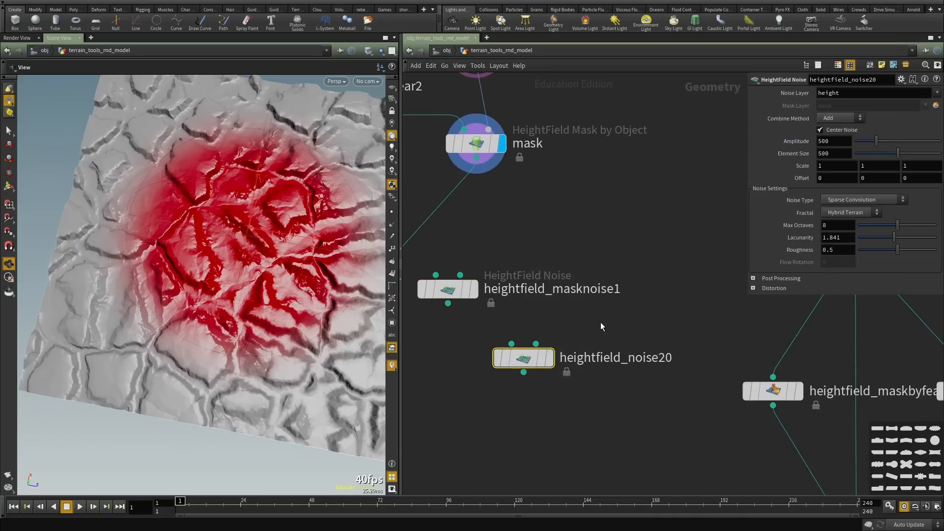
Compare the default parameters of heightfield_masknoise1 and heightfield_noise20, and examine the mask in perspective.
drag(601, 323, 418, 267)
drag(570, 242, 514, 438)
drag(632, 328, 417, 239)
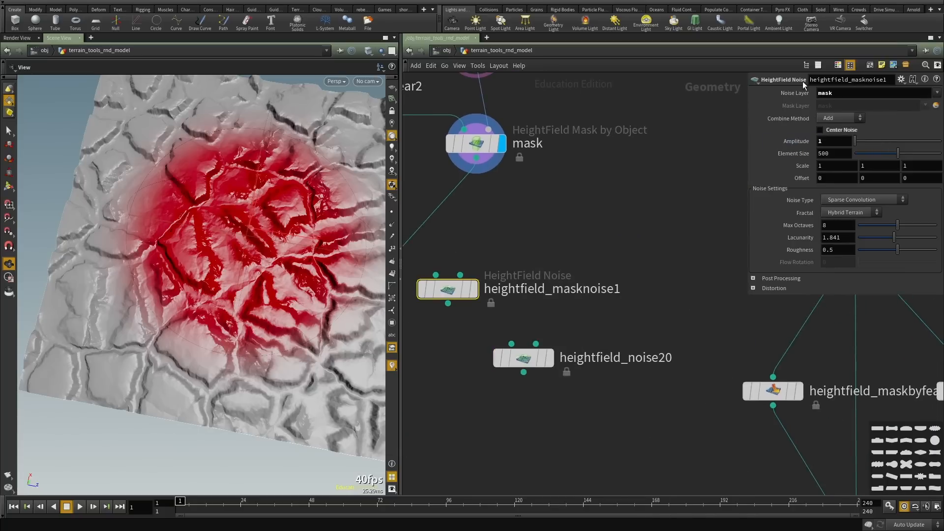
drag(551, 222, 495, 479)
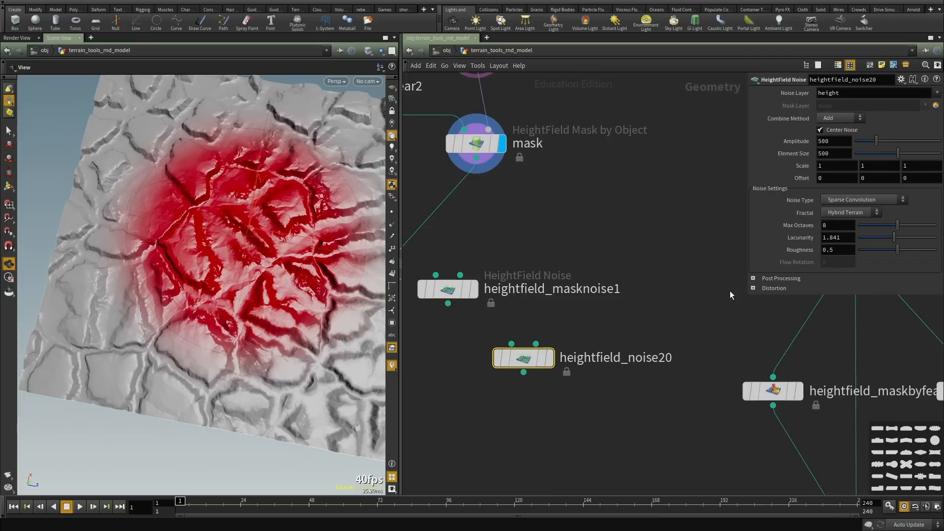
drag(579, 231, 419, 305)
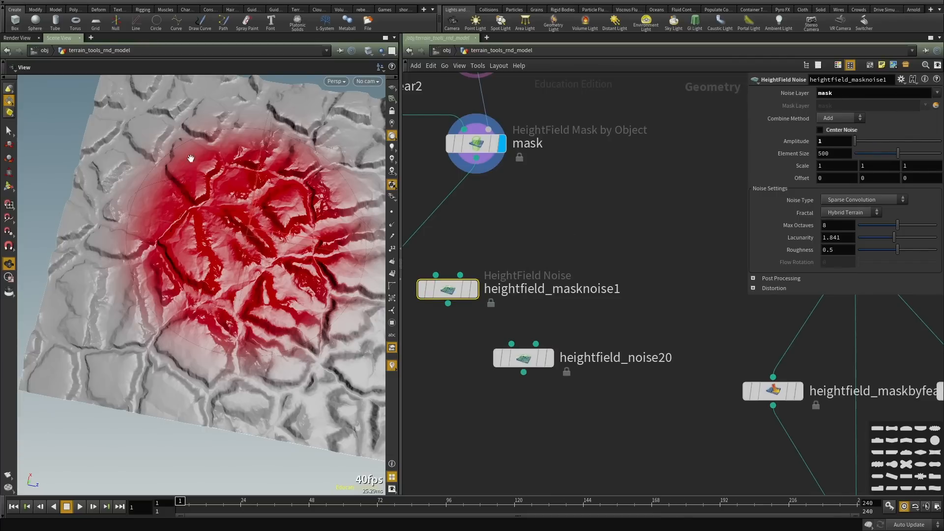
drag(152, 314, 167, 302)
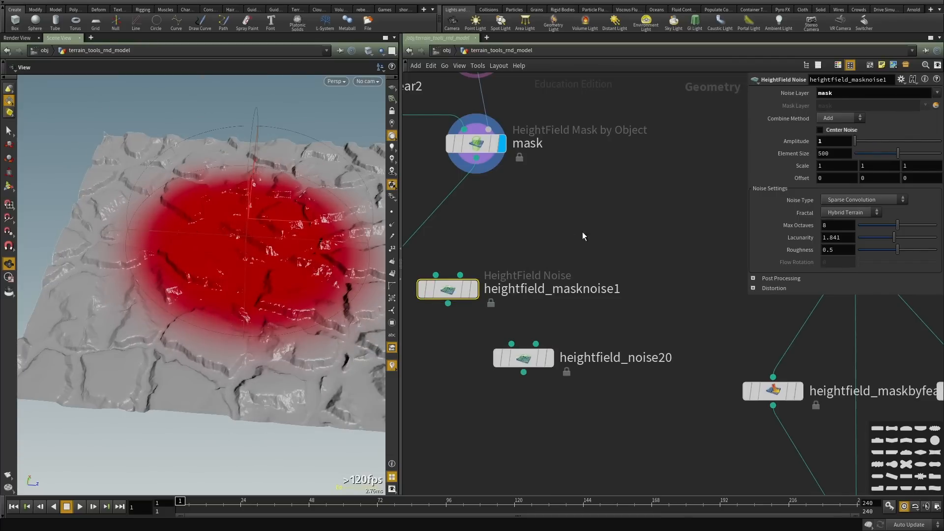
Delete the comparison node heightfield_noise20, keeping only heightfield_masknoise1.
drag(572, 241, 466, 308)
middle_drag(589, 302, 618, 335)
drag(618, 340, 515, 452)
drag(586, 263, 494, 339)
drag(586, 362, 544, 435)
key(Delete)
Wire the mask node into the first input of heightfield_masknoise1 and display the noise node.
click(464, 308)
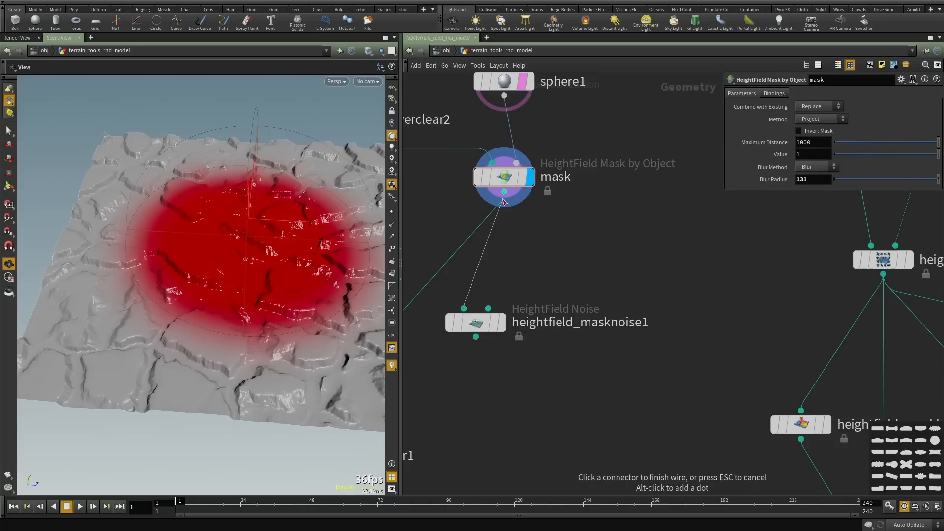
click(504, 191)
click(502, 323)
drag(240, 296, 268, 368)
Set heightfield_masknoise1 to the Multiply combine method with Amplitude 29 and Element Size 57.
click(832, 118)
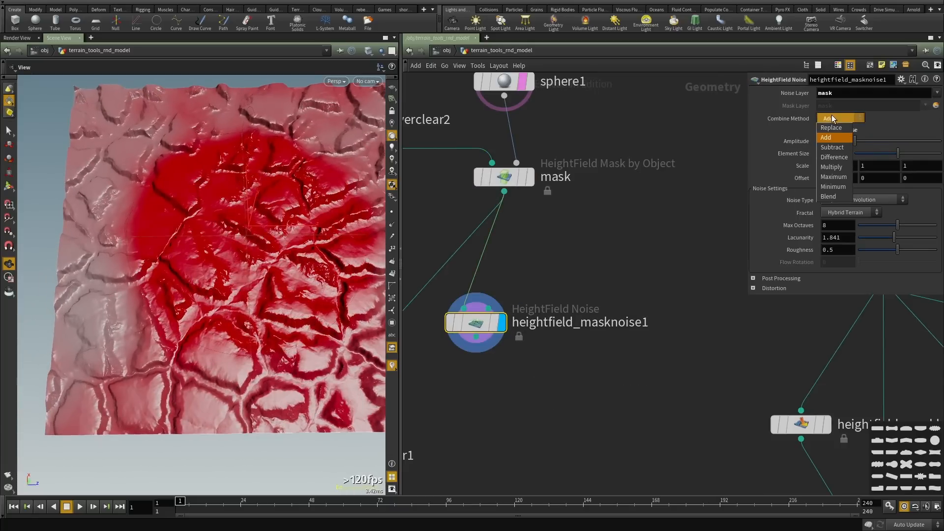
click(837, 167)
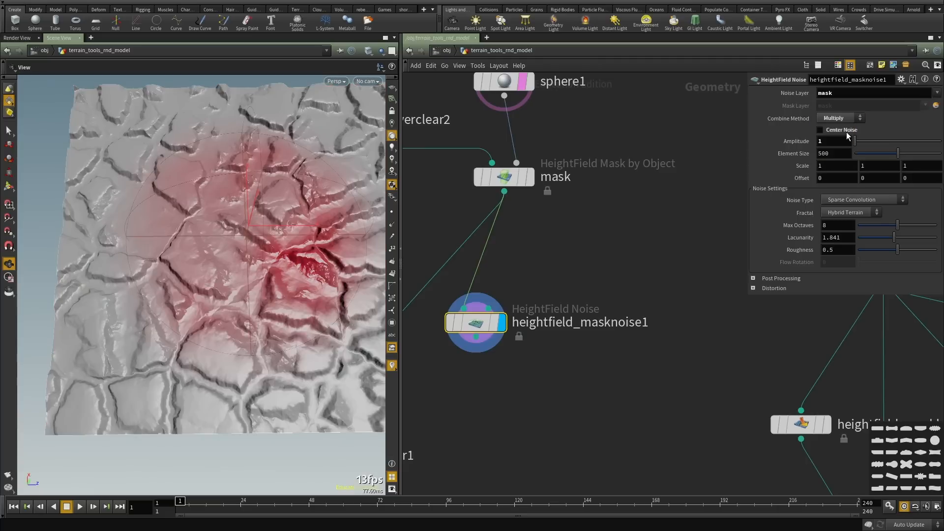
mouse_move(854, 141)
mouse_down()
mouse_move(866, 142)
mouse_move(851, 155)
mouse_move(860, 155)
mouse_up()
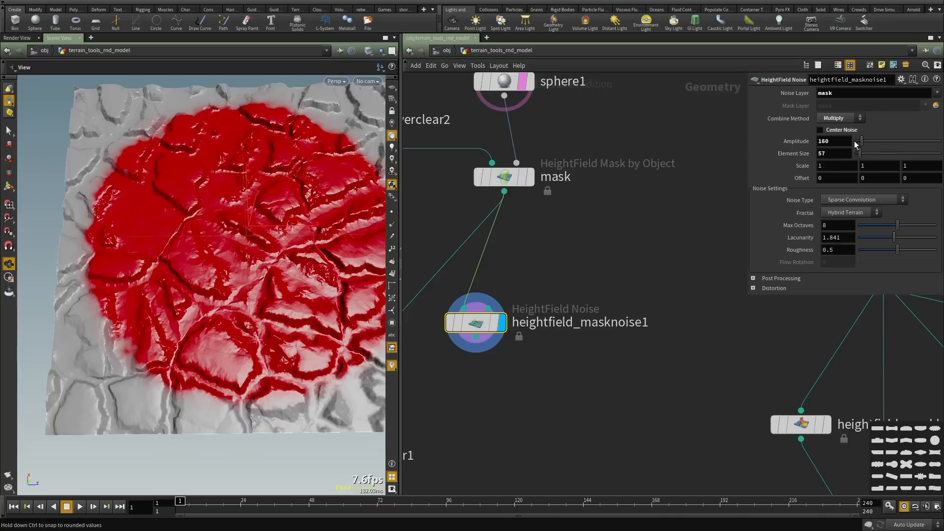
middle_drag(834, 141, 834, 119)
middle_drag(724, 111, 265, 172)
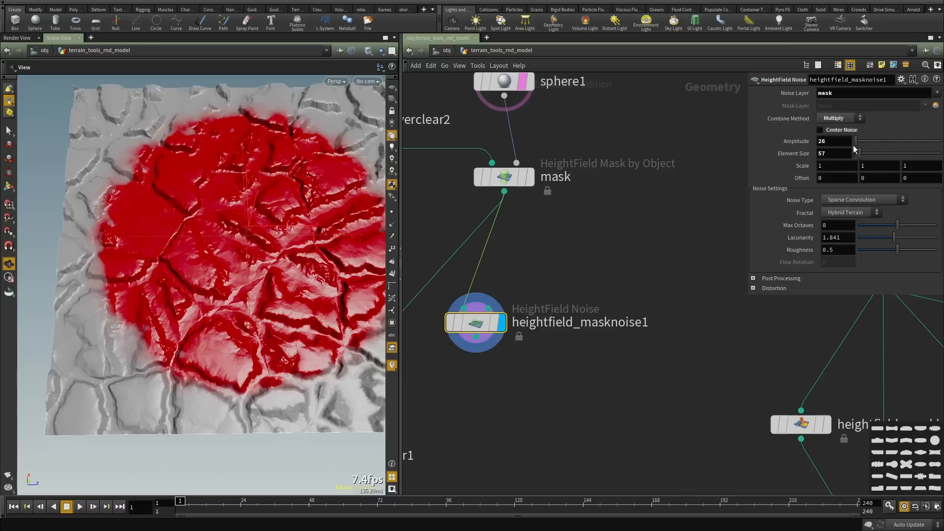
middle_click(835, 151)
middle_drag(833, 141, 857, 128)
middle_drag(933, 131, 854, 117)
click(840, 119)
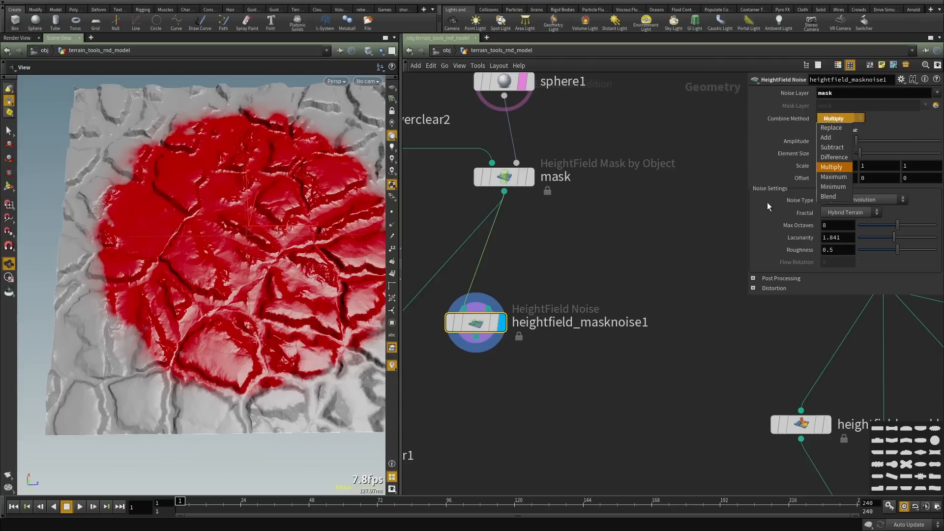
click(692, 198)
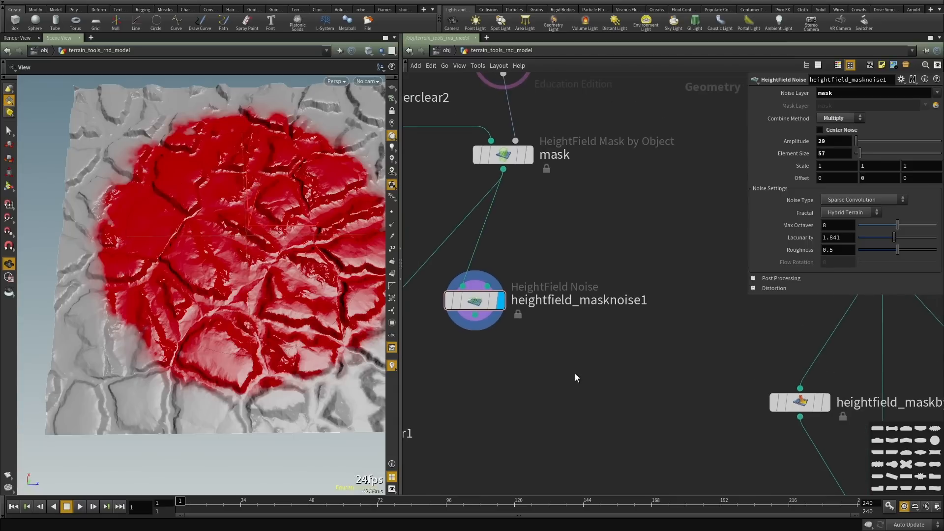
key(Tab)
text(curv)
key(Down)
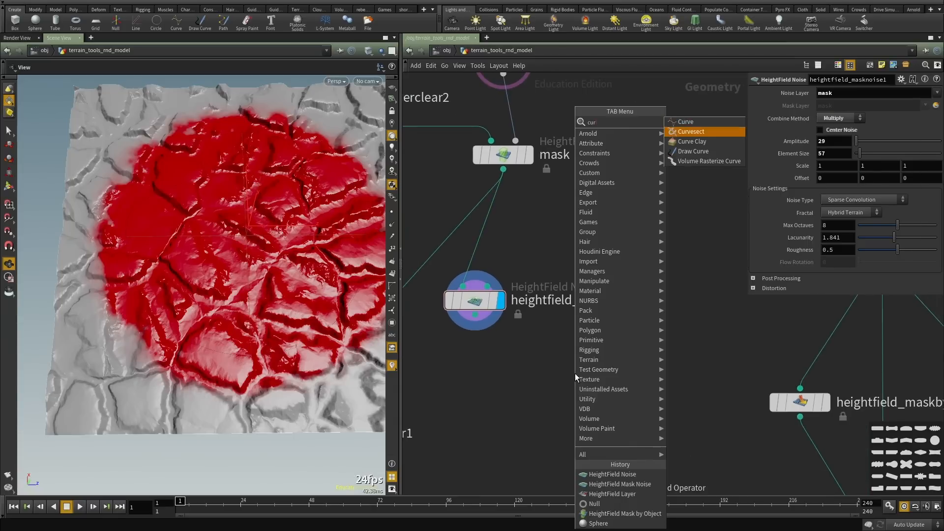
key(Down)
key(Down)
key(Escape)
Add a HeightField Distort node, wire the mask node into its first input and display it.
key(Tab)
text(dist)
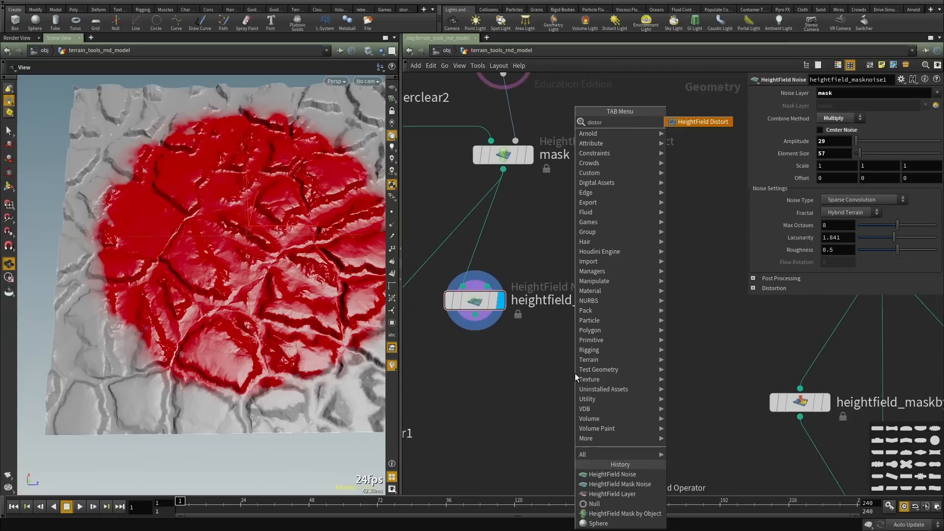
key(Return)
click(574, 374)
click(563, 359)
click(503, 170)
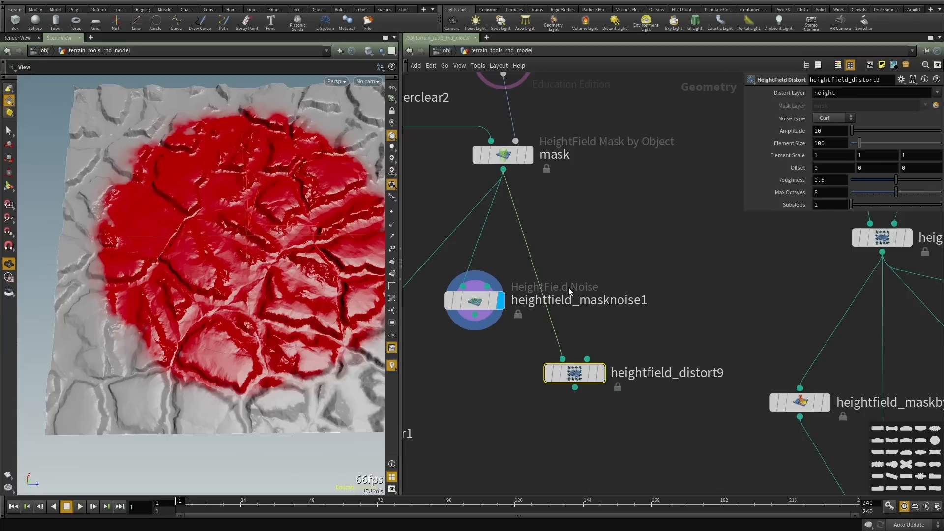
click(602, 373)
drag(245, 236, 164, 231)
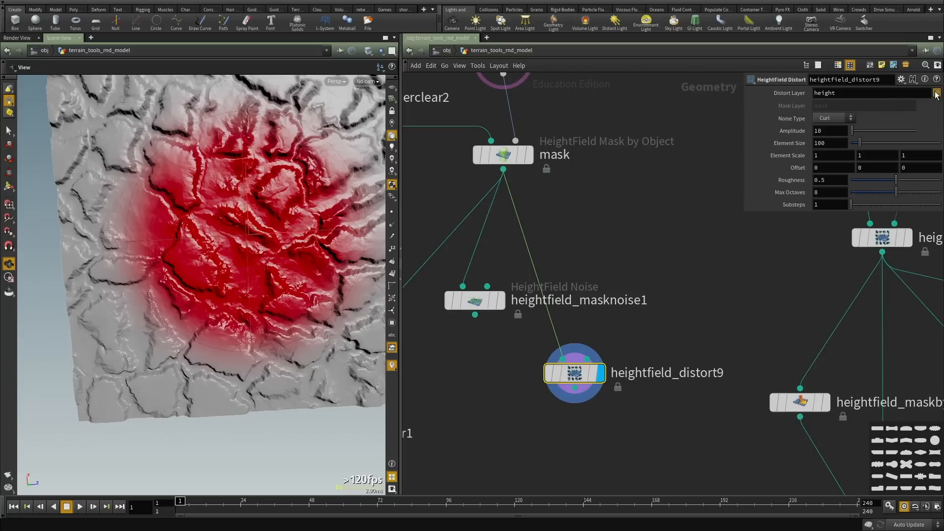
Set the Distort Layer of heightfield_distort9 to mask, with Element Size 415 and Amplitude 131.
click(928, 114)
drag(274, 290, 285, 272)
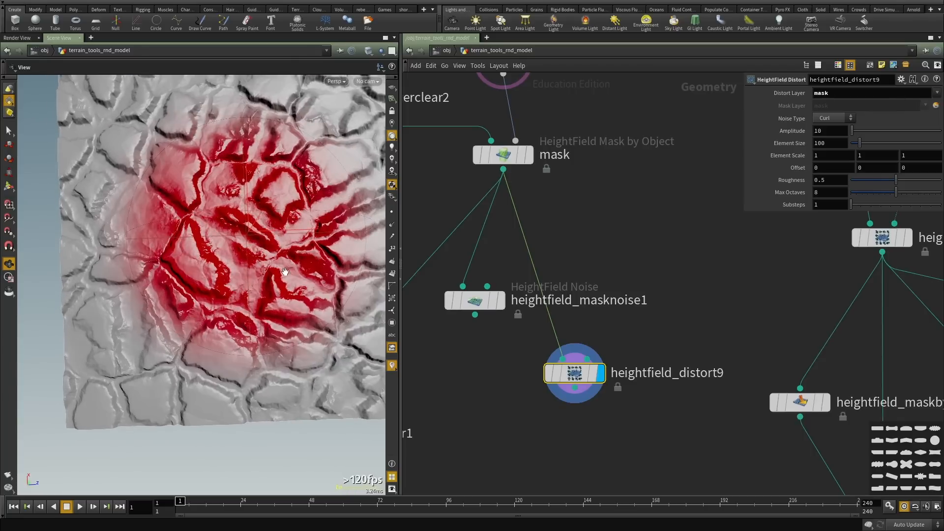
key(w)
key(w)
mouse_move(860, 143)
mouse_down()
mouse_move(888, 142)
mouse_move(862, 132)
mouse_up()
scroll(226, 279, down, 5)
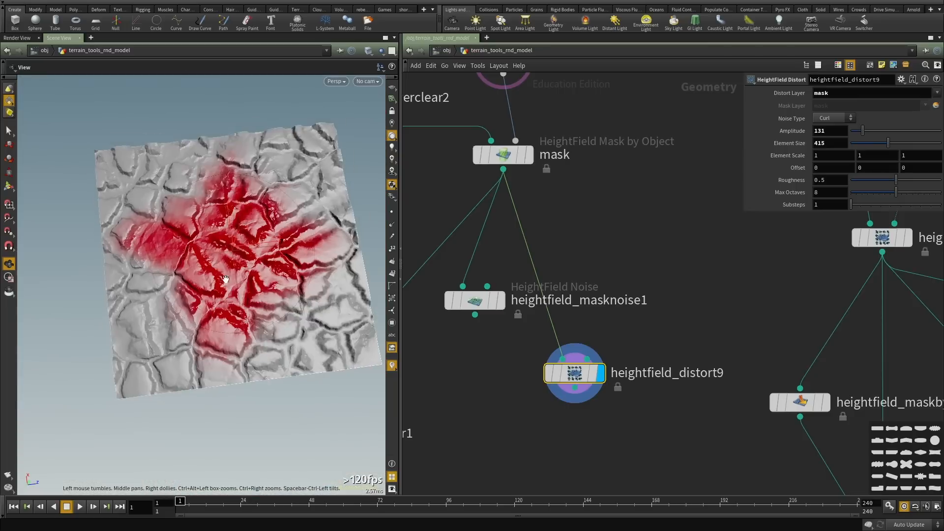
drag(225, 279, 222, 256)
Wire heightfield_distort9 into the third input of heightfield_layer1 and display the layered terrain.
middle_drag(650, 305, 724, 246)
scroll(719, 255, down, 4)
drag(510, 322, 656, 306)
scroll(506, 387, up, 3)
click(516, 311)
drag(503, 311, 496, 399)
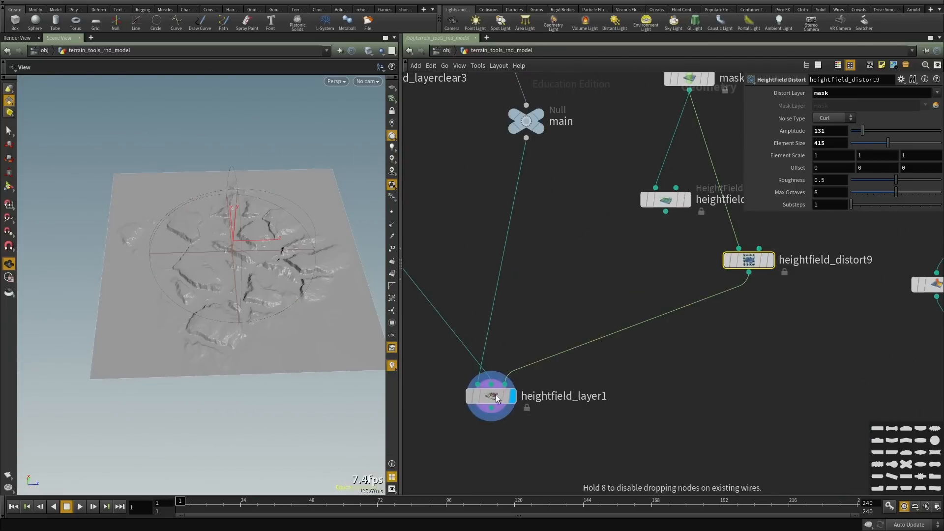
drag(206, 320, 237, 315)
Refine the distorted mask edge by setting Element Size to 290 and Amplitude to 98 on heightfield_distort9.
middle_drag(776, 339, 755, 351)
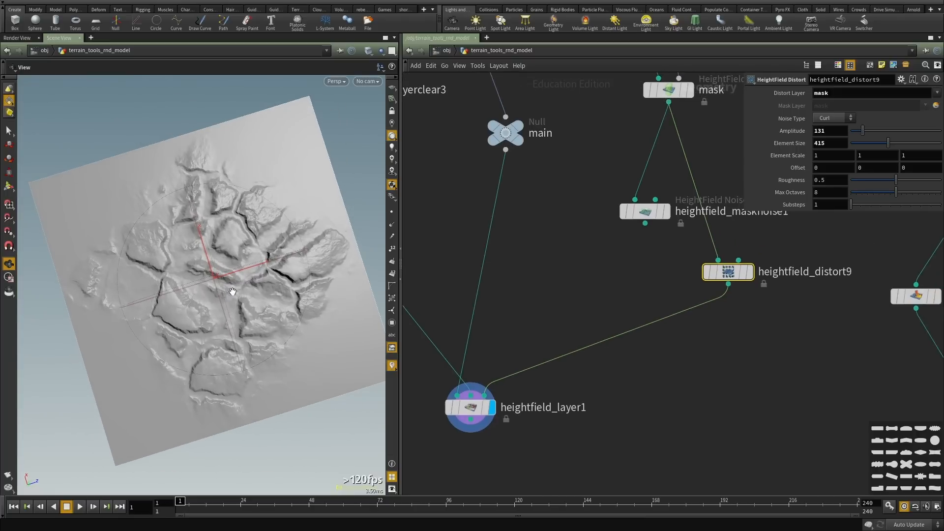
drag(233, 292, 275, 300)
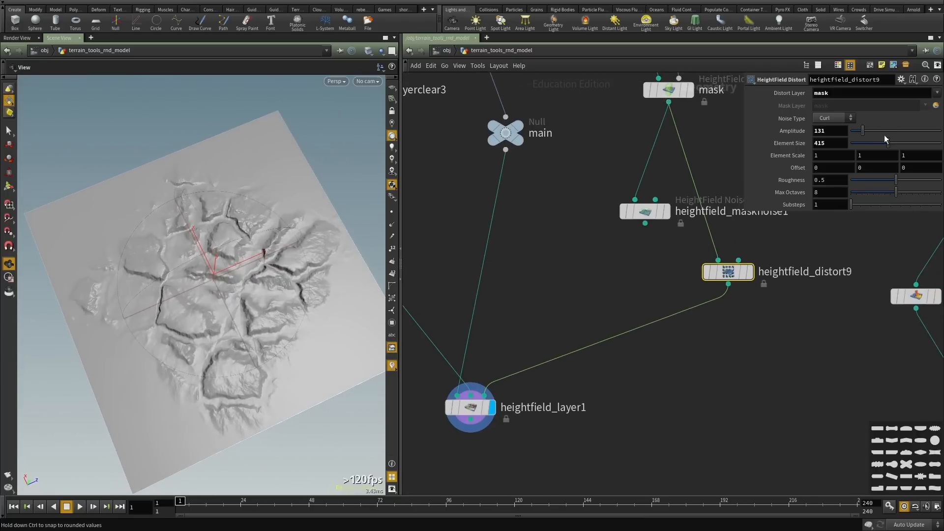
drag(883, 143, 860, 132)
drag(190, 270, 156, 294)
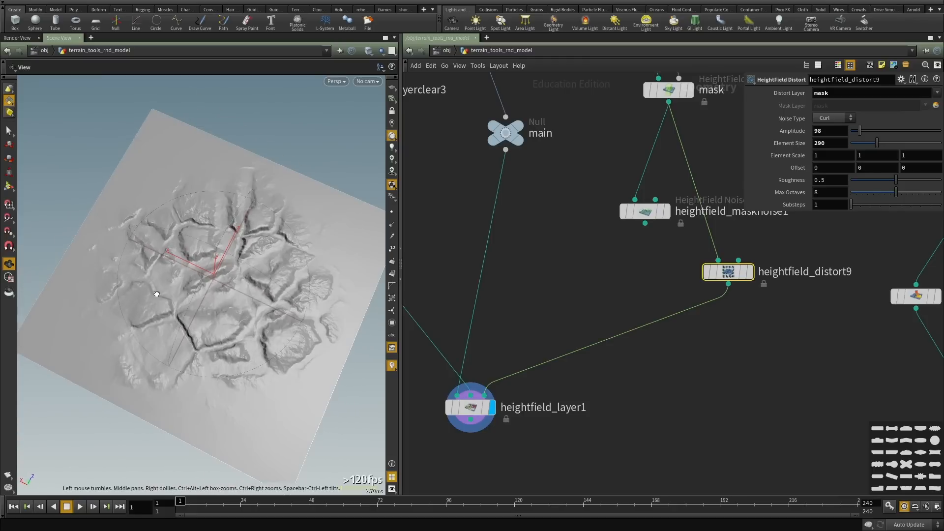
Insert a Bound node between sphere1 and the mask node, and display it.
scroll(538, 267, down, 4)
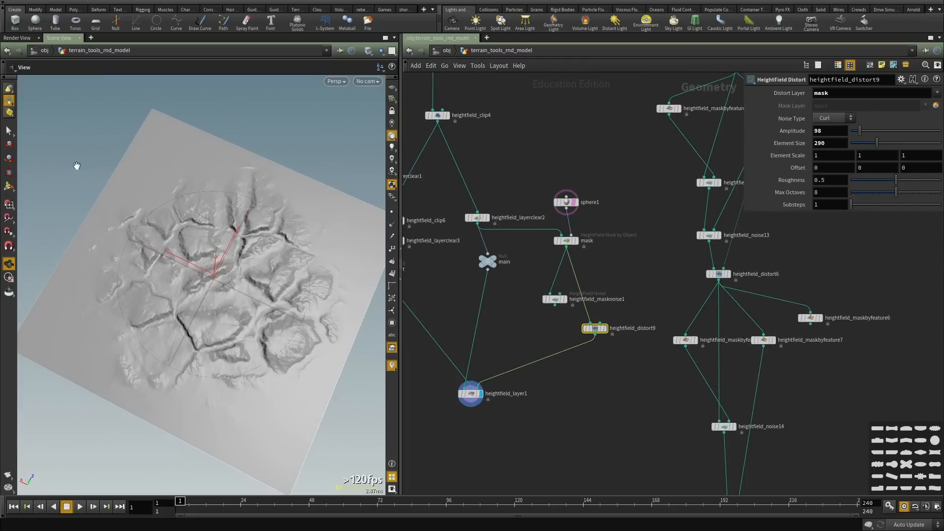
scroll(601, 218, up, 4)
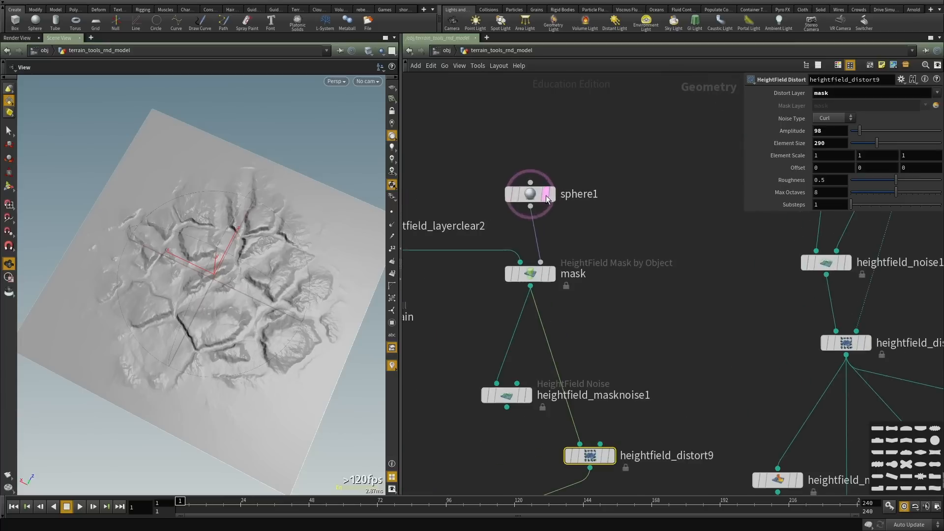
drag(531, 192, 530, 144)
key(Tab)
text(bou)
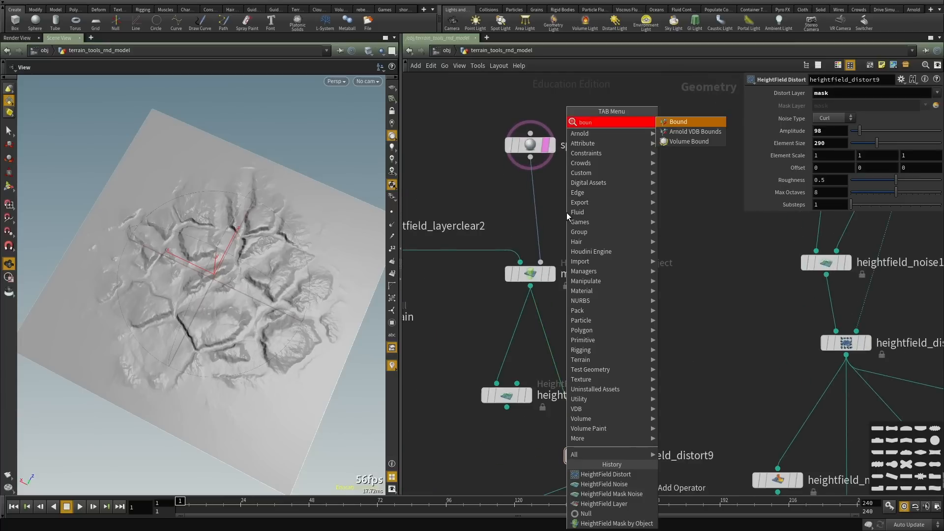
key(Return)
click(567, 212)
drag(565, 218, 529, 211)
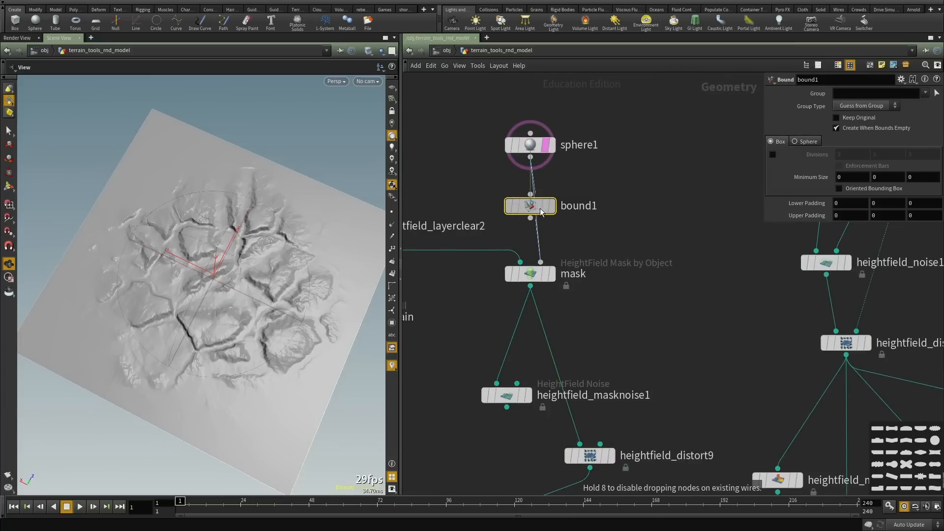
scroll(555, 219, up, 2)
click(554, 219)
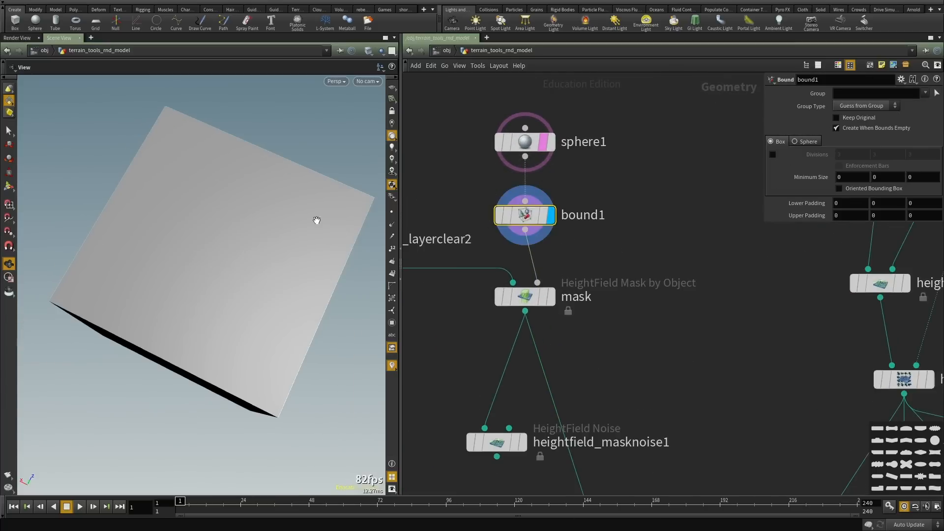
Display the mask from heightfield_distort9 to check the bounding-box based mask shape on the terrain.
scroll(571, 197, down, 3)
scroll(575, 191, up, 2)
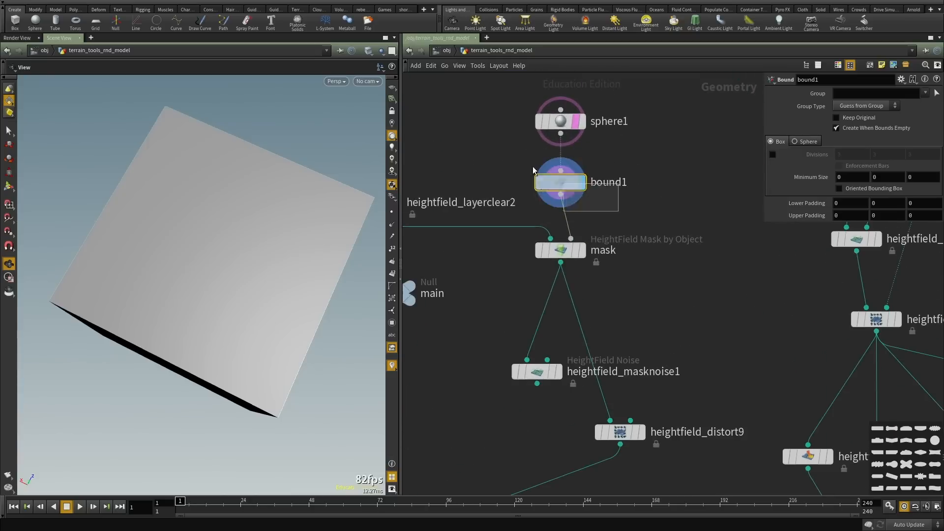
drag(185, 209, 234, 191)
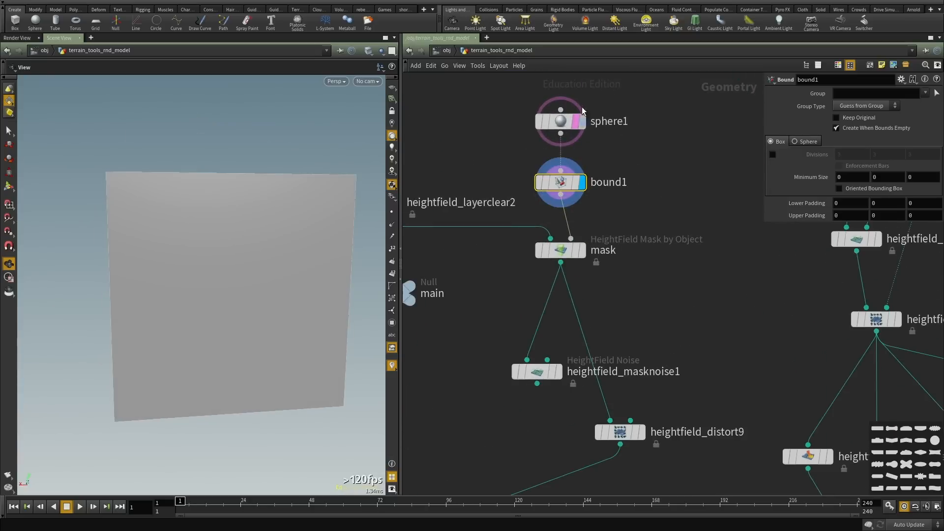
scroll(624, 250, down, 1)
scroll(613, 251, down, 3)
scroll(614, 252, up, 2)
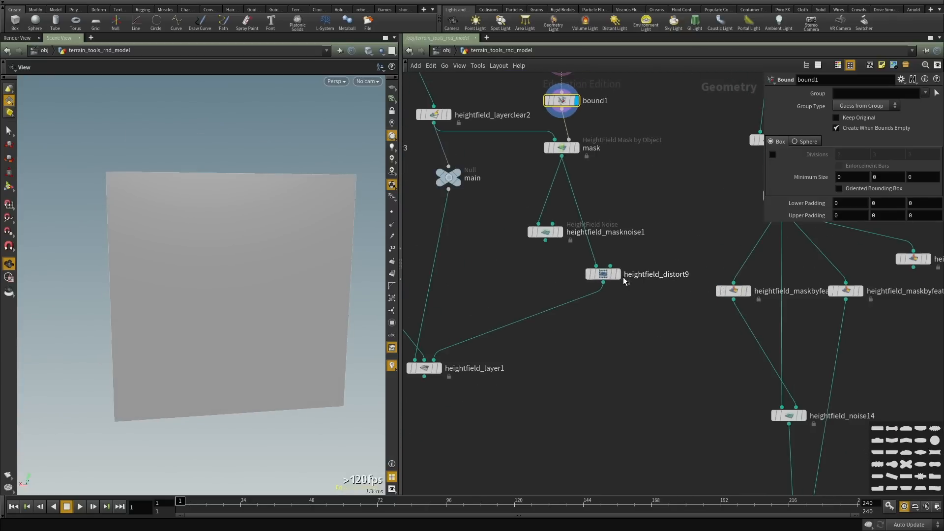
click(617, 274)
middle_drag(437, 380, 522, 342)
scroll(522, 342, up, 2)
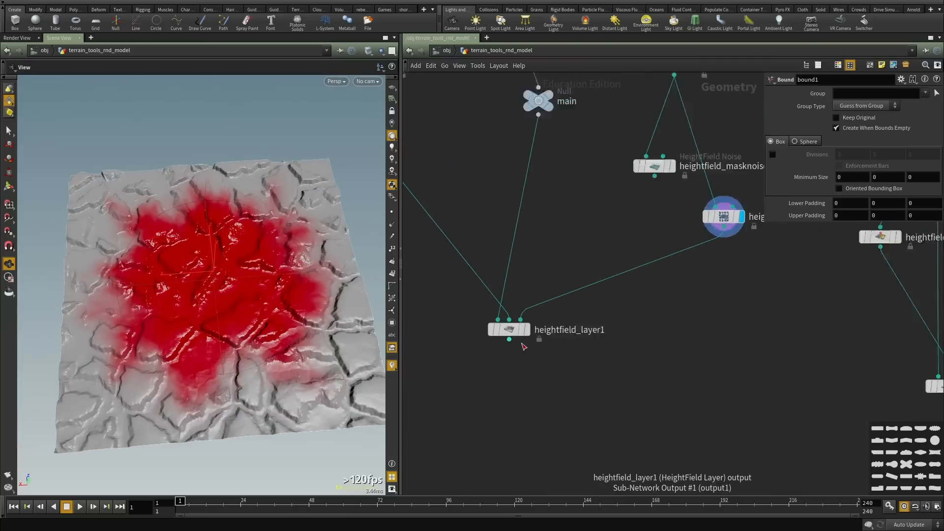
Compare the layered terrain of heightfield_layer1 with the mask of heightfield_distort9, returning the display to heightfield_layer1.
click(529, 327)
click(506, 327)
drag(187, 291, 248, 288)
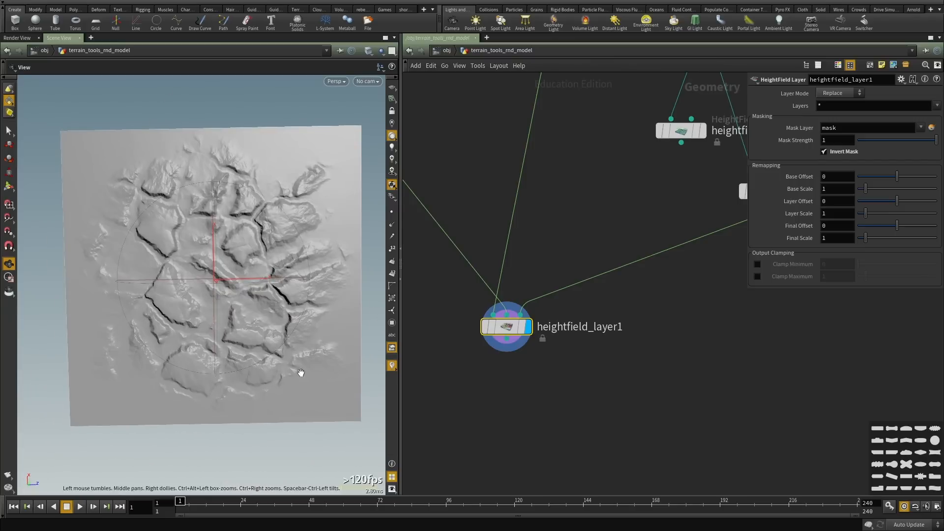
middle_drag(652, 202, 511, 309)
click(646, 296)
click(626, 297)
drag(108, 259, 104, 258)
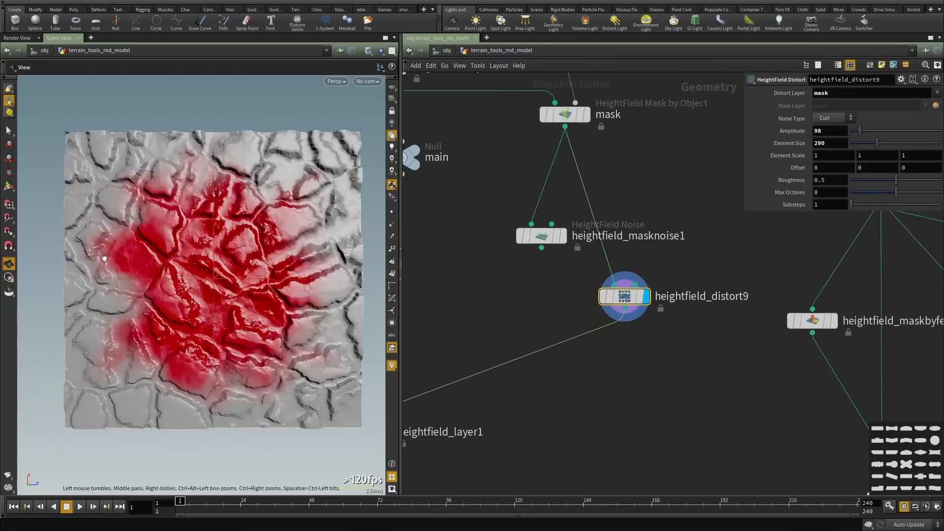
scroll(561, 332, down, 3)
click(570, 315)
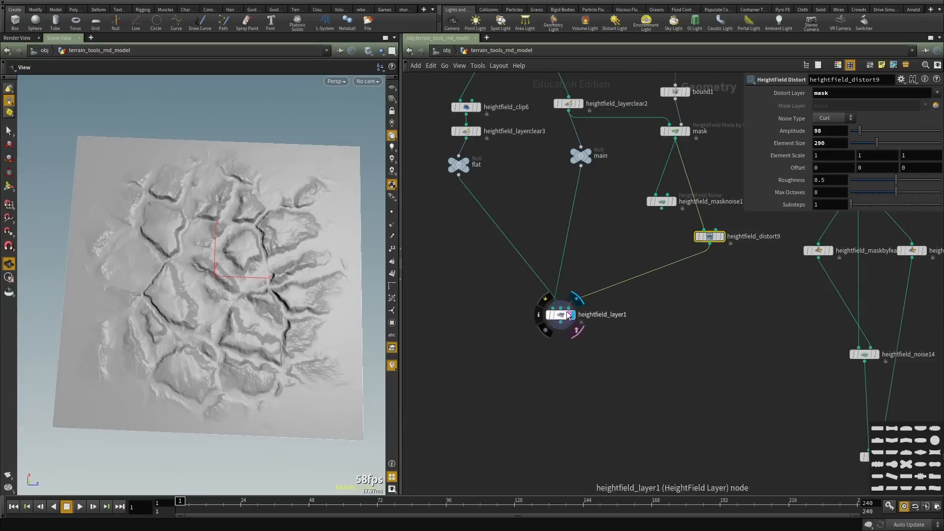
Set the Amplitude of heightfield_noise17 to 207 and inspect the terrain surface up close.
scroll(590, 241, down, 3)
middle_drag(590, 241, 541, 429)
middle_drag(550, 260, 559, 406)
middle_drag(562, 299, 624, 238)
scroll(586, 258, up, 2)
click(512, 213)
scroll(605, 206, up, 3)
drag(644, 290, 528, 248)
drag(658, 308, 534, 354)
middle_drag(830, 142, 848, 121)
middle_drag(937, 119, 943, 120)
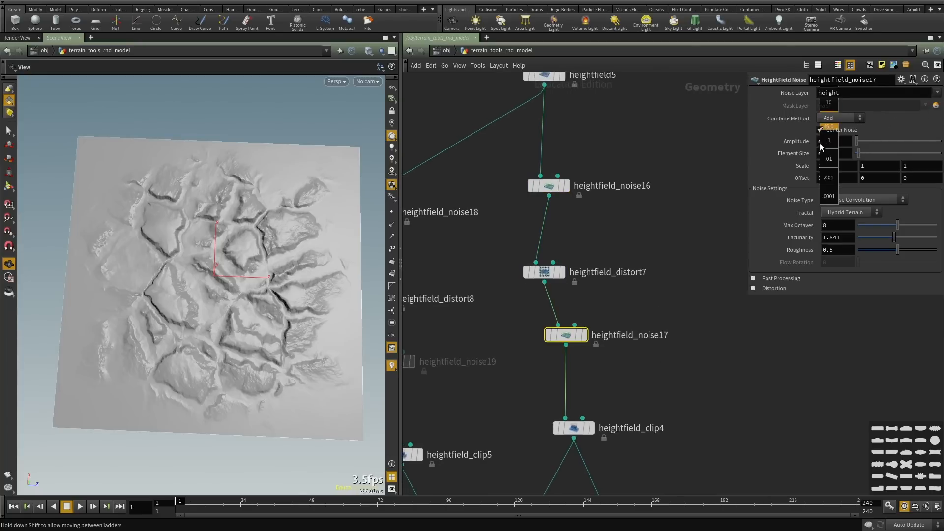
middle_drag(836, 141, 844, 103)
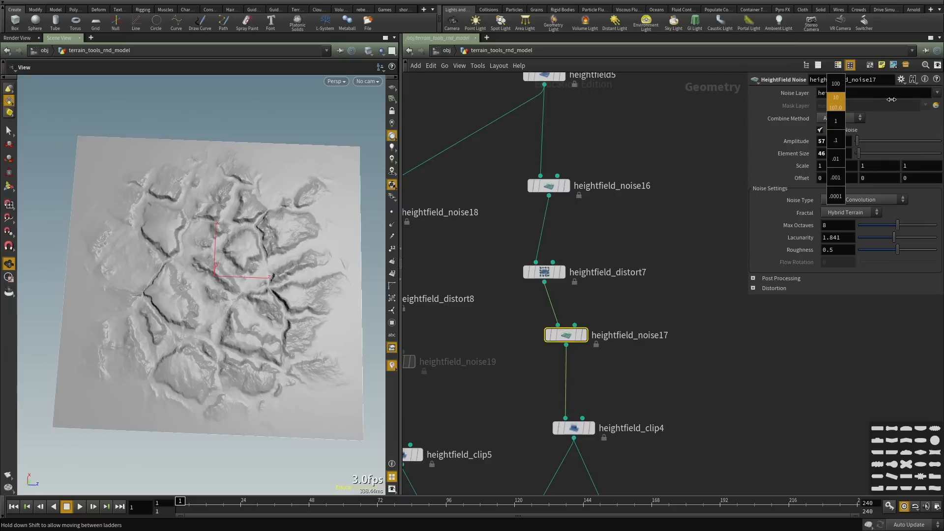
middle_drag(907, 98, 943, 98)
drag(288, 281, 194, 238)
right_drag(207, 236, 309, 256)
drag(309, 256, 331, 340)
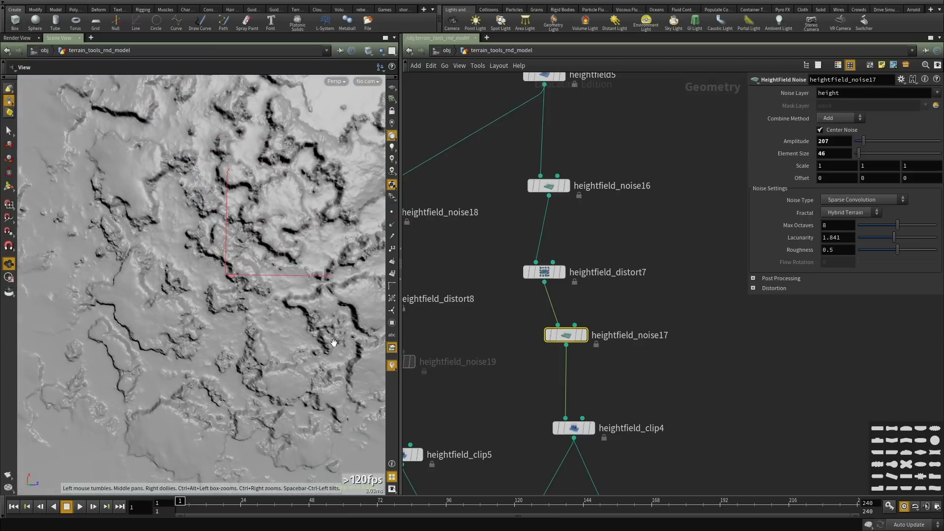
Set the Element Size of heightfield_noise17 to 126 and view the whole layered terrain.
drag(858, 152, 866, 152)
drag(217, 319, 214, 283)
right_drag(214, 283, 143, 295)
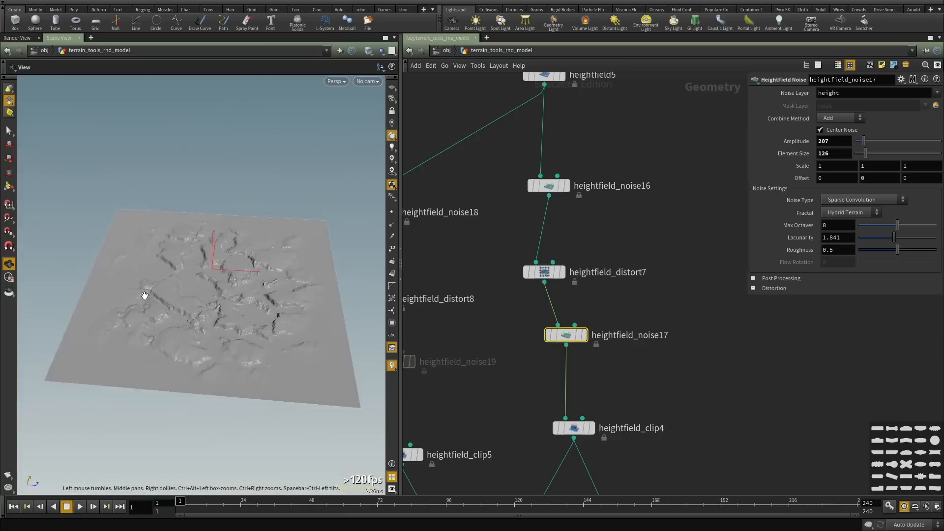
drag(143, 295, 197, 330)
Try Element Size 120 and Amplitude 149 on heightfield_noise16 and inspect the resulting cracks.
middle_drag(636, 245, 626, 323)
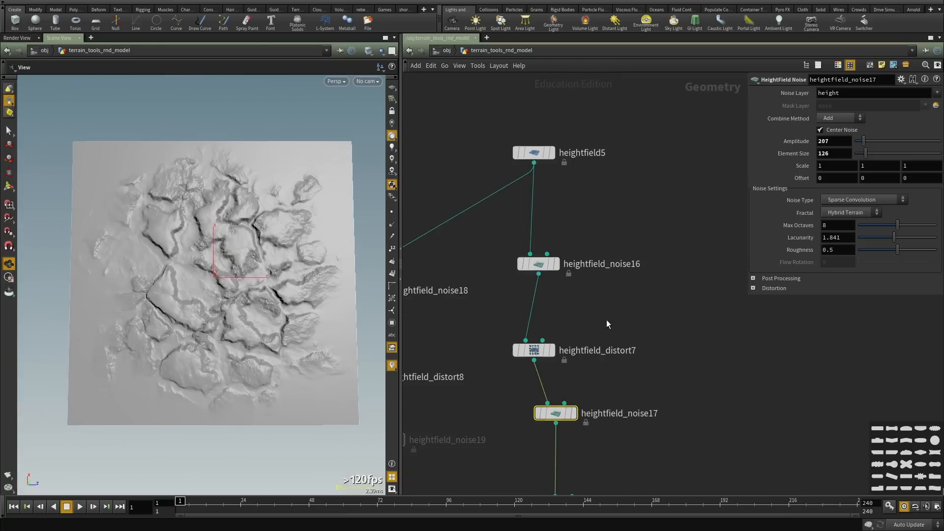
click(541, 265)
drag(867, 156, 866, 158)
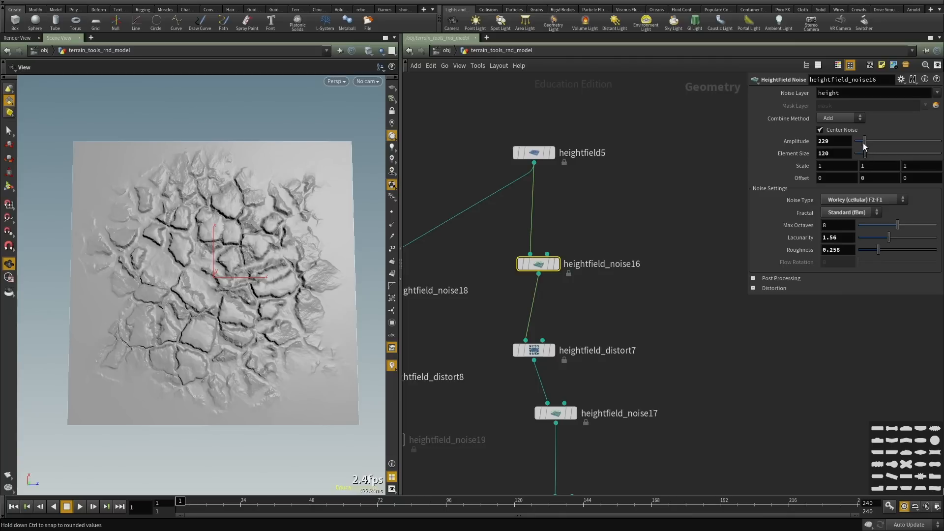
drag(864, 146, 861, 146)
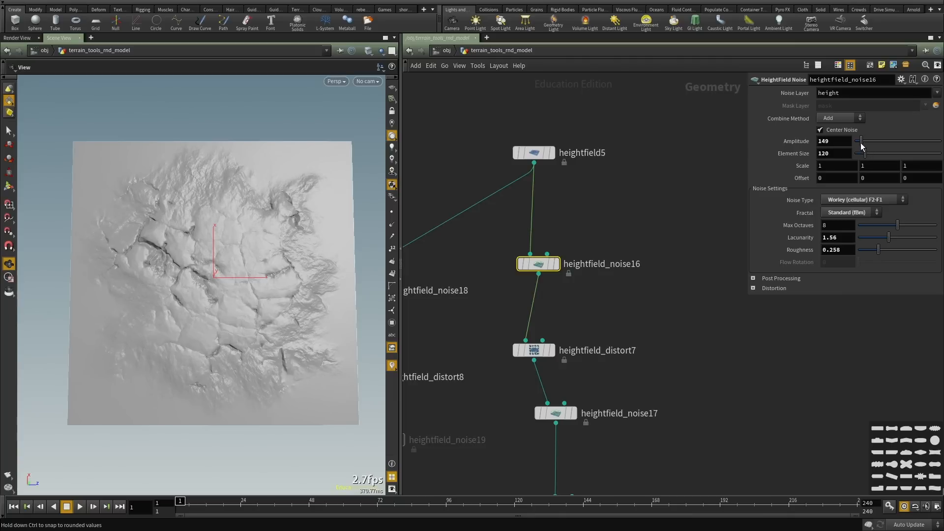
drag(148, 314, 189, 277)
right_drag(189, 278, 259, 257)
drag(259, 257, 242, 331)
middle_drag(243, 331, 246, 286)
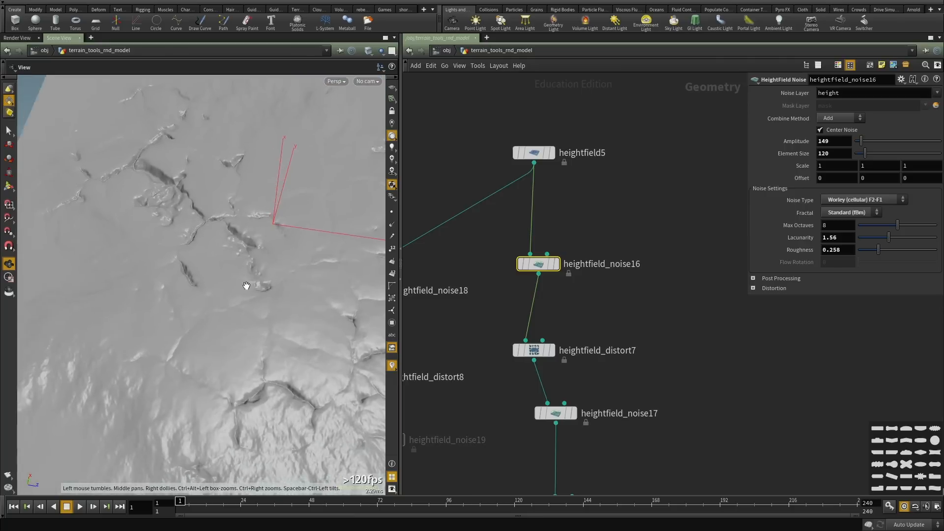
drag(246, 285, 292, 302)
scroll(588, 262, up, 2)
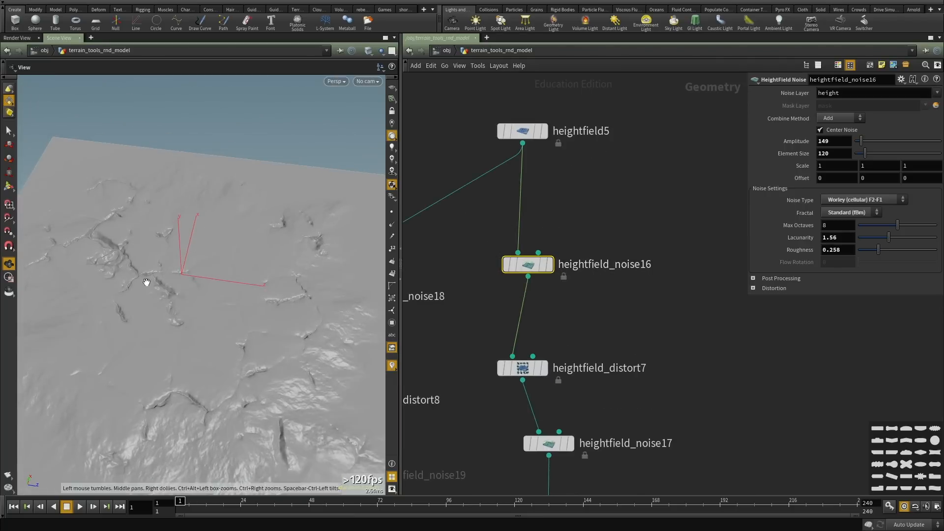
drag(146, 282, 263, 268)
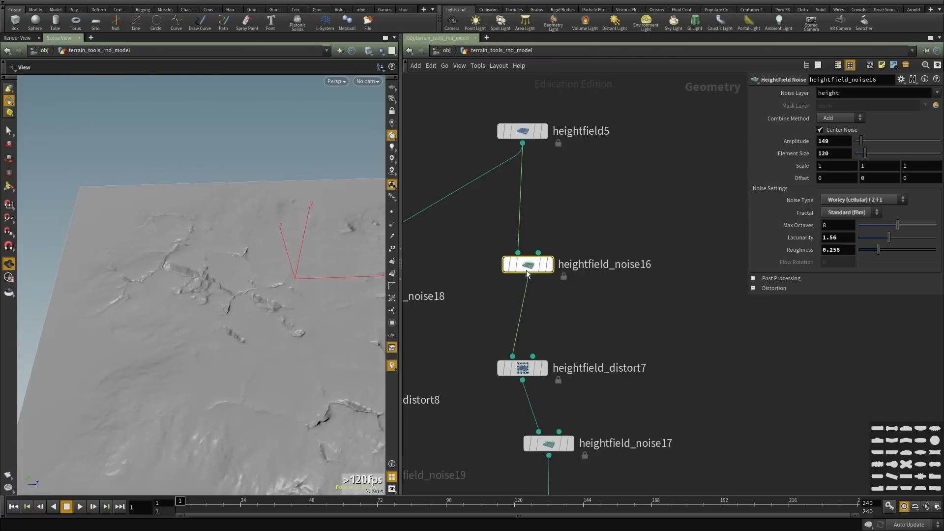
Display heightfield_noise16 and heightfield_clip4 in turn to examine the terrain before layering.
click(551, 266)
drag(135, 185, 205, 233)
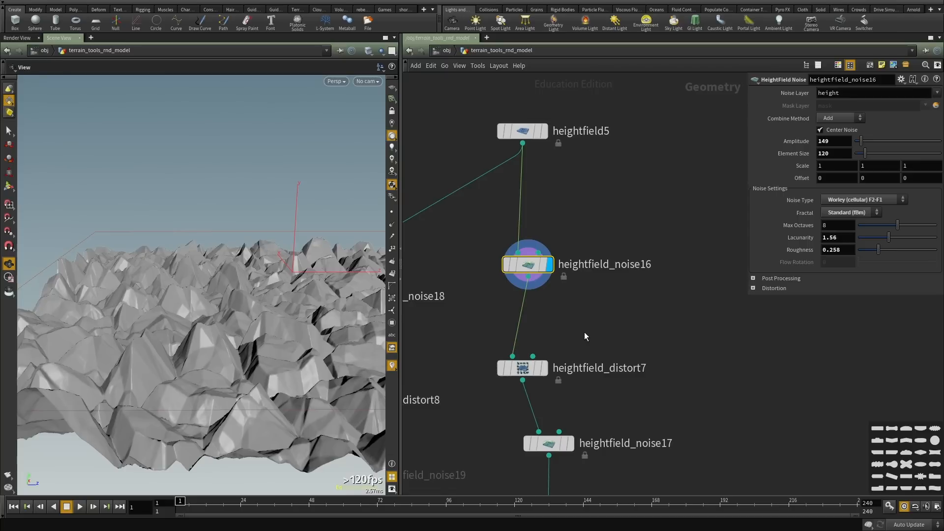
scroll(585, 336, down, 3)
middle_drag(606, 381, 591, 240)
middle_drag(593, 325, 586, 270)
scroll(586, 271, up, 1)
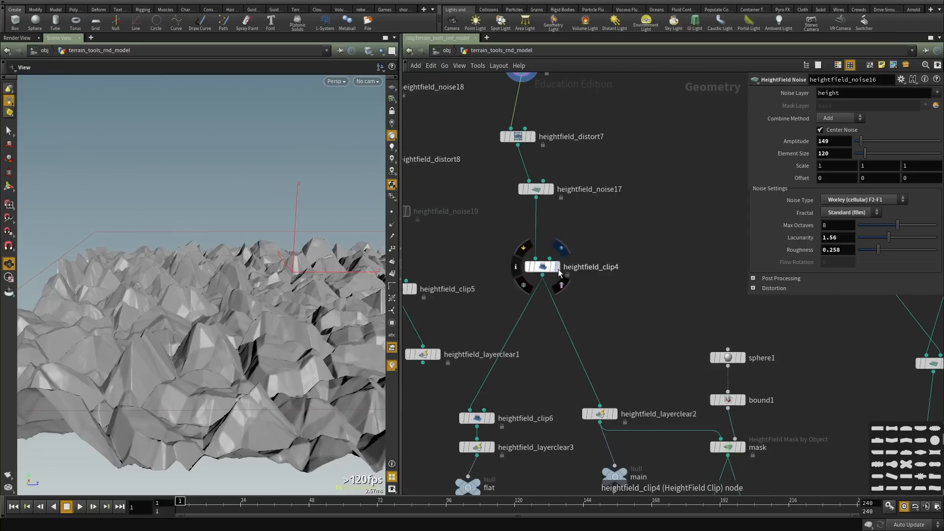
click(559, 269)
click(545, 268)
Return the display to heightfield_layer1 and examine the layered terrain from several angles.
middle_drag(598, 347, 588, 201)
middle_drag(639, 346, 624, 186)
click(580, 360)
click(564, 360)
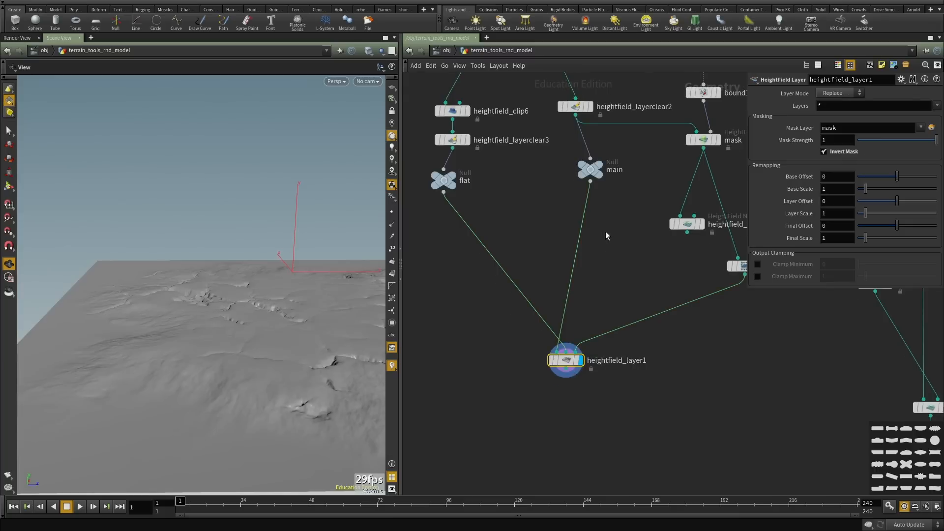
scroll(606, 231, down, 3)
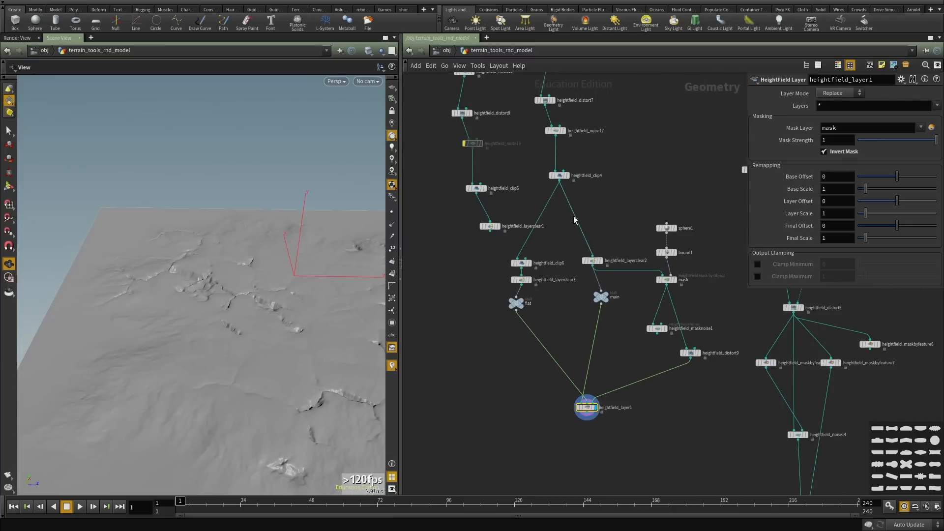
middle_drag(574, 220, 573, 281)
scroll(613, 294, up, 3)
middle_drag(614, 306, 614, 366)
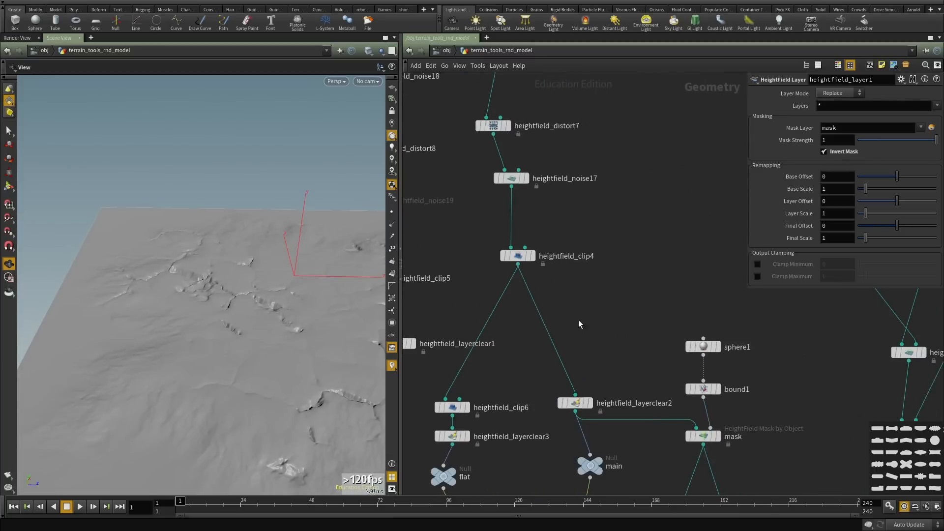
drag(250, 223, 253, 294)
middle_drag(253, 294, 209, 329)
drag(210, 329, 230, 223)
middle_drag(230, 223, 240, 277)
scroll(569, 110, down, 1)
Try Element Size 137 and Amplitude 491 on heightfield_noise16.
middle_drag(571, 119, 594, 293)
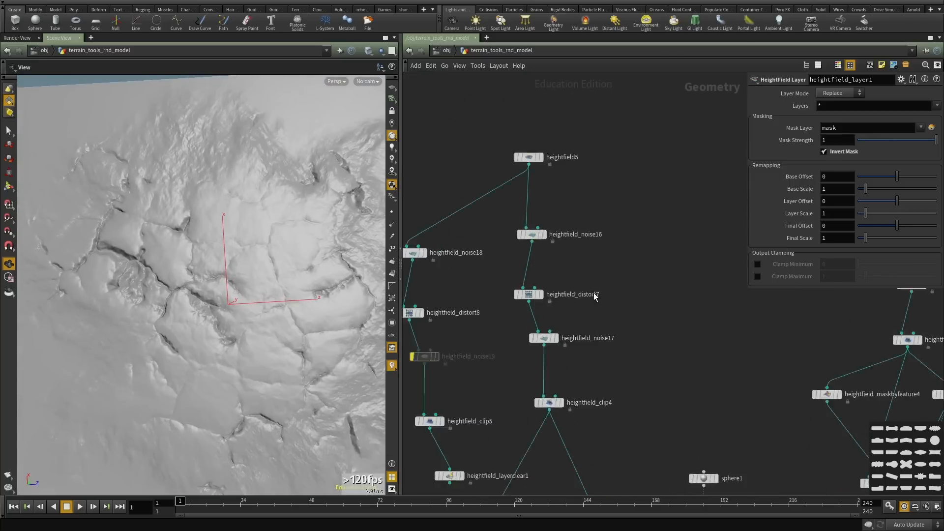
scroll(594, 293, up, 2)
click(505, 301)
drag(505, 301, 509, 295)
key(Up)
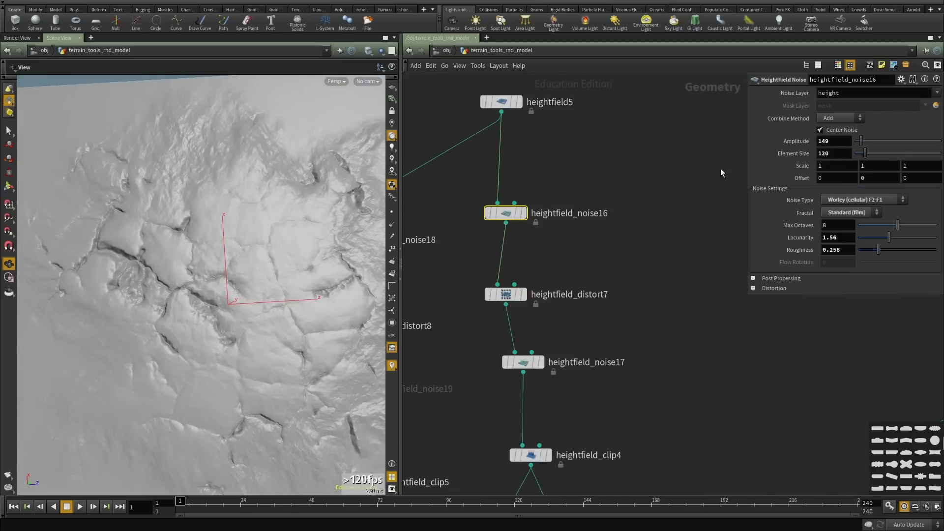
drag(868, 157, 874, 154)
click(857, 143)
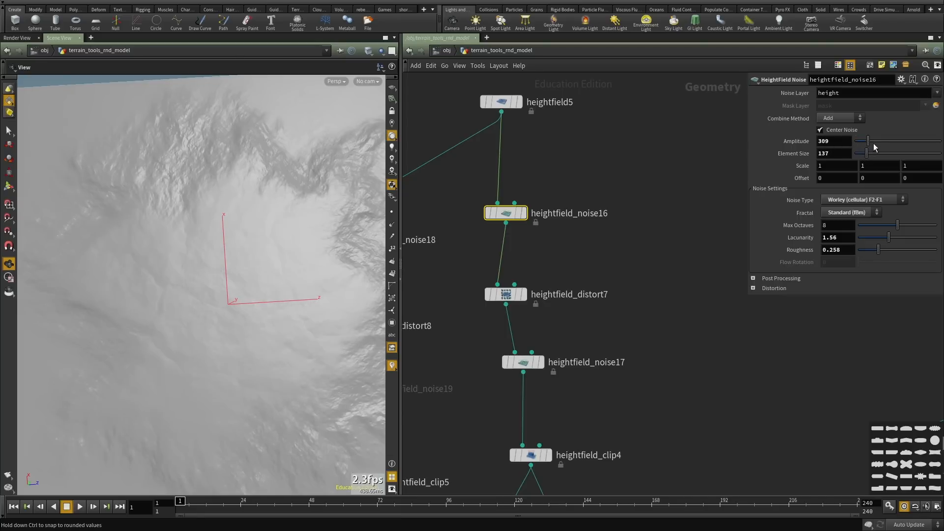
click(876, 143)
drag(243, 246, 240, 295)
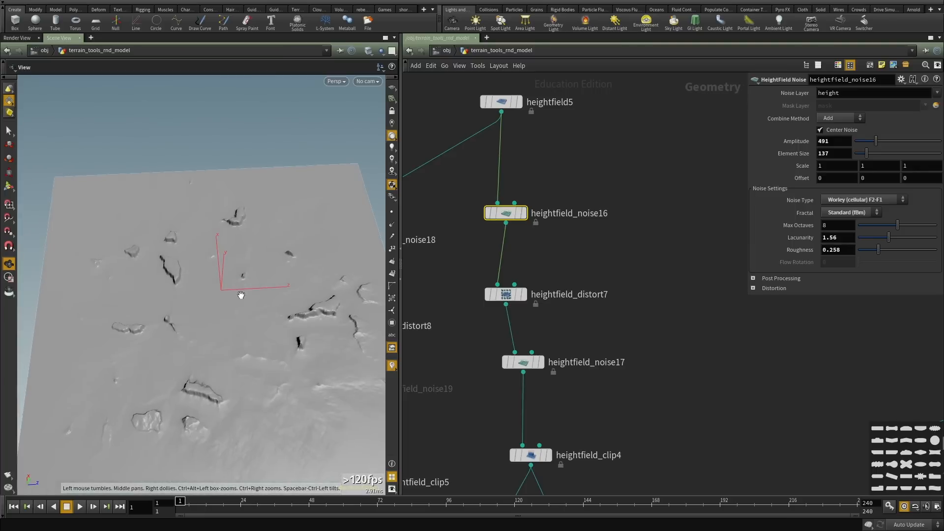
Try Amplitude 137 with Element Size 497 on heightfield_noise16.
click(860, 140)
click(872, 152)
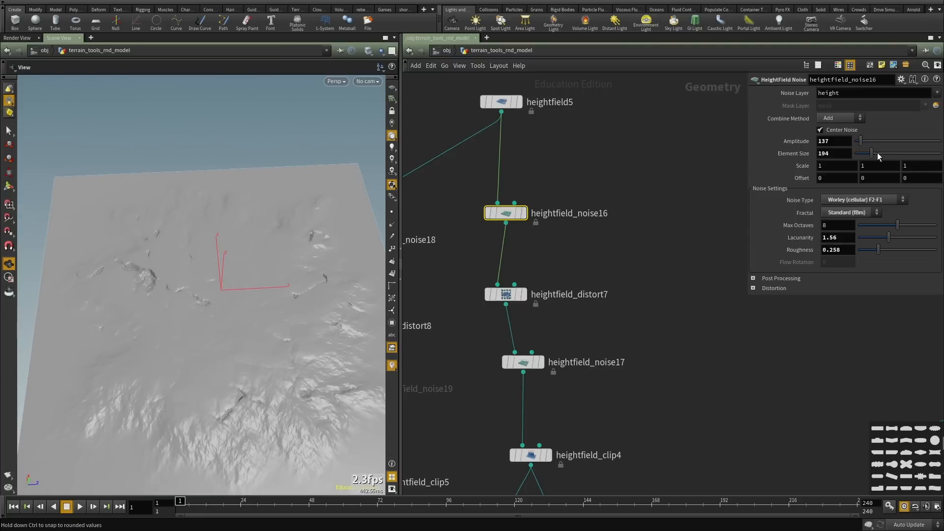
click(888, 152)
click(898, 153)
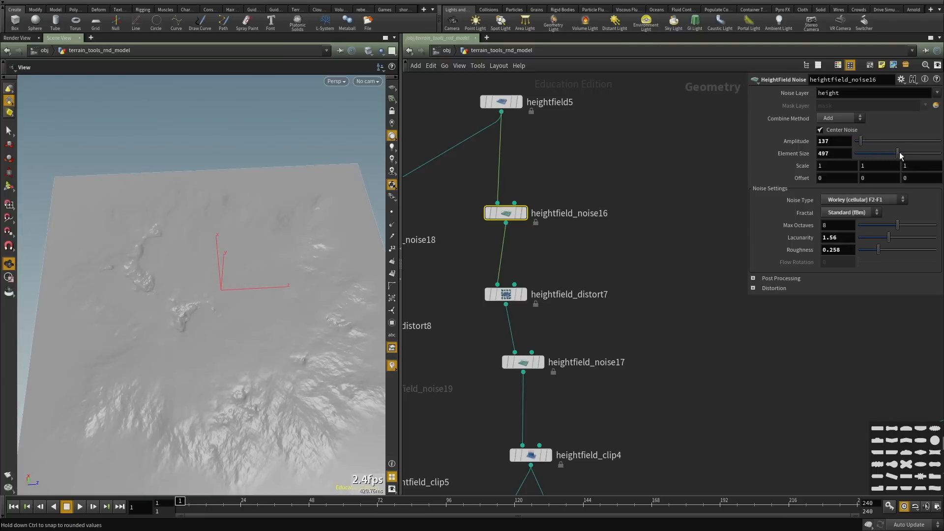
Set the Amplitude of heightfield_noise16 to 251 and its Element Size to 69, and inspect the crack pattern.
click(862, 140)
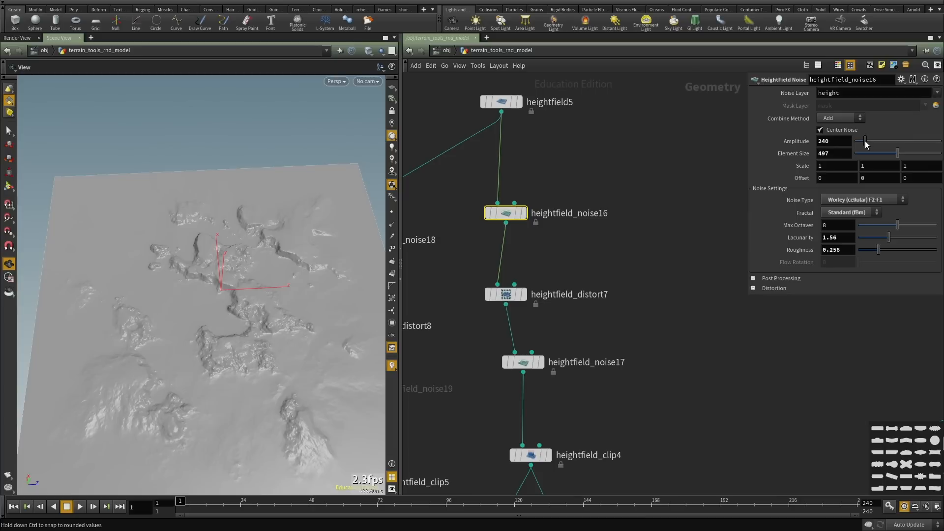
drag(859, 141, 866, 140)
drag(165, 237, 172, 295)
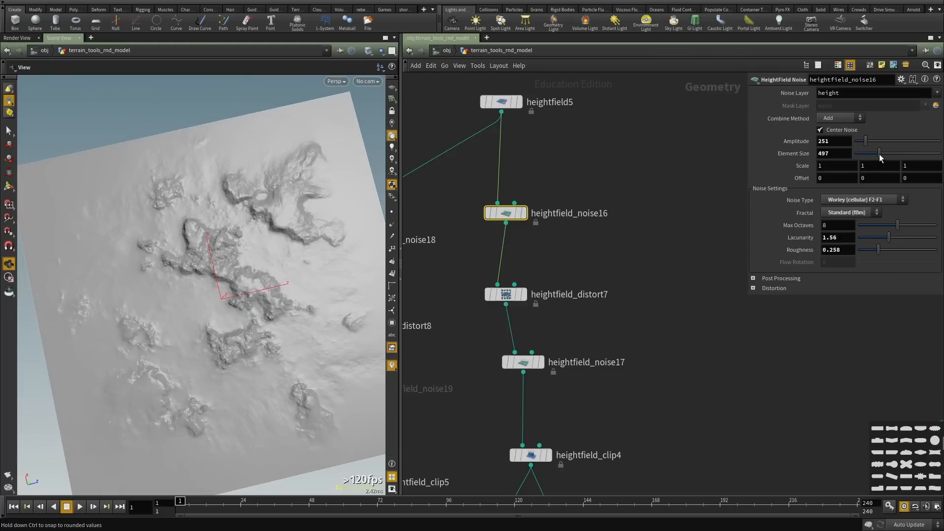
drag(879, 154, 868, 155)
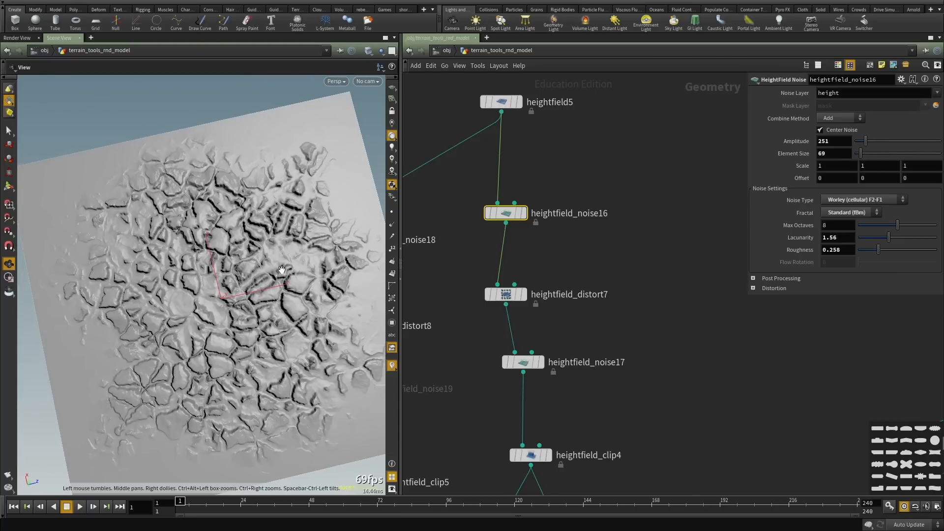
drag(253, 268, 273, 226)
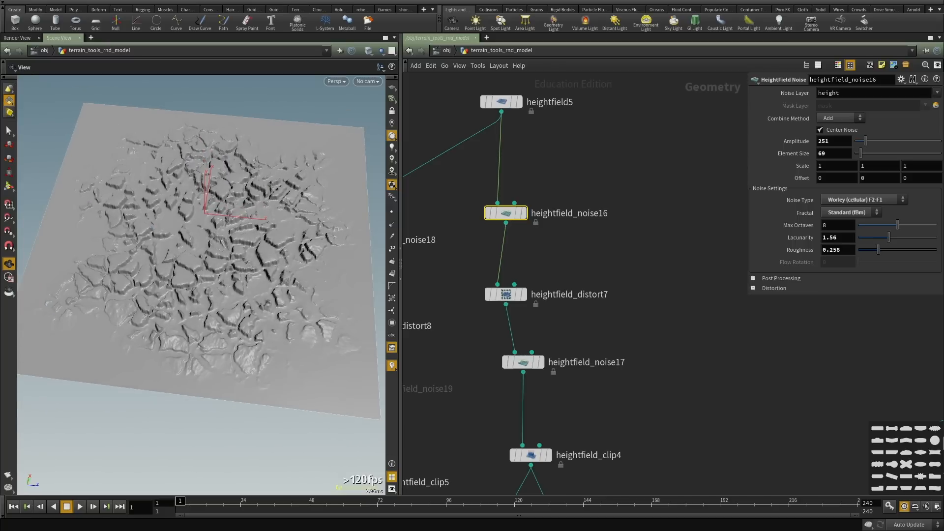
middle_drag(617, 378, 610, 359)
drag(138, 270, 142, 248)
drag(231, 315, 238, 353)
Select and display heightfield_distort9 to view its mask over the finer cracks.
scroll(659, 325, down, 4)
middle_drag(668, 380, 637, 110)
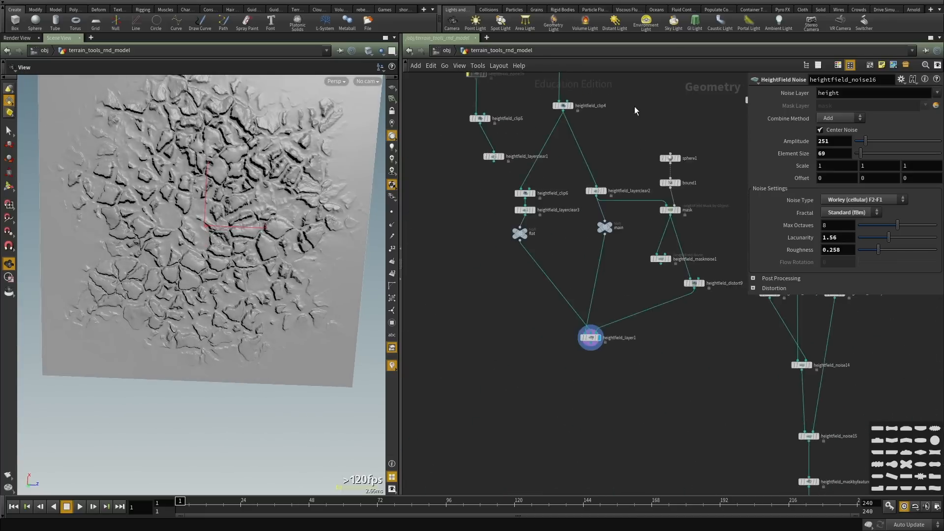
scroll(611, 243, up, 3)
middle_drag(611, 328, 652, 373)
middle_drag(530, 325, 405, 327)
scroll(690, 339, up, 2)
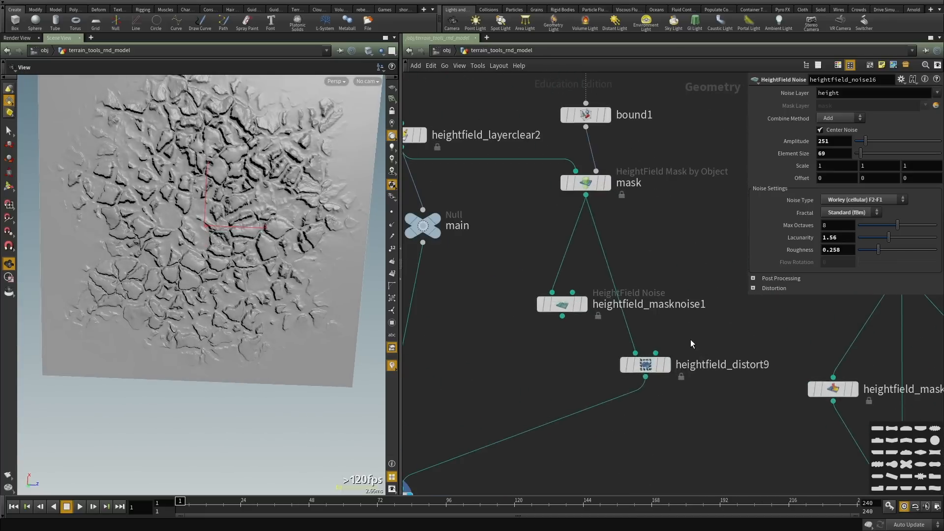
click(651, 365)
click(666, 365)
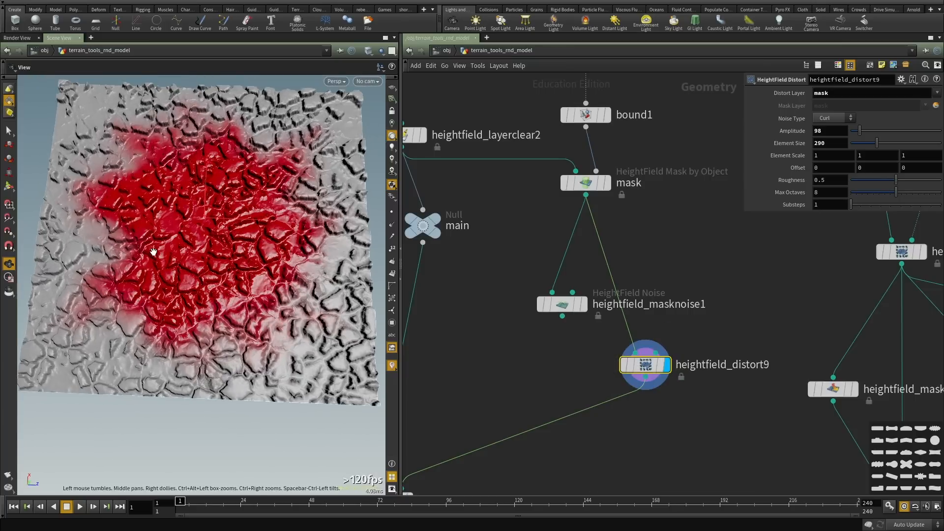
Display heightfield_layer1 to view the blended cracks through the distorted mask.
scroll(659, 369, down, 4)
scroll(540, 379, up, 4)
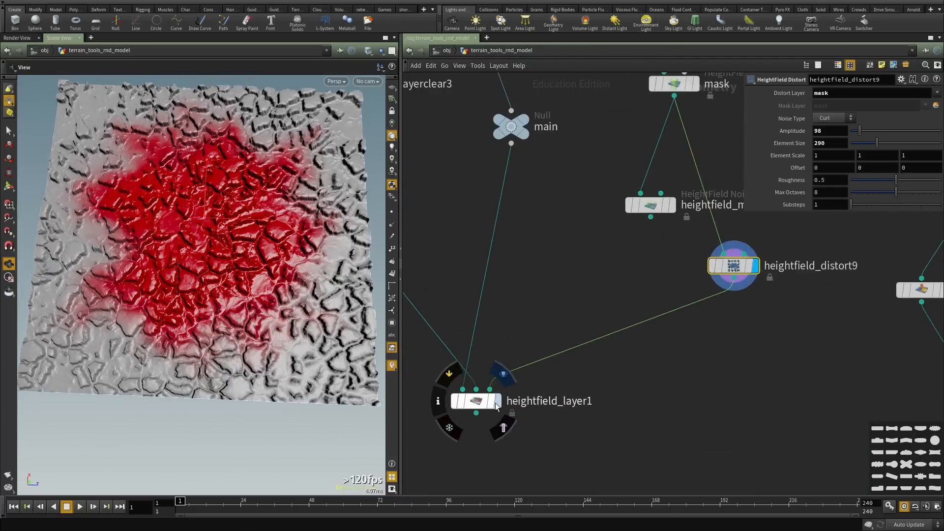
click(470, 406)
middle_drag(543, 329, 543, 299)
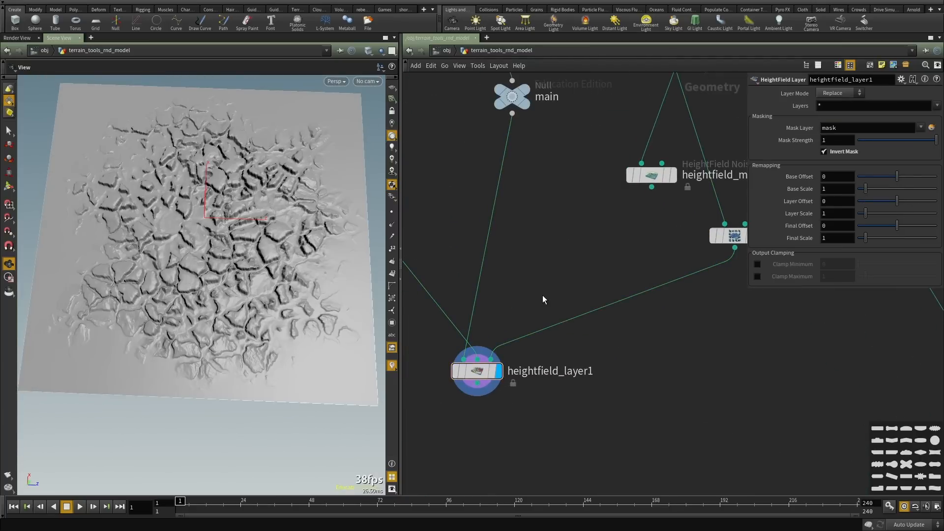
Insert a HeightField Mask Blur node between heightfield_distort9 and heightfield_layer1, and display it.
key(Tab)
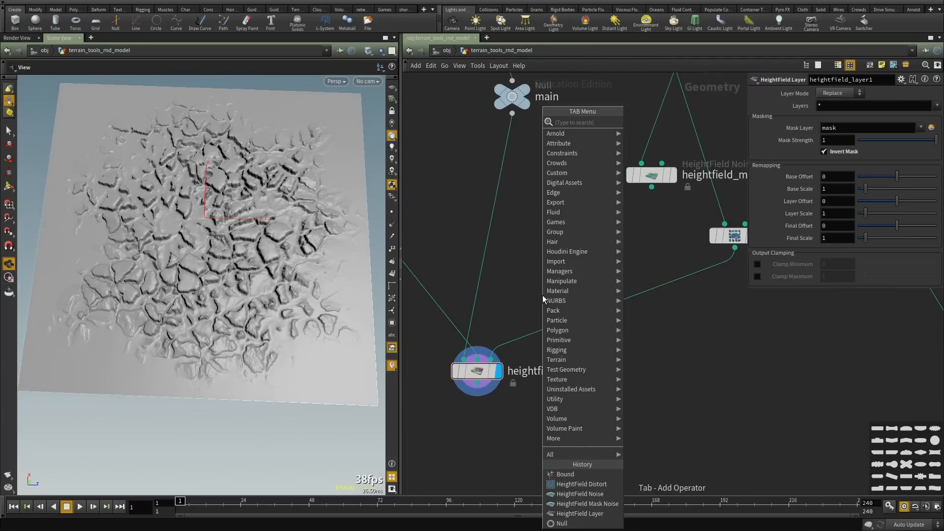
key(Escape)
scroll(545, 288, down, 3)
middle_drag(539, 189, 552, 277)
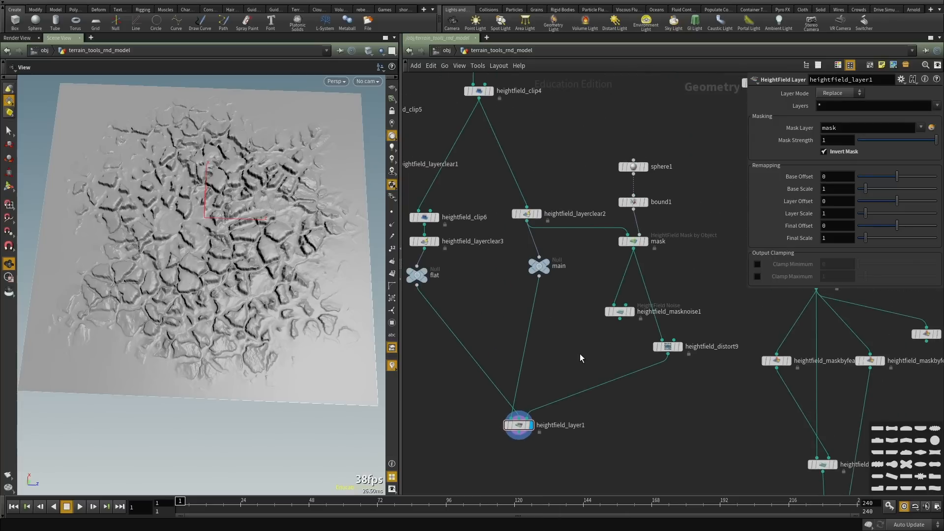
key(Tab)
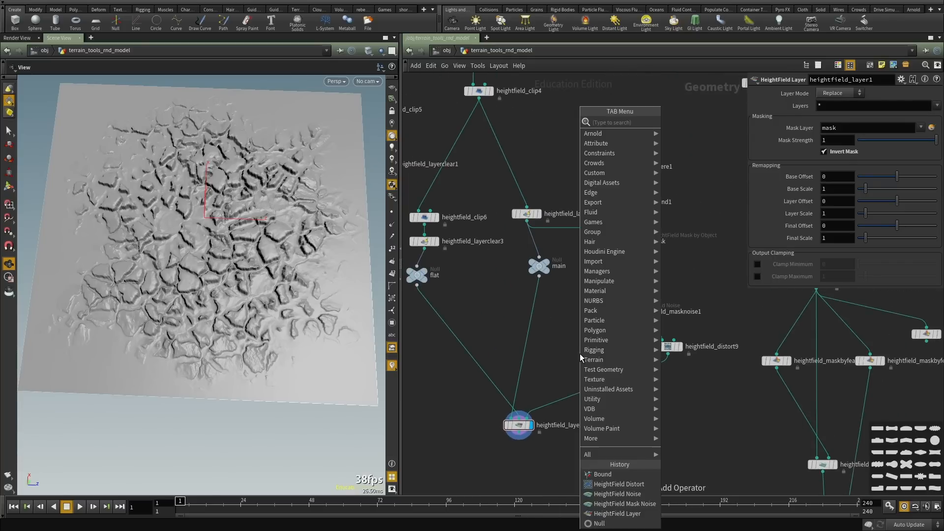
text(blur hei)
key(Down)
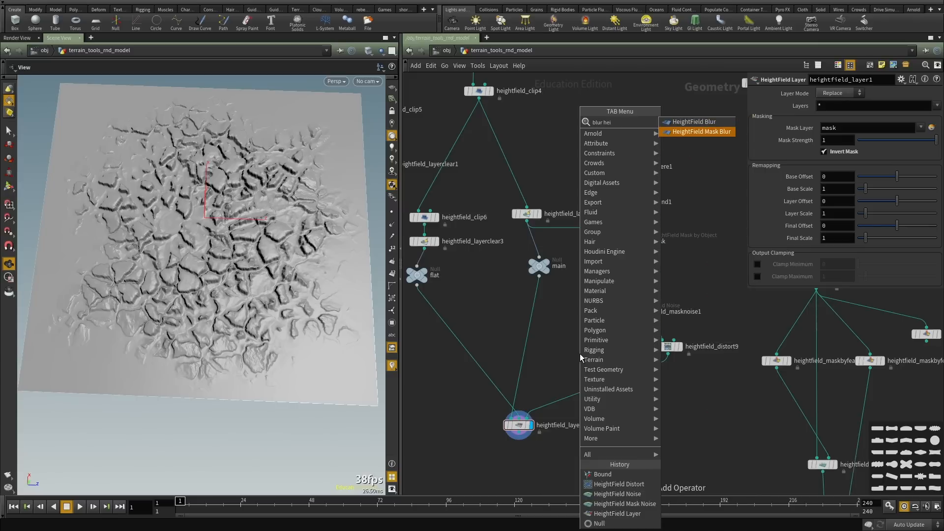
key(Return)
click(580, 353)
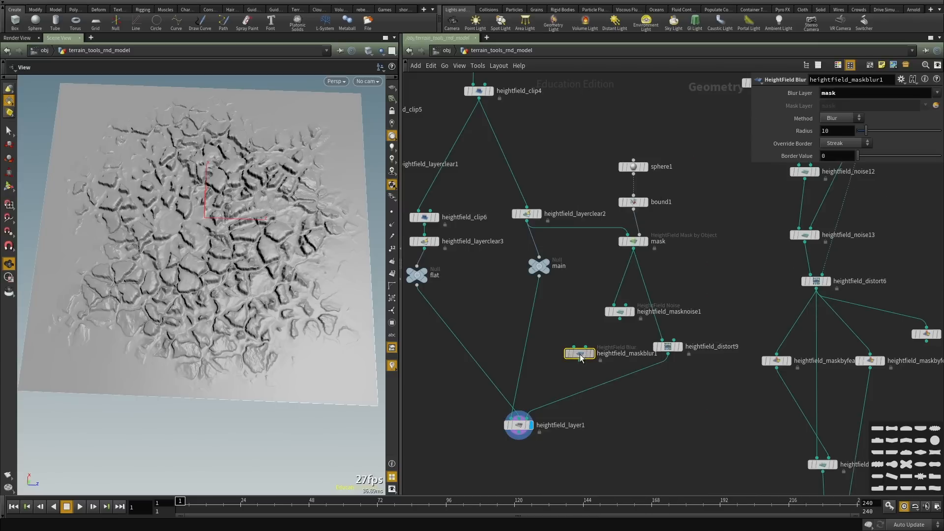
drag(580, 354, 617, 384)
scroll(617, 384, up, 3)
key(r)
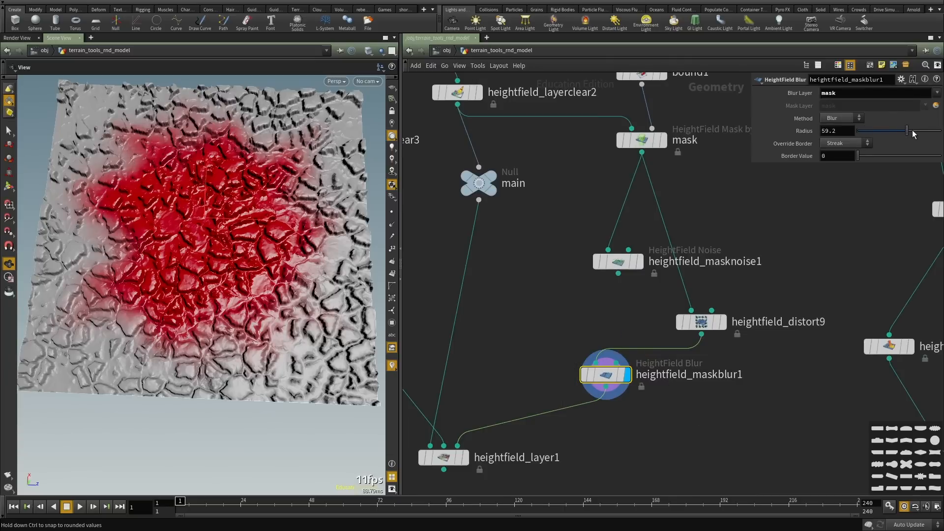
Try a Radius of 240 on heightfield_maskblur1 and view its effect on heightfield_layer1.
drag(913, 134, 940, 130)
middle_drag(802, 130, 870, 100)
middle_drag(614, 462, 650, 383)
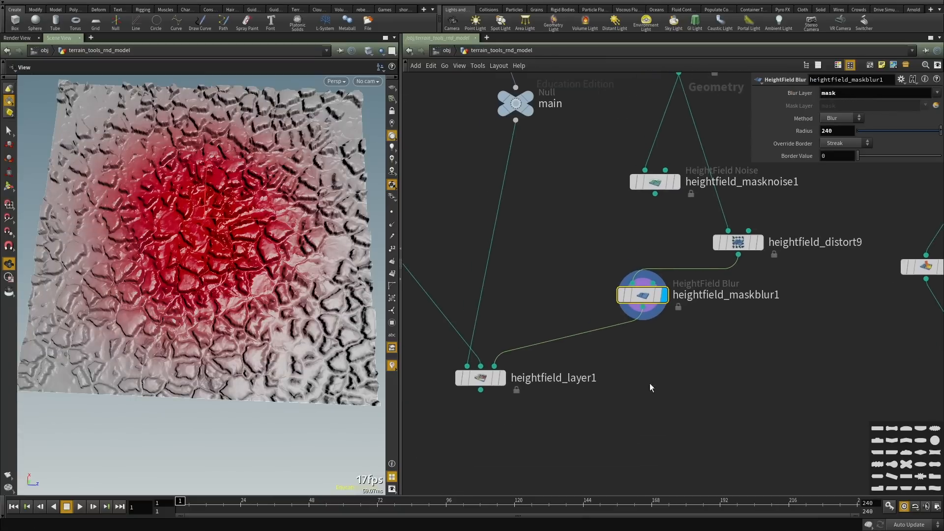
click(504, 381)
middle_drag(567, 274, 549, 319)
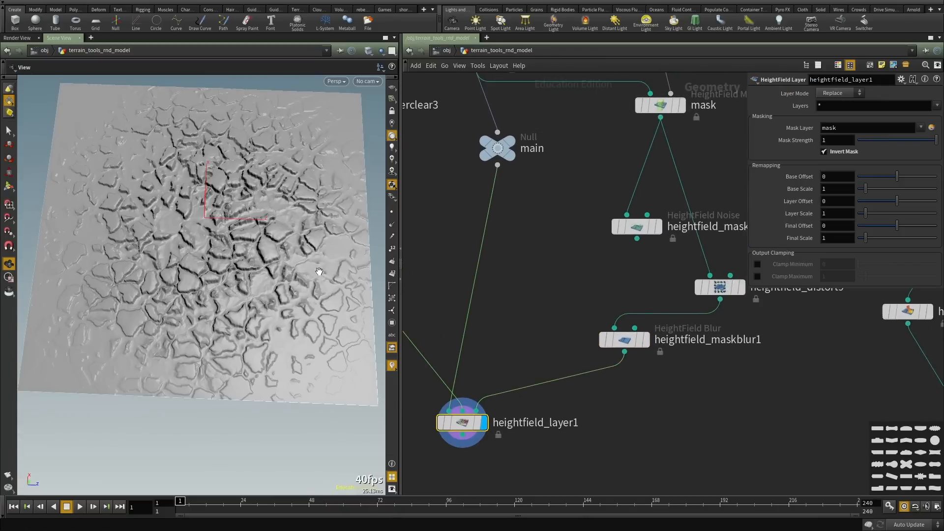
Set the Radius of heightfield_maskblur1 to 43.8 while viewing the blended terrain.
click(624, 339)
drag(908, 130, 892, 130)
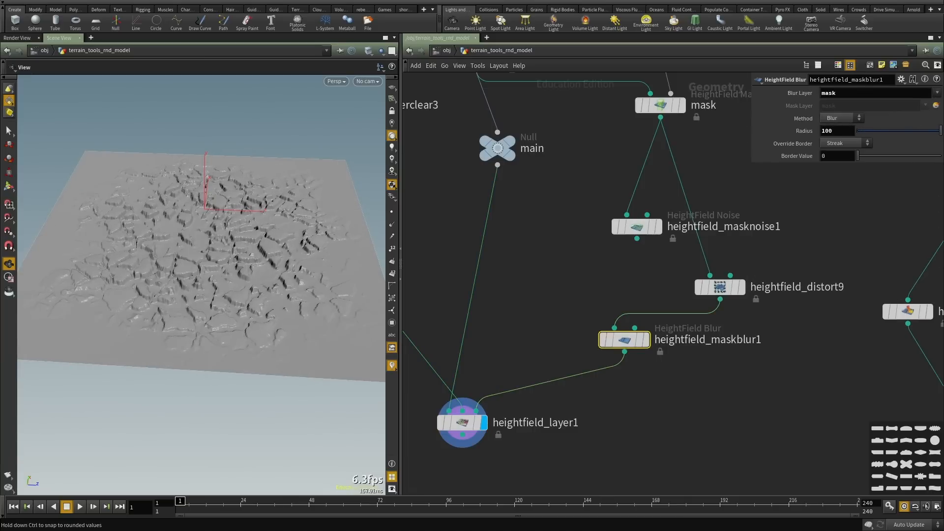
drag(199, 237, 241, 283)
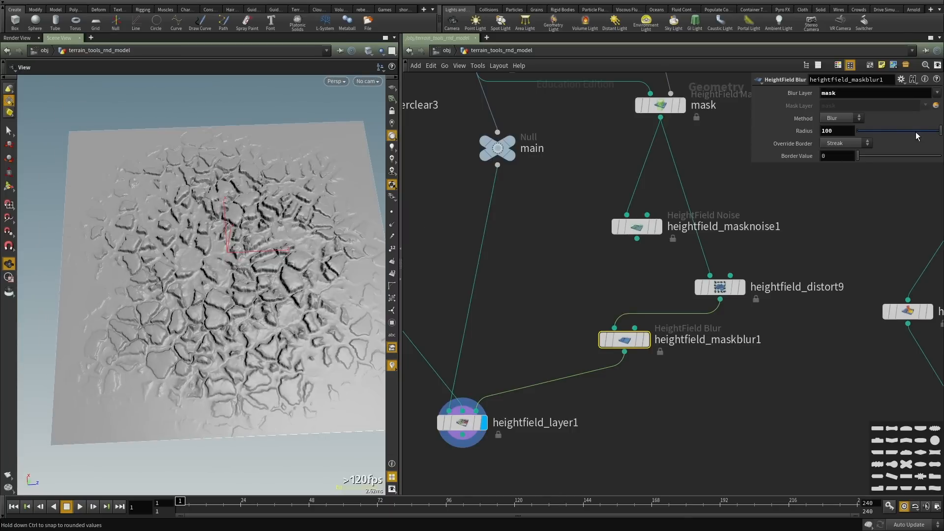
drag(916, 132, 898, 132)
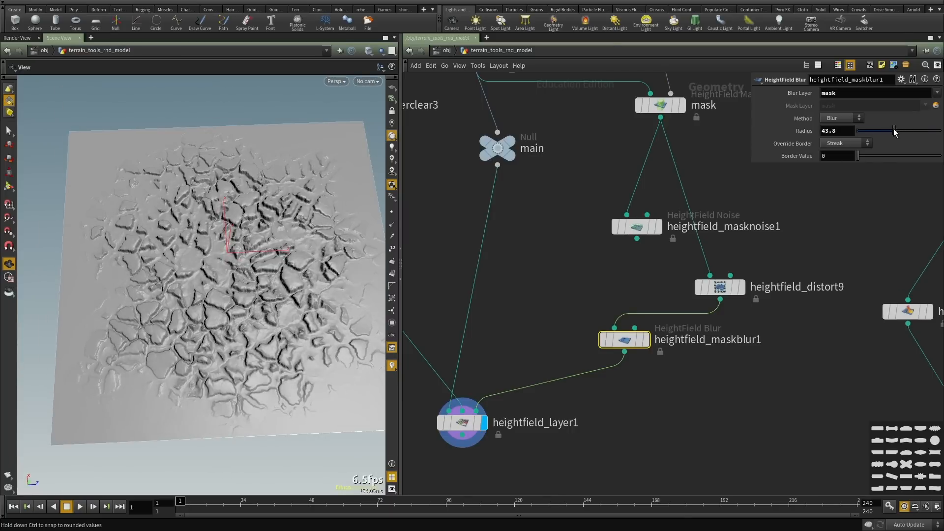
drag(291, 314, 323, 307)
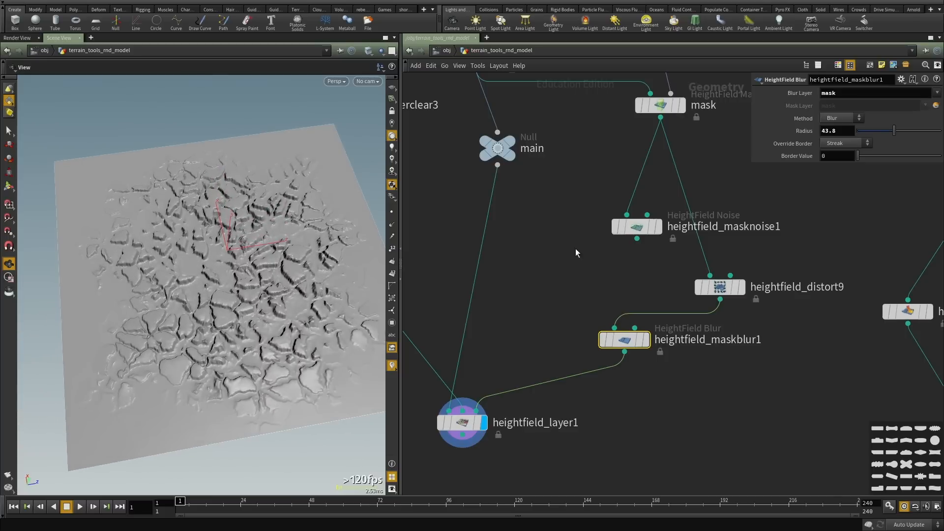
Move heightfield_layer1 further down the network, away from the main null and heightfield_maskblur1.
scroll(584, 276, down, 5)
scroll(570, 319, up, 3)
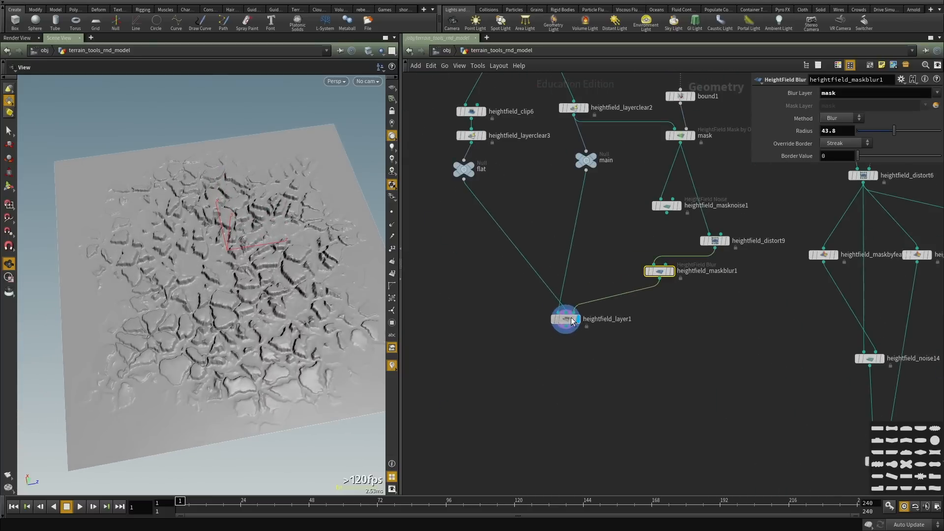
drag(572, 320, 560, 392)
scroll(585, 347, up, 4)
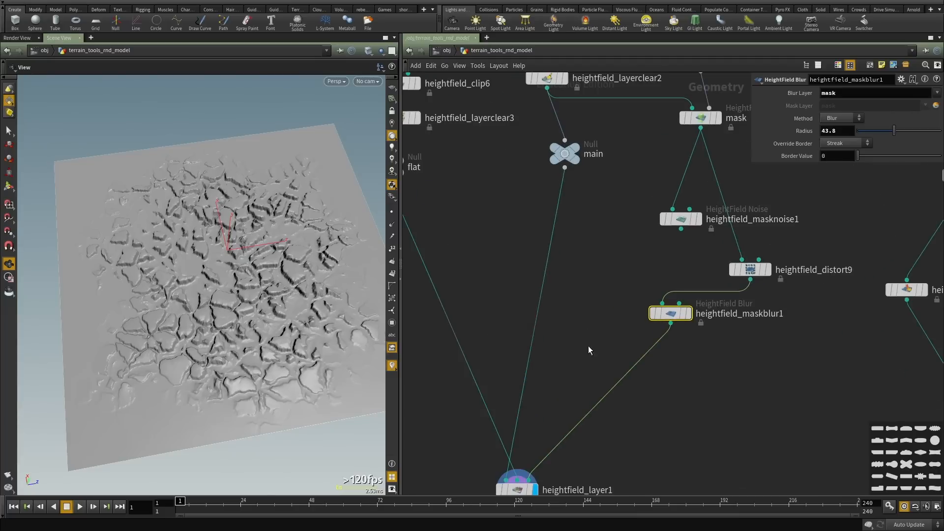
Try a HeightField Blur node fed from the main null and display its output.
key(Tab)
text(height)
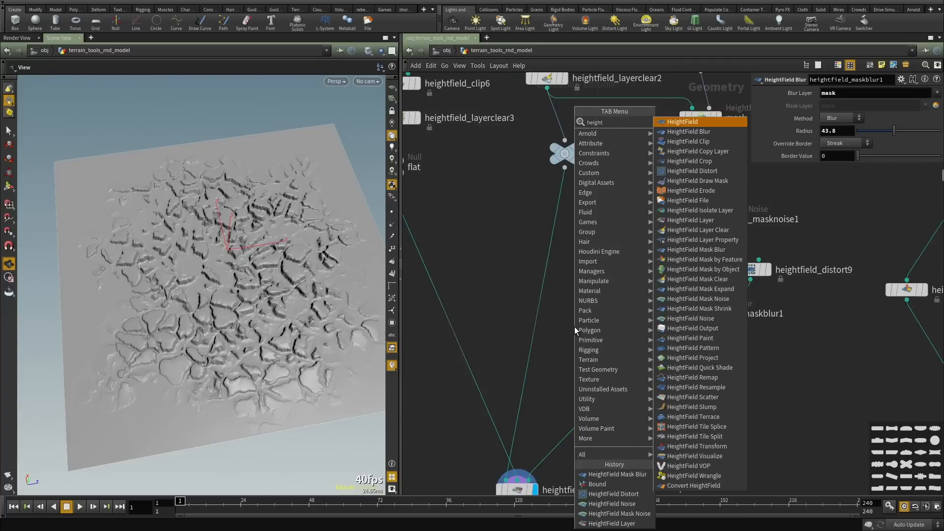
key(Down)
key(Return)
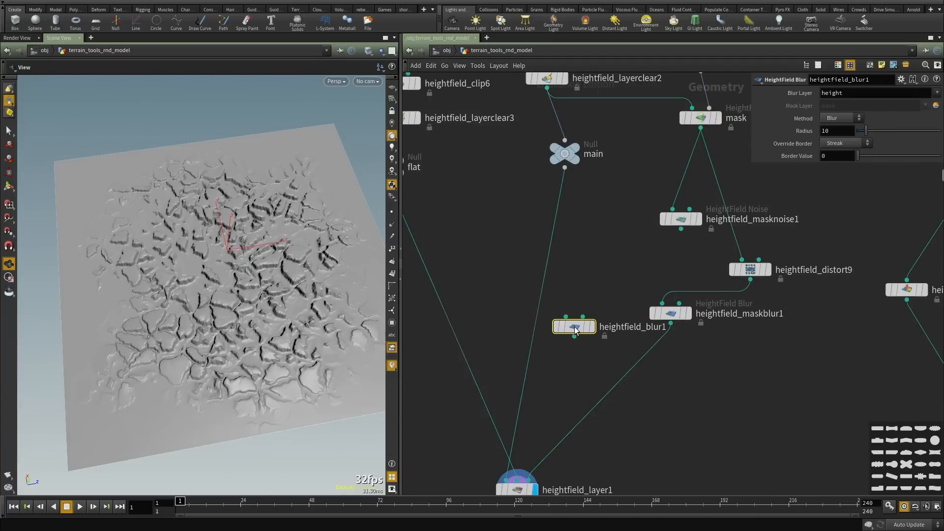
scroll(579, 325, down, 3)
drag(579, 326, 585, 292)
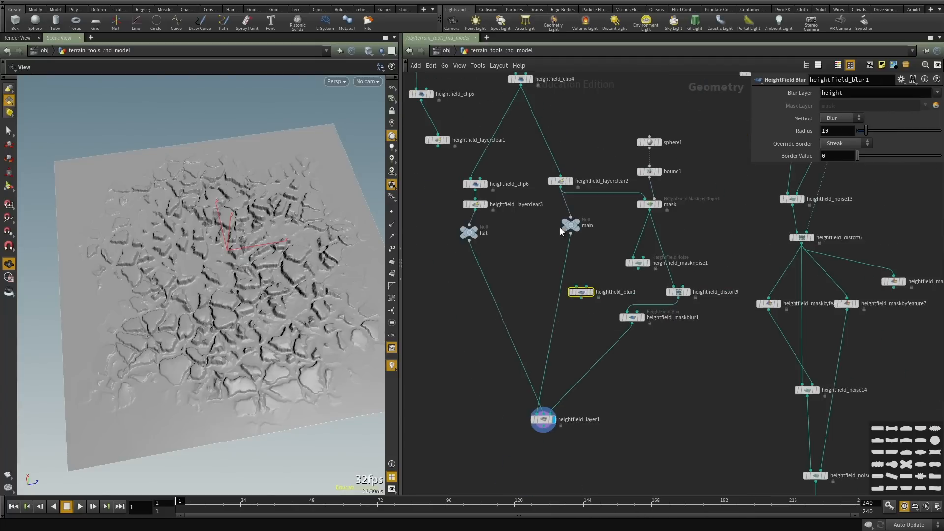
scroll(559, 228, up, 3)
click(579, 238)
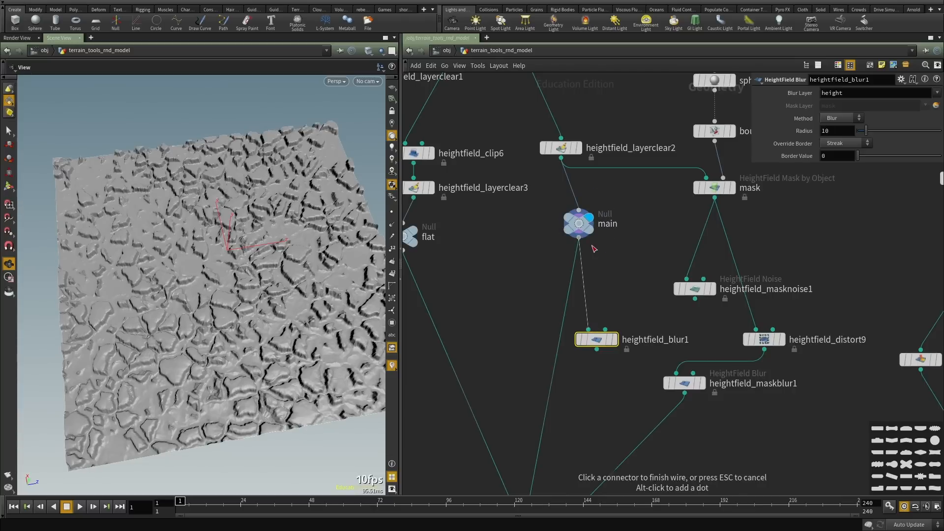
click(615, 338)
click(615, 339)
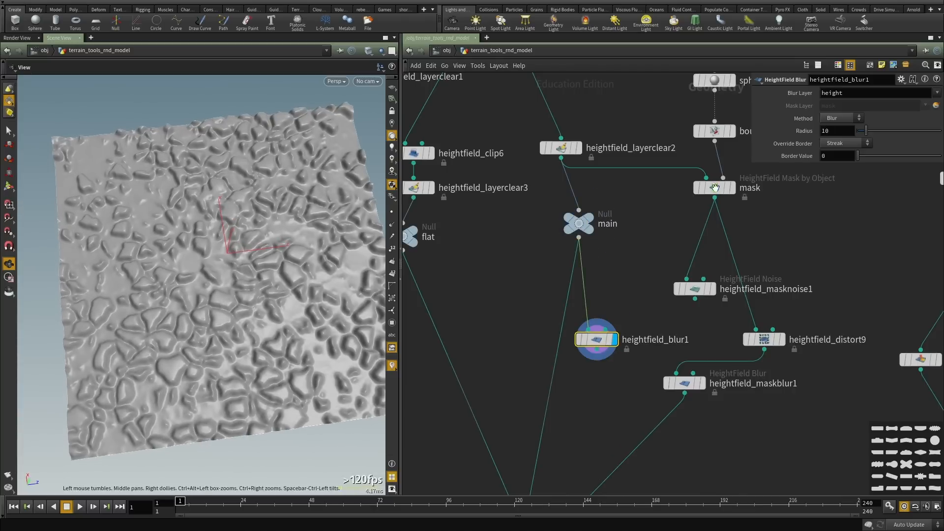
Lower the Radius of heightfield_blur1 to 0, and remove that node from the network.
mouse_move(866, 131)
mouse_down()
mouse_move(880, 130)
mouse_move(848, 133)
mouse_move(910, 133)
mouse_move(854, 139)
mouse_up()
scroll(268, 235, up, 3)
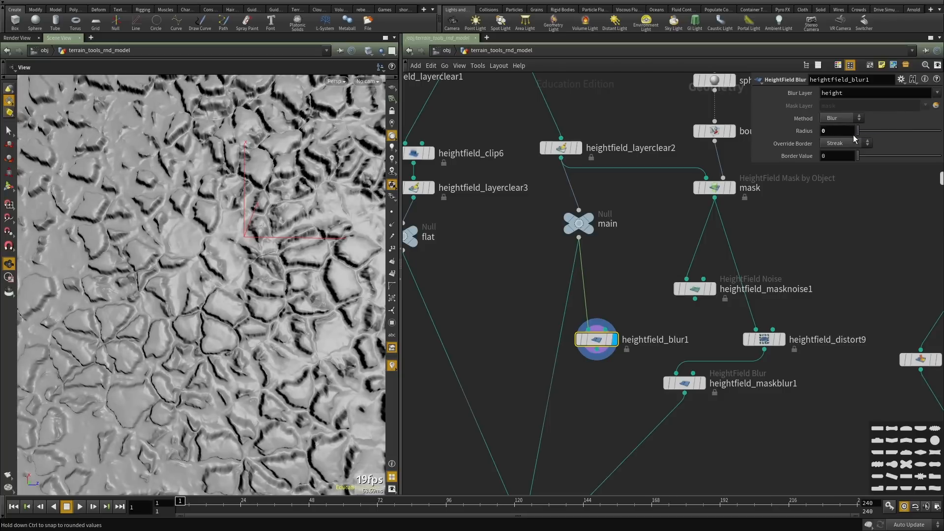
key(ctrl+x)
scroll(589, 324, down, 2)
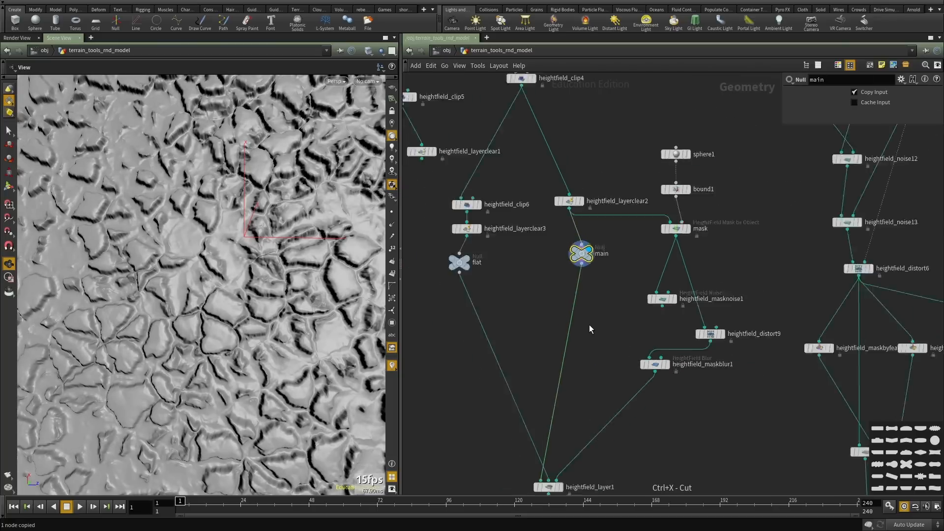
Display heightfield_layer1 and inspect the blended crack pattern from different angles.
middle_drag(569, 489, 574, 376)
scroll(574, 376, up, 1)
click(563, 370)
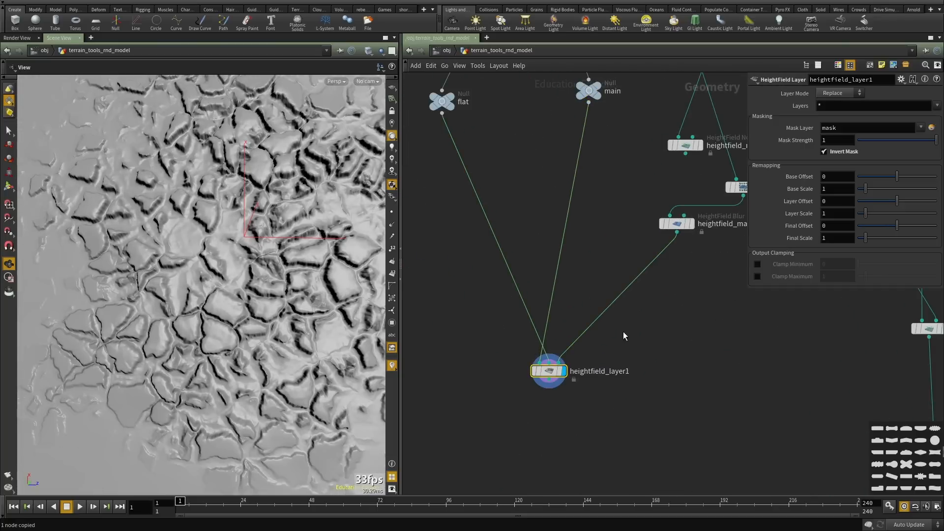
scroll(231, 314, down, 2)
drag(232, 315, 268, 324)
scroll(268, 324, down, 1)
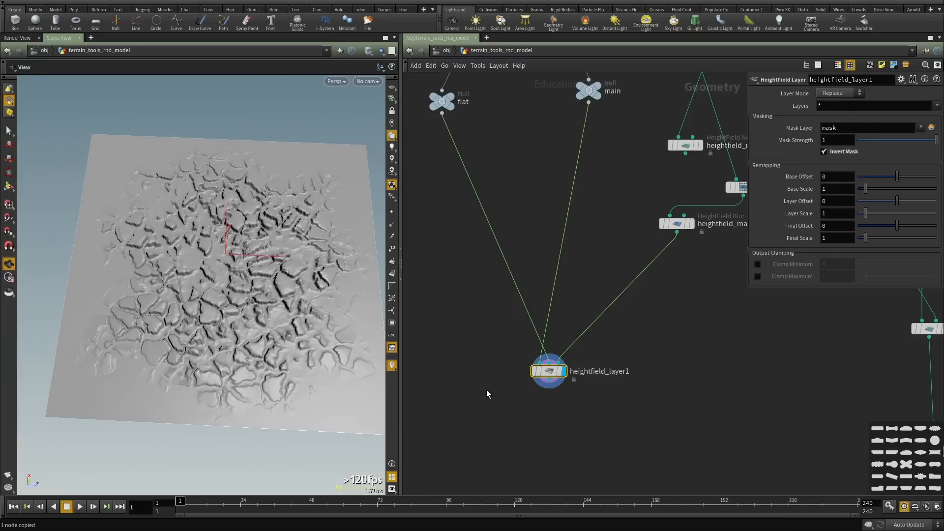
scroll(607, 324, down, 2)
drag(188, 262, 199, 273)
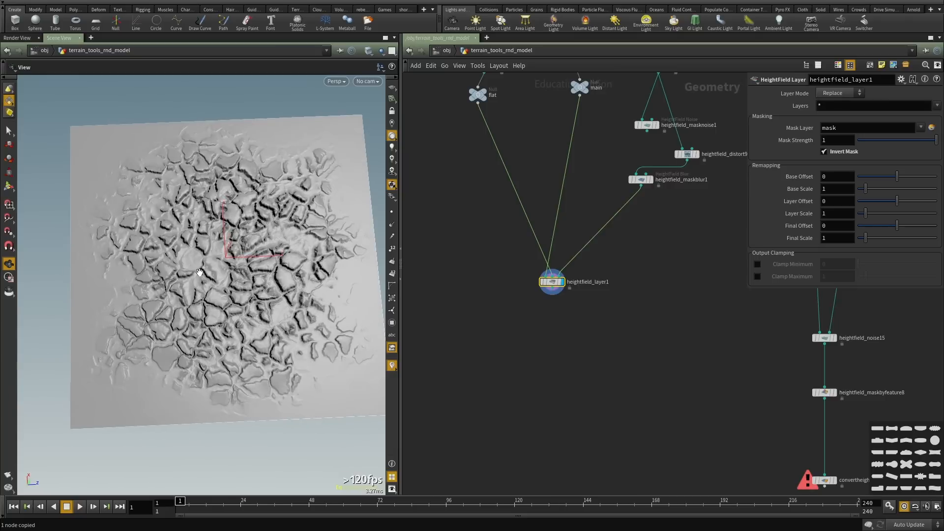
Find heightfield_noise16 near the start of the crack branch and display its raw noise.
scroll(632, 231, down, 2)
middle_drag(595, 187, 577, 328)
scroll(577, 328, down, 1)
scroll(576, 328, down, 2)
middle_drag(590, 236, 602, 314)
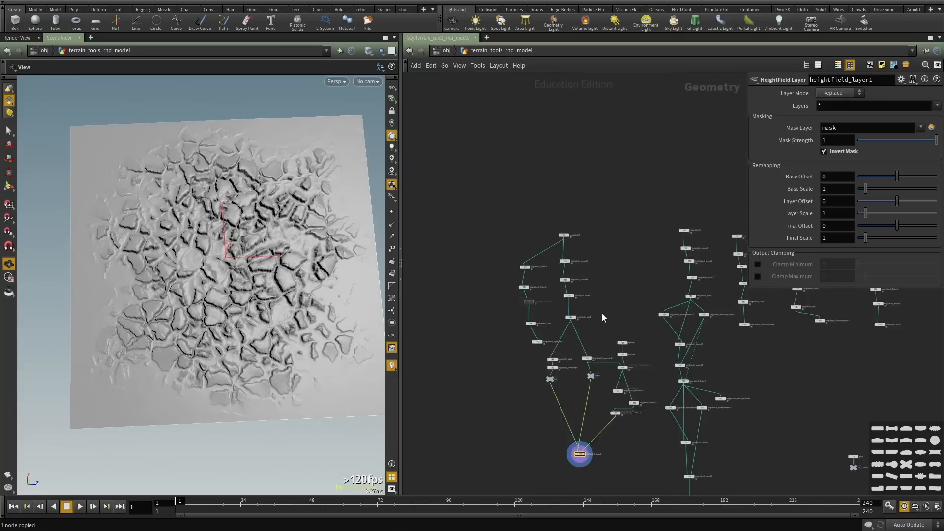
scroll(602, 314, up, 3)
scroll(291, 265, up, 2)
drag(239, 293, 294, 289)
scroll(580, 222, up, 5)
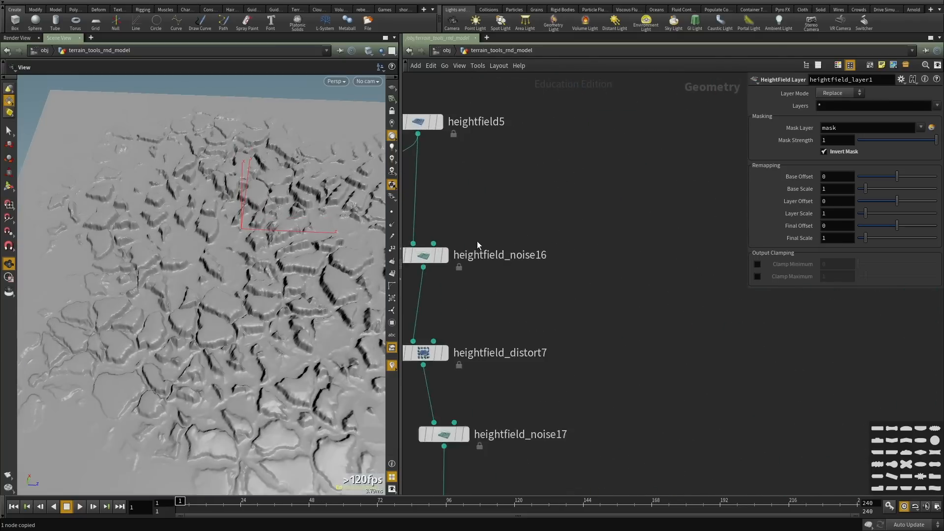
click(443, 258)
middle_drag(465, 339, 544, 236)
scroll(537, 251, down, 4)
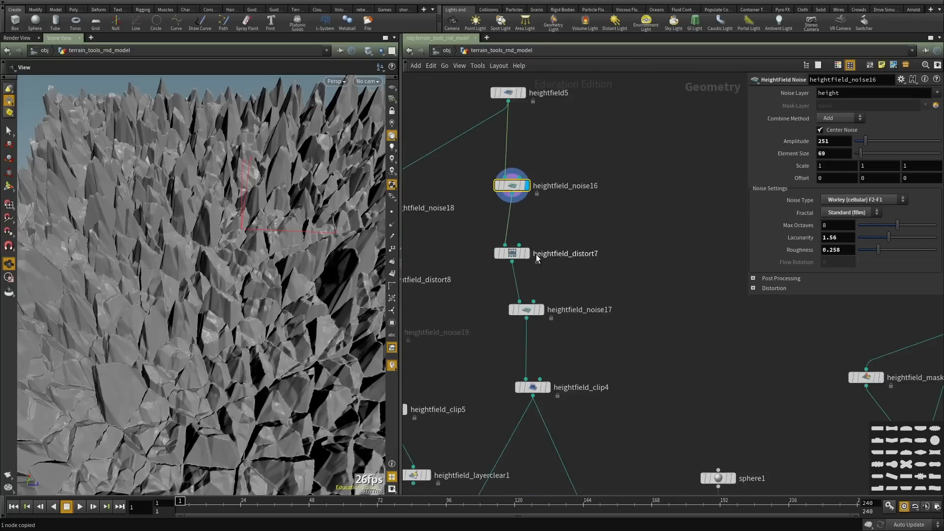
Switch the display back to the blended result of heightfield_layer1.
middle_drag(604, 467, 594, 254)
scroll(618, 158, down, 3)
scroll(608, 423, up, 3)
click(590, 347)
scroll(591, 347, down, 3)
Set the Element Size of heightfield_noise17 to 211 and its Amplitude to 377.
scroll(599, 136, up, 4)
middle_drag(589, 78, 593, 283)
scroll(592, 260, up, 2)
drag(588, 289, 509, 244)
middle_drag(631, 213, 647, 276)
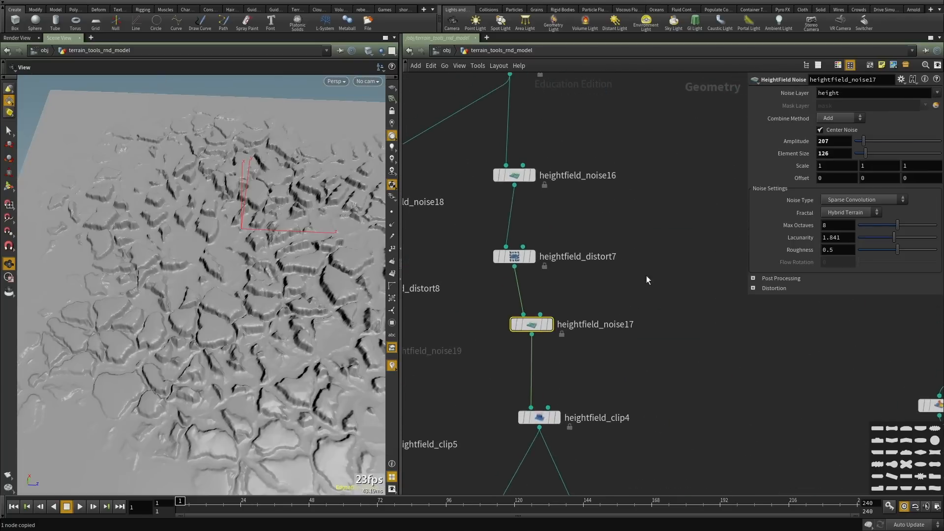
mouse_move(866, 153)
mouse_down()
mouse_move(875, 154)
mouse_move(871, 140)
mouse_up()
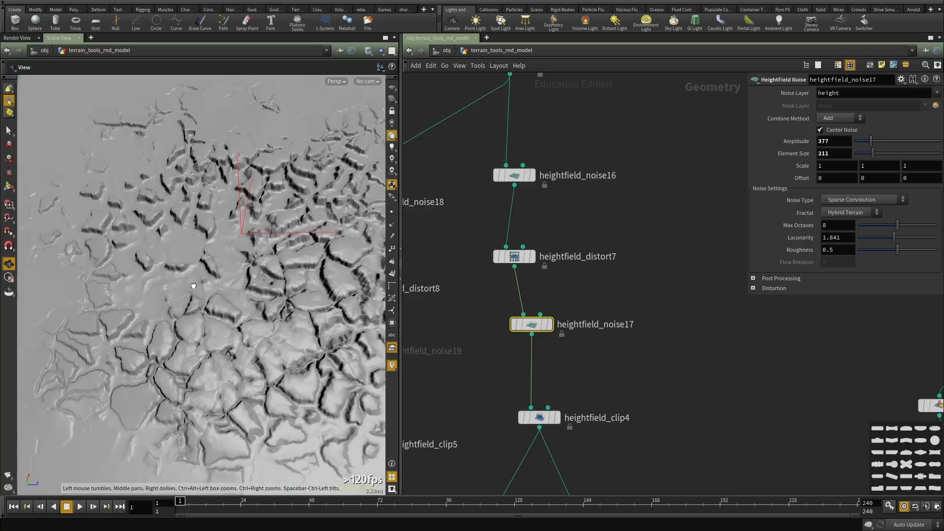
Set the Amplitude of heightfield_noise16 to 171, and inspect the terrain from above and from low side angles.
click(514, 175)
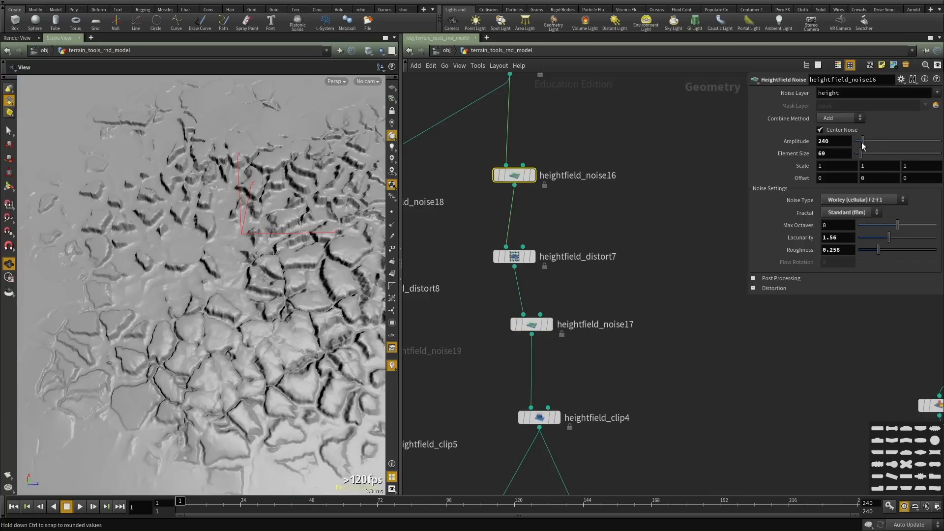
drag(863, 146, 864, 146)
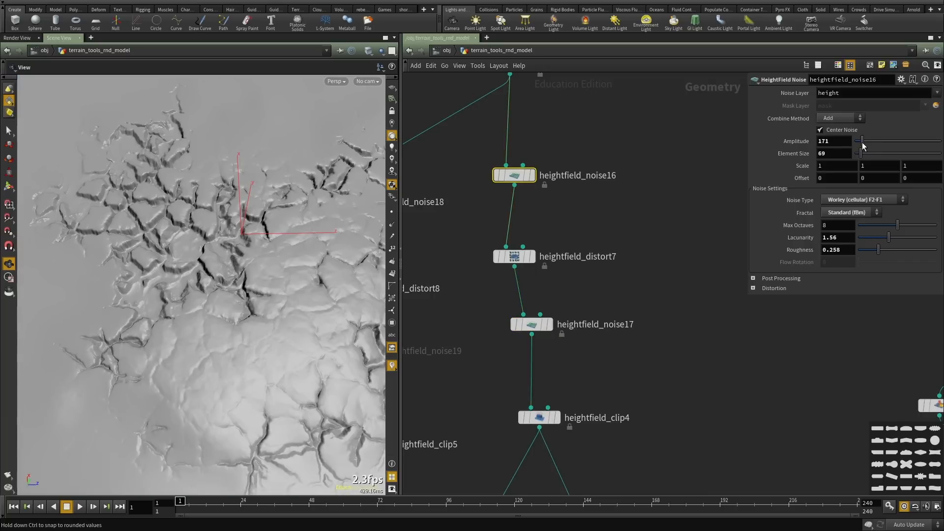
scroll(167, 268, down, 10)
drag(173, 266, 298, 338)
scroll(290, 314, up, 6)
drag(284, 299, 77, 249)
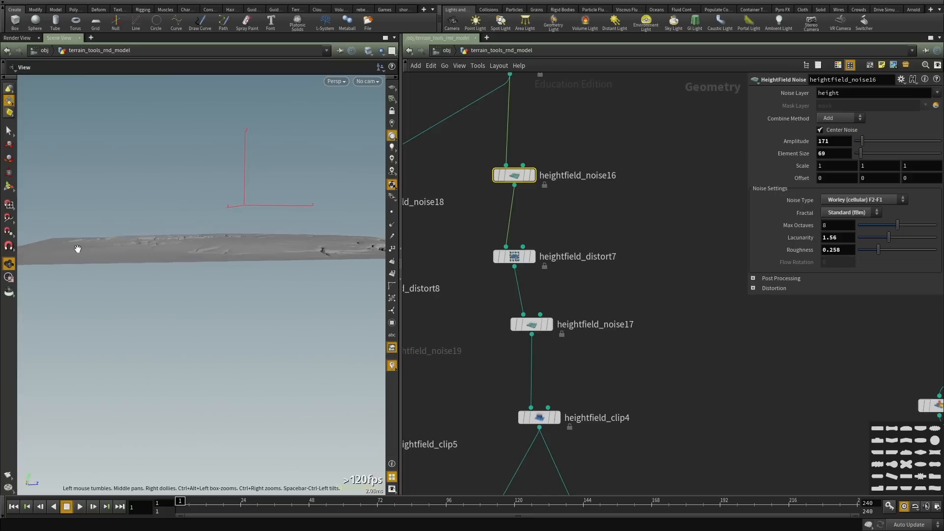
drag(173, 252, 202, 253)
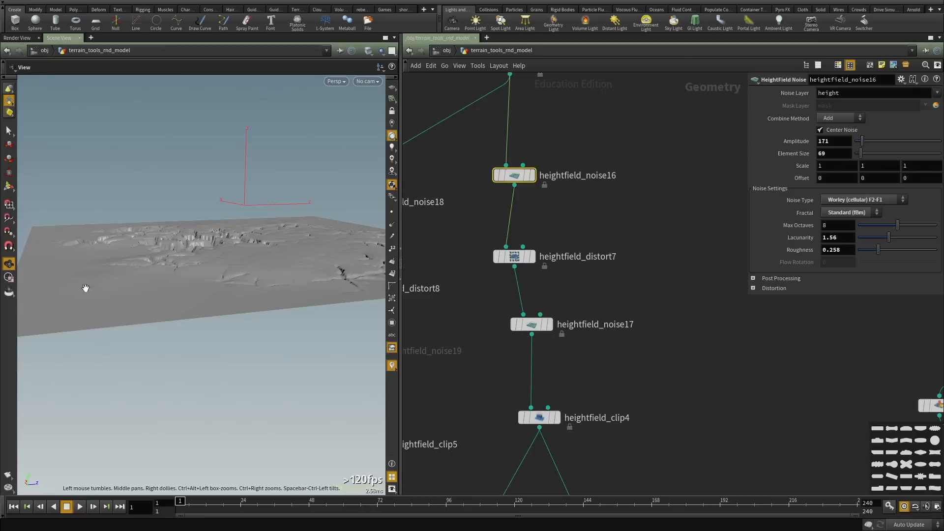
Add a HeightField Erode node below heightfield_layer1.
drag(133, 293, 307, 318)
drag(202, 226, 165, 312)
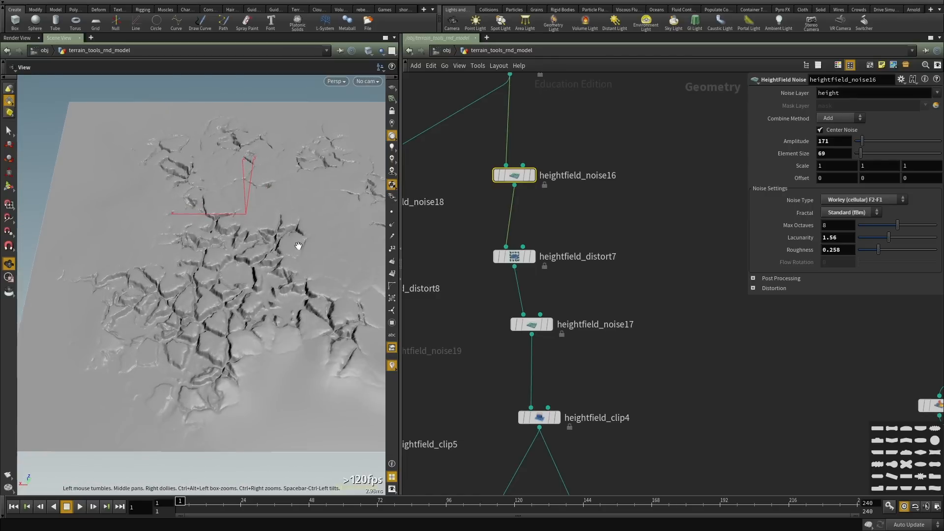
scroll(681, 358, down, 8)
middle_drag(681, 358, 557, 230)
scroll(571, 436, up, 5)
scroll(575, 376, down, 2)
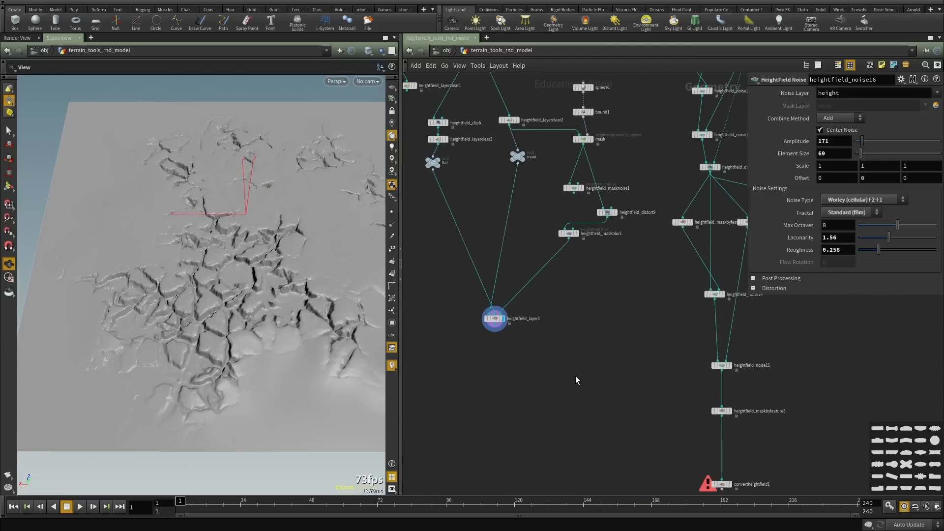
key(Tab)
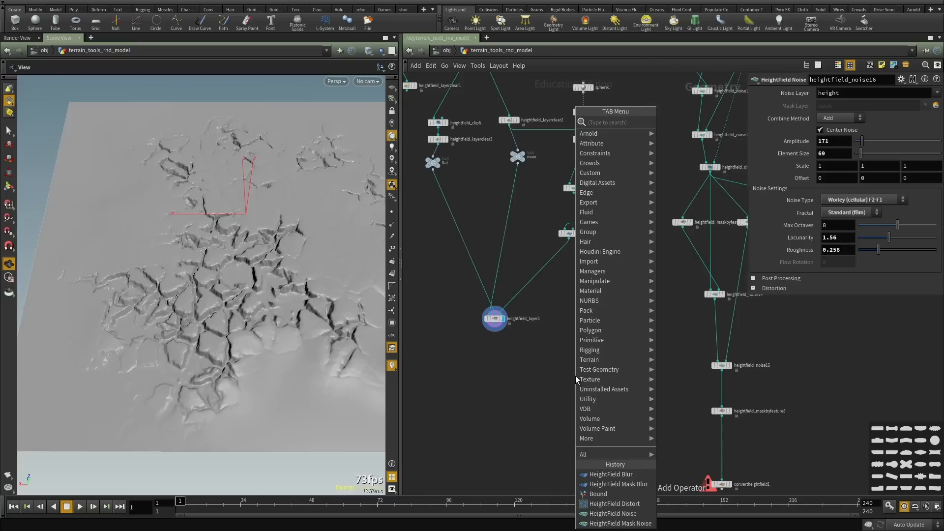
text(ero)
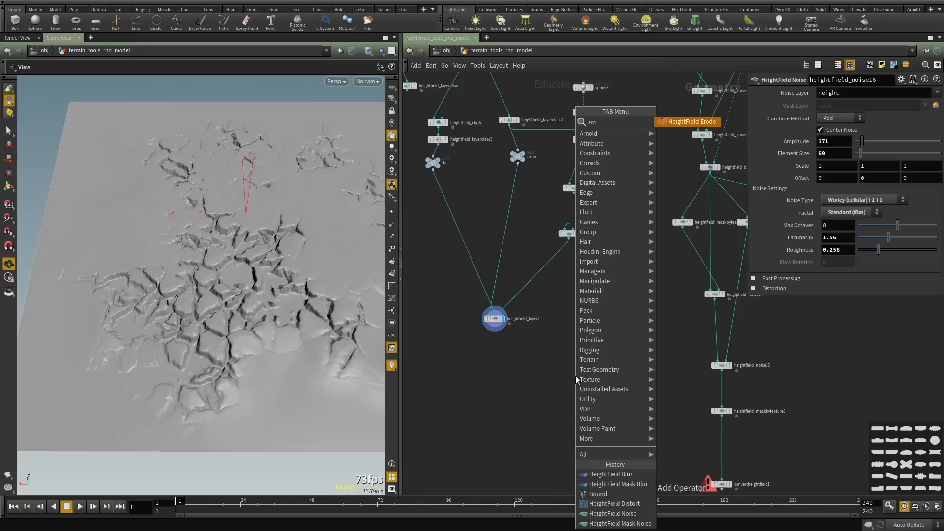
key(Return)
click(576, 376)
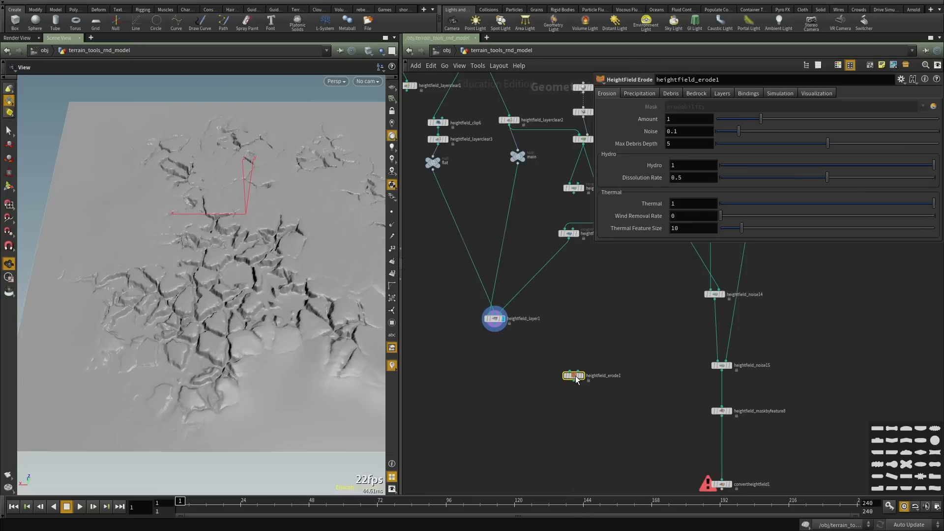
Connect the output of heightfield_layer1 to the first input of heightfield_erode1 and display the erode node.
drag(575, 376, 488, 367)
scroll(491, 346, up, 3)
click(498, 307)
click(476, 370)
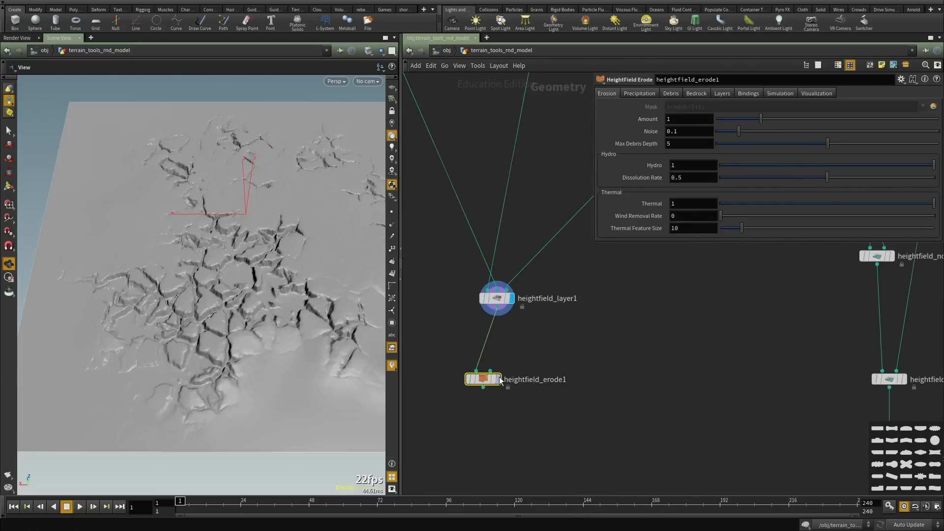
mouse_move(502, 384)
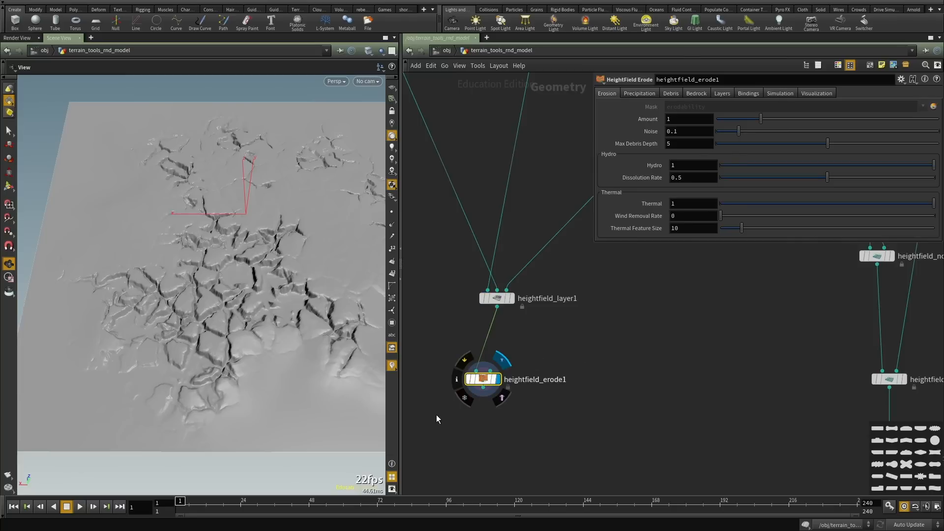
scroll(458, 397, up, 3)
drag(487, 385, 510, 397)
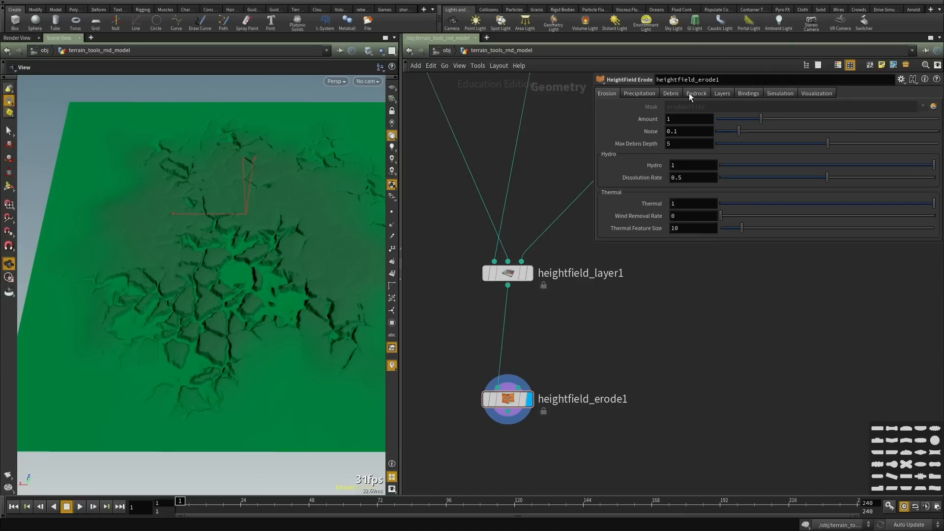
Review the precipitation, debris, layer, bedrock and general erosion settings of heightfield_erode1.
click(641, 92)
click(674, 93)
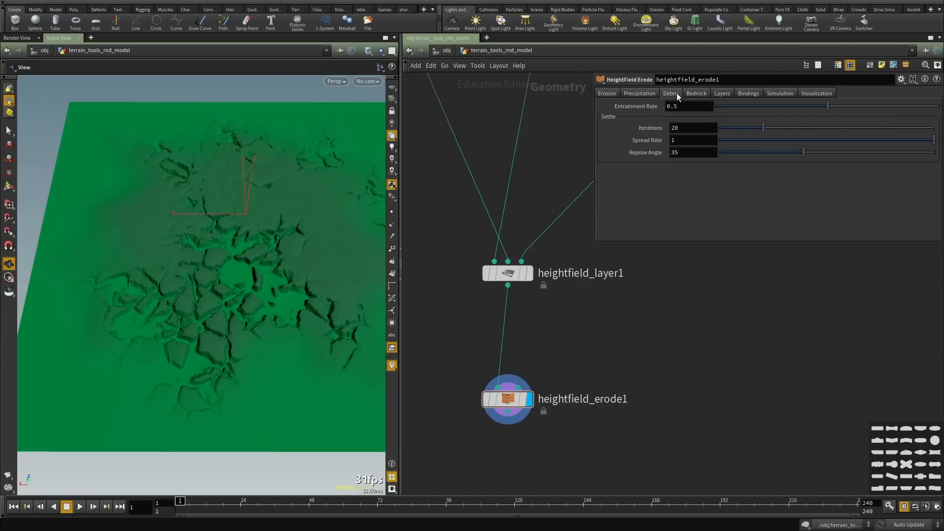
click(723, 93)
click(698, 94)
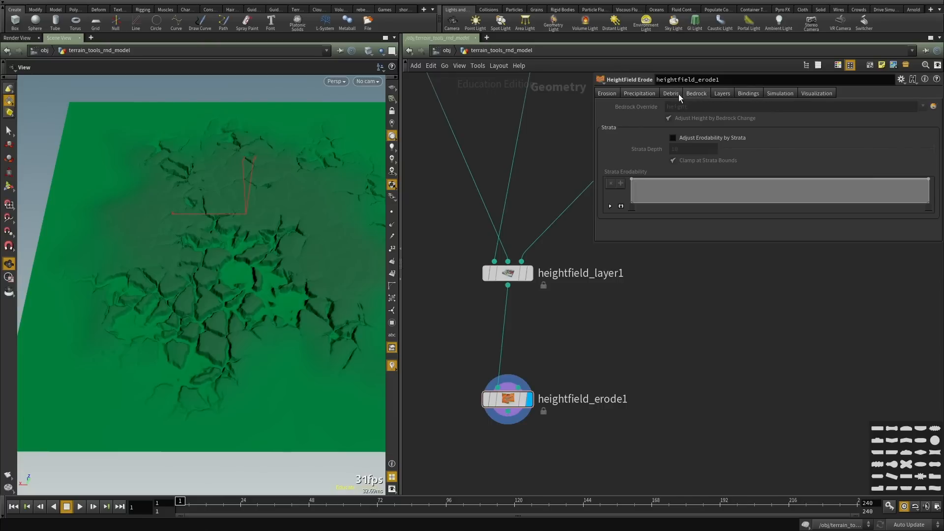
click(670, 94)
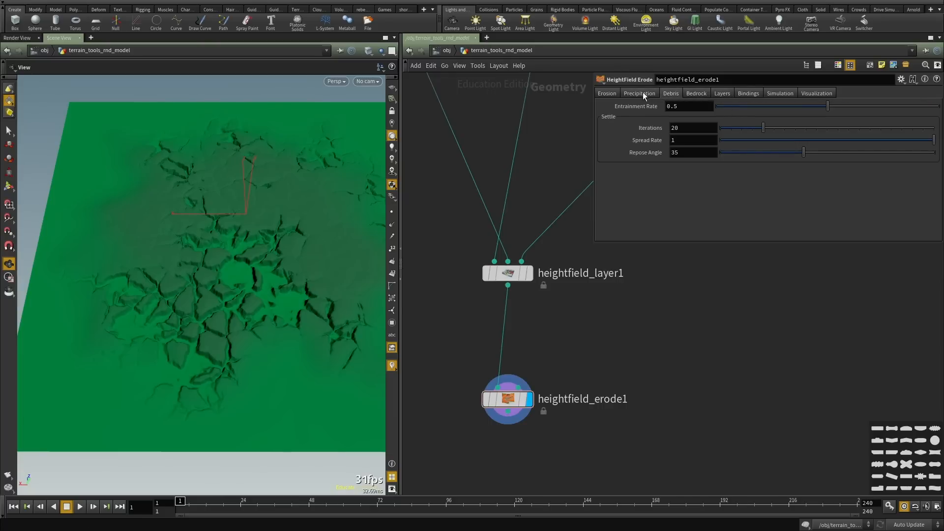
click(642, 92)
click(606, 92)
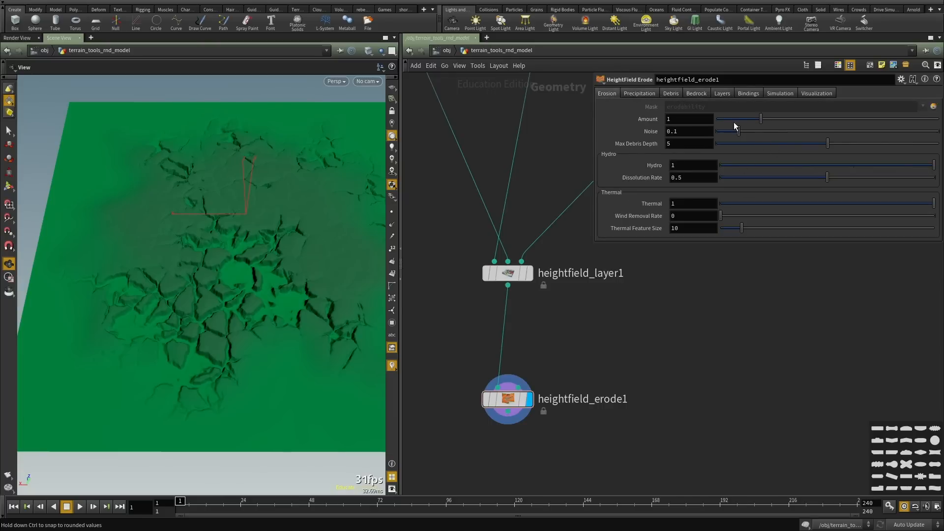
mouse_move(761, 122)
mouse_down()
mouse_move(788, 123)
mouse_move(761, 122)
mouse_up()
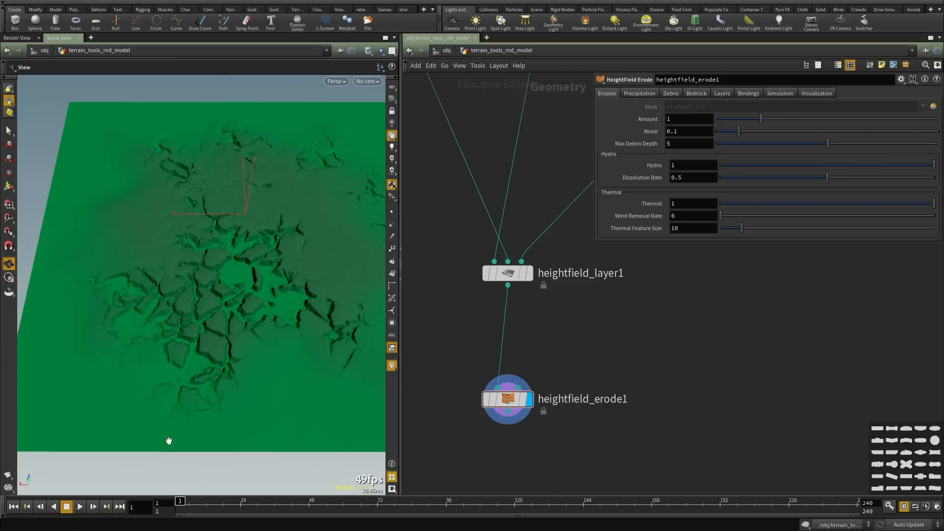
Compute the visualization elevation range of heightfield_erode1 from the current terrain heights.
click(822, 93)
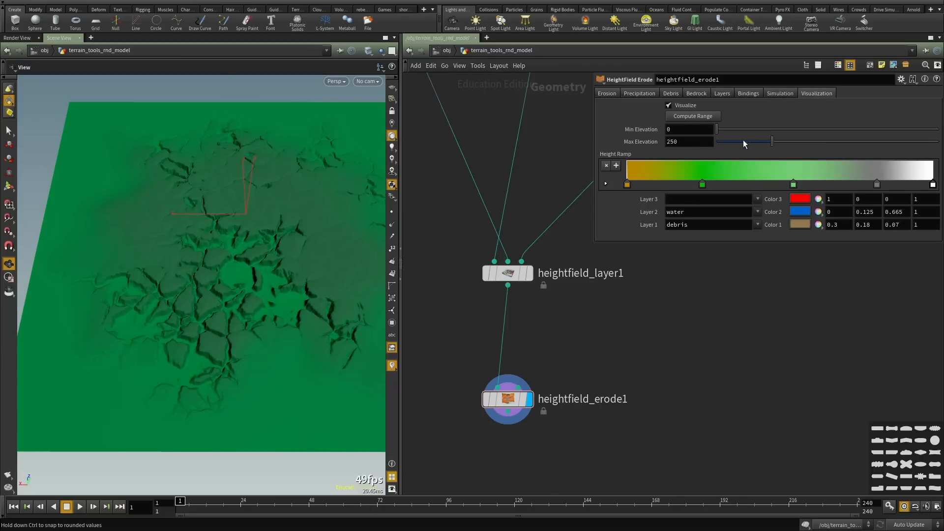
click(696, 118)
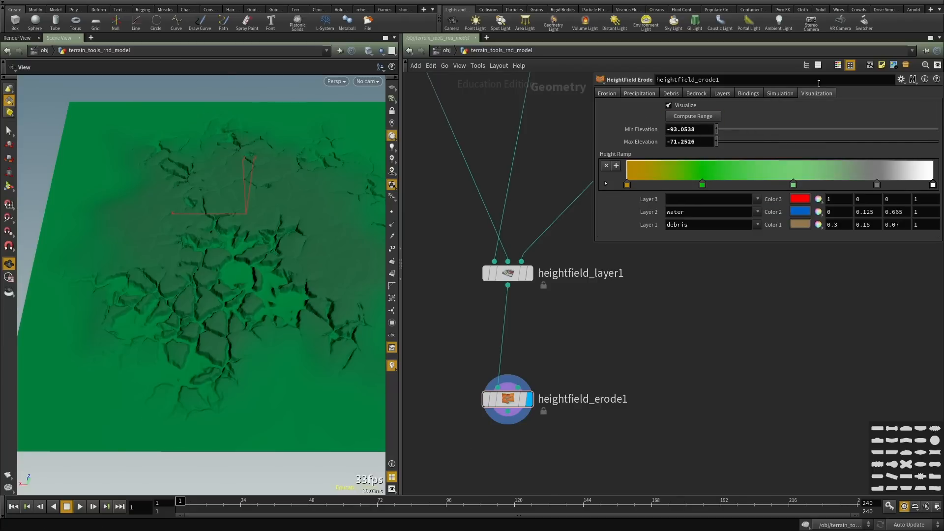
drag(614, 354, 467, 476)
click(699, 117)
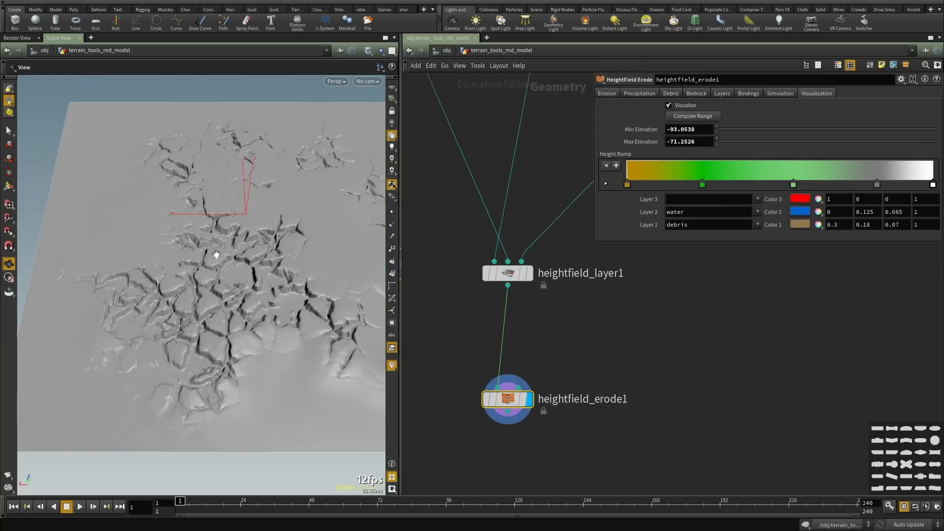
mouse_move(216, 254)
mouse_down()
mouse_move(224, 276)
mouse_move(216, 245)
mouse_up()
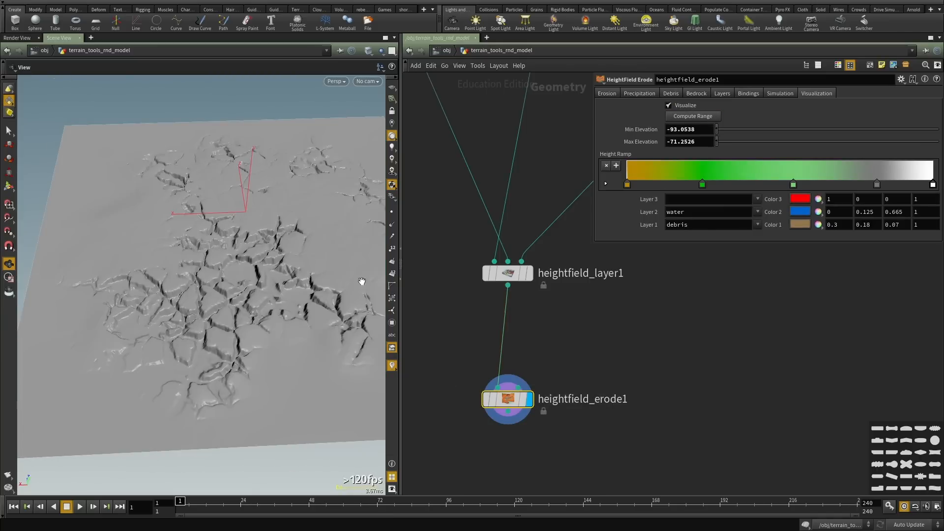
click(530, 276)
click(528, 401)
drag(717, 142, 721, 146)
key(ctrl+z)
key(ctrl+z)
key(ctrl+z)
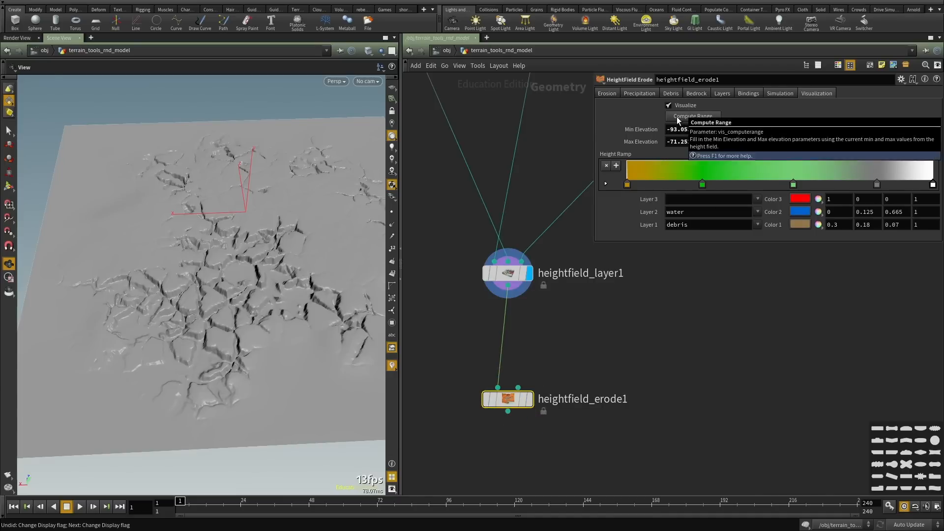
Display the result of heightfield_erode1 and start playing its erosion simulation from frame 1.
mouse_move(168, 320)
mouse_down()
mouse_move(154, 295)
mouse_move(154, 318)
mouse_up()
scroll(589, 337, down, 3)
drag(589, 343, 485, 445)
scroll(559, 376, up, 3)
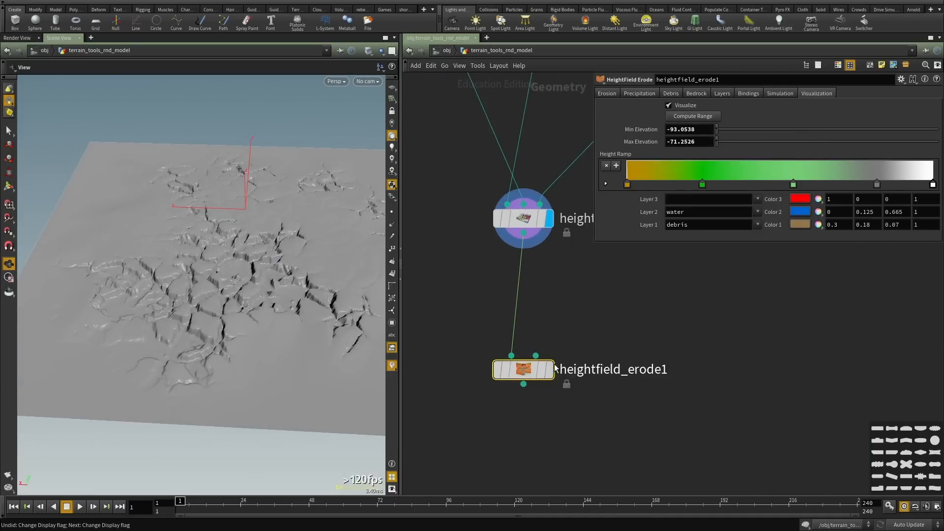
click(550, 370)
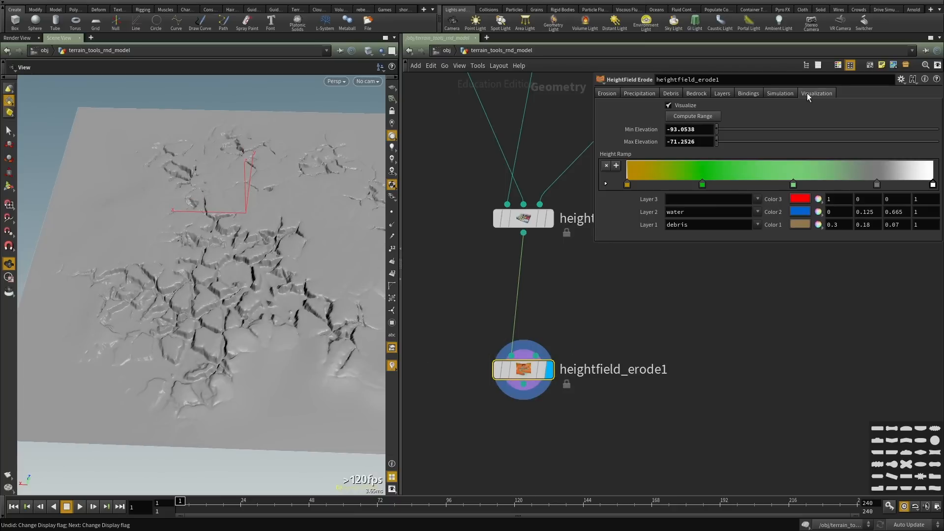
click(780, 93)
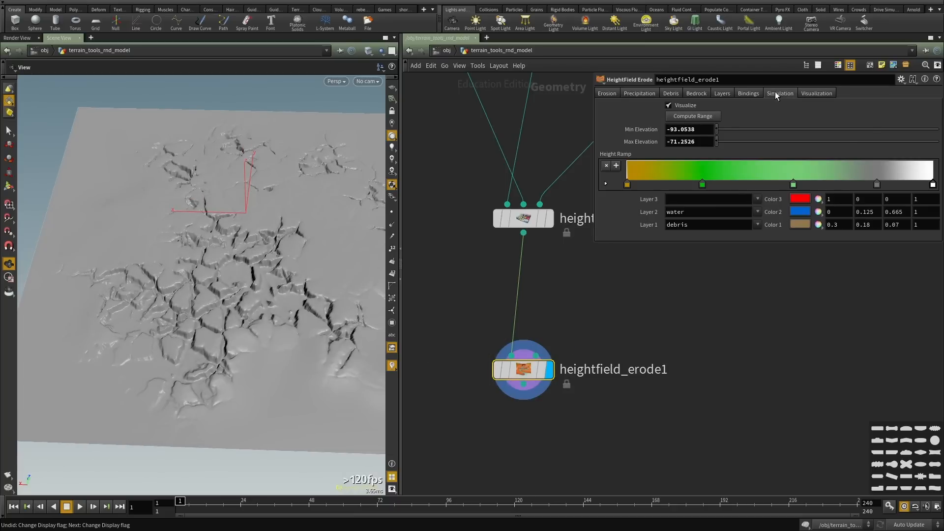
click(78, 508)
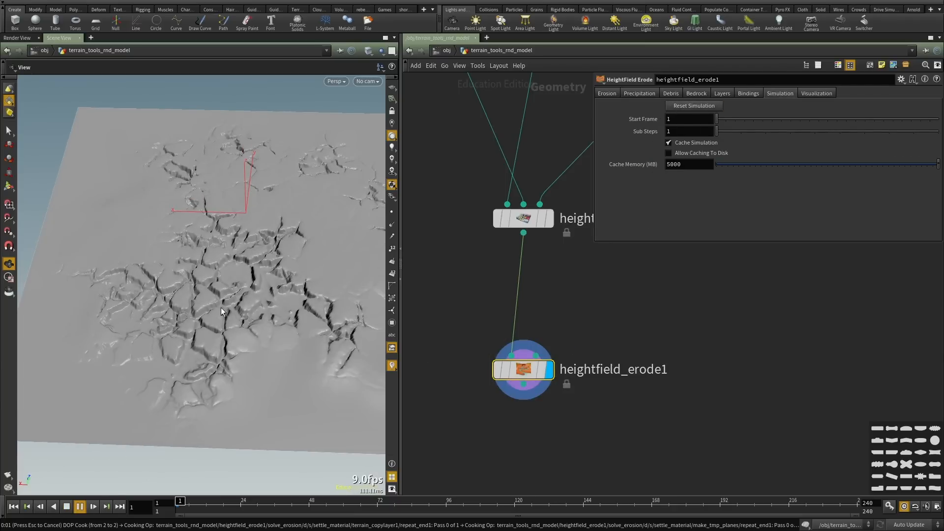
Examine the cracks and slopes up close, from different sides and from above while the erosion simulation plays.
scroll(221, 296, up, 5)
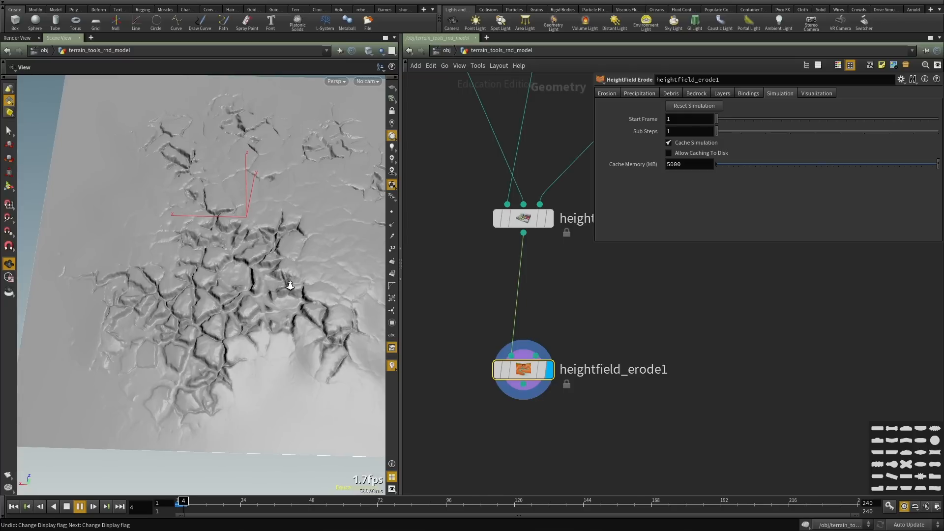
scroll(251, 193, up, 4)
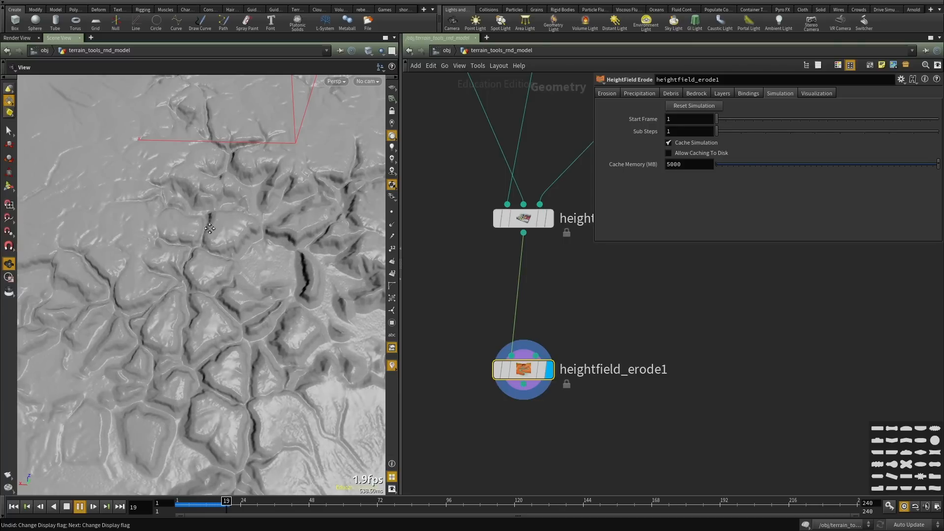
middle_drag(289, 362, 246, 305)
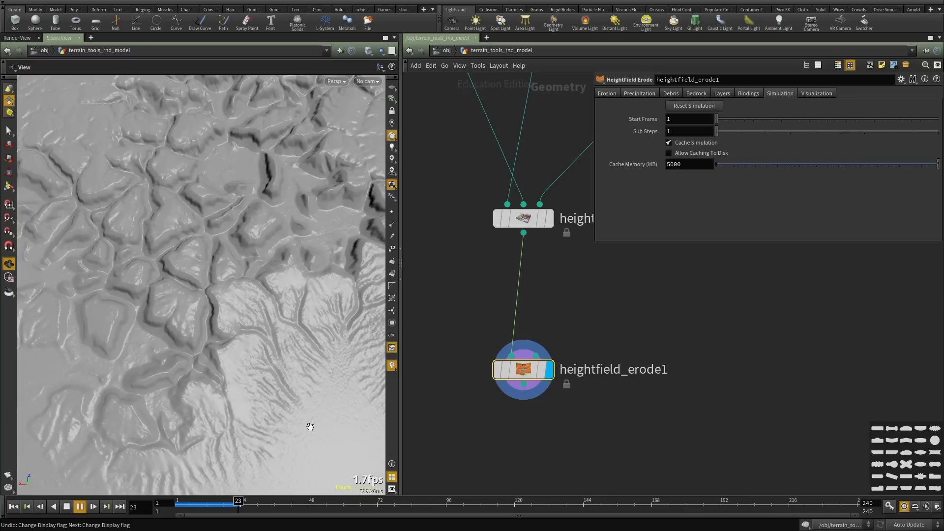
middle_drag(199, 232, 173, 185)
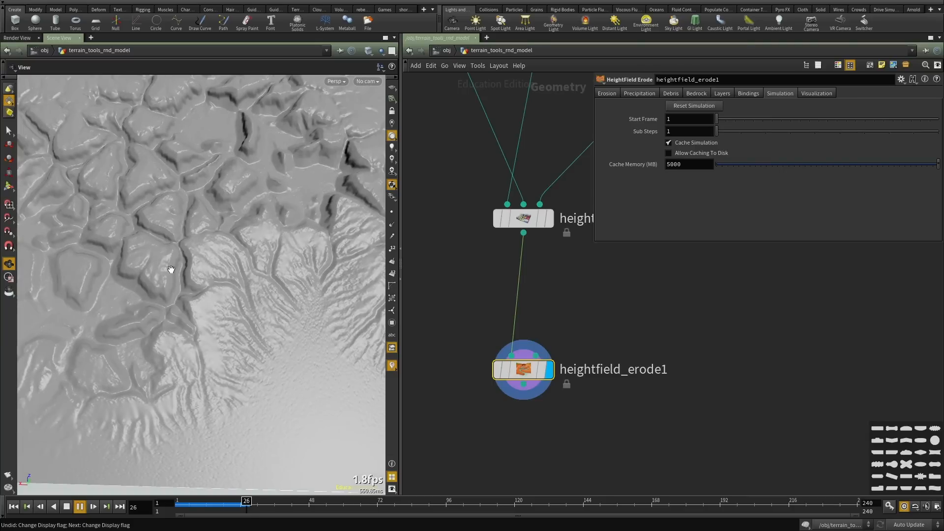
middle_drag(205, 296, 237, 309)
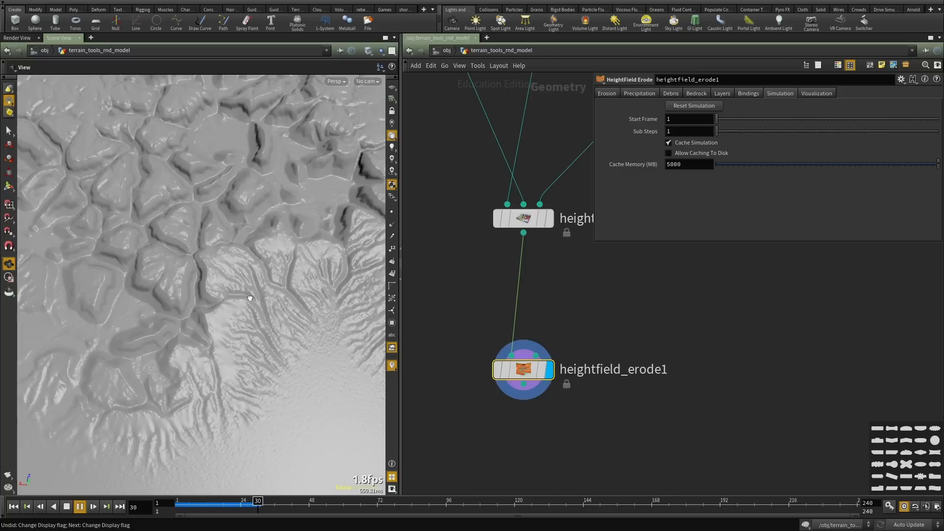
drag(230, 277, 179, 282)
right_drag(179, 282, 181, 283)
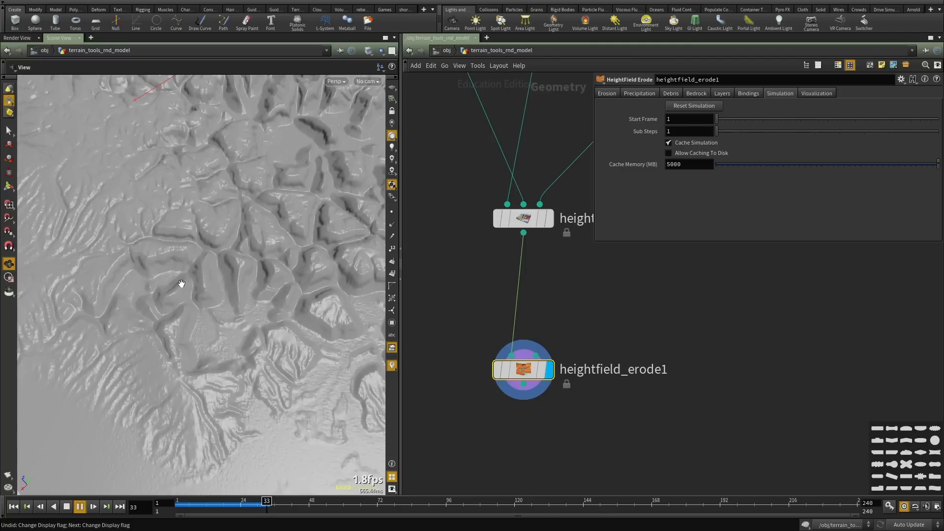
drag(216, 267, 136, 266)
right_drag(174, 279, 144, 293)
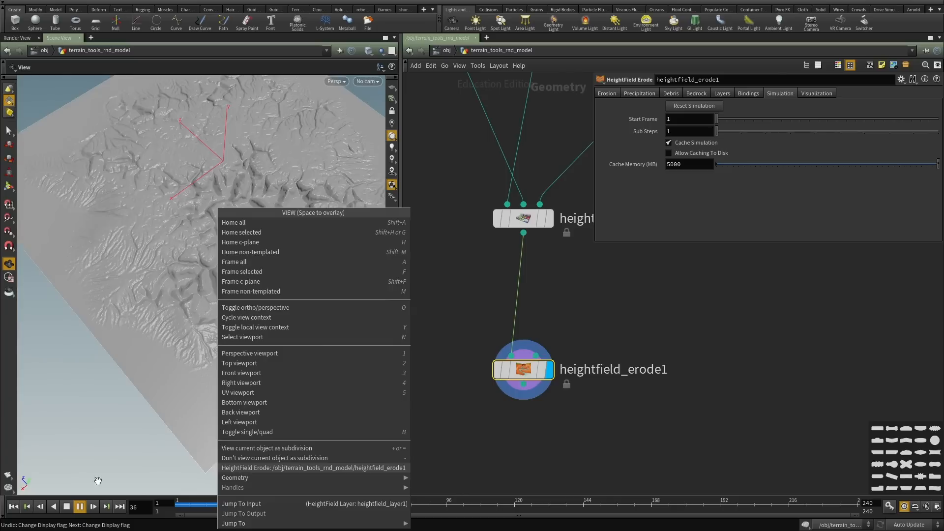
click(97, 480)
drag(133, 287, 200, 337)
Stop the erosion simulation at frame 45 and inspect the whole eroded terrain from above.
click(68, 507)
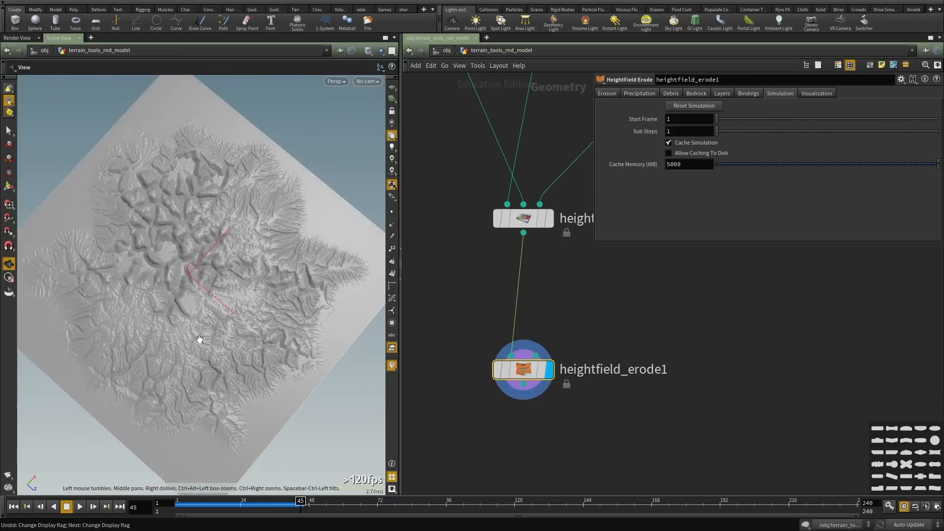
right_drag(201, 337, 246, 291)
drag(246, 292, 254, 265)
right_drag(254, 279, 160, 314)
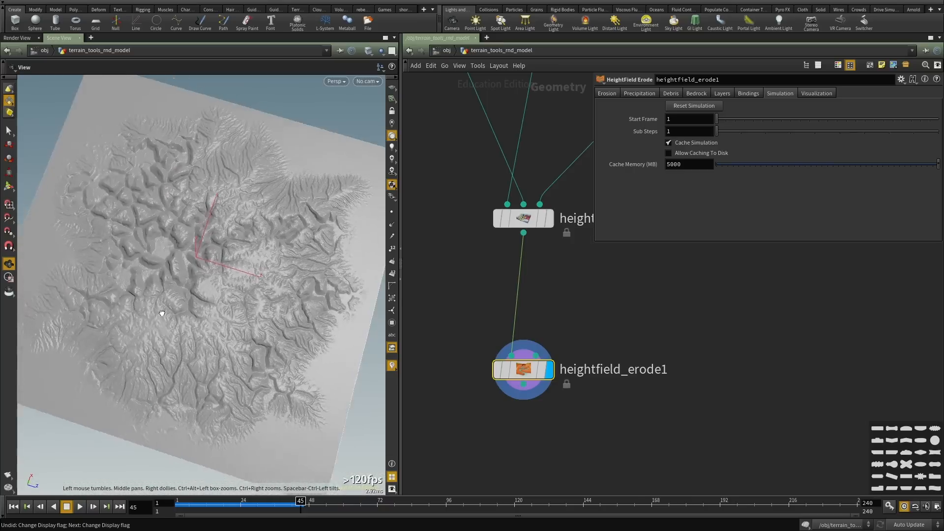
drag(161, 314, 131, 373)
Return to frame 1 and set the Grid Spacing of heightfield5, at the start of the network, to 0.5.
click(14, 506)
scroll(706, 330, down, 6)
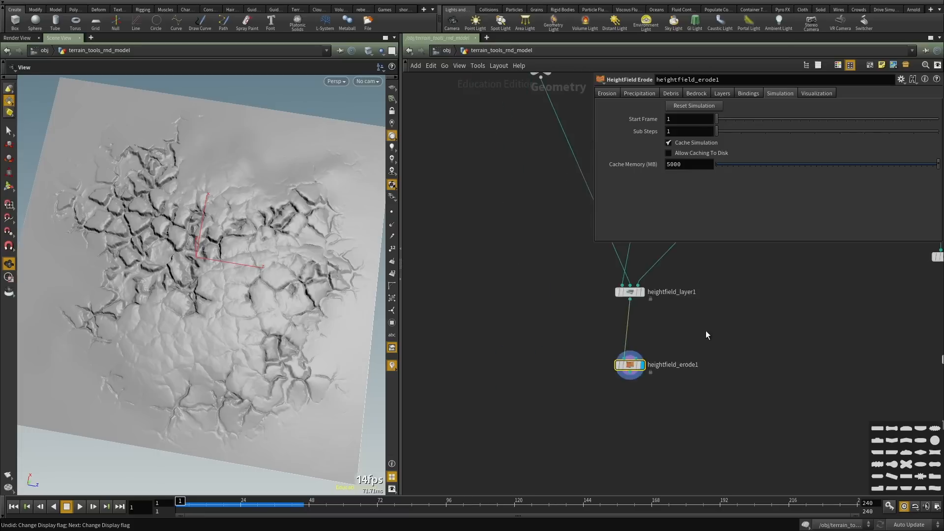
middle_drag(607, 251, 584, 322)
scroll(576, 294, up, 6)
click(547, 288)
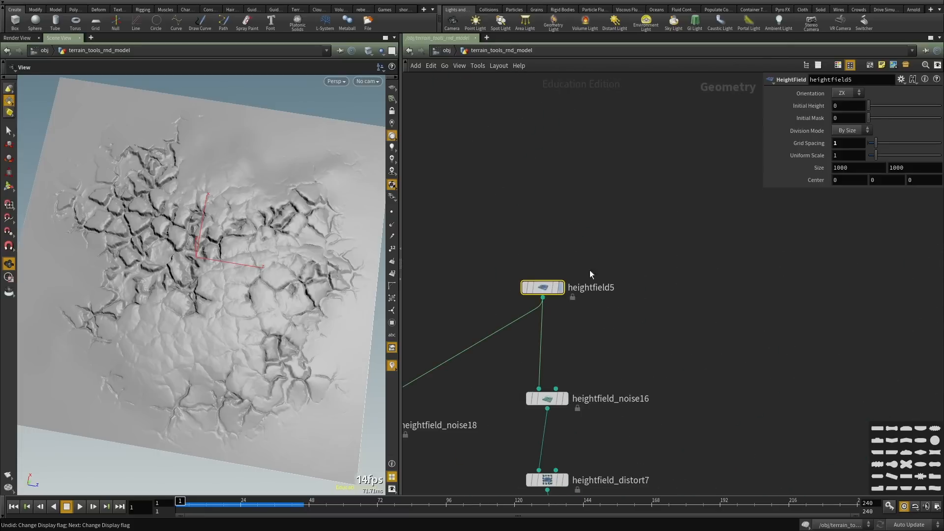
text(.5)
key(Return)
Select heightfield_erode1 and play the erosion simulation again at the finer grid resolution.
scroll(649, 263, down, 8)
scroll(639, 209, up, 10)
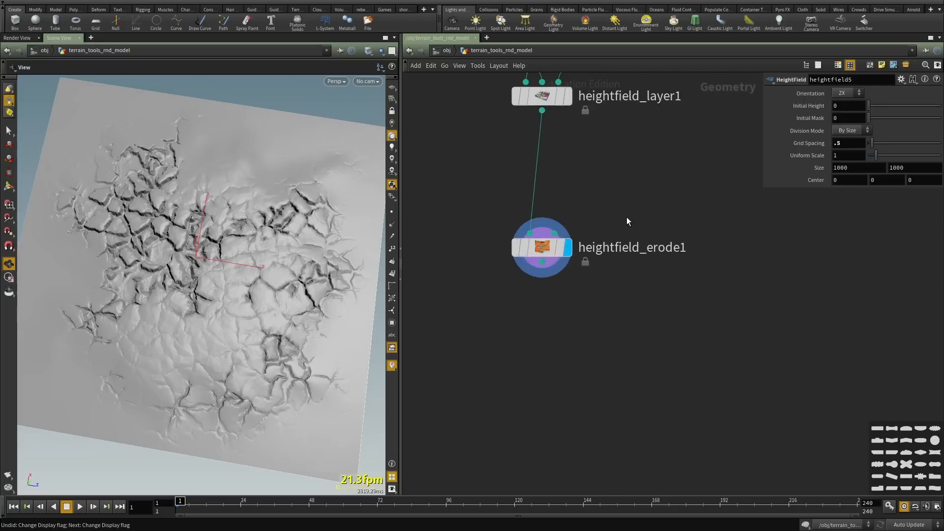
drag(625, 210, 428, 329)
middle_drag(519, 383, 518, 324)
click(79, 507)
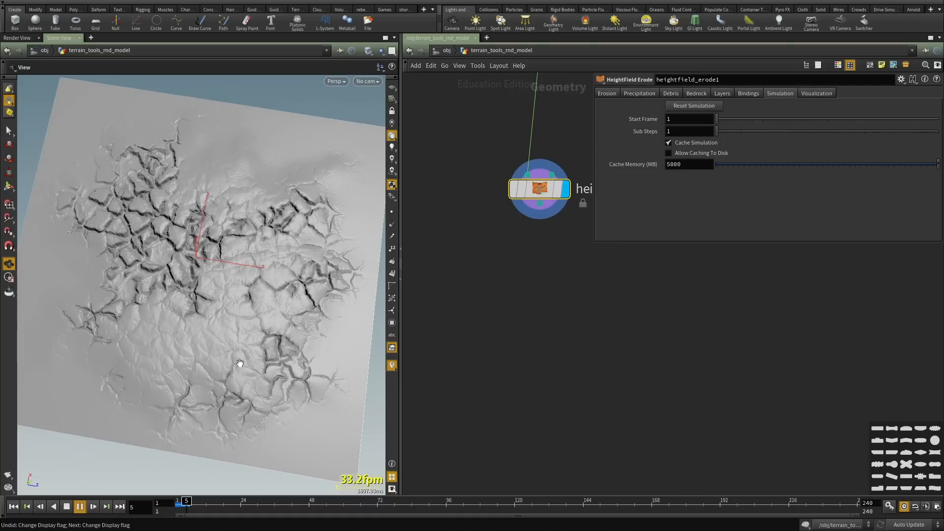
Watch the finer-resolution erosion simulation from several angles and stop playback at frame 19.
drag(250, 342, 266, 322)
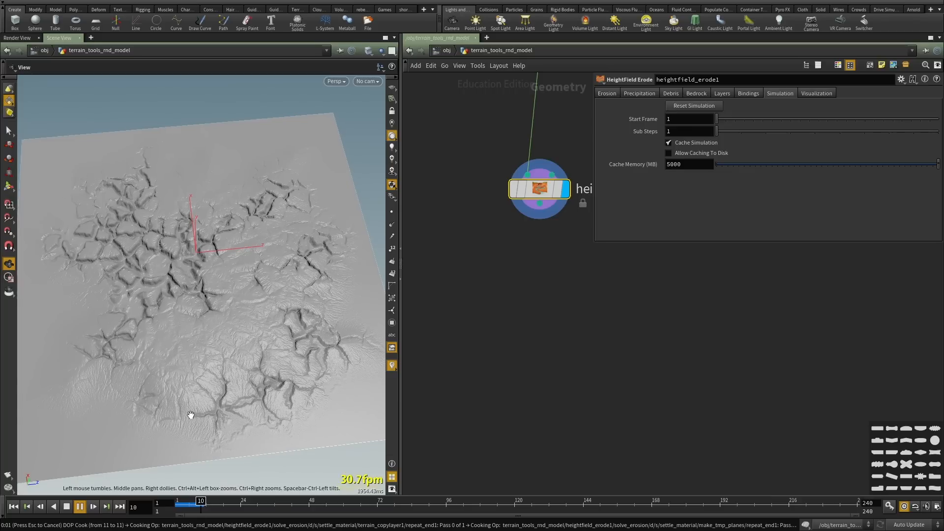
drag(188, 415, 167, 427)
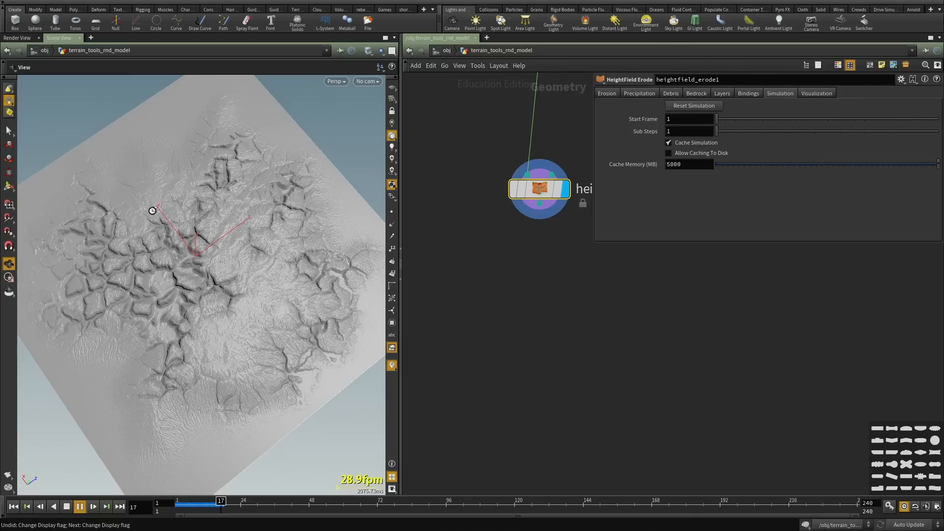
drag(152, 209, 173, 217)
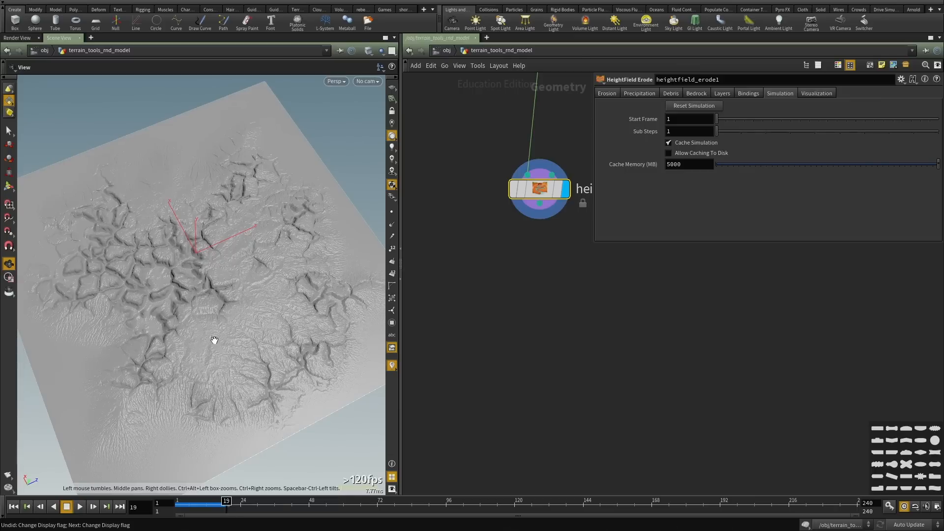
drag(143, 414, 167, 406)
right_click(166, 405)
click(66, 511)
Inspect the eroded cracks up close and from above, and shrink the parameter pane to free space around the nodes.
drag(215, 321, 276, 262)
middle_drag(276, 261, 231, 346)
drag(230, 345, 242, 290)
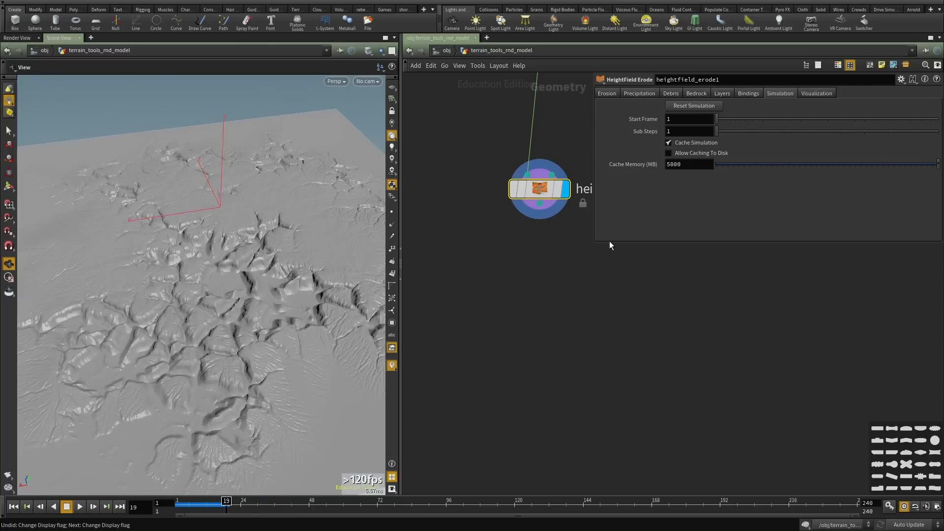
drag(594, 241, 722, 250)
drag(312, 312, 197, 354)
Examine the node info of heightfield_erode1 and heightfield_layer1 to compare the layers each one carries.
middle_click(548, 185)
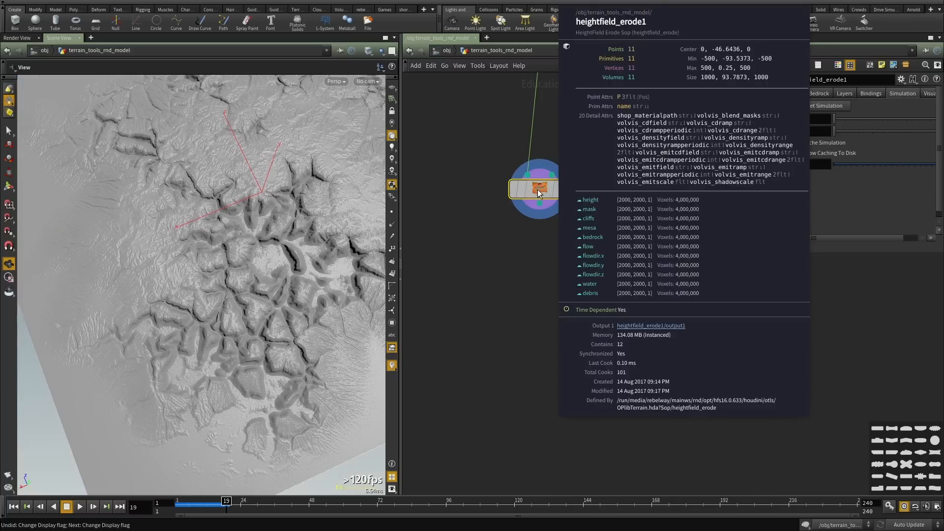
middle_drag(550, 136, 494, 393)
scroll(492, 364, up, 2)
middle_click(475, 296)
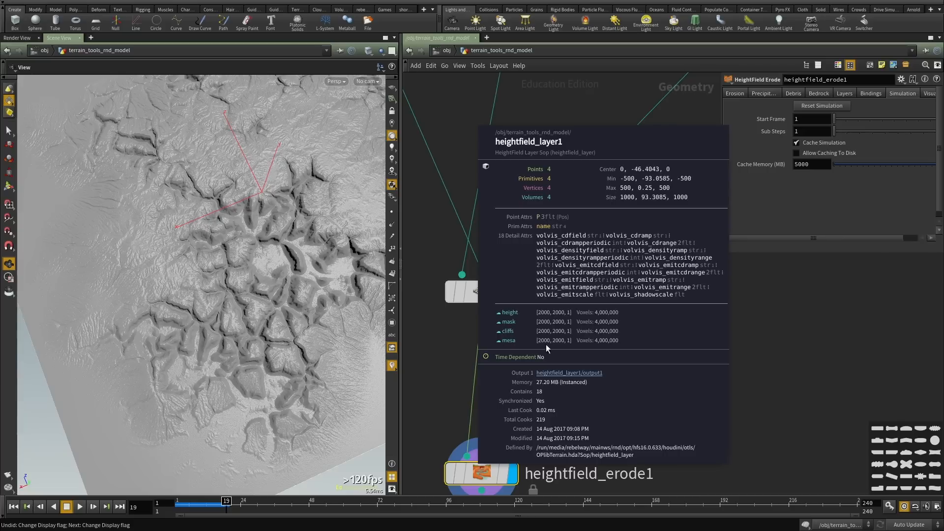
scroll(581, 375, down, 3)
middle_drag(563, 406, 559, 302)
scroll(561, 301, up, 1)
drag(591, 270, 450, 383)
middle_click(518, 338)
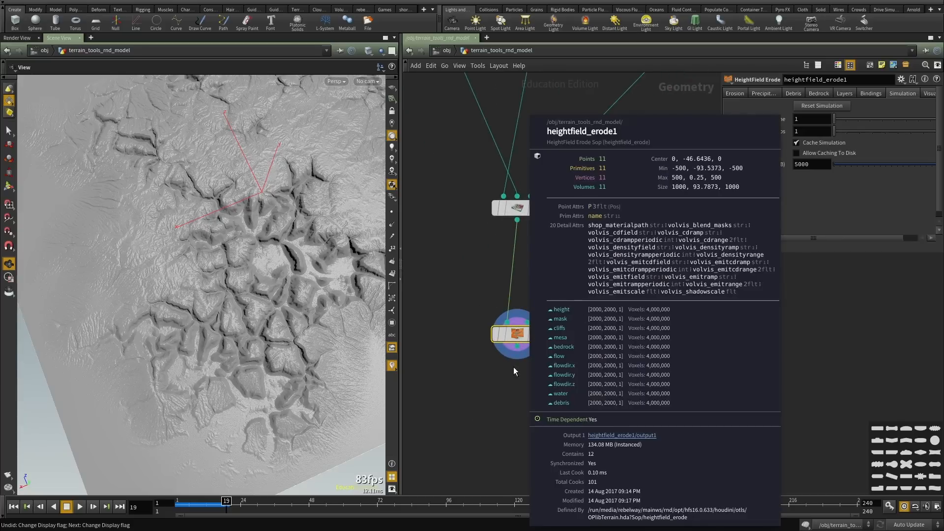
Add a HeightField Visualize node below heightfield_erode1, wire it to the erosion output and display it.
middle_drag(579, 398, 545, 357)
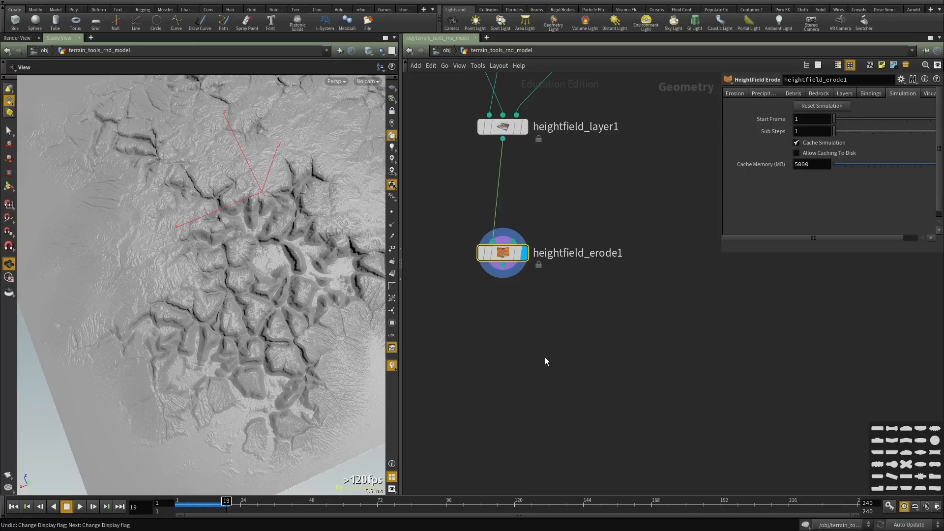
key(Tab)
text(visu)
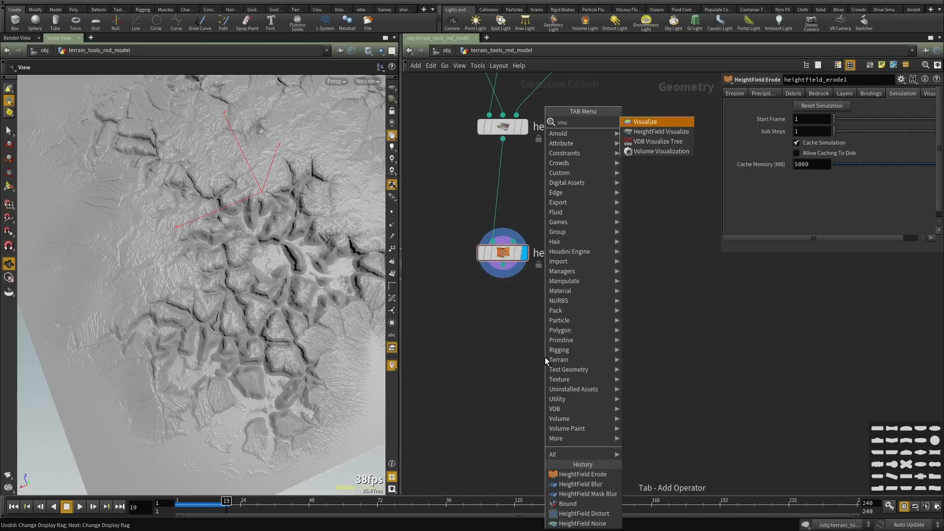
key(Return)
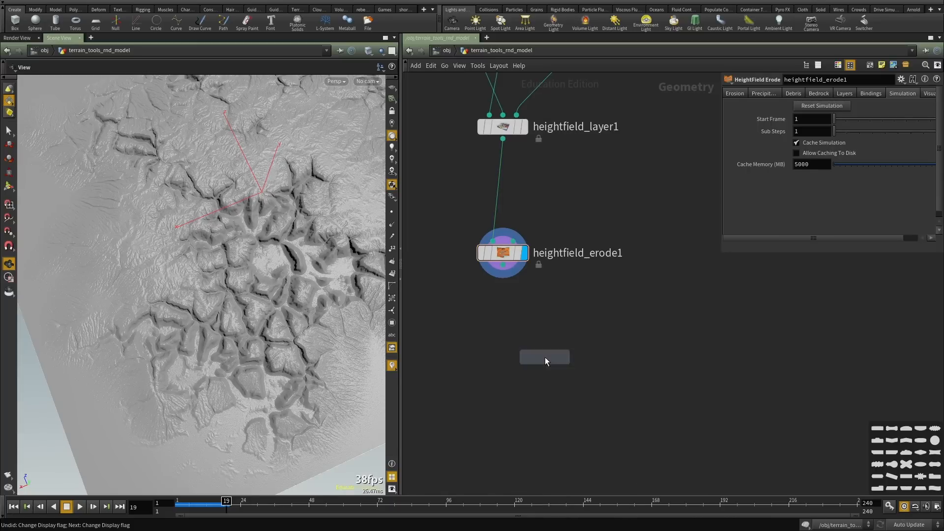
click(545, 357)
click(545, 345)
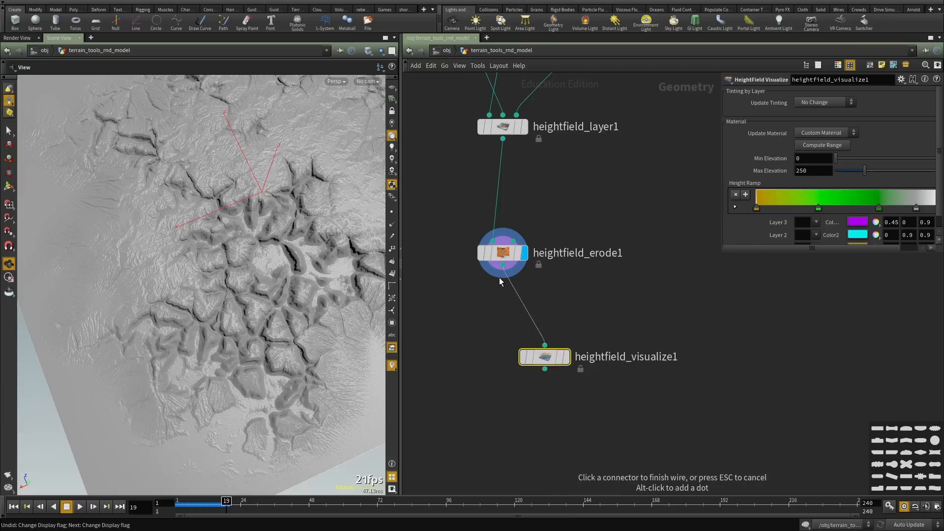
click(503, 266)
click(566, 357)
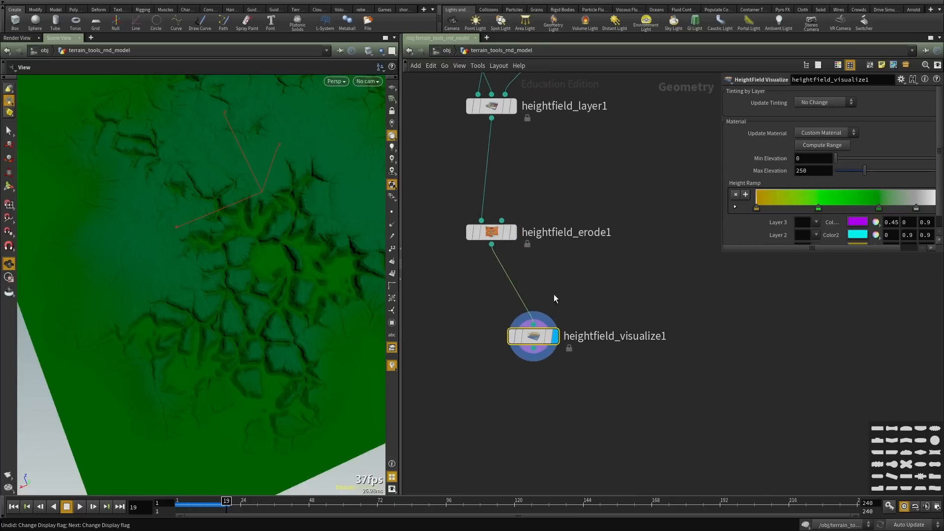
Compute the elevation range of heightfield_visualize1 from the terrain and check the Update Tinting options.
drag(241, 284, 305, 293)
click(836, 145)
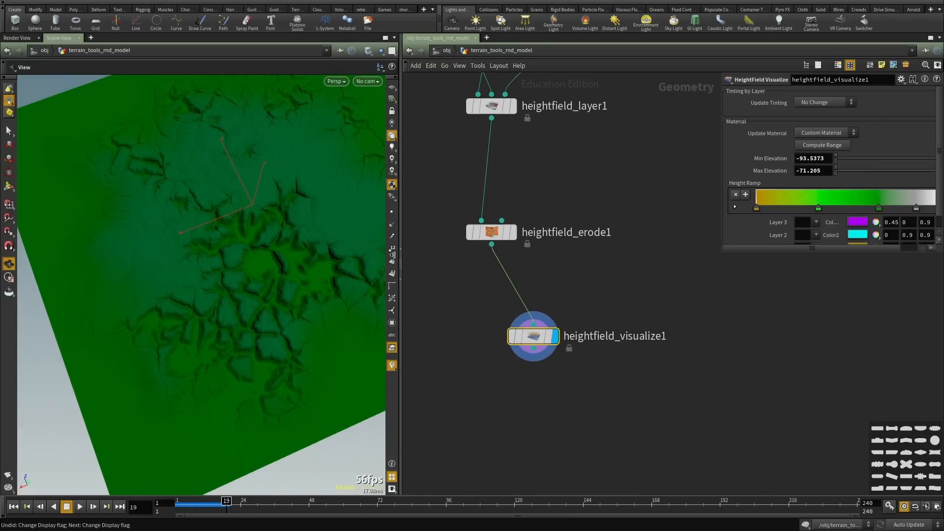
drag(214, 321, 202, 306)
click(824, 106)
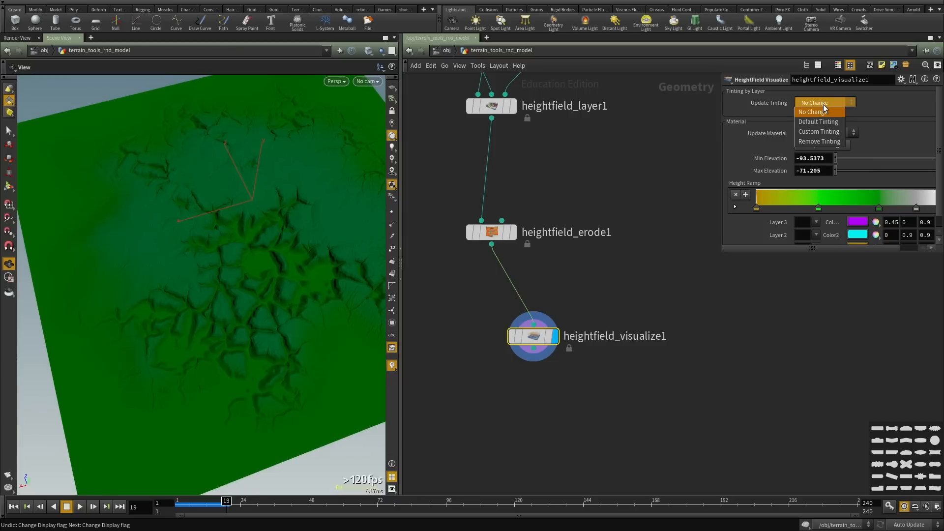
click(736, 141)
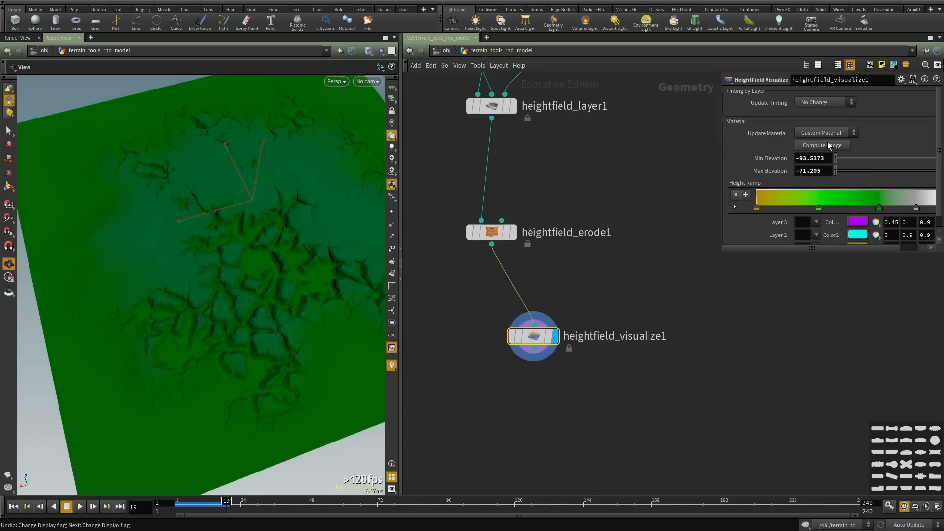
Set Update Material to No Change and compare the display of heightfield_erode1 with heightfield_visualize1.
click(820, 132)
click(813, 142)
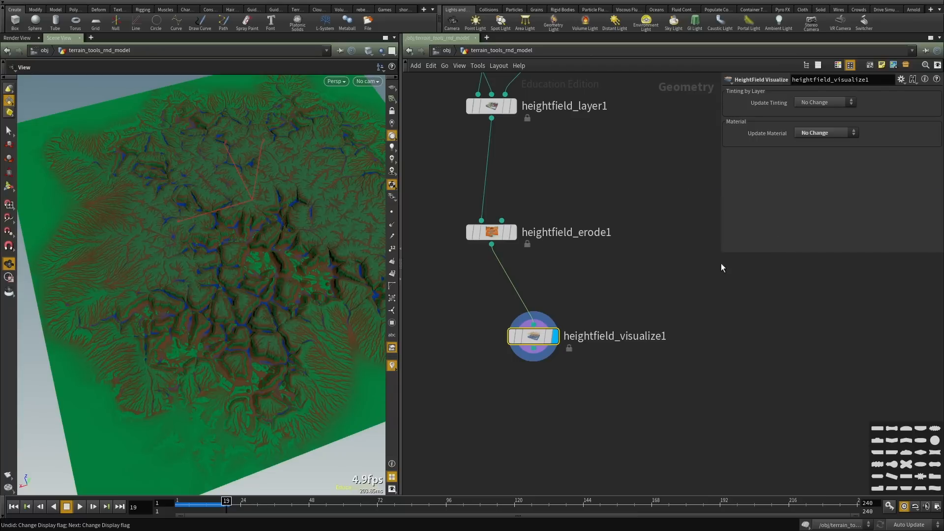
click(512, 232)
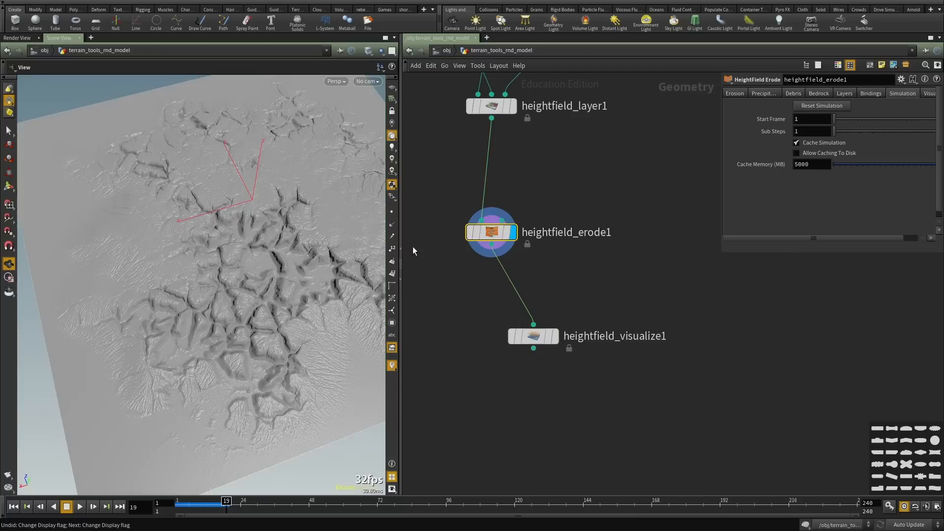
click(555, 337)
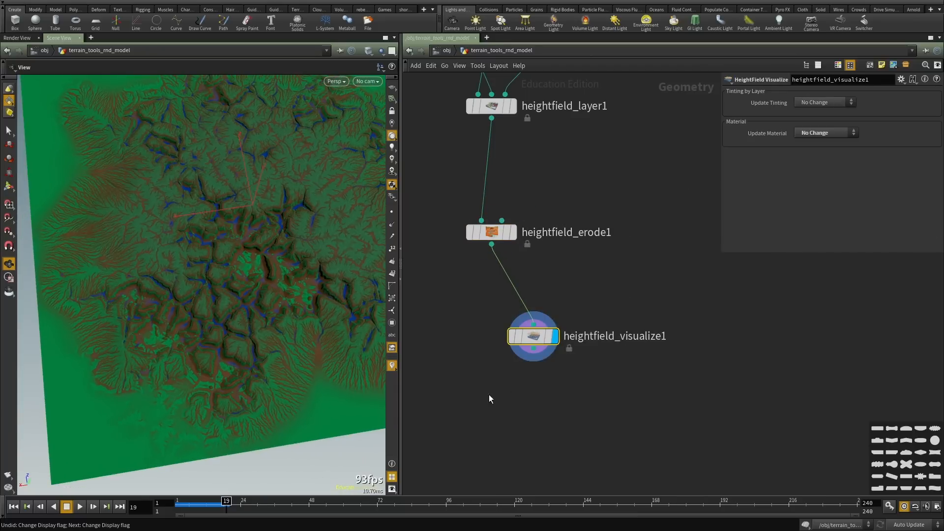
Examine the tinted erosion layers across the terrain in a maximized viewport, from low angles and from above.
drag(223, 252, 225, 320)
drag(194, 275, 467, 361)
key(ctrl+b)
middle_drag(467, 360, 651, 259)
right_drag(651, 259, 512, 231)
drag(512, 232, 529, 185)
drag(627, 325, 661, 336)
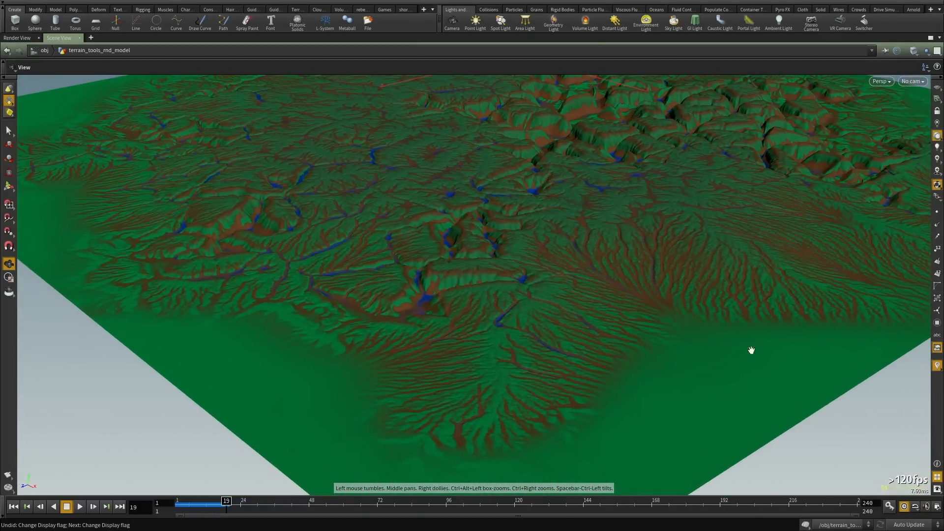
mouse_move(469, 270)
mouse_down()
mouse_move(588, 334)
mouse_move(439, 325)
mouse_move(432, 270)
mouse_move(457, 293)
mouse_move(436, 276)
mouse_move(464, 264)
mouse_up()
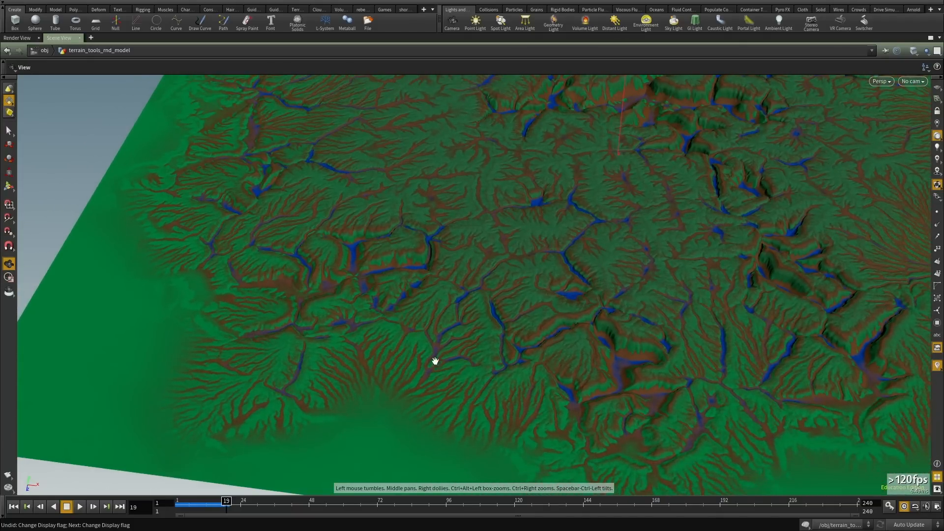
drag(435, 362, 474, 215)
key(ctrl+b)
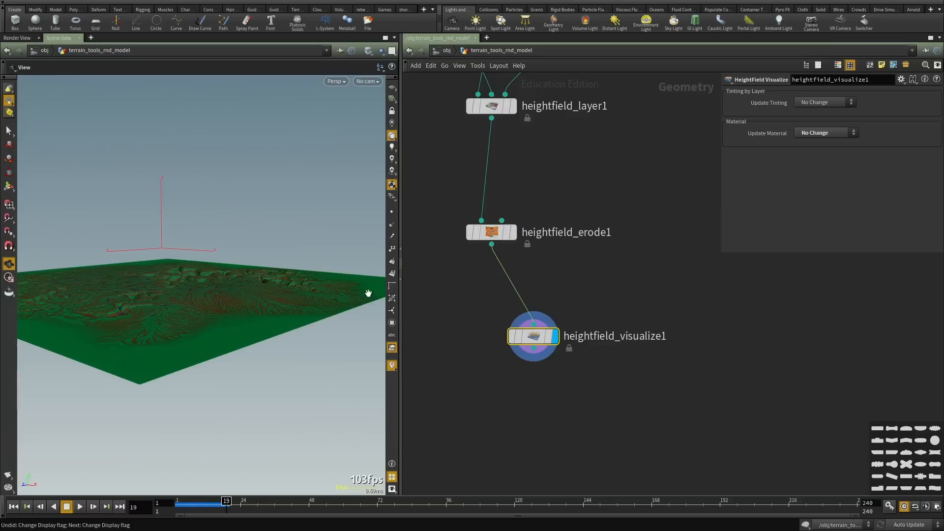
drag(368, 293, 276, 265)
Check the tinting options of heightfield_visualize1 and set its Update Material to Custom Material.
scroll(578, 268, down, 1)
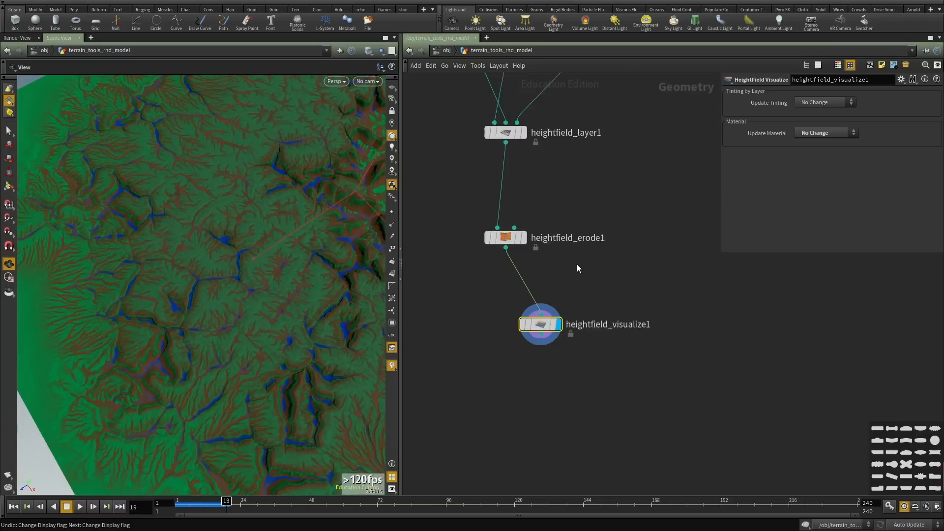
scroll(578, 268, down, 1)
scroll(556, 295, up, 3)
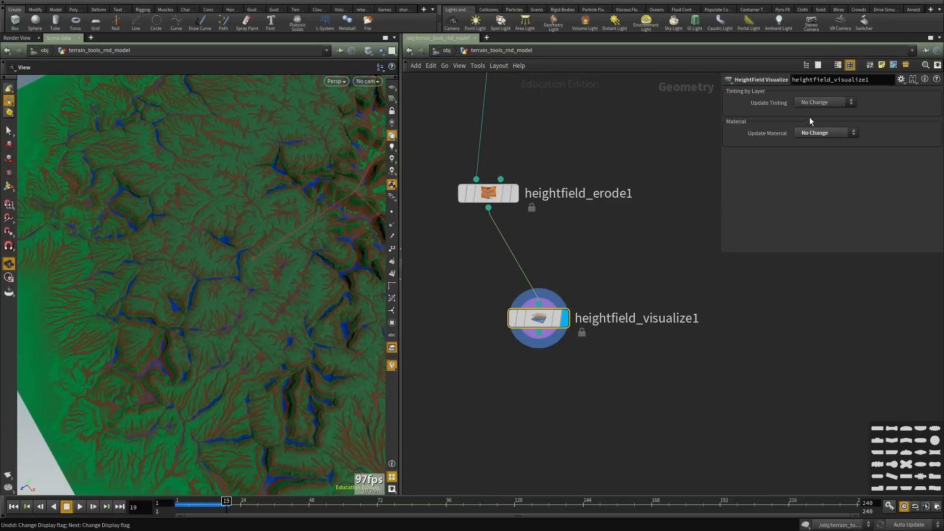
click(808, 102)
click(772, 125)
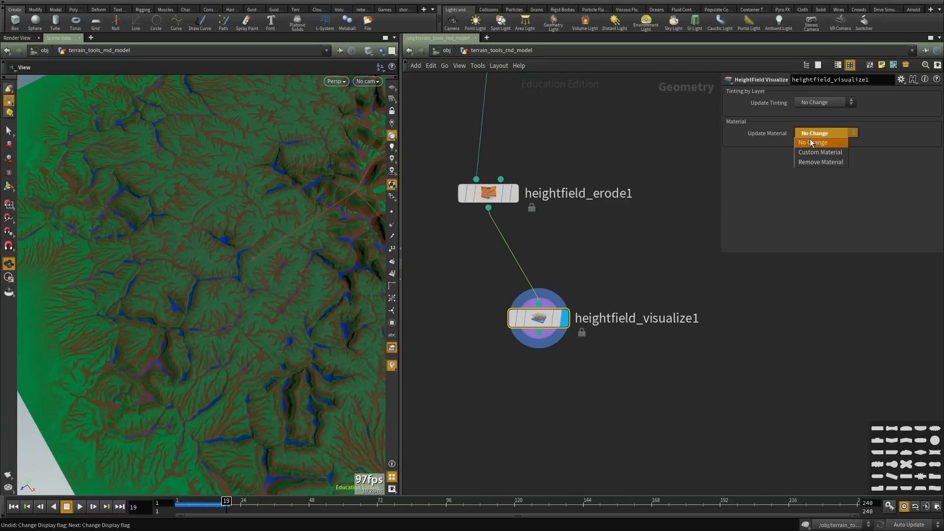
click(807, 153)
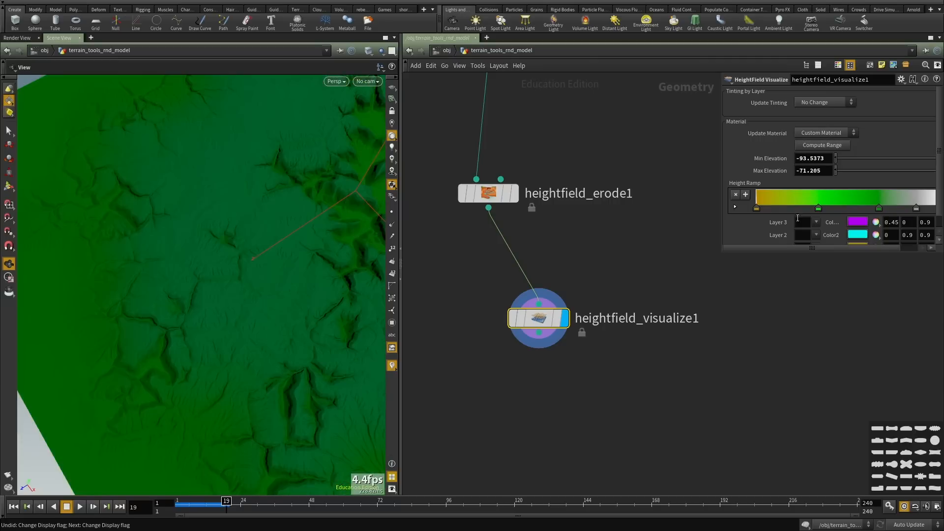
Enlarge the parameter pane to show all layer settings and set Update Tinting to Remove Tinting.
scroll(819, 185, down, 1)
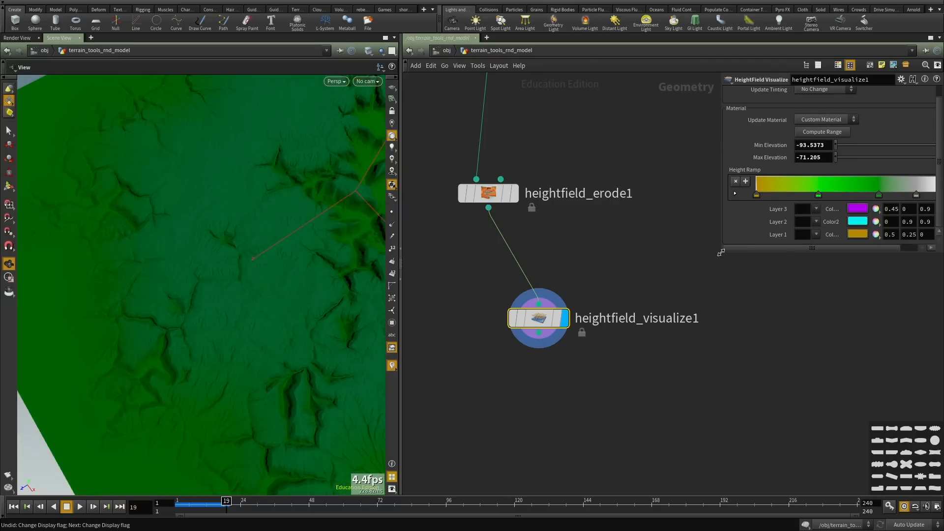
drag(721, 251, 594, 333)
click(684, 102)
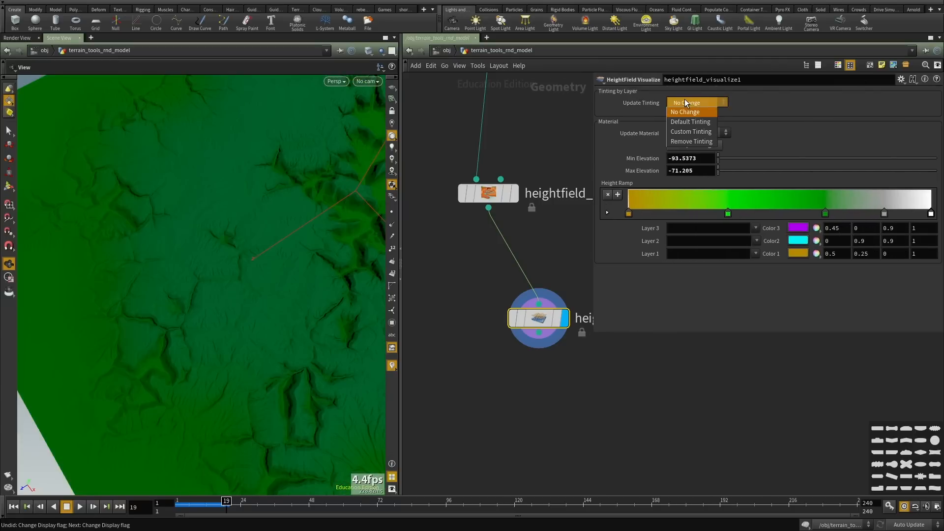
click(688, 142)
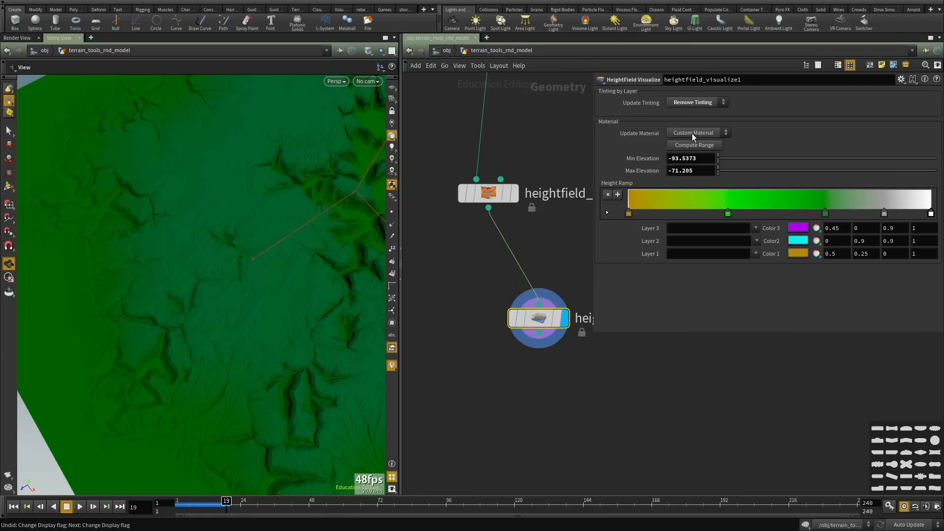
Assign flow to Layer 3, water to Layer 2 and debris to Layer 1 of the custom material.
click(755, 229)
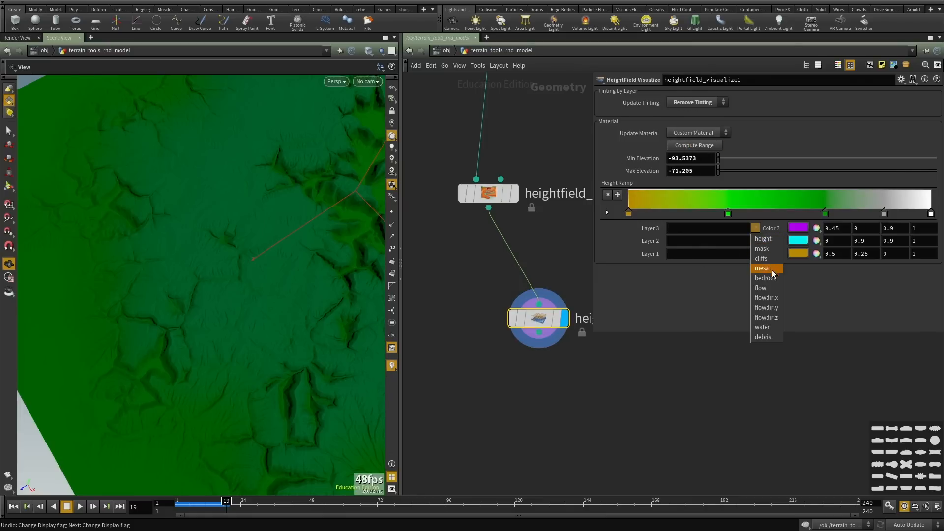
click(768, 289)
drag(291, 327, 540, 388)
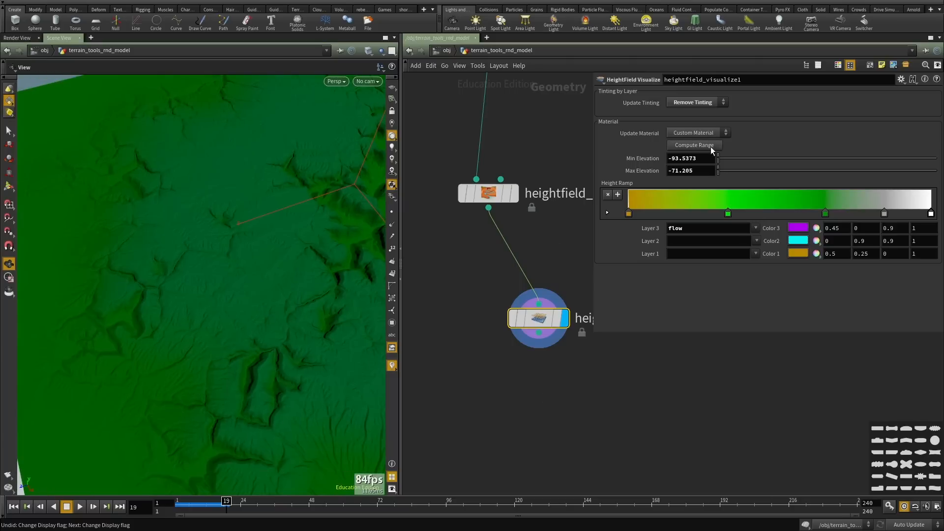
click(756, 241)
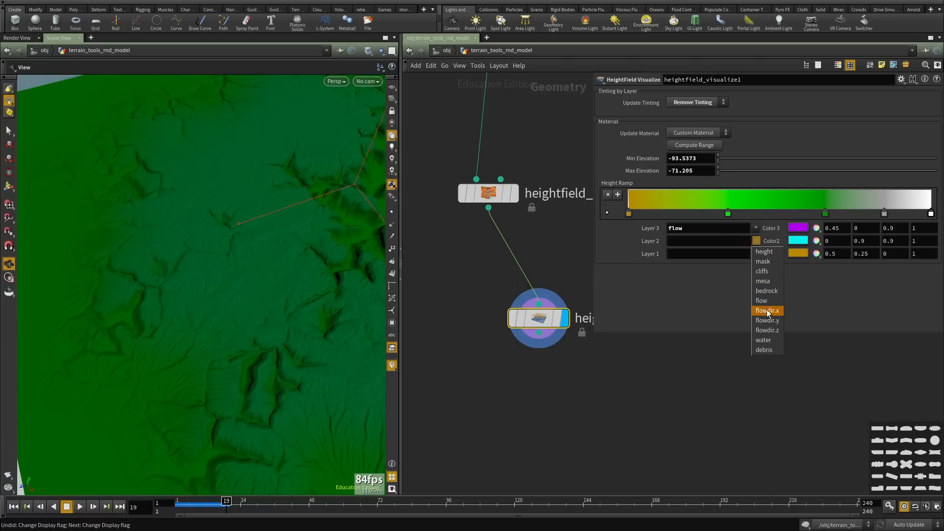
click(770, 341)
click(755, 253)
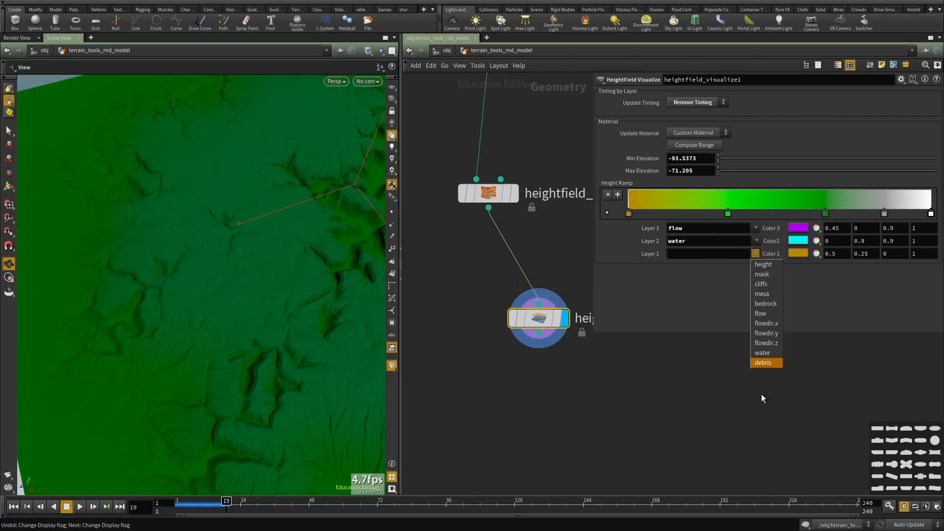
click(765, 364)
Try Remove Material and No Change as the Update Material option, and set it back to Custom Material.
click(694, 132)
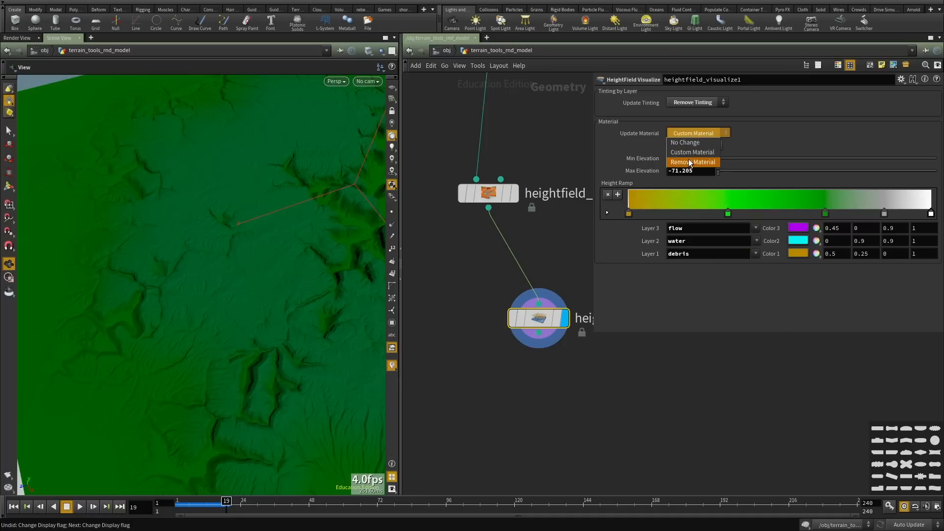
click(690, 162)
click(689, 135)
click(688, 142)
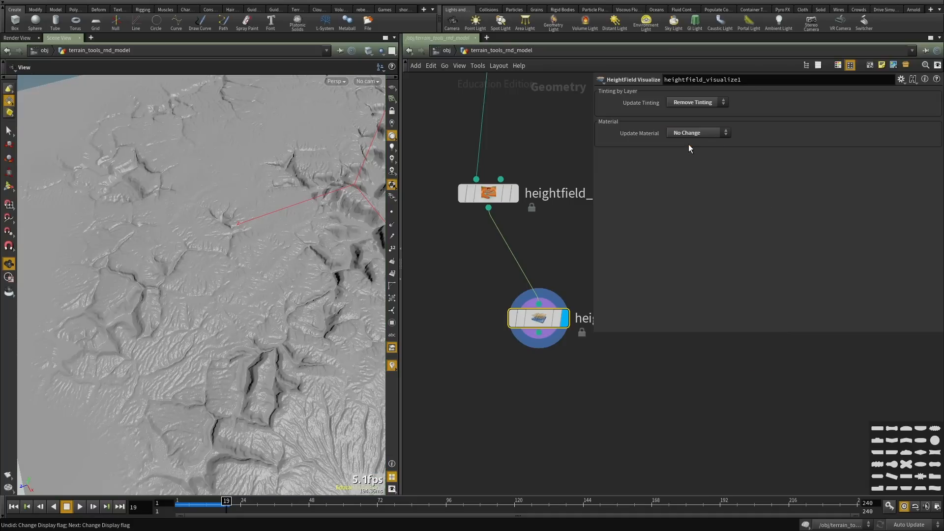
click(688, 135)
click(689, 160)
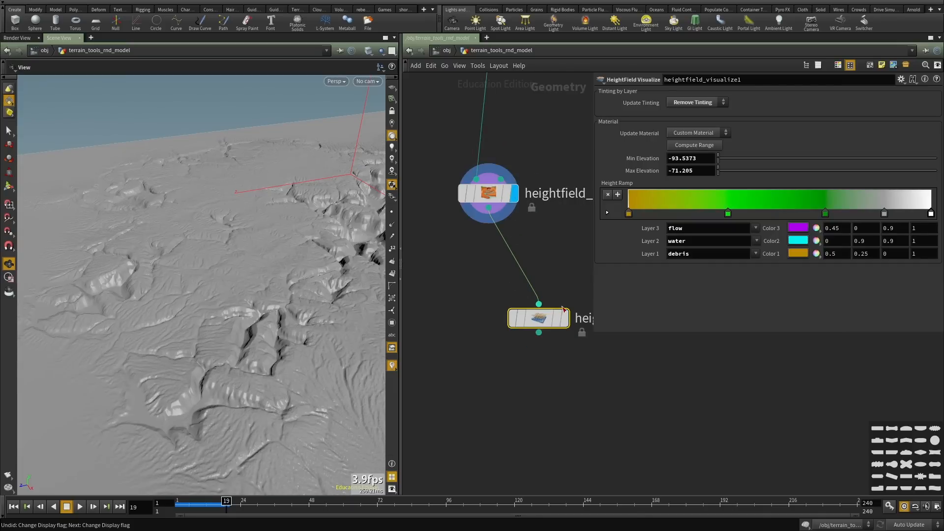
Display heightfield_visualize1, review its node information and place the node directly below heightfield_erode1.
middle_click(541, 325)
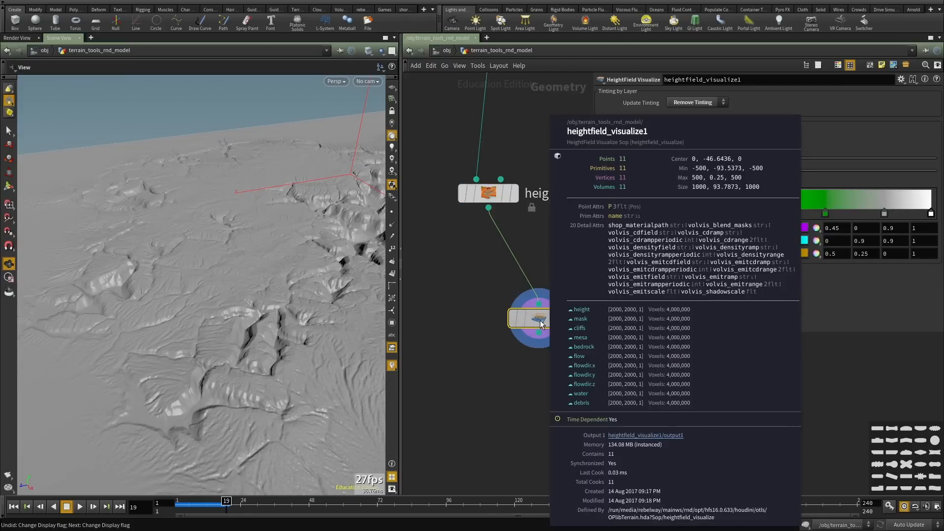
scroll(541, 325, down, 5)
middle_drag(507, 371, 473, 327)
drag(181, 295, 179, 337)
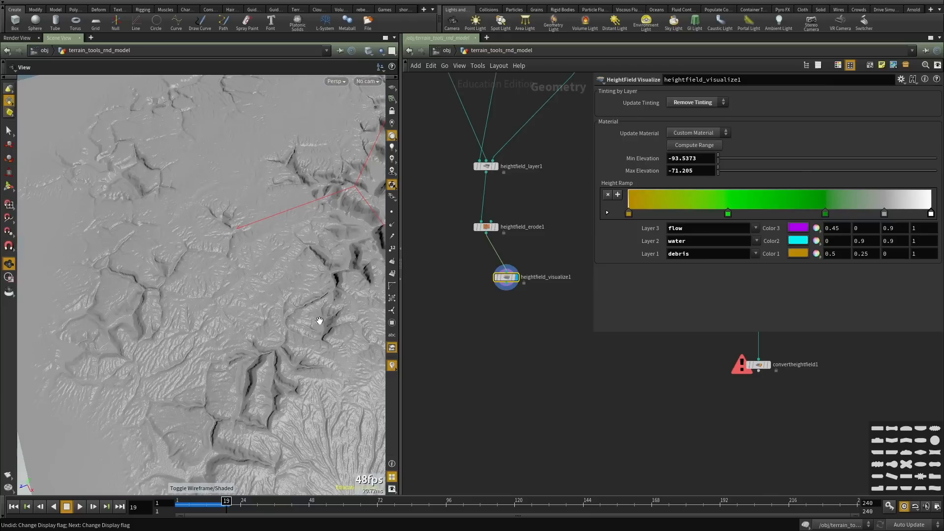
scroll(525, 302, up, 3)
drag(485, 263, 455, 251)
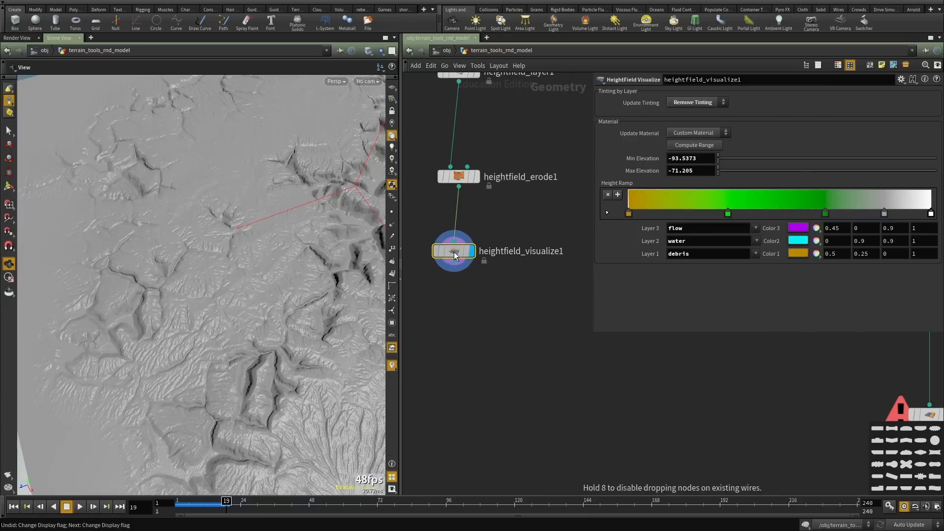
Try Default Tinting on heightfield_visualize1, set Update Tinting to Custom Tinting and set Update Material to No Change.
click(694, 104)
click(690, 121)
drag(203, 287, 229, 292)
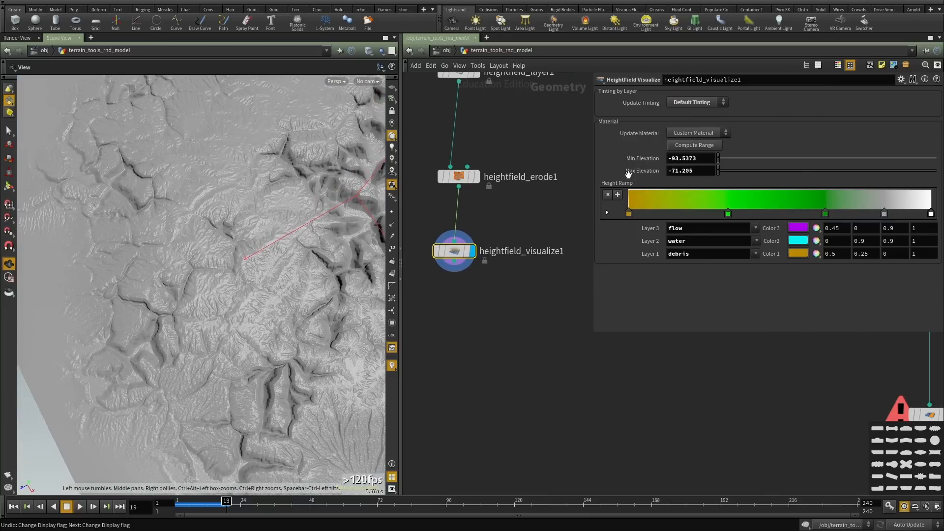
click(704, 103)
click(688, 132)
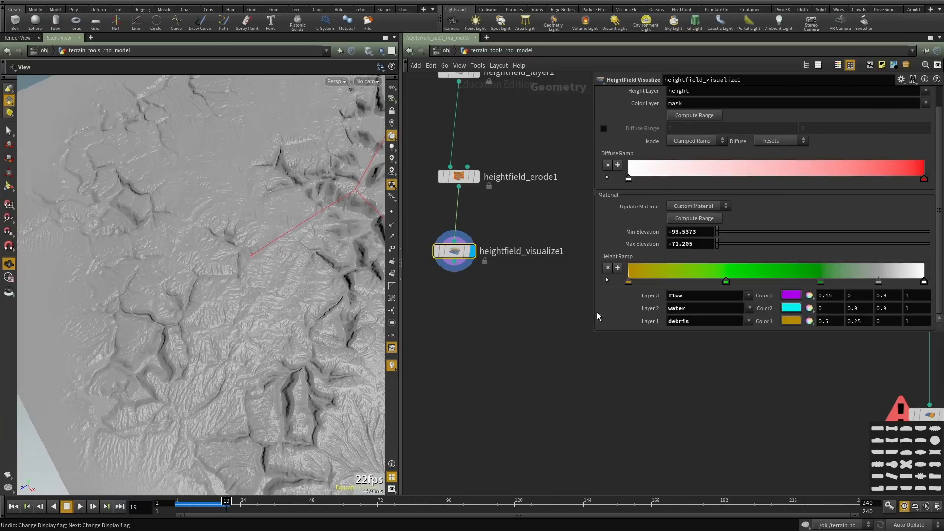
click(701, 206)
click(688, 217)
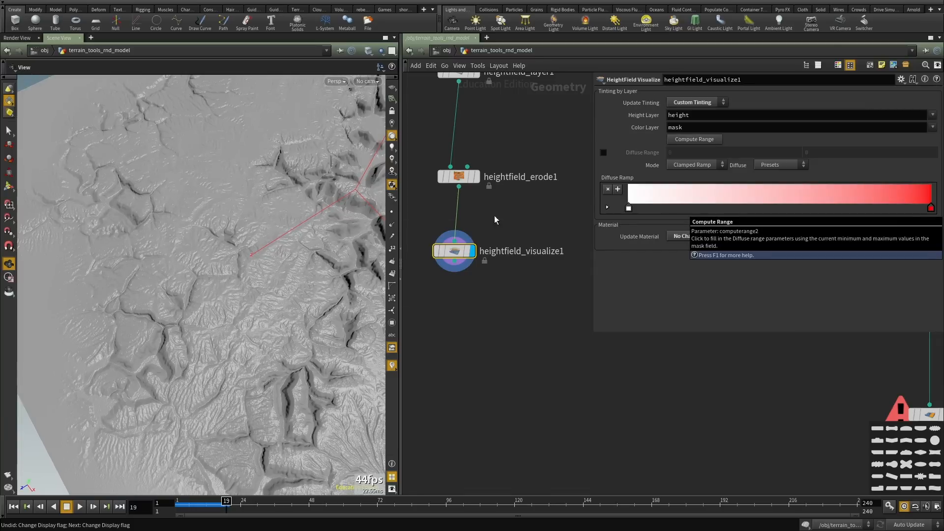
Tint the terrain by the cliffs layer as Color Layer and inspect where the cliffs mask falls.
click(932, 127)
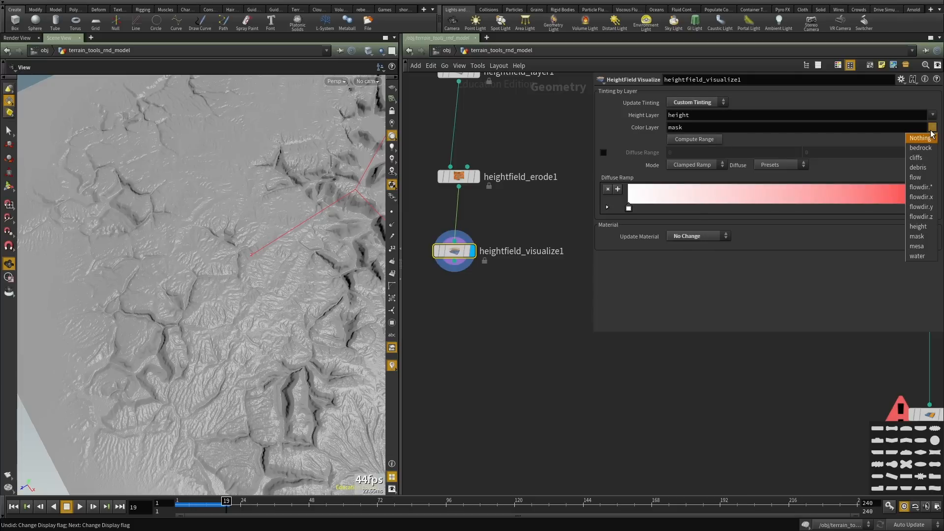
click(916, 158)
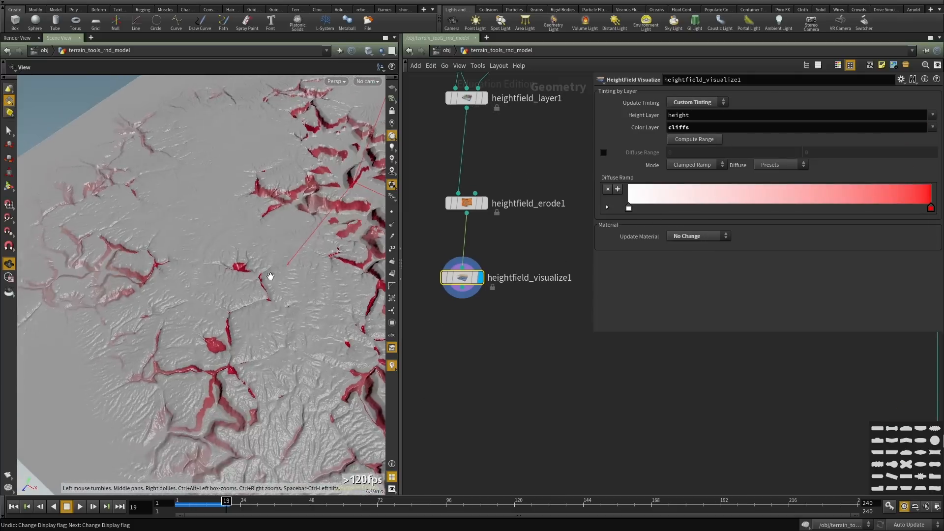
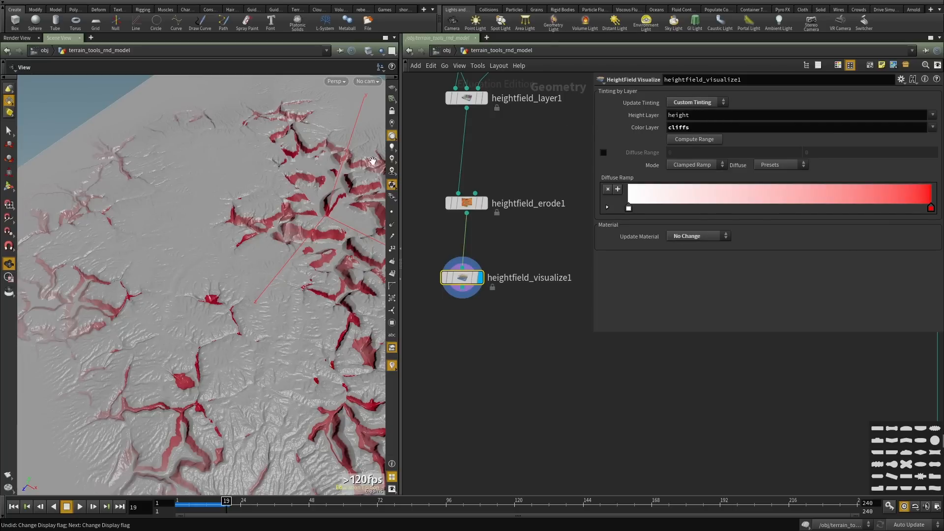
drag(66, 252, 111, 279)
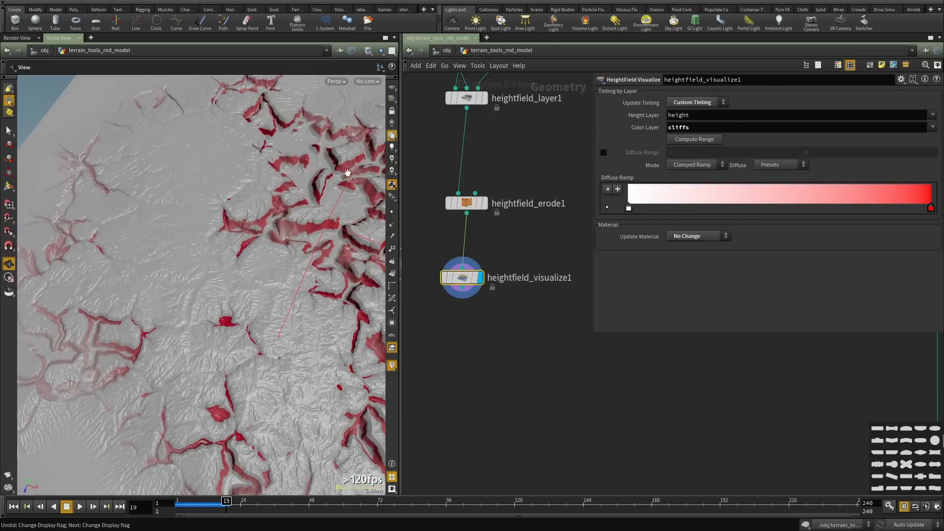
drag(347, 172, 359, 165)
Switch the Color Layer to debris and examine the debris distribution over the whole terrain.
click(933, 127)
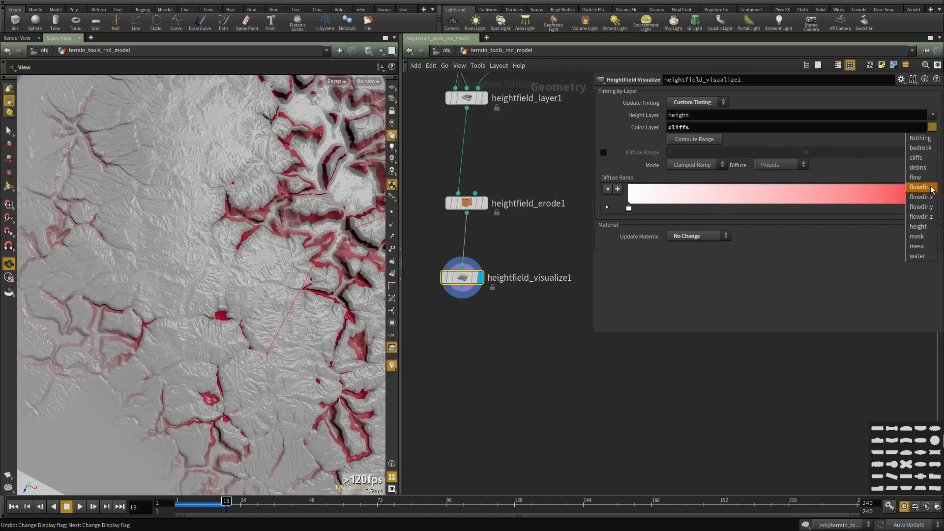
click(918, 167)
drag(241, 247, 169, 305)
scroll(191, 286, down, 5)
scroll(216, 305, up, 4)
middle_drag(169, 305, 177, 276)
scroll(175, 238, up, 3)
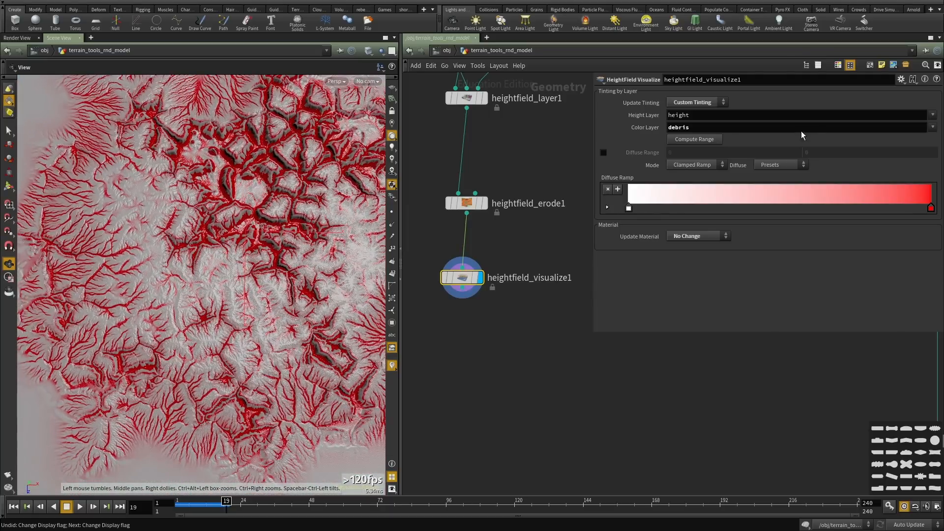
click(932, 129)
click(926, 169)
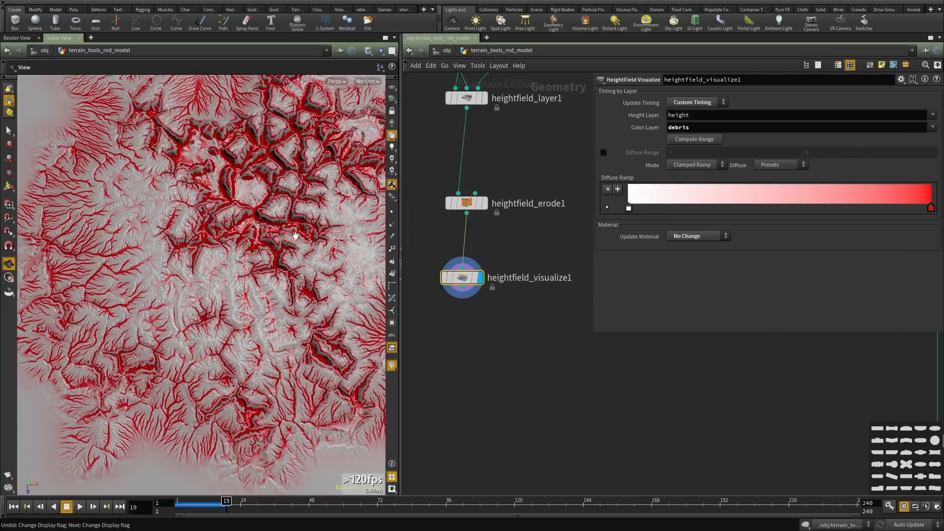
middle_drag(220, 271, 222, 248)
Switch the Color Layer to flow and examine the flow channels on the terrain.
click(932, 128)
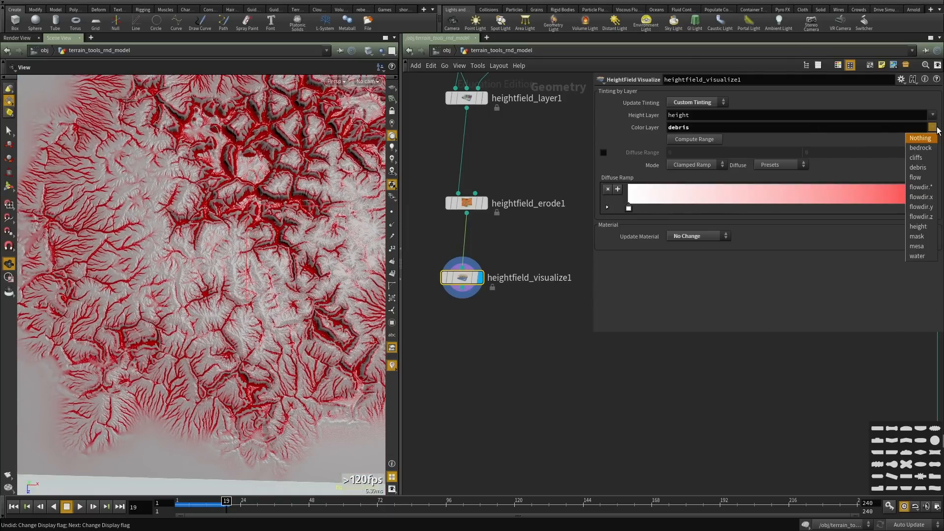
click(915, 177)
drag(157, 325, 169, 327)
middle_drag(169, 326, 211, 267)
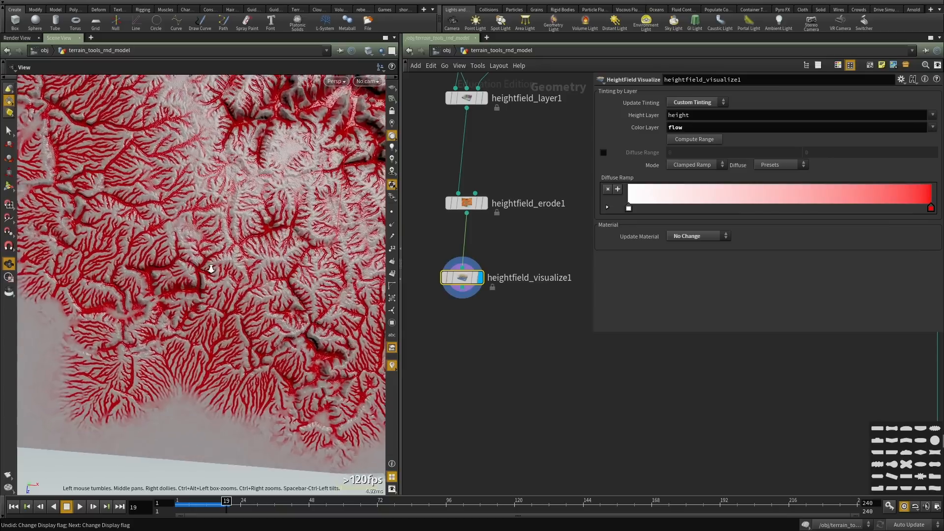
scroll(211, 268, up, 3)
Preview the height layer and the mask layer as the Color Layer of the tinting.
click(933, 127)
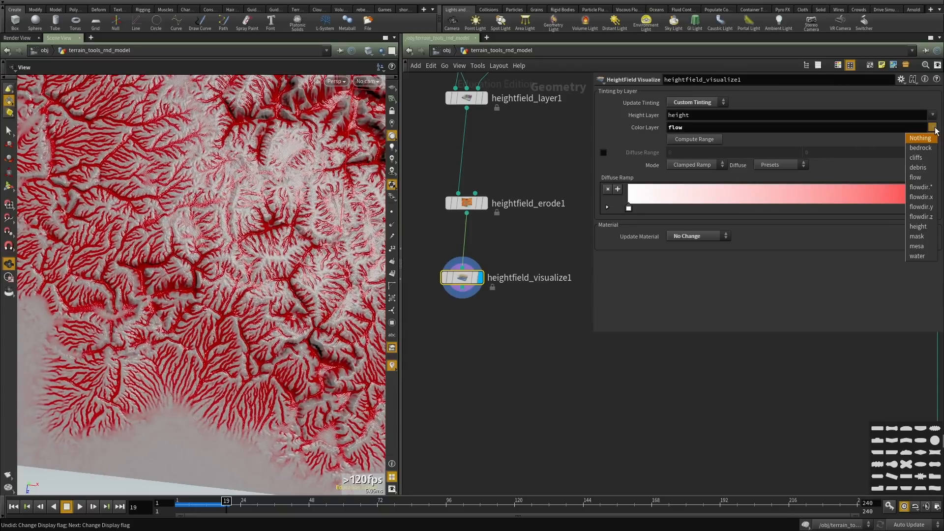
click(921, 228)
drag(179, 327, 234, 338)
scroll(234, 337, up, 3)
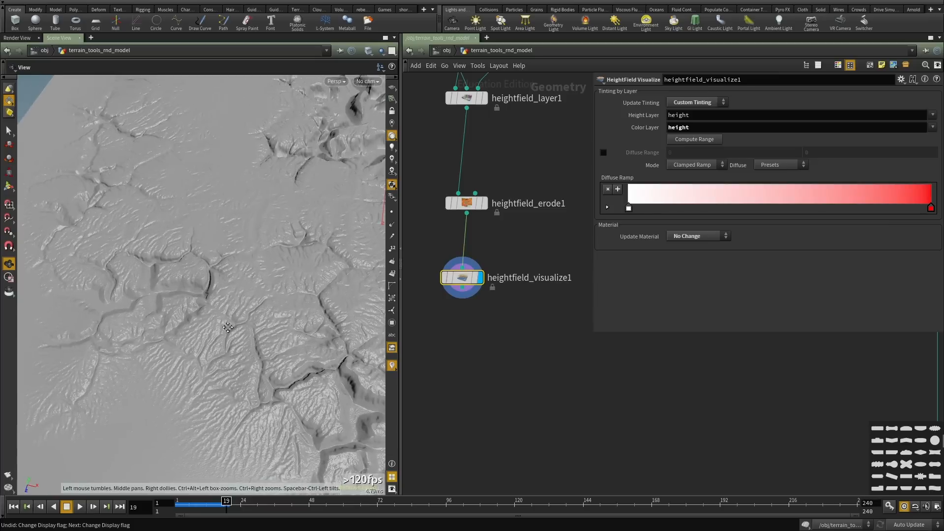
click(933, 127)
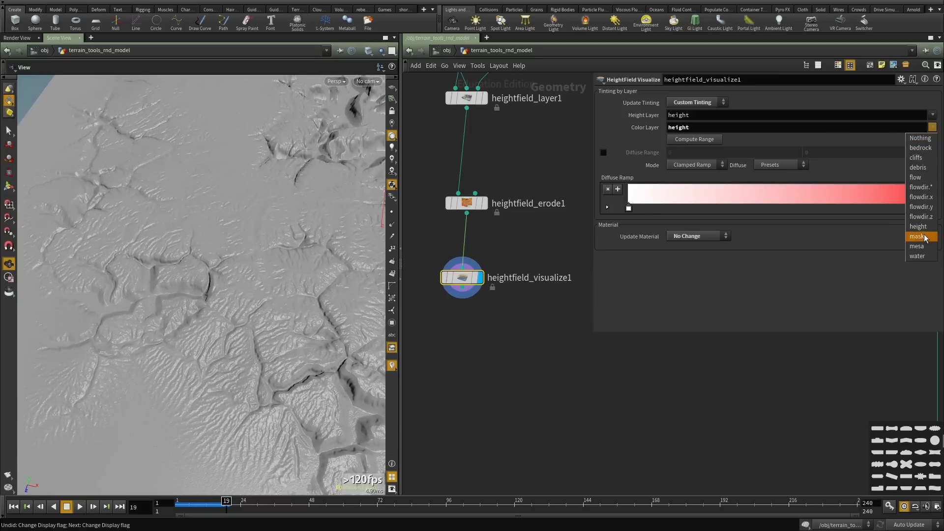
click(921, 238)
drag(199, 284, 202, 306)
Preview the mesa layer and the water layer as the Color Layer of the tinting.
click(933, 128)
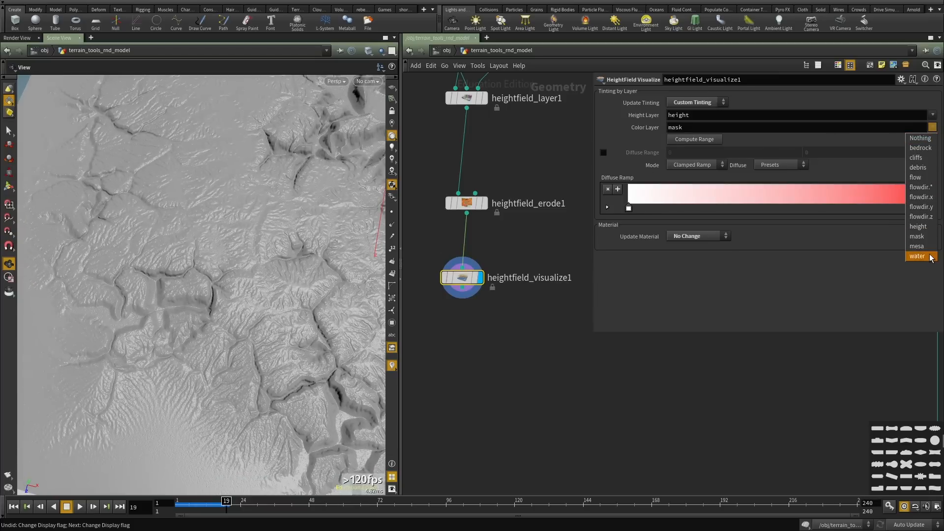
click(921, 250)
drag(216, 294, 151, 347)
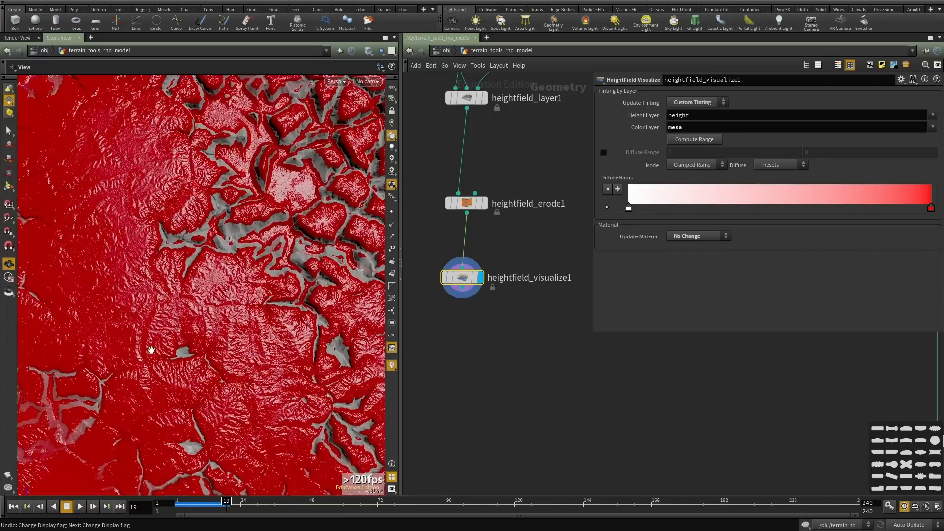
click(933, 128)
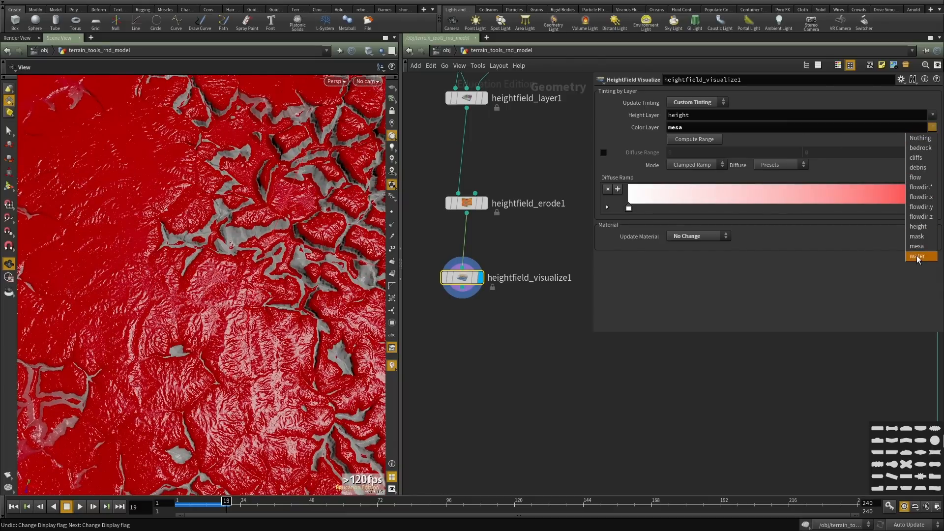
click(919, 259)
drag(227, 295, 307, 318)
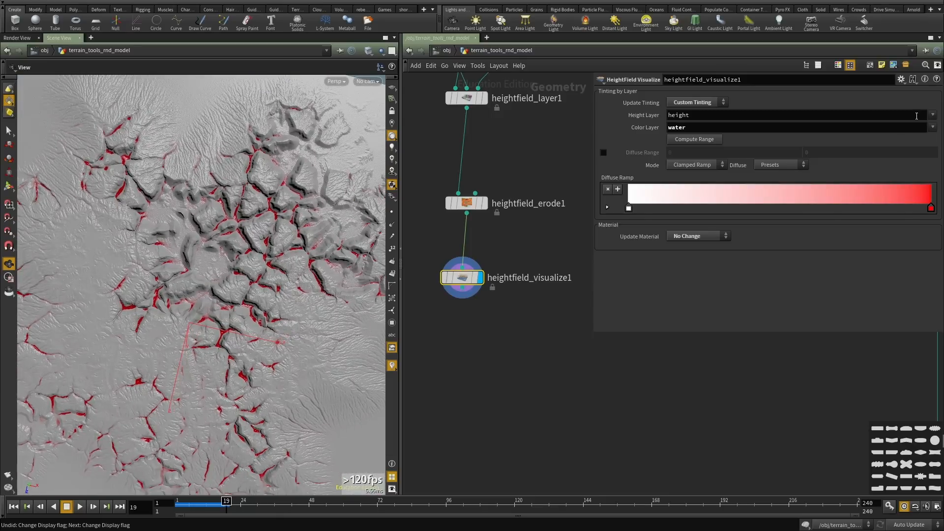
Set the Color Layer of heightfield_visualize1 back to debris and inspect the tinted terrain.
click(933, 127)
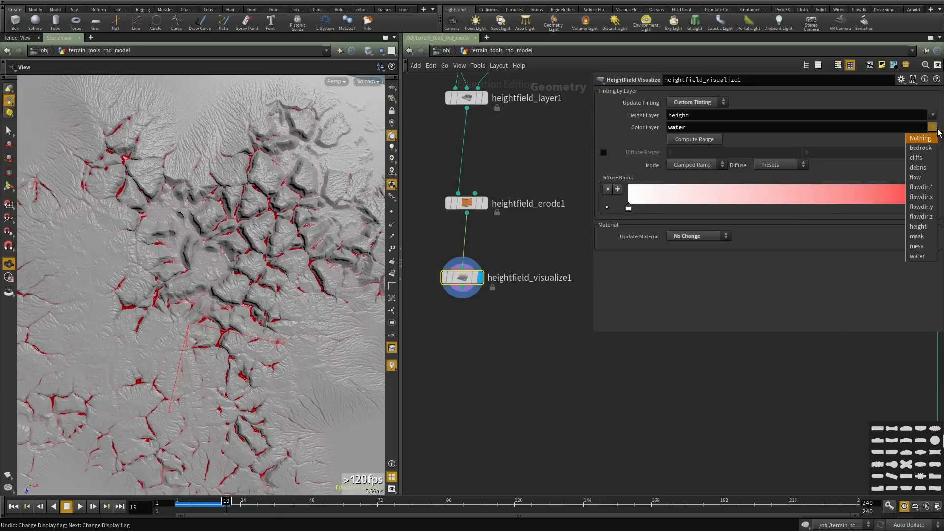
click(917, 167)
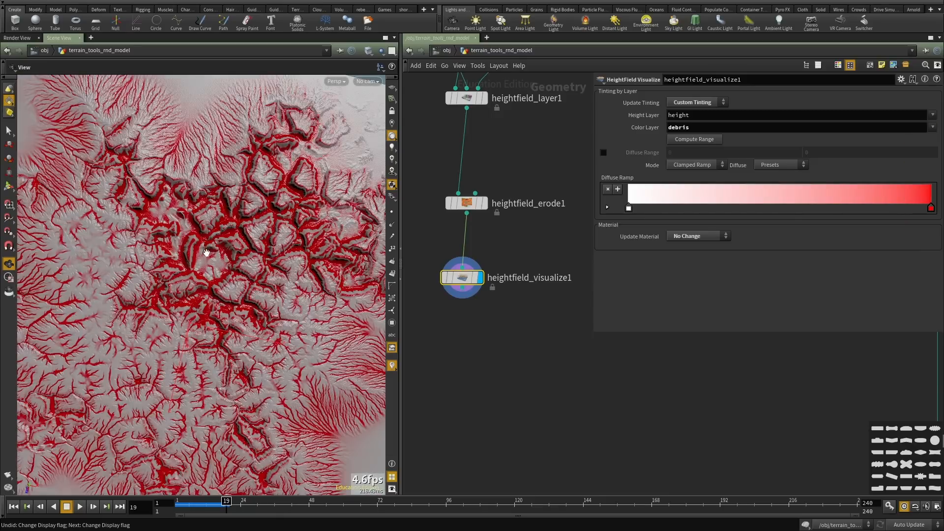
drag(221, 265, 161, 148)
Add a HeightField Noise node to the network in the free space below heightfield_visualize1.
middle_drag(529, 328, 617, 420)
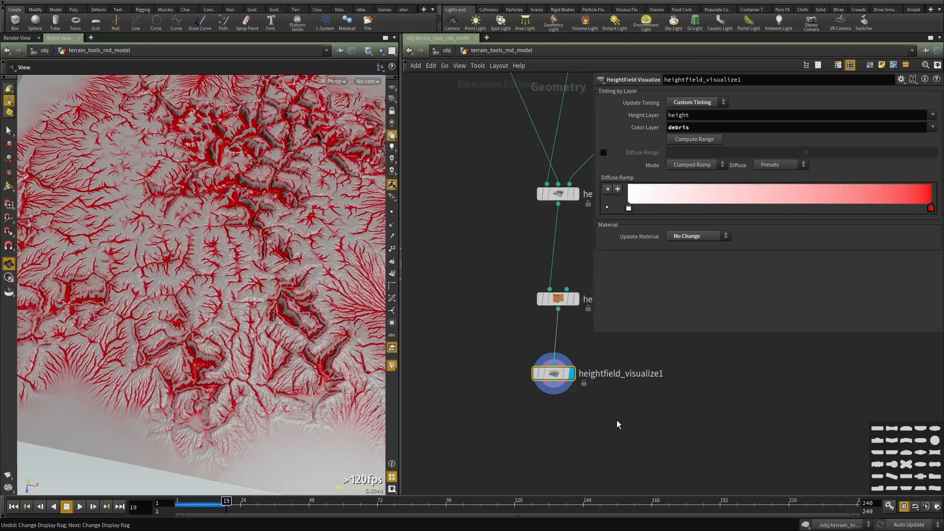
scroll(617, 420, down, 3)
middle_drag(550, 434, 542, 402)
scroll(541, 402, up, 2)
key(Tab)
text(heig)
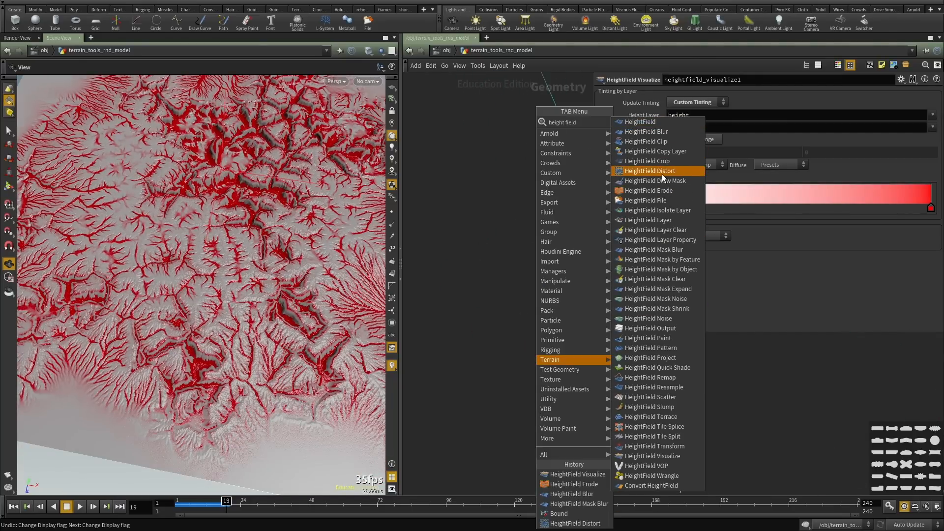
key(Escape)
key(Tab)
text(noise)
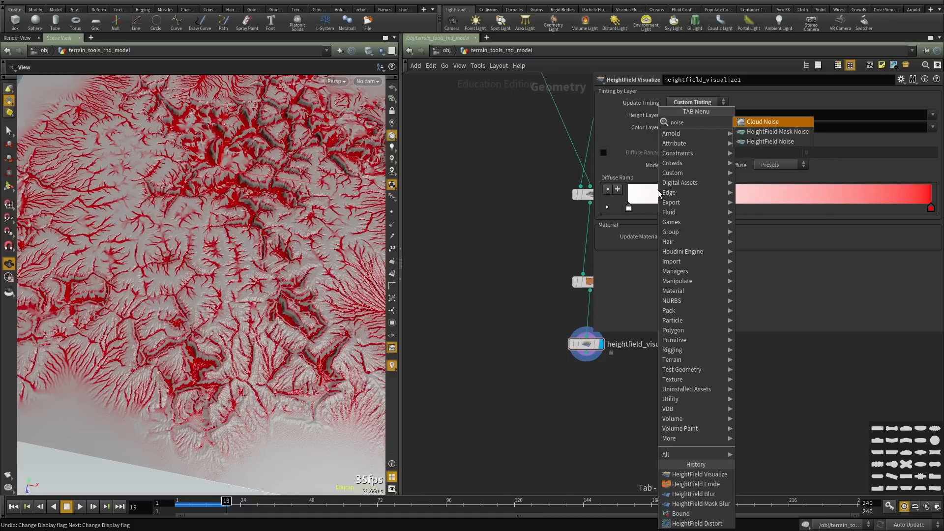
click(795, 140)
click(485, 409)
middle_drag(535, 309, 472, 318)
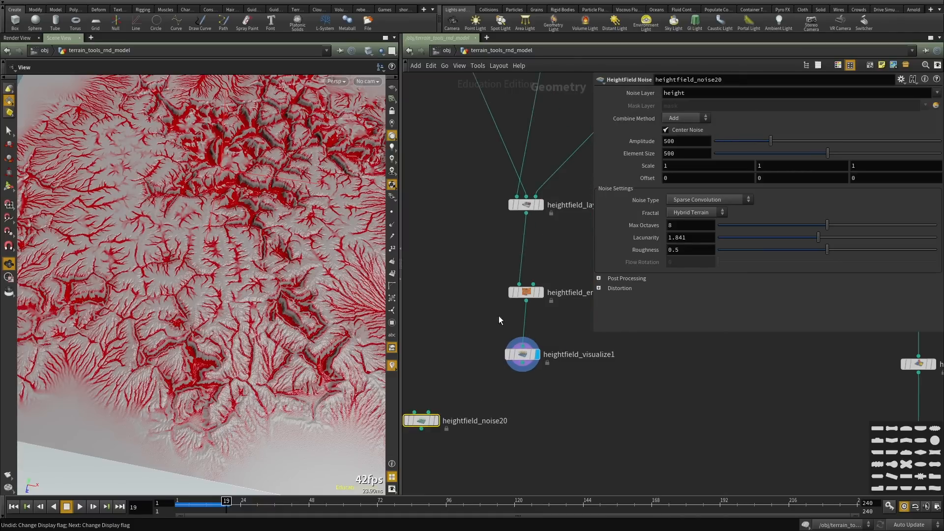
Connect the output of heightfield_erode1 to the first input of heightfield_noise20 and display the noise result.
click(524, 302)
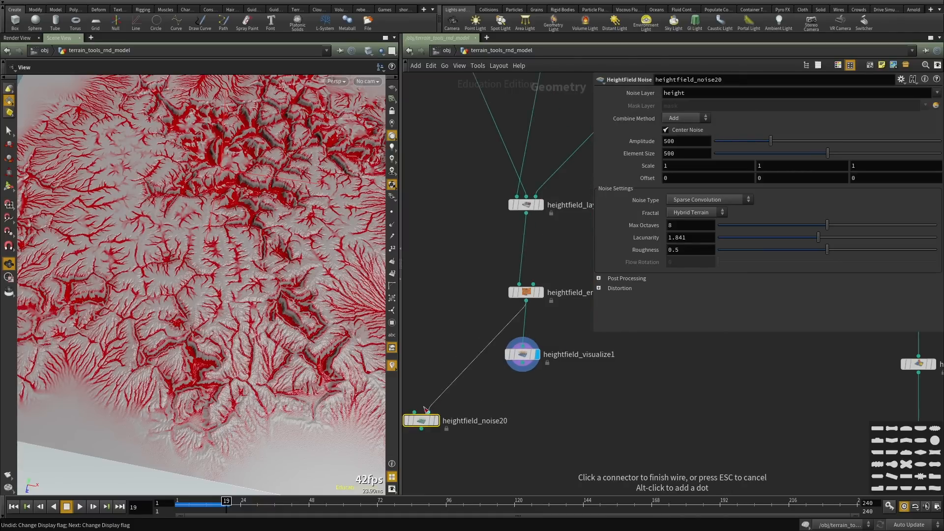
click(416, 412)
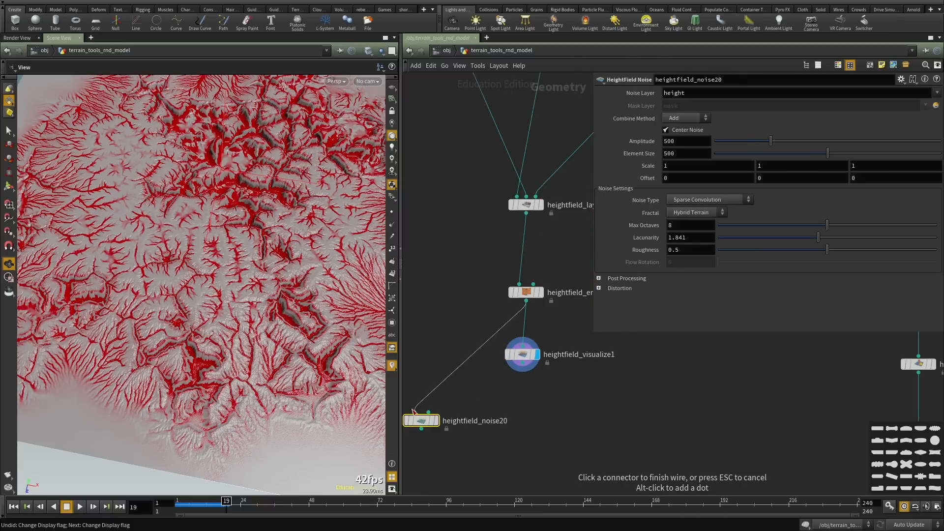
click(437, 420)
middle_drag(479, 376, 481, 374)
drag(137, 293, 182, 311)
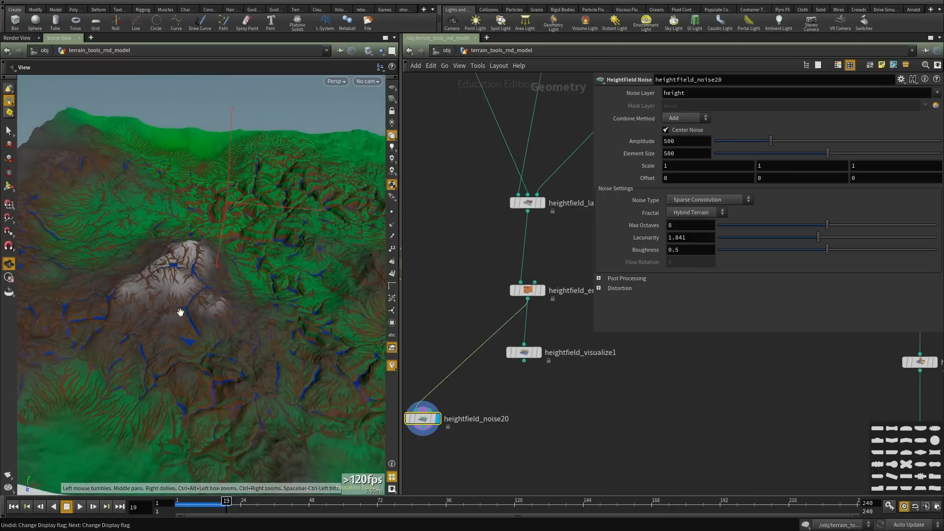
Check the simulation settings of heightfield_erode1 and rewire heightfield_noise20 to take its input from heightfield_visualize1.
scroll(462, 249, down, 3)
middle_drag(462, 249, 458, 311)
click(485, 321)
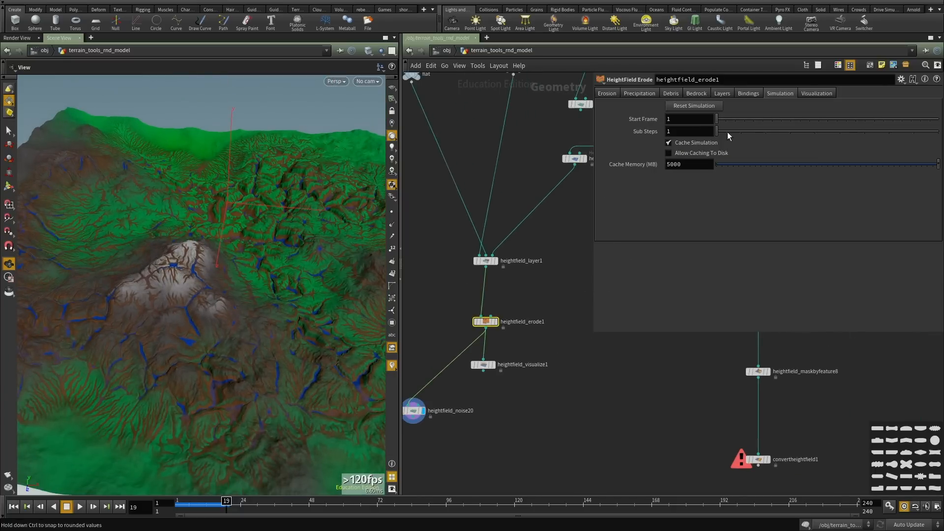
drag(114, 304, 152, 287)
mouse_move(461, 372)
middle_down()
mouse_move(563, 350)
mouse_move(472, 373)
middle_up()
scroll(563, 349, up, 3)
drag(473, 373, 523, 401)
click(523, 401)
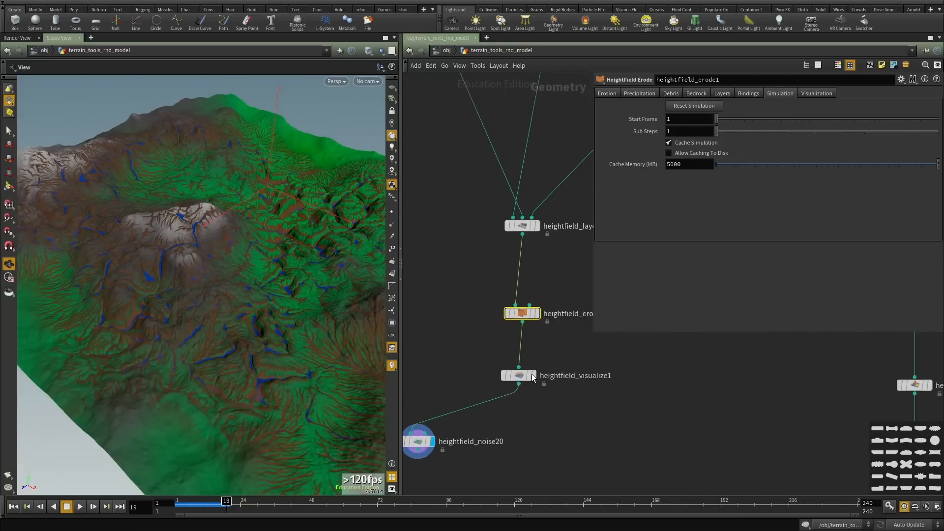
Display heightfield_visualize1 and paste a copy of it beside the original, fed by heightfield_erode1.
click(515, 376)
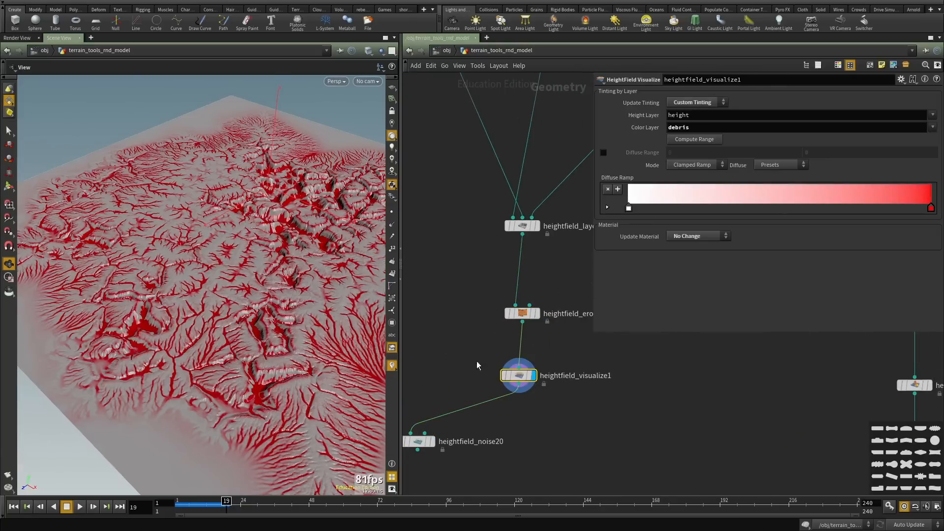
key(ctrl+c)
key(ctrl+v)
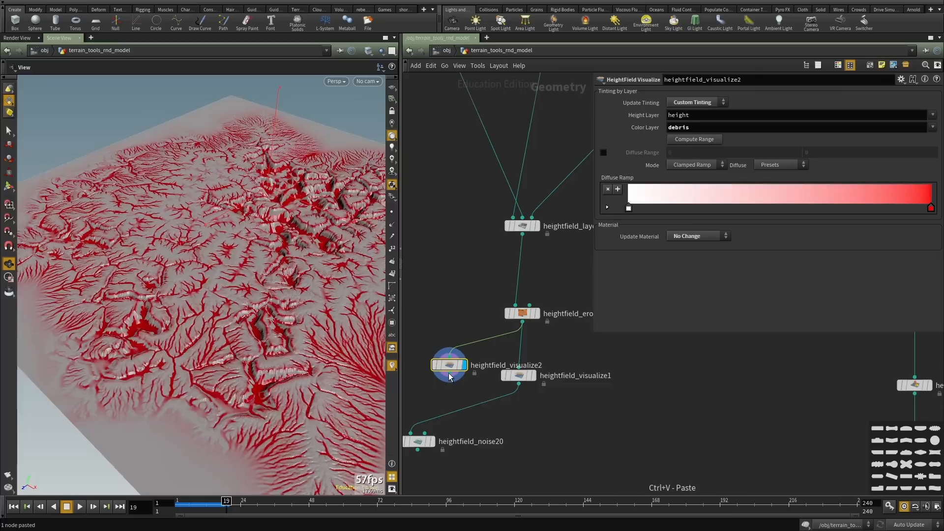
Connect the output of heightfield_visualize2 to the first input of heightfield_noise20.
click(449, 374)
click(411, 433)
key(Escape)
middle_drag(455, 314, 503, 238)
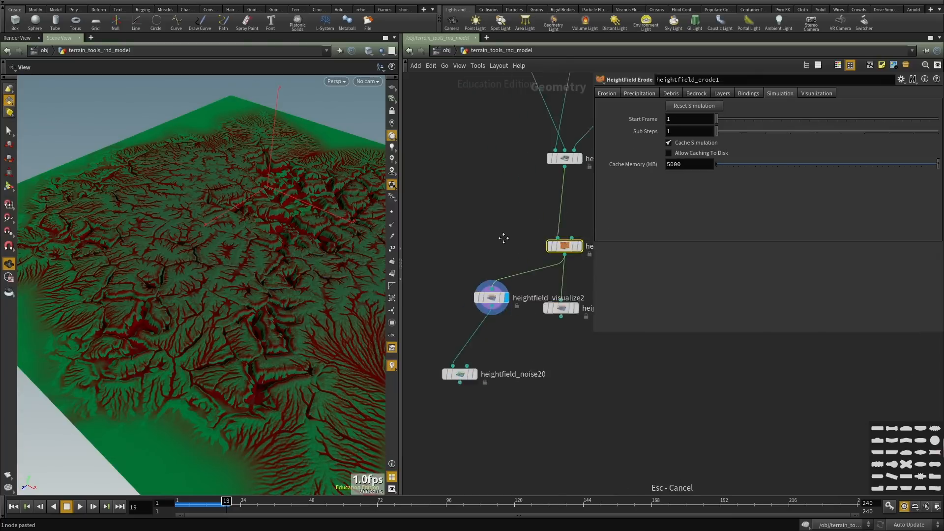
Set Update Tinting of heightfield_visualize2 to Remove Tinting, trying No Change and Default Tinting first.
click(687, 102)
click(685, 111)
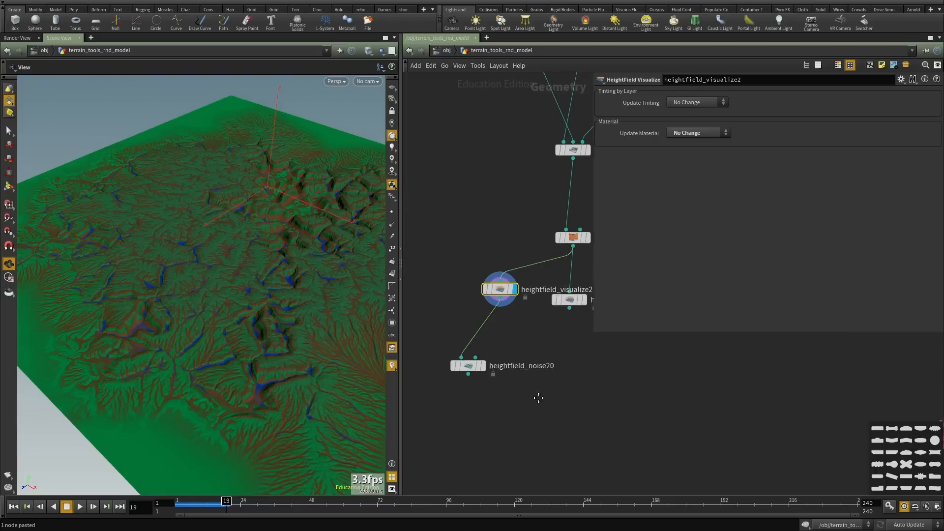
click(690, 104)
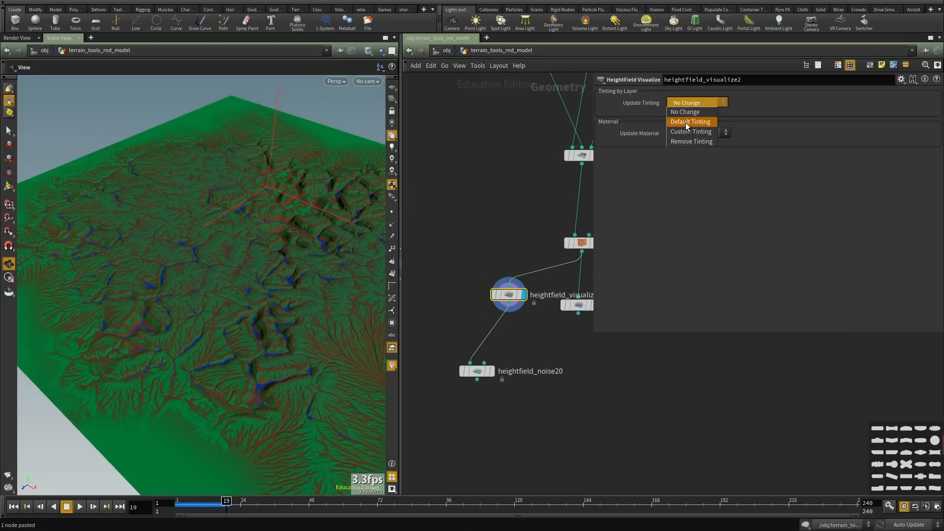
click(687, 123)
click(690, 104)
click(692, 142)
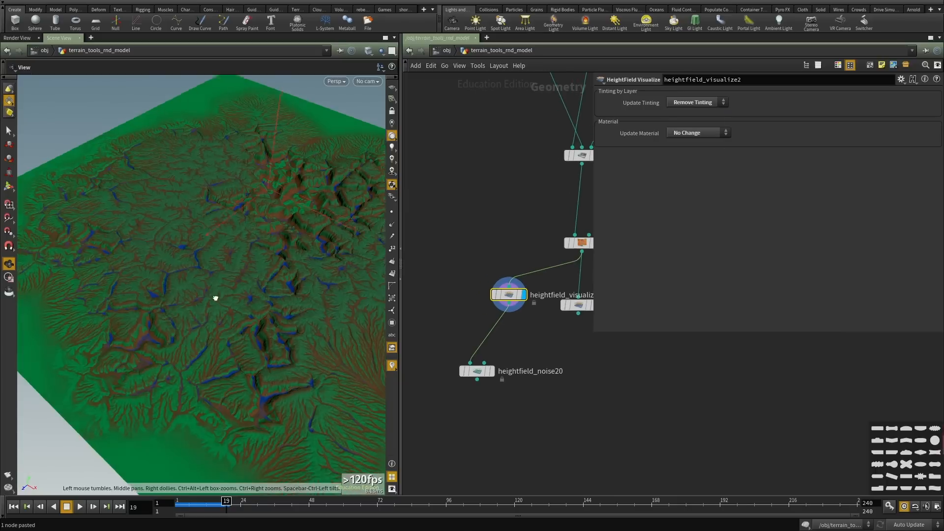
Display heightfield_noise20, heightfield_visualize2 and heightfield_erode1 in turn and compare how the terrain is coloured.
click(492, 372)
middle_drag(515, 371, 480, 402)
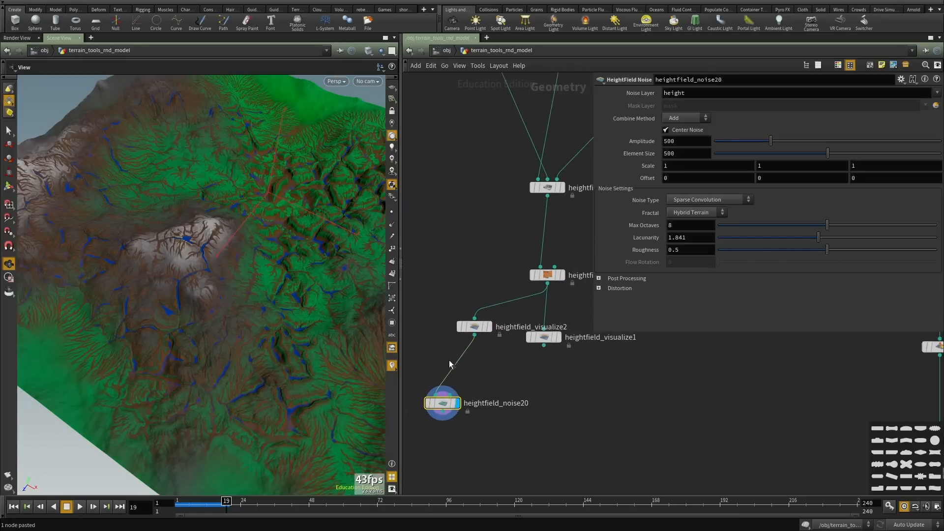
click(475, 328)
scroll(476, 332, up, 2)
click(496, 323)
middle_drag(504, 199, 494, 206)
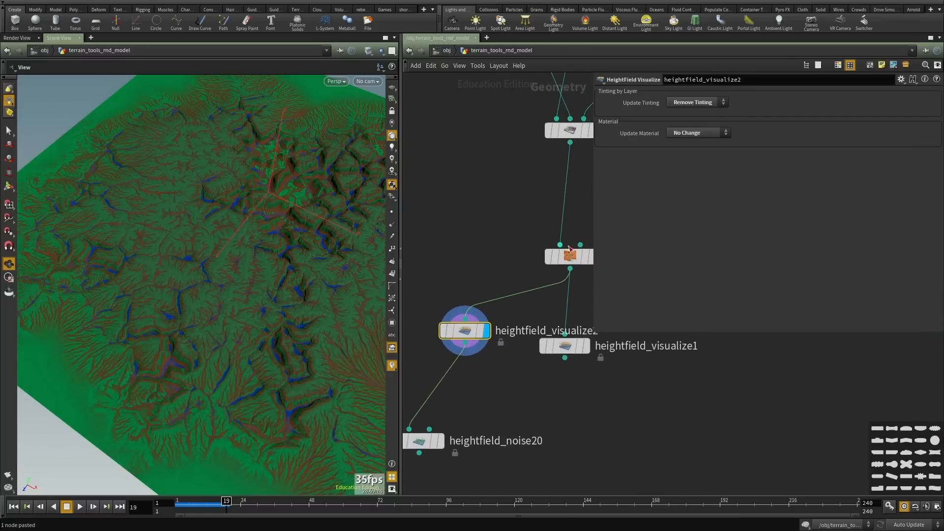
middle_drag(558, 242, 480, 287)
click(512, 301)
middle_drag(515, 248, 545, 199)
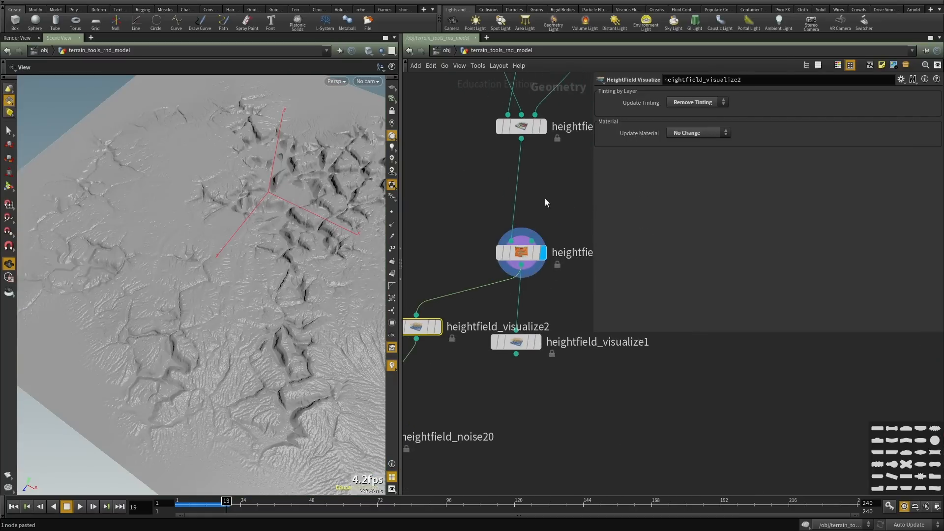
Display heightfield_visualize2 and set its Update Material option to Remove Material.
click(439, 329)
click(699, 133)
click(694, 162)
scroll(489, 415, down, 2)
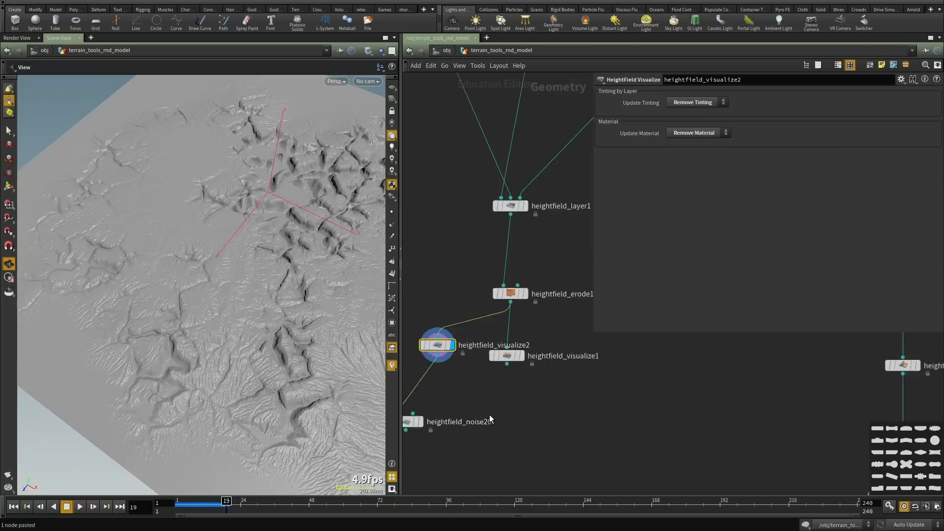
Line up heightfield_visualize2 and heightfield_noise20 vertically in the network, and select and display the noise node.
middle_drag(446, 373, 515, 318)
scroll(515, 318, up, 2)
drag(504, 283, 451, 310)
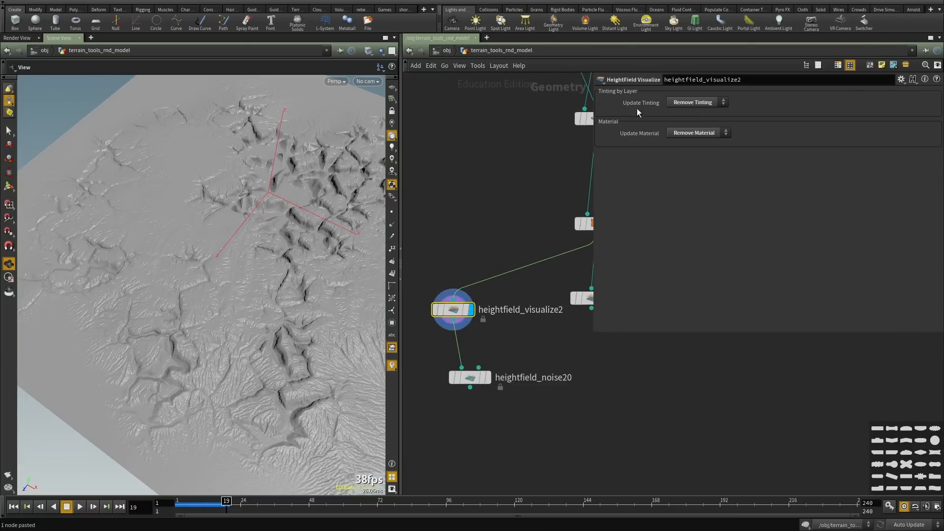
middle_drag(496, 378, 518, 338)
scroll(514, 339, up, 2)
key(r)
click(490, 337)
drag(489, 336, 468, 359)
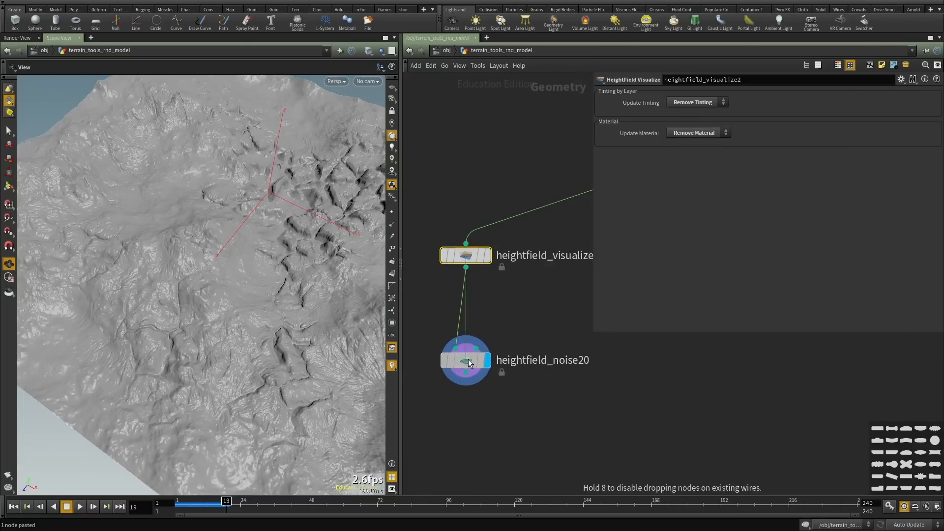
click(468, 359)
Lower the amplitude of heightfield_noise20 to 169 and its element size to 43.
drag(186, 289, 189, 219)
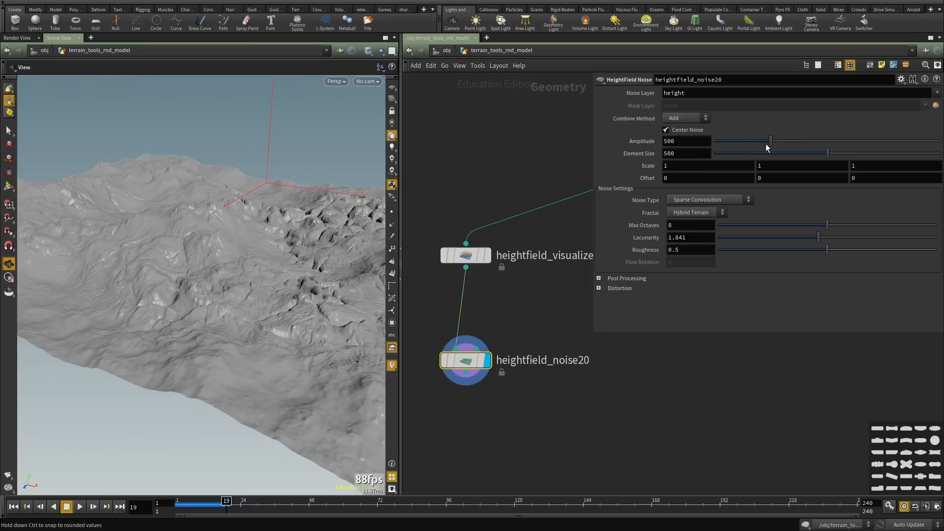
click(733, 142)
click(728, 153)
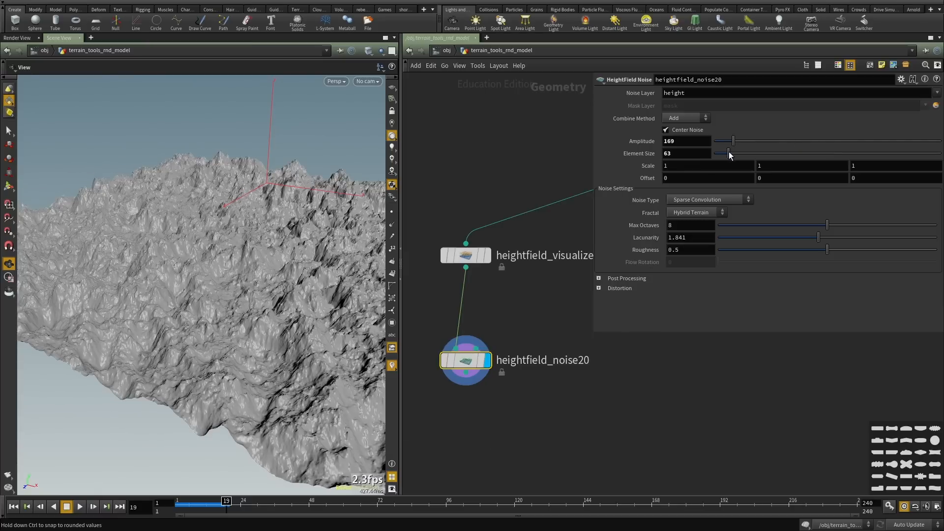
click(723, 153)
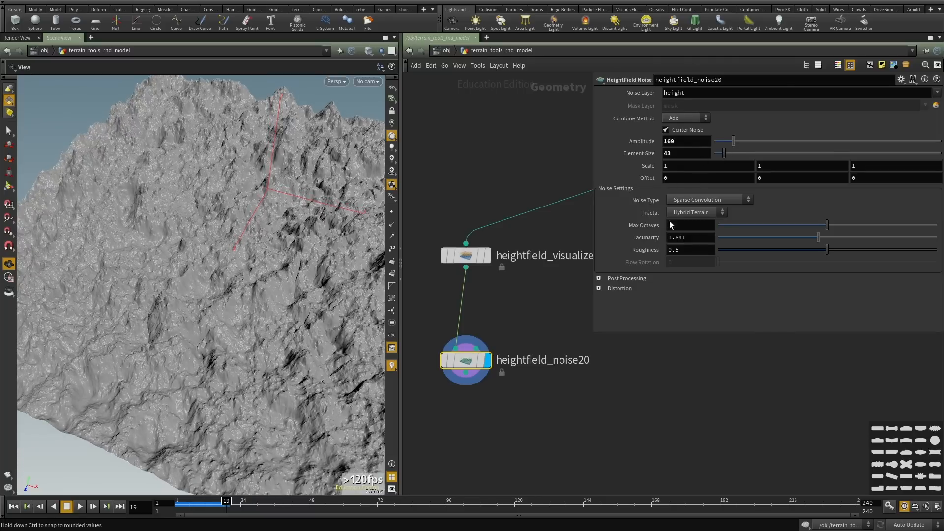
Enable Lattice Warp and Gradient Warp in the distortion settings of heightfield_noise20 and raise Gradient Warp to 0.357.
click(616, 281)
click(625, 327)
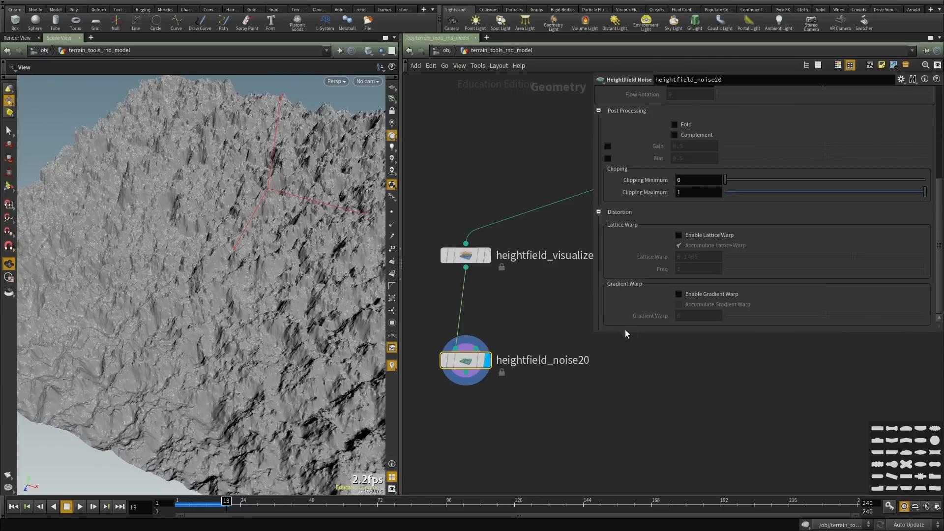
click(710, 290)
click(704, 235)
click(853, 315)
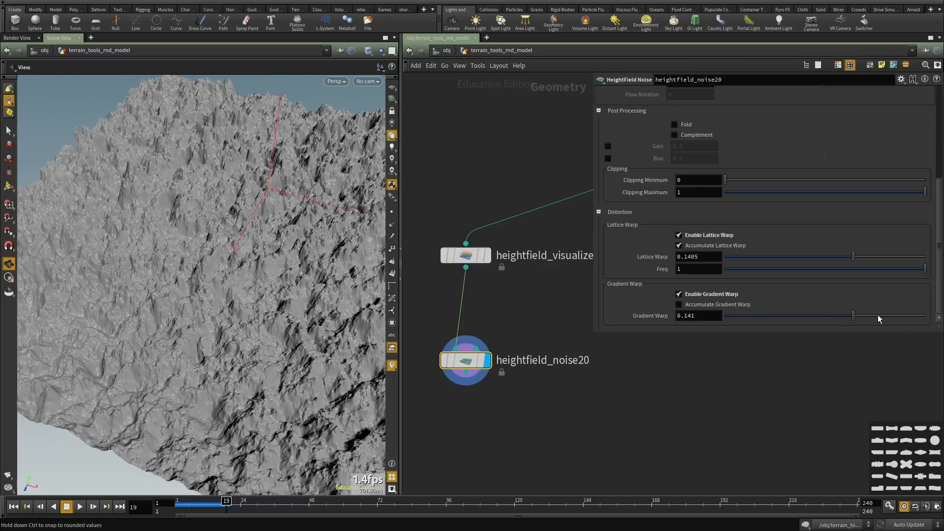
click(891, 317)
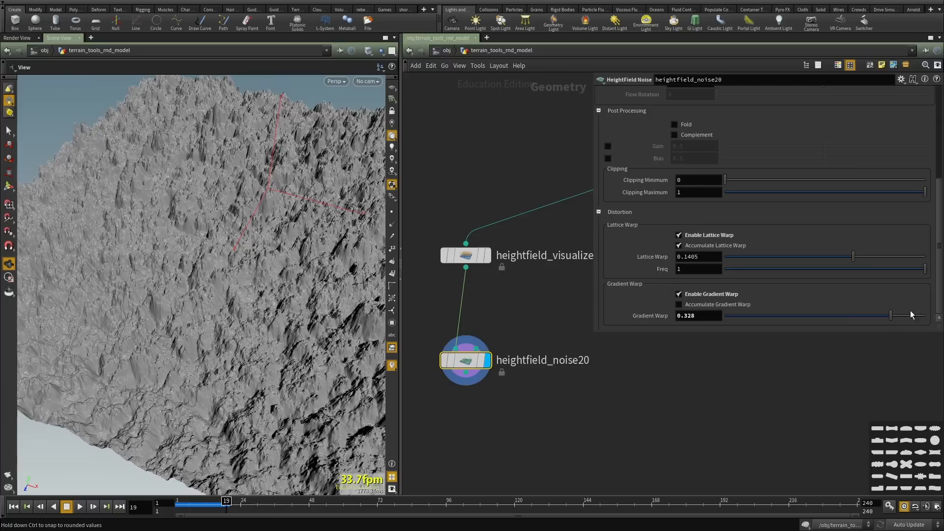
Display heightfield_visualize1 and examine where the debris layer lies on the eroded terrain.
middle_drag(513, 352, 496, 380)
scroll(497, 379, down, 4)
scroll(561, 331, up, 2)
middle_drag(561, 330, 535, 345)
click(537, 339)
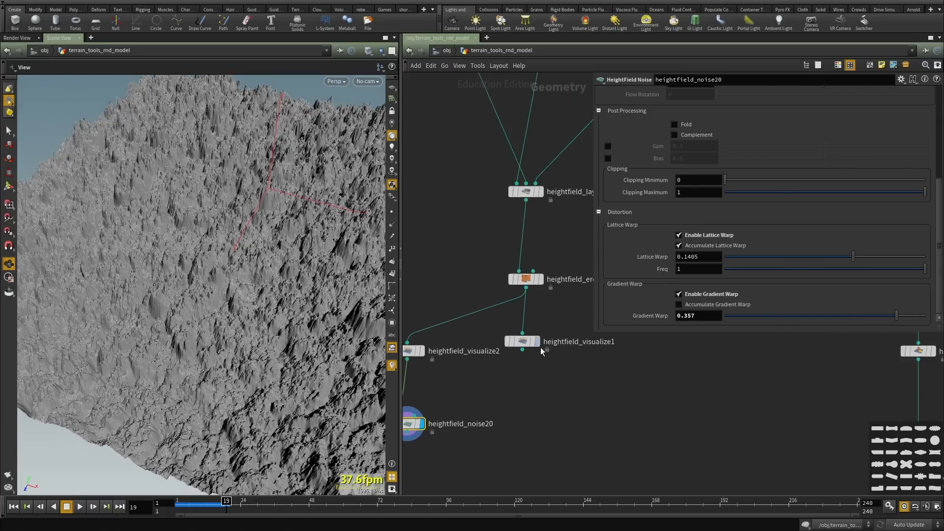
middle_drag(523, 399, 556, 369)
click(547, 310)
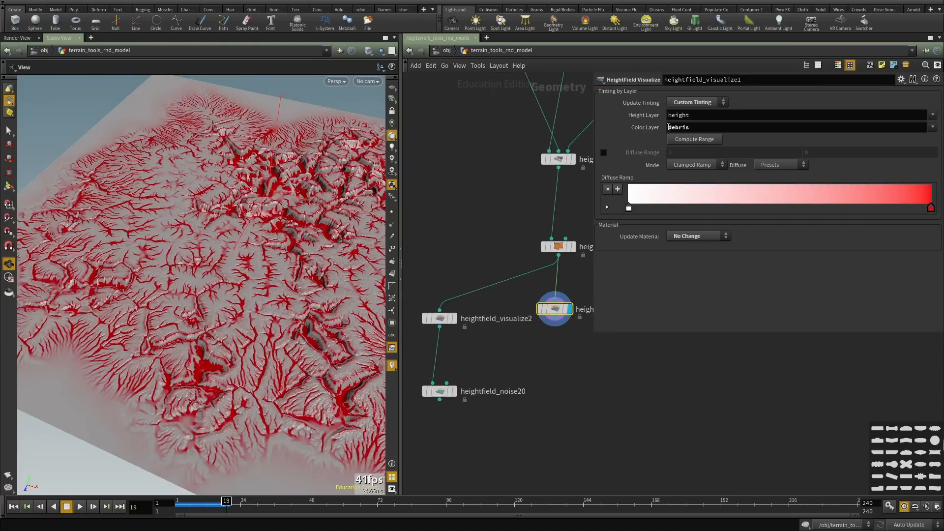
scroll(564, 376, up, 2)
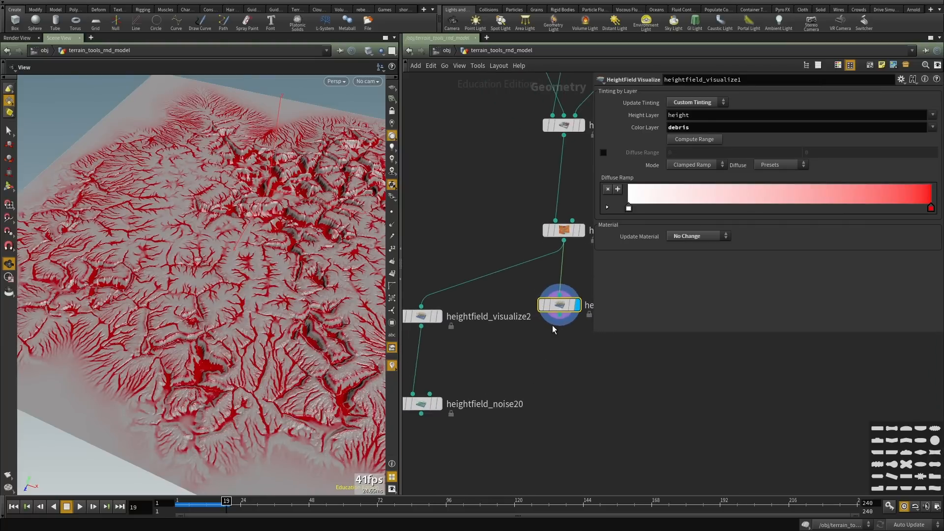
Connect heightfield_visualize2 to the mask input of heightfield_noise20 and set the noise's Mask Layer to debris.
click(461, 398)
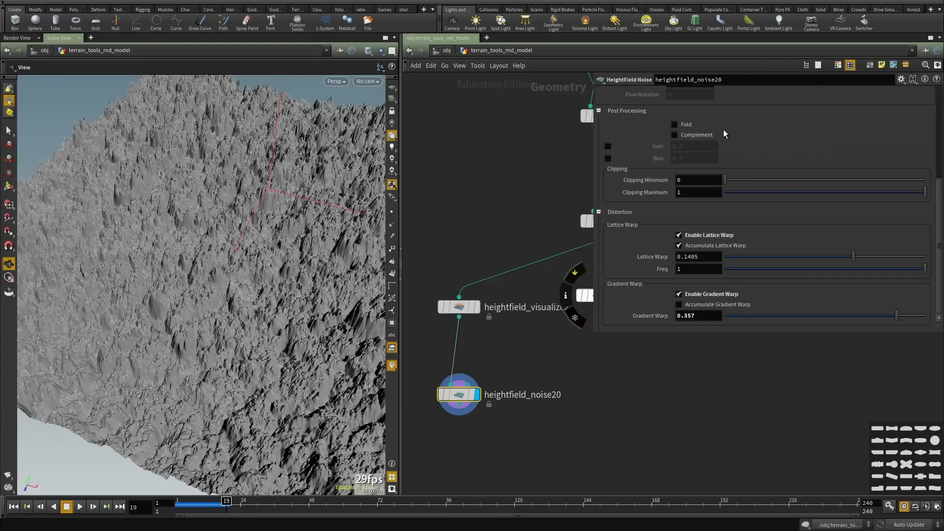
scroll(724, 129, up, 4)
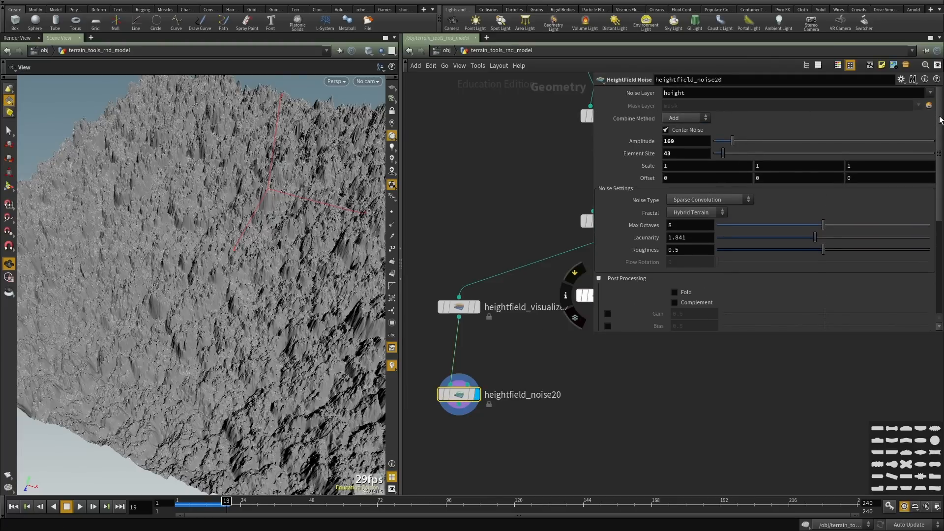
middle_drag(485, 385, 495, 368)
click(443, 424)
click(439, 357)
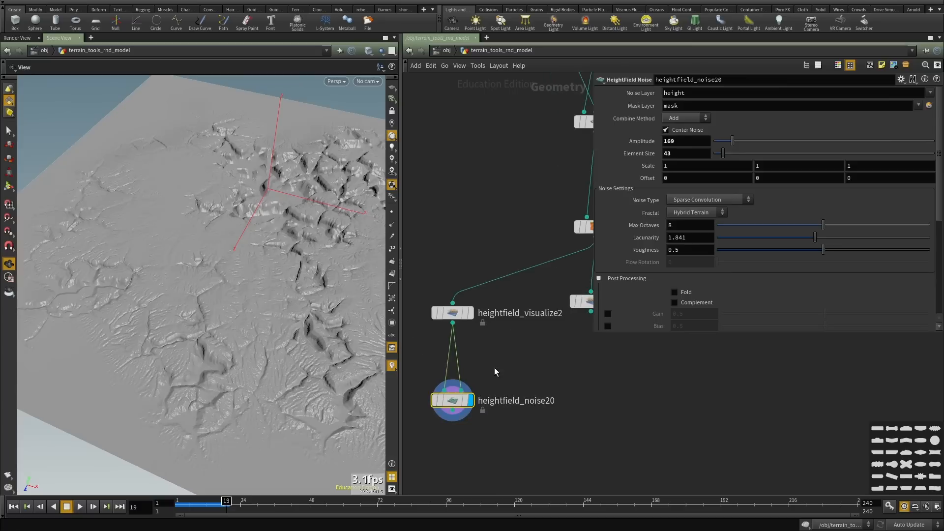
click(917, 104)
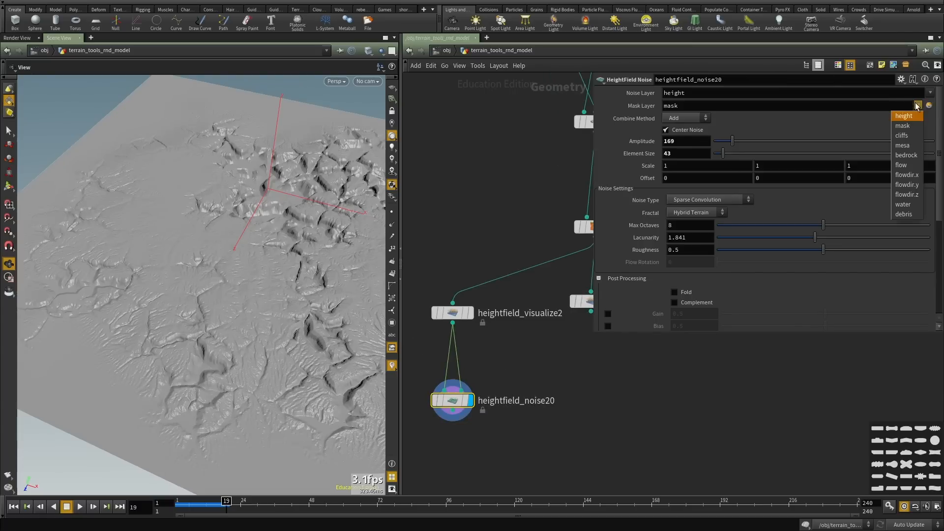
click(911, 212)
Reduce the debris-masked noise in heightfield_noise20 to an amplitude of 45 and an element size of 18.
middle_drag(582, 394, 580, 364)
drag(259, 366, 284, 291)
middle_drag(442, 403, 464, 367)
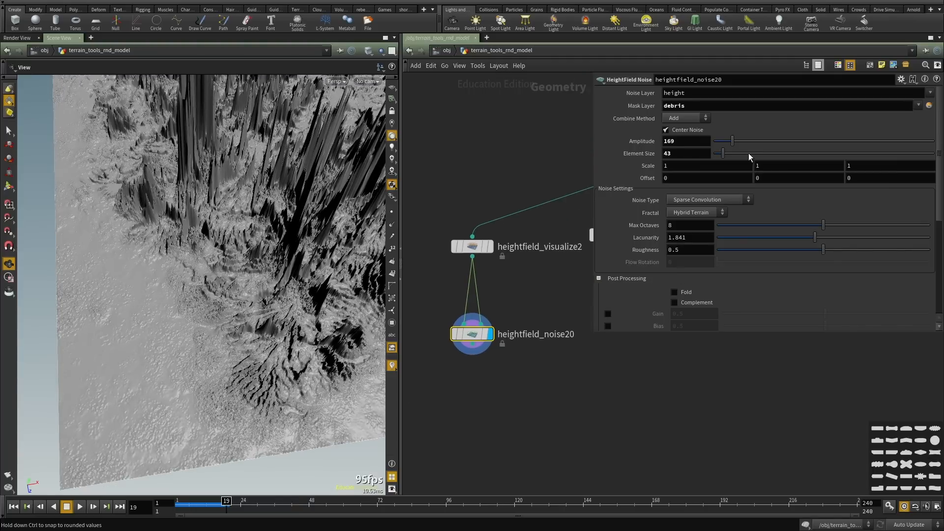
click(718, 141)
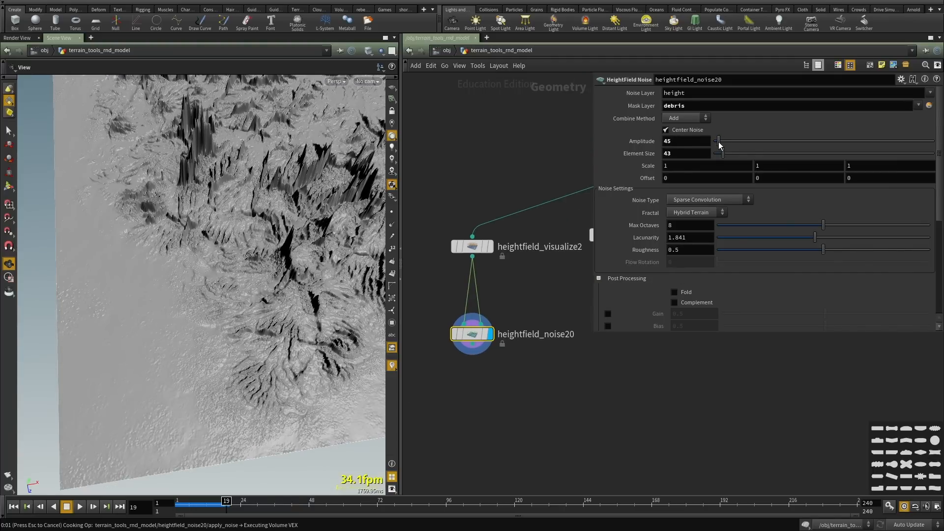
key(g)
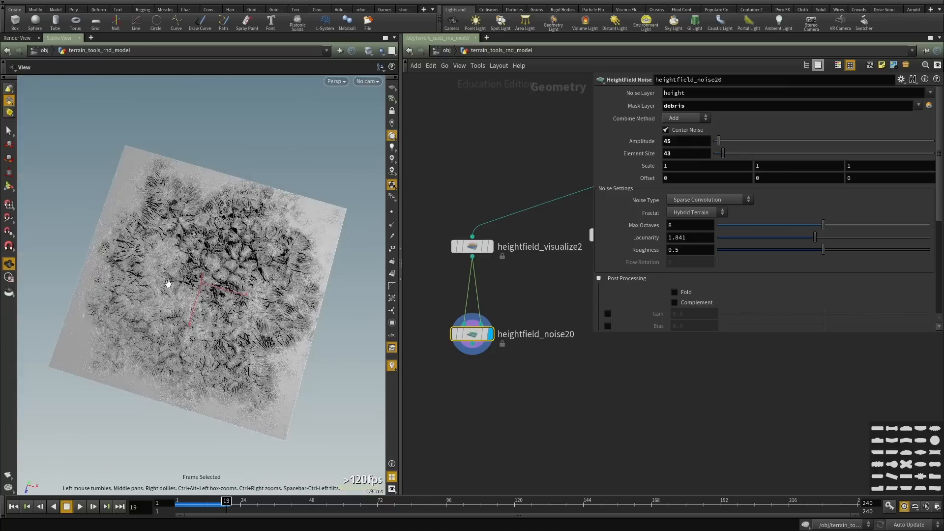
drag(168, 284, 224, 253)
scroll(211, 270, up, 10)
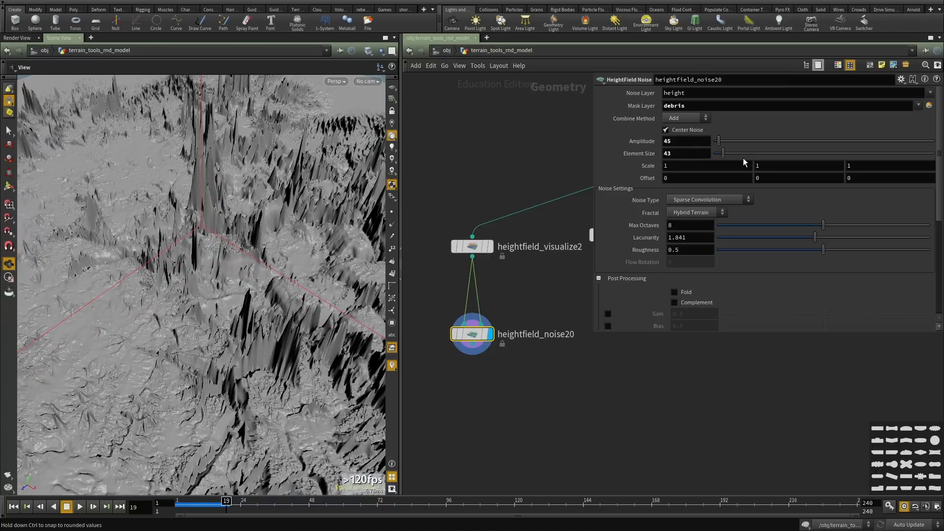
click(718, 153)
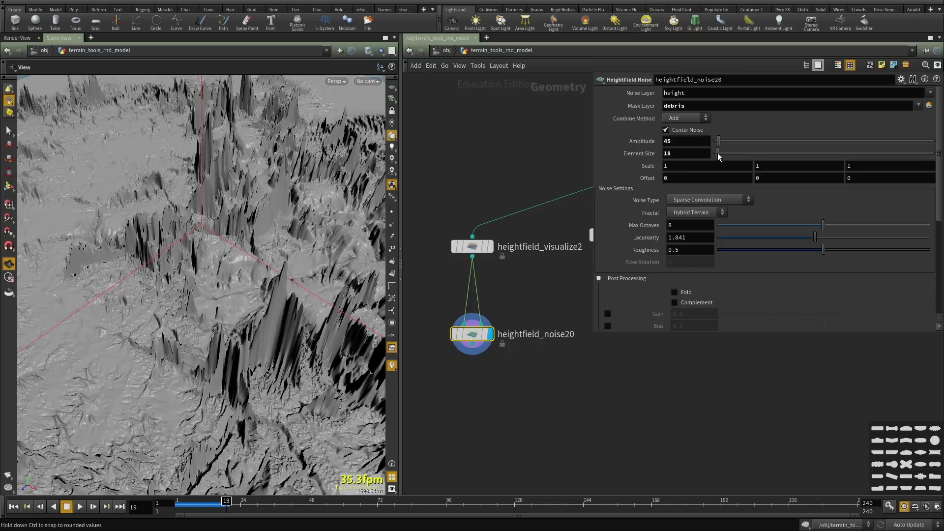
Disable Lattice Warp and Gradient Warp in the distortion settings of heightfield_noise20.
scroll(692, 200, down, 6)
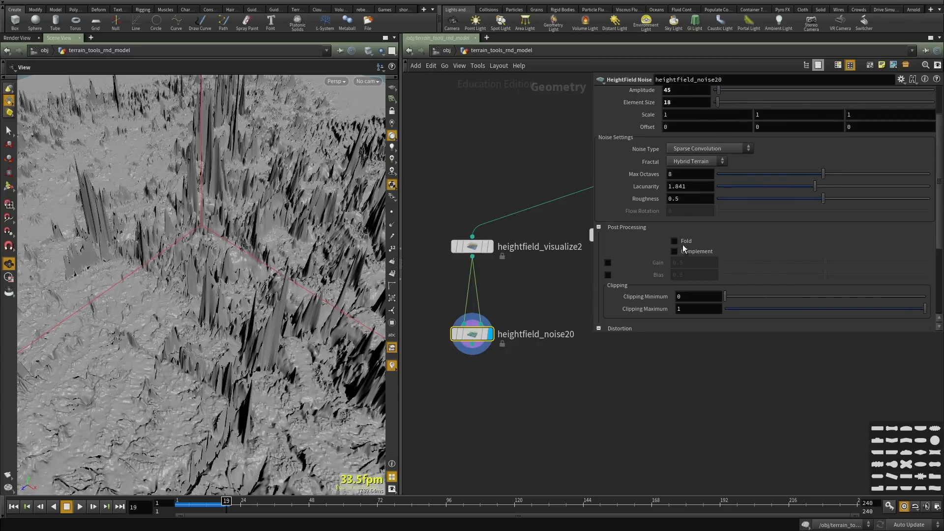
click(698, 238)
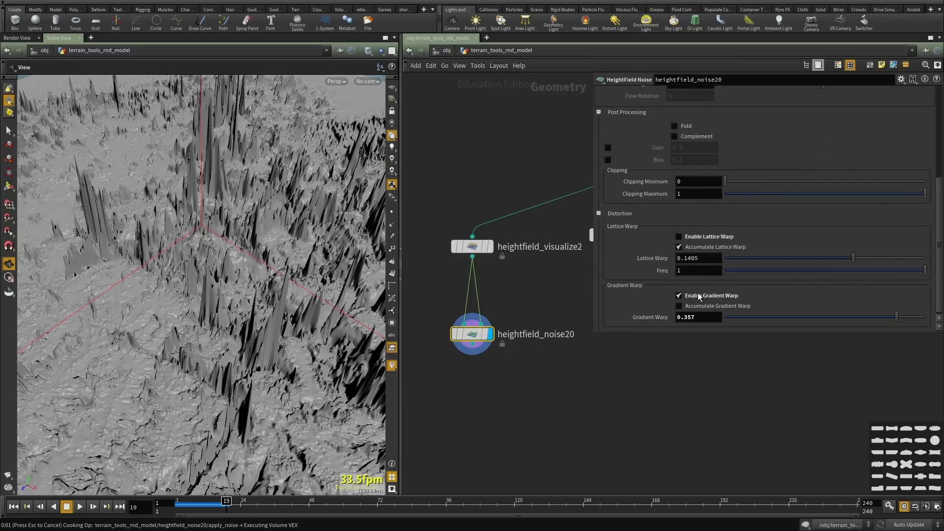
click(679, 296)
mouse_move(237, 306)
mouse_down()
mouse_move(263, 303)
mouse_move(228, 295)
mouse_up()
Try an amplitude of 2 and then 4 for heightfield_noise20.
scroll(669, 136, up, 6)
double_click(689, 142)
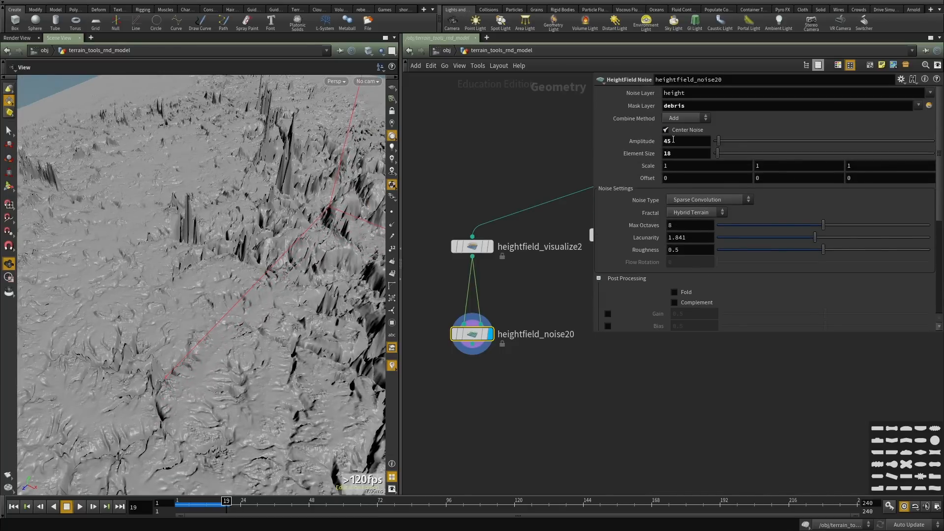
text(2)
key(Return)
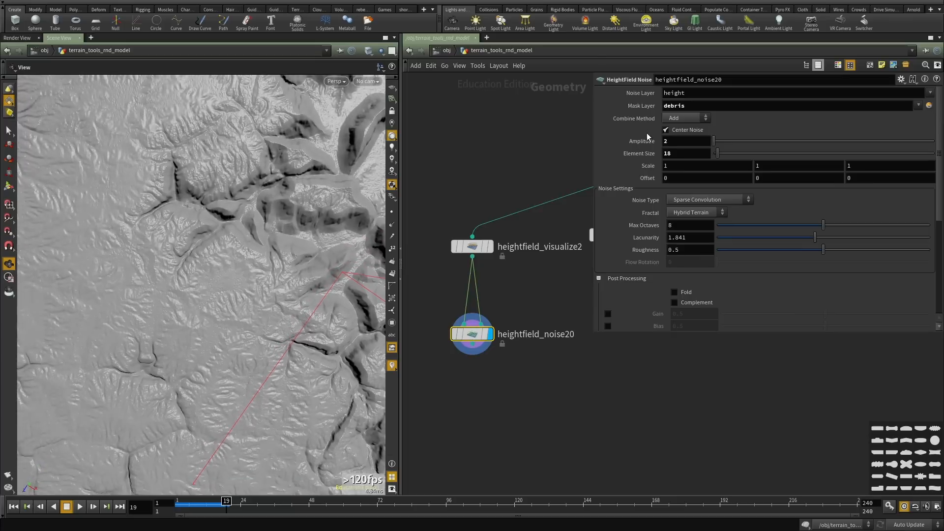
double_click(680, 143)
text(4)
key(Return)
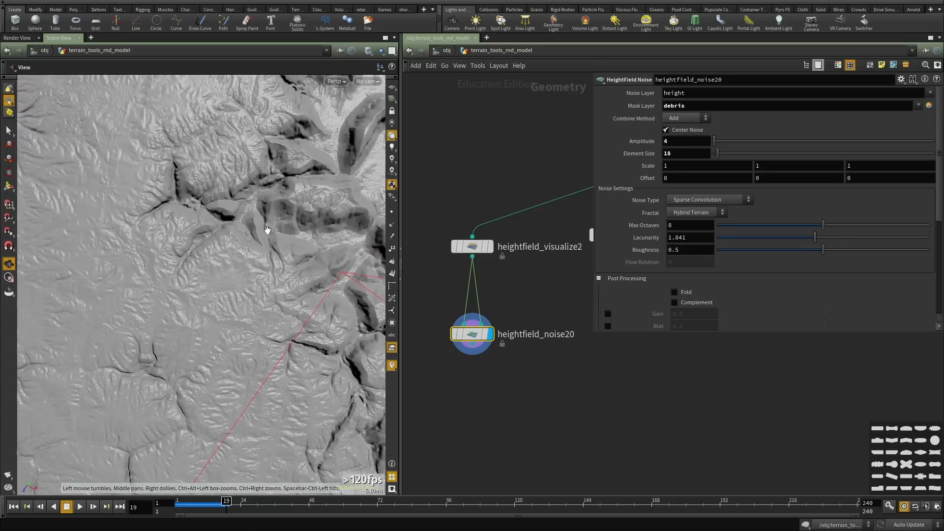
Set the amplitude of heightfield_noise20 to 6 and examine the noise on the debris areas up close.
middle_drag(268, 209, 253, 243)
text(6)
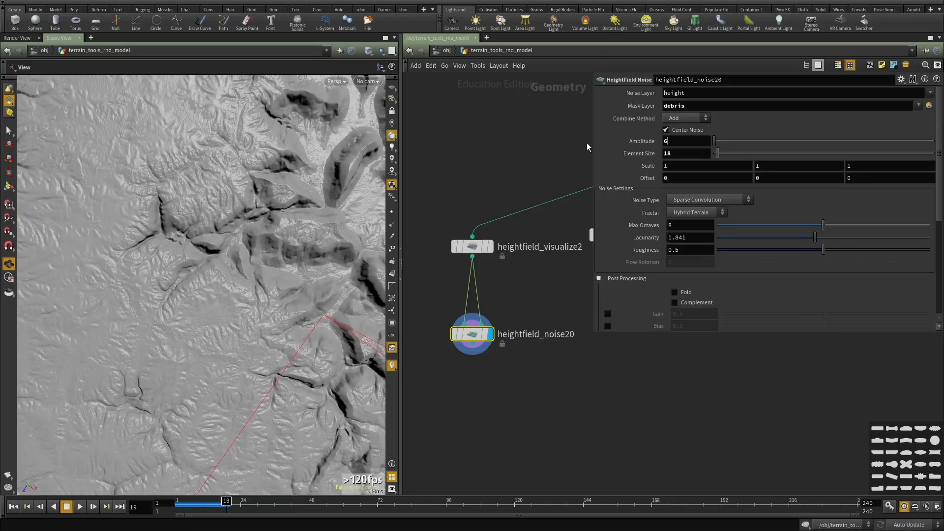
drag(140, 236, 270, 284)
middle_drag(270, 283, 249, 290)
right_drag(249, 289, 226, 325)
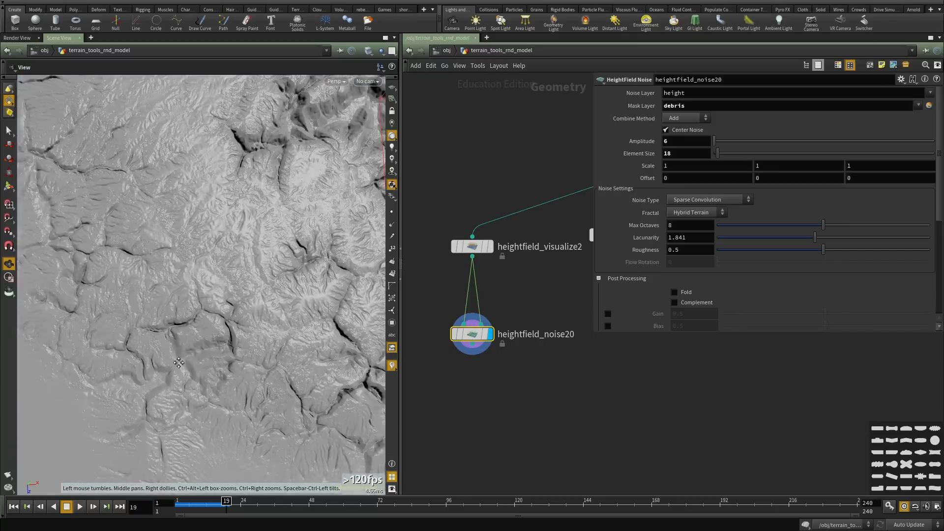
Add a Convert HeightField node below heightfield_noise20, wire it to the noise output and display it.
drag(226, 325, 276, 256)
right_drag(276, 256, 295, 236)
drag(295, 236, 199, 324)
scroll(514, 393, down, 3)
scroll(500, 364, down, 2)
key(Tab)
text(conver)
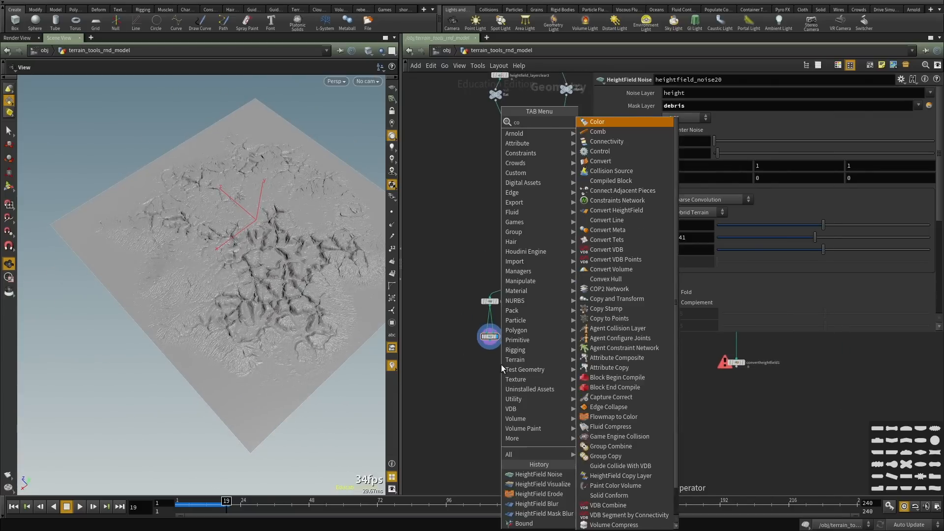
key(Down)
key(Return)
click(501, 364)
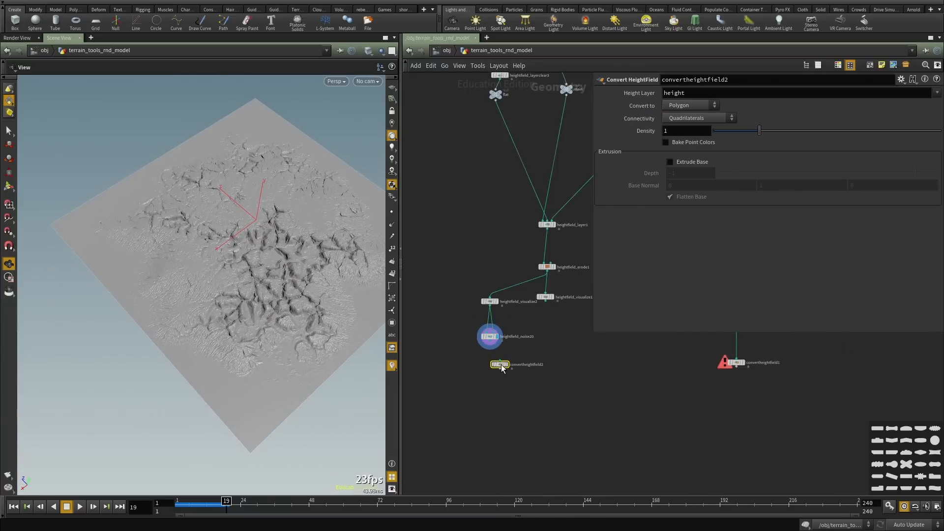
scroll(501, 365, up, 3)
drag(482, 325, 499, 360)
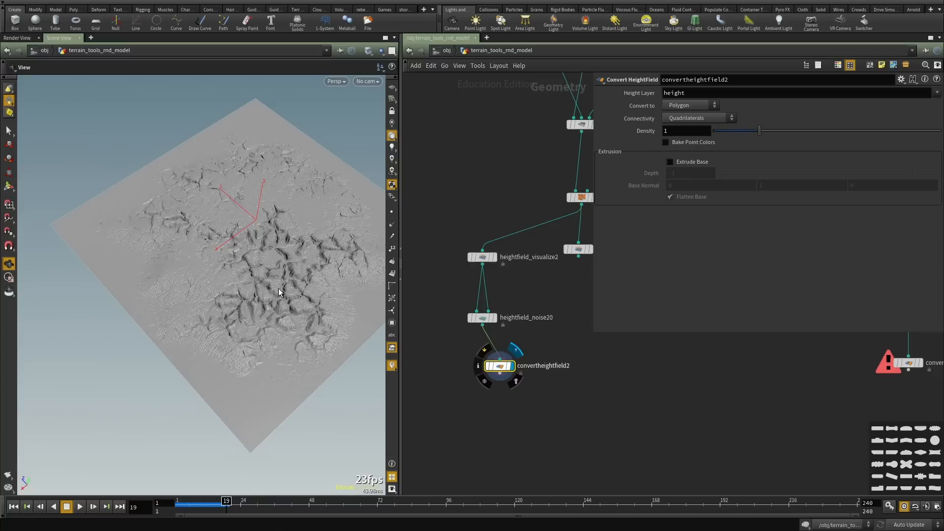
Examine the converted polygon terrain in an enlarged view, switching between shaded and wireframe display.
drag(238, 264, 249, 316)
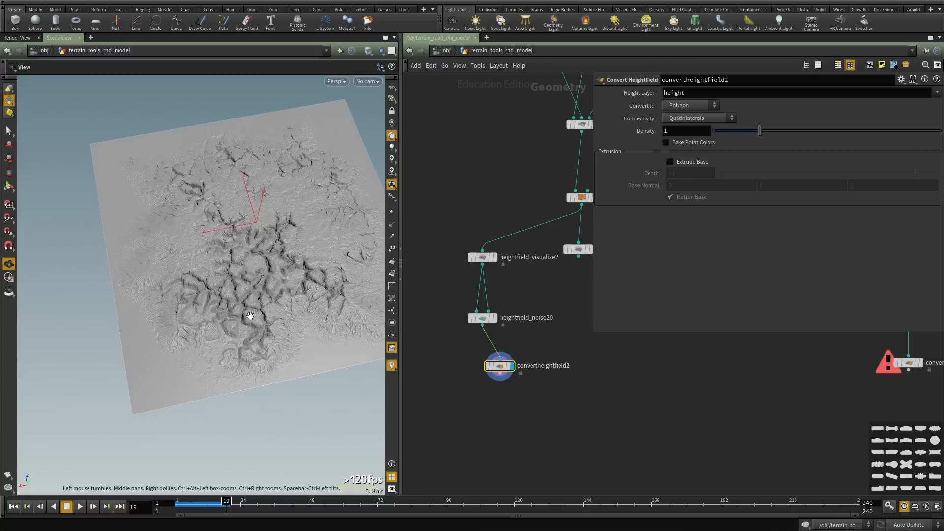
key(ctrl+b)
right_drag(547, 326, 615, 311)
mouse_move(615, 311)
mouse_down()
mouse_move(495, 243)
mouse_move(561, 183)
mouse_up()
key(shift+w)
drag(437, 228, 576, 311)
right_drag(576, 311, 413, 304)
mouse_move(413, 303)
mouse_down()
mouse_move(478, 432)
mouse_move(525, 356)
mouse_move(598, 304)
mouse_move(492, 335)
mouse_move(463, 231)
mouse_move(484, 364)
mouse_move(331, 327)
mouse_move(348, 394)
mouse_move(438, 315)
mouse_move(415, 297)
mouse_up()
key(shift+w)
key(shift+w)
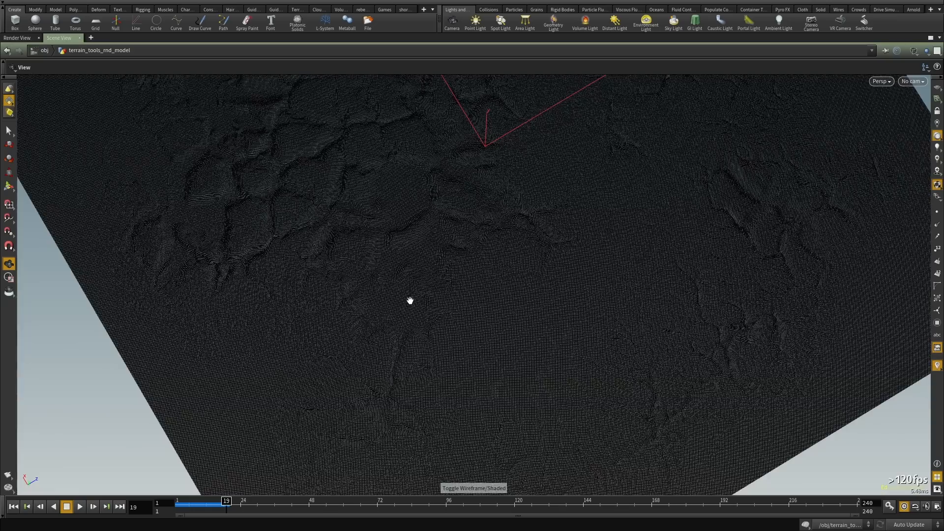
key(shift+w)
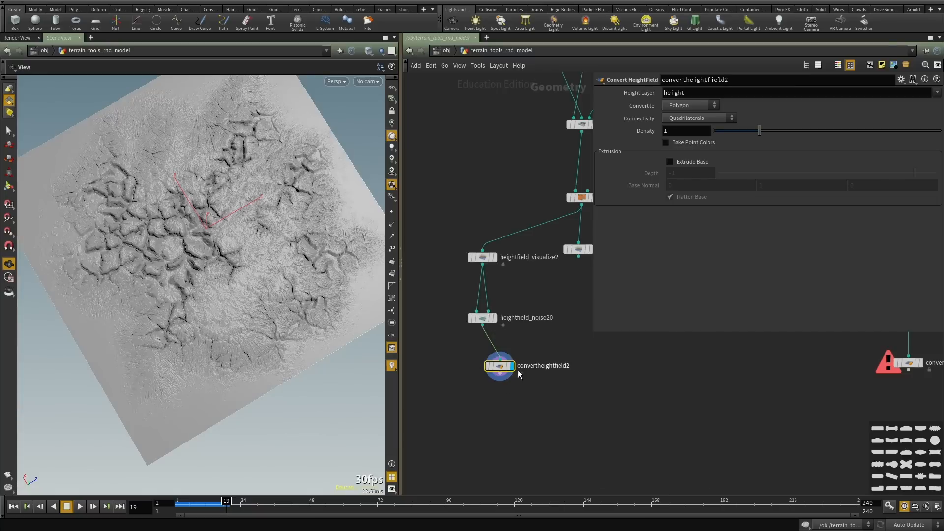
Check the point count and attributes in convertheightfield2's node info and examine the terrain in an enlarged view.
middle_click(499, 368)
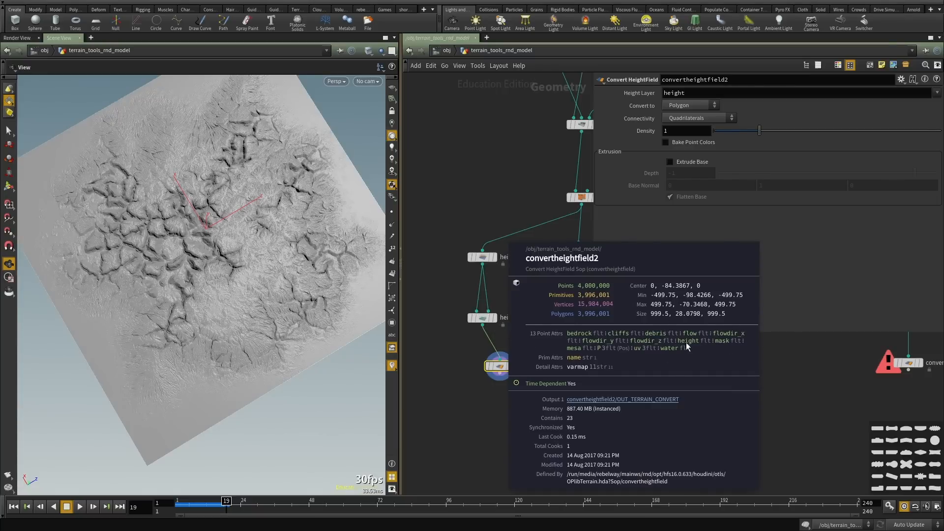
middle_click(506, 357)
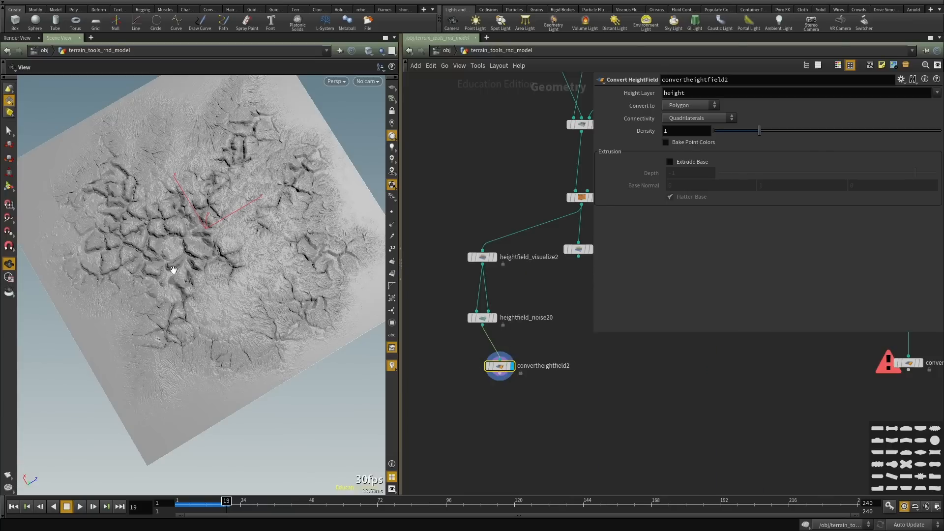
drag(173, 270, 160, 217)
key(ctrl+b)
drag(407, 284, 436, 352)
middle_drag(569, 236, 461, 348)
drag(462, 348, 584, 311)
middle_drag(584, 312, 611, 251)
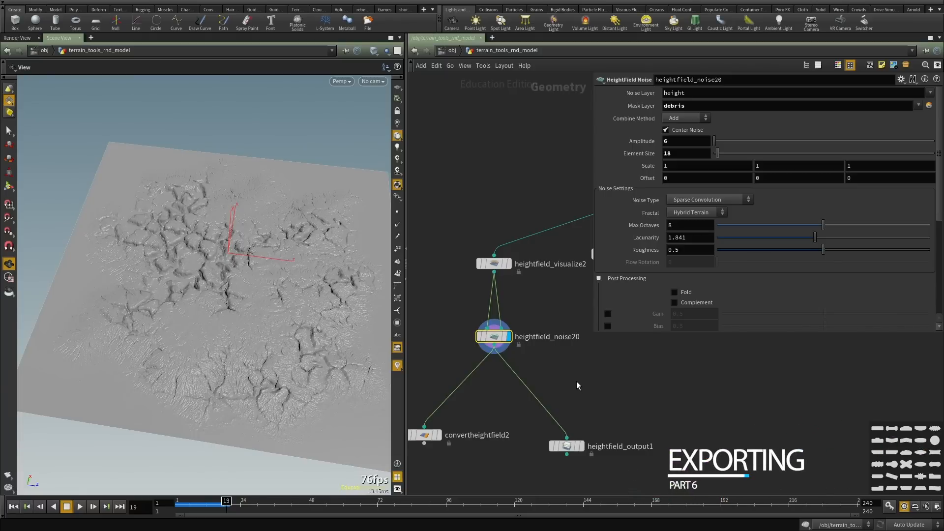
Display convertheightfield2, examine its surface up close and review its geometry info again.
mouse_move(576, 381)
middle_down()
mouse_move(581, 355)
mouse_move(574, 371)
middle_up()
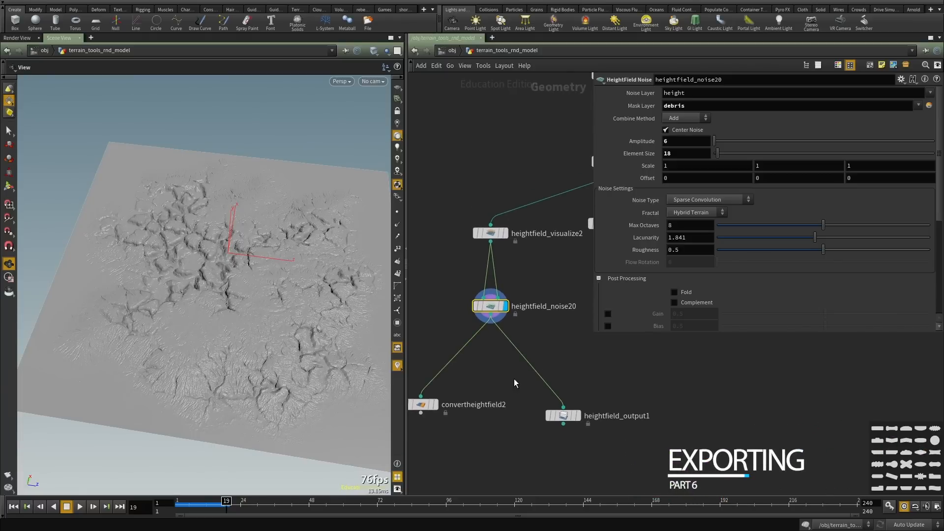
middle_drag(482, 361, 497, 362)
scroll(457, 374, up, 2)
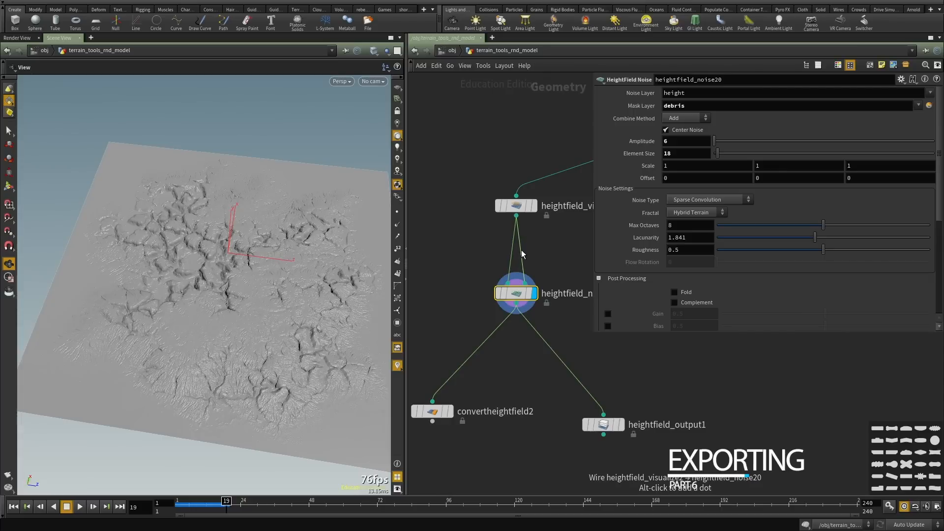
mouse_move(512, 293)
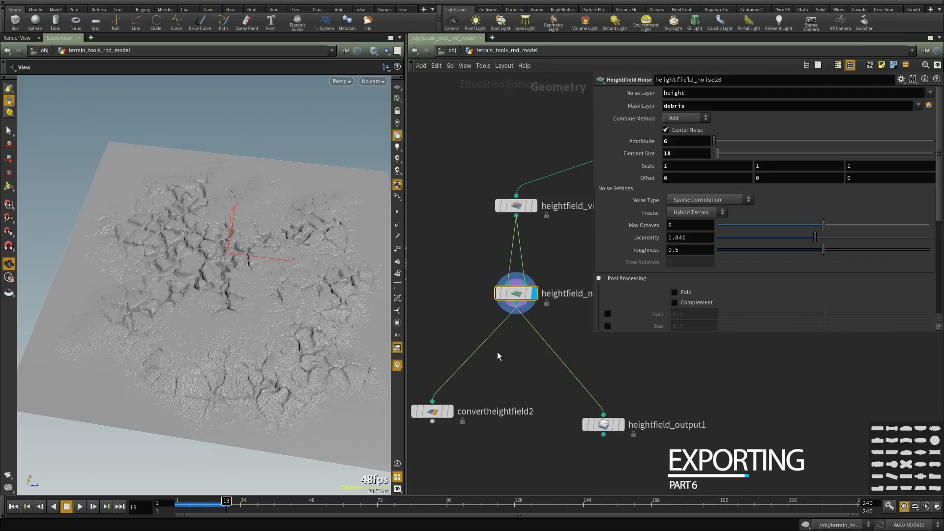
middle_drag(497, 353, 506, 327)
click(460, 384)
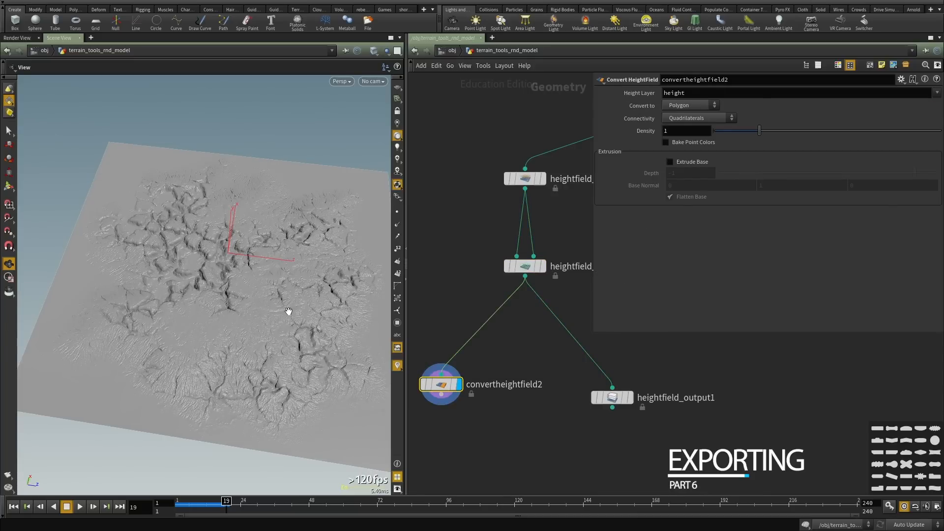
drag(289, 311, 282, 348)
right_drag(282, 348, 297, 298)
drag(297, 298, 274, 340)
middle_drag(503, 421, 533, 365)
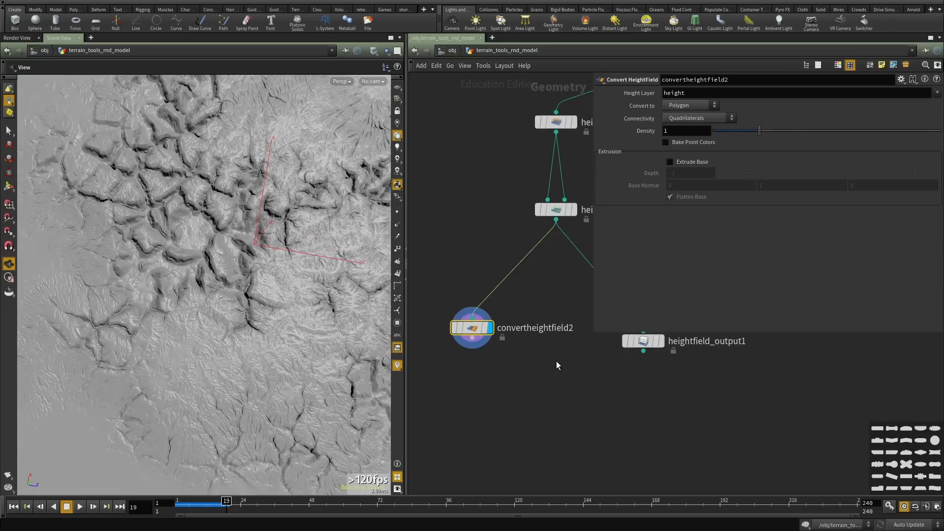
middle_click(471, 332)
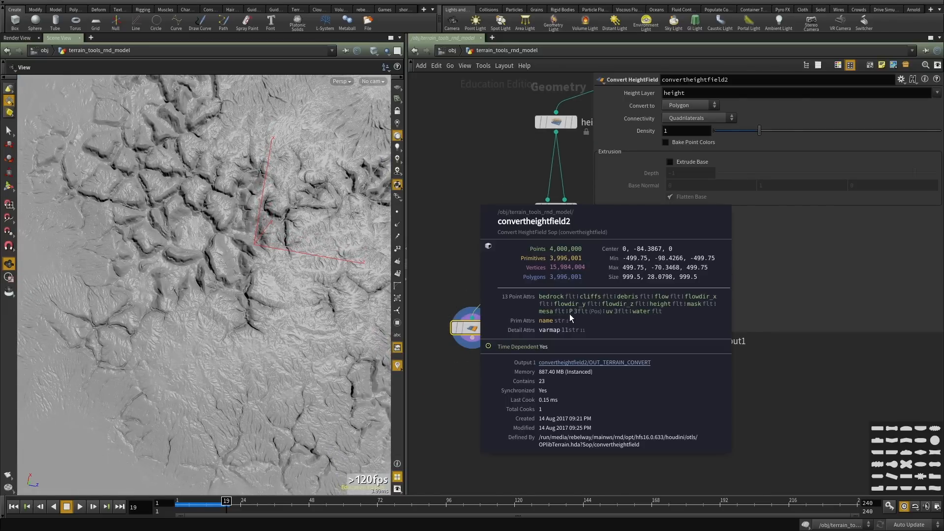
Widen the network area, then add a Visualize node wired below convertheightfield2 and display it.
scroll(431, 399, down, 2)
drag(406, 393, 263, 391)
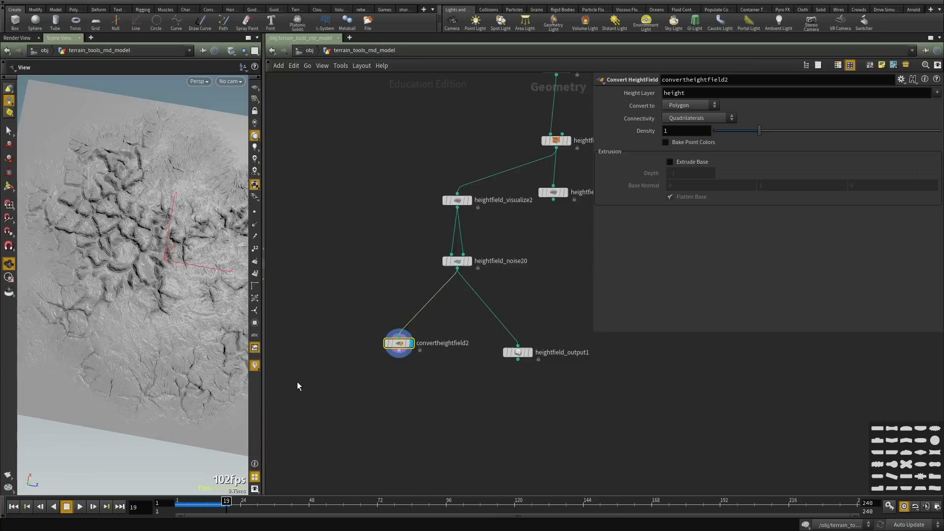
scroll(386, 340, up, 4)
middle_click(389, 344)
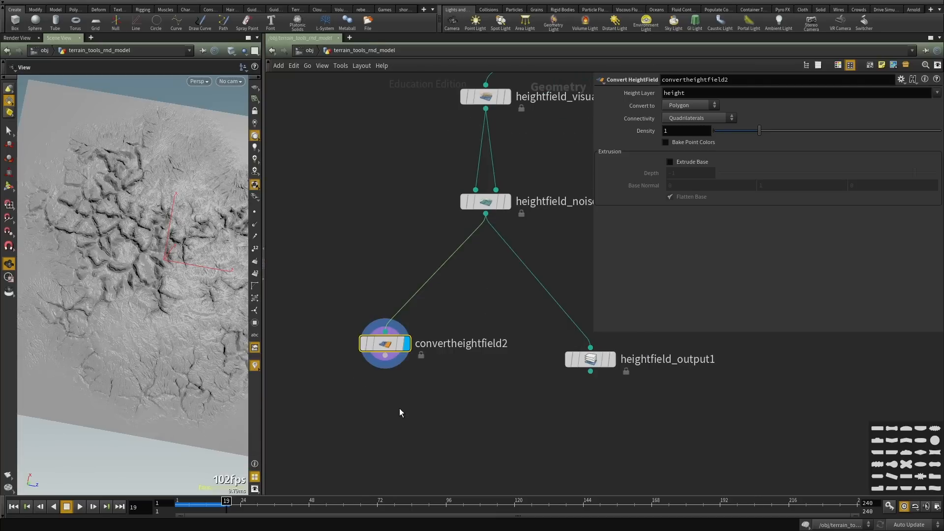
key(Tab)
text(visu)
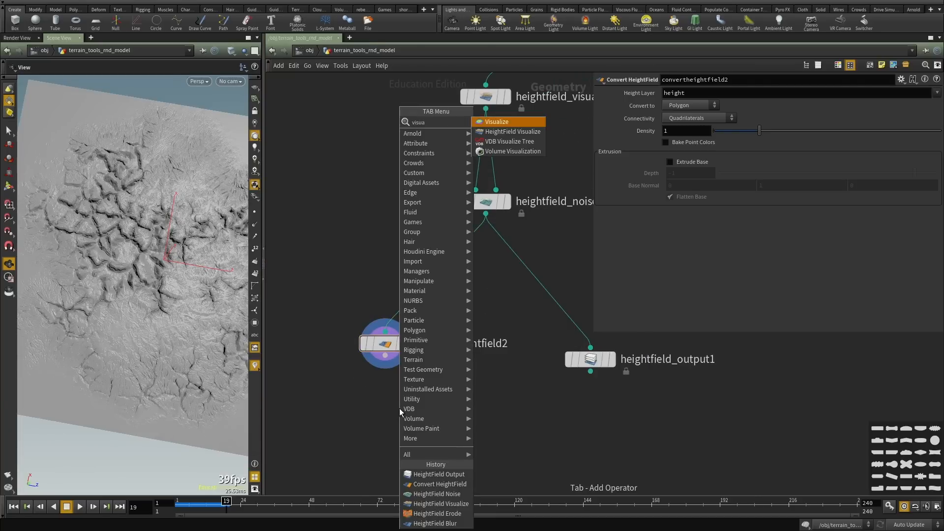
click(501, 122)
click(376, 432)
drag(387, 360, 377, 430)
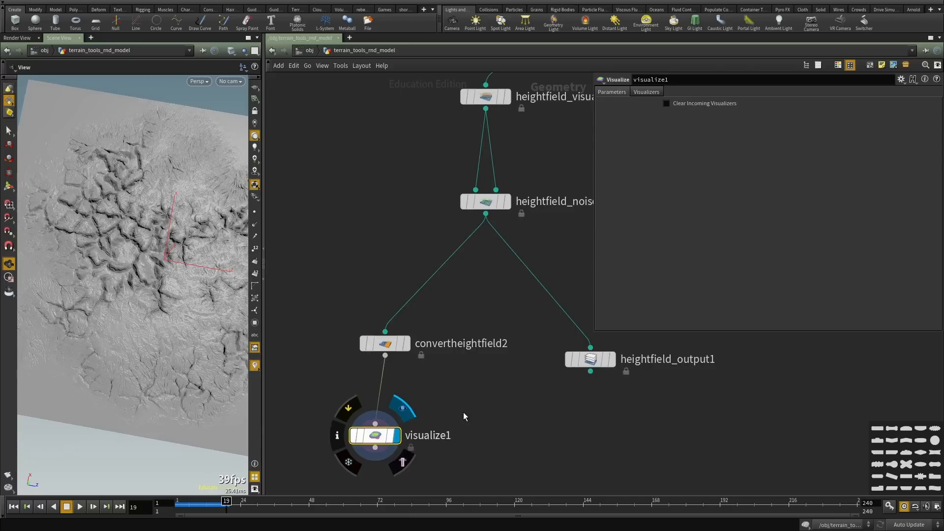
Switch the display back to convertheightfield2 and frame the whole terrain in the viewport.
middle_drag(472, 386, 475, 359)
drag(427, 372, 344, 461)
key(space+f)
drag(146, 236, 163, 280)
click(411, 317)
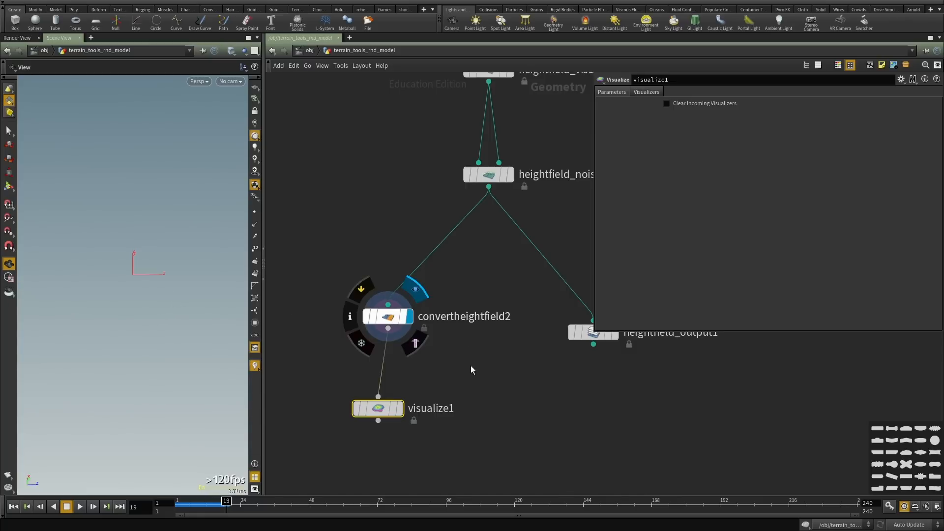
key(space+f)
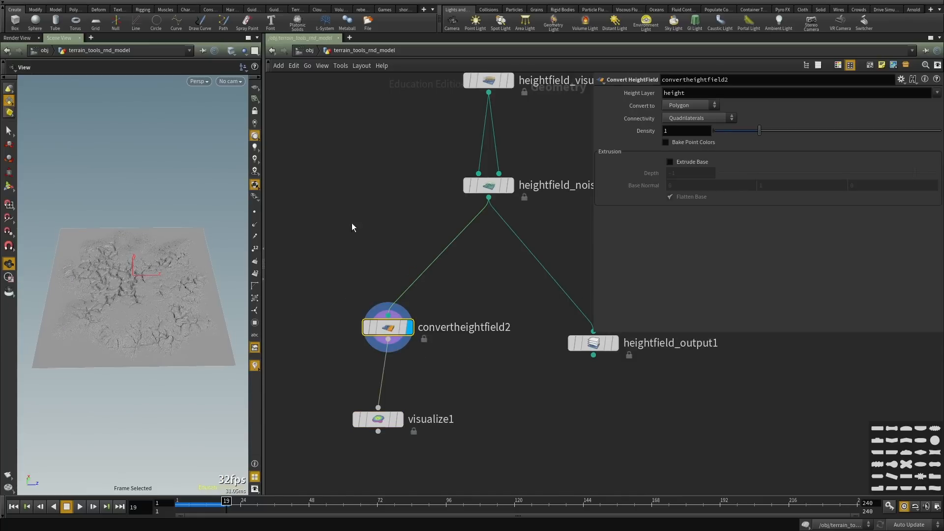
Add a Color visualizer in visualize1 that shows the flow point attribute as is.
click(377, 419)
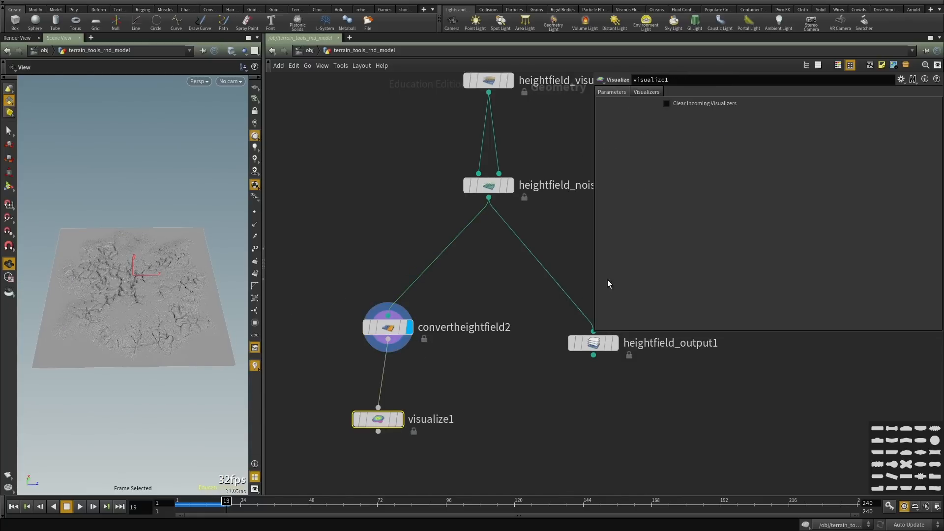
click(646, 92)
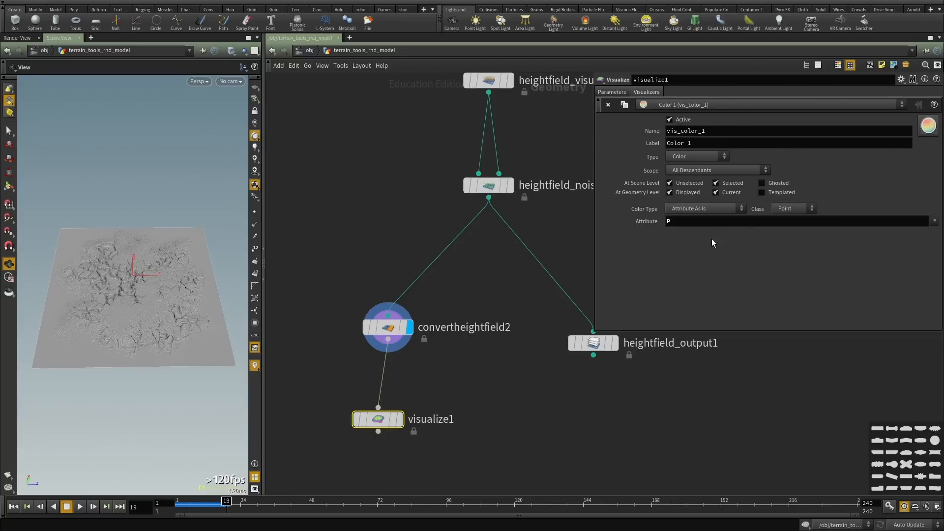
click(935, 221)
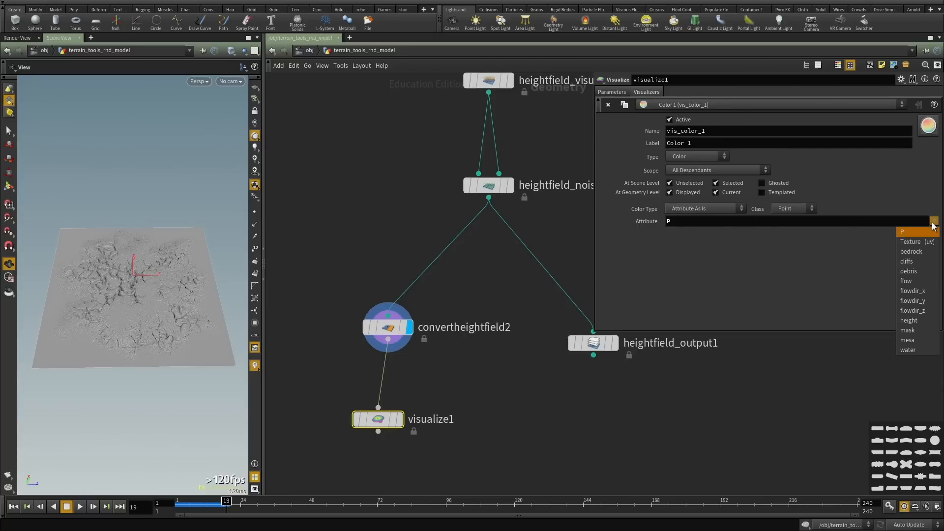
click(911, 283)
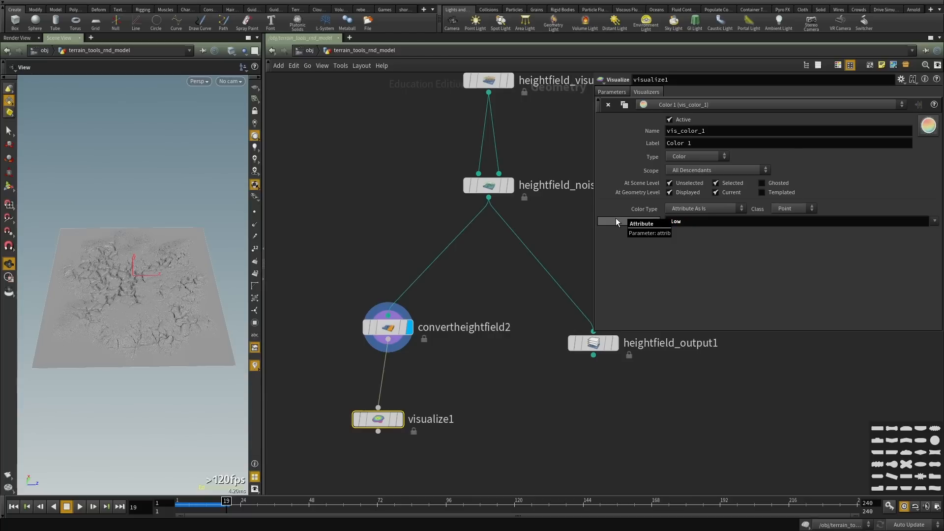
click(714, 209)
click(715, 218)
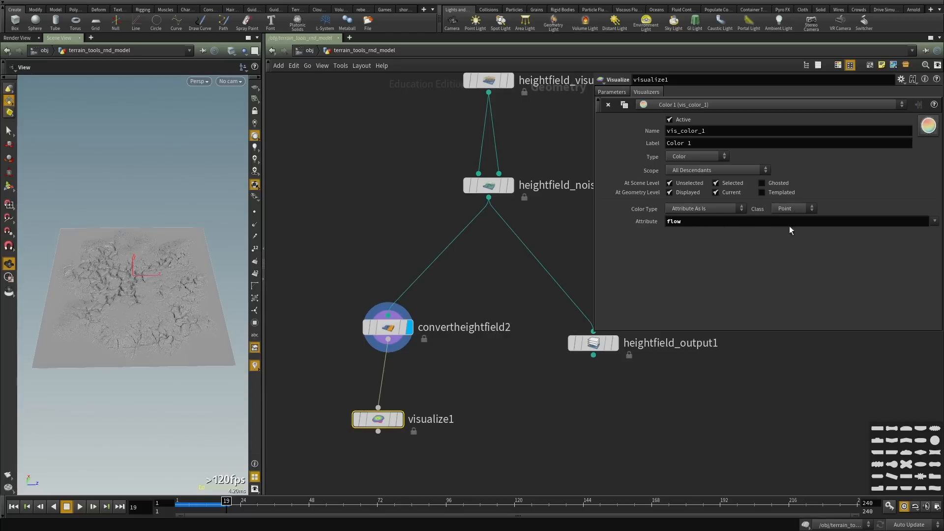
click(797, 209)
click(846, 246)
click(692, 170)
click(690, 170)
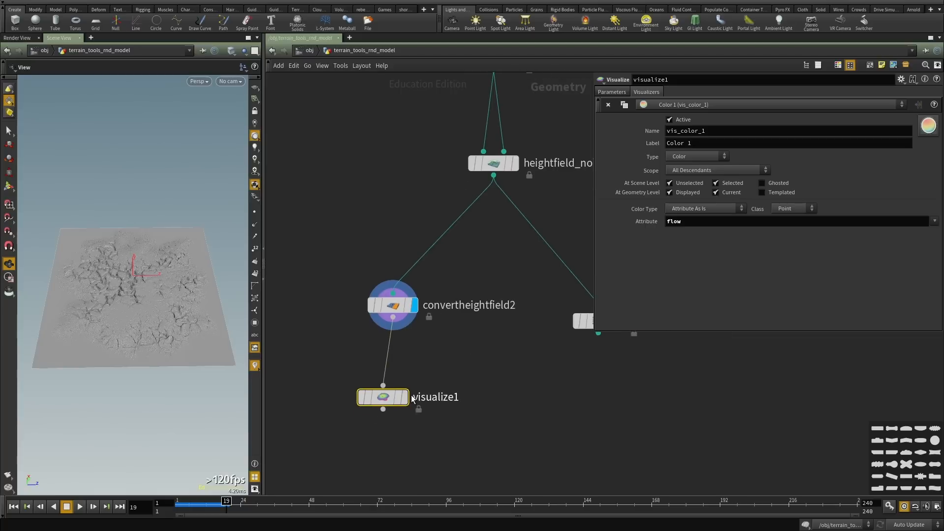
Display visualize1 and examine the flow colouring on the terrain in an enlarged view.
click(406, 396)
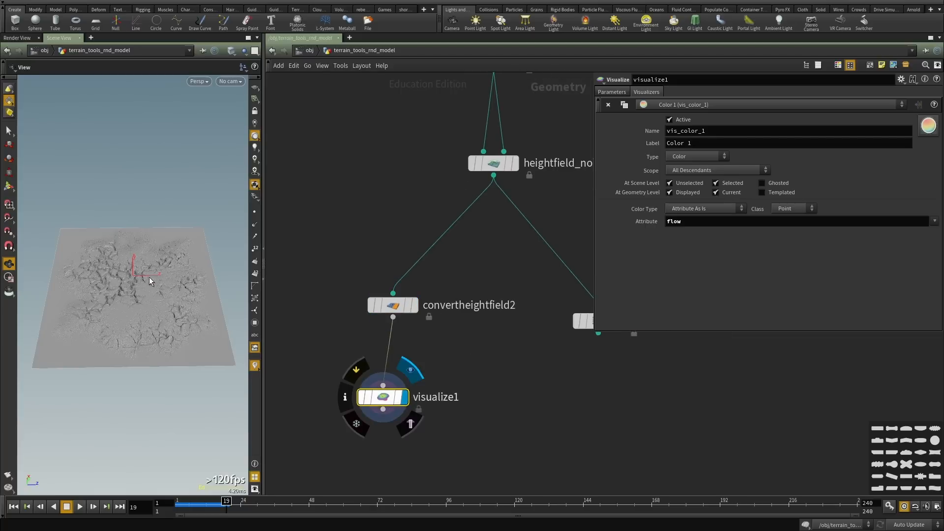
drag(150, 293, 556, 242)
scroll(116, 331, up, 5)
key(ctrl+b)
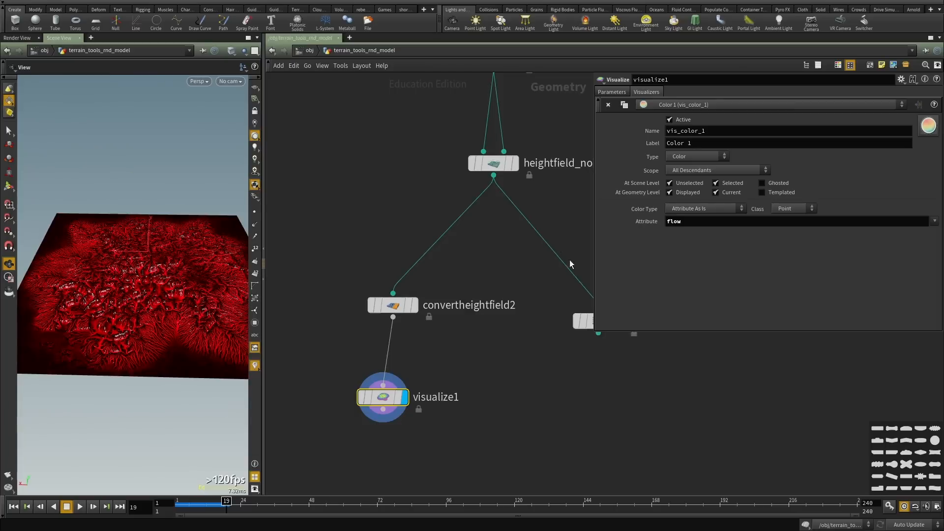
Check the node info of convertheightfield2 and heightfield_noise20.
scroll(506, 305, down, 2)
scroll(420, 344, up, 4)
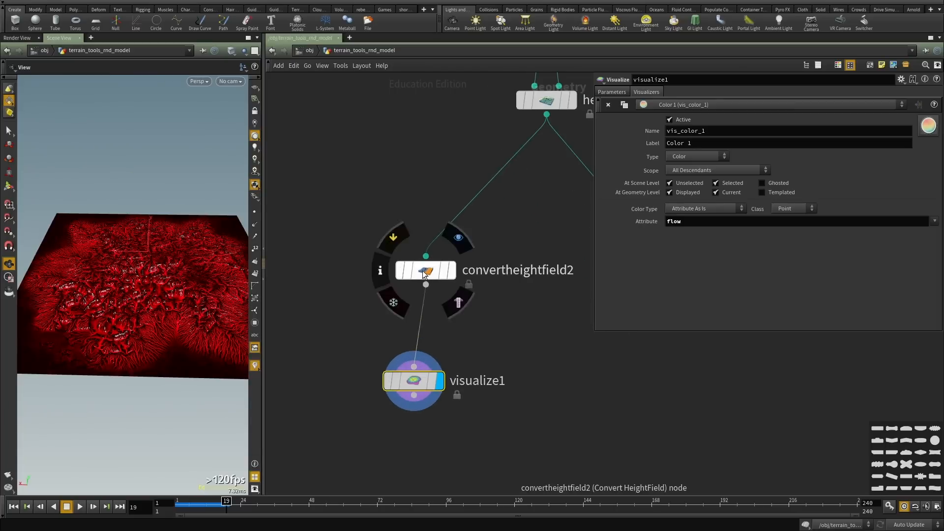
middle_click(423, 270)
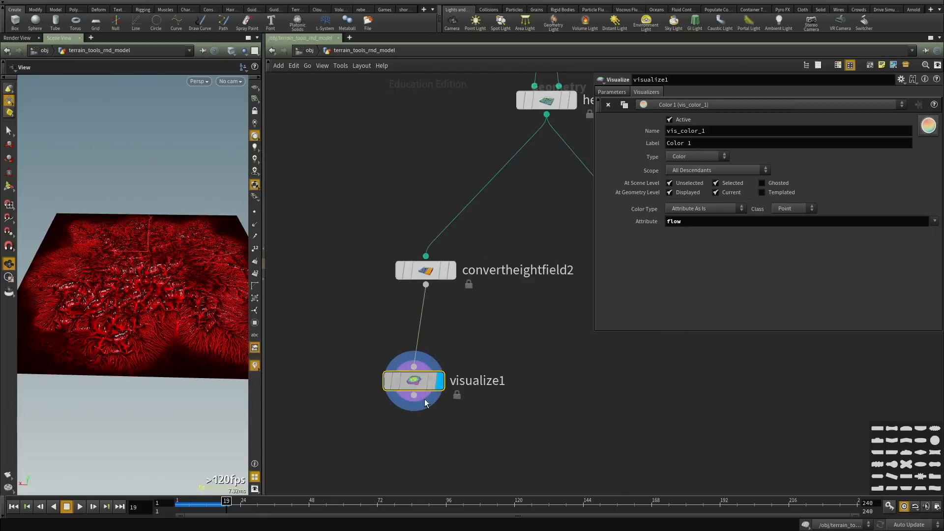
middle_drag(529, 237, 467, 421)
middle_click(490, 285)
Add a HeightField Resample node, wire it to the output of heightfield_noise20, display it and place it directly below.
key(Tab)
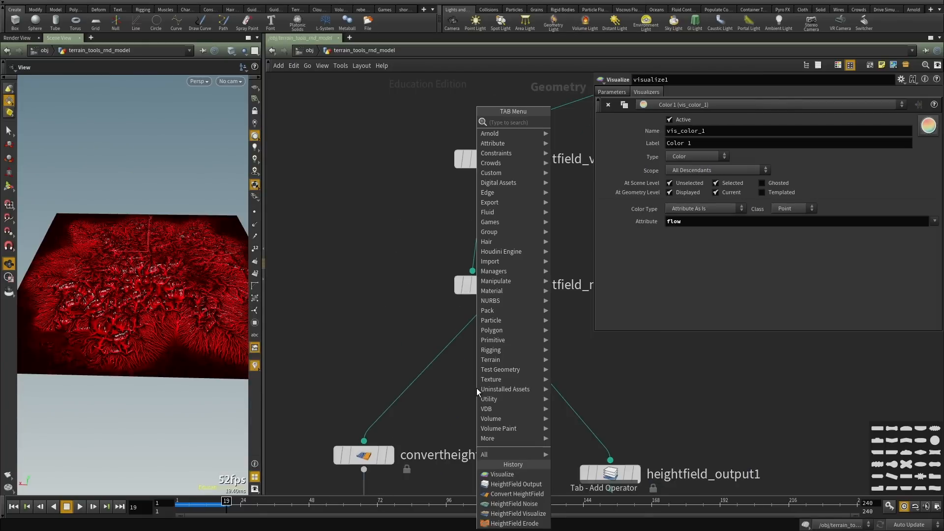
text(height r)
key(Down)
key(Return)
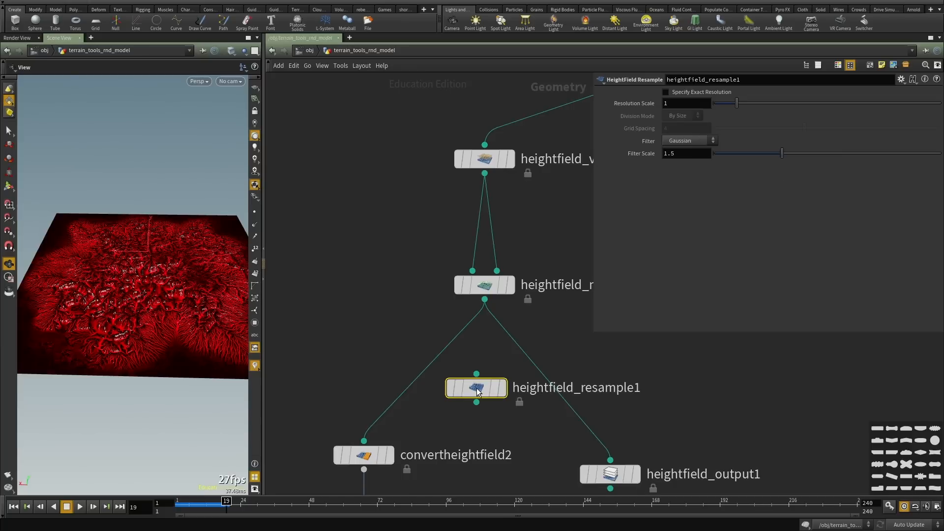
scroll(472, 348, down, 3)
click(474, 362)
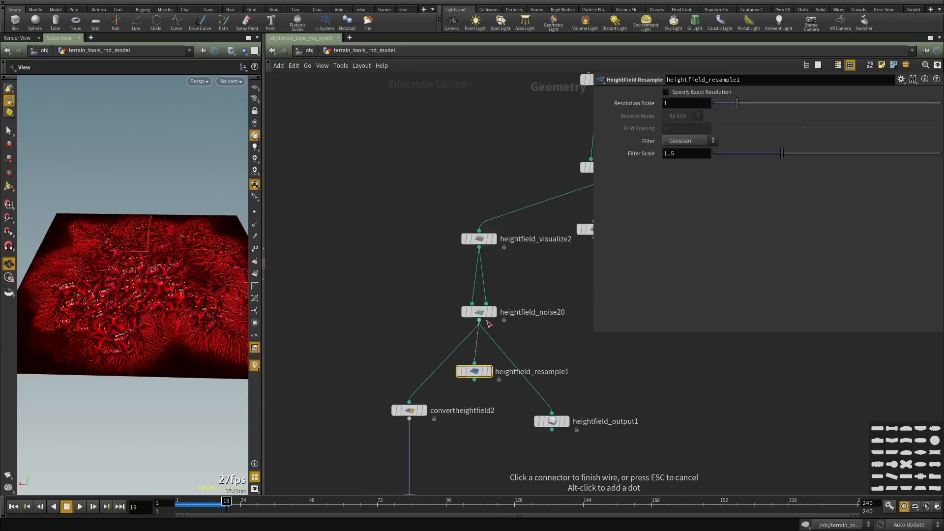
click(481, 321)
scroll(496, 372, up, 2)
click(486, 370)
drag(462, 373, 468, 393)
scroll(465, 390, up, 1)
Set the Resolution Scale of heightfield_resample1 to 2.
middle_drag(466, 390, 566, 313)
drag(677, 104, 639, 106)
text(2)
key(Return)
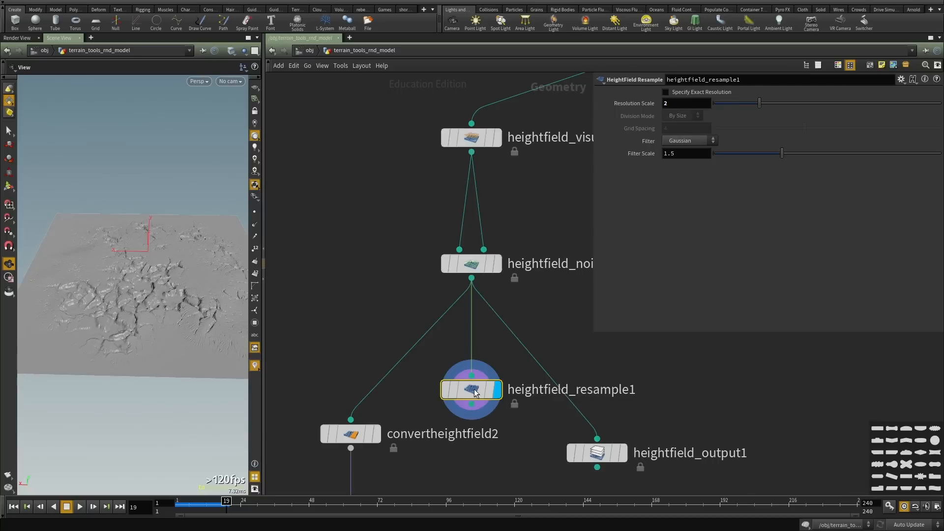
Try a Resolution Scale of 0.5 on heightfield_resample1 and check the node info.
middle_drag(475, 392, 497, 378)
text(.5)
key(Return)
mouse_move(474, 389)
middle_drag(474, 390, 506, 351)
Set the Resolution Scale of heightfield_resample1 to 0.25 and check the node info.
double_click(684, 102)
text(.25)
key(Return)
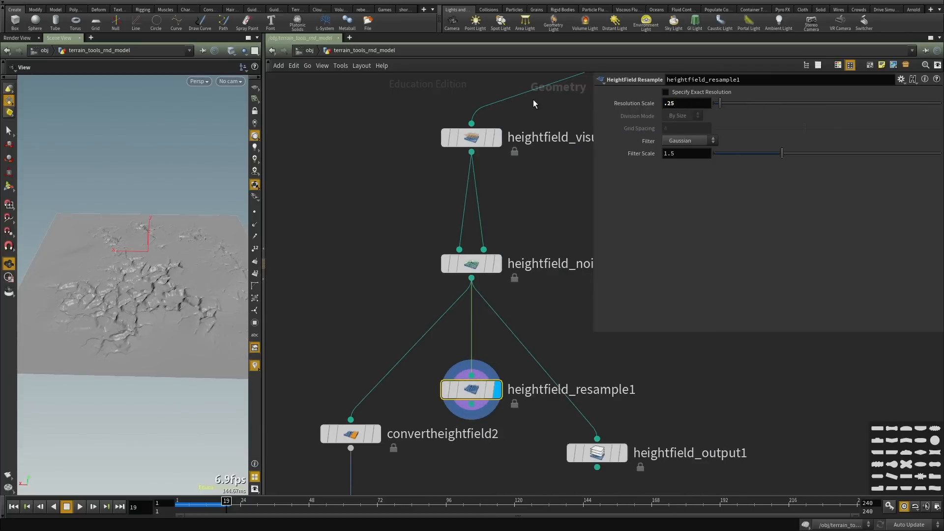
middle_drag(501, 348, 491, 311)
middle_click(461, 357)
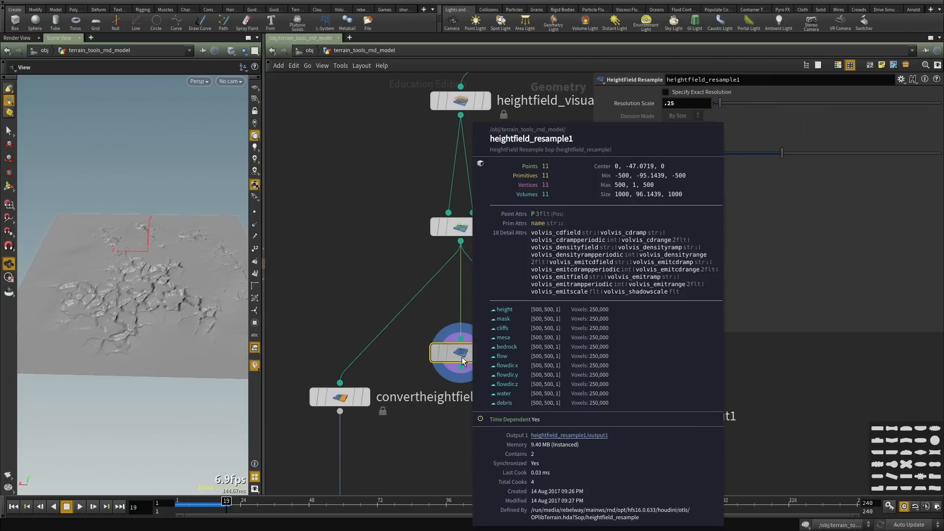
Duplicate convertheightfield2, wire the copy below heightfield_resample1, display it, align it and check its node info.
middle_drag(448, 423, 472, 264)
scroll(472, 263, down, 1)
click(397, 242)
key(ctrl+c)
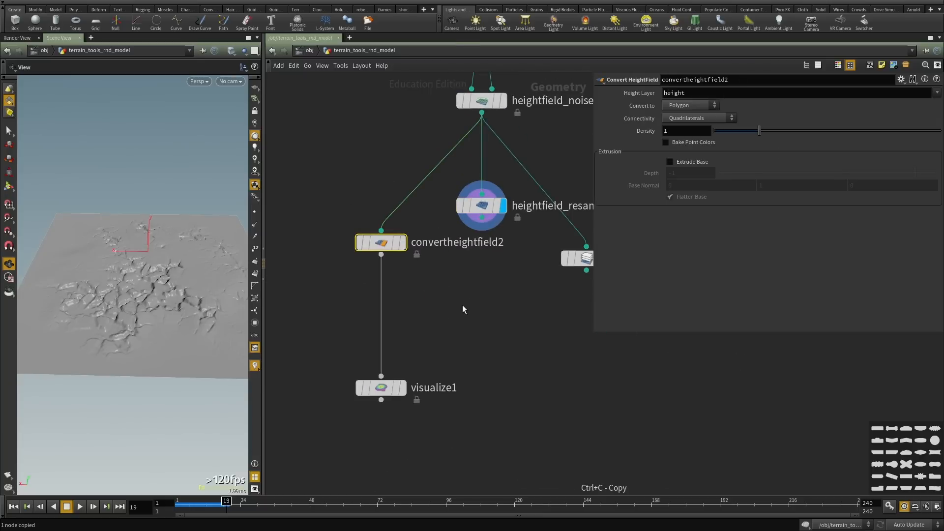
key(ctrl+v)
click(488, 273)
click(482, 218)
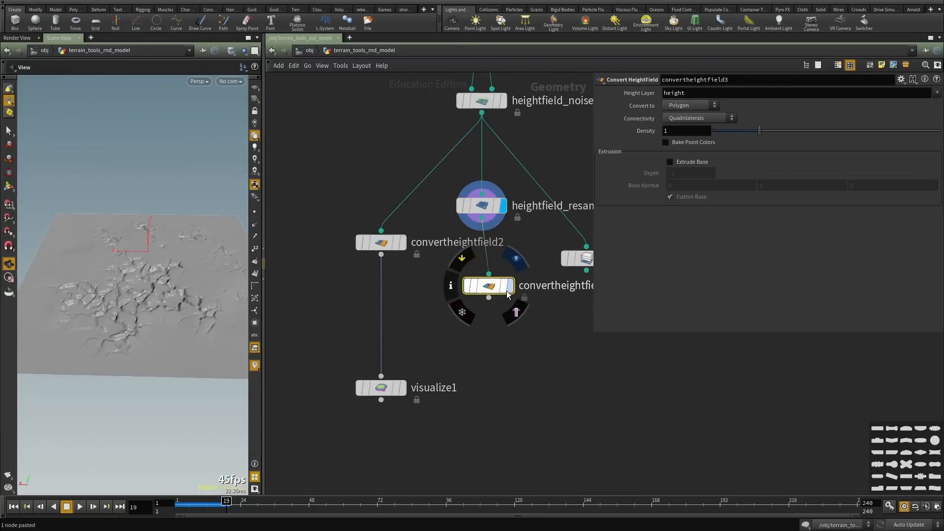
click(509, 291)
drag(492, 289, 486, 291)
middle_click(484, 291)
Examine the downsampled polygon terrain in wireframe and shaded display in a widened viewport.
scroll(144, 296, up, 5)
drag(108, 227, 148, 303)
scroll(154, 322, down, 5)
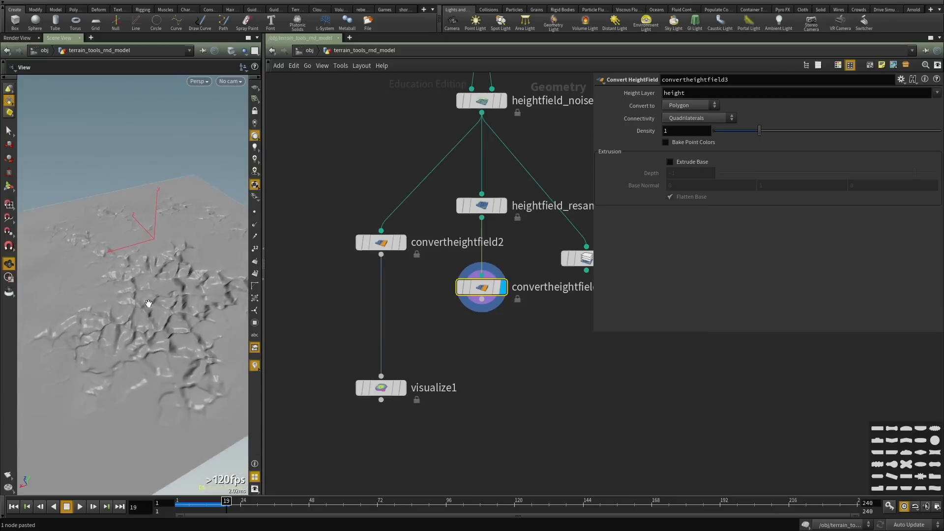
middle_click(485, 287)
key(w)
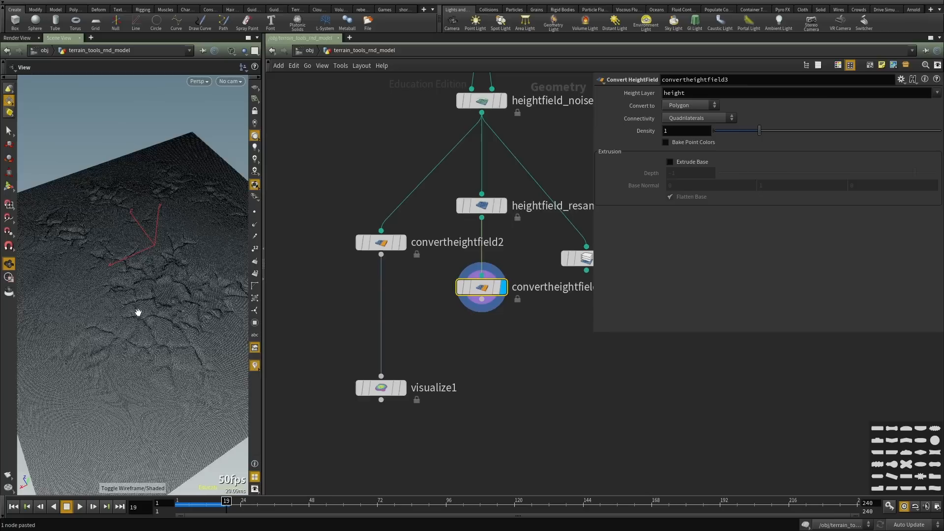
key(w)
drag(139, 311, 152, 241)
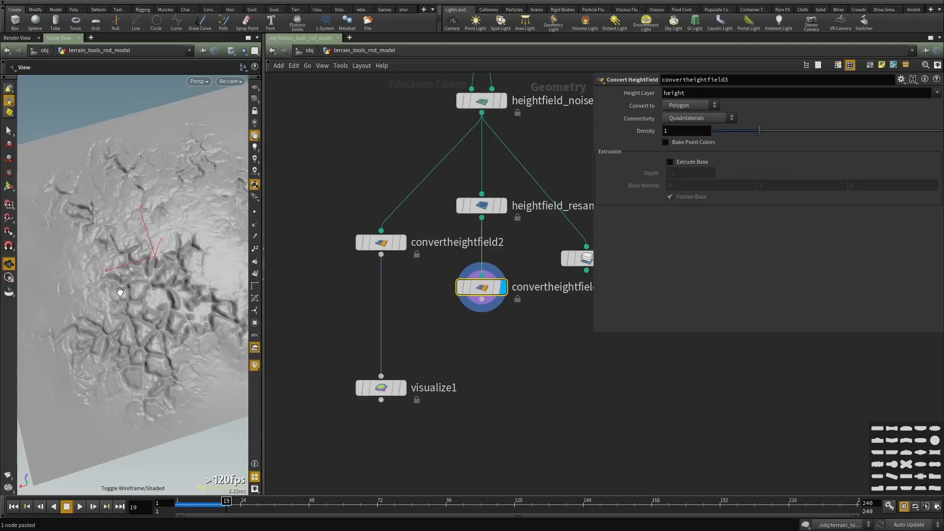
drag(120, 292, 219, 261)
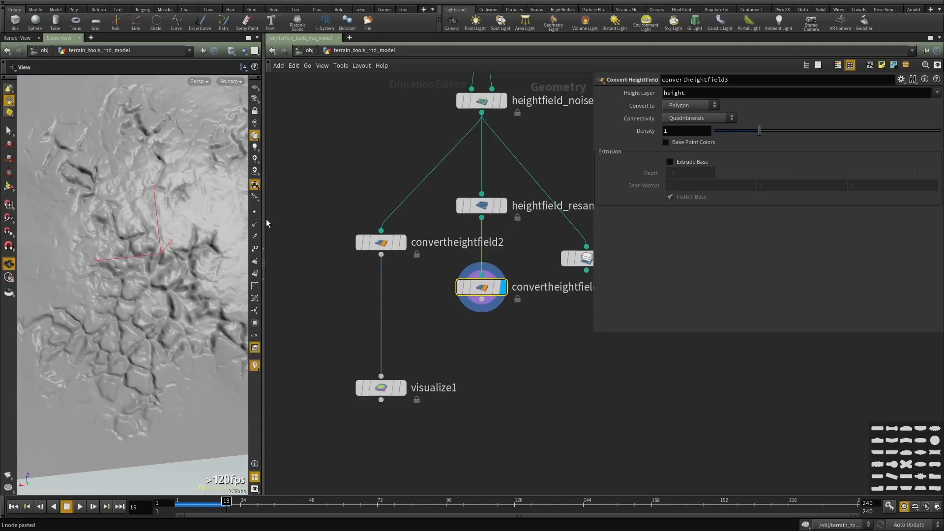
drag(264, 222, 366, 222)
drag(249, 302, 322, 176)
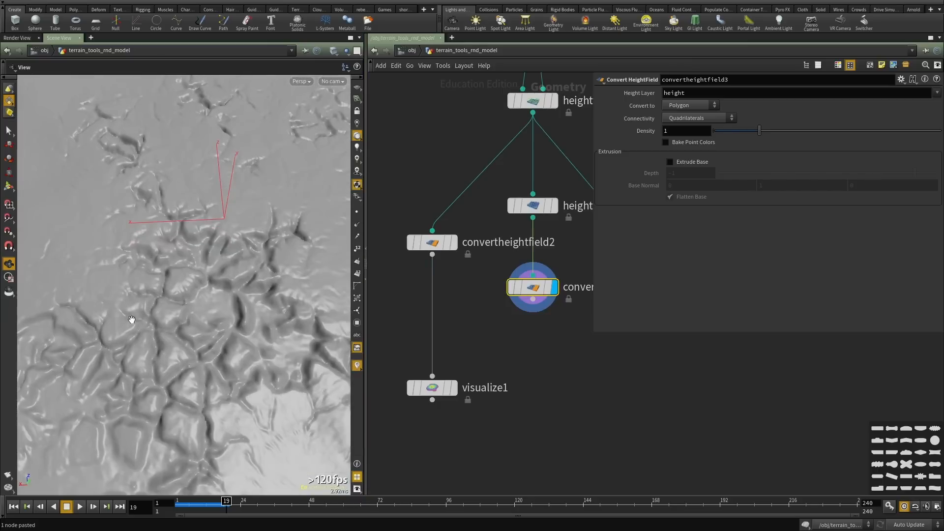
drag(132, 320, 95, 270)
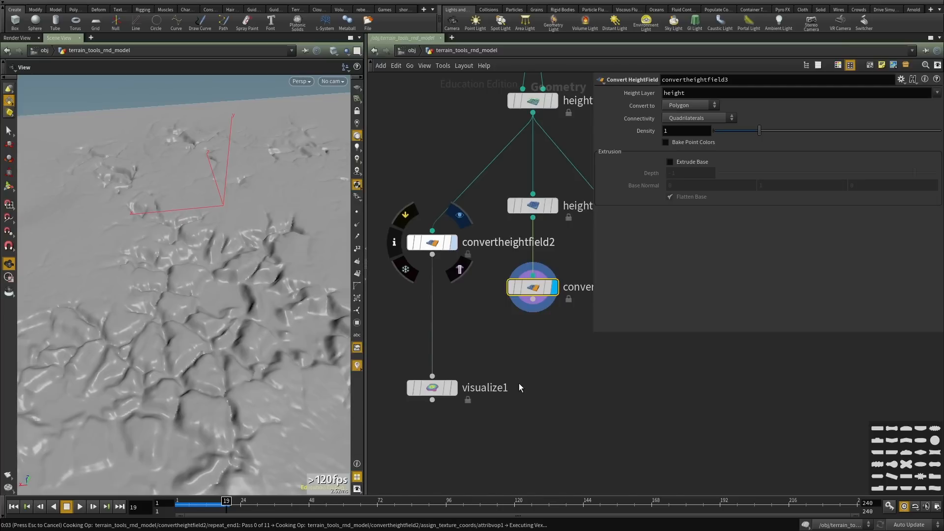
Cancel the cook of convertheightfield2 and display convertheightfield3 again.
key(Escape)
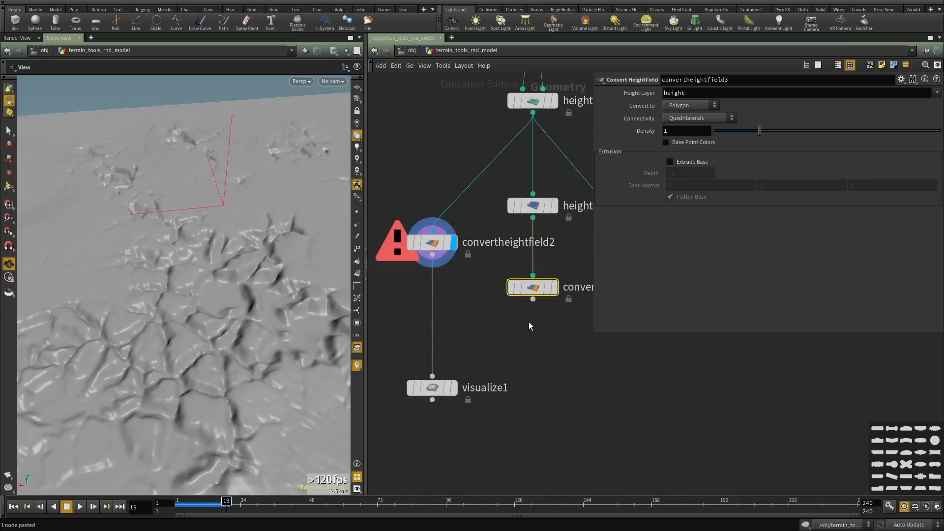
click(555, 208)
click(555, 287)
Rewire visualize1 to the output of convertheightfield3, display it and examine the flow colouring on the terrain.
click(433, 376)
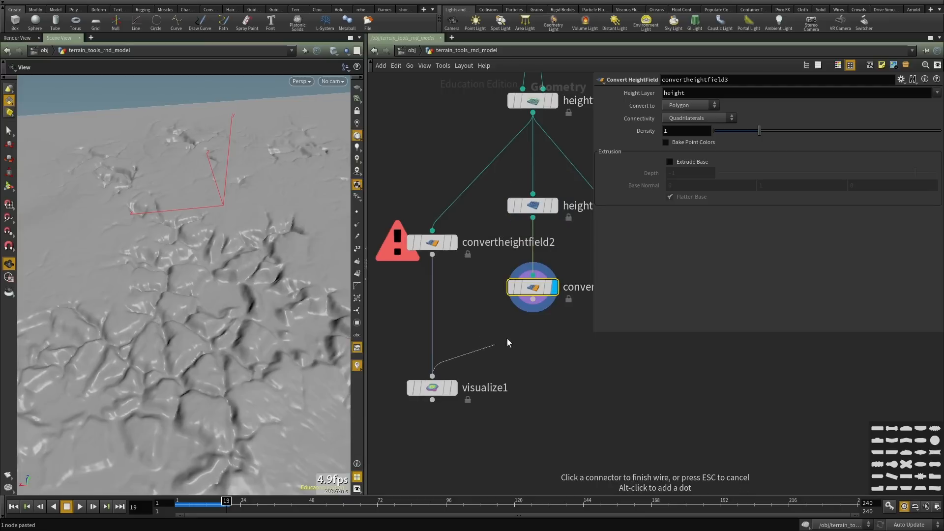
click(533, 299)
click(454, 388)
click(434, 388)
right_drag(244, 232, 153, 256)
drag(152, 255, 148, 290)
right_drag(147, 291, 274, 327)
mouse_move(194, 326)
mouse_down()
mouse_move(206, 339)
mouse_move(196, 251)
mouse_move(213, 295)
mouse_move(278, 301)
mouse_up()
key(w)
key(w)
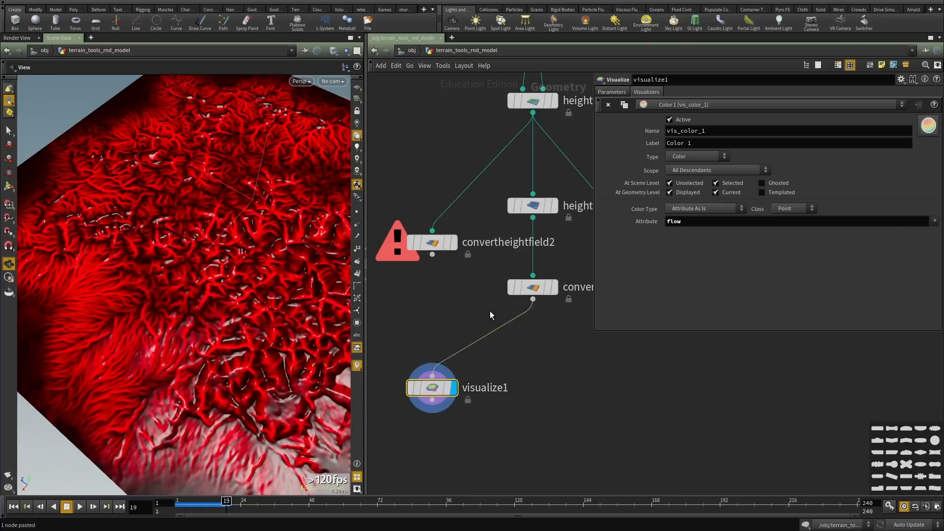
Move the resample, both convert nodes and visualize1 together out to one side of the heightfield_noise20 branch.
scroll(521, 350, down, 2)
middle_drag(521, 350, 410, 369)
scroll(484, 341, down, 3)
middle_drag(480, 346, 592, 315)
drag(557, 410, 441, 244)
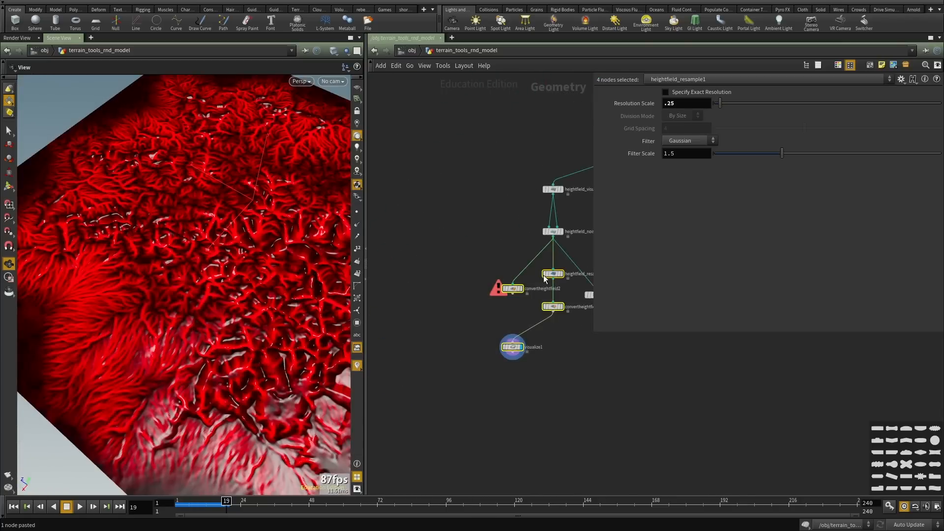
drag(550, 274, 446, 281)
middle_drag(556, 321, 515, 348)
middle_drag(445, 360, 476, 304)
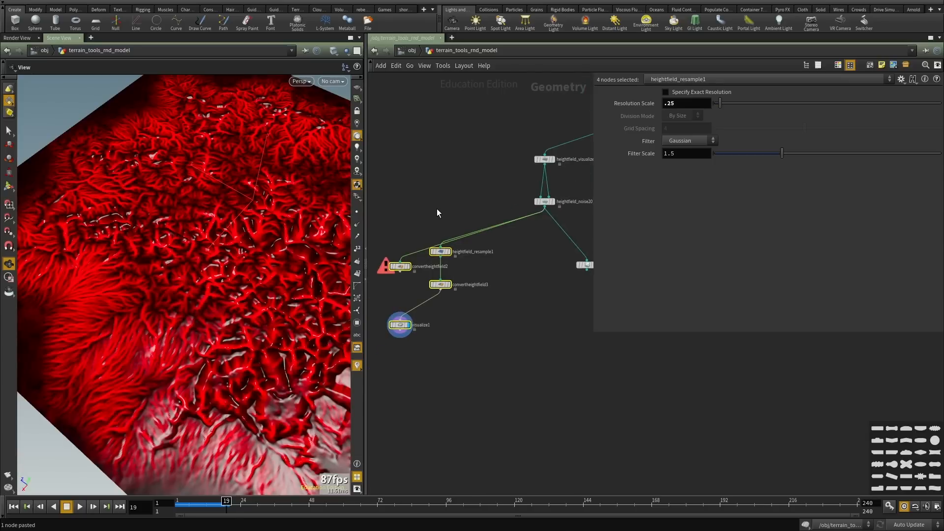
middle_drag(511, 349, 445, 370)
Select heightfield_output1, display it and view the full terrain it receives.
click(542, 302)
scroll(540, 298, up, 5)
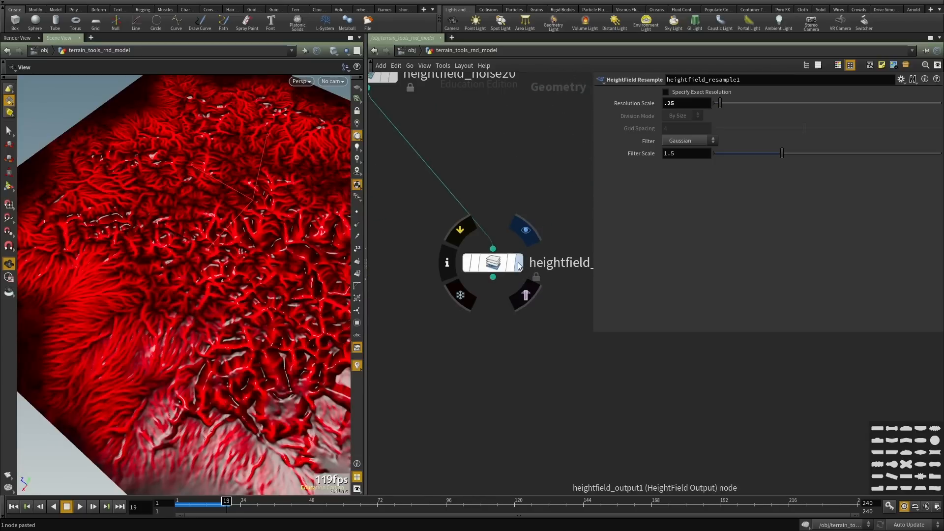
click(494, 262)
click(520, 262)
scroll(536, 262, down, 2)
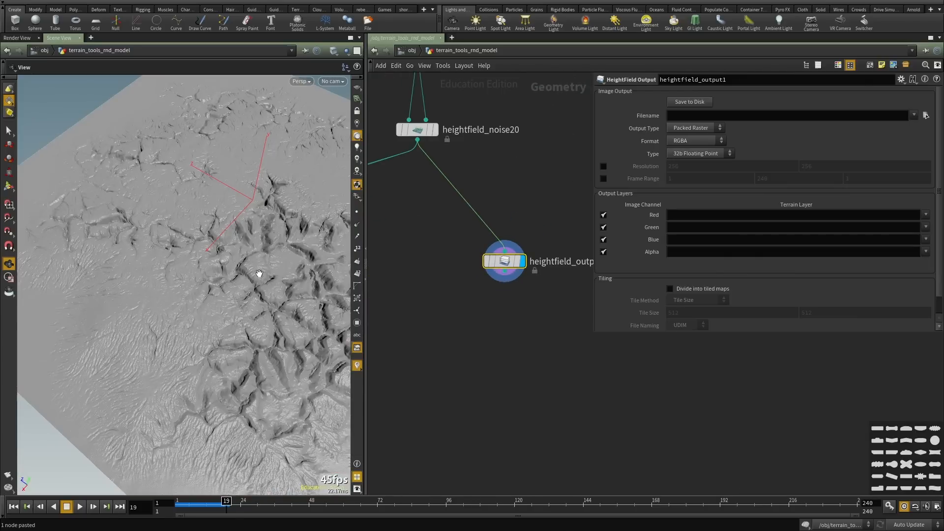
drag(253, 270, 187, 293)
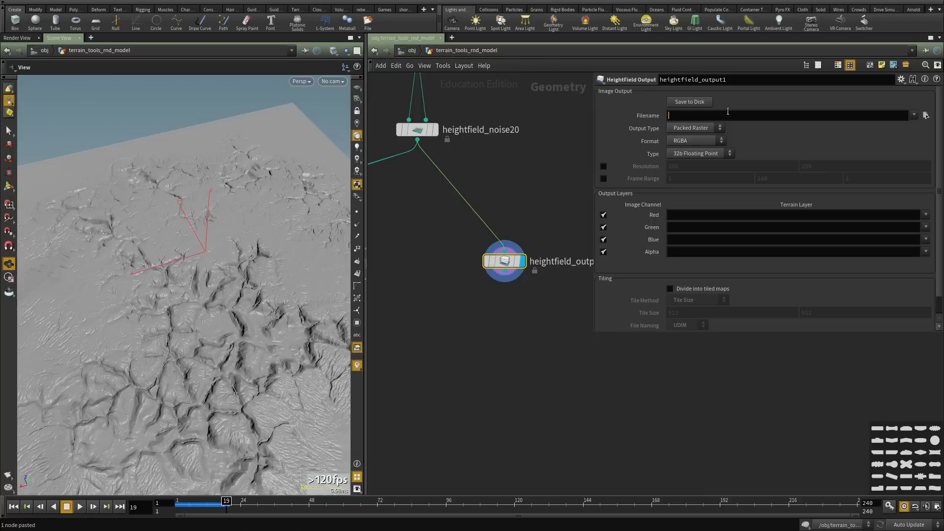
Set the output filename of heightfield_output1 to $HIP/tex/terrain_a.exr.
text(IP/tex/terrain_a.e)
text(xr)
key(Return)
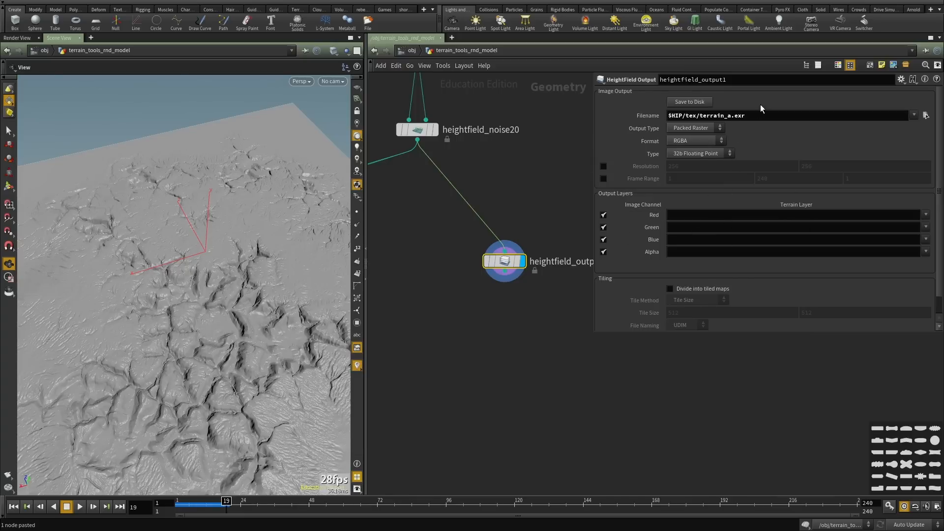
Enable a custom output resolution of 2048 by 2048 and set the image type to 16b Floating Point.
click(604, 167)
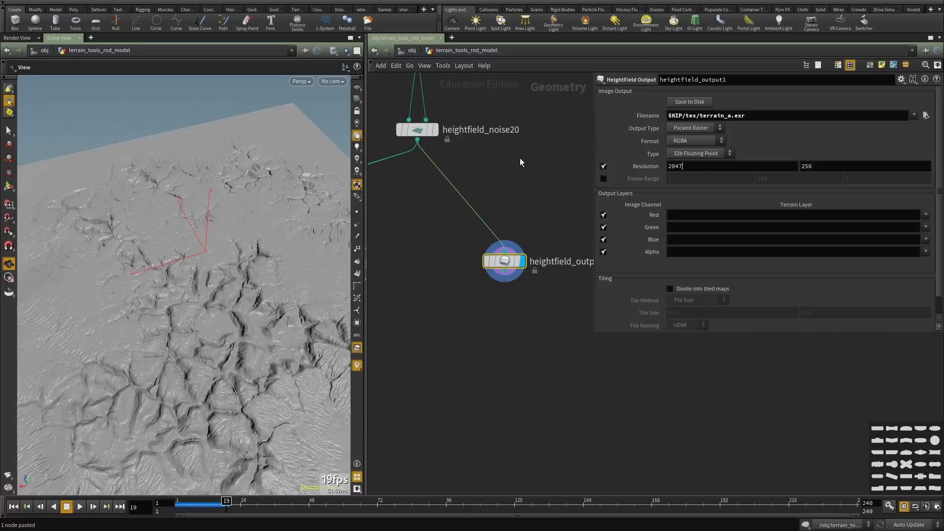
text(20489)
key(ctrl+a)
text(2048)
key(Tab)
text(2048)
key(Return)
click(704, 154)
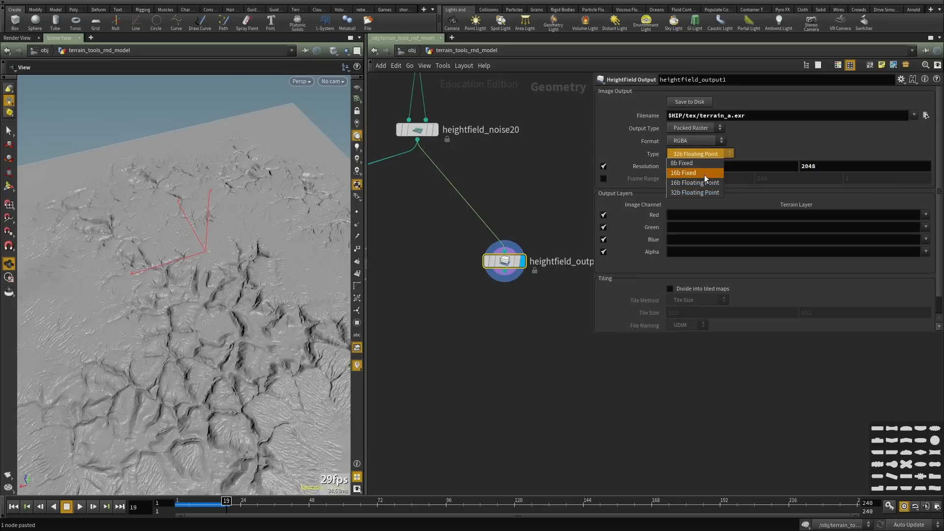
click(684, 183)
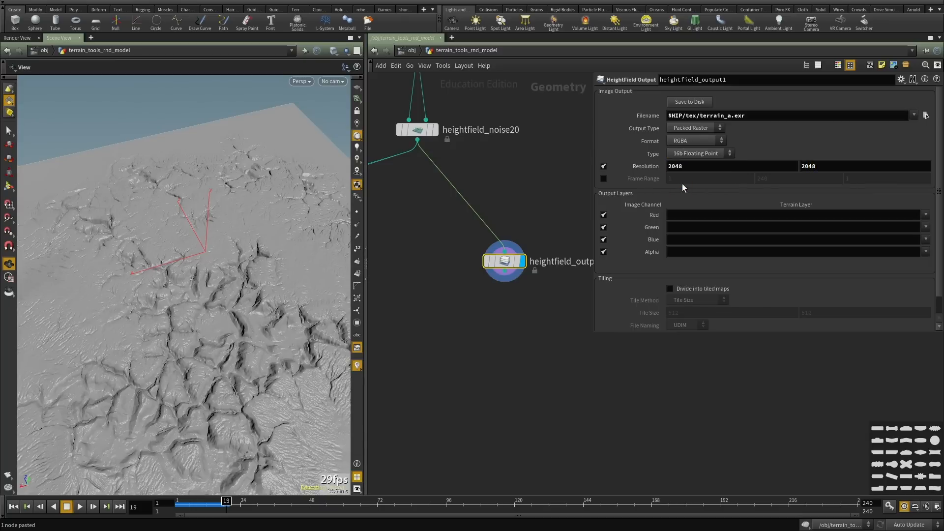
Assign the terrain layers height to Red, flow to Green, water to Blue and debris to Alpha.
drag(156, 315, 249, 312)
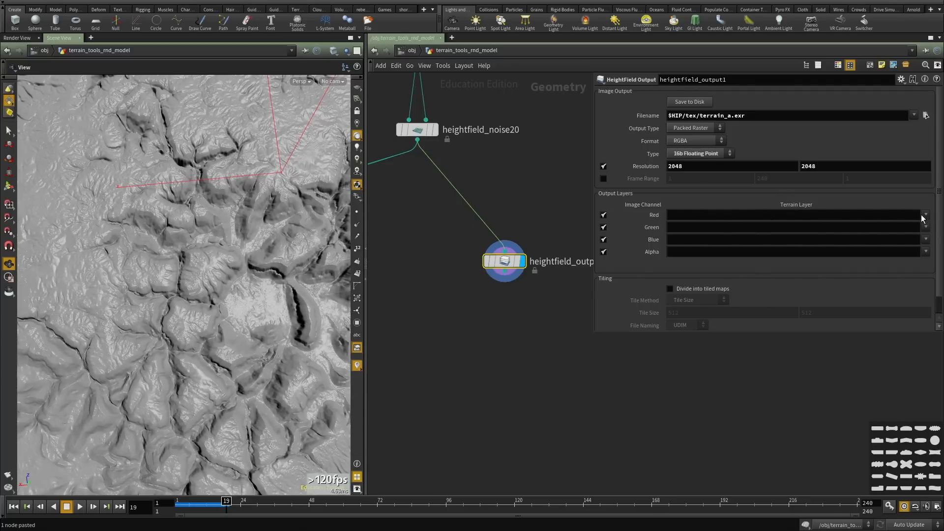
click(925, 217)
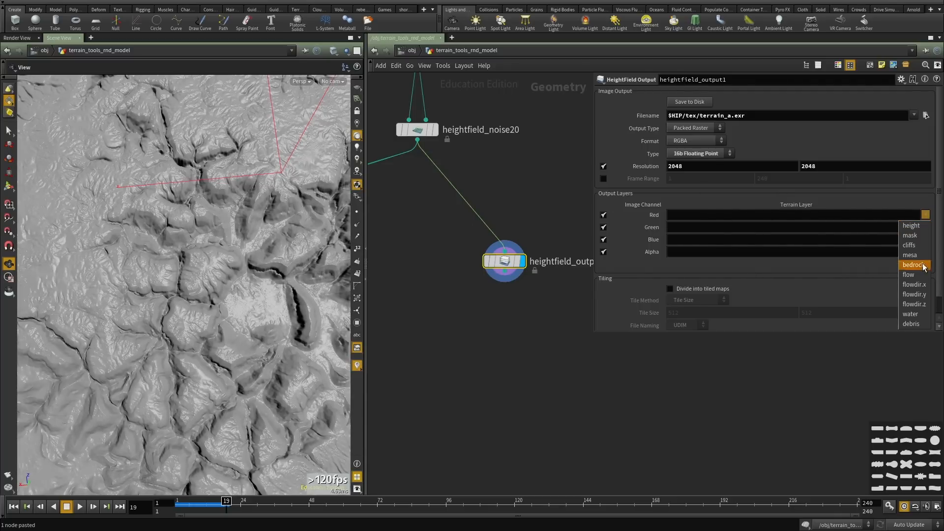
click(912, 226)
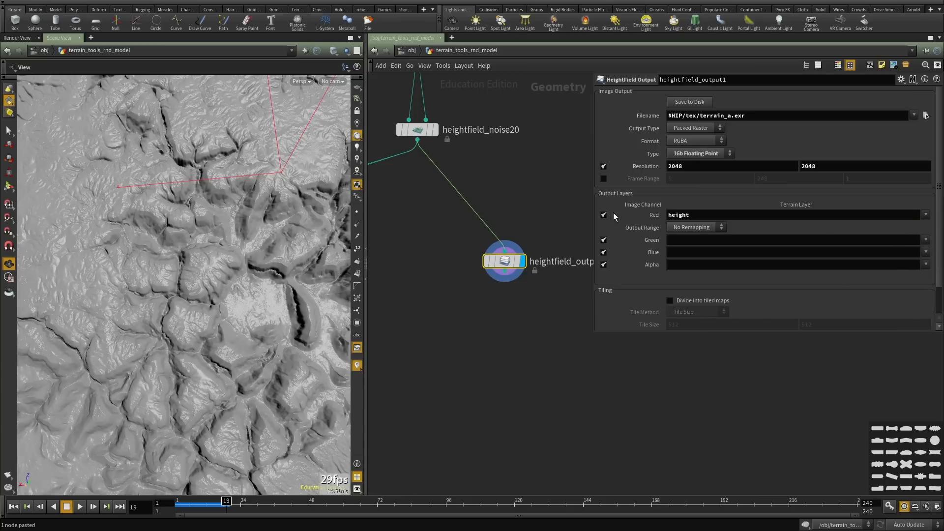
click(925, 240)
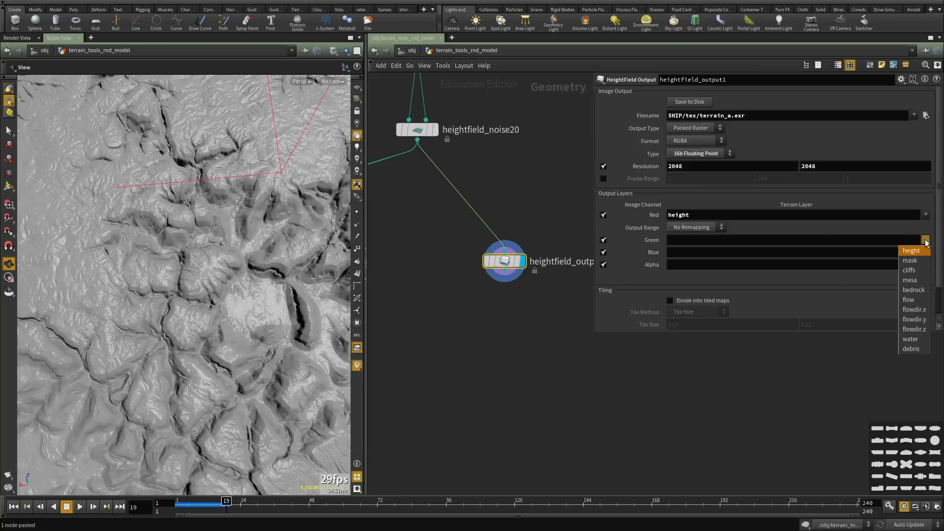
click(909, 300)
click(925, 266)
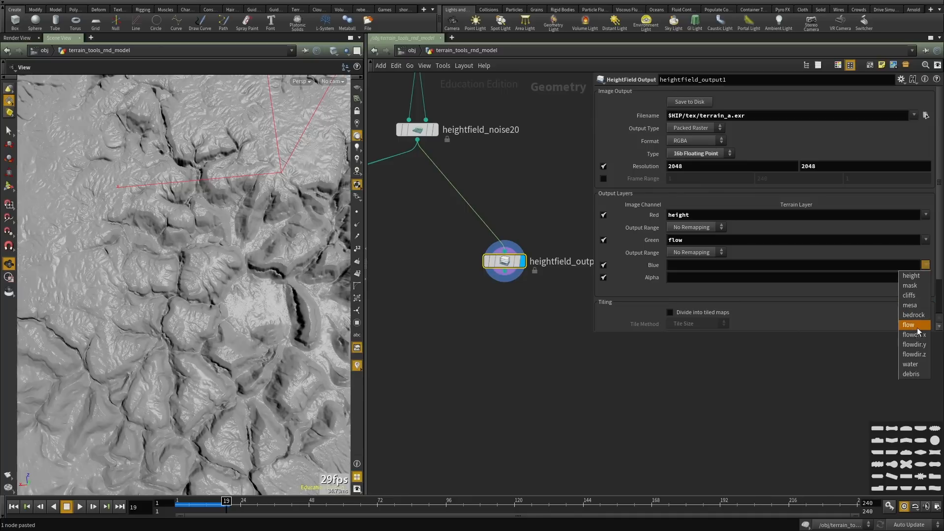
click(916, 326)
click(925, 264)
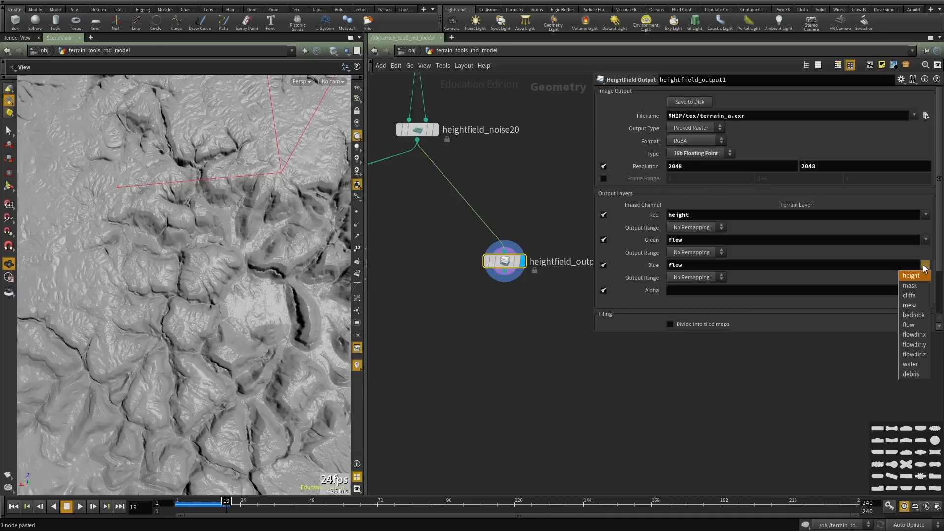
click(910, 364)
click(925, 289)
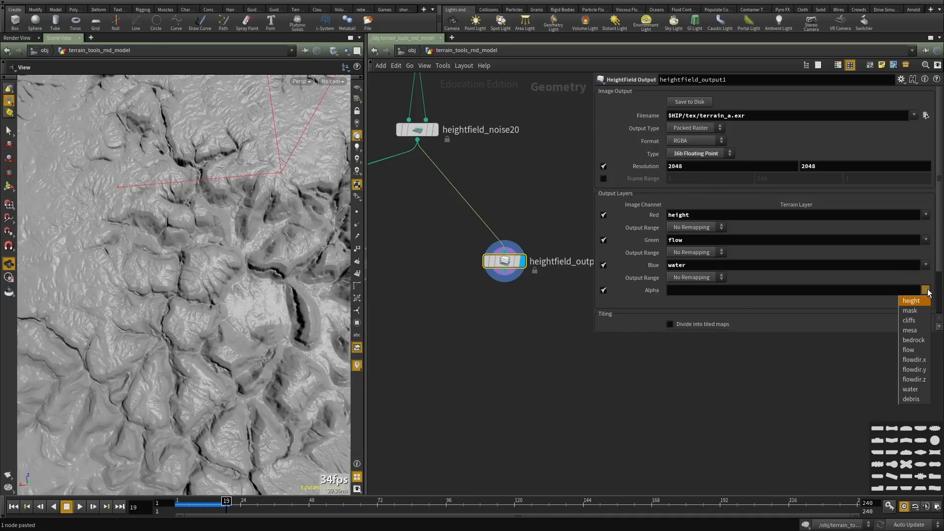
click(914, 399)
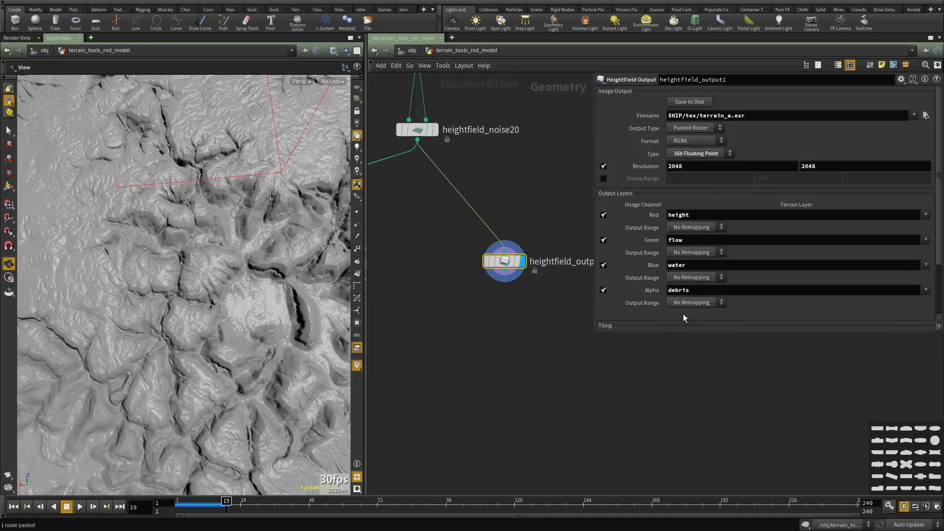
Set the Output Range of the height, flow, water and debris layers to Auto Remap.
scroll(683, 304, down, 1)
scroll(681, 300, down, 1)
click(692, 190)
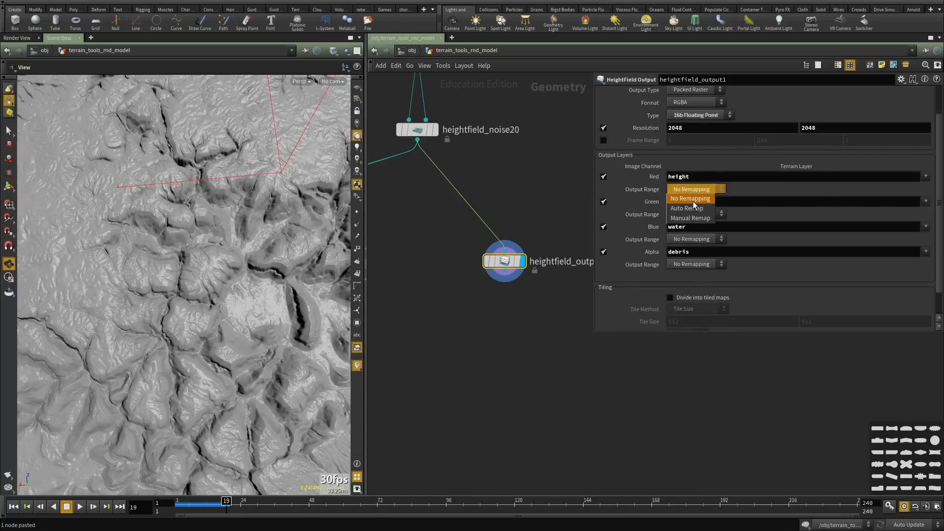
click(692, 203)
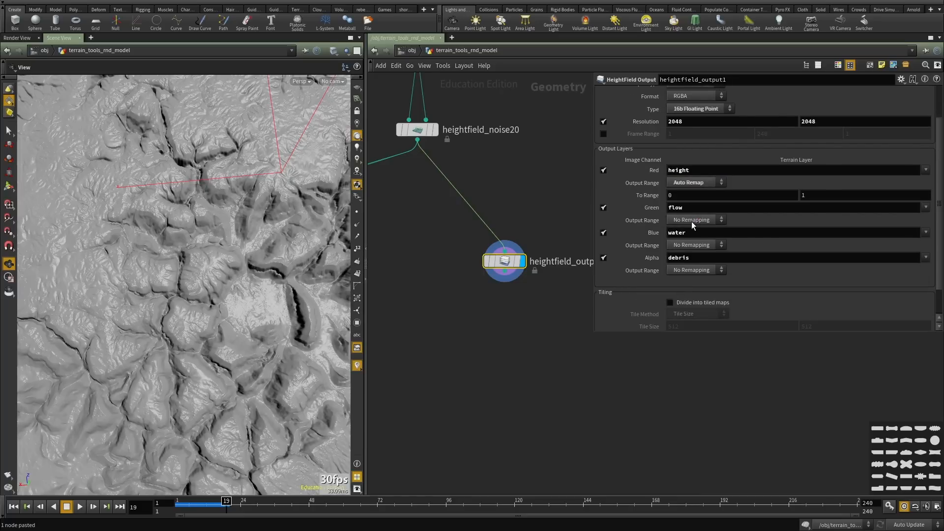
click(694, 220)
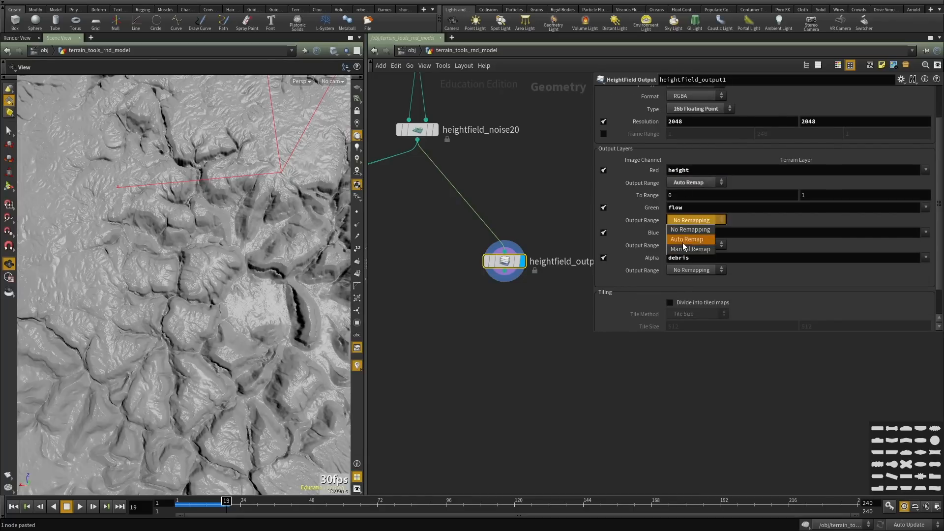
click(683, 240)
click(686, 250)
click(689, 268)
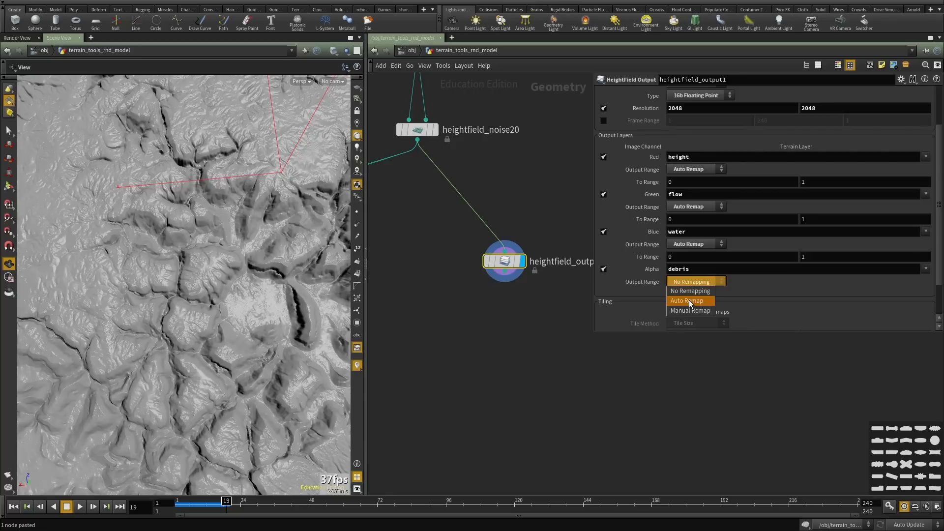
click(689, 300)
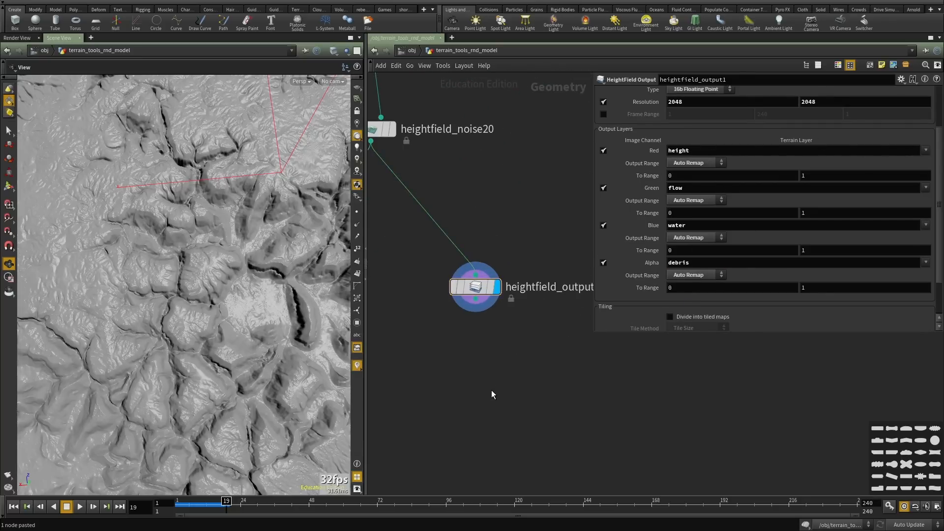
Save the packed terrain image of heightfield_output1 to disk.
scroll(735, 162, up, 2)
scroll(735, 162, up, 2)
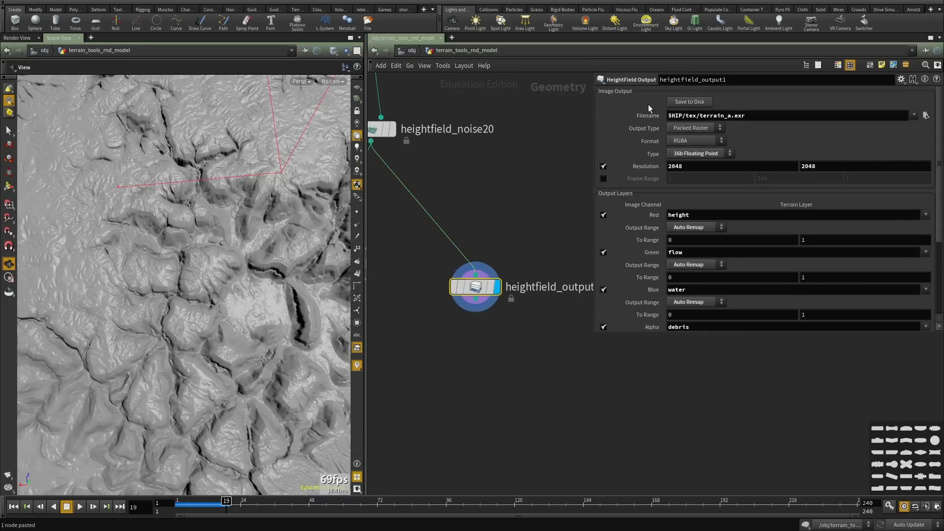
click(682, 103)
Switch to MPlay and examine the exported terrain_a.exr up close and as a whole.
alt+drag(0, 295, 354, 226)
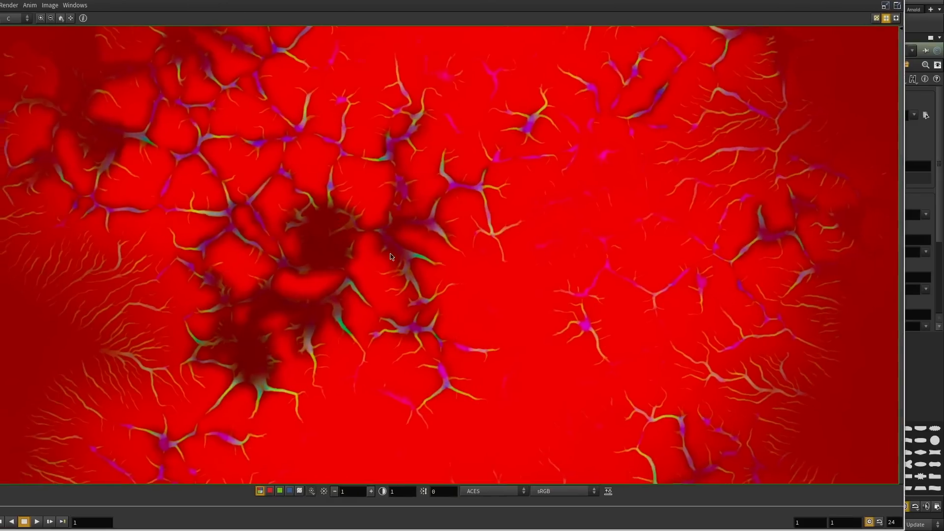
alt+right_drag(603, 380, 370, 296)
alt+drag(369, 295, 644, 335)
scroll(478, 148, down, 3)
middle_drag(472, 139, 408, 204)
scroll(406, 166, down, 11)
scroll(408, 204, up, 4)
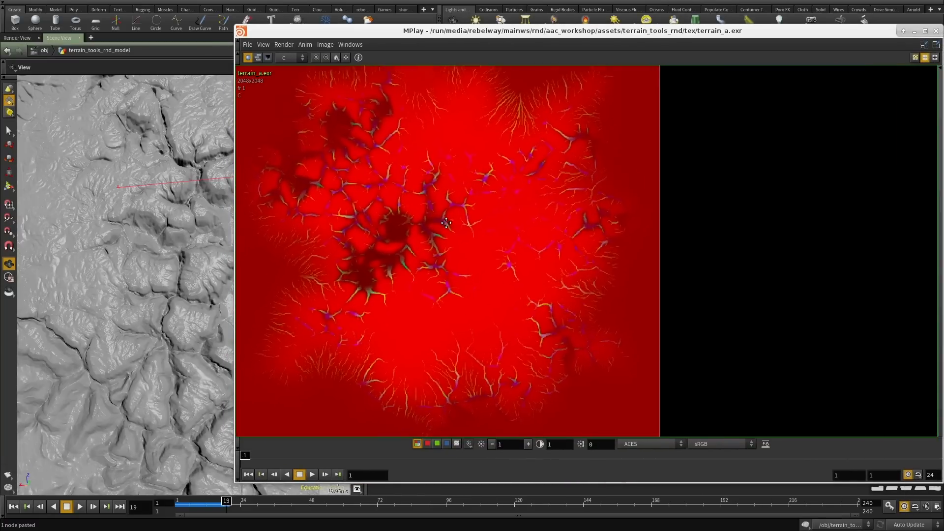
Inspect the red, green, blue and alpha channels of terrain_a.exr individually, ending on the combined colour view.
click(427, 444)
scroll(442, 362, up, 6)
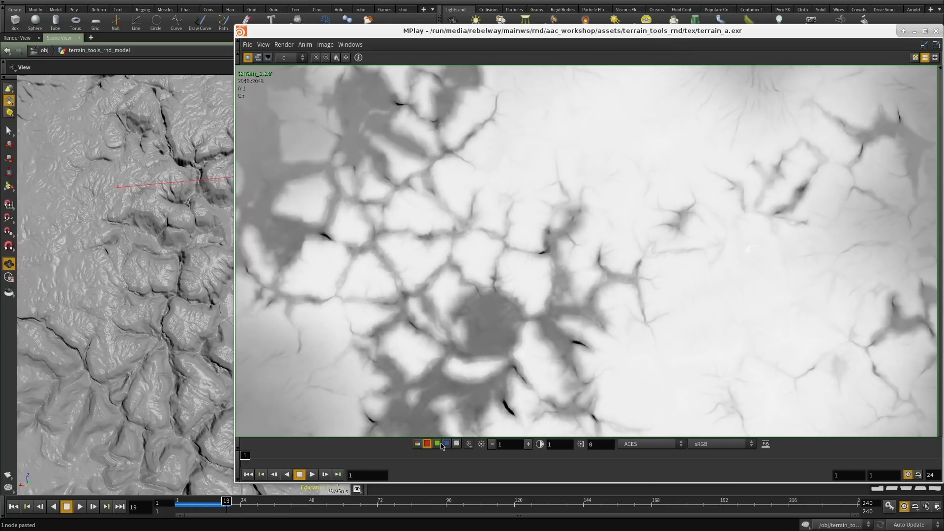
click(440, 443)
scroll(435, 401, down, 6)
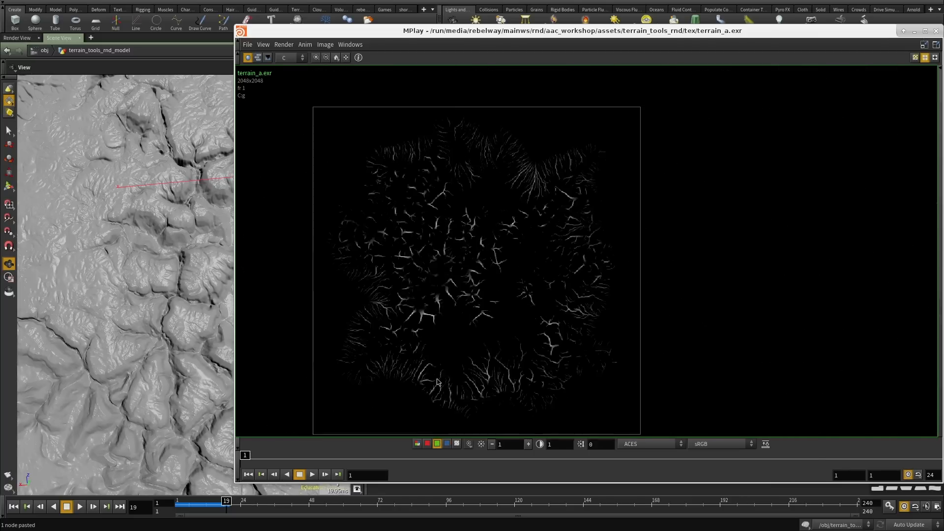
scroll(437, 381, up, 5)
click(447, 443)
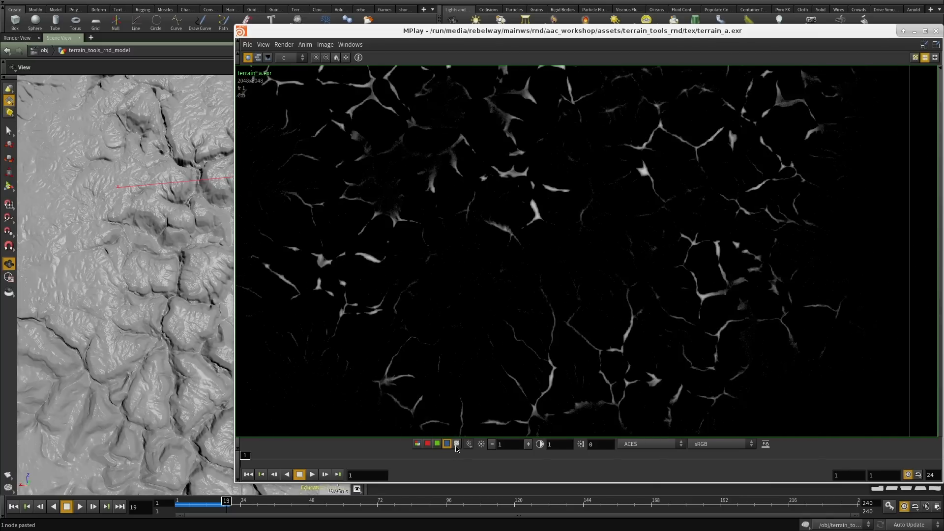
click(457, 443)
scroll(428, 433, down, 3)
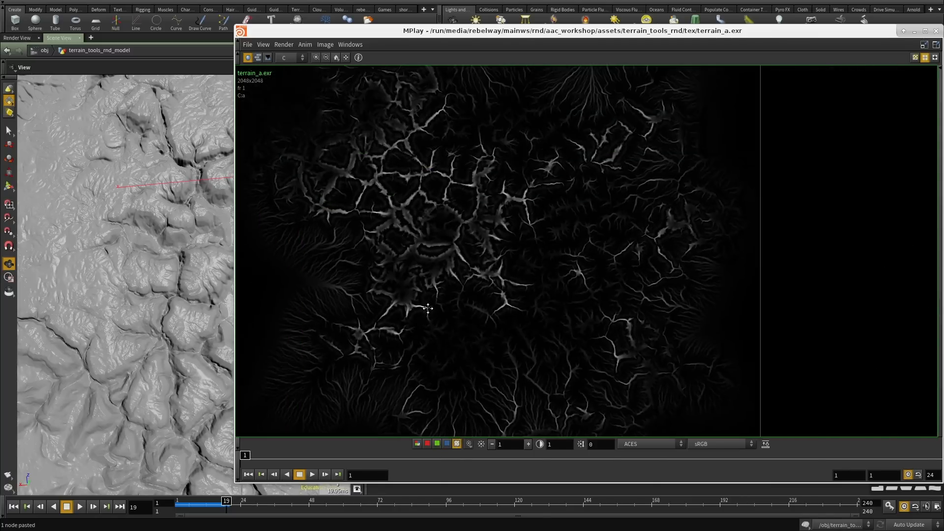
scroll(406, 430, up, 5)
click(417, 444)
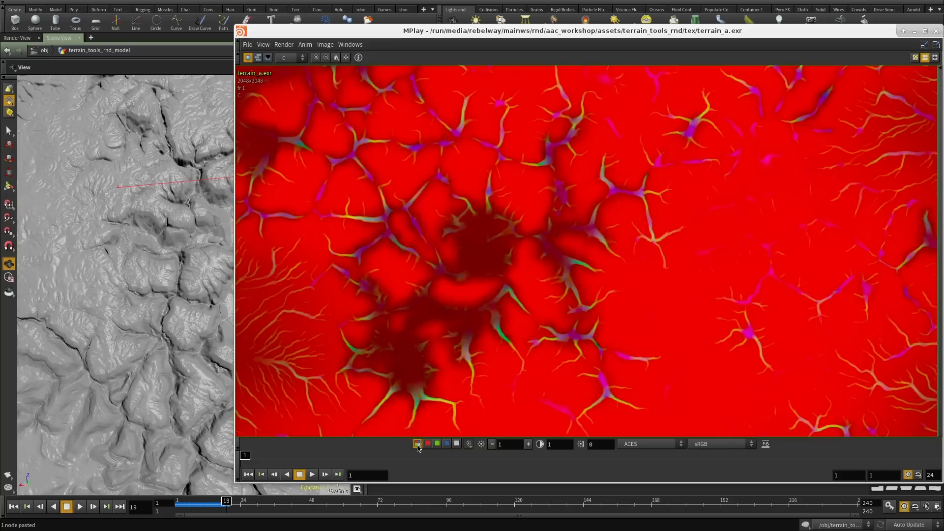
Move the terrain_a.exr image viewer aside and close it.
alt+drag(718, 383, 589, 372)
alt+right_drag(632, 399, 490, 341)
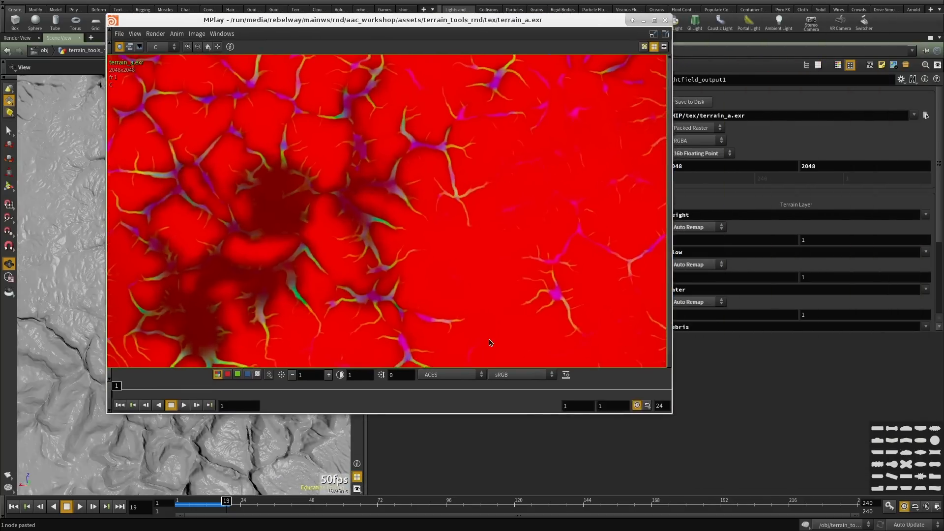
alt+drag(490, 342, 458, 344)
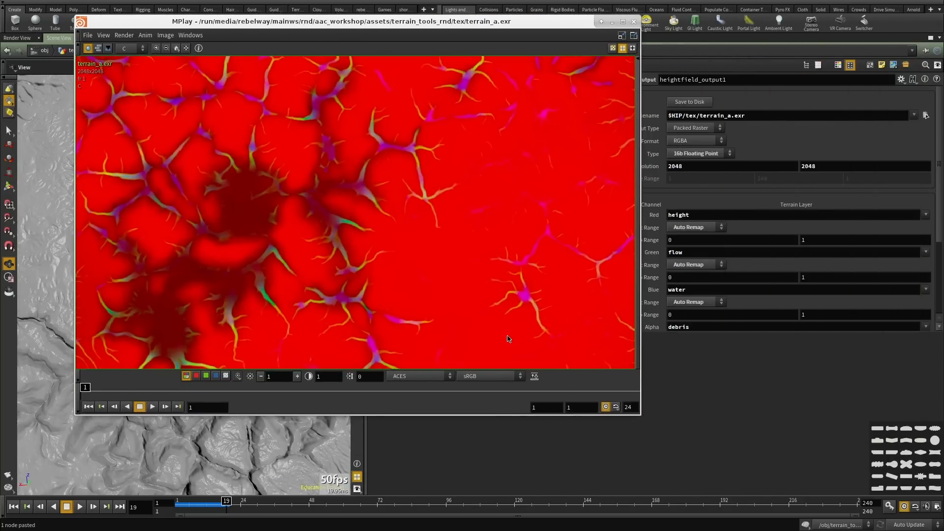
click(633, 22)
scroll(531, 330, down, 2)
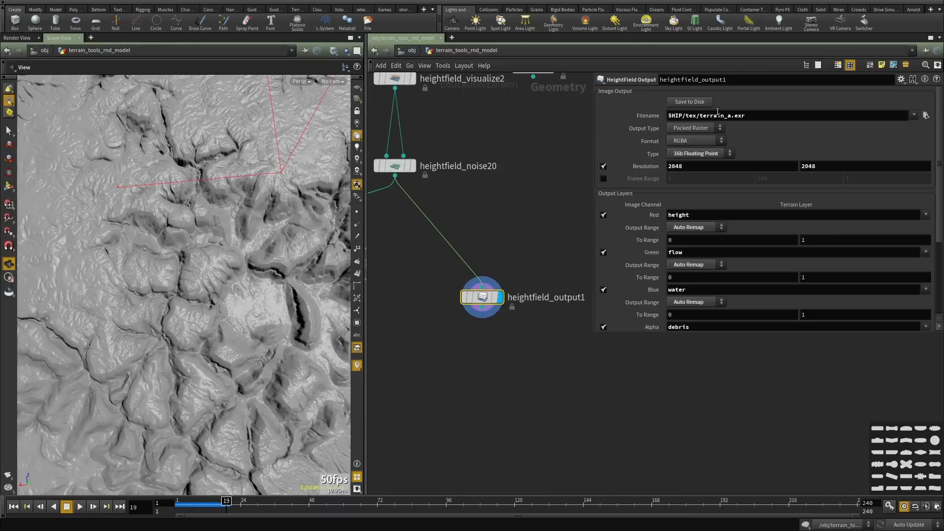
Select the heightfield output's filename path $HIP/tex/terrain_a.exr and save the scene.
click(766, 119)
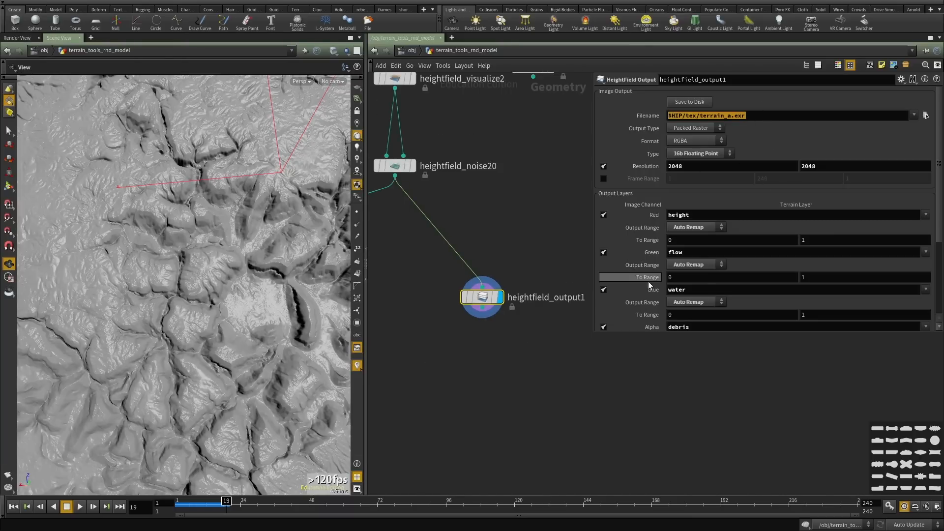
scroll(540, 387, down, 5)
key(ctrl+s)
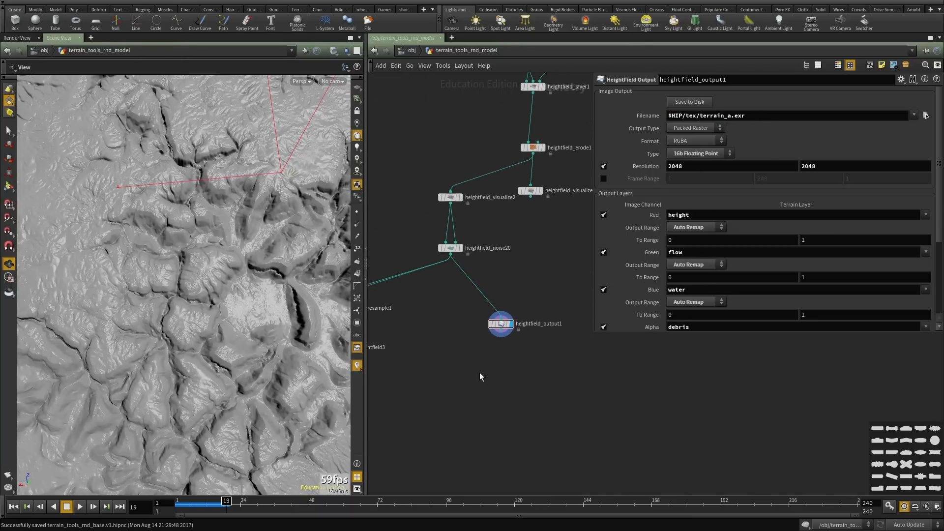
Add a Grid node below heightfield_output1 and display it framed in the viewport.
key(Tab)
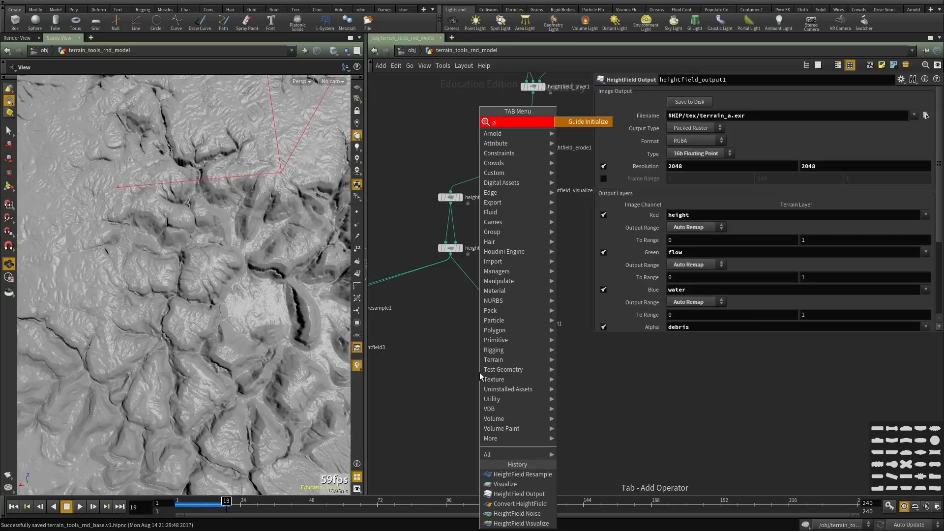
key(Escape)
key(Tab)
text(grid)
key(Return)
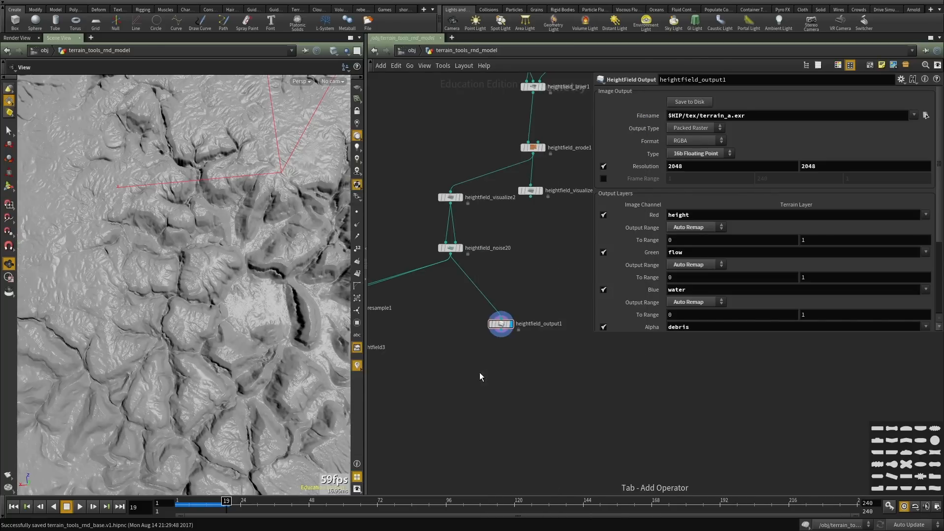
click(480, 373)
scroll(485, 391, up, 3)
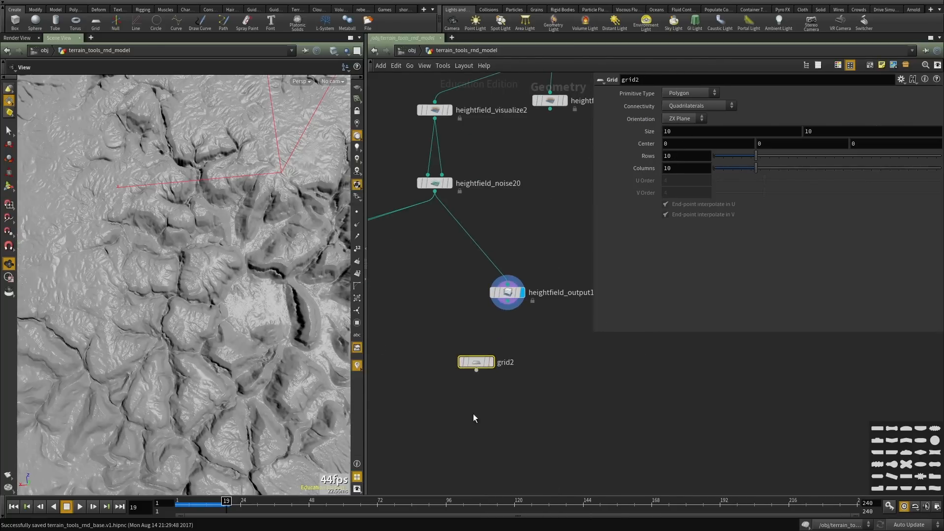
click(491, 362)
key(h)
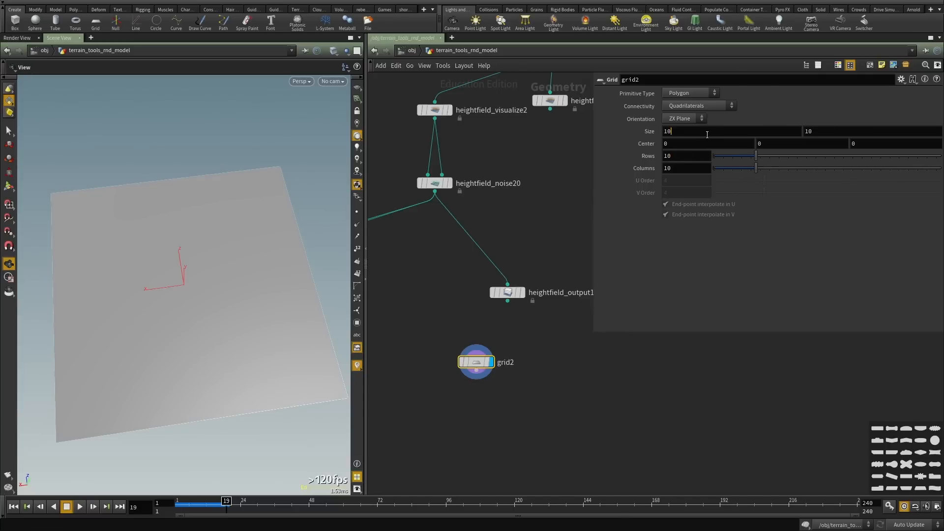
Set the grid's size to 1000 by 1000 with 250 rows and 250 columns.
click(837, 131)
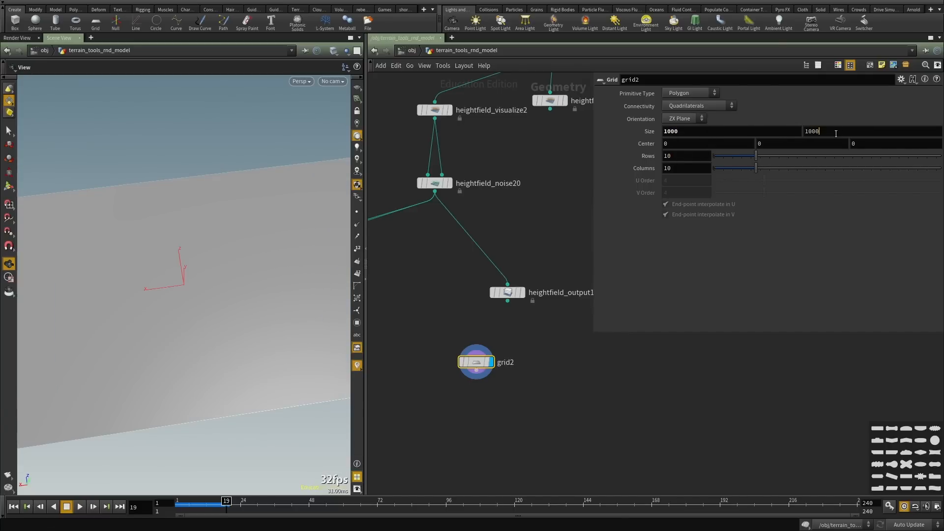
text(00)
key(Return)
text(250)
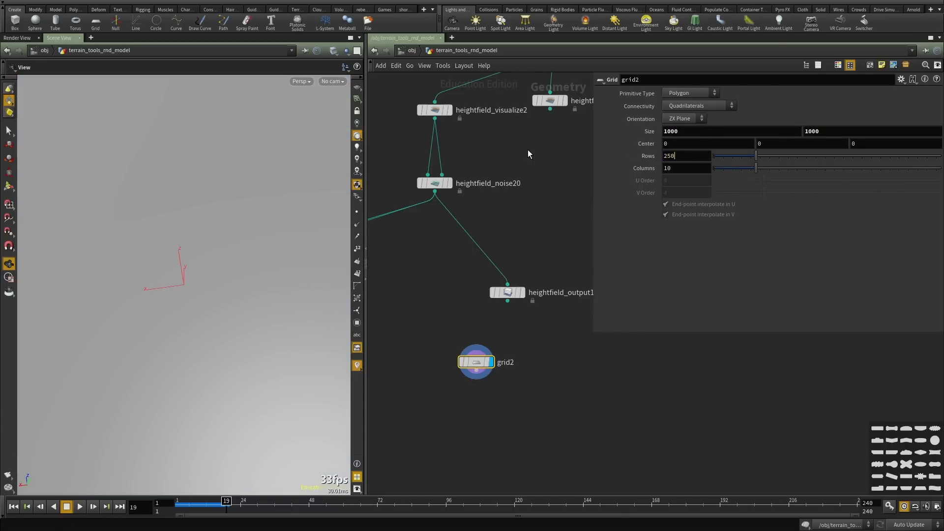
key(Tab)
text(250)
key(Return)
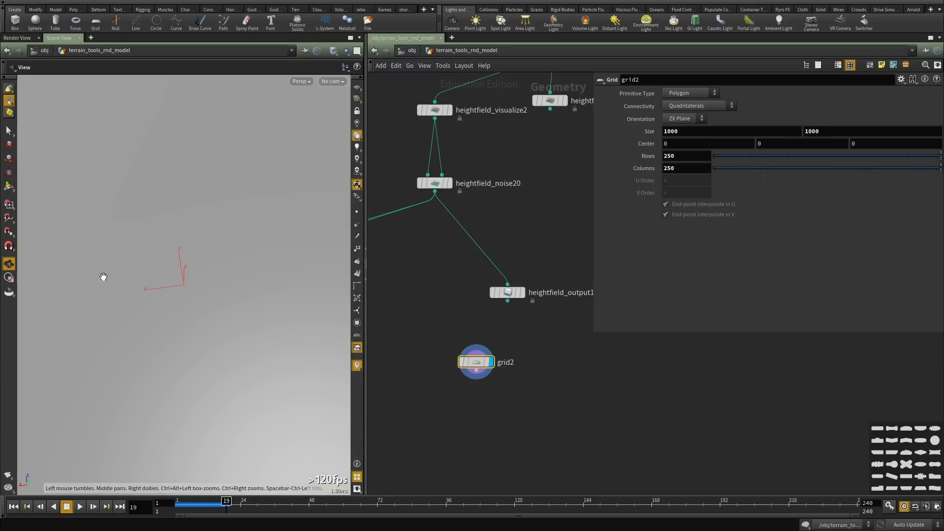
key(h)
Add a Point VOP node below the grid, connect the grid to its first input and display it.
middle_drag(499, 415, 478, 338)
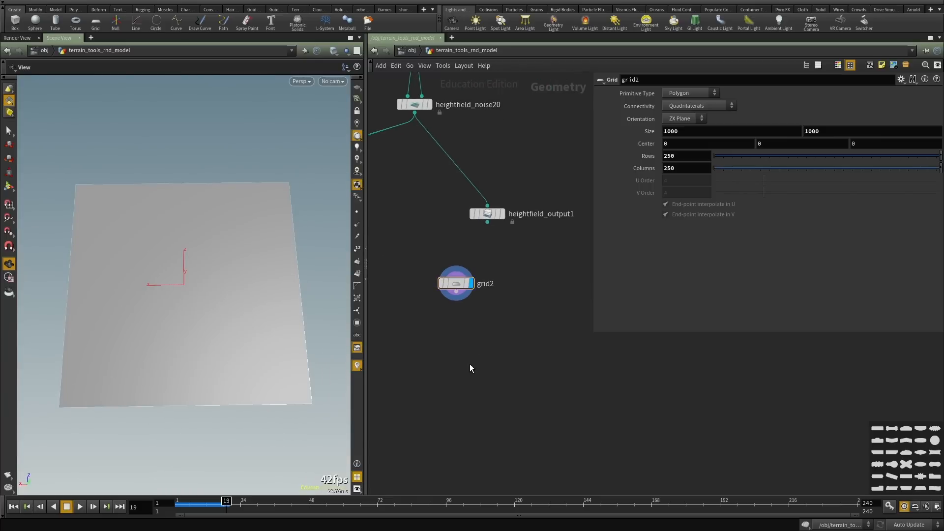
key(Tab)
text(pointw)
key(Return)
click(470, 364)
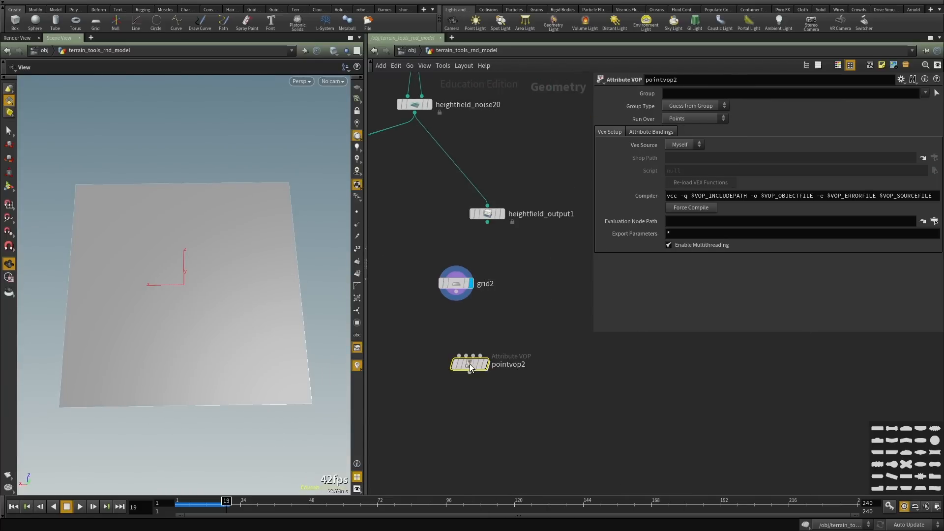
scroll(457, 297, up, 2)
drag(453, 291, 461, 399)
drag(172, 292, 146, 297)
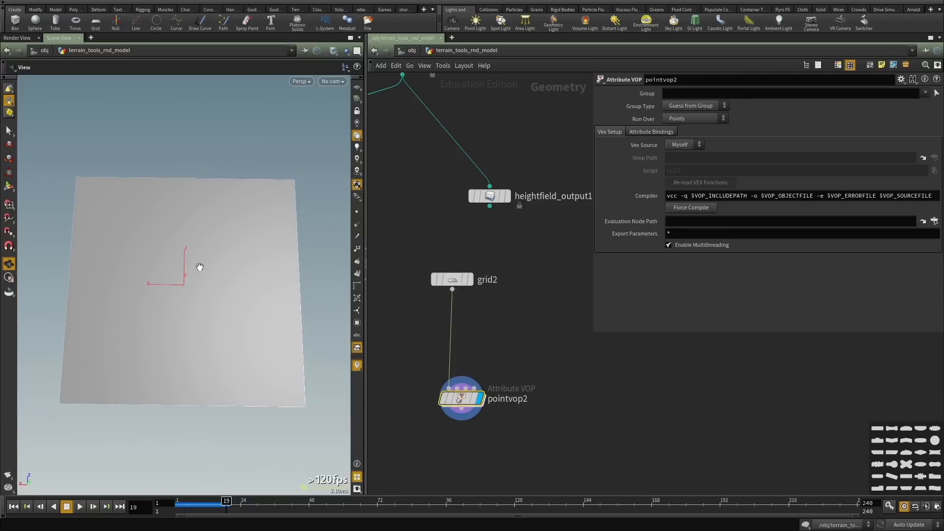
scroll(450, 343, up, 2)
click(546, 317)
key(Tab)
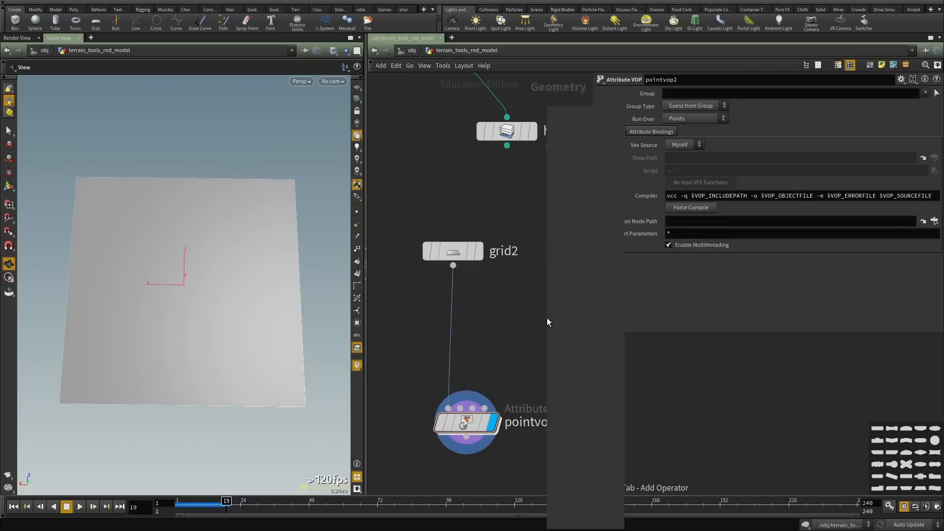
text(uvte)
key(Return)
key(Return)
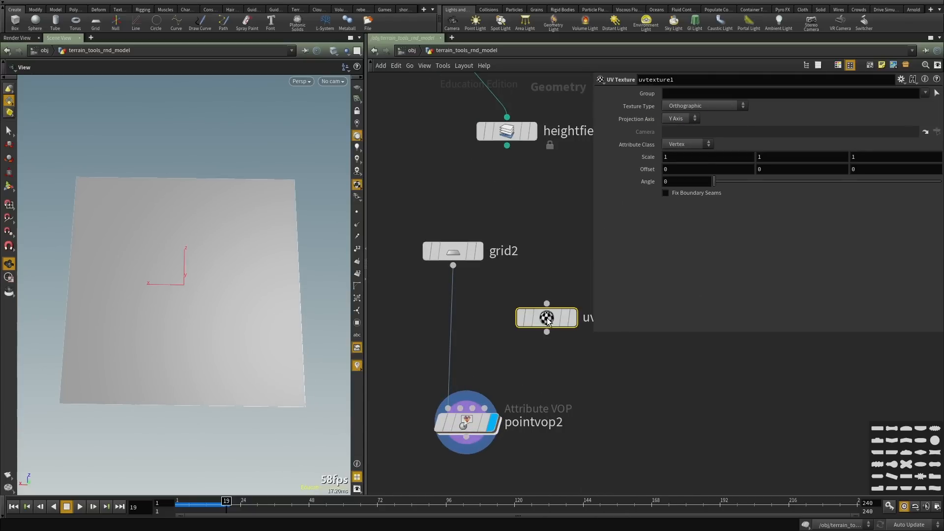
key(Delete)
Insert a UV Project node between the grid and the Point VOP and set its group type to Points.
key(Tab)
text(uv pro)
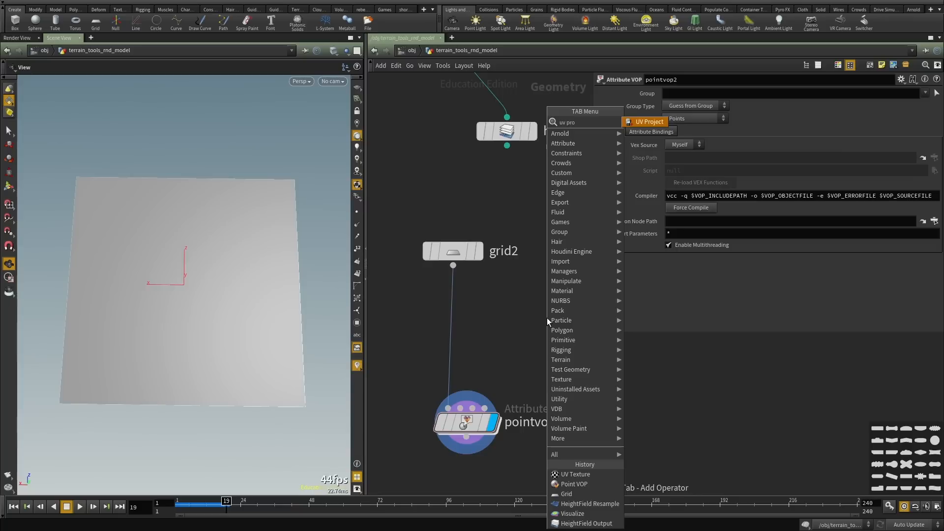
key(Return)
click(449, 330)
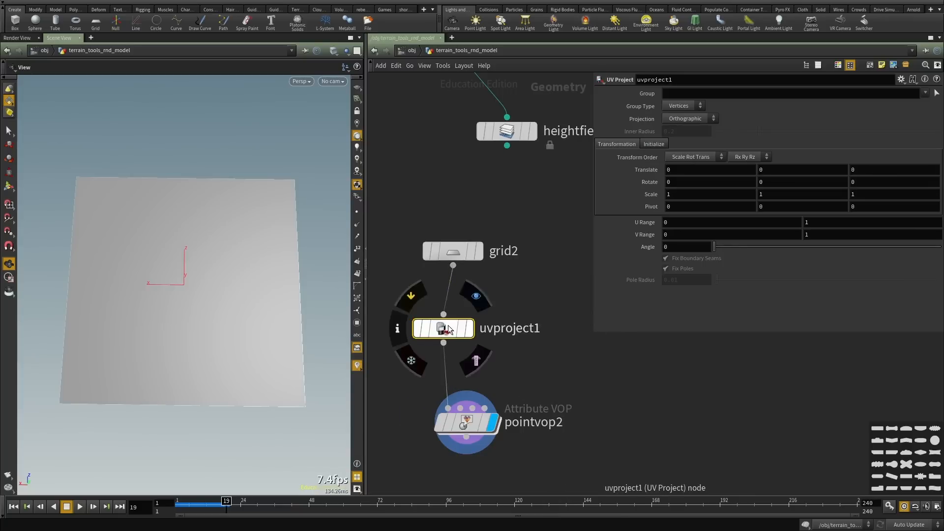
click(654, 144)
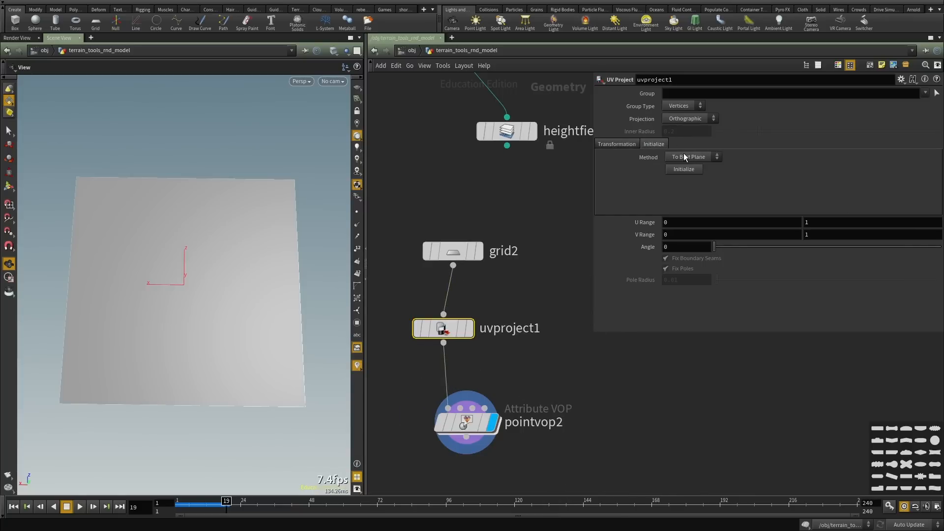
click(685, 157)
click(675, 126)
Go inside the pointvop2 network and add a Color Map node.
double_click(467, 422)
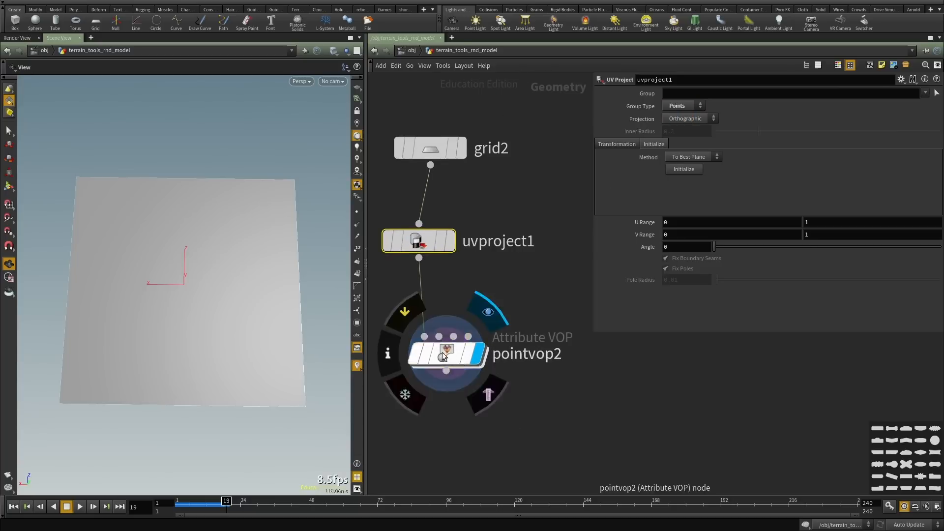
key(Tab)
text(colormap)
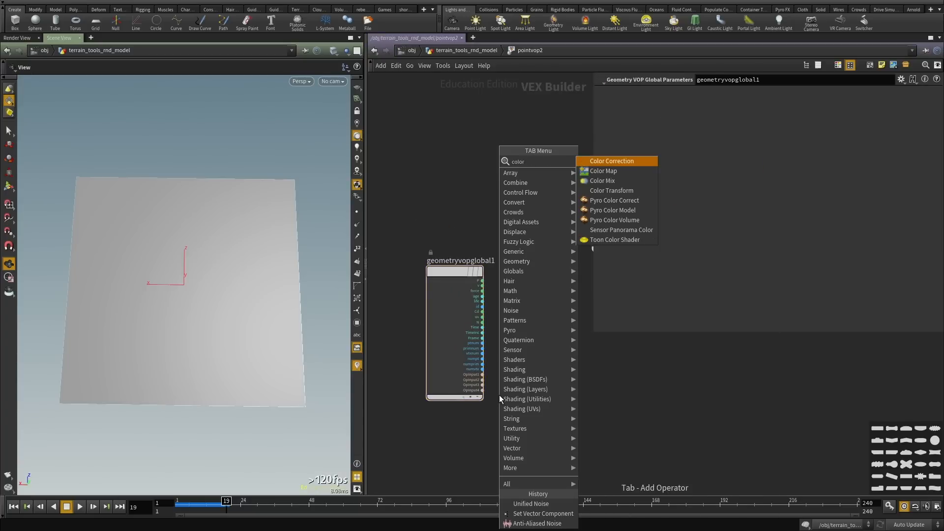
key(Return)
key(l)
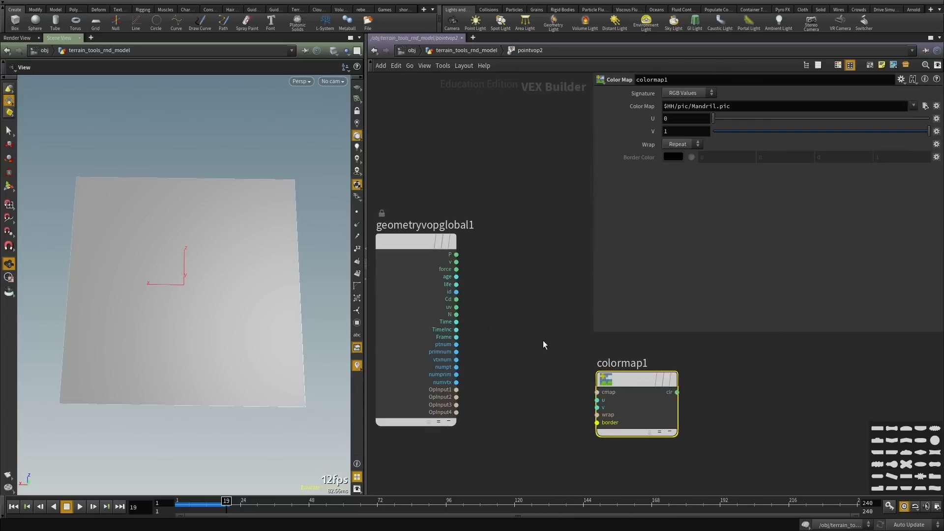
Add a Vector to Float node and feed it the uv output of the global parameters.
key(Tab)
text(vect)
click(636, 164)
click(475, 380)
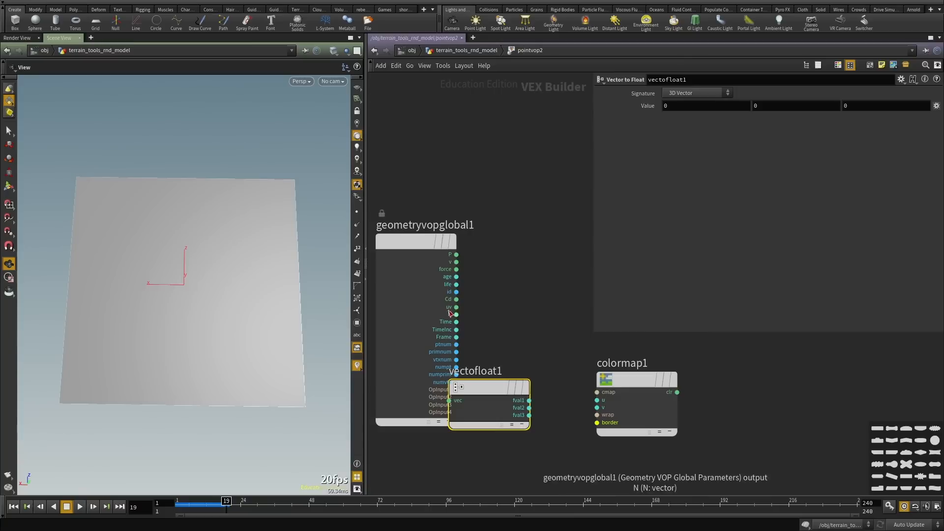
drag(457, 307, 471, 395)
Connect fval1 and fval2 of the Vector to Float node to the Color Map's u and v inputs.
click(529, 401)
click(597, 400)
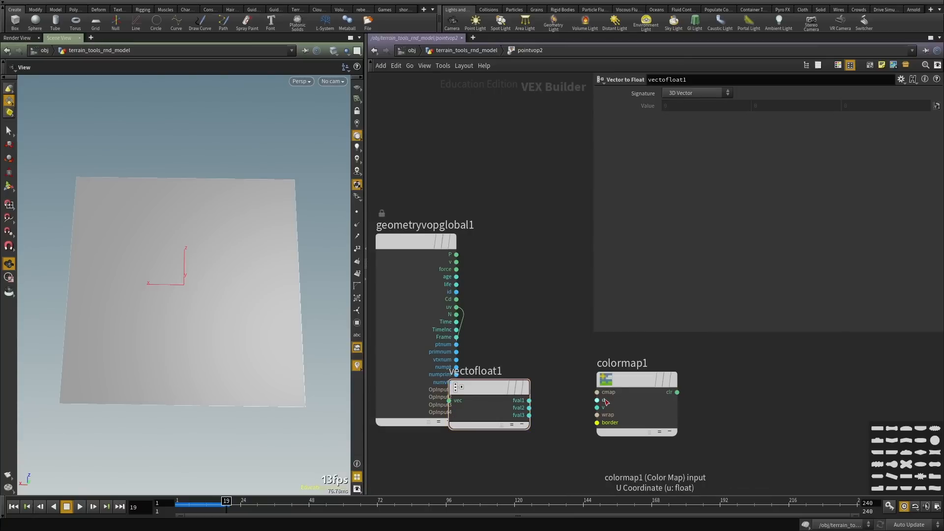
click(528, 408)
click(603, 407)
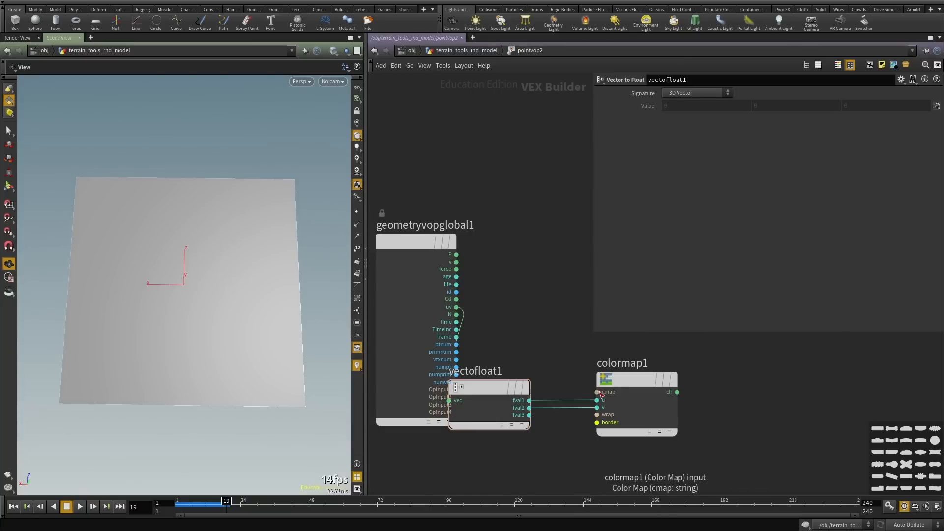
Promote the Color Map's cmap input to a parameter.
right_click(605, 392)
right_click(605, 391)
click(629, 361)
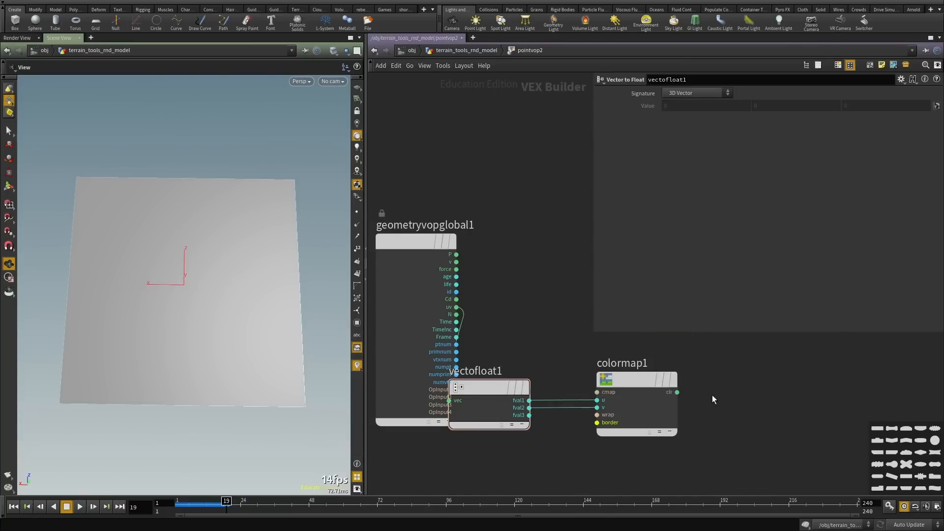
middle_drag(713, 397, 584, 427)
drag(512, 409, 512, 416)
key(Tab)
text(setcomp)
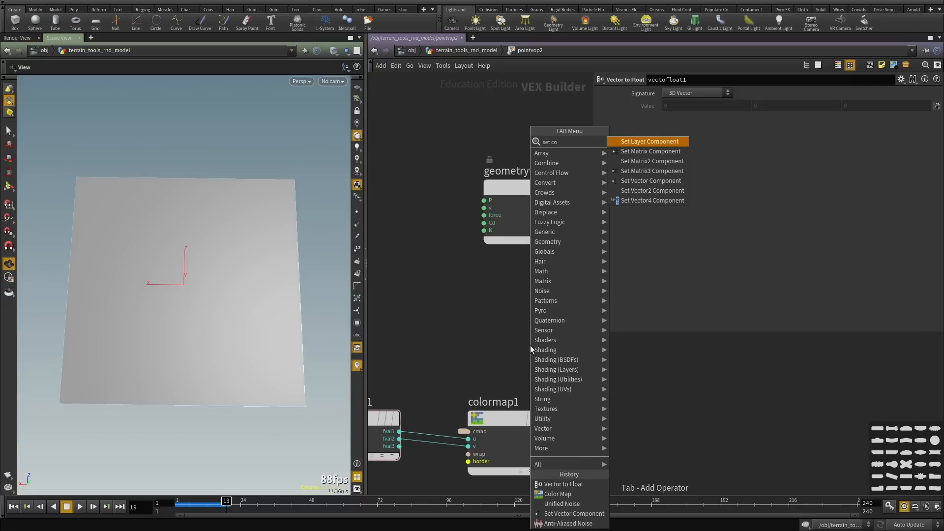
key(Return)
key(Return)
scroll(530, 345, down, 3)
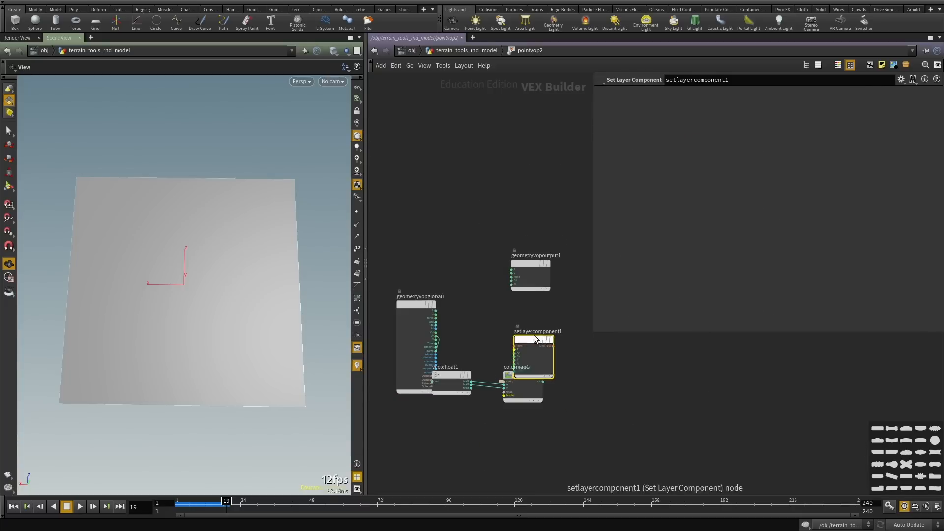
Add a Set Vector Component node in place of the Set Layer Component and connect the global P output to its vec input.
key(Tab)
text(set v)
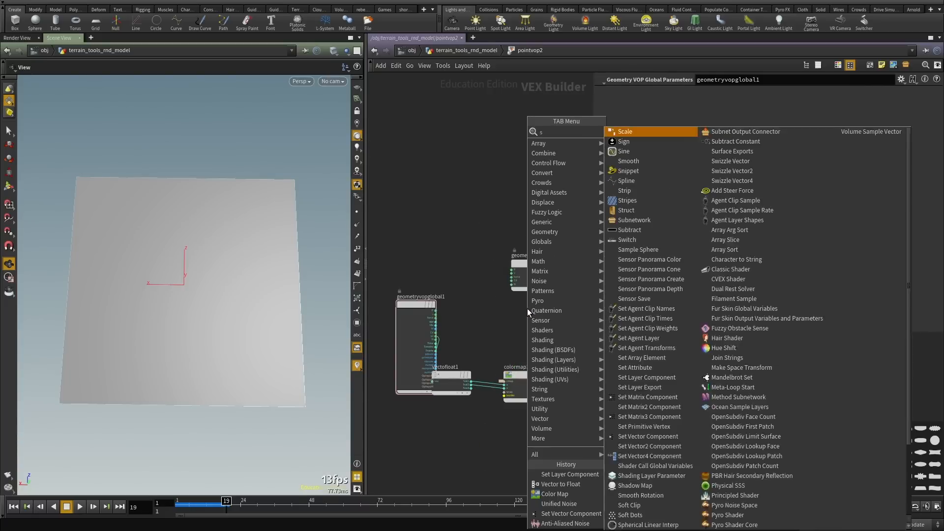
key(Return)
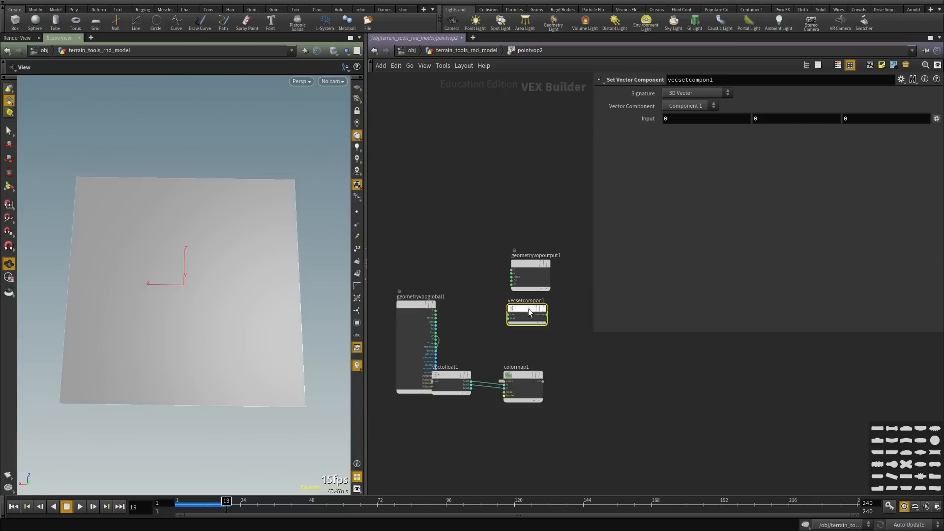
scroll(441, 321, up, 3)
click(415, 313)
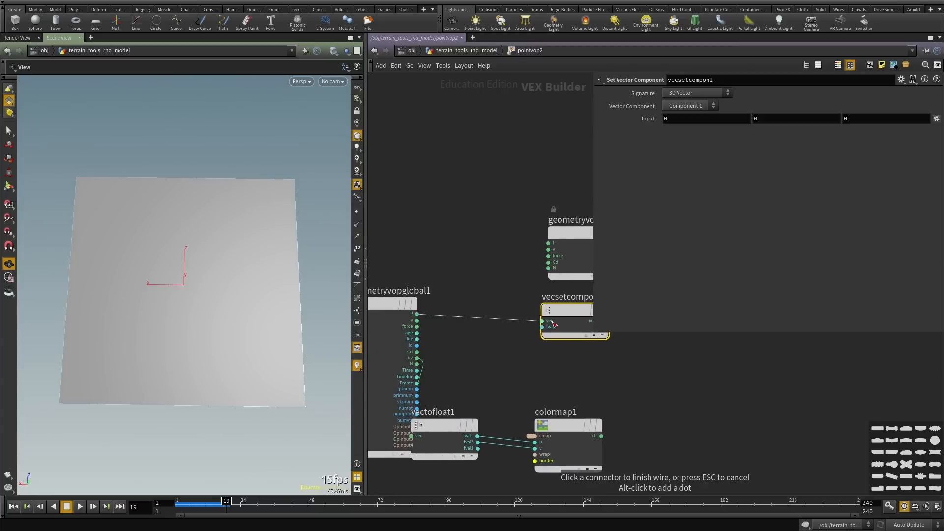
click(542, 321)
middle_drag(542, 322, 476, 328)
Wire the Color Map's clr output to the Set Vector Component's fval, and its newvec output to P on the geometry output.
click(477, 333)
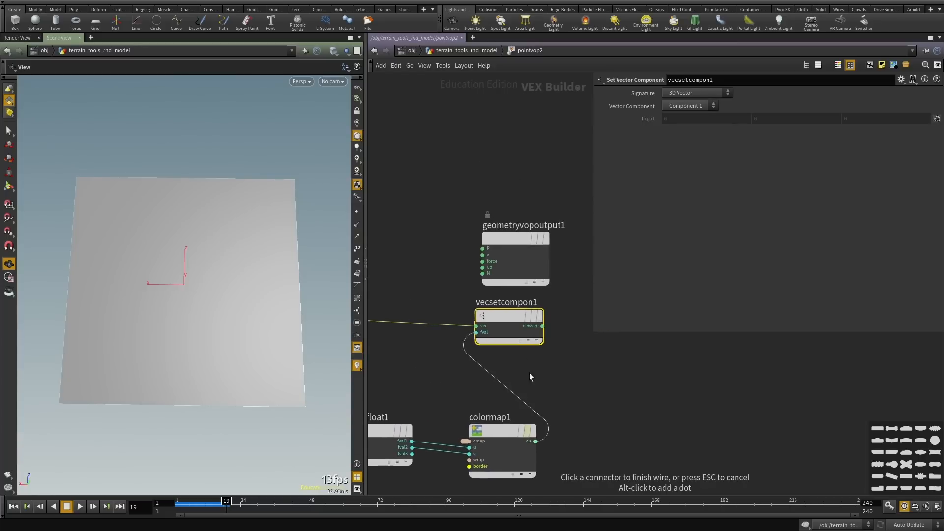
click(535, 440)
click(542, 326)
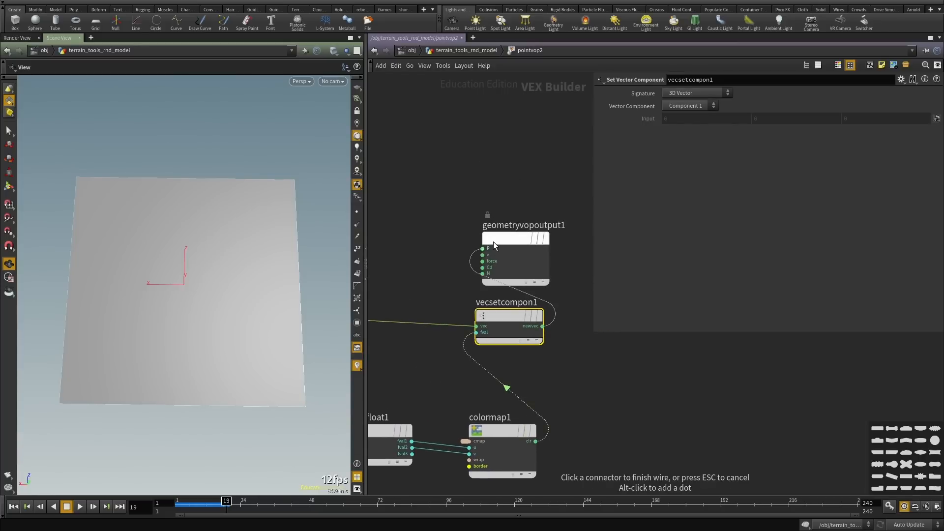
click(494, 241)
key(l)
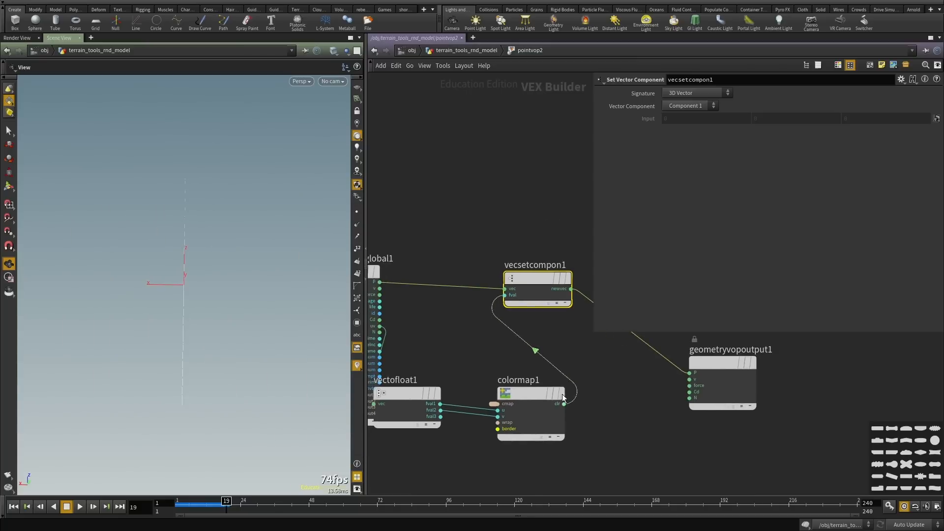
key(Escape)
middle_drag(592, 421, 642, 361)
scroll(547, 362, down, 3)
drag(441, 281, 377, 271)
scroll(553, 405, up, 2)
Insert a Vector to Float node on the wire between the Color Map and the Set Vector Component.
click(567, 343)
middle_drag(655, 344, 534, 361)
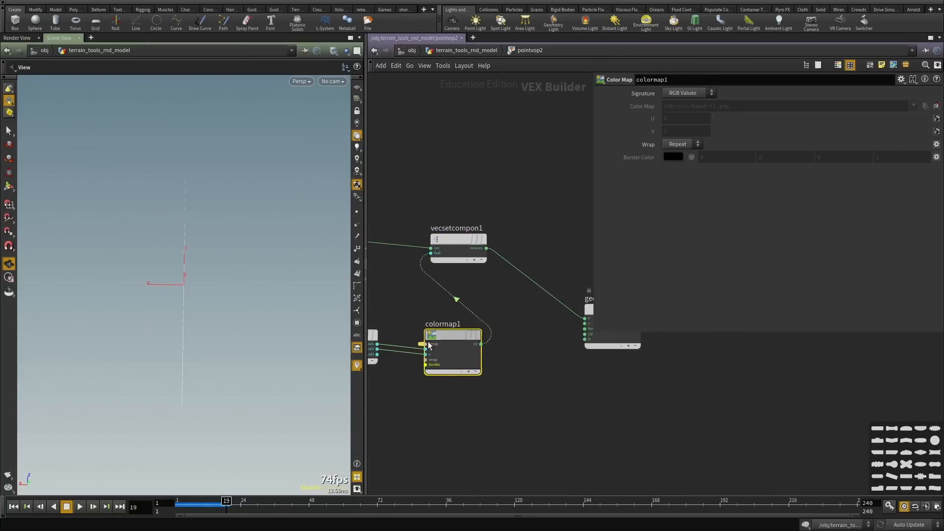
drag(432, 341, 416, 395)
click(498, 348)
key(Tab)
click(634, 142)
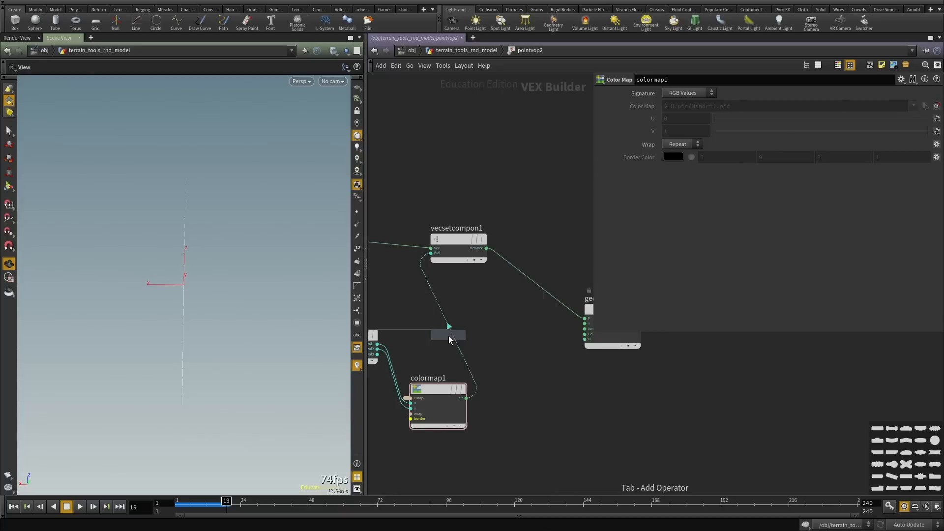
click(450, 338)
drag(451, 339, 542, 330)
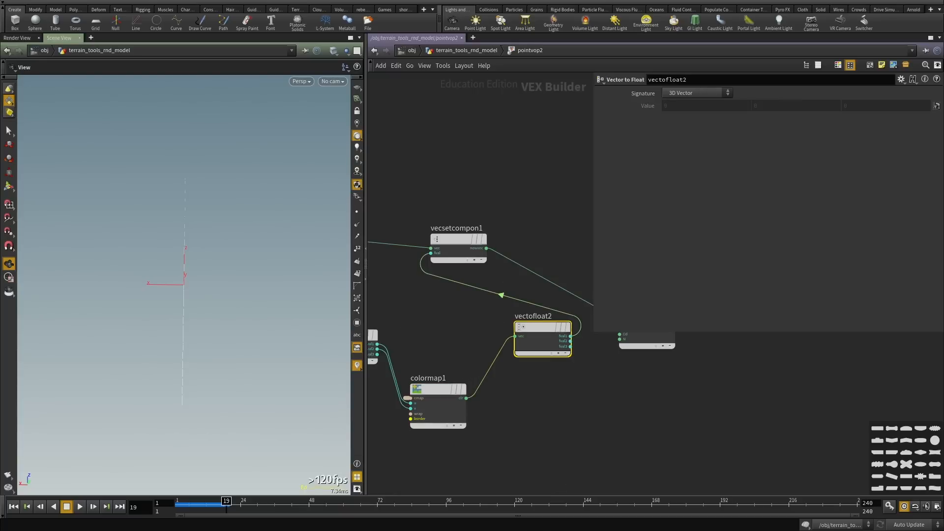
middle_drag(518, 407, 540, 382)
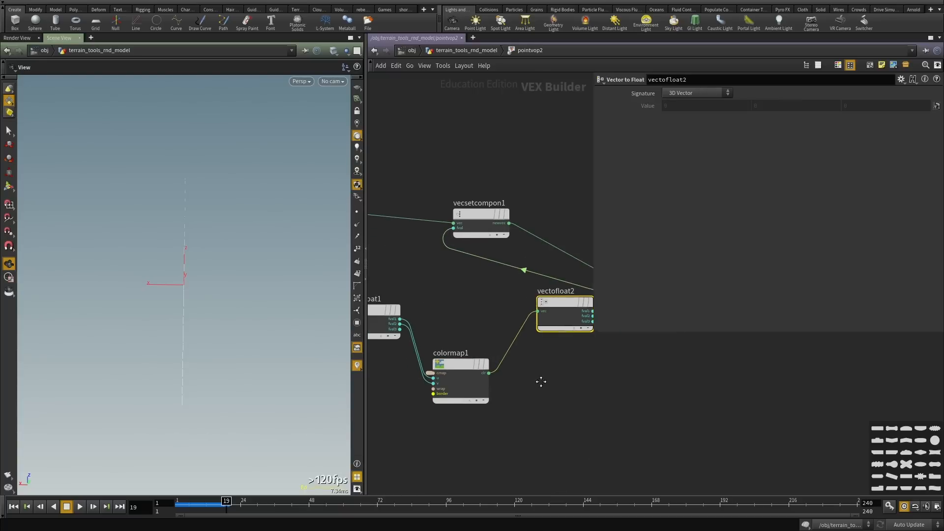
Set the Color Map node's signature to RGBA Values.
scroll(465, 339, up, 2)
click(468, 368)
middle_drag(472, 434, 503, 410)
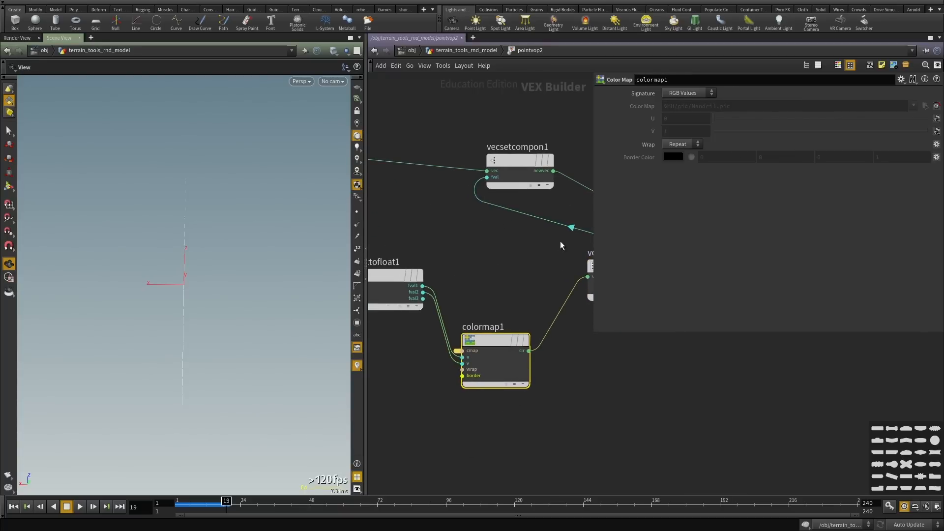
click(687, 93)
middle_drag(474, 274, 464, 302)
middle_drag(521, 344, 462, 358)
Add a Vector4 to Float node and connect the Color Map's clr output to its hvec input.
click(546, 370)
key(Tab)
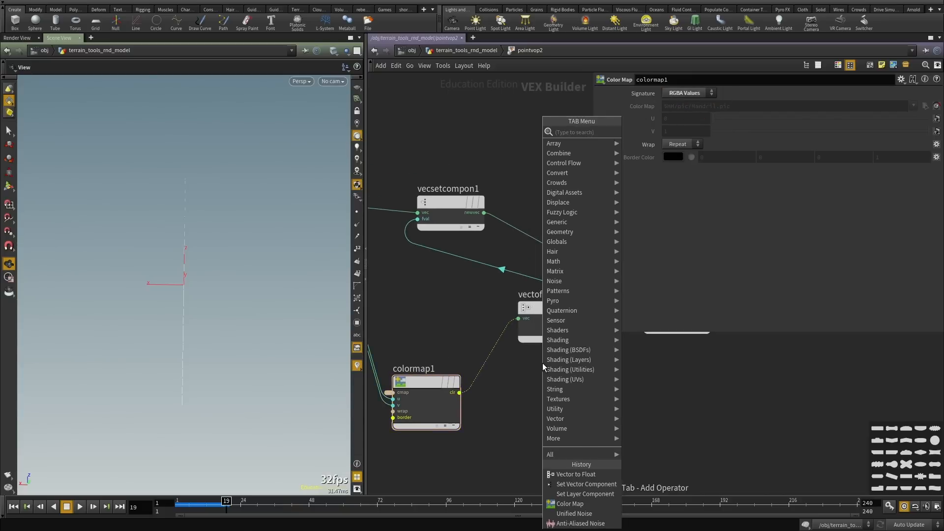
text(vect)
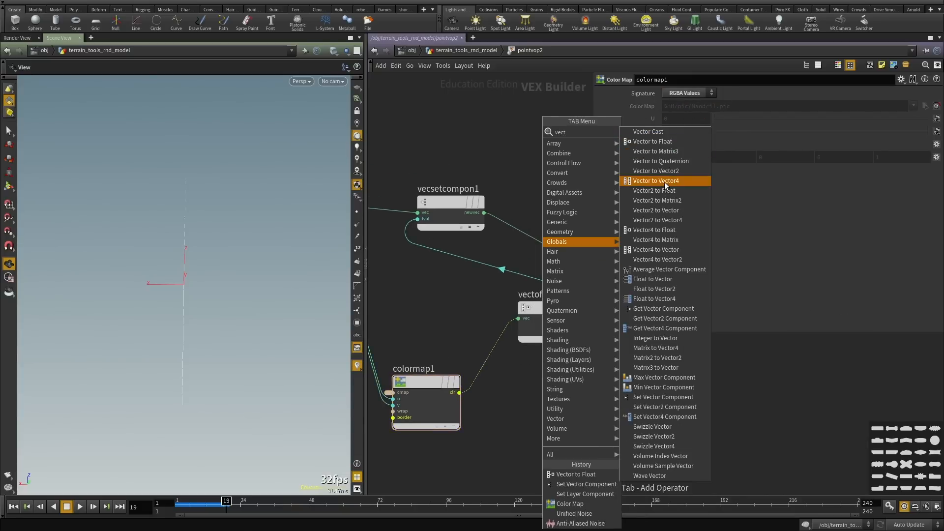
click(660, 230)
click(524, 424)
scroll(479, 397, up, 2)
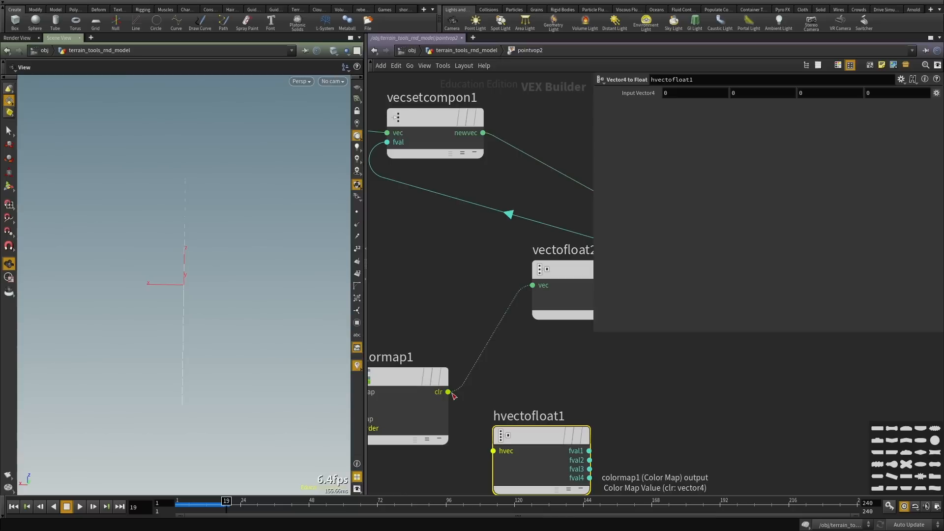
click(460, 392)
click(492, 433)
Connect fval1 of the Vector4 to Float node to the Set Vector Component's fval and delete the vectofloat2 node.
click(590, 453)
scroll(411, 249, down, 4)
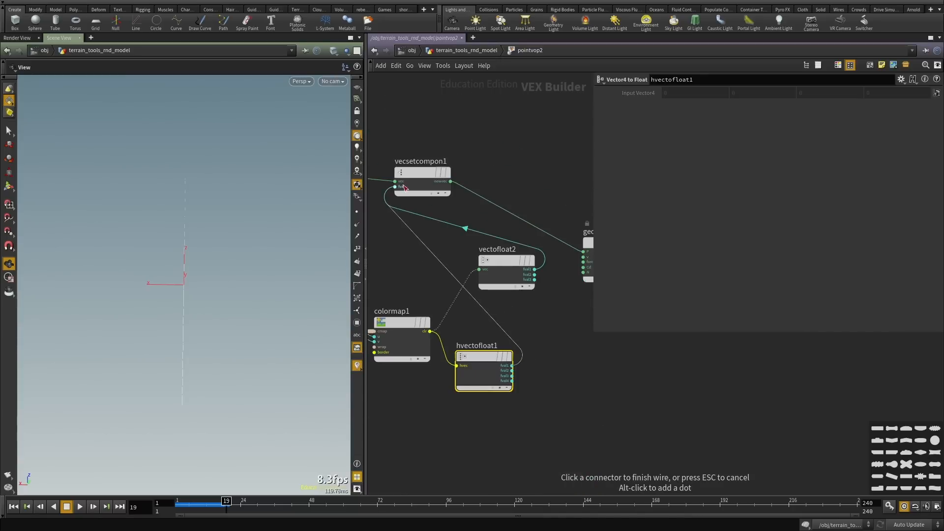
click(395, 186)
click(496, 262)
key(Delete)
scroll(496, 261, down, 3)
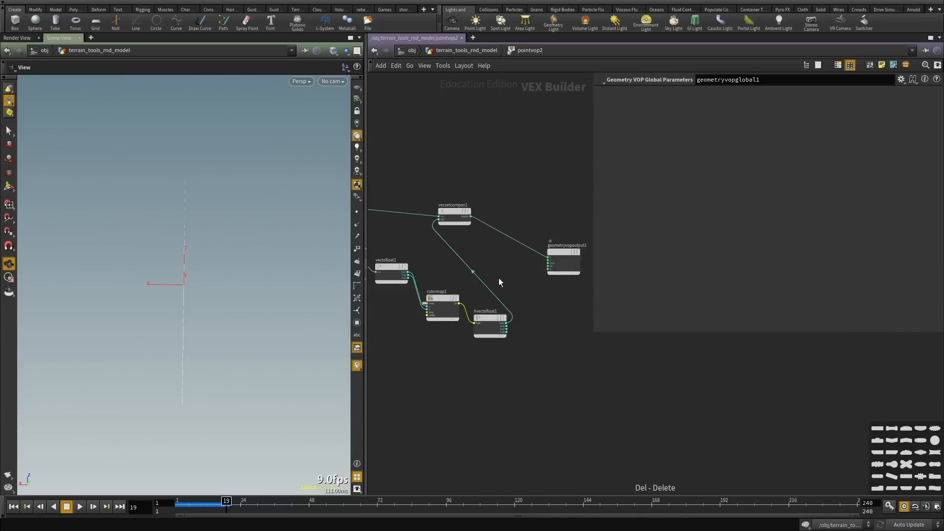
Return to the geometry network and set pointvop2's Color Map to $HIP/tex/terrain_a.exr.
middle_drag(468, 312, 534, 337)
scroll(534, 336, up, 3)
click(486, 316)
key(u)
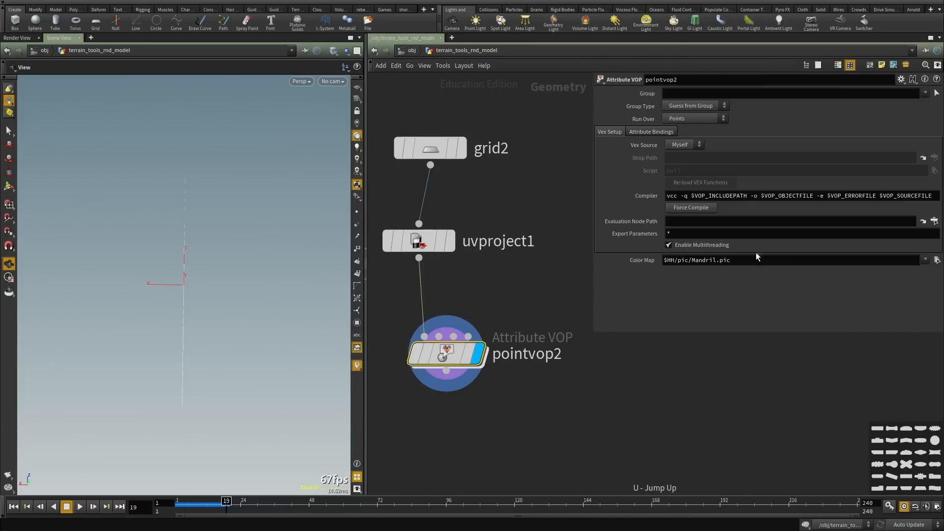
click(936, 260)
click(593, 246)
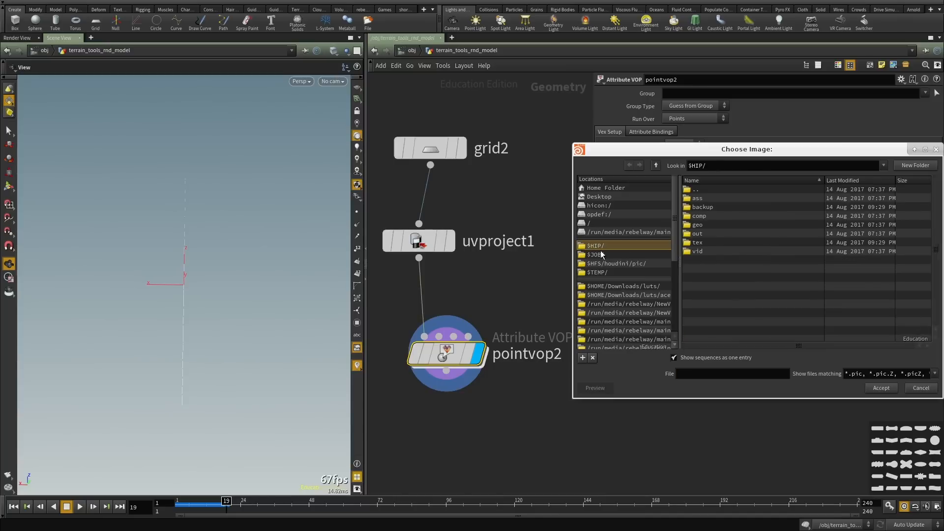
double_click(697, 244)
double_click(702, 199)
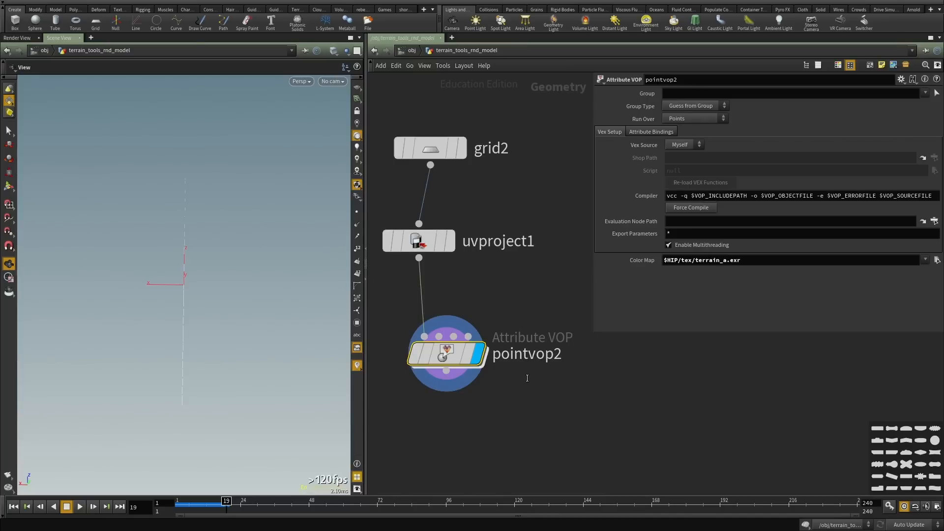
Inside pointvop2, set the Set Vector Component node's Vector Component to Component 2 and inspect the grid up close.
drag(177, 304, 179, 312)
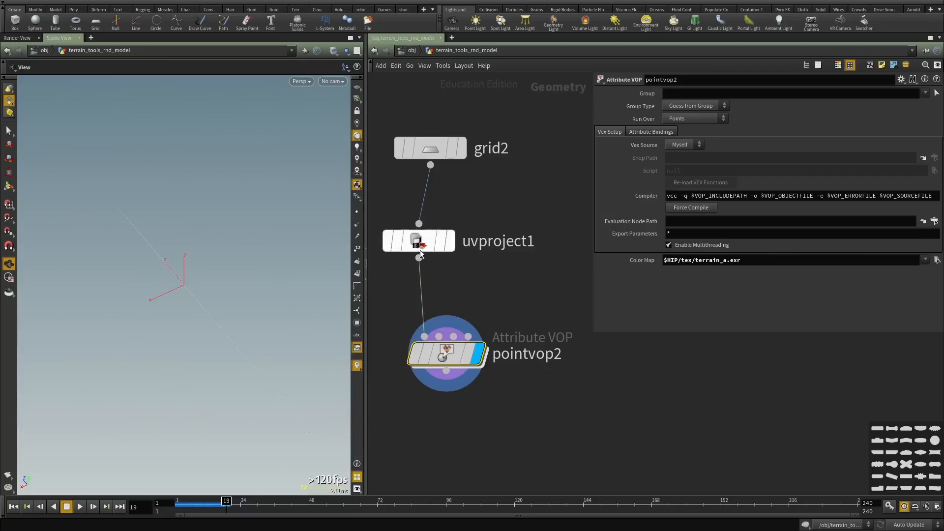
double_click(452, 354)
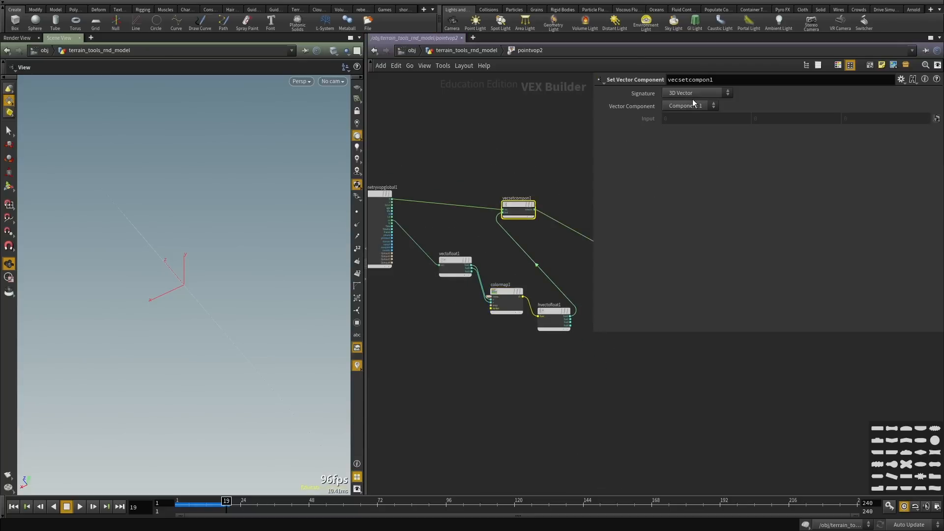
key(g)
drag(126, 267, 145, 270)
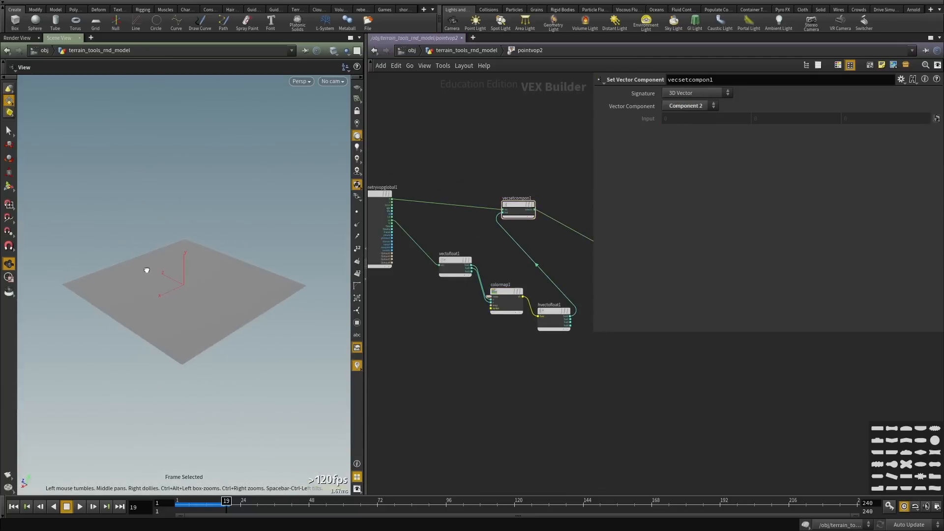
right_drag(146, 270, 261, 274)
key(w)
mouse_move(261, 274)
mouse_down()
mouse_move(254, 312)
mouse_move(263, 281)
mouse_up()
key(w)
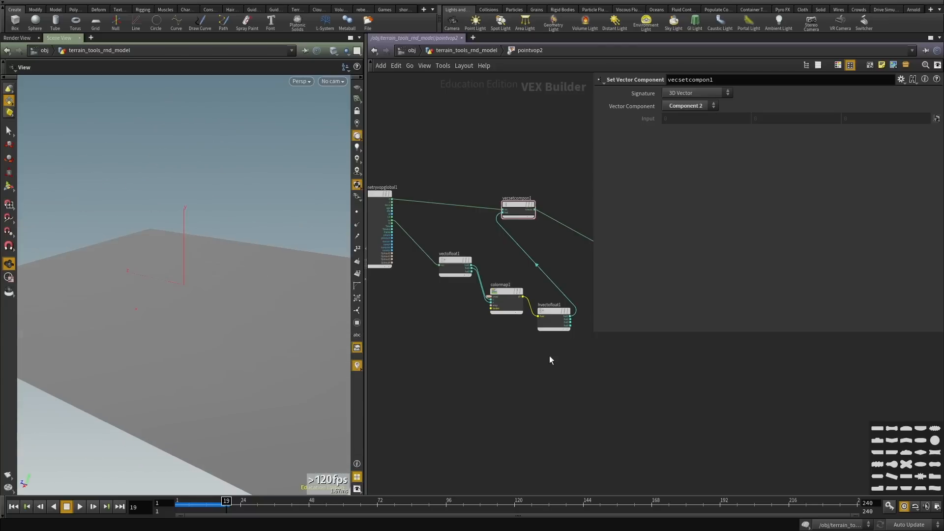
Insert a Multiply Constant node between the Vector4 to Float node and the Set Vector Component.
click(552, 321)
scroll(504, 325, up, 3)
click(509, 290)
scroll(433, 347, down, 2)
key(Tab)
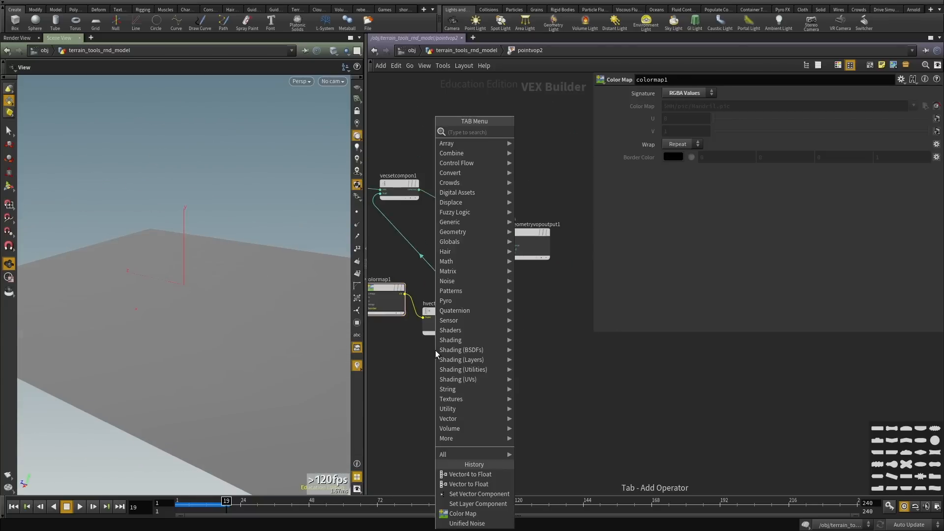
text(mul)
click(536, 152)
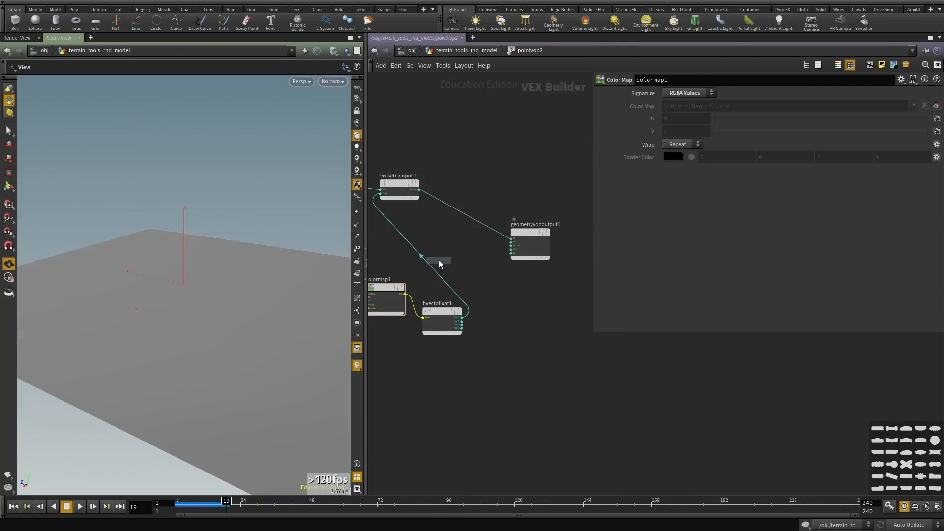
click(430, 266)
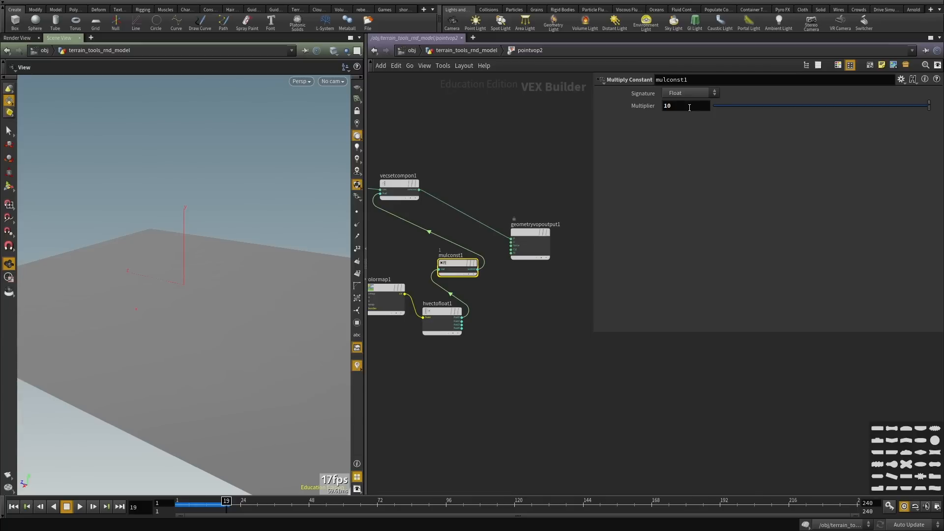
Try multipliers of 10 and 100 on the Multiply Constant node and inspect the displaced terrain.
key(Return)
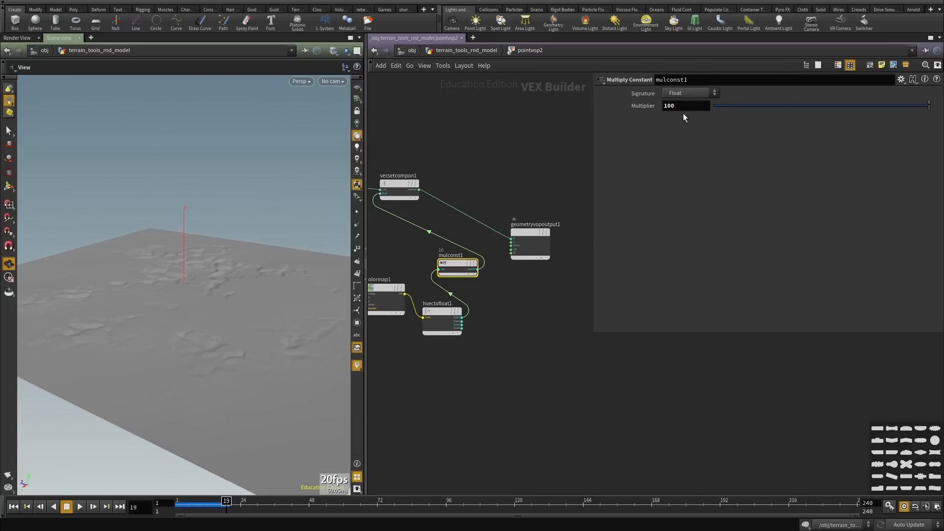
key(Return)
drag(262, 230, 335, 251)
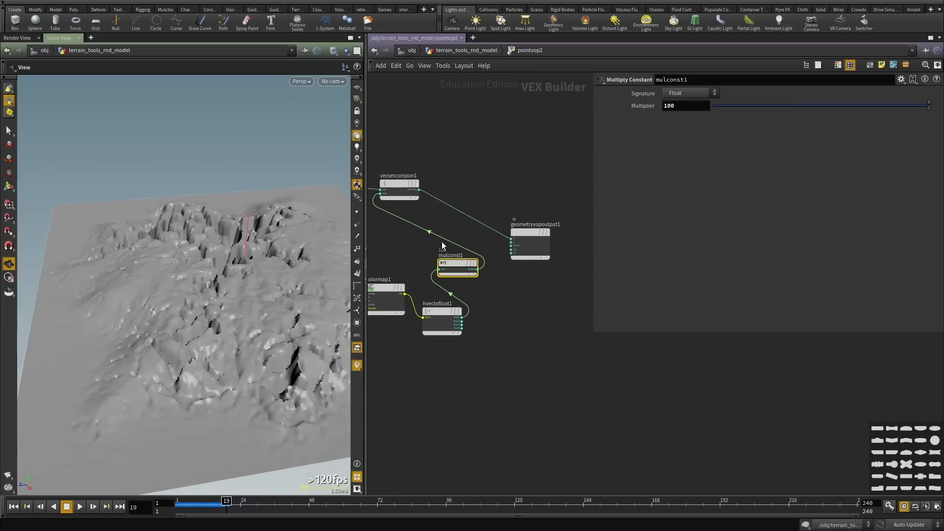
Set the Multiply Constant's multiplier to 25, check the terrain and return to the geometry network.
double_click(680, 104)
text(25)
key(Return)
drag(207, 290, 295, 335)
key(u)
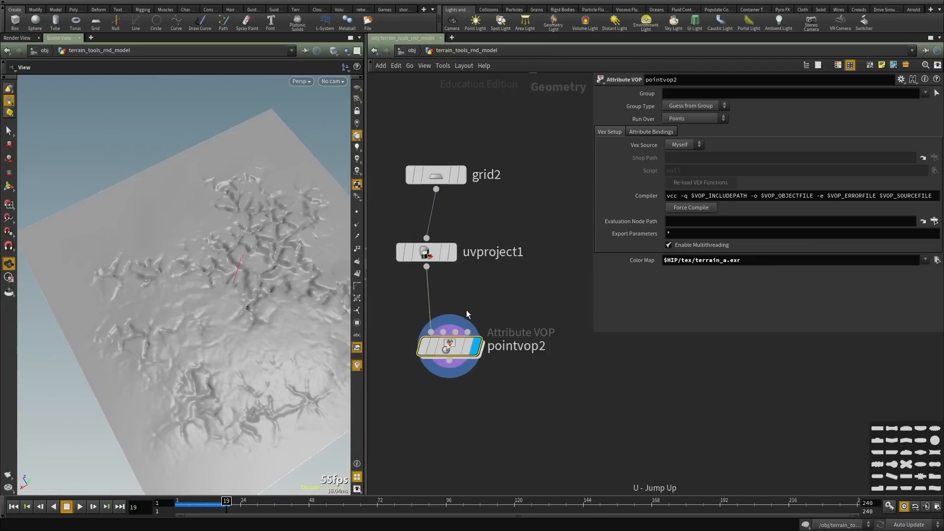
Compare the displaced grid with the original heightfield by temporarily showing convertheightfield3 as a template.
drag(241, 290, 251, 230)
scroll(575, 343, down, 4)
scroll(575, 343, down, 1)
middle_drag(408, 273, 474, 299)
scroll(474, 299, up, 1)
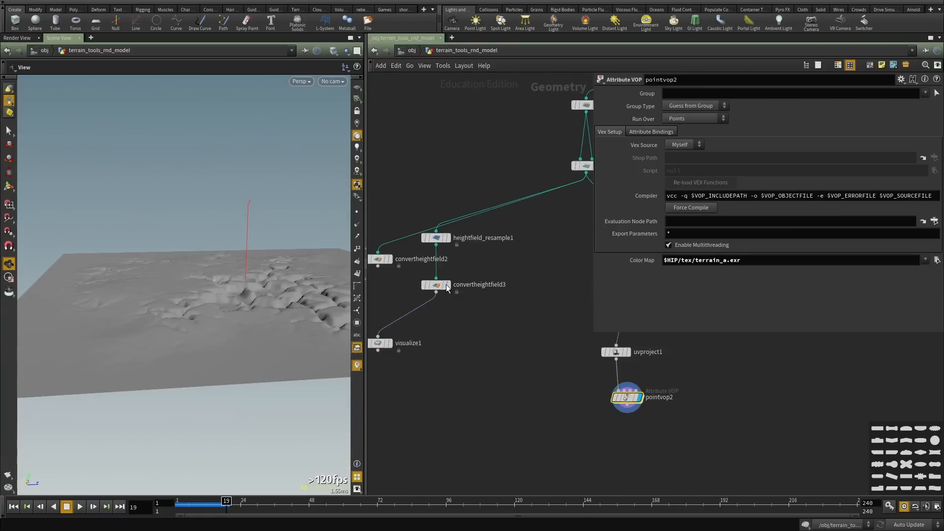
scroll(448, 287, up, 1)
click(448, 285)
scroll(497, 335, up, 1)
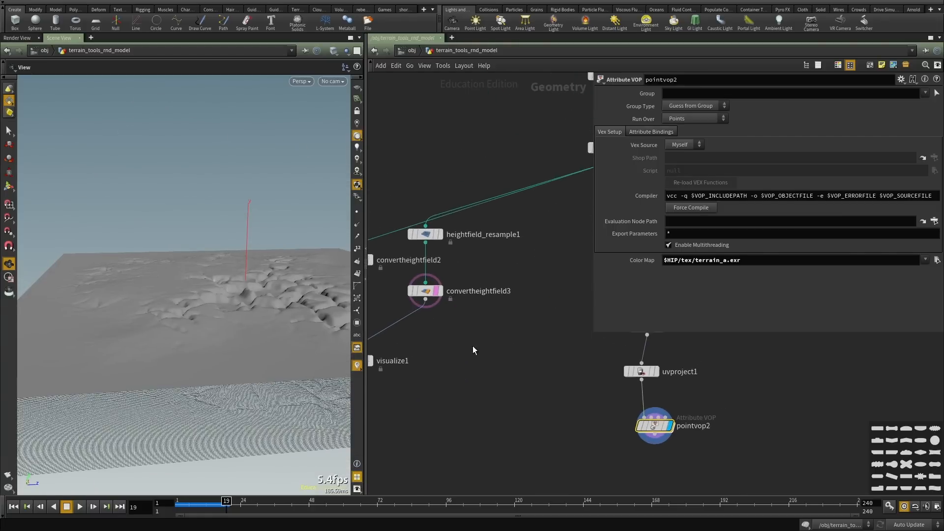
drag(179, 327, 199, 312)
scroll(221, 340, down, 3)
scroll(429, 324, up, 2)
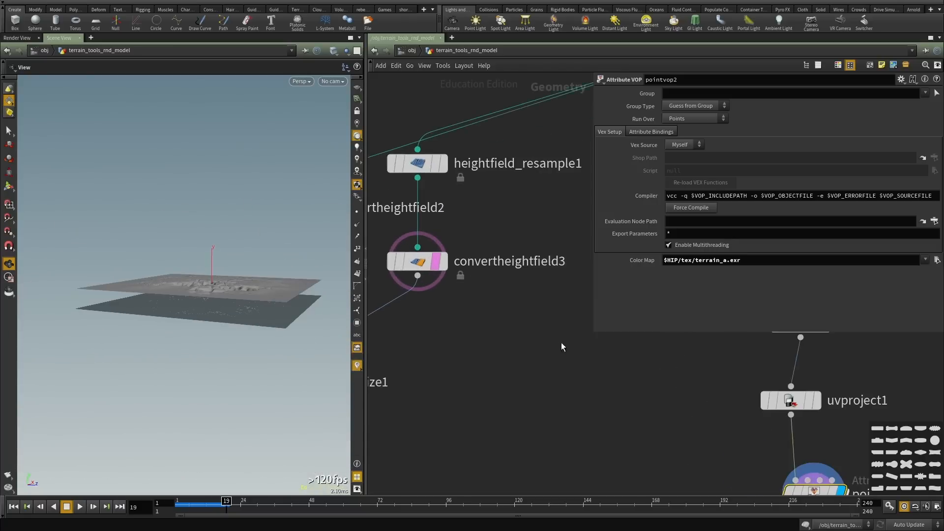
click(435, 264)
Set both the rows and columns of grid2 to 1000.
middle_drag(590, 398, 406, 303)
scroll(408, 304, down, 3)
drag(205, 280, 202, 306)
scroll(217, 323, up, 4)
scroll(564, 283, up, 2)
click(511, 248)
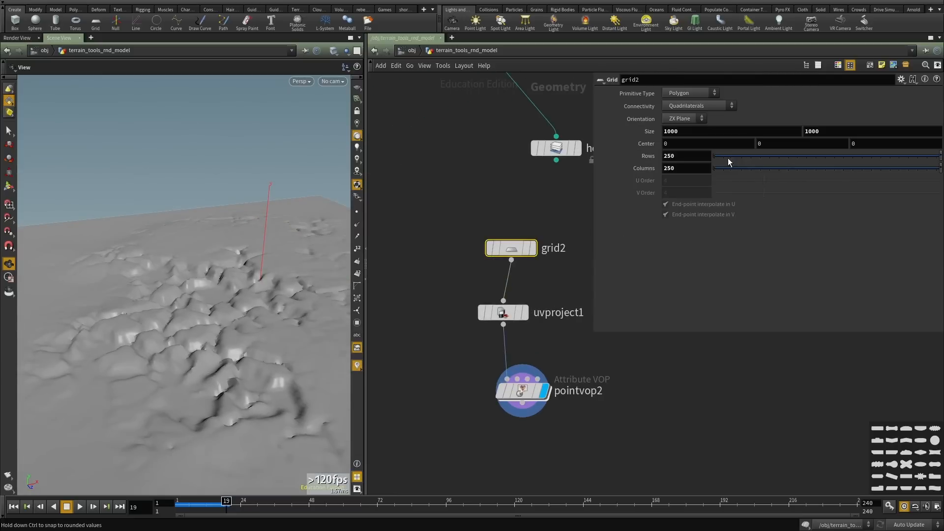
mouse_move(559, 152)
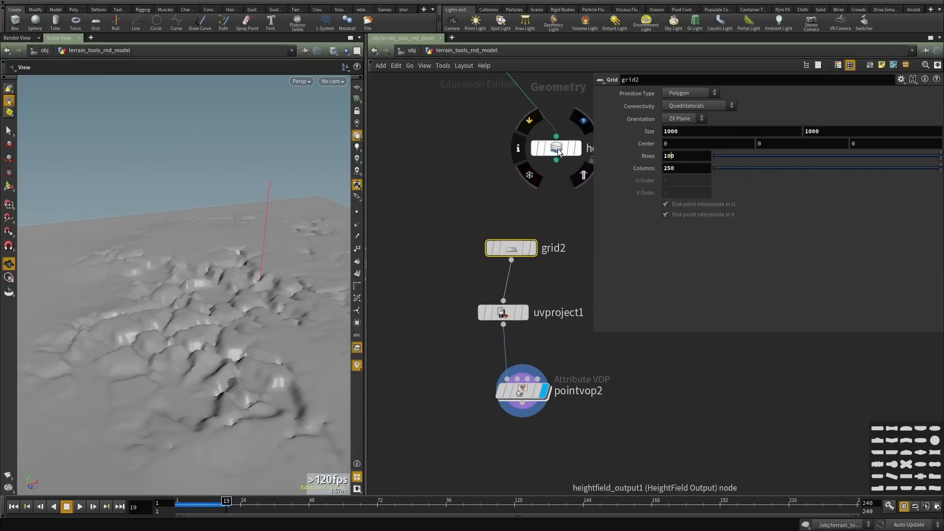
text(1000)
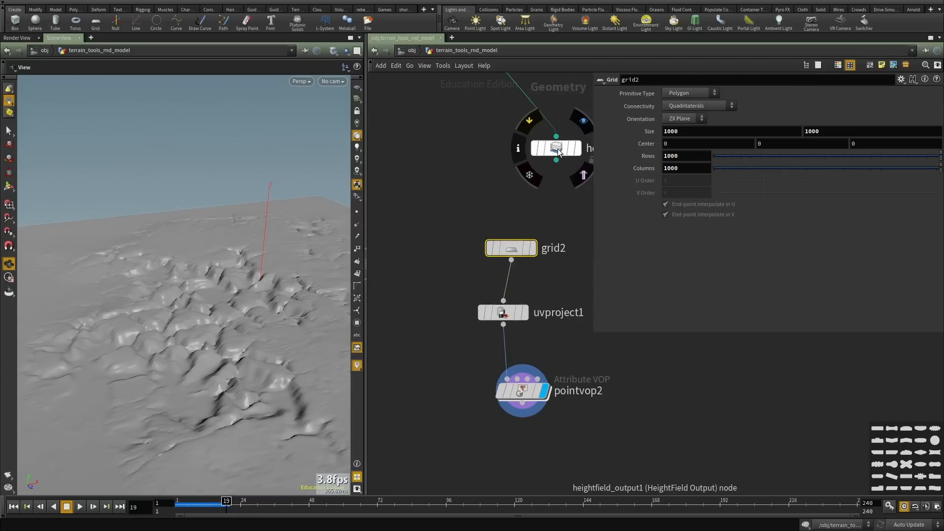
Examine the displaced grid's terrain detail in an enlarged viewport, from close up, as a whole and from above.
drag(271, 272, 284, 327)
key(ctrl+b)
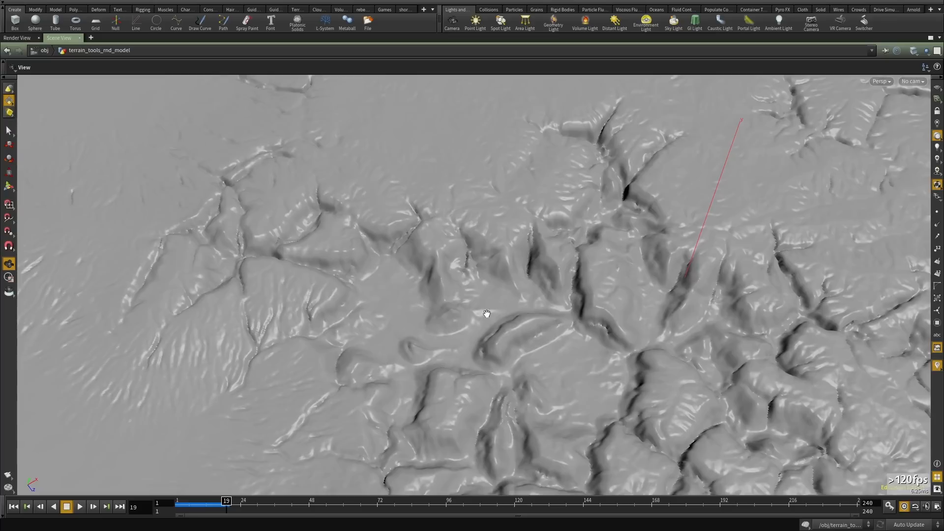
right_drag(484, 314, 457, 307)
drag(457, 307, 481, 286)
middle_drag(317, 323, 385, 280)
drag(386, 280, 408, 234)
right_drag(413, 233, 541, 238)
drag(541, 238, 550, 286)
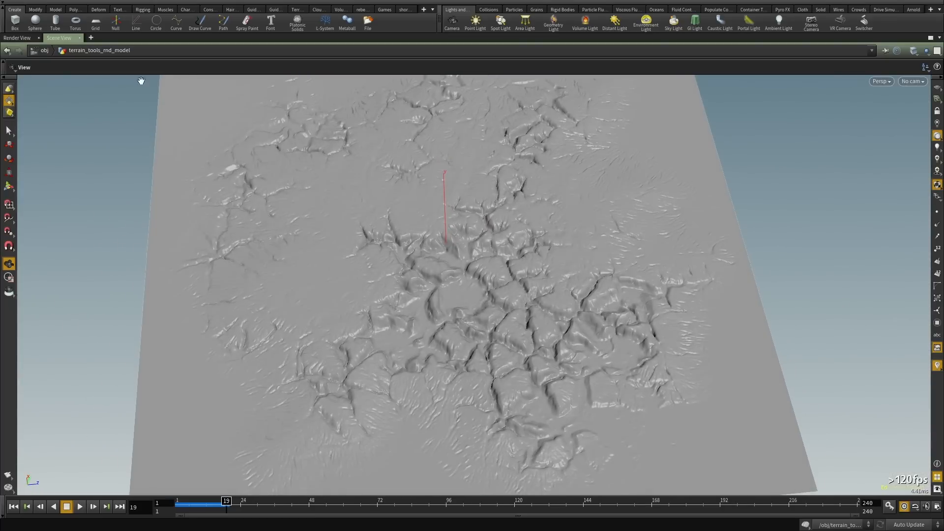
right_drag(481, 240, 430, 245)
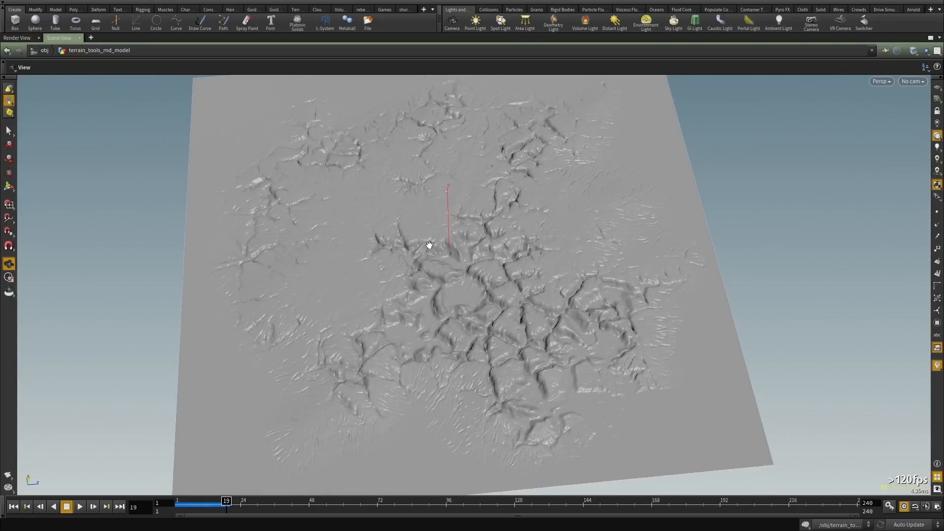
key(ctrl+b)
scroll(443, 314, down, 3)
scroll(512, 343, up, 2)
middle_drag(512, 343, 488, 320)
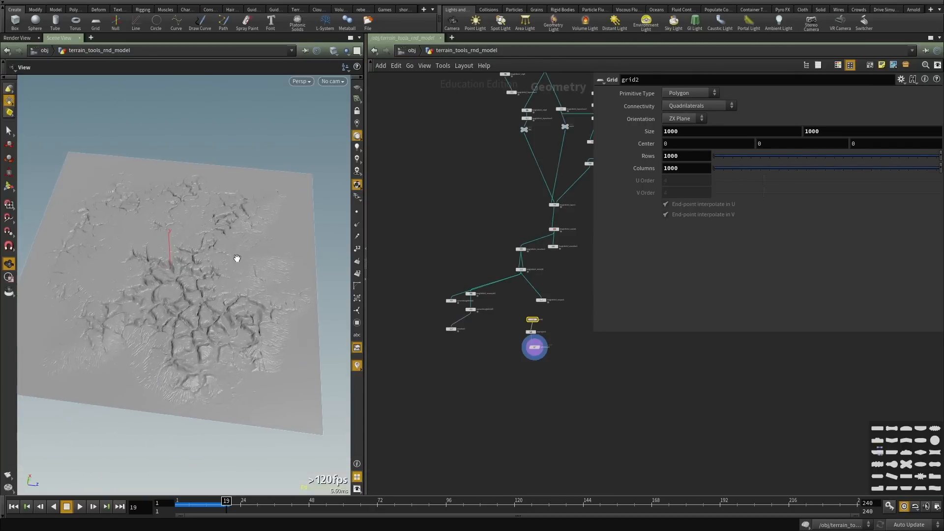
drag(236, 257, 222, 284)
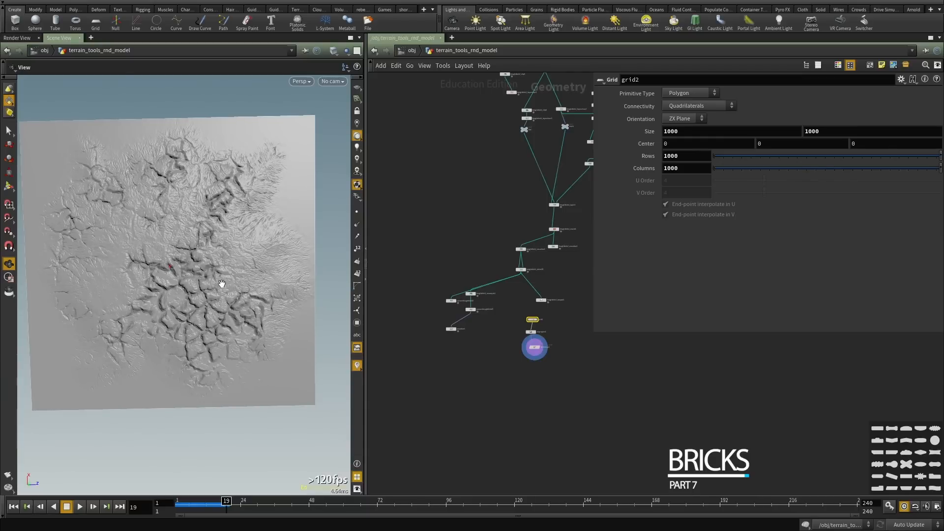
Duplicate the heightfield5 node into an empty area of the network and display the copy.
scroll(443, 252, down, 4)
scroll(407, 120, up, 2)
middle_drag(407, 120, 430, 190)
scroll(473, 232, up, 1)
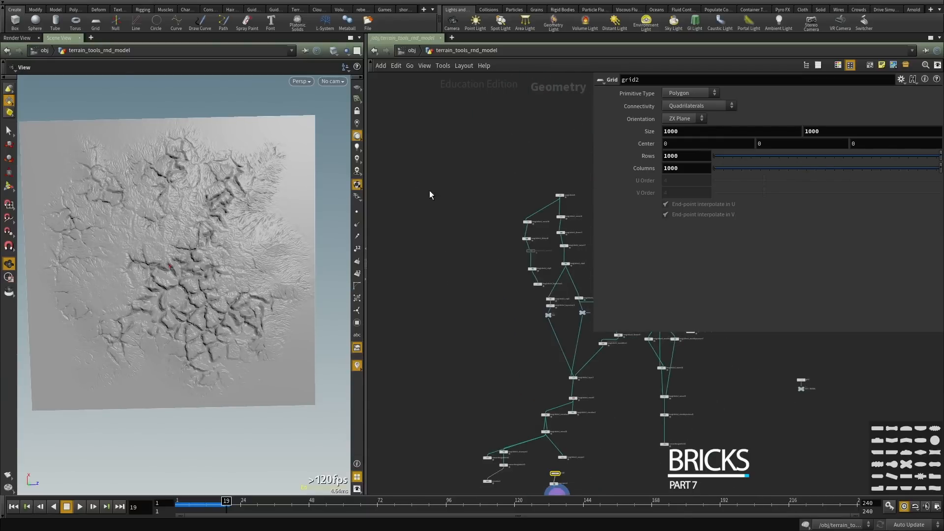
scroll(547, 264, up, 5)
drag(537, 205, 484, 337)
scroll(526, 274, up, 1)
scroll(484, 336, down, 4)
middle_drag(437, 283, 387, 335)
drag(458, 204, 534, 236)
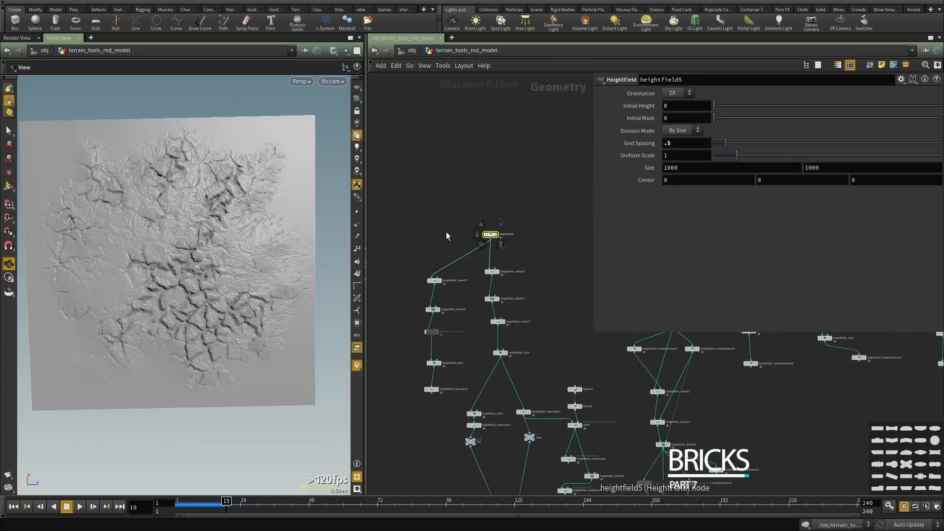
key(ctrl+c)
middle_drag(432, 232, 516, 208)
key(ctrl+v)
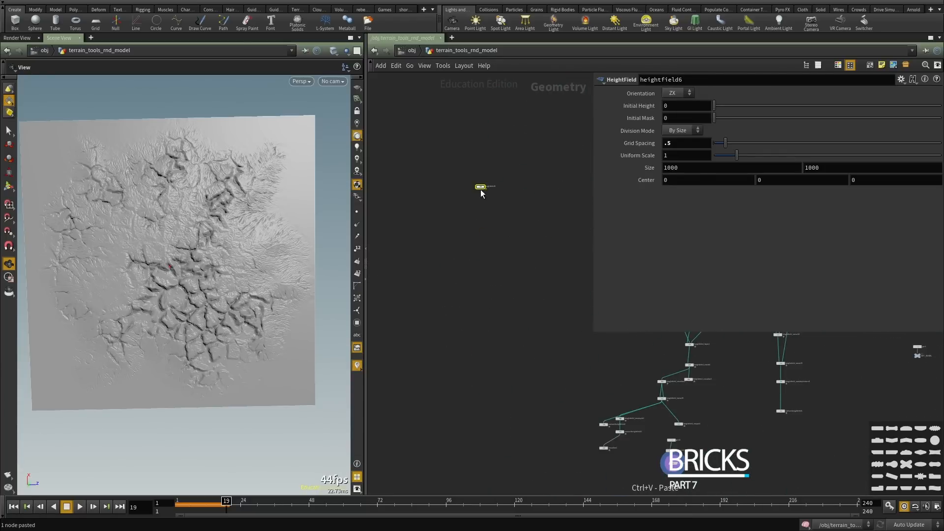
scroll(486, 189, up, 2)
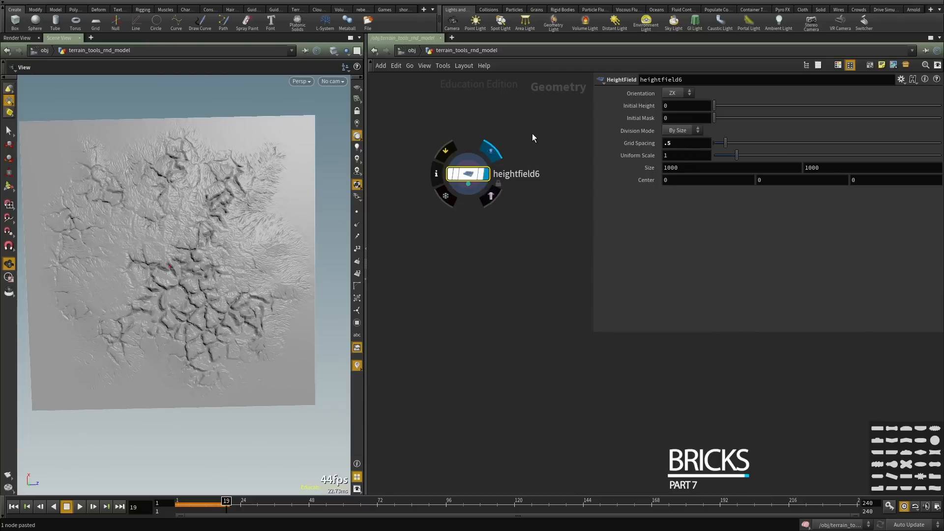
key(1)
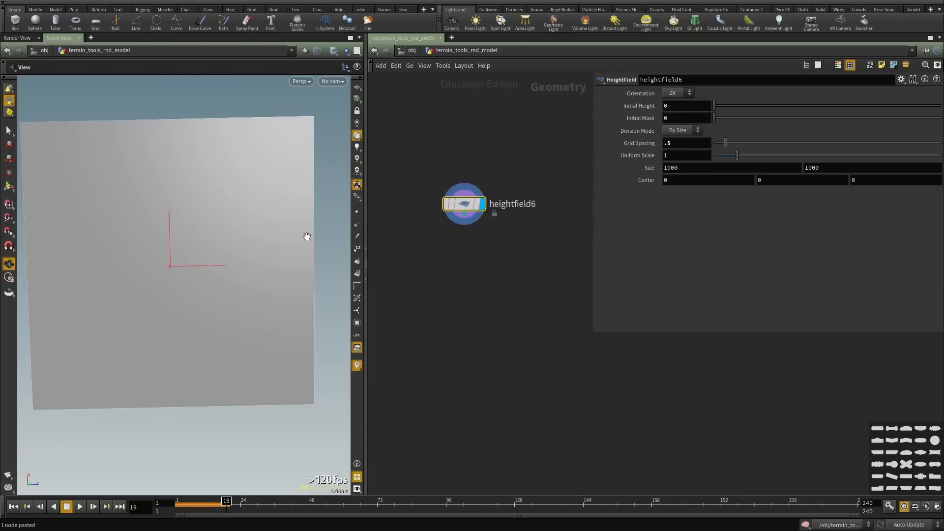
Check the copied heightfield's voxel resolution in its node info and set its grid spacing to 1.
drag(307, 237, 189, 222)
middle_click(462, 205)
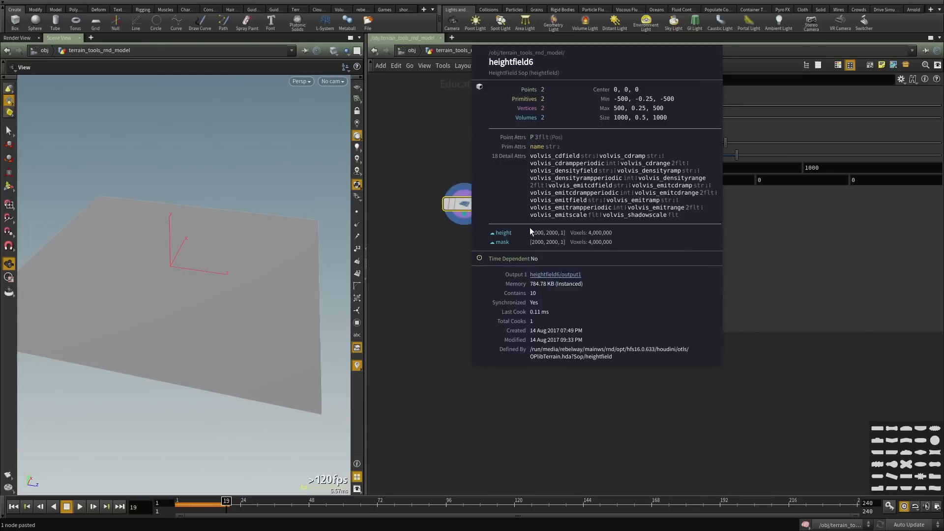
middle_drag(445, 288, 435, 319)
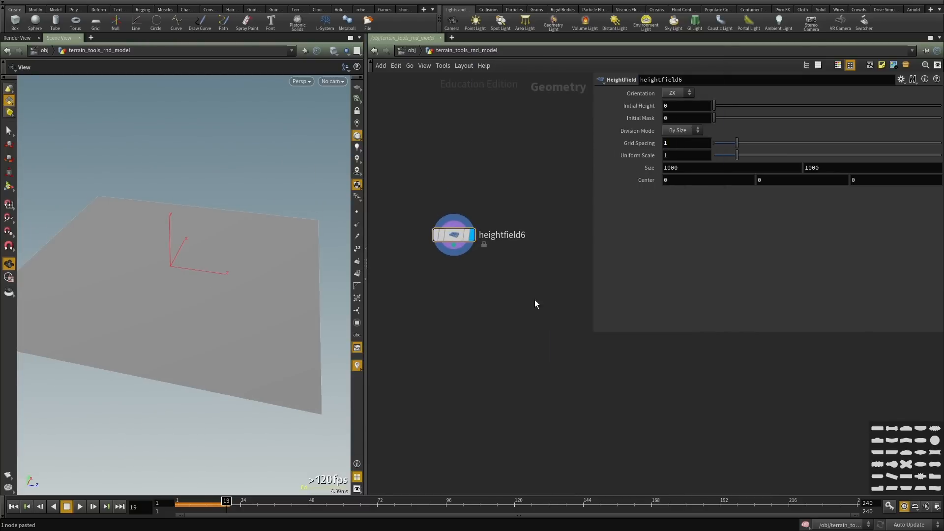
Add a HeightField Pattern node, connect it below the copied heightfield and display its result.
key(Tab)
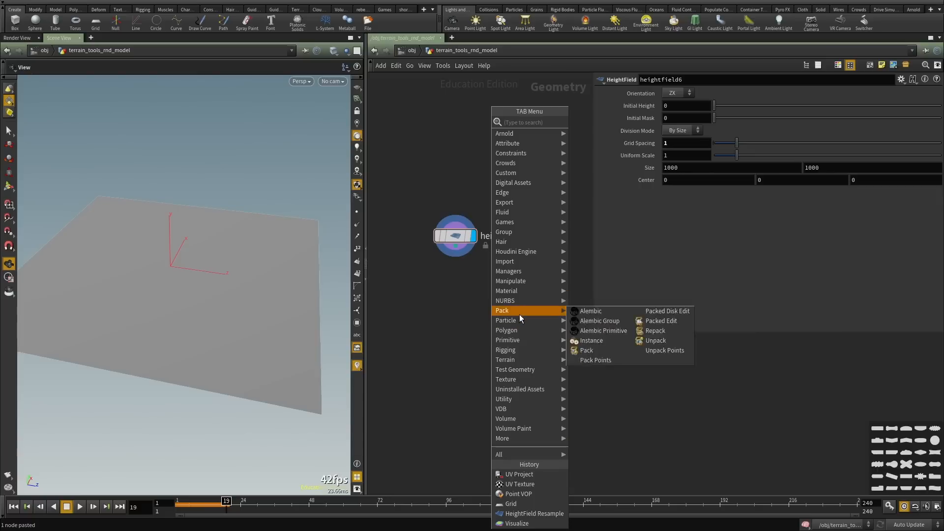
mouse_move(520, 362)
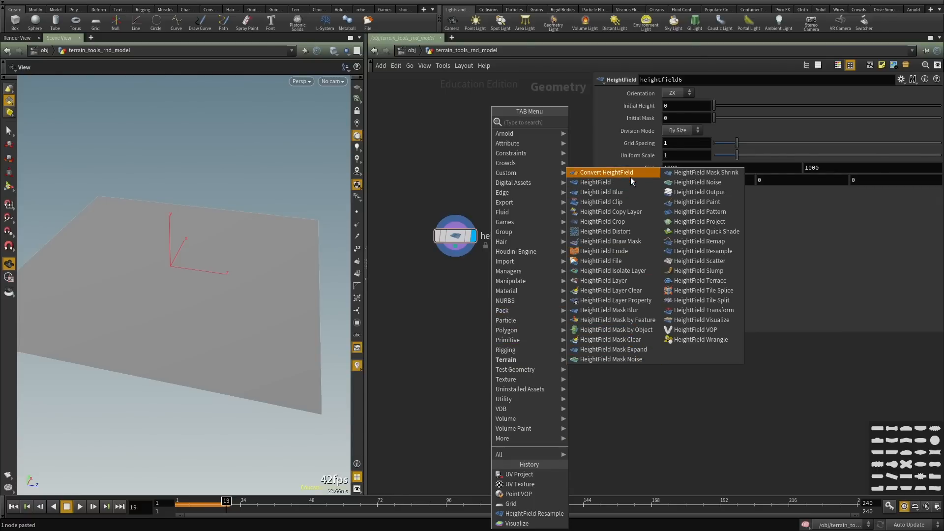
click(707, 207)
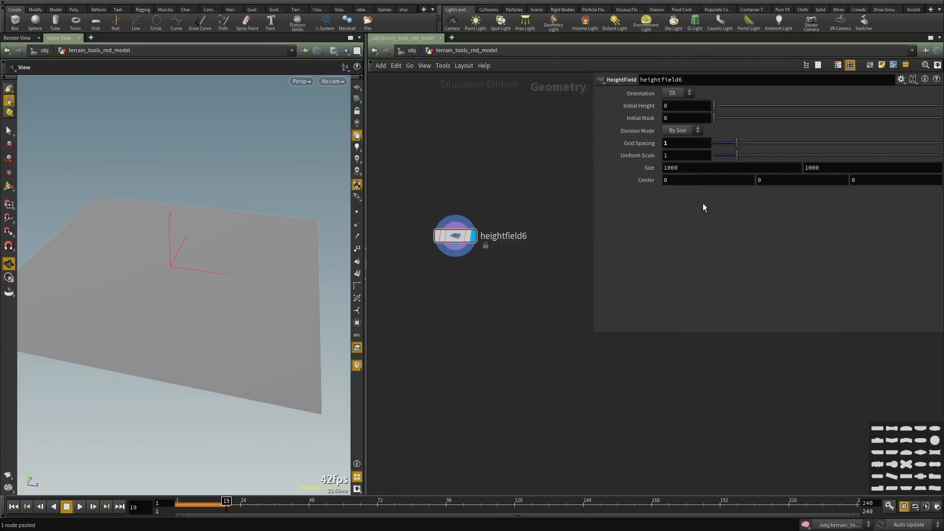
click(467, 297)
click(456, 246)
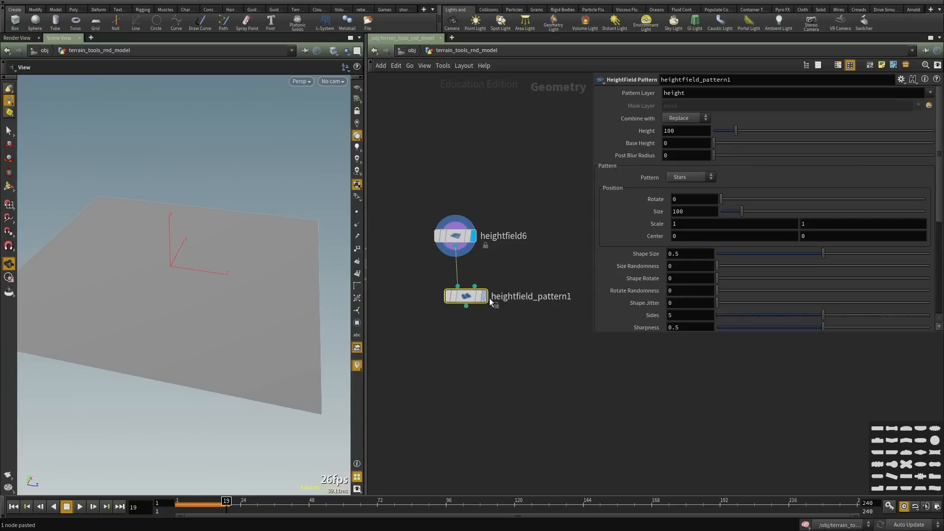
click(467, 297)
click(485, 297)
drag(160, 269, 231, 304)
drag(201, 266, 264, 280)
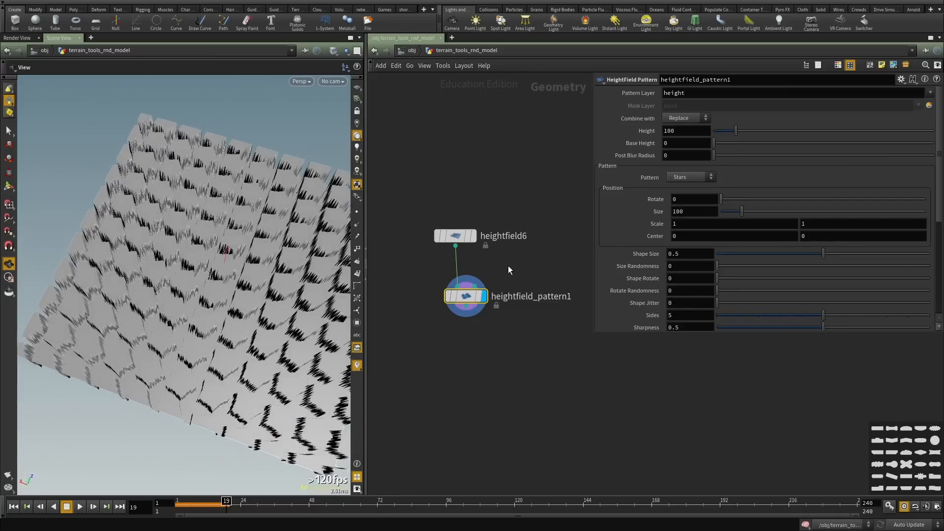
Set the grid spacing of the heightfield feeding the pattern node to 0.5 and inspect the result.
click(459, 237)
text(.5)
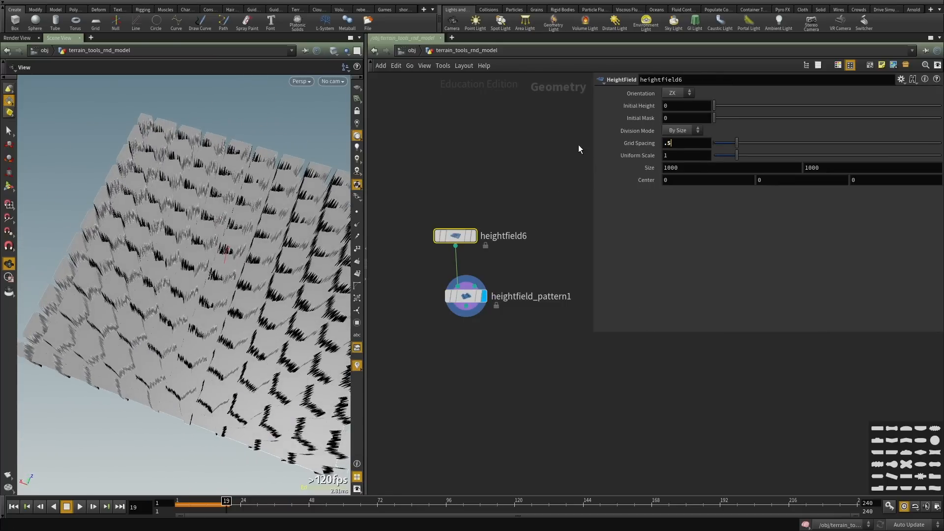
key(Return)
drag(176, 292, 249, 274)
right_drag(249, 274, 250, 292)
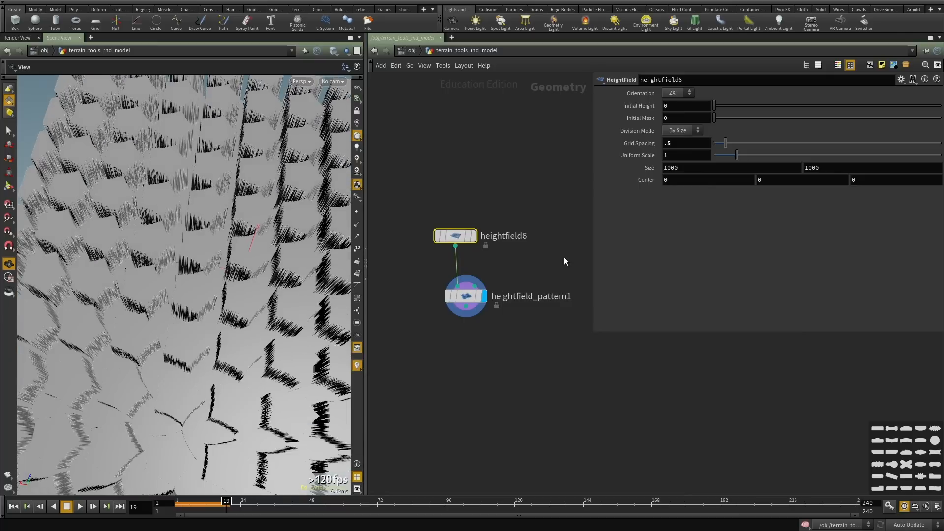
Set the HeightField Pattern node's height to 5 and widen the viewport to inspect the star pattern.
drag(562, 258, 473, 305)
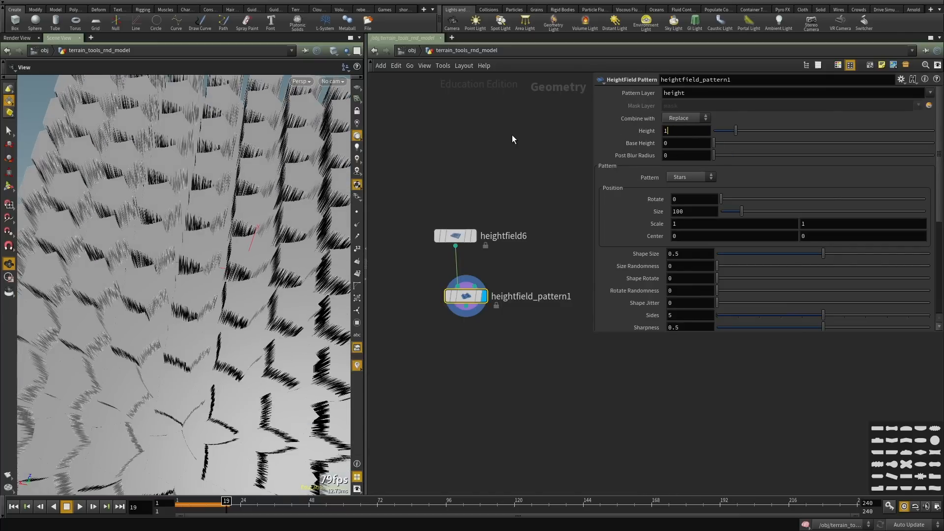
key(Return)
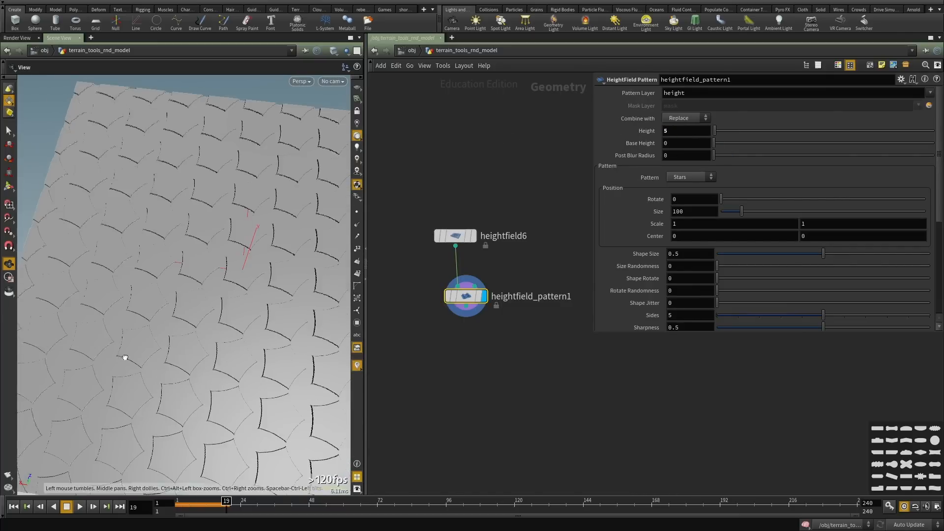
drag(125, 359, 157, 357)
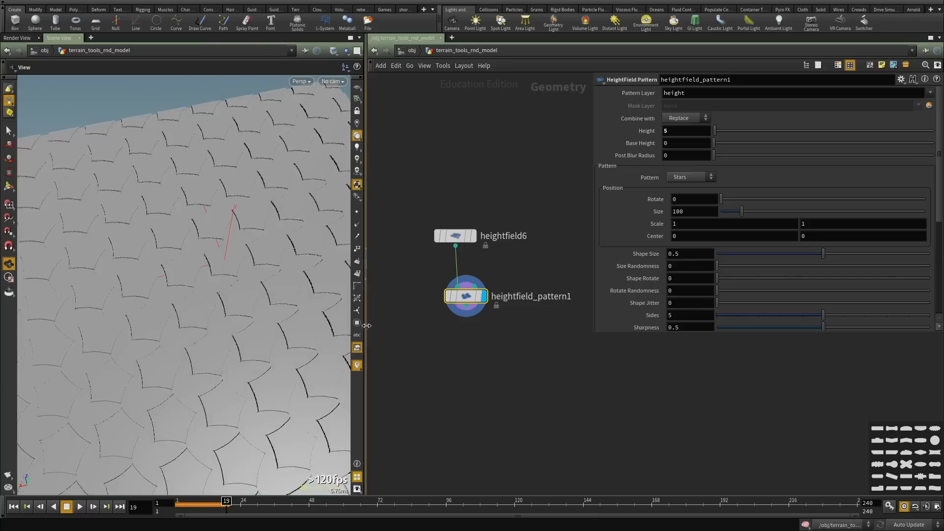
drag(367, 327, 344, 290)
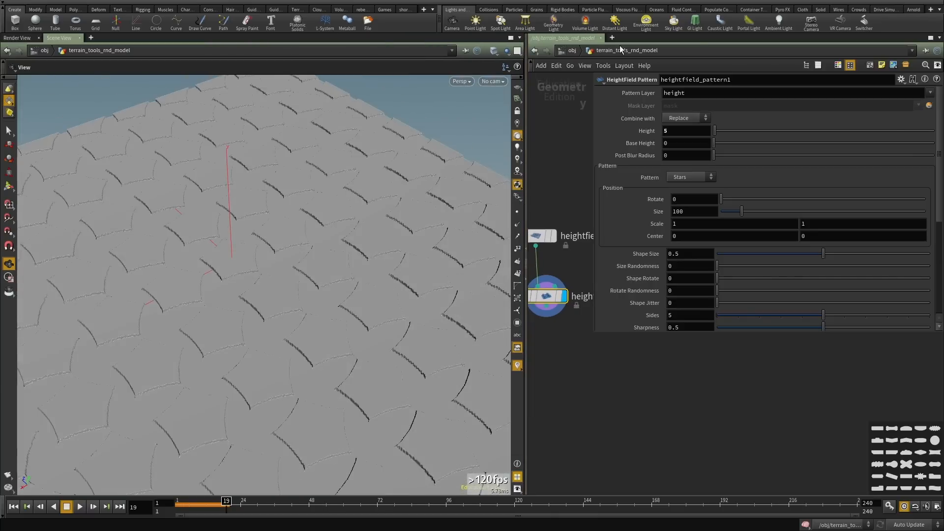
drag(213, 222, 231, 223)
Change the HeightField Pattern node's pattern type to Ramp and view the slopes from the side.
click(684, 176)
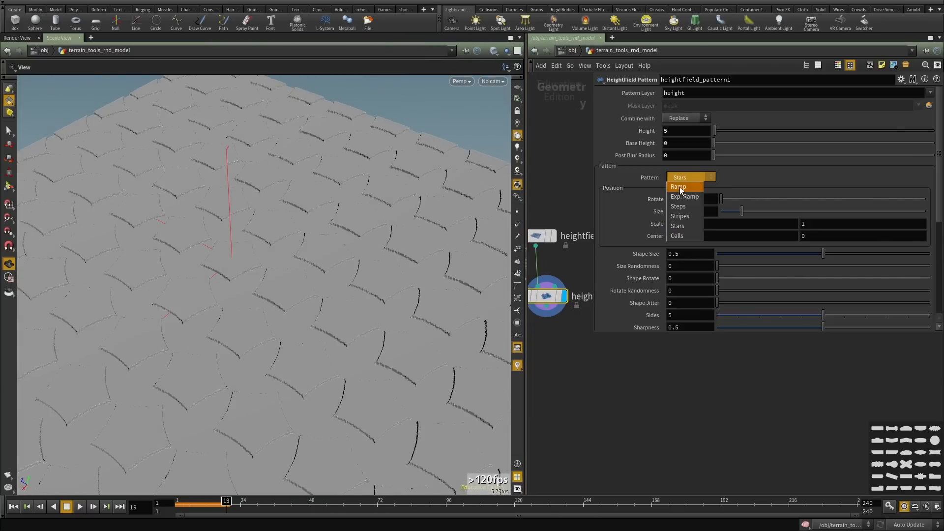
click(680, 187)
right_drag(310, 263, 213, 281)
drag(213, 281, 381, 251)
Shape the ramp remapping into a peak with value 1 at about 0.4 and the end lowered to 0, and set the pattern size to 34.
click(771, 315)
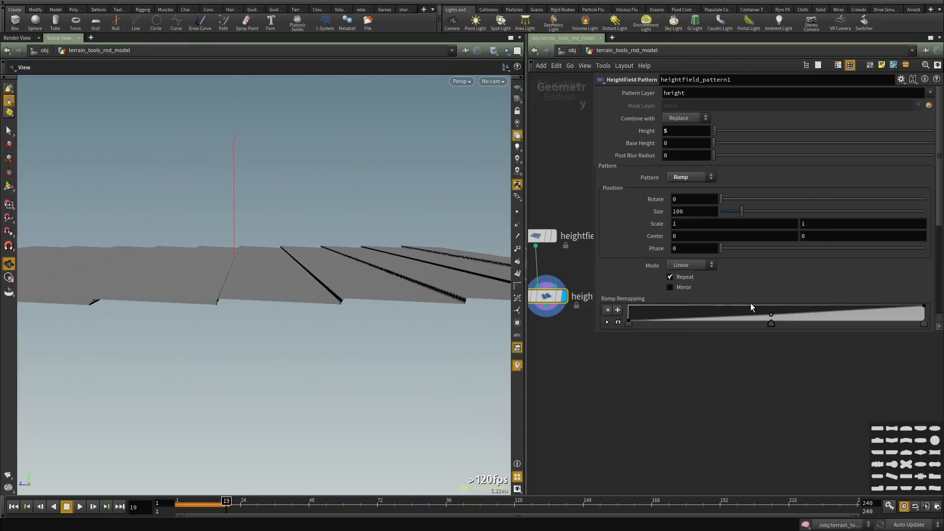
drag(752, 307, 747, 305)
drag(924, 310, 928, 342)
drag(259, 301, 107, 333)
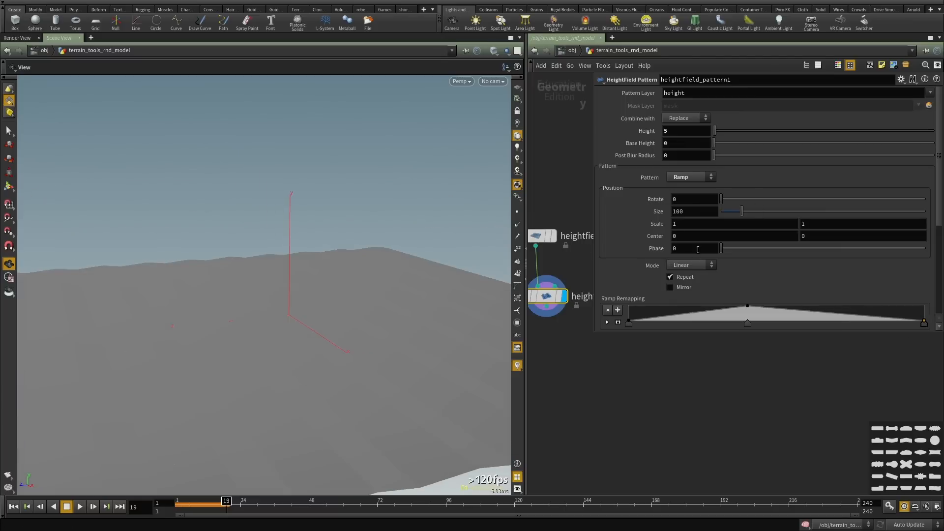
drag(733, 216, 727, 211)
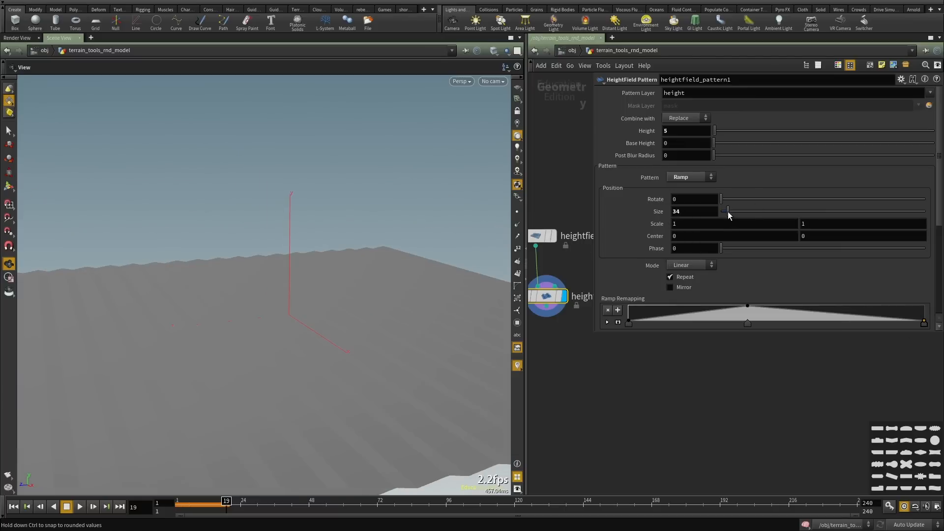
drag(344, 295, 269, 295)
Expand the ramp remapping controls and set the interpolation of points 2 and 1 to Catmull-Rom.
scroll(681, 279, down, 3)
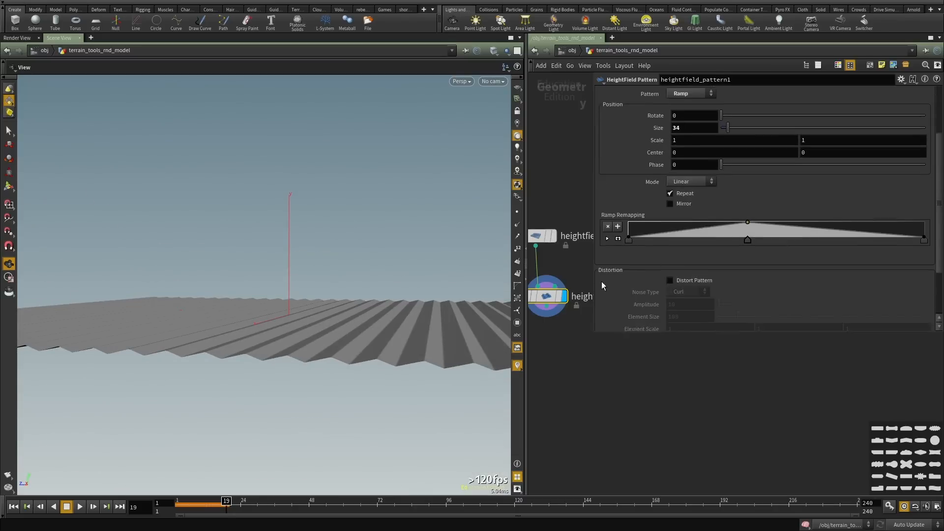
click(608, 215)
click(698, 230)
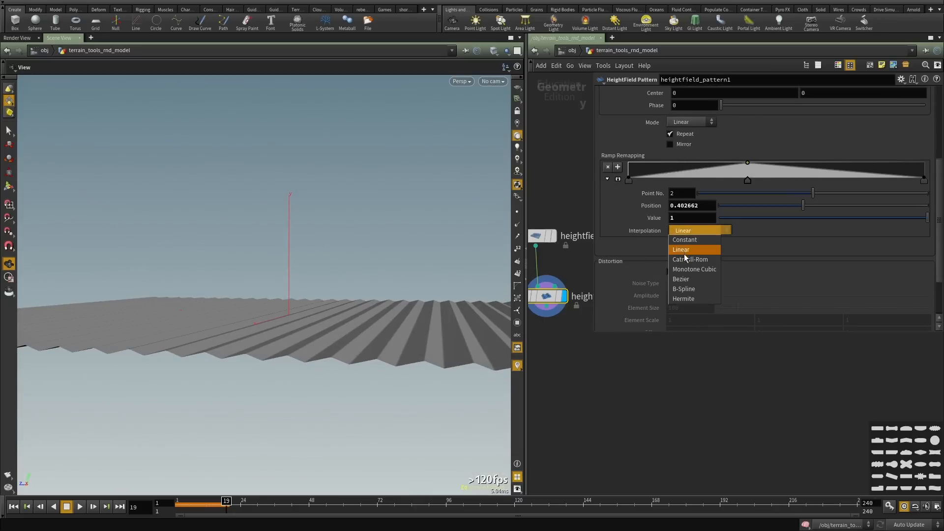
click(708, 256)
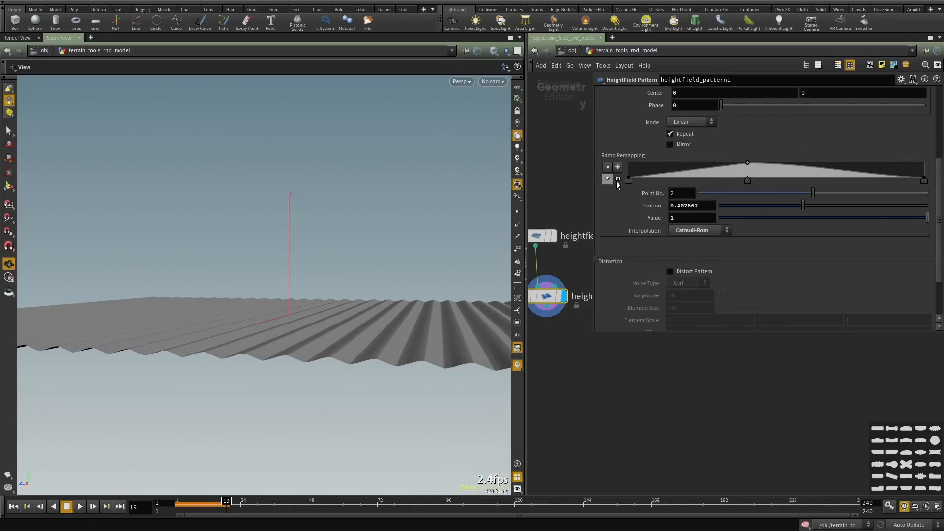
click(694, 230)
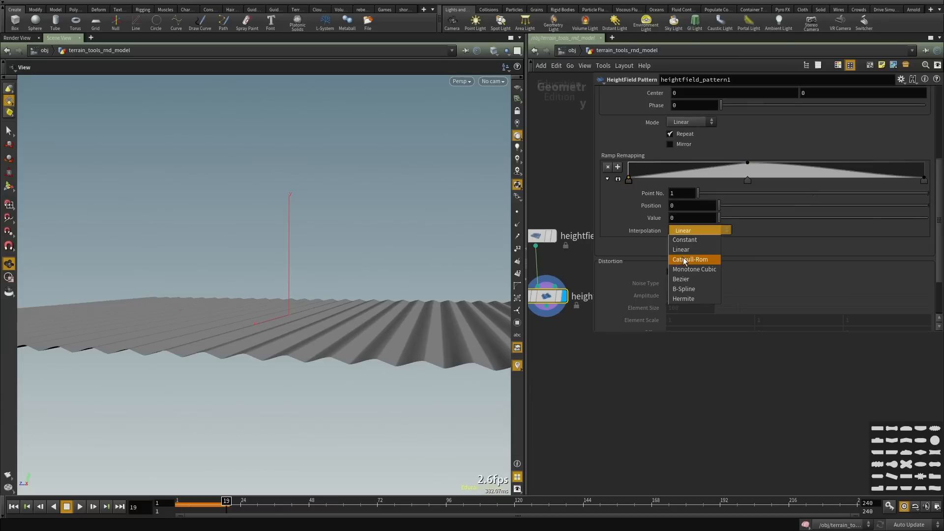
click(708, 255)
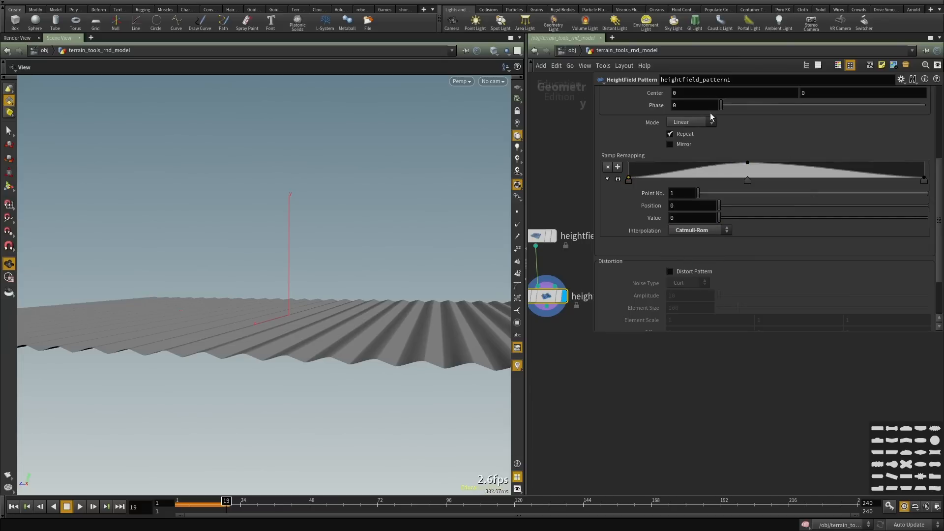
Set the position of the ramp's middle point to 0.5 and inspect the rounded ridges.
click(747, 180)
double_click(694, 206)
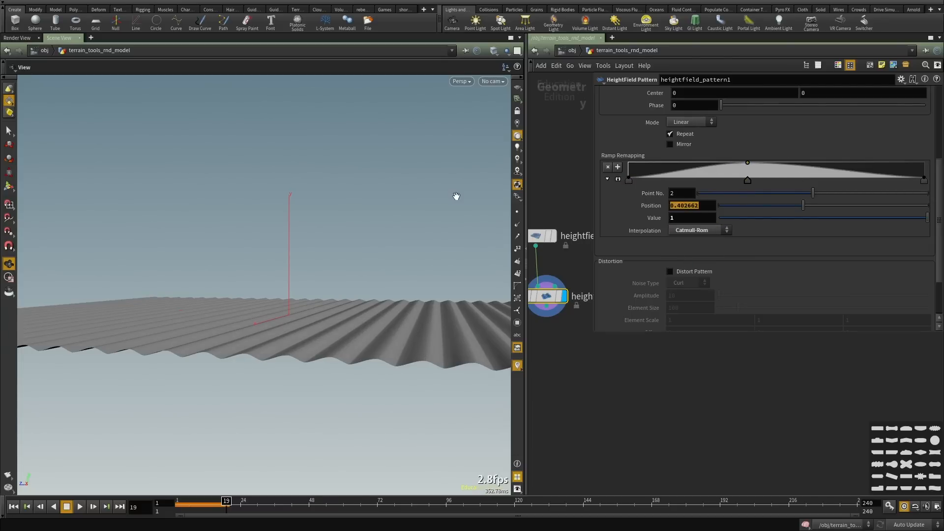
text(.5)
key(Return)
drag(348, 293, 480, 323)
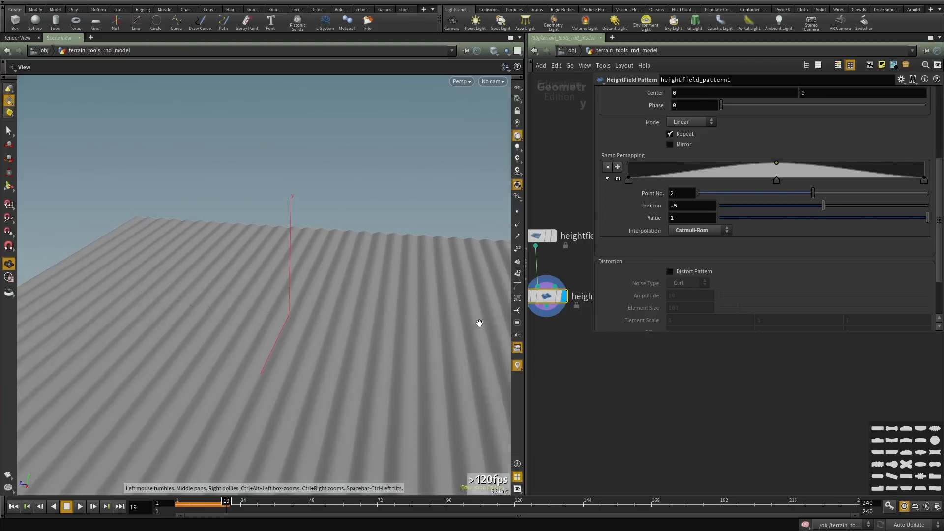
Set the heightfield6 node's grid spacing to 1 and inspect the resulting ridges on the pattern node.
drag(526, 388, 386, 388)
drag(490, 205, 411, 259)
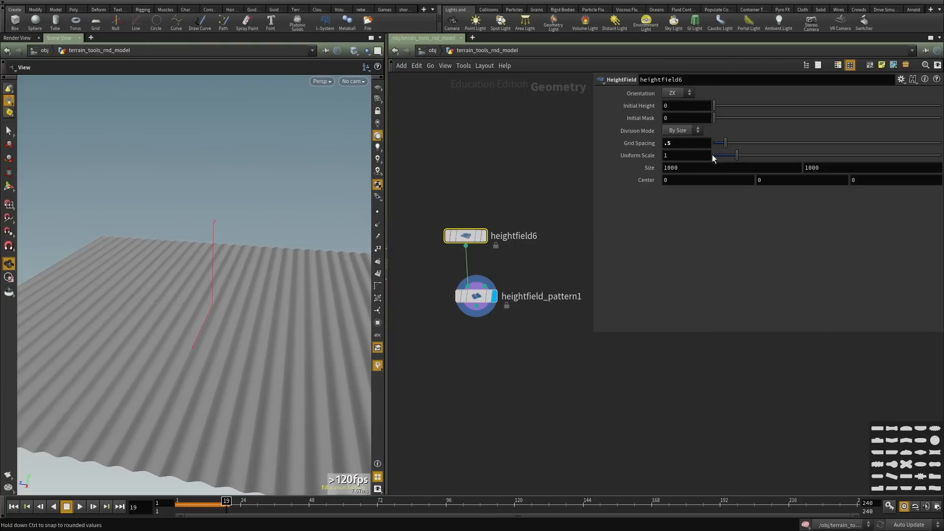
click(453, 369)
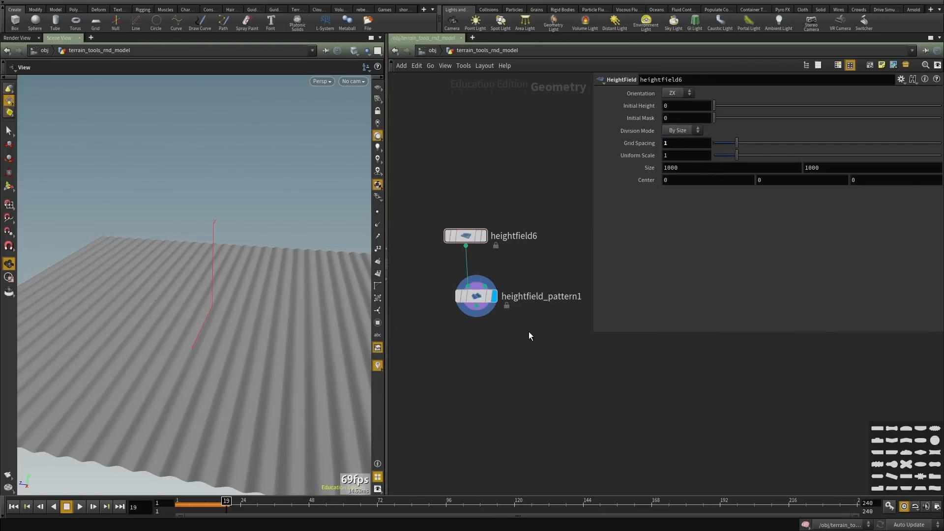
drag(509, 268, 388, 362)
drag(224, 319, 238, 350)
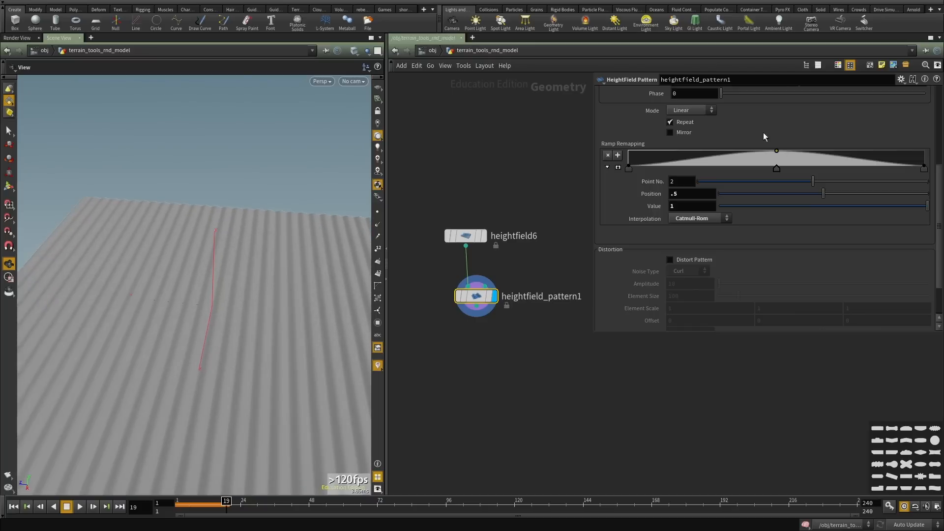
drag(296, 266, 226, 289)
scroll(544, 261, down, 3)
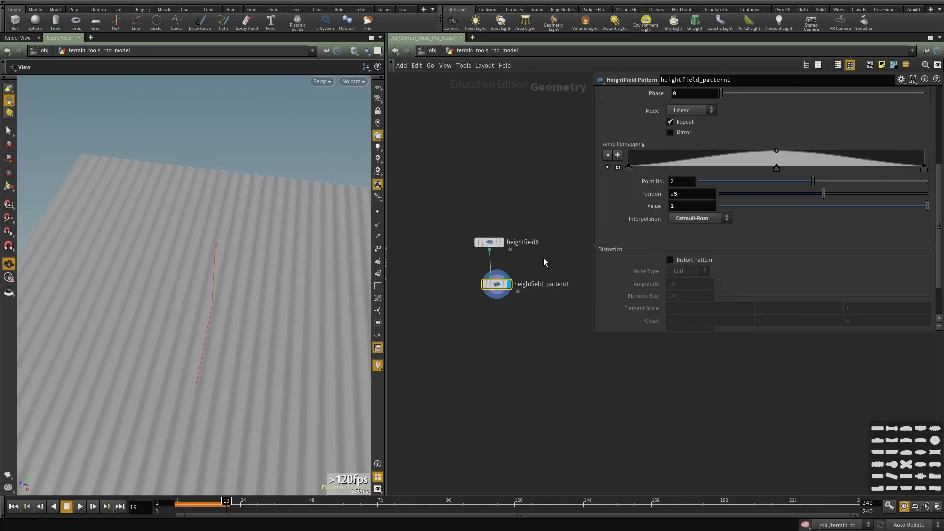
Duplicate the HeightField Pattern node on a second branch from heightfield6 and set the copy's pattern layer to mask.
scroll(648, 118, up, 2)
scroll(648, 117, up, 3)
drag(527, 266, 402, 318)
key(ctrl+c)
key(ctrl+v)
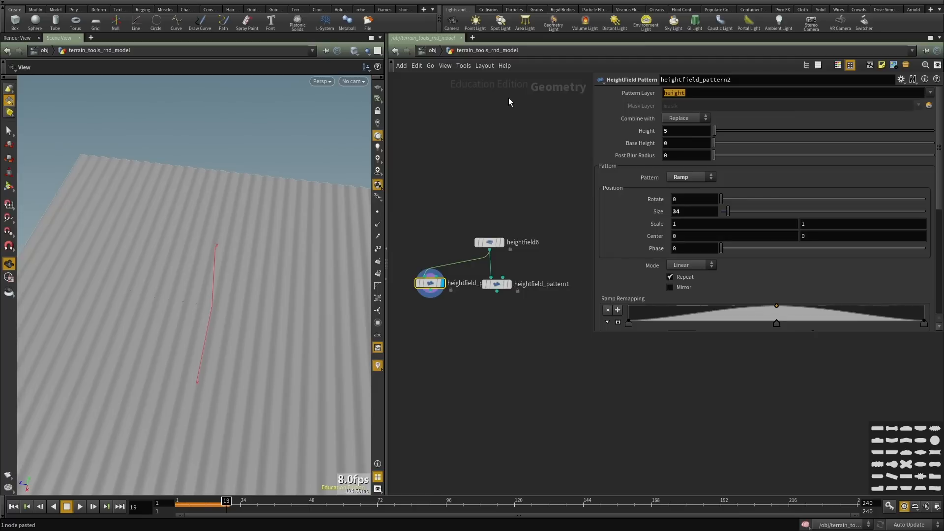
key(Return)
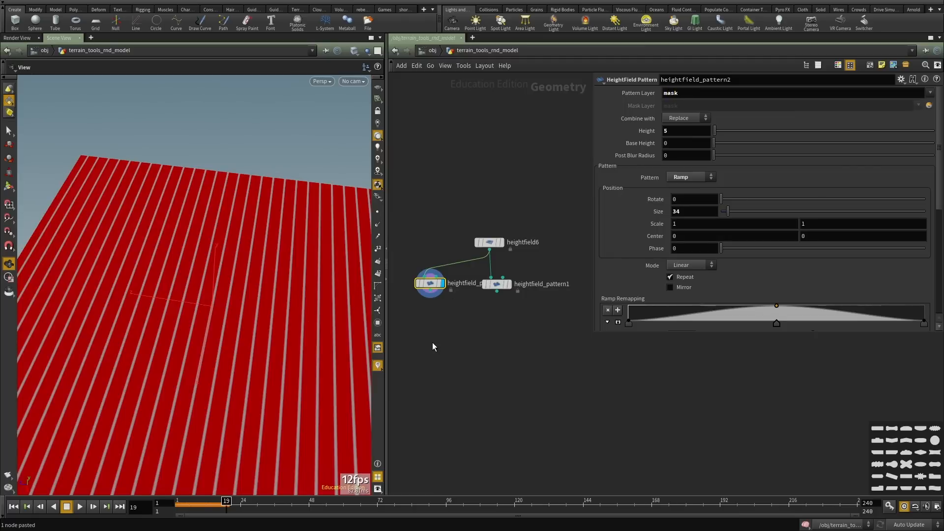
Set the duplicated pattern node's height to 1 and look over the mask stripes on the terrain.
scroll(443, 329, up, 2)
drag(353, 229, 187, 199)
scroll(443, 289, up, 1)
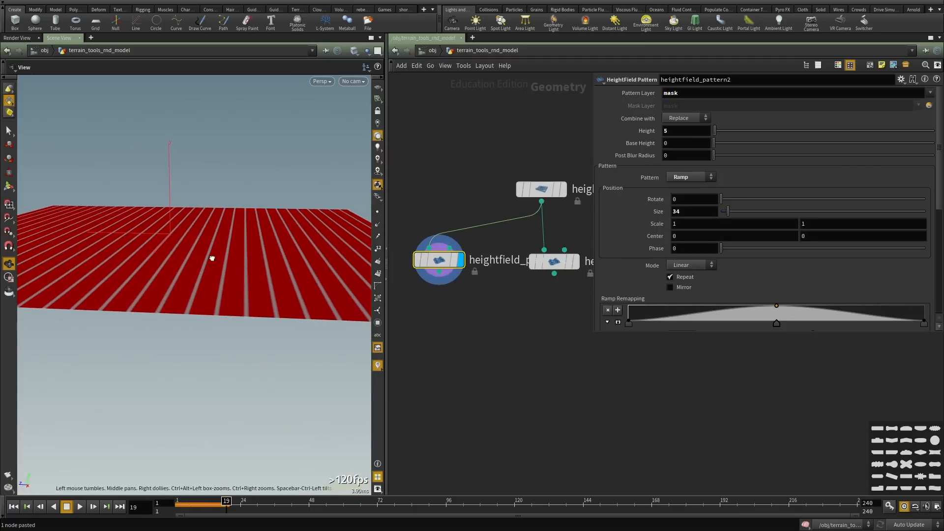
drag(210, 257, 280, 265)
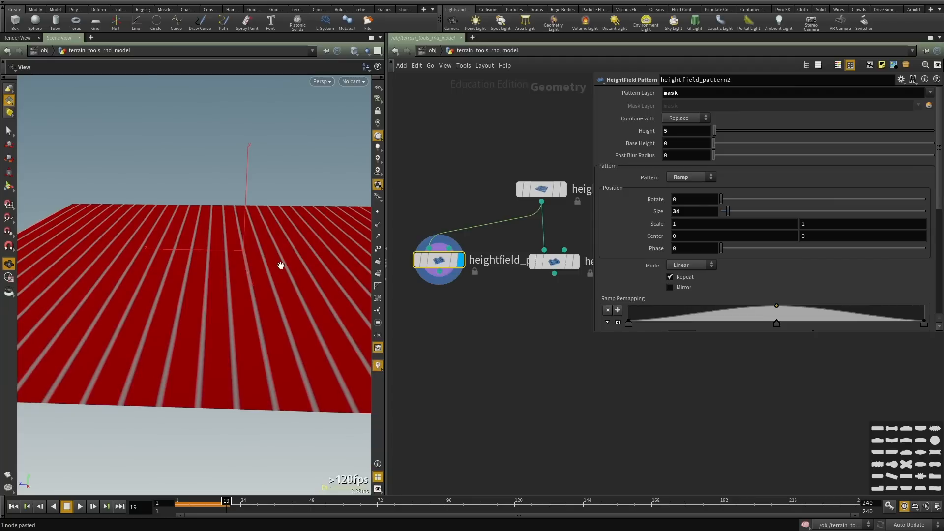
double_click(665, 130)
text(1)
key(Return)
mouse_move(190, 299)
mouse_down()
mouse_move(189, 327)
mouse_move(189, 302)
mouse_up()
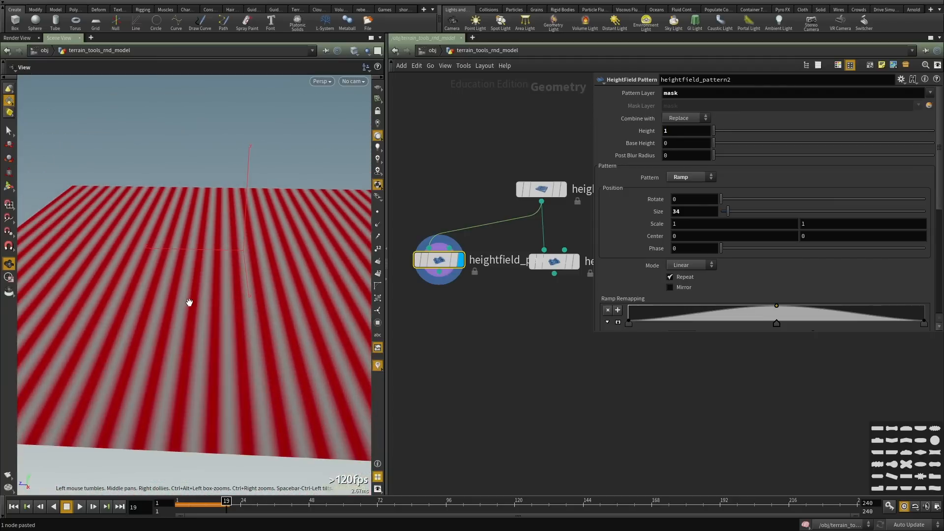
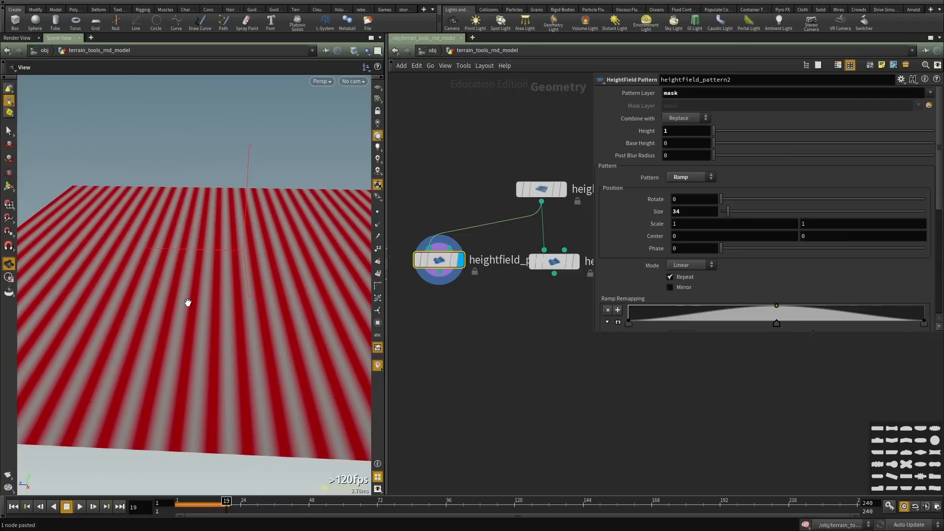
Set the mask pattern's size to 100 and inspect the wider stripes.
drag(153, 348, 177, 237)
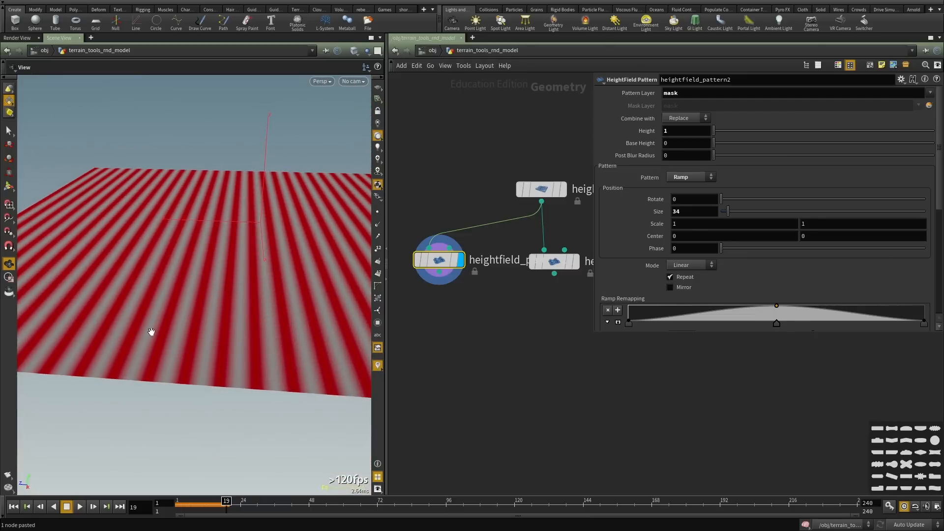
middle_drag(503, 216, 421, 241)
scroll(514, 291, down, 2)
scroll(534, 291, up, 2)
mouse_move(152, 313)
mouse_down()
mouse_move(230, 331)
mouse_move(158, 326)
mouse_up()
drag(240, 290, 182, 341)
middle_drag(523, 317, 626, 380)
drag(453, 213, 412, 411)
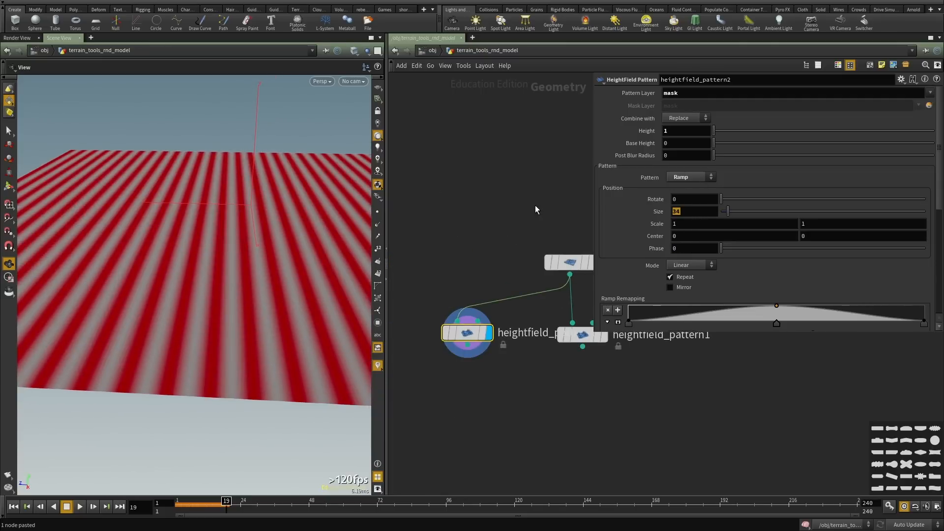
text(100)
key(Return)
drag(154, 217, 177, 361)
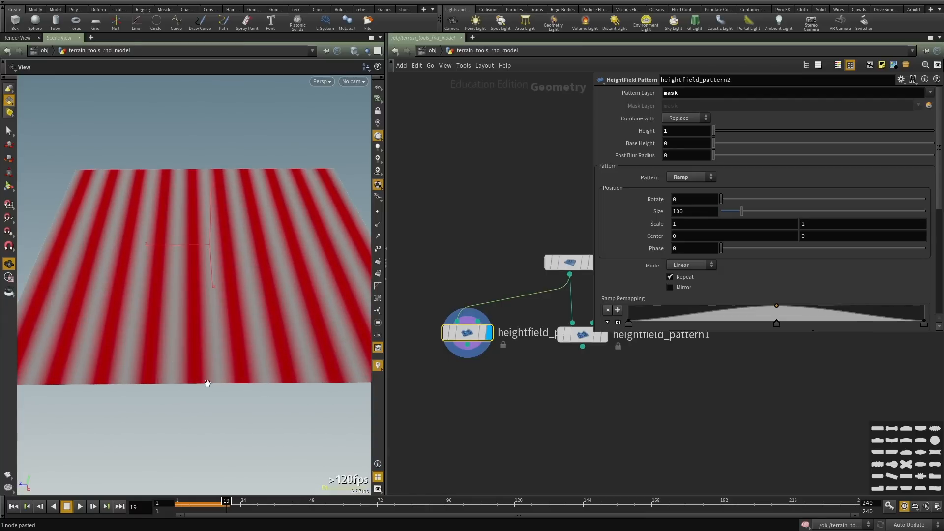
Move the start point of the ramp remapping to about 0.4 and switch the pattern layer to height.
middle_drag(550, 385, 502, 400)
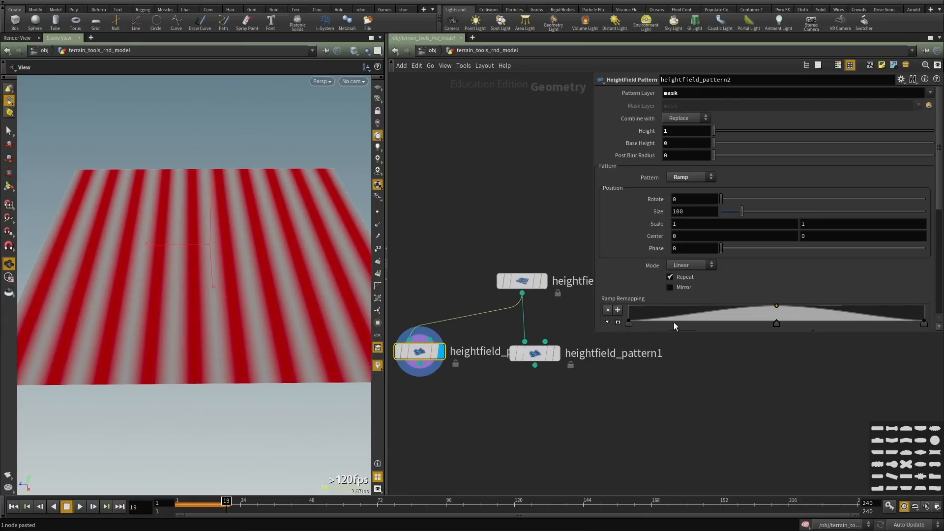
drag(674, 323, 747, 331)
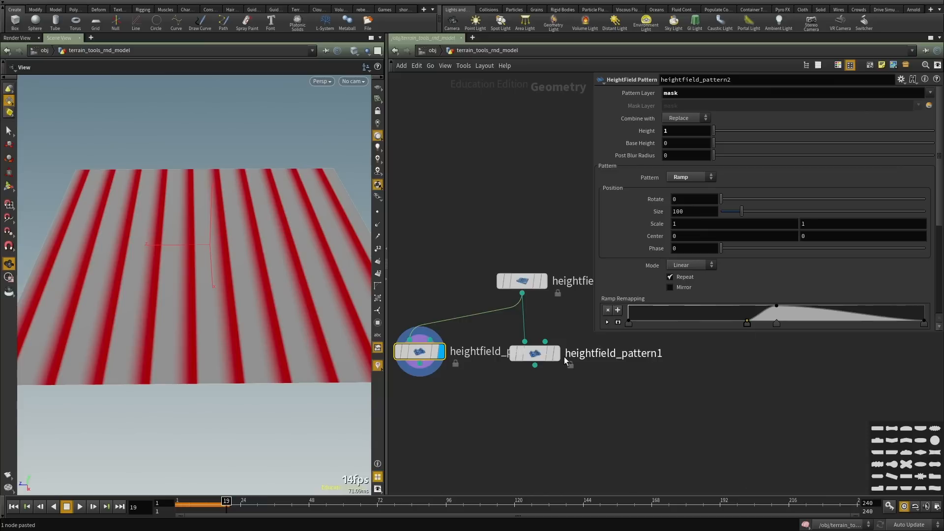
drag(449, 399, 392, 279)
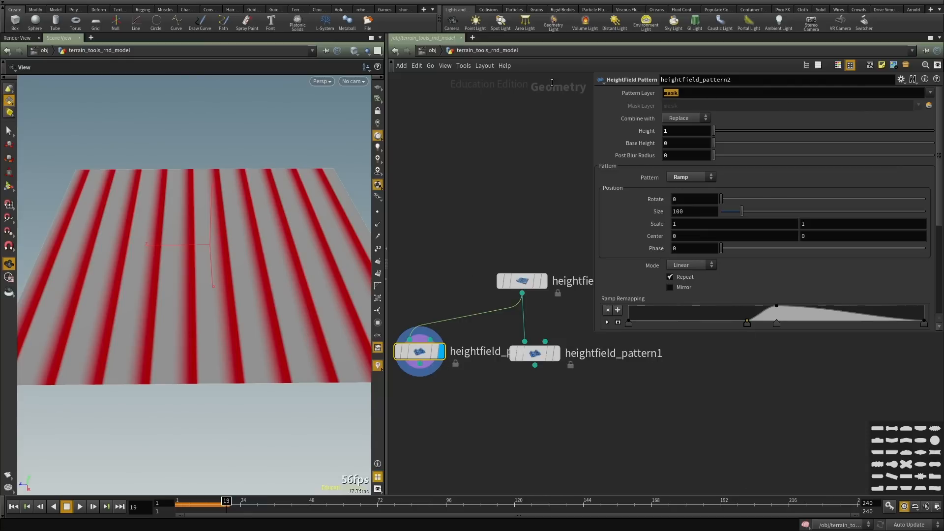
text(height)
key(Return)
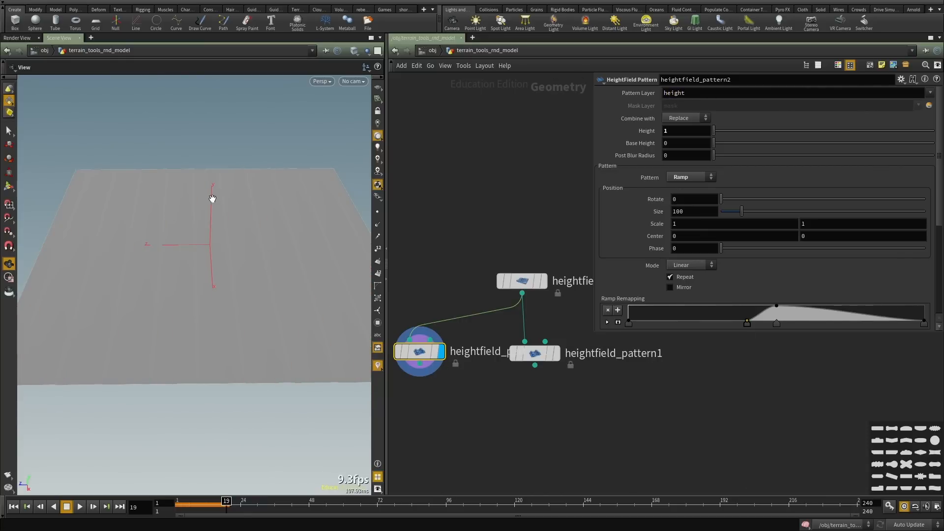
Raise the pattern height to 38 and return the ramp remapping's start point to 0.
drag(213, 199, 276, 208)
drag(386, 138, 385, 138)
click(378, 138)
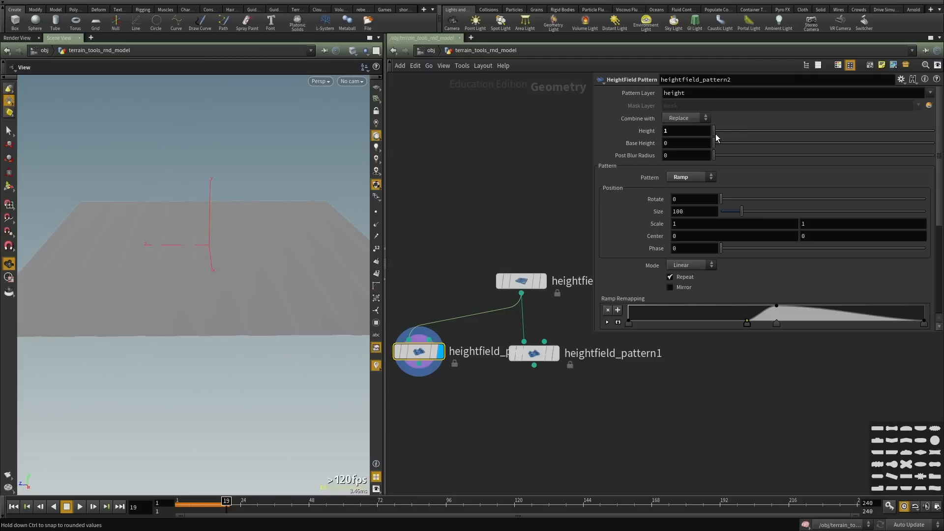
drag(714, 131, 722, 131)
drag(205, 274, 191, 271)
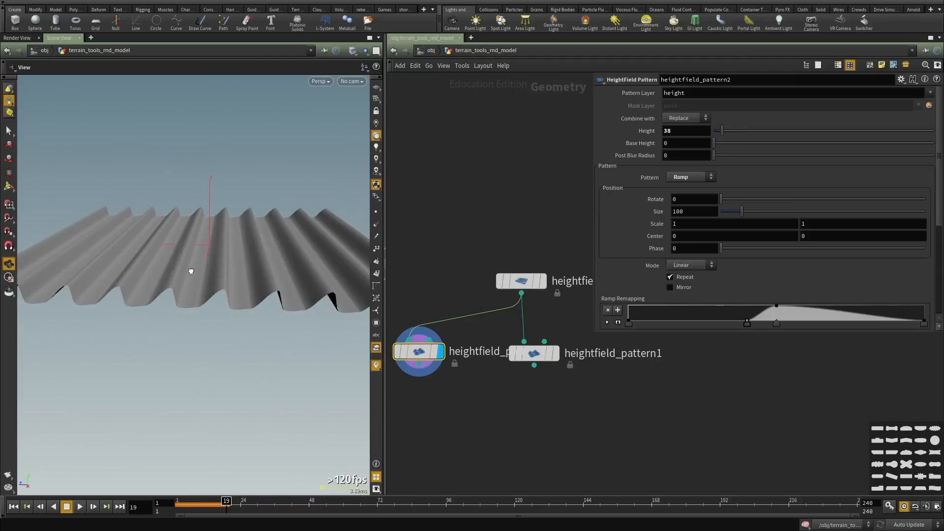
drag(696, 329, 618, 327)
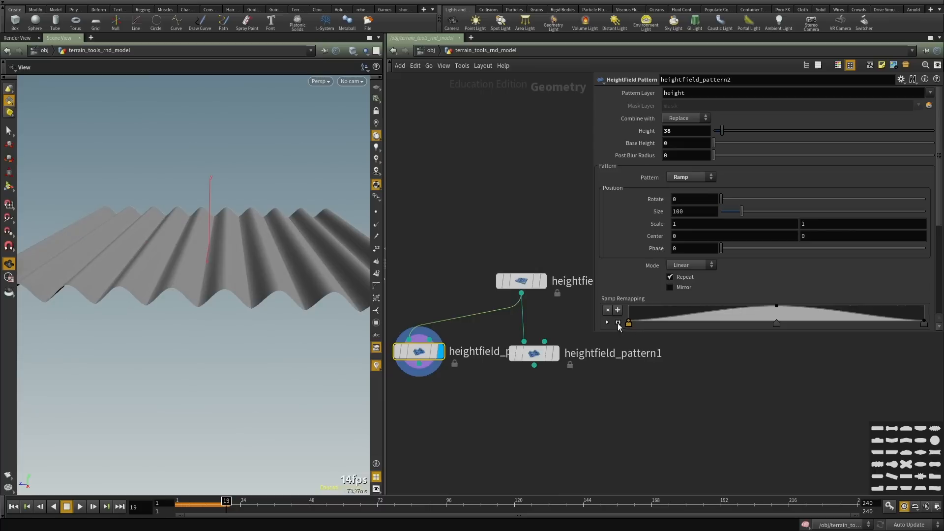
Change the pattern type to Exp. Ramp and enlarge its size to 981, examining the terrain from above.
click(688, 178)
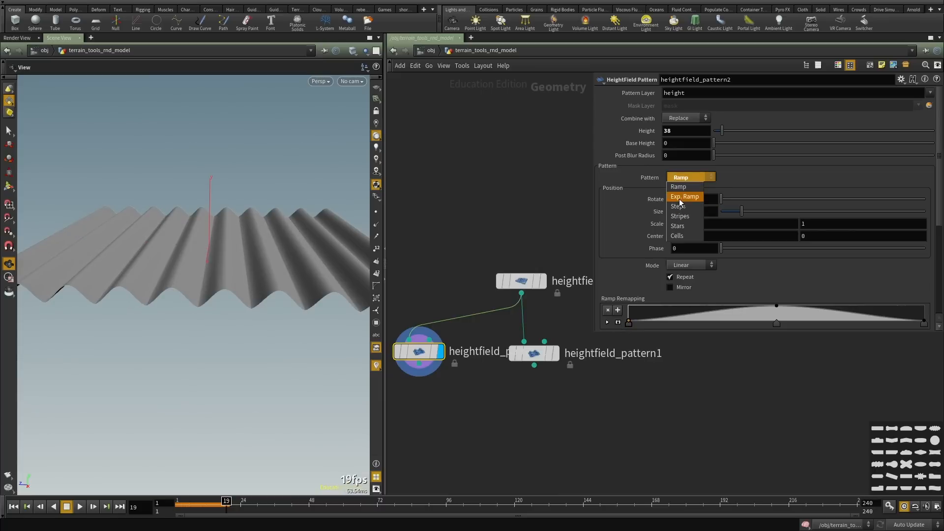
click(685, 188)
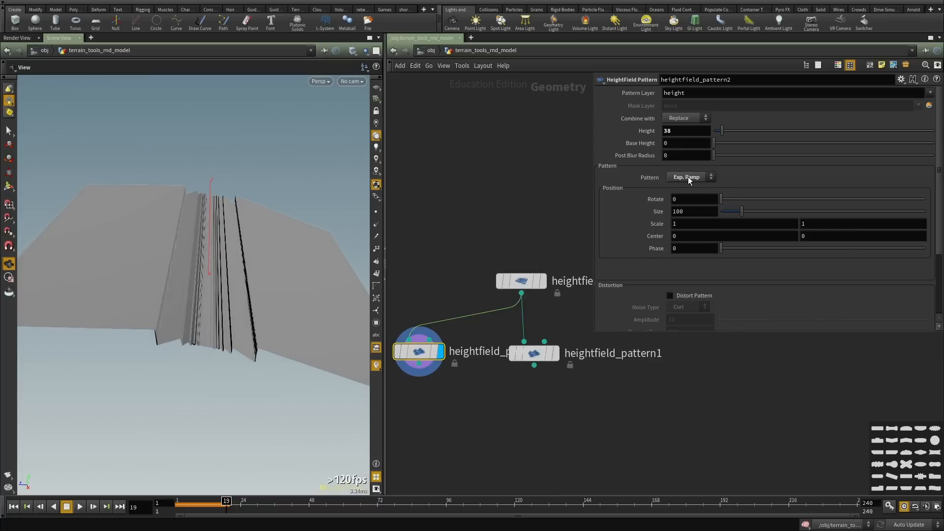
drag(740, 214, 923, 211)
drag(100, 257, 93, 275)
mouse_move(214, 256)
mouse_down()
mouse_move(204, 227)
mouse_move(214, 273)
mouse_up()
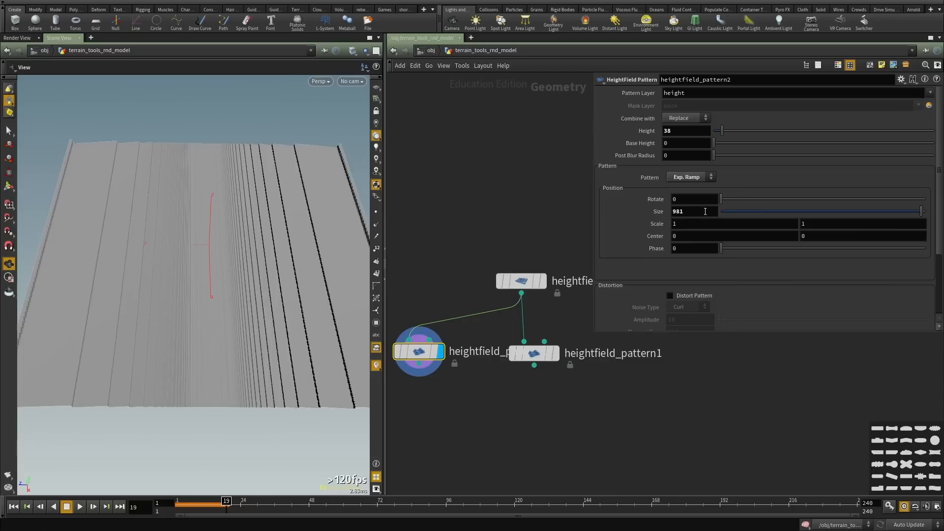
drag(721, 249, 655, 253)
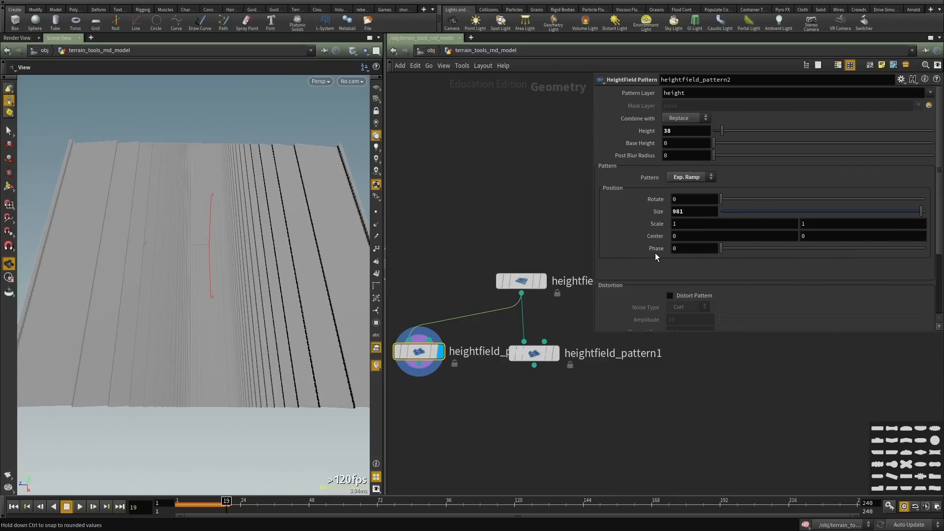
Change the pattern type to Stripes with a stripe width of 0.079 and a size of 116.
click(697, 178)
click(681, 216)
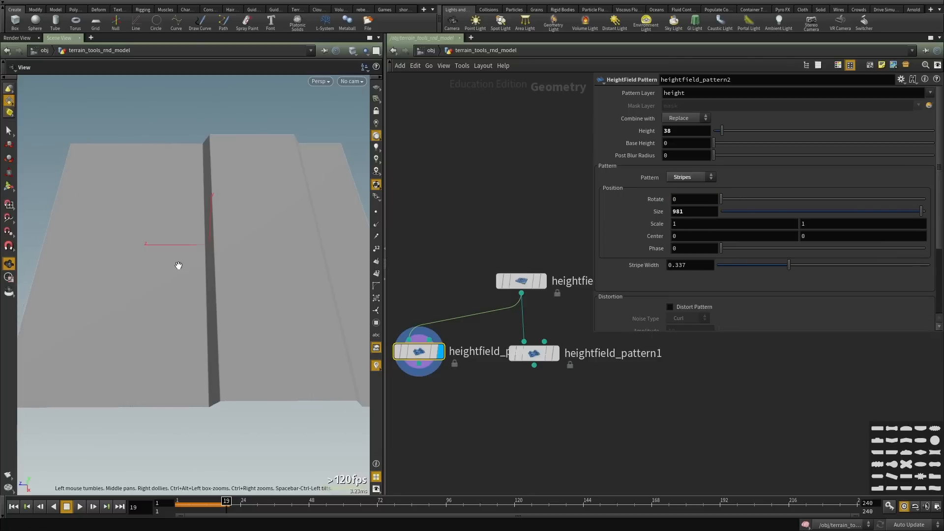
mouse_move(723, 251)
mouse_down()
mouse_move(746, 262)
mouse_move(730, 261)
mouse_up()
key(ctrl+z)
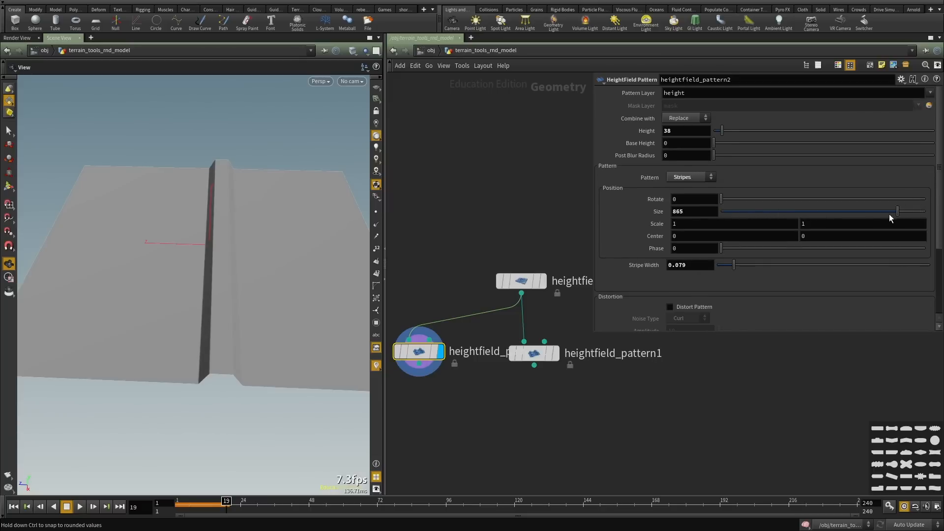
drag(889, 214, 739, 219)
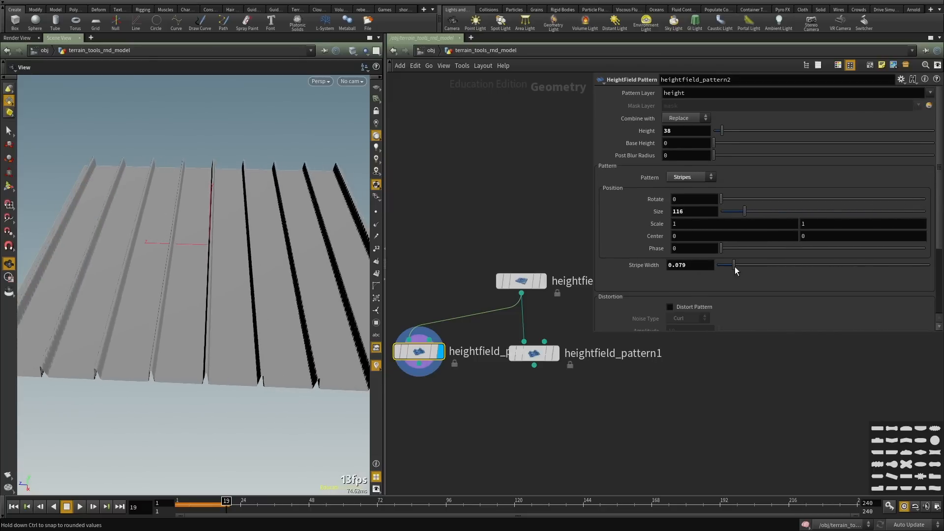
Widen the stripes to 0.887, rotate the pattern by 21.7 and view the terrain from above.
drag(735, 266, 906, 256)
drag(150, 287, 170, 296)
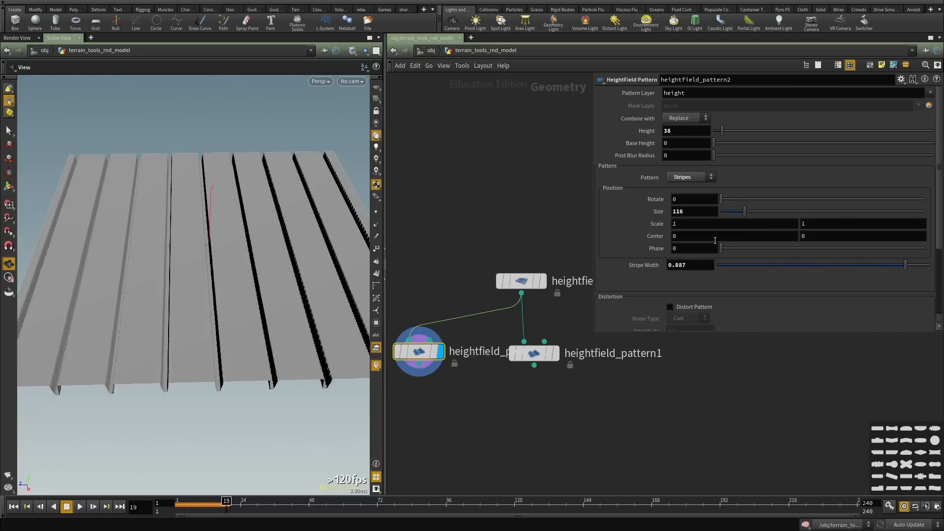
drag(722, 249, 565, 256)
mouse_move(722, 199)
mouse_down()
mouse_move(774, 198)
mouse_move(733, 203)
mouse_up()
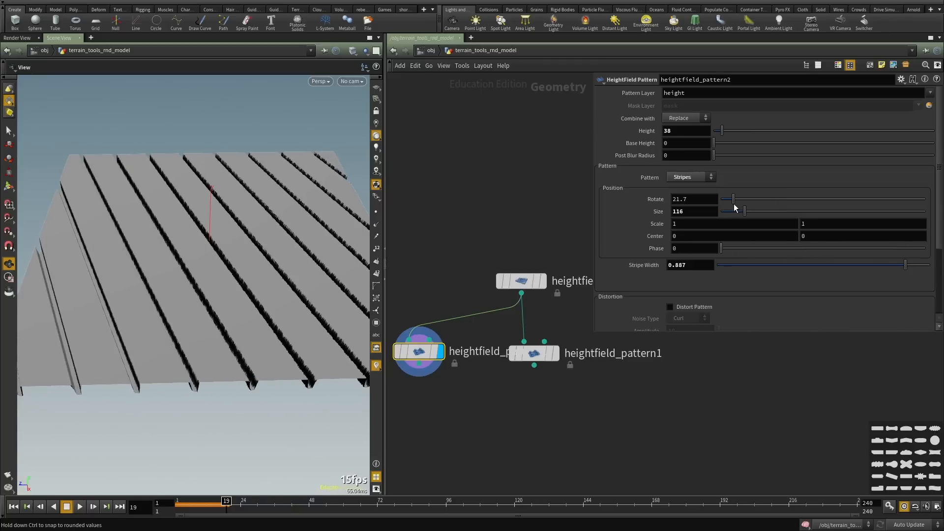
drag(111, 250, 118, 306)
scroll(435, 376, down, 2)
middle_drag(429, 402, 518, 362)
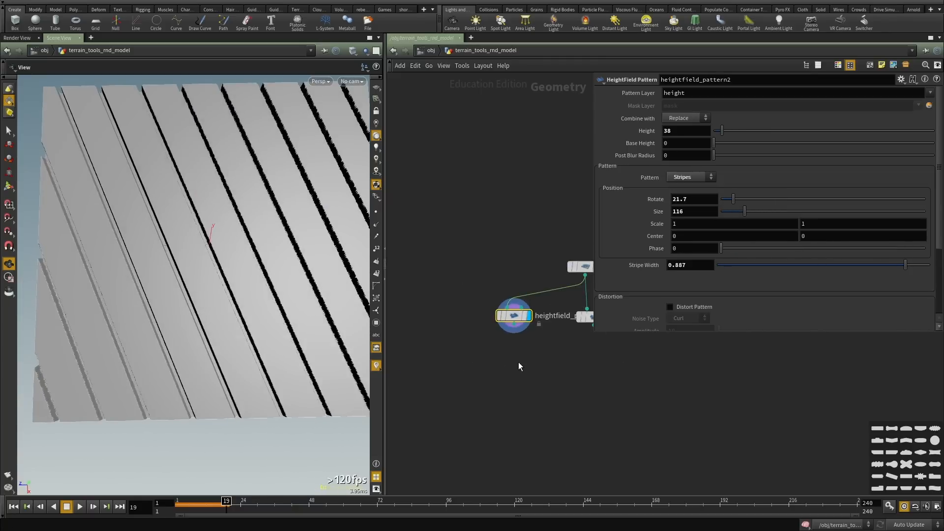
key(ctrl+c)
click(451, 332)
middle_drag(515, 346, 503, 312)
drag(516, 345, 477, 284)
drag(492, 333, 460, 234)
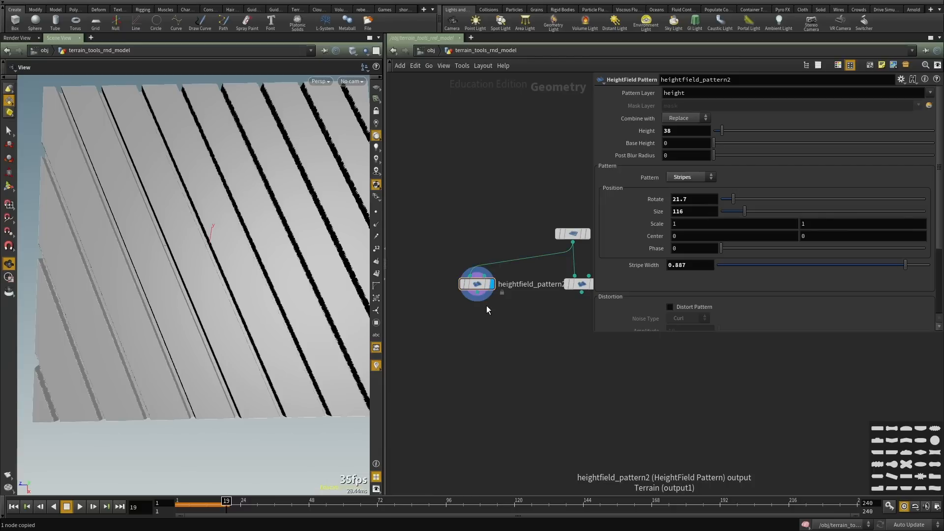
key(ctrl+v)
click(477, 292)
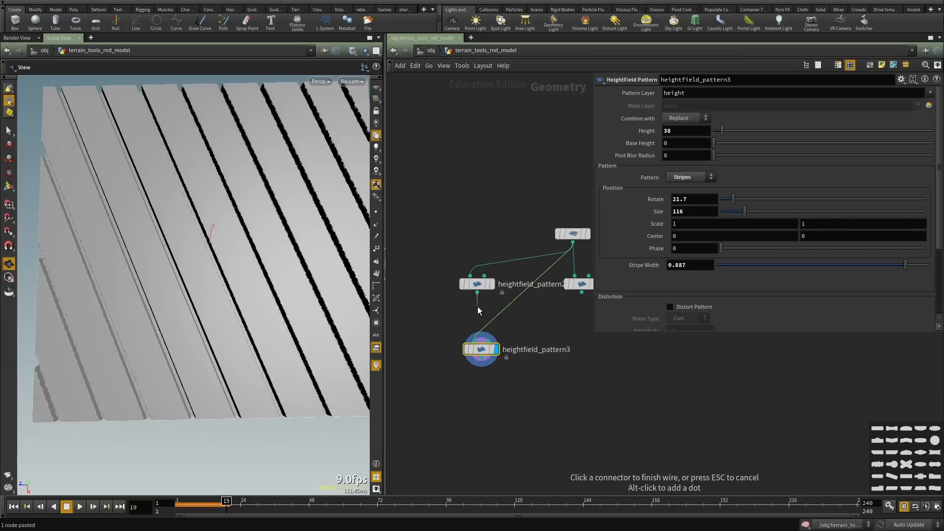
click(477, 337)
key(Delete)
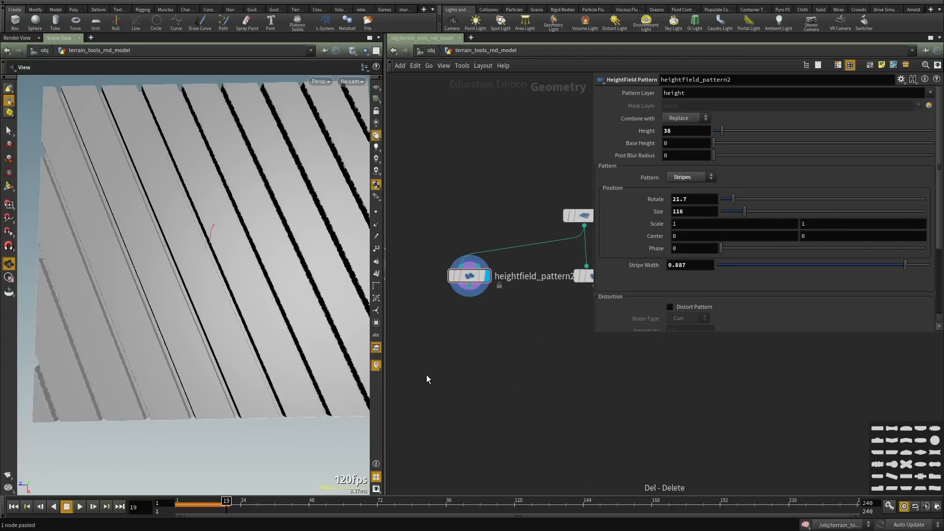
Add a HeightField Mask by Feature node, connect it to the output of heightfield_pattern2 and display it.
key(Tab)
text(height fby)
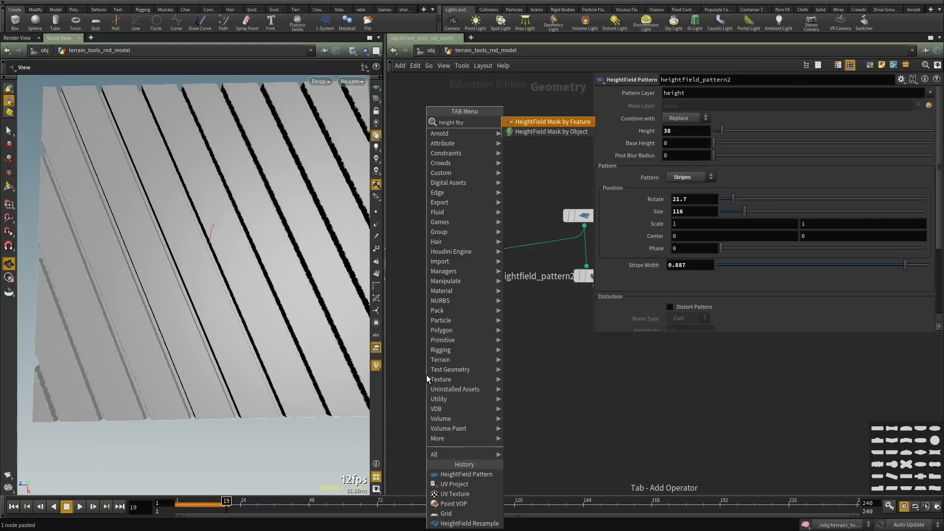
key(Return)
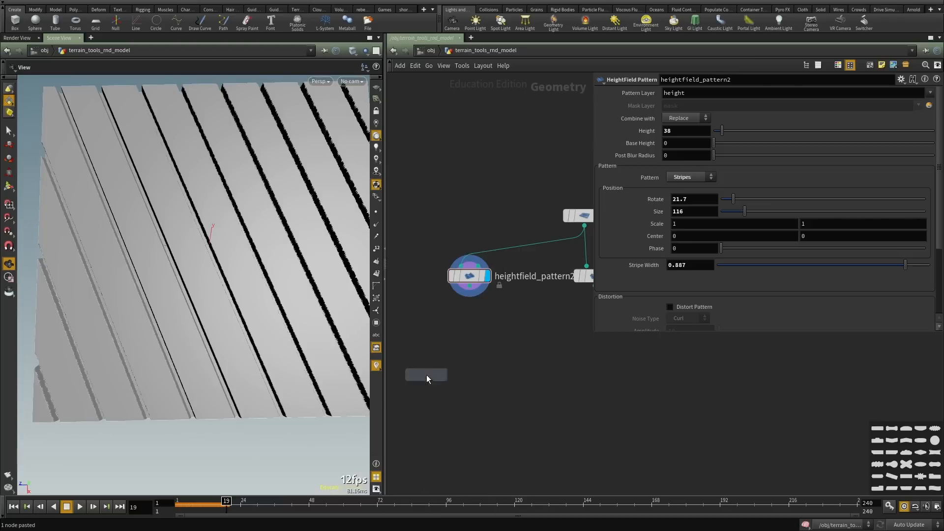
click(427, 375)
drag(427, 374, 481, 344)
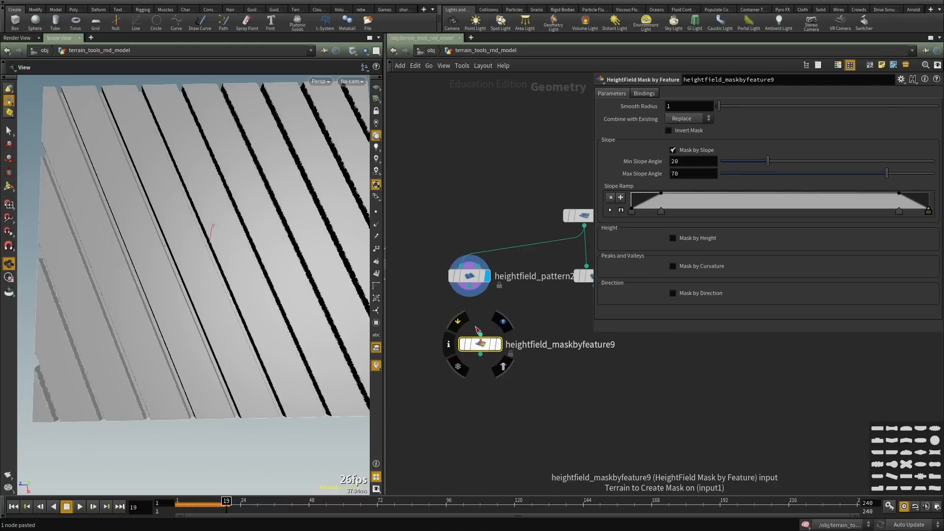
click(470, 286)
click(480, 335)
click(500, 344)
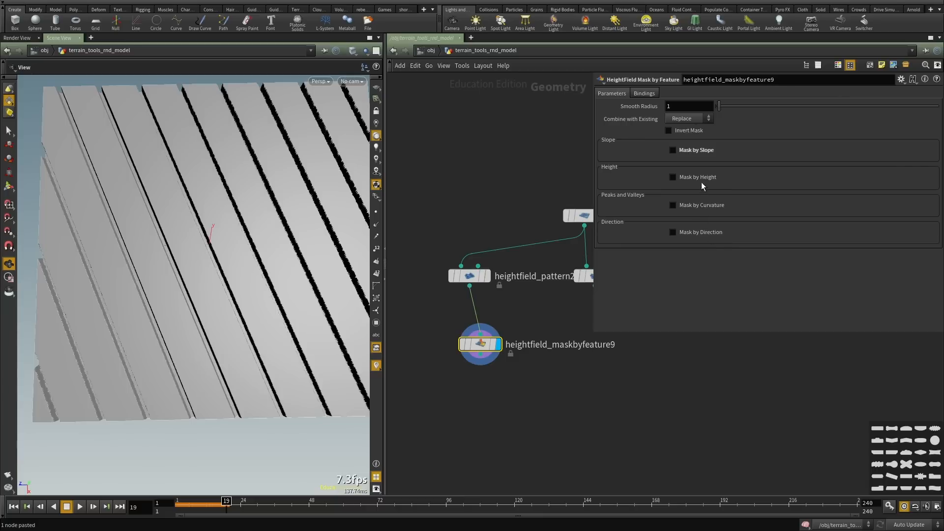
Mask the terrain by height instead of slope and compute the height range from the terrain.
click(698, 178)
drag(200, 246, 258, 211)
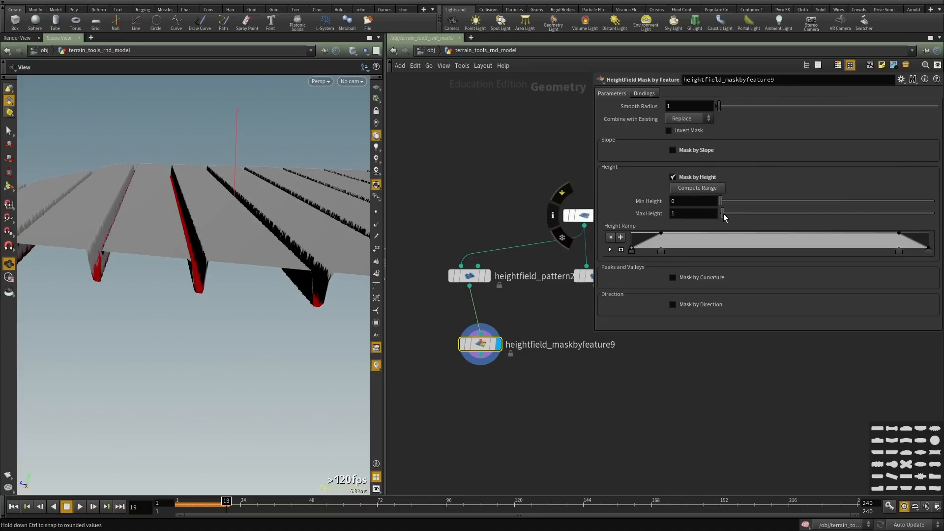
drag(724, 213, 740, 213)
drag(721, 211, 725, 208)
click(701, 191)
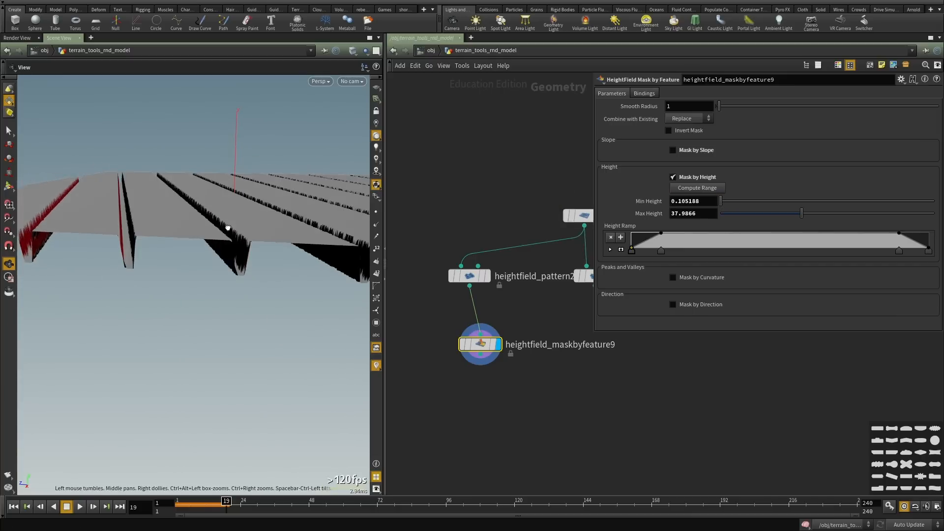
Lower the mask's minimum height to about -3.79 and inspect the masked grooves from above.
middle_drag(698, 201, 697, 190)
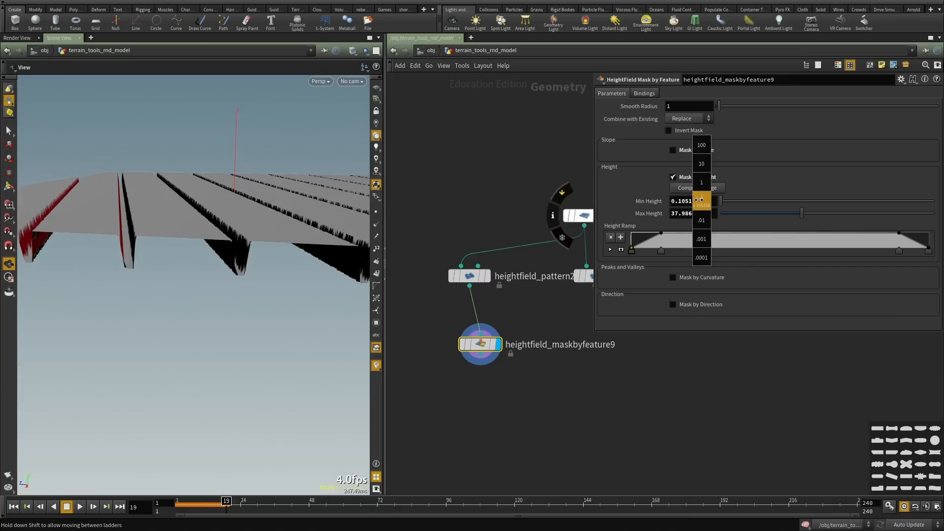
middle_drag(639, 201, 539, 200)
drag(160, 263, 136, 260)
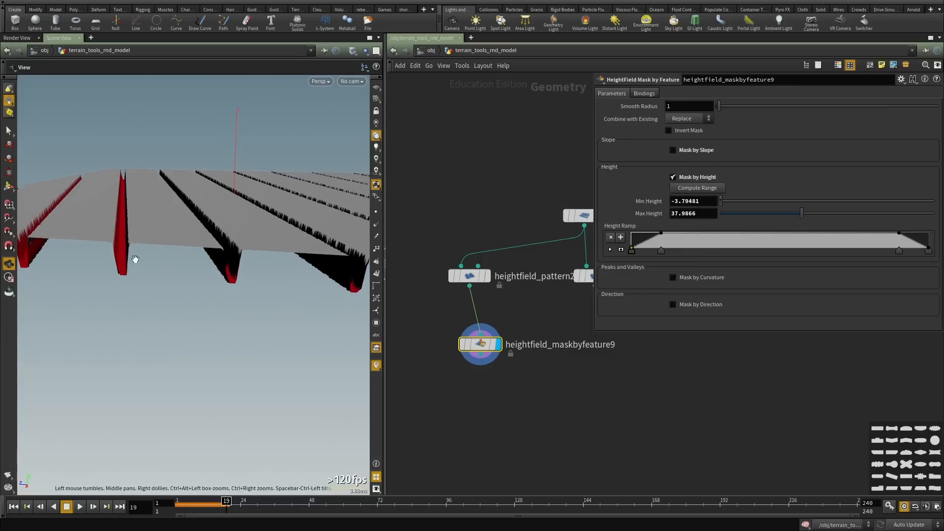
drag(123, 211, 217, 301)
scroll(497, 373, down, 2)
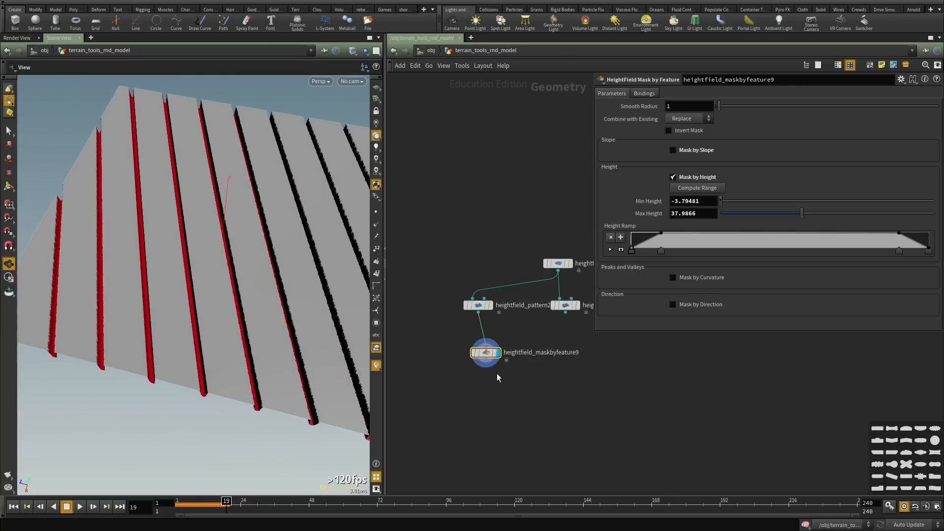
Duplicate heightfield_pattern2, connect the copy to the original's output and display it.
middle_drag(497, 373, 522, 354)
click(499, 268)
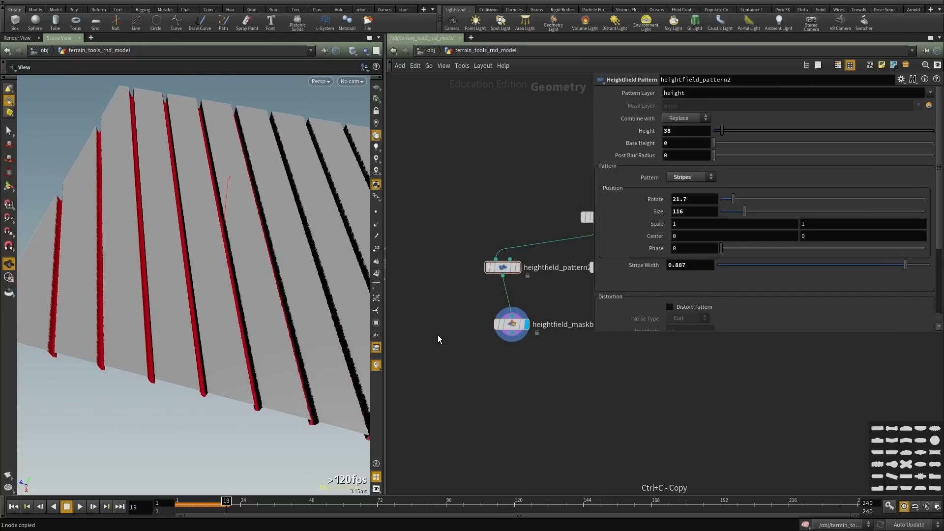
key(ctrl+v)
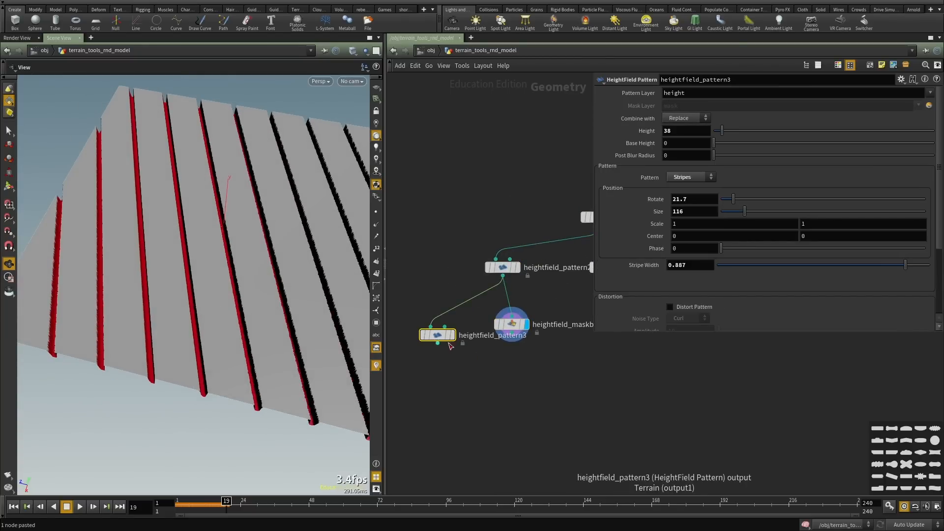
click(449, 337)
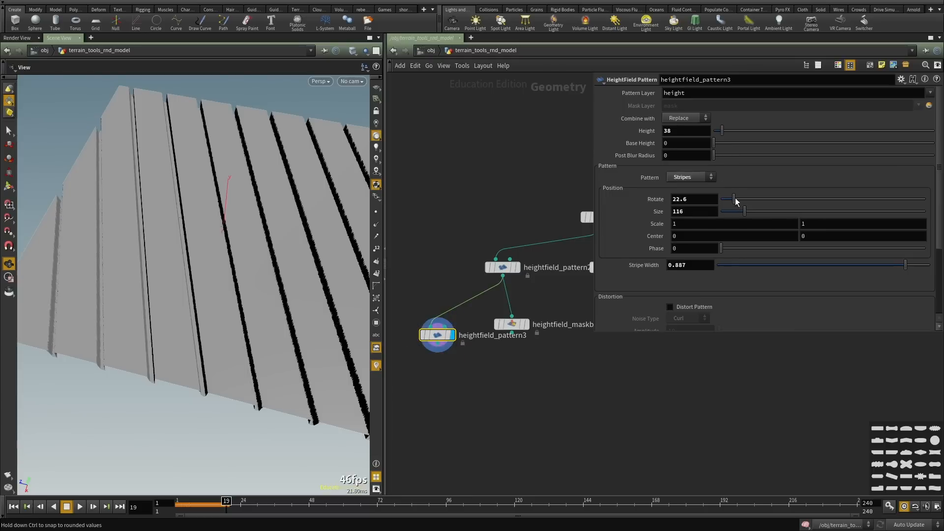
Set the copied stripe pattern's rotation to 124, size to 19 and stripe width to 0.486, and move the mask node clear.
mouse_move(736, 199)
mouse_down()
mouse_move(792, 199)
mouse_move(725, 212)
mouse_up()
drag(893, 268, 831, 267)
scroll(535, 343, down, 2)
drag(522, 332, 522, 349)
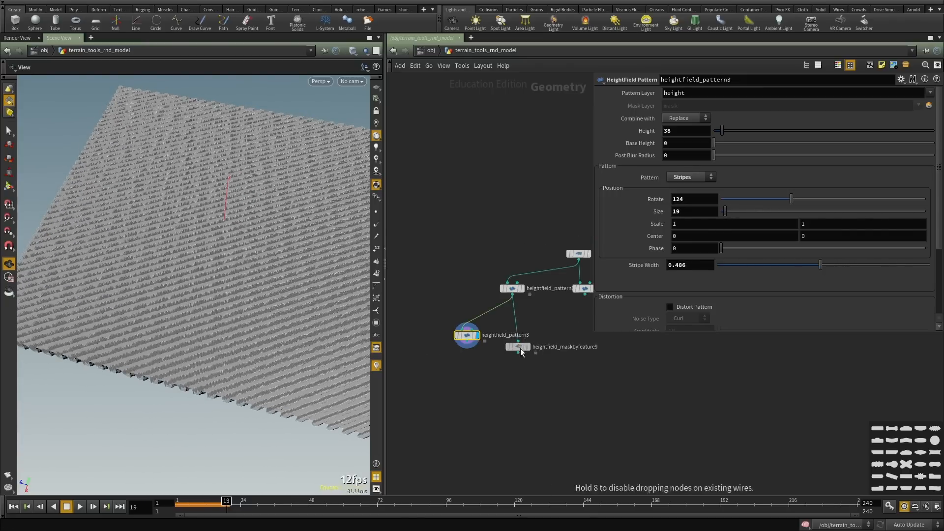
Check the height mask, feed it into the mask input of heightfield_pattern3 and inspect the masked stripes up close.
scroll(527, 350, up, 2)
click(530, 350)
middle_drag(518, 378, 523, 332)
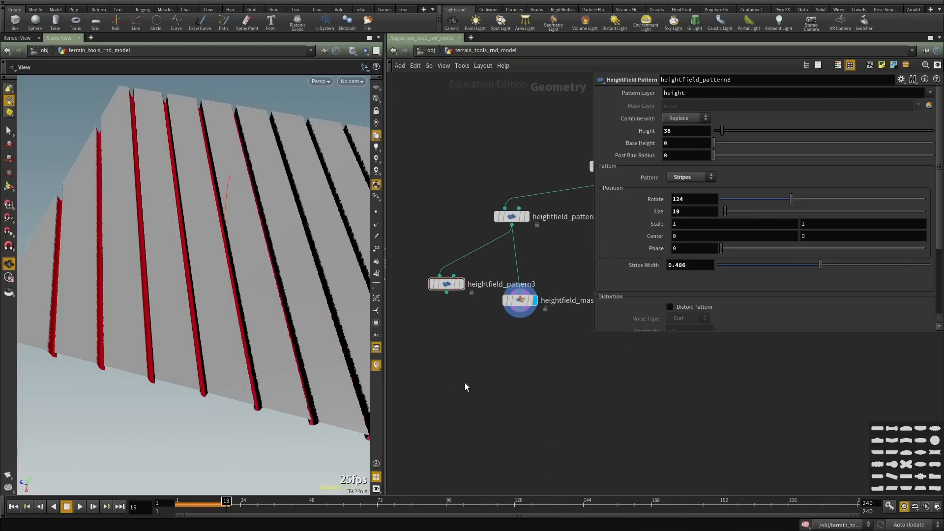
click(520, 301)
click(461, 285)
click(450, 285)
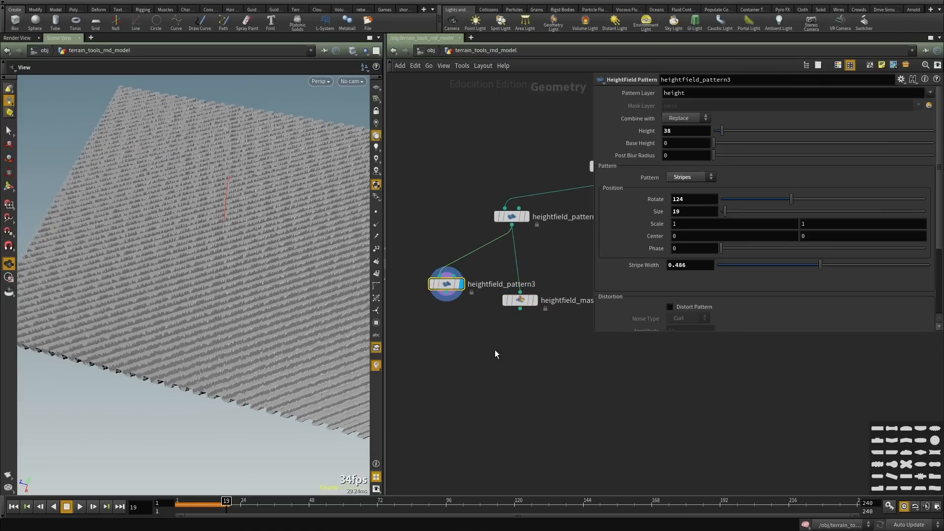
click(454, 276)
click(521, 309)
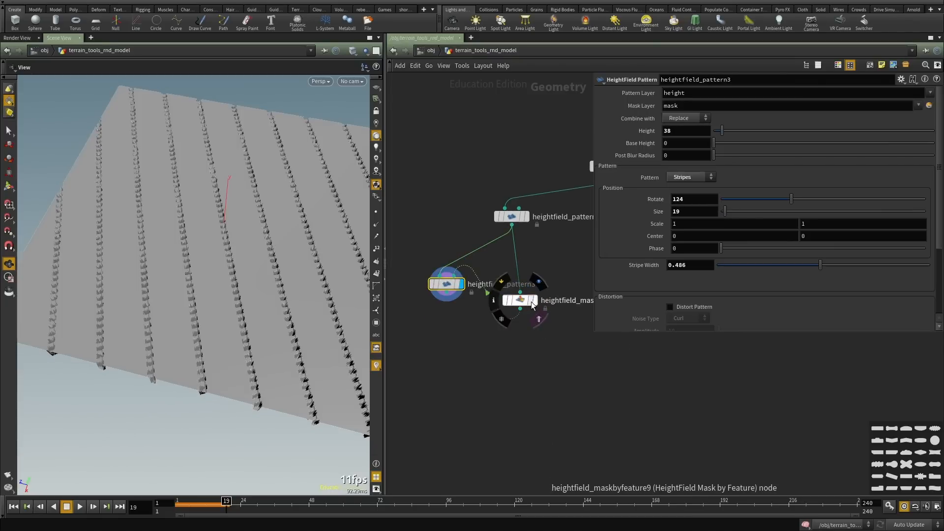
drag(454, 291, 449, 317)
right_drag(154, 344, 257, 329)
drag(257, 329, 209, 367)
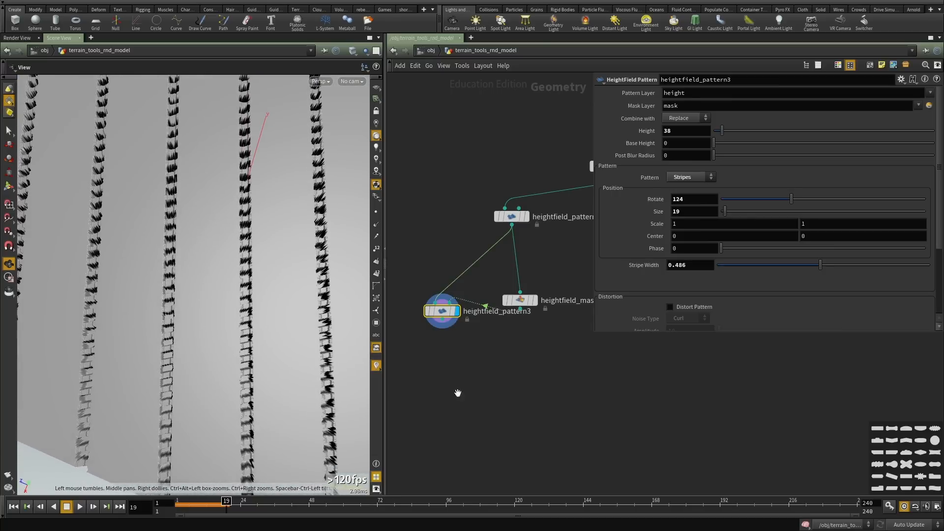
scroll(471, 381, up, 2)
key(Tab)
text(layer)
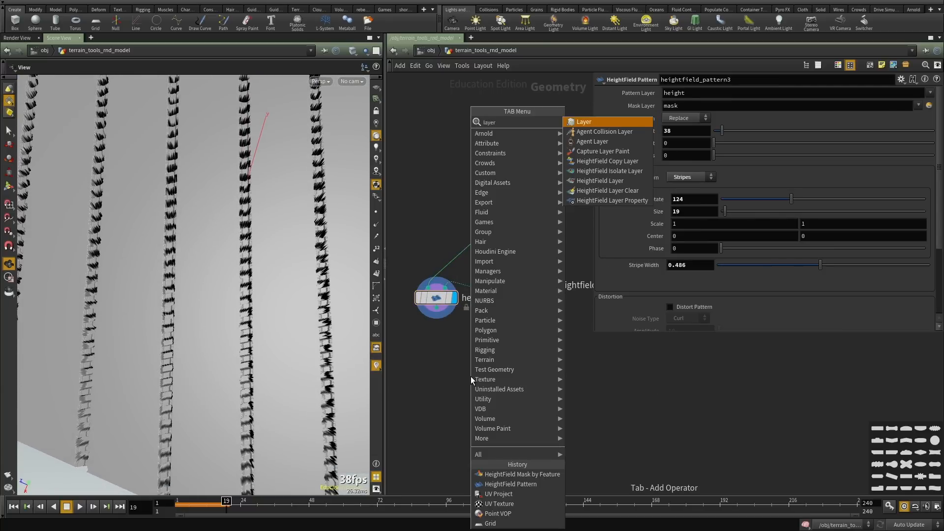
key(Escape)
Compare the terrain of heightfield_pattern2 with the masked result of heightfield_pattern3, moving the latter's node down.
drag(429, 299, 439, 334)
click(538, 184)
click(517, 184)
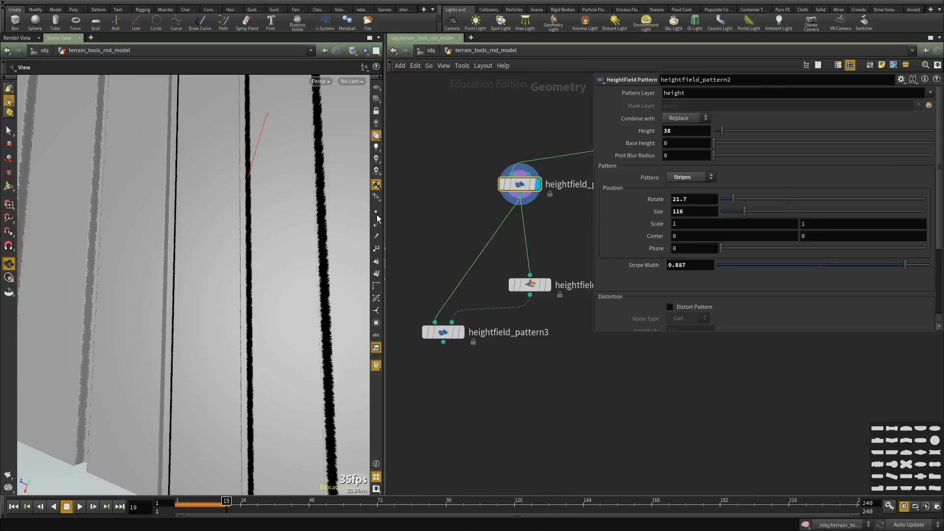
click(454, 335)
drag(212, 251, 241, 303)
scroll(522, 300, up, 1)
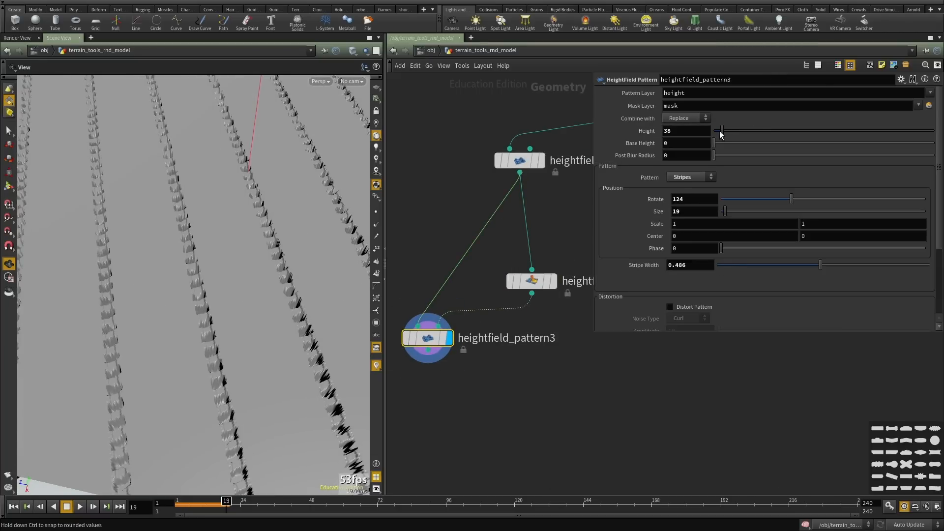
Reduce the height of heightfield_pattern3 to 25 and examine the groove detail.
drag(719, 132, 720, 132)
drag(280, 247, 247, 246)
scroll(498, 240, down, 5)
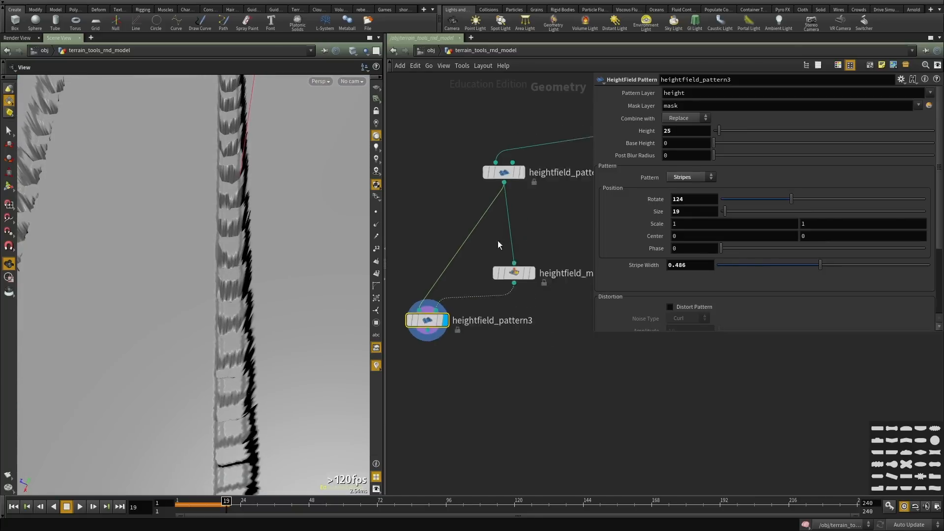
Set the grid spacing of the base heightfield6 to 0.5 and inspect the refined grooves.
scroll(510, 207, up, 5)
click(497, 297)
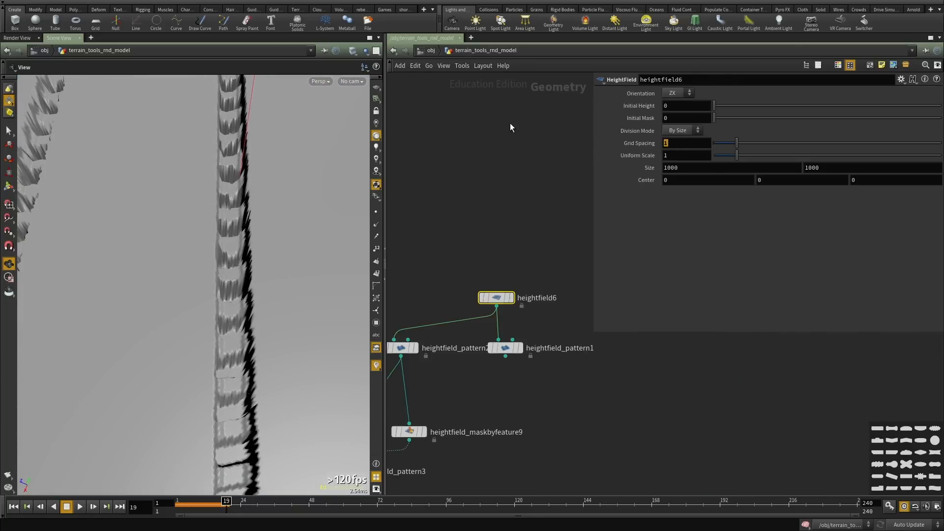
drag(232, 327, 257, 320)
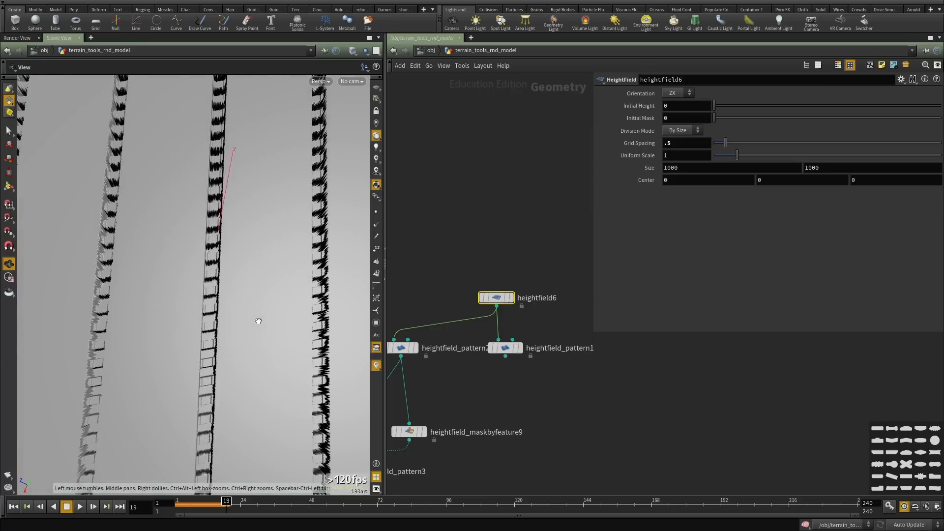
scroll(542, 376, down, 3)
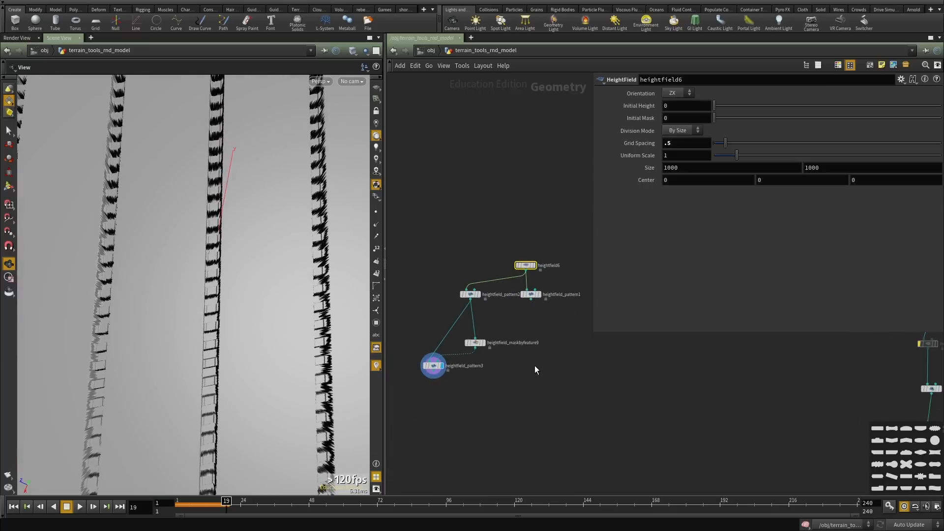
Cut heightfield_pattern2, heightfield_pattern3 and the mask-by-feature node, and display heightfield_pattern1 in the viewport.
drag(497, 409, 424, 240)
key(ctrl+x)
scroll(573, 307, up, 2)
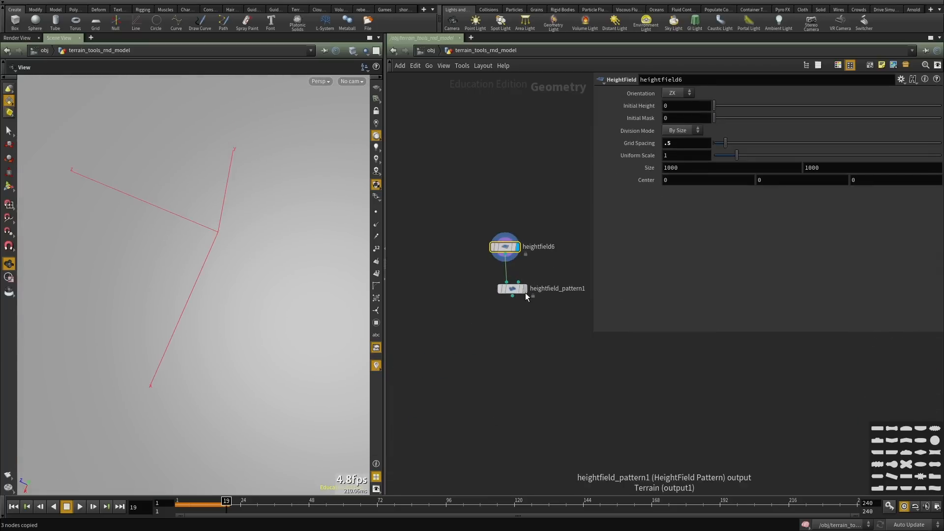
scroll(239, 256, down, 5)
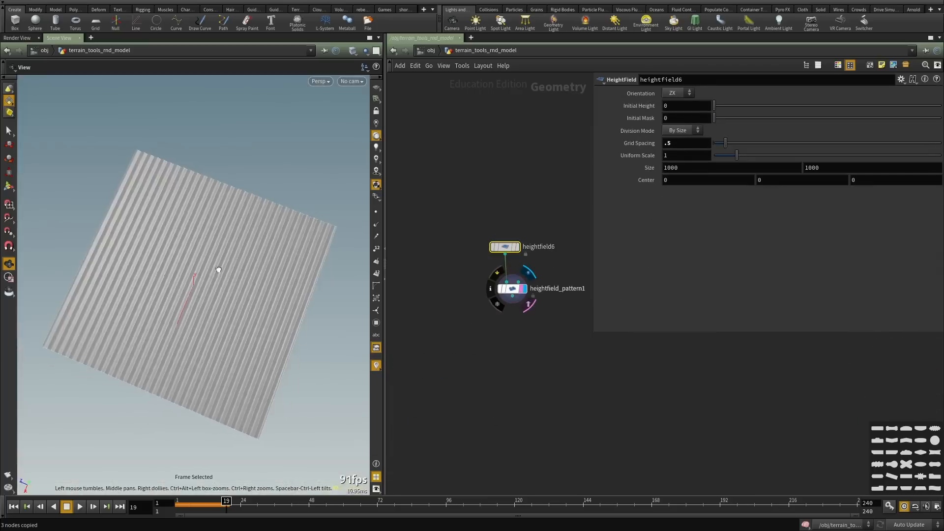
drag(219, 270, 337, 288)
scroll(338, 289, up, 5)
Change the pattern type of heightfield_pattern1 to Stars, enlarge its size and rotate it slightly.
click(512, 289)
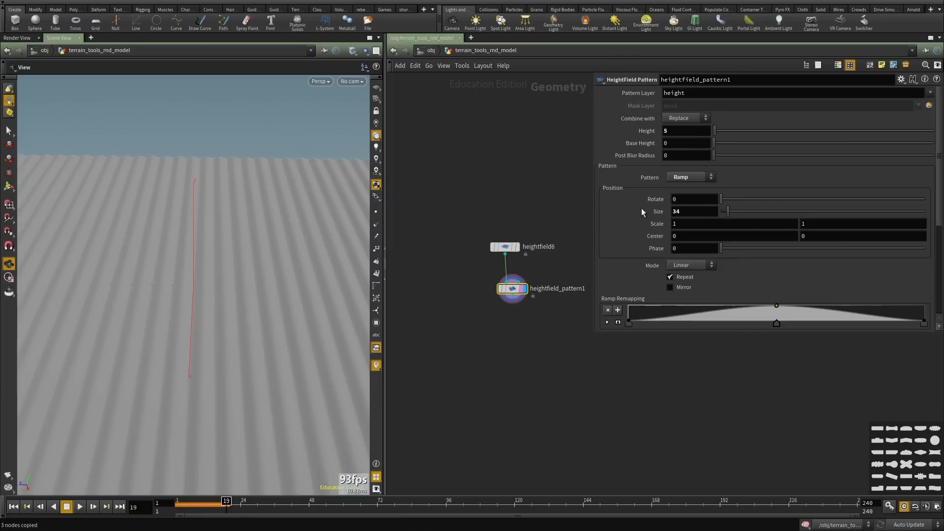
click(702, 176)
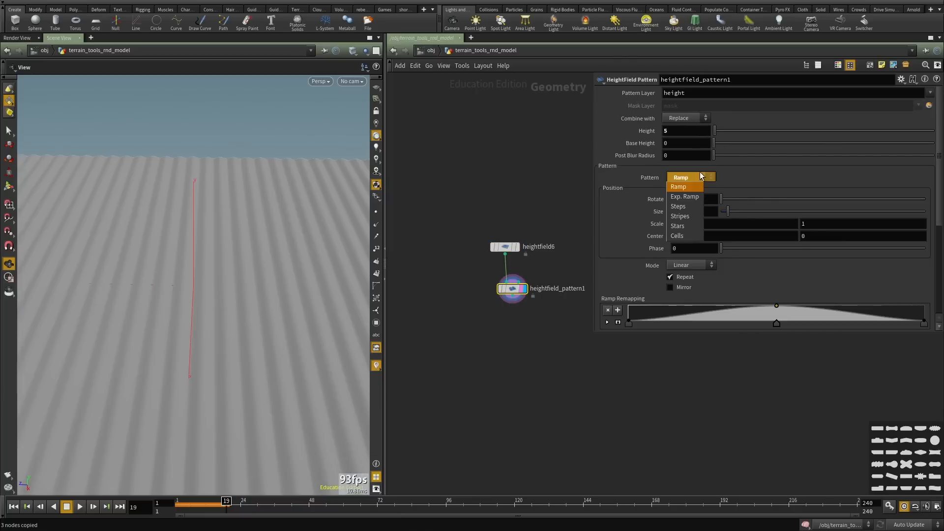
click(683, 225)
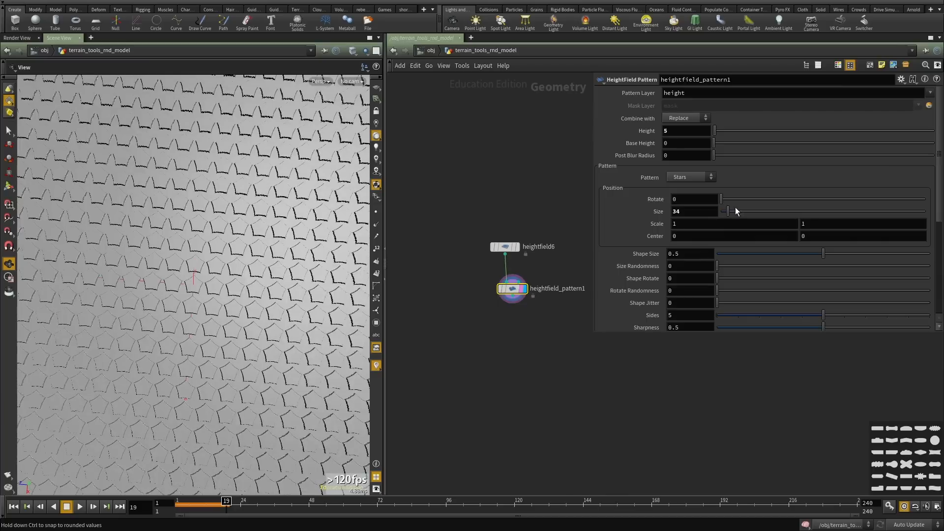
mouse_move(730, 211)
mouse_down()
mouse_move(744, 210)
mouse_move(741, 200)
mouse_up()
Change the pattern type to Cells with a rotation of 78.9 and a size of 173.
click(694, 176)
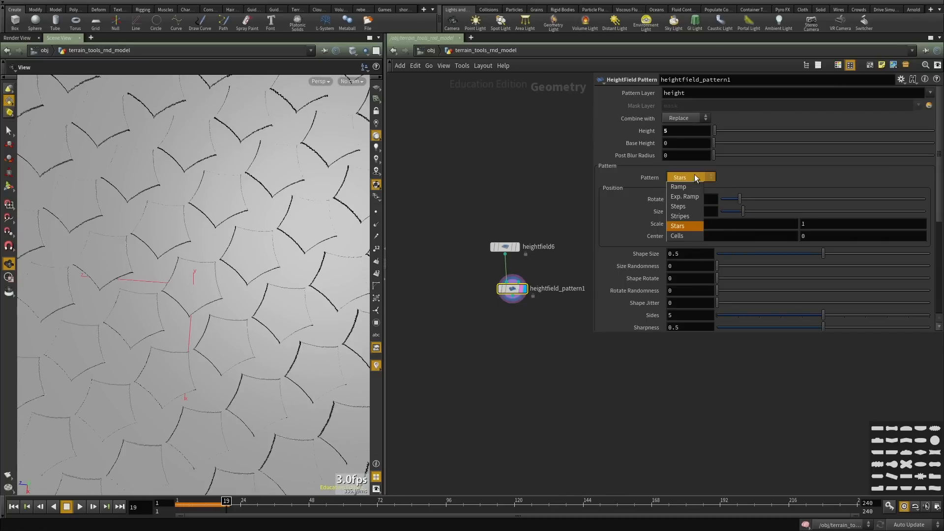
click(677, 236)
drag(264, 274, 248, 339)
mouse_move(739, 211)
mouse_down()
mouse_move(729, 210)
mouse_move(775, 199)
mouse_move(756, 211)
mouse_up()
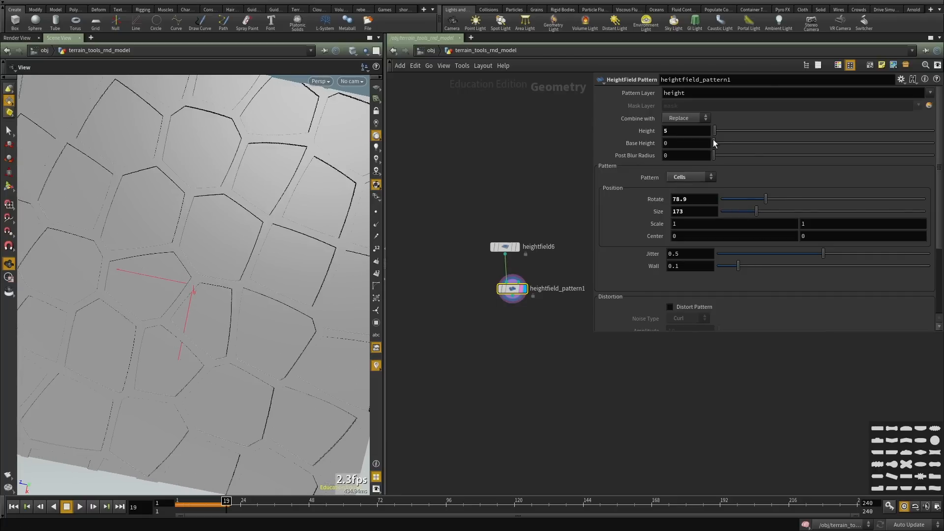
Combine the cell pattern with the terrain by Subtract and view it at an angle.
click(682, 120)
click(681, 140)
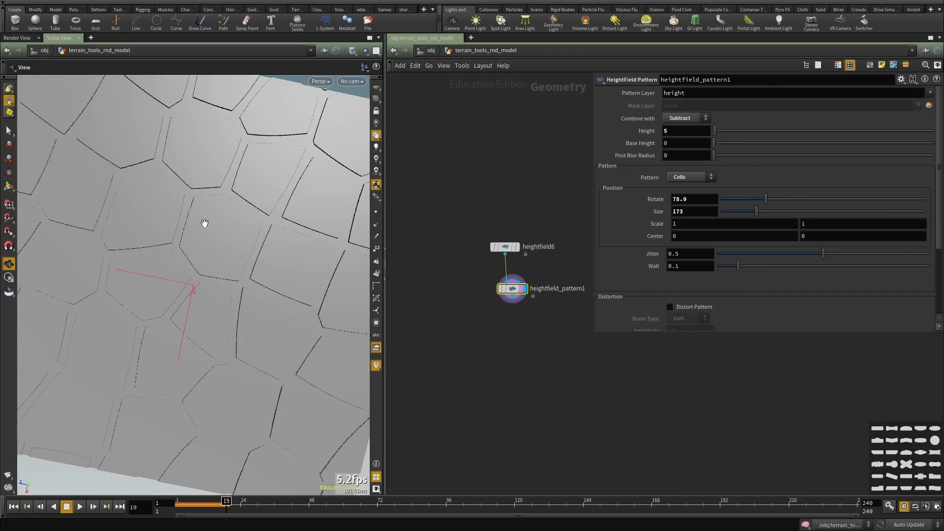
drag(204, 223, 258, 232)
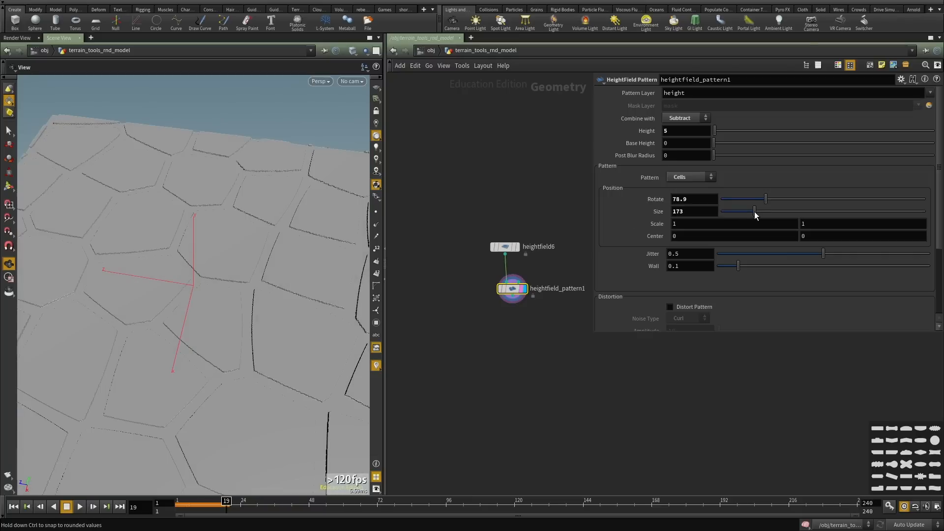
Set the cell pattern's size to 227, wall to 0.028 and jitter to 0.213.
mouse_move(754, 212)
mouse_down()
mouse_move(746, 212)
mouse_move(767, 211)
mouse_up()
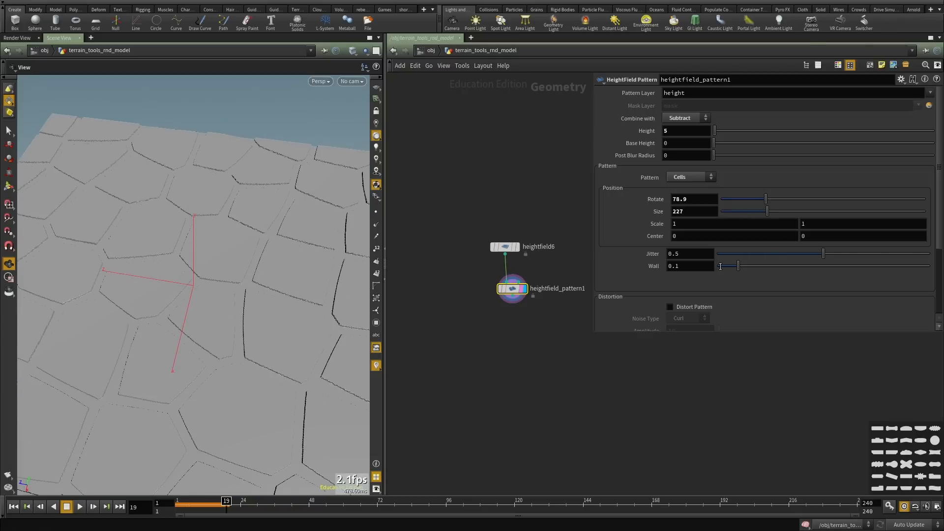
drag(721, 266, 723, 266)
drag(158, 272, 169, 291)
drag(763, 254, 763, 255)
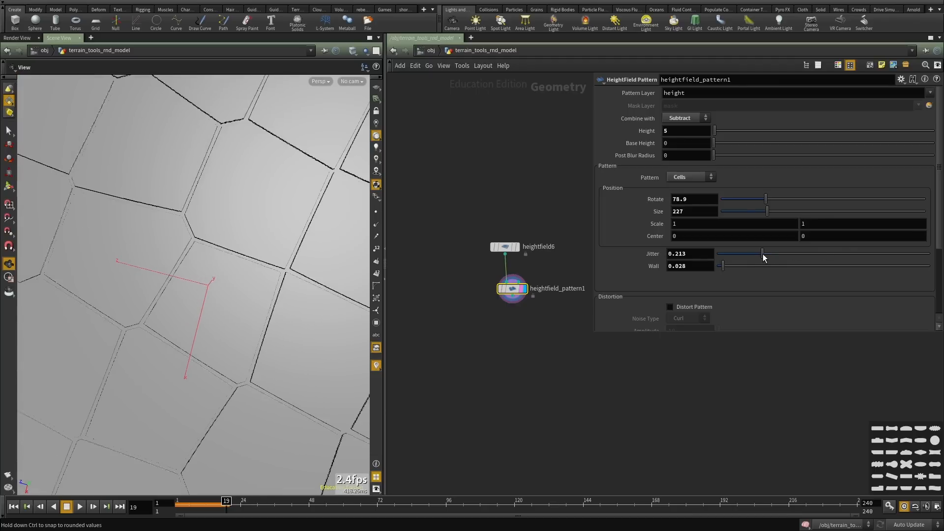
Raise the cell pattern's jitter to 0.648 and enable Distort Pattern to roughen the cell borders.
drag(222, 243, 211, 236)
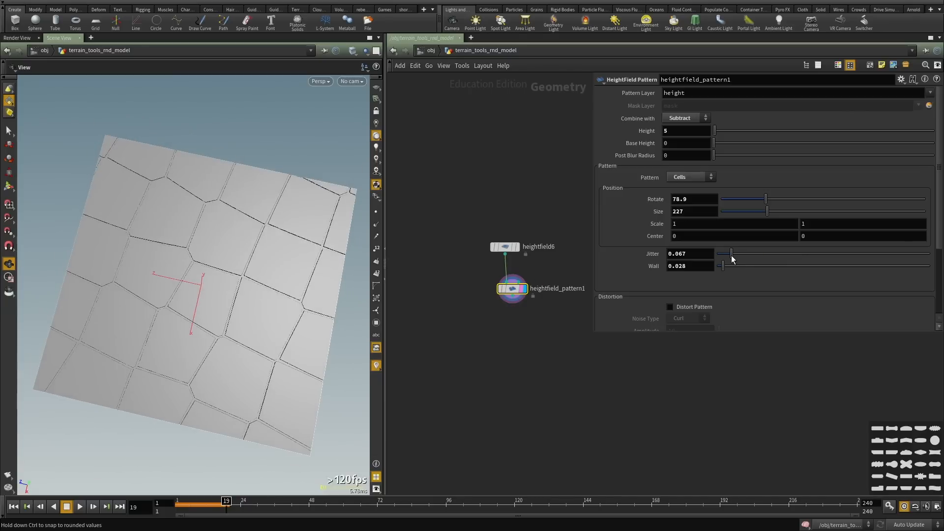
drag(732, 256, 856, 254)
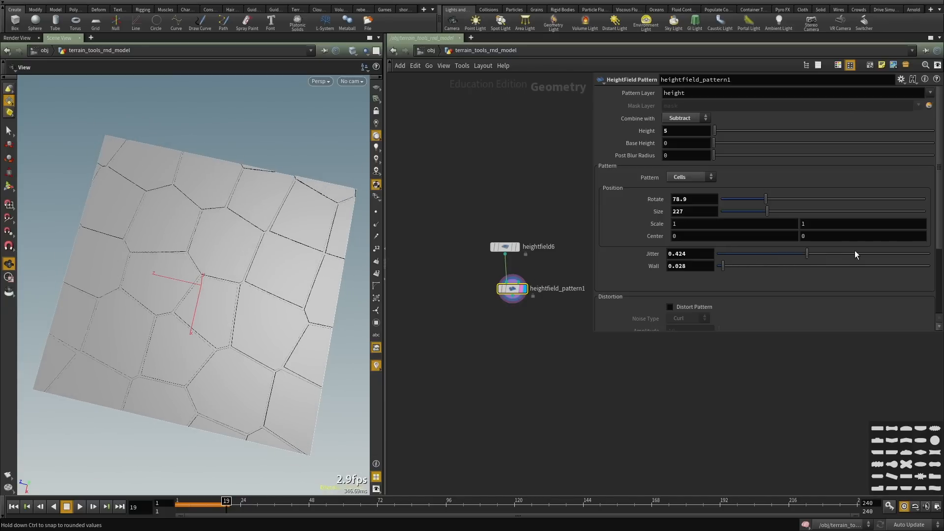
scroll(686, 247, down, 3)
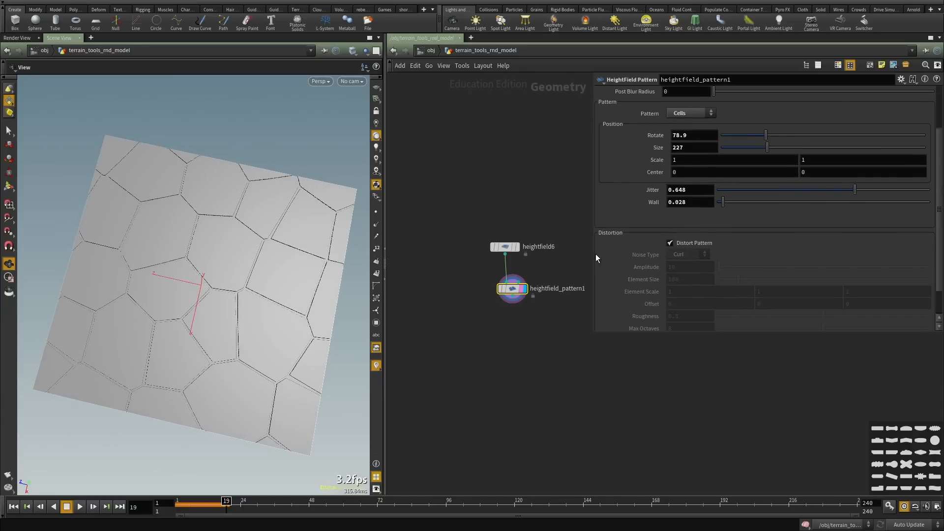
drag(164, 261, 125, 269)
right_drag(155, 267, 283, 295)
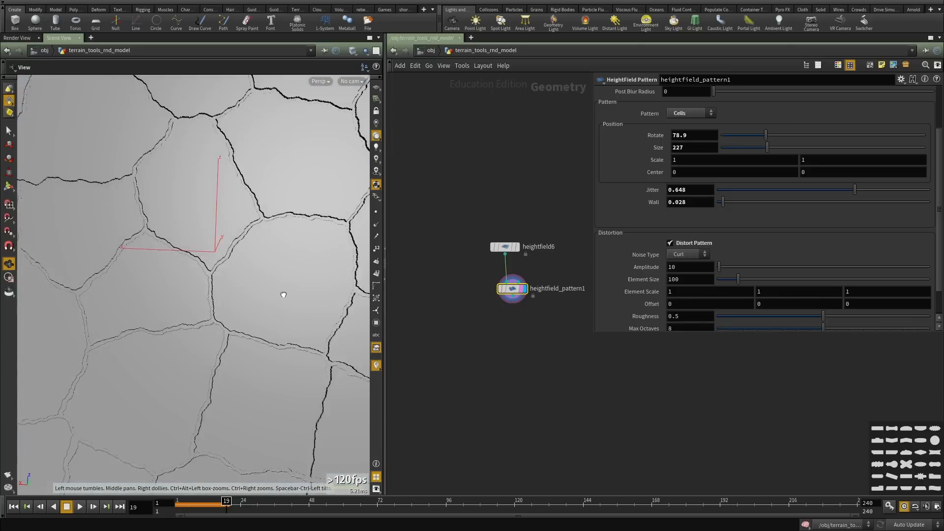
drag(284, 295, 265, 251)
scroll(710, 248, down, 2)
scroll(456, 329, down, 1)
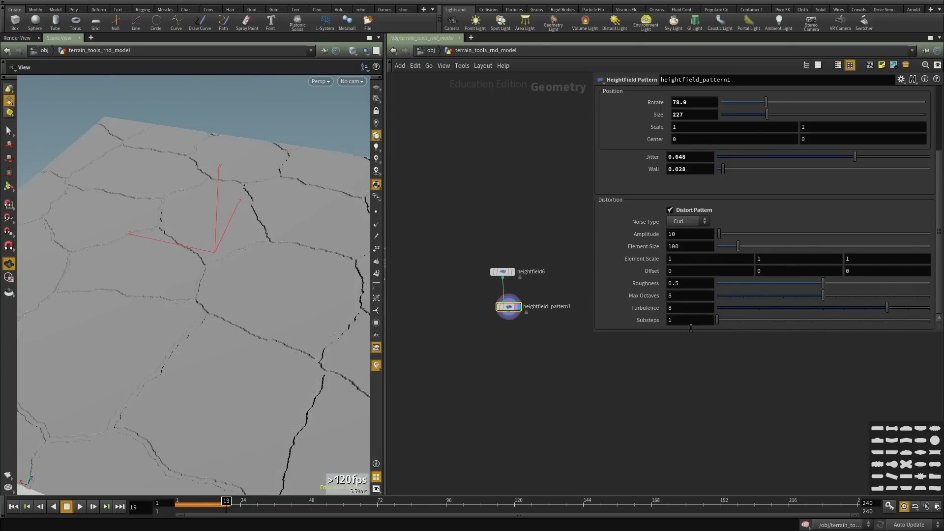
scroll(691, 328, up, 2)
scroll(452, 324, down, 1)
Move the heightfield_pattern1 node aside to free the space below heightfield6.
drag(494, 302, 395, 310)
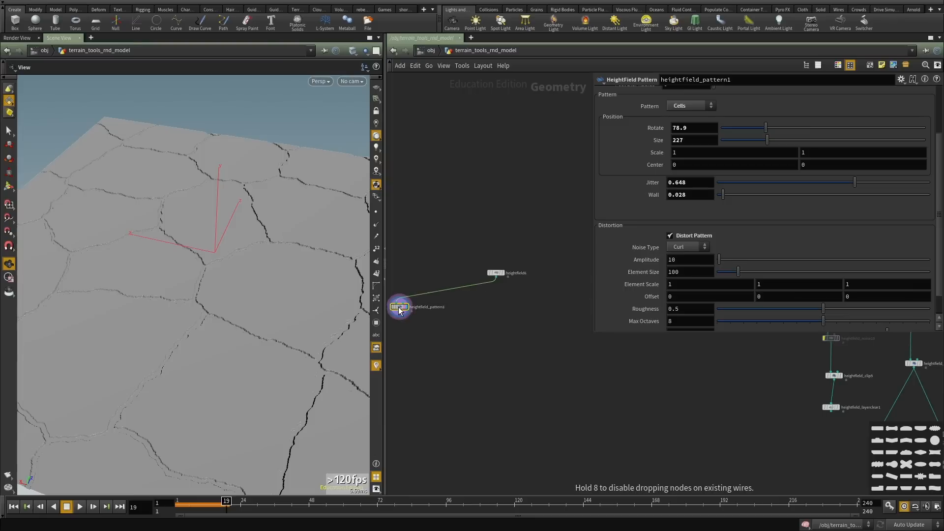
drag(133, 289, 158, 311)
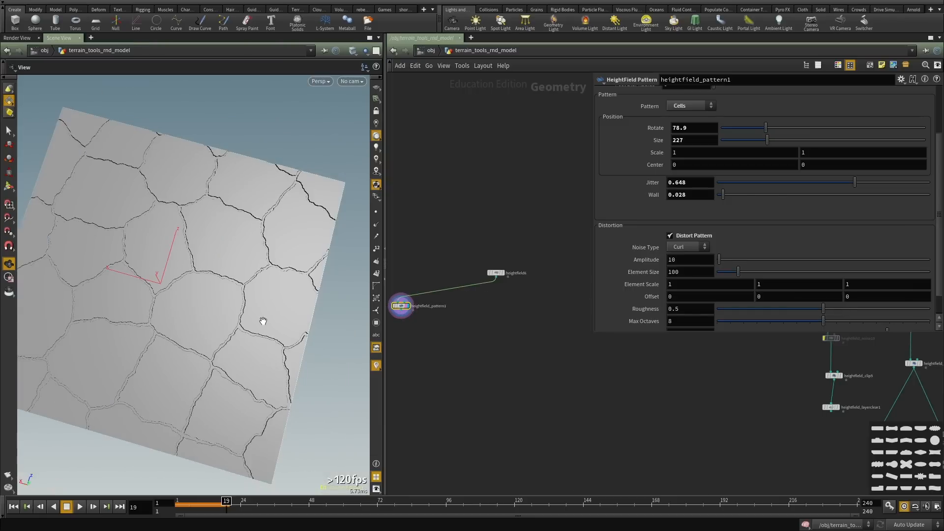
drag(250, 320, 232, 295)
scroll(494, 337, up, 4)
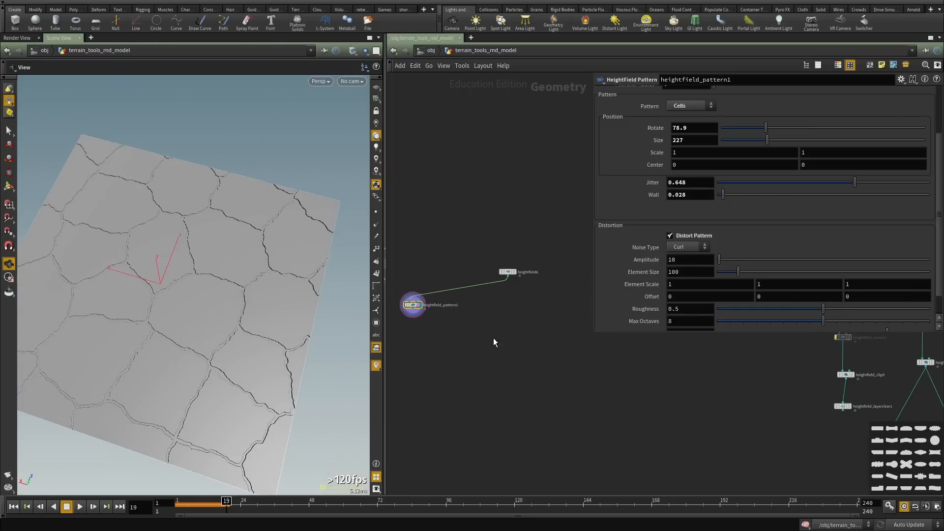
scroll(529, 311, down, 3)
middle_drag(524, 313, 456, 322)
scroll(507, 272, up, 6)
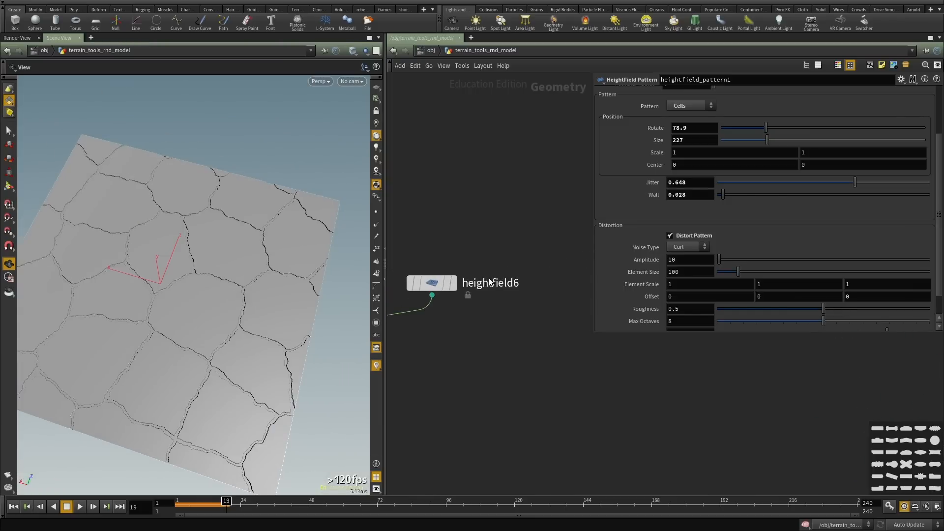
Display heightfield6 and add a second HeightField Pattern node below it.
click(515, 298)
scroll(480, 316, down, 6)
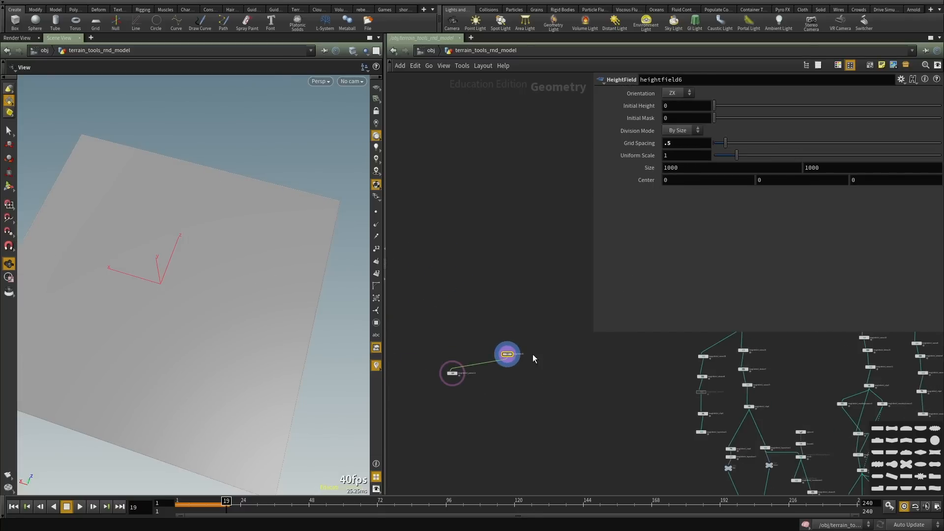
scroll(516, 374, up, 2)
key(Tab)
text(patter)
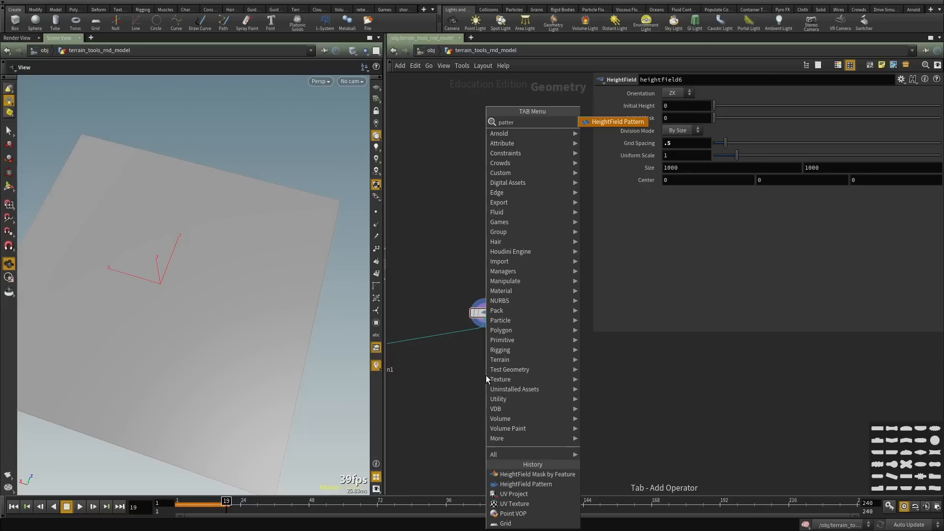
key(Return)
click(486, 376)
Set heightfield6's grid spacing to 1, connect it to heightfield_pattern2 and display the pattern node.
click(485, 312)
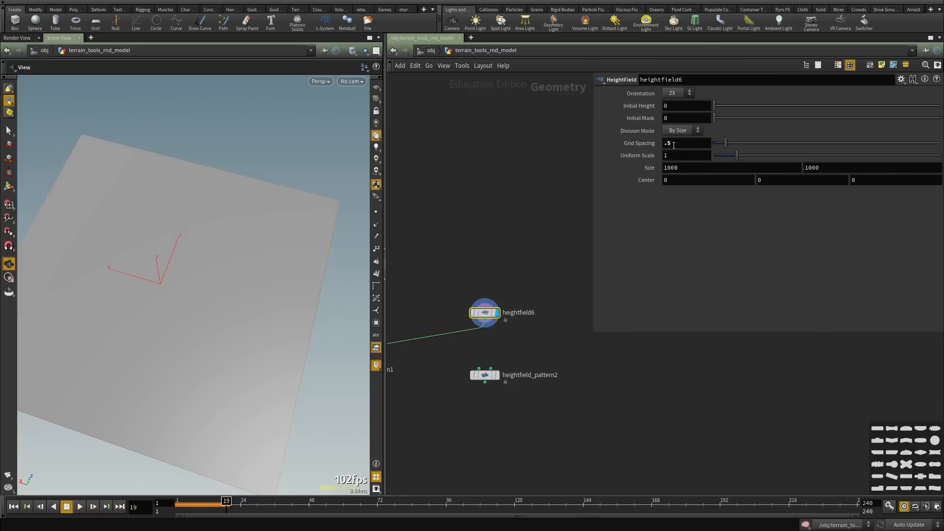
scroll(480, 382, up, 2)
click(482, 358)
click(491, 289)
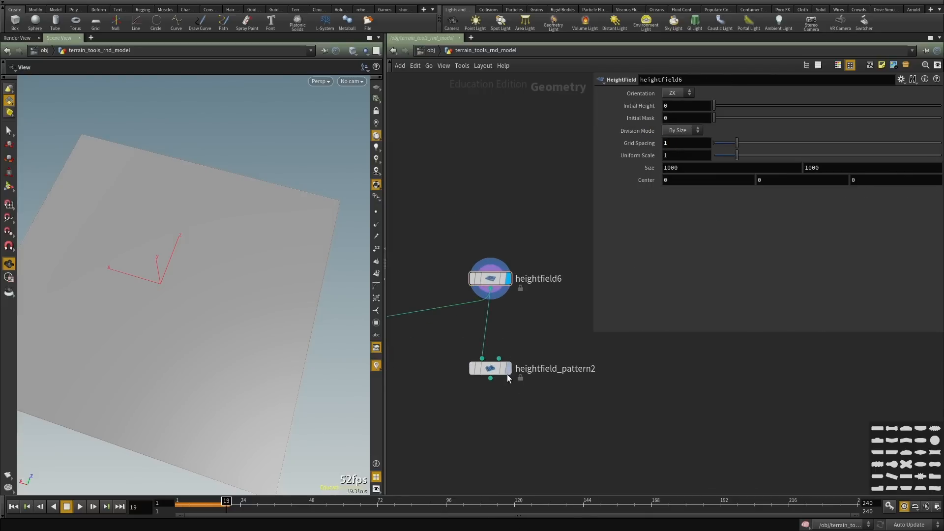
click(490, 368)
Change heightfield_pattern2 to Stripes with a height of 10 and a stripe width of 0.5.
scroll(687, 246, up, 4)
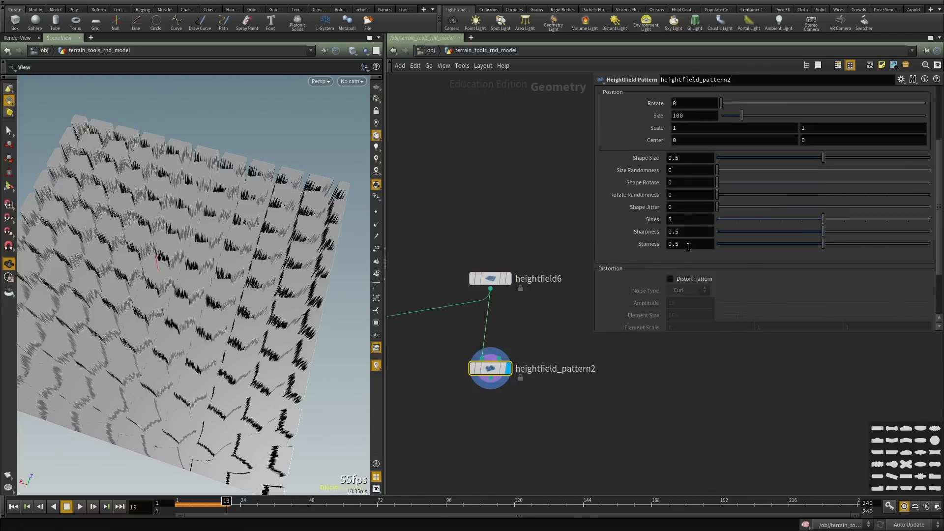
click(681, 157)
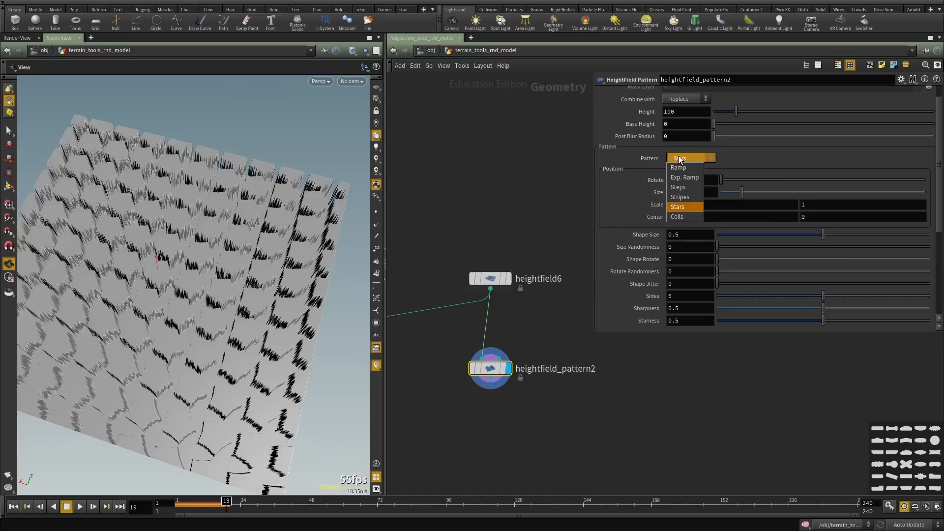
click(683, 185)
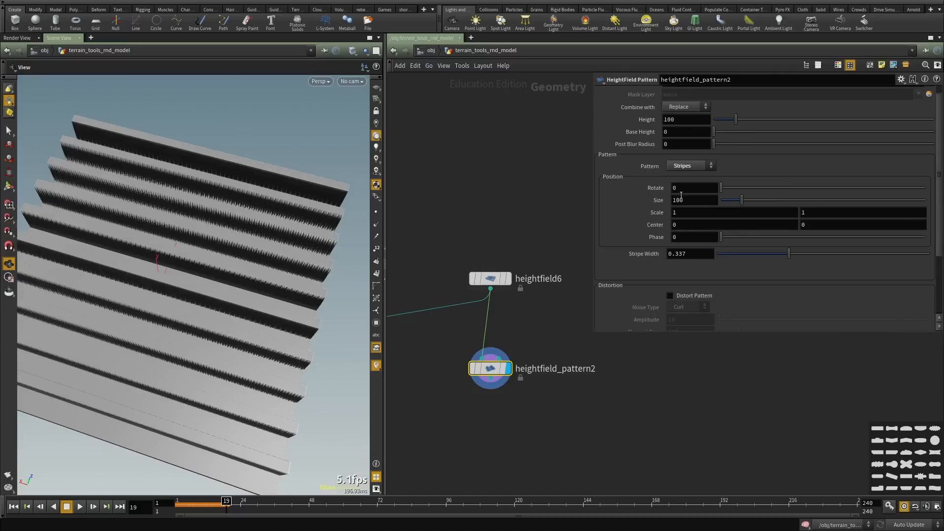
text(10)
key(Return)
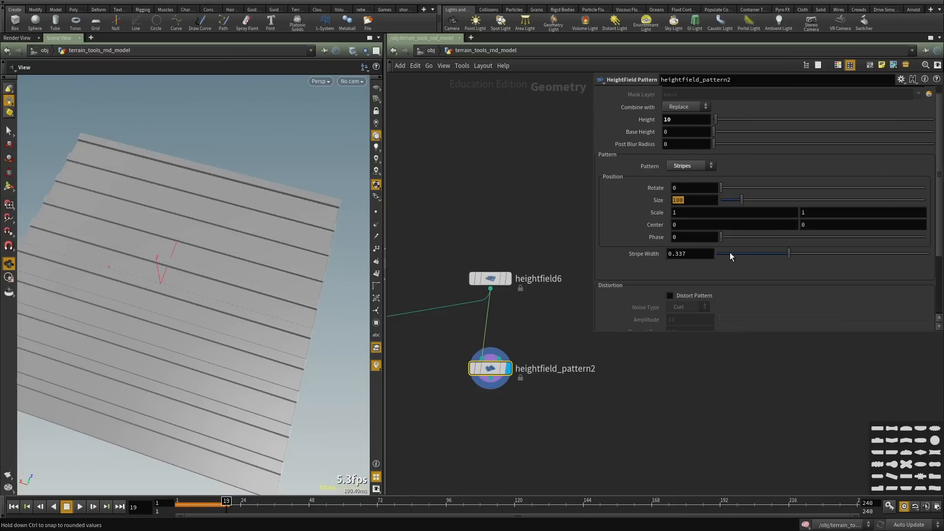
text(.5)
key(Return)
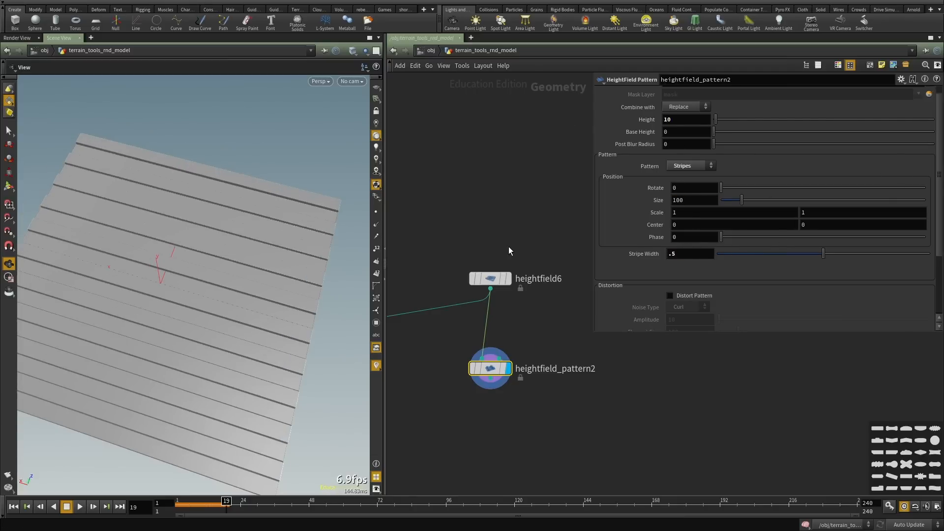
Examine the stripe pattern on the terrain from several angles.
drag(191, 350, 159, 299)
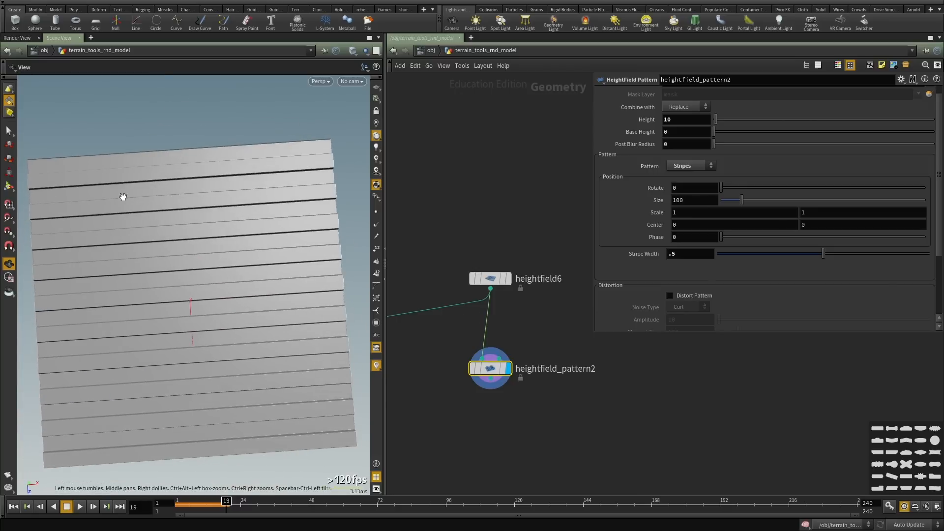
scroll(570, 346, down, 2)
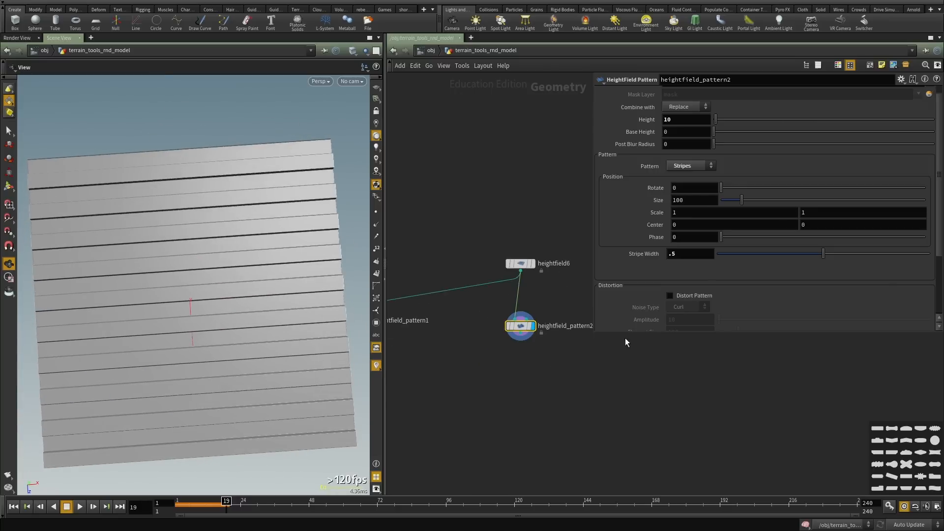
scroll(558, 320, up, 2)
scroll(236, 268, up, 5)
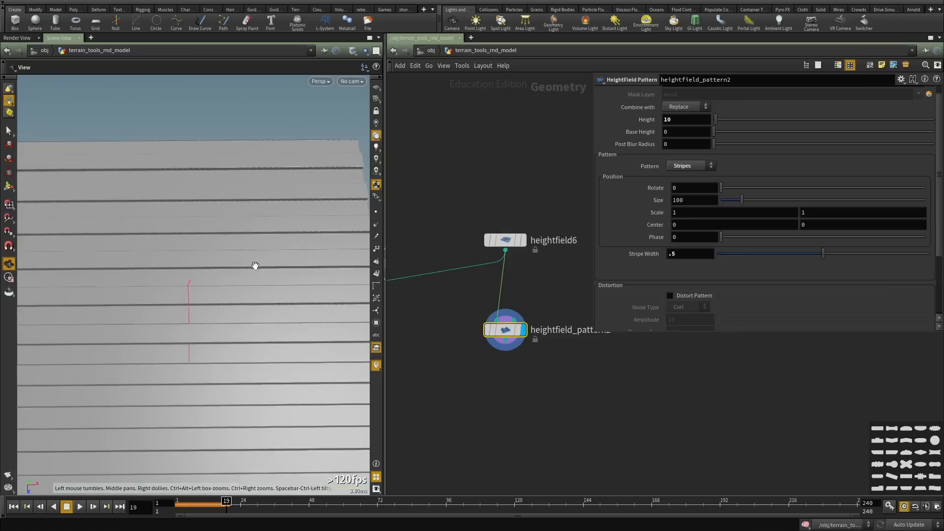
drag(308, 270, 233, 254)
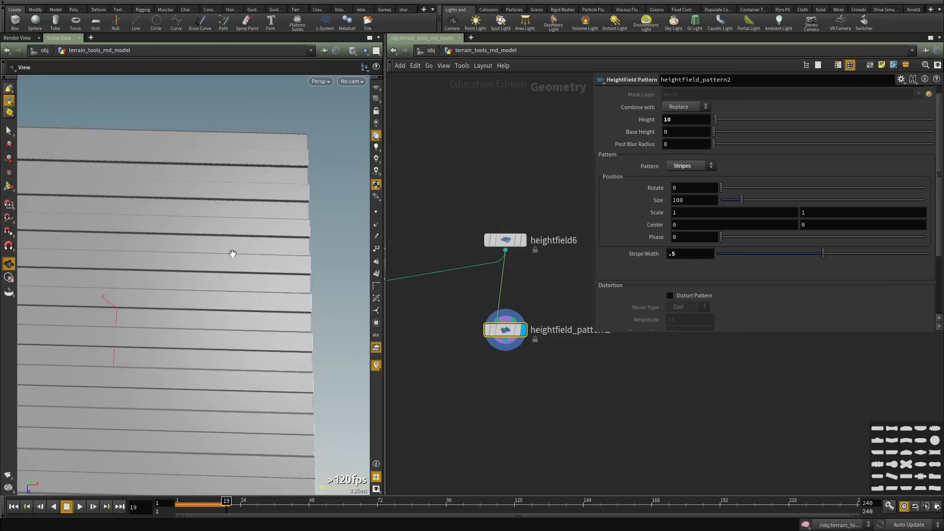
drag(84, 264, 127, 155)
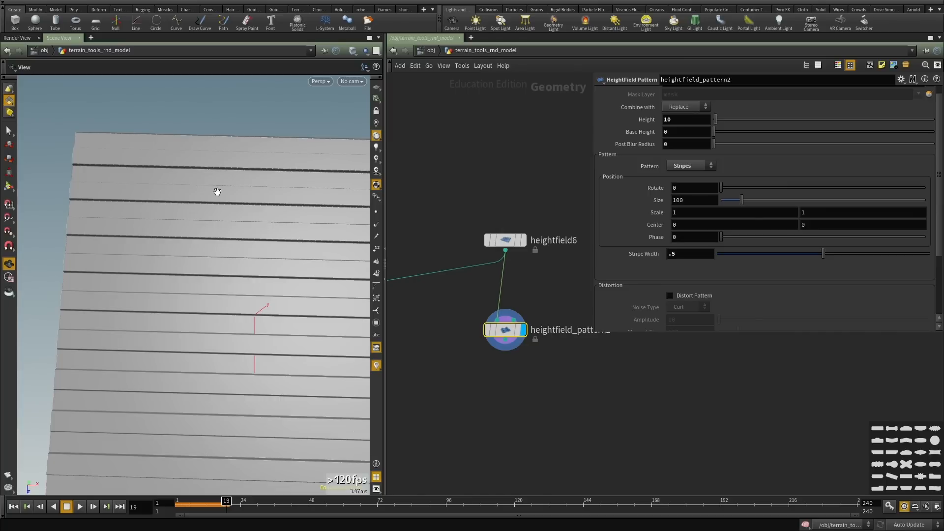
drag(218, 192, 119, 183)
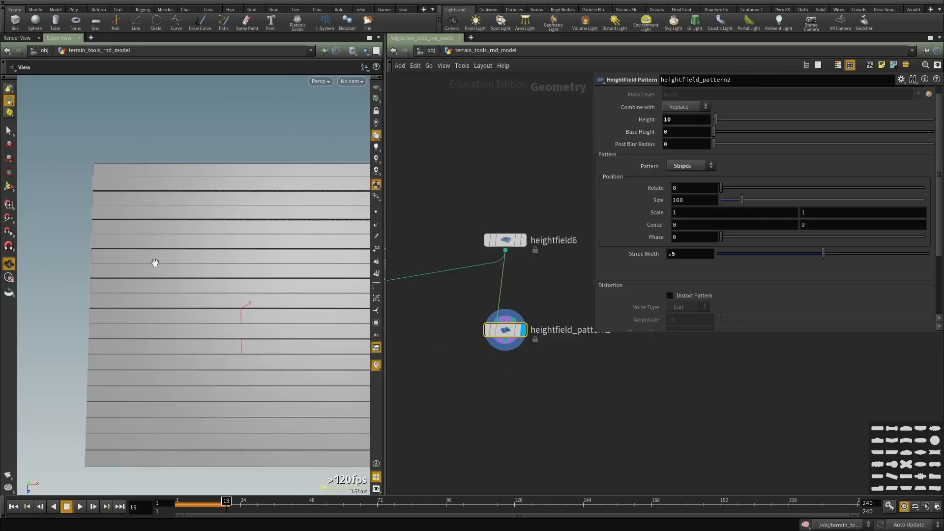
Add a third HeightField Pattern node and connect it to the output of heightfield_pattern2.
middle_drag(544, 355, 543, 325)
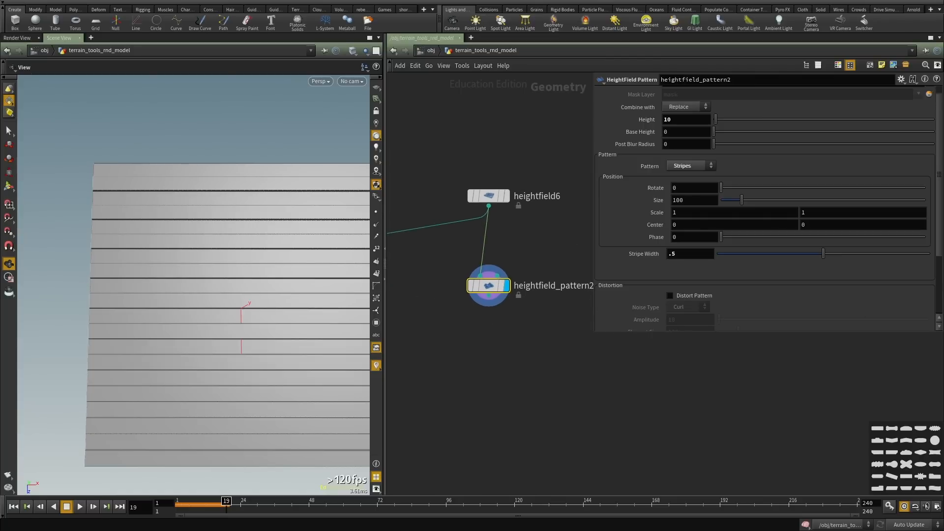
middle_drag(511, 351, 506, 328)
key(Tab)
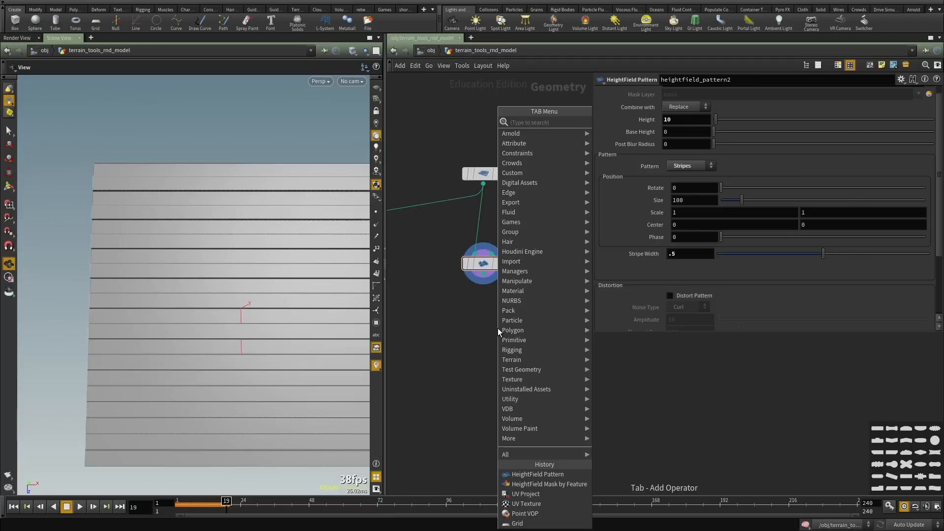
text(pattern)
key(Return)
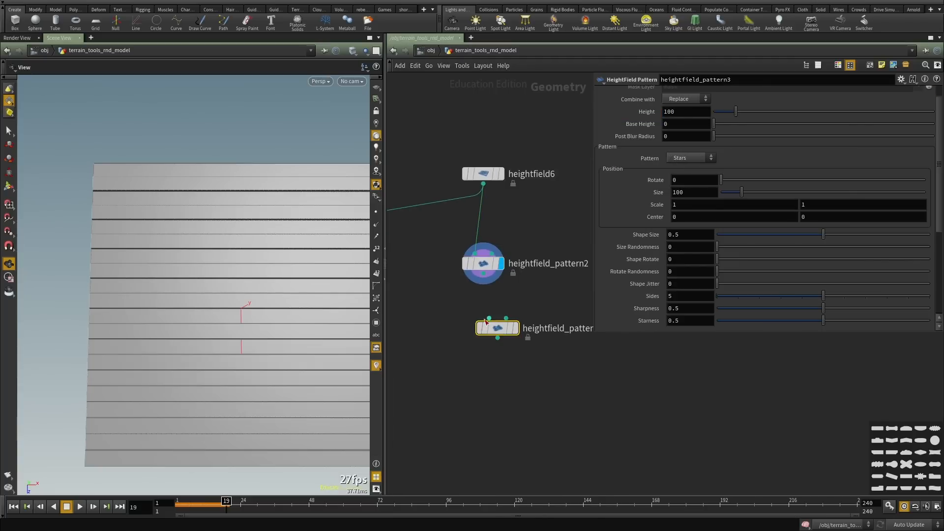
click(489, 319)
click(483, 283)
Change heightfield_pattern3 to the Ramp pattern, display it and rotate it by 90.
click(691, 158)
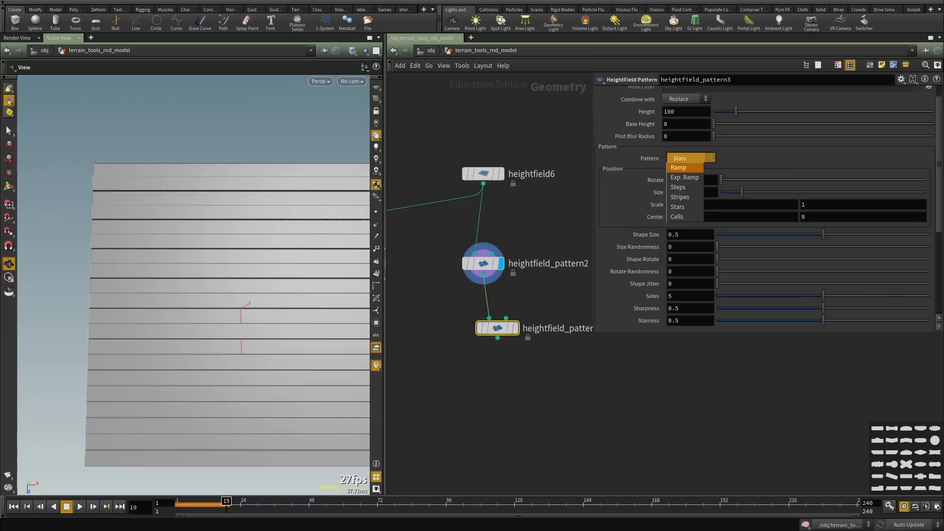
click(679, 168)
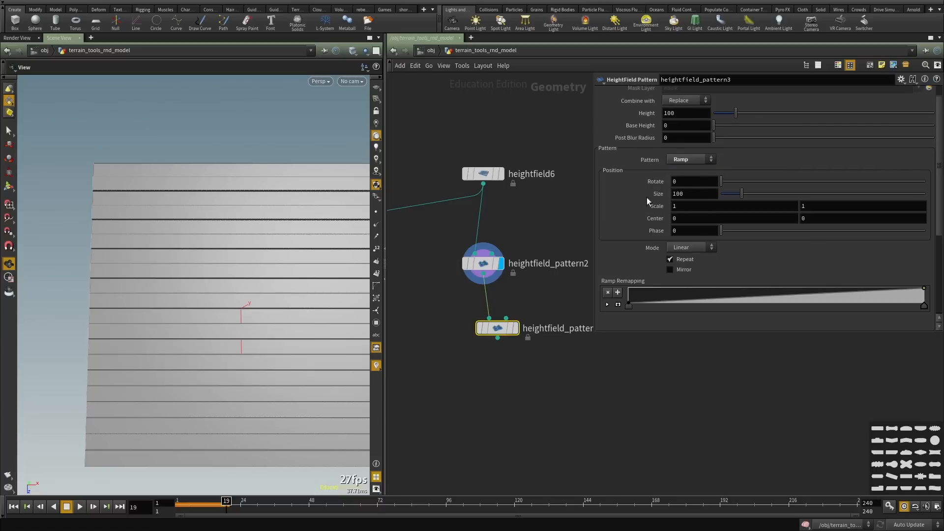
click(516, 328)
drag(183, 331, 195, 277)
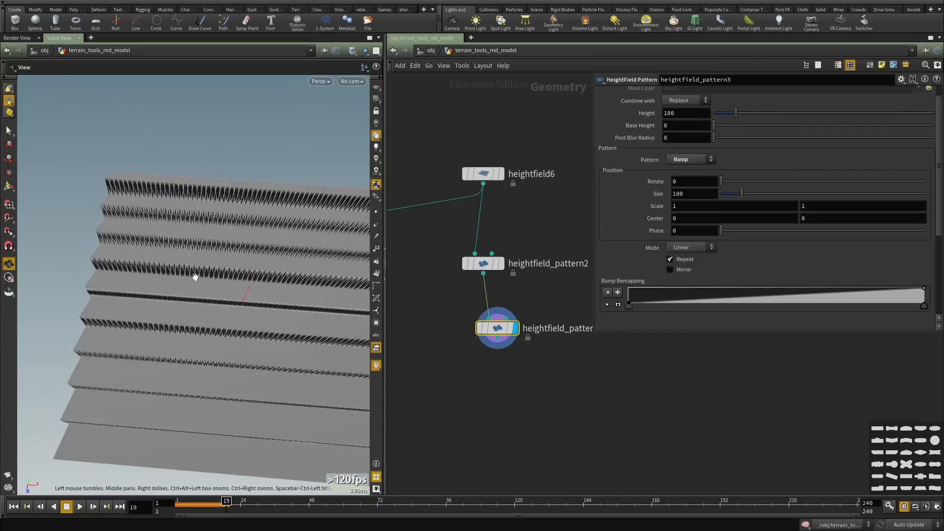
drag(196, 317, 204, 307)
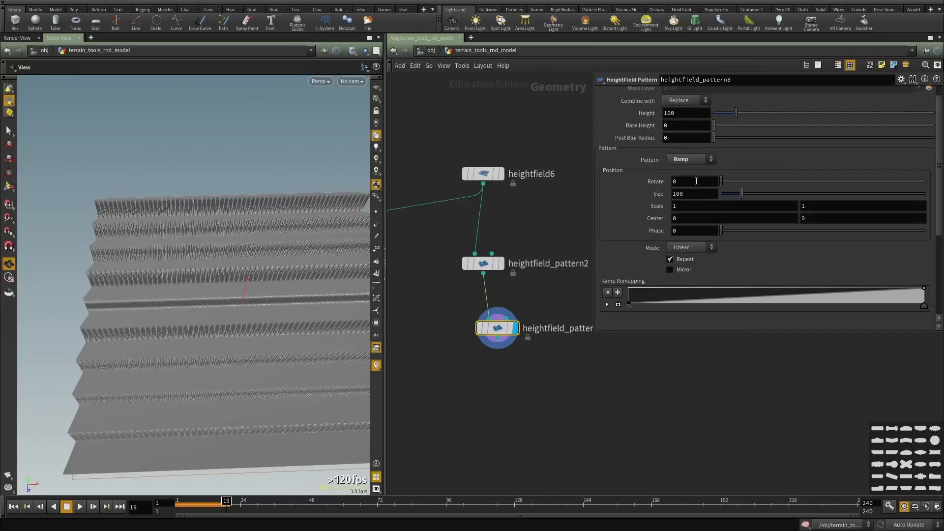
text(90)
key(Return)
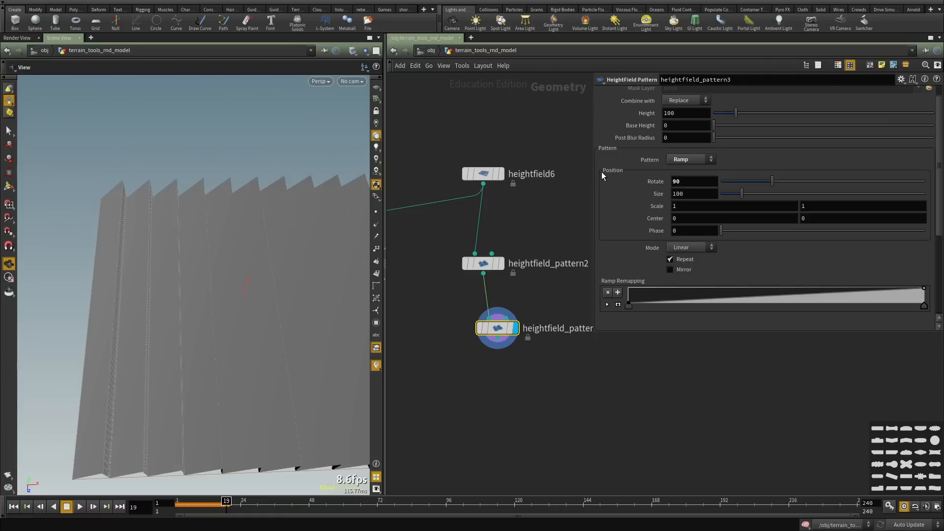
Add a point near the middle of the ramp remapping curve and raise it to the maximum.
drag(120, 291, 120, 248)
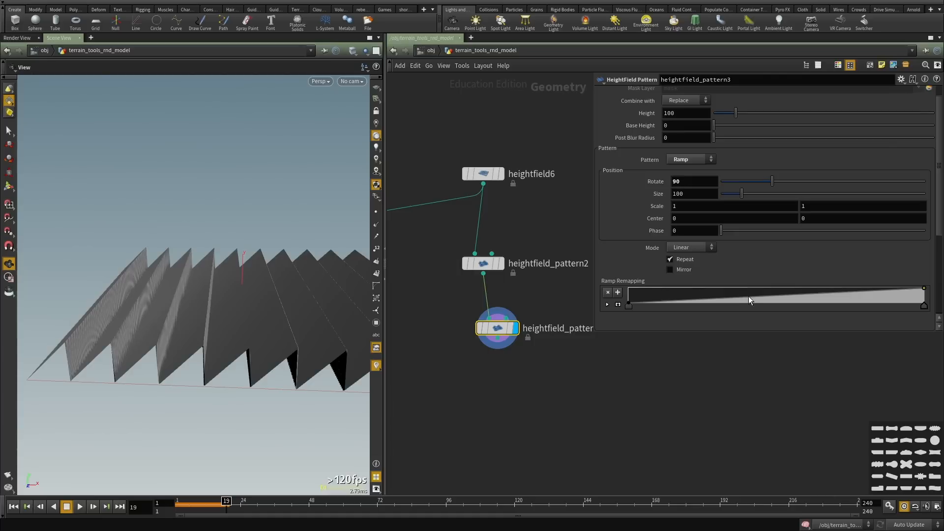
scroll(744, 251, down, 2)
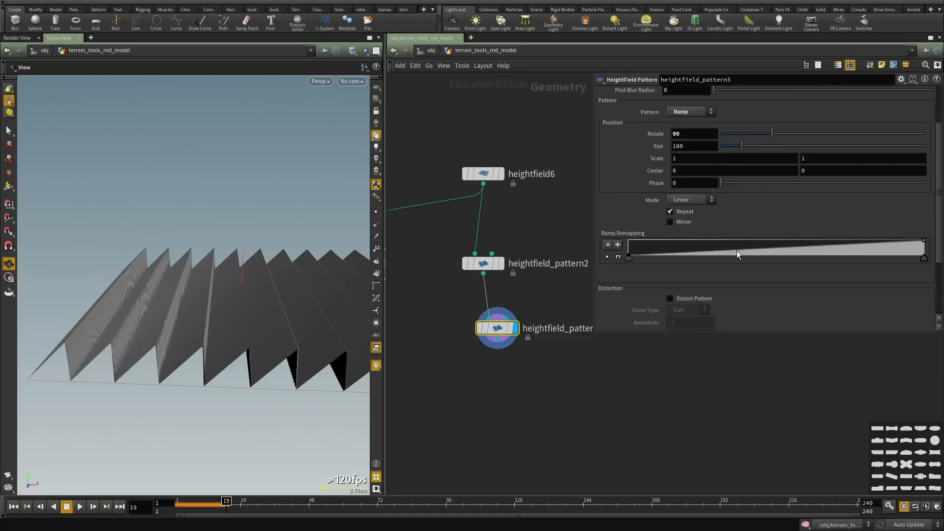
drag(738, 251, 746, 238)
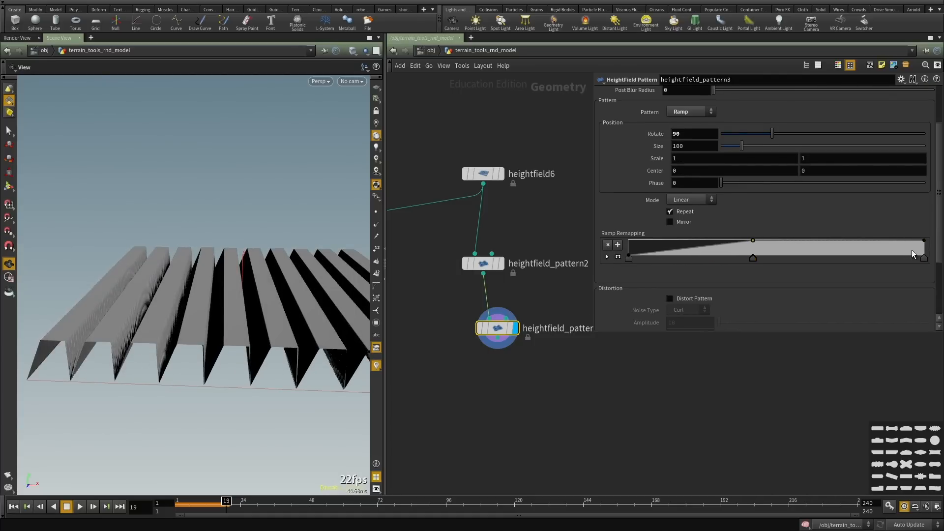
Narrow the ramp remapping curve of heightfield_pattern3 to a thin spike by moving both end points close to the middle peak.
drag(924, 259, 763, 260)
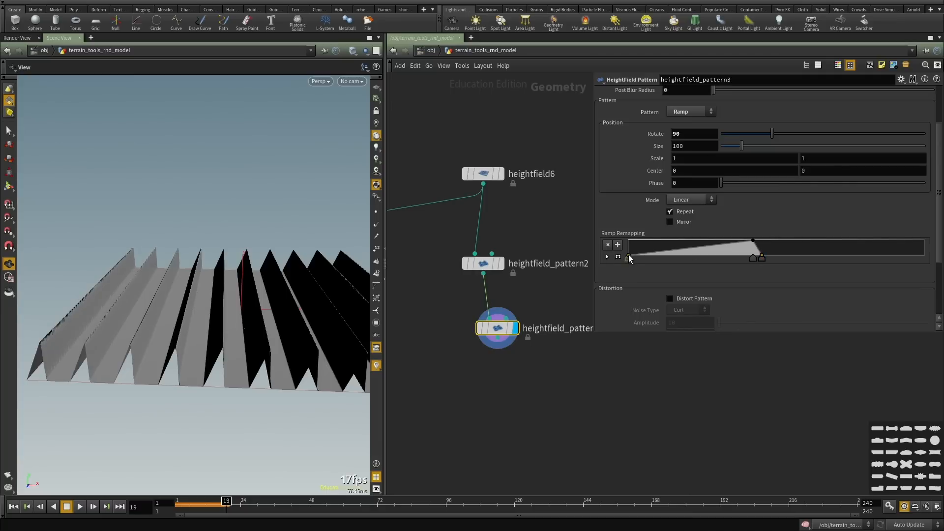
drag(629, 259, 743, 270)
scroll(621, 152, up, 3)
scroll(272, 237, up, 2)
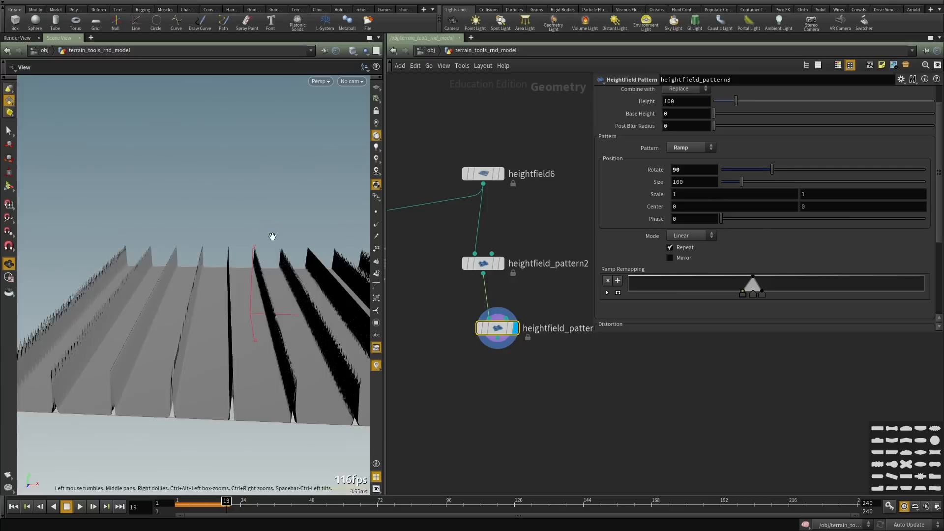
drag(272, 237, 288, 290)
Compare the stripes of heightfield_pattern2 with heightfield_pattern3, and set heightfield_pattern3 to combine using Add.
click(501, 264)
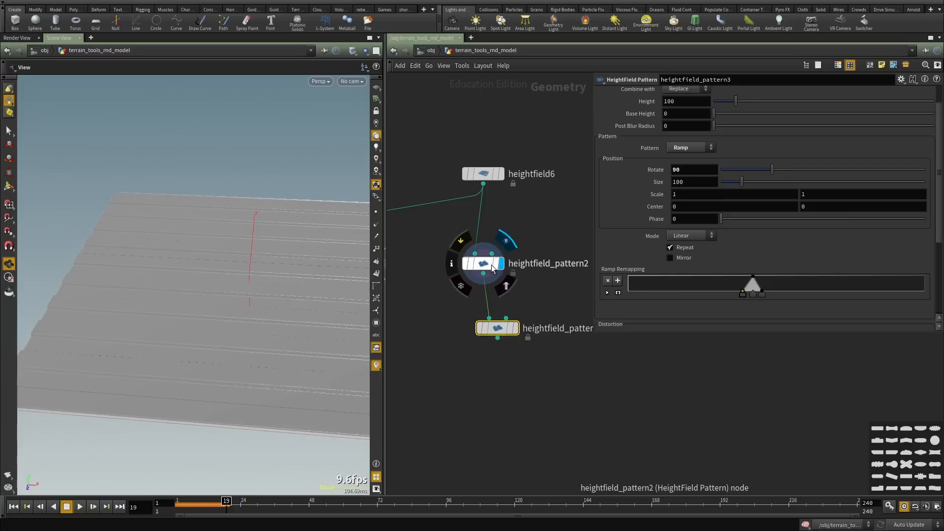
drag(184, 318, 239, 247)
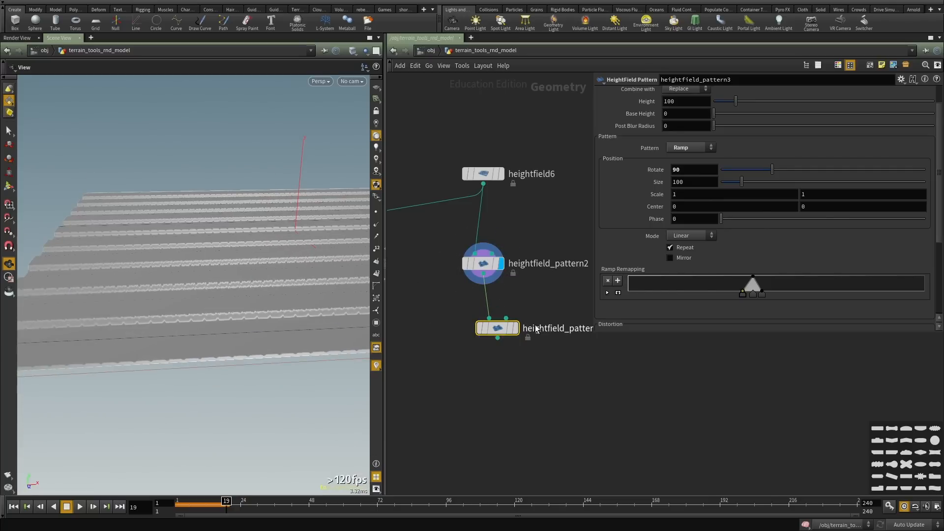
click(515, 328)
scroll(739, 119, up, 2)
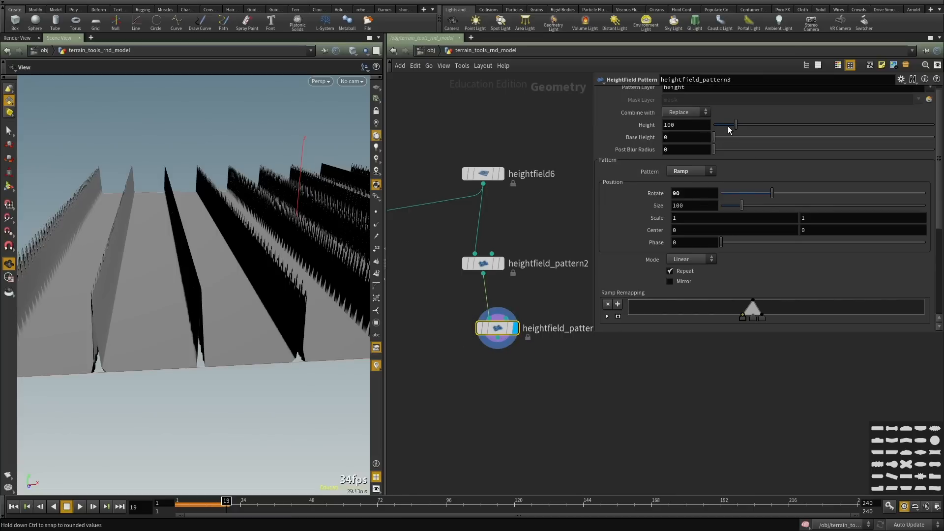
click(681, 113)
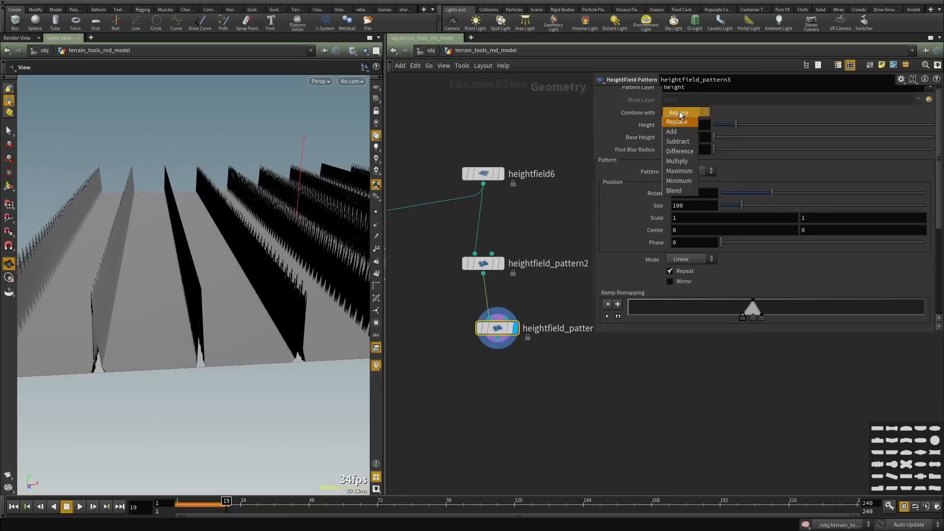
click(672, 131)
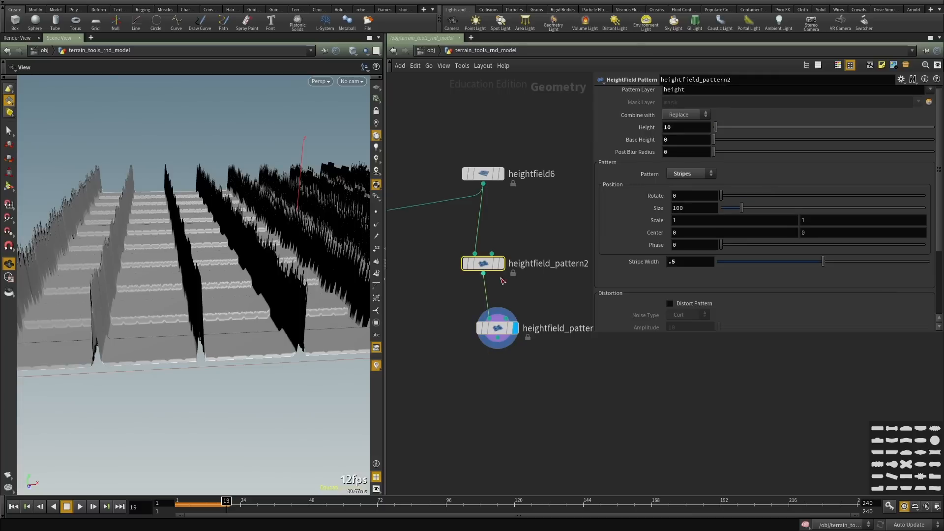
Set the height of heightfield_pattern3 to -2.
drag(734, 123, 532, 117)
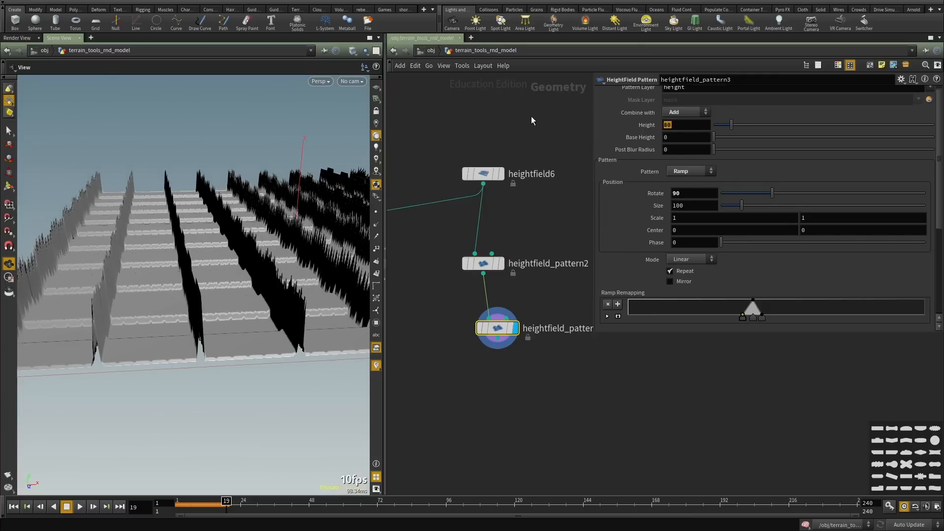
text(-2)
key(Return)
Examine the grooves crossing the stripes on the terrain from several angles and up close.
drag(140, 212, 138, 291)
right_drag(138, 292, 159, 304)
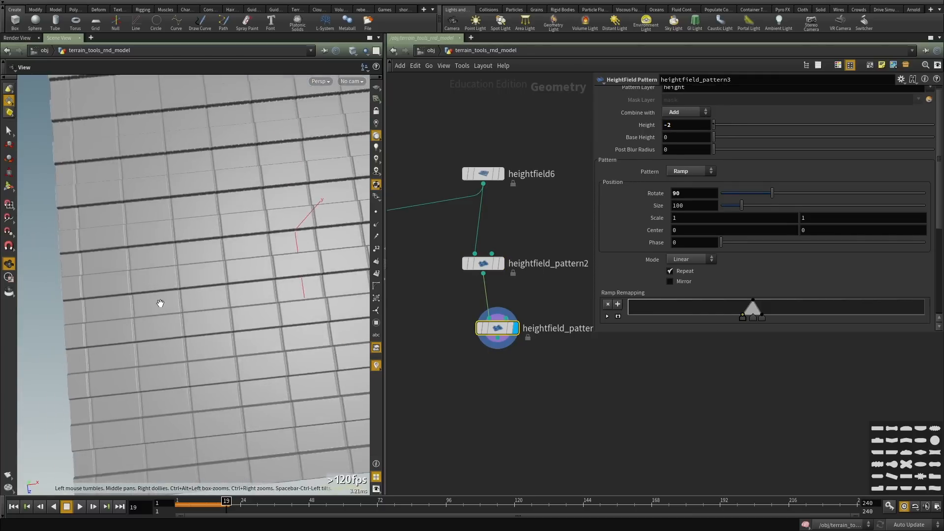
drag(159, 303, 239, 337)
scroll(481, 425, down, 2)
middle_drag(485, 432, 510, 450)
scroll(511, 450, up, 1)
drag(176, 286, 155, 276)
right_drag(155, 276, 285, 263)
drag(286, 263, 182, 295)
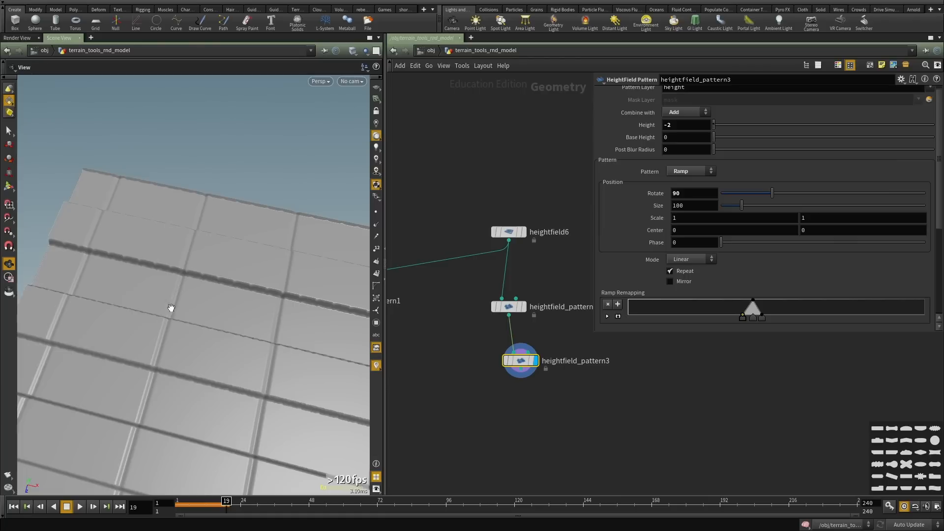
scroll(539, 355, down, 2)
scroll(537, 358, up, 1)
Move heightfield_pattern3 down, add a HeightField Mask by Feature node, feed it from heightfield_pattern2 and display it.
drag(531, 358, 521, 395)
scroll(540, 355, up, 3)
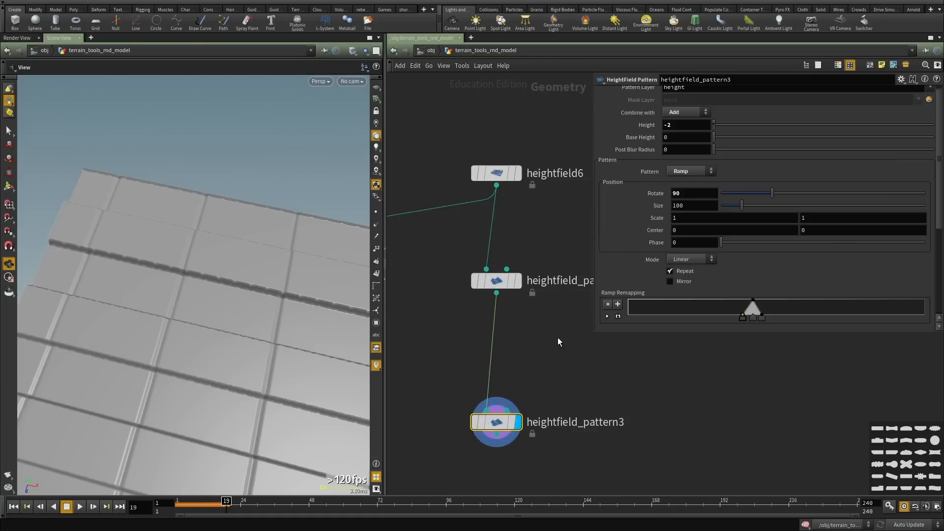
key(Tab)
text(height field)
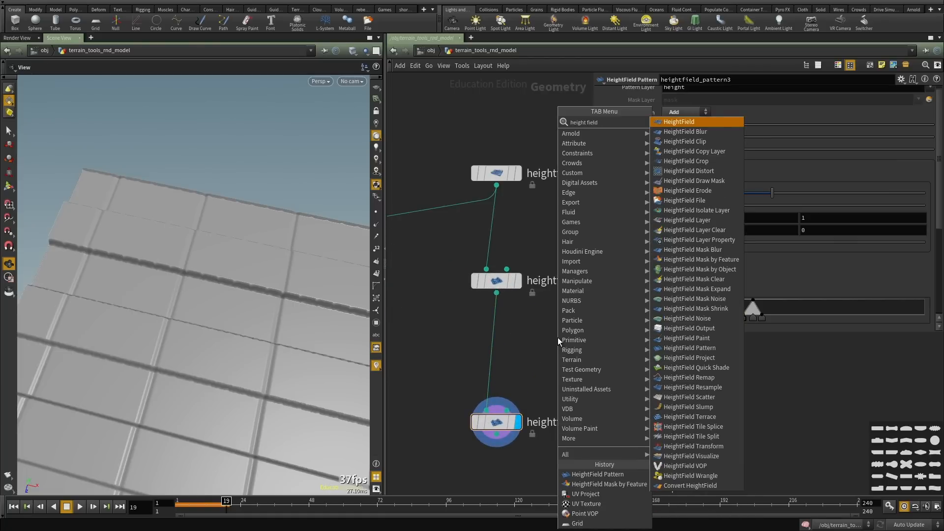
key(BackSpace)
key(BackSpace)
key(BackSpace)
key(BackSpace)
key(BackSpace)
key(BackSpace)
key(BackSpace)
key(BackSpace)
key(BackSpace)
key(BackSpace)
key(BackSpace)
key(BackSpace)
text(mask by)
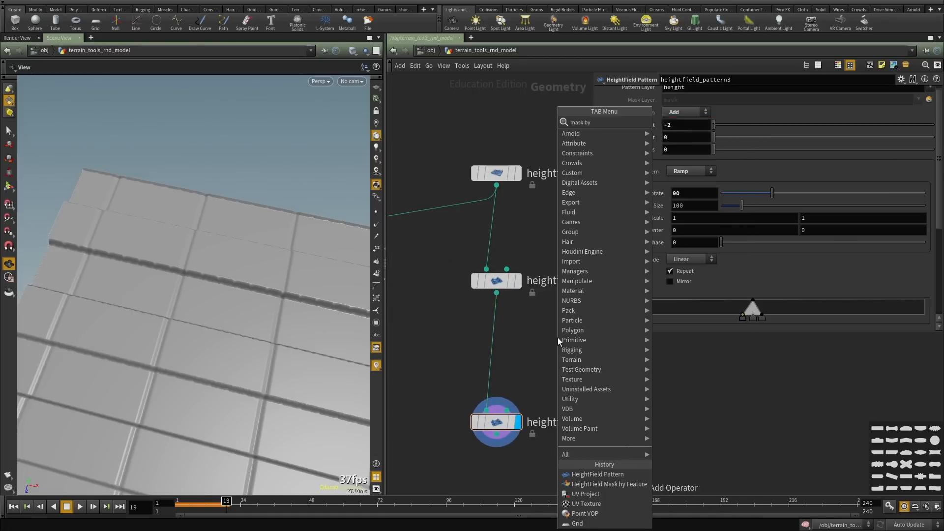
key(Return)
click(558, 337)
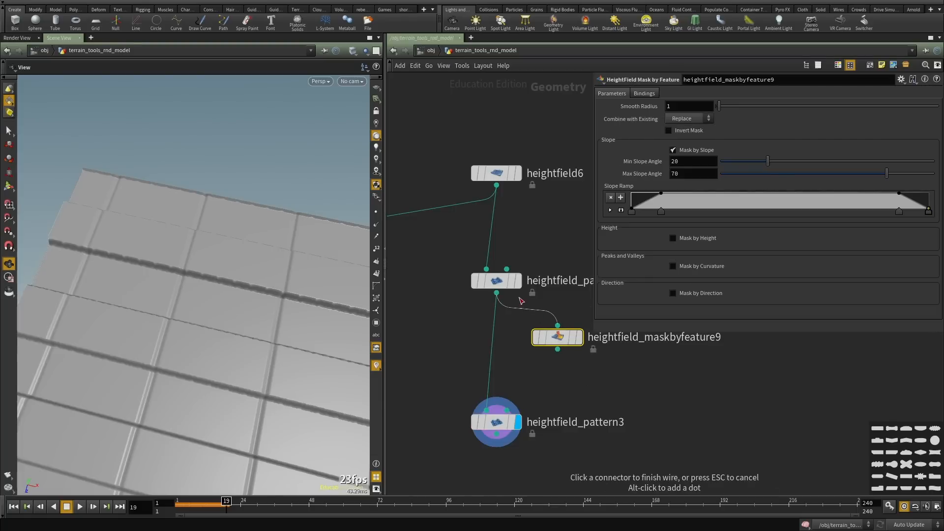
click(578, 337)
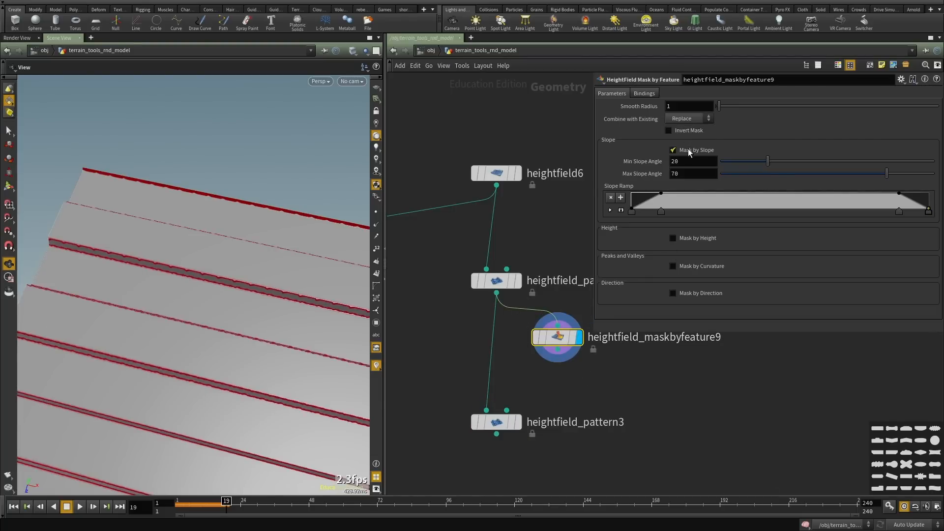
Switch the mask from slope to height, compute its height range and raise the maximum height to 30.6.
click(673, 150)
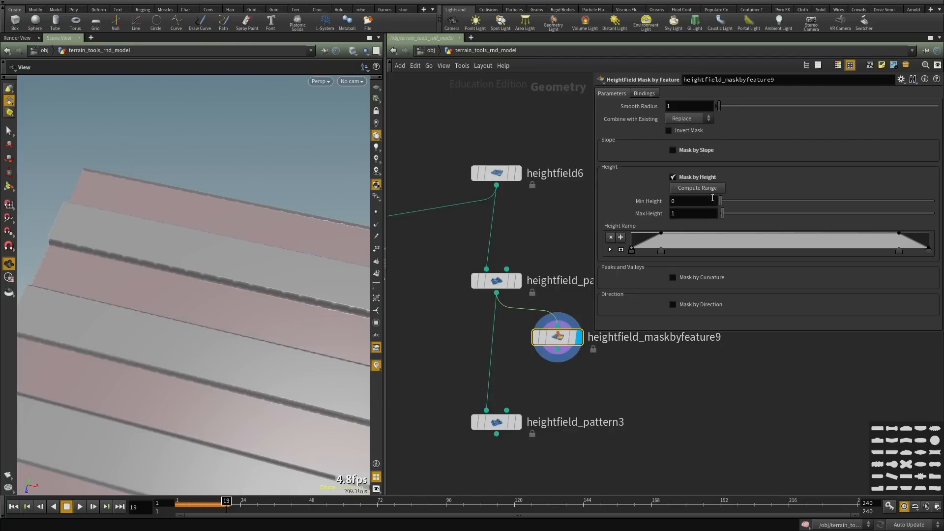
click(692, 191)
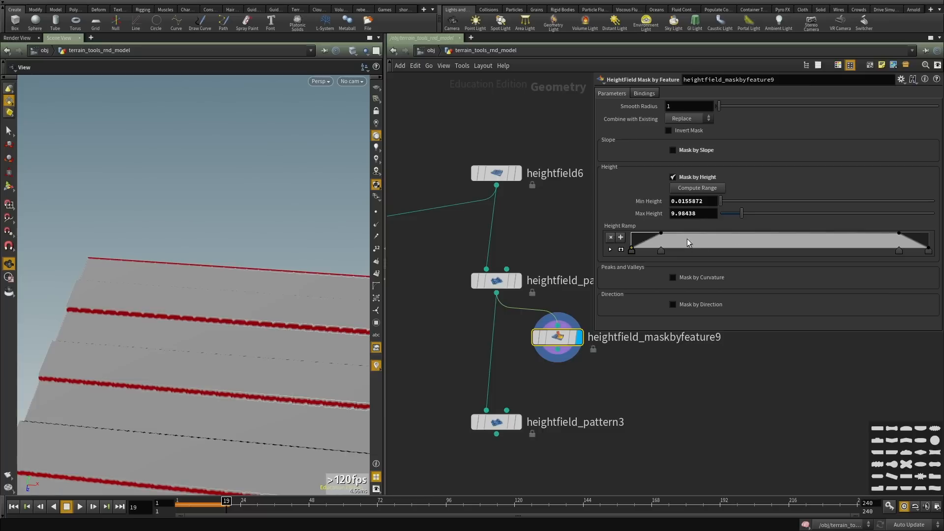
drag(732, 212, 786, 213)
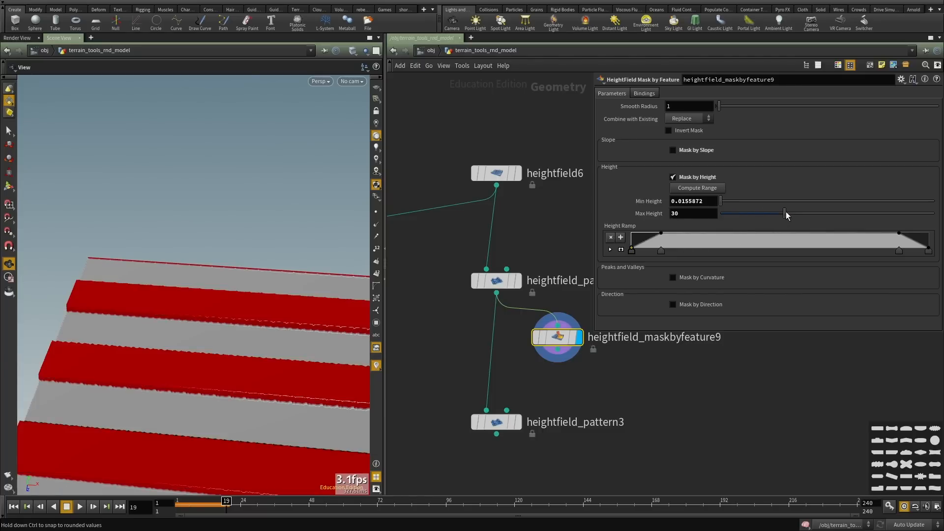
scroll(529, 397, down, 2)
scroll(515, 338, up, 3)
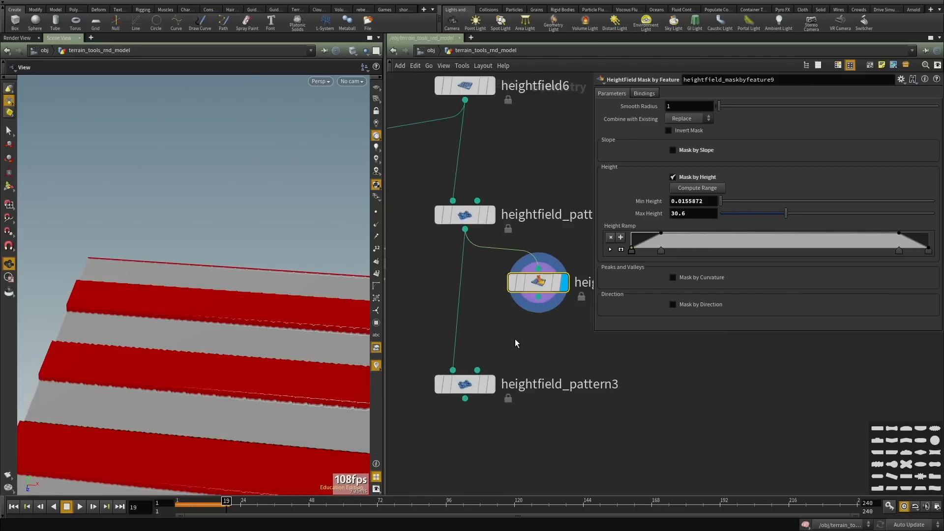
Connect heightfield_maskbyfeature9 to the mask input of heightfield_pattern3, and display and select heightfield_pattern3.
click(490, 384)
click(455, 388)
drag(197, 305, 225, 346)
right_drag(225, 346, 148, 320)
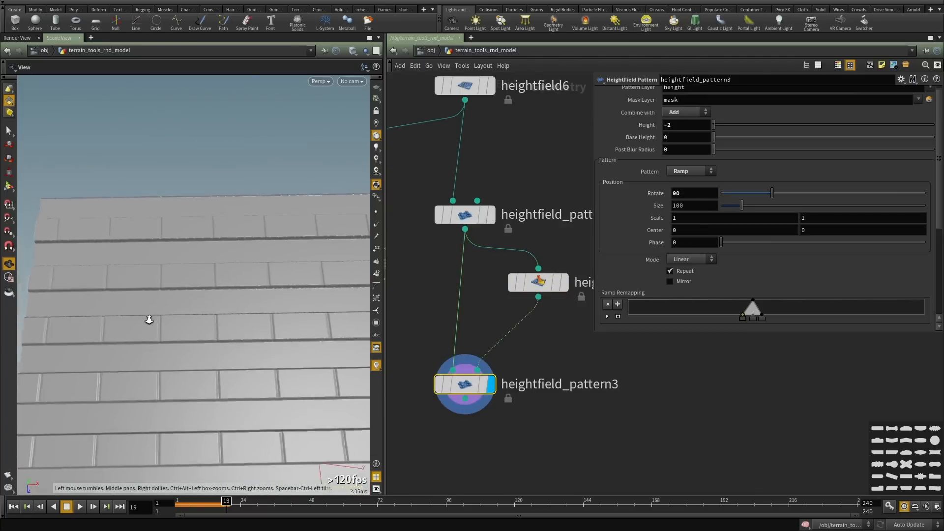
Inspect the masked brick rows on the terrain from several angles and move the heightfield6 node up for more room.
drag(147, 321, 213, 301)
right_drag(213, 300, 165, 315)
drag(165, 315, 164, 366)
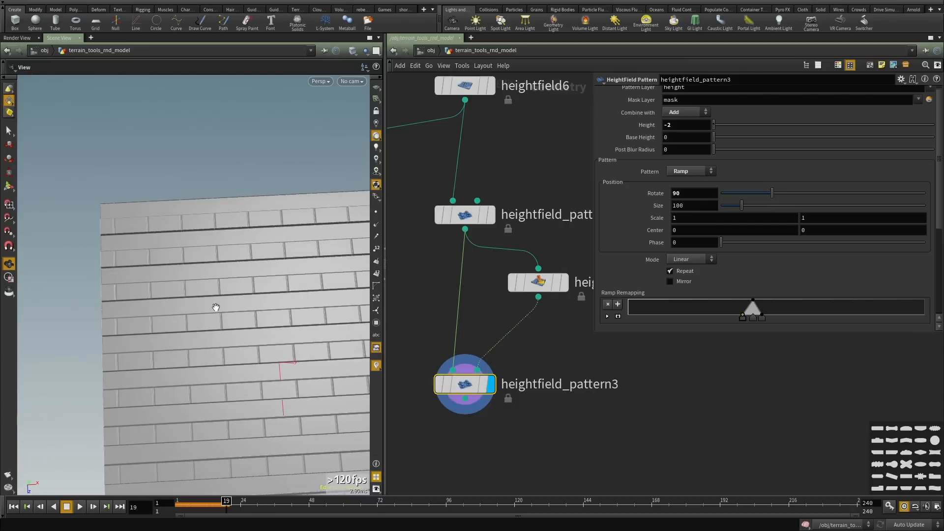
scroll(555, 406, down, 5)
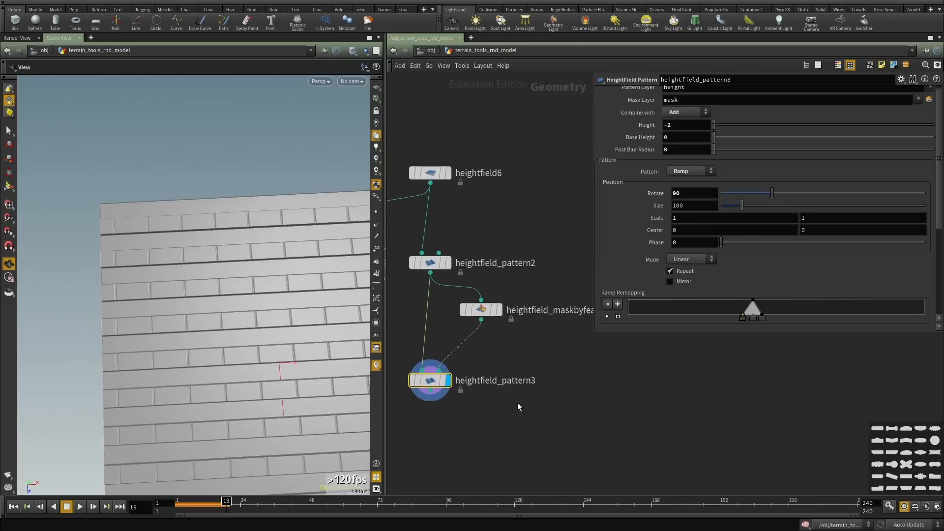
drag(465, 244, 460, 219)
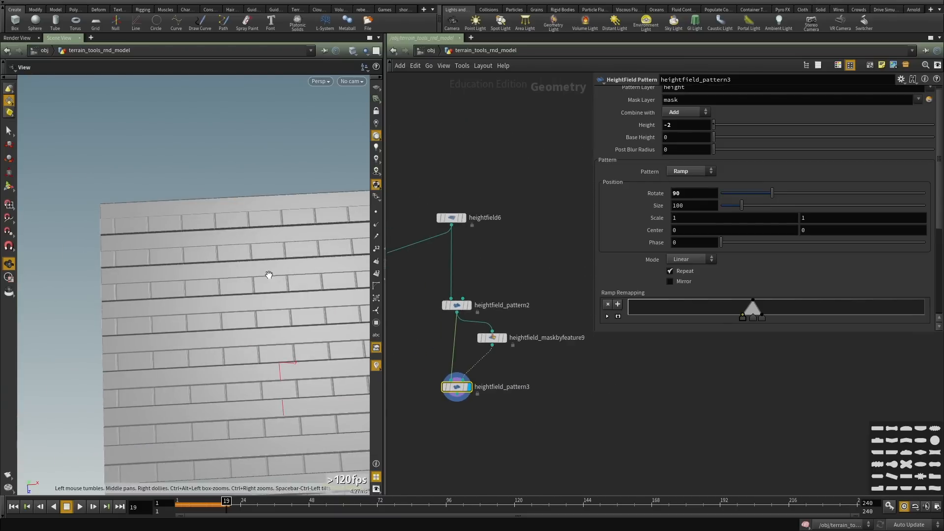
drag(270, 274, 193, 339)
right_drag(168, 334, 268, 303)
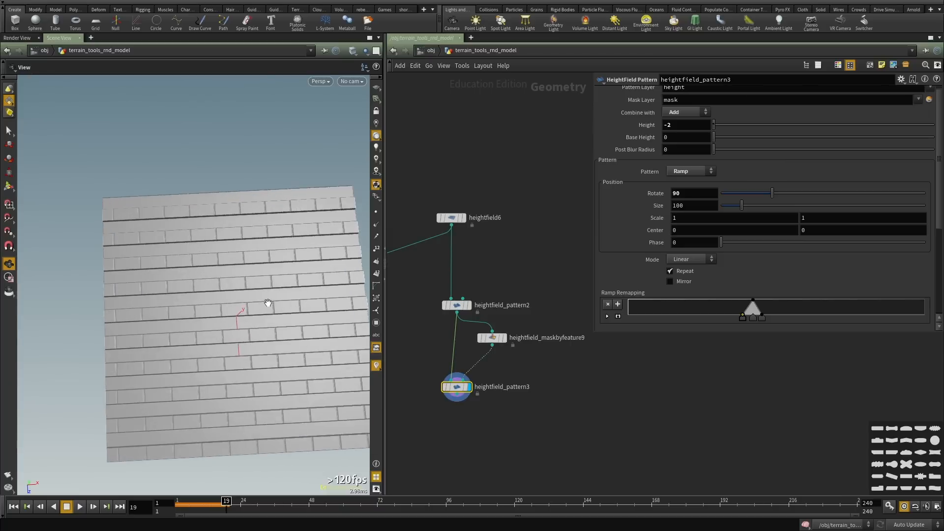
right_drag(158, 287, 248, 274)
drag(144, 276, 217, 263)
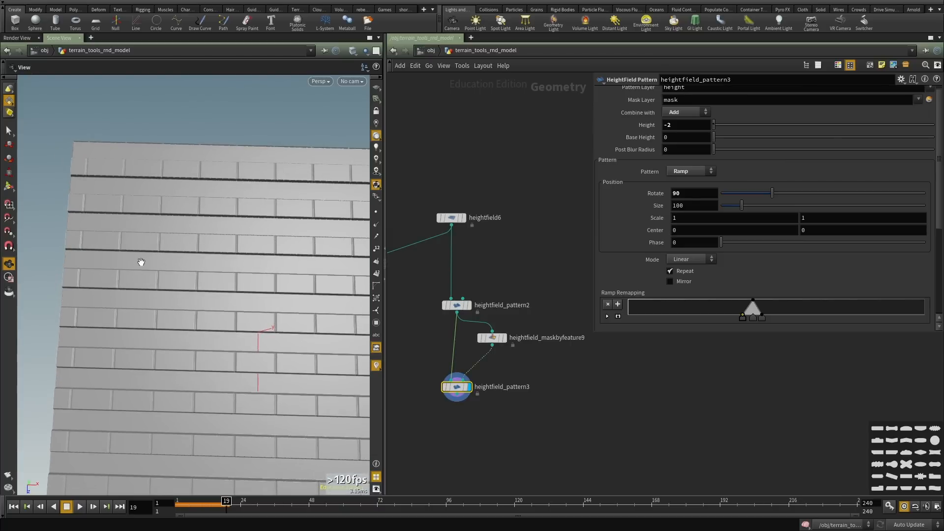
Duplicate heightfield_pattern2, heightfield_maskbyfeature9 and heightfield_pattern3 beside the originals, with the copy fed by heightfield6.
middle_drag(501, 264, 498, 241)
drag(501, 241, 429, 417)
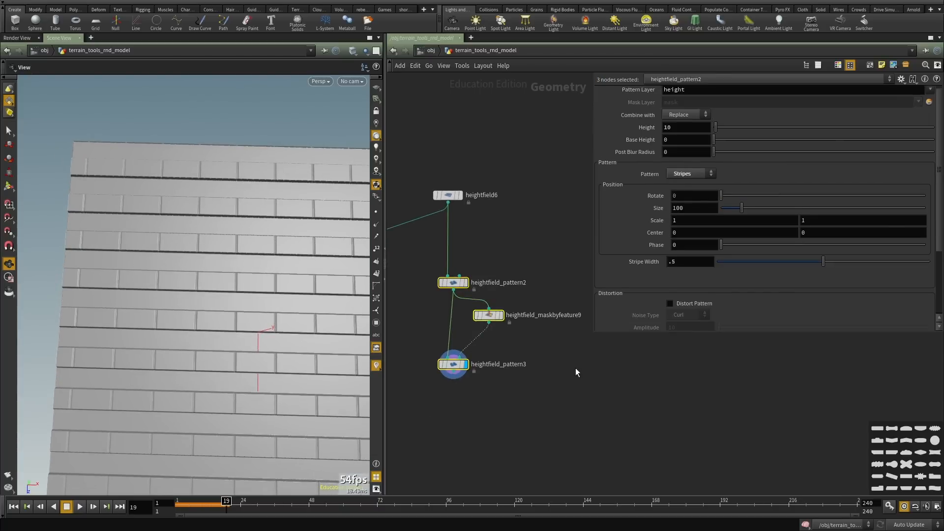
key(ctrl+c)
middle_drag(591, 319, 541, 308)
scroll(546, 296, down, 1)
key(ctrl+v)
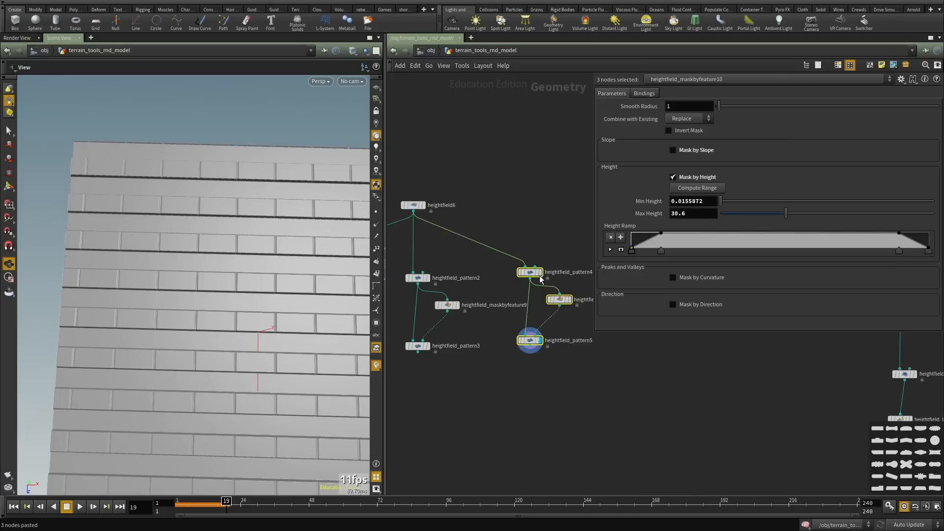
Set the phase of the copied stripes node heightfield_pattern4 to .5.
click(530, 272)
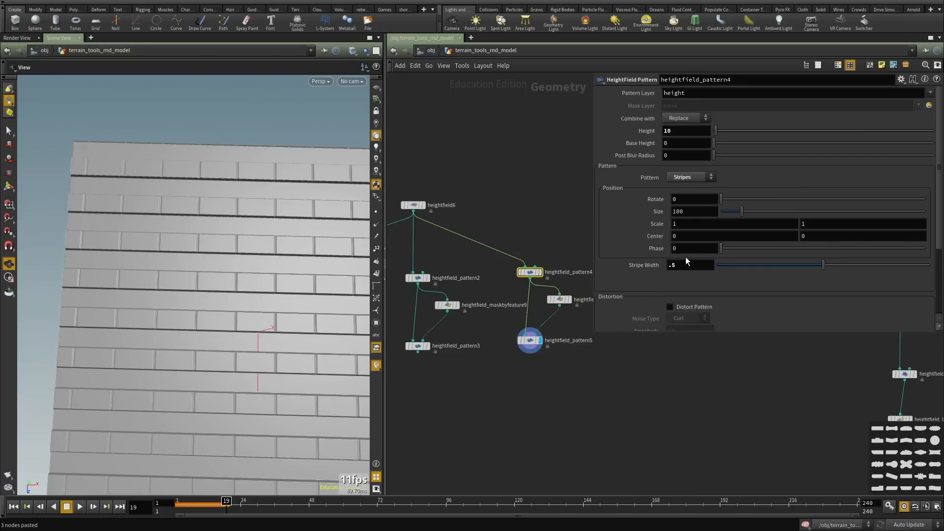
text(.5)
key(Return)
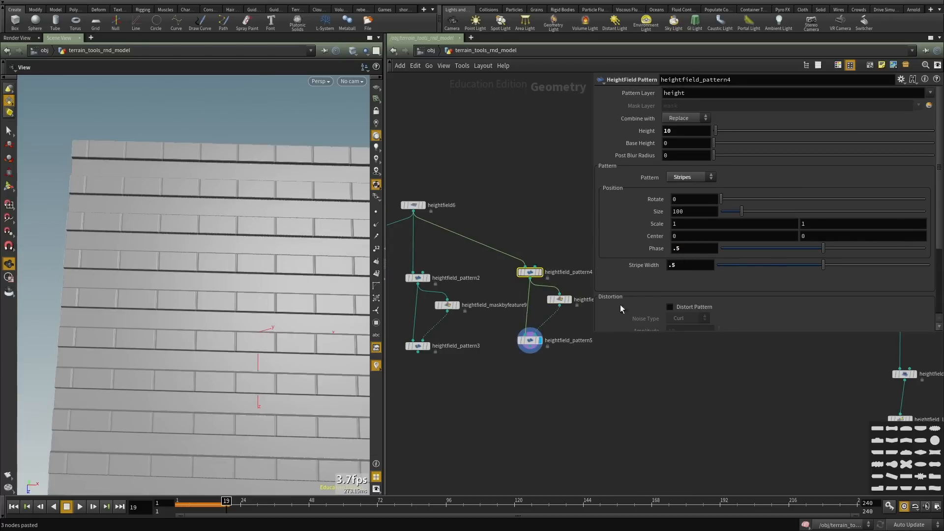
Compare the stripes of heightfield_pattern4 and heightfield_pattern2, and check the outputs of heightfield_maskbyfeature10 and heightfield_pattern5 in turn.
middle_drag(574, 323, 530, 330)
scroll(530, 332, up, 3)
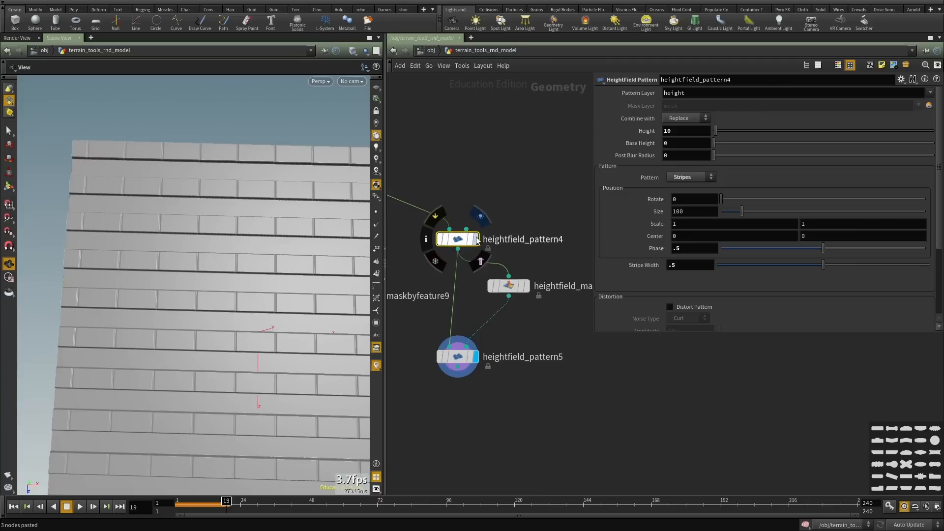
click(475, 240)
middle_drag(522, 256, 550, 249)
scroll(603, 241, down, 2)
middle_drag(391, 235, 496, 290)
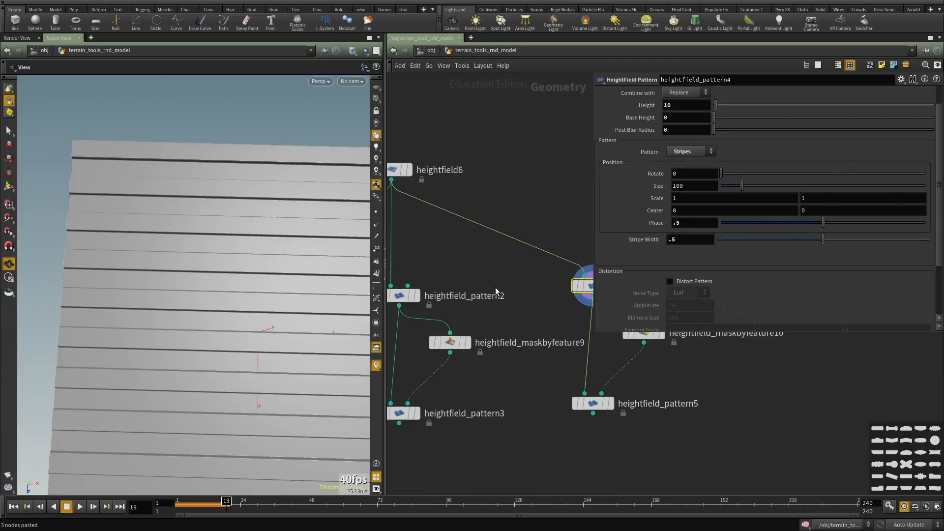
click(418, 296)
middle_drag(553, 211, 341, 186)
scroll(406, 254, up, 3)
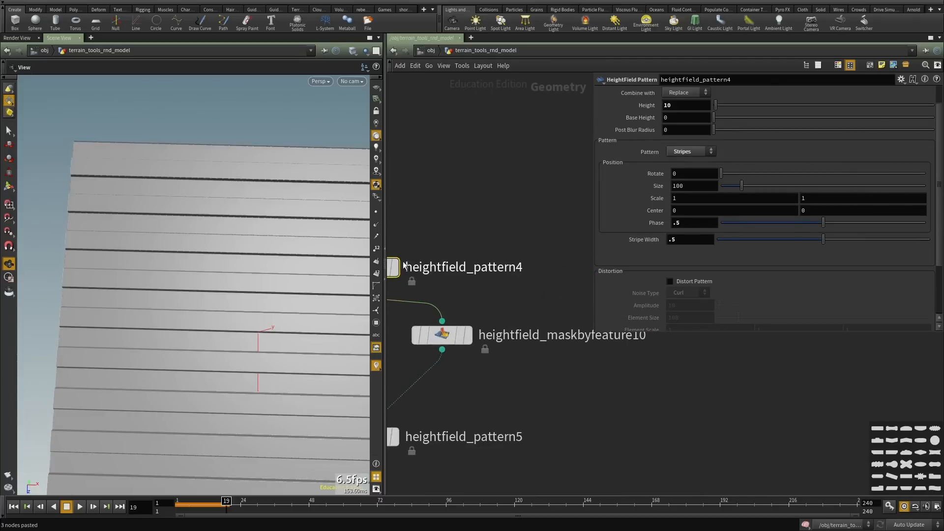
click(395, 268)
middle_drag(480, 226, 517, 141)
click(511, 250)
middle_drag(512, 253, 564, 193)
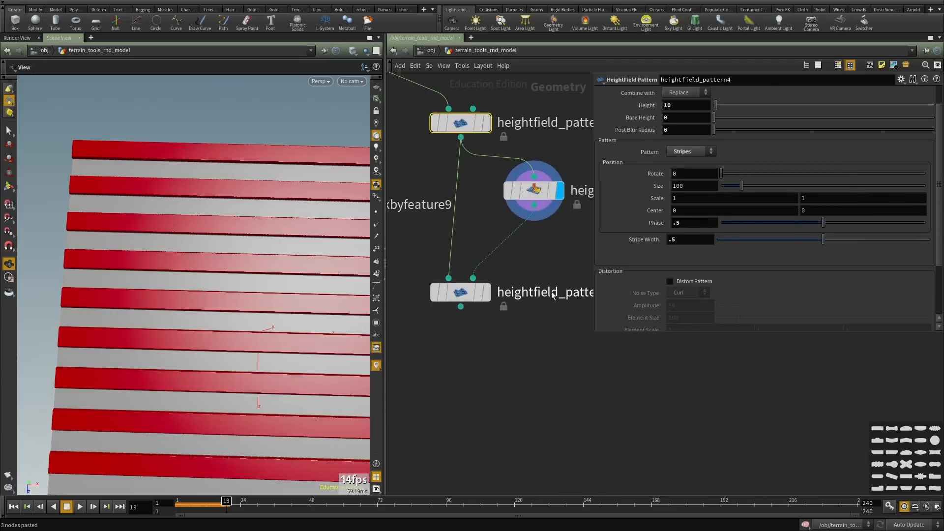
click(488, 296)
Set the phase of the ramp in heightfield_pattern5 to .5.
click(467, 293)
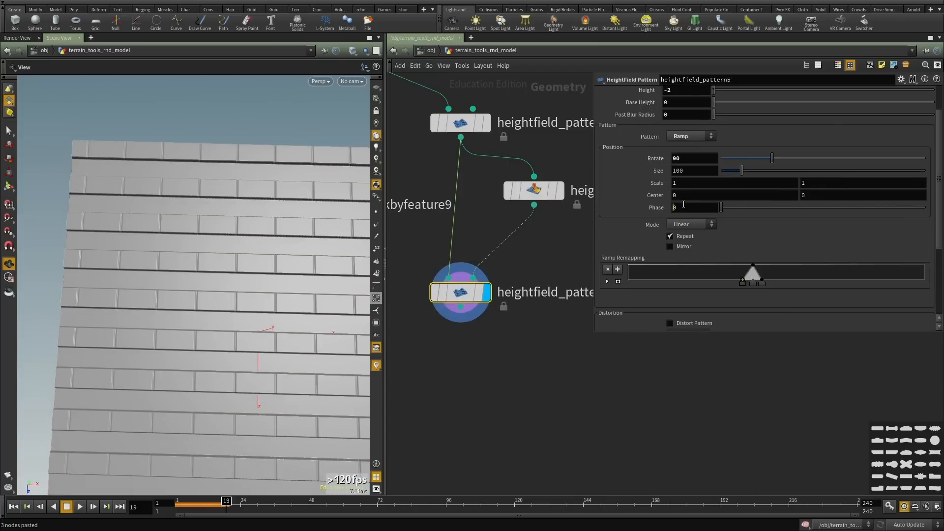
drag(683, 207, 555, 192)
text(.5)
key(Return)
scroll(458, 412, down, 3)
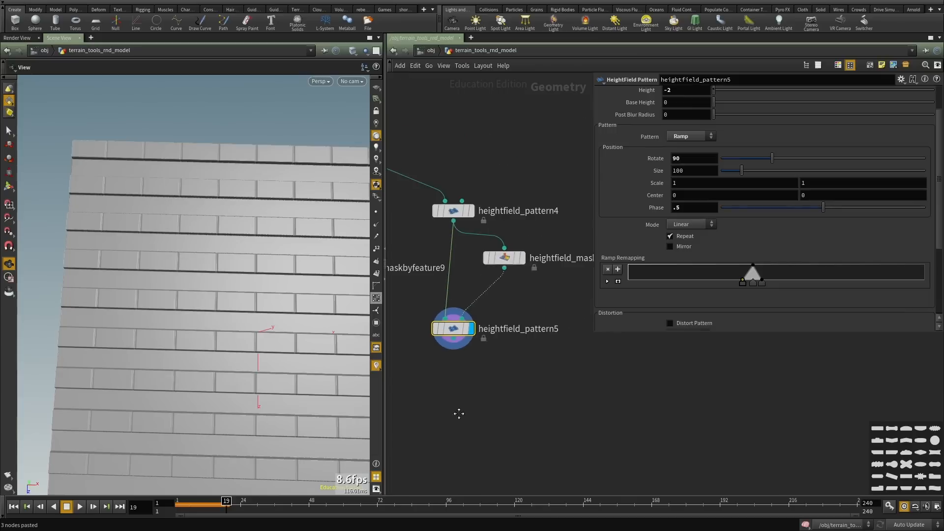
Add a HeightField Layer node that takes heightfield_pattern3 and heightfield_pattern5 as its inputs, and display its output.
scroll(472, 362, down, 2)
key(Tab)
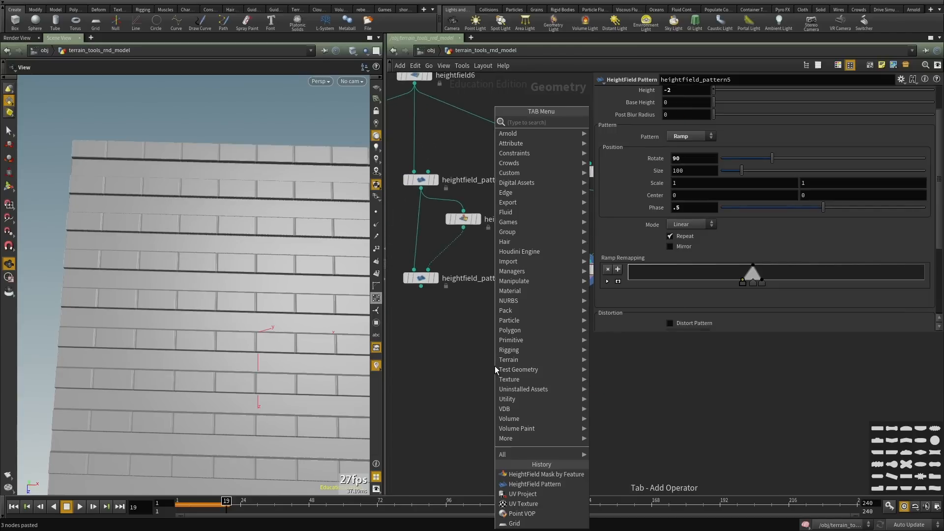
text(laye)
key(Down)
key(Down)
key(Down)
key(Down)
key(Down)
key(Down)
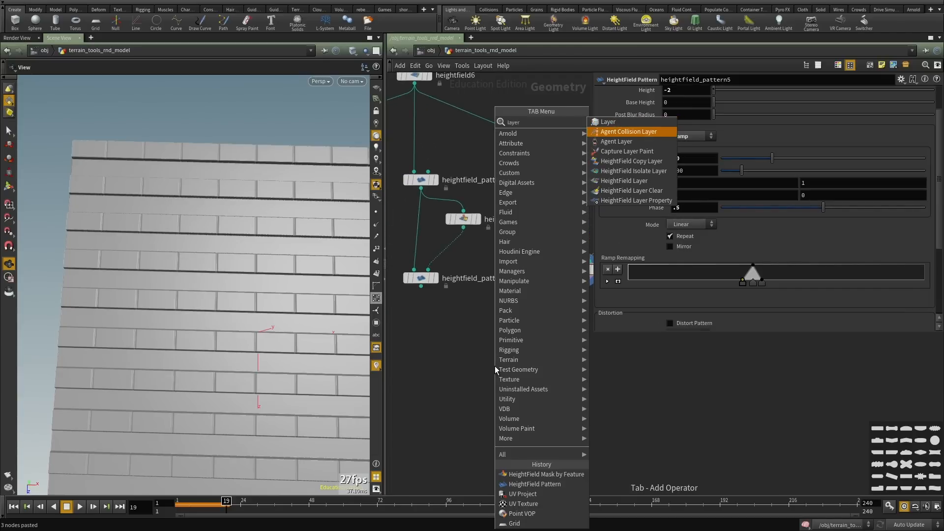
key(Return)
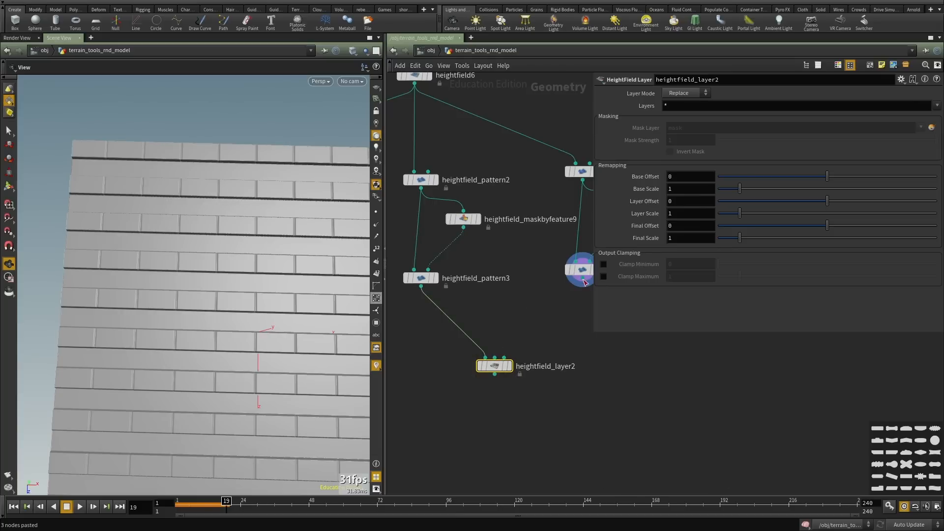
click(583, 279)
click(495, 362)
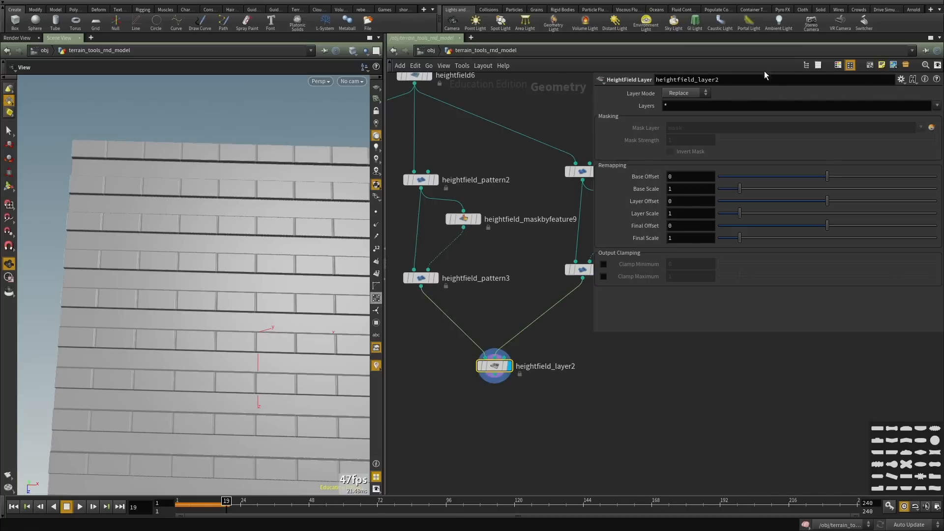
Try the Add and Minimum layer modes on heightfield_layer2 and settle on Maximum.
click(684, 93)
click(681, 110)
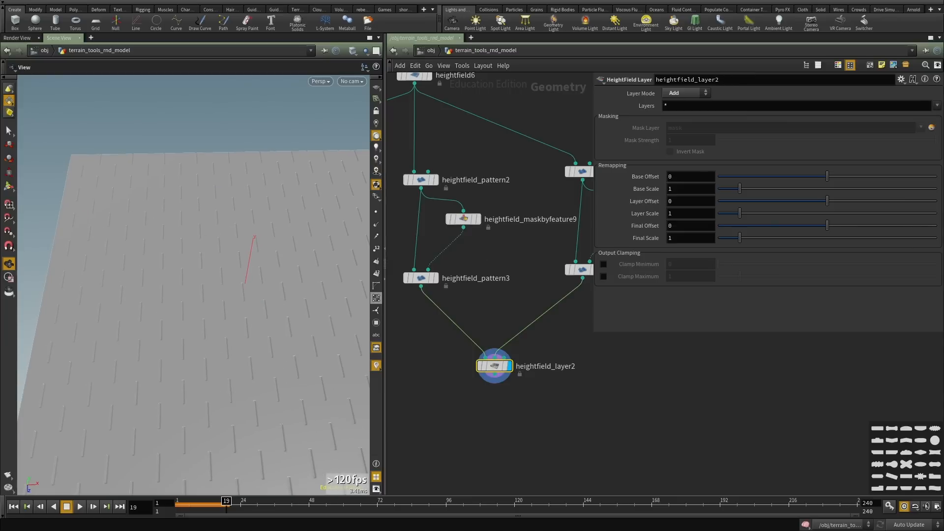
click(683, 93)
click(681, 160)
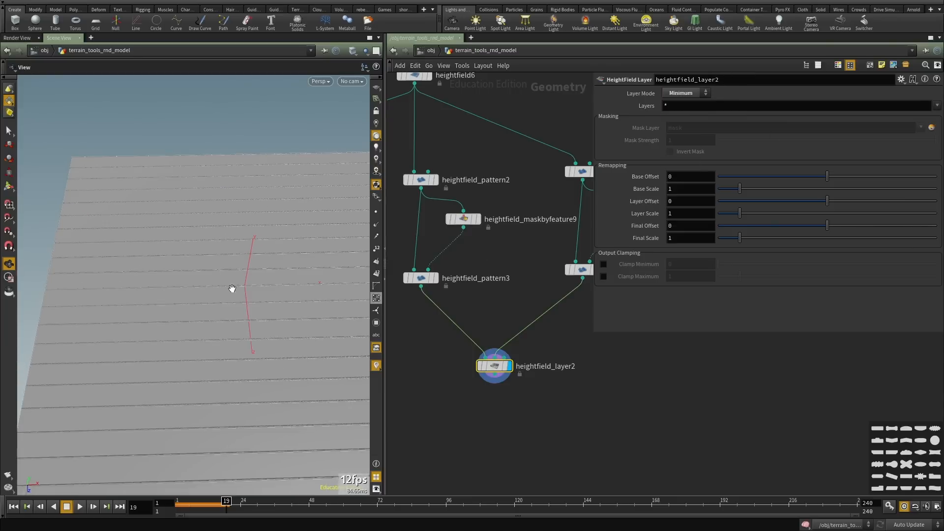
drag(230, 289, 271, 266)
click(683, 93)
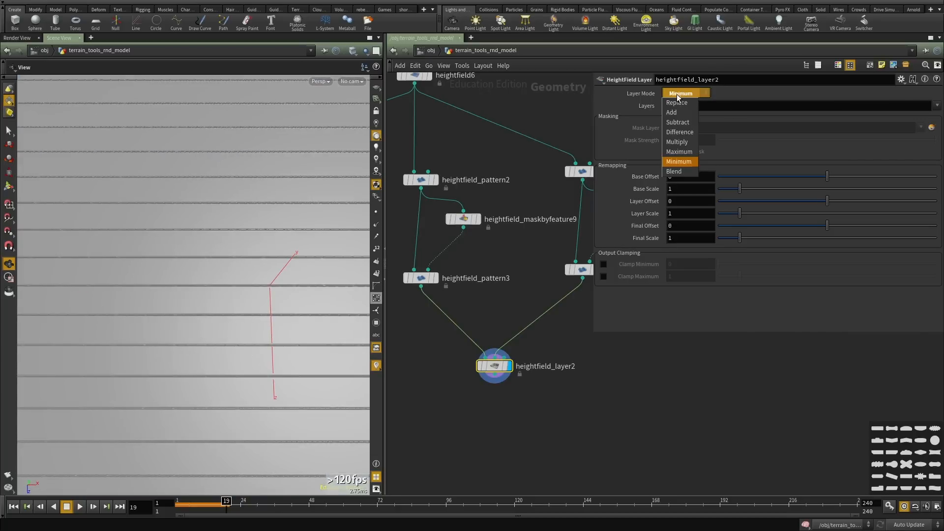
click(679, 152)
Examine the combined brick pattern from several angles and distances in an enlarged viewport.
drag(207, 221, 211, 309)
right_drag(211, 309, 99, 291)
drag(241, 315, 255, 344)
key(ctrl+b)
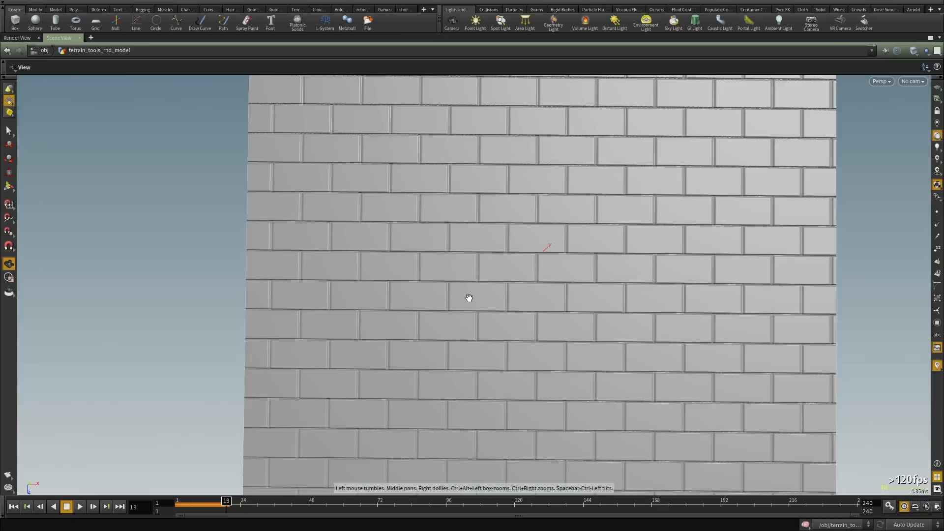
right_drag(468, 297, 617, 300)
middle_drag(617, 300, 543, 323)
mouse_move(543, 322)
mouse_down()
mouse_move(540, 246)
mouse_move(541, 316)
mouse_up()
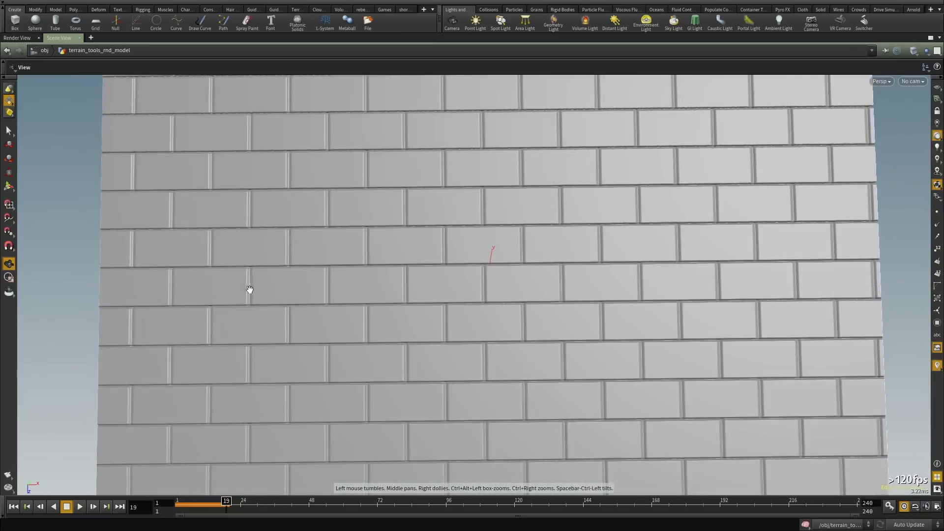
drag(249, 290, 381, 344)
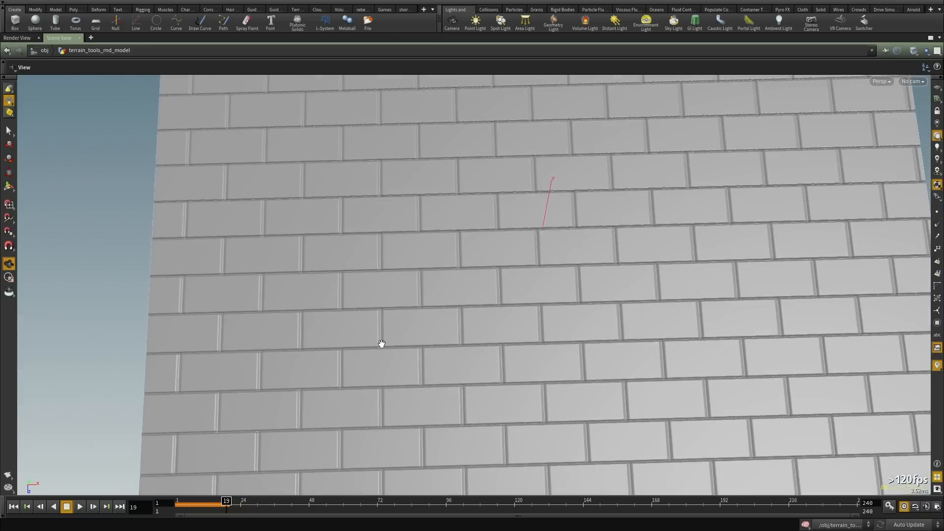
key(ctrl+b)
Move the heightfield6 node further up, away from the pattern nodes it feeds.
scroll(476, 308, down, 5)
middle_drag(477, 309, 485, 298)
scroll(493, 163, up, 2)
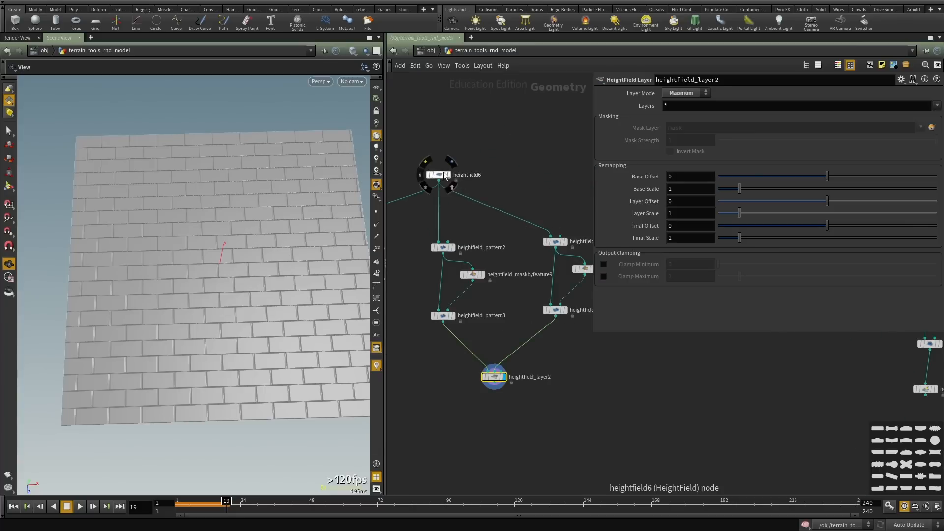
drag(440, 173, 441, 135)
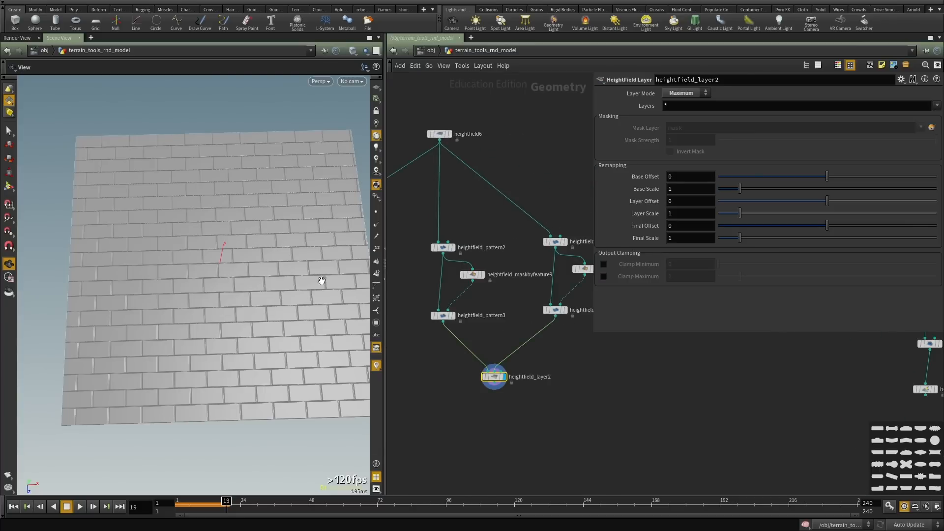
middle_drag(520, 250, 525, 281)
Review the parameters of heightfield_pattern2, heightfield_pattern5 and heightfield_pattern3 along the two branches feeding heightfield_layer2.
drag(505, 243, 407, 295)
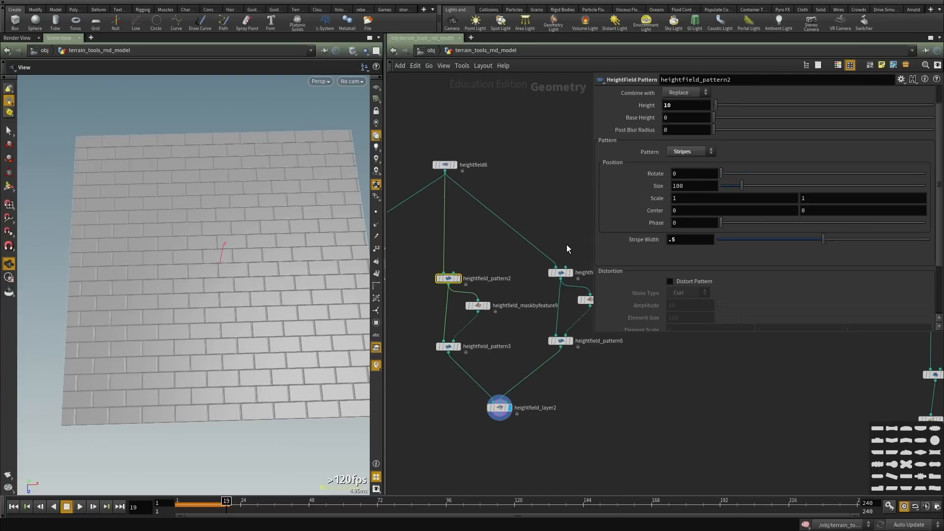
middle_drag(535, 246, 515, 216)
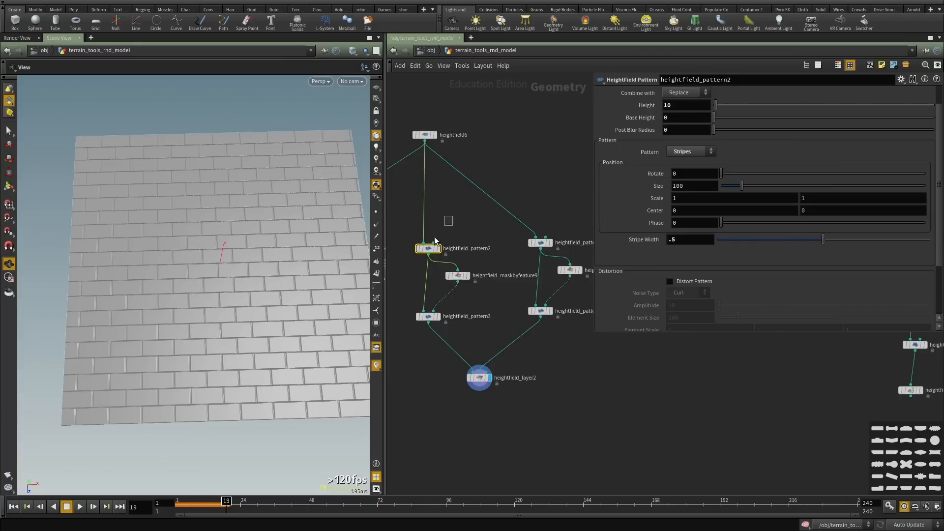
drag(516, 259, 396, 268)
drag(478, 306, 421, 328)
drag(563, 347, 522, 301)
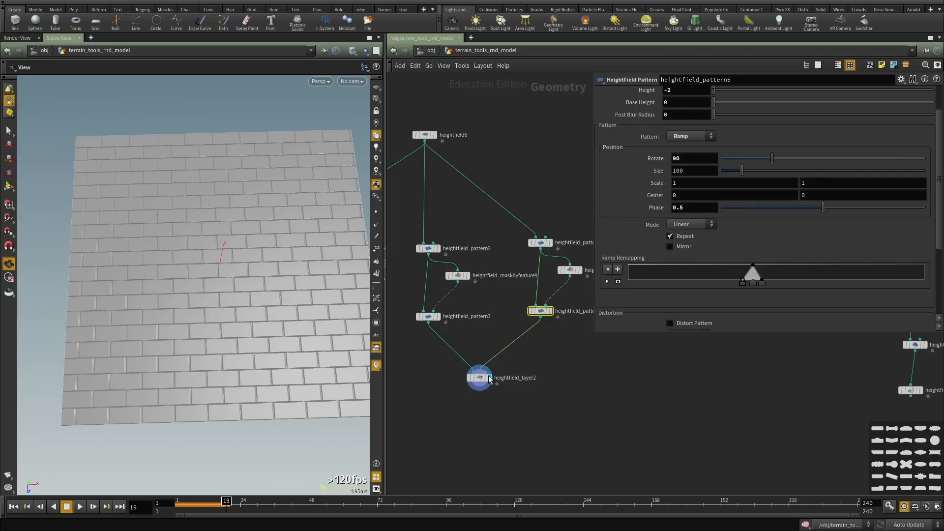
drag(488, 358, 483, 416)
drag(510, 287, 533, 314)
drag(490, 258, 437, 296)
drag(469, 226, 423, 343)
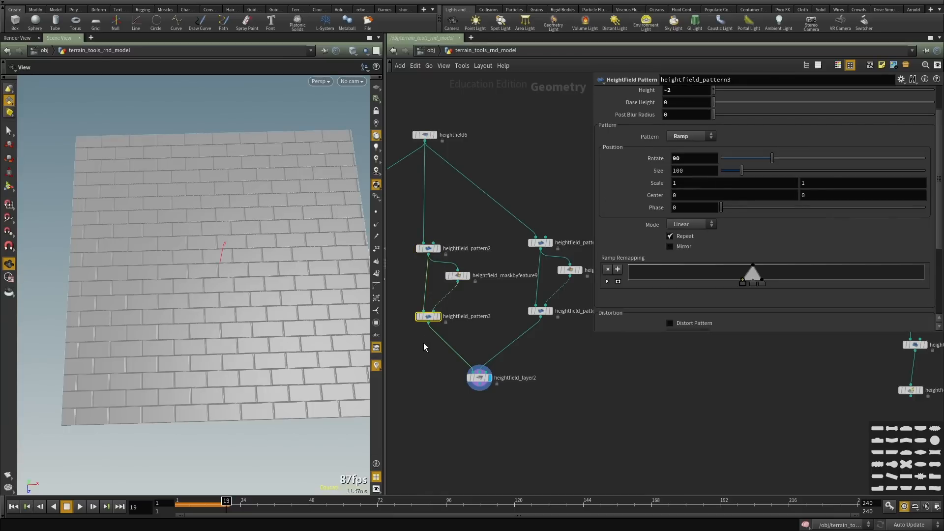
Compare the phase settings of the ramps in heightfield_pattern5 and heightfield_pattern3 with the stripes in heightfield_pattern2.
drag(543, 316, 544, 317)
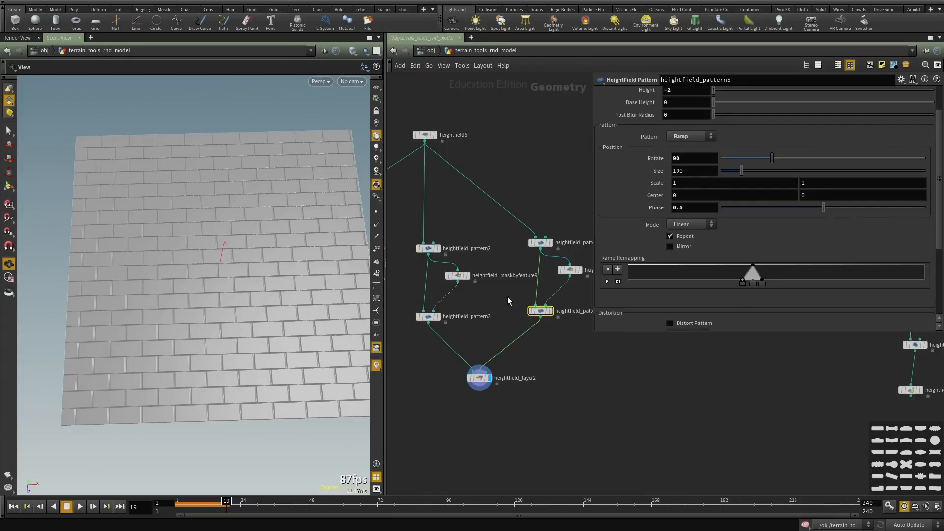
click(435, 320)
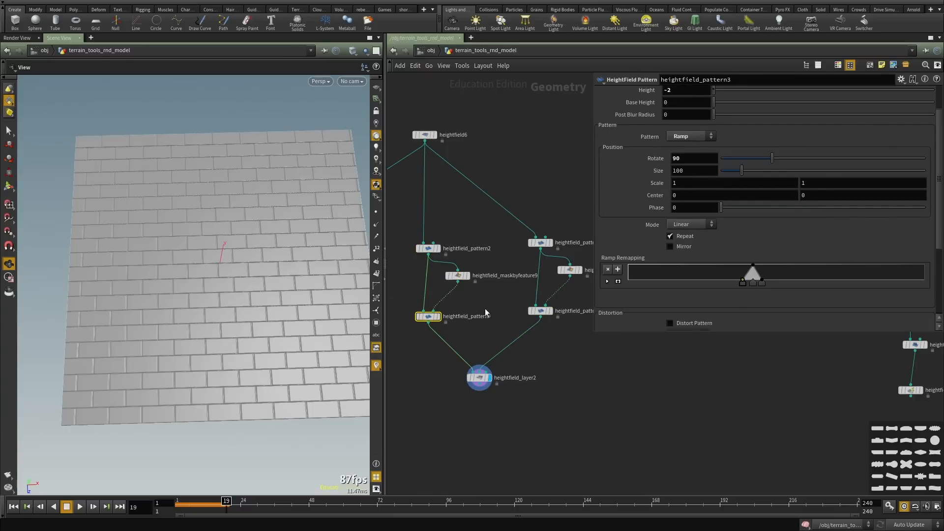
key(Up)
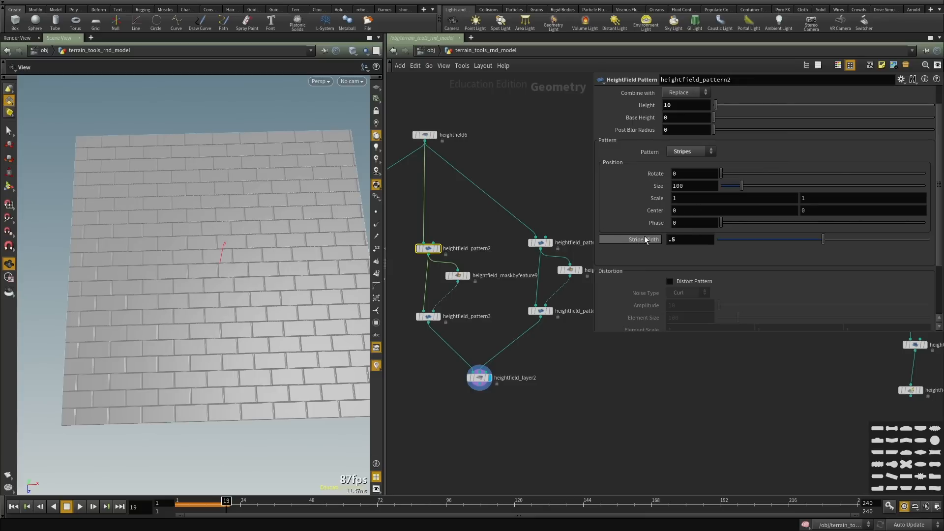
click(532, 311)
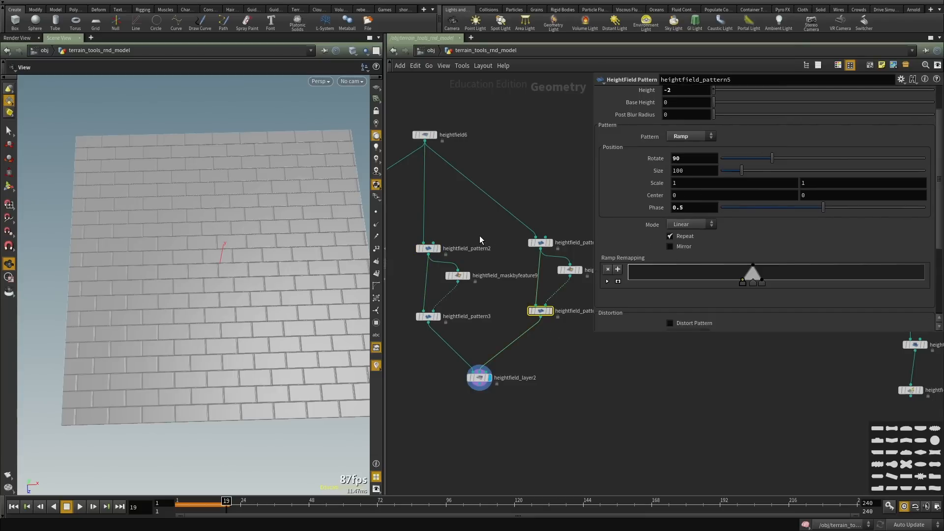
drag(464, 227, 412, 264)
scroll(459, 300, up, 2)
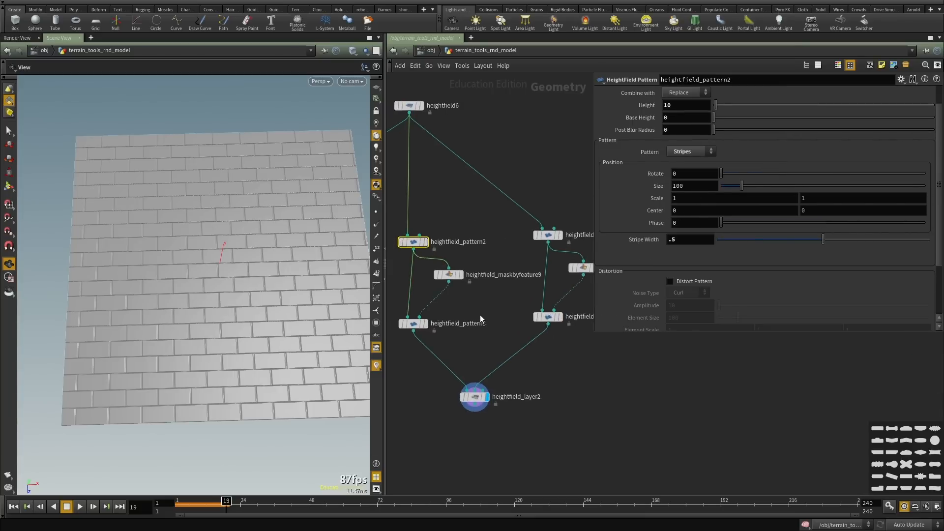
middle_drag(483, 326, 491, 312)
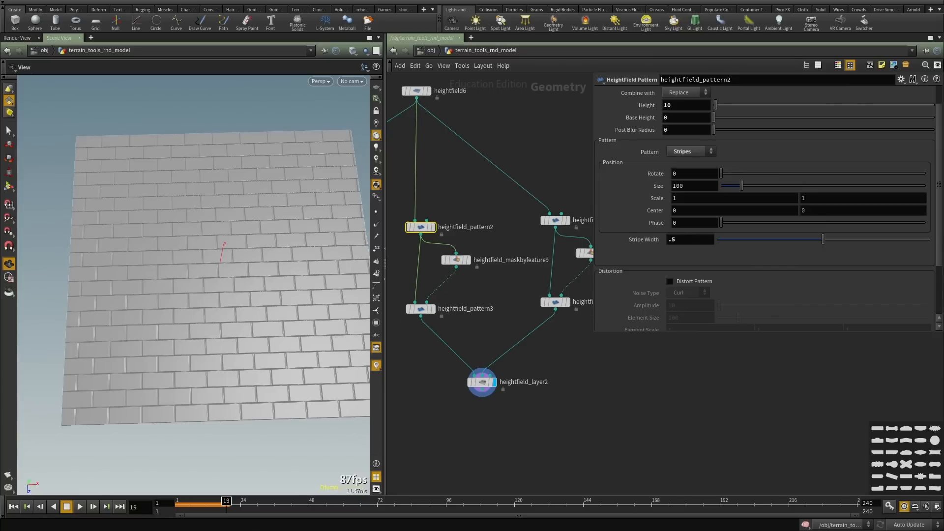
Add a HeightField Noise node below heightfield_layer2, feed it from the layer node and display its output.
scroll(496, 393, down, 1)
middle_drag(500, 446, 510, 393)
scroll(509, 394, up, 2)
click(510, 394)
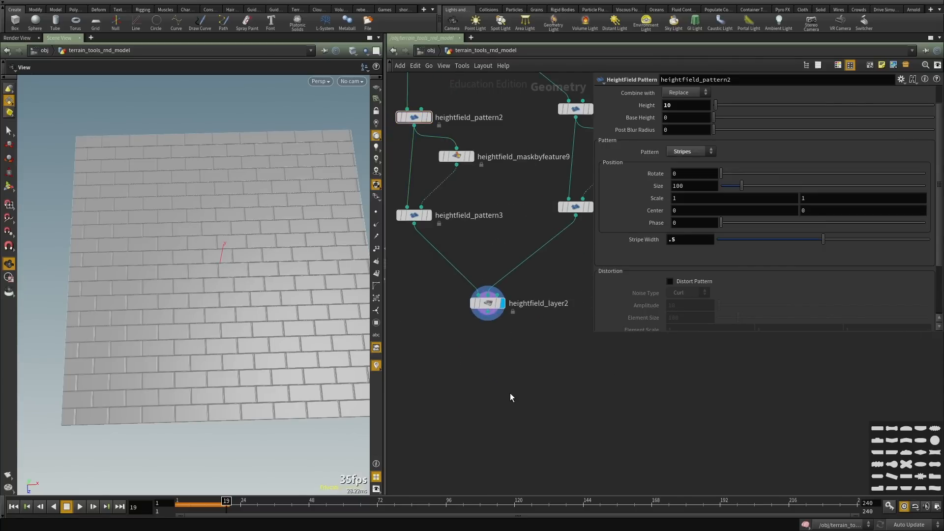
key(Tab)
text(height)
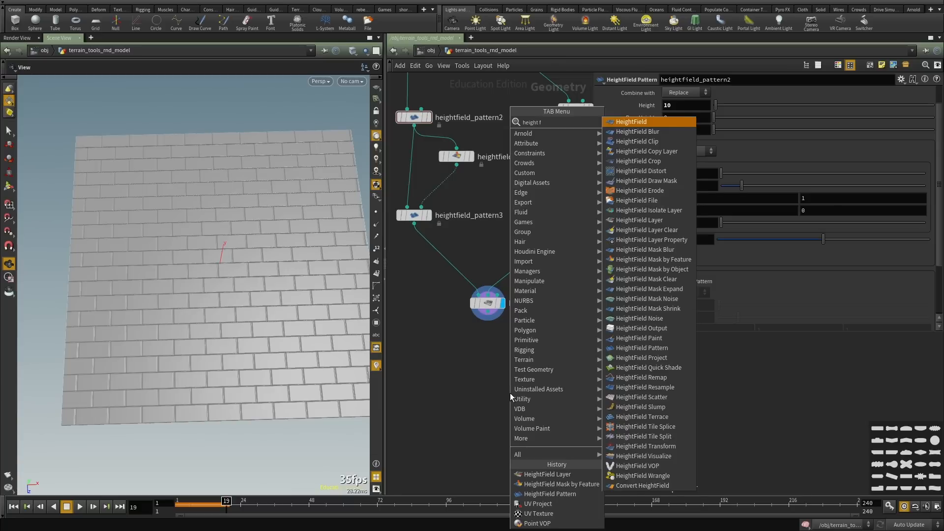
text( noise)
key(Return)
click(509, 393)
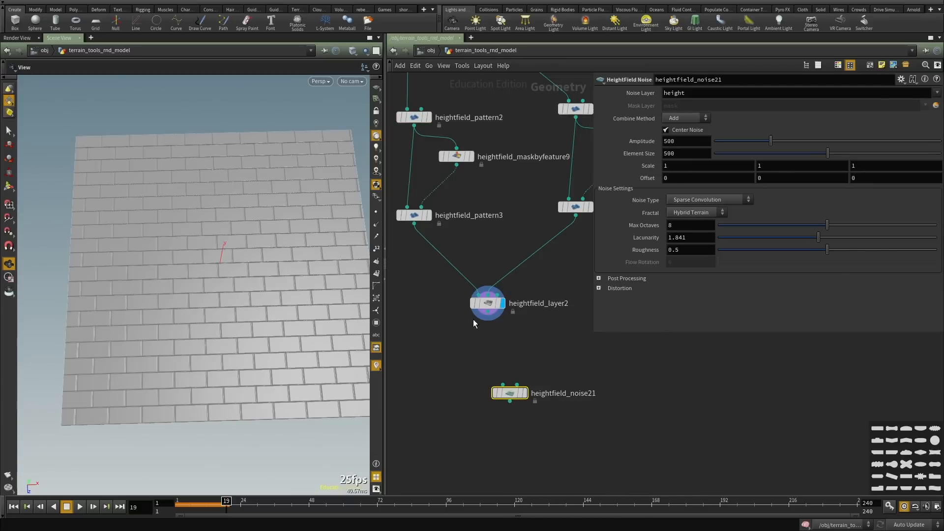
click(488, 312)
click(493, 393)
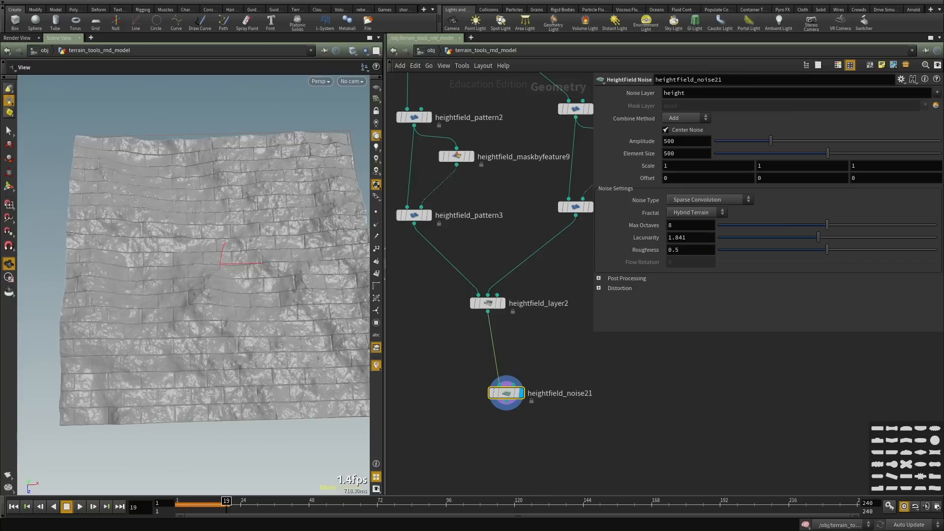
Try a noise amplitude of 22 with an element size of 54 and examine the brick surface.
scroll(133, 353, up, 5)
drag(256, 388, 260, 314)
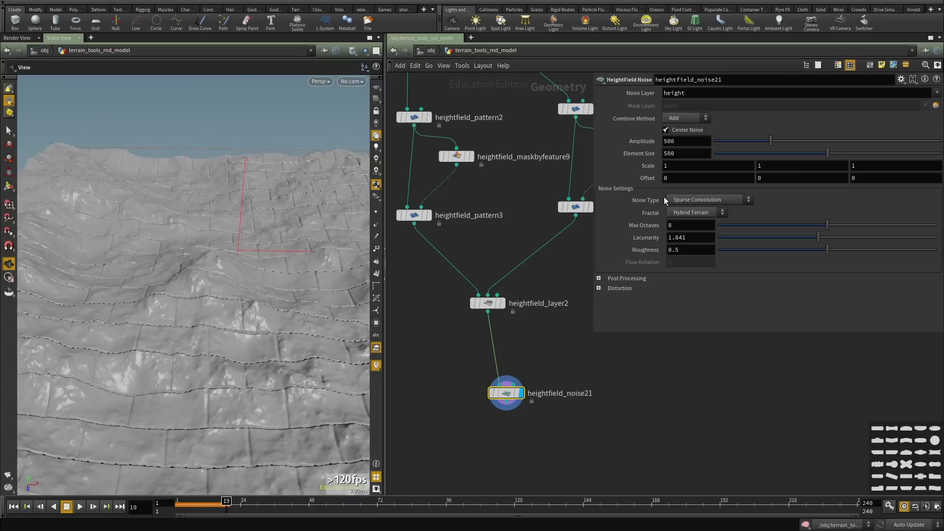
drag(771, 141, 716, 140)
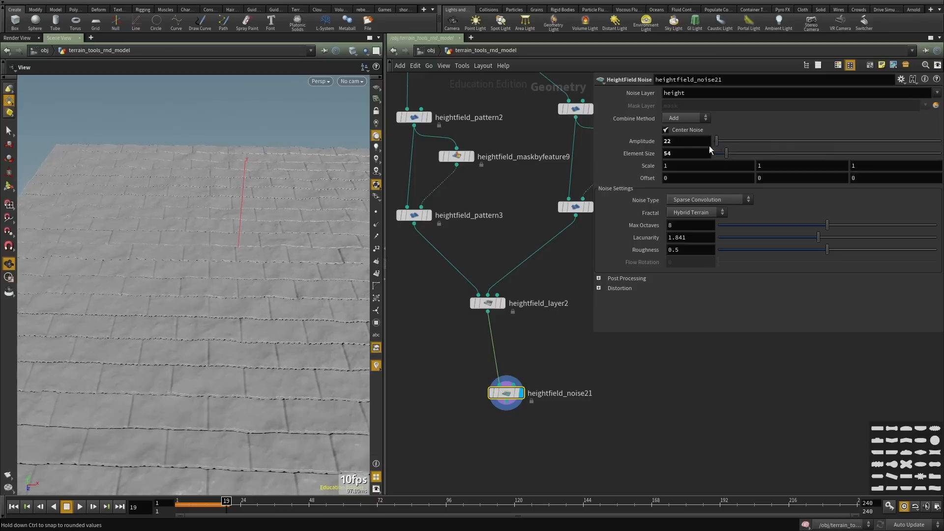
alt+drag(169, 295, 177, 358)
alt+right_drag(177, 359, 209, 268)
alt+drag(208, 267, 192, 310)
alt+right_drag(192, 310, 154, 259)
drag(154, 260, 149, 312)
right_drag(150, 312, 177, 291)
drag(177, 290, 177, 320)
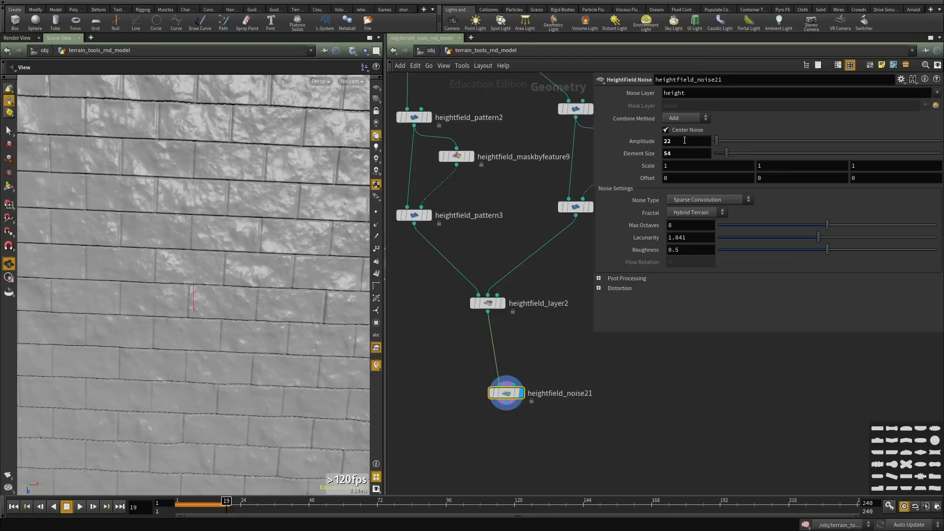
Set the amplitude of heightfield_noise21 to 4 and its element size to 17.
key(Return)
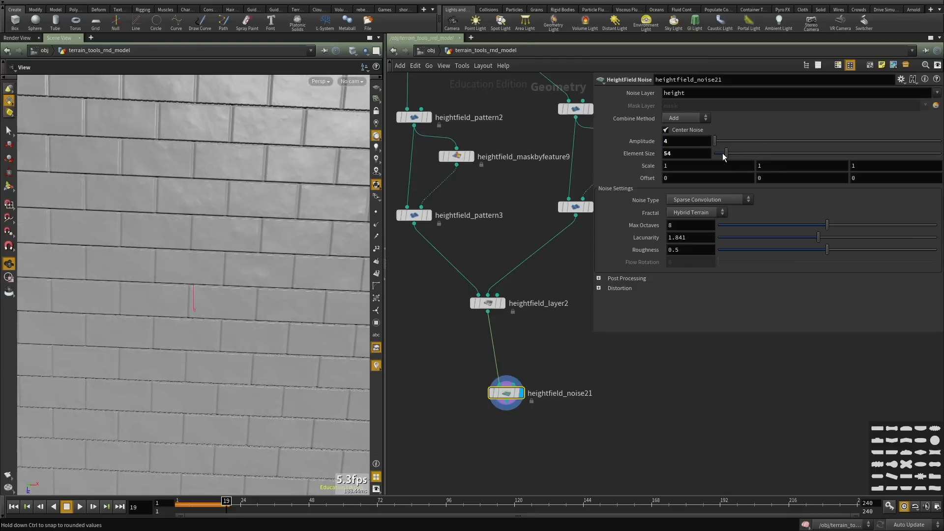
drag(723, 156, 715, 157)
drag(242, 264, 266, 285)
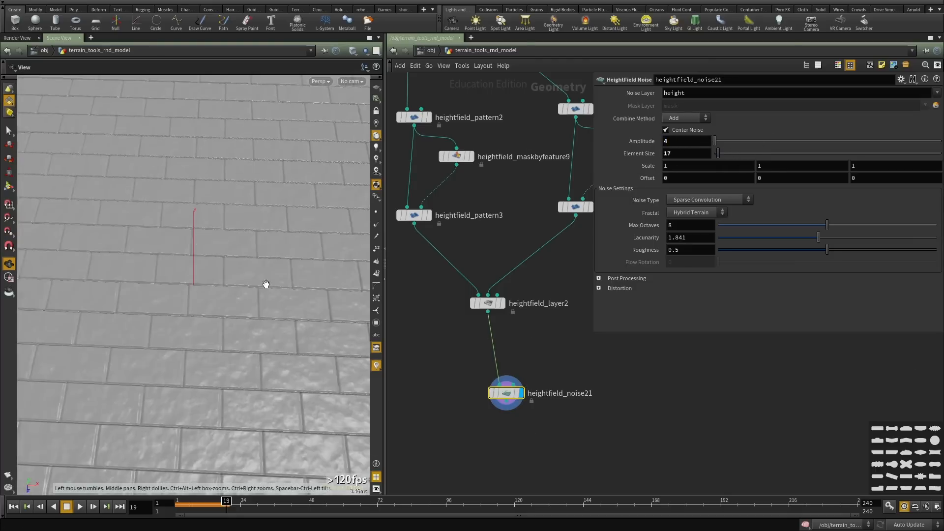
right_drag(266, 284, 178, 265)
drag(178, 265, 224, 327)
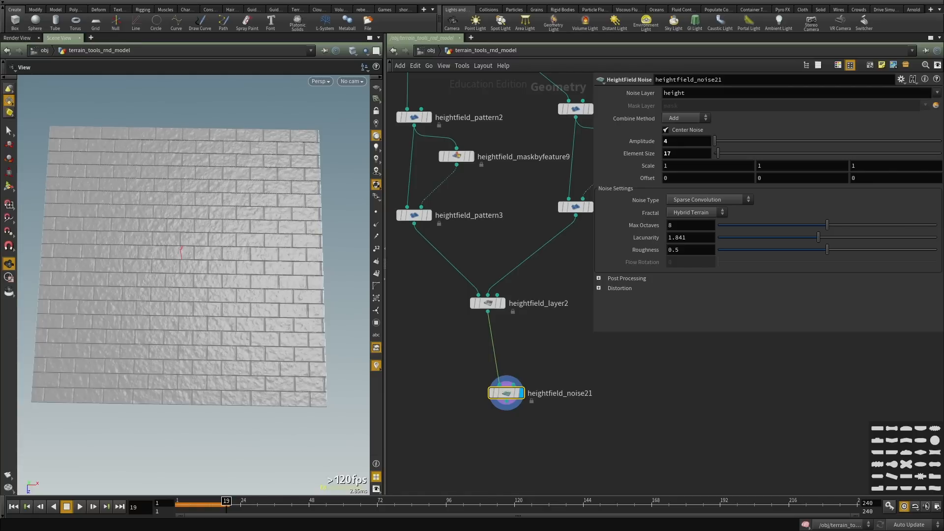
Inspect the noisy bricks up close and display the mask produced by heightfield_maskbyfeature9.
scroll(487, 375, down, 3)
scroll(281, 280, up, 6)
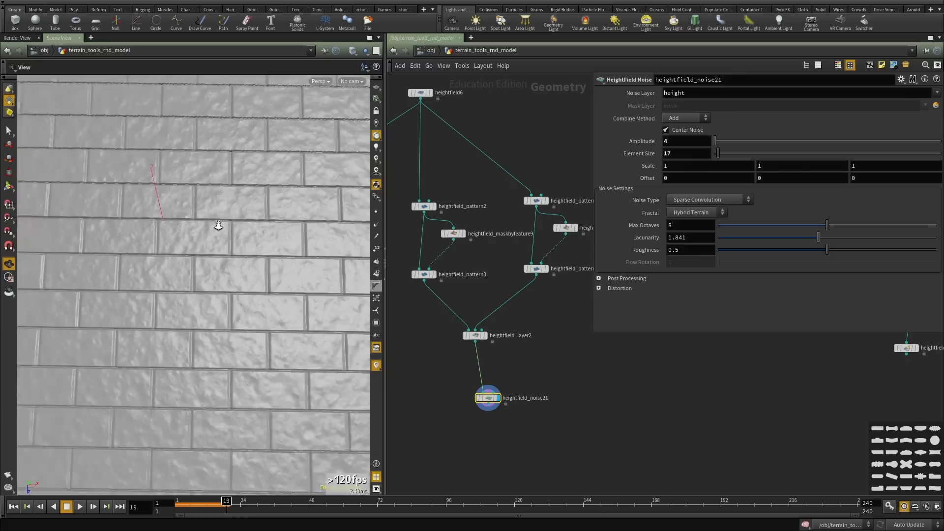
scroll(494, 279, up, 5)
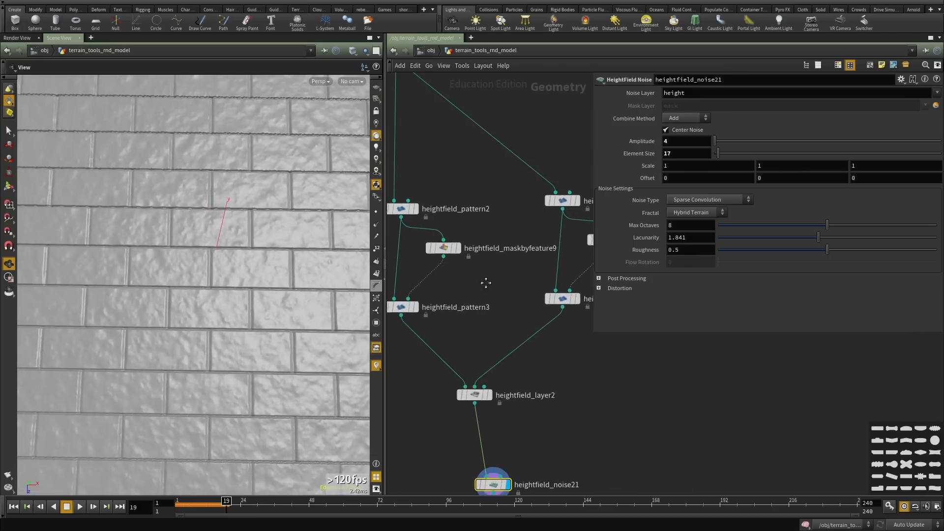
click(467, 240)
middle_drag(453, 318, 492, 279)
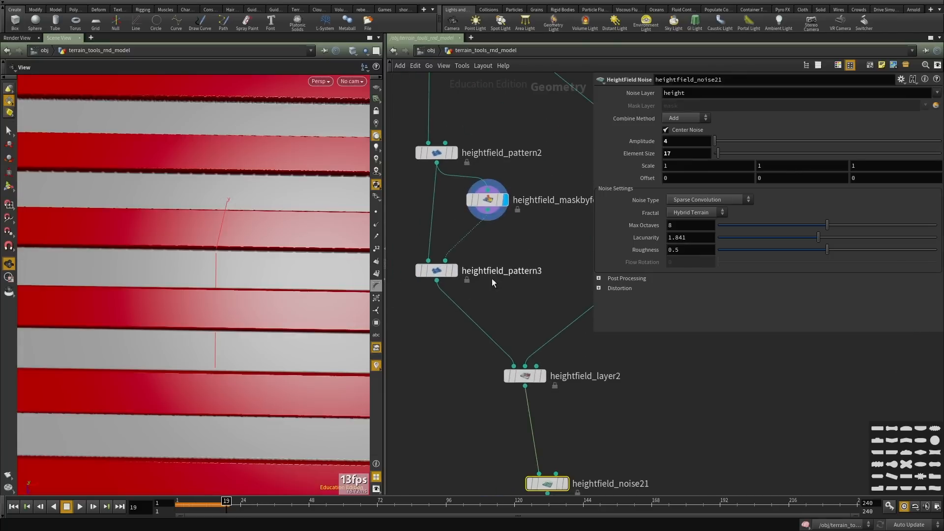
Display heightfield_pattern3 and enable Distort Pattern on it.
click(451, 272)
click(435, 270)
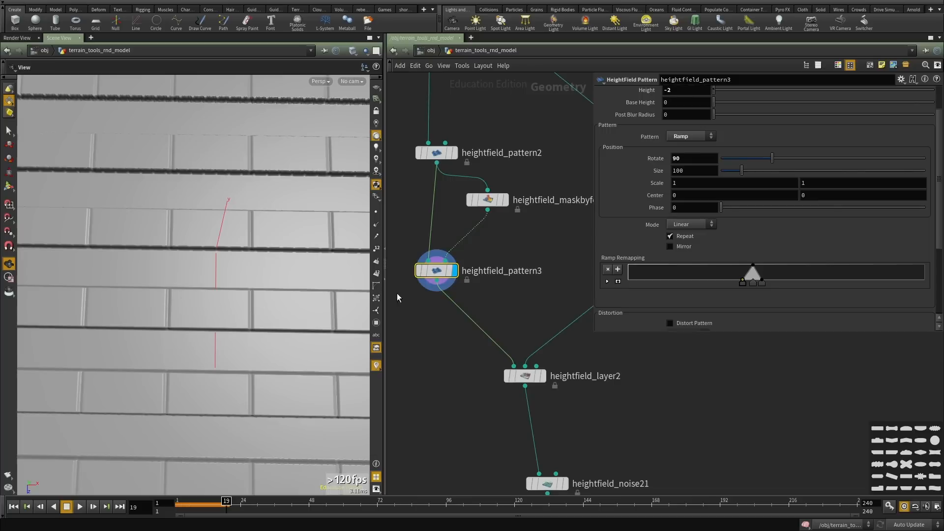
scroll(242, 229, down, 5)
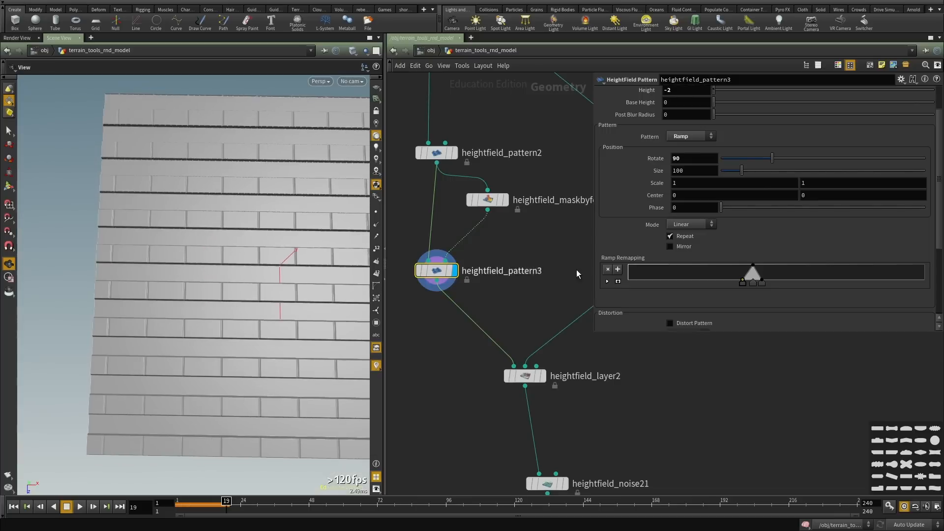
scroll(639, 241, down, 2)
scroll(231, 253, up, 5)
mouse_move(209, 304)
mouse_down()
mouse_move(226, 253)
mouse_move(272, 278)
mouse_up()
scroll(634, 274, down, 2)
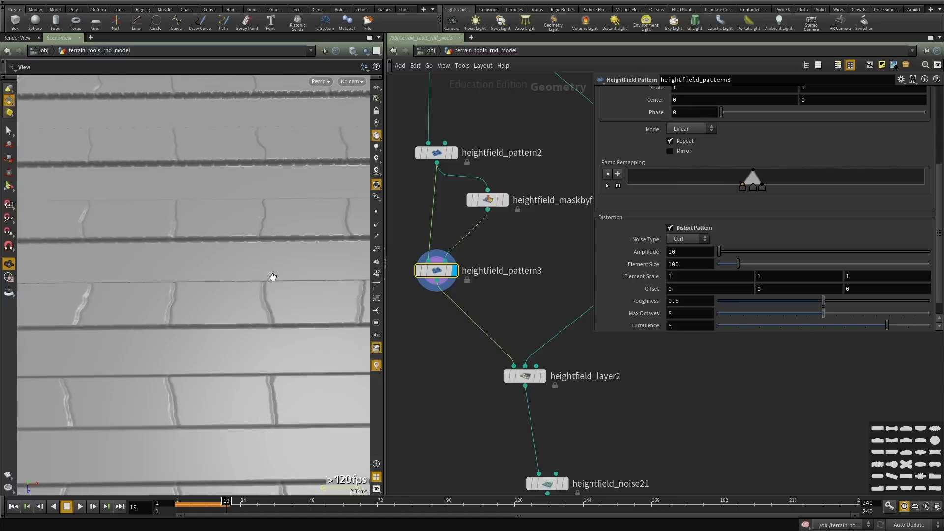
right_drag(272, 279, 139, 325)
middle_drag(216, 324, 215, 273)
scroll(215, 274, up, 2)
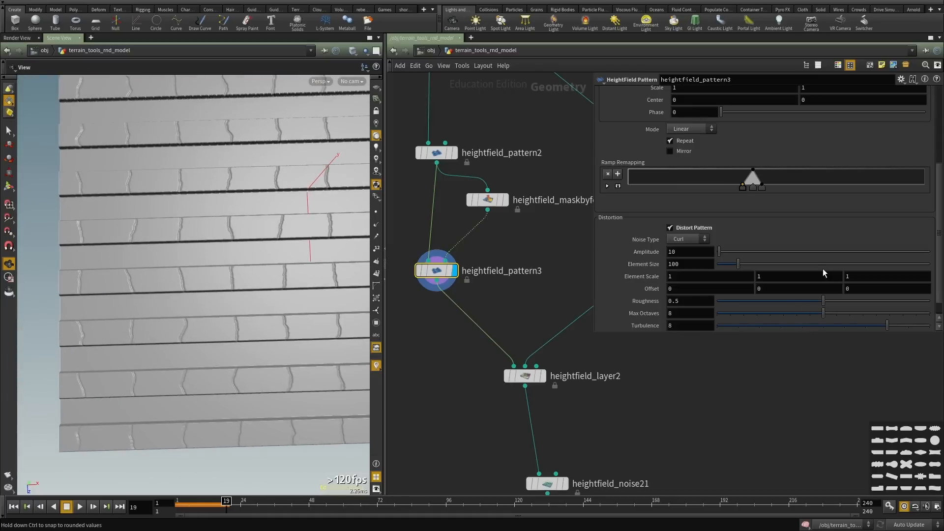
Try a distortion amplitude of 3 with an element size of 74.64 on heightfield_pattern3.
drag(732, 266, 735, 267)
scroll(231, 329, up, 3)
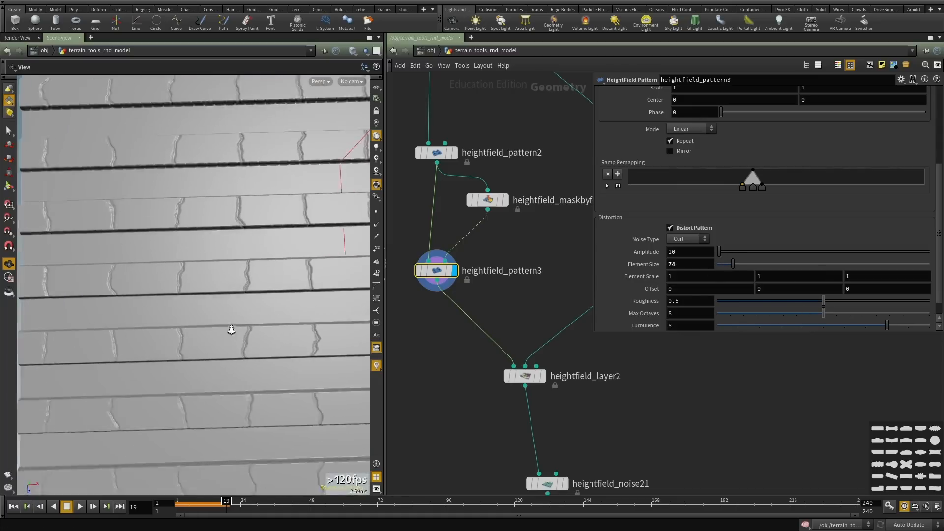
middle_drag(231, 329, 243, 281)
middle_drag(683, 249, 648, 229)
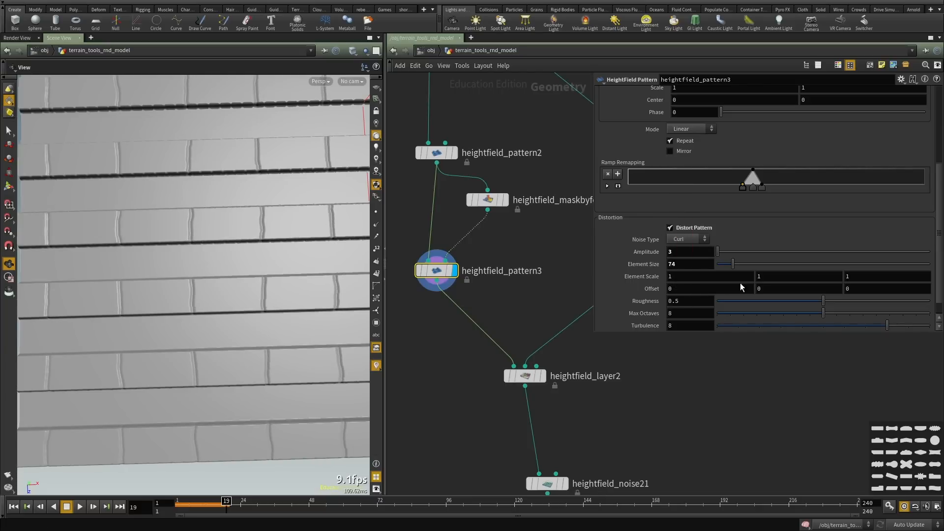
middle_drag(694, 266, 692, 282)
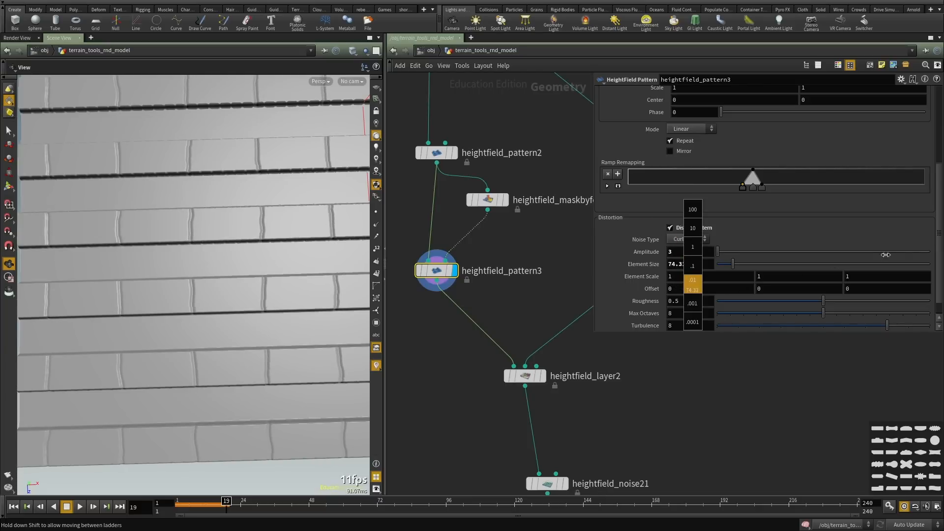
middle_drag(885, 255, 892, 255)
right_drag(214, 257, 206, 339)
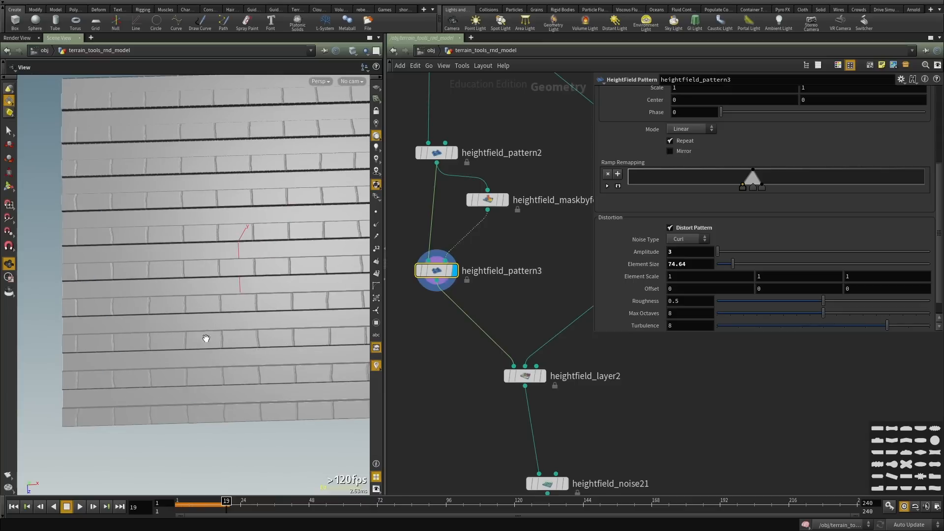
Set the distortion amplitude of heightfield_pattern3 to 2 and its element size to 24.64.
scroll(312, 280, up, 3)
middle_drag(689, 246, 659, 226)
key(BackSpace)
text(2)
key(Return)
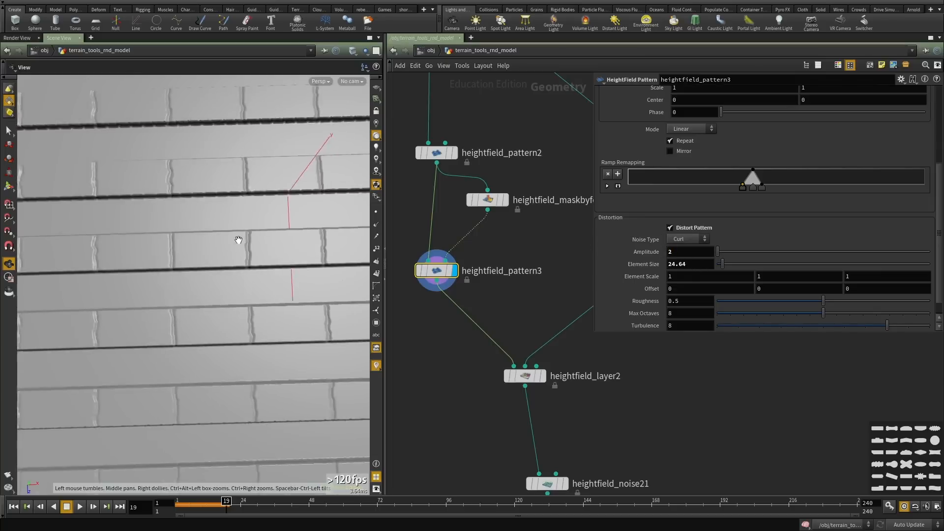
scroll(649, 181, up, 5)
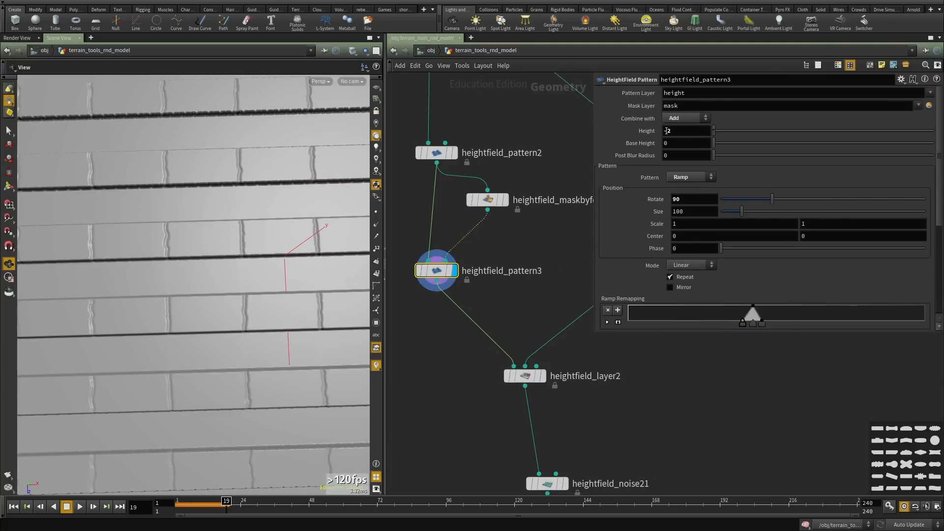
Set the height of heightfield_pattern3 to -8 and narrow the peak of its remapping ramp.
drag(276, 269, 259, 219)
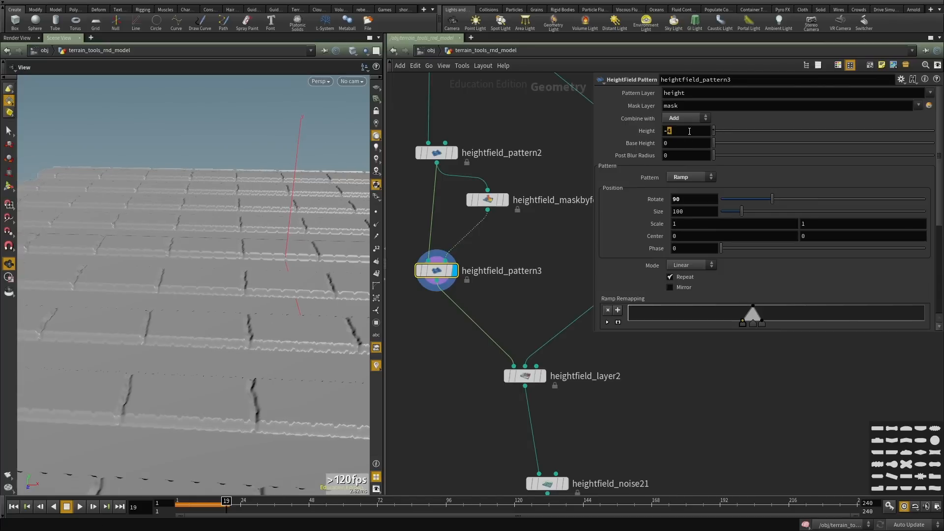
text(/)
key(Return)
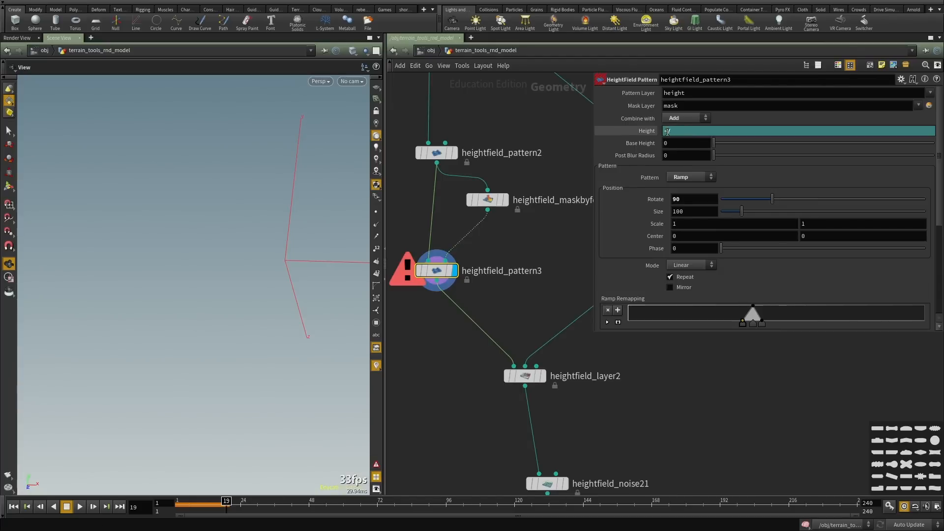
text(8)
key(Return)
drag(278, 305, 276, 275)
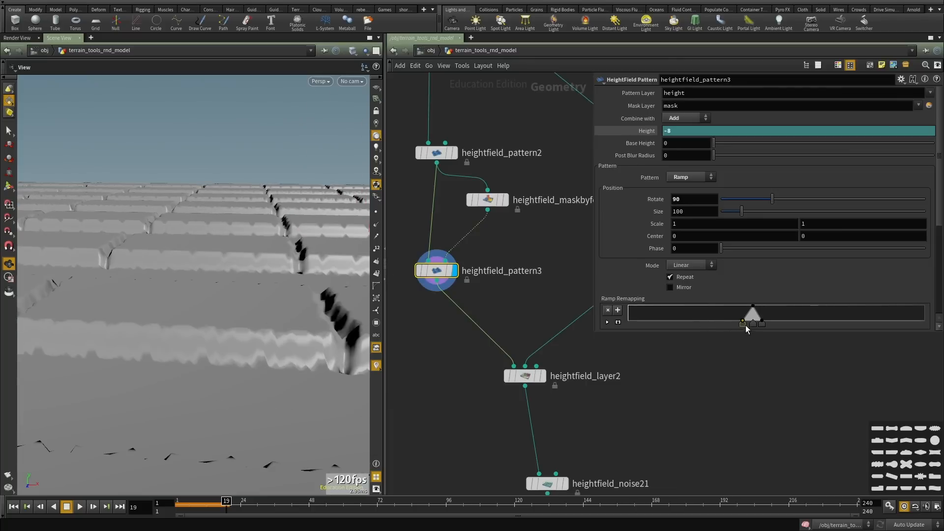
drag(745, 326, 758, 325)
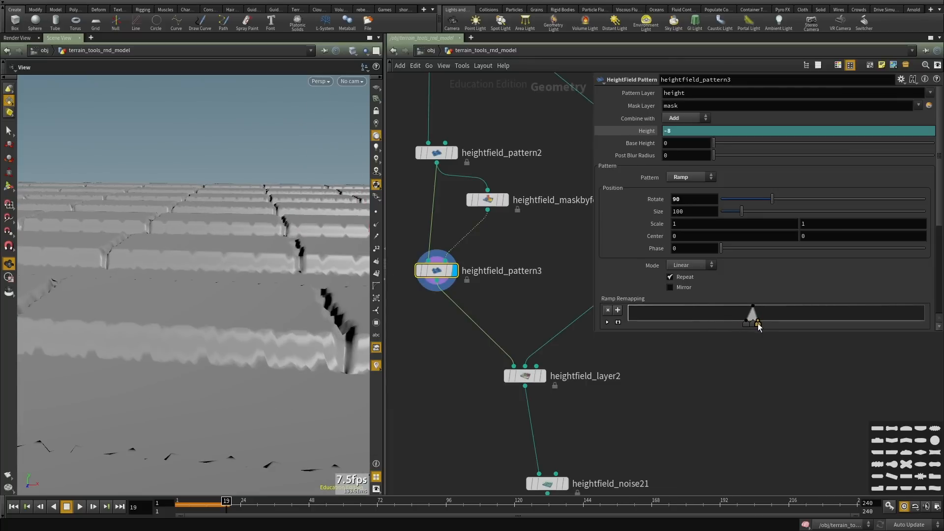
drag(230, 276, 246, 295)
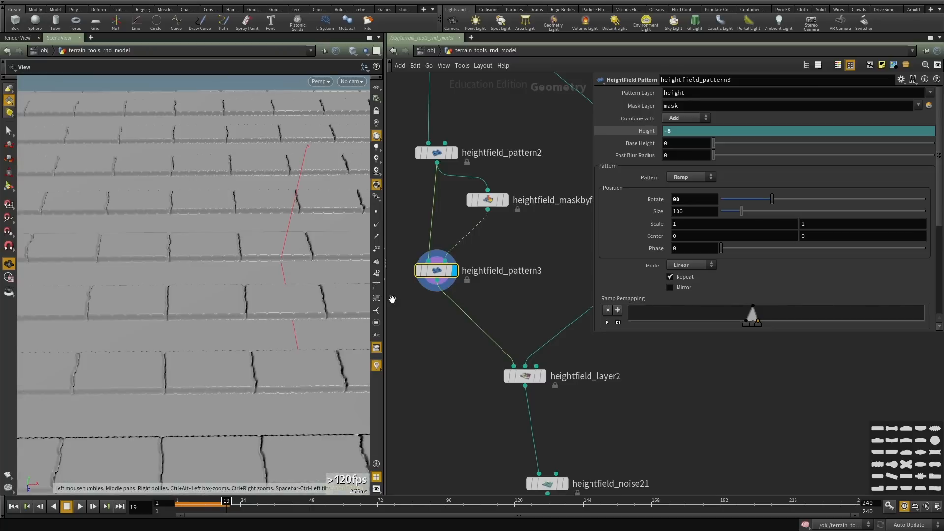
Create a reference copy of the heightfield_pattern3 node.
scroll(485, 324, down, 3)
key(ctrl+c)
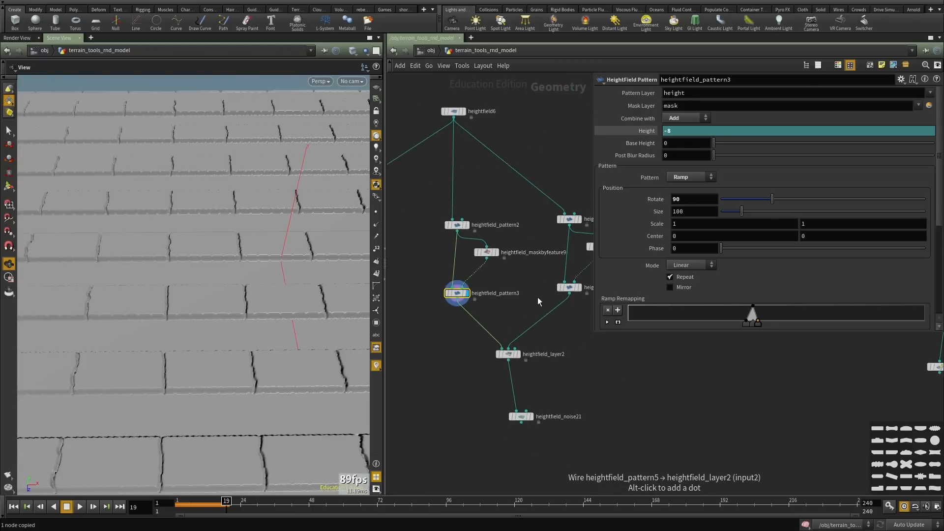
scroll(455, 291, up, 3)
right_click(452, 288)
mouse_move(489, 294)
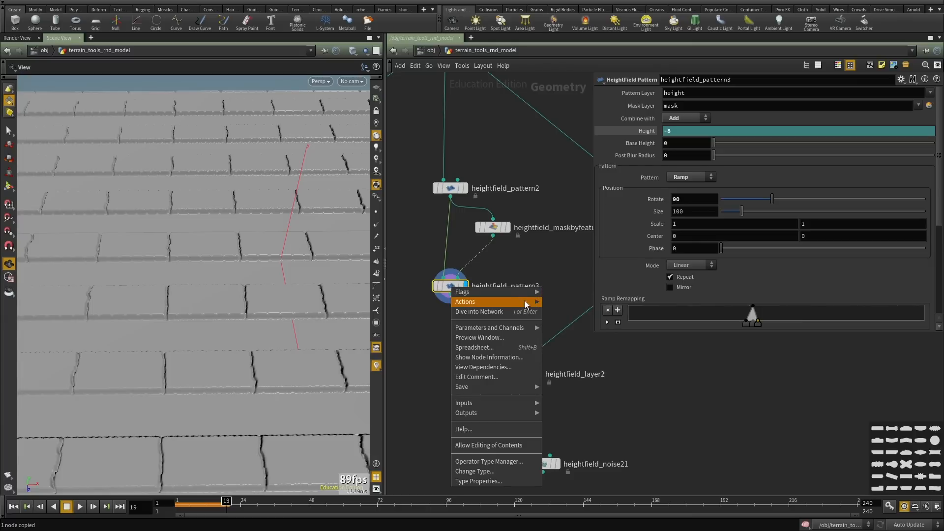
mouse_move(525, 303)
click(573, 352)
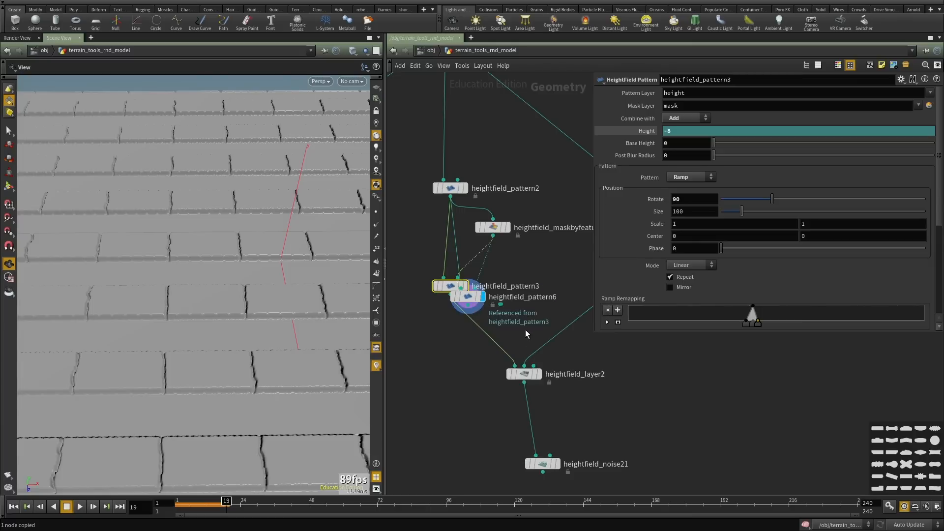
Insert the reference copy into the second branch above heightfield_layer2 and delete heightfield_pattern5, which it replaces.
drag(468, 296, 520, 334)
scroll(516, 324, up, 2)
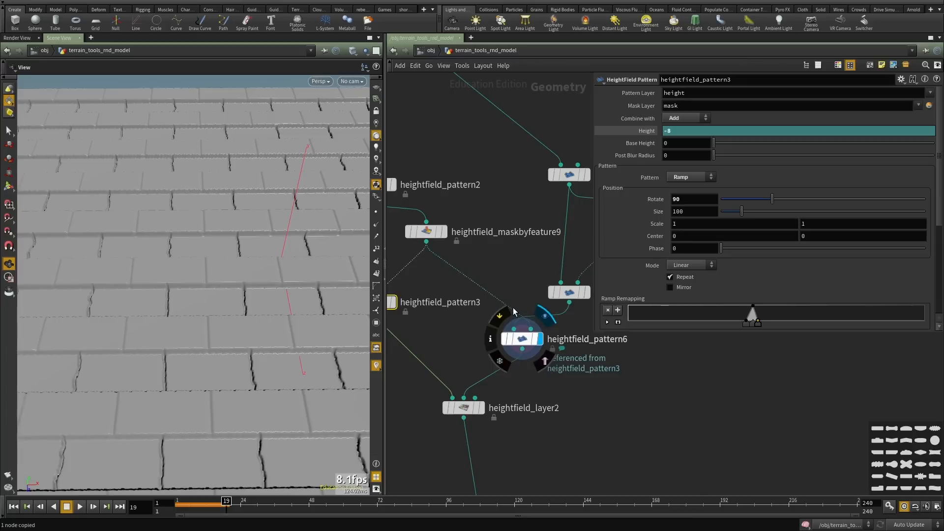
scroll(504, 302, down, 4)
scroll(539, 283, up, 2)
drag(559, 266, 498, 333)
click(548, 329)
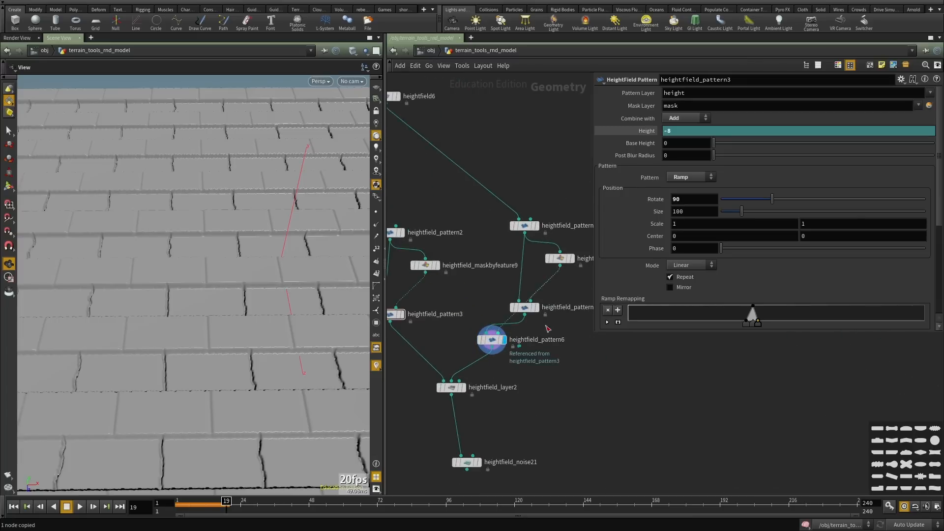
click(523, 307)
key(Delete)
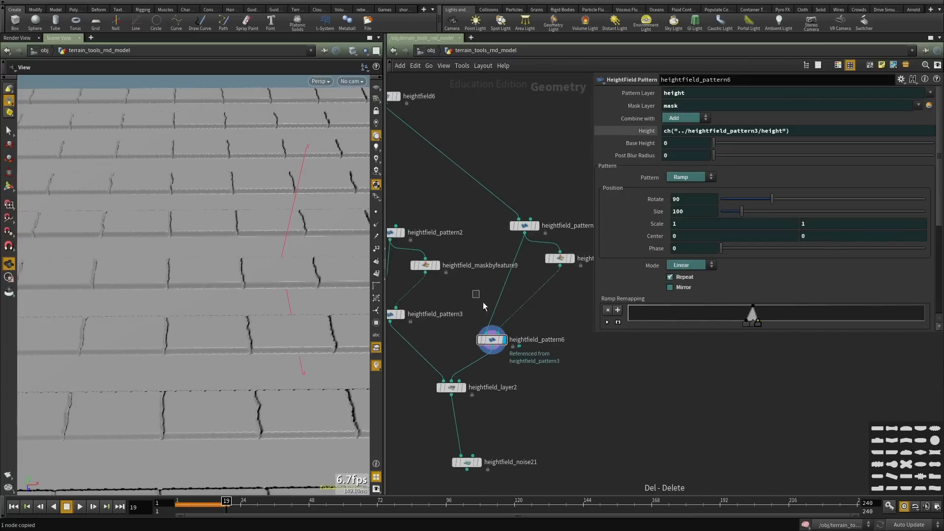
drag(498, 345, 527, 331)
Delete the referenced channel on the Phase of heightfield_pattern6 and set the phase to .5.
right_click(657, 246)
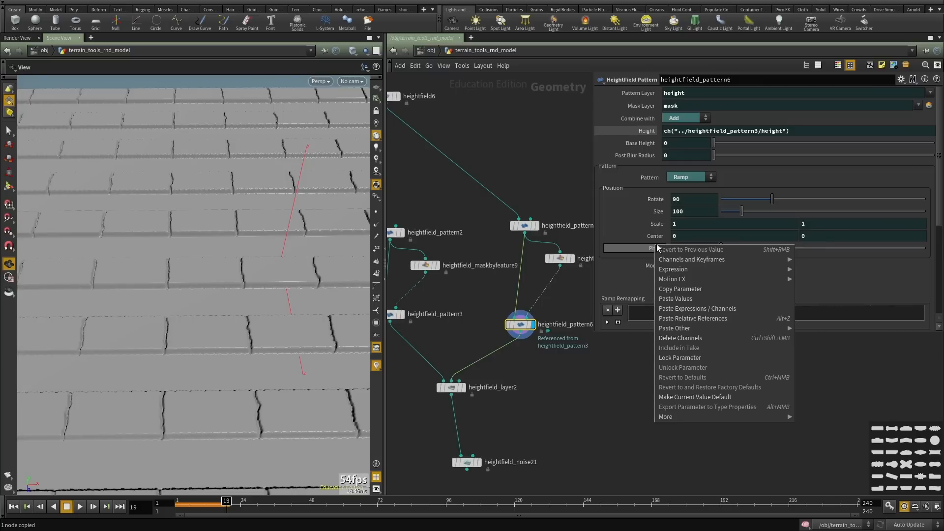
click(689, 339)
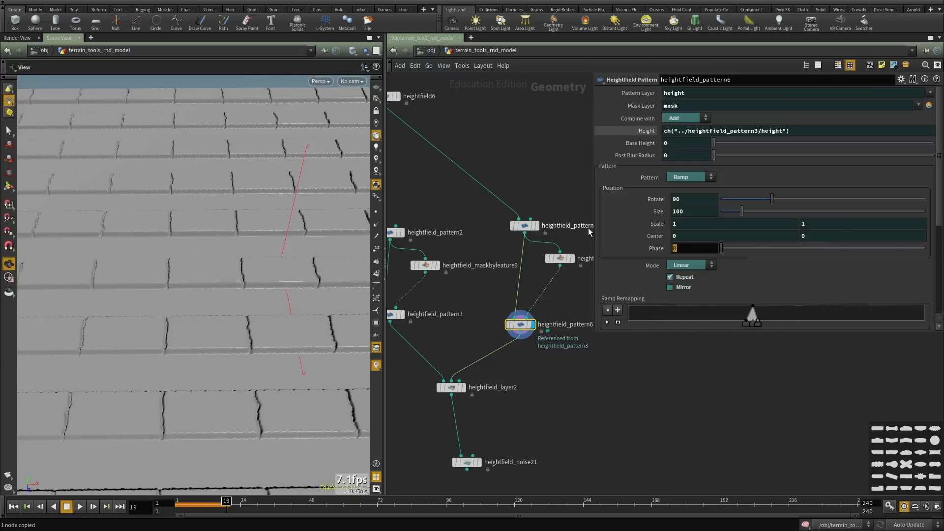
drag(193, 282, 214, 328)
Display the merged result of heightfield_layer2, followed by the output of heightfield_noise21.
middle_drag(474, 390, 494, 388)
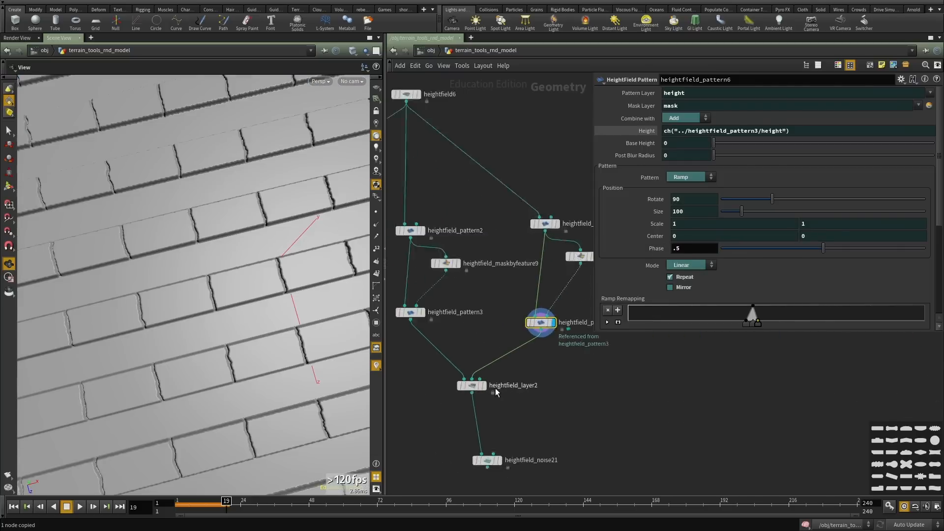
scroll(495, 388, up, 1)
click(482, 386)
middle_drag(523, 439, 518, 384)
scroll(519, 387, up, 1)
click(491, 425)
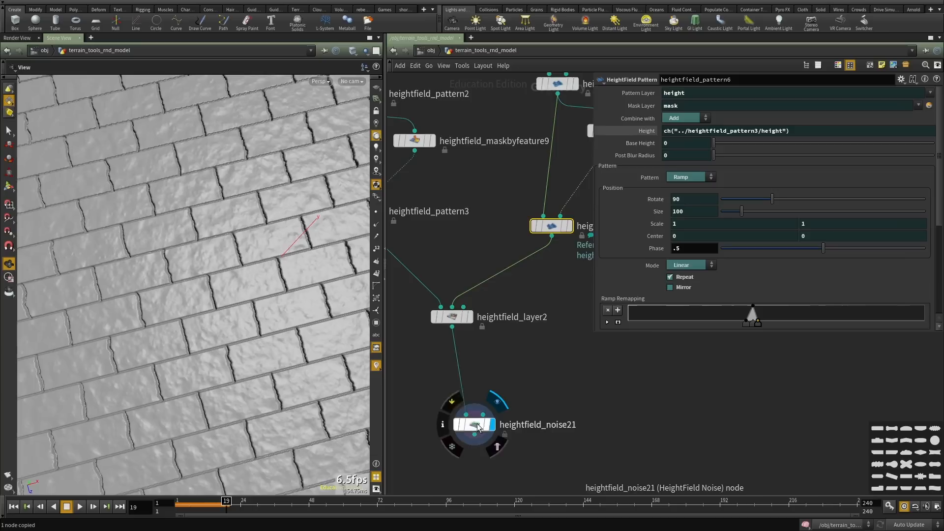
Examine the roughened, staggered brick surface up close, from a distance and from several angles.
drag(242, 342, 165, 391)
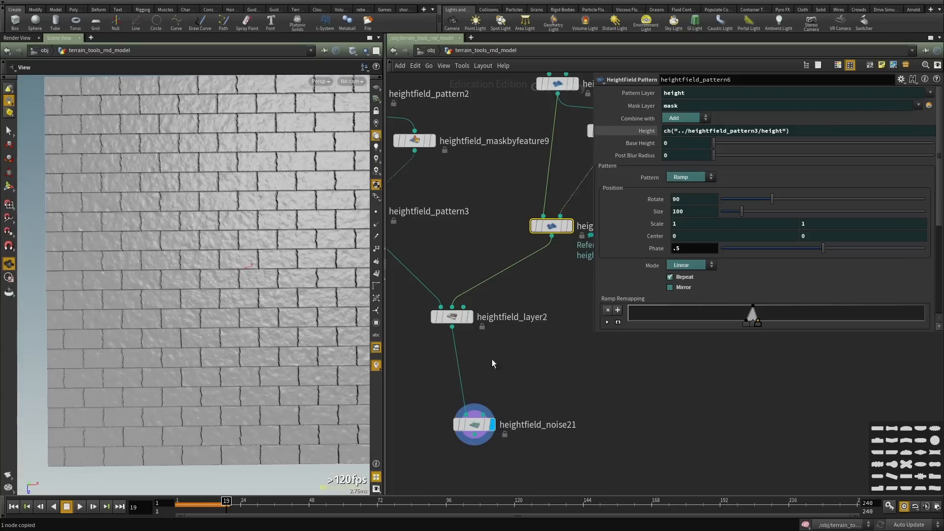
scroll(541, 379, down, 2)
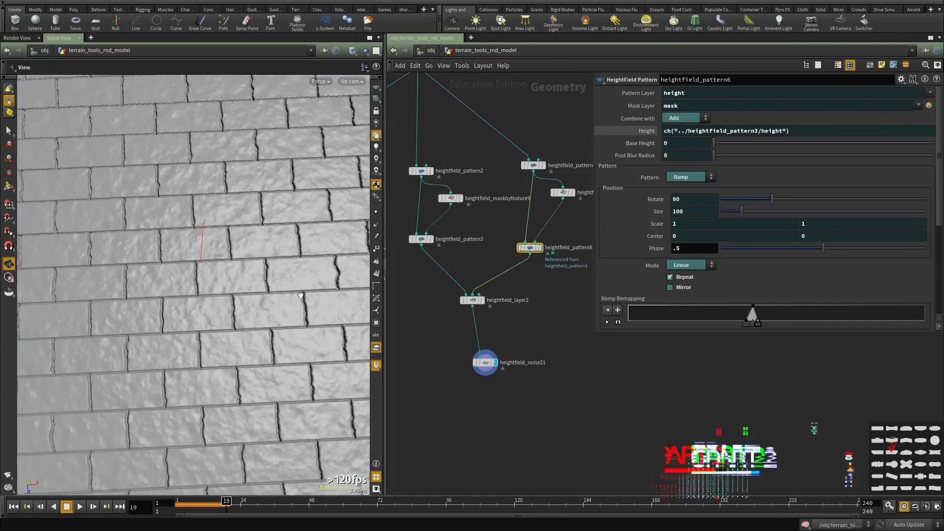
scroll(298, 300, up, 4)
scroll(181, 320, down, 6)
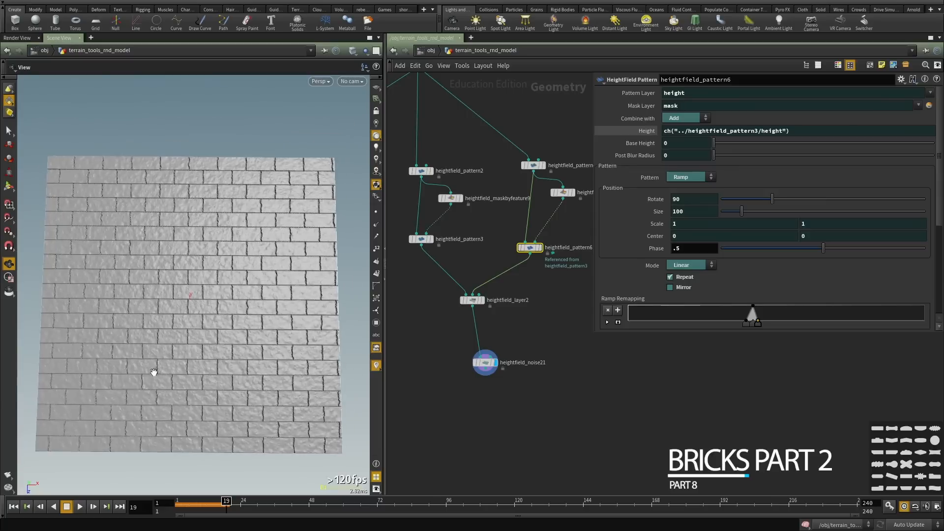
drag(152, 373, 154, 348)
scroll(470, 270, up, 2)
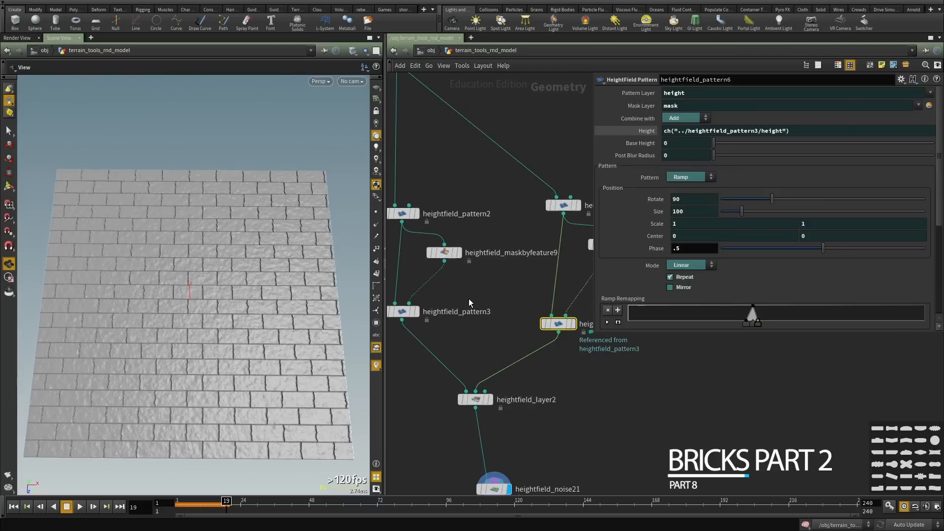
scroll(163, 280, up, 6)
drag(202, 290, 213, 308)
middle_drag(213, 308, 266, 284)
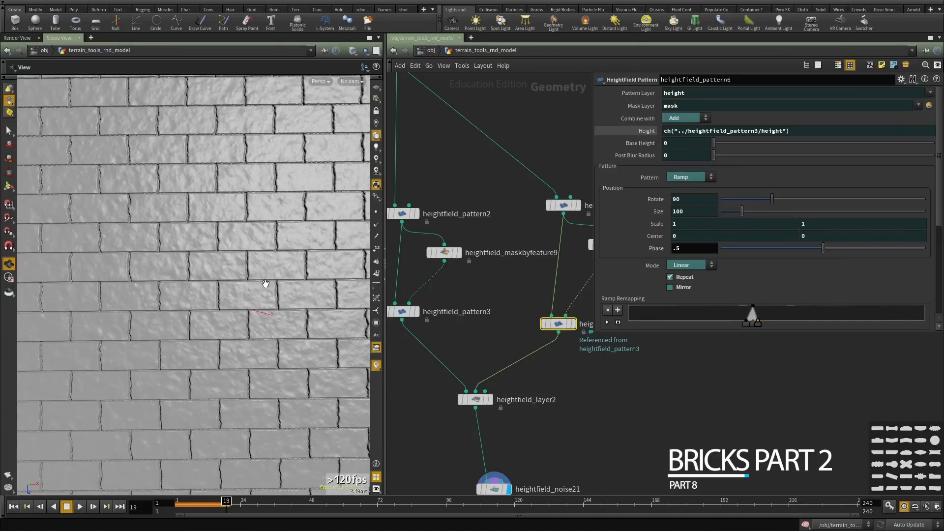
middle_drag(179, 282, 227, 327)
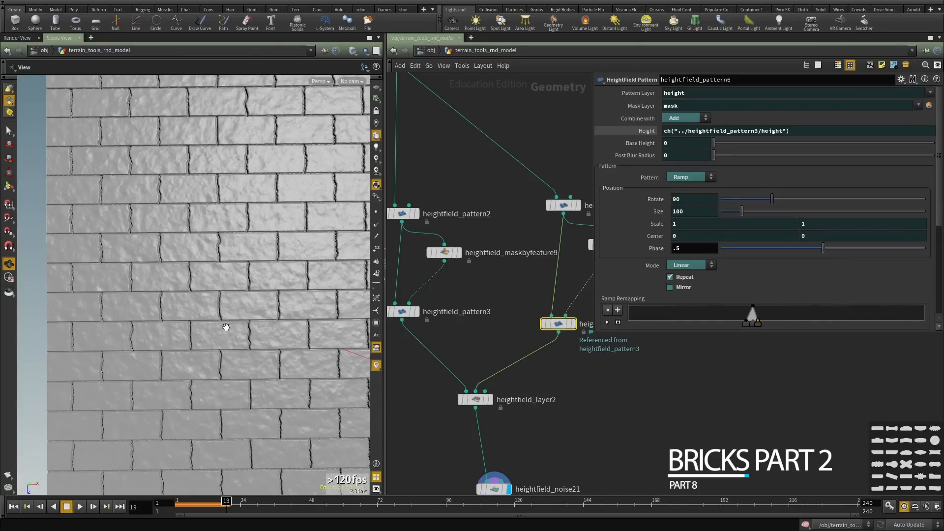
scroll(130, 247, down, 4)
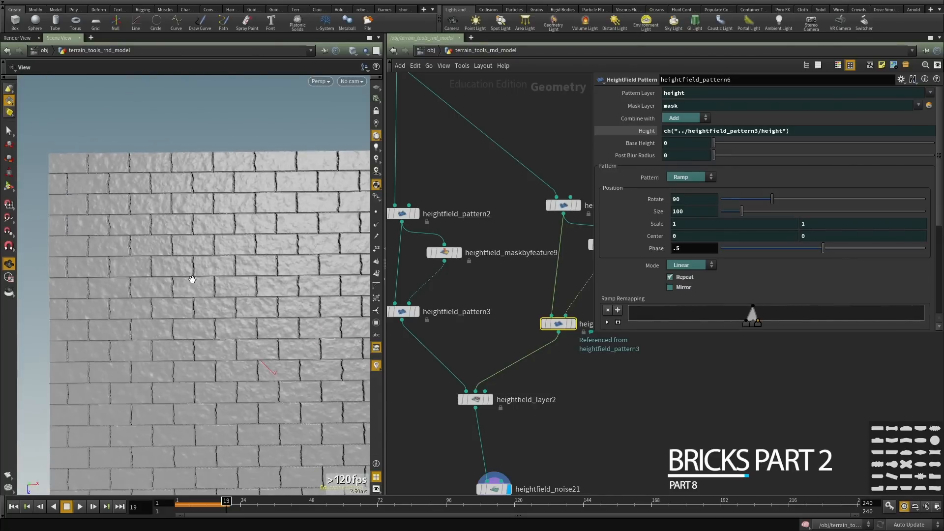
drag(192, 280, 213, 287)
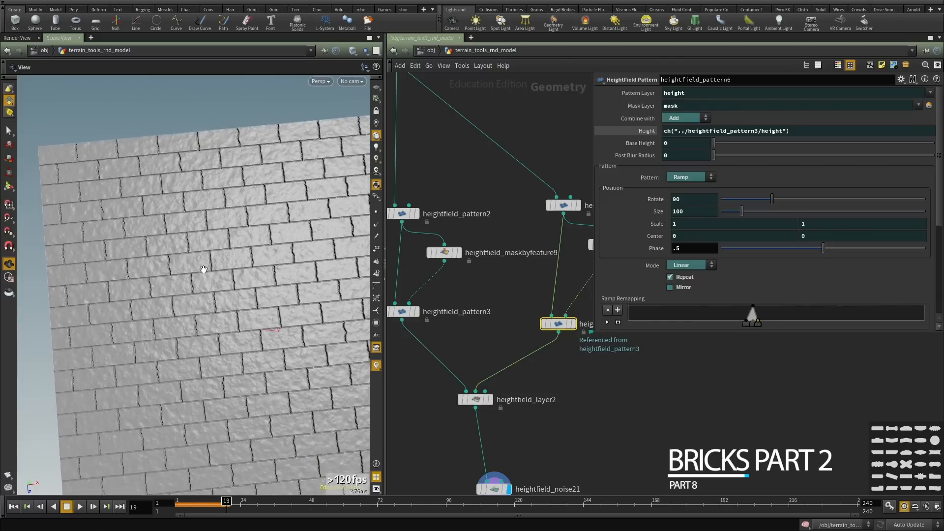
middle_drag(506, 295, 509, 317)
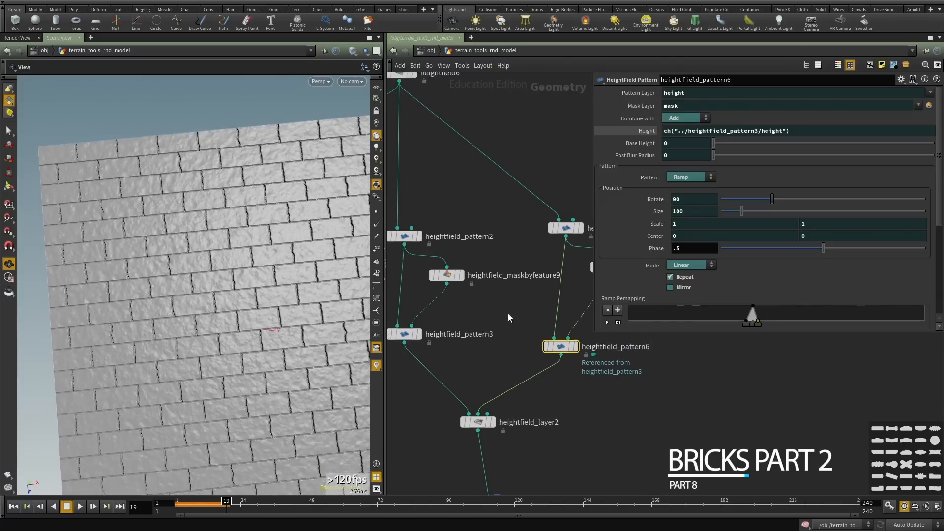
drag(235, 317, 234, 268)
middle_drag(233, 332, 224, 312)
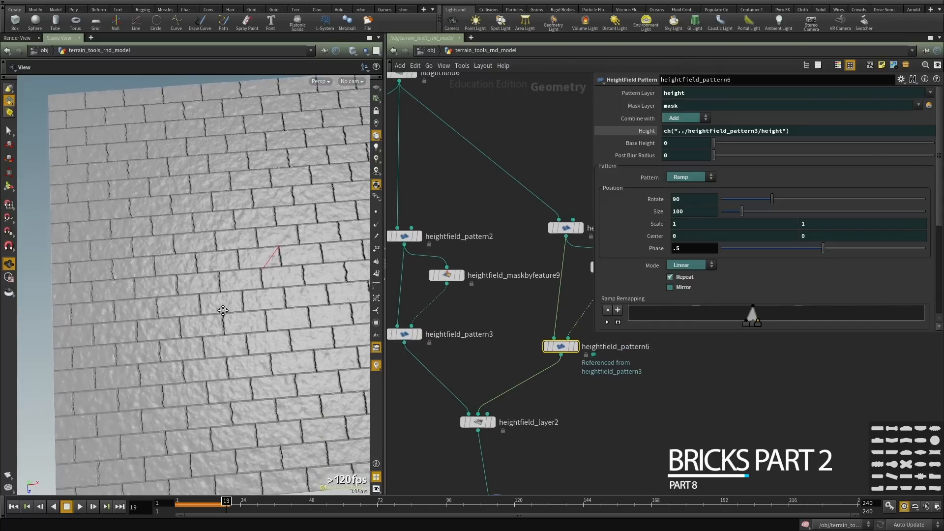
Display heightfield_pattern2 and turn on Distort Pattern for its horizontal stripes.
right_drag(202, 289, 144, 259)
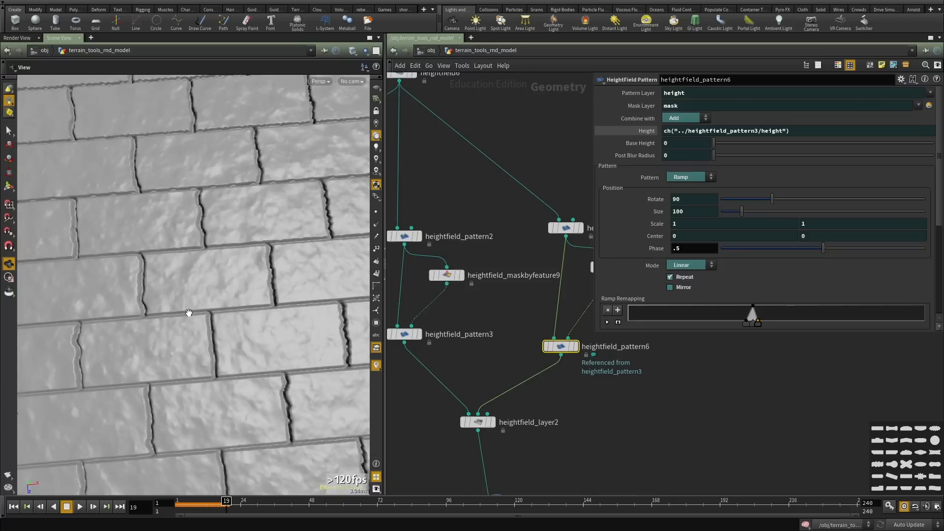
scroll(498, 236, up, 3)
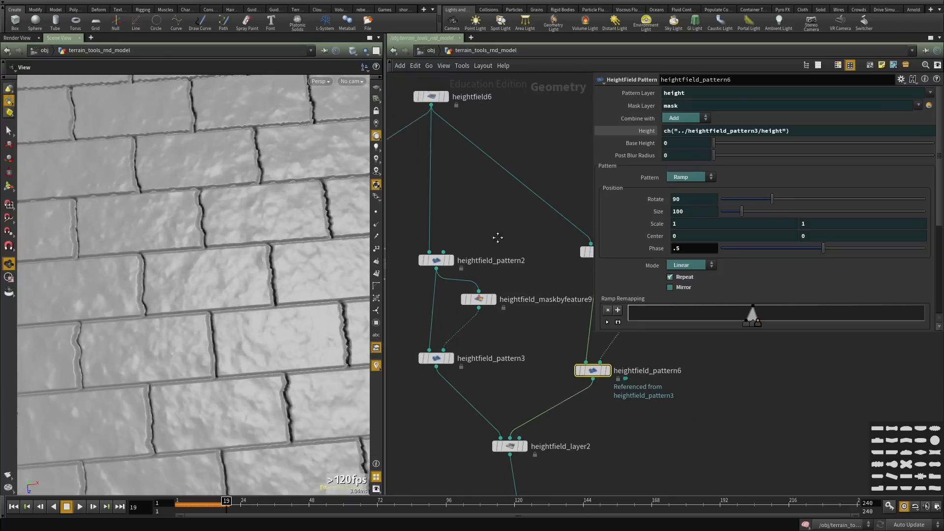
click(467, 271)
click(440, 273)
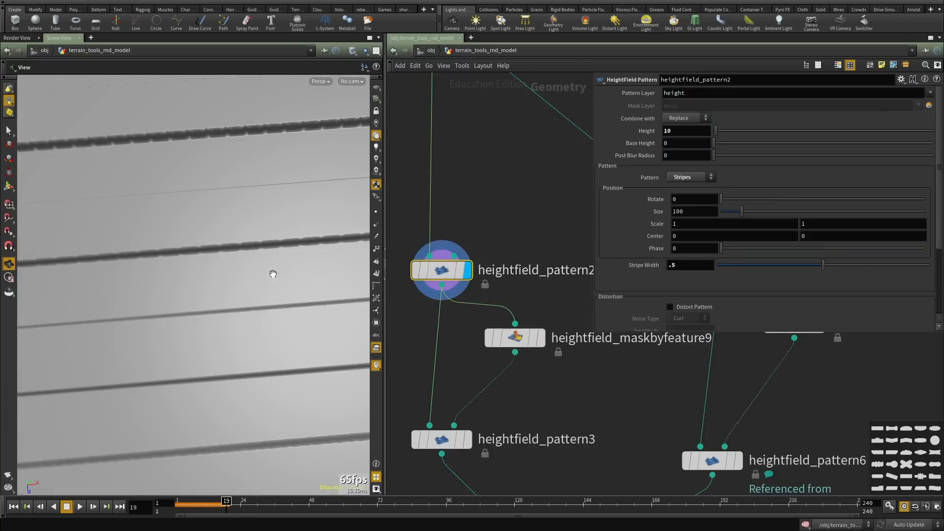
key(space+g)
drag(263, 288, 185, 321)
right_drag(185, 320, 172, 290)
scroll(688, 232, down, 1)
scroll(691, 228, down, 3)
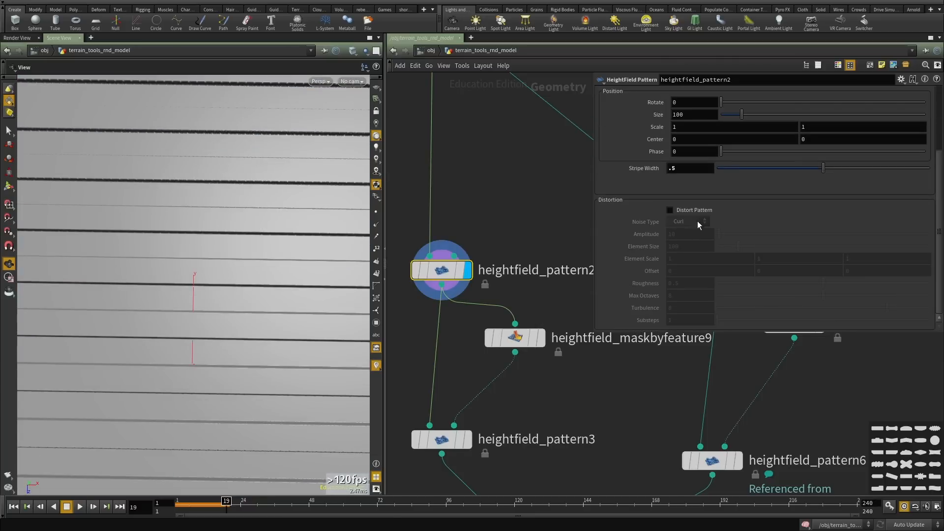
middle_drag(184, 298, 259, 316)
right_drag(258, 316, 212, 305)
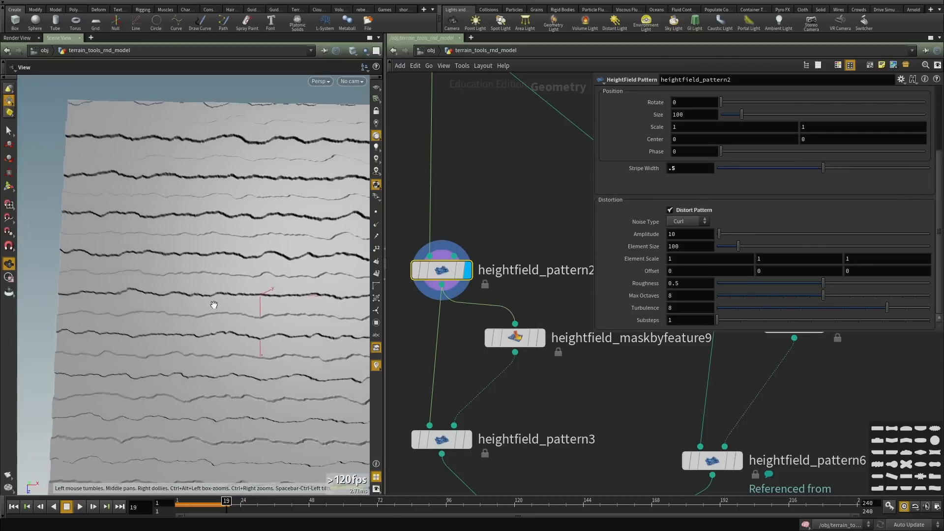
drag(213, 305, 222, 322)
Tune the stripe distortion of heightfield_pattern2 to an amplitude of 1.5 and an element size of 26.6.
drag(732, 249, 721, 249)
right_drag(154, 252, 216, 272)
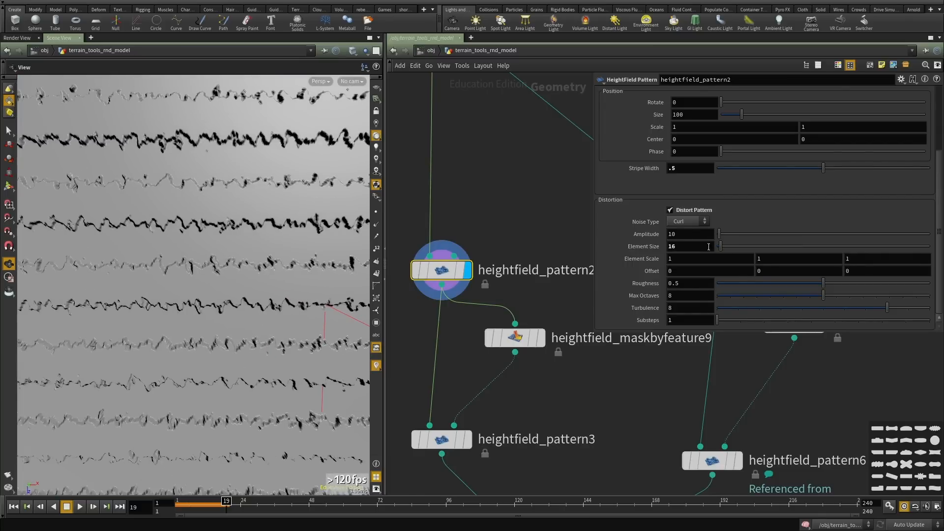
middle_drag(690, 236, 691, 228)
middle_drag(612, 238, 568, 236)
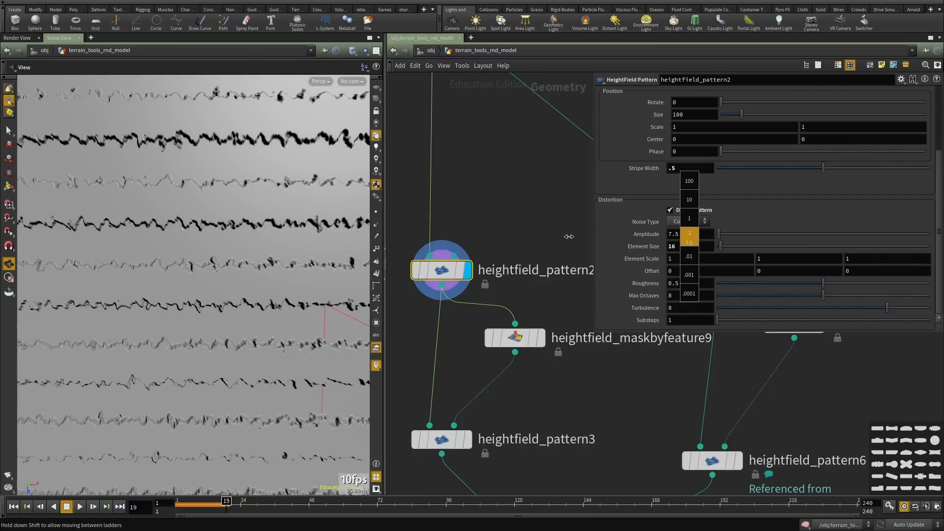
middle_drag(496, 239, 847, 231)
scroll(230, 195, up, 5)
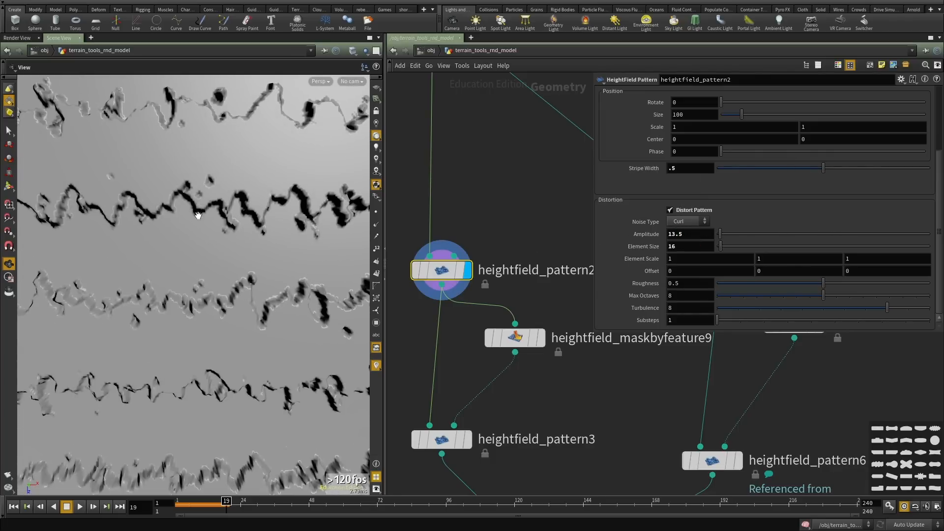
middle_drag(702, 235, 778, 225)
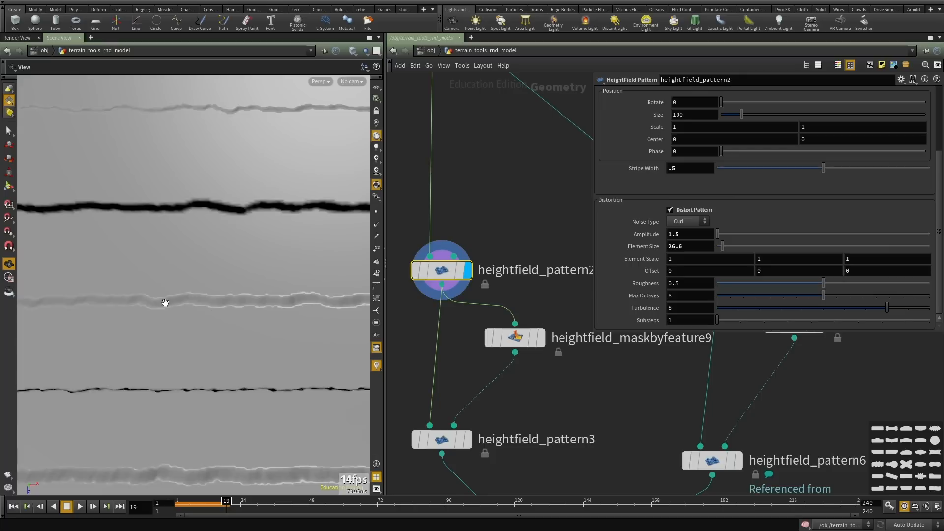
drag(165, 301, 219, 331)
Turn on Distort Pattern for heightfield_pattern4 and set its distortion amplitude to 1.5, matching heightfield_pattern2.
scroll(585, 400, down, 3)
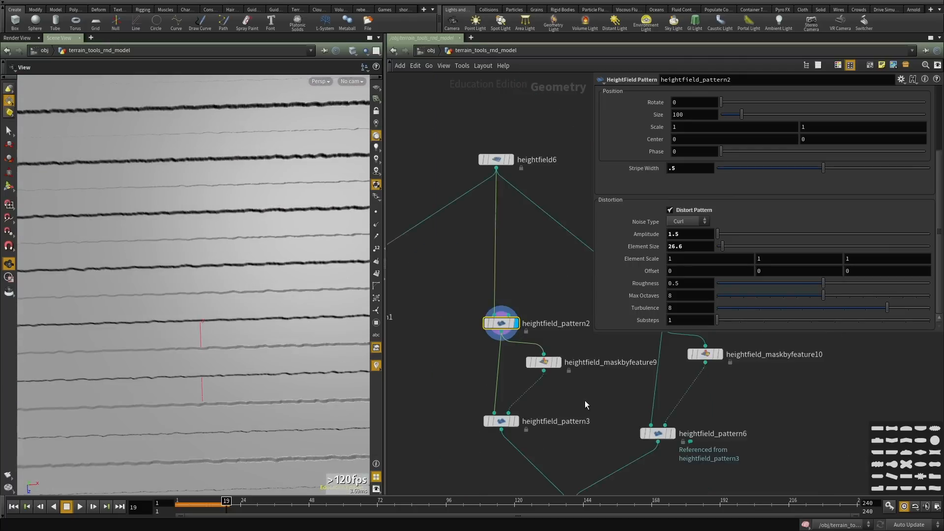
middle_drag(585, 401, 506, 371)
scroll(510, 288, up, 1)
middle_drag(514, 281, 506, 283)
double_click(673, 233)
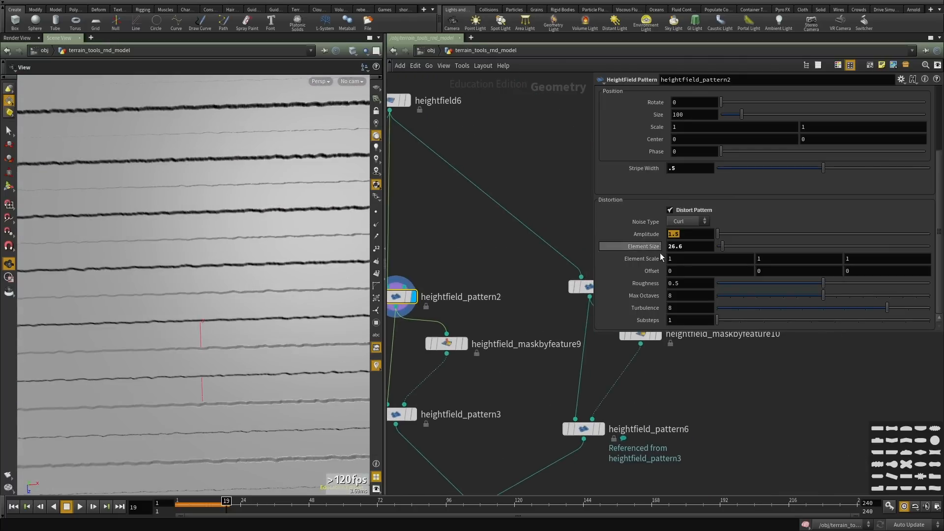
middle_drag(629, 257, 571, 279)
click(531, 308)
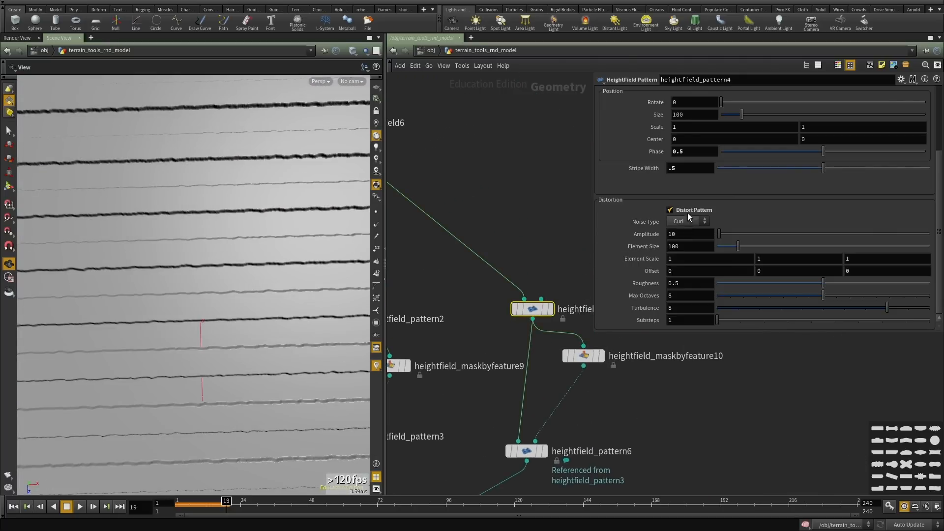
text(1.5)
Copy the distortion element size of 26.6 from heightfield_pattern2 to heightfield_pattern4.
middle_drag(634, 390, 751, 428)
click(453, 356)
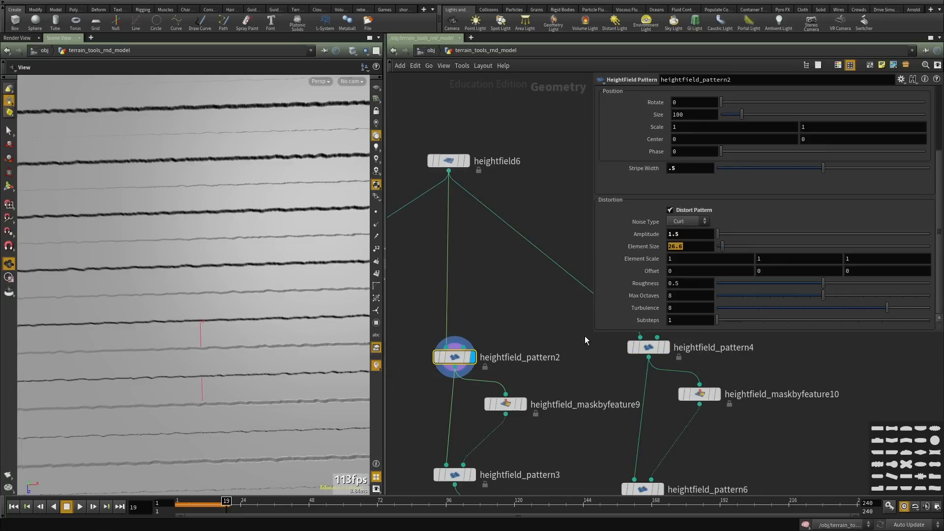
click(648, 347)
scroll(682, 378, down, 3)
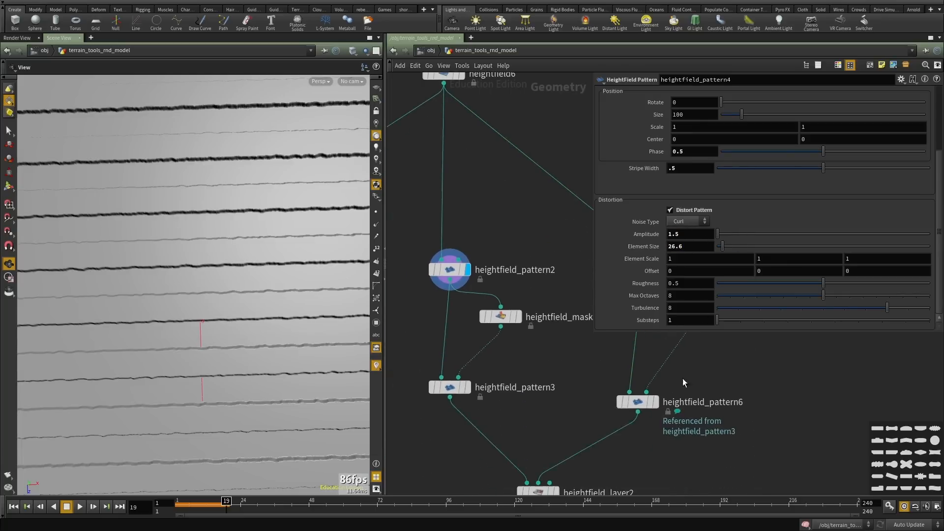
mouse_move(656, 400)
Display the merged result of heightfield_layer2 and examine its distorted horizontal joints up close and from several angles.
right_drag(238, 315, 221, 358)
middle_drag(526, 423, 524, 356)
click(554, 426)
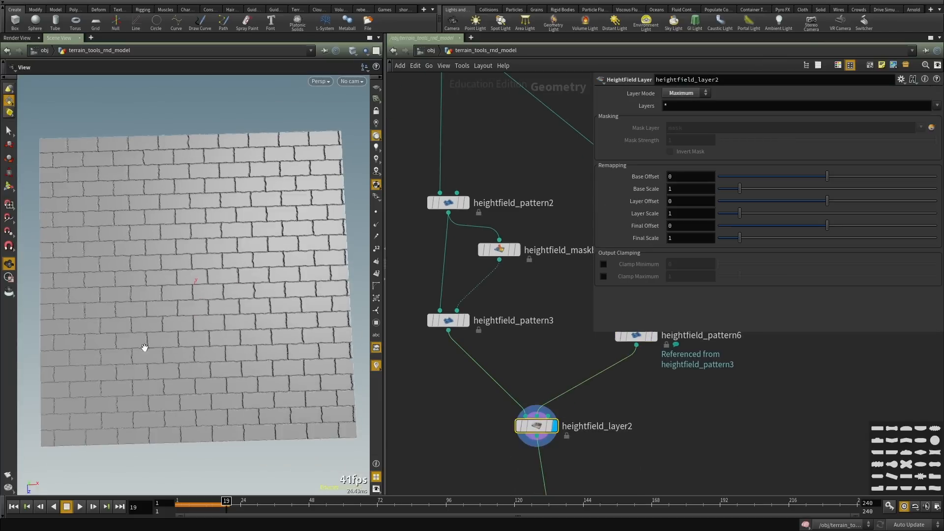
right_drag(146, 347, 219, 323)
drag(219, 323, 193, 330)
mouse_move(192, 330)
right_down()
mouse_move(269, 340)
mouse_move(208, 331)
right_up()
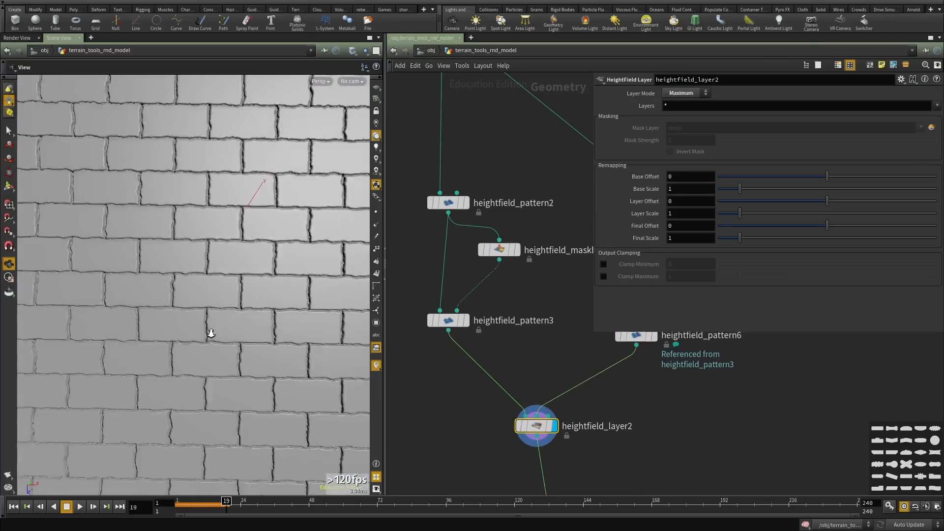
drag(208, 331, 230, 379)
right_drag(229, 379, 170, 361)
drag(170, 362, 177, 347)
right_drag(228, 345, 295, 339)
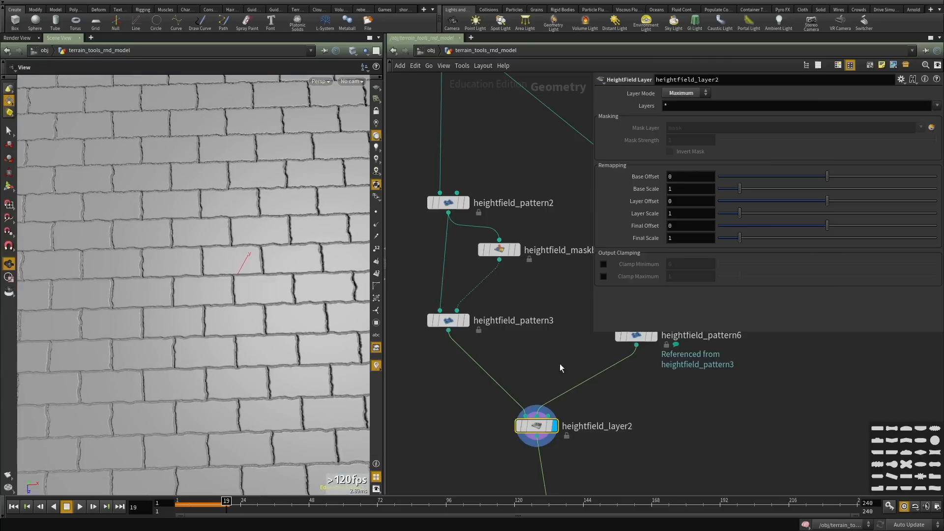
Display the output of heightfield_noise21 and inspect the roughened bricks from a low angle.
scroll(612, 376, down, 4)
middle_drag(605, 452, 567, 385)
scroll(567, 385, up, 3)
scroll(567, 385, up, 2)
click(554, 385)
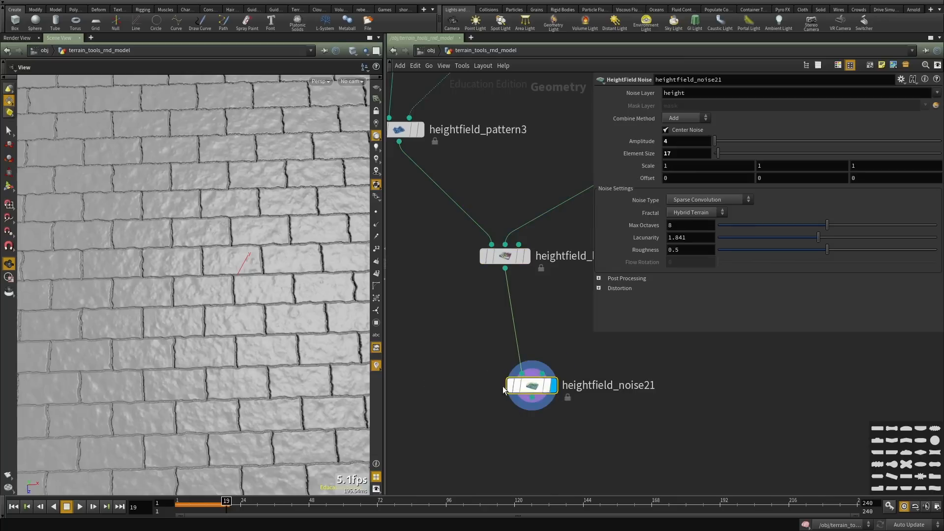
drag(185, 347, 190, 297)
right_drag(190, 297, 195, 285)
drag(195, 285, 207, 285)
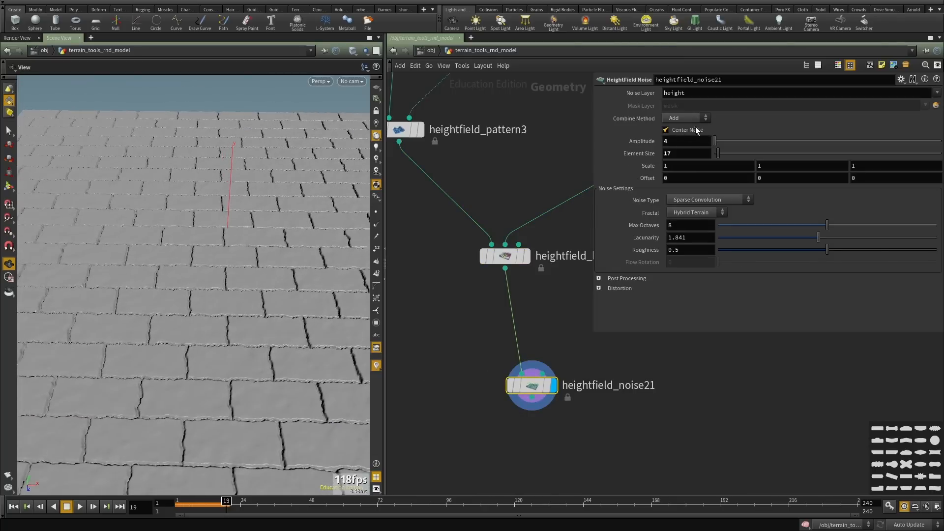
Set the amplitude of heightfield_noise21 to 2 and check the brick surface.
double_click(673, 141)
text(2)
click(723, 426)
middle_drag(723, 426, 710, 391)
drag(181, 348, 179, 374)
drag(321, 299, 320, 291)
Add a second HeightField Noise node below heightfield_noise21, connect it to that node's output and display it.
middle_drag(537, 402, 524, 372)
key(Tab)
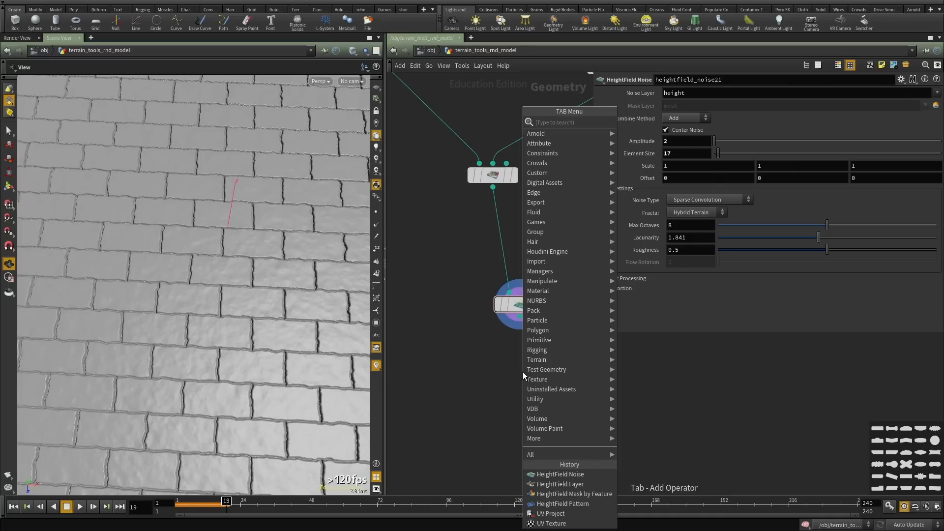
text(height field)
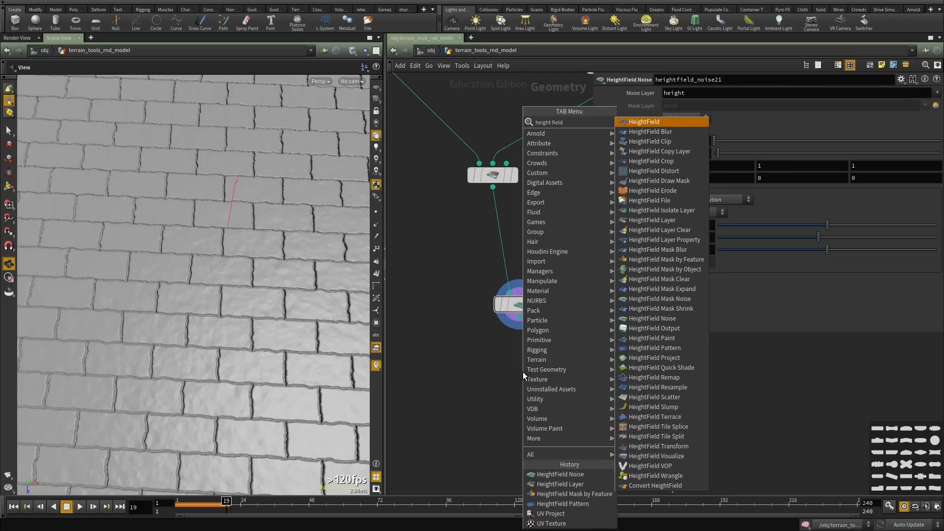
text( noise)
key(Return)
click(523, 372)
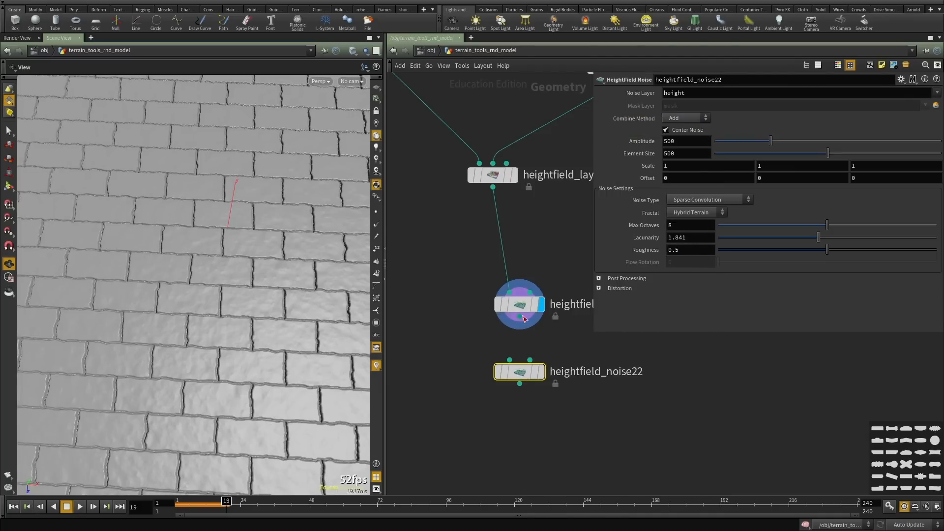
drag(524, 318, 532, 377)
click(541, 371)
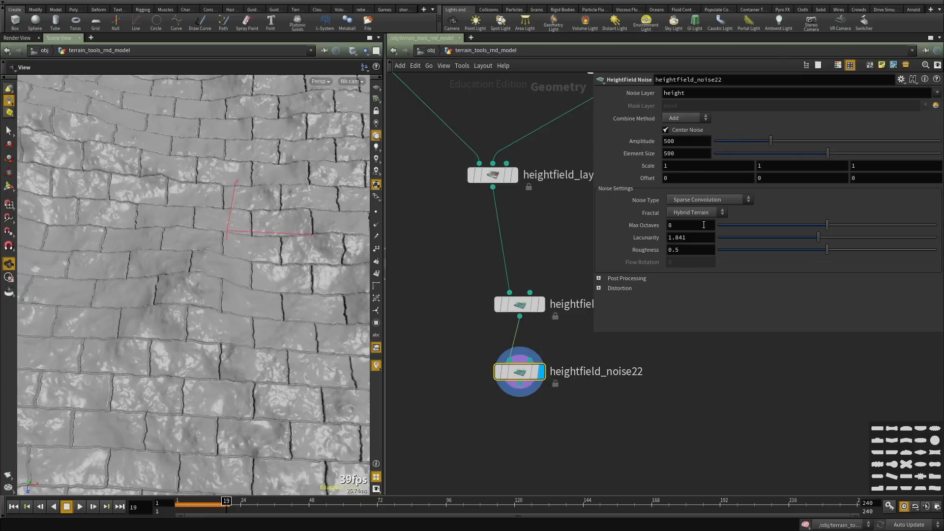
Change the noise type of heightfield_noise22 to Simplex (Improved Perlin) and check the whole terrain.
click(698, 199)
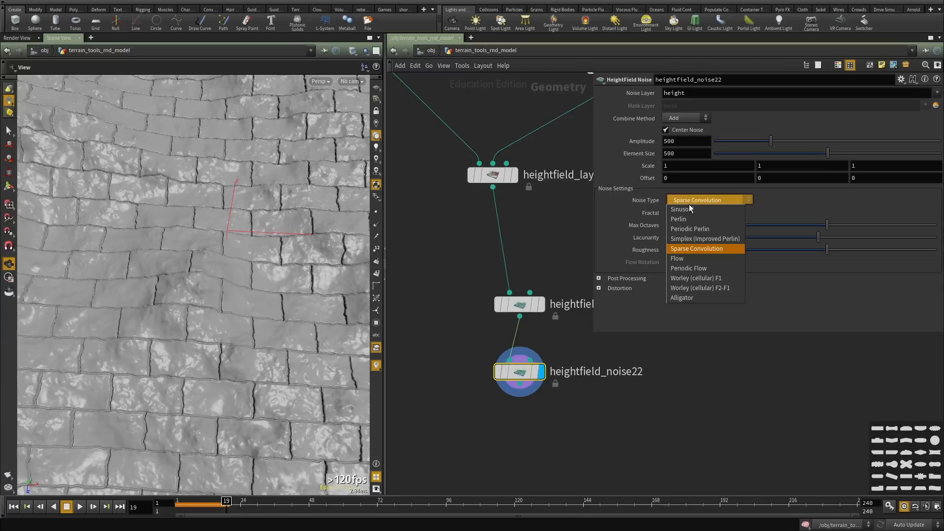
click(692, 239)
right_drag(251, 278, 158, 312)
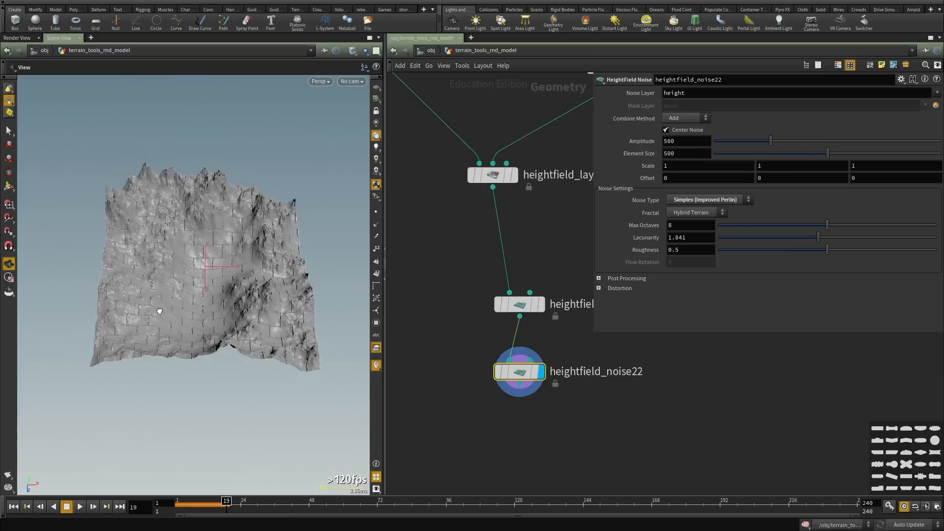
drag(158, 312, 162, 297)
right_drag(162, 297, 284, 285)
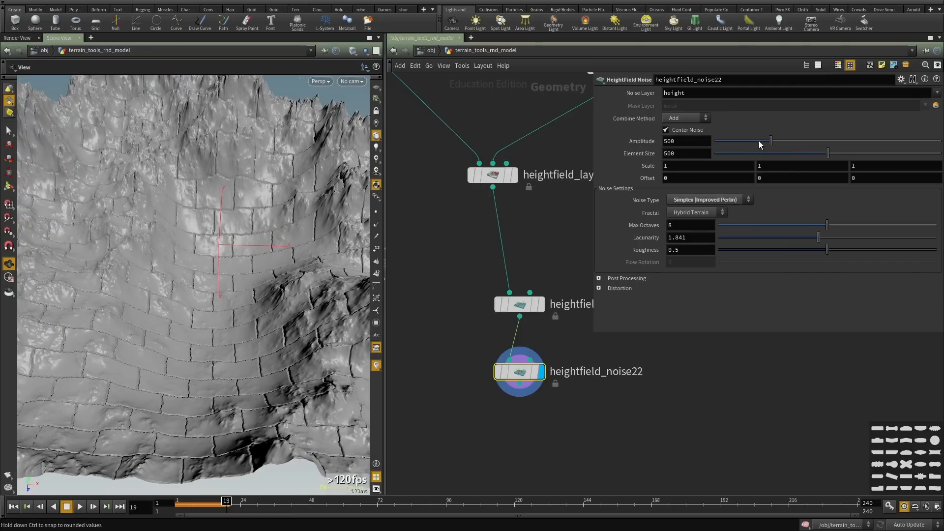
Reduce the amplitude of heightfield_noise22 to 152 and its element size to 28.
drag(760, 141, 721, 146)
drag(732, 144, 732, 143)
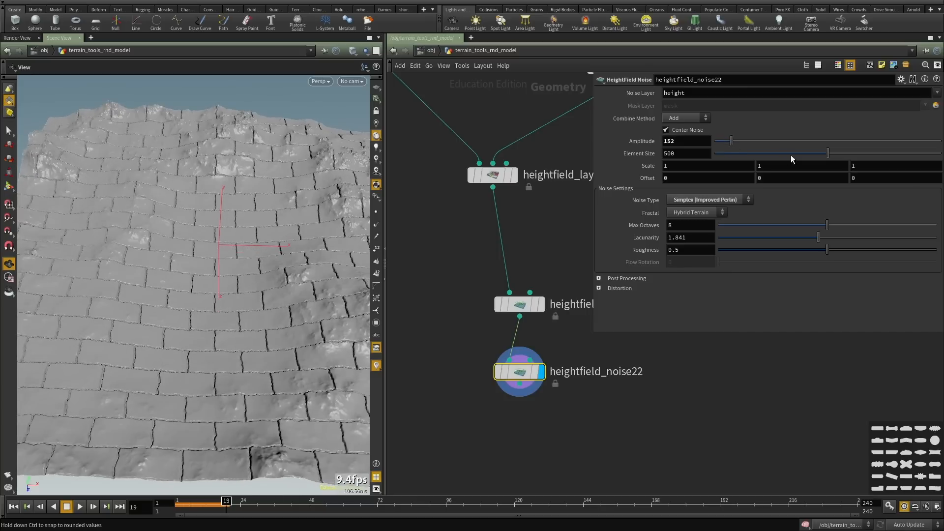
drag(791, 154, 721, 155)
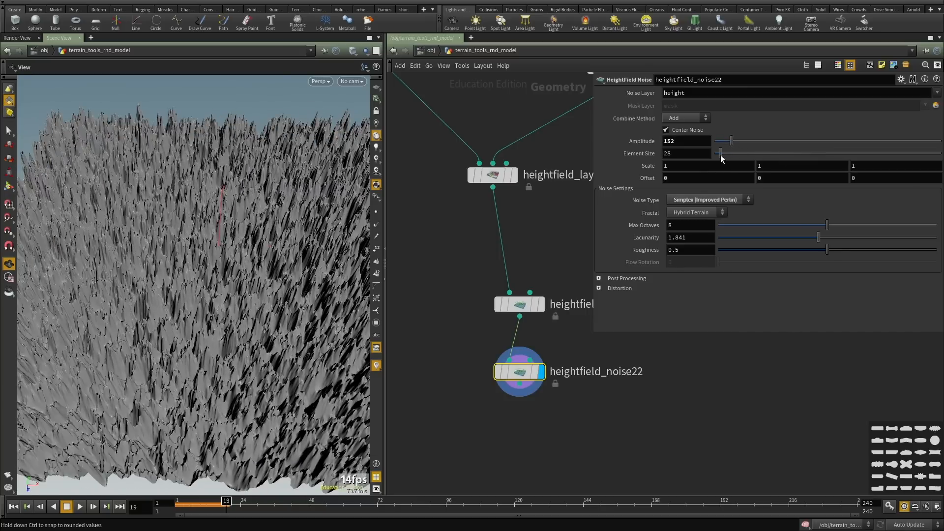
Set the combine method of heightfield_noise22 to Subtract and lower its amplitude to 17.
click(683, 118)
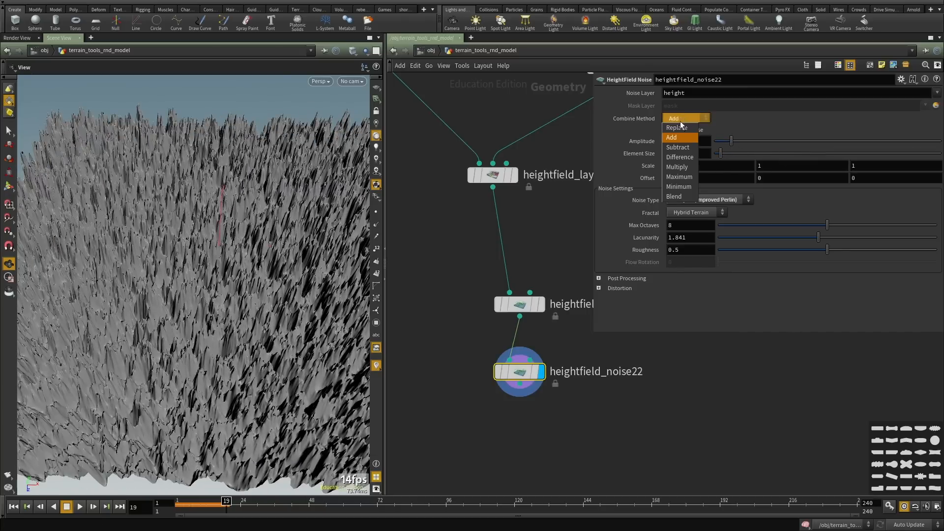
click(680, 148)
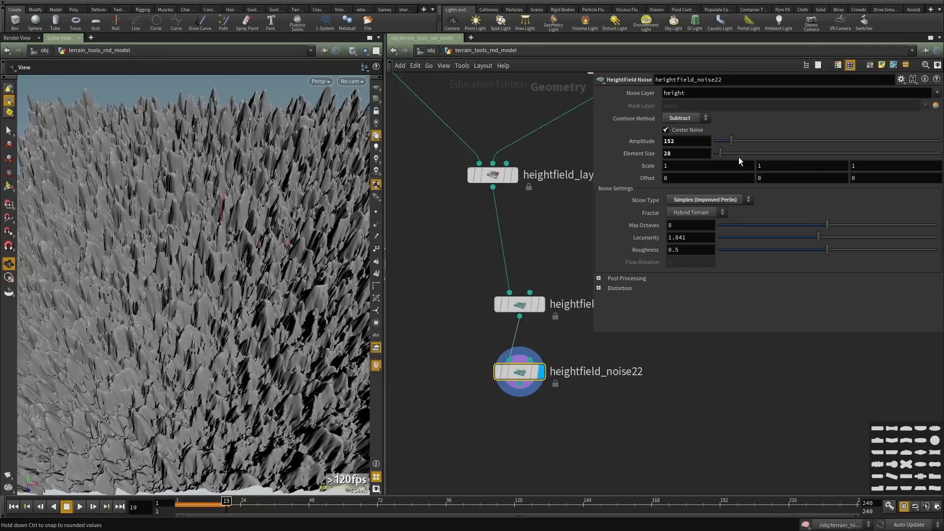
drag(724, 142, 716, 143)
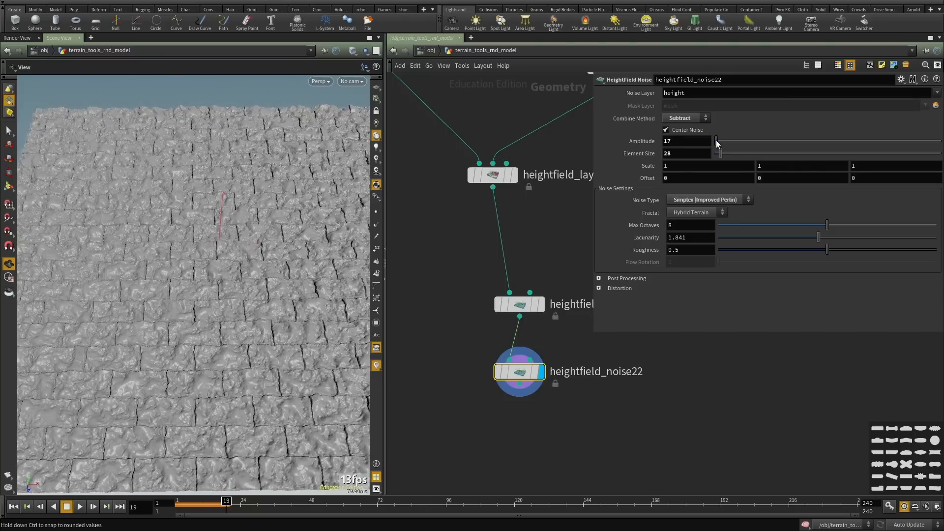
right_drag(168, 290, 211, 316)
middle_drag(211, 316, 252, 282)
right_drag(252, 282, 284, 280)
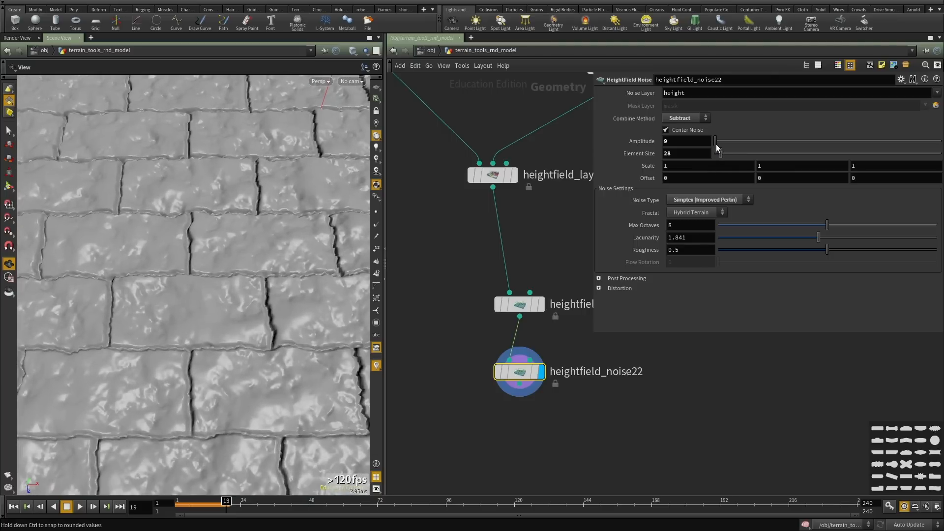
Try an amplitude of 26 on heightfield_noise22 and inspect the bricks up close.
drag(716, 144, 718, 143)
drag(165, 301, 182, 310)
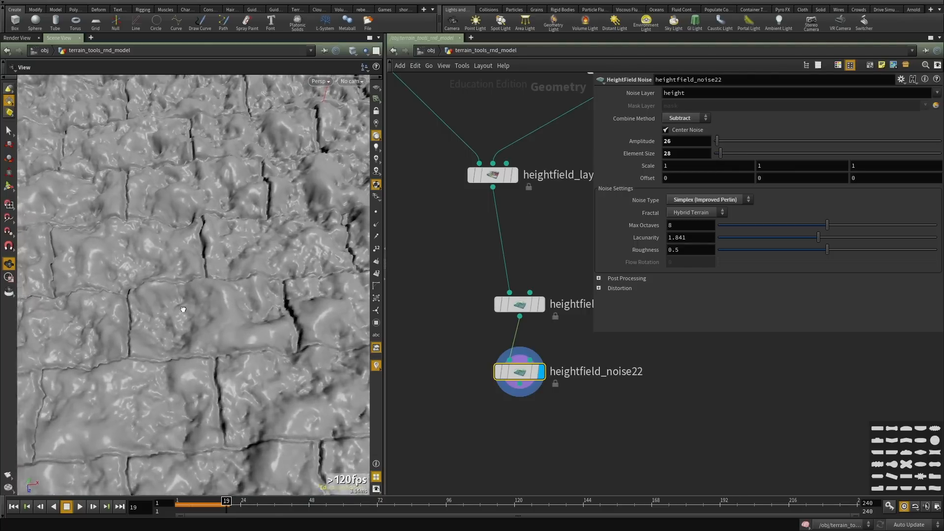
right_drag(182, 310, 240, 297)
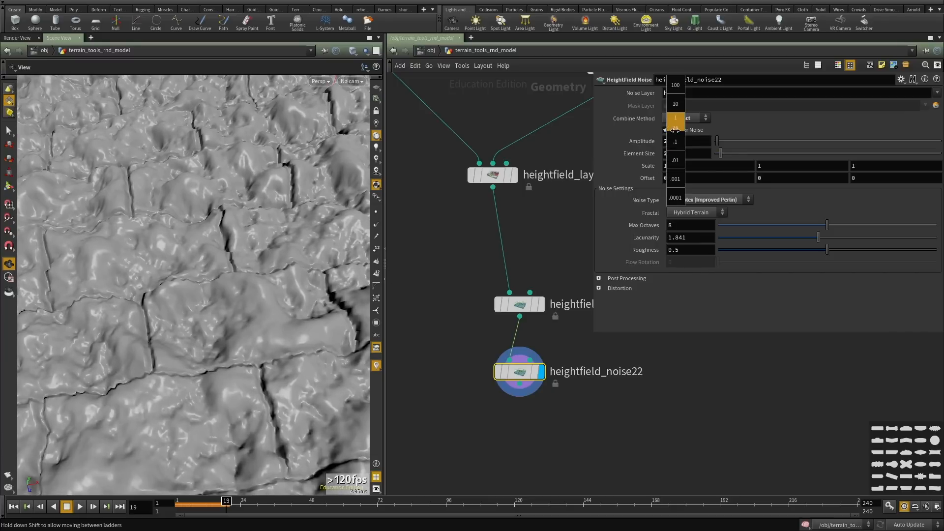
Refine heightfield_noise22 to an amplitude of 5 and an element size of 18, checking the bricks at a low angle.
middle_drag(679, 143, 618, 129)
middle_drag(698, 153, 250, 211)
right_drag(250, 249, 204, 330)
drag(205, 331, 195, 281)
right_drag(194, 280, 453, 205)
middle_click(686, 141)
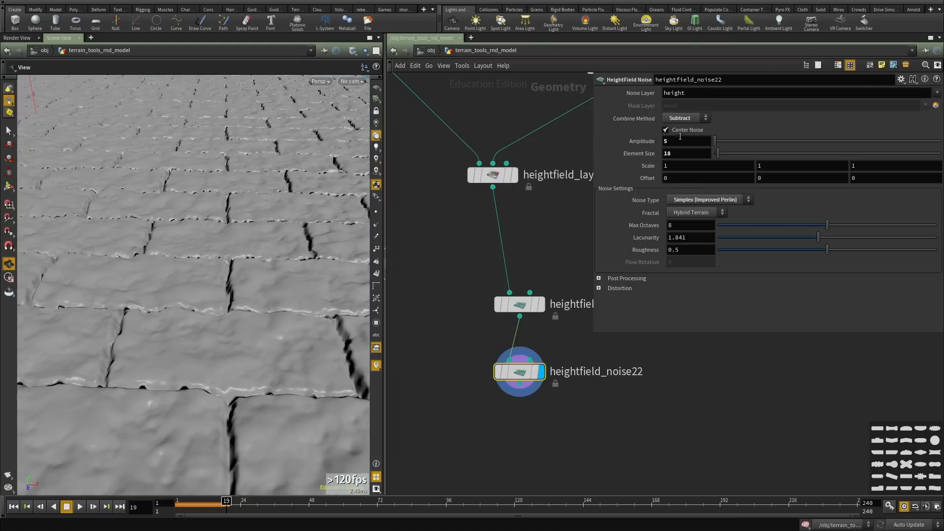
Lower the amplitude of heightfield_noise22 to 2.4, turn off Center Noise and set its lacunarity to 1.847.
middle_click(678, 137)
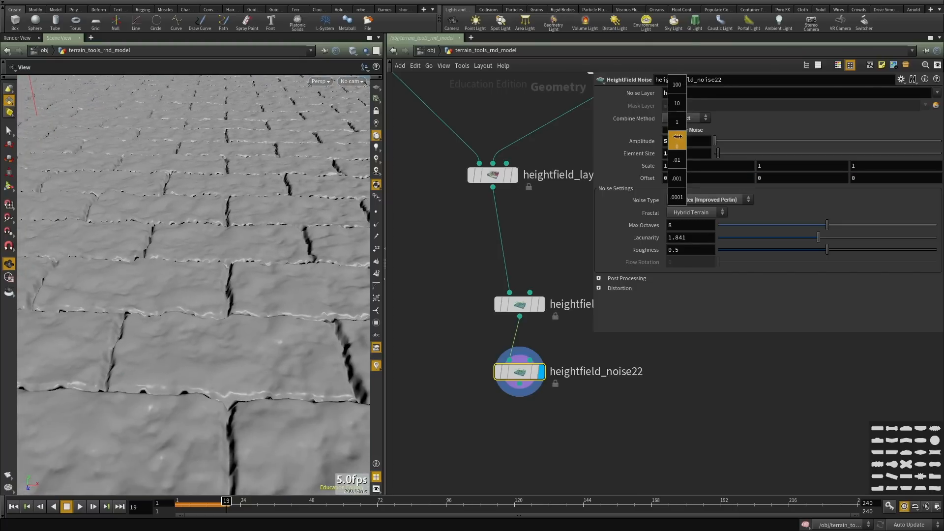
middle_drag(660, 138, 575, 141)
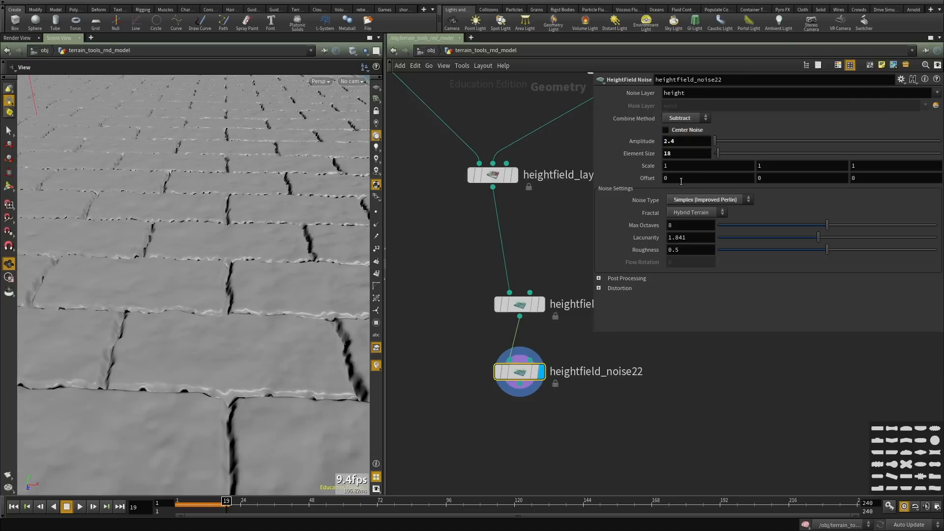
mouse_move(818, 238)
mouse_down()
mouse_move(799, 241)
mouse_move(822, 241)
mouse_up()
Set the grid spacing of heightfield6 to 0.6 and inspect the bricks at the finer resolution.
scroll(494, 274, down, 4)
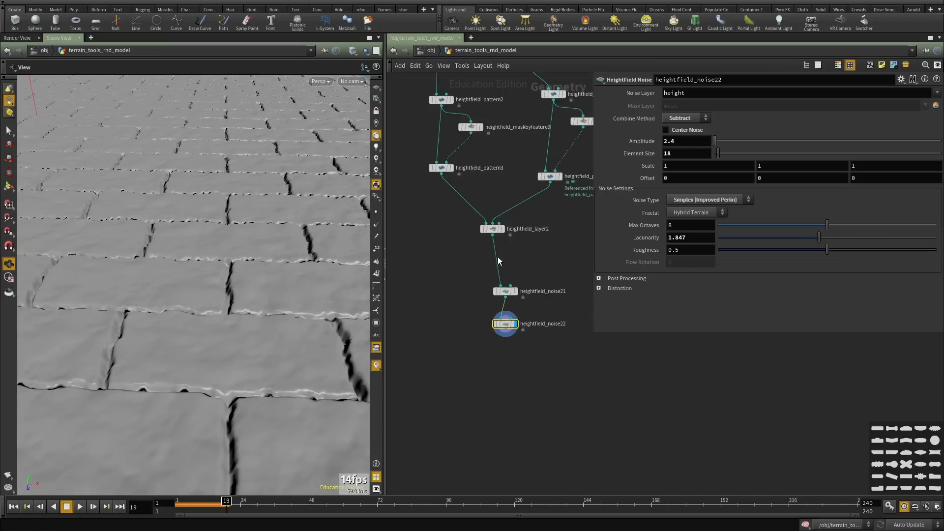
middle_drag(501, 103, 517, 270)
click(454, 221)
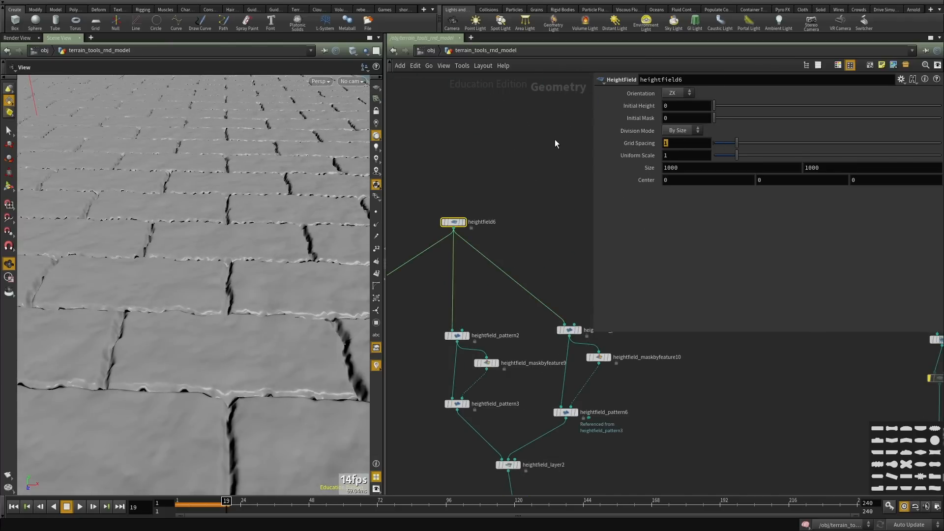
text(.6)
key(Return)
middle_drag(550, 234, 551, 225)
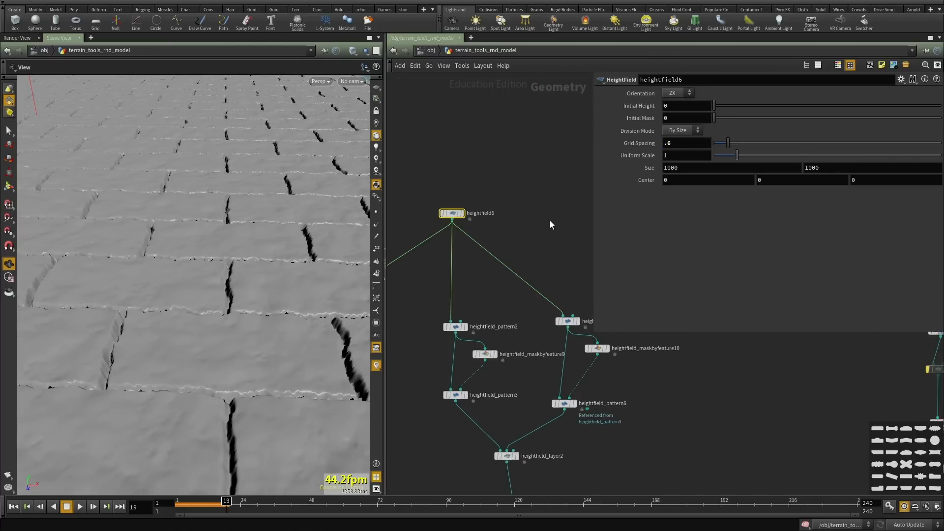
drag(225, 323, 305, 348)
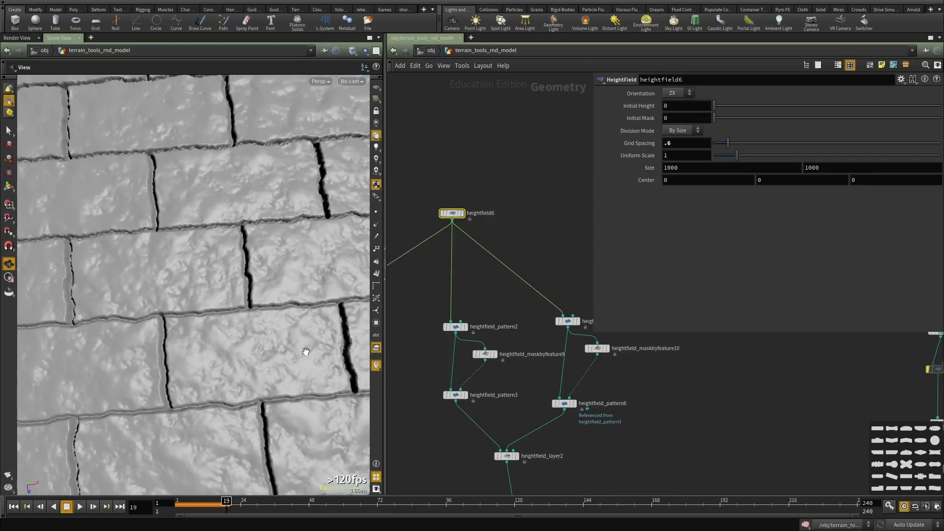
Enable Gradient Warp in the distortion settings of heightfield_noise22 and set its amount to 0.326.
scroll(577, 364, down, 2)
middle_drag(576, 364, 556, 225)
scroll(546, 349, up, 3)
click(503, 393)
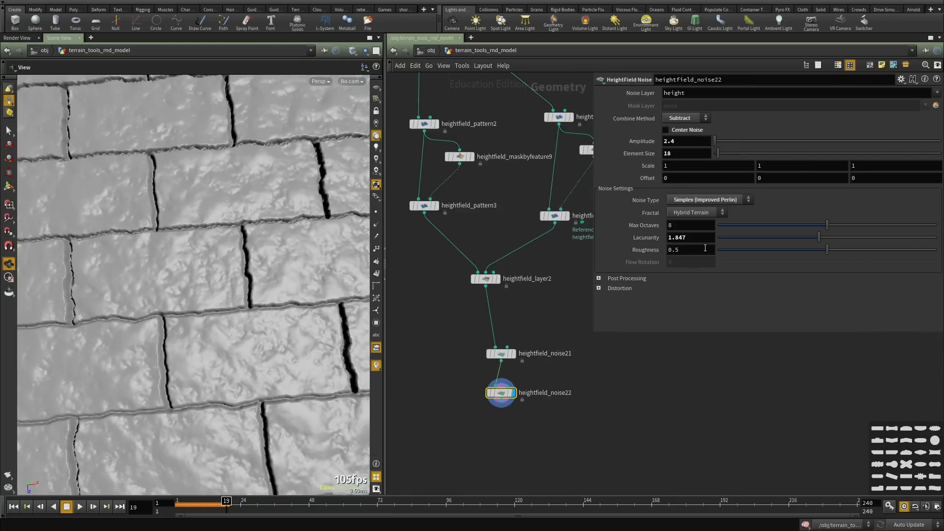
click(626, 279)
drag(256, 304, 273, 289)
scroll(652, 259, down, 5)
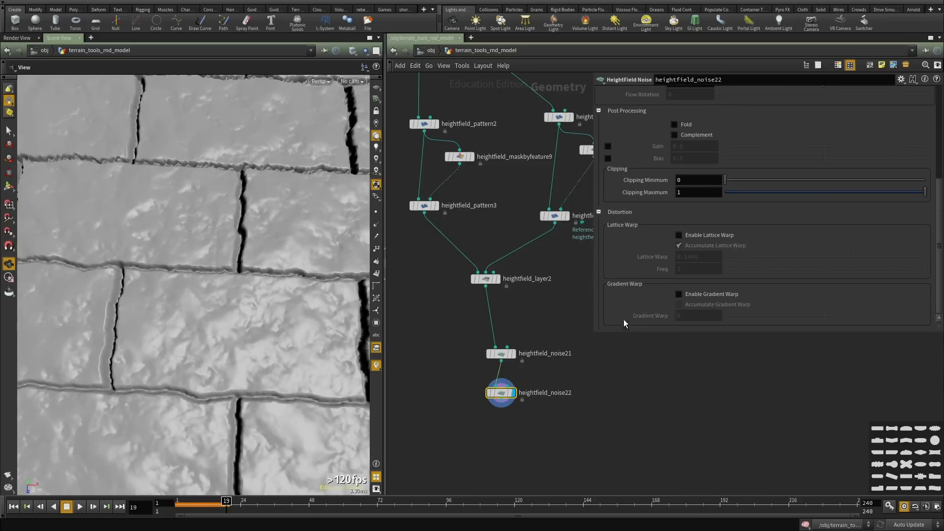
click(690, 294)
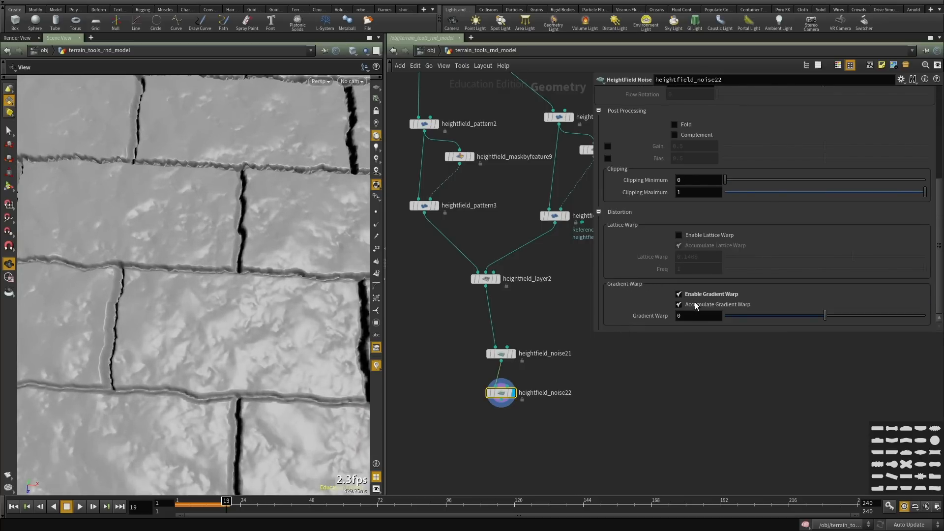
drag(228, 301, 265, 310)
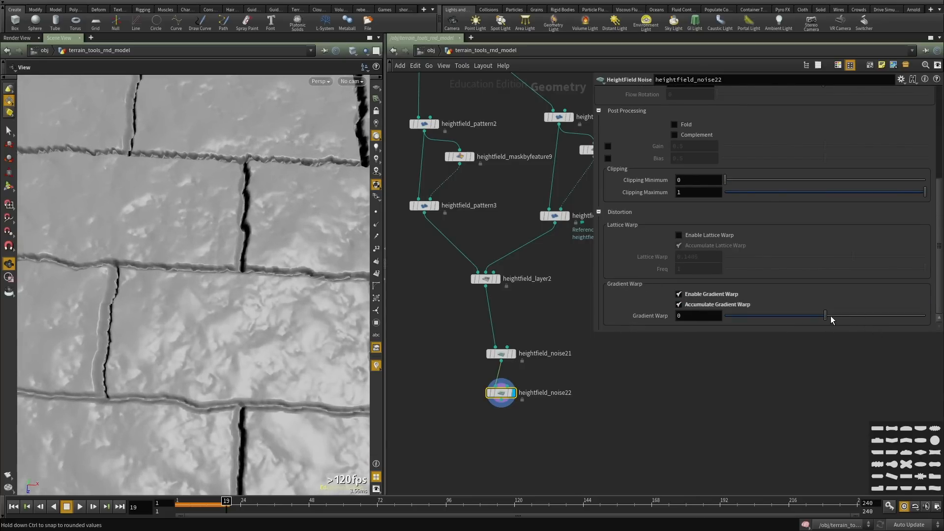
drag(831, 320, 890, 315)
Examine the gradient-warped brick surfaces from a distance, from above and up close.
scroll(136, 332, down, 3)
drag(135, 332, 217, 325)
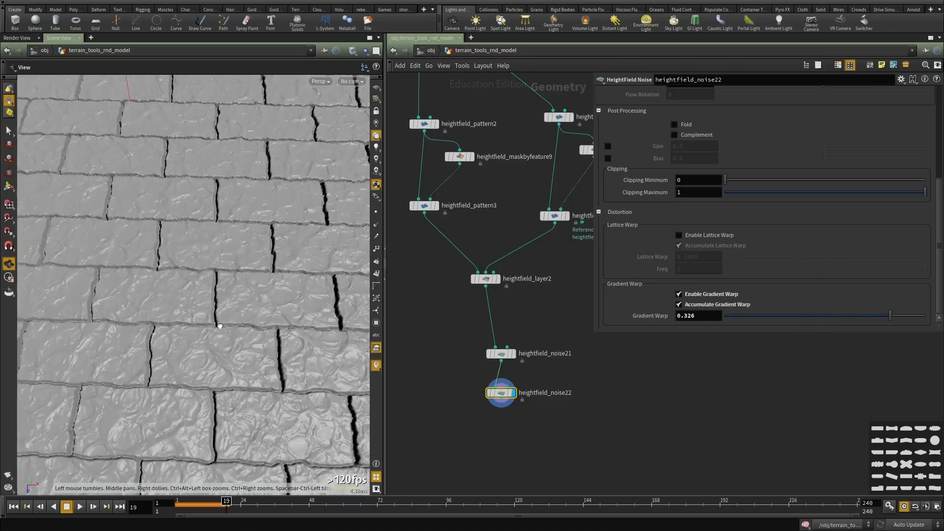
right_drag(217, 325, 162, 337)
drag(162, 337, 226, 354)
right_drag(226, 353, 271, 313)
drag(271, 313, 229, 331)
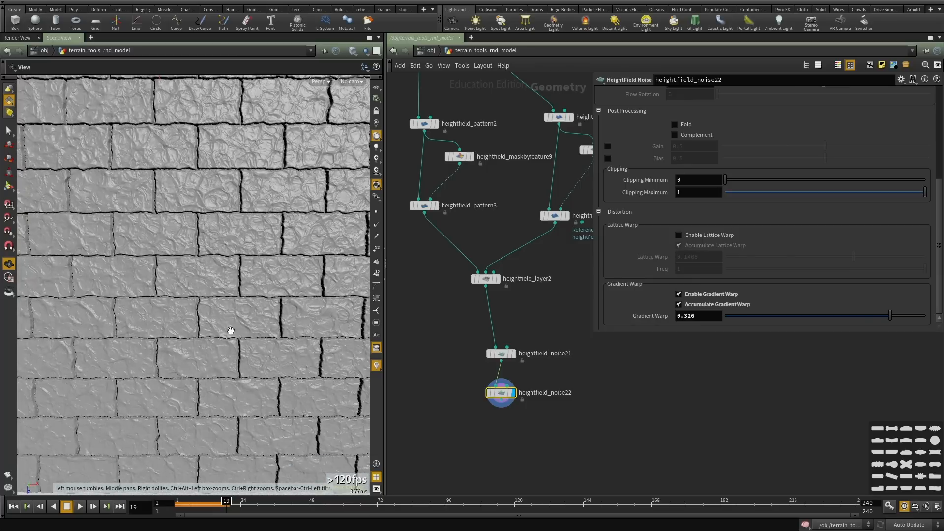
middle_drag(230, 331, 241, 362)
drag(241, 363, 273, 332)
right_drag(273, 332, 258, 310)
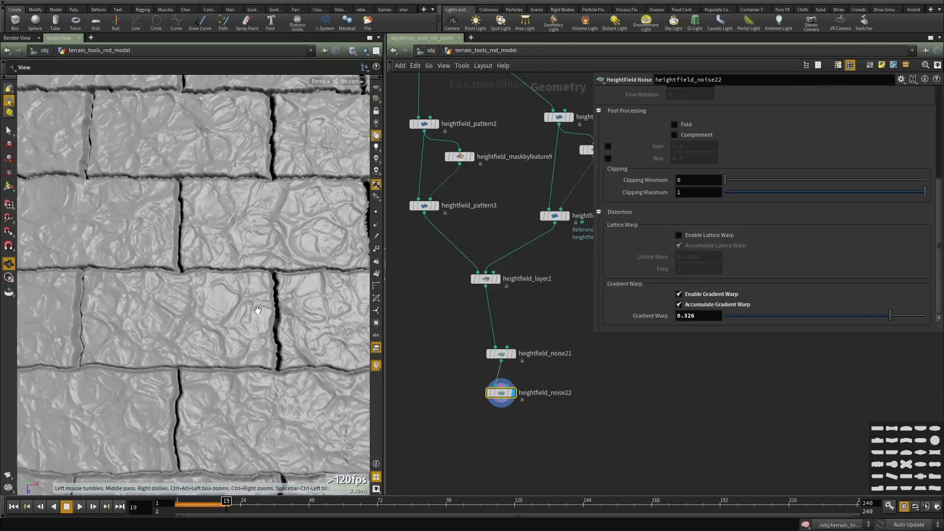
Try a Gradient Warp of 0.416 on heightfield_noise22 and check the brick surfaces.
drag(901, 316, 909, 316)
drag(236, 322, 185, 315)
right_drag(184, 314, 179, 341)
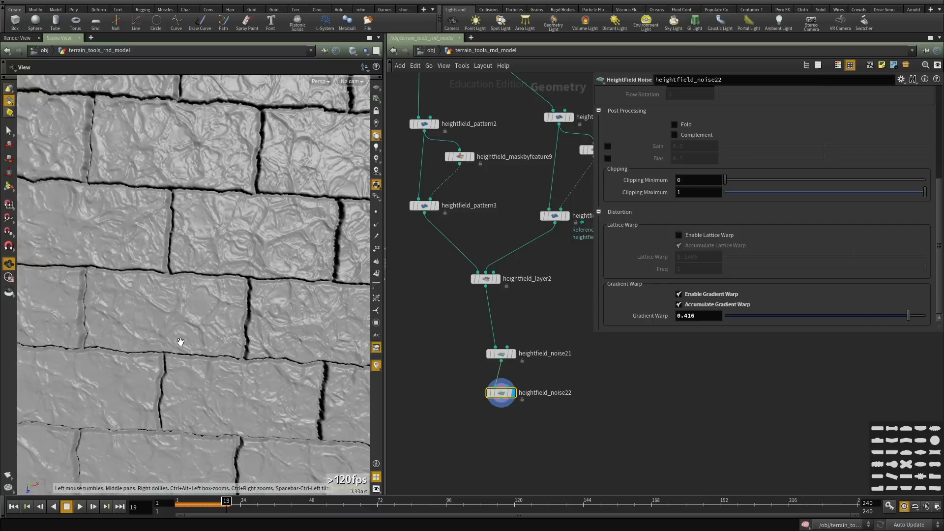
drag(179, 341, 206, 327)
Switch the Gradient Warp of heightfield_noise22 to a negative amount, trying -0.176 and settling on -0.141.
drag(852, 313, 792, 320)
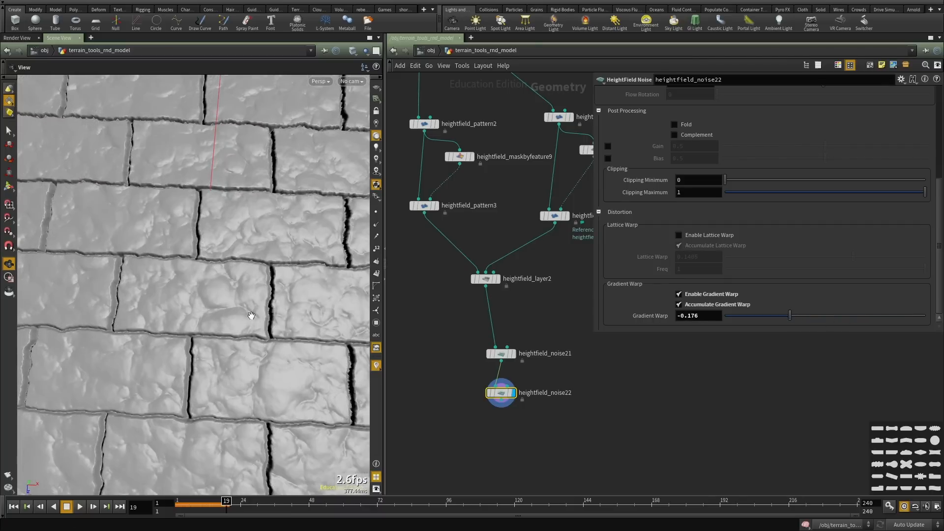
drag(249, 316, 205, 256)
right_drag(206, 256, 193, 285)
drag(192, 285, 207, 338)
right_drag(207, 338, 211, 364)
middle_drag(211, 364, 172, 400)
right_drag(172, 399, 212, 389)
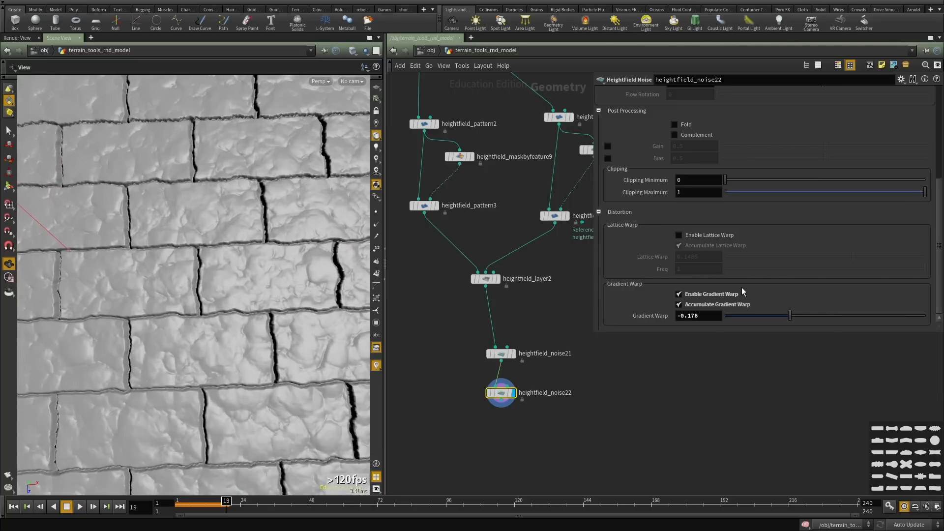
drag(791, 318, 798, 319)
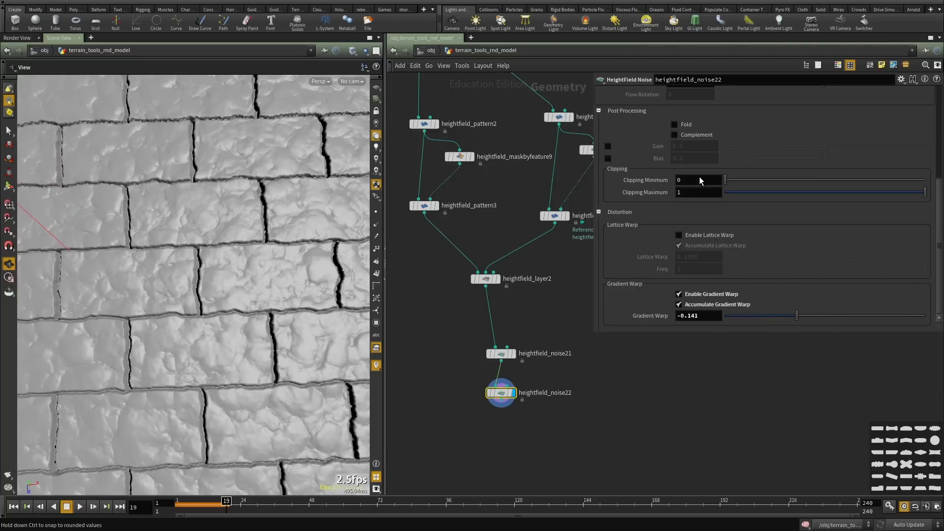
Raise the lacunarity of heightfield_noise22 to 2.157 and its roughness to 0.604, checking the bricks at a low angle.
scroll(713, 191, up, 5)
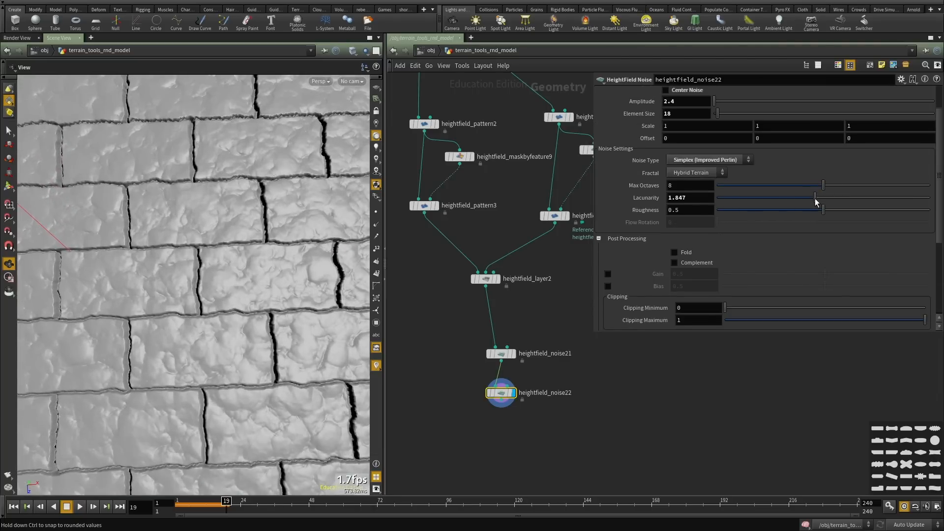
drag(802, 202, 831, 193)
click(809, 210)
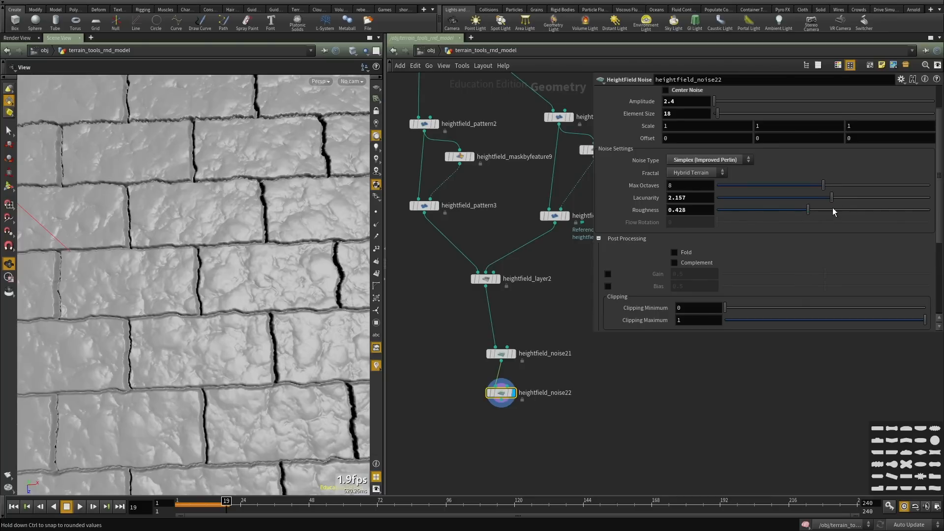
drag(246, 259, 238, 280)
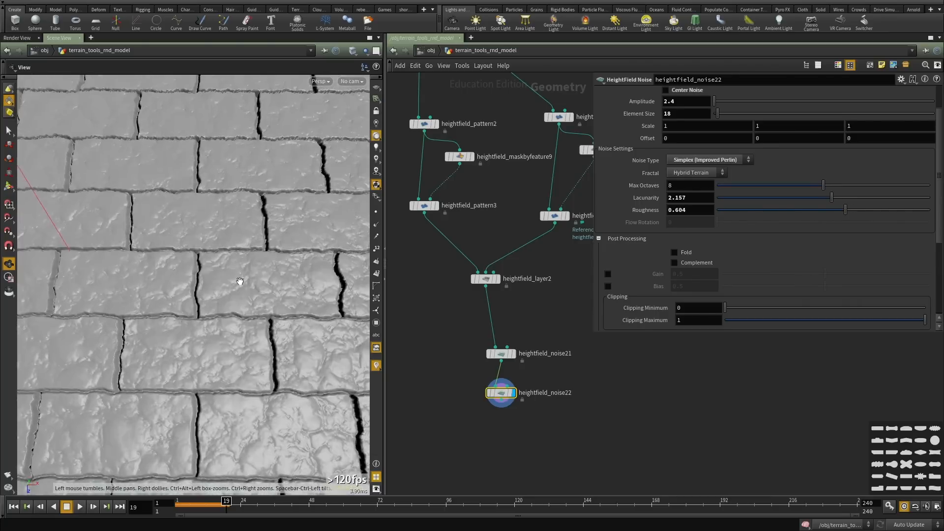
right_drag(238, 280, 136, 343)
drag(136, 344, 218, 273)
middle_drag(218, 273, 234, 241)
Reduce the amplitude of heightfield_noise22 to 2.
scroll(668, 135, up, 2)
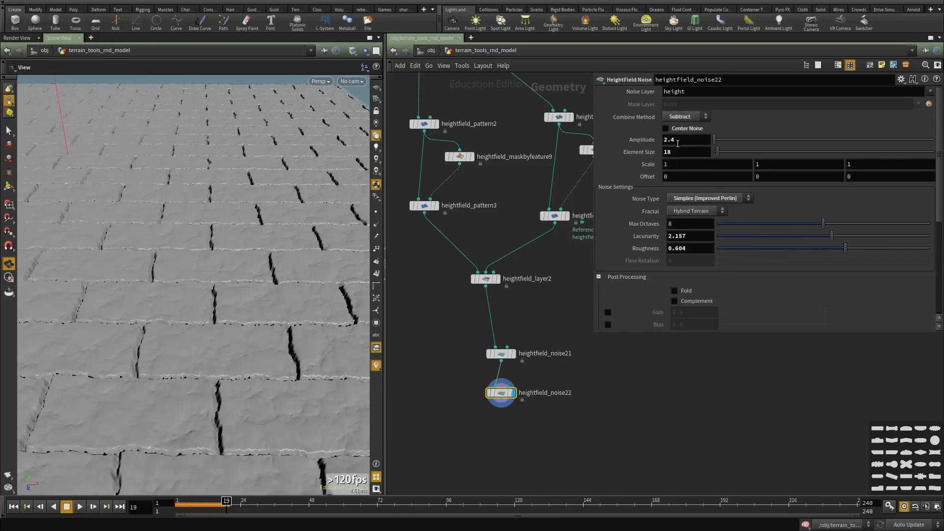
drag(678, 142, 609, 141)
text(1)
key(Return)
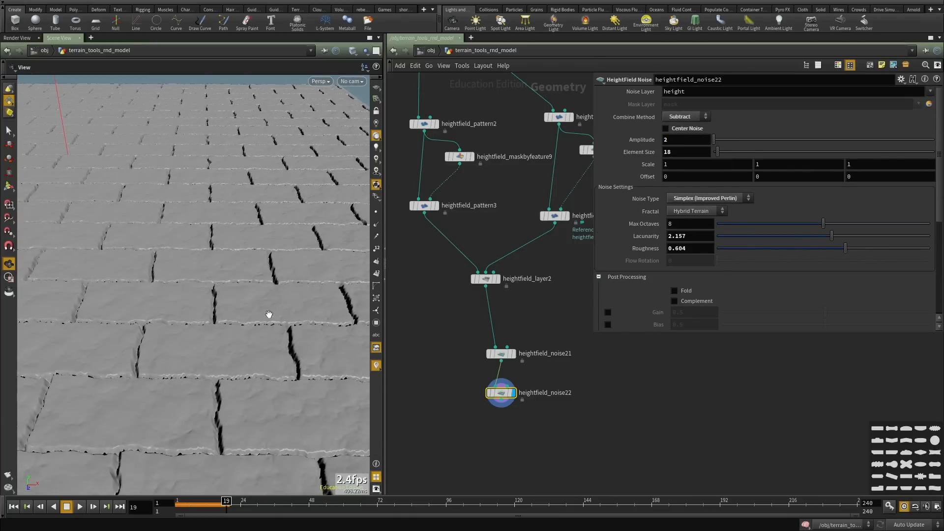
Examine the whole brick heightfield from afar, and its surface noise from above and closer in.
right_drag(268, 314, 82, 346)
drag(82, 346, 233, 327)
scroll(558, 391, down, 3)
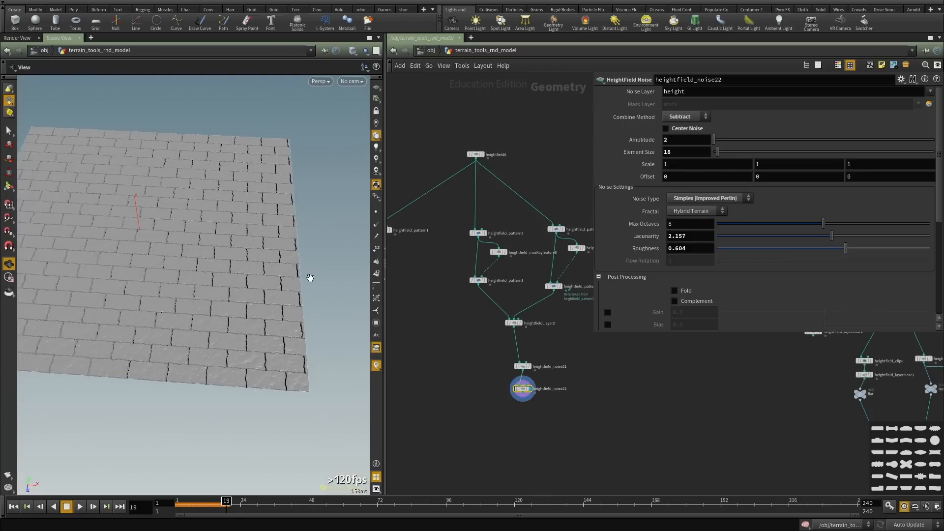
drag(308, 276, 191, 360)
right_drag(191, 359, 293, 331)
drag(293, 331, 183, 314)
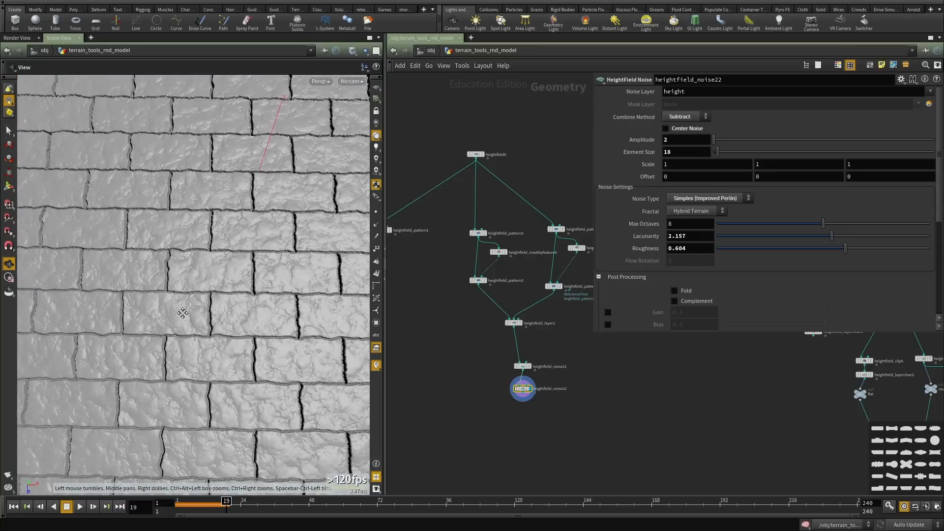
middle_drag(183, 314, 217, 293)
drag(217, 293, 191, 309)
middle_drag(192, 307, 201, 303)
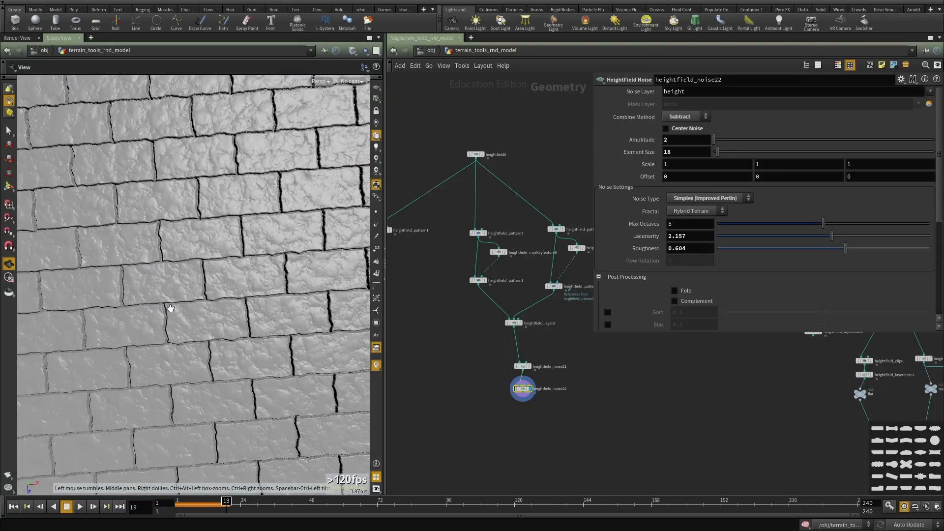
right_drag(170, 310, 245, 303)
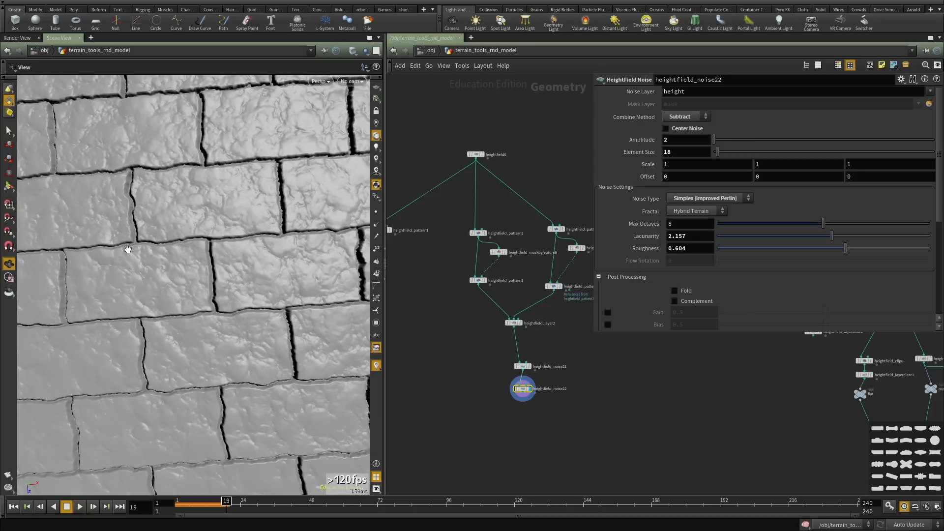
Inspect the brick faces and joints close up, from oblique angles and at the edge of the field.
scroll(554, 335, down, 2)
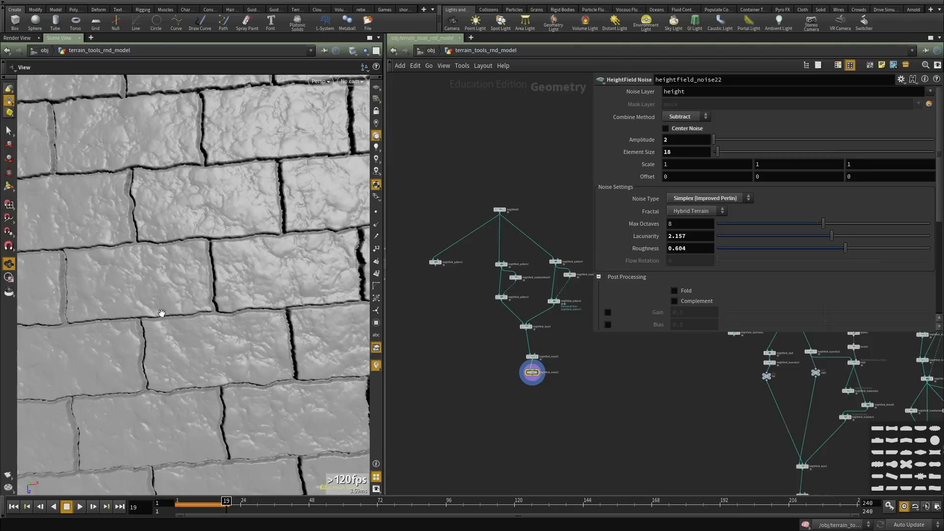
drag(187, 318, 189, 347)
drag(255, 278, 174, 307)
drag(187, 272, 209, 273)
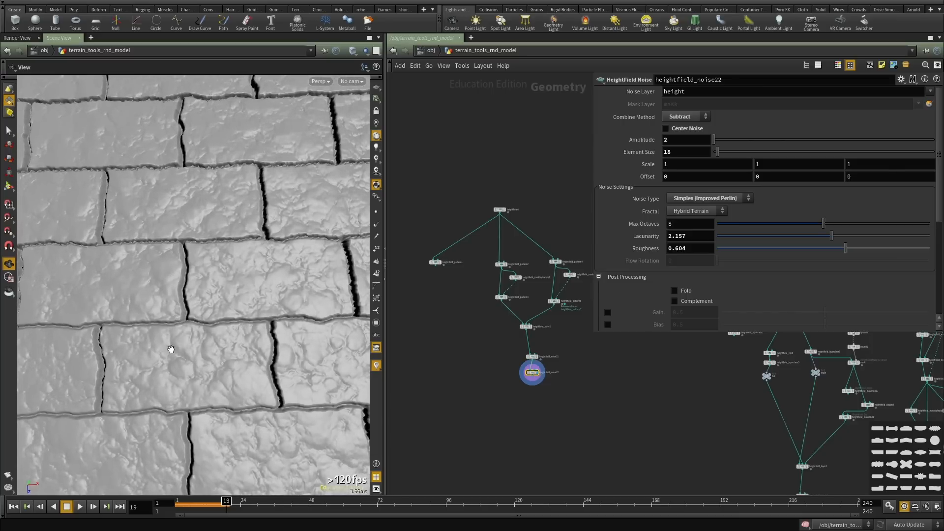
right_drag(247, 315, 59, 352)
drag(185, 345, 177, 323)
right_drag(177, 322, 196, 258)
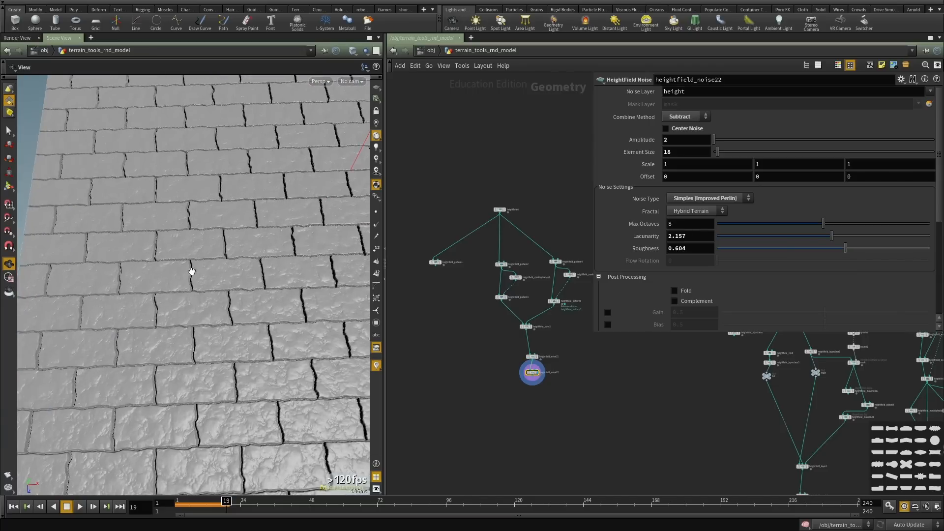
right_drag(163, 293, 250, 293)
drag(251, 293, 222, 324)
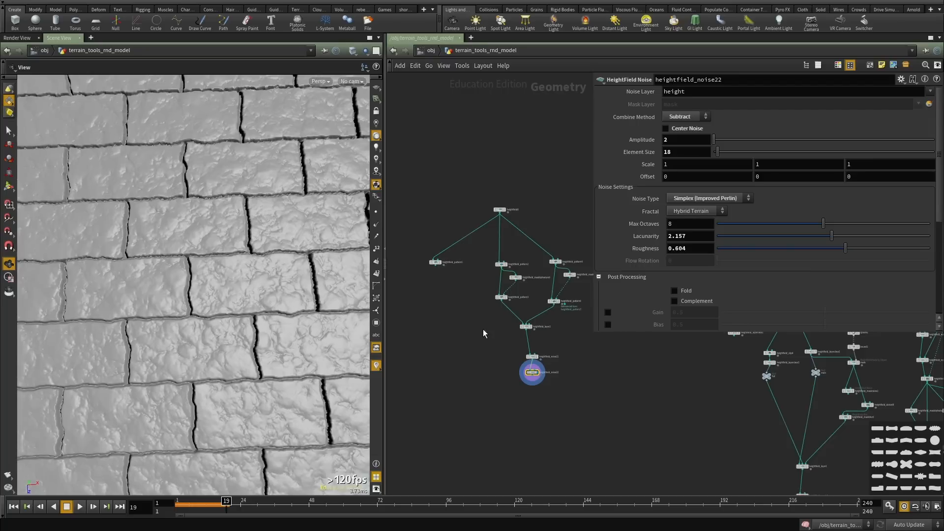
Search the available nodes for "height" to review the HeightField tools without adding one.
scroll(502, 320, up, 3)
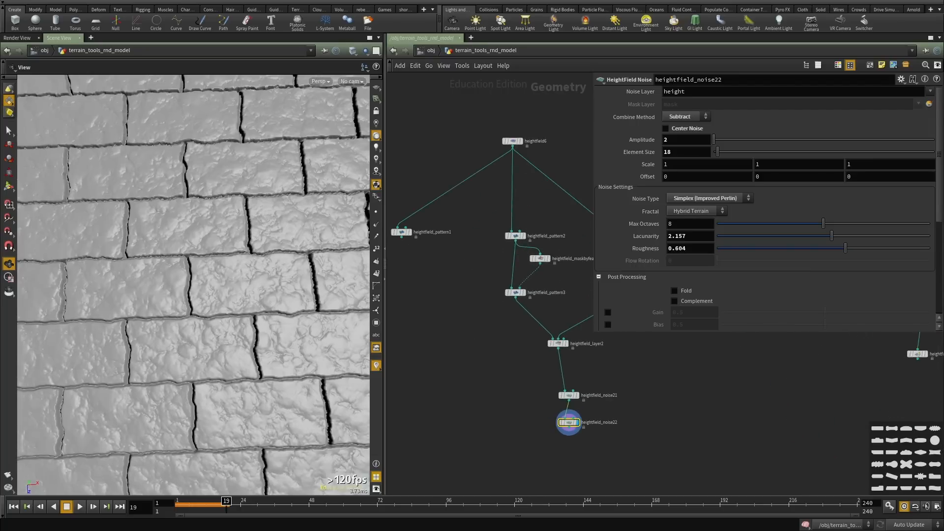
middle_drag(519, 341, 509, 375)
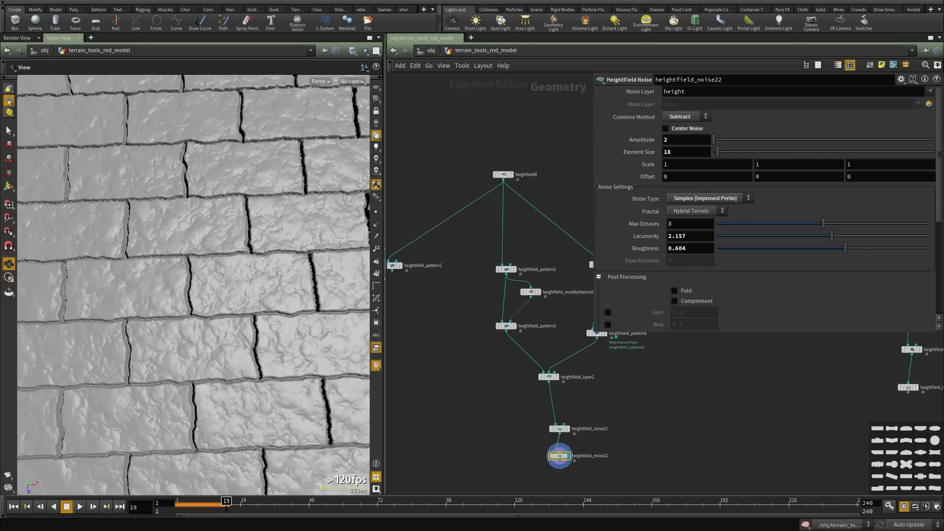
middle_drag(473, 398, 501, 383)
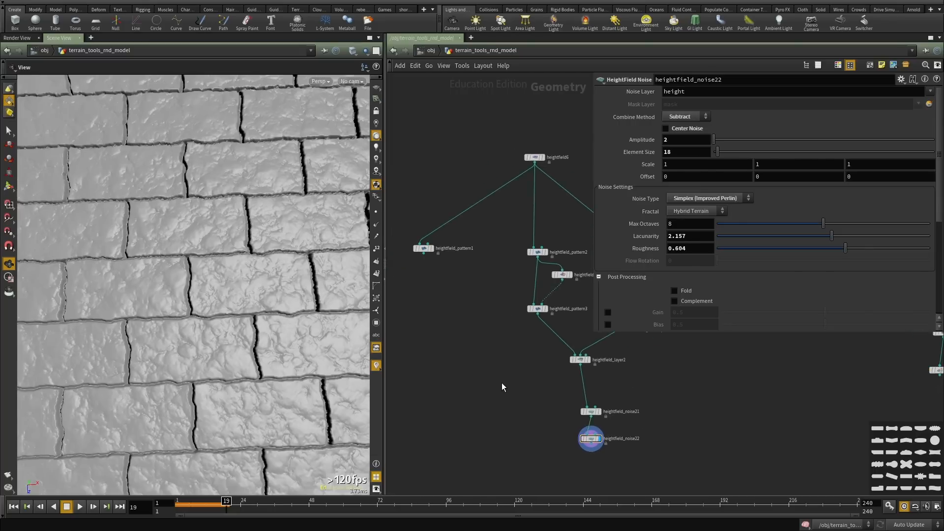
key(Tab)
text(hei)
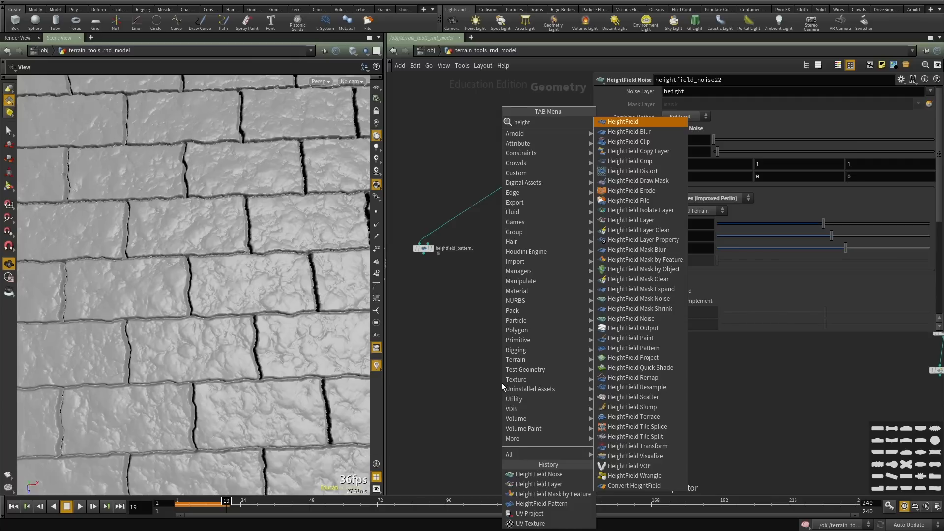
click(795, 368)
Select heightfield_pattern3 and display its output in the viewport.
scroll(795, 368, down, 2)
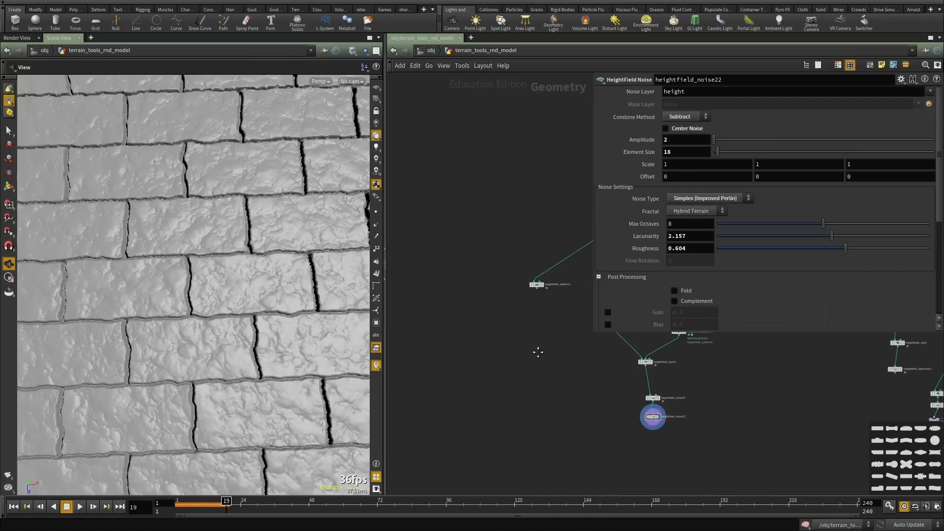
middle_drag(537, 352, 450, 394)
scroll(544, 341, up, 6)
click(524, 417)
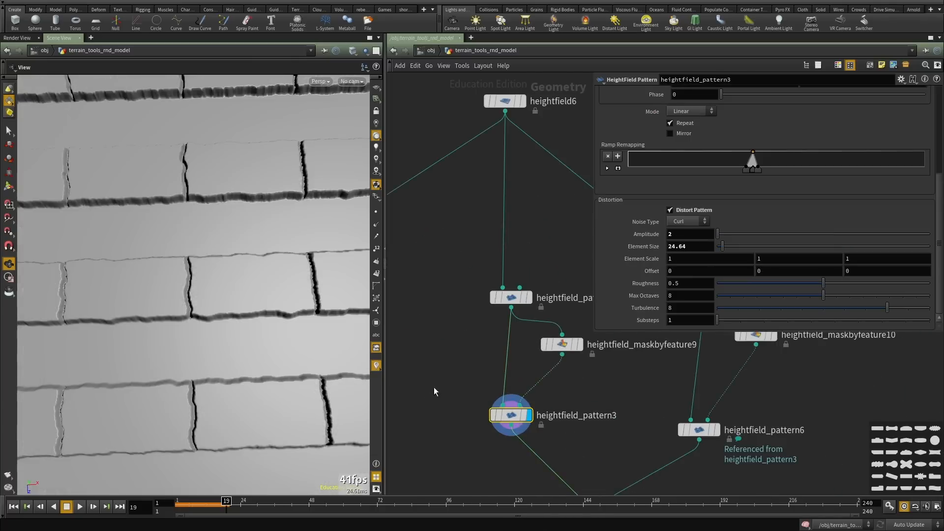
Add a HeightField Pattern node below heightfield_pattern3 and wire its first input to the output of heightfield6.
click(517, 298)
scroll(586, 408, down, 3)
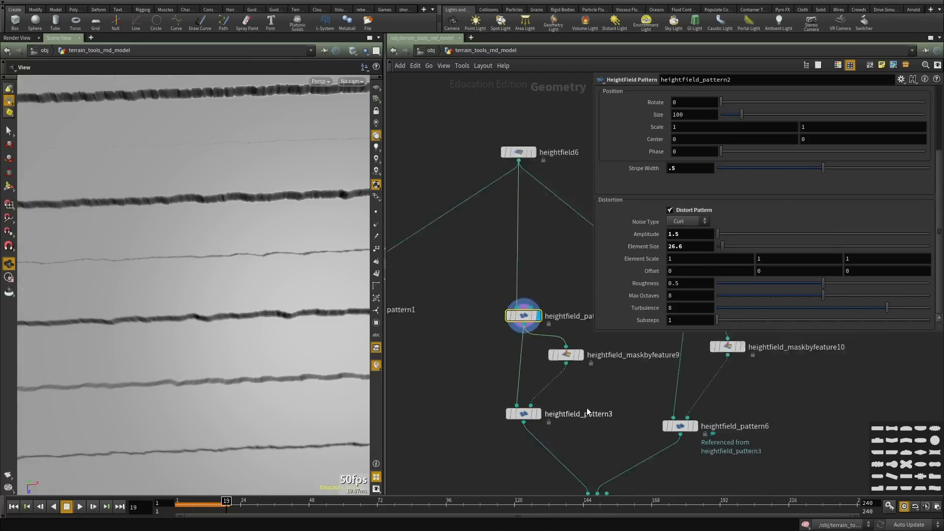
middle_drag(585, 410, 557, 252)
key(Tab)
text(height field pat)
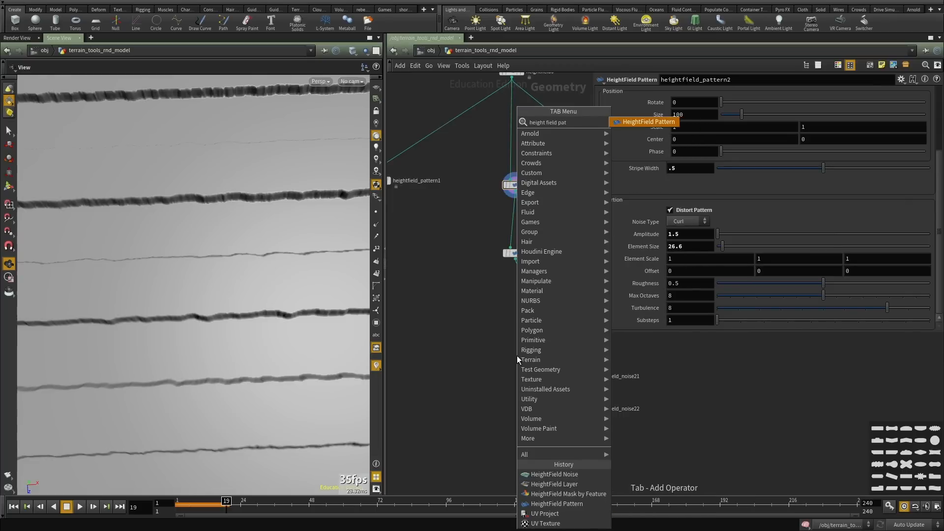
key(Return)
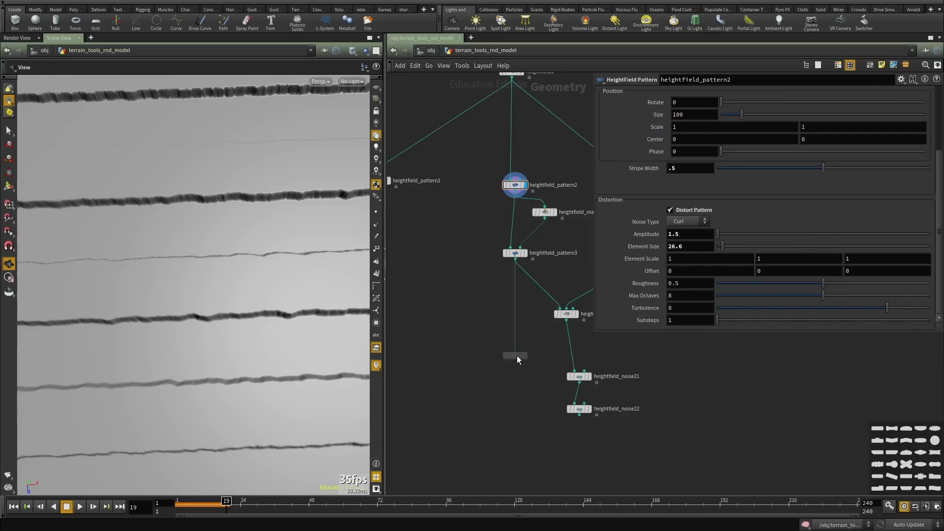
click(517, 355)
click(510, 350)
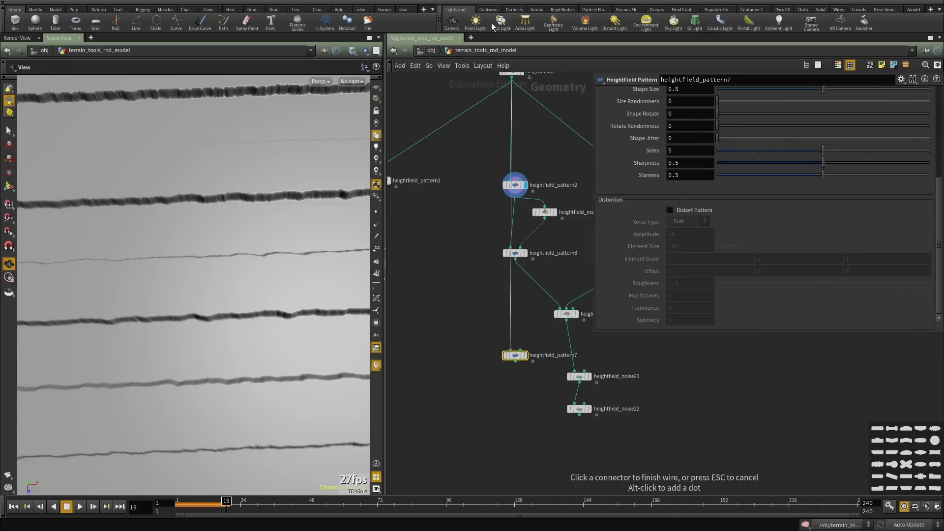
click(511, 73)
Place heightfield_pattern7 in free space beside heightfield_noise21 and make it the displayed node.
scroll(515, 364, up, 3)
drag(530, 353, 498, 384)
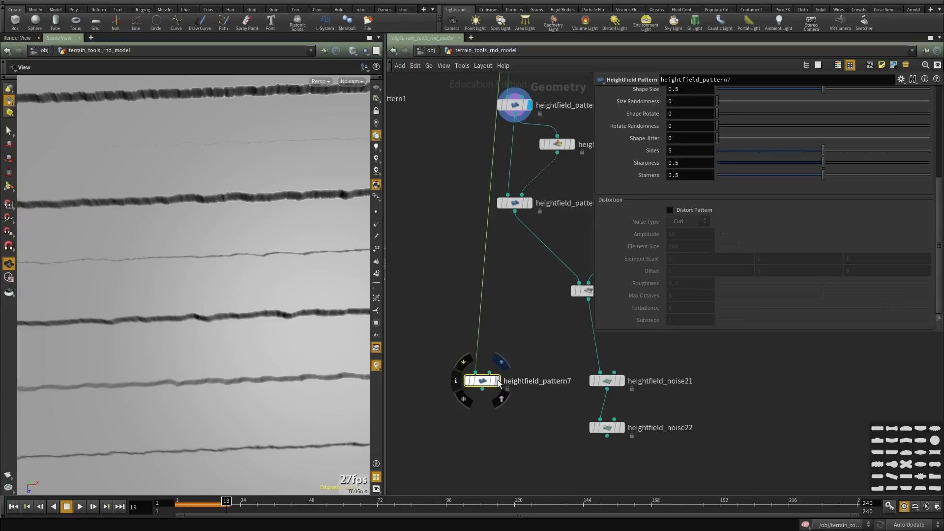
click(498, 381)
scroll(752, 172, up, 5)
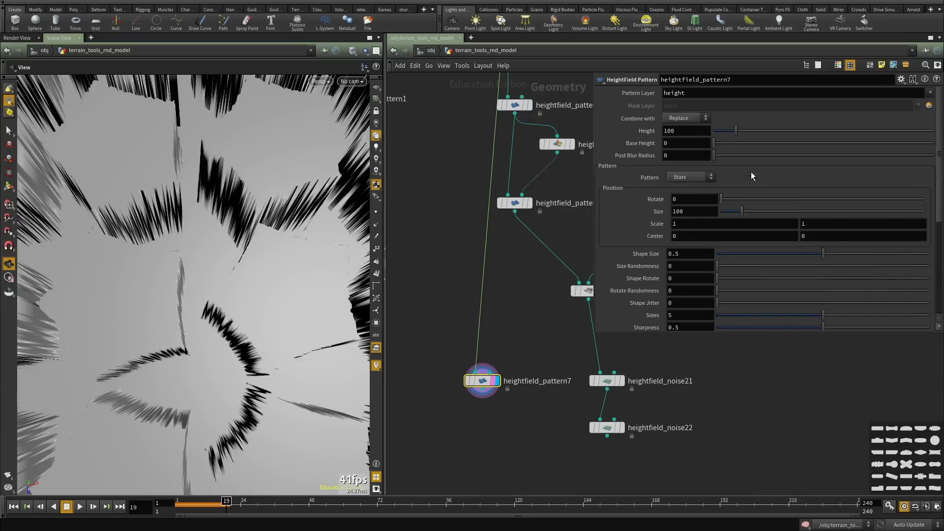
Set heightfield_pattern7's pattern layer to mask and its pattern type to Ramp.
drag(699, 94, 548, 78)
text(mask)
key(Return)
right_drag(323, 256, 228, 266)
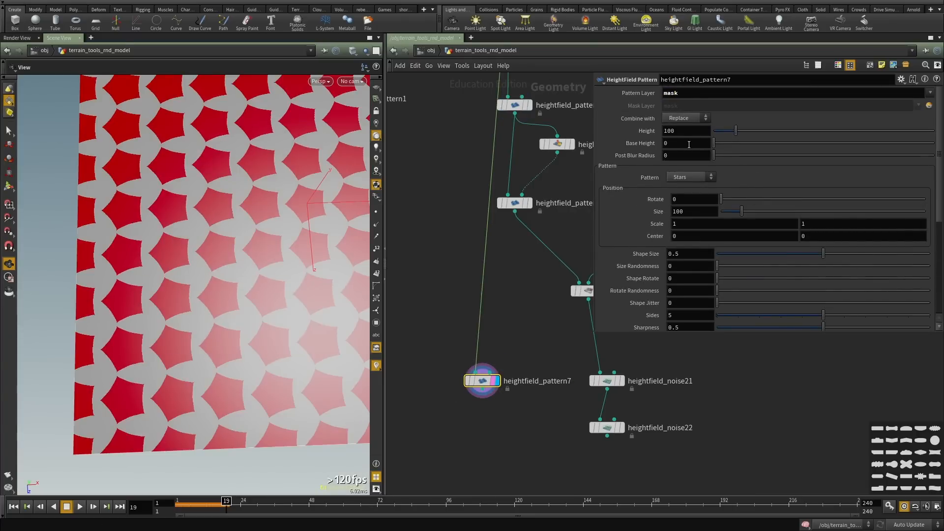
click(693, 176)
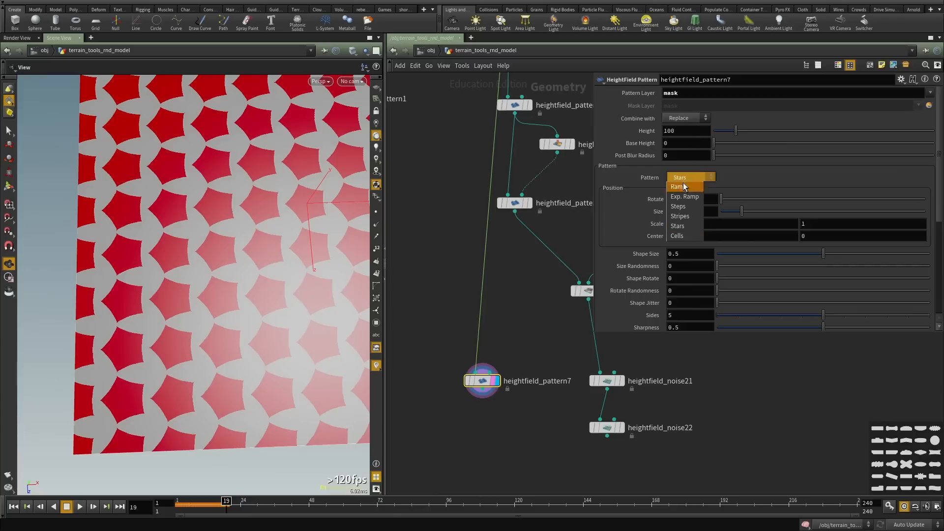
click(688, 188)
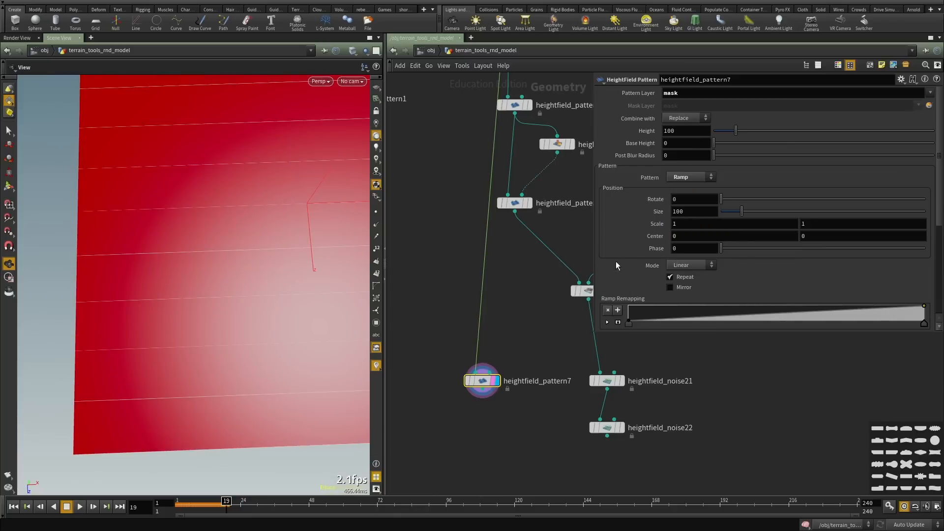
middle_drag(589, 387, 568, 402)
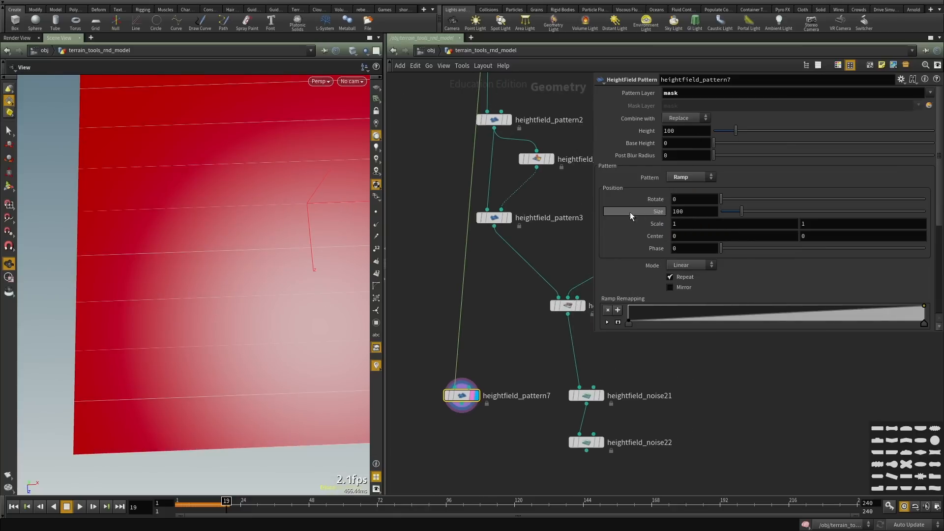
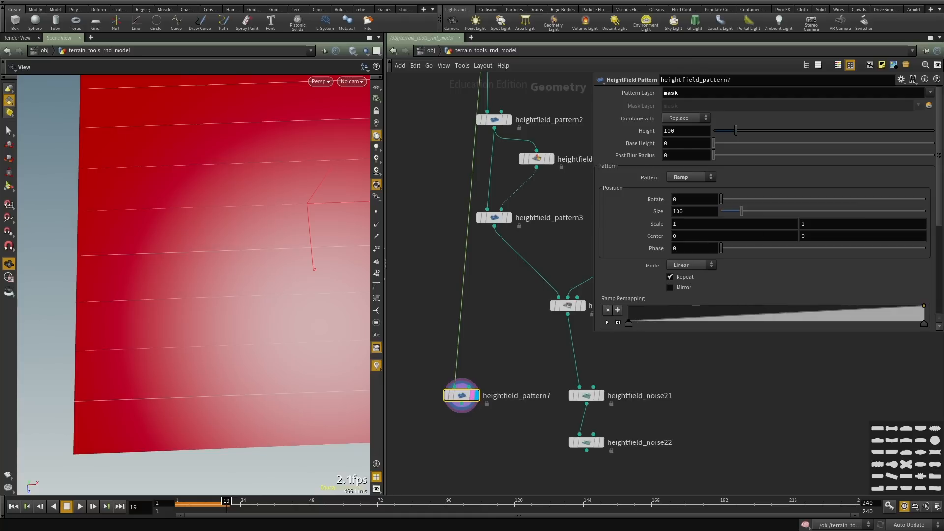
Set the ramp pattern's phase to .5 and its height to 1.
drag(687, 247, 603, 241)
text(.5)
key(Return)
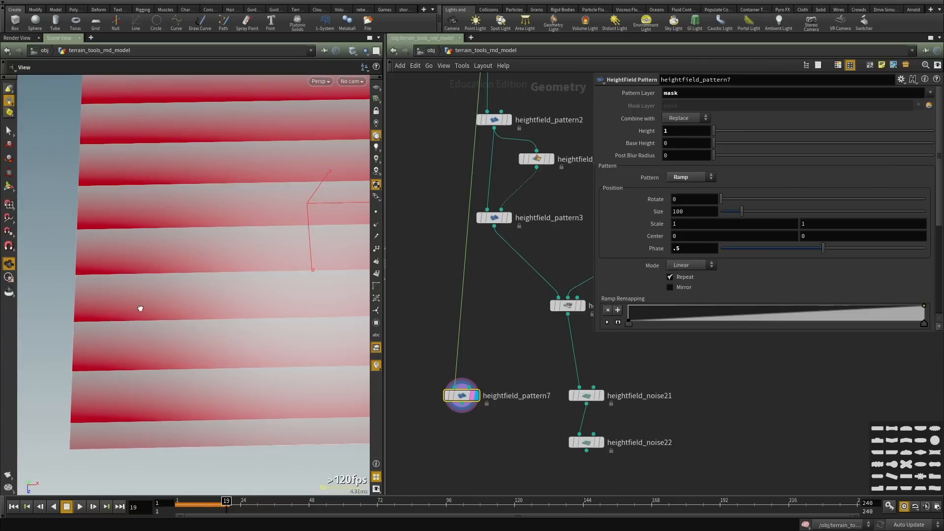
mouse_move(76, 312)
mouse_down()
mouse_move(86, 313)
mouse_move(82, 319)
mouse_up()
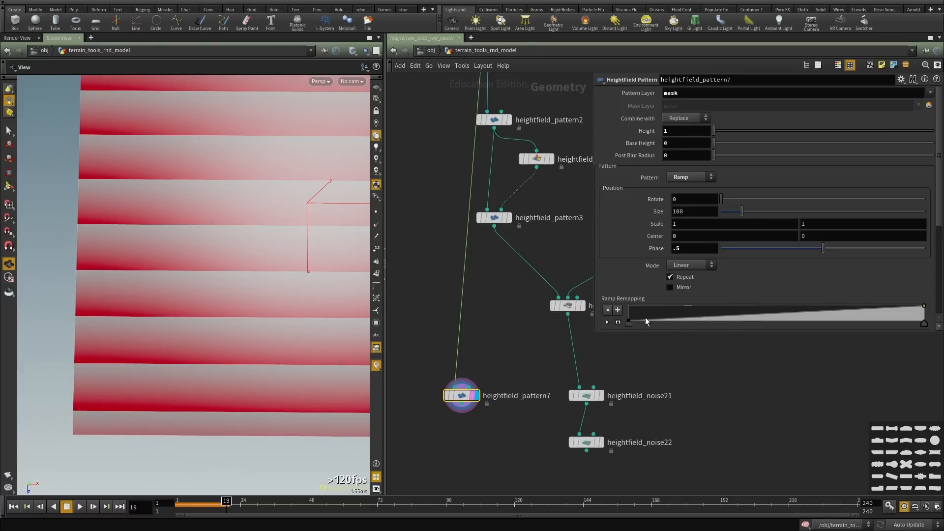
mouse_move(90, 286)
mouse_down()
mouse_move(99, 281)
mouse_move(97, 303)
mouse_up()
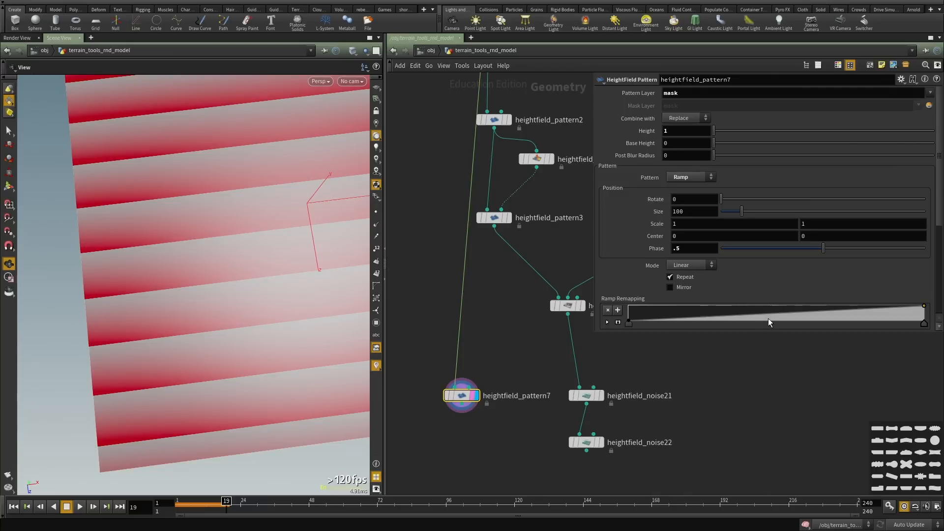
Reshape the ramp remapping into a central peak with both end points pulled inward at zero.
click(737, 303)
drag(922, 308, 766, 336)
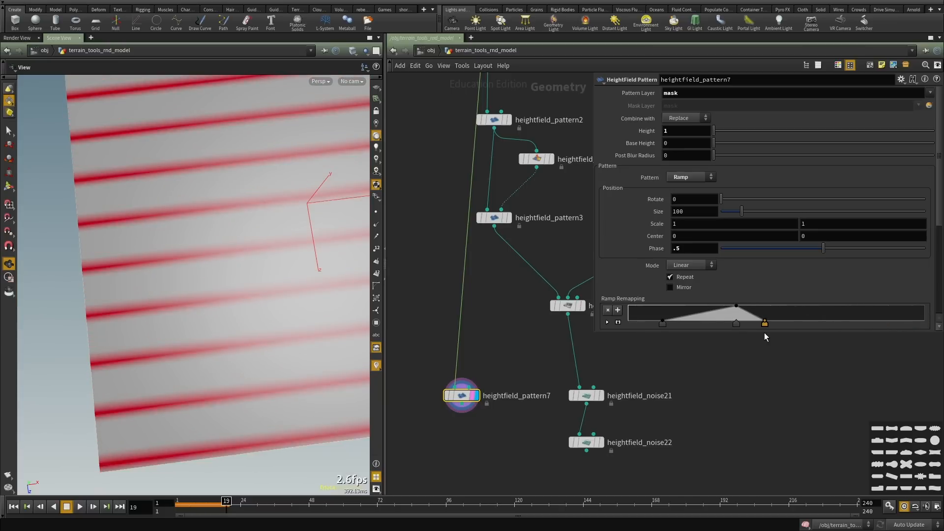
drag(110, 348, 123, 360)
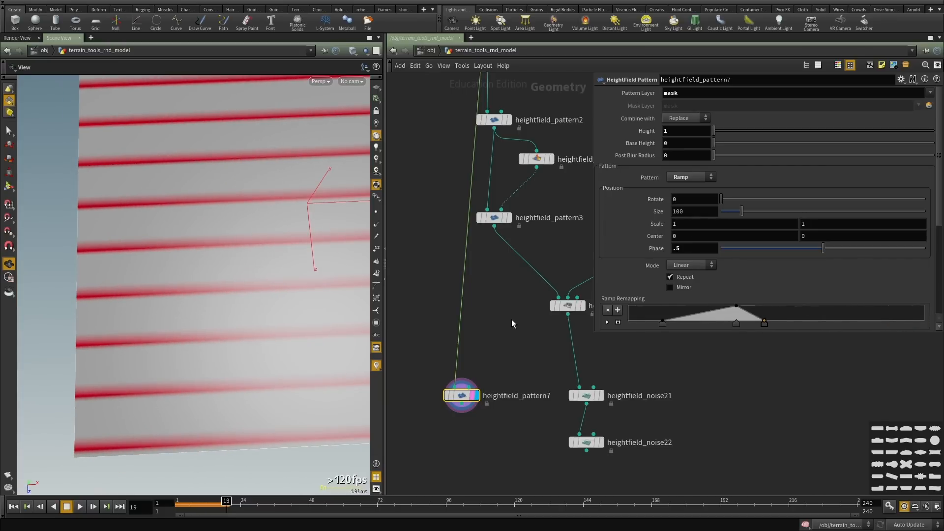
Display heightfield_layer2 and compare its brick rows with the mask stripes of heightfield_pattern7.
middle_drag(512, 323, 442, 316)
mouse_move(516, 301)
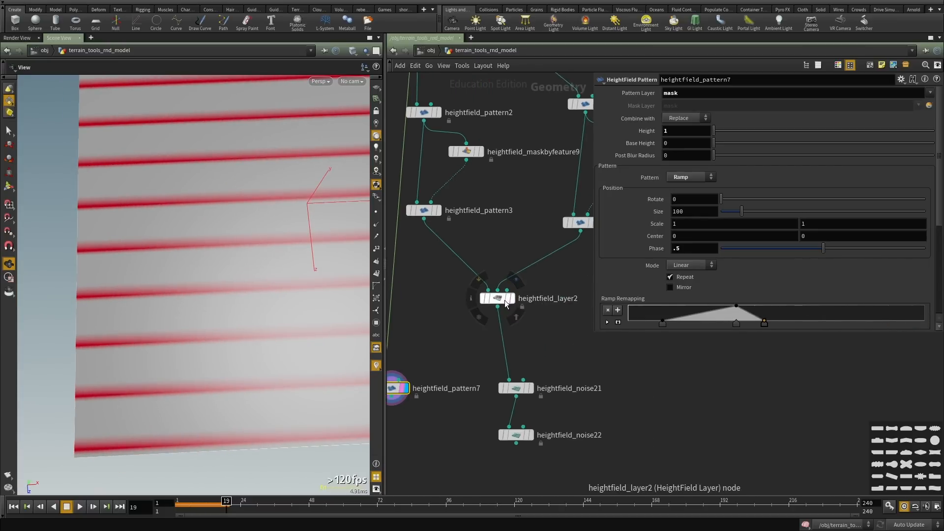
click(510, 304)
click(510, 305)
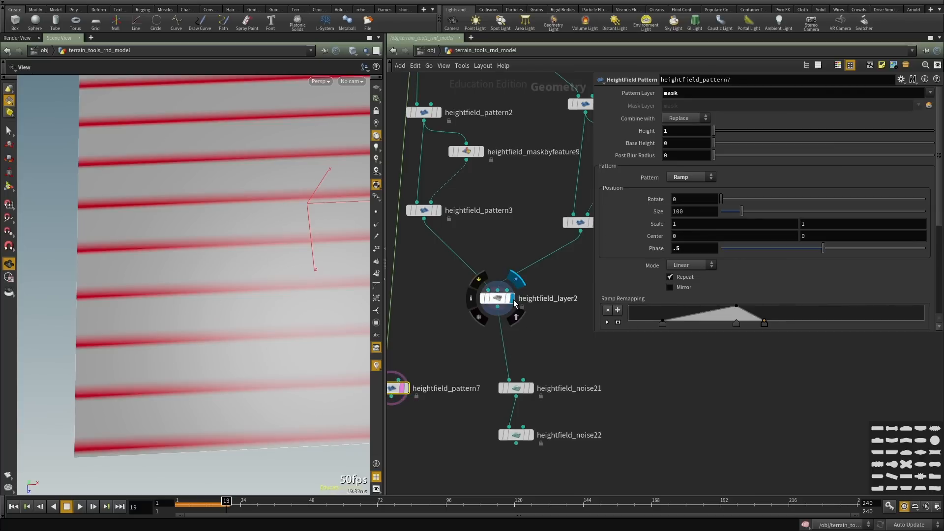
click(513, 284)
click(408, 390)
click(512, 285)
middle_drag(499, 355, 519, 342)
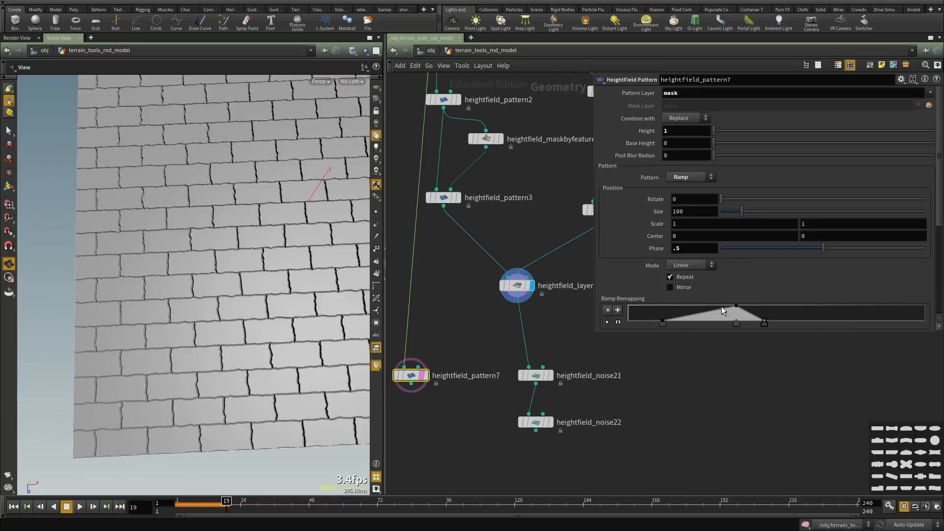
Redisplay heightfield_pattern7 and reshape its ramp remapping to peak only at both ends, falling to zero just inside them.
click(427, 377)
drag(659, 318, 633, 316)
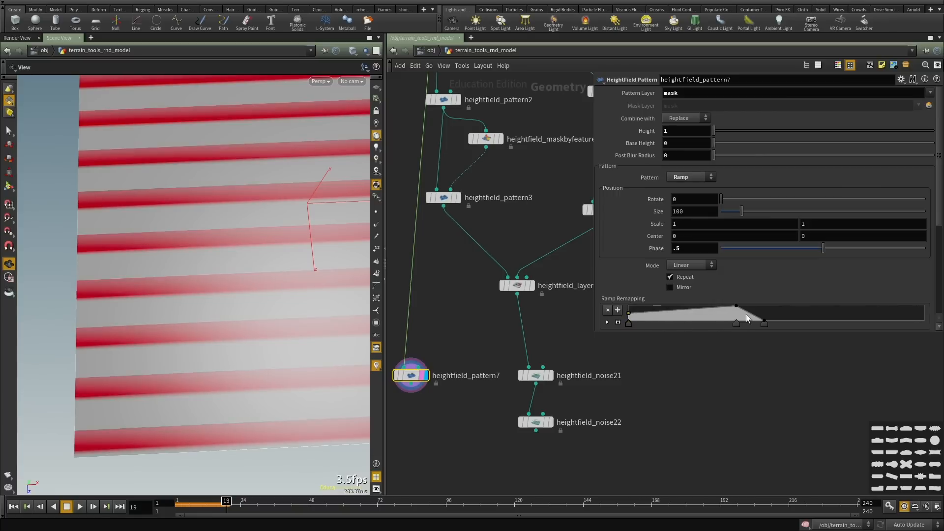
drag(764, 322, 924, 322)
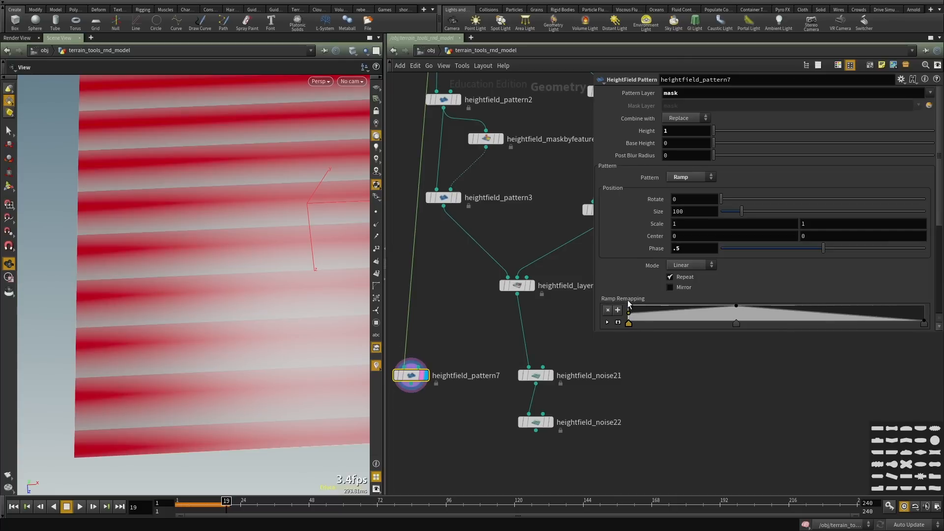
drag(629, 313, 636, 325)
drag(736, 323, 734, 403)
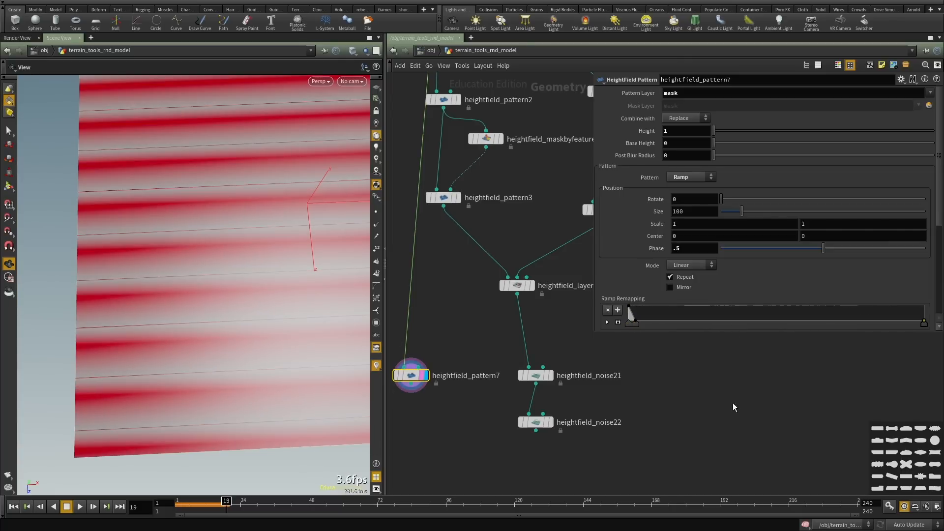
drag(911, 318, 925, 306)
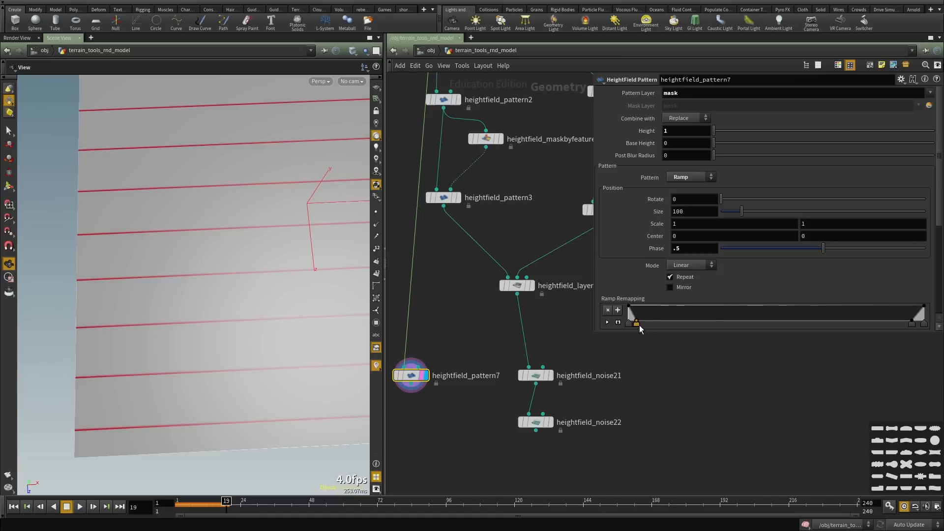
drag(640, 325, 642, 326)
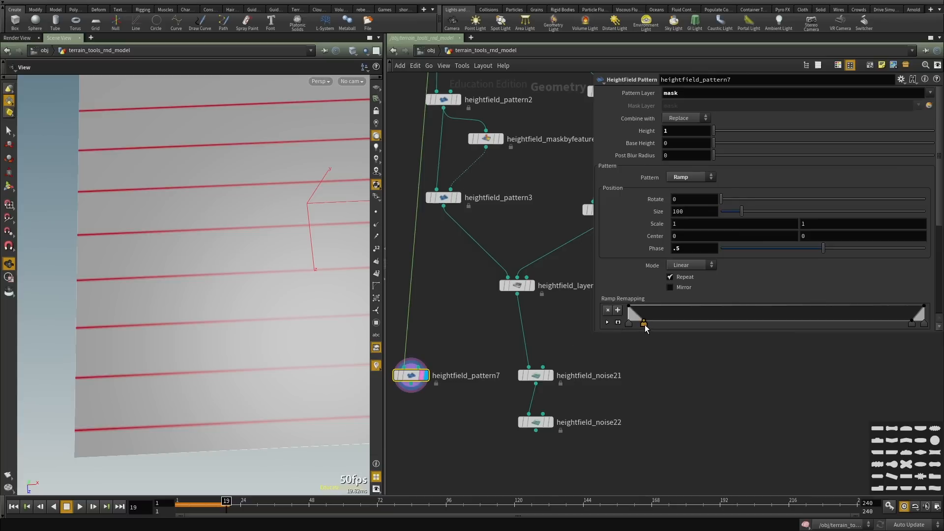
drag(641, 325, 645, 325)
Enable pattern distortion on heightfield_pattern7 with element size 139 and amplitude 4.
scroll(683, 265, down, 4)
click(670, 268)
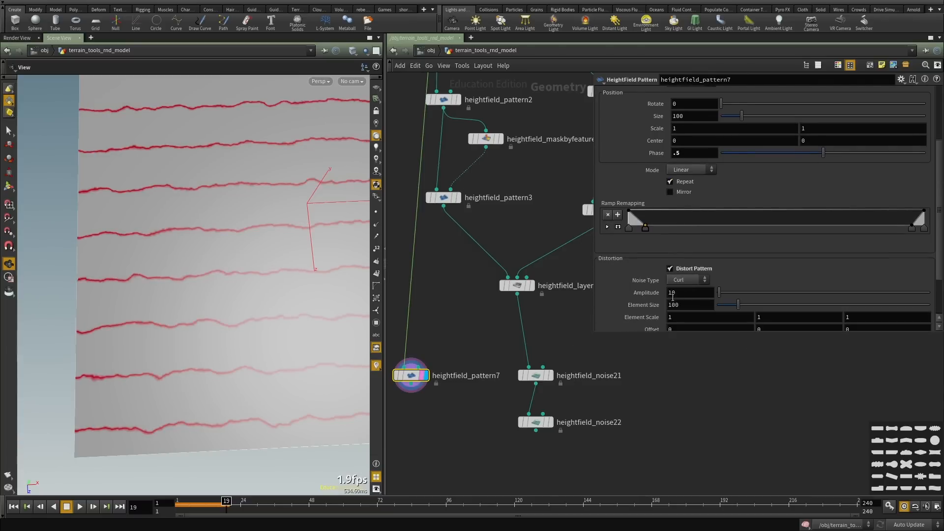
click(728, 304)
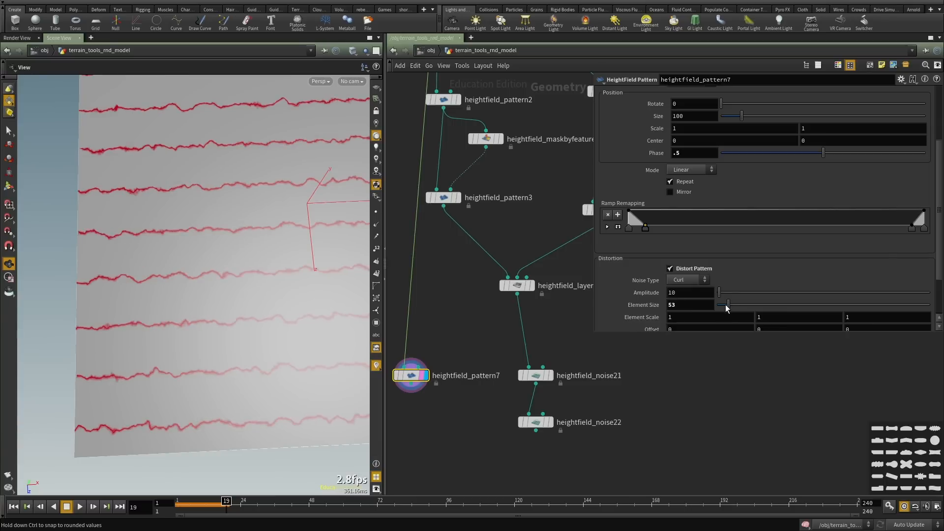
drag(726, 305, 631, 292)
text(4)
key(Return)
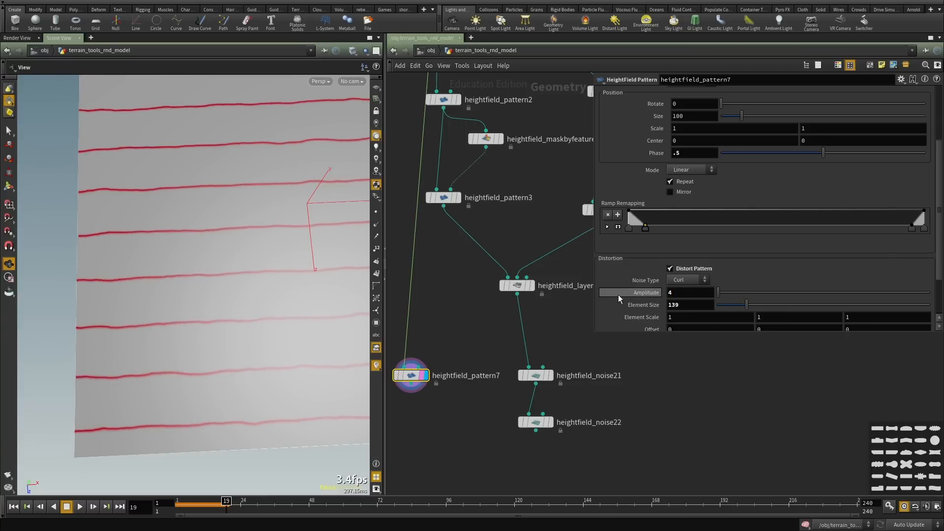
Display heightfield_noise22, then duplicate it below and connect the copy to its output.
scroll(479, 424, down, 2)
middle_drag(566, 454, 566, 342)
click(538, 374)
key(Tab)
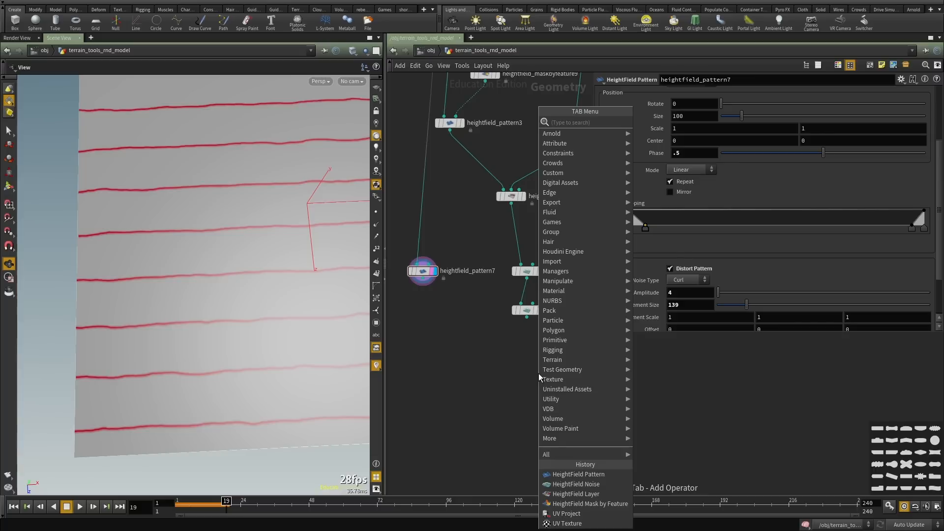
click(527, 310)
scroll(552, 299, up, 3)
click(536, 314)
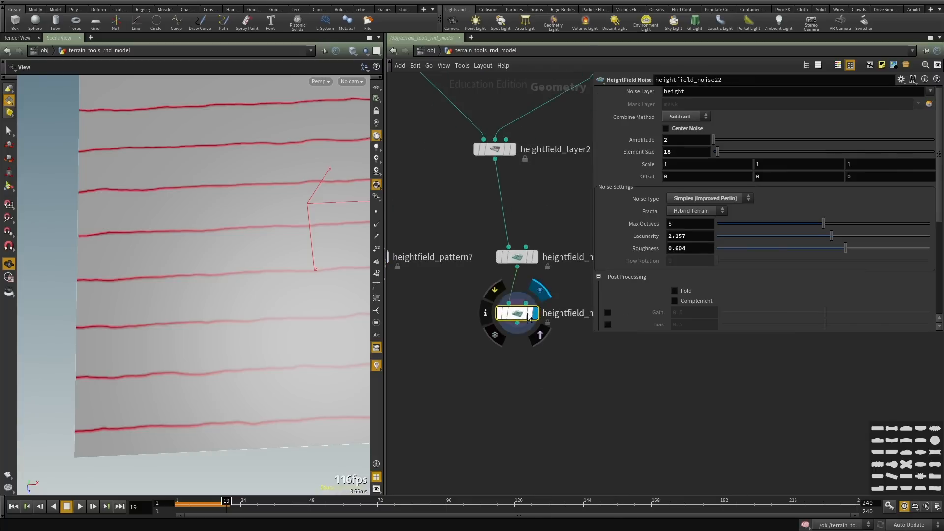
key(ctrl+c)
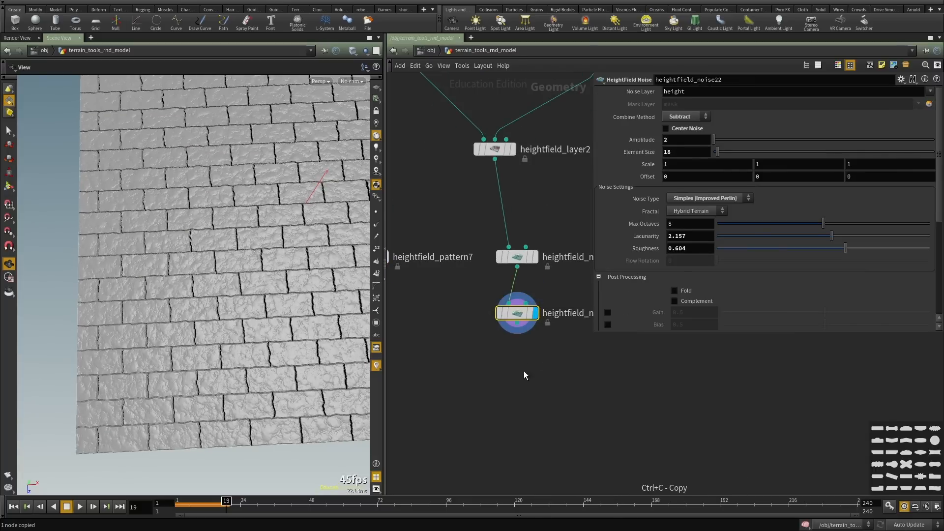
key(ctrl+v)
Connect the output of heightfield_pattern7 to the mask input of heightfield_noise23.
click(543, 417)
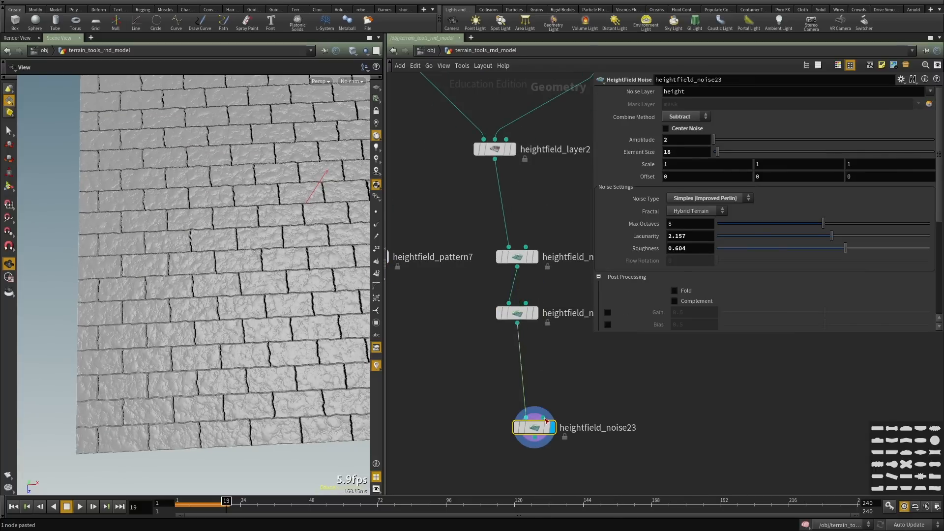
scroll(555, 379, down, 2)
middle_drag(445, 306, 473, 327)
click(454, 324)
middle_drag(489, 419, 460, 366)
scroll(534, 386, up, 4)
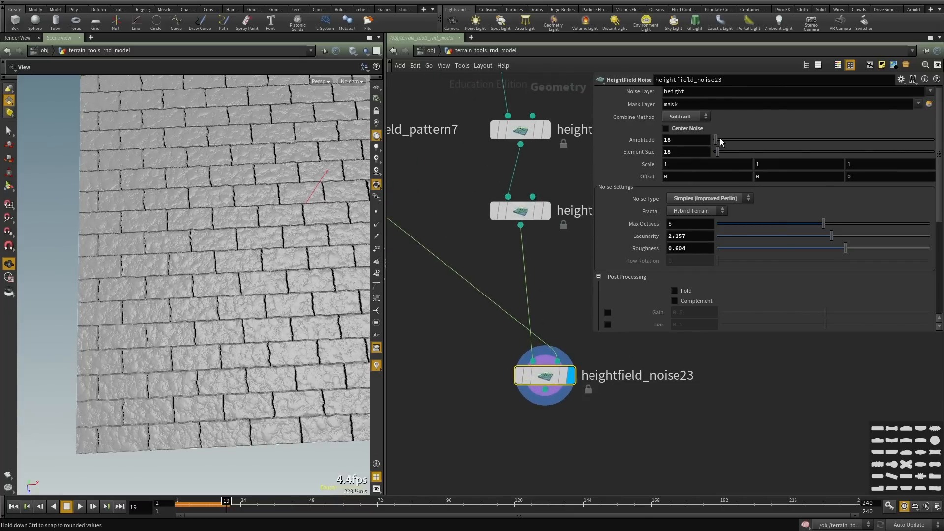
Try an amplitude of 71 on heightfield_noise23 and examine the masked brick seams up close.
drag(720, 137, 722, 138)
drag(211, 320, 156, 323)
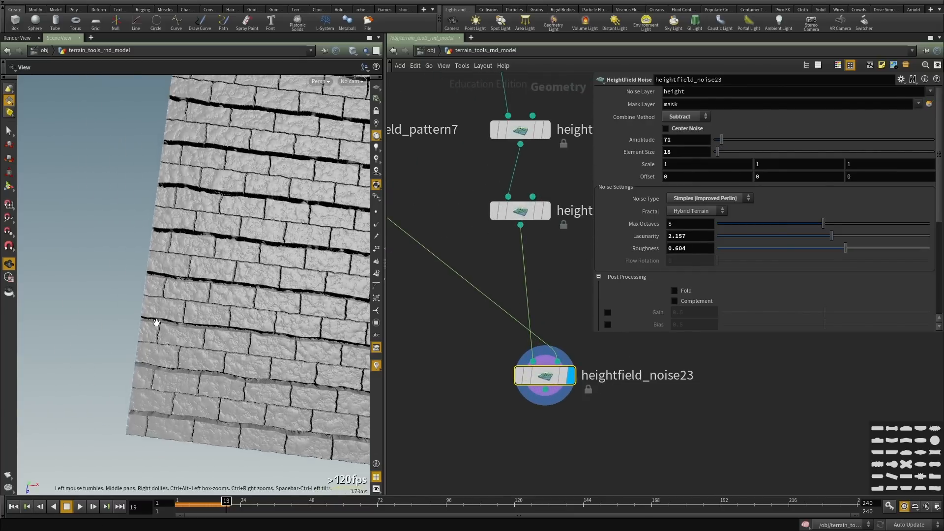
right_drag(156, 323, 231, 332)
drag(231, 332, 223, 291)
right_drag(223, 291, 236, 314)
Set heightfield_noise23's amplitude to 10 and inspect the horizontal brick seams.
click(678, 140)
drag(677, 139, 600, 134)
text(10)
key(Return)
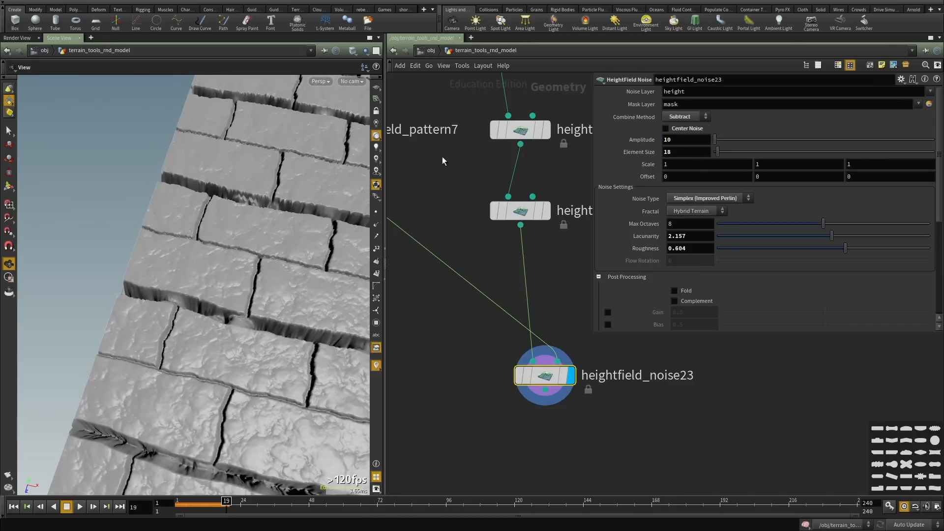
drag(193, 304, 193, 320)
right_drag(193, 320, 238, 313)
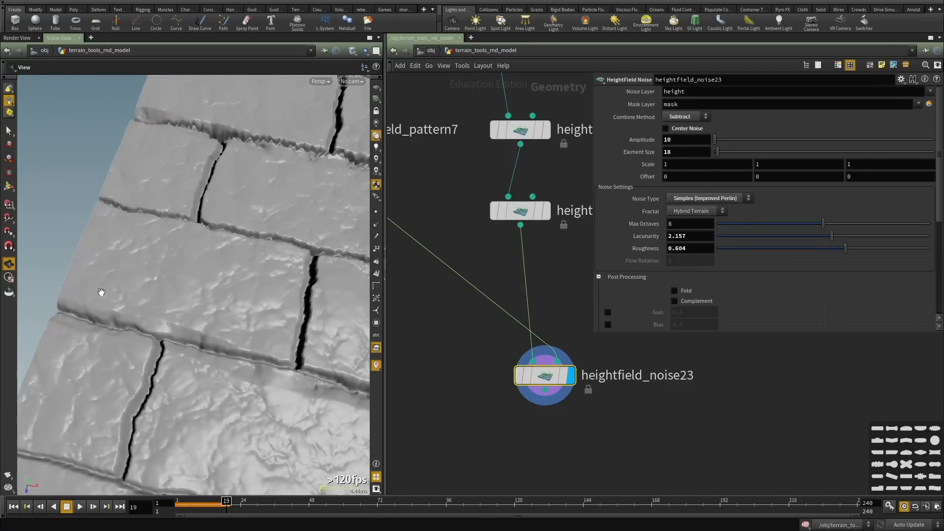
Try an element size of 5 on heightfield_noise23 while viewing the brick seams from several distances.
right_drag(250, 349, 202, 339)
drag(202, 340, 192, 322)
right_drag(192, 322, 213, 332)
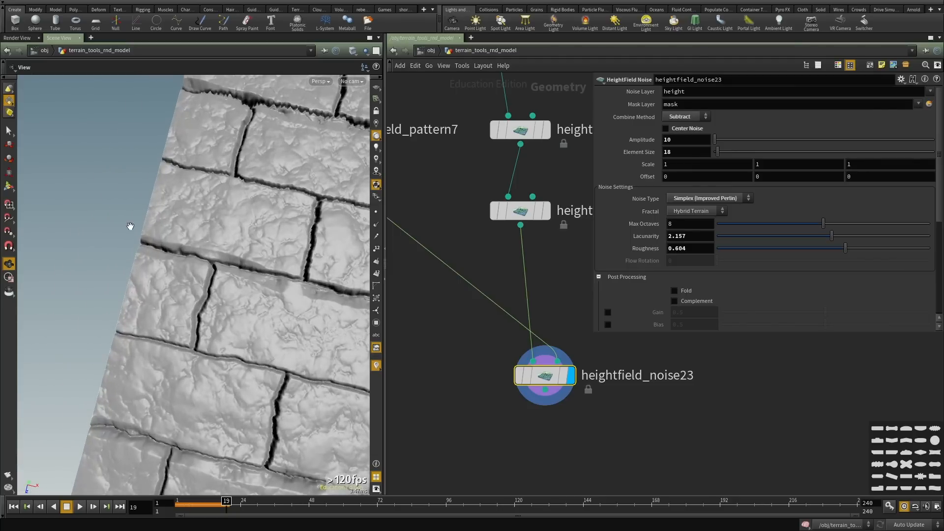
right_drag(225, 252, 260, 250)
mouse_move(688, 151)
middle_down()
mouse_move(692, 138)
mouse_move(747, 141)
mouse_move(698, 141)
middle_up()
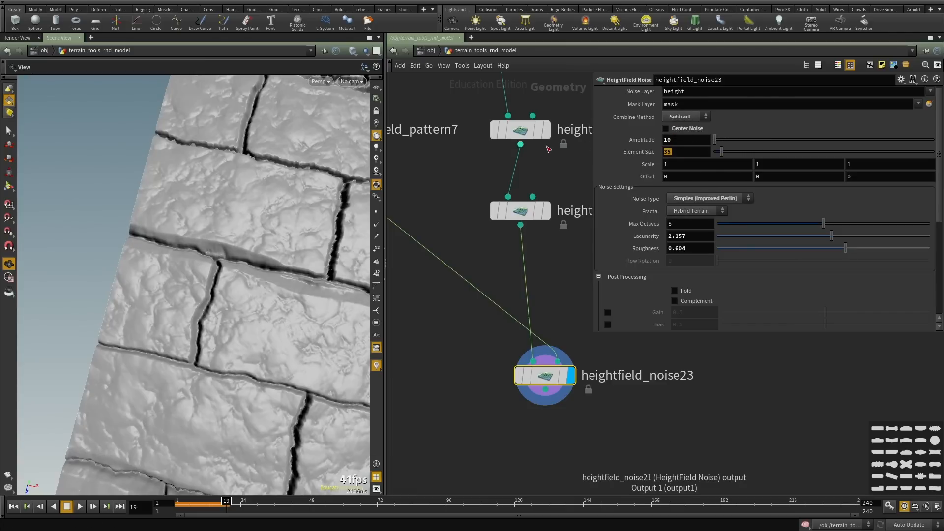
middle_drag(302, 282, 227, 292)
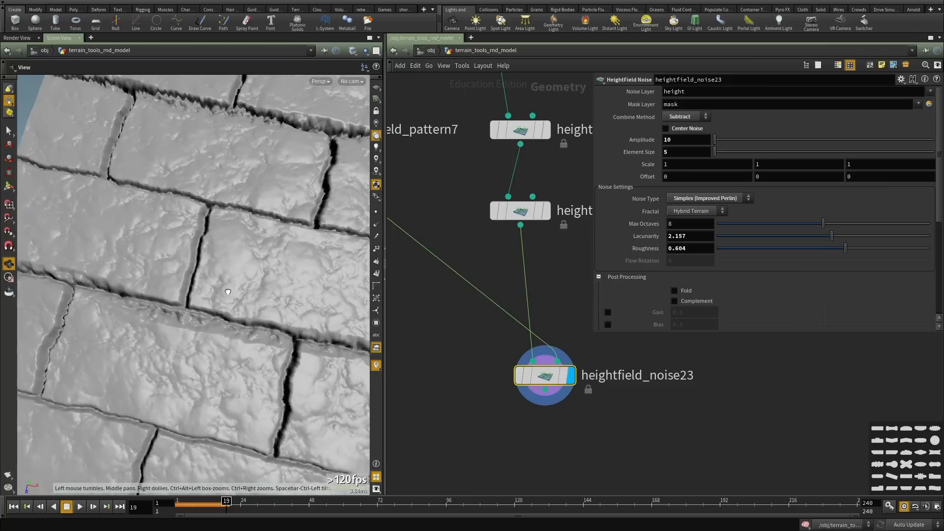
Disable the gradient warp on heightfield_noise23 and check the seams from another angle.
scroll(708, 285, down, 5)
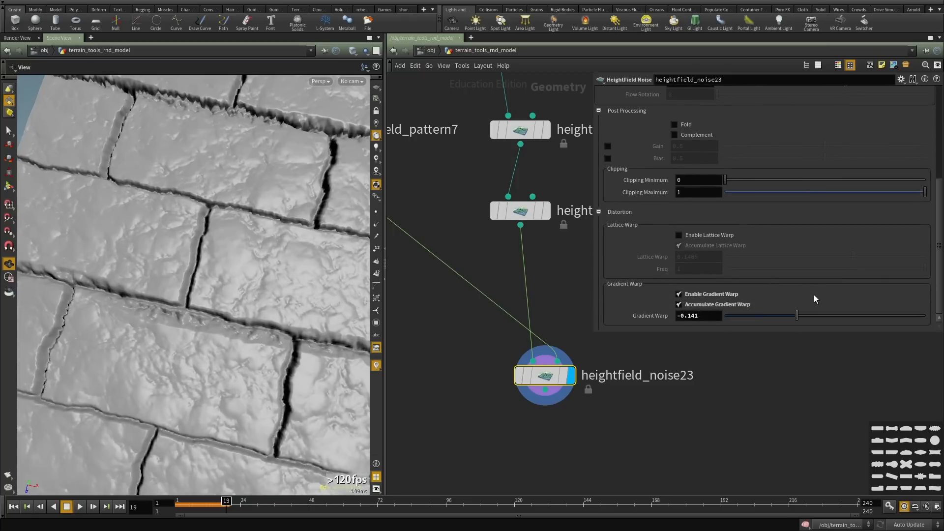
click(701, 297)
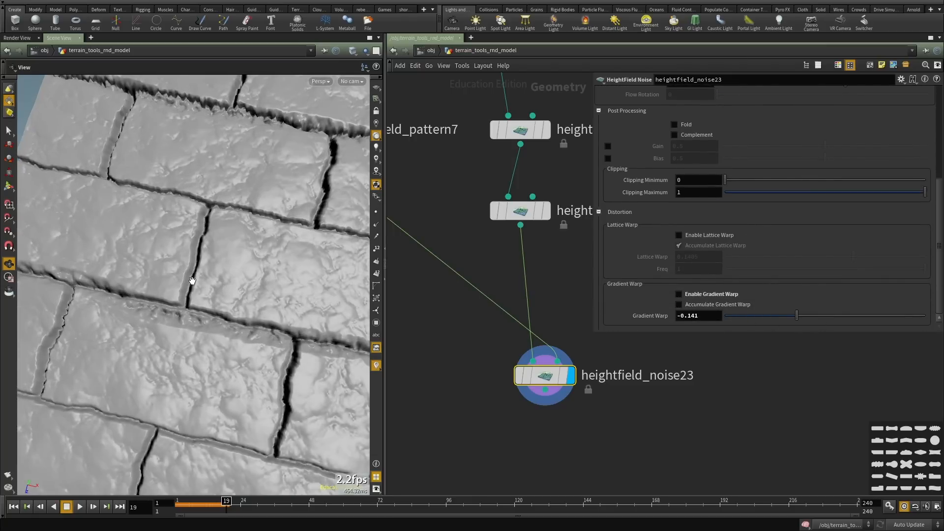
drag(192, 280, 256, 278)
scroll(704, 214, up, 5)
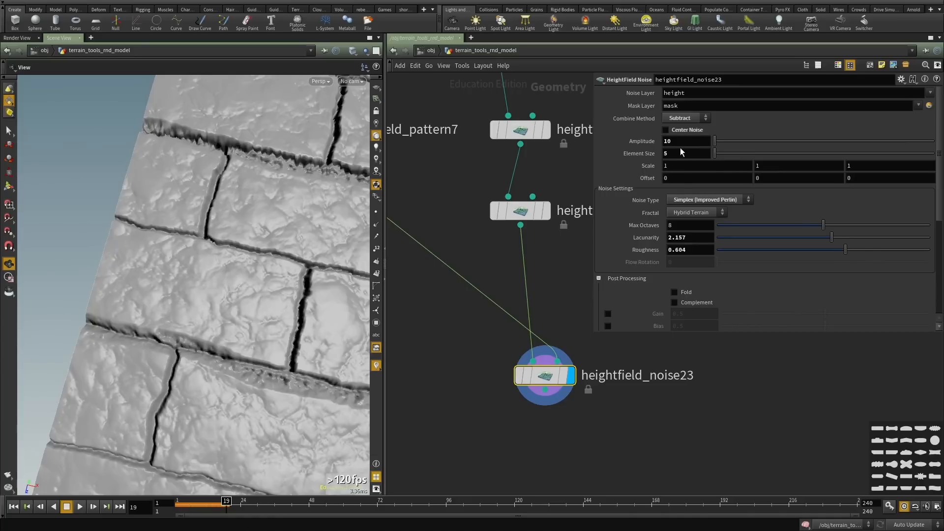
Try an element size of 2 with an amplitude of 10 on heightfield_noise23.
middle_drag(674, 142, 637, 137)
drag(689, 141, 575, 135)
text(10)
key(Return)
drag(677, 153, 601, 141)
text(2)
key(Return)
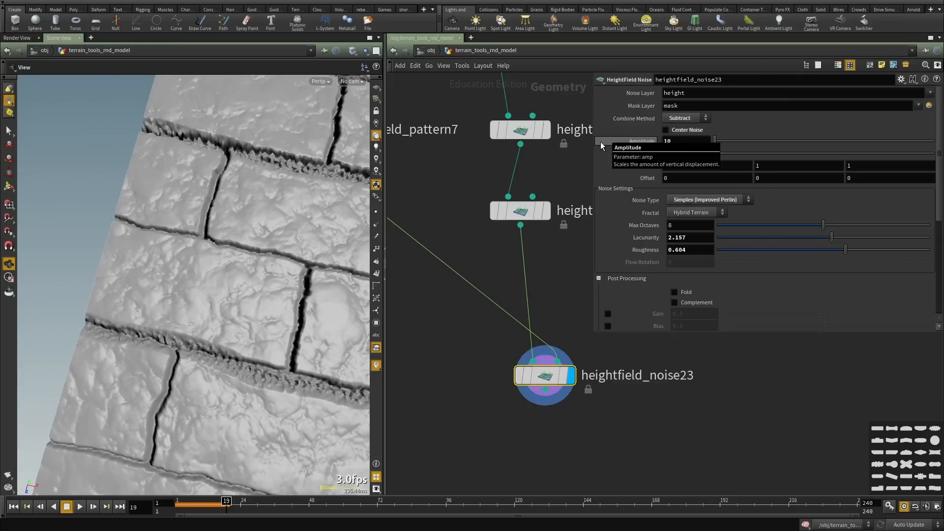
Compare element sizes of 10 and 15 on heightfield_noise23, then settle on 10.
text(10)
key(Return)
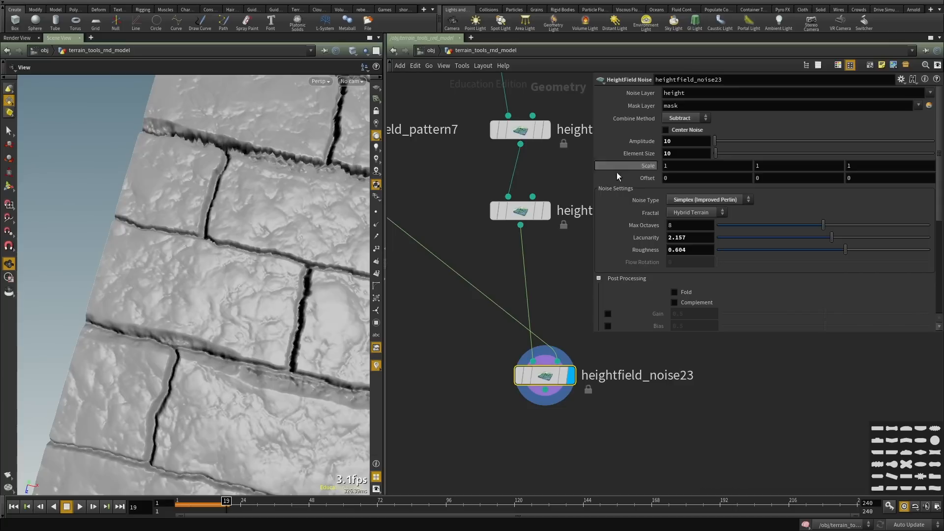
text(15)
key(Return)
text(1)
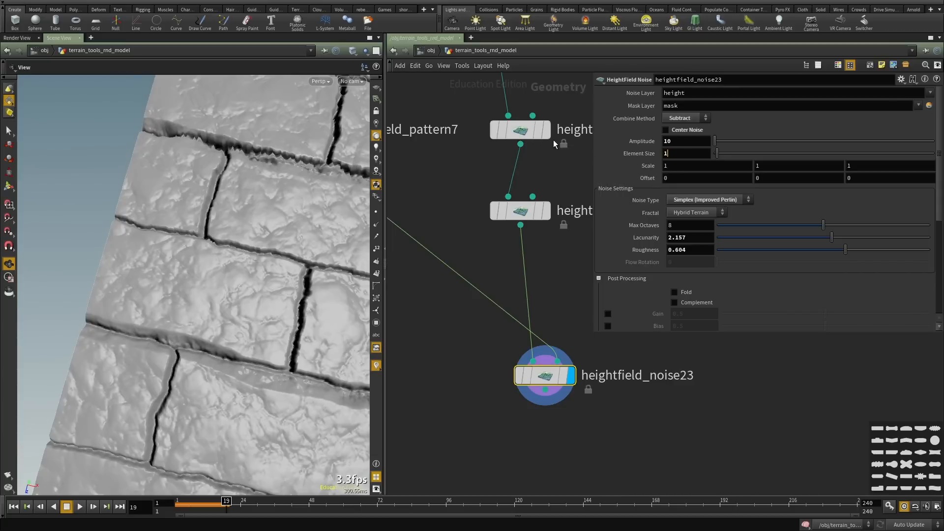
text(0)
key(Return)
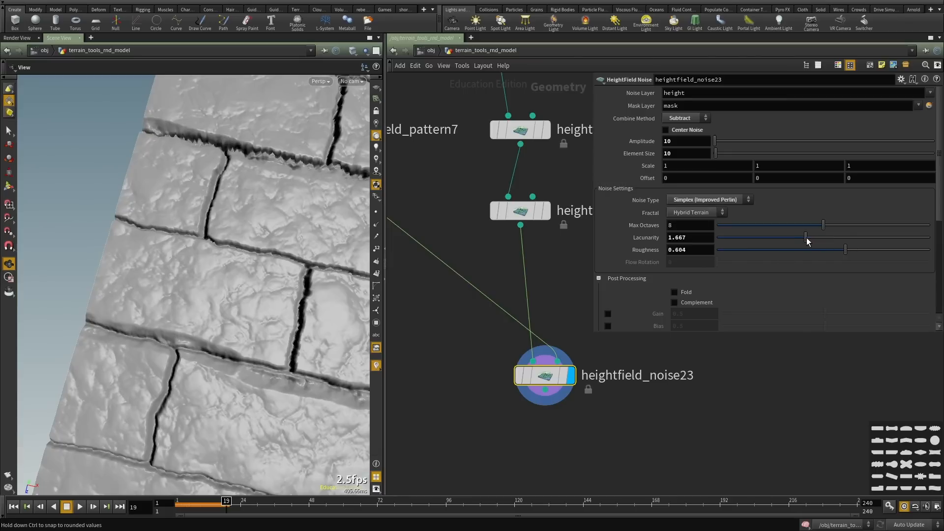
Set heightfield_noise23's lacunarity to 3.056 and roughness to 0.507, then inspect the bricks from afar and up close.
drag(806, 237, 874, 238)
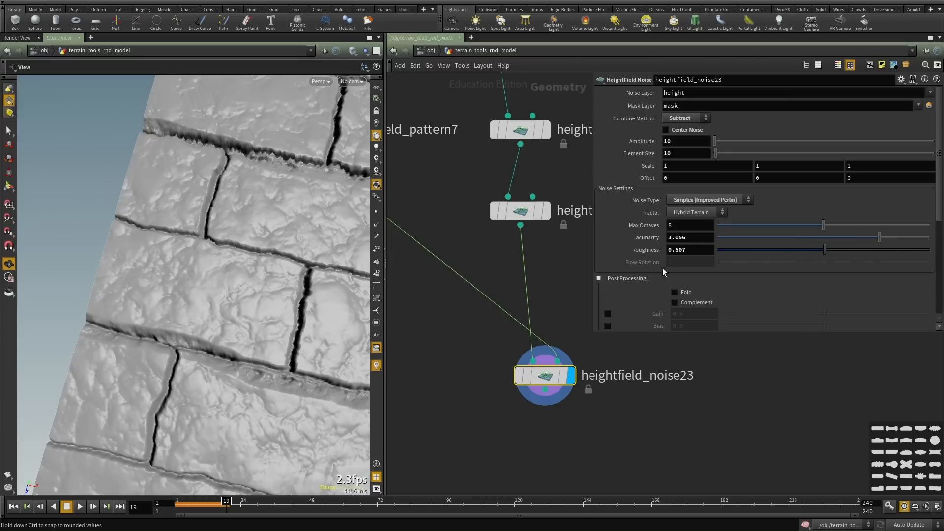
right_drag(196, 295, 74, 346)
drag(275, 364, 105, 334)
middle_drag(106, 335, 198, 417)
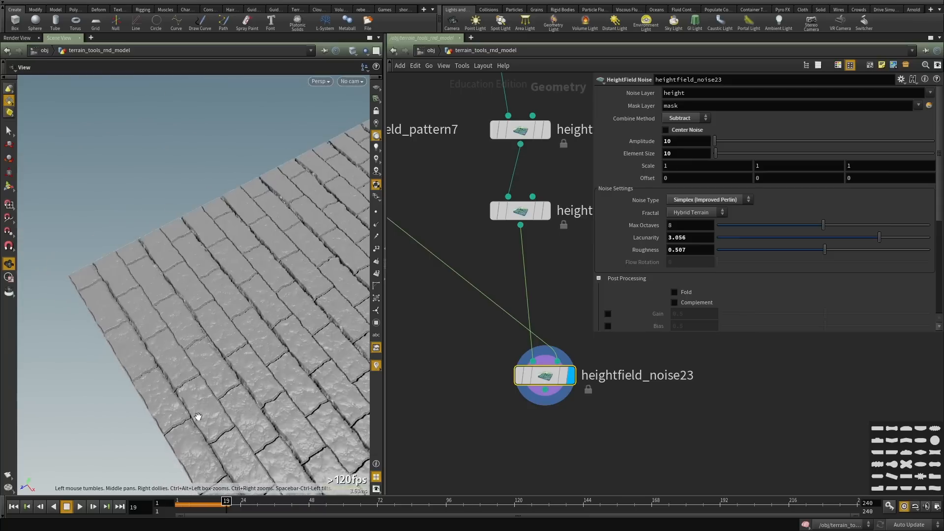
right_drag(198, 417, 52, 201)
drag(52, 202, 107, 256)
Set the distortion element size of heightfield_pattern7 to 69, keeping its amplitude at 4, and inspect the brick rows.
scroll(396, 218, down, 3)
middle_drag(396, 219, 441, 250)
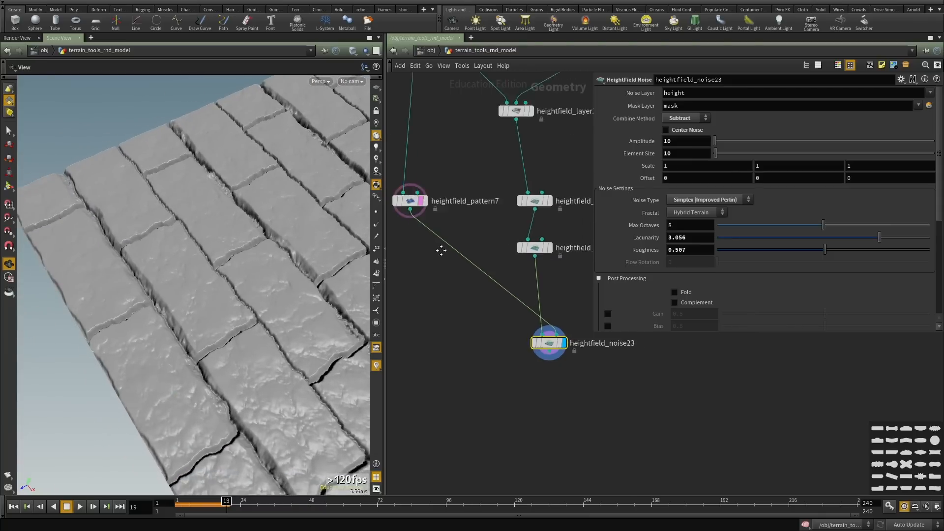
scroll(441, 251, up, 3)
click(489, 287)
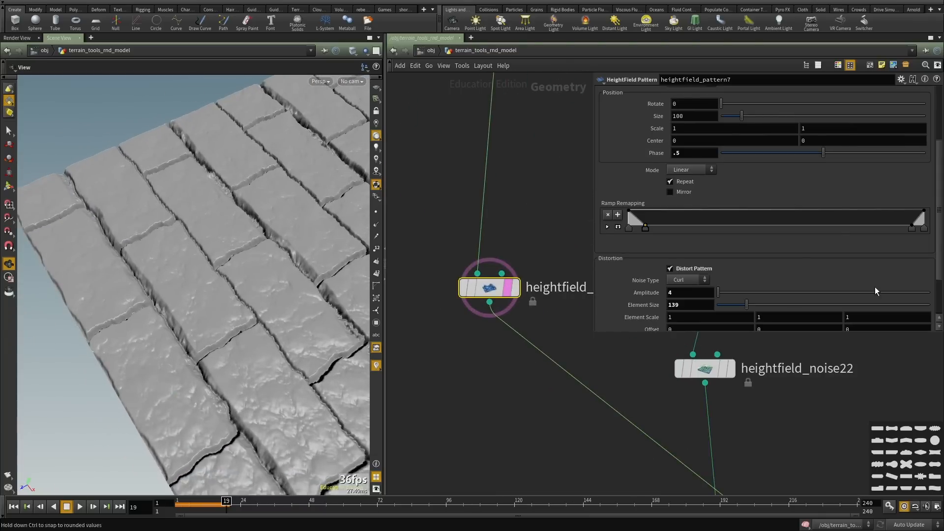
scroll(744, 266, down, 3)
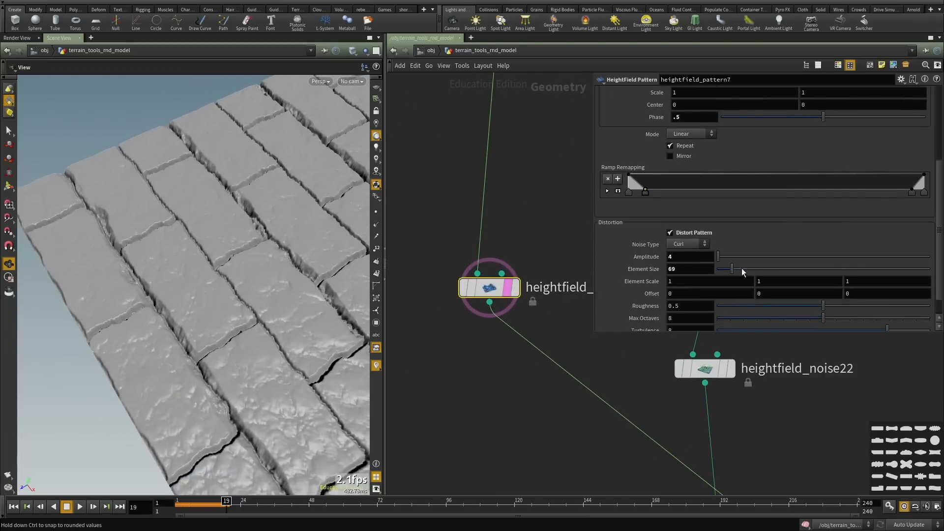
drag(692, 257, 614, 246)
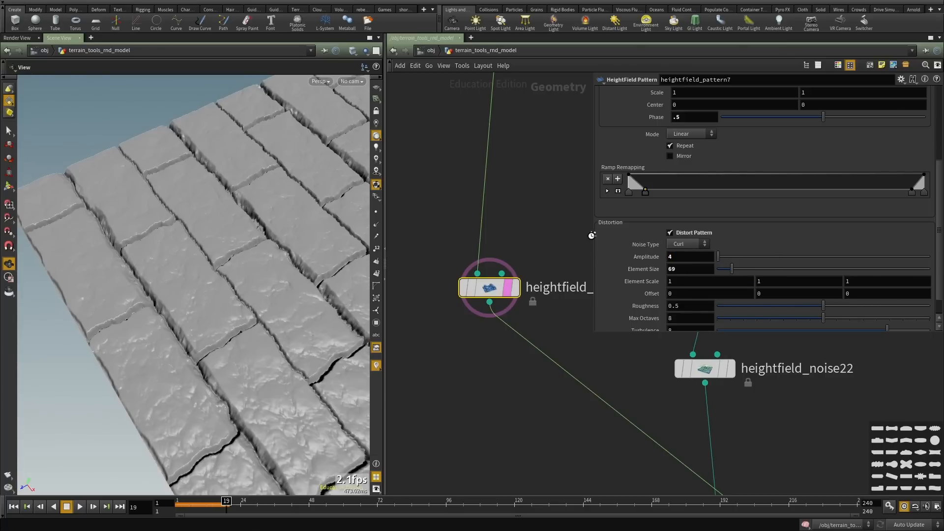
drag(139, 231, 127, 272)
key(space+f)
middle_drag(196, 304, 273, 220)
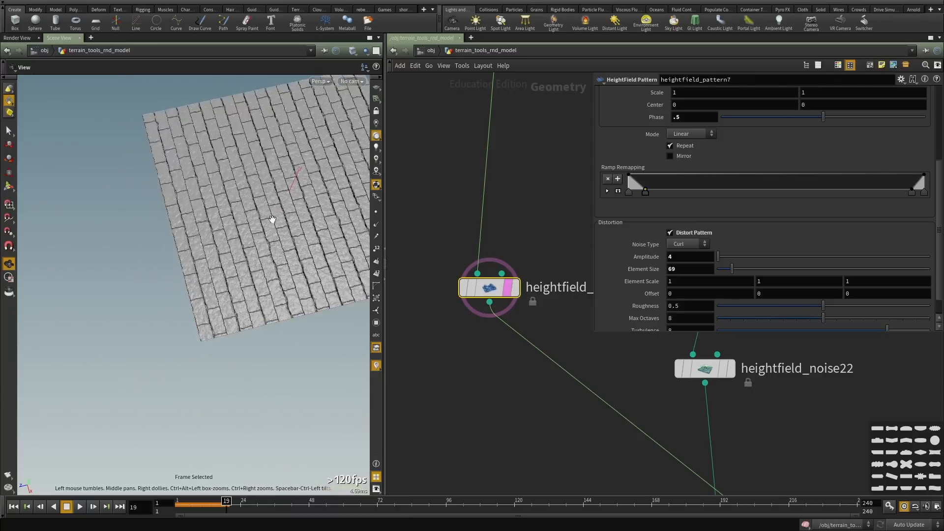
drag(273, 219, 320, 238)
right_drag(320, 238, 225, 244)
drag(225, 244, 232, 268)
middle_drag(231, 268, 215, 299)
Create a reference copy of heightfield_pattern7 and place it below the original.
scroll(477, 272, down, 5)
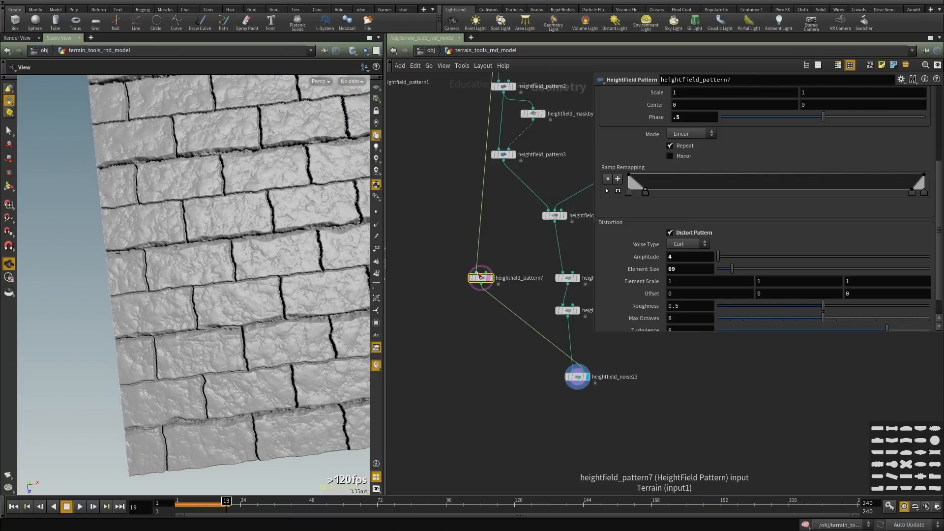
scroll(480, 275, down, 3)
scroll(497, 285, up, 6)
right_click(501, 289)
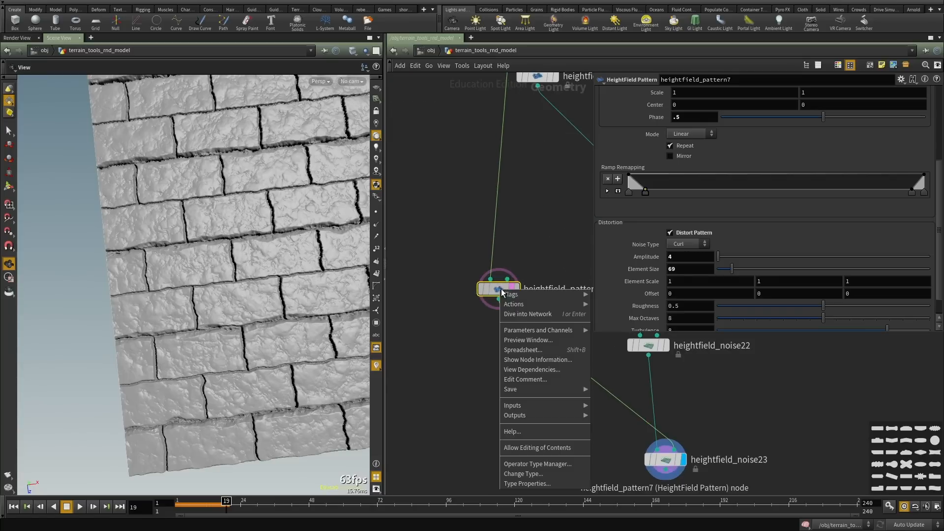
mouse_move(530, 304)
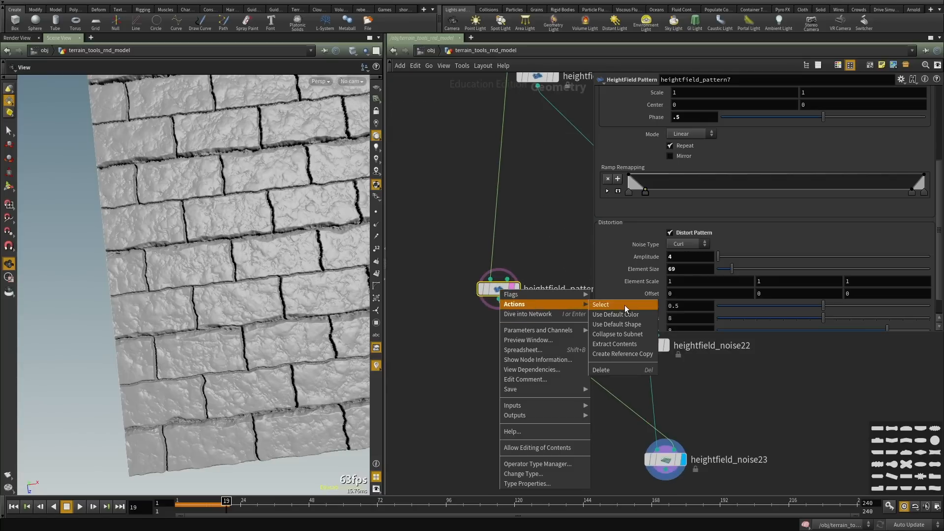
click(626, 353)
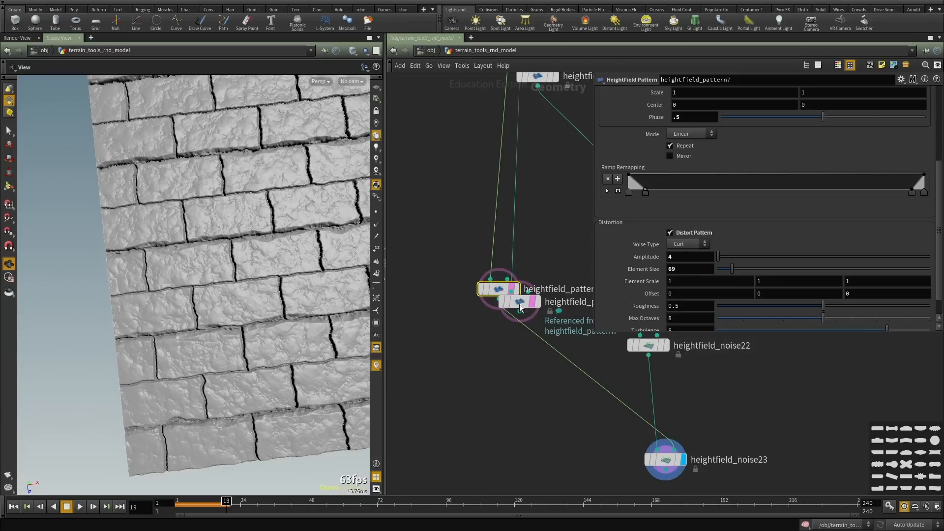
scroll(524, 303, up, 3)
drag(522, 305, 435, 427)
Unlink the Phase parameter of heightfield_pattern8 from its reference and set the phase to 0.
scroll(660, 202, up, 1)
scroll(660, 202, up, 1)
right_click(654, 190)
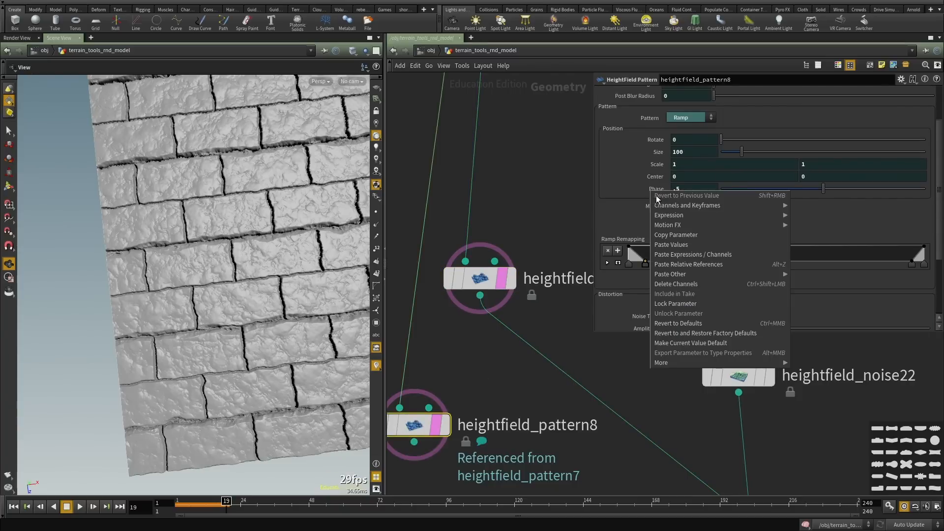
click(682, 284)
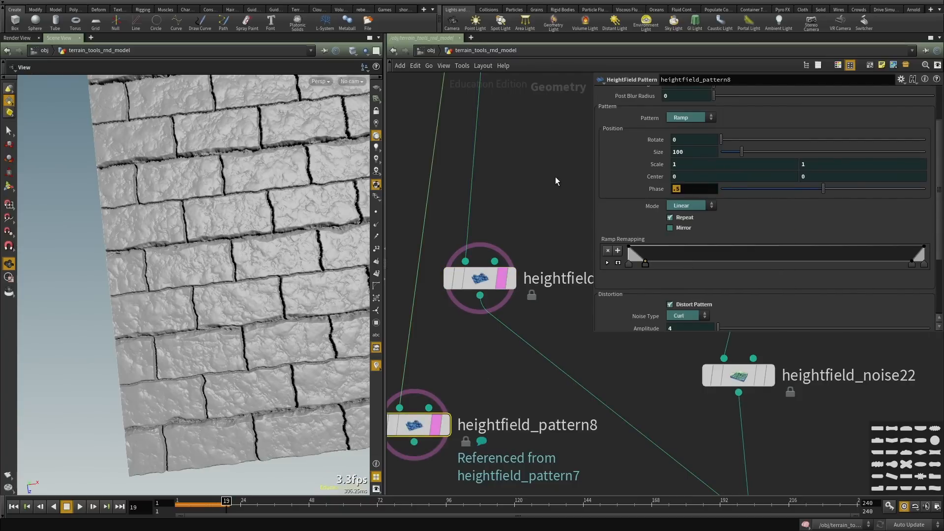
text(0)
key(Return)
scroll(563, 400, down, 4)
mouse_move(588, 439)
middle_down()
mouse_move(581, 350)
mouse_move(595, 436)
middle_up()
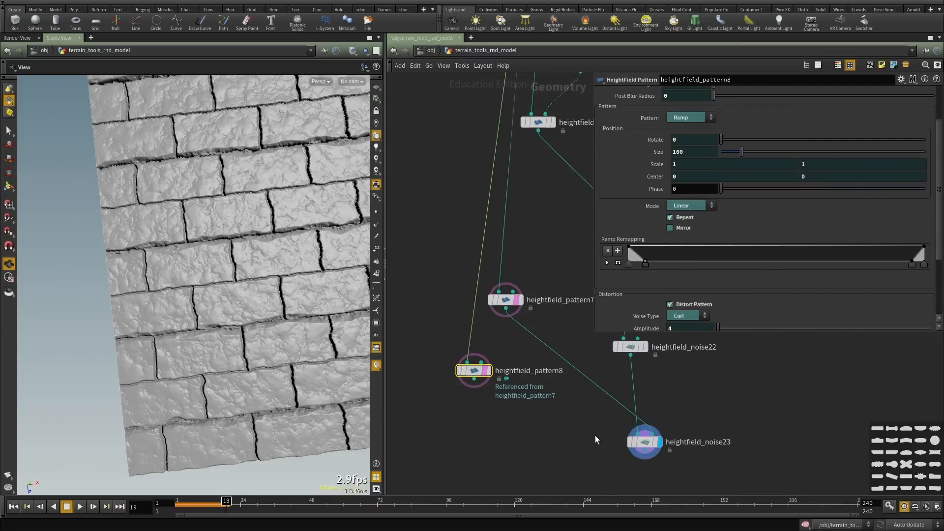
click(554, 419)
key(Tab)
text(layer)
key(Return)
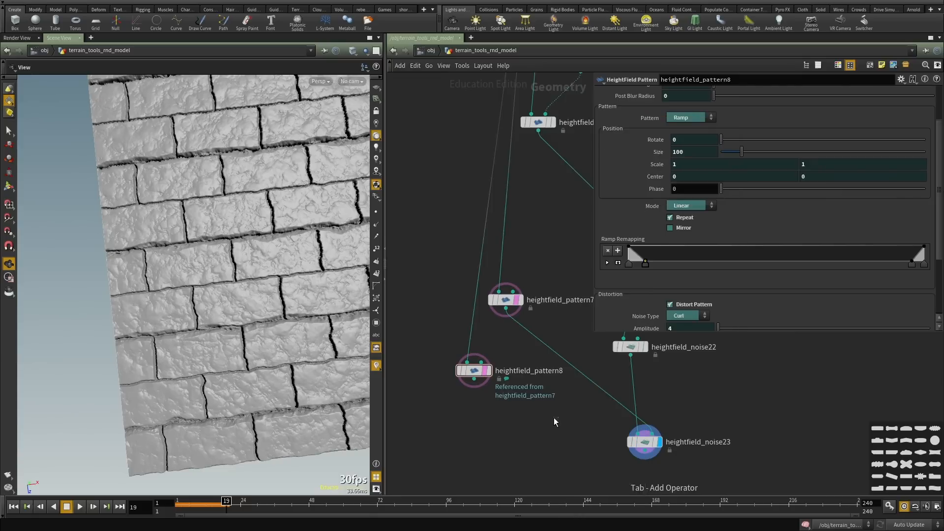
click(554, 418)
key(Delete)
Add a HeightField Layer node, feed it heightfield_pattern8 as base and heightfield_pattern7 as layer, and display it.
key(Tab)
text(layer)
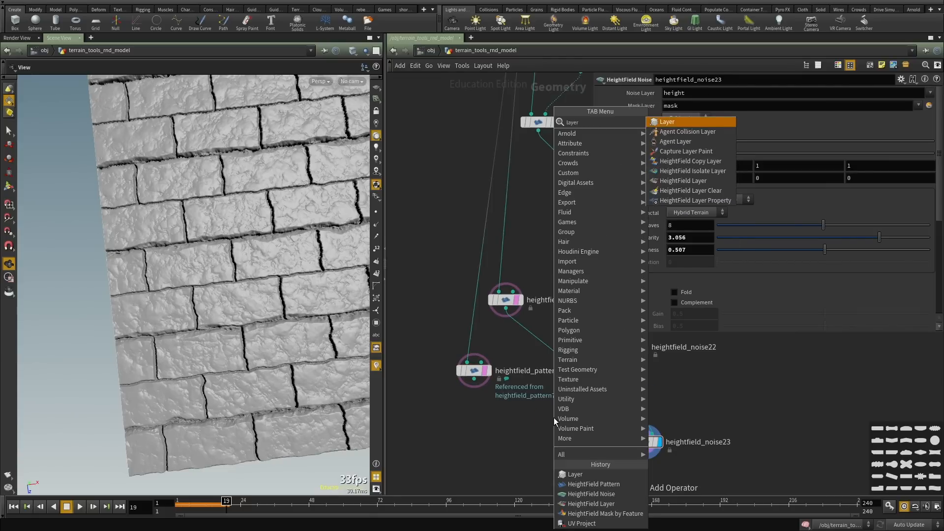
click(708, 180)
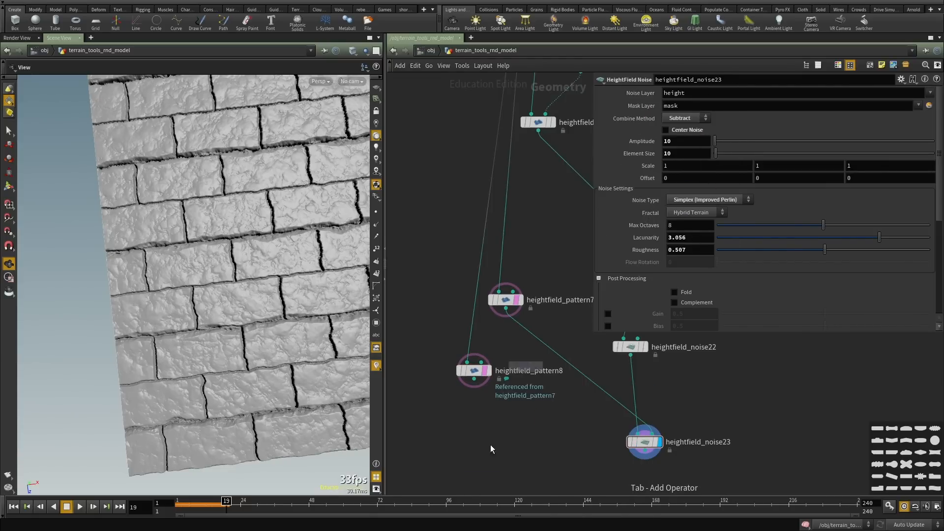
click(521, 426)
click(512, 417)
click(464, 370)
click(503, 285)
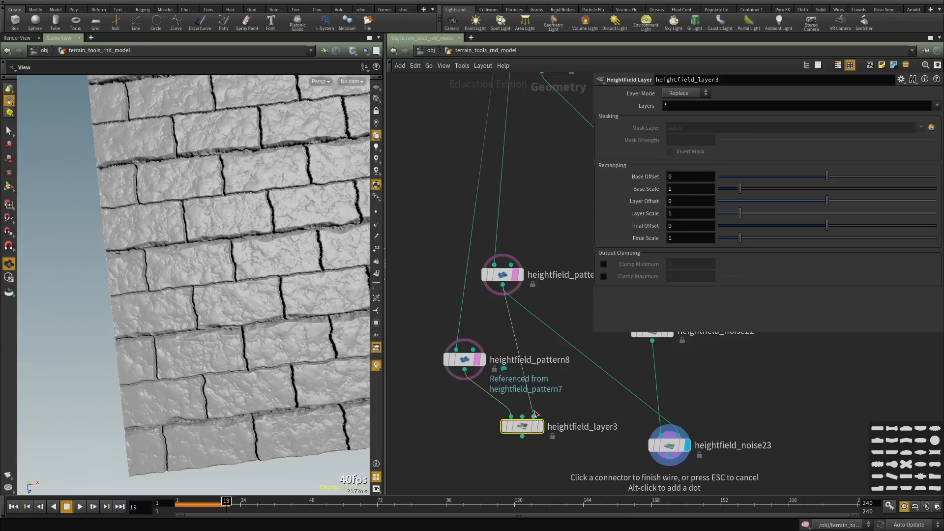
click(533, 417)
click(540, 427)
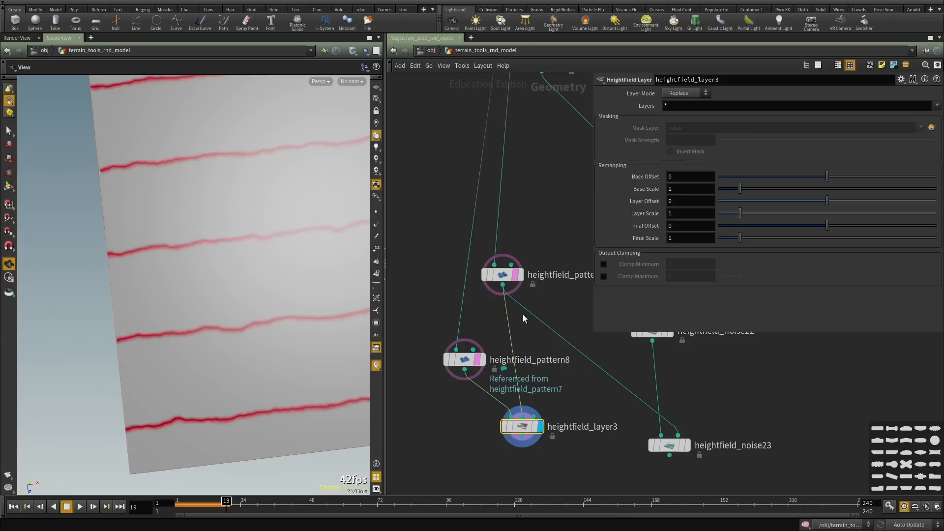
Set heightfield_layer3 to Add mode on the mask layer only, and compare its mask with those of both pattern nodes.
click(687, 93)
click(681, 103)
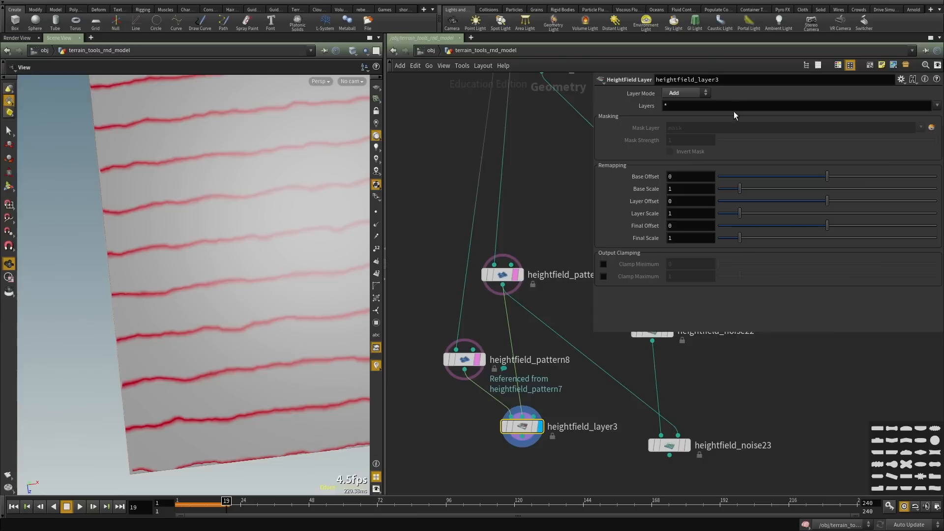
click(937, 105)
click(929, 123)
scroll(541, 440, up, 2)
click(514, 242)
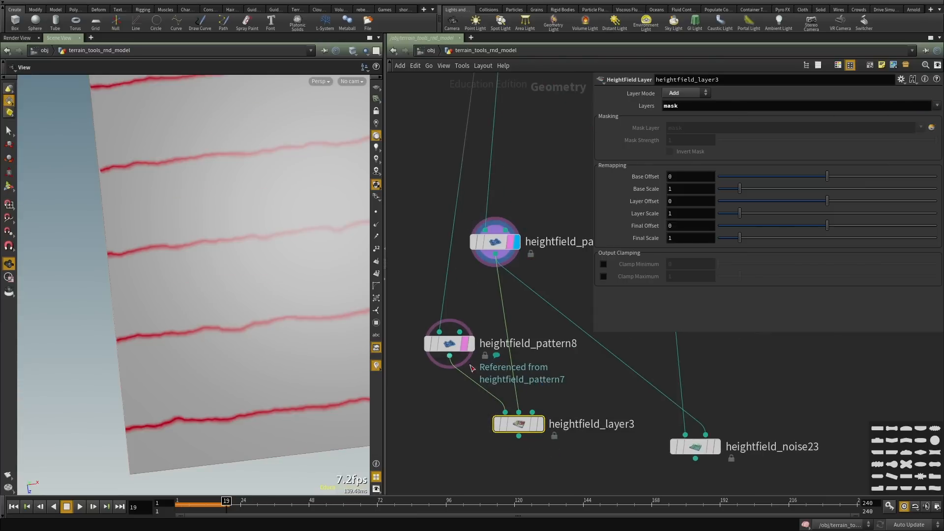
click(471, 345)
click(541, 424)
Connect heightfield_layer3's output to the mask input of heightfield_noise23 and display the noise node.
scroll(566, 413, down, 2)
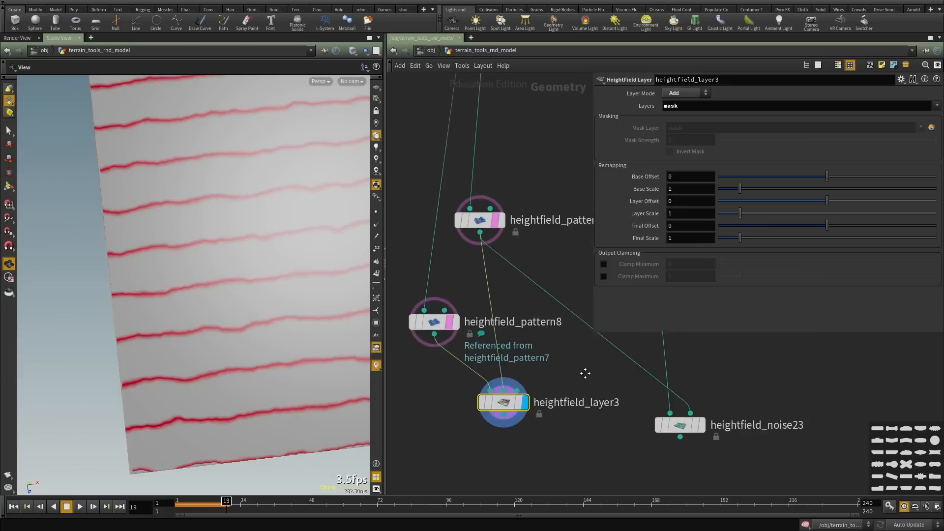
middle_drag(580, 406, 567, 445)
drag(583, 380, 496, 442)
middle_drag(591, 374, 554, 325)
click(622, 399)
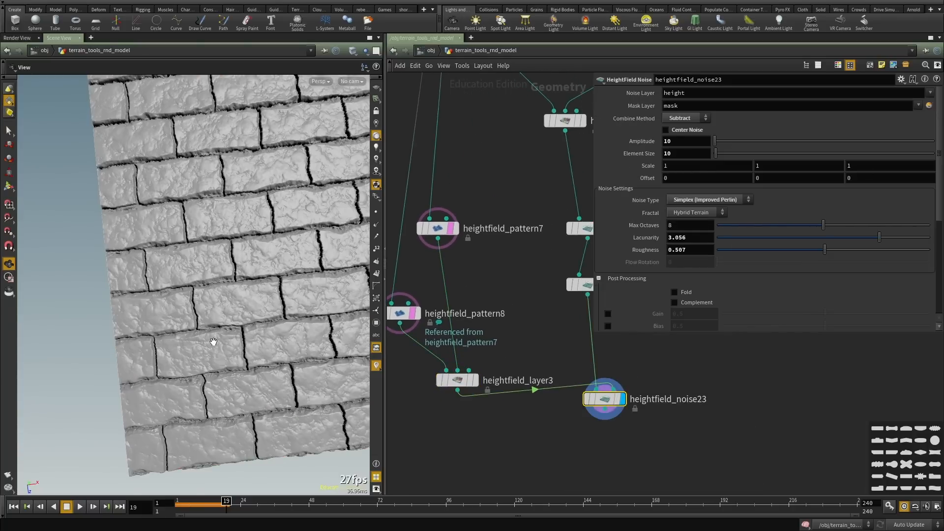
Examine the whole brick surface in an enlarged viewport, then restore the split layout.
scroll(257, 281, down, 6)
drag(257, 281, 243, 308)
key(ctrl+b)
scroll(377, 279, up, 4)
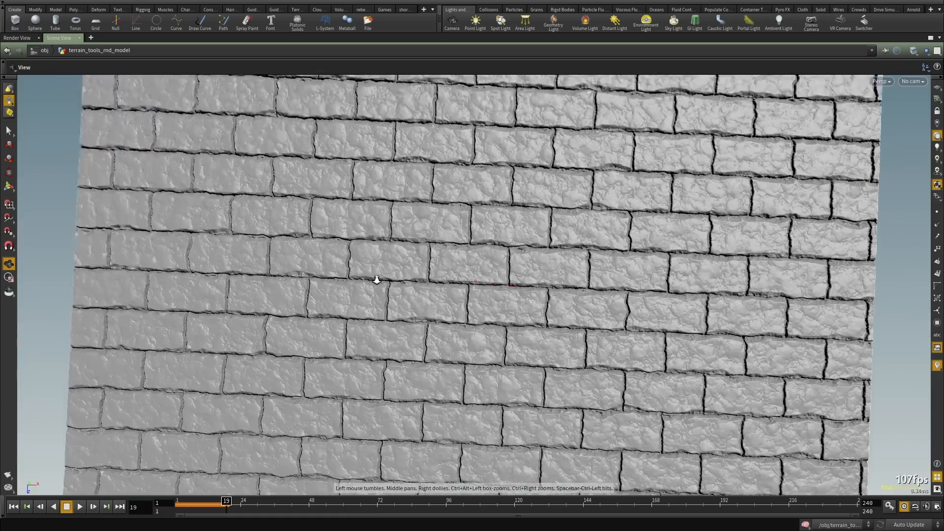
drag(438, 241, 593, 317)
key(ctrl+b)
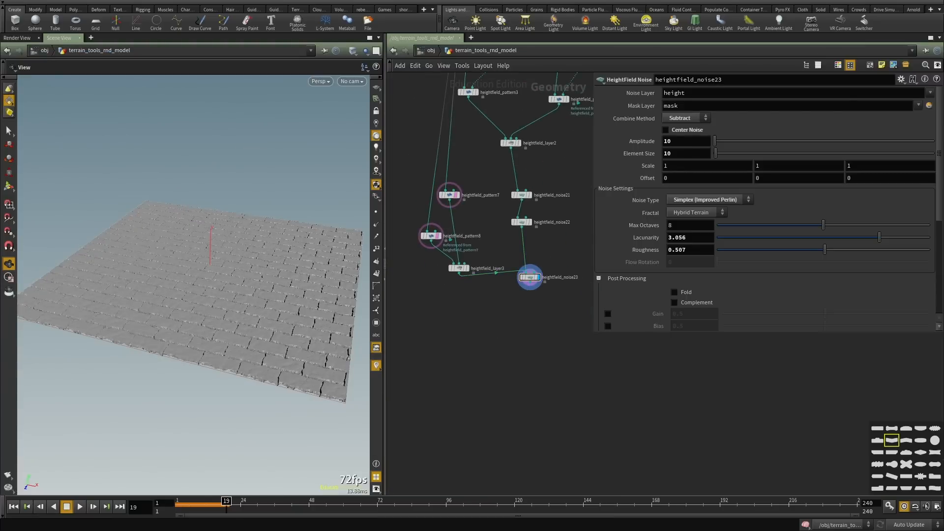
Examine the brick surface and its noisy horizontal seams up close and from a higher angle.
middle_drag(538, 352, 491, 350)
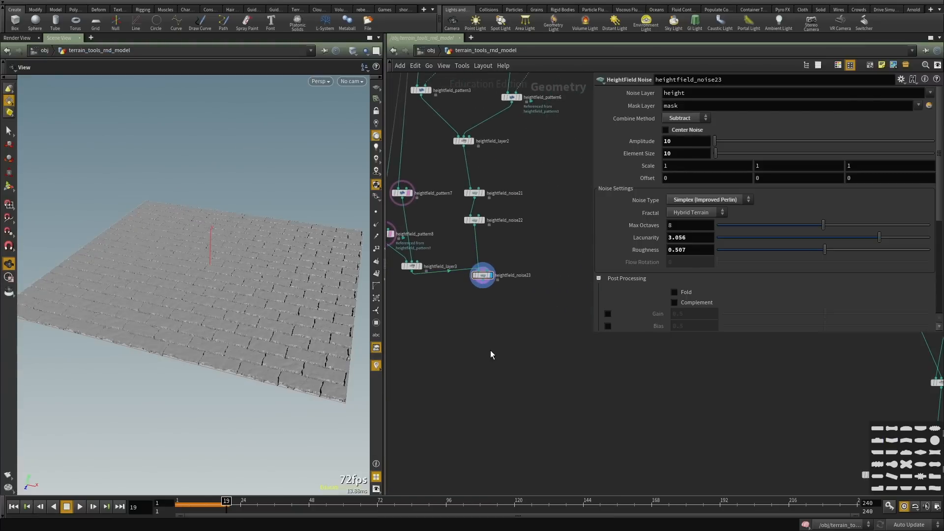
drag(237, 298, 264, 331)
right_drag(264, 331, 202, 295)
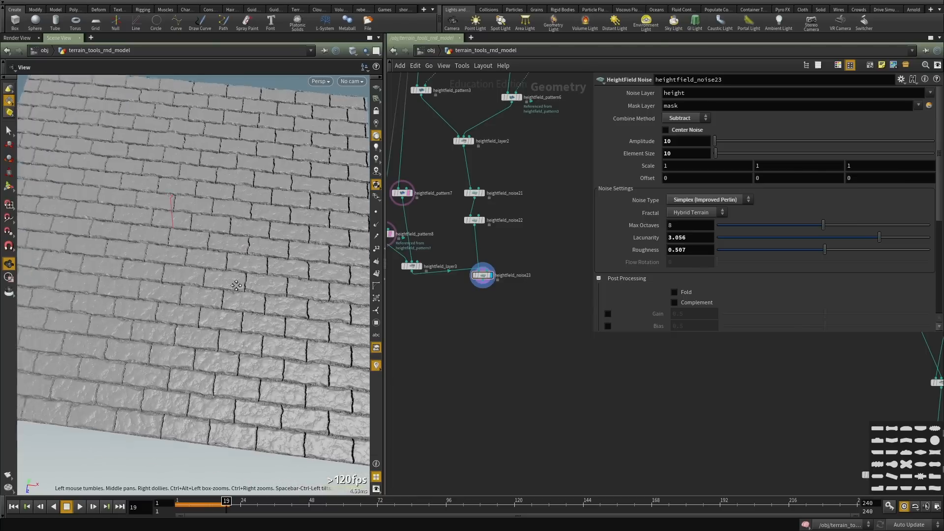
drag(202, 295, 290, 274)
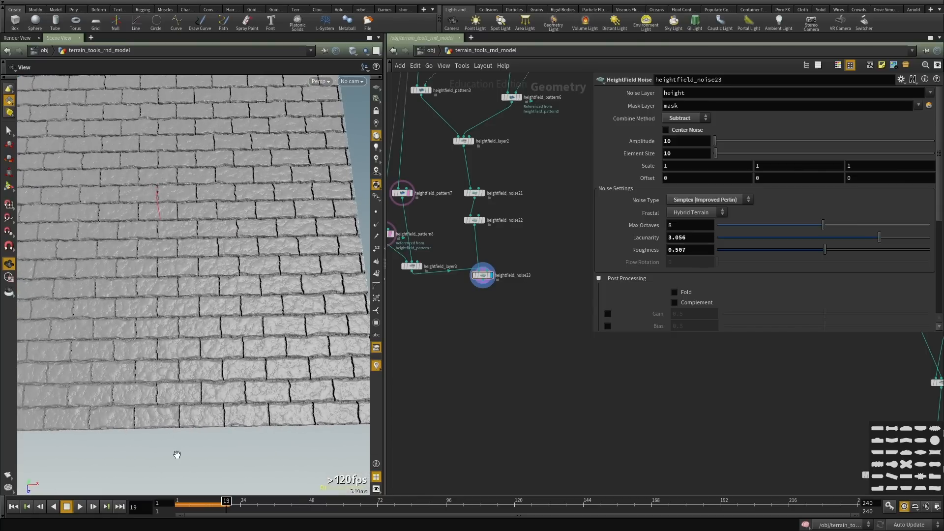
right_drag(321, 178, 255, 236)
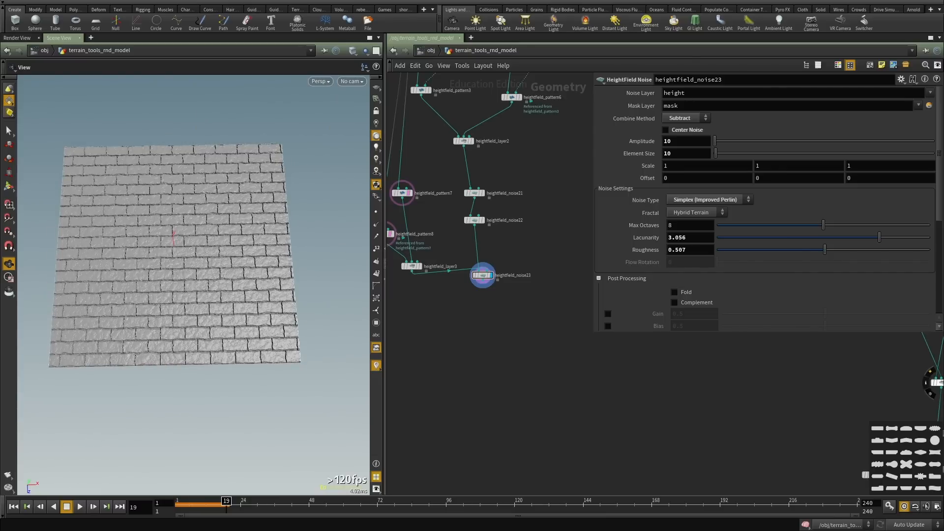
scroll(484, 335, up, 4)
key(Tab)
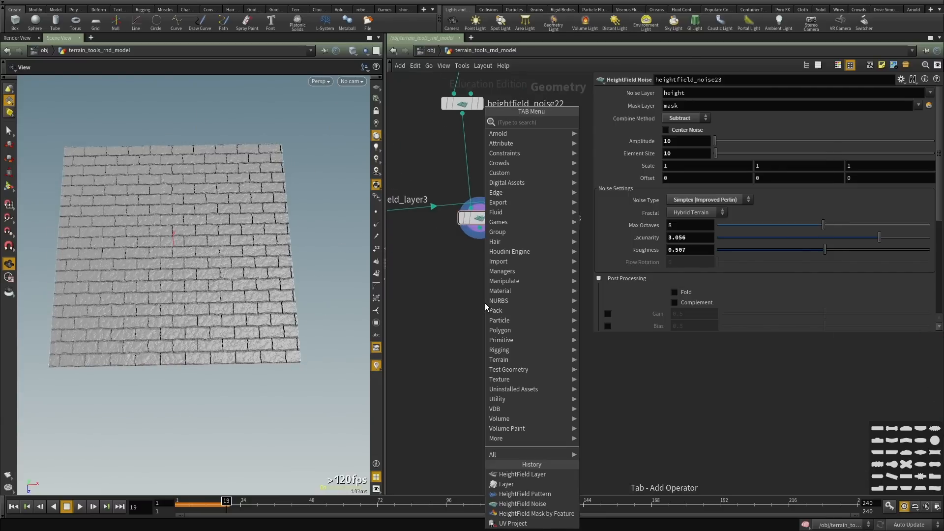
text(clip)
key(Return)
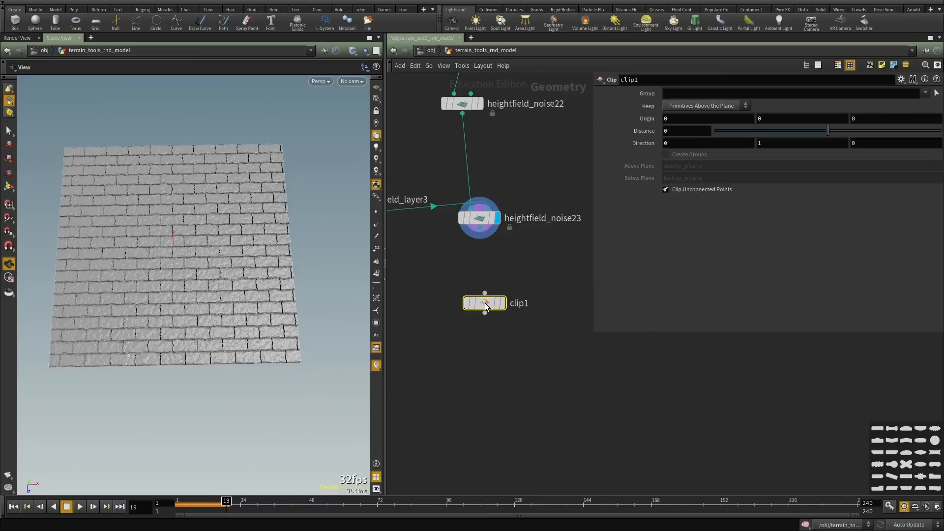
key(ctrl+z)
Add a HeightField Clip node, feed it heightfield_noise23's output, and display it.
key(Tab)
text(cli)
key(Down)
key(Down)
key(Down)
key(Down)
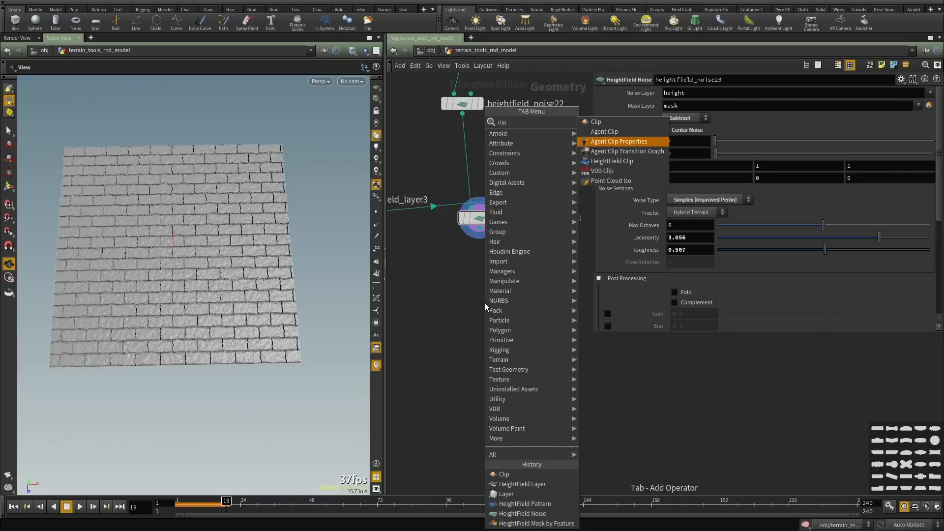
key(Return)
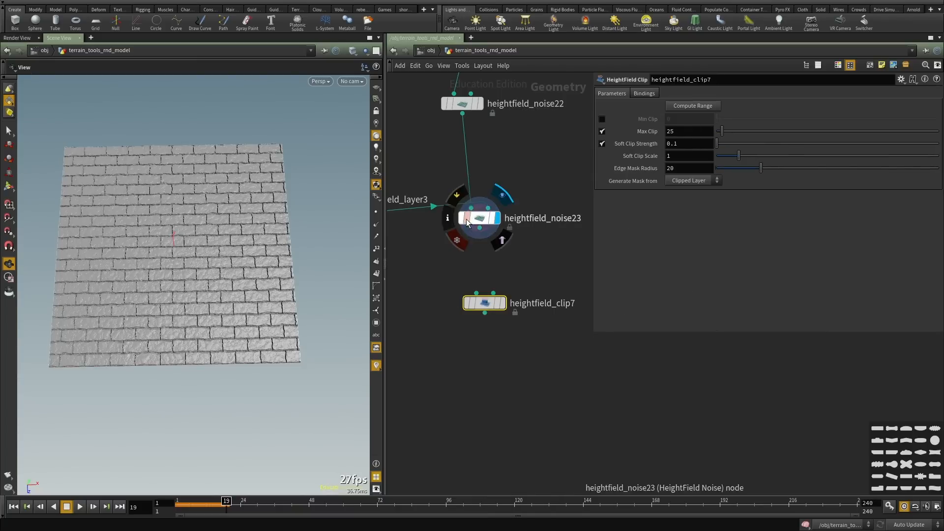
drag(479, 227, 472, 303)
click(504, 304)
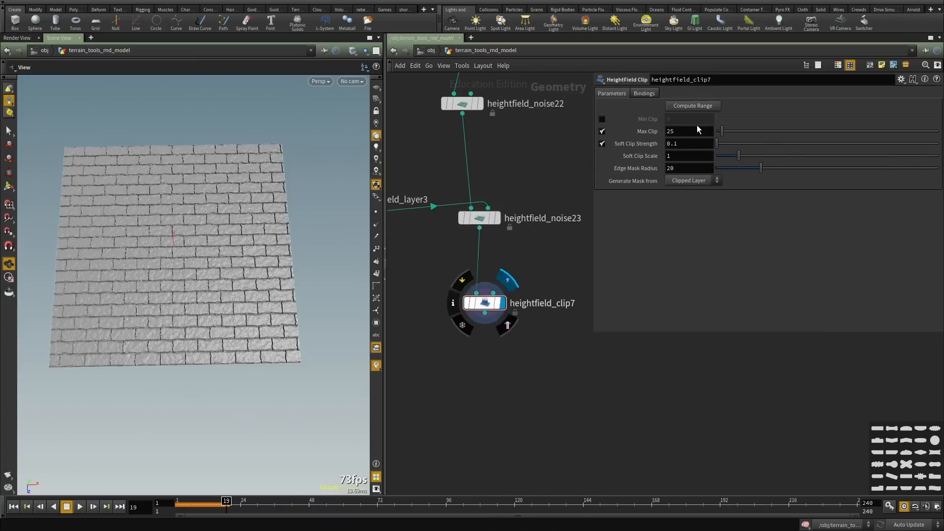
Compute heightfield_clip7's clip range, enable Min Clip, and set Max Clip to 3.2953.
scroll(165, 303, up, 3)
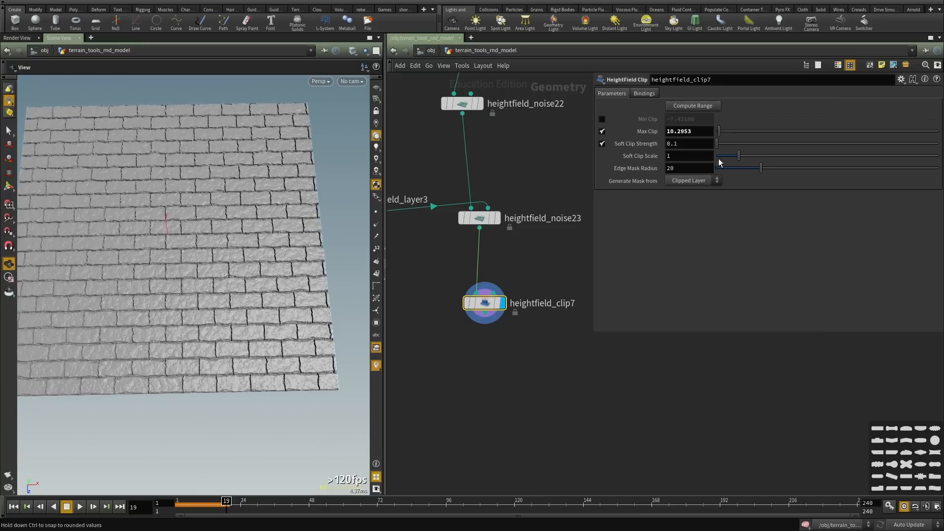
click(602, 120)
middle_drag(701, 116, 659, 118)
Add a HeightField Layer Clear node after heightfield_clip7, display it, and set it to clear the mask layer.
scroll(491, 377, up, 3)
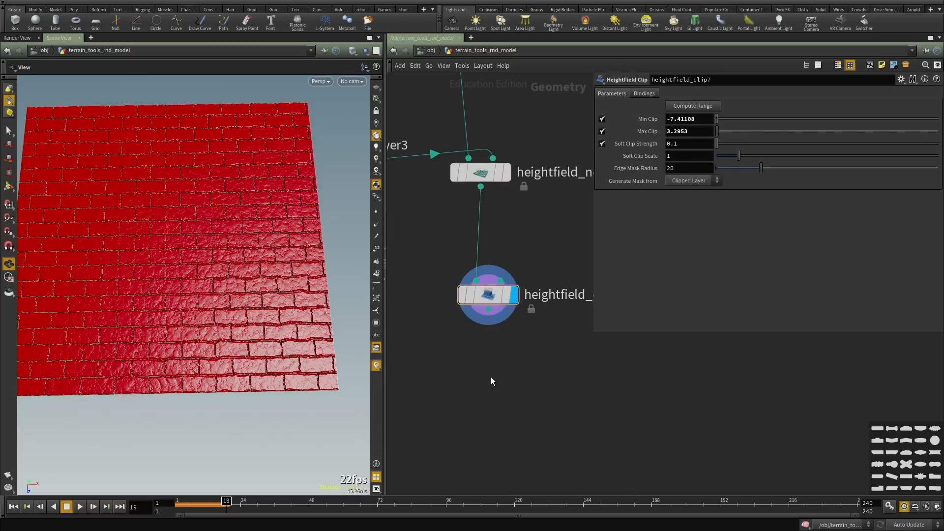
key(Tab)
text(layer clea)
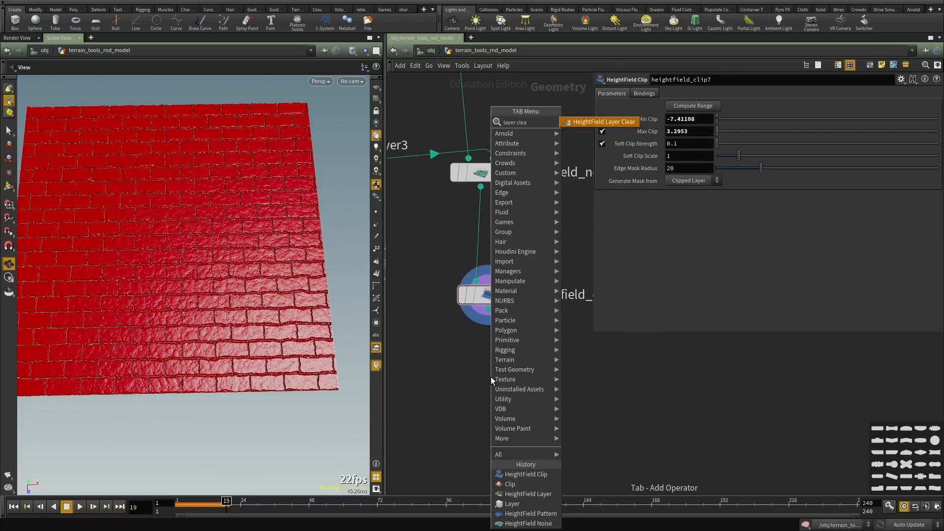
key(Return)
click(491, 376)
drag(487, 313, 488, 363)
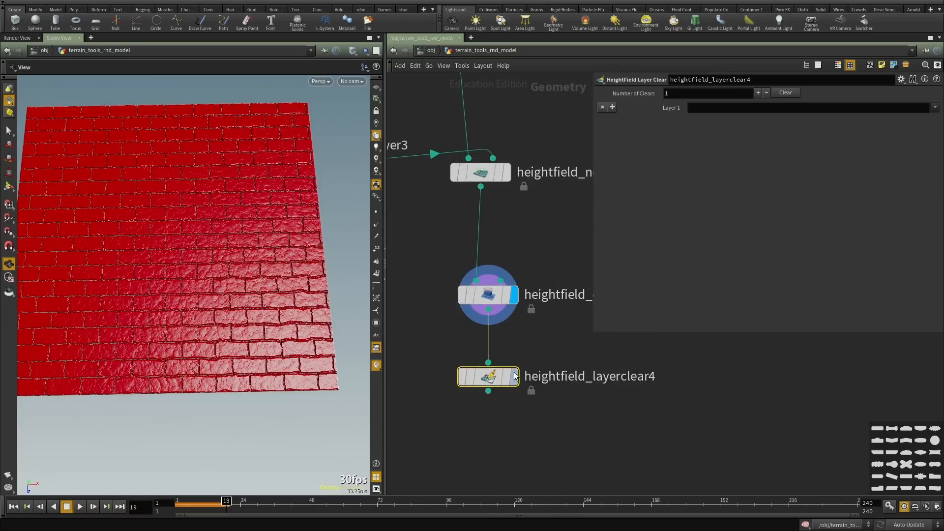
click(514, 378)
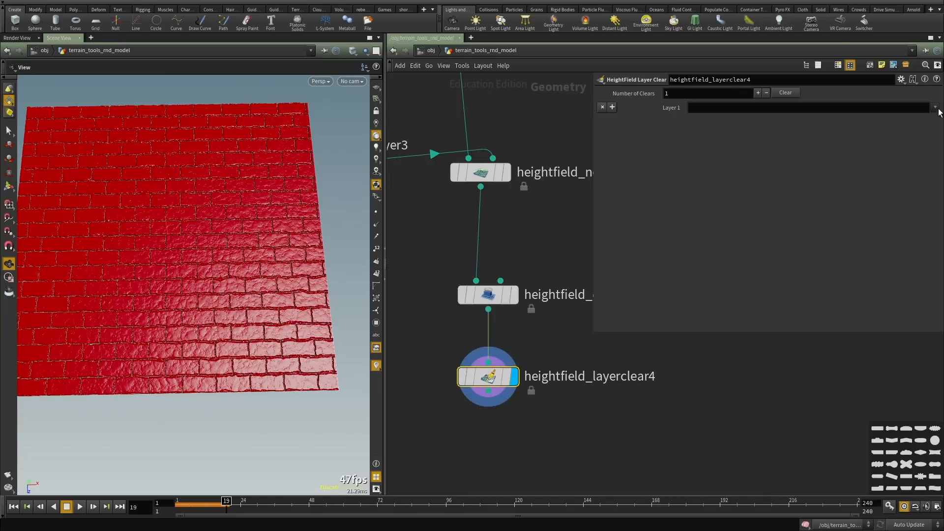
right_drag(307, 370, 241, 331)
middle_drag(241, 331, 234, 293)
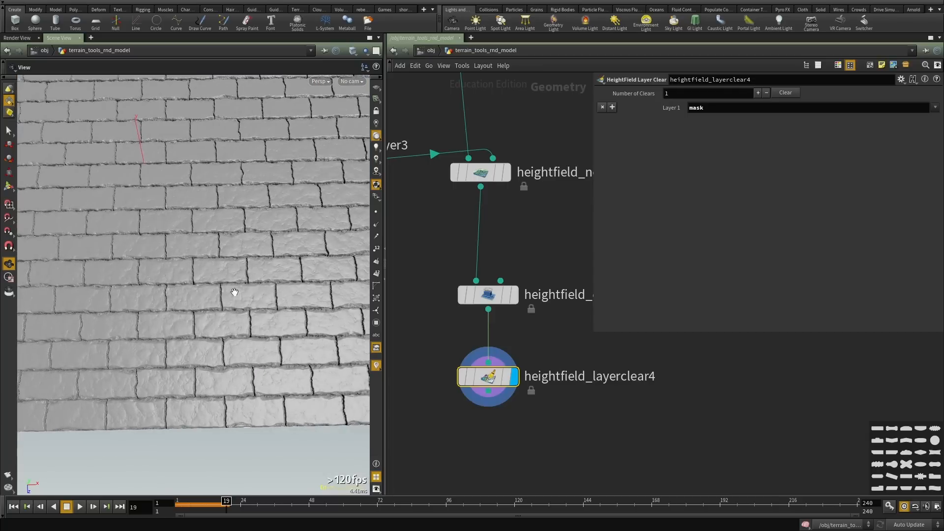
drag(234, 293, 264, 274)
Set heightfield_clip7's Max Clip to -7.41108 and its Soft Clip Scale to 0.
drag(537, 249, 433, 327)
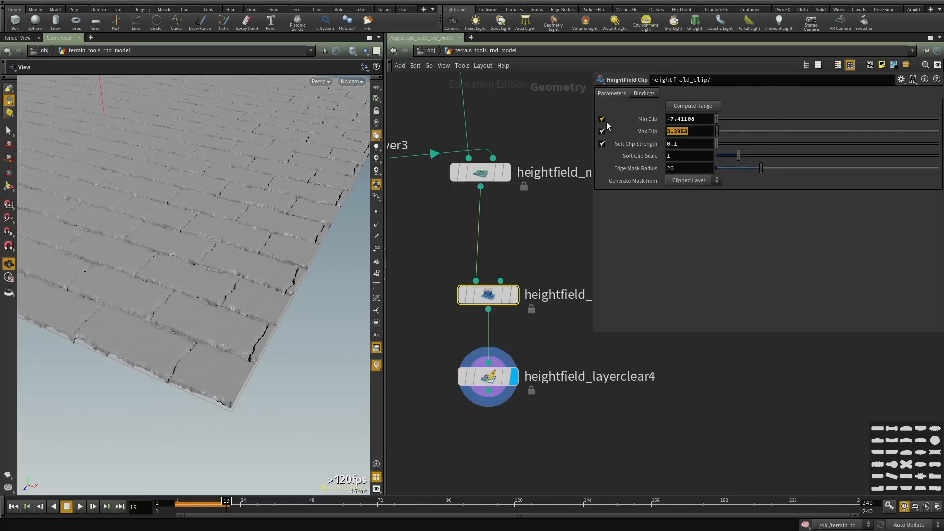
text(-7.41108)
key(Return)
right_drag(259, 264, 210, 301)
drag(210, 301, 294, 282)
right_drag(294, 282, 242, 310)
middle_drag(242, 309, 238, 224)
drag(238, 224, 264, 231)
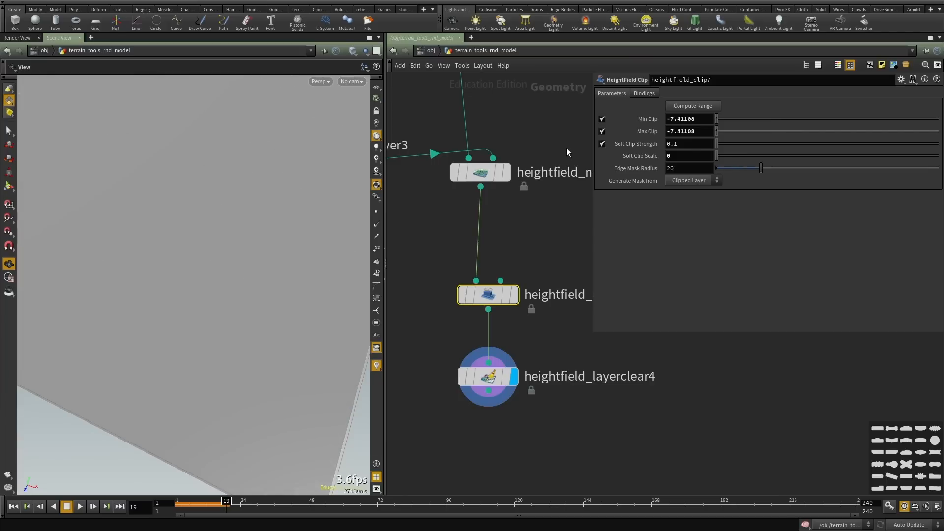
Set heightfield_clip7's Soft Clip Scale to .5 and inspect the flattened bricks.
scroll(231, 261, down, 5)
scroll(612, 381, down, 2)
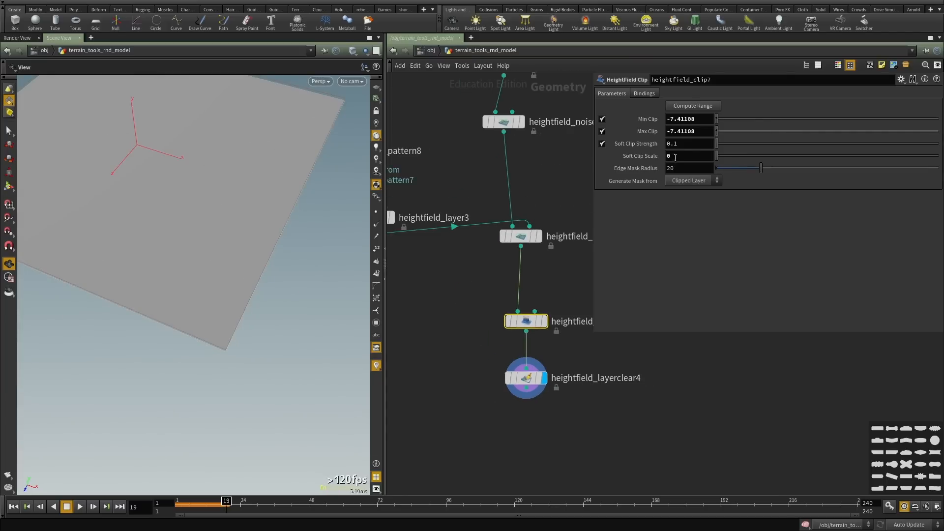
text(.5)
key(Return)
drag(165, 252, 234, 281)
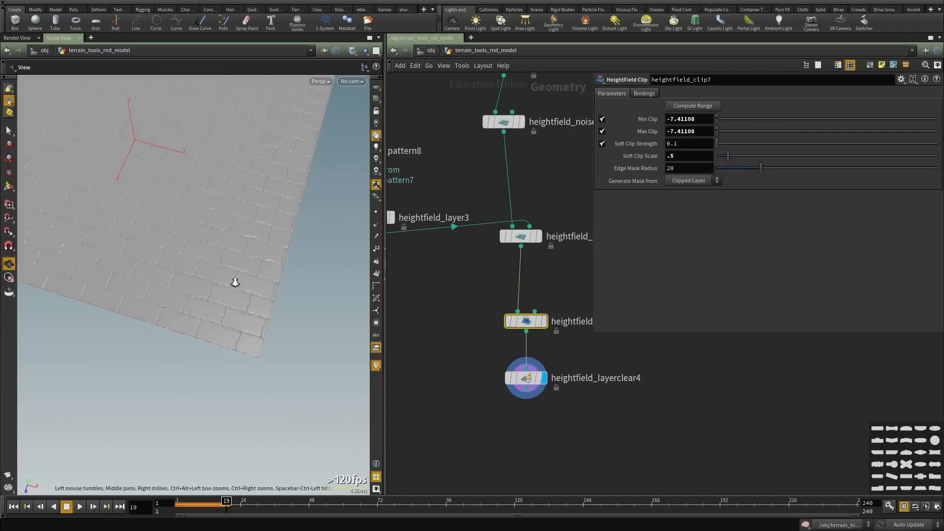
right_drag(234, 281, 254, 297)
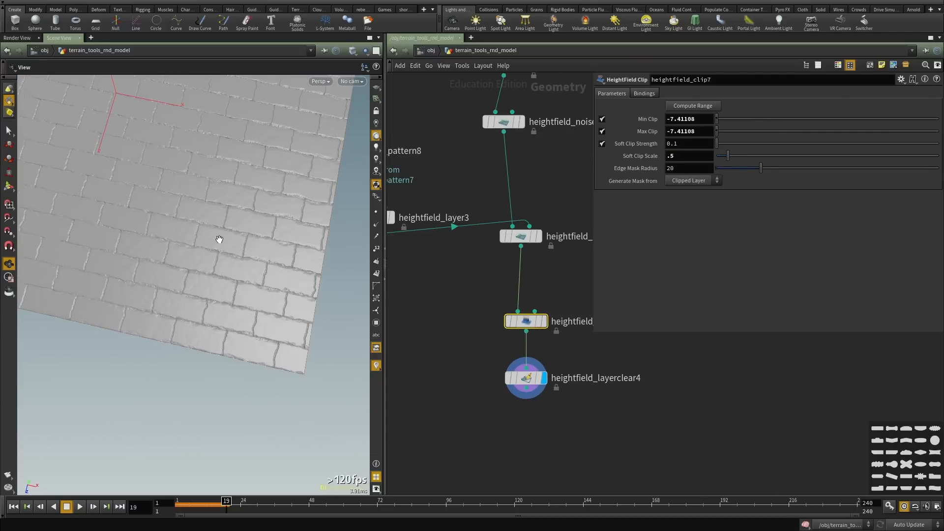
Add a HeightField Mask Noise node beside the brick chain, feed it the source heightfield at the top of the network, and display it.
scroll(599, 438, down, 3)
scroll(558, 335, up, 6)
key(Tab)
text(n)
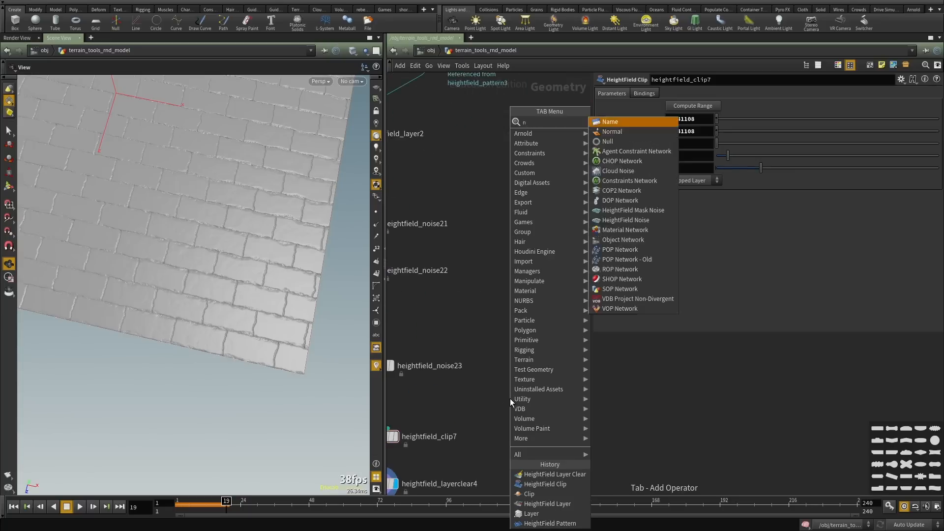
text(oise)
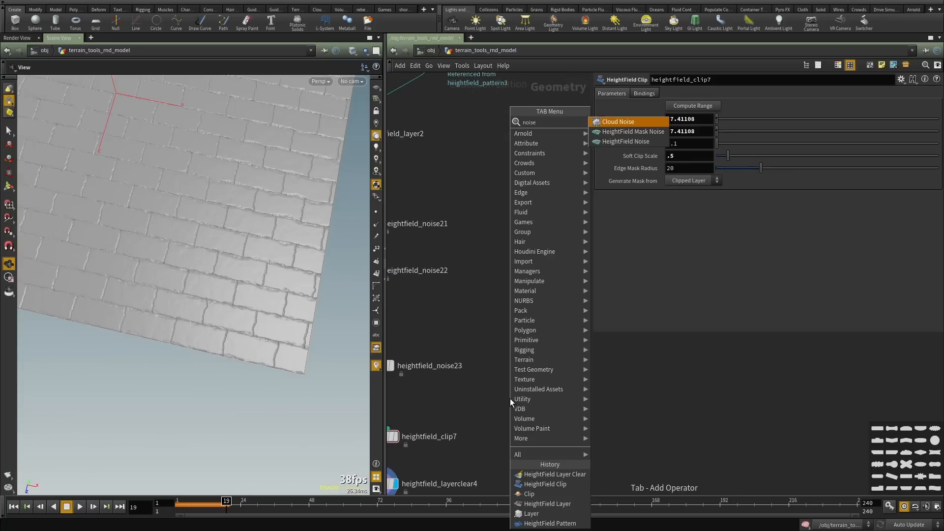
click(633, 133)
click(555, 308)
click(549, 300)
scroll(509, 227, down, 6)
scroll(456, 142, up, 3)
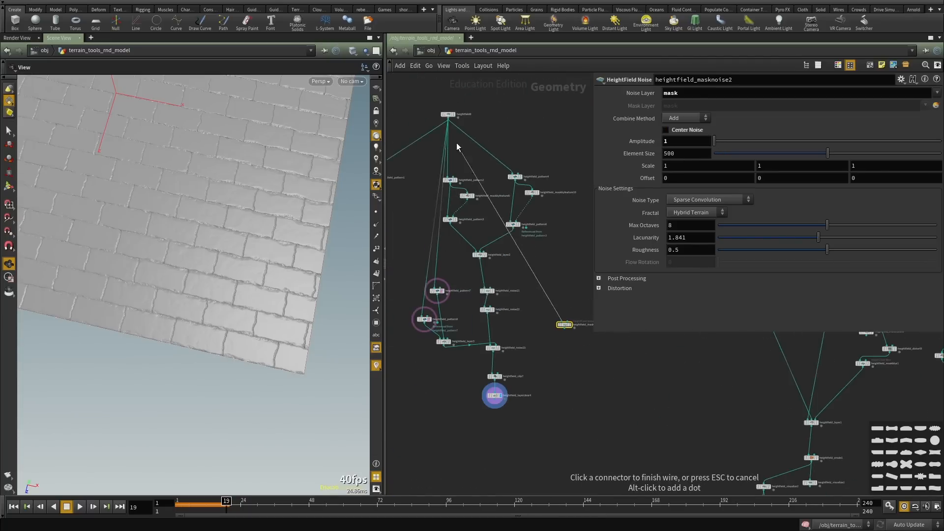
click(452, 123)
scroll(564, 324, up, 5)
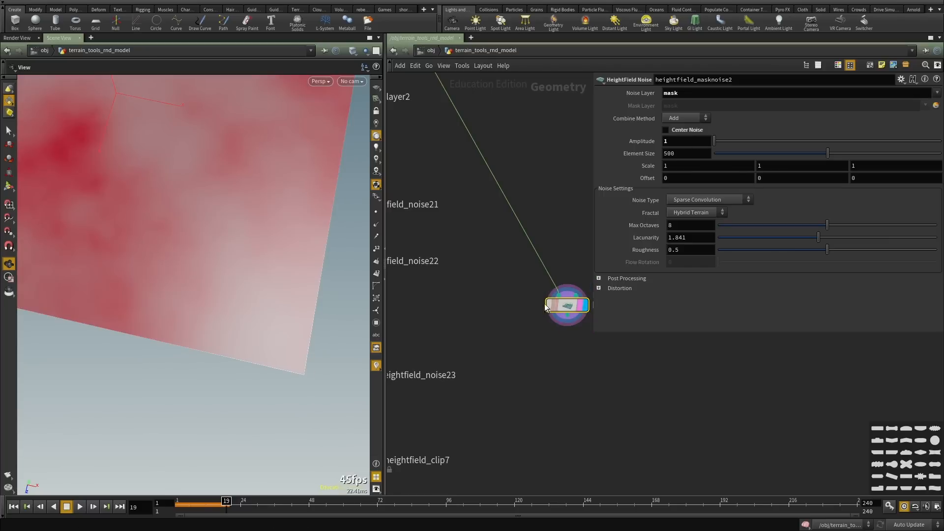
Set heightfield_masknoise2's Roughness to 0.651, Element Size to 267, and Combine Method to Replace.
key(f)
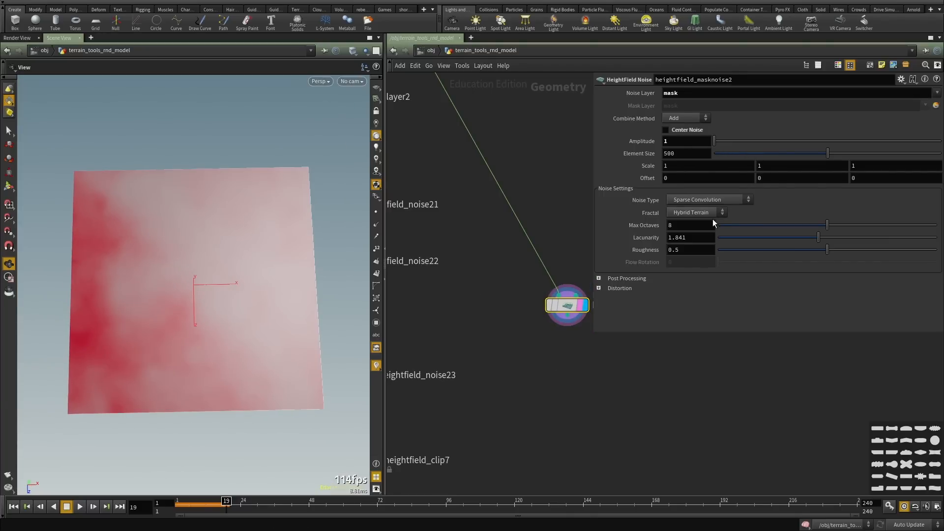
mouse_move(842, 238)
mouse_down()
mouse_move(852, 237)
mouse_move(797, 244)
mouse_move(851, 249)
mouse_up()
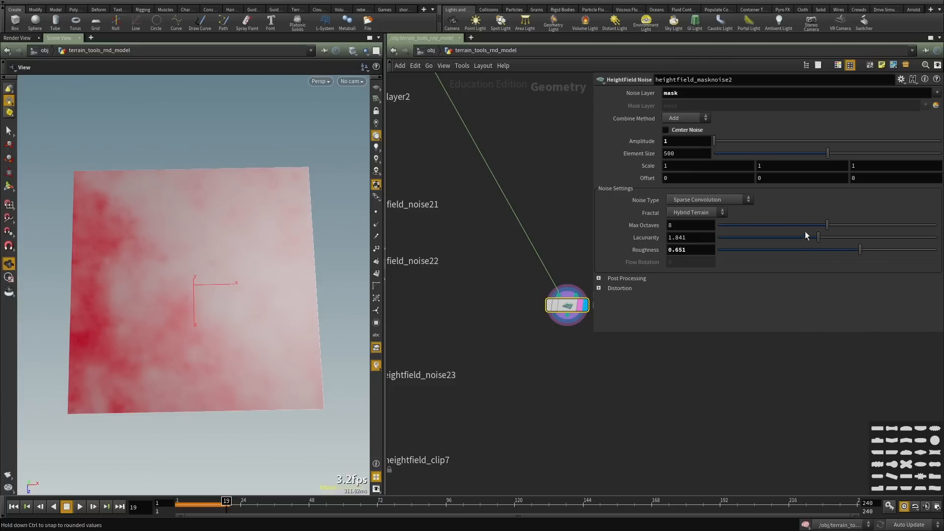
click(775, 154)
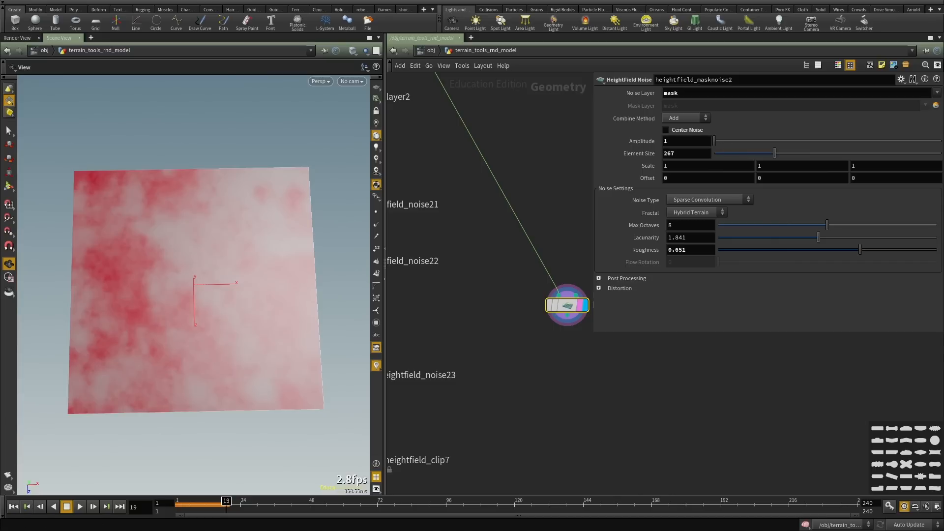
click(684, 119)
click(680, 122)
drag(314, 235, 301, 219)
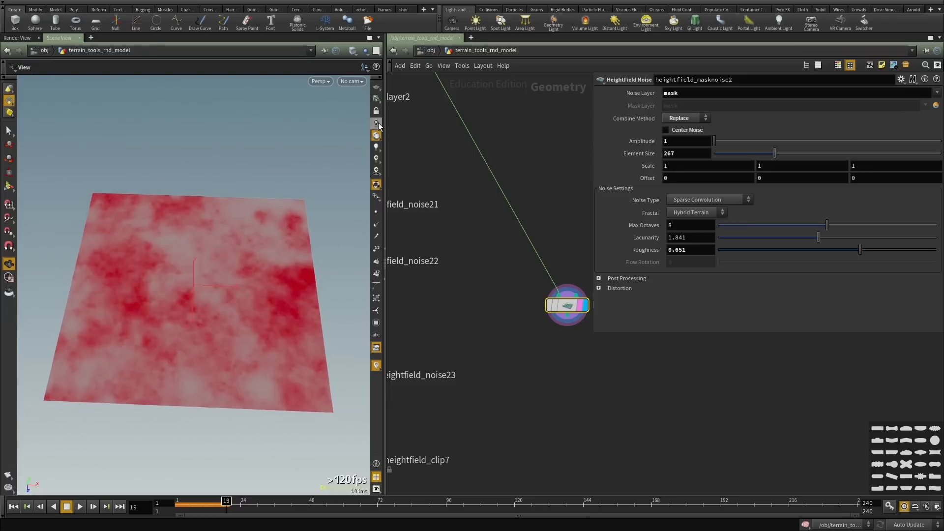
Disable the viewport lighting and examine the noise mask from several angles.
click(378, 123)
drag(218, 307, 234, 344)
right_drag(234, 344, 260, 333)
drag(259, 333, 254, 335)
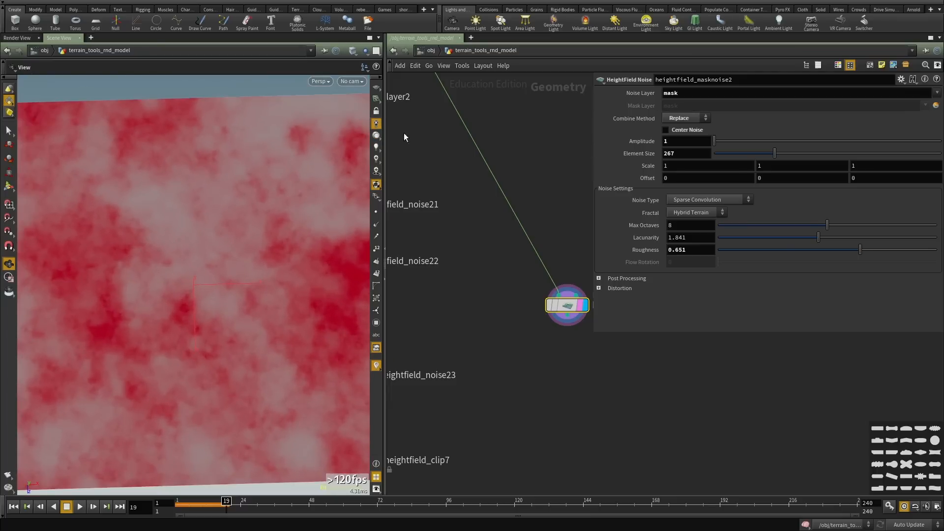
drag(187, 292, 302, 289)
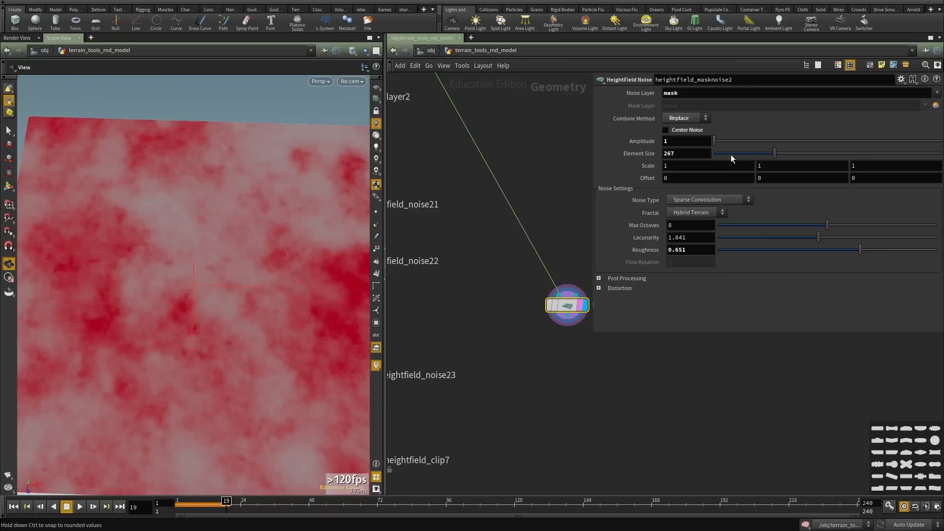
key(Return)
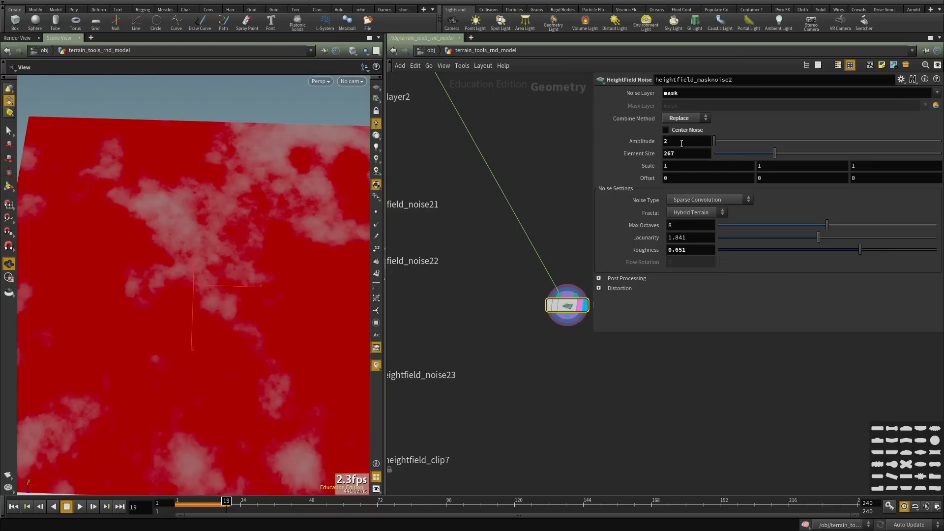
drag(681, 143, 630, 137)
text(1)
key(Return)
Connect heightfield_masknoise2's output to the mask input of heightfield_clip7 and display the clip node.
scroll(561, 374, down, 3)
click(563, 289)
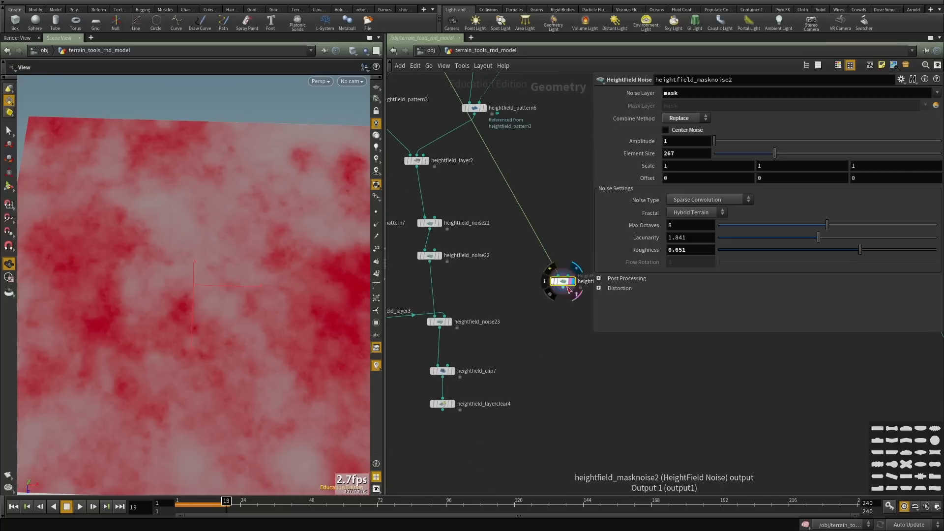
click(445, 377)
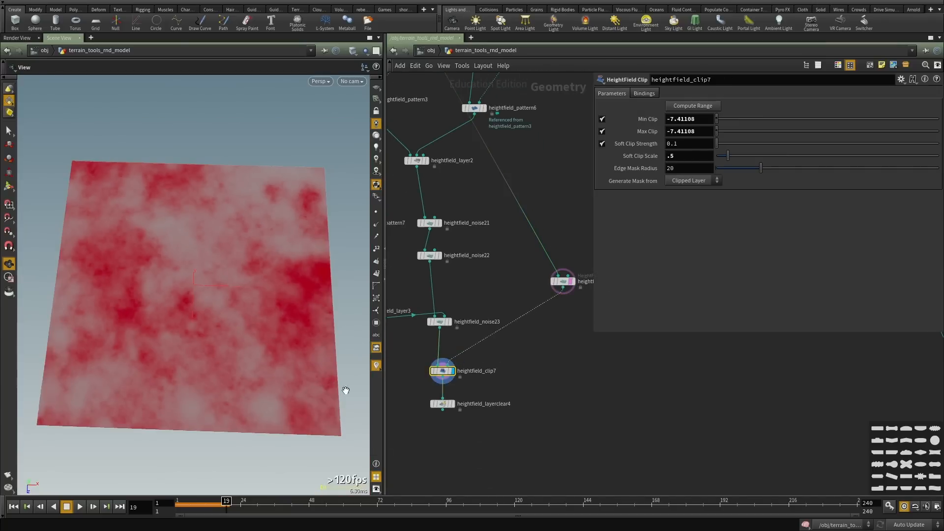
Display heightfield_layerclear4 and restore the lit, shaded viewport to view the brick surface.
scroll(450, 403, up, 2)
click(432, 405)
key(w)
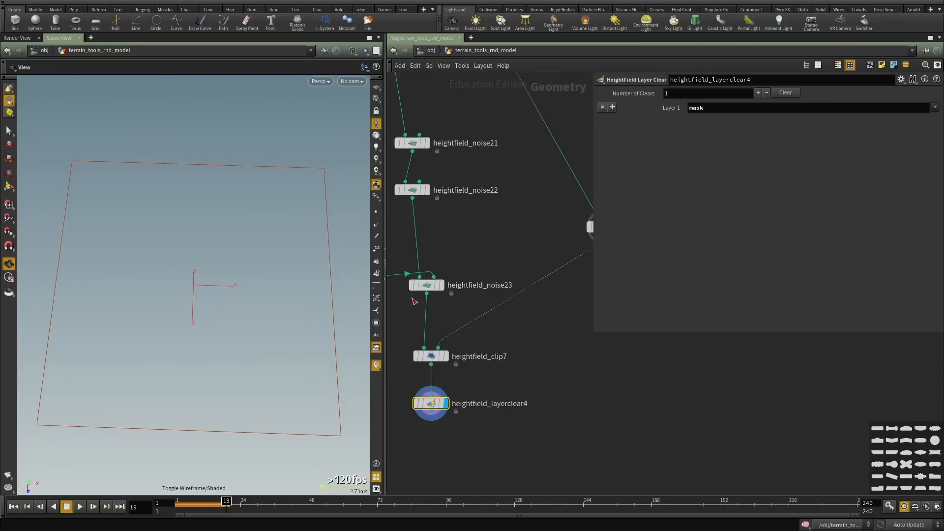
click(377, 135)
key(w)
key(w)
key(w)
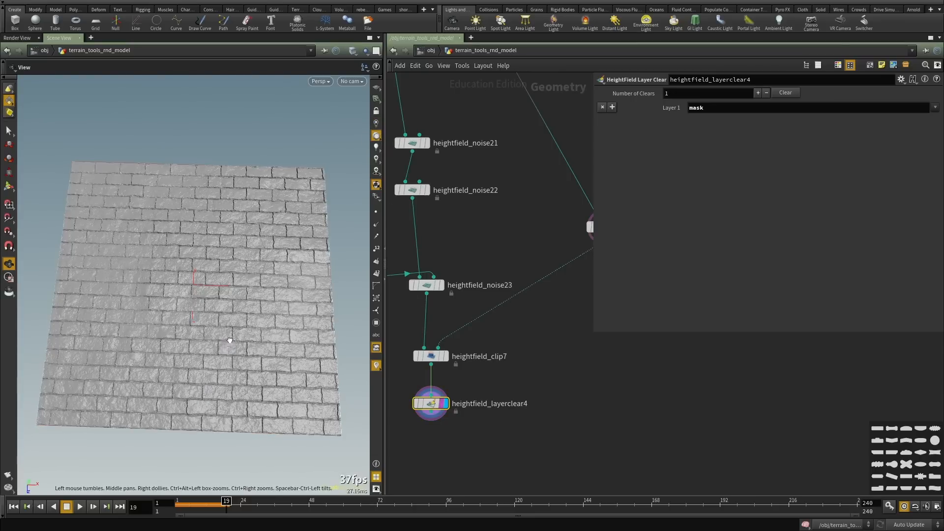
Set heightfield_masknoise2's Noise Type to Simplex (Improved Perlin) and inspect the clipped brick surface up close.
mouse_move(230, 340)
mouse_down()
mouse_move(218, 313)
mouse_move(236, 331)
mouse_move(245, 302)
mouse_up()
middle_drag(564, 307, 522, 365)
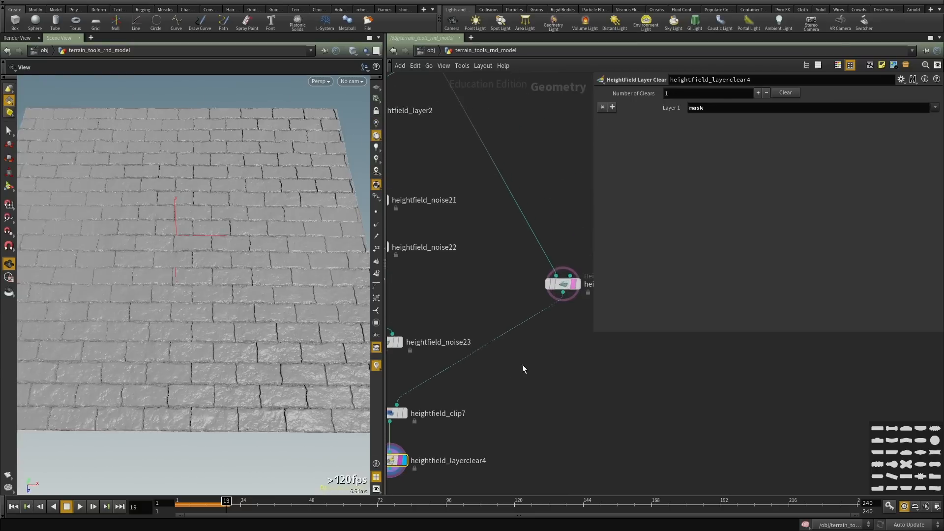
click(563, 284)
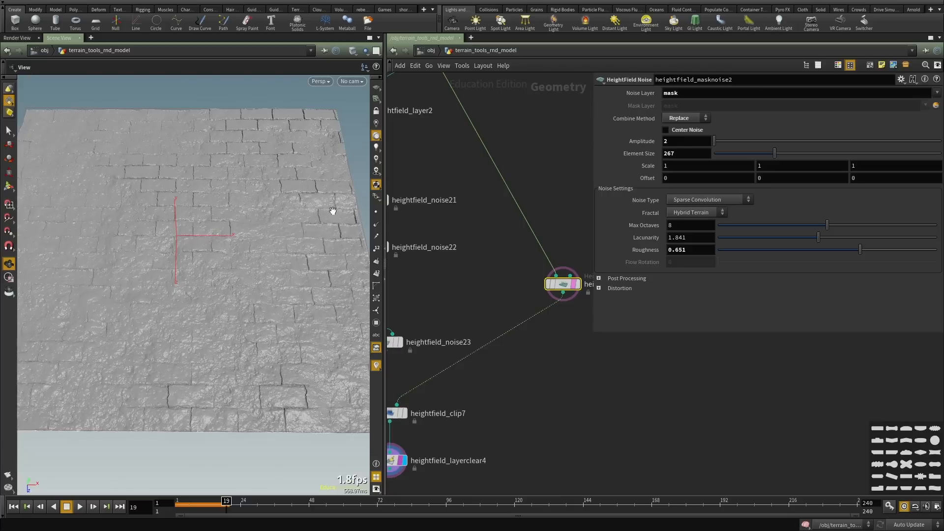
click(705, 198)
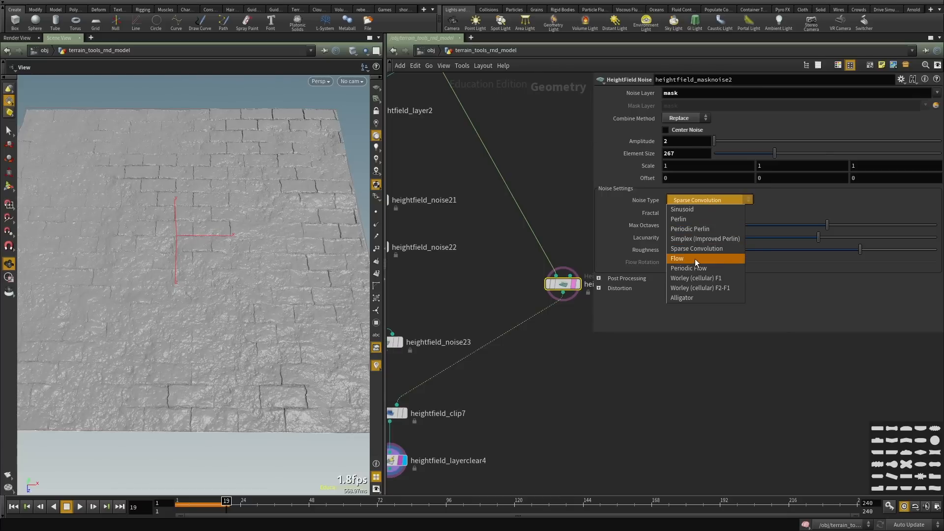
click(695, 241)
drag(212, 289, 227, 299)
right_drag(227, 300, 288, 268)
drag(288, 268, 237, 244)
scroll(506, 437, down, 2)
Duplicate heightfield_clip7 and heightfield_layerclear4 and wire heightfield_layerclear4's output into the first input of the copied clip.
middle_drag(507, 437, 538, 342)
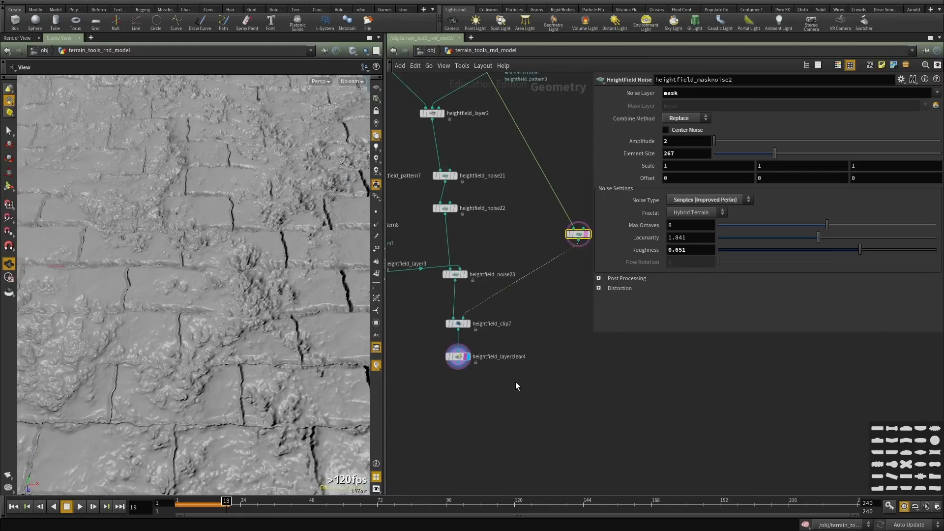
scroll(514, 378, up, 2)
drag(507, 425, 414, 280)
key(ctrl+c)
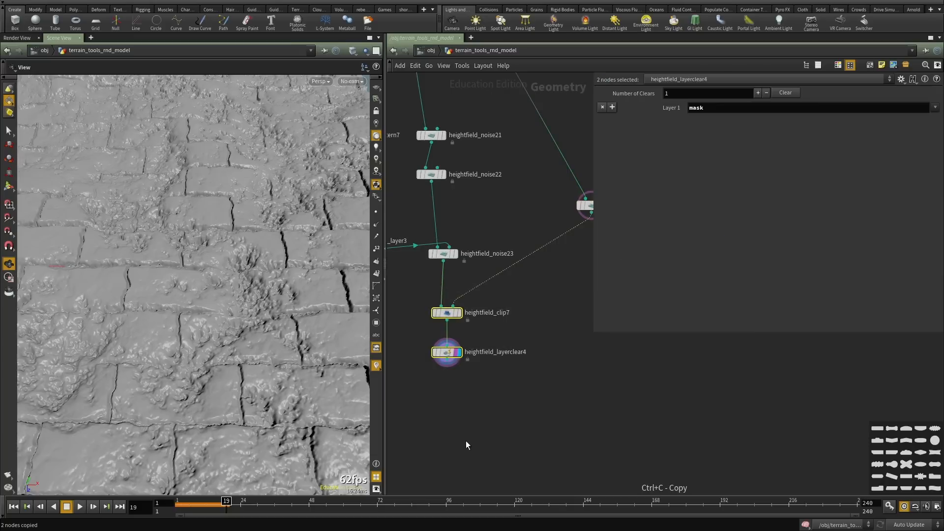
key(ctrl+v)
middle_drag(536, 396, 532, 349)
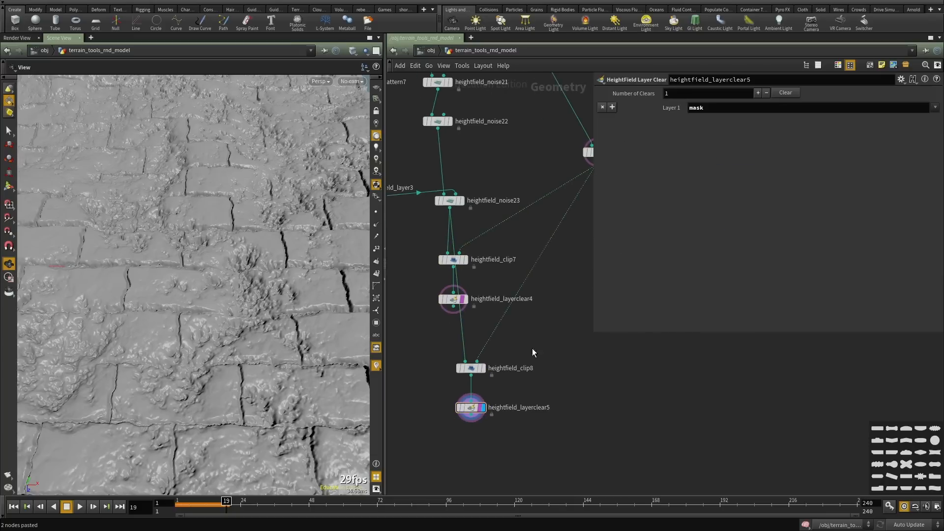
click(465, 362)
click(447, 320)
click(472, 368)
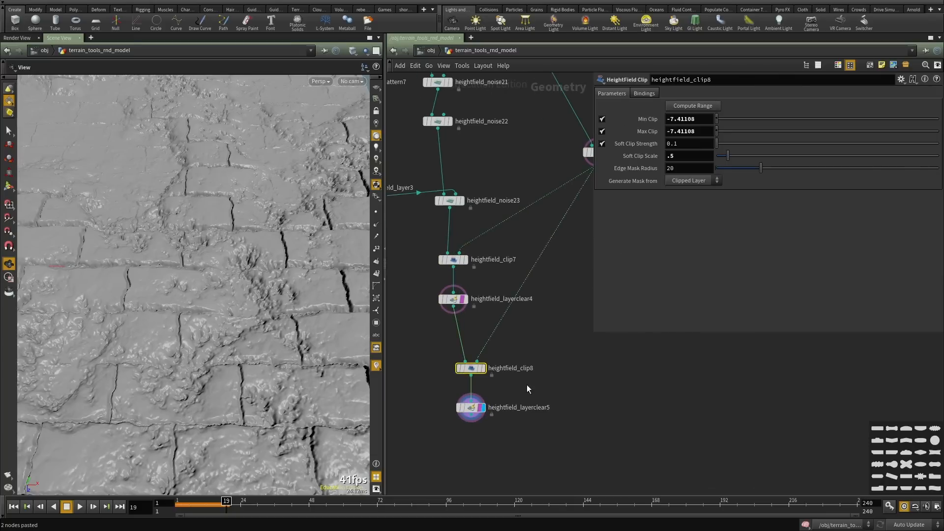
Examine the effect of the second clip on the brick surface from several angles and distances.
middle_drag(514, 359, 525, 374)
scroll(511, 372, down, 2)
drag(266, 274, 112, 357)
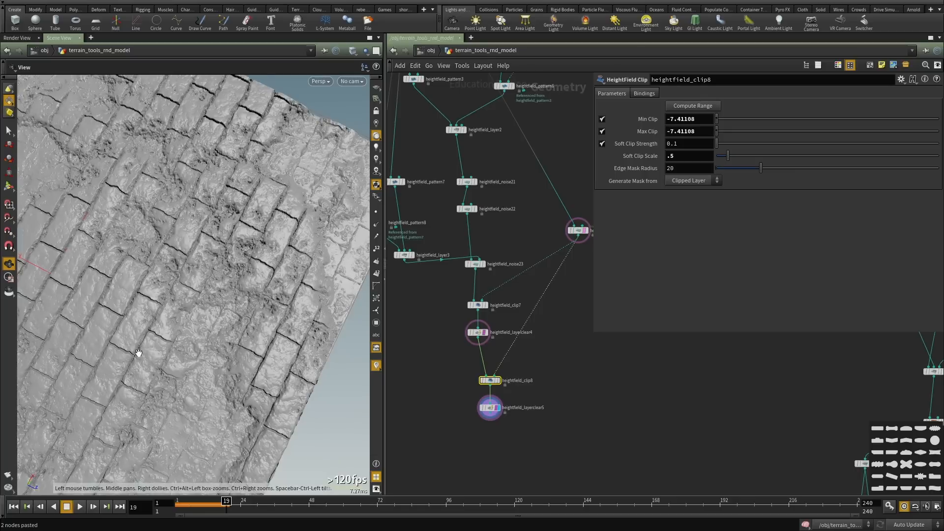
key(f)
middle_drag(185, 338, 241, 313)
drag(241, 312, 297, 222)
right_drag(297, 221, 164, 308)
drag(164, 308, 331, 367)
middle_drag(298, 365, 215, 344)
right_drag(215, 344, 305, 291)
drag(305, 290, 230, 280)
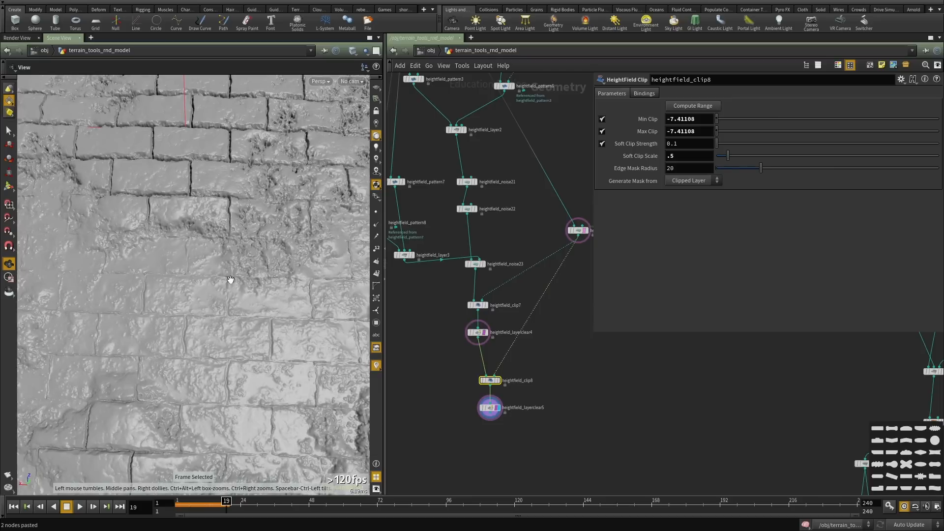
middle_drag(245, 291, 174, 332)
Duplicate heightfield_masknoise2 and connect the copy to the mask input of heightfield_clip8.
click(554, 236)
scroll(554, 237, up, 4)
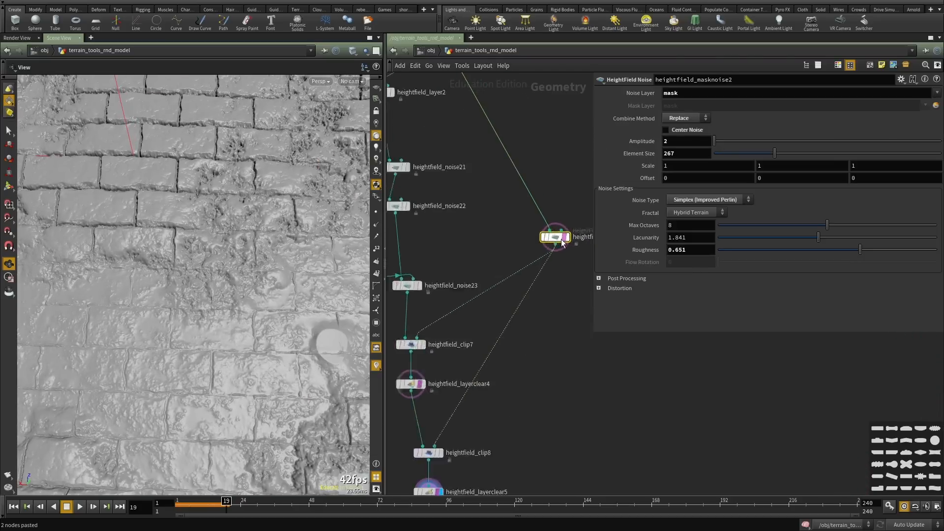
key(ctrl+c)
key(ctrl+v)
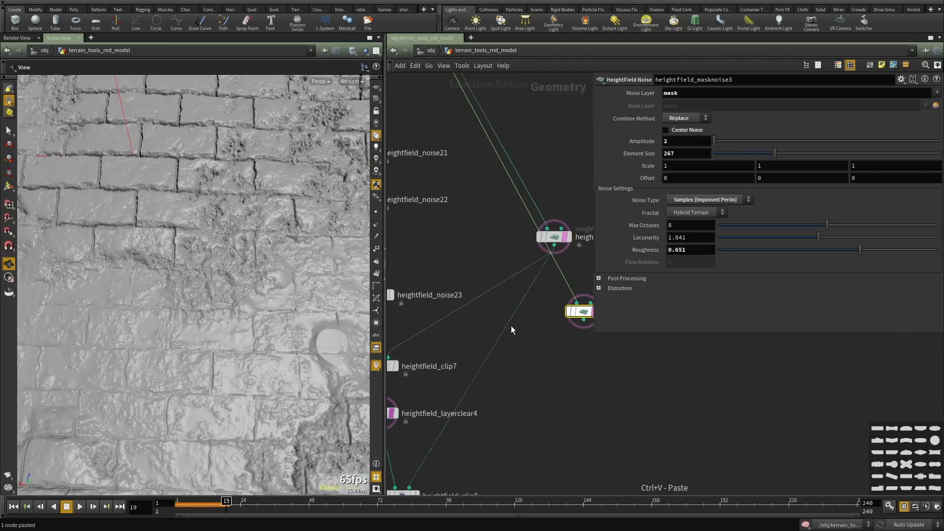
middle_drag(514, 393, 546, 344)
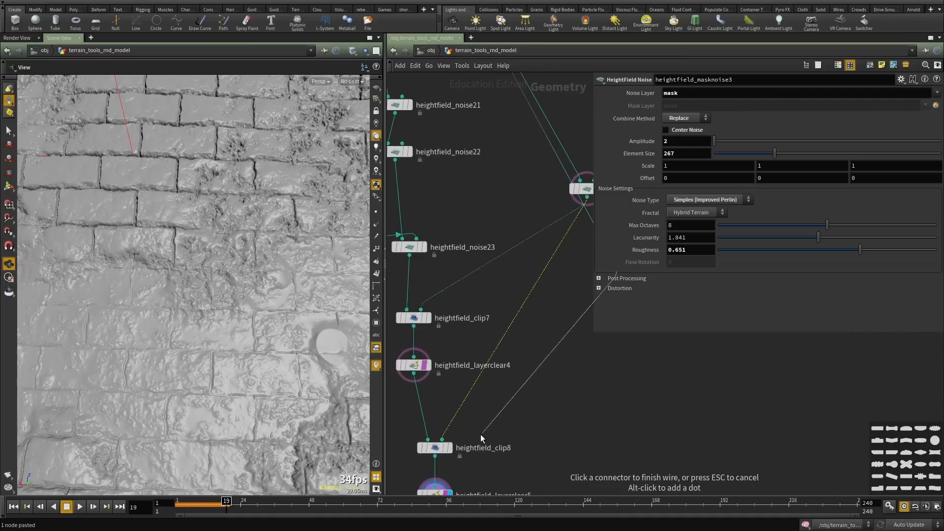
click(442, 439)
scroll(542, 451, down, 2)
middle_drag(542, 451, 492, 408)
drag(571, 325, 571, 312)
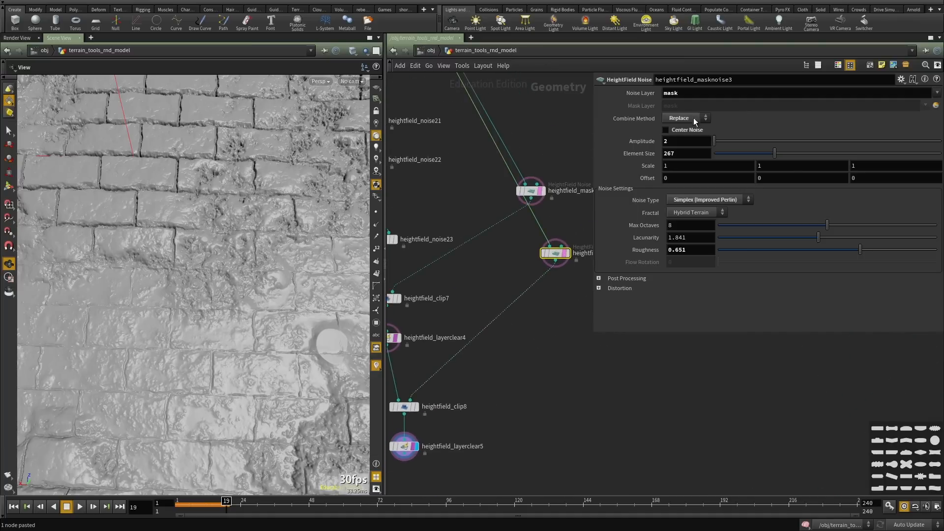
Try an Amplitude of 3 on heightfield_masknoise3 and view the resulting brick surface.
scroll(529, 366, down, 2)
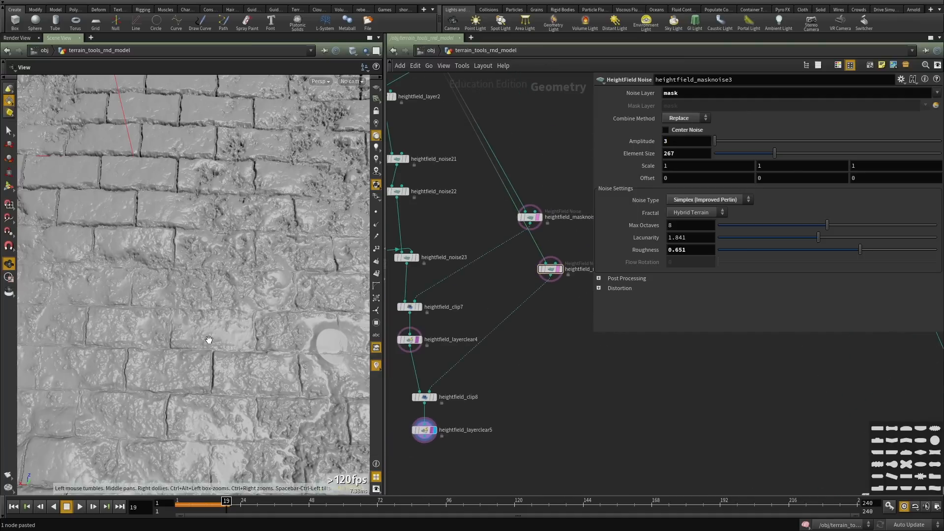
key(f)
right_drag(211, 322, 308, 324)
drag(308, 325, 222, 263)
Try a Soft Clip Scale of 0 on heightfield_clip8, then reset it to 1 with the clip node displayed.
drag(571, 336, 539, 266)
scroll(491, 406, up, 1)
drag(493, 379, 373, 416)
middle_drag(515, 369, 555, 334)
double_click(684, 159)
text(.5)
key(Return)
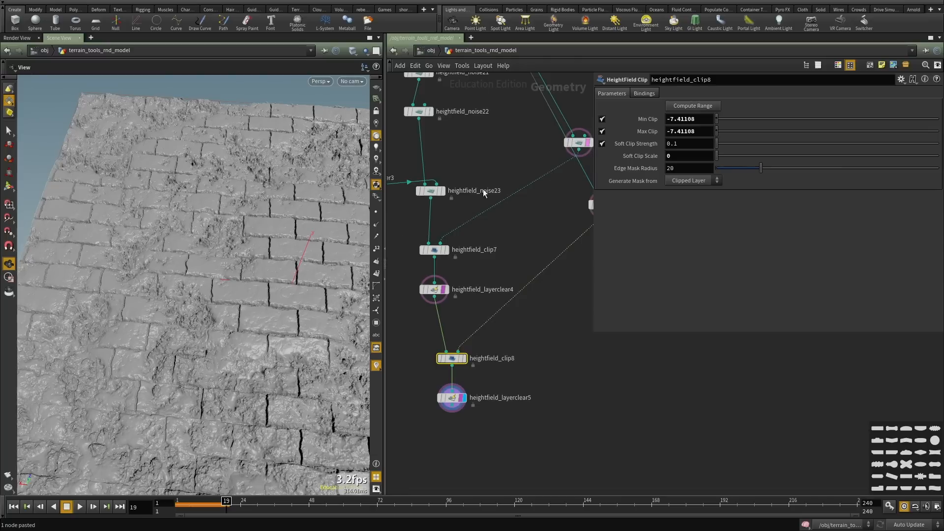
scroll(463, 359, up, 1)
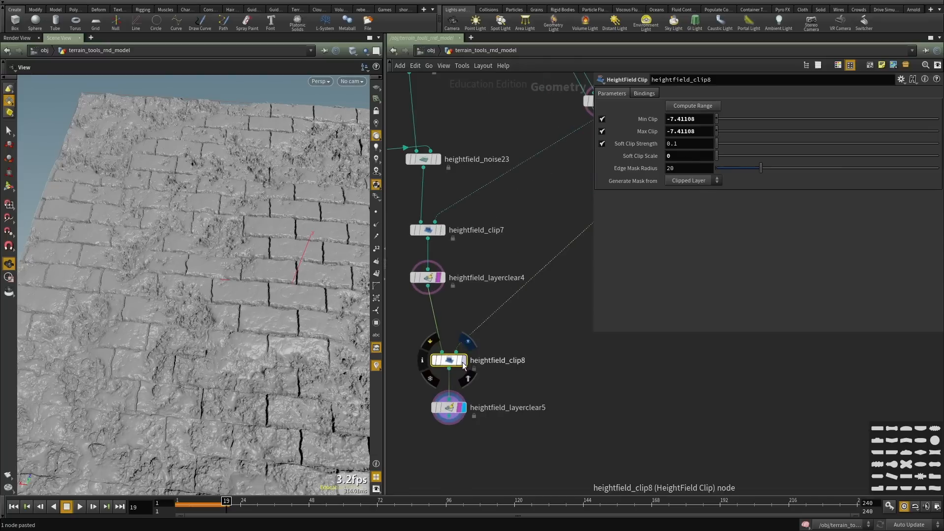
ctrl+middle_click(630, 155)
drag(188, 407, 188, 391)
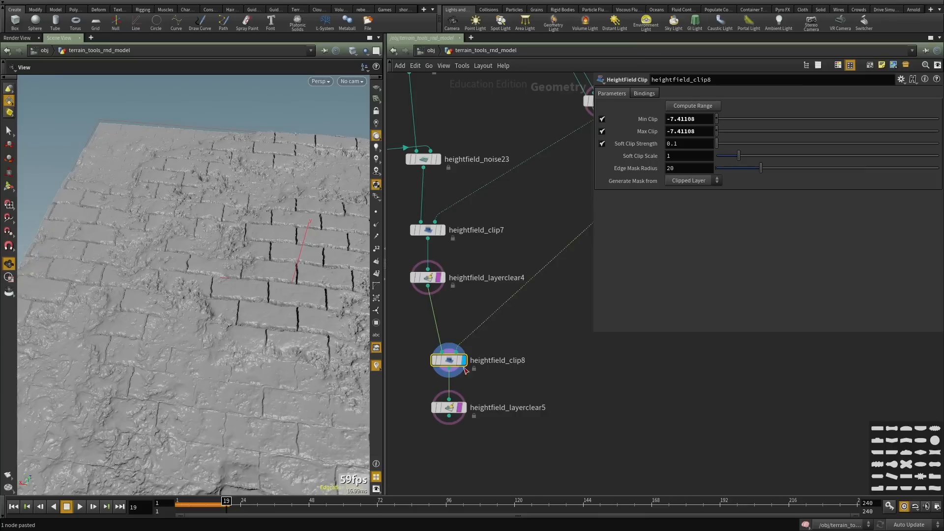
Compute the clip range of heightfield_clip8 and set its Max Clip to -15.
click(684, 105)
text(-15)
key(Return)
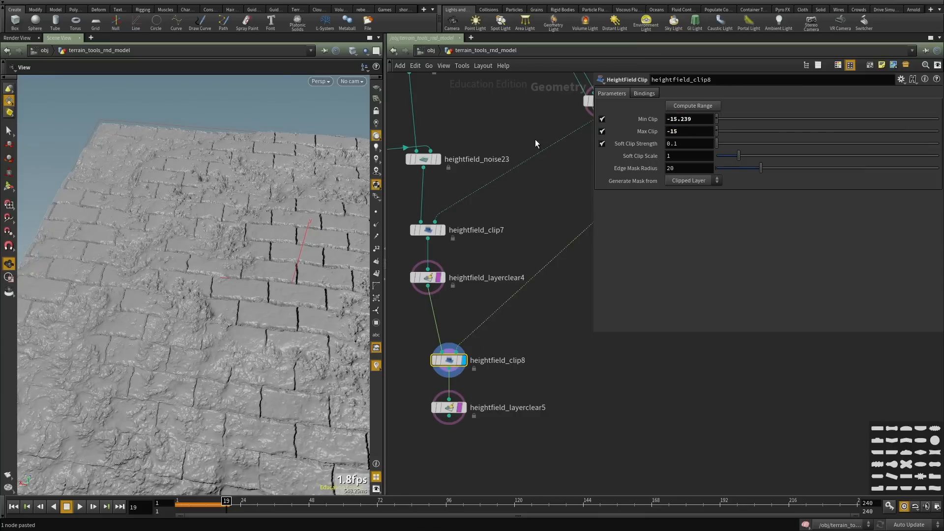
drag(171, 297, 193, 320)
Display heightfield_layerclear5 and set heightfield_clip8's Soft Clip Scale to 0.2.
click(449, 408)
click(458, 362)
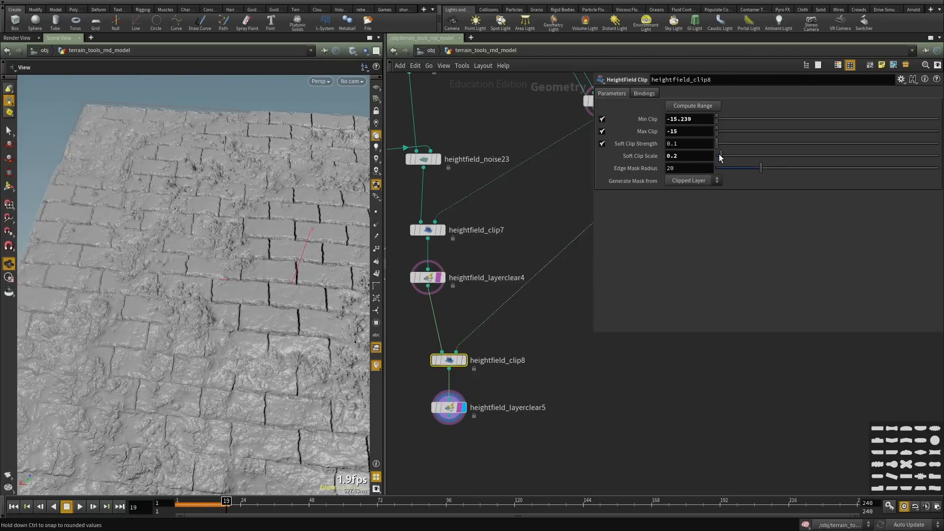
click(449, 408)
click(460, 408)
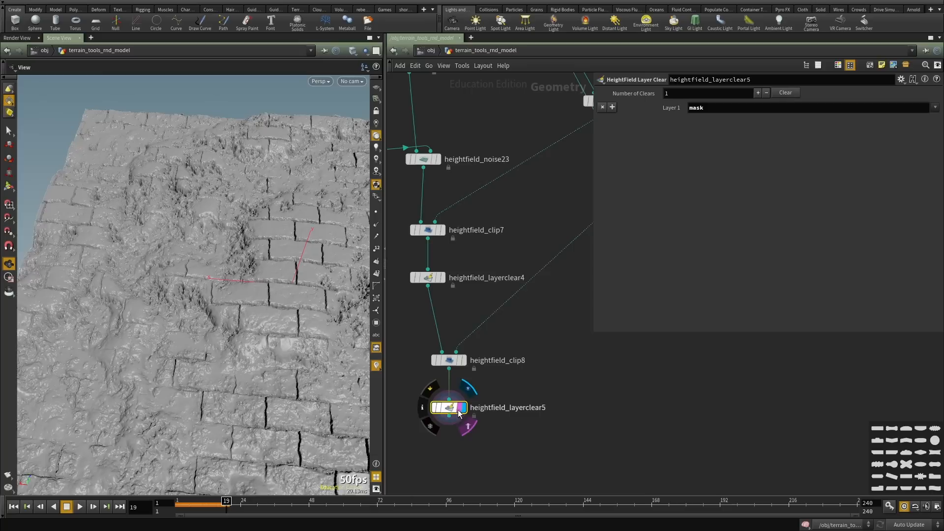
Examine the eroded brick surface up close and from a low angle.
drag(199, 355, 190, 312)
key(space+g)
right_drag(190, 312, 125, 335)
drag(125, 335, 261, 331)
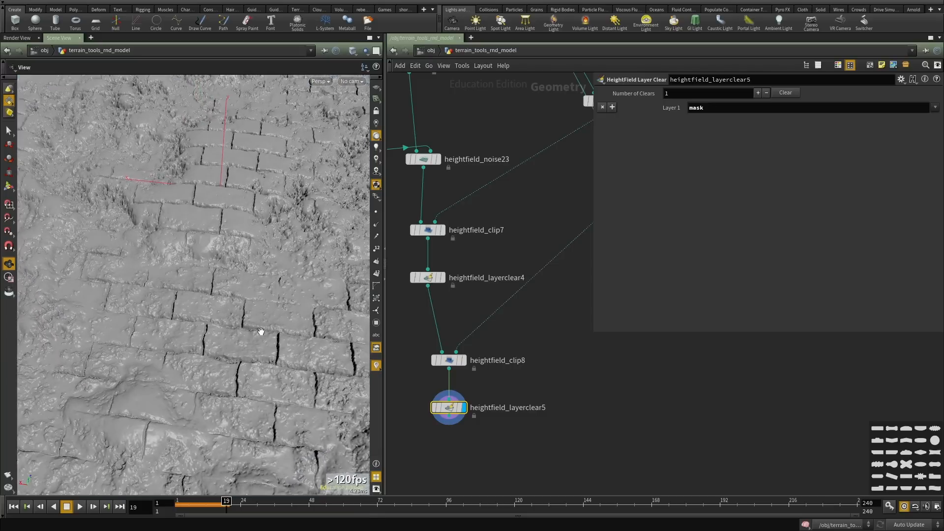
key(ctrl+b)
scroll(565, 298, down, 8)
middle_drag(551, 280, 472, 367)
drag(472, 367, 434, 358)
key(ctrl+b)
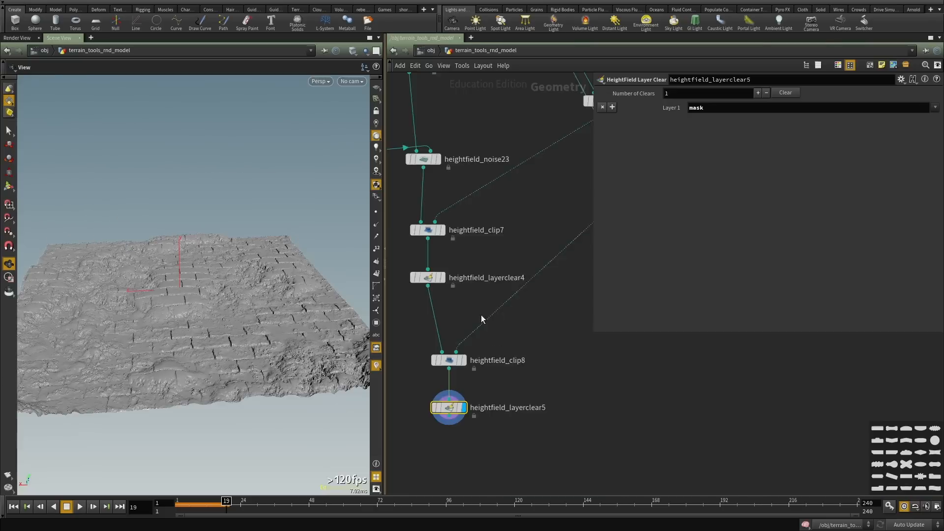
Set heightfield_masknoise2's Amplitude to 1 and check the relief of the whole brick surface.
scroll(515, 345, down, 3)
scroll(491, 300, up, 3)
drag(506, 281, 404, 254)
middle_drag(536, 249, 457, 353)
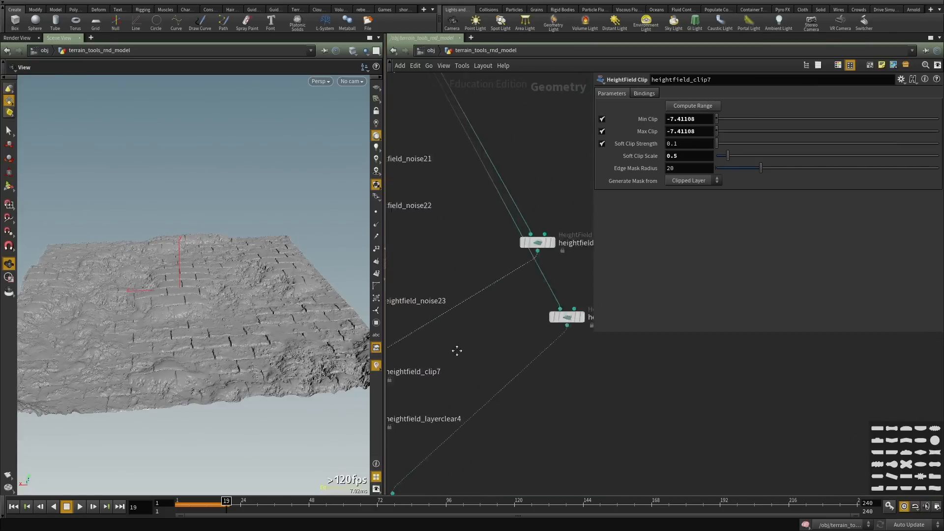
scroll(457, 353, down, 3)
scroll(526, 261, up, 3)
drag(542, 236, 504, 286)
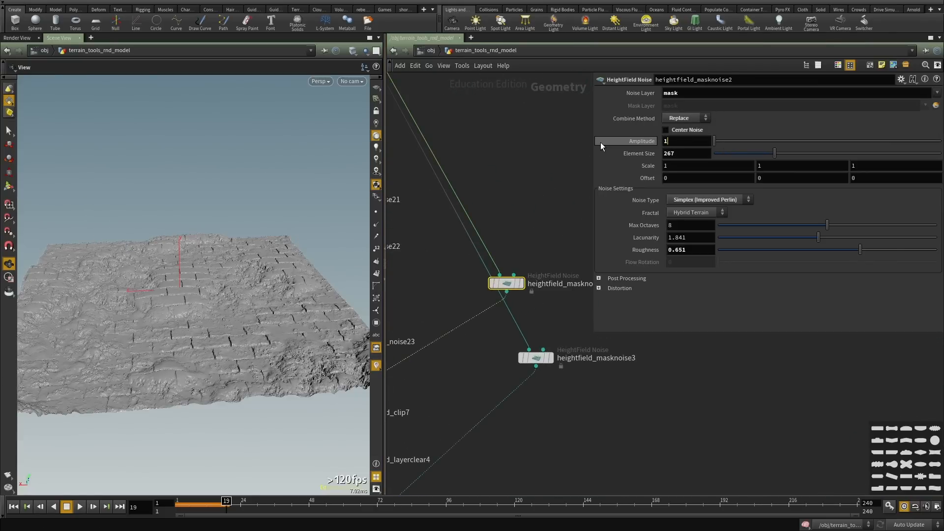
drag(222, 293, 209, 359)
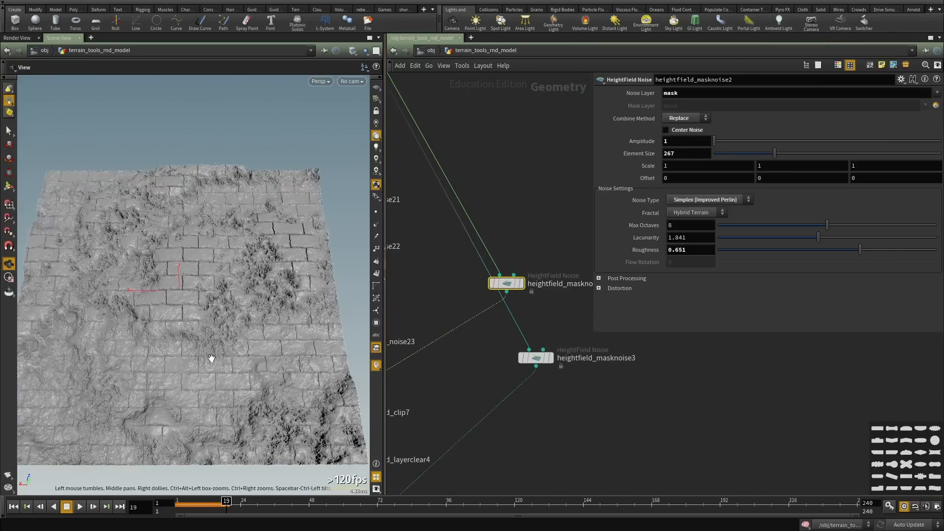
right_drag(209, 358, 333, 320)
drag(333, 320, 359, 285)
Set heightfield_masknoise3's Amplitude to 1 and inspect the brick surface.
click(536, 358)
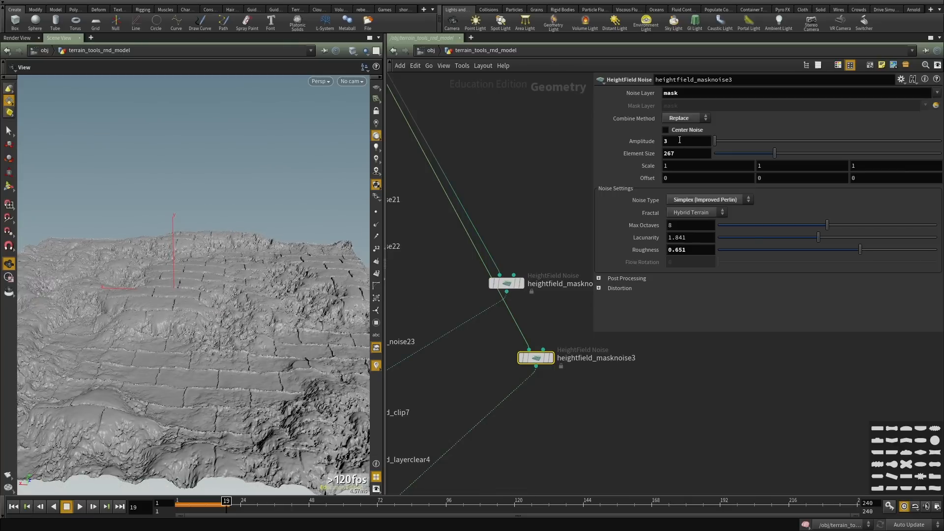
key(Return)
drag(146, 307, 205, 276)
mouse_move(270, 334)
mouse_down()
mouse_move(229, 312)
mouse_move(265, 344)
mouse_up()
Add a HeightField Clip node below heightfield_layerclear5.
scroll(457, 376, down, 3)
middle_drag(449, 436, 495, 320)
scroll(453, 403, up, 3)
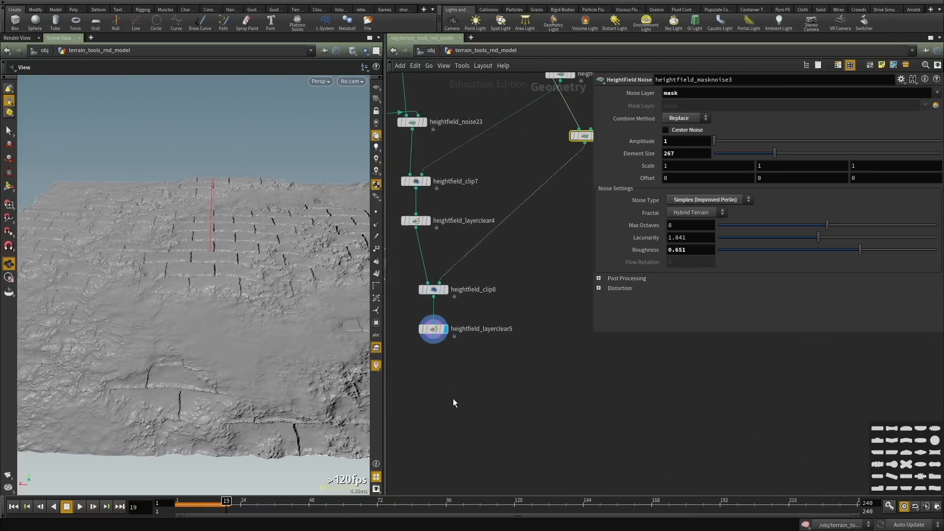
key(Tab)
text(clip)
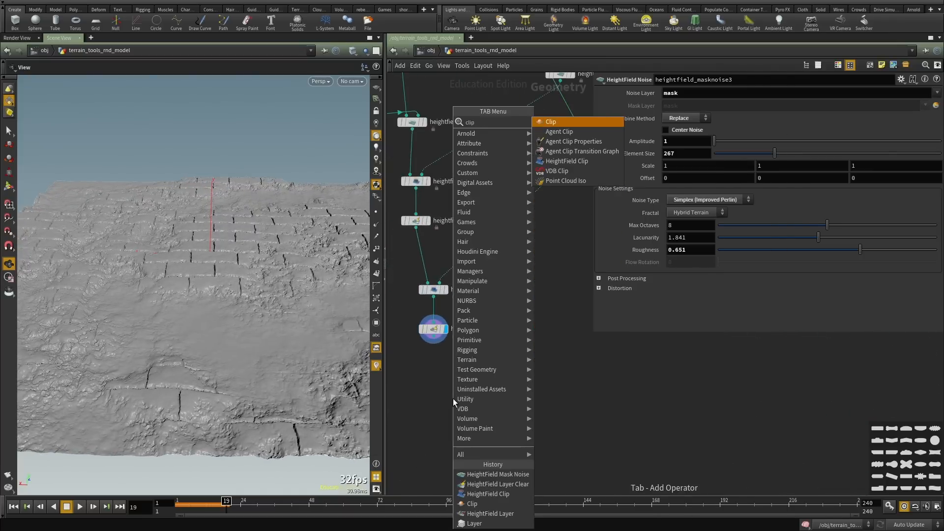
key(Down)
key(Down)
key(Down)
key(Down)
key(Return)
click(453, 398)
Connect heightfield_layerclear5's output to the first input of heightfield_clip9 and display the clip node.
scroll(428, 347, up, 2)
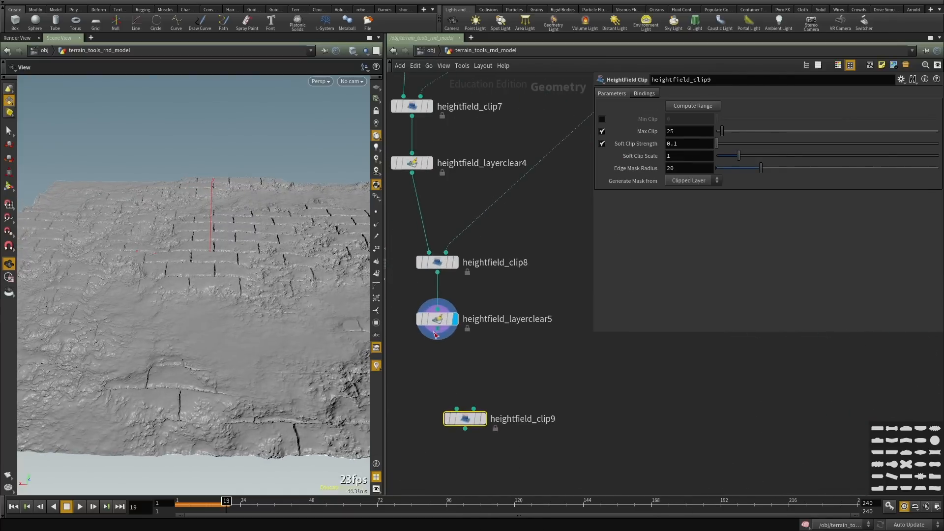
click(435, 335)
click(457, 408)
click(488, 395)
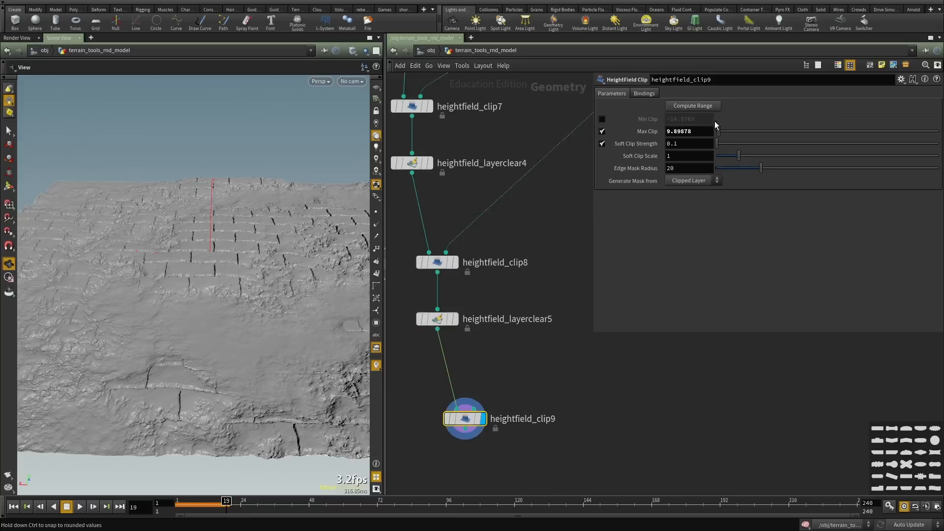
Compute the clip range of heightfield_clip9 and set its Max Clip to 6.
drag(709, 133, 527, 115)
text(6)
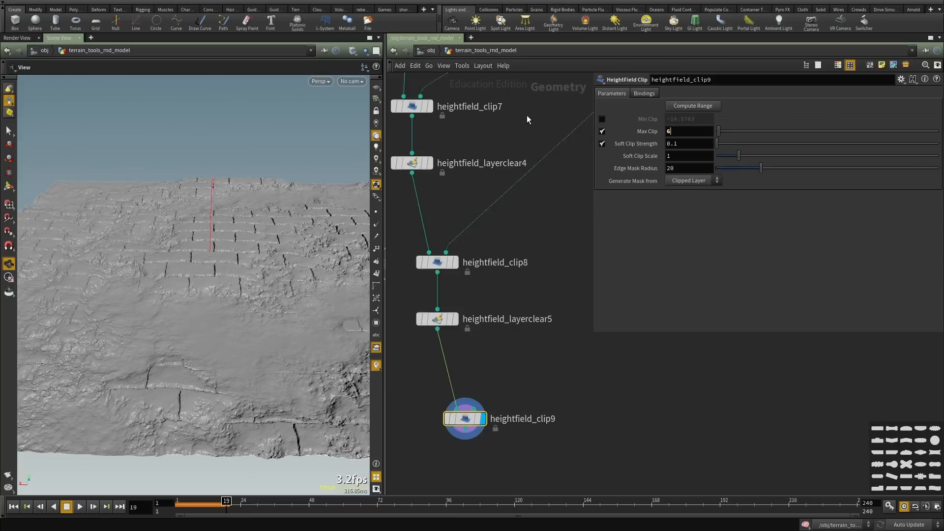
key(Return)
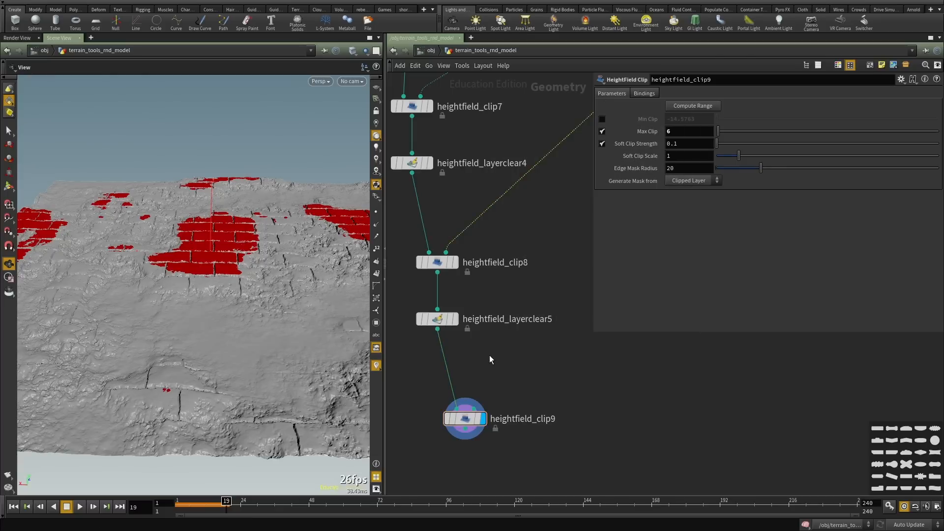
Duplicate heightfield_layerclear5, connect the copy after heightfield_clip9, and display it to view the surface without the mask.
scroll(489, 356, down, 3)
key(ctrl+c)
key(ctrl+v)
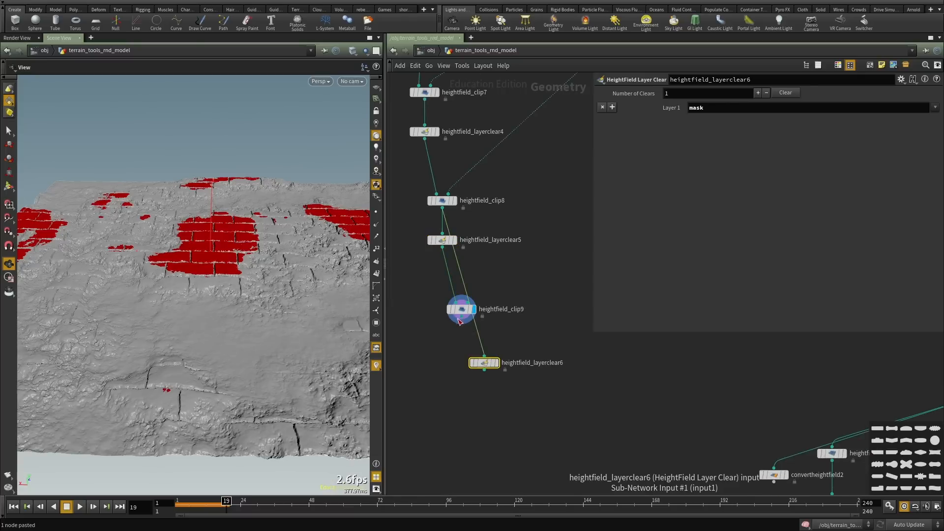
click(498, 363)
drag(199, 286, 181, 231)
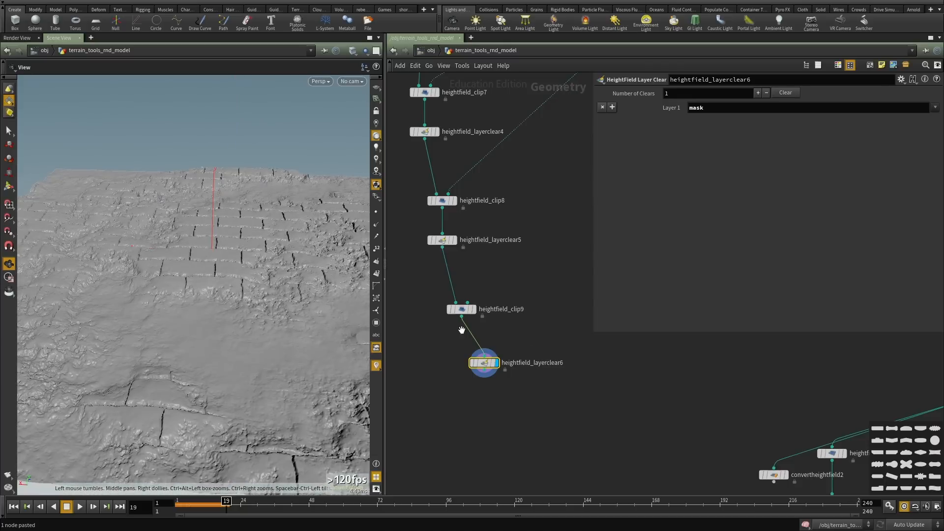
Enable the Min Clip limit on heightfield_clip9.
scroll(544, 351, up, 2)
drag(532, 350, 402, 281)
click(602, 119)
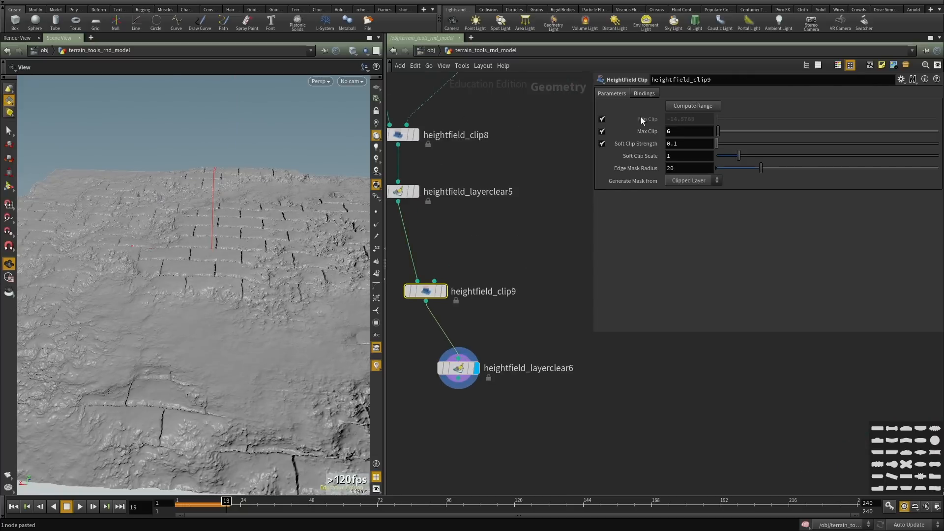
Set the Min Clip of heightfield_clip9 to -8.
double_click(689, 119)
text(-1)
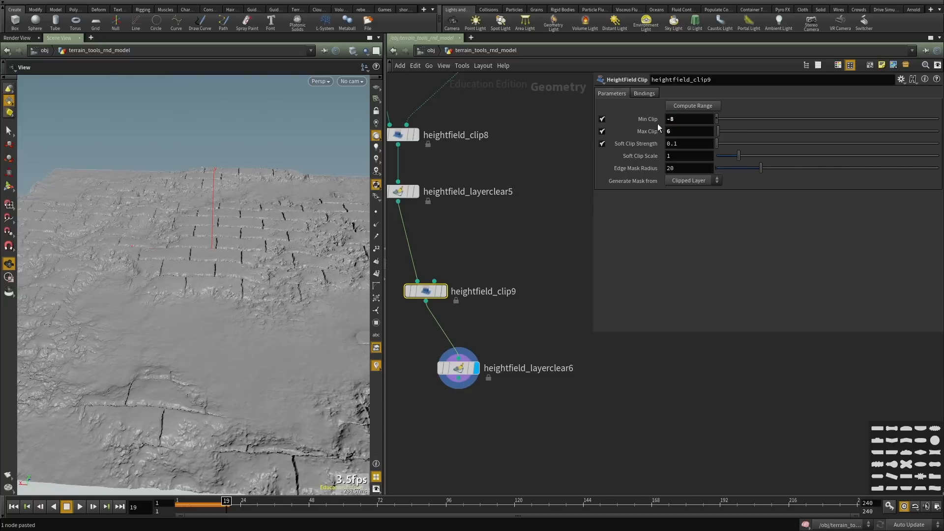
drag(183, 285, 148, 309)
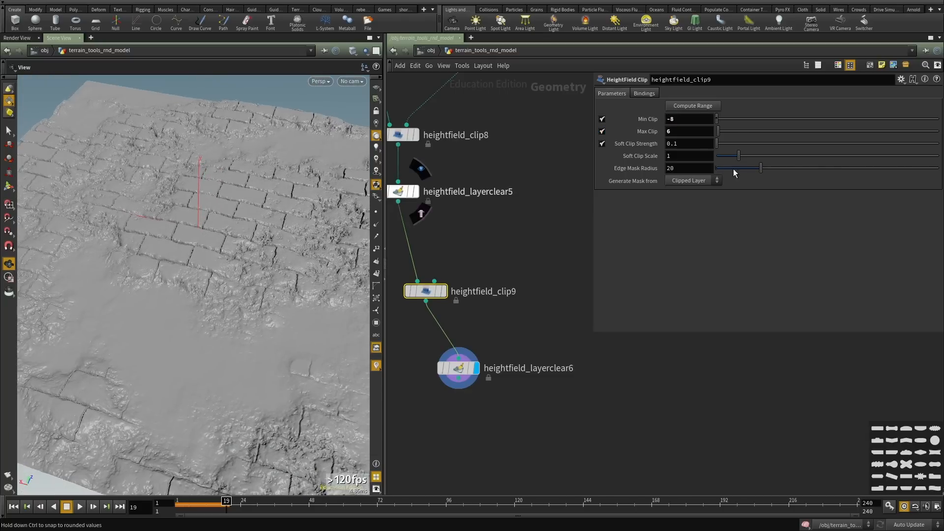
Lower the Soft Clip Scale of heightfield_clip9 to 0.27 and check the bricks from above in the enlarged viewport.
drag(739, 155, 721, 155)
drag(287, 357, 259, 310)
key(ctrl+b)
drag(521, 338, 742, 304)
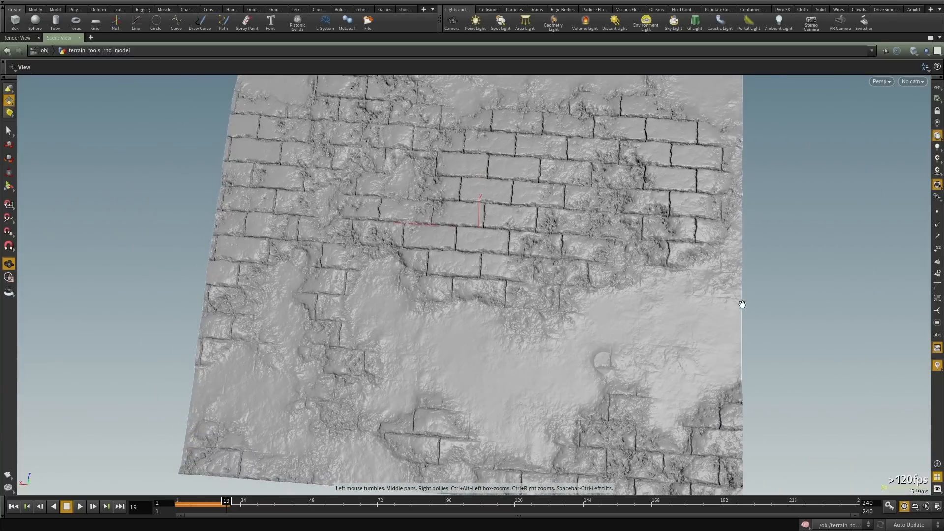
drag(447, 424, 519, 333)
key(ctrl+b)
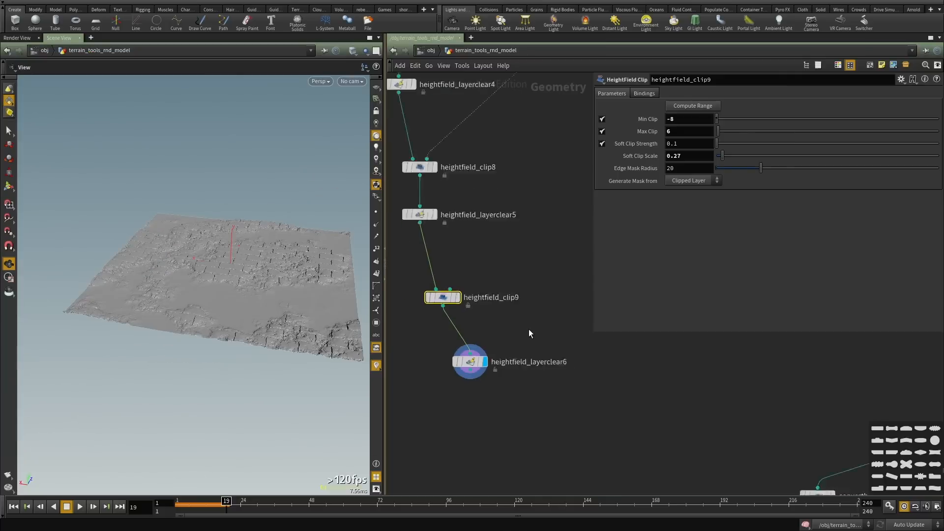
Lower the Lacunarity of heightfield_masknoise2 to 1.009 while viewing the brick surface up close.
middle_drag(548, 239, 547, 308)
scroll(547, 309, up, 5)
drag(560, 274, 490, 370)
drag(497, 334, 442, 395)
right_drag(197, 276, 227, 312)
drag(228, 312, 239, 385)
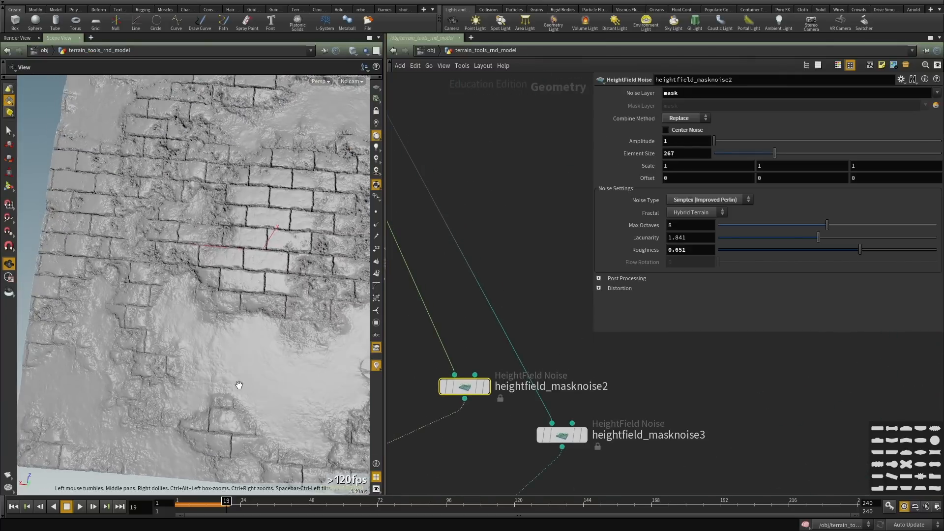
right_drag(213, 279, 333, 284)
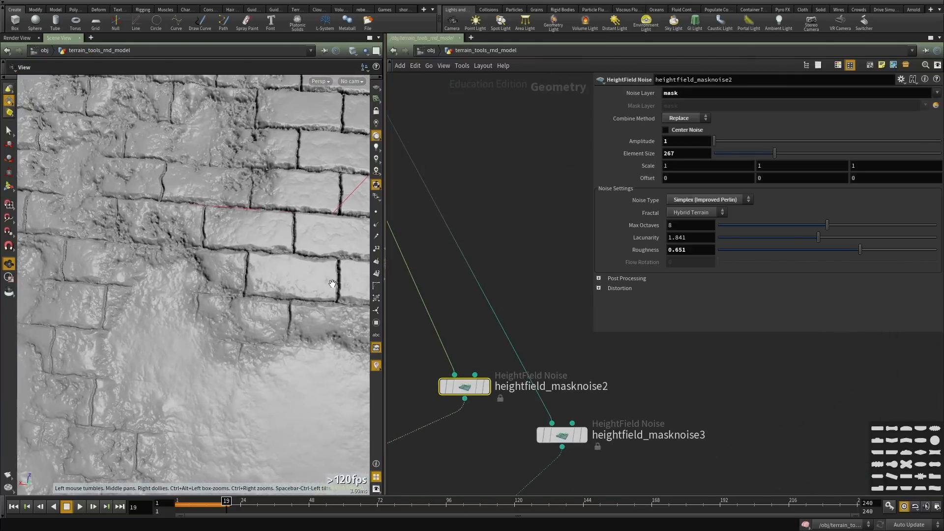
click(841, 240)
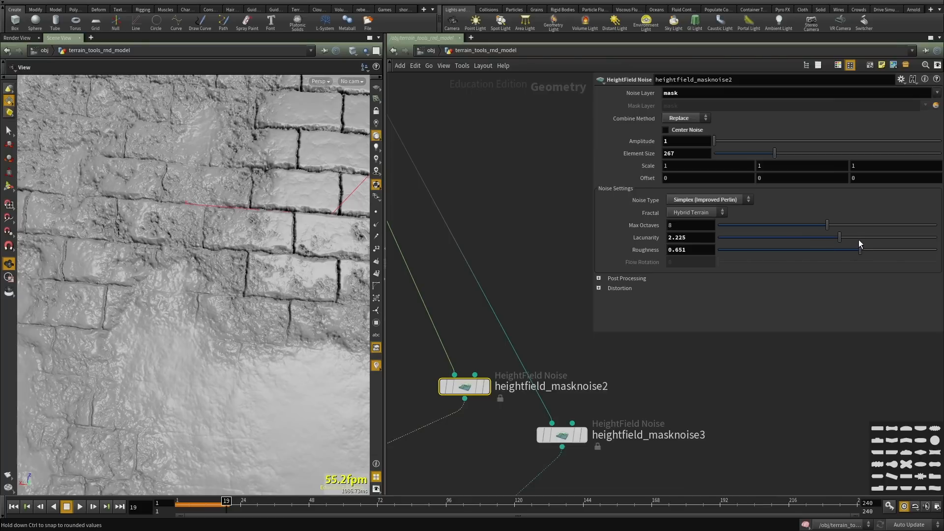
click(773, 237)
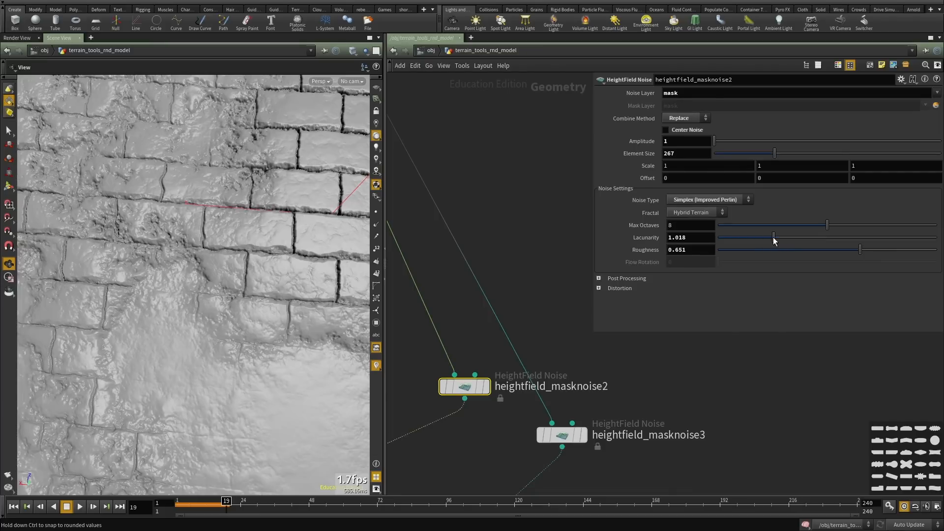
Raise the Roughness of heightfield_masknoise2 to 0.892 and view the surface from the side.
click(819, 248)
click(881, 249)
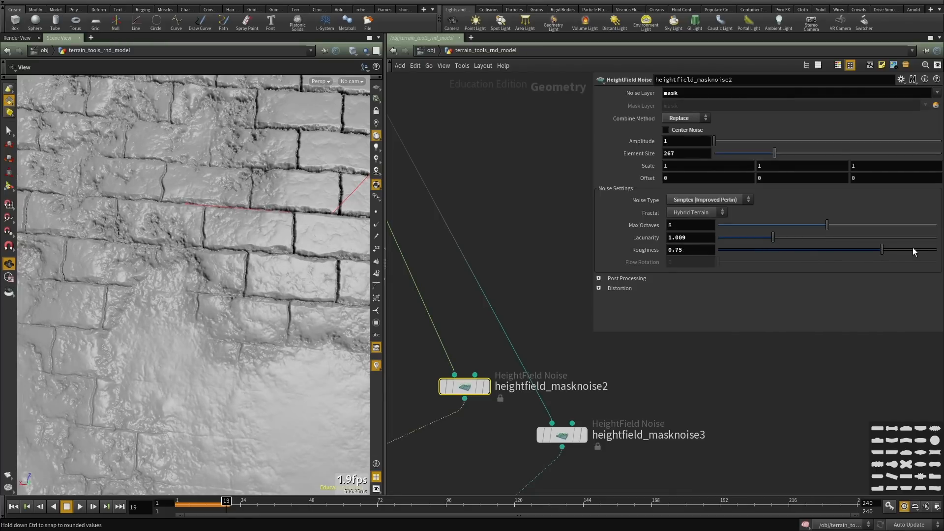
drag(167, 251, 233, 167)
Add a HeightField Transform node, connect it after heightfield_layerclear6 and display it.
scroll(571, 376, down, 7)
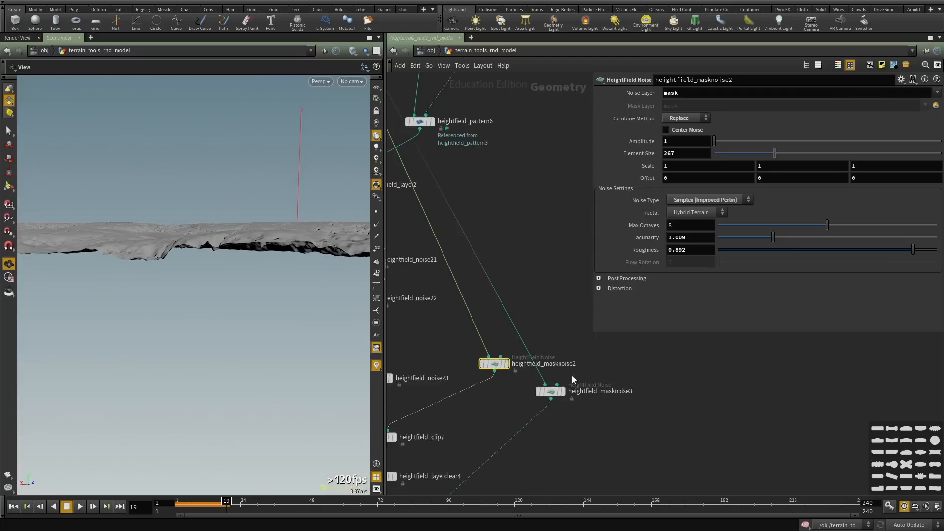
middle_drag(571, 376, 603, 263)
scroll(571, 419, up, 5)
key(Tab)
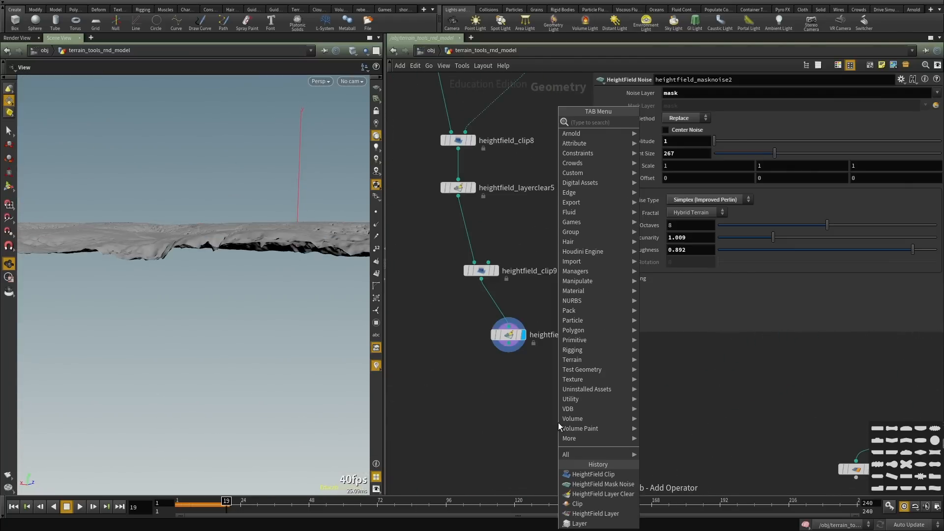
text(height field trans)
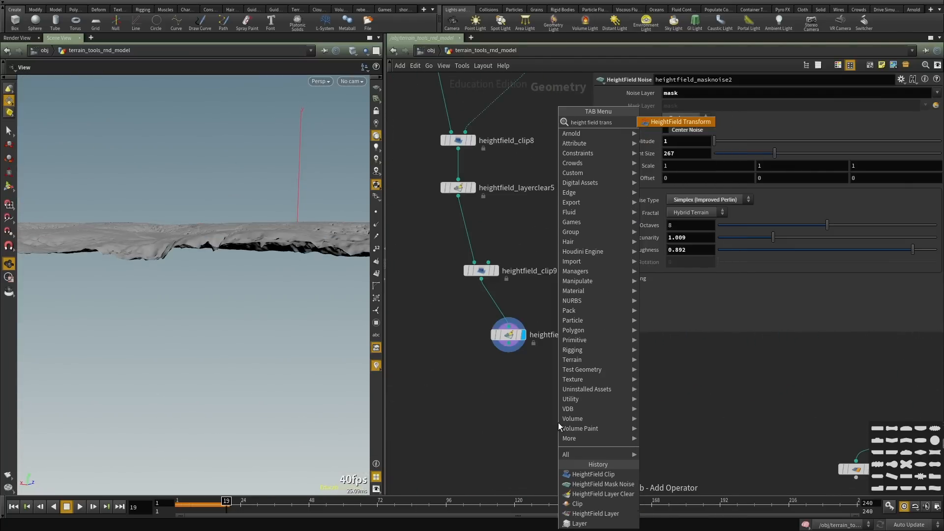
key(Return)
key(Return)
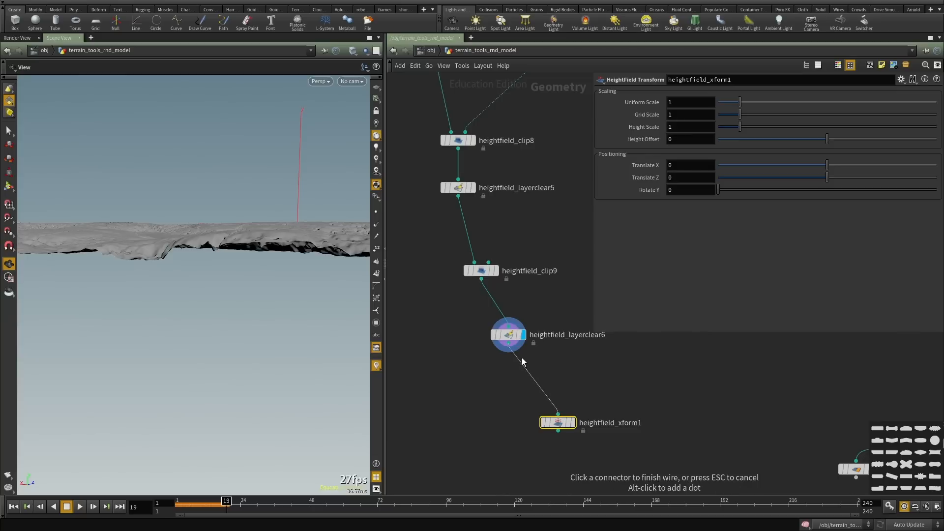
click(560, 420)
drag(565, 422, 507, 389)
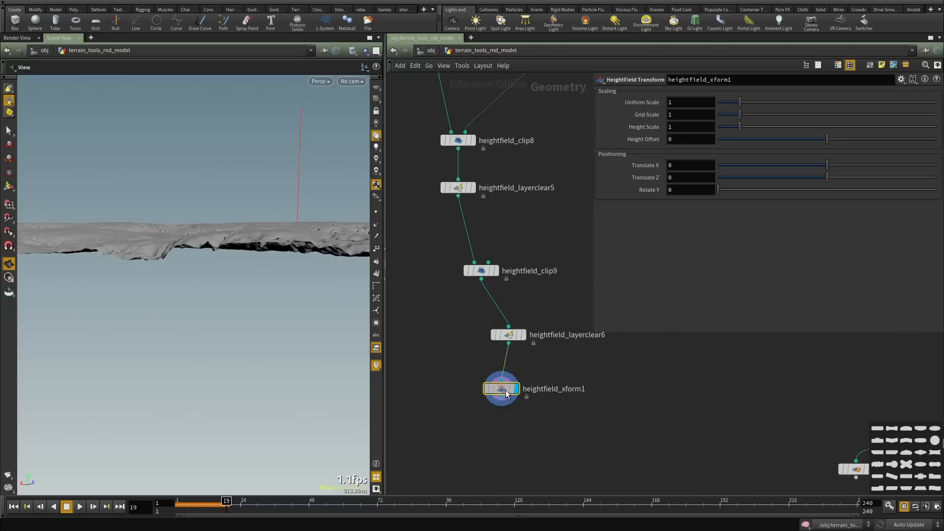
Set the Height Scale of heightfield_xform1 to 0.5 and check the flattened terrain.
drag(674, 127, 615, 127)
text(.5)
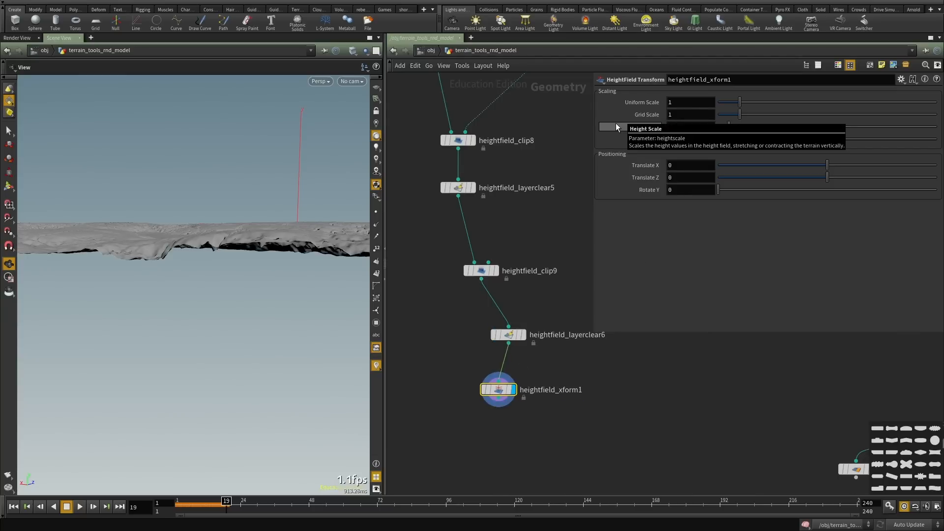
key(Return)
drag(227, 135, 517, 226)
key(ctrl+b)
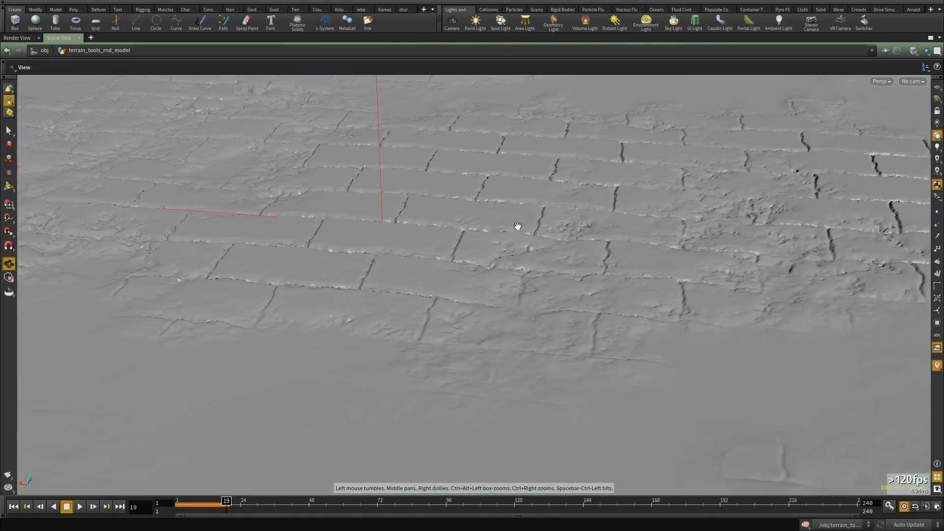
key(ctrl+b)
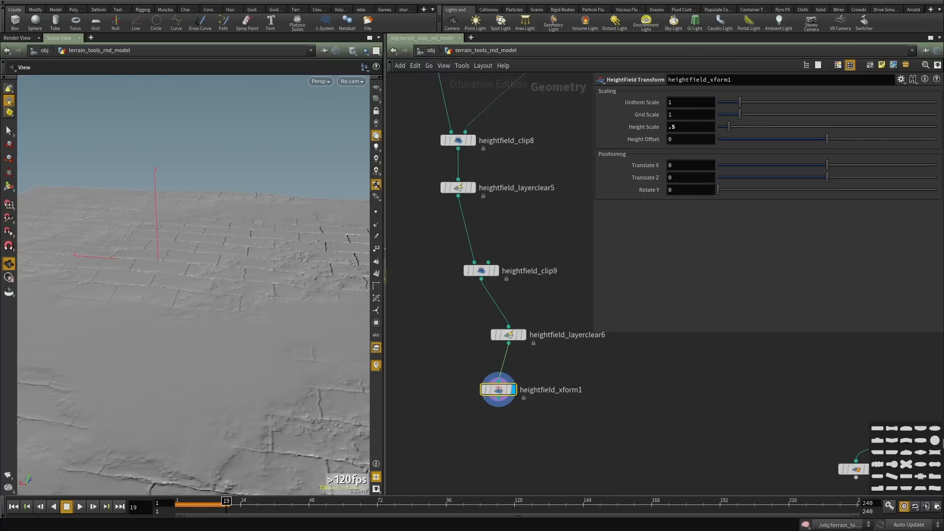
Set the Grid Spacing of the source node heightfield6 to 0.2.
scroll(502, 365, down, 2)
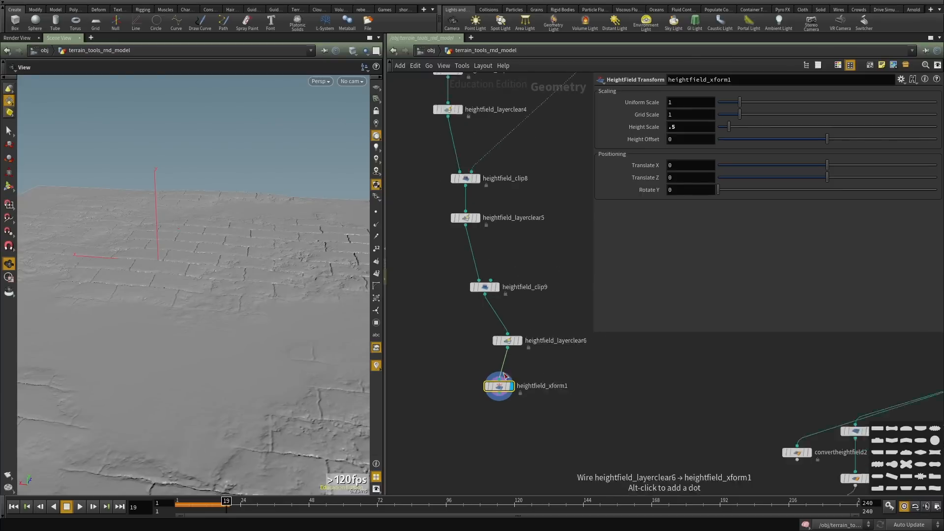
middle_drag(574, 332, 500, 390)
scroll(499, 390, down, 2)
middle_drag(477, 158, 492, 388)
middle_drag(422, 114, 505, 289)
scroll(466, 325, up, 3)
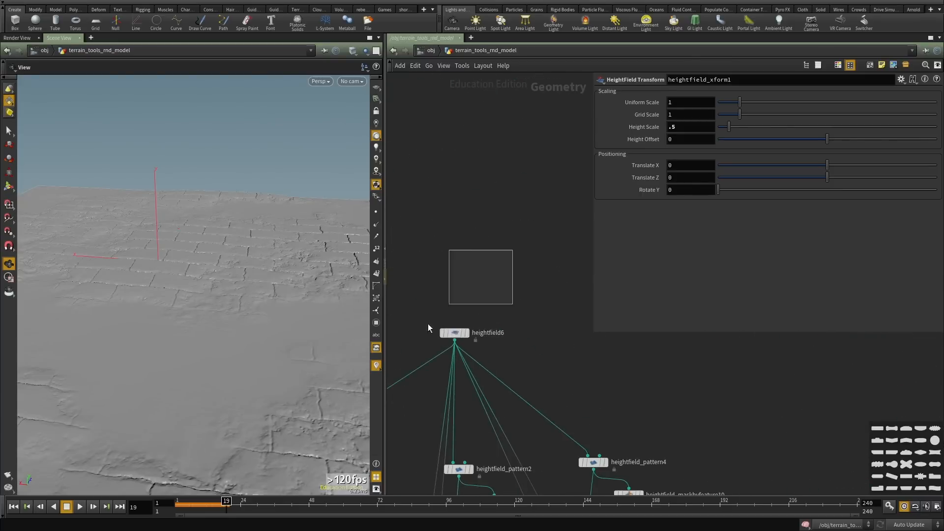
click(454, 333)
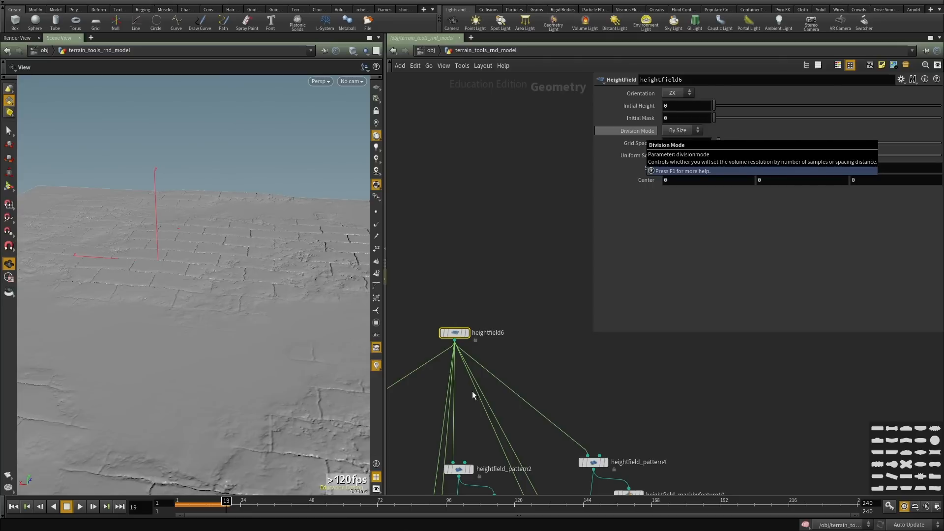
middle_drag(465, 194, 472, 276)
click(472, 276)
Examine the recooked brick surface in the enlarged viewport and check the node information of heightfield6.
drag(297, 276, 200, 369)
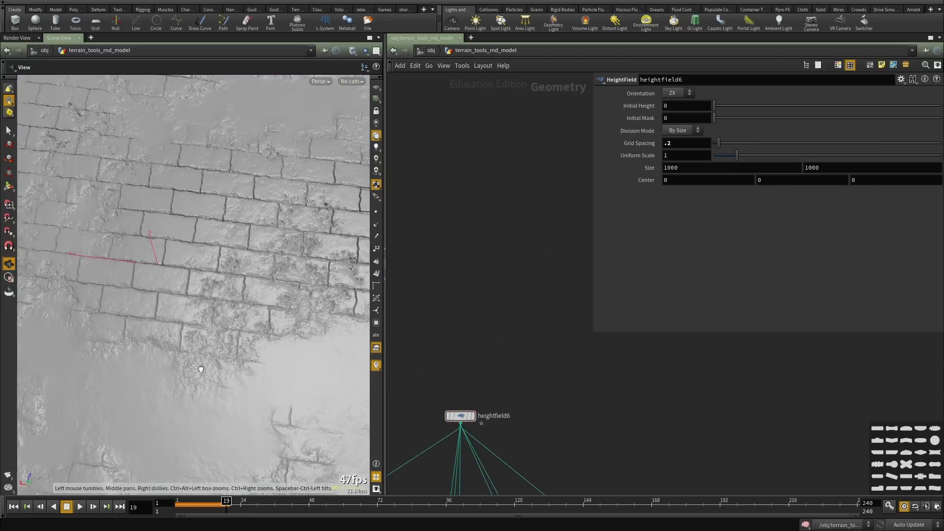
key(ctrl+b)
drag(237, 321, 456, 282)
key(ctrl+b)
middle_drag(485, 374, 514, 275)
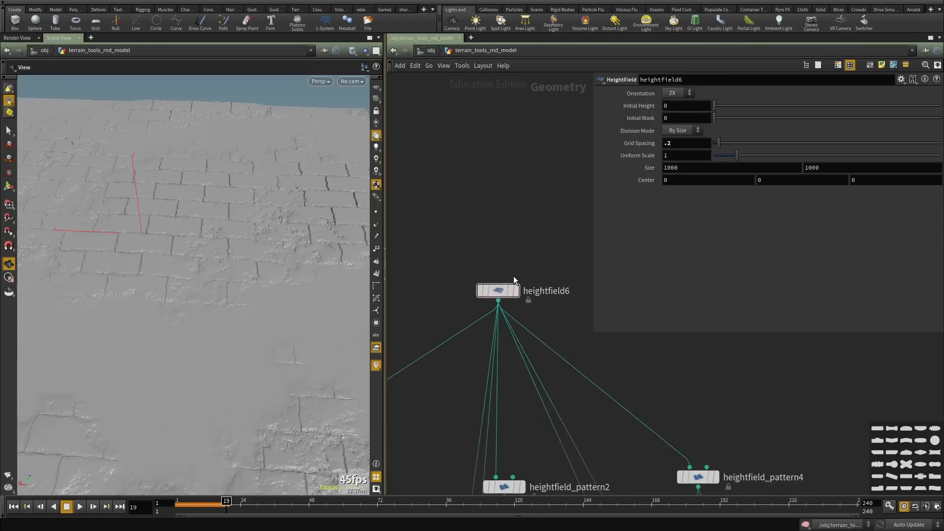
middle_click(499, 291)
key(ctrl+b)
drag(329, 274, 332, 354)
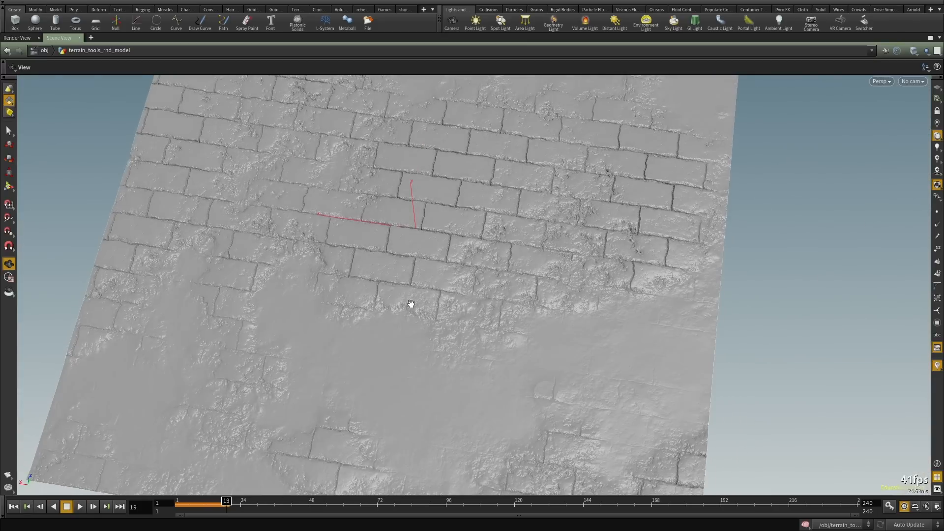
Hide the red origin axes through the guide settings of the viewport display options.
key(d)
click(279, 214)
click(307, 216)
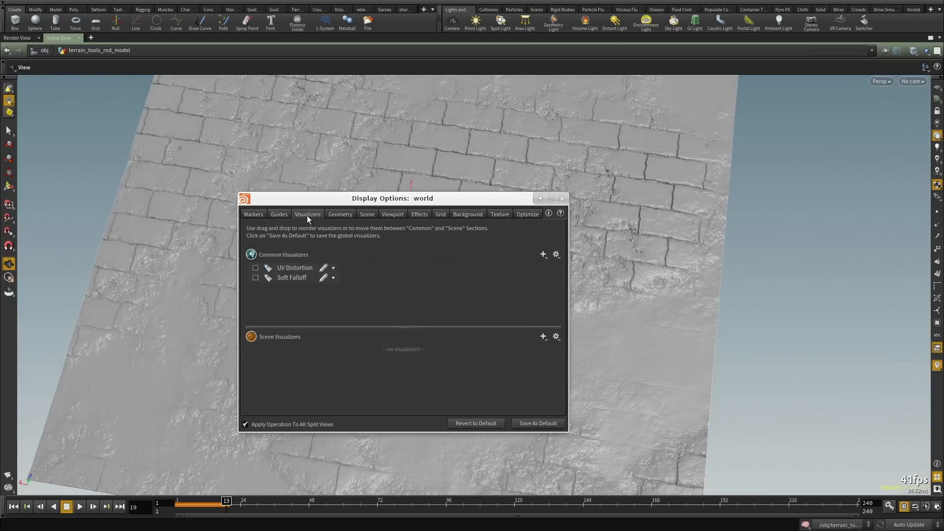
click(279, 214)
click(562, 198)
Examine the brick joints, eroded patches and flattened areas of the terrain up close and from a distance.
drag(351, 246, 357, 266)
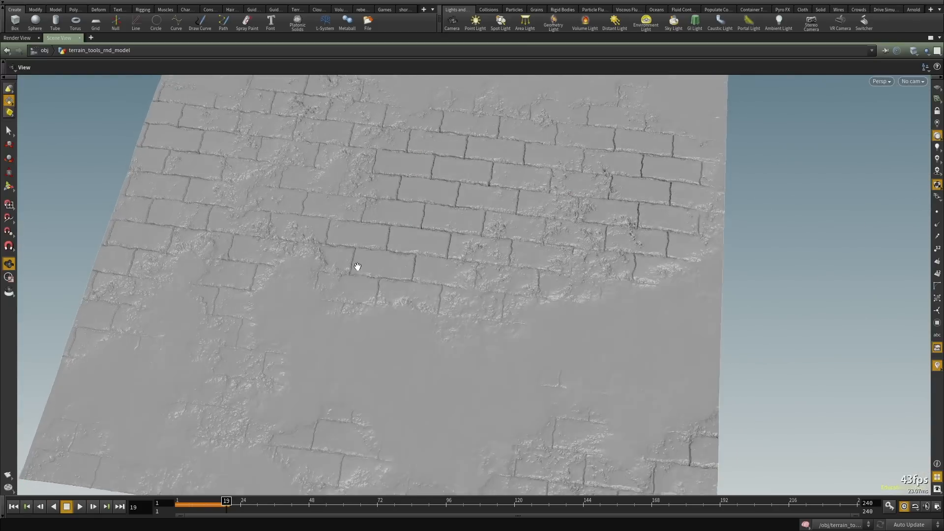
right_drag(358, 267, 484, 261)
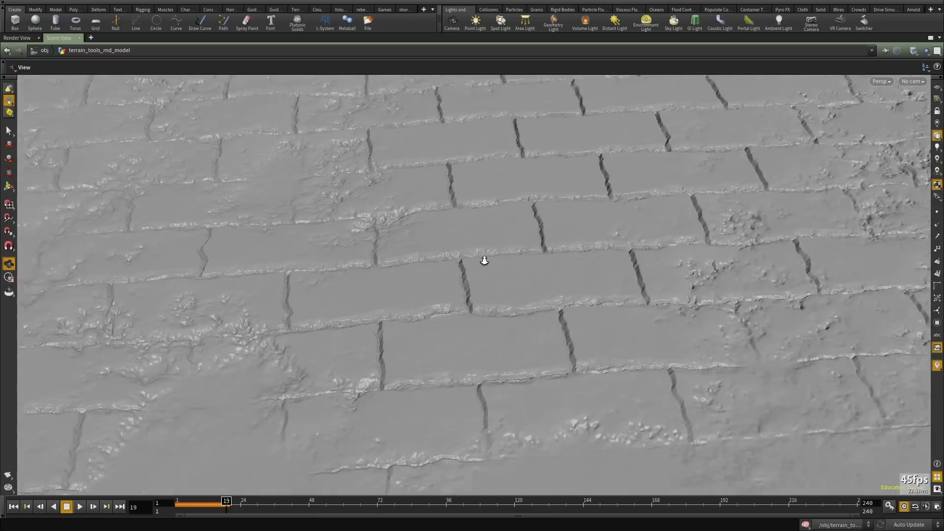
middle_drag(485, 260, 614, 245)
drag(393, 245, 738, 290)
middle_drag(738, 290, 748, 145)
right_drag(767, 276, 695, 247)
middle_drag(696, 247, 467, 140)
right_drag(601, 266, 762, 231)
right_drag(624, 232, 366, 357)
drag(536, 288, 458, 280)
right_drag(501, 323, 678, 218)
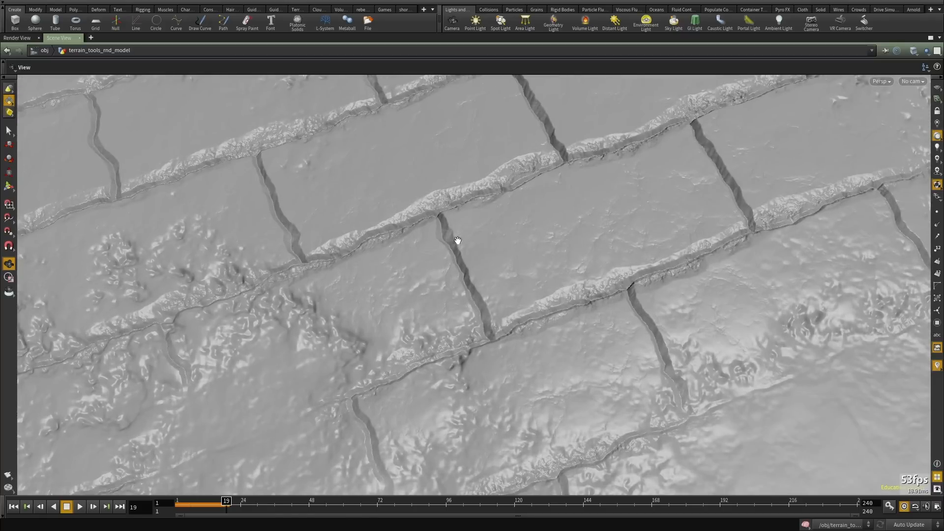
right_drag(505, 264, 198, 261)
middle_drag(198, 262, 390, 303)
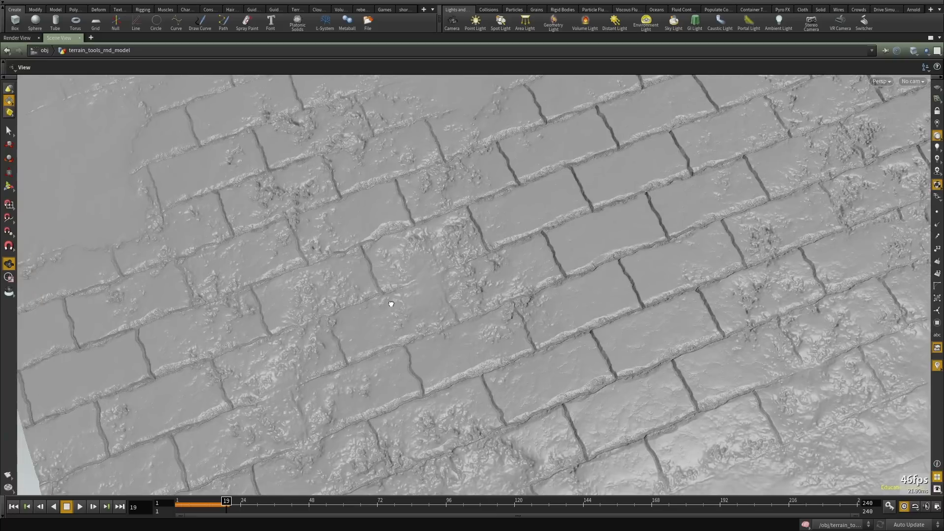
drag(390, 303, 426, 247)
middle_drag(426, 247, 190, 275)
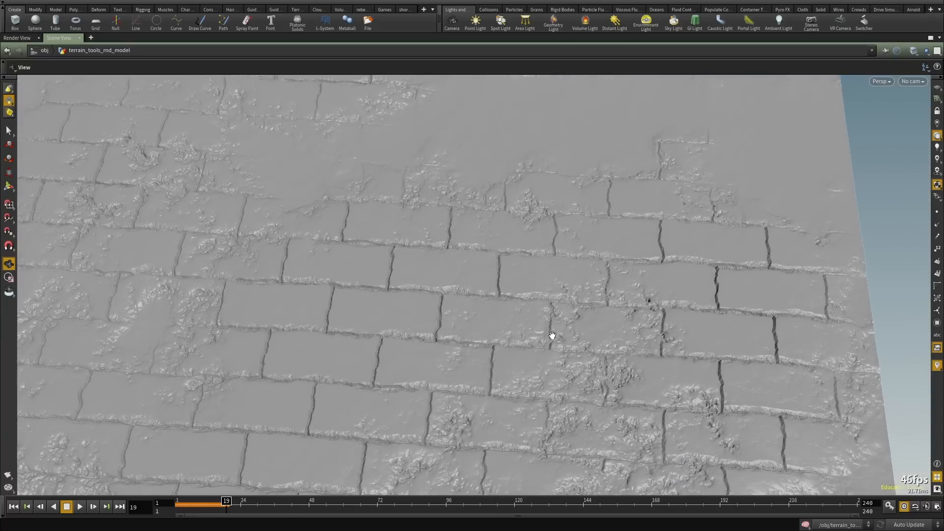
right_drag(663, 341, 703, 300)
middle_drag(528, 278, 447, 231)
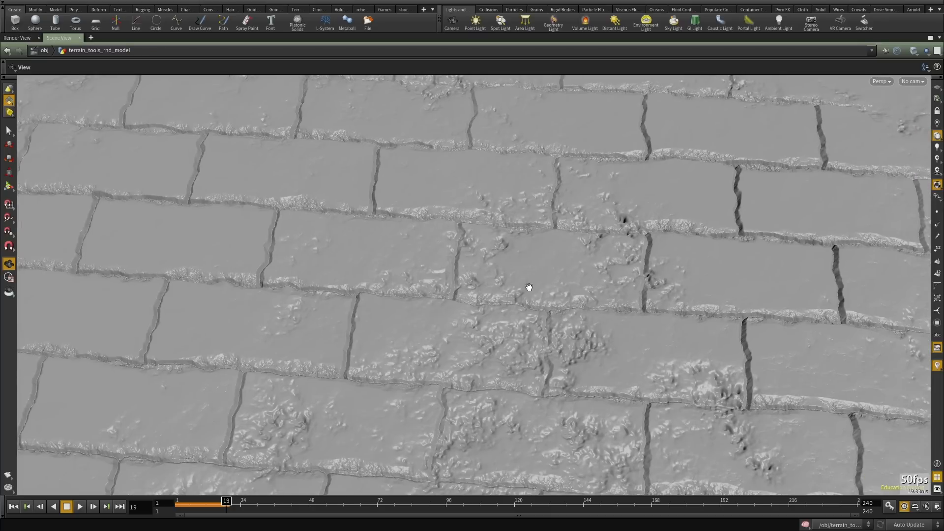
right_drag(530, 288, 601, 226)
middle_drag(601, 226, 607, 191)
right_drag(607, 192, 474, 331)
drag(475, 331, 473, 298)
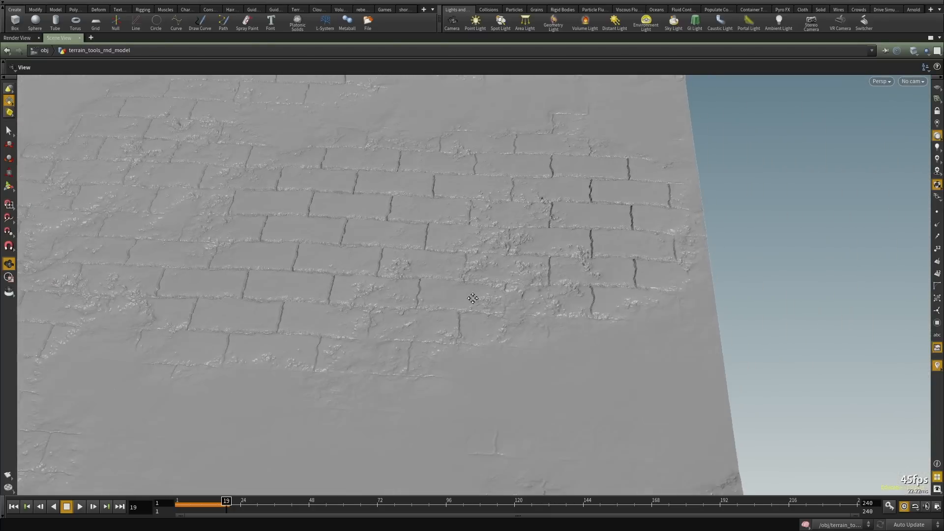
middle_drag(472, 298, 586, 224)
drag(585, 224, 466, 310)
middle_drag(466, 310, 462, 272)
drag(461, 272, 505, 333)
middle_drag(506, 333, 480, 227)
right_drag(481, 227, 440, 243)
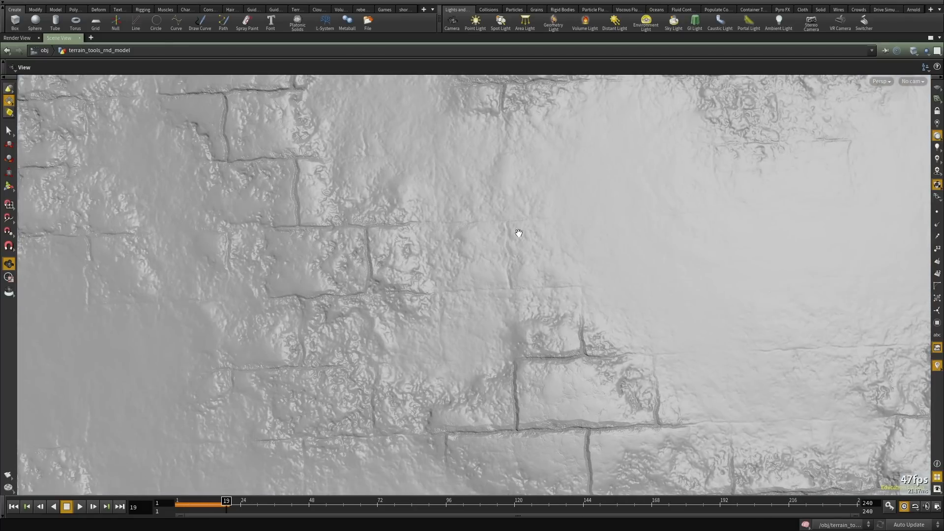
middle_drag(519, 233, 506, 264)
right_drag(506, 264, 516, 283)
drag(517, 283, 516, 219)
middle_drag(516, 220, 511, 365)
drag(511, 366, 679, 291)
right_drag(679, 290, 521, 292)
drag(521, 292, 478, 332)
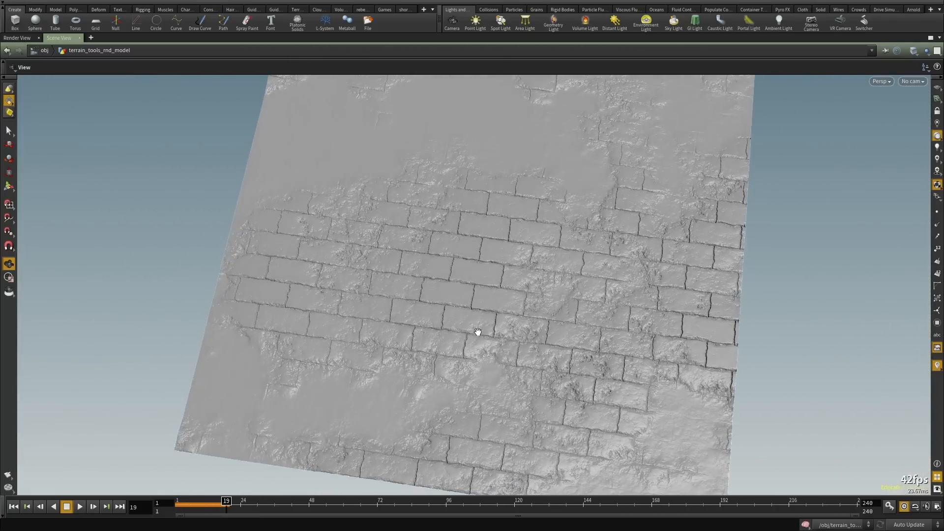
Restore the split pane layout and add a HeightField Mask by Feature node below heightfield_xform1.
key(ctrl+b)
scroll(457, 329, down, 10)
middle_drag(541, 382, 531, 284)
scroll(481, 329, up, 10)
middle_drag(481, 393, 478, 371)
scroll(470, 365, up, 3)
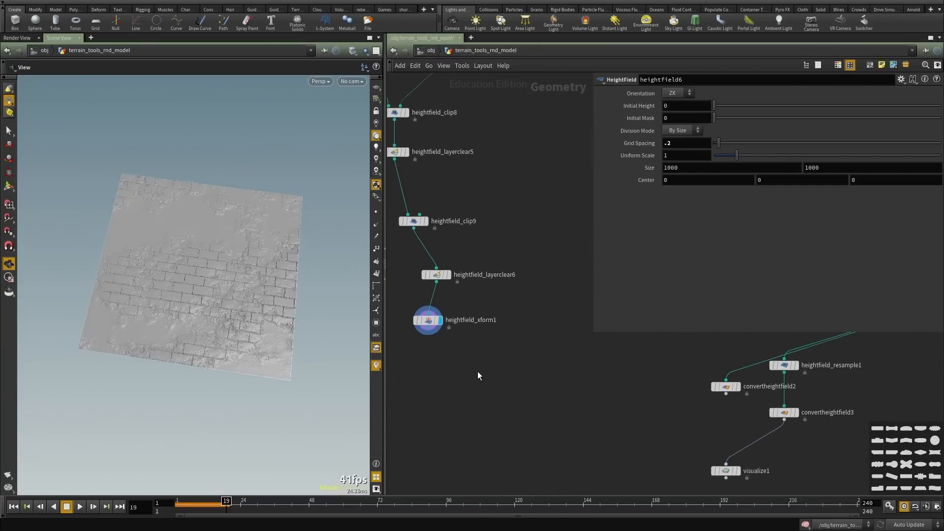
key(Tab)
text(height)
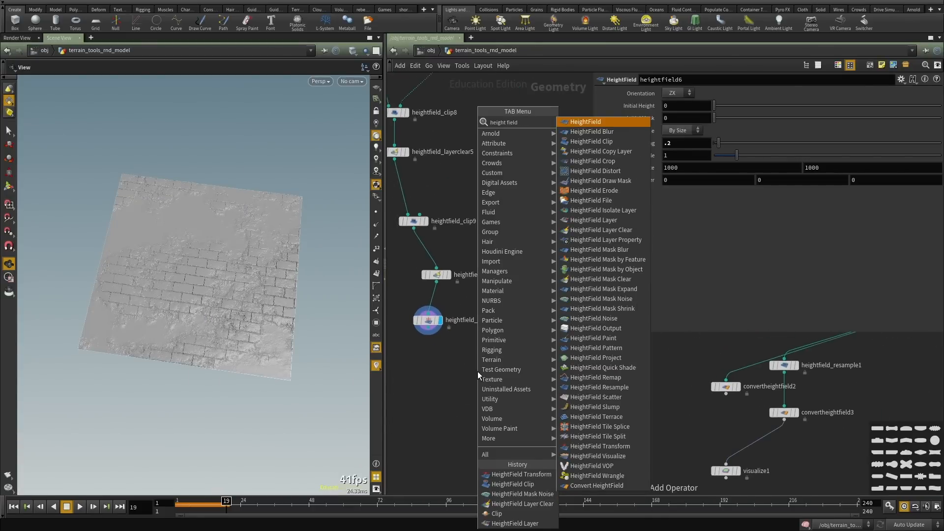
text( field mask)
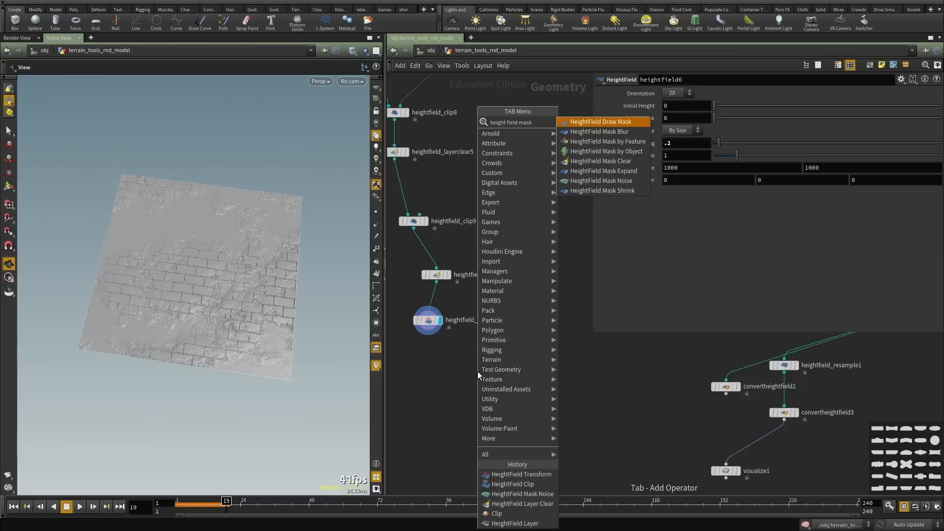
click(616, 143)
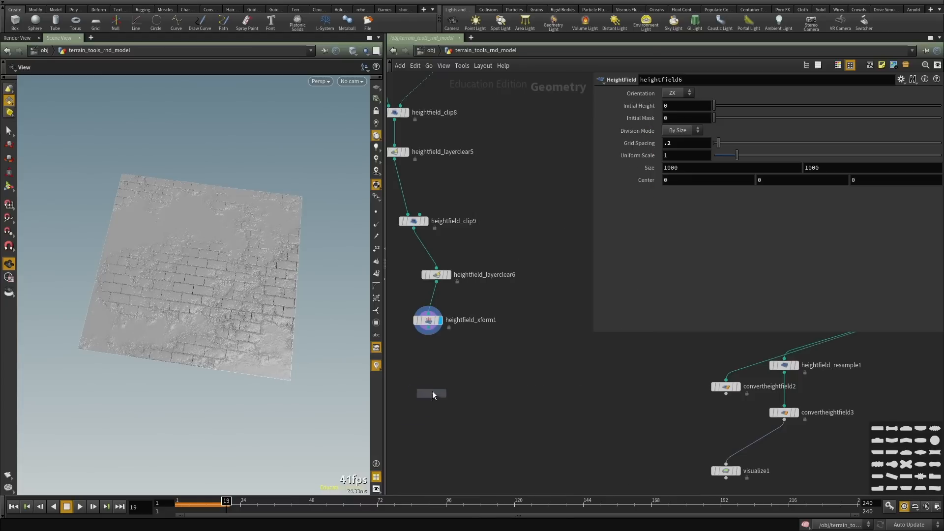
click(449, 375)
Connect the output of heightfield_xform1 to the new mask by feature node and display the resulting mask.
scroll(433, 360, up, 3)
click(450, 372)
click(426, 306)
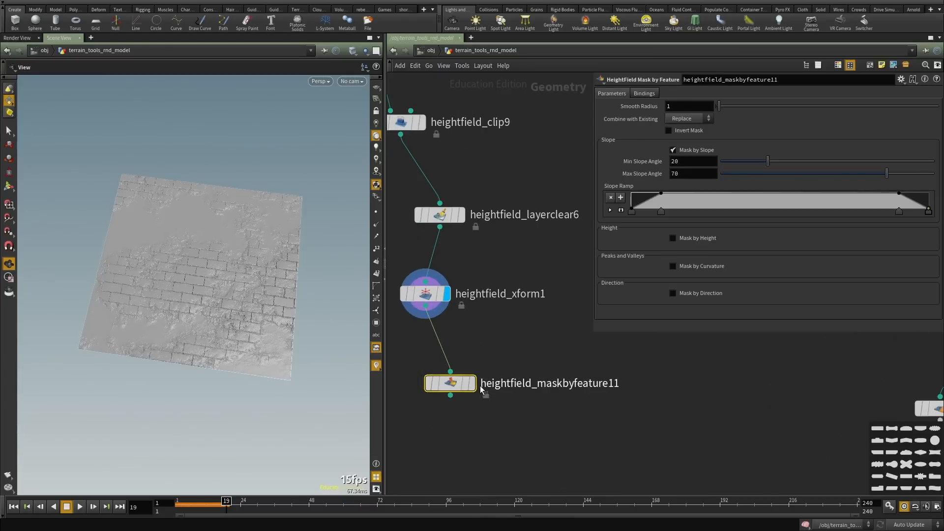
click(472, 384)
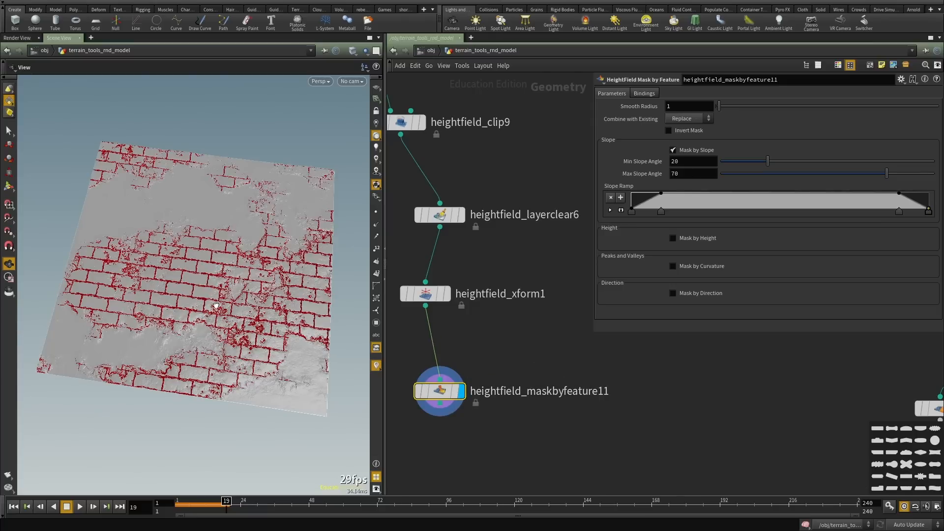
Examine the slope mask along the brick joints and eroded patches from close up, from above and at a low angle.
right_drag(212, 266, 336, 272)
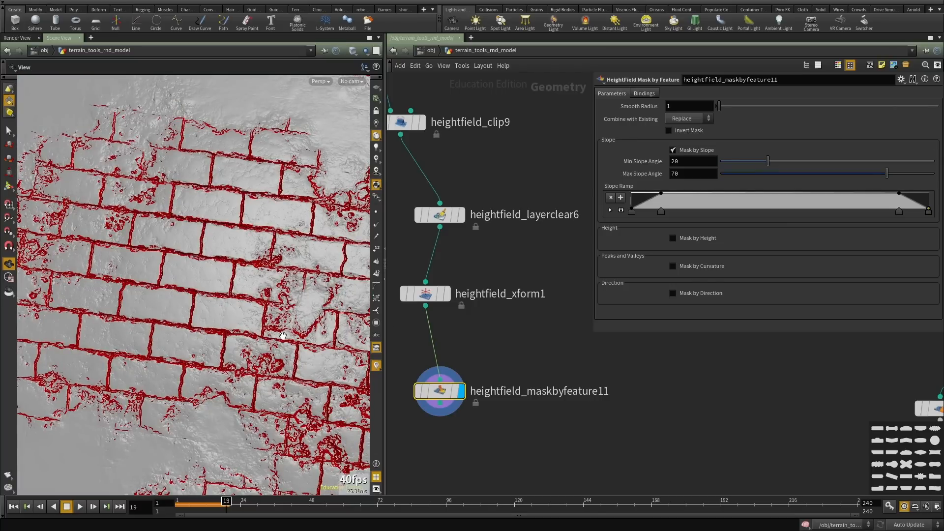
drag(283, 336, 250, 339)
right_drag(250, 340, 196, 339)
middle_drag(196, 338, 190, 376)
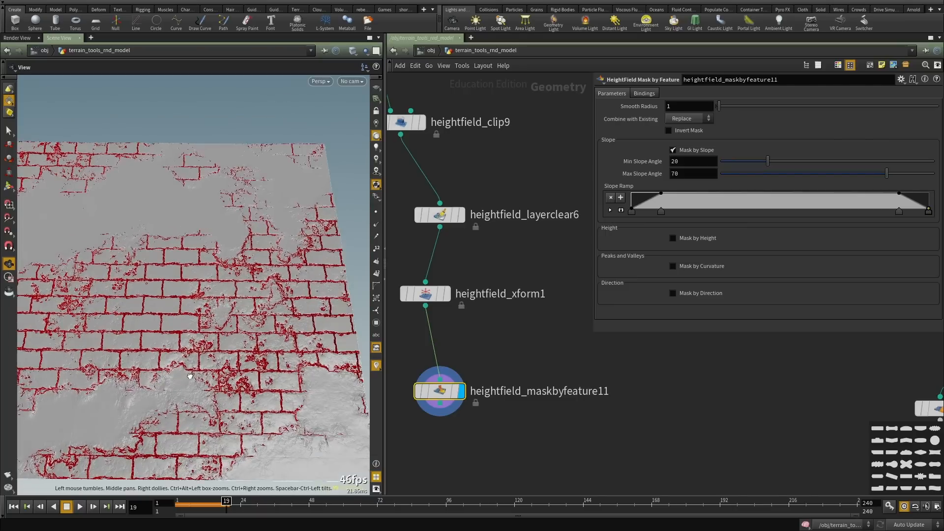
right_drag(190, 376, 259, 302)
drag(260, 303, 258, 313)
middle_drag(198, 296, 227, 329)
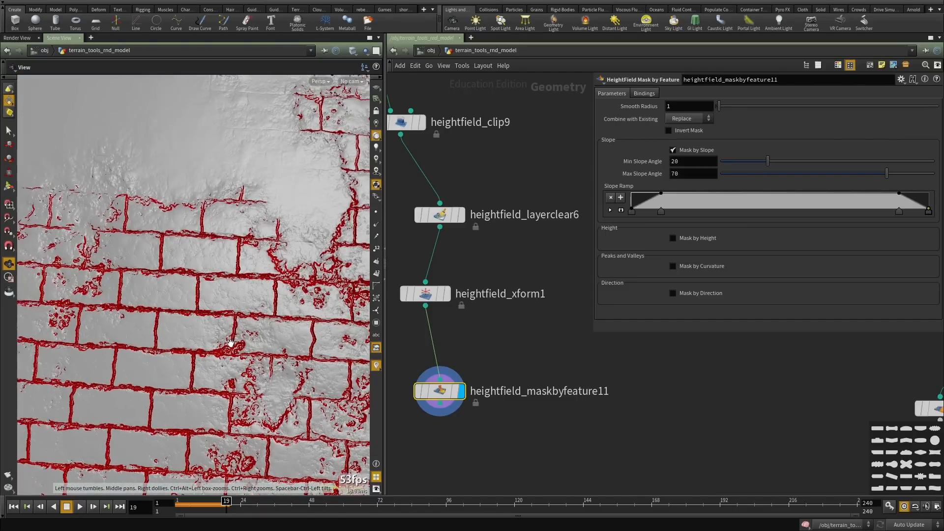
mouse_move(227, 328)
mouse_down()
mouse_move(207, 354)
mouse_move(186, 303)
mouse_move(247, 269)
mouse_move(223, 322)
mouse_up()
drag(195, 296, 261, 290)
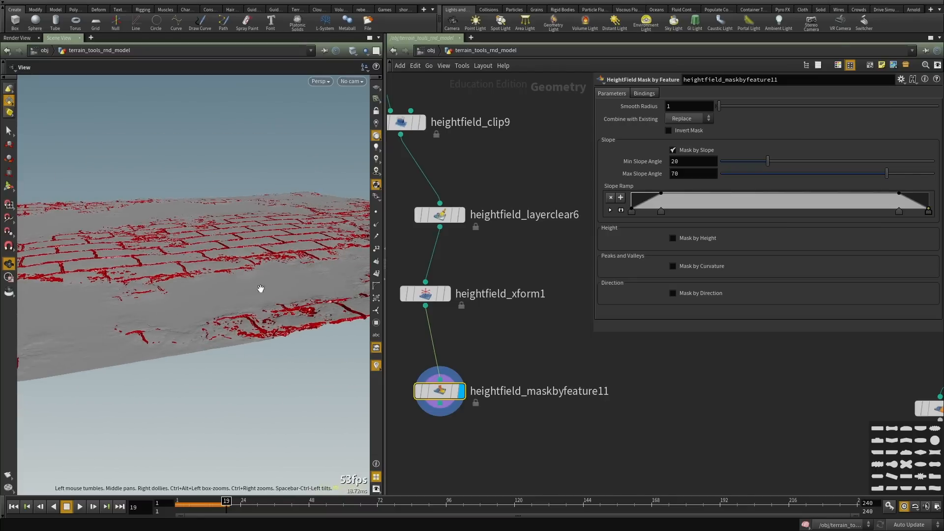
scroll(509, 338, down, 2)
middle_drag(509, 338, 524, 321)
drag(142, 283, 317, 333)
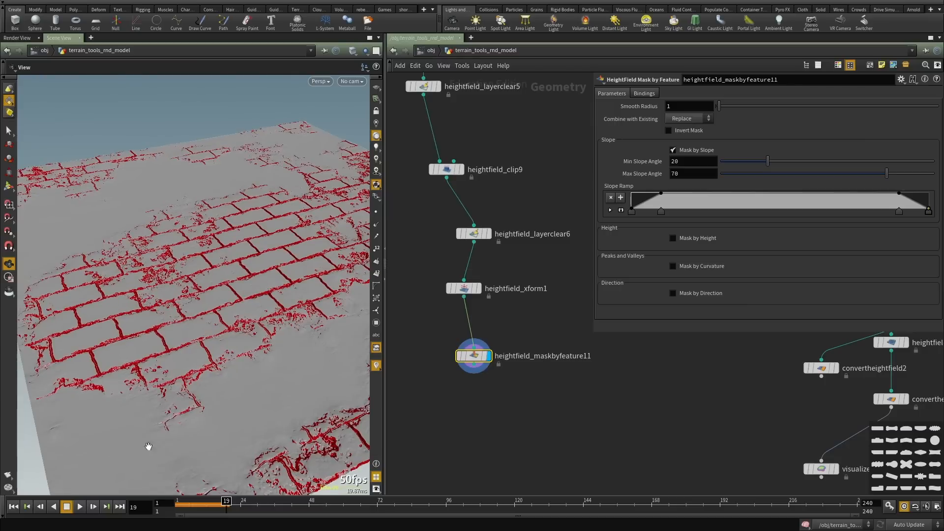
scroll(499, 384, down, 2)
scroll(497, 398, up, 2)
drag(504, 396, 414, 307)
middle_drag(520, 368, 517, 333)
scroll(484, 334, up, 2)
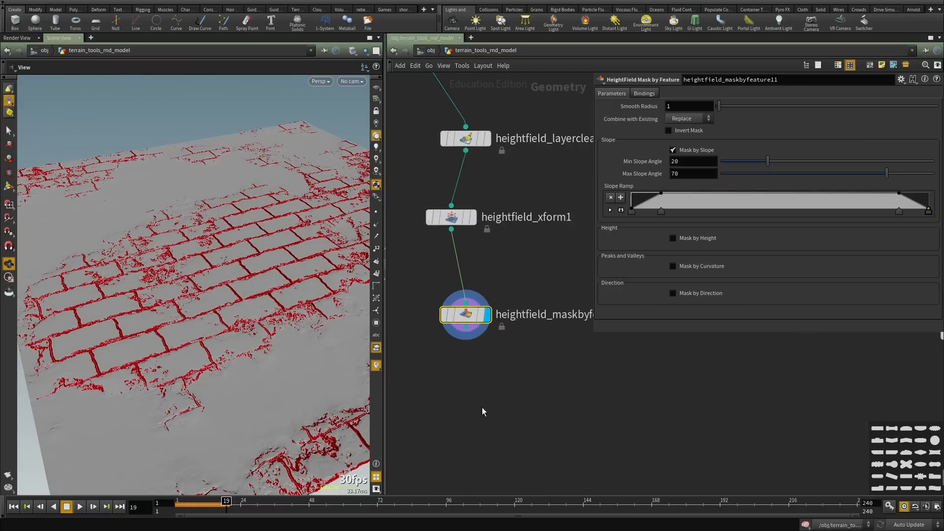
Mask by height instead of slope, with Min Height set to -10 and Max Height to 1.6.
click(684, 149)
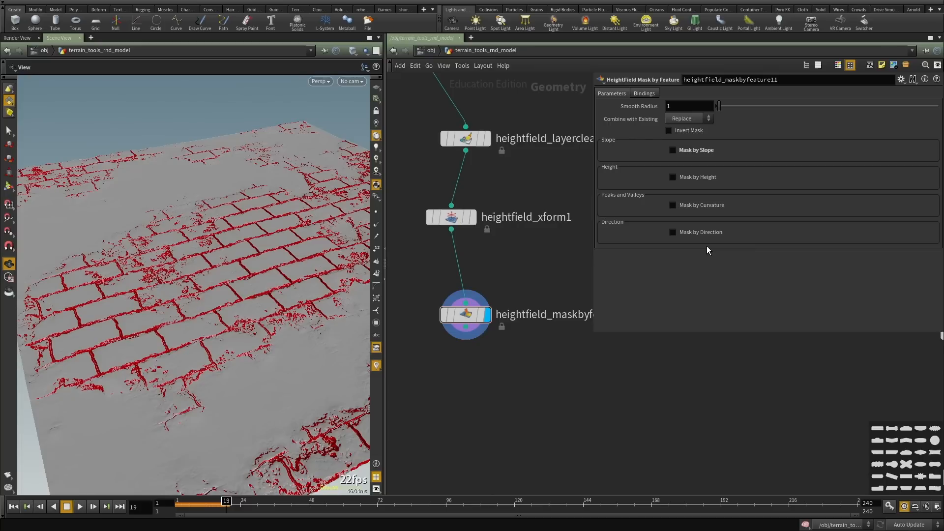
click(672, 177)
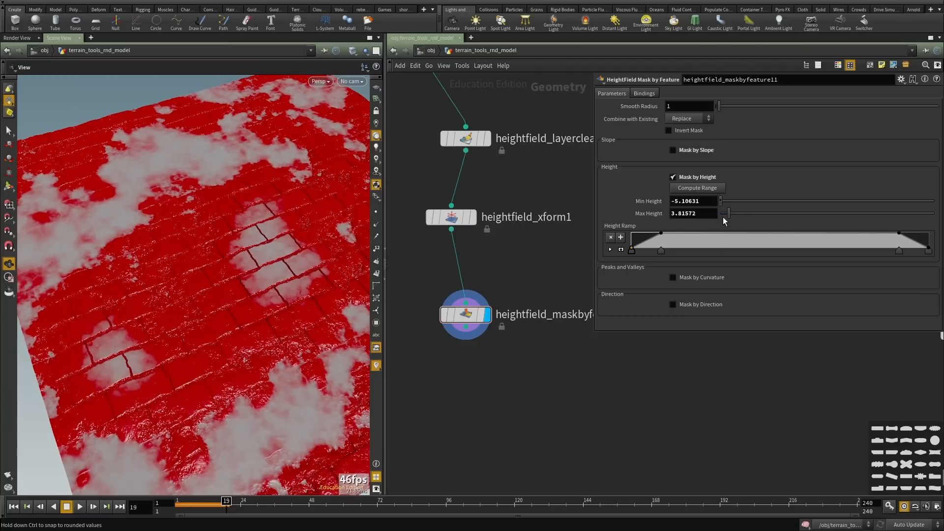
click(724, 214)
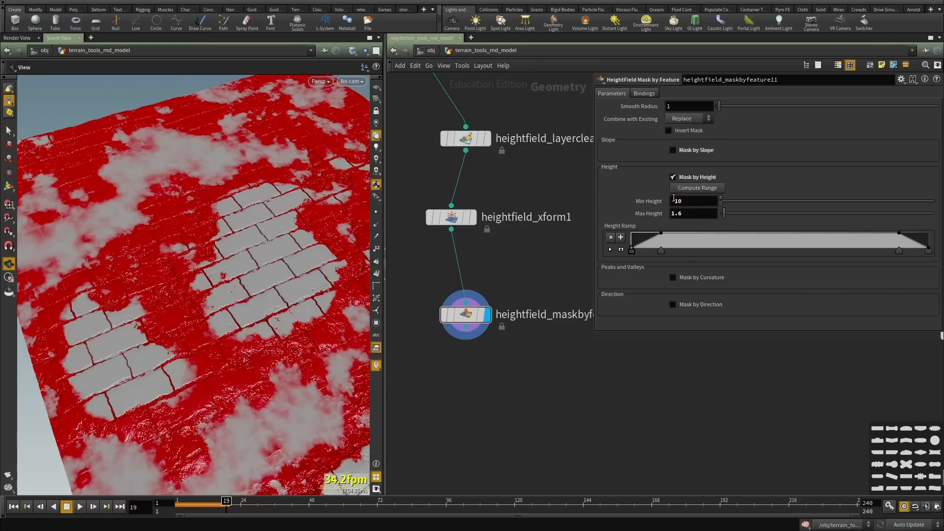
Try Max Height values of 0 and -5 for the height mask and settle on -2.
drag(205, 325, 198, 277)
text(0)
key(Return)
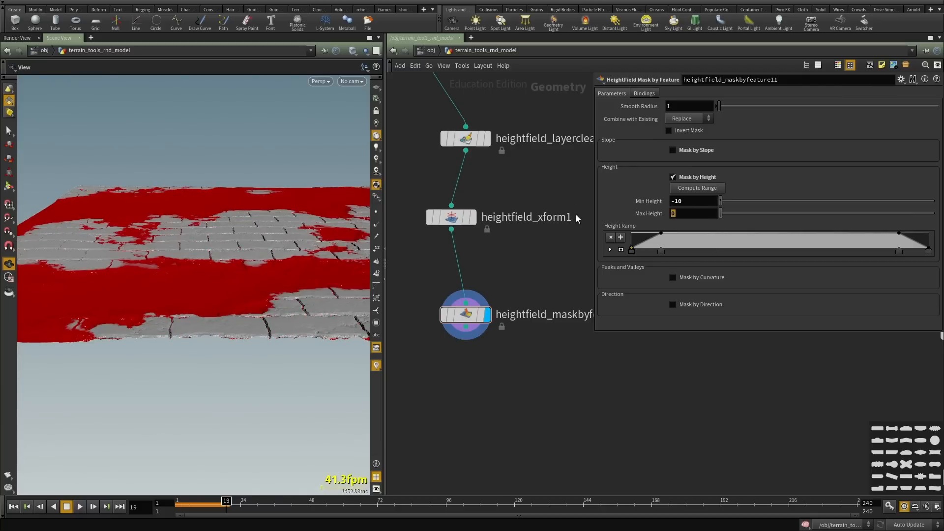
text(-5)
key(Return)
drag(208, 310, 210, 351)
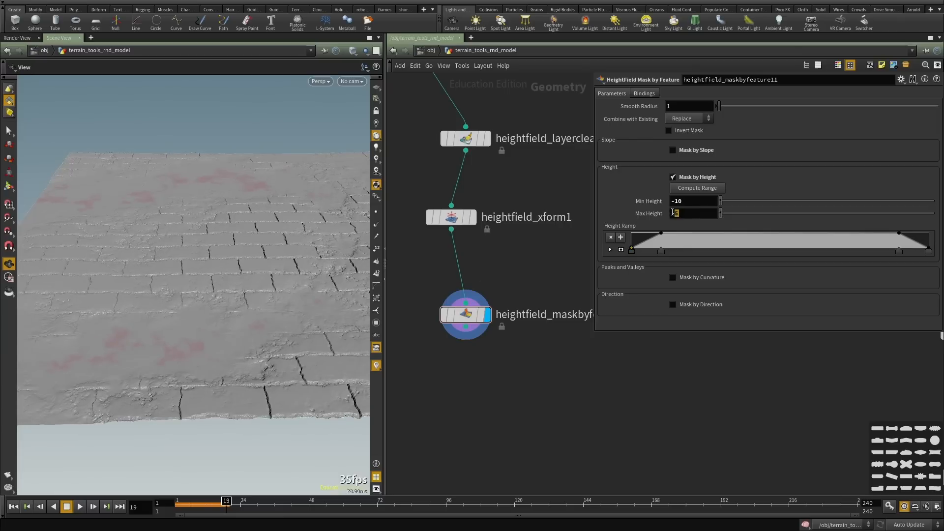
key(Return)
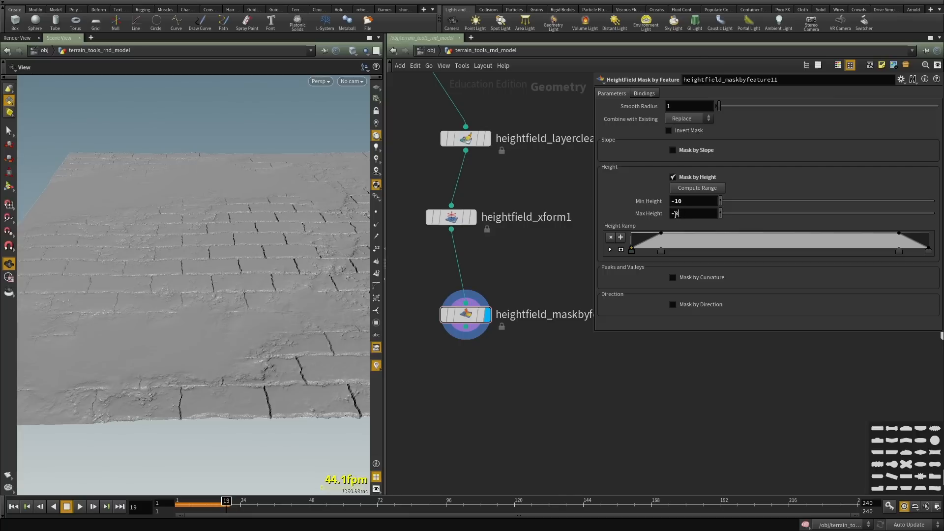
text(-2)
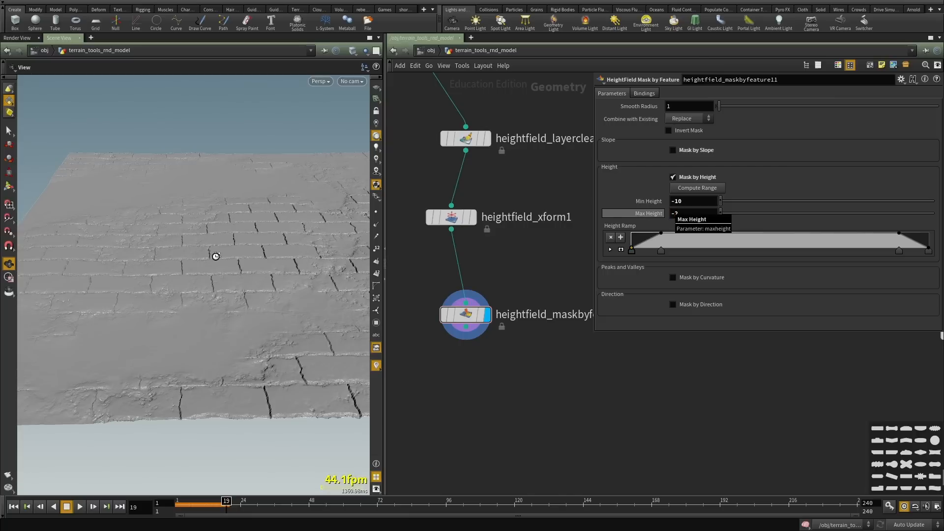
Examine how the height mask covers the flattened areas between the bricks from several angles and distances.
drag(226, 323, 166, 342)
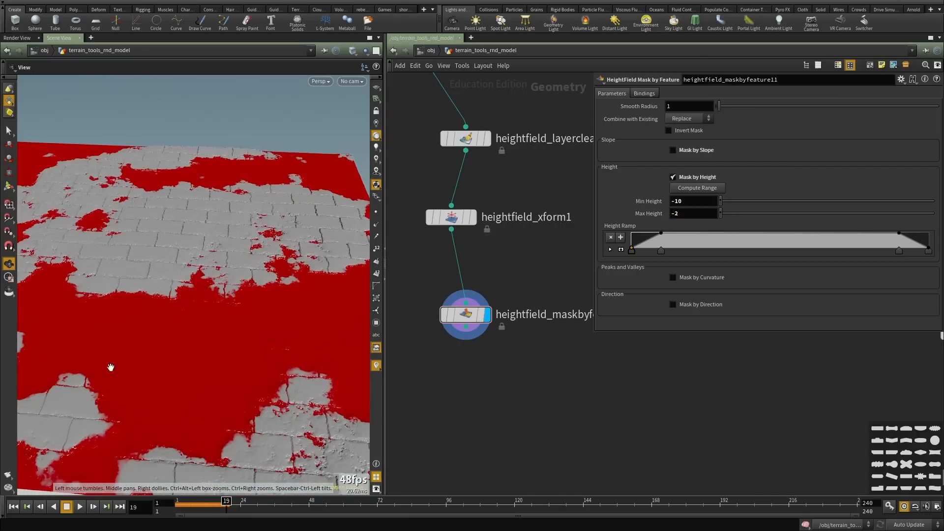
drag(111, 367, 172, 338)
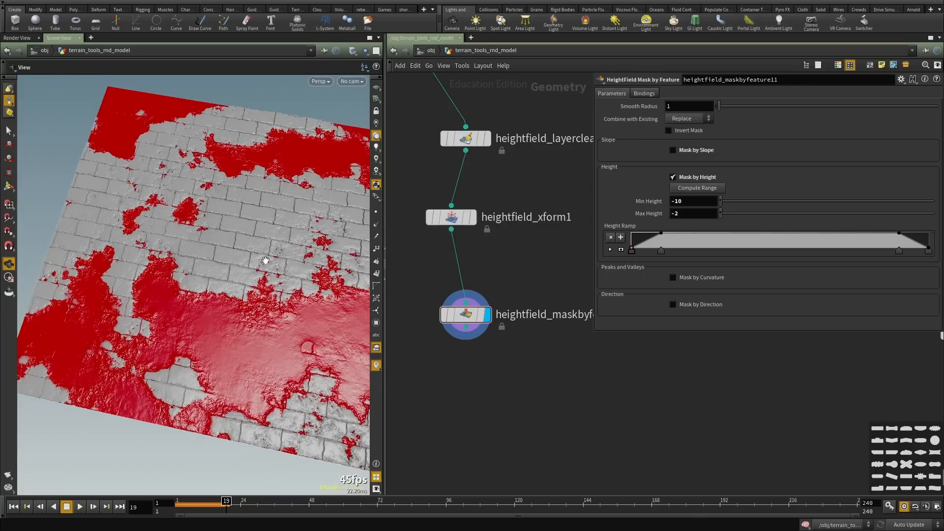
middle_drag(266, 259, 237, 281)
drag(237, 280, 254, 281)
right_drag(254, 281, 196, 332)
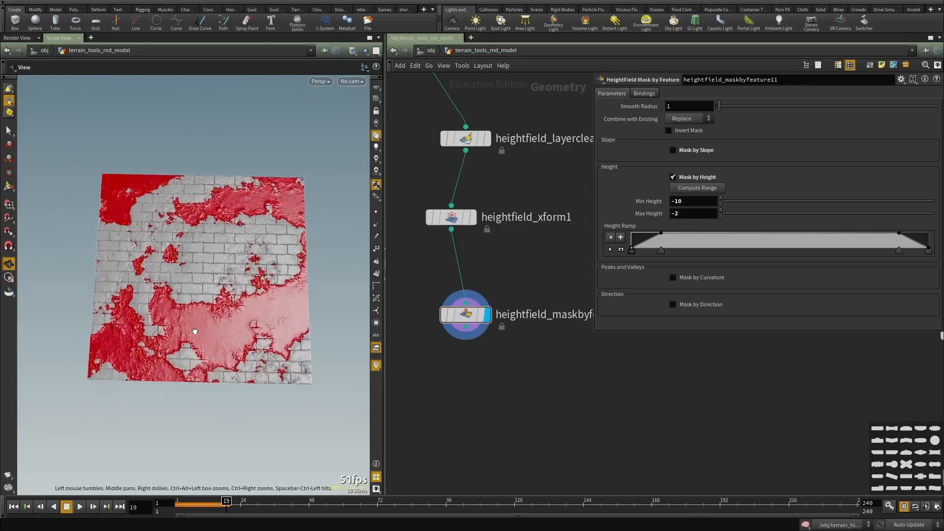
drag(195, 332, 196, 328)
right_drag(181, 296, 269, 276)
drag(268, 276, 207, 261)
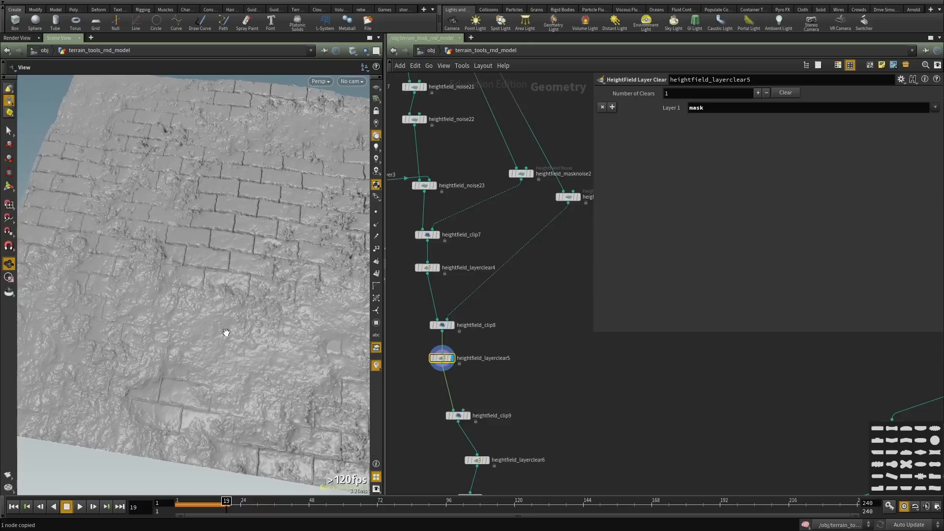
Examine the terrain at heightfield_layerclear5, checking the rough ground covering the bricks from several angles.
scroll(179, 334, up, 5)
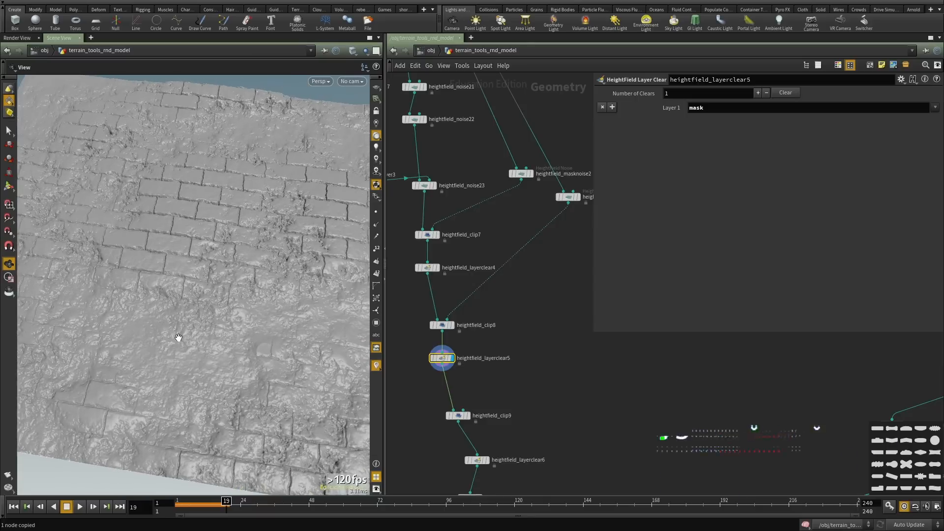
drag(183, 354, 180, 332)
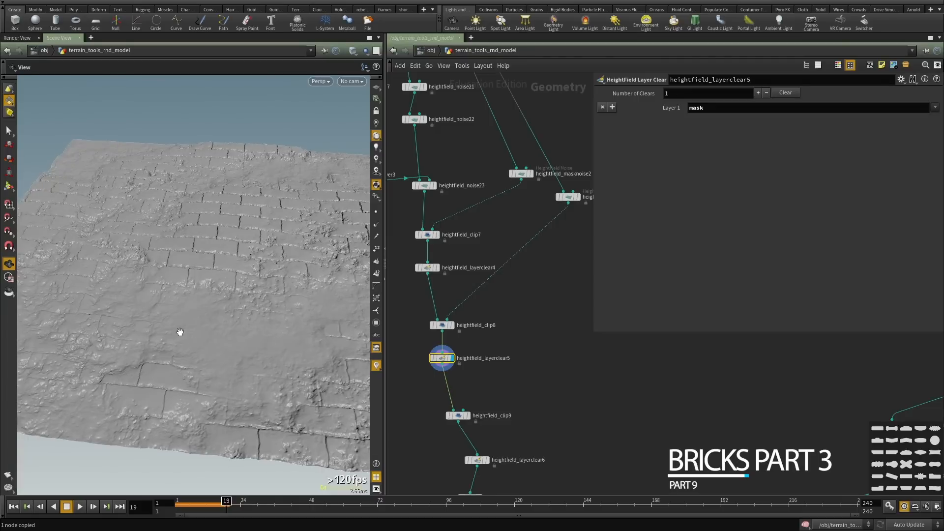
drag(233, 368, 194, 375)
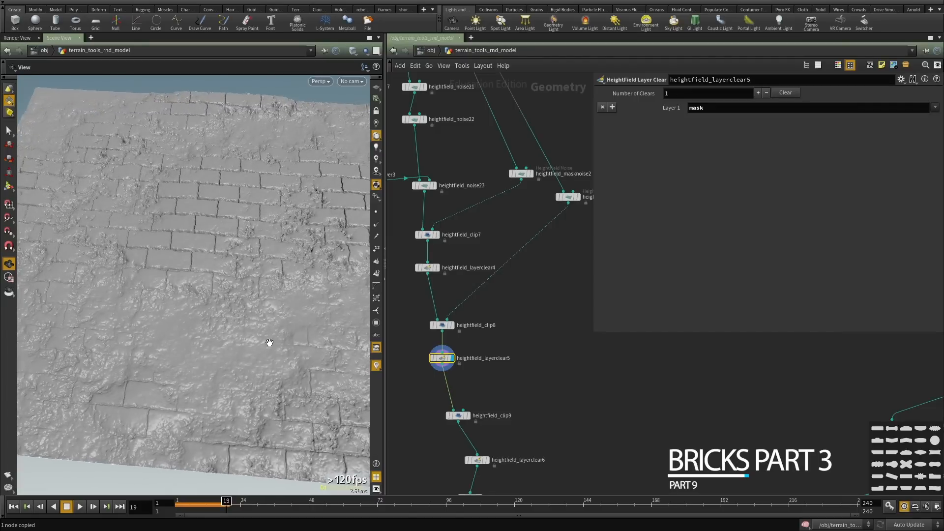
drag(270, 342, 303, 303)
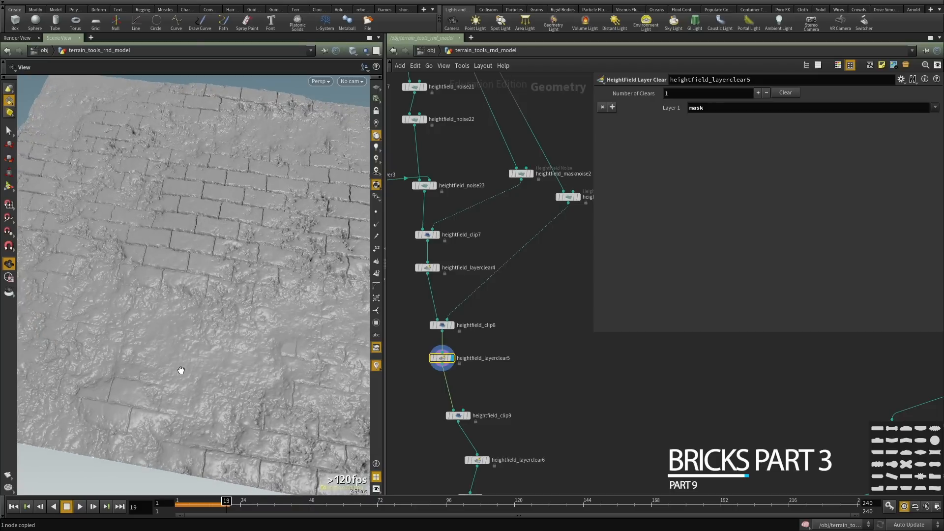
drag(306, 346, 188, 319)
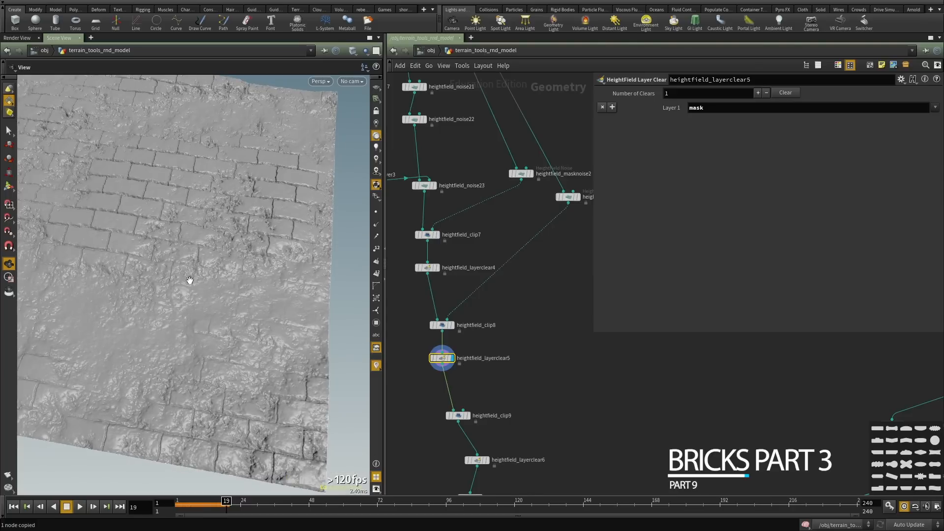
drag(194, 374, 247, 309)
drag(224, 271, 97, 253)
mouse_move(225, 302)
mouse_down()
mouse_move(217, 344)
mouse_move(214, 310)
mouse_up()
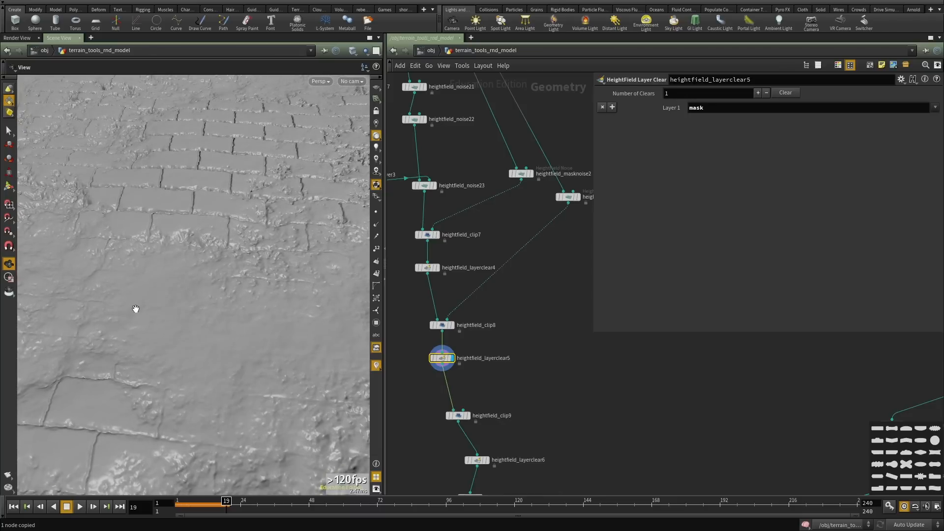
drag(135, 309, 230, 296)
drag(64, 377, 120, 234)
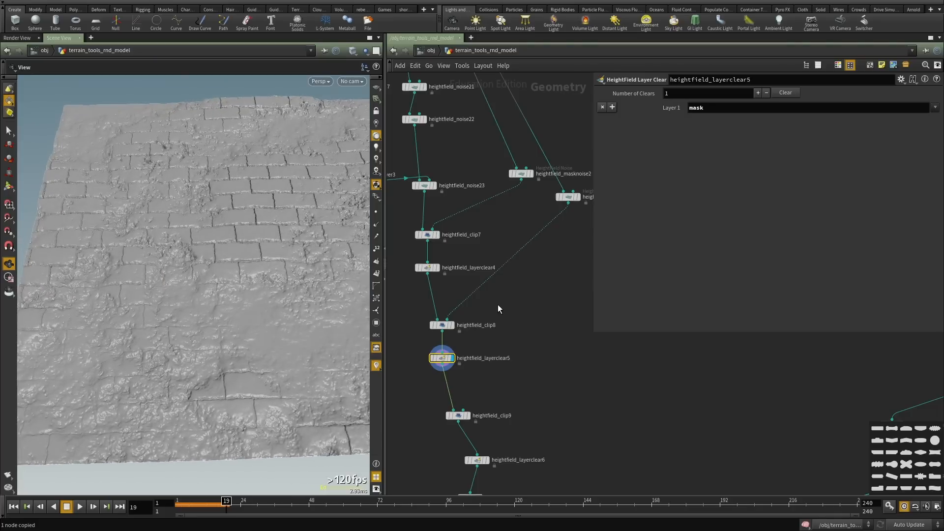
drag(300, 318, 201, 300)
Display the noise mask of heightfield_masknoise3 on the terrain and bring its connection to heightfield_clip8 into view.
scroll(524, 319, up, 4)
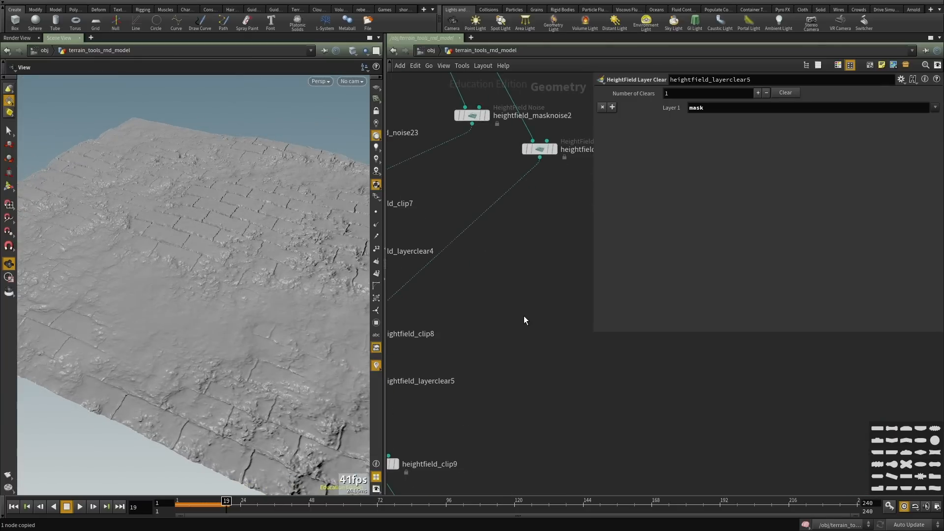
click(555, 149)
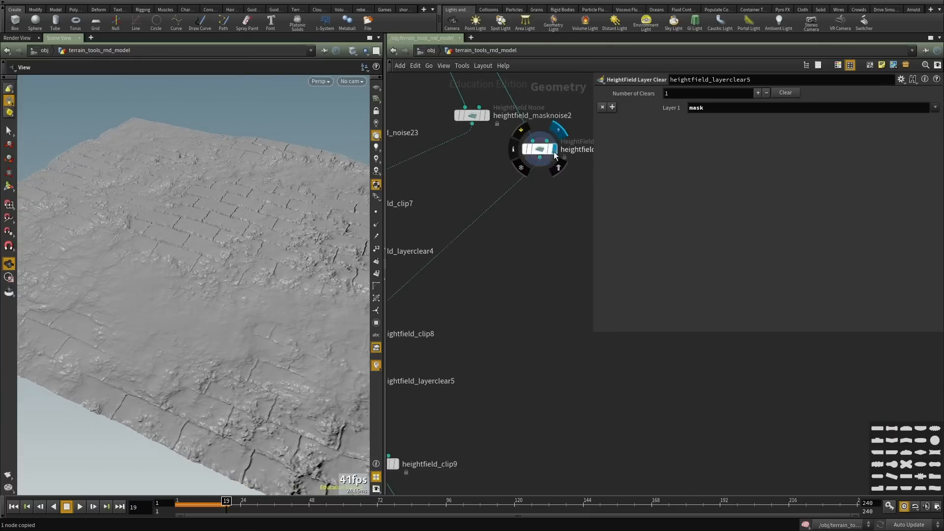
drag(161, 214, 170, 252)
middle_drag(489, 280, 521, 291)
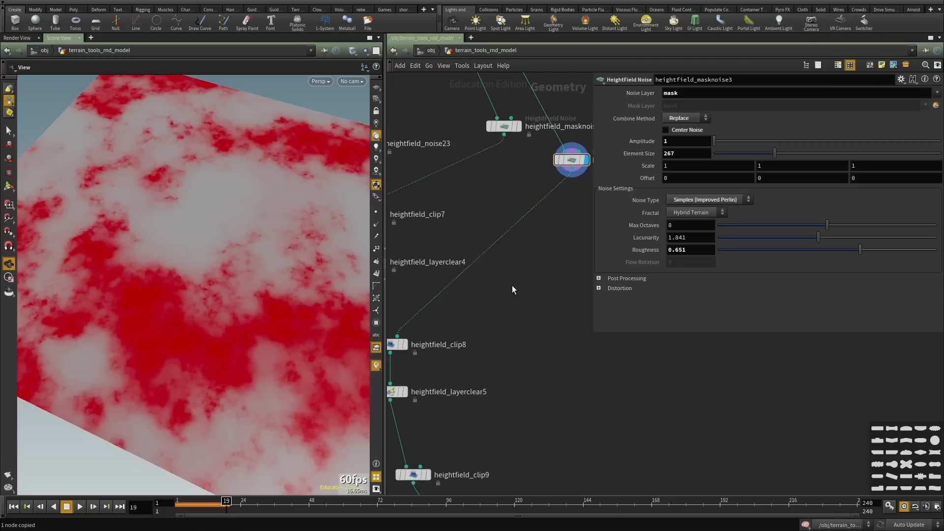
Add a HeightField Mask Shrink node in the empty space beneath heightfield_masknoise3.
key(Tab)
text(highe)
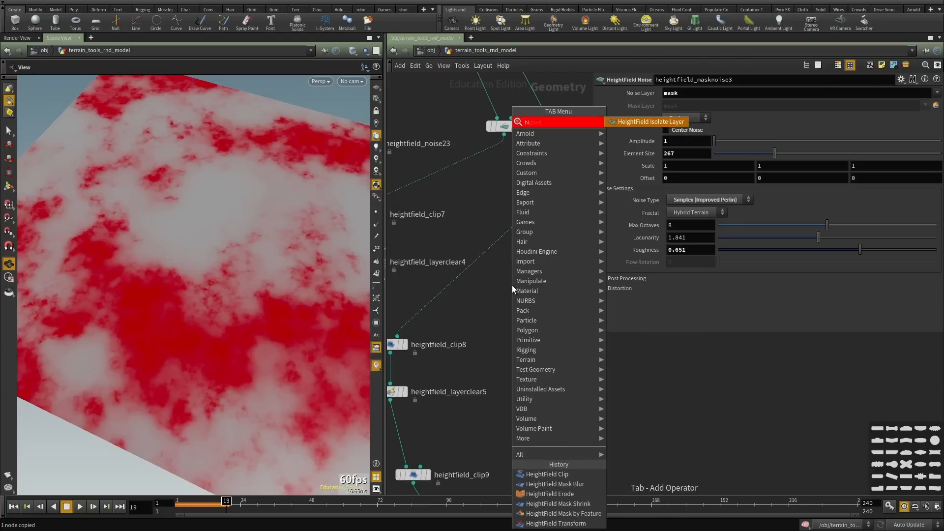
key(BackSpace)
key(BackSpace)
key(BackSpace)
key(BackSpace)
key(BackSpace)
key(BackSpace)
text(shrink)
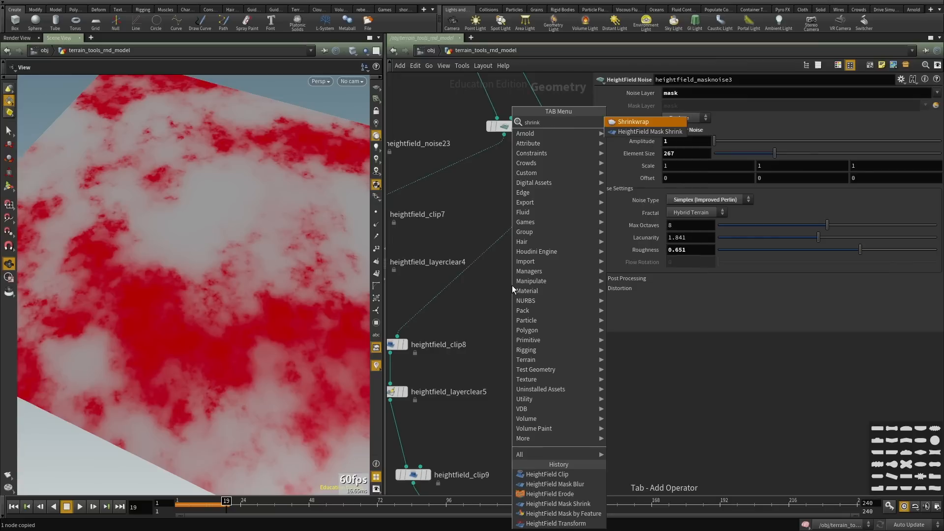
key(Down)
key(Return)
click(512, 290)
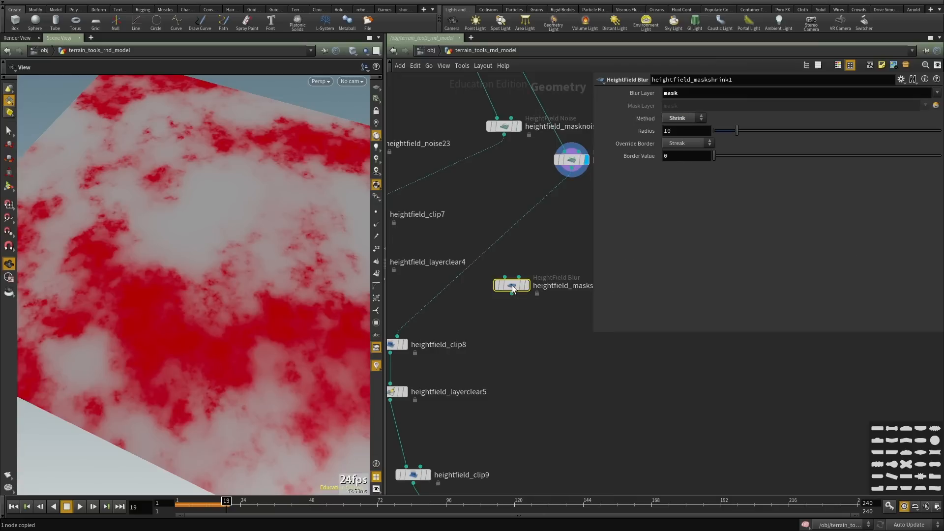
Insert the mask shrink node between heightfield_masknoise3 and heightfield_clip8, display it and set its Radius to 7.8.
drag(512, 290, 531, 299)
scroll(487, 253, up, 3)
mouse_move(733, 131)
mouse_down()
mouse_move(707, 134)
mouse_move(765, 132)
mouse_move(721, 134)
mouse_move(731, 134)
mouse_up()
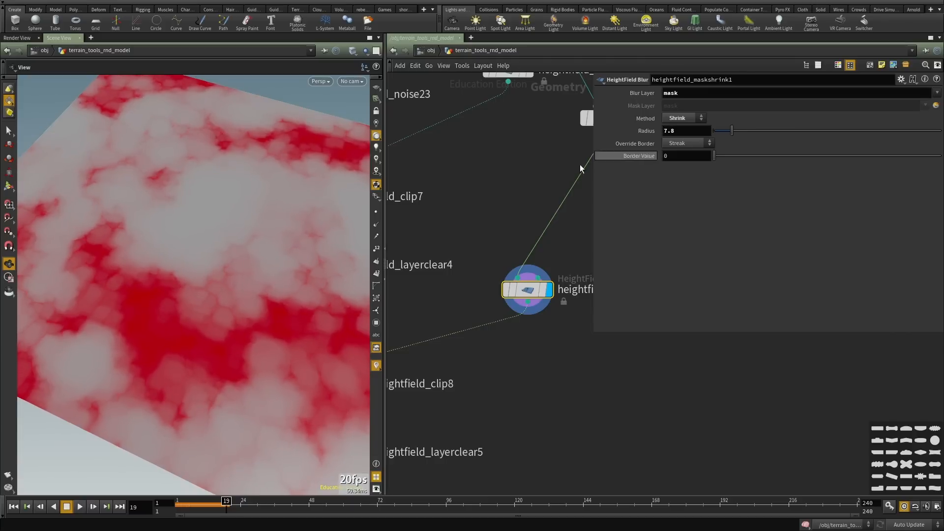
Examine the shrunken mask under different viewport lighting, and inspect the brick surface up close at heightfield_clip8 and heightfield_layerclear5.
drag(157, 324, 168, 346)
drag(165, 309, 159, 286)
click(376, 123)
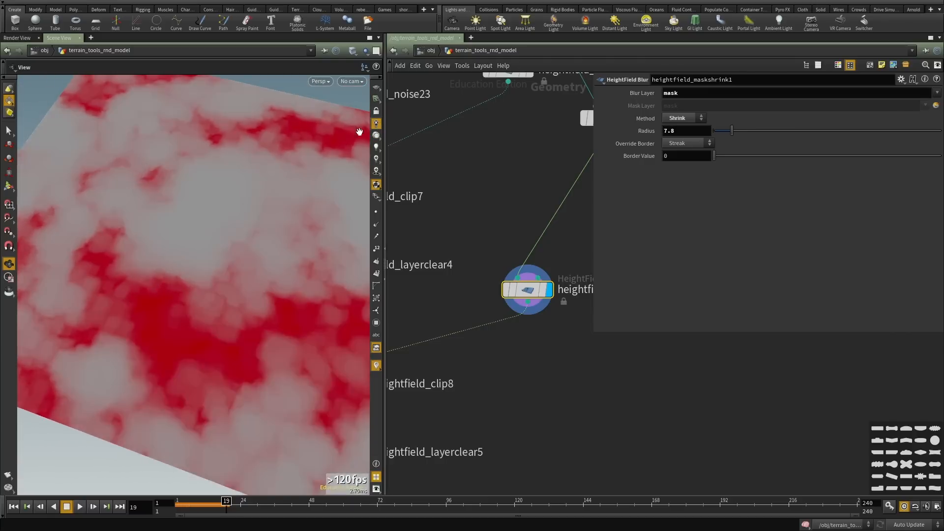
drag(216, 271, 244, 286)
middle_drag(459, 367, 584, 334)
scroll(585, 334, down, 1)
scroll(504, 360, up, 1)
click(509, 346)
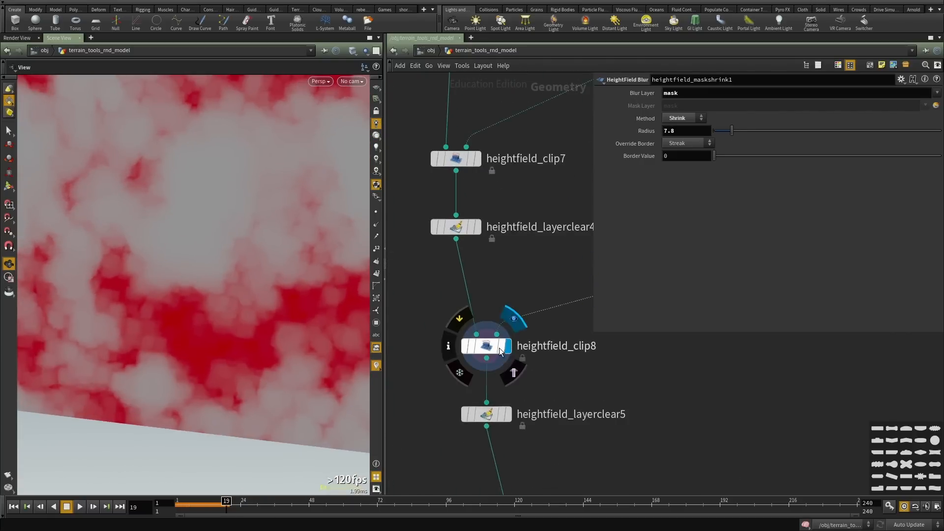
key(shift+w)
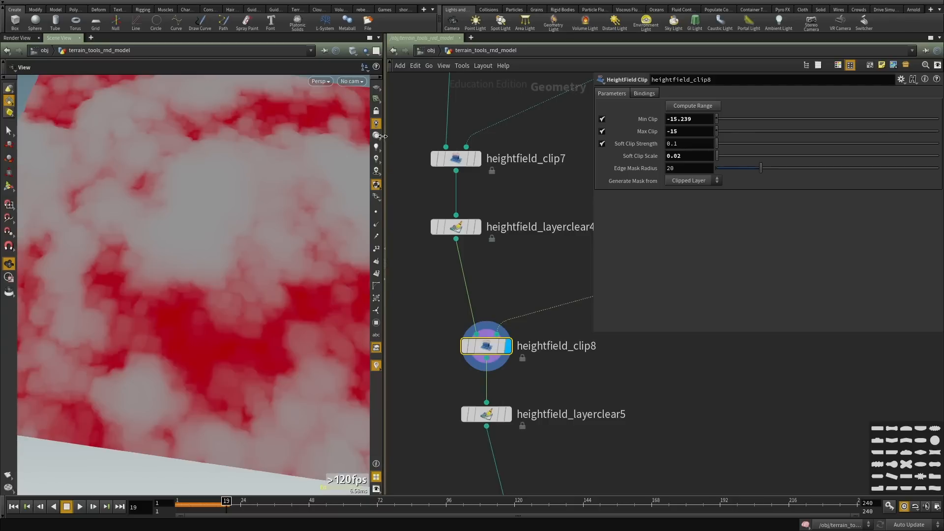
click(508, 415)
click(492, 414)
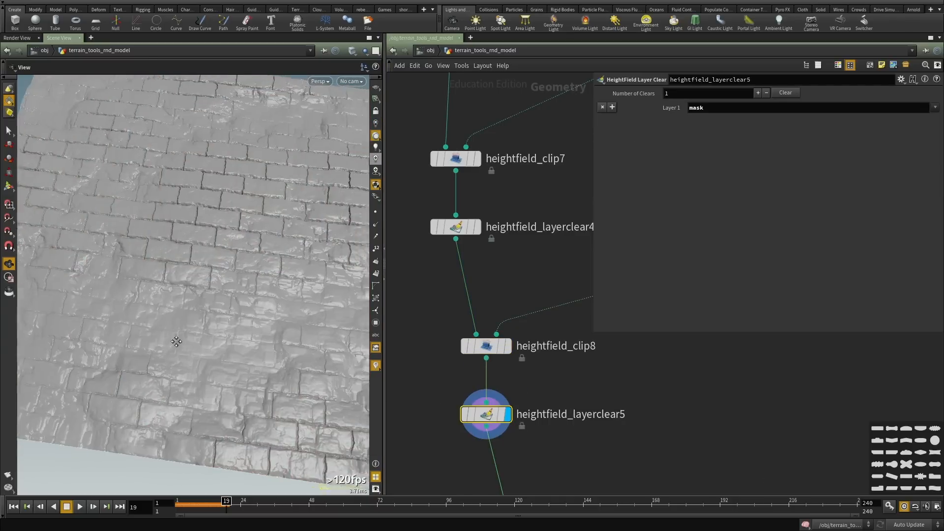
drag(177, 341, 234, 358)
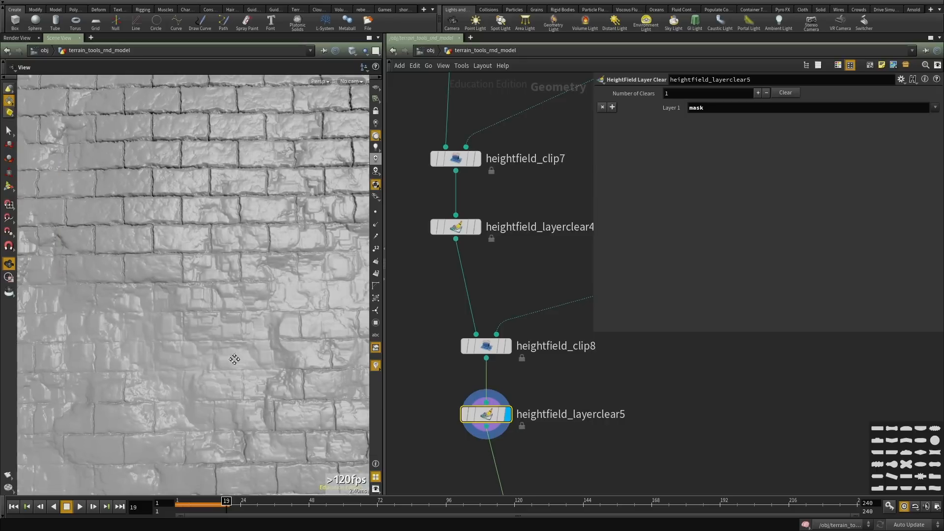
Keep heightfield_layerclear5 displayed and raise the Radius of heightfield_maskshrink1 to 23.4.
middle_drag(555, 332, 386, 379)
click(501, 299)
click(521, 299)
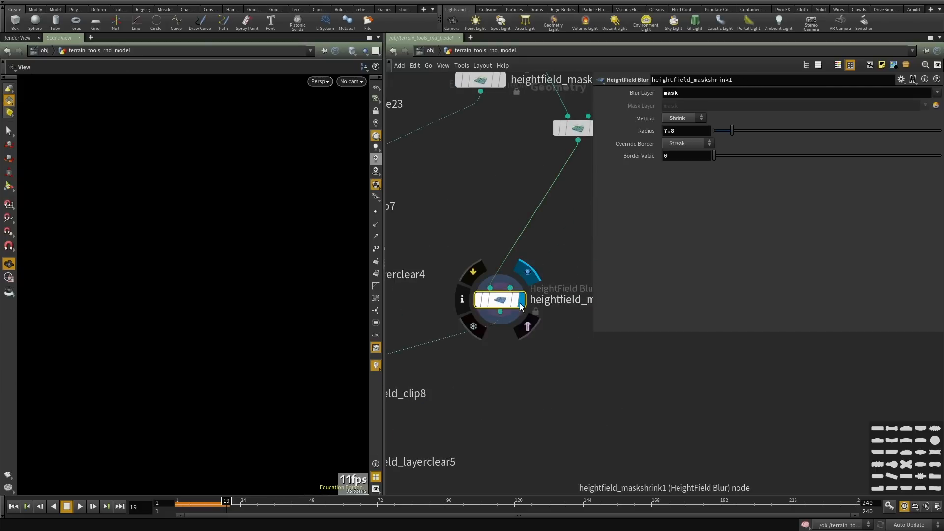
middle_drag(462, 379, 473, 360)
click(452, 408)
click(436, 407)
click(530, 287)
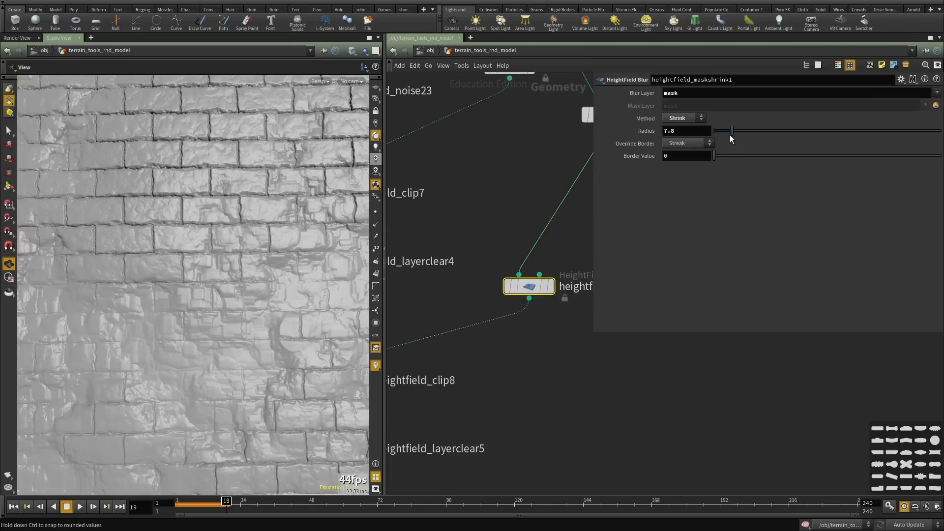
drag(730, 135, 767, 134)
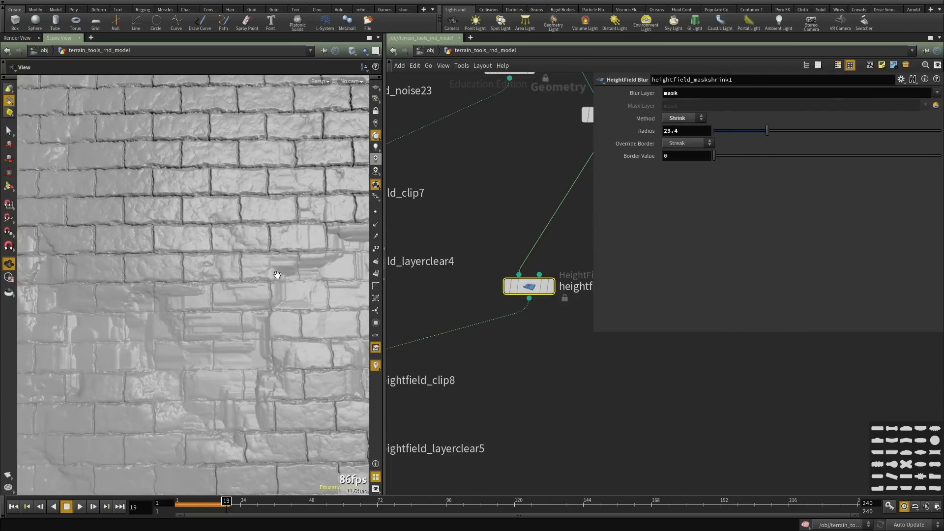
Set heightfield_clip8's Max Clip to -19.9 and Min Clip to -39.239, and undo the last trial parameter change.
drag(277, 275, 111, 294)
scroll(469, 399, down, 3)
middle_drag(468, 399, 548, 324)
scroll(548, 324, up, 3)
click(424, 304)
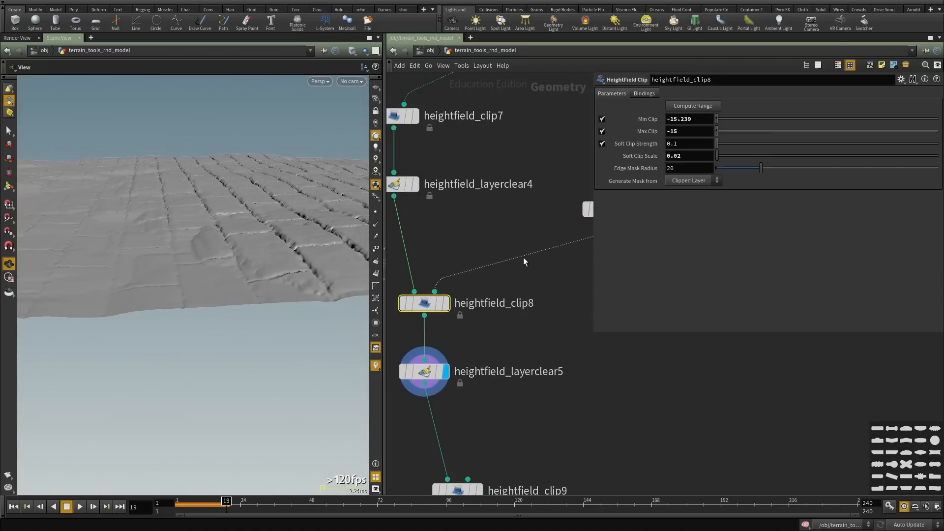
mouse_move(695, 132)
middle_down()
mouse_move(699, 124)
mouse_move(690, 126)
middle_up()
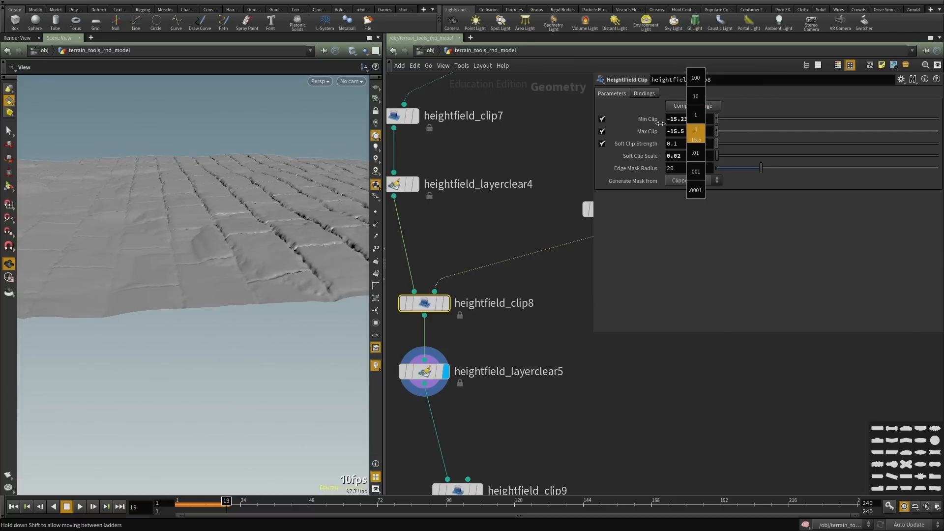
middle_drag(569, 129, 692, 111)
mouse_move(695, 157)
middle_down()
mouse_move(733, 187)
mouse_move(756, 181)
mouse_move(680, 156)
mouse_move(698, 168)
middle_up()
key(ctrl+z)
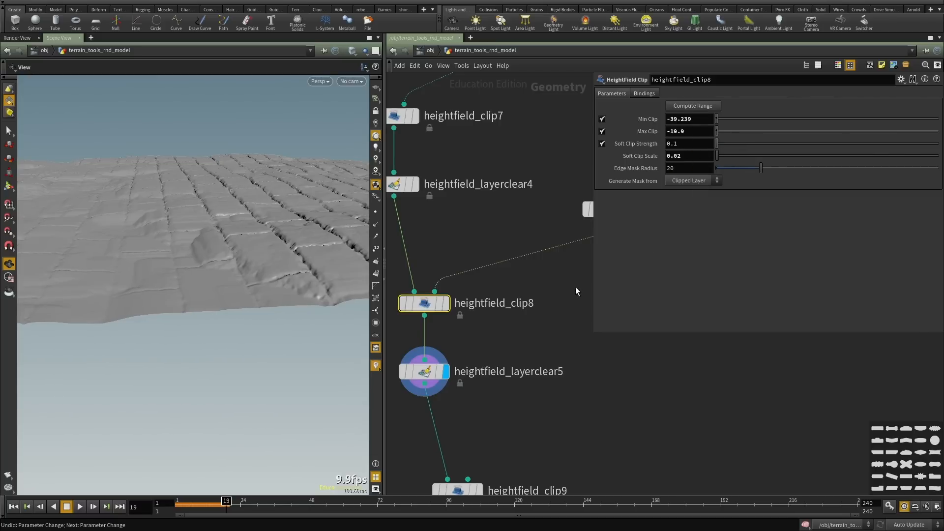
Set the Amplitude of heightfield_masknoise3 to 1.25 and inspect the broken brick areas from several angles.
middle_drag(566, 299, 455, 318)
scroll(563, 251, down, 2)
drag(533, 292, 511, 240)
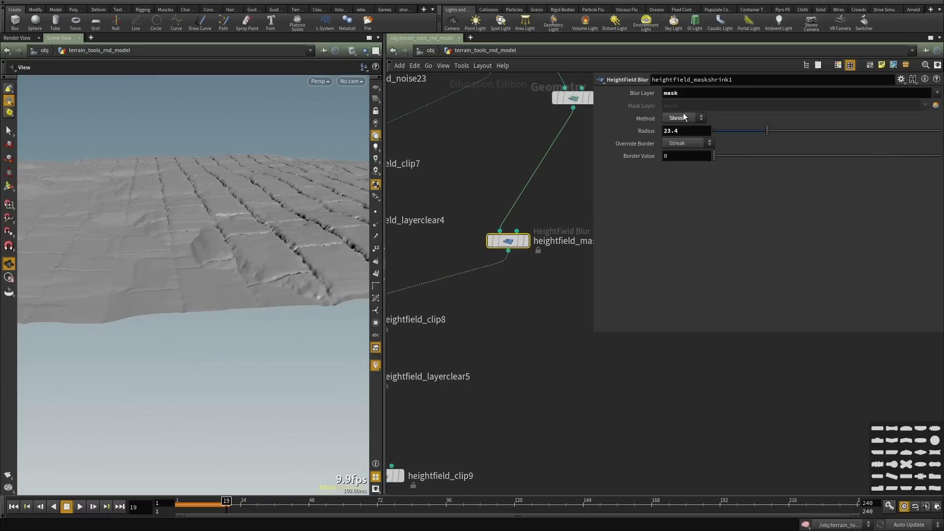
middle_drag(567, 204, 531, 254)
drag(559, 212, 539, 148)
middle_drag(676, 144, 683, 163)
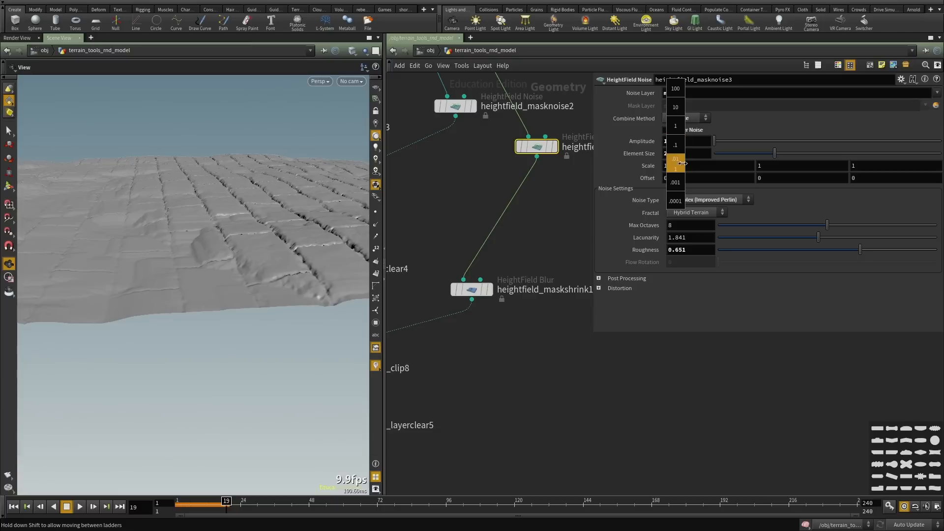
middle_drag(848, 151, 827, 152)
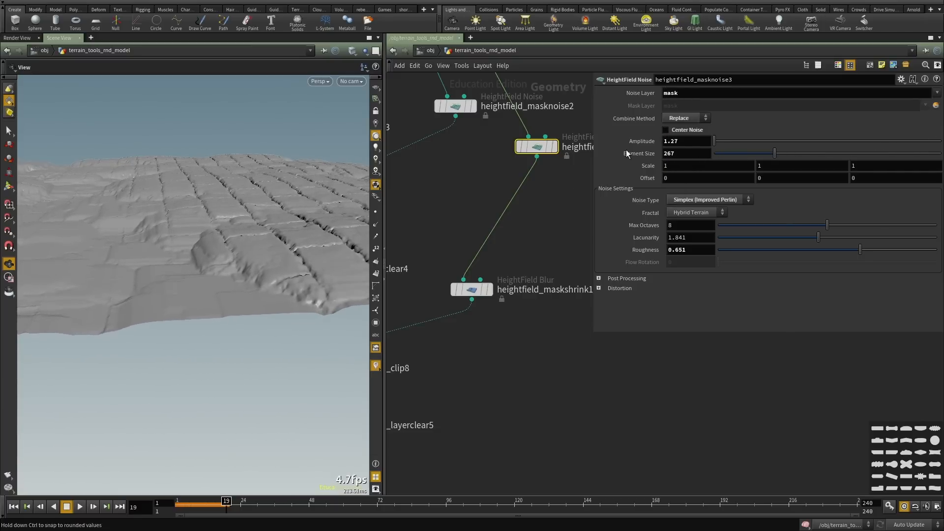
drag(228, 242, 141, 301)
scroll(515, 340, down, 3)
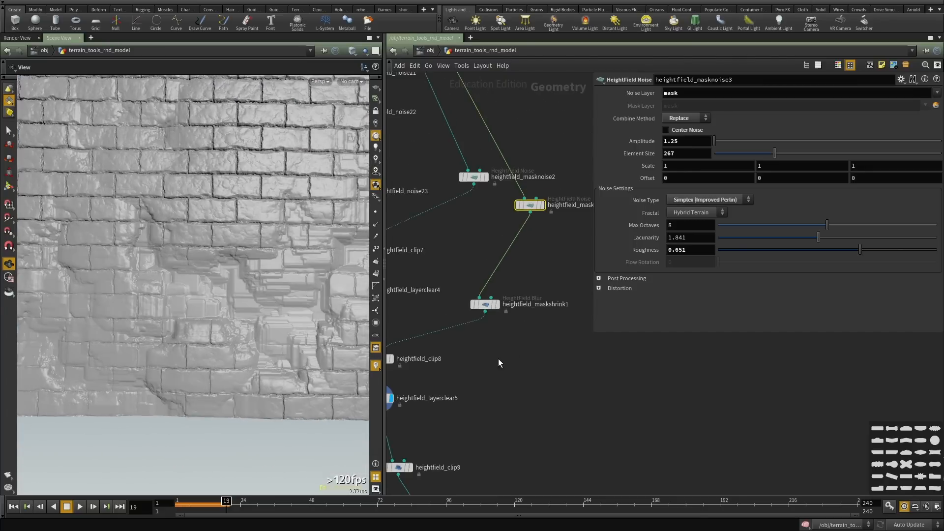
drag(219, 315, 291, 283)
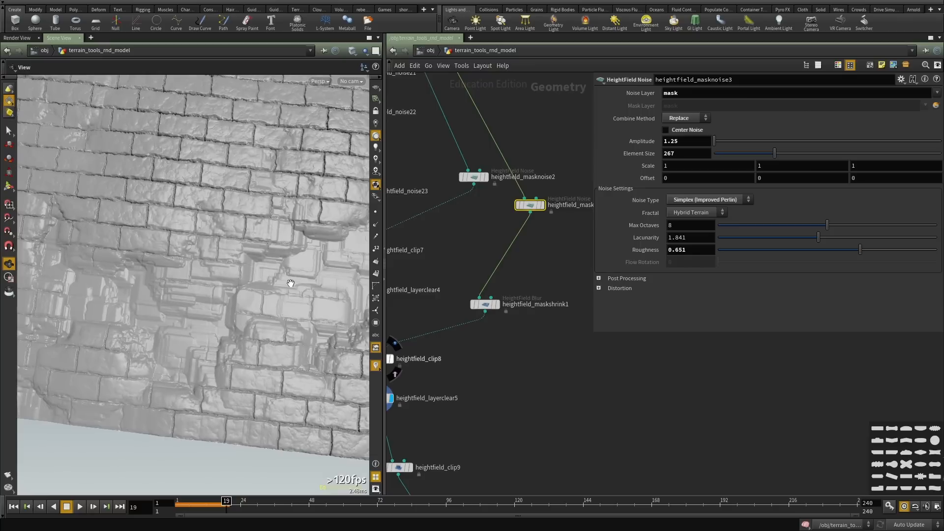
drag(240, 332, 281, 246)
scroll(472, 304, up, 5)
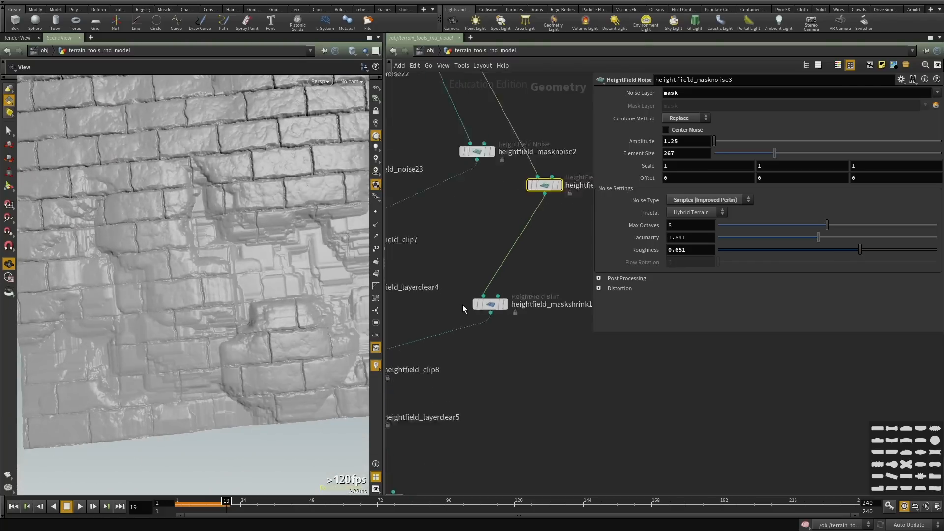
Display heightfield_maskshrink1 in shaded mode and examine the shrunken mask across the whole terrain.
click(514, 302)
scroll(457, 347, down, 4)
middle_drag(458, 350, 510, 312)
key(shift+w)
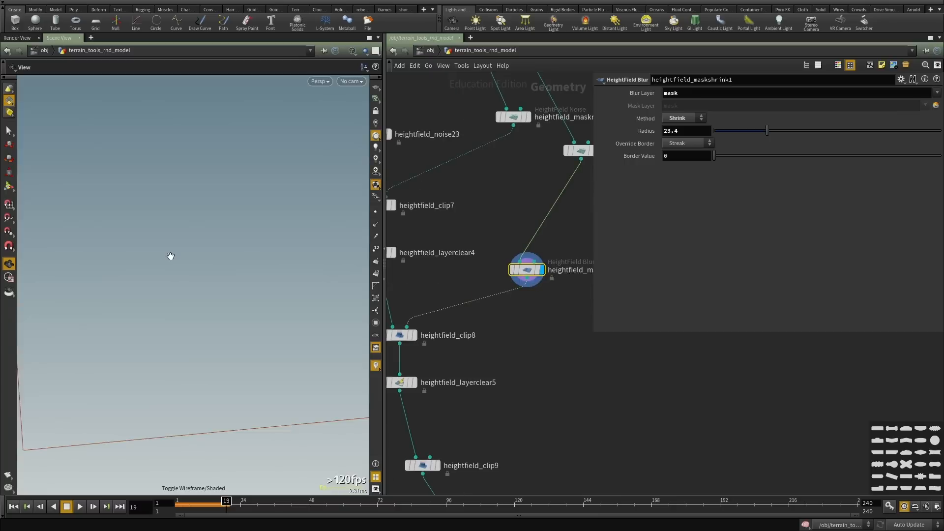
key(shift+w)
middle_drag(549, 338, 501, 368)
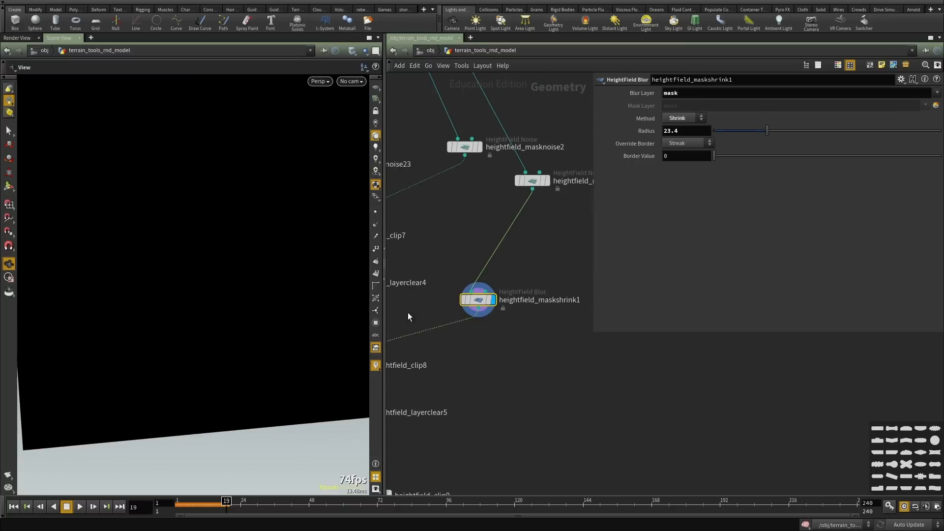
key(shift+w)
key(shift+w)
drag(217, 215, 196, 247)
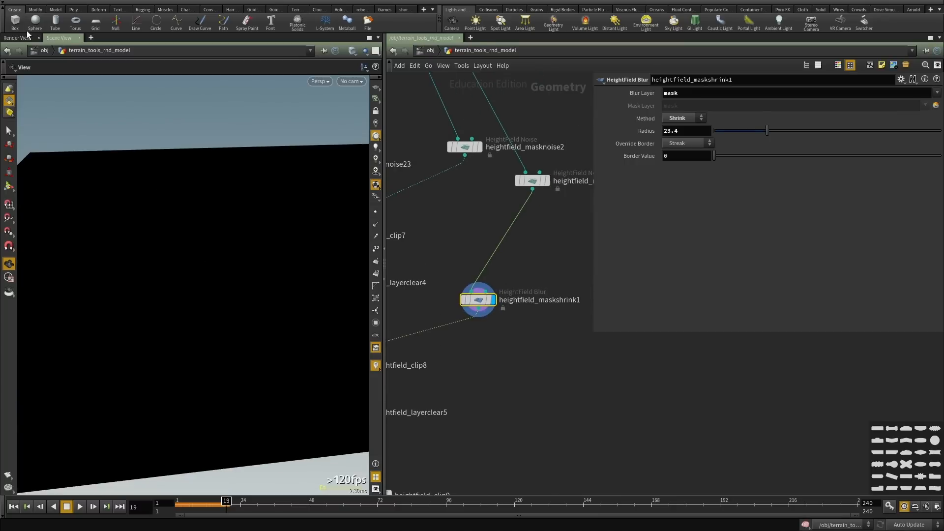
scroll(140, 345, up, 2)
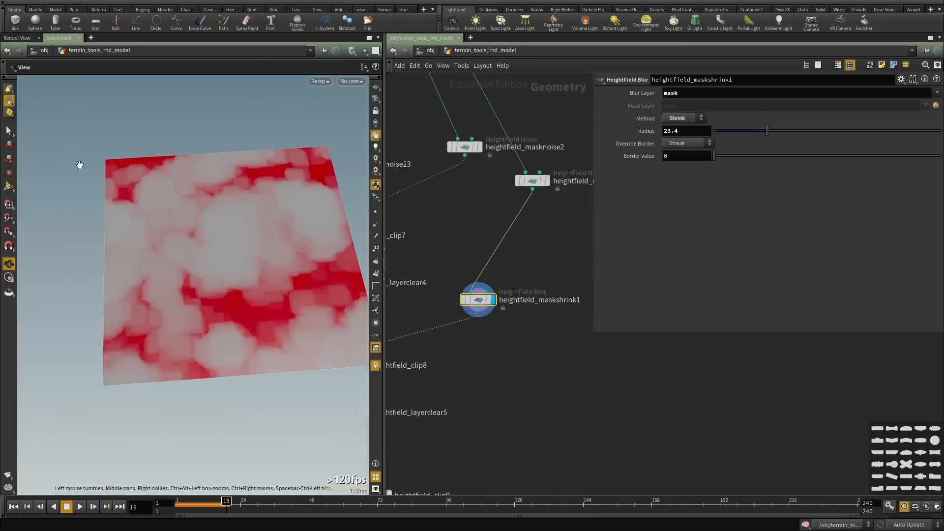
click(17, 38)
click(65, 37)
drag(216, 251, 322, 152)
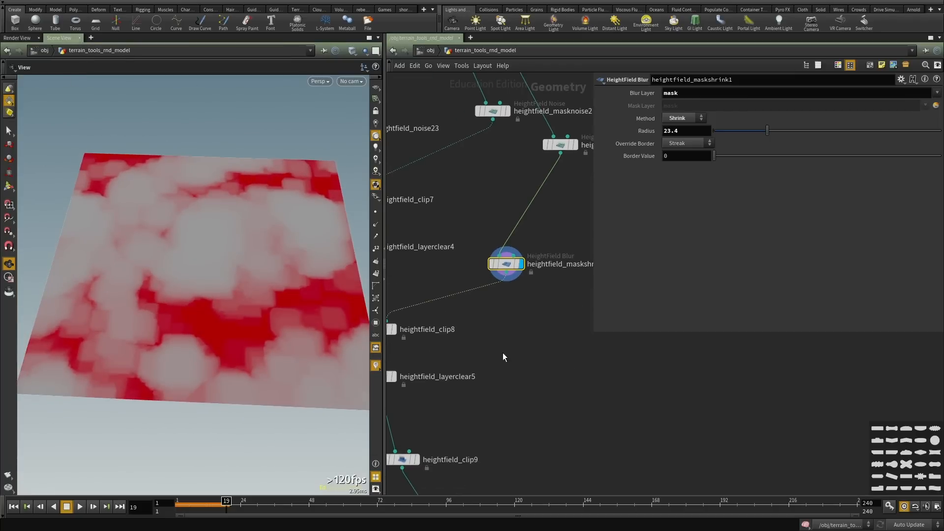
Add a HeightField Distort node, insert it between heightfield_maskshrink1 and heightfield_clip8, and display it.
scroll(521, 334, up, 3)
key(Tab)
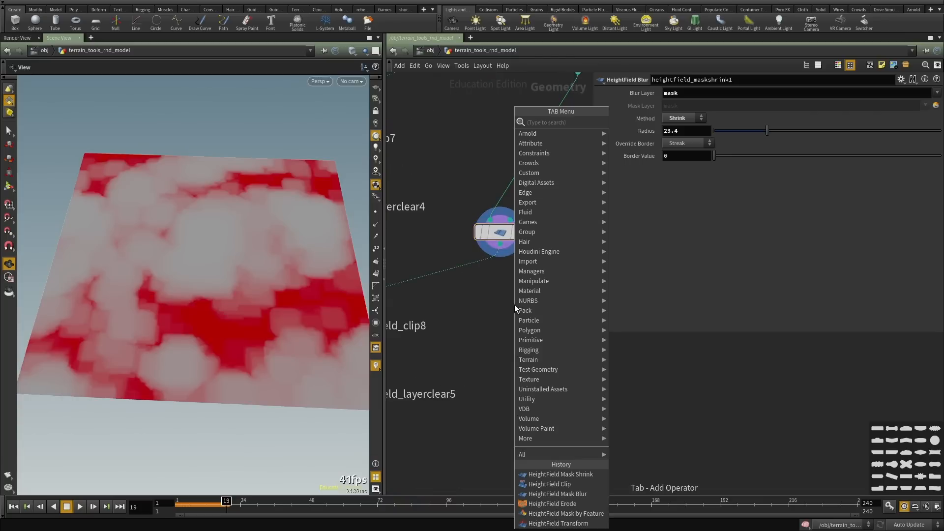
text(disto)
key(Return)
click(515, 305)
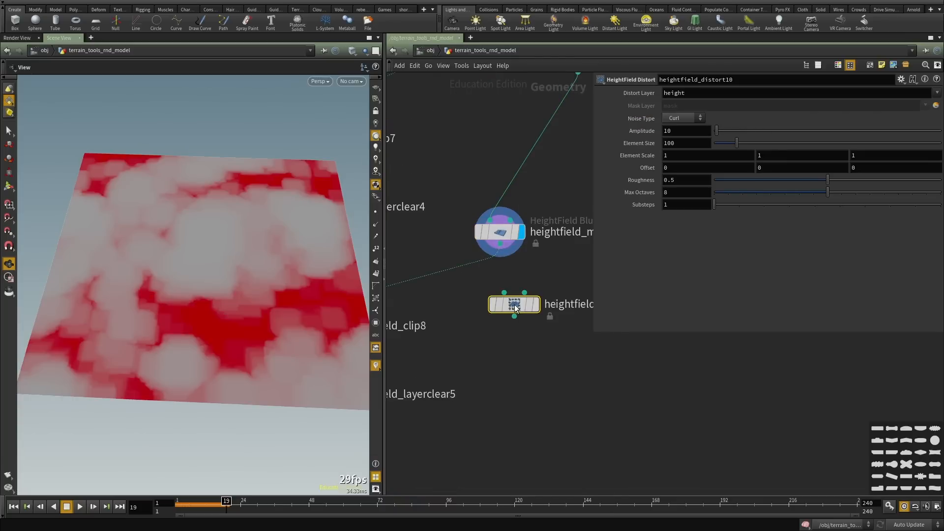
drag(514, 305, 459, 313)
scroll(494, 283, up, 3)
click(477, 282)
Inspect the mask at the new distort node up close, and display heightfield_clip8 to view the clipped bricks.
right_drag(141, 347, 208, 387)
drag(233, 327, 186, 326)
middle_drag(496, 391, 654, 322)
scroll(474, 333, down, 3)
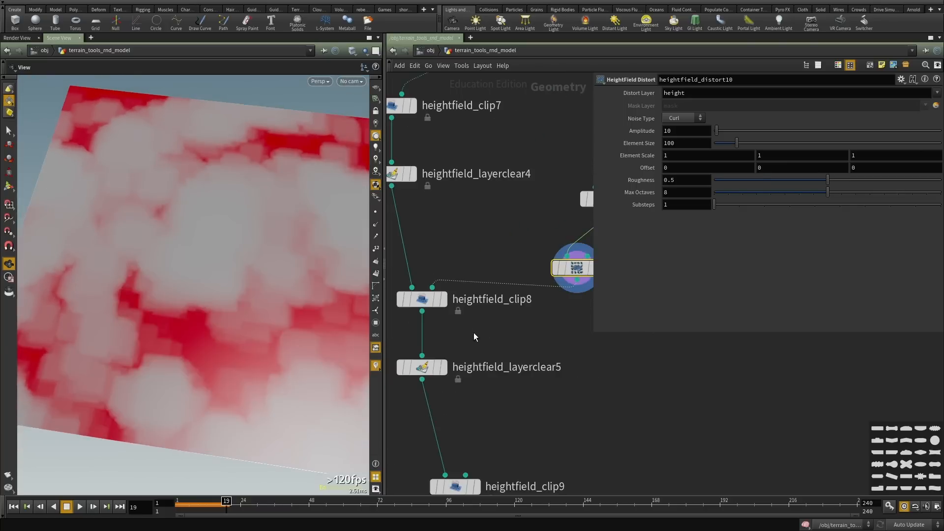
click(443, 299)
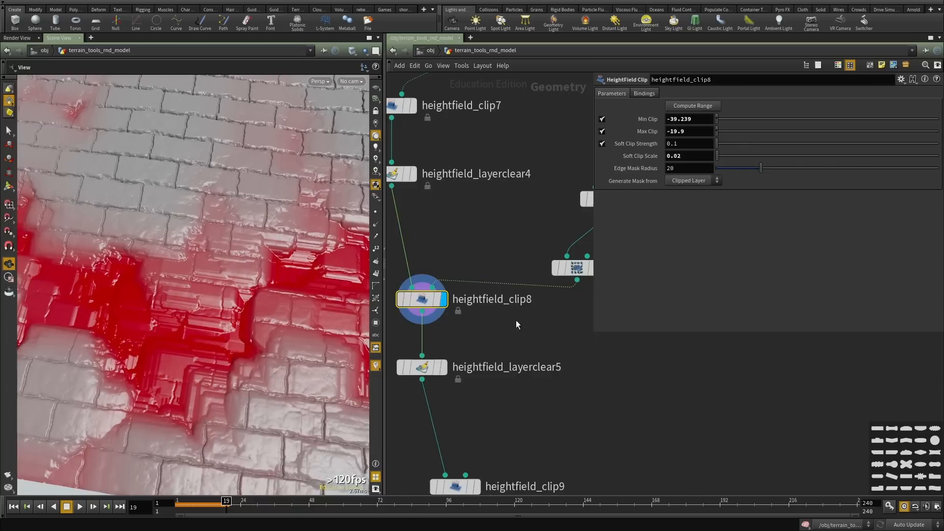
Set heightfield_distort10's Amplitude to 91 and Element Size to 141, and make it distort the mask layer.
middle_drag(515, 320, 432, 318)
click(492, 266)
drag(719, 131, 738, 142)
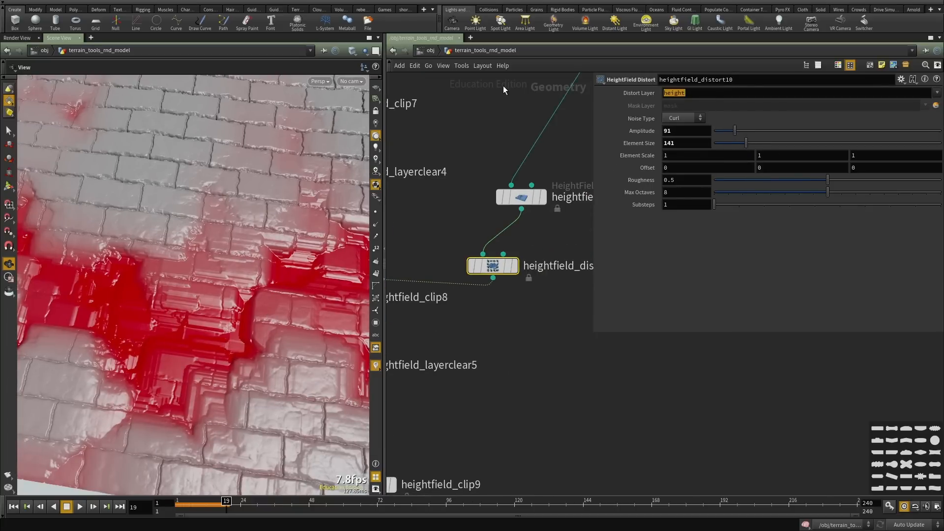
text(mask)
key(Return)
Inspect the distorted edges on the bricks up close and reduce heightfield_distort10's Amplitude to 20 and Element Size to 80.
drag(170, 225, 177, 267)
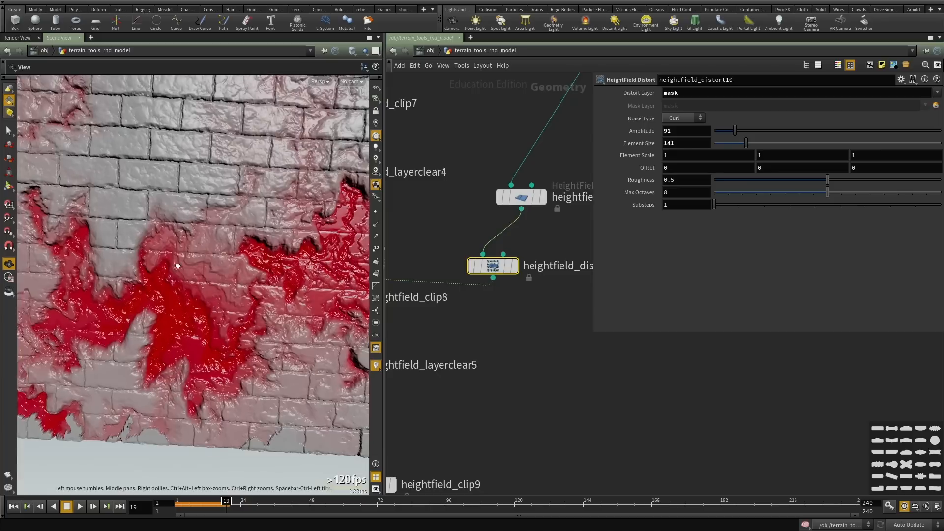
middle_drag(217, 273, 83, 320)
drag(236, 300, 288, 299)
right_drag(289, 299, 310, 275)
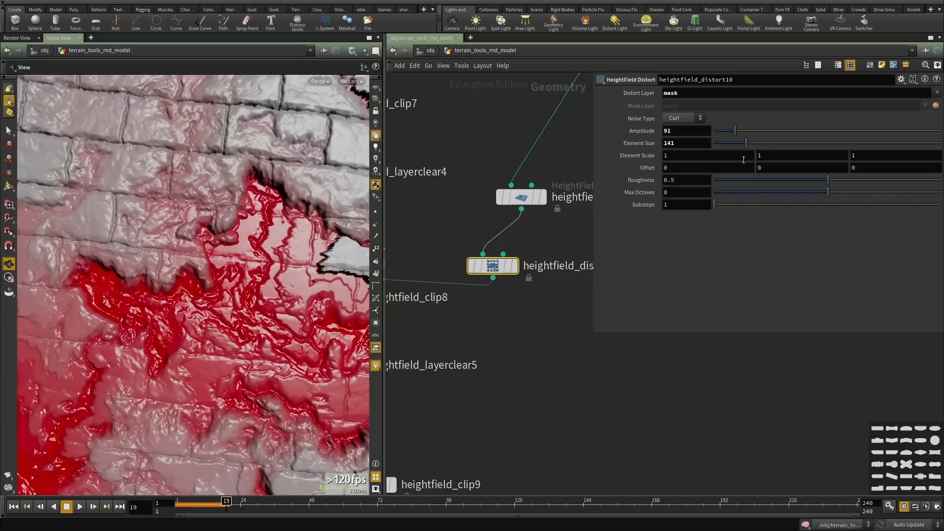
mouse_move(727, 131)
mouse_down()
mouse_move(719, 131)
mouse_move(723, 144)
mouse_move(716, 134)
mouse_move(733, 141)
mouse_move(719, 131)
mouse_up()
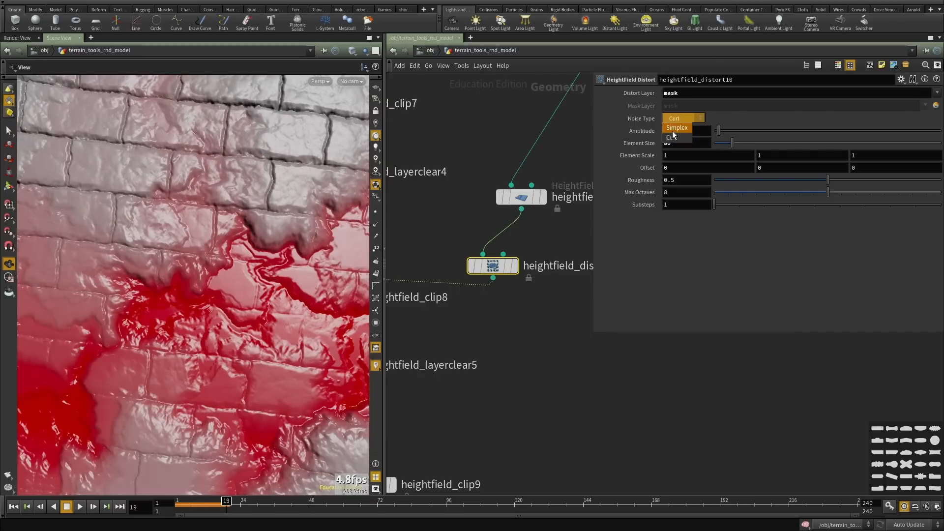
Try the Simplex noise type on heightfield_distort10, compare the broken edges, and return to Curl.
click(676, 128)
drag(197, 275, 316, 265)
click(682, 122)
click(677, 138)
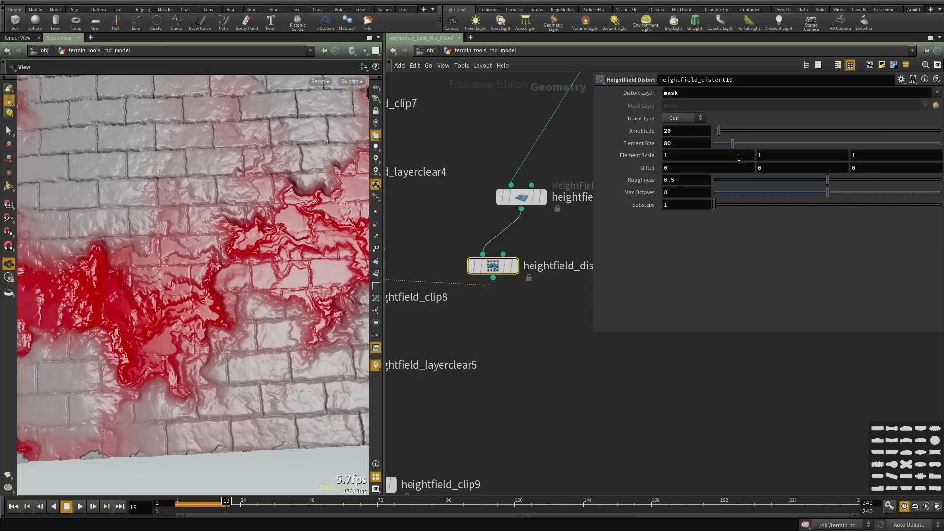
Try heightfield_distort10's Amplitude at 2 and 5 with Element Size at 52, and set the Amplitude to 8.
drag(732, 146, 524, 122)
text(2)
key(Return)
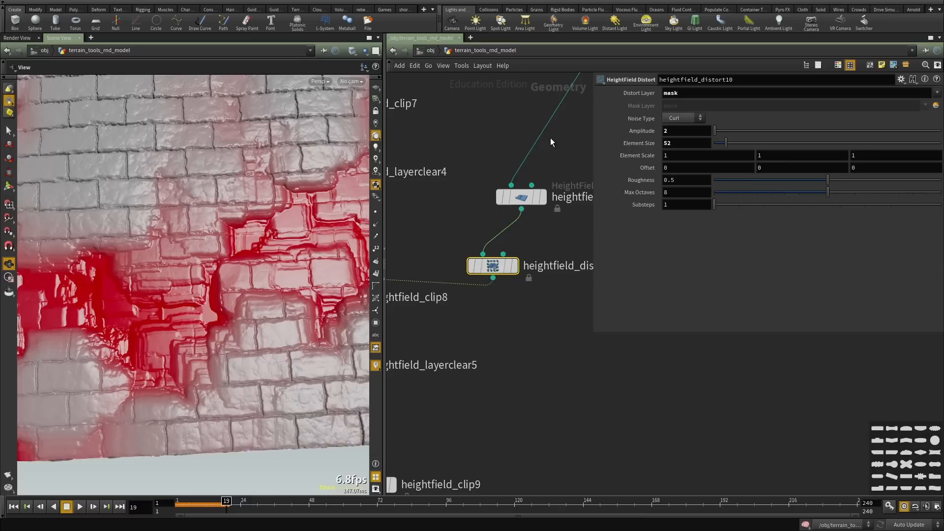
text(5)
key(Return)
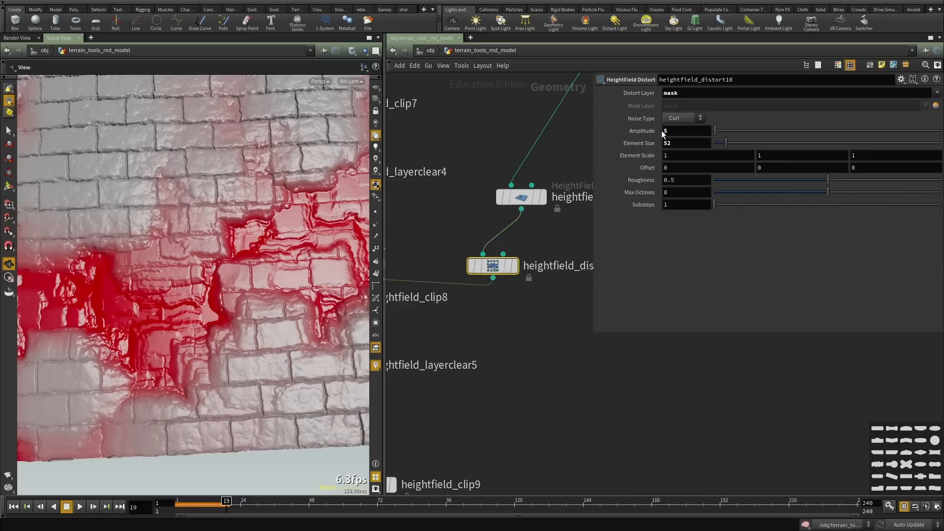
text(8)
key(Return)
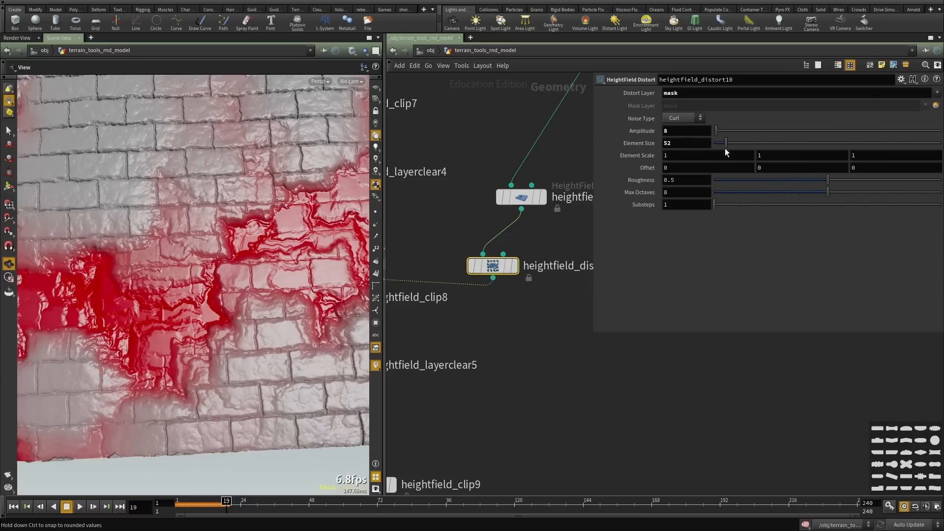
Try an Element Size of 10 on heightfield_distort10, and set it to 50.
text(10)
key(Return)
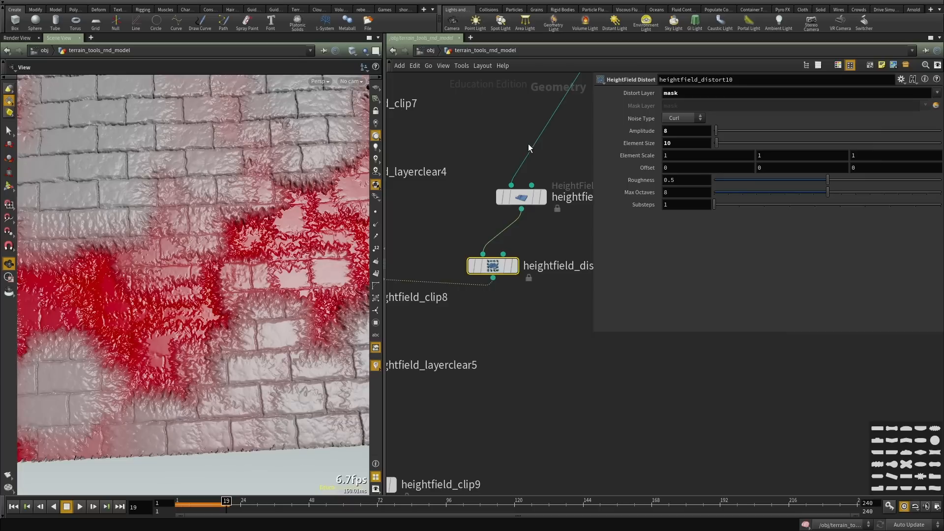
drag(690, 146, 560, 94)
text(50)
key(Return)
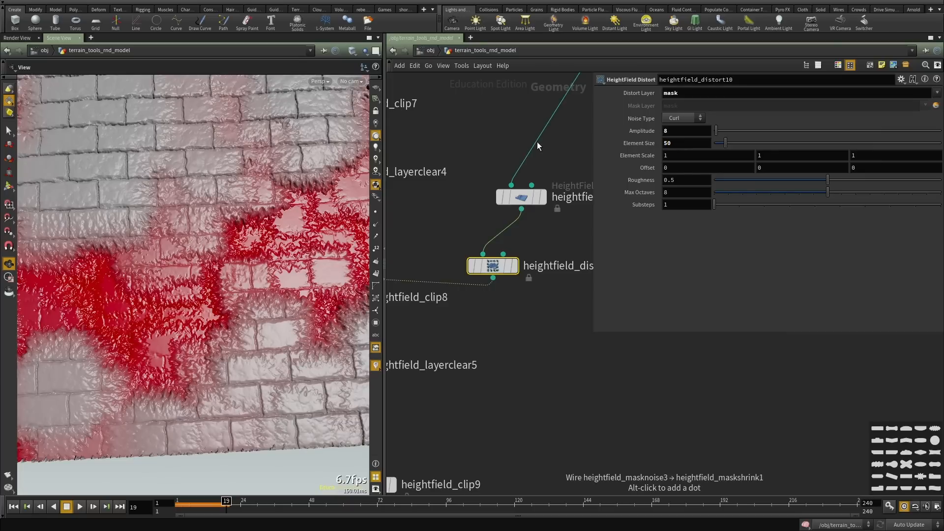
Display heightfield_layerclear5 and inspect the broken brick relief without the mask from low and oblique angles.
middle_drag(185, 315, 176, 341)
mouse_move(176, 341)
mouse_down()
mouse_move(193, 351)
mouse_move(187, 346)
mouse_up()
middle_drag(464, 340, 586, 274)
click(482, 300)
click(454, 302)
drag(276, 315, 200, 323)
drag(229, 385, 247, 207)
drag(252, 305, 160, 193)
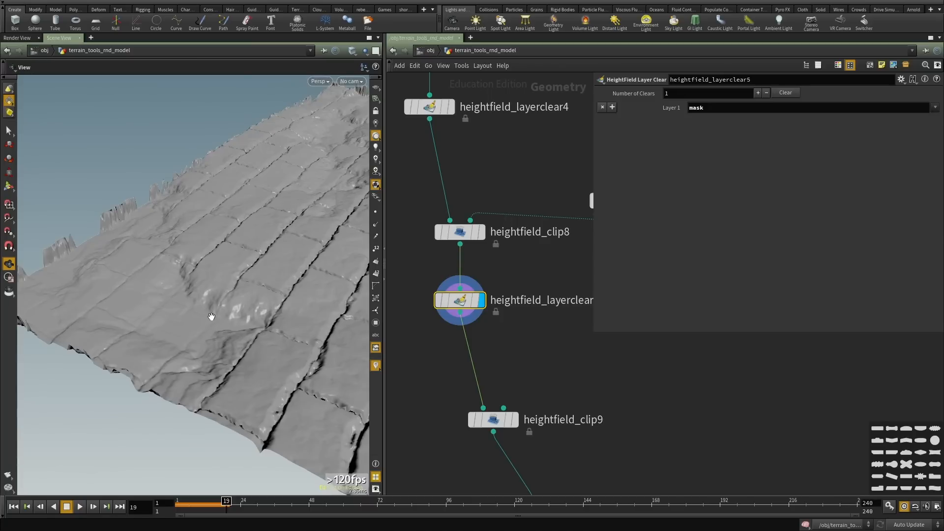
scroll(539, 366, down, 2)
scroll(547, 369, up, 1)
Display heightfield_clip9 to view its clip mask, and display heightfield_layerclear6 to examine the flattened areas without it.
middle_drag(535, 389, 506, 360)
click(488, 324)
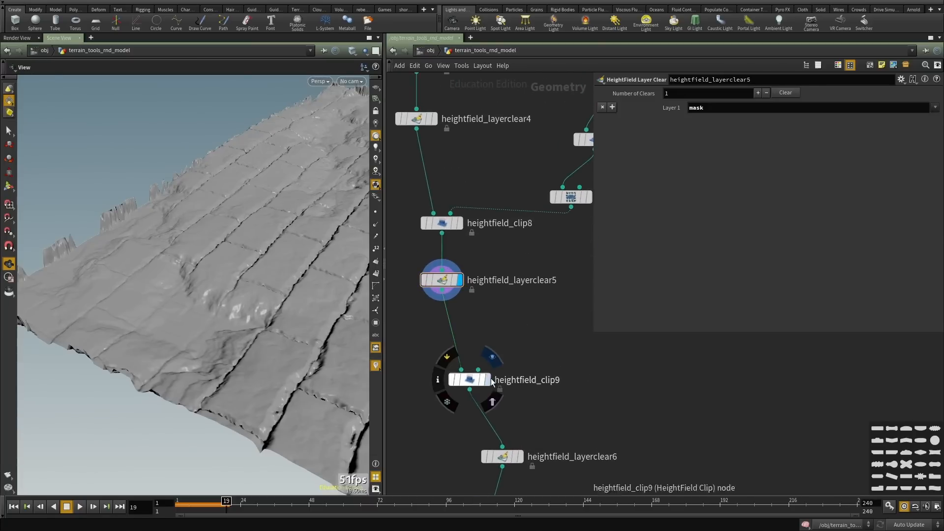
click(489, 380)
drag(181, 226, 312, 365)
scroll(497, 226, down, 3)
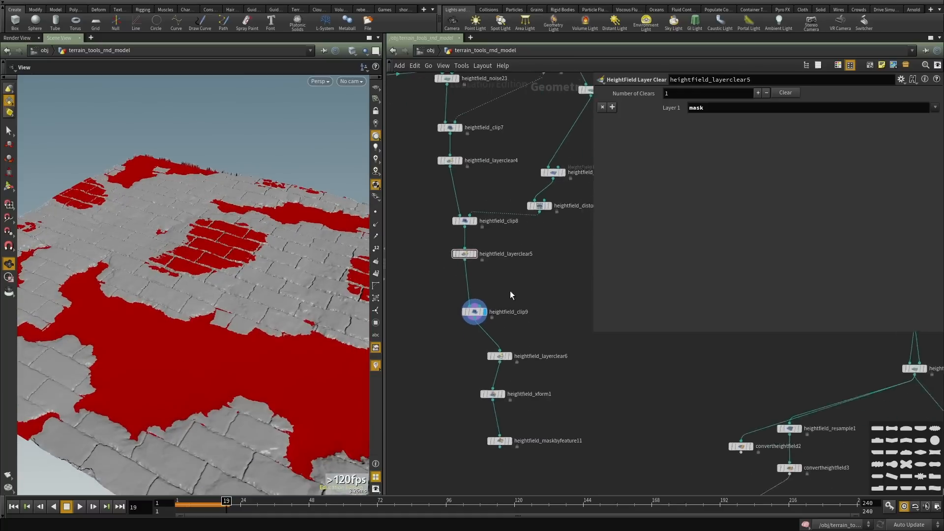
scroll(511, 292, up, 2)
drag(517, 320, 415, 304)
drag(537, 340, 424, 394)
click(509, 383)
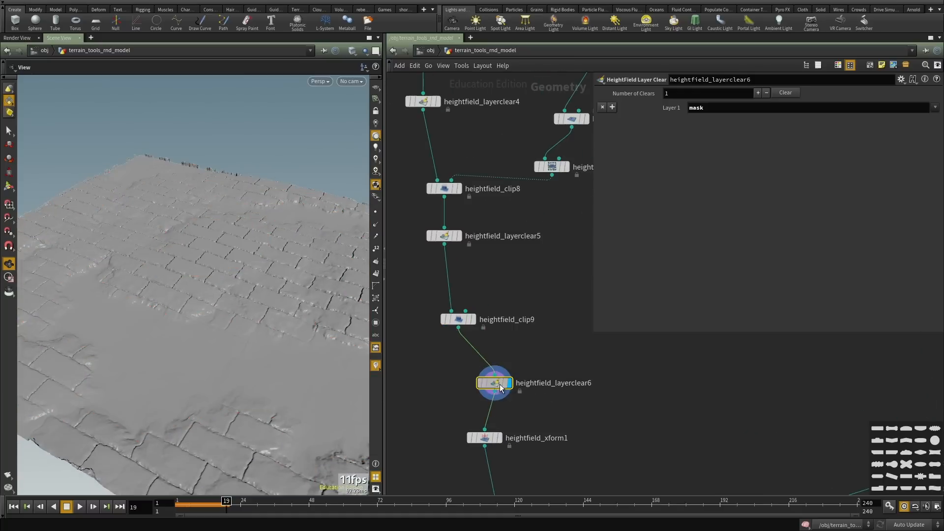
drag(147, 295, 236, 339)
Set heightfield_clip9's Min Clip to -14, Max Clip to 3 and Soft Clip Scale to 0.07.
click(459, 319)
middle_click(685, 118)
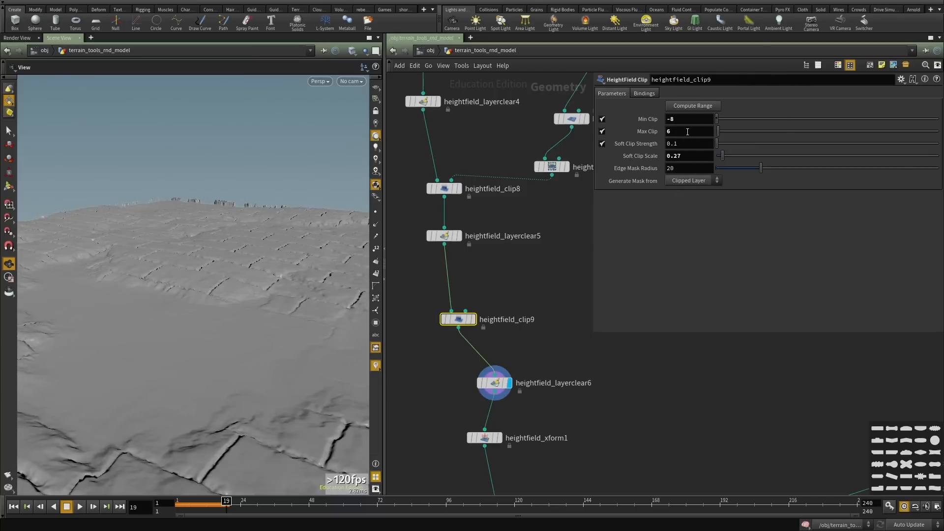
middle_drag(684, 108, 657, 108)
middle_drag(695, 133, 696, 121)
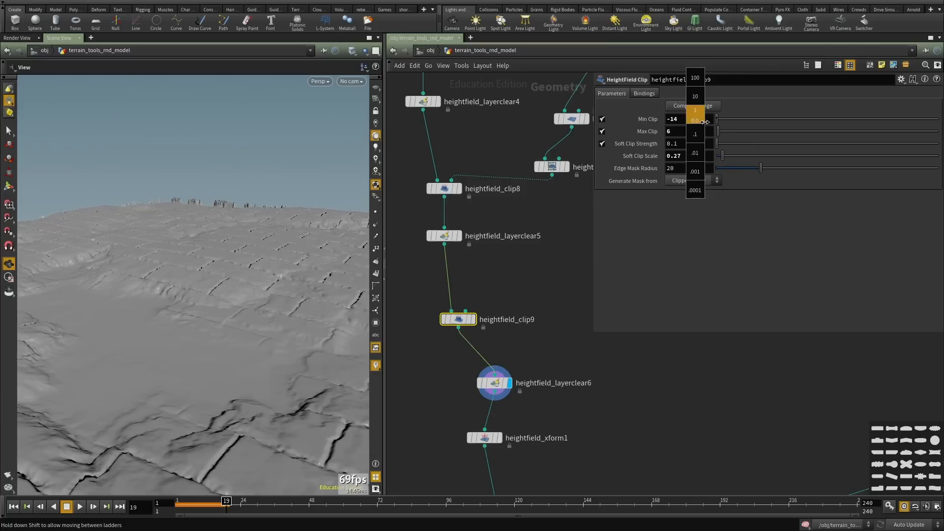
middle_drag(670, 123, 688, 170)
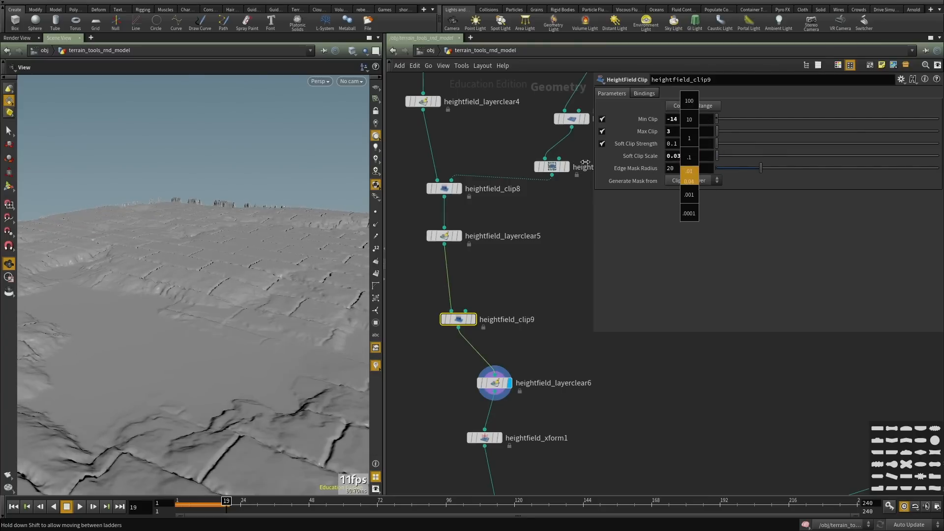
middle_drag(599, 161, 593, 163)
Examine the clipped brick wall in an enlarged viewport from the front, edge-on and at oblique angles.
drag(110, 306, 229, 364)
key(ctrl+b)
right_drag(302, 325, 244, 285)
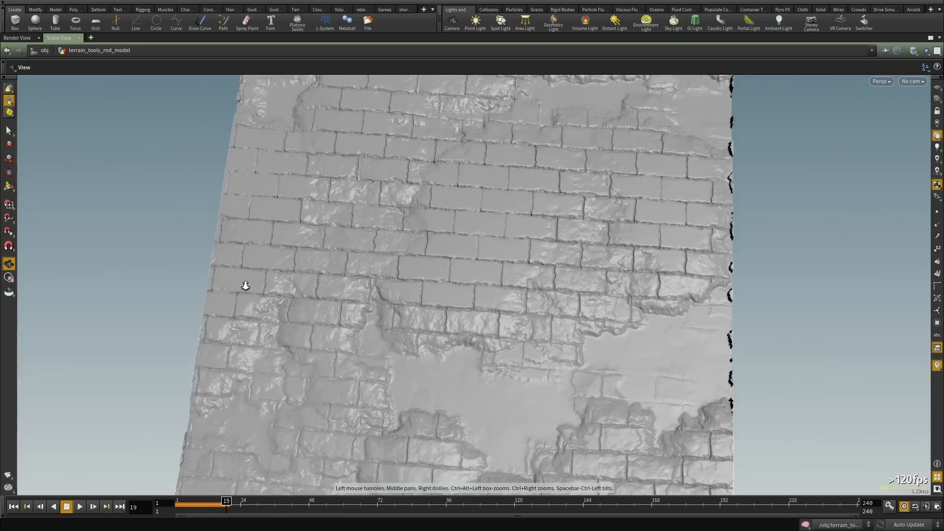
drag(244, 284, 553, 137)
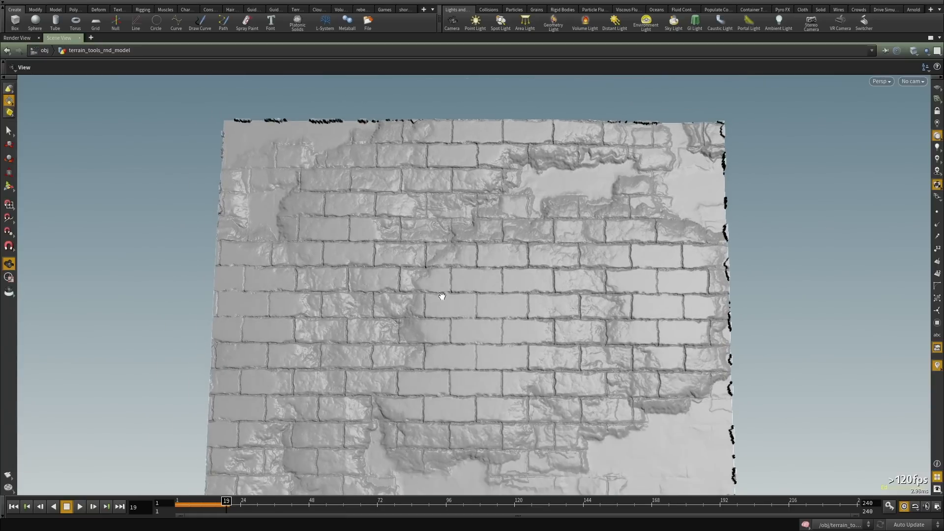
drag(442, 296, 433, 228)
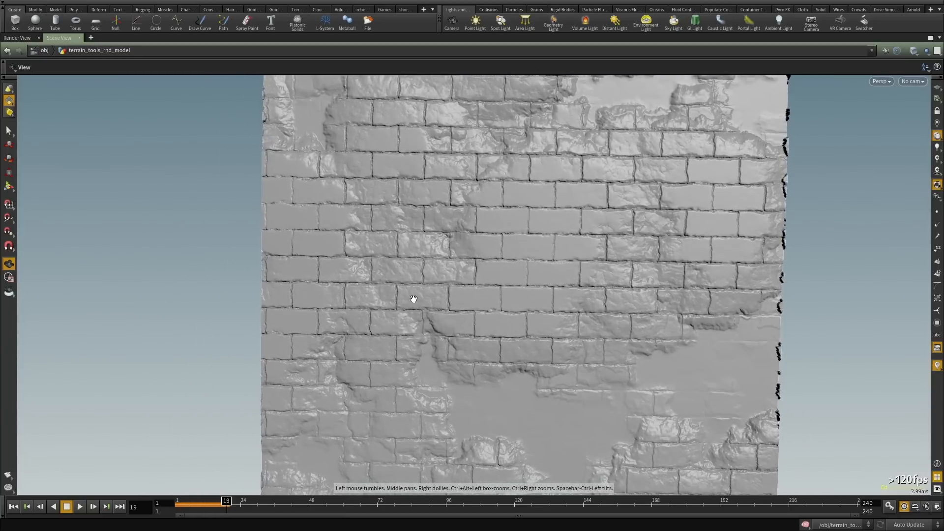
drag(414, 299, 297, 80)
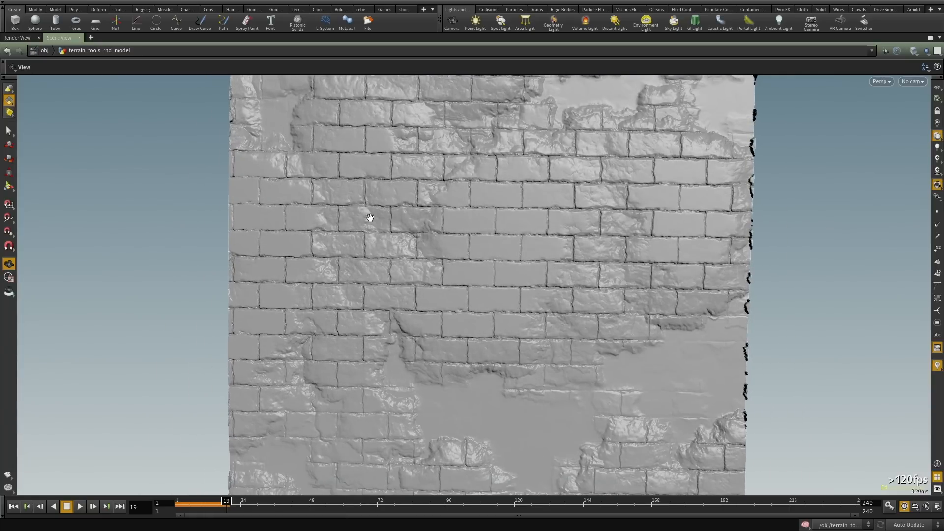
drag(410, 220, 372, 237)
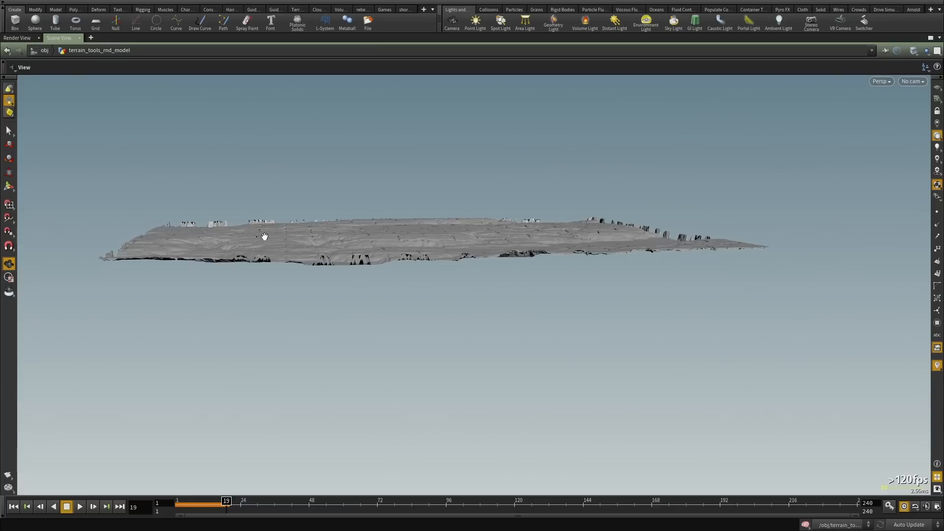
drag(418, 265, 403, 314)
right_drag(404, 315, 631, 225)
drag(630, 225, 432, 180)
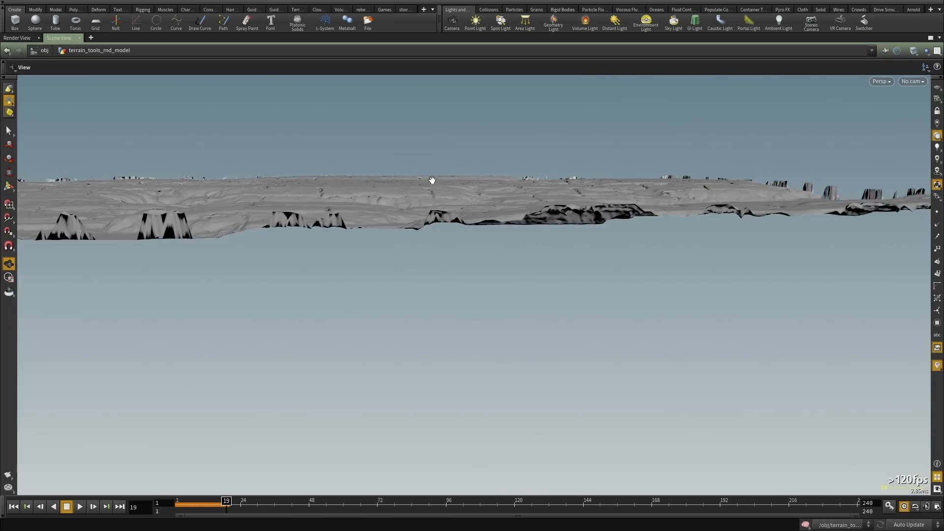
drag(342, 156, 464, 286)
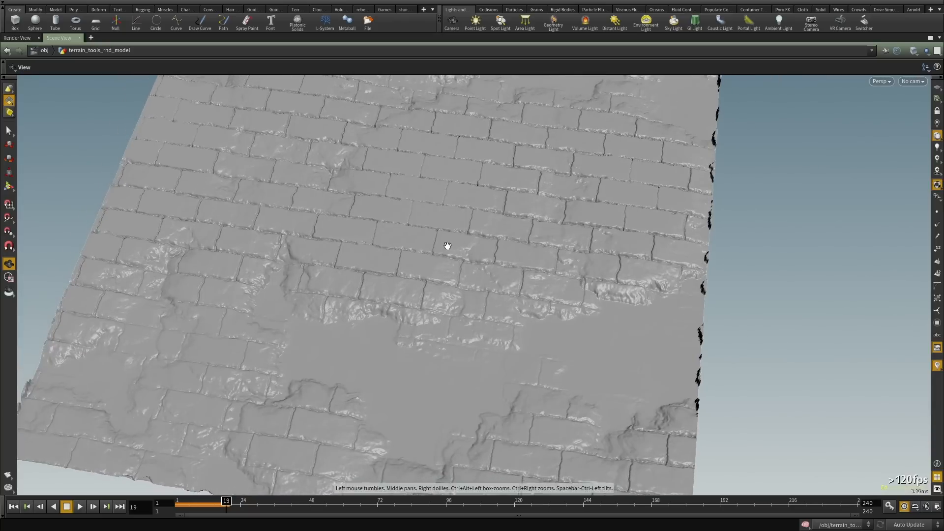
drag(447, 247, 466, 158)
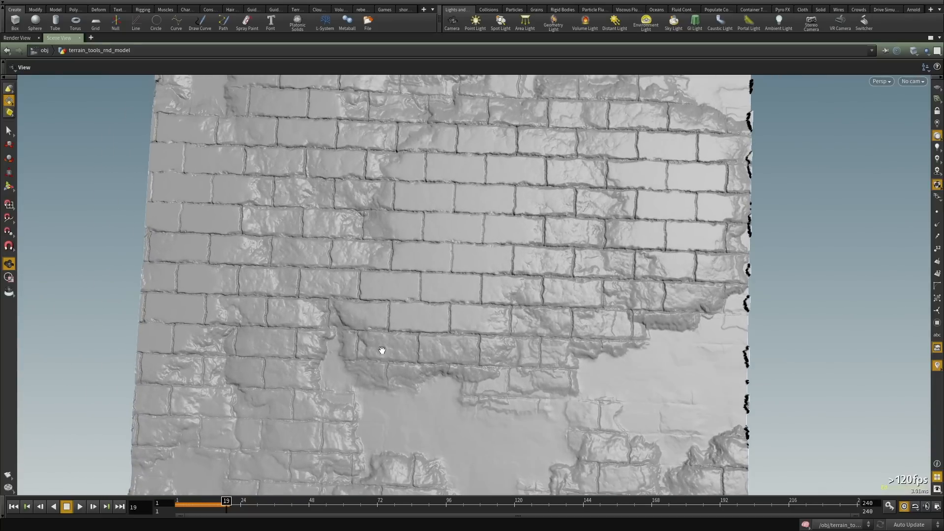
drag(382, 350, 399, 327)
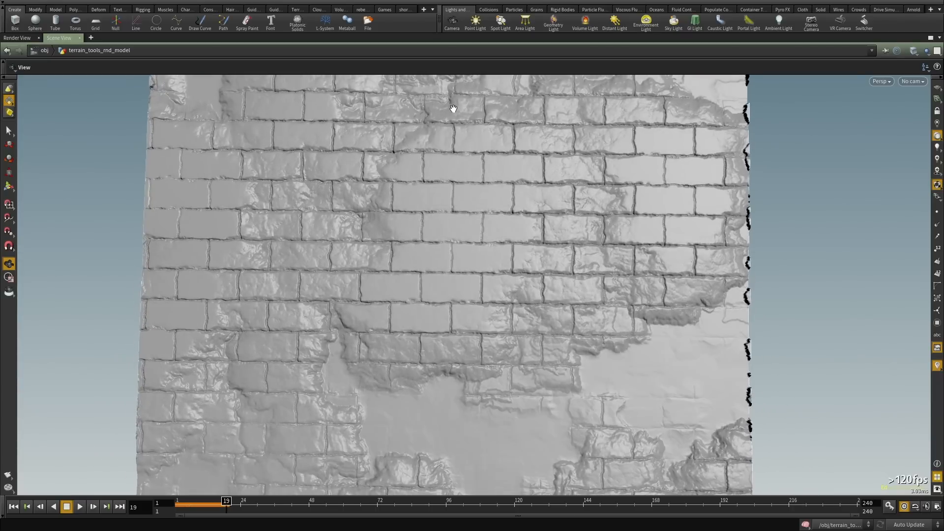
drag(637, 210, 512, 219)
key(ctrl+b)
Compare the height-scaled bricks at heightfield_xform1 with the full-height result at heightfield_layerclear6.
scroll(591, 393, up, 6)
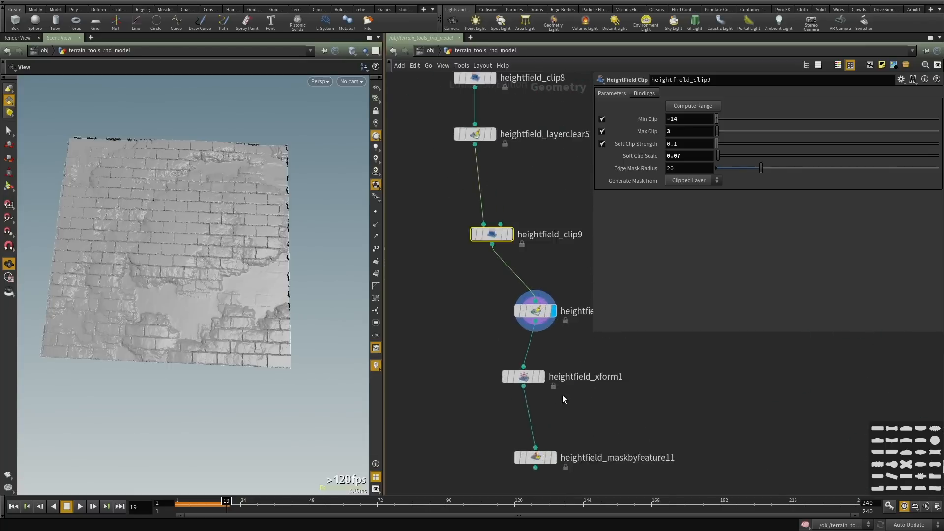
click(509, 371)
drag(236, 295, 146, 234)
right_drag(146, 234, 264, 304)
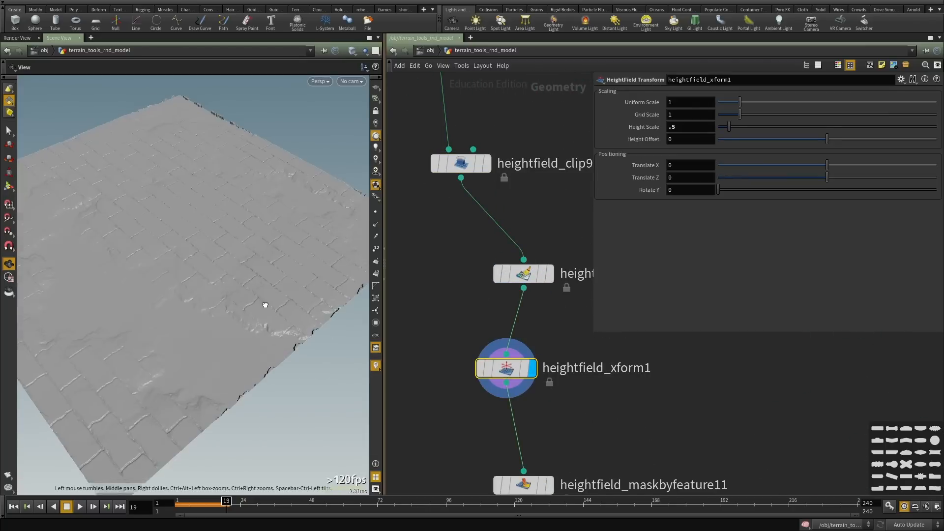
click(551, 276)
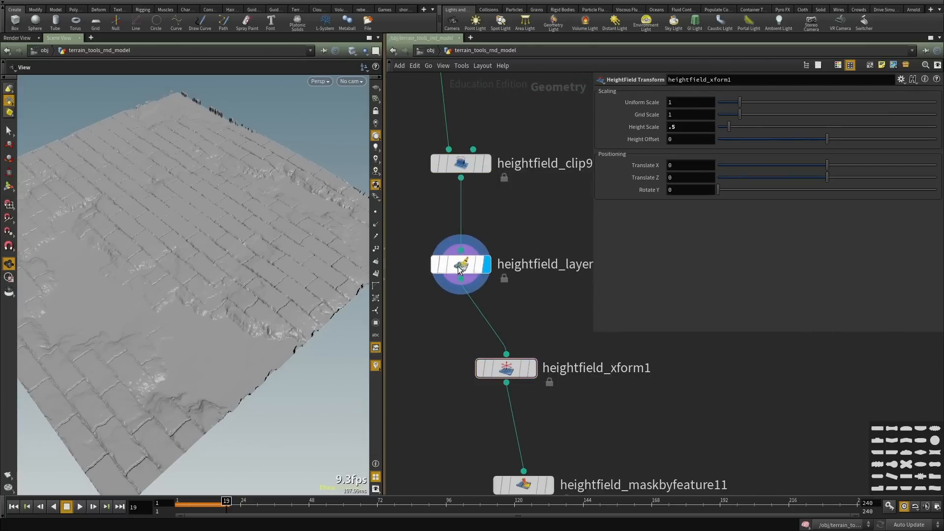
Review the brick wall from above and look up heightfield_pattern1's settings near the start of the network.
scroll(492, 314, down, 8)
middle_drag(445, 221, 493, 327)
scroll(494, 327, up, 6)
middle_drag(463, 267, 512, 308)
drag(167, 285, 291, 317)
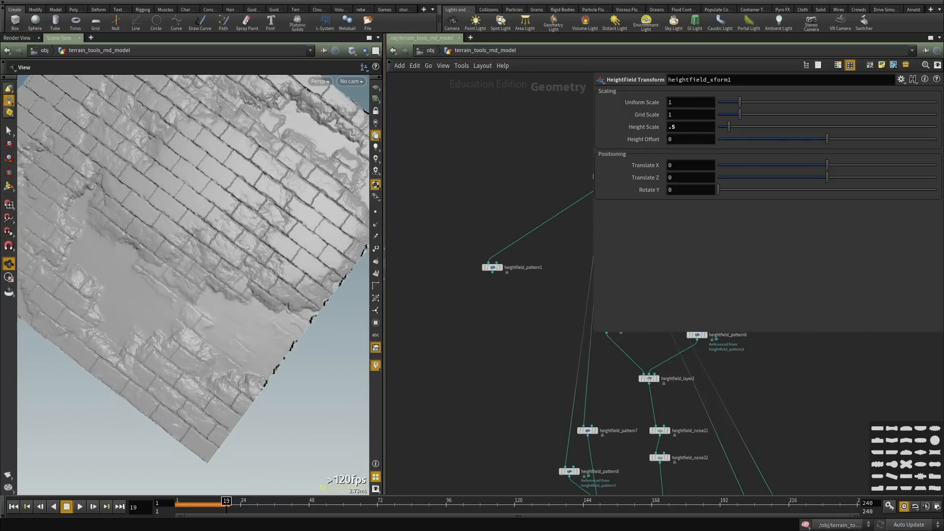
middle_drag(549, 292, 511, 212)
scroll(497, 270, up, 2)
click(434, 221)
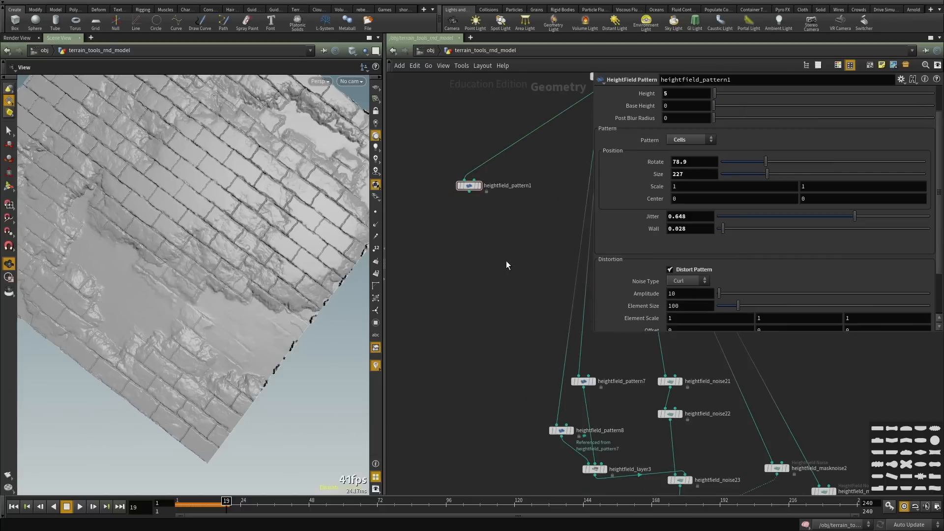
Add a HeightField Pattern node below heightfield_pattern1 and wire it to the base heightfield node.
key(Tab)
text(height pat)
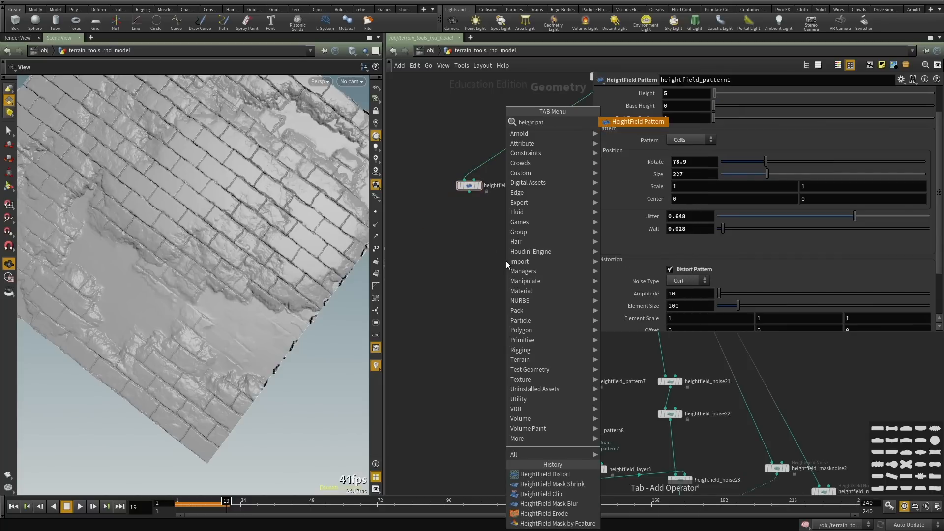
key(Return)
click(506, 261)
click(502, 255)
scroll(534, 212, down, 5)
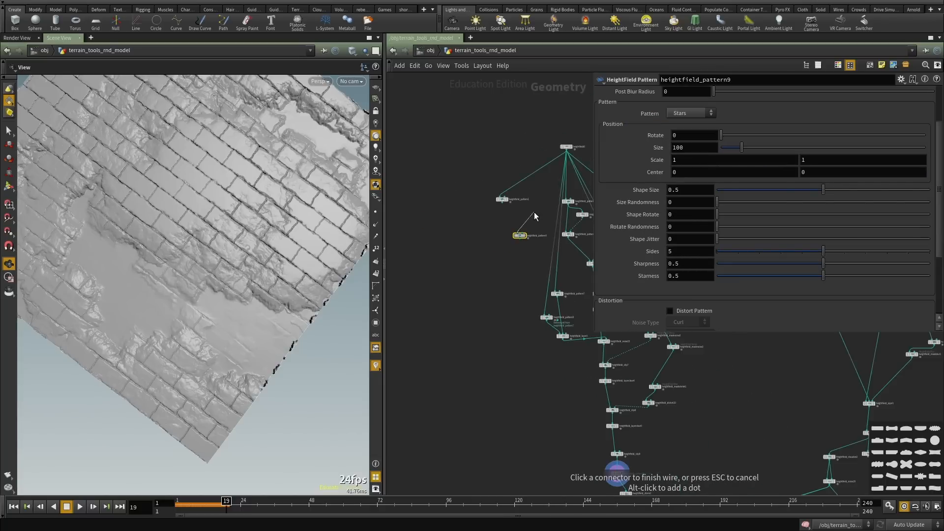
click(572, 148)
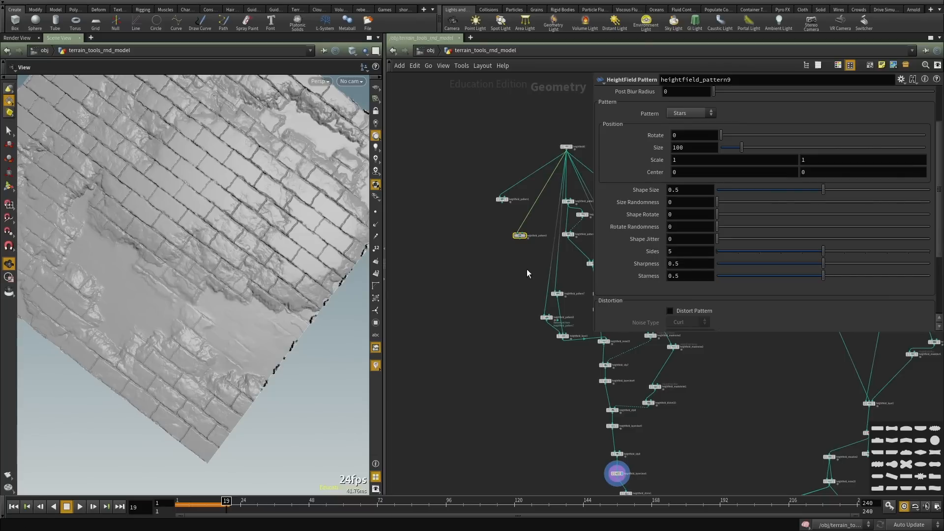
Set the new pattern node's Pattern to Ramp and display the node.
scroll(501, 282, up, 3)
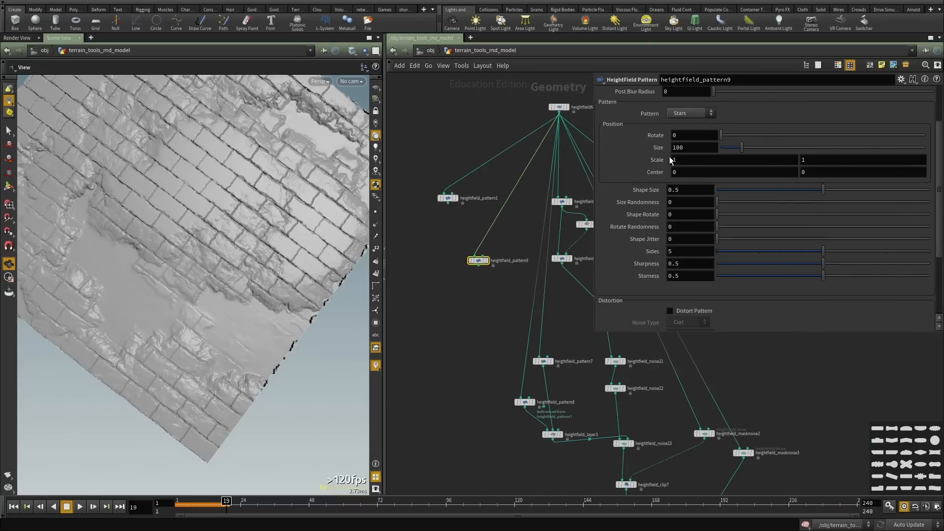
scroll(671, 160, up, 3)
click(682, 178)
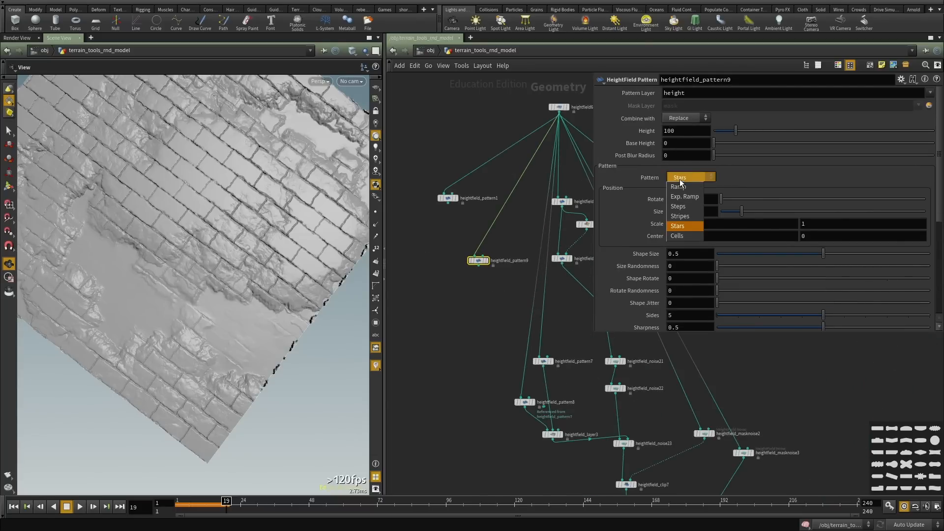
click(681, 187)
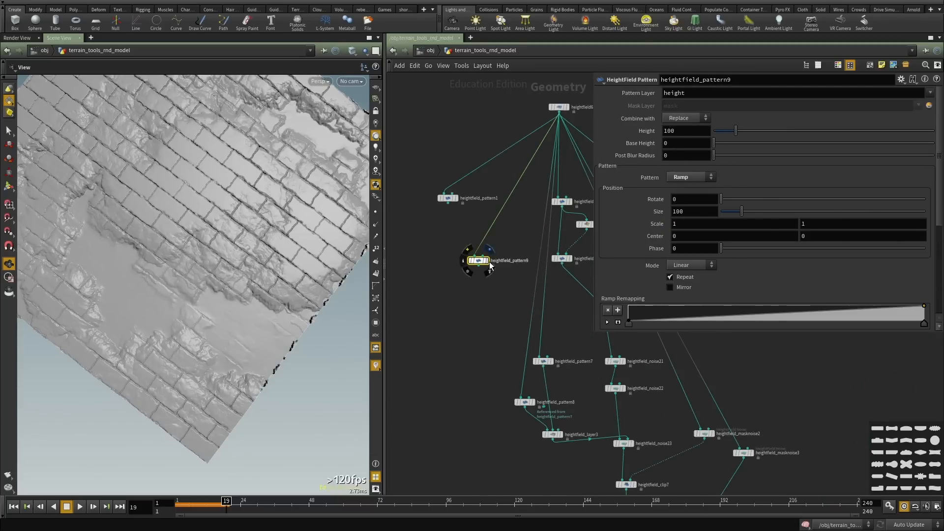
click(485, 262)
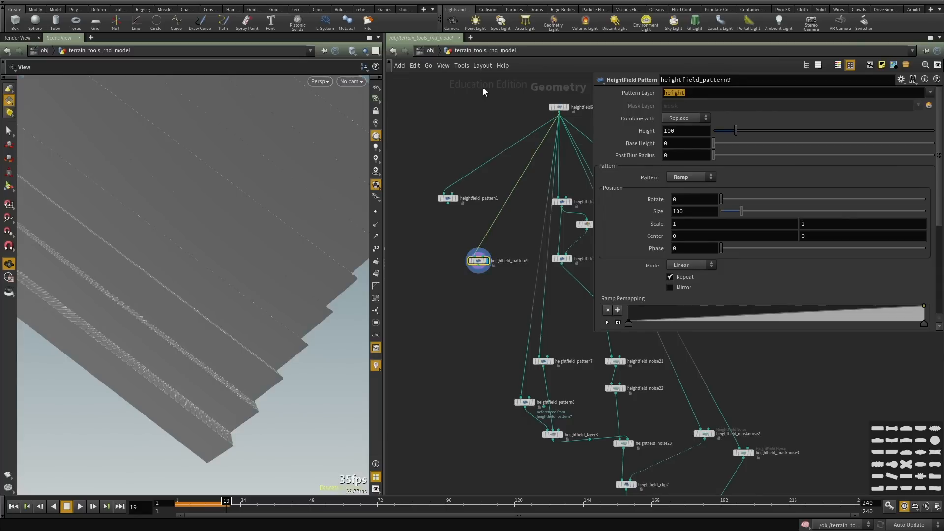
Make heightfield_pattern9 write to the mask layer and set its Rotate to 90.
text(mask)
key(Return)
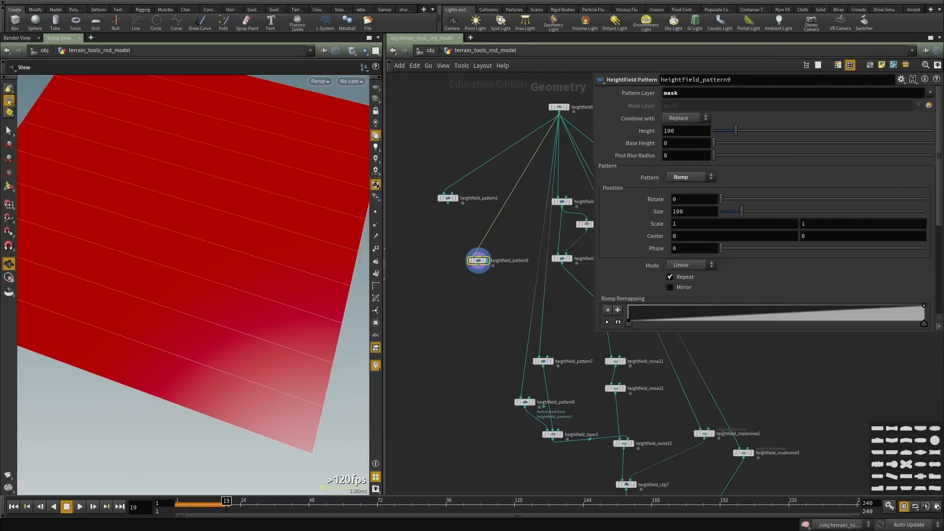
text(90)
key(Return)
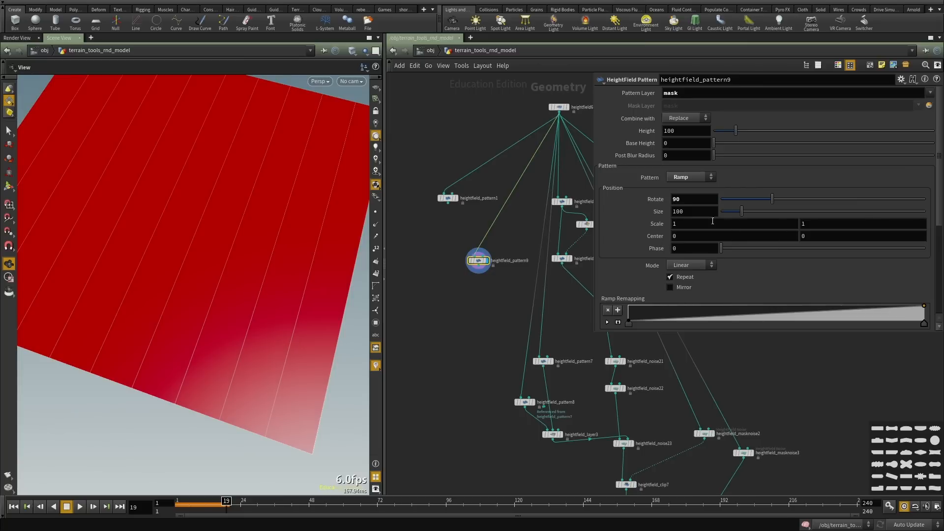
Set heightfield_pattern9's Size to 20 and shape its ramp remapping into a narrow trapezoid plateau dropping to zero on both sides.
key(Return)
drag(632, 321, 701, 301)
click(729, 317)
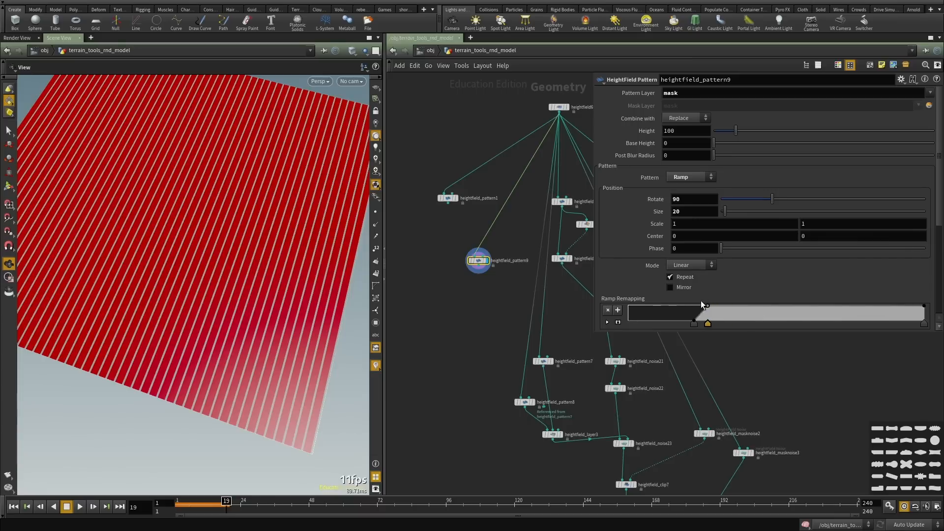
click(754, 305)
click(749, 306)
drag(770, 314, 758, 330)
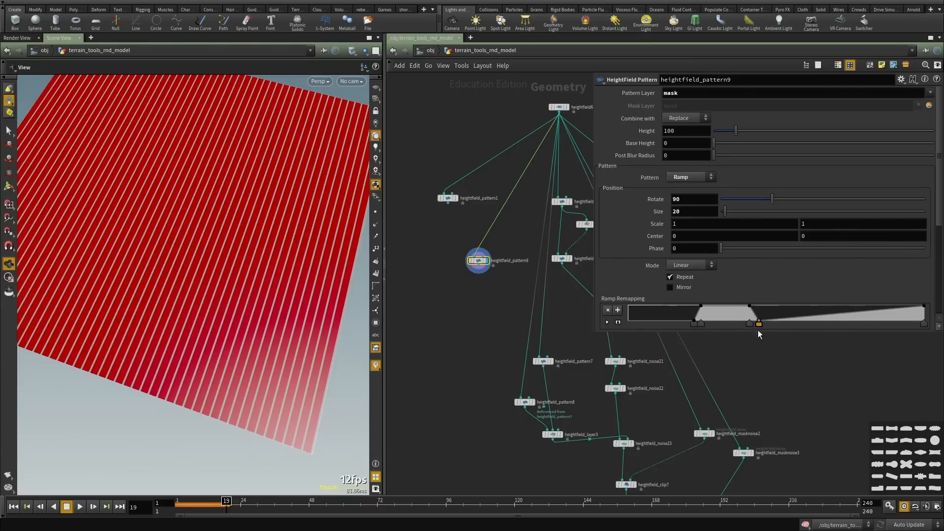
drag(924, 307, 925, 332)
Examine the striped mask on the heightfield from different angles and distances.
drag(148, 289, 160, 301)
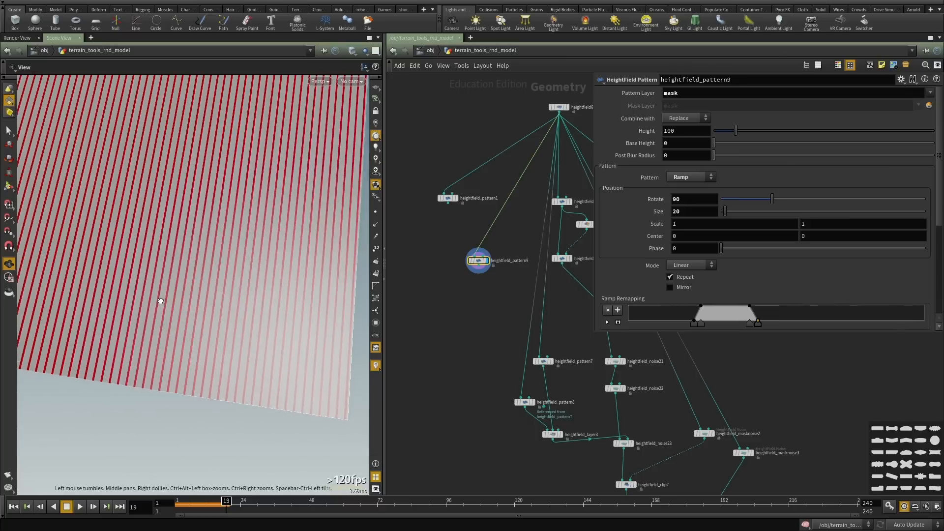
drag(249, 274, 258, 248)
scroll(491, 301, down, 2)
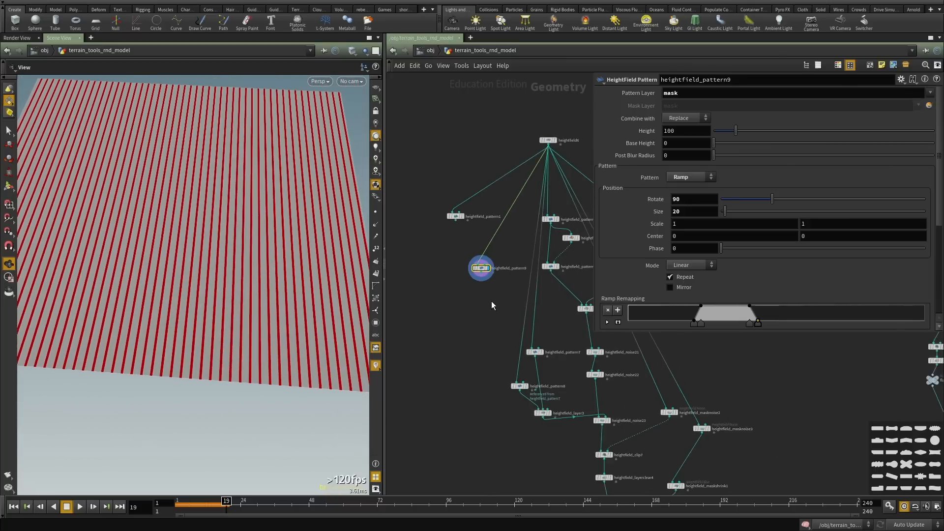
middle_drag(492, 301, 503, 315)
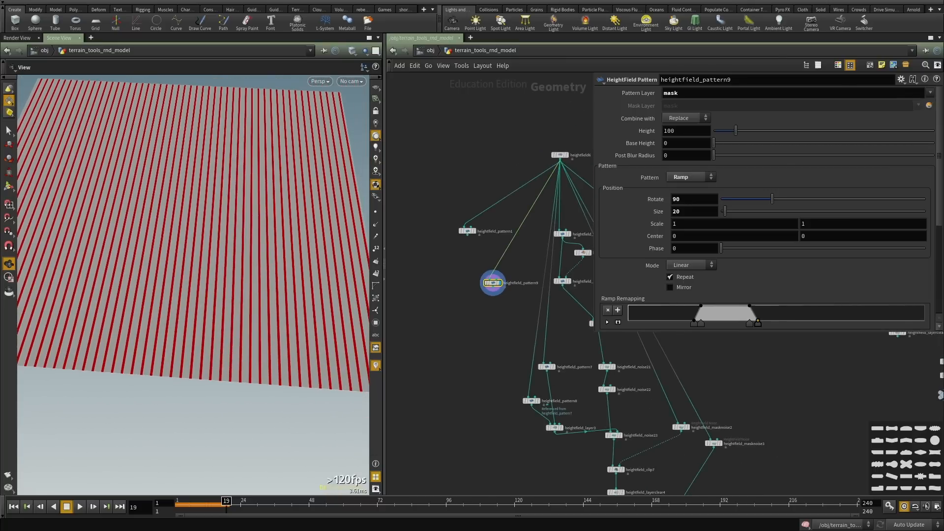
scroll(452, 282, up, 2)
drag(245, 284, 234, 301)
right_drag(131, 303, 188, 297)
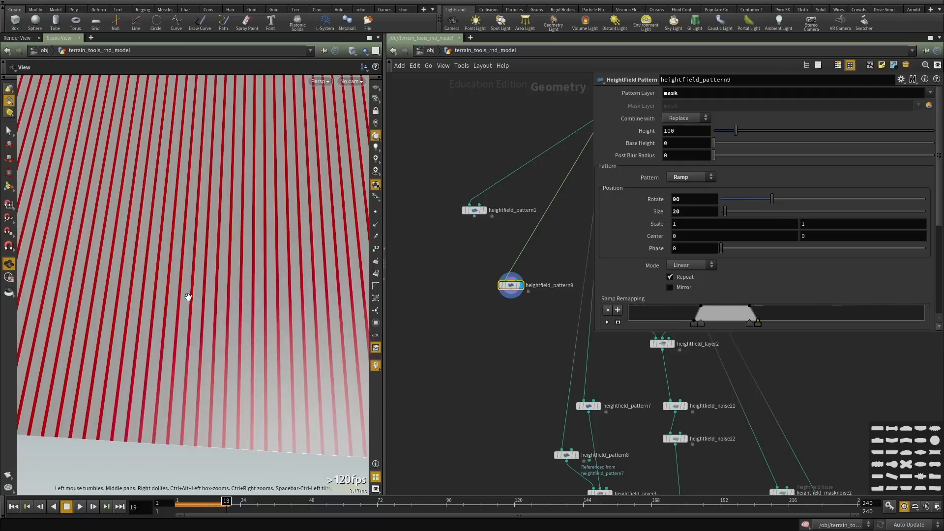
drag(188, 297, 158, 223)
scroll(522, 297, up, 2)
Move heightfield_pattern9 farther away from the base heightfield's other branches to free space beside it.
drag(512, 285, 436, 287)
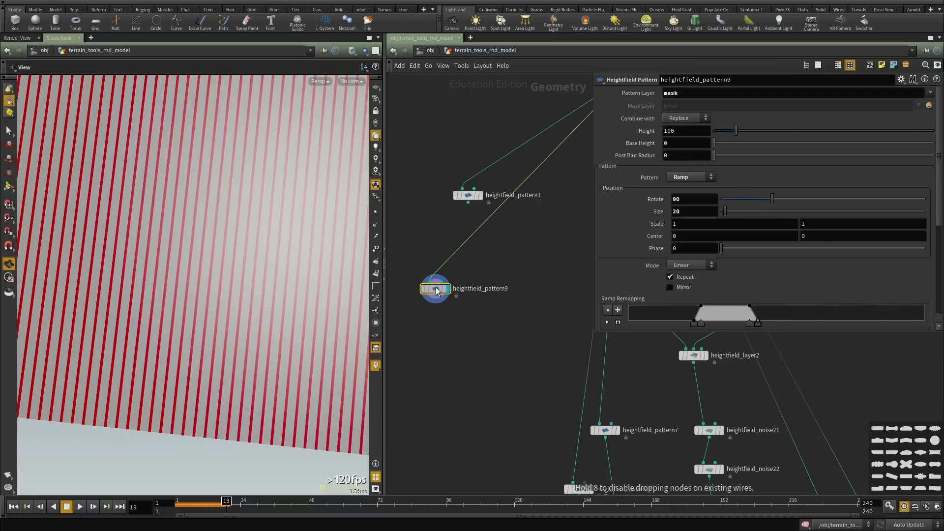
drag(188, 318, 190, 276)
scroll(498, 283, down, 3)
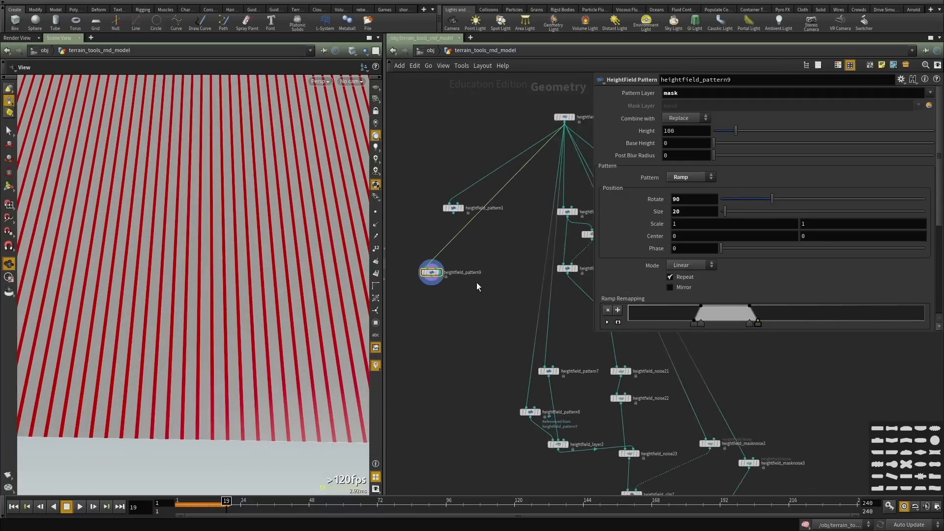
middle_drag(469, 260, 423, 86)
middle_drag(566, 415, 513, 232)
scroll(578, 376, down, 5)
scroll(479, 235, up, 6)
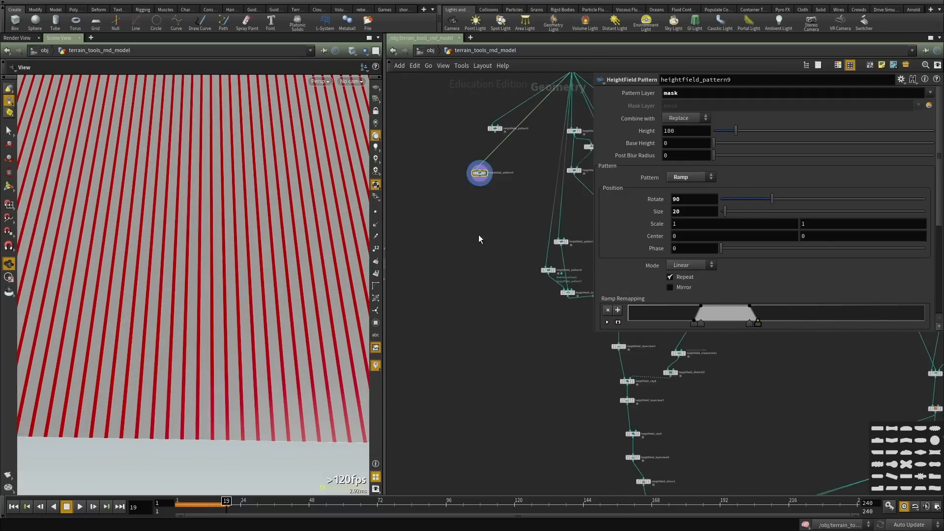
middle_drag(502, 193, 464, 324)
click(465, 325)
key(Tab)
text(transfer)
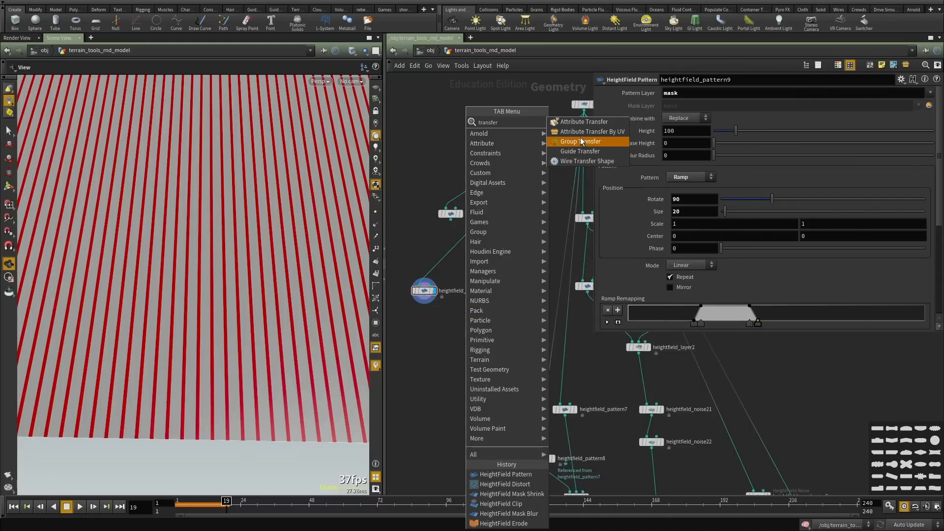
key(Escape)
Add a HeightField Transform node beside heightfield_pattern9, fed by the base heightfield, and display it.
key(Tab)
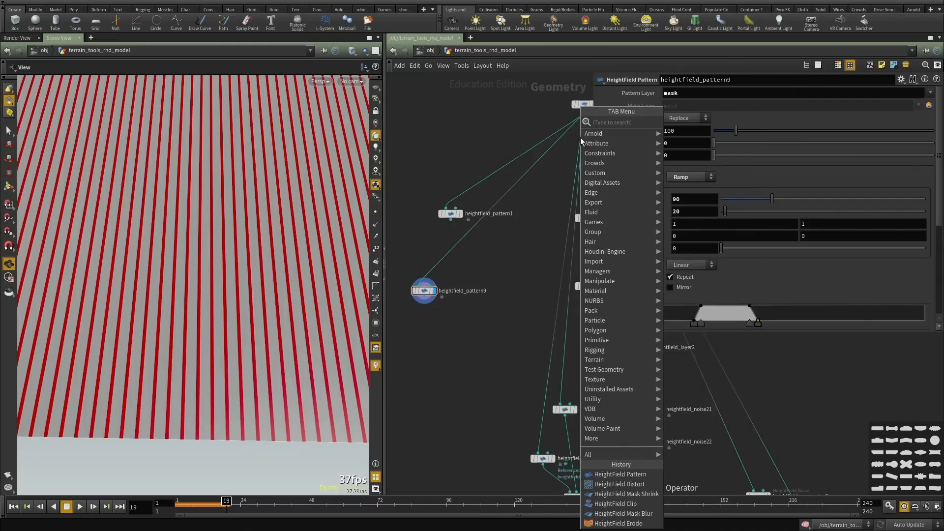
text(heightfieldtran)
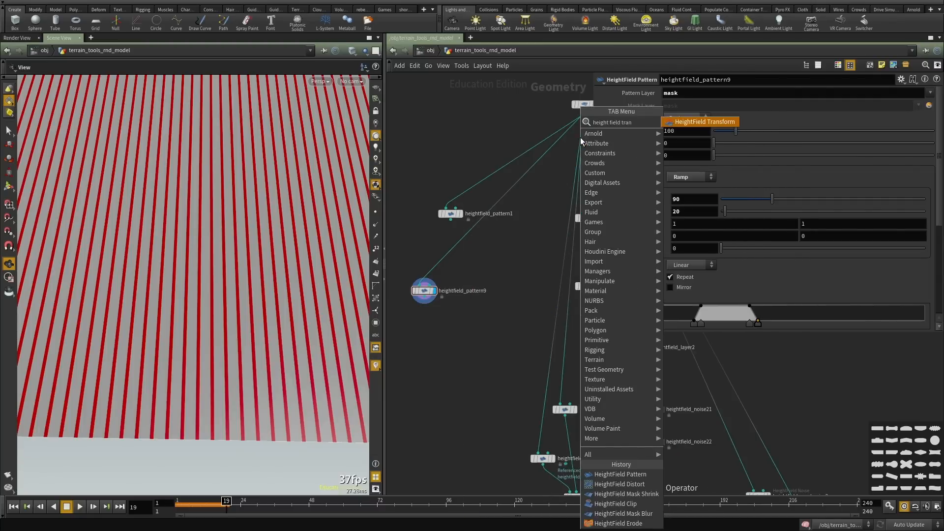
key(Return)
click(581, 138)
drag(581, 140, 501, 266)
scroll(507, 318, up, 4)
click(509, 317)
Set heightfield_xform2's Height Offset to 42.3 and reposition the node slightly below heightfield_pattern9.
scroll(493, 285, down, 2)
drag(246, 284, 245, 270)
scroll(447, 303, down, 1)
middle_drag(447, 303, 471, 330)
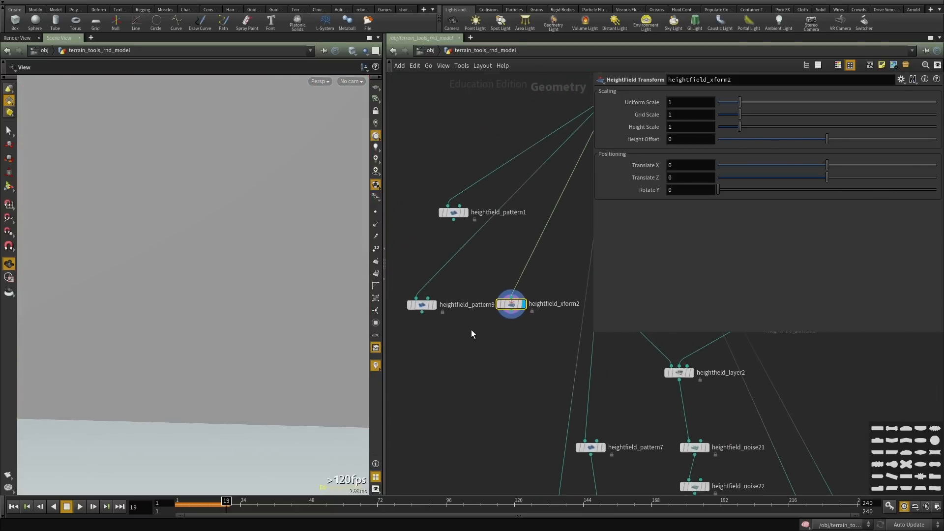
scroll(547, 284, up, 2)
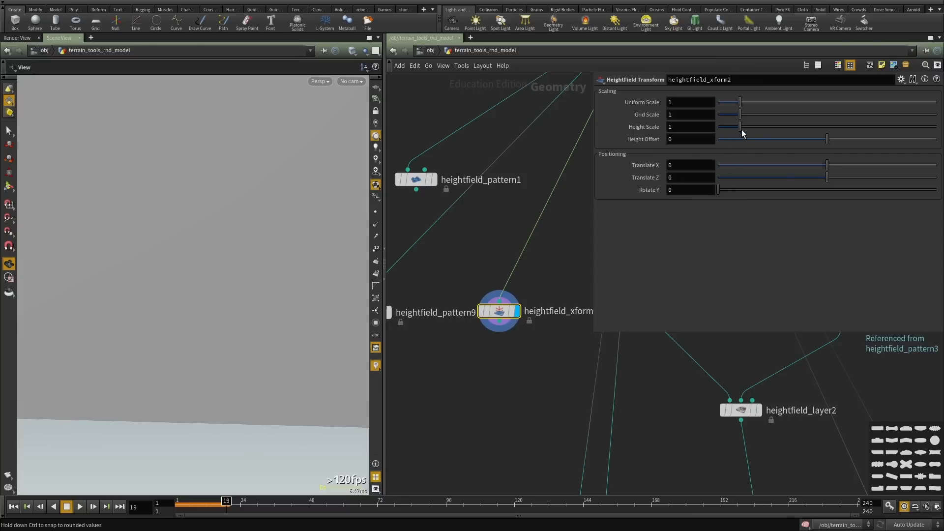
drag(827, 141, 874, 141)
scroll(467, 396, down, 3)
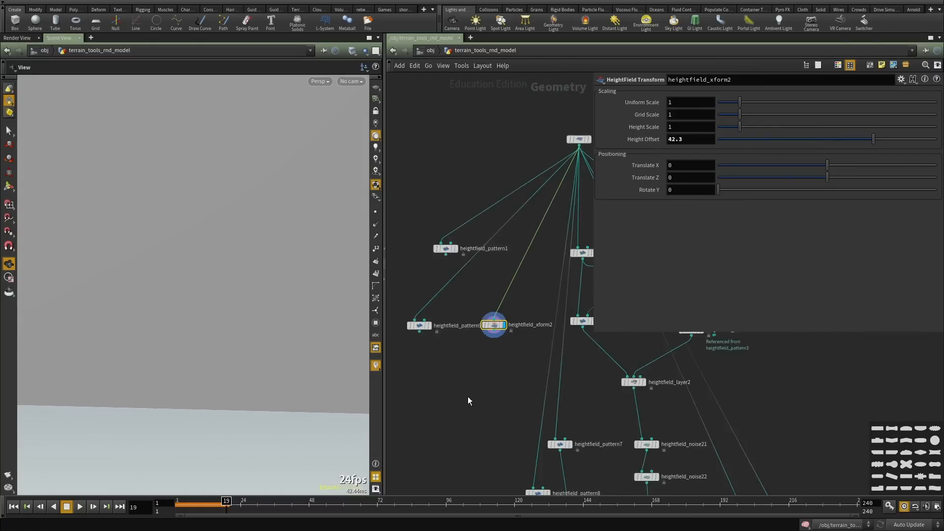
scroll(493, 317, up, 1)
drag(494, 287, 485, 305)
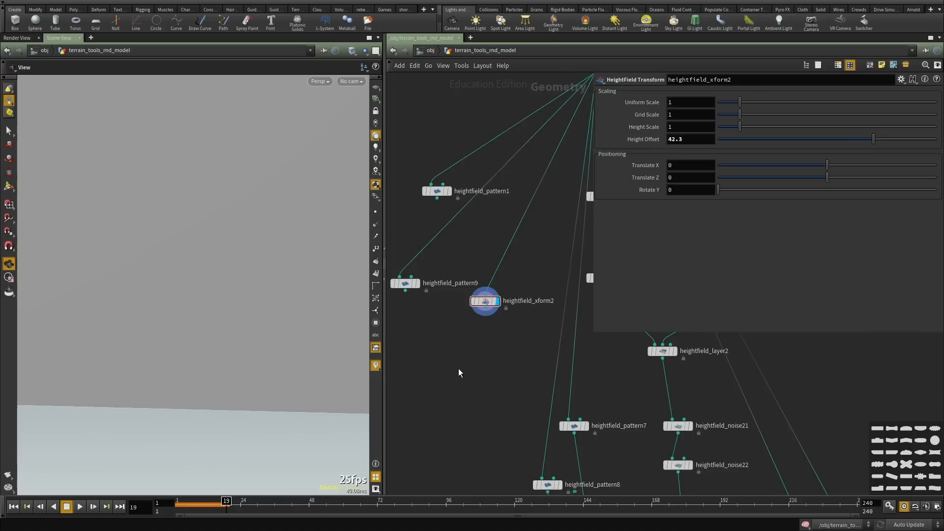
key(Tab)
key(Escape)
key(Return)
key(Delete)
Add a HeightField Layer node below heightfield_xform2.
key(Tab)
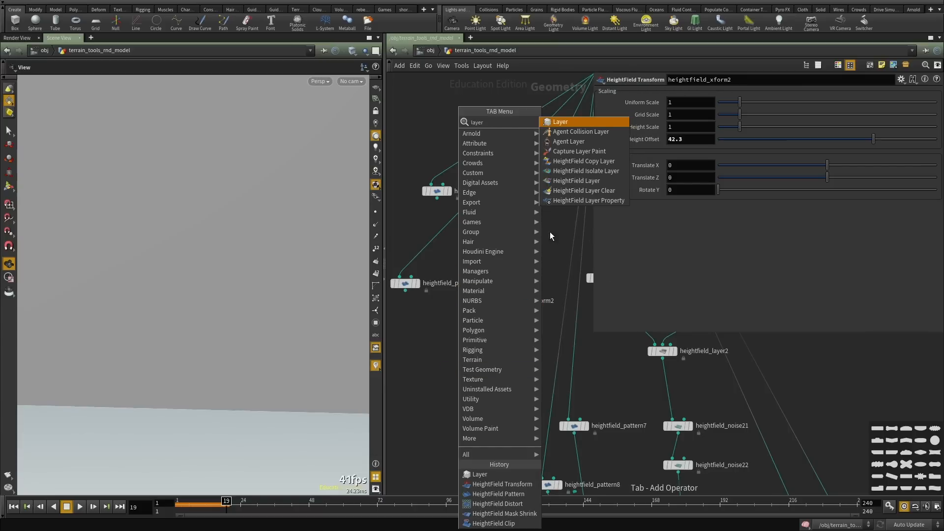
click(575, 180)
click(470, 352)
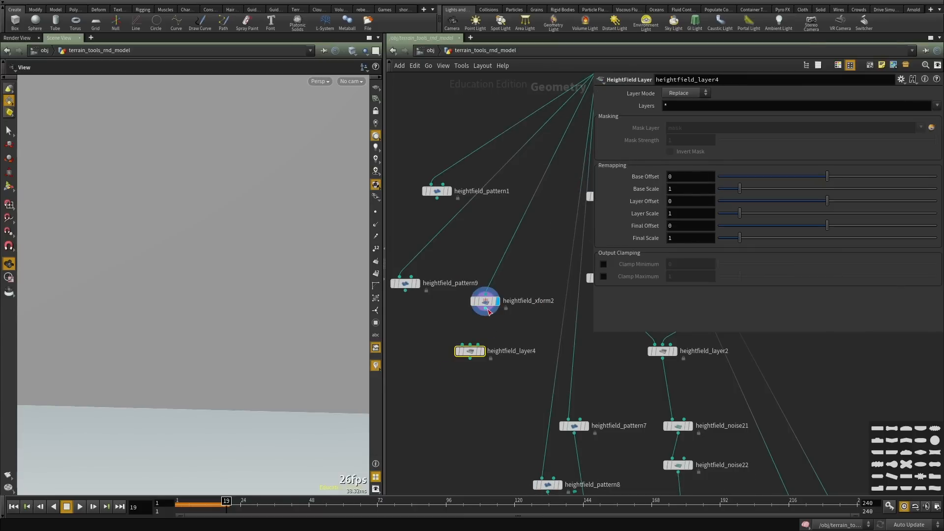
Wire the base heightfield, heightfield_xform2 and heightfield_pattern9 into heightfield_layer4's base, layer and mask inputs and display it.
click(485, 309)
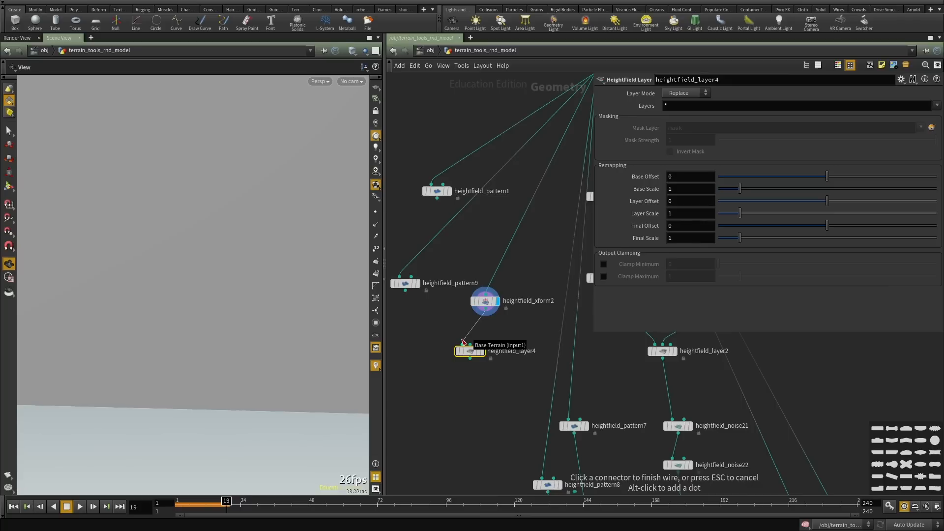
key(Escape)
click(463, 344)
scroll(525, 143, down, 3)
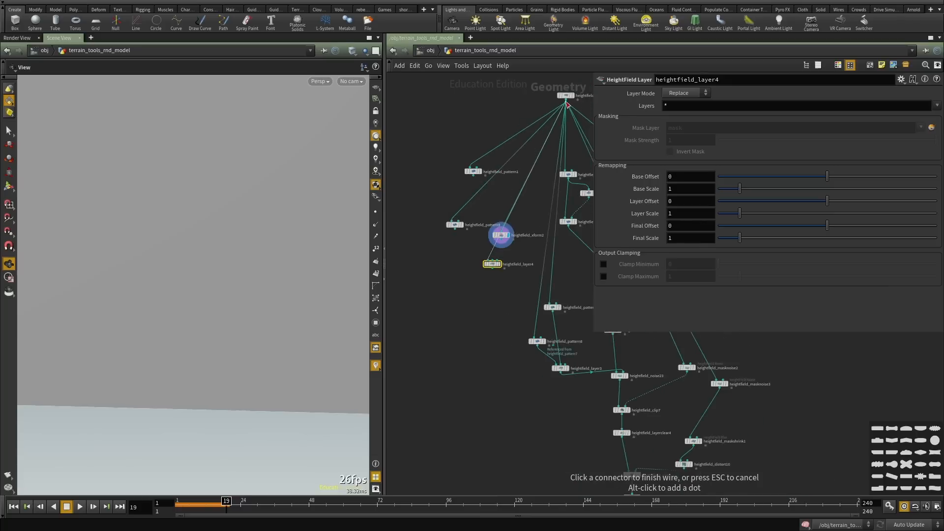
click(567, 104)
scroll(502, 251, up, 5)
click(502, 241)
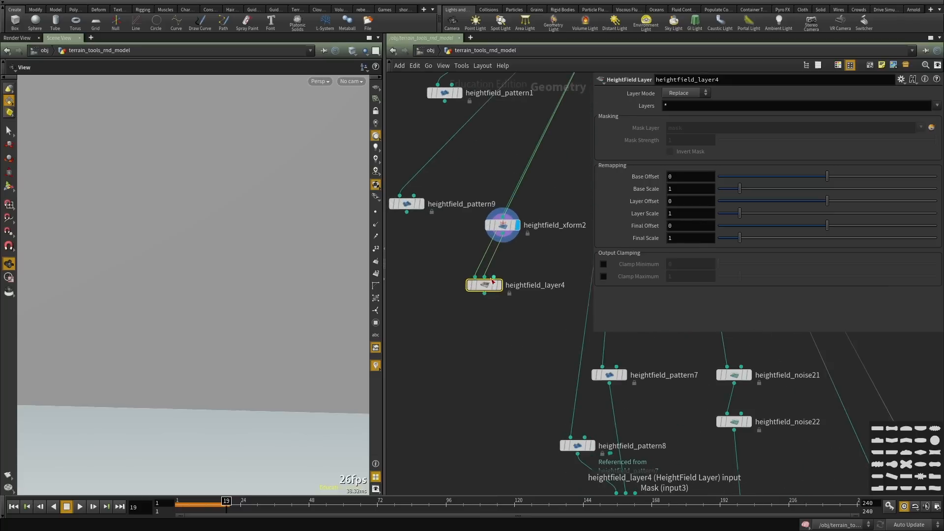
click(494, 279)
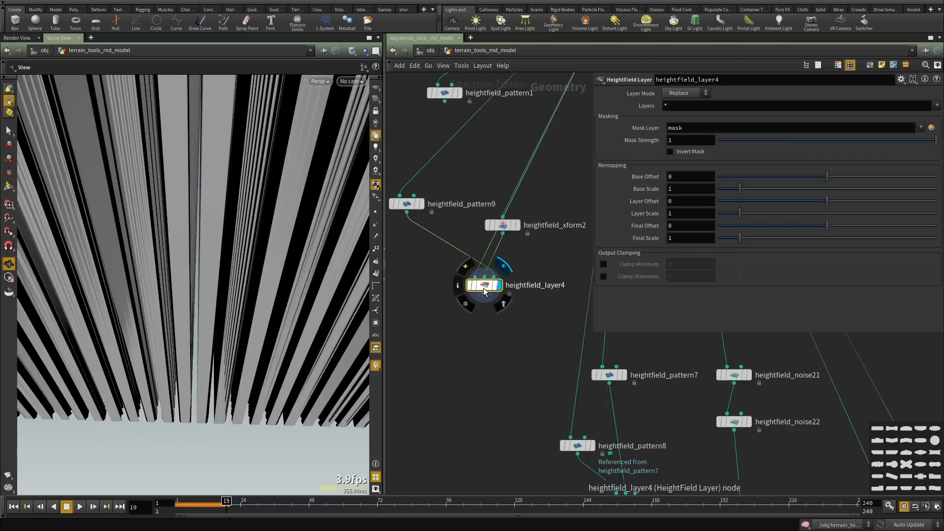
Lower heightfield_pattern9's Height, trying 1 first and settling on .2.
drag(520, 319, 453, 267)
middle_drag(546, 276, 535, 324)
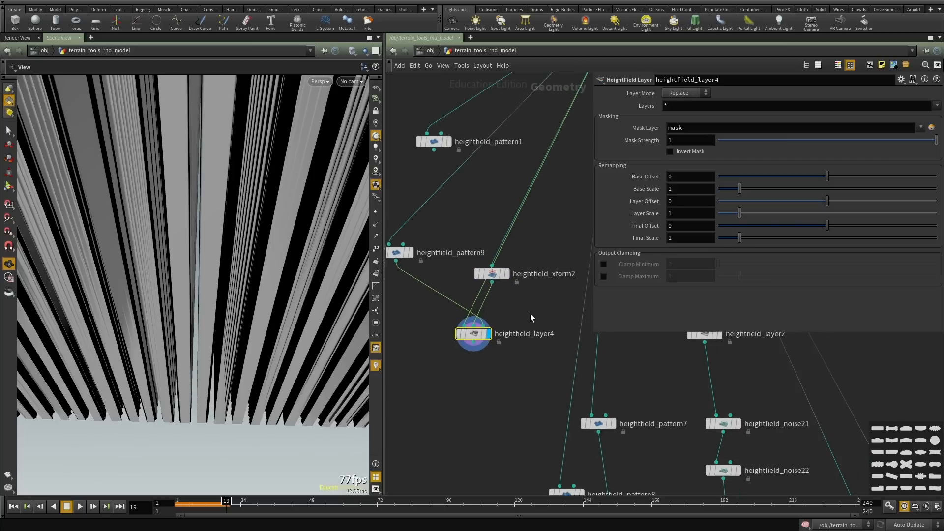
drag(530, 314, 458, 253)
drag(448, 218, 387, 261)
middle_drag(435, 341, 470, 360)
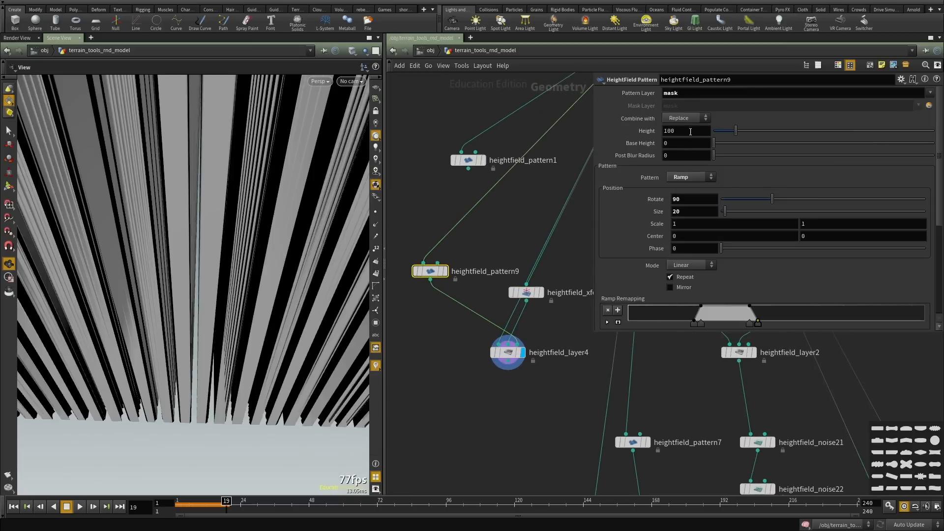
text(1)
key(Return)
mouse_move(203, 346)
mouse_down()
mouse_move(199, 328)
mouse_move(206, 336)
mouse_up()
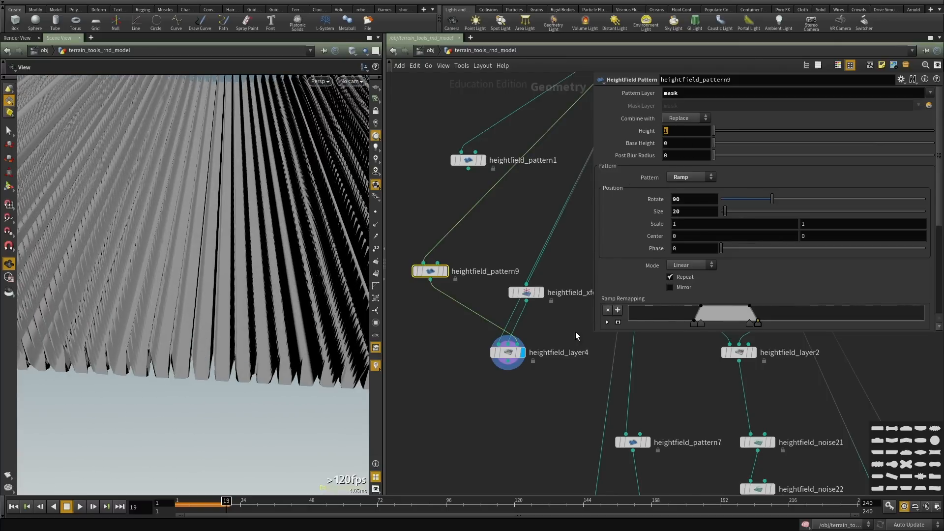
text(.2)
key(Return)
Examine the layered ridges from far away and up close, including their profile along the terrain edge.
drag(98, 381, 272, 355)
right_drag(272, 356, 127, 342)
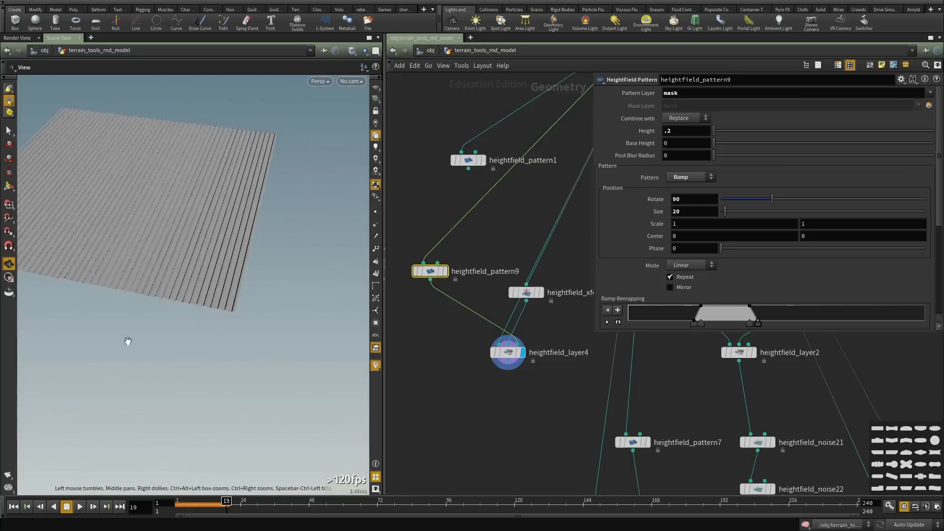
drag(127, 342, 166, 323)
right_drag(166, 323, 250, 359)
middle_drag(250, 359, 243, 342)
drag(243, 342, 169, 324)
right_drag(169, 325, 240, 306)
middle_drag(243, 367, 229, 241)
right_drag(229, 241, 274, 311)
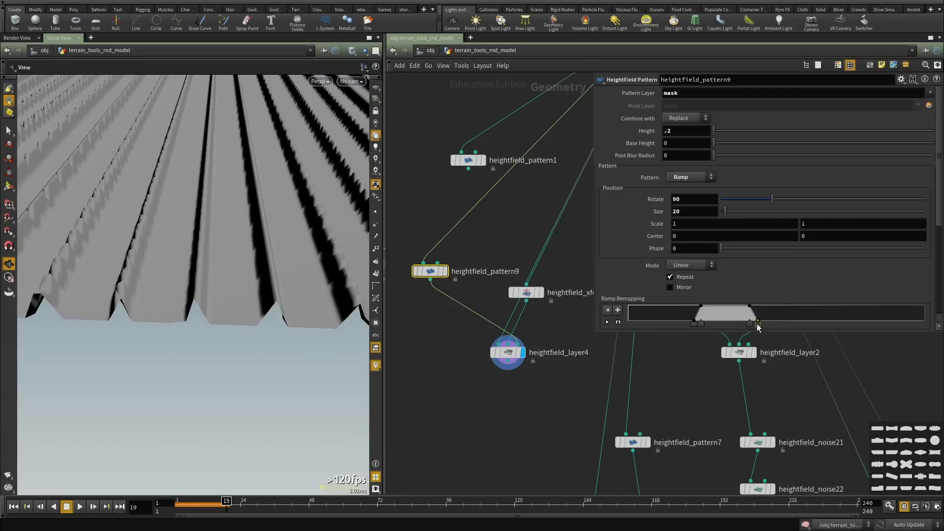
Widen the plateau of heightfield_pattern9's ramp remapping on its falling side and make its rising edge nearly vertical.
mouse_move(758, 323)
mouse_down()
mouse_move(778, 323)
mouse_move(760, 308)
mouse_move(770, 309)
mouse_up()
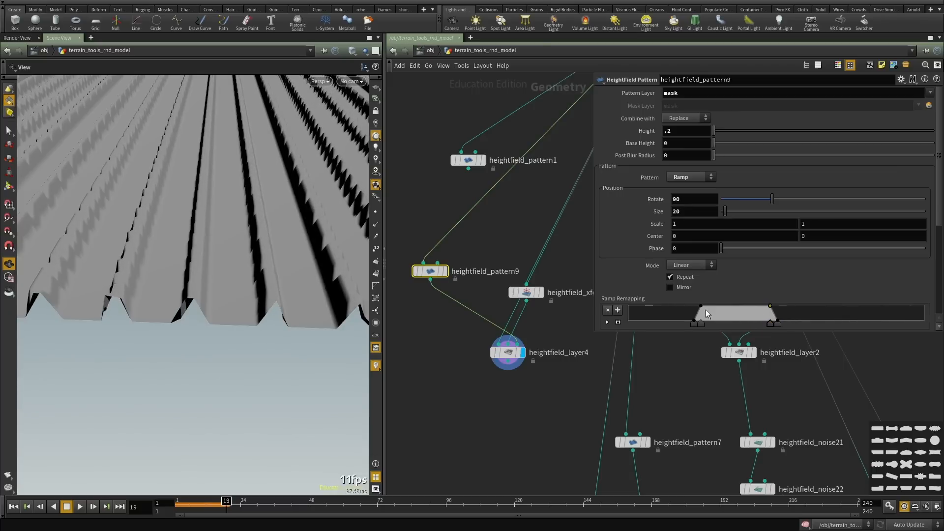
click(701, 305)
scroll(433, 272, up, 3)
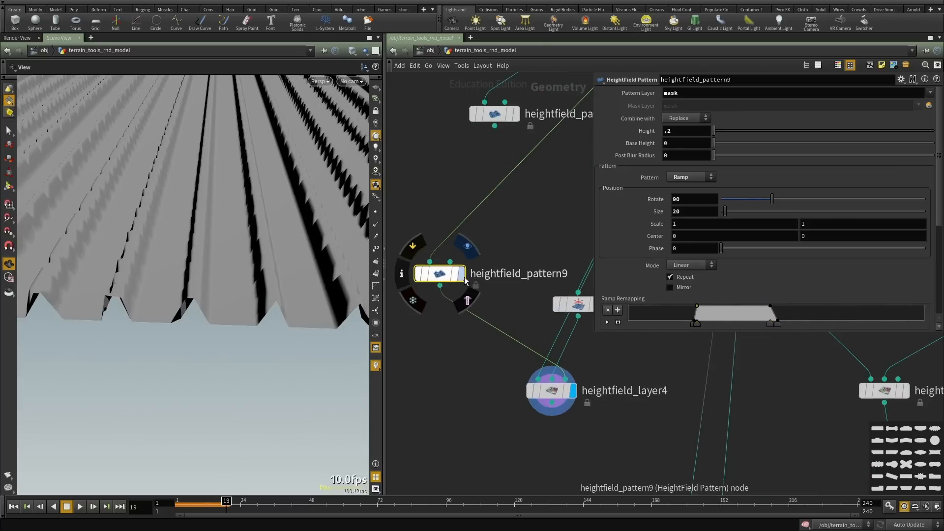
Insert a HeightField Mask Blur between heightfield_pattern9 and heightfield_layer4's mask input and display heightfield_layer4.
click(455, 270)
scroll(459, 329, up, 1)
middle_drag(463, 342, 478, 352)
key(Tab)
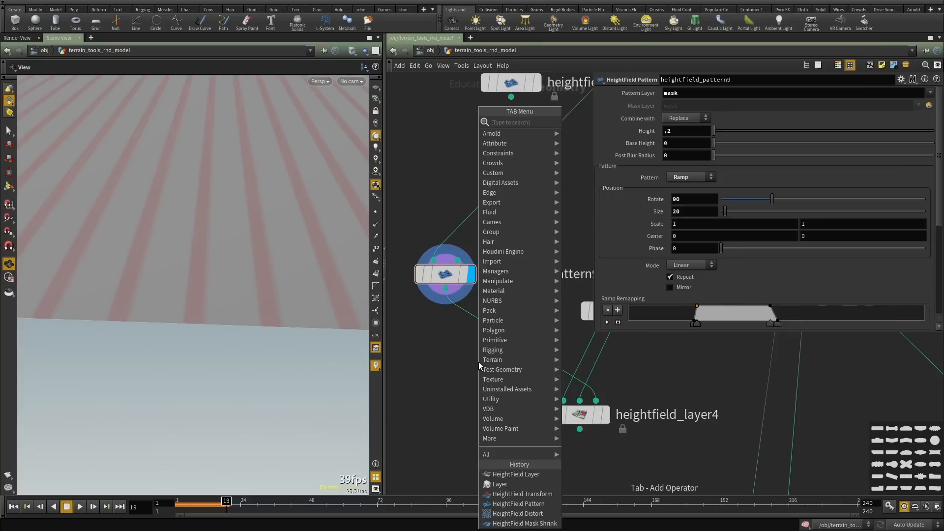
text(blur)
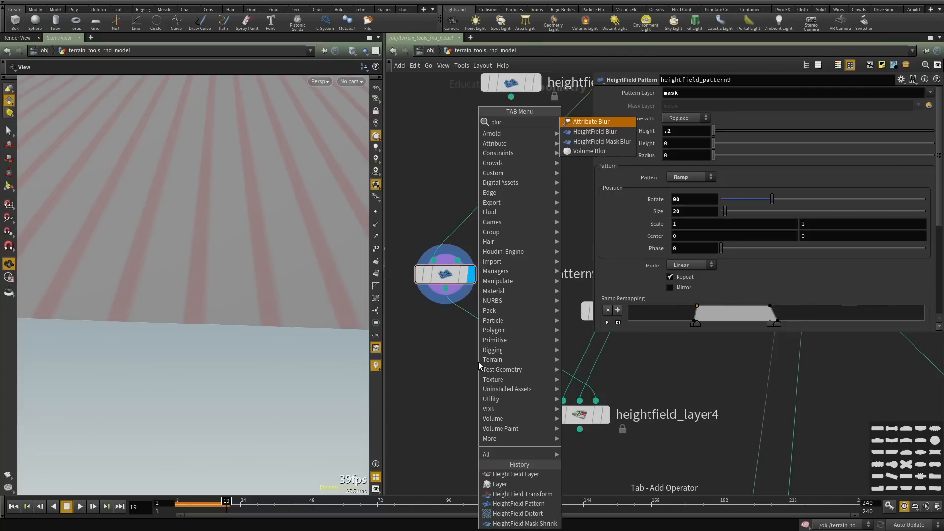
key(Down)
key(Return)
click(479, 362)
drag(482, 363, 491, 334)
click(606, 415)
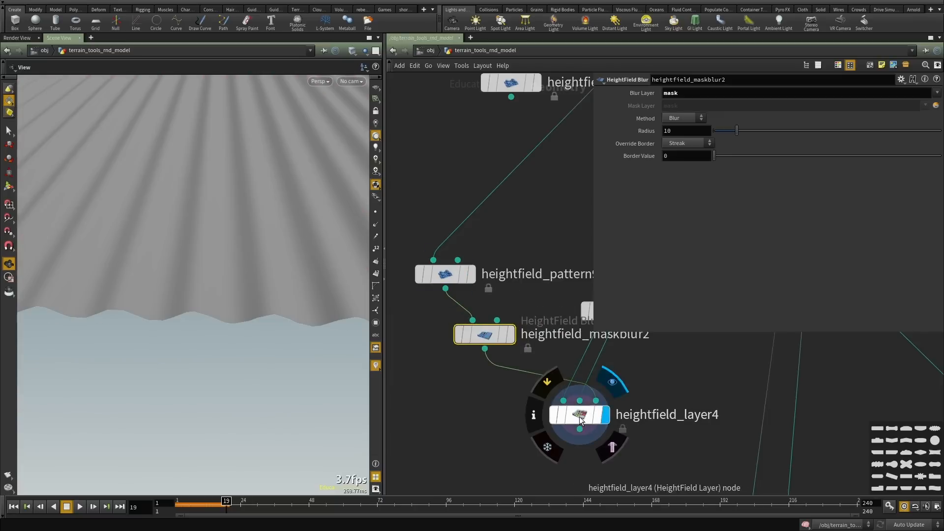
Set heightfield_maskblur2's Radius to 1 and check the whole ridged terrain from above.
click(484, 334)
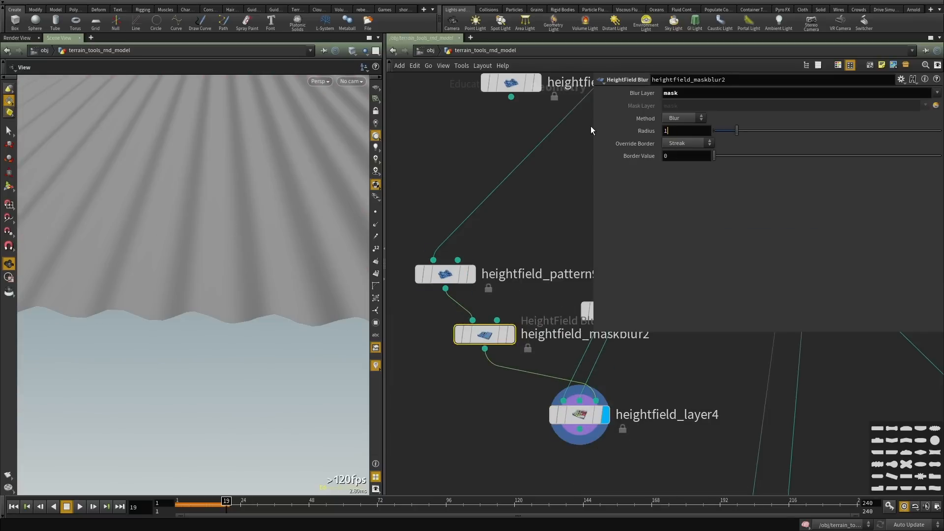
key(Return)
scroll(216, 252, down, 5)
drag(215, 254, 270, 306)
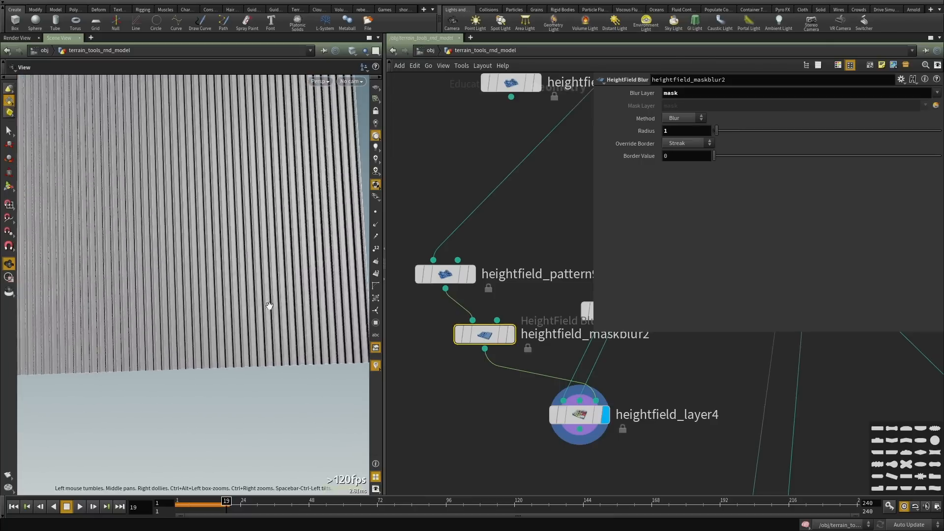
scroll(269, 306, down, 5)
scroll(597, 371, down, 3)
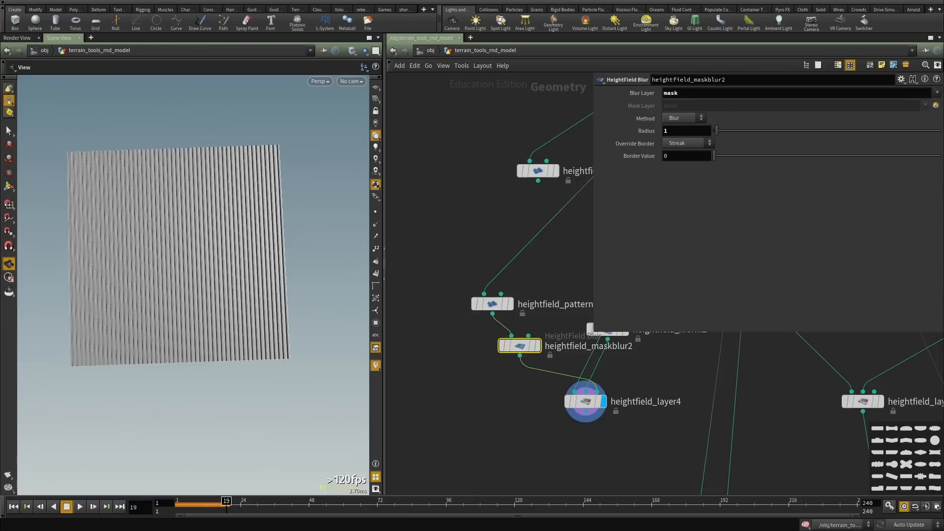
Place heightfield_maskblur2 directly beneath heightfield_pattern9 and move heightfield_layer4 further down the network.
right_drag(113, 313, 354, 312)
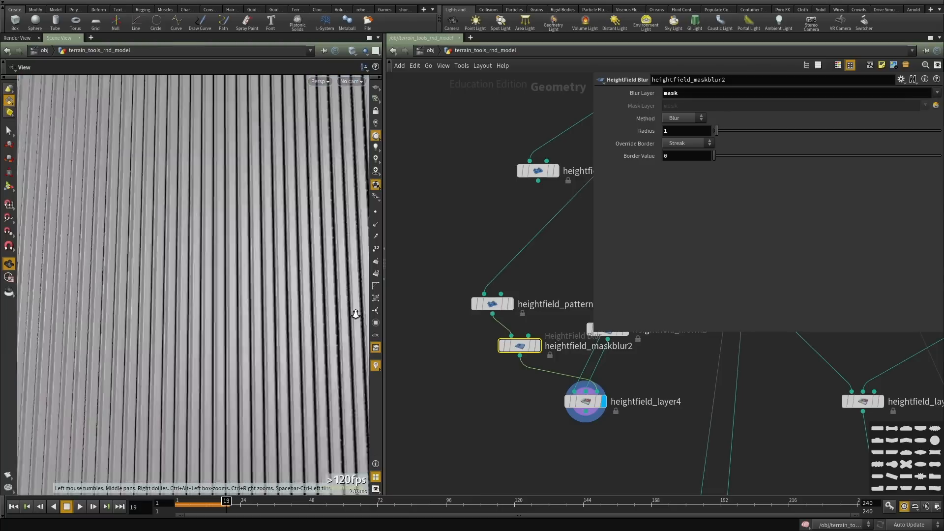
drag(199, 330, 191, 240)
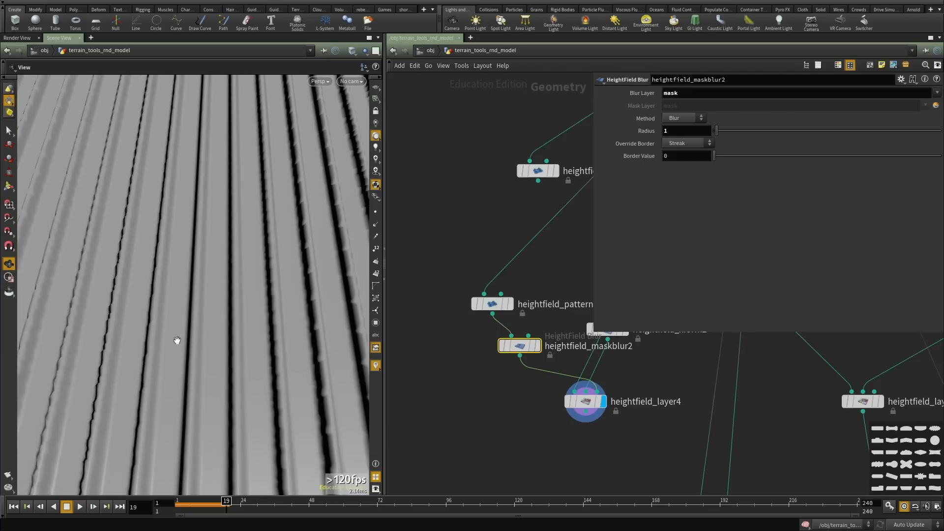
scroll(499, 401, down, 3)
scroll(502, 399, up, 2)
middle_drag(502, 400, 497, 358)
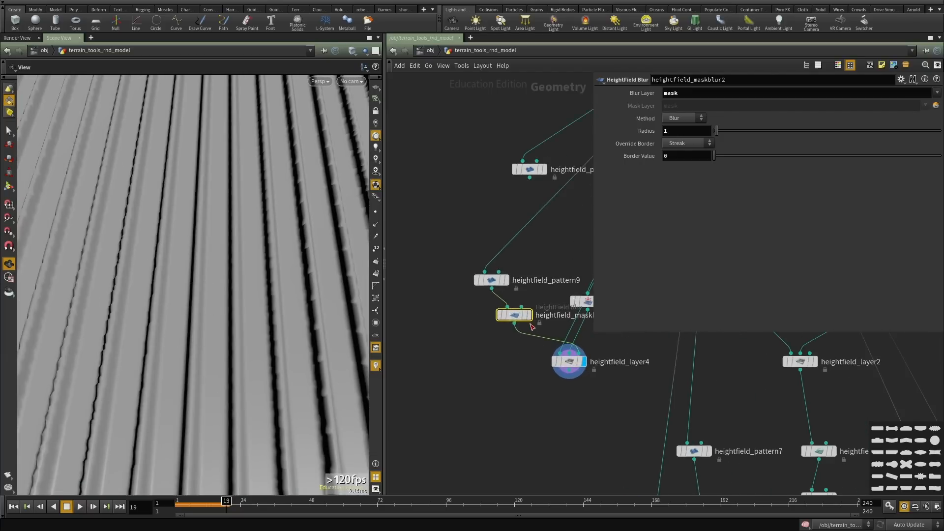
drag(518, 316, 495, 316)
drag(570, 362, 525, 407)
middle_drag(556, 483, 516, 444)
scroll(517, 444, up, 1)
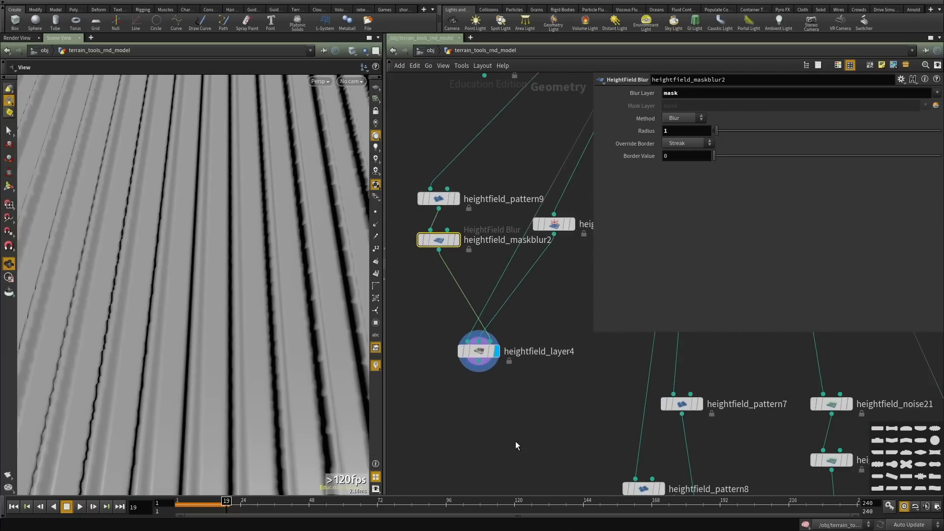
Display heightfield_maskblur2 to view its striped mask on the terrain.
click(516, 443)
key(Tab)
key(Escape)
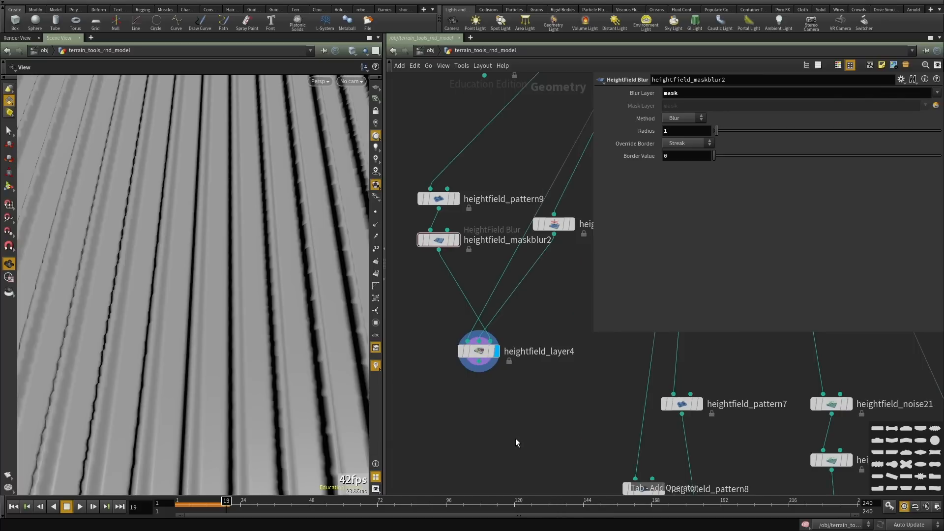
click(456, 239)
scroll(450, 331, down, 2)
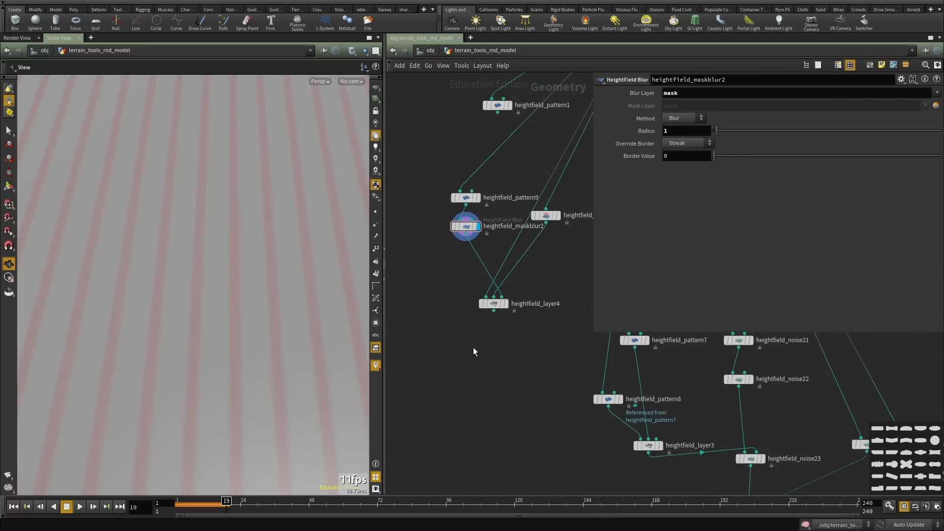
key(Tab)
text(layer)
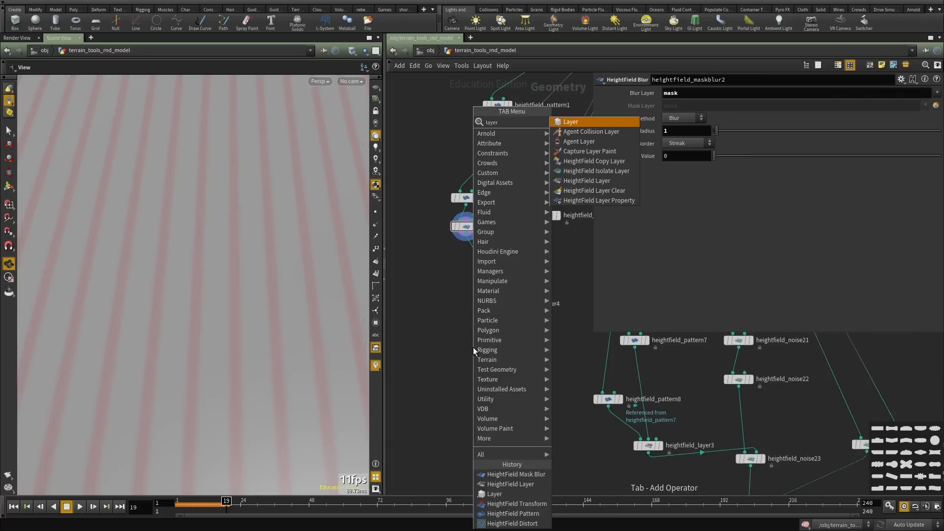
key(Escape)
Add a HeightField Pattern node below heightfield_layer4 and wire it to the shared heightfield6 source.
key(Tab)
text(pattern)
key(Return)
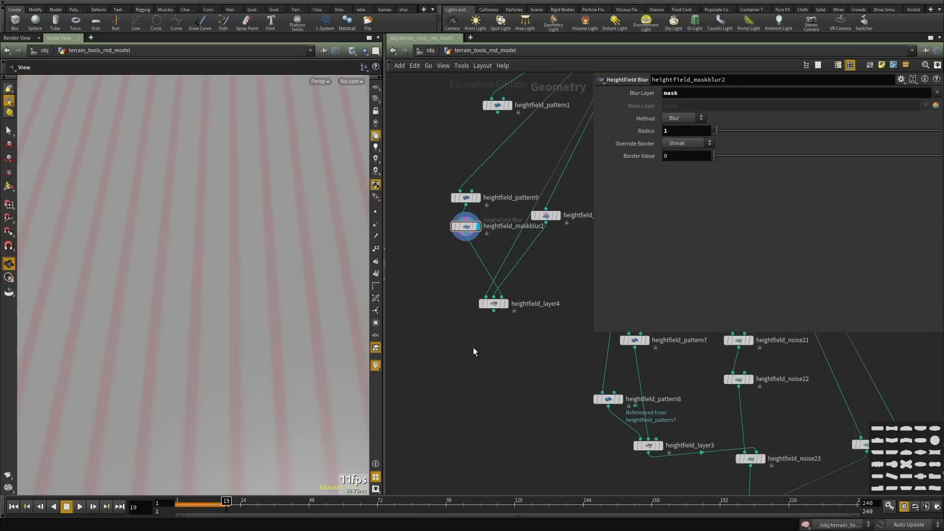
click(473, 348)
click(467, 339)
scroll(457, 257, down, 5)
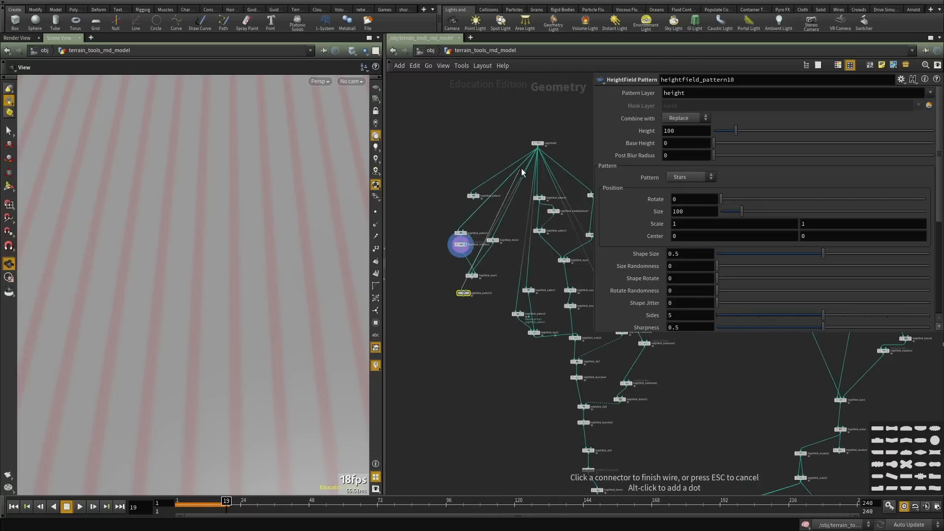
click(536, 147)
scroll(515, 211, up, 2)
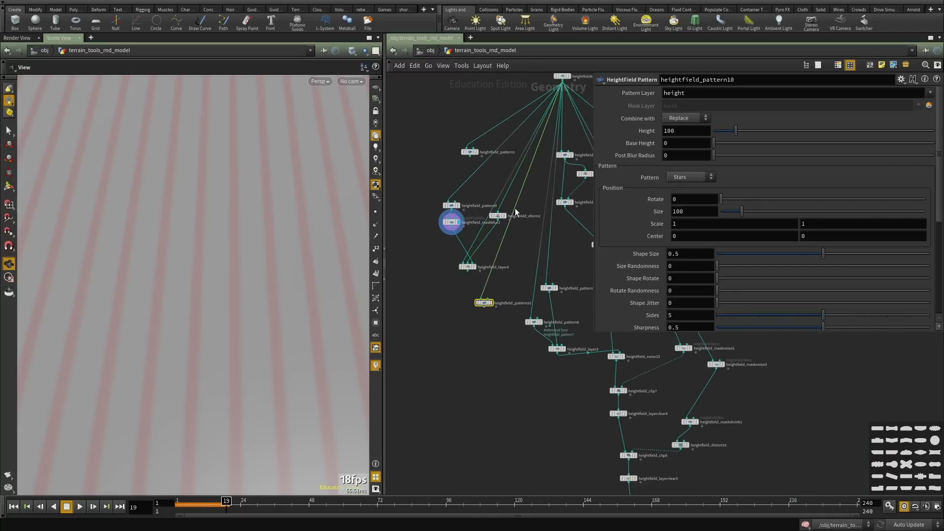
Route the ridged branch's source wires through one shared dot and bend heightfield_pattern10's wire around the branch with a second dot.
alt+drag(528, 176, 491, 176)
scroll(492, 196, up, 3)
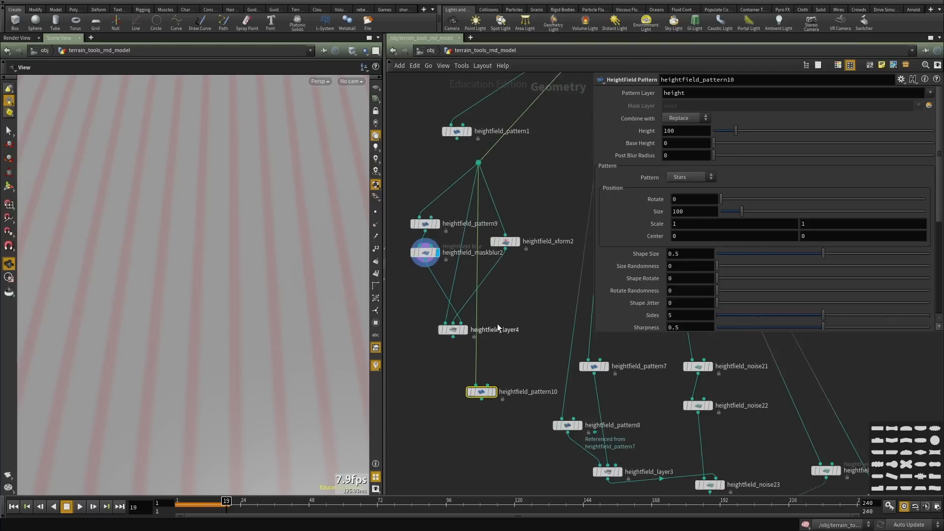
alt+drag(478, 284, 480, 248)
scroll(404, 224, down, 3)
middle_drag(406, 218, 450, 203)
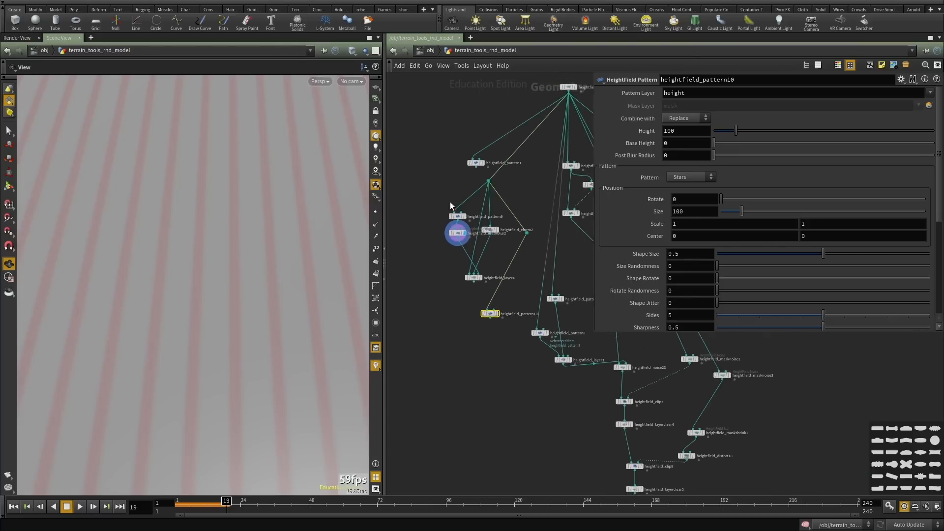
scroll(465, 233, up, 2)
scroll(523, 286, up, 3)
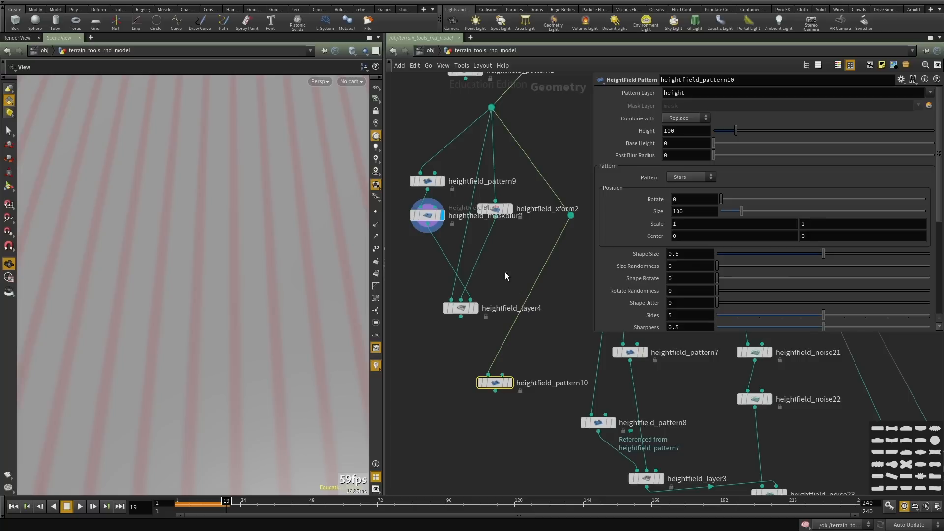
Move heightfield_pattern10 lower and relocate heightfield_pattern9 with heightfield_maskblur2 to the other side of heightfield_xform2.
drag(505, 358, 486, 389)
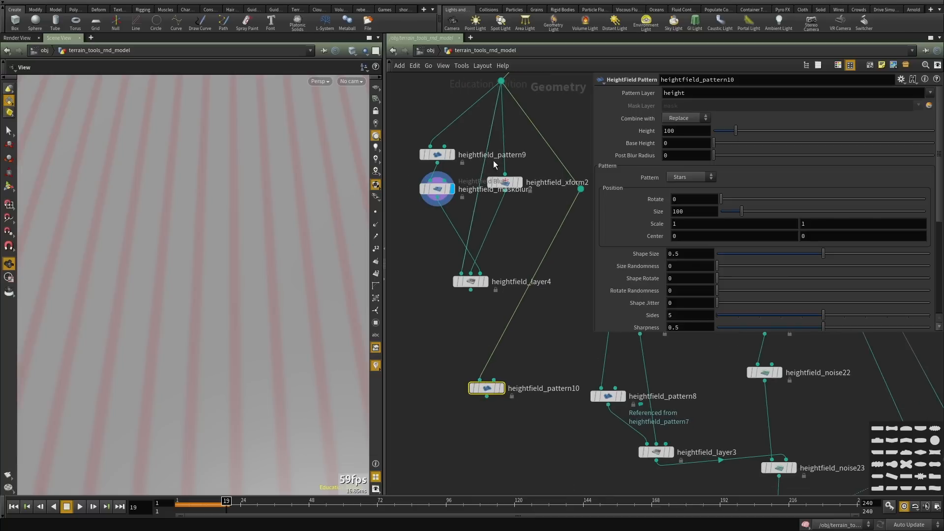
middle_drag(427, 169, 470, 200)
mouse_move(455, 169)
mouse_down()
mouse_move(491, 238)
mouse_move(397, 213)
mouse_up()
scroll(557, 221, down, 2)
drag(556, 220, 550, 219)
mouse_move(404, 133)
mouse_down()
mouse_move(451, 204)
mouse_move(438, 214)
mouse_move(571, 235)
mouse_up()
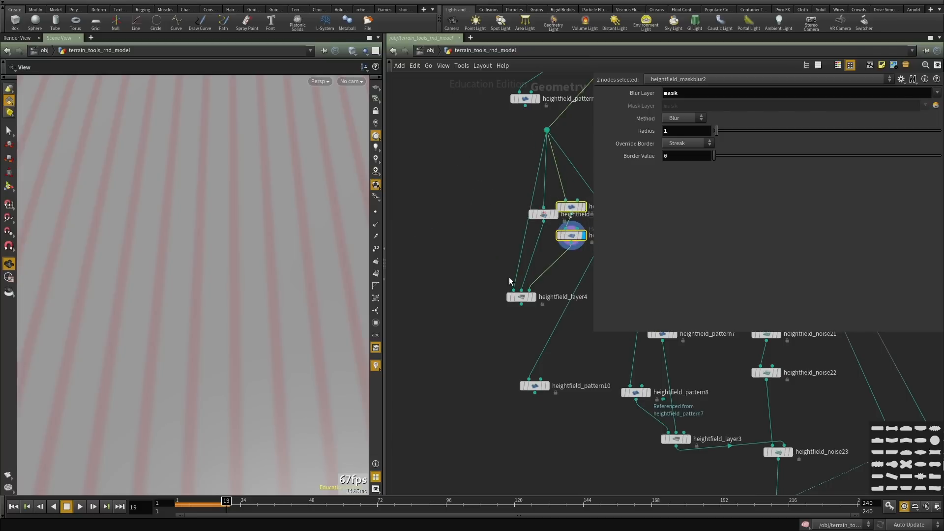
Move heightfield_layer4 away from the mask nodes, route its base wire through a dot, and place heightfield_xform2 directly above it.
drag(518, 296, 460, 269)
alt+drag(495, 204, 457, 135)
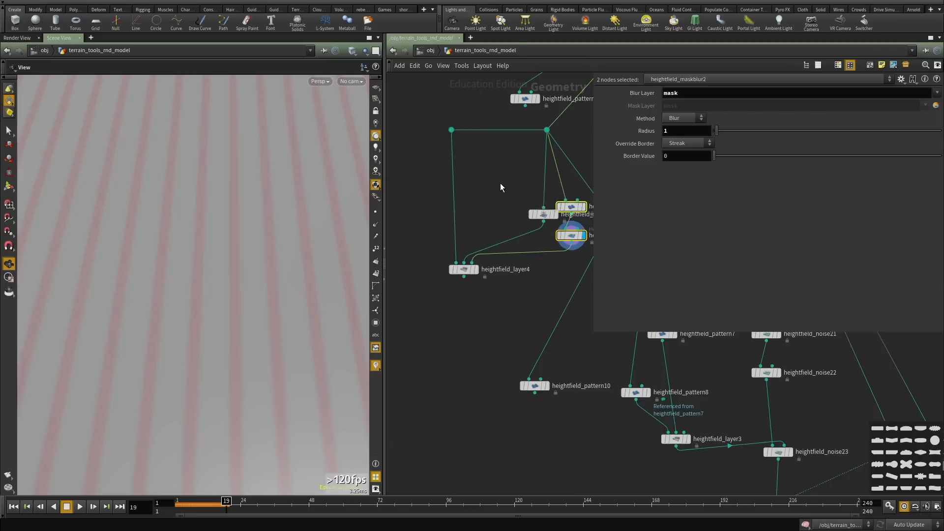
drag(545, 215, 464, 186)
scroll(524, 238, down, 5)
scroll(490, 255, up, 3)
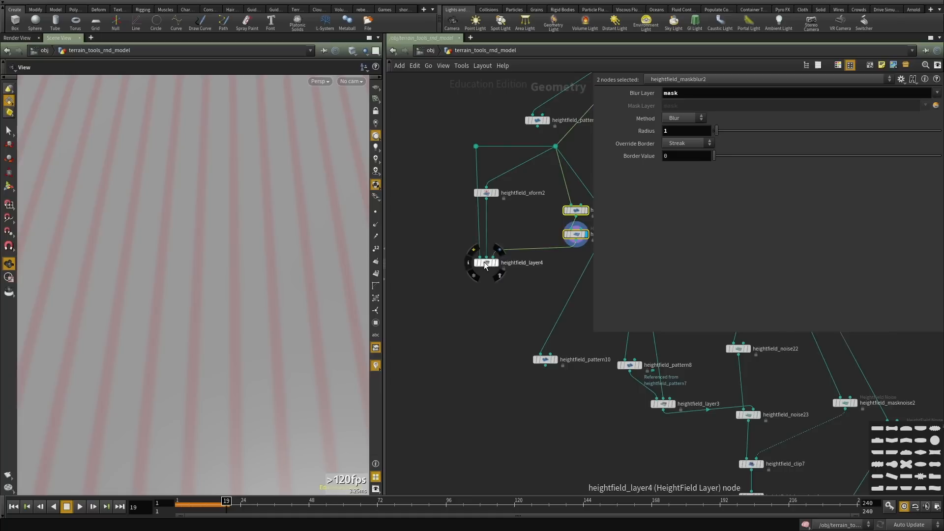
drag(484, 262, 474, 273)
middle_drag(561, 257, 465, 278)
scroll(528, 257, down, 2)
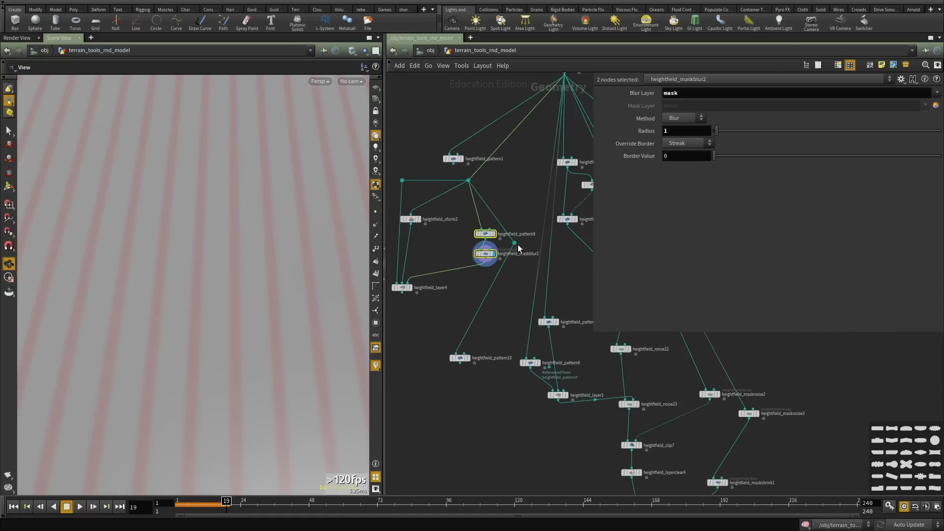
Display heightfield_pattern10 and set its Pattern to Ramp.
click(467, 358)
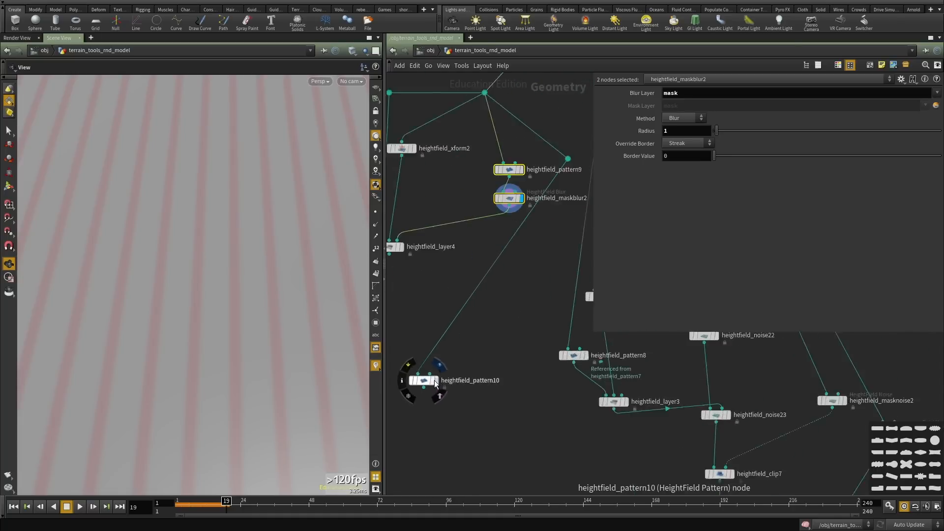
scroll(422, 377, up, 3)
scroll(497, 320, down, 4)
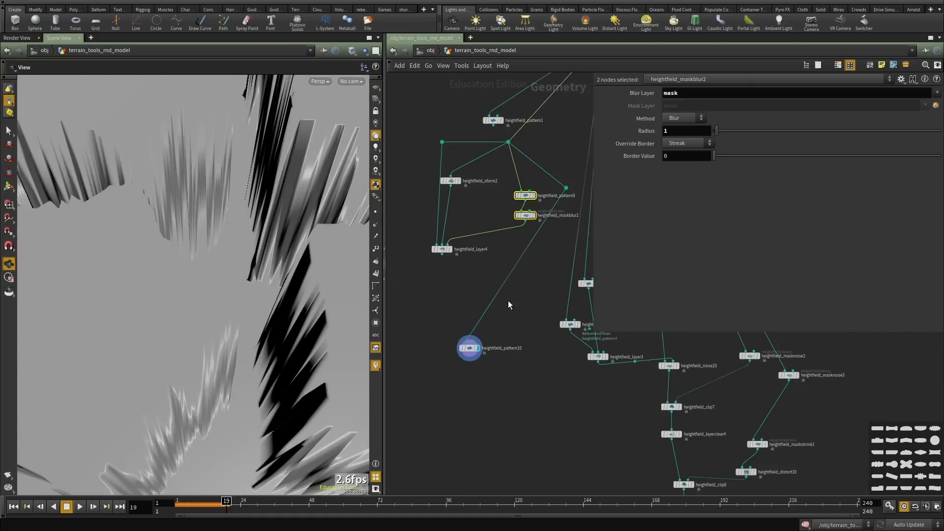
click(470, 348)
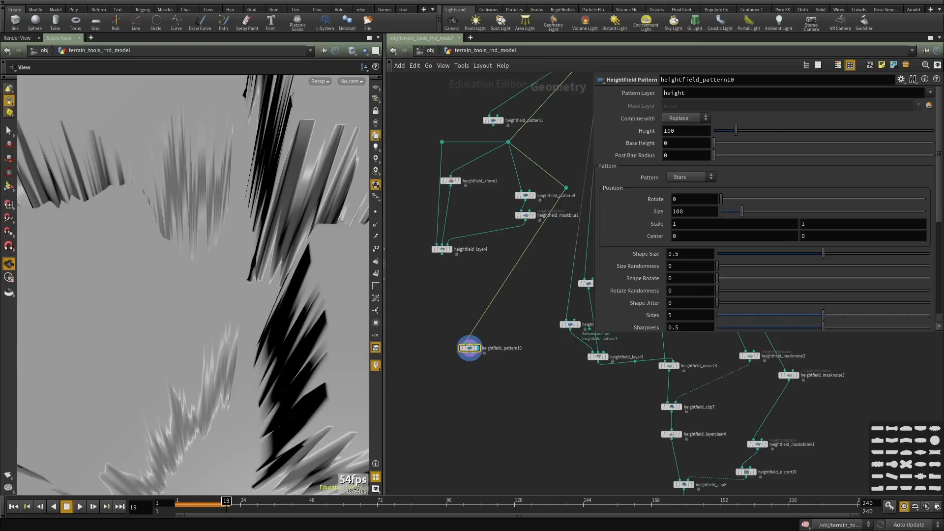
click(685, 173)
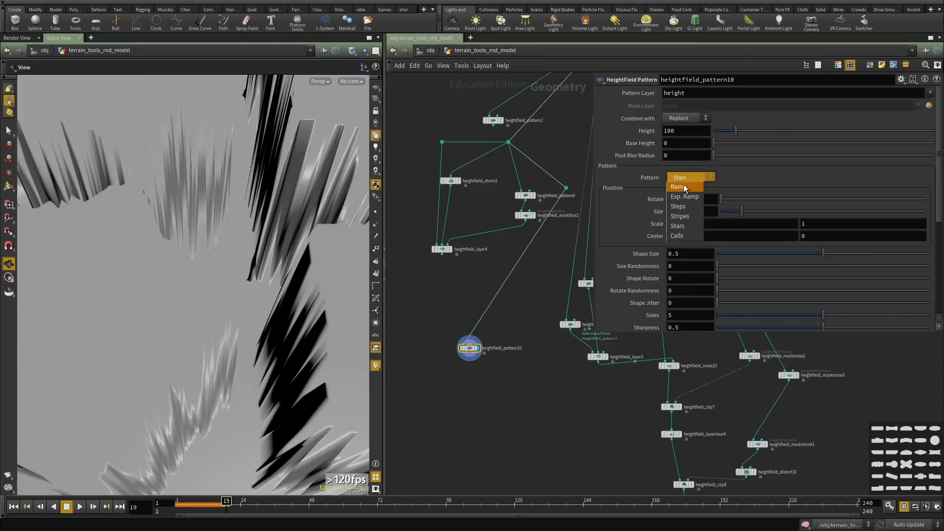
click(684, 183)
scroll(470, 375, up, 3)
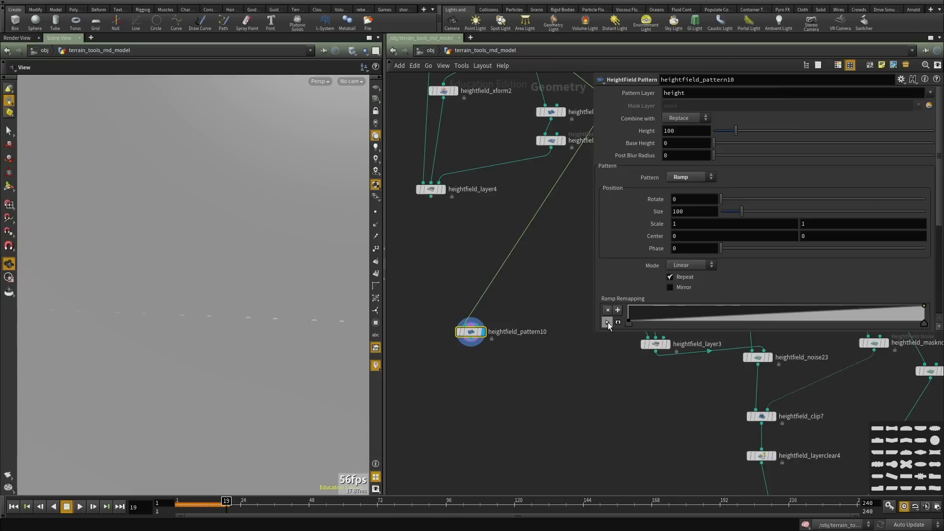
Shape heightfield_pattern10's ramp remapping into a narrow flat-topped peak and reduce the pattern Size to 31.
drag(630, 323, 759, 332)
click(739, 305)
drag(924, 324, 745, 341)
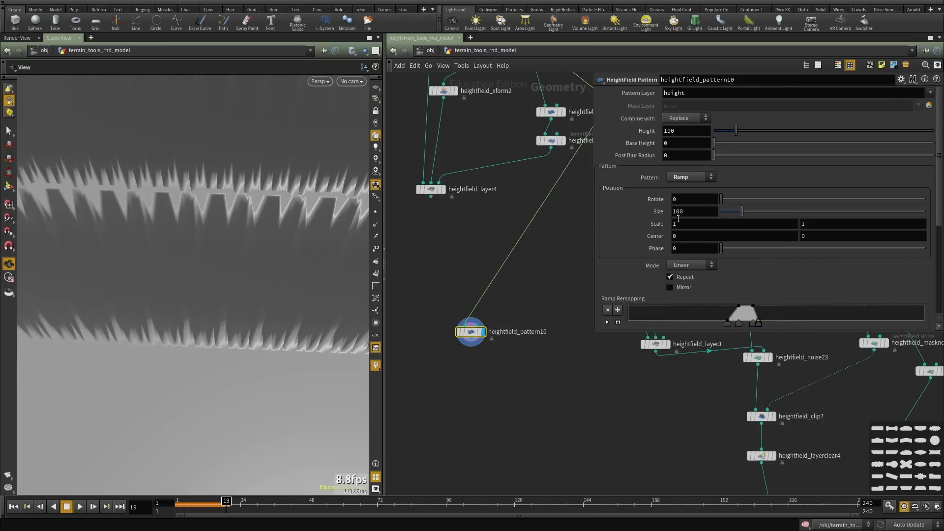
drag(741, 217, 727, 212)
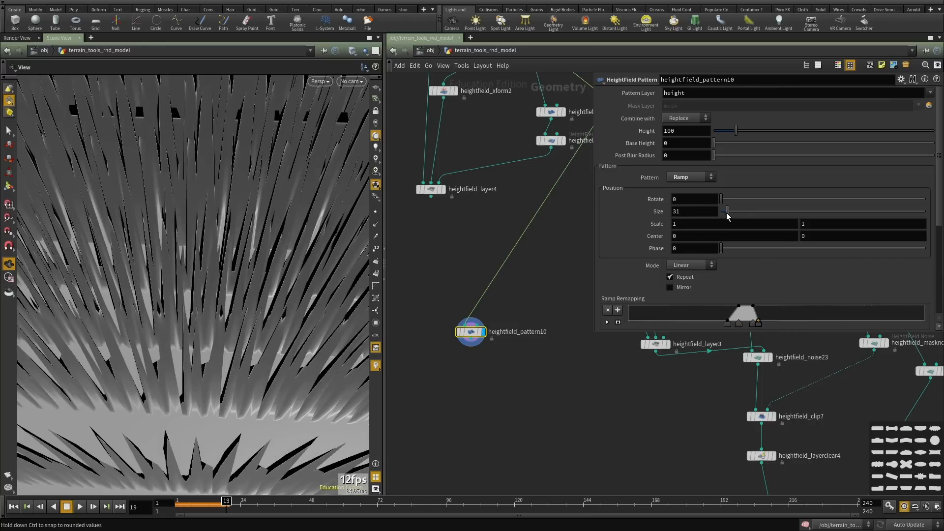
right_drag(212, 274, 173, 321)
drag(173, 321, 254, 302)
scroll(517, 226, up, 3)
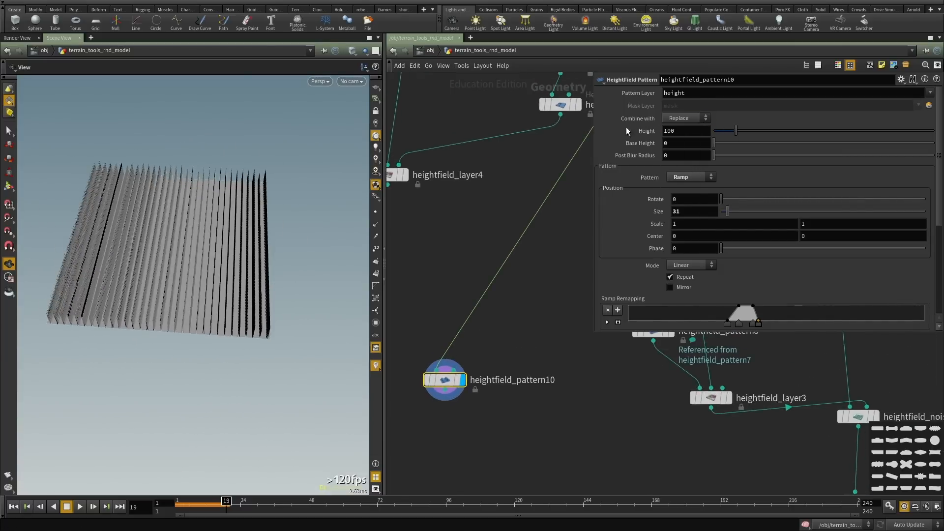
Set heightfield_pattern10's Height to 1 and Rotate to 45.
right_drag(255, 206, 209, 300)
drag(209, 299, 212, 307)
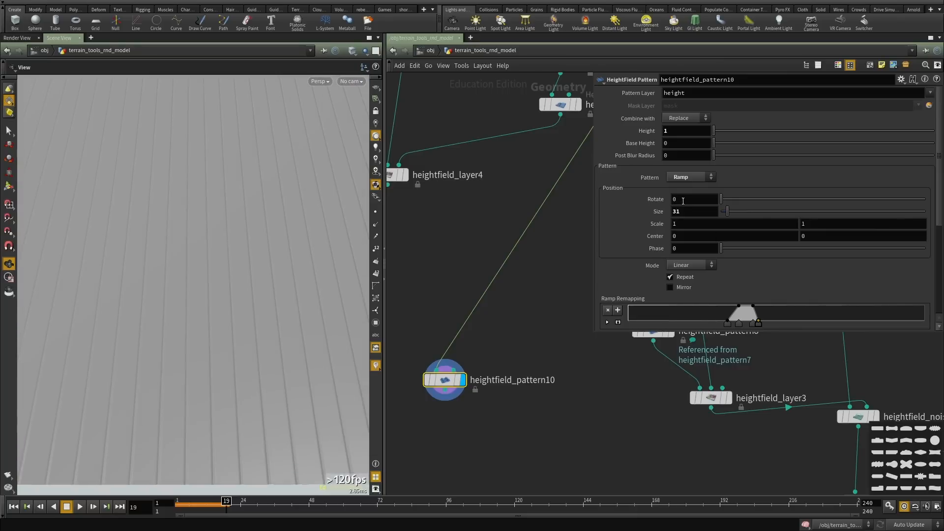
text(45)
key(Return)
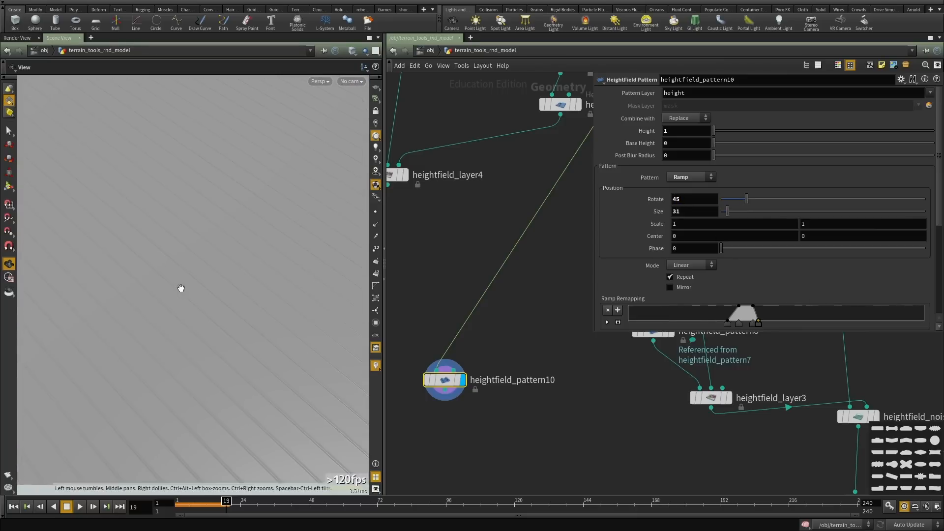
Try heightfield_pattern10 Size values of 20, 10 and 5 and compare the density of the diagonal stripes.
double_click(676, 212)
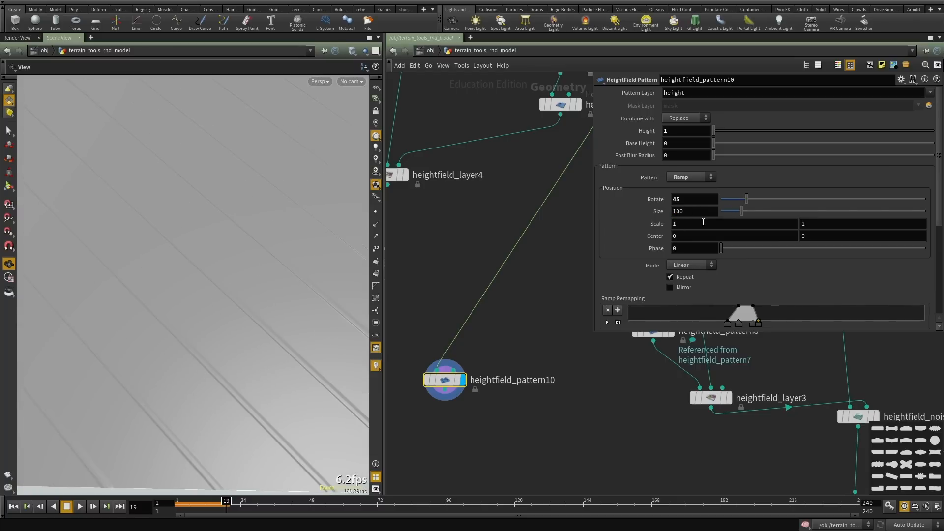
text(20)
key(Return)
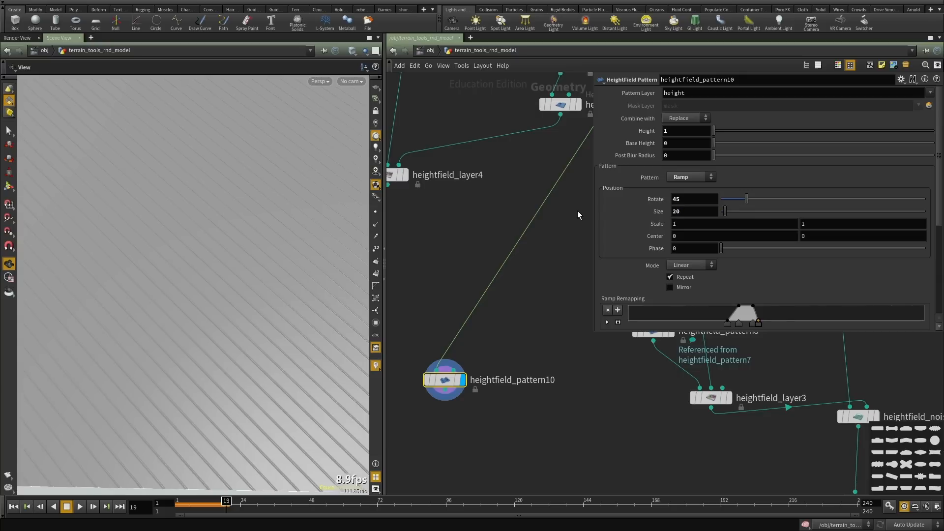
text(10)
key(Return)
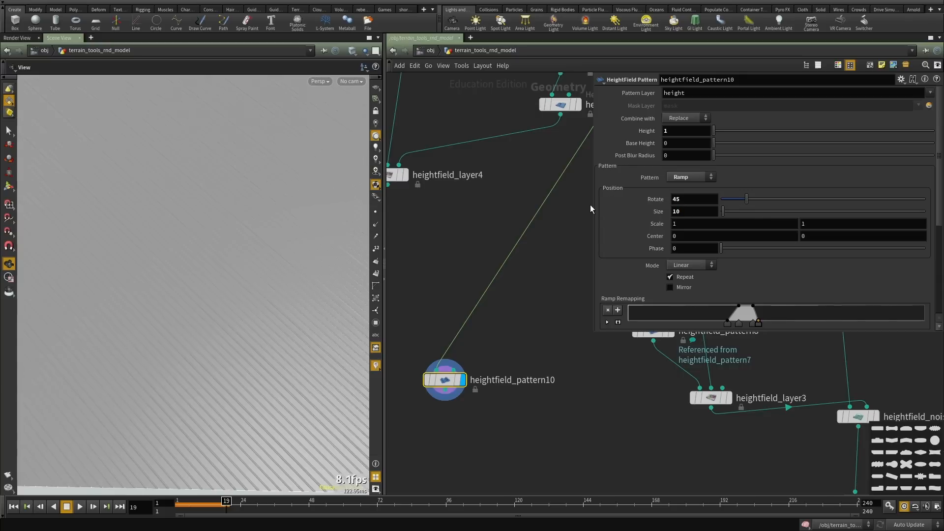
double_click(687, 212)
text(5)
key(Return)
right_drag(220, 270, 266, 312)
drag(265, 312, 245, 315)
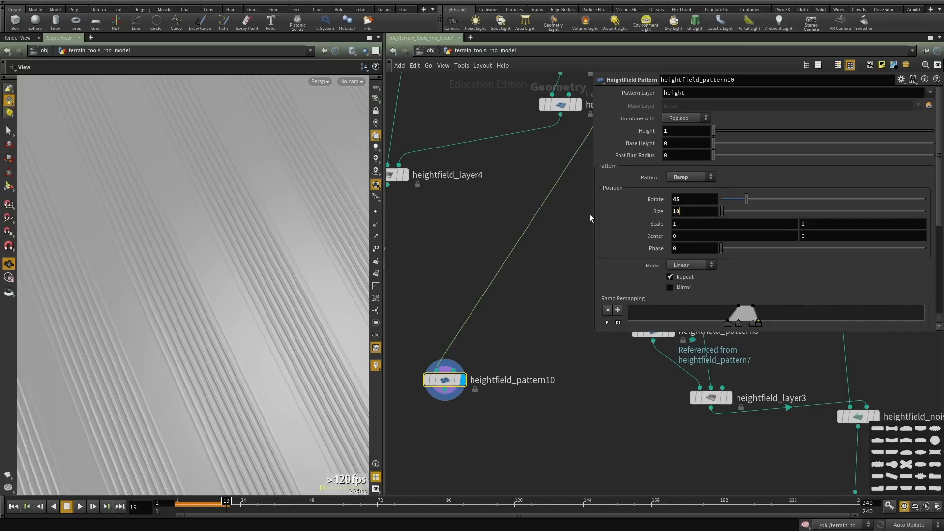
Set heightfield_pattern10's Size to 8 and check the diagonal stripes across the terrain.
key(BackSpace)
key(BackSpace)
text(8)
key(Return)
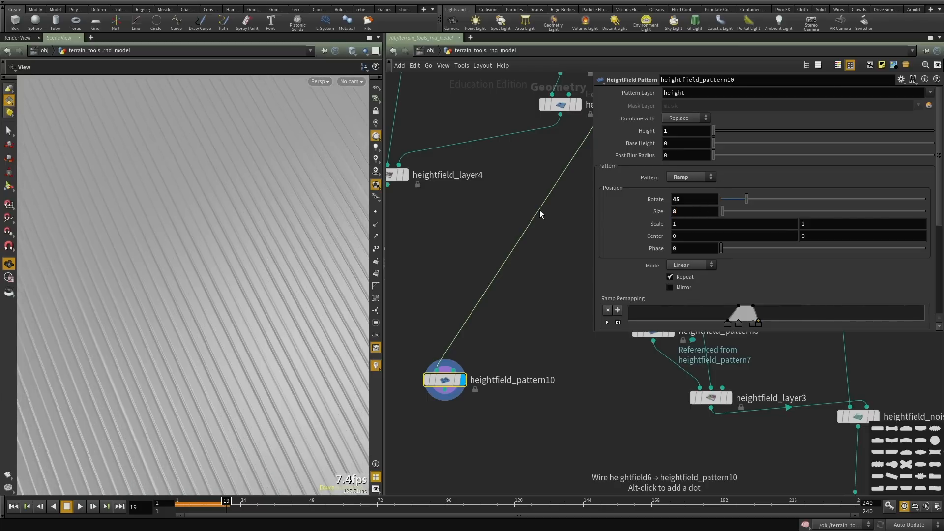
right_drag(187, 285, 147, 322)
scroll(505, 369, down, 3)
scroll(505, 366, up, 3)
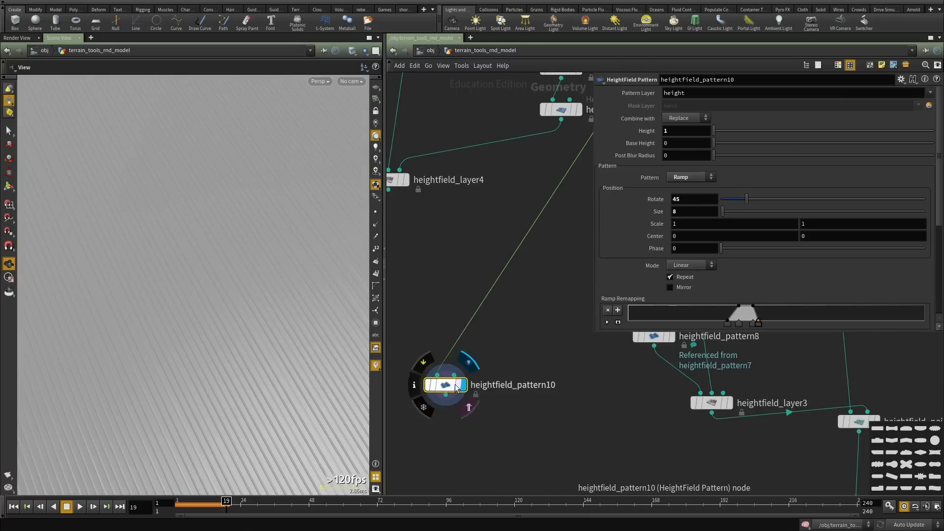
Add a HeightField Layer node below heightfield_pattern10.
drag(457, 389, 499, 339)
middle_drag(453, 428, 491, 392)
key(Tab)
text(lay)
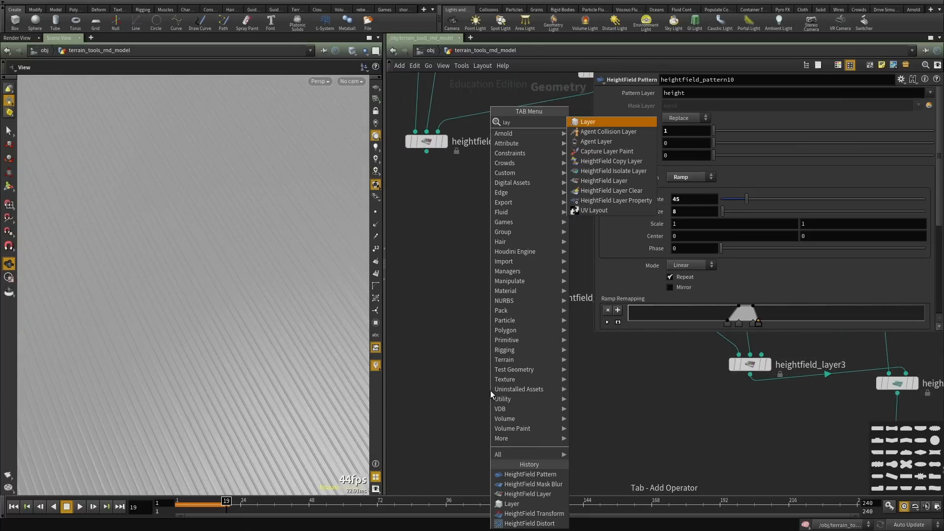
key(Return)
key(Tab)
text(l)
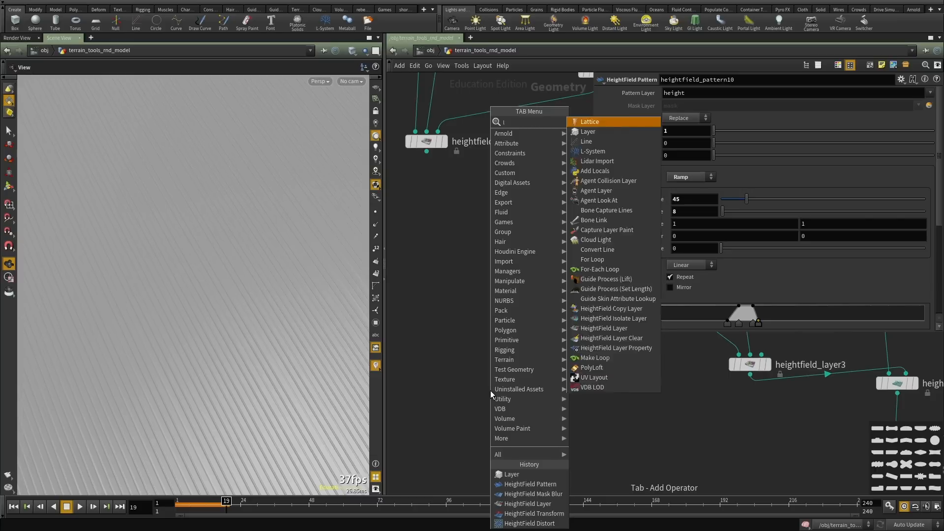
text(ay)
key(Down)
key(Down)
key(Down)
key(Down)
key(Down)
key(Down)
key(Return)
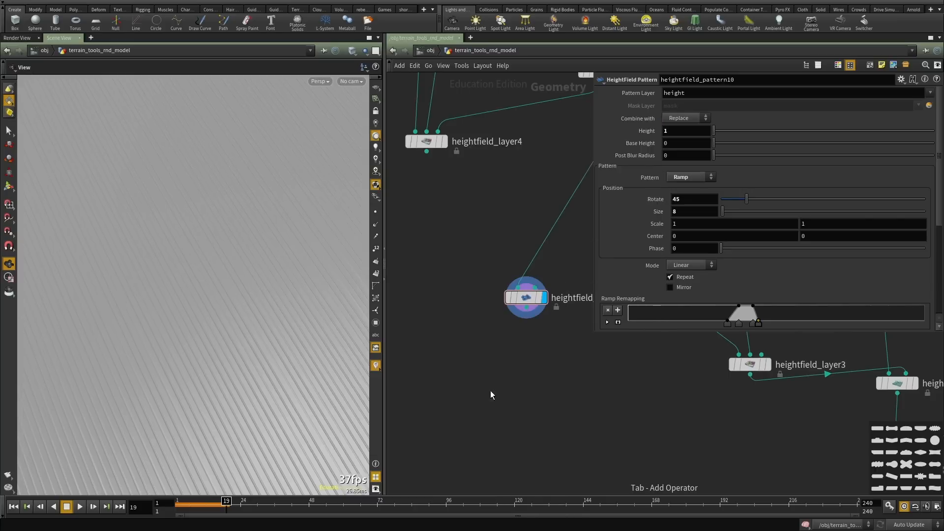
click(491, 391)
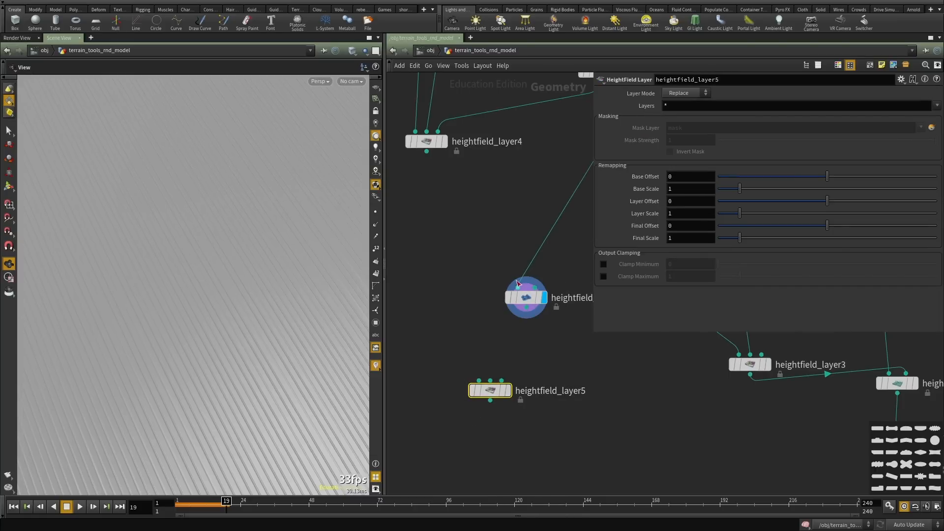
Feed heightfield_layer4 into heightfield_pattern10 and set the pattern's Combine with mode to Add.
drag(519, 284, 426, 152)
drag(526, 302, 444, 310)
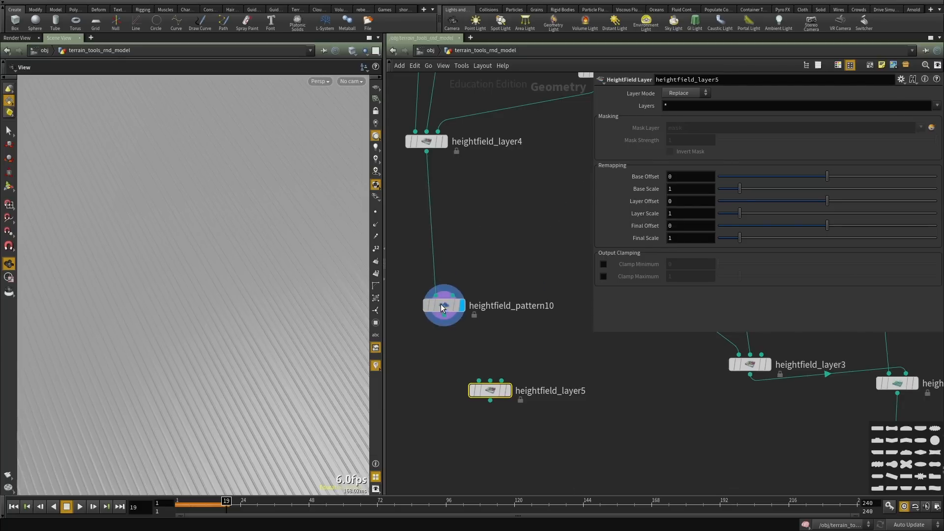
click(445, 141)
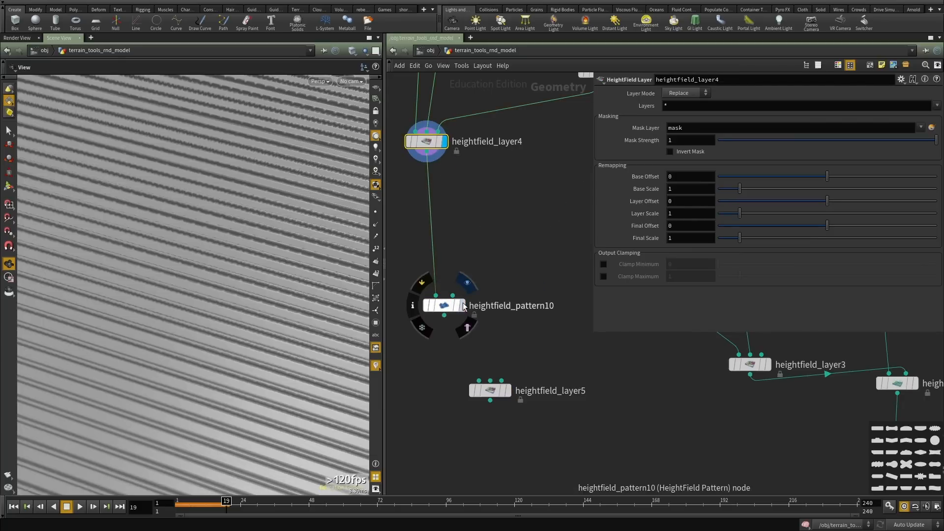
click(460, 305)
click(686, 118)
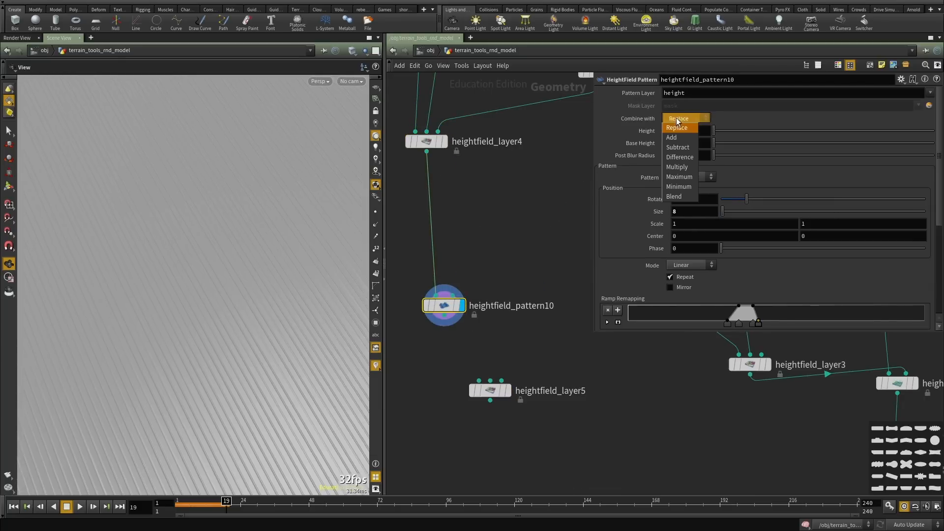
click(678, 127)
right_drag(206, 349, 295, 311)
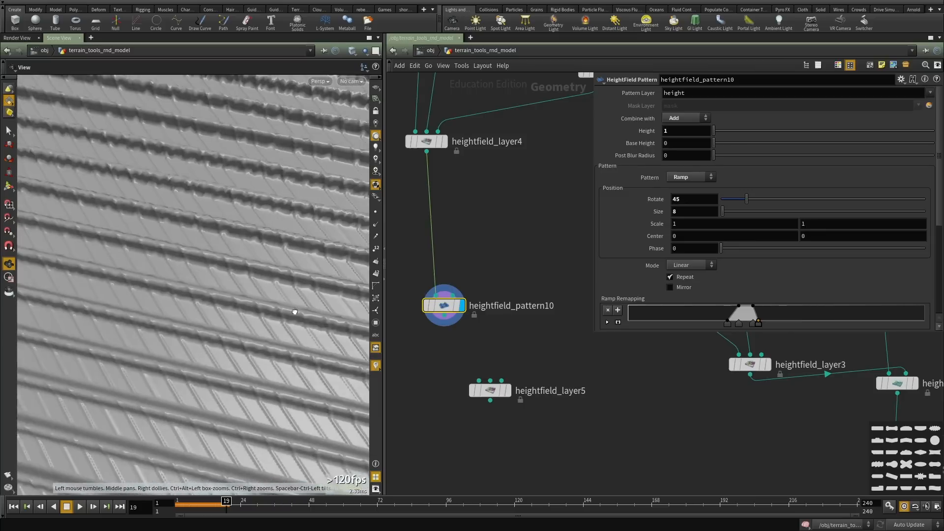
drag(295, 312, 291, 308)
Connect heightfield_maskblur2 to heightfield_pattern10's mask input and compare the mask with the masked stripes.
middle_drag(483, 259, 481, 344)
scroll(480, 343, down, 1)
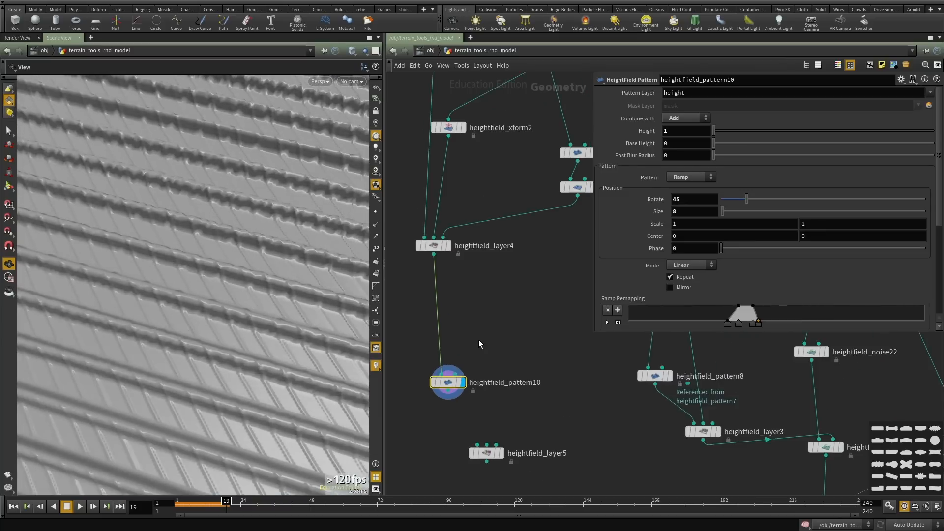
click(456, 375)
scroll(506, 162, down, 2)
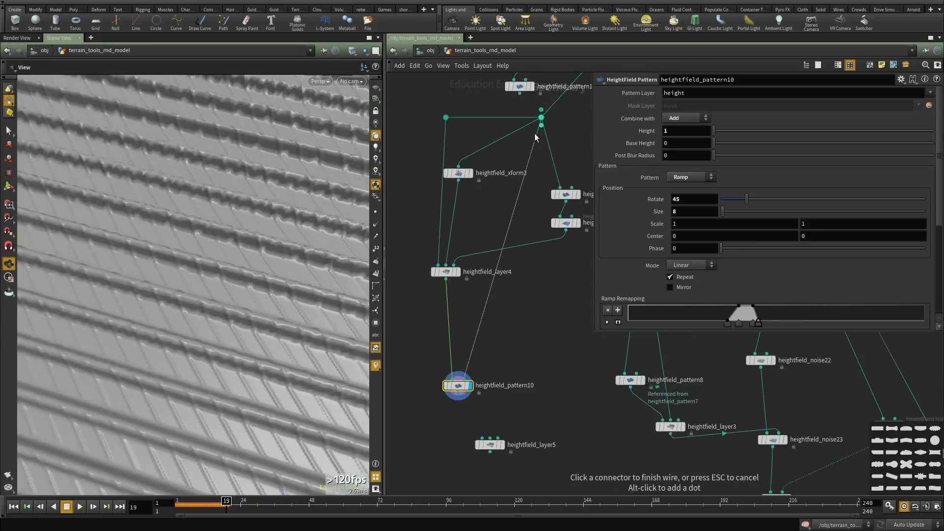
scroll(533, 241, up, 2)
click(534, 237)
middle_drag(503, 368, 507, 320)
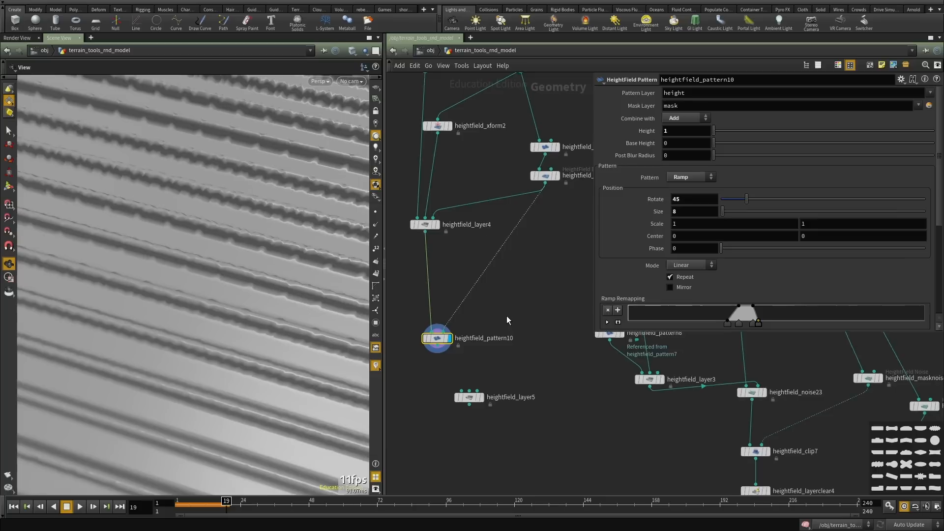
scroll(552, 186, up, 1)
click(558, 174)
middle_drag(486, 365, 500, 334)
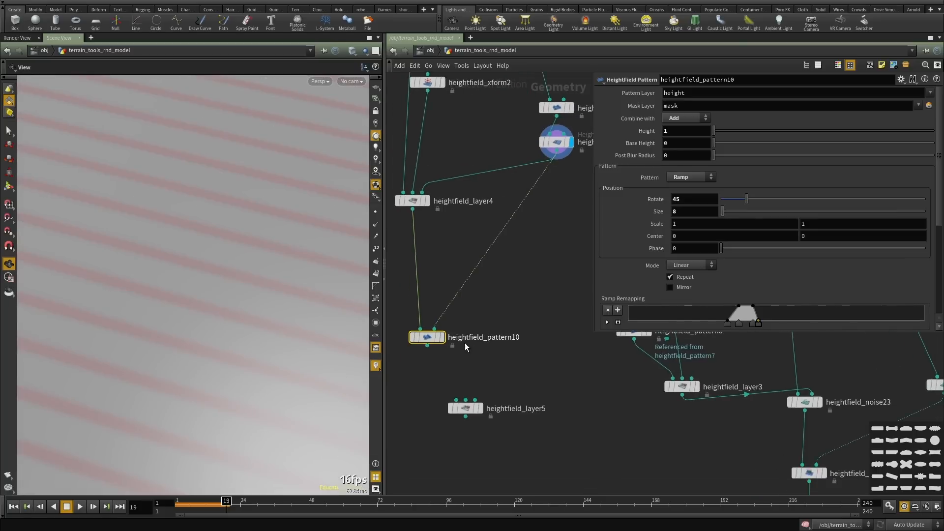
click(442, 337)
drag(190, 312, 133, 291)
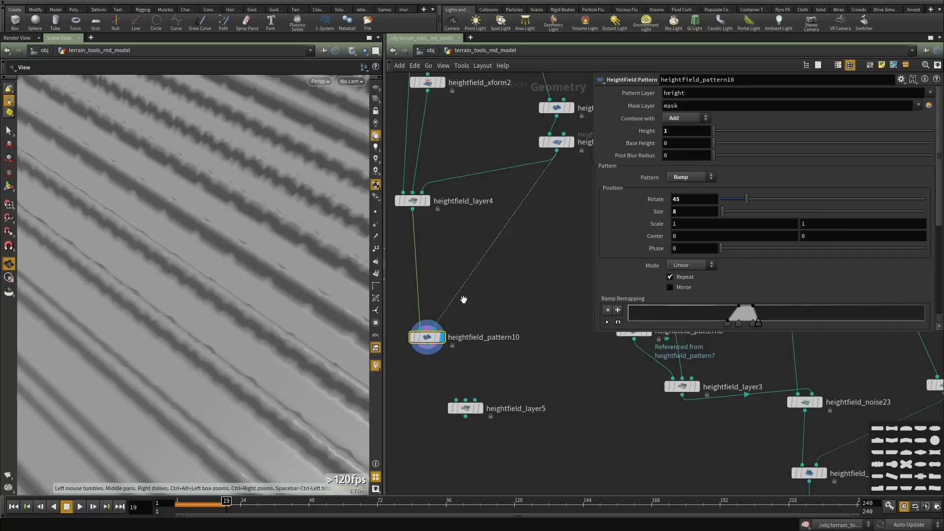
Set heightfield_pattern10's Height to 10 and check the stripes across the terrain.
text(10)
key(Return)
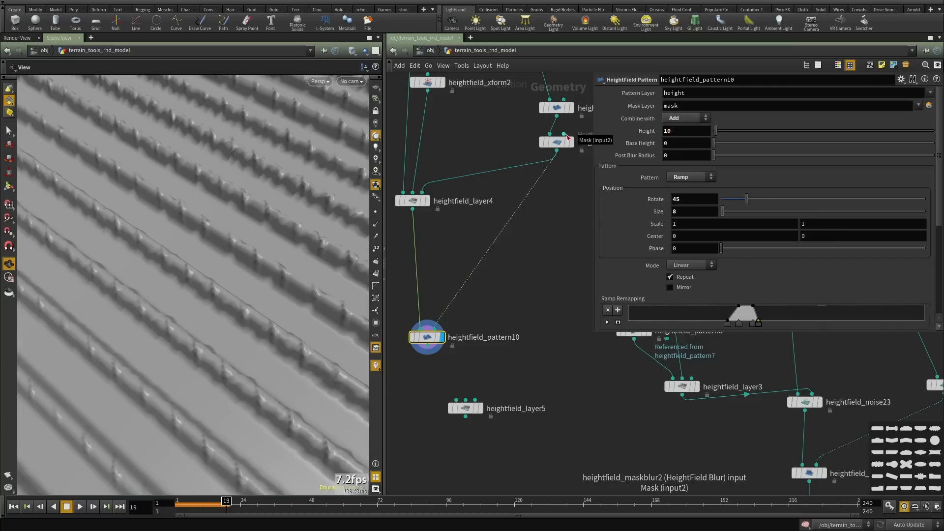
drag(172, 265, 103, 303)
Set the Grid Spacing of the base heightfield6 to 0.5 and inspect the finer ridge detail.
scroll(523, 308, down, 6)
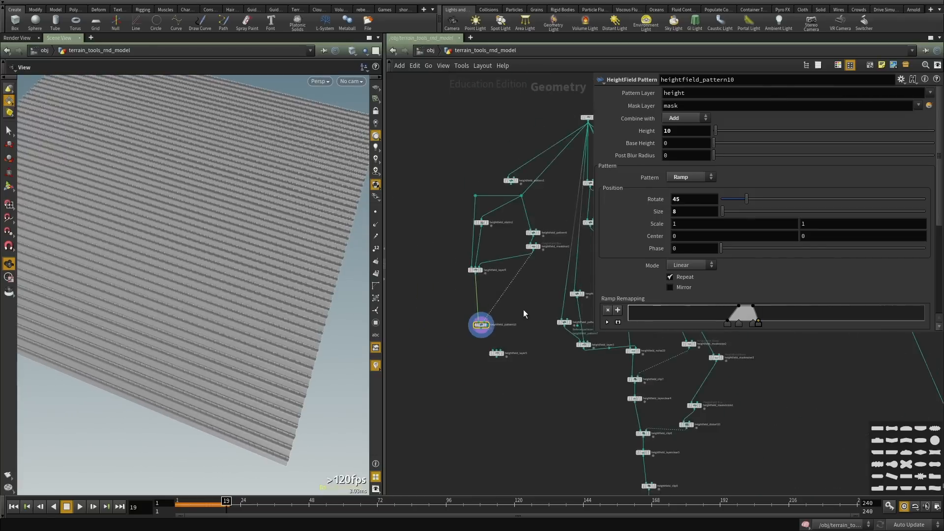
middle_drag(581, 149, 510, 222)
scroll(510, 222, up, 5)
drag(543, 166, 484, 235)
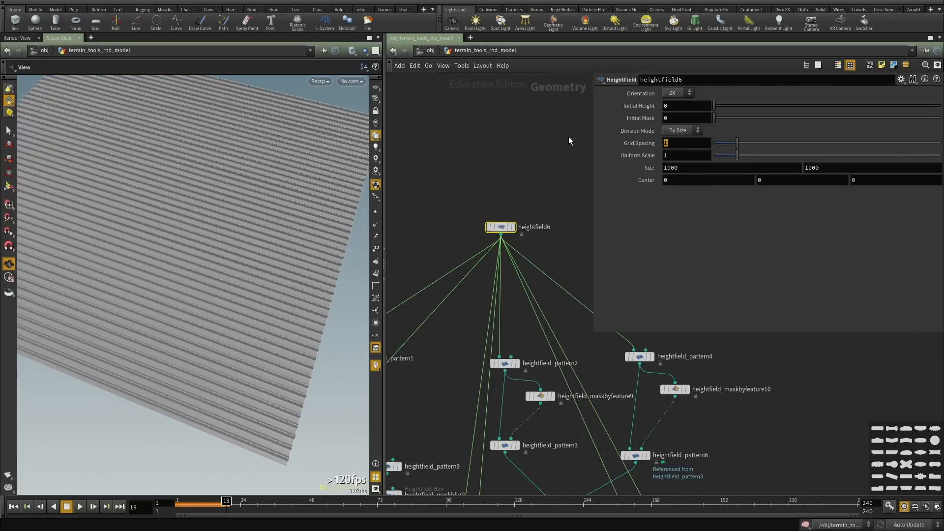
text(.5)
key(Return)
drag(249, 316, 194, 332)
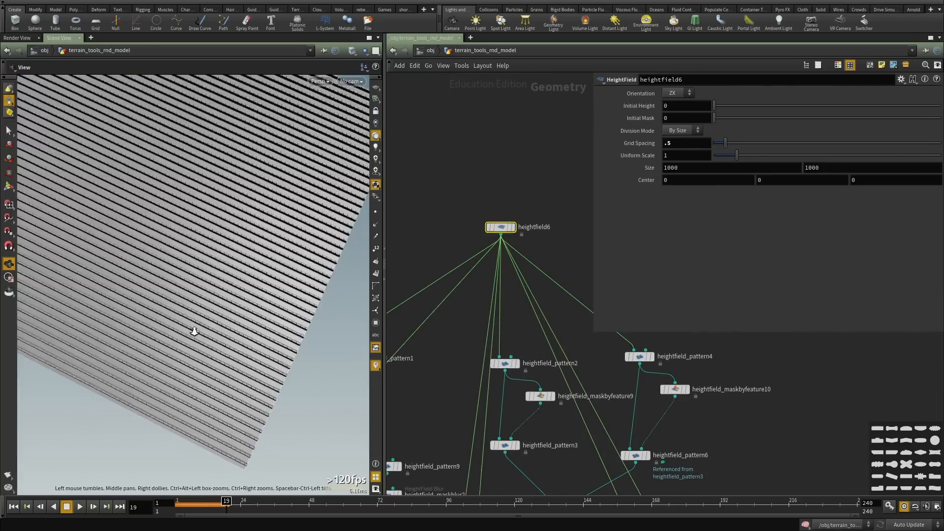
right_drag(194, 331, 255, 305)
scroll(508, 346, down, 3)
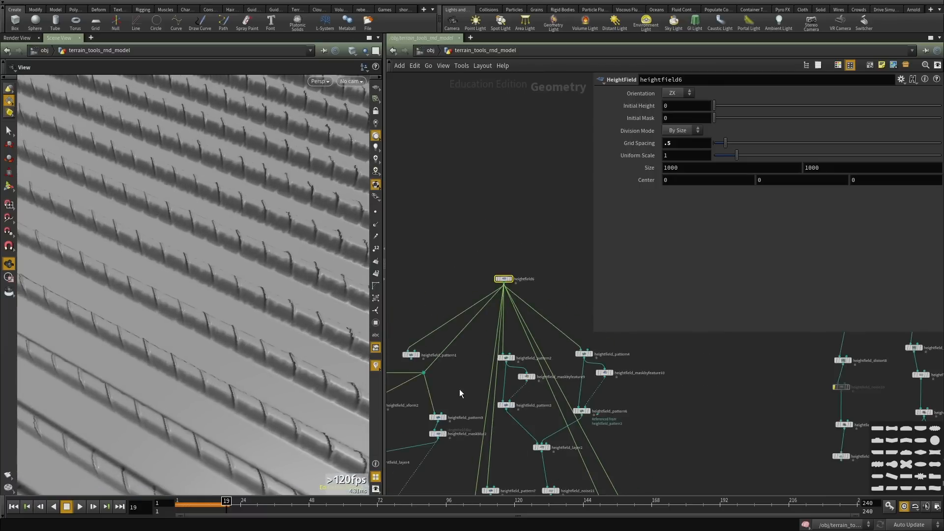
Reshape heightfield_pattern10's ramp remapping into a long gradual rise, a short flat top and a vertical drop.
middle_drag(460, 389, 459, 358)
scroll(460, 358, up, 3)
click(412, 363)
scroll(410, 398, up, 2)
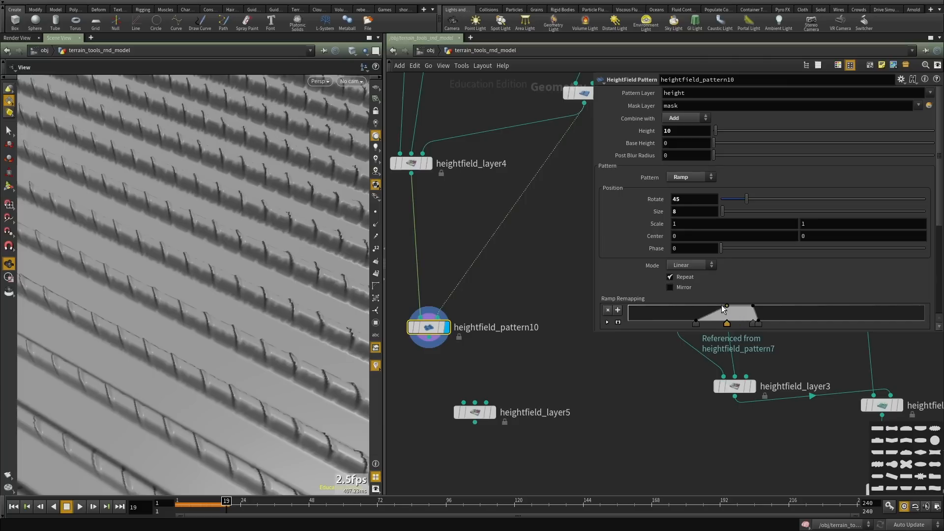
drag(248, 297, 247, 294)
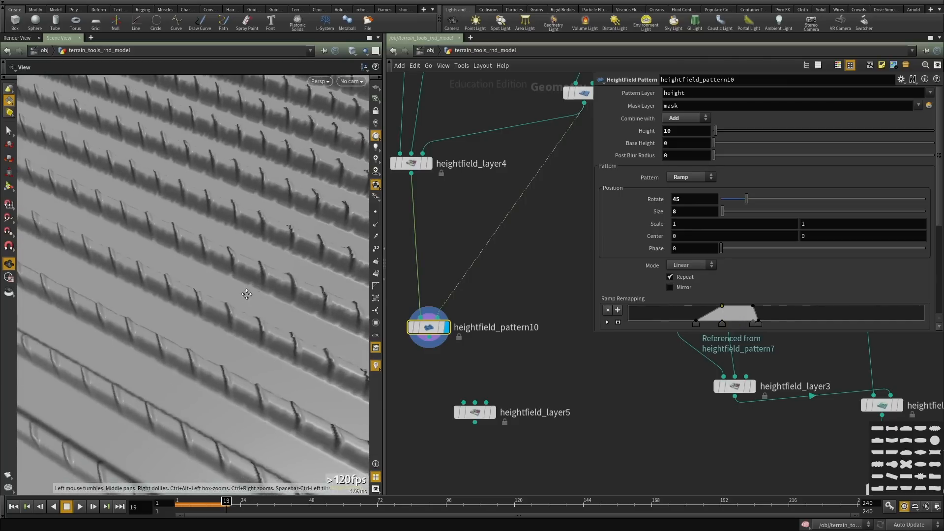
scroll(280, 287, up, 7)
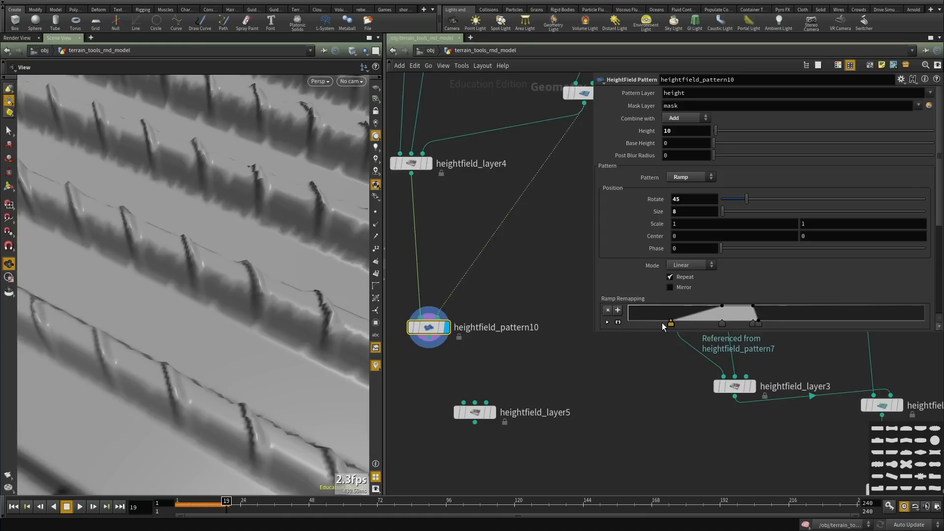
drag(663, 324, 663, 325)
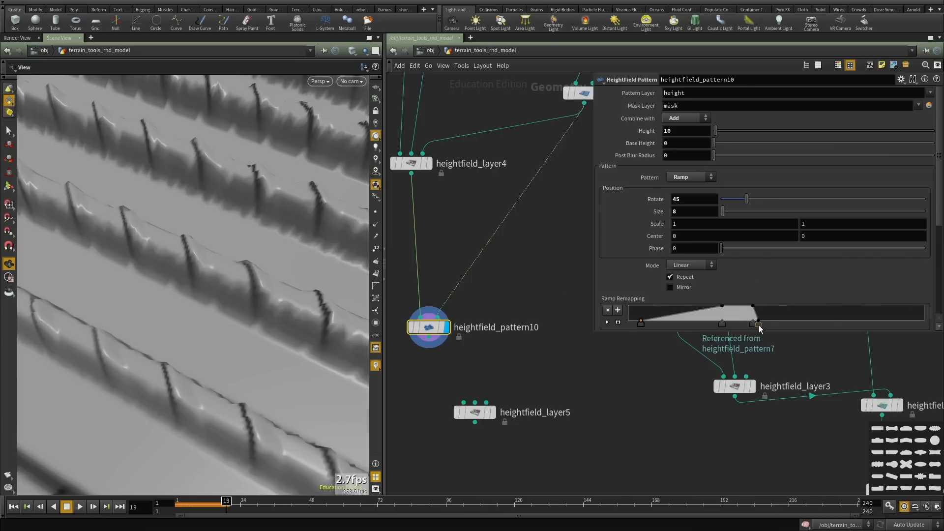
drag(763, 323, 766, 323)
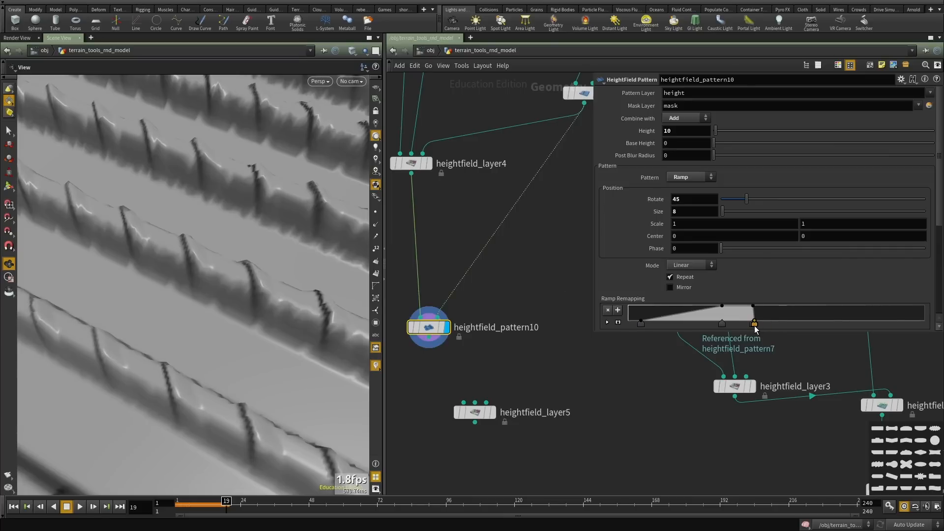
right_drag(241, 301, 162, 295)
drag(162, 295, 216, 342)
right_drag(217, 342, 154, 347)
scroll(526, 322, down, 4)
scroll(524, 331, up, 4)
Replace the unused heightfield_layer5 with a copy of heightfield_pattern10 that takes the original pattern node as its terrain input.
mouse_move(507, 335)
middle_down()
mouse_move(466, 366)
mouse_move(498, 338)
middle_up()
scroll(481, 366, up, 2)
drag(471, 352, 438, 383)
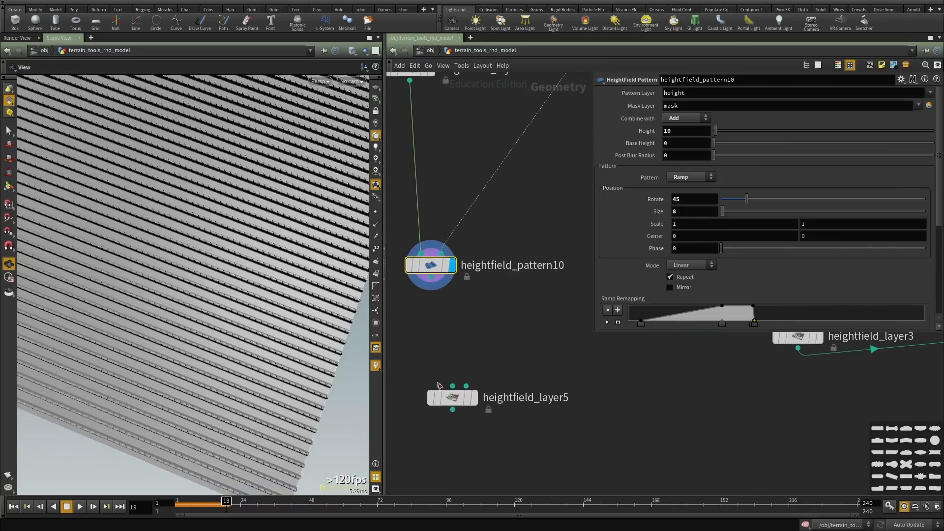
key(ctrl+x)
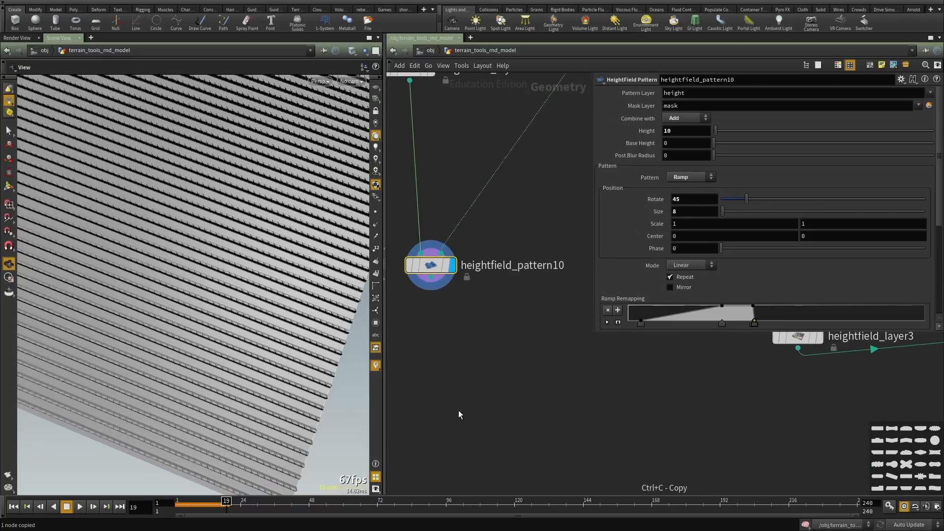
key(ctrl+v)
drag(222, 312, 196, 289)
right_drag(196, 288, 246, 305)
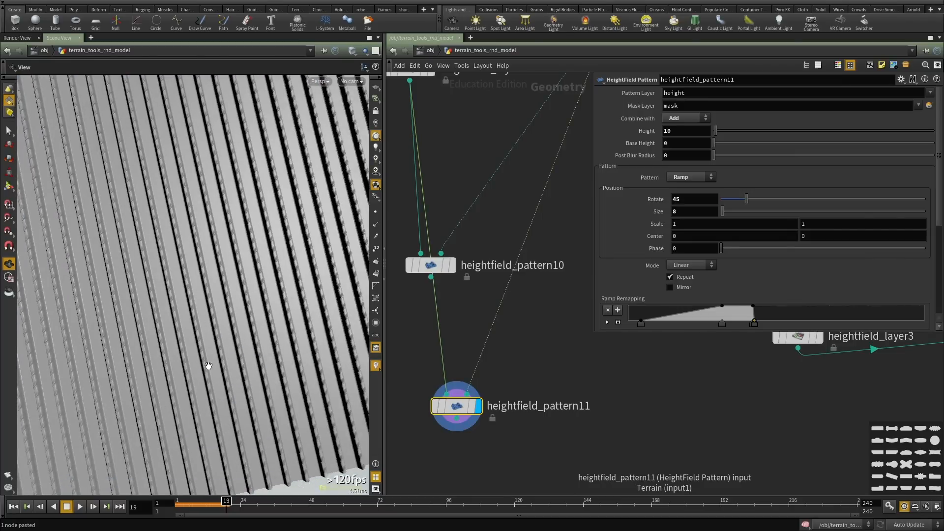
scroll(484, 330, down, 2)
scroll(467, 372, up, 2)
click(453, 376)
click(439, 261)
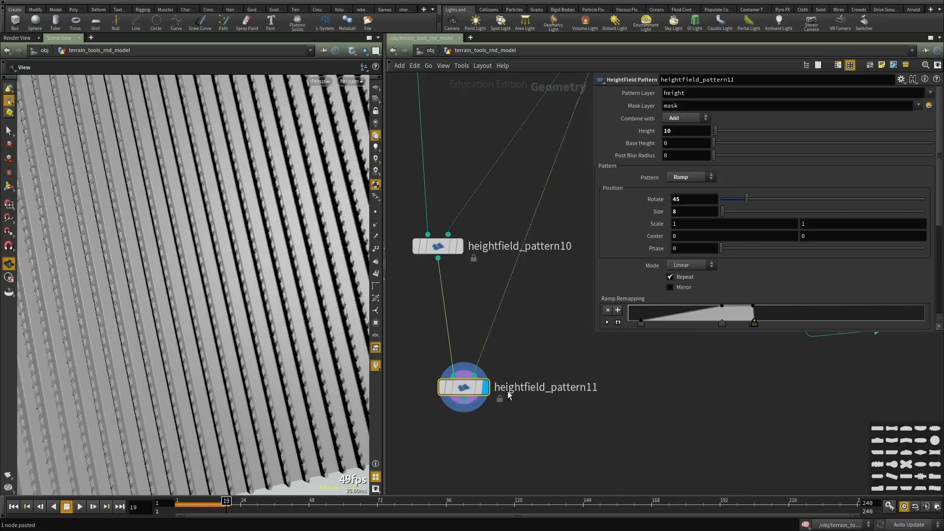
Set heightfield_pattern11's Rotate to 0 and disconnect its mask input.
click(691, 198)
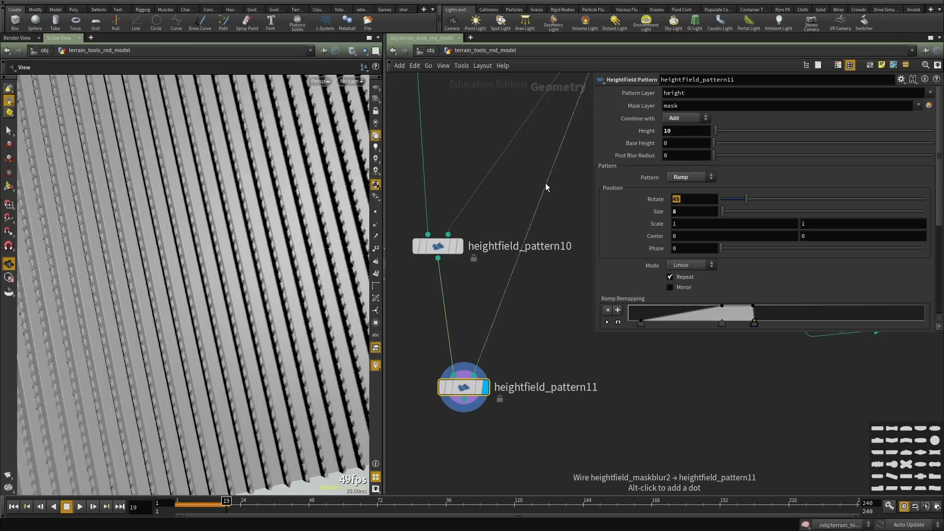
drag(474, 377, 535, 333)
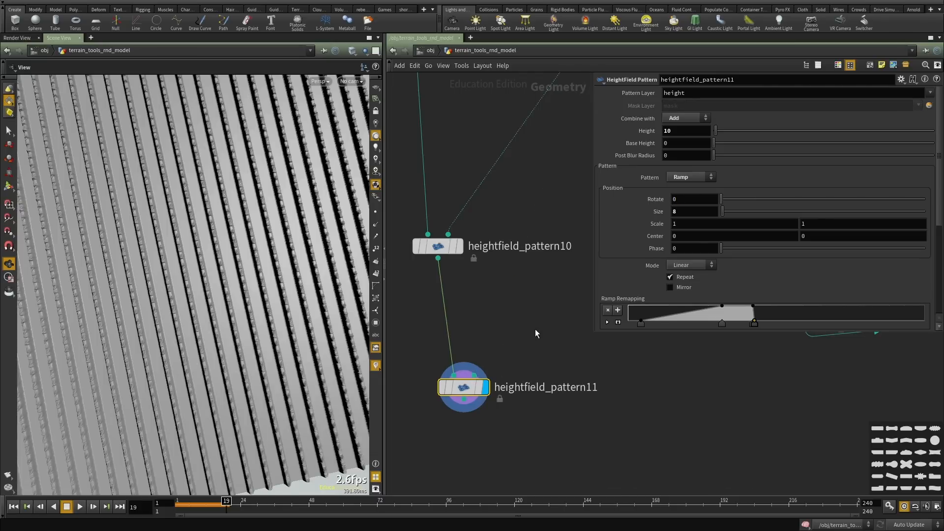
middle_drag(535, 333, 535, 304)
alt+drag(236, 310, 264, 300)
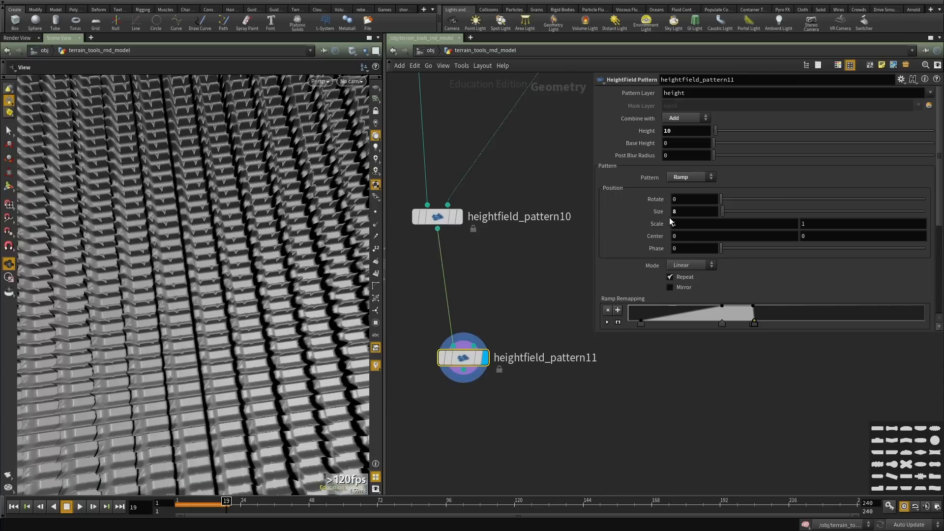
Set heightfield_pattern11's Size to 4 and its Height to 2.
drag(667, 215, 613, 212)
text(4)
key(Return)
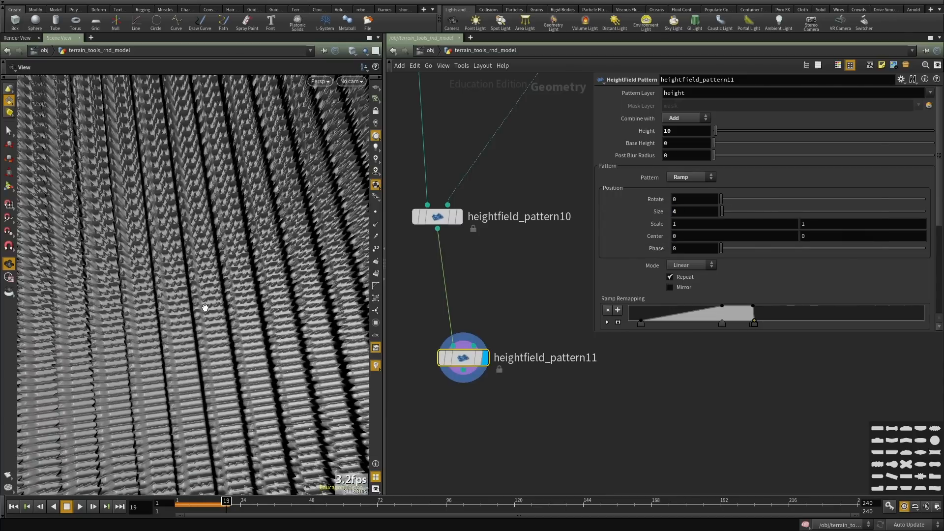
drag(205, 308, 196, 330)
right_drag(196, 330, 256, 313)
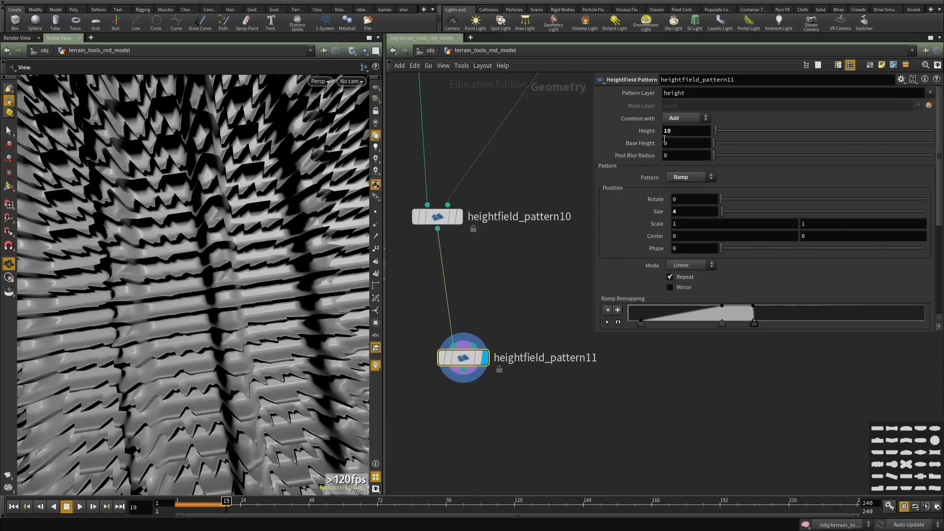
right_drag(254, 204, 105, 282)
View the heightfield_maskblur2 mask, connect it to heightfield_pattern11's mask input and display the masked pattern.
scroll(570, 163, down, 1)
middle_drag(570, 165, 493, 340)
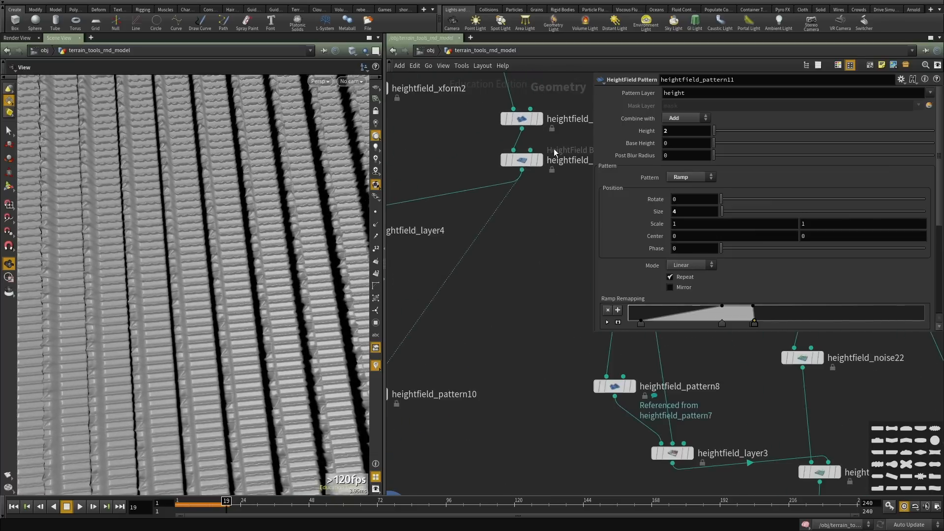
click(540, 159)
scroll(499, 216, down, 2)
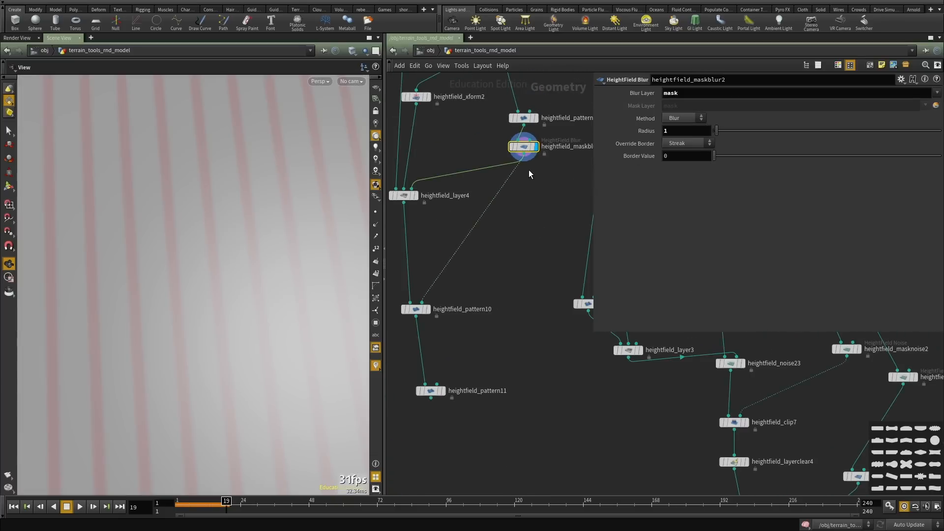
middle_drag(508, 230, 520, 235)
click(448, 388)
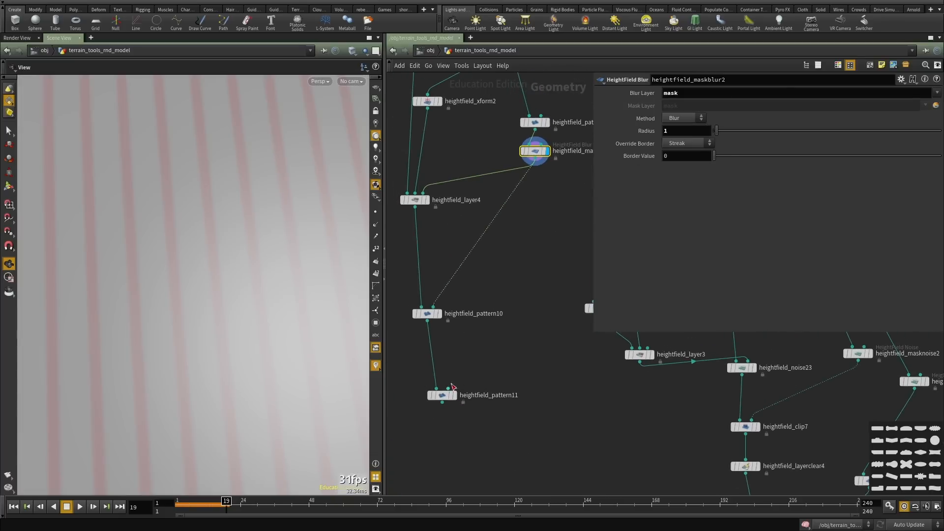
click(535, 158)
scroll(462, 382, up, 2)
click(453, 403)
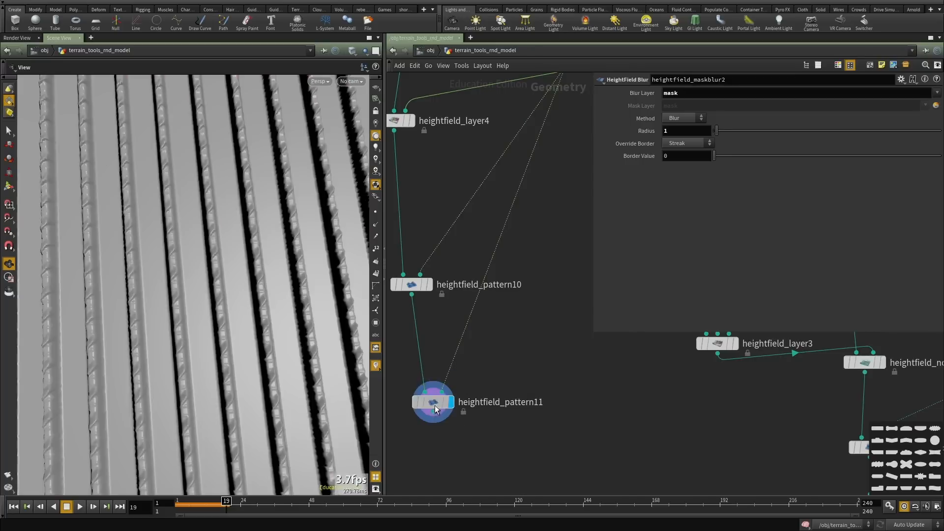
click(435, 404)
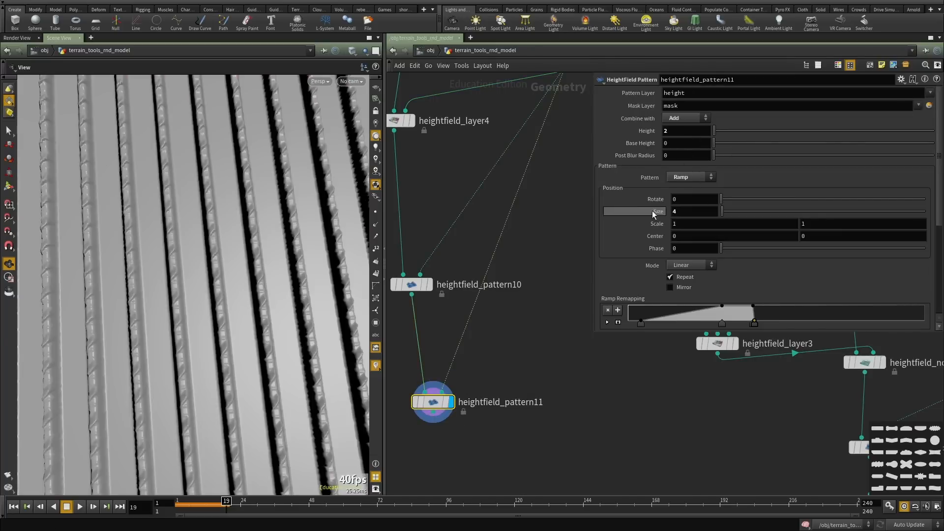
scroll(651, 226, down, 2)
scroll(560, 289, down, 4)
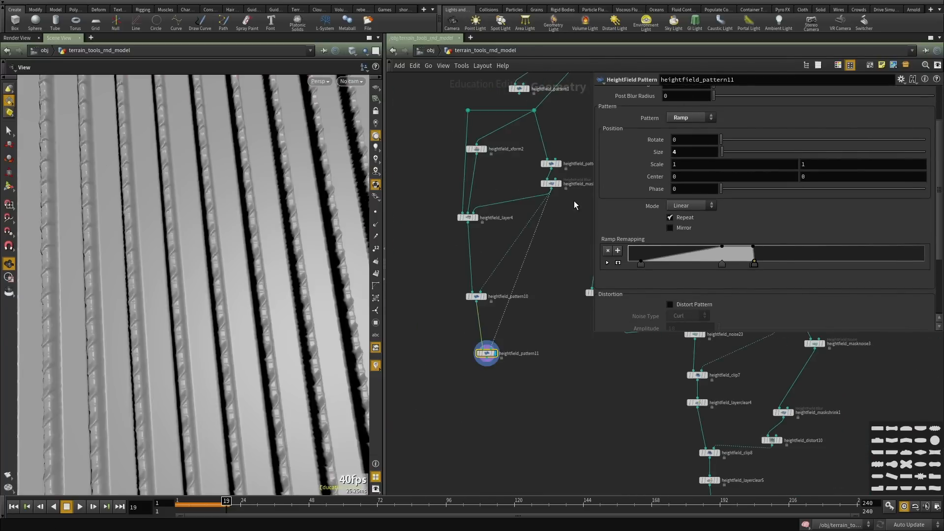
scroll(574, 200, up, 3)
key(Tab)
text(mas)
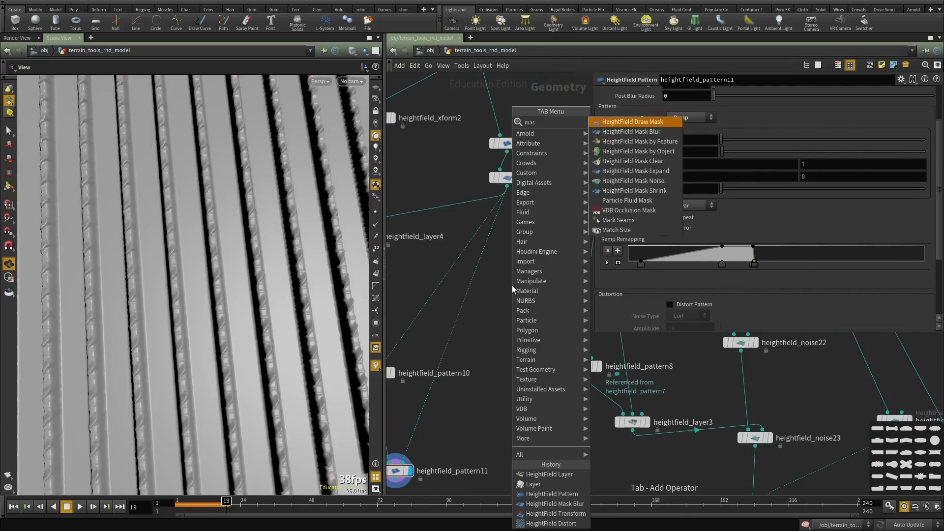
text(k)
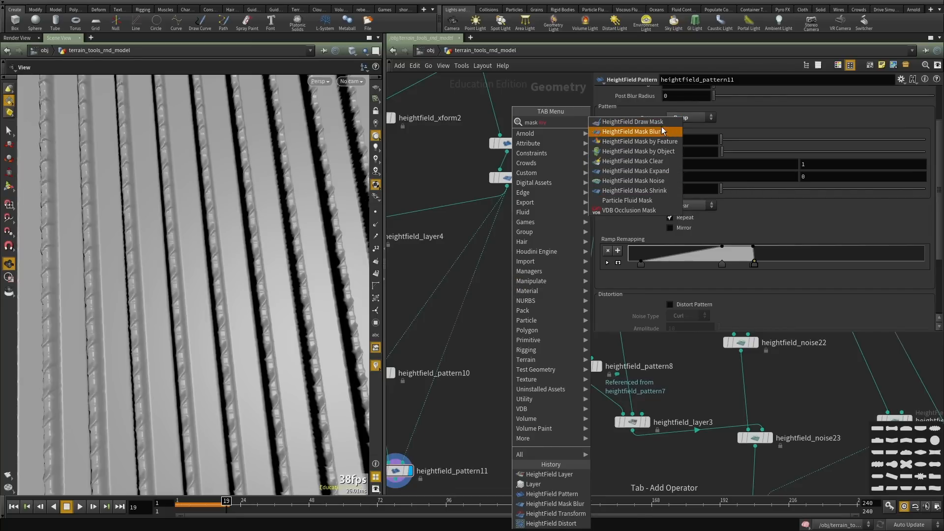
scroll(635, 187, up, 4)
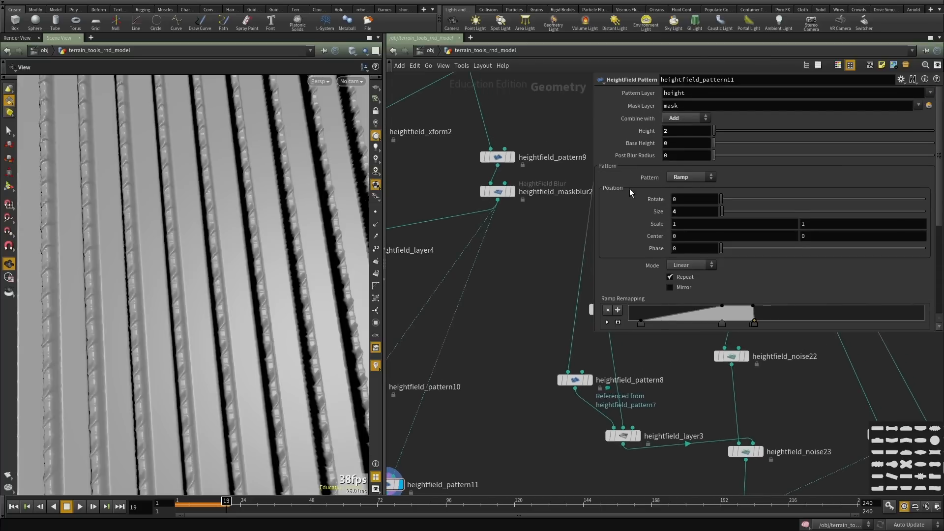
Add a HeightField Mask by Feature node fed by heightfield_pattern10 and display its result.
scroll(509, 251, down, 5)
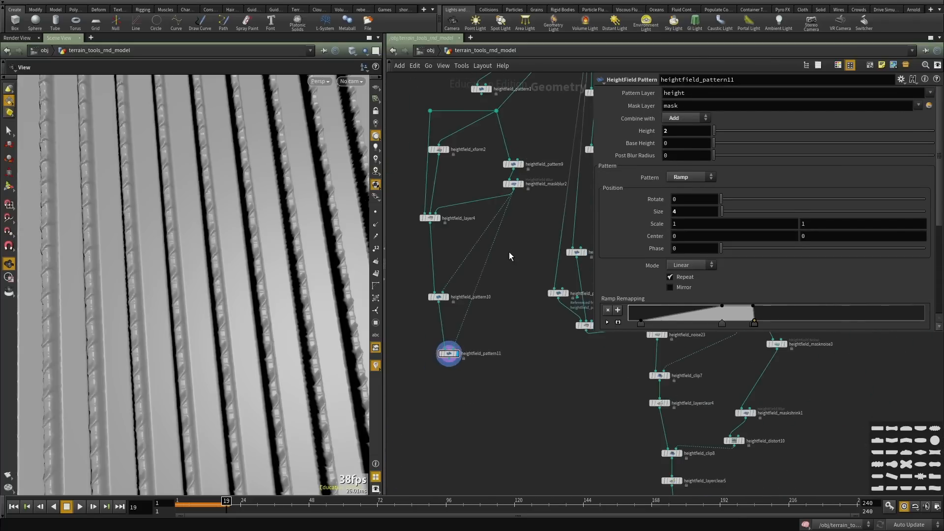
key(Tab)
text(heightf field)
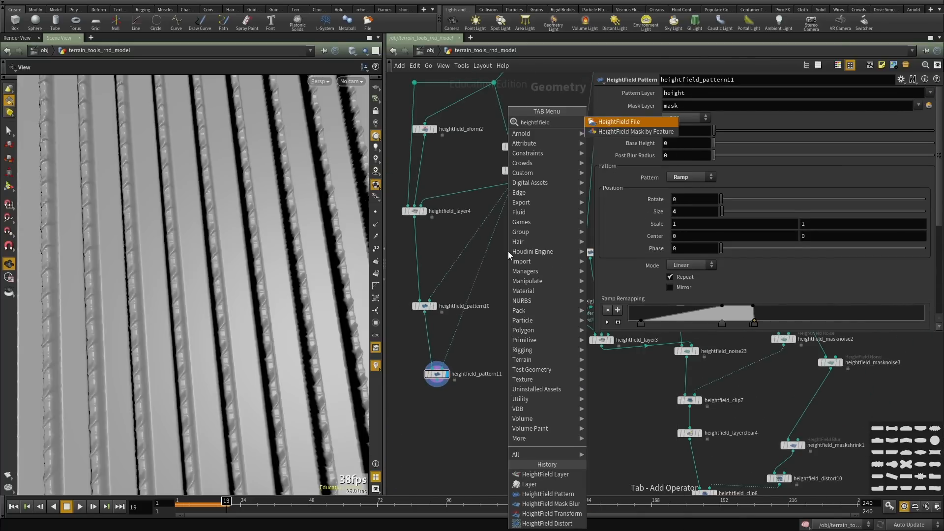
key(Down)
key(Return)
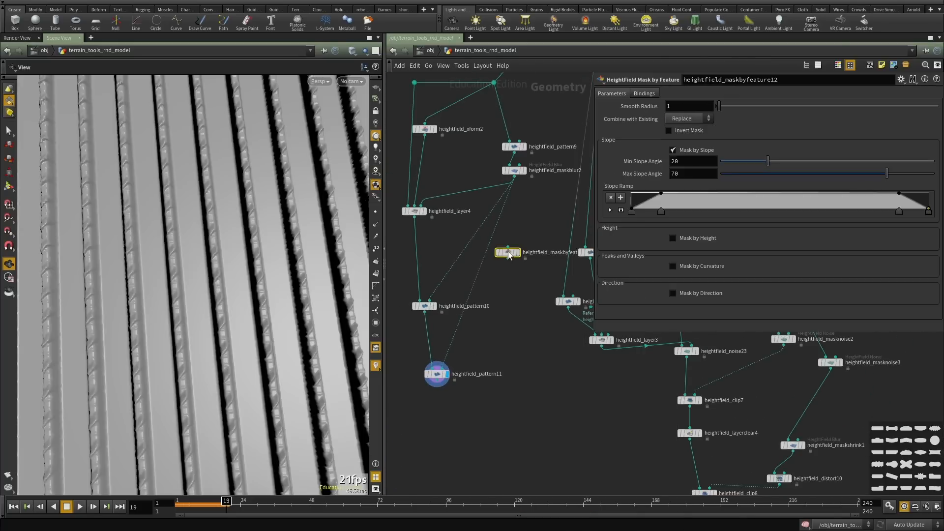
click(501, 326)
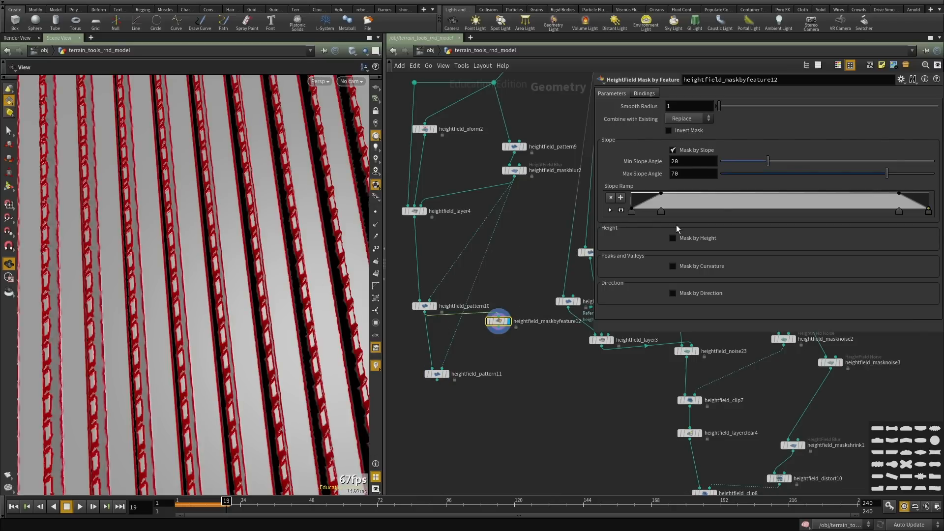
Turn off Mask by Slope and enable Mask by Height with a minimum height of -2 and maximum height of 1.
click(686, 150)
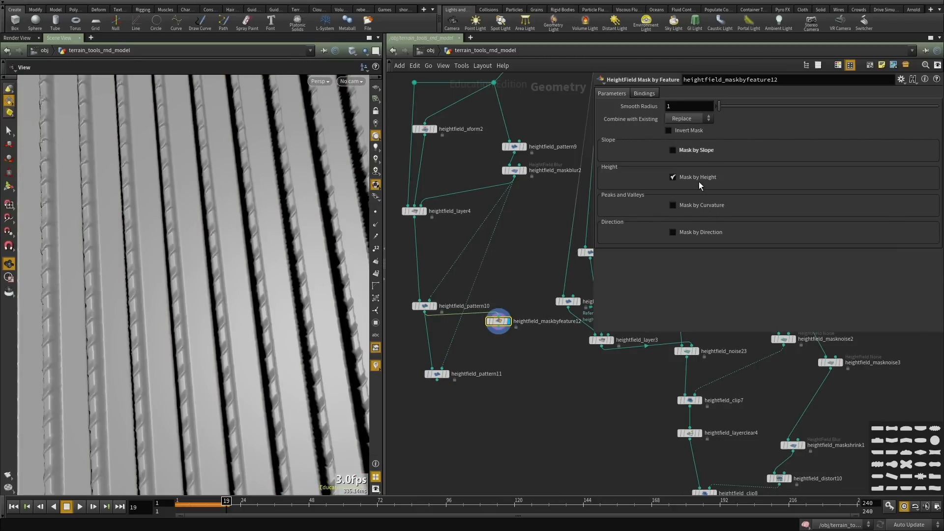
click(697, 178)
click(695, 179)
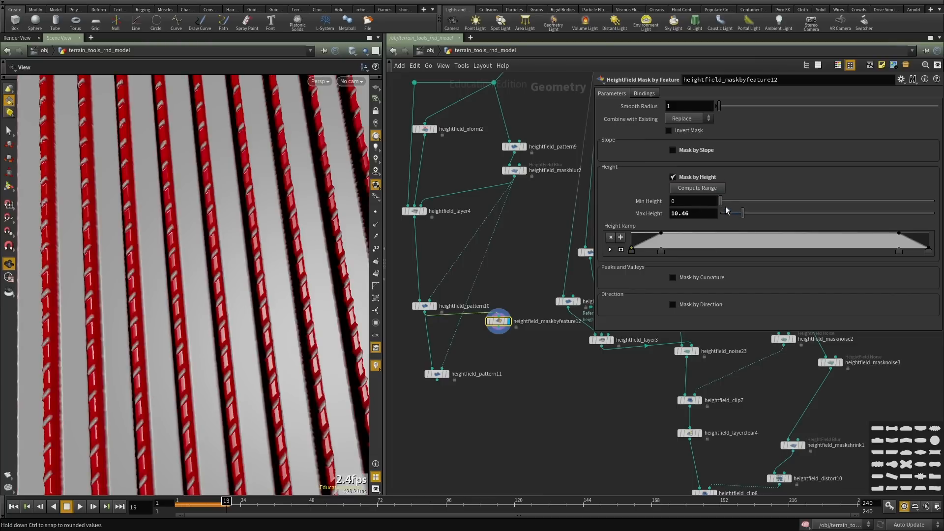
mouse_move(730, 203)
mouse_down()
mouse_move(724, 217)
mouse_move(718, 205)
mouse_up()
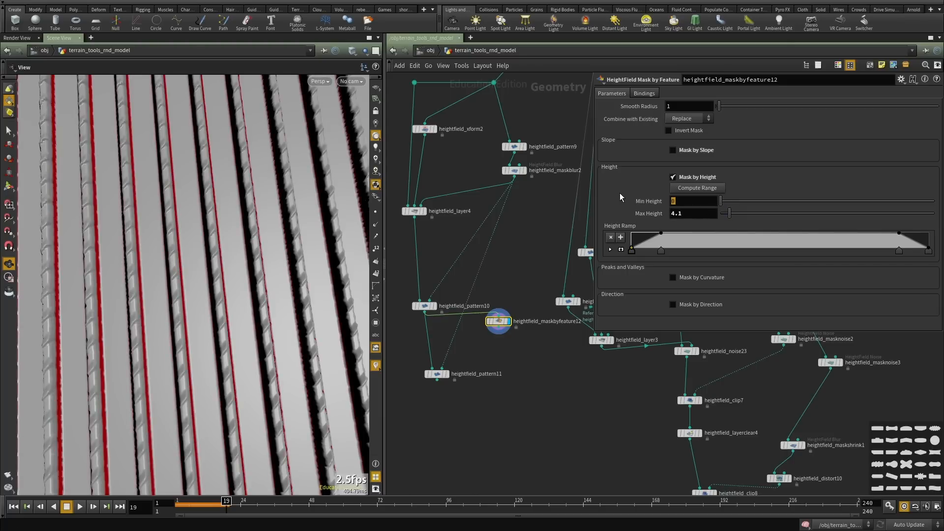
alt+drag(179, 269, 167, 272)
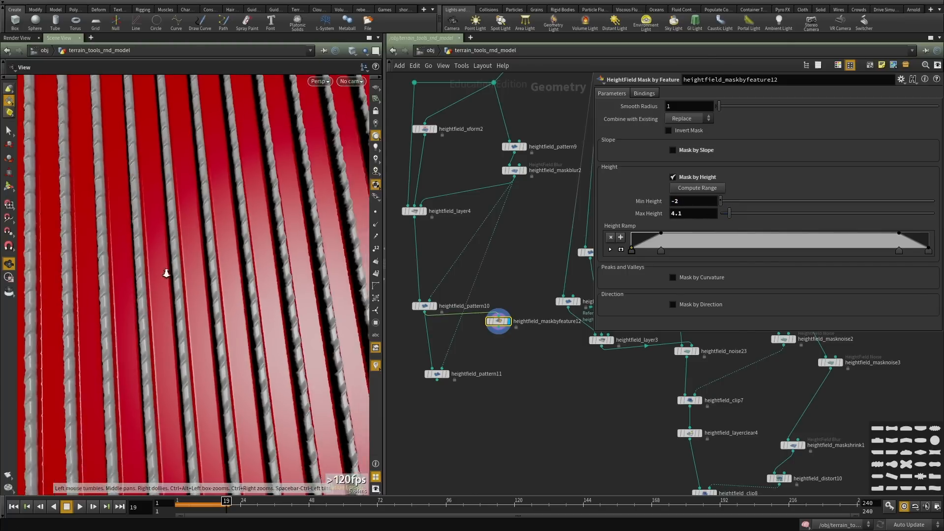
alt+right_drag(167, 272, 150, 257)
alt+drag(149, 257, 154, 255)
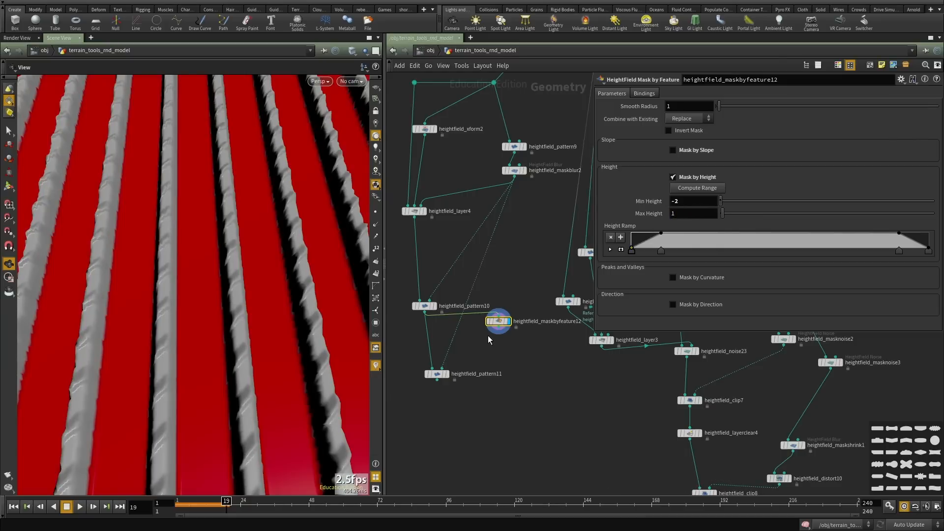
Wire the new height mask into the mask input of heightfield_pattern11 and display that pattern node.
drag(499, 328, 442, 367)
click(445, 374)
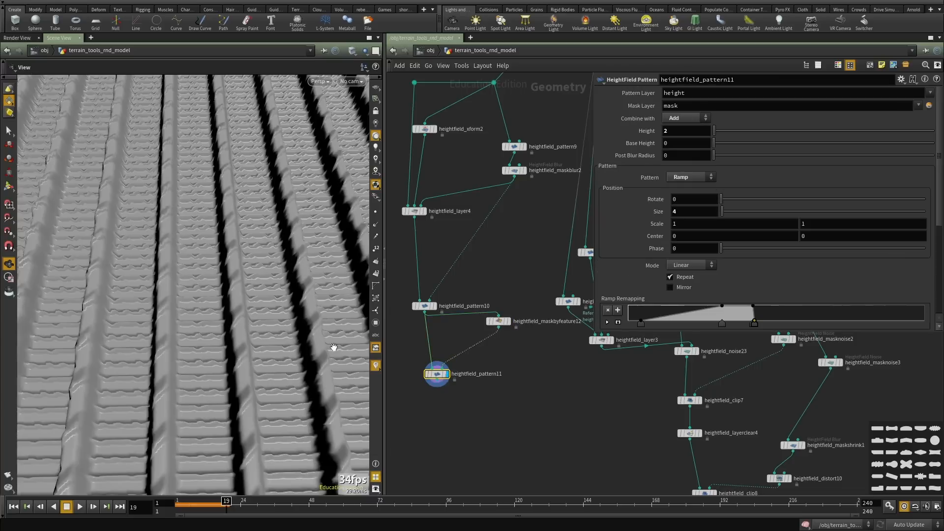
drag(156, 341, 158, 381)
right_drag(158, 382, 249, 322)
drag(249, 323, 219, 310)
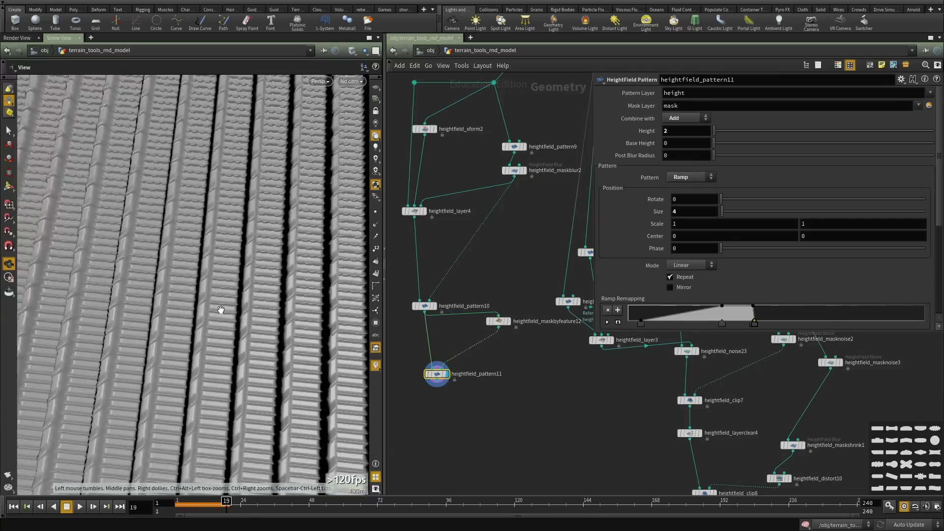
right_drag(220, 310, 247, 313)
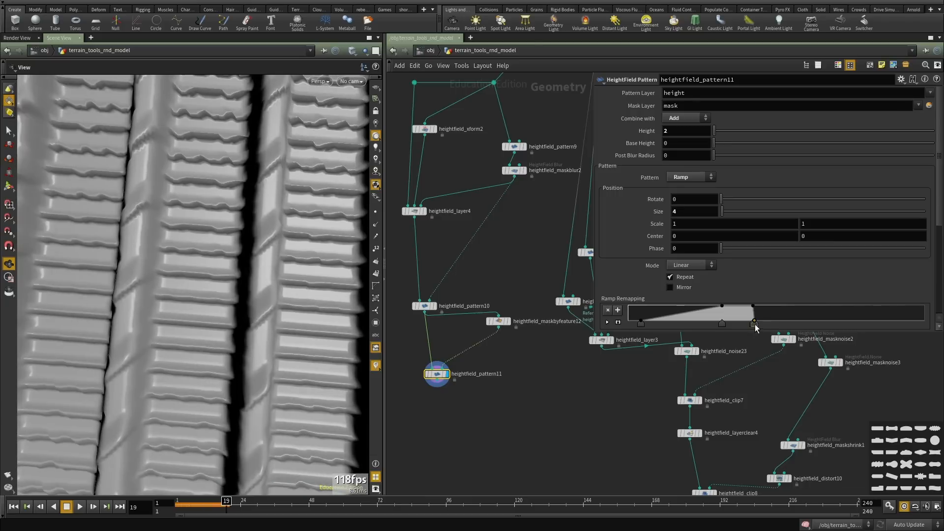
Move the last ramp point outward for a softer falloff and set the pattern height to 1.
drag(758, 323, 782, 324)
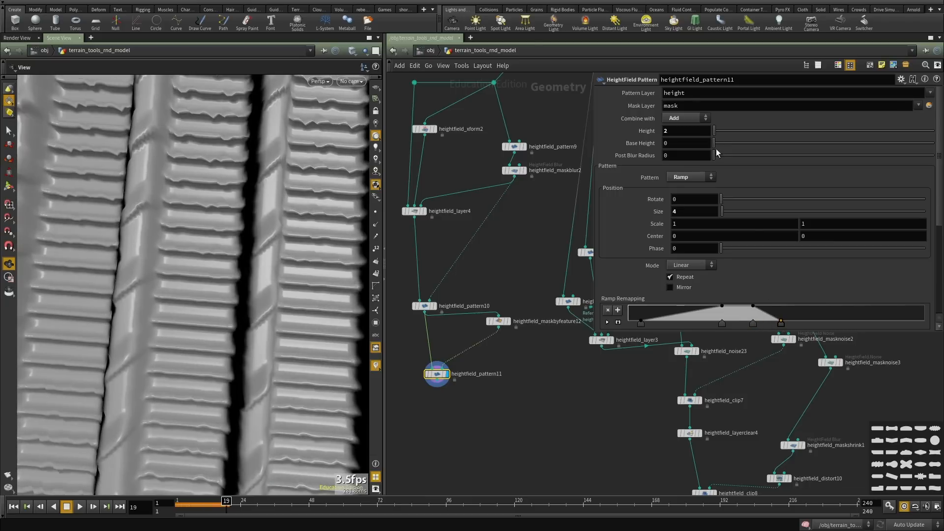
right_drag(162, 273, 25, 279)
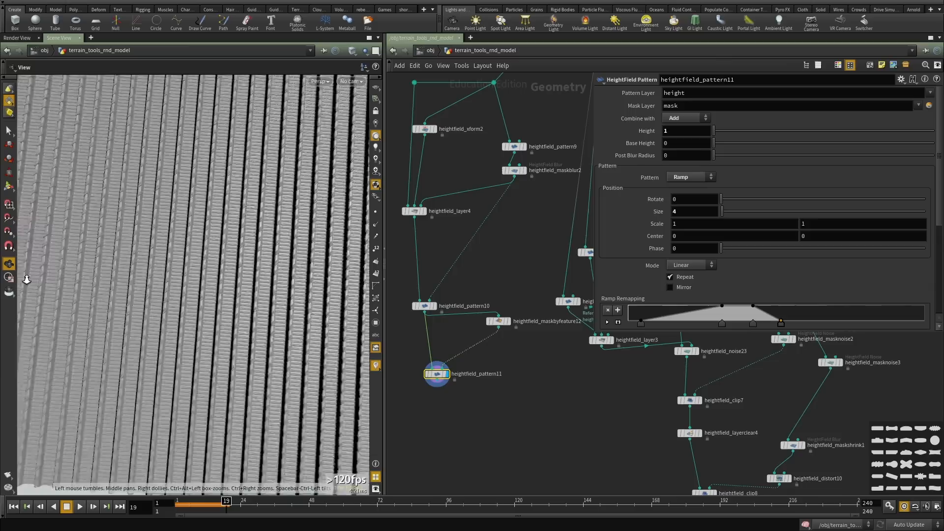
mouse_move(167, 290)
mouse_down()
mouse_move(189, 299)
mouse_move(179, 293)
mouse_move(207, 246)
mouse_move(267, 170)
mouse_move(172, 285)
mouse_up()
Display heightfield_maskbyfeature11 at the end of the brick terrain chain.
scroll(173, 285, down, 10)
scroll(545, 422, down, 8)
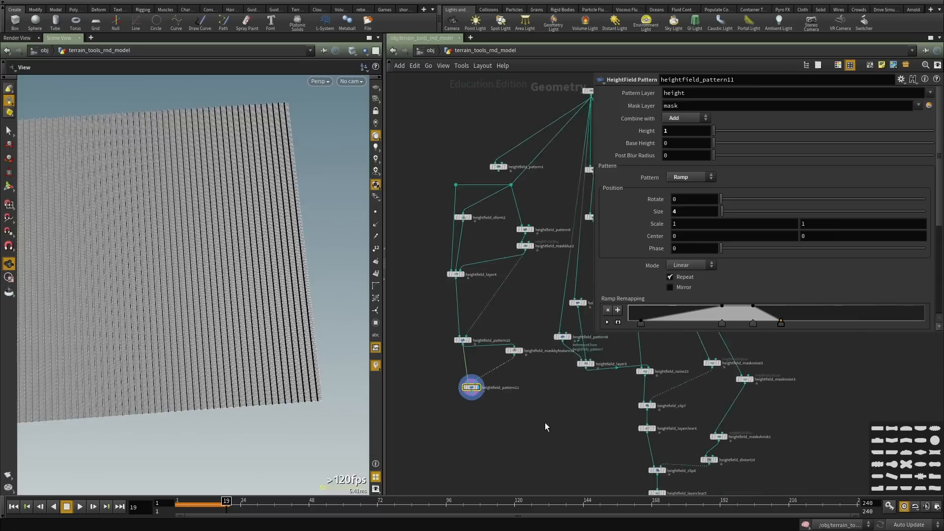
middle_drag(545, 421, 497, 299)
scroll(532, 389, up, 4)
middle_drag(531, 389, 487, 379)
scroll(510, 366, up, 6)
mouse_move(533, 341)
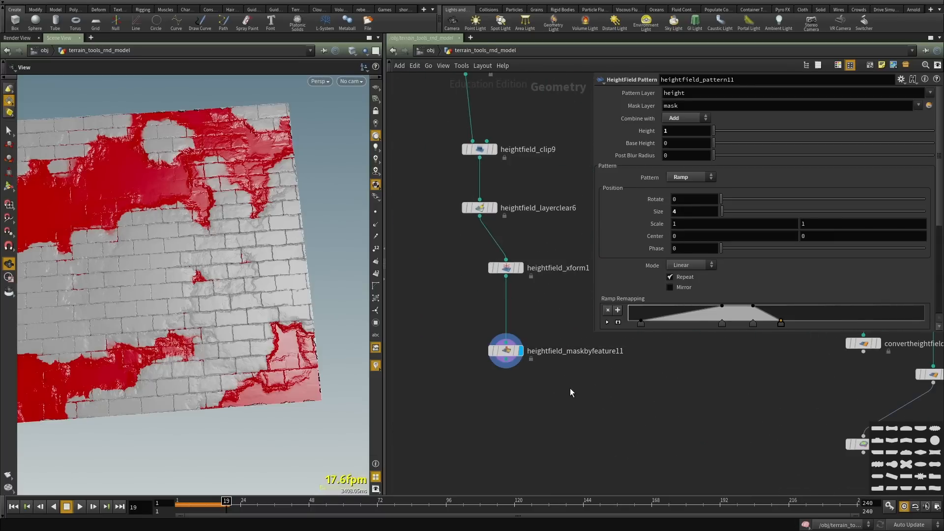
Open the parameters of heightfield_maskbyfeature11 and examine the masked areas between the bricks from several angles.
drag(188, 320, 194, 297)
scroll(470, 357, down, 1)
middle_drag(470, 356, 479, 328)
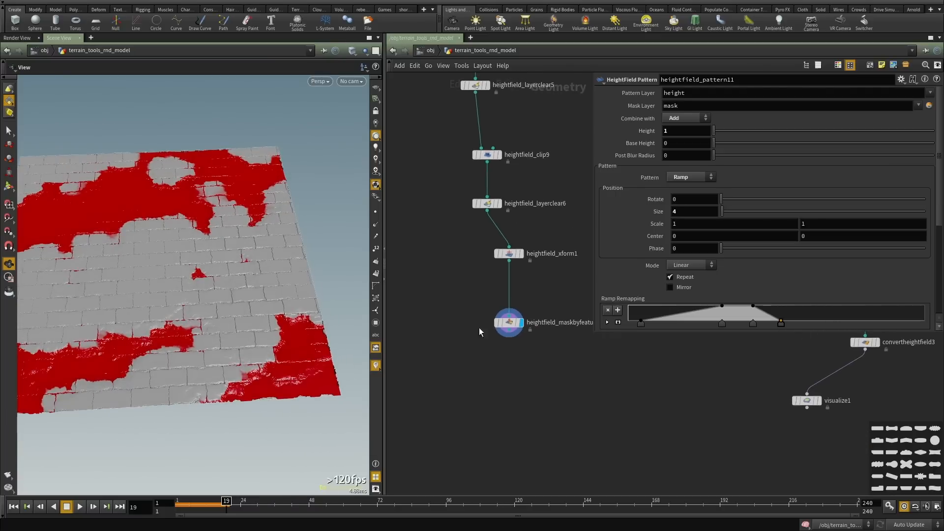
scroll(548, 284, up, 1)
click(496, 322)
scroll(285, 249, up, 3)
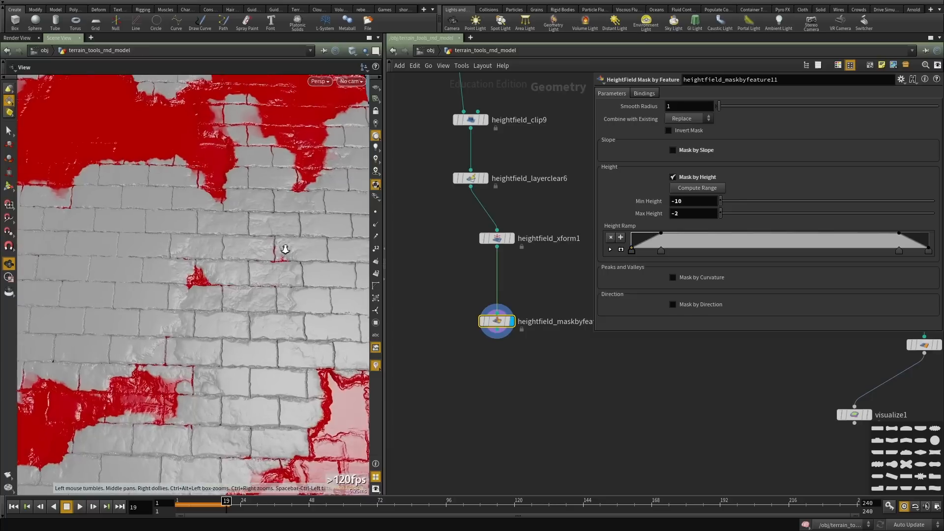
drag(285, 249, 164, 232)
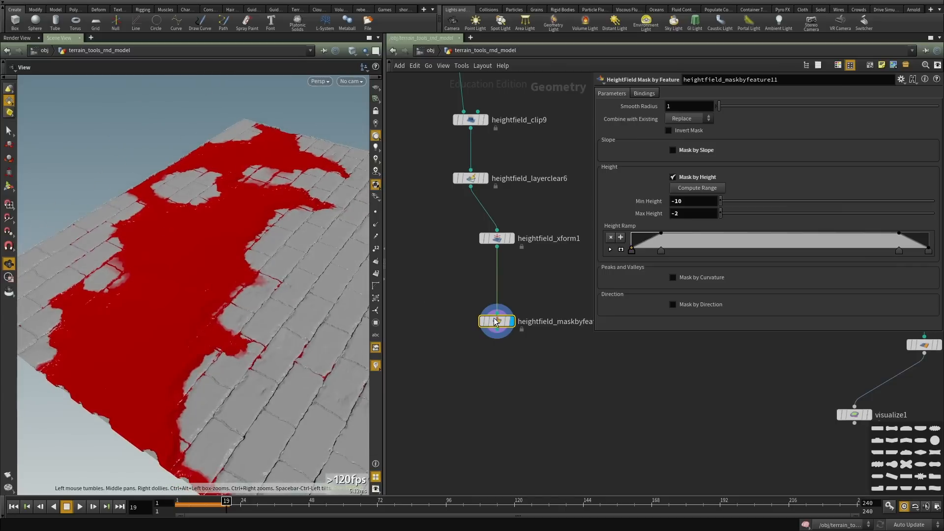
scroll(507, 314, down, 1)
drag(553, 269, 478, 386)
drag(286, 276, 275, 283)
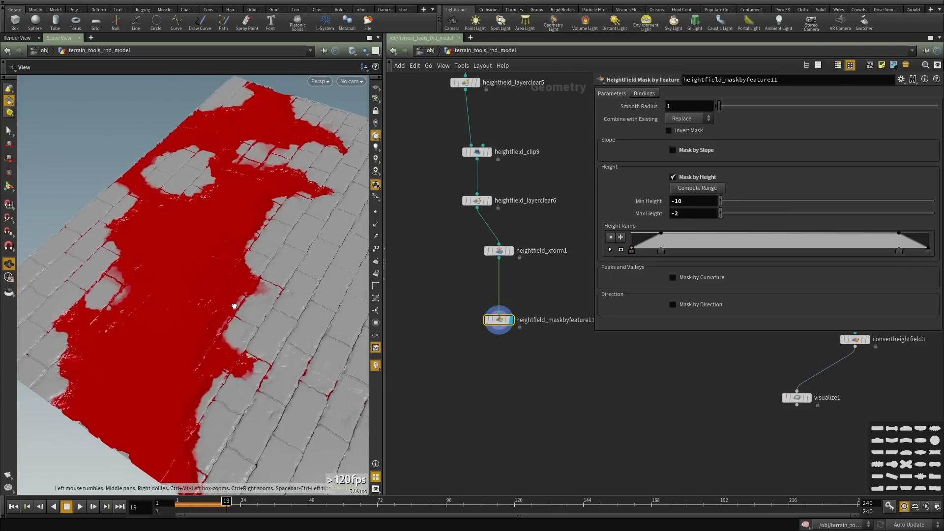
Add a HeightField Layer node in the empty area beside the end of the brick chain.
scroll(505, 364, down, 4)
key(Tab)
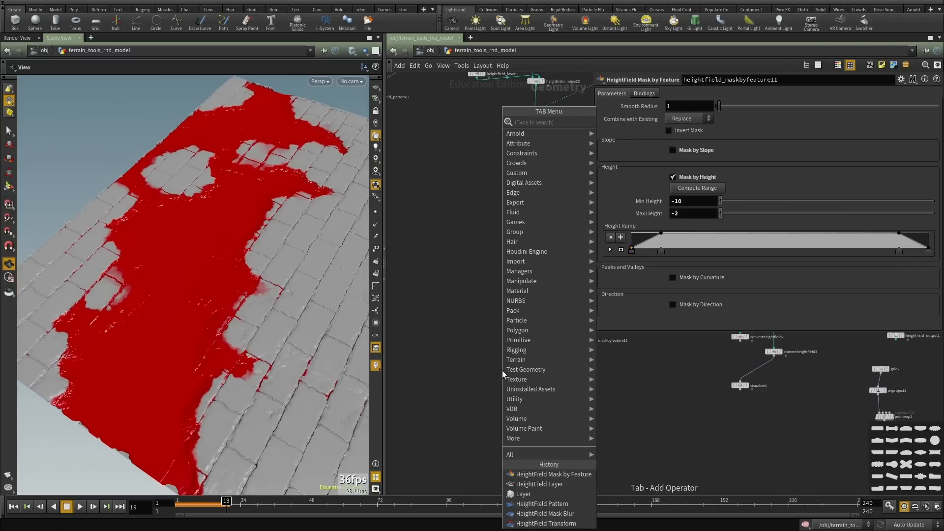
text(laye)
key(Down)
key(Down)
key(Down)
key(Down)
key(Down)
key(Down)
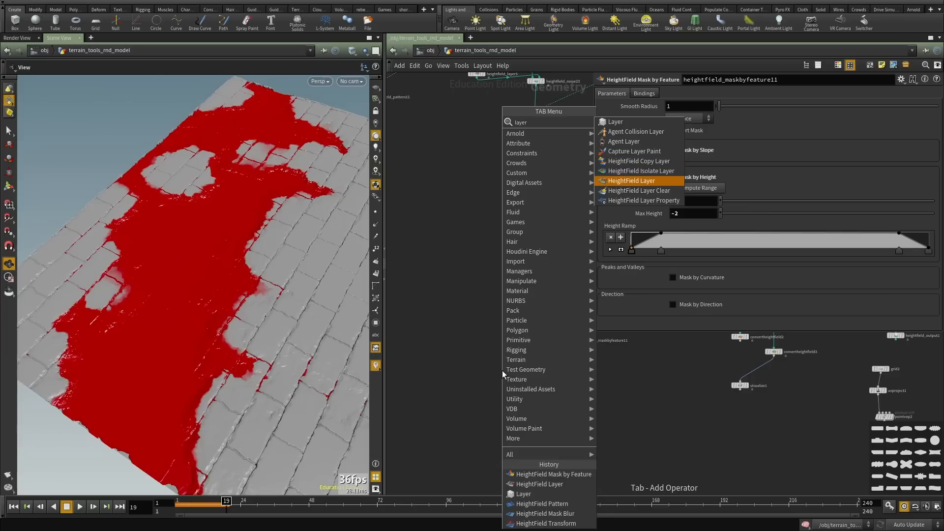
key(Return)
click(503, 370)
Wire heightfield_xform1 into the new layer node's first input and heightfield_pattern11 into its second input.
scroll(571, 326, up, 3)
click(572, 293)
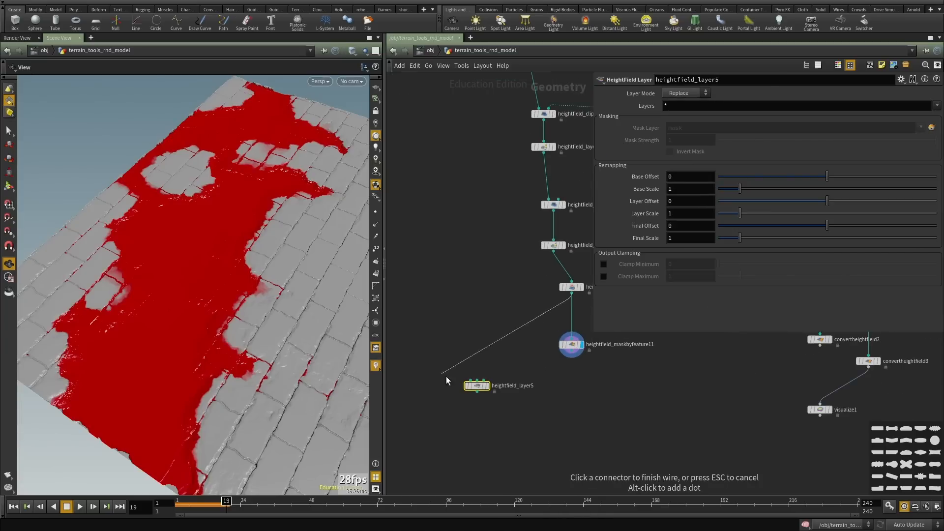
click(477, 380)
scroll(507, 289, down, 5)
scroll(415, 148, up, 2)
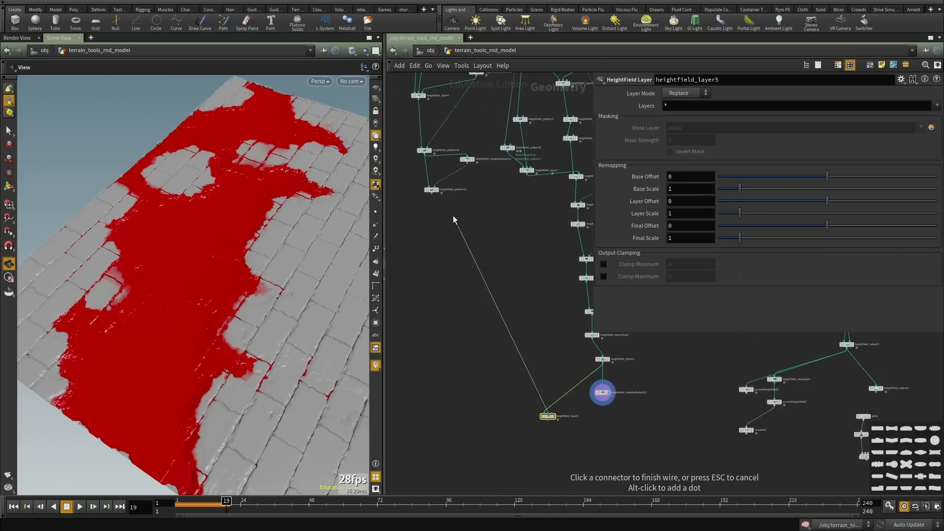
click(433, 196)
Display the new layer node and connect heightfield_maskbyfeature11 to its mask input.
middle_drag(516, 310, 457, 199)
scroll(501, 313, up, 4)
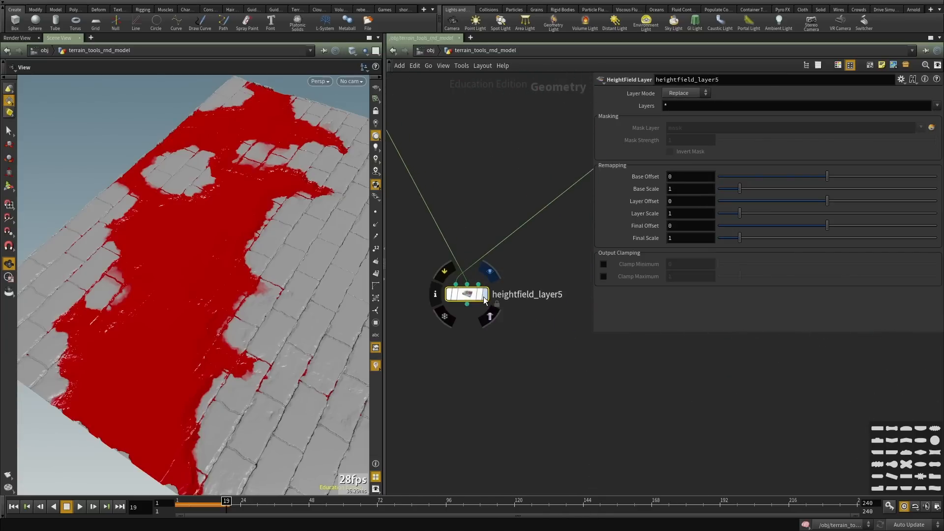
click(484, 298)
drag(221, 310, 268, 350)
scroll(522, 345, down, 4)
middle_drag(521, 345, 441, 387)
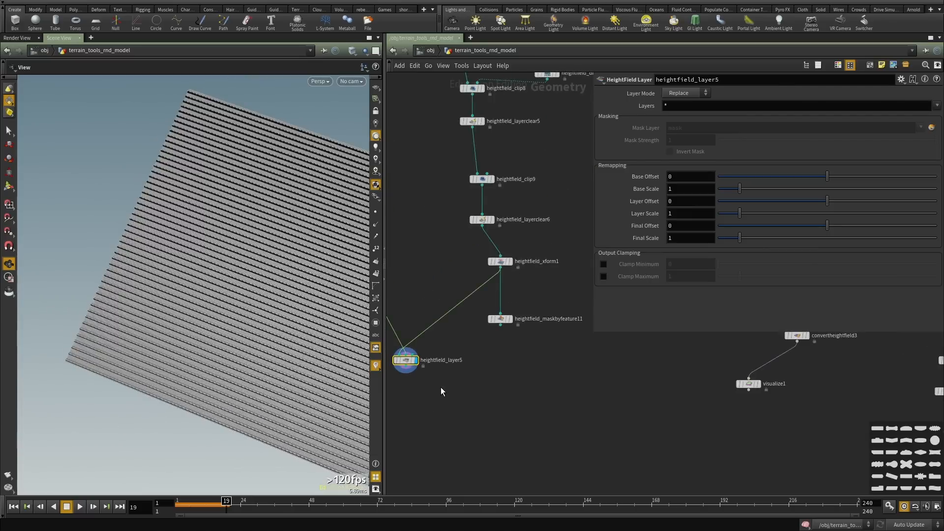
scroll(442, 379, up, 3)
drag(438, 326, 549, 290)
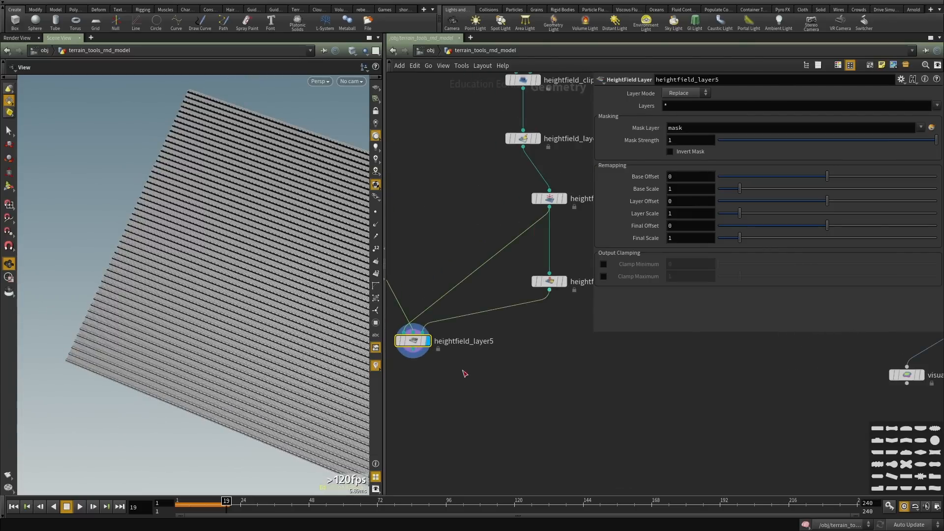
Examine up close how the ribbed pattern meets the broken brick edges in the layered terrain.
middle_drag(463, 374, 481, 365)
drag(244, 348, 226, 335)
right_drag(227, 334, 354, 327)
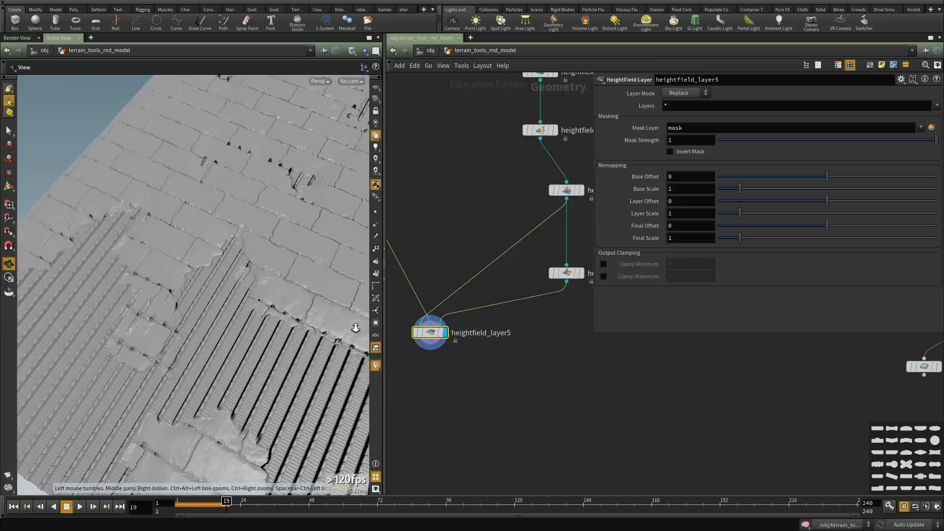
drag(354, 326, 227, 375)
right_drag(227, 374, 254, 342)
drag(254, 341, 205, 310)
right_drag(205, 309, 262, 302)
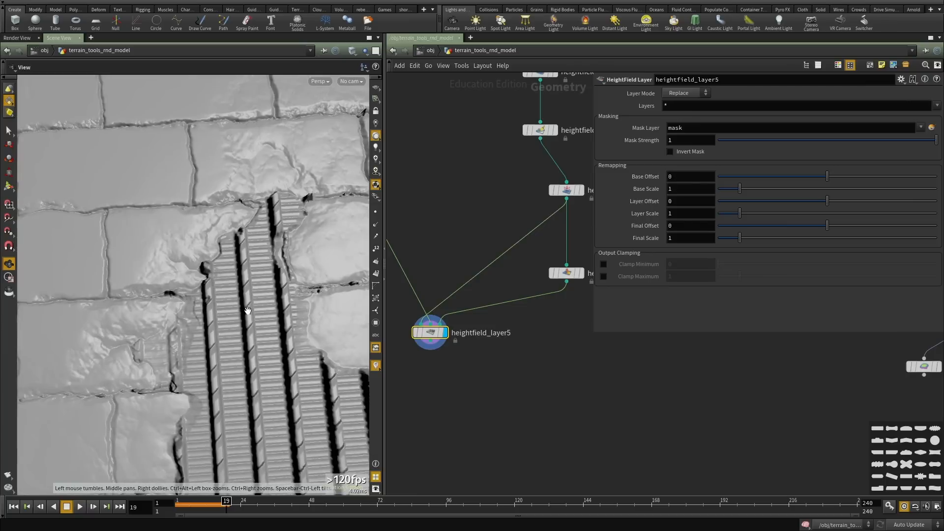
middle_drag(247, 317, 241, 304)
Bypass the heightfield_xform1 node and frame the whole terrain in the viewport.
middle_drag(543, 274, 431, 336)
click(457, 254)
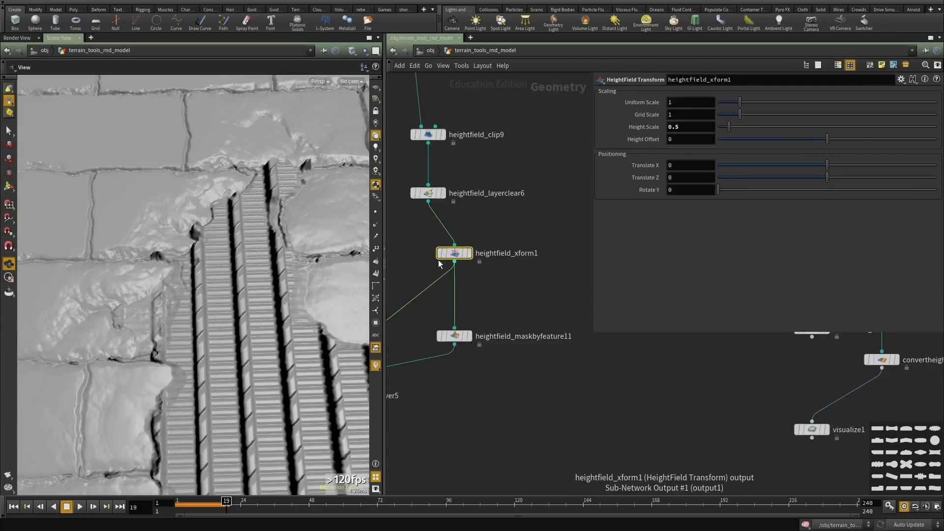
click(439, 253)
middle_drag(514, 302, 536, 290)
scroll(536, 290, down, 3)
key(space+g)
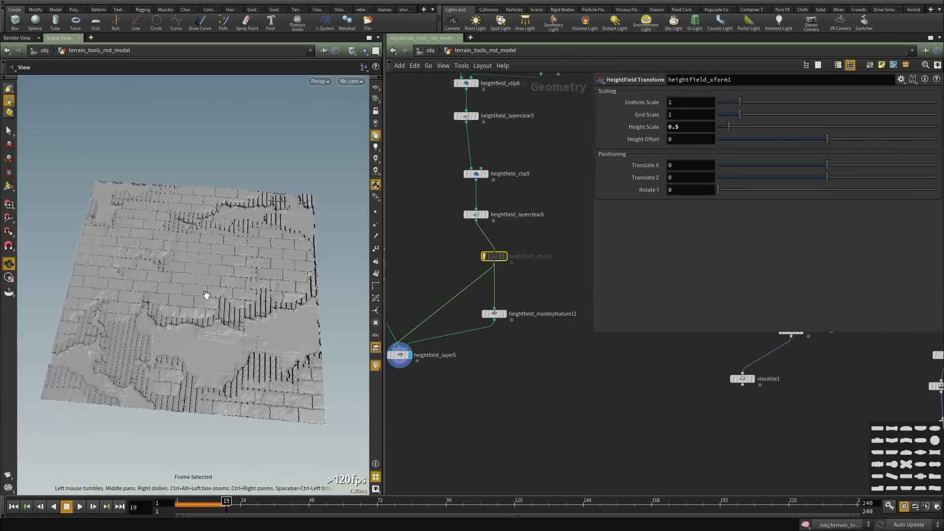
Re-enable the bypassed heightfield_xform1 node and open its transform parameters.
right_drag(205, 295, 278, 301)
drag(278, 301, 232, 270)
middle_drag(470, 318, 501, 315)
scroll(501, 315, down, 2)
scroll(459, 358, up, 3)
click(430, 338)
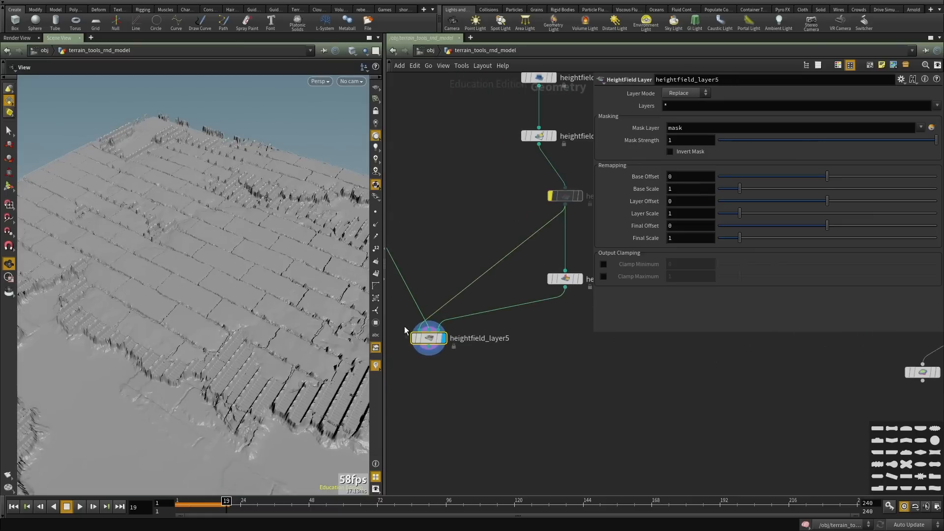
middle_drag(528, 267, 416, 322)
click(438, 250)
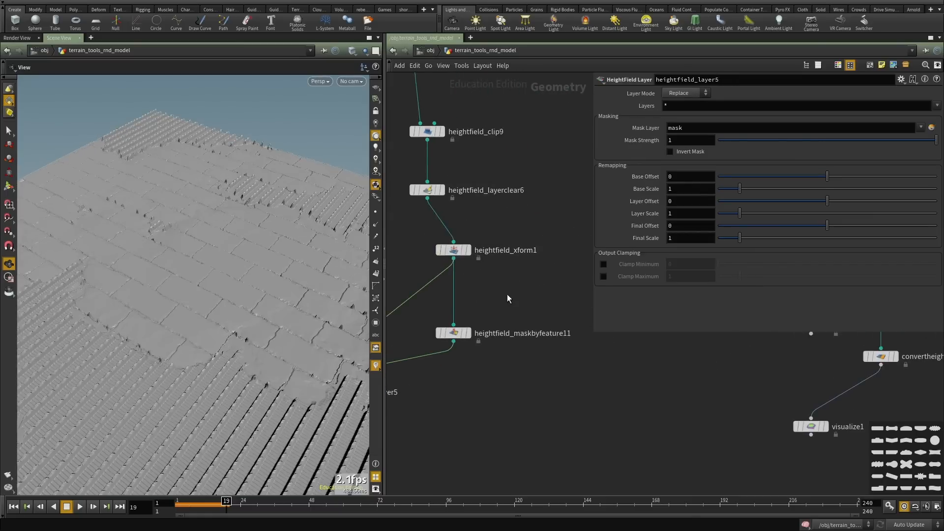
middle_drag(511, 295, 539, 267)
click(481, 304)
Duplicate heightfield_xform1 and insert the copy on the wire feeding the second input of heightfield_layer5.
drag(264, 317, 247, 298)
drag(451, 202, 452, 203)
scroll(541, 280, down, 3)
key(ctrl+c)
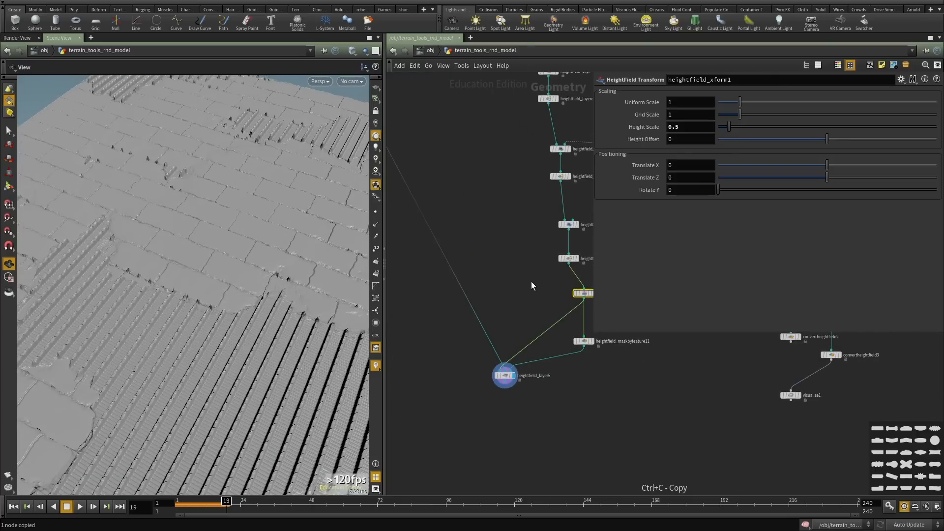
key(ctrl+v)
scroll(500, 301, up, 4)
drag(501, 301, 451, 333)
middle_drag(540, 318, 539, 299)
Set the Height Scale of heightfield_xform3 to 0.2.
drag(224, 264, 223, 237)
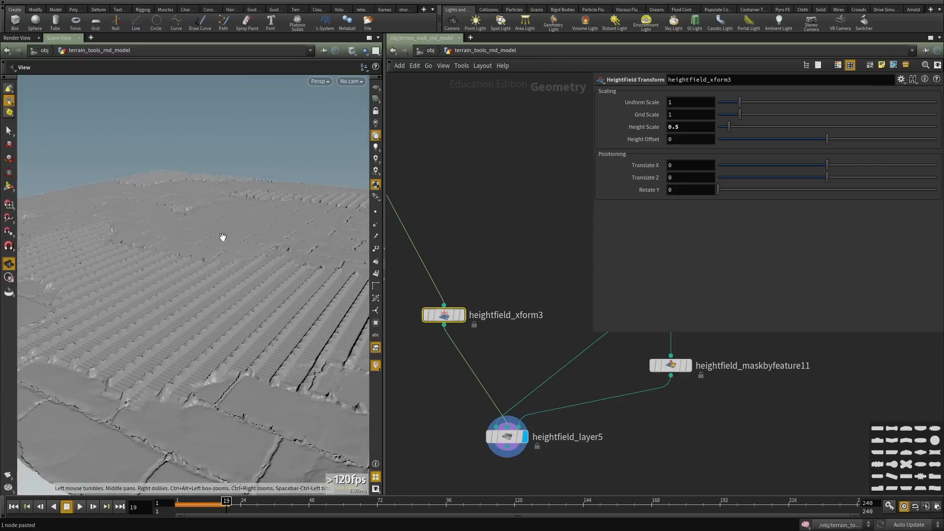
drag(233, 305, 245, 322)
drag(480, 267, 400, 379)
drag(207, 349, 209, 390)
right_drag(208, 390, 280, 322)
drag(281, 323, 177, 308)
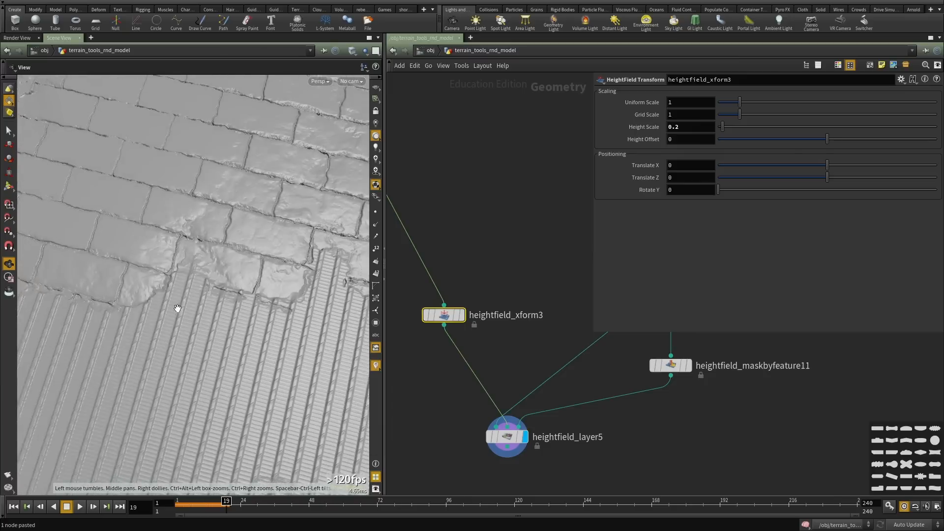
Examine up close how the flattened ribs meet the broken brick edges and the small gaps in the wall.
right_drag(177, 308, 230, 293)
drag(230, 293, 213, 238)
right_drag(213, 238, 234, 287)
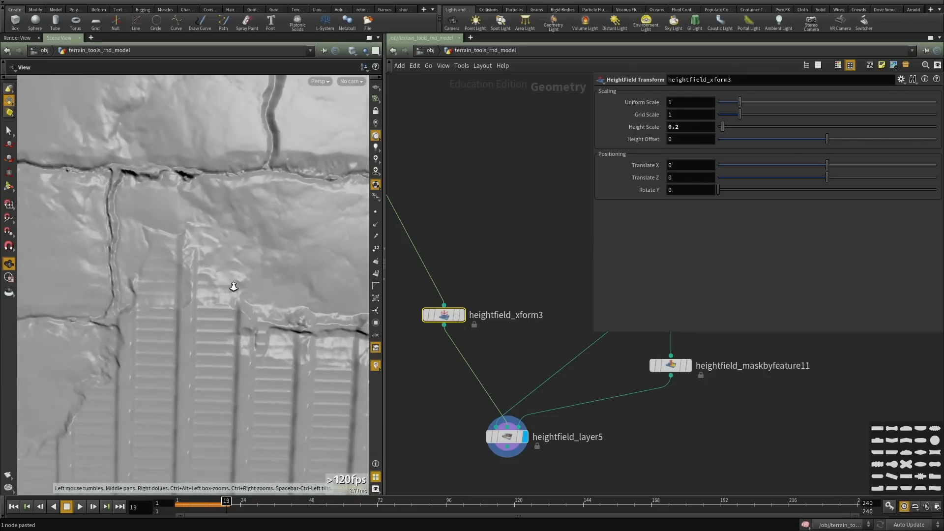
drag(205, 275, 210, 309)
right_drag(210, 309, 251, 308)
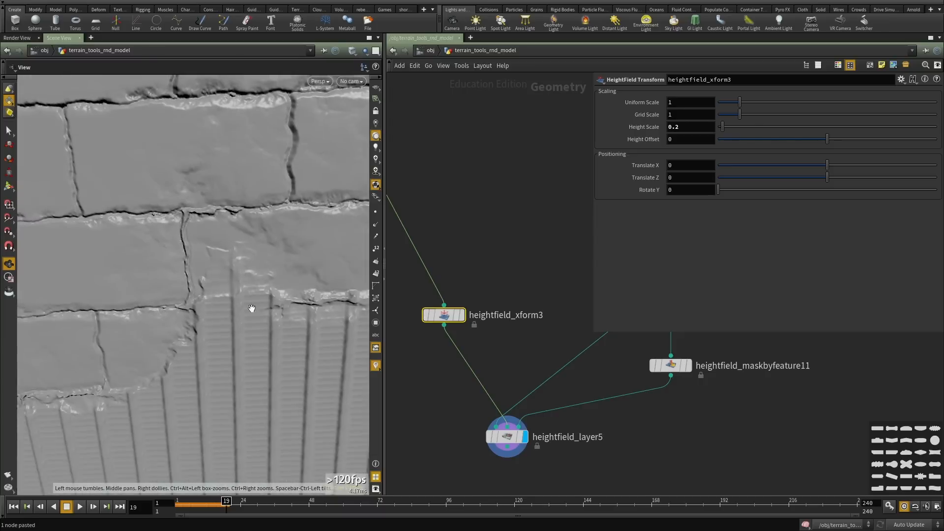
drag(250, 308, 194, 323)
middle_drag(194, 322, 353, 291)
right_drag(352, 292, 238, 327)
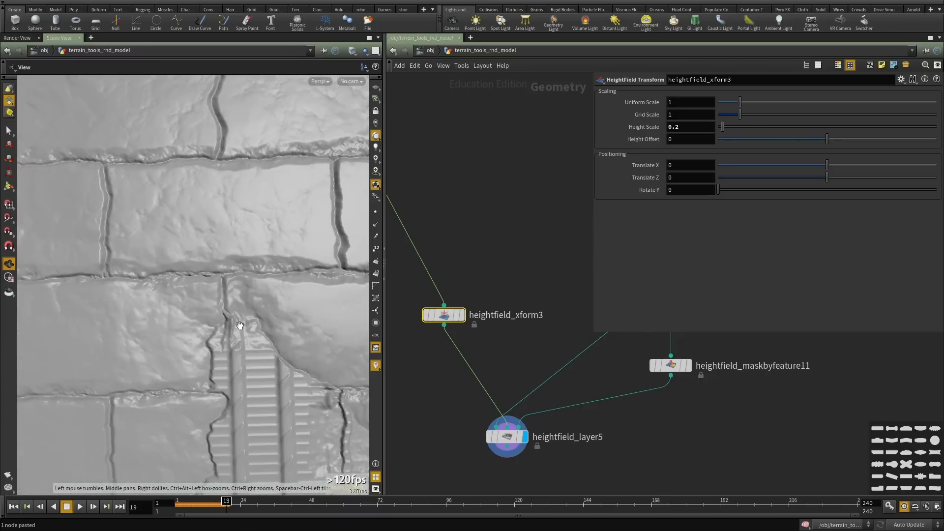
middle_drag(238, 327, 200, 289)
right_drag(200, 289, 246, 304)
middle_drag(247, 303, 251, 261)
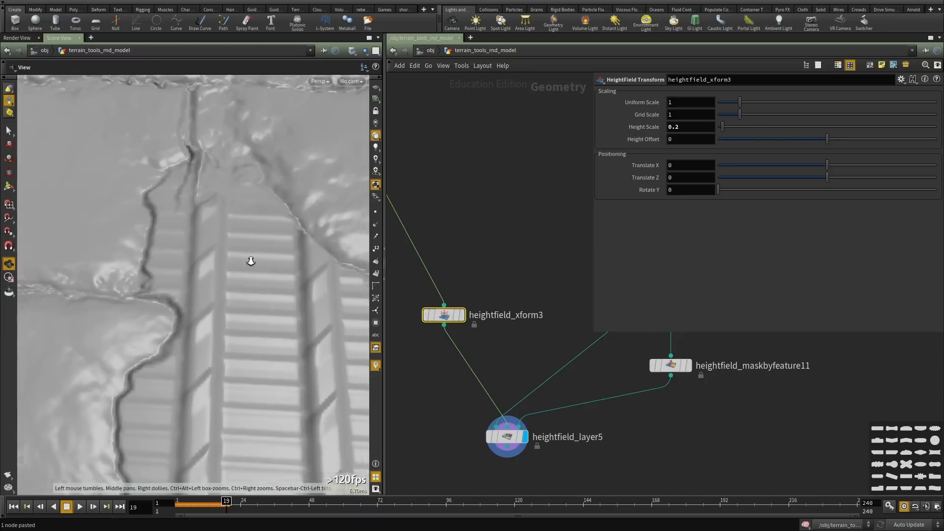
right_drag(250, 262, 175, 407)
middle_drag(204, 295, 214, 326)
right_drag(191, 350, 278, 315)
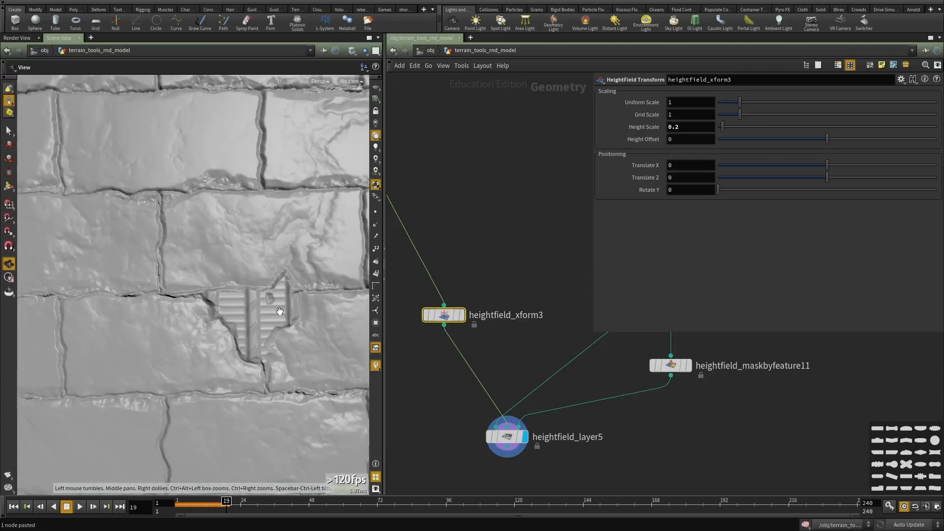
drag(278, 314, 235, 228)
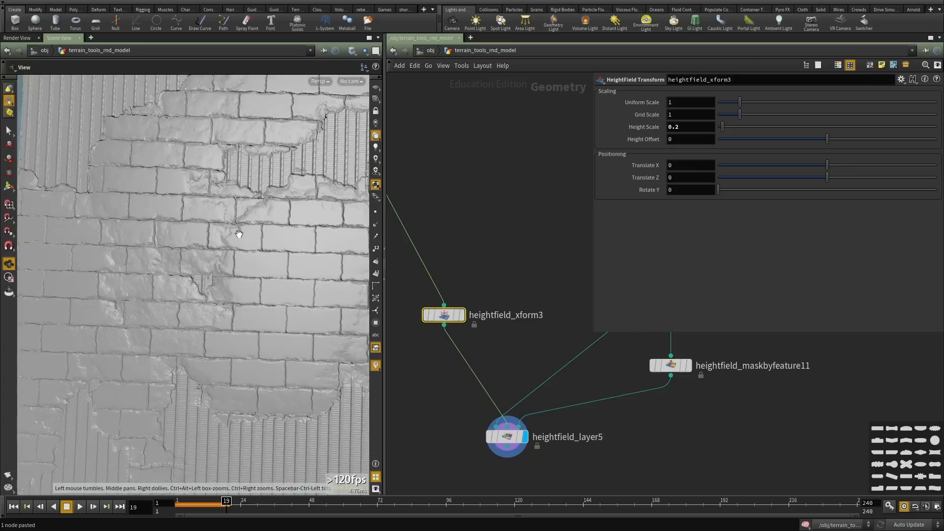
Set the Height Offset of heightfield_xform3 to -3 and check the rib depth from a low angle.
drag(222, 299, 292, 330)
scroll(533, 325, down, 1)
middle_drag(526, 336, 530, 313)
scroll(528, 313, up, 2)
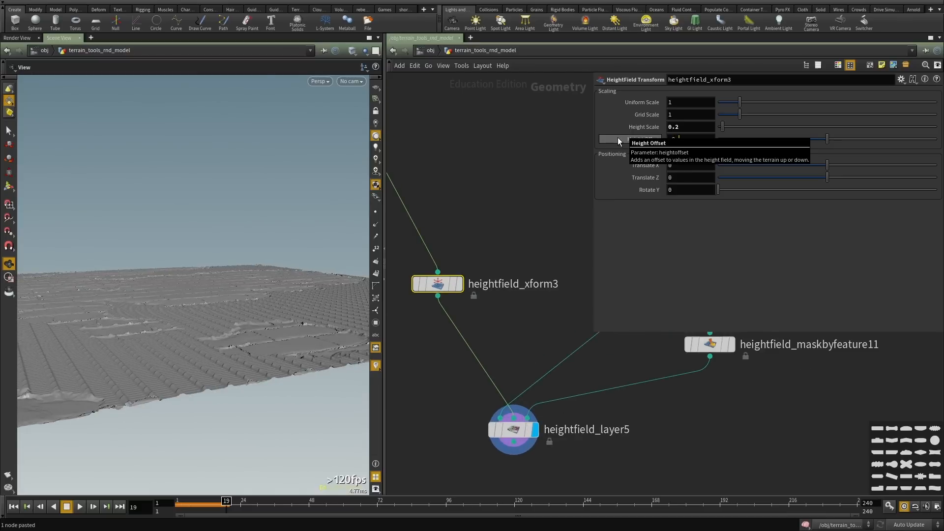
drag(222, 313, 213, 330)
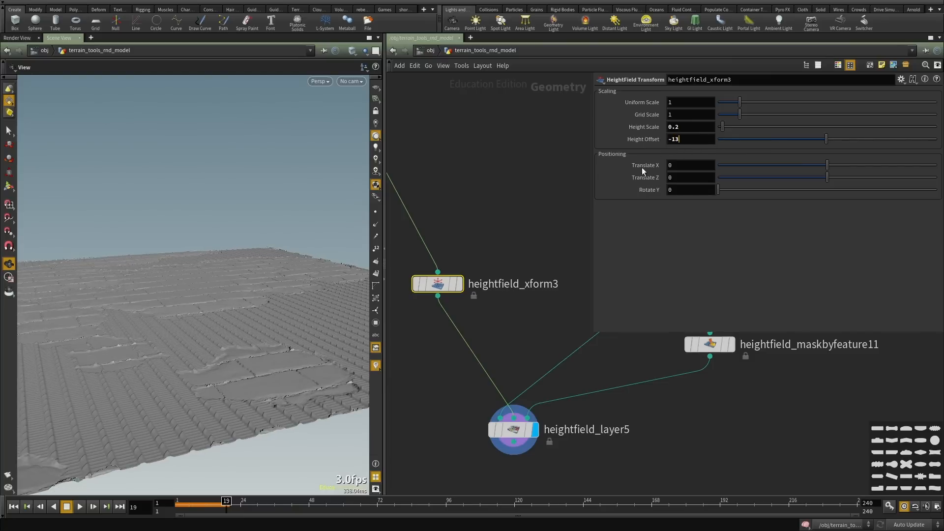
click(515, 217)
drag(238, 312, 152, 348)
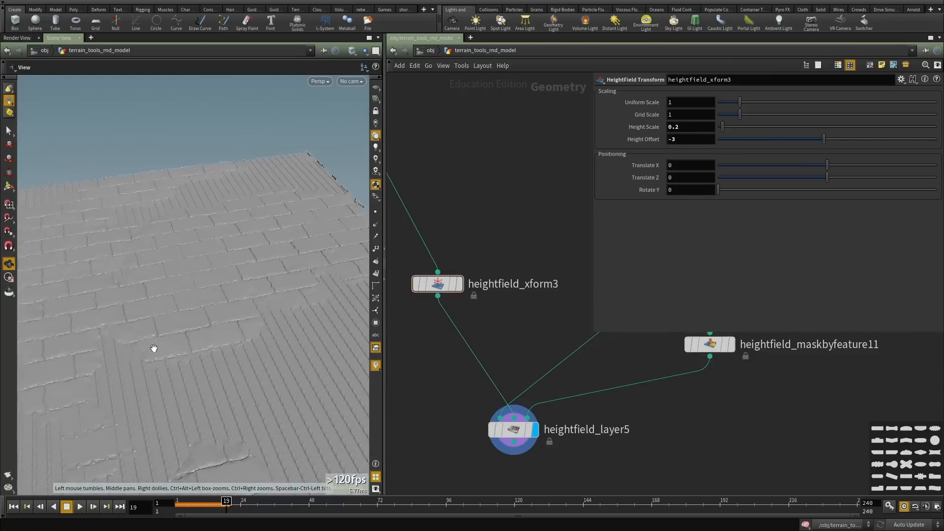
right_drag(152, 348, 226, 217)
drag(225, 216, 229, 256)
right_drag(229, 255, 198, 274)
drag(198, 274, 202, 270)
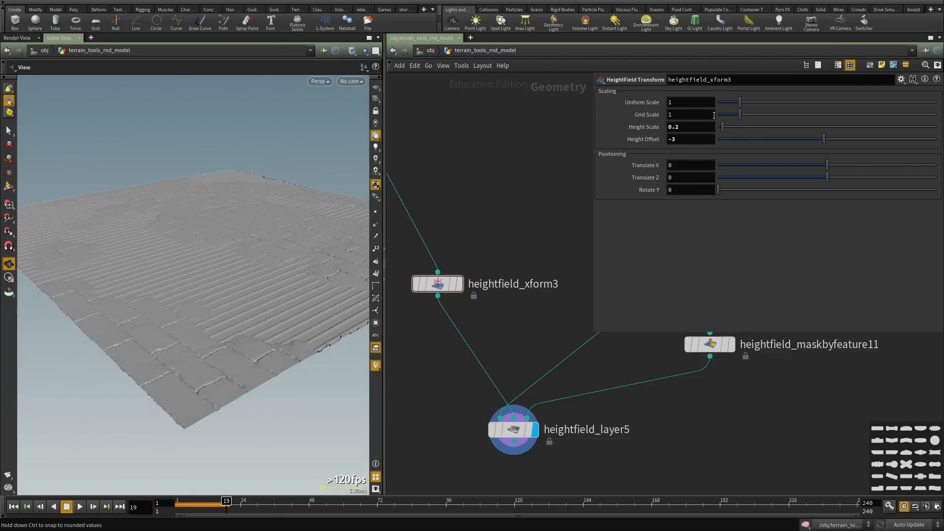
Lower the Height Offset of heightfield_xform3 to -8.7 and check the broken brick edges.
middle_drag(690, 138, 690, 137)
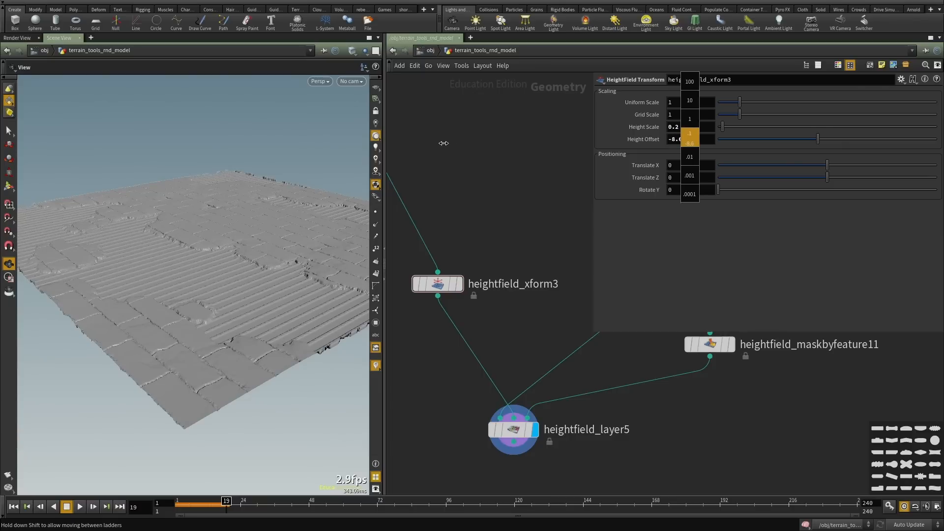
middle_drag(444, 143, 521, 176)
drag(249, 247, 204, 281)
right_drag(204, 281, 235, 201)
drag(236, 202, 116, 240)
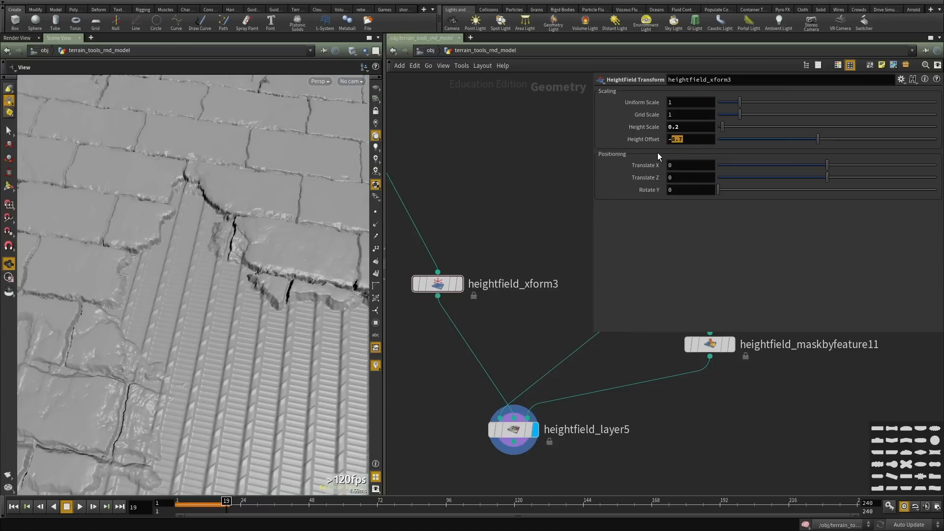
Set the Height Offset of heightfield_xform3 to -6 and review the whole wall.
drag(110, 308, 217, 356)
right_drag(217, 356, 236, 331)
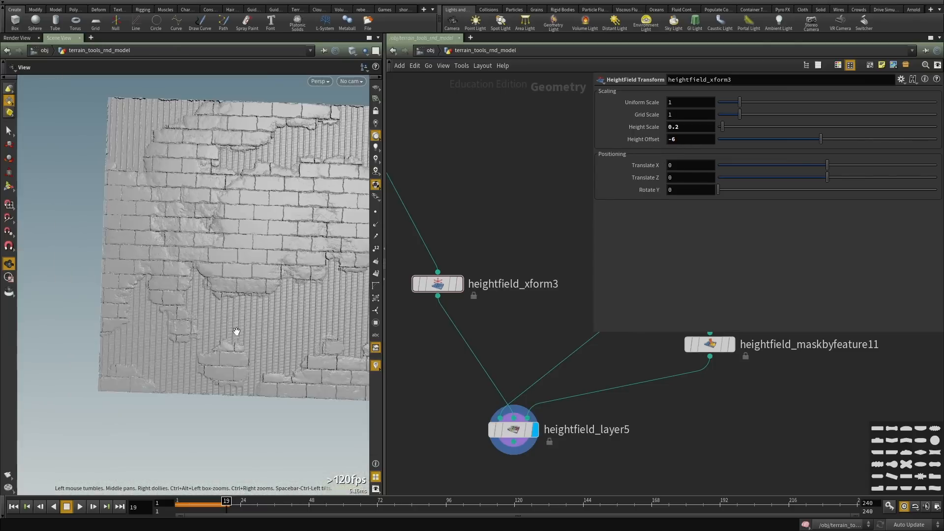
drag(236, 331, 230, 342)
key(ctrl+b)
drag(363, 344, 565, 354)
key(ctrl+b)
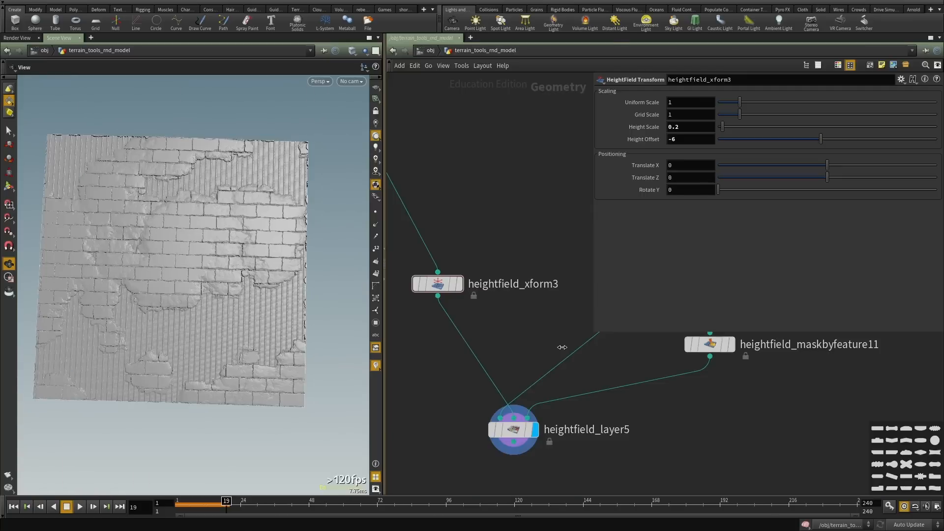
Display heightfield_xform3 on its own to isolate the ribbed pattern.
scroll(521, 303, down, 3)
scroll(491, 368, up, 6)
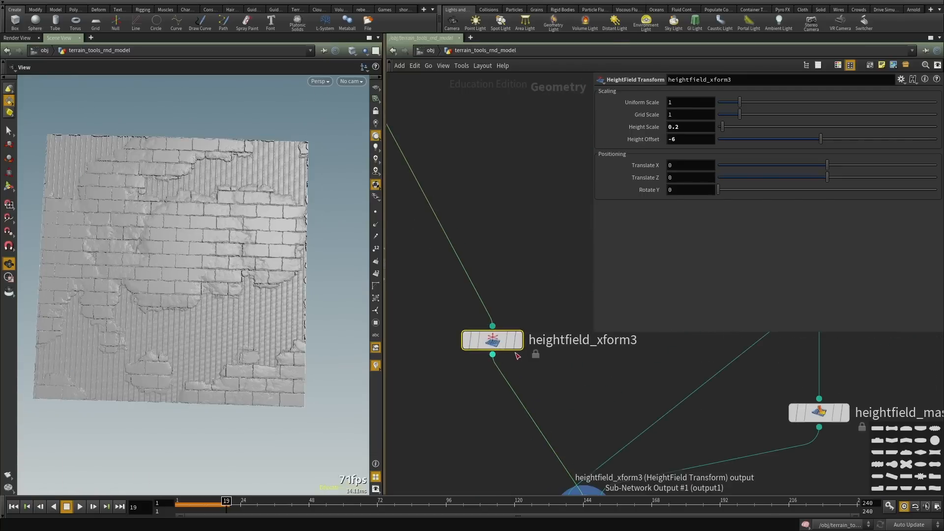
mouse_move(503, 347)
drag(503, 346, 471, 343)
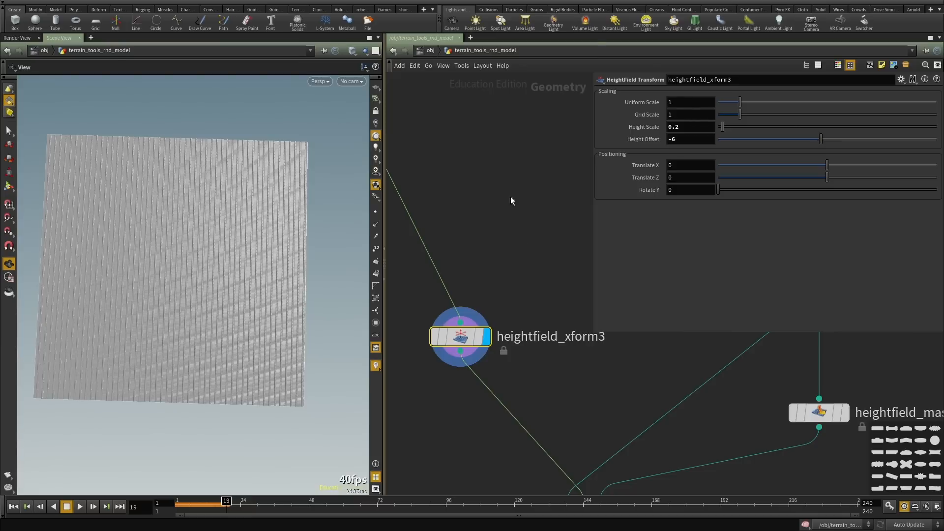
Try rotating the ribbed heightfield 45 degrees with Rotate Y on heightfield_xform3.
scroll(512, 315, down, 5)
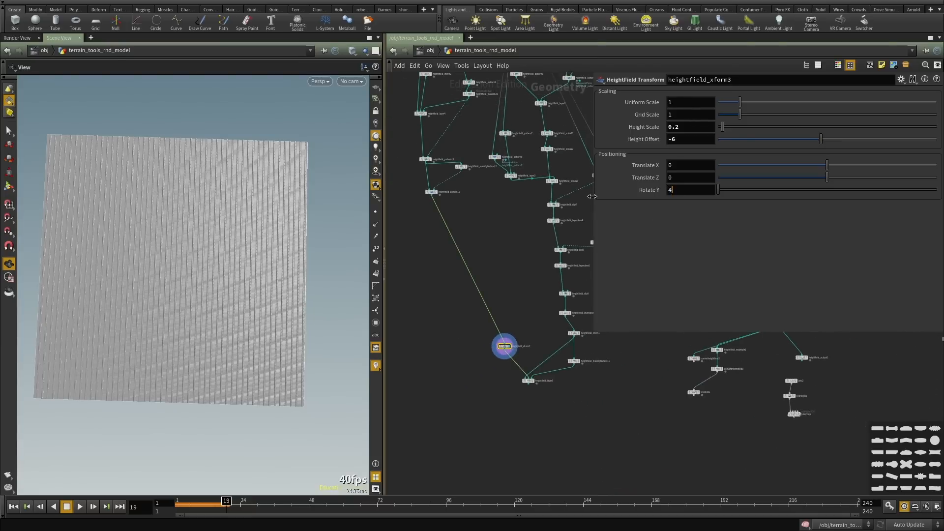
scroll(529, 376, up, 4)
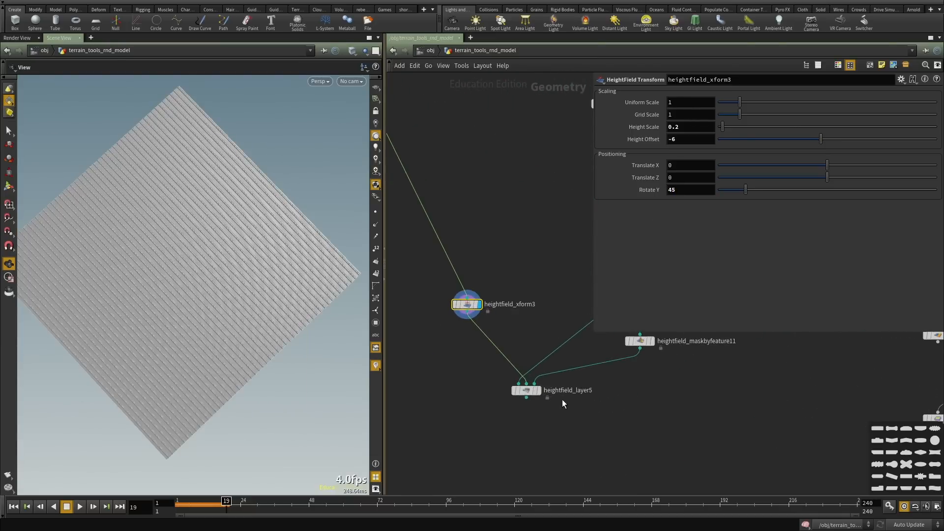
key(Return)
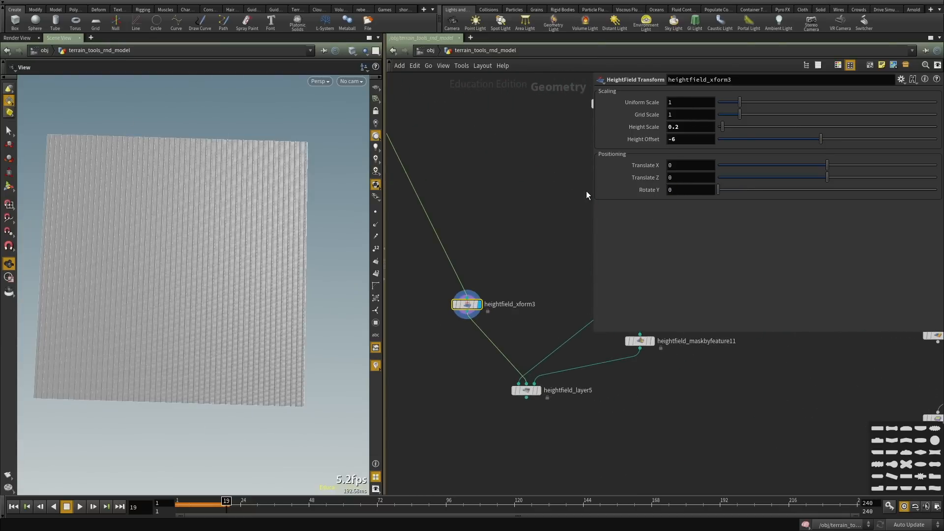
Find heightfield_pattern10 upstream and set its ramp pattern's Rotate to 45.
scroll(527, 246, down, 4)
middle_drag(501, 162, 585, 403)
scroll(515, 281, up, 3)
middle_drag(515, 282, 500, 442)
scroll(475, 346, up, 3)
middle_drag(486, 313, 463, 242)
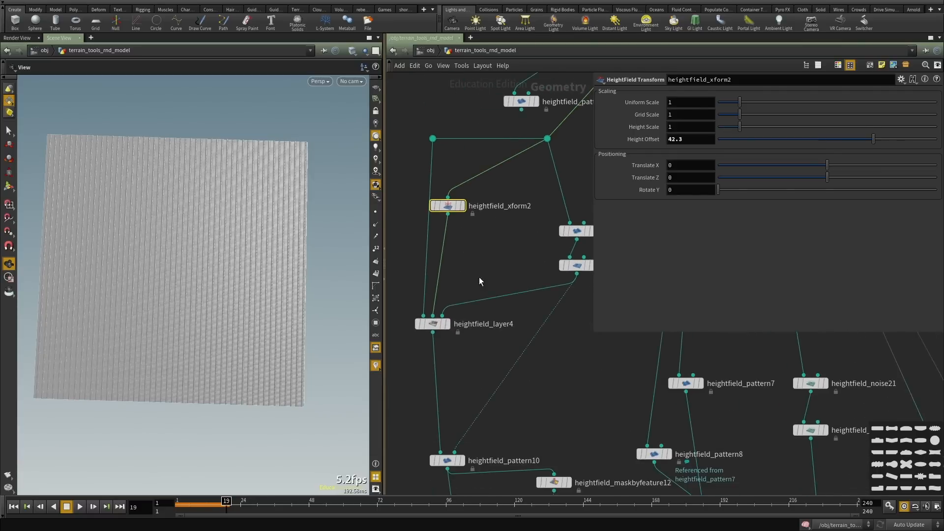
click(432, 323)
middle_drag(448, 365, 437, 266)
click(429, 306)
middle_drag(433, 315, 435, 250)
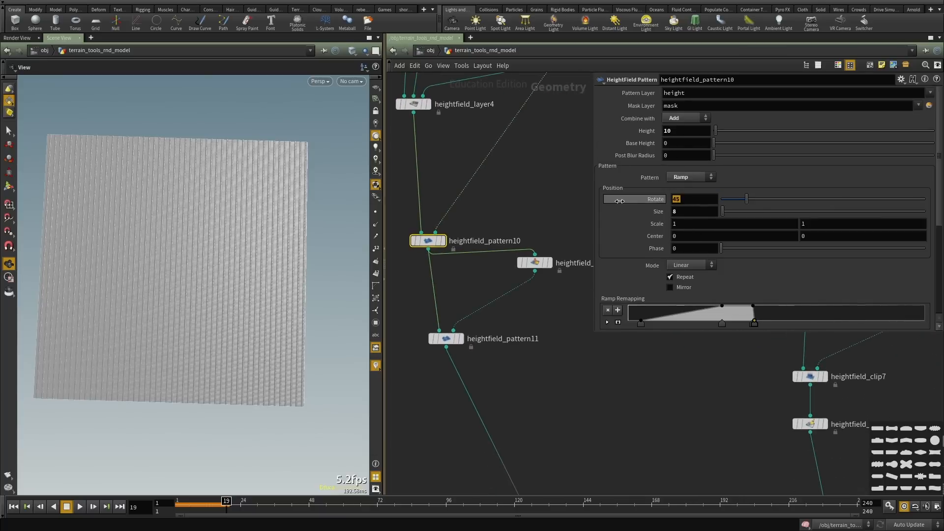
key(Return)
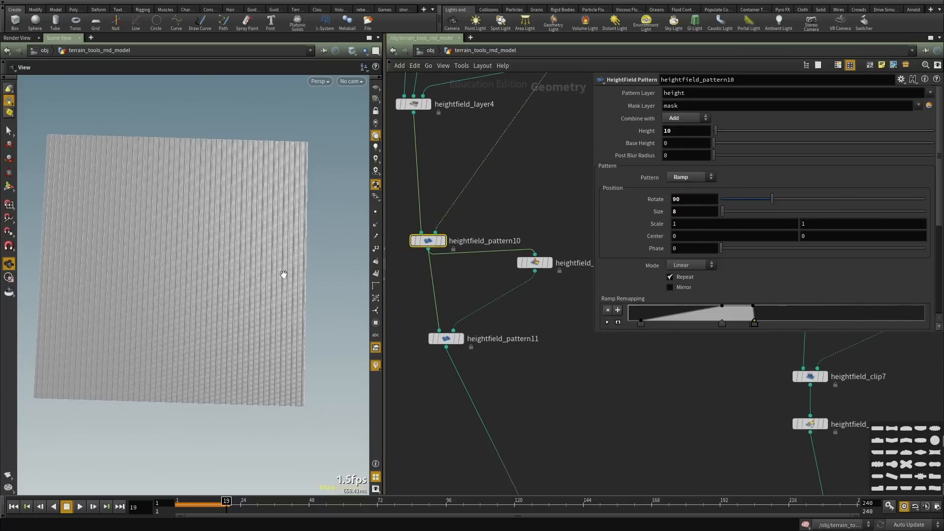
drag(685, 203, 578, 198)
text(45)
key(Return)
Set the Rotate of heightfield_pattern9's ramp pattern to 45 so the ribs run diagonally.
middle_drag(565, 188, 517, 339)
scroll(517, 334, down, 2)
scroll(524, 297, up, 3)
middle_drag(541, 189, 550, 322)
click(500, 298)
middle_drag(458, 305, 470, 262)
double_click(687, 204)
text(45)
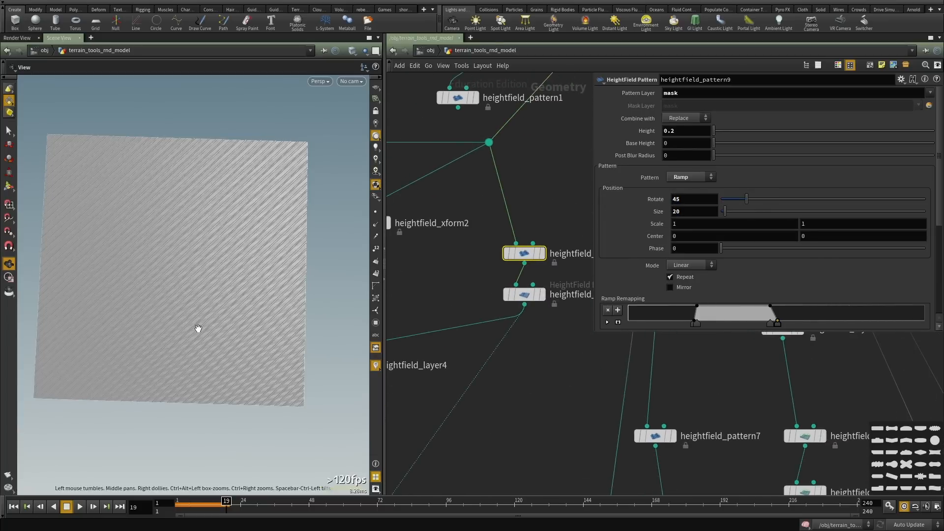
alt+right_drag(198, 329, 241, 295)
Display heightfield_layer4 and examine the diagonal ribs up close.
scroll(582, 356, down, 2)
middle_drag(541, 383, 551, 285)
scroll(517, 314, up, 1)
click(515, 276)
click(505, 277)
click(426, 287)
click(414, 286)
alt+right_drag(230, 297, 275, 319)
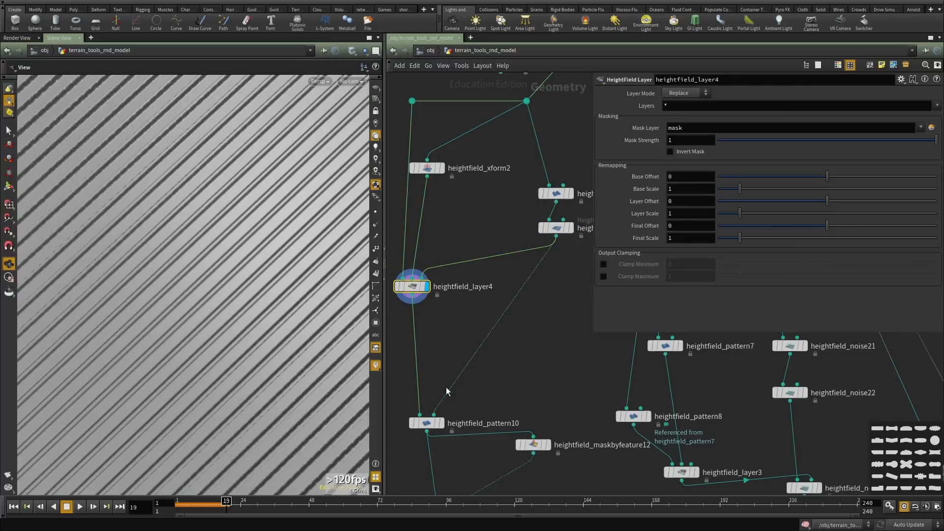
Display heightfield_pattern10 and set its ramp pattern's Rotate to 60.
click(440, 423)
click(426, 423)
middle_drag(512, 387, 518, 340)
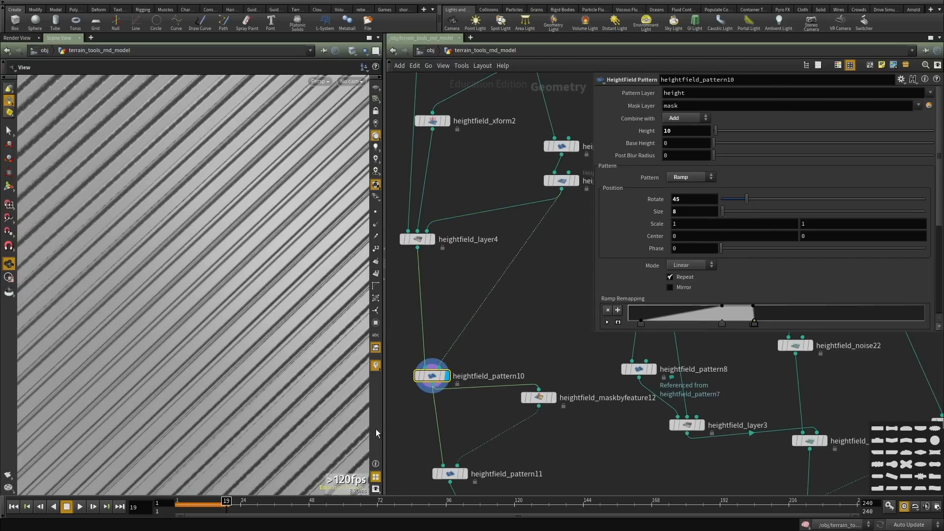
double_click(687, 202)
text(90)
key(Return)
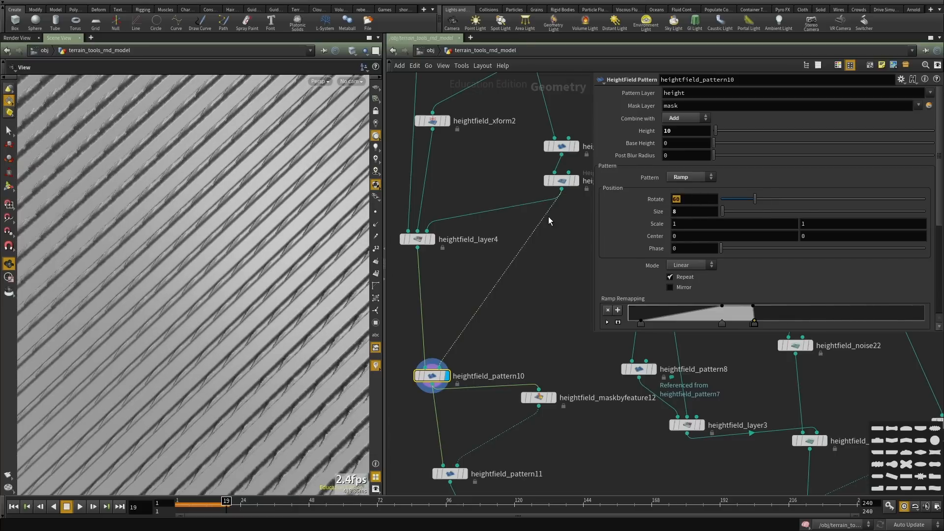
Set the Rotate of heightfield_pattern10 to 120 and inspect the notches along the ribs.
text(120)
key(Return)
scroll(301, 315, up, 5)
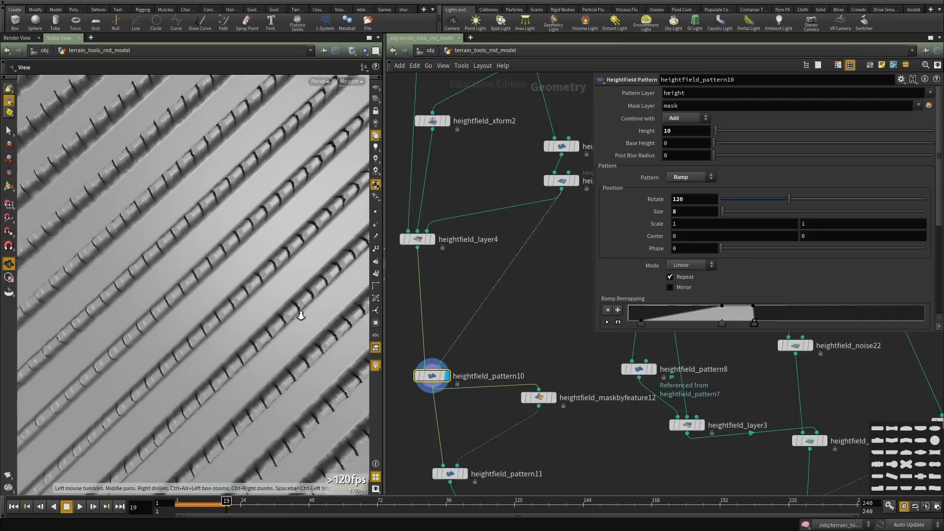
Set the Rotate of heightfield_pattern10 to 100 and check the notches across a wider area.
text(100)
key(Return)
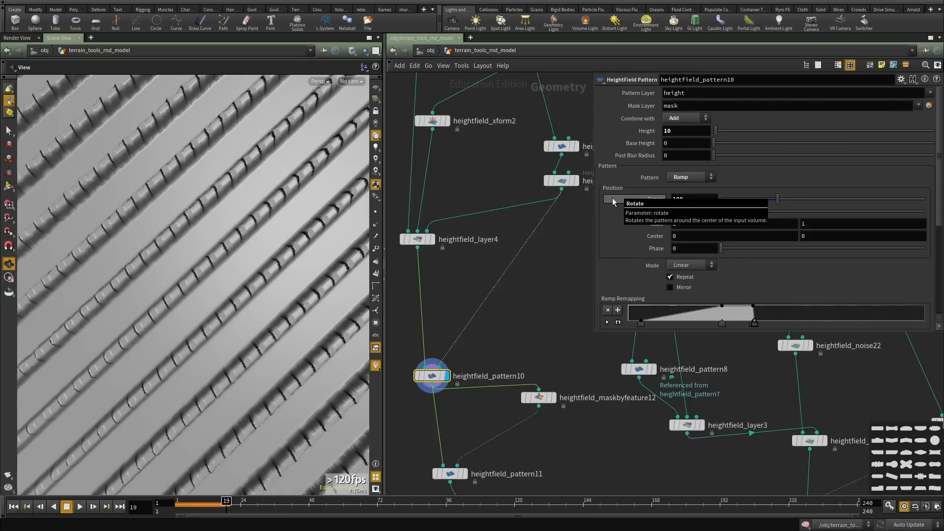
scroll(149, 316, down, 3)
scroll(149, 316, down, 2)
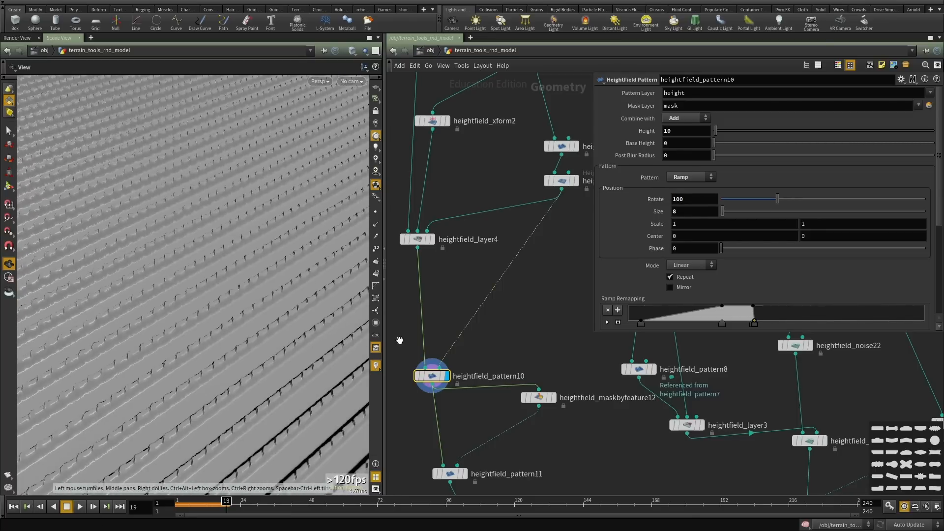
Display heightfield_pattern11 and examine the fine grooves across the diagonal ribs up close.
middle_drag(466, 477, 463, 320)
click(461, 318)
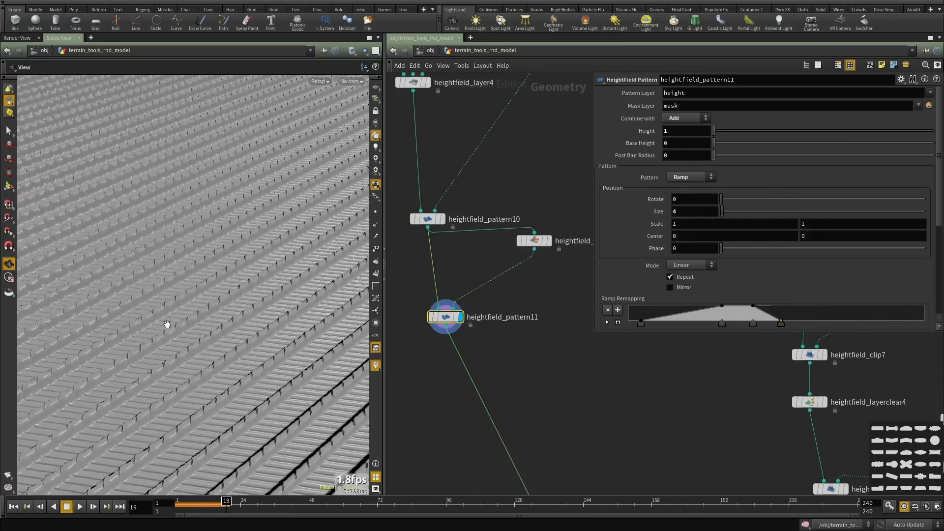
drag(168, 326, 122, 389)
right_drag(143, 379, 341, 340)
middle_drag(342, 339, 246, 304)
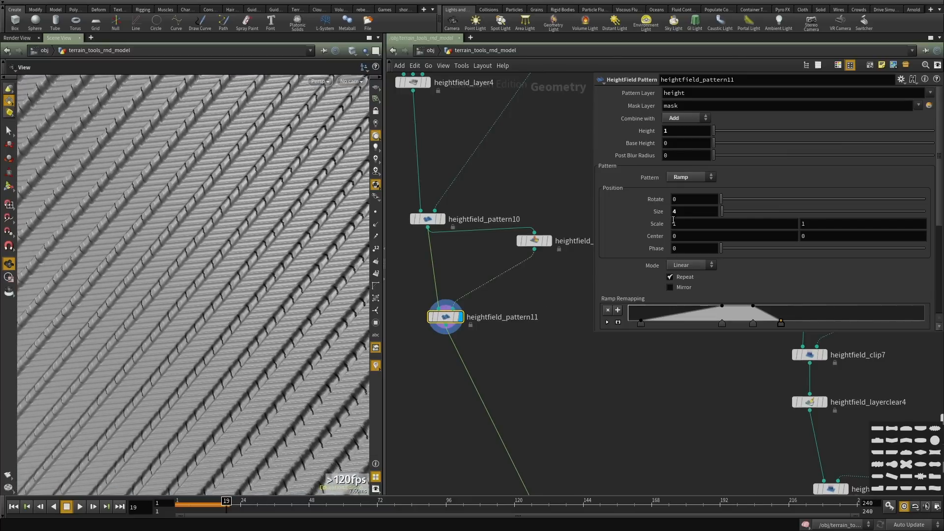
Try Rotate values of 45 and 90 on the ramp pattern of heightfield_pattern11.
text(45)
key(Return)
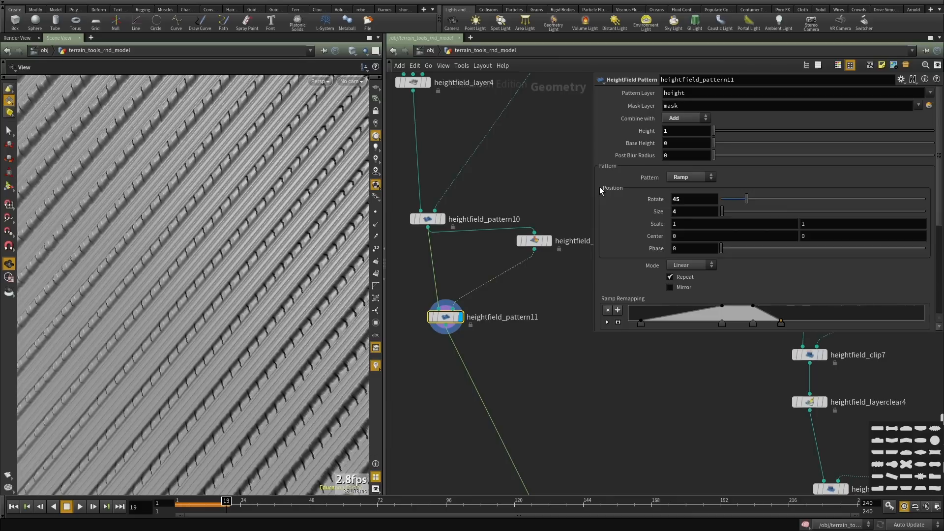
text(90)
key(Return)
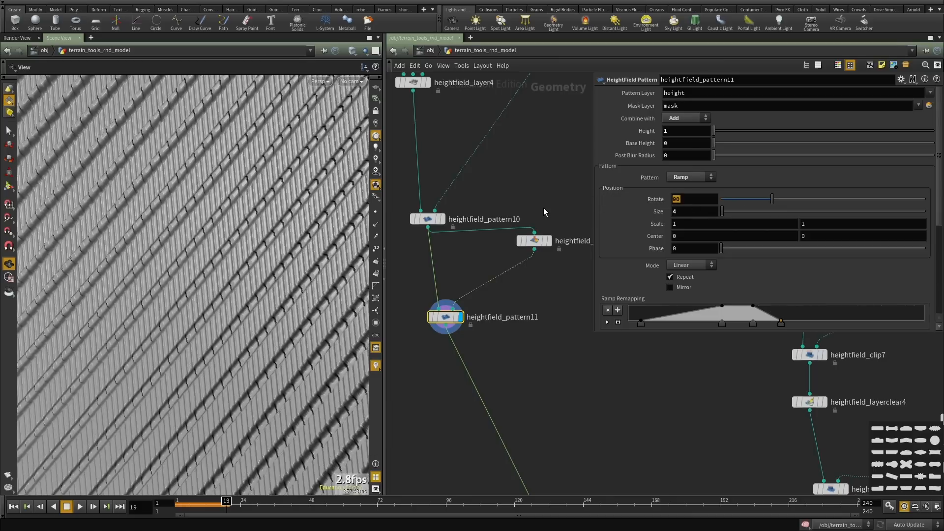
Set the Rotate of heightfield_pattern11 to 100 and check the grooves across the terrain.
text(100)
key(Return)
right_drag(195, 281, 197, 326)
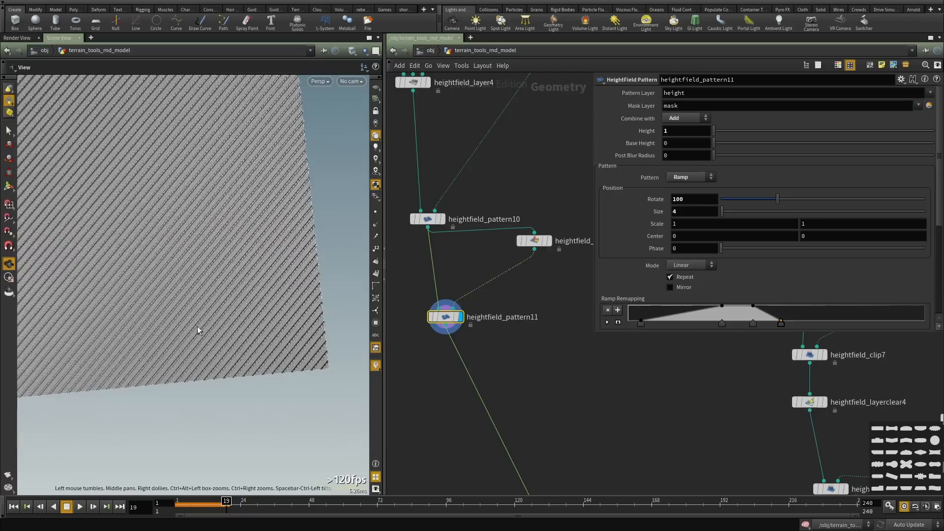
drag(197, 327, 202, 329)
right_drag(202, 329, 317, 292)
Display heightfield_layer5 and frame the whole combined wall in the viewport.
right_drag(642, 387, 642, 416)
middle_drag(642, 416, 555, 333)
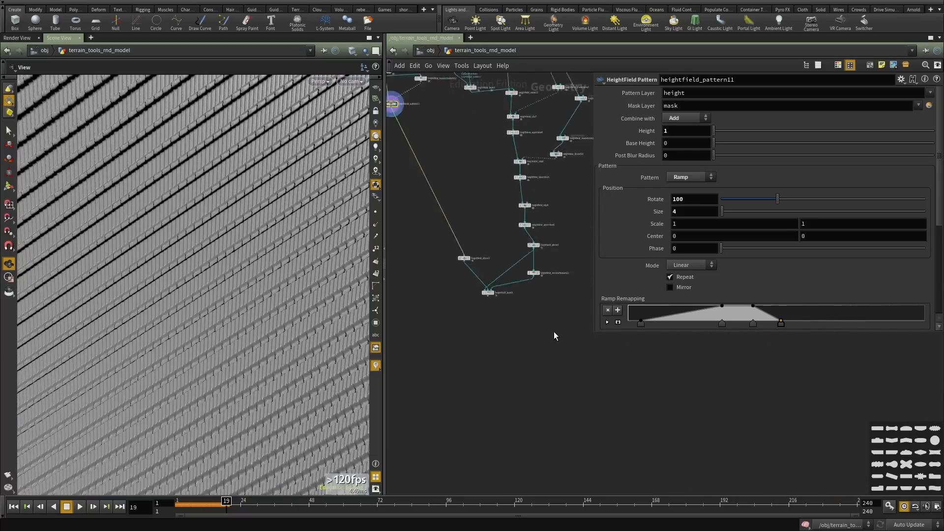
scroll(510, 307, up, 4)
click(481, 282)
key(f)
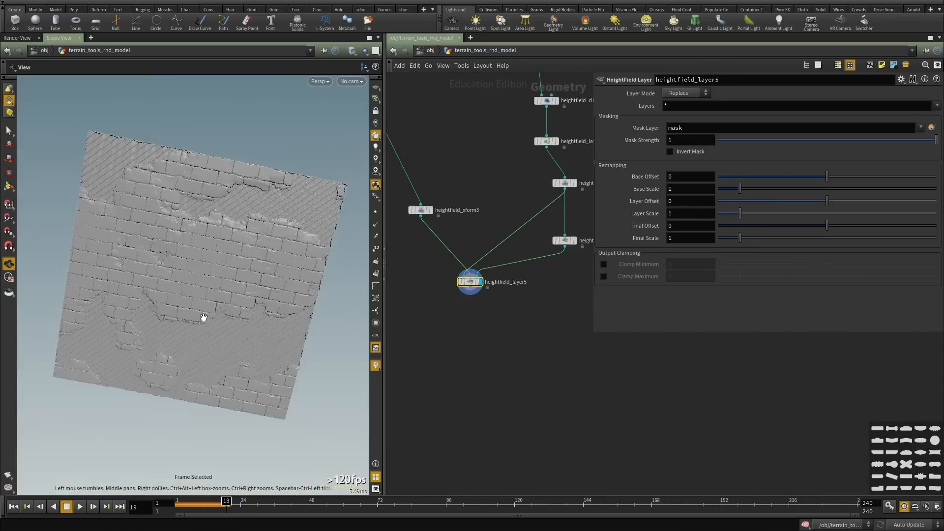
Examine the combined wall from several angles and up close where the bricks give way to the ribbed pattern.
drag(204, 318, 177, 344)
right_drag(177, 344, 227, 360)
drag(228, 360, 223, 329)
right_drag(223, 329, 235, 369)
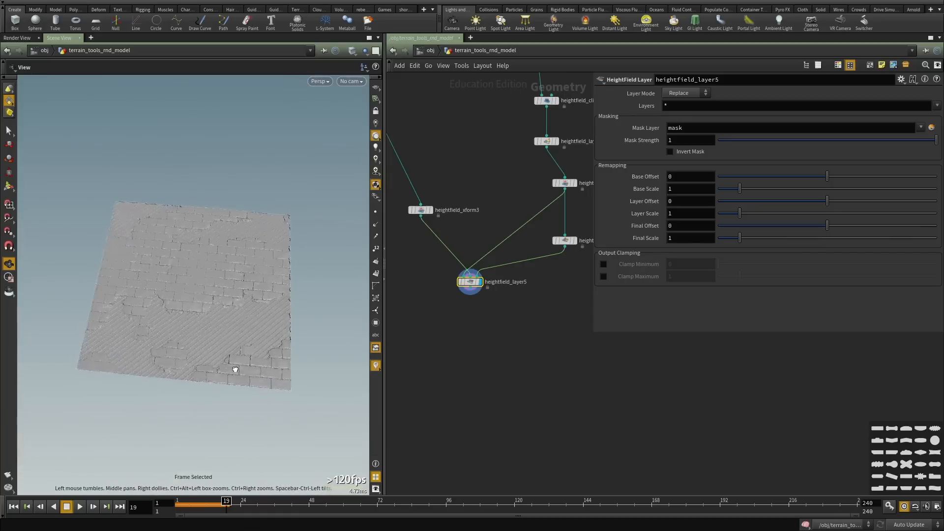
drag(235, 370, 237, 377)
right_drag(237, 378, 291, 339)
middle_drag(292, 339, 266, 292)
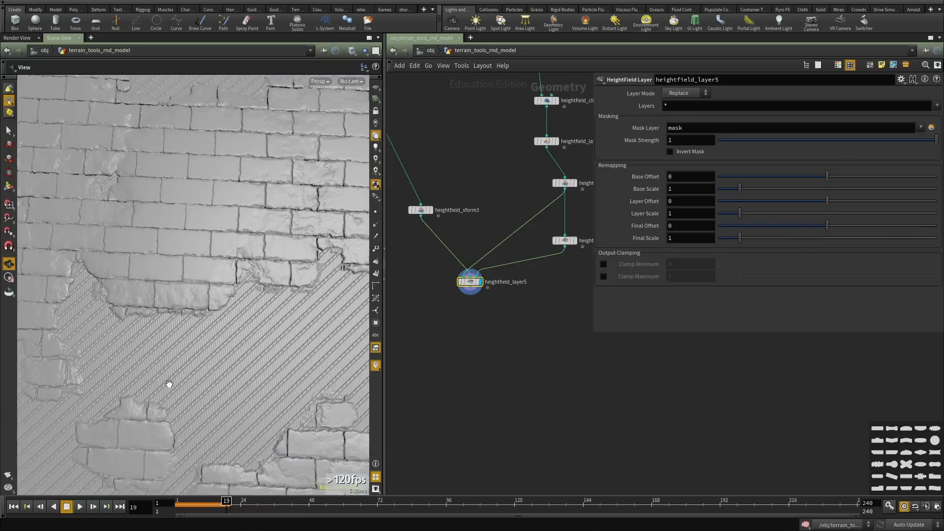
drag(169, 384, 224, 345)
right_drag(224, 344, 234, 359)
drag(234, 359, 192, 344)
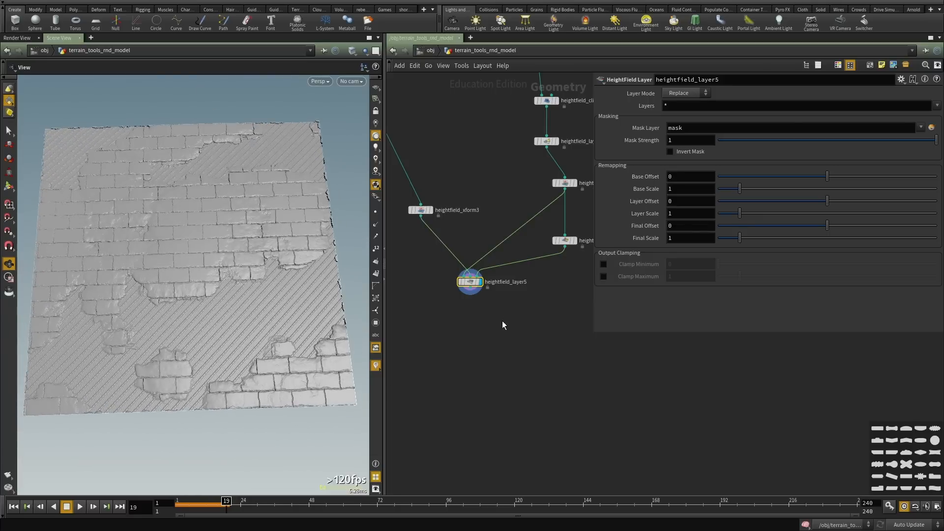
View heightfield_xform1, then display heightfield_maskbyfeature11 and inspect the masked recessed areas up close.
middle_drag(581, 261, 515, 329)
scroll(516, 329, up, 3)
click(498, 195)
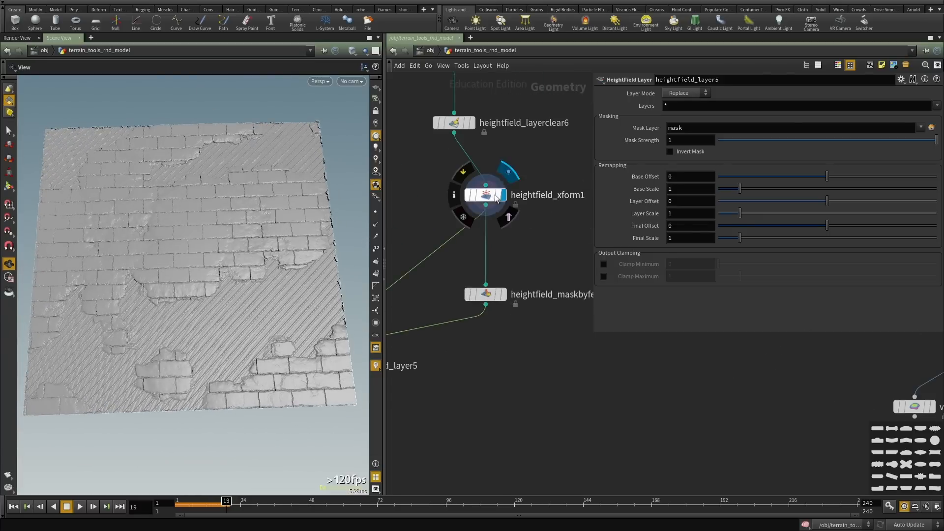
click(489, 196)
click(504, 296)
click(485, 296)
middle_drag(478, 382, 477, 362)
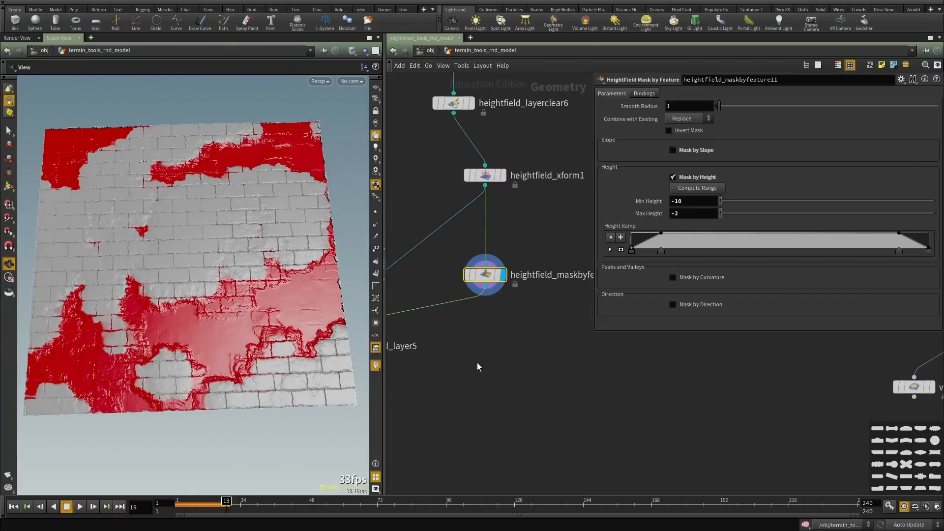
drag(127, 338, 121, 327)
right_drag(122, 327, 242, 317)
drag(241, 316, 223, 291)
scroll(548, 319, down, 2)
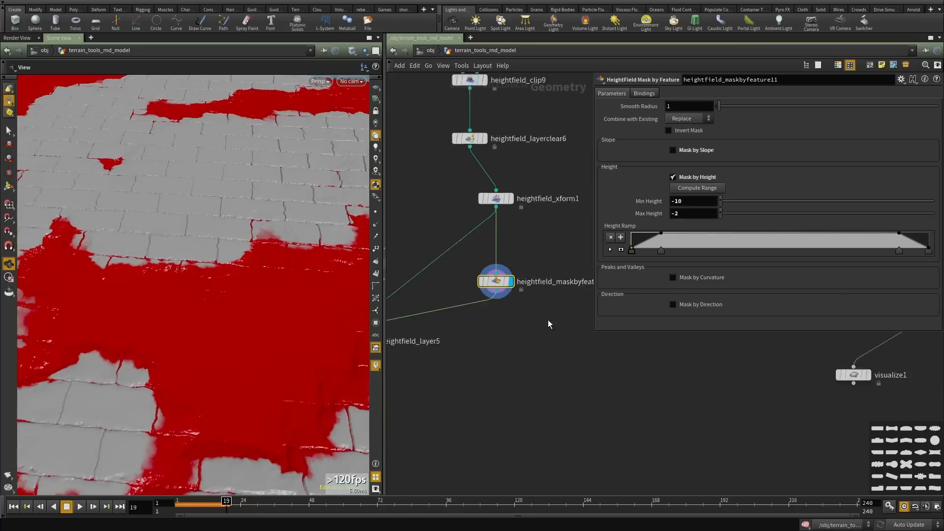
middle_drag(530, 326, 524, 317)
click(524, 318)
key(Tab)
text(rop)
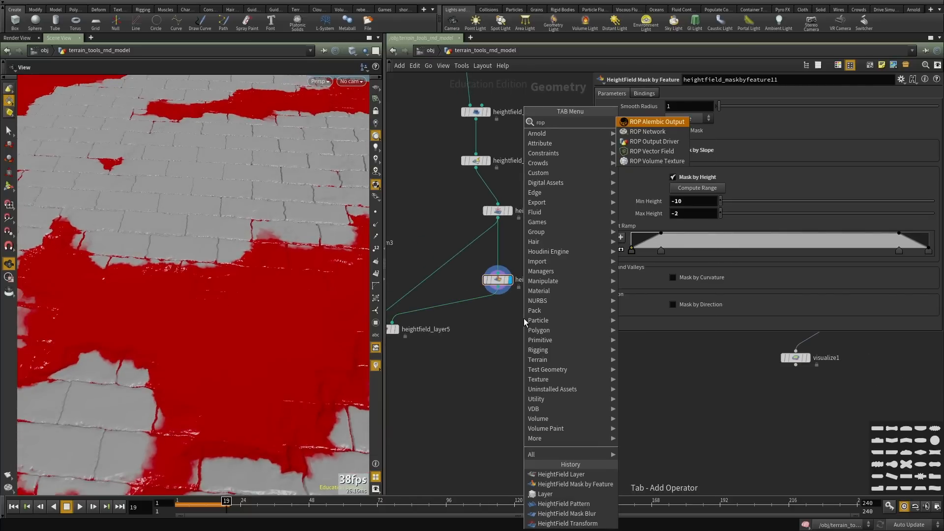
key(Down)
key(Down)
key(Escape)
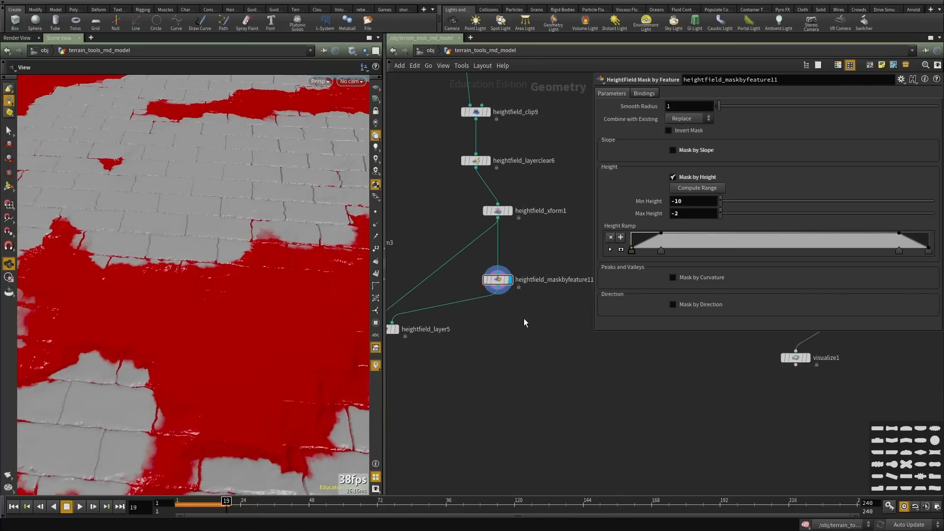
key(Tab)
text(height e)
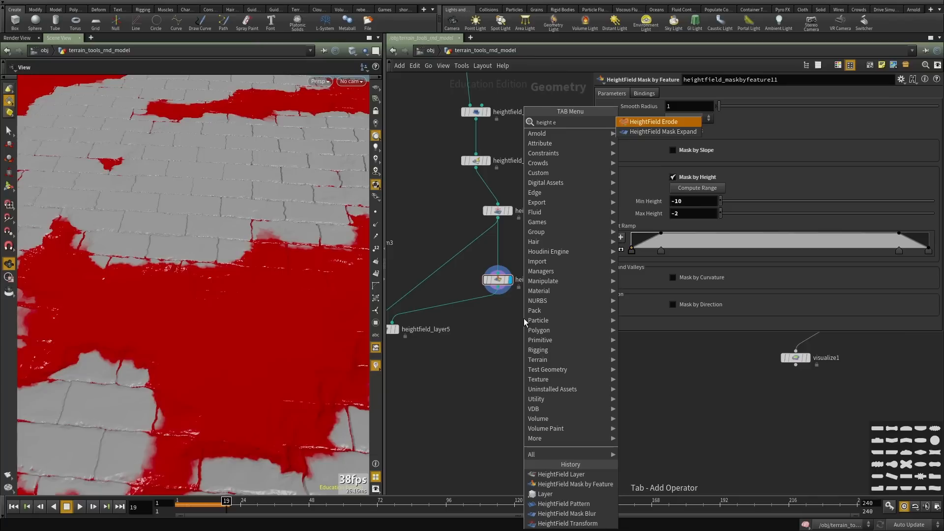
text(x)
key(BackSpace)
key(BackSpace)
text(e)
key(Escape)
key(Tab)
text(expor)
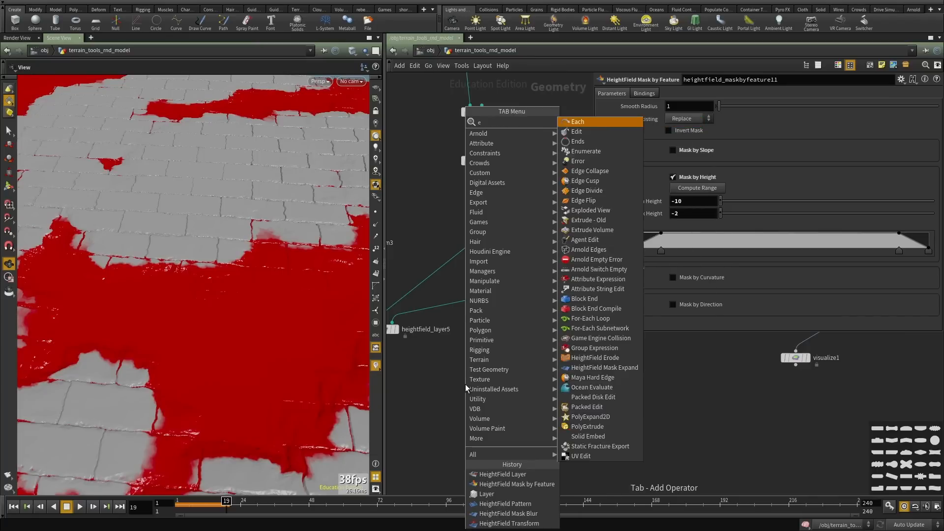
key(Escape)
Add a HeightField Output node fed by heightfield_maskbyfeature11 and display it.
key(Tab)
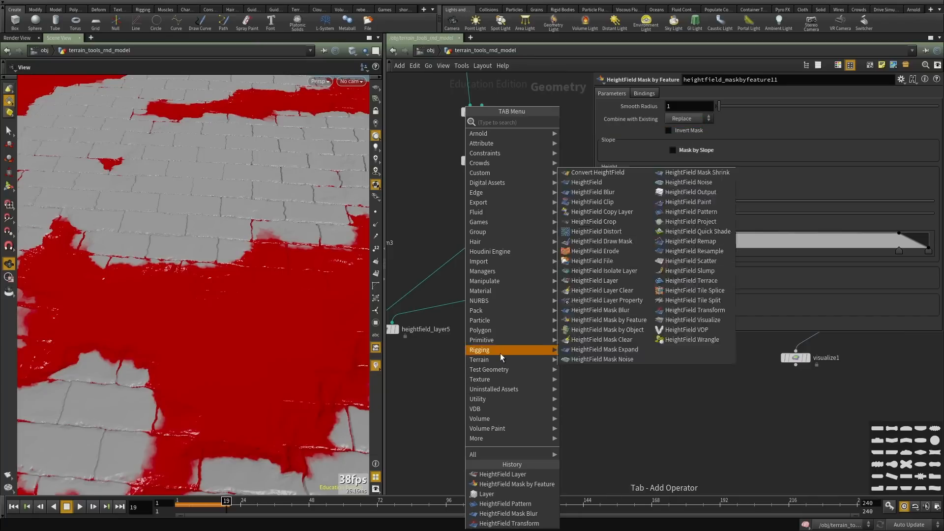
mouse_move(506, 370)
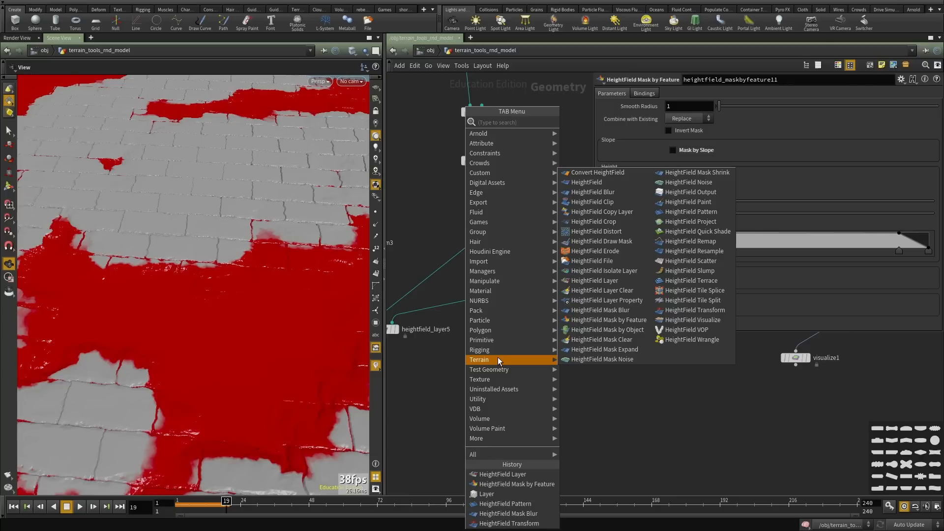
click(708, 193)
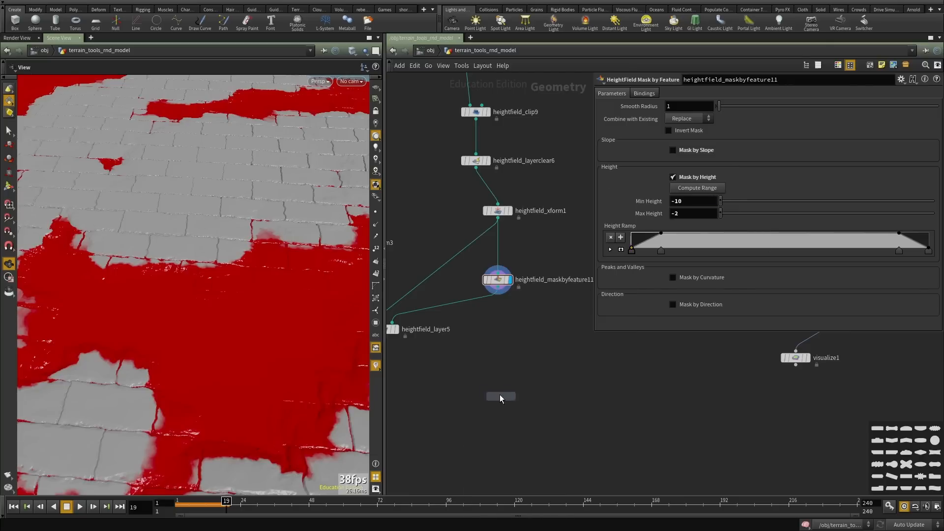
click(500, 394)
scroll(502, 371, up, 2)
click(500, 256)
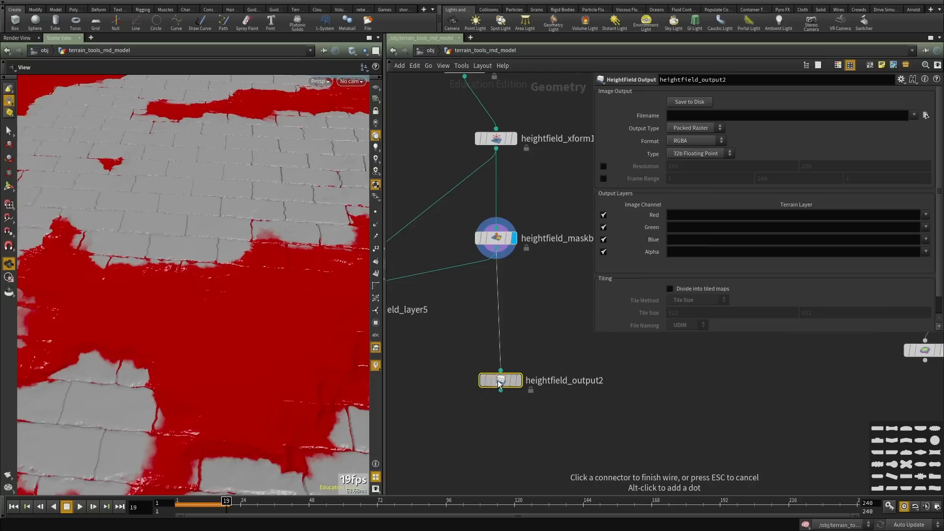
click(500, 374)
drag(249, 293, 198, 399)
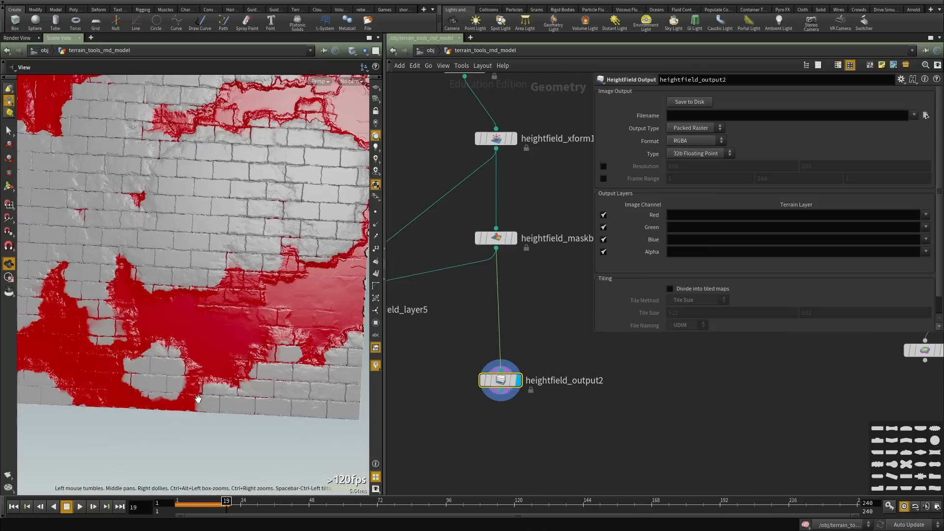
drag(255, 316, 281, 319)
Display heightfield_layer5 to compare the combined wall with the masked terrain.
middle_drag(457, 312, 644, 354)
scroll(640, 354, down, 1)
scroll(531, 368, up, 2)
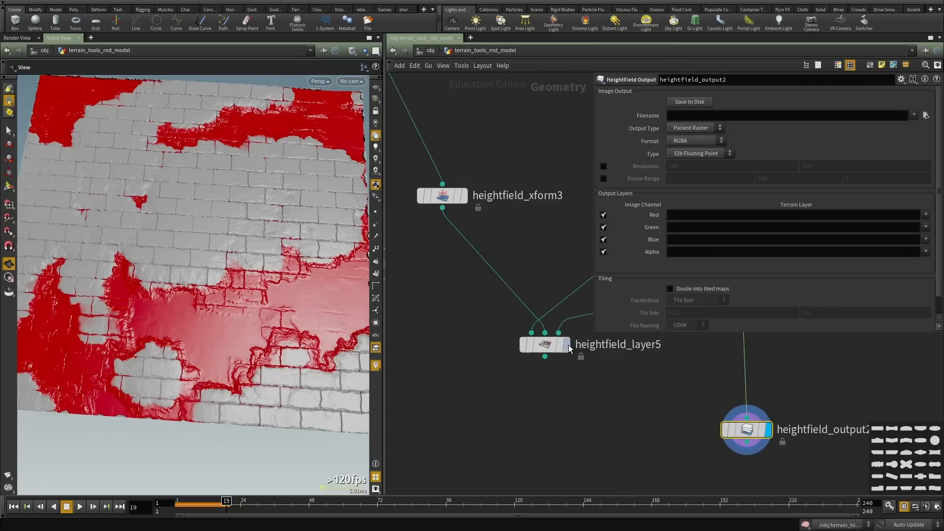
click(567, 345)
middle_drag(482, 365, 411, 410)
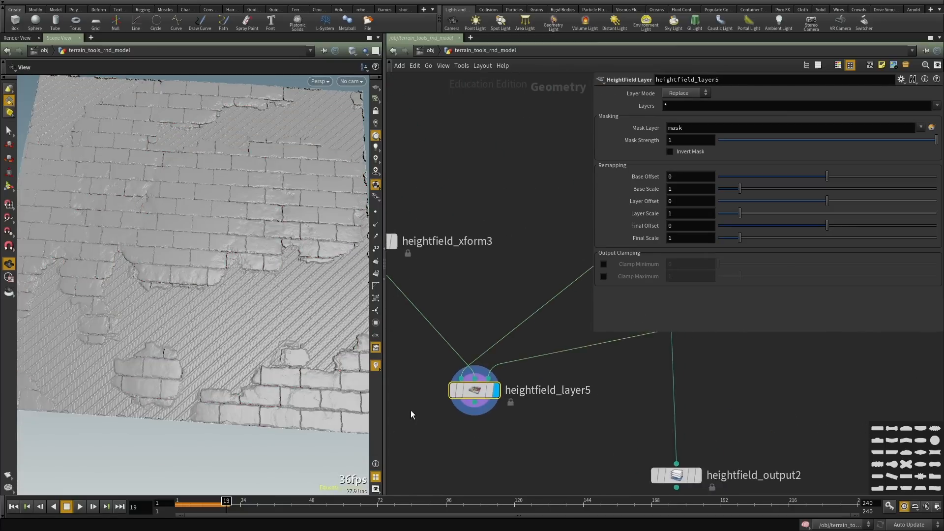
Display heightfield_xform1 and inspect the brick wall without the ribbed layer.
scroll(418, 401, down, 2)
middle_drag(516, 300, 411, 243)
scroll(520, 241, up, 2)
click(500, 176)
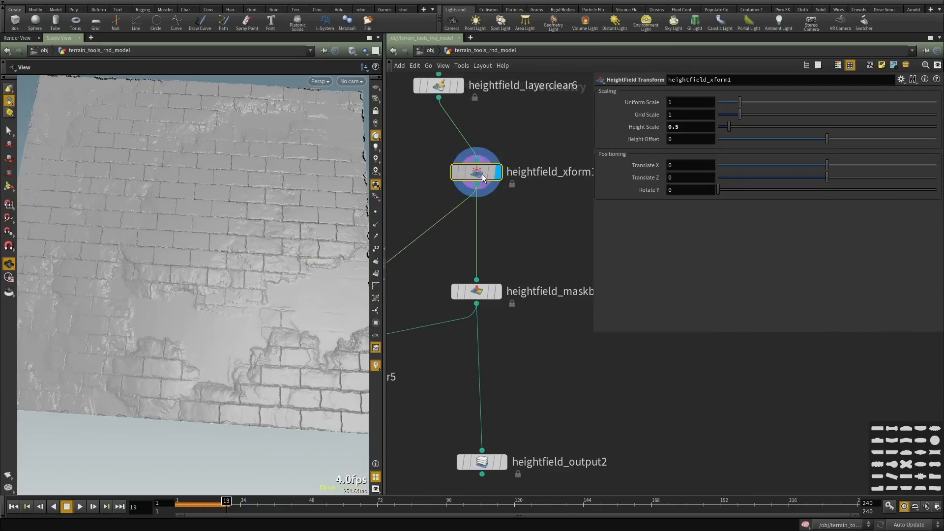
drag(195, 314, 174, 316)
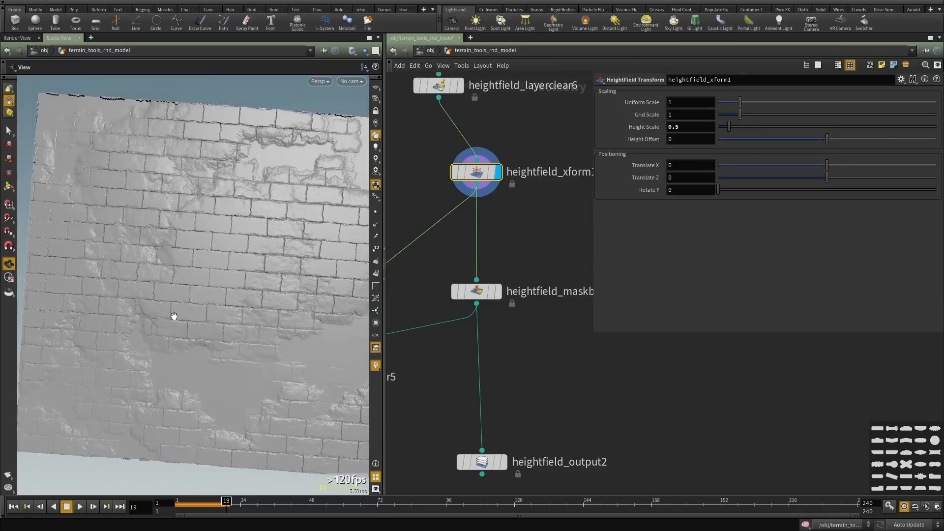
scroll(225, 360, down, 2)
drag(225, 369, 212, 387)
scroll(458, 374, down, 4)
Return the display to heightfield_layer5 and inspect the ribbed areas at a low angle.
middle_drag(516, 381, 631, 366)
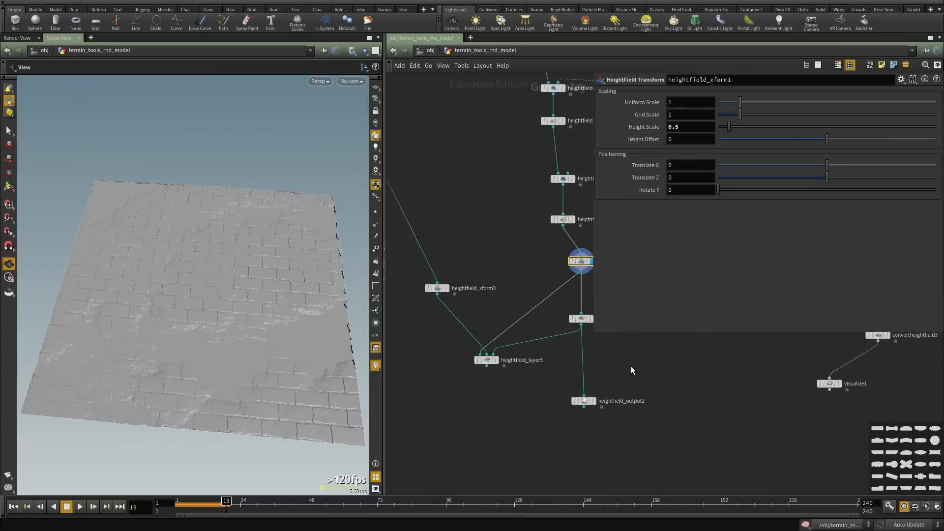
scroll(543, 367, up, 3)
scroll(453, 369, up, 2)
click(467, 349)
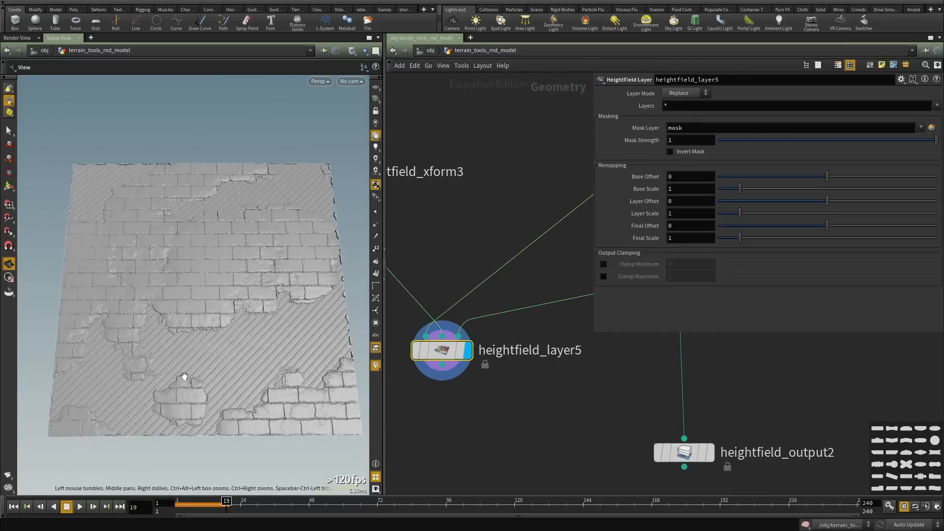
scroll(242, 344, up, 5)
middle_drag(242, 344, 247, 302)
scroll(491, 264, down, 3)
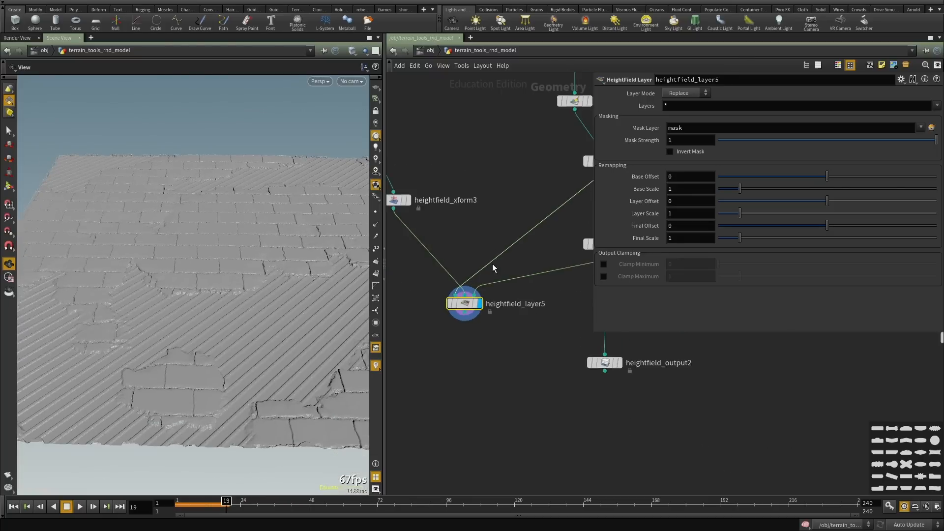
Rewire the mask input of heightfield_layer5 to heightfield_distort10 and inspect how the ribs blend with the bricks.
middle_drag(556, 203, 464, 249)
scroll(512, 291, up, 1)
click(508, 290)
scroll(541, 361, down, 5)
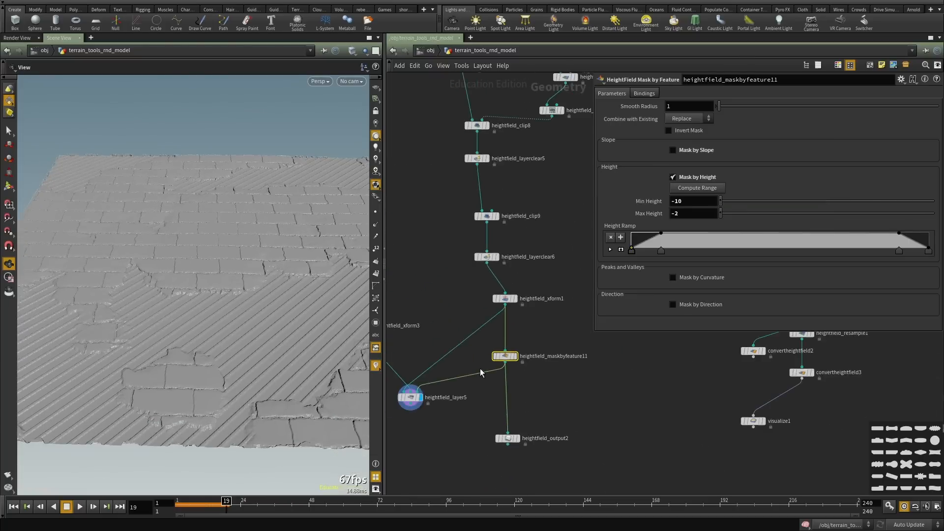
drag(477, 378, 515, 222)
click(522, 225)
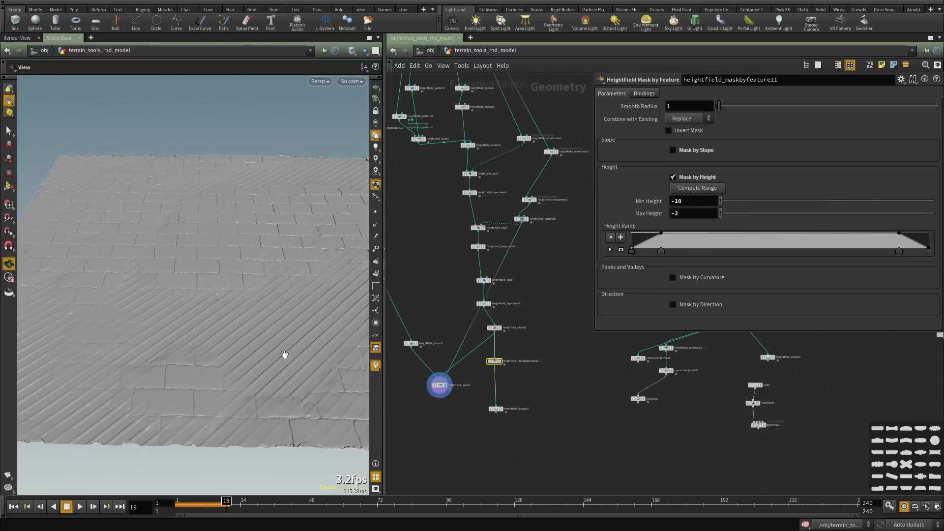
scroll(546, 209, up, 3)
click(525, 235)
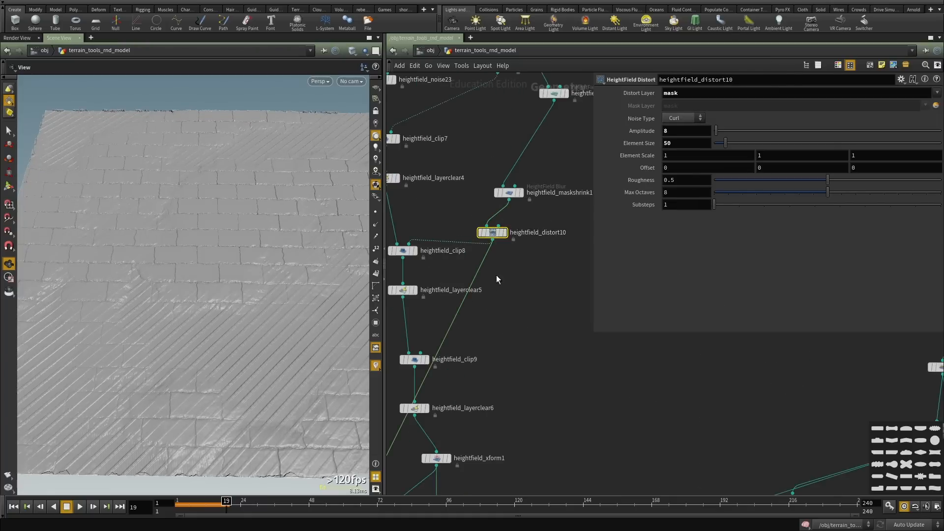
middle_drag(497, 275, 560, 163)
drag(246, 305, 238, 324)
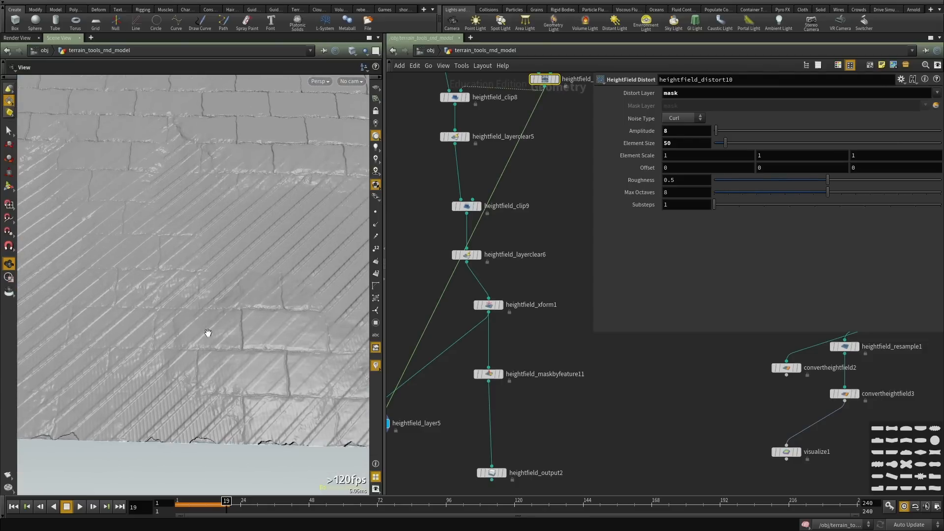
Reroute the mask input of heightfield_layer5 from heightfield_distort10 to the mask shrink node feeding it.
scroll(482, 393, down, 3)
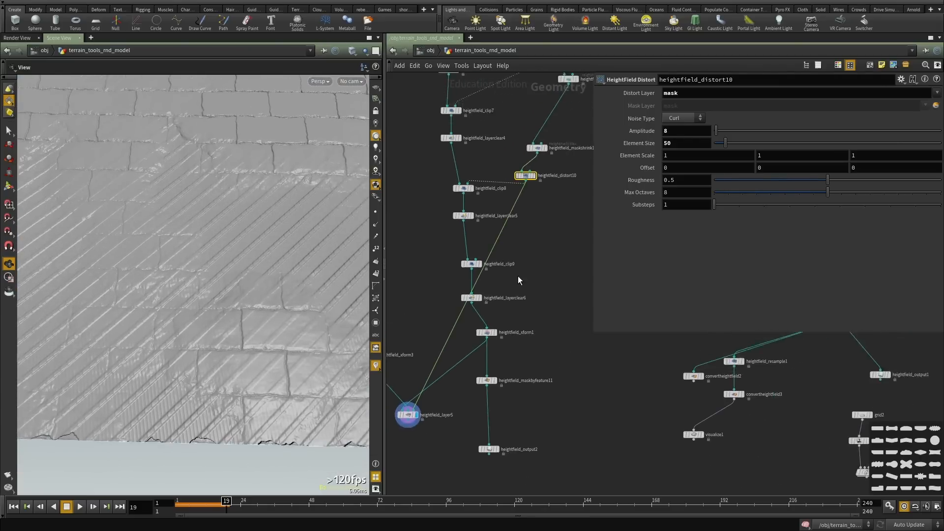
scroll(530, 182, up, 3)
drag(518, 194, 550, 143)
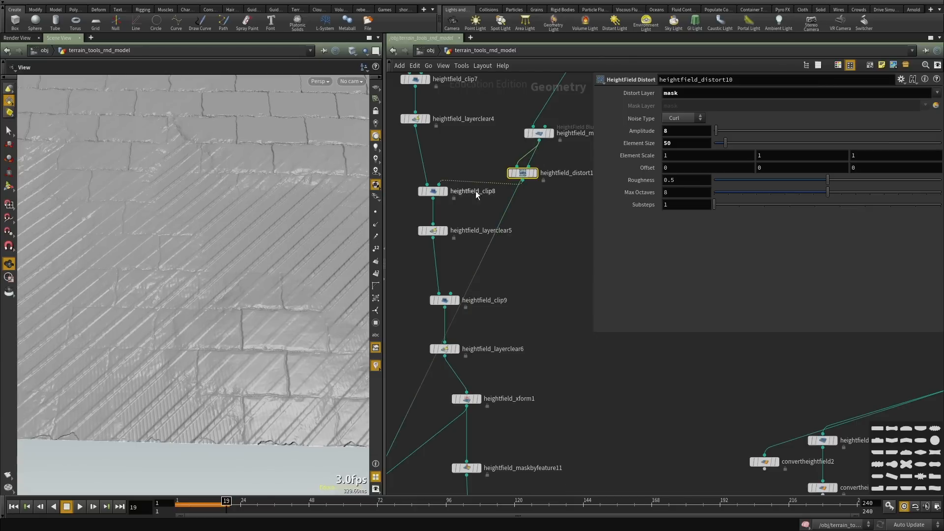
Undo the last rewiring of heightfield_layer5's mask input, restoring heightfield_maskbyfeature11 as its source, and view the wall.
middle_drag(446, 329, 499, 244)
scroll(499, 244, down, 3)
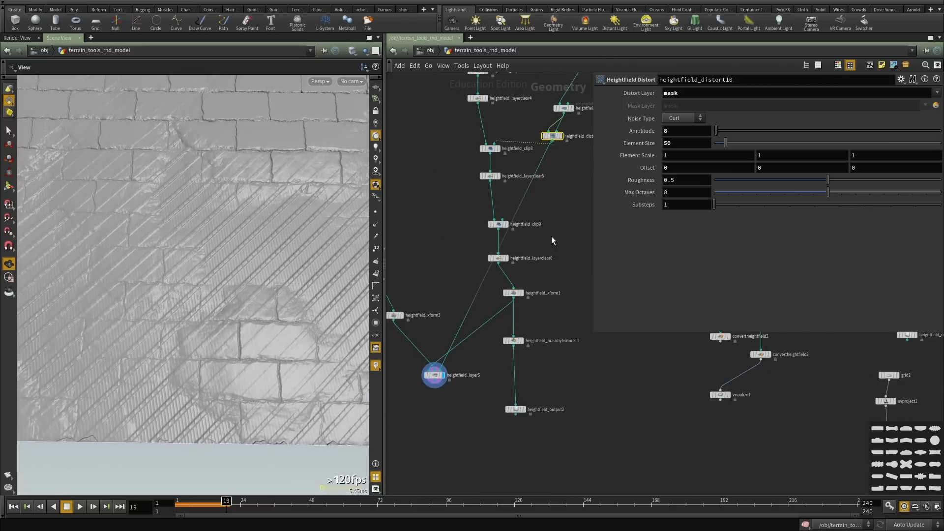
key(ctrl+z)
key(ctrl+z)
key(ctrl+z)
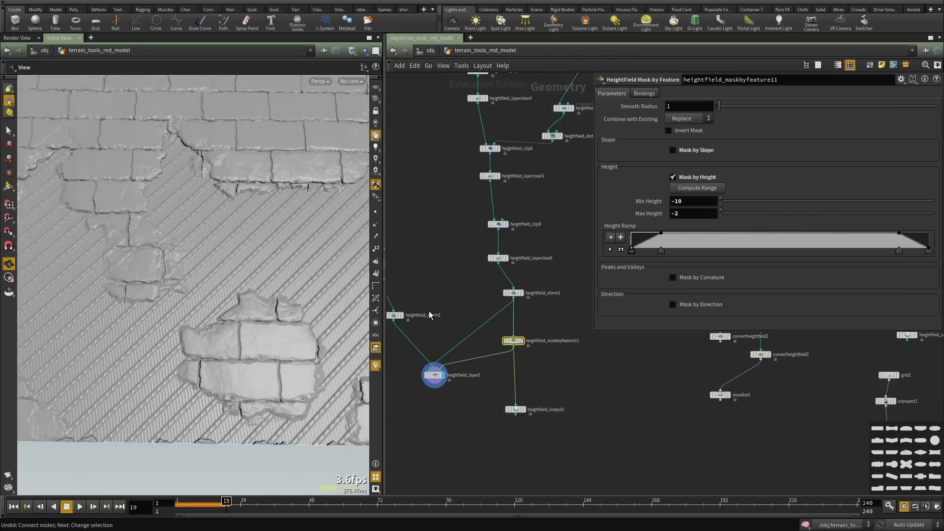
scroll(259, 291, down, 5)
alt+drag(260, 291, 261, 314)
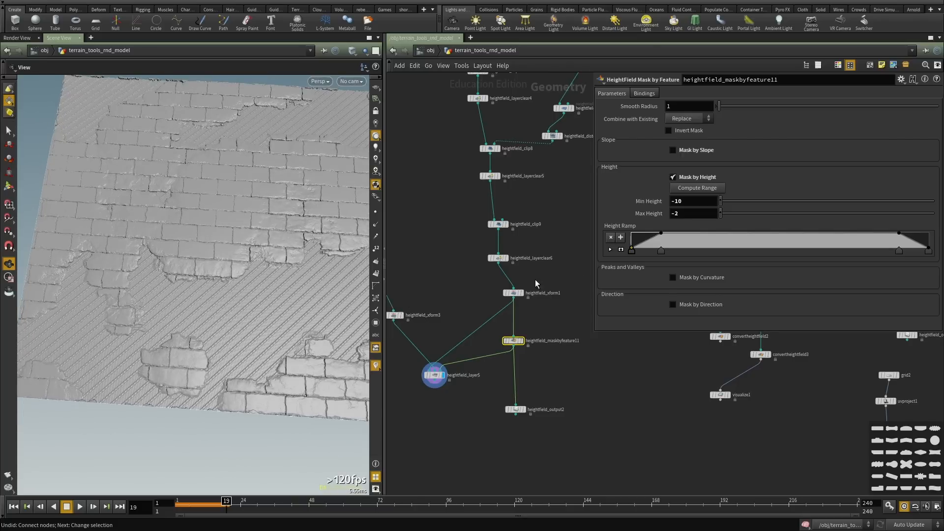
Display heightfield_masknoise3 and make a duplicate of this mask noise node.
middle_drag(484, 234, 413, 388)
scroll(527, 229, up, 5)
click(495, 175)
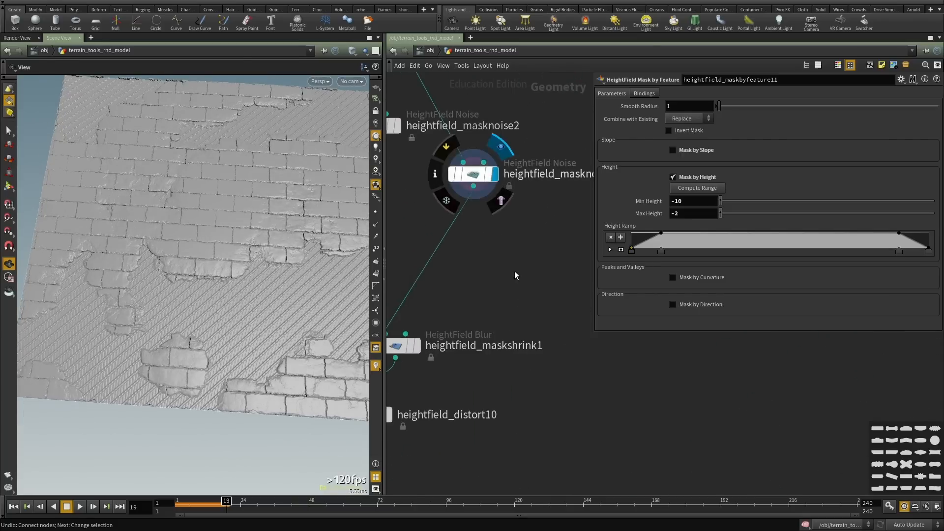
scroll(516, 271, down, 5)
scroll(489, 295, down, 5)
scroll(520, 361, up, 5)
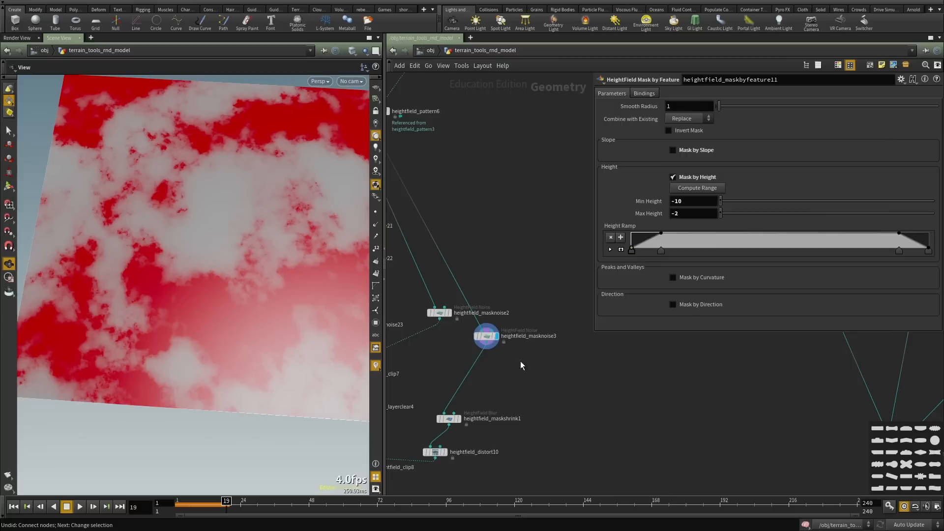
click(515, 336)
scroll(531, 392, up, 3)
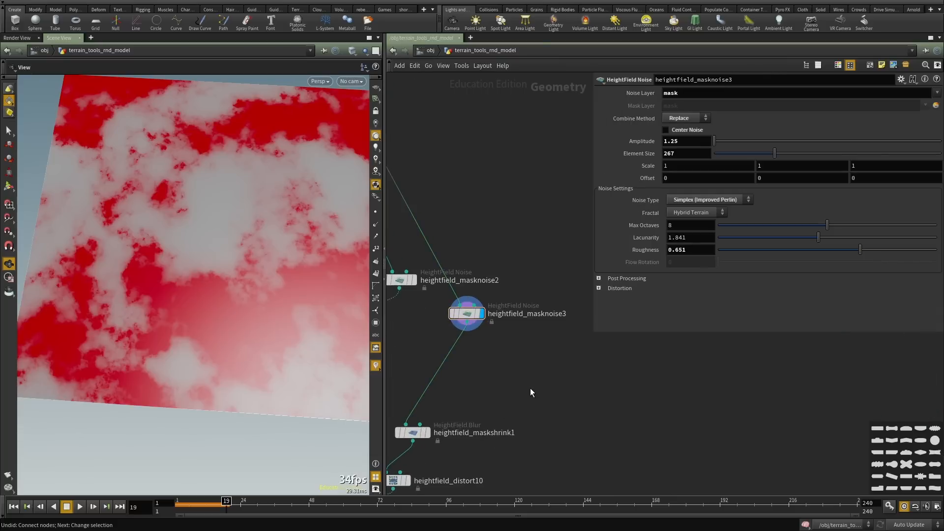
key(ctrl+c)
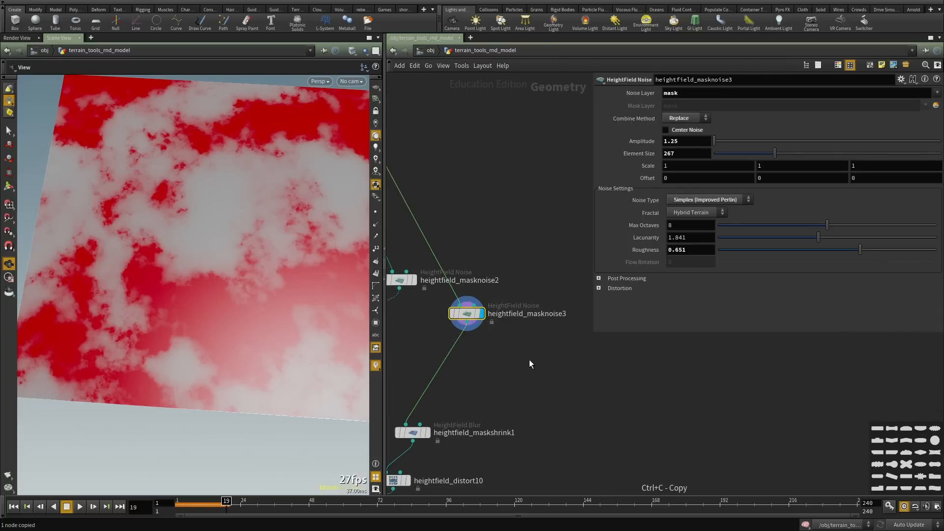
key(ctrl+v)
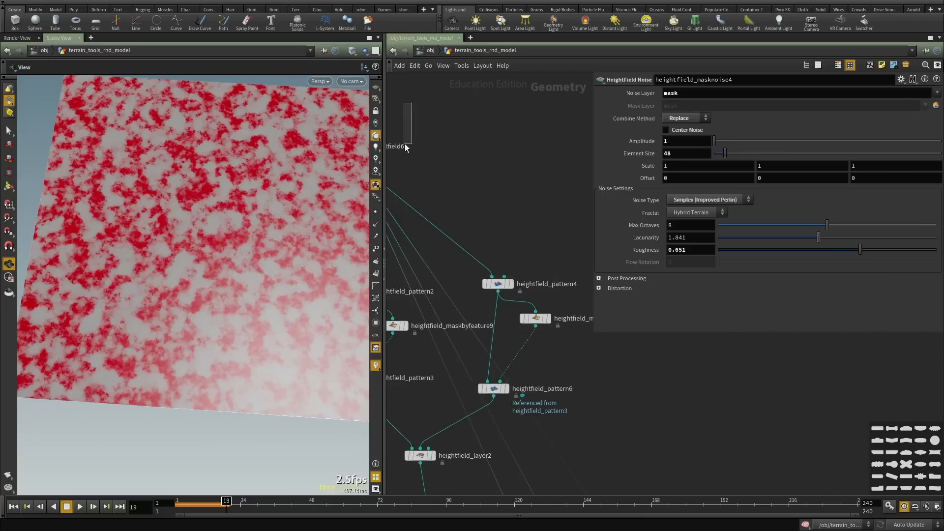
Check the base heightfield6 node, and set the Element Size of the duplicated mask noise to 22.
click(435, 211)
key(Return)
middle_drag(549, 238, 502, 109)
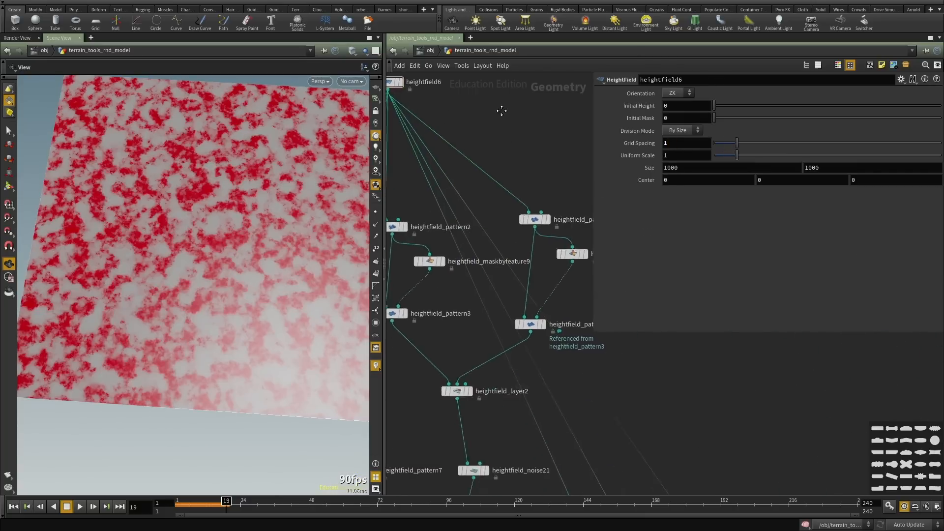
scroll(585, 394, down, 5)
middle_drag(586, 393, 477, 226)
scroll(521, 343, up, 6)
middle_drag(654, 344, 559, 380)
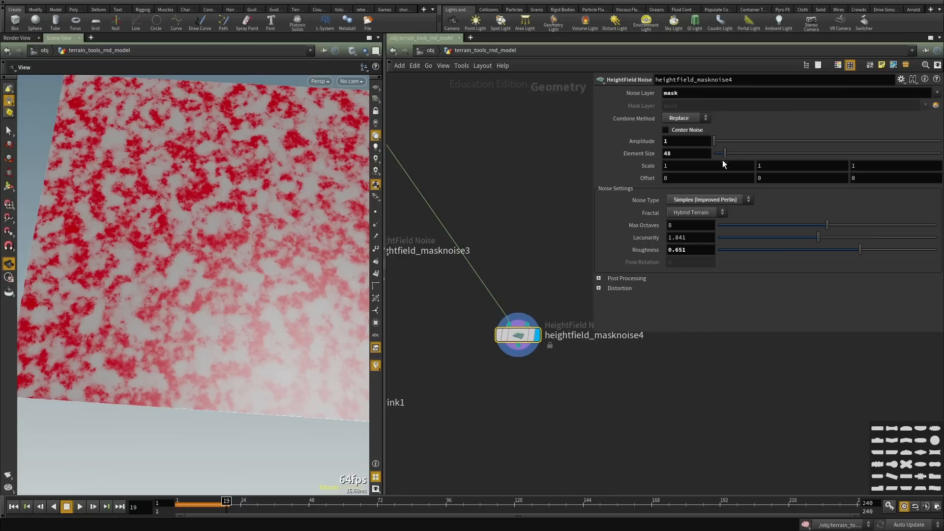
drag(722, 154, 719, 155)
middle_drag(496, 425, 515, 350)
Duplicate heightfield_maskshrink1, feed the copy from heightfield_masknoise4, and display it.
scroll(509, 351, down, 5)
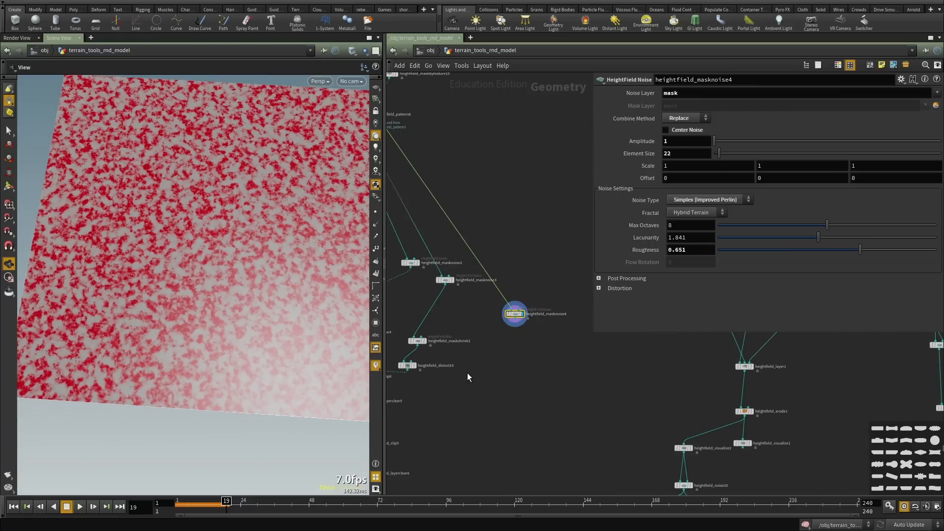
click(427, 342)
key(ctrl+c)
scroll(504, 344, up, 3)
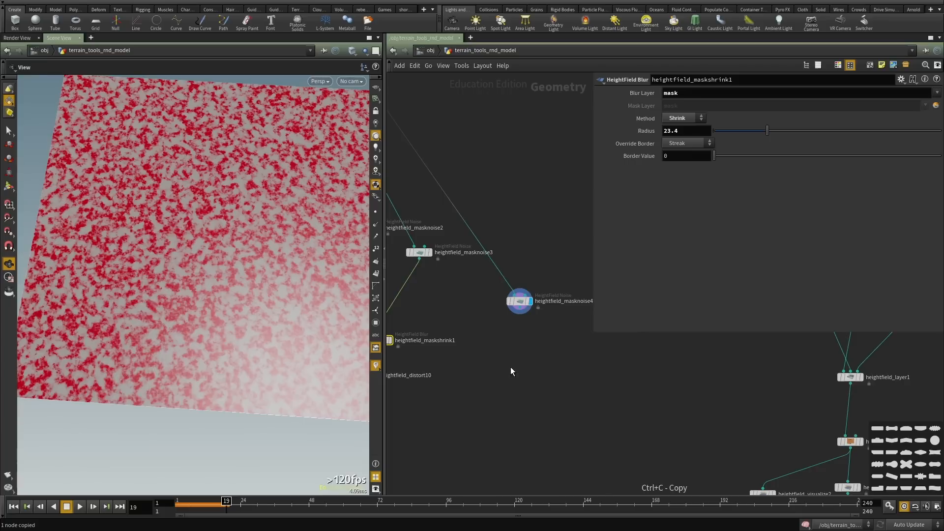
key(ctrl+v)
scroll(520, 315, up, 3)
click(523, 379)
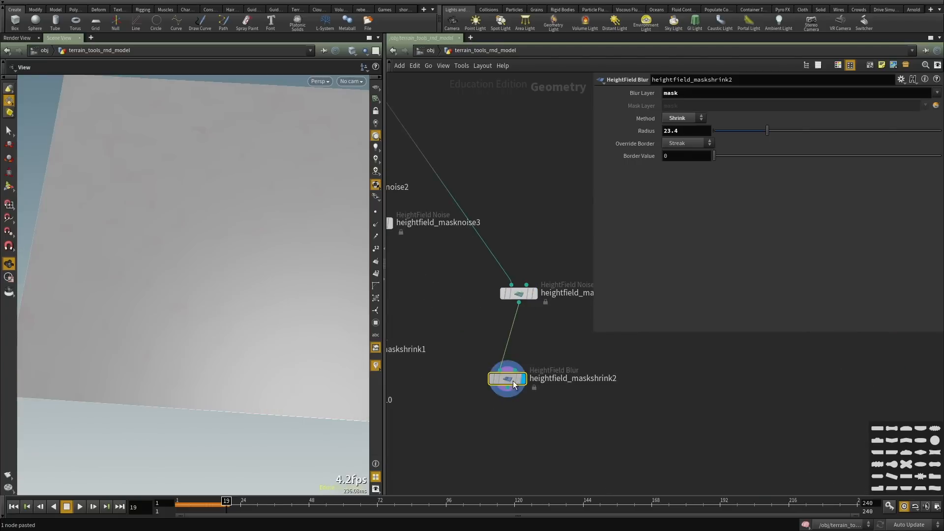
Duplicate heightfield_xform1 beside the new mask shrink node.
scroll(512, 412, down, 3)
scroll(512, 412, up, 1)
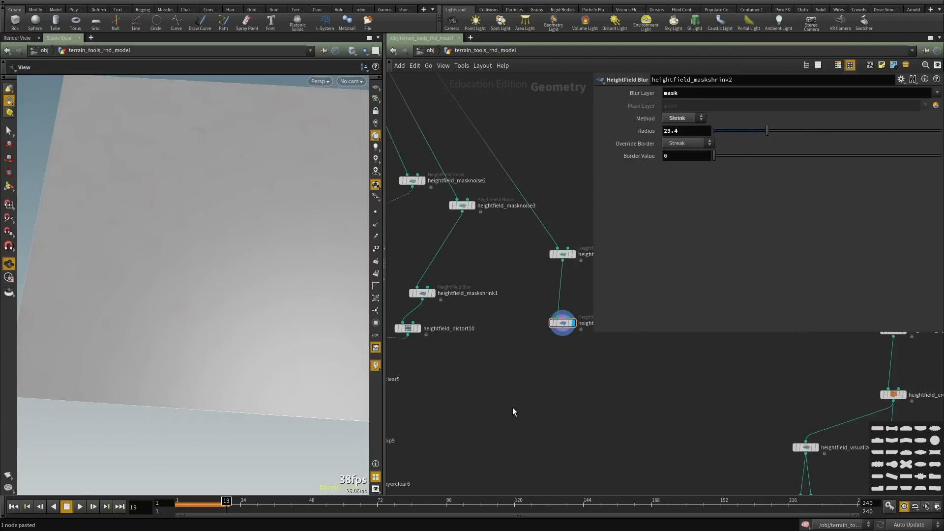
middle_drag(513, 407, 499, 412)
scroll(485, 369, down, 3)
middle_drag(486, 366, 559, 220)
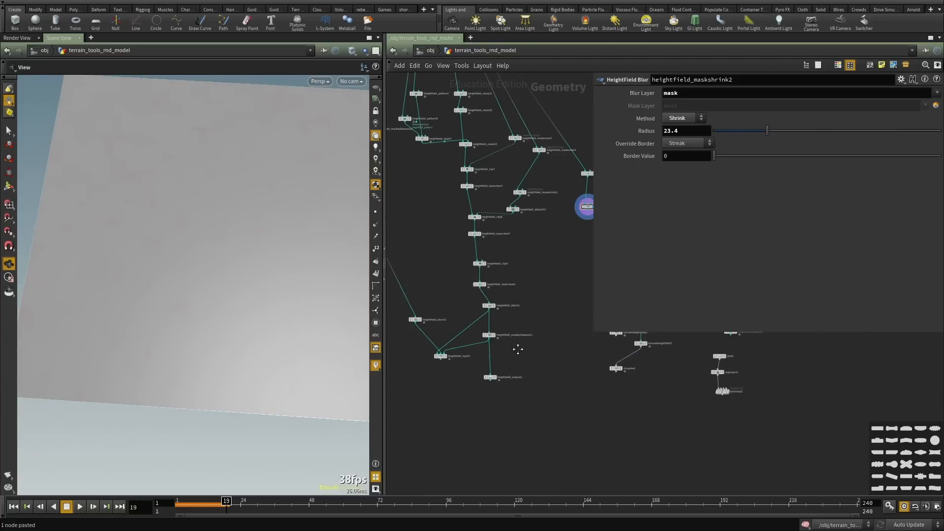
scroll(516, 349, up, 3)
drag(516, 300, 446, 266)
key(ctrl+c)
middle_drag(553, 197, 494, 429)
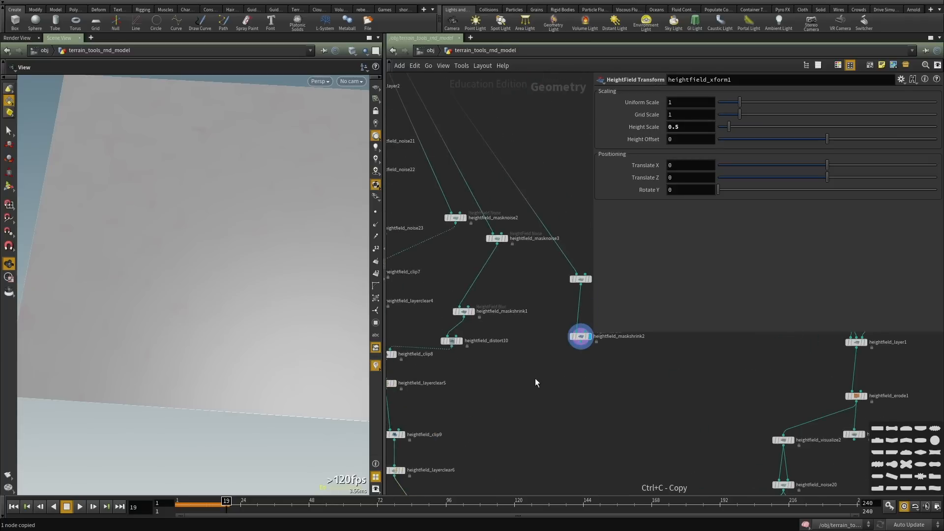
key(ctrl+v)
Feed the copied transform from heightfield6, with Height Scale 1 and Height Offset 100.
click(531, 375)
scroll(536, 339, down, 3)
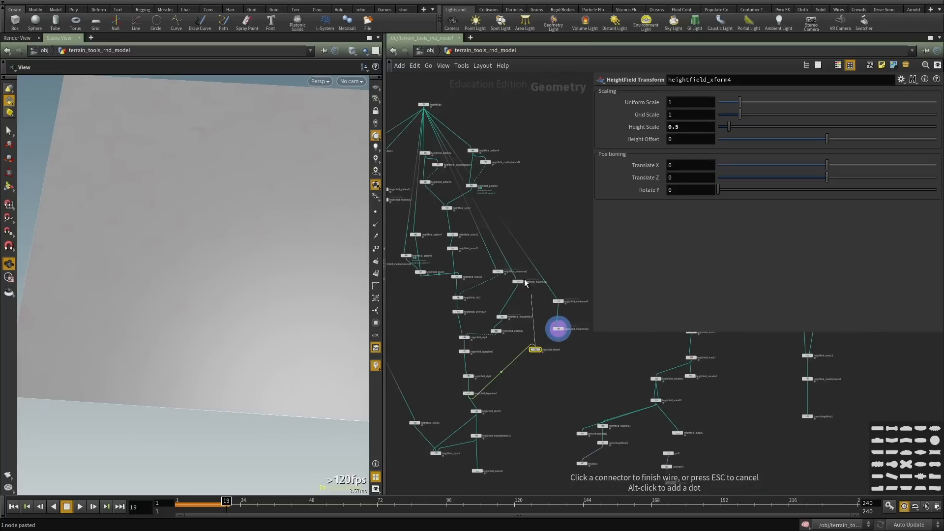
click(425, 110)
scroll(541, 369, up, 6)
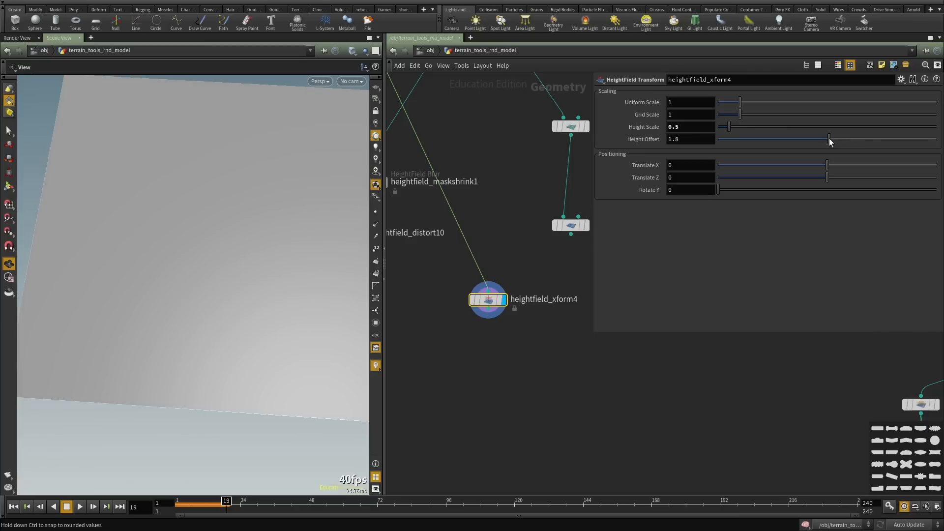
drag(830, 142, 937, 142)
scroll(511, 373, down, 4)
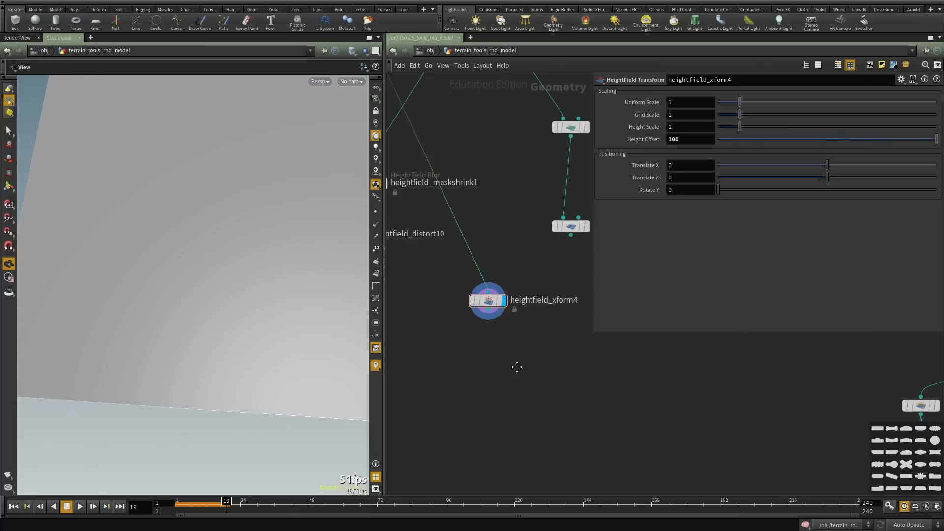
Add a HeightField Layer node below heightfield_xform4.
scroll(489, 388, up, 4)
key(Tab)
text(layer)
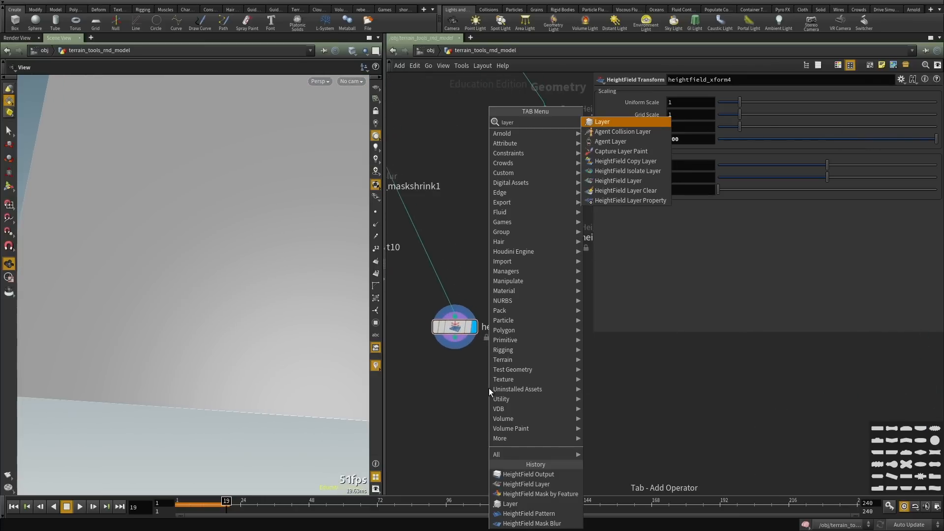
key(Down)
key(Down)
key(Down)
key(Down)
key(Down)
key(Down)
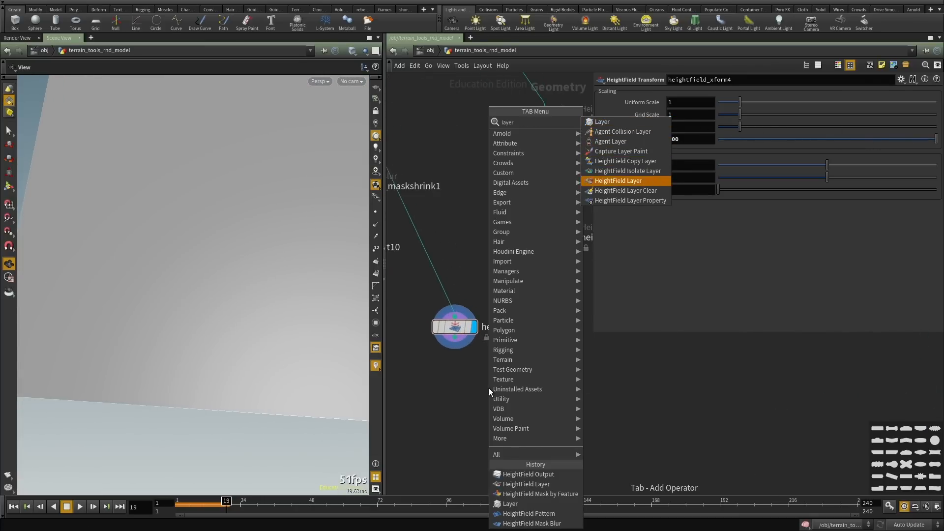
key(Return)
Wire heightfield_xform4 as base, the unraised heightfield6 as layer and heightfield_maskshrink2 as mask into heightfield_layer6, and display it.
alt+drag(437, 279, 461, 273)
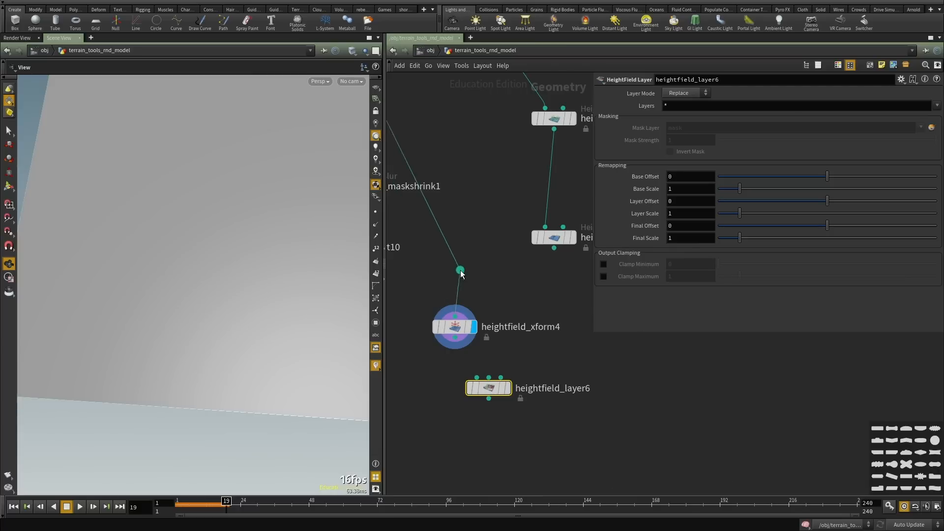
click(479, 379)
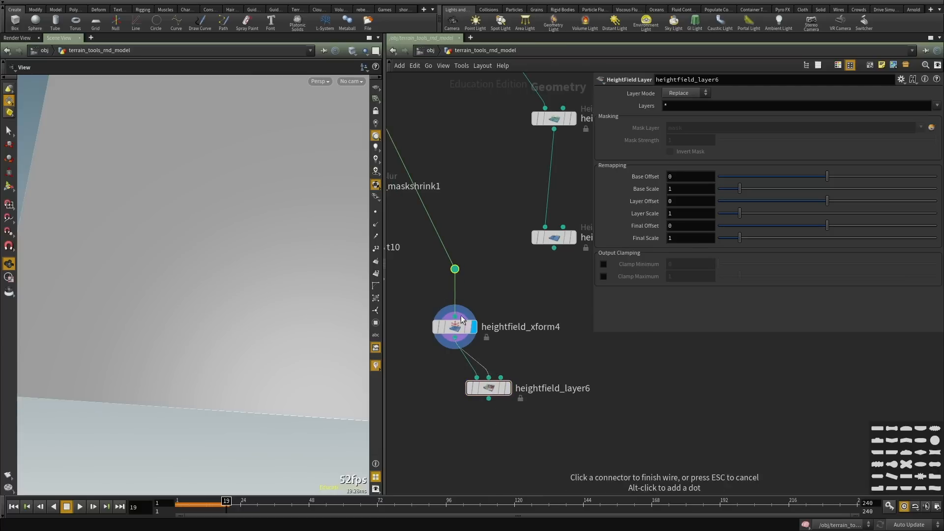
click(488, 377)
drag(454, 331, 434, 326)
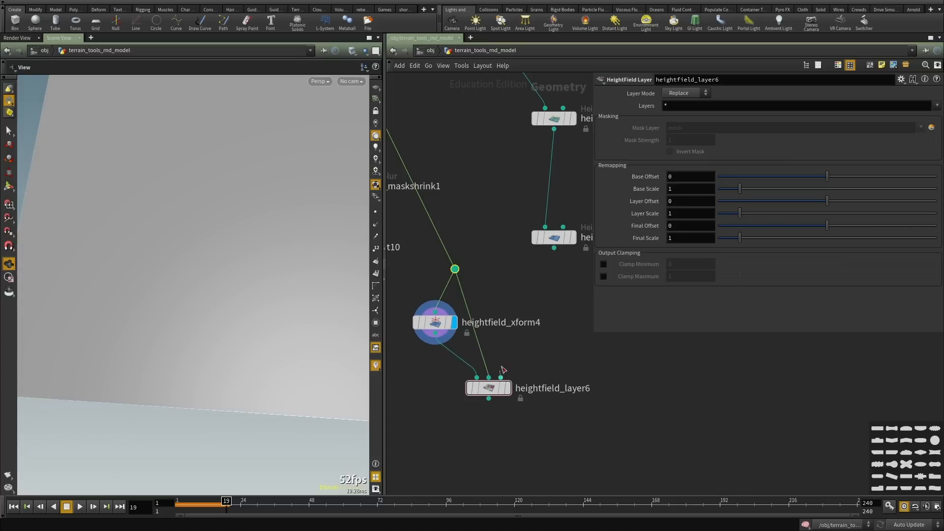
click(554, 248)
click(508, 388)
Inspect the blocky surface of heightfield_layer6 from other angles and the settings of heightfield_maskshrink2.
drag(336, 364, 189, 364)
mouse_move(240, 288)
mouse_down()
mouse_move(240, 254)
mouse_move(227, 319)
mouse_move(162, 289)
mouse_move(192, 262)
mouse_move(228, 305)
mouse_move(248, 286)
mouse_up()
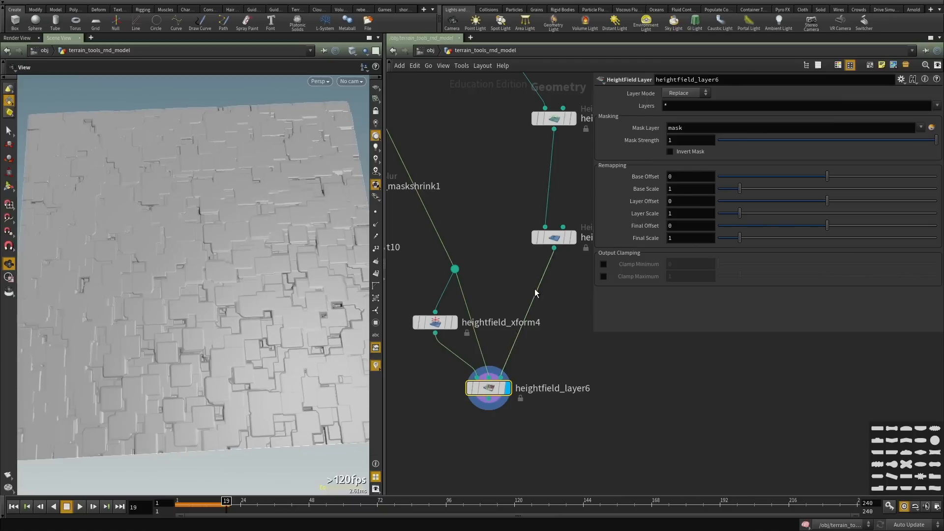
middle_drag(521, 297, 506, 363)
drag(203, 350, 219, 339)
click(546, 304)
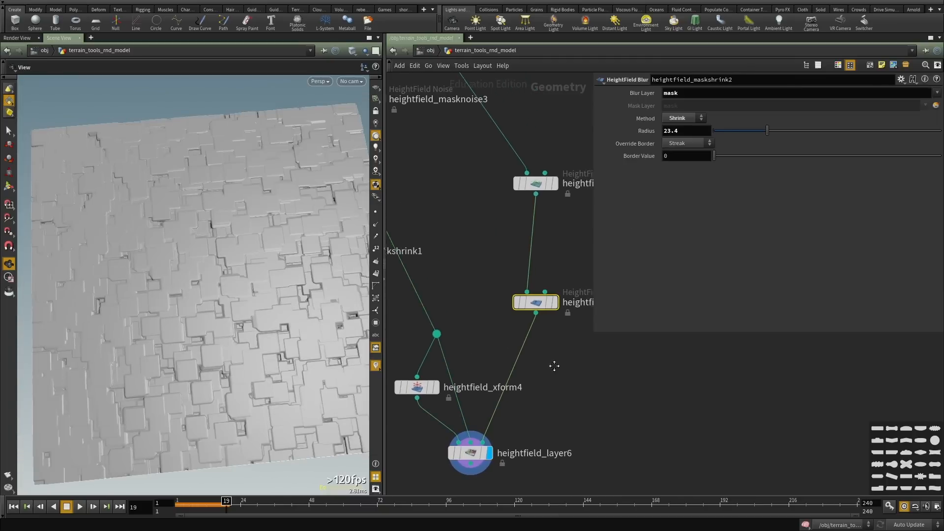
Display heightfield_masknoise4 and examine its noise mask before shrinking.
middle_drag(554, 365, 506, 370)
scroll(532, 339, down, 3)
scroll(528, 278, up, 3)
click(473, 236)
scroll(480, 247, up, 2)
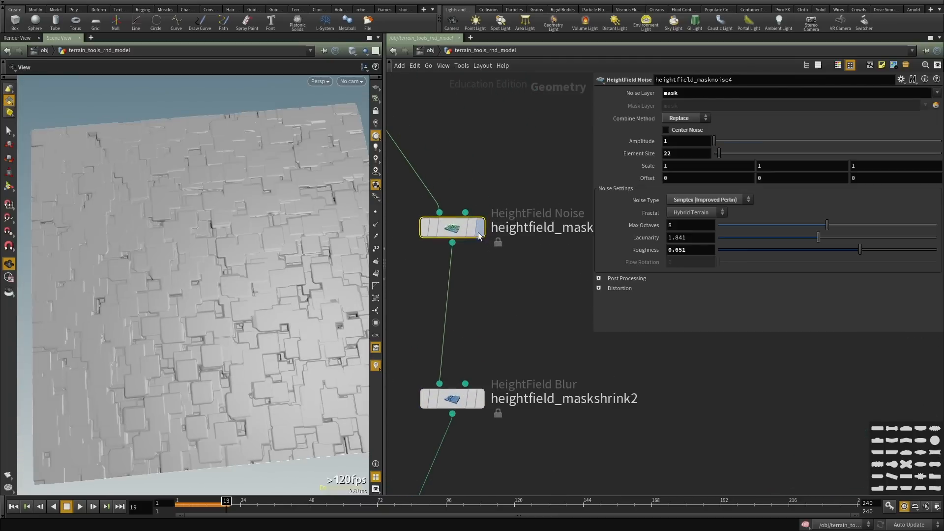
click(482, 227)
scroll(493, 292, down, 1)
middle_drag(494, 291, 505, 261)
scroll(508, 270, down, 2)
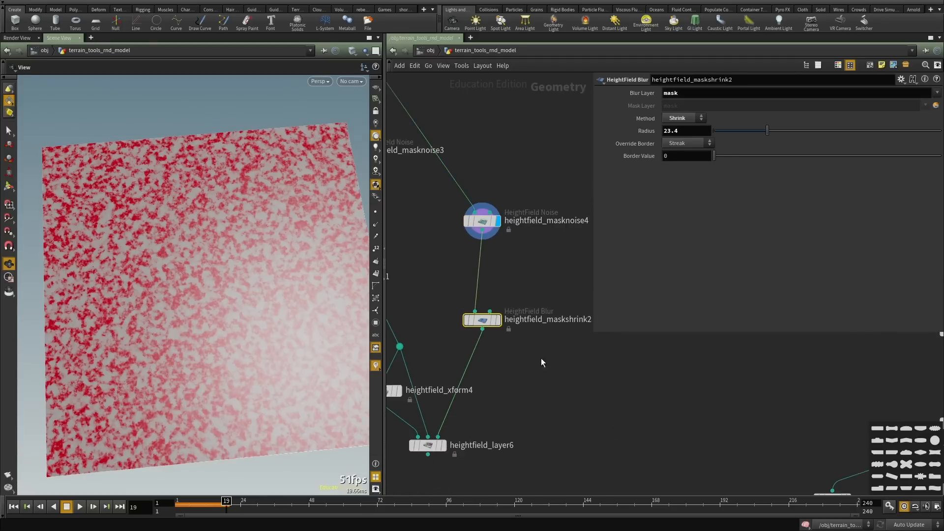
Duplicate heightfield_masknoise4 and increase the copy's Element Size for larger mask patches.
middle_drag(526, 344, 496, 333)
drag(526, 252, 436, 178)
key(ctrl+c)
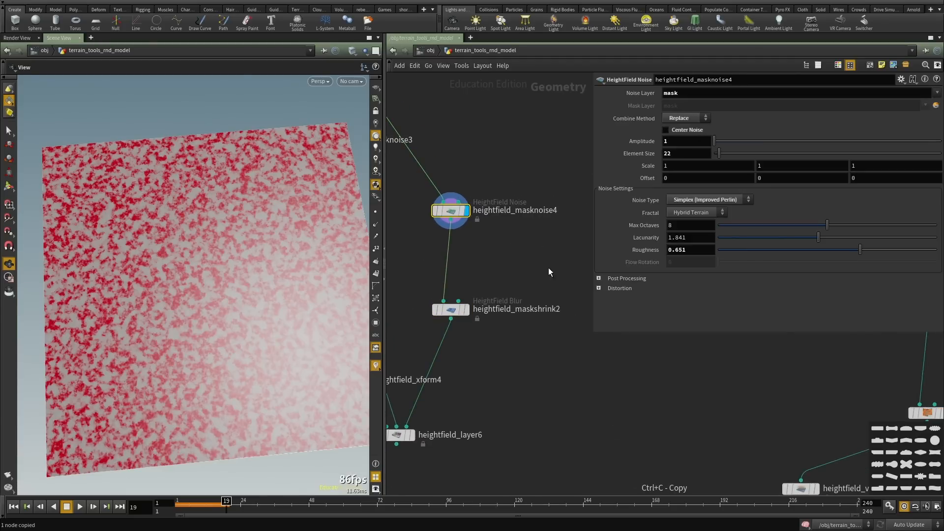
key(ctrl+v)
scroll(551, 268, up, 1)
drag(721, 152, 740, 154)
Duplicate heightfield_maskshrink2, feed the copy from the larger mask noise, and display it.
drag(497, 382, 416, 318)
key(ctrl+c)
key(ctrl+v)
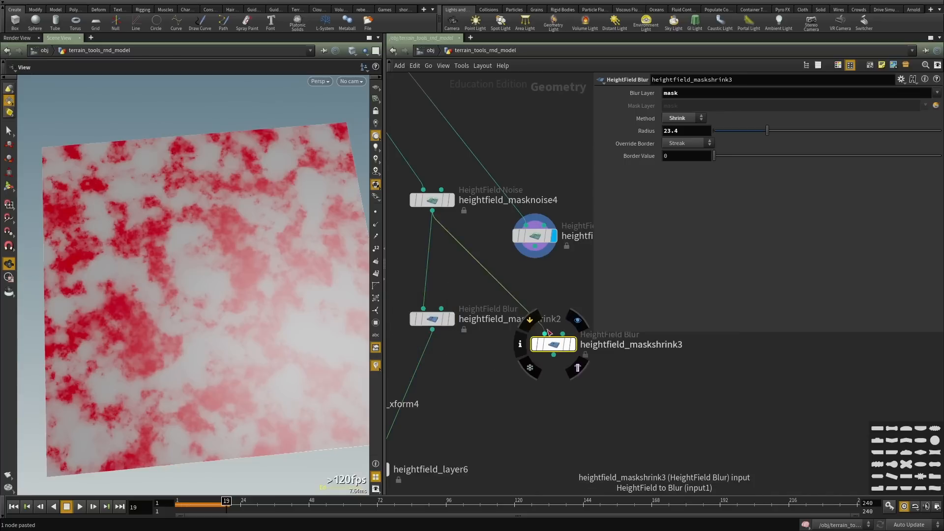
click(535, 257)
click(576, 348)
click(573, 345)
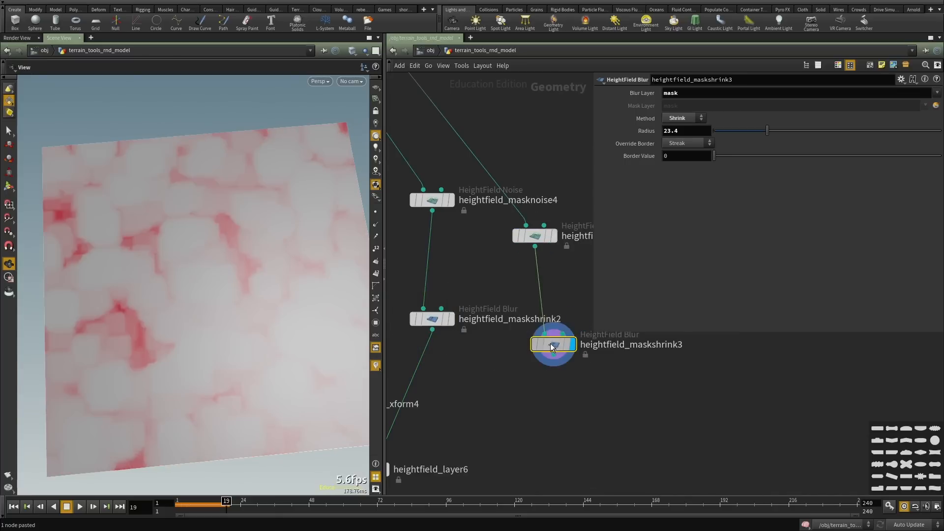
drag(553, 345, 548, 334)
Insert a HeightField Layer node between heightfield_maskshrink2 and heightfield_layer6, with heightfield_maskshrink3 as its second input.
middle_drag(540, 410, 521, 381)
key(Tab)
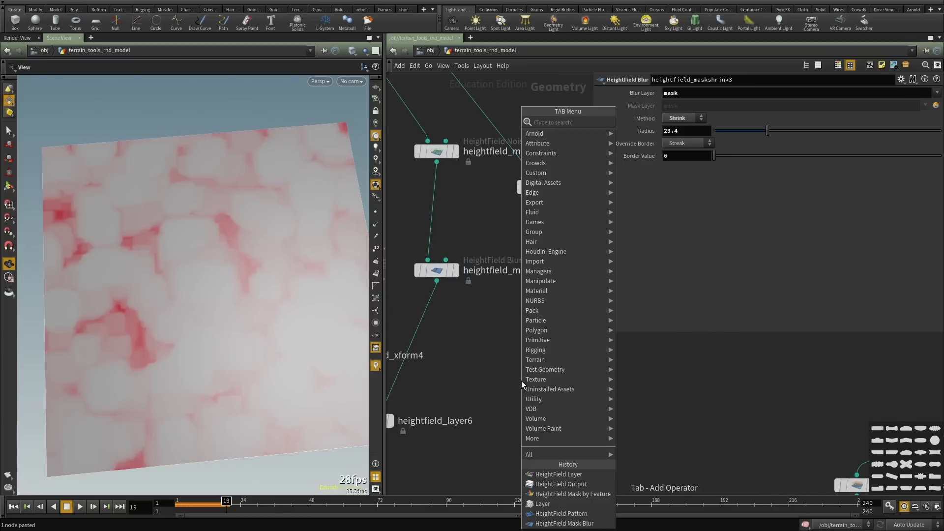
text(layer)
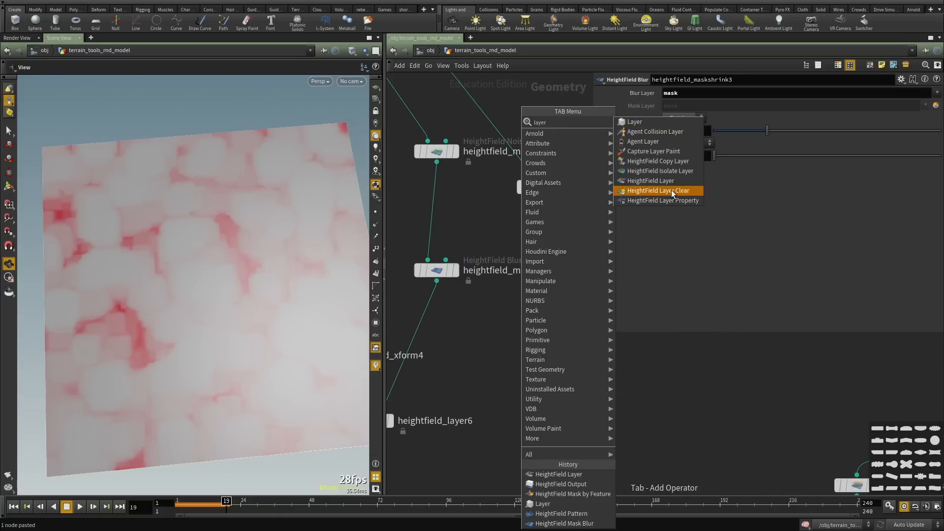
click(668, 181)
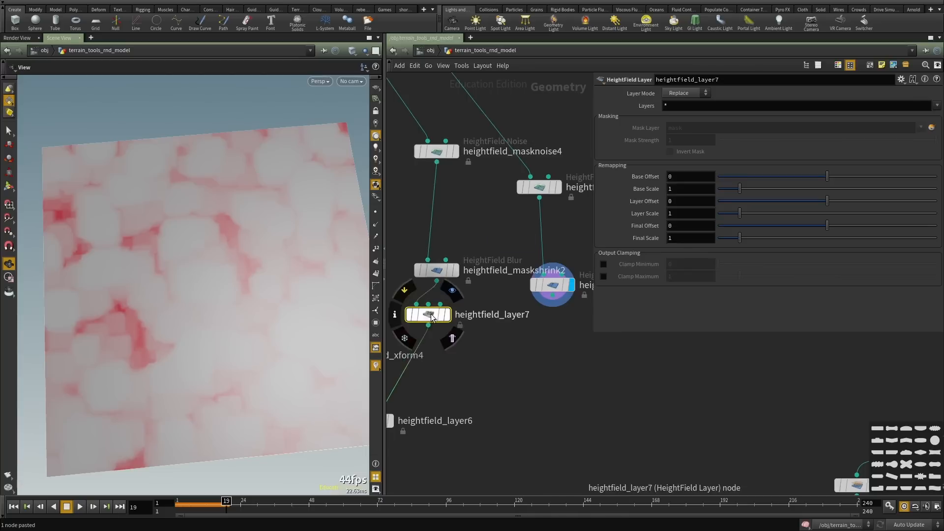
click(444, 338)
click(446, 337)
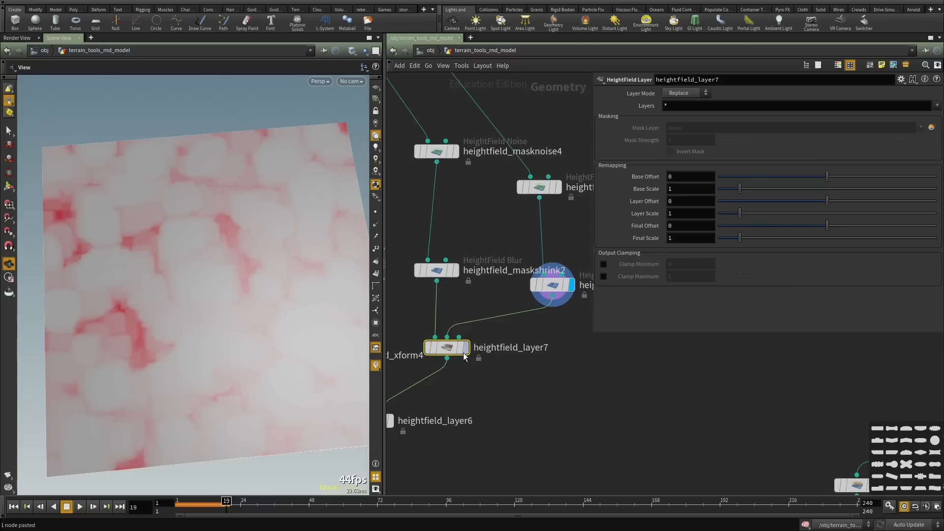
Display heightfield_layer7 and set its Layer Mode to Add.
click(465, 349)
click(686, 93)
click(677, 109)
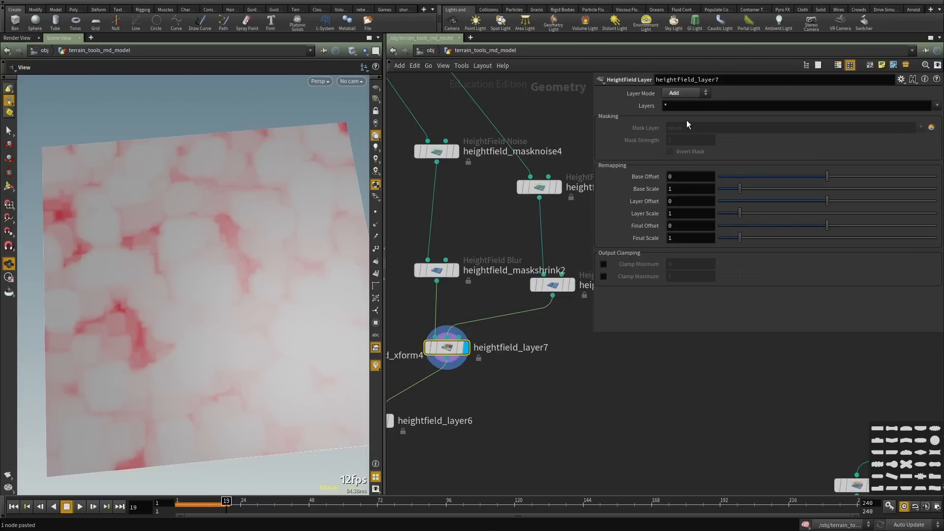
scroll(480, 408, down, 3)
scroll(438, 345, up, 2)
Display heightfield_maskshrink2, heightfield_masknoise4 and heightfield_layer7 in turn to compare their masks.
click(477, 303)
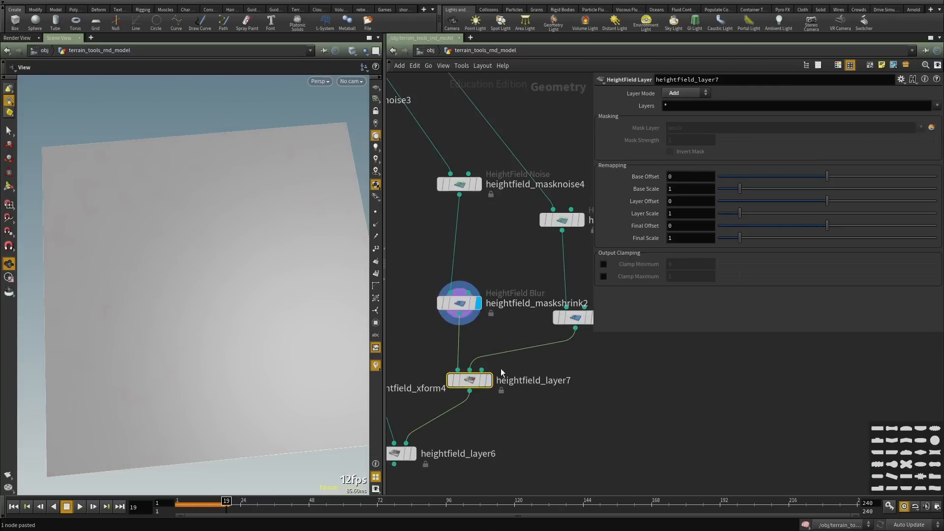
click(463, 310)
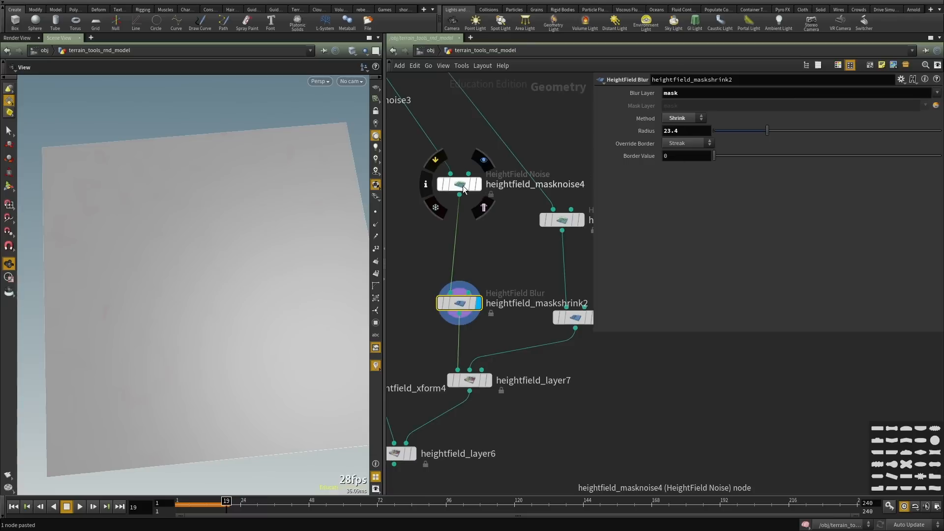
click(478, 184)
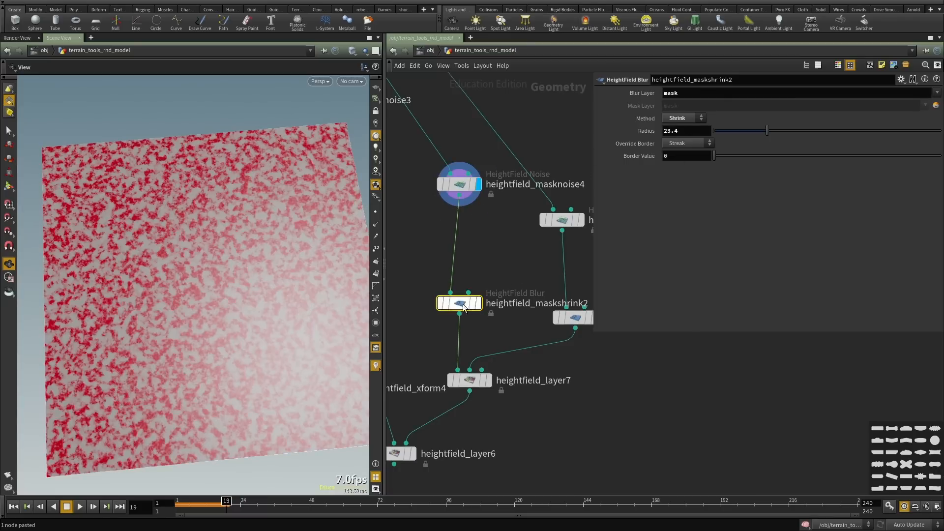
drag(463, 304, 464, 298)
click(478, 296)
click(488, 380)
Display heightfield_layer6 and examine the blocky surface produced by the combined mask.
middle_drag(502, 444, 558, 352)
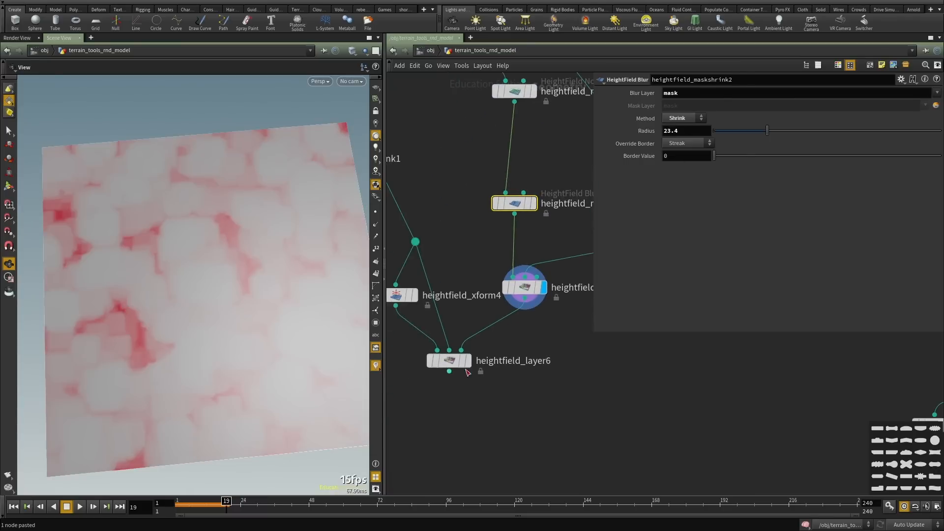
click(468, 361)
click(449, 360)
mouse_move(221, 269)
mouse_down()
mouse_move(211, 274)
mouse_move(235, 275)
mouse_up()
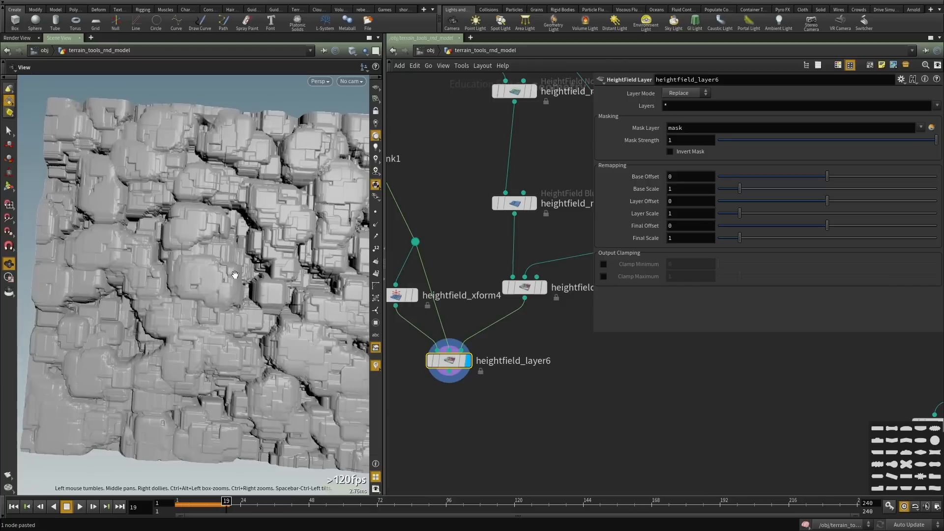
middle_drag(235, 275, 197, 295)
Reduce the shrink Radius of heightfield_maskshrink3.
scroll(507, 370, down, 3)
middle_drag(592, 319, 525, 357)
scroll(530, 355, up, 3)
click(510, 286)
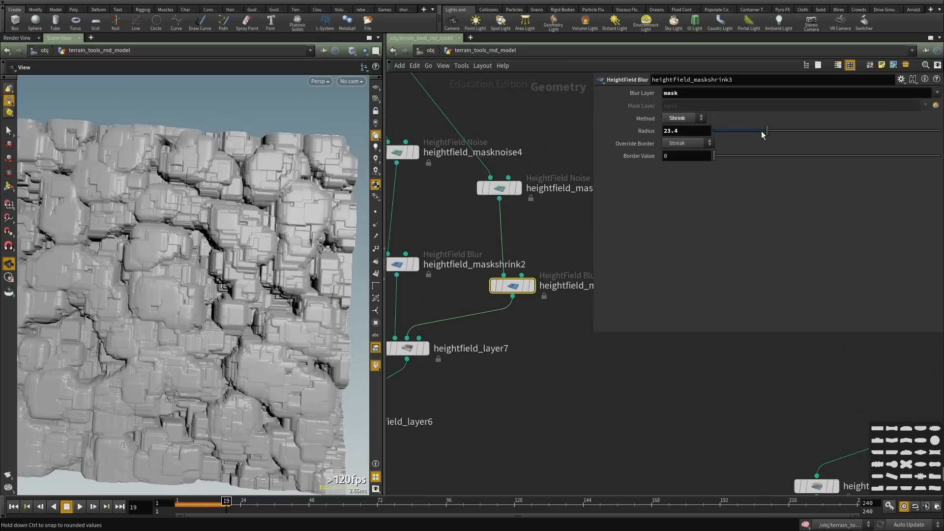
drag(763, 135, 748, 131)
Set the Amplitude of heightfield_masknoise5 to 0.54 and check the blocks up close.
middle_drag(553, 328, 529, 351)
click(468, 212)
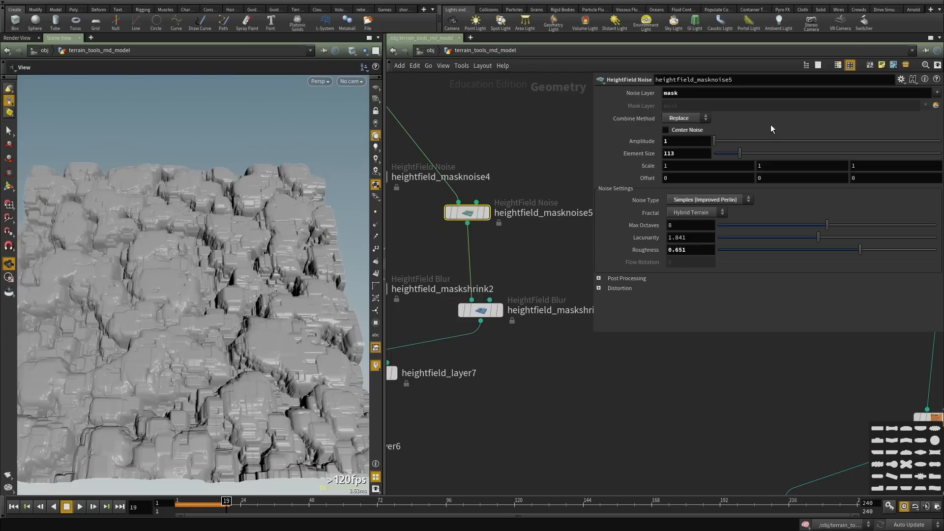
middle_drag(685, 156, 480, 154)
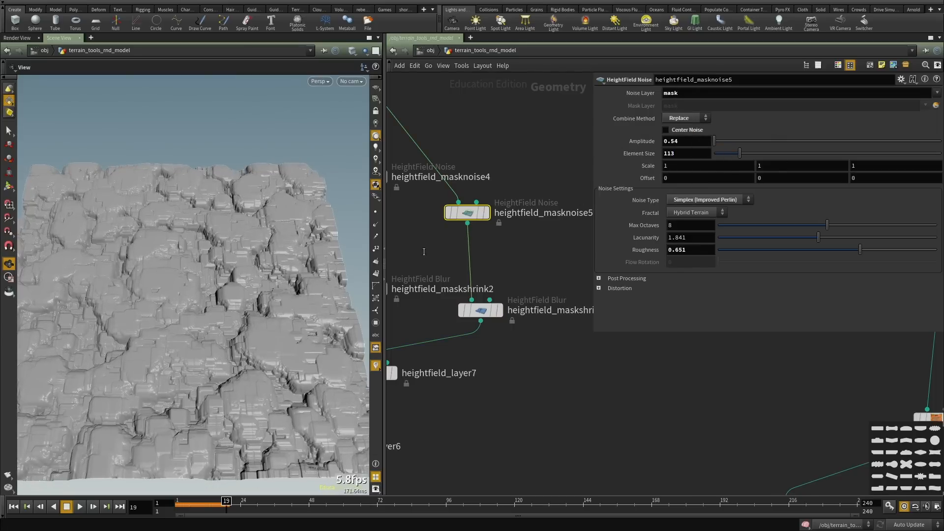
drag(256, 344, 286, 324)
scroll(480, 371, down, 3)
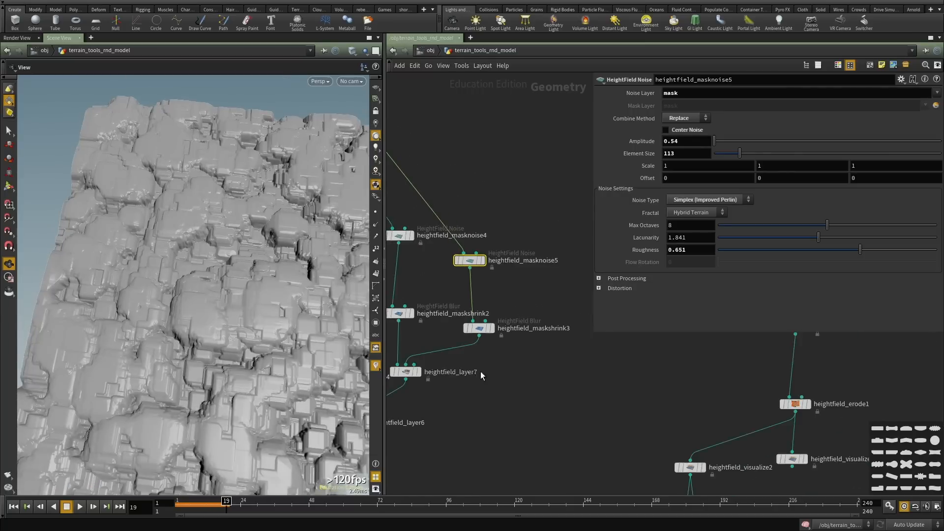
Set the shrink Radius of heightfield_maskshrink2 to 22.6.
scroll(446, 389, up, 3)
middle_drag(446, 389, 476, 389)
click(510, 326)
middle_drag(485, 288, 481, 321)
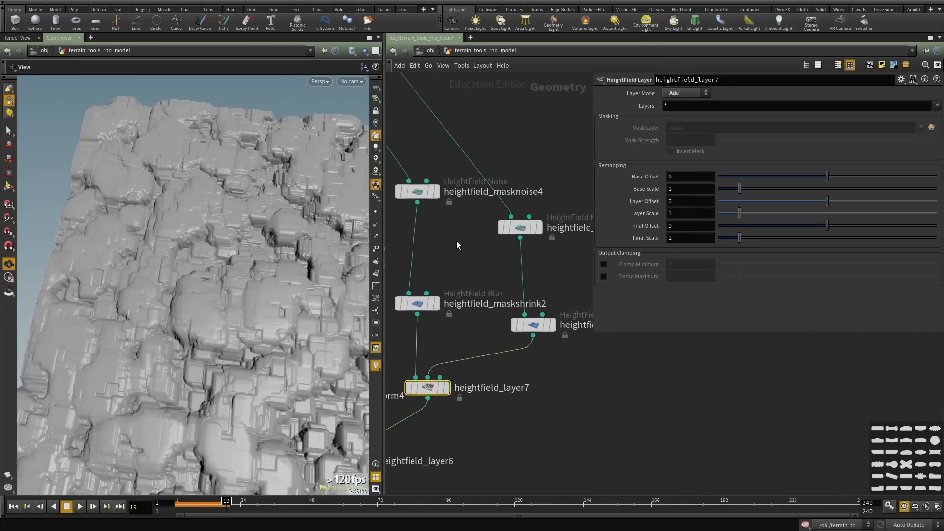
click(417, 303)
mouse_move(764, 133)
mouse_down()
mouse_move(717, 136)
mouse_move(793, 134)
mouse_move(765, 133)
mouse_up()
Insert a HeightField Distort node between heightfield_layer7 and heightfield_layer6, and display it.
scroll(579, 312, down, 2)
middle_drag(547, 389, 573, 357)
mouse_move(494, 411)
middle_down()
mouse_move(534, 363)
mouse_move(507, 417)
middle_up()
scroll(521, 377, up, 2)
click(526, 383)
key(Tab)
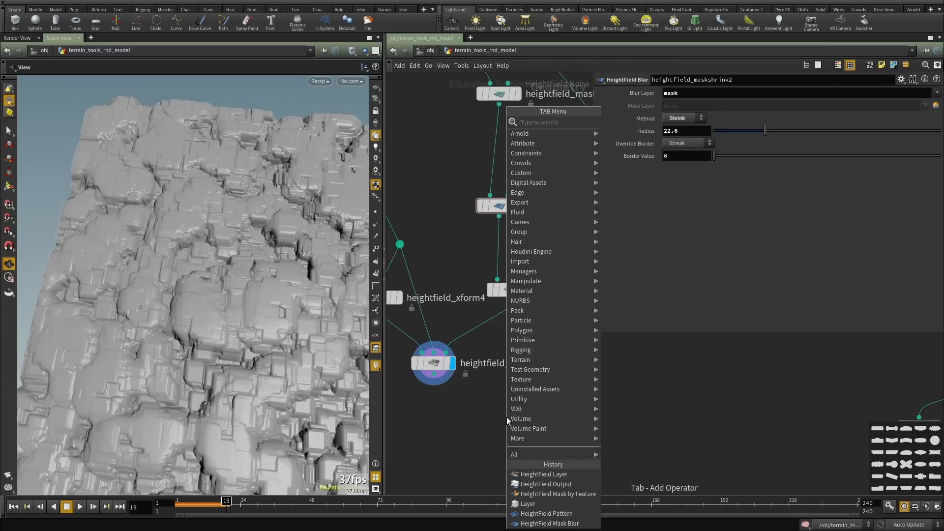
text(dist)
key(Return)
click(507, 417)
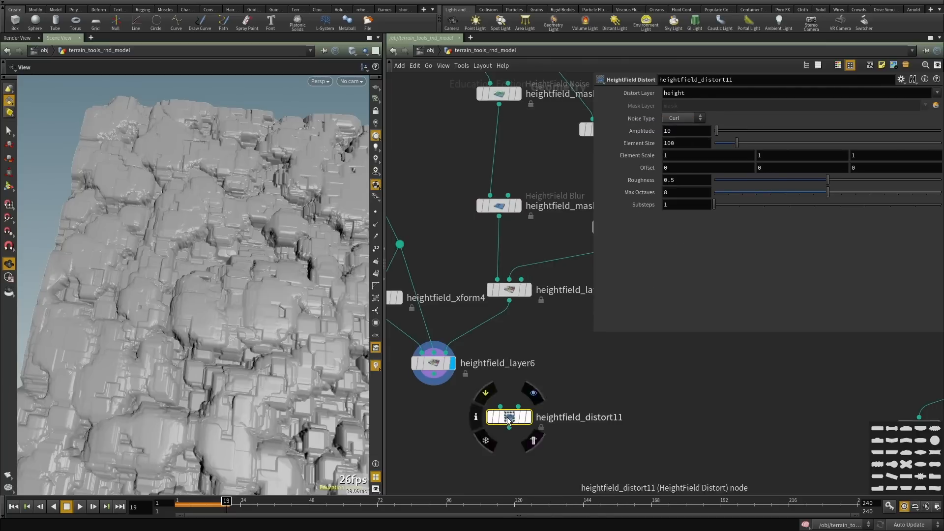
drag(506, 417, 478, 337)
scroll(522, 347, up, 2)
click(485, 339)
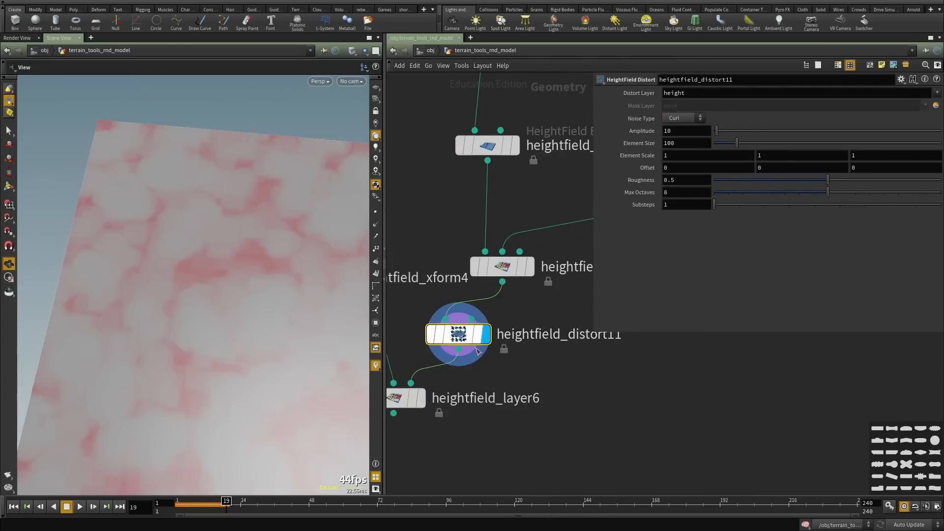
With heightfield_layer6 displayed, set the distort node's Distort Layer to mask, Amplitude to 41 and Element Size to 187.
middle_drag(511, 389, 550, 345)
click(462, 354)
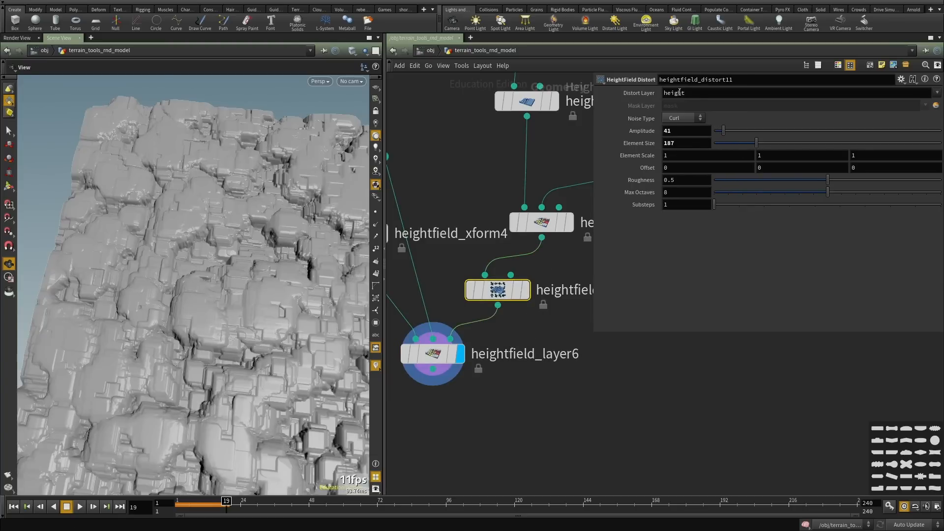
text(mask)
key(Return)
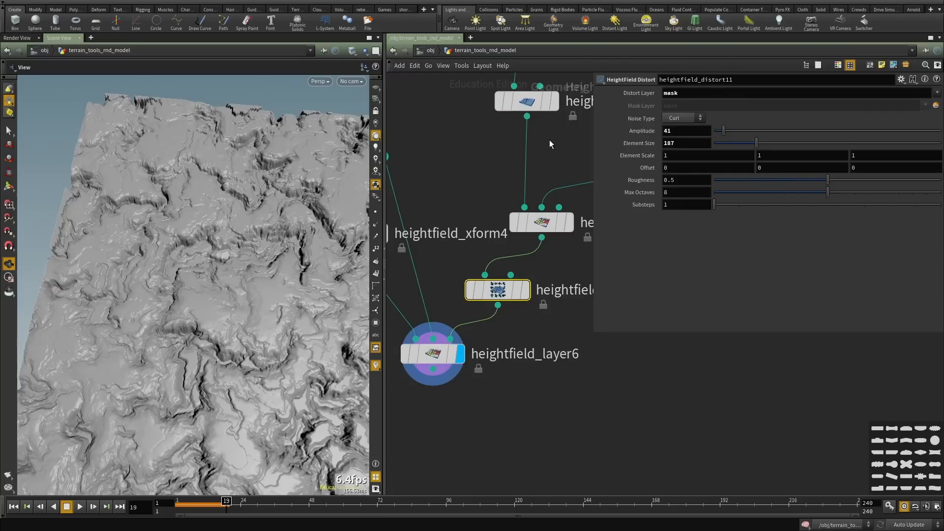
Set the distort node's Amplitude to 17 and Element Size to 239, and check the whole surface.
drag(716, 130, 784, 143)
drag(716, 133, 719, 132)
drag(175, 253, 181, 295)
scroll(493, 370, down, 3)
Add a HeightField Noise node fed from heightfield_layer6, and display it.
key(Tab)
text(height n)
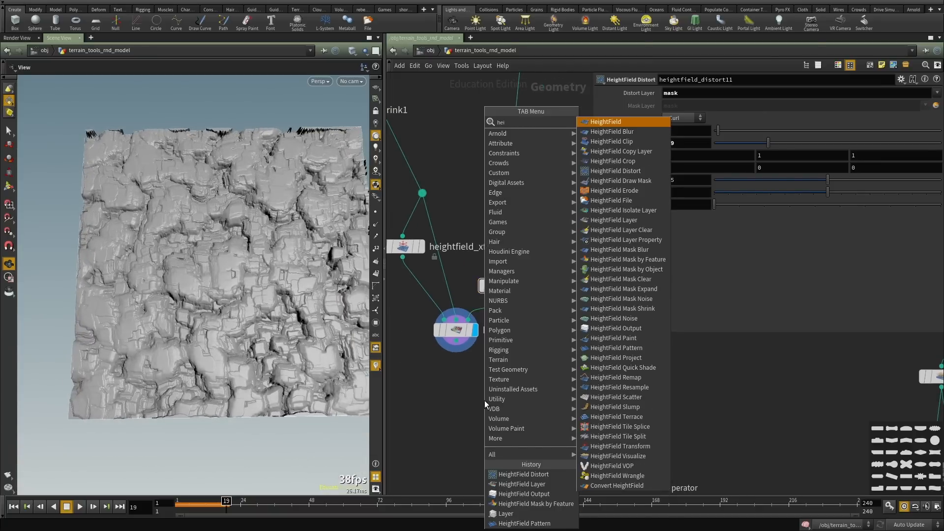
key(Down)
key(Return)
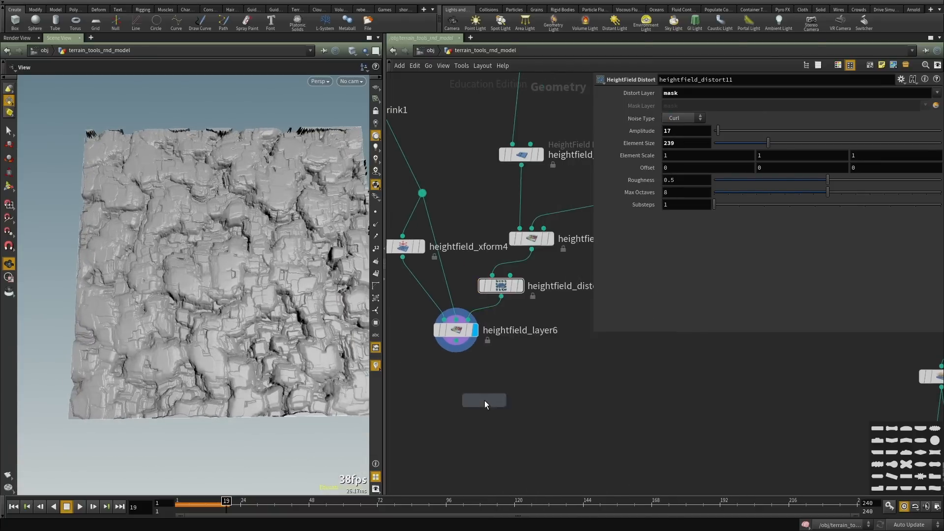
click(485, 401)
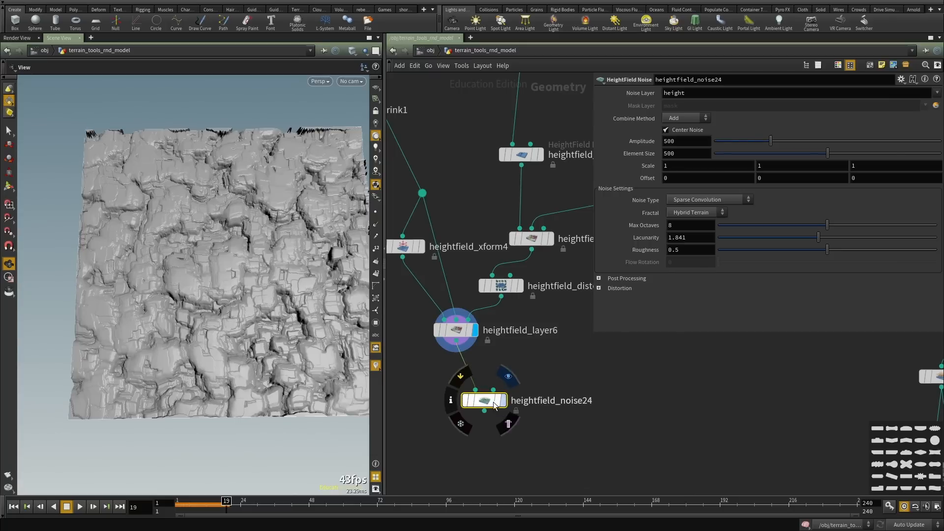
drag(221, 268, 190, 270)
key(space+g)
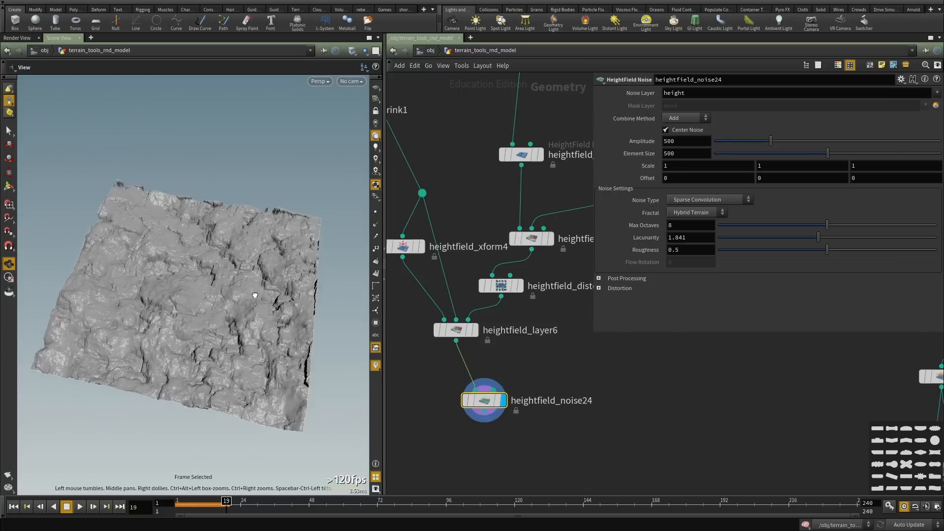
mouse_move(255, 296)
right_down()
mouse_move(337, 290)
mouse_move(246, 283)
right_up()
Set the new noise's type to Worley (cellular) F2-F1 with Amplitude 143 and Element Size 91.
click(686, 116)
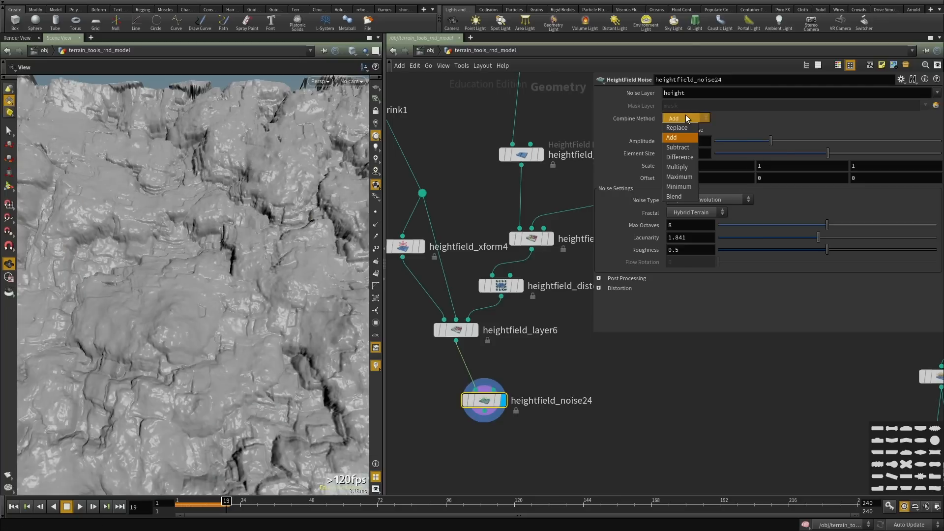
click(703, 214)
click(693, 200)
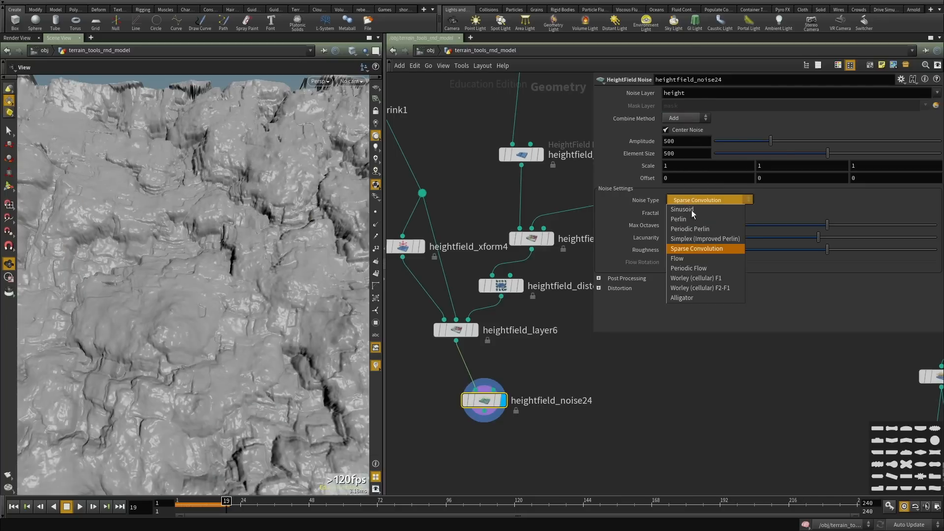
click(698, 294)
click(728, 142)
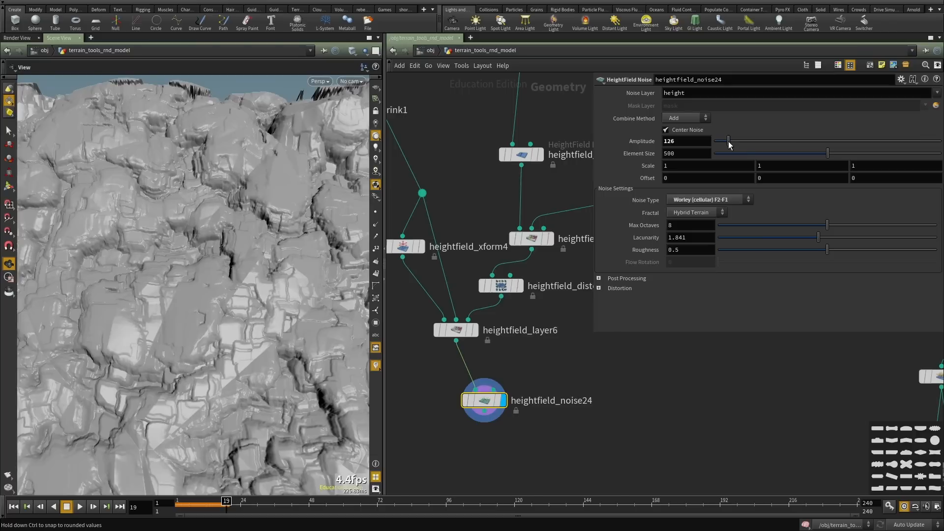
click(741, 152)
mouse_move(735, 152)
mouse_down()
mouse_move(743, 141)
mouse_move(730, 141)
mouse_up()
drag(740, 153, 735, 154)
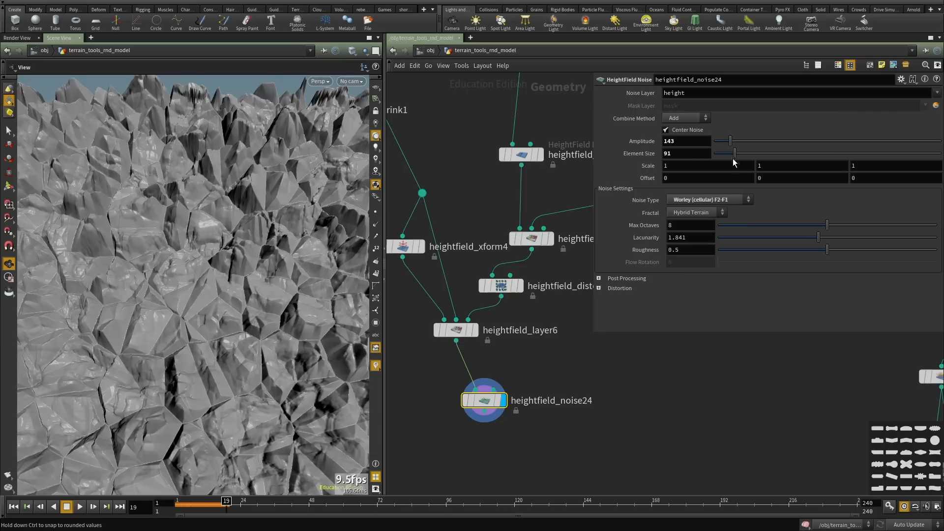
Enable Gradient Warp in the distortion settings of heightfield_noise24.
click(626, 288)
scroll(769, 291, down, 2)
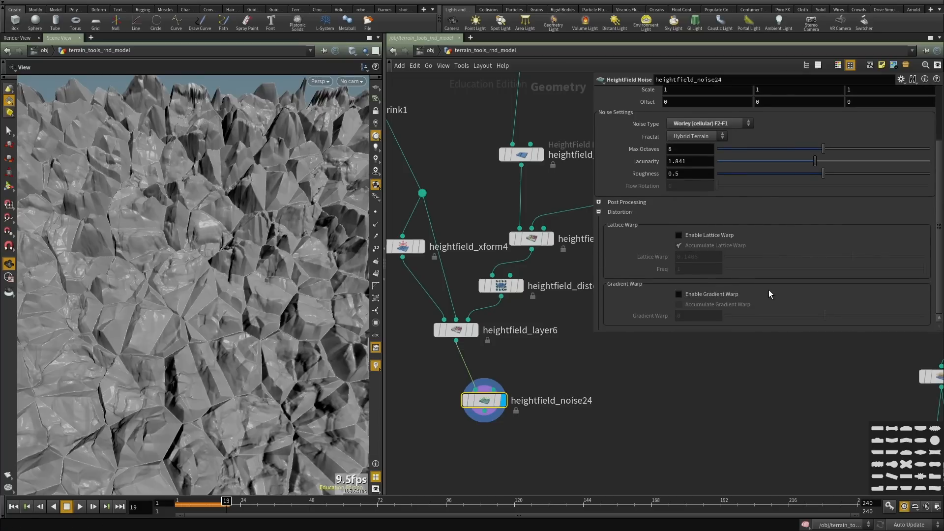
click(721, 294)
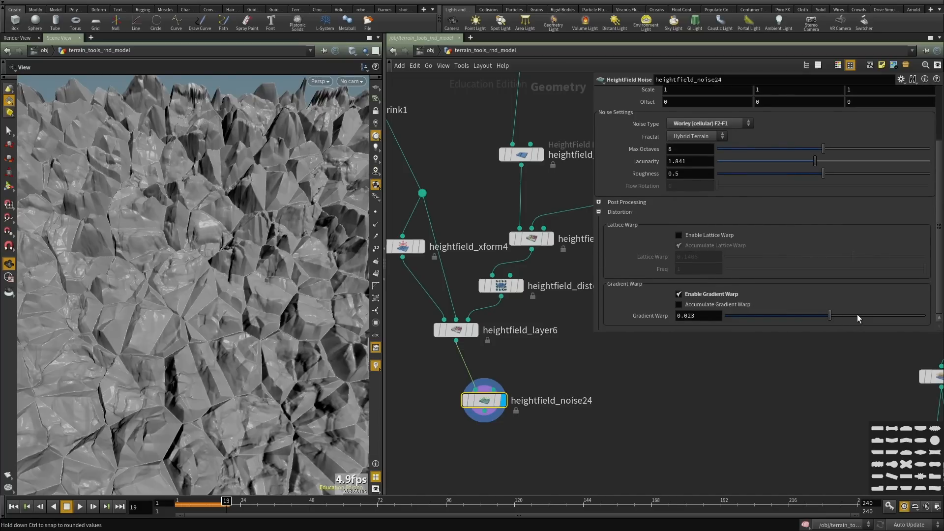
Try the Terrain fractal on heightfield_noise24, and set its Fractal to Standard (fBm).
scroll(695, 184, up, 2)
click(694, 176)
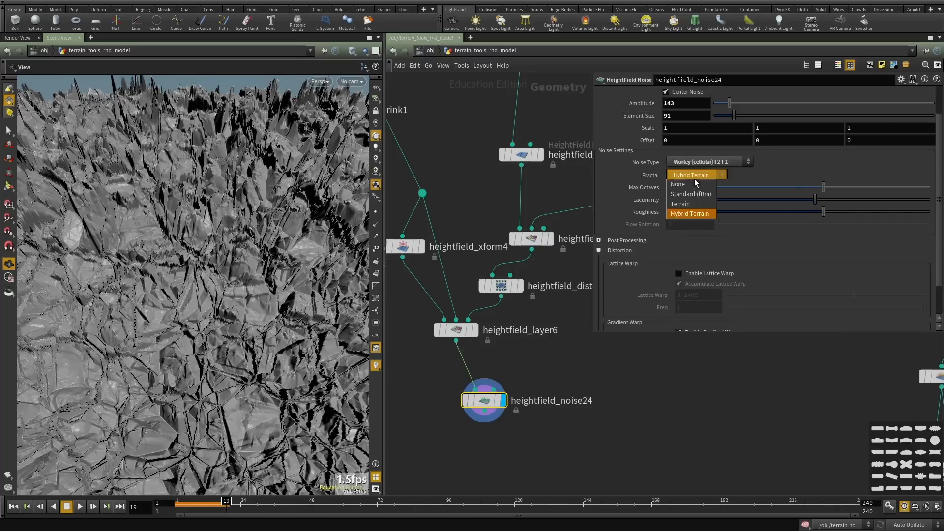
click(686, 177)
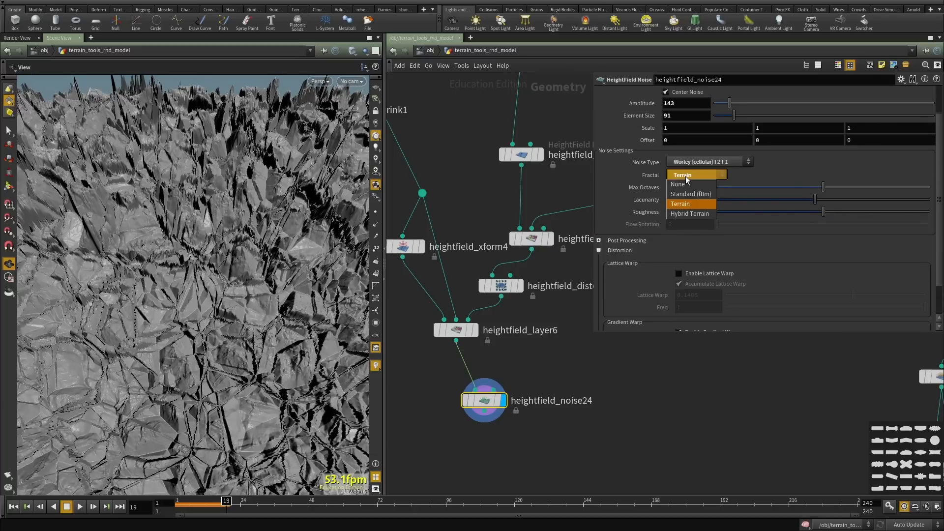
click(686, 175)
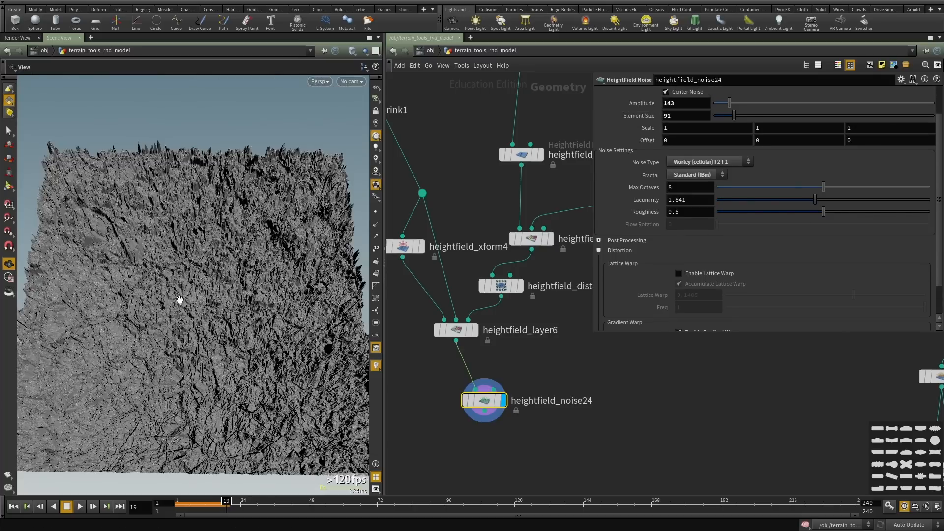
Lower the Amplitude of heightfield_noise24 to 5 for subtle surface detail.
scroll(692, 138, up, 2)
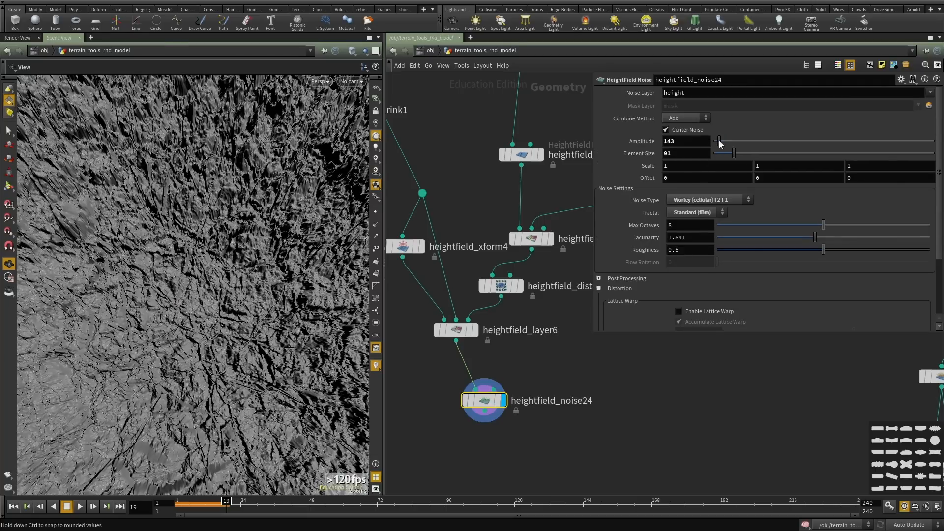
drag(720, 144, 718, 141)
scroll(172, 297, down, 10)
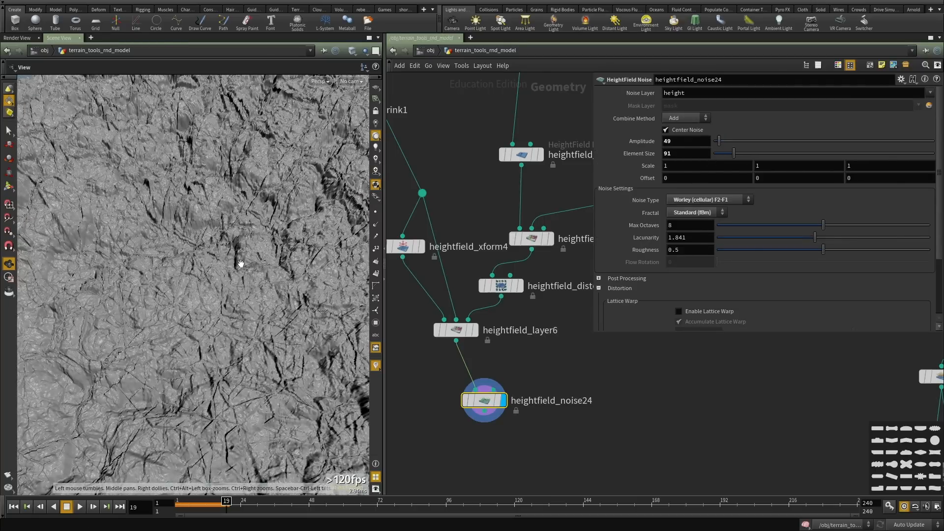
scroll(169, 302, up, 8)
drag(169, 301, 192, 256)
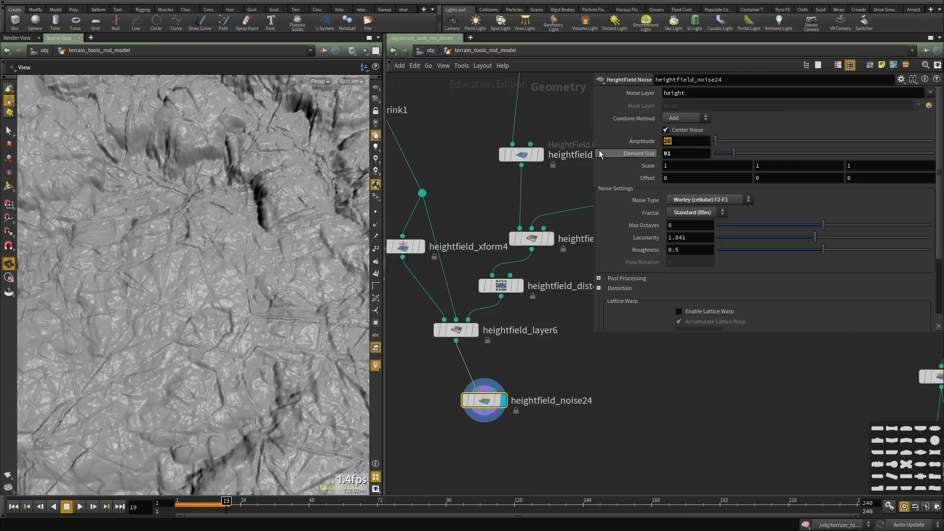
text(5)
key(Return)
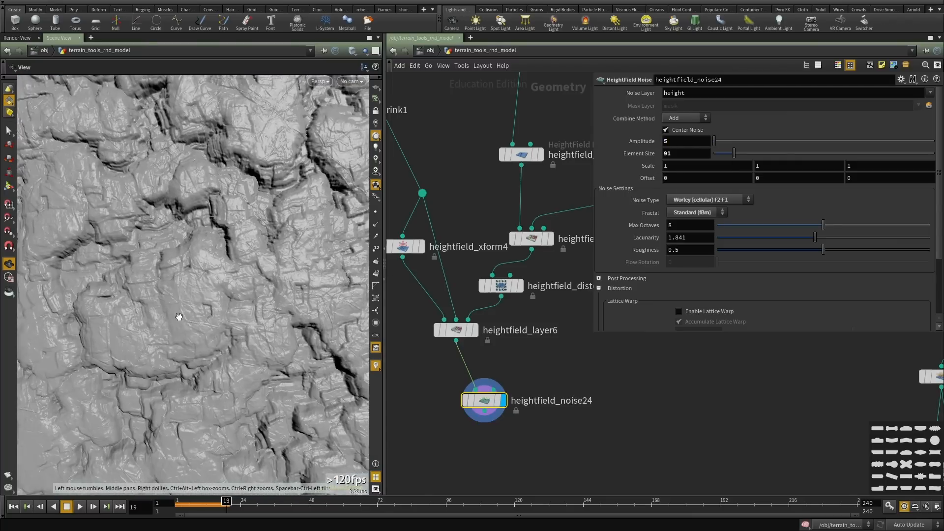
Examine the finished rocky surface from several angles in an enlarged view.
drag(179, 317, 245, 320)
key(ctrl+b)
drag(327, 284, 515, 211)
key(ctrl+b)
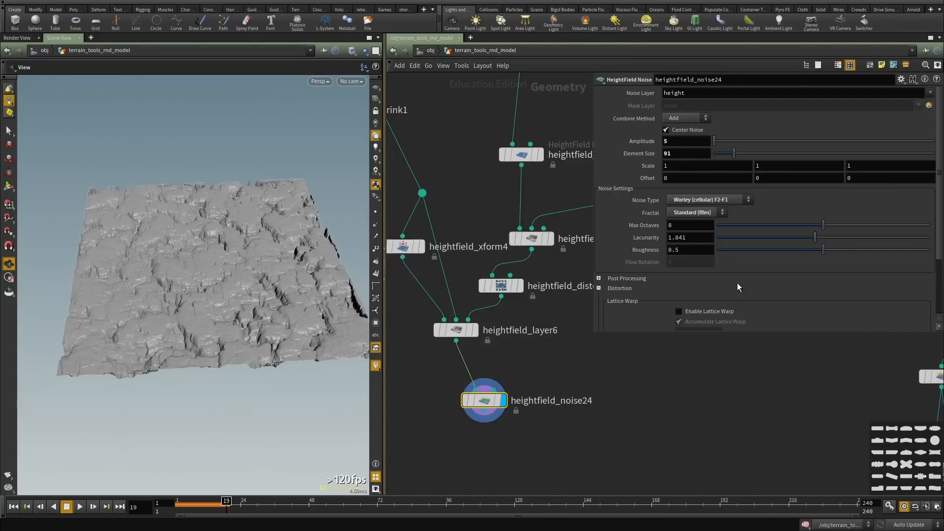
drag(243, 253, 247, 298)
Go back to the brick wall node network and display heightfield_layer5.
scroll(604, 393, down, 9)
middle_drag(559, 395, 551, 217)
scroll(510, 272, up, 4)
scroll(510, 269, up, 4)
middle_drag(426, 288, 490, 304)
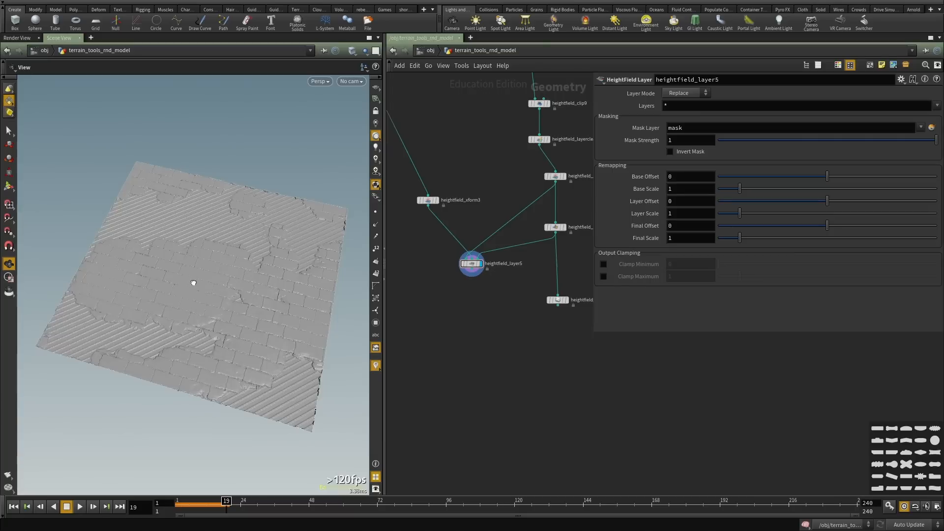
Examine the layered brick wall surface of heightfield_layer5 from above, from low angles and close up.
drag(193, 282, 154, 243)
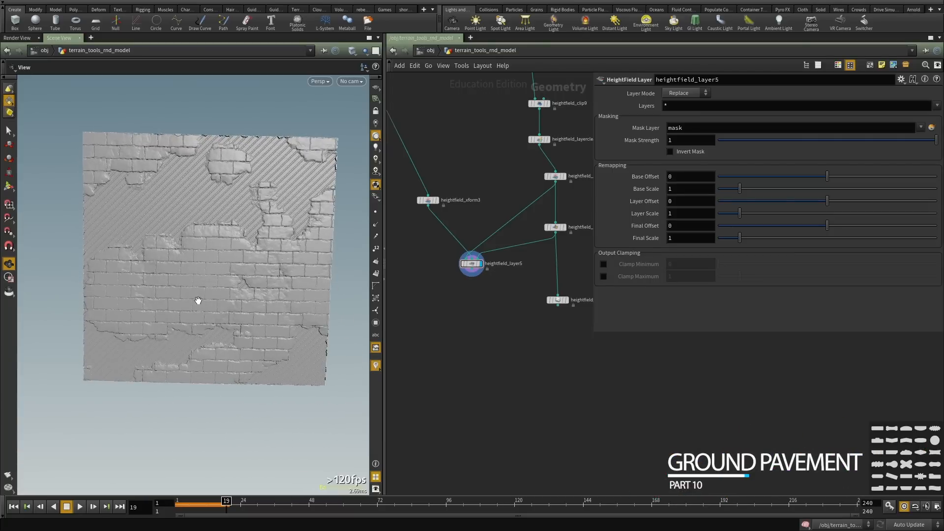
drag(197, 301, 214, 291)
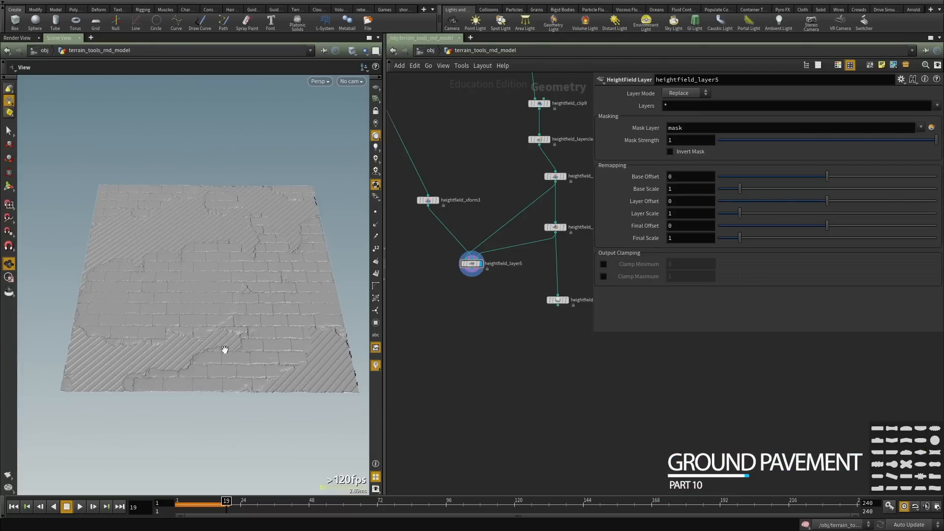
drag(225, 349, 244, 361)
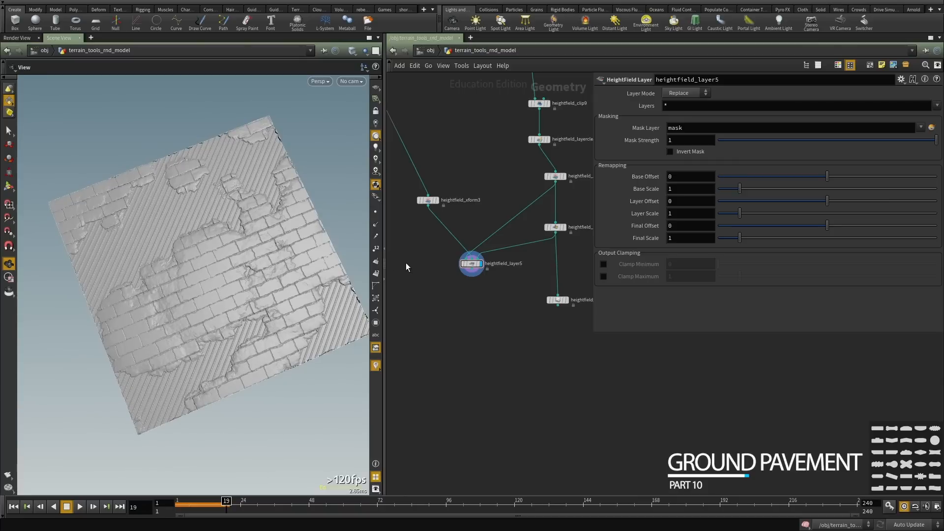
right_drag(156, 346, 282, 282)
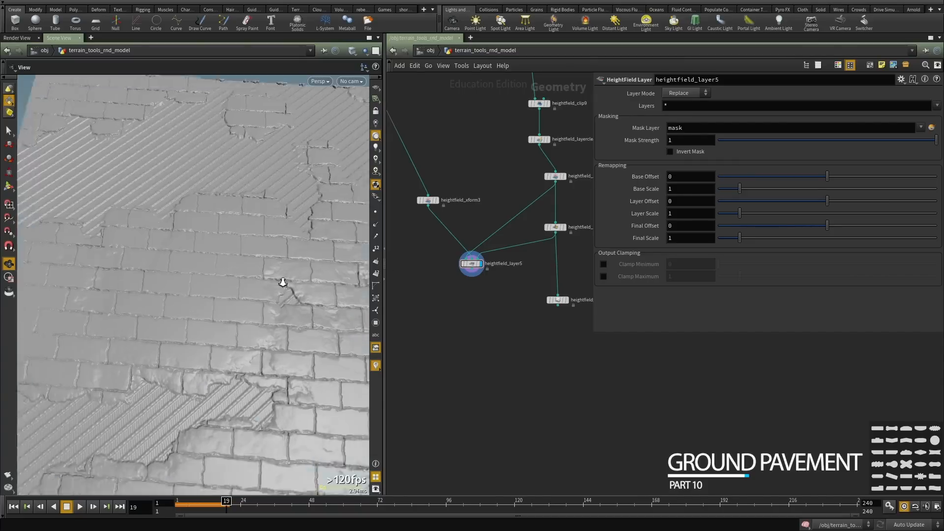
drag(282, 282, 280, 310)
right_drag(279, 310, 173, 348)
drag(173, 348, 184, 340)
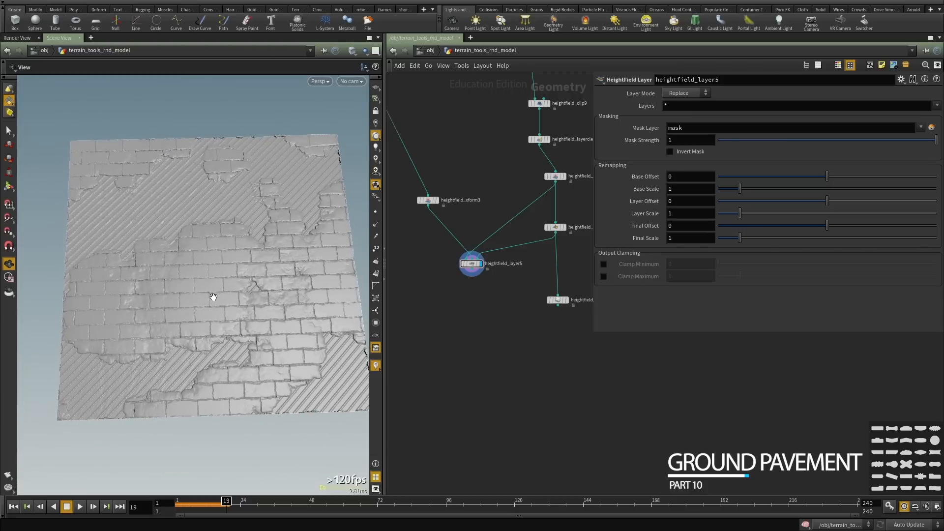
drag(214, 297, 192, 281)
right_drag(191, 281, 244, 301)
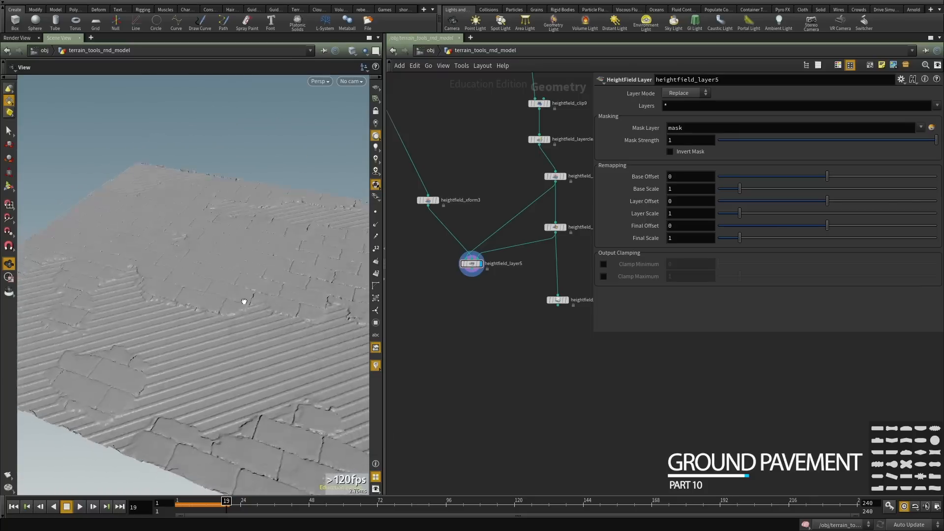
drag(244, 301, 198, 217)
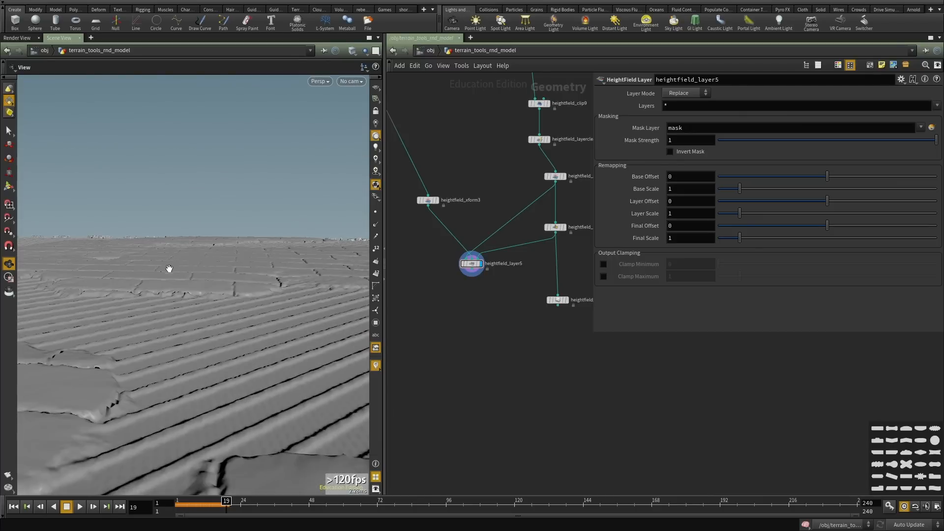
drag(275, 306, 227, 364)
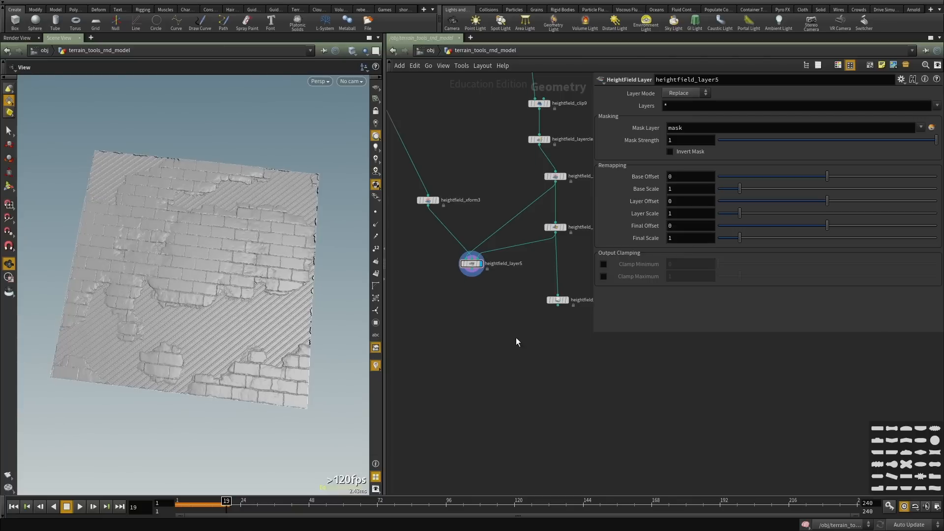
Display heightfield_layer2 in the brick network and view the combined brick pattern up close.
scroll(516, 339, down, 3)
middle_drag(515, 353, 527, 422)
scroll(501, 298, down, 4)
middle_drag(492, 246, 500, 457)
scroll(541, 244, up, 7)
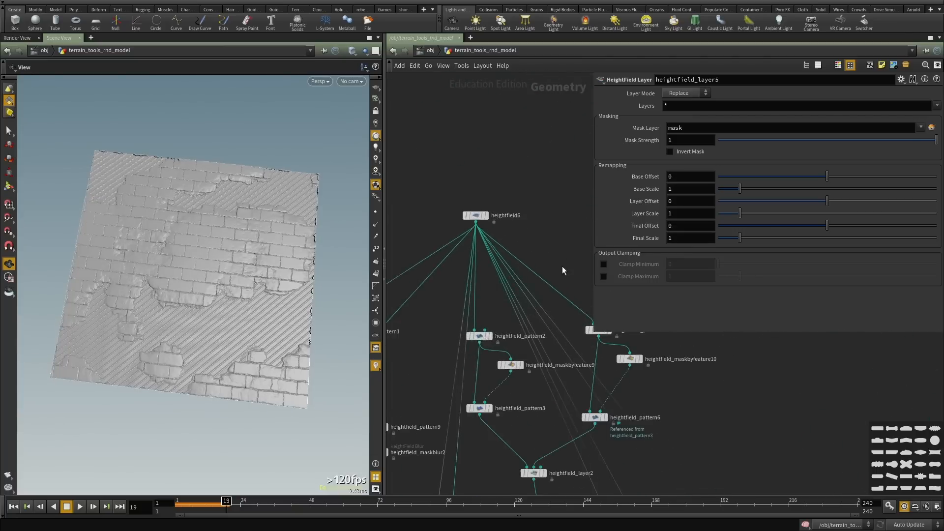
middle_drag(562, 268, 535, 169)
scroll(527, 381, up, 3)
click(511, 369)
drag(82, 305, 81, 278)
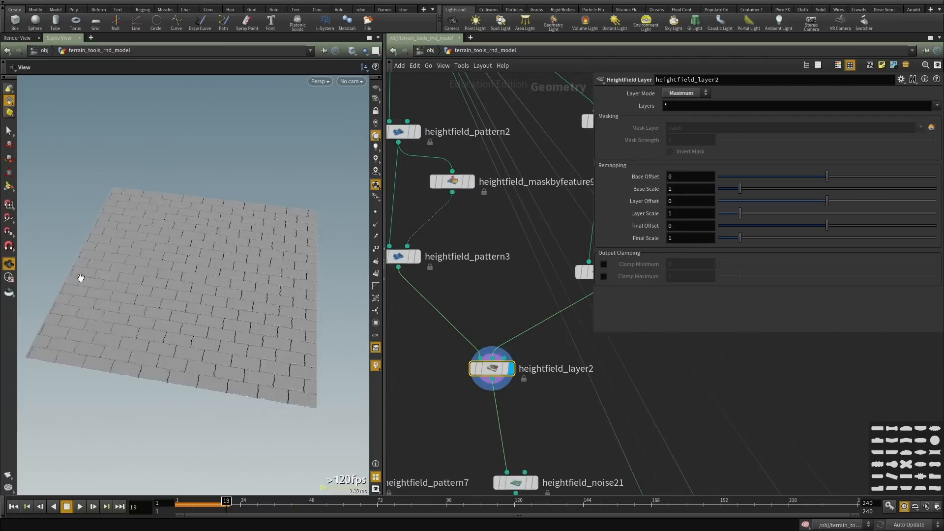
scroll(242, 301, up, 5)
middle_drag(502, 226, 530, 287)
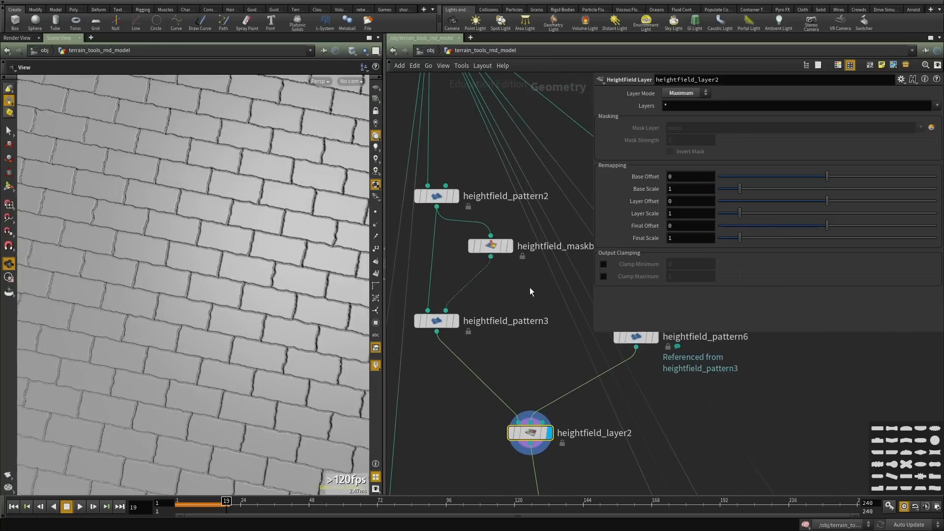
Display heightfield_maskbyfeature9 to view its striped mask, followed by heightfield_pattern3 to view the masked brick rows.
click(511, 246)
drag(197, 231, 242, 275)
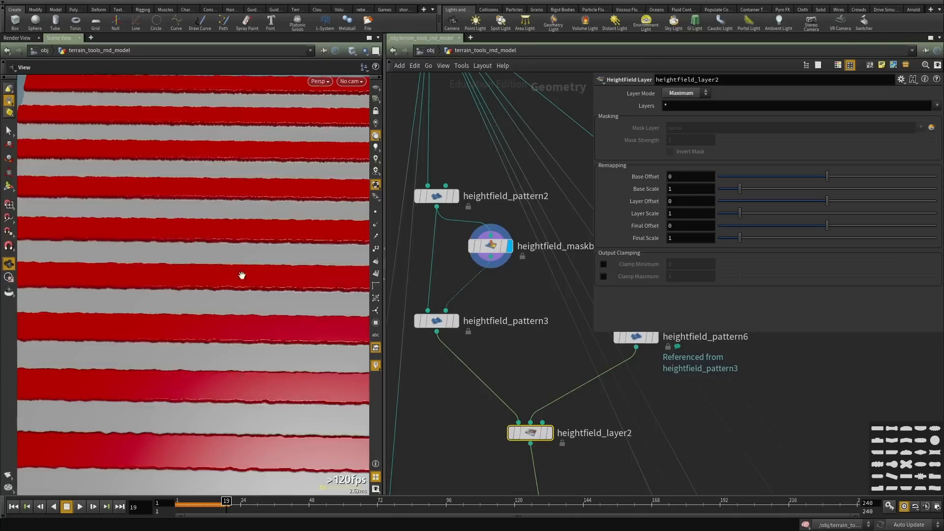
right_drag(242, 275, 91, 278)
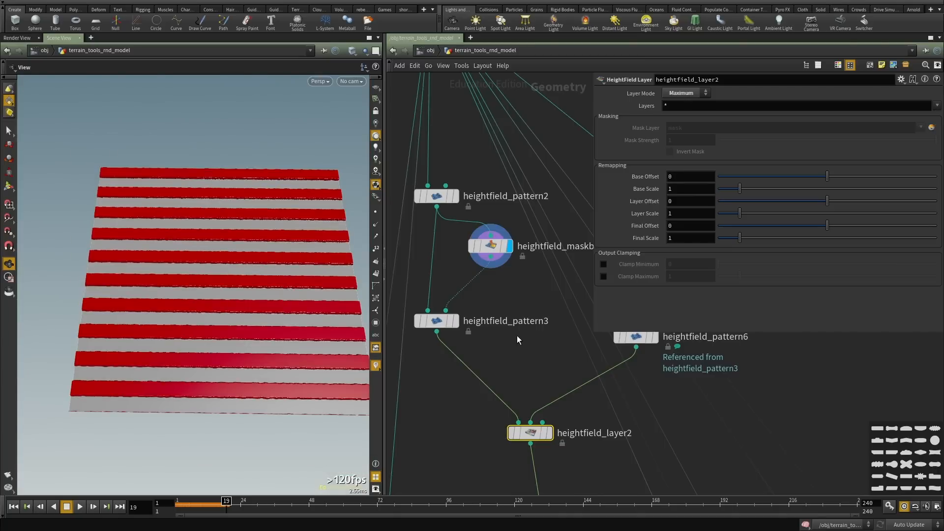
click(455, 321)
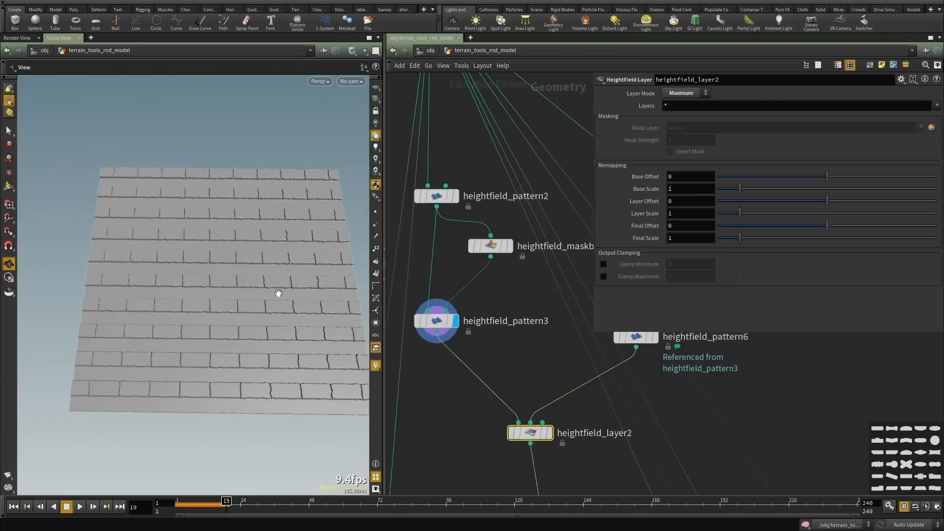
right_drag(210, 304, 158, 304)
scroll(574, 359, down, 3)
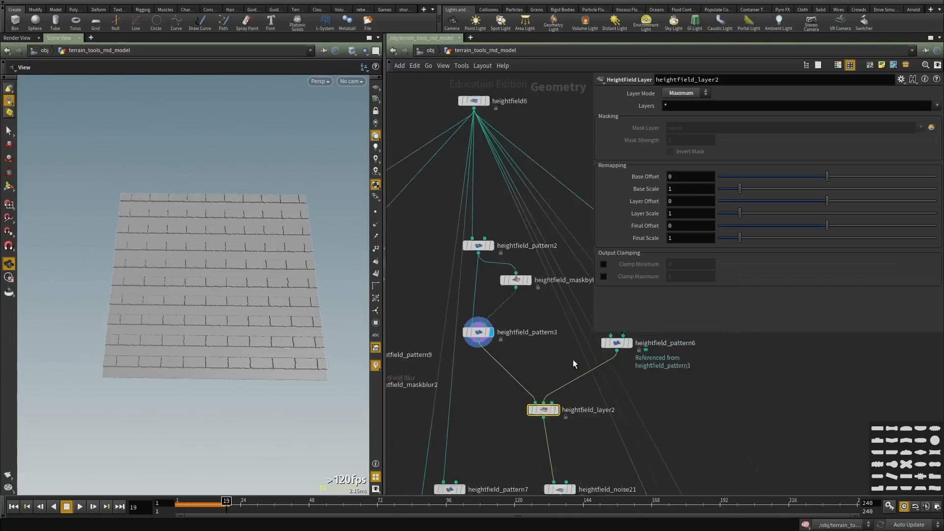
Display heightfield_layer2 once more, and follow the chain down to display heightfield_layer5.
middle_drag(580, 437, 526, 288)
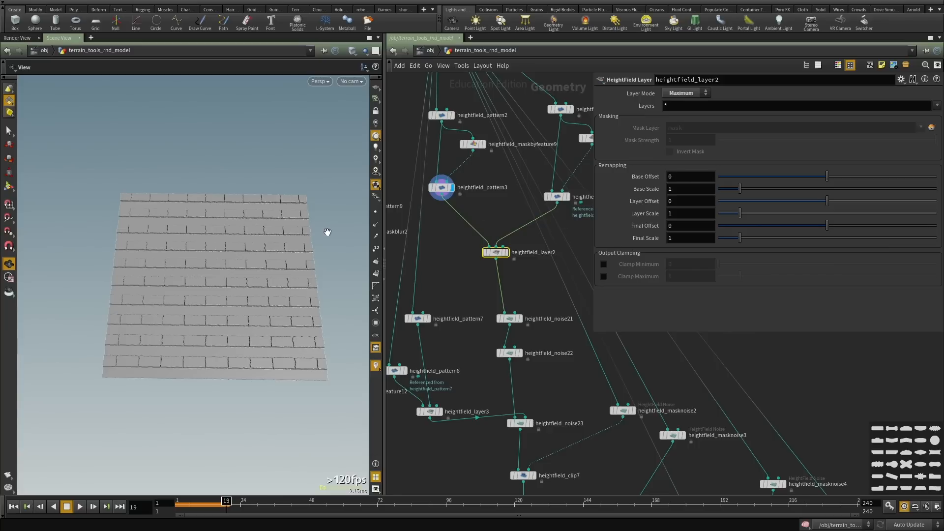
scroll(513, 252, up, 2)
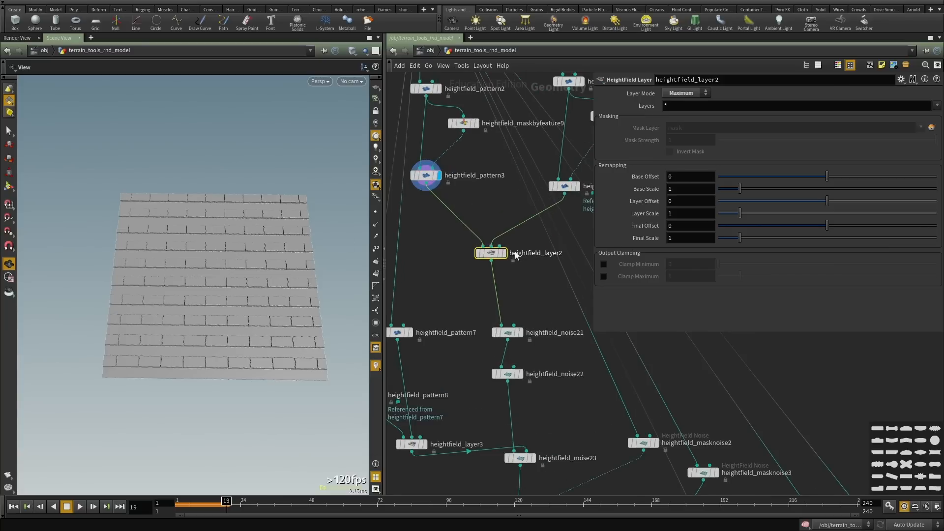
mouse_move(505, 257)
scroll(538, 331, down, 2)
middle_drag(541, 326, 508, 118)
middle_drag(555, 388, 550, 203)
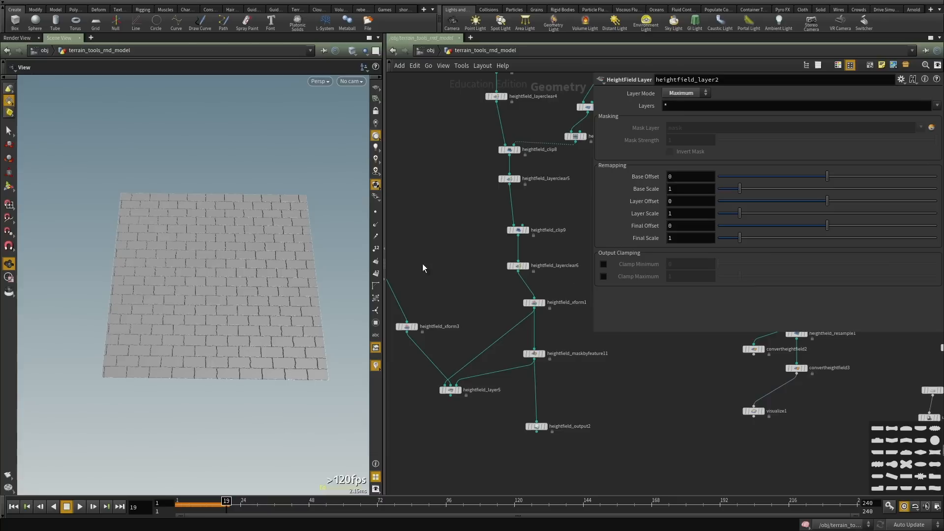
drag(235, 321, 234, 306)
scroll(541, 405, up, 1)
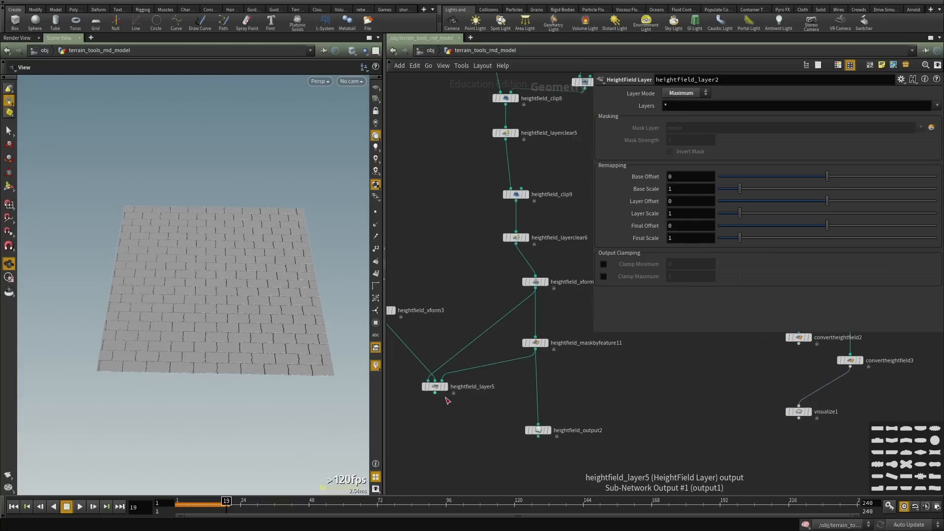
click(432, 385)
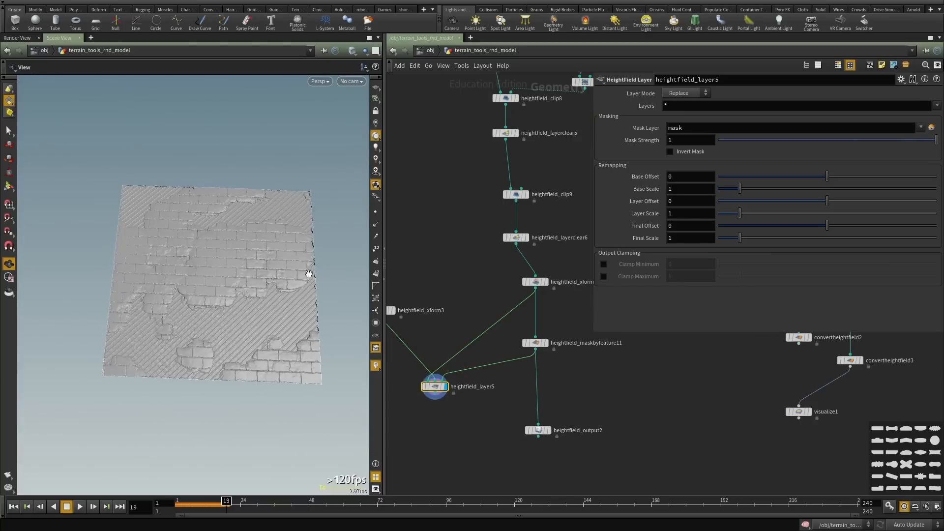
Copy the heightfield6 node into empty network space and display the copy as a shaded surface.
scroll(442, 338, down, 3)
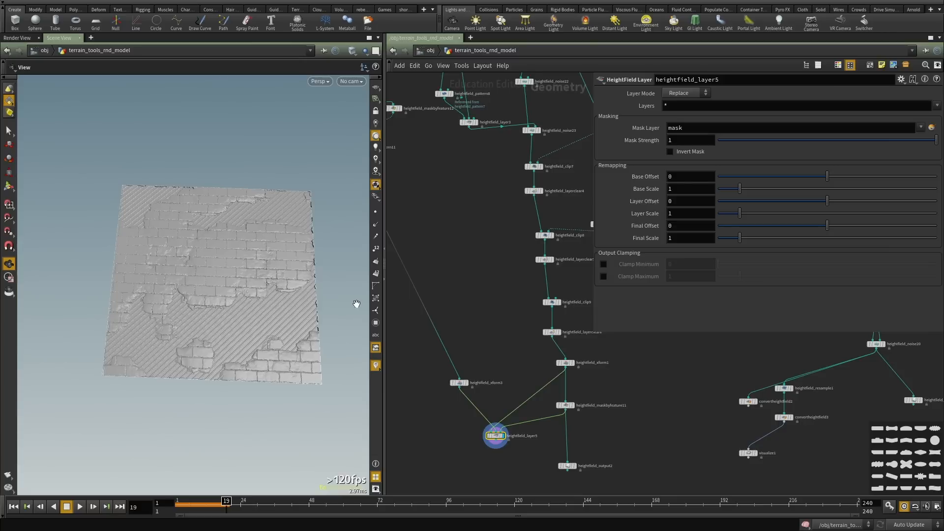
scroll(466, 286, down, 7)
key(h)
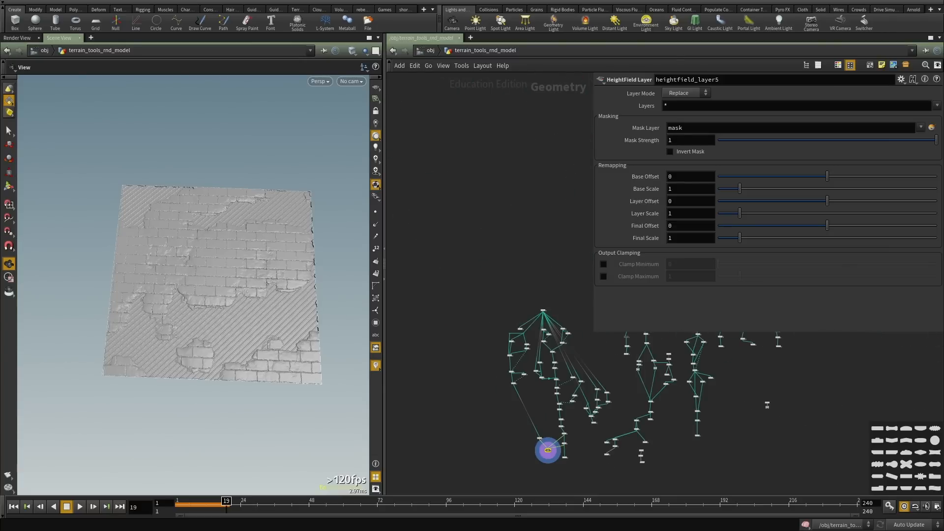
middle_drag(521, 309, 578, 274)
scroll(488, 306, up, 3)
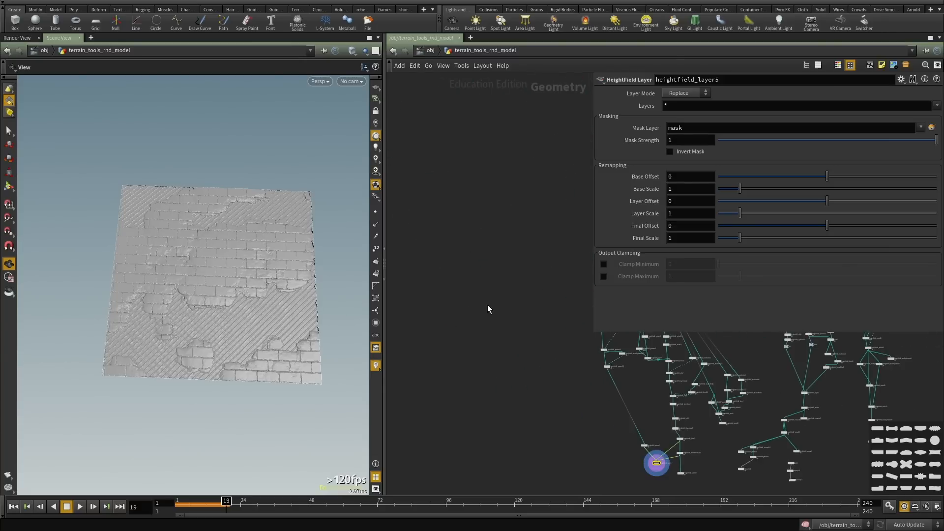
scroll(467, 326, down, 3)
middle_drag(475, 358, 393, 376)
scroll(502, 309, up, 2)
click(479, 312)
key(ctrl+c)
middle_drag(435, 325, 609, 322)
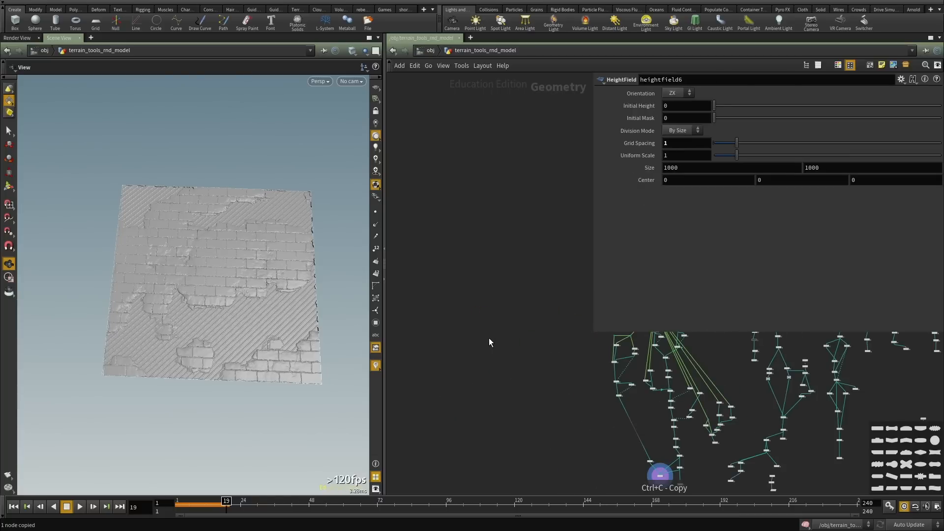
key(ctrl+v)
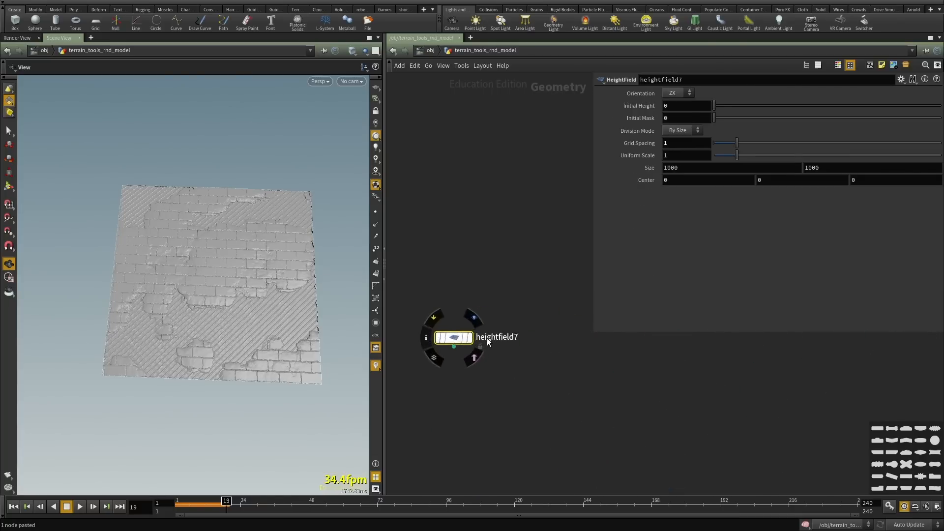
drag(169, 275, 178, 254)
key(shift+w)
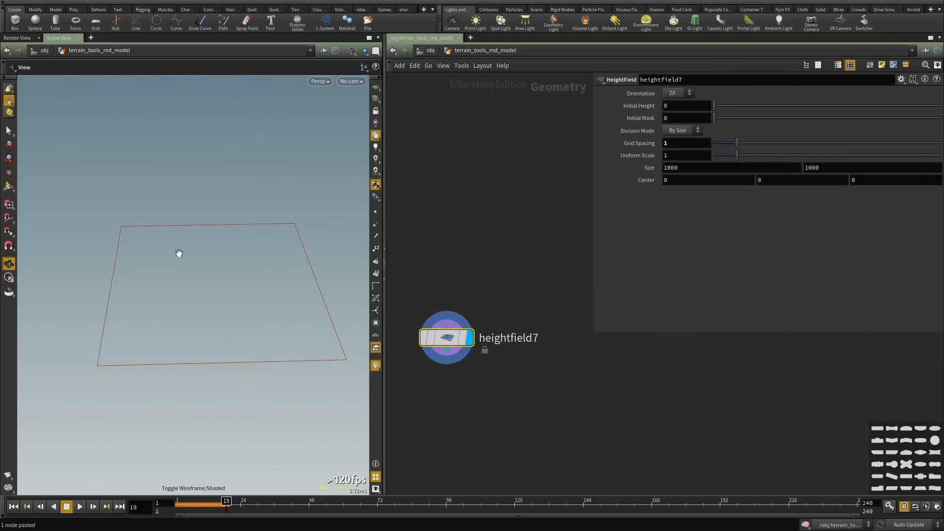
key(shift+w)
Add a Grid node beside the new heightfield, set its Size to 1000 by 1000, and display it in wireframe.
scroll(503, 355, down, 3)
middle_drag(605, 381, 535, 359)
key(Tab)
text(g)
key(Return)
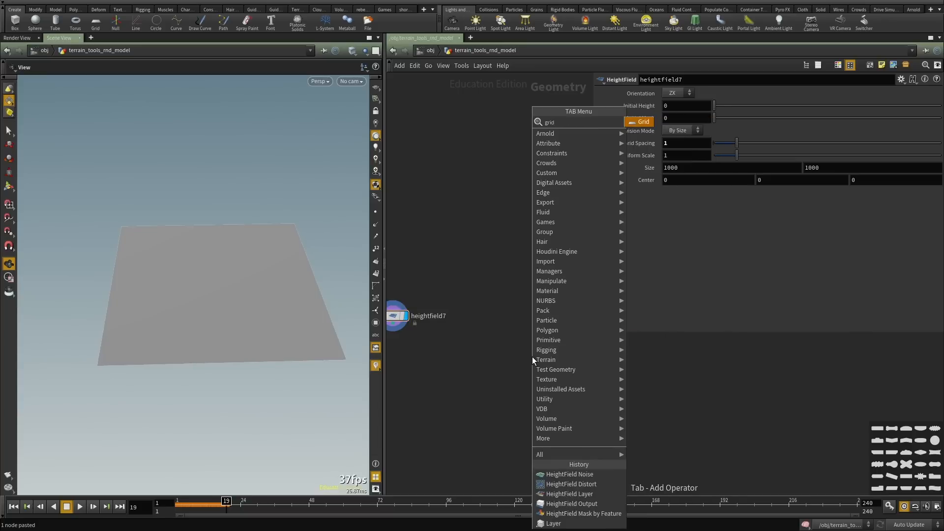
click(532, 356)
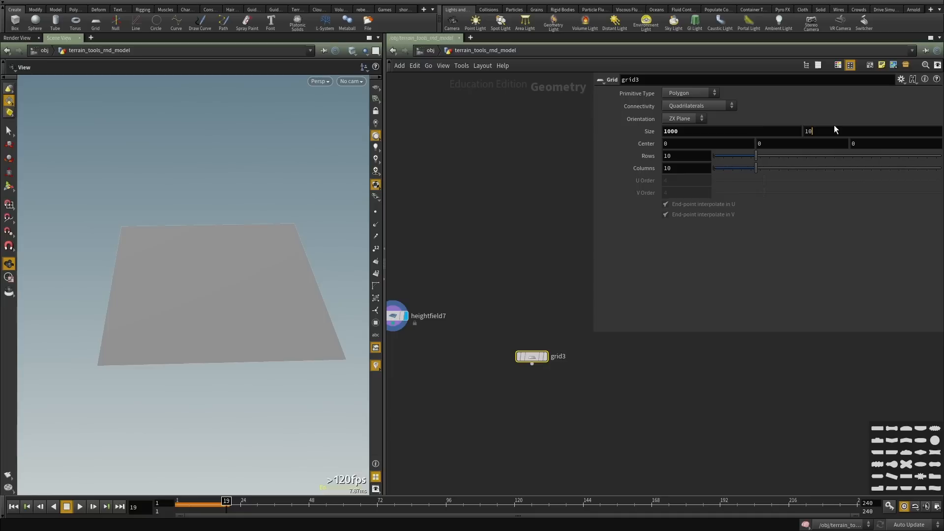
click(546, 354)
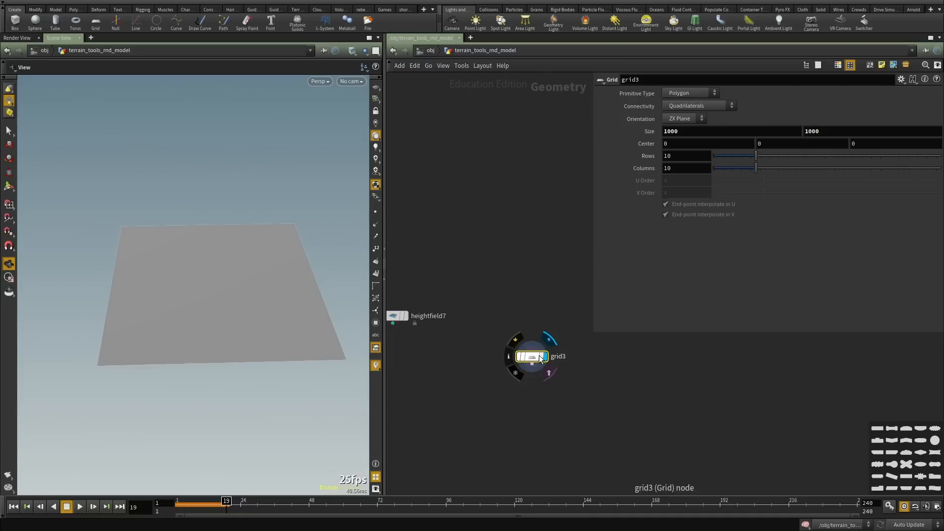
drag(533, 356, 504, 323)
key(shift+w)
drag(172, 291, 220, 313)
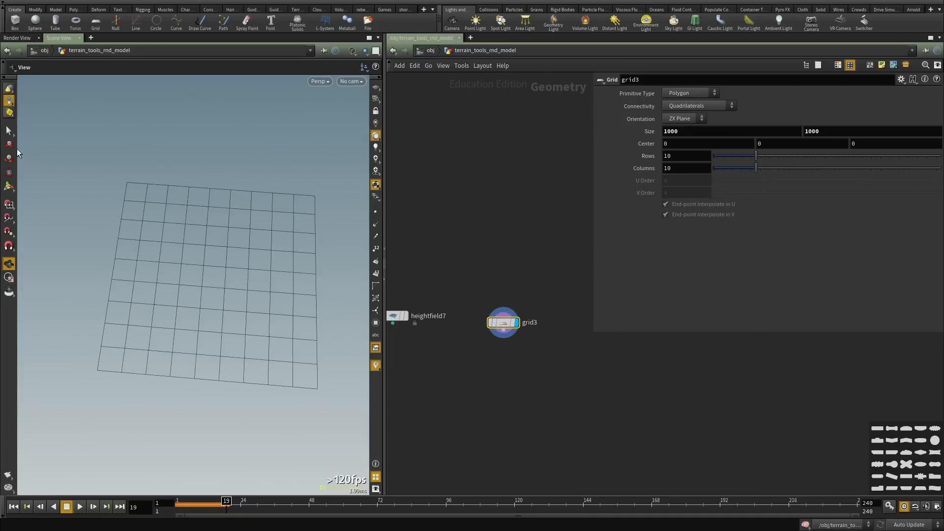
Select the primitives of one half of the grid and move them up about 412 units in Y.
key(s)
drag(139, 223, 347, 411)
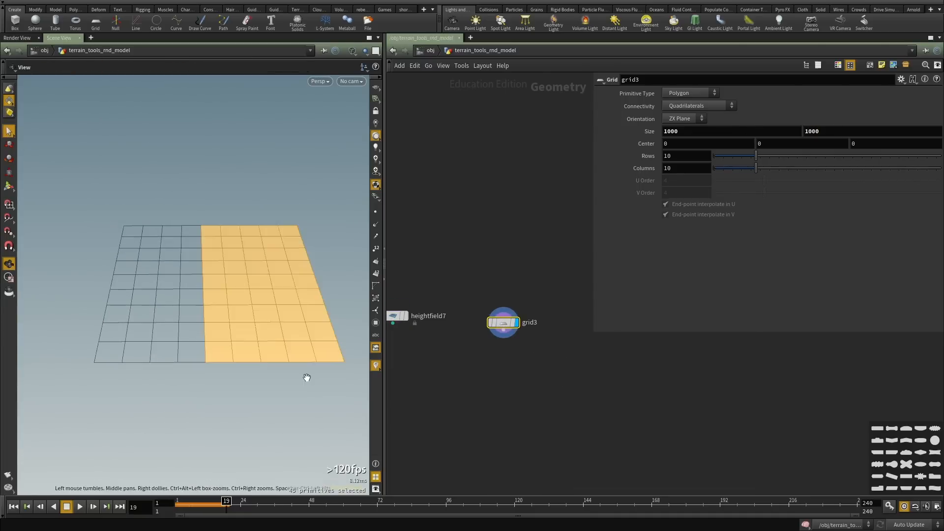
drag(307, 378, 258, 178)
key(t)
key(Escape)
key(t)
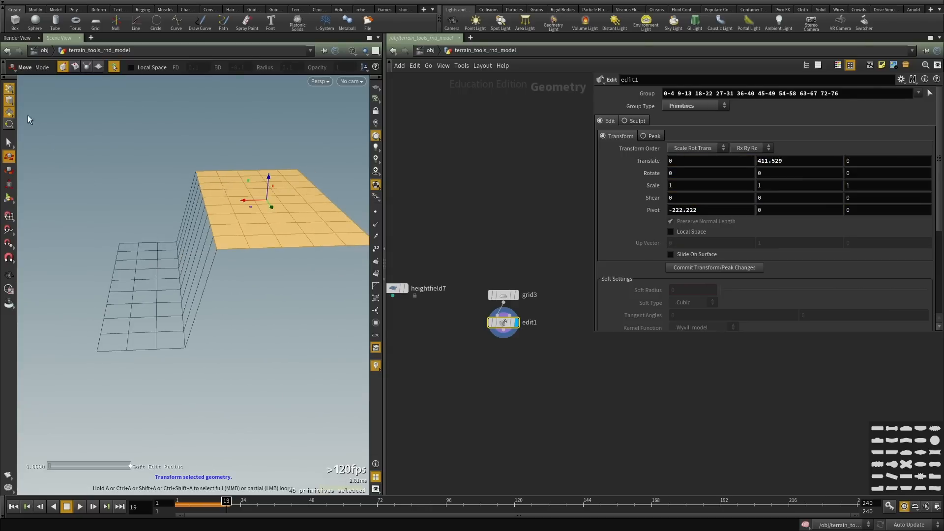
Select the lower row of points along the step, realign the transform handle, and move them about -102 units in X.
click(9, 88)
click(14, 91)
mouse_move(155, 221)
mouse_down()
mouse_move(198, 332)
mouse_move(197, 372)
mouse_move(171, 228)
mouse_up()
right_click(177, 286)
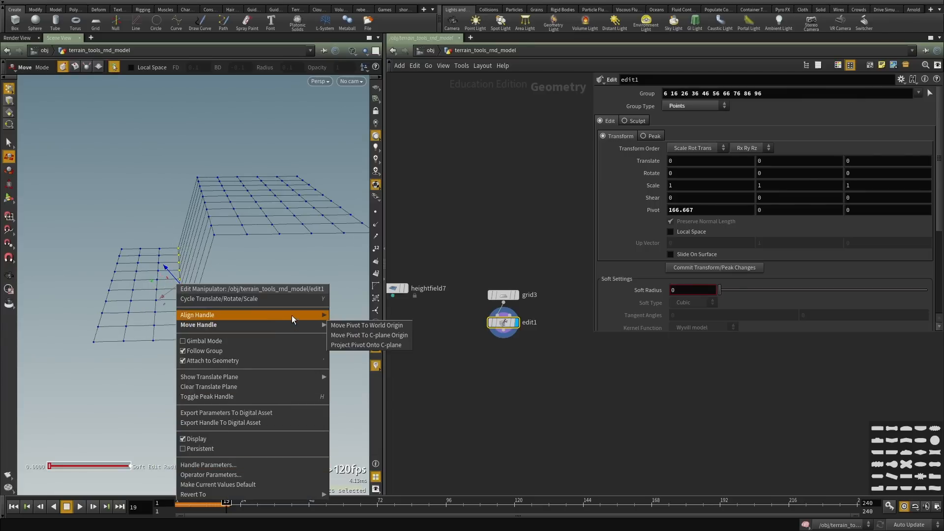
mouse_move(291, 315)
click(344, 325)
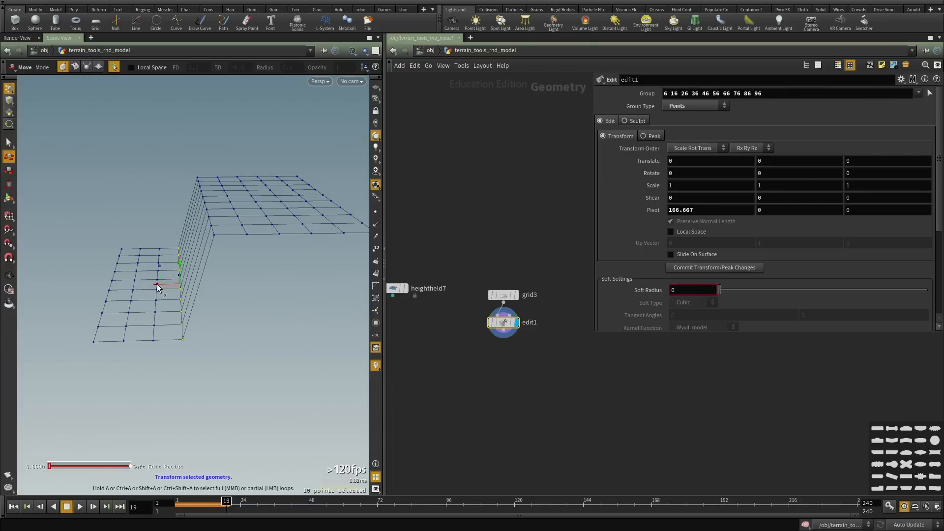
drag(158, 288, 172, 304)
click(278, 244)
right_drag(601, 369, 557, 380)
scroll(472, 354, up, 2)
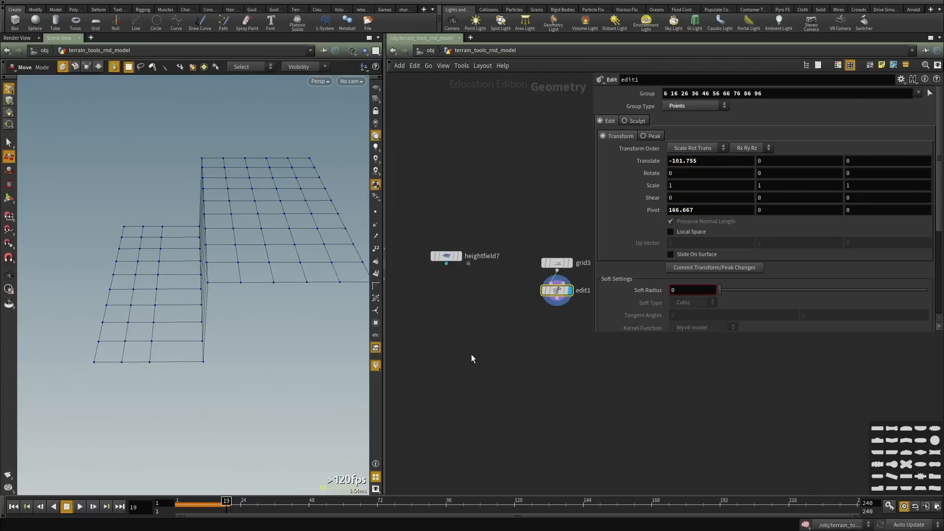
Add a HeightField Project node fed by heightfield7 and the edited grid, and display its result.
key(Tab)
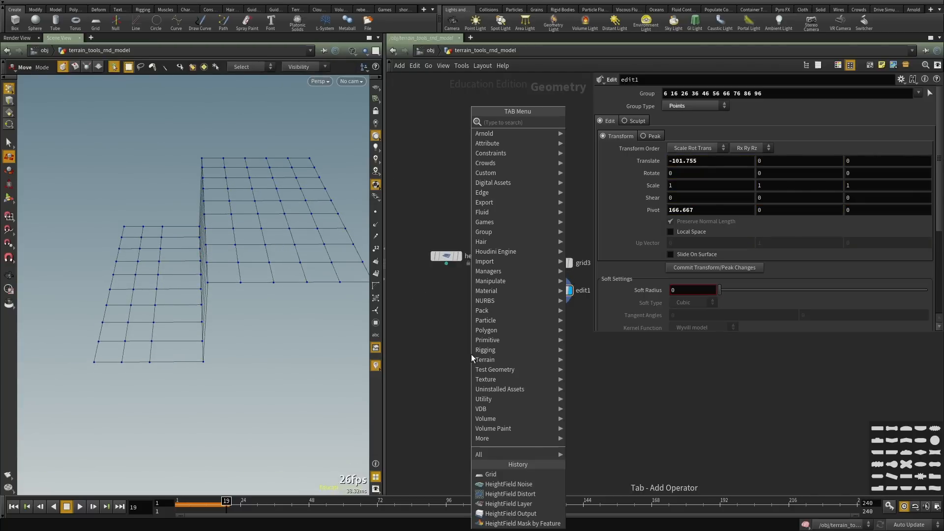
text(height f)
text( pr)
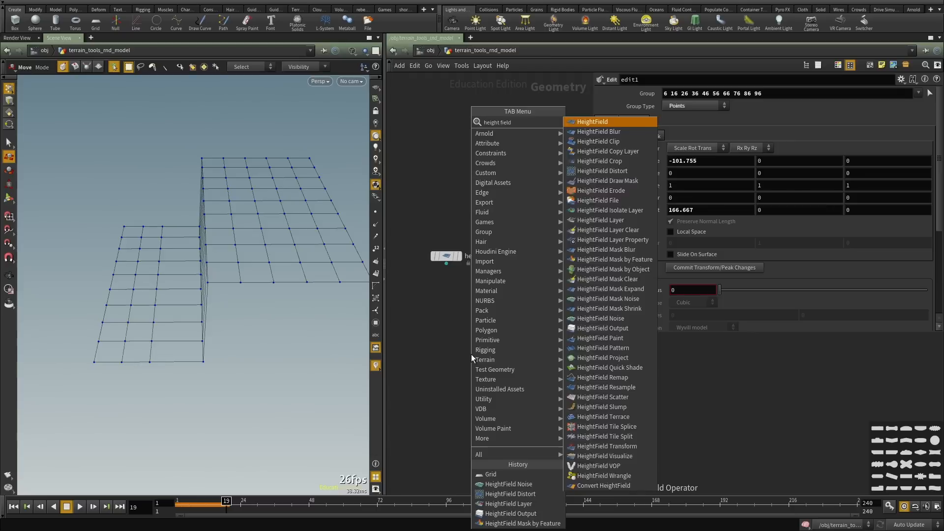
key(Return)
click(471, 354)
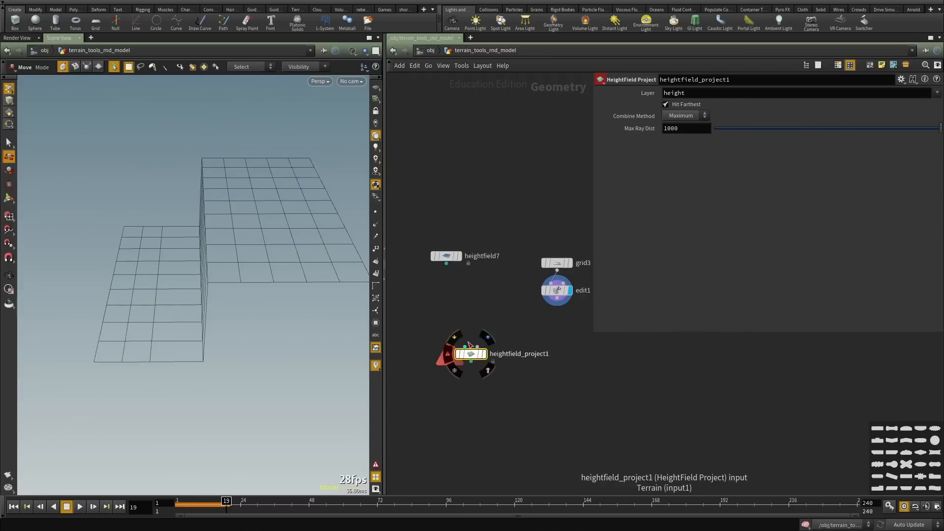
drag(464, 348, 446, 265)
drag(477, 348, 557, 298)
click(484, 354)
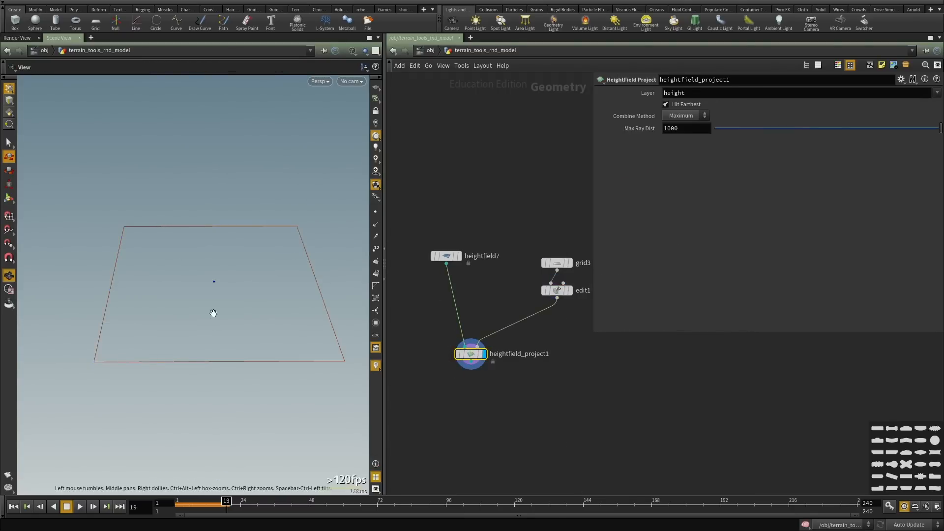
drag(308, 226, 215, 327)
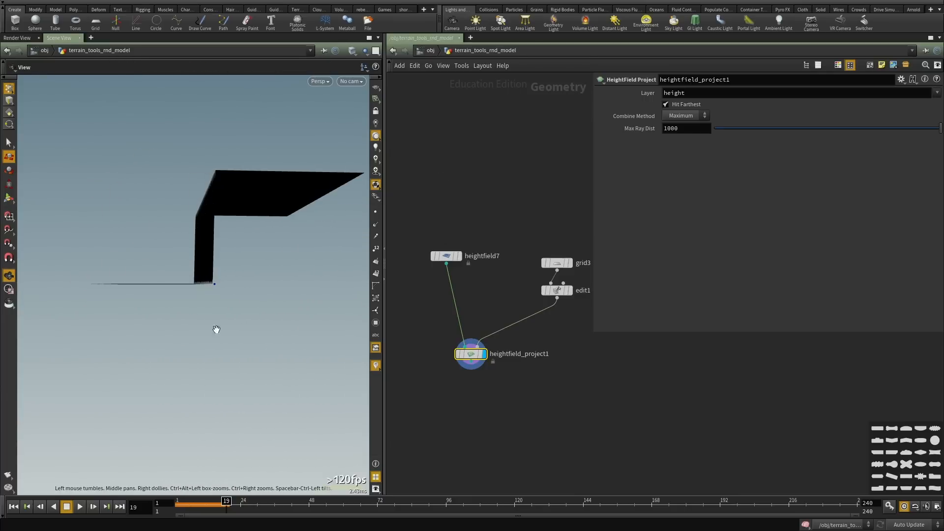
drag(273, 207, 276, 304)
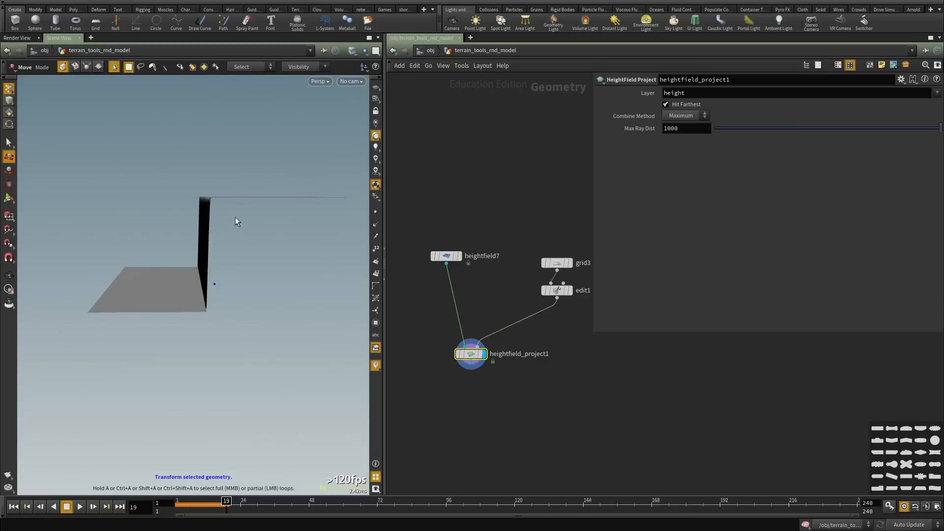
drag(182, 285, 197, 325)
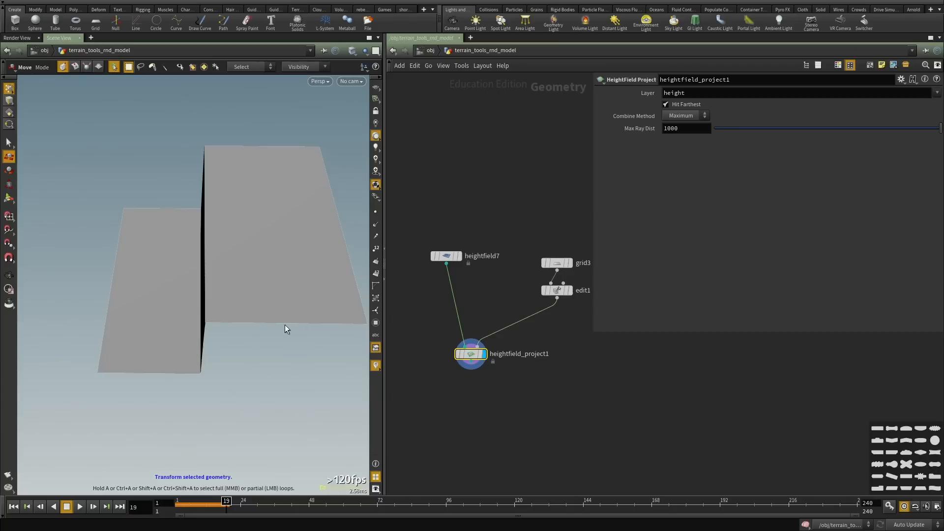
Remove the edit1 node below grid3 and display the flat grid3.
scroll(518, 319, down, 2)
middle_drag(550, 355, 478, 378)
scroll(503, 334, up, 2)
drag(498, 344, 430, 307)
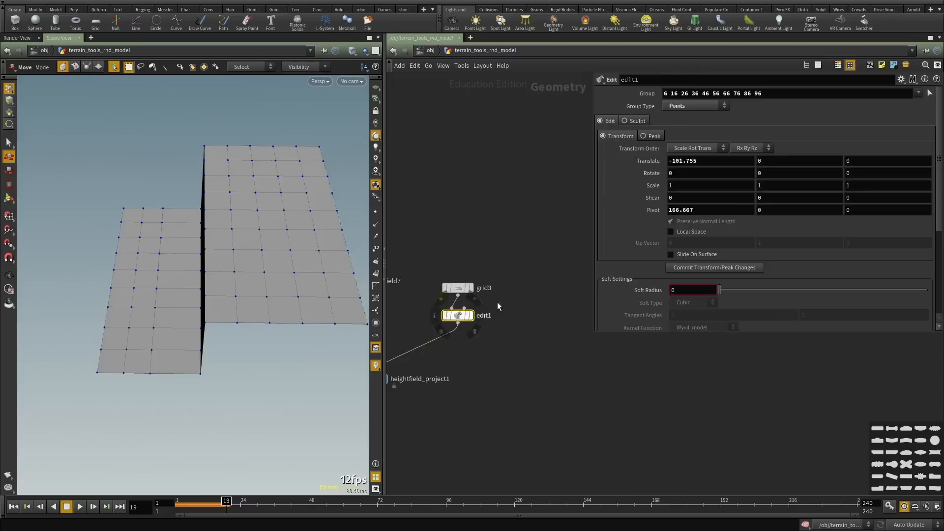
key(ctrl+x)
scroll(494, 301, up, 2)
click(468, 285)
drag(478, 240, 438, 295)
middle_drag(493, 337, 539, 356)
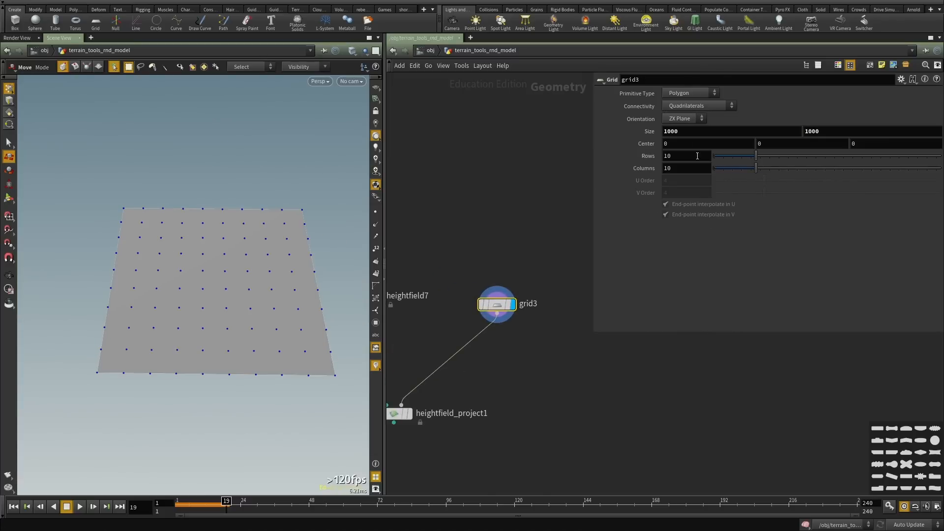
Insert a Facet node with Unique Points enabled between grid3 and heightfield_project1.
alt+drag(251, 267, 219, 301)
key(shift+w)
alt+right_drag(212, 294, 240, 293)
key(shift+w)
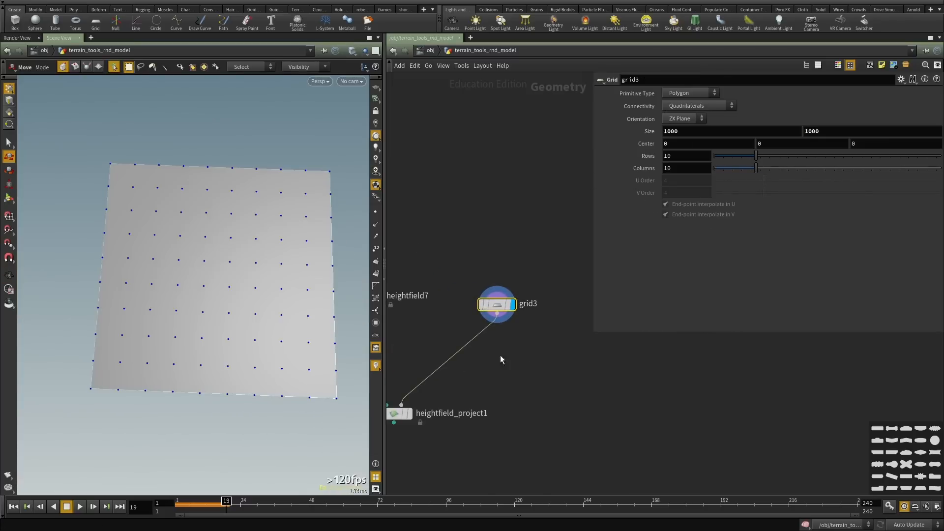
alt+drag(256, 275, 321, 371)
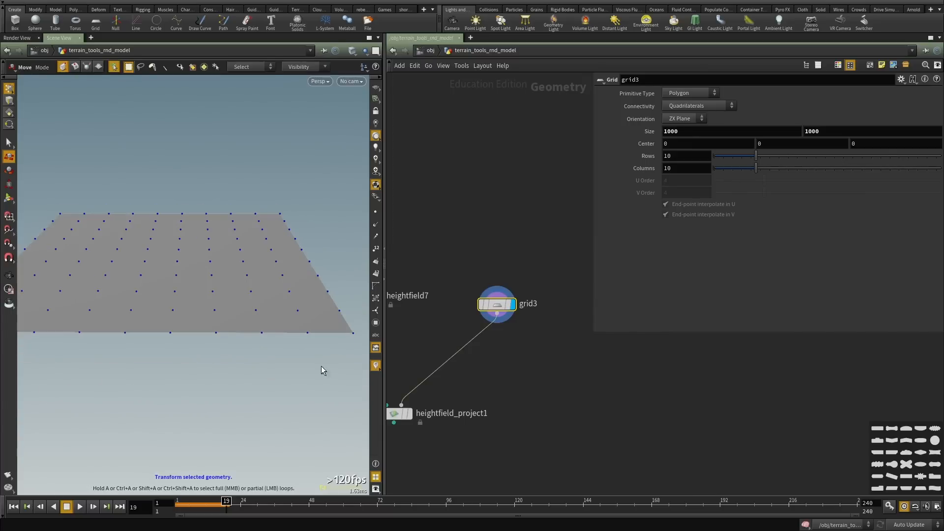
mouse_move(149, 292)
alt+mouse_down()
mouse_move(169, 293)
mouse_move(169, 316)
alt+mouse_up()
key(shift+w)
key(shift+w)
key(Tab)
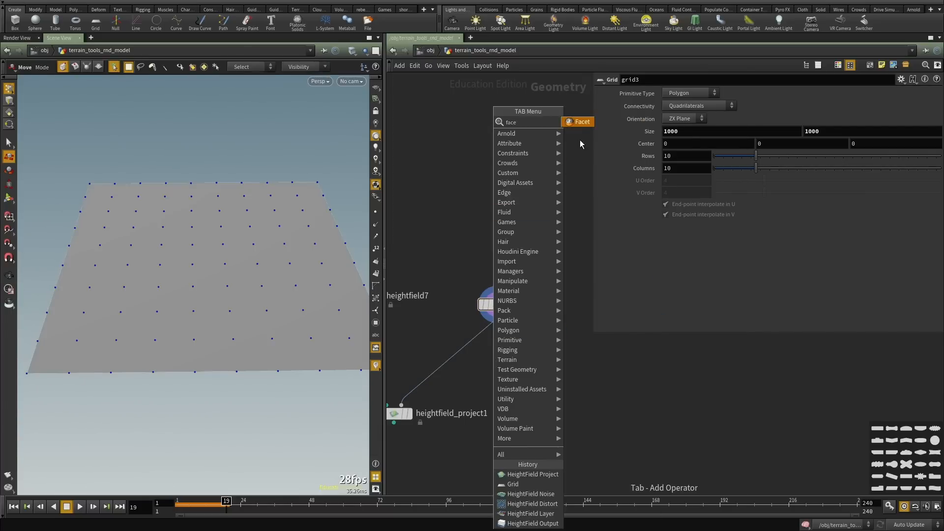
key(Escape)
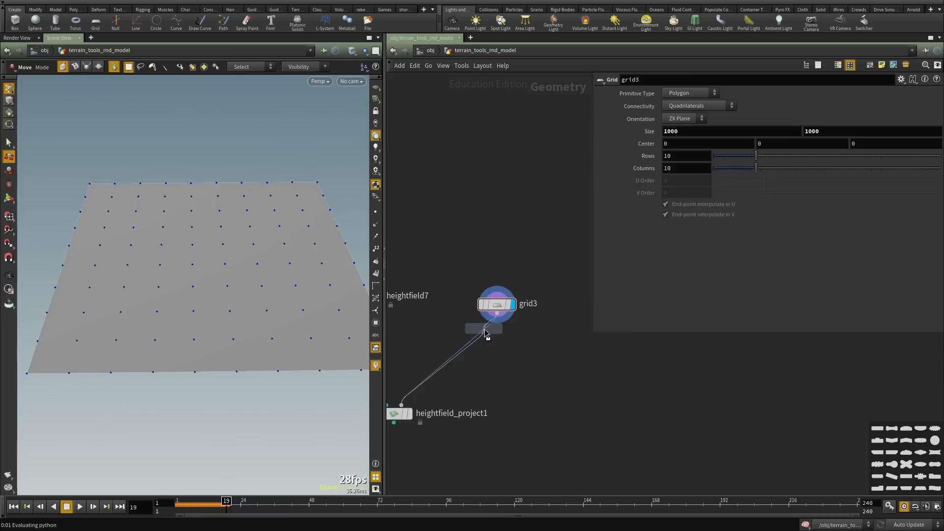
click(486, 335)
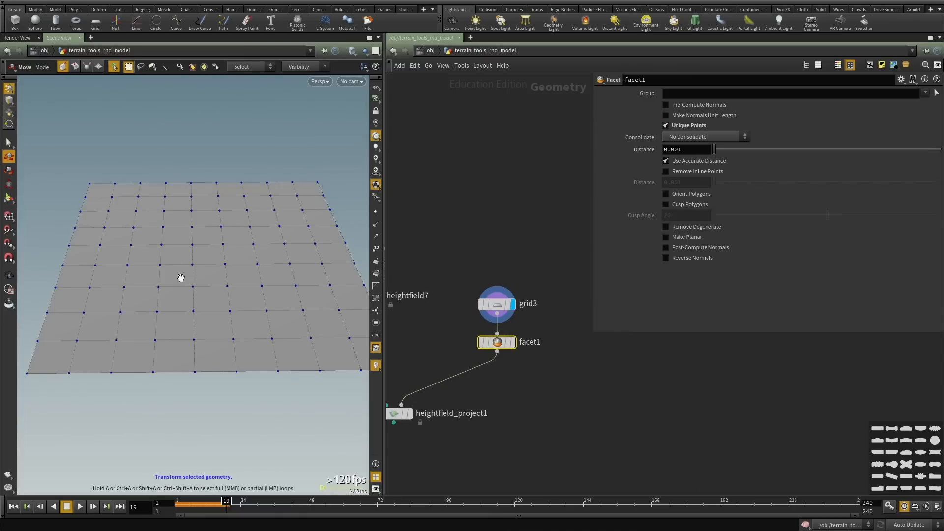
Try raising a single primitive of the grid in Y, and remove the Edit node created for it.
alt+drag(178, 273, 253, 207)
key(4)
click(137, 279)
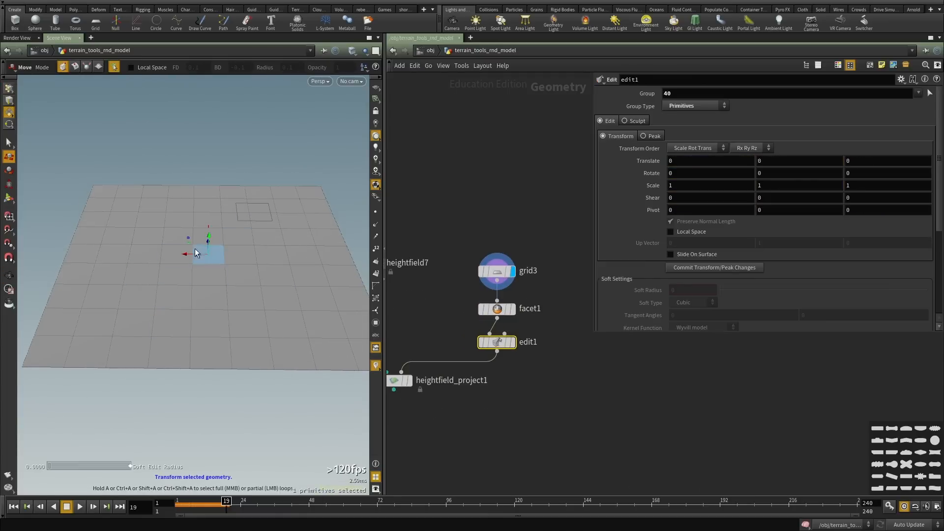
drag(208, 240, 217, 176)
key(r)
key(ctrl+x)
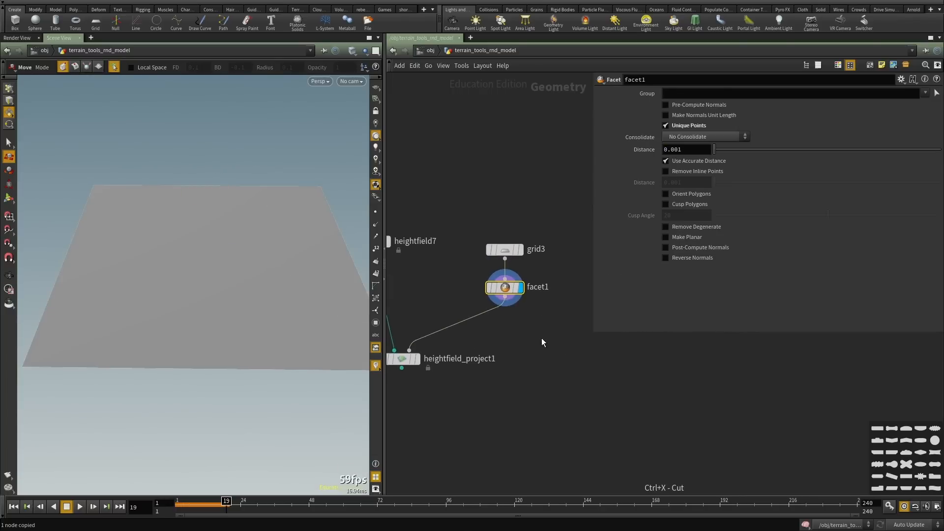
Add a Point VOP node fed by facet1, and move heightfield_project1 farther down the network.
key(Tab)
text(point)
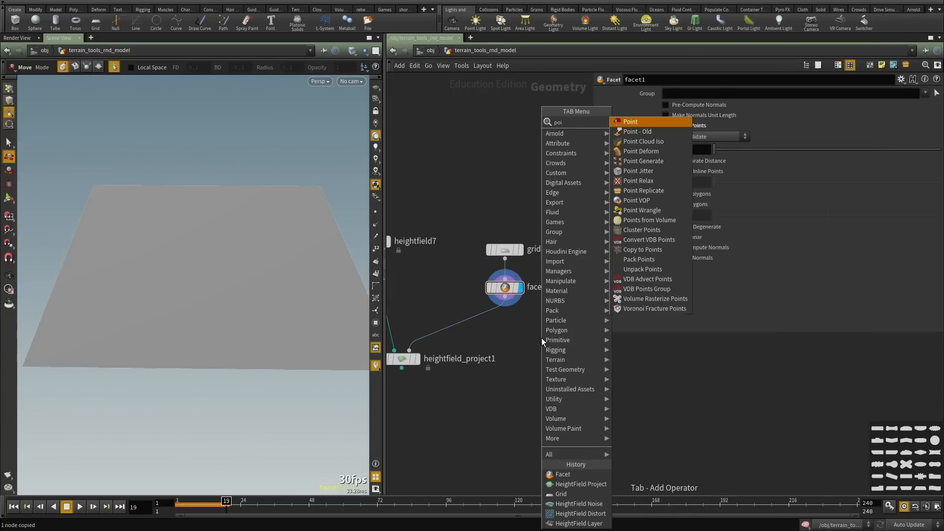
key(Escape)
key(Tab)
text(point vop)
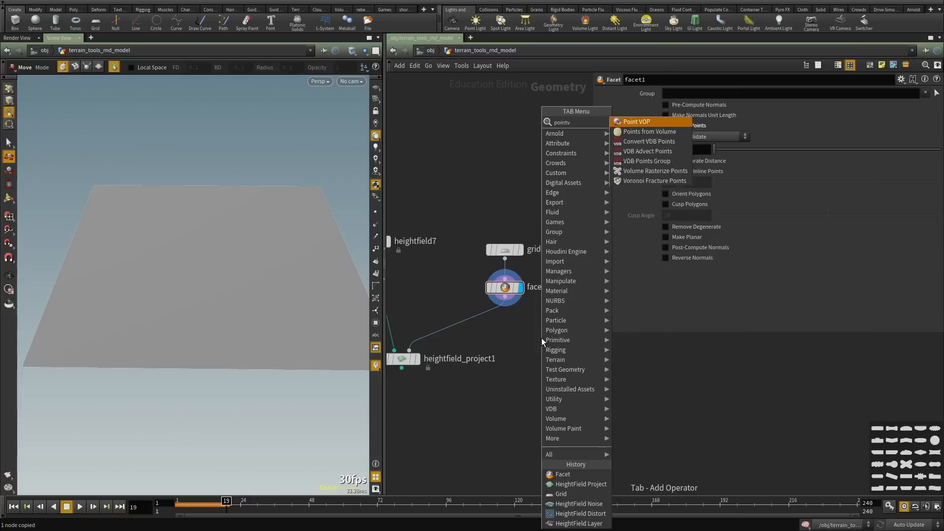
key(Return)
click(542, 338)
drag(530, 329, 505, 296)
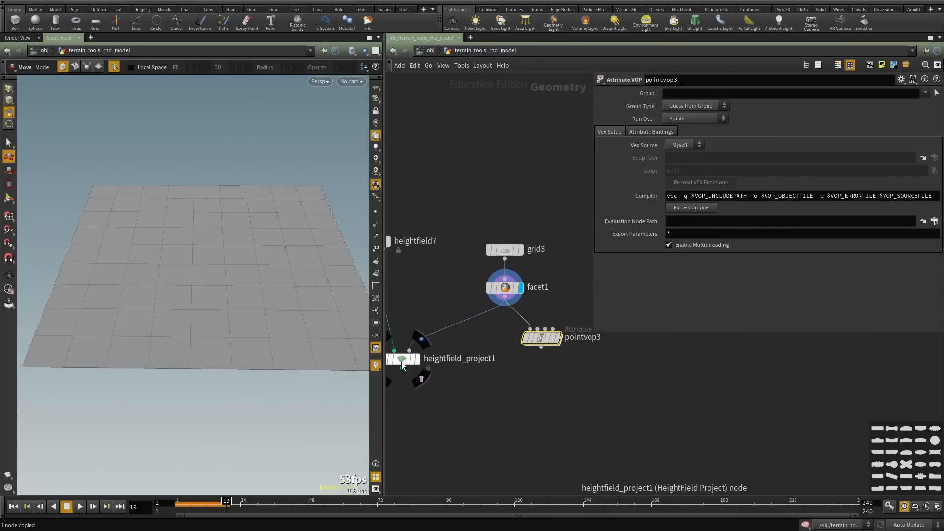
scroll(491, 348, down, 4)
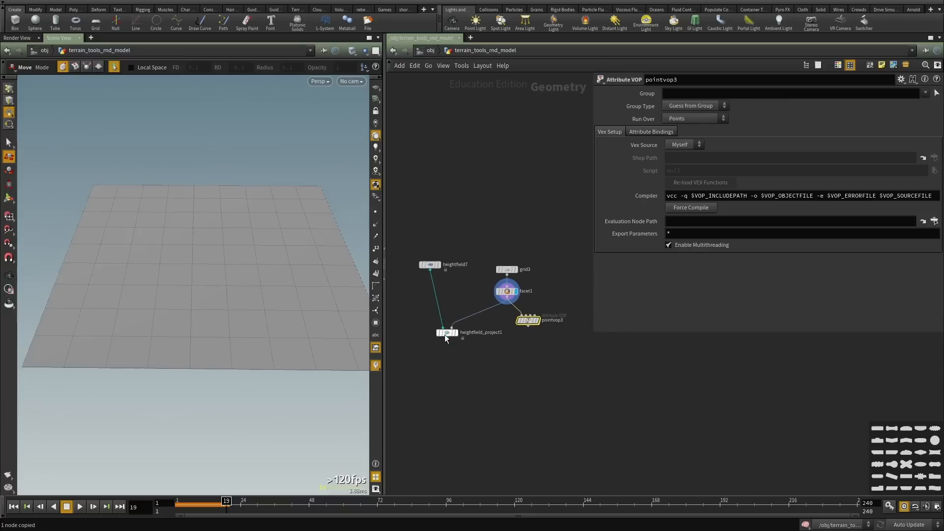
drag(444, 334, 417, 397)
scroll(509, 317, up, 2)
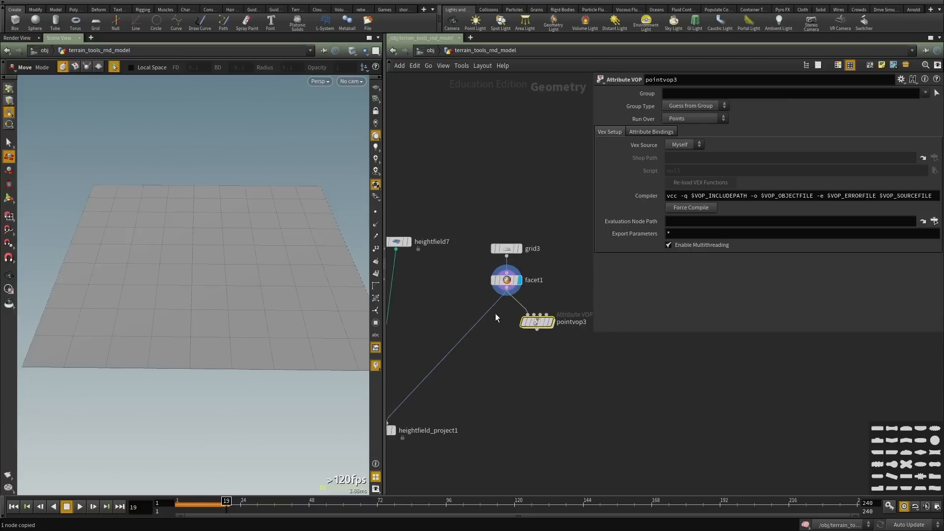
Open the pointvop3 network and show the grid in wireframe with its primitive numbers.
double_click(536, 322)
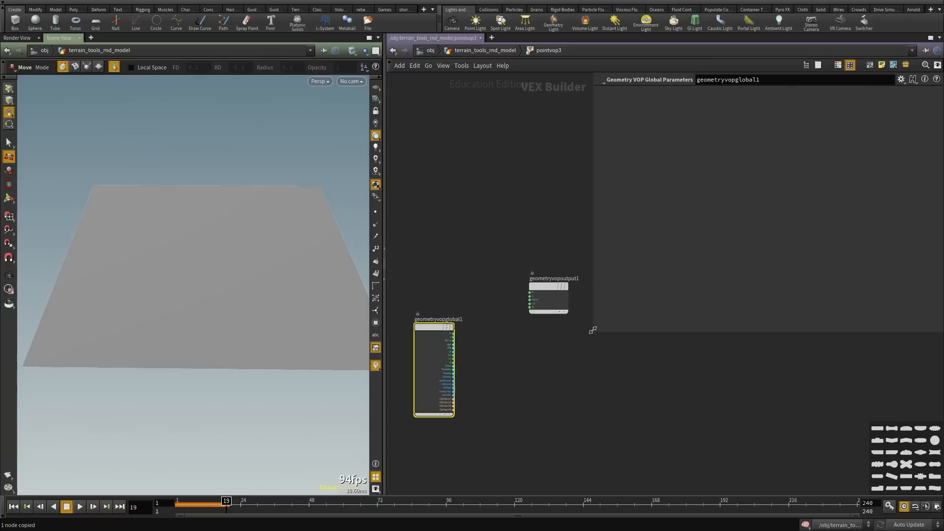
drag(593, 330, 760, 317)
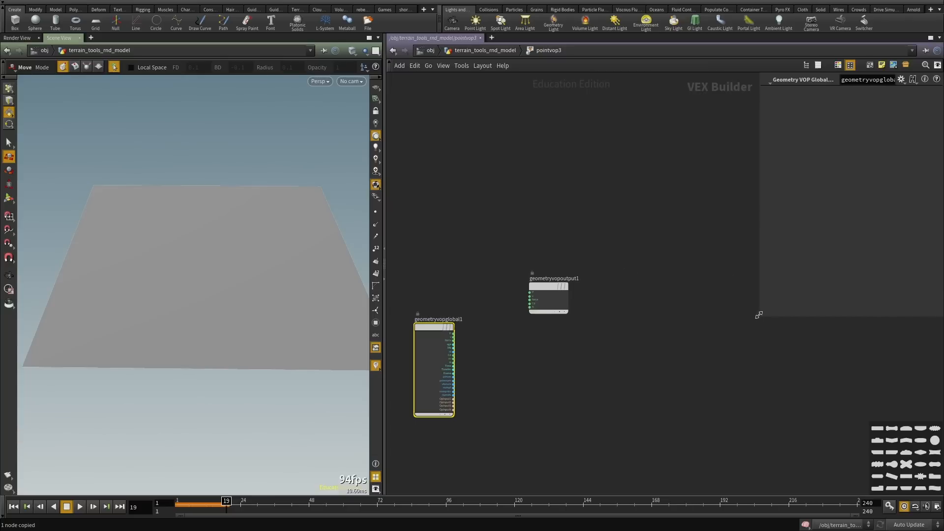
click(376, 249)
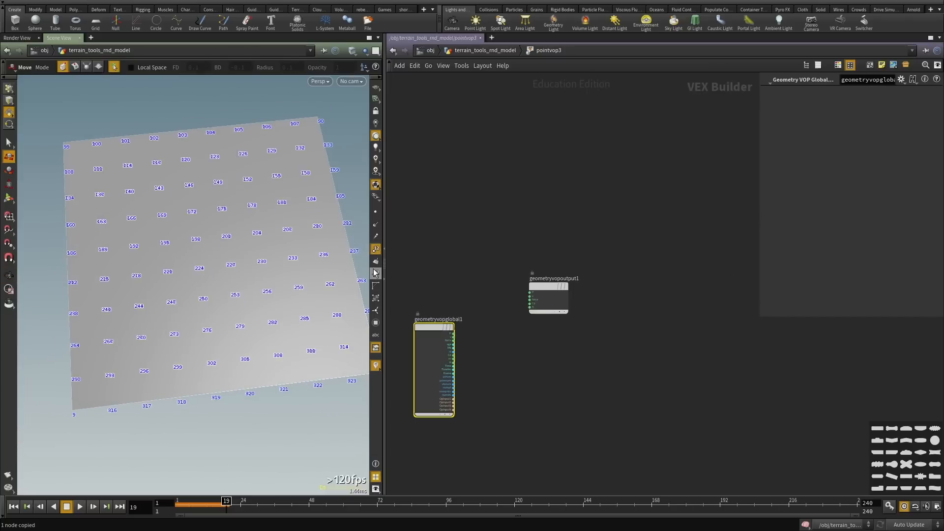
click(375, 250)
mouse_move(189, 312)
alt+mouse_down()
mouse_move(278, 312)
mouse_move(181, 350)
mouse_move(196, 359)
alt+mouse_up()
key(shift+w)
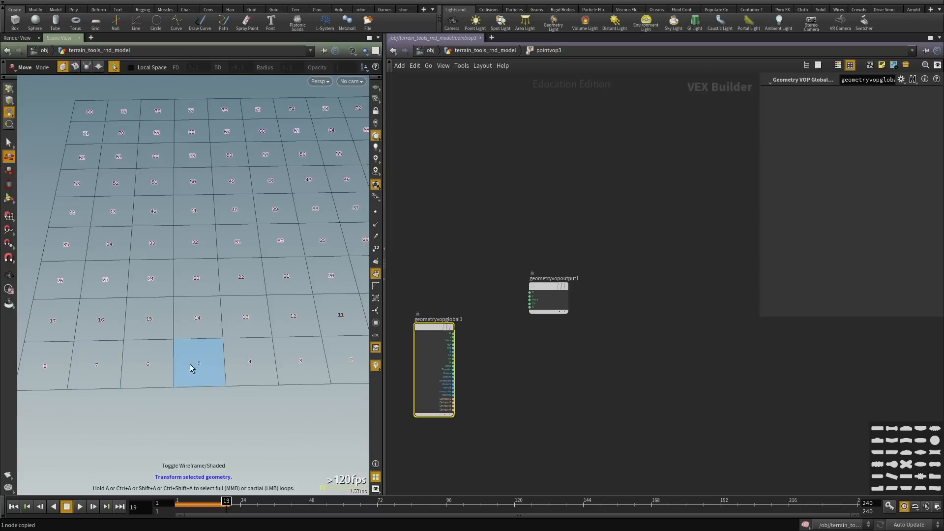
Add a Random node to the VOP network and feed its pos input from primnum of the global parameters.
scroll(459, 375, up, 10)
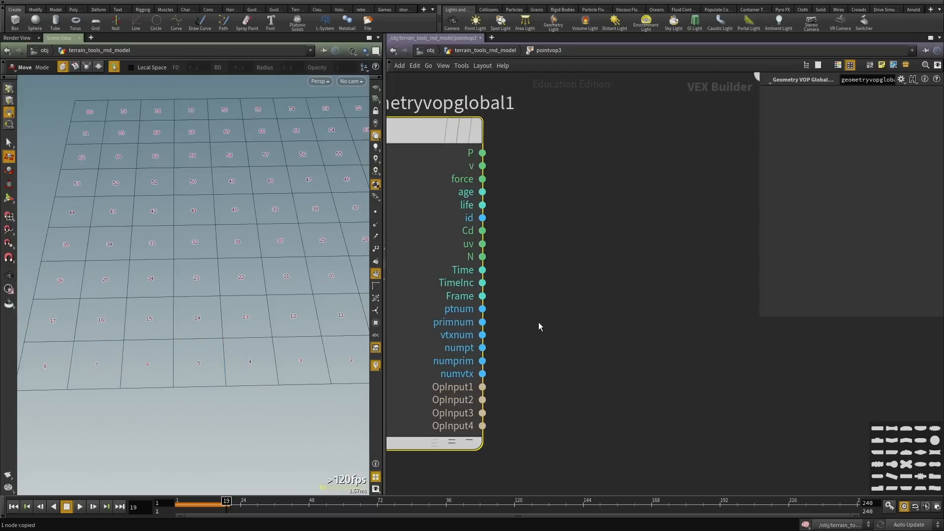
key(Tab)
text(random)
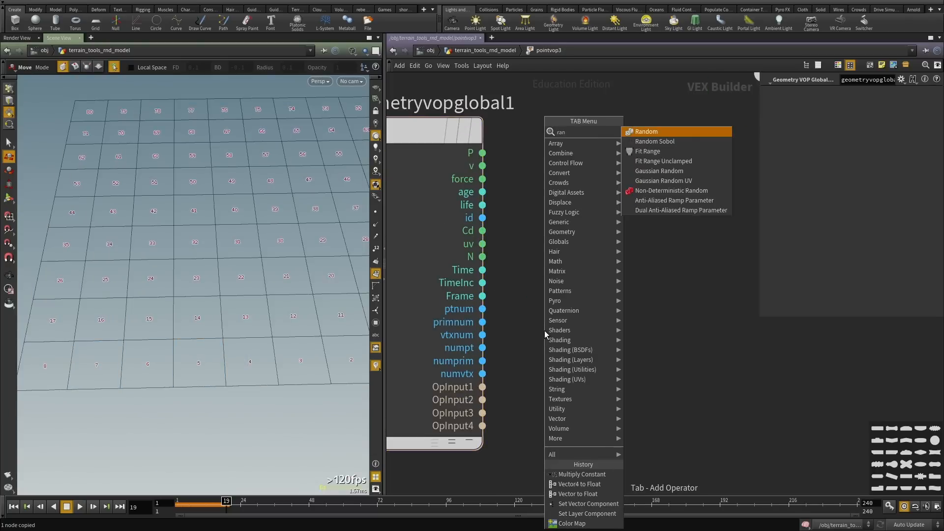
key(Return)
click(545, 330)
drag(545, 330, 645, 322)
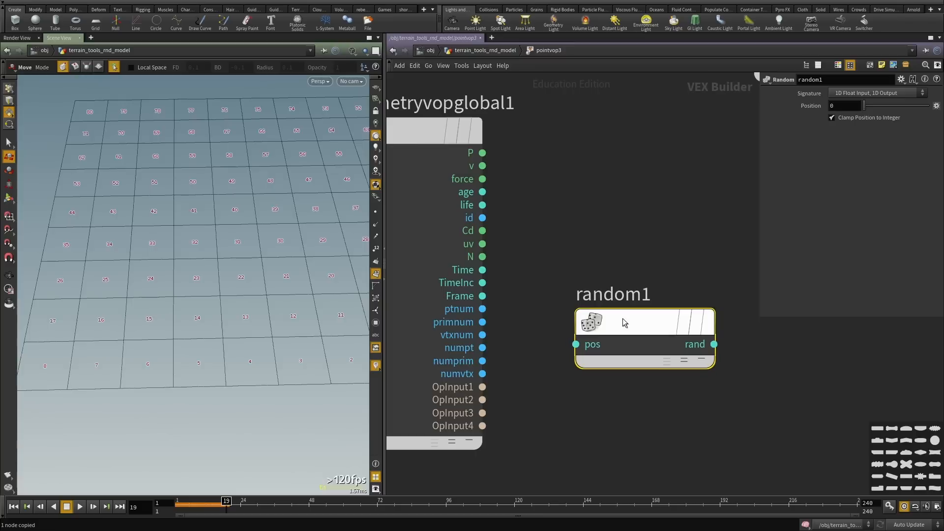
click(576, 344)
click(465, 323)
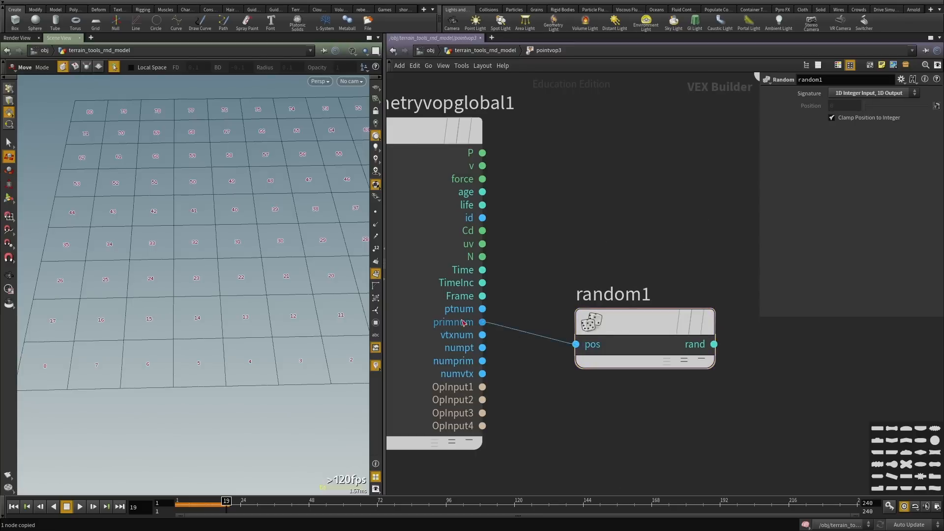
Keep the Random node's signature at 1D Integer Input, 1D Output and connect rand to Cd on the output node.
key(h)
click(884, 95)
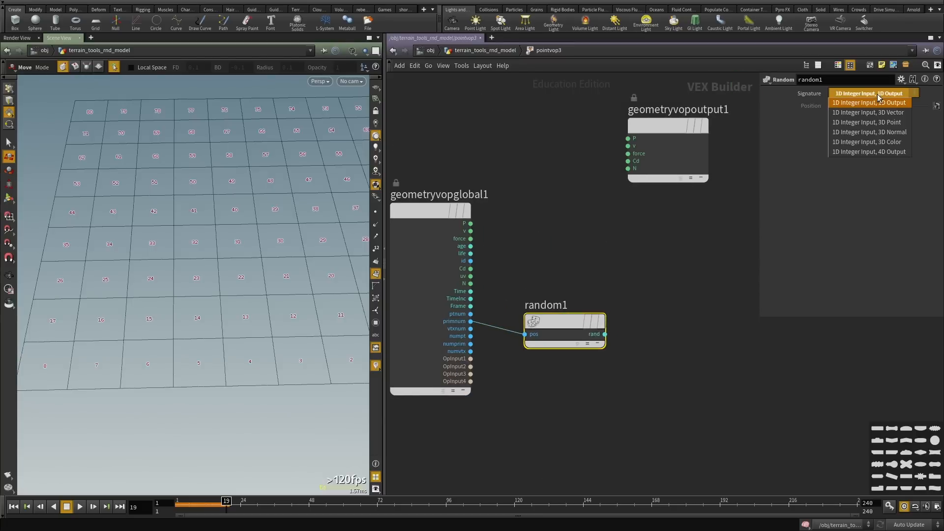
click(882, 104)
middle_drag(632, 267, 617, 282)
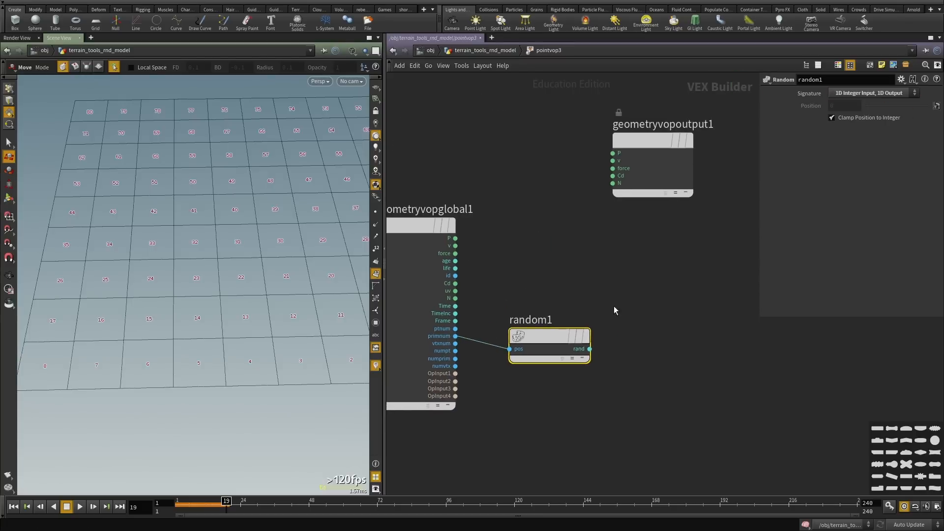
click(589, 349)
click(613, 175)
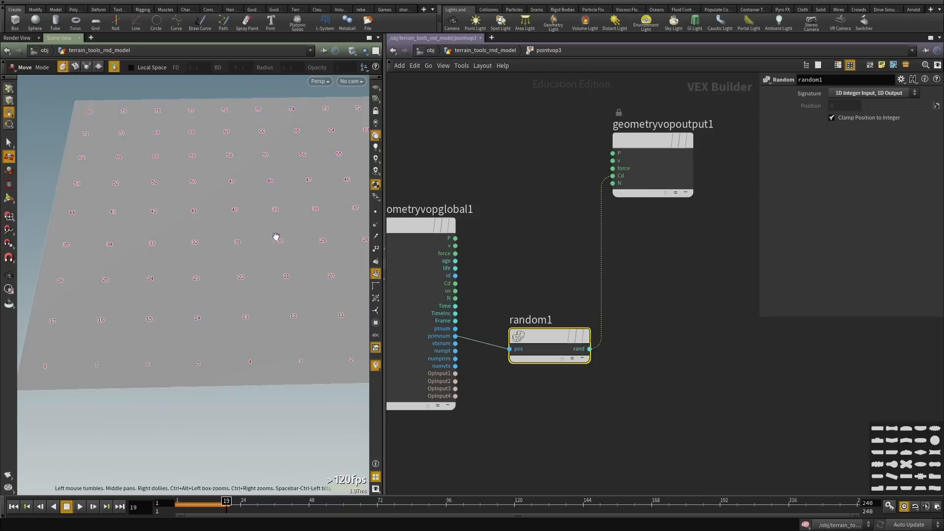
Display pointvop3's random grey tiles without primitive numbers, and reopen the pointvop3 network.
scroll(274, 236, down, 3)
key(u)
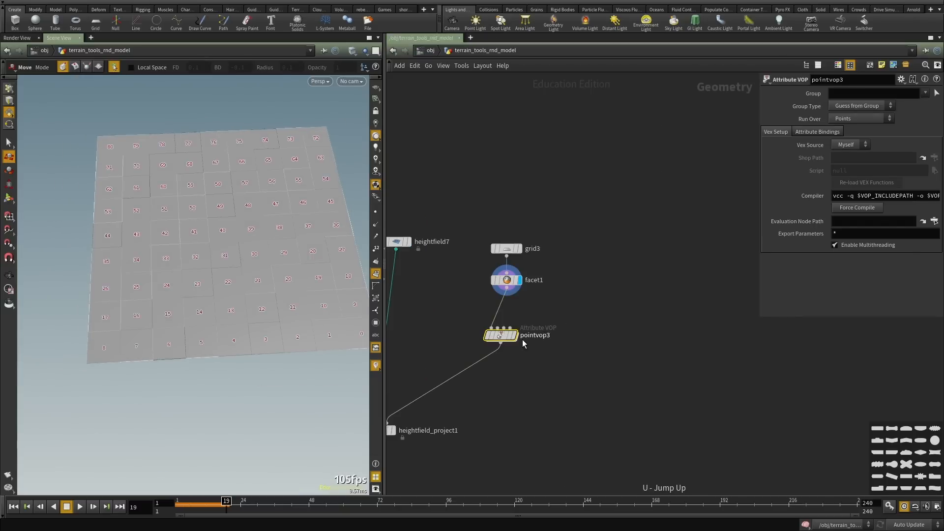
click(515, 336)
alt+drag(185, 274, 274, 217)
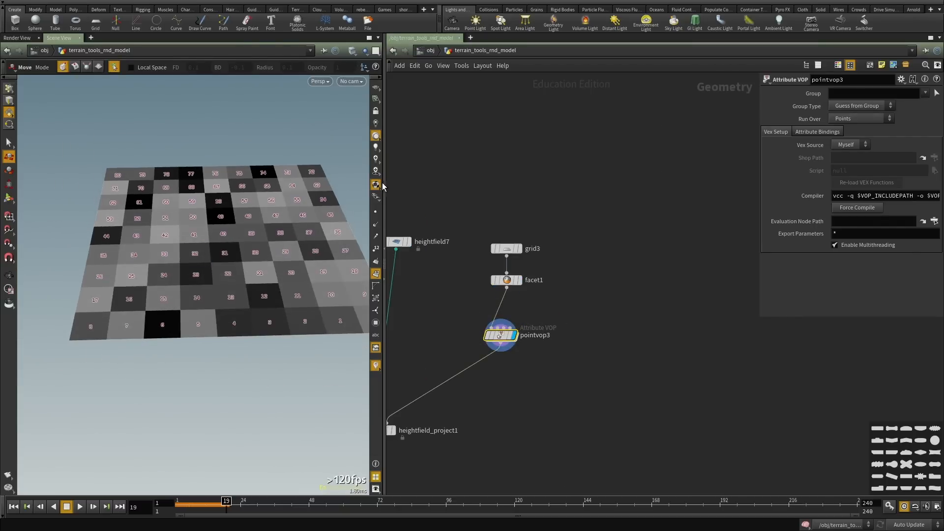
key(Escape)
drag(225, 280, 159, 237)
scroll(533, 339, up, 2)
double_click(490, 339)
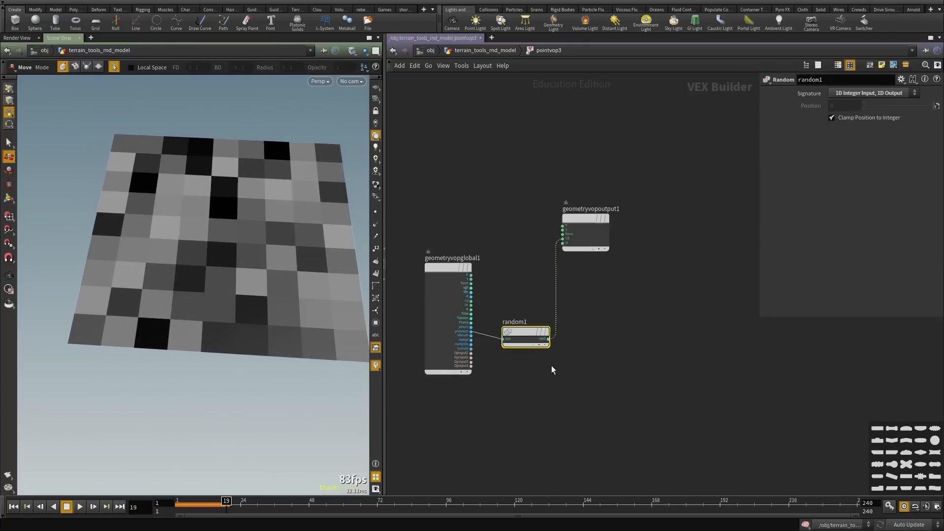
Add a Set Vector Component node, feeding its vec input from the global P and its fval input from random1's rand output.
scroll(575, 250, up, 2)
key(Tab)
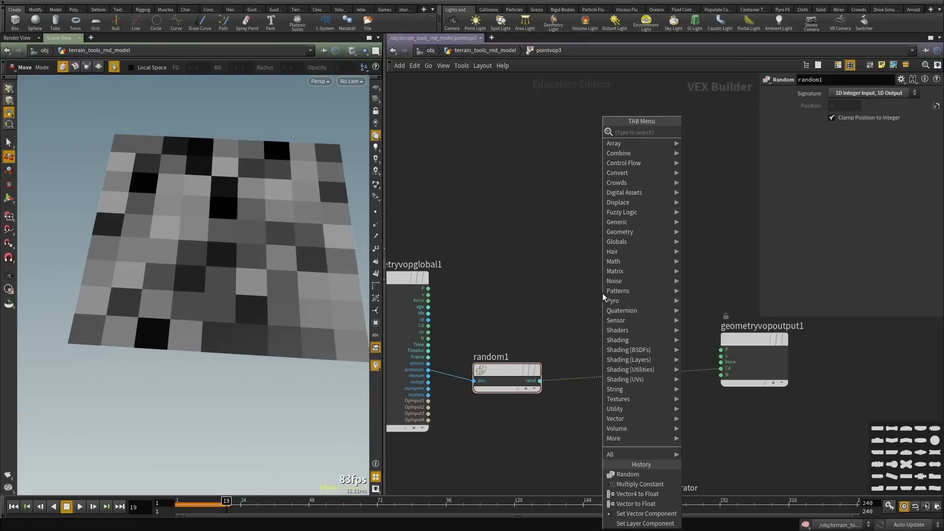
text(set comp)
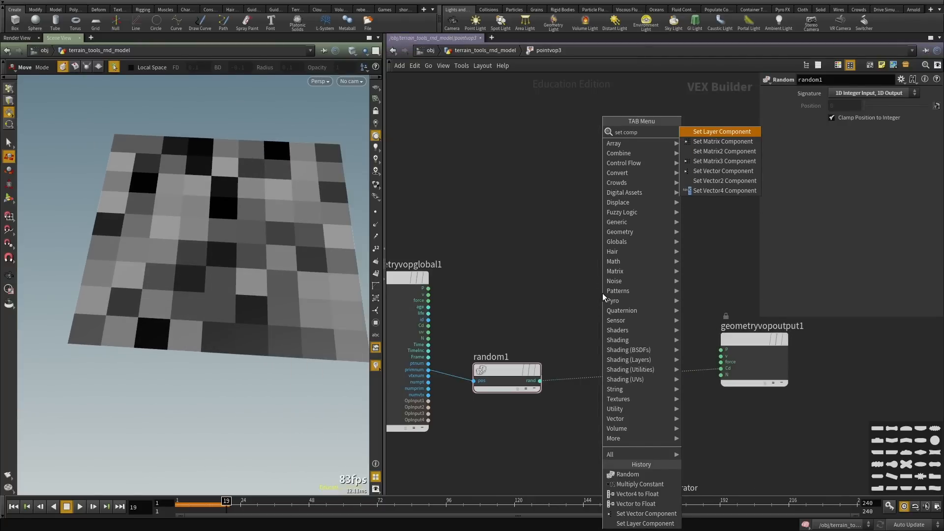
click(695, 170)
click(583, 288)
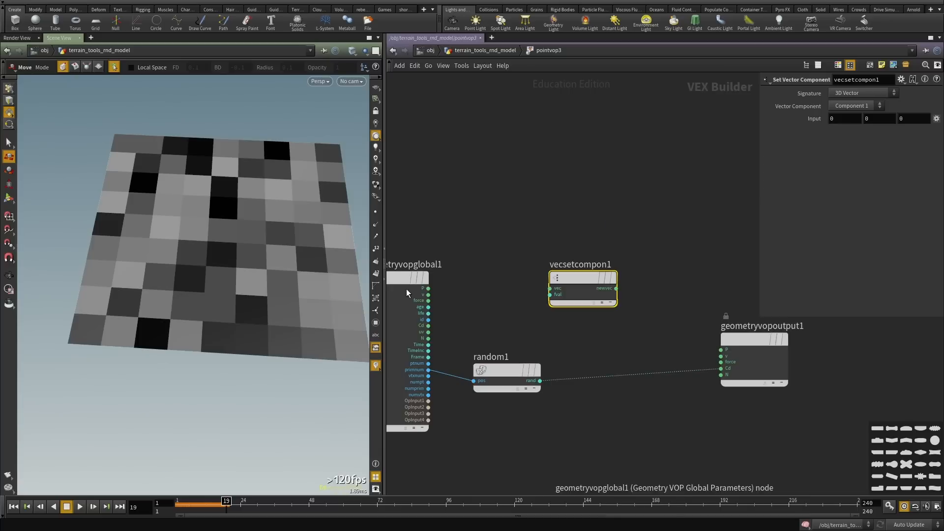
click(429, 288)
click(549, 288)
click(549, 295)
click(540, 381)
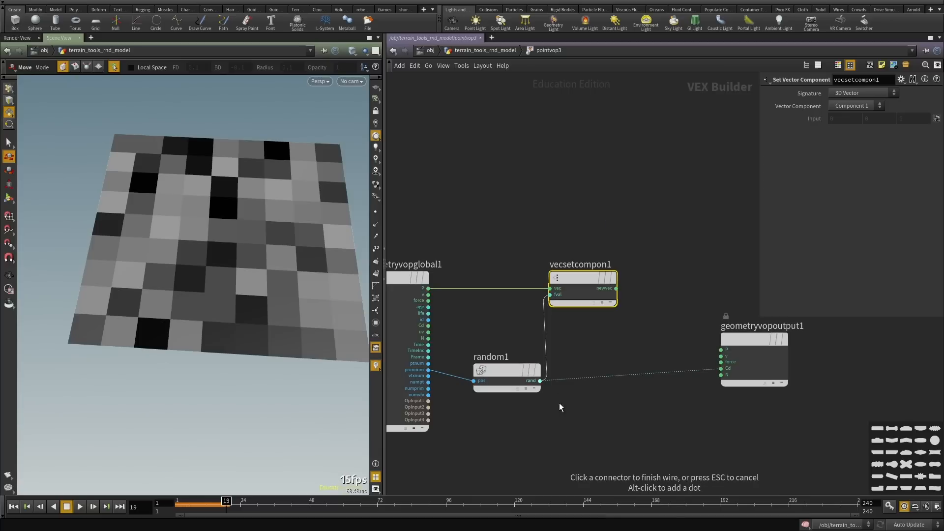
Set the vector component to Component 2, connect newvec to P on the output node, and remove the Cd connection.
click(843, 125)
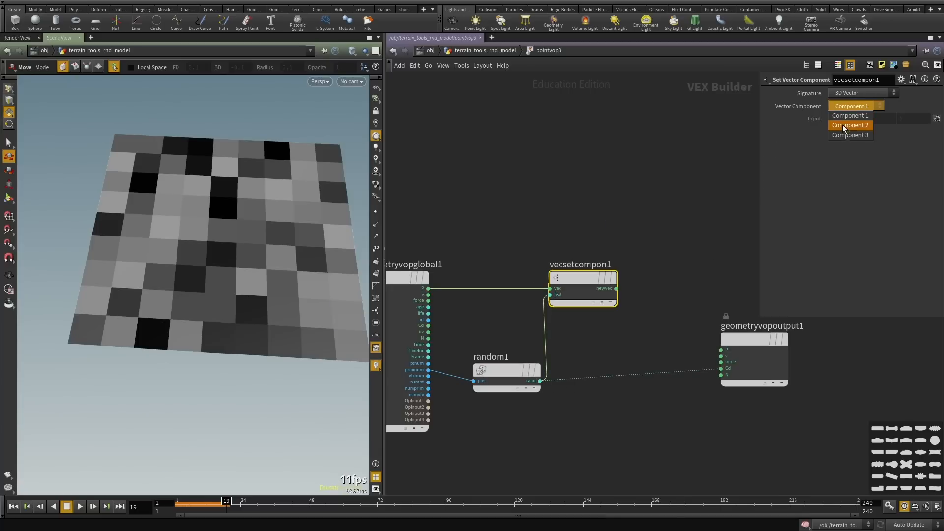
click(721, 350)
click(626, 289)
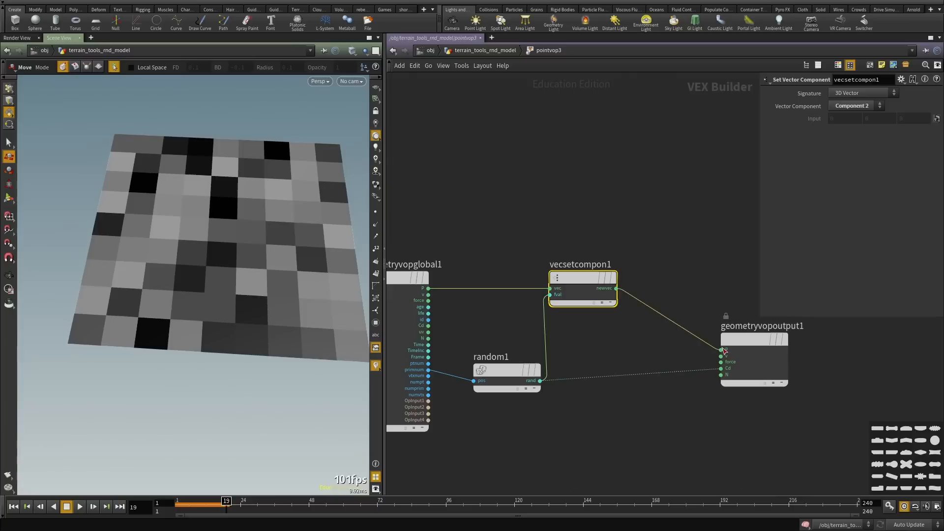
click(711, 369)
click(630, 398)
middle_drag(629, 399, 611, 364)
key(Escape)
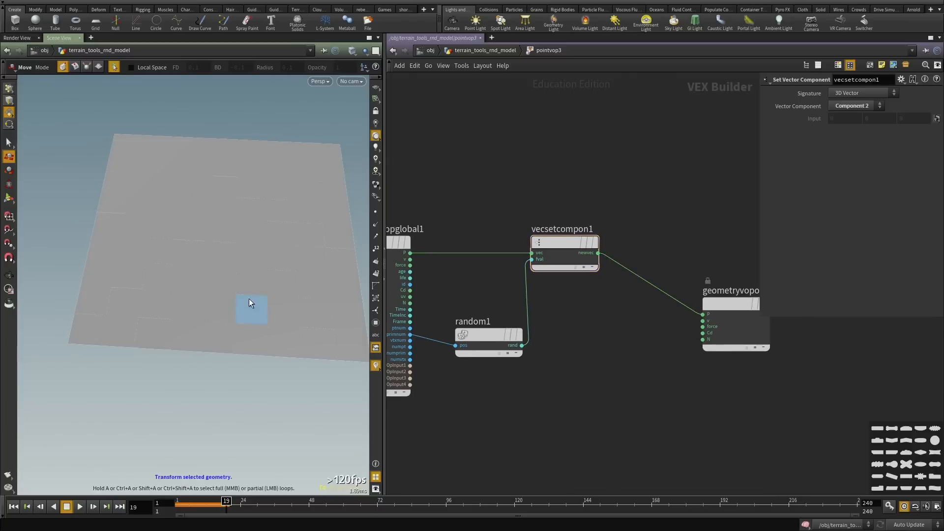
drag(248, 299, 195, 216)
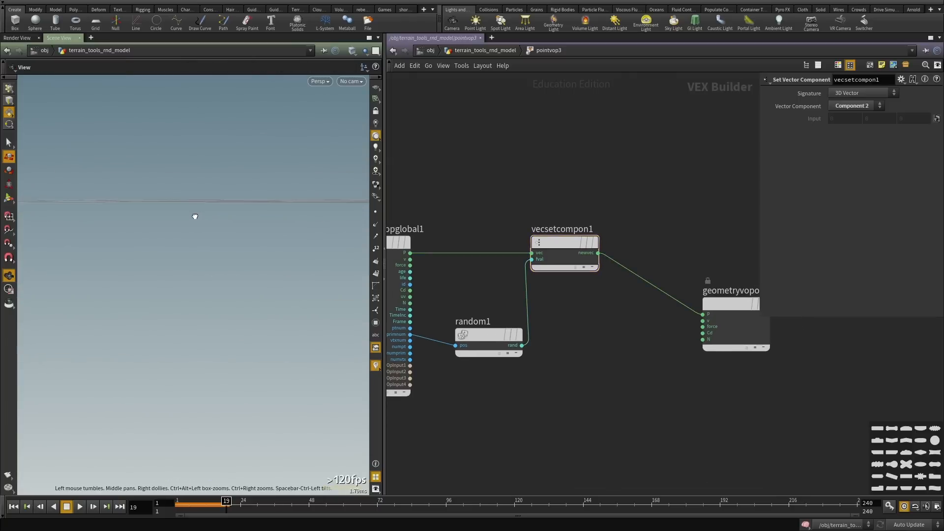
Move the global parameters and Random nodes away from the Set Vector Component node to make room between them.
scroll(660, 322, down, 1)
middle_drag(660, 323, 728, 275)
scroll(613, 319, down, 2)
drag(597, 378, 409, 205)
drag(592, 300, 542, 332)
click(608, 326)
key(Tab)
text(mul)
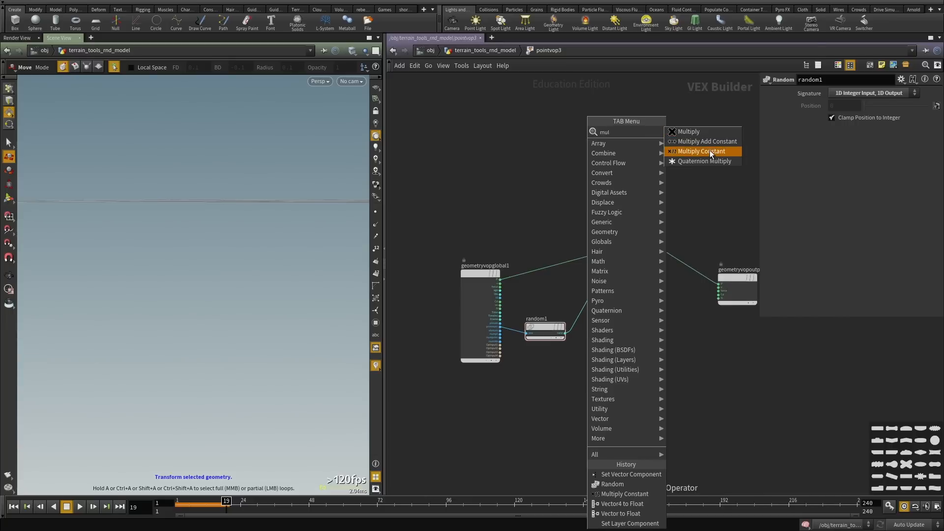
click(709, 151)
click(607, 302)
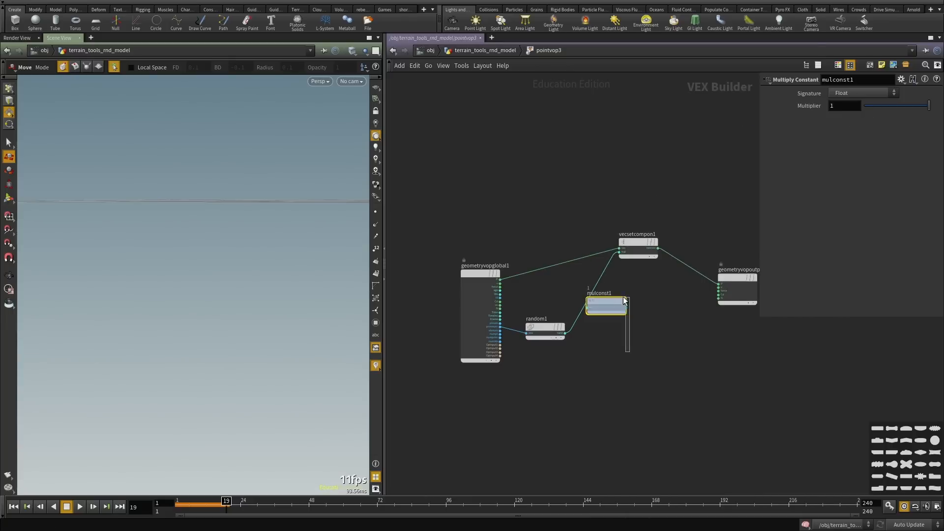
key(ctrl+x)
Insert a Multiply node between random1 and the Set Vector Component node and promote its second input to a parameter.
key(Tab)
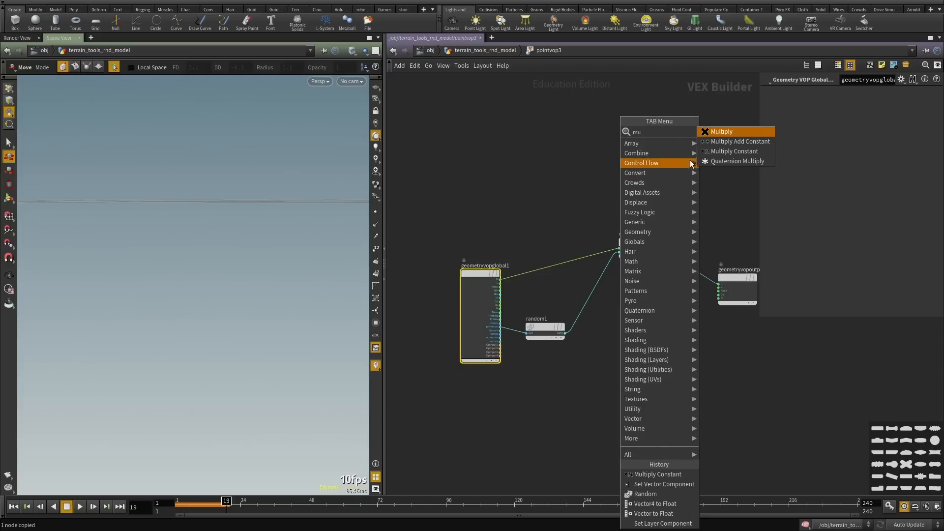
click(733, 141)
click(592, 295)
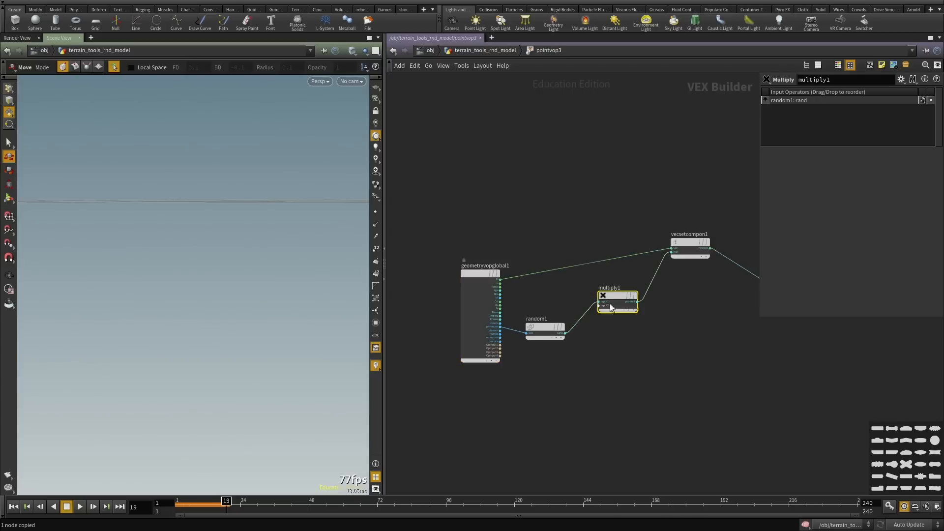
scroll(610, 303, up, 3)
right_click(598, 306)
click(610, 309)
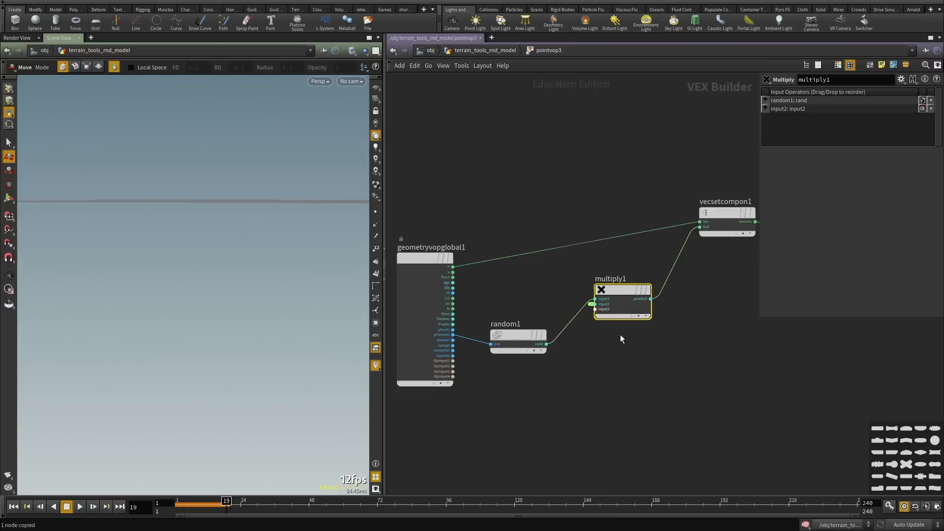
Return to the terrain_tools_rnd_model network and set pointvop3's Input Number 2 to 44, viewing the raised tiles.
key(u)
middle_drag(843, 259, 900, 241)
alt+drag(286, 274, 154, 284)
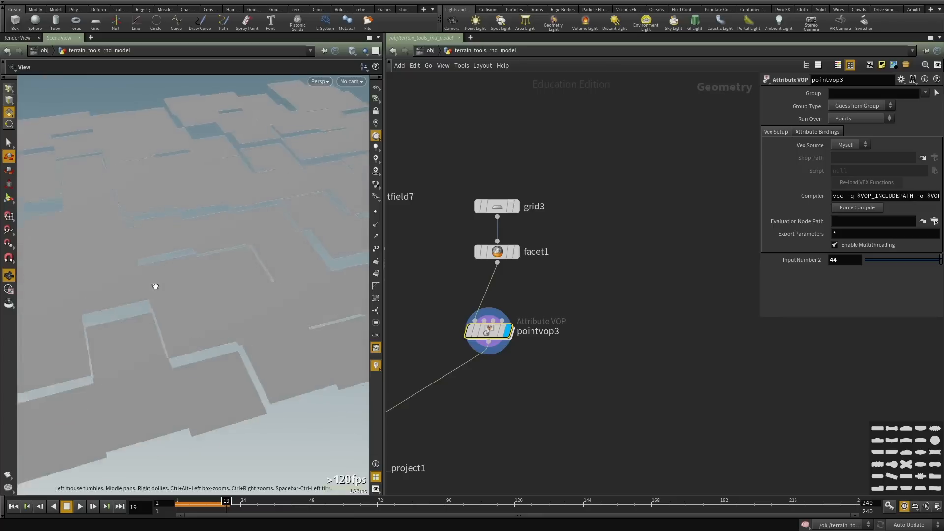
alt+right_drag(153, 285, 194, 261)
alt+drag(194, 262, 344, 241)
key(h)
scroll(595, 340, up, 5)
Display heightfield_project1, move it beneath the heightfield, and examine the projected tiles from several angles.
click(527, 337)
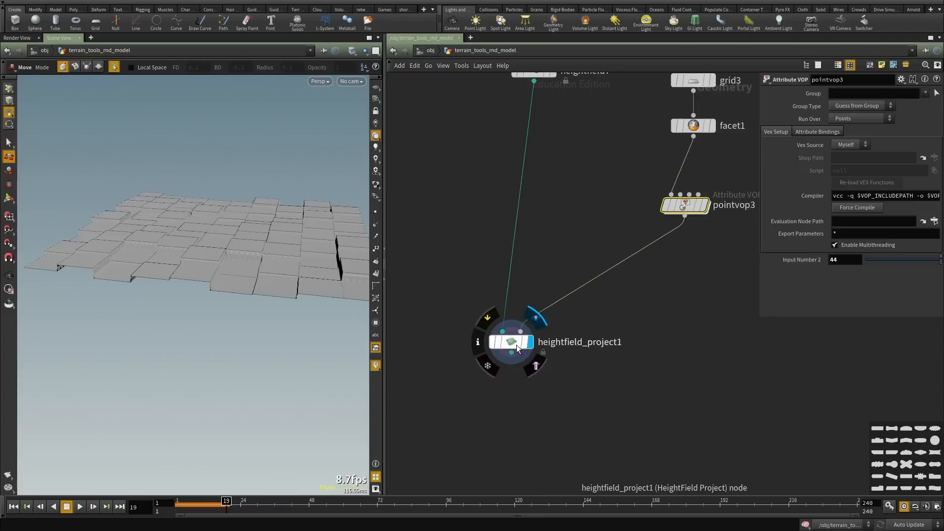
drag(507, 338, 545, 335)
alt+drag(182, 251, 127, 318)
alt+right_drag(127, 318, 244, 266)
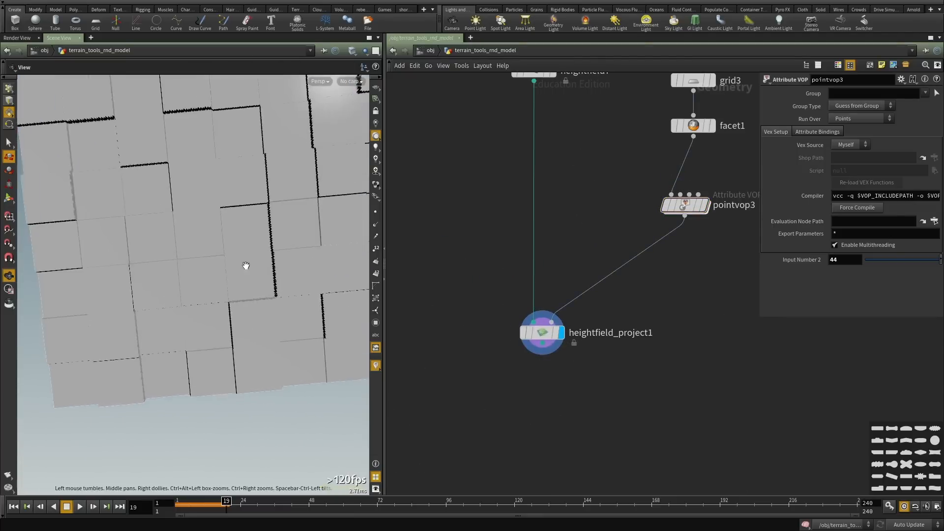
alt+drag(245, 266, 302, 193)
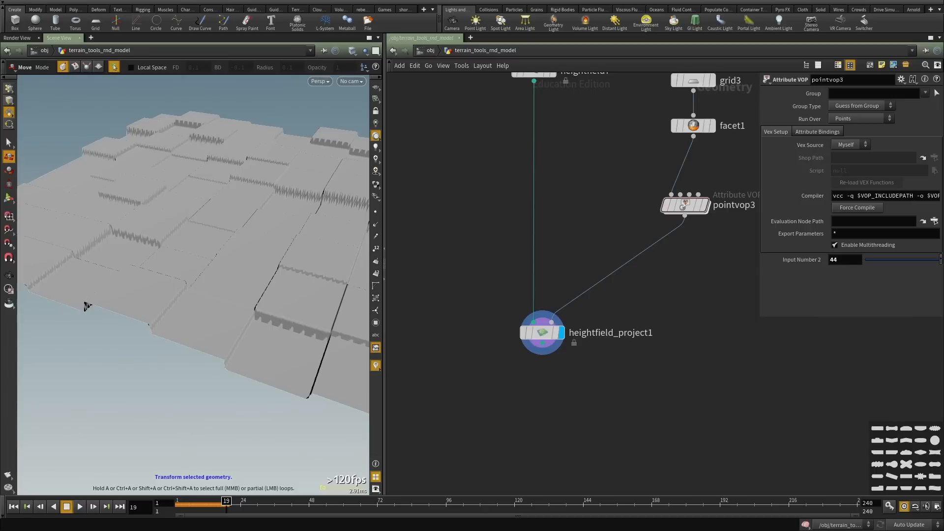
Display pointvop3 and examine the spacing between the raised tiles from above.
middle_drag(666, 257, 551, 317)
scroll(581, 280, up, 3)
click(592, 259)
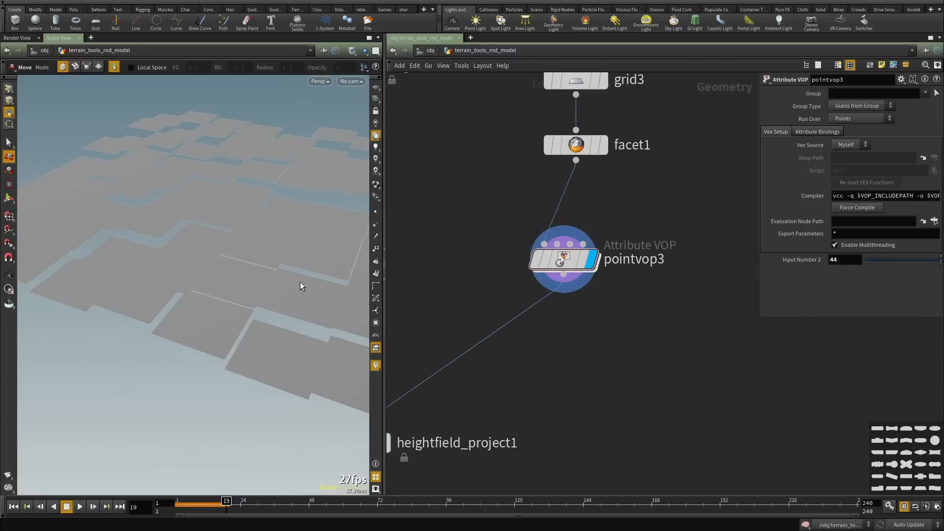
alt+drag(147, 277, 169, 304)
mouse_move(291, 312)
alt+mouse_down()
mouse_move(281, 331)
mouse_move(289, 331)
alt+mouse_up()
alt+middle_drag(289, 330, 246, 326)
key(t)
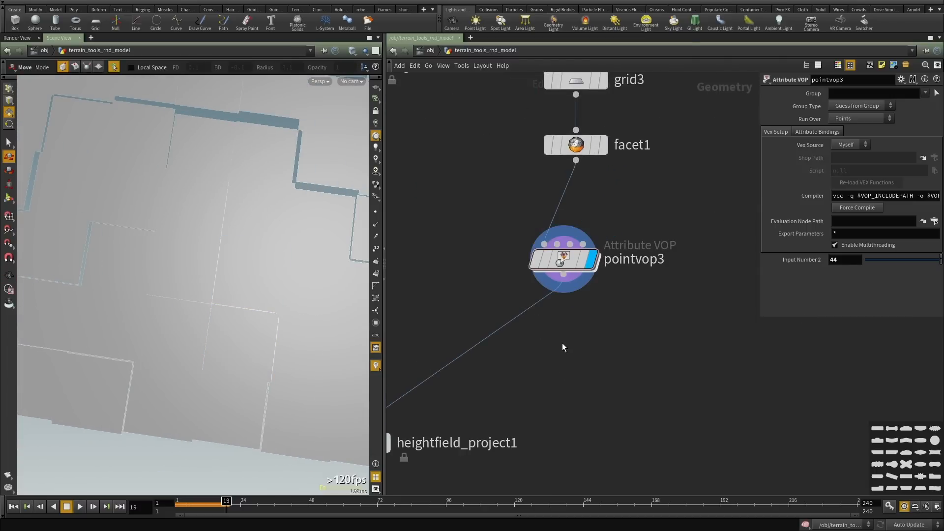
Insert a Primitive node between pointvop3 and heightfield_project1.
middle_drag(562, 343, 568, 335)
key(Tab)
text(prim)
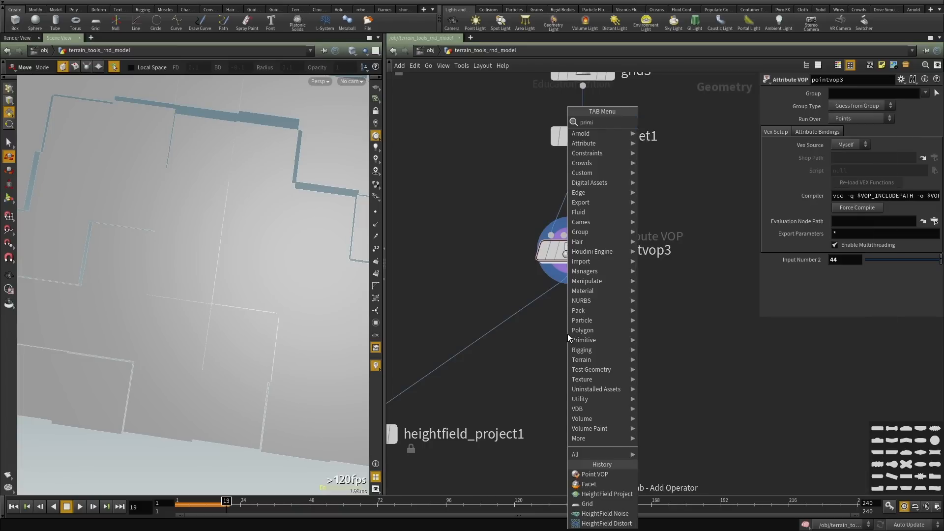
key(Return)
key(Return)
drag(569, 337, 544, 321)
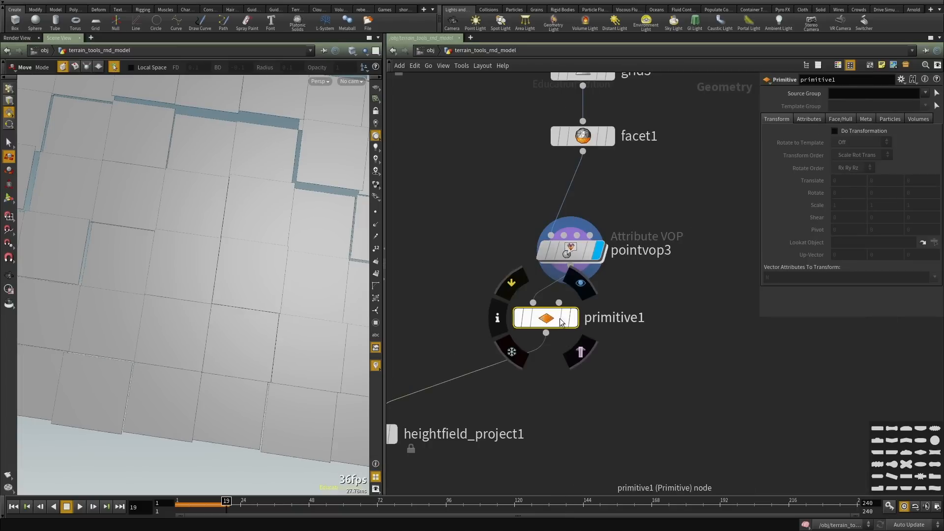
Enable Do Transformation on primitive1 and set its scale to 0.981 on all three axes.
click(858, 129)
middle_drag(812, 200, 814, 236)
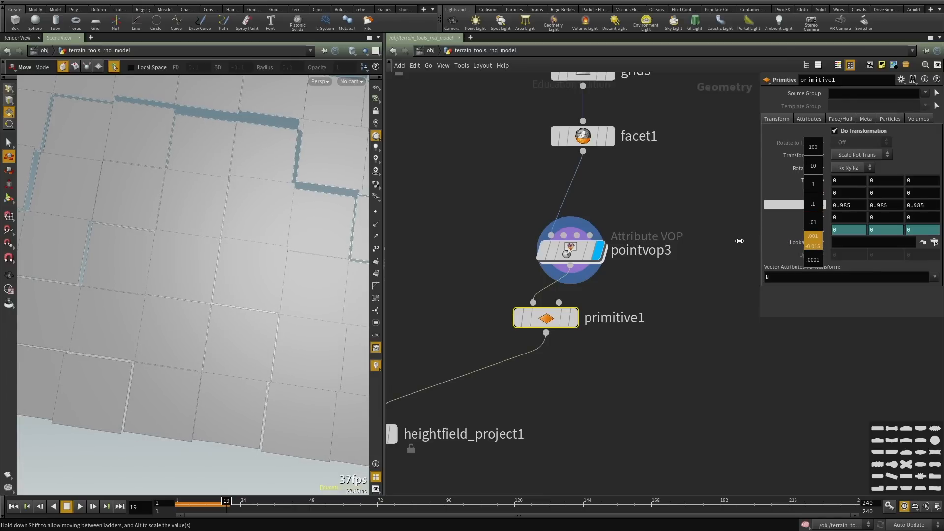
middle_drag(725, 240, 725, 240)
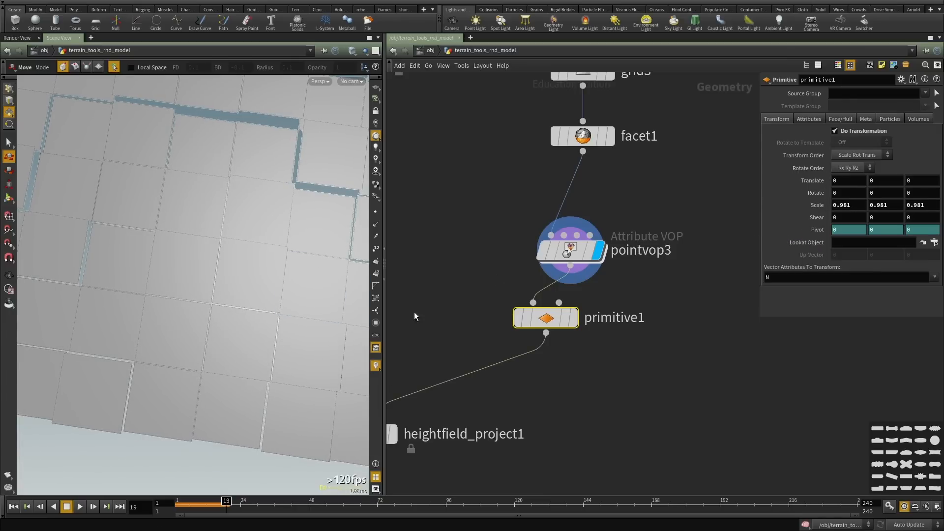
alt+drag(268, 296, 230, 294)
Display heightfield_project1 and examine the gaps between the projected tiles from above and from the side.
middle_drag(395, 420, 495, 331)
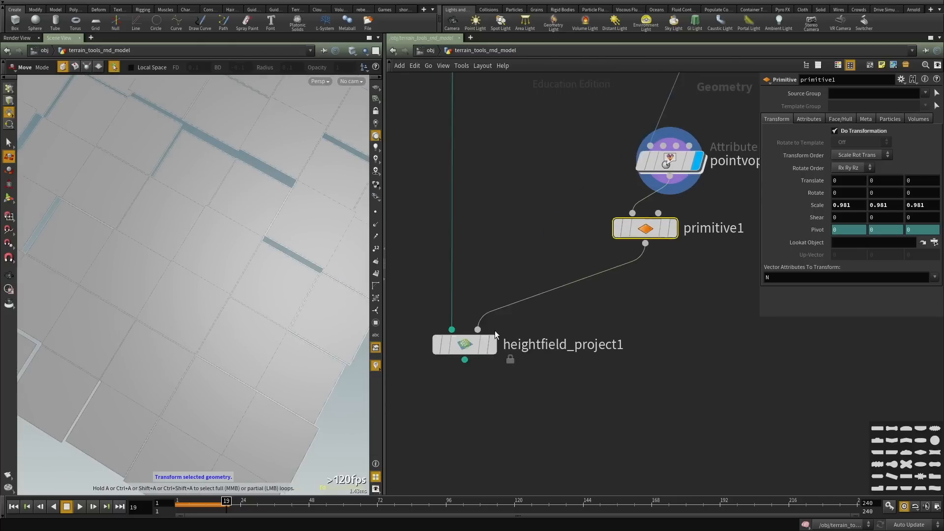
scroll(494, 339, up, 2)
click(495, 346)
alt+drag(211, 310, 251, 309)
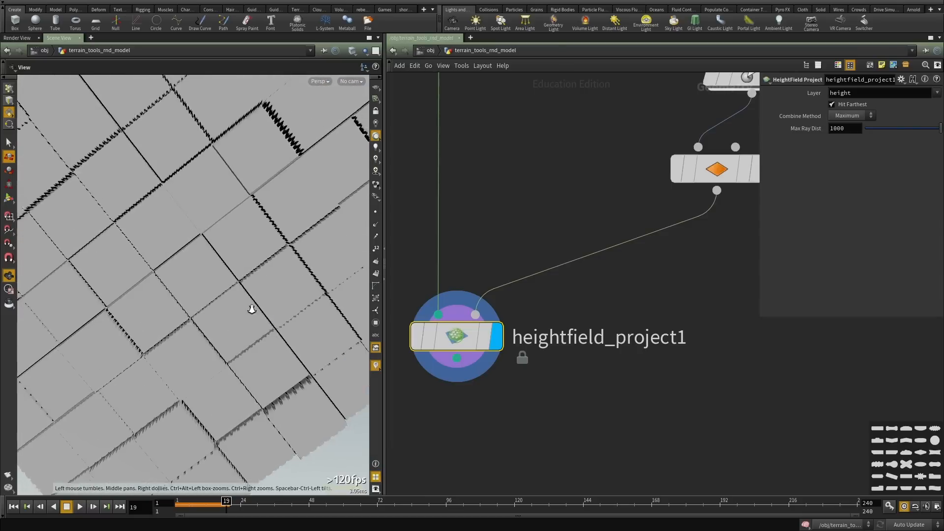
alt+right_drag(251, 309, 187, 290)
alt+drag(187, 290, 263, 301)
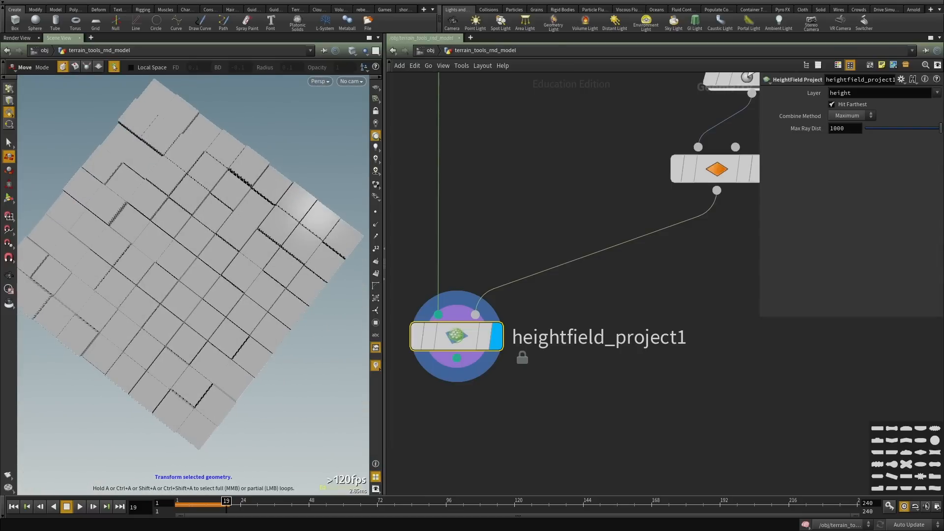
middle_drag(544, 376, 550, 318)
scroll(549, 317, down, 1)
alt+drag(184, 289, 192, 241)
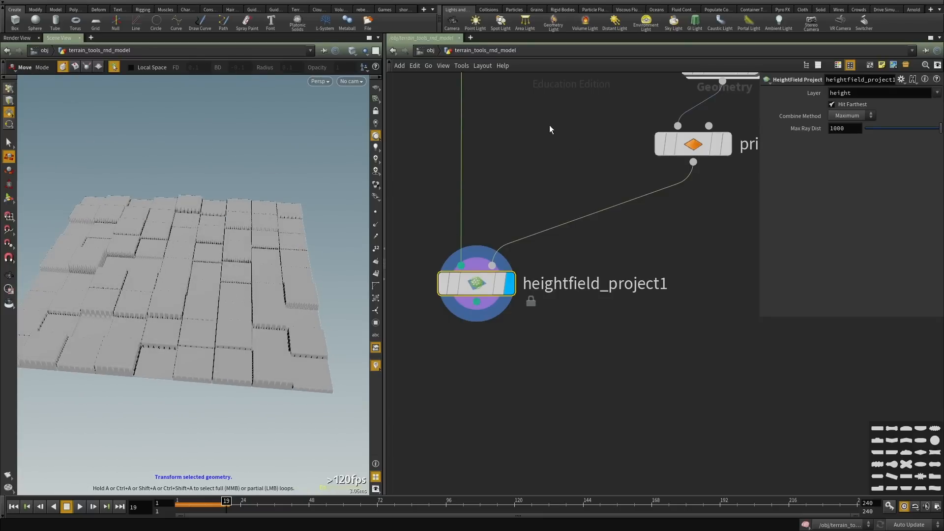
Set pointvop3's Input Number 2 to 20 to lower the tiles' height variation.
scroll(598, 118, down, 3)
middle_drag(598, 117, 491, 339)
click(578, 309)
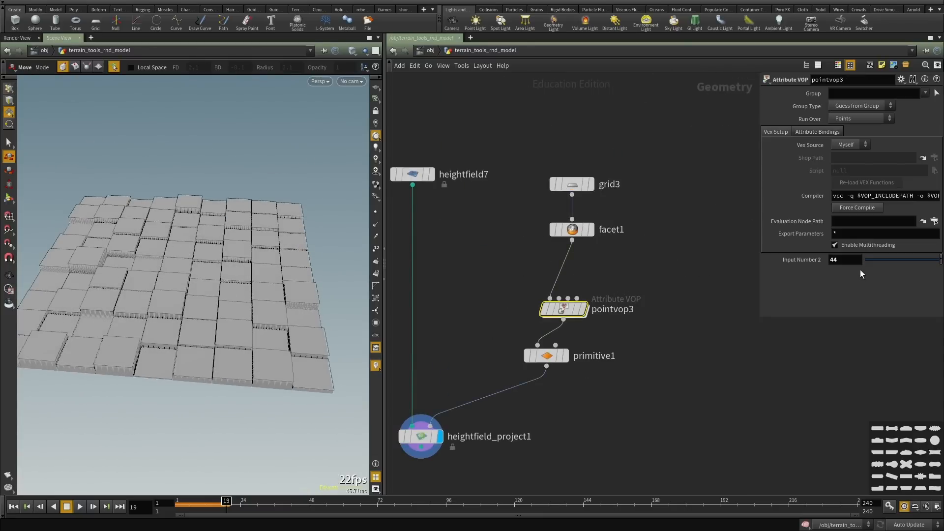
text(20)
key(Return)
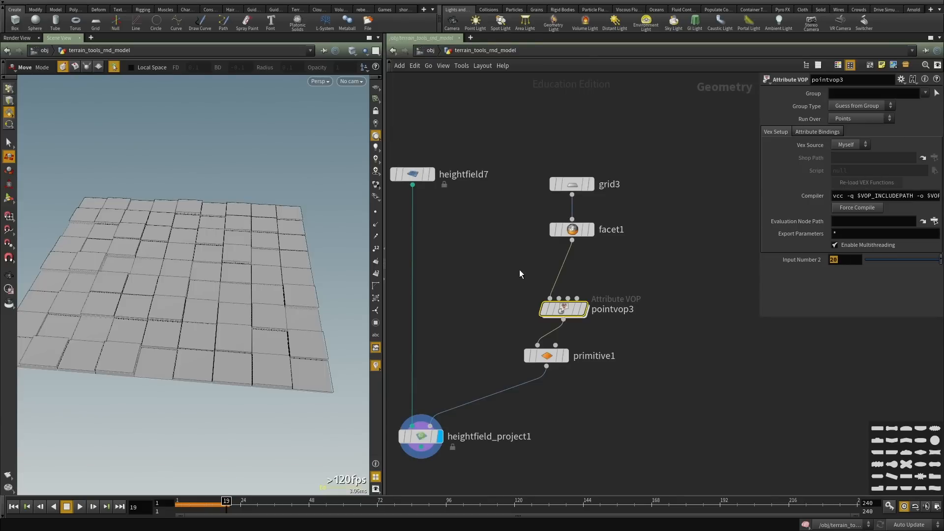
Set heightfield7's grid spacing to 0.5 for a finer projection.
scroll(519, 270, down, 3)
scroll(153, 354, up, 5)
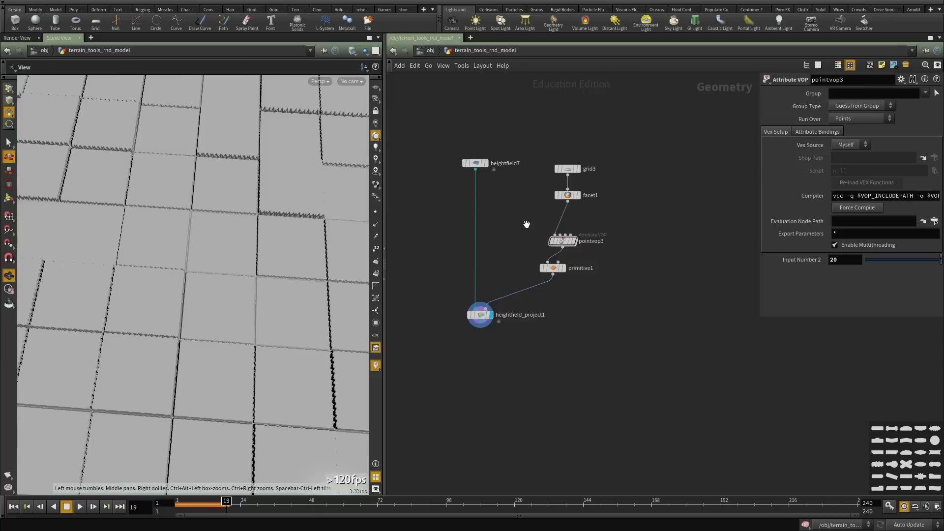
click(475, 163)
text(.5)
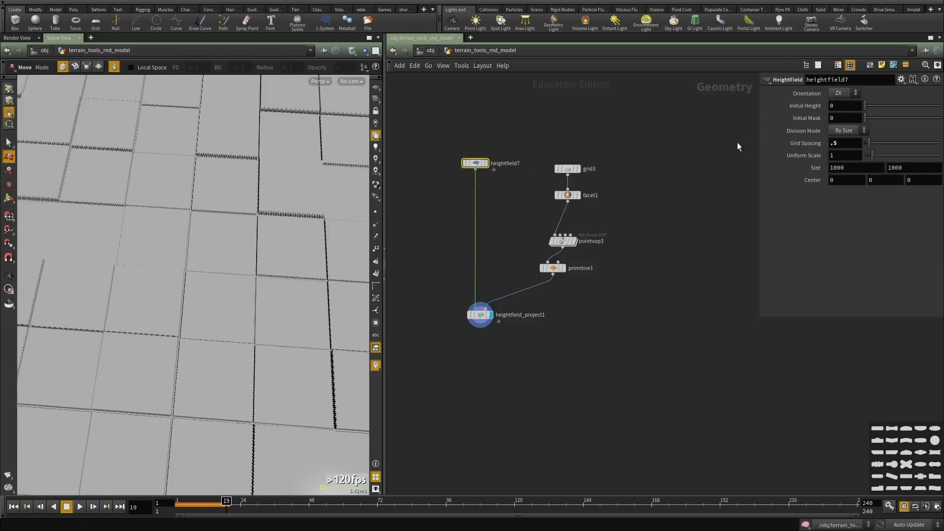
key(Escape)
Examine the projected heightfield's tile edges and seams up close.
drag(246, 228, 187, 217)
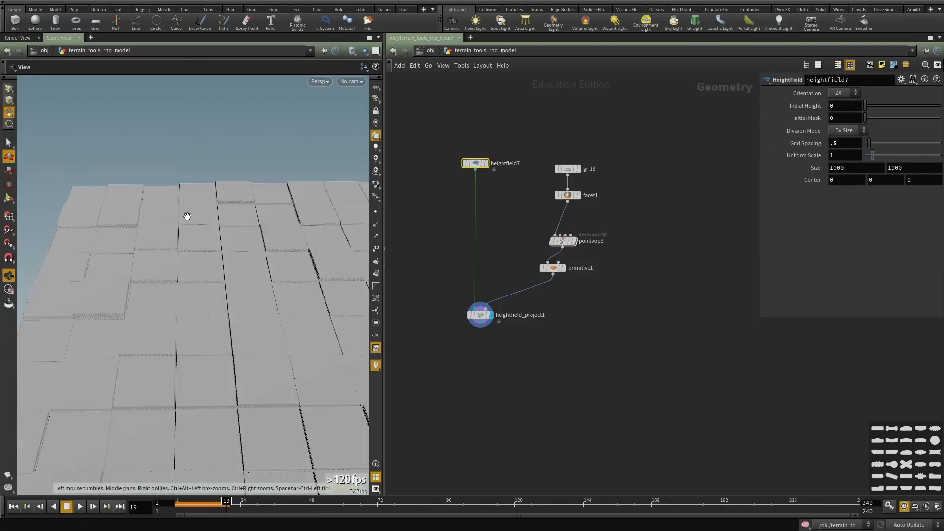
middle_drag(187, 216, 205, 177)
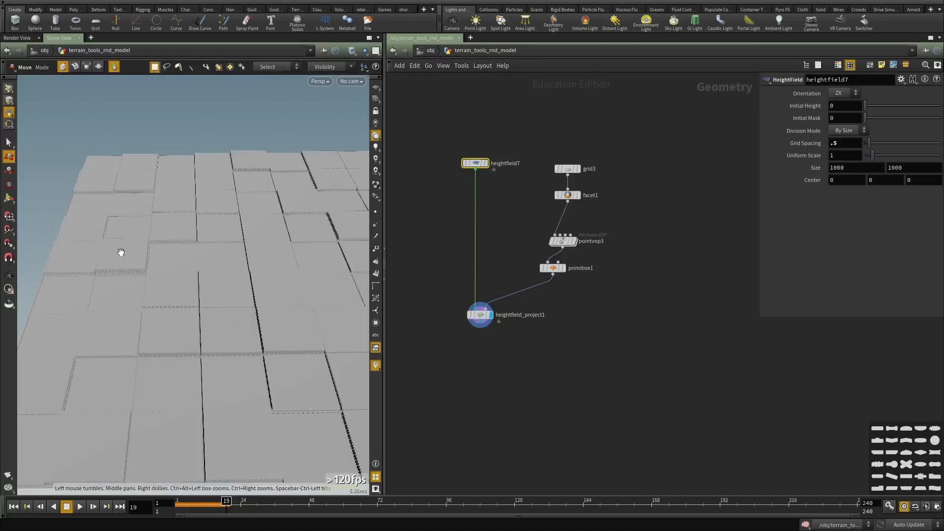
alt+drag(120, 253, 123, 281)
alt+right_drag(123, 282, 377, 267)
alt+drag(255, 242, 257, 278)
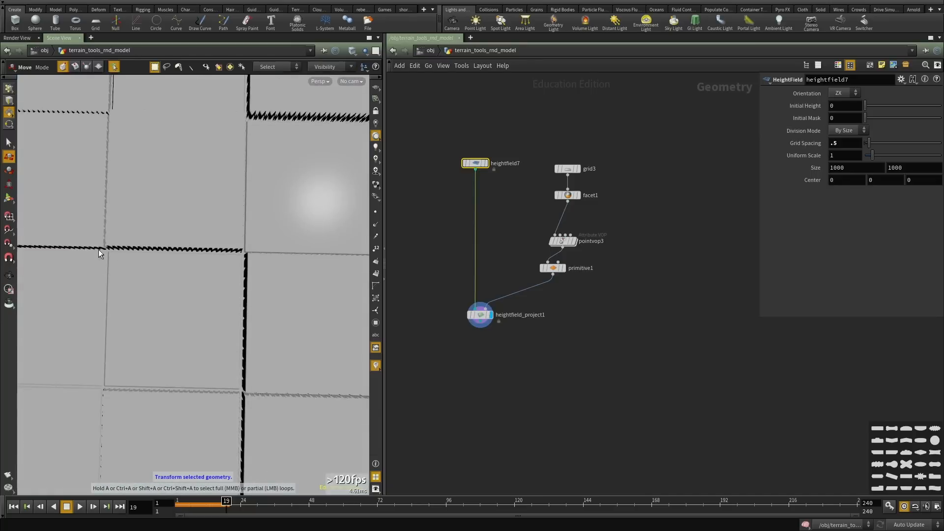
alt+middle_drag(183, 254, 268, 273)
alt+right_drag(268, 272, 284, 284)
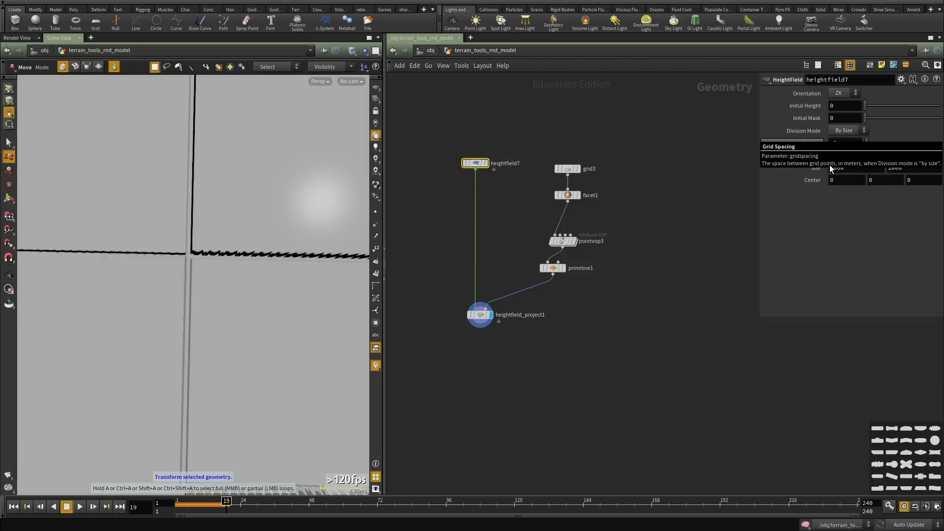
Try a finer grid spacing of 0.2 on heightfield7, inspect the tile edges, and undo the change.
alt+middle_drag(238, 249, 142, 296)
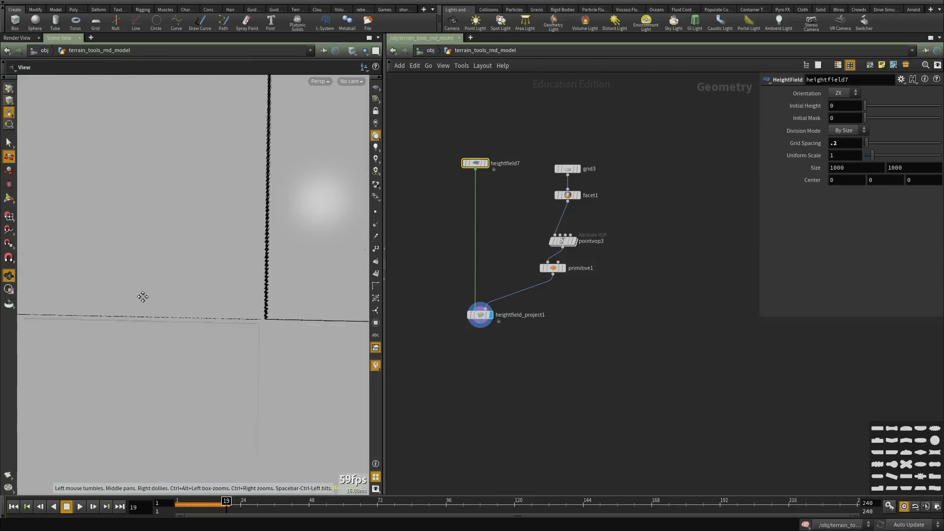
alt+drag(143, 297, 144, 273)
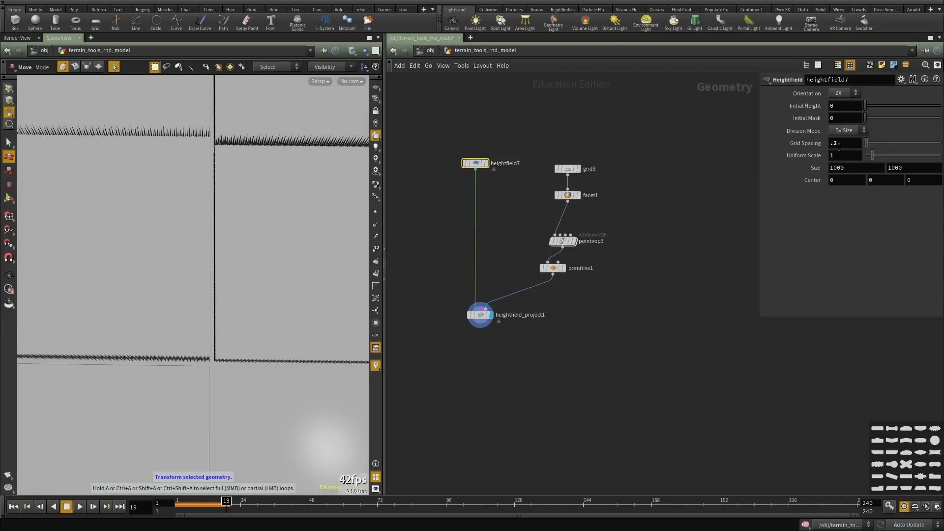
key(ctrl+z)
key(ctrl+z)
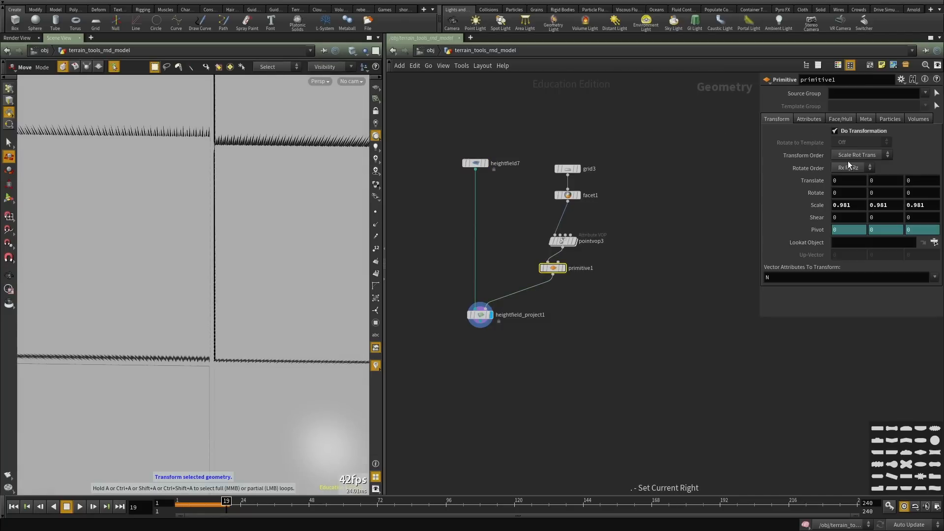
Add a HeightField Blur node, connect it below heightfield_project1, and display its result.
middle_drag(580, 315, 599, 299)
drag(573, 346, 501, 295)
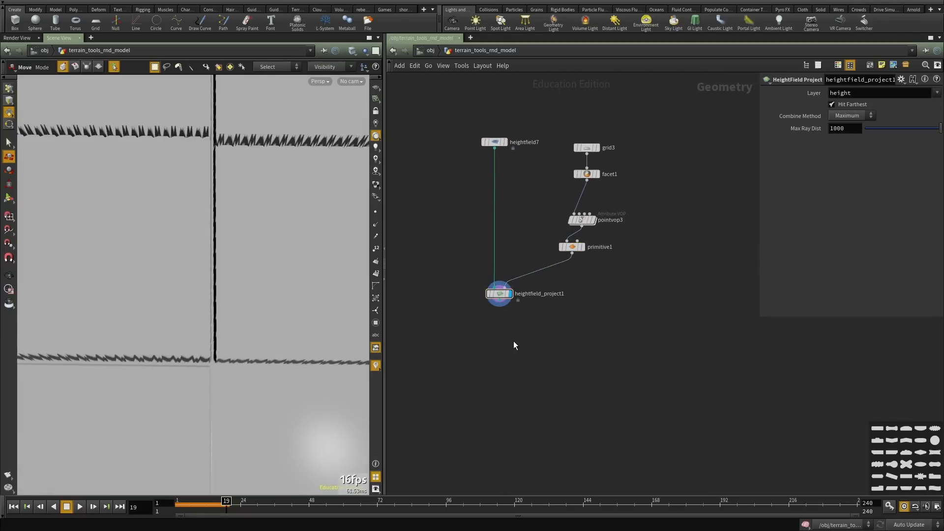
key(Tab)
text(blu)
key(Down)
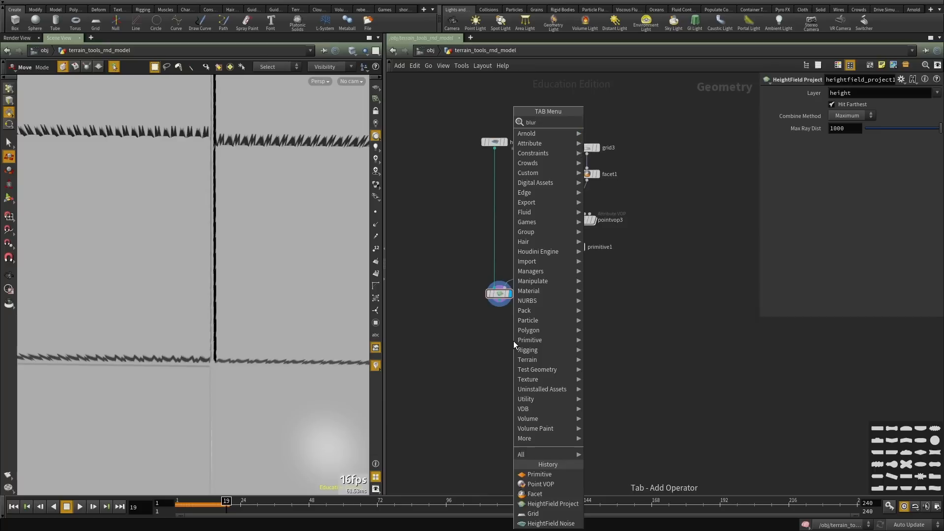
key(Return)
click(514, 341)
scroll(510, 344, up, 2)
click(507, 325)
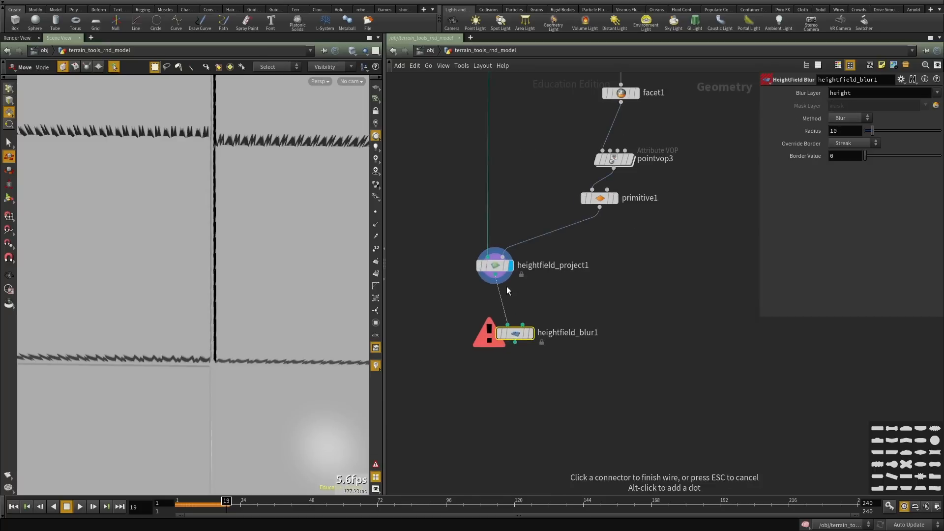
click(495, 274)
click(531, 336)
drag(515, 334, 494, 336)
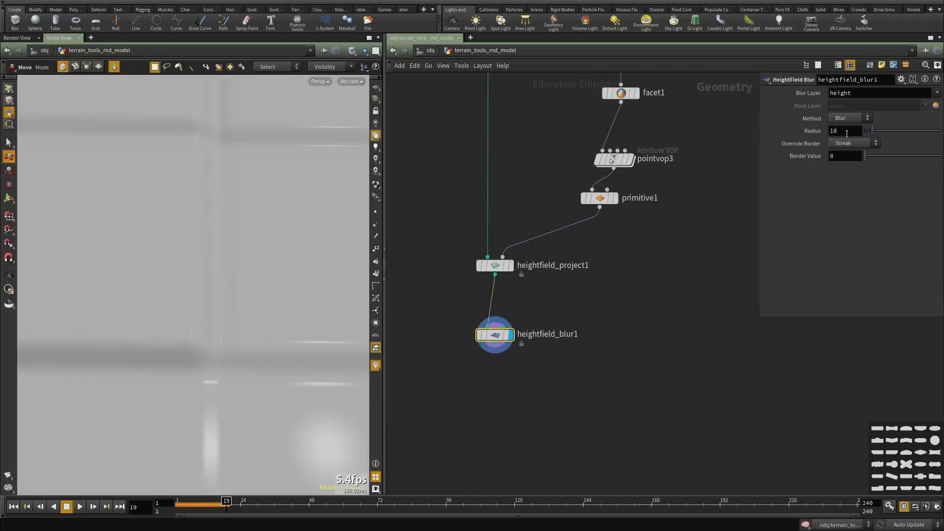
Set heightfield_blur1's radius to 2 and inspect the tile edges from above and at an angle.
alt+right_drag(299, 310, 647, 185)
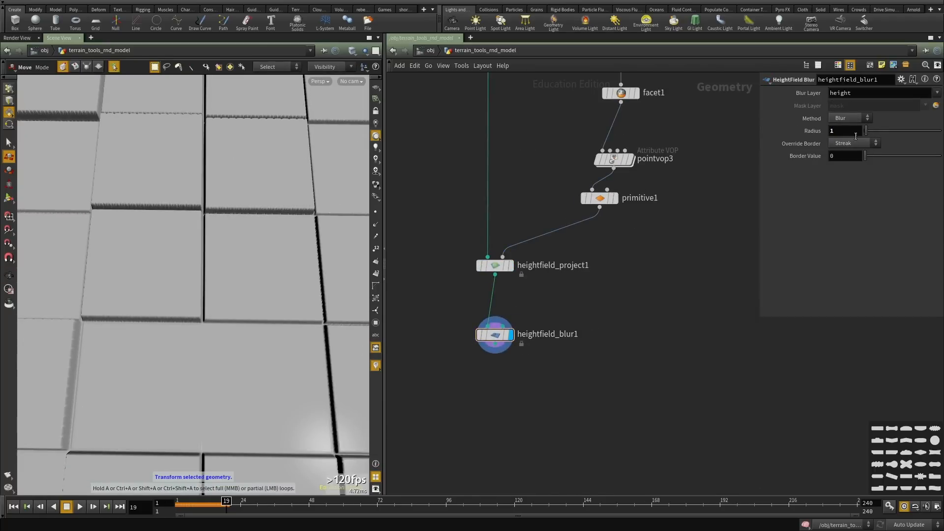
alt+drag(223, 280, 236, 306)
alt+right_drag(237, 306, 268, 322)
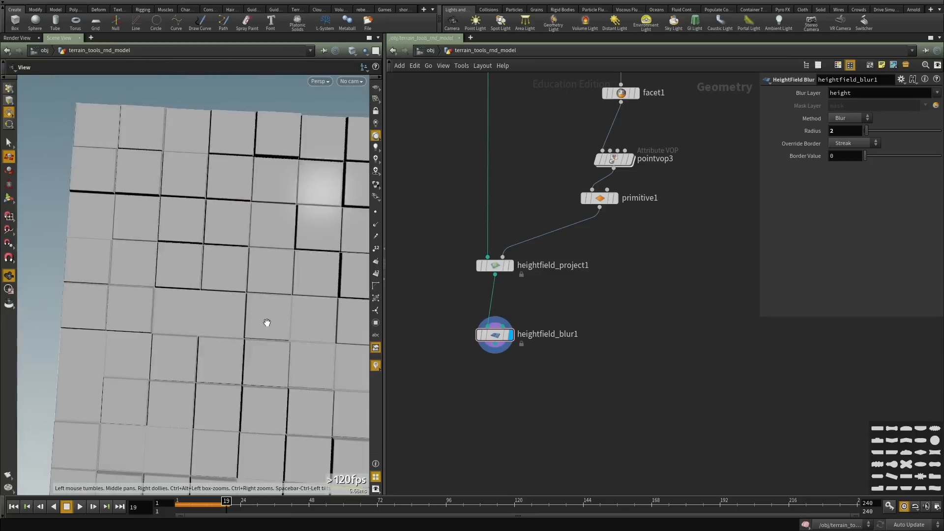
alt+drag(267, 322, 209, 215)
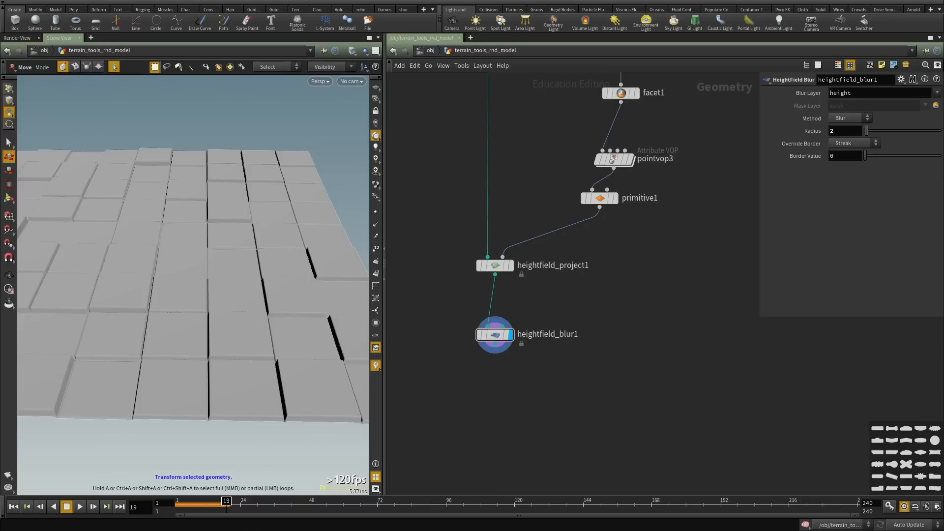
middle_drag(572, 372, 574, 319)
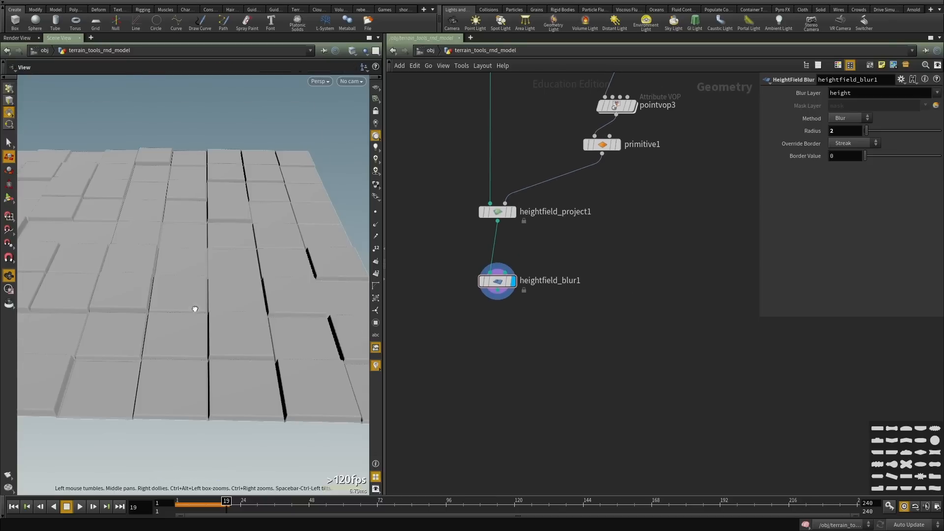
drag(196, 312, 193, 170)
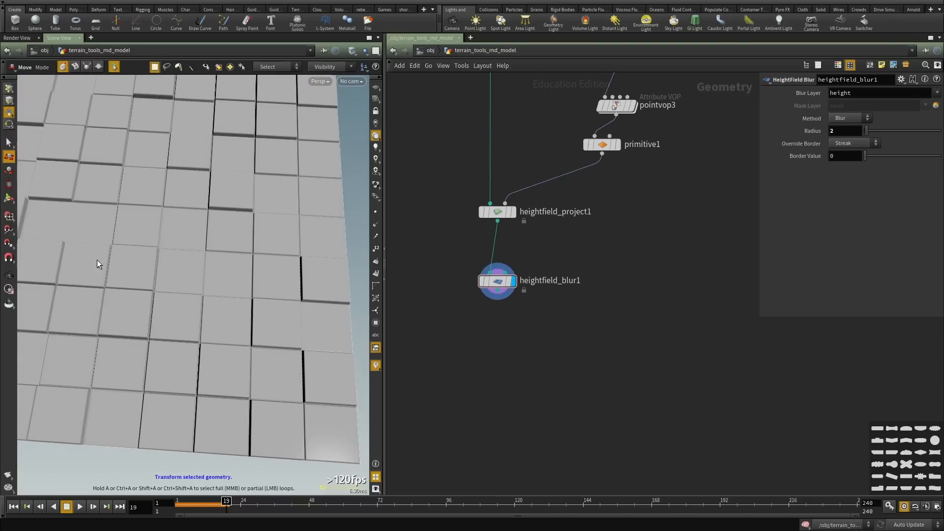
Add a HeightField Distort node, connect it below heightfield_blur1, and display its result.
scroll(629, 346, up, 2)
key(Tab)
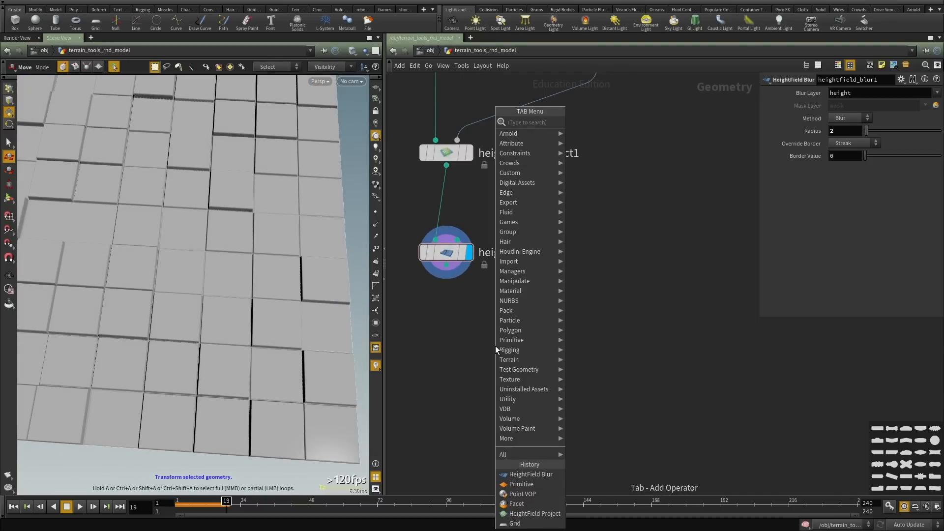
text(heightfield dis)
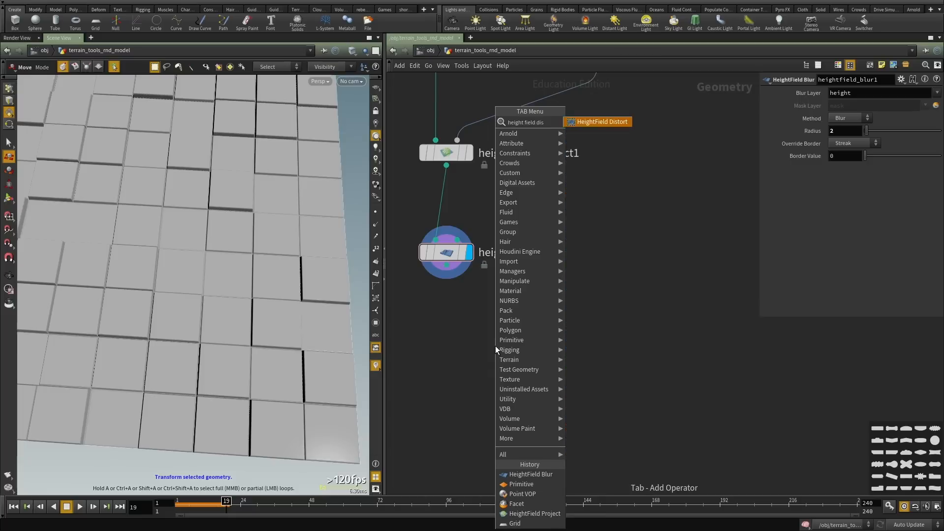
key(Return)
key(Return)
click(484, 334)
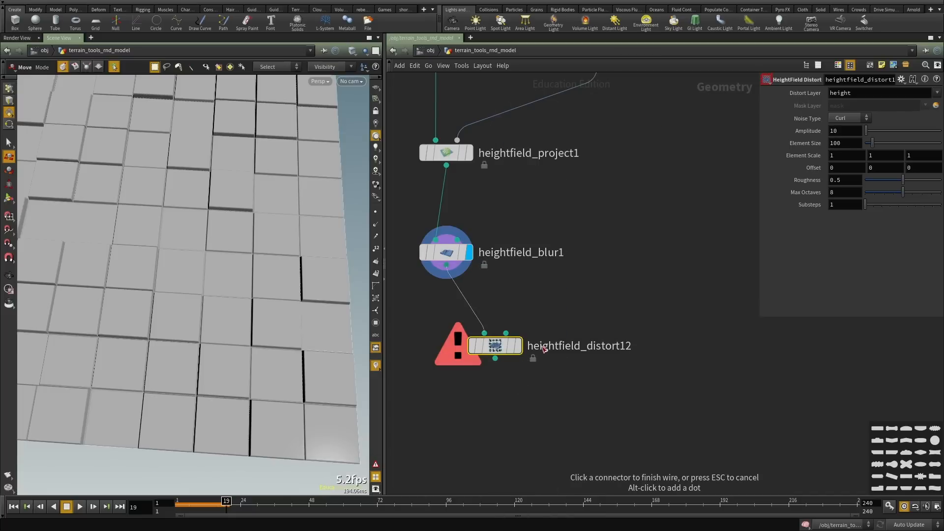
click(507, 347)
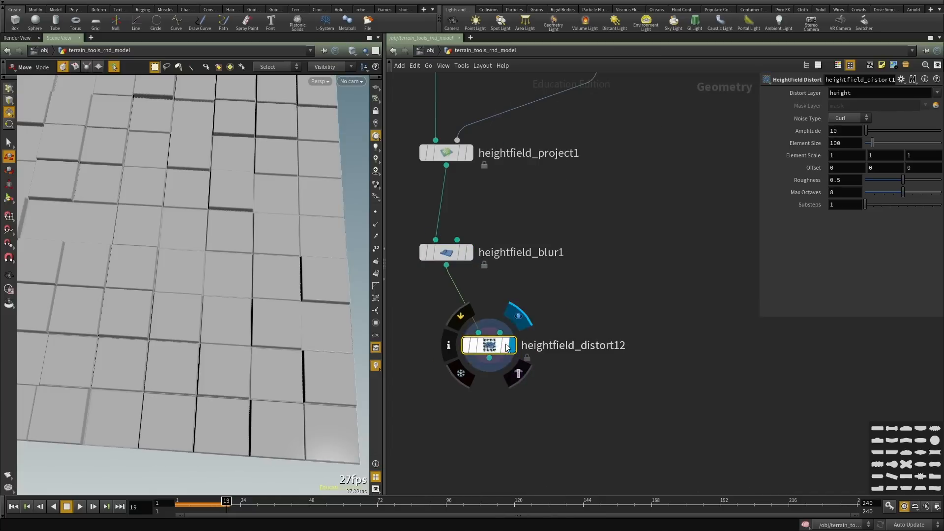
drag(495, 346, 472, 355)
Set the distort node's Element Size to 88 and its Amplitude to 20.
alt+drag(224, 342, 196, 283)
alt+right_drag(196, 283, 274, 247)
alt+middle_drag(273, 247, 269, 284)
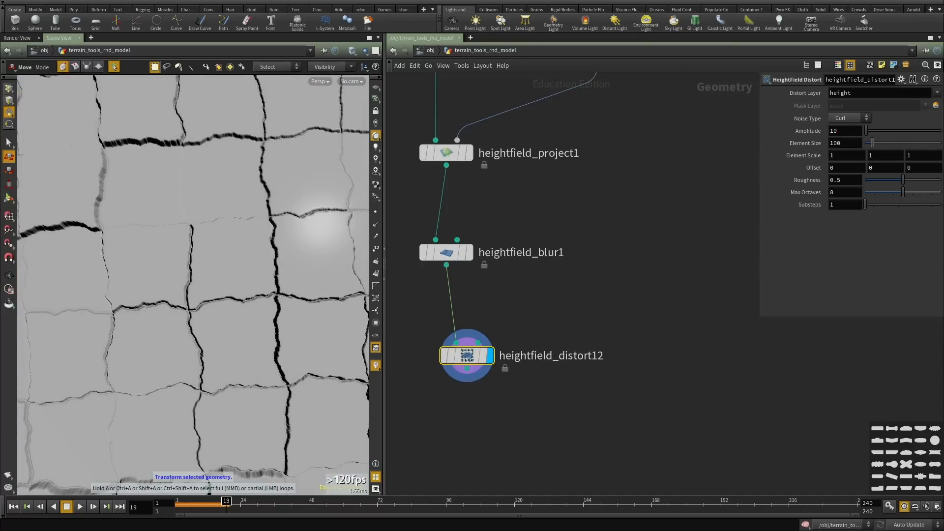
double_click(860, 148)
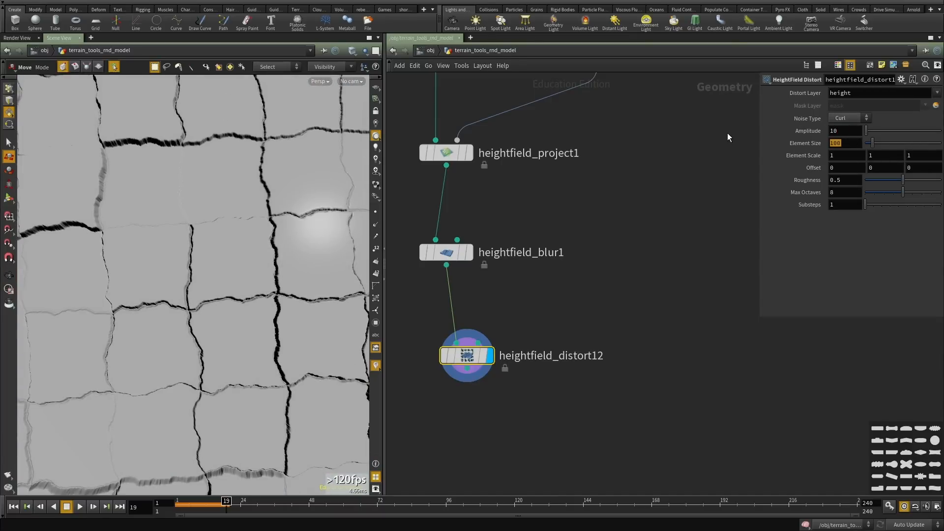
text(88)
key(Return)
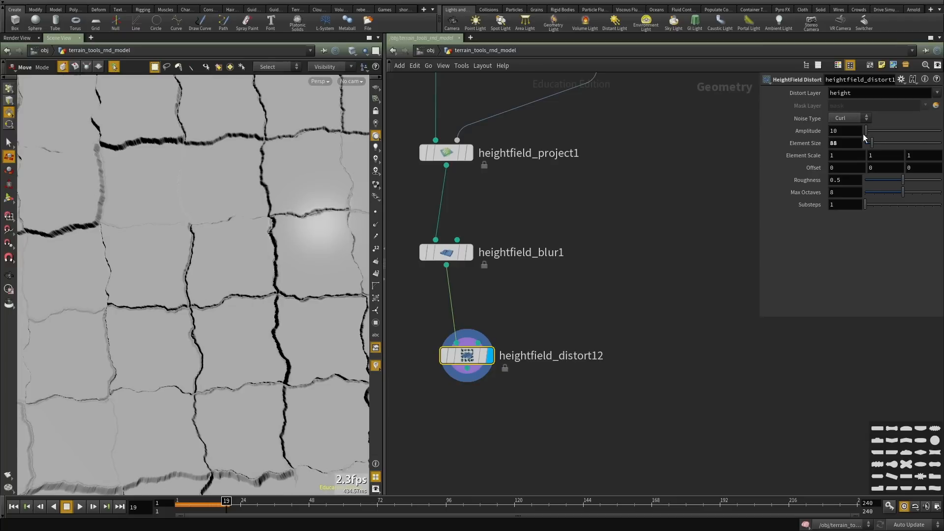
text(20)
key(Return)
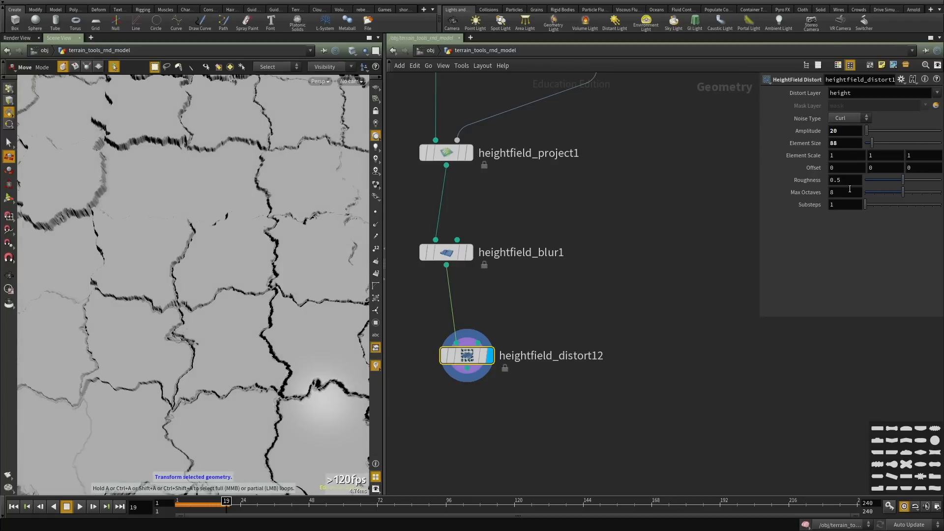
Lower the distort node's Roughness to 0.312 and check the whole pavement.
click(896, 180)
mouse_move(900, 180)
mouse_down()
mouse_move(913, 178)
mouse_move(889, 179)
mouse_up()
key(Escape)
drag(239, 288, 284, 289)
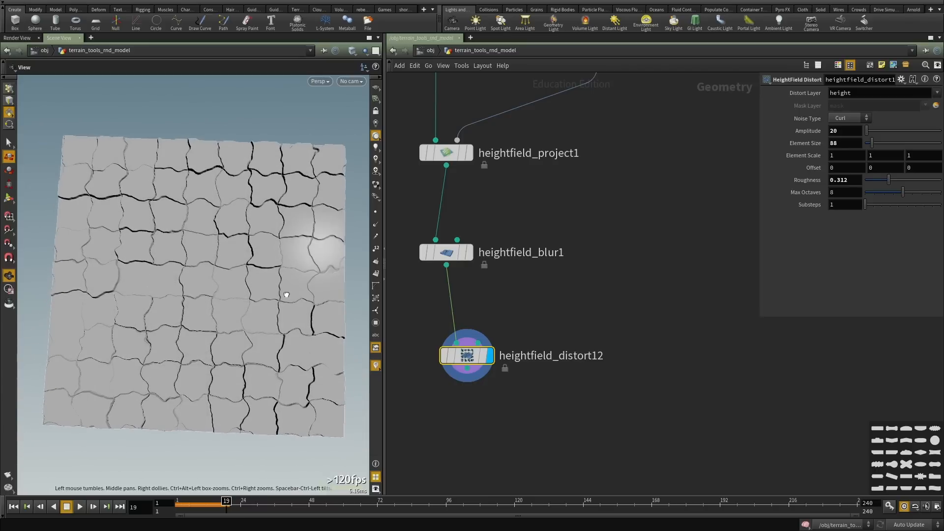
key(t)
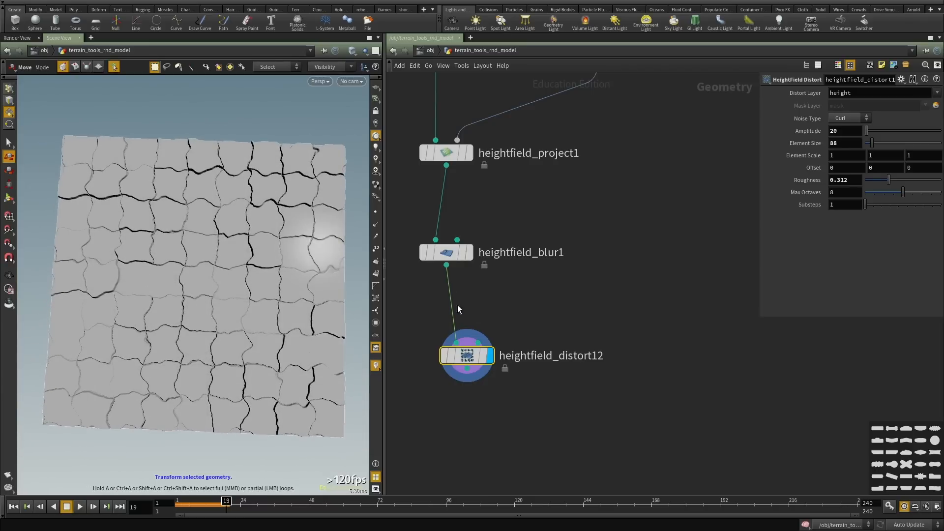
Add a HeightField Noise node, connect it below heightfield_distort12, and display its result.
scroll(507, 382, down, 1)
key(Tab)
text(height)
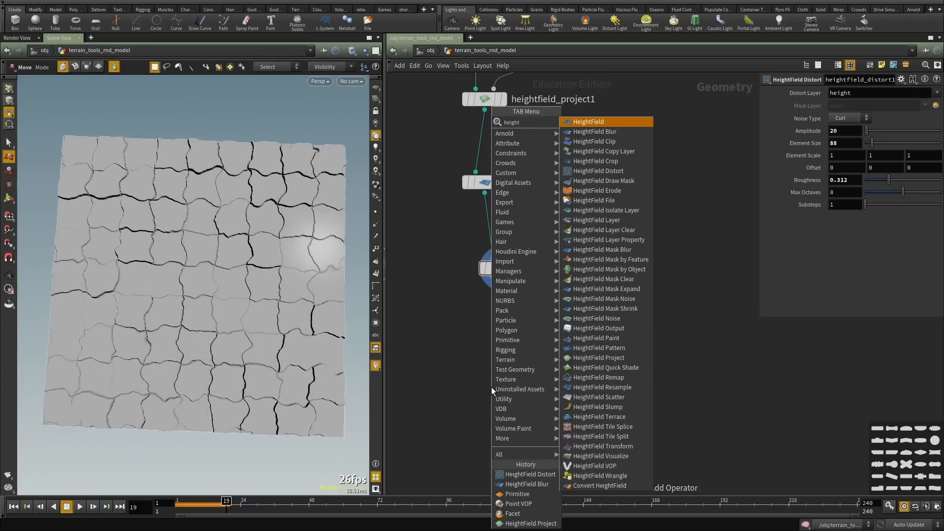
text(field noise)
key(Return)
key(Return)
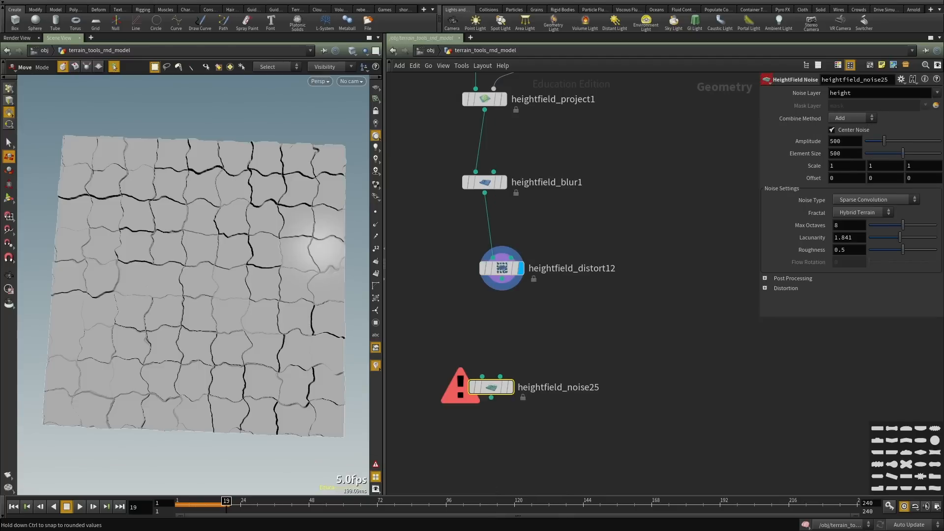
click(501, 279)
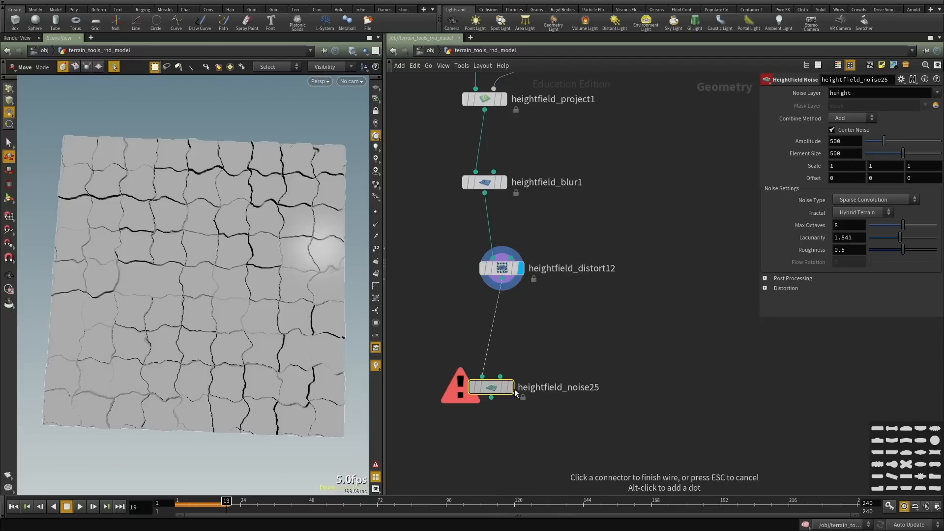
click(515, 389)
click(511, 387)
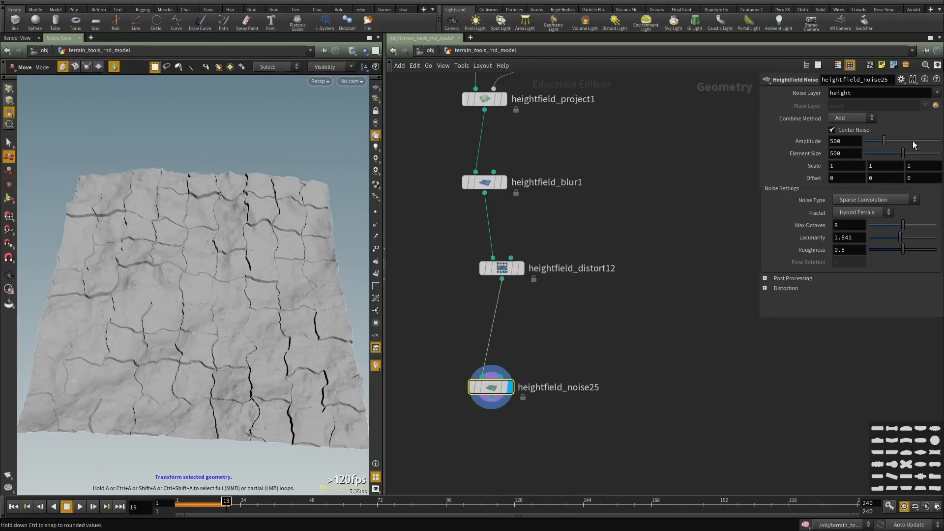
Set the noise node to Simplex (Improved Perlin) type, Subtract combine method, and an Amplitude of 30.
click(867, 198)
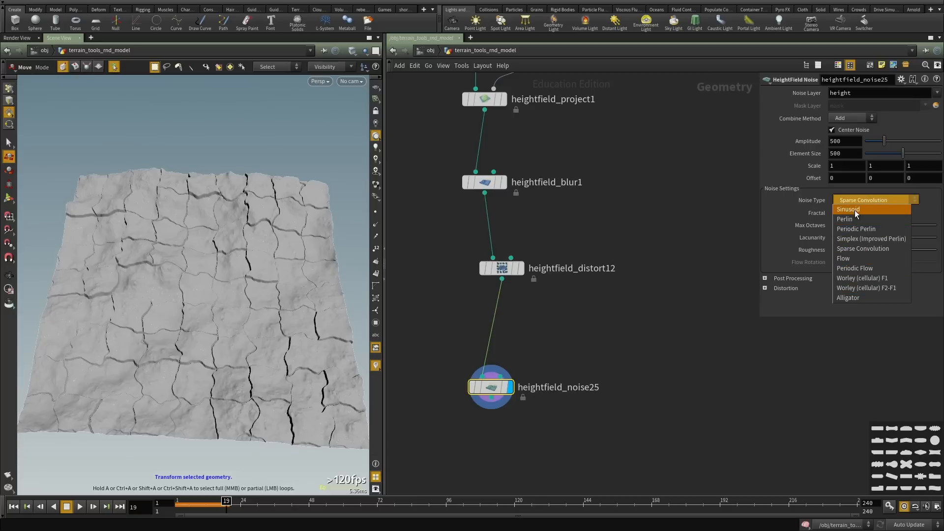
click(862, 239)
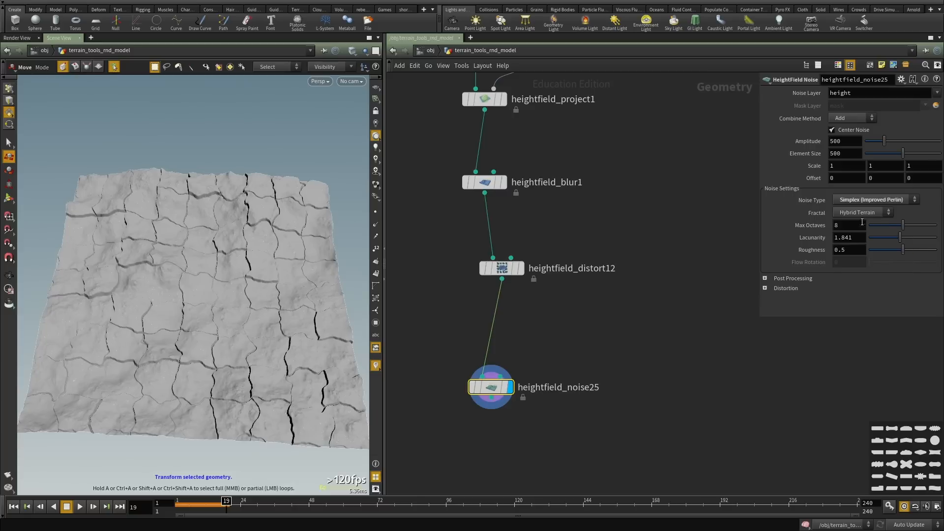
click(849, 119)
click(844, 147)
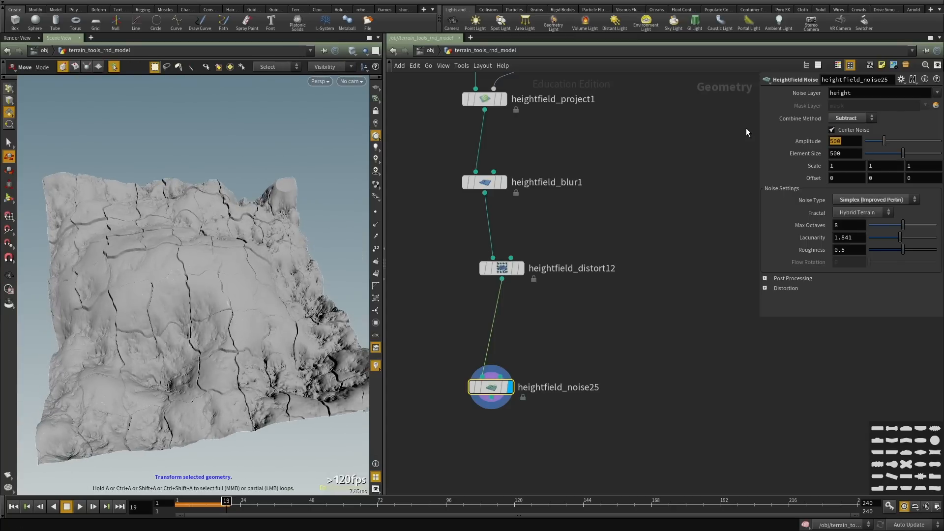
text(30)
key(Return)
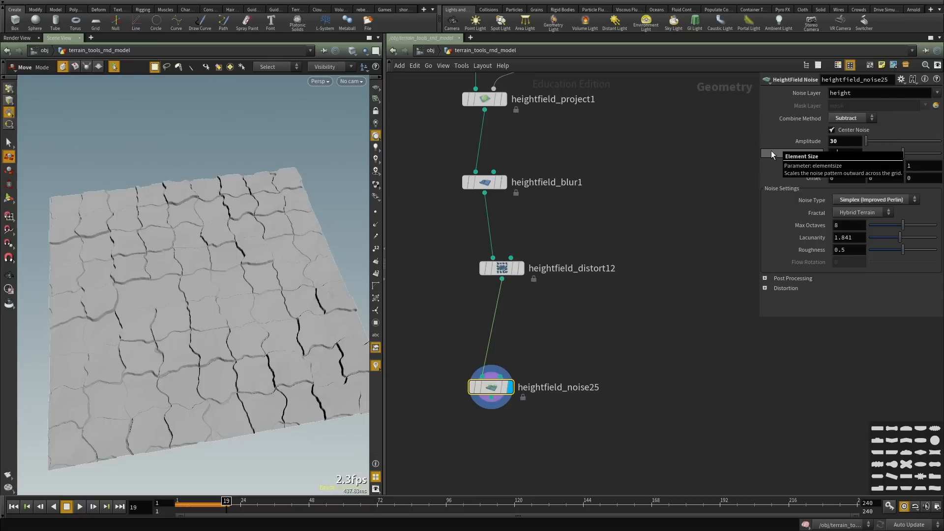
Set the noise node's Element Size to 265 and inspect the tile surface detail up close.
alt+drag(256, 216, 249, 312)
alt+right_drag(248, 311, 221, 255)
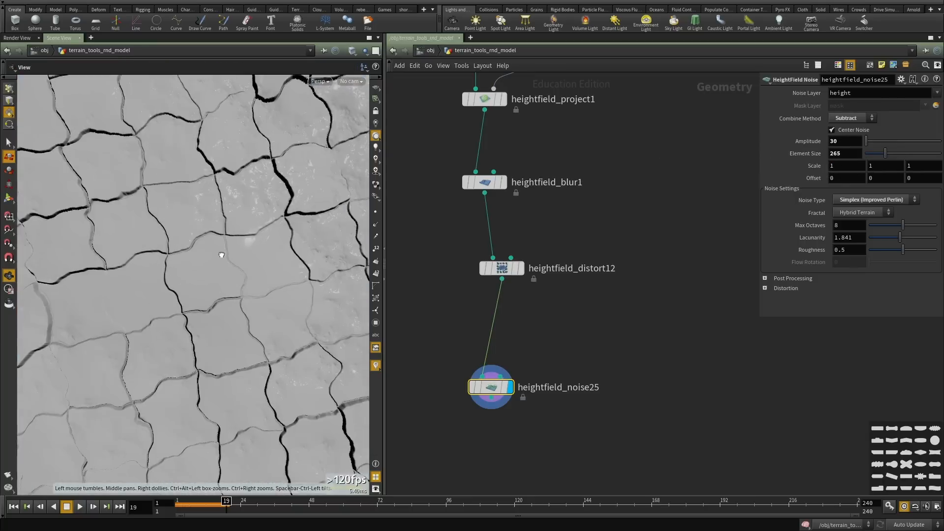
alt+drag(221, 255, 222, 293)
key(t)
drag(231, 271, 255, 309)
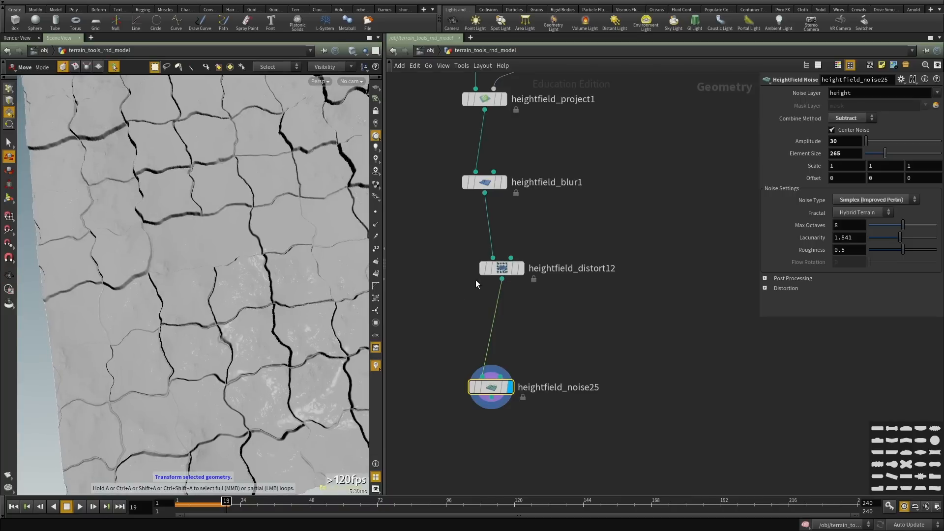
Set heightfield_distort12's Element Size to 120.
middle_drag(476, 280, 484, 368)
drag(591, 310, 445, 241)
drag(596, 396, 446, 322)
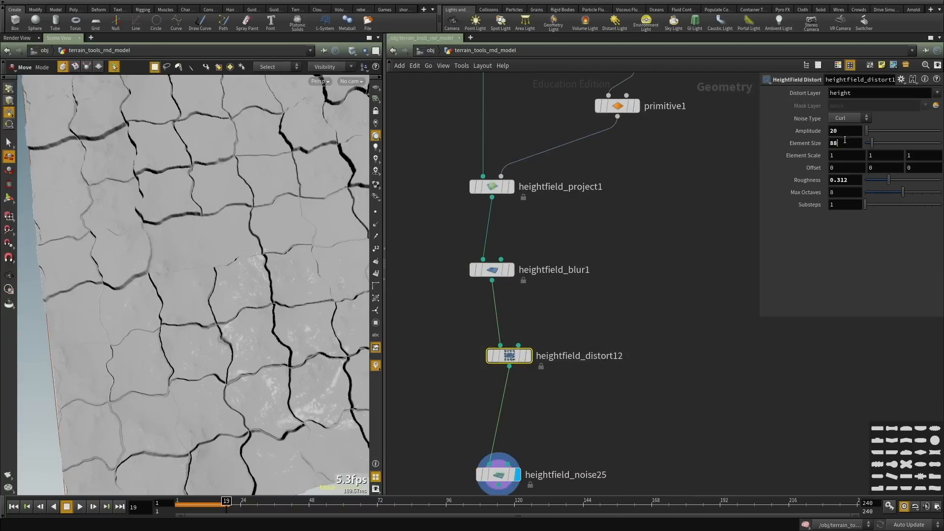
key(Return)
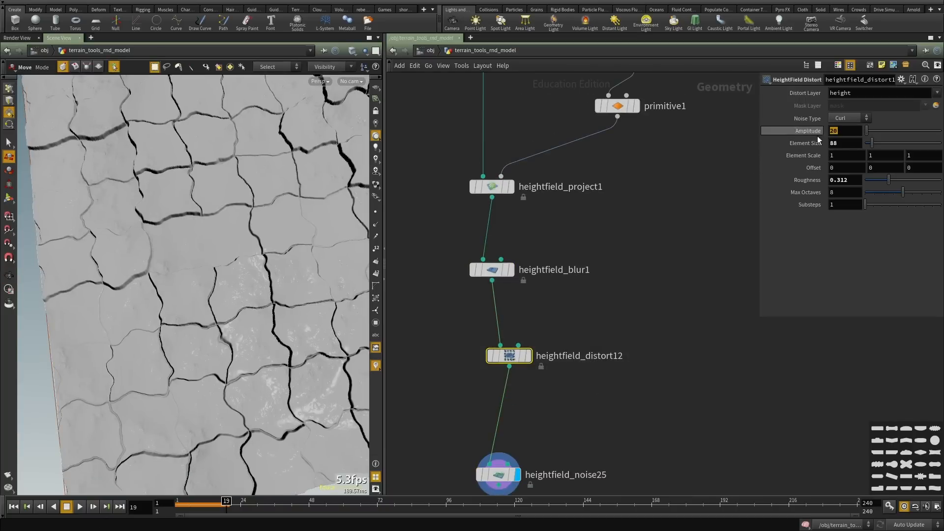
text(120)
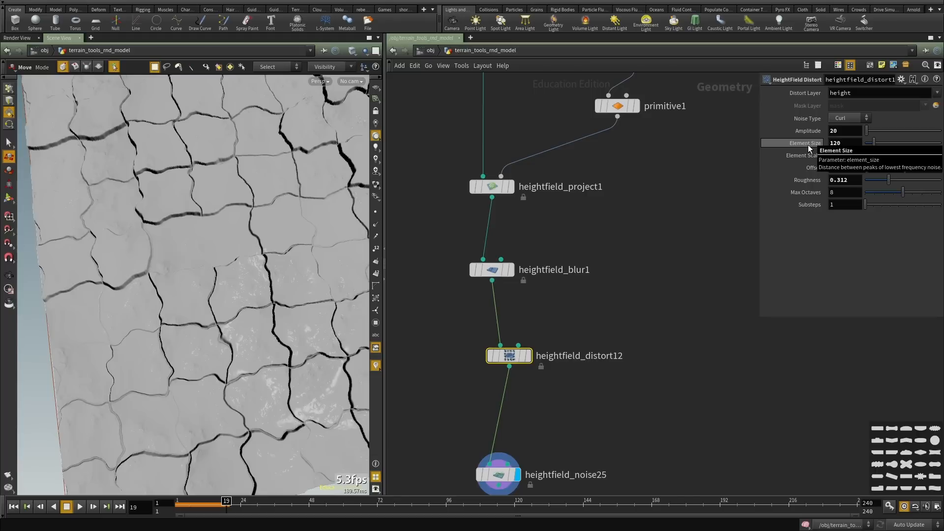
Set heightfield_distort12's Element Size to 60 and inspect the distorted tile edges.
key(Return)
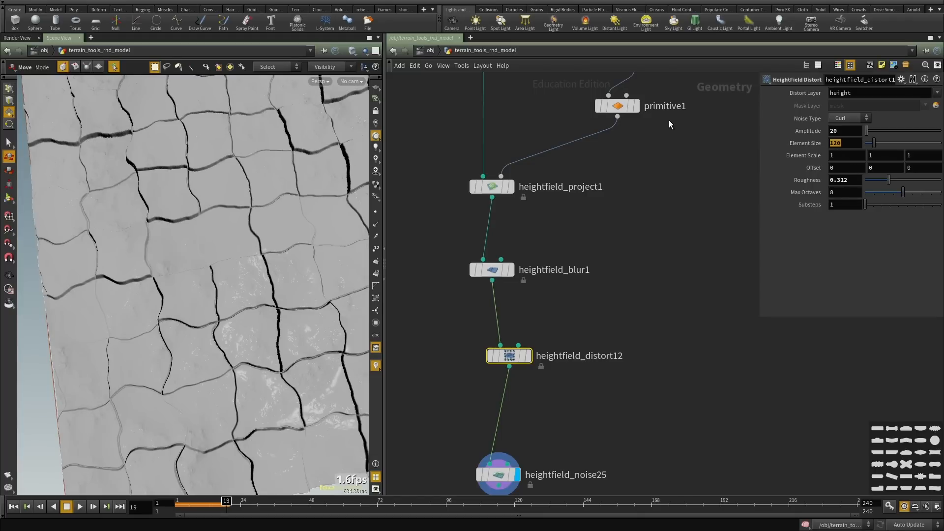
text(60)
key(Return)
key(Escape)
drag(145, 318, 173, 320)
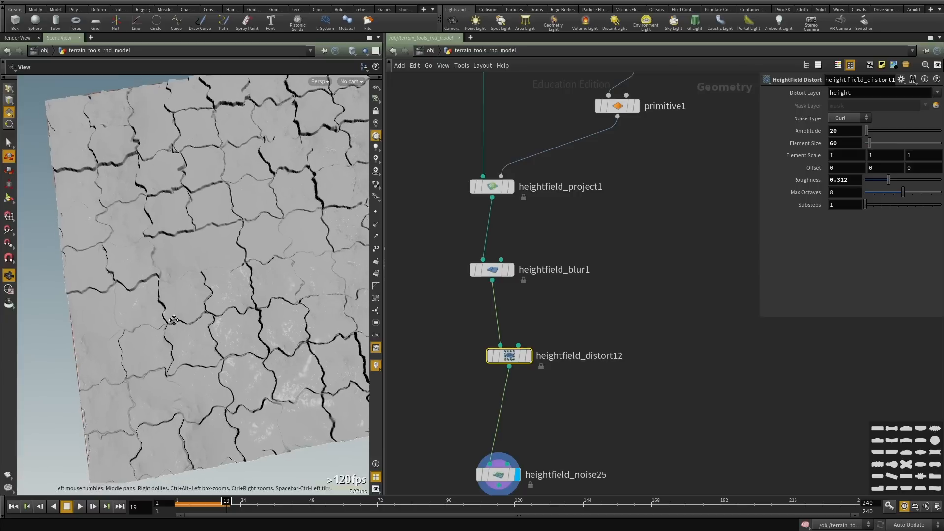
middle_drag(173, 321, 171, 322)
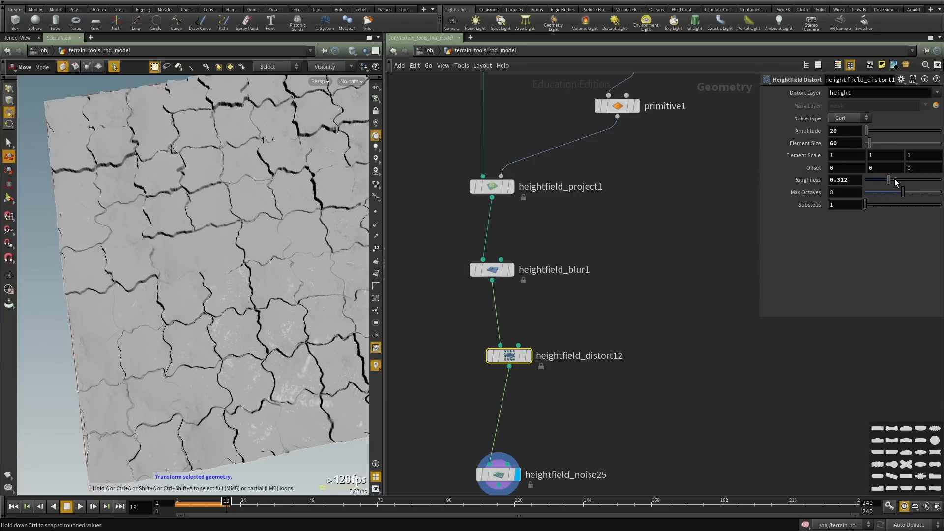
Set heightfield_distort12's Roughness to 0.422 and its Element Size to 80, and check the cracks across the pavement.
drag(895, 182, 898, 182)
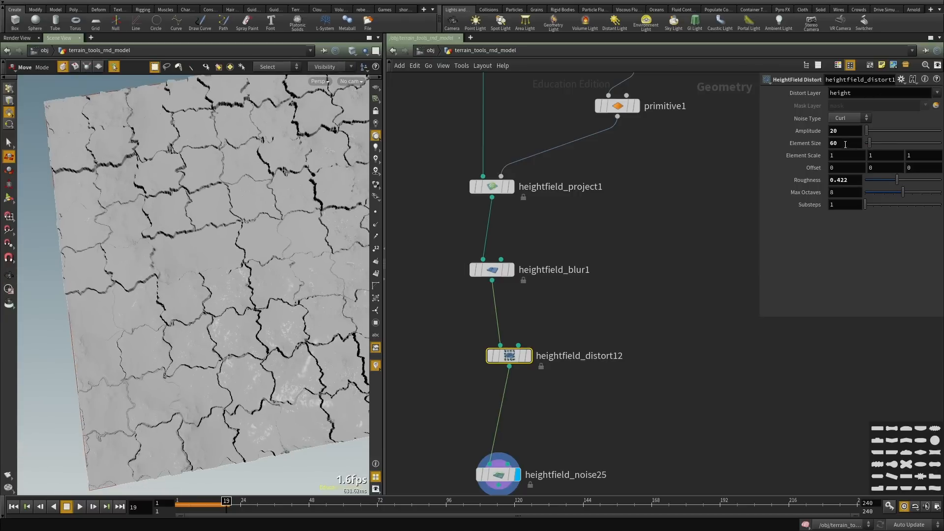
text(80)
key(Return)
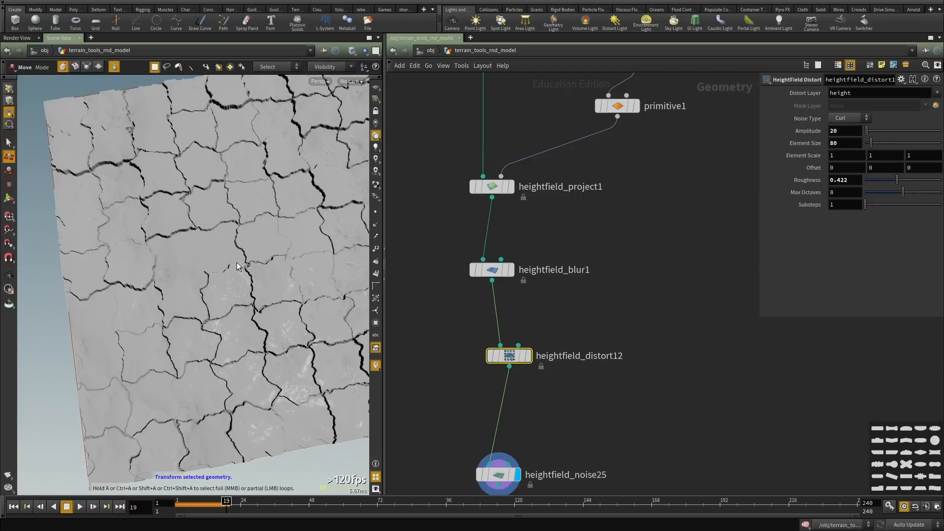
right_drag(237, 277, 218, 271)
drag(219, 272, 262, 278)
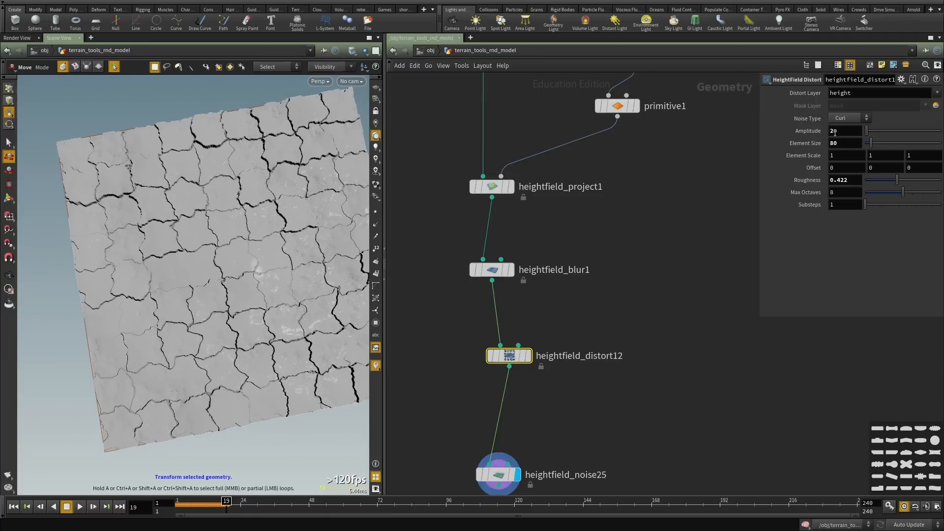
middle_drag(581, 308, 578, 264)
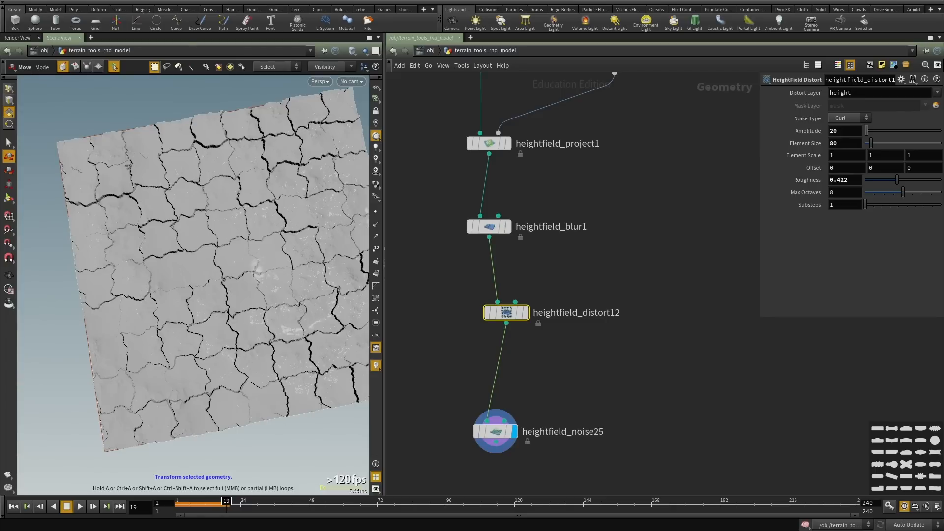
drag(199, 275, 179, 279)
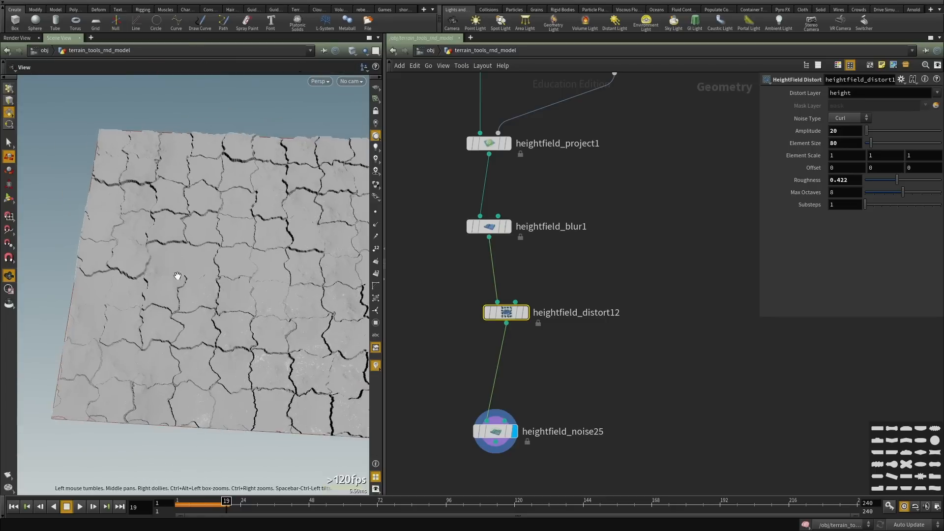
right_drag(179, 278, 226, 292)
scroll(636, 322, down, 3)
Align heightfield_noise25 below heightfield_distort12 and view the pavement surface at a lower angle.
middle_drag(636, 320, 527, 208)
scroll(435, 287, up, 3)
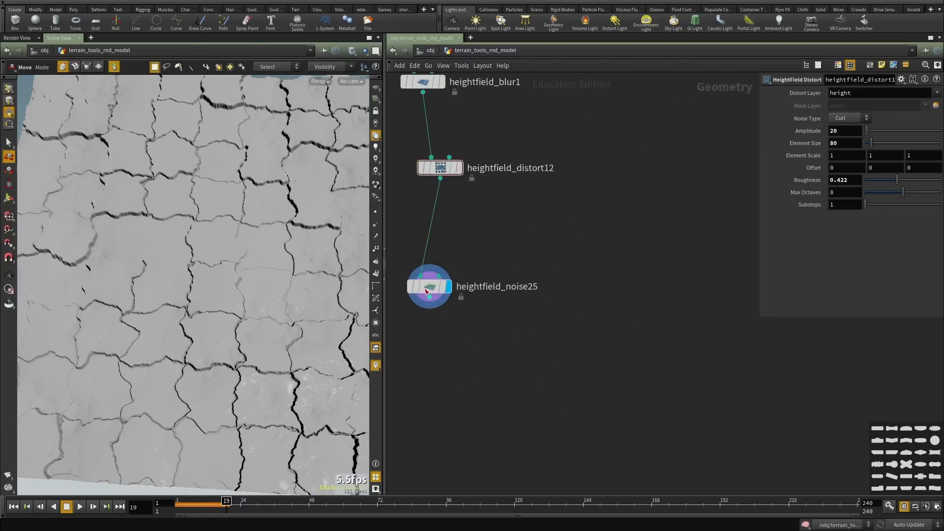
drag(434, 288, 455, 291)
drag(255, 356, 233, 274)
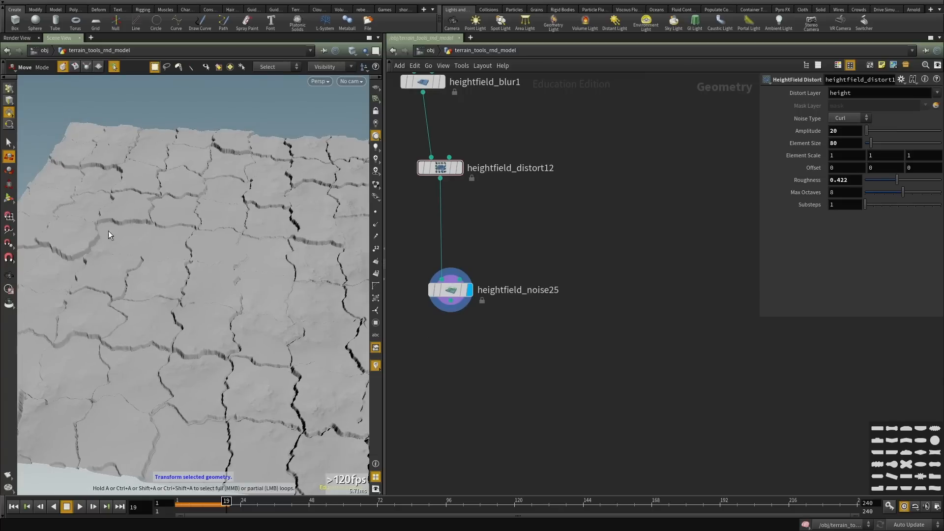
Add a HeightField Mask by Feature node, connect it to heightfield_noise25's output, and display its result.
middle_drag(527, 355, 543, 319)
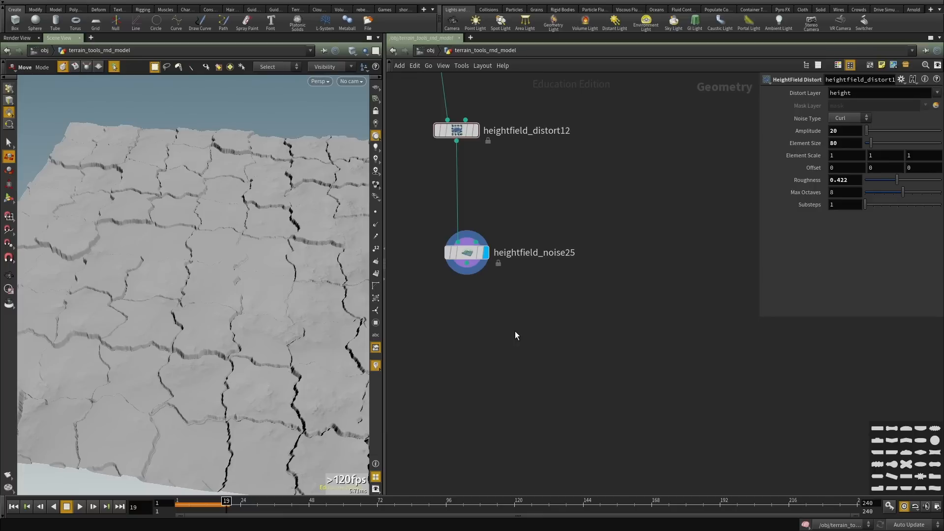
key(Tab)
text(heightfield mask by)
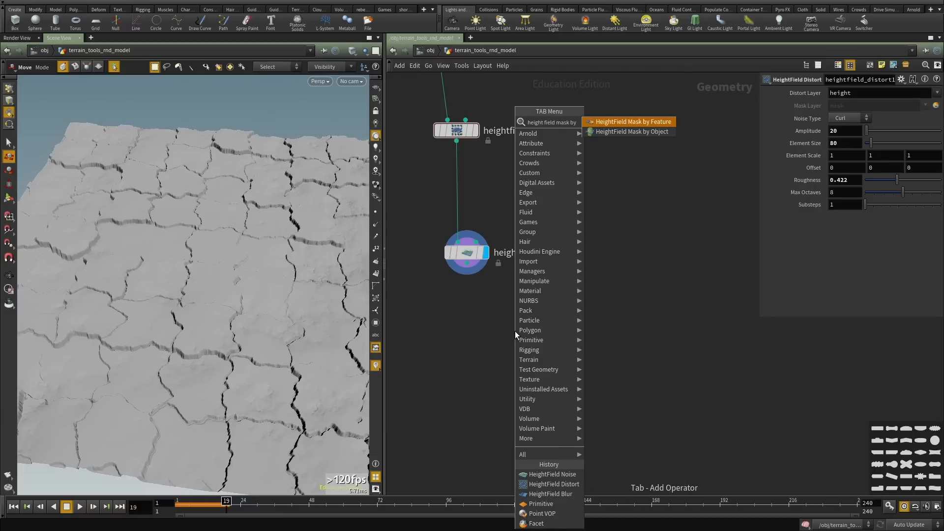
key(Return)
click(515, 331)
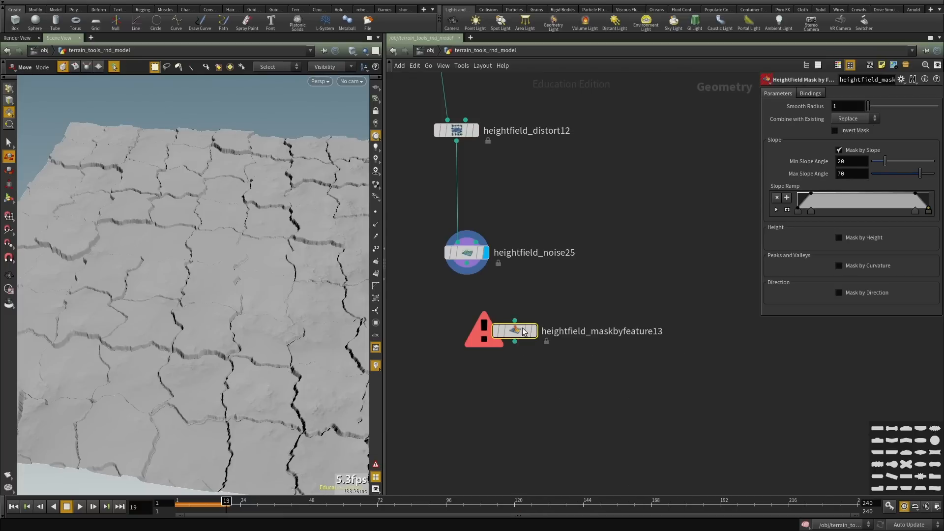
click(514, 321)
click(467, 263)
click(534, 331)
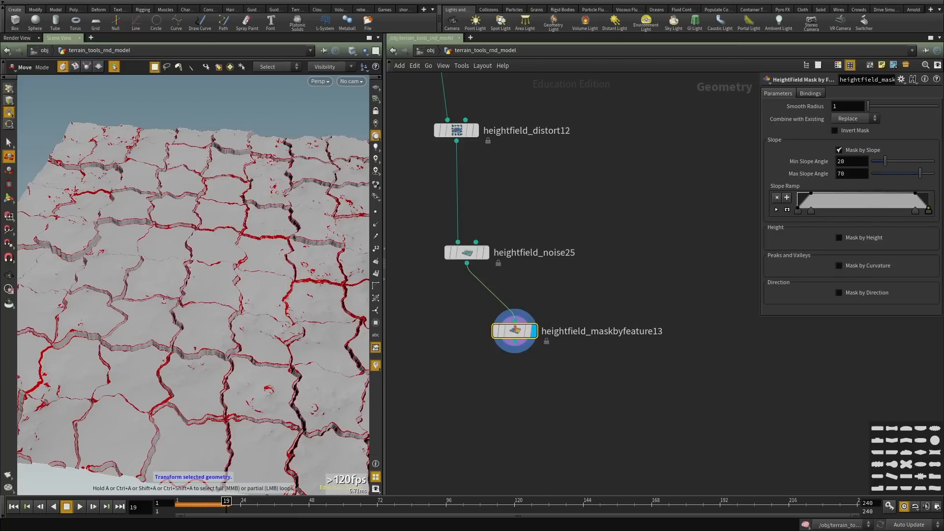
Set the mask node's Max Slope Angle to 90 and its Min Slope Angle to 41.1.
drag(908, 174, 939, 177)
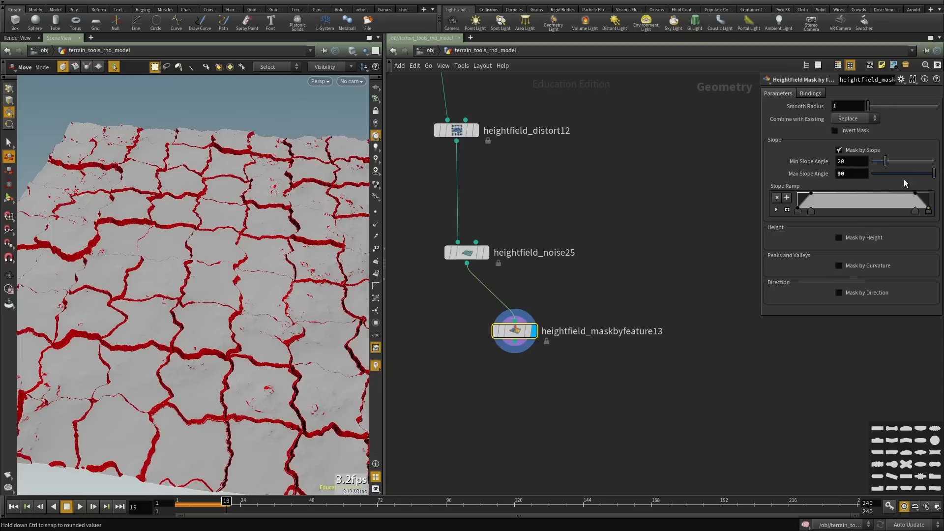
alt+drag(81, 320, 219, 279)
alt+right_drag(219, 278, 249, 239)
mouse_move(249, 239)
mouse_down()
mouse_move(249, 177)
mouse_move(245, 226)
mouse_up()
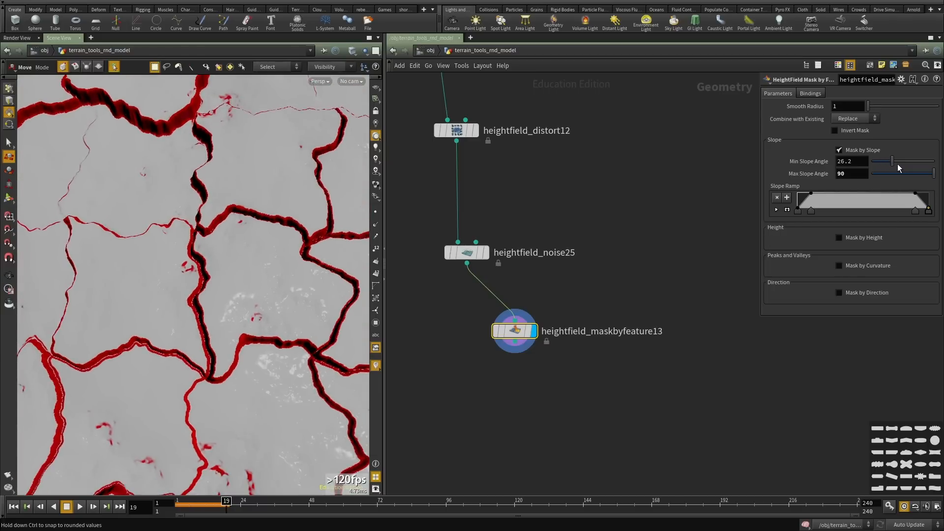
drag(898, 163, 900, 163)
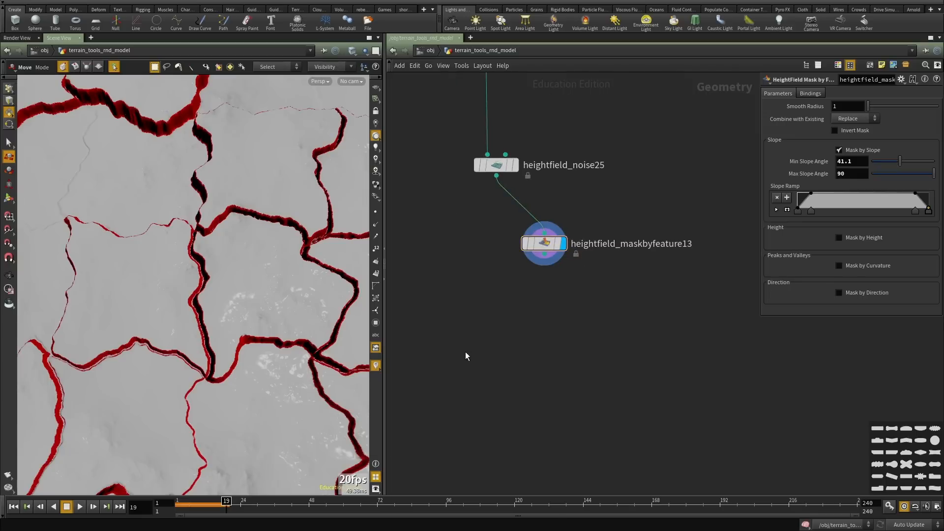
Add a HeightField Noise node fed by heightfield_noise25, with heightfield_maskbyfeature13 as its mask input, and display it.
key(Tab)
text(heightfield nois)
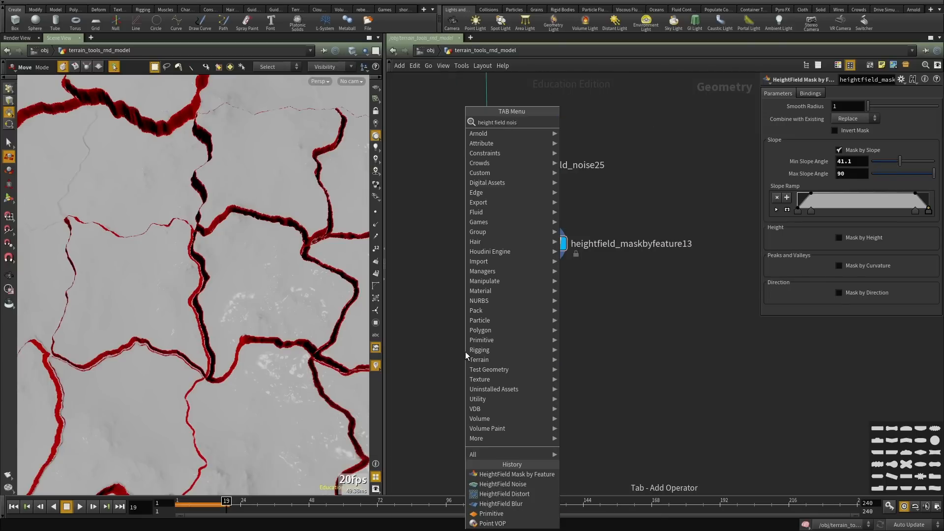
key(Return)
click(497, 176)
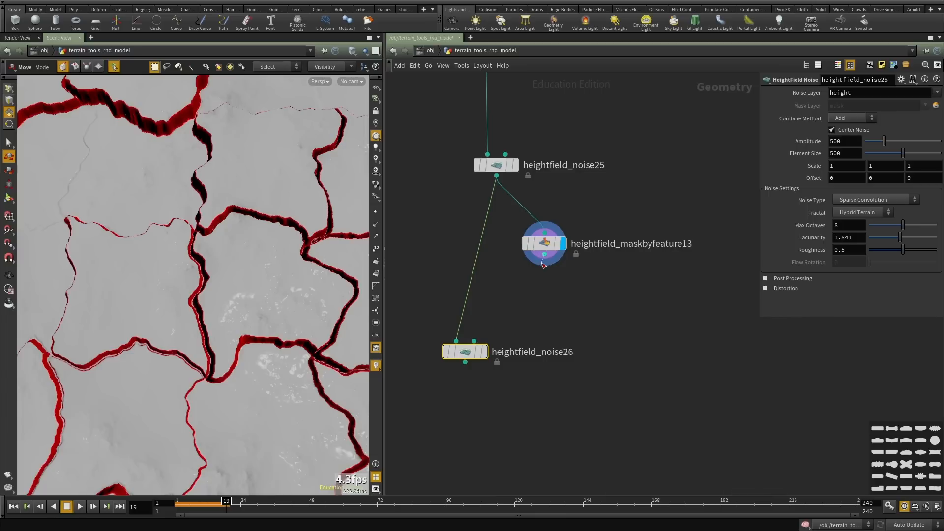
click(545, 255)
click(476, 358)
click(485, 352)
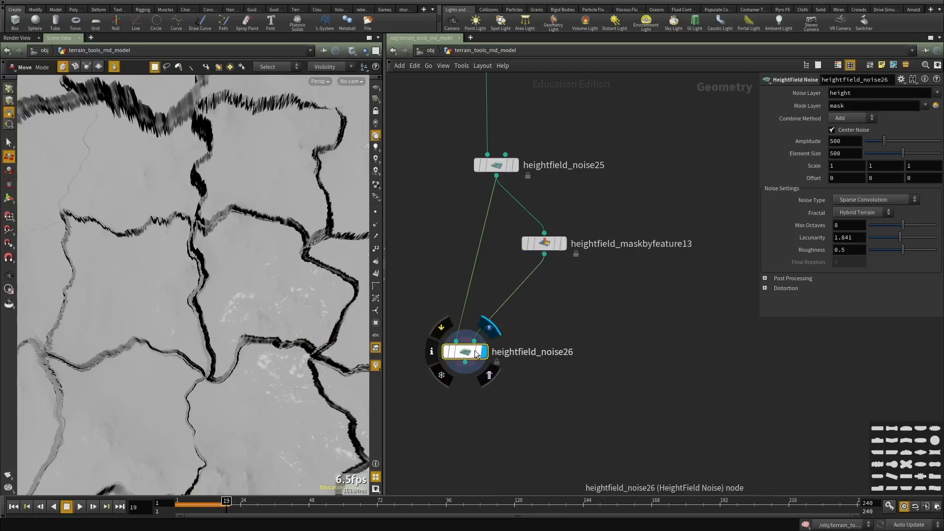
drag(481, 353, 490, 369)
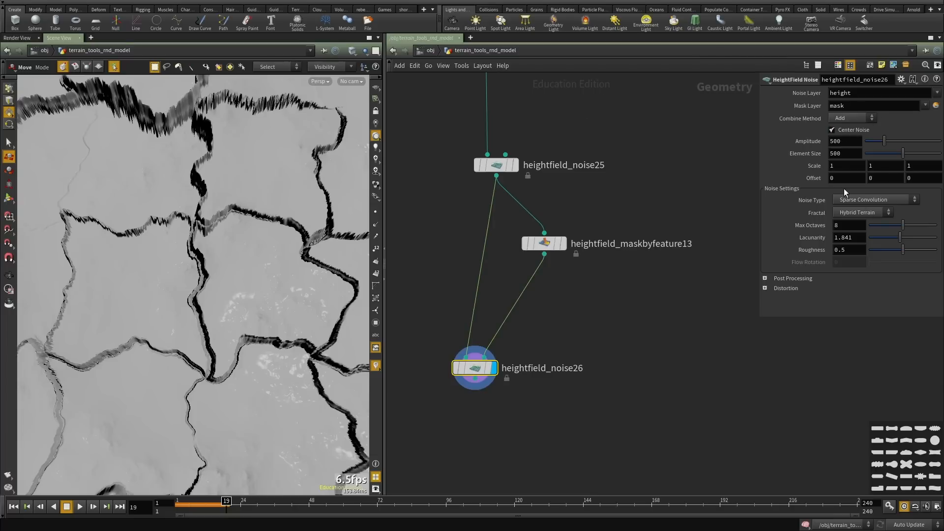
Set heightfield_noise26's Combine Method to Subtract and its Fractal to Terrain.
click(843, 119)
click(842, 138)
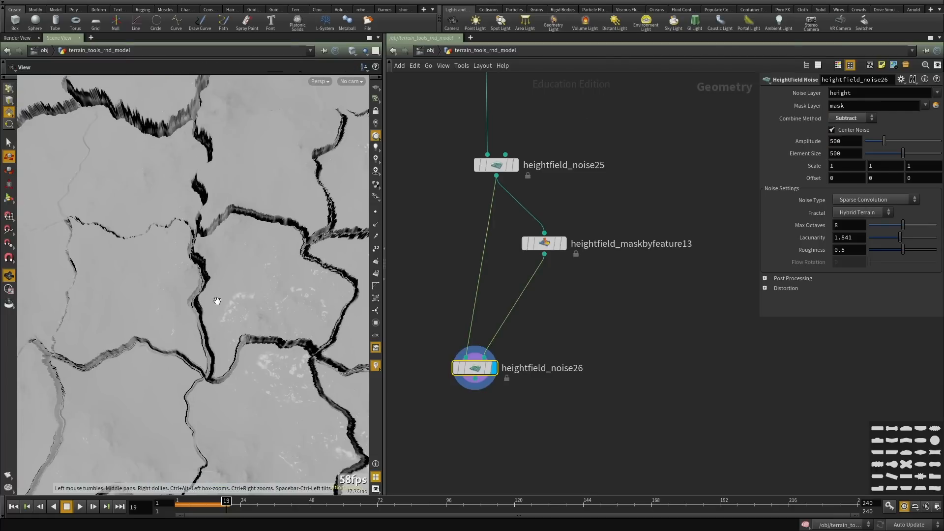
alt+drag(217, 301, 213, 276)
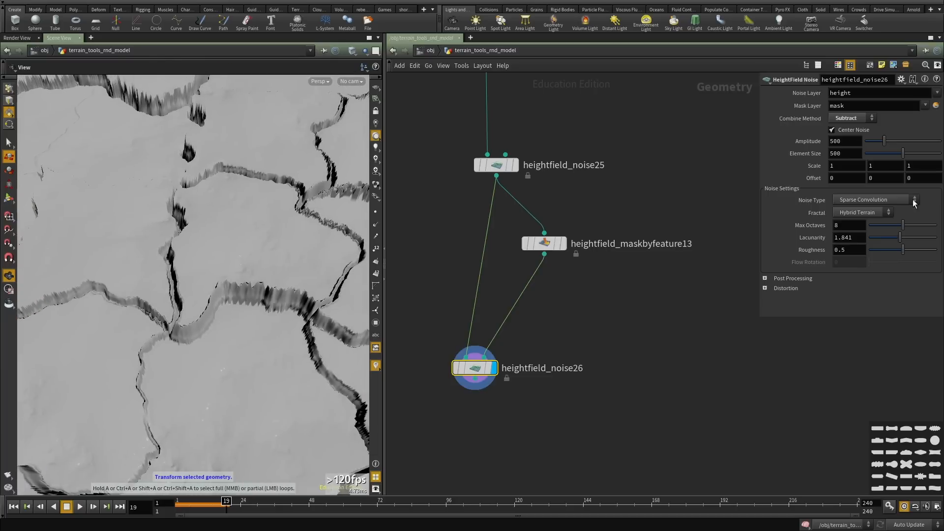
click(854, 210)
click(853, 235)
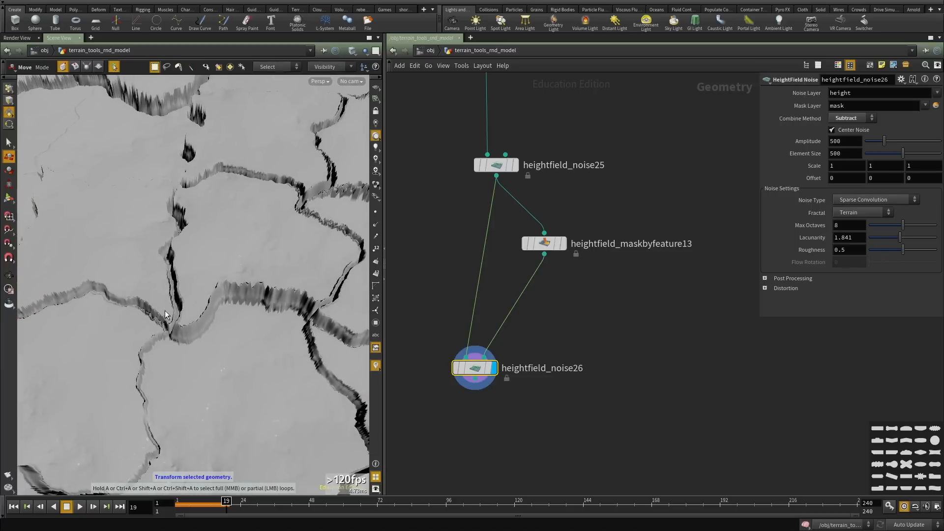
alt+drag(164, 311, 340, 249)
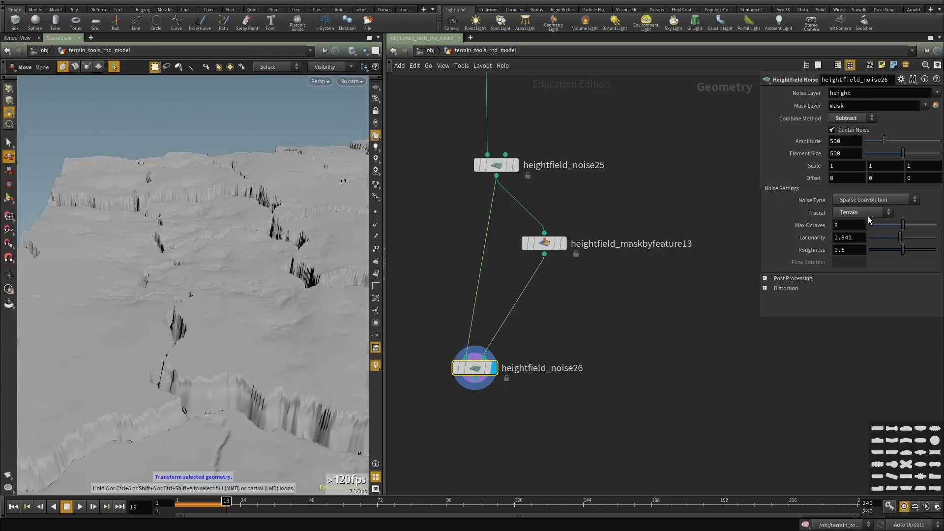
Set heightfield_noise26's Element Size to 325 and Amplitude to 130, and inspect the crack walls up close.
click(876, 143)
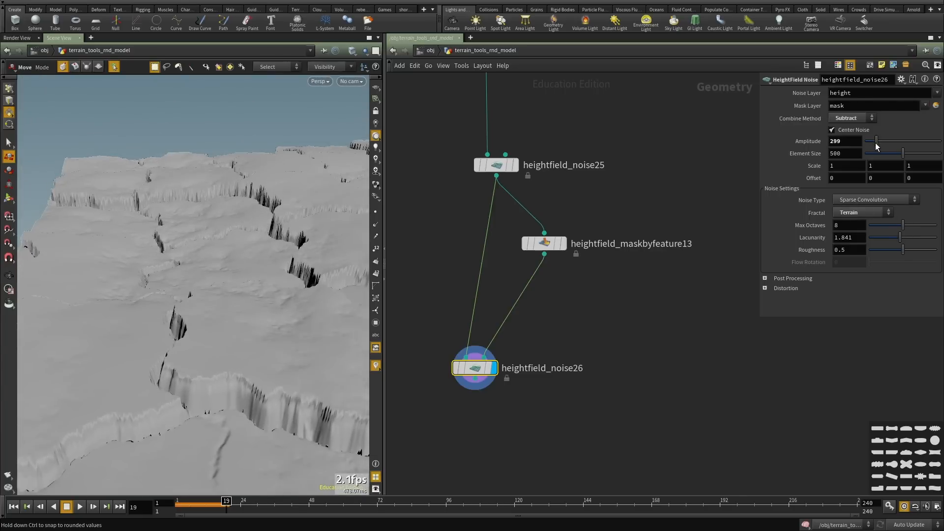
drag(876, 152, 890, 151)
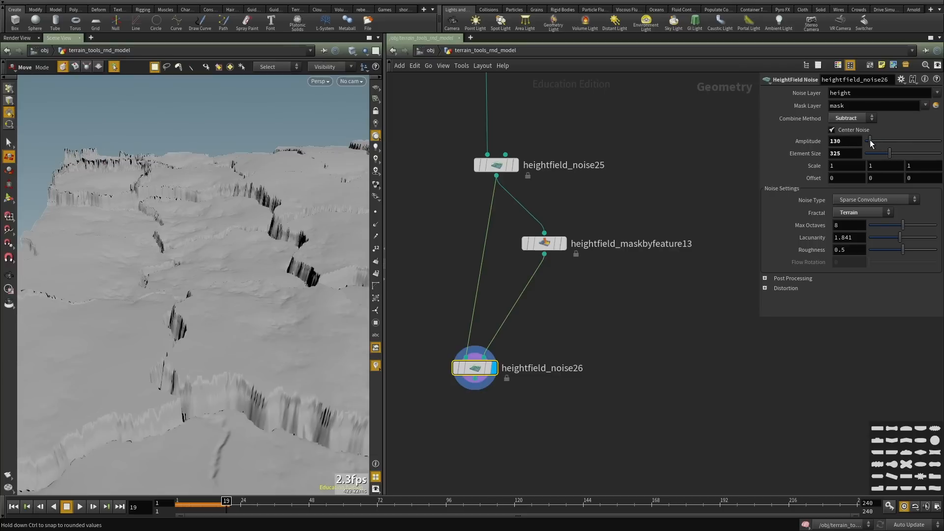
alt+drag(206, 308, 189, 341)
alt+middle_drag(190, 341, 169, 288)
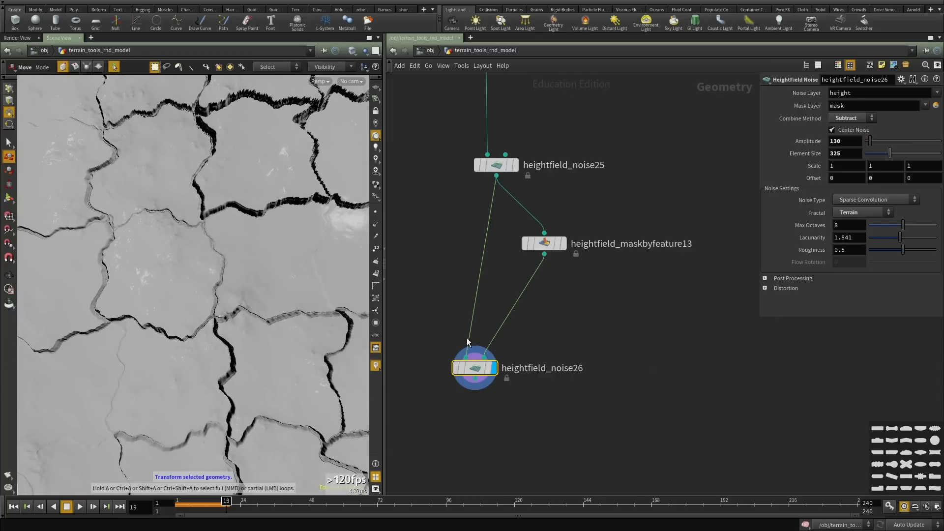
alt+drag(148, 320, 211, 227)
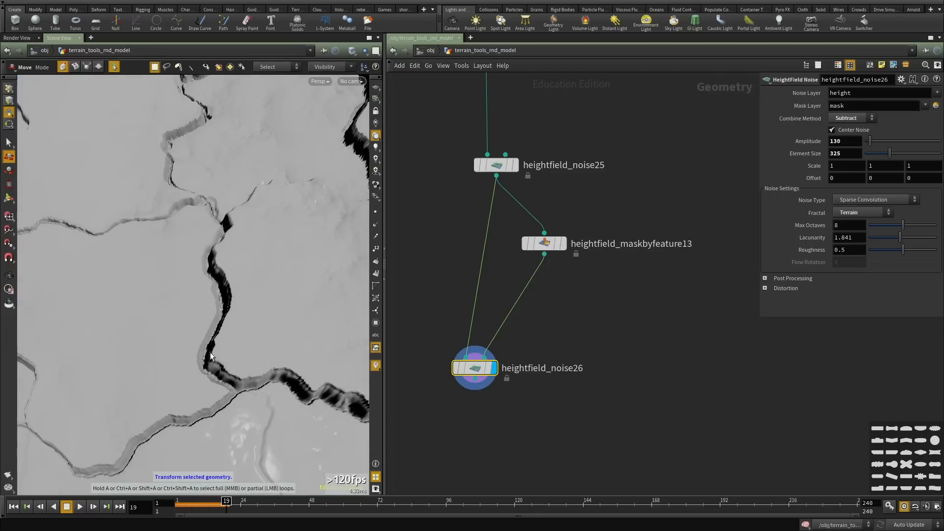
scroll(518, 275, up, 2)
Compare the crack edges before and after the masked noise by displaying heightfield_noise25, then heightfield_noise26.
click(501, 196)
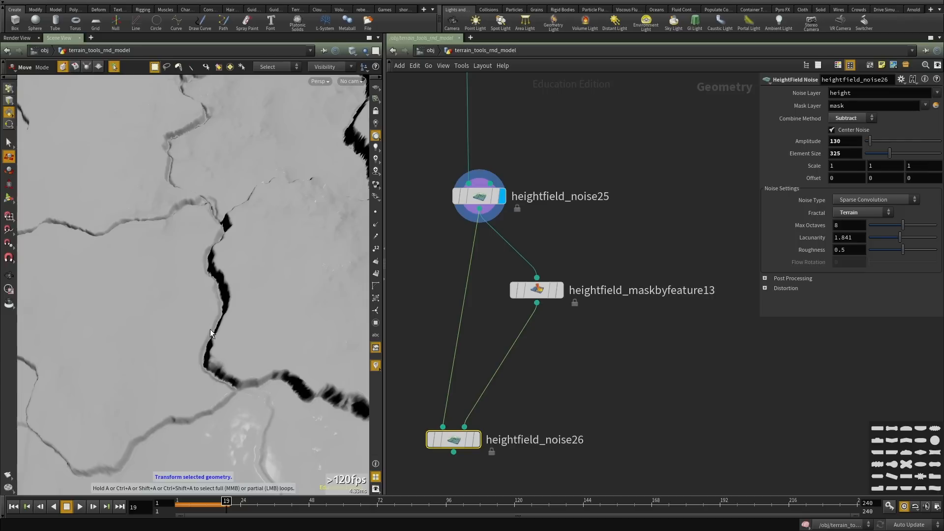
middle_drag(619, 397, 650, 276)
scroll(650, 275, up, 1)
click(481, 327)
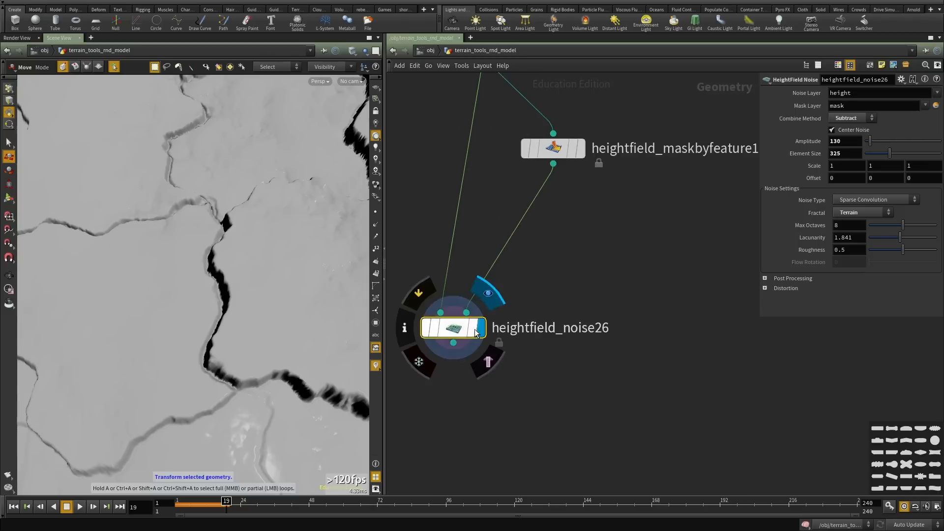
drag(449, 329, 476, 333)
scroll(600, 251, down, 3)
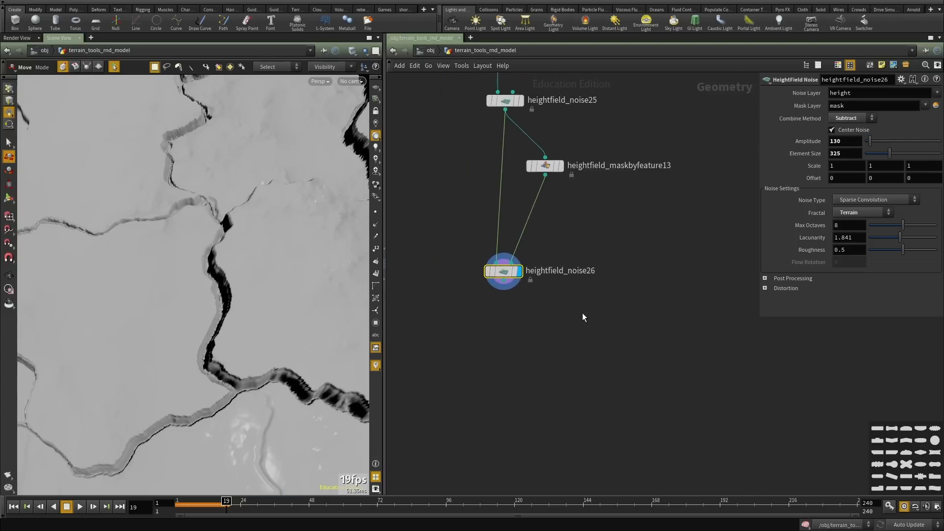
Copy heightfield_maskbyfeature13, display its slope mask, and move the node farther out from the main branch.
scroll(582, 313, up, 1)
middle_drag(627, 202, 600, 242)
drag(601, 243, 533, 158)
key(ctrl+c)
scroll(574, 246, up, 1)
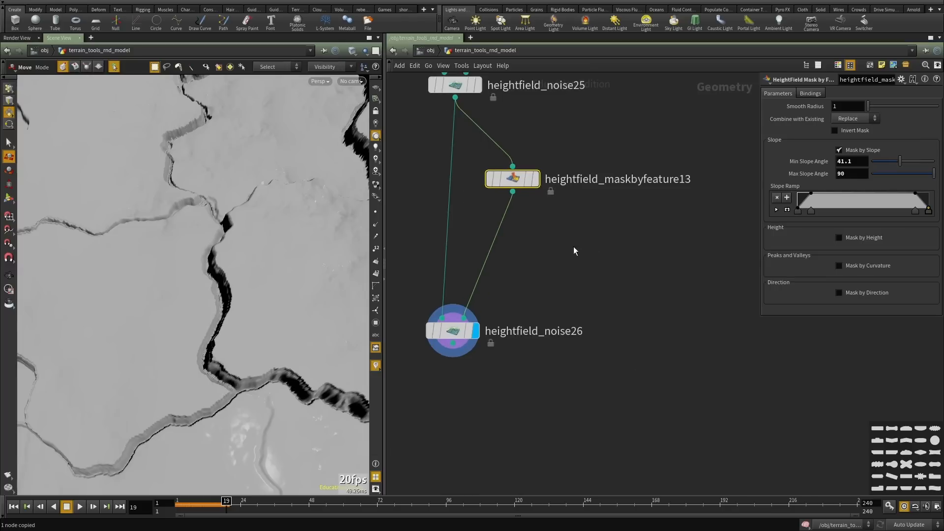
mouse_move(531, 179)
click(542, 150)
drag(519, 178, 541, 176)
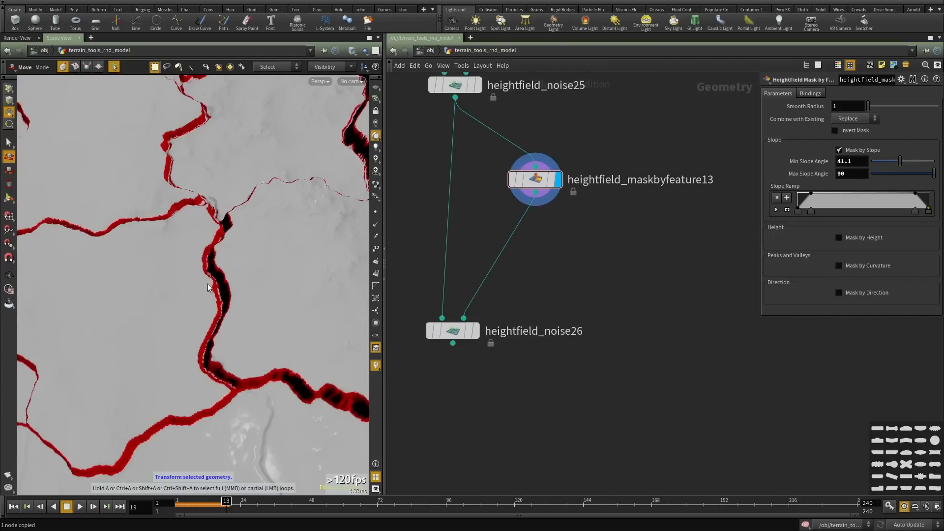
Add a HeightField Mask Expand node fed by heightfield_maskbyfeature13 and display its expanded mask.
key(Tab)
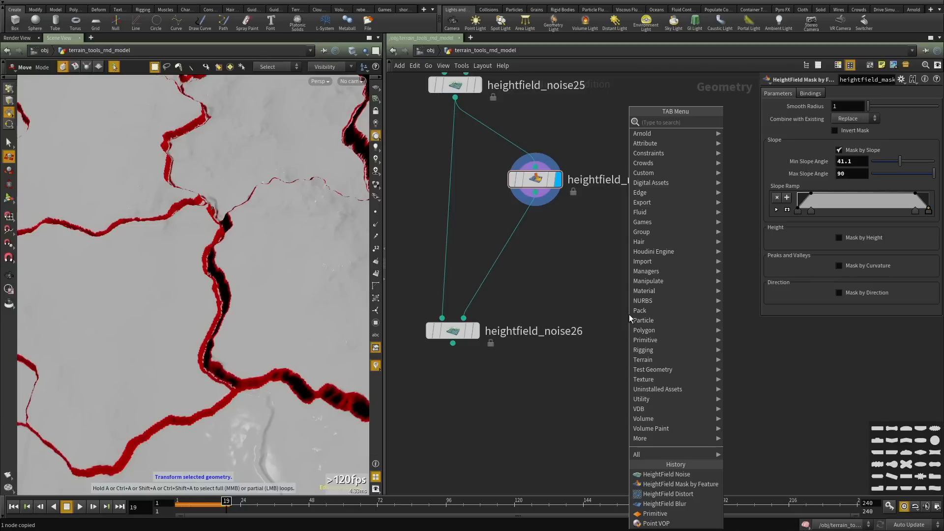
text(ex)
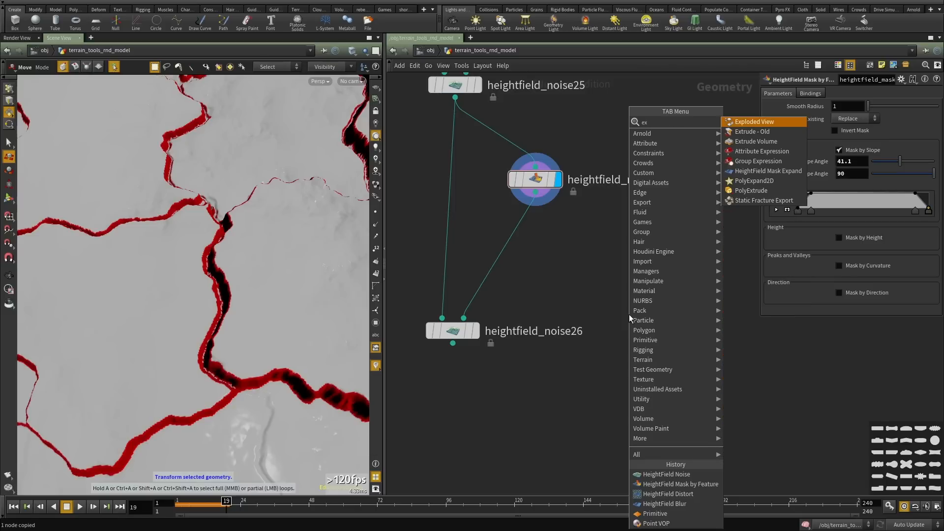
key(Escape)
key(Tab)
text(mask exp)
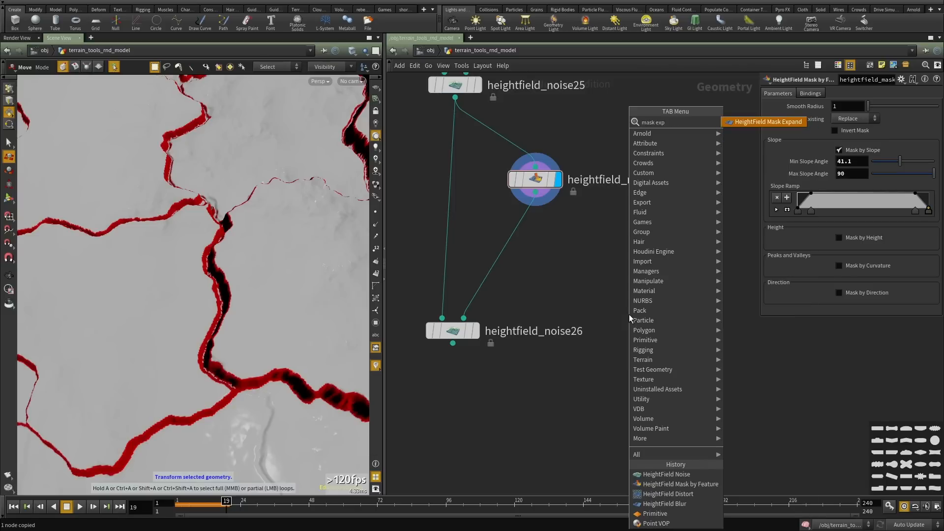
key(Return)
click(629, 314)
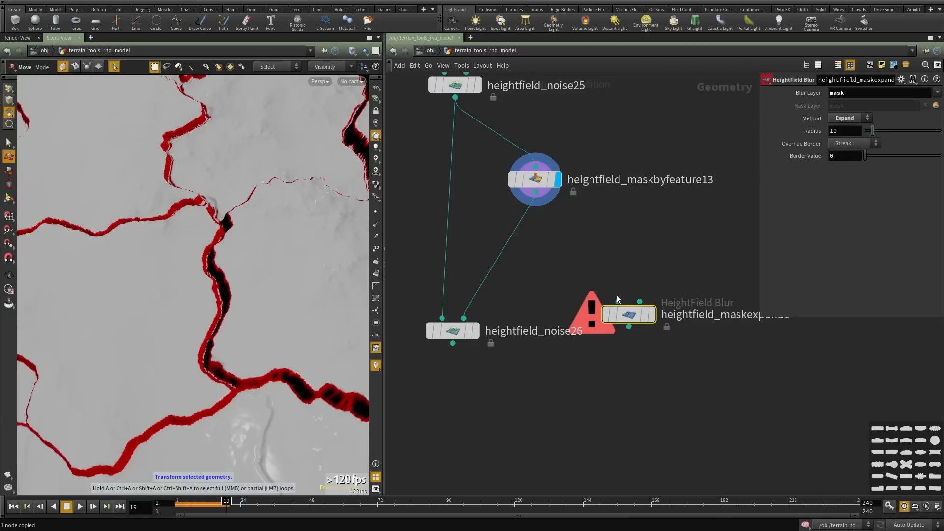
click(535, 192)
click(618, 302)
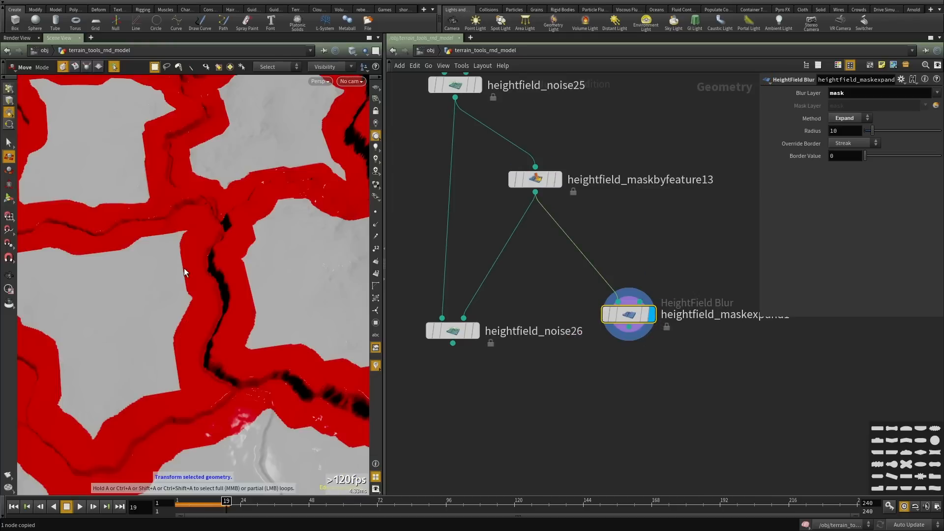
Set the mask expand node's Radius to 2.
drag(845, 132, 804, 133)
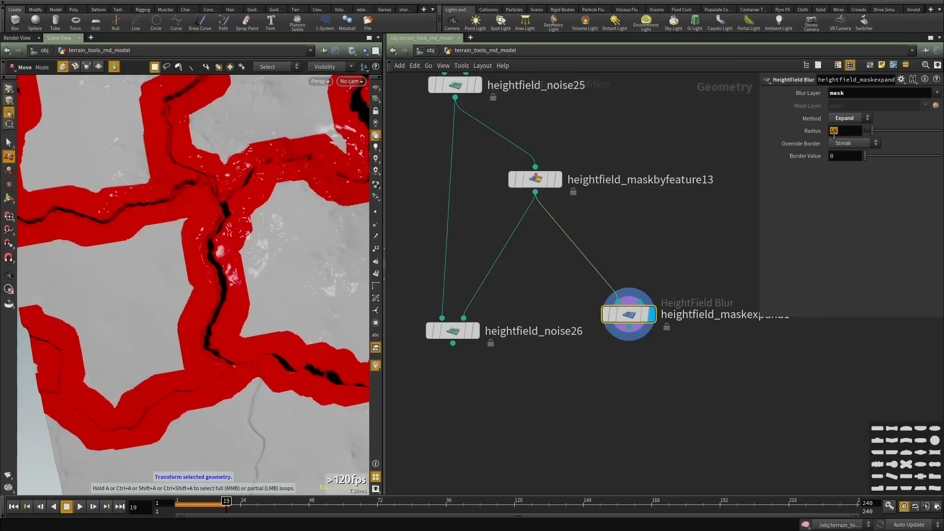
text(2)
key(Return)
Add a HeightField Mask Blur node, feed it from the mask expand node, display it, and place it directly below.
middle_drag(631, 246, 615, 202)
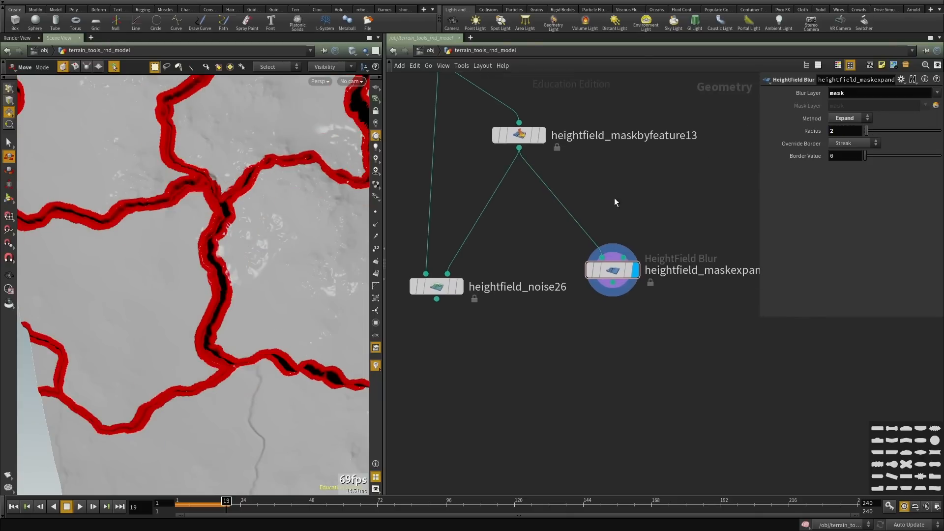
key(Tab)
text(mask b)
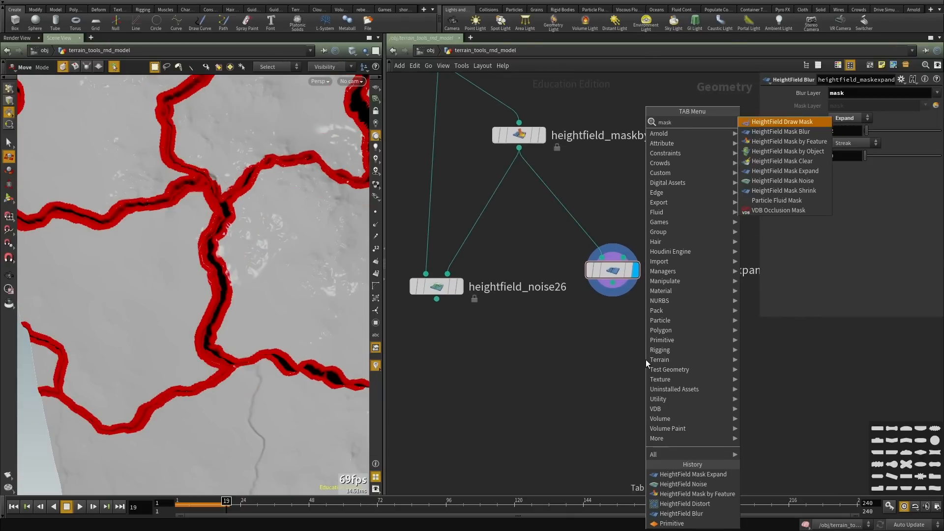
key(Return)
click(646, 359)
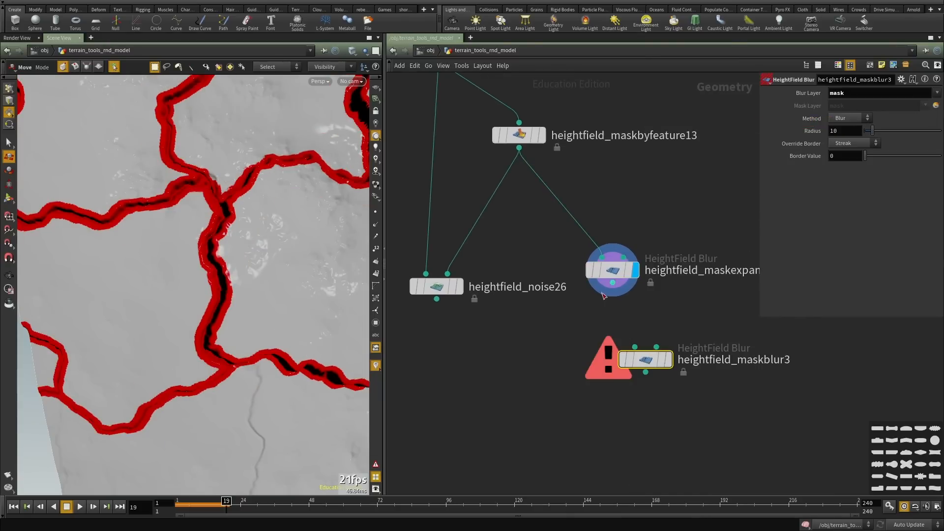
click(613, 283)
click(635, 347)
click(669, 360)
drag(651, 362, 629, 359)
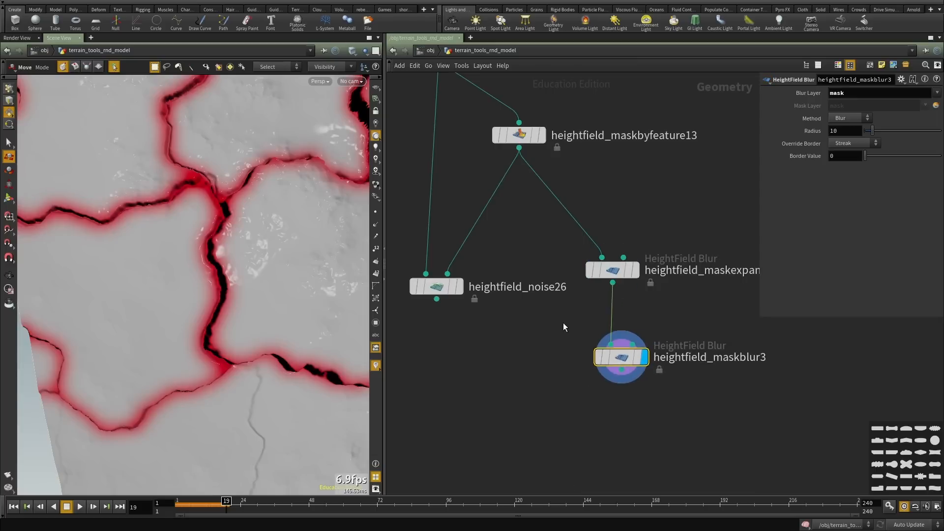
Set heightfield_maskblur3's Radius to 4 after trying 1 and 2.
click(851, 128)
key(BackSpace)
click(635, 136)
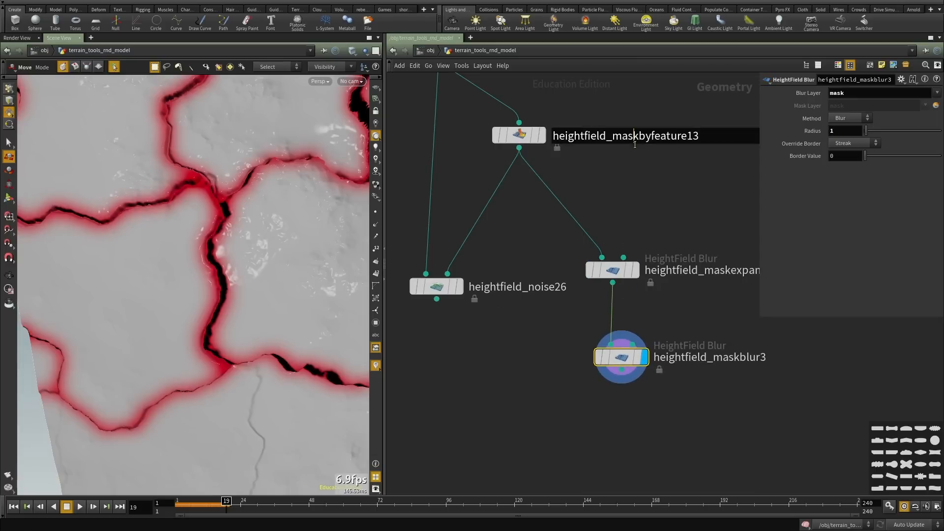
click(613, 193)
middle_drag(612, 194, 621, 172)
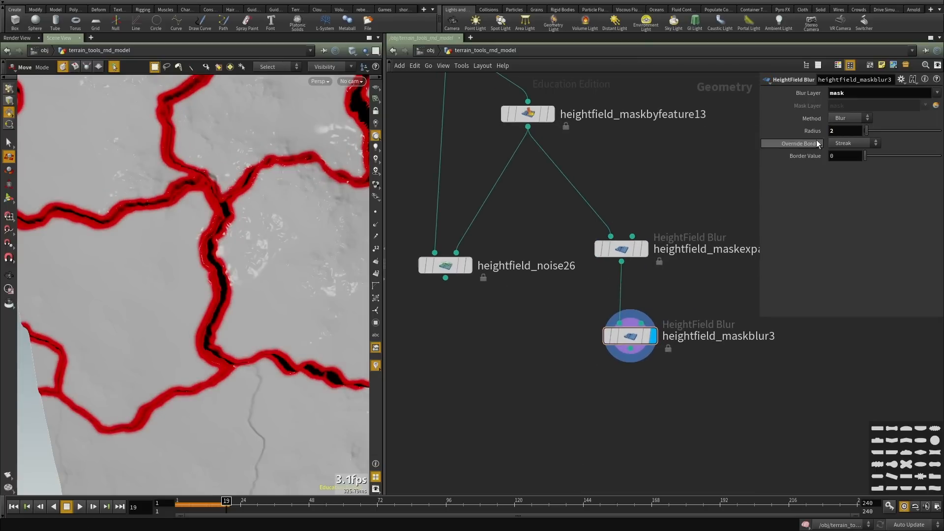
drag(840, 131, 774, 119)
Add a HeightField Noise node below heightfield_noise26, using that noise as input and heightfield_maskblur3 as mask, and display it.
scroll(563, 236, down, 5)
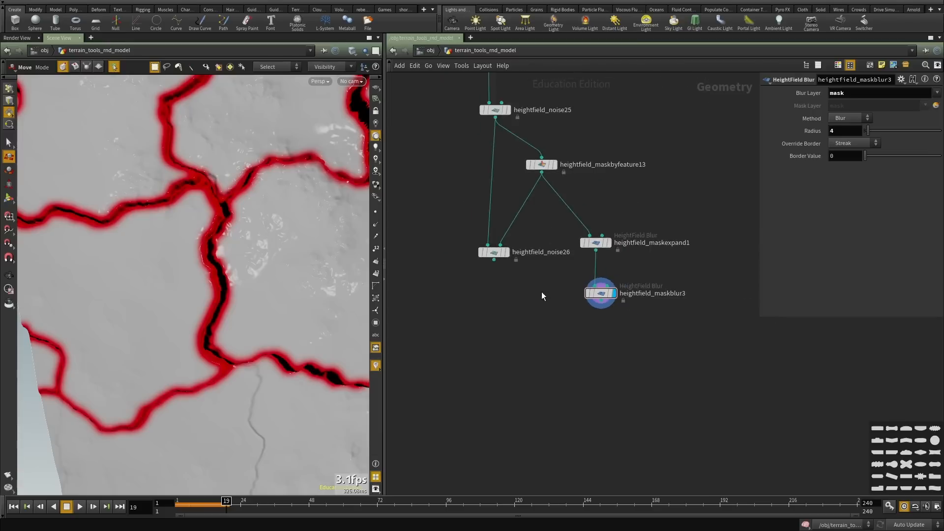
scroll(539, 297, up, 2)
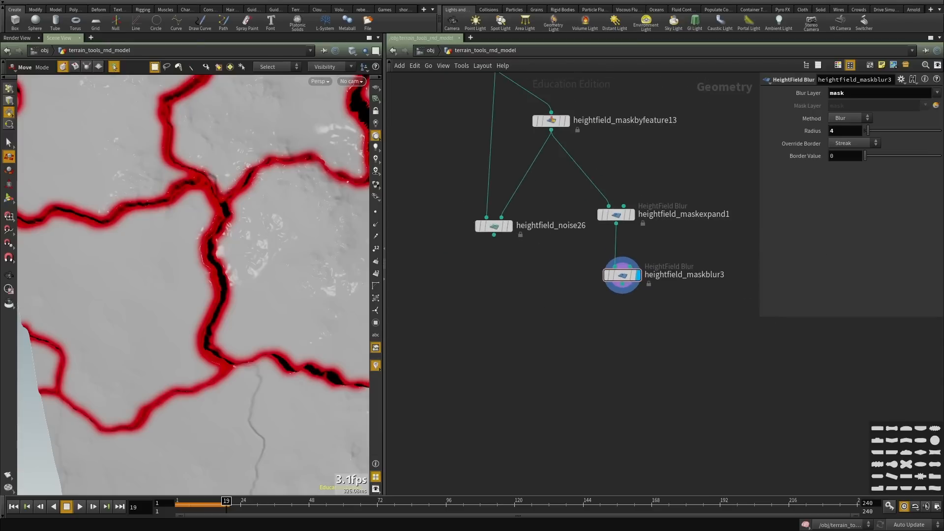
key(Tab)
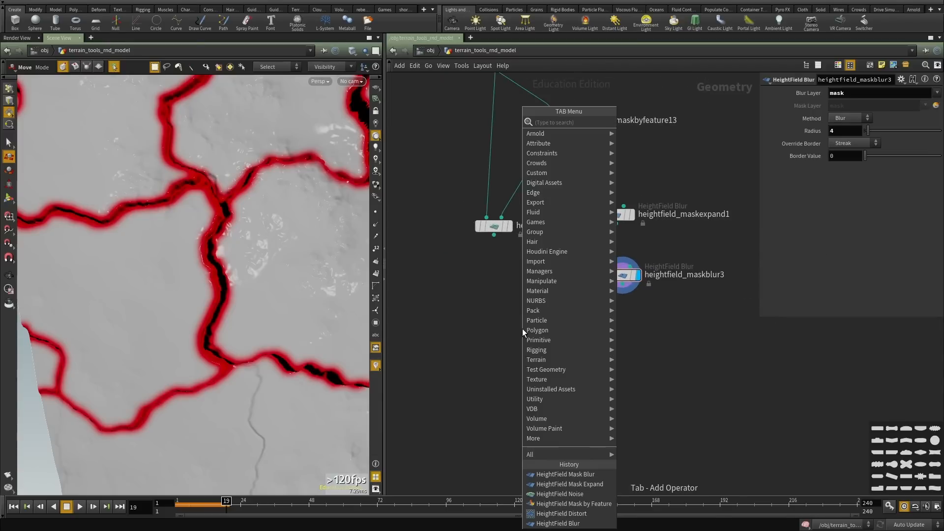
text(heighfield noise)
key(Return)
key(Return)
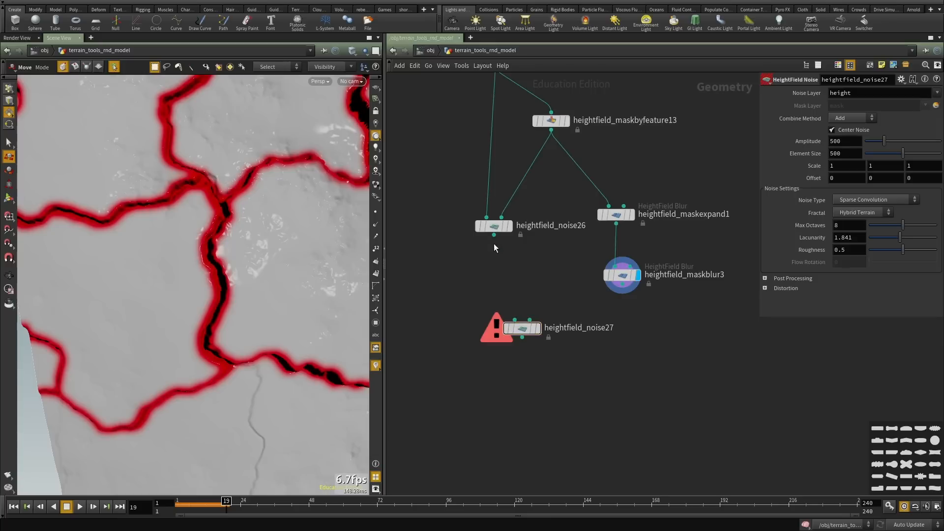
click(494, 235)
click(515, 321)
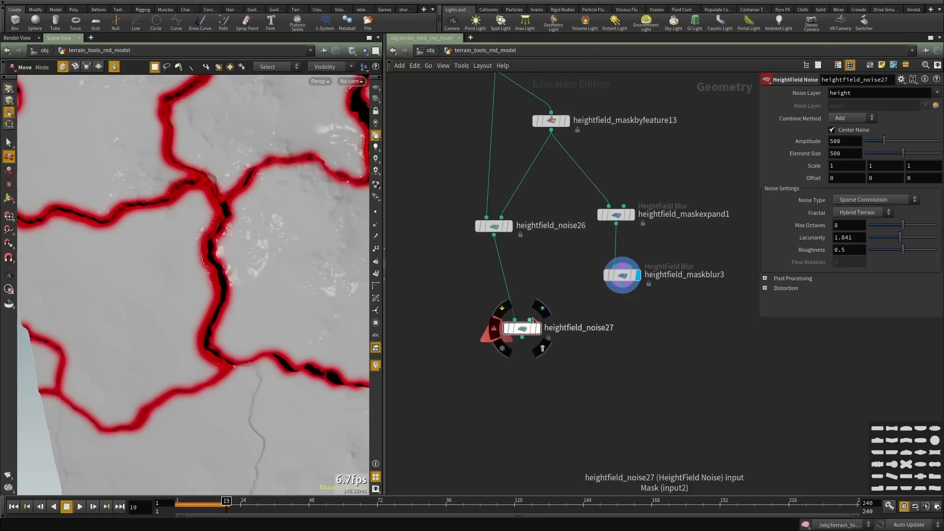
click(529, 321)
click(623, 293)
key(r)
drag(521, 331, 504, 342)
Set heightfield_noise27's Amplitude to 120 and Element Size to 305, and inspect the crack edges.
alt+drag(148, 265, 172, 315)
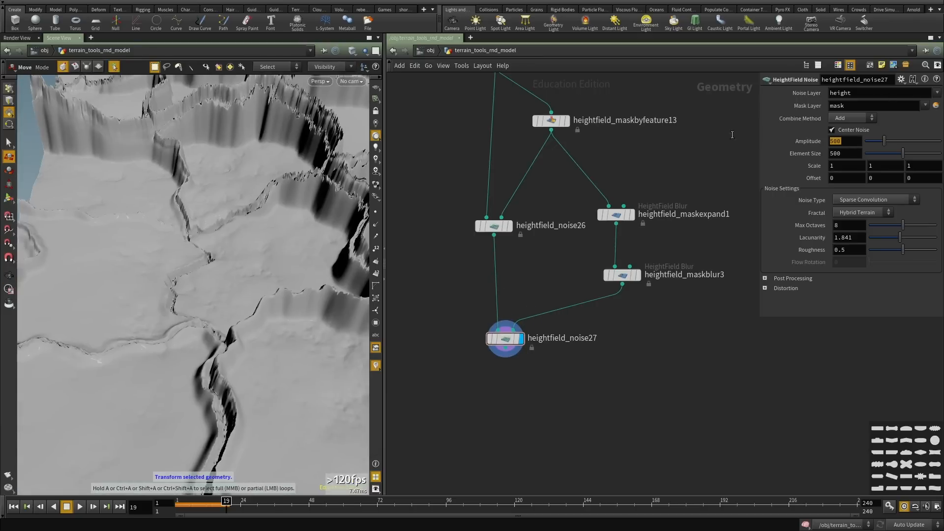
text(120)
key(Return)
drag(903, 153, 889, 158)
alt+drag(169, 276, 271, 257)
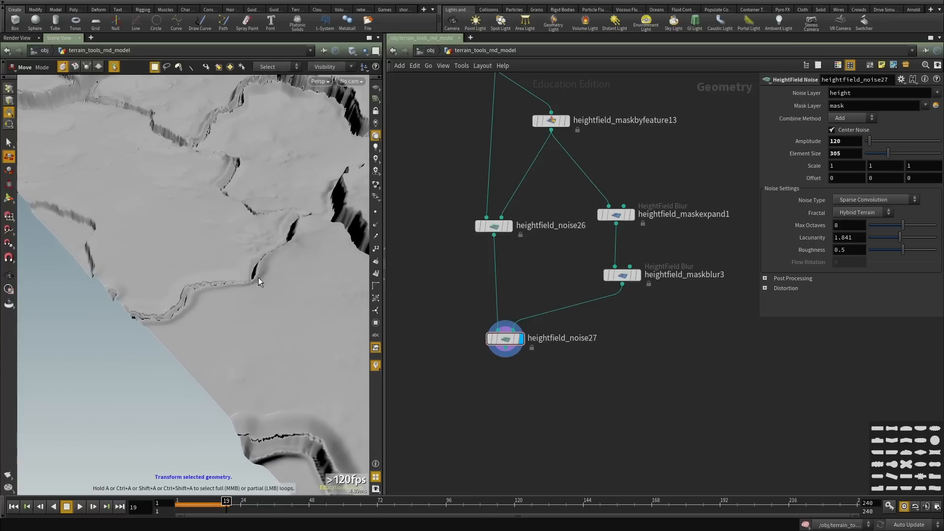
Set heightfield_noise27's Noise Type to Periodic Flow and its Fractal to Standard (fBm).
click(864, 201)
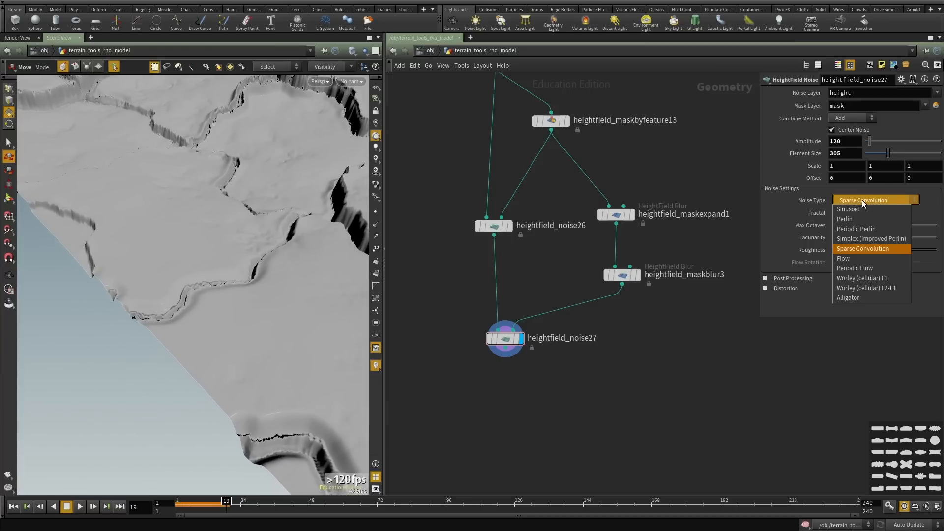
click(857, 268)
alt+drag(233, 261, 128, 266)
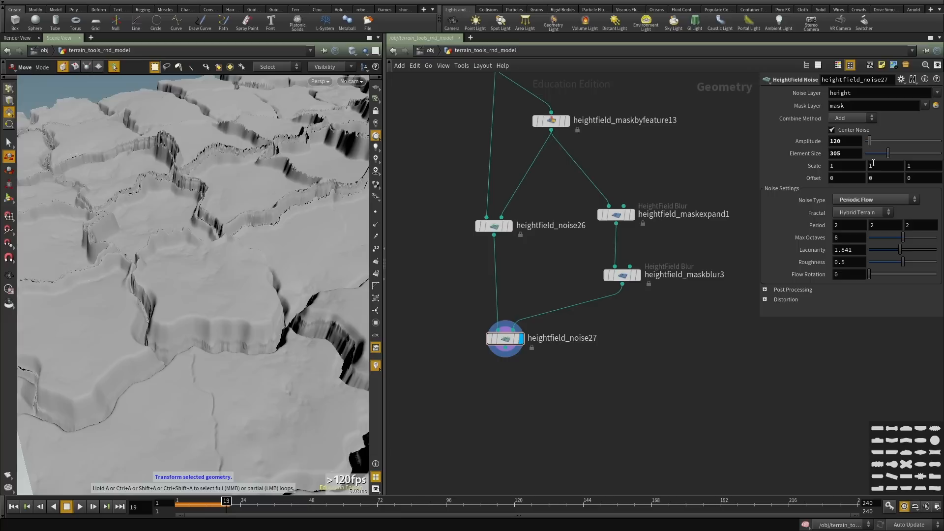
click(859, 213)
click(858, 212)
drag(217, 331, 312, 274)
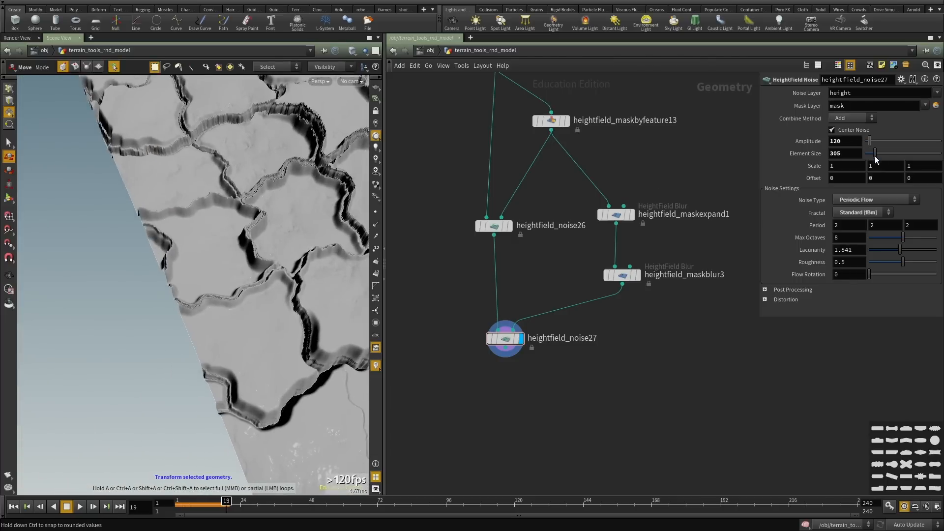
Set heightfield_noise27's Element Size to 58 and Amplitude to 60, and inspect the terrain at a low angle.
drag(873, 155, 869, 154)
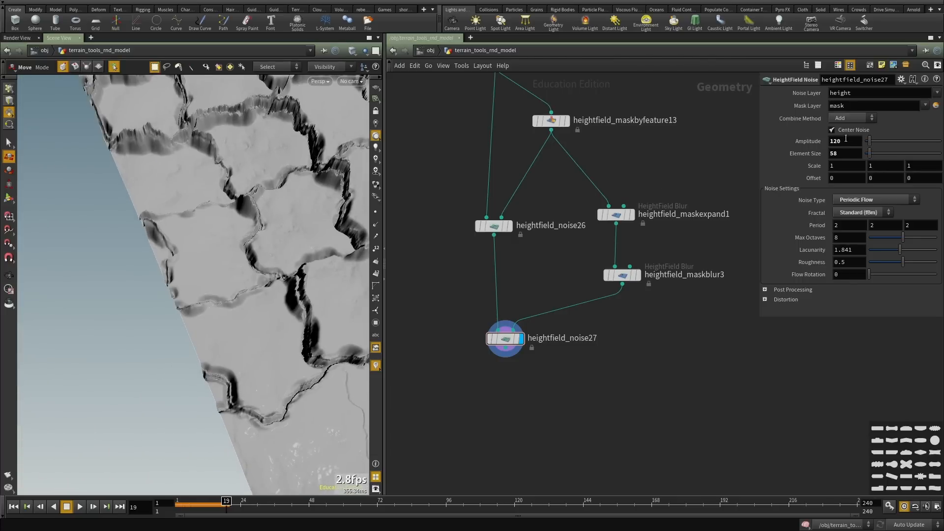
text(60)
key(Return)
drag(195, 213, 204, 305)
key(space+f)
right_drag(204, 305, 221, 339)
drag(221, 339, 217, 175)
right_drag(217, 175, 242, 299)
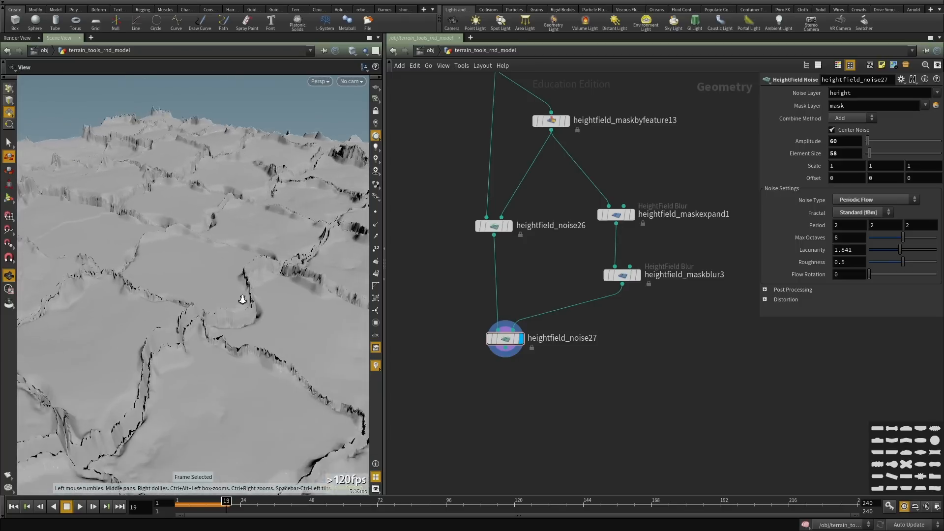
Turn off Center Noise on heightfield_noise27 and set its Amplitude to -6.
drag(242, 300, 261, 275)
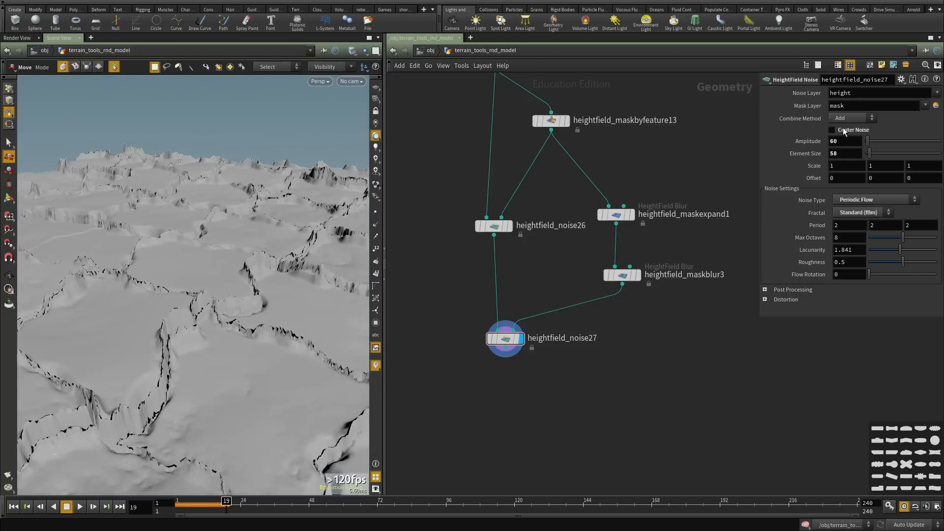
drag(231, 227, 265, 221)
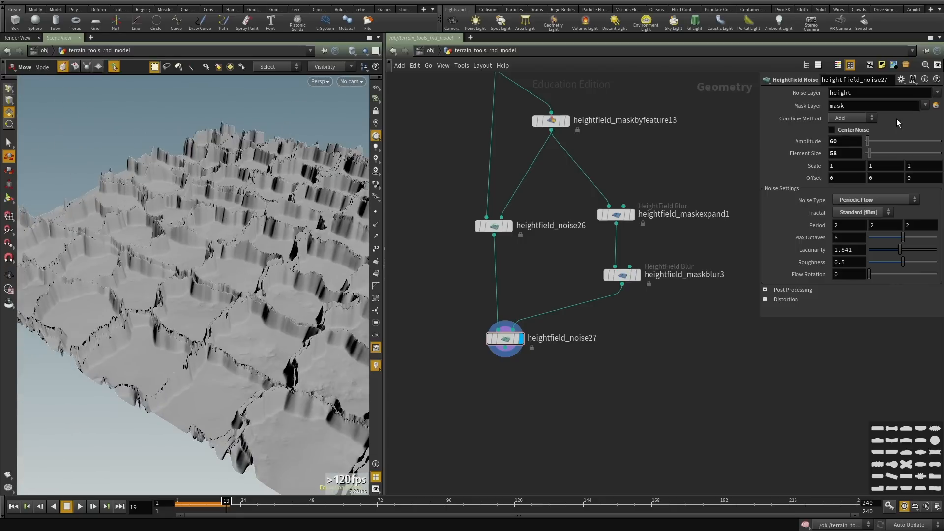
double_click(843, 142)
text(-6)
key(Return)
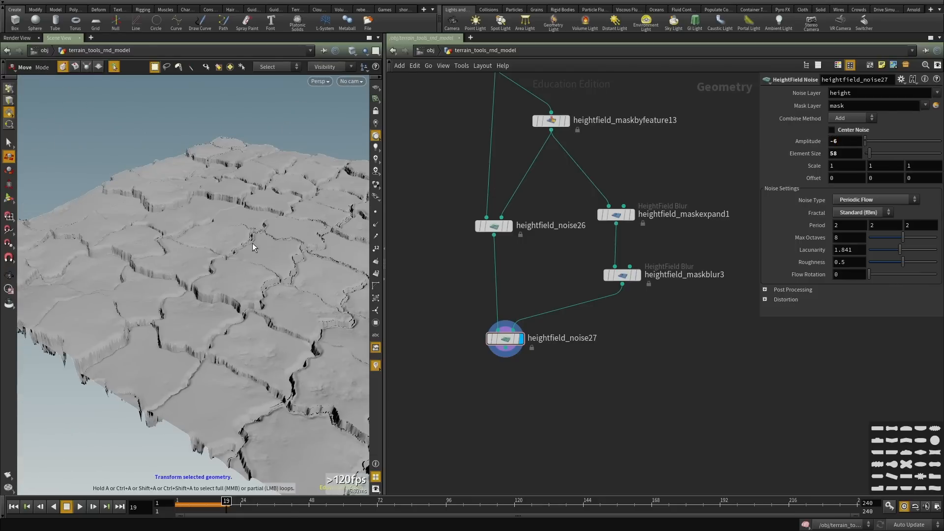
Inspect the pavement's crack edges from close up, from the side and from above.
drag(252, 247, 205, 297)
right_drag(205, 297, 200, 265)
middle_drag(200, 266, 308, 234)
right_drag(308, 234, 271, 254)
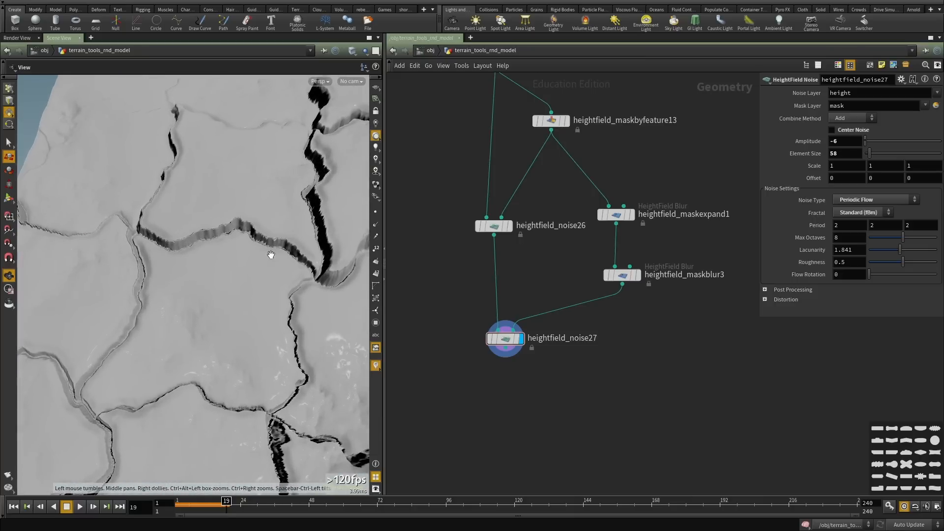
drag(139, 221, 168, 246)
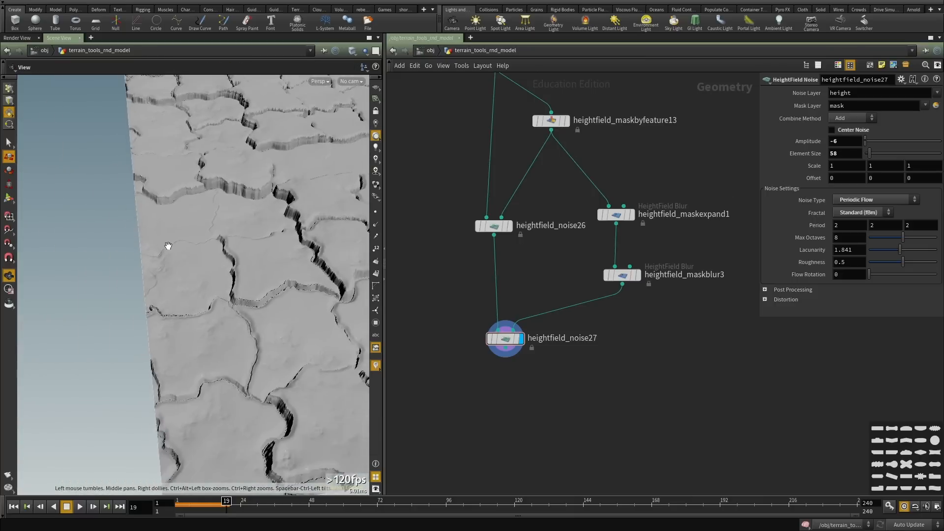
right_drag(168, 246, 160, 226)
drag(159, 226, 175, 278)
right_drag(175, 279, 275, 256)
Compare the crack edges before and after the new noise by displaying heightfield_noise26, then heightfield_noise27.
click(510, 226)
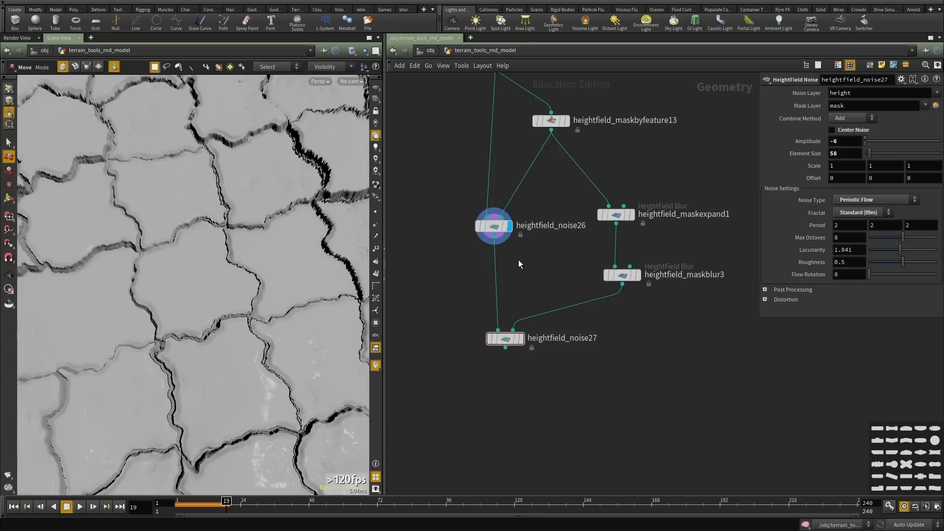
drag(533, 277, 487, 378)
key(r)
drag(214, 289, 185, 268)
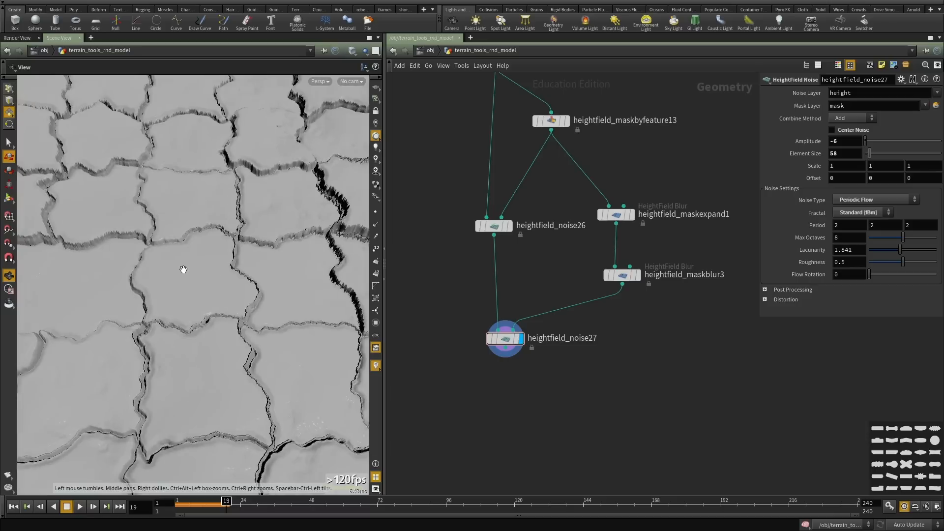
key(space+f)
right_drag(202, 290, 288, 299)
Display and select heightfield_maskblur3, and start adding another node below it.
scroll(630, 315, up, 2)
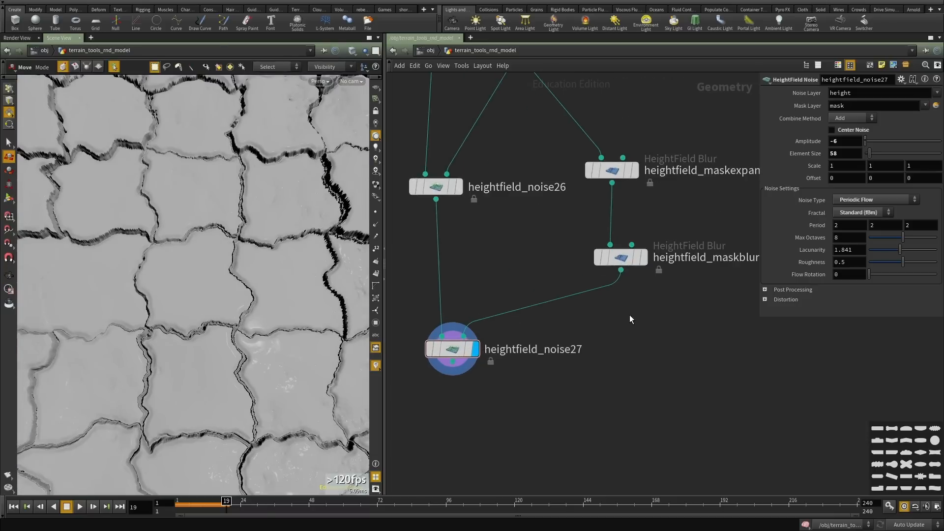
click(643, 257)
click(629, 258)
middle_drag(603, 322, 597, 293)
key(Tab)
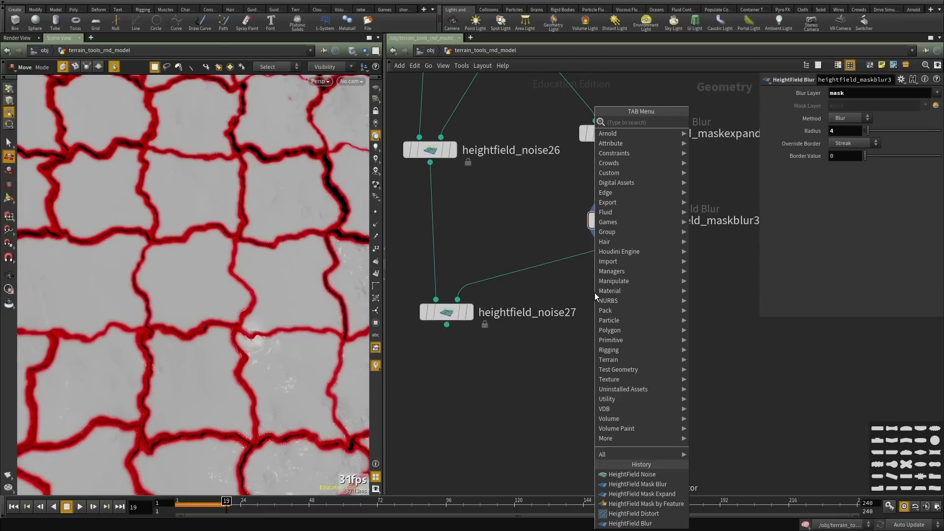
Insert a HeightField Distort node between heightfield_maskblur3 and heightfield_noise27.
text(ter)
key(Return)
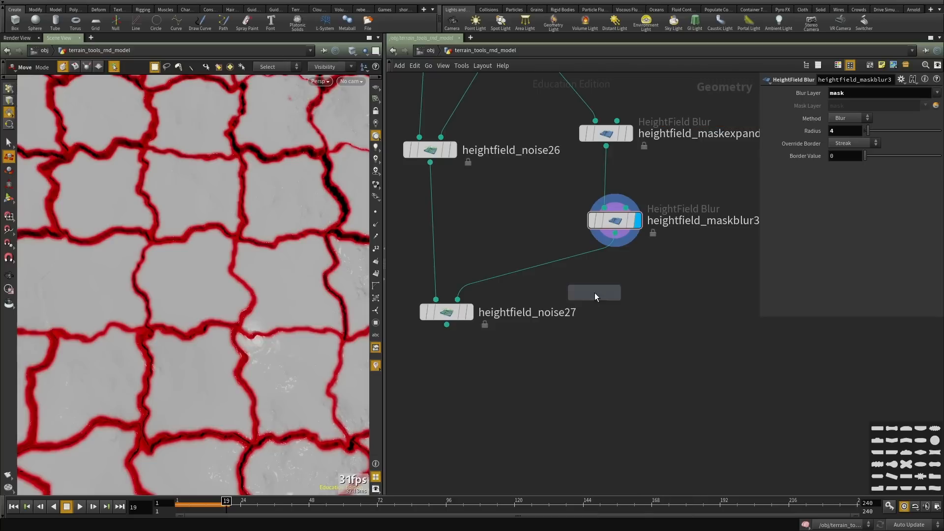
click(594, 293)
drag(596, 291, 555, 274)
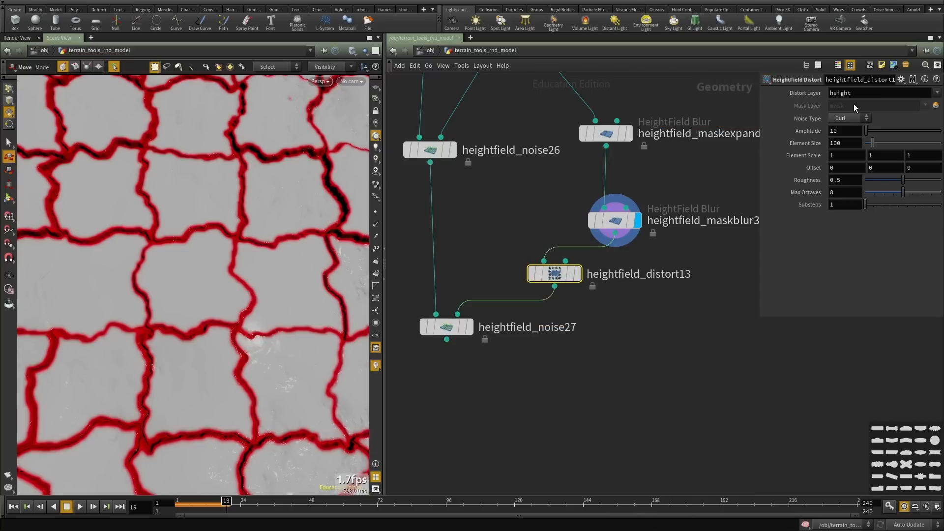
Set the new distort node's distort layer to mask and display that node's result.
text(mask)
click(578, 274)
drag(545, 274, 557, 287)
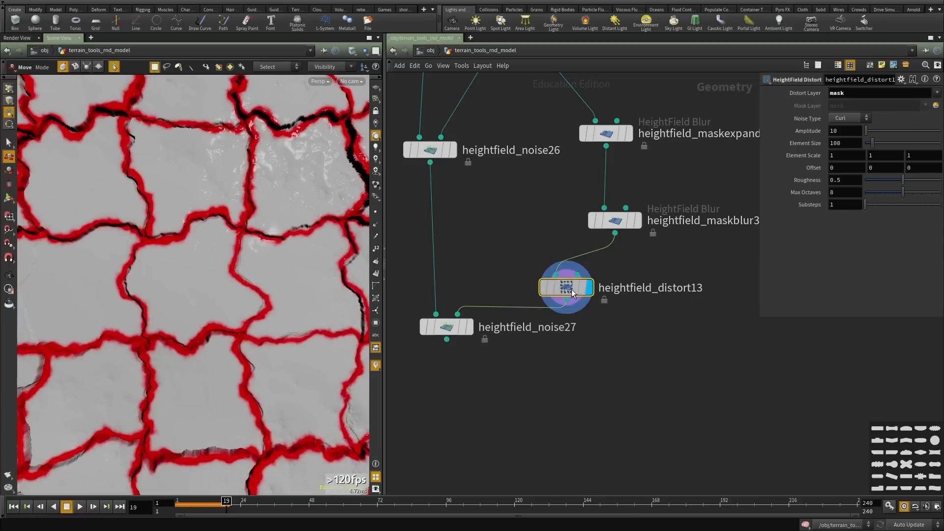
Set the mask distortion's element size to 32 and its amplitude to 4.
drag(880, 147, 874, 147)
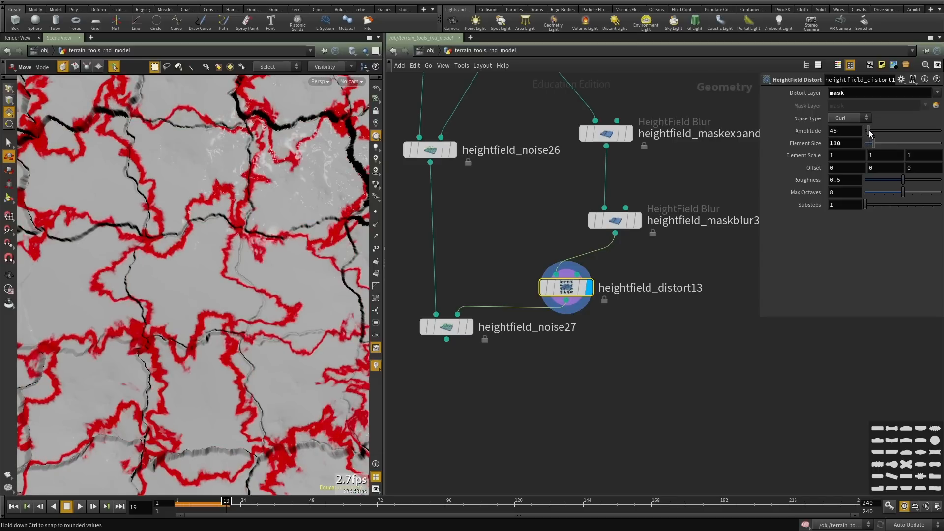
click(869, 130)
click(868, 142)
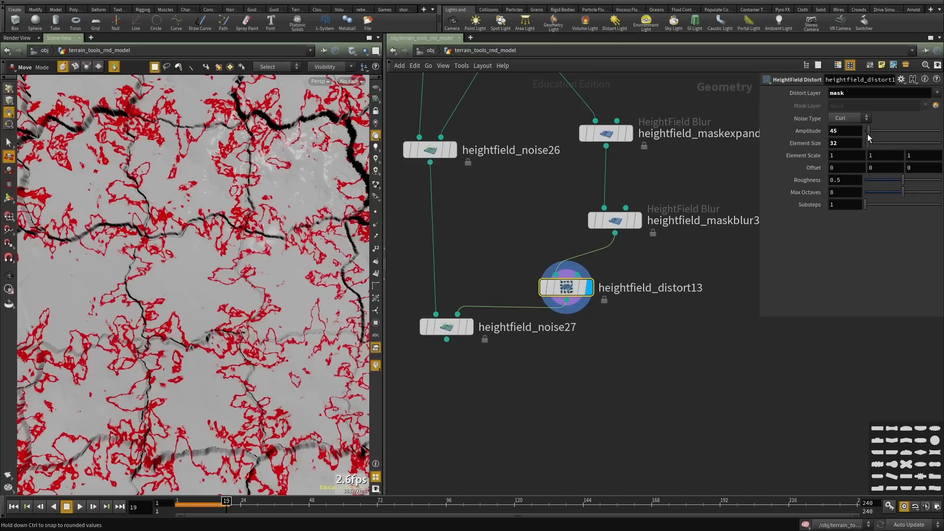
drag(845, 131, 810, 131)
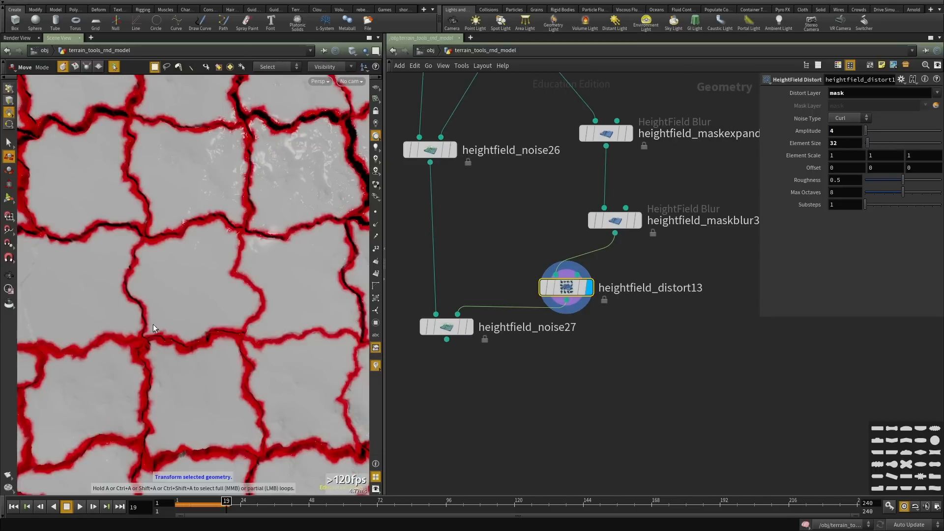
alt+middle_drag(179, 314, 188, 286)
alt+right_drag(188, 285, 245, 273)
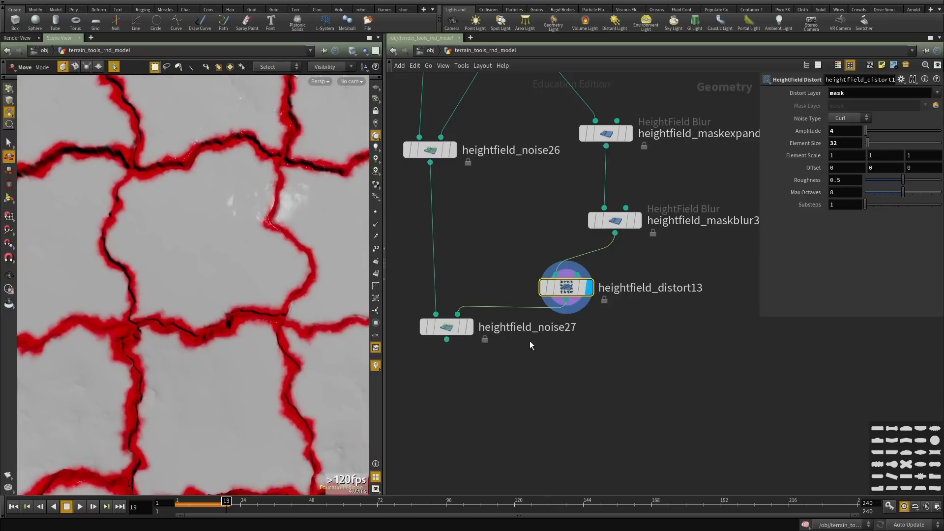
Display heightfield_noise27's result and set heightfield_noise26's amplitude to 20.
click(436, 329)
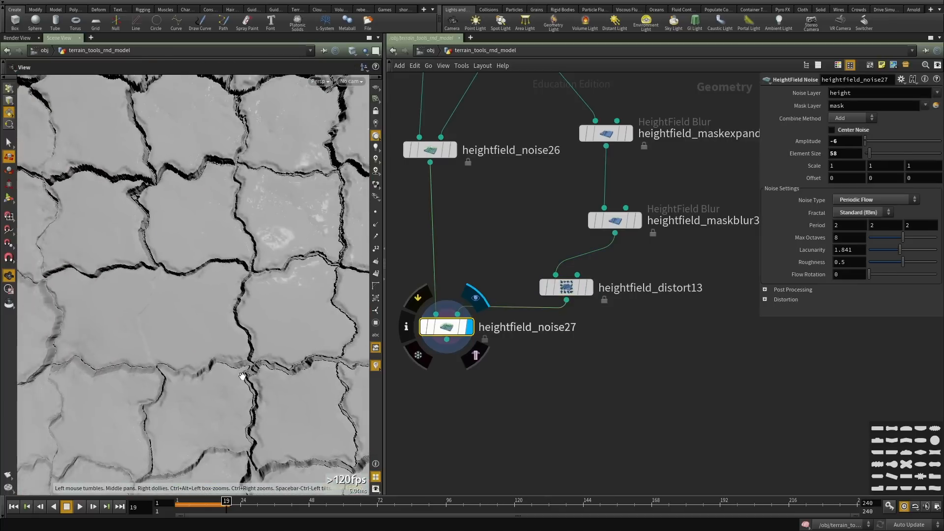
drag(243, 376, 246, 311)
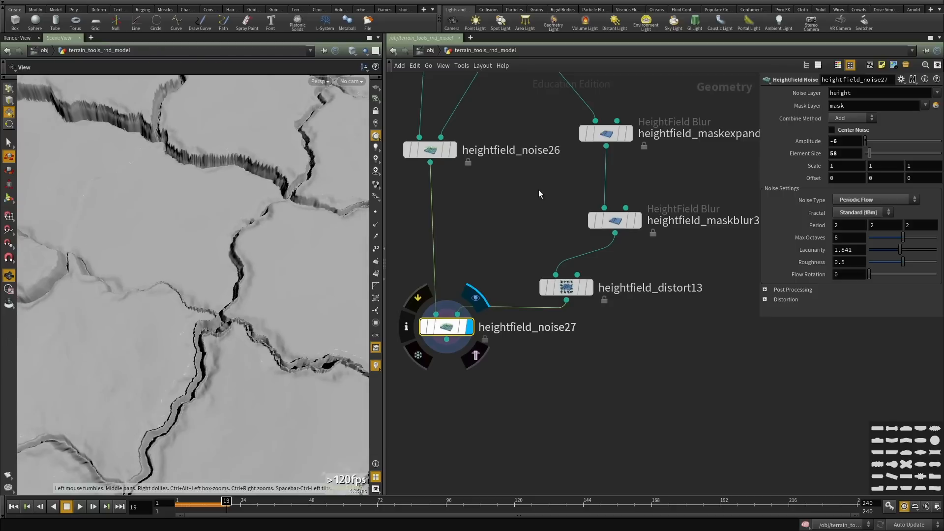
scroll(540, 193, down, 3)
click(476, 214)
double_click(837, 141)
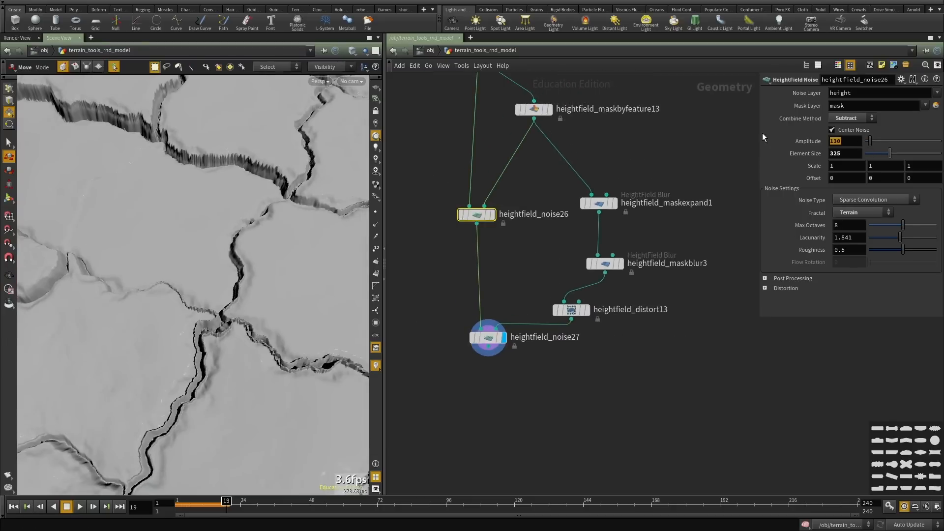
text(60)
key(Return)
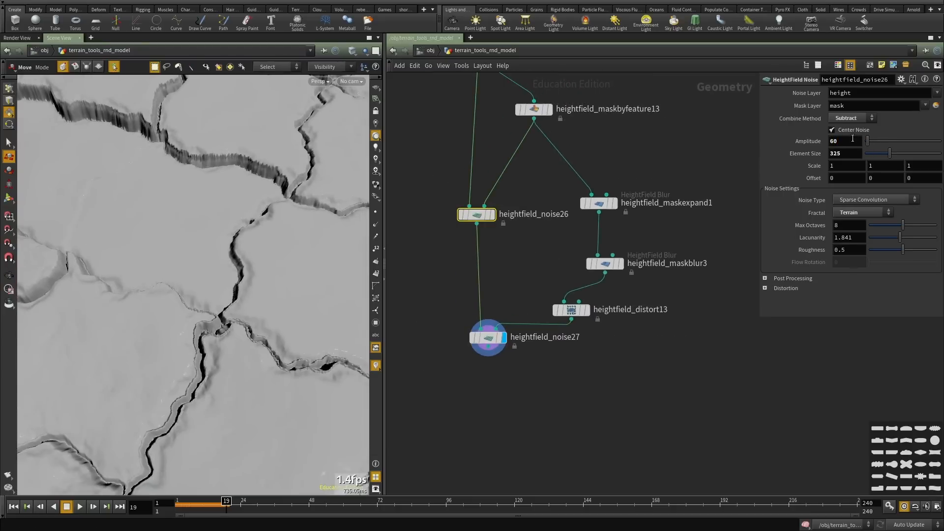
drag(847, 141, 721, 134)
text(20)
key(Return)
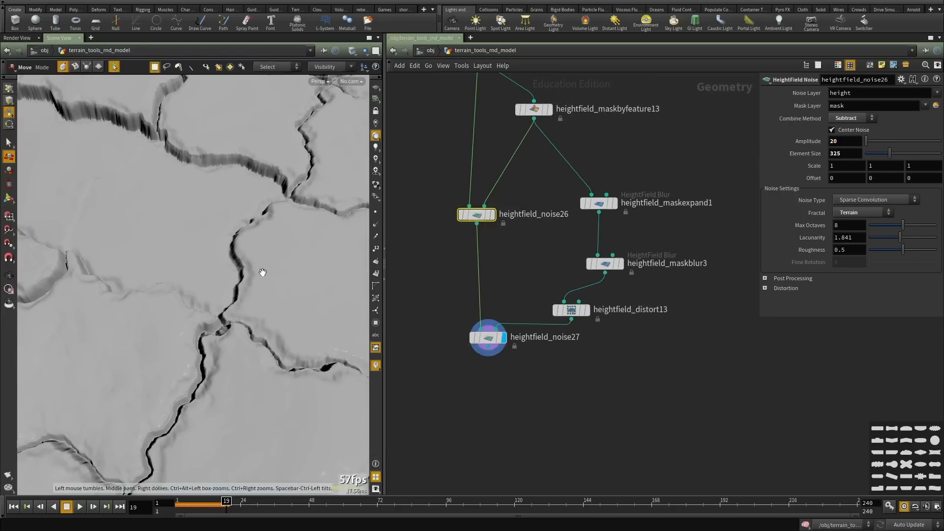
Examine the cracked terrain surface up close and from a distance at several angles.
alt+right_drag(264, 273, 196, 261)
alt+drag(246, 273, 221, 290)
alt+right_drag(221, 290, 146, 298)
drag(147, 298, 249, 249)
right_drag(249, 249, 267, 257)
drag(268, 257, 175, 275)
scroll(600, 237, down, 6)
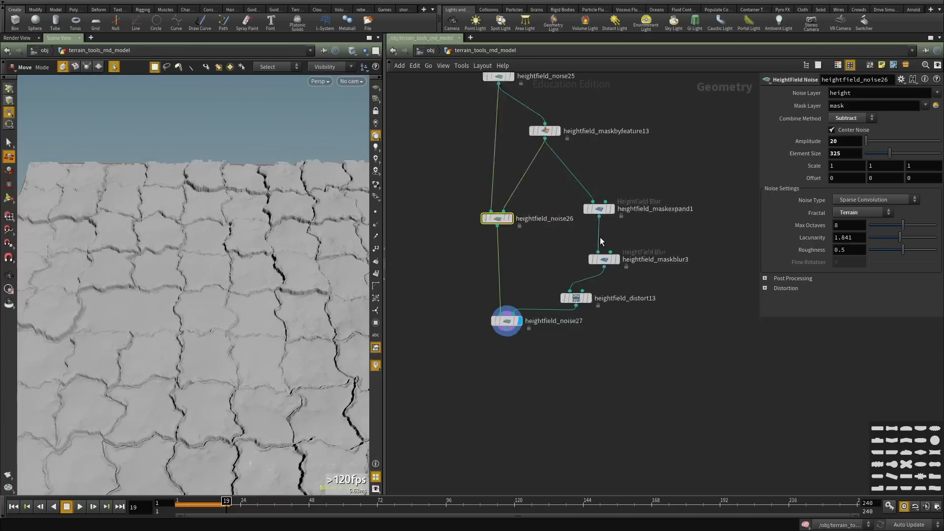
scroll(579, 276, up, 5)
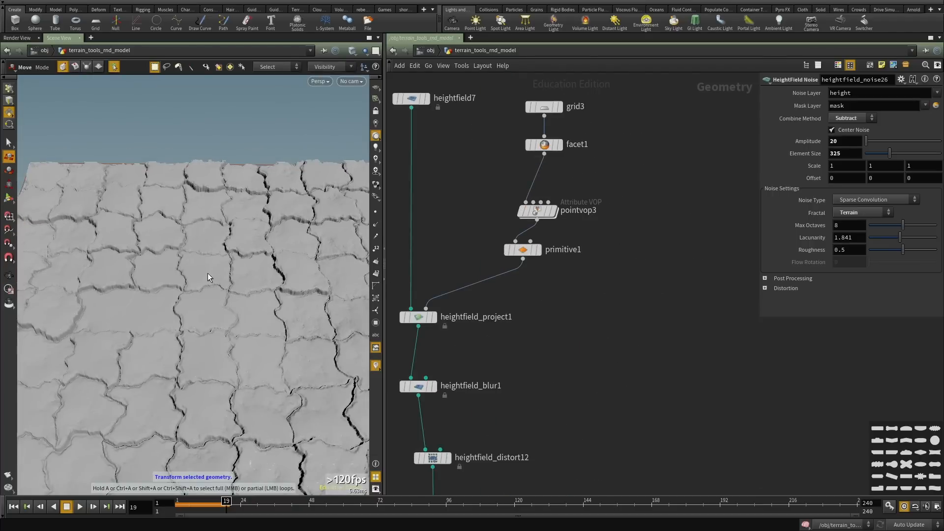
drag(210, 274, 238, 299)
Review the upstream heightfield_blur1 and heightfield_distort12 nodes and examine the terrain's relief from low angles.
scroll(512, 305, up, 2)
drag(514, 309, 435, 365)
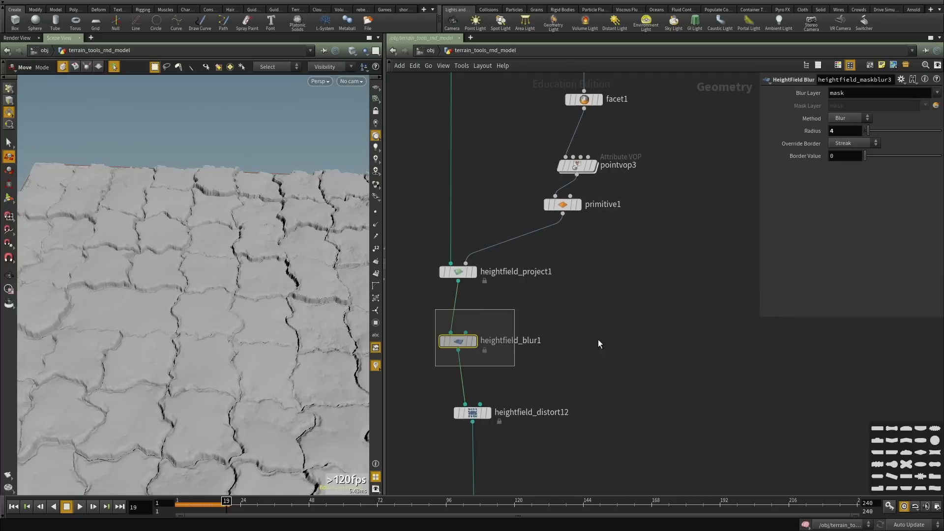
drag(446, 439, 590, 386)
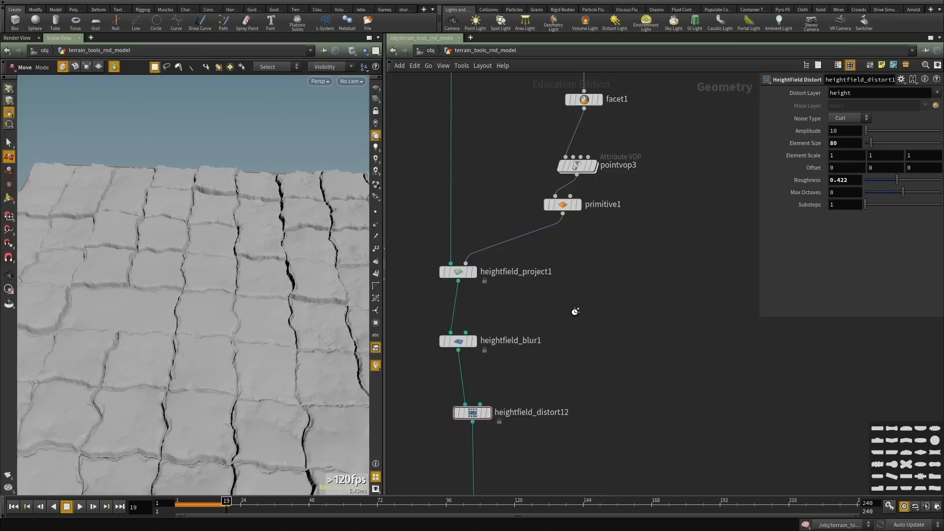
middle_drag(576, 311, 580, 318)
alt+right_drag(268, 319, 158, 335)
alt+drag(158, 325, 260, 328)
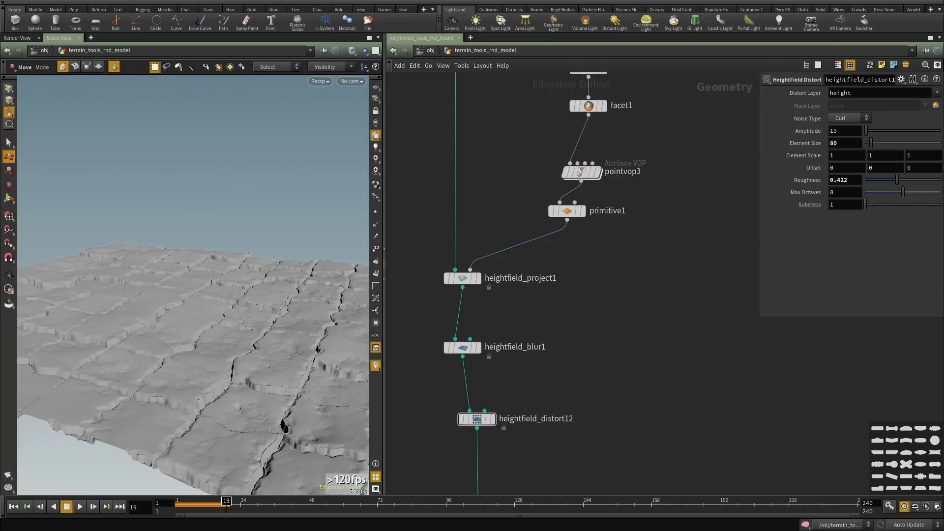
middle_drag(619, 298, 665, 150)
scroll(605, 225, down, 2)
middle_drag(605, 226, 586, 153)
alt+drag(184, 295, 248, 261)
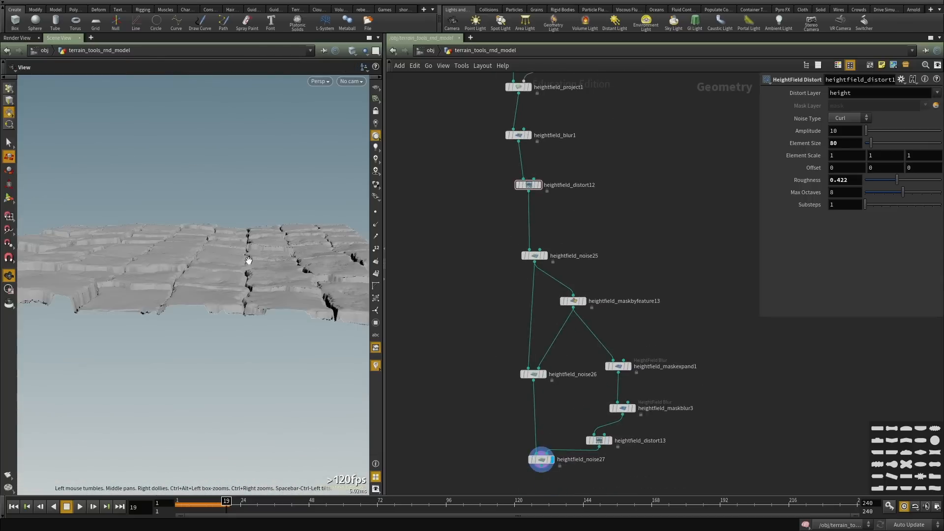
alt+drag(191, 198, 194, 238)
middle_drag(550, 350, 547, 259)
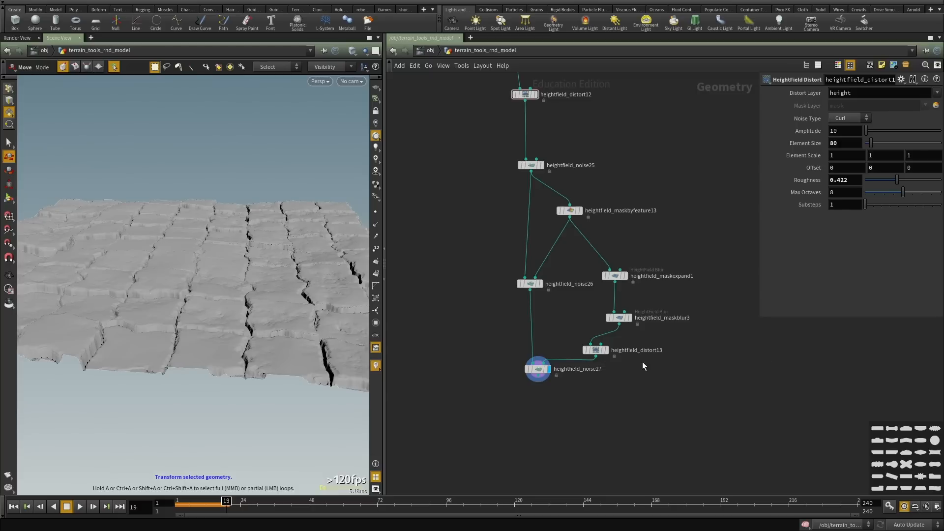
Add a HeightField Noise node fed by heightfield_noise27 and display its result.
scroll(628, 281, down, 1)
scroll(539, 332, up, 3)
key(Tab)
text(noi)
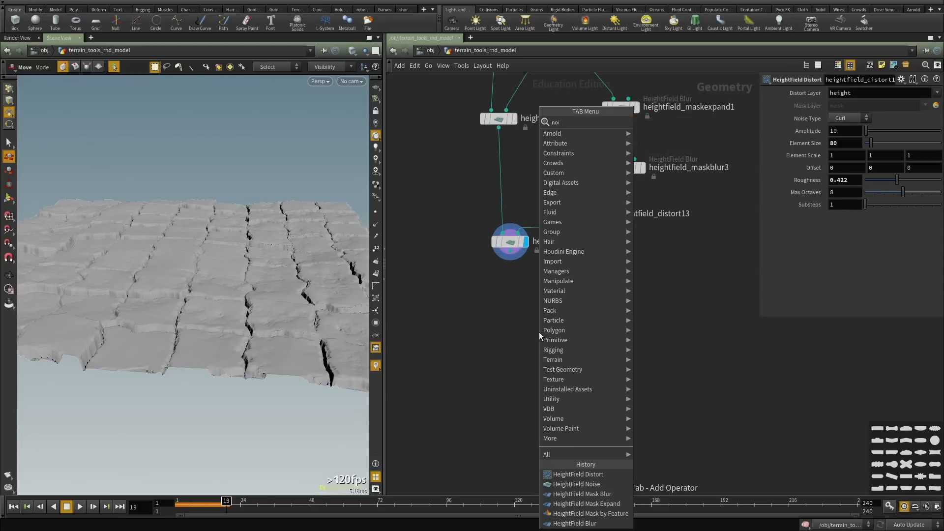
key(Return)
click(539, 332)
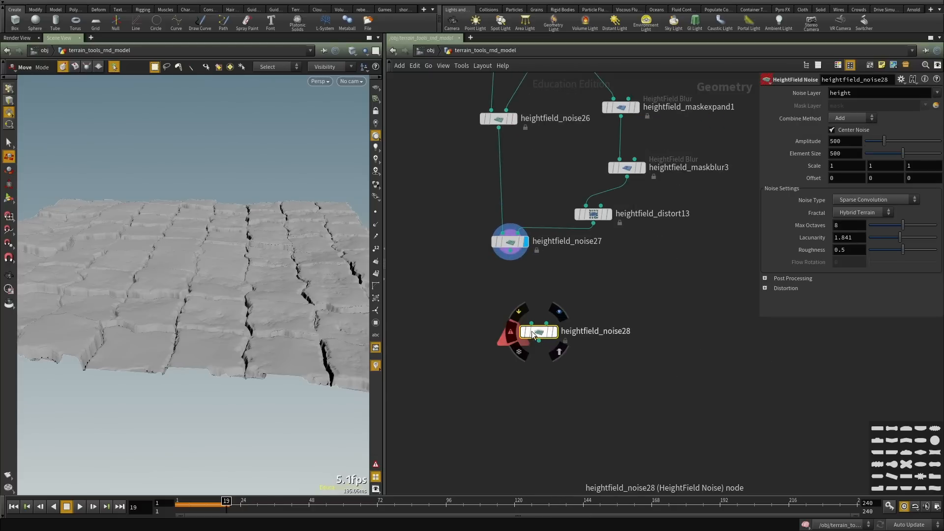
click(531, 323)
click(558, 345)
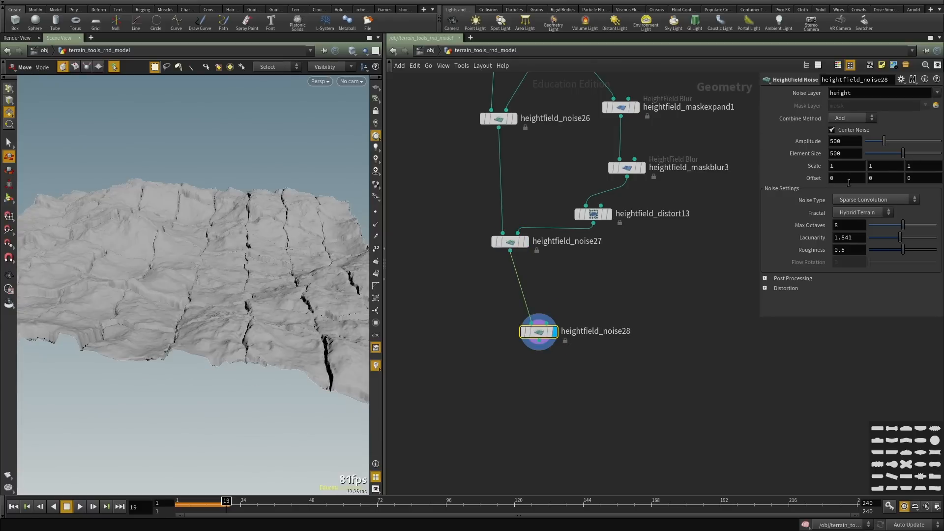
Set the new noise node's fractal type to Standard (fBm) and its combine method to Minimum.
click(861, 213)
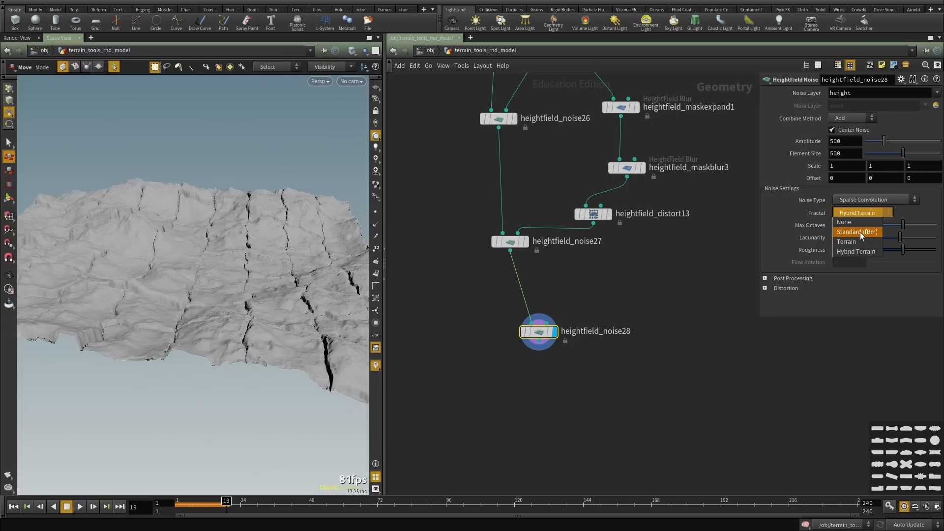
click(860, 232)
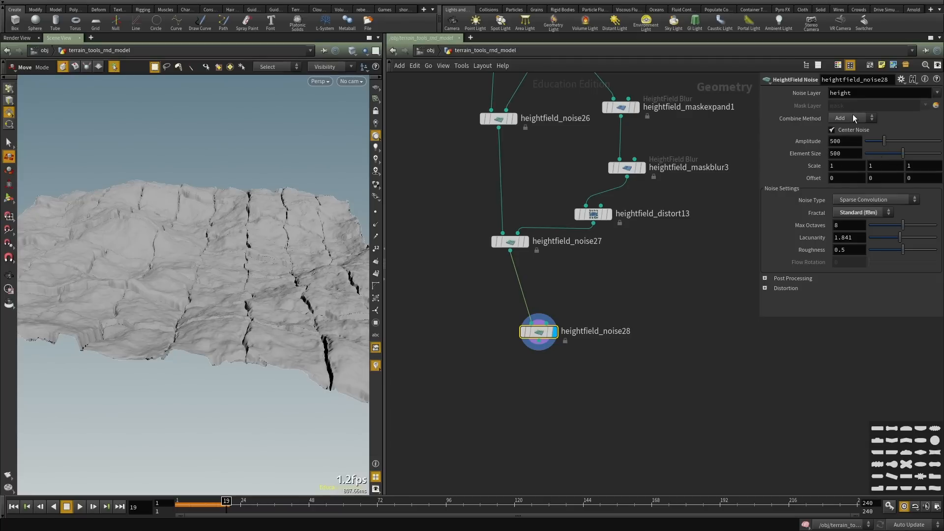
drag(535, 337, 507, 344)
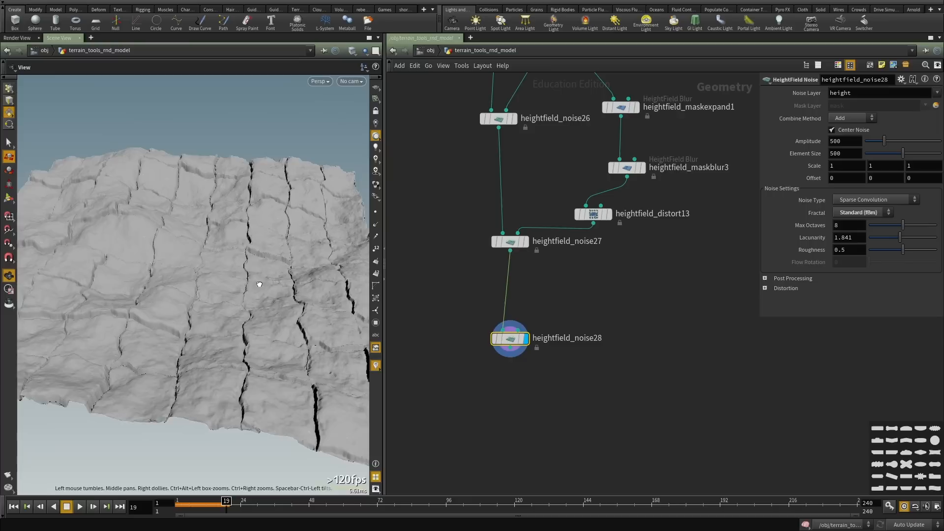
click(861, 118)
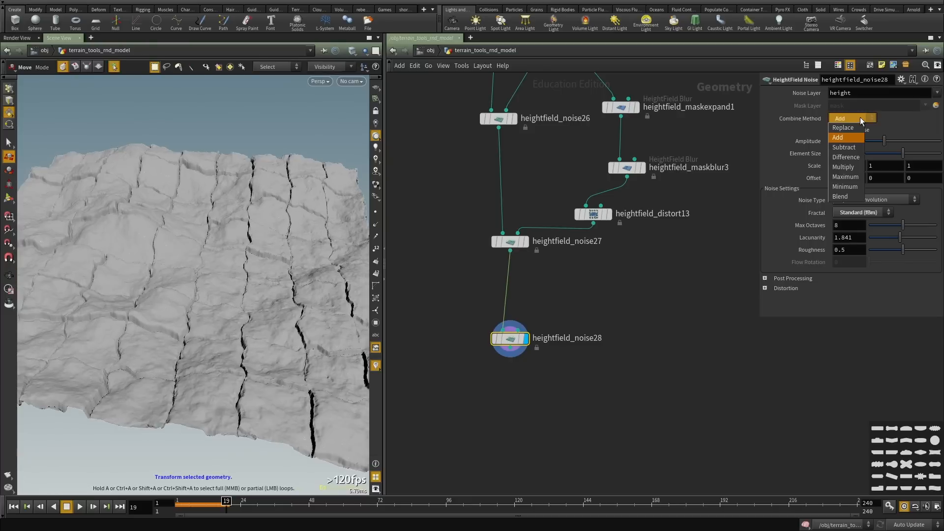
click(847, 186)
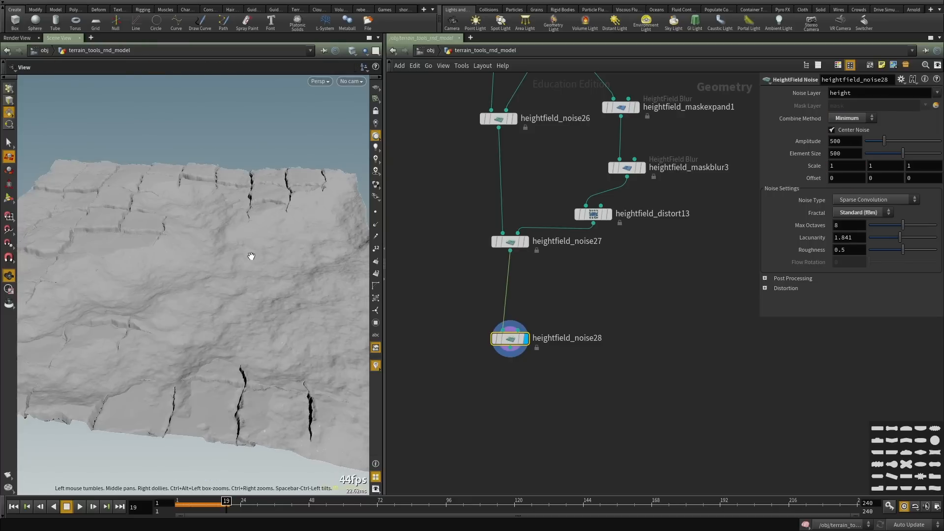
drag(249, 256, 423, 243)
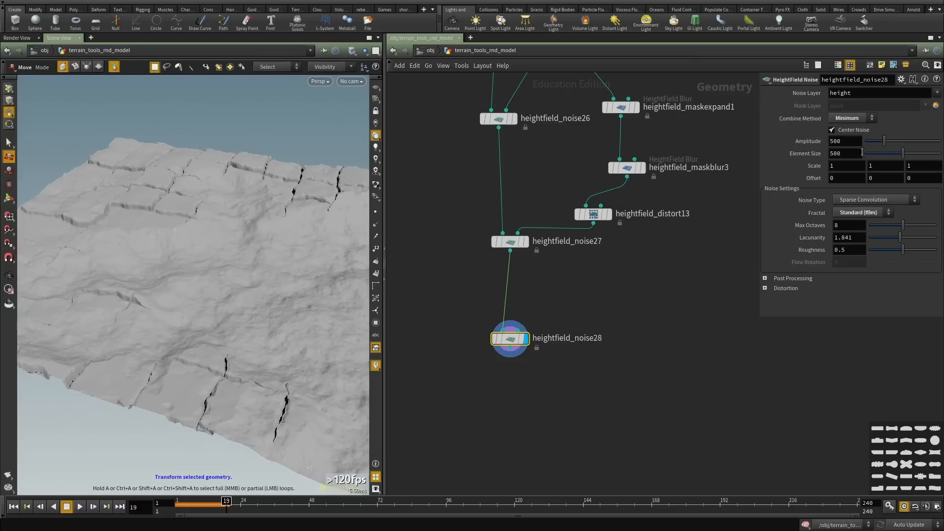
Set the new noise node's element size to 104 and its amplitude to -60.
drag(874, 154, 873, 153)
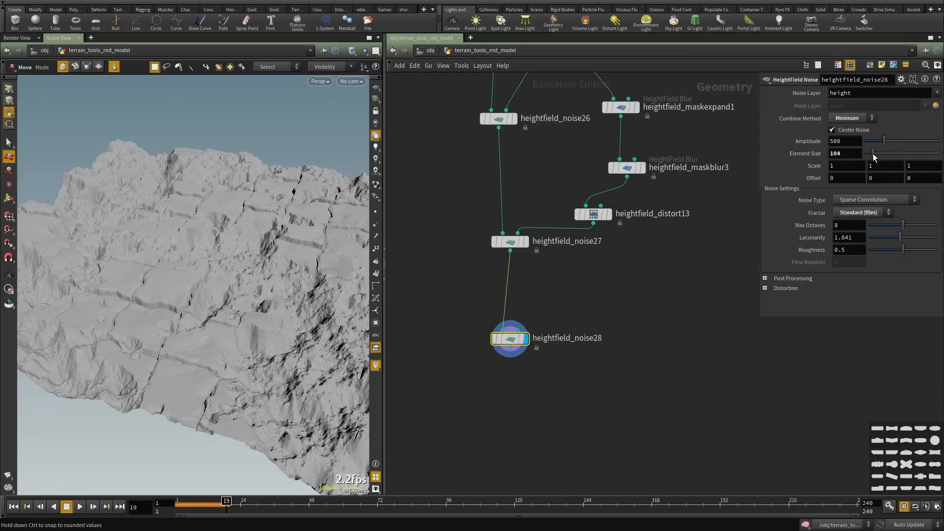
drag(197, 256, 165, 266)
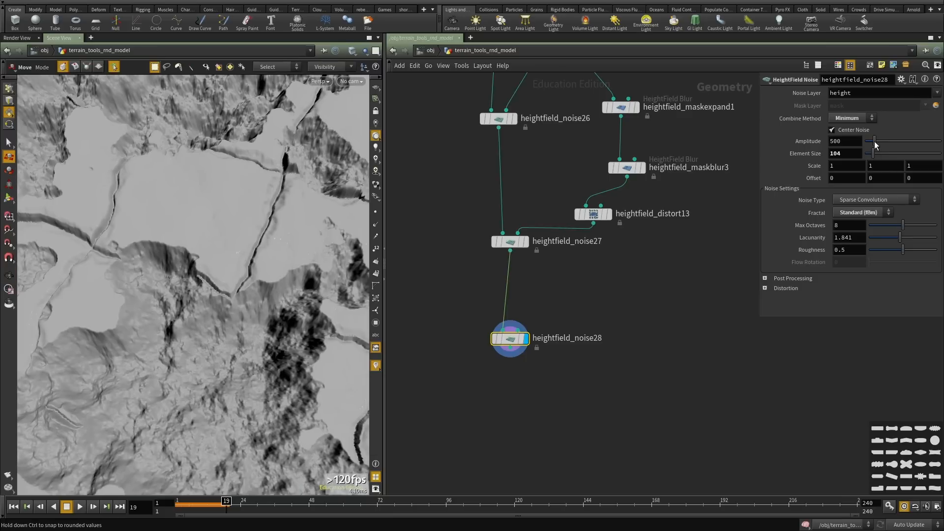
drag(874, 140, 869, 140)
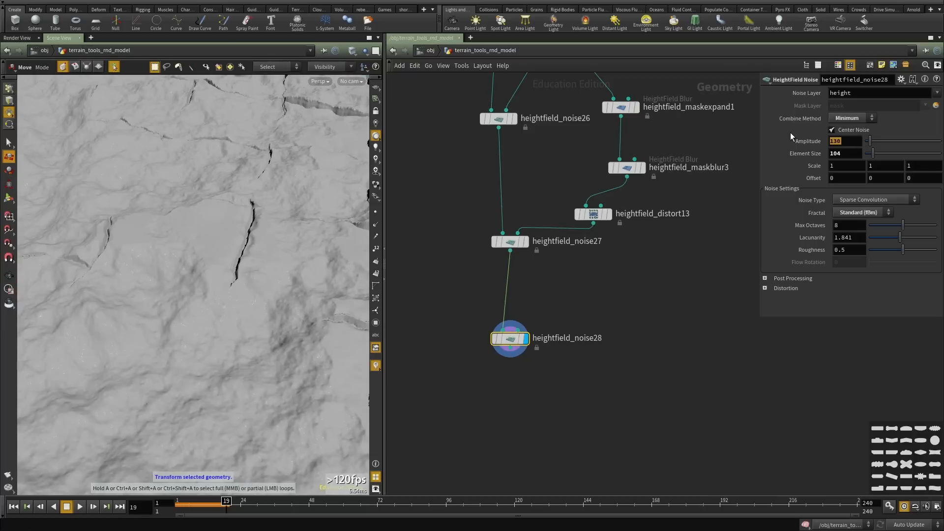
text(-60)
key(Return)
key(Escape)
drag(106, 254, 291, 280)
key(t)
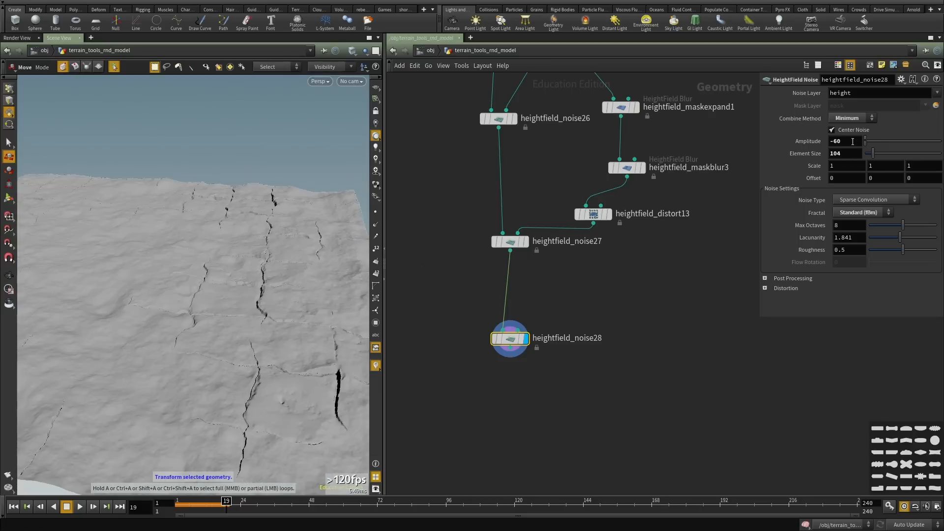
Set the Minimum noise node's amplitude to 0.
drag(853, 141, 715, 122)
text(0)
key(Return)
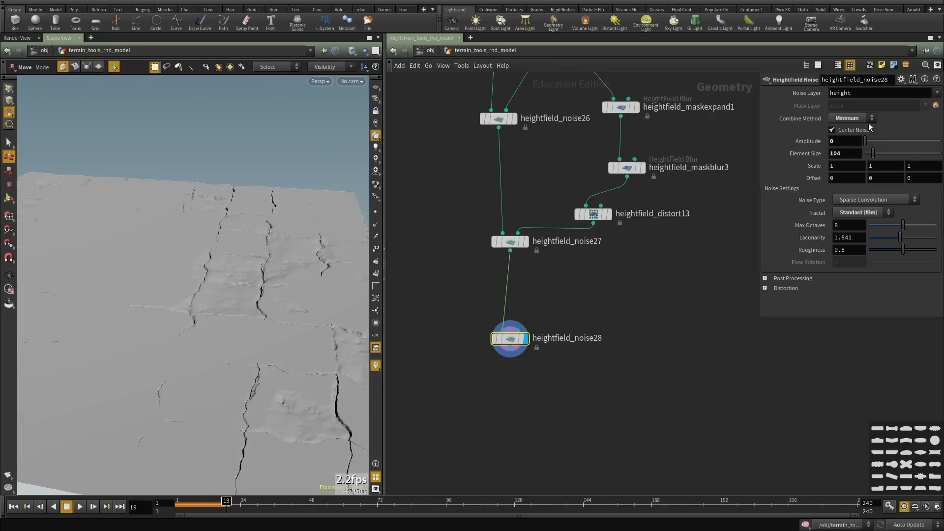
key(Escape)
drag(199, 212, 234, 204)
Duplicate heightfield_noise28 as a parallel branch fed by heightfield_noise27 and display the copy.
scroll(693, 324, down, 4)
middle_drag(689, 329, 717, 290)
drag(711, 279, 475, 320)
key(ctrl+c)
key(ctrl+v)
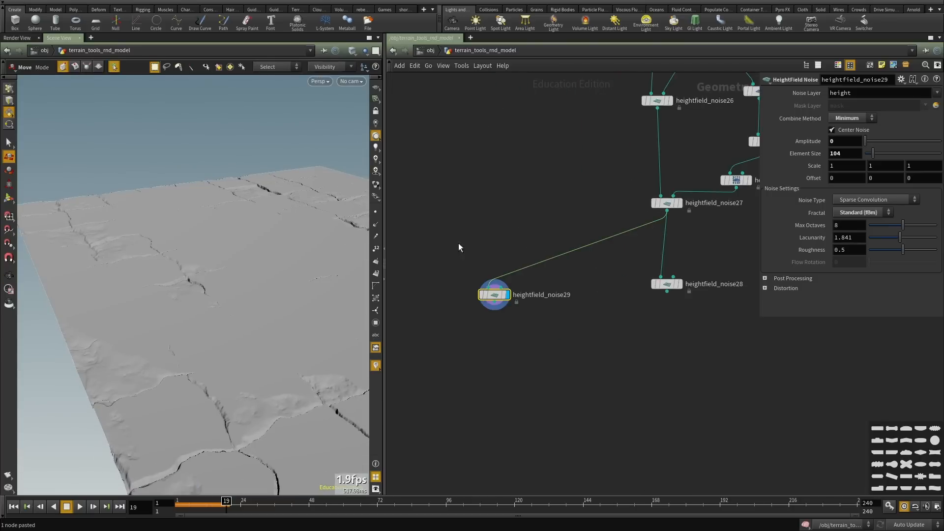
Maximize the 3D view and examine the cracks where the terrain is cut flat.
key(ctrl+b)
drag(239, 264, 584, 270)
right_drag(584, 270, 584, 295)
drag(583, 295, 487, 388)
middle_drag(291, 277, 525, 268)
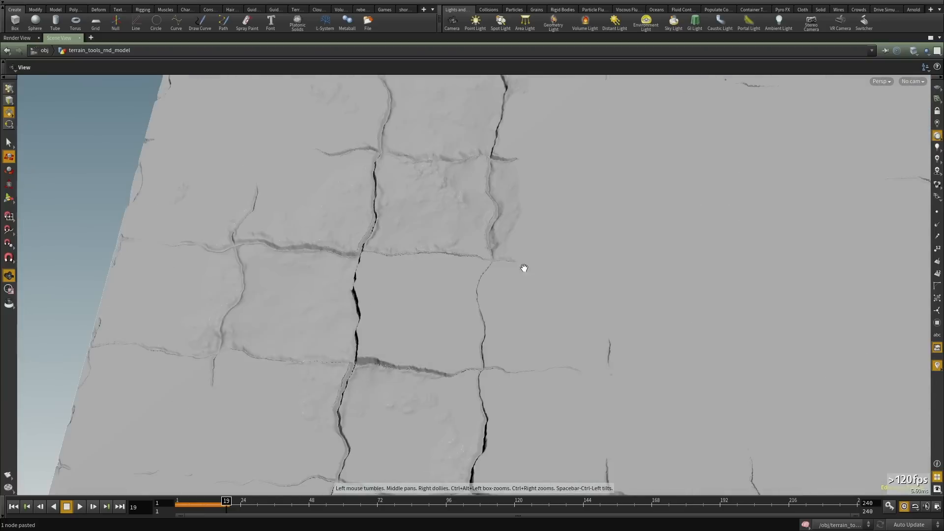
Inspect the remaining cracks across the flattened terrain from several angles and restore the split layout with the network.
drag(524, 268, 489, 198)
right_drag(489, 198, 441, 277)
middle_drag(441, 277, 246, 269)
drag(444, 285, 437, 389)
middle_drag(625, 240, 497, 286)
right_drag(497, 285, 548, 331)
drag(547, 331, 482, 335)
middle_drag(483, 335, 516, 375)
drag(517, 375, 506, 326)
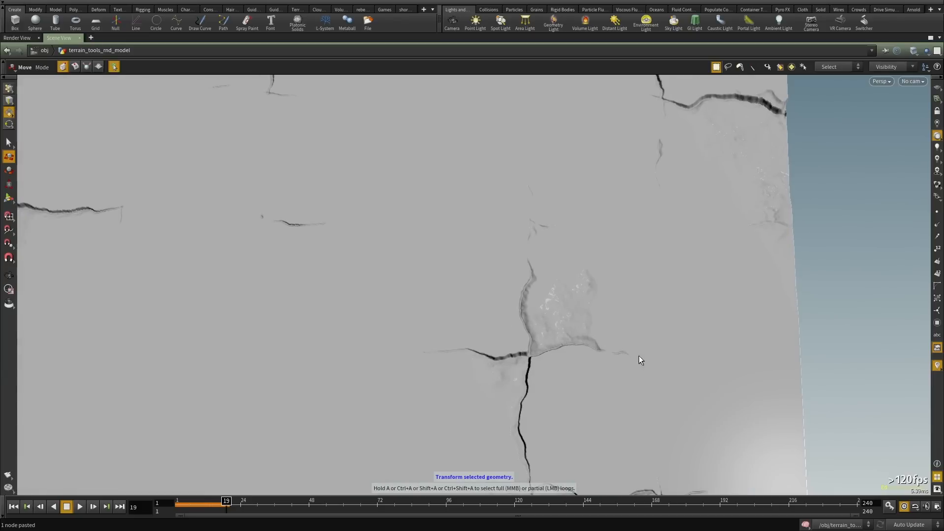
middle_drag(462, 274, 806, 285)
right_drag(807, 285, 611, 312)
drag(539, 361, 505, 352)
middle_drag(506, 352, 499, 244)
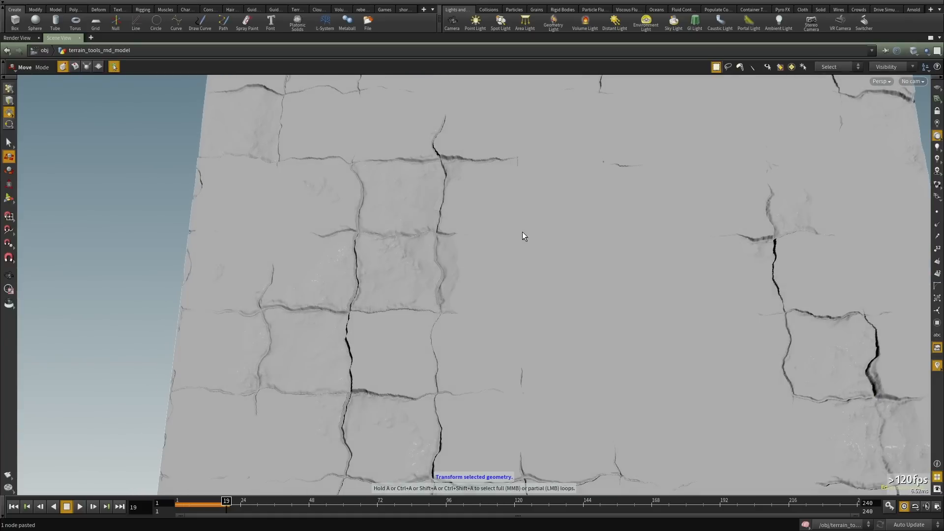
key(ctrl+b)
drag(182, 301, 352, 280)
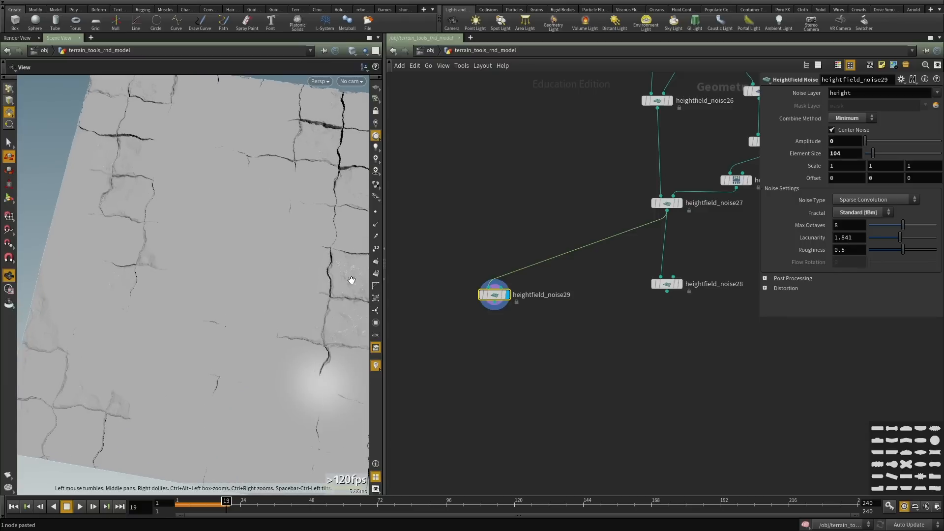
drag(227, 242, 252, 236)
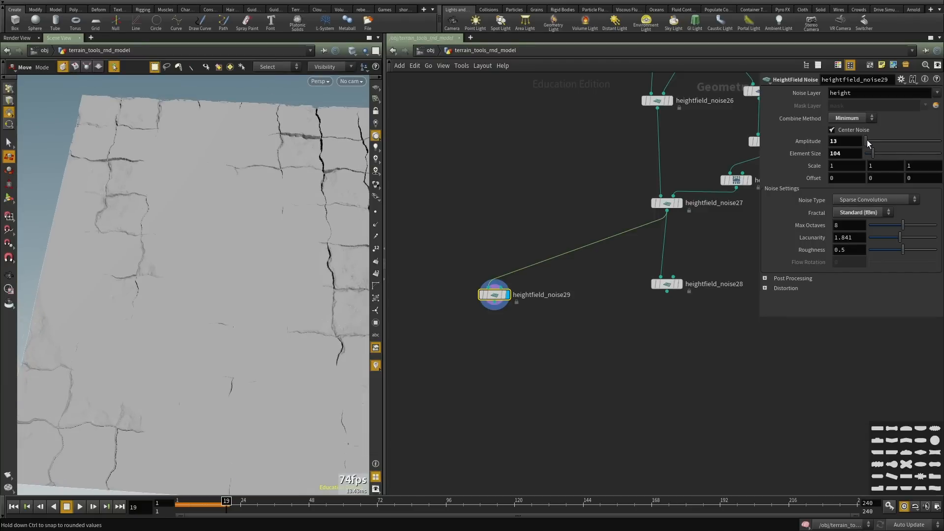
Set heightfield_noise29's amplitude to 143 and its element size to 97.
mouse_move(867, 139)
mouse_down()
mouse_move(870, 157)
mouse_move(875, 143)
mouse_up()
alt+drag(103, 311, 184, 292)
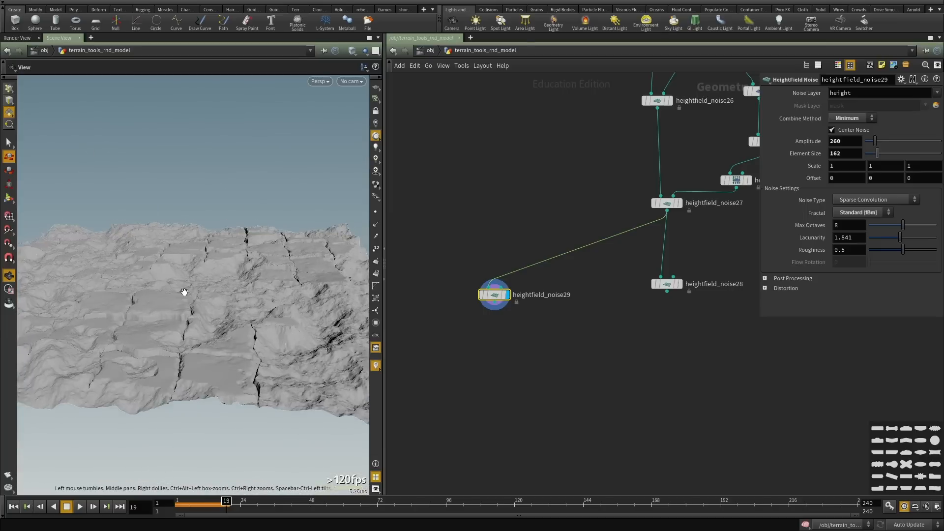
alt+right_drag(185, 291, 229, 314)
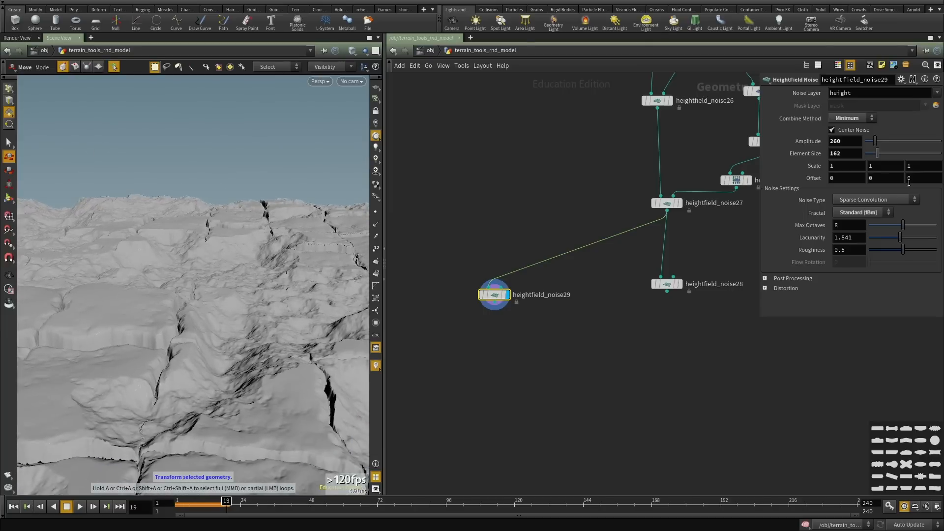
click(872, 154)
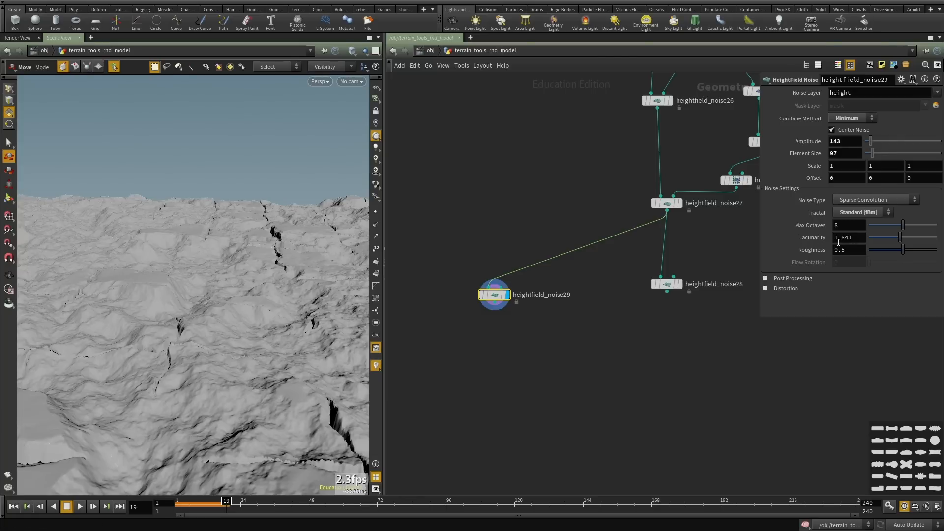
Compare a smoother 3.2 Max Octaves on heightfield_noise29, settling on 8.9.
drag(889, 223, 883, 223)
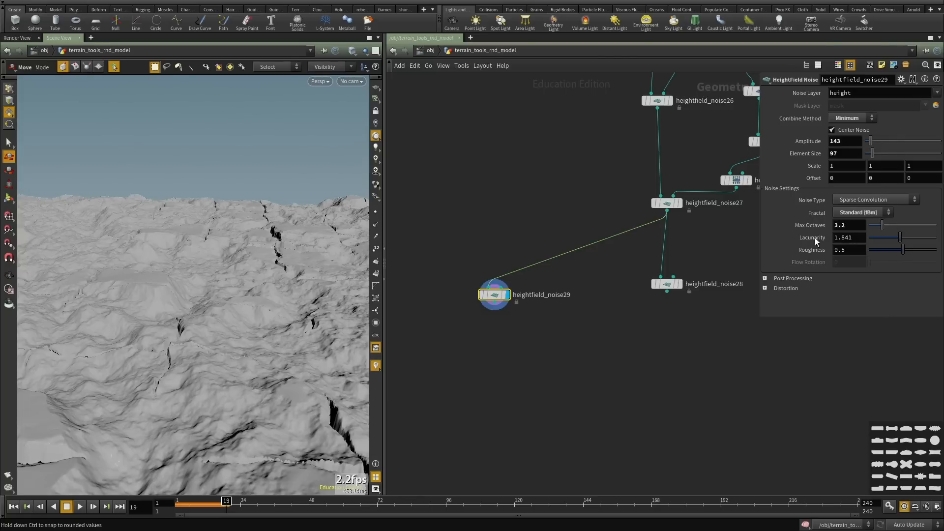
key(Escape)
alt+drag(191, 277, 199, 298)
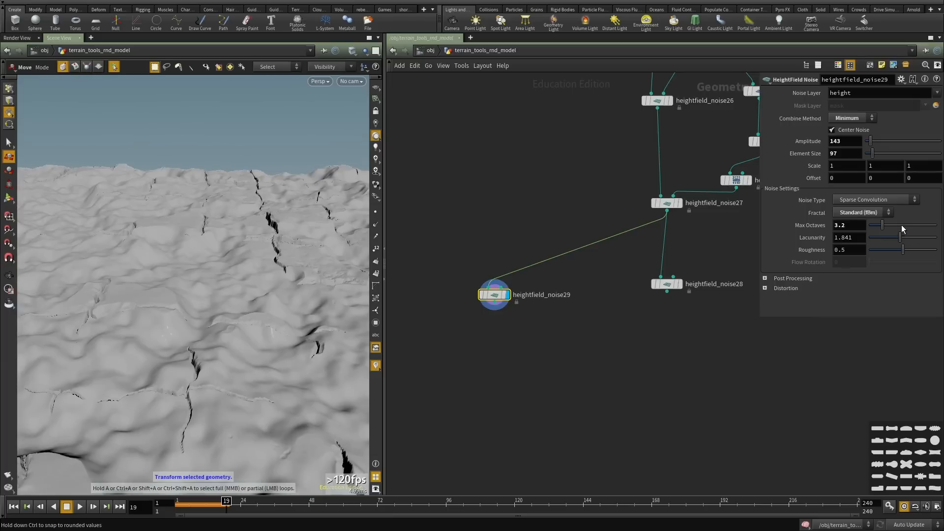
click(907, 225)
Insert a HeightField Transform node between heightfield_noise27 and heightfield_noise29.
middle_drag(522, 237, 528, 247)
alt+drag(165, 260, 282, 258)
scroll(521, 250, up, 2)
key(Tab)
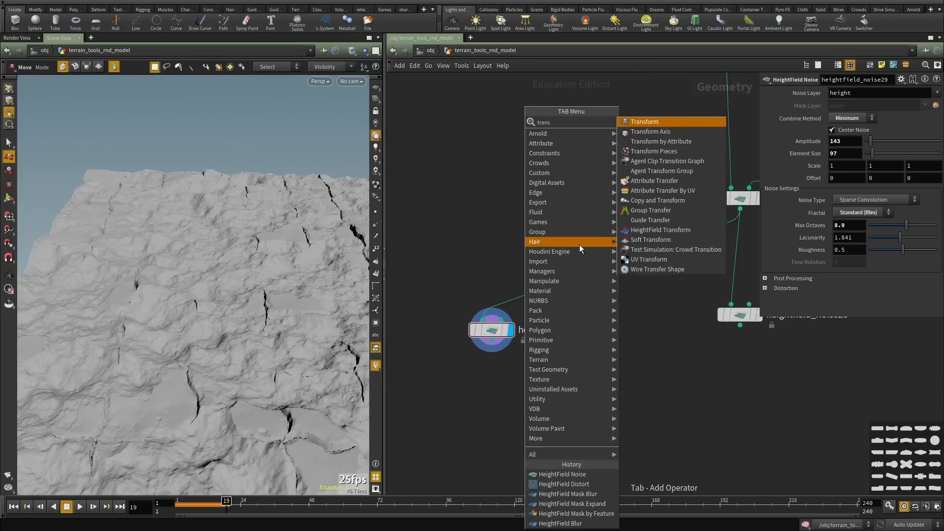
click(659, 219)
click(591, 270)
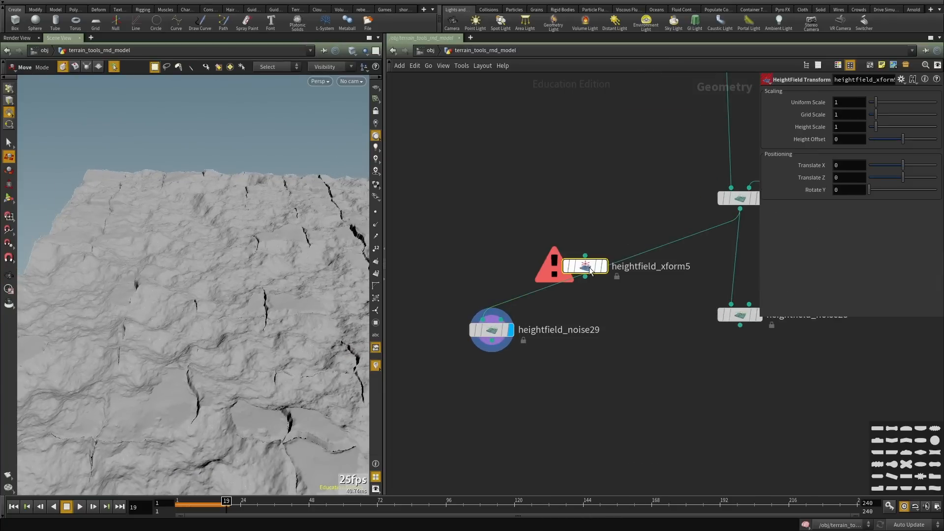
drag(579, 271, 574, 280)
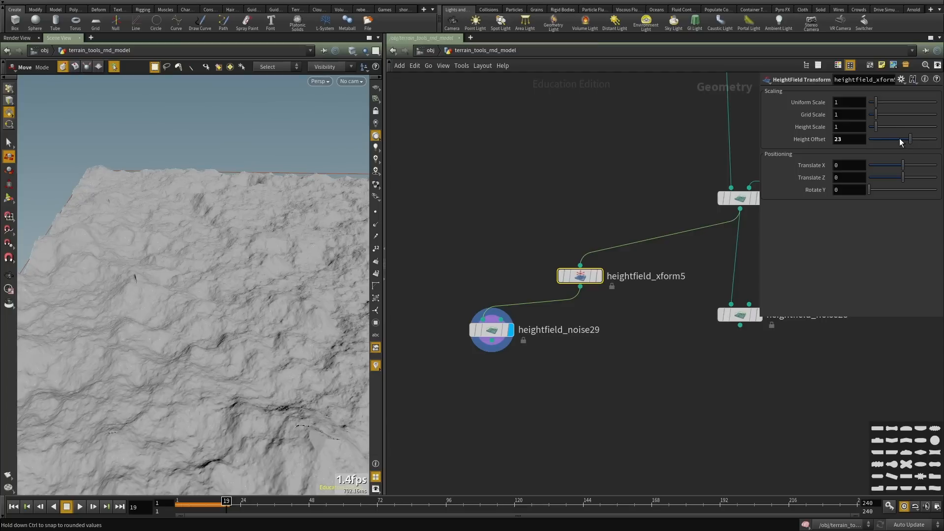
Lower the terrain ahead of heightfield_noise29 by setting heightfield_xform5's height offset to -34.
drag(887, 138, 894, 143)
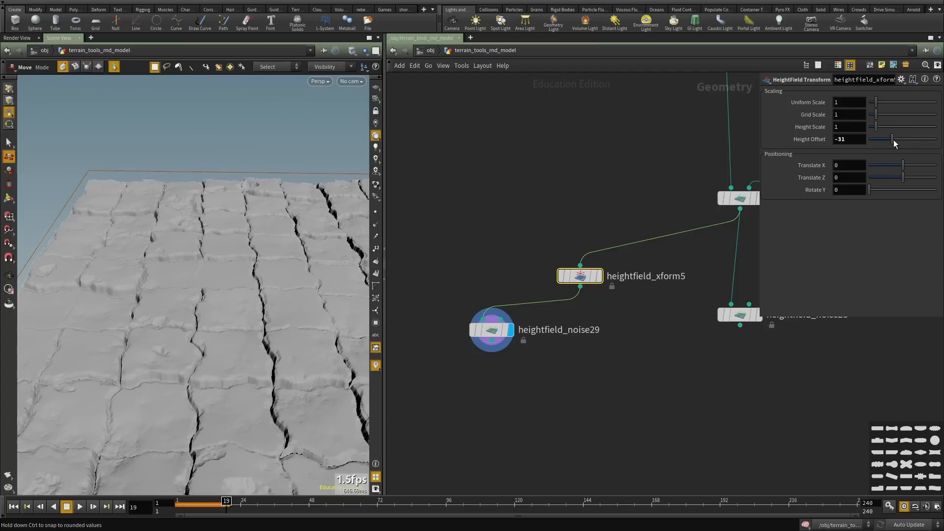
drag(472, 284, 485, 405)
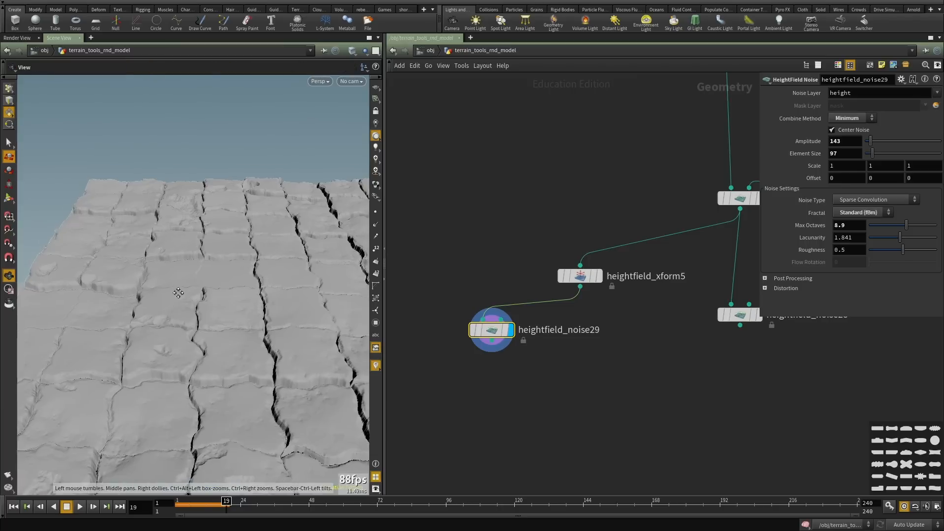
drag(178, 293, 187, 261)
right_drag(187, 261, 216, 249)
drag(216, 249, 265, 290)
key(t)
drag(568, 204, 583, 328)
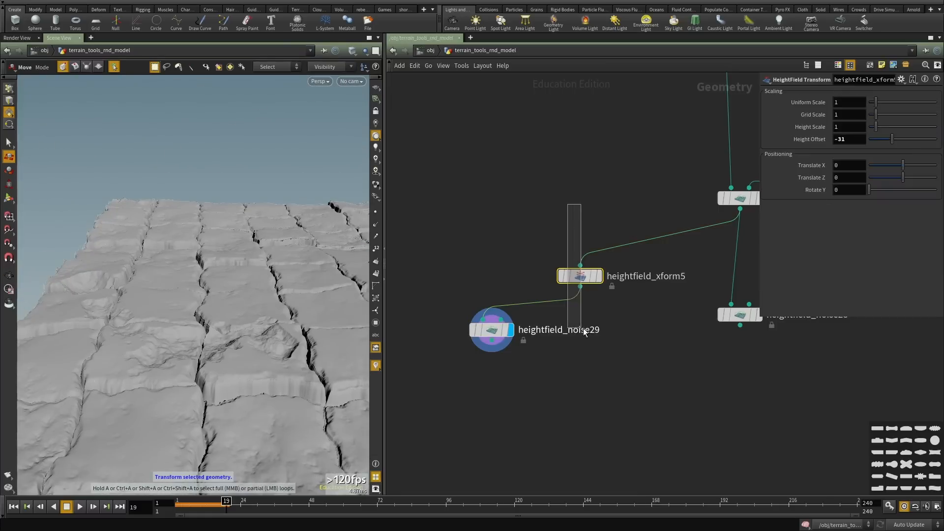
drag(889, 142, 894, 142)
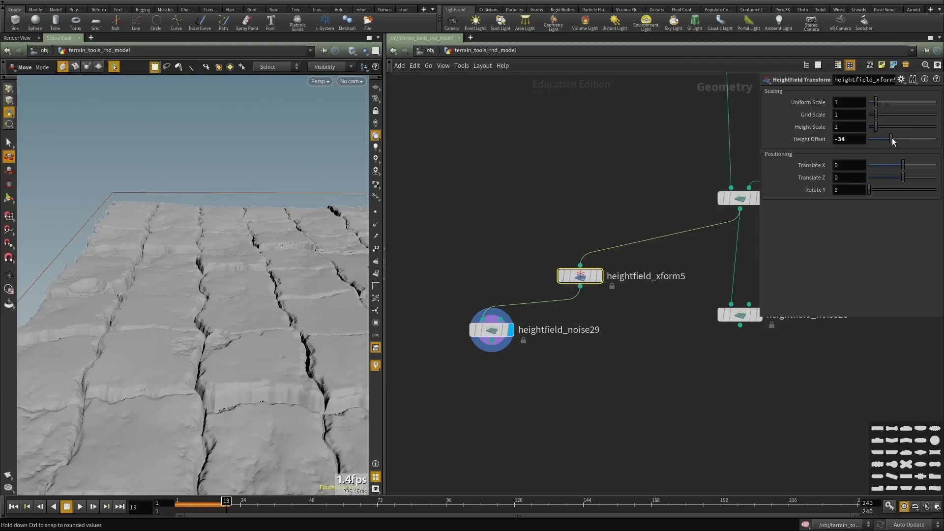
Examine the noise-cut rock patches up close and align heightfield_noise29 directly beneath heightfield_xform5.
alt+drag(215, 285, 289, 236)
alt+right_drag(288, 236, 127, 295)
alt+drag(128, 294, 164, 350)
alt+right_drag(164, 350, 221, 320)
alt+drag(222, 320, 249, 258)
alt+middle_drag(244, 263, 268, 239)
drag(559, 420, 582, 340)
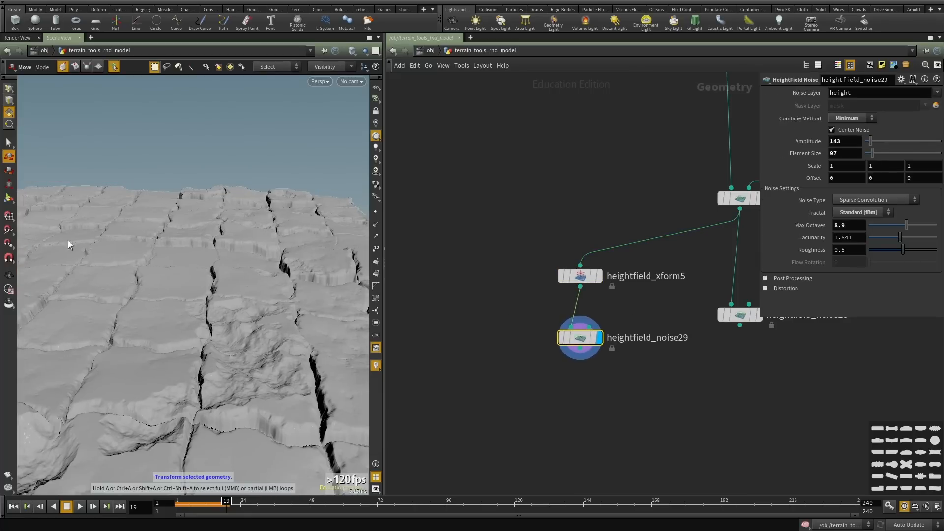
Paste a copy of the noise node, feed it from heightfield_noise29 and display it.
middle_drag(583, 430, 571, 370)
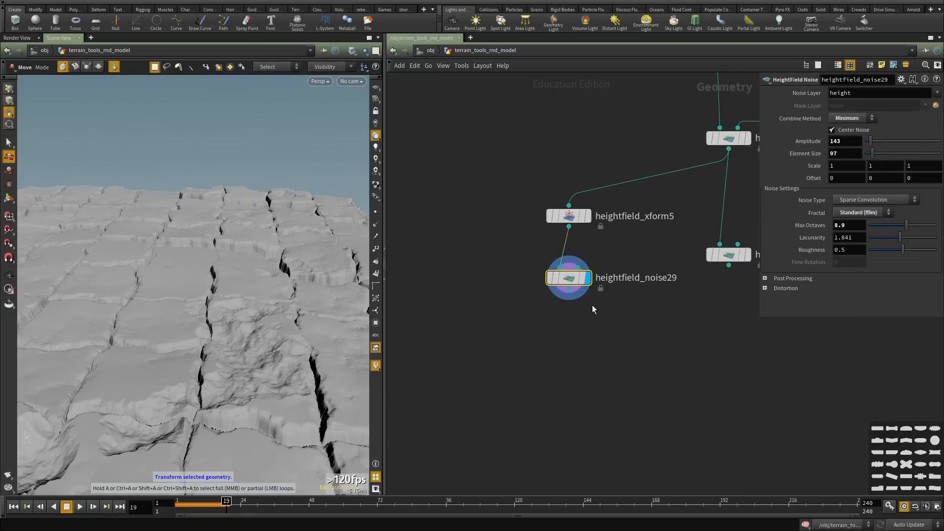
key(ctrl+v)
click(569, 290)
click(580, 350)
drag(666, 318, 564, 396)
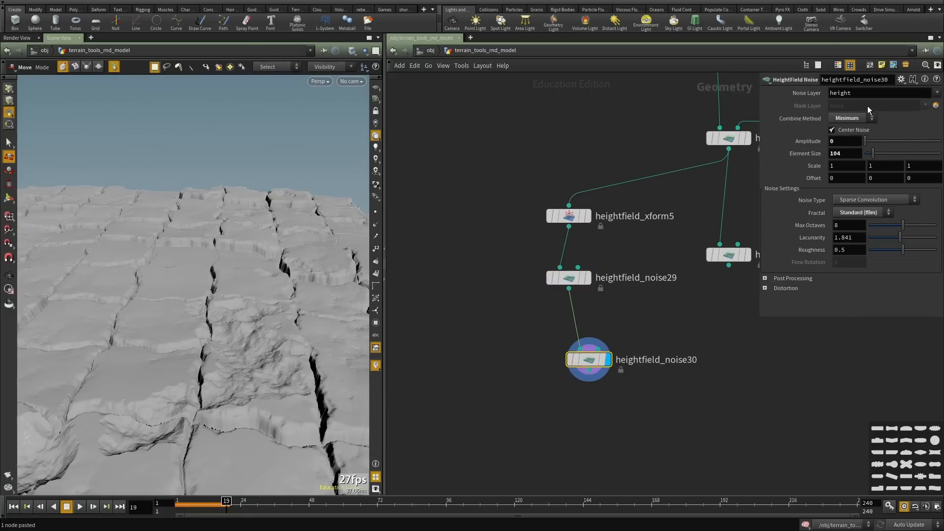
Try heightfield_noise30 with the Maximum combine method, amplitude 351 and element size 39.
click(851, 117)
click(846, 183)
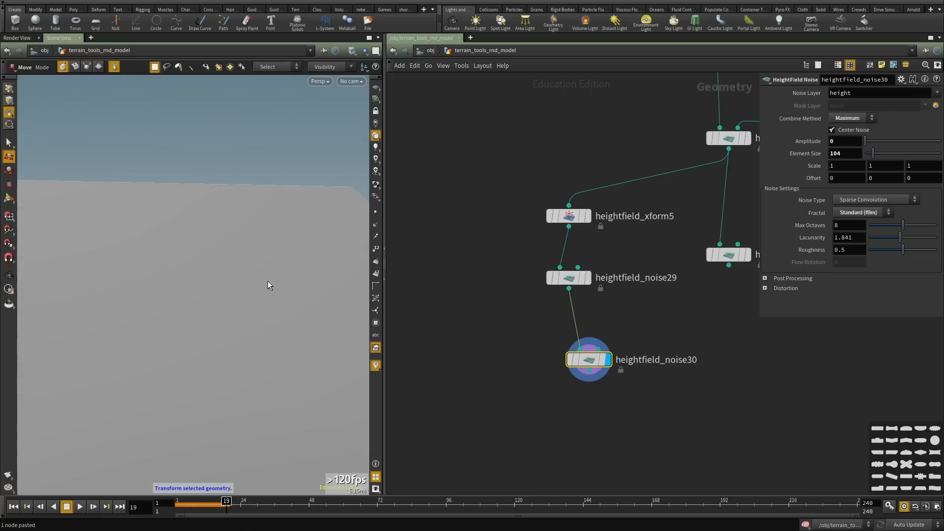
drag(870, 141, 872, 140)
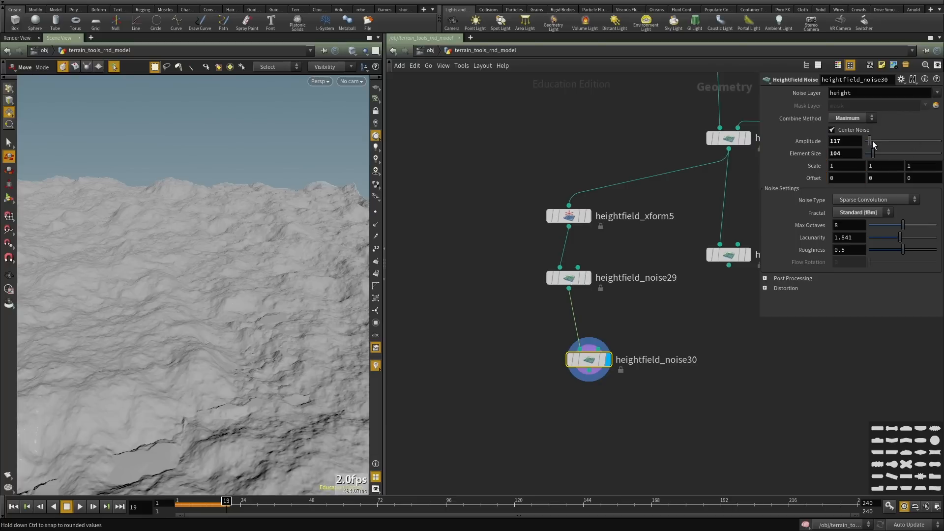
drag(614, 255, 462, 329)
drag(649, 331, 460, 388)
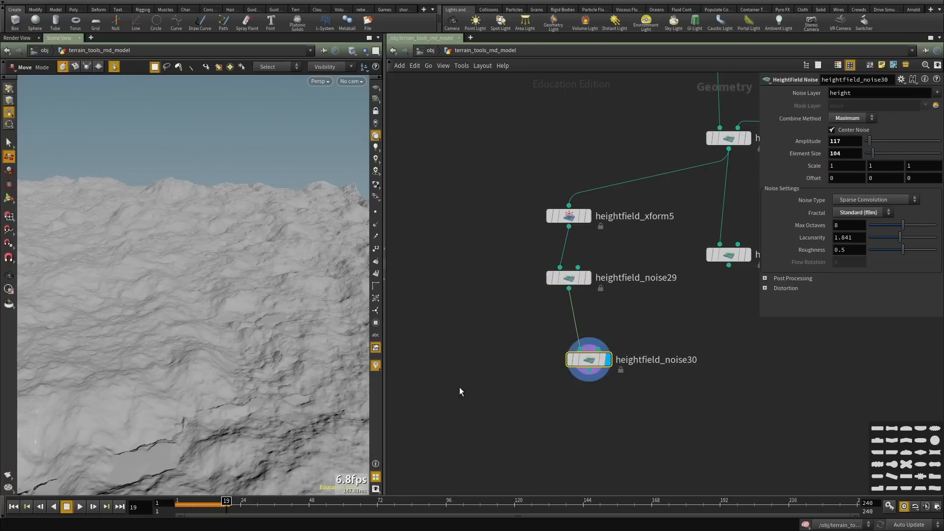
drag(875, 143, 878, 142)
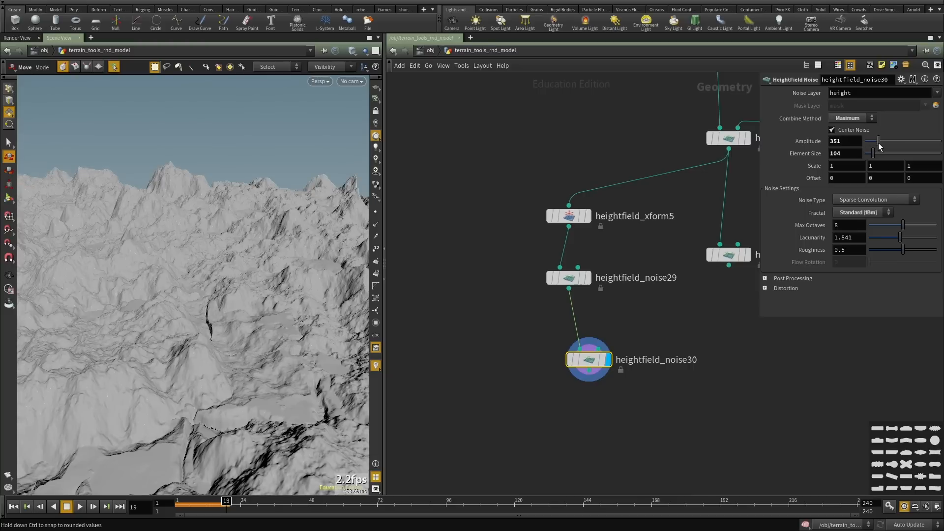
click(868, 152)
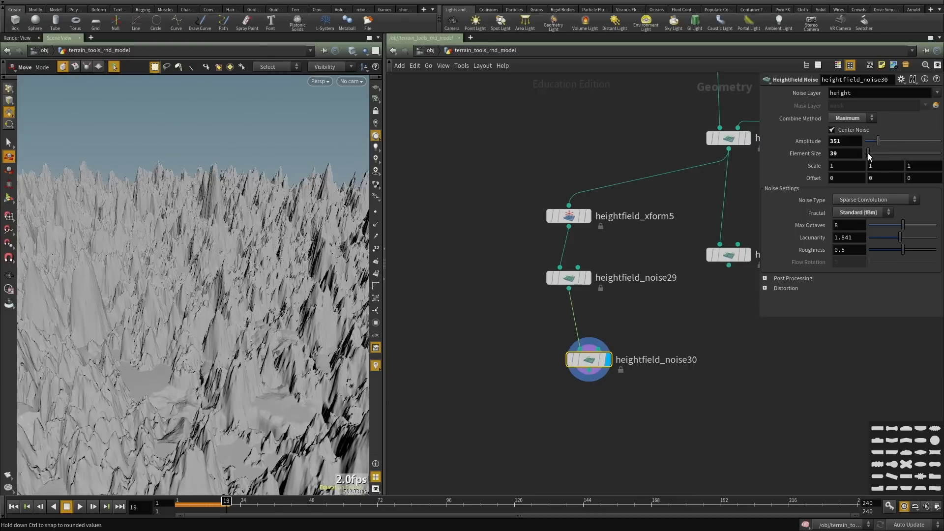
Turn off Center Noise on heightfield_noise30 and make it an Add layer with amplitude 91 and element size 84.
click(848, 131)
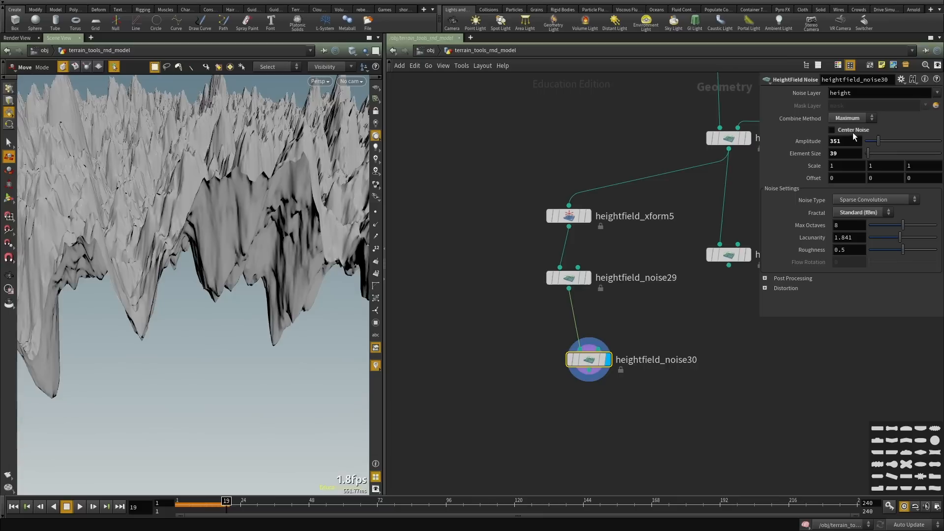
click(869, 140)
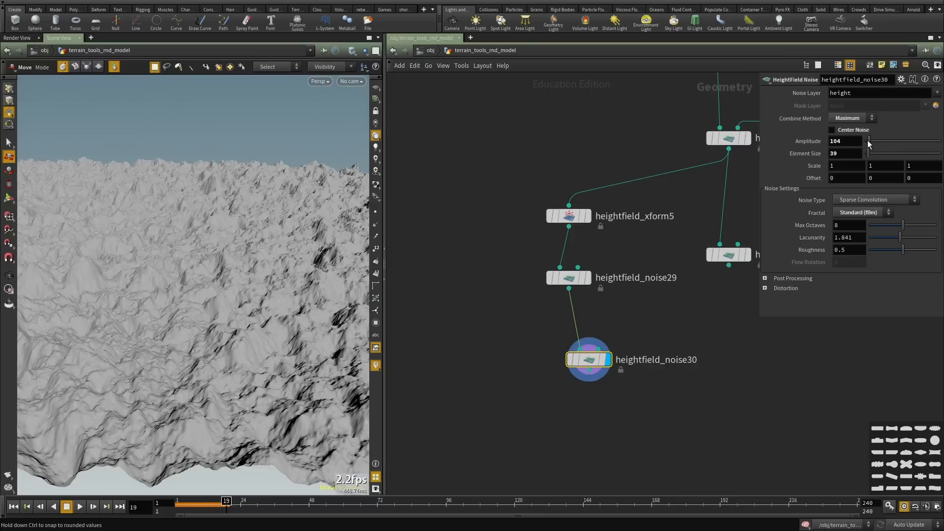
drag(868, 142, 865, 140)
click(849, 119)
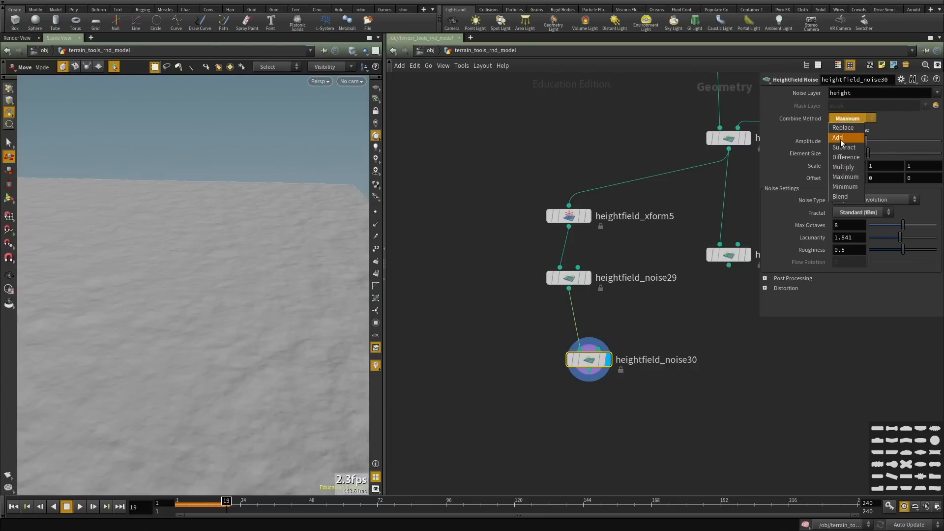
click(840, 140)
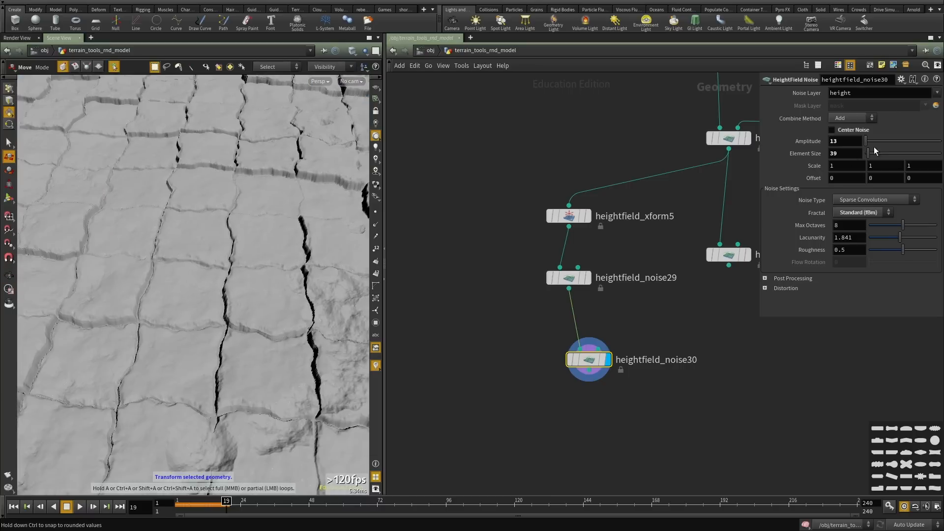
drag(869, 140, 872, 153)
click(869, 140)
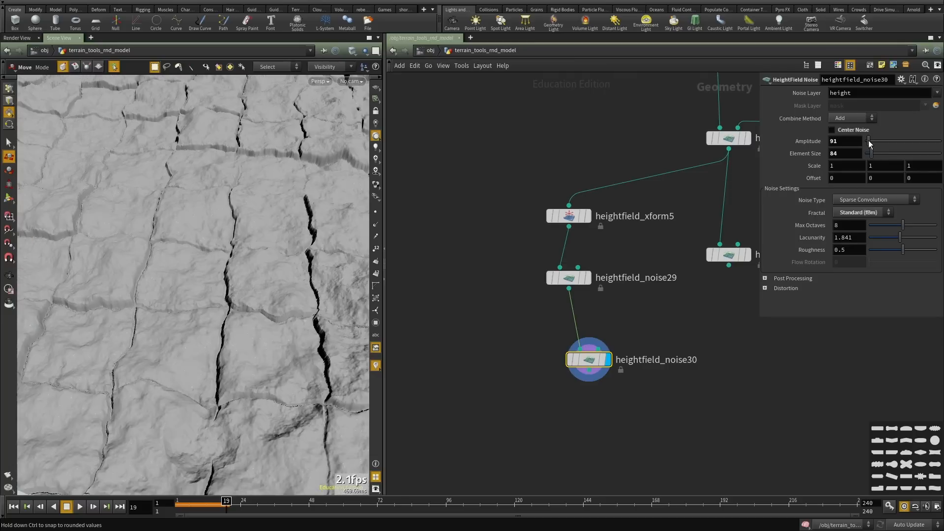
alt+right_drag(187, 248, 59, 286)
Move heightfield_noise30 down to make room and add a HeightField Mask Noise node beside the branch.
scroll(619, 376, down, 3)
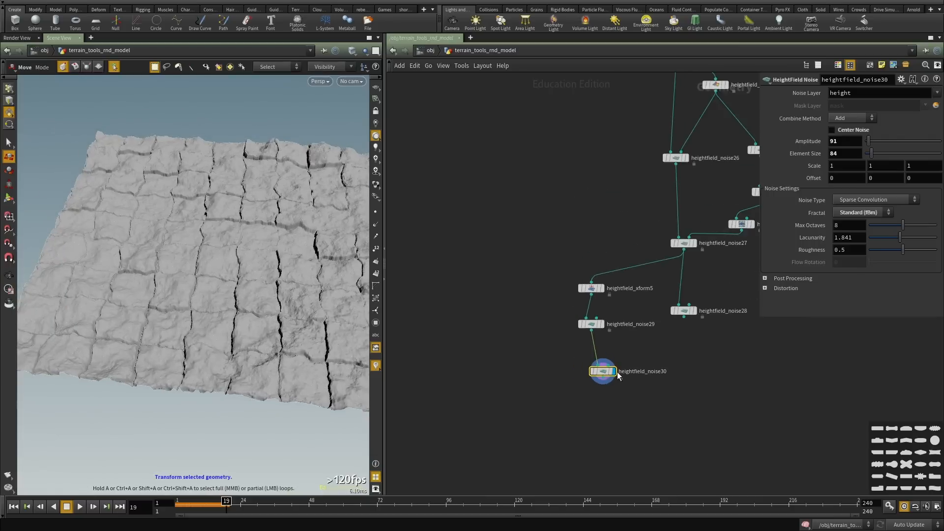
scroll(619, 376, up, 1)
drag(597, 373, 579, 395)
key(Tab)
text(nois)
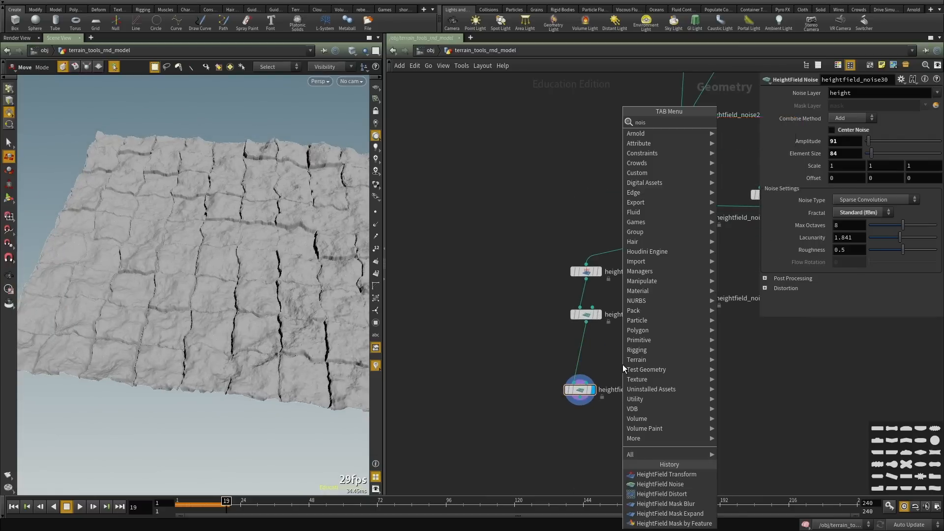
text(e)
click(771, 140)
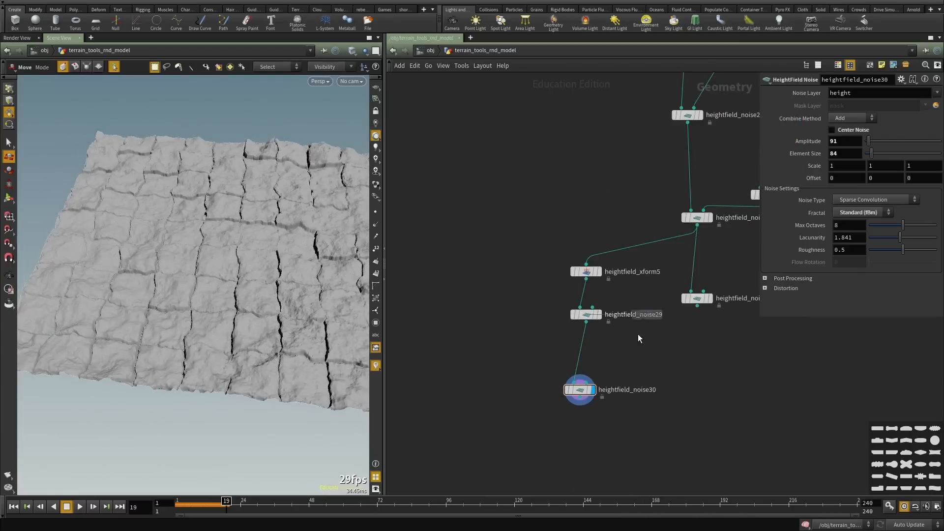
click(627, 364)
Feed heightfield_masknoise6 from heightfield_noise29 and display its mask on the terrain.
scroll(623, 353, up, 2)
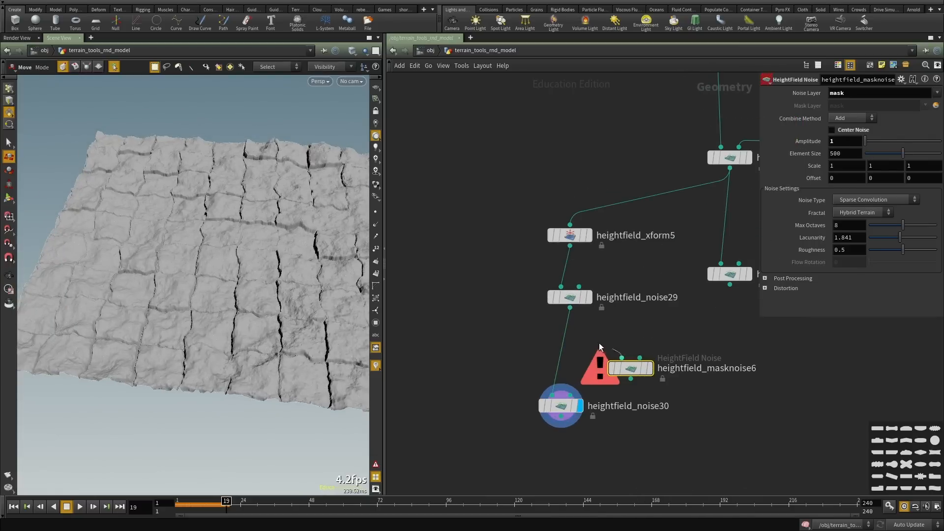
click(640, 374)
key(r)
click(634, 374)
drag(634, 374, 661, 377)
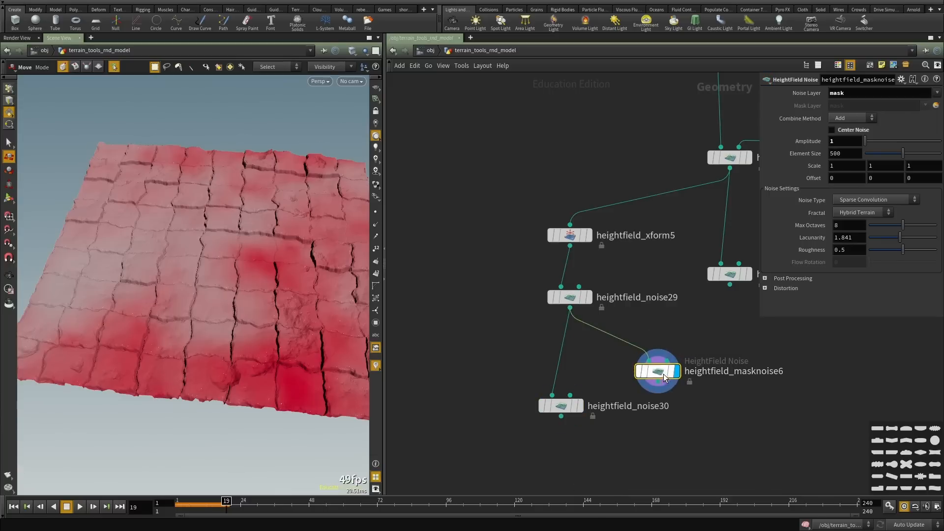
Change the amplitude of heightfield_masknoise6.
double_click(843, 141)
text(65)
key(Return)
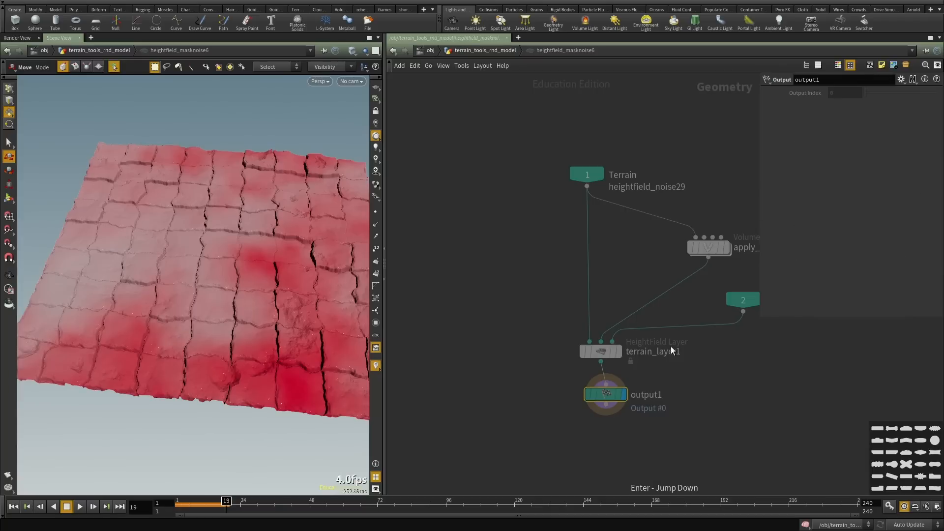
Set heightfield_masknoise6's element size to 273, connect it to the mask input of heightfield_noise30, and display heightfield_noise30.
key(u)
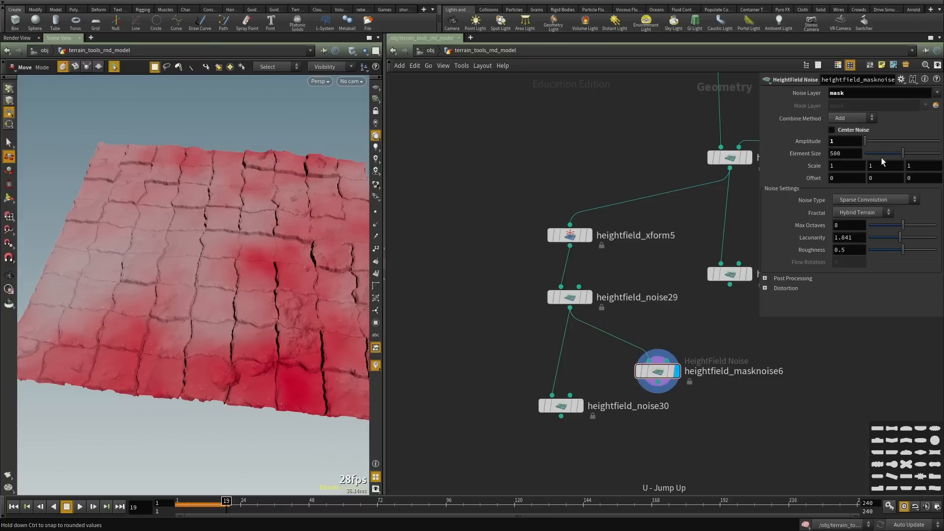
drag(881, 153, 886, 154)
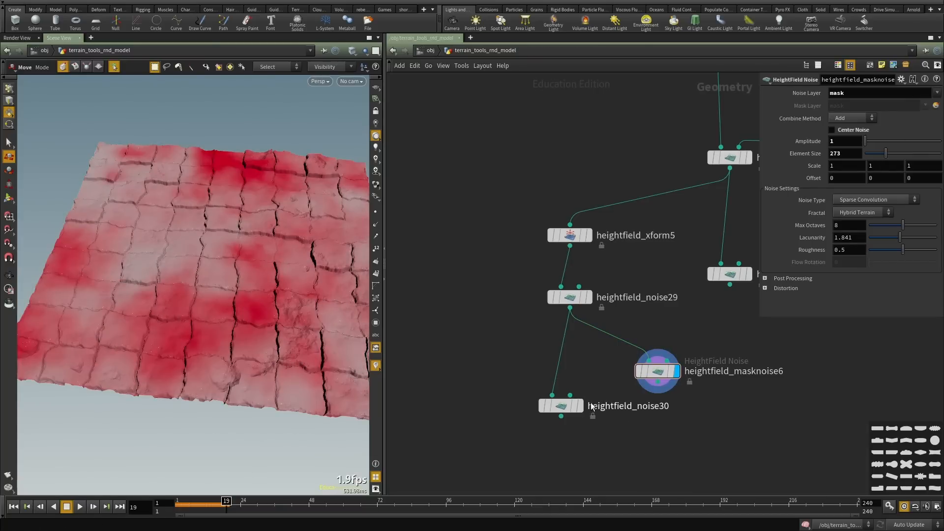
click(570, 395)
click(680, 388)
click(580, 405)
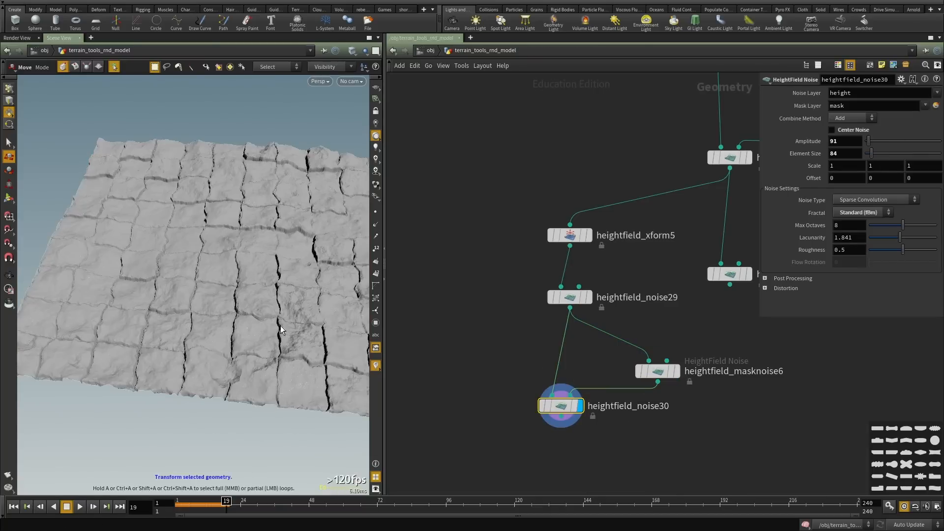
Raise the amplitude of heightfield_noise30 to 104 and inspect the plates up close.
mouse_move(216, 330)
alt+mouse_down()
mouse_move(212, 266)
mouse_move(222, 335)
alt+mouse_up()
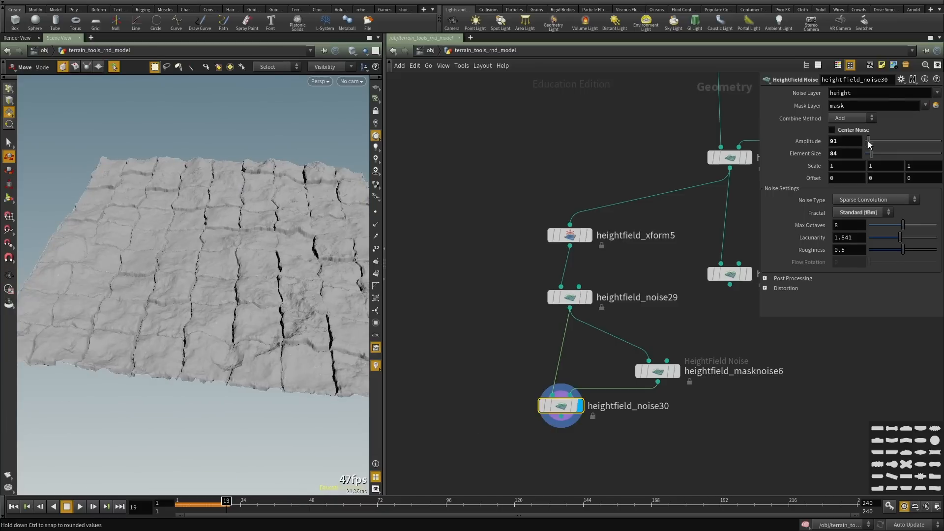
drag(869, 142, 869, 142)
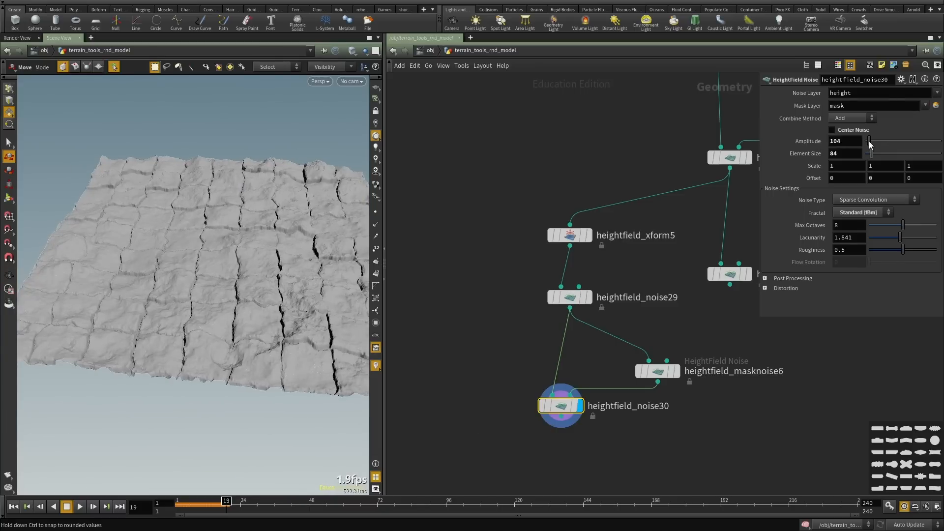
alt+drag(185, 221, 179, 295)
alt+right_drag(179, 295, 297, 234)
alt+drag(298, 234, 289, 203)
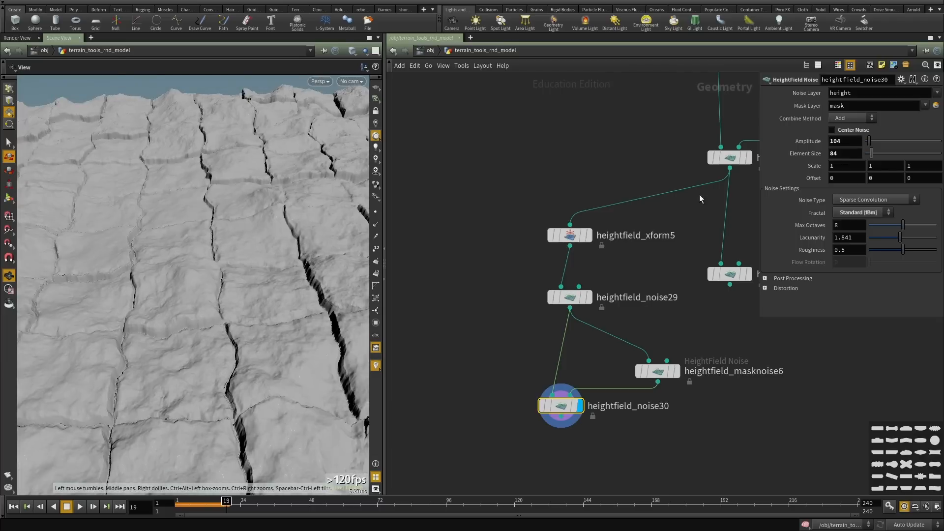
Try the Difference and Subtract combine methods on heightfield_noise30.
click(853, 119)
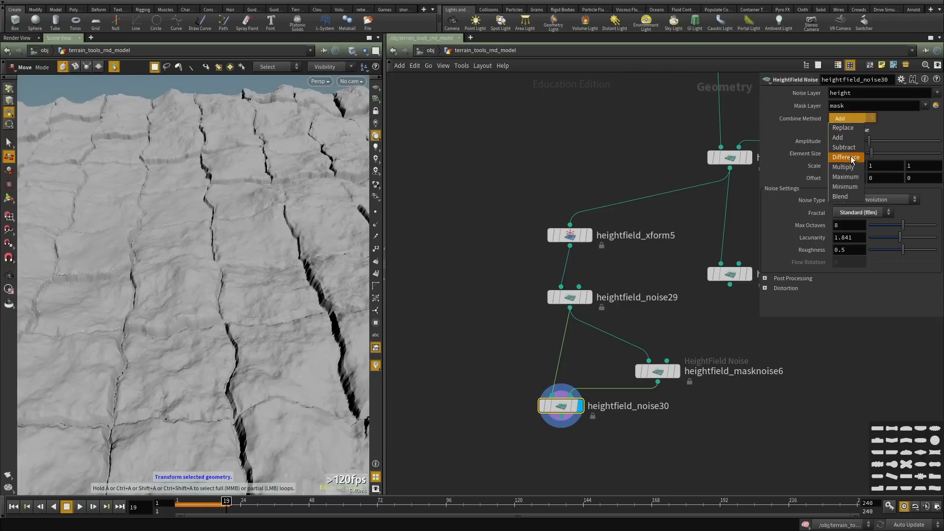
click(853, 159)
click(851, 118)
click(847, 142)
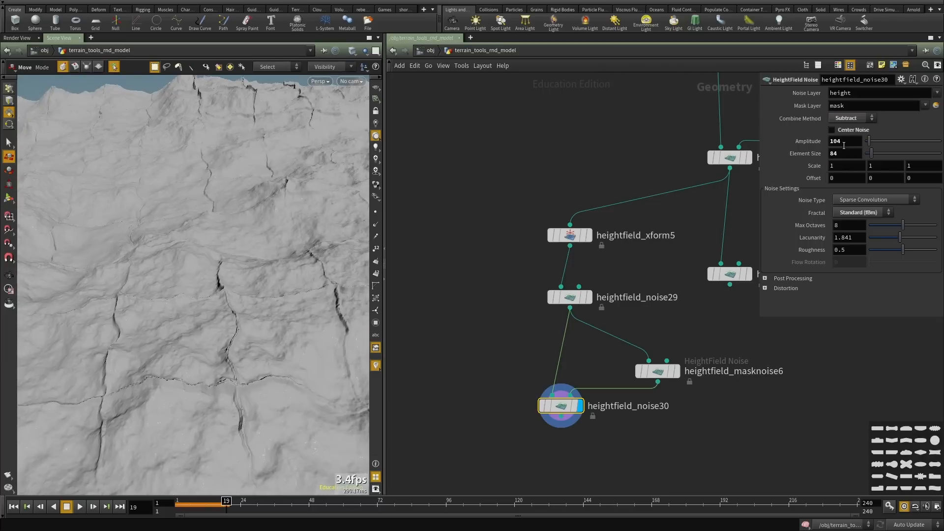
scroll(200, 217, down, 5)
alt+drag(201, 216, 209, 261)
Switch heightfield_noise30 to the Maximum combine method with amplitude 50 and element size 45.
click(854, 118)
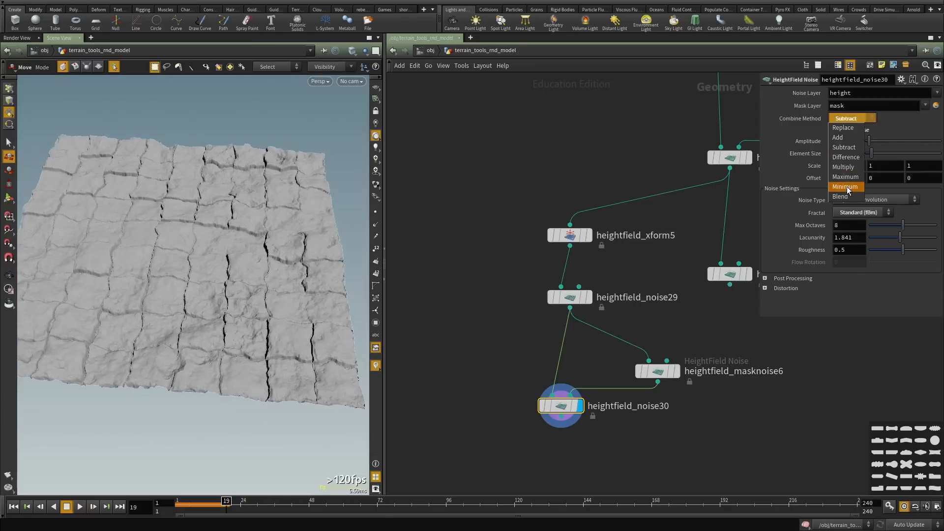
click(846, 178)
scroll(256, 248, up, 3)
alt+drag(272, 247, 287, 260)
drag(854, 143, 756, 142)
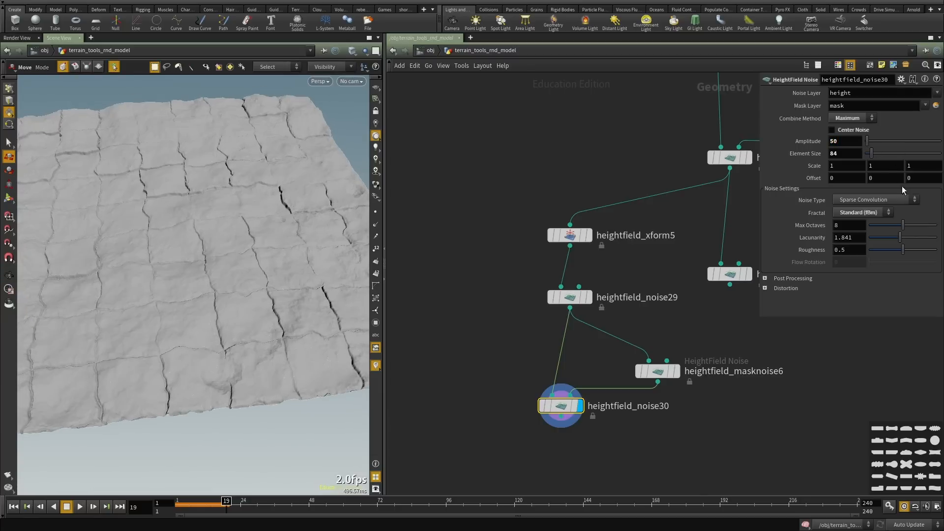
drag(875, 153, 868, 152)
Set heightfield_masknoise6 to amplitude 2 and element size 662.
click(669, 372)
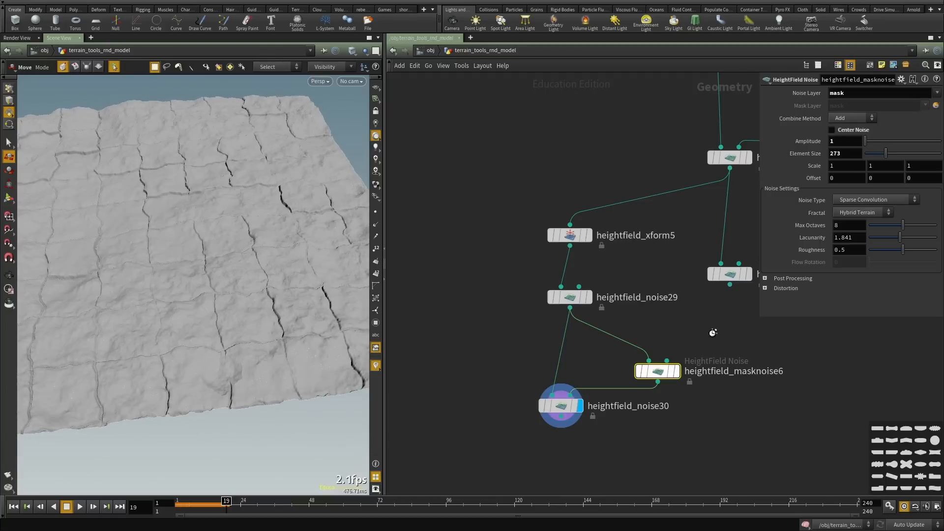
text(2)
key(Return)
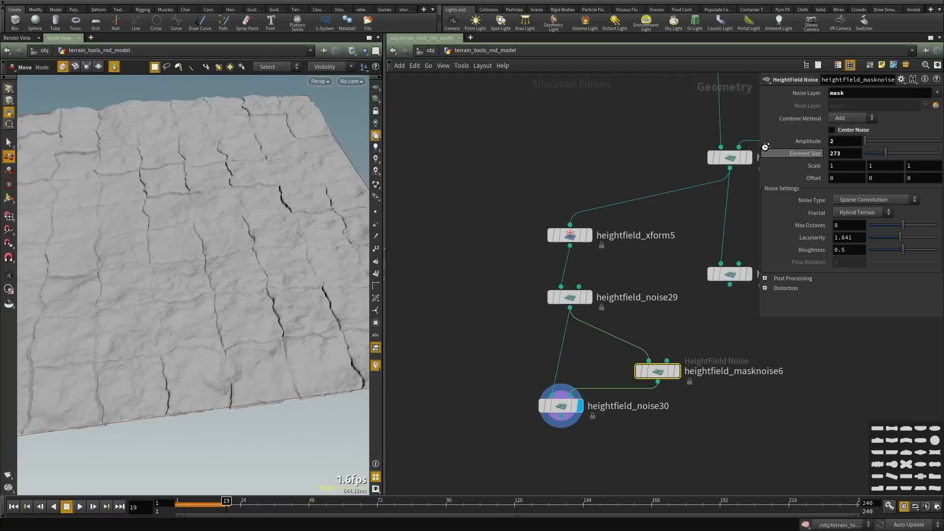
alt+drag(245, 314, 268, 296)
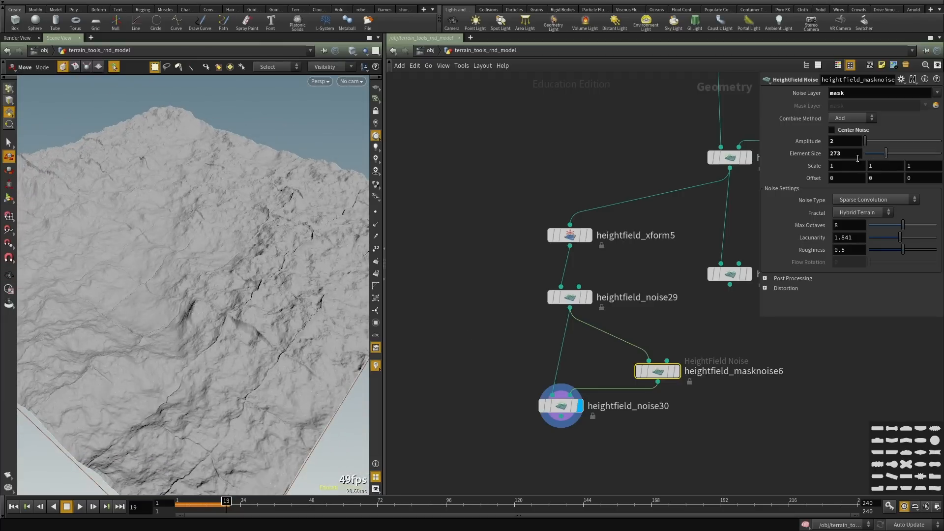
drag(885, 153, 916, 153)
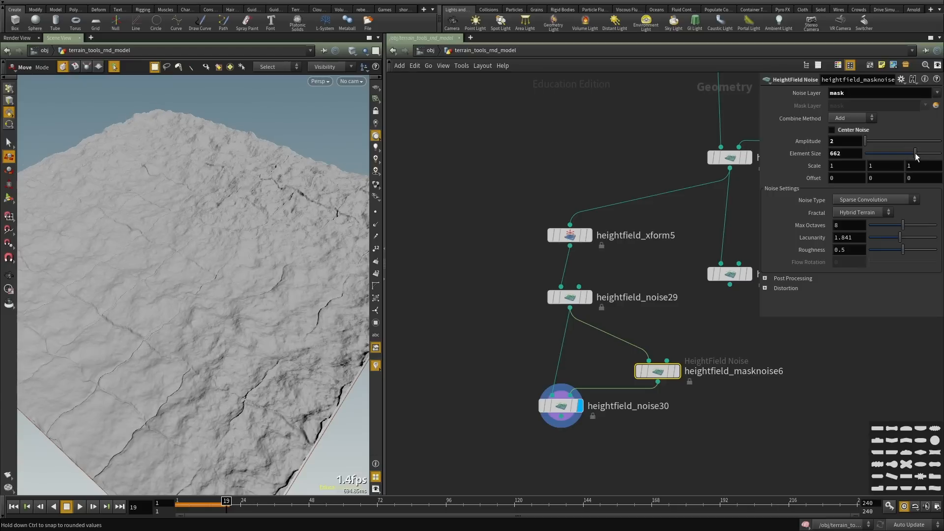
Return heightfield_noise30 to the Add combine method and set its amplitude to 20.
drag(541, 465, 566, 387)
click(860, 118)
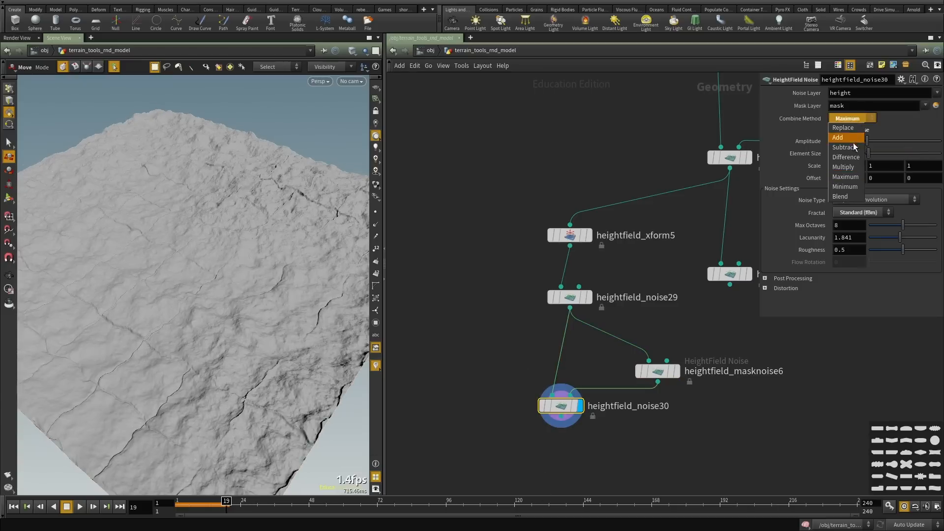
click(838, 137)
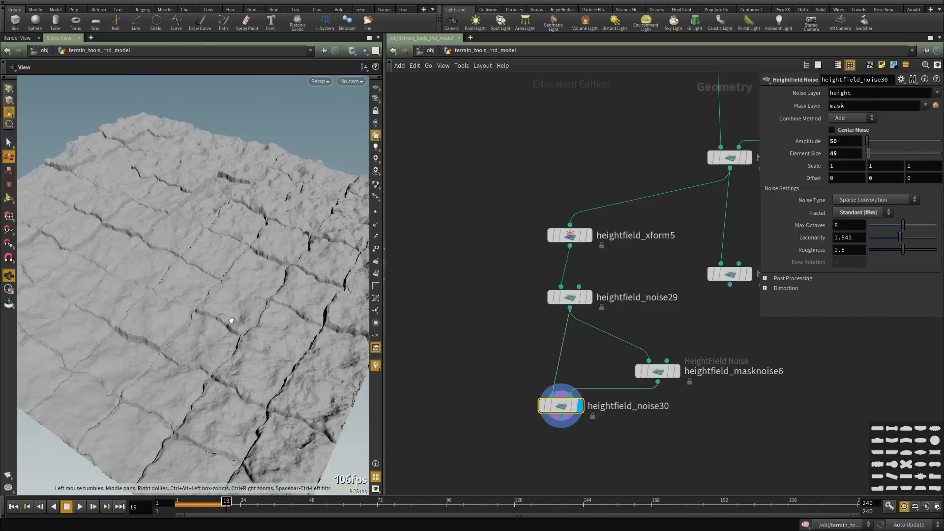
drag(252, 315, 204, 312)
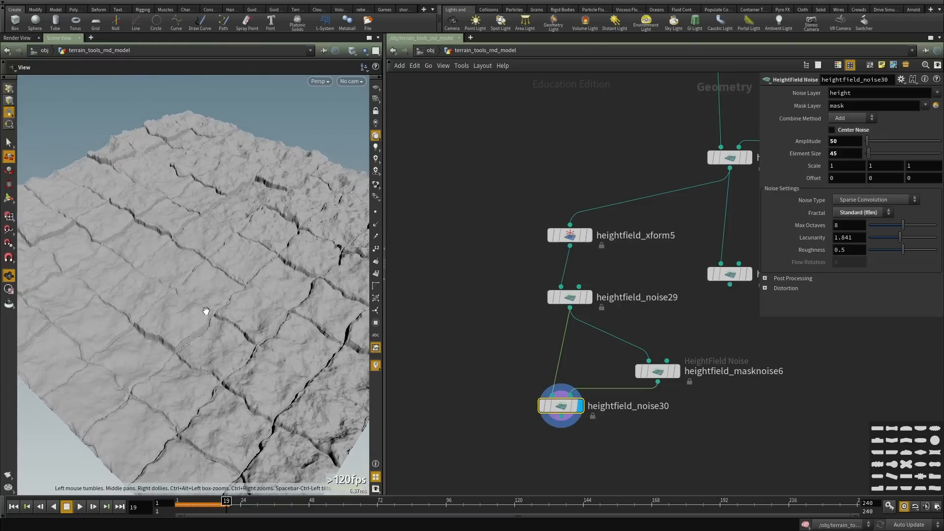
drag(594, 460, 542, 367)
drag(838, 142, 826, 142)
text(20)
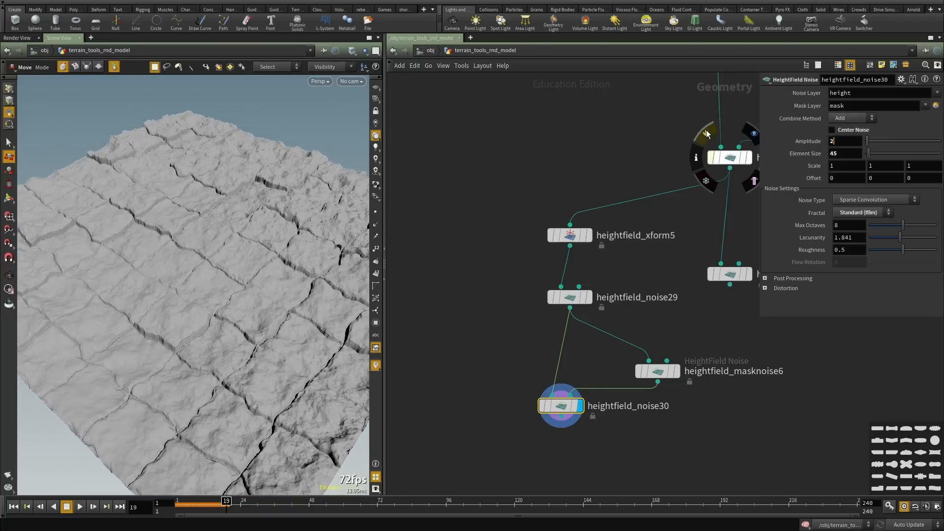
key(Return)
Examine the cracked terrain in an enlarged view and compare it with heightfield_noise33 in the reference geo1 network.
alt+drag(26, 282, 173, 296)
key(ctrl+b)
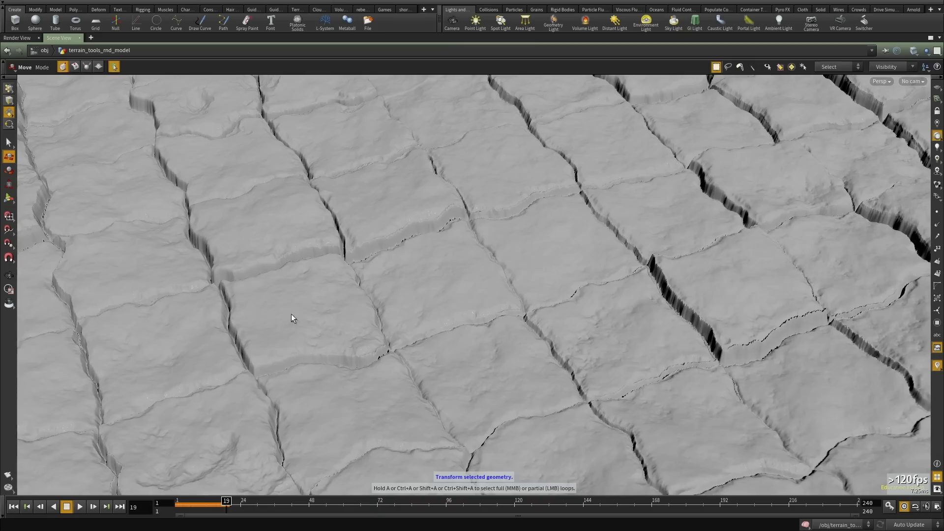
drag(290, 316, 361, 386)
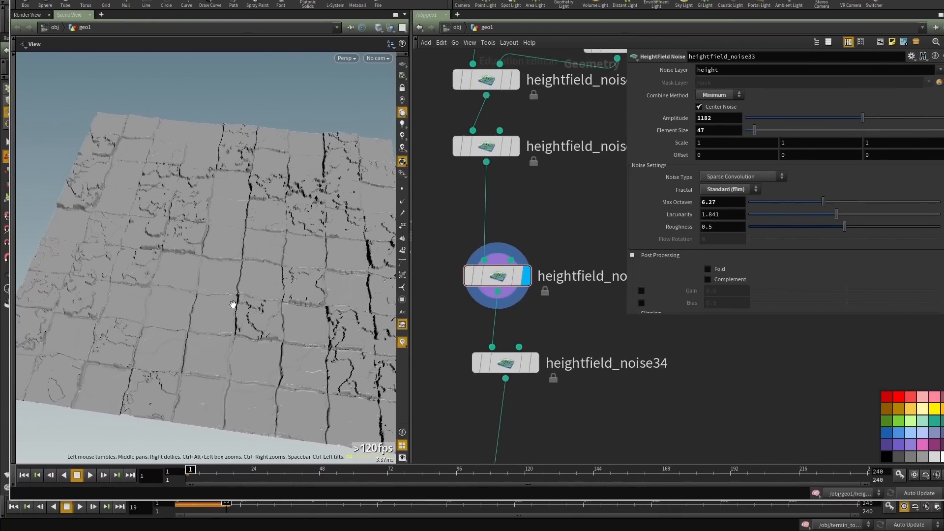
mouse_move(233, 305)
mouse_down()
mouse_move(367, 236)
mouse_move(207, 264)
mouse_move(204, 306)
mouse_move(216, 301)
mouse_up()
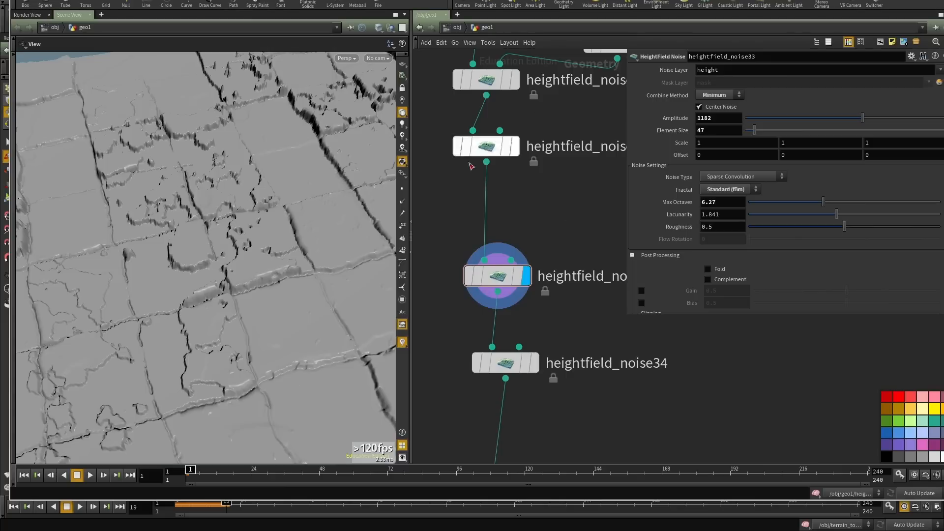
middle_drag(537, 236, 528, 286)
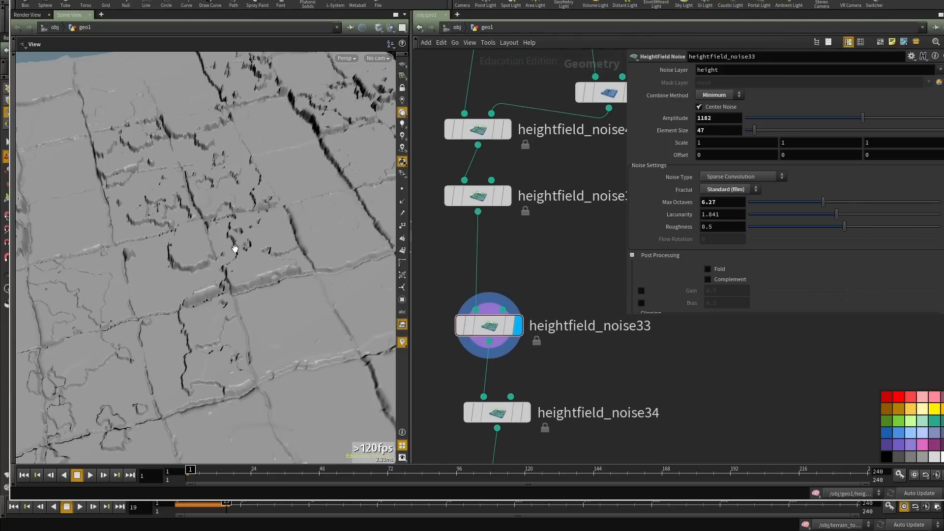
drag(567, 264, 421, 347)
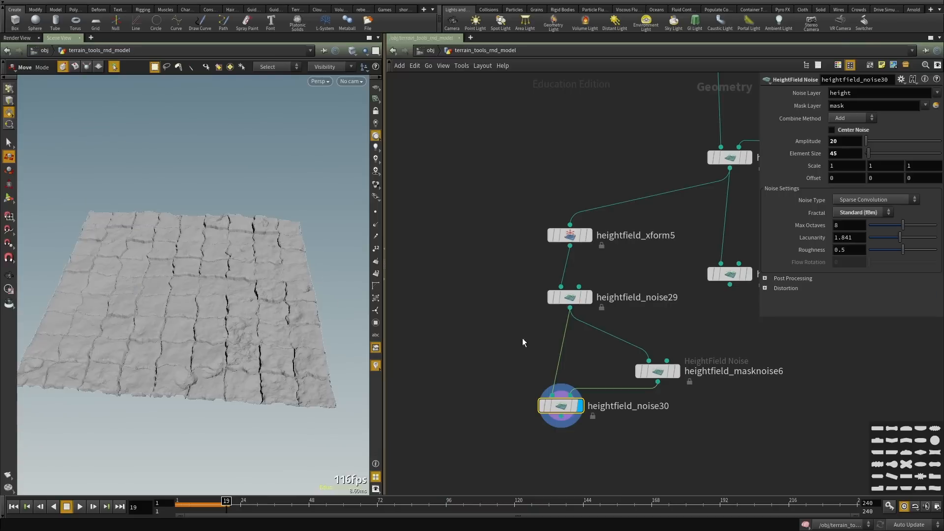
Try the Maximum combine method on heightfield_noise30 with the current noise settings.
drag(491, 355, 583, 479)
click(851, 118)
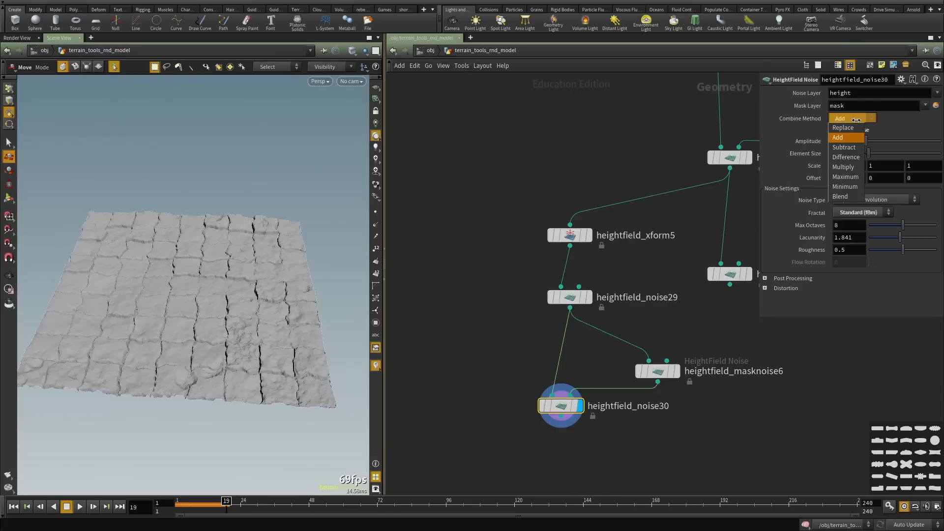
click(845, 176)
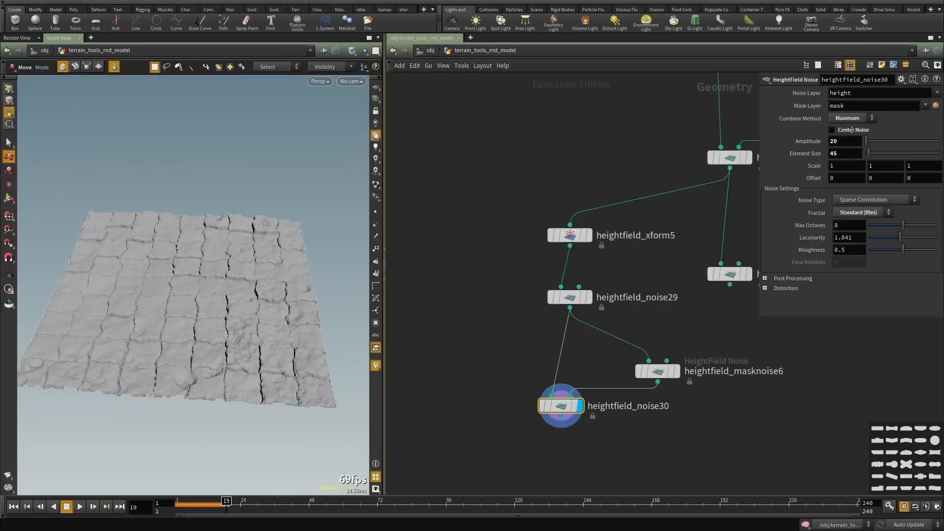
click(851, 118)
click(841, 178)
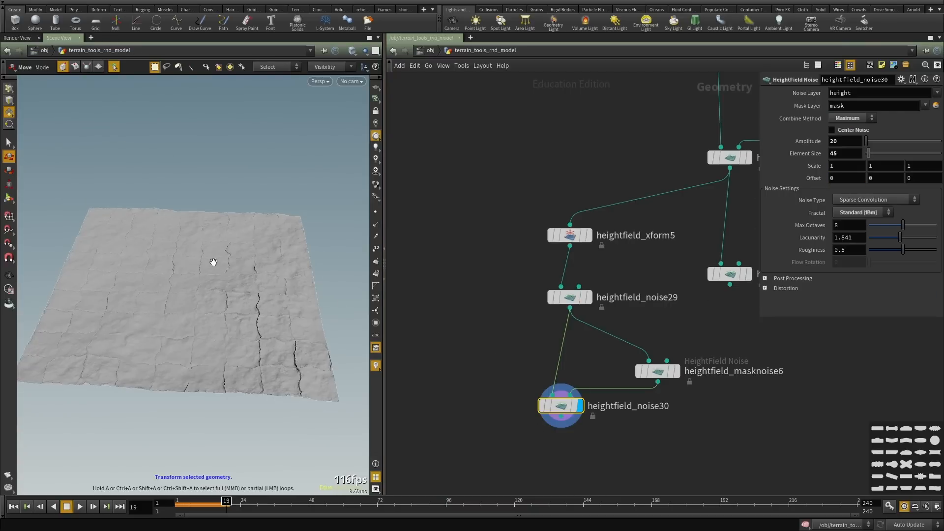
key(Escape)
drag(211, 264, 231, 244)
Switch heightfield_noise30 to the Minimum combine method and raise its amplitude to 221.
click(853, 117)
click(844, 187)
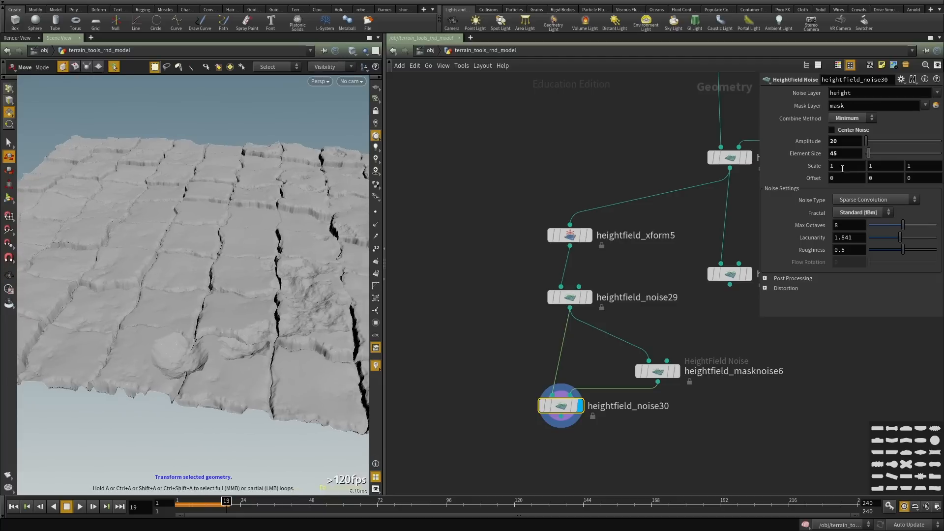
mouse_move(868, 140)
mouse_down()
mouse_move(881, 138)
mouse_move(872, 140)
mouse_up()
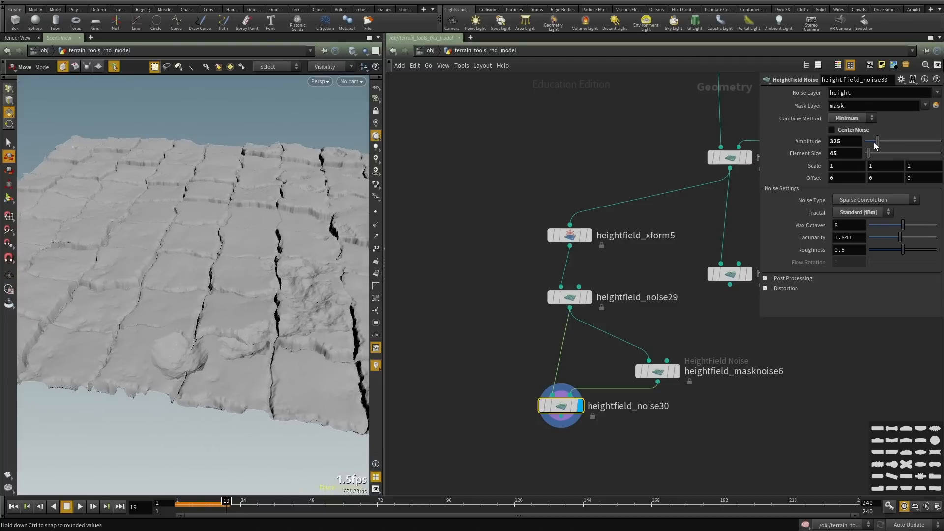
alt+drag(242, 250, 237, 279)
Disconnect heightfield_masknoise6 from the mask input of heightfield_noise30.
click(571, 395)
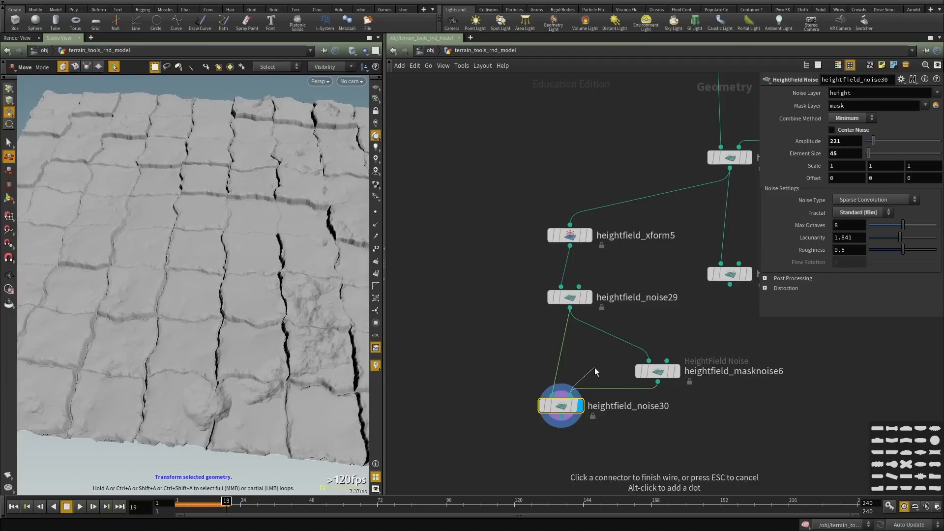
click(595, 368)
drag(577, 446, 492, 396)
Set heightfield_noise30's element size to 39, turn on Center Noise, and inspect the chipped plates.
drag(868, 155, 872, 155)
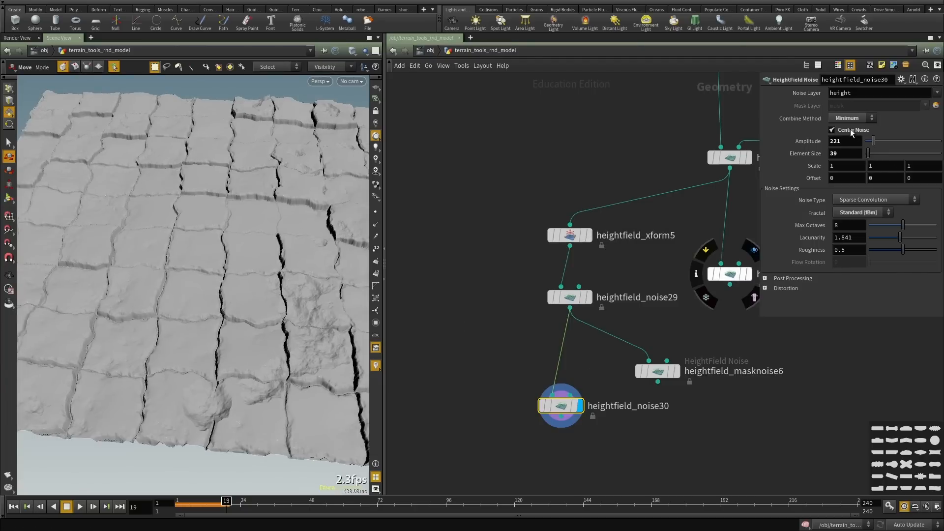
alt+drag(291, 231, 110, 264)
alt+right_drag(109, 264, 152, 278)
alt+drag(152, 277, 155, 331)
alt+drag(223, 278, 217, 231)
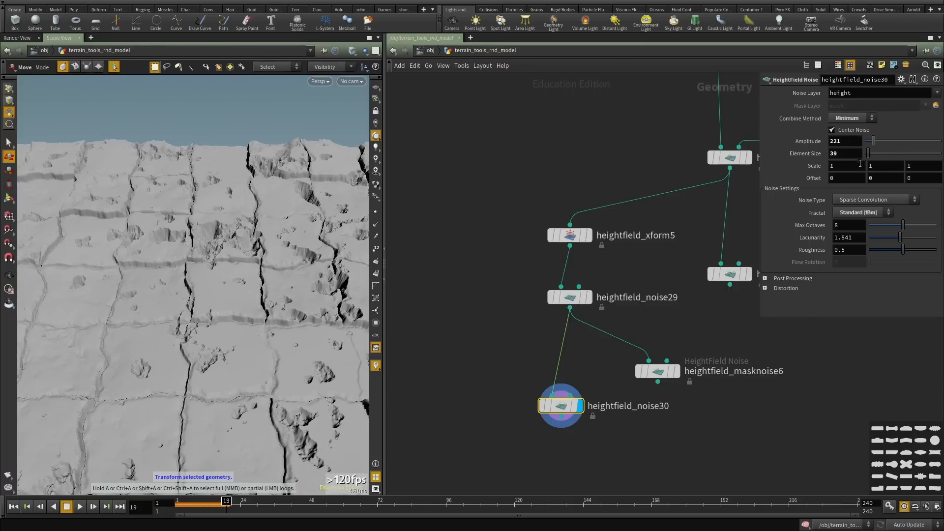
Try an amplitude of -100 on heightfield_noise30, and settle on 200.
drag(851, 141, 752, 139)
text(-100)
key(Return)
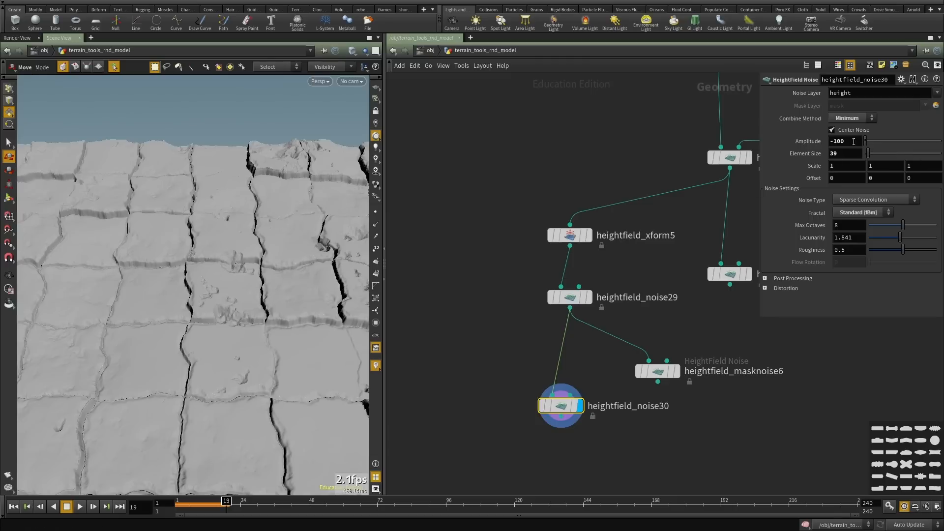
text(20)
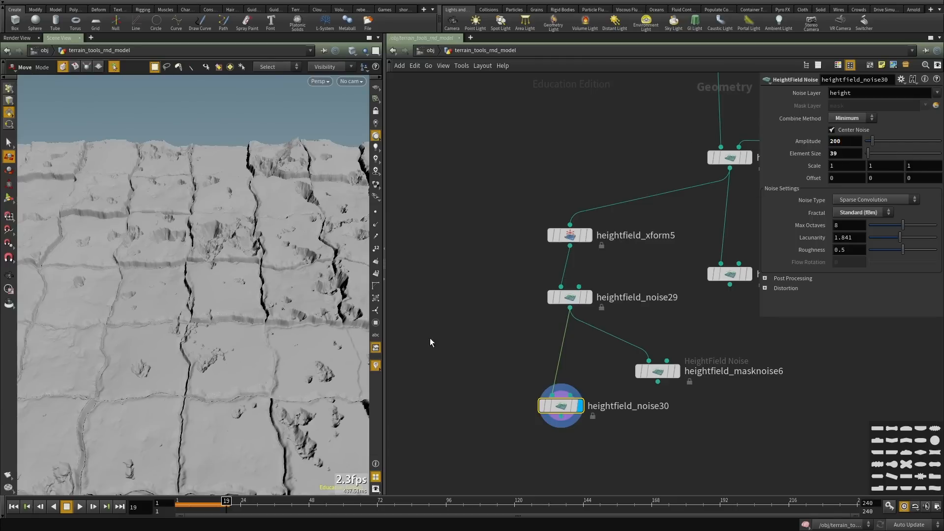
Paste another HeightField Noise node near heightfield_noise29, fed from the node above heightfield_xform5, and display it.
middle_drag(625, 280, 596, 226)
drag(601, 215, 475, 162)
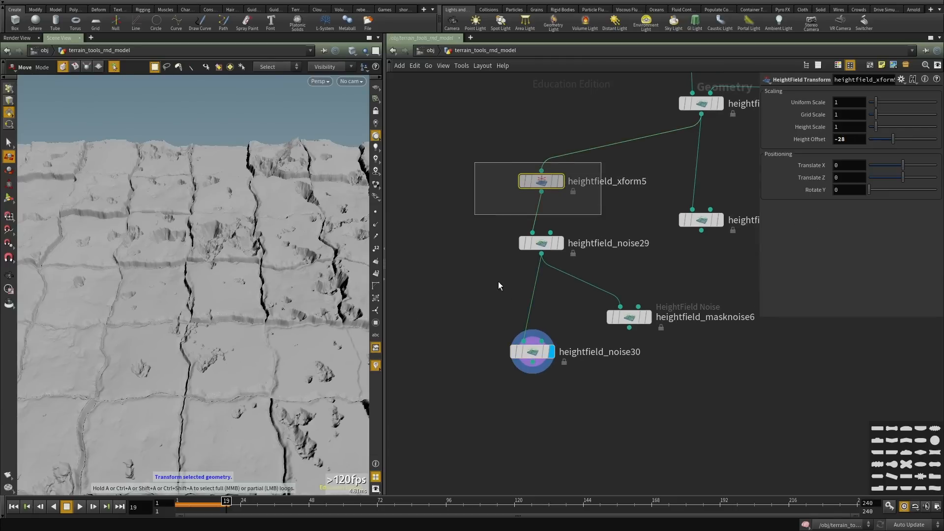
key(ctrl+v)
key(ctrl+z)
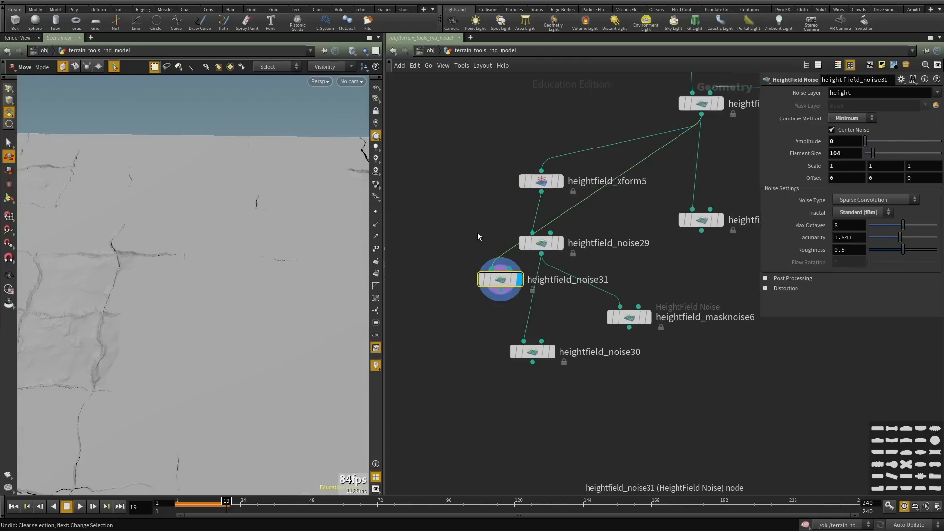
Delete heightfield_noise31 and insert a HeightField Transform between heightfield_noise29 and heightfield_noise30.
drag(442, 332, 485, 238)
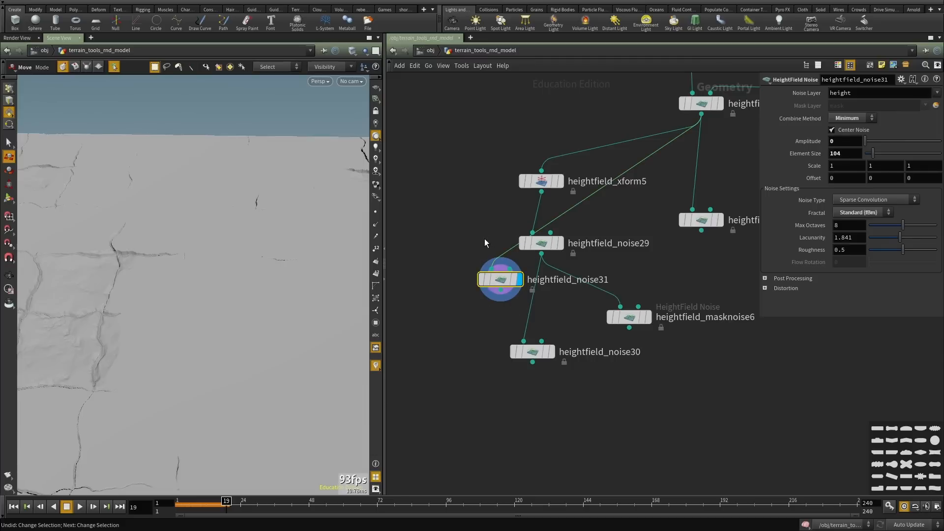
key(Delete)
key(Tab)
text(tran)
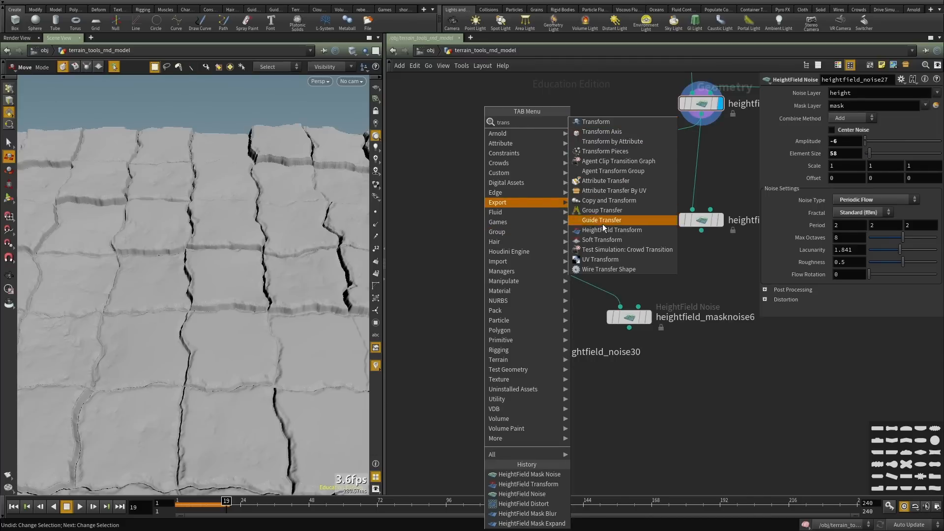
click(608, 230)
click(539, 323)
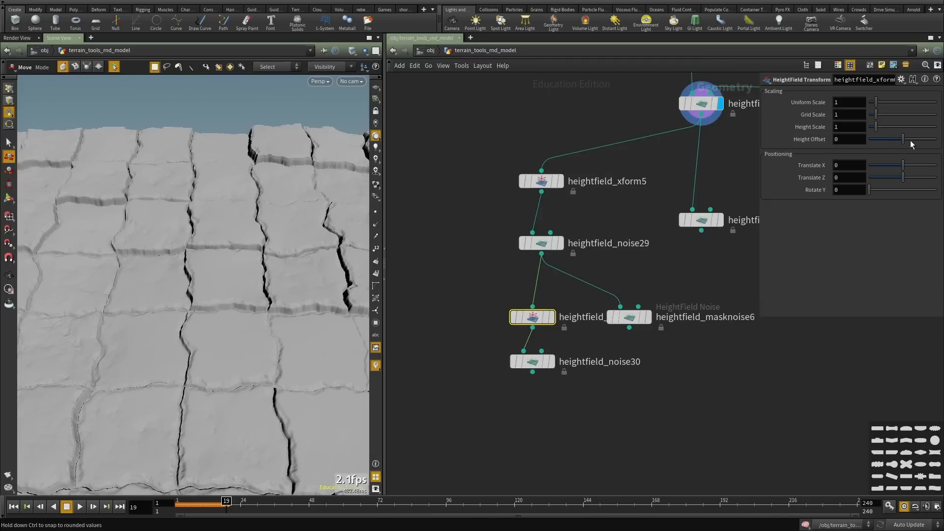
Display heightfield_noise30 and try height offsets of -27 and 5 on the new transform, inspecting the chipped plates.
drag(903, 141, 894, 142)
click(546, 362)
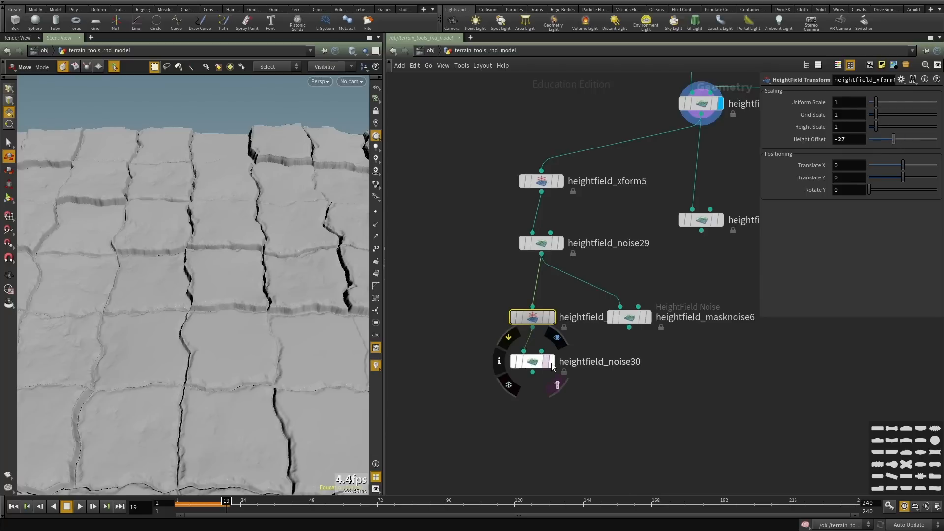
click(550, 361)
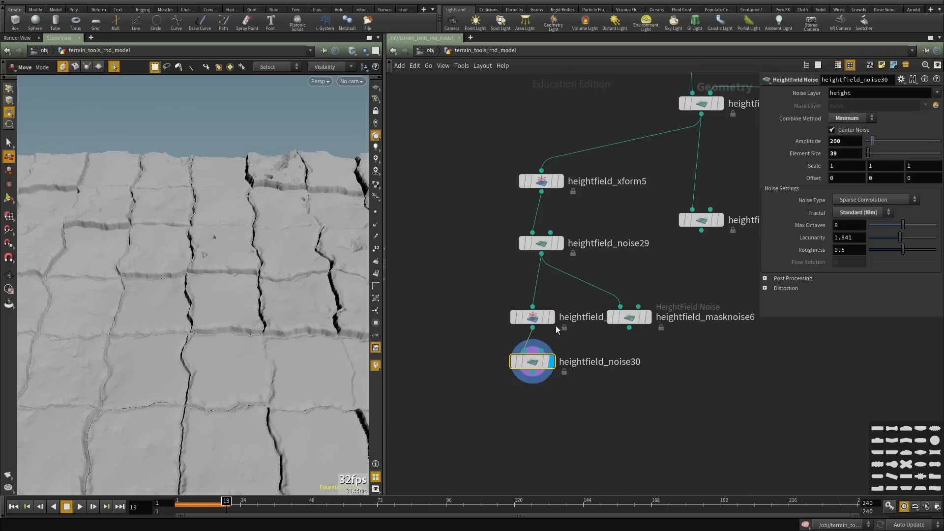
drag(476, 331, 532, 298)
mouse_move(894, 140)
mouse_down()
mouse_move(881, 142)
mouse_move(906, 143)
mouse_up()
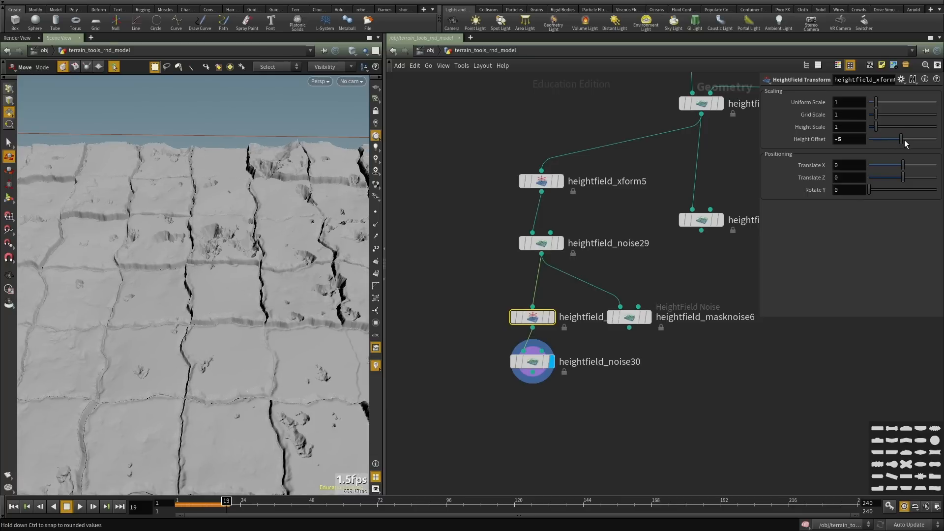
alt+drag(218, 309, 220, 351)
alt+right_drag(220, 352, 200, 284)
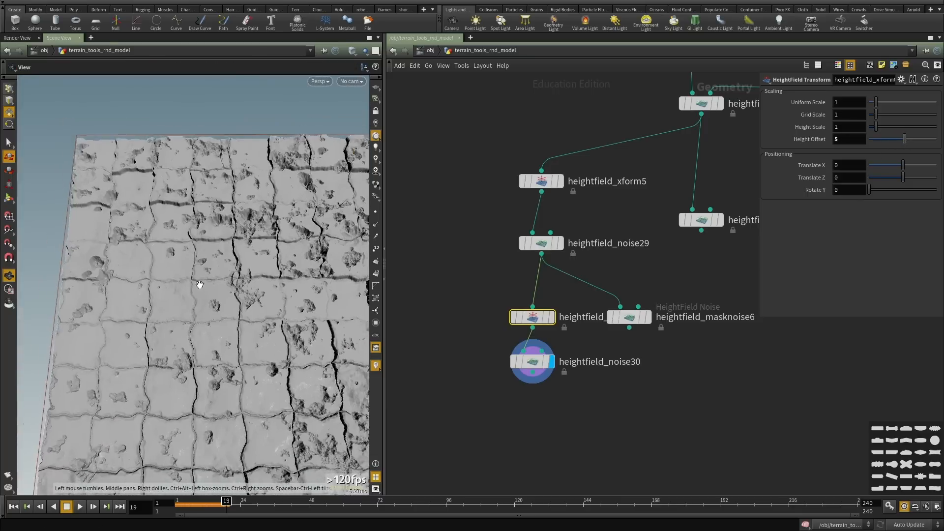
alt+drag(200, 284, 191, 239)
alt+drag(287, 275, 239, 264)
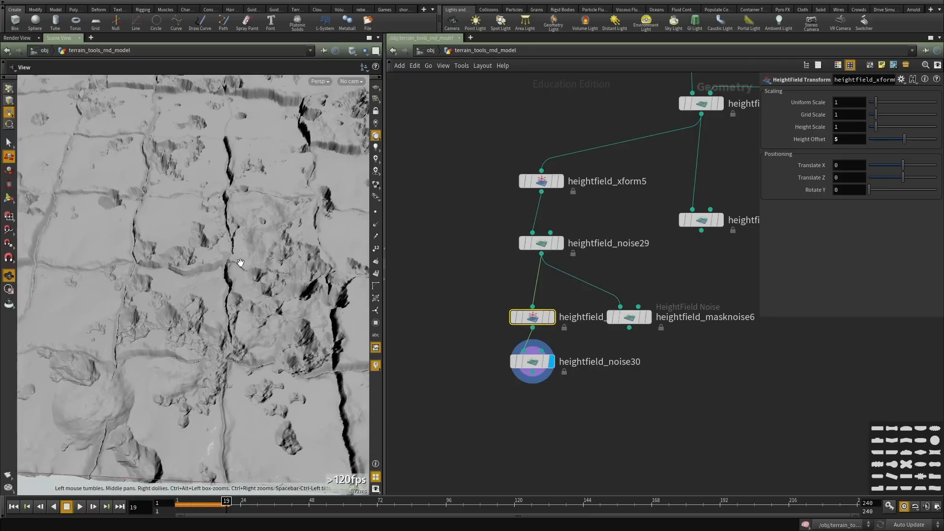
alt+middle_drag(239, 264, 284, 280)
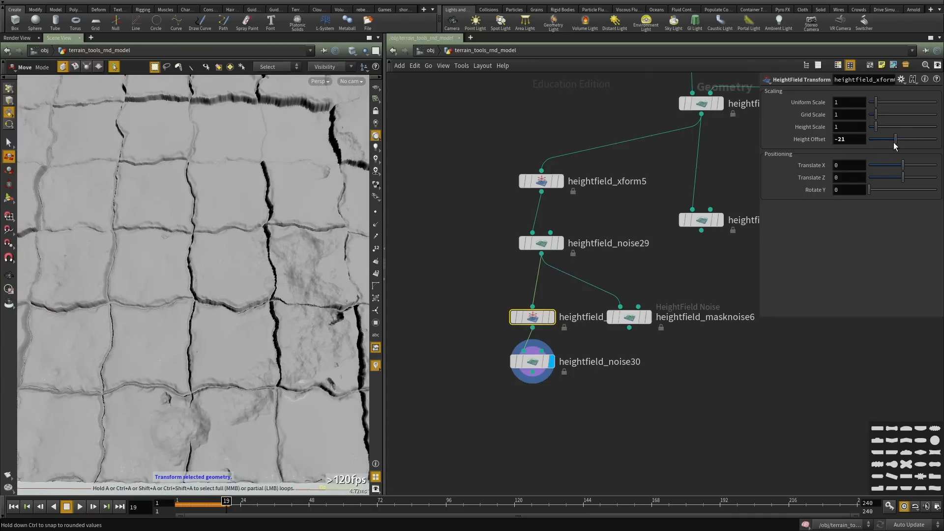
Set the height offset of the transform above heightfield_noise30 to -9 and inspect the plates.
alt+drag(189, 295, 198, 312)
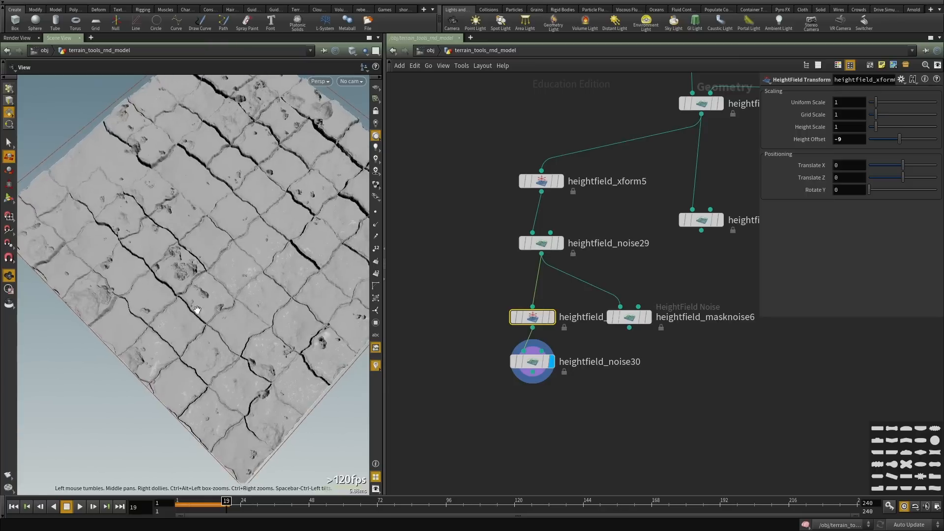
alt+right_drag(199, 312, 234, 249)
alt+middle_drag(234, 249, 235, 265)
Set heightfield_noise30's amplitude to 100 and examine the chipping up close and across the whole terrain.
click(532, 362)
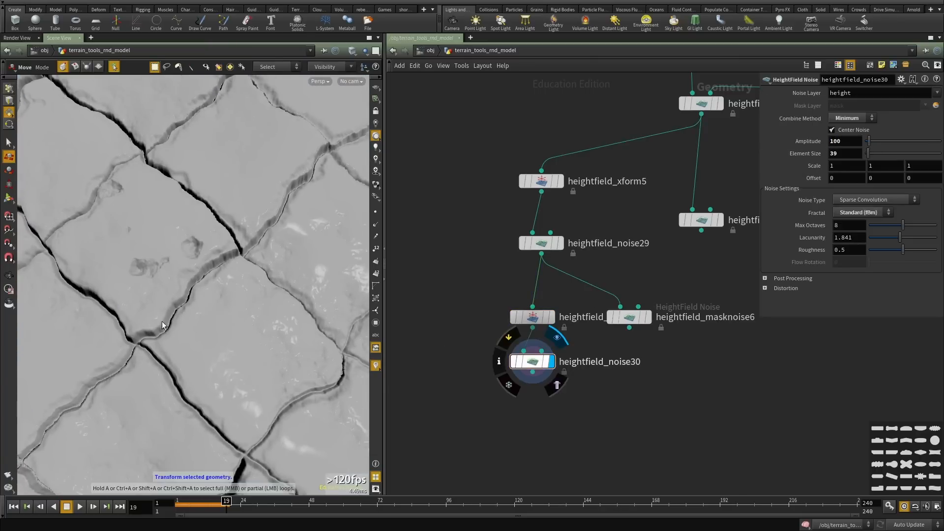
alt+right_drag(151, 251, 116, 291)
alt+drag(116, 291, 190, 341)
alt+right_drag(190, 341, 197, 284)
alt+middle_drag(197, 285, 254, 317)
mouse_move(254, 317)
alt+mouse_down()
mouse_move(259, 283)
mouse_move(238, 322)
alt+mouse_up()
alt+middle_drag(238, 322, 87, 379)
alt+drag(295, 376, 320, 367)
key(t)
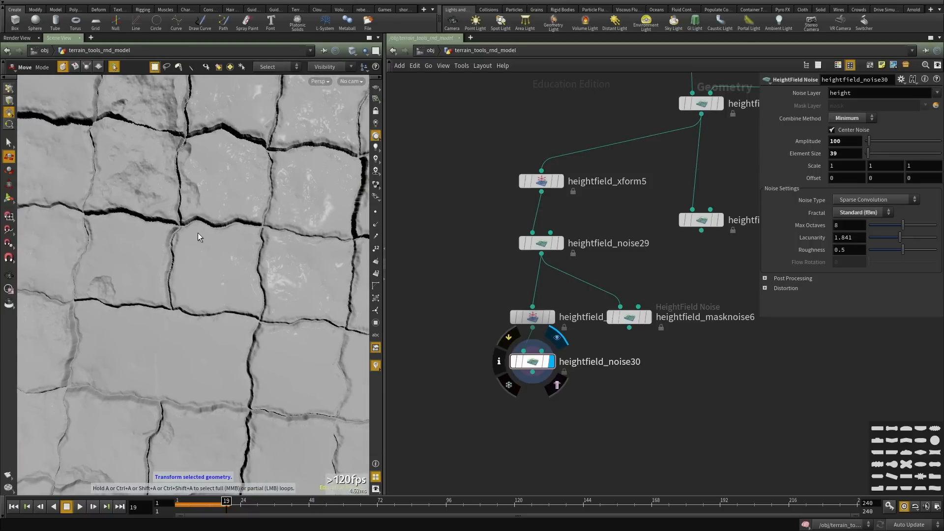
key(Escape)
drag(227, 299, 189, 358)
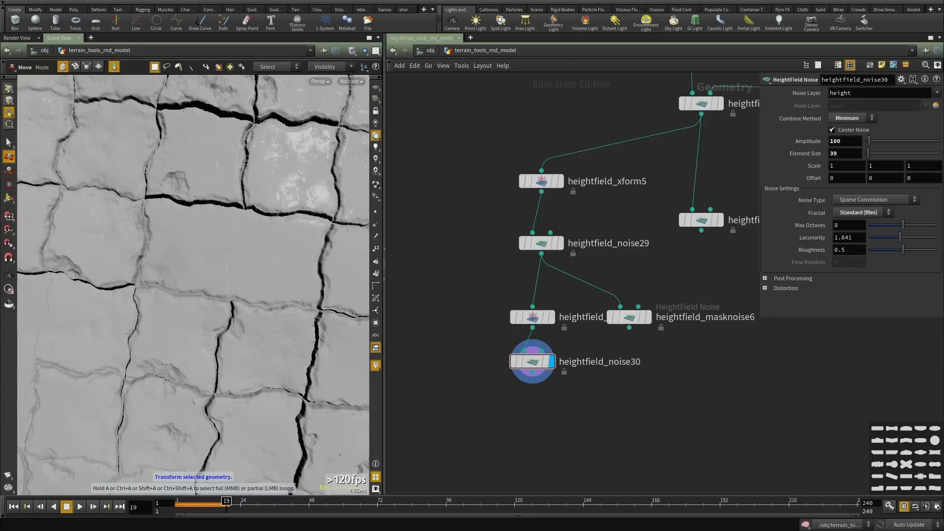
key(Escape)
drag(132, 249, 230, 309)
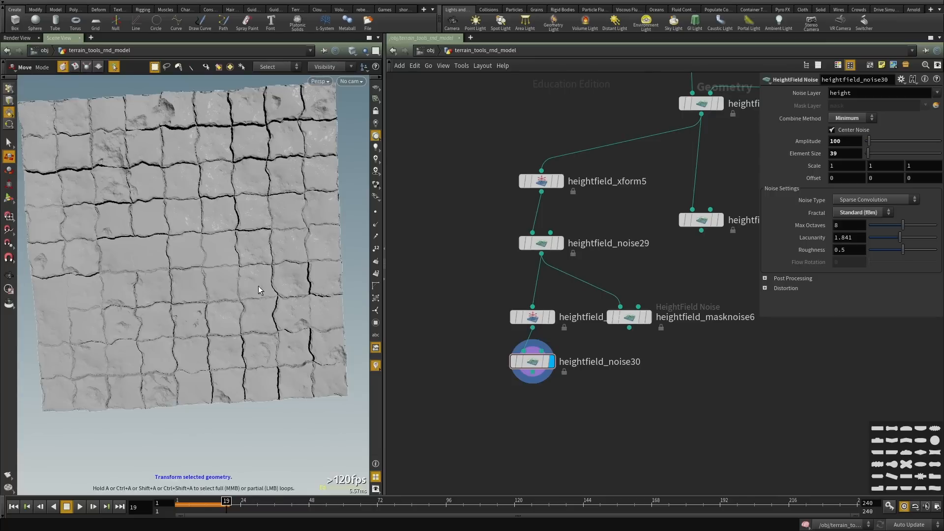
alt+drag(237, 311, 233, 284)
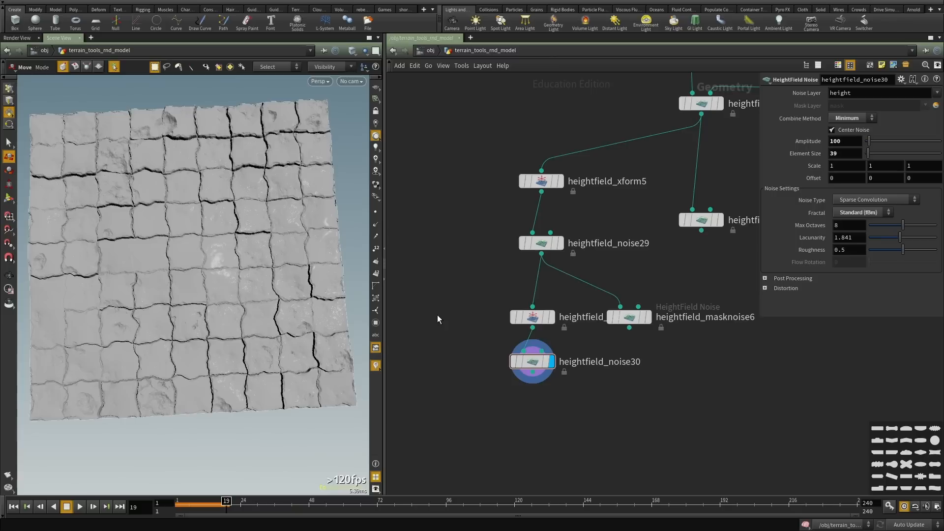
middle_drag(609, 402, 581, 314)
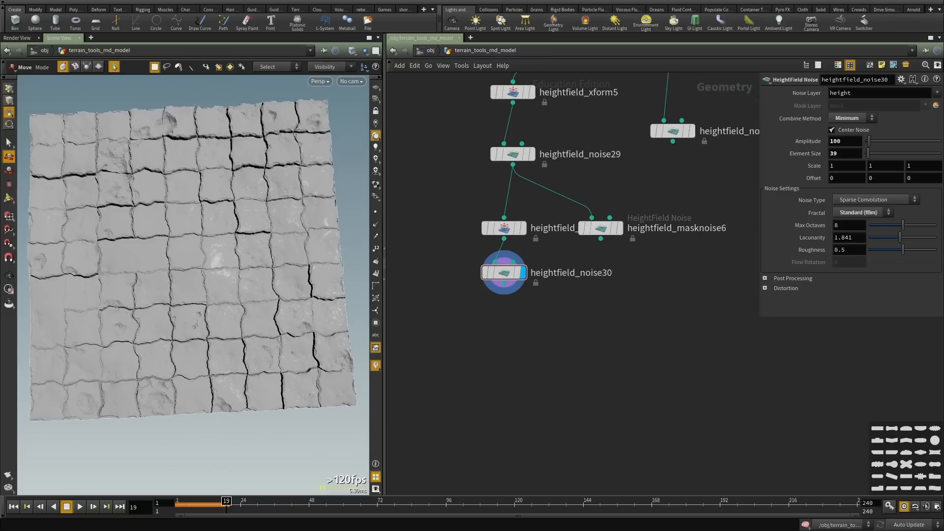
key(Tab)
text(heg)
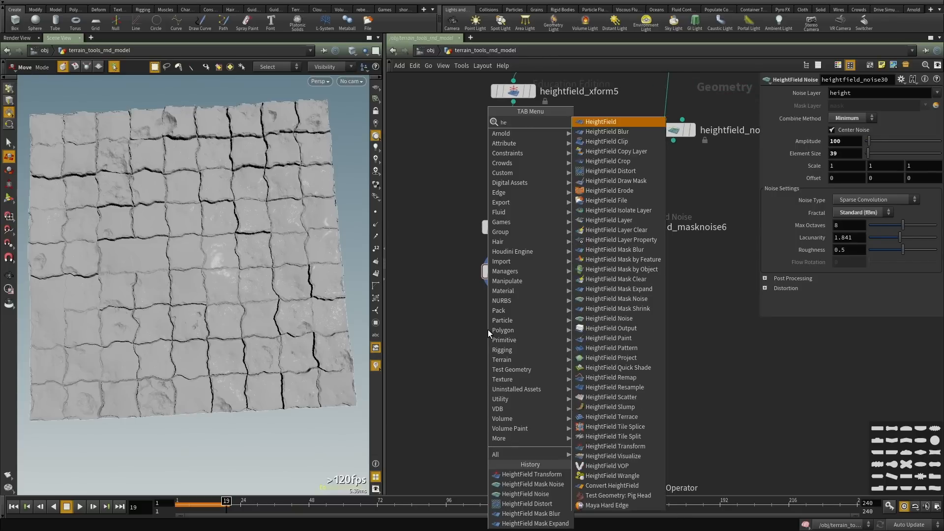
key(BackSpace)
key(BackSpace)
key(BackSpace)
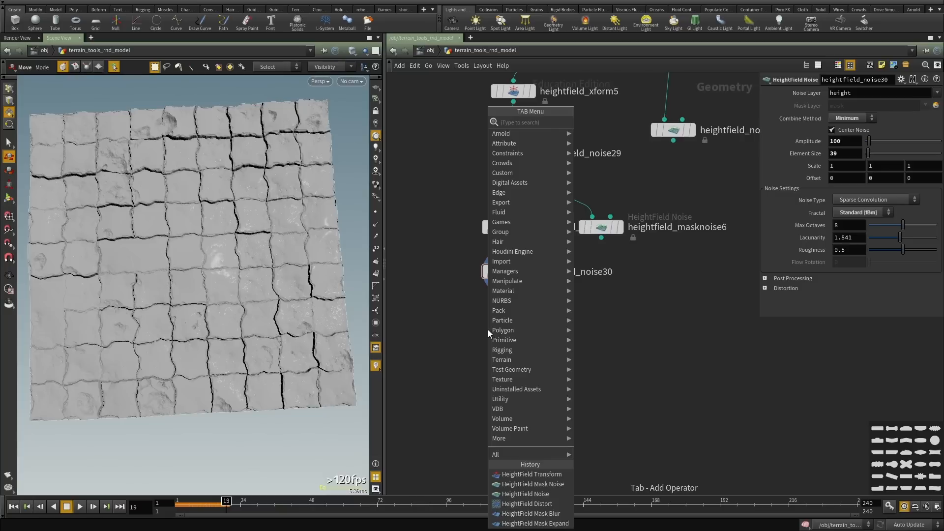
text(noise)
key(Return)
click(488, 331)
key(Delete)
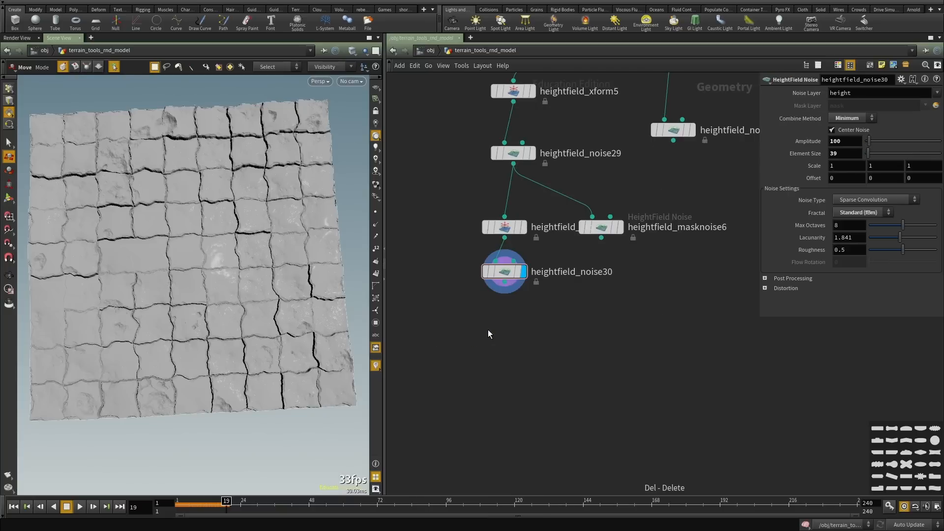
Add a HeightField Noise node below heightfield_noise30, connect it to that node's output and display it.
key(Tab)
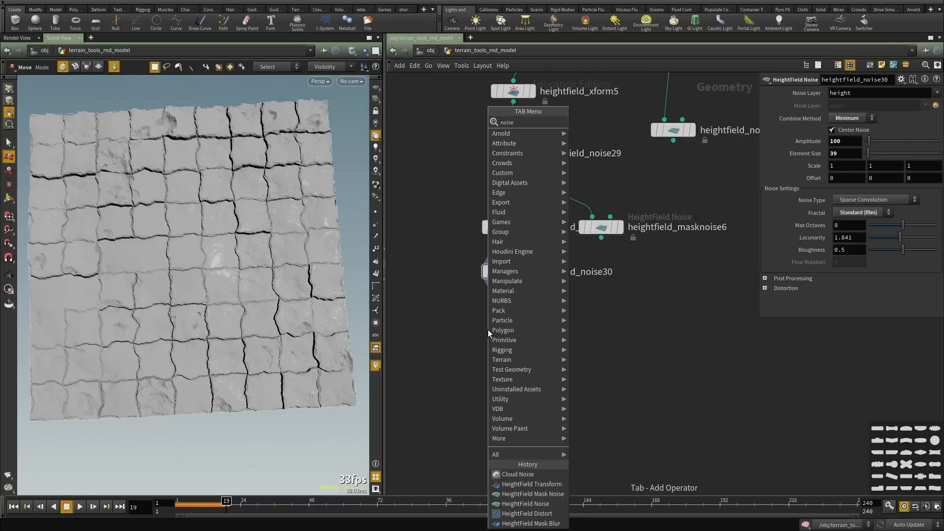
key(Return)
key(Return)
drag(489, 333, 506, 349)
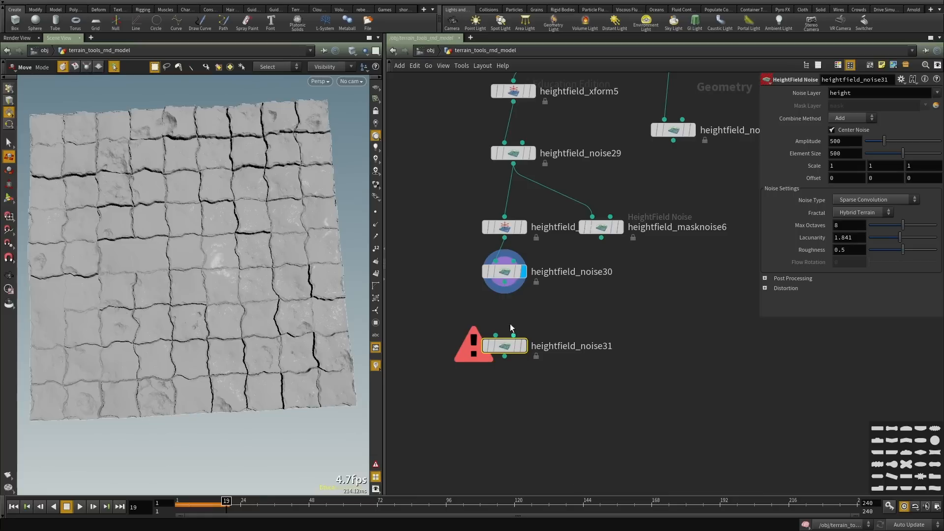
click(504, 290)
click(522, 347)
click(523, 346)
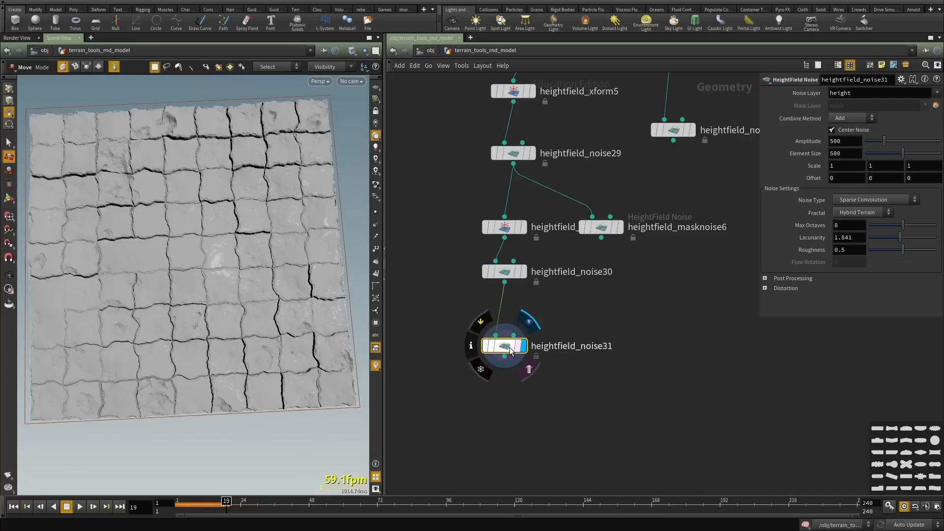
Set heightfield_noise31's combine method to Minimum, try an amplitude of 234, and inspect the terrain.
click(852, 119)
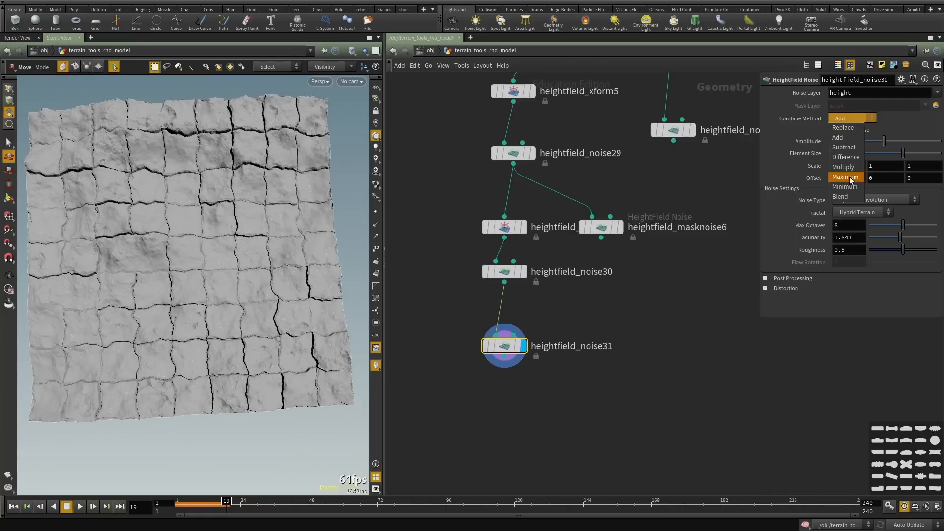
click(848, 176)
drag(276, 304, 236, 232)
key(t)
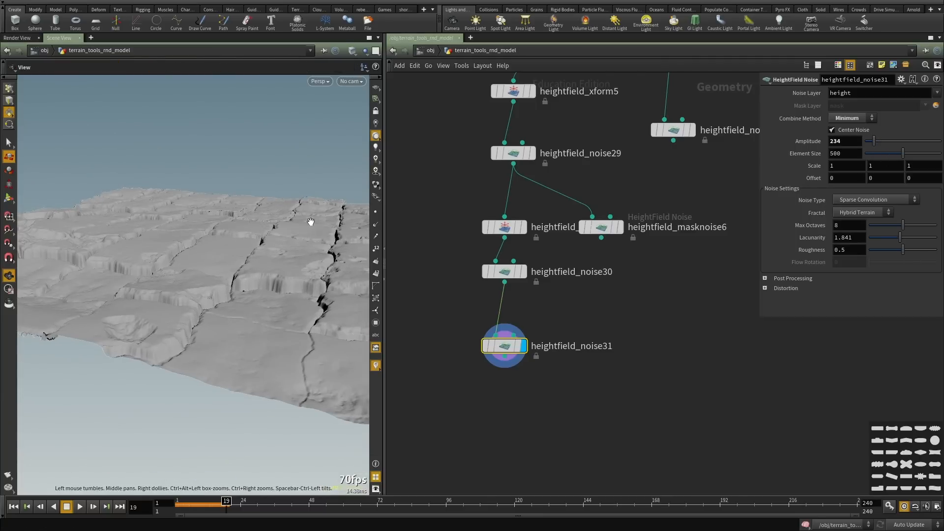
alt+drag(312, 221, 162, 213)
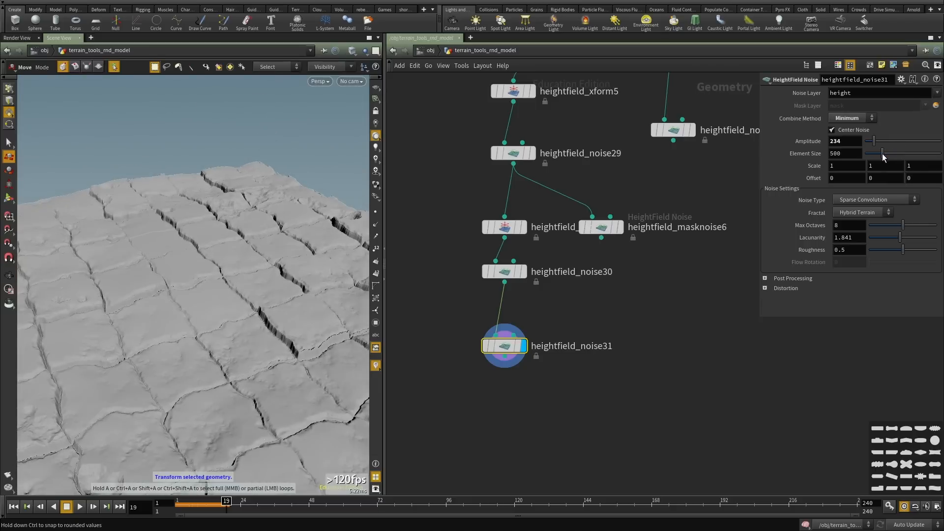
Set heightfield_noise31's amplitude to 1104 and its element size to 390, checking the large broken areas.
drag(882, 153, 908, 141)
alt+drag(187, 233, 295, 241)
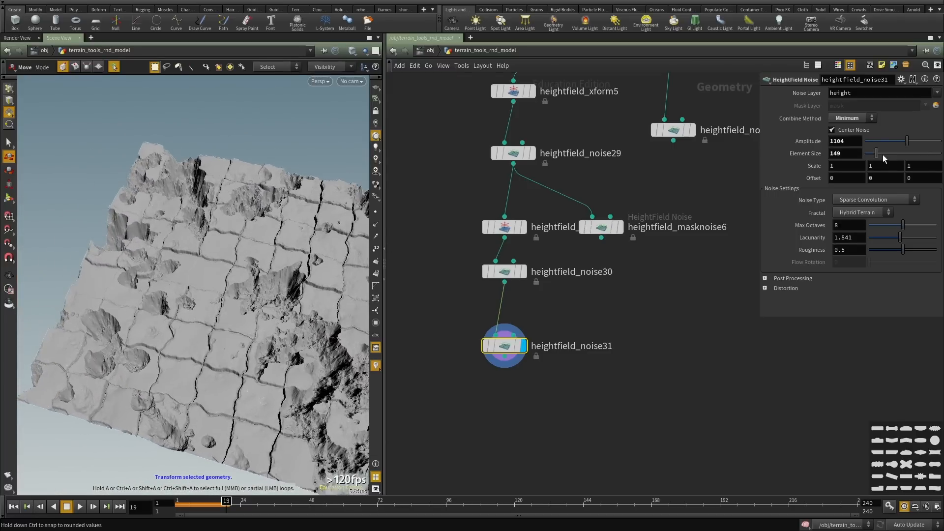
drag(883, 155, 892, 153)
alt+drag(152, 260, 178, 226)
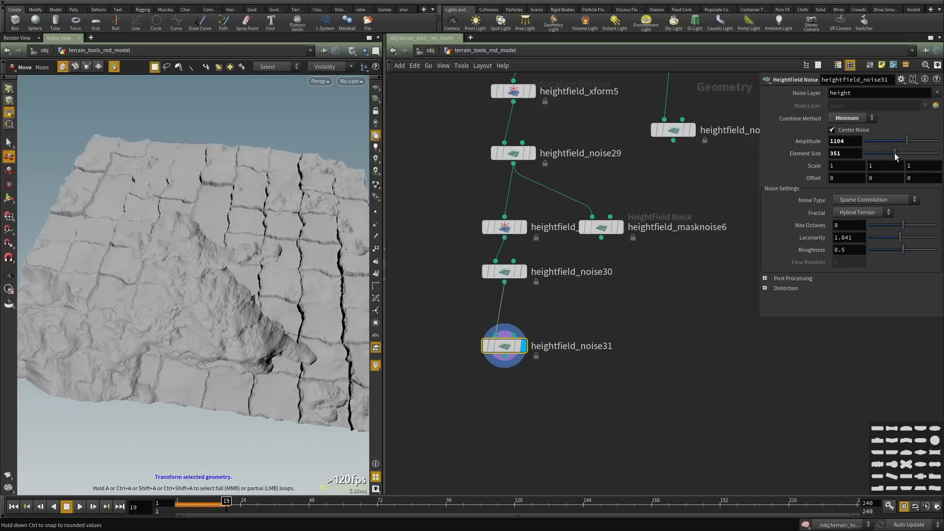
drag(895, 152, 897, 152)
alt+drag(185, 236, 163, 212)
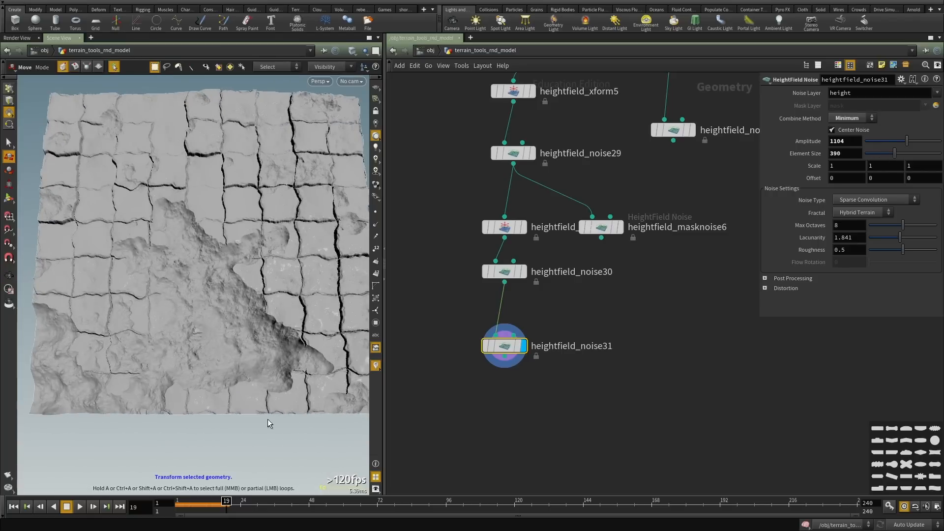
alt+drag(227, 297, 213, 270)
Add a HeightField Clip node below heightfield_noise31, connect it to that node's output and display it.
middle_drag(538, 417, 554, 355)
key(Tab)
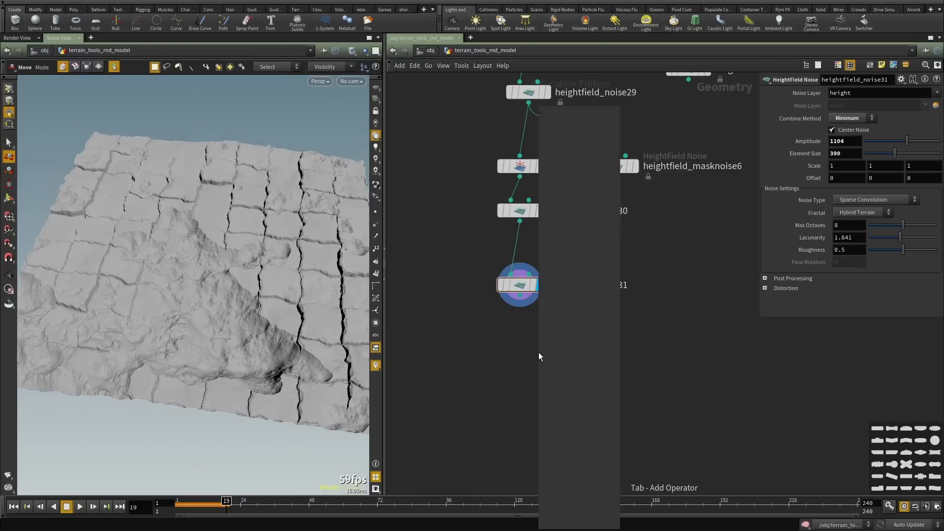
text(clip)
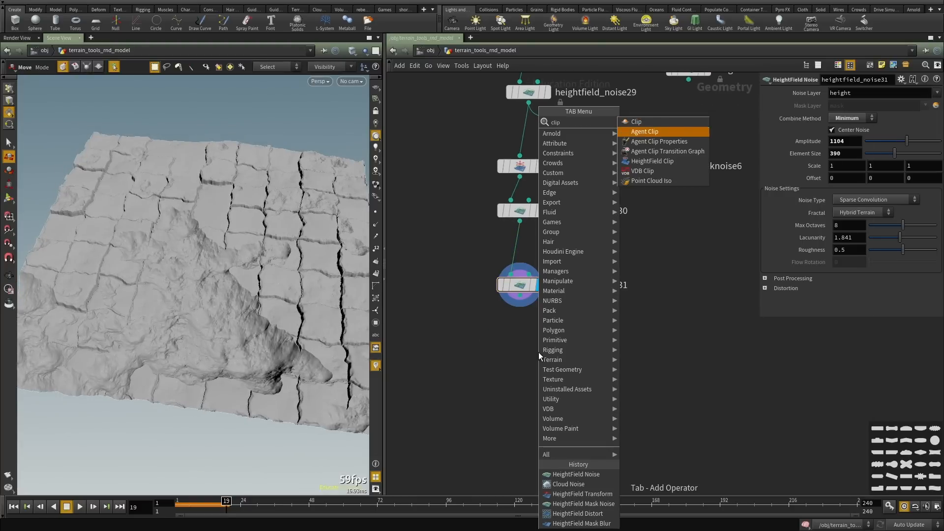
key(Down)
key(Down)
key(Down)
key(Return)
click(538, 352)
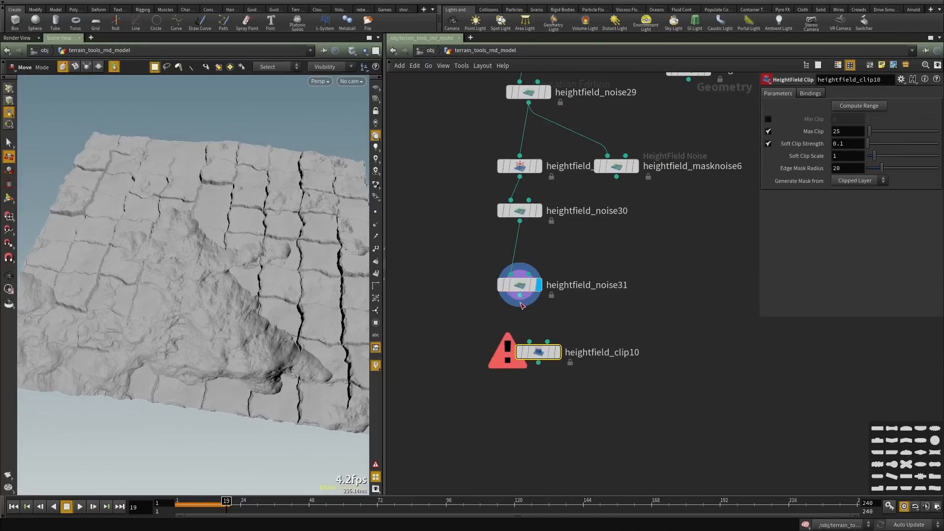
click(520, 295)
click(539, 352)
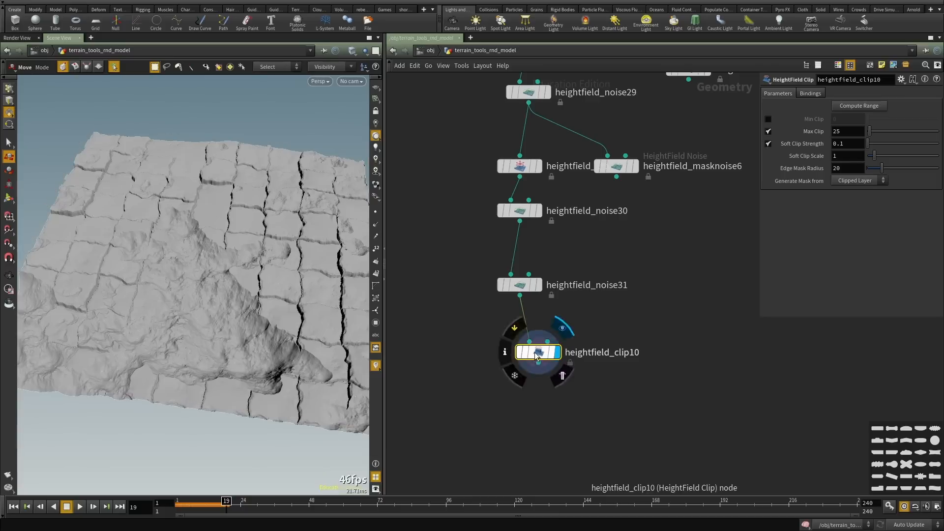
Enable Min Clip on heightfield_clip10, compute the height range, and set Min Clip to -39.033.
click(768, 119)
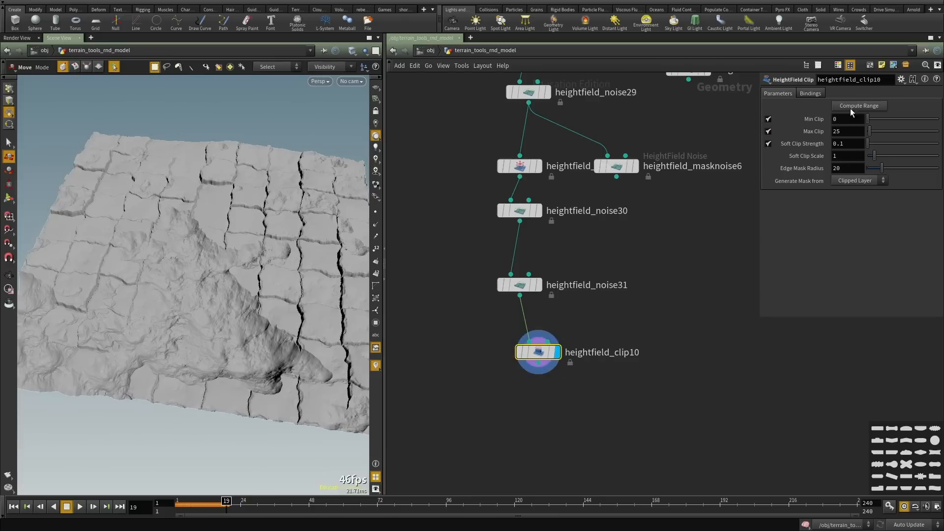
click(857, 106)
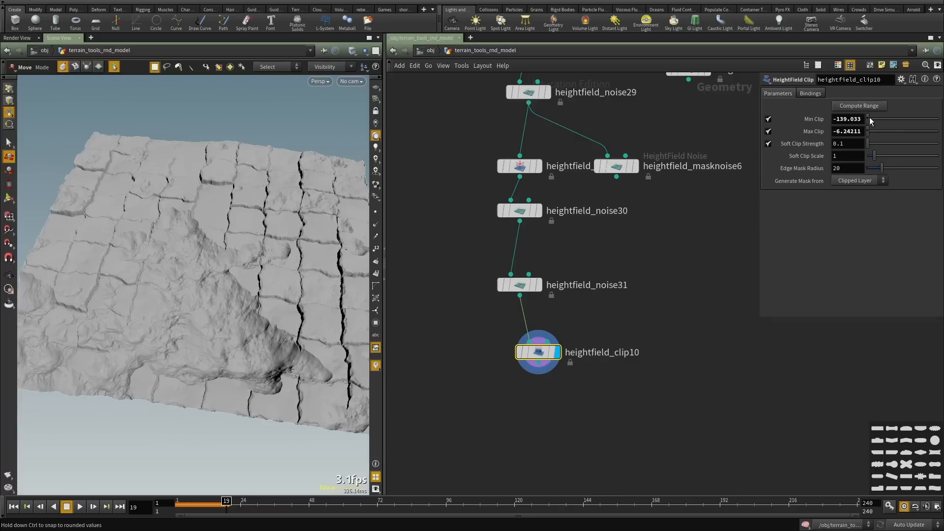
middle_drag(850, 119, 899, 91)
middle_drag(557, 431, 554, 419)
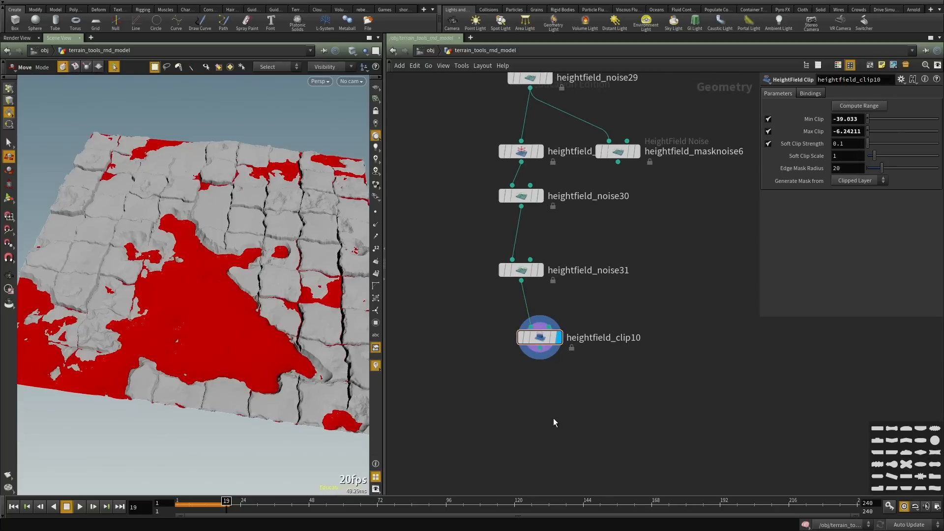
Add a HeightField Mask Clear node below heightfield_clip10, connected to its output, and display it to inspect the clipped terrain.
key(Tab)
text(clear)
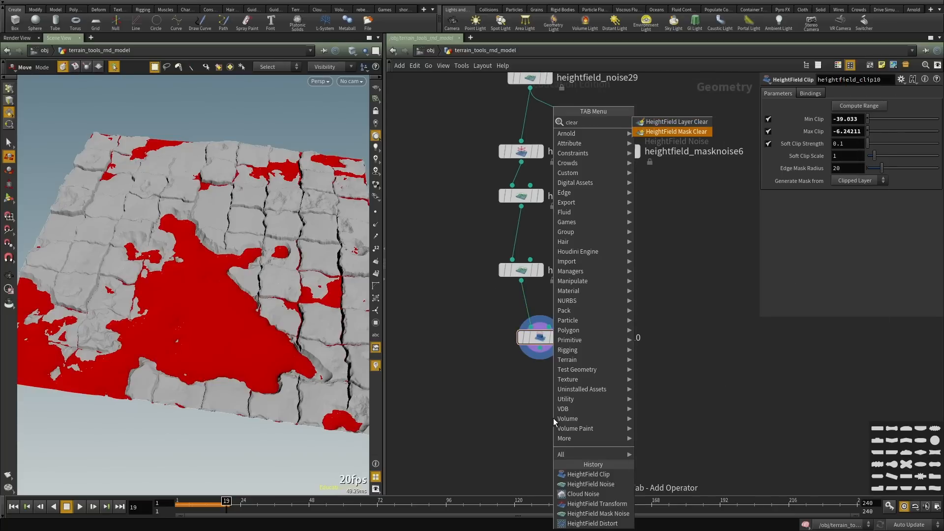
key(Return)
click(553, 418)
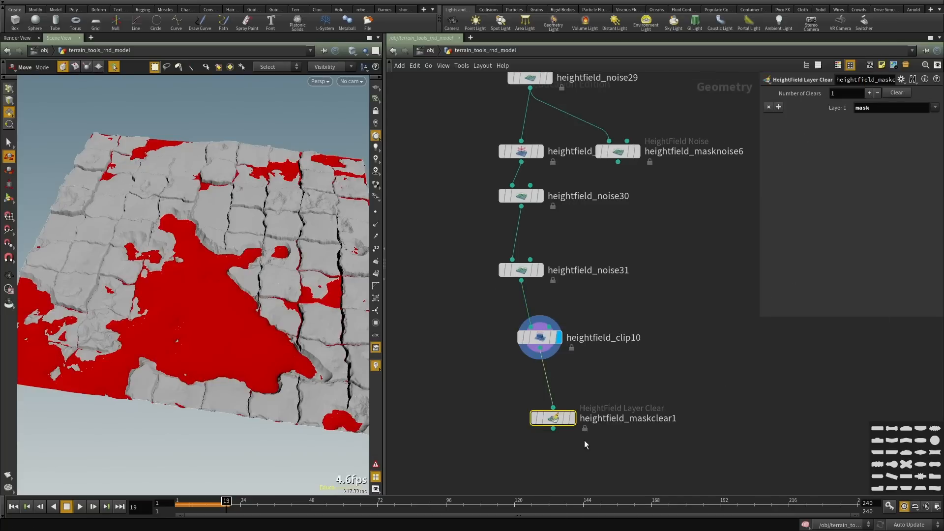
click(572, 421)
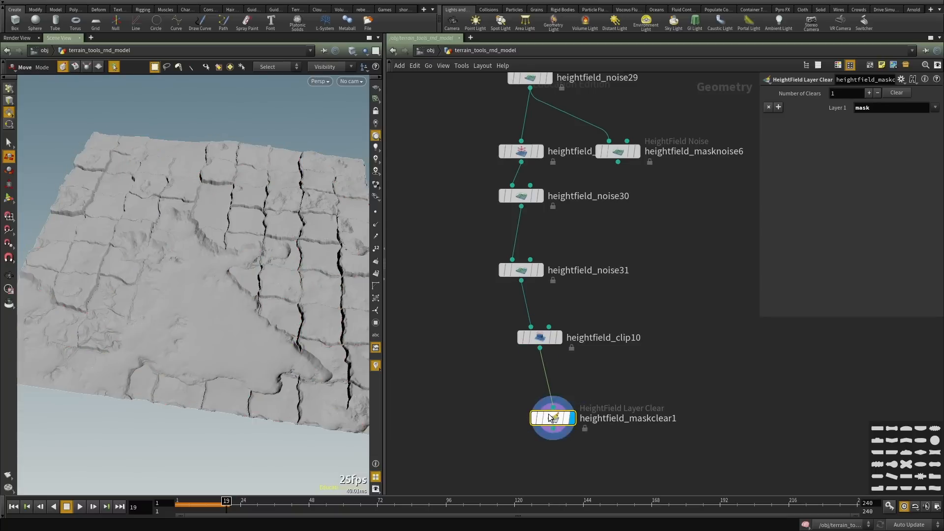
alt+drag(146, 283, 553, 288)
key(ctrl+b)
key(ctrl+b)
Set heightfield_clip10's Min Clip to -25 and its Soft Clip Scale to 0.35, checking the terrain in a maximized viewport.
click(540, 338)
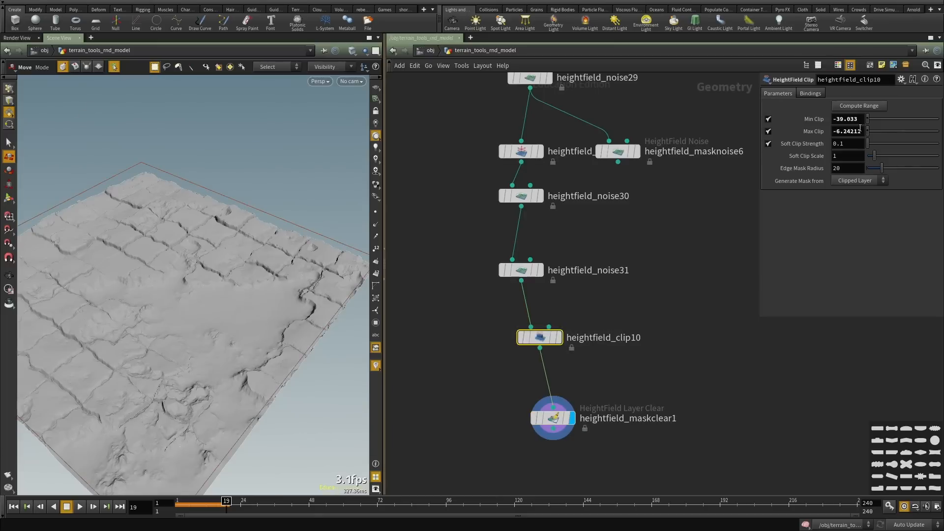
drag(834, 122, 860, 120)
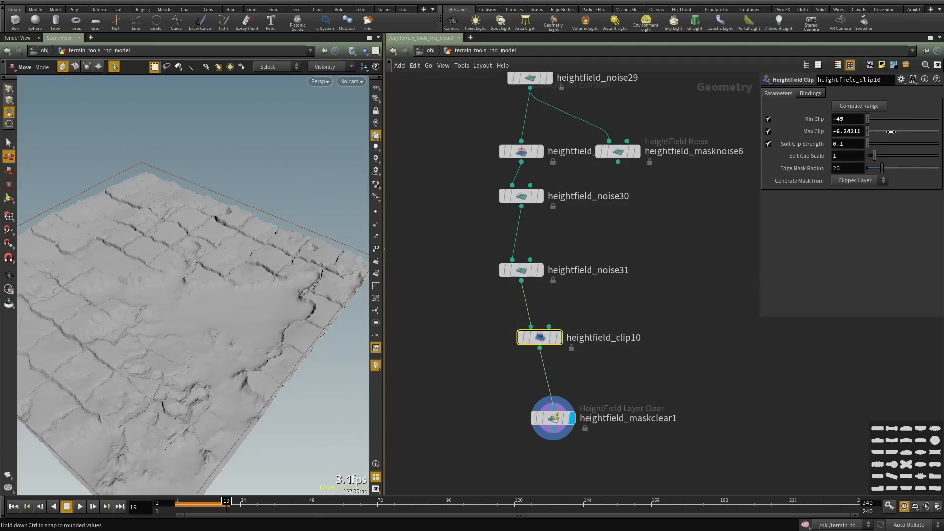
drag(221, 320, 245, 287)
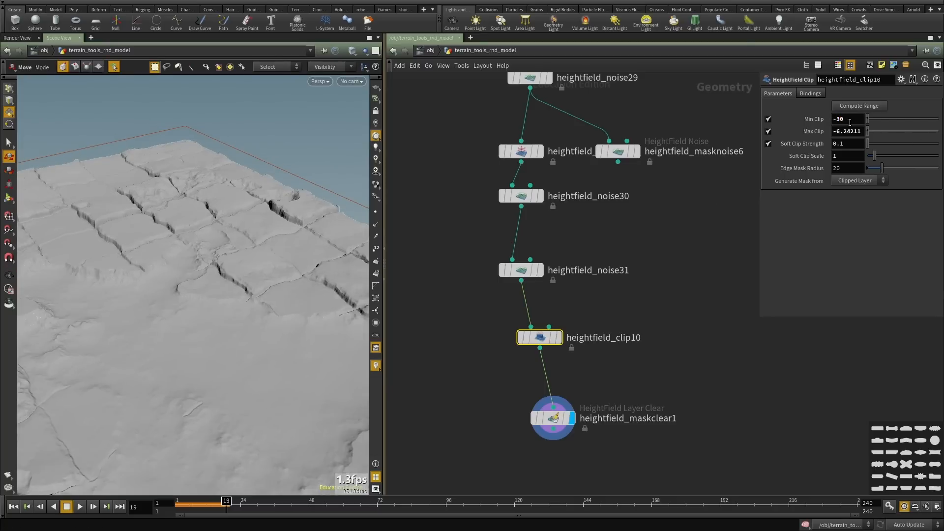
drag(126, 337, 220, 280)
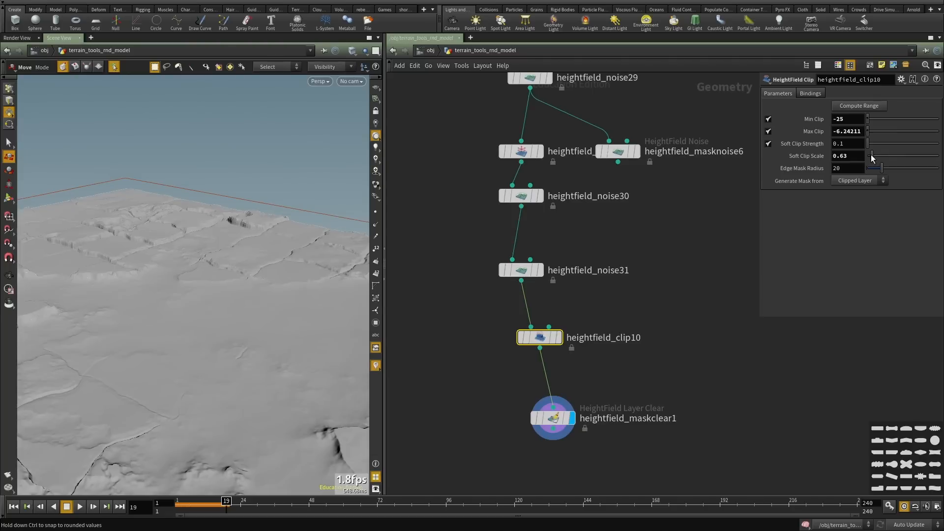
drag(872, 154, 870, 155)
alt+drag(196, 257, 178, 325)
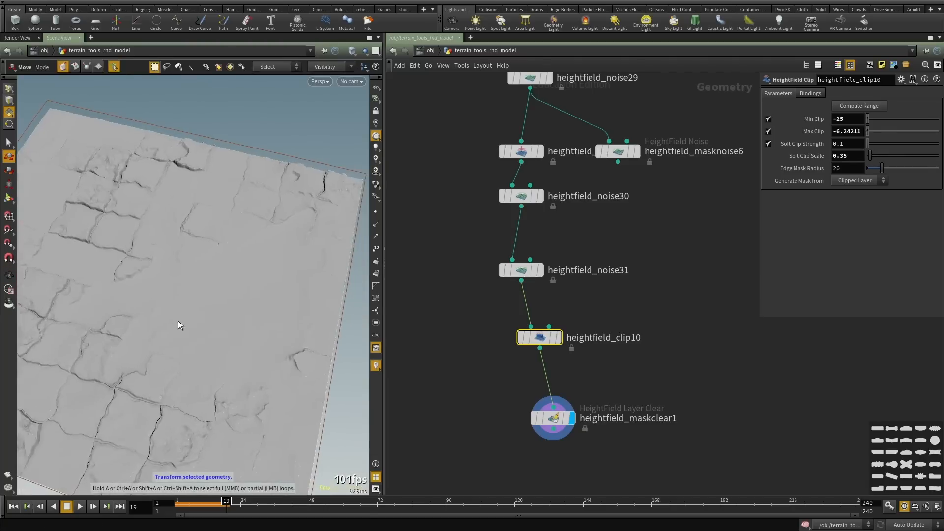
key(ctrl+b)
alt+drag(289, 343, 317, 254)
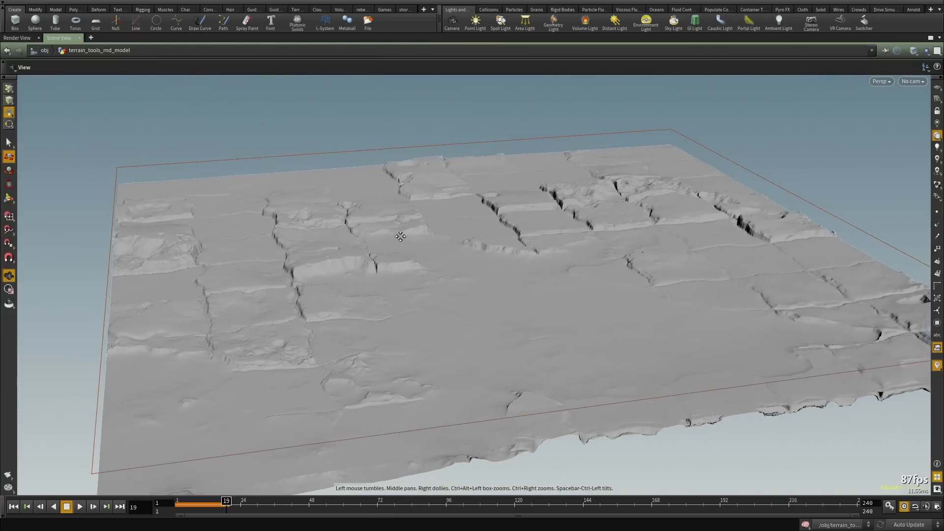
alt+middle_drag(401, 236, 392, 242)
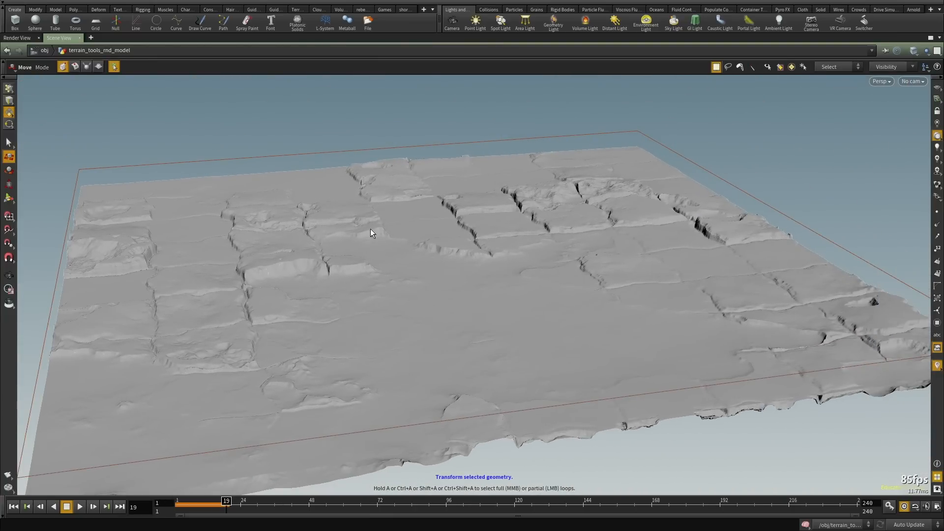
key(ctrl+b)
Display heightfield_clip10 to examine how much of the terrain its clip mask covers.
click(560, 335)
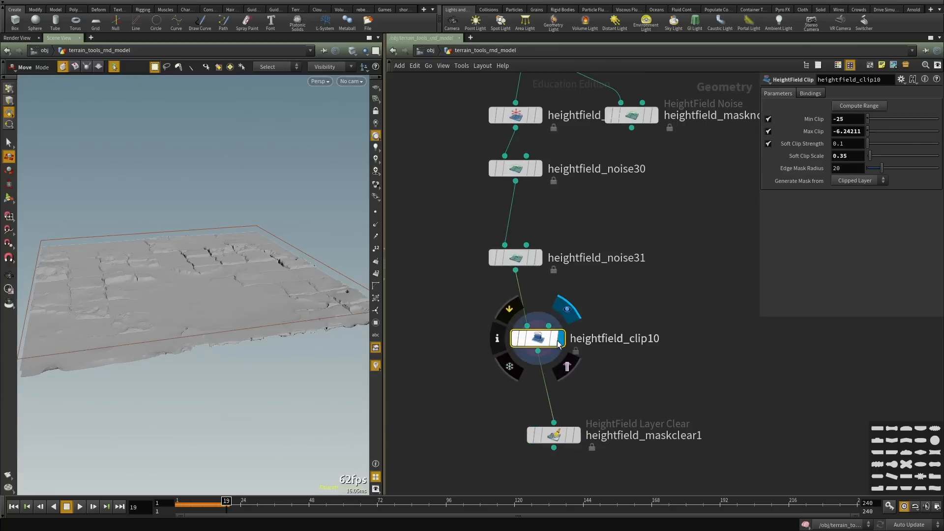
scroll(182, 260, up, 6)
alt+middle_drag(188, 272, 301, 225)
scroll(301, 224, down, 5)
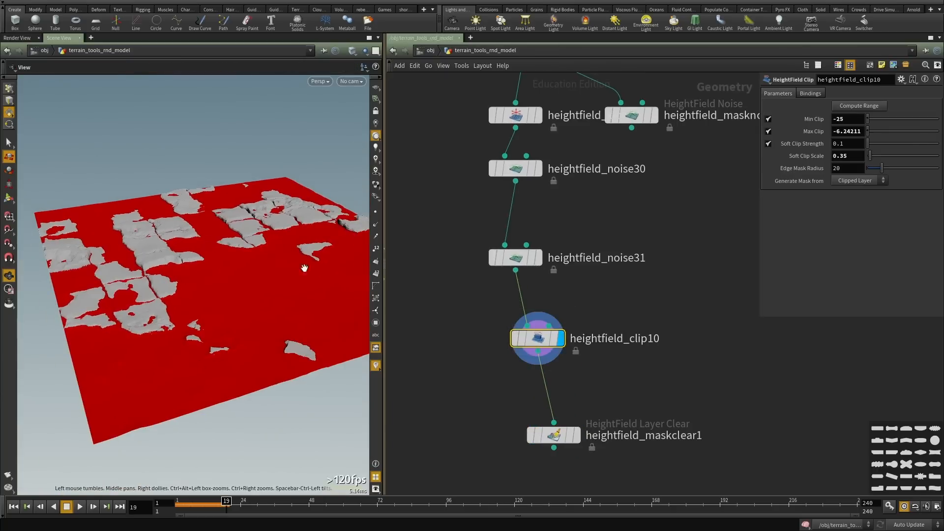
Move heightfield_noise31 closer to heightfield_noise30 in the network and display it to inspect the unclipped terrain.
middle_drag(645, 374, 646, 309)
mouse_move(547, 374)
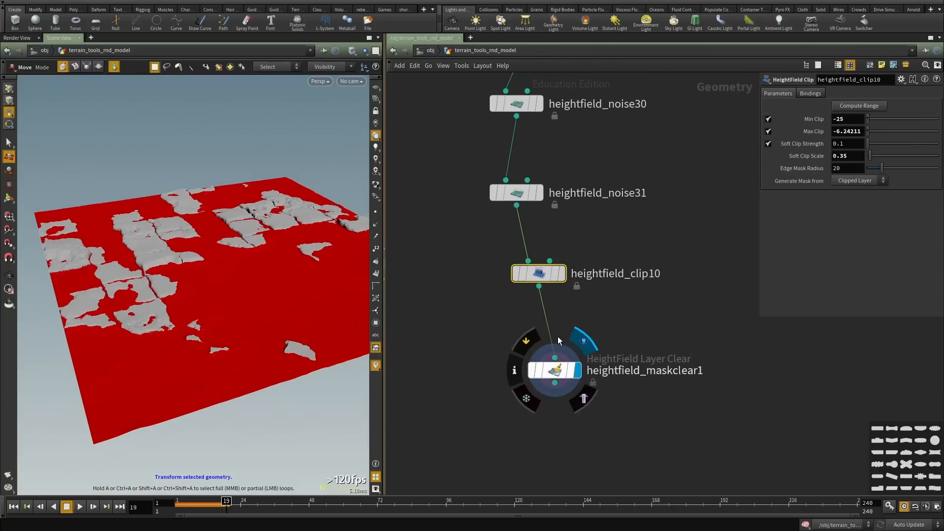
click(542, 276)
click(521, 193)
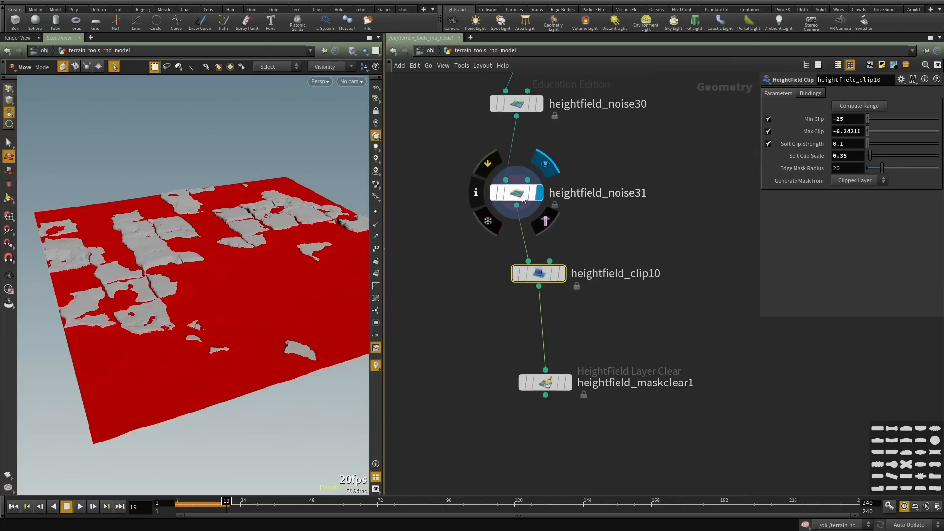
drag(522, 194, 528, 168)
click(527, 168)
alt+drag(162, 246, 144, 209)
alt+right_drag(192, 216, 228, 238)
alt+drag(228, 238, 231, 260)
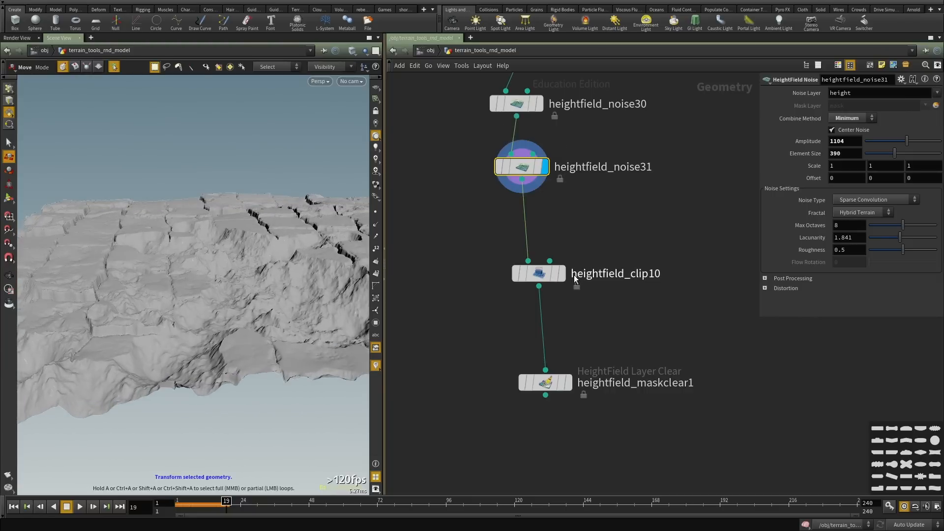
Set heightfield_clip10's Min Clip to -45 and display heightfield_maskclear1 to check the result.
click(529, 271)
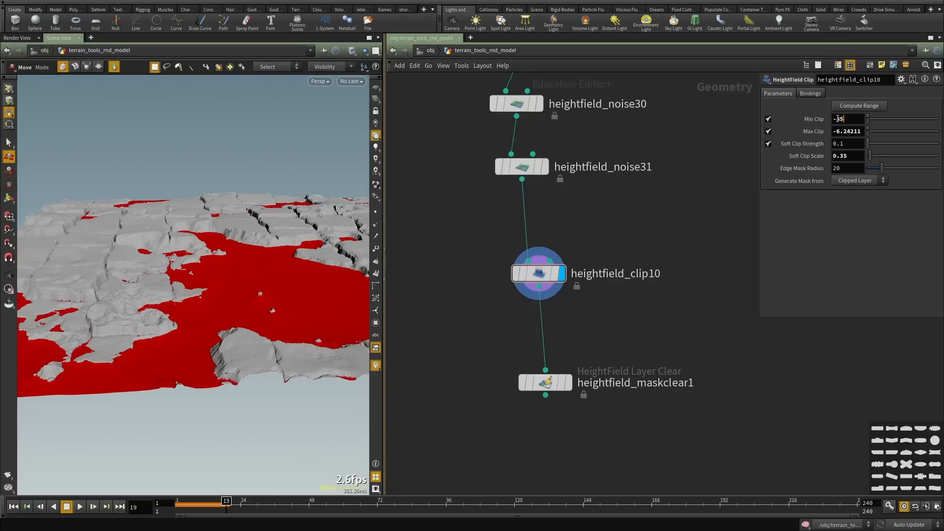
key(Return)
middle_drag(677, 321, 674, 295)
click(565, 358)
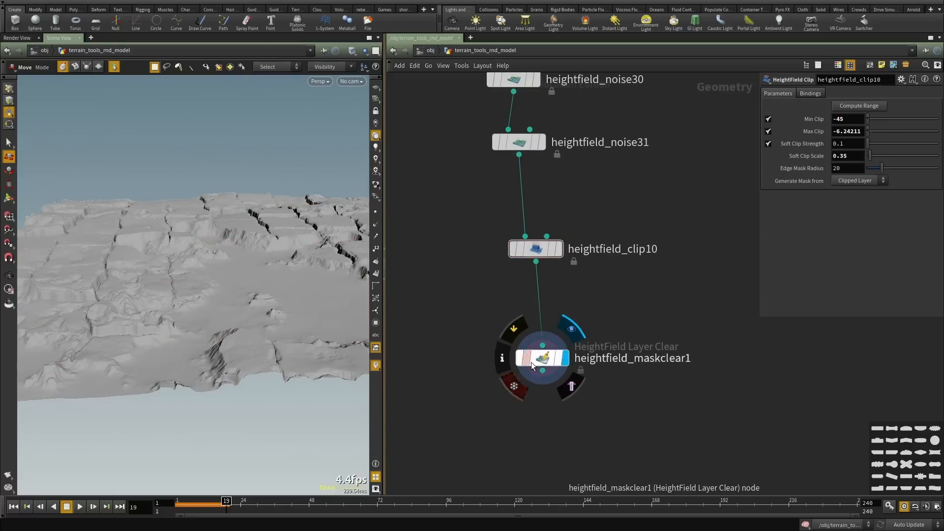
alt+drag(170, 297, 160, 395)
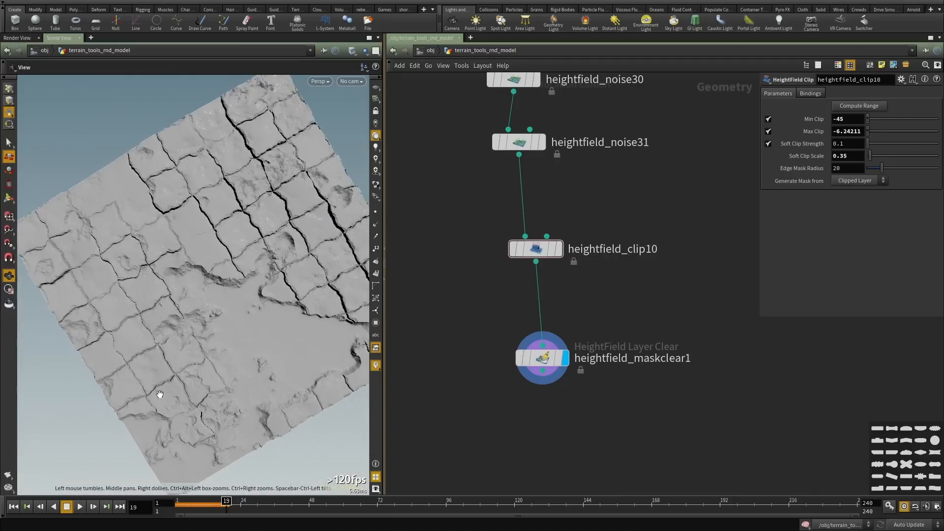
alt+drag(296, 362, 167, 329)
scroll(624, 231, down, 3)
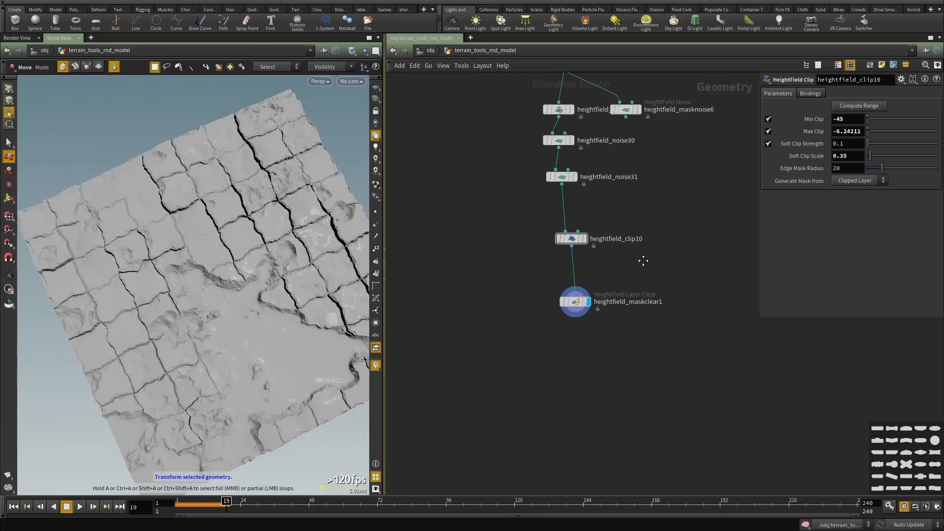
Add a HeightField Mask by Feature node and connect it to heightfield_maskclear1's output.
scroll(572, 352, up, 3)
key(Tab)
text(mask by fea)
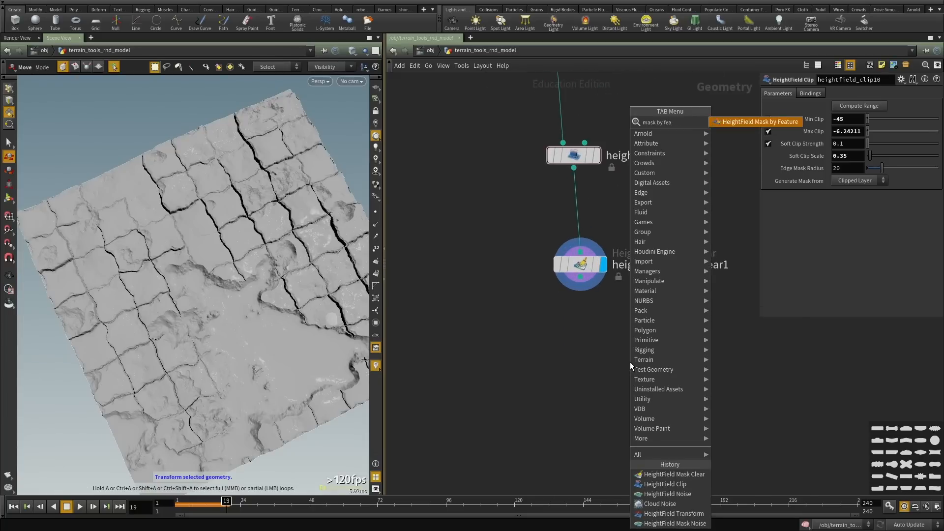
key(Return)
click(630, 362)
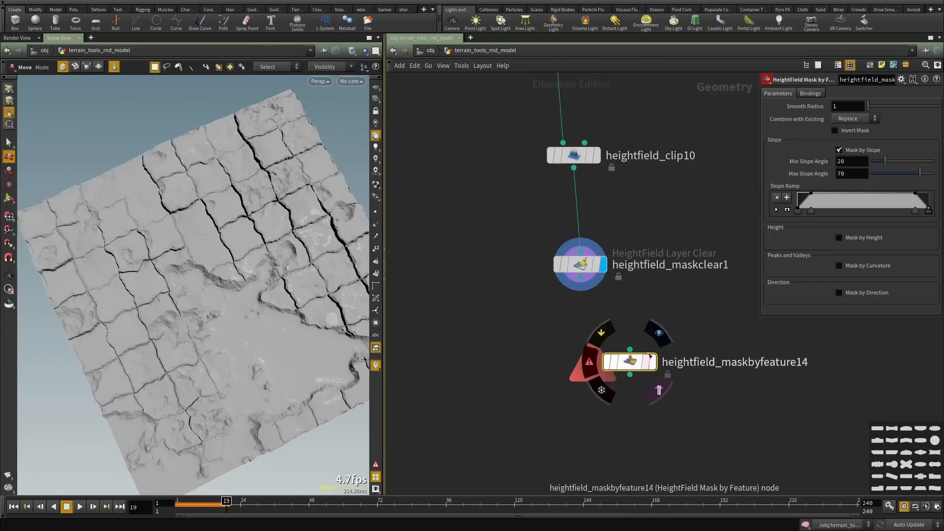
click(630, 349)
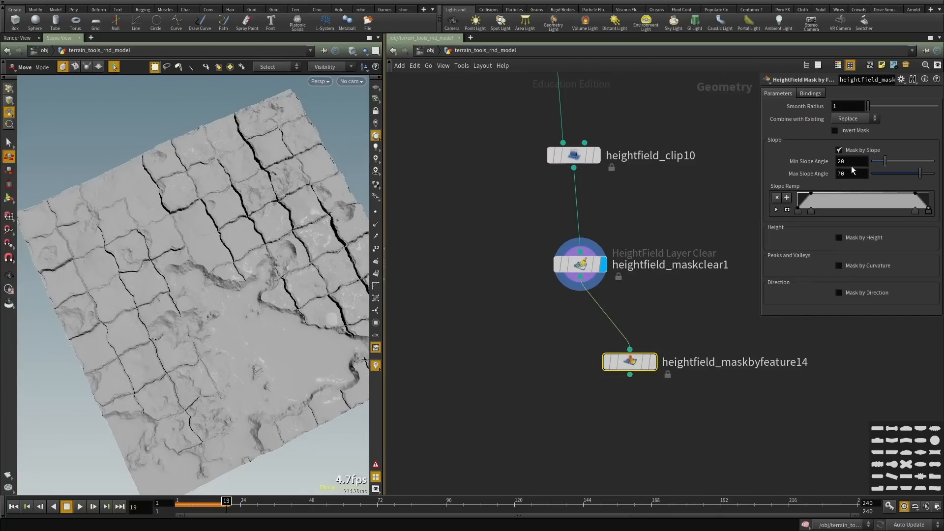
Switch heightfield_maskbyfeature14 from masking by slope to masking by height and display it.
click(856, 152)
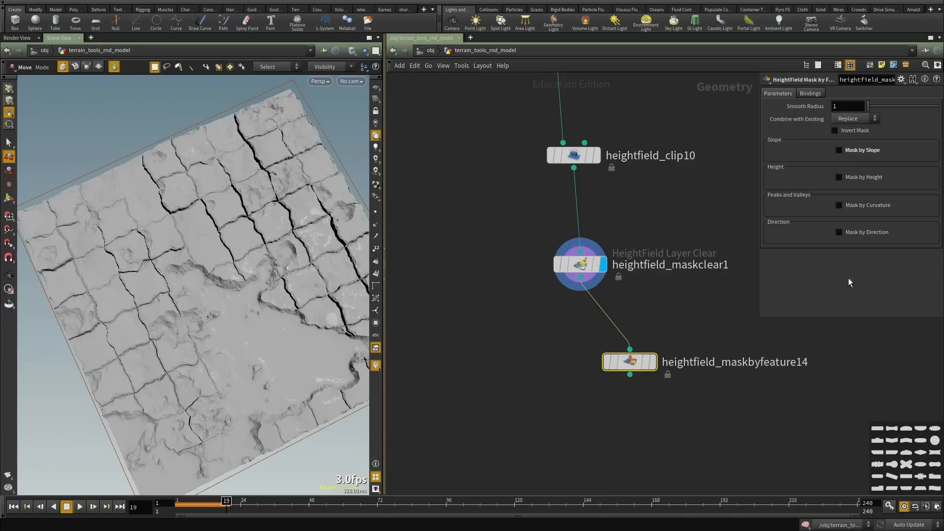
click(870, 178)
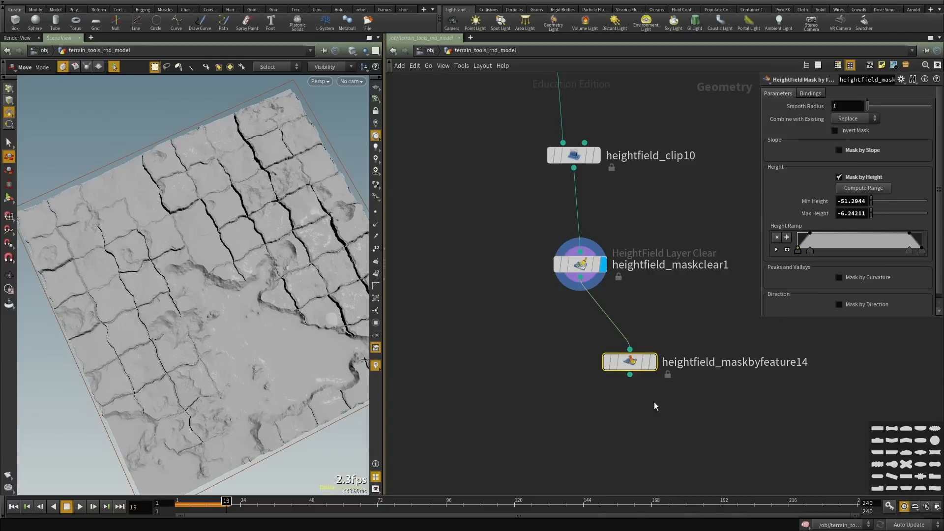
click(652, 362)
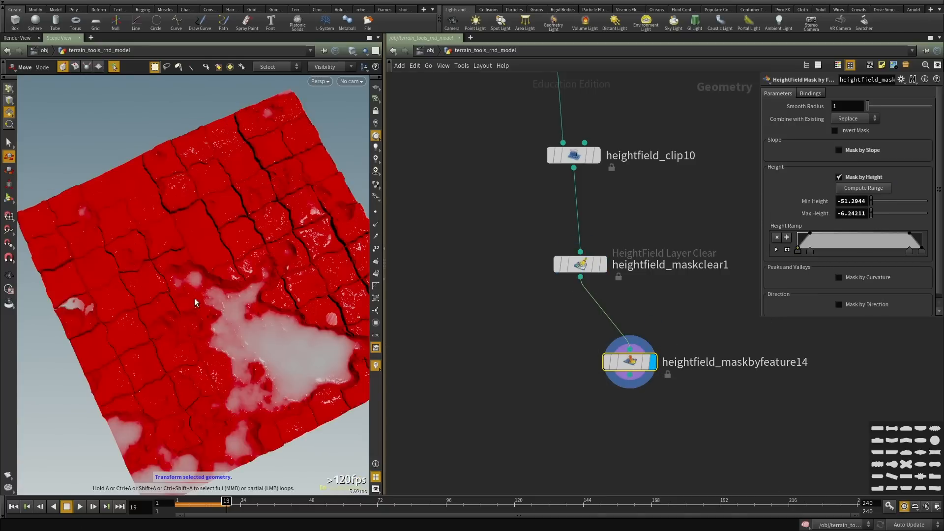
Set the grid spacing of the source heightfield7 node to 1.
middle_click(638, 365)
scroll(583, 333, down, 3)
scroll(583, 329, down, 3)
middle_drag(578, 84, 544, 379)
scroll(570, 291, up, 5)
drag(570, 164, 470, 244)
drag(851, 146, 544, 184)
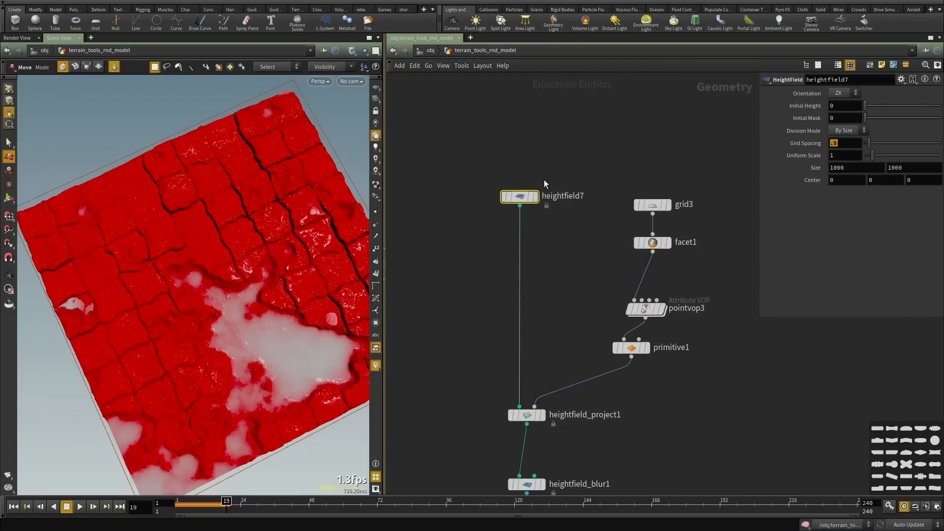
Recompute heightfield_maskbyfeature14's height range and set Max Height to -47.2556 so only the lowest flat areas are masked.
scroll(656, 339, down, 3)
middle_drag(681, 428, 656, 221)
scroll(666, 362, down, 2)
middle_drag(665, 362, 624, 119)
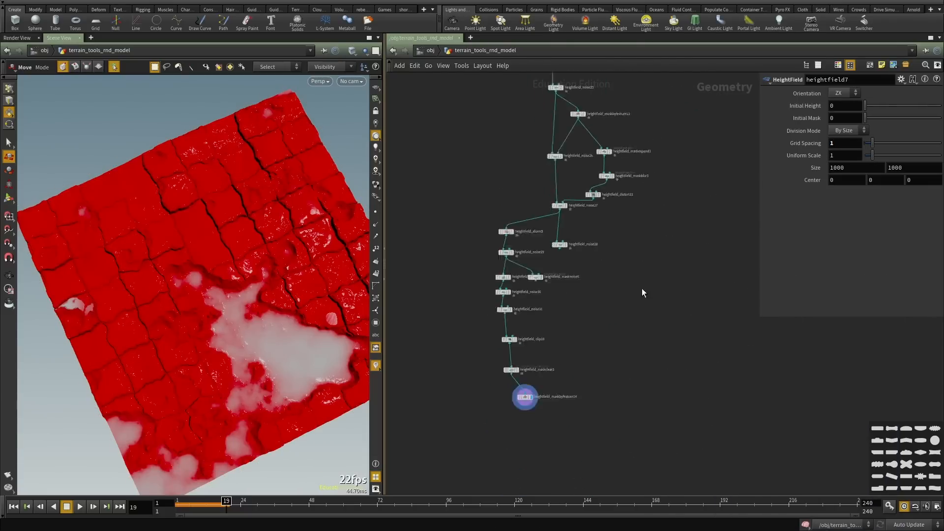
middle_drag(642, 289, 699, 158)
scroll(625, 282, up, 3)
scroll(578, 231, up, 3)
drag(579, 227, 435, 328)
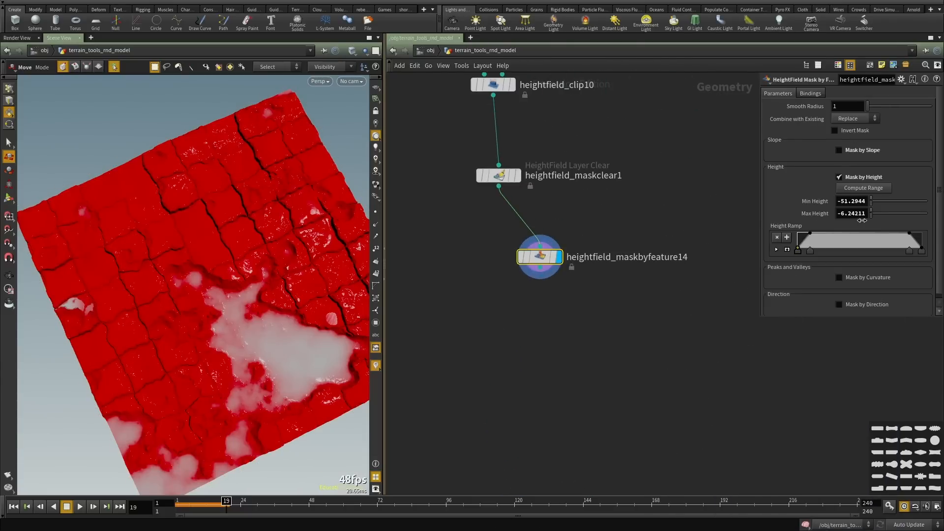
click(861, 190)
alt+drag(148, 286, 265, 259)
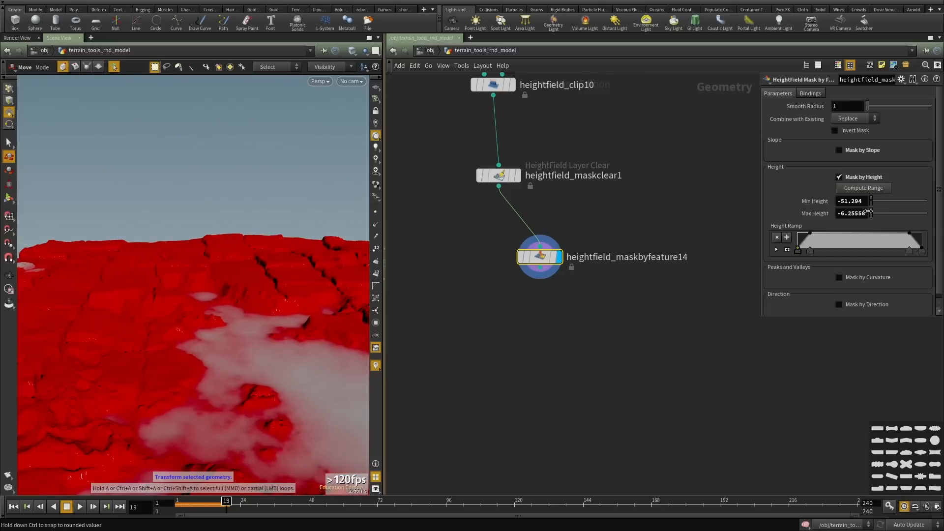
middle_drag(849, 203, 672, 194)
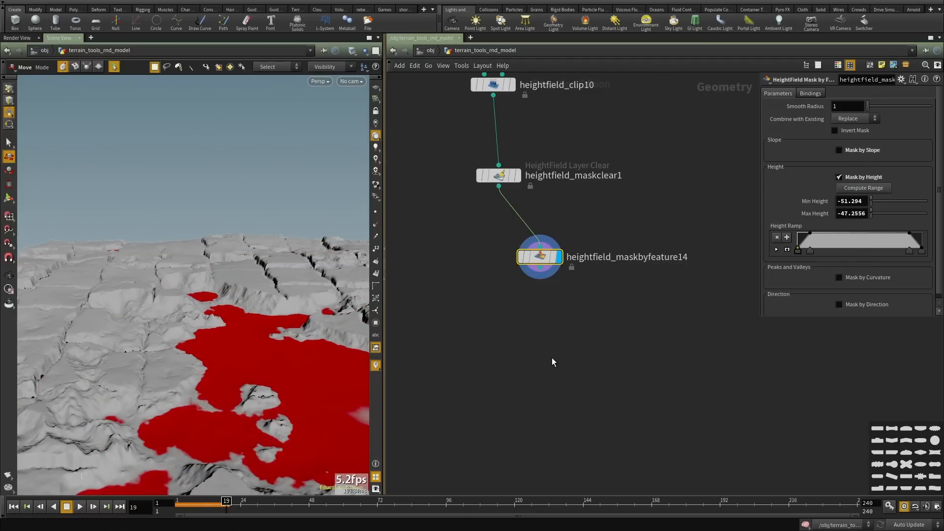
Add a HeightField Transform node connected to heightfield_maskclear1's output, display it, and set its Height Scale to 0.
scroll(551, 357, down, 4)
middle_drag(565, 351, 612, 350)
scroll(610, 340, up, 3)
middle_drag(504, 346, 565, 308)
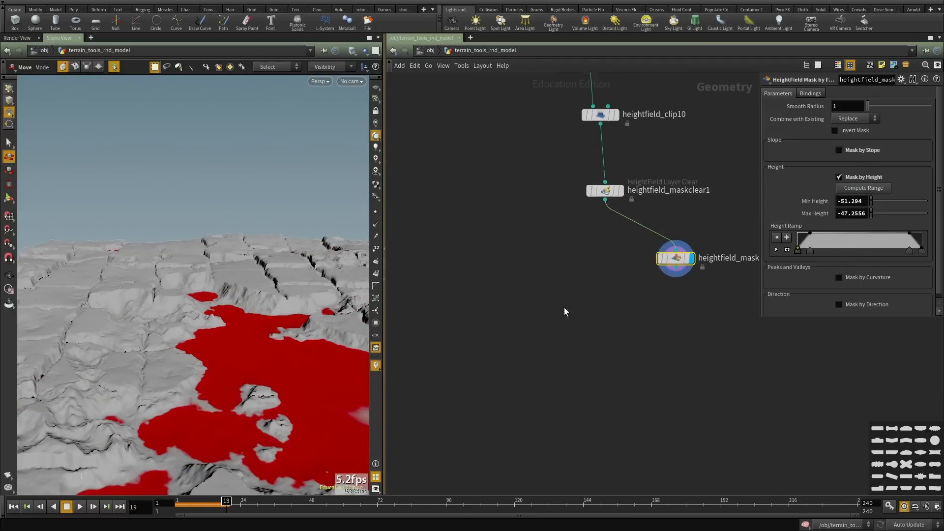
key(Tab)
text(transf)
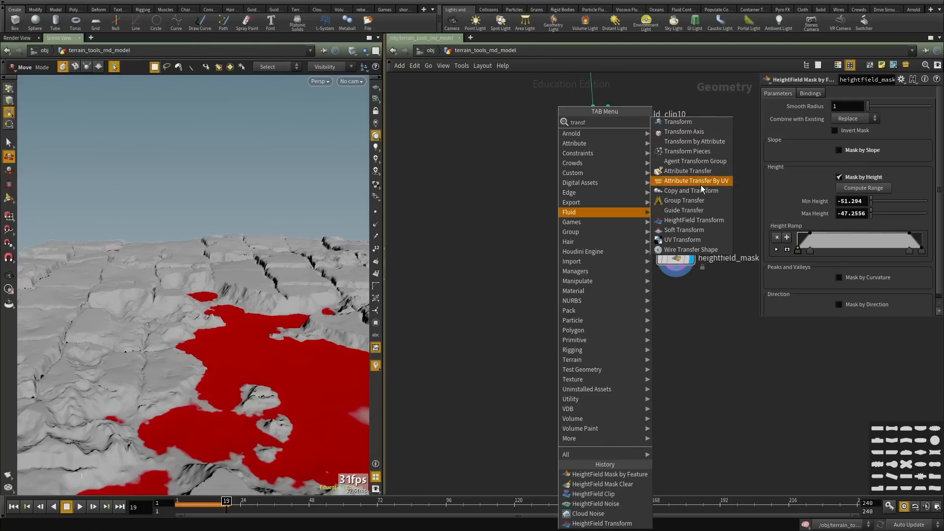
click(700, 219)
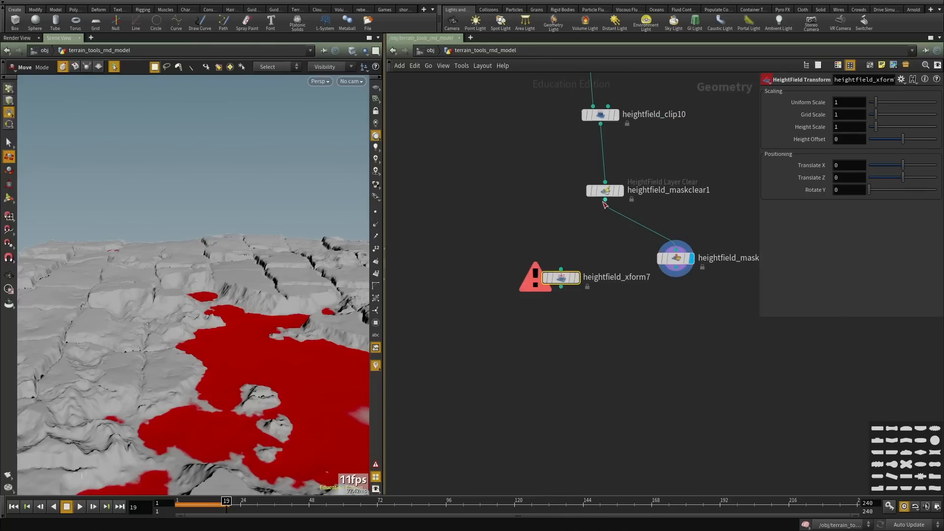
click(561, 269)
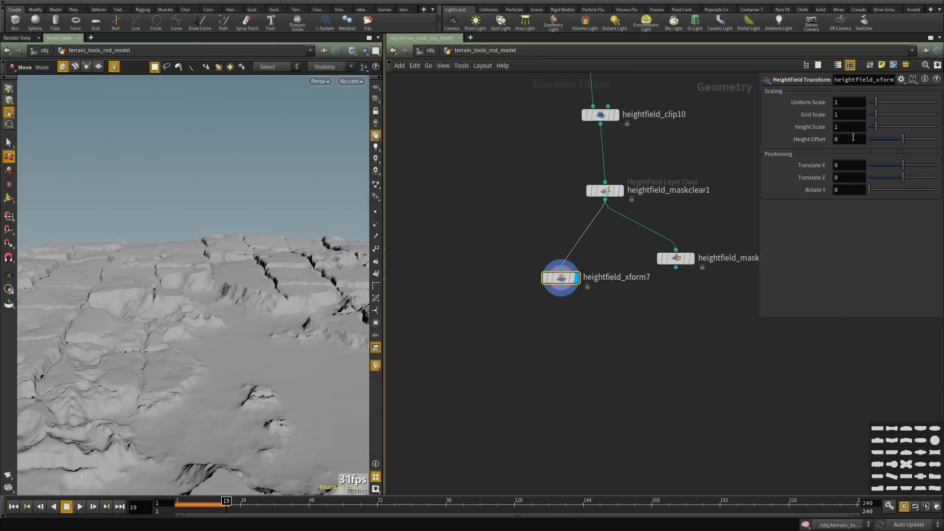
key(Return)
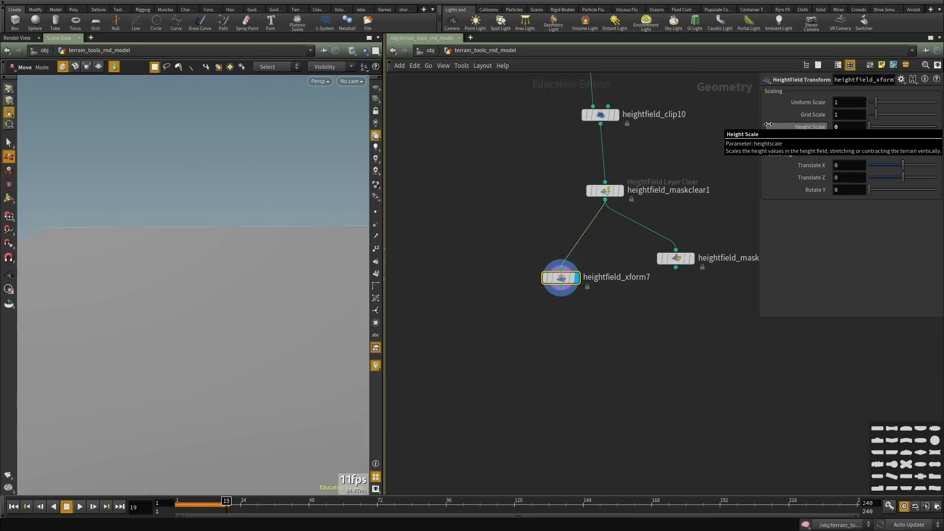
Compare the flattened copy with the terrain's lowest areas at heightfield_maskclear1 and set heightfield_xform7's Height Offset to -48.13.
click(621, 192)
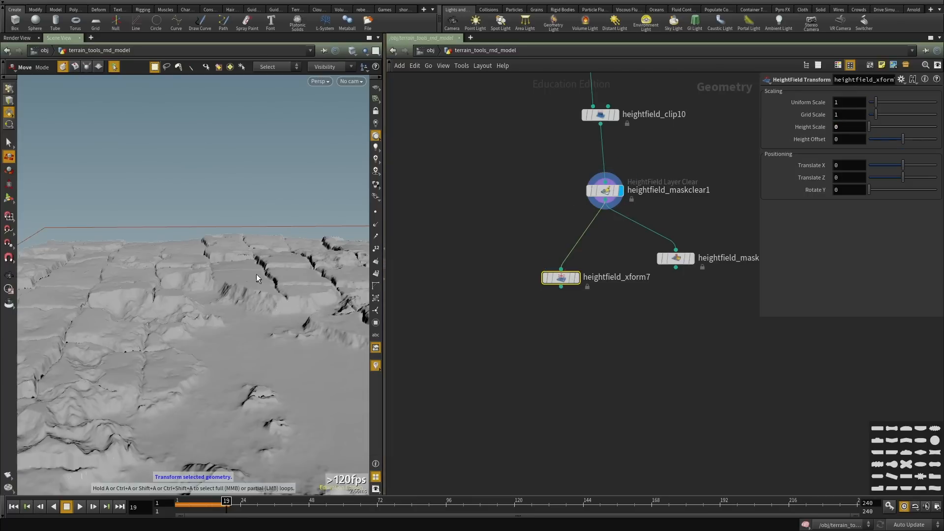
key(Escape)
drag(242, 280, 320, 270)
key(t)
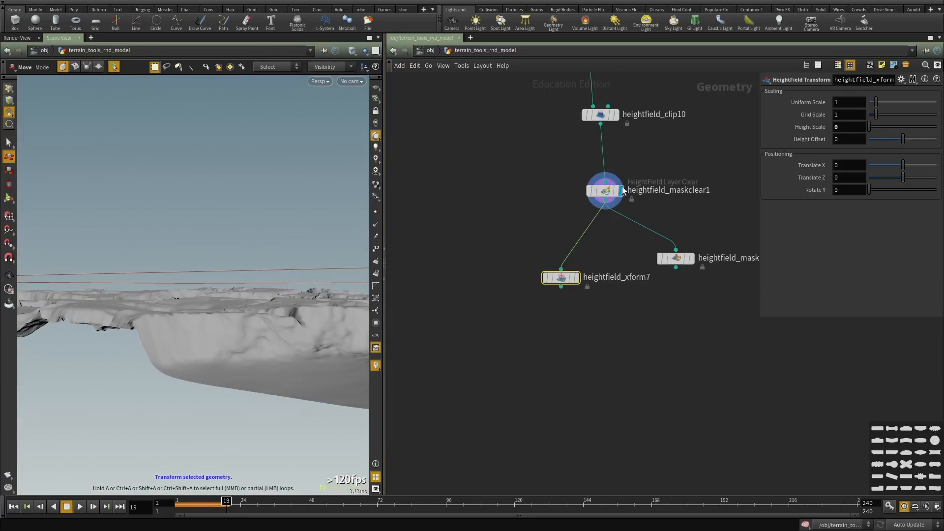
click(577, 278)
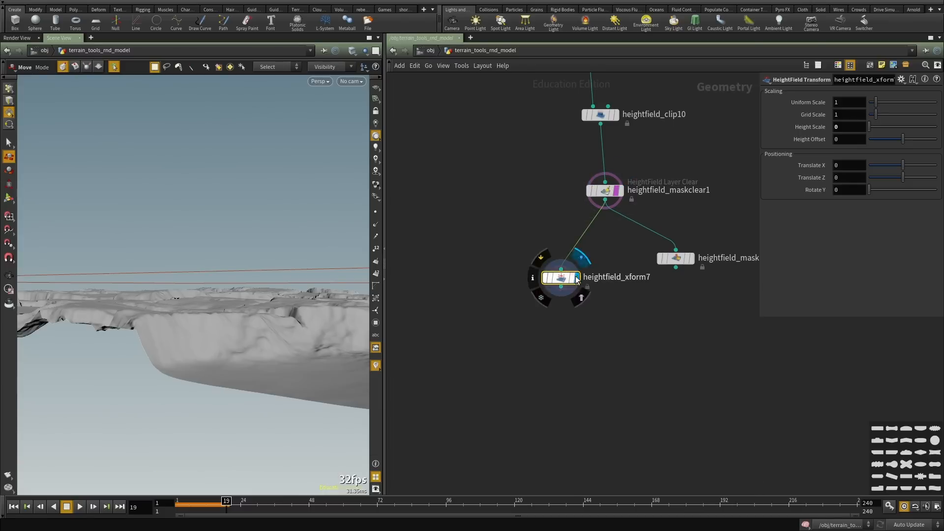
middle_drag(850, 141, 646, 95)
scroll(645, 319, up, 1)
click(613, 166)
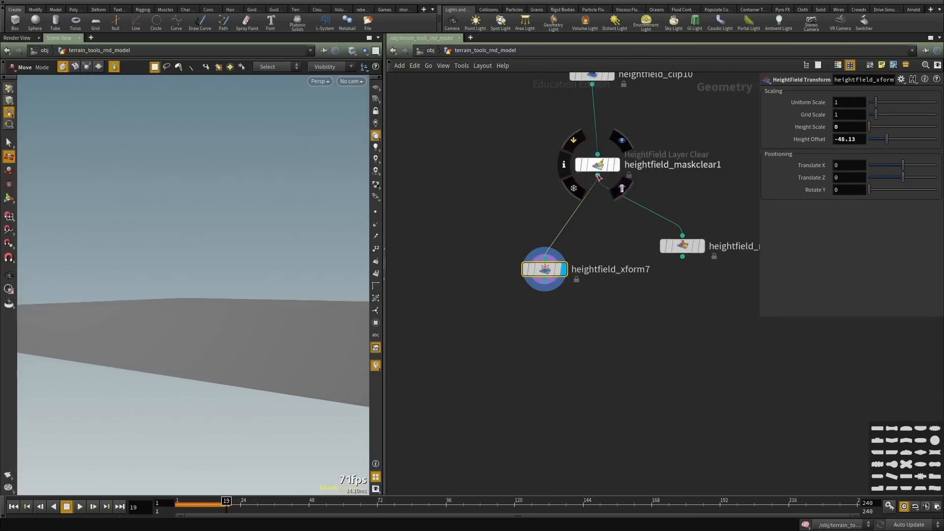
drag(546, 271, 495, 238)
alt+drag(294, 285, 234, 340)
alt+right_drag(233, 339, 173, 302)
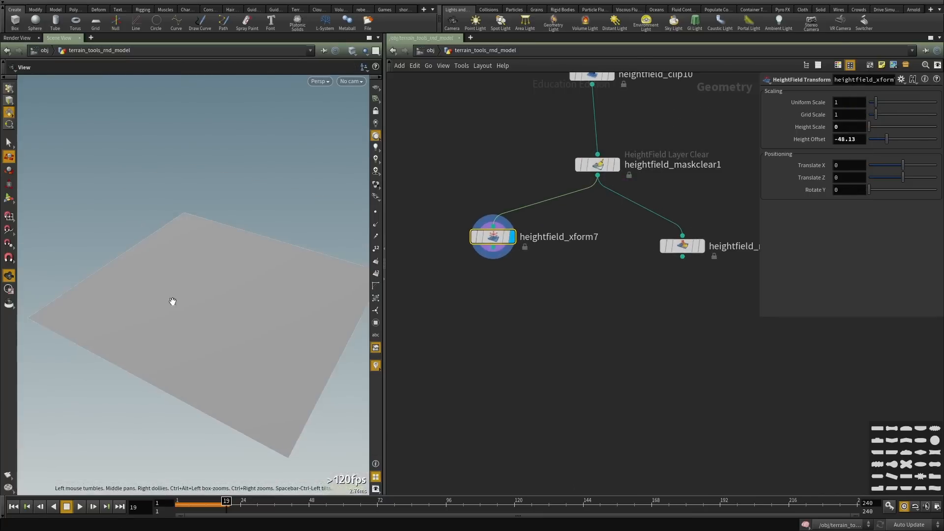
alt+drag(173, 302, 193, 315)
Add a HeightField Noise node connected to heightfield_xform7's output and display it.
middle_drag(494, 309, 530, 322)
click(530, 322)
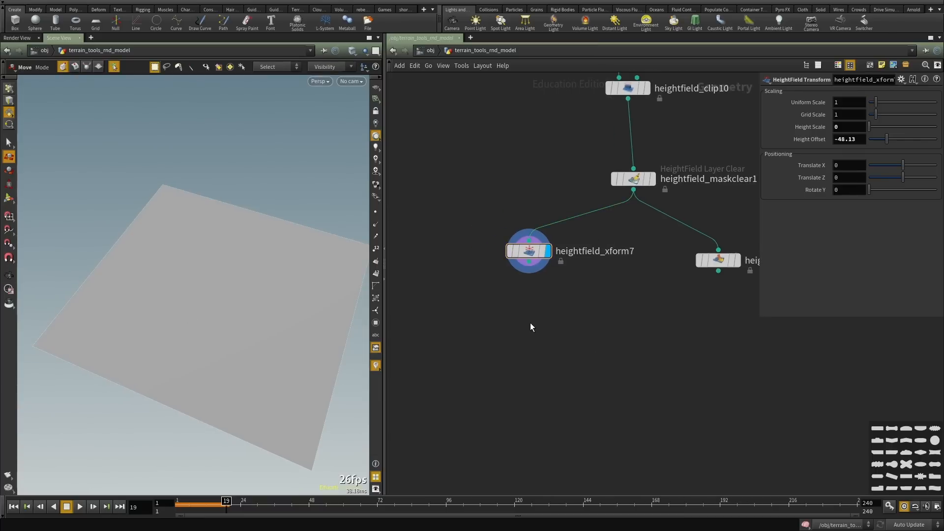
key(Tab)
text(noise)
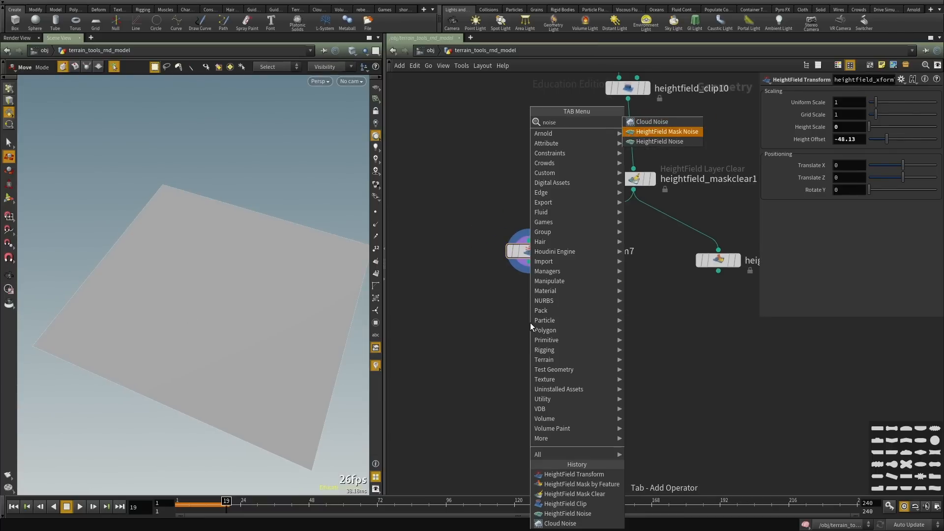
key(Down)
key(Return)
click(530, 322)
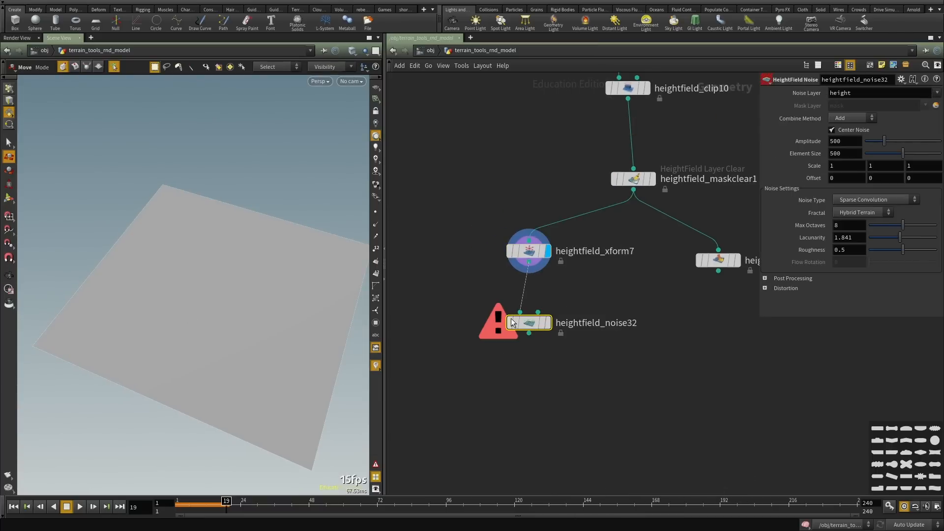
click(541, 323)
Set heightfield_noise32's Noise Type to Worley (cellular) F2-F1, keeping the Add combine method.
click(855, 119)
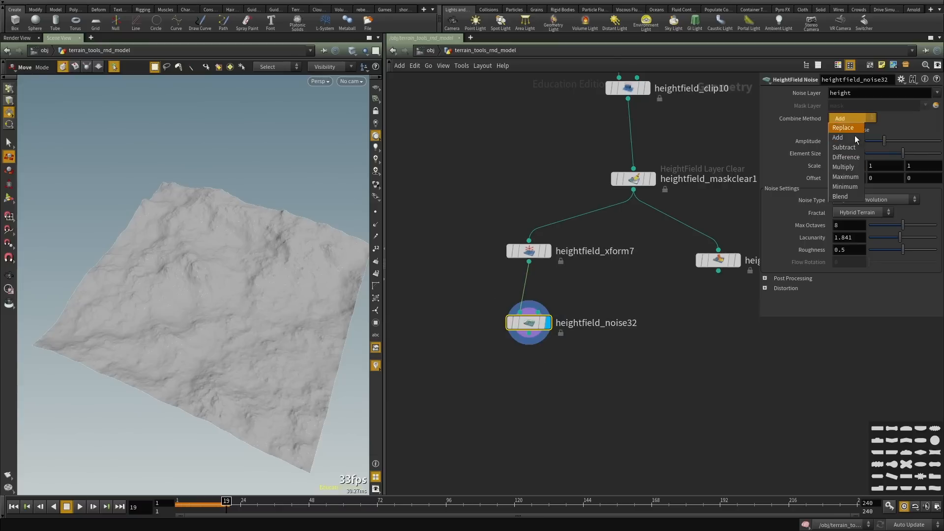
click(911, 117)
click(873, 194)
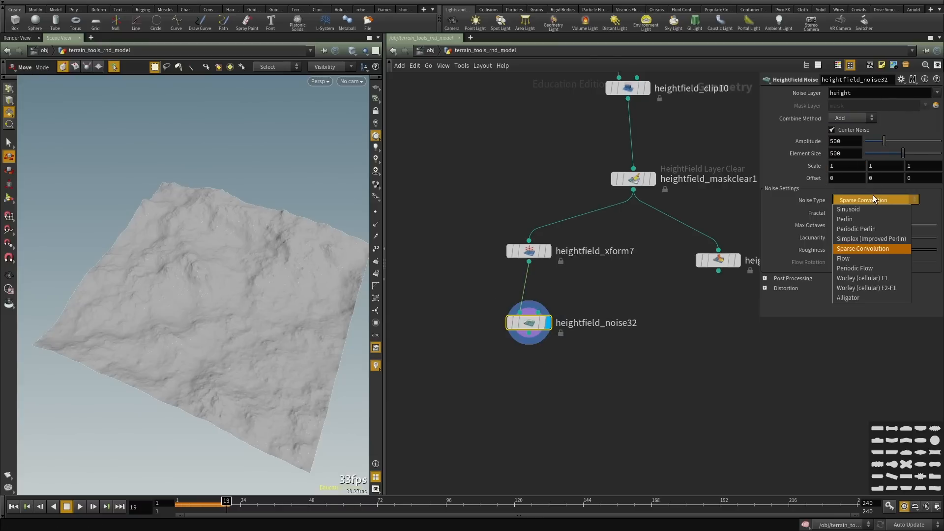
click(869, 196)
click(870, 199)
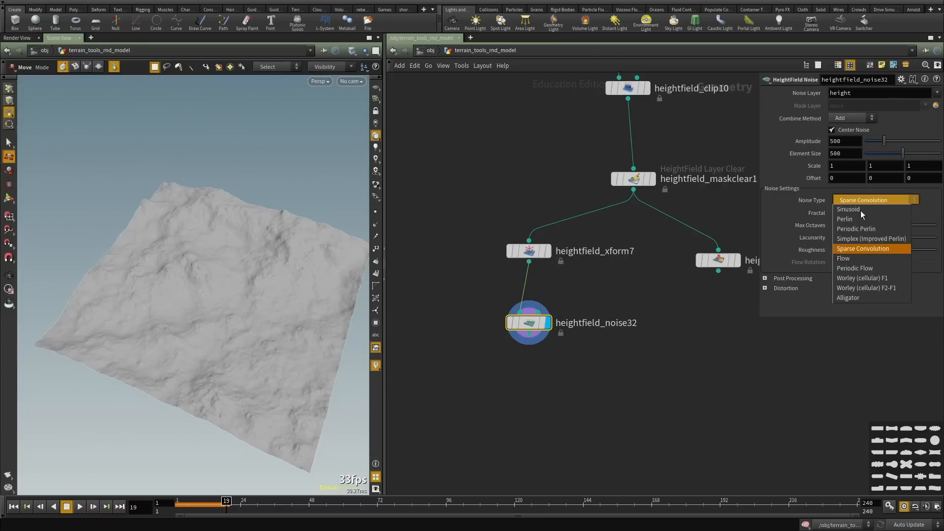
click(878, 289)
key(Escape)
alt+drag(260, 317, 264, 320)
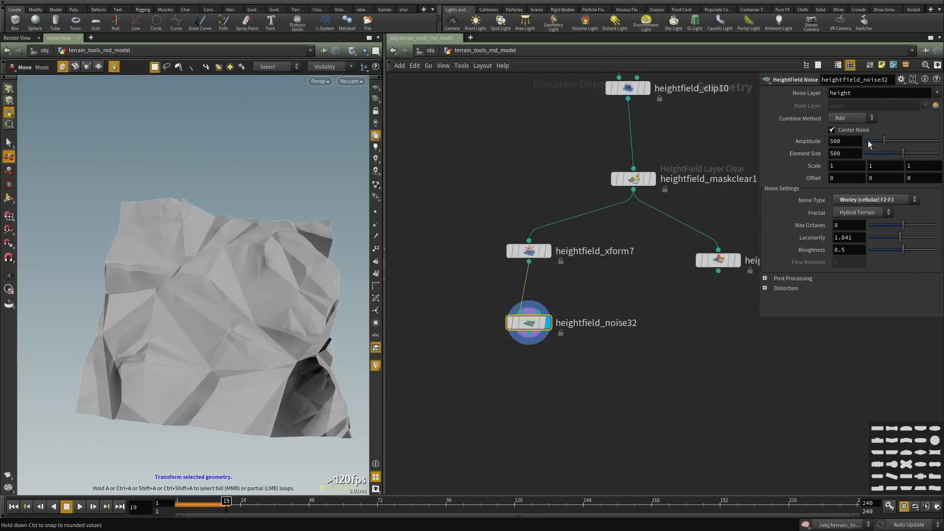
Turn off Center Noise on heightfield_noise32 and compare its height with the flat heightfield_xform7 from the side.
click(848, 129)
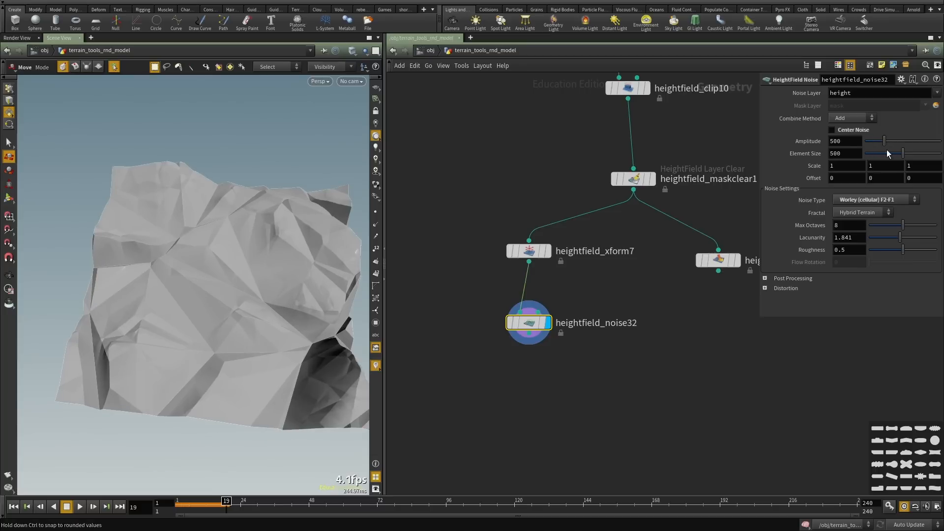
click(549, 252)
alt+drag(251, 307, 242, 205)
click(549, 323)
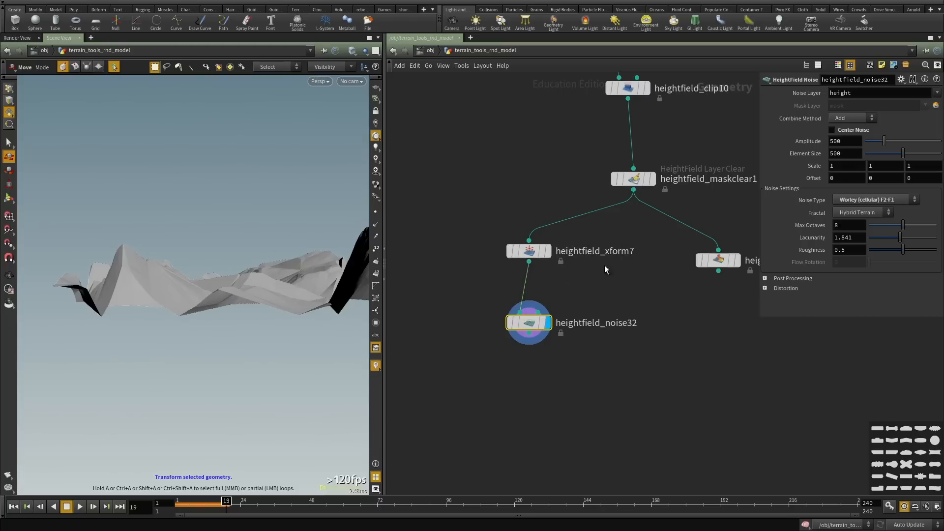
Reduce heightfield_noise32's Element Size to 26 and its Amplitude to 20, trying an Amplitude of 40 in between.
click(872, 142)
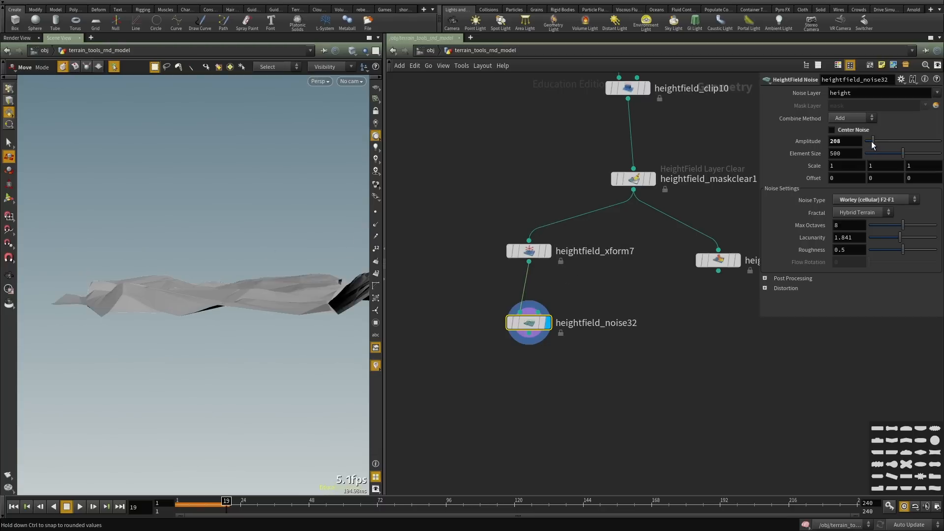
click(875, 153)
drag(874, 153, 783, 134)
text(20)
key(Return)
alt+drag(219, 290, 246, 388)
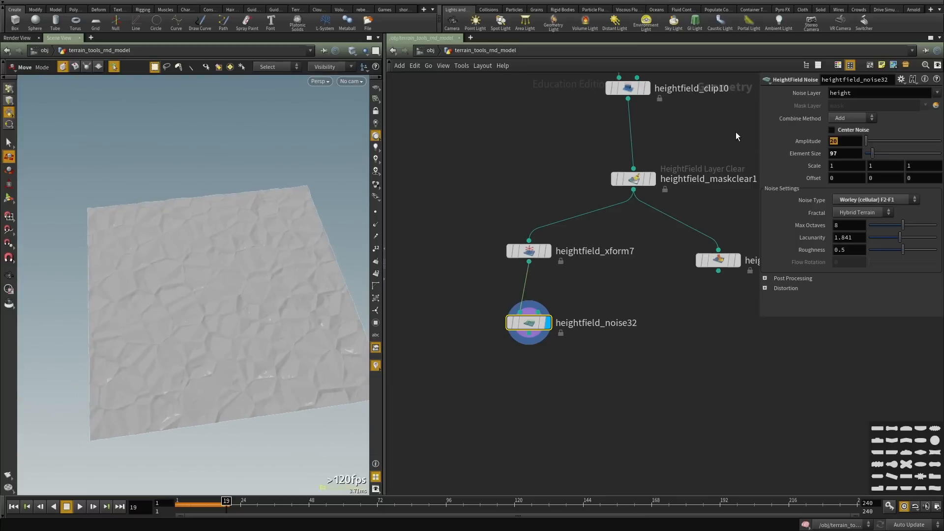
text(40)
key(Return)
drag(874, 154, 868, 154)
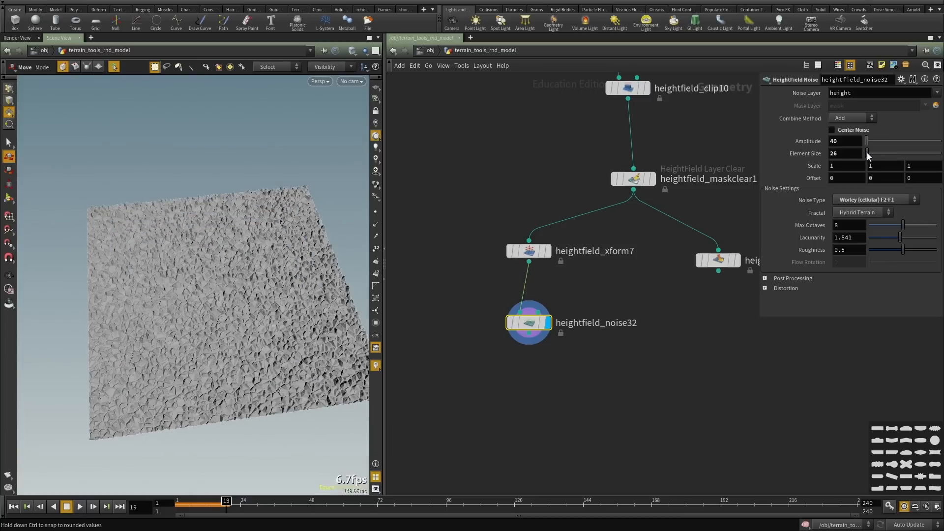
text(20)
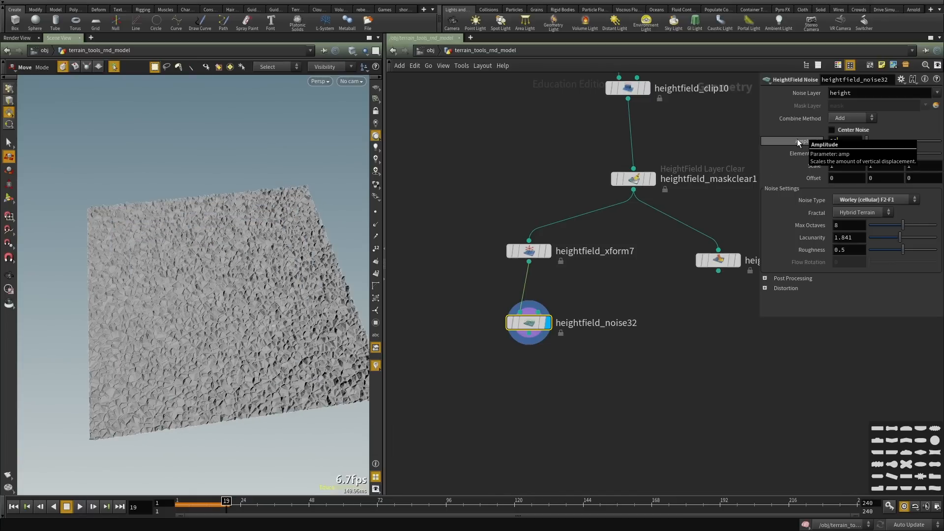
key(Return)
alt+drag(258, 352, 214, 376)
alt+right_drag(214, 376, 293, 310)
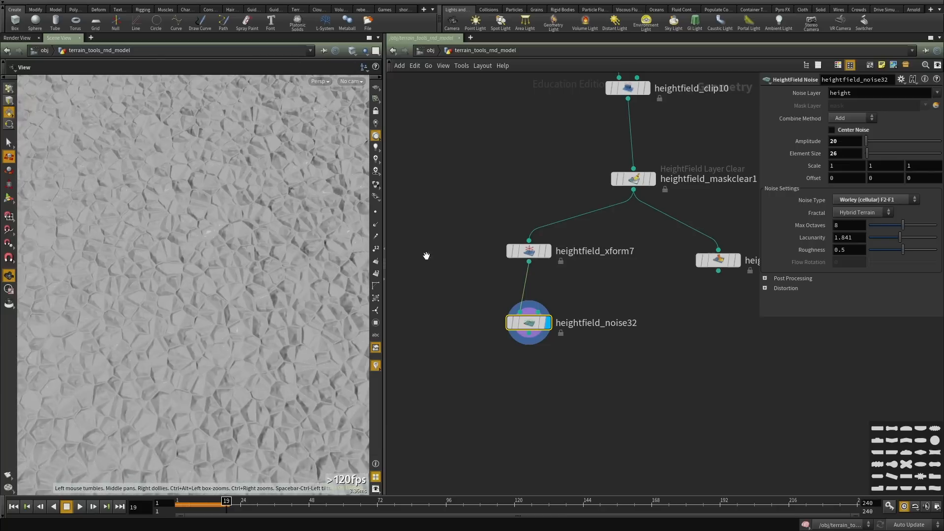
Try the Standard (fBm) fractal on heightfield_noise32 with Lacunarity 1.52 and Max Octaves 5.4.
click(854, 233)
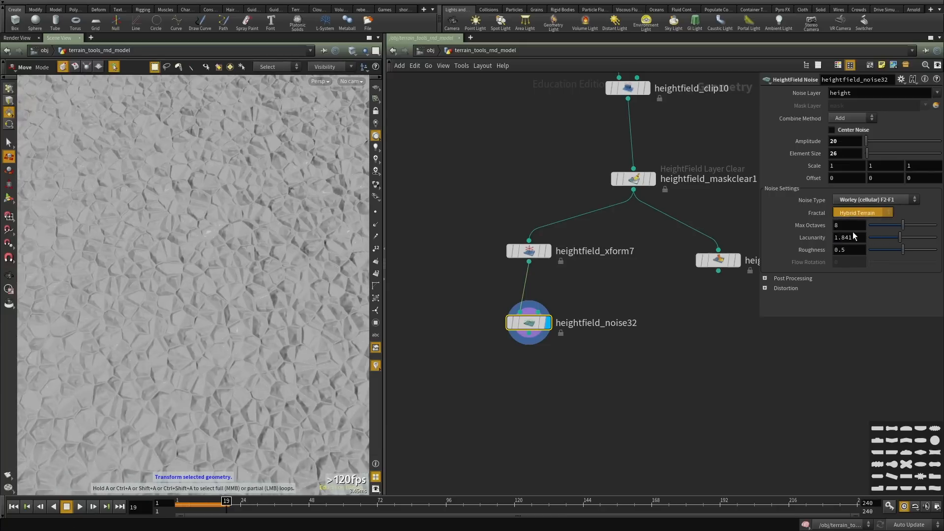
alt+right_drag(211, 283, 220, 289)
alt+drag(220, 289, 200, 296)
alt+right_drag(201, 296, 340, 276)
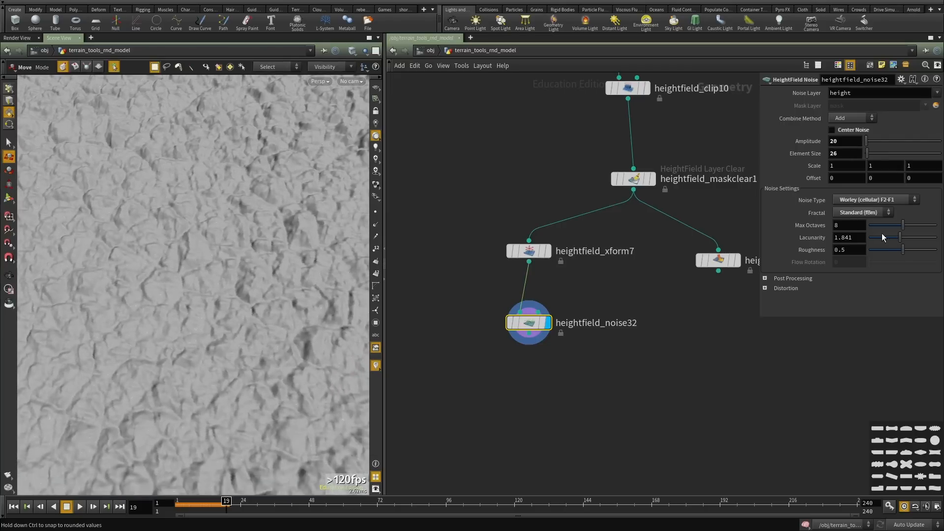
drag(893, 234, 896, 236)
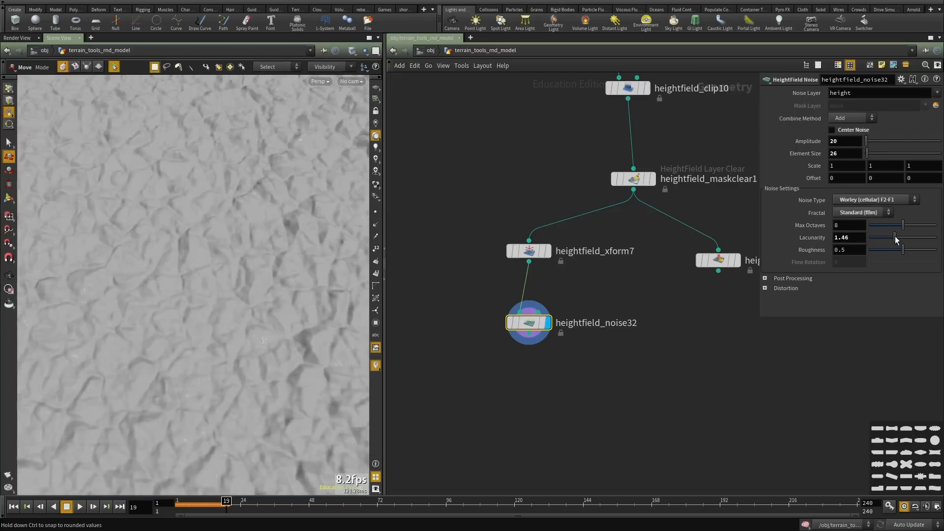
click(893, 227)
Return heightfield_noise32's fractal to Hybrid Terrain and set Max Octaves to 8.3 and Lacunarity to 2.13.
click(864, 213)
click(859, 252)
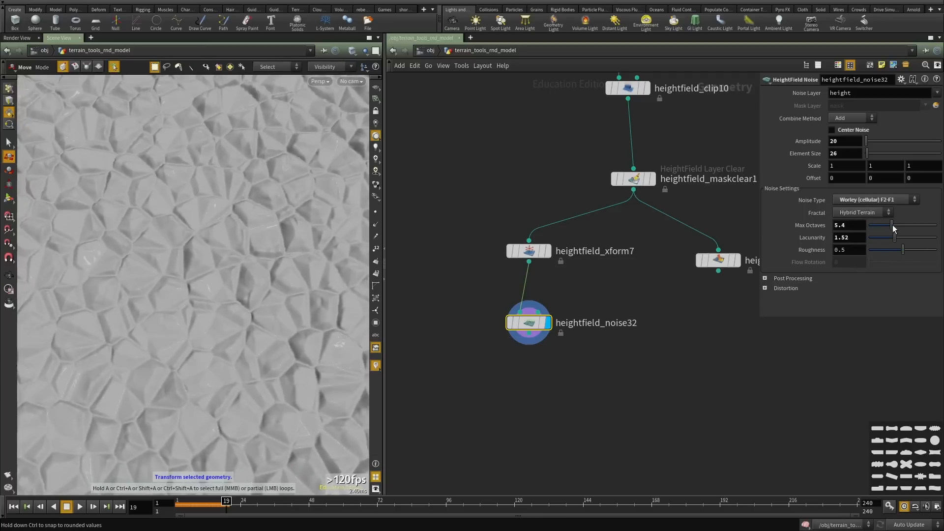
mouse_move(892, 225)
mouse_down()
mouse_move(904, 226)
mouse_move(894, 237)
mouse_move(903, 236)
mouse_up()
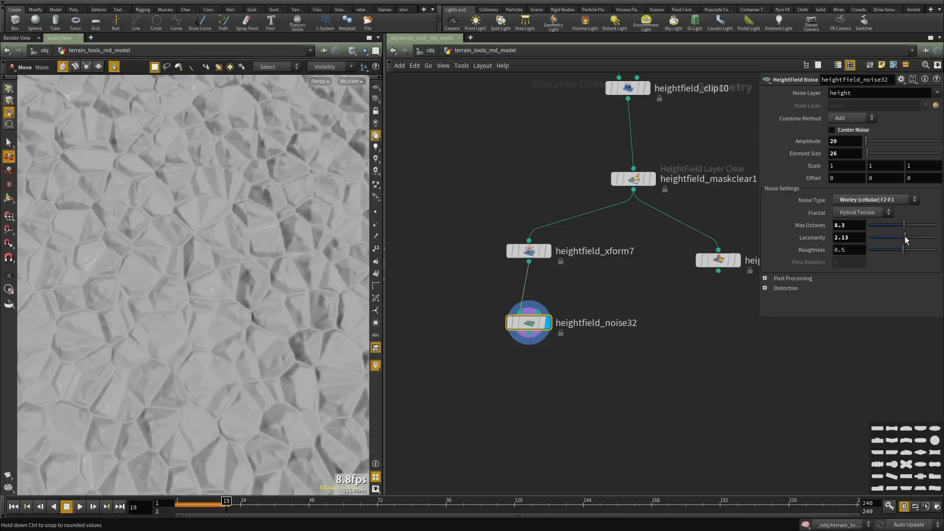
Enable Gradient Warp in heightfield_noise32's distortion settings and set it to 0.11.
click(786, 288)
scroll(807, 287, down, 5)
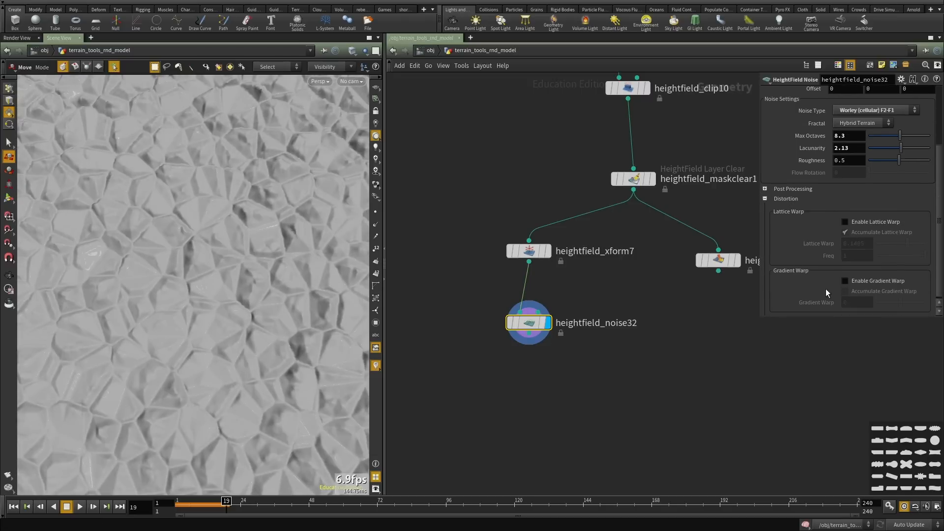
click(862, 280)
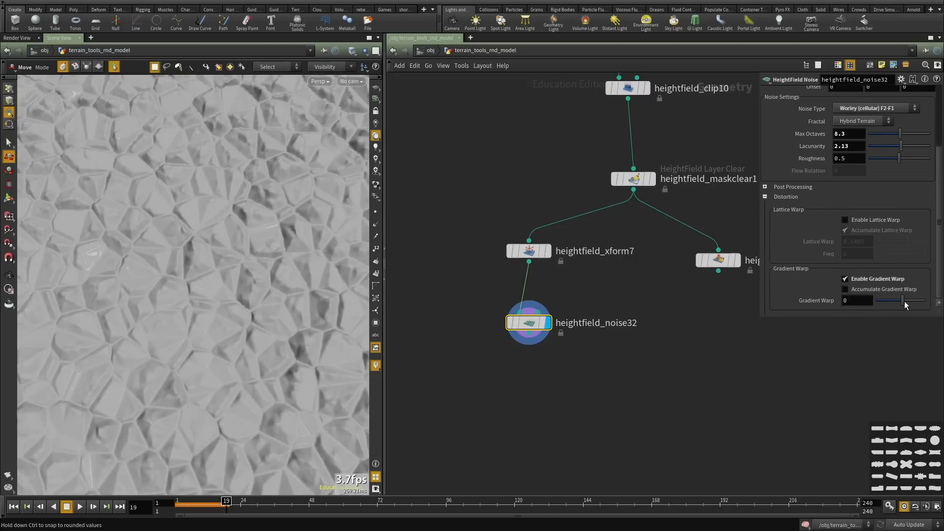
drag(904, 301, 907, 301)
alt+right_drag(120, 273, 178, 299)
alt+drag(178, 299, 194, 270)
Add a HeightField Layer node below heightfield_noise32 and heightfield_maskbyfeature14.
scroll(544, 347, down, 3)
middle_drag(640, 356, 601, 318)
scroll(601, 319, up, 2)
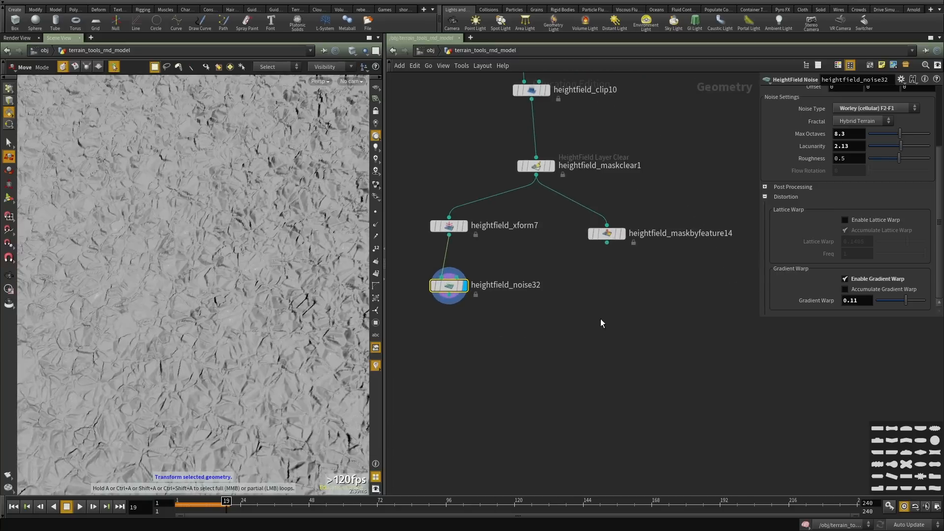
click(601, 319)
key(Tab)
text(layer)
key(Down)
key(Down)
key(Down)
key(Down)
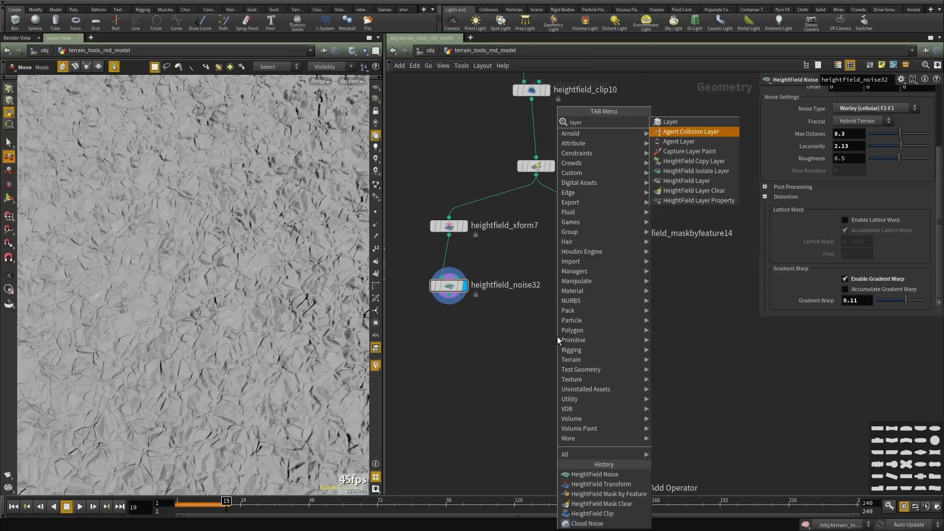
key(Return)
click(556, 336)
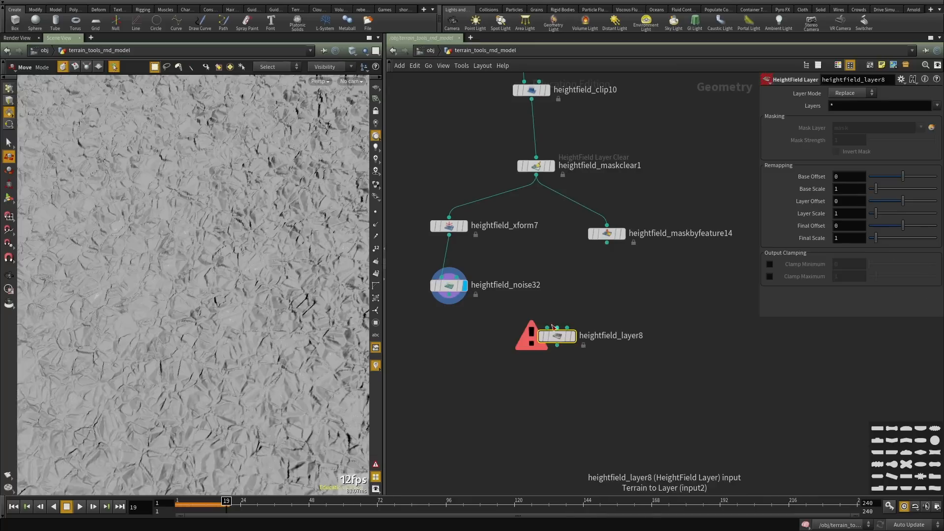
Wire heightfield_maskclear1 as heightfield_layer8's base, heightfield_noise32 as its layer and heightfield_maskbyfeature14 as its mask, and display the result.
click(547, 327)
click(536, 175)
click(557, 327)
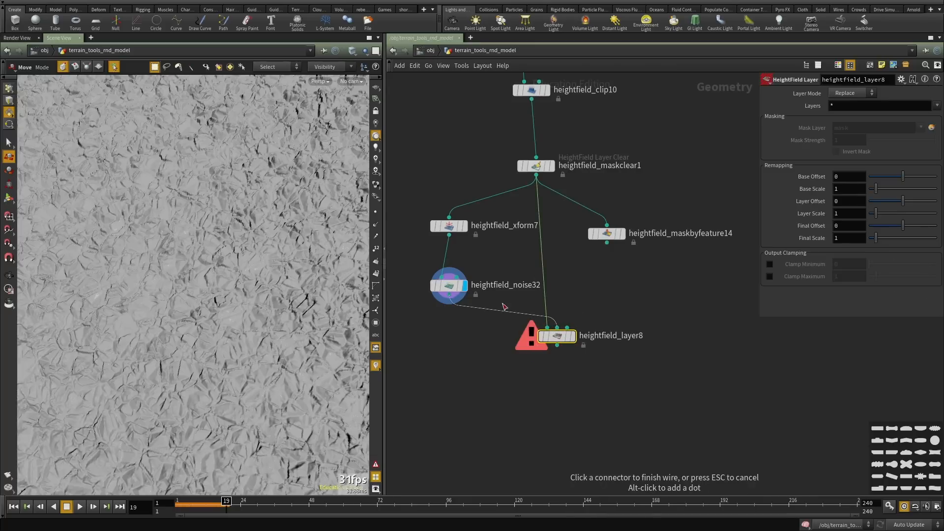
click(448, 295)
click(567, 328)
click(608, 241)
click(573, 336)
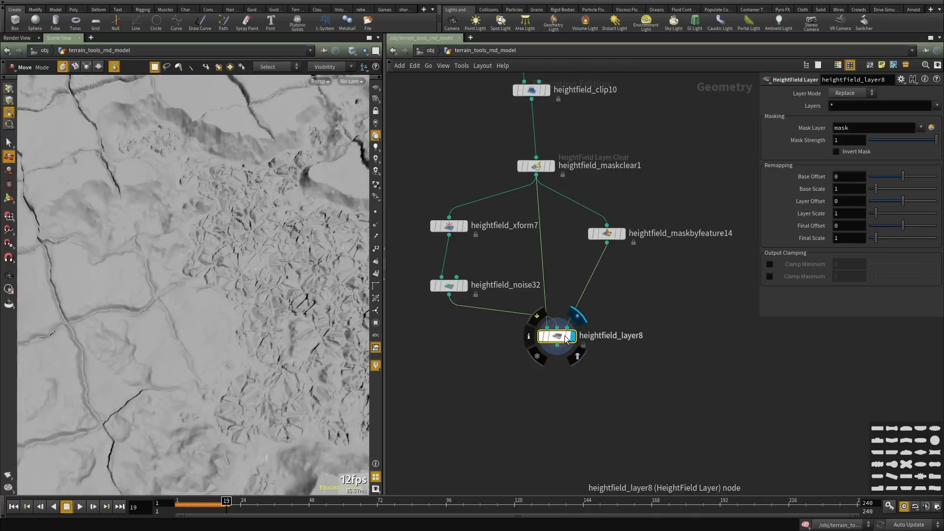
Set heightfield_noise32's Gradient Warp to -0.01 while checking the layered terrain.
key(Escape)
drag(169, 249, 321, 303)
scroll(320, 303, down, 3)
middle_drag(469, 366, 518, 396)
click(497, 318)
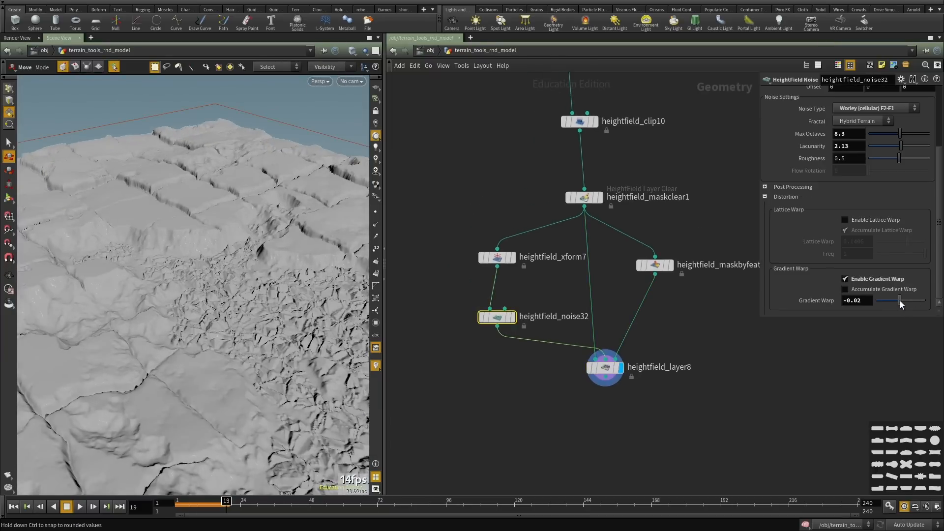
drag(899, 300, 900, 301)
drag(246, 349, 274, 312)
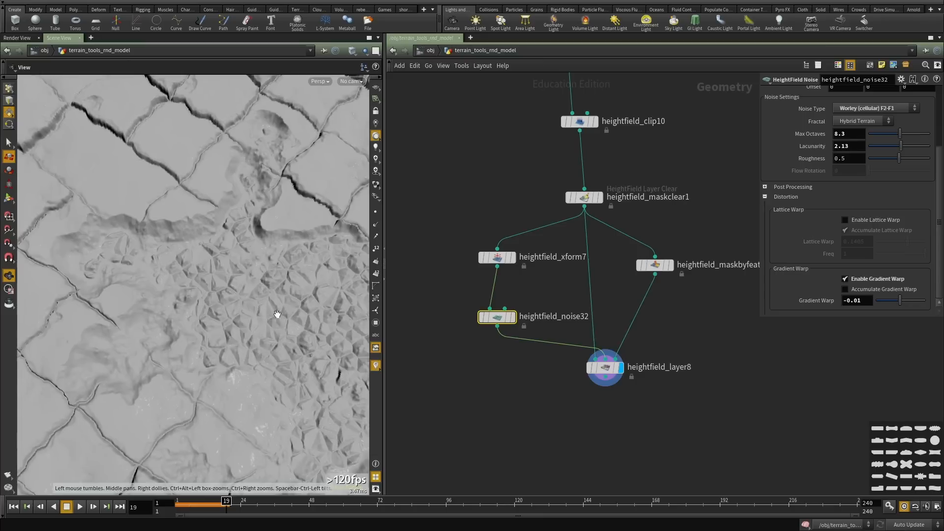
Inspect the flattened heightfield_xform7 with its transform settings, and display heightfield_noise32 for comparison.
scroll(268, 312, down, 5)
middle_drag(542, 275, 557, 303)
scroll(556, 303, up, 2)
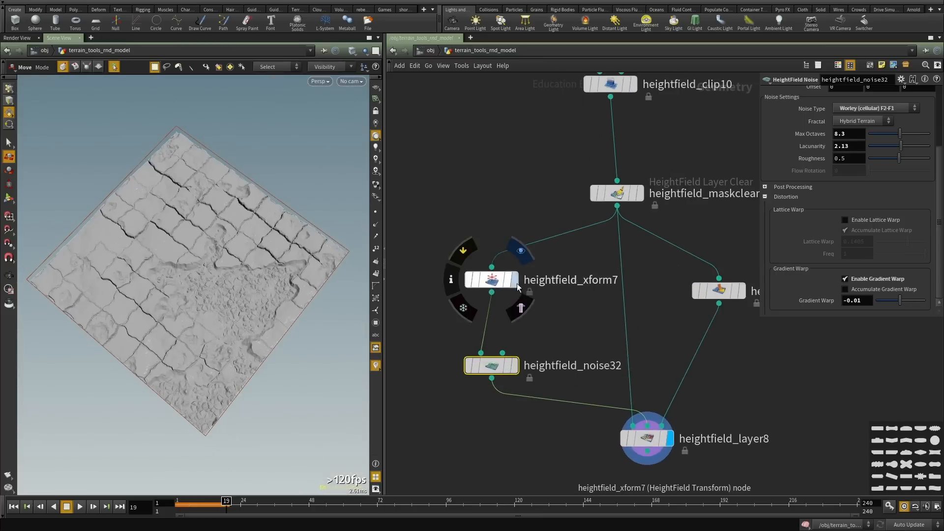
click(514, 280)
click(492, 280)
click(514, 365)
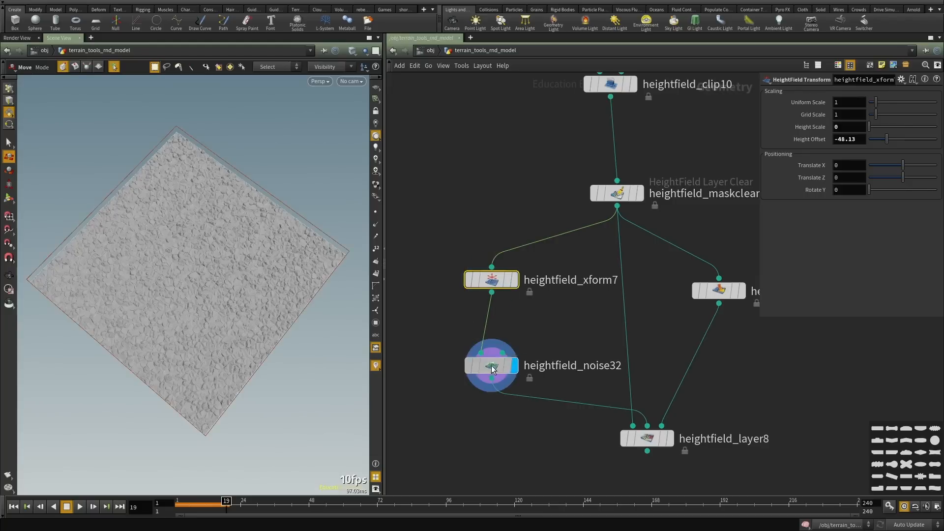
Try Lattice Warp on heightfield_noise32 and inspect its cellular surface up close, leaving the warp disabled.
click(491, 365)
middle_drag(546, 316, 544, 279)
scroll(815, 206, up, 4)
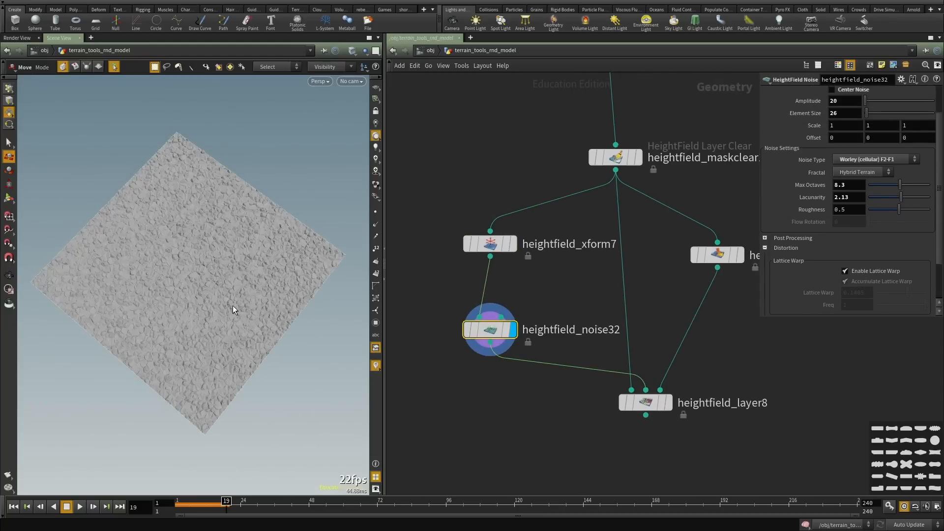
alt+drag(220, 312, 205, 325)
alt+right_drag(205, 324, 264, 305)
alt+drag(264, 305, 161, 158)
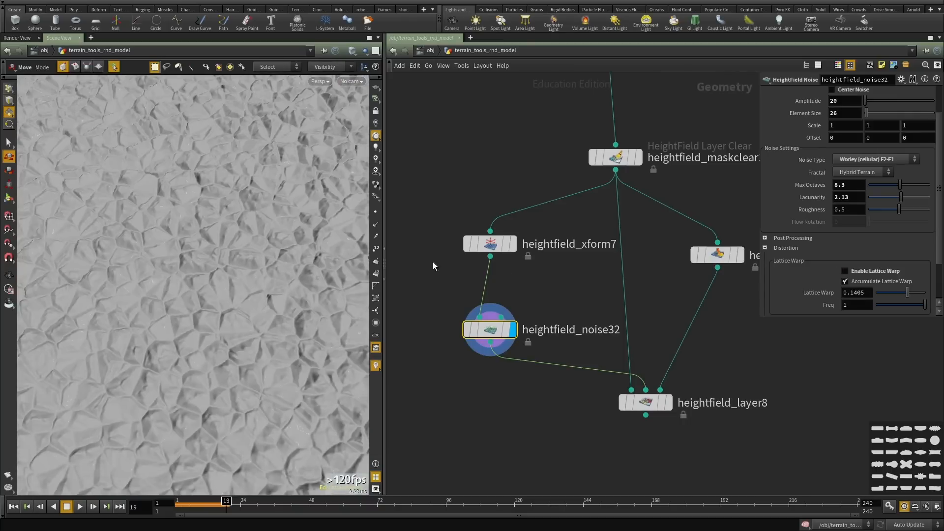
Move heightfield_layer8 down and insert a HeightField Distort node between heightfield_noise32 and heightfield_layer8.
scroll(662, 400, down, 2)
drag(582, 370, 612, 438)
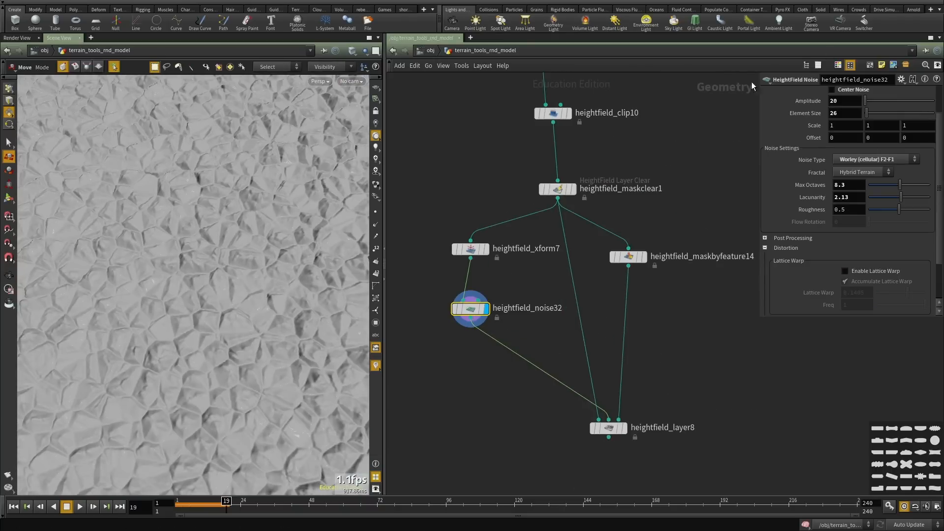
scroll(479, 383, up, 1)
click(479, 382)
key(Tab)
text(erod)
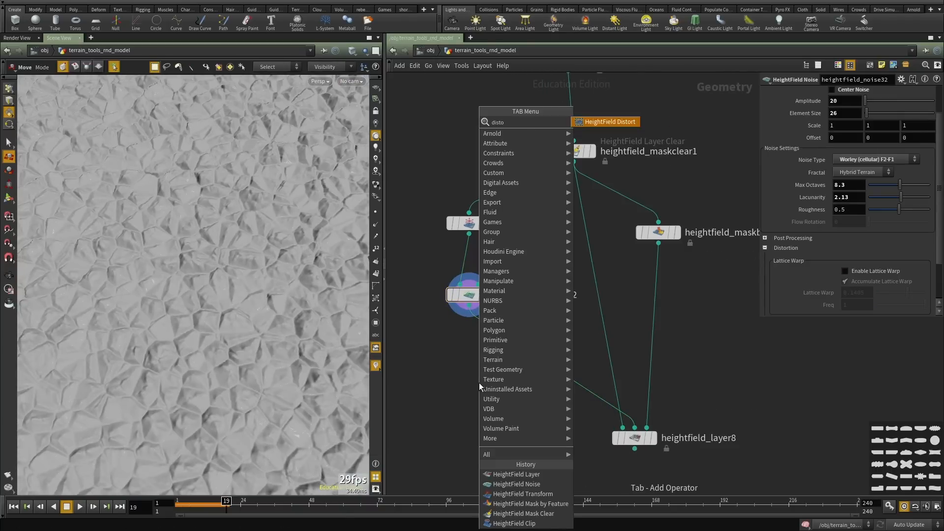
key(Return)
click(479, 382)
drag(480, 383, 496, 336)
click(507, 329)
click(497, 340)
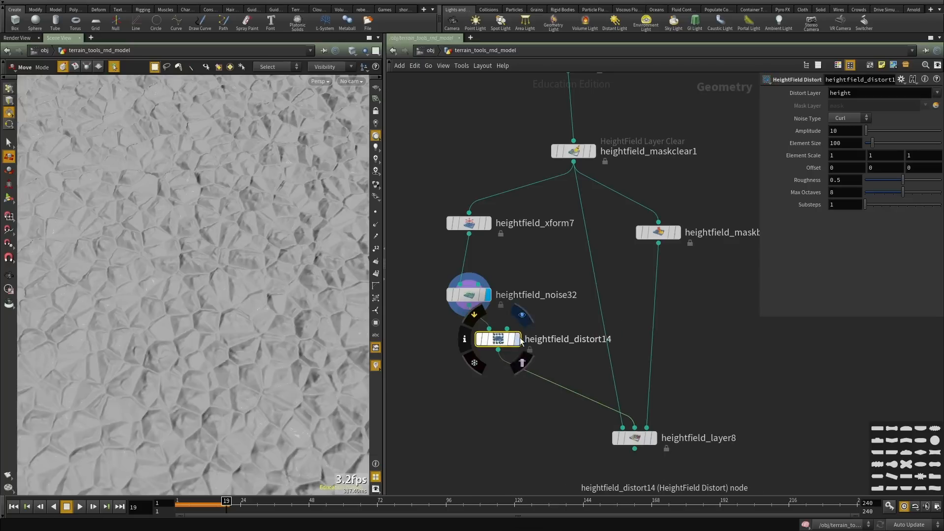
Display heightfield_distort14 and set its Element Size to 45 and Amplitude to 4.
click(516, 342)
drag(502, 342, 495, 351)
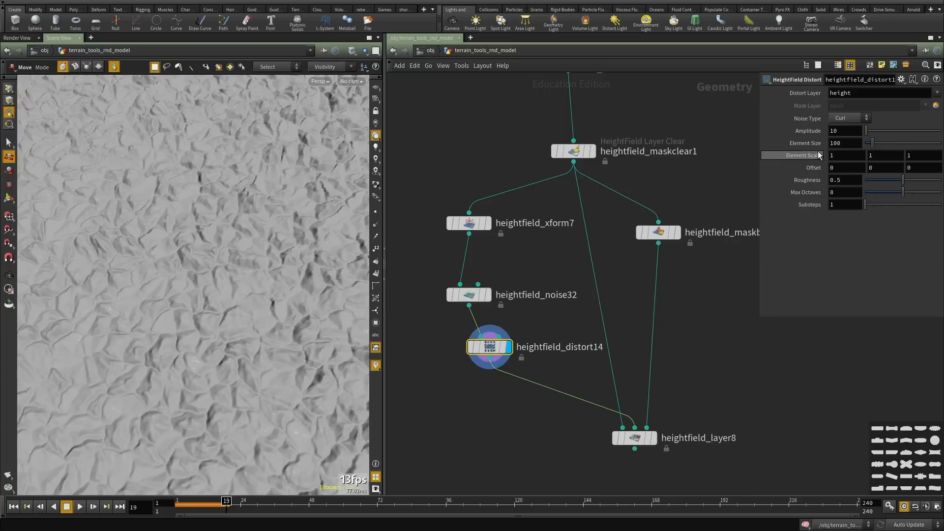
drag(870, 144, 868, 145)
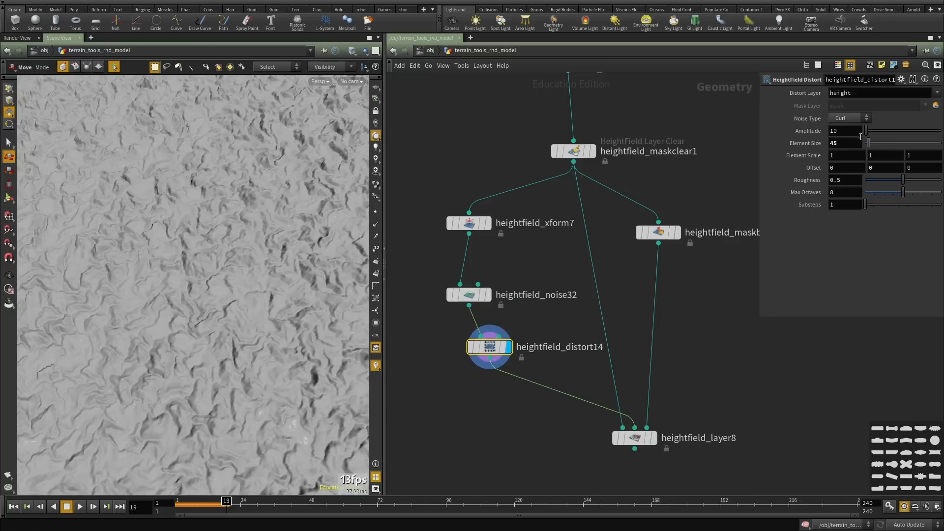
key(Return)
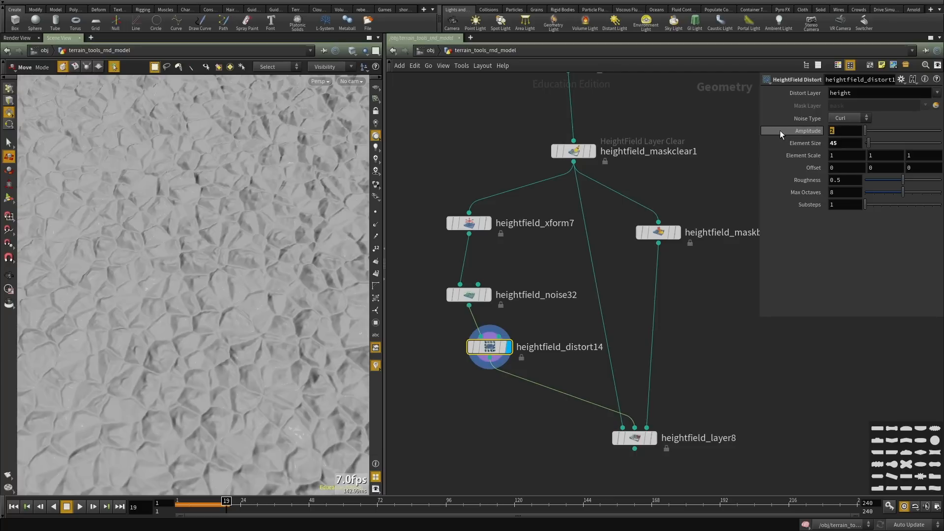
text(4)
key(Return)
key(Escape)
Display heightfield_layer8 and examine the distorted detail on the layered terrain.
drag(270, 244, 196, 214)
click(654, 438)
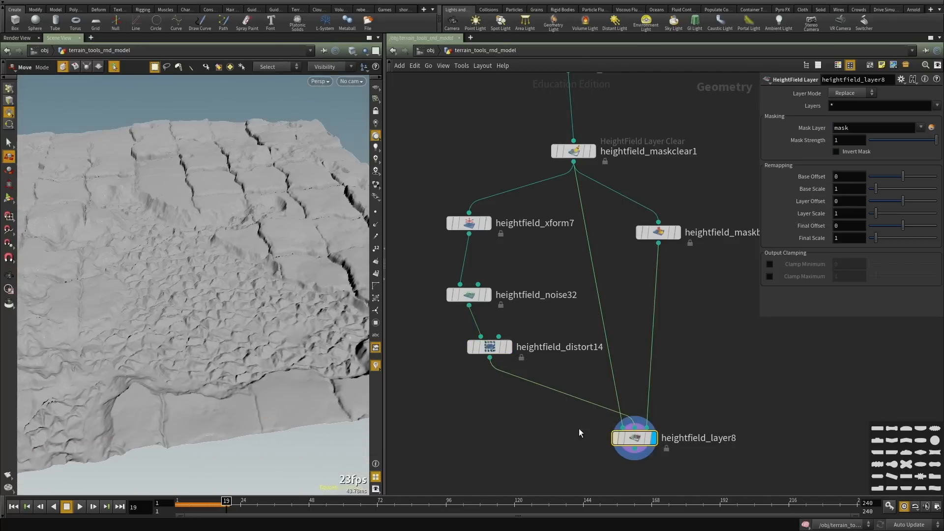
alt+drag(115, 253, 141, 287)
Insert a HeightField Noise node between heightfield_distort14 and heightfield_layer8 and display it.
middle_drag(501, 380, 519, 331)
scroll(527, 367, up, 2)
key(Tab)
text(he)
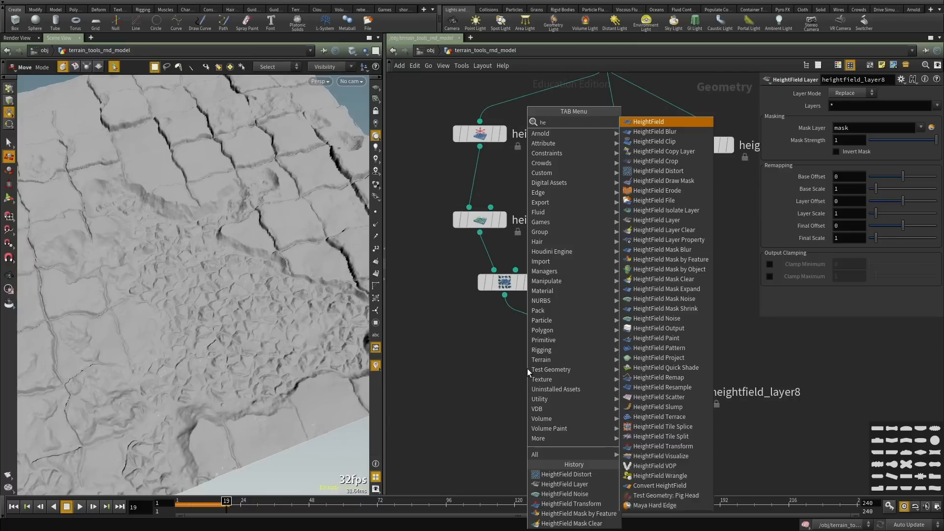
text(ightfield noise)
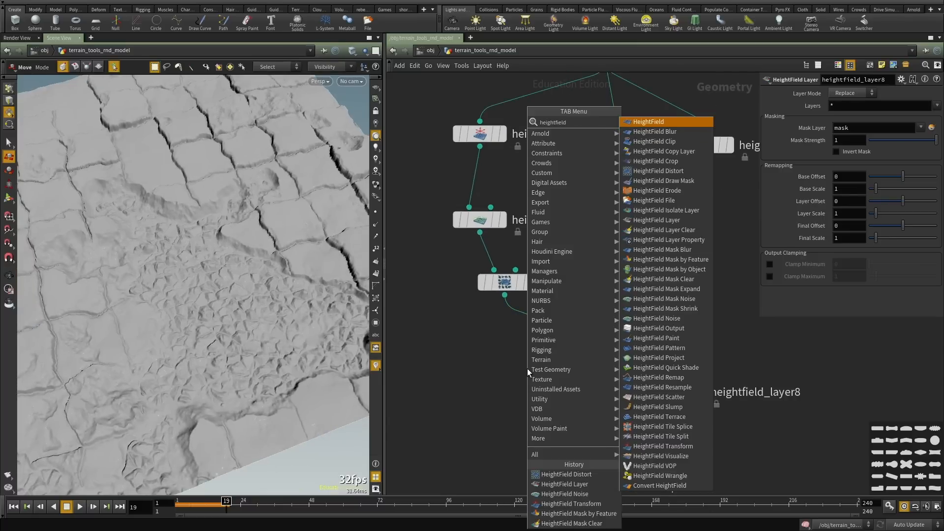
key(Return)
click(528, 368)
drag(528, 373, 495, 347)
mouse_move(553, 342)
click(525, 310)
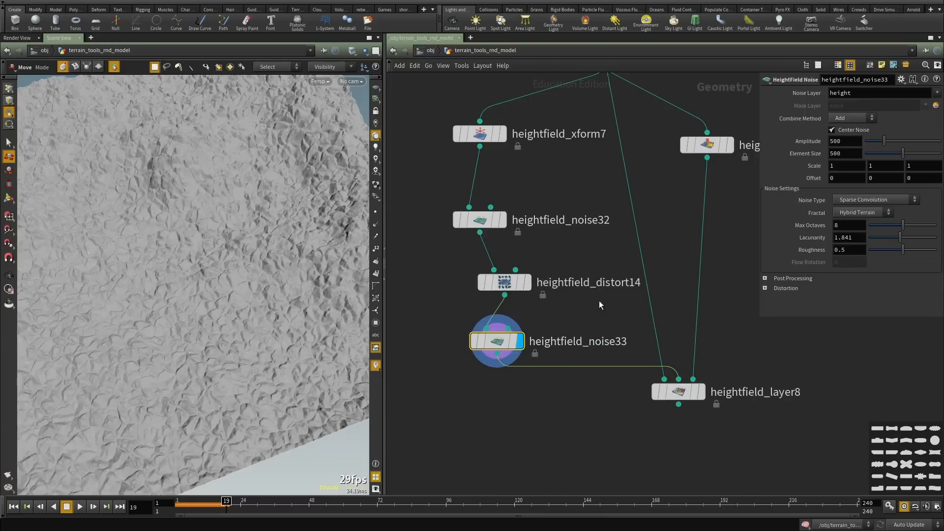
Turn off Center Noise on heightfield_noise33 and set its Amplitude to 208 and Element Size to 58.
click(840, 130)
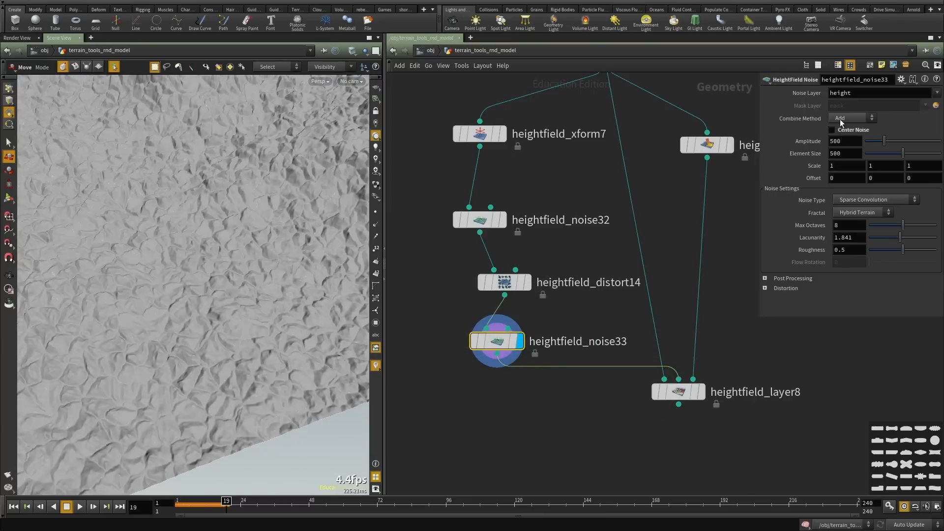
key(Escape)
drag(224, 290, 286, 296)
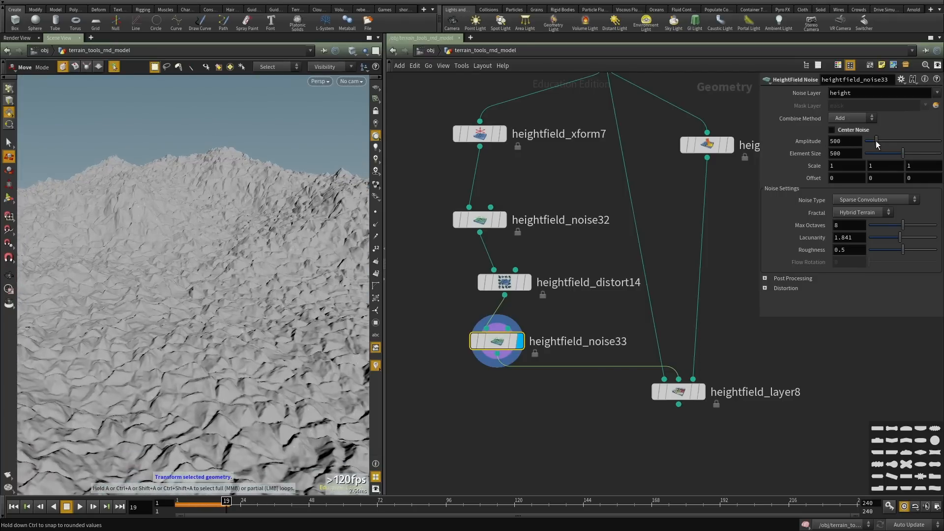
drag(875, 141, 869, 154)
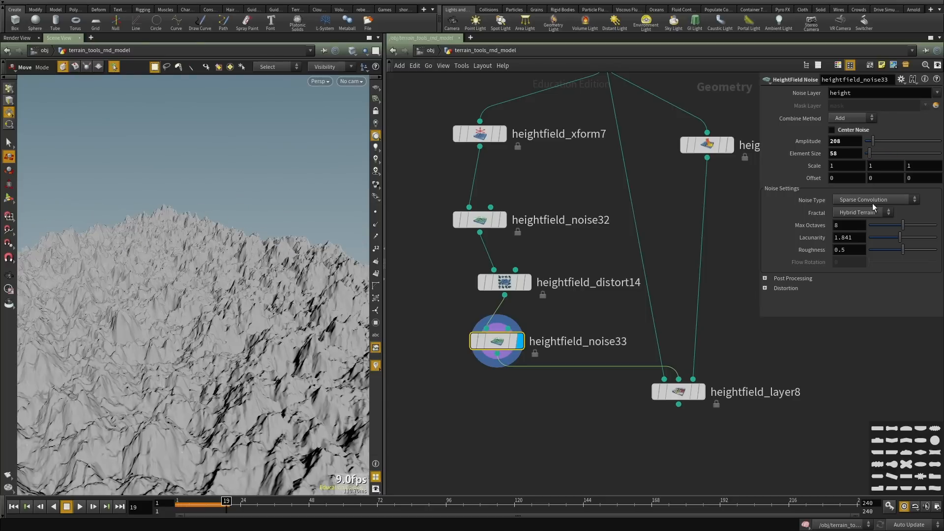
Set heightfield_noise33's Fractal to Standard (fBm) and Amplitude to 20, and display heightfield_layer8.
click(859, 212)
click(848, 235)
scroll(285, 327, up, 10)
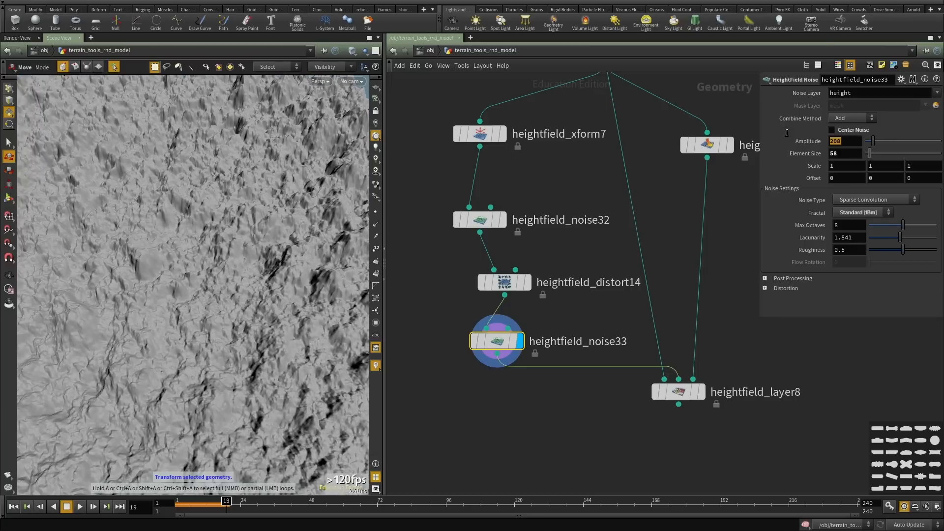
alt+drag(197, 300, 358, 326)
click(701, 391)
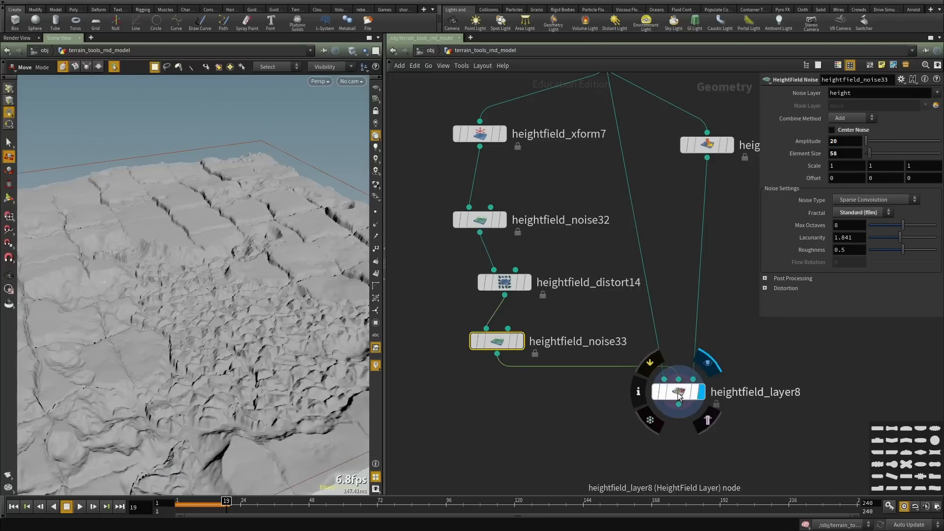
click(679, 392)
key(t)
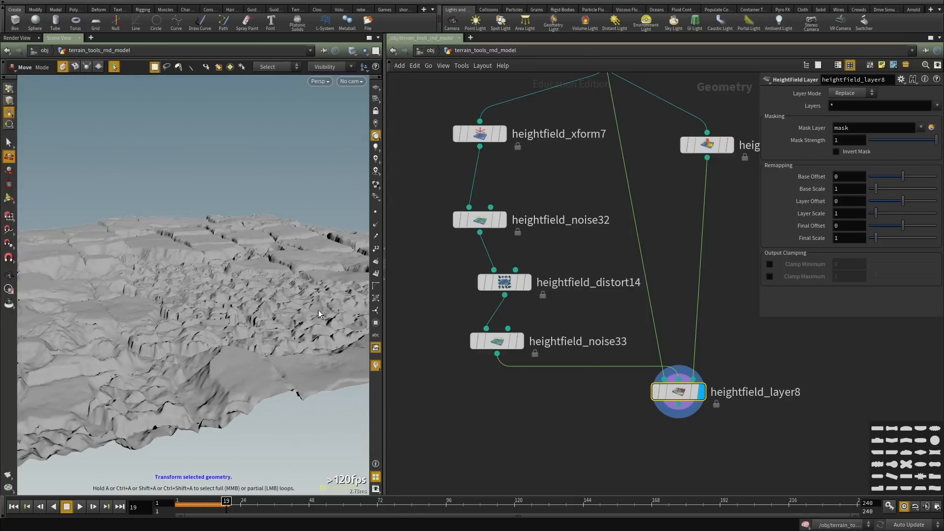
Turn on Center Noise for heightfield_noise33 and raise its Amplitude to 69.7.
drag(574, 311, 427, 362)
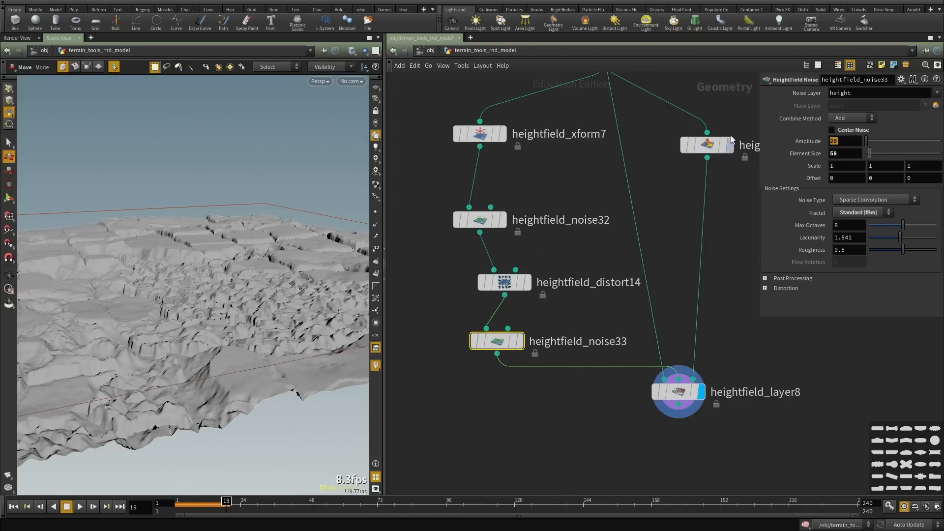
click(851, 130)
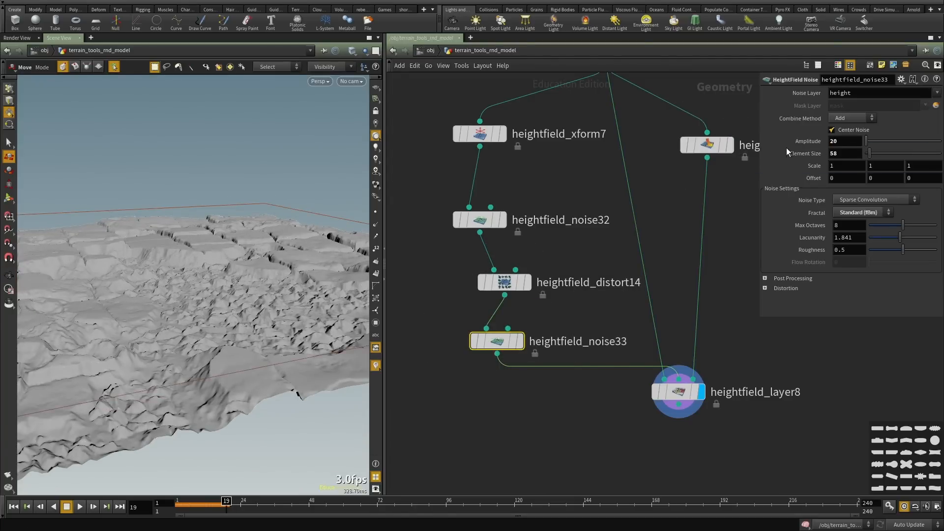
alt+drag(224, 295, 252, 364)
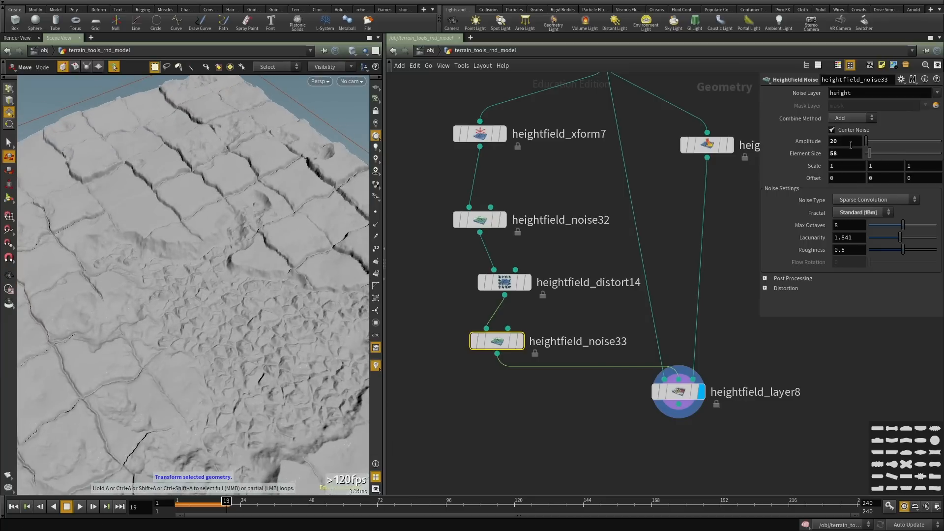
middle_drag(846, 141, 871, 146)
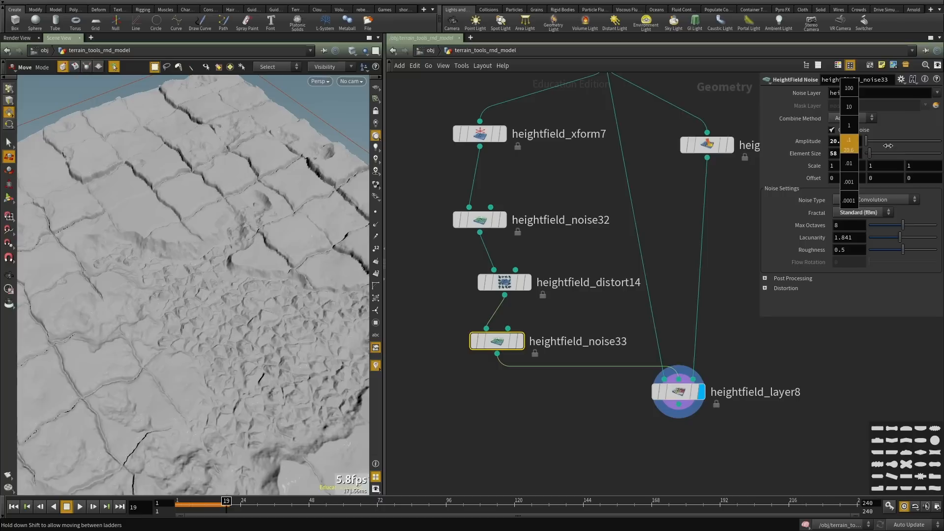
middle_drag(931, 141, 842, 118)
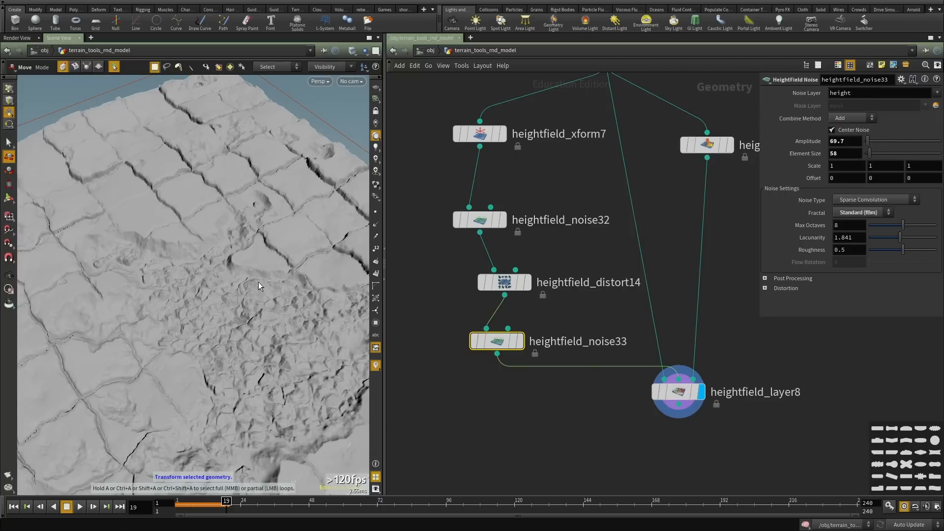
Set both the Element Size and the Amplitude of heightfield_noise33 to 20.
alt+drag(268, 319, 246, 279)
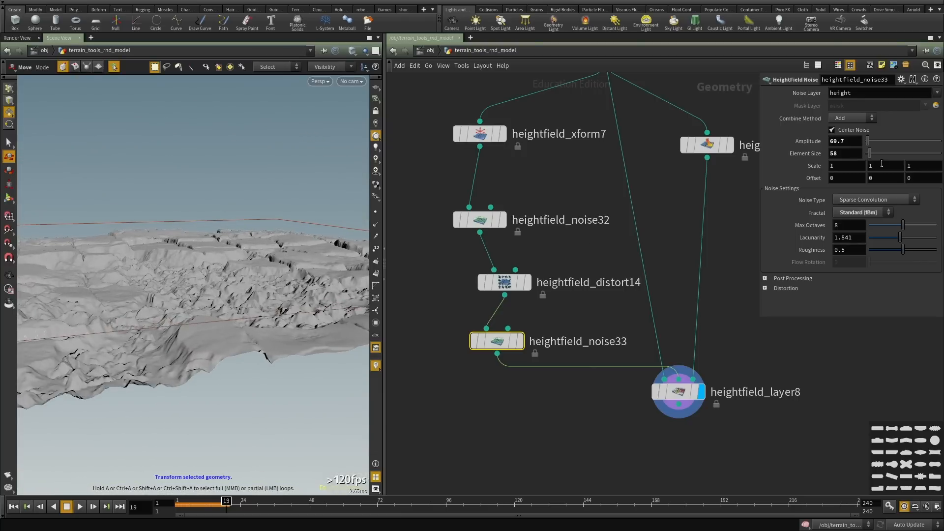
drag(847, 153, 734, 149)
text(20)
key(Return)
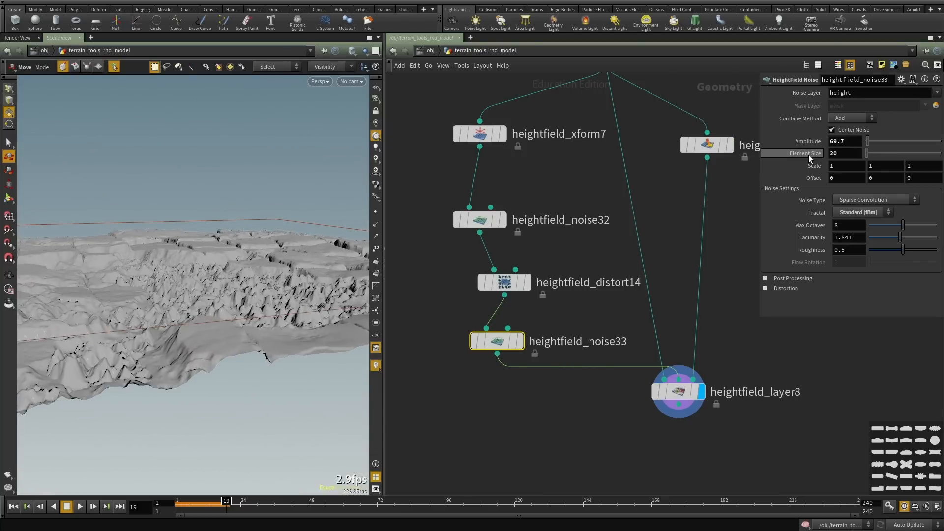
drag(846, 141, 743, 138)
text(20)
key(Return)
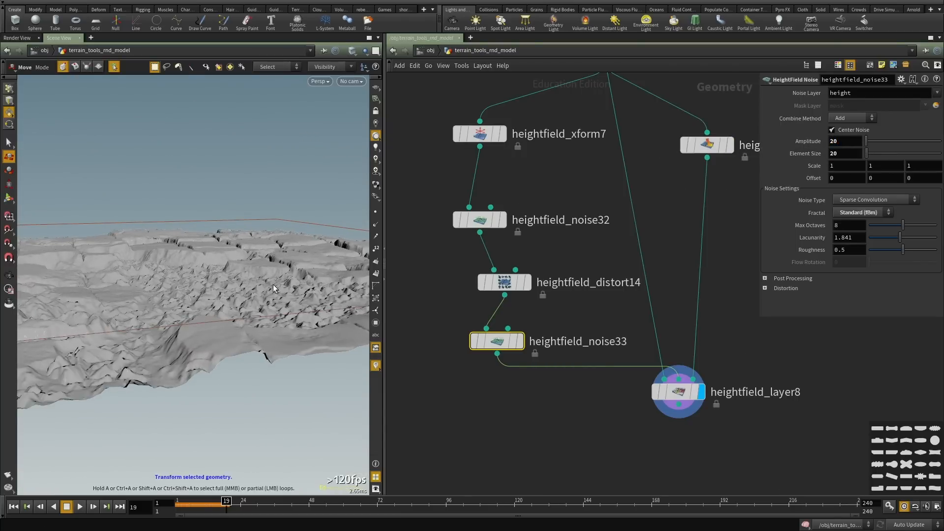
Reduce heightfield_noise33's Amplitude to 10 after checking the terrain from above.
alt+drag(272, 284, 275, 345)
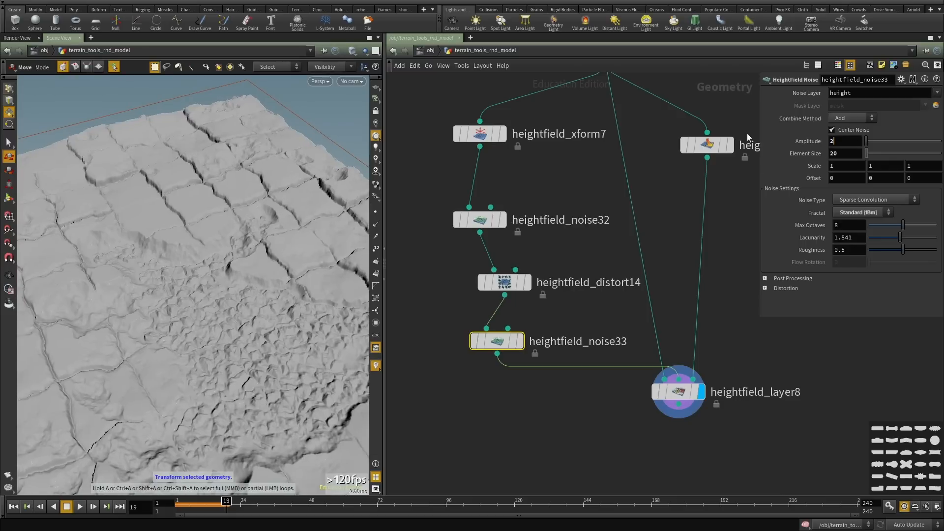
key(BackSpace)
text(10)
key(Return)
Examine the whole layered terrain from several sides and up close, including in a maximized view.
alt+right_drag(236, 295, 189, 322)
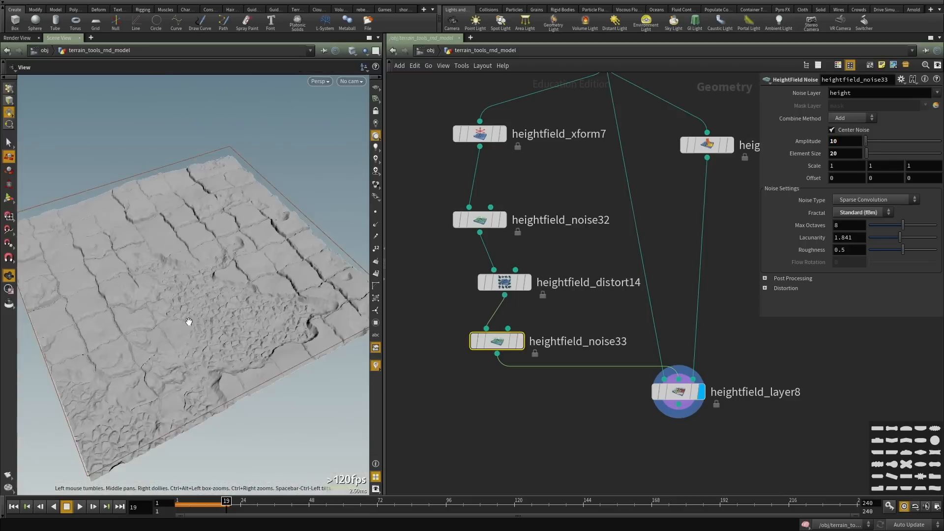
alt+drag(189, 322, 258, 316)
key(ctrl+b)
alt+drag(314, 315, 462, 283)
alt+right_drag(462, 282, 439, 294)
alt+drag(438, 293, 453, 259)
key(ctrl+b)
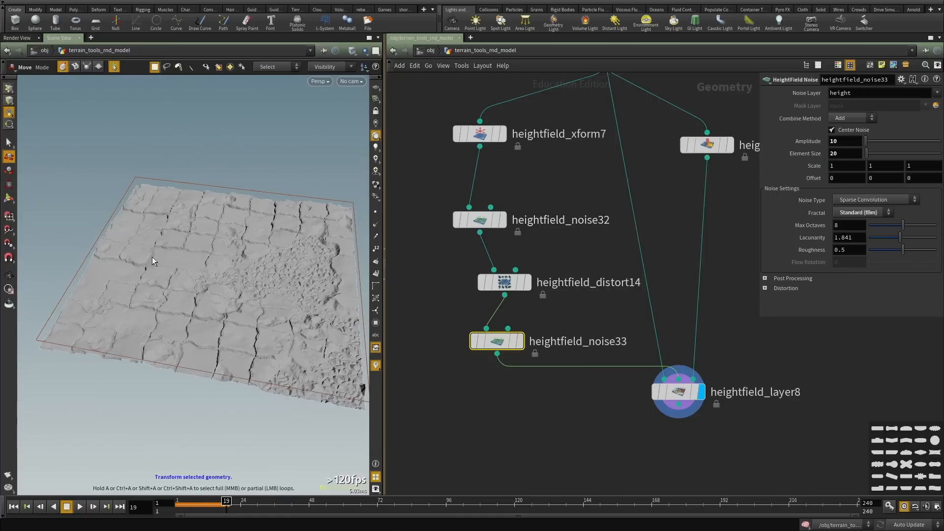
alt+drag(153, 262, 257, 288)
drag(275, 235, 265, 266)
alt+right_drag(180, 239, 228, 224)
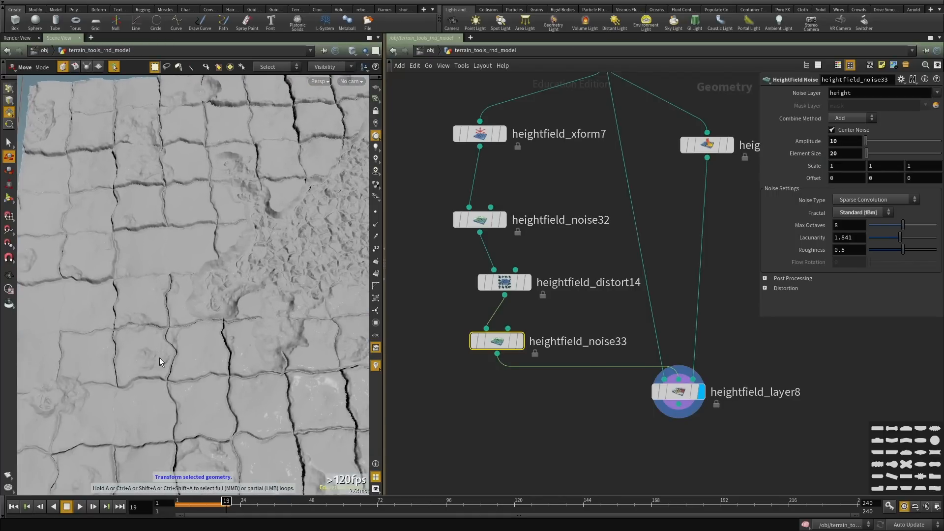
scroll(575, 385, down, 2)
middle_drag(571, 388, 529, 299)
scroll(563, 339, up, 1)
click(559, 350)
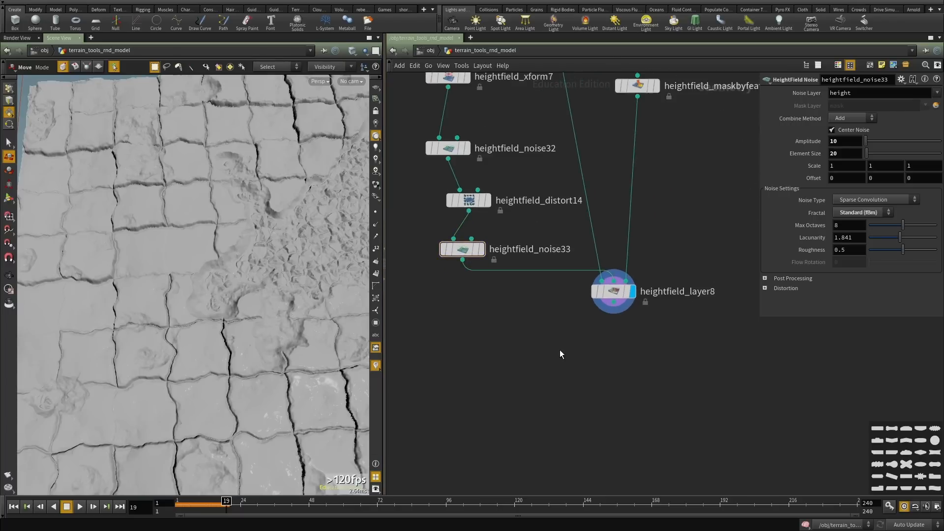
middle_drag(605, 351, 575, 321)
key(Tab)
text(he)
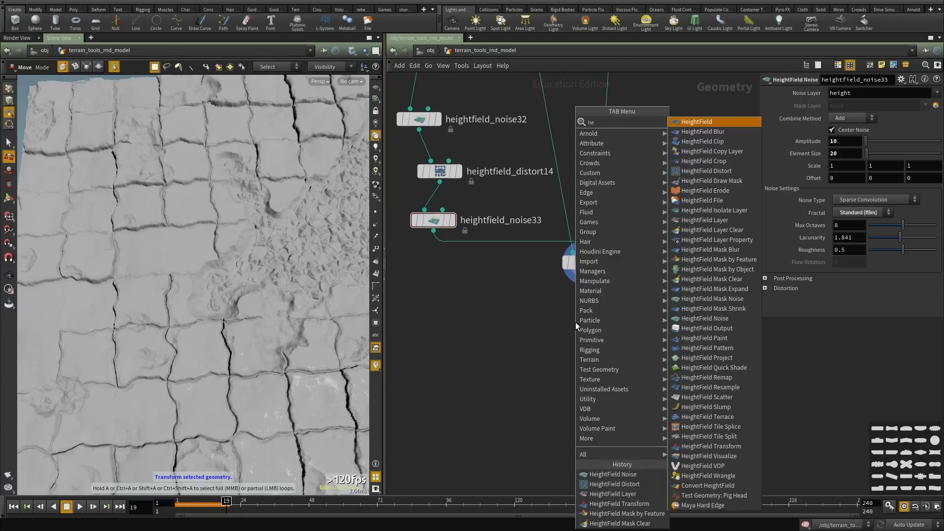
text(ight field noise)
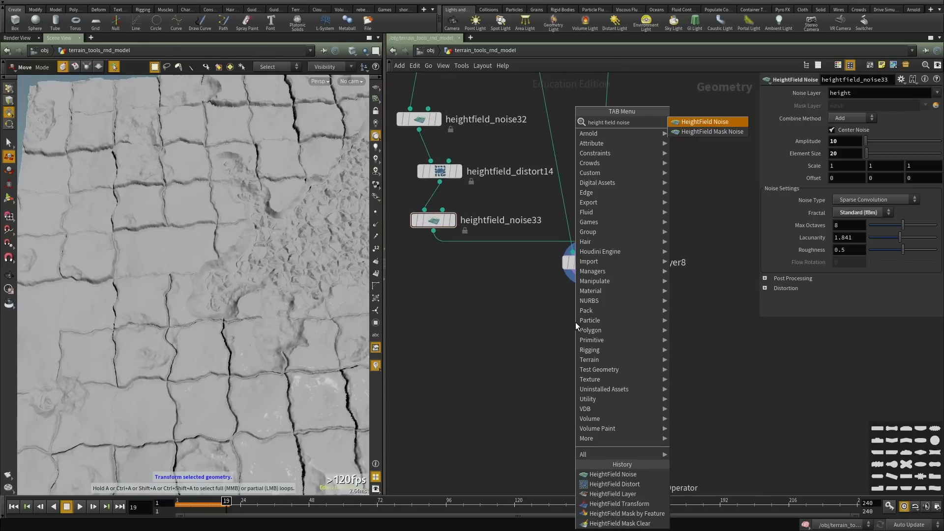
key(Down)
key(Escape)
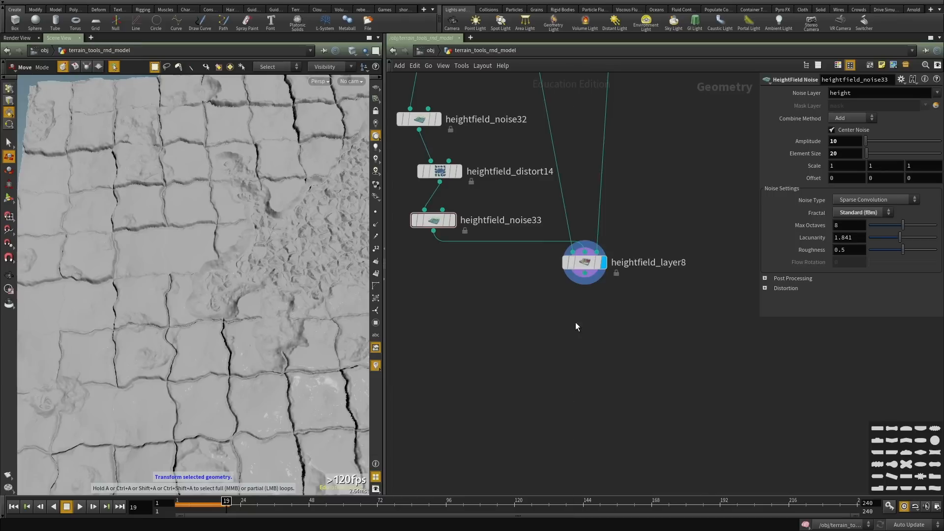
Add a HeightField Mask by Feature node fed by heightfield_layer8 and display its result.
key(Tab)
text(mask)
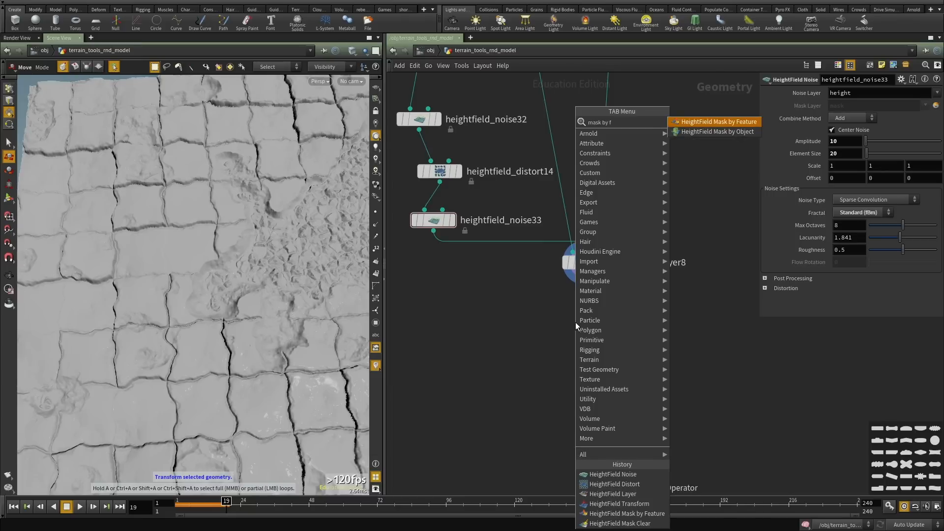
key(Return)
click(619, 342)
drag(618, 342, 629, 343)
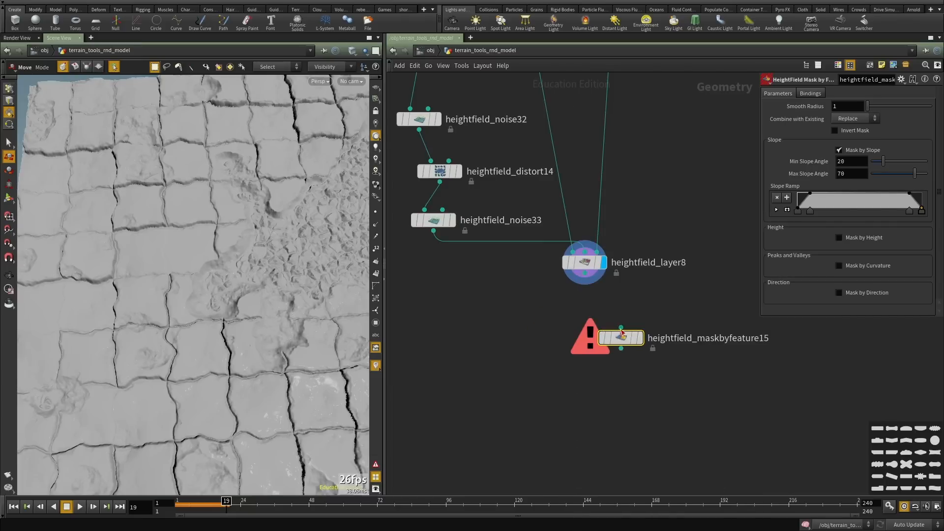
click(621, 328)
click(585, 273)
click(640, 338)
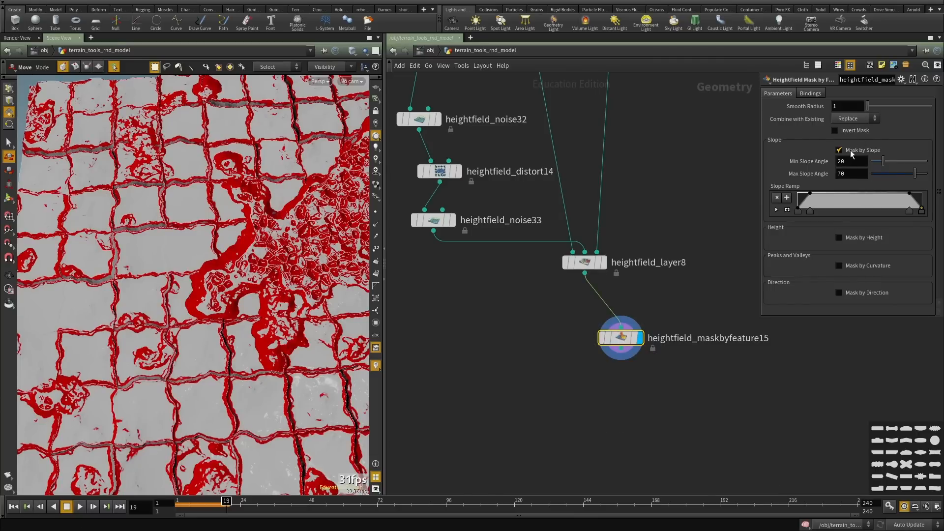
Set the new mask's Min Slope Angle to 16.6 and its Max Slope Angle to 0 so the flat areas are masked.
mouse_move(884, 161)
mouse_down()
mouse_move(901, 164)
mouse_move(878, 175)
mouse_move(880, 161)
mouse_move(902, 161)
mouse_up()
mouse_move(877, 174)
mouse_down()
mouse_move(872, 164)
mouse_move(869, 174)
mouse_move(882, 161)
mouse_up()
mouse_move(217, 305)
alt+mouse_down()
mouse_move(180, 284)
mouse_move(212, 295)
alt+mouse_up()
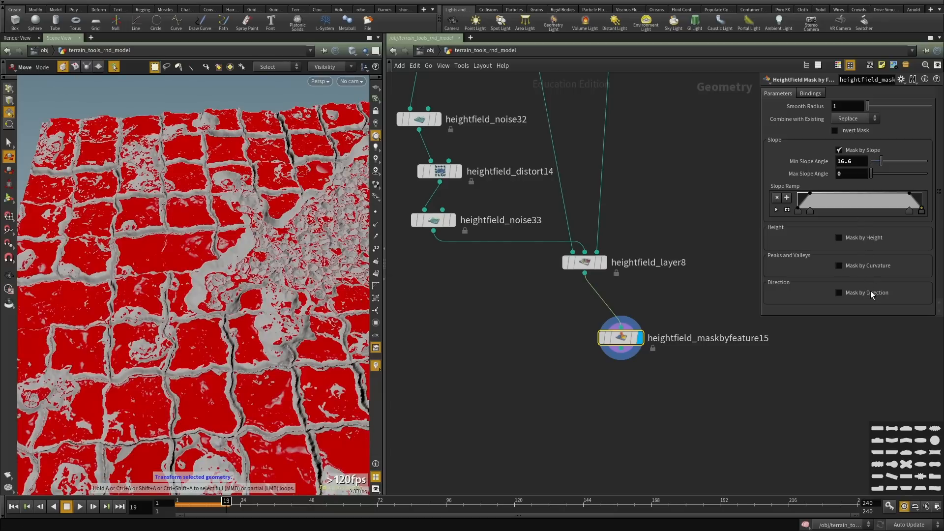
Turn on Mask by Height, compute the range, and set Min Height to -37.294 and Max Height to 5.74442.
click(844, 238)
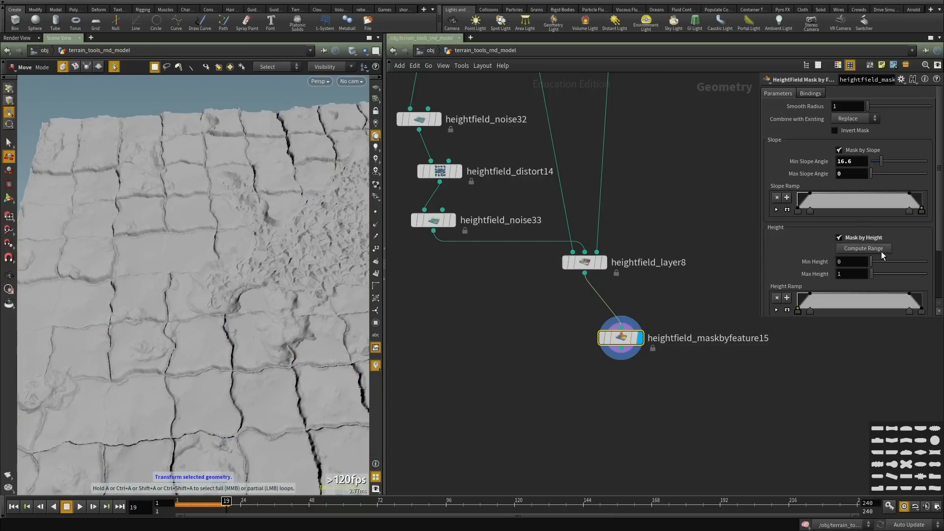
click(881, 252)
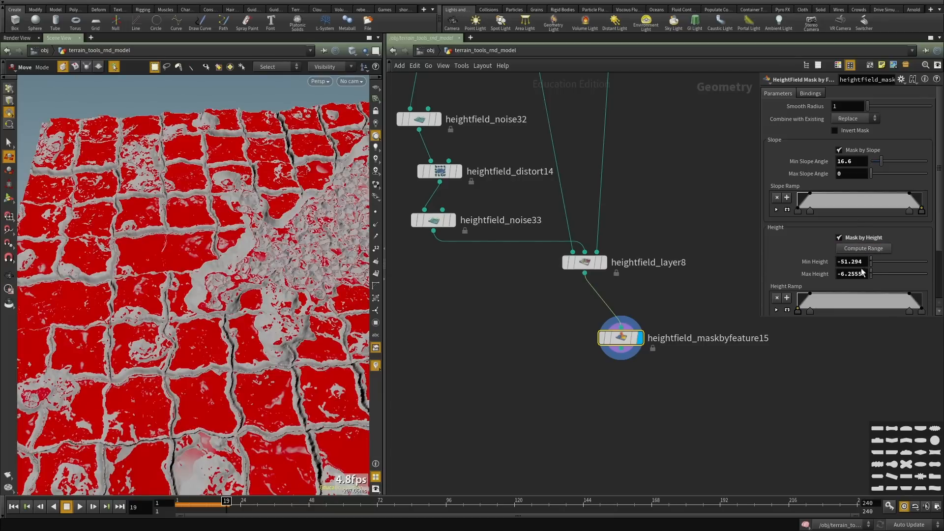
middle_drag(858, 273, 678, 256)
middle_drag(851, 262, 880, 253)
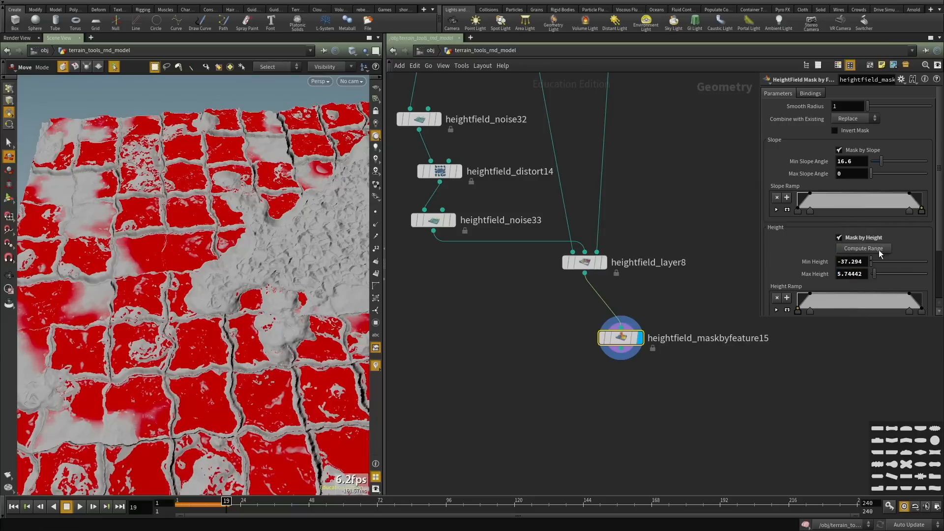
Set heightfield_maskbyfeature15's Max Slope Angle to 1.1 and inspect the masked slabs from several angles.
middle_drag(855, 173, 896, 176)
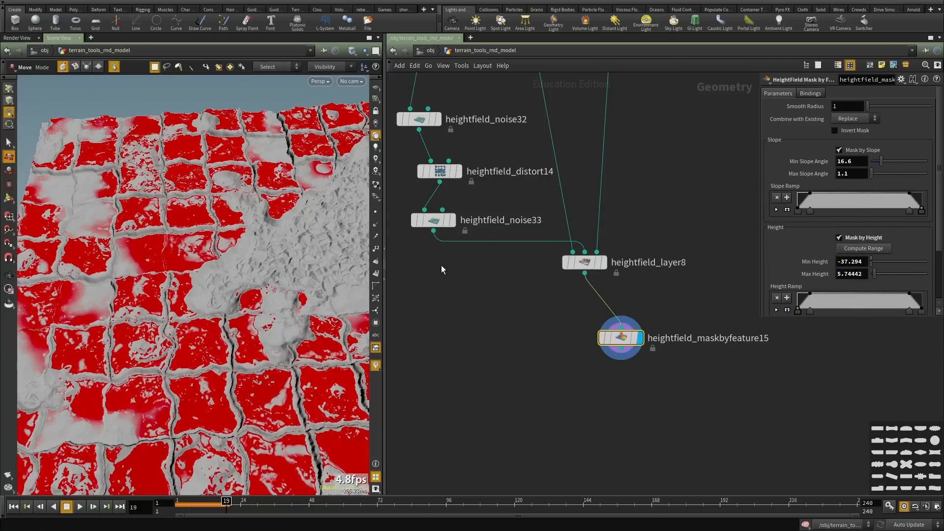
alt+drag(246, 241, 246, 280)
alt+right_drag(246, 280, 228, 295)
alt+drag(228, 295, 171, 319)
alt+right_drag(171, 319, 314, 329)
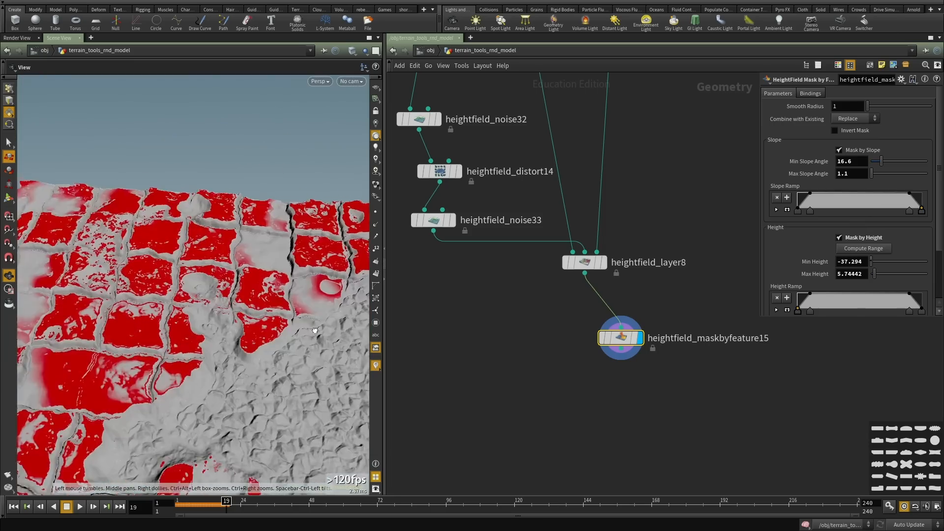
alt+drag(314, 329, 268, 320)
alt+middle_drag(266, 301, 293, 243)
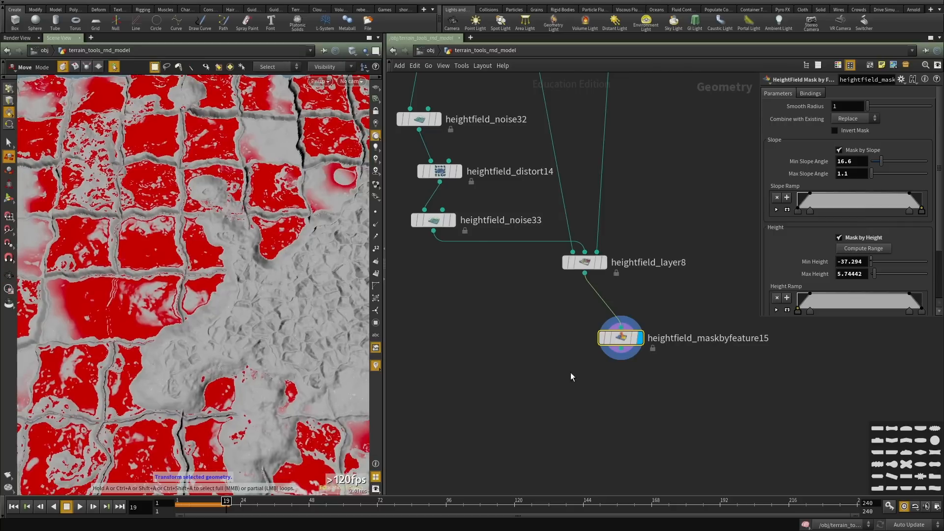
Add a HeightField Noise node fed by heightfield_layer8, masked by heightfield_maskbyfeature15, and display it below them.
scroll(571, 372, down, 2)
key(Tab)
text(nois)
key(Down)
key(Down)
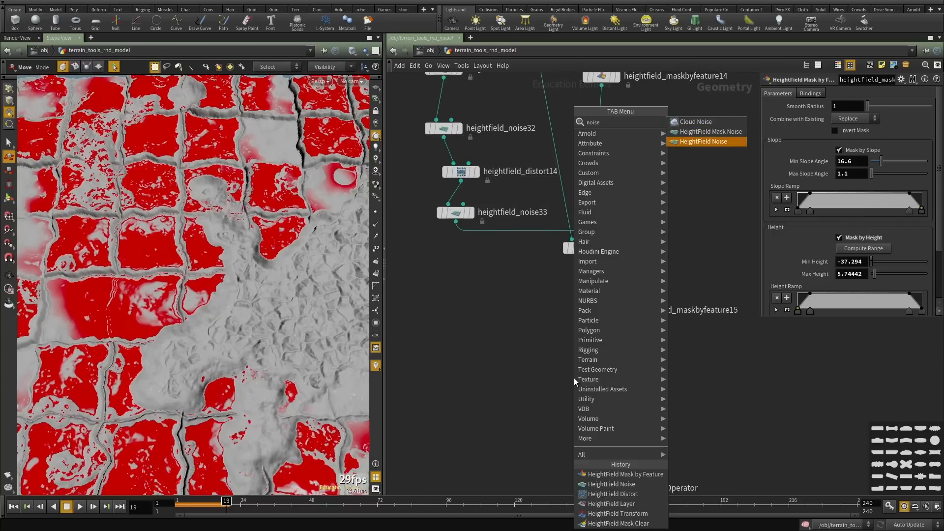
key(Return)
click(573, 377)
click(566, 369)
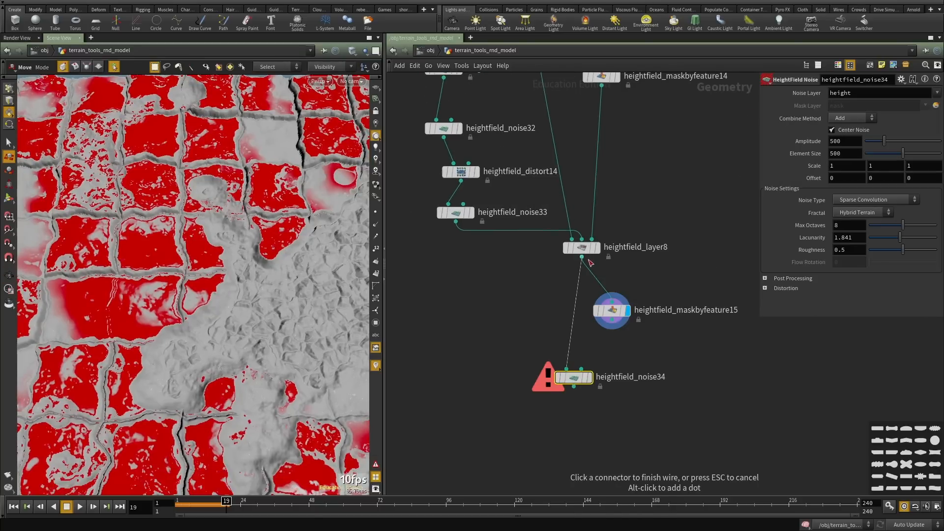
click(613, 330)
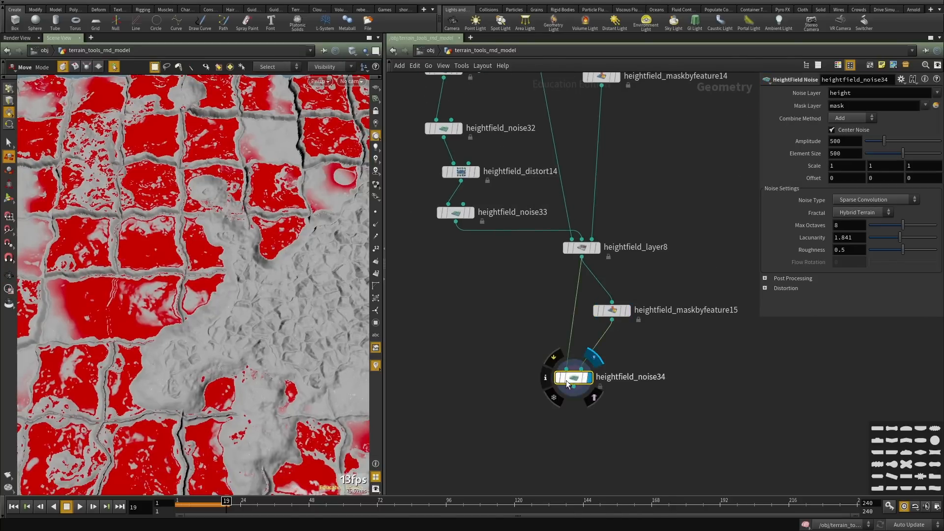
drag(569, 379, 572, 422)
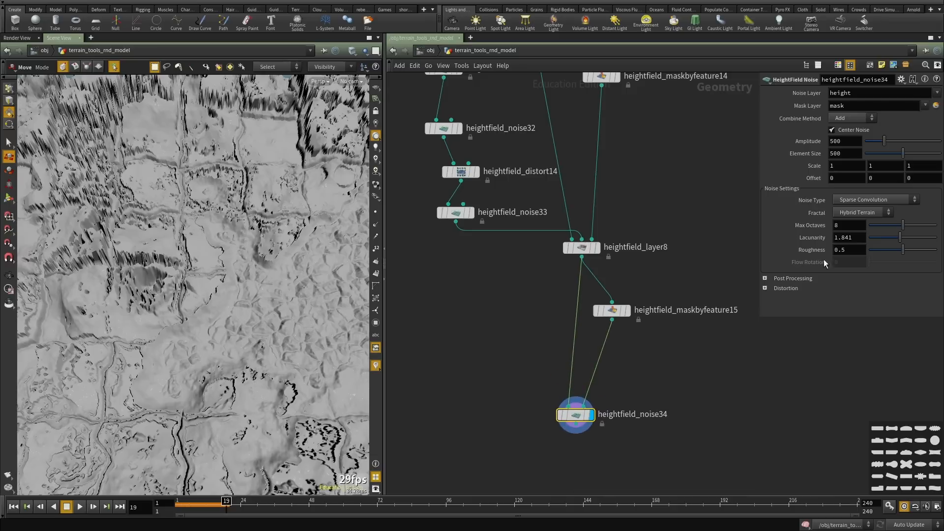
Set heightfield_noise34's Amplitude to 195 and its Element Size to 91.
click(873, 142)
click(873, 153)
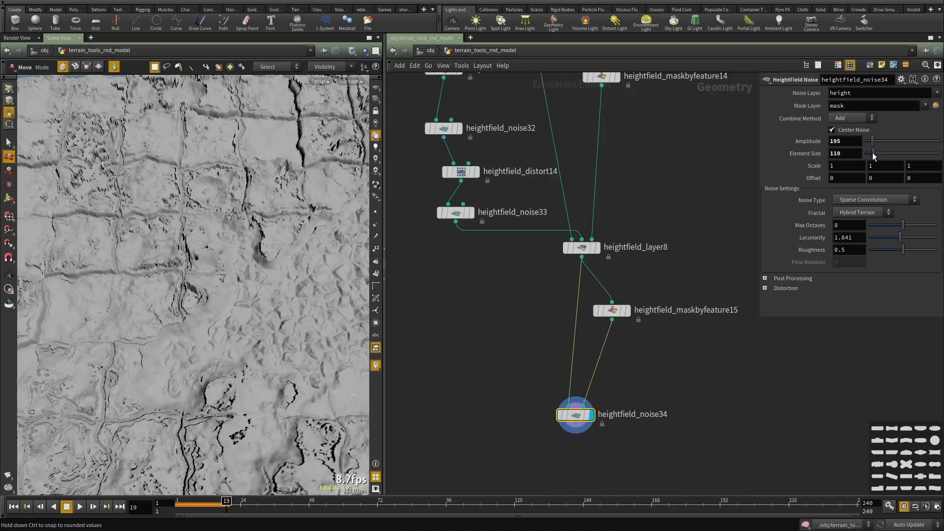
drag(873, 153, 872, 153)
alt+drag(162, 255, 234, 272)
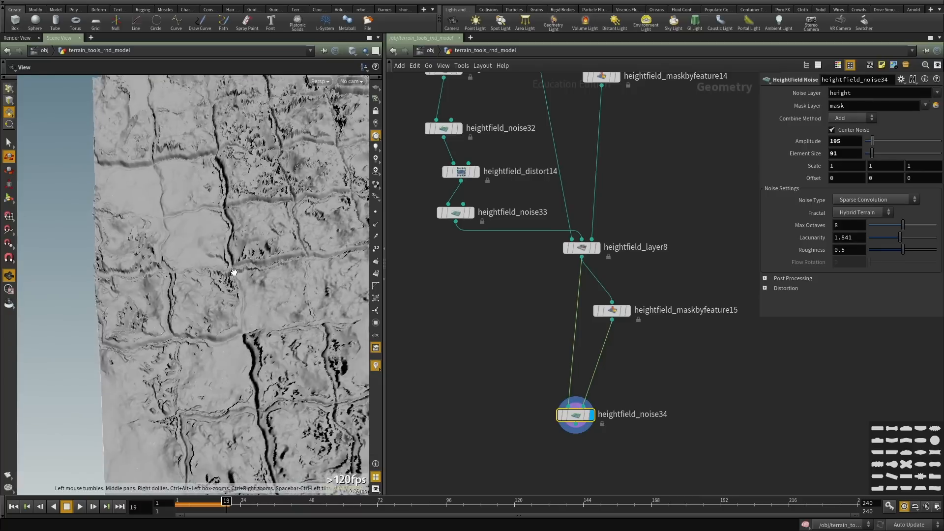
alt+scroll(234, 272, up, 3)
Set heightfield_noise34's Amplitude to 20 and look over the slabs.
drag(836, 145, 730, 135)
text(20)
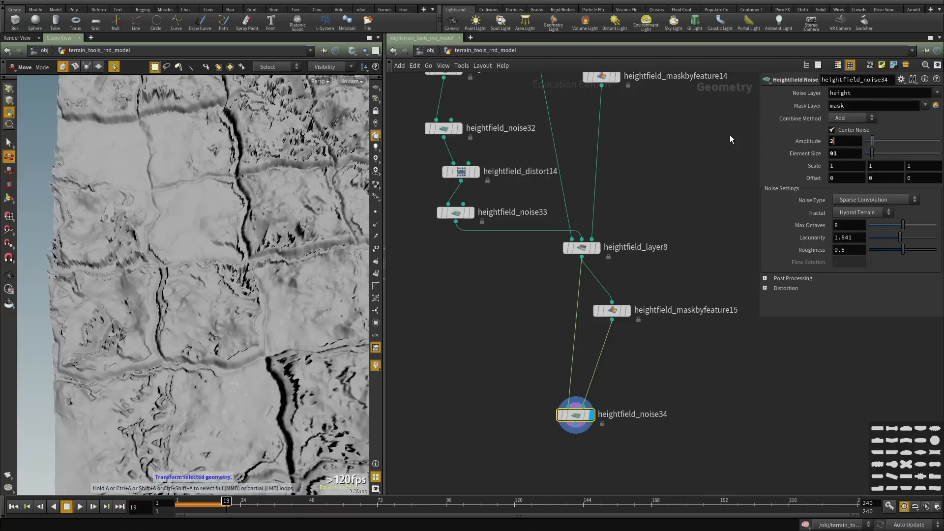
key(Return)
alt+middle_drag(205, 210, 173, 253)
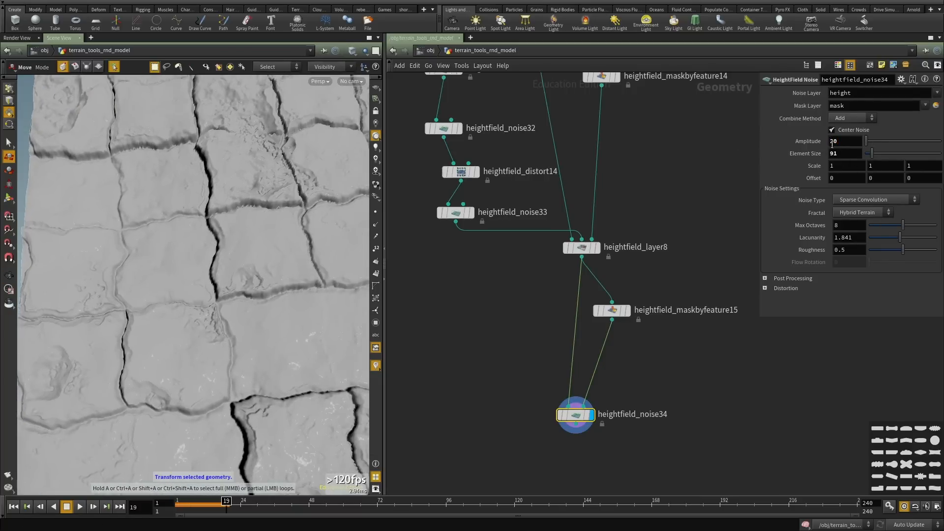
Set heightfield_noise34's Amplitude to 43.91 and check the whole terrain.
middle_drag(835, 143, 839, 120)
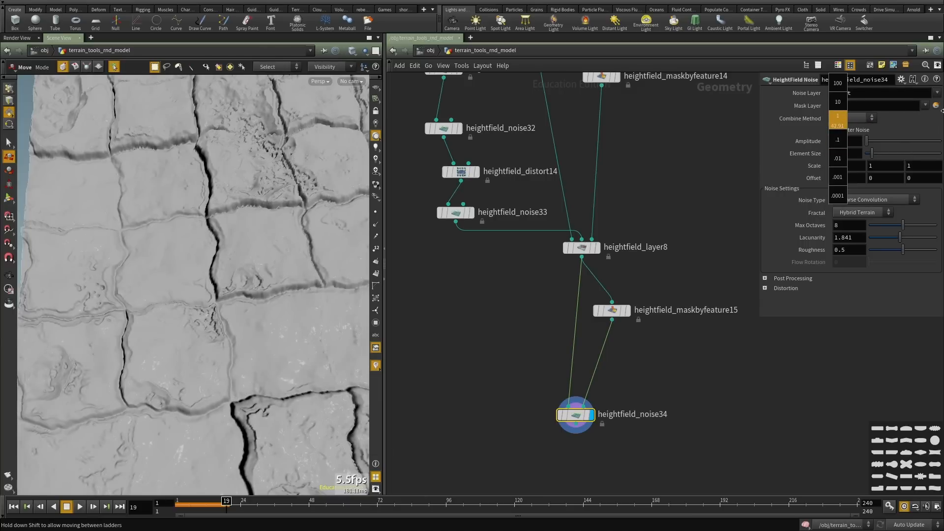
middle_drag(942, 111, 943, 111)
alt+middle_drag(194, 293, 93, 364)
alt+drag(147, 362, 164, 340)
drag(238, 222, 189, 167)
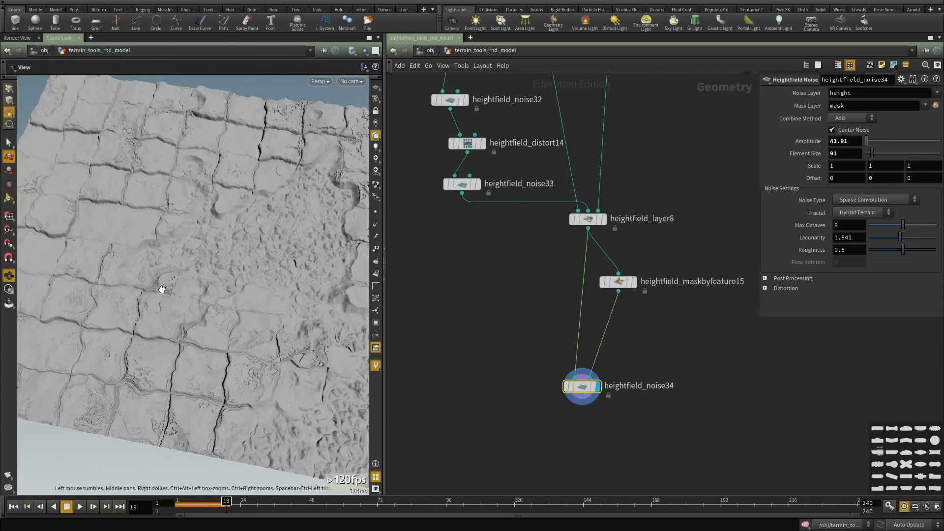
alt+drag(161, 289, 200, 276)
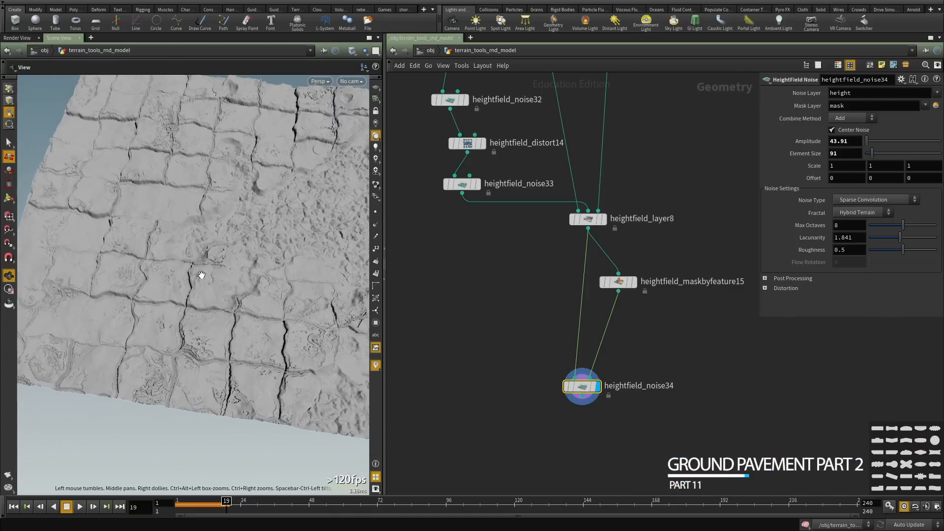
Spread out the lower network by moving heightfield_maskbyfeature15 away from the main chain.
scroll(601, 364, down, 3)
middle_drag(554, 378, 470, 309)
scroll(470, 308, up, 2)
drag(492, 322, 492, 339)
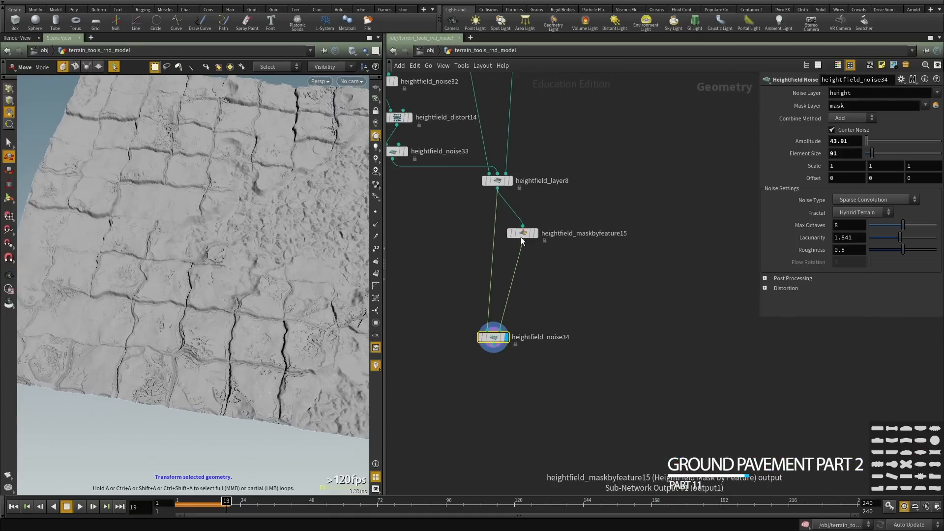
drag(521, 237, 593, 258)
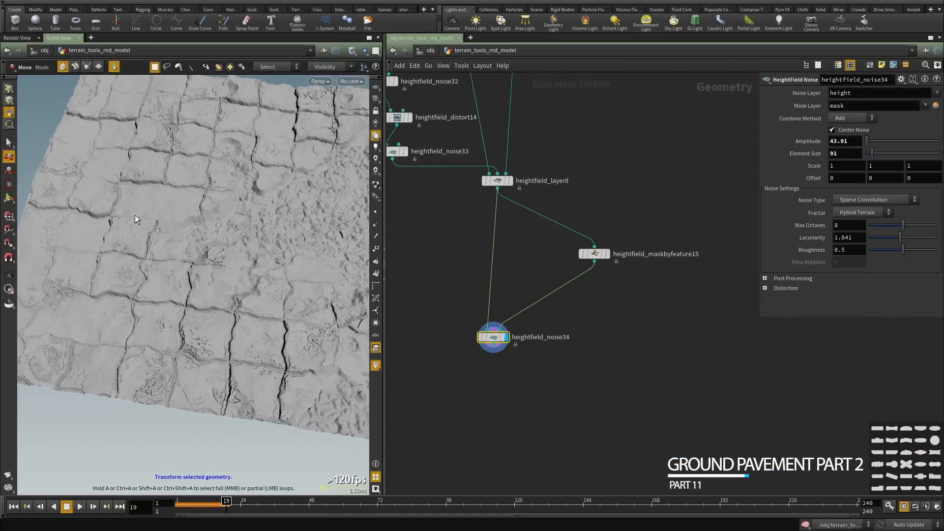
alt+right_drag(321, 352, 175, 311)
alt+drag(174, 311, 172, 336)
alt+right_drag(171, 336, 325, 344)
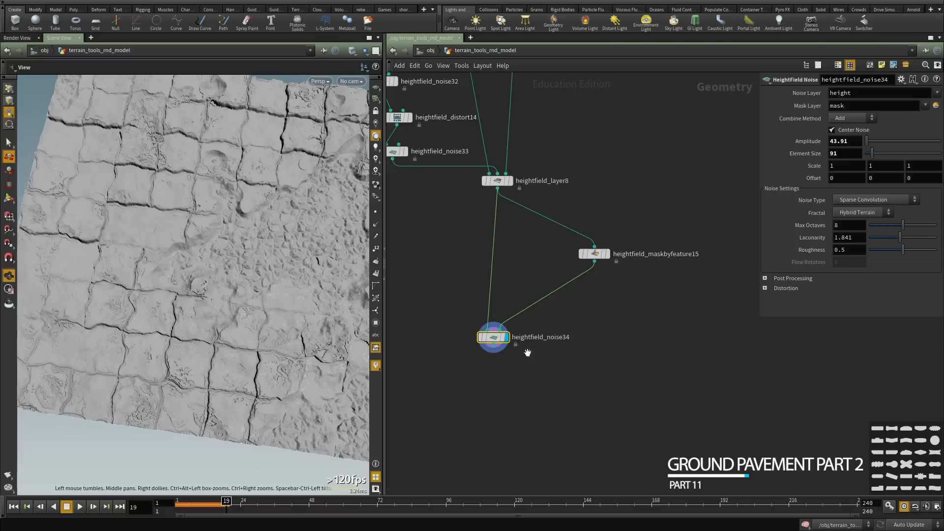
Add a HeightField Pattern node fed by heightfield_noise34 and display its result.
middle_drag(580, 400, 573, 348)
click(573, 352)
key(Tab)
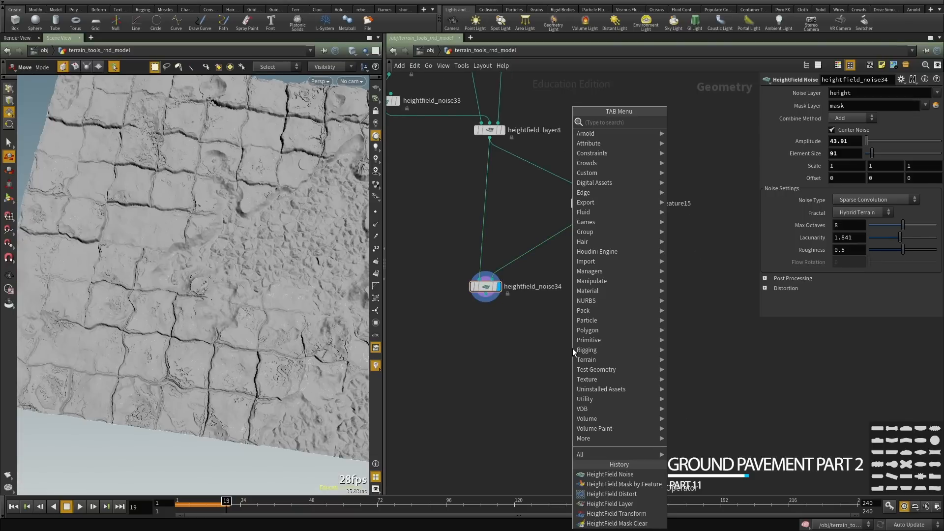
text(pattern)
key(Return)
key(Return)
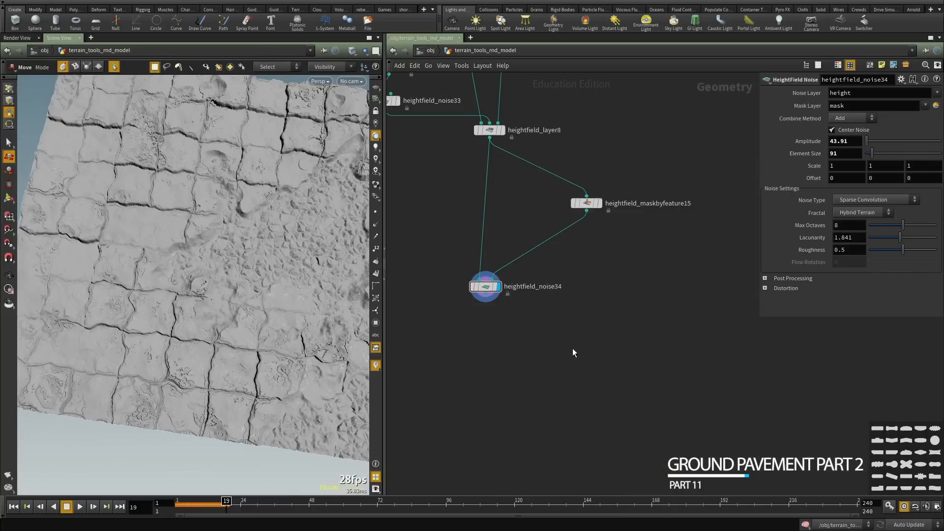
click(566, 340)
click(490, 295)
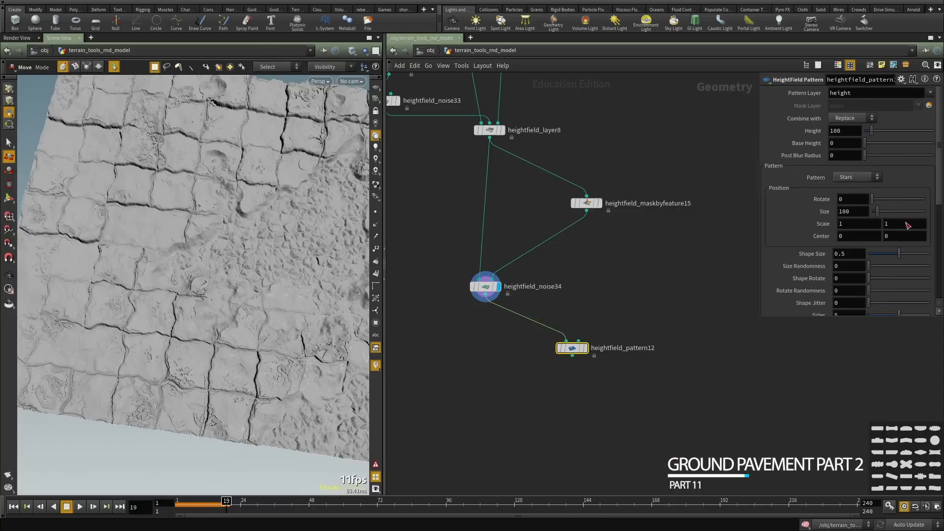
click(584, 351)
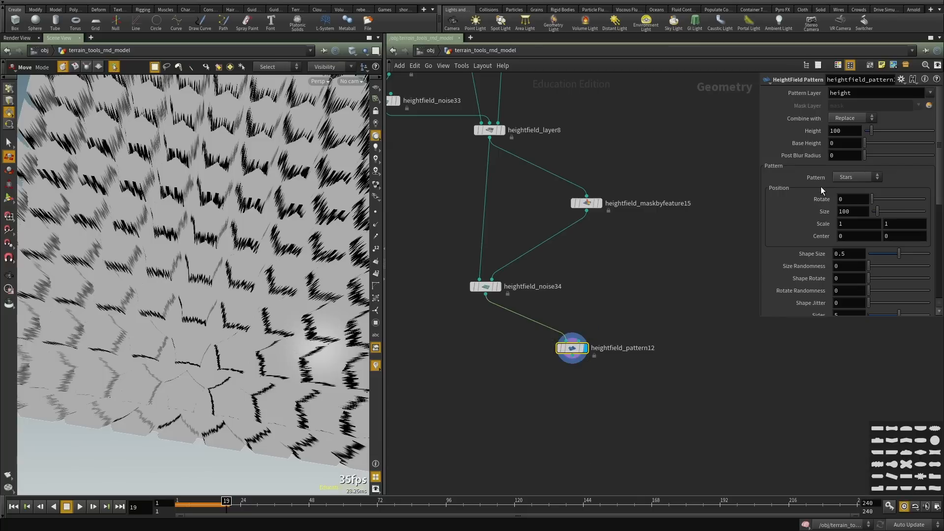
Switch heightfield_pattern12 to the Cells pattern and write it to the mask layer.
click(852, 178)
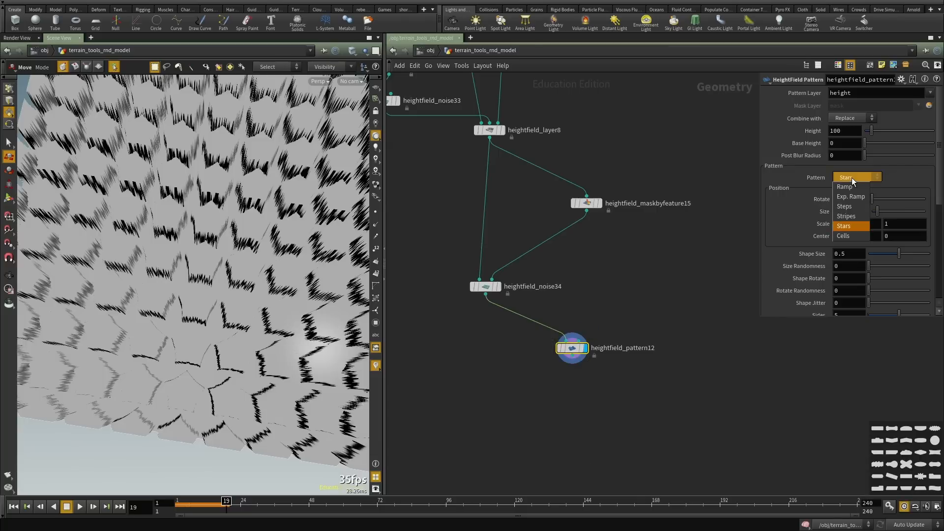
click(851, 237)
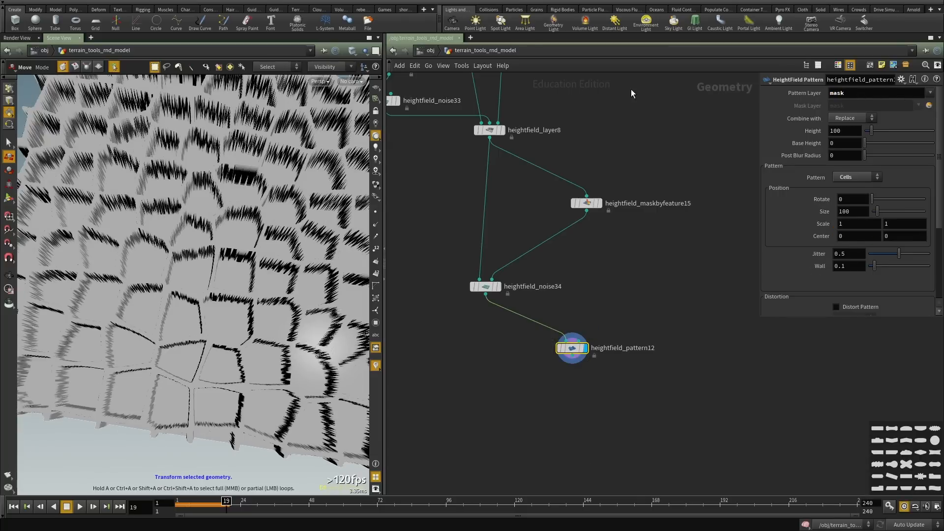
mouse_move(196, 266)
alt+mouse_down()
mouse_move(197, 218)
mouse_move(199, 276)
alt+mouse_up()
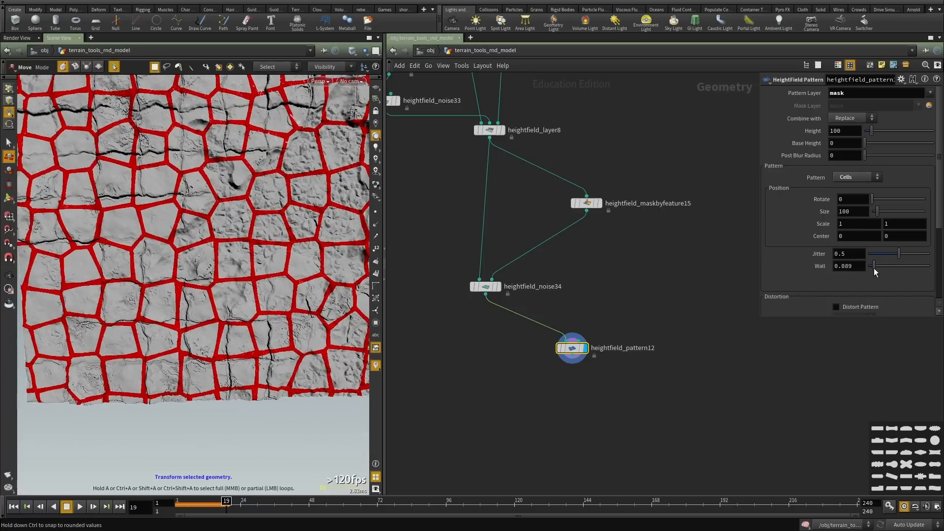
Set the cell pattern's Wall to 0.032, Jitter to 0.605 and Size to 102.
drag(875, 270, 870, 269)
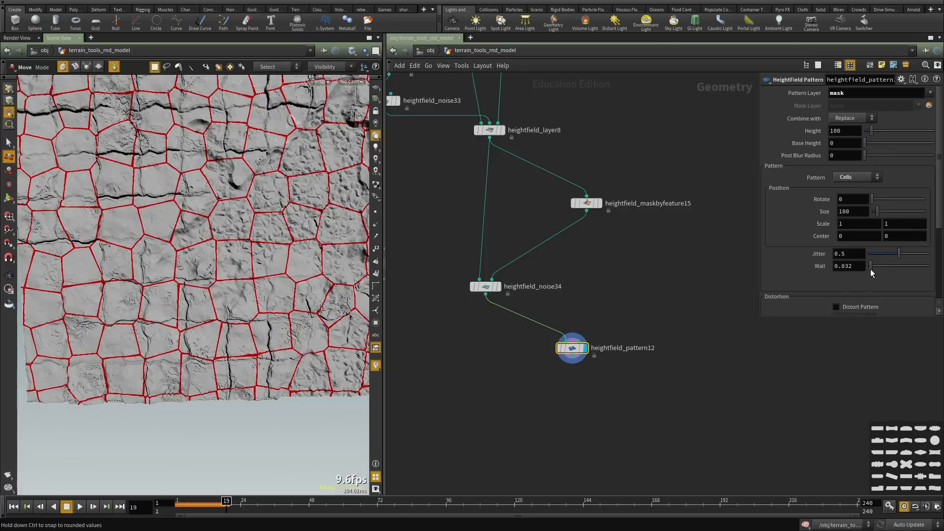
mouse_move(900, 254)
mouse_down()
mouse_move(935, 261)
mouse_move(907, 266)
mouse_up()
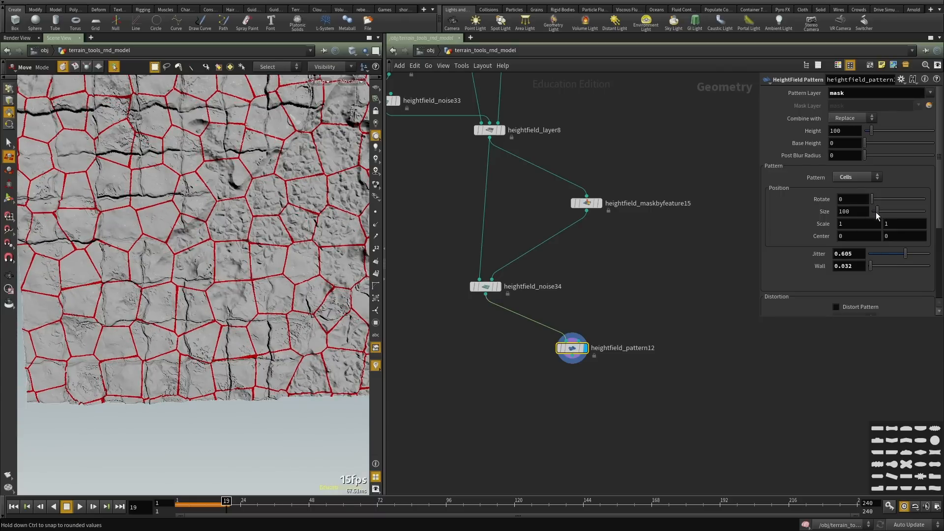
drag(877, 215, 877, 215)
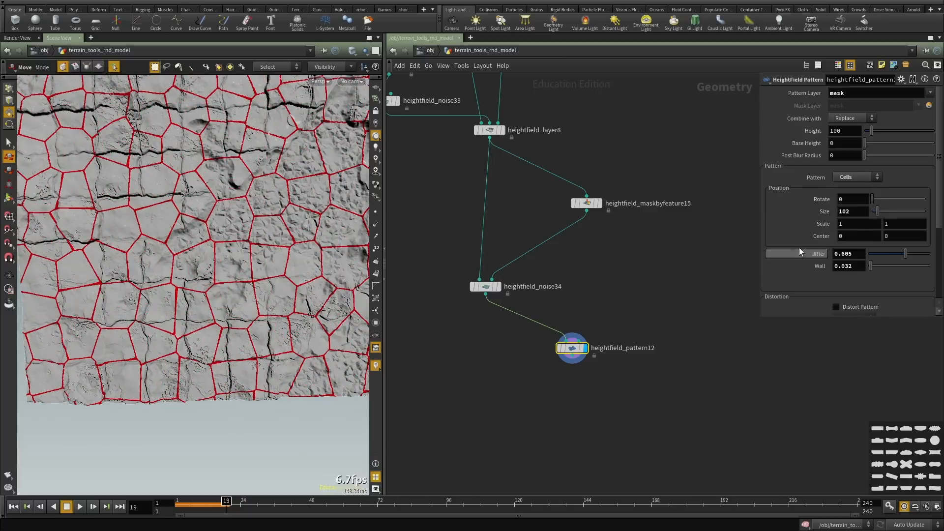
Turn on Distort Pattern for the cell mask.
scroll(826, 261, down, 1)
scroll(799, 249, down, 3)
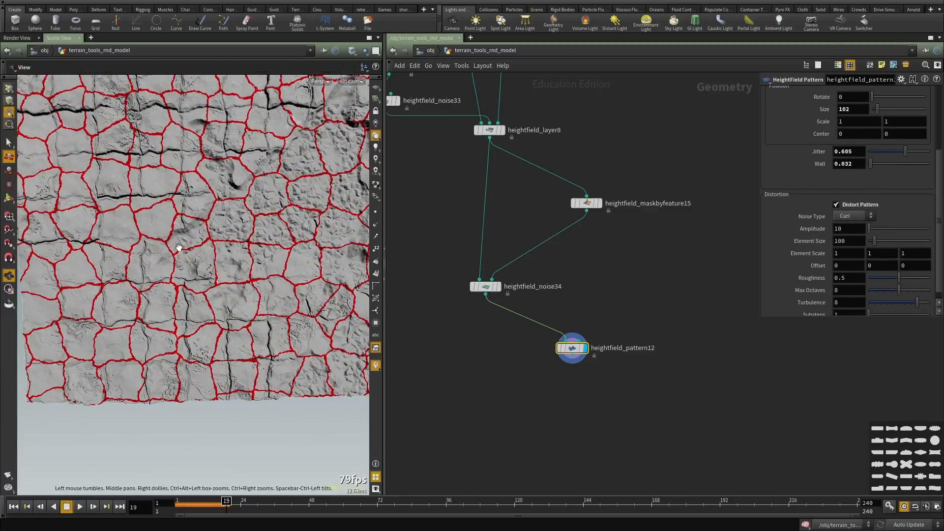
Set the cell pattern's distortion to Amplitude 3 and Element Size 48.
alt+right_drag(179, 246, 274, 232)
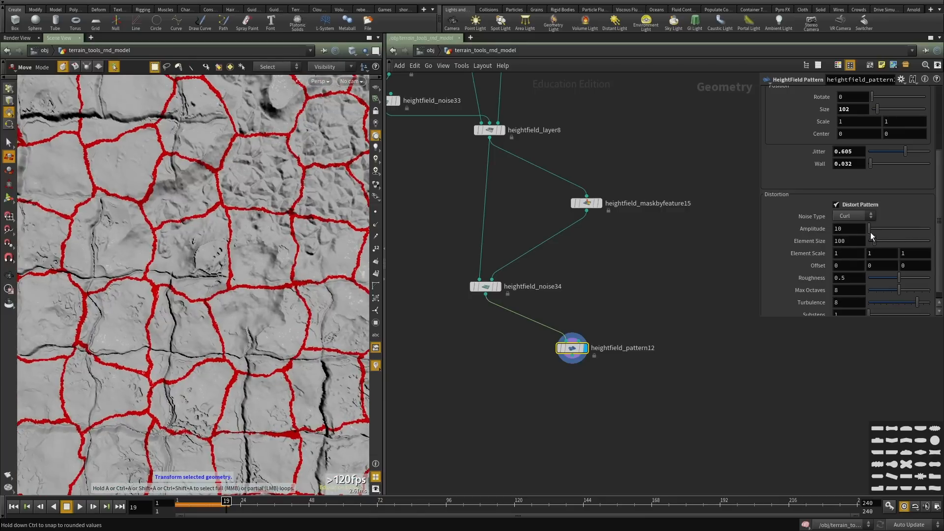
drag(871, 231, 871, 241)
key(ctrl+z)
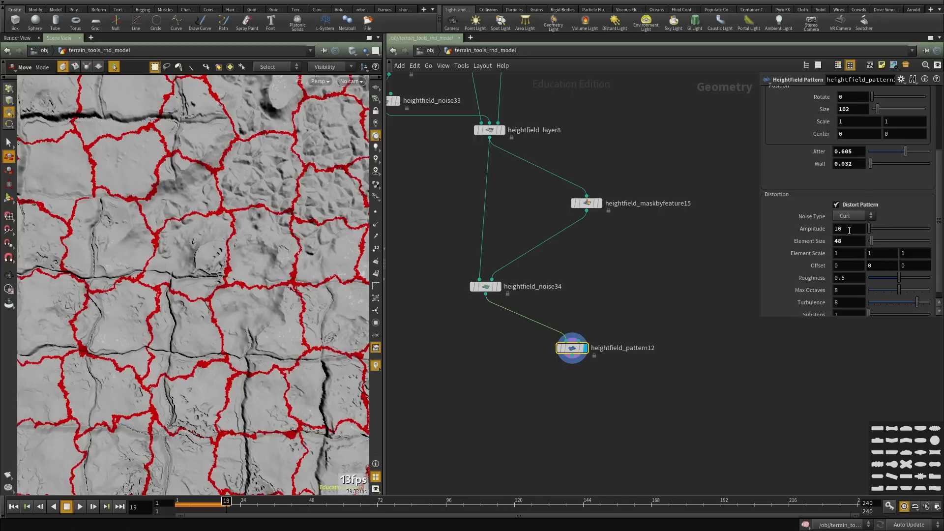
middle_drag(849, 230, 799, 229)
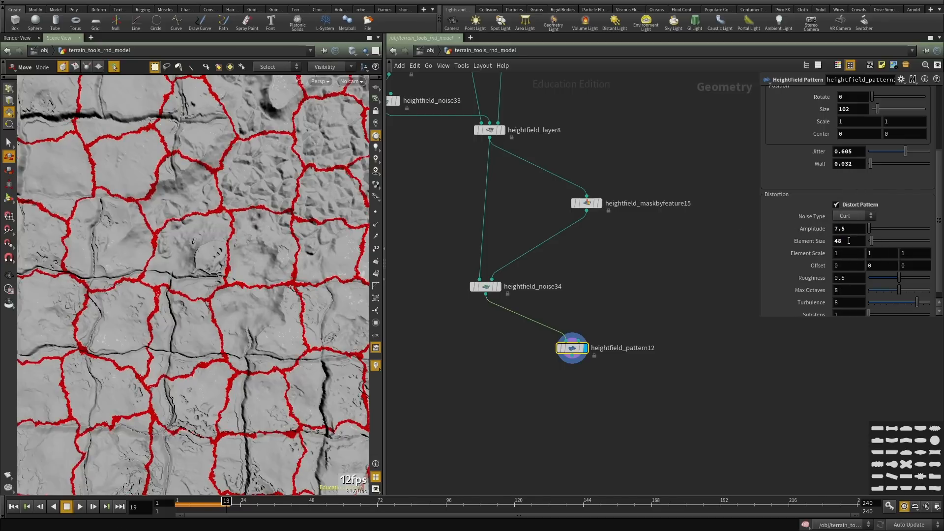
text(3)
key(Return)
alt+drag(212, 217, 231, 221)
key(ctrl+c)
key(ctrl+v)
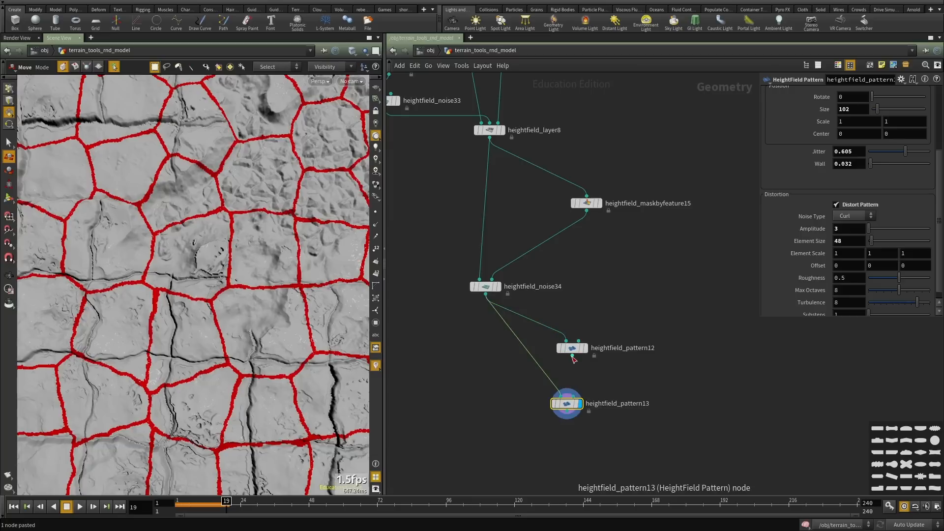
click(572, 355)
click(561, 397)
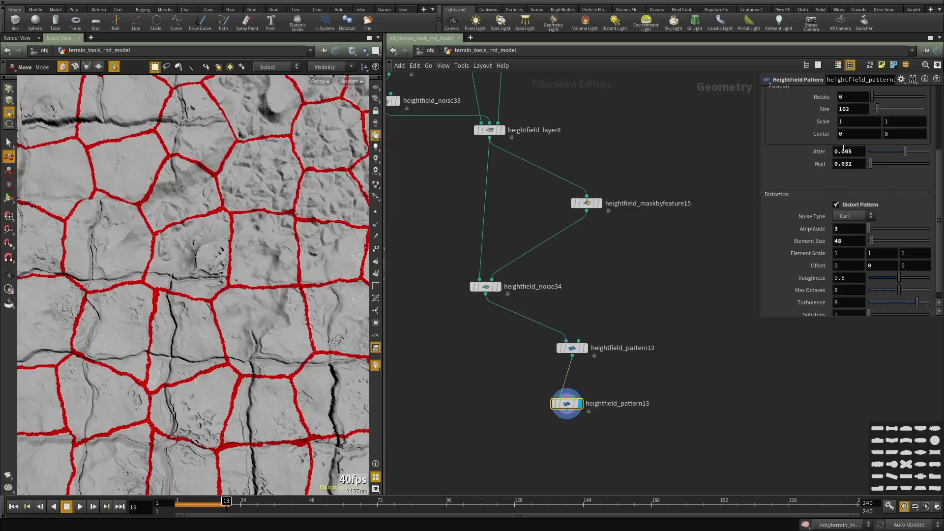
key(ctrl+x)
Add a HeightField Distort node fed by heightfield_pattern12 and display its result.
key(Tab)
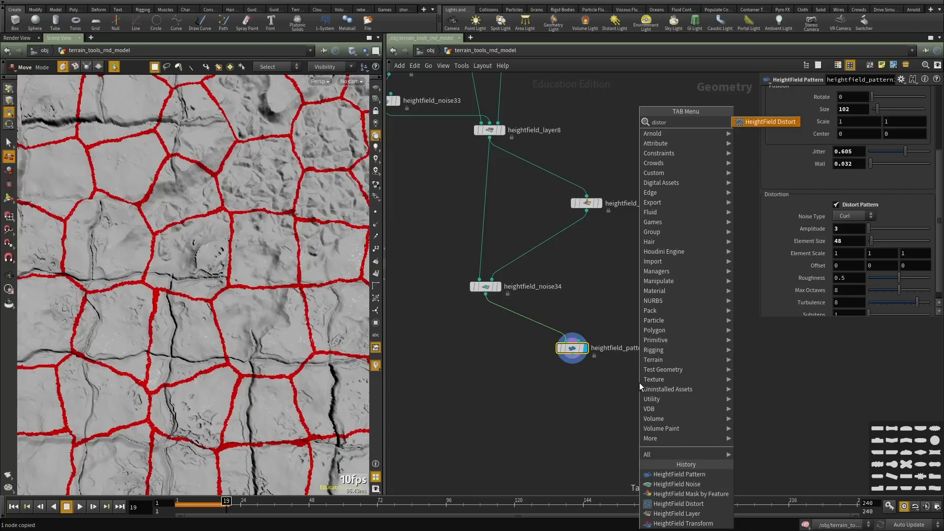
key(Escape)
click(640, 384)
drag(640, 383, 579, 409)
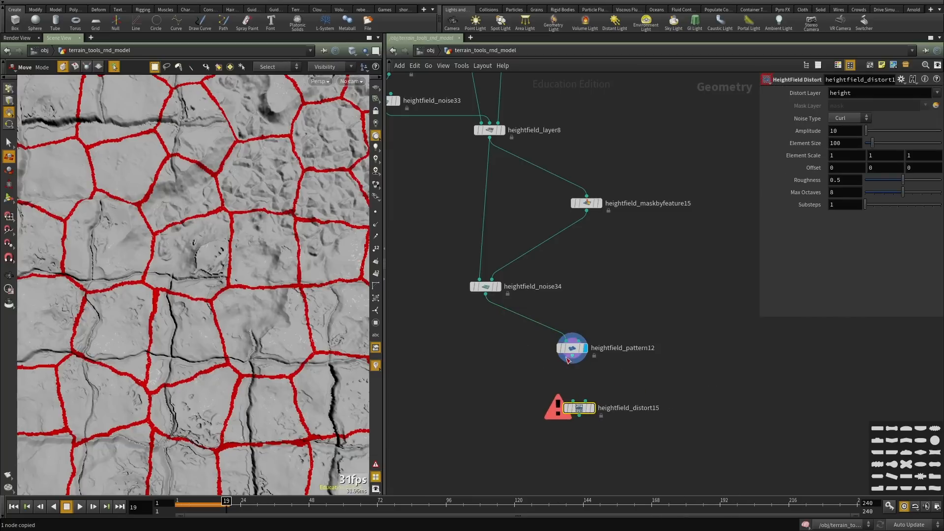
click(572, 356)
click(569, 414)
click(593, 408)
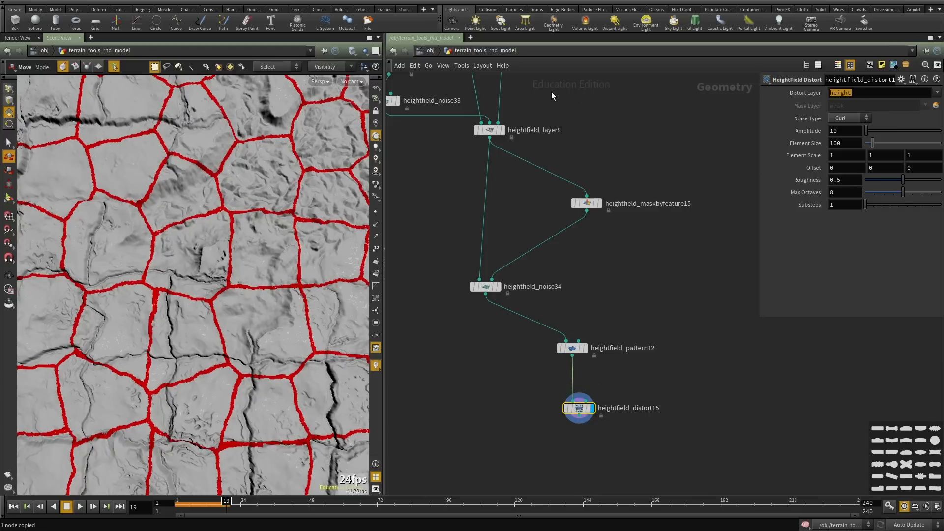
Make heightfield_distort15 distort the mask layer, with Element Size 383 and Amplitude 58.
text(mask)
key(Return)
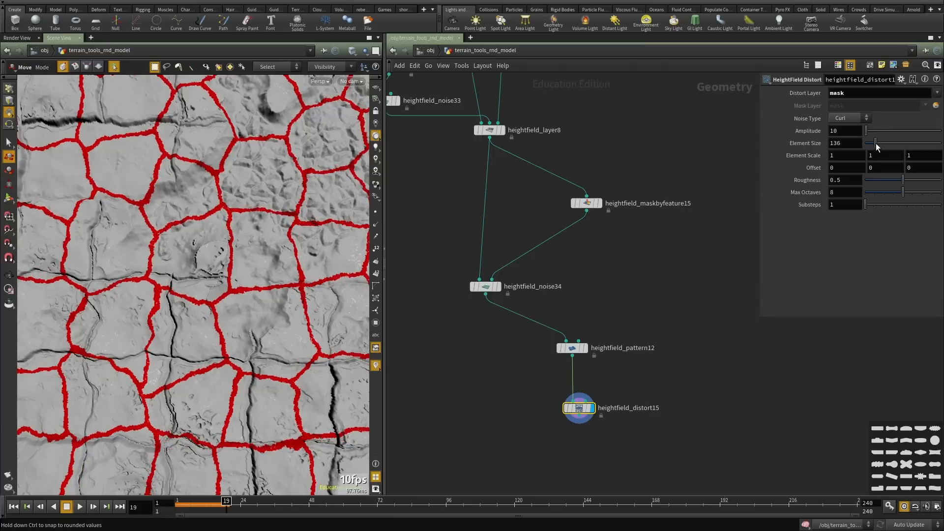
mouse_move(874, 144)
mouse_down()
mouse_move(893, 143)
mouse_move(882, 138)
mouse_up()
middle_drag(855, 129, 943, 133)
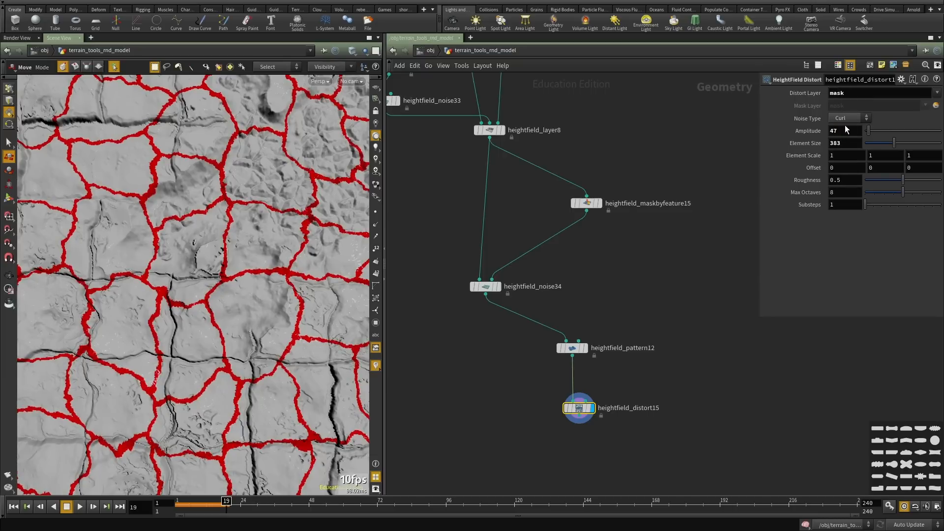
middle_drag(844, 127, 648, 147)
Thin the crack lines of heightfield_pattern12 by setting its Wall to 0.01.
alt+right_drag(196, 255, 110, 280)
alt+drag(109, 280, 153, 290)
middle_drag(613, 320, 638, 347)
click(597, 376)
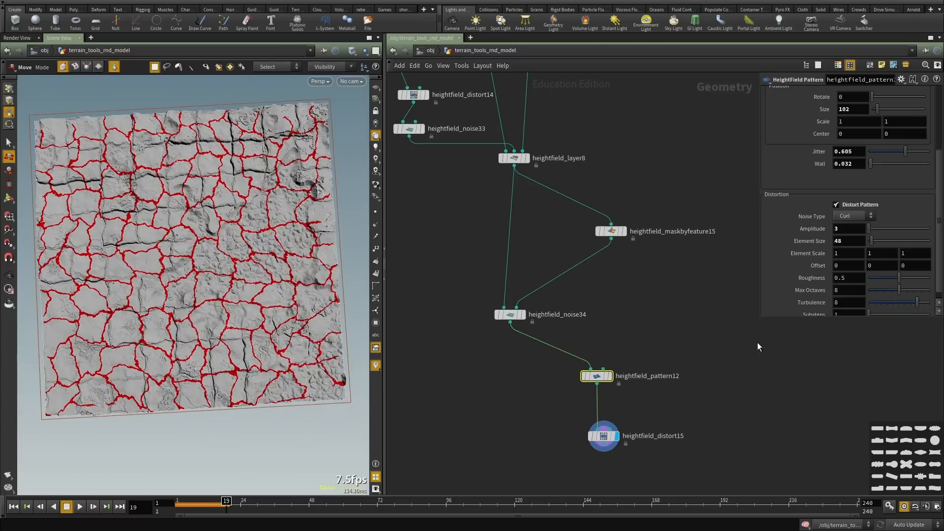
scroll(846, 256, down, 1)
scroll(859, 194, up, 3)
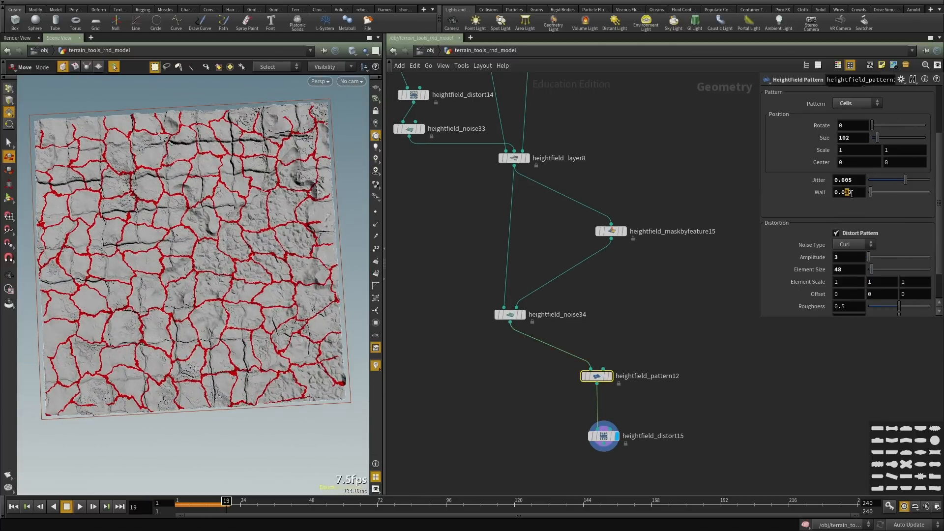
alt+right_drag(166, 312, 299, 271)
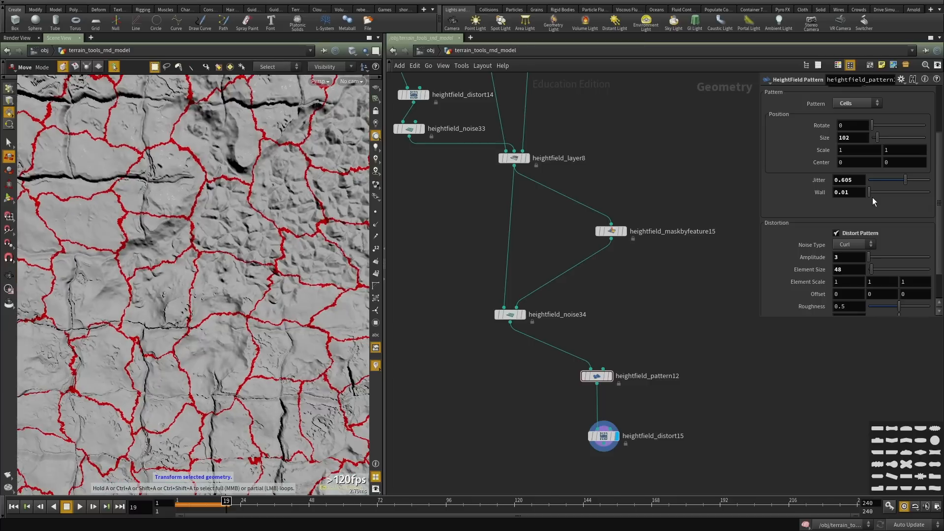
key(Return)
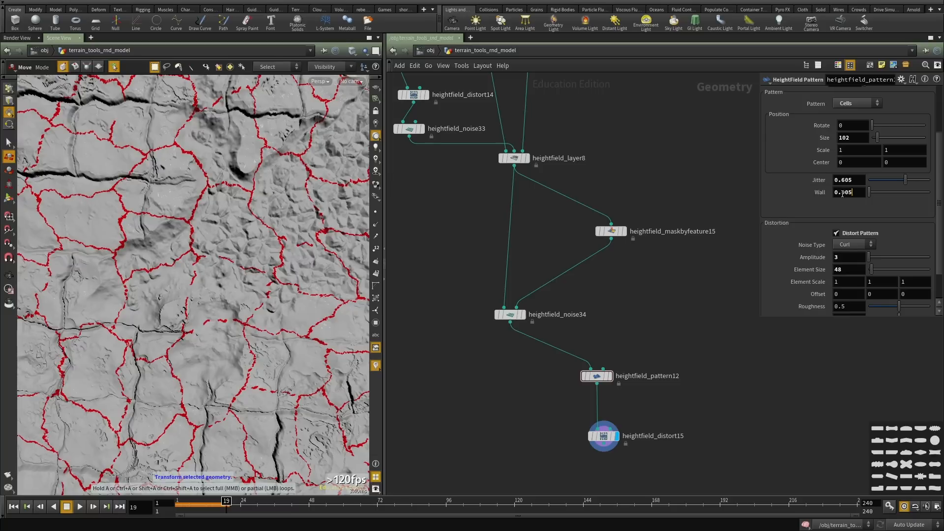
alt+right_drag(165, 351, 306, 274)
alt+right_drag(289, 217, 158, 328)
alt+drag(158, 328, 283, 317)
Add a HeightField Mask Noise node below heightfield_distort15.
middle_drag(635, 307, 601, 218)
scroll(612, 381, up, 2)
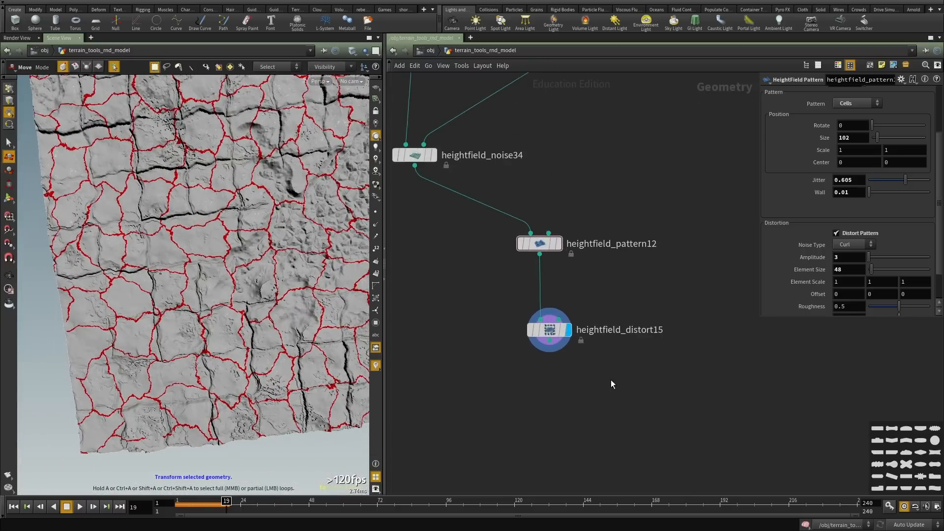
middle_drag(611, 382, 560, 349)
alt+drag(224, 238, 176, 316)
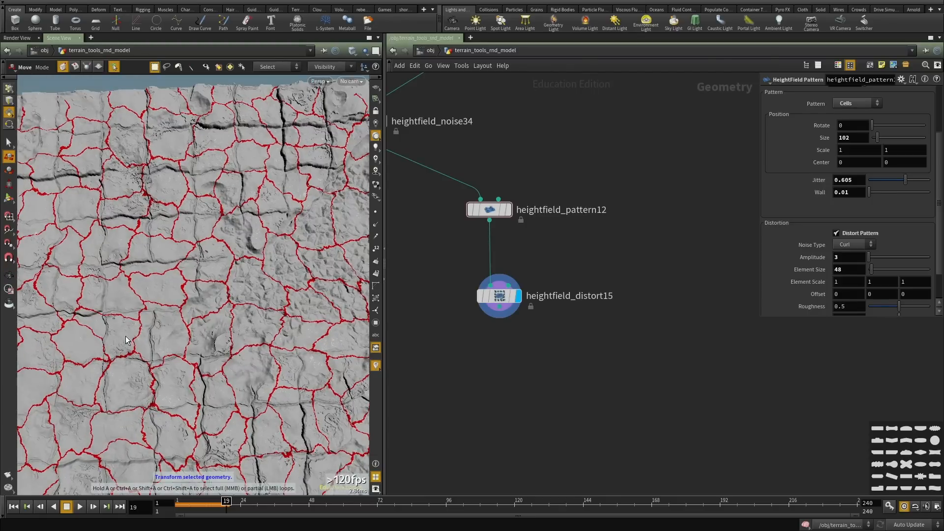
key(Tab)
text(nois)
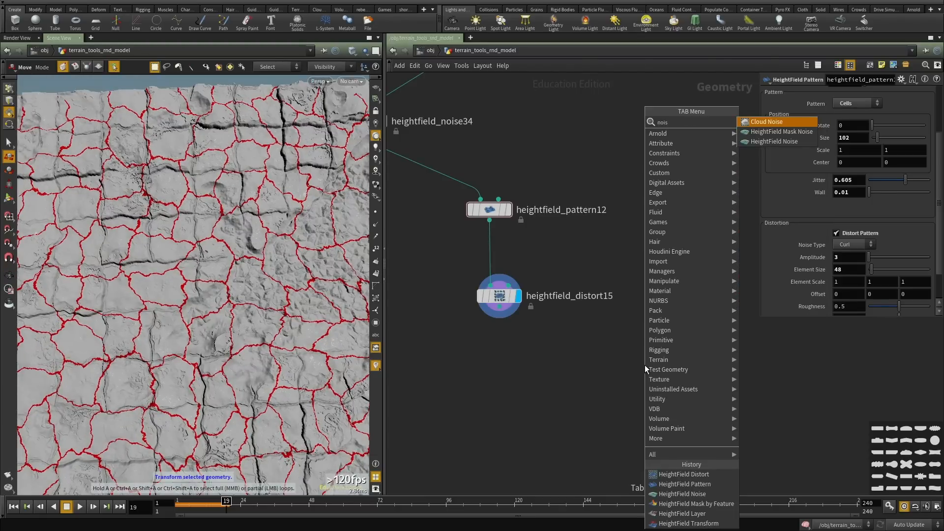
key(Down)
key(Down)
key(Up)
key(Return)
click(645, 365)
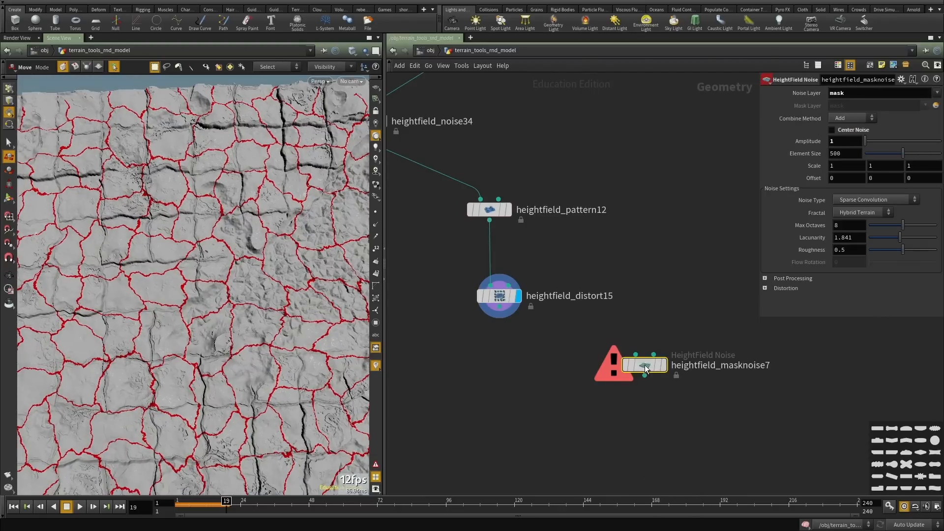
Feed heightfield_masknoise7 from heightfield_noise34 and display its result.
click(636, 354)
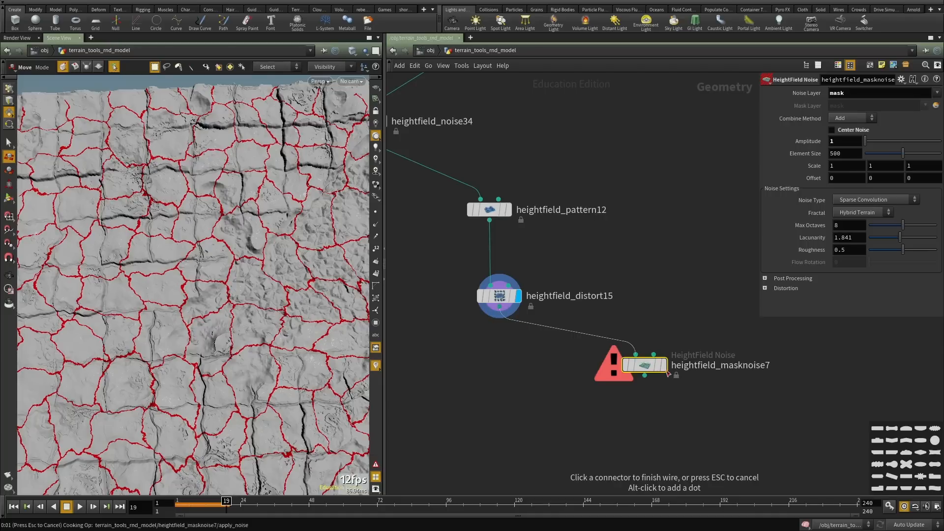
click(664, 366)
middle_drag(651, 355, 647, 307)
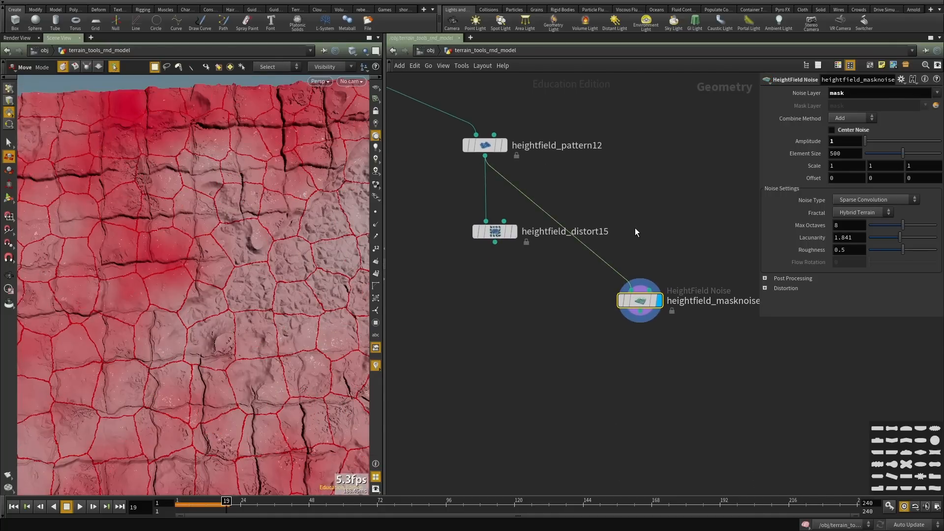
middle_drag(512, 180, 590, 324)
drag(589, 324, 434, 209)
Add a HeightField Layer node combining heightfield_distort15 as base with heightfield_masknoise7 as the layer, and display it.
middle_drag(638, 485, 583, 378)
key(Tab)
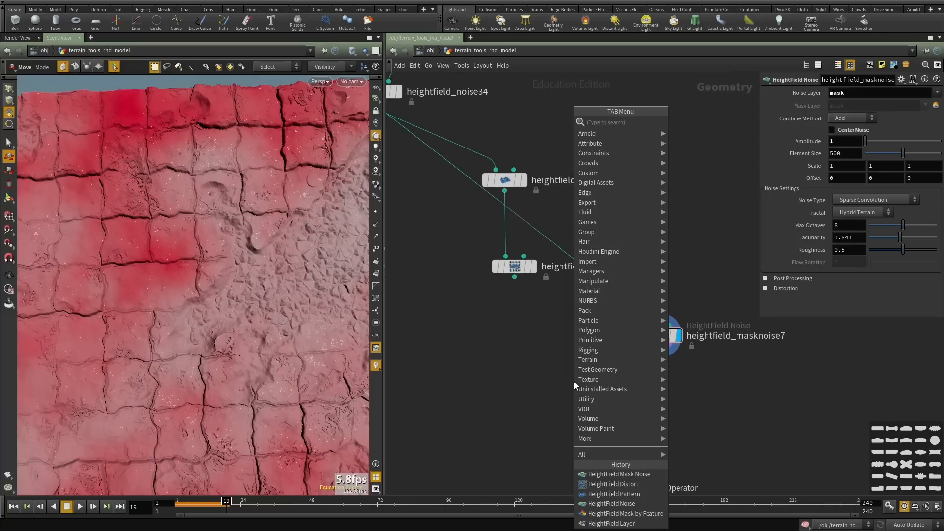
text(layer)
key(Down)
key(Down)
key(Down)
key(Down)
key(Down)
key(Down)
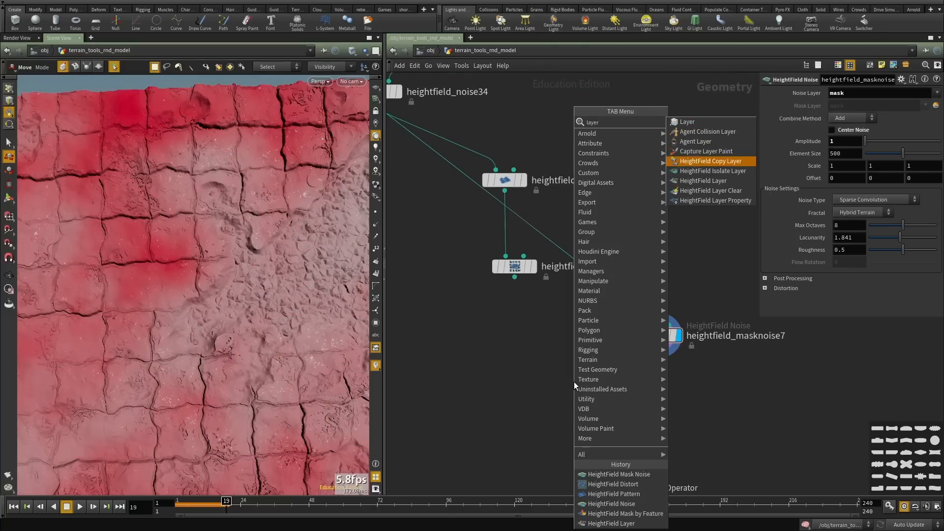
key(Return)
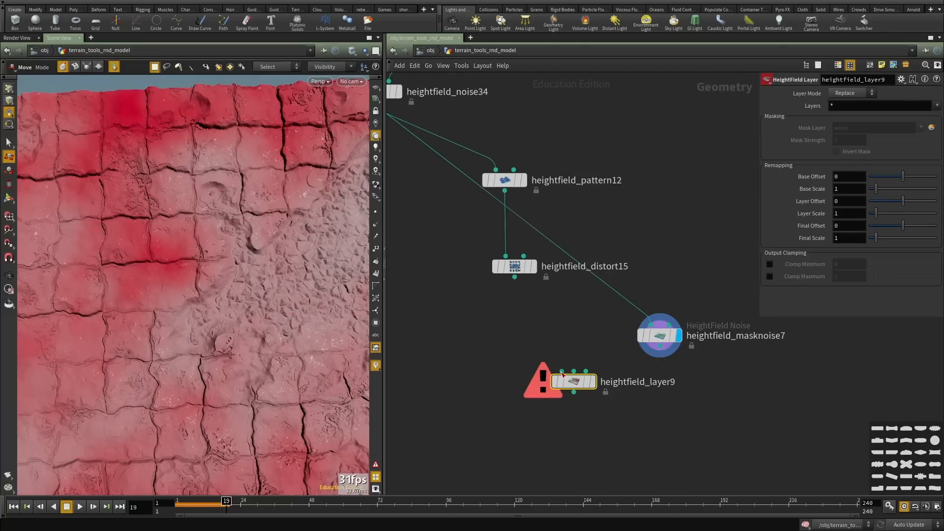
click(574, 371)
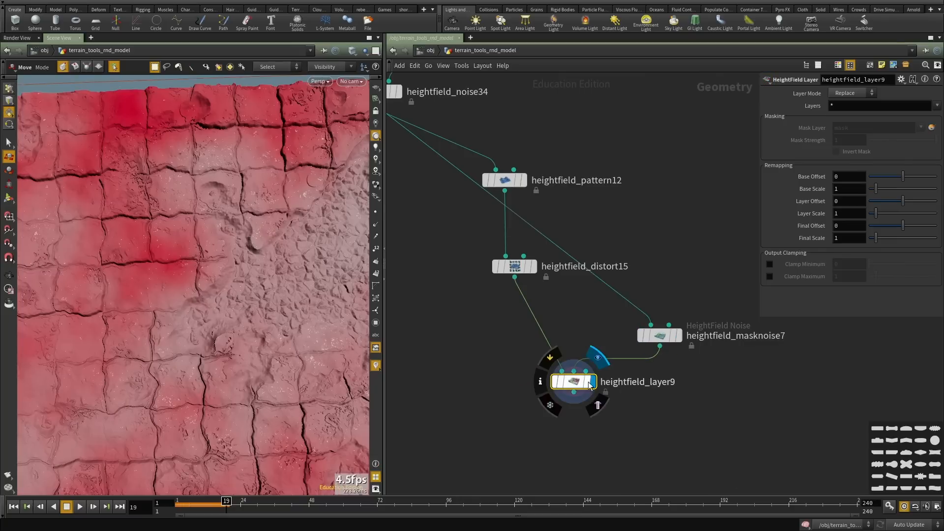
Set heightfield_layer9 to Multiply mode and restrict it to the mask layer.
click(854, 94)
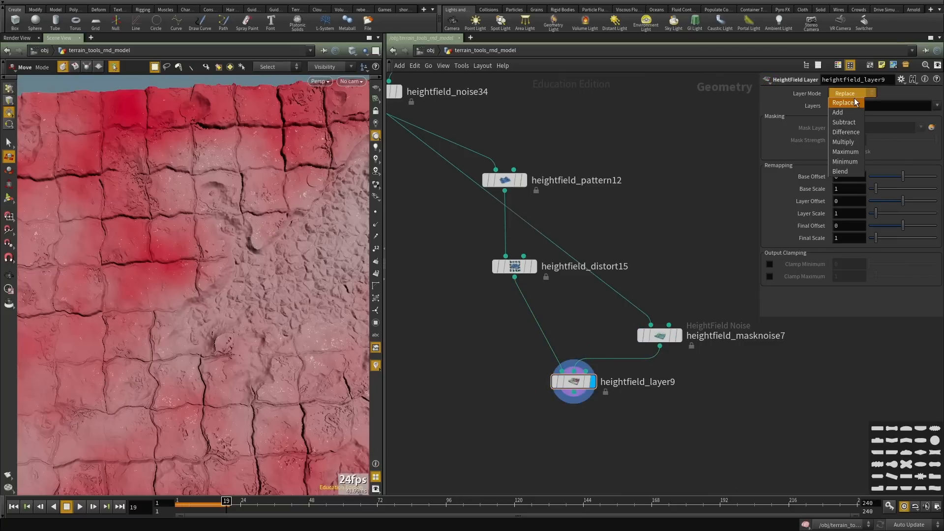
click(851, 142)
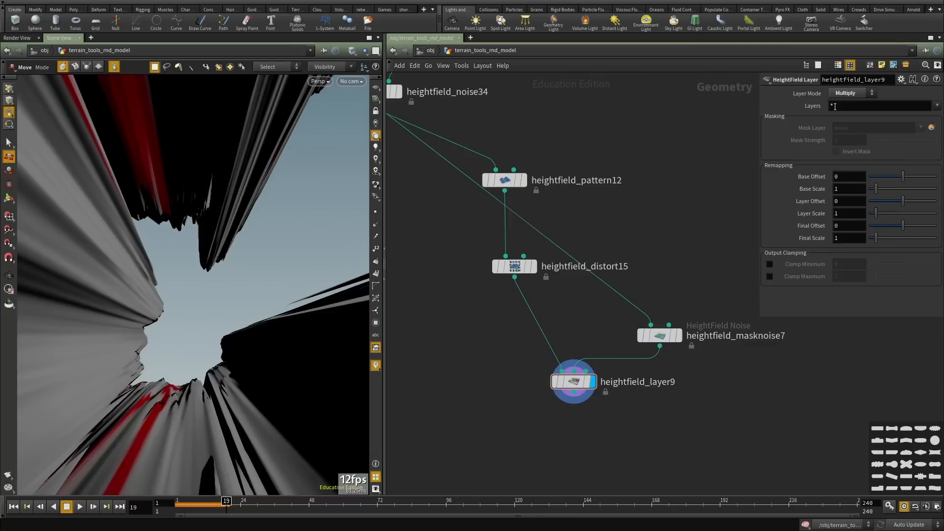
text(mask)
key(Return)
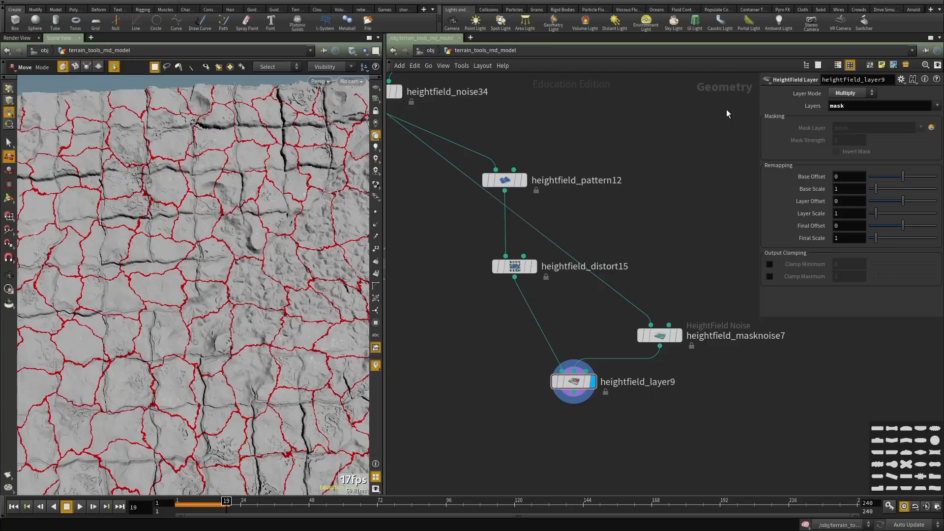
Set the mask noise's Element Size to 71 and move heightfield_layer9 and heightfield_distort15 lower in the network.
click(659, 335)
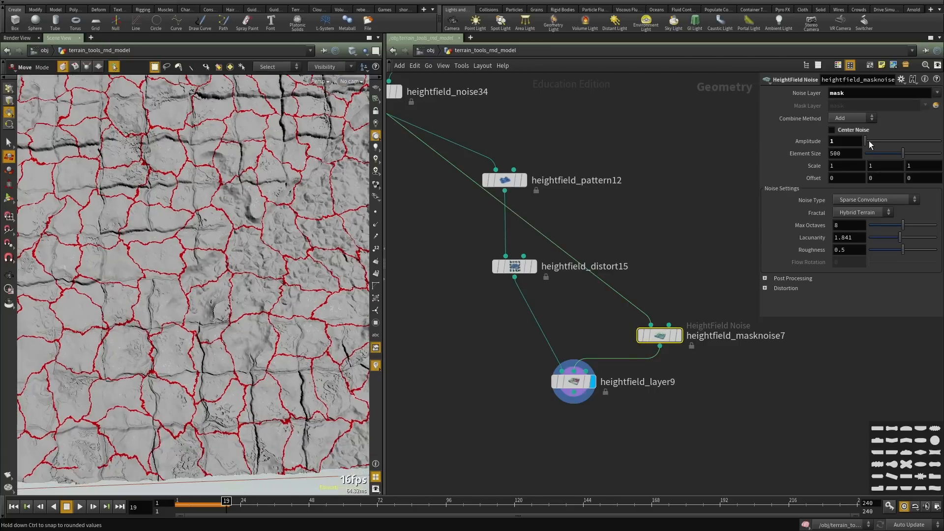
mouse_move(872, 141)
mouse_down()
mouse_move(883, 141)
mouse_move(868, 153)
mouse_up()
drag(569, 383, 530, 413)
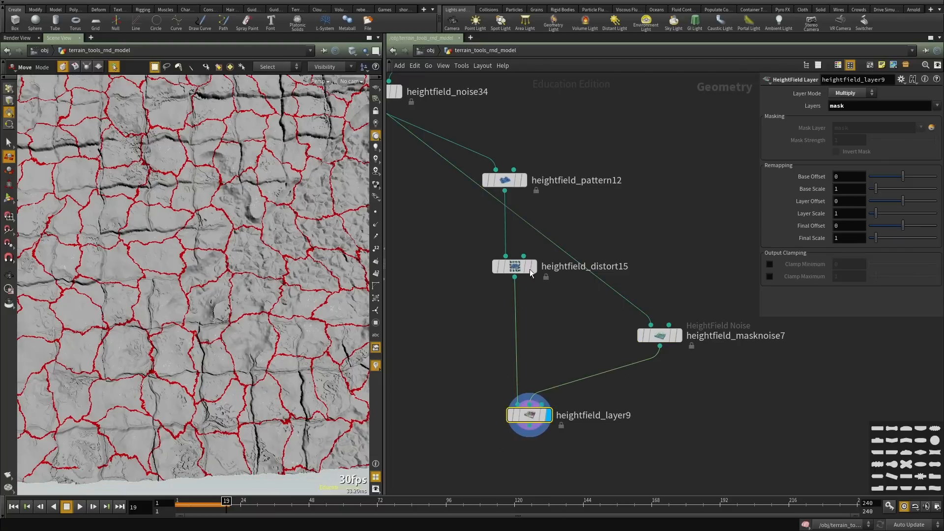
drag(521, 267, 523, 322)
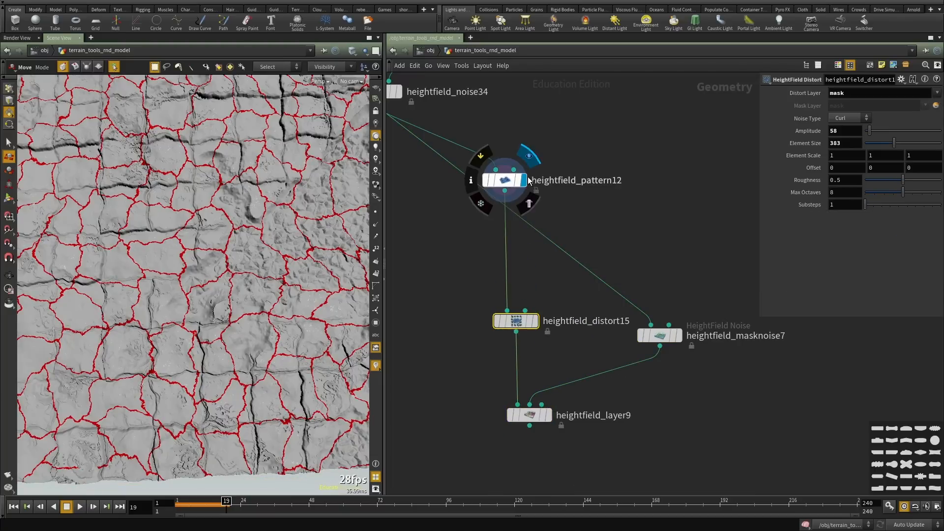
Compare the results of heightfield_pattern12 and heightfield_layer9, and set the layer node to Add for all layers (*).
click(524, 180)
click(549, 417)
click(536, 417)
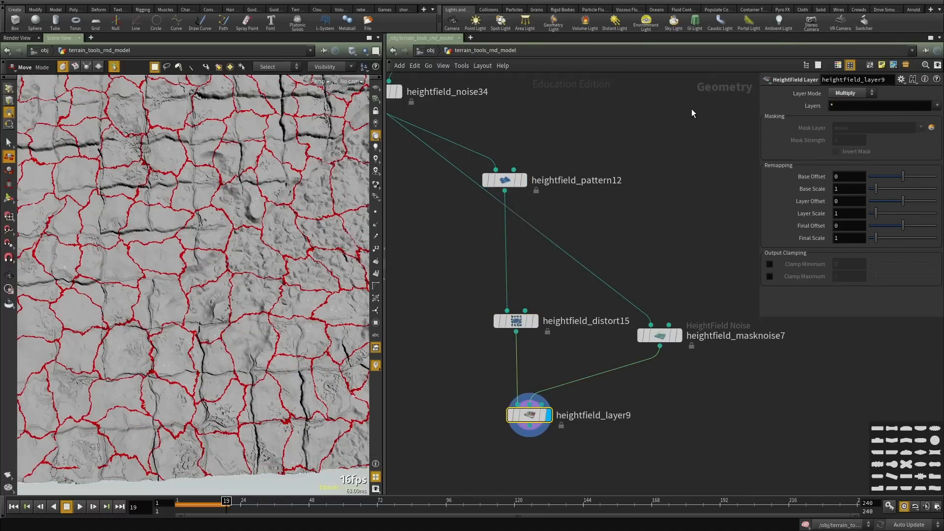
click(866, 94)
click(852, 113)
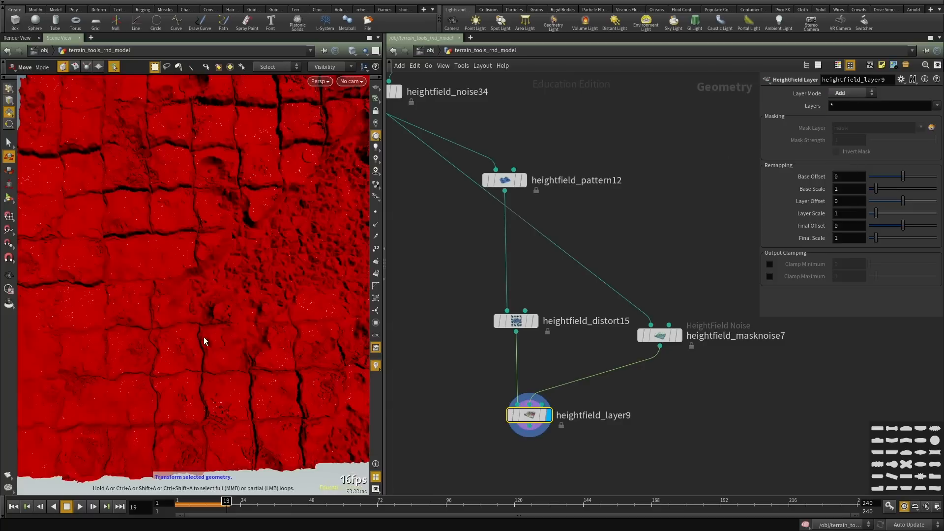
Set the Amplitude of heightfield_masknoise7 to 1.
click(660, 336)
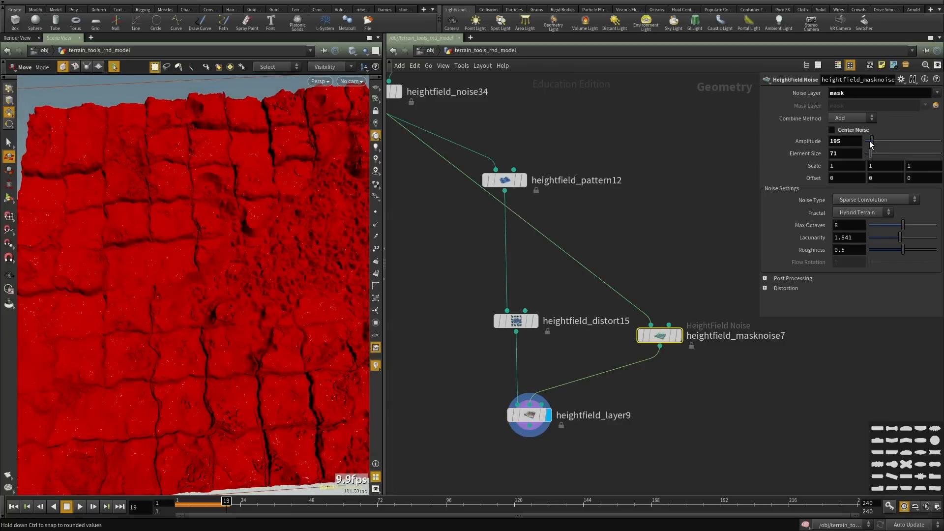
drag(868, 141, 766, 142)
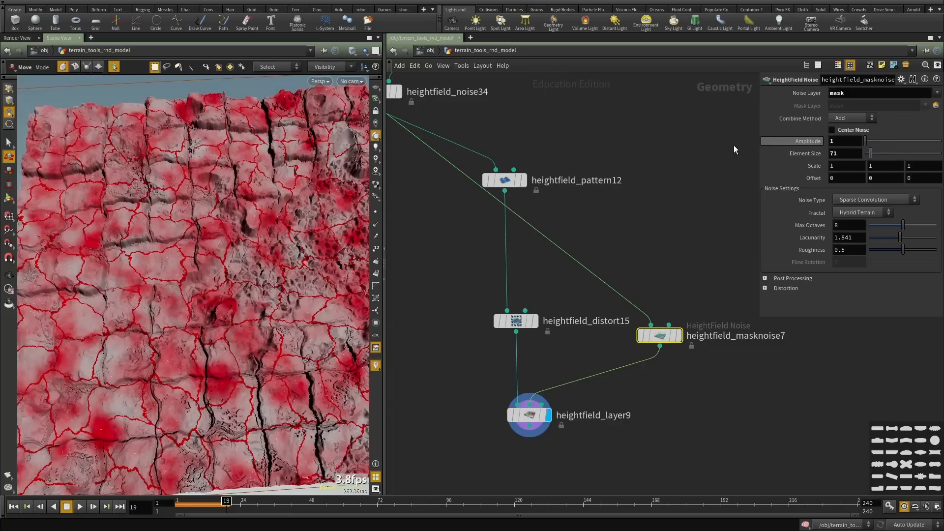
middle_drag(574, 196, 578, 179)
alt+drag(176, 305, 179, 348)
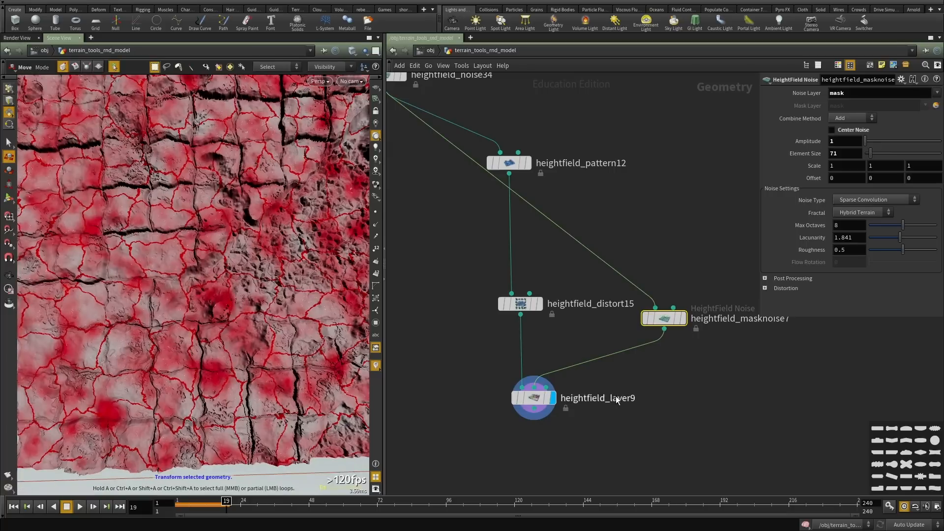
Try the Multiply mode on heightfield_layer9 for all layers and check the whole terrain.
middle_drag(617, 397, 627, 378)
drag(701, 332, 686, 291)
drag(620, 360, 479, 447)
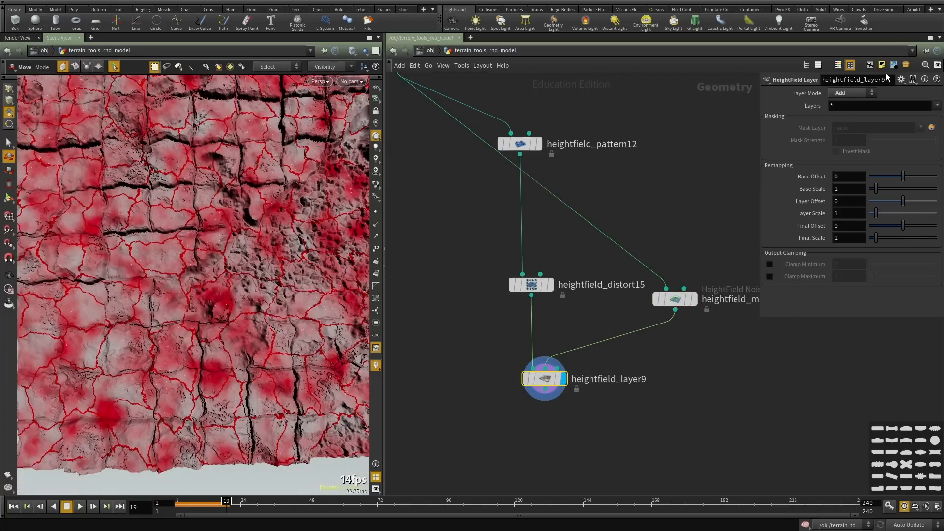
click(851, 95)
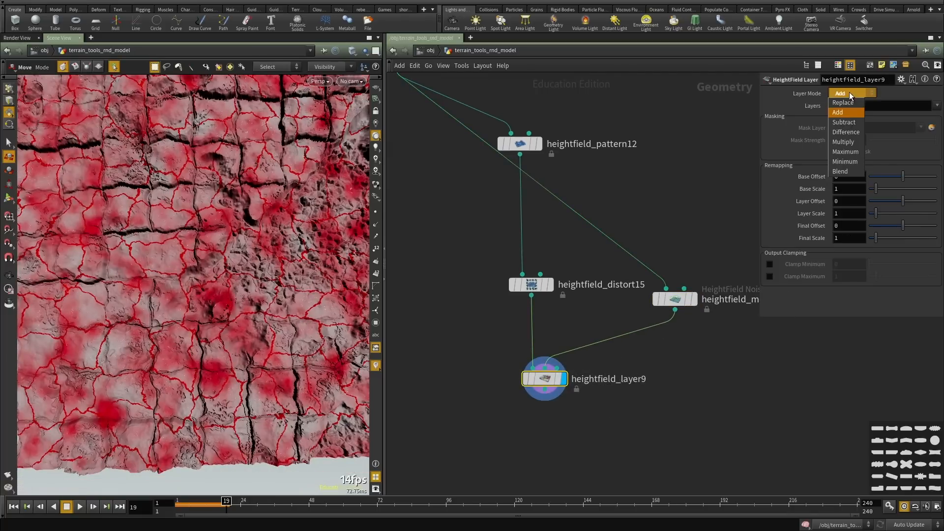
click(848, 145)
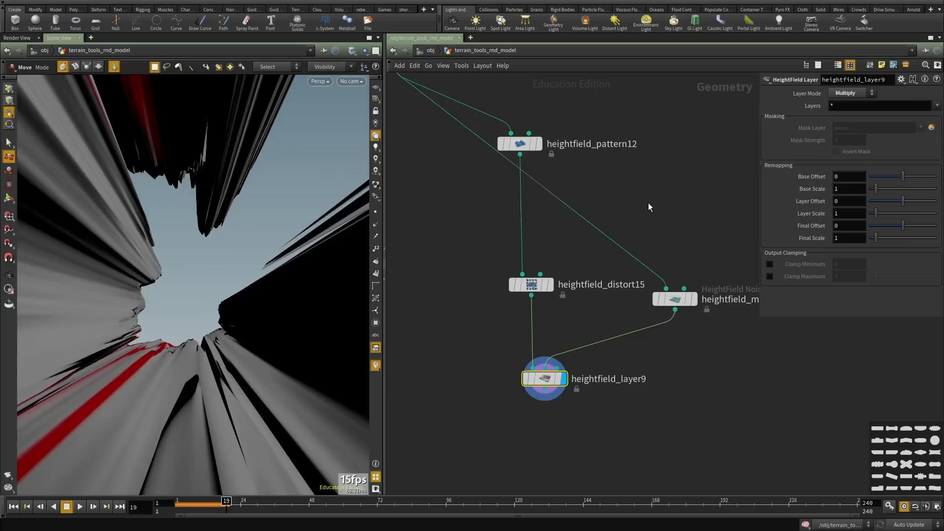
key(space+g)
drag(197, 264, 222, 237)
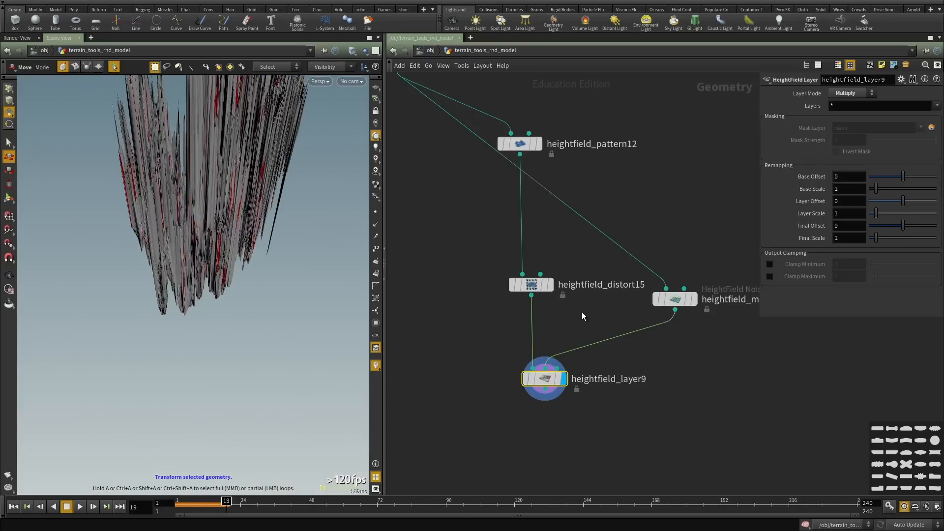
Cut heightfield_layer9 from the network and move heightfield_pattern12 and heightfield_distort15 closer together.
key(ctrl+x)
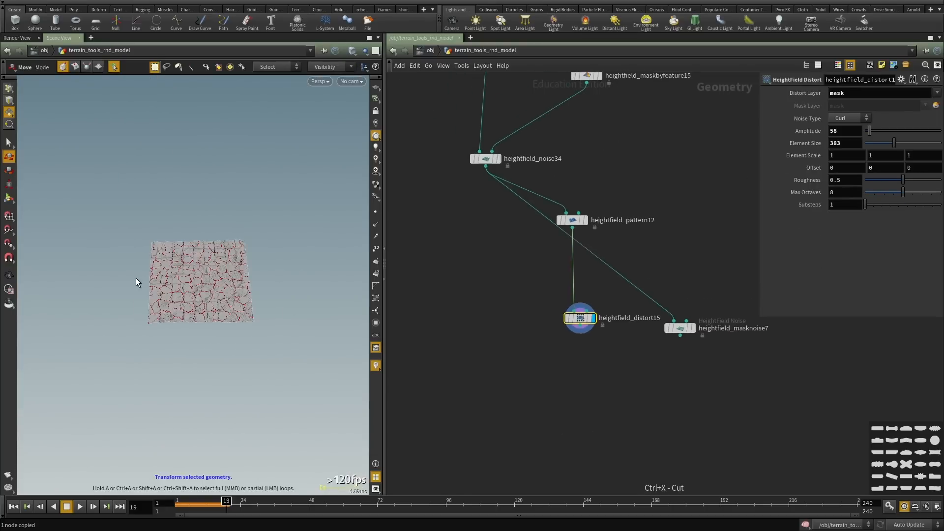
drag(255, 299, 261, 298)
scroll(601, 341, up, 5)
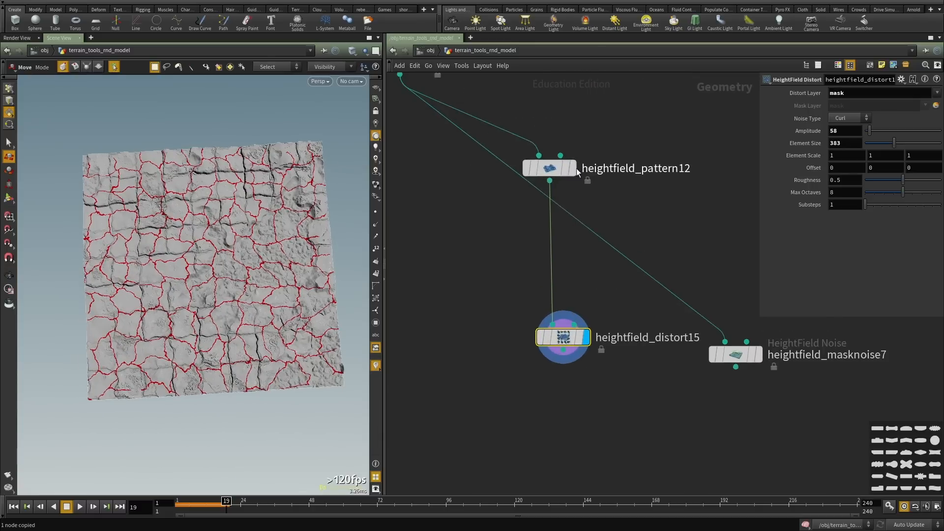
drag(556, 176, 550, 239)
drag(566, 339, 554, 326)
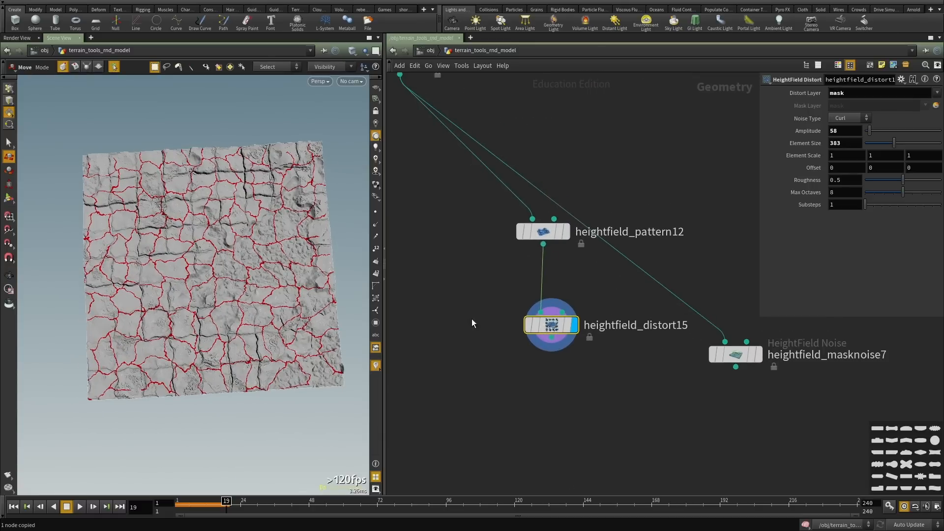
Add a HeightField Noise node below heightfield_distort15.
middle_drag(514, 392, 541, 347)
scroll(541, 347, up, 2)
key(Tab)
text(h)
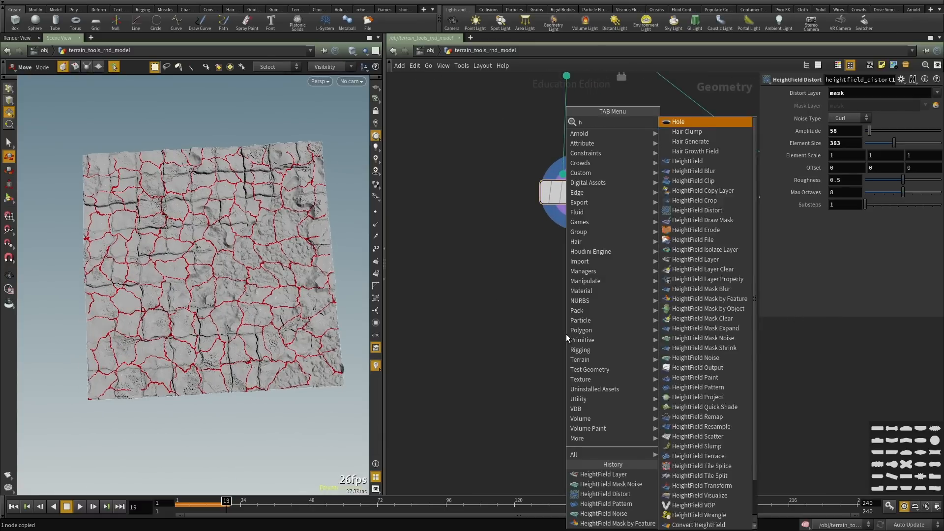
text(eight field)
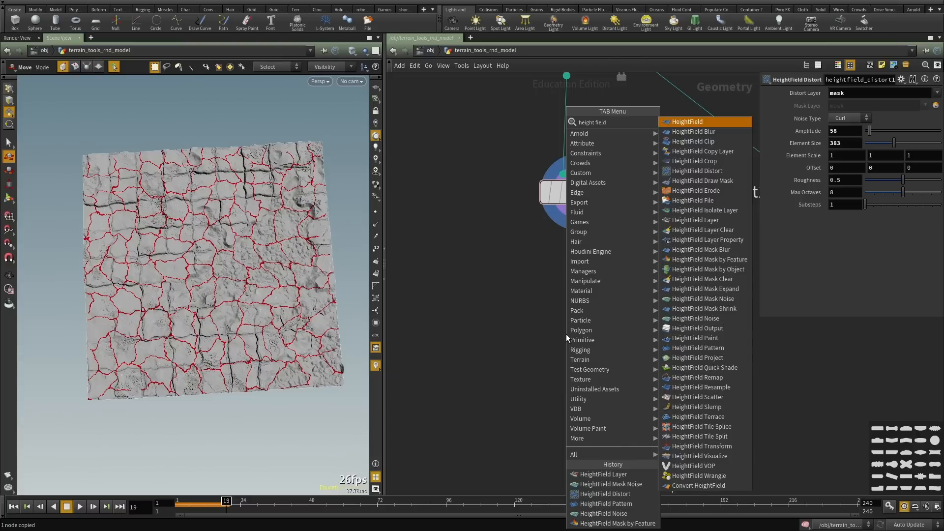
key(BackSpace)
key(BackSpace)
key(BackSpace)
key(BackSpace)
key(BackSpace)
key(BackSpace)
key(BackSpace)
key(BackSpace)
key(BackSpace)
key(BackSpace)
key(BackSpace)
key(BackSpace)
text(noi)
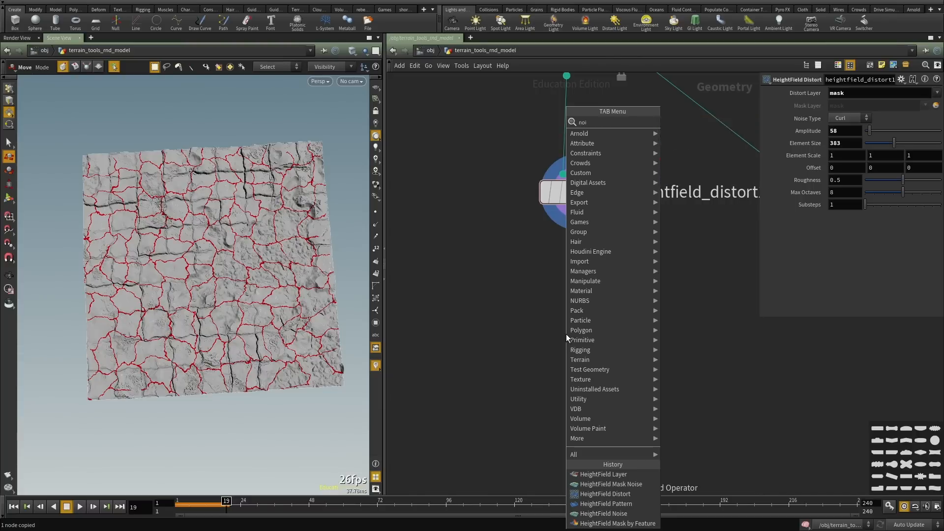
text(se)
key(Down)
key(Down)
key(Return)
key(Return)
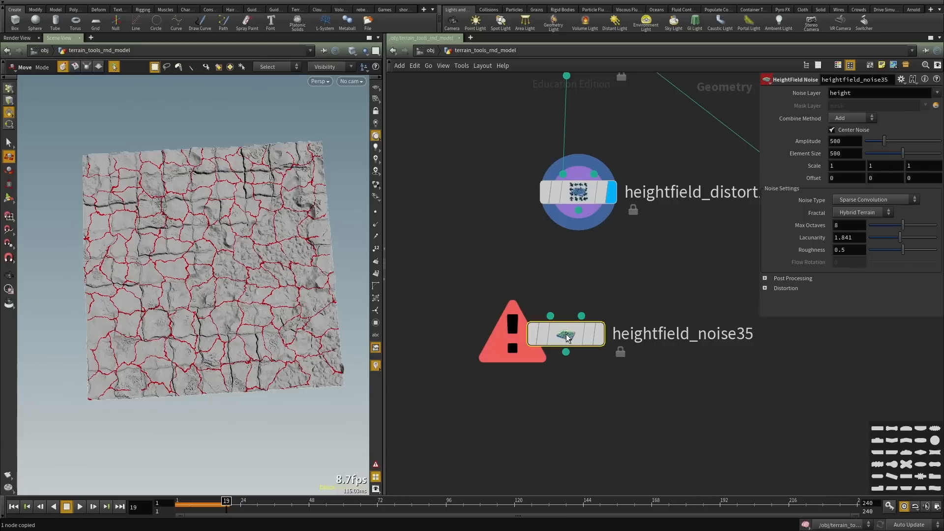
Feed heightfield_noise34 into the first input of heightfield_noise35, move the new node aside and display its result.
click(552, 316)
scroll(557, 302, down, 3)
scroll(513, 197, down, 4)
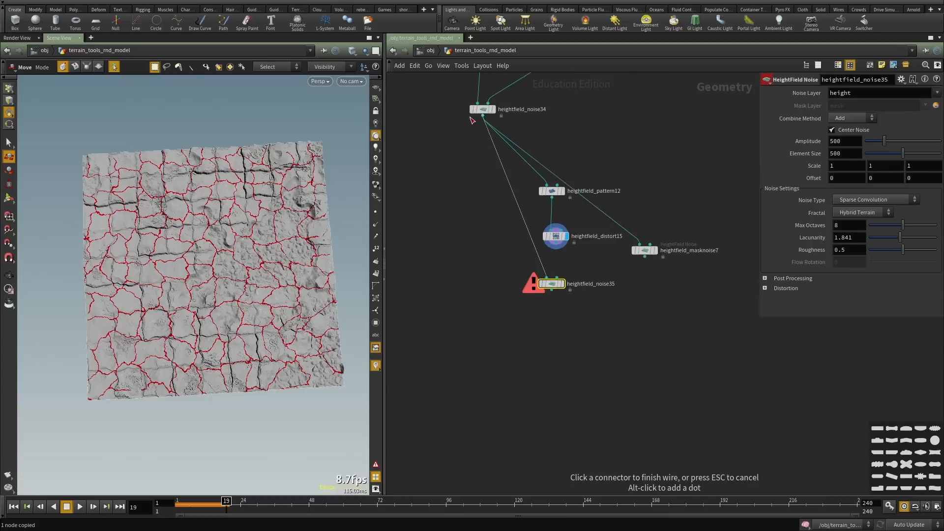
scroll(545, 249, up, 6)
drag(600, 340, 469, 393)
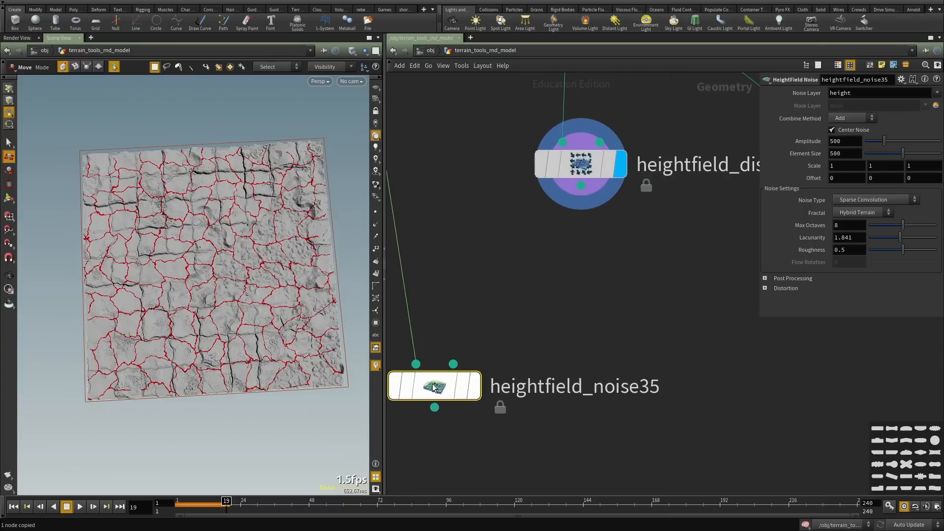
click(473, 386)
scroll(197, 266, up, 3)
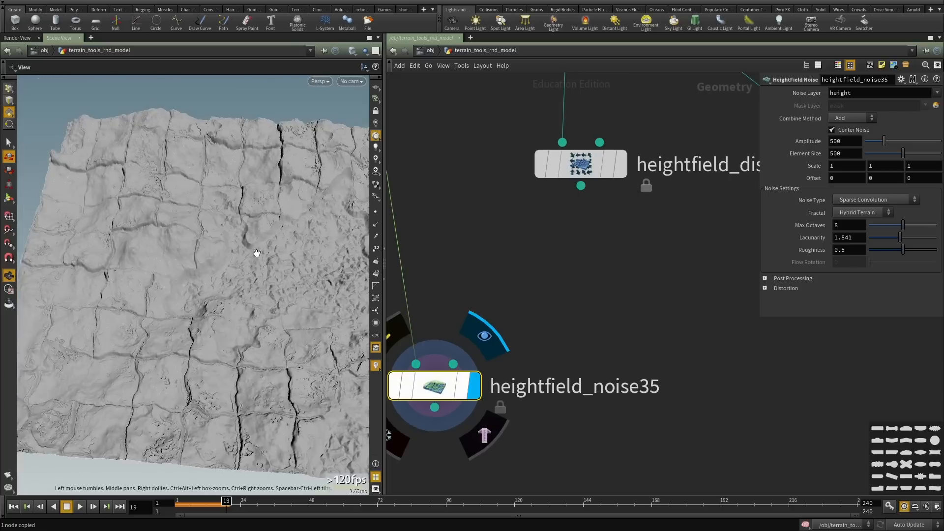
alt+drag(215, 278, 219, 236)
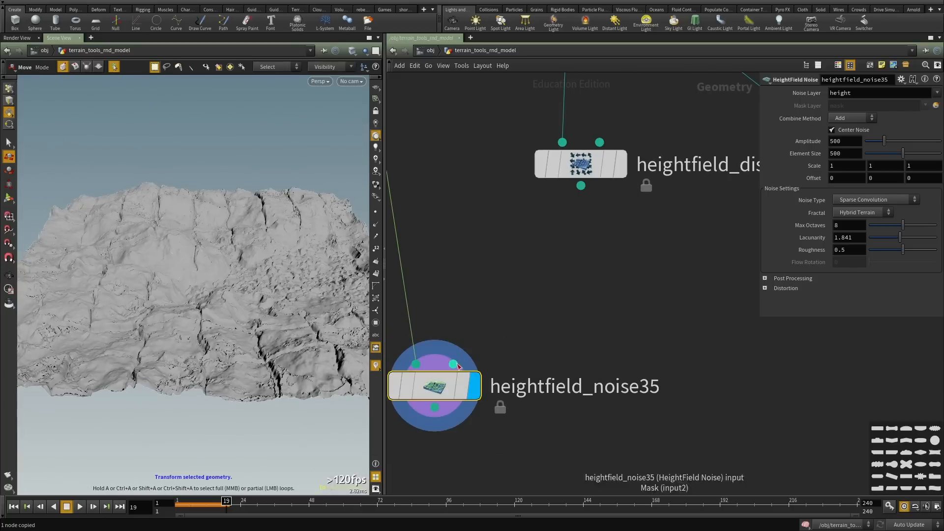
Connect heightfield_distort15 to the mask input of heightfield_noise35.
click(569, 210)
middle_drag(582, 336, 598, 288)
drag(599, 288, 386, 462)
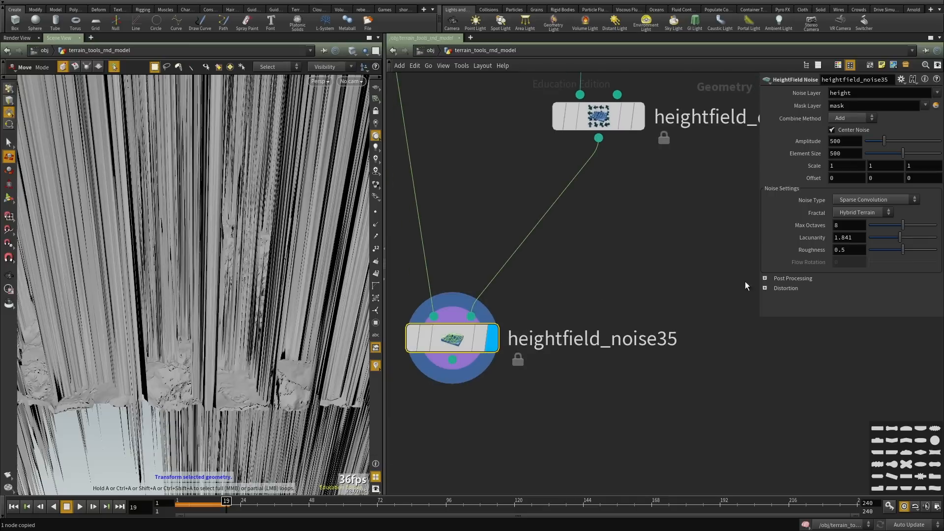
middle_drag(648, 263, 604, 397)
drag(606, 386, 495, 209)
middle_drag(656, 208, 648, 382)
drag(629, 363, 503, 227)
middle_drag(584, 323, 613, 215)
scroll(588, 259, down, 3)
drag(609, 358, 399, 483)
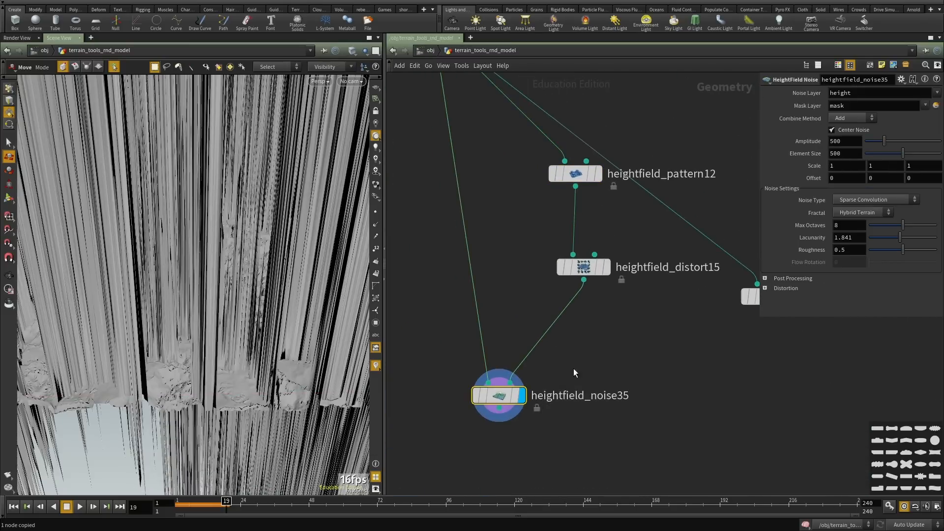
Inspect the masked noise on the terrain and set the Amplitude of heightfield_noise35 to 13.
alt+drag(198, 221, 234, 274)
alt+right_drag(234, 274, 87, 295)
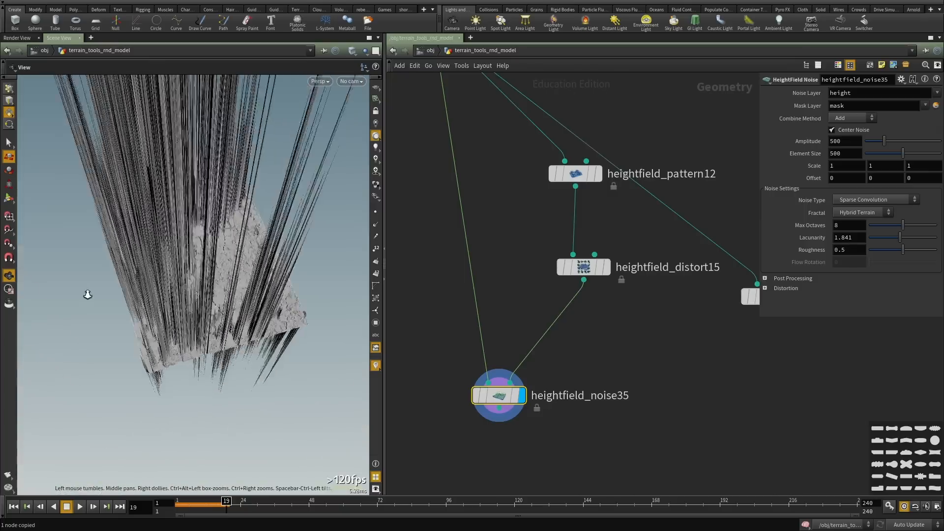
alt+drag(87, 294, 159, 327)
middle_drag(593, 341, 596, 289)
click(595, 288)
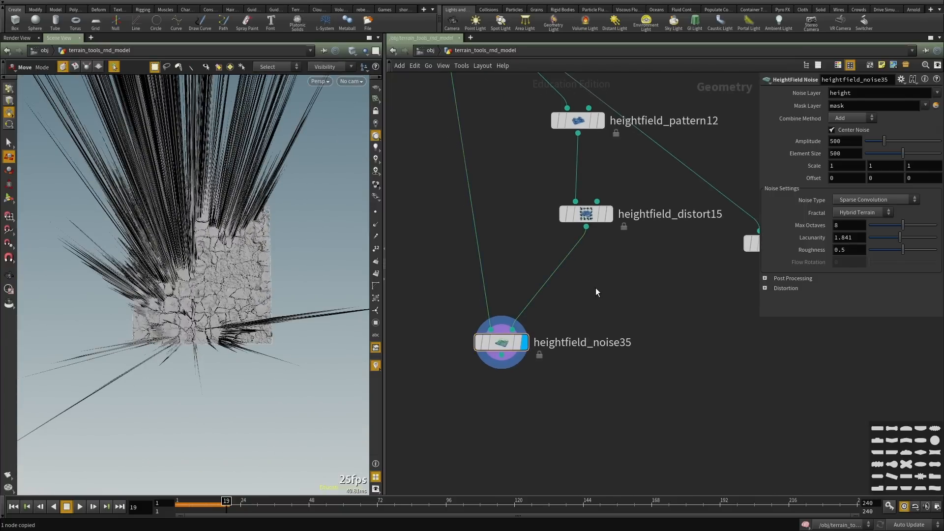
middle_click(585, 219)
middle_drag(574, 310, 586, 318)
drag(588, 318, 440, 425)
drag(874, 142, 867, 143)
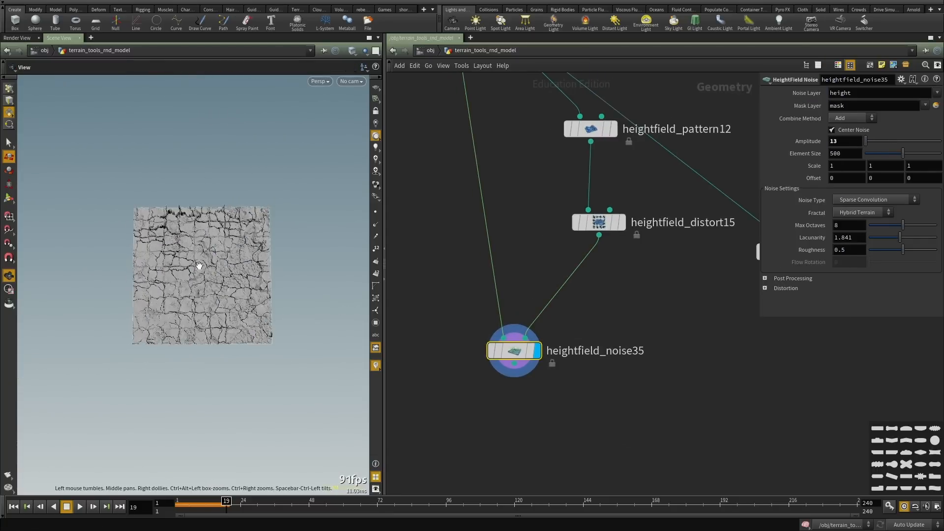
Check the crack displacement up close and set the Amplitude of heightfield_noise35 to 1.
alt+right_drag(198, 265, 325, 246)
alt+drag(325, 246, 374, 182)
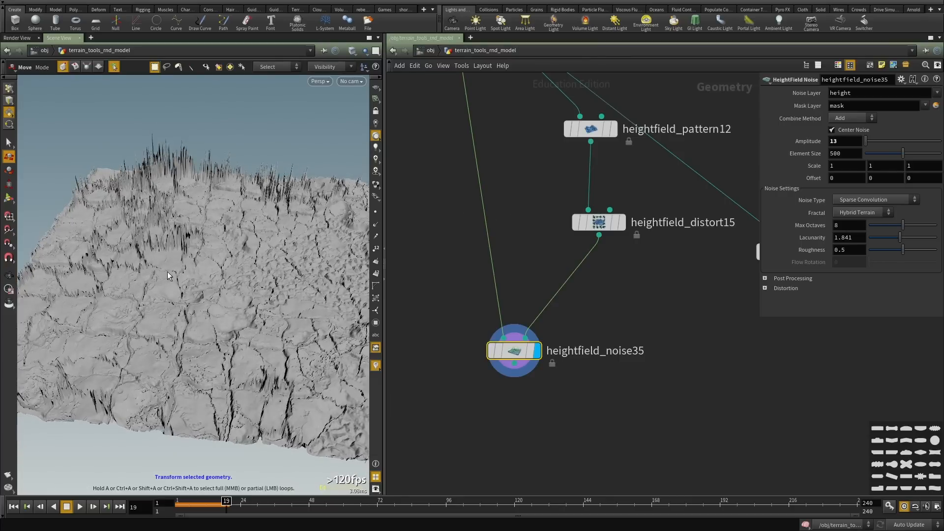
alt+drag(167, 272, 354, 236)
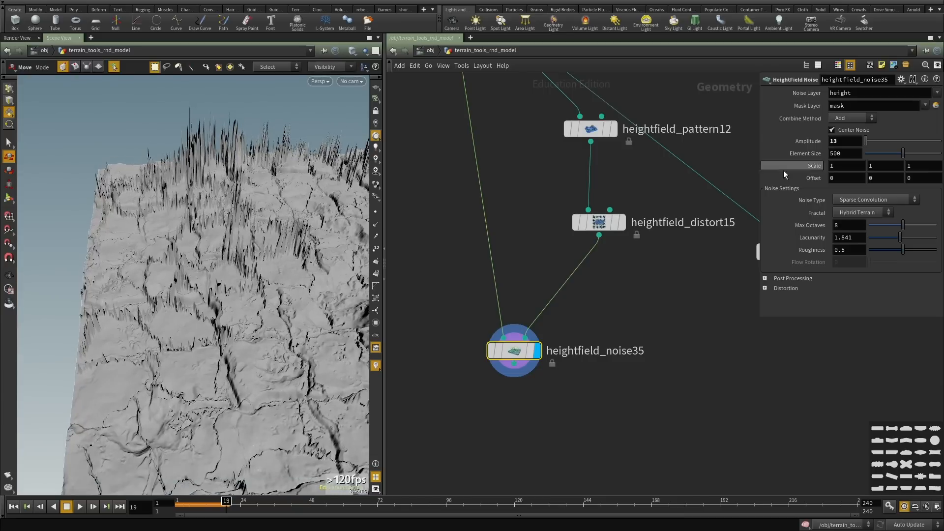
key(Return)
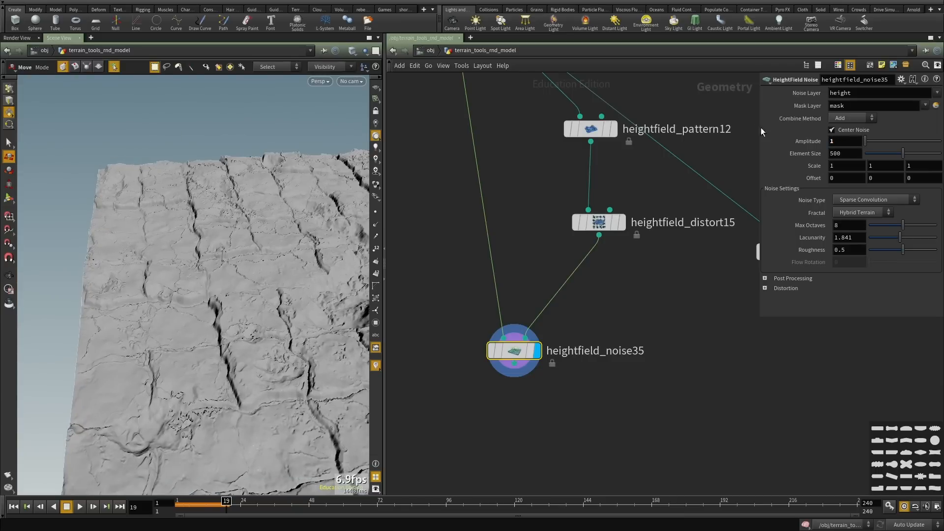
Examine the fine cracks across the terrain surface from close up, from above and at low angles.
alt+drag(184, 261, 180, 296)
alt+right_drag(180, 296, 226, 293)
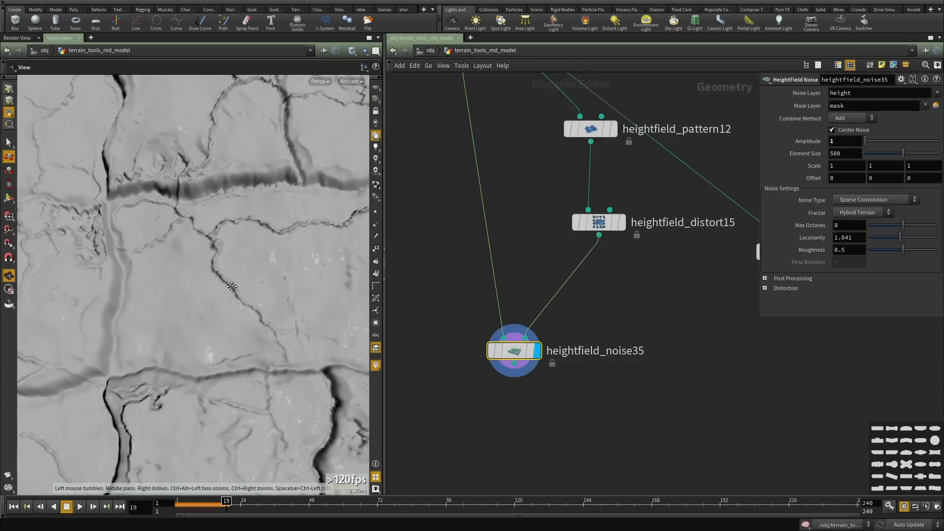
alt+drag(227, 293, 247, 249)
alt+right_drag(247, 249, 147, 305)
alt+drag(148, 305, 117, 359)
alt+middle_drag(116, 358, 112, 217)
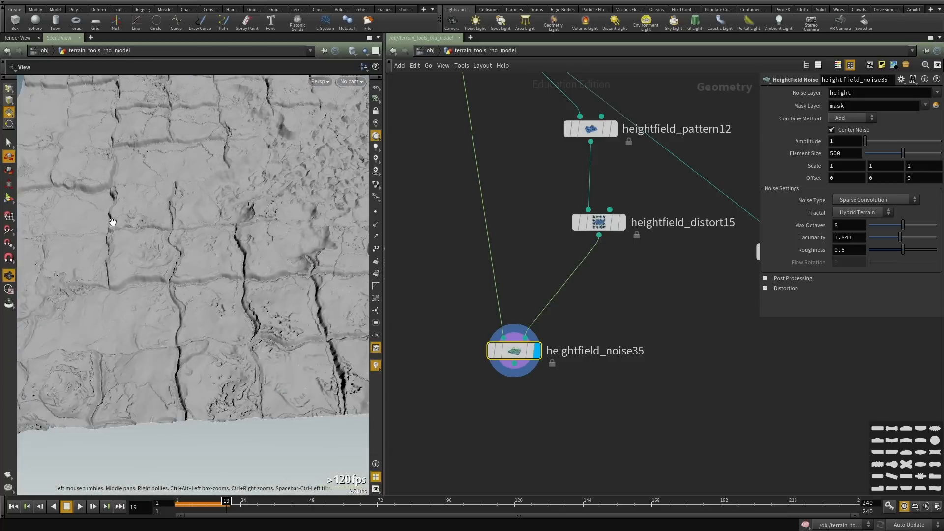
alt+drag(112, 217, 110, 244)
alt+right_drag(110, 245, 187, 255)
alt+drag(187, 255, 181, 308)
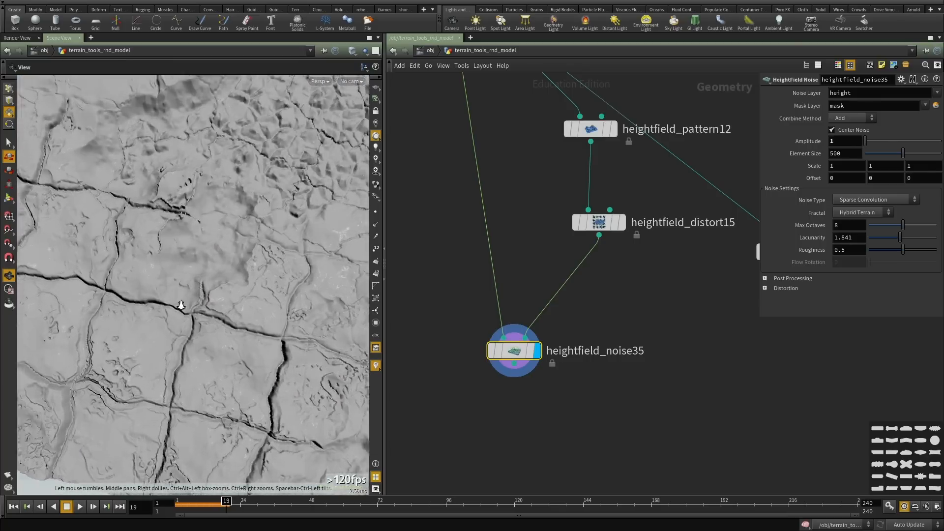
alt+right_drag(181, 308, 218, 279)
alt+drag(217, 279, 270, 397)
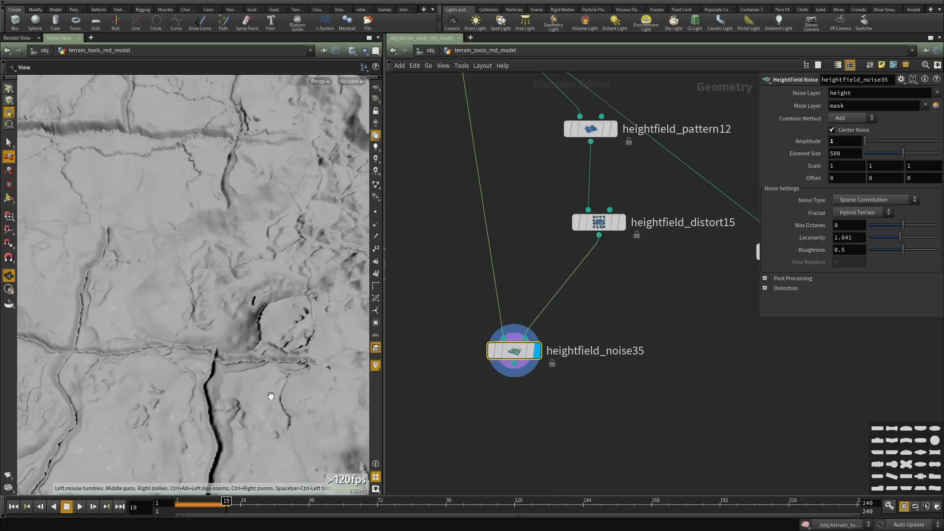
alt+right_drag(270, 396, 204, 333)
alt+drag(205, 332, 290, 324)
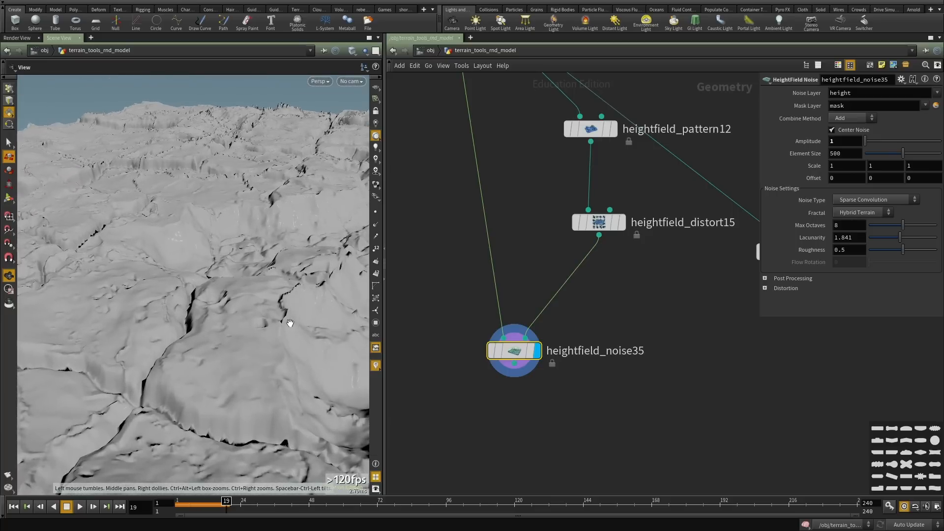
alt+drag(180, 251, 237, 304)
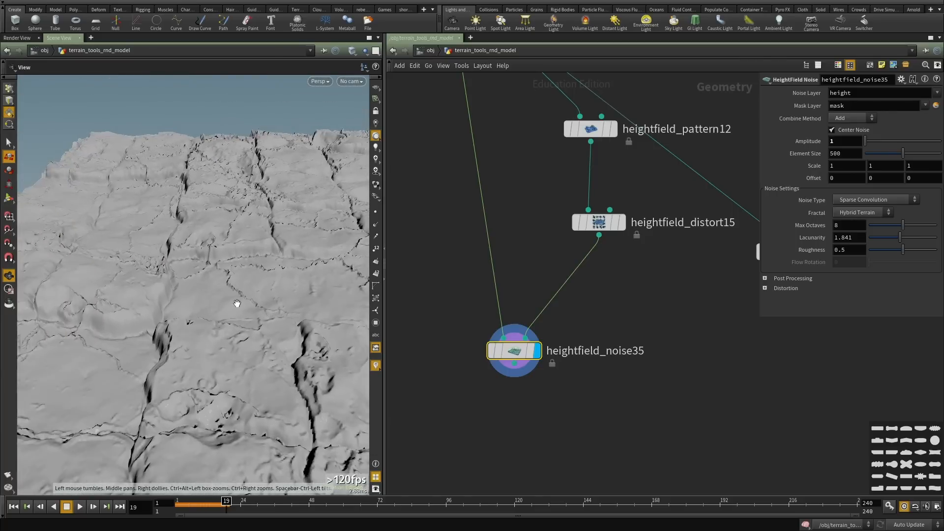
drag(221, 263, 307, 284)
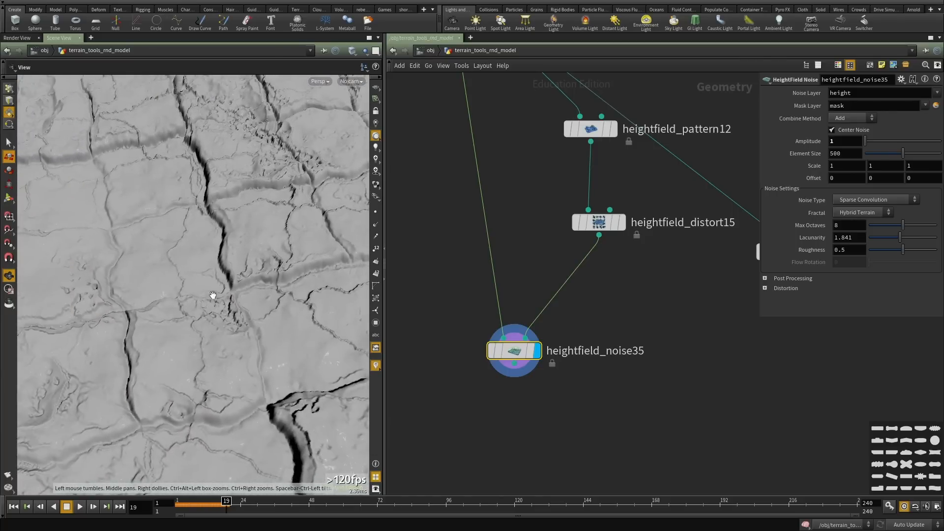
drag(213, 295, 211, 384)
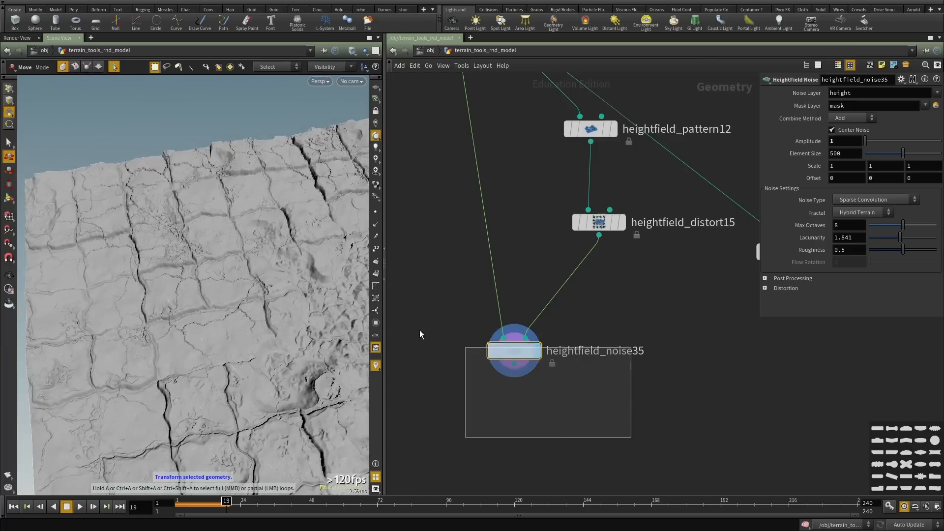
Set the Noise Type of heightfield_noise35 to Simplex (Improved Perlin), keeping the Hybrid Terrain fractal.
click(859, 199)
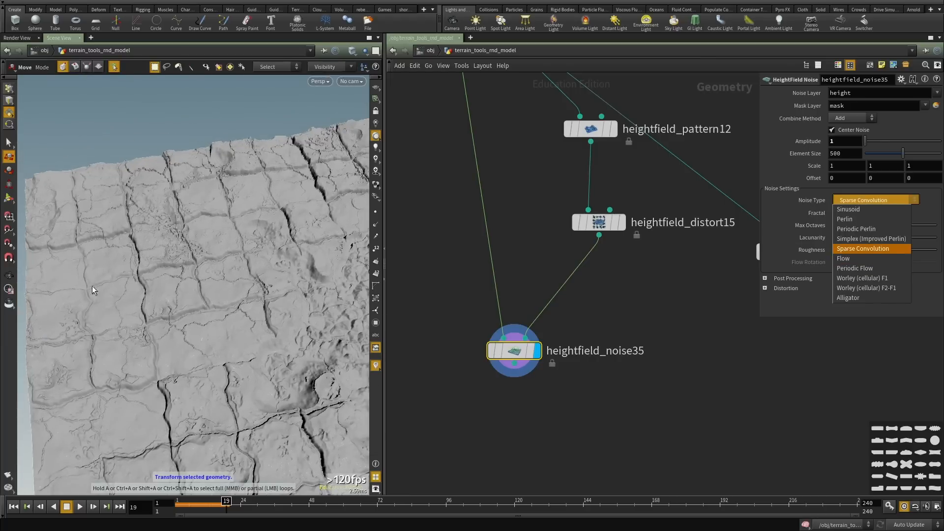
click(593, 294)
drag(630, 287, 460, 409)
alt+drag(250, 285, 219, 269)
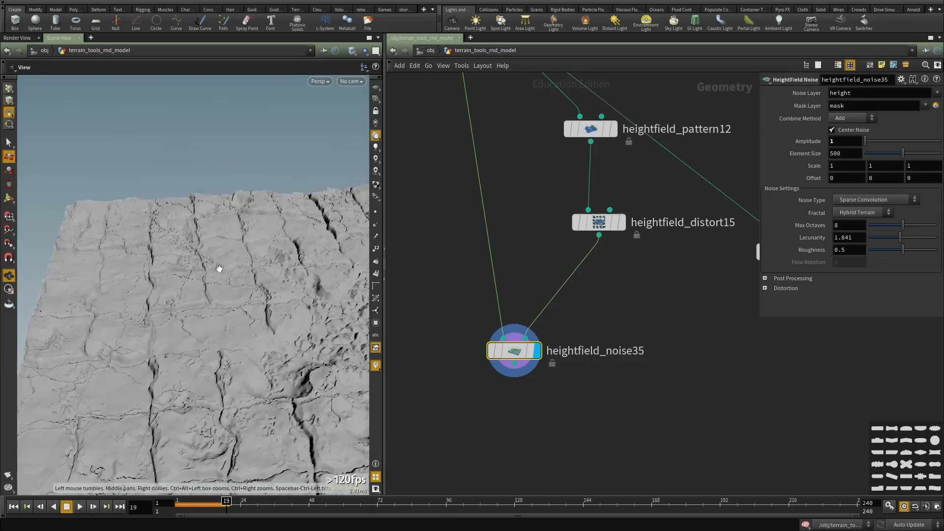
alt+right_drag(219, 268, 138, 309)
click(871, 211)
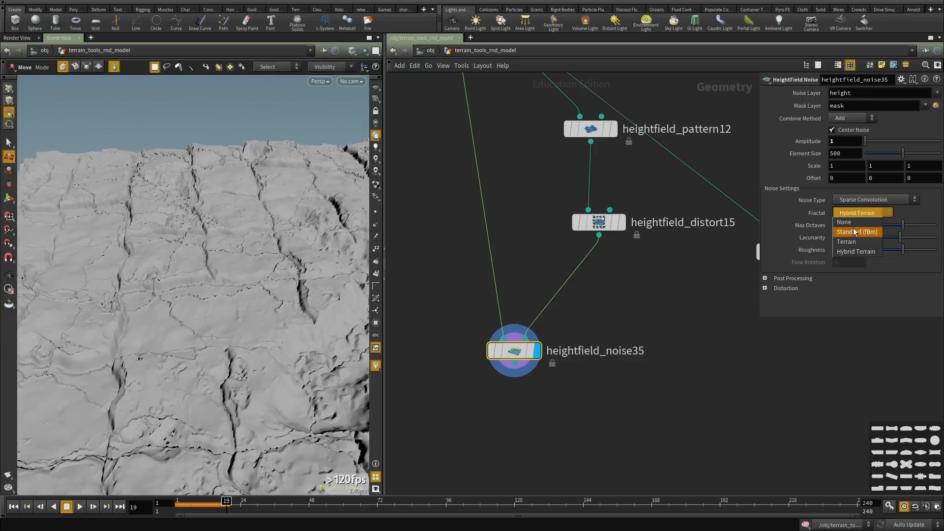
click(859, 200)
click(855, 238)
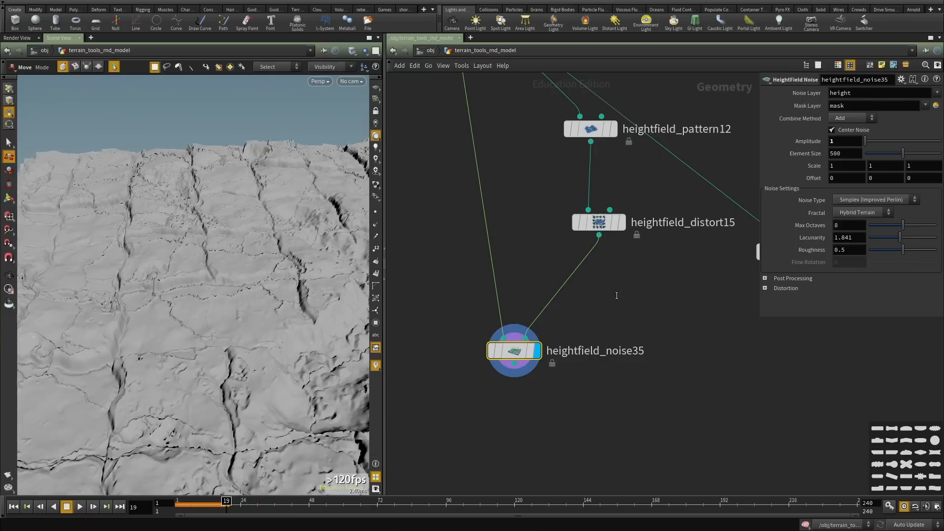
Turn off Center Noise on heightfield_noise35, set its Amplitude to -1 and check the cracks across the terrain.
alt+drag(215, 326, 198, 308)
click(841, 131)
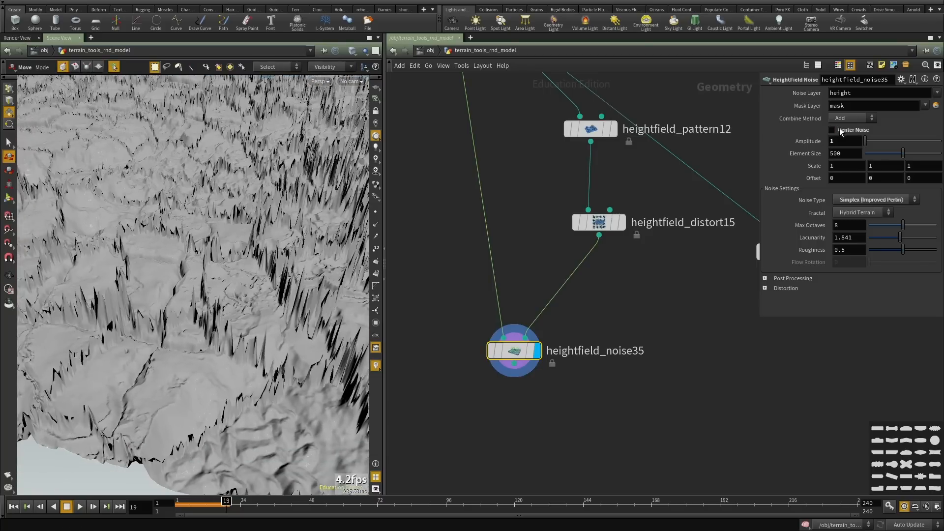
text(-1)
key(Return)
alt+drag(95, 270, 307, 310)
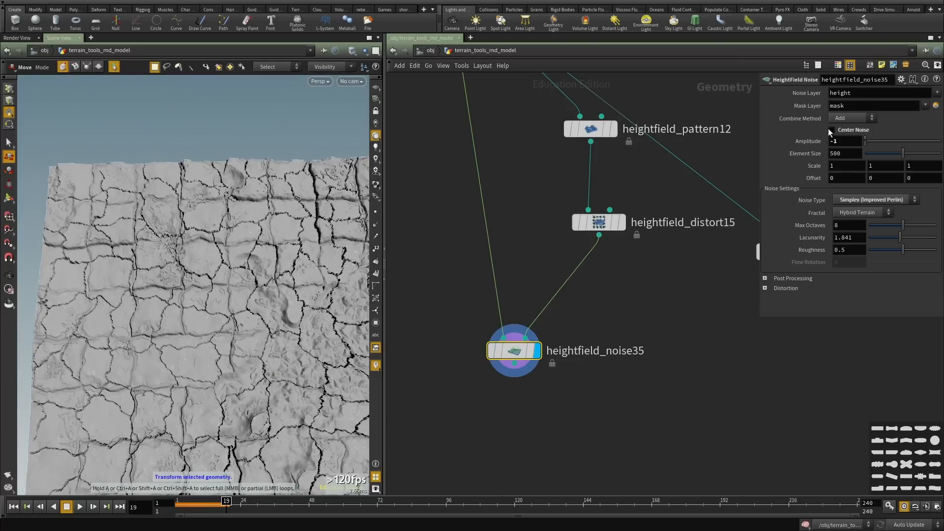
alt+drag(228, 344, 225, 244)
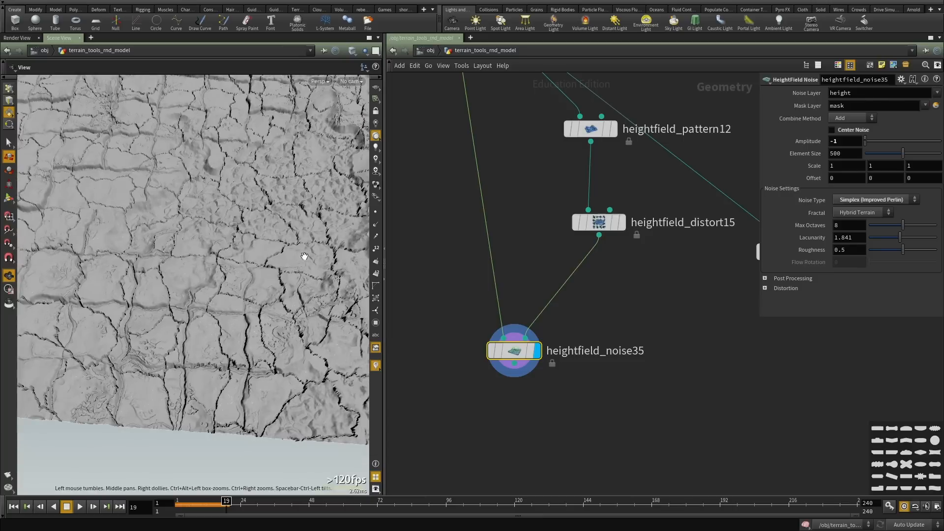
Try an Amplitude of -0.1 on heightfield_noise35, settle on -0.2 and check the crack depth from near and far.
alt+right_drag(295, 267, 348, 264)
alt+drag(347, 264, 244, 226)
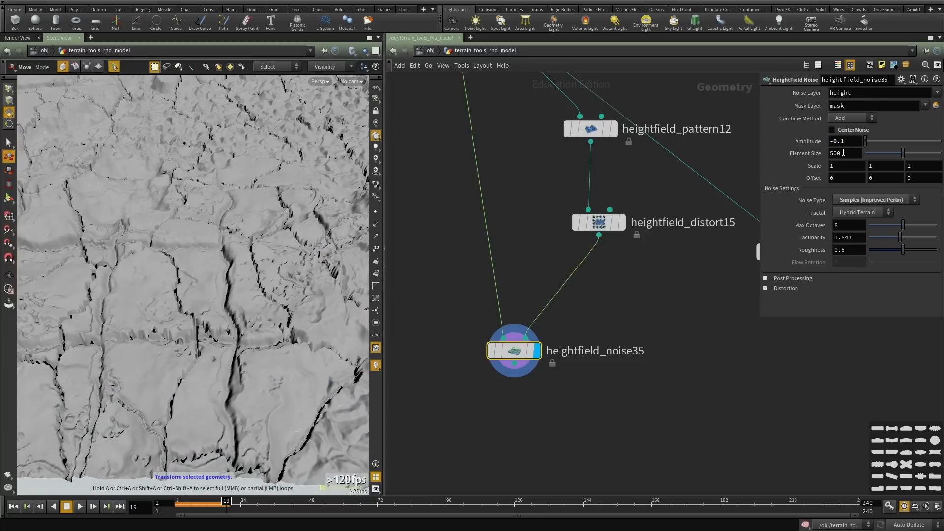
alt+drag(311, 281, 227, 346)
alt+right_drag(227, 345, 116, 297)
alt+middle_drag(116, 297, 161, 279)
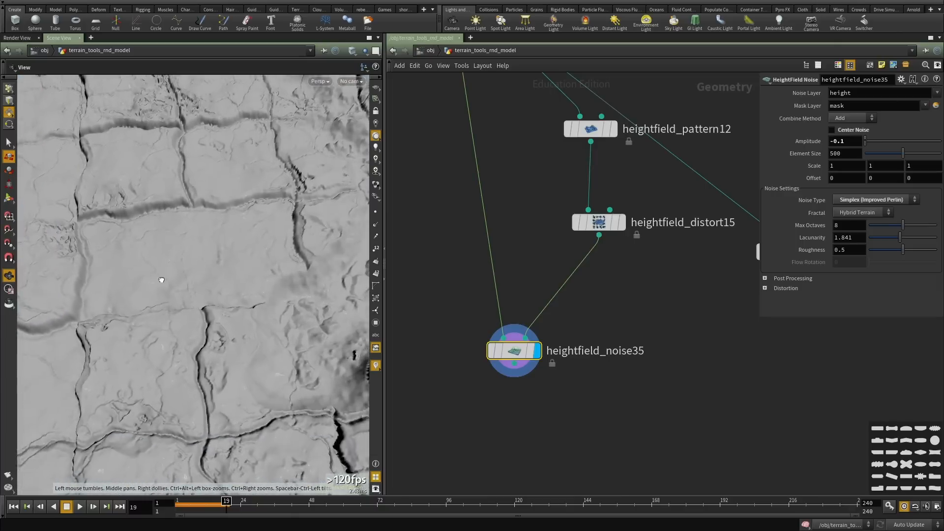
alt+drag(161, 280, 145, 270)
alt+right_drag(146, 271, 262, 256)
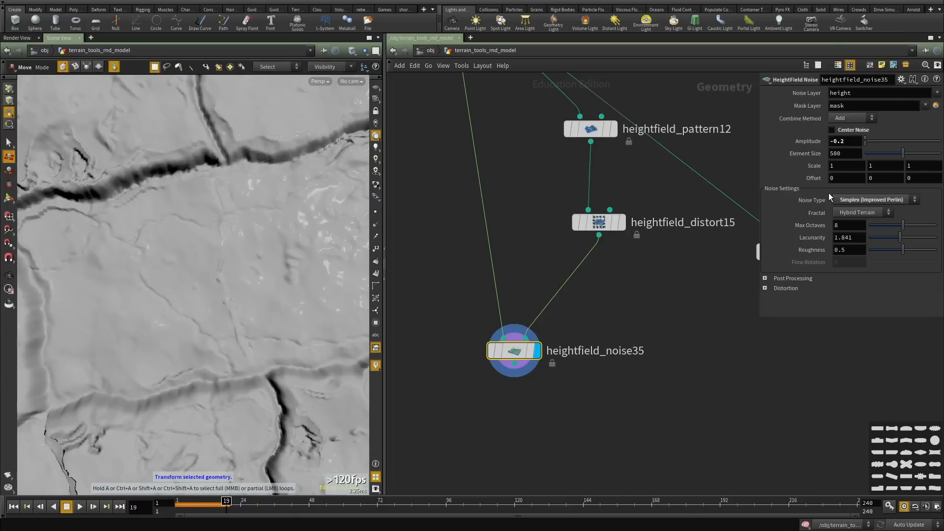
alt+right_drag(279, 233, 153, 293)
alt+middle_drag(153, 293, 171, 337)
alt+drag(171, 337, 183, 281)
Display heightfield_distort15's mask, wire a HeightField Mask Expand node after it, set its Radius to 2 and display it.
click(613, 229)
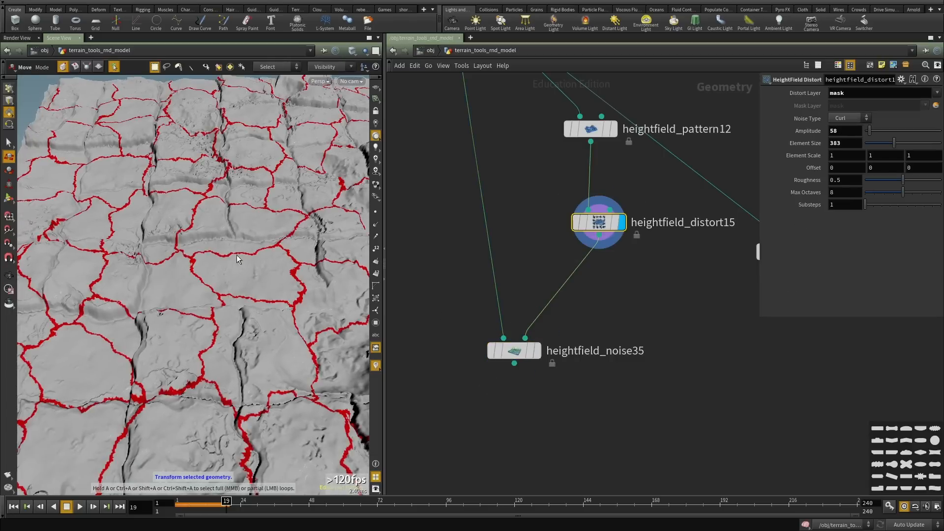
key(l)
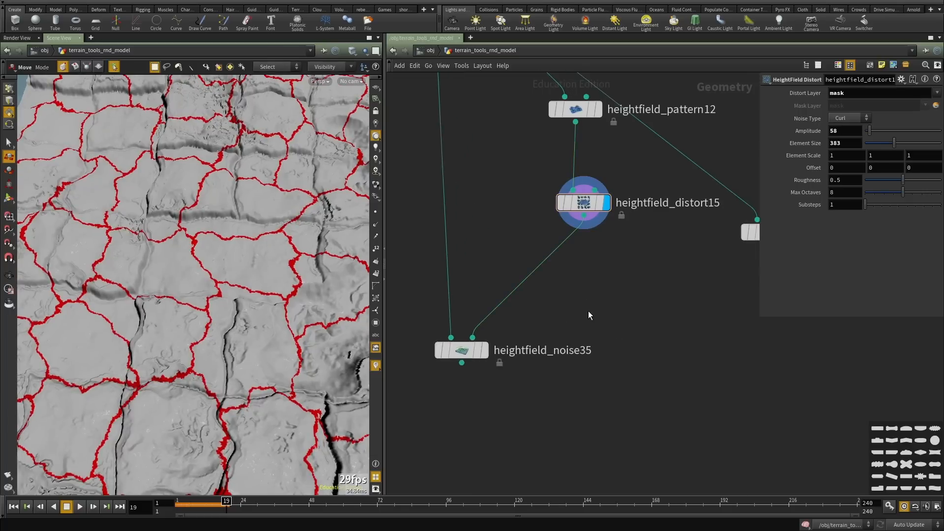
key(Tab)
text(expan)
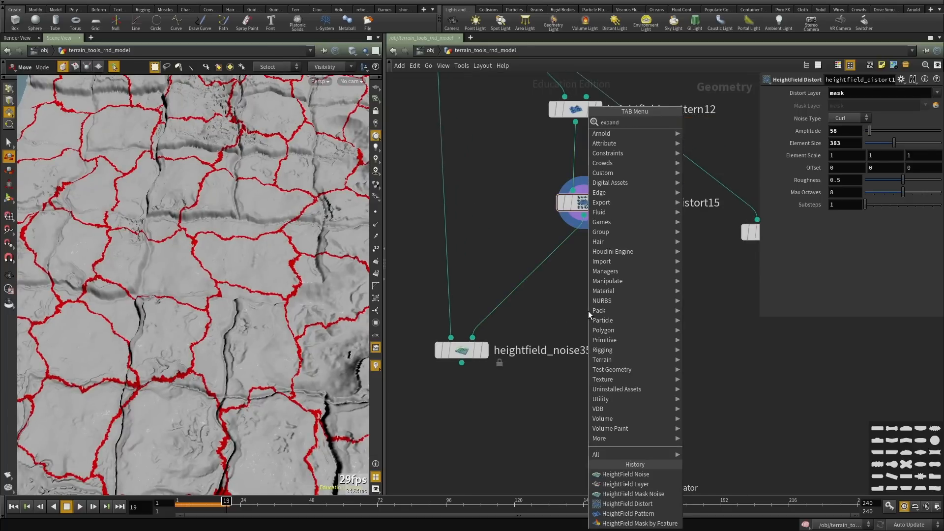
key(Return)
click(588, 311)
click(573, 298)
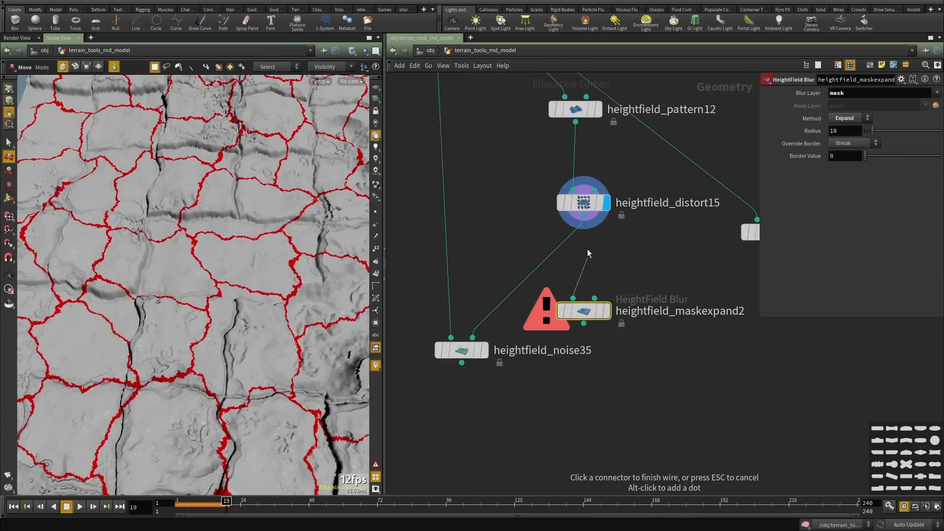
click(606, 311)
drag(588, 311, 608, 338)
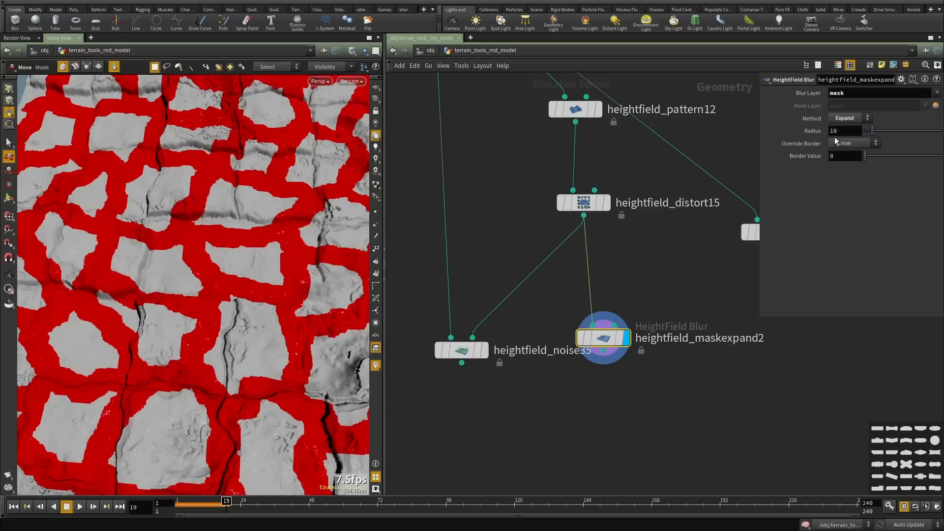
Add a HeightField Mask Blur node after heightfield_maskexpand2, display it and set its Radius to 2.
key(Tab)
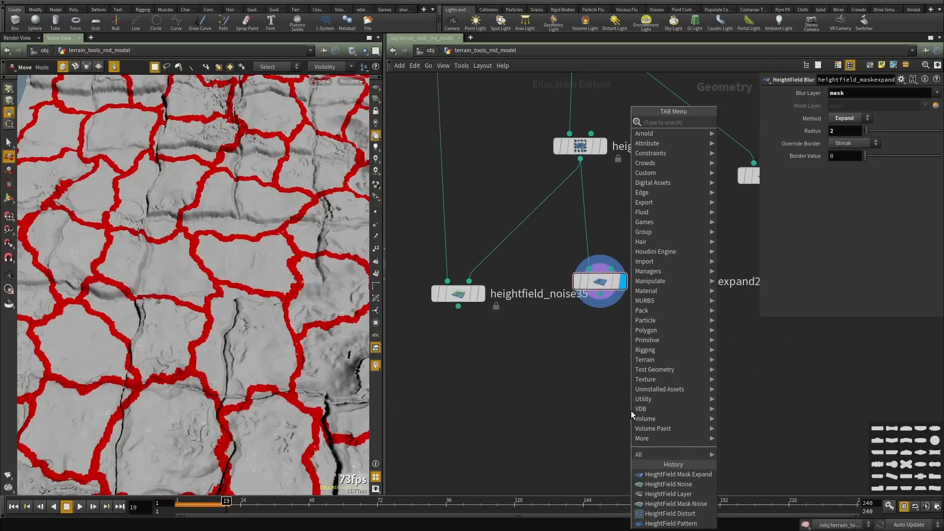
text(blur mas)
key(Return)
click(631, 411)
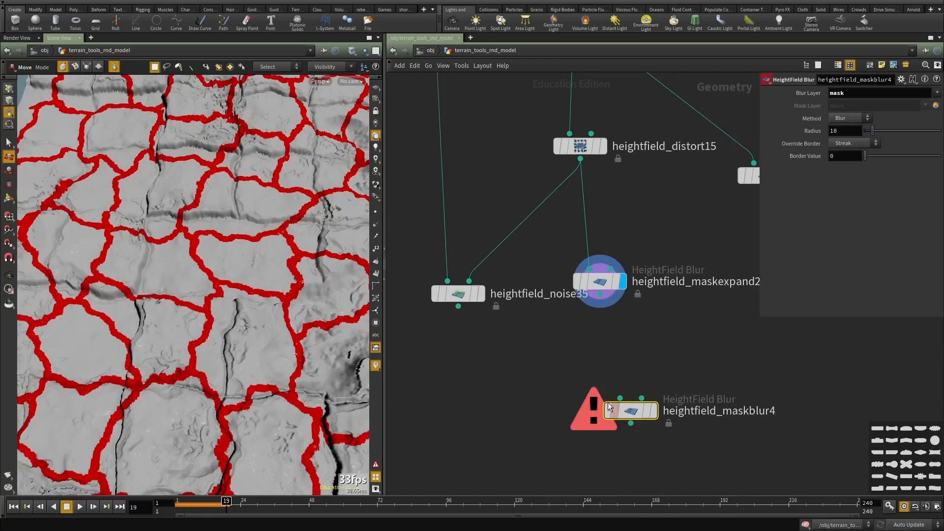
click(610, 402)
click(652, 411)
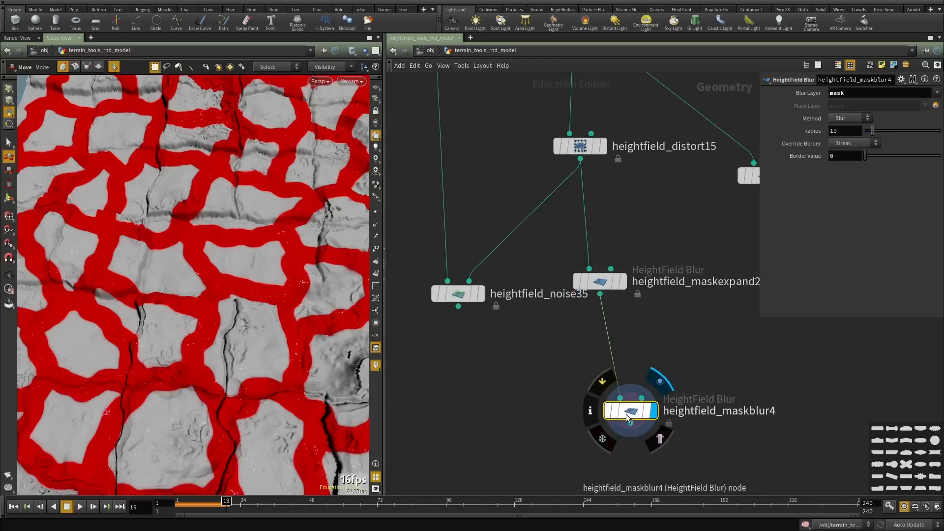
drag(627, 415, 612, 387)
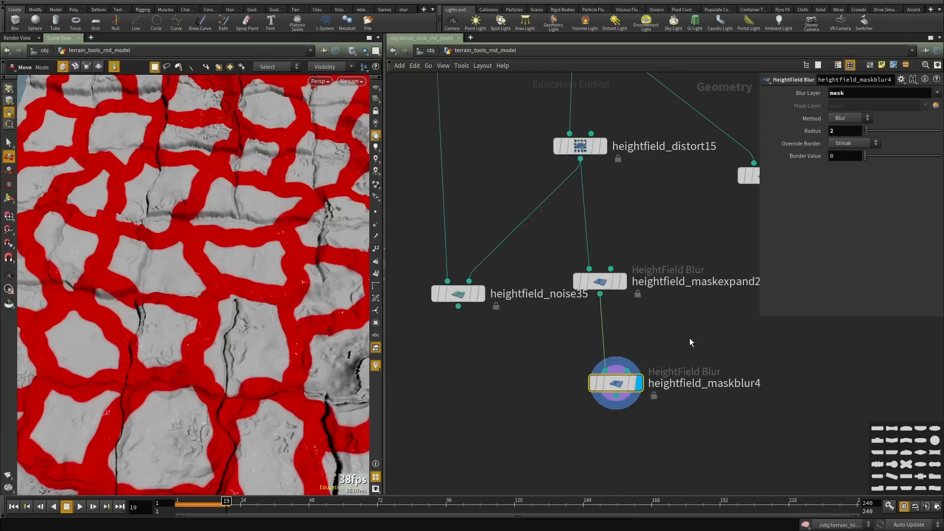
click(523, 378)
middle_drag(523, 378, 535, 323)
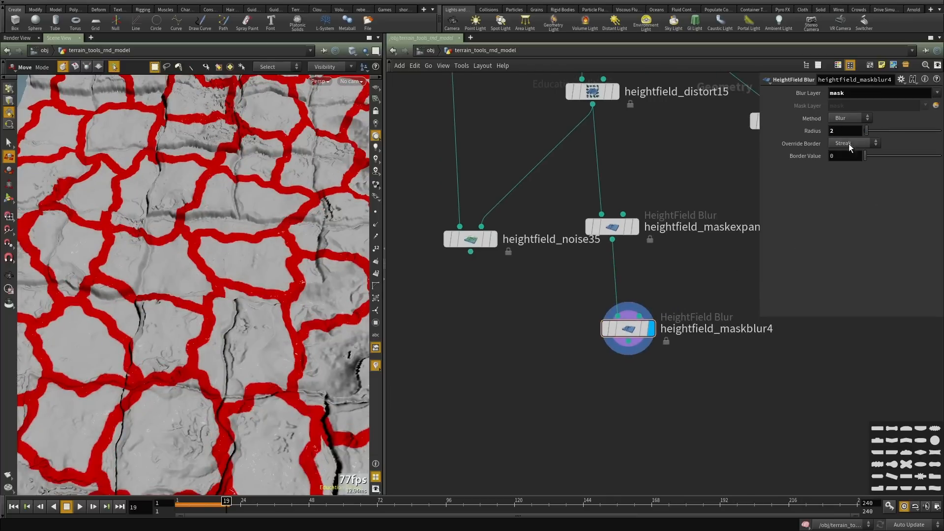
Review the Radius of heightfield_maskexpand2 and set the Radius of heightfield_maskblur4 to 3.
drag(584, 190, 666, 268)
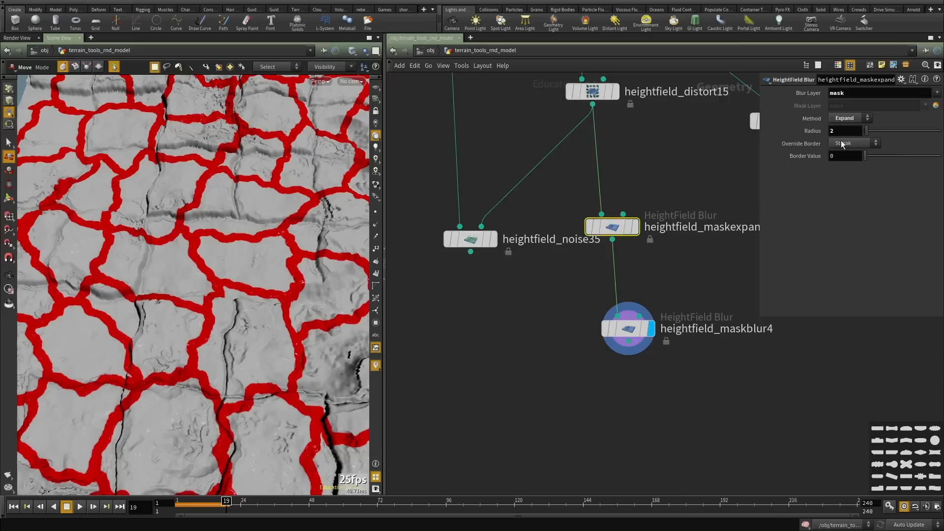
drag(736, 275, 596, 426)
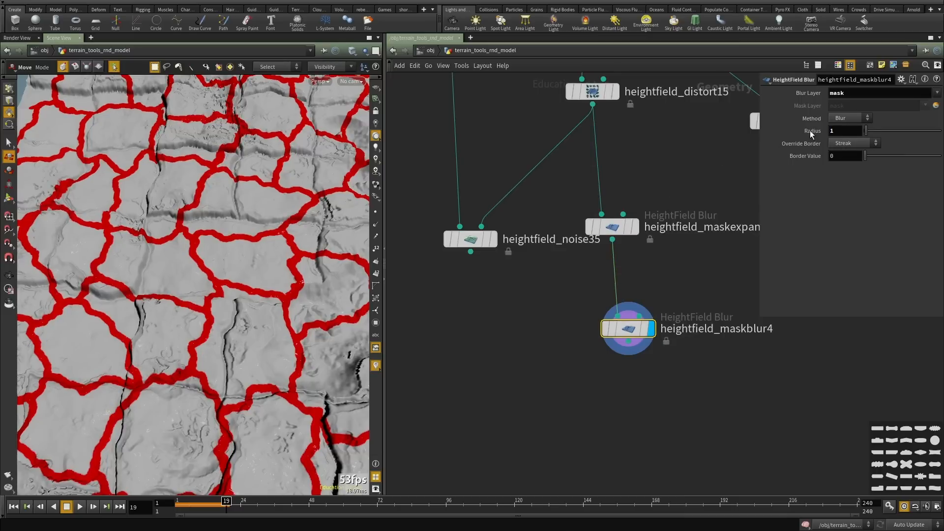
text(3)
key(Return)
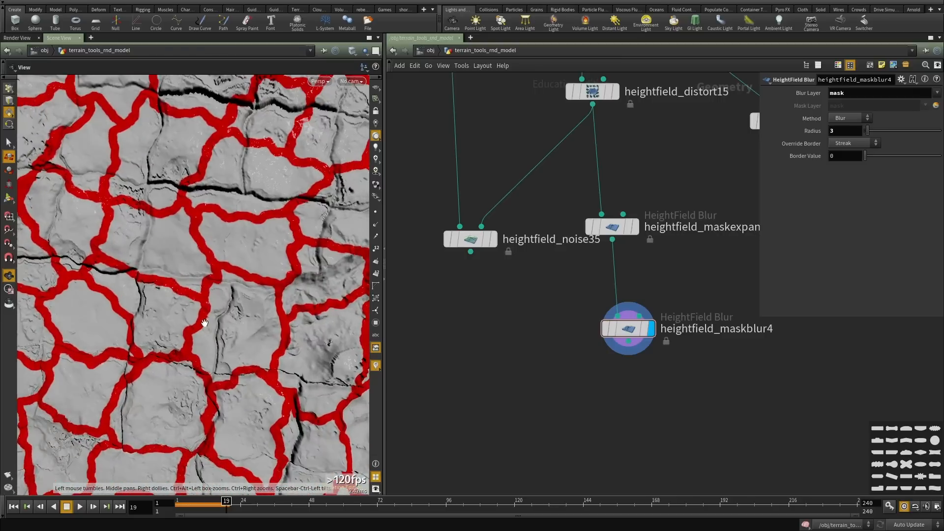
Try an Amplitude of 1 on heightfield_distort15 and undo the change.
middle_drag(647, 167, 637, 321)
drag(632, 220, 586, 276)
middle_drag(619, 216, 621, 329)
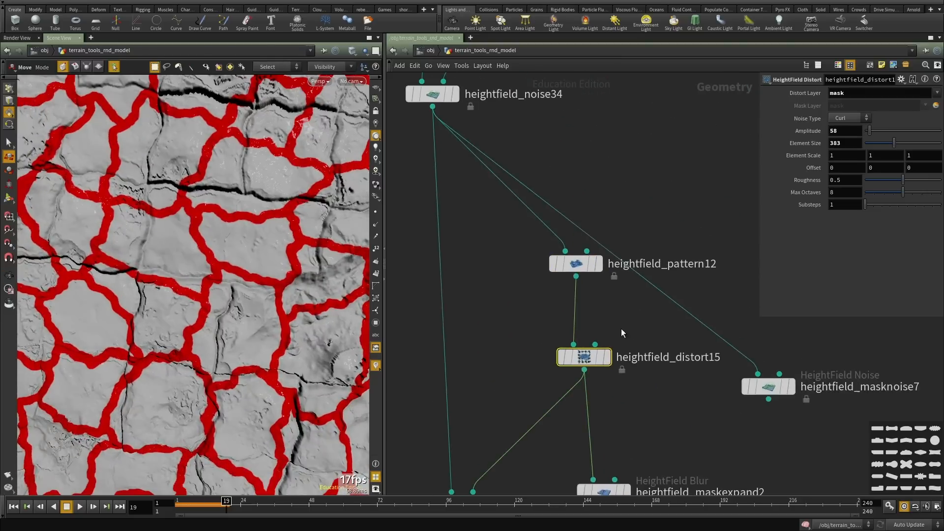
key(Return)
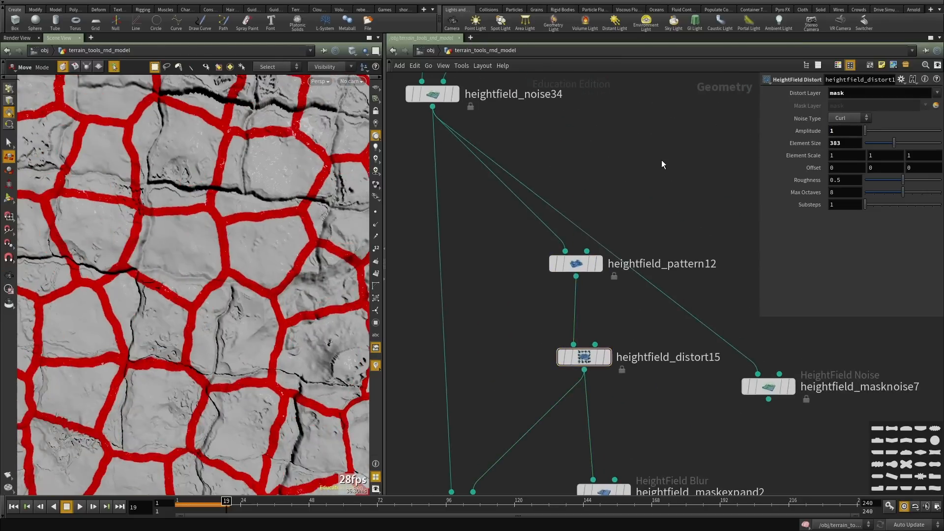
middle_drag(661, 160, 658, 109)
key(ctrl+z)
Review the settings of heightfield_pattern12 and heightfield_maskblur4.
drag(655, 117, 525, 256)
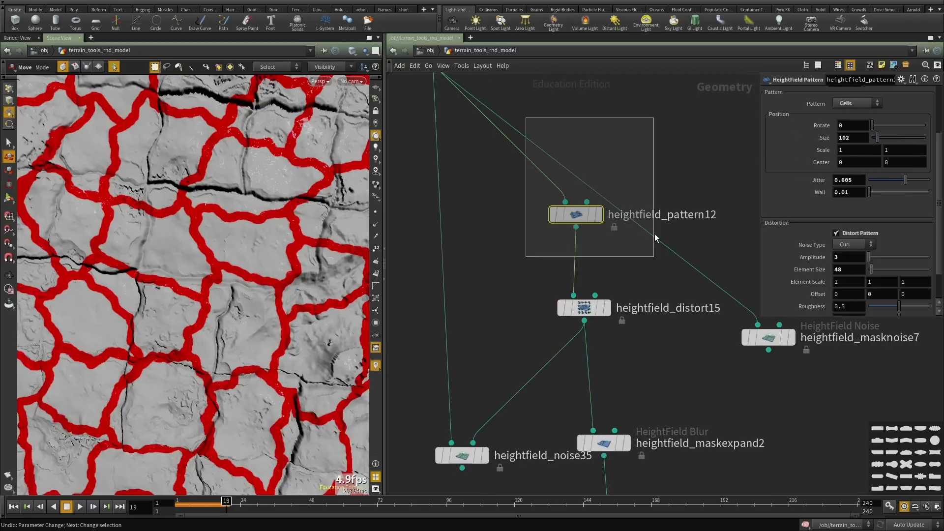
middle_drag(741, 150, 723, 106)
scroll(603, 287, down, 2)
middle_drag(623, 288, 613, 170)
scroll(616, 332, up, 2)
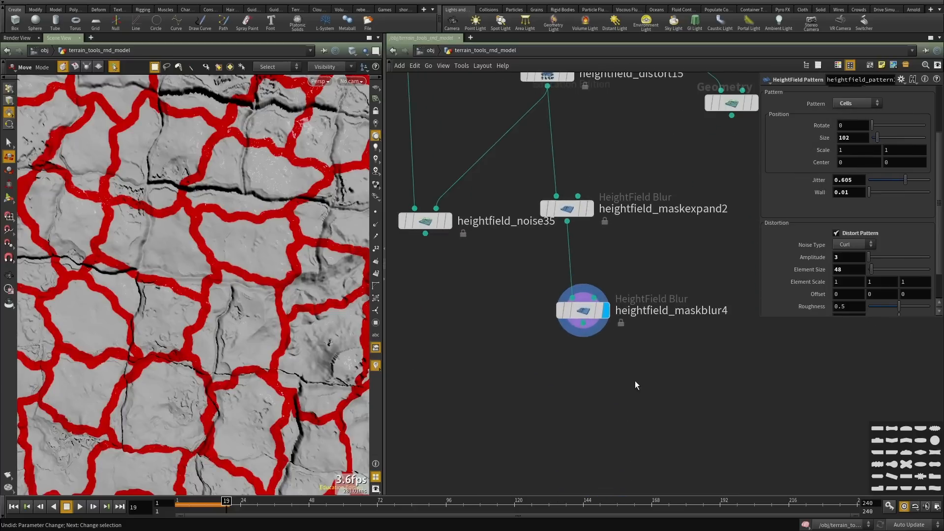
drag(635, 380, 539, 300)
middle_drag(478, 351, 544, 322)
click(518, 337)
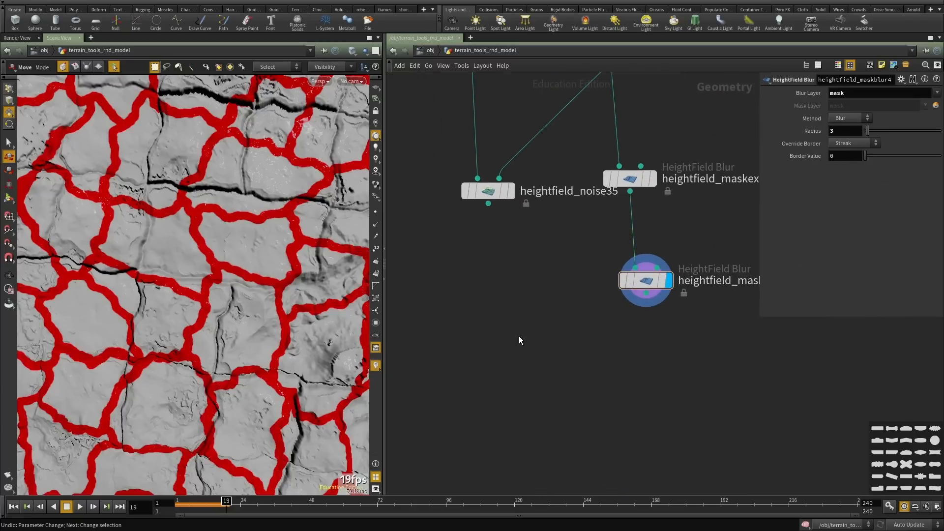
Duplicate heightfield_noise35 and place the copy below the original in the network.
drag(482, 256, 453, 123)
key(ctrl+c)
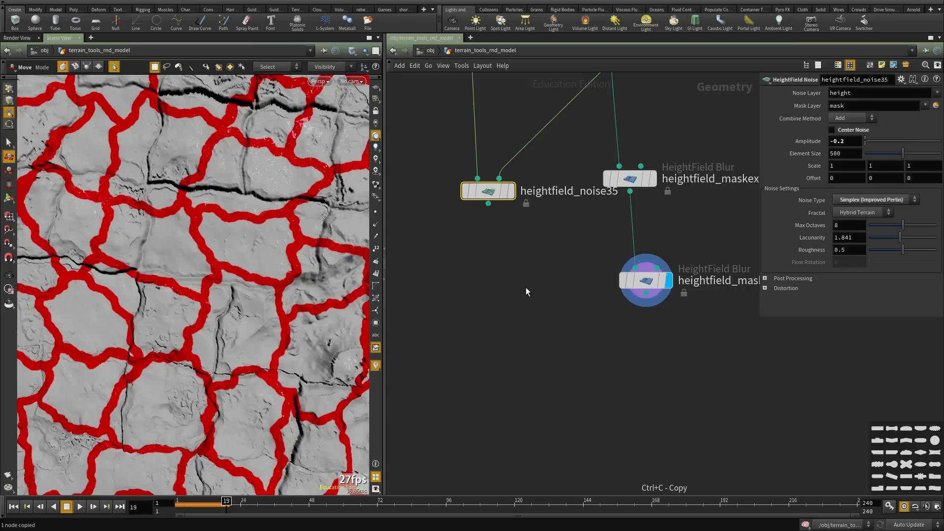
key(ctrl+c)
middle_drag(570, 344, 568, 330)
click(567, 330)
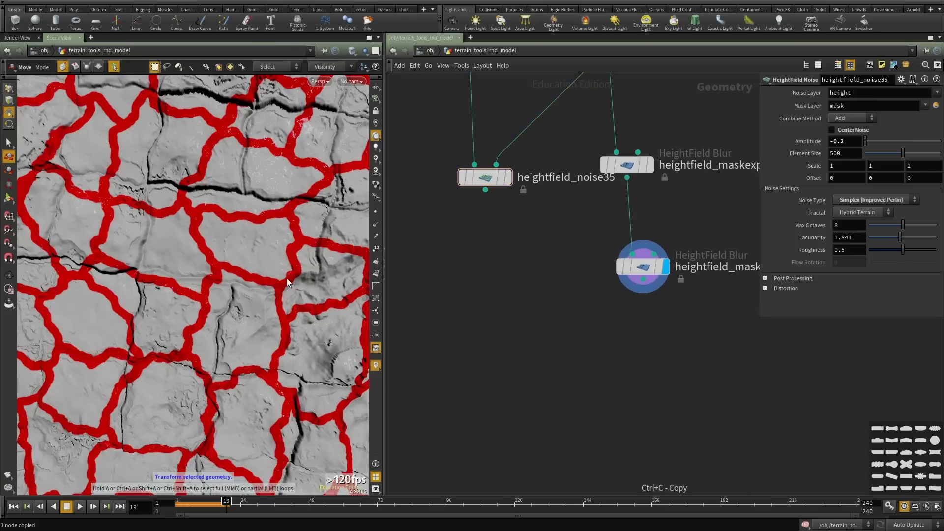
scroll(208, 236, up, 5)
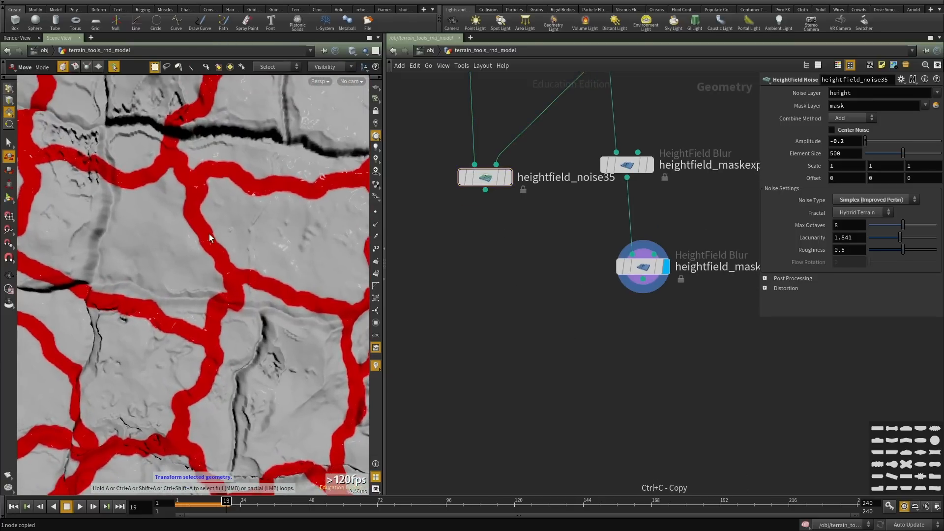
middle_drag(517, 300, 525, 299)
drag(521, 275, 477, 169)
key(ctrl+c)
click(511, 329)
key(ctrl+v)
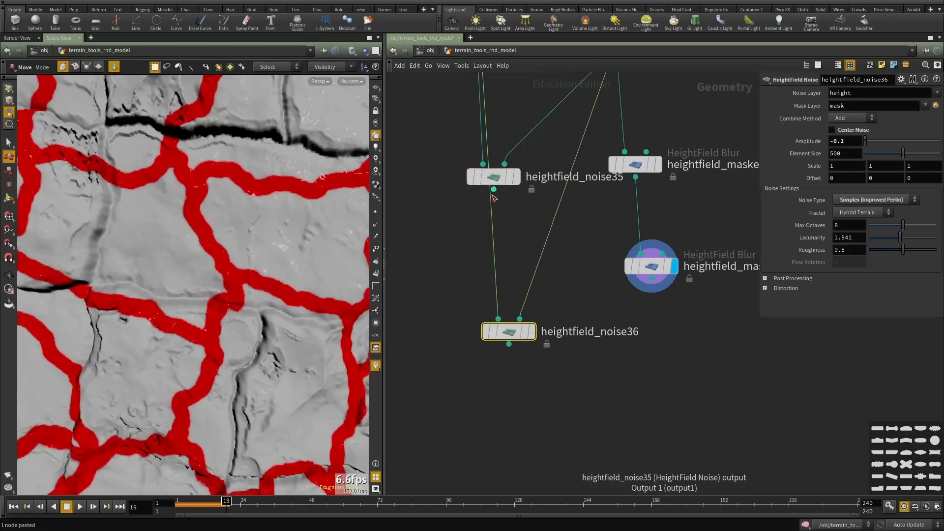
Feed heightfield_noise36 with heightfield_noise35 as terrain and heightfield_maskblur4 as mask, and display it.
click(520, 319)
click(659, 289)
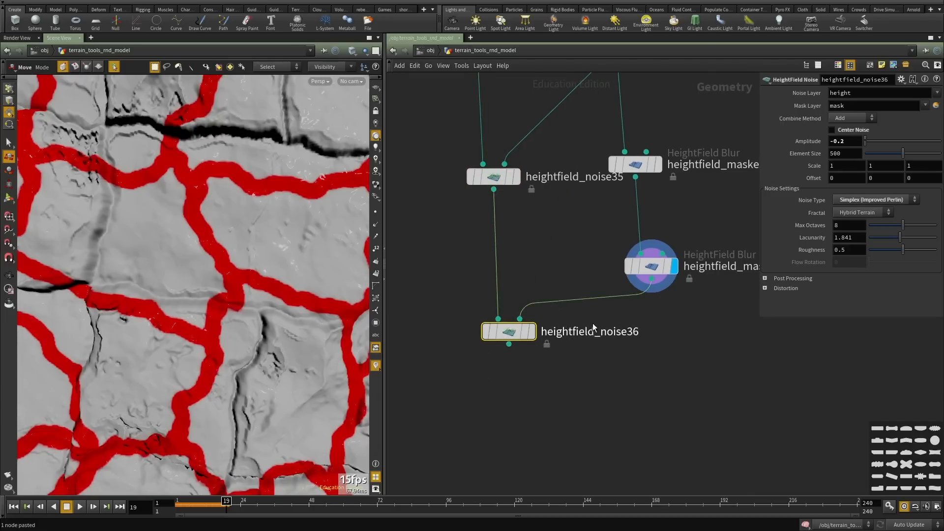
click(533, 332)
key(Escape)
Compare the cracks produced by heightfield_noise35 and heightfield_noise36 from several distances and angles.
drag(190, 274, 167, 281)
middle_drag(167, 280, 86, 265)
drag(86, 265, 217, 310)
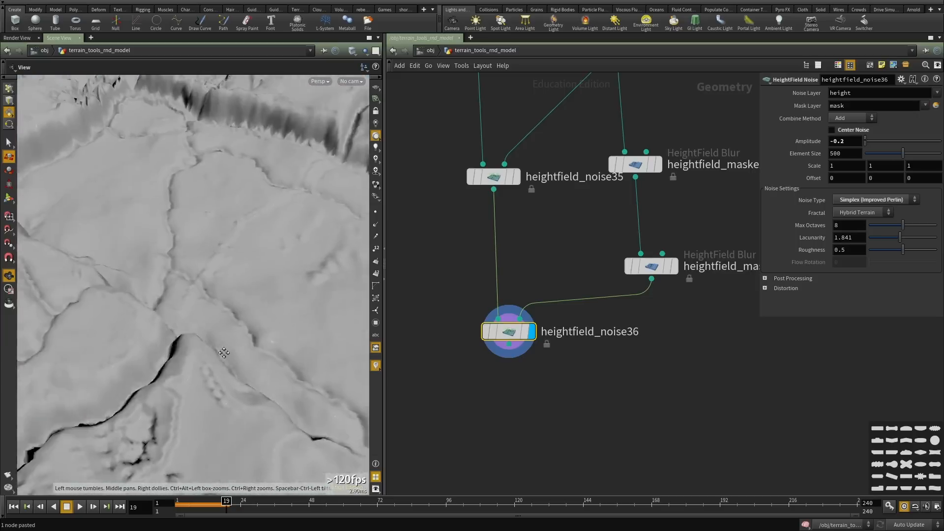
right_drag(217, 310, 257, 267)
click(516, 179)
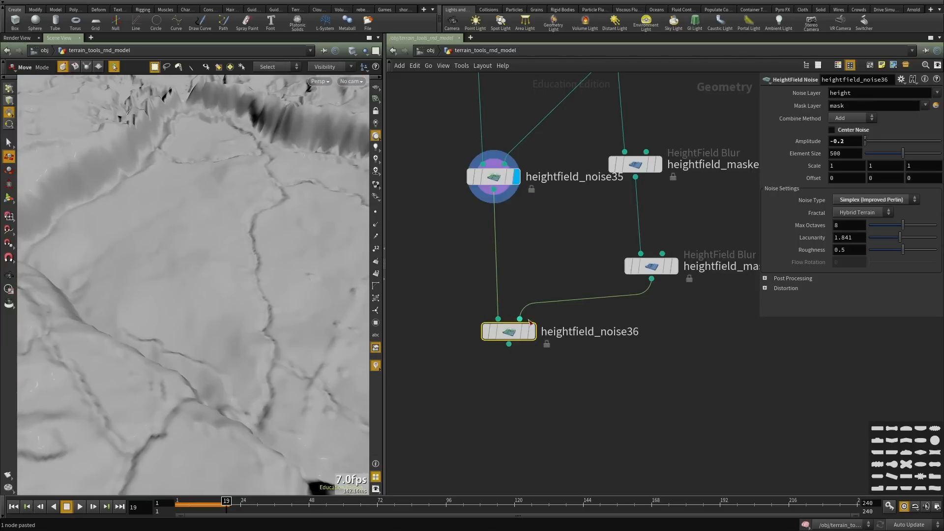
click(534, 332)
key(Escape)
drag(167, 274, 237, 342)
middle_drag(237, 342, 258, 366)
right_drag(259, 367, 105, 319)
drag(105, 318, 213, 257)
middle_drag(213, 257, 238, 318)
right_drag(238, 319, 339, 314)
click(517, 177)
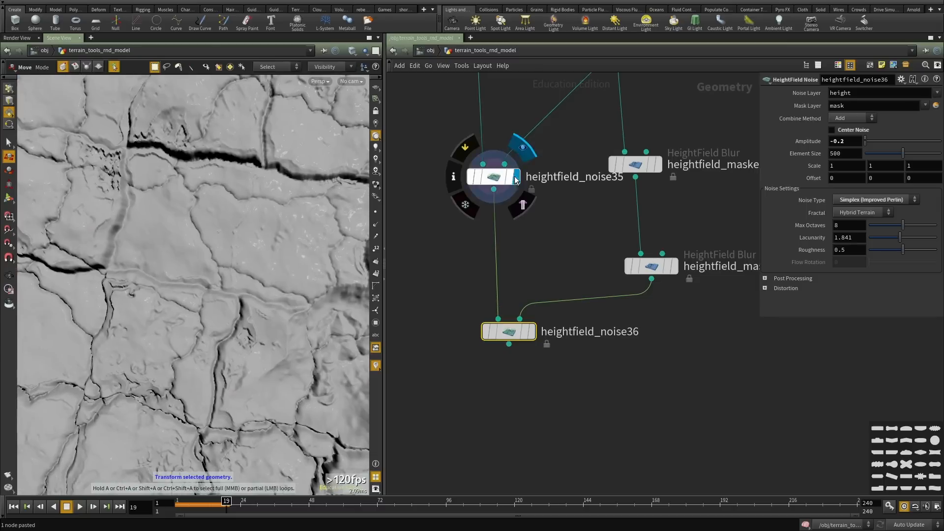
click(532, 333)
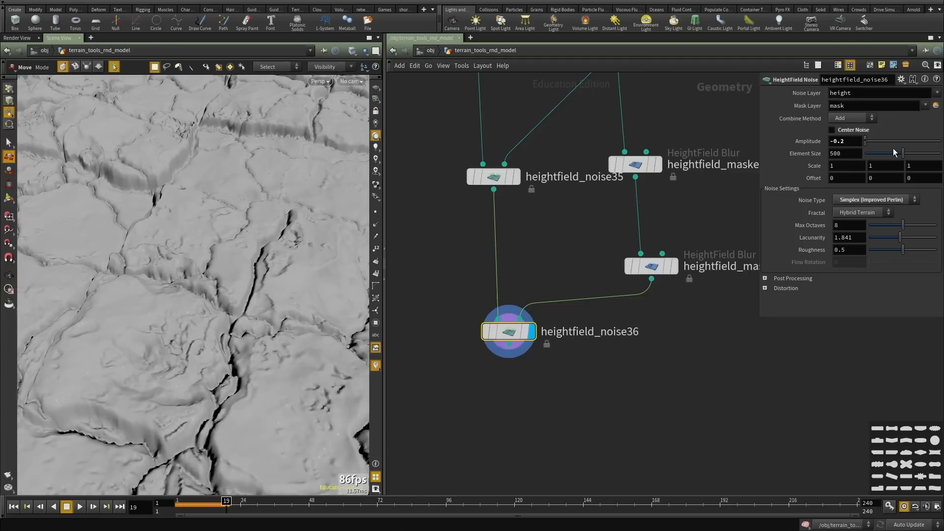
Set heightfield_noise36's Element Size to 162 and Amplitude to -0.1, and check the cracked terrain surface.
drag(898, 152, 878, 158)
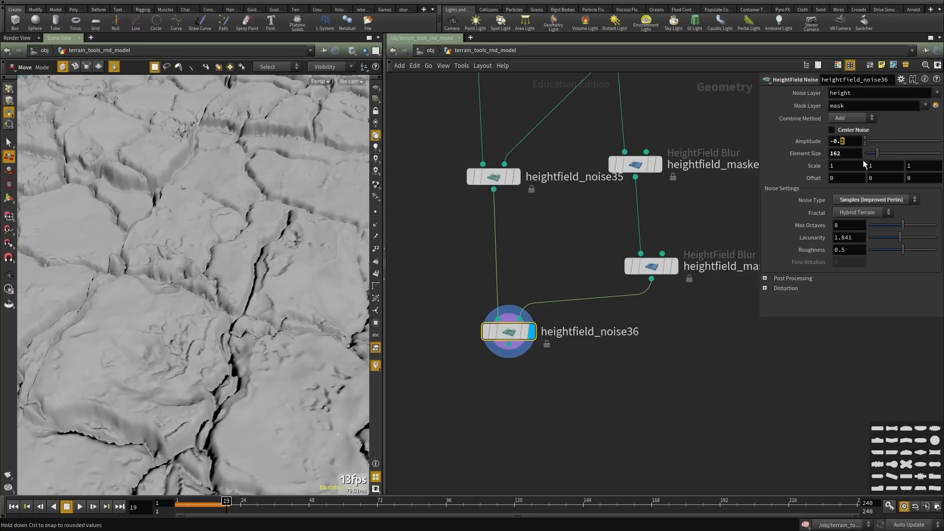
text(1)
key(Return)
alt+right_drag(115, 267, 143, 364)
alt+drag(142, 364, 209, 390)
alt+right_drag(209, 390, 241, 275)
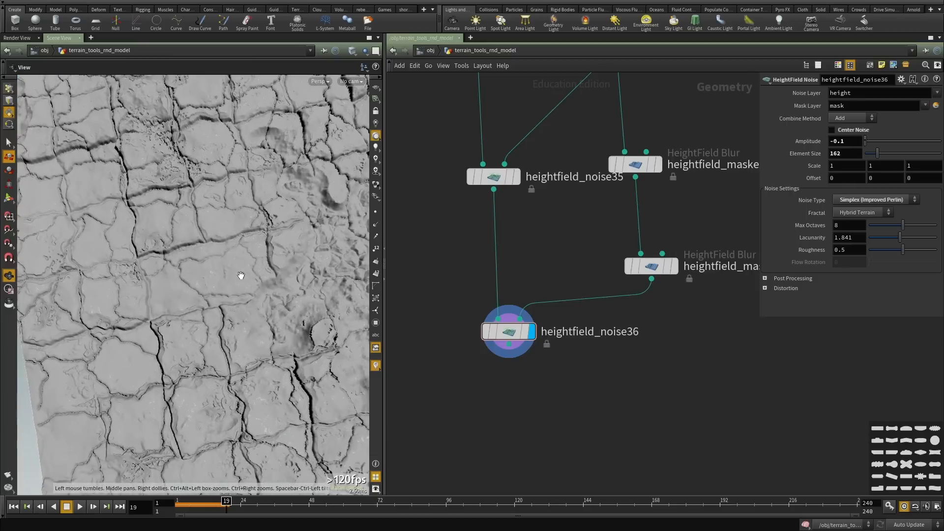
alt+drag(241, 276, 225, 241)
alt+right_drag(226, 241, 199, 307)
alt+drag(199, 307, 186, 318)
Display heightfield_masknoise7 and set its Element Size to 273.
scroll(541, 261, down, 2)
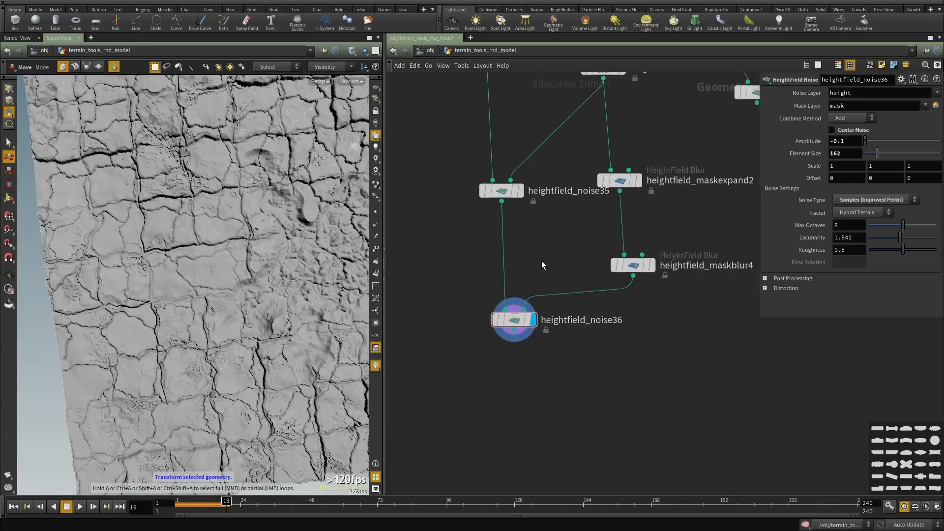
middle_drag(525, 248, 531, 263)
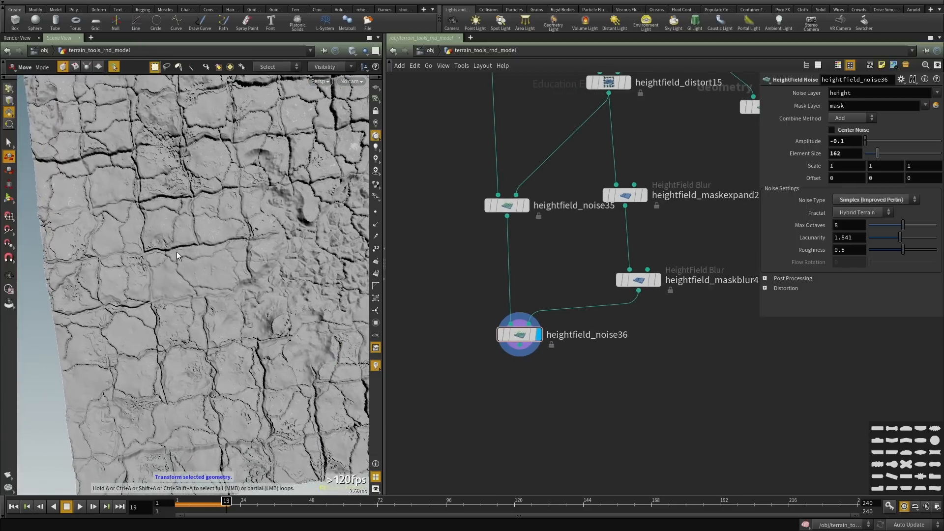
scroll(626, 397, down, 2)
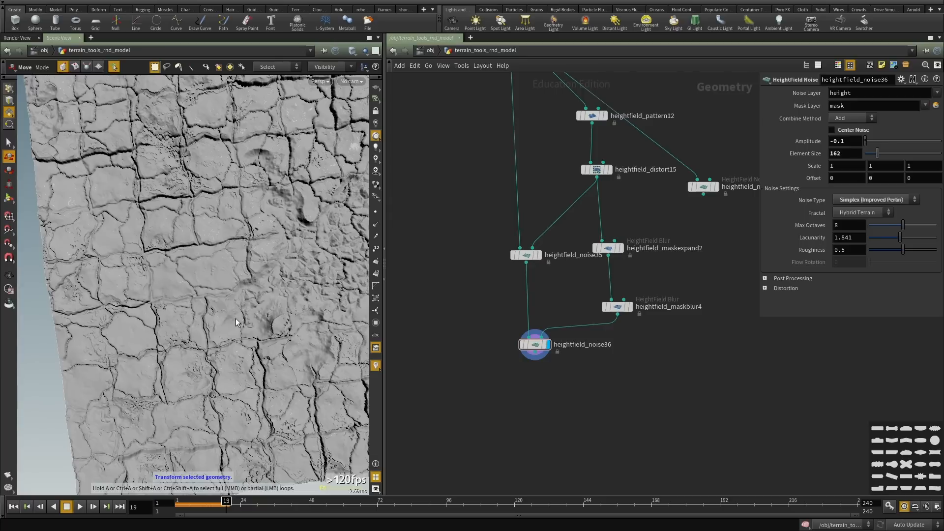
scroll(703, 216, down, 2)
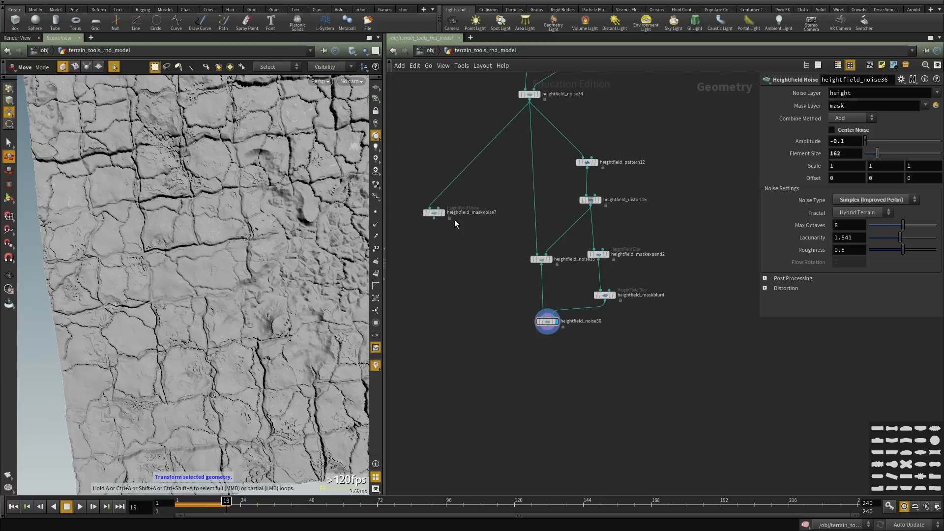
scroll(455, 219, up, 2)
click(442, 213)
drag(186, 280, 276, 272)
click(412, 215)
drag(872, 158, 887, 156)
middle_drag(507, 358, 503, 336)
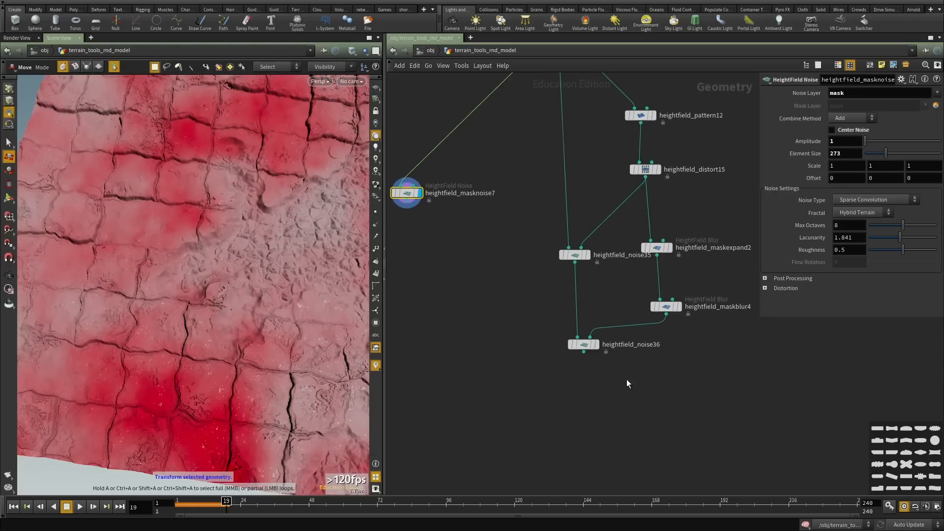
Display the terrain output of heightfield_noise36.
scroll(620, 373, up, 2)
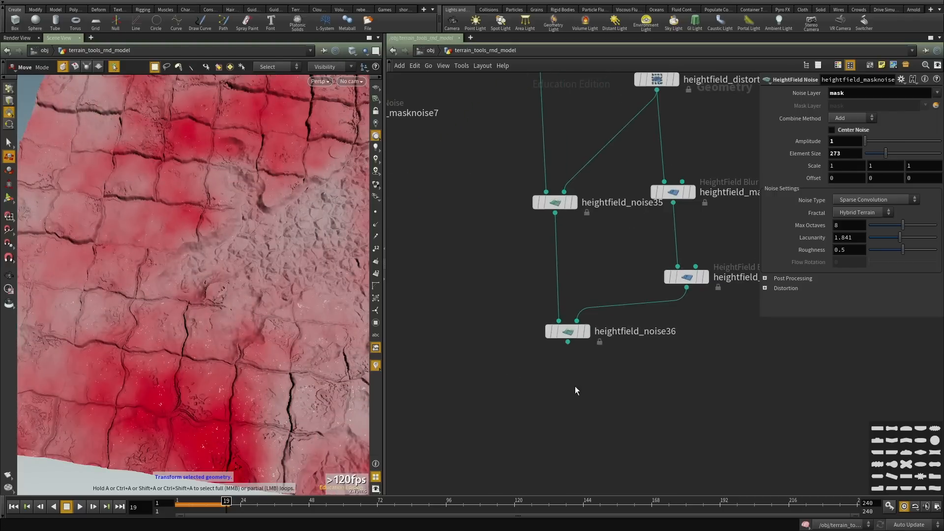
middle_drag(575, 385, 592, 381)
click(605, 327)
click(589, 326)
middle_drag(523, 418, 529, 379)
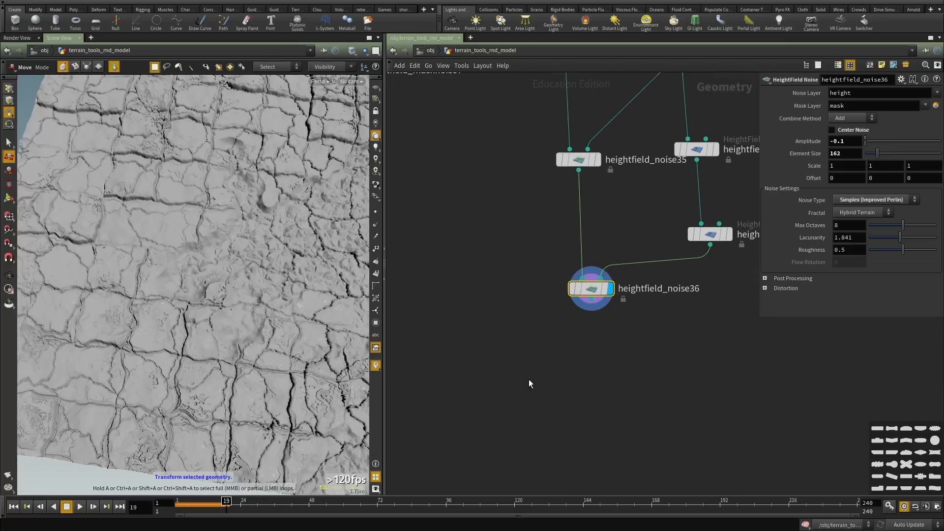
Add and display a HeightField Layer node with heightfield_noise36 as base, heightfield_noise34 as layer and heightfield_masknoise7 as mask.
key(Tab)
text(layer)
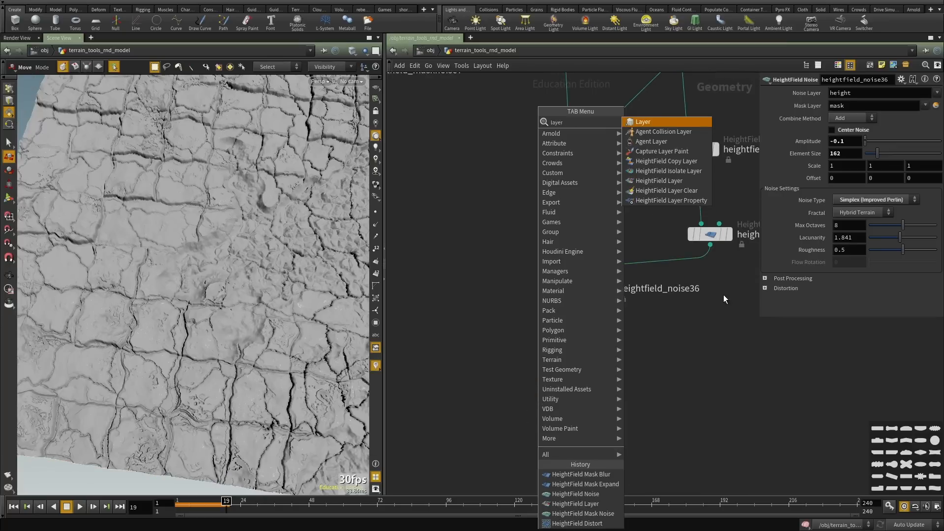
click(662, 181)
click(617, 370)
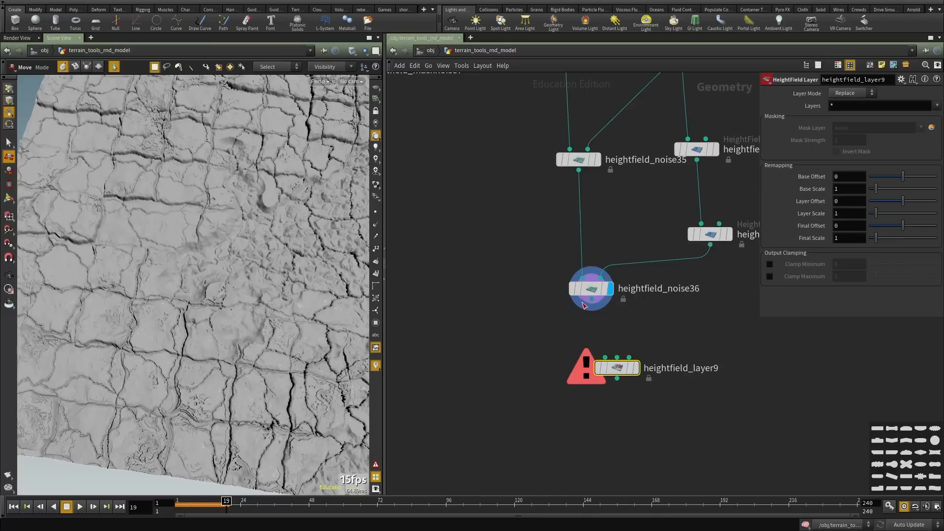
click(617, 357)
scroll(560, 306, down, 3)
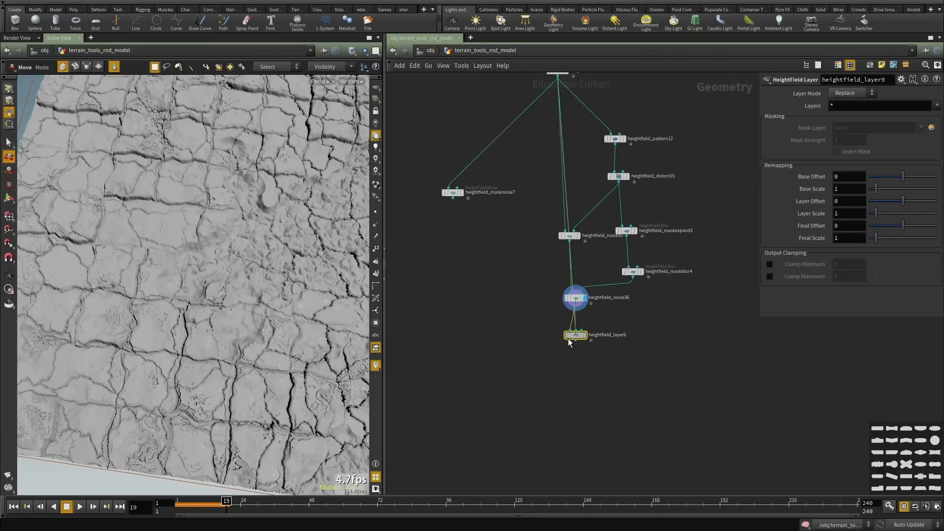
scroll(550, 347, up, 2)
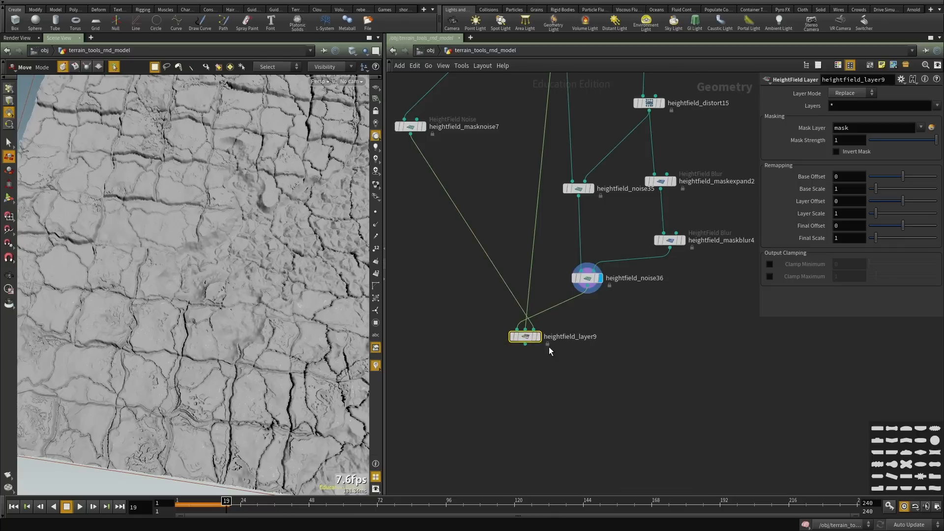
scroll(549, 347, up, 2)
click(534, 333)
Examine the layered terrain from several angles and distances in an enlarged viewport, and restore the pane layout.
alt+drag(282, 333, 258, 277)
alt+middle_drag(157, 305, 158, 263)
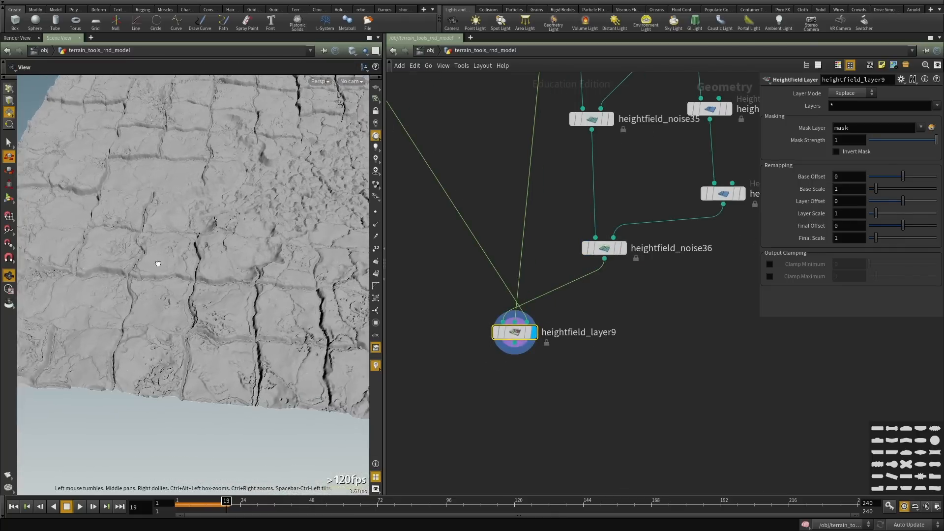
alt+drag(158, 263, 194, 322)
key(ctrl+b)
alt+middle_drag(415, 295, 331, 240)
alt+drag(331, 241, 362, 169)
alt+right_drag(362, 169, 498, 302)
alt+middle_drag(497, 302, 341, 312)
alt+drag(342, 311, 407, 286)
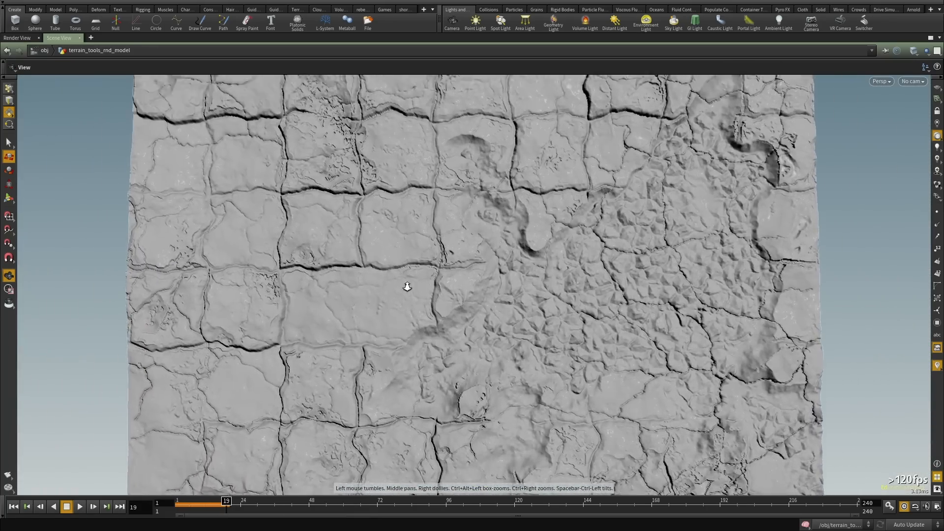
alt+right_drag(407, 286, 530, 299)
alt+middle_drag(529, 299, 691, 314)
alt+drag(691, 314, 569, 251)
right_drag(426, 270, 361, 276)
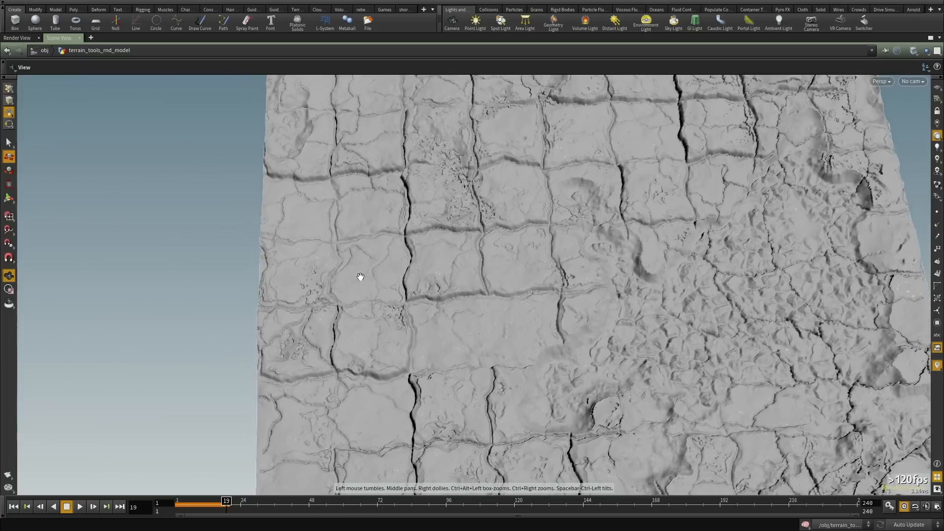
drag(361, 276, 440, 299)
middle_drag(440, 300, 405, 335)
alt+middle_drag(524, 278, 425, 278)
alt+right_drag(425, 278, 611, 262)
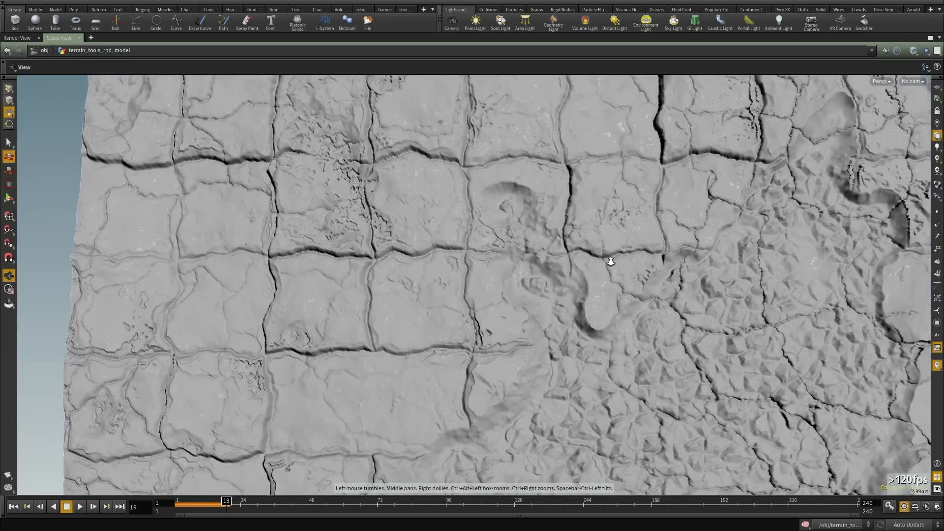
alt+middle_drag(611, 261, 605, 208)
key(ctrl+b)
Display heightfield_masknoise7 to inspect the noise mask that drives the layer blend.
middle_drag(601, 388, 618, 369)
scroll(597, 340, down, 3)
scroll(527, 206, up, 2)
click(453, 132)
middle_drag(430, 308, 469, 380)
scroll(581, 289, down, 1)
middle_drag(581, 289, 461, 203)
scroll(594, 295, up, 2)
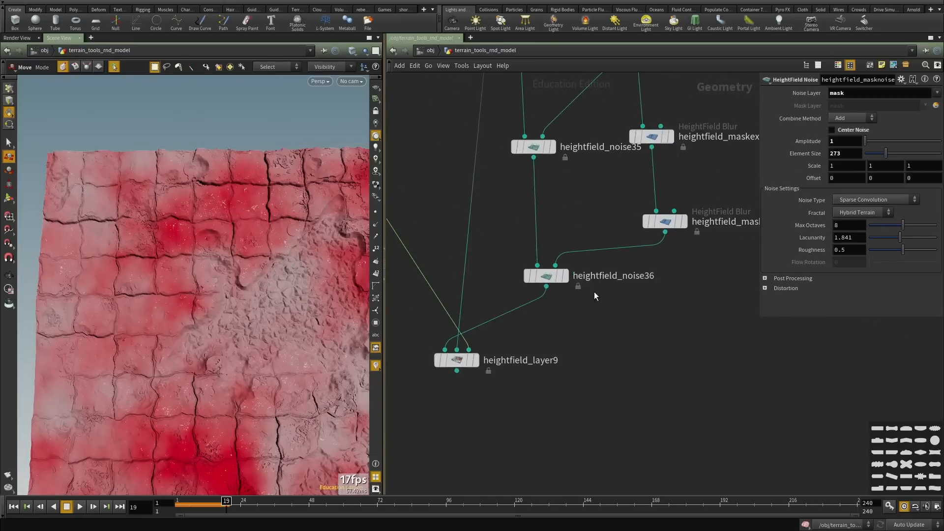
Display heightfield_noise36 and heightfield_distort15 to inspect the terrain and its crack mask.
click(567, 277)
middle_drag(707, 224, 655, 332)
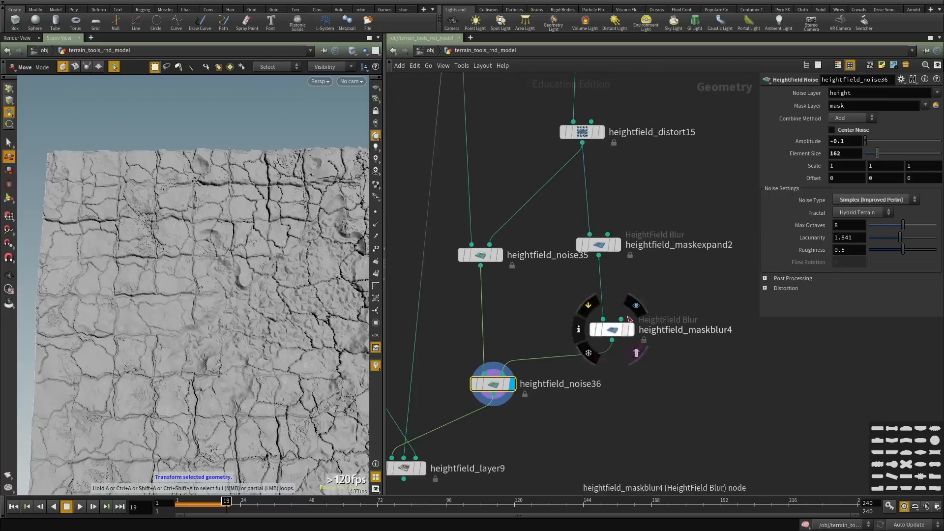
middle_drag(604, 157, 575, 287)
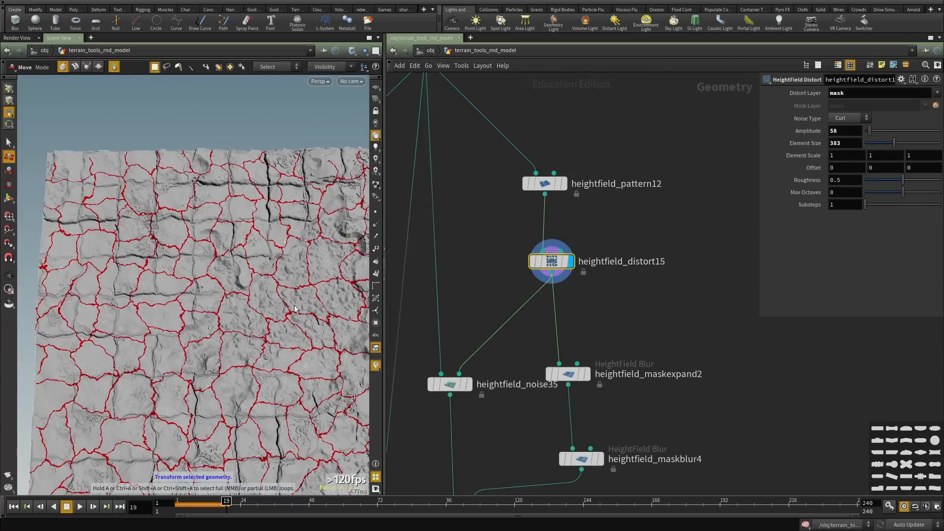
alt+drag(216, 323, 233, 190)
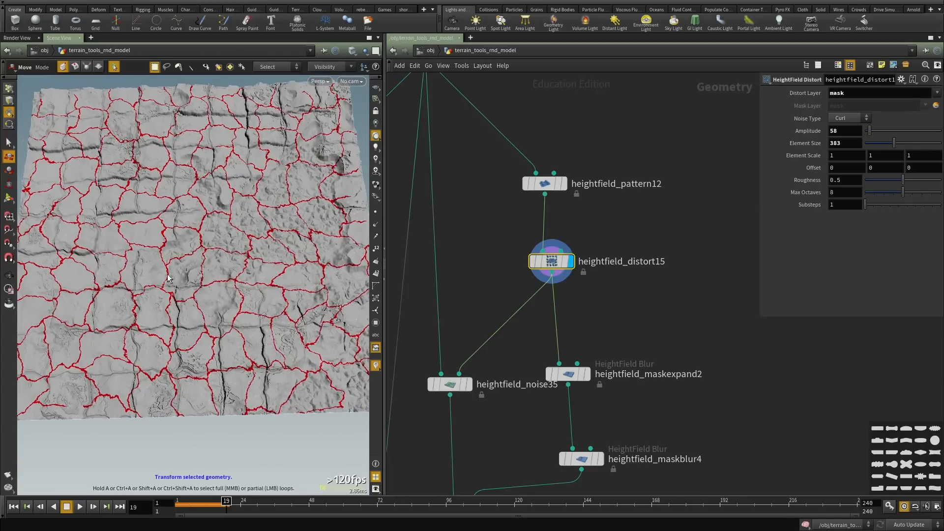
alt+drag(168, 278, 185, 271)
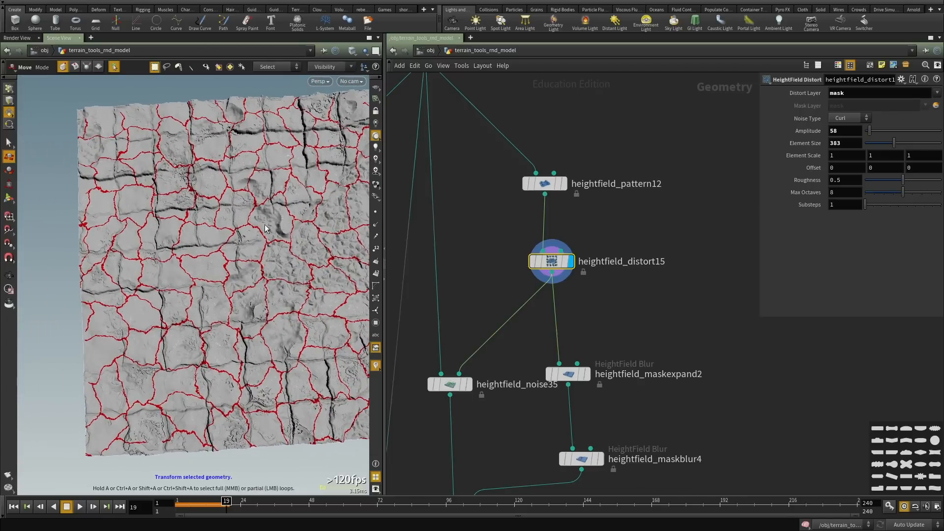
Display heightfield_masknoise7 again and compare its masked areas with the crack branch of the network.
middle_drag(522, 289, 891, 295)
scroll(597, 363, down, 1)
scroll(597, 362, up, 1)
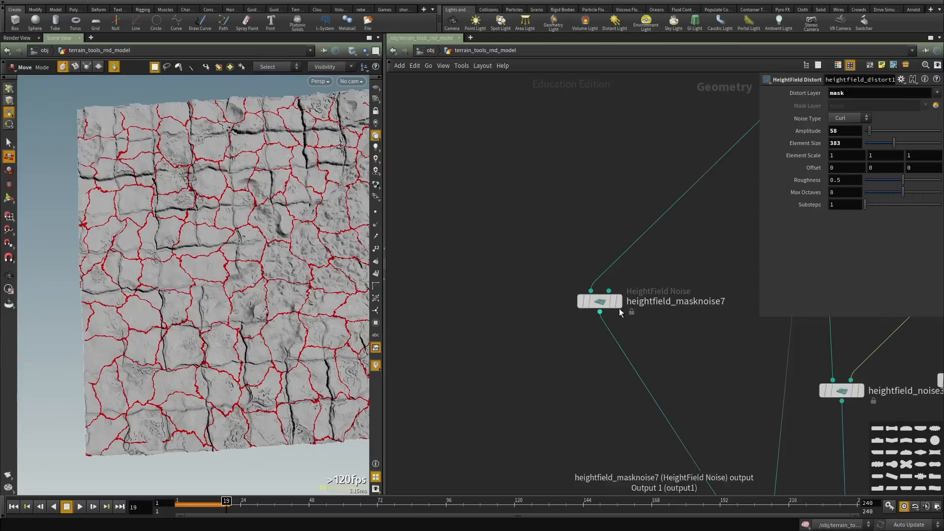
click(618, 303)
click(604, 303)
middle_drag(663, 304, 563, 284)
scroll(590, 315, down, 3)
middle_drag(590, 315, 472, 287)
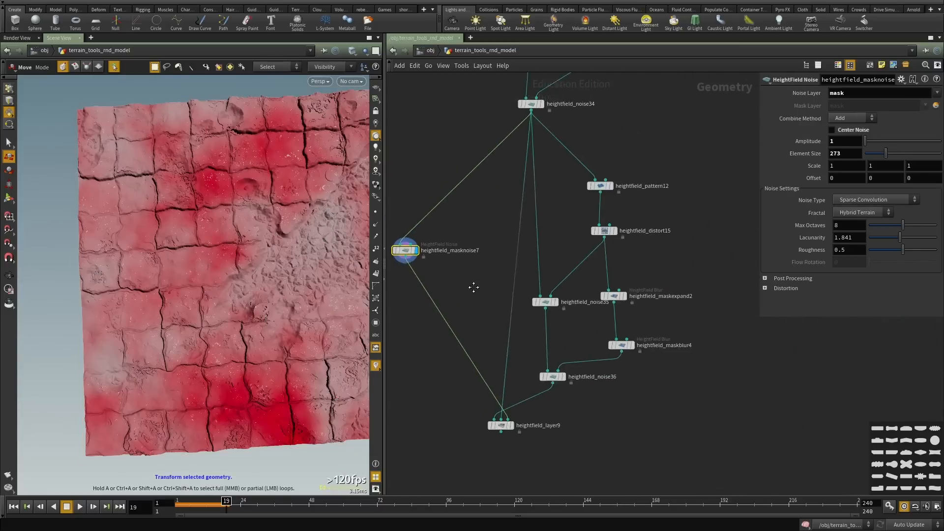
scroll(410, 245, up, 2)
middle_drag(410, 245, 267, 258)
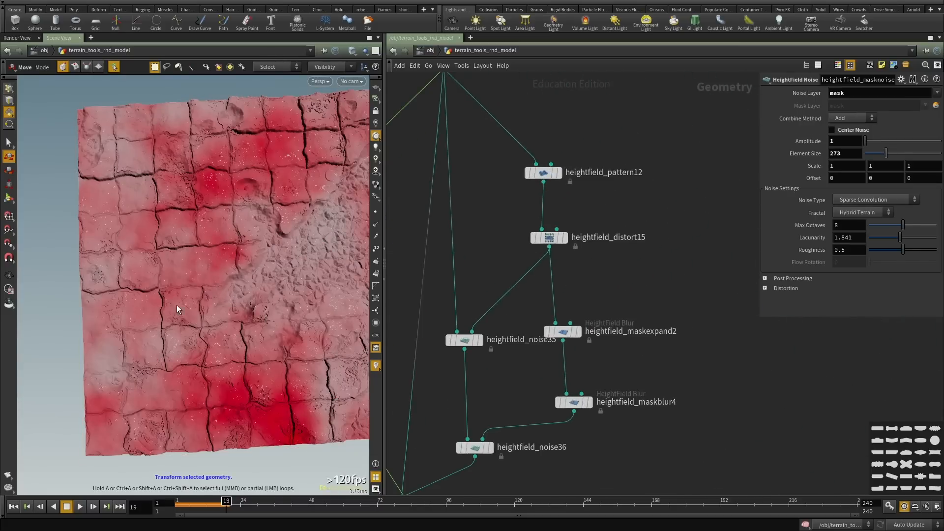
right_drag(388, 207, 230, 208)
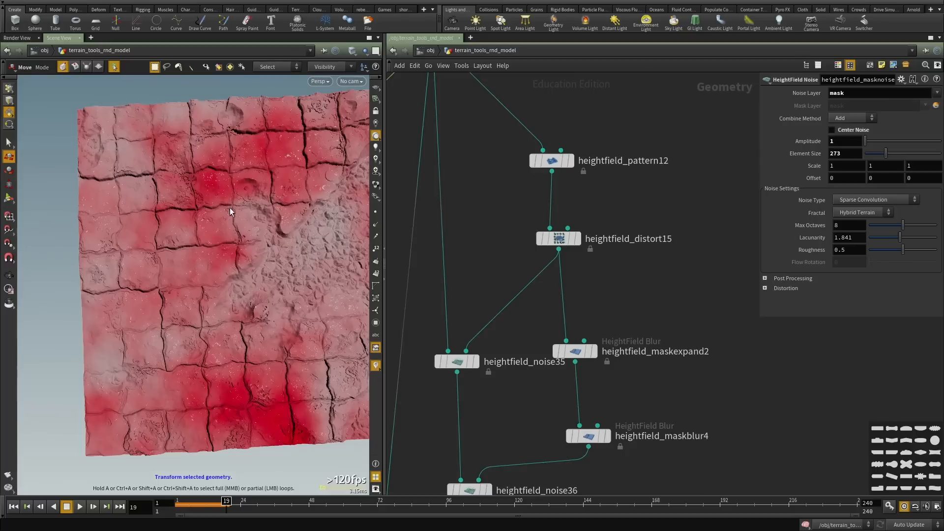
Display heightfield_layer9 and examine the blended cracks across the terrain.
middle_drag(531, 395, 531, 235)
scroll(510, 318, down, 2)
middle_drag(483, 400, 550, 372)
scroll(482, 358, up, 2)
click(509, 360)
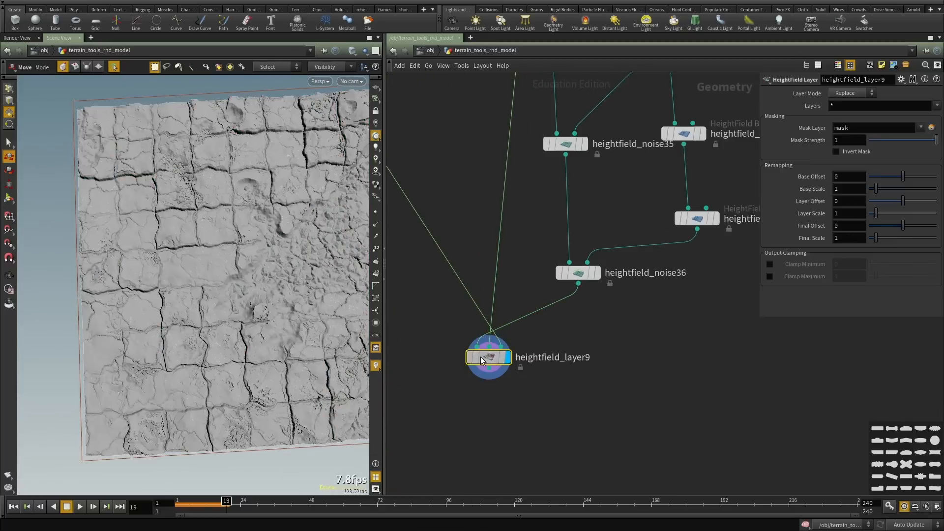
alt+drag(275, 339, 181, 336)
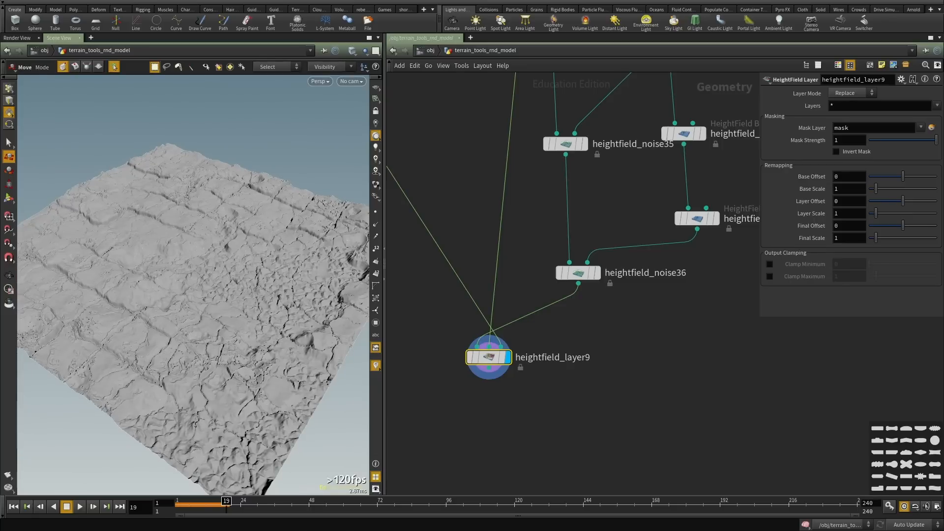
alt+drag(237, 370, 148, 306)
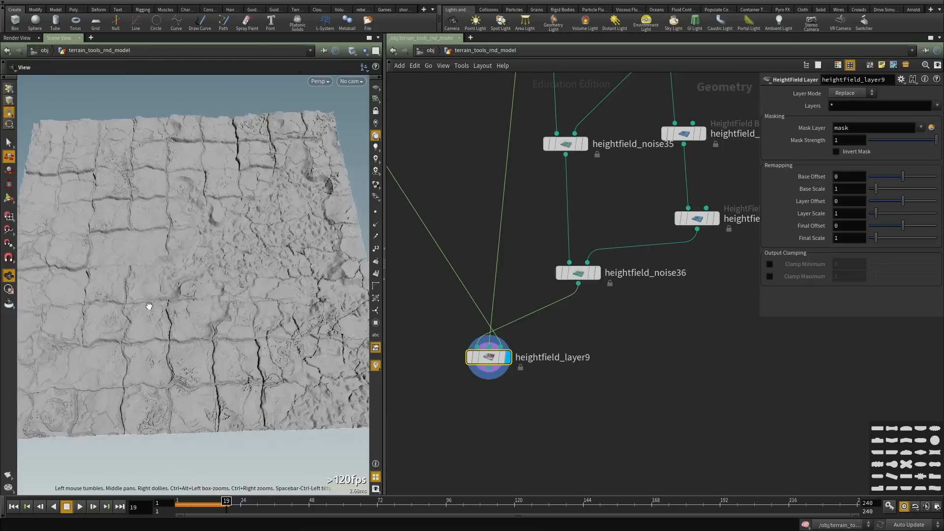
alt+right_drag(148, 306, 201, 315)
alt+drag(201, 314, 208, 283)
Add a HeightField Mask by Feature node and connect it to the output of heightfield_layer9.
middle_drag(538, 446, 575, 389)
key(Tab)
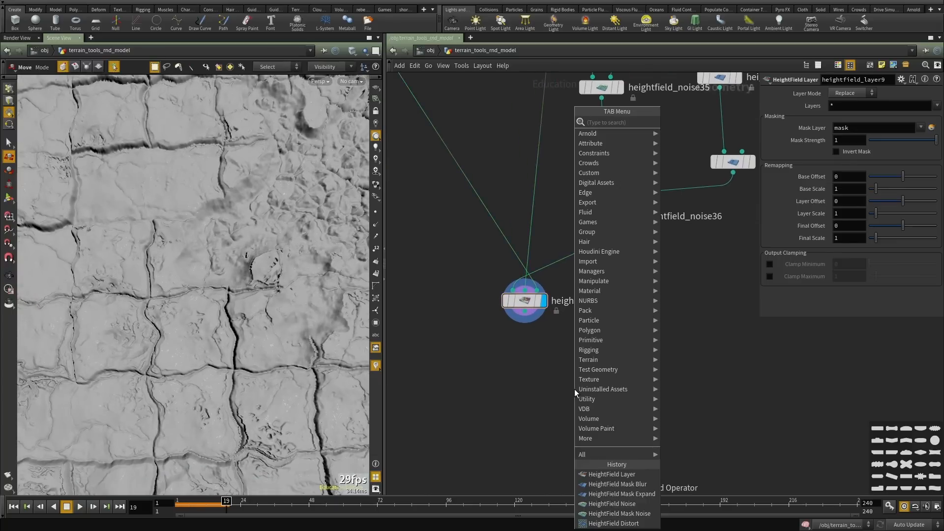
text(mask by)
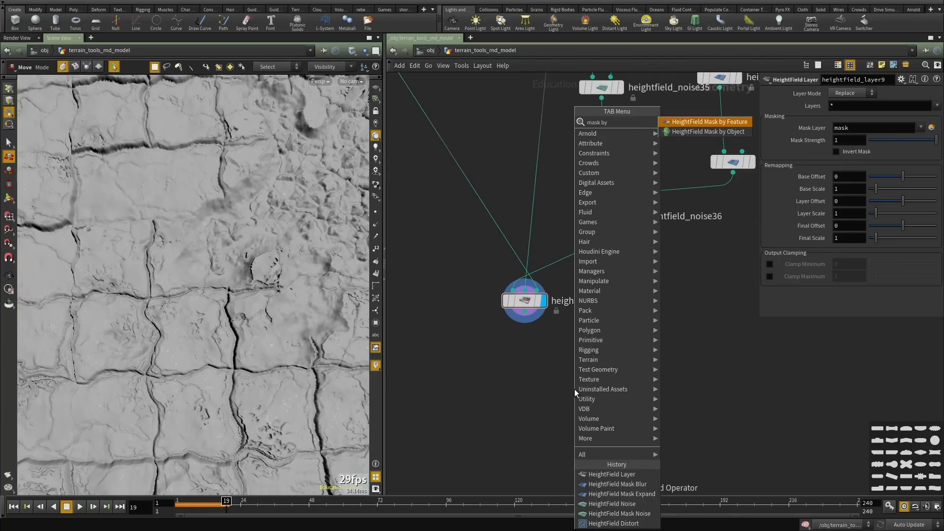
key(Return)
click(574, 388)
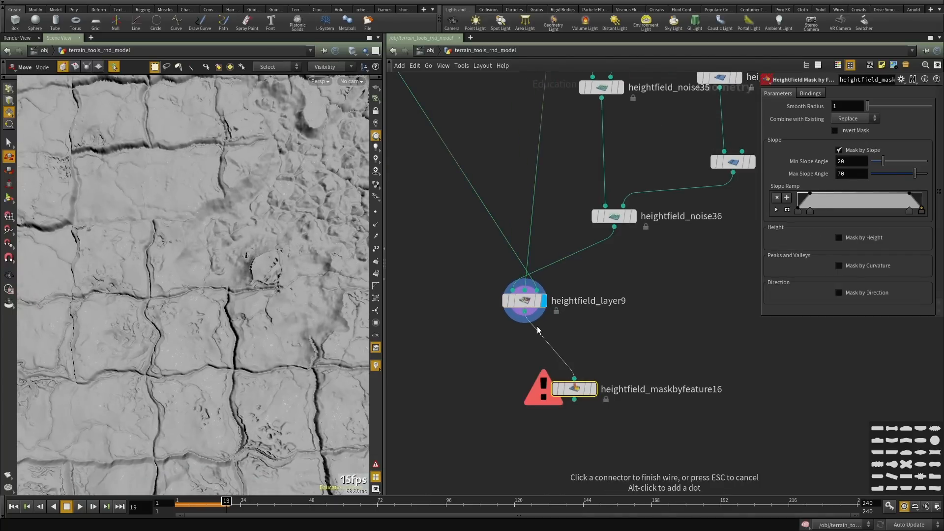
Display the Mask by Feature node below heightfield_layer9 and set its Min Slope Angle to 41.1 and Max Slope Angle to 75.
click(593, 389)
drag(576, 389, 535, 415)
alt+right_drag(148, 393, 76, 301)
alt+middle_drag(75, 301, 42, 311)
alt+right_drag(42, 311, 150, 368)
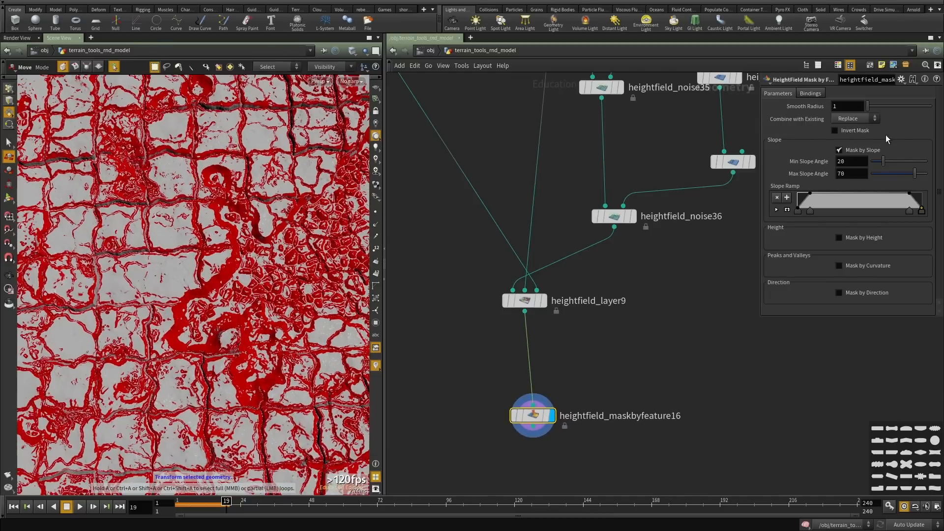
drag(876, 161, 918, 173)
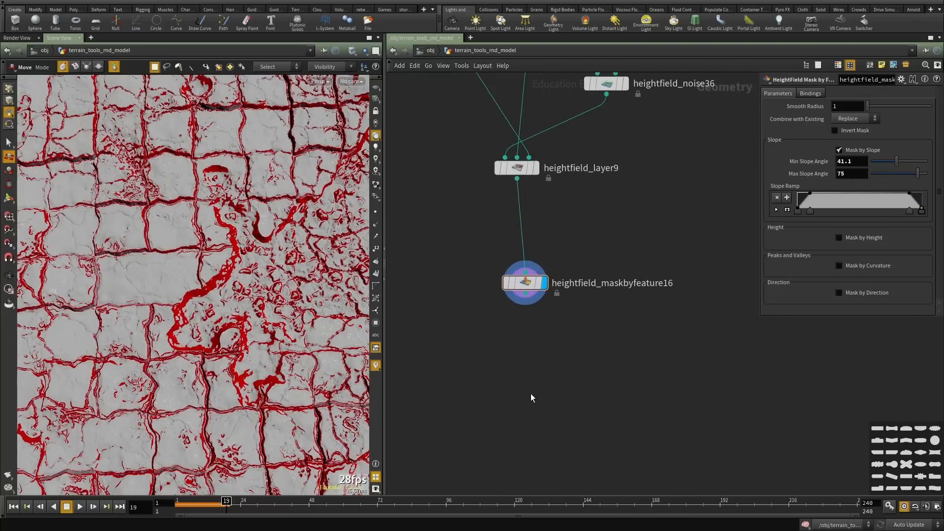
Add a HeightField Noise node fed by heightfield_layer9, with the Mask by Feature node moved aside and wired as its mask, and display it.
key(Tab)
text(noise)
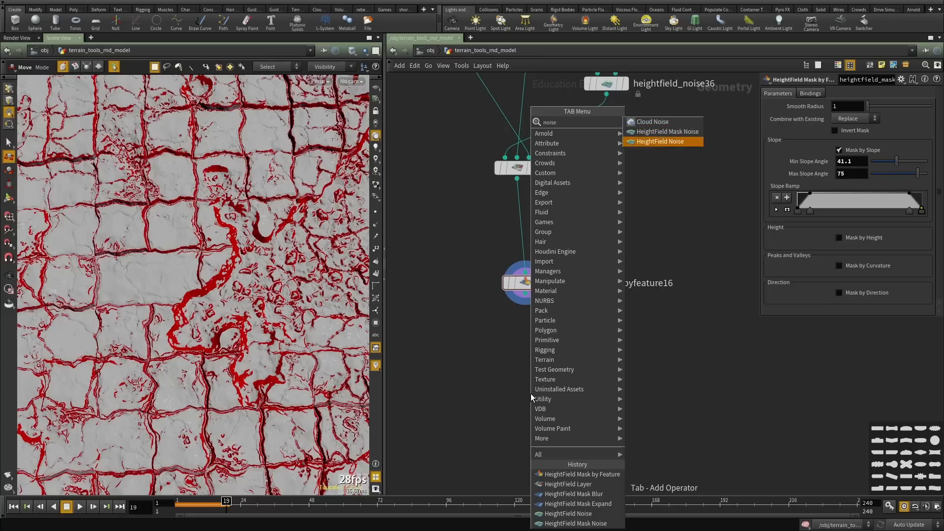
key(Return)
click(530, 394)
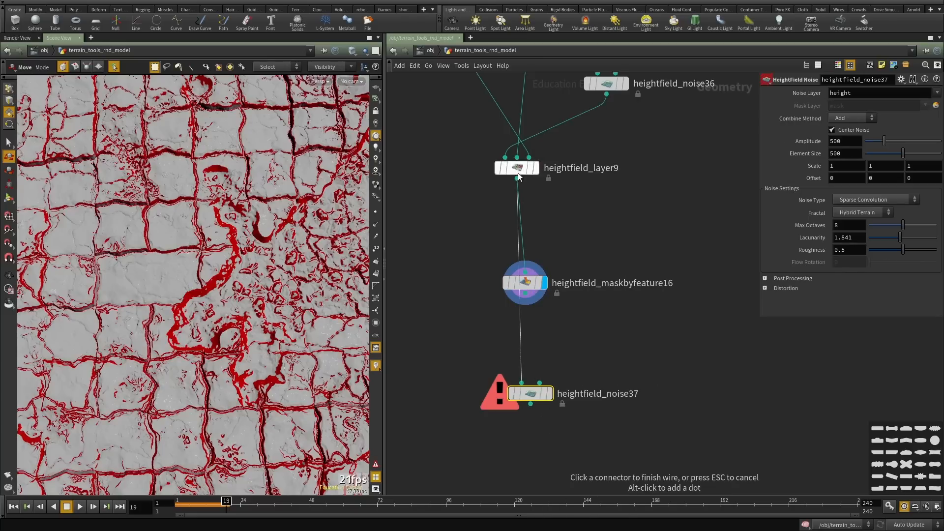
drag(530, 283, 631, 278)
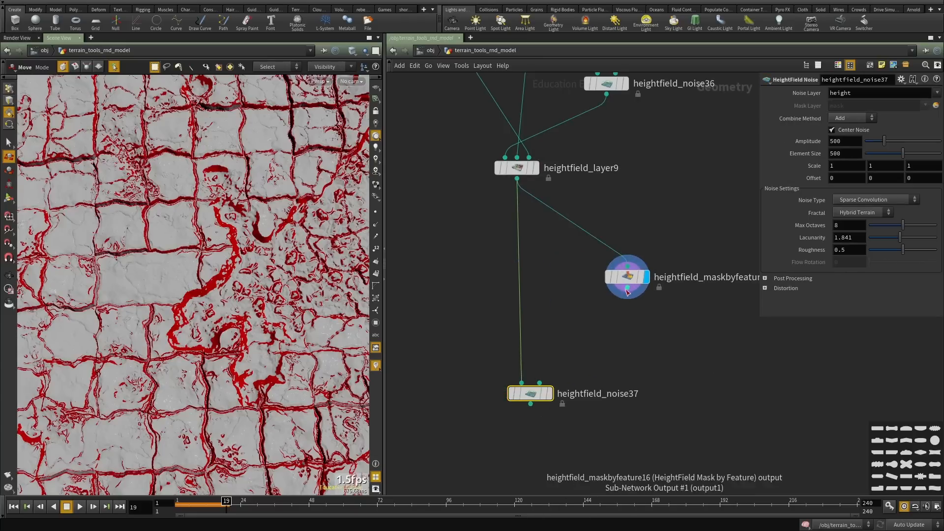
click(539, 383)
click(550, 394)
Set the new noise node's Noise Type to Worley (cellular) F2-F1 and turn off Center Noise.
drag(113, 241, 195, 243)
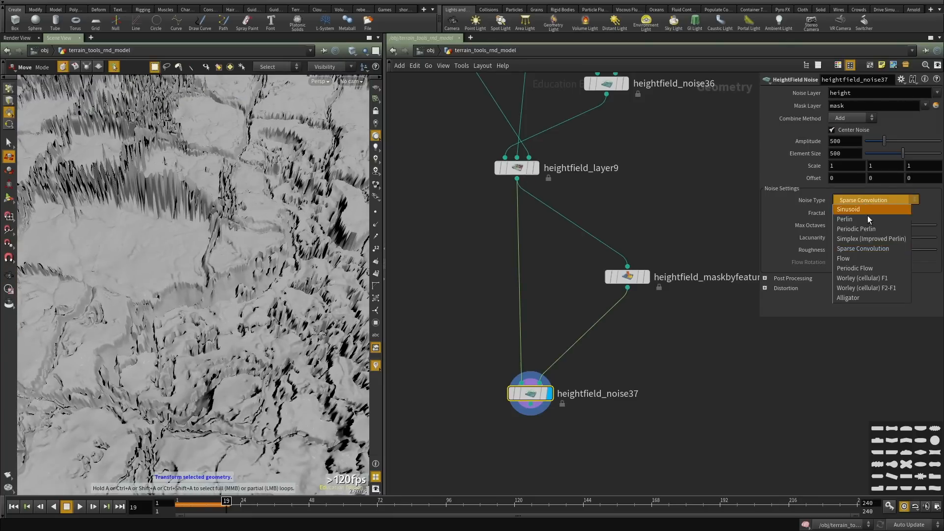
click(873, 290)
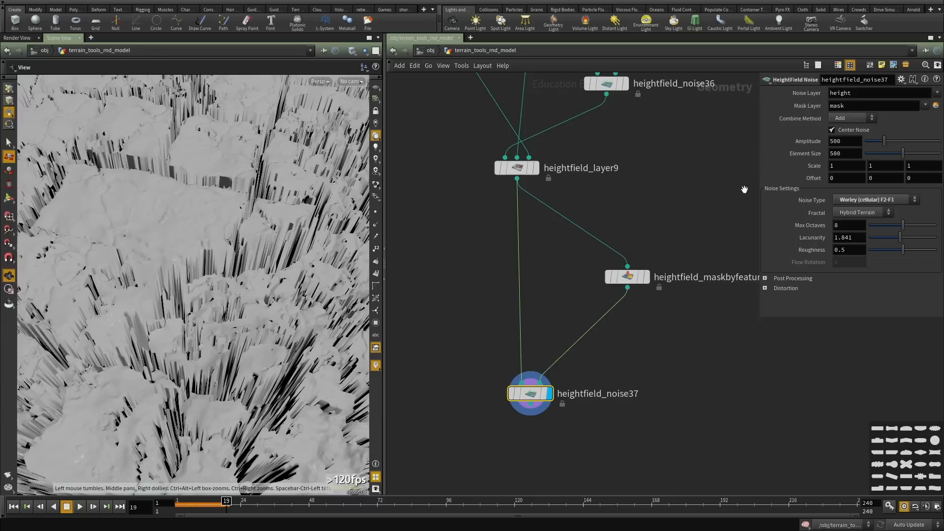
click(851, 131)
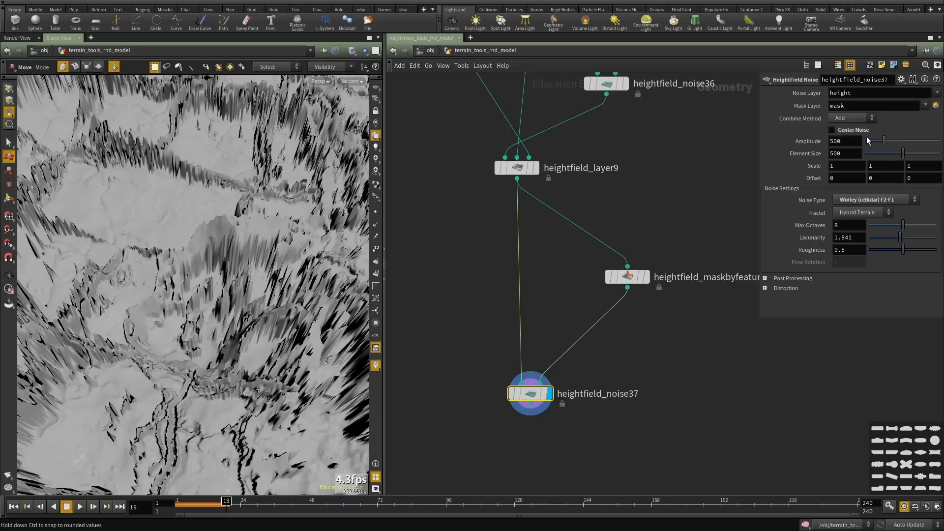
Set the noise's Amplitude to 20 and Element Size to 52.
click(871, 141)
drag(872, 141, 763, 128)
text(20)
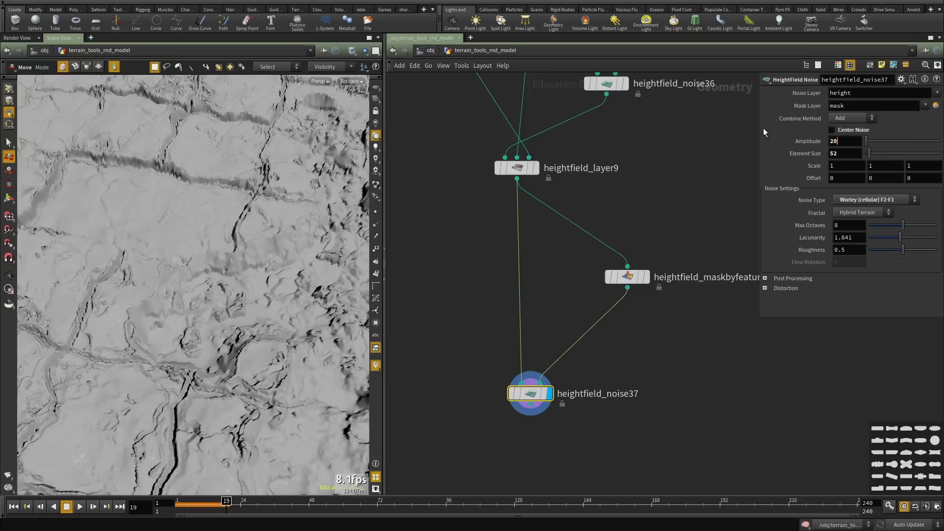
key(Return)
key(Escape)
drag(231, 256, 202, 275)
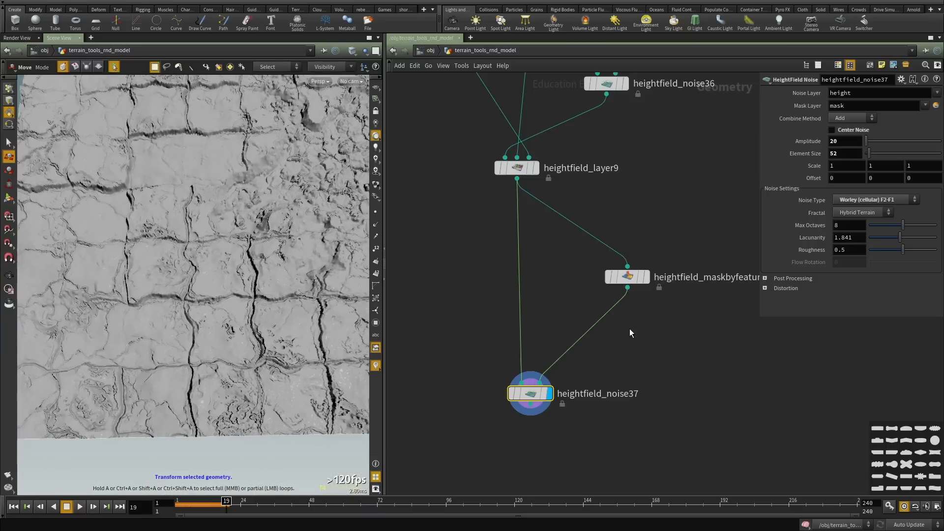
Insert a HeightField Mask Blur node between the Mask by Feature node and the mask input of heightfield_noise37.
key(Tab)
text(mask bl)
key(Return)
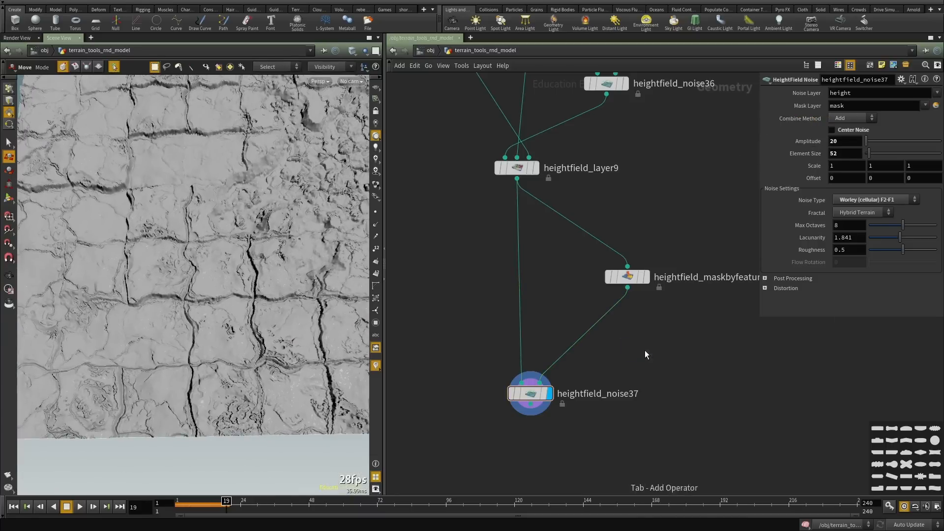
click(644, 350)
drag(644, 352, 599, 324)
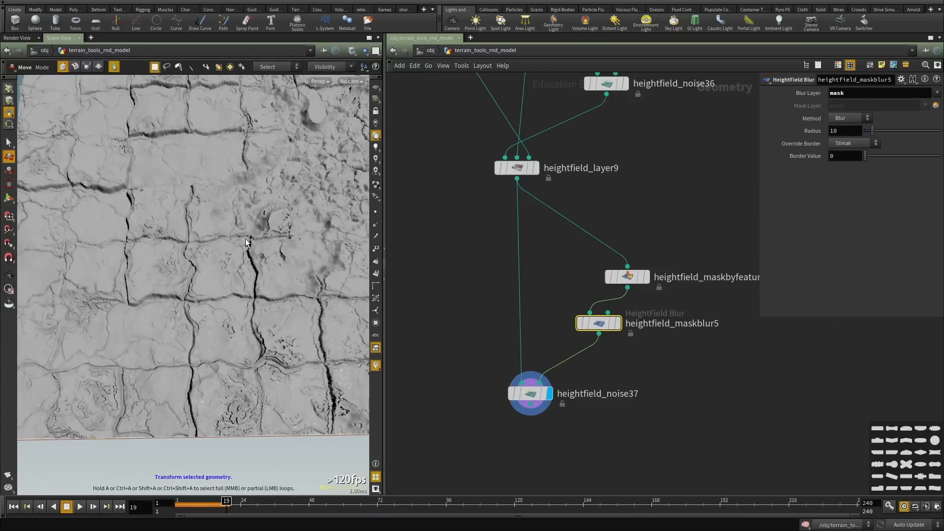
Display the mask blur, set its Radius to 3, and display heightfield_noise37 again.
mouse_move(621, 328)
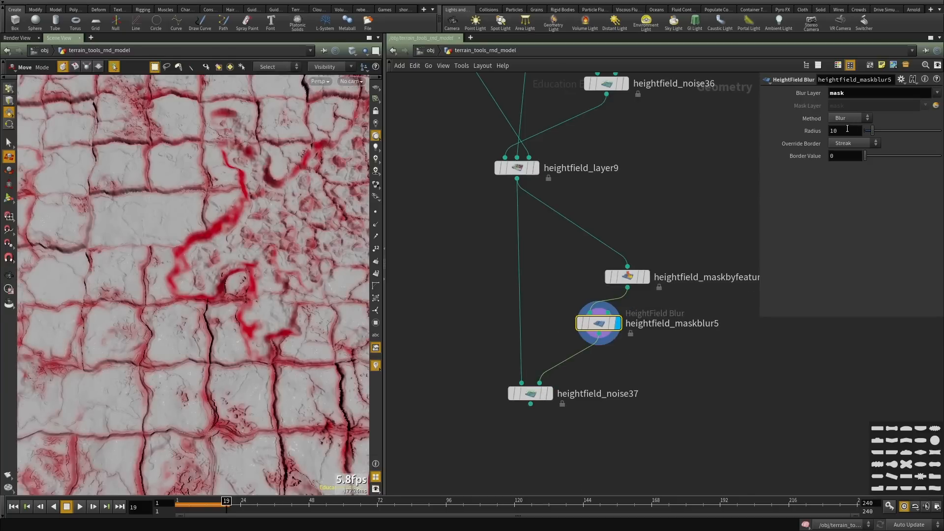
middle_drag(691, 382, 681, 354)
click(558, 343)
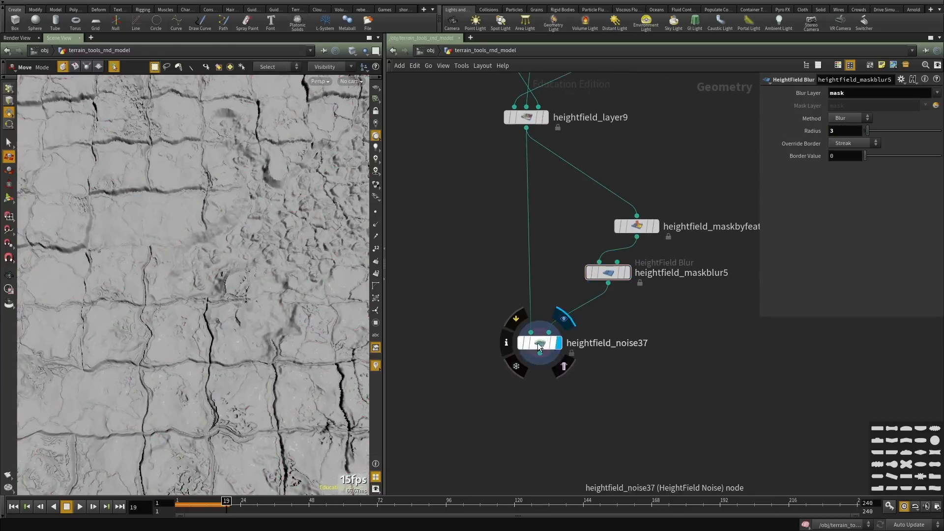
click(538, 343)
drag(676, 328, 537, 256)
Select the heightfield7 node at the start of the network and set its Grid Spacing to 0.3.
click(740, 315)
scroll(689, 354, down, 5)
middle_drag(540, 284, 505, 529)
middle_drag(686, 126, 660, 416)
scroll(606, 231, up, 2)
scroll(606, 232, down, 3)
middle_drag(634, 194, 612, 399)
scroll(613, 400, down, 2)
middle_drag(546, 323, 546, 403)
scroll(591, 235, up, 3)
click(586, 281)
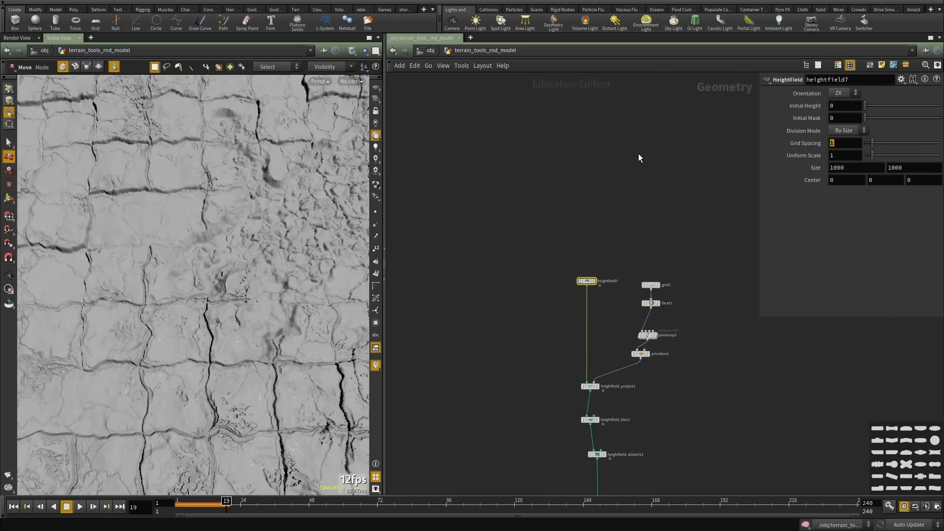
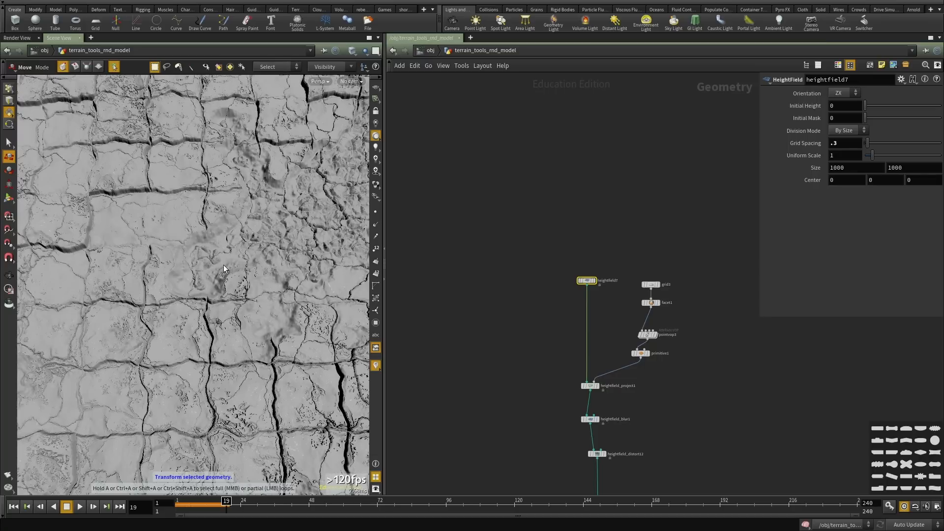
Maximize the viewport and examine the cracks and the rocky area of the refined terrain close up.
alt+drag(223, 269, 164, 327)
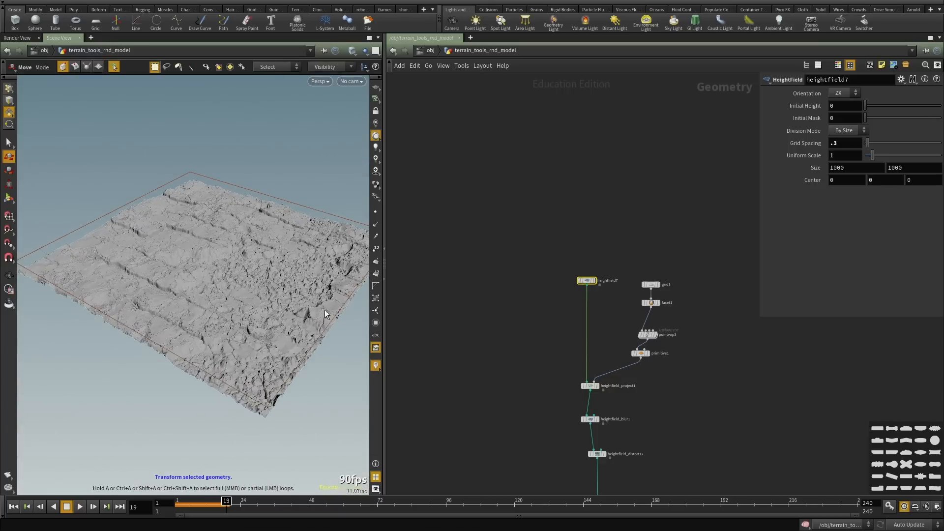
scroll(520, 352, down, 5)
middle_drag(514, 357, 509, 165)
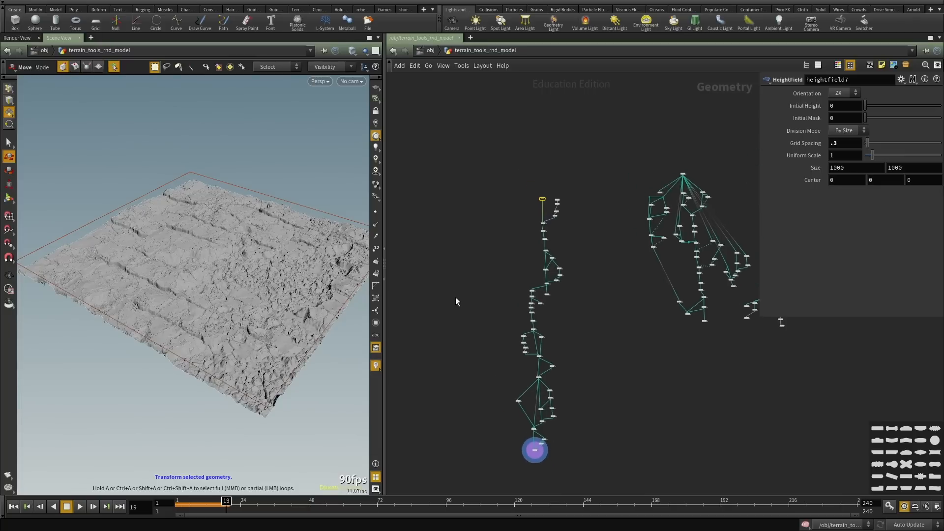
key(ctrl+b)
alt+right_drag(388, 298, 643, 270)
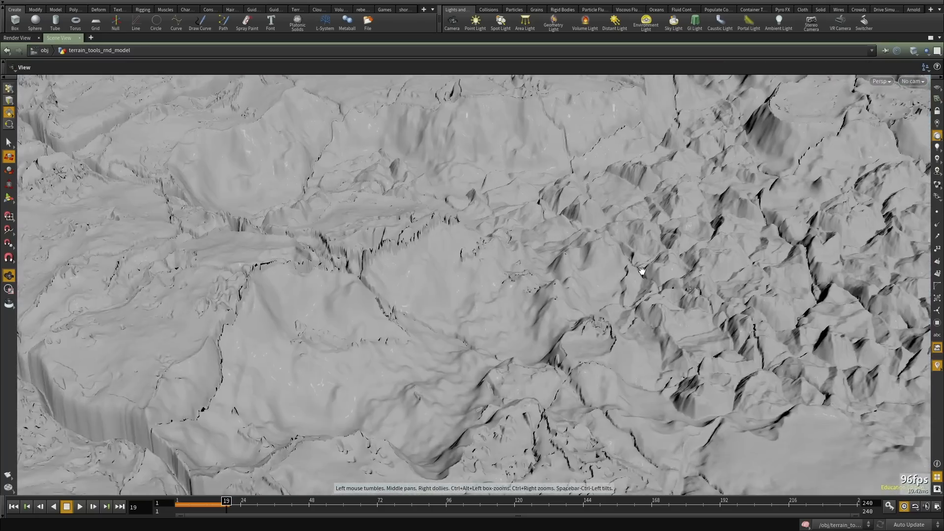
alt+drag(643, 270, 585, 355)
alt+middle_drag(412, 236, 487, 328)
alt+drag(487, 328, 449, 289)
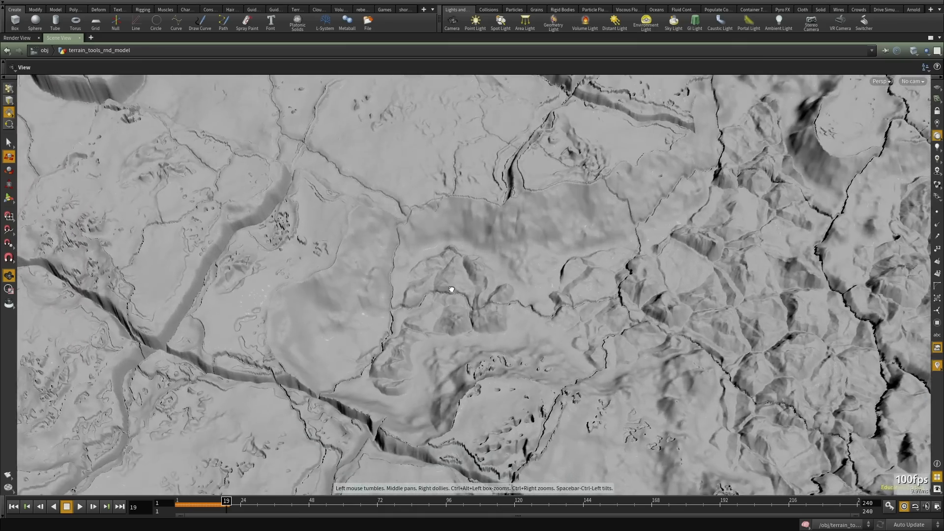
alt+right_drag(449, 289, 685, 288)
alt+middle_drag(414, 280, 552, 318)
alt+right_drag(553, 319, 259, 344)
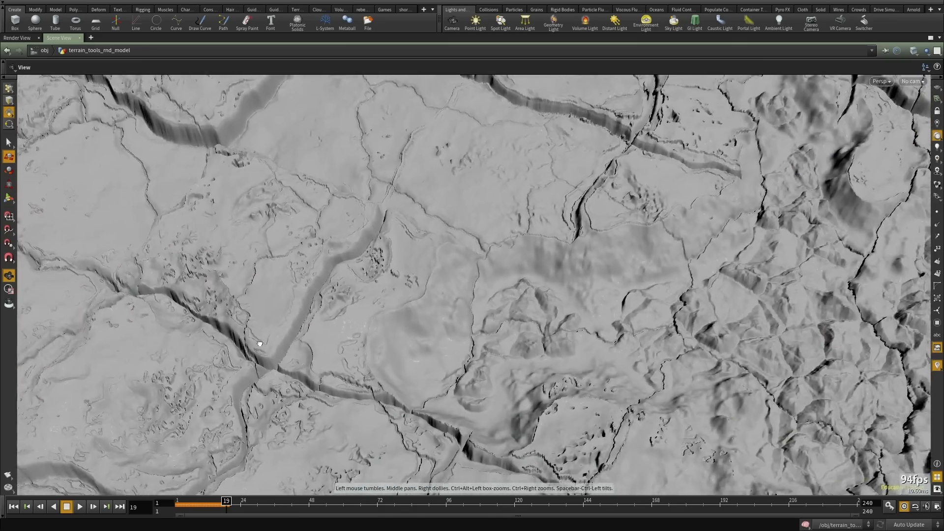
alt+drag(260, 344, 324, 335)
alt+middle_drag(325, 335, 487, 332)
alt+right_drag(487, 332, 407, 304)
Examine the terrain's outer edge and the depth of the cracks running into it.
drag(407, 303, 557, 298)
right_drag(557, 298, 442, 295)
middle_drag(443, 295, 426, 223)
drag(426, 223, 464, 226)
right_drag(464, 226, 565, 232)
middle_drag(565, 231, 443, 64)
middle_drag(323, 257, 533, 274)
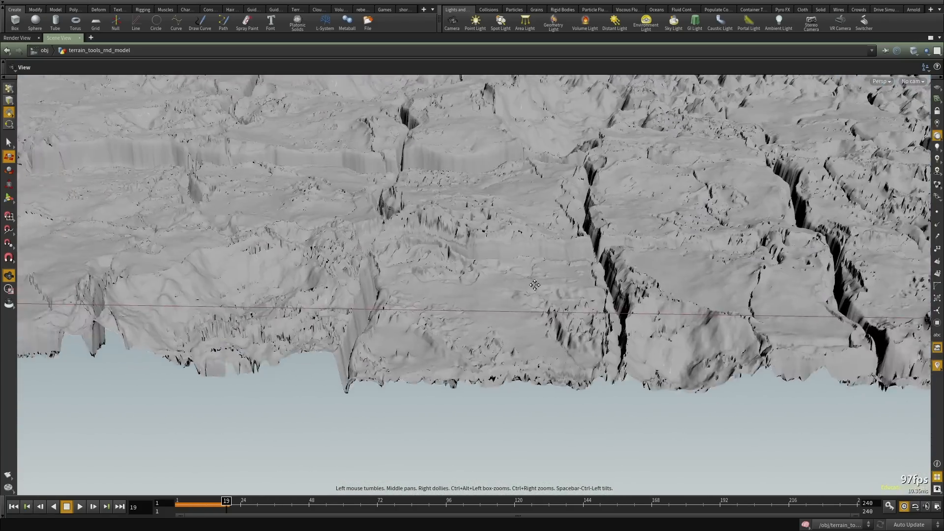
right_drag(533, 274, 374, 258)
middle_drag(373, 258, 398, 261)
right_drag(398, 262, 389, 196)
middle_drag(389, 197, 408, 278)
Examine the overall crack pattern across the whole terrain from above and at an angle.
right_drag(552, 268, 306, 274)
drag(306, 274, 383, 345)
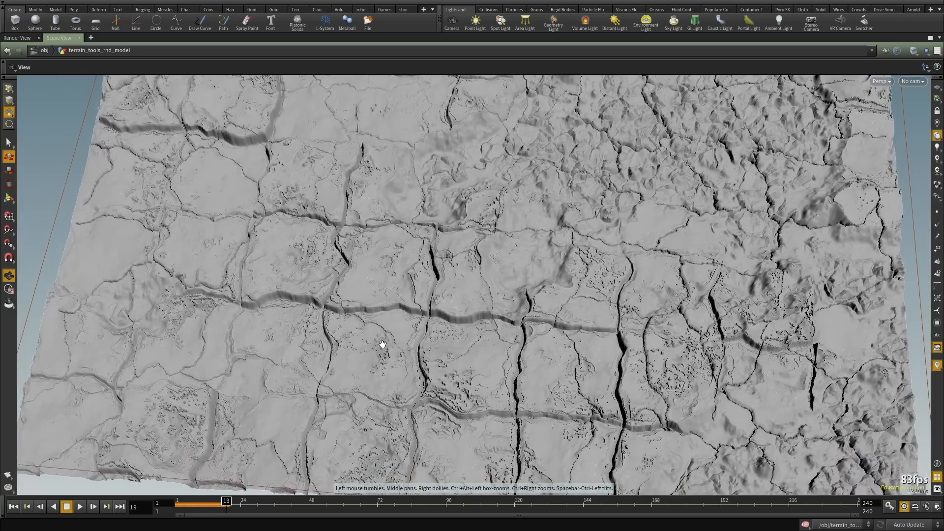
middle_drag(350, 304, 366, 364)
right_drag(534, 319, 465, 238)
middle_drag(465, 238, 551, 276)
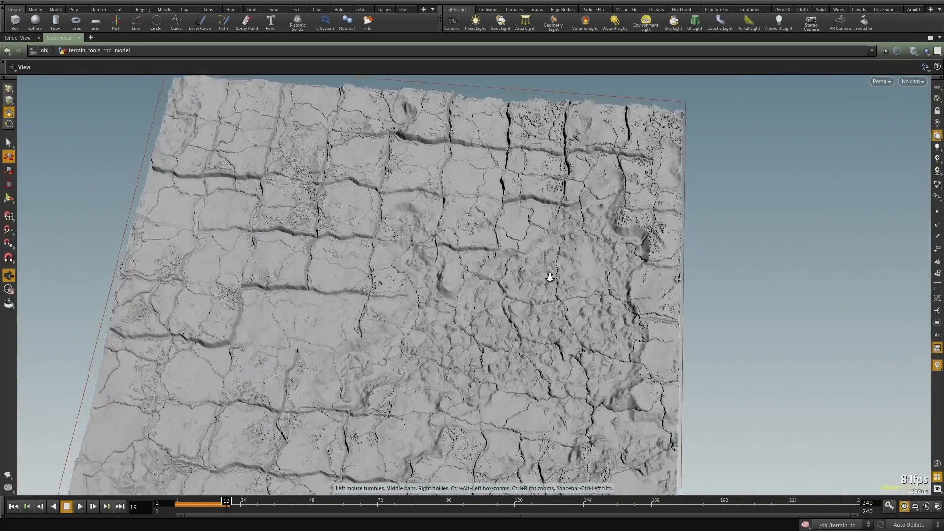
drag(550, 276, 276, 230)
right_drag(276, 230, 628, 266)
drag(628, 266, 607, 245)
right_drag(607, 245, 434, 206)
drag(435, 206, 293, 318)
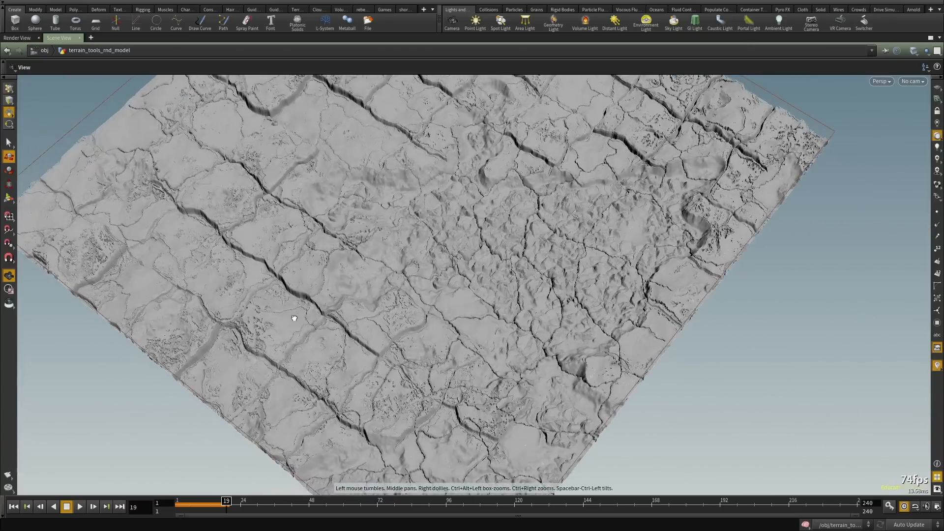
middle_drag(375, 266, 413, 291)
Restore the split pane layout and set heightfield7's Grid Spacing back to 1.
key(ctrl+b)
scroll(540, 350, down, 3)
scroll(537, 241, up, 9)
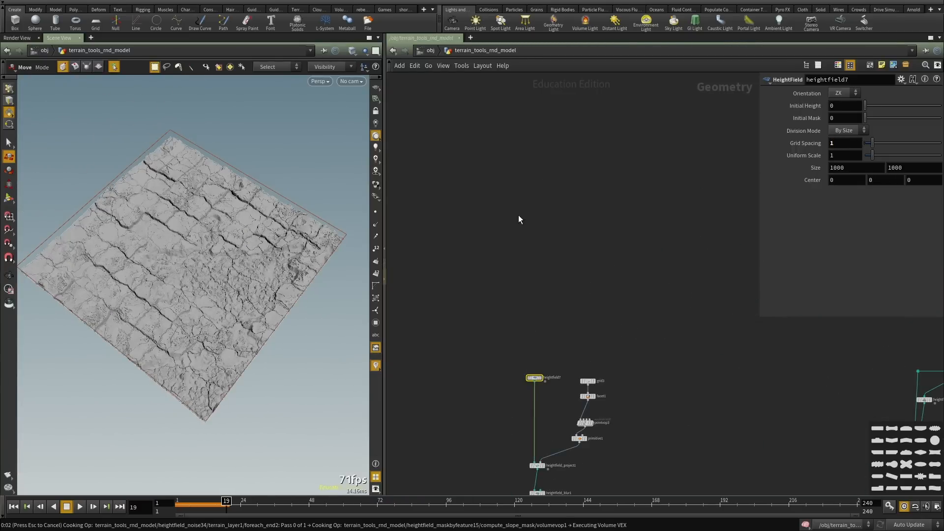
Select heightfield_noise37 at the end of the network, set its Amplitude to 10, and check the cracks up close.
scroll(487, 208, down, 5)
middle_drag(519, 423, 512, 125)
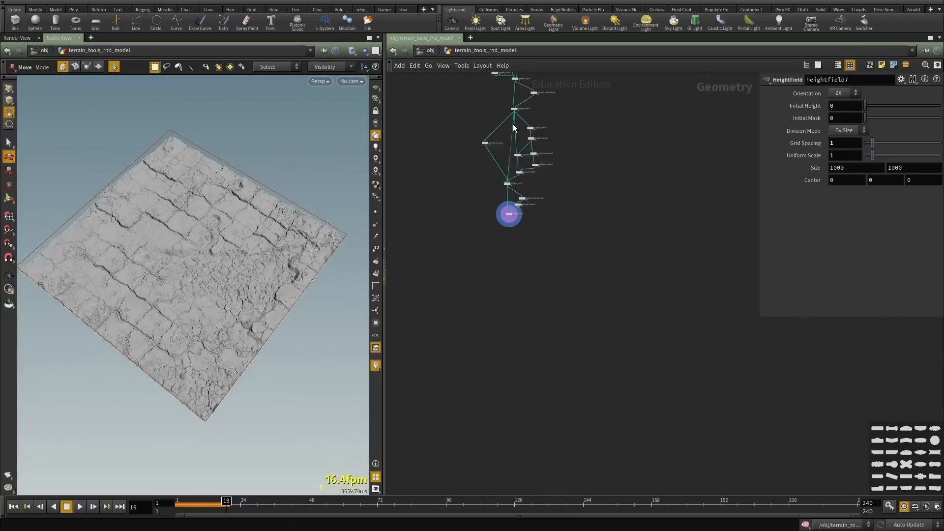
scroll(514, 197, up, 3)
scroll(530, 173, up, 5)
click(466, 266)
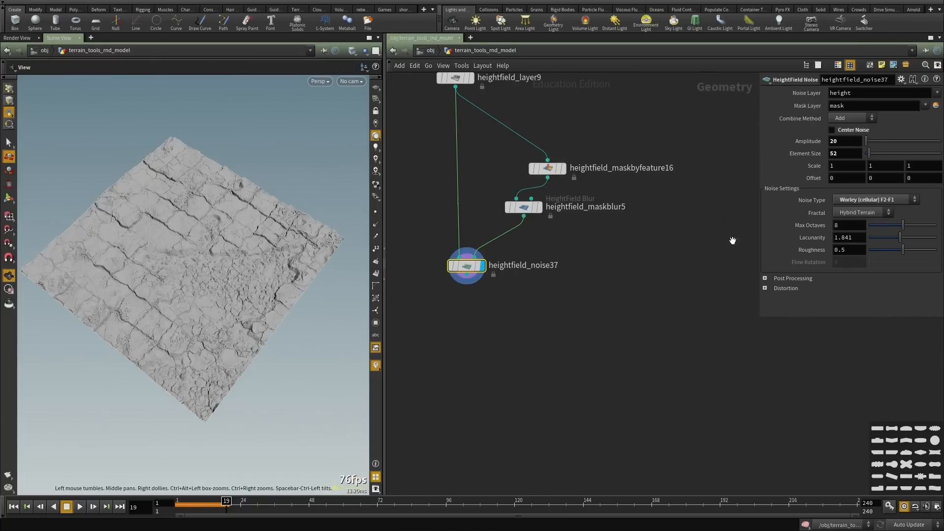
text(10)
key(Return)
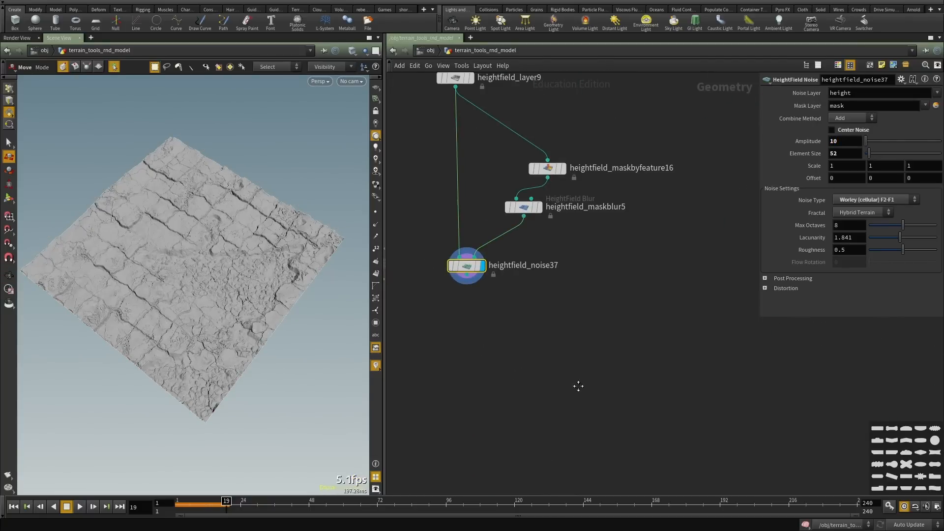
middle_drag(578, 386, 596, 374)
right_click(228, 301)
click(146, 306)
scroll(146, 305, up, 5)
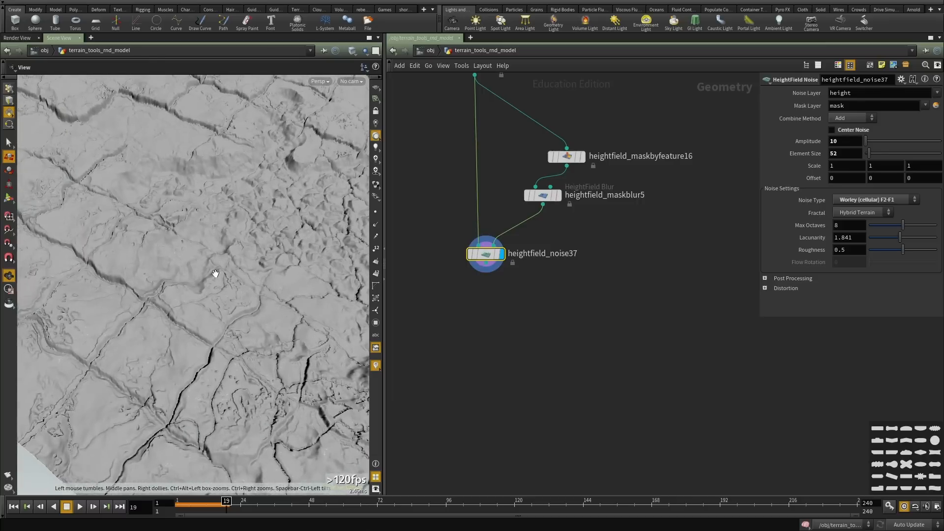
Add a HeightField Erode node and connect it to the output of heightfield_noise37.
scroll(524, 346, down, 3)
scroll(522, 361, up, 2)
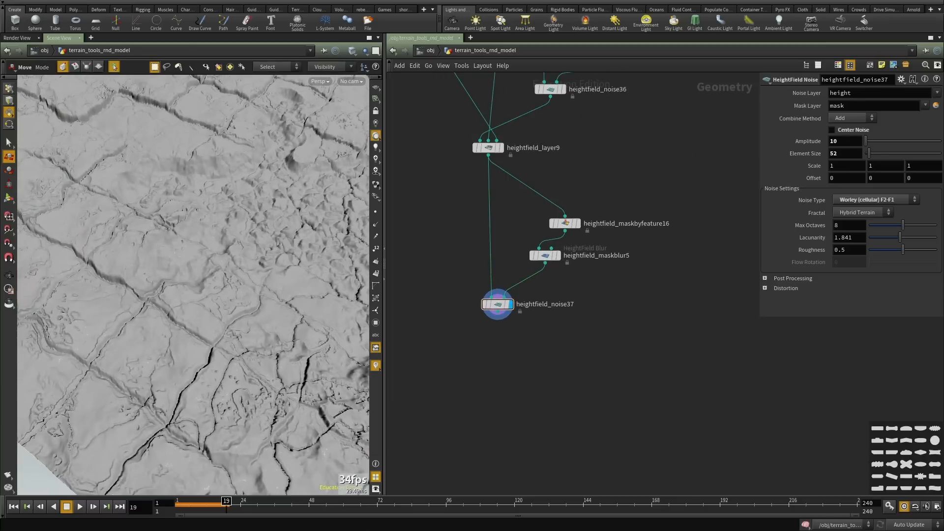
scroll(560, 393, up, 1)
key(Tab)
text(erode)
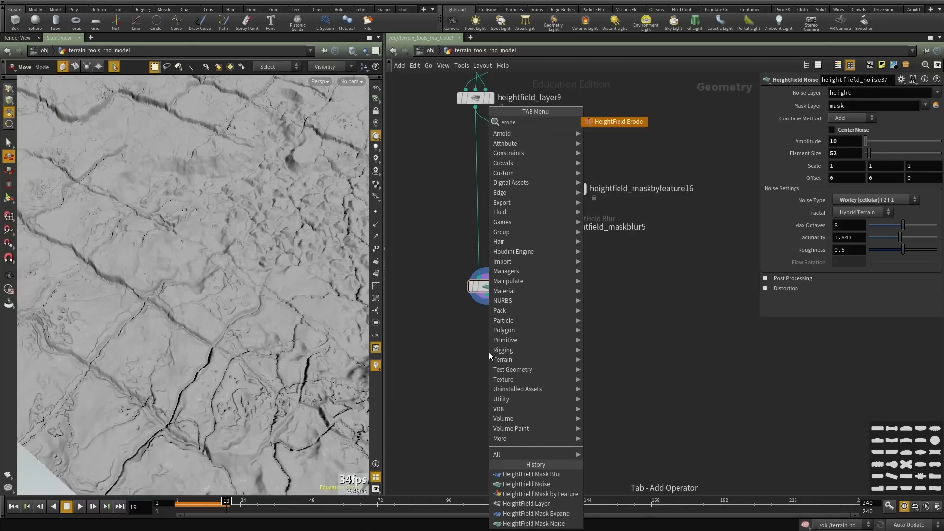
key(Return)
click(486, 352)
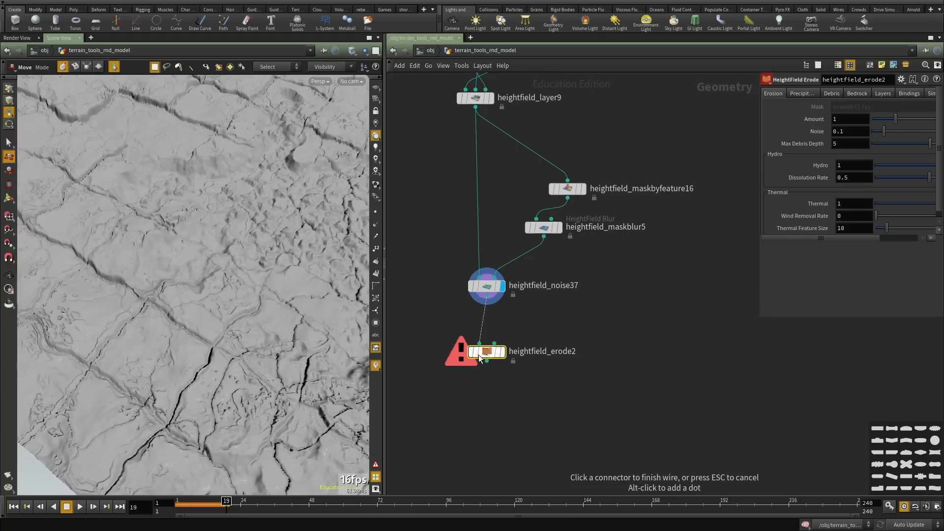
middle_drag(468, 357, 470, 348)
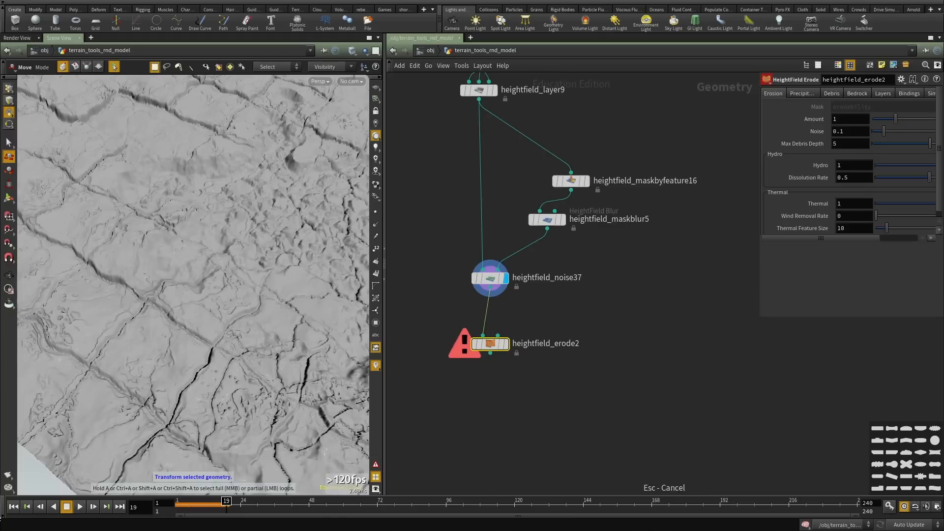
Display heightfield_erode2 and play the erosion simulation from the first frame.
click(10, 508)
click(505, 345)
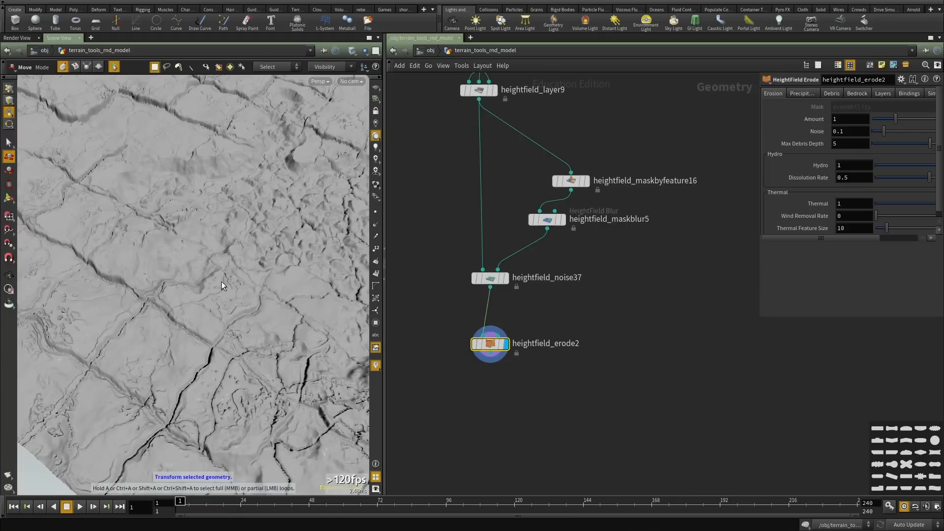
alt+right_drag(245, 295, 192, 327)
click(23, 39)
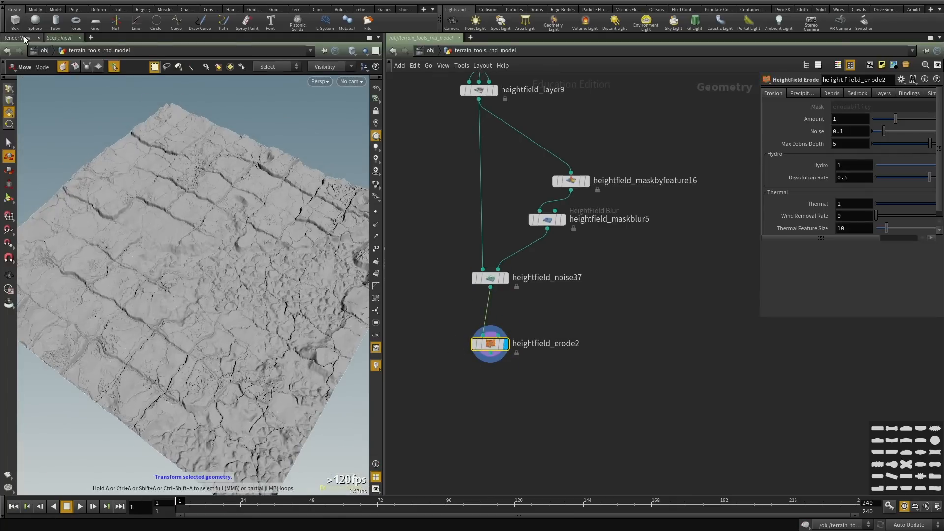
click(59, 38)
click(79, 507)
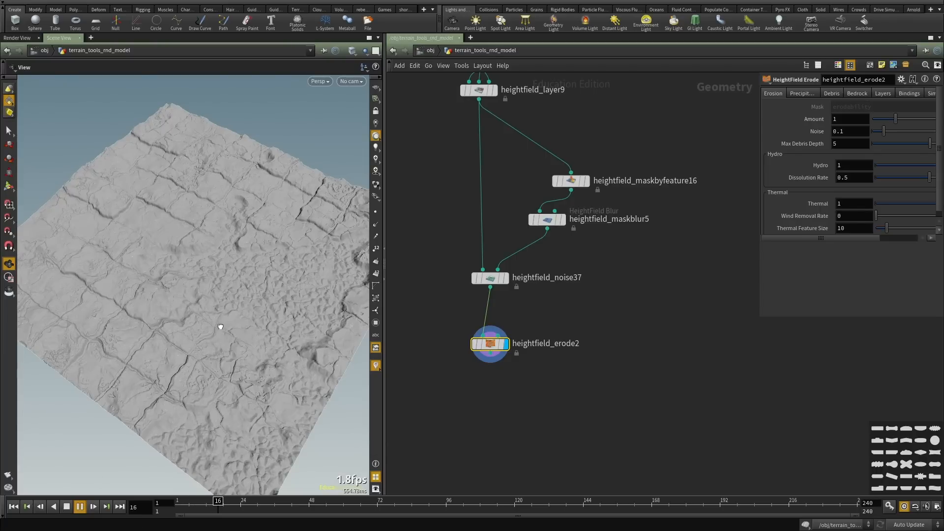
Examine the cracks and slopes from several angles while the erosion simulation plays, and stop playback at frame 47.
drag(220, 327, 186, 333)
right_drag(186, 333, 133, 326)
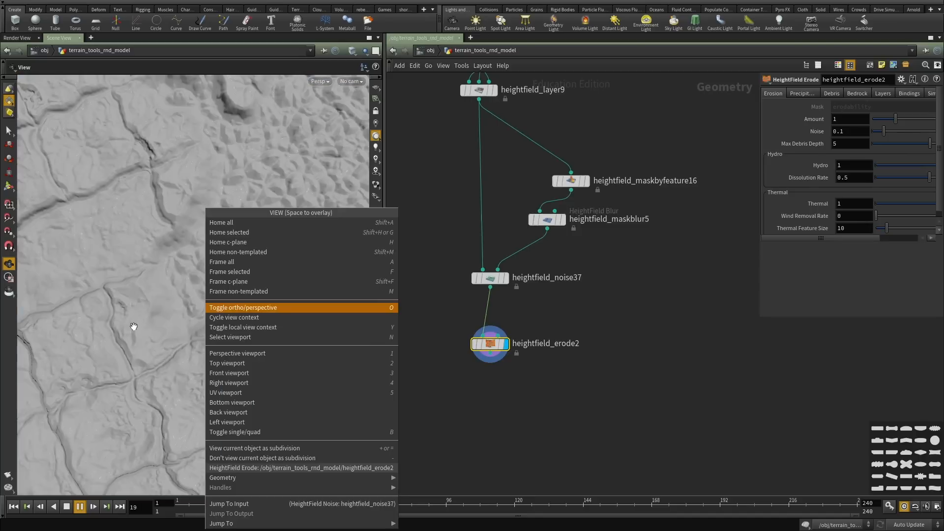
click(157, 306)
drag(267, 290, 203, 303)
scroll(202, 302, down, 3)
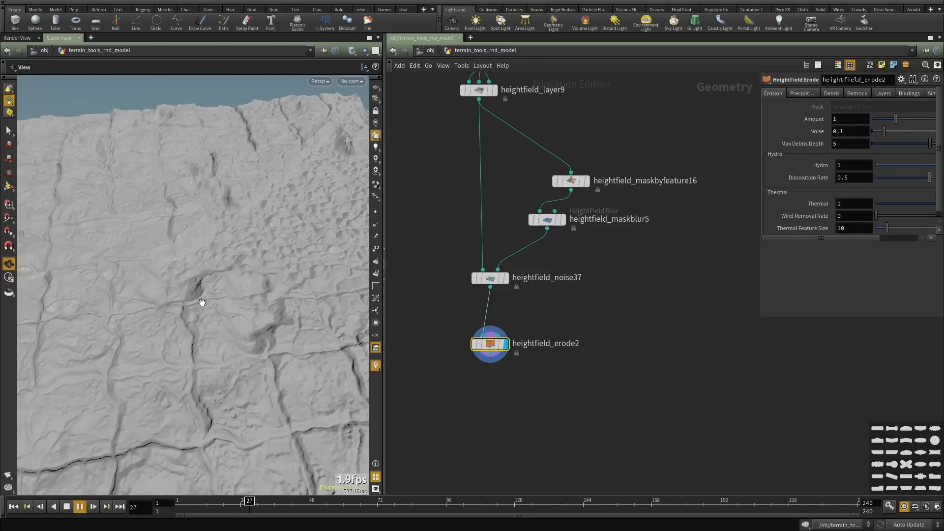
drag(161, 349, 176, 234)
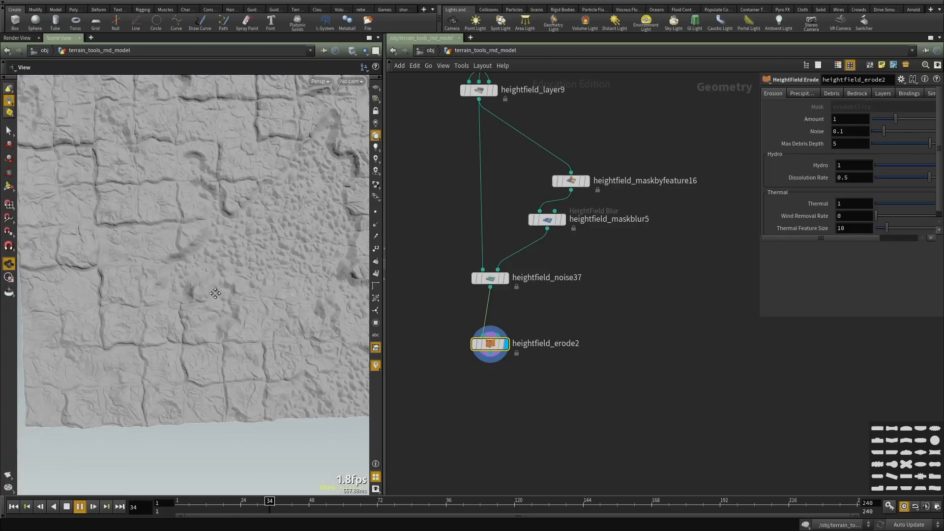
drag(269, 221, 151, 320)
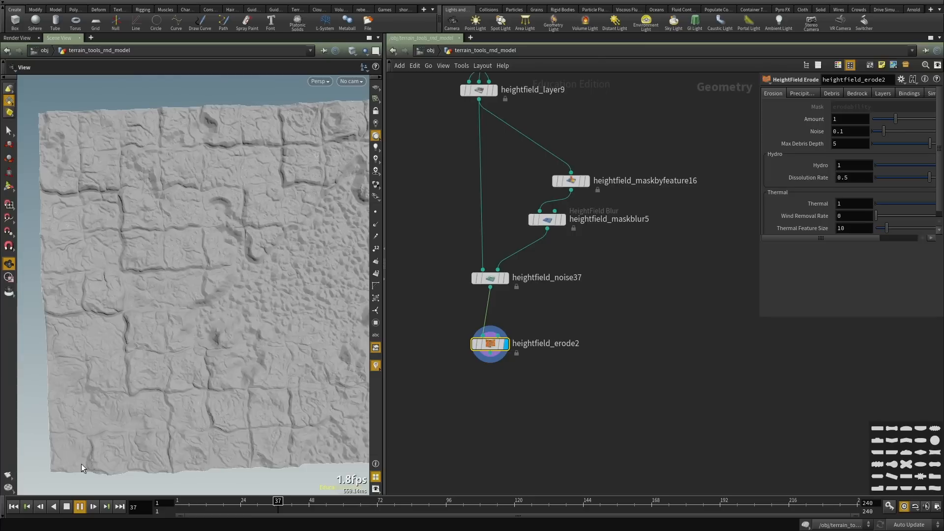
click(68, 510)
drag(312, 379, 295, 305)
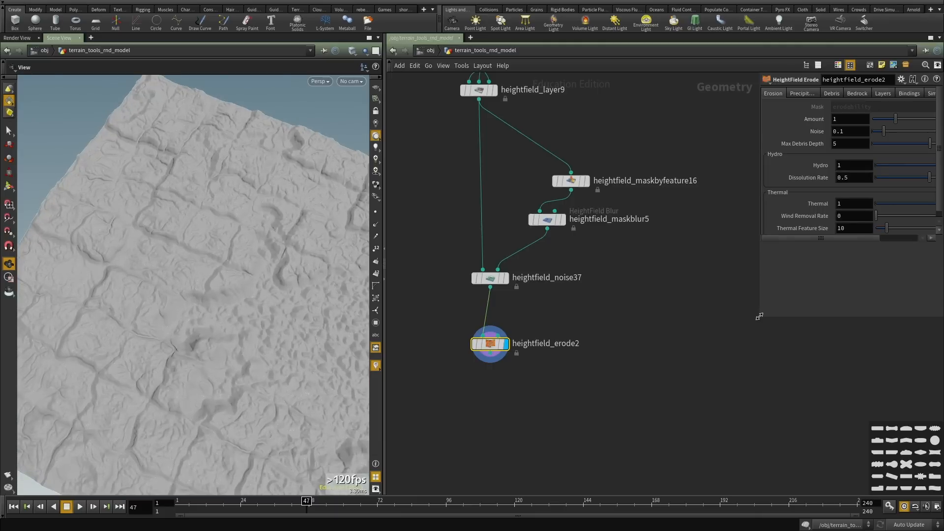
Enlarge the parameter area, open heightfield_erode2's visualization settings, and compute the elevation range.
drag(760, 317, 590, 258)
click(813, 94)
click(685, 116)
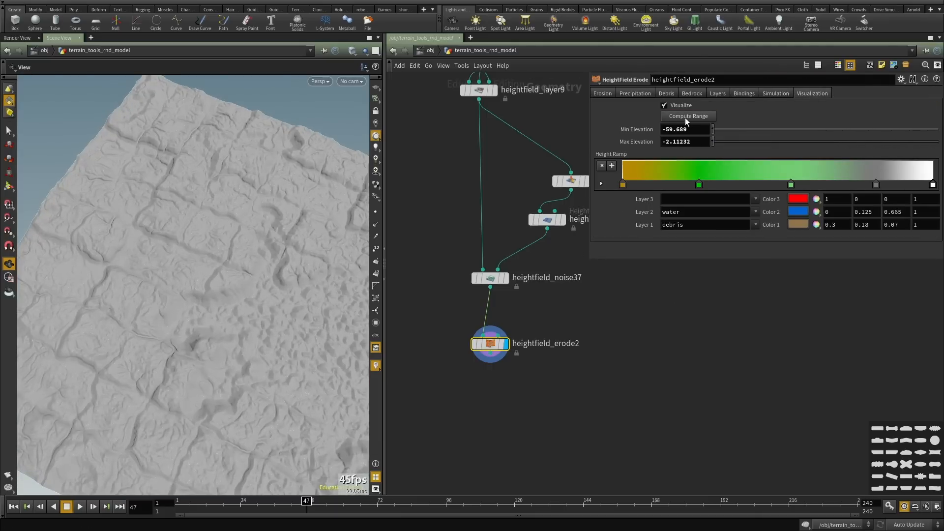
click(17, 38)
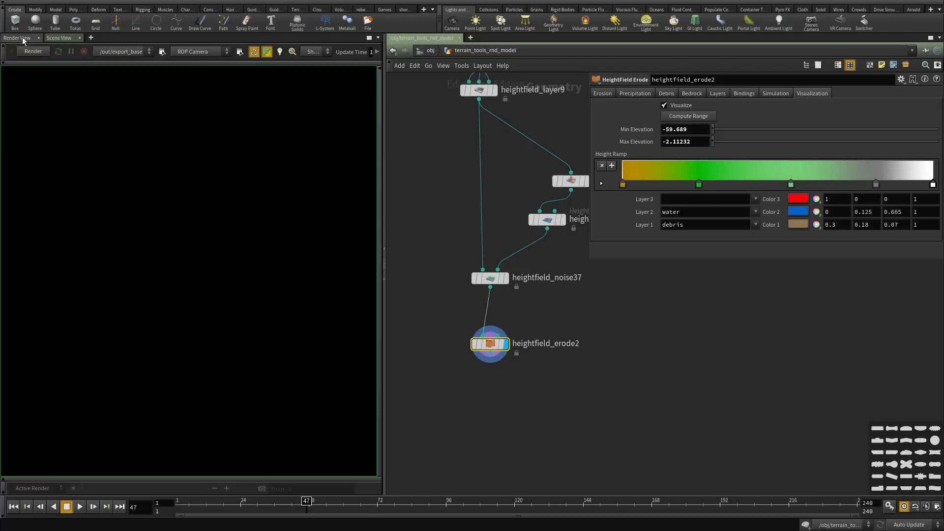
click(59, 38)
drag(137, 211, 238, 255)
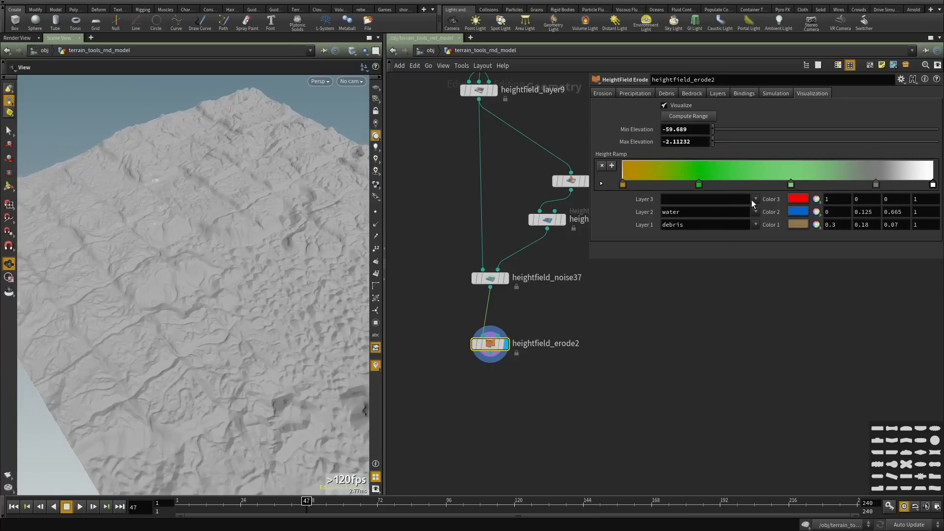
Try height as Layer 3 in heightfield_erode2's visualization and undo the change.
click(754, 200)
click(764, 222)
middle_drag(674, 315, 671, 296)
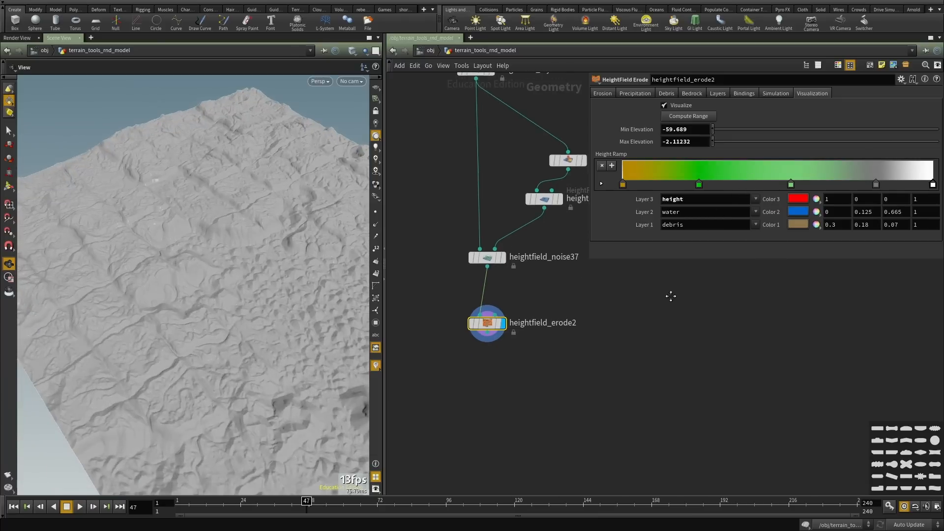
key(ctrl+z)
Add a HeightField Visualize node and connect it to the output of heightfield_erode2.
key(Tab)
text(visua)
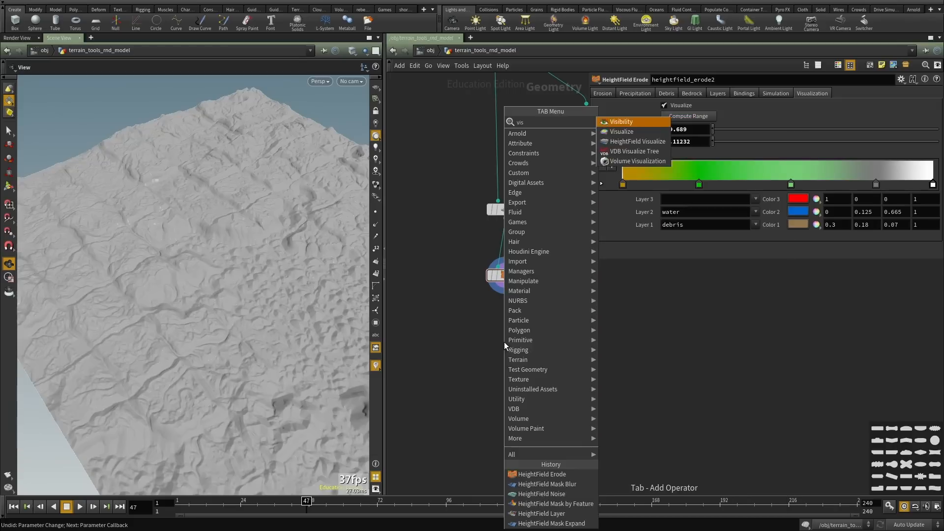
key(Down)
key(Return)
click(503, 341)
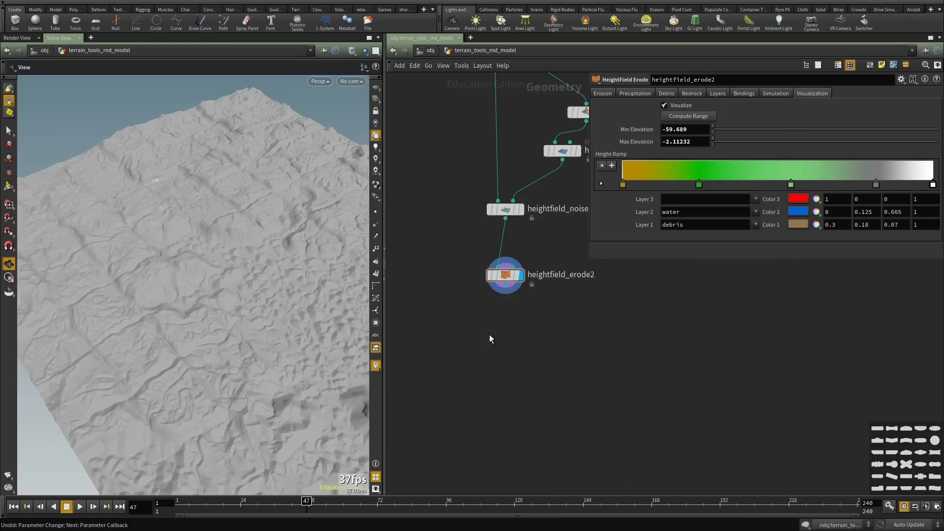
click(506, 287)
click(506, 335)
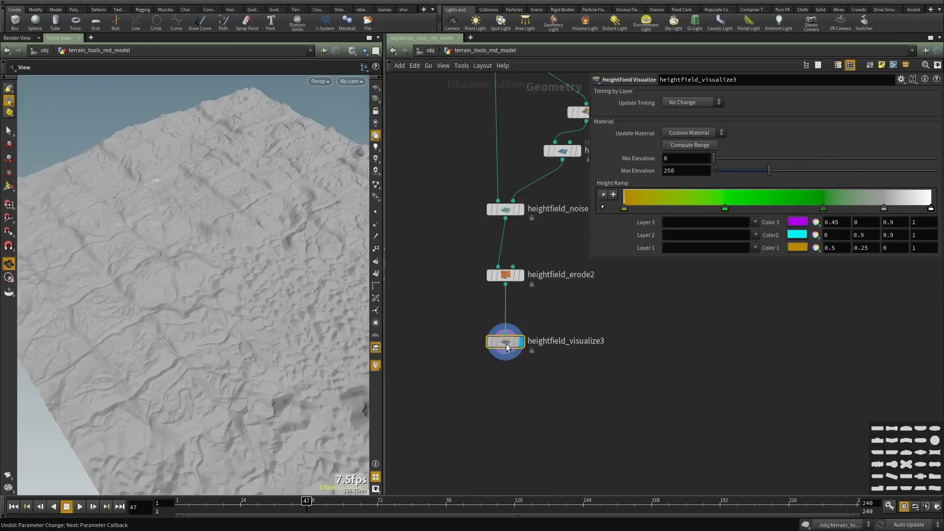
Set heightfield_visualize3's Update Tinting to Default Tinting and turn on material display in the viewport.
click(676, 102)
click(683, 119)
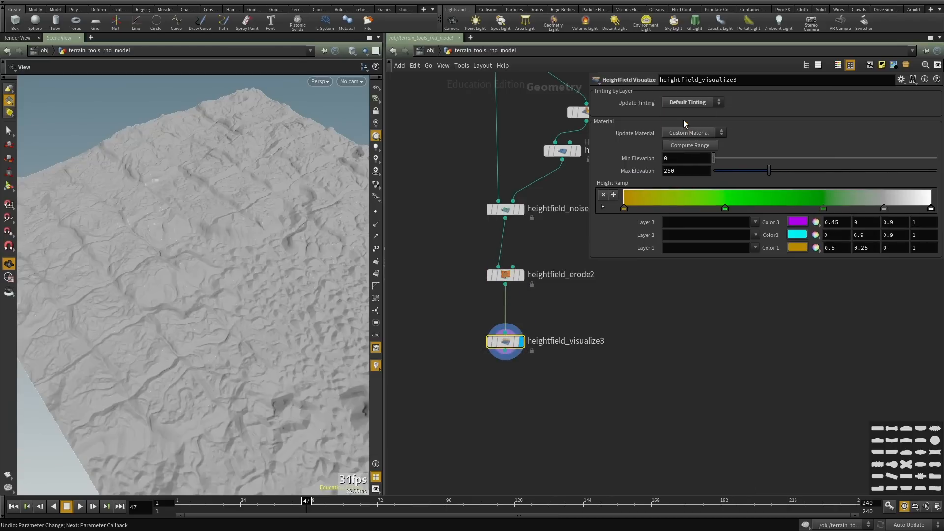
key(w)
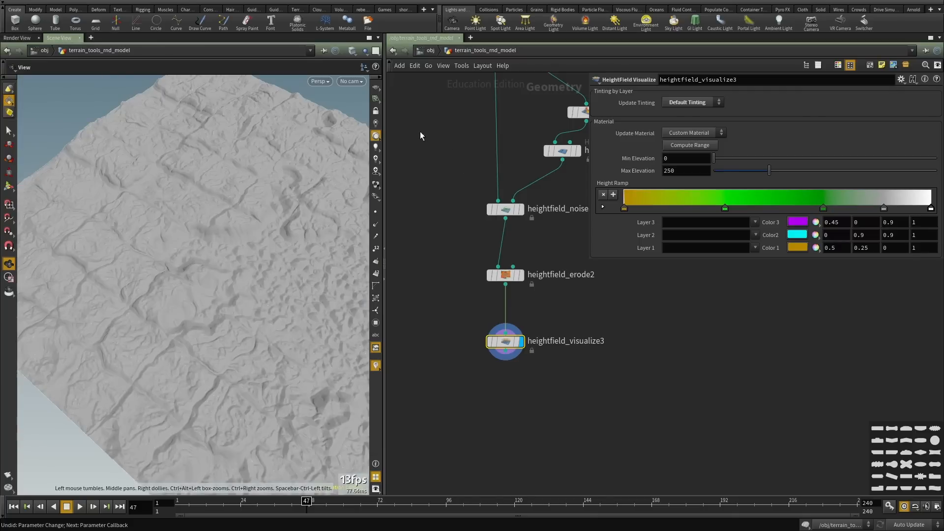
click(376, 146)
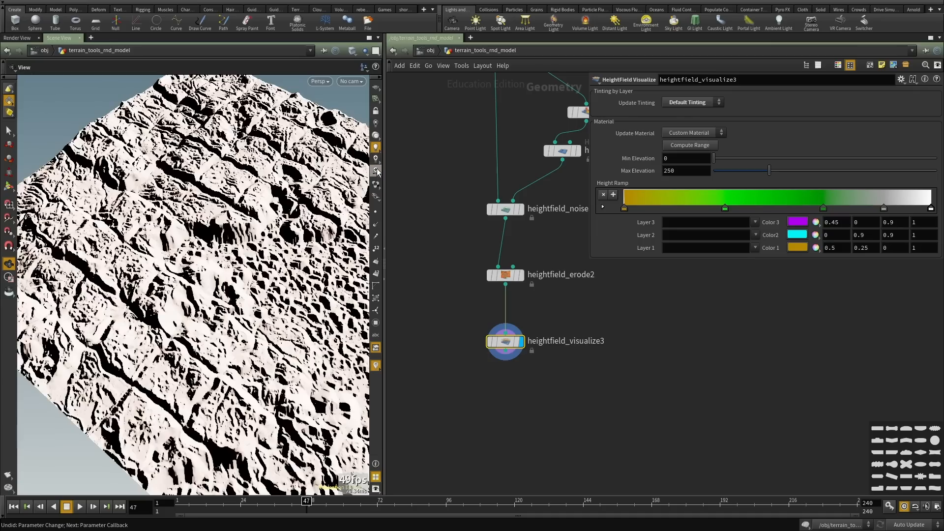
click(374, 137)
mouse_move(181, 264)
mouse_down()
mouse_move(234, 290)
mouse_move(290, 255)
mouse_up()
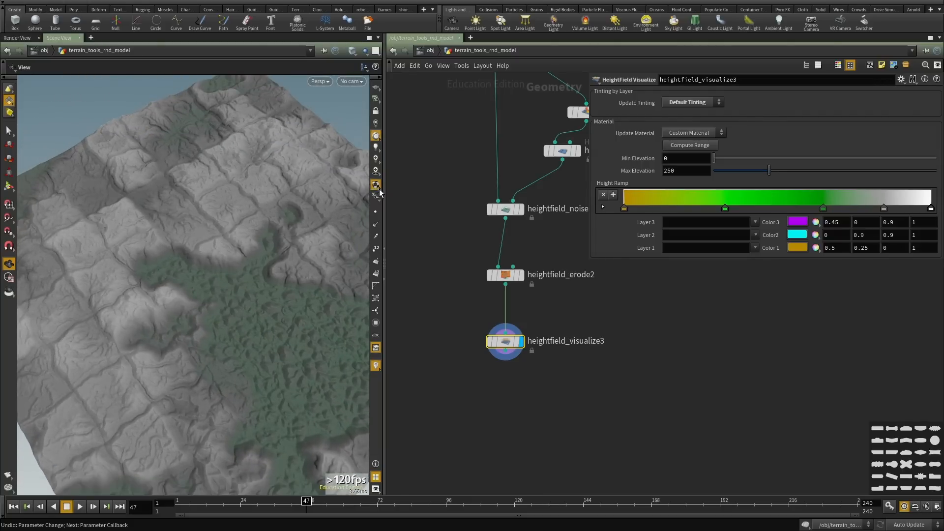
drag(248, 301, 206, 189)
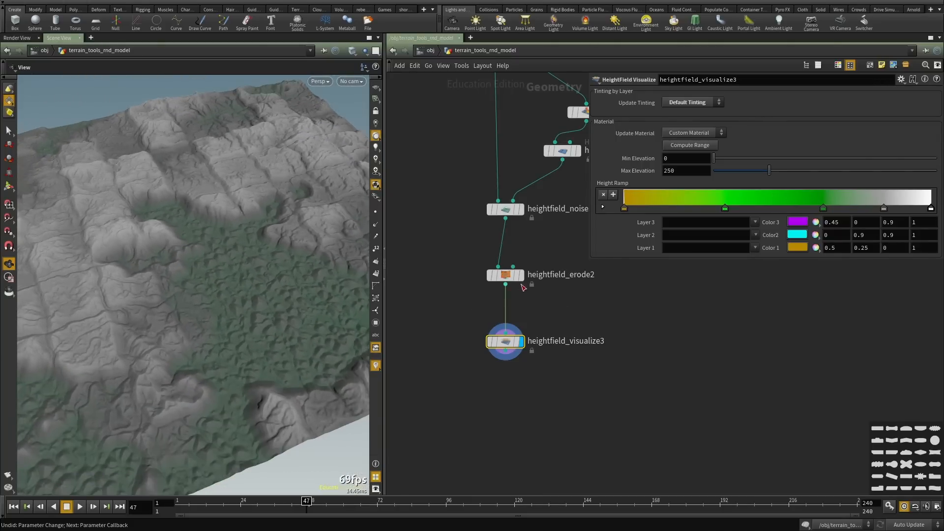
Display heightfield_erode2 and inspect its water and debris colouring up close.
click(520, 274)
click(505, 274)
drag(215, 276, 190, 269)
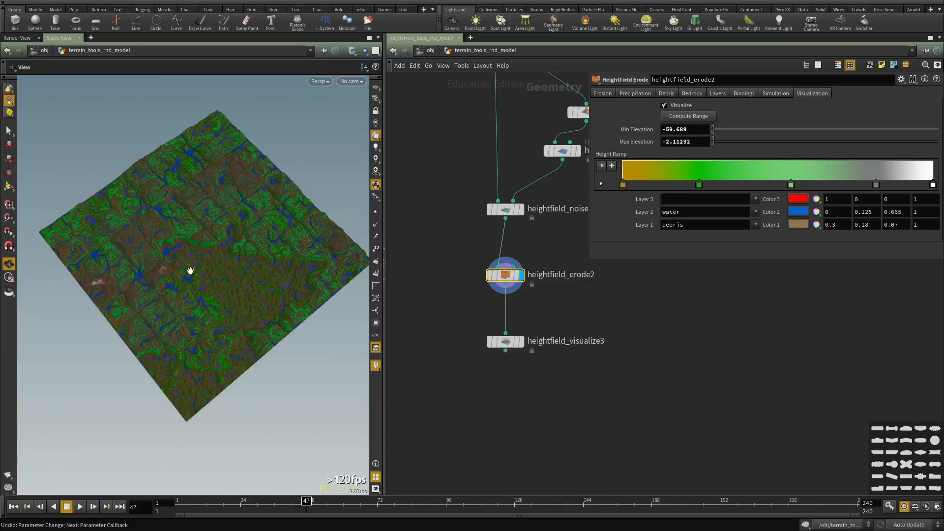
right_drag(190, 270, 244, 261)
drag(245, 261, 264, 302)
mouse_move(264, 303)
right_down()
mouse_move(196, 309)
mouse_move(270, 285)
right_up()
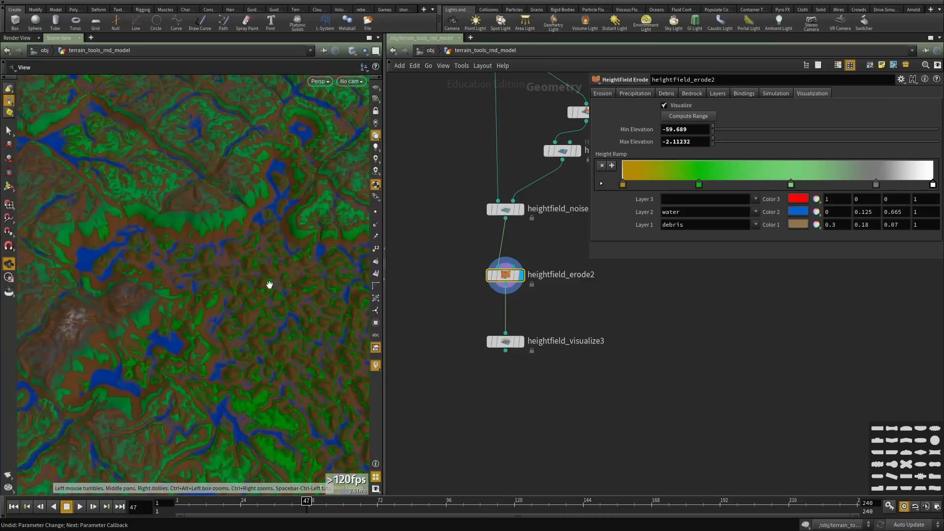
drag(270, 285, 274, 300)
Select heightfield7 at the start of the network and review its size and grid spacing.
scroll(482, 256, down, 8)
middle_drag(497, 143, 494, 344)
scroll(472, 166, up, 3)
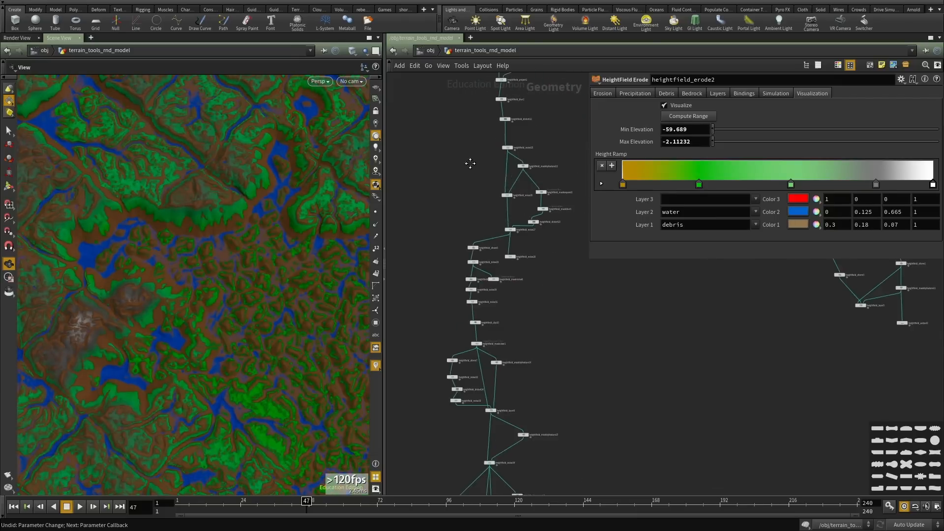
middle_drag(470, 163, 501, 320)
middle_drag(154, 228, 145, 300)
drag(547, 143, 468, 221)
middle_drag(430, 315, 433, 93)
scroll(445, 220, down, 4)
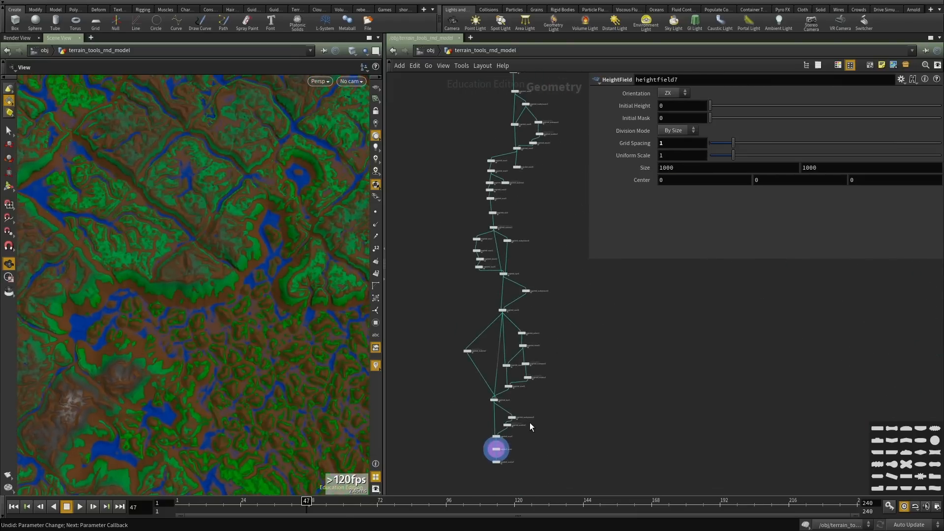
Select heightfield_erode2 and turn off its Visualize option.
middle_drag(530, 423, 542, 329)
right_drag(184, 356, 93, 330)
drag(149, 363, 140, 319)
right_drag(148, 323, 299, 329)
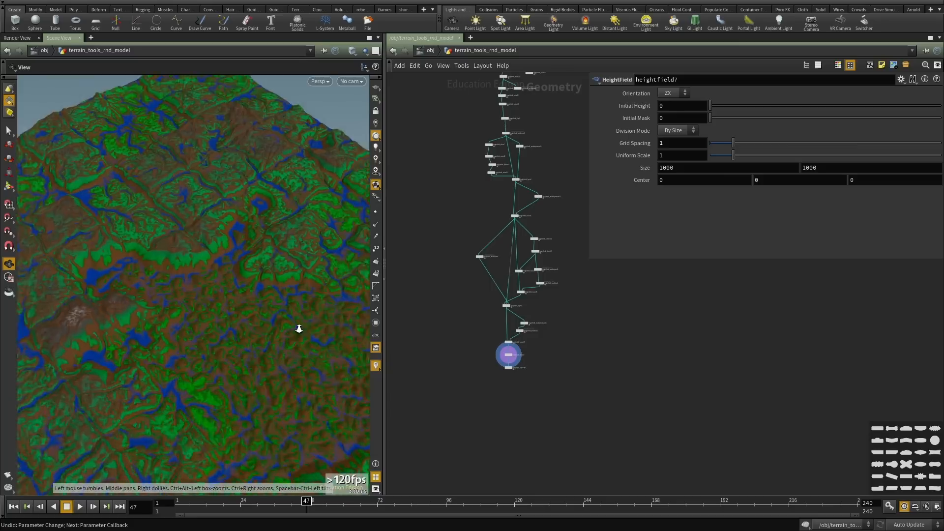
drag(299, 329, 253, 282)
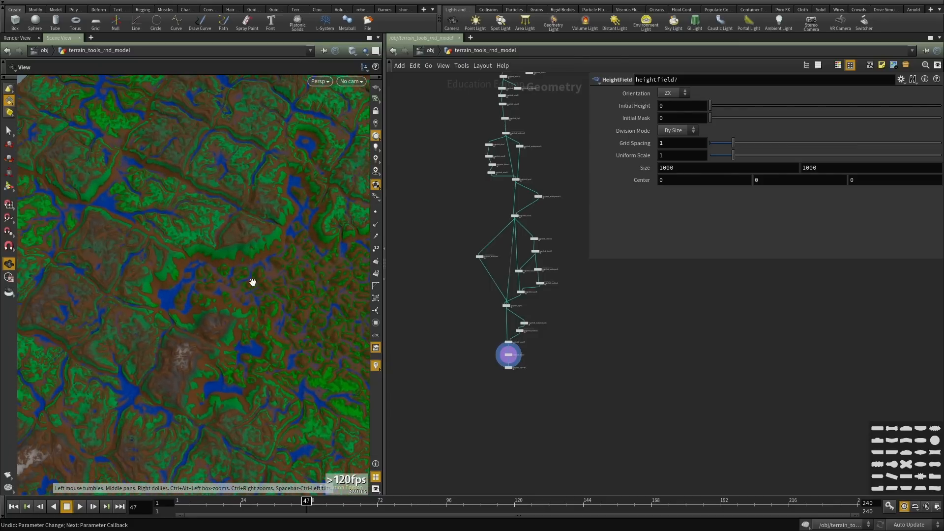
scroll(509, 359, up, 12)
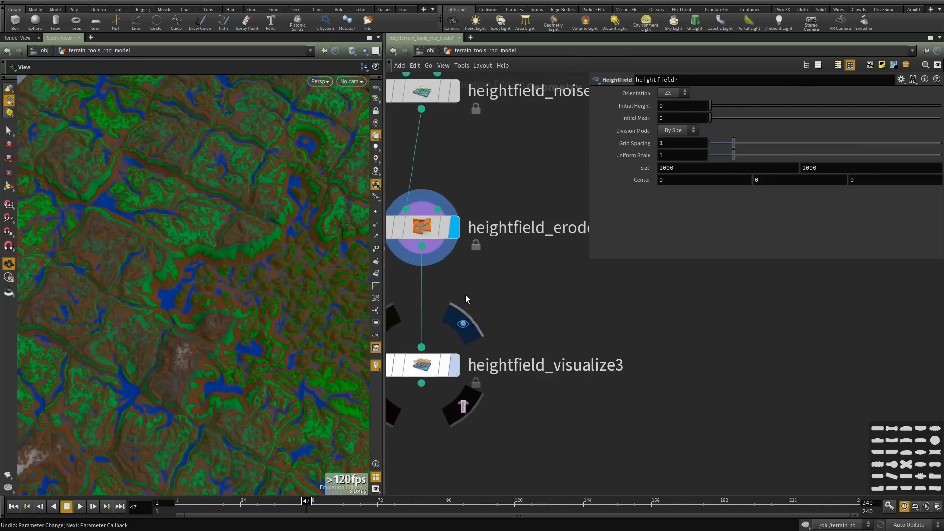
scroll(535, 324, down, 5)
key(w)
key(w)
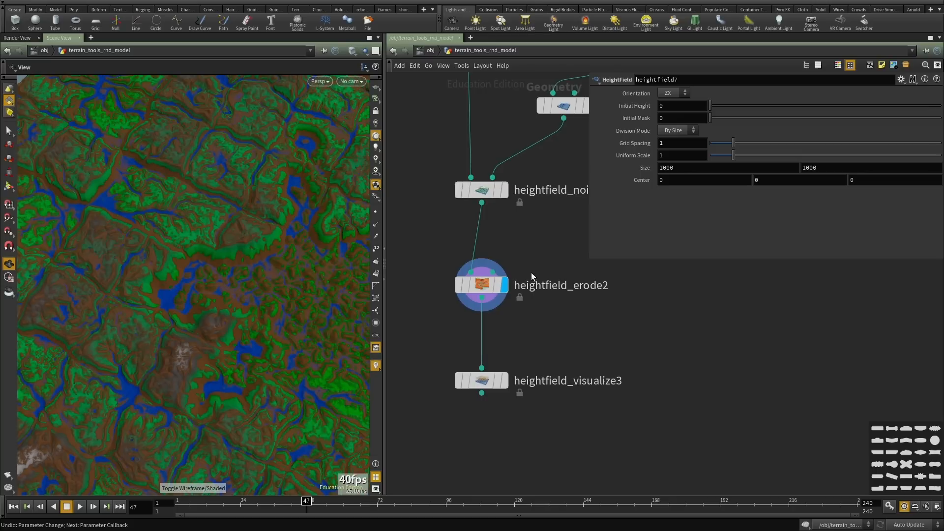
click(487, 284)
click(687, 106)
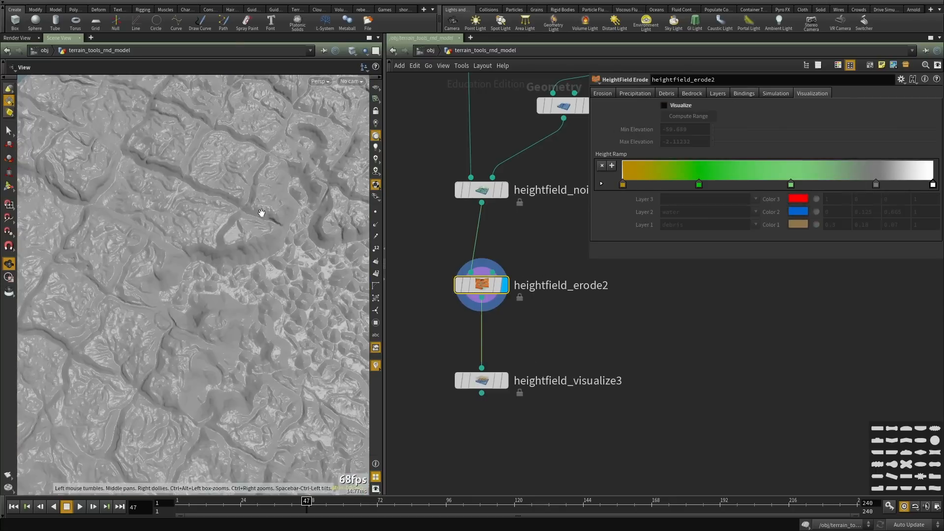
Select heightfield_erode2 and heightfield_visualize3 together and move them aside to free space below heightfield_noise37.
drag(262, 213, 320, 268)
scroll(595, 314, down, 3)
drag(597, 397, 579, 315)
Examine the eroded terrain's pebbled slopes and cracked blocks up close in the viewport.
drag(189, 374, 275, 361)
drag(311, 329, 187, 337)
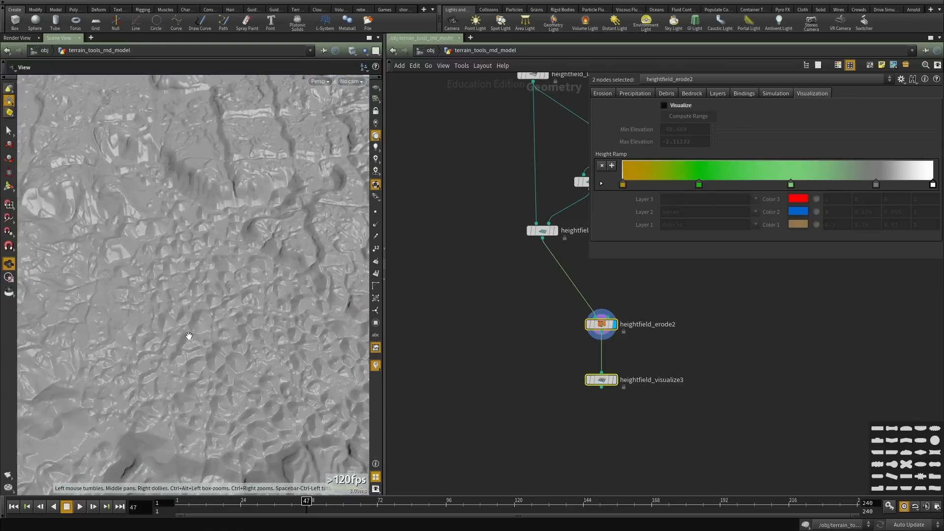
right_drag(188, 337, 196, 360)
middle_drag(196, 360, 263, 265)
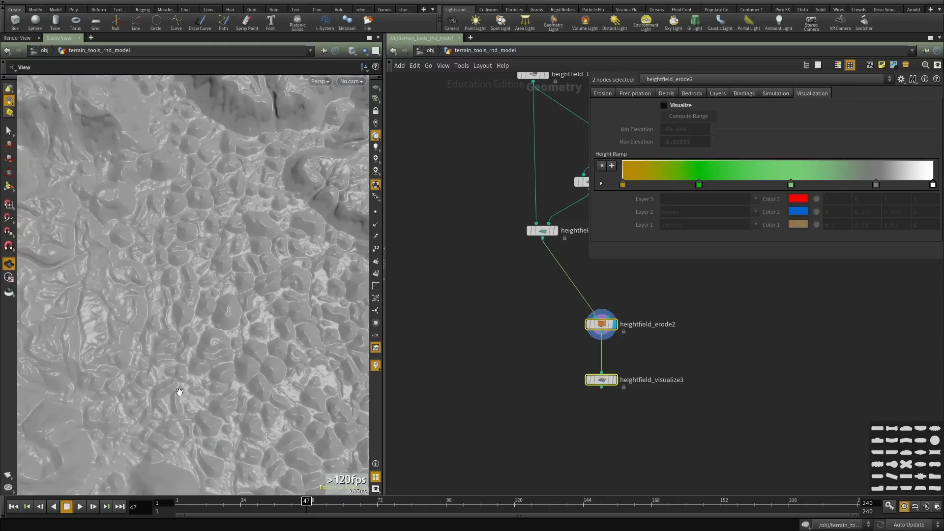
right_drag(153, 295, 127, 304)
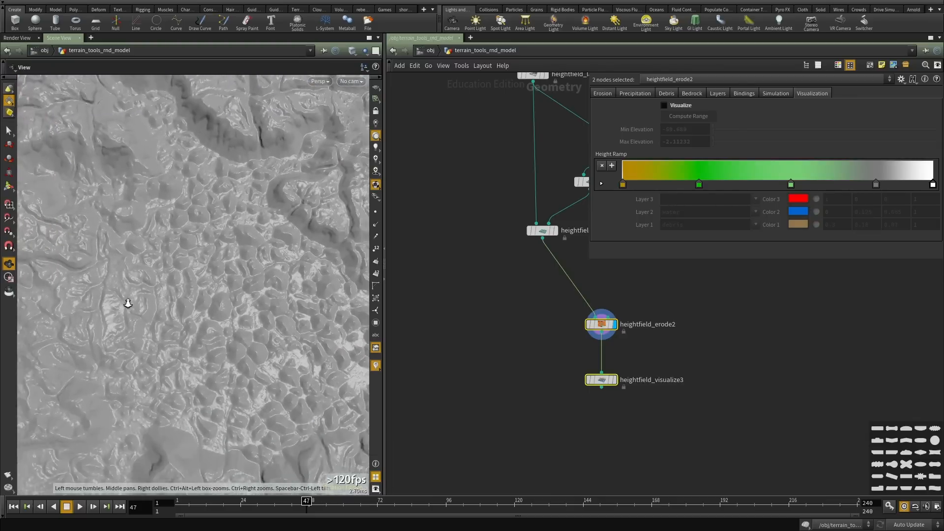
middle_drag(126, 304, 299, 321)
right_drag(229, 248, 135, 253)
middle_drag(134, 253, 236, 295)
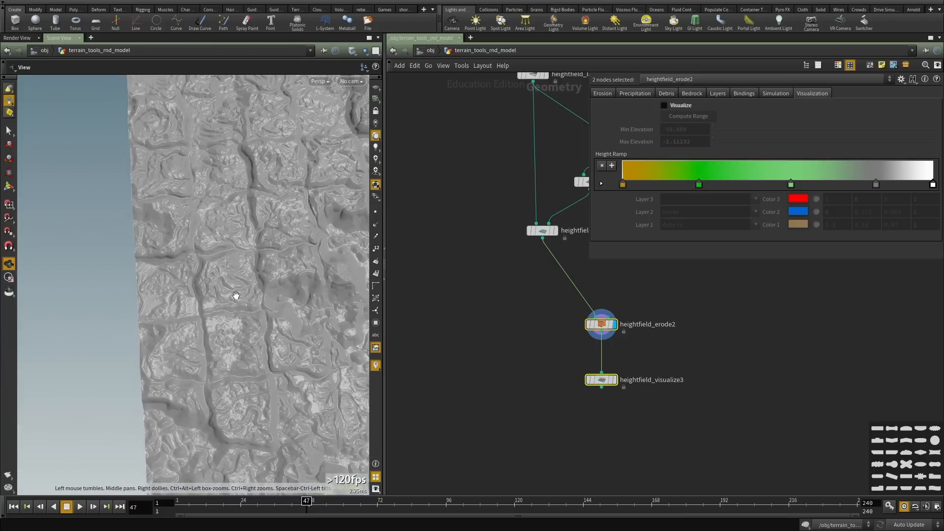
Add a HeightField Mask by Feature node beside heightfield_erode2.
click(490, 344)
key(Tab)
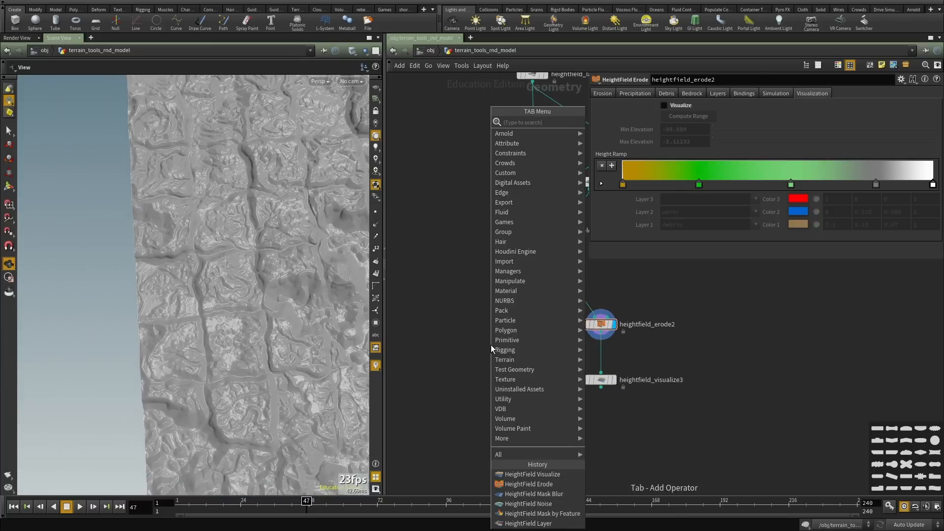
text(maskby)
key(Down)
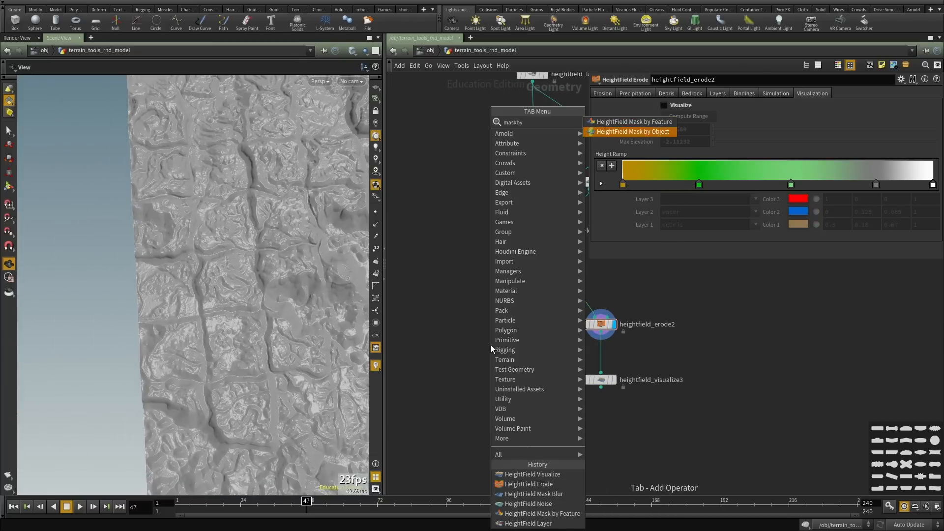
key(Up)
key(Return)
click(491, 344)
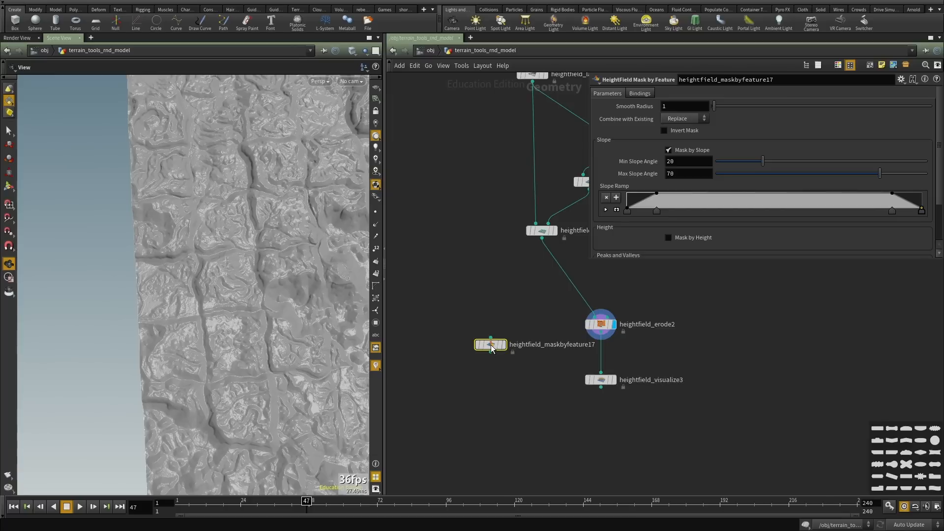
Connect the output of heightfield_noise37 to heightfield_maskbyfeature17 and display the mask.
click(542, 238)
click(491, 338)
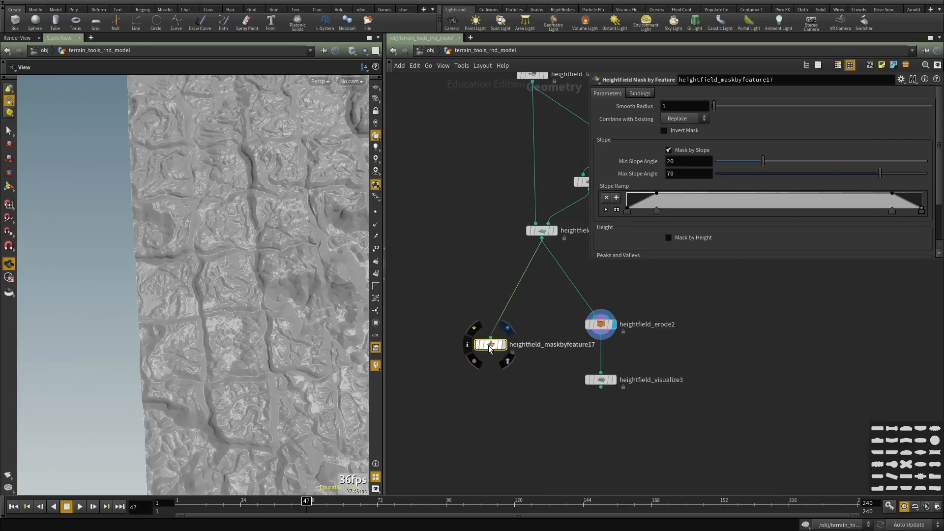
key(r)
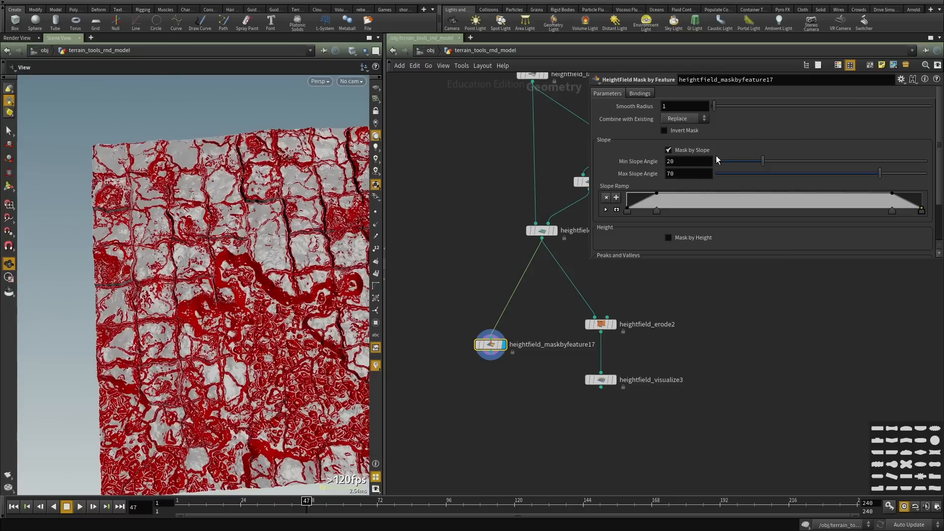
Switch heightfield_maskbyfeature17 from masking by slope to masking by height and compute the height range.
click(694, 150)
click(701, 176)
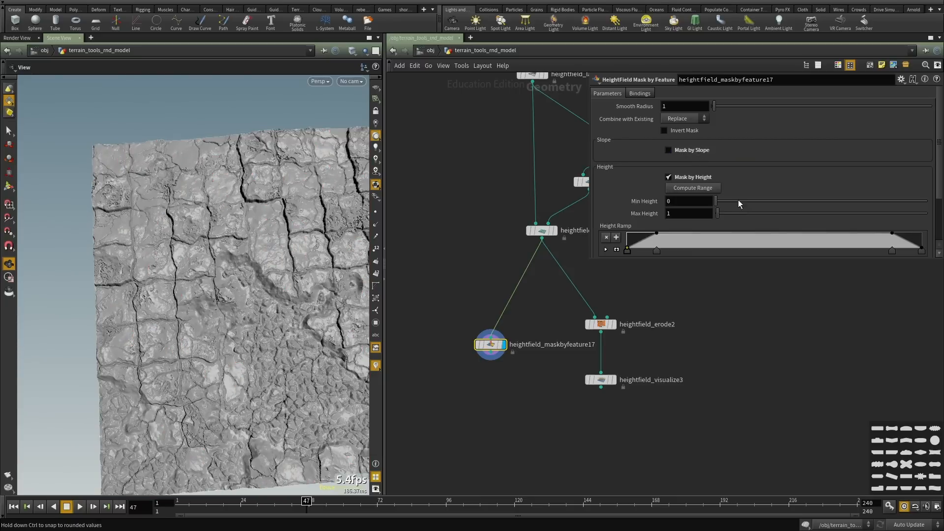
click(689, 188)
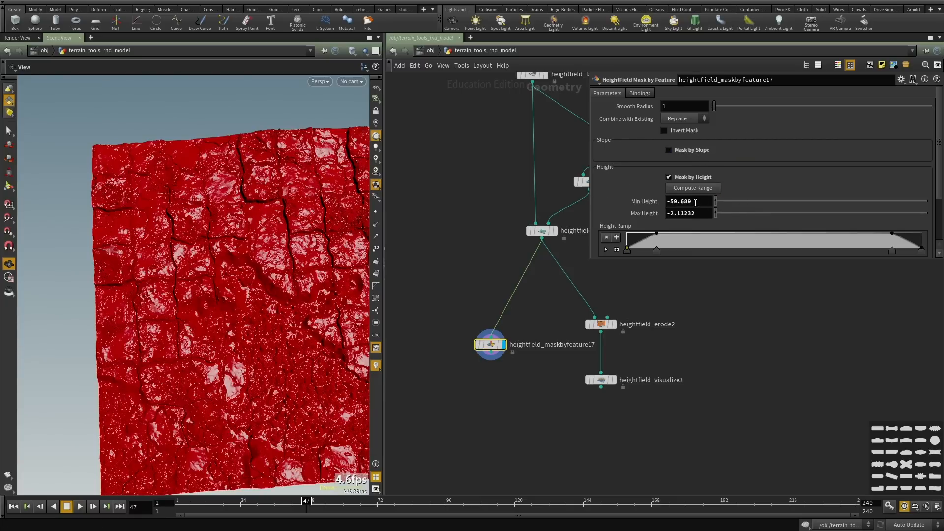
Set the mask's maximum height to -34.1123 and check the masked low-lying areas on the terrain.
middle_drag(697, 213, 495, 204)
middle_drag(490, 204, 556, 191)
drag(243, 321, 229, 319)
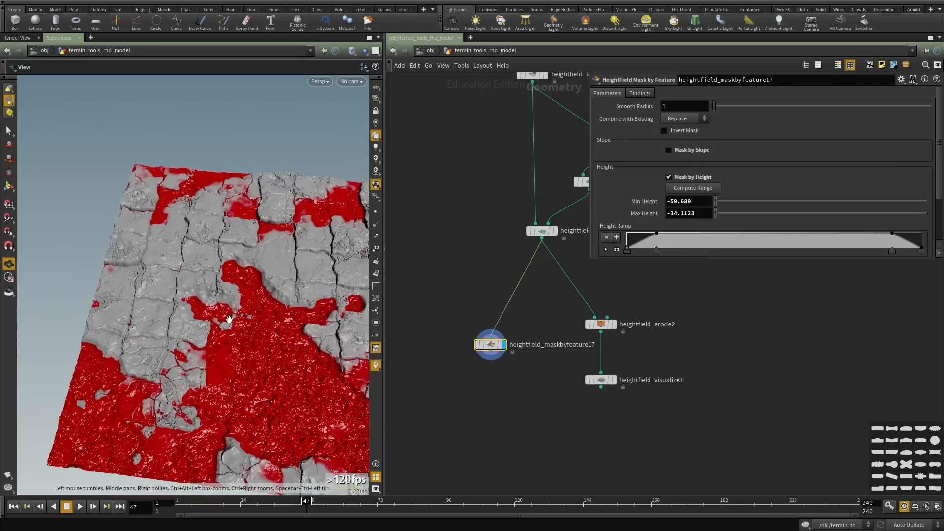
middle_drag(229, 320, 195, 269)
mouse_move(195, 268)
mouse_down()
mouse_move(195, 260)
mouse_move(210, 291)
mouse_move(205, 259)
mouse_up()
mouse_move(204, 259)
right_down()
mouse_move(229, 215)
mouse_move(208, 252)
right_up()
drag(208, 251, 215, 271)
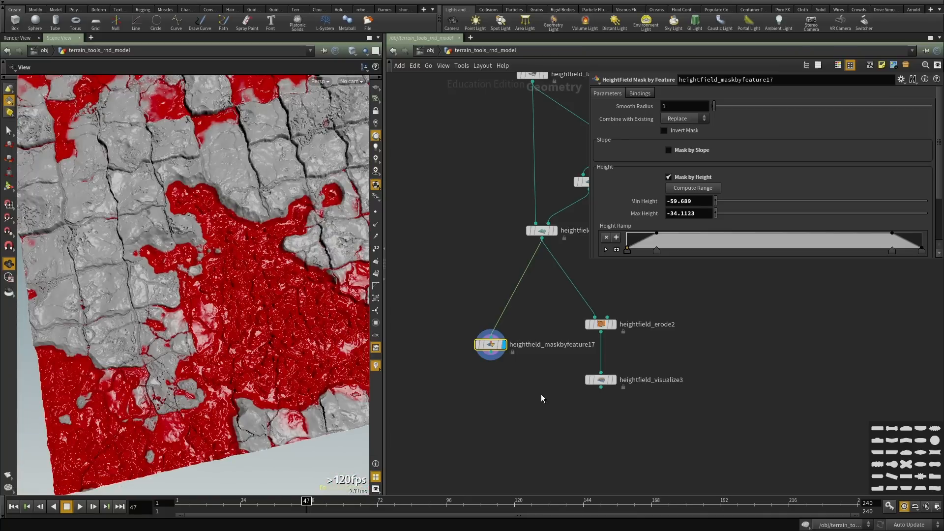
Add a HeightField Layer node below the mask node and connect heightfield_noise37 to its first input.
scroll(555, 403, down, 2)
scroll(532, 386, up, 3)
key(Tab)
text(l)
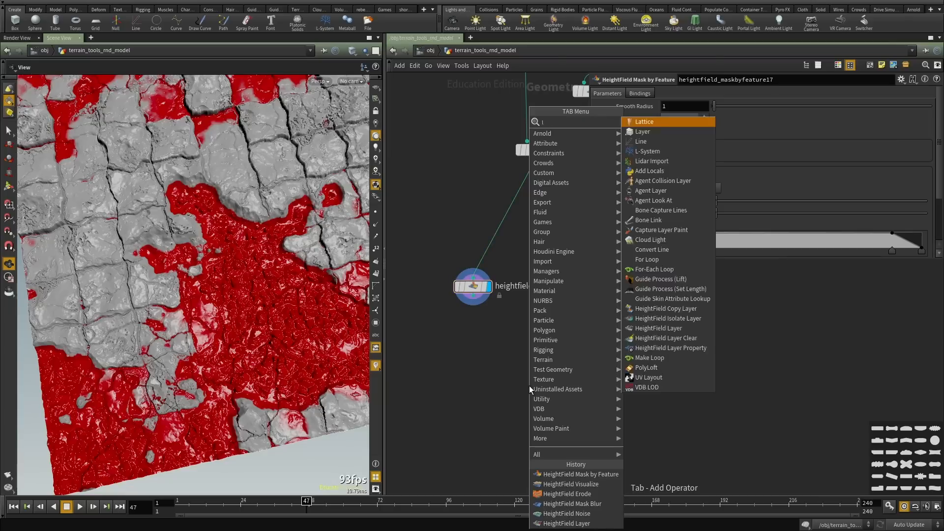
text(ayer)
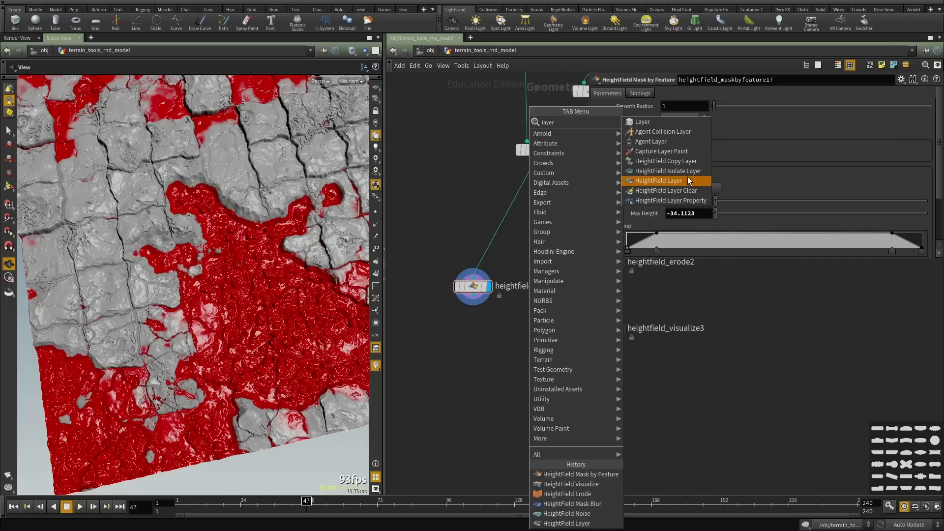
click(688, 180)
click(506, 385)
click(496, 375)
click(535, 160)
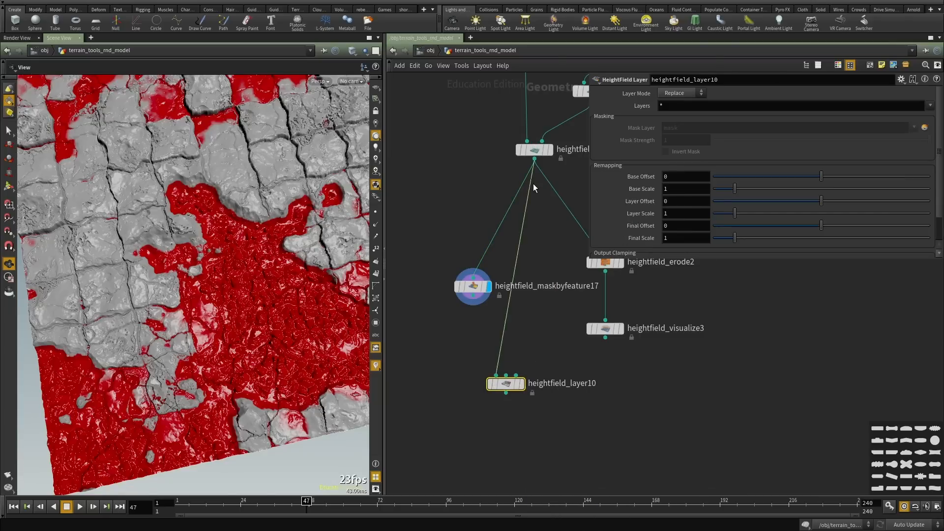
Connect heightfield_erode2 to heightfield_layer10's second input and heightfield_maskbyfeature17 to its mask input, and display the layer node.
middle_drag(574, 279, 527, 321)
click(558, 313)
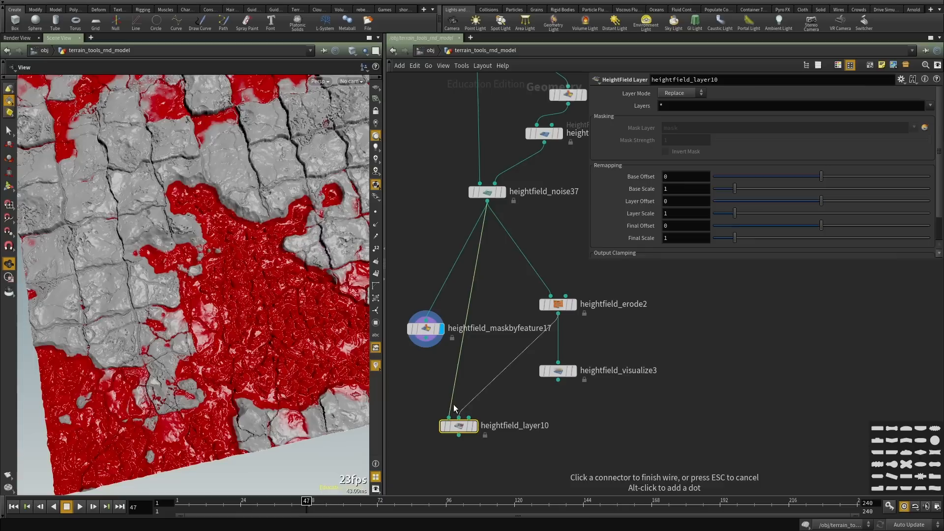
click(458, 417)
middle_drag(482, 411, 492, 382)
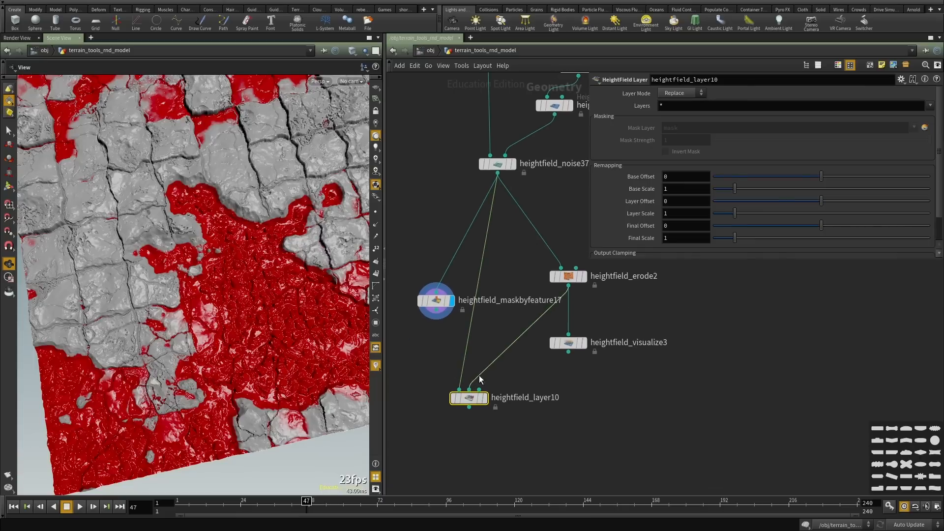
click(436, 309)
click(484, 398)
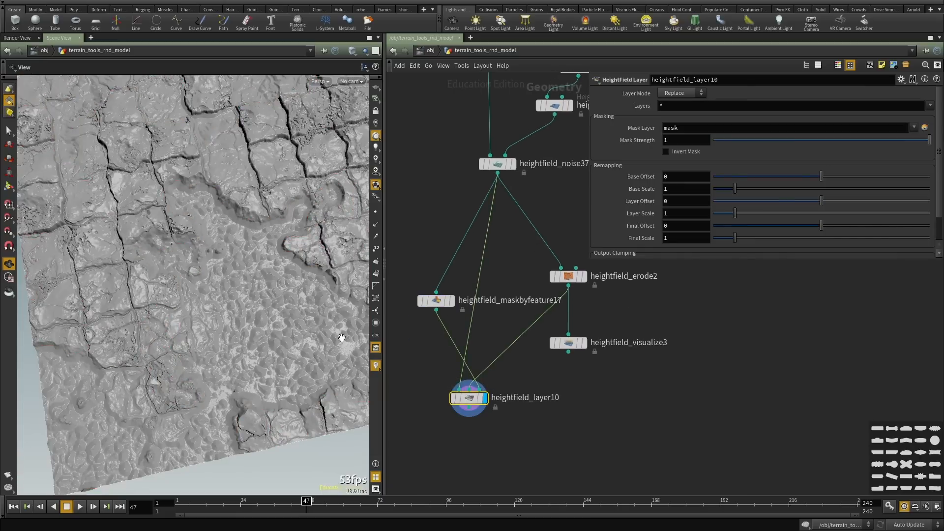
Compare the outputs of heightfield_noise37 and heightfield_layer10 up close in the viewport, enlarging the view as needed.
middle_drag(251, 322, 224, 313)
drag(224, 313, 227, 263)
right_drag(228, 264, 399, 291)
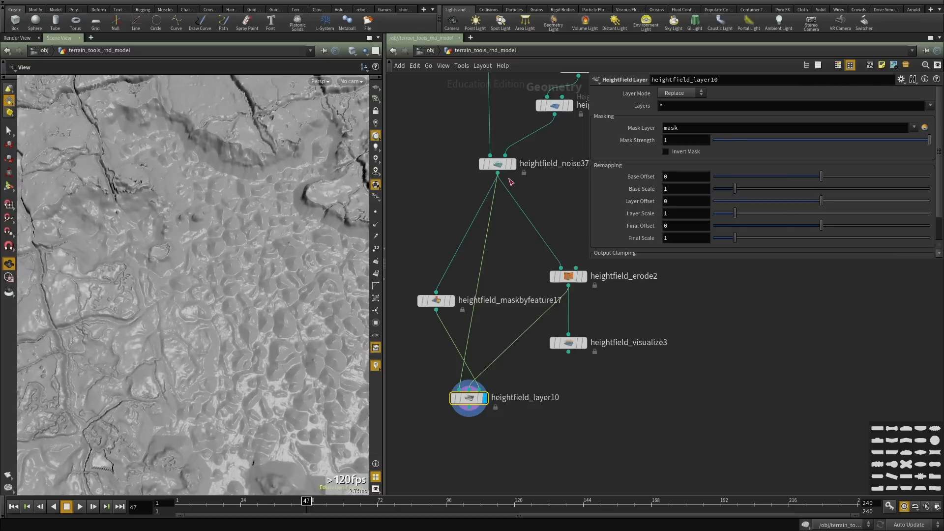
click(514, 165)
click(485, 398)
key(ctrl+b)
drag(514, 301, 527, 391)
middle_drag(565, 224, 461, 197)
drag(461, 198, 469, 253)
drag(615, 315, 502, 270)
key(ctrl+b)
Examine the layered terrain from several angles, checking how the eroded low areas blend with the cracked blocks.
middle_drag(526, 441, 517, 321)
scroll(515, 325, down, 3)
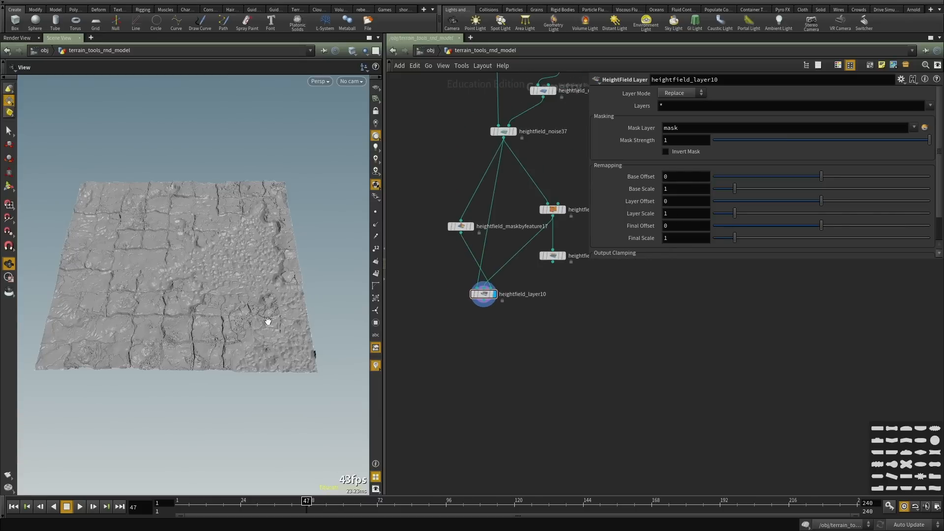
drag(107, 267, 150, 329)
right_drag(150, 329, 280, 295)
right_drag(186, 313, 221, 314)
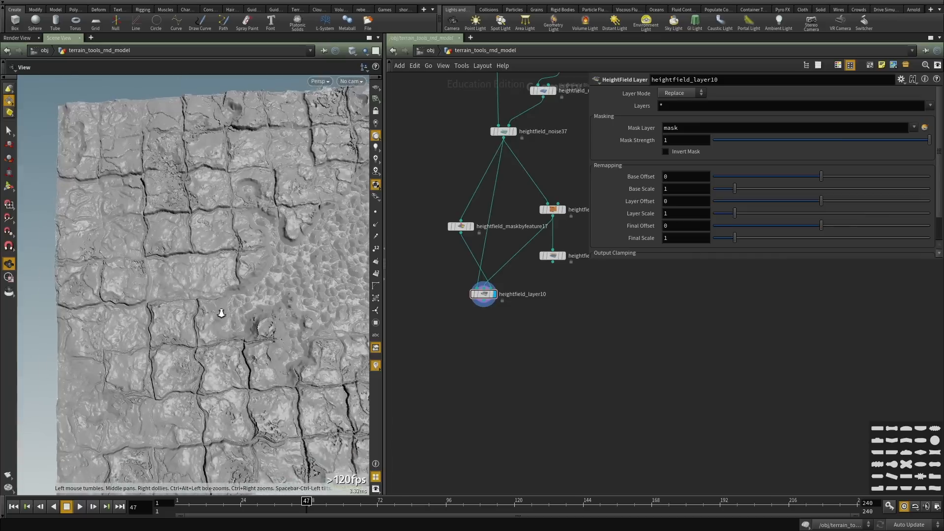
drag(221, 313, 215, 330)
middle_drag(248, 323, 208, 339)
drag(208, 339, 231, 322)
right_drag(232, 323, 194, 330)
middle_drag(194, 330, 187, 333)
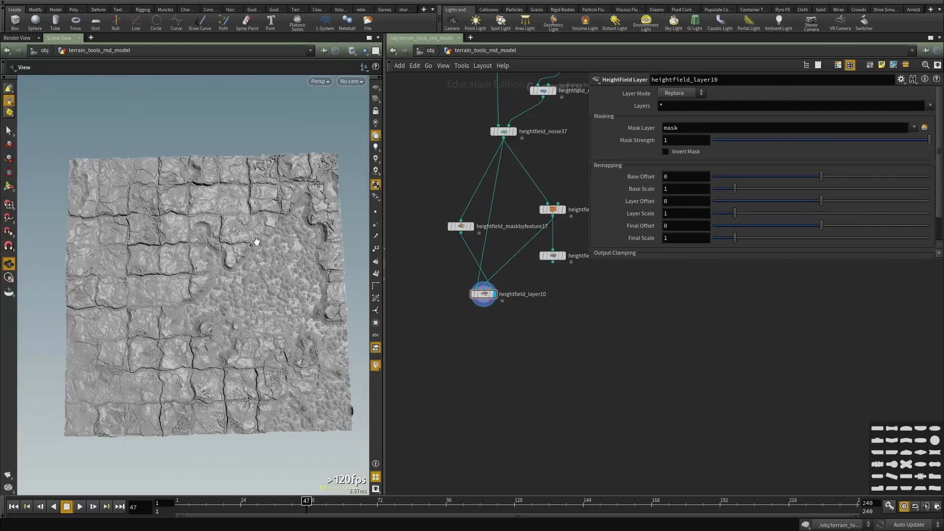
scroll(500, 381, down, 3)
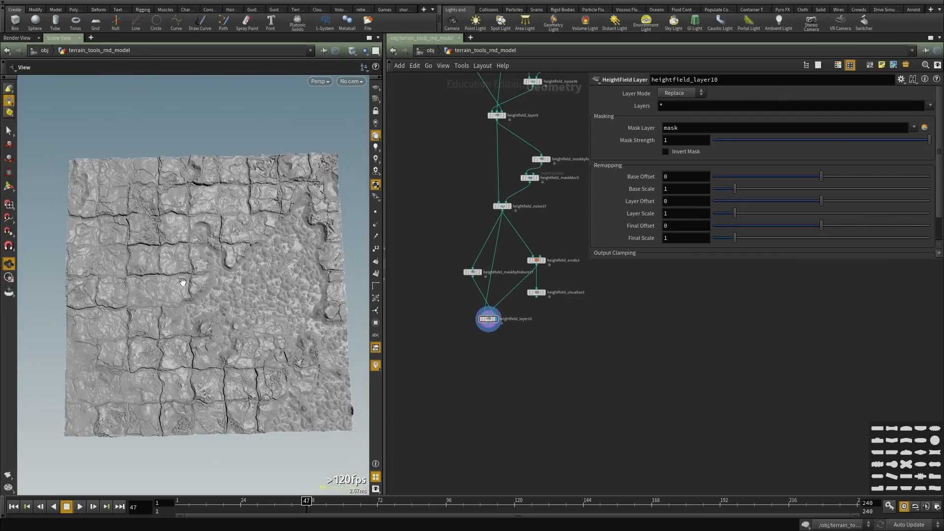
drag(183, 282, 192, 265)
scroll(504, 386, down, 5)
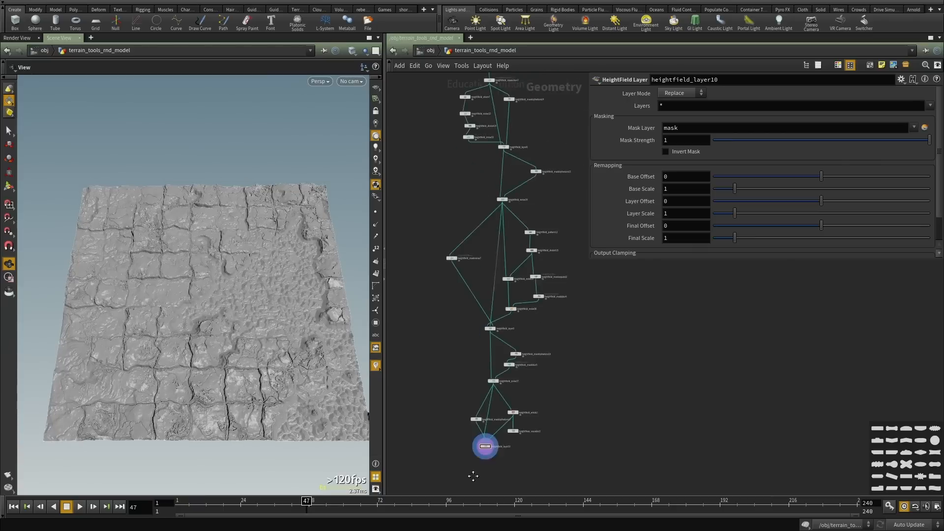
middle_drag(235, 248, 198, 318)
Display and select the primitive1 node near the start of the network and frame its tiles in the viewport.
scroll(509, 240, down, 3)
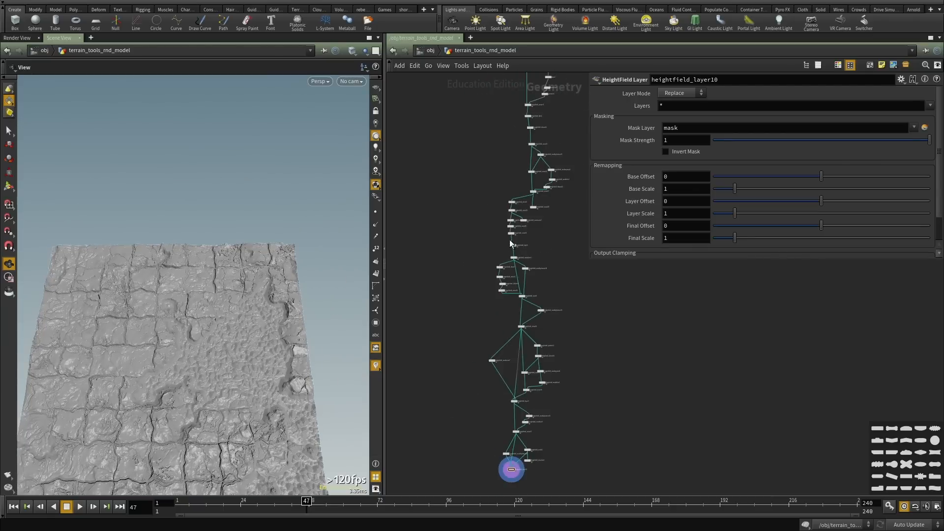
middle_drag(509, 240, 536, 283)
scroll(549, 372, up, 5)
scroll(550, 371, up, 5)
click(518, 337)
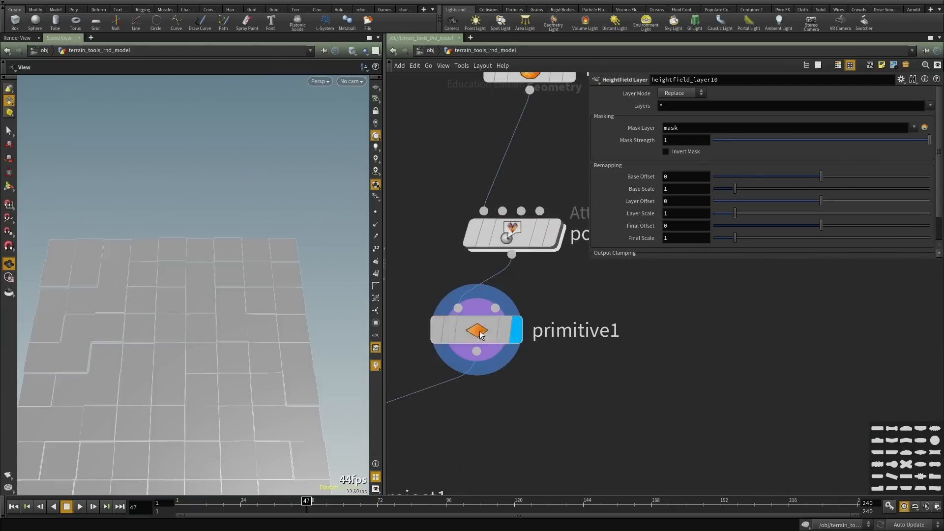
click(480, 333)
key(space+g)
drag(165, 291, 211, 221)
scroll(187, 294, up, 4)
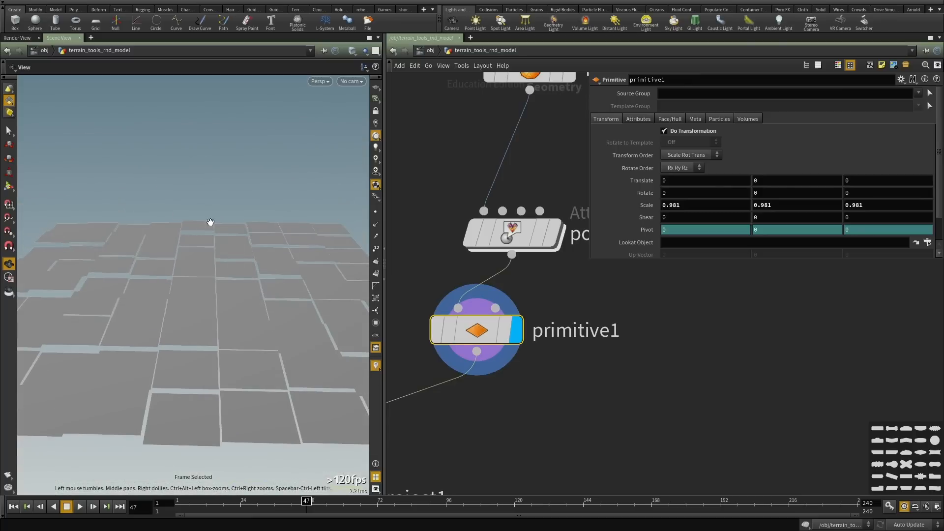
Inspect the gaps between primitive1's scaled tiles and switch the viewport to wireframe shading.
scroll(571, 360, down, 3)
scroll(470, 287, up, 3)
drag(470, 286, 507, 332)
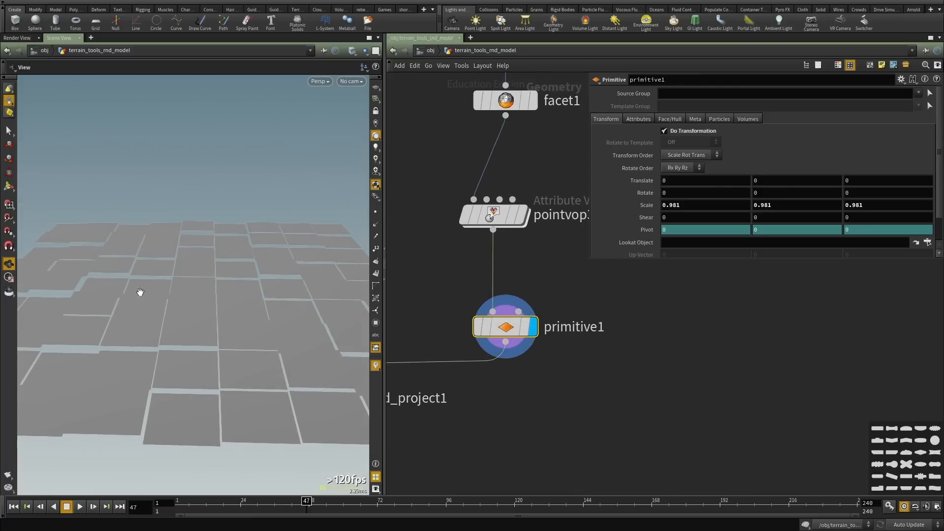
drag(127, 266, 117, 255)
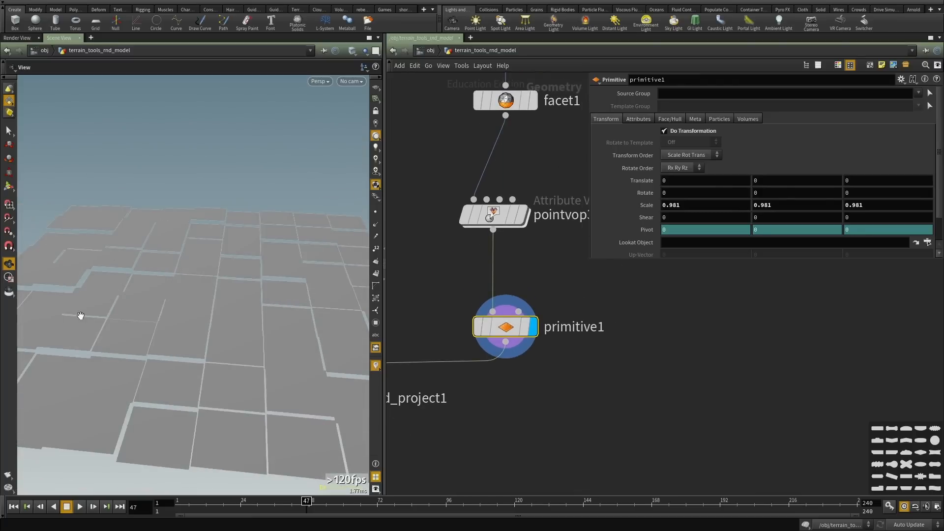
drag(81, 280, 169, 288)
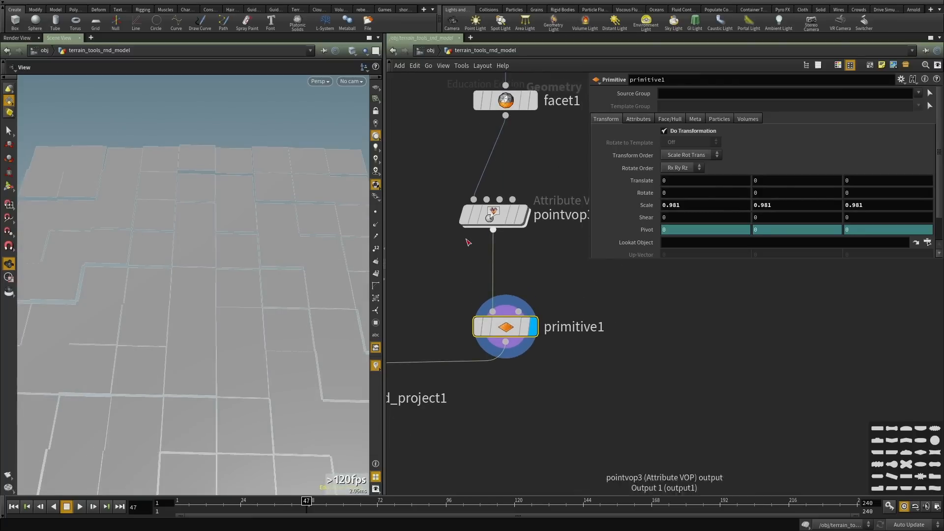
drag(154, 250, 154, 259)
key(shift+w)
right_drag(183, 253, 139, 251)
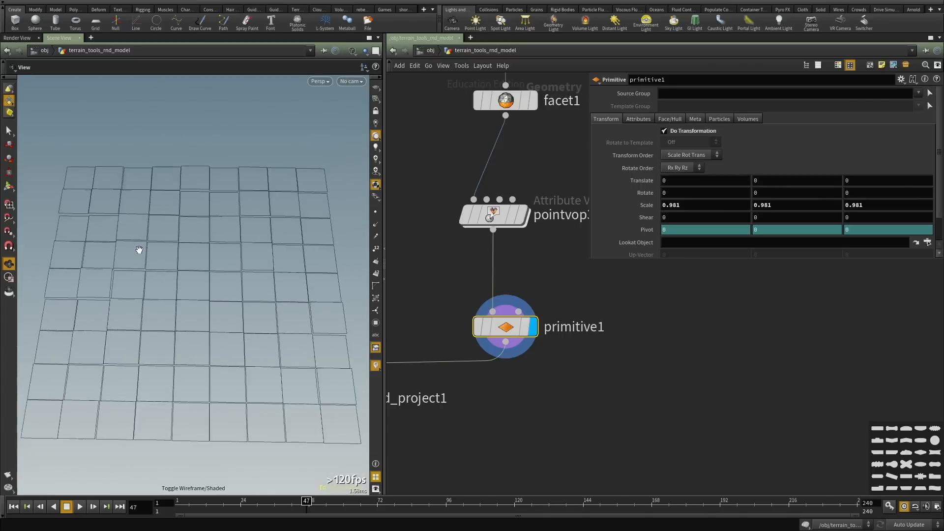
drag(139, 251, 148, 267)
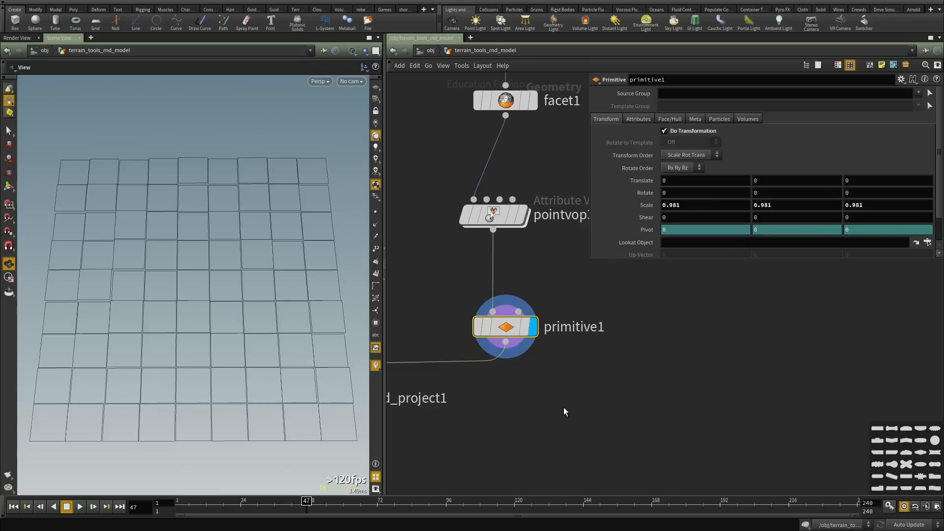
Add a second Primitive node beside primitive1 and feed it from primitive1's output.
scroll(564, 401, down, 2)
middle_drag(565, 391, 563, 358)
scroll(547, 362, down, 2)
middle_drag(521, 426, 481, 350)
scroll(524, 278, up, 3)
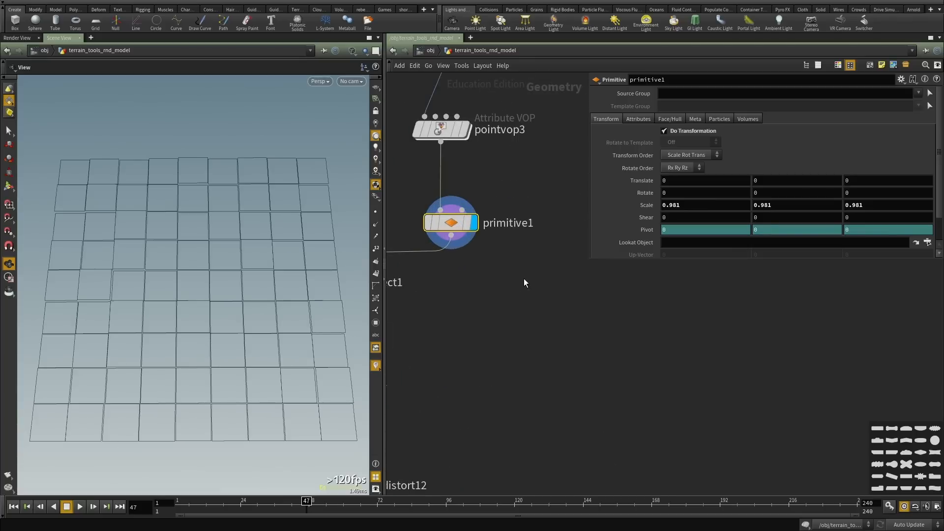
key(Tab)
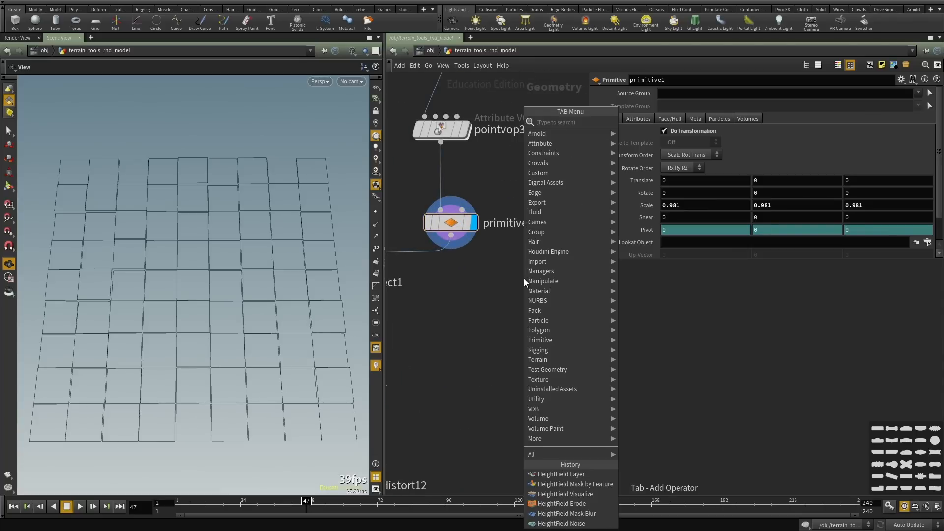
text(primitive)
key(Return)
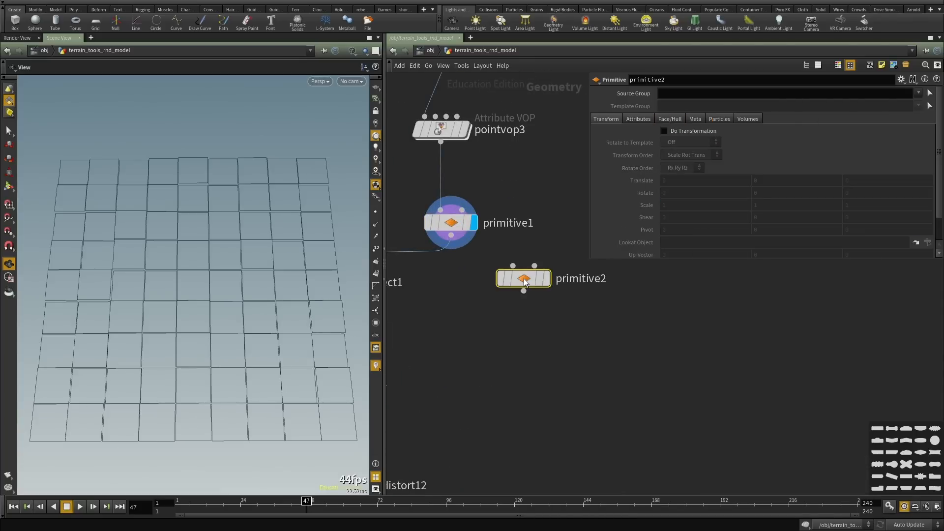
drag(513, 266, 454, 236)
Enable the transformation on primitive2, set its scale to 0 on all three axes, and display the node.
click(665, 131)
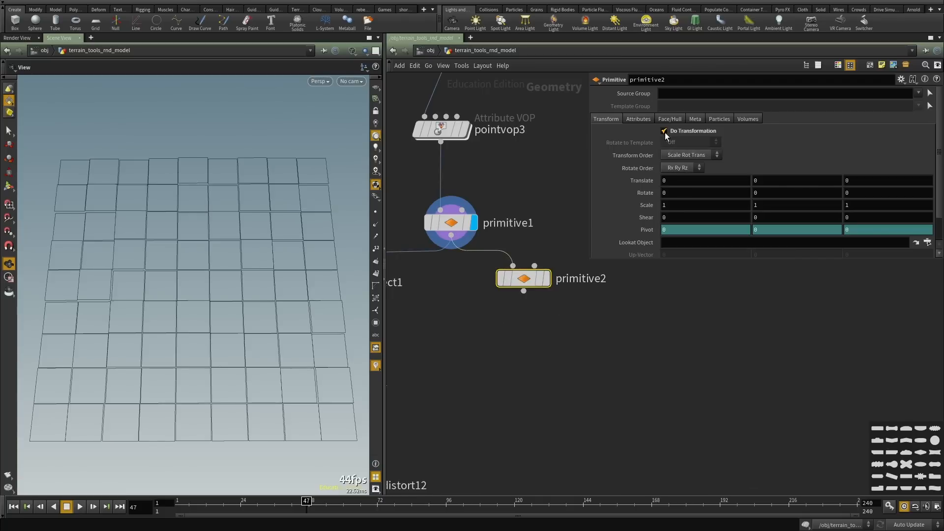
text(0)
drag(530, 286, 527, 285)
click(546, 282)
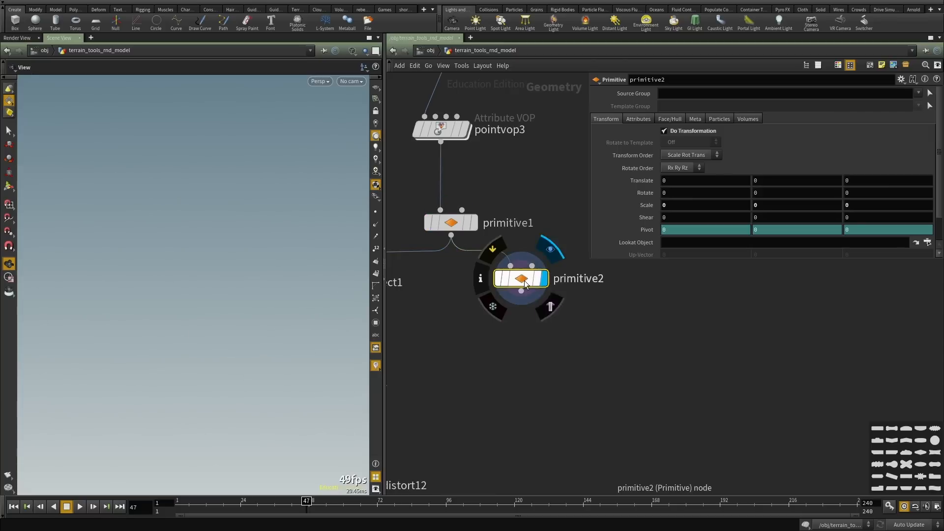
Turn on point display and template primitive1 so its tile outlines are overlaid on primitive2's collapsed centre points.
click(376, 211)
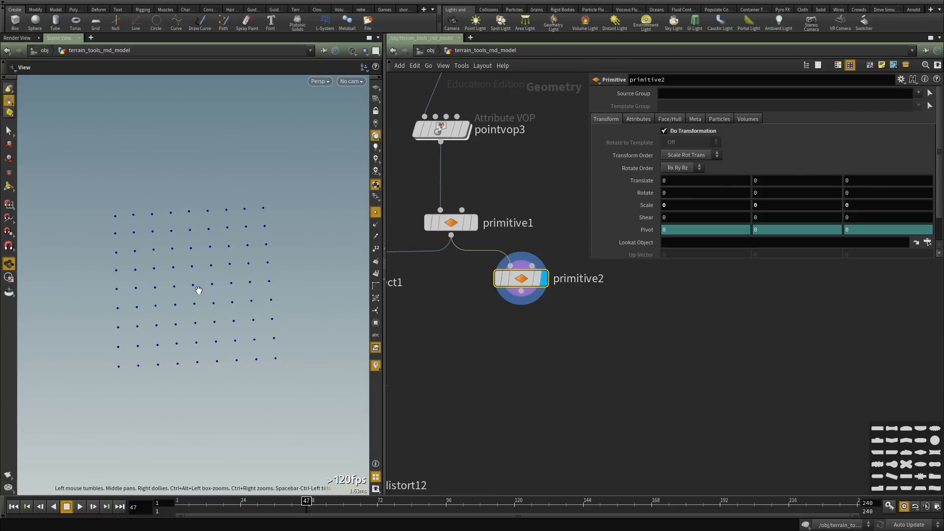
click(467, 223)
scroll(194, 280, up, 5)
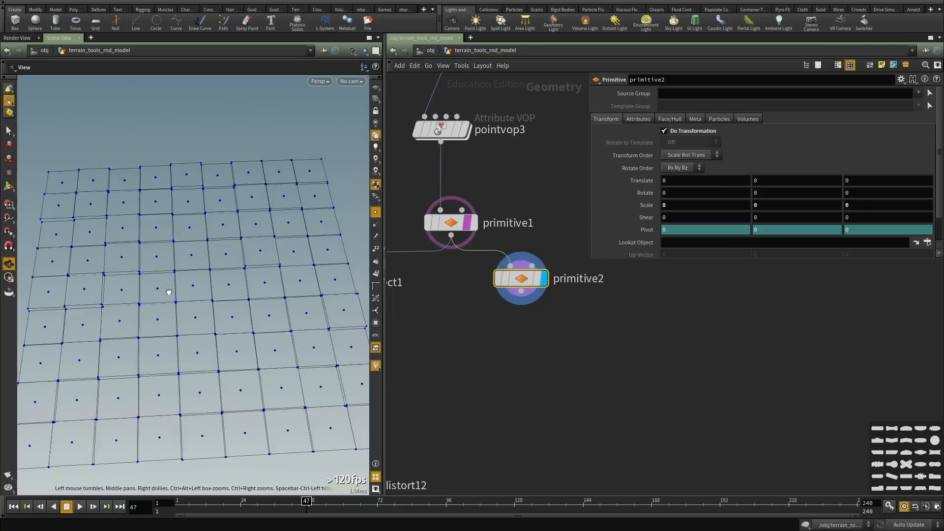
mouse_move(169, 292)
mouse_down()
mouse_move(169, 274)
mouse_move(169, 306)
mouse_up()
scroll(515, 302, down, 2)
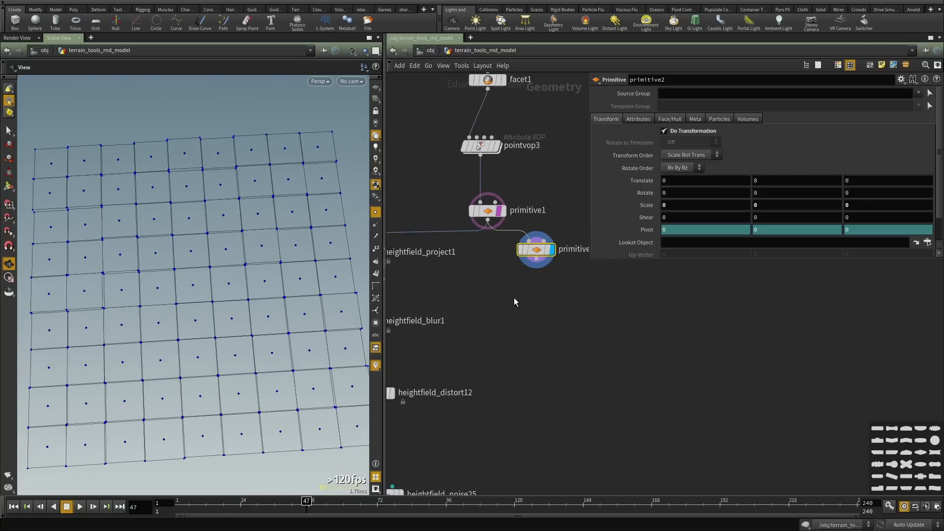
Select the grid3 node at the start of the tile chain to show its parameters.
scroll(536, 232, down, 5)
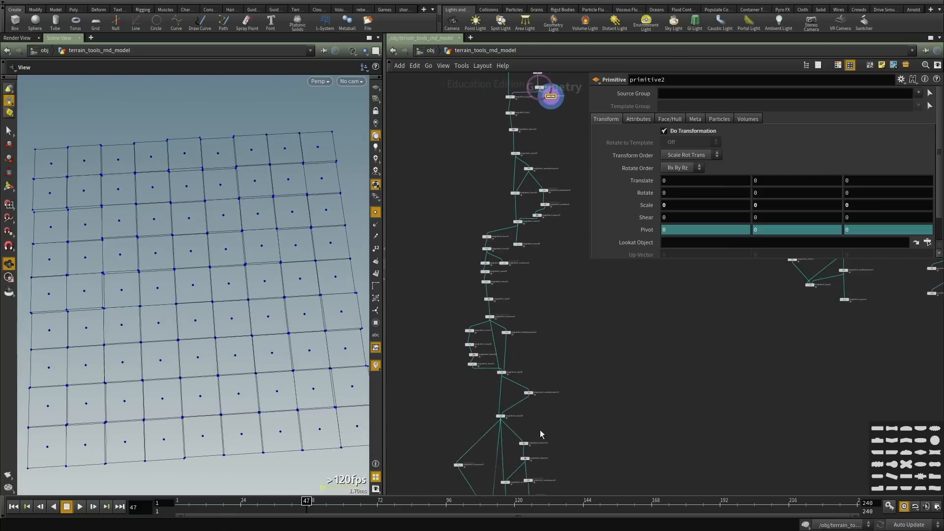
scroll(540, 430, up, 6)
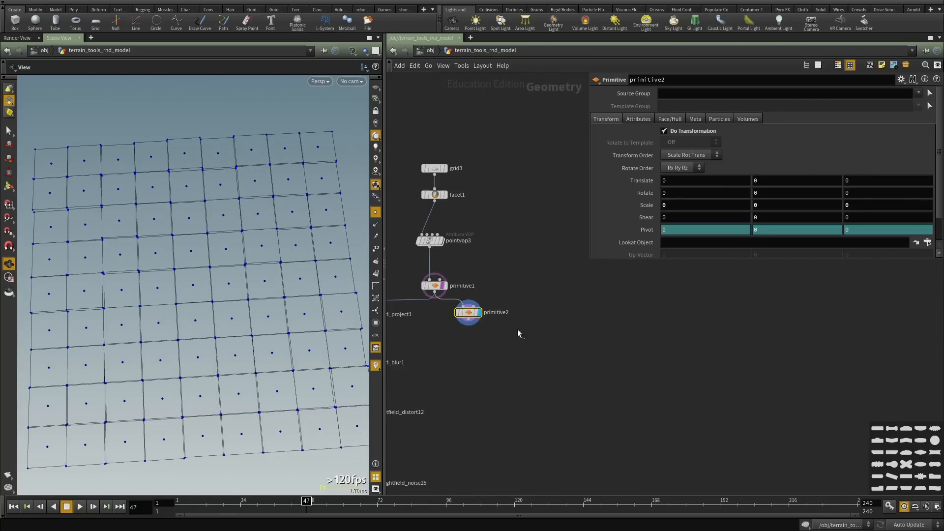
drag(518, 330, 515, 135)
scroll(528, 350, up, 1)
click(591, 322)
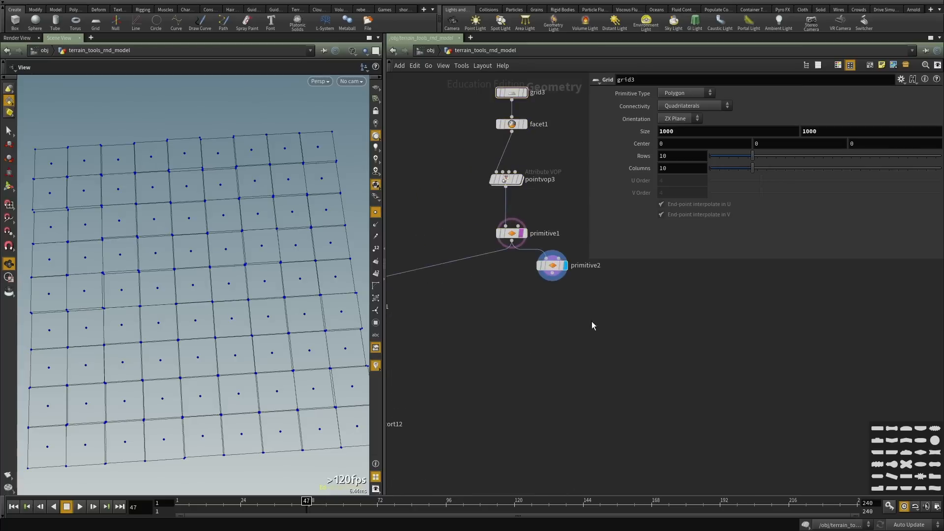
Add a Point VOP node below primitive1.
scroll(570, 275, up, 2)
scroll(570, 279, up, 2)
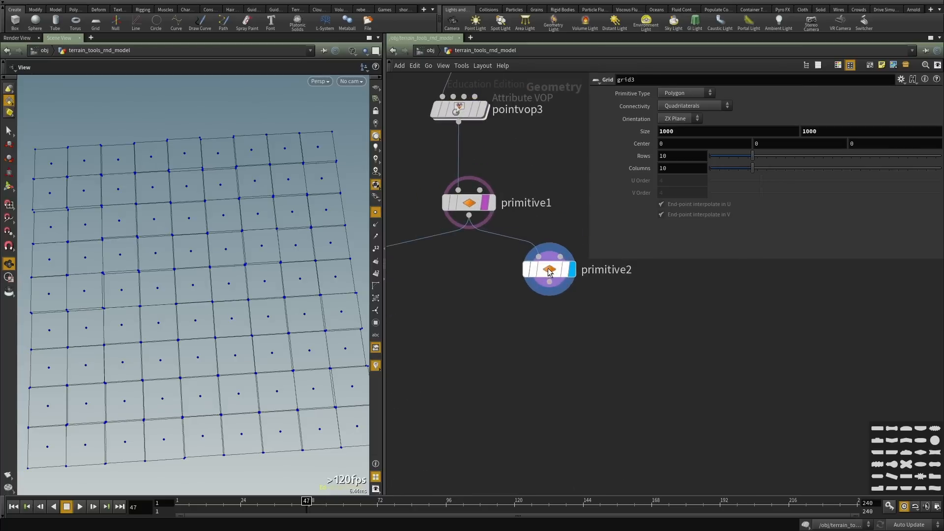
click(548, 268)
scroll(180, 335, up, 3)
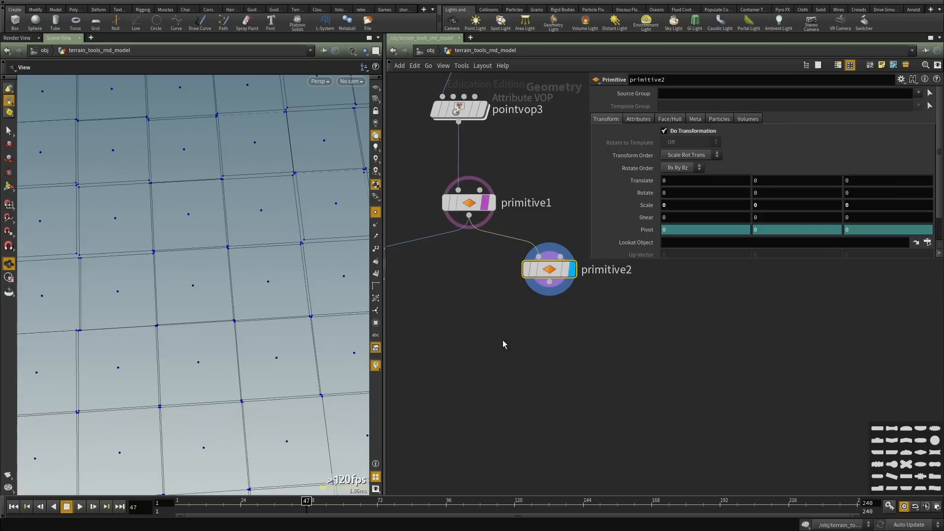
scroll(487, 344, up, 1)
key(Tab)
text(poin)
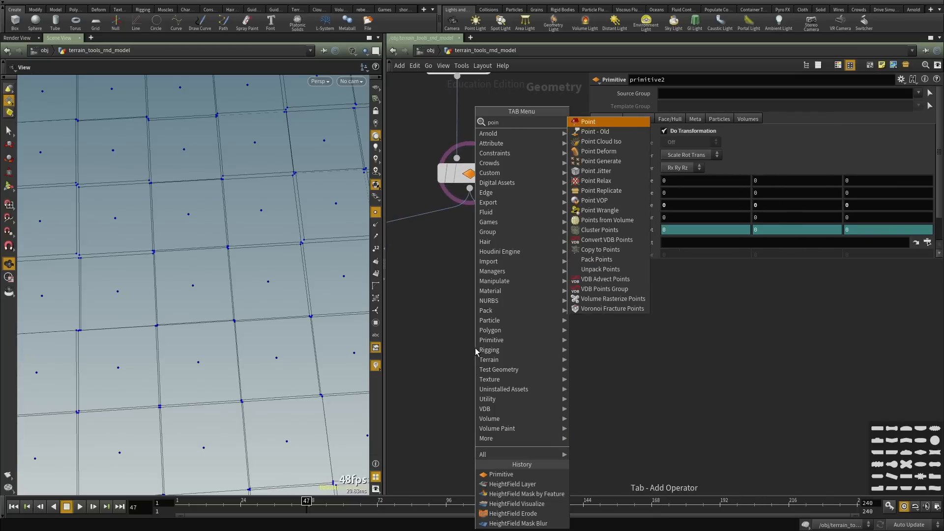
text(tvop)
key(Return)
click(475, 348)
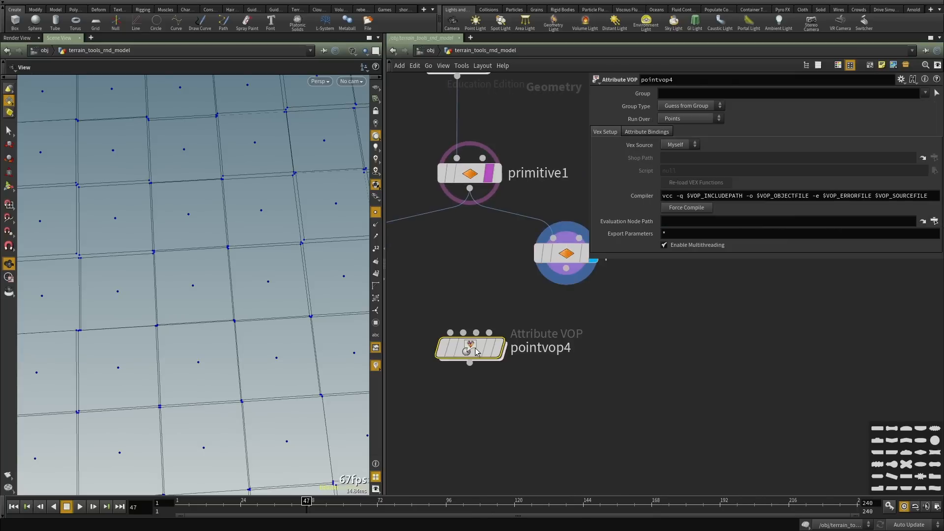
Wire primitive1 to the Point VOP's first input and primitive2 to its second, and turn off primitive1's template display.
click(470, 188)
click(451, 333)
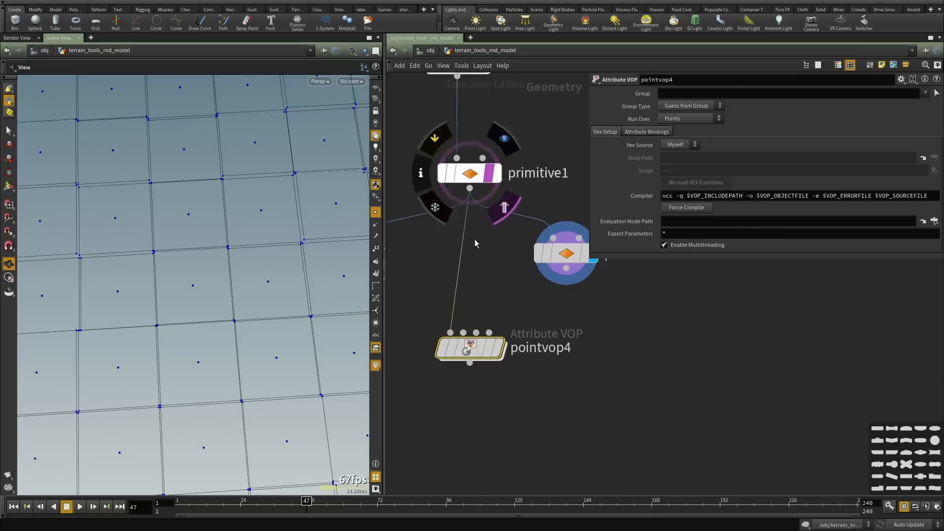
click(488, 182)
click(566, 268)
click(463, 333)
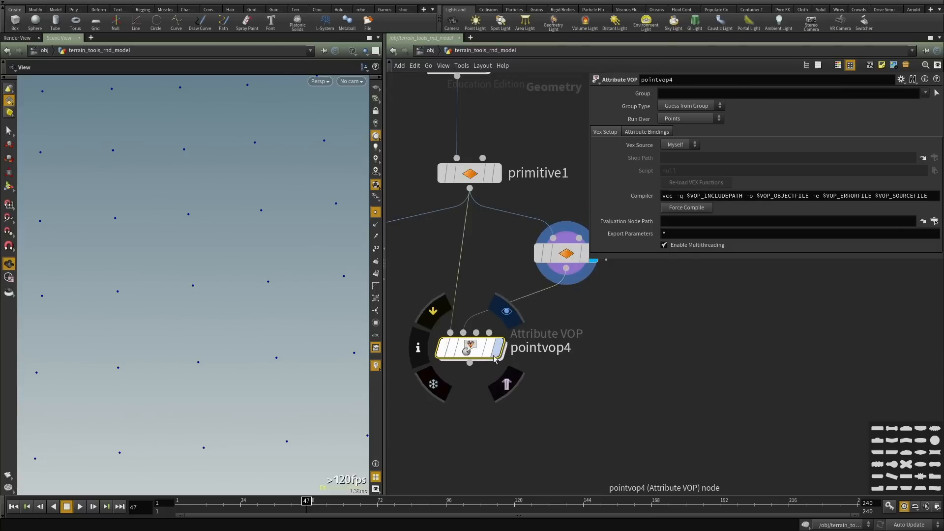
Display pointvop4 and open its inner network, moving the geometry output node clear of the global parameters.
click(494, 358)
double_click(473, 351)
drag(227, 316, 272, 294)
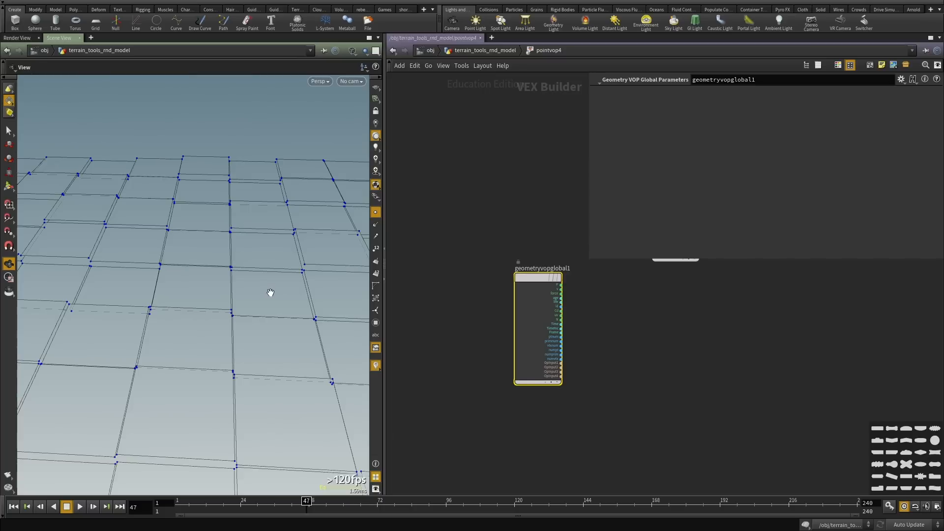
scroll(631, 362, down, 2)
middle_drag(632, 362, 500, 356)
scroll(532, 293, up, 1)
drag(523, 265, 564, 323)
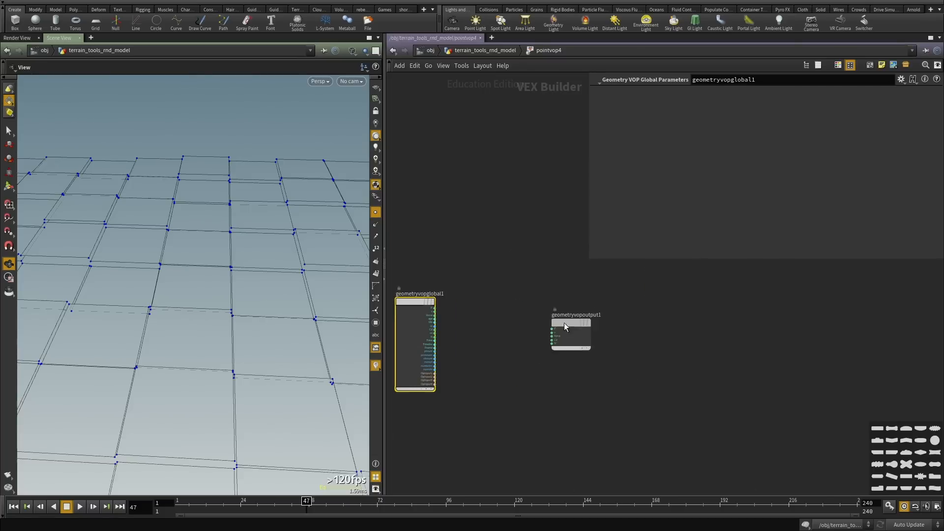
Add an Import Point Attribute node between the global parameters and the geometry output.
scroll(470, 371, up, 3)
middle_drag(470, 370, 502, 369)
key(Tab)
text(poi)
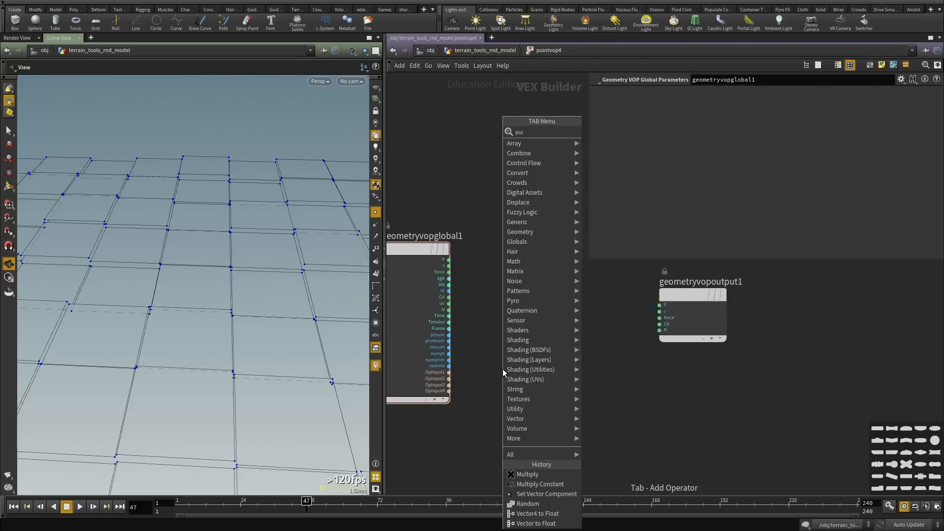
text(ntimpo)
key(Down)
key(Down)
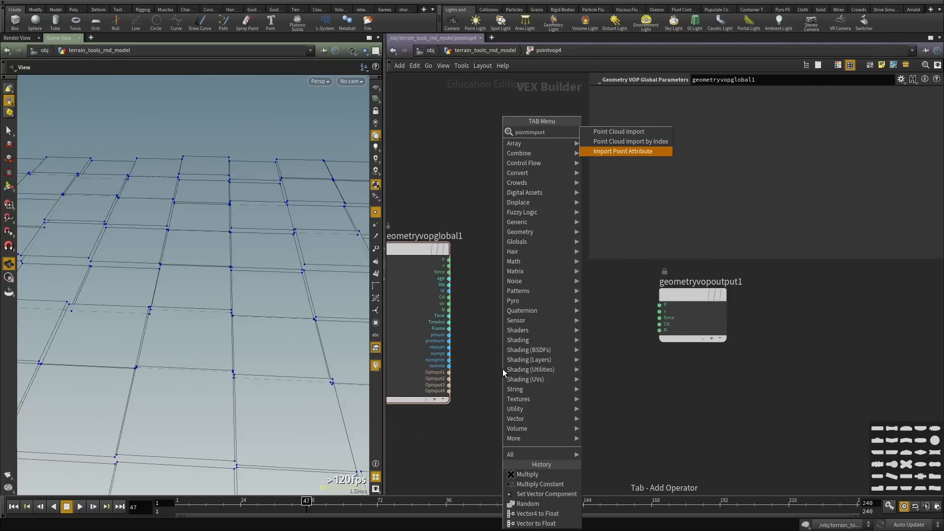
key(Return)
click(503, 369)
drag(502, 369, 576, 368)
scroll(553, 423, up, 3)
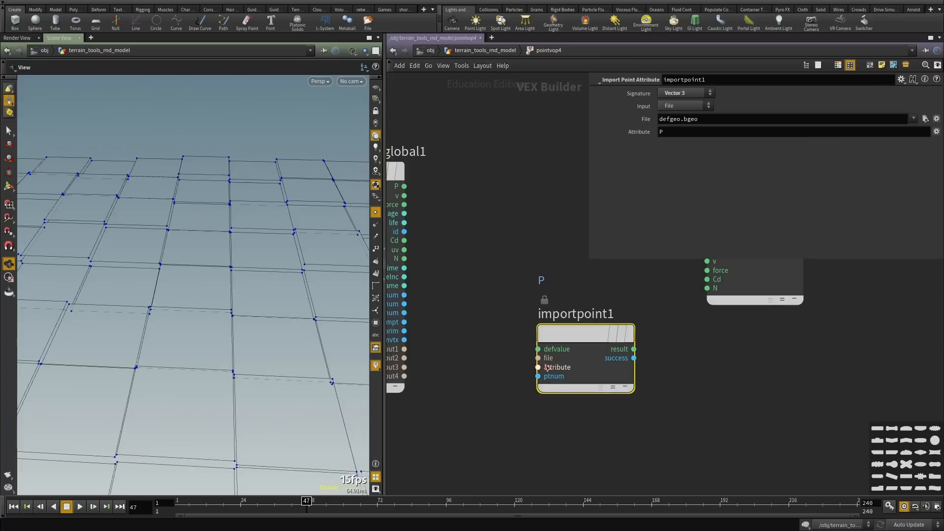
click(538, 358)
click(404, 349)
drag(541, 245, 600, 465)
middle_drag(563, 383, 678, 375)
middle_drag(752, 420, 691, 439)
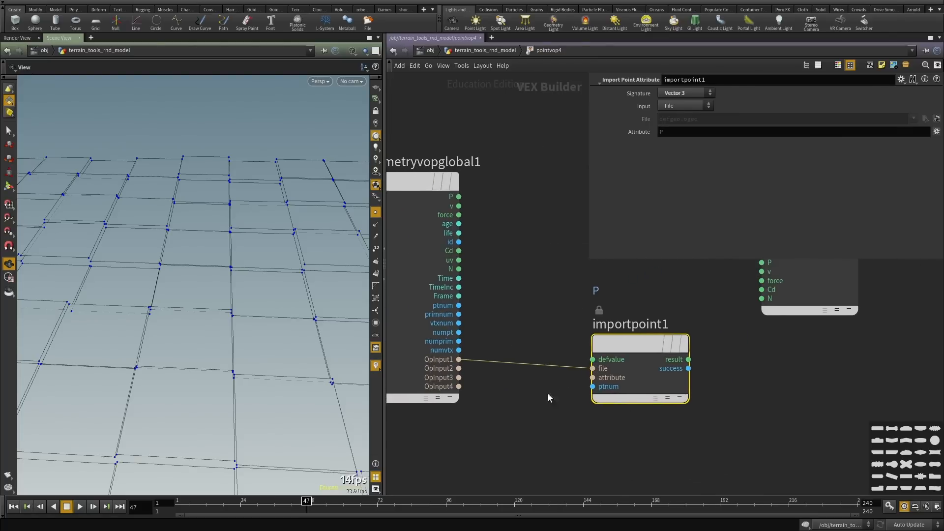
drag(591, 372, 580, 254)
Set the Import Point Attribute's input to Second Input and wire the global ptnum into its ptnum.
click(672, 106)
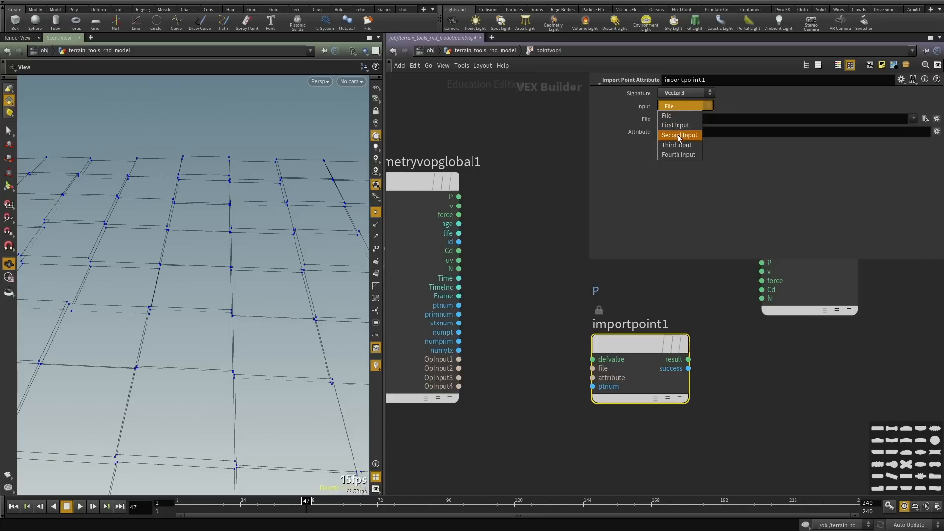
click(678, 135)
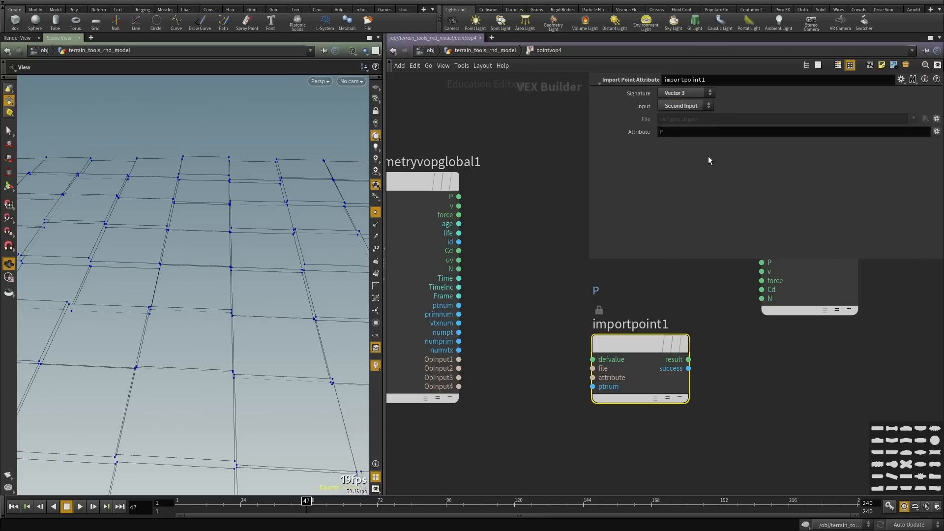
click(592, 386)
click(439, 313)
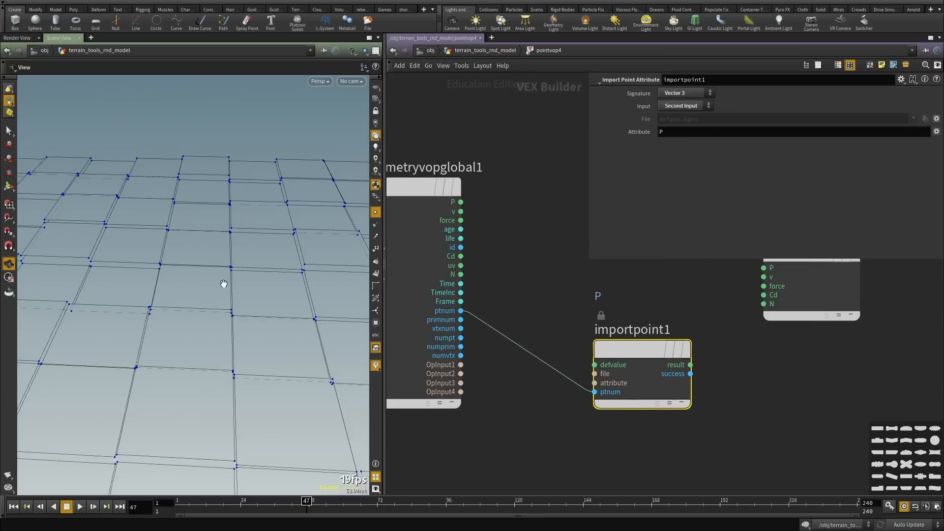
Try feeding the imported point position directly into the geometry output's P, and disconnect it again.
drag(247, 281, 284, 295)
scroll(639, 359, down, 2)
middle_drag(742, 370, 618, 393)
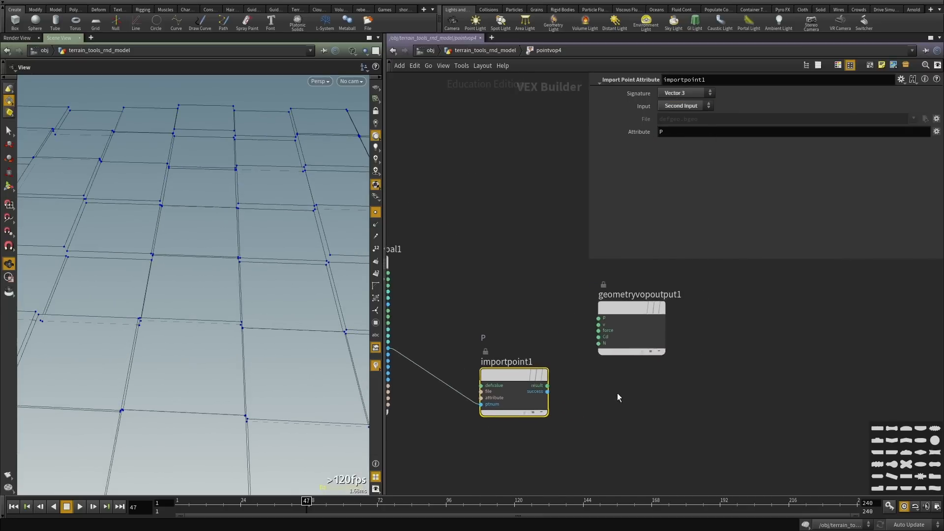
scroll(551, 385, up, 2)
click(547, 388)
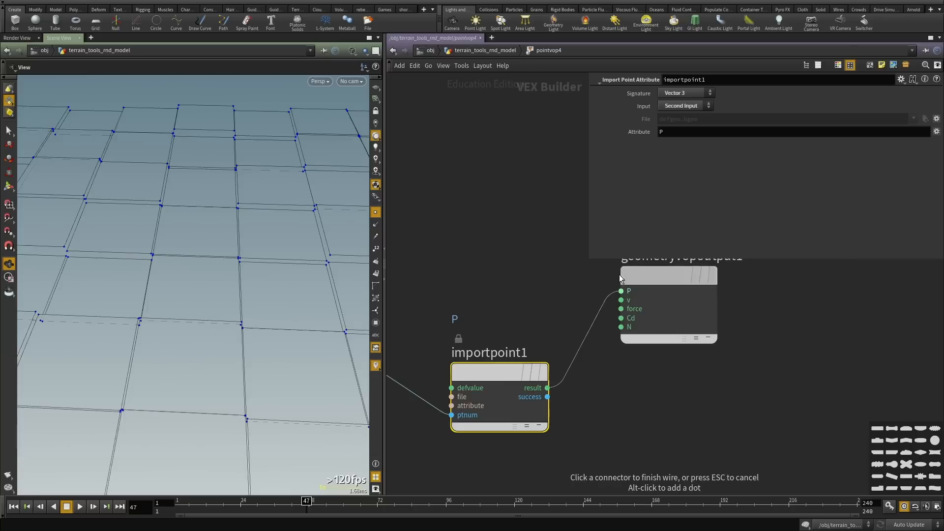
click(621, 290)
click(621, 291)
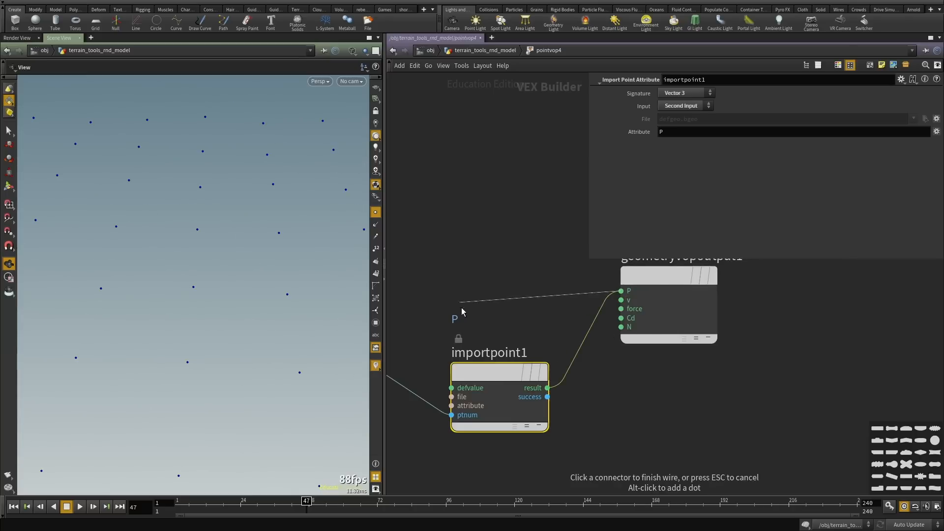
click(459, 311)
middle_drag(597, 388, 602, 418)
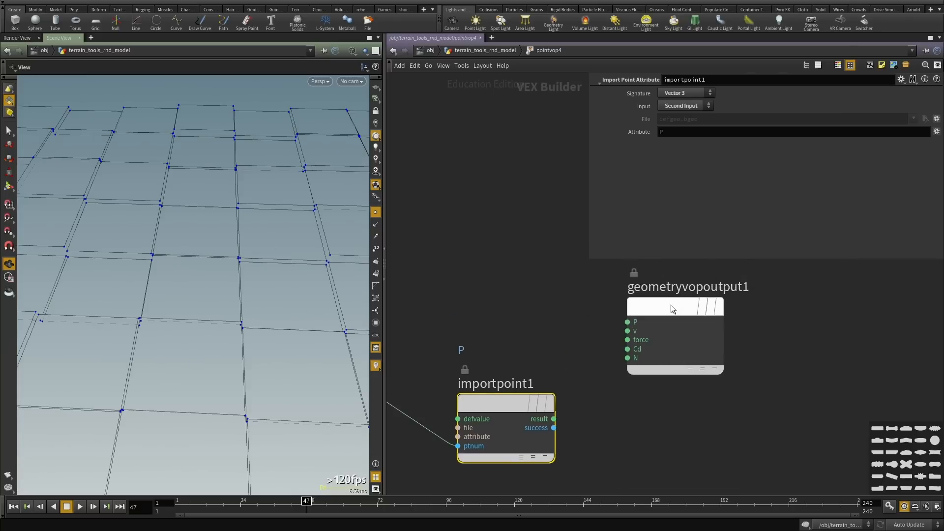
Move the geometry output node farther away and add a Mix node between it and importpoint1.
drag(672, 310, 863, 355)
click(663, 350)
key(Tab)
text(mix)
key(Return)
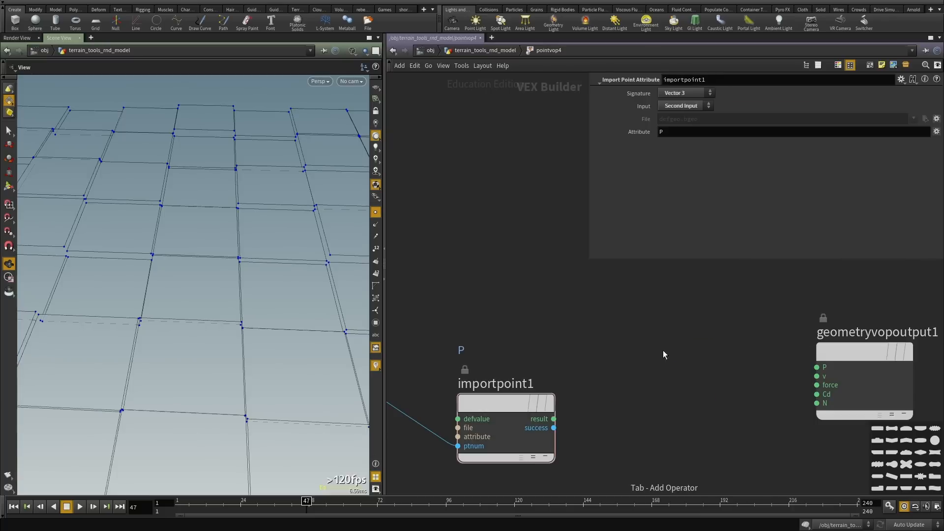
click(665, 351)
Wire the global P to the Mix node's input1 and importpoint1's result to its input2.
click(620, 365)
scroll(620, 366, down, 2)
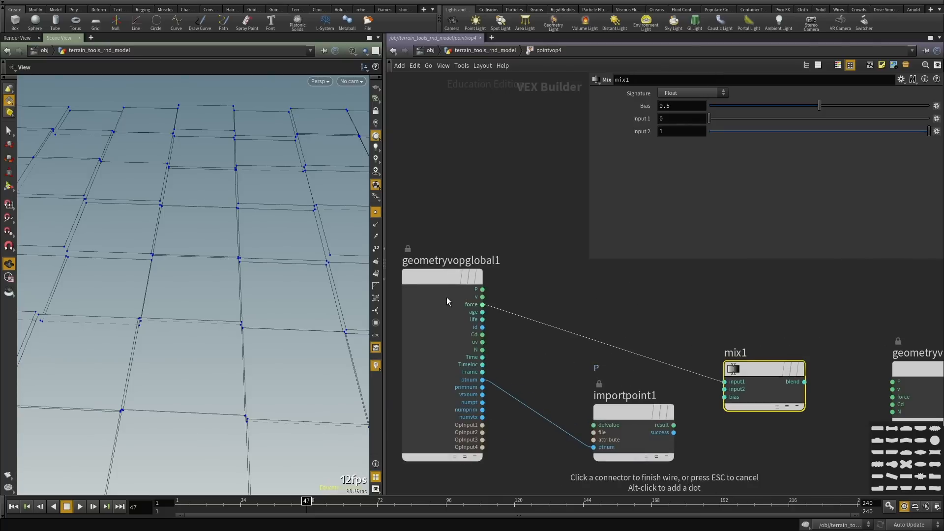
click(460, 286)
click(642, 355)
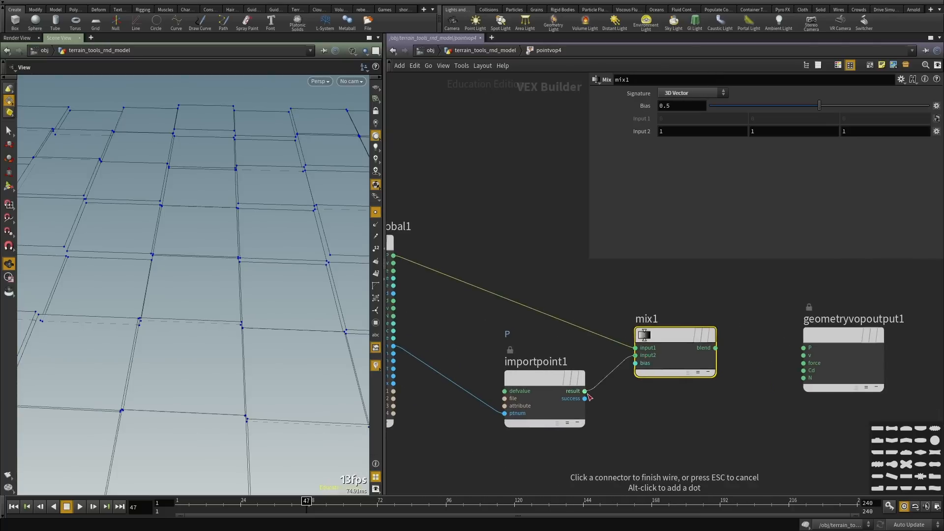
click(587, 397)
click(585, 391)
click(642, 355)
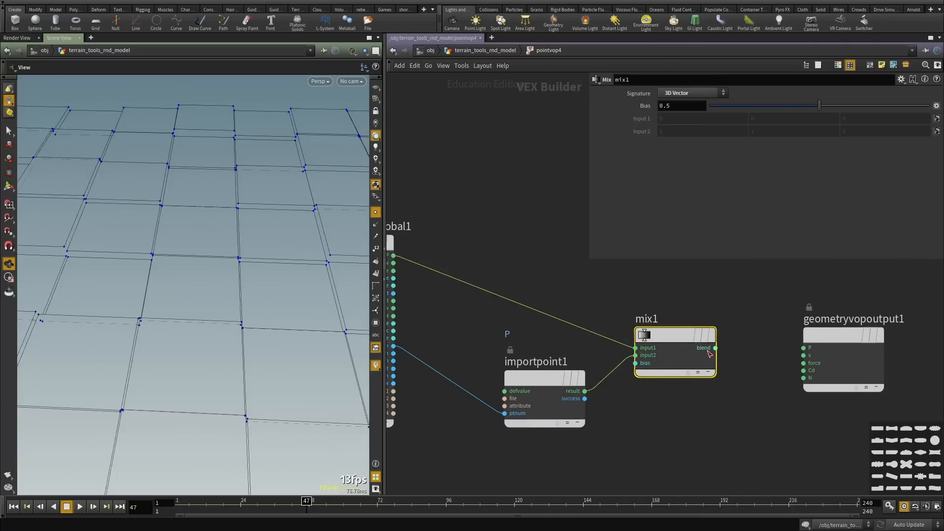
Drive the geometry output's P with the Mix blend at a bias of 0.64, and remove the Mix node.
click(716, 348)
click(803, 347)
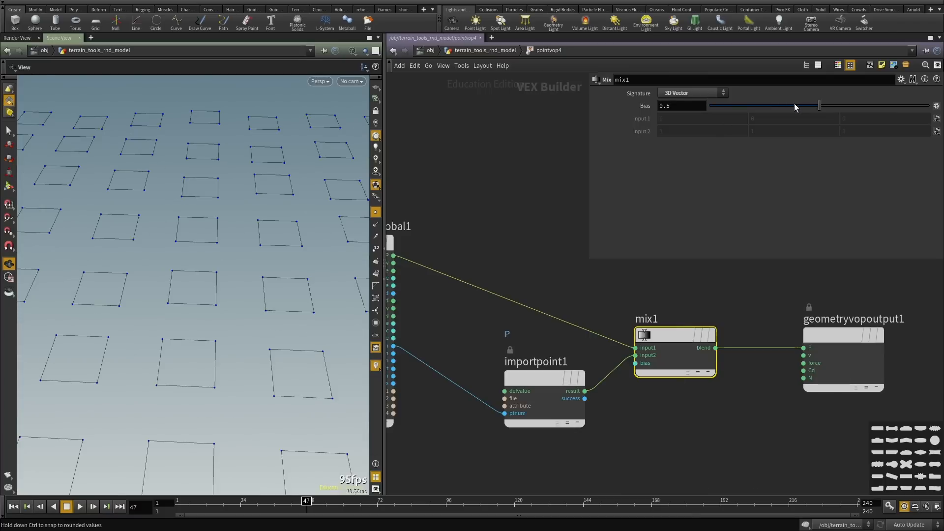
drag(795, 107, 847, 114)
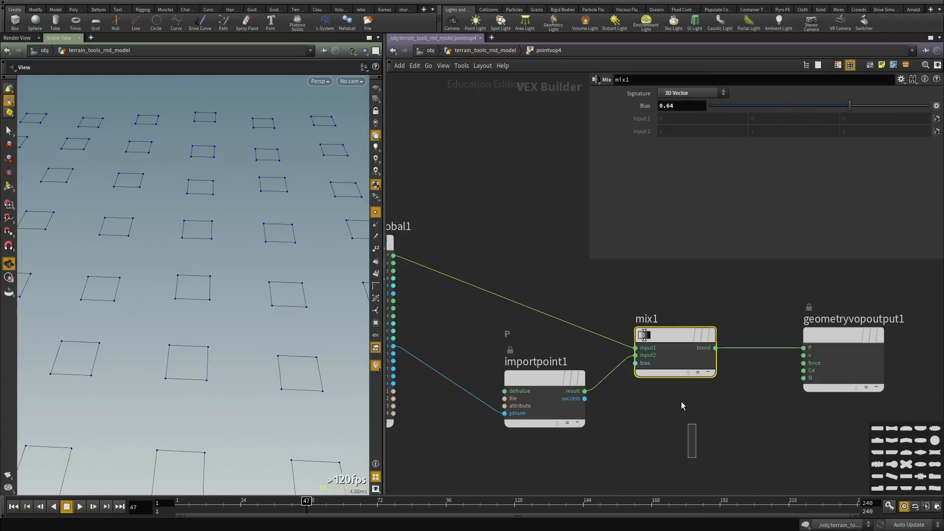
key(ctrl+x)
Add a Transform Matrix node between importpoint1 and the geometry output.
key(Tab)
text(tr)
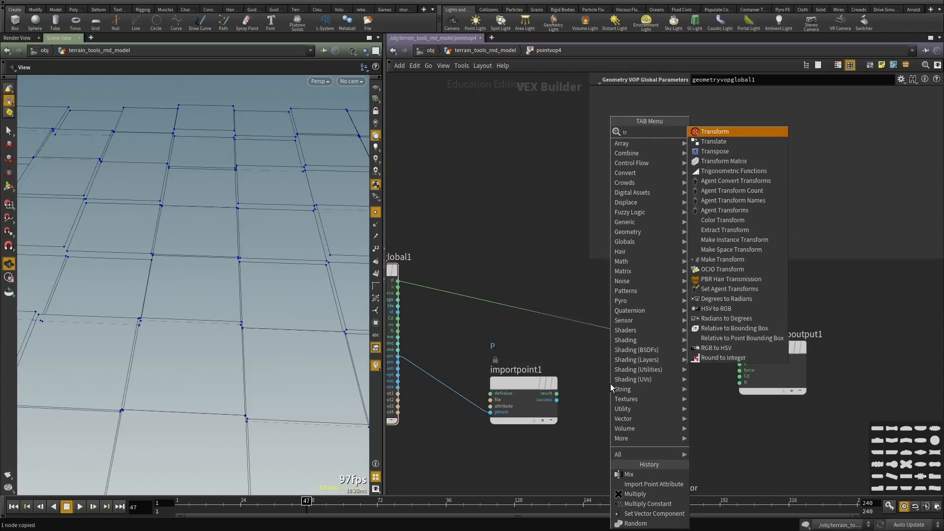
text(ansform matr)
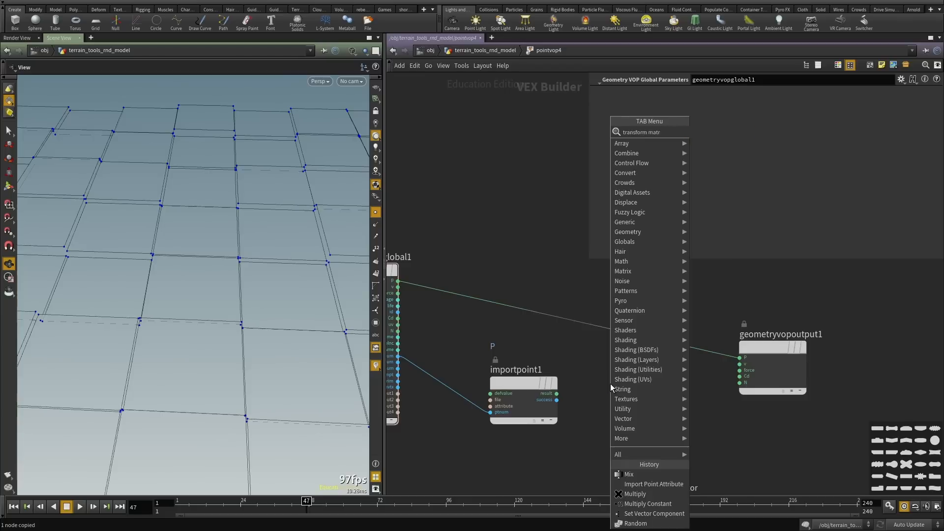
key(Return)
click(653, 379)
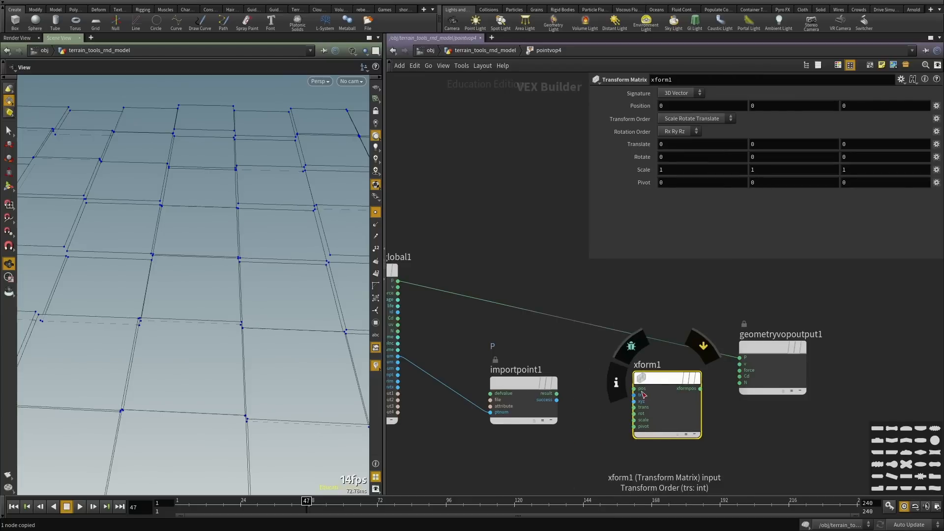
Wire the global P to the Transform Matrix's pos and importpoint1's result to its pivot.
click(634, 395)
click(618, 383)
click(634, 389)
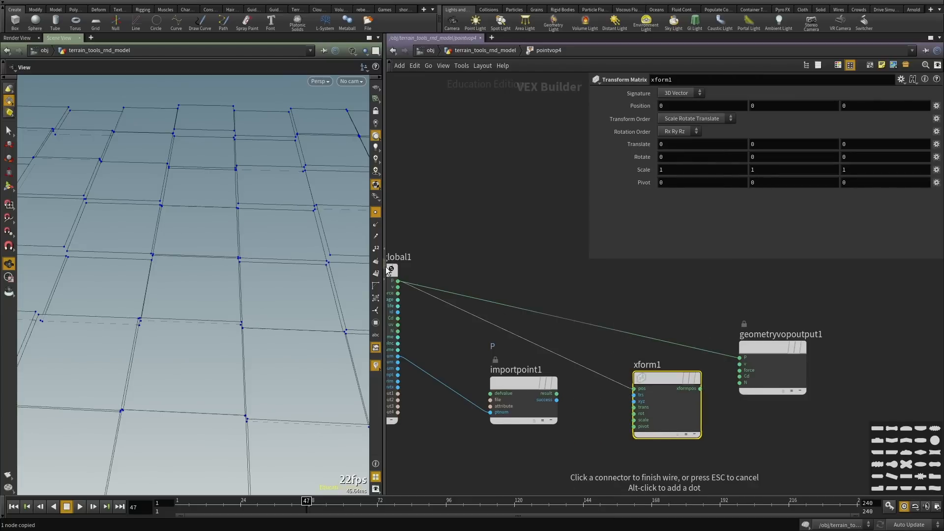
click(399, 282)
scroll(681, 373, up, 2)
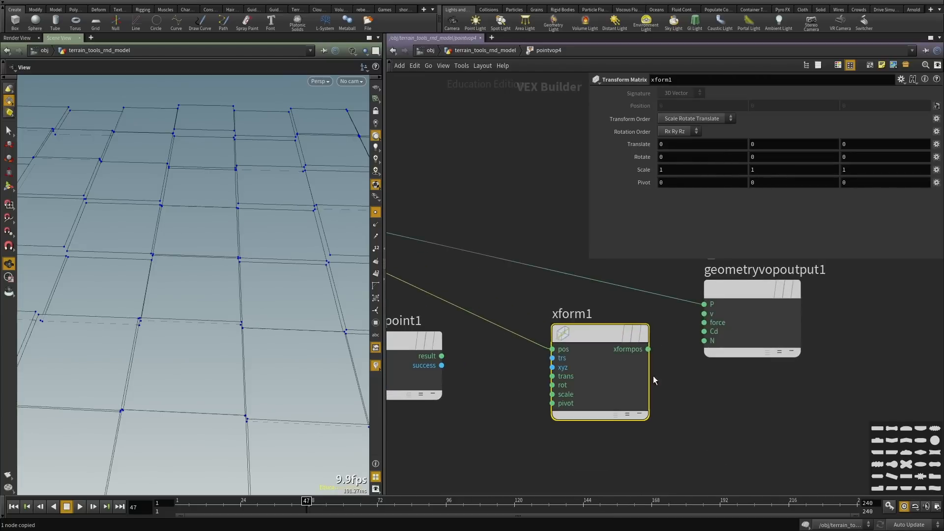
middle_drag(654, 377, 794, 375)
click(709, 402)
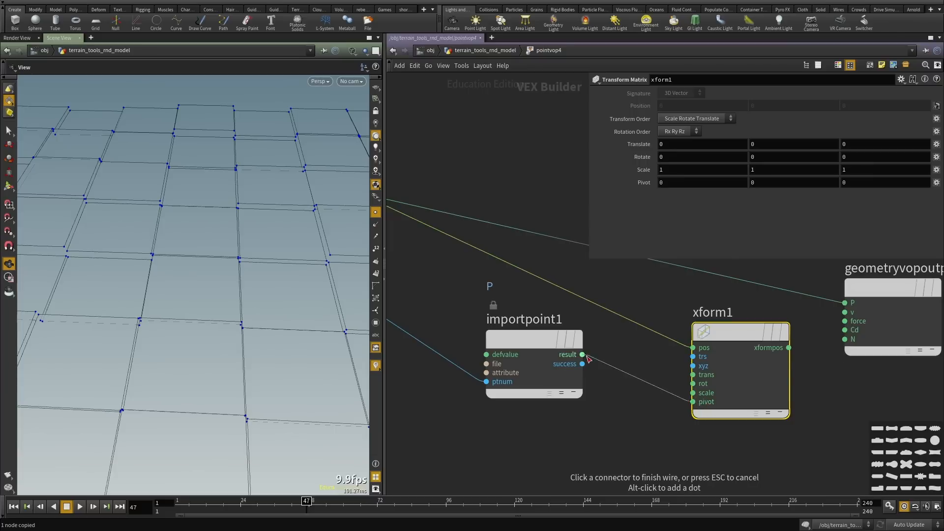
click(582, 354)
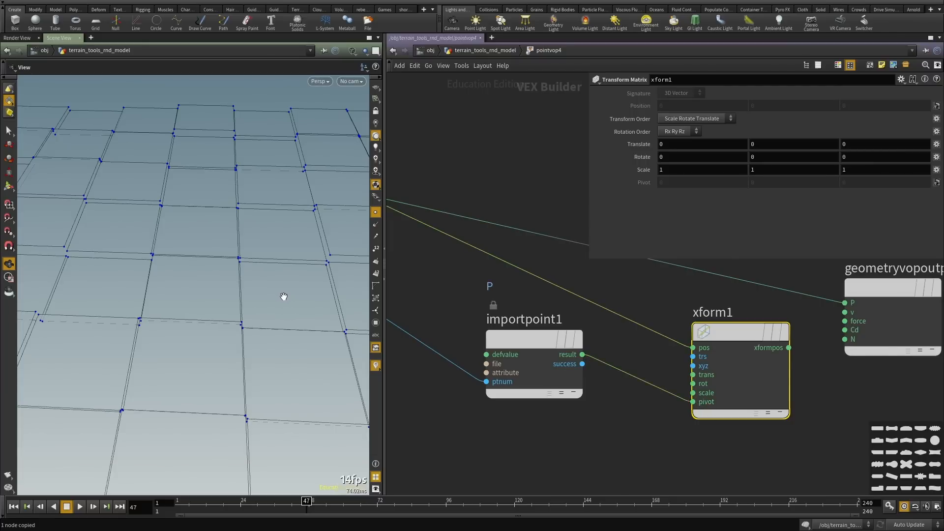
Connect the Transform Matrix's xformpos output to the geometry output's P.
scroll(623, 383, down, 2)
middle_drag(763, 352, 691, 370)
scroll(692, 369, up, 2)
click(656, 380)
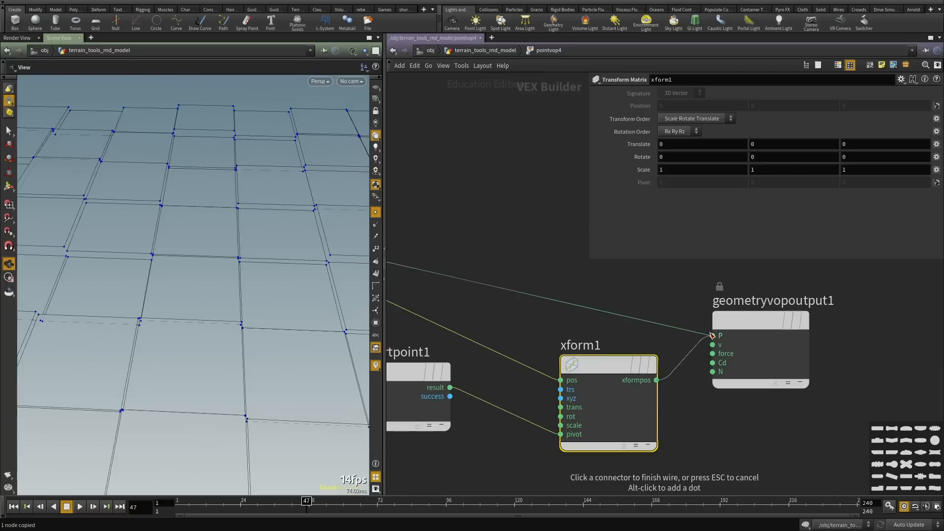
click(712, 336)
Set the Transform Matrix's X rotation to 31, and try a Y rotation before undoing it.
middle_drag(639, 461, 639, 436)
middle_drag(696, 162, 772, 140)
drag(101, 266, 169, 330)
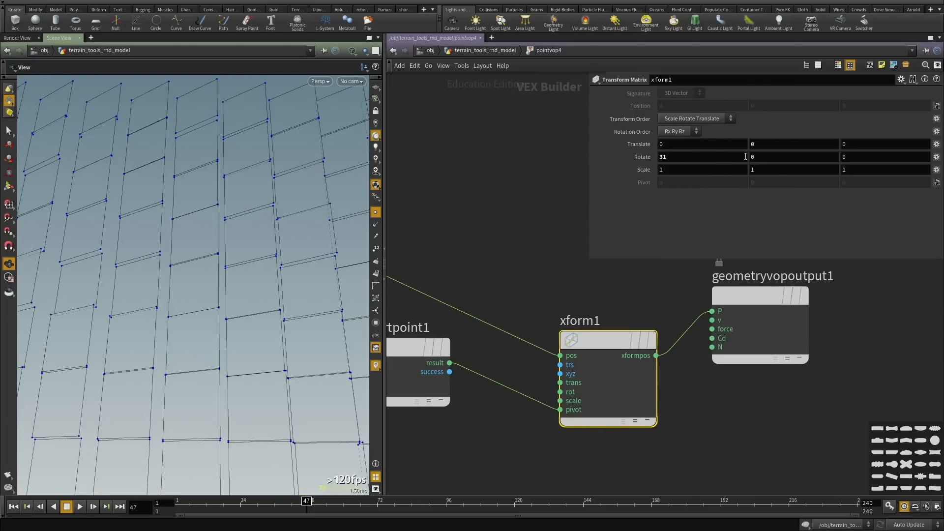
middle_drag(783, 156, 861, 143)
key(ctrl+z)
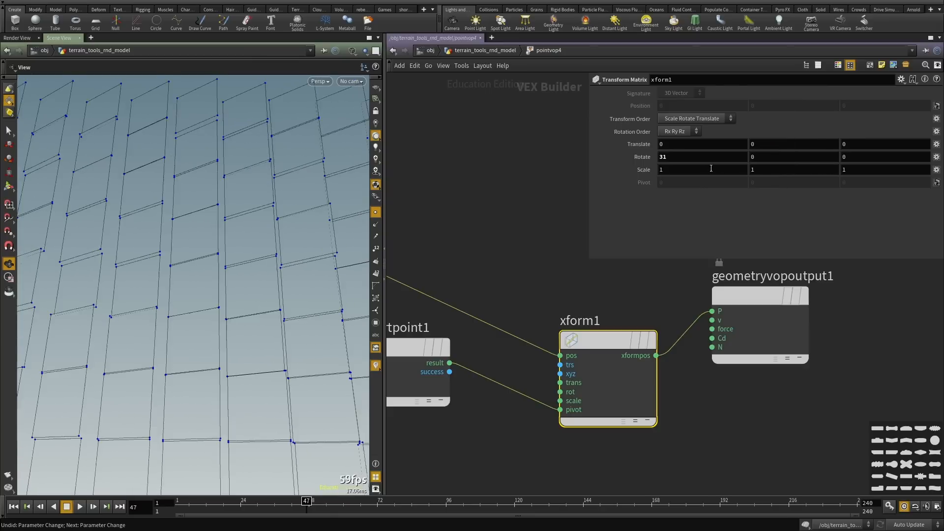
Undo the Transform Matrix's X rotation and add a Random node to the network.
key(ctrl+z)
key(h)
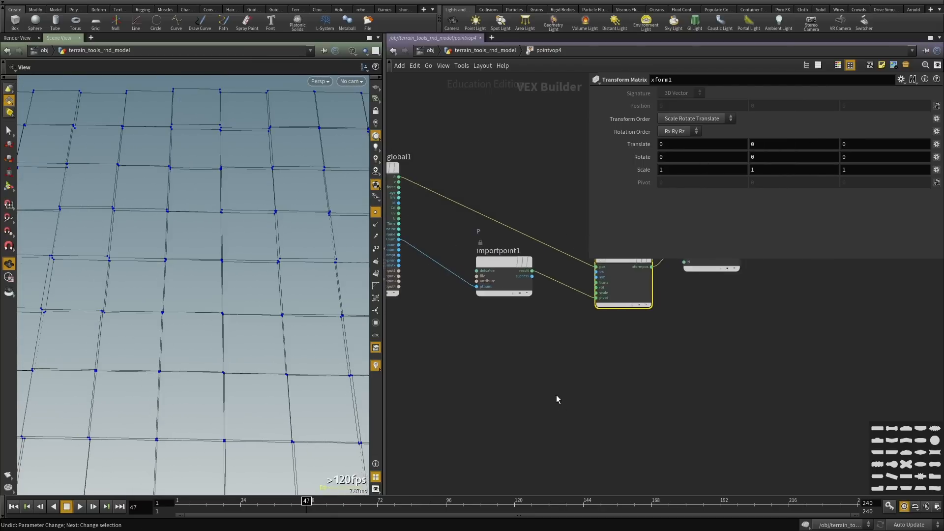
key(Tab)
text(rand)
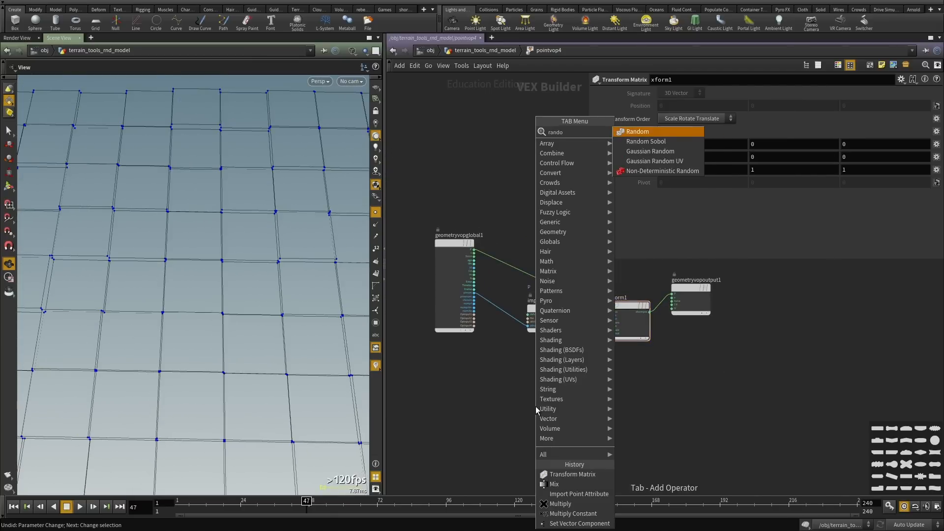
key(Return)
click(536, 407)
Wire the global parameters' primnum output to random1's pos input.
scroll(497, 372, up, 1)
scroll(463, 295, up, 3)
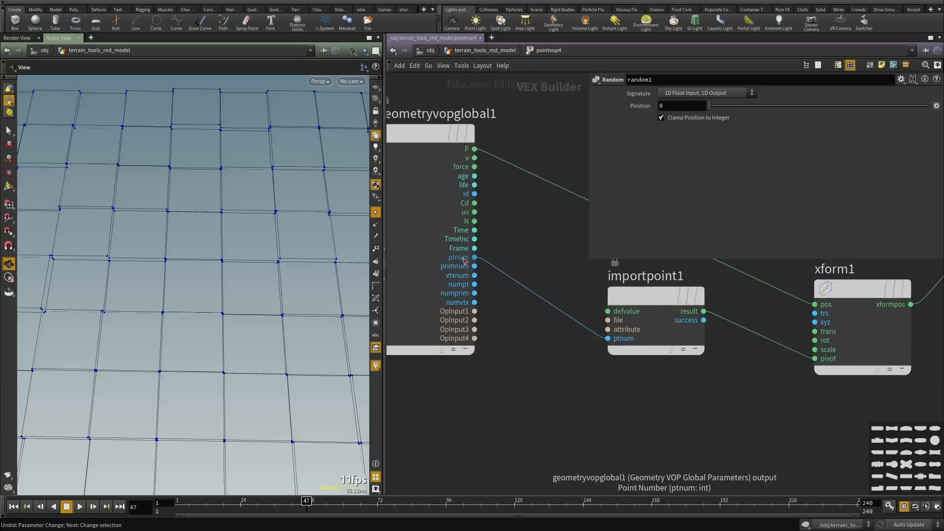
click(476, 267)
scroll(490, 282, down, 3)
middle_drag(518, 327, 511, 292)
scroll(521, 286, up, 1)
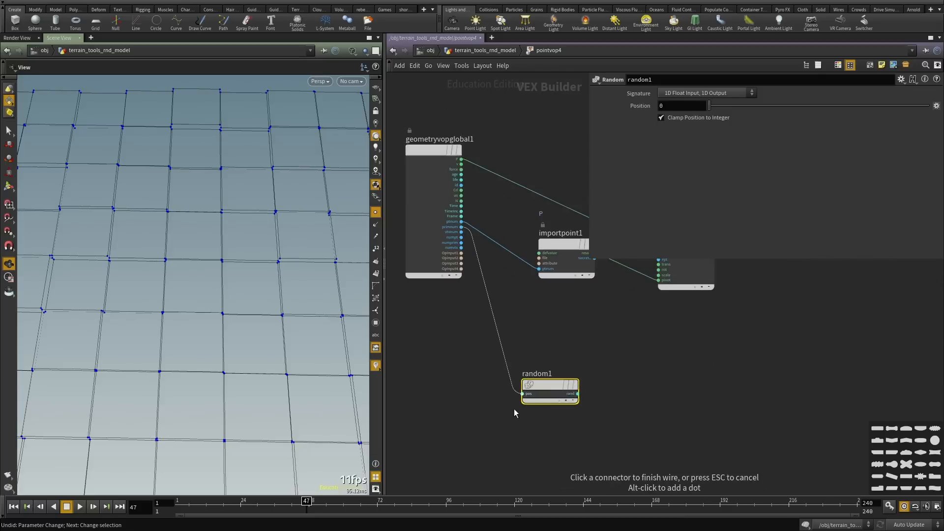
click(516, 405)
Set random1's signature to 1D Integer Input, 3D Vector.
middle_drag(632, 366, 611, 353)
click(710, 98)
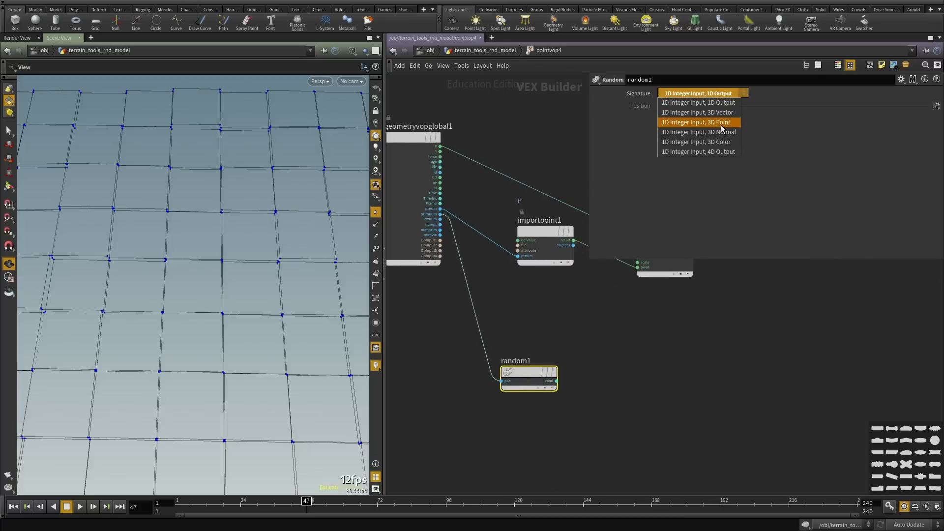
click(727, 134)
middle_drag(683, 358, 615, 397)
click(699, 94)
click(706, 113)
middle_drag(634, 249, 625, 264)
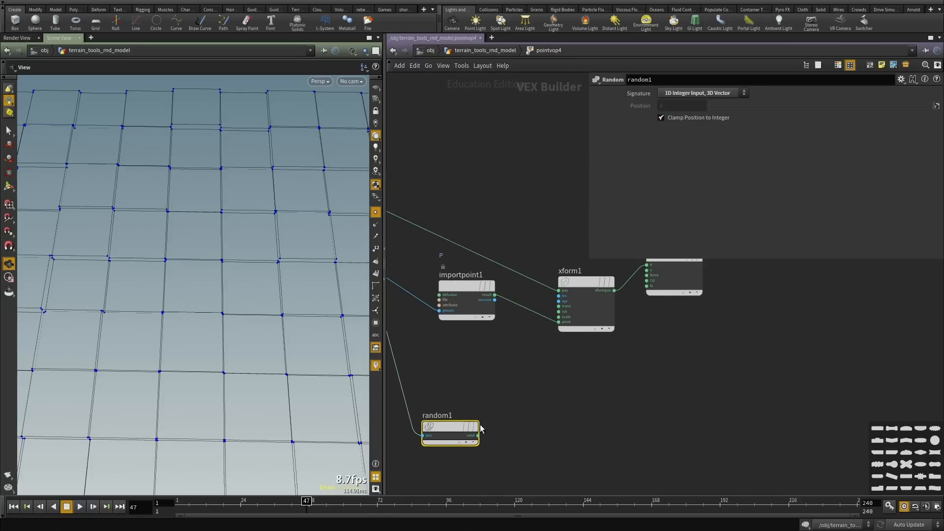
Connect random1's rand output to the Transform Matrix's rot input.
click(478, 436)
click(563, 313)
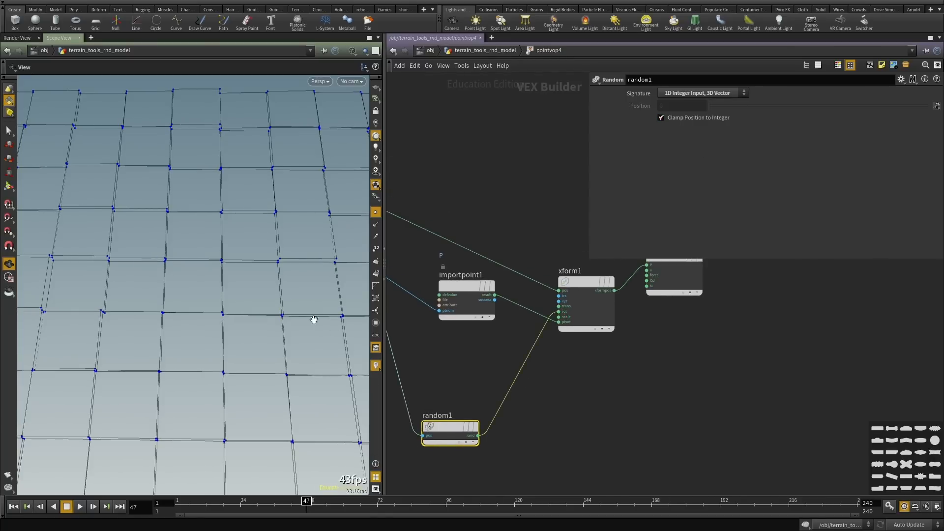
drag(312, 320, 246, 255)
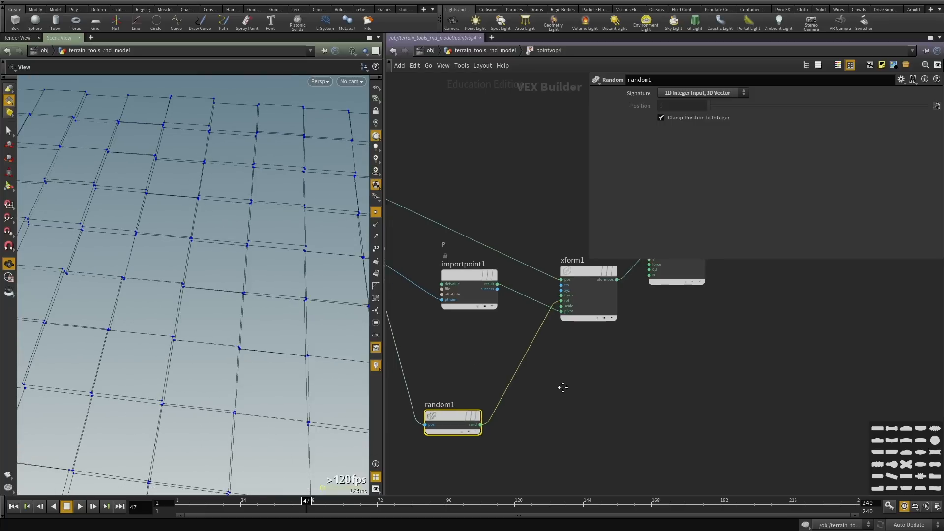
Insert a Multiply Constant node between random1 and the rot input, with a multiplier of 25.
key(Tab)
text(mul)
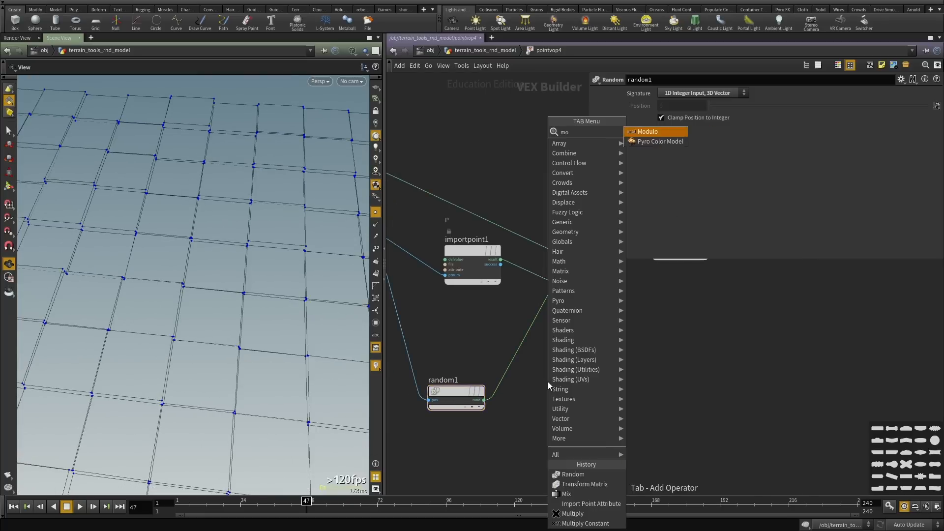
key(Return)
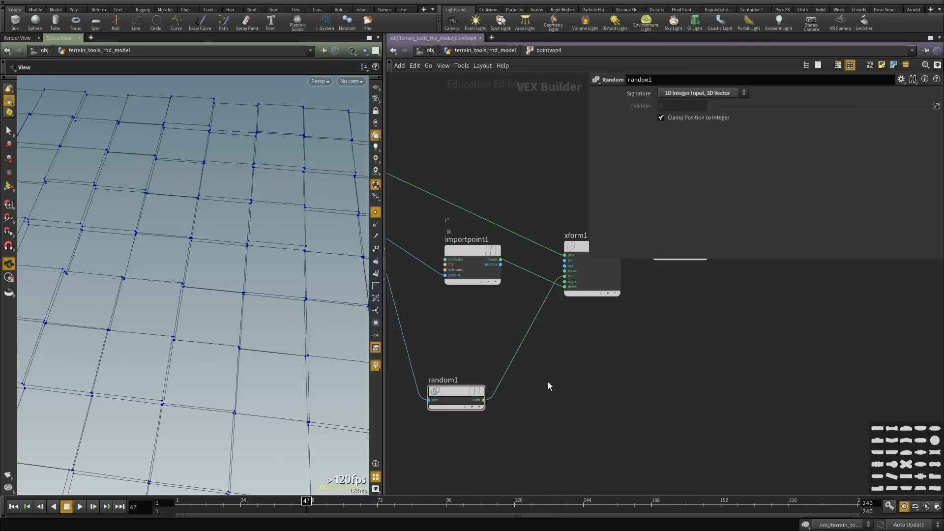
click(548, 381)
drag(548, 382, 561, 350)
middle_drag(680, 103, 774, 77)
drag(178, 319, 177, 273)
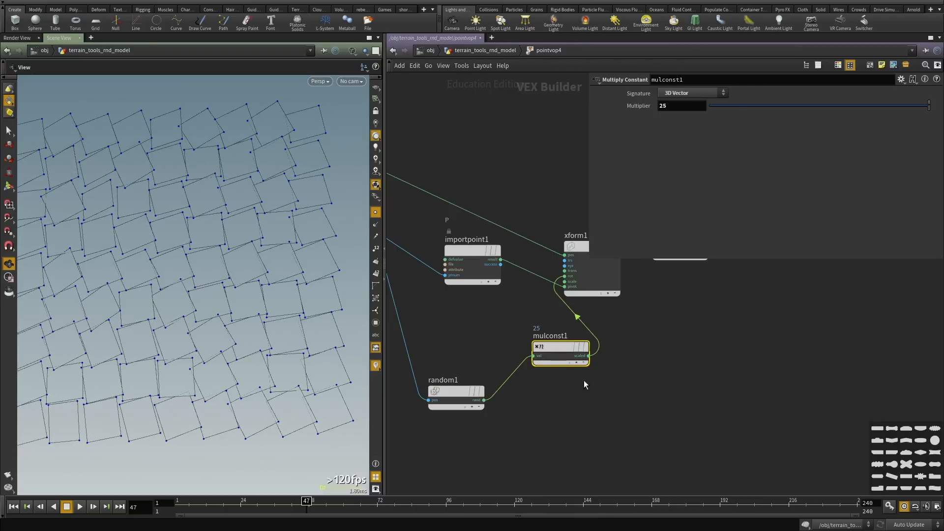
Disconnect mulconst1 from the Transform Matrix's rot input, and try a Y rotation on the Transform Matrix before undoing it.
middle_drag(583, 381, 545, 431)
scroll(535, 339, up, 2)
click(519, 319)
click(519, 320)
click(477, 304)
drag(588, 367, 551, 307)
mouse_move(759, 158)
middle_down()
mouse_move(759, 142)
mouse_move(870, 146)
mouse_move(758, 161)
middle_up()
key(ctrl+z)
Reconnect mulconst1's scaled output to the Transform Matrix's rot input and reposition mulconst1 near random1.
middle_drag(579, 437, 593, 390)
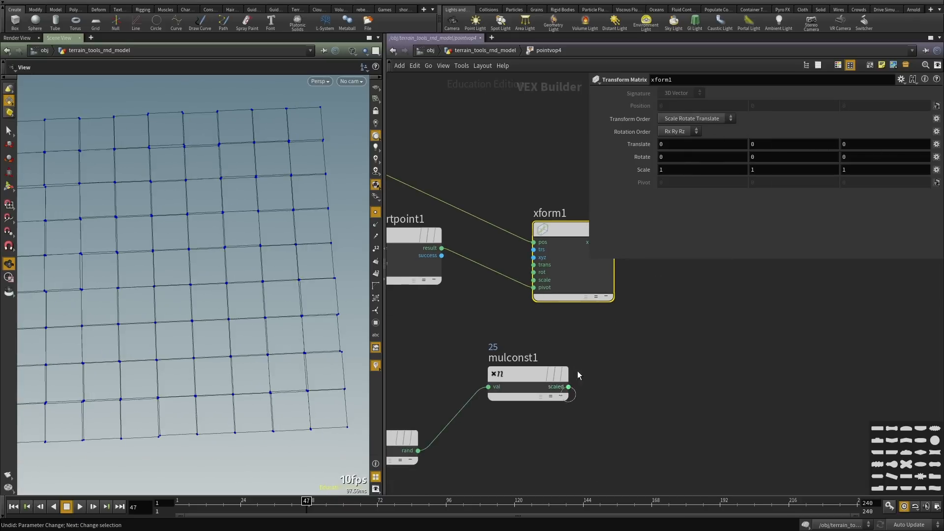
click(535, 272)
scroll(568, 375, down, 2)
drag(546, 376, 506, 453)
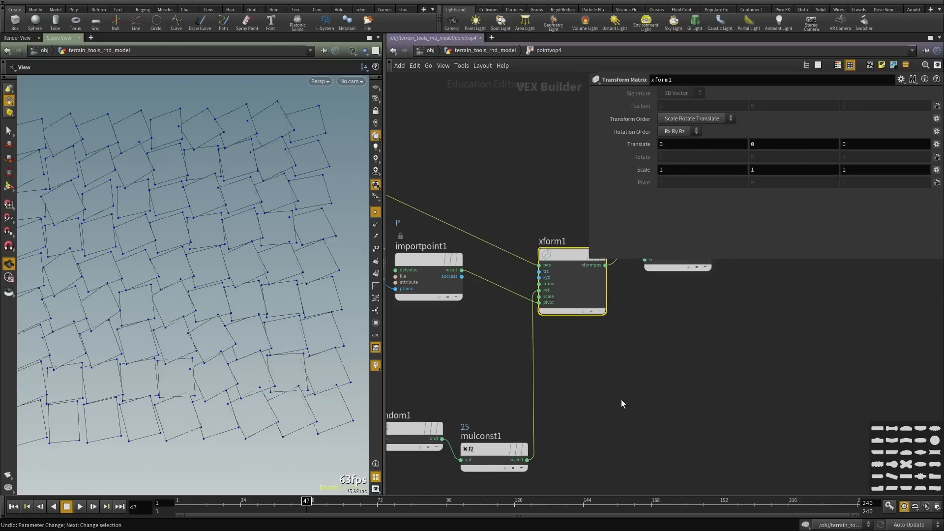
Try a Vector to Float node on mulconst1's scaled output, and remove it from the network.
key(Tab)
mouse_move(638, 281)
click(740, 143)
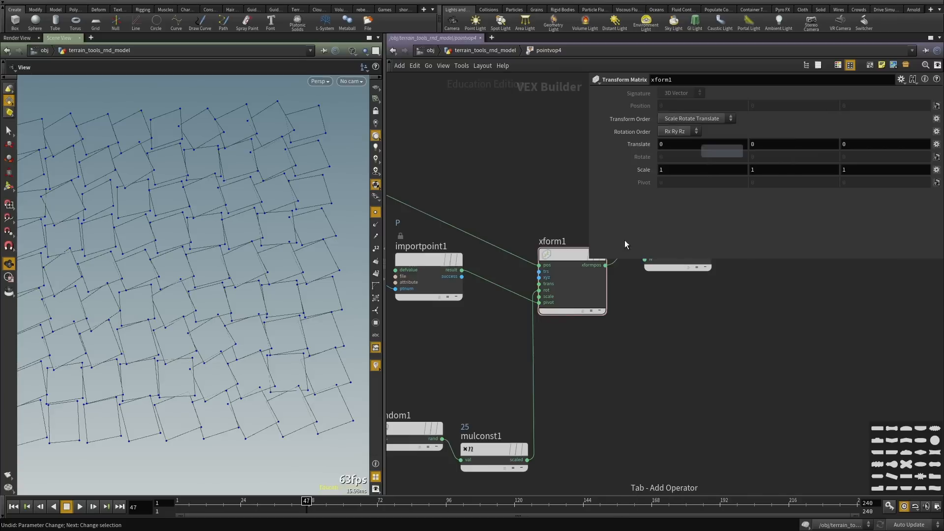
click(538, 472)
click(528, 459)
click(601, 462)
middle_drag(669, 437, 670, 372)
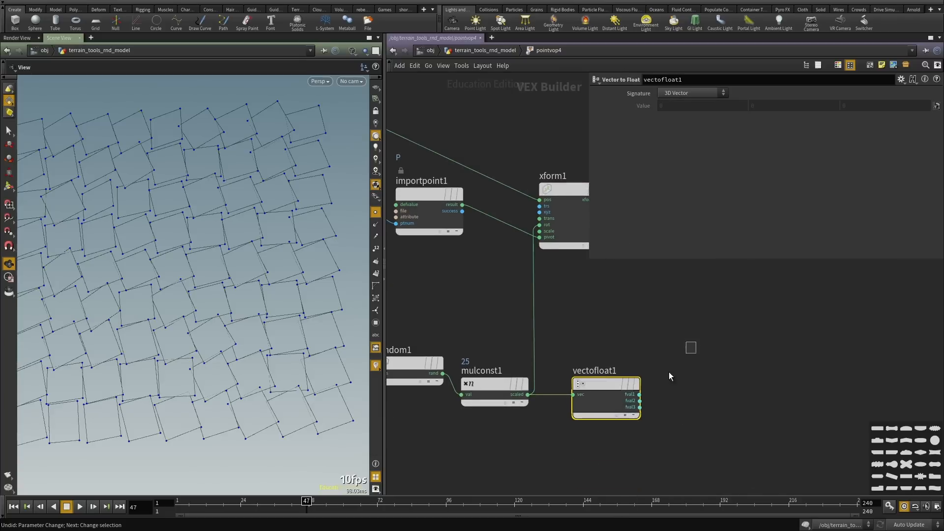
key(ctrl+x)
Insert a Set Vector Component node between mulconst1 and the Transform Matrix's rot input.
key(Tab)
text(set co)
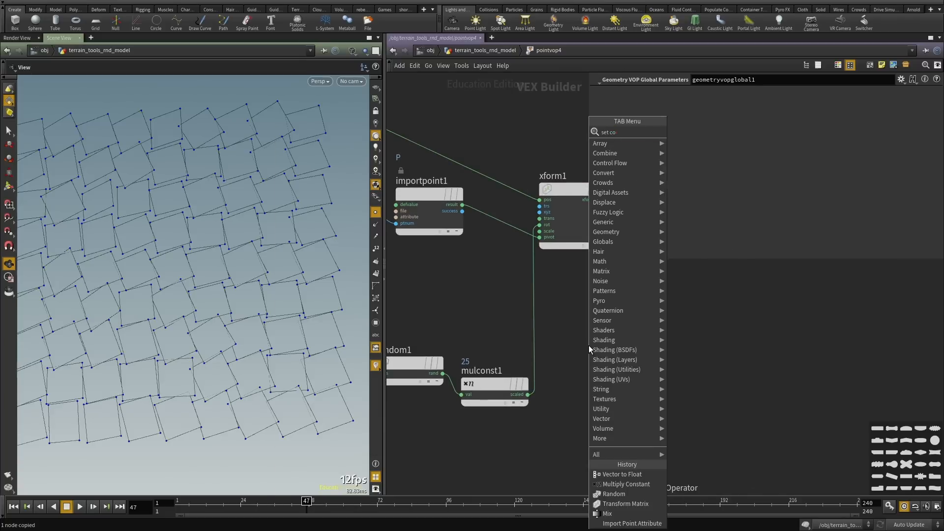
key(Down)
key(Down)
key(Down)
key(Down)
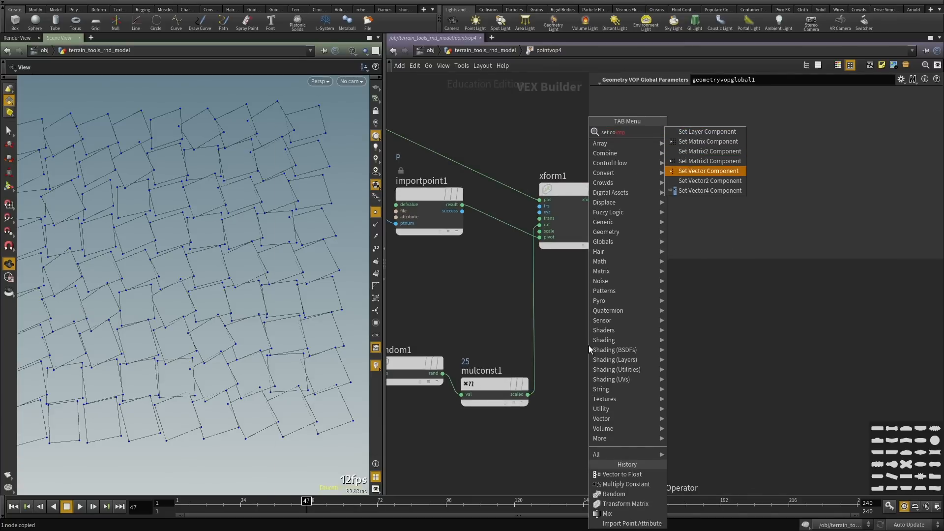
key(Return)
click(589, 345)
drag(588, 345, 620, 318)
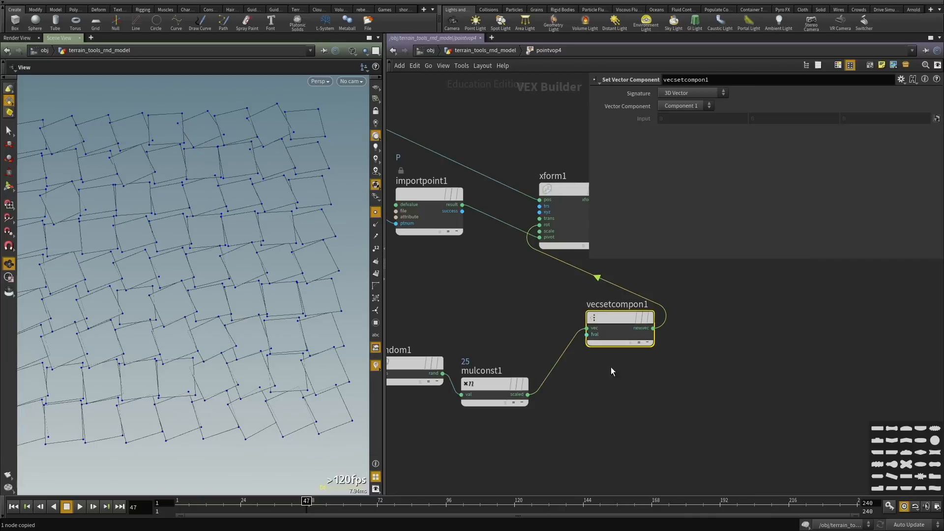
Set the Set Vector Component node's vector component to Component 2.
click(685, 103)
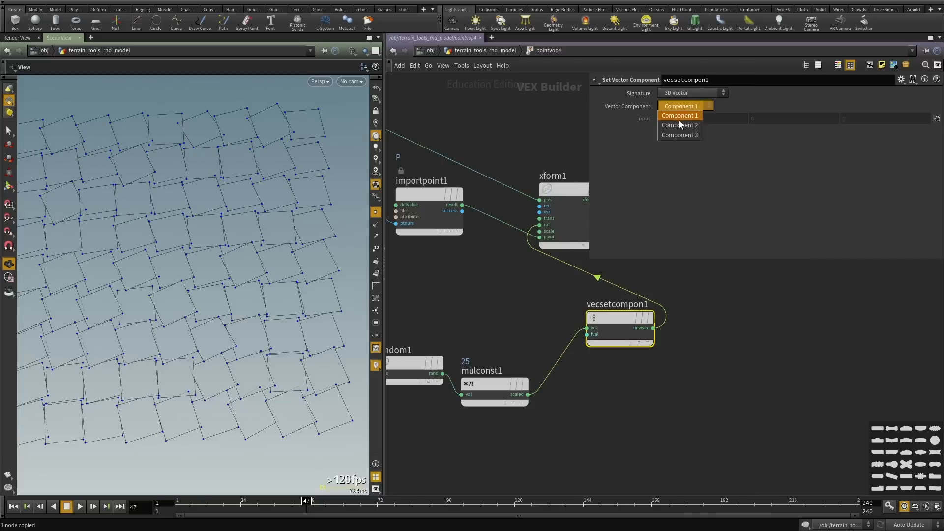
click(679, 119)
scroll(588, 352, up, 2)
scroll(588, 353, up, 1)
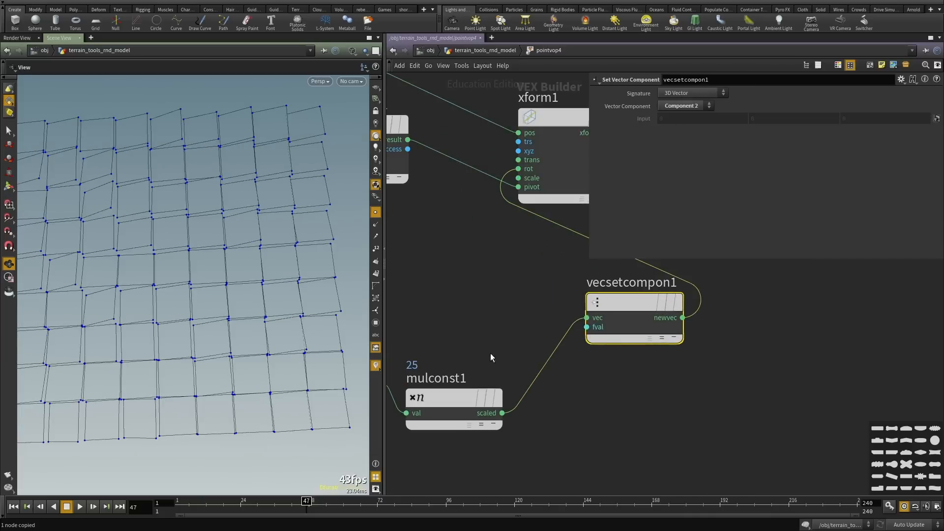
drag(209, 290, 236, 238)
Reposition mulconst1 and set its multiplier to -8.
scroll(450, 276, down, 2)
middle_drag(450, 276, 497, 288)
drag(501, 281, 480, 415)
middle_drag(680, 106, 529, 49)
drag(325, 330, 154, 314)
Move random1 away from mulconst1 and insert an Add Constant node between primnum and random1.
middle_drag(489, 284, 719, 306)
scroll(719, 306, down, 2)
click(666, 358)
scroll(675, 403, up, 2)
middle_drag(668, 393, 621, 376)
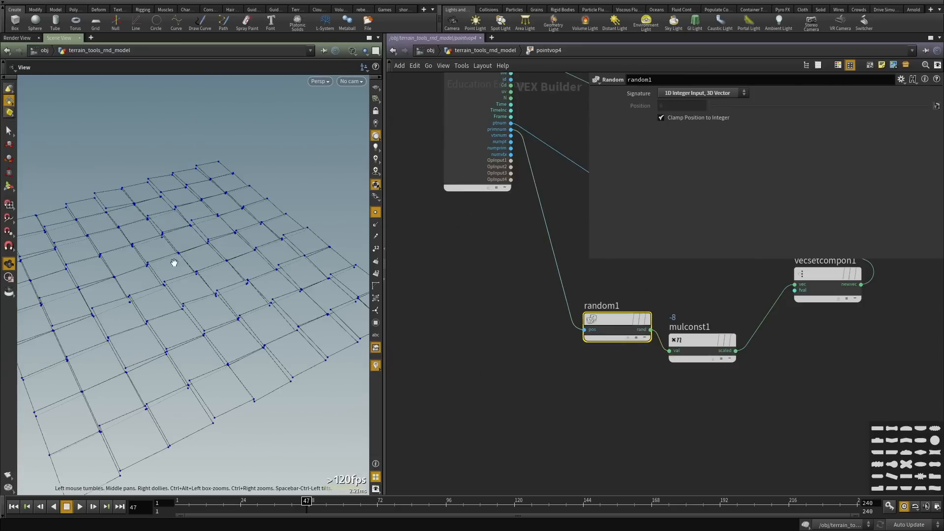
drag(175, 263, 232, 231)
drag(613, 322, 502, 354)
key(Tab)
text(add)
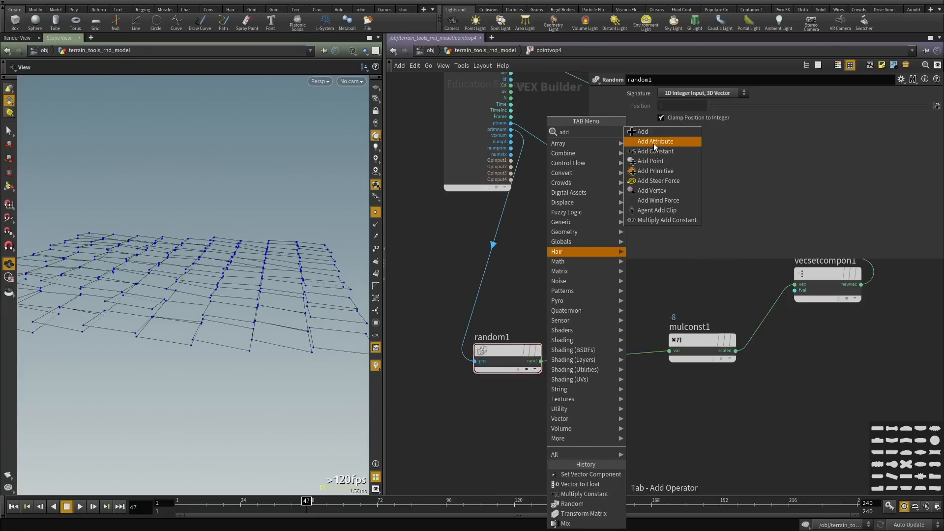
click(656, 152)
click(486, 264)
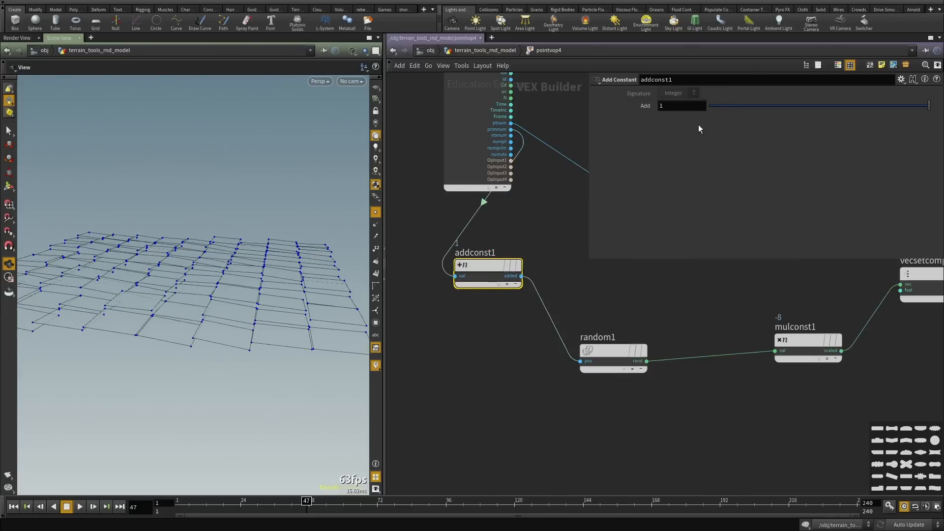
Set the Add Constant node's Add value to 12.
middle_drag(681, 100, 732, 92)
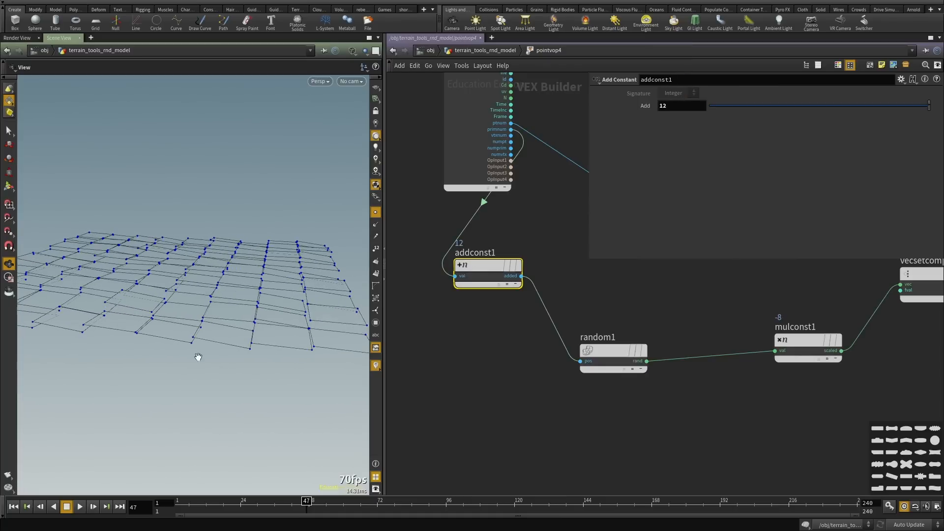
drag(197, 359, 295, 316)
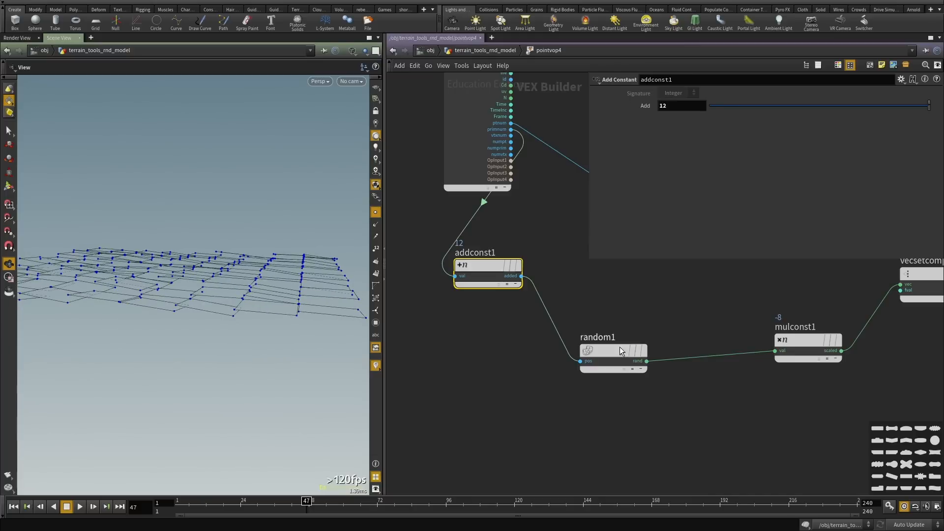
middle_drag(740, 419, 579, 434)
middle_drag(505, 291, 555, 369)
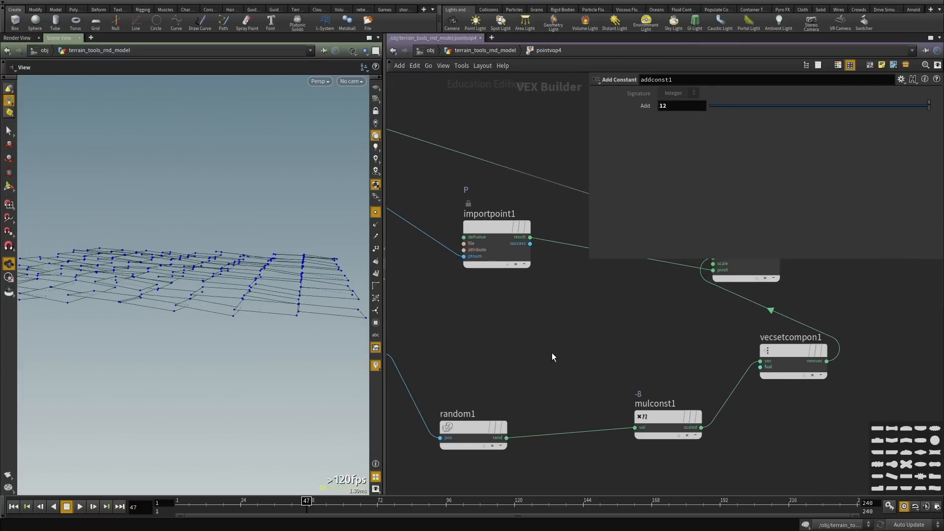
Return to the geometry network and wire pointvop4 into heightfield_project1's second input.
key(u)
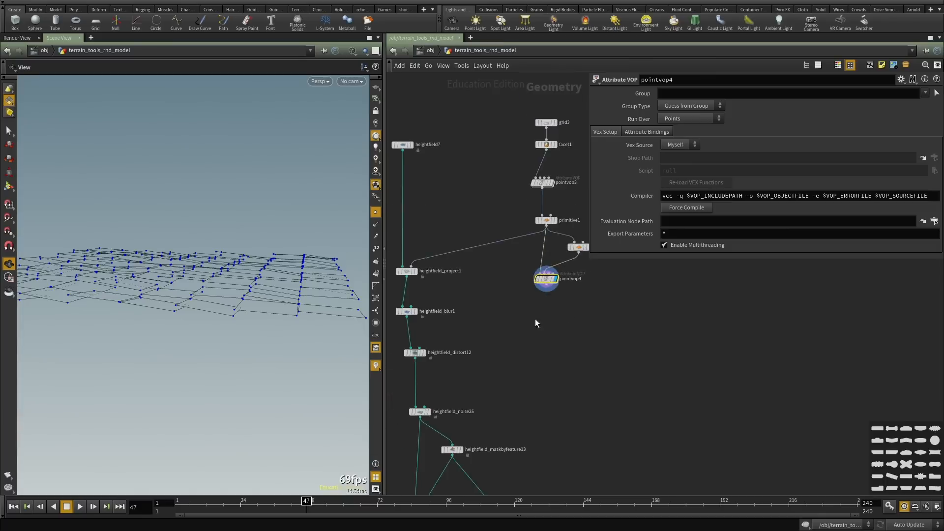
scroll(499, 263, up, 3)
middle_drag(498, 264, 515, 309)
drag(519, 276, 598, 345)
middle_drag(423, 323, 566, 332)
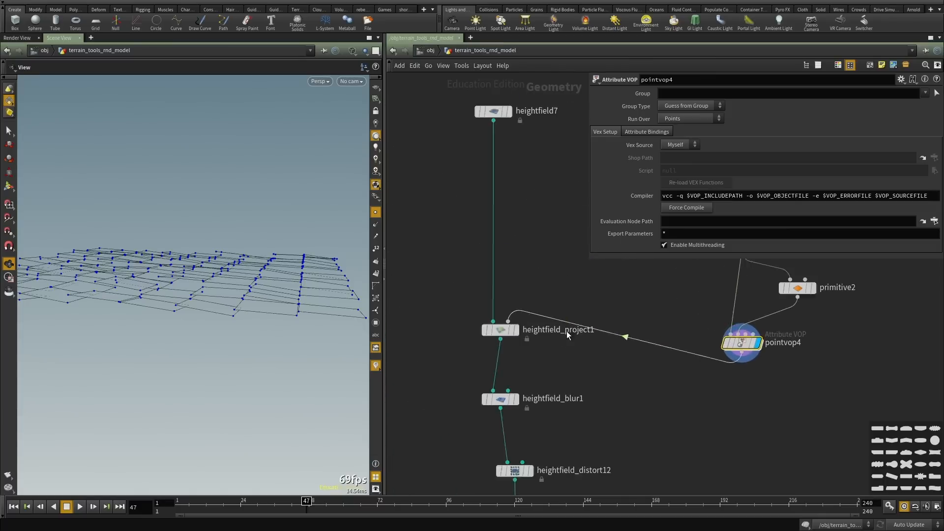
Display heightfield_project1 and switch the viewport to shaded mode.
scroll(566, 333, up, 3)
click(554, 295)
click(516, 331)
key(shift+w)
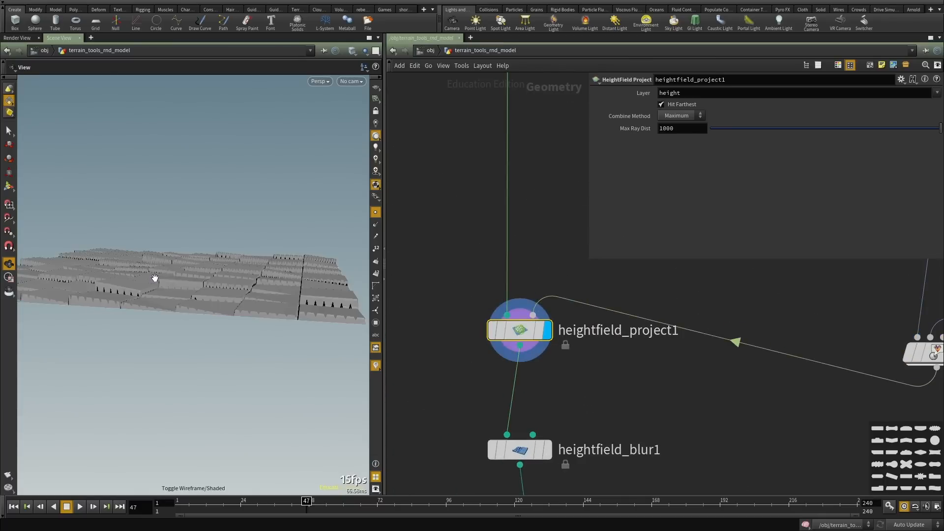
drag(154, 279, 239, 329)
scroll(263, 303, up, 3)
scroll(676, 393, down, 7)
Show the parameters of the heightfield7 node that feeds the projection.
middle_drag(707, 468, 551, 251)
scroll(562, 312, down, 3)
middle_drag(577, 475, 544, 502)
middle_drag(487, 123, 507, 237)
scroll(507, 237, up, 3)
click(515, 278)
scroll(541, 369, down, 3)
middle_drag(622, 447, 630, 352)
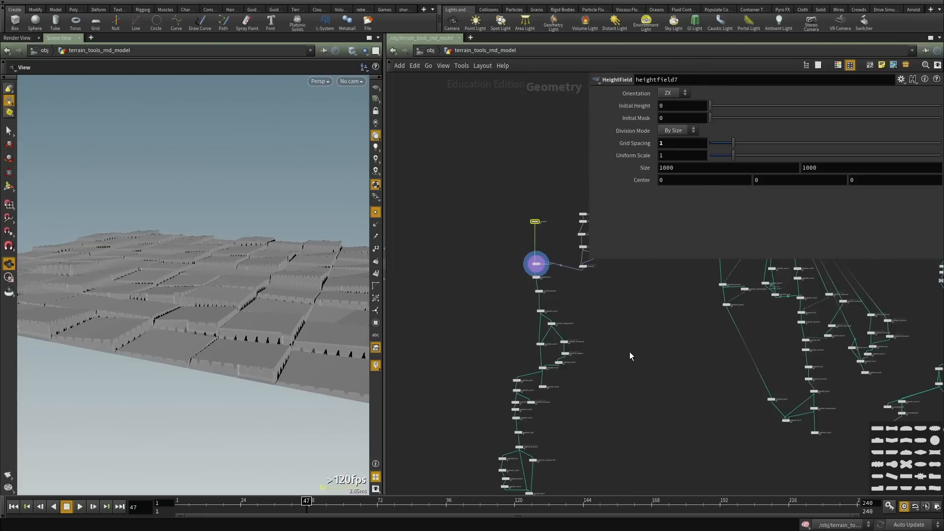
Display heightfield_noise37, directly above the erode node, and show its parameters.
scroll(630, 352, down, 1)
middle_drag(623, 391, 626, 246)
scroll(633, 432, up, 3)
middle_drag(633, 433, 689, 282)
scroll(553, 380, up, 7)
middle_drag(591, 308, 603, 267)
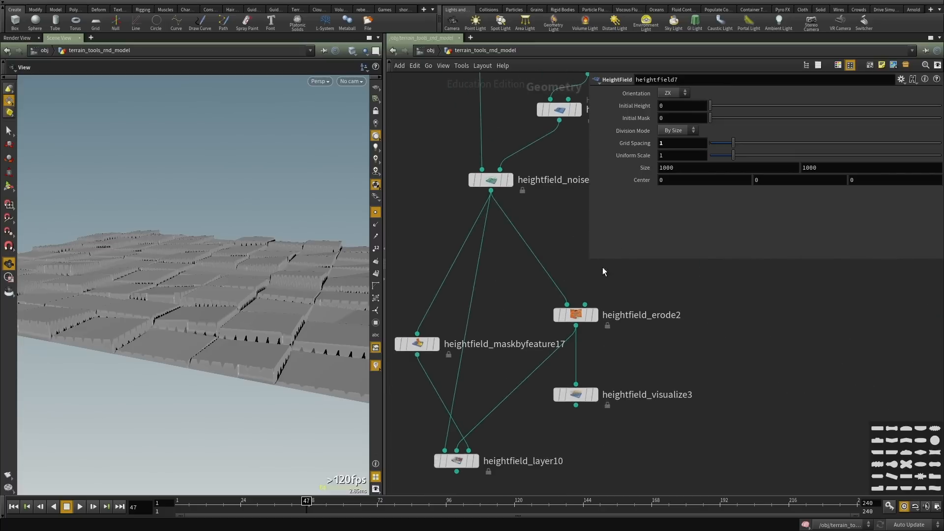
click(512, 179)
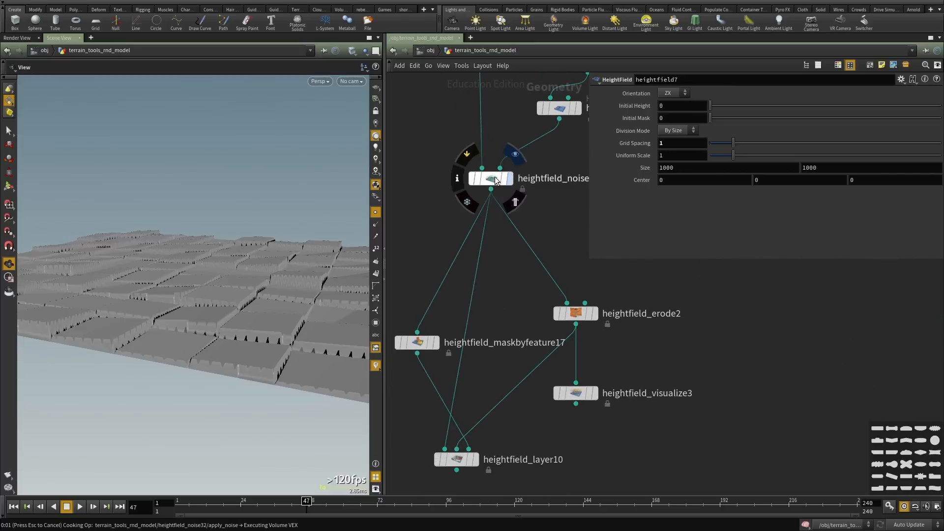
click(492, 179)
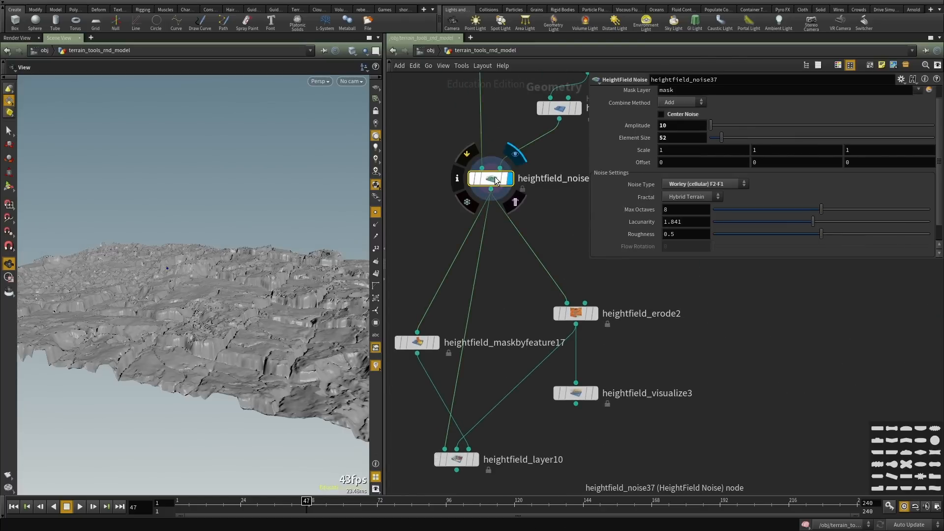
Examine the updated cracked terrain in a maximized viewport, and restore the network view.
drag(241, 255, 512, 299)
key(ctrl+b)
right_drag(512, 299, 634, 366)
drag(634, 366, 418, 349)
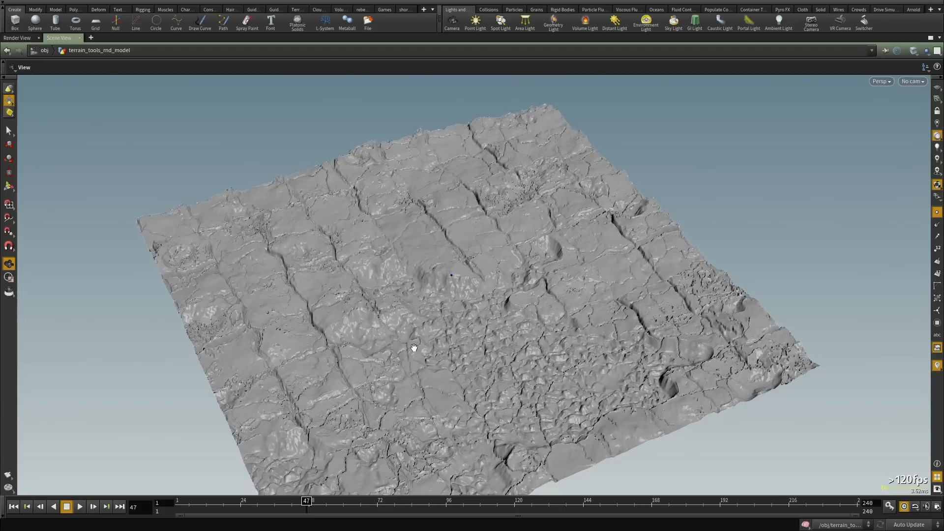
key(ctrl+b)
scroll(508, 399, down, 5)
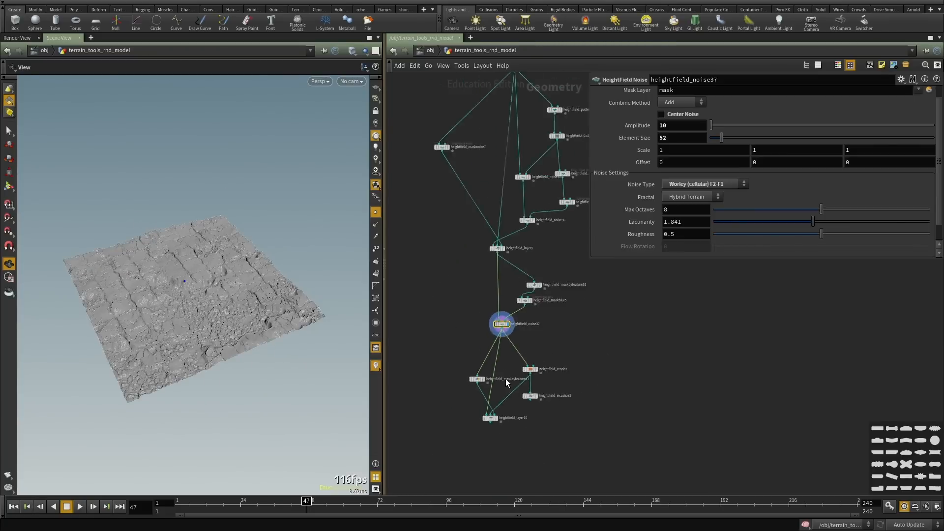
Add a HeightField Clip node between heightfield_noise37 and heightfield_erode2.
scroll(540, 335, up, 5)
key(Tab)
text(clip)
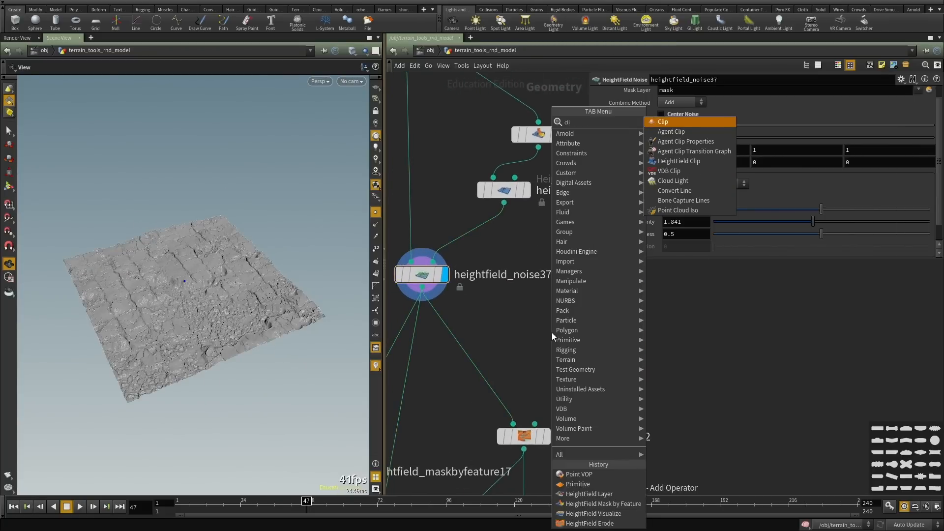
key(Down)
key(Down)
key(Down)
key(Down)
key(Return)
click(552, 333)
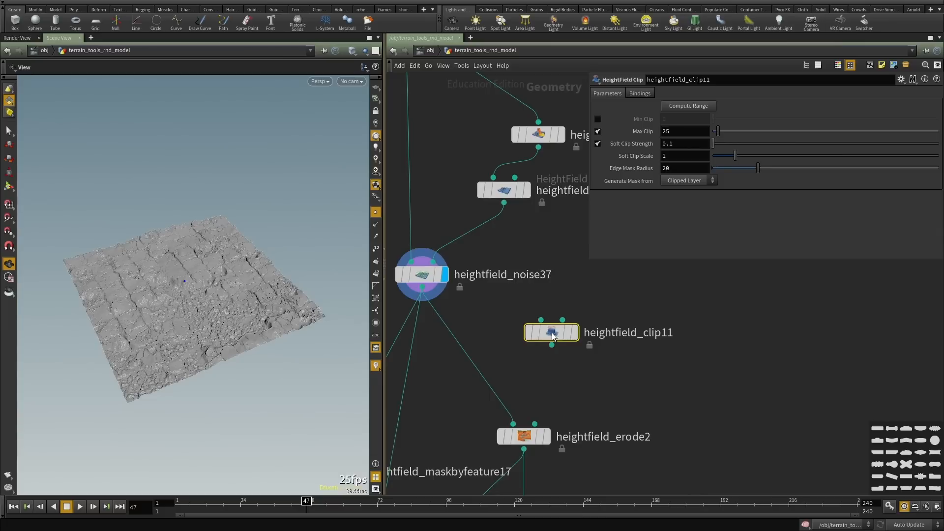
Feed the output of heightfield_noise37 into the first input of heightfield_clip11 and display the clip node.
click(541, 320)
click(433, 297)
mouse_move(538, 332)
key(r)
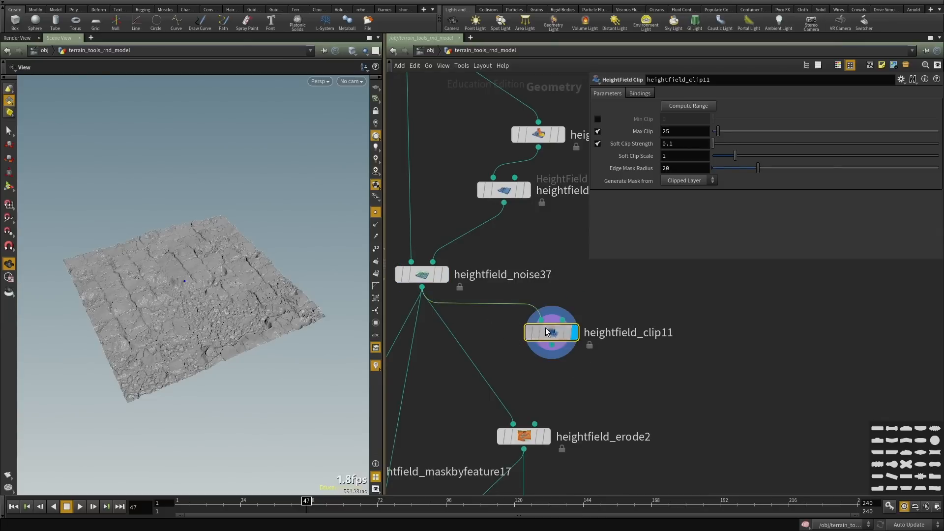
Compute the clip range of heightfield_clip11, enable Min Clip and set it to about -39.689.
click(689, 106)
scroll(296, 270, up, 5)
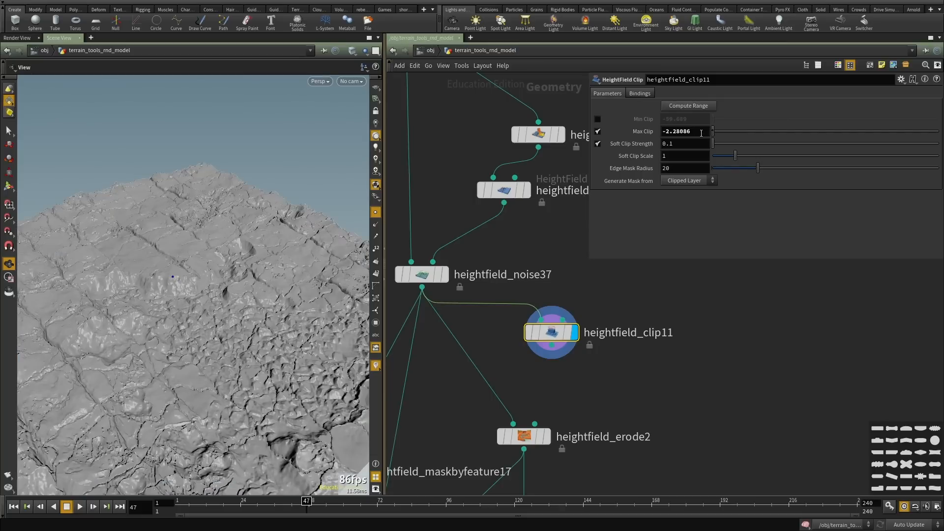
click(598, 119)
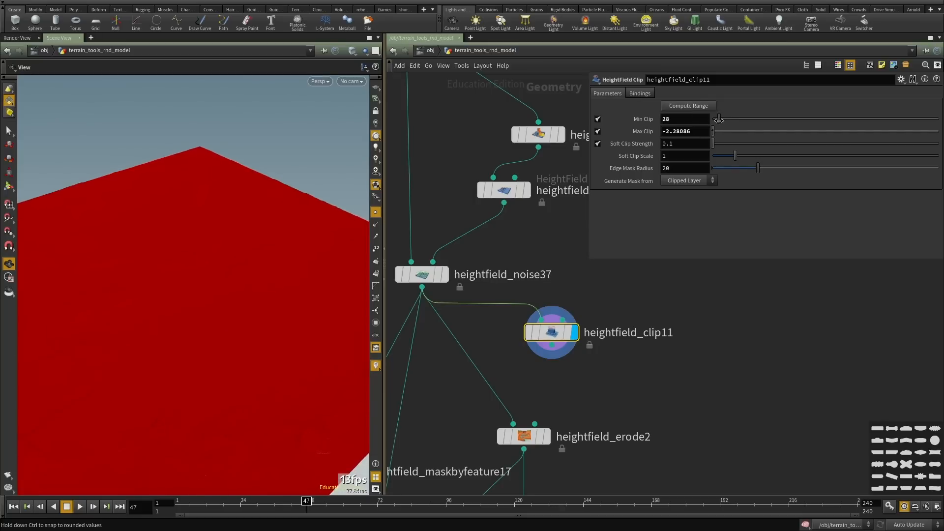
middle_drag(694, 119, 710, 94)
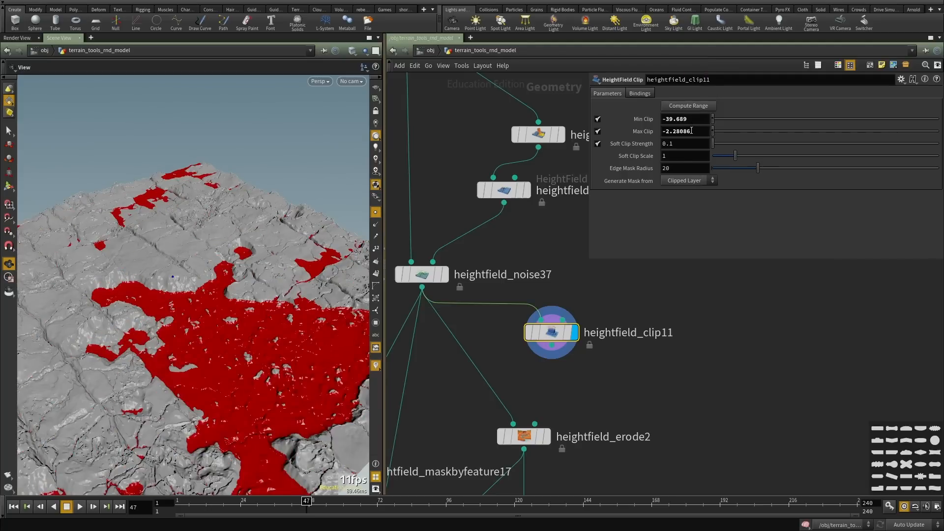
Tune the Min Clip and Max Clip heights of heightfield_clip11 and lower its Soft Clip Scale.
middle_drag(691, 131, 690, 116)
middle_drag(750, 121, 792, 122)
middle_drag(686, 132, 554, 120)
drag(730, 157, 722, 156)
Add a HeightField Mask Clear node beside heightfield_clip11.
key(Tab)
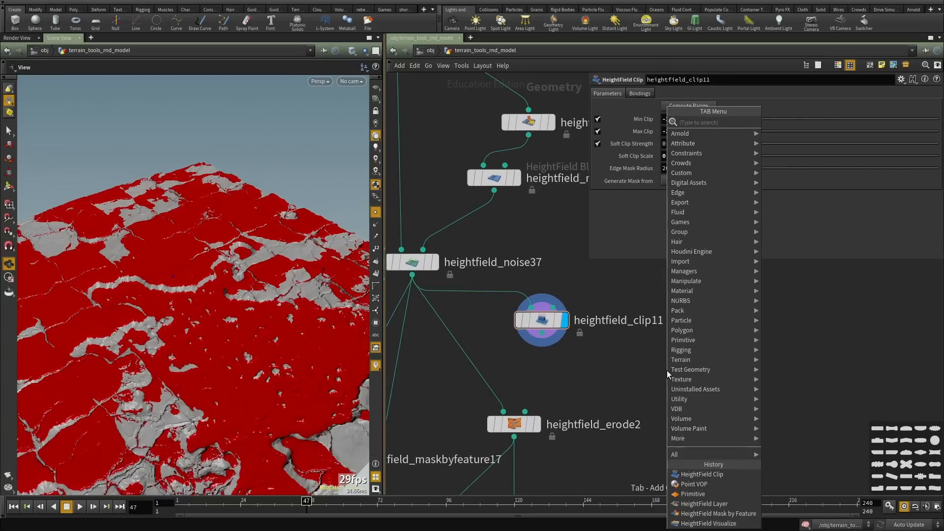
text(clear)
key(Down)
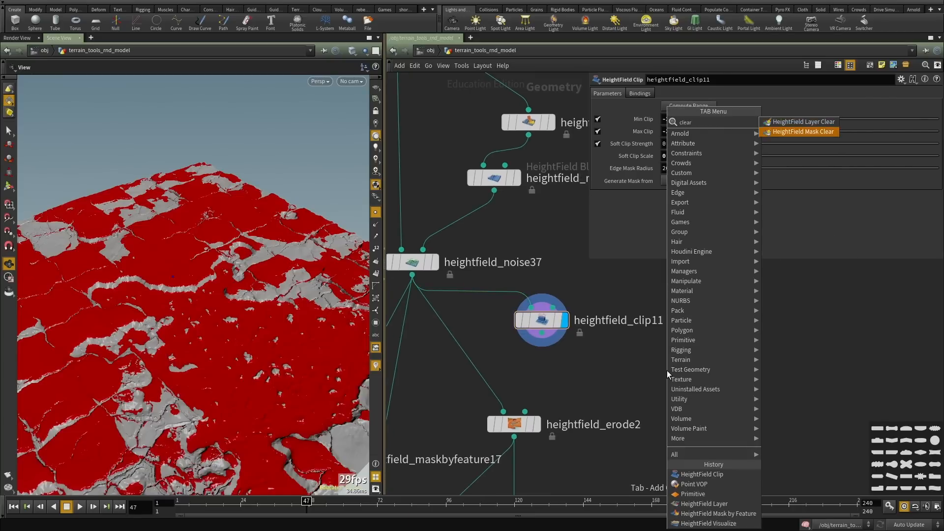
key(Return)
key(Return)
click(666, 357)
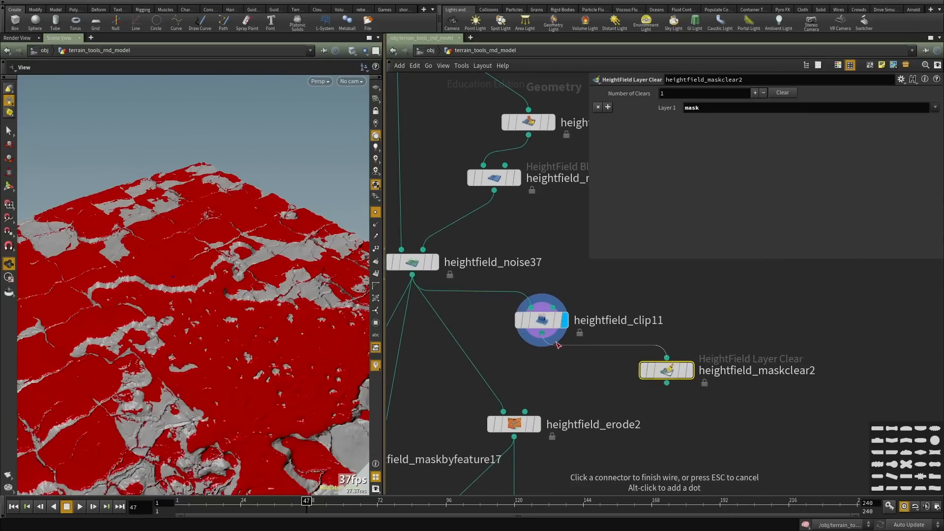
Connect heightfield_clip11 to heightfield_maskclear2, display it, and inspect the clipped terrain in a maximized viewport.
click(541, 333)
click(689, 370)
drag(241, 282, 533, 246)
key(ctrl+b)
right_drag(533, 246, 429, 302)
mouse_move(429, 302)
mouse_down()
mouse_move(411, 274)
mouse_move(428, 375)
mouse_move(481, 273)
mouse_move(565, 266)
mouse_move(460, 286)
mouse_move(412, 407)
mouse_move(385, 312)
mouse_move(400, 363)
mouse_move(338, 316)
mouse_up()
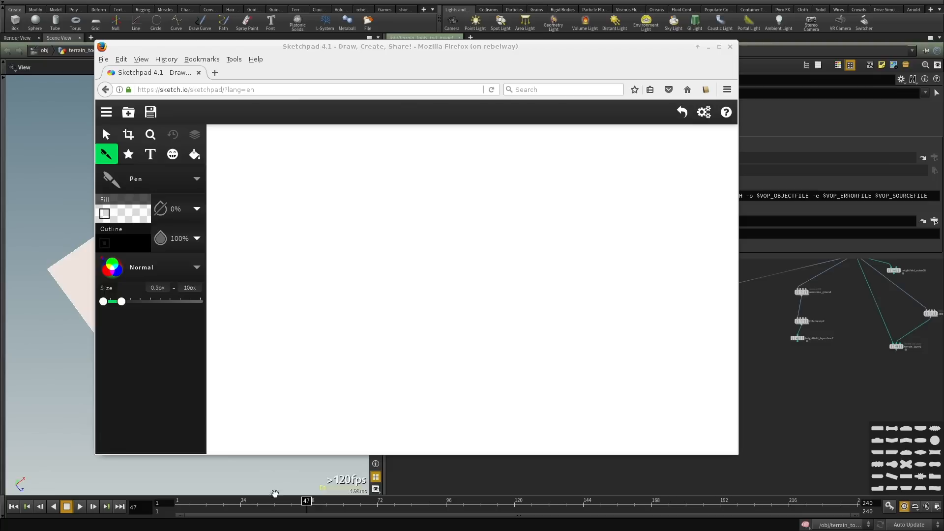
Switch to Sketchpad in Firefox and draw a plane filled with points, with an arrow to the notes "pt VOP" and "Add noise".
mouse_move(266, 174)
mouse_down()
mouse_move(247, 238)
mouse_move(254, 229)
mouse_up()
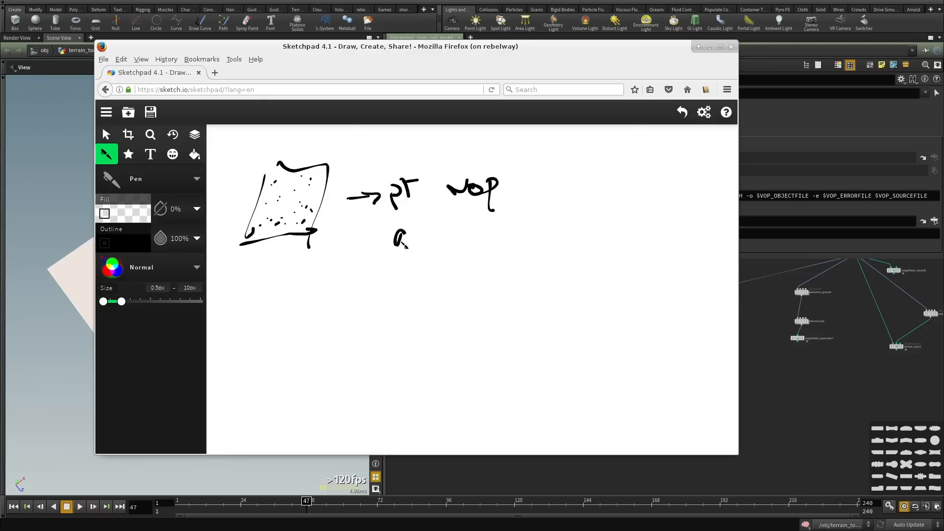
mouse_move(459, 235)
mouse_down()
mouse_move(482, 237)
mouse_move(497, 224)
mouse_move(501, 238)
mouse_move(524, 227)
mouse_up()
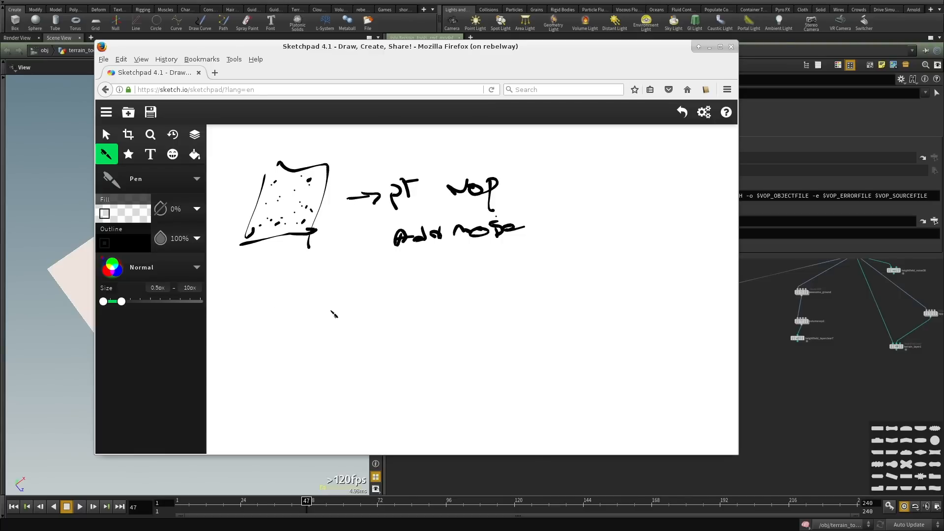
Draw a wireframe box below the plane sketch, with a round shape outlined inside it.
drag(265, 326, 338, 321)
drag(265, 325, 263, 380)
drag(336, 320, 342, 374)
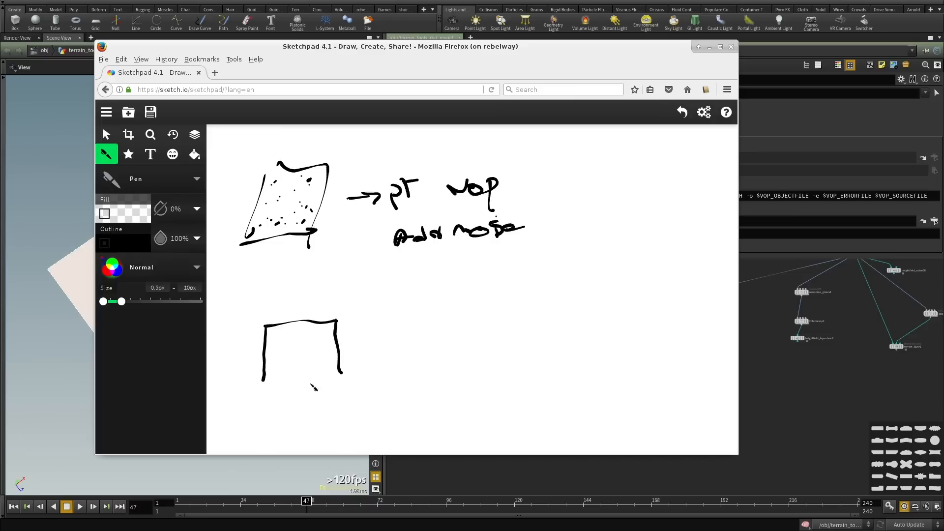
drag(264, 382, 340, 368)
drag(265, 382, 242, 409)
drag(343, 373, 333, 397)
drag(249, 409, 335, 396)
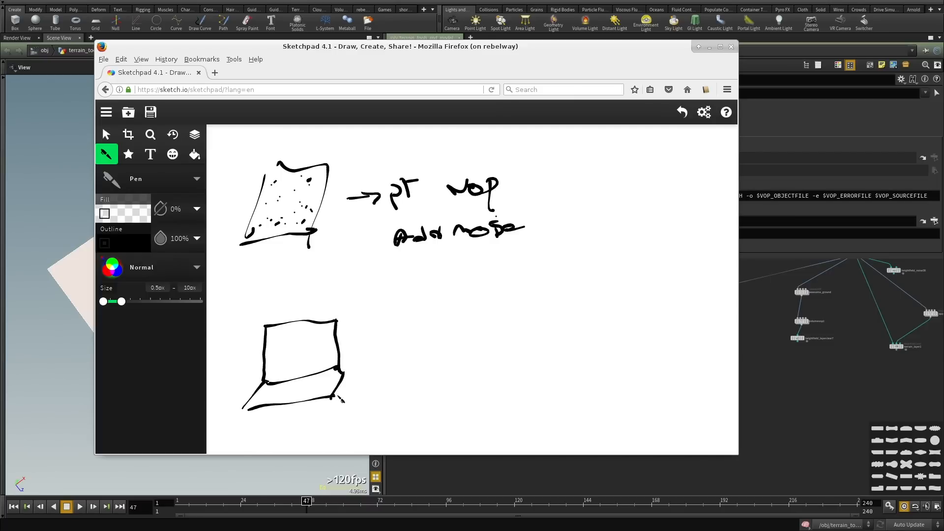
mouse_move(240, 336)
mouse_down()
mouse_move(241, 417)
mouse_move(271, 323)
mouse_move(308, 331)
mouse_move(326, 401)
mouse_up()
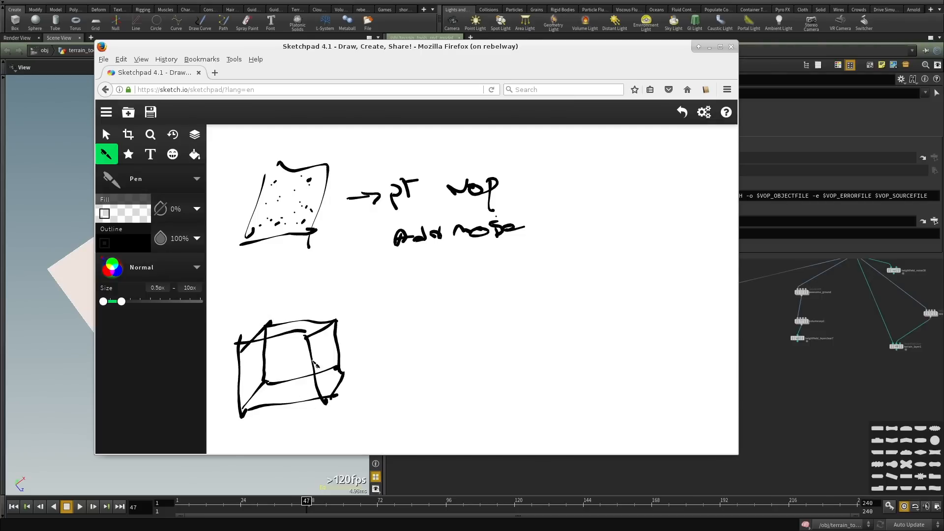
mouse_move(286, 344)
mouse_down()
mouse_move(301, 364)
mouse_move(278, 373)
mouse_move(280, 347)
mouse_move(292, 343)
mouse_up()
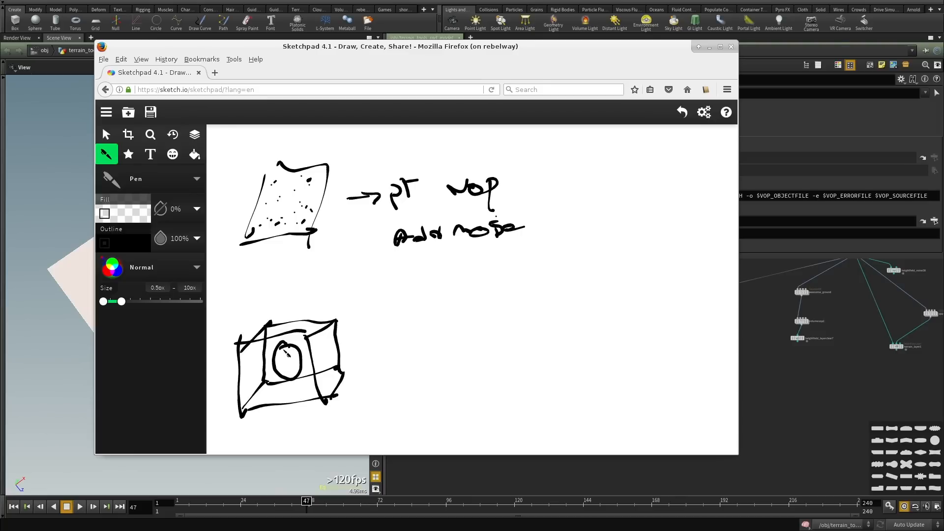
mouse_move(287, 353)
mouse_down()
mouse_move(281, 388)
mouse_move(310, 345)
mouse_move(291, 343)
mouse_up()
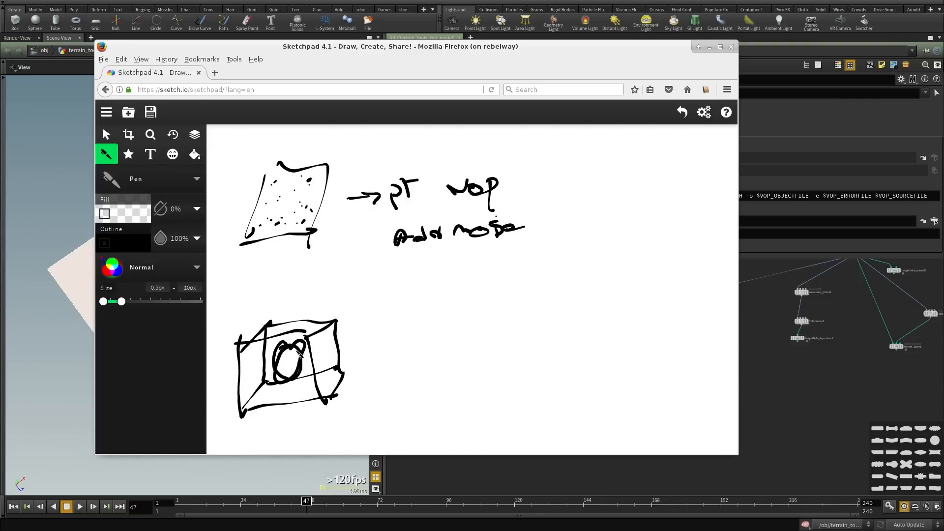
Write "Field" beside the box sketch with the types "Float" and "vec" next to it, scribbling out the illegible first "Float".
mouse_move(408, 291)
mouse_down()
mouse_move(412, 305)
mouse_move(426, 290)
mouse_move(432, 304)
mouse_move(457, 297)
mouse_up()
click(426, 296)
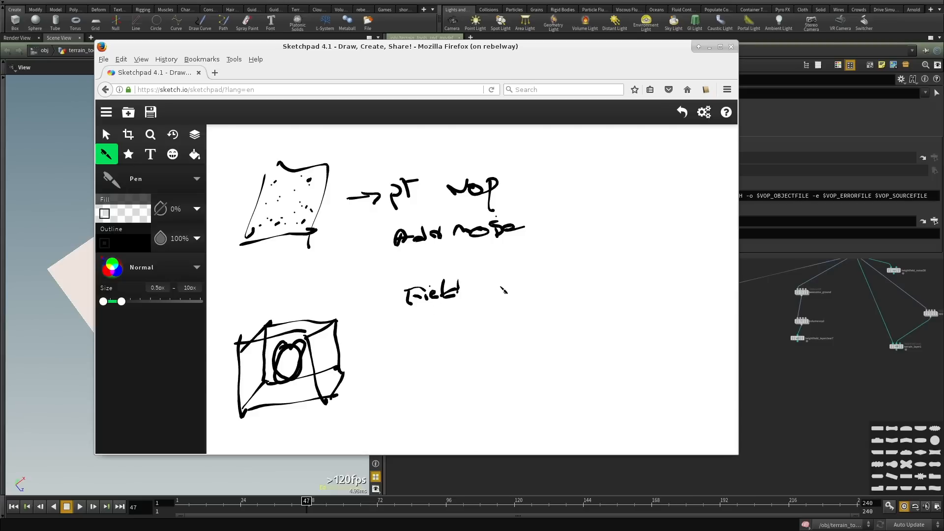
mouse_move(501, 285)
mouse_down()
mouse_move(500, 296)
mouse_move(509, 283)
mouse_move(512, 295)
mouse_up()
mouse_move(519, 282)
mouse_down()
mouse_move(520, 296)
mouse_move(551, 295)
mouse_move(550, 280)
mouse_move(559, 298)
mouse_up()
drag(496, 317, 534, 325)
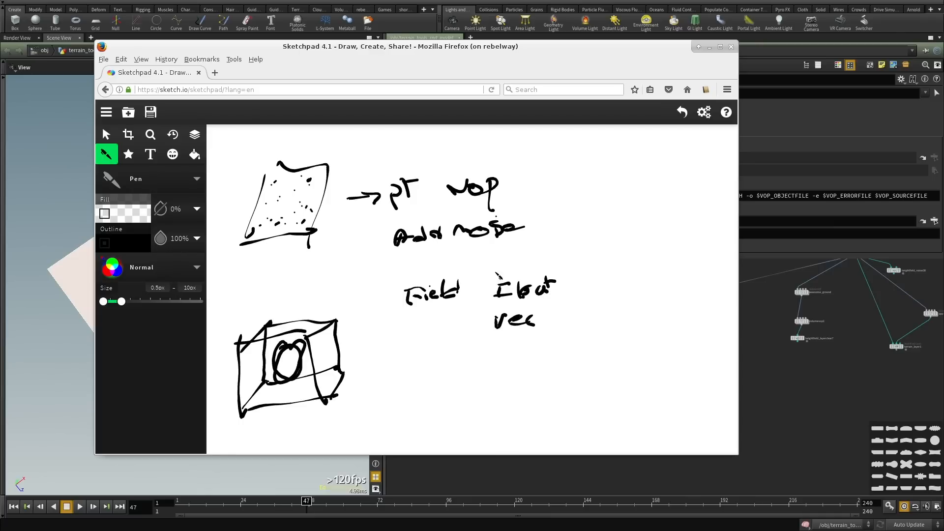
mouse_move(508, 262)
mouse_down()
mouse_move(500, 274)
mouse_move(514, 256)
mouse_move(516, 271)
mouse_move(571, 270)
mouse_move(591, 250)
mouse_up()
drag(547, 293, 518, 292)
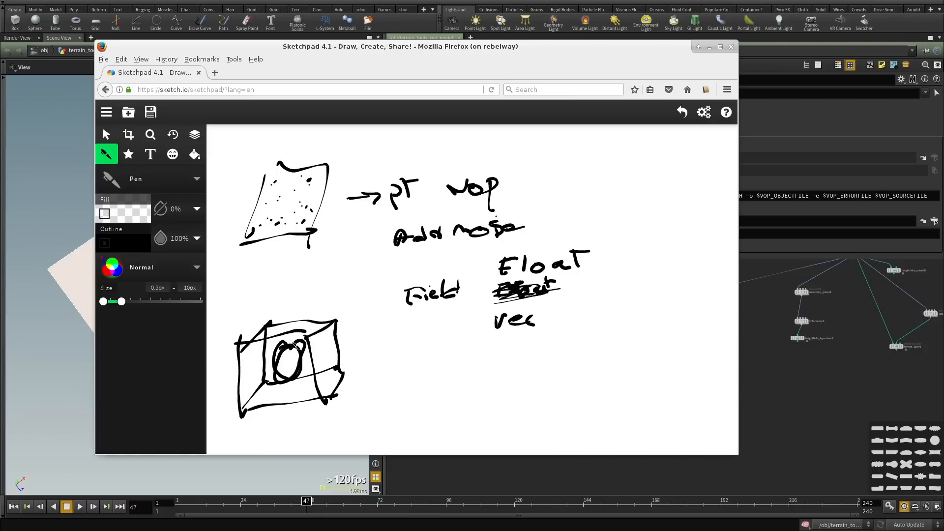
Fill the round shape, mark values around it with a "1" beside the box, and add arrows to the box and plane sketches.
mouse_move(295, 346)
mouse_down()
mouse_move(276, 355)
mouse_move(287, 394)
mouse_move(312, 347)
mouse_move(286, 350)
mouse_up()
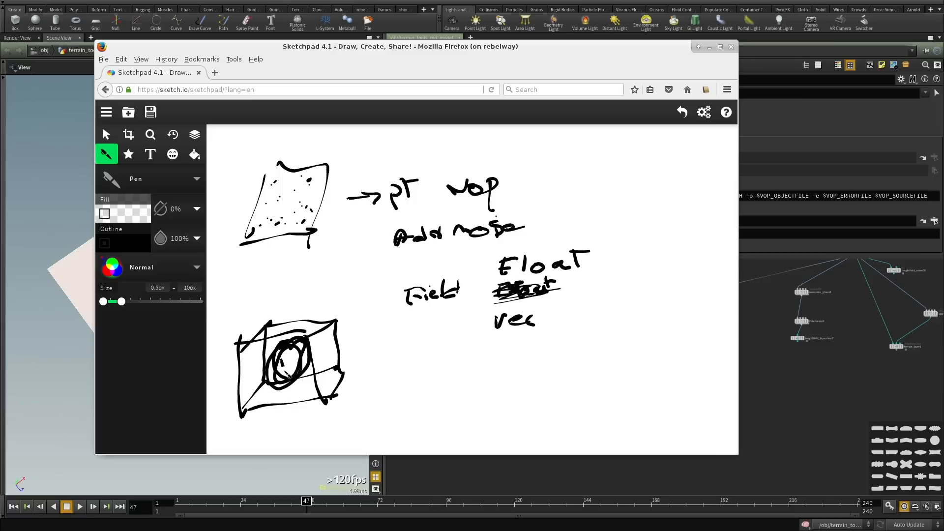
mouse_move(295, 377)
mouse_down()
mouse_move(273, 376)
mouse_move(291, 360)
mouse_up()
mouse_move(364, 333)
mouse_down()
mouse_move(377, 337)
mouse_move(334, 381)
mouse_move(292, 397)
mouse_up()
drag(269, 394, 252, 379)
click(250, 355)
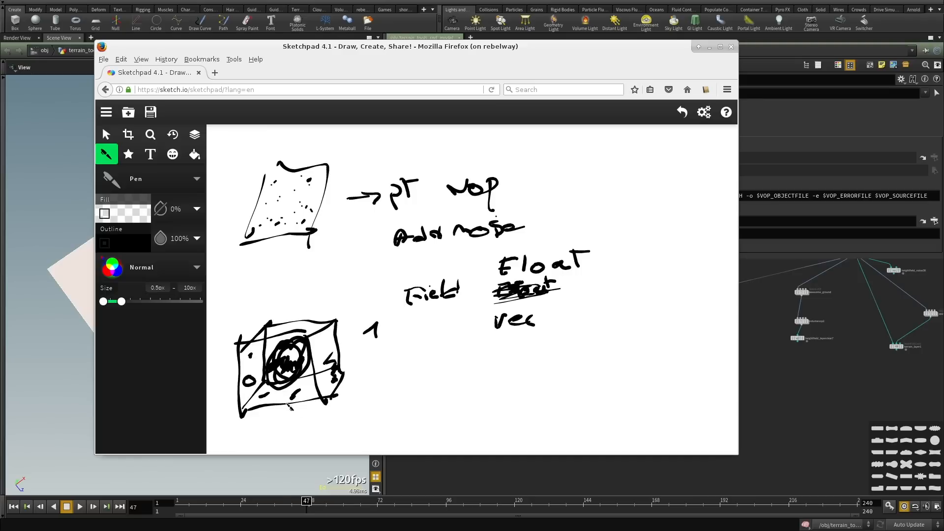
mouse_move(303, 339)
mouse_down()
mouse_move(291, 347)
mouse_move(288, 393)
mouse_move(299, 348)
mouse_up()
mouse_move(248, 376)
mouse_down()
mouse_move(252, 386)
mouse_move(247, 377)
mouse_up()
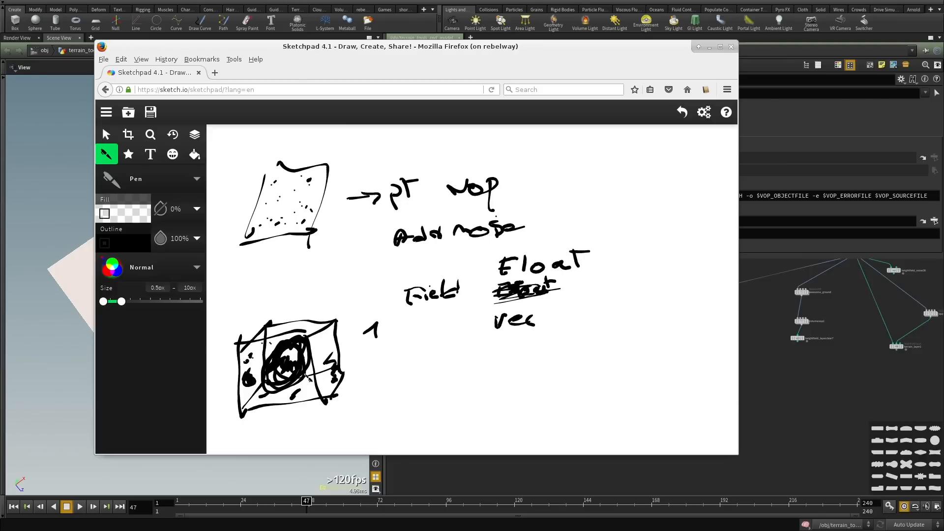
drag(309, 358, 324, 367)
drag(298, 203, 340, 204)
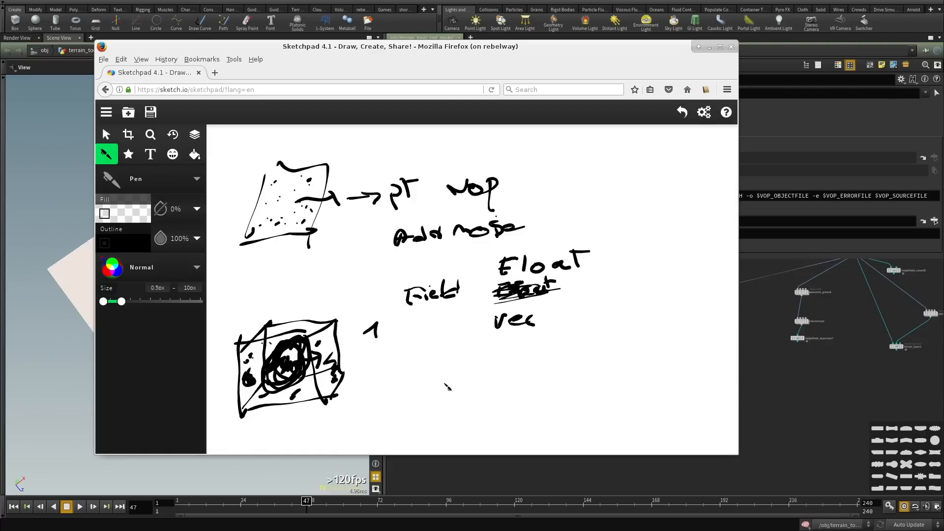
Write "vol Sample" under the field types and draw a small dotted rectangle with an inner square below it.
mouse_move(426, 352)
mouse_down()
mouse_move(431, 367)
mouse_move(444, 353)
mouse_move(478, 372)
mouse_up()
mouse_move(530, 345)
mouse_down()
mouse_move(509, 353)
mouse_move(547, 370)
mouse_move(599, 353)
mouse_up()
mouse_move(605, 336)
mouse_down()
mouse_move(609, 360)
mouse_move(627, 361)
mouse_up()
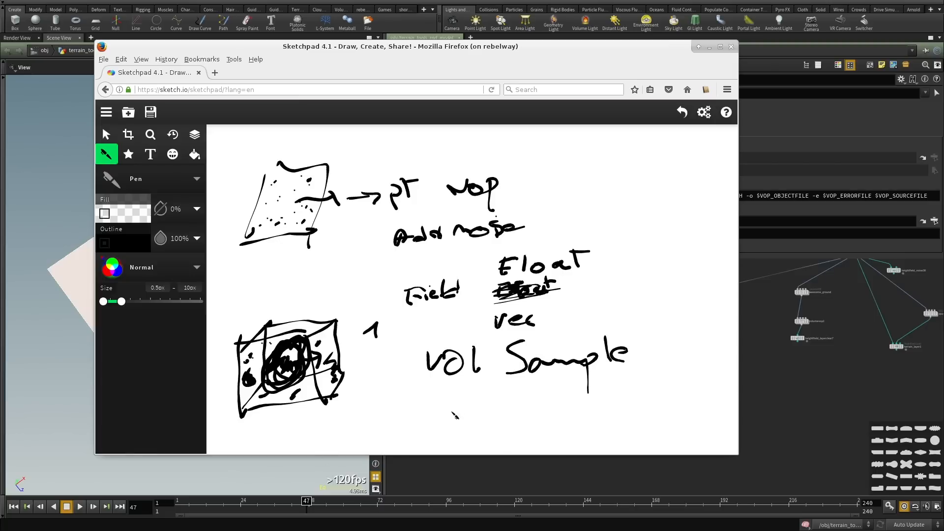
drag(381, 399, 426, 421)
mouse_move(381, 399)
mouse_down()
mouse_move(385, 435)
mouse_move(435, 428)
mouse_up()
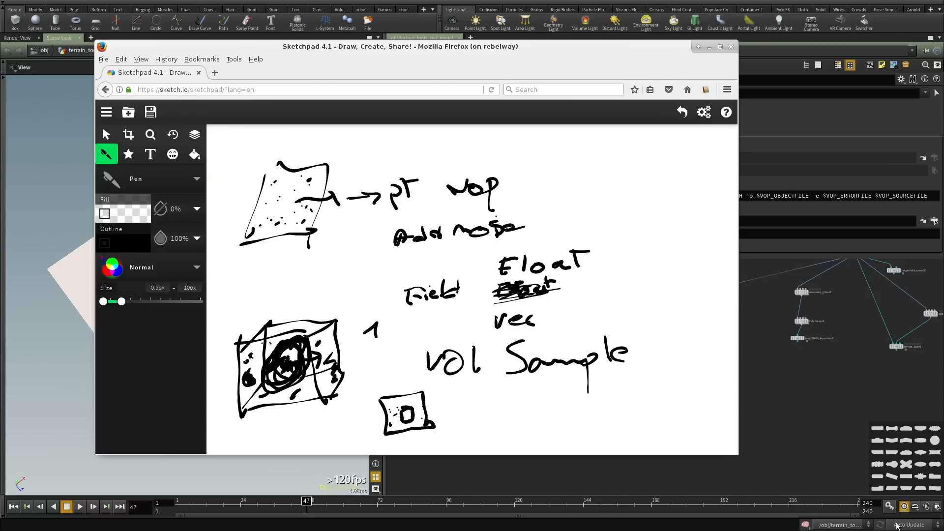
Switch back to Houdini and add a Sphere node in the empty network space beside the grid and pointvop5 nodes.
click(444, 475)
middle_drag(468, 368, 503, 393)
scroll(499, 378, up, 1)
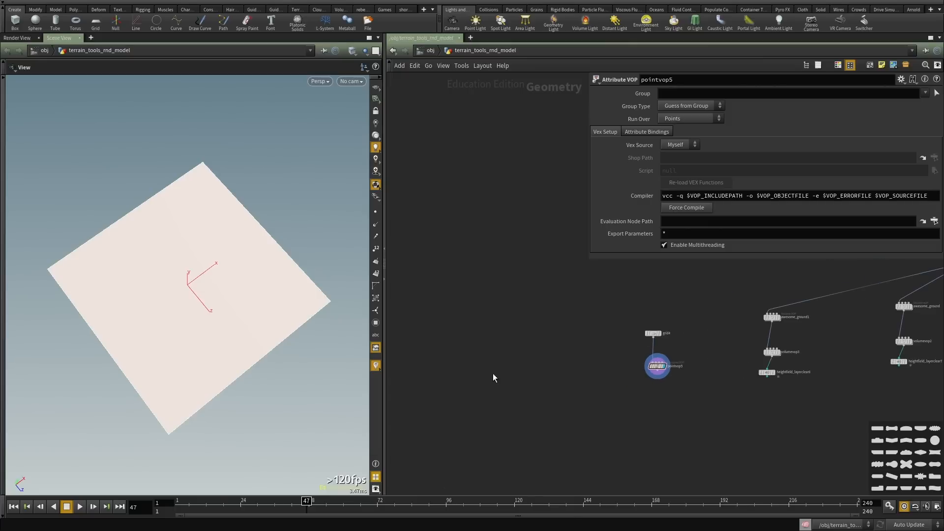
key(Tab)
text(sph)
key(Return)
click(493, 373)
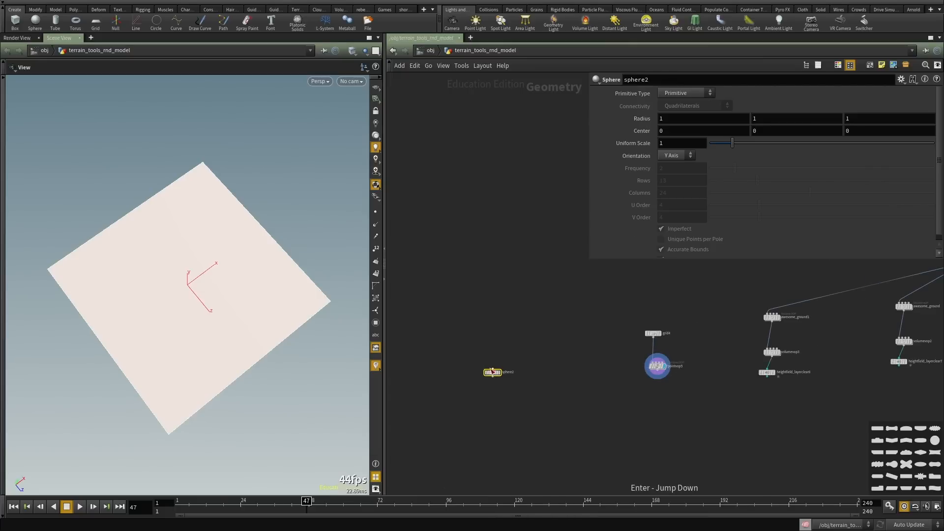
Display sphere2, frame it in the viewport and switch to smooth shading.
scroll(497, 372, up, 5)
click(505, 374)
key(space+g)
drag(192, 268, 203, 275)
key(shift+w)
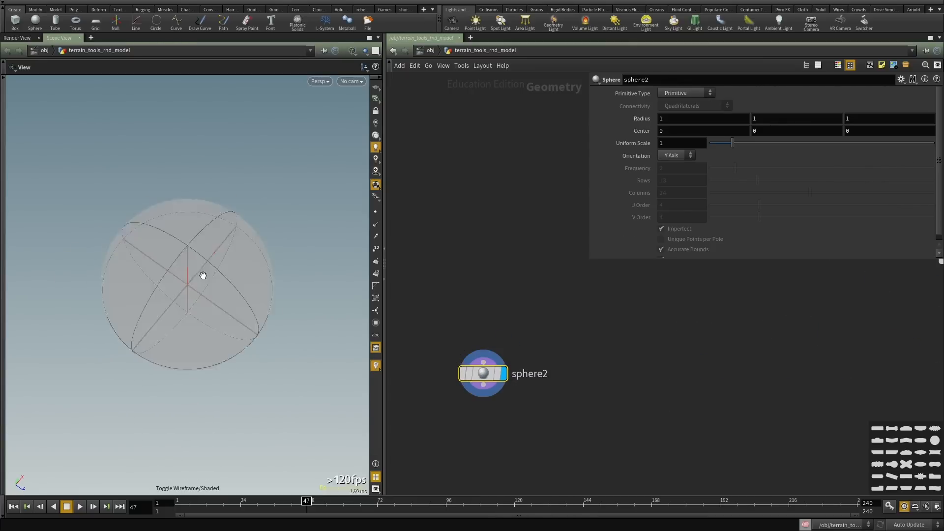
key(w)
Set the primitive type of sphere2 to Polygon with a frequency of 7.
click(688, 93)
click(684, 110)
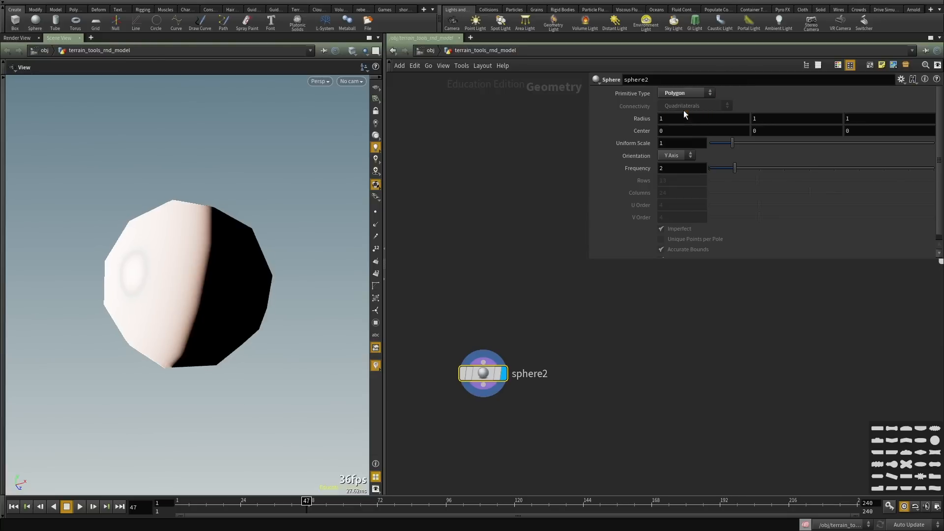
drag(718, 167, 859, 168)
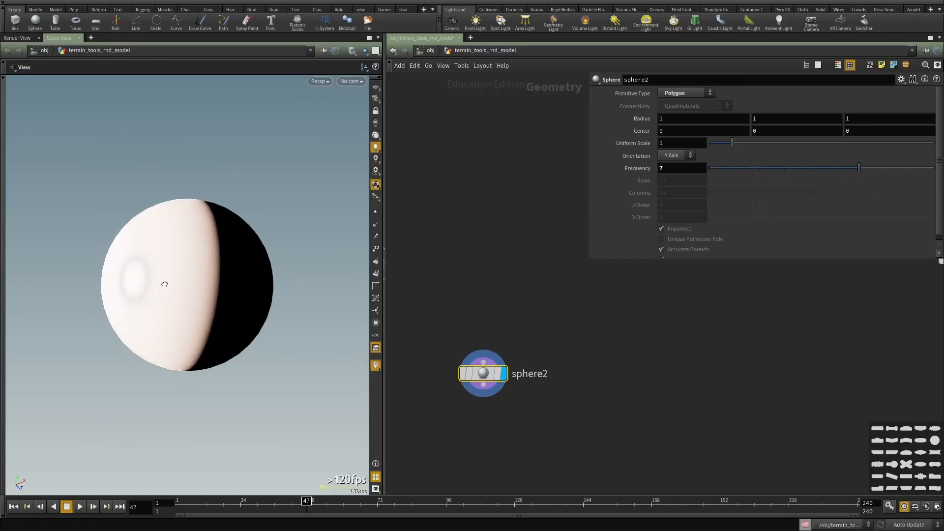
key(w)
key(w)
key(h)
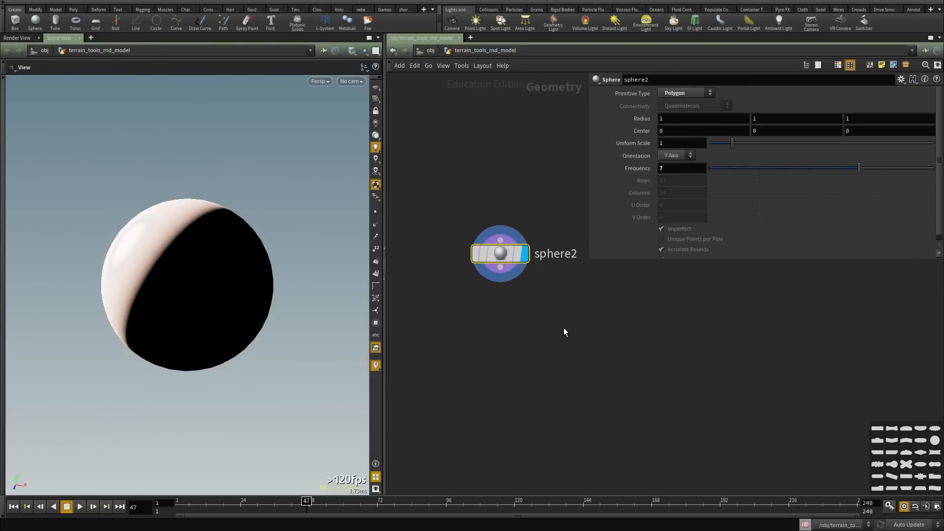
Add a VDB from Polygons node below sphere2.
key(Tab)
text(vdbf)
click(678, 151)
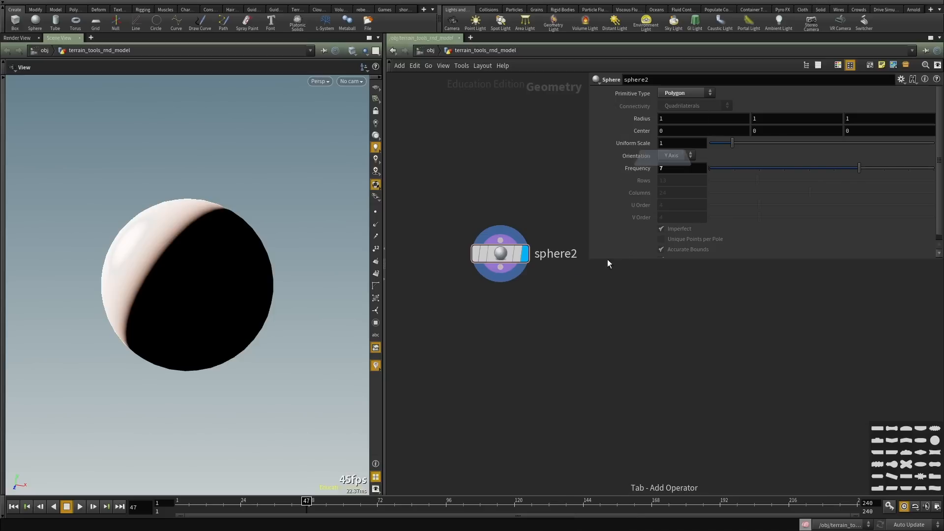
click(563, 296)
Connect sphere2 to the first input of vdbfrompolygons1, place it below the sphere, and display it in wireframe.
click(501, 267)
click(572, 283)
click(500, 268)
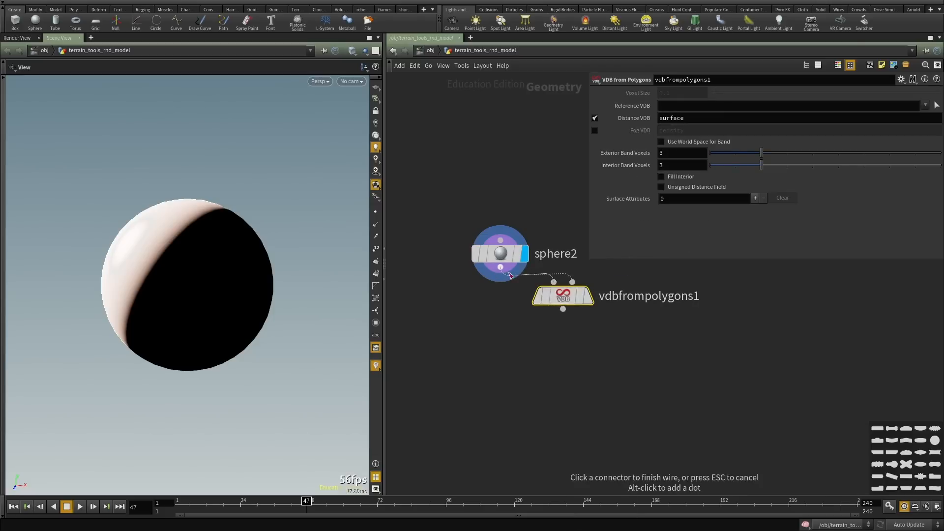
click(553, 282)
drag(581, 283, 529, 336)
click(586, 296)
key(w)
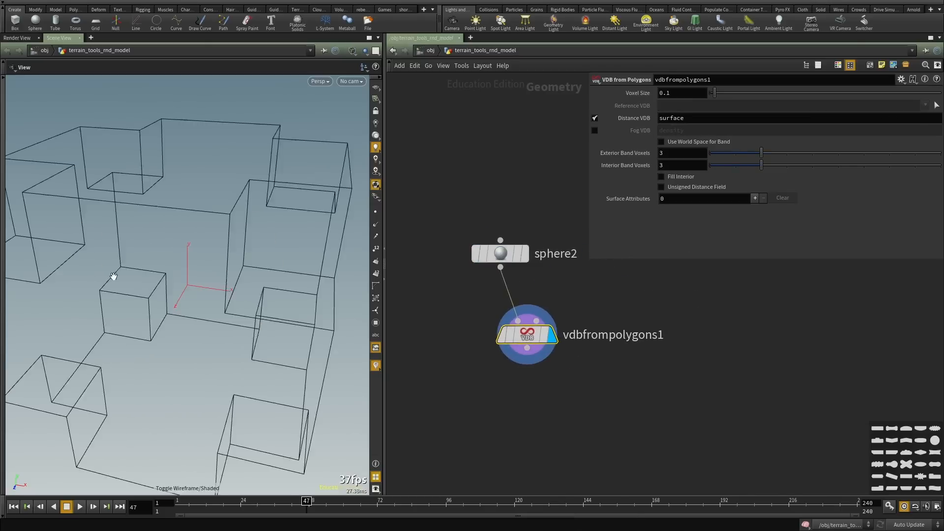
Return the viewport to shaded mode, make vdbfrompolygons1 output a fog VDB instead of a distance VDB, and turn off the viewport lighting.
key(w)
click(595, 118)
click(595, 131)
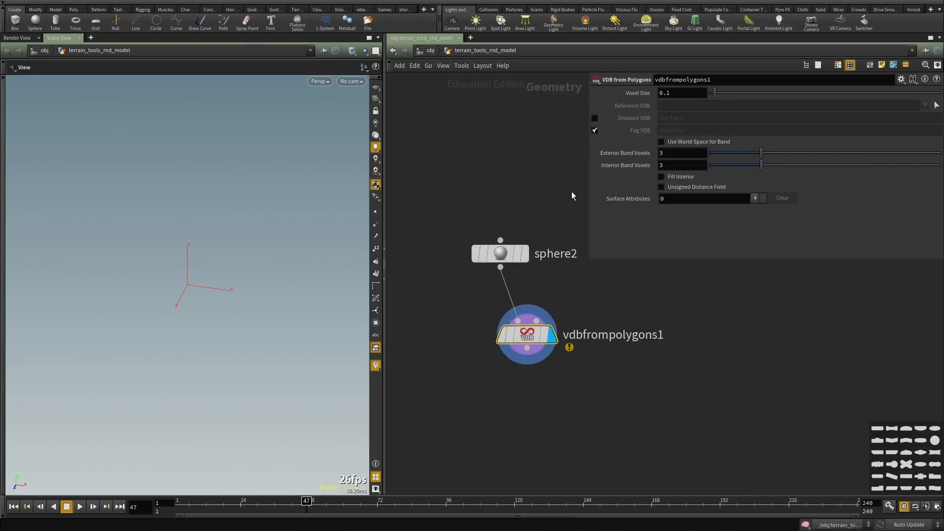
mouse_move(530, 343)
drag(264, 301, 148, 270)
scroll(147, 270, down, 6)
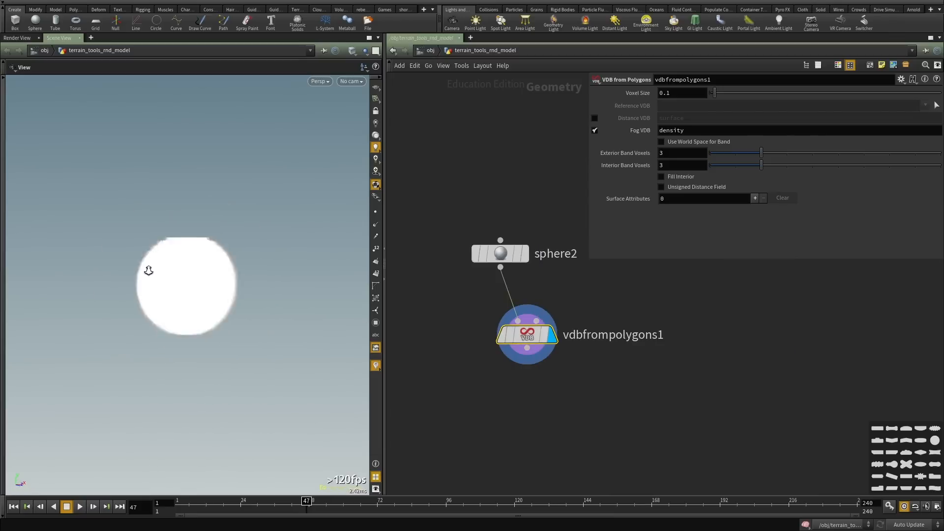
click(375, 136)
drag(276, 222, 252, 266)
scroll(252, 266, up, 5)
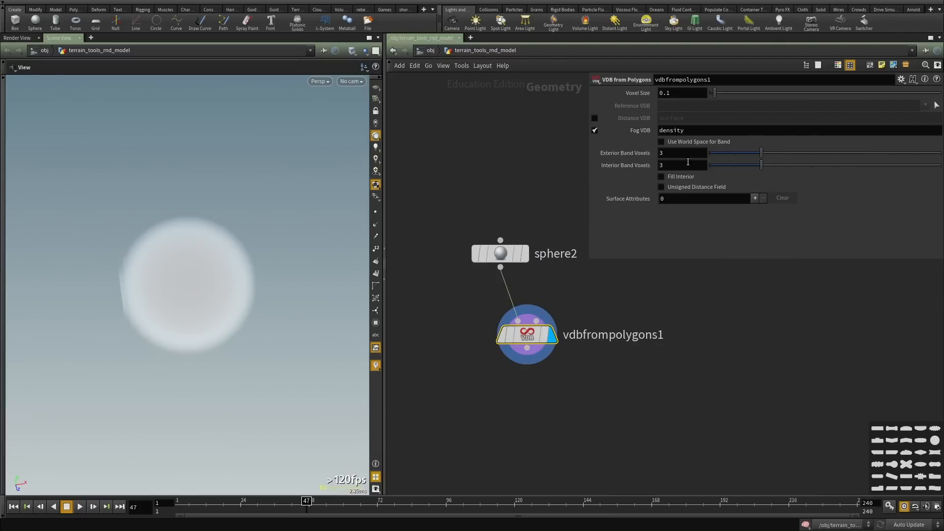
Turn on Fill Interior for vdbfrompolygons1.
click(677, 177)
middle_drag(676, 352, 642, 299)
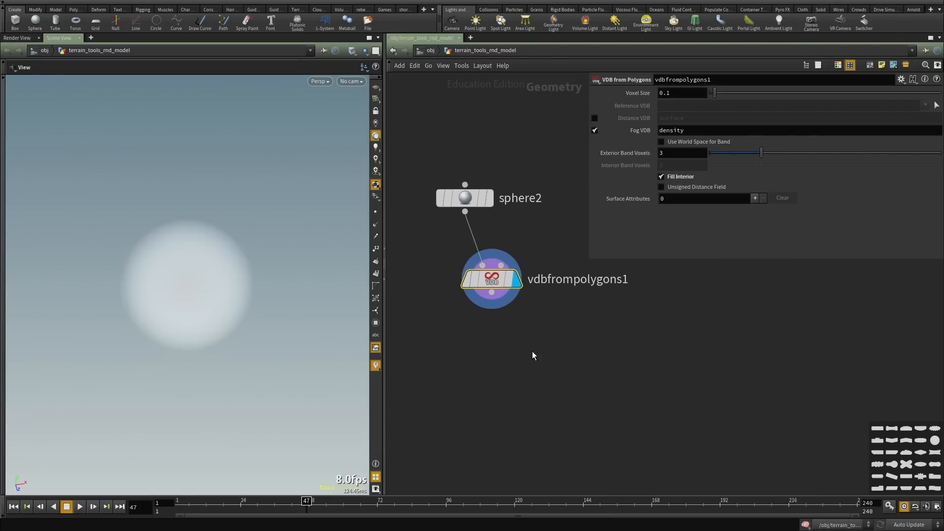
key(Tab)
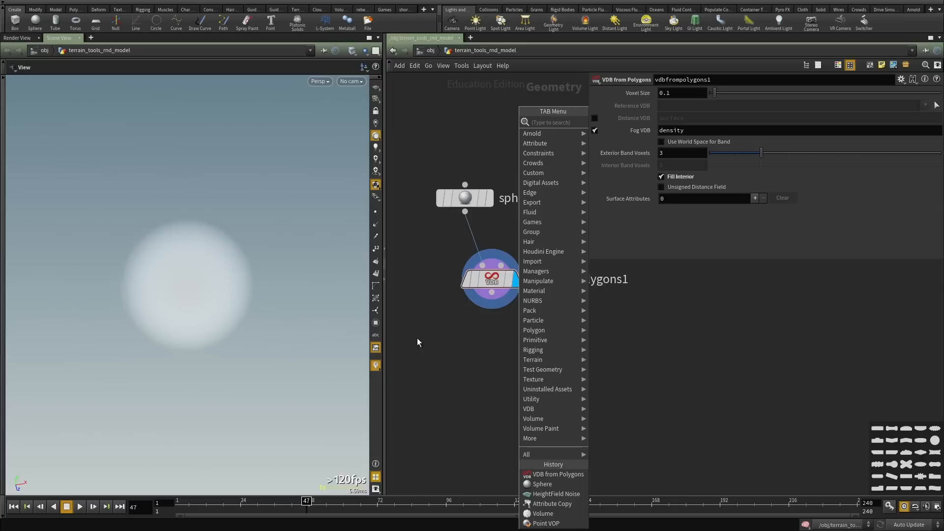
Examine the fog volume and its bounding box in wireframe and shaded display, and check the settings of sphere2.
key(w)
key(w)
key(w)
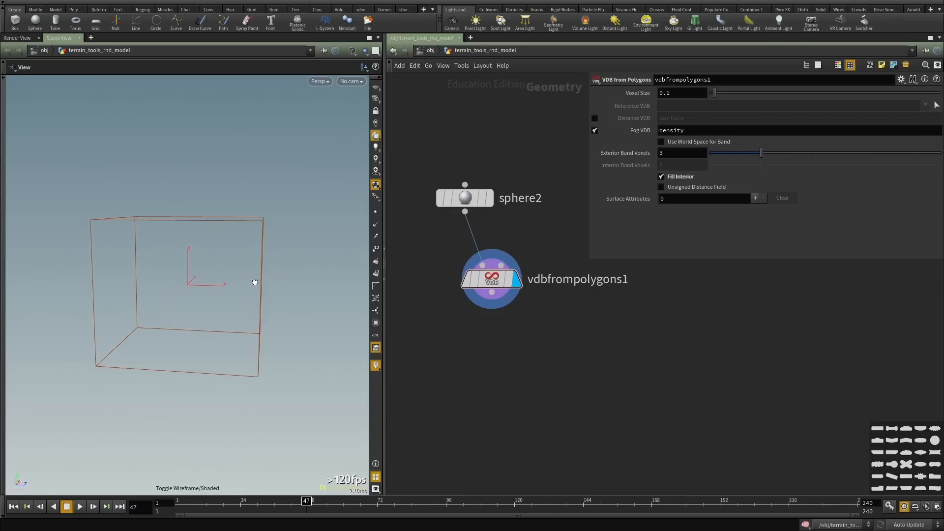
click(352, 51)
click(376, 150)
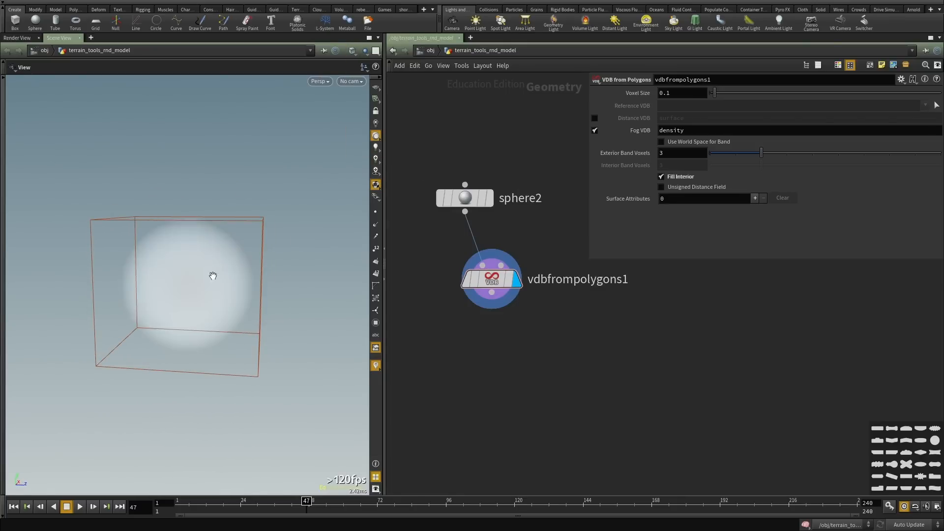
key(w)
key(w)
mouse_move(213, 280)
mouse_down()
mouse_move(206, 293)
mouse_move(161, 301)
mouse_move(202, 268)
mouse_up()
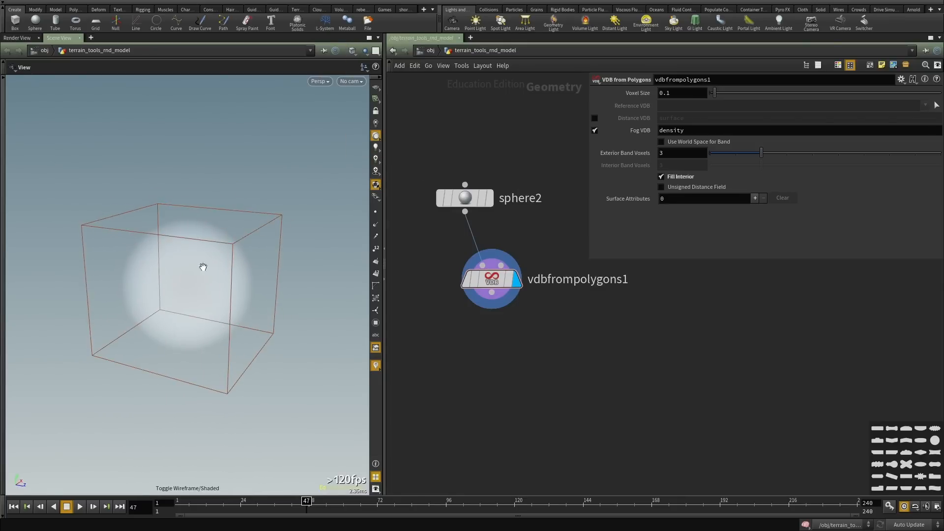
click(467, 198)
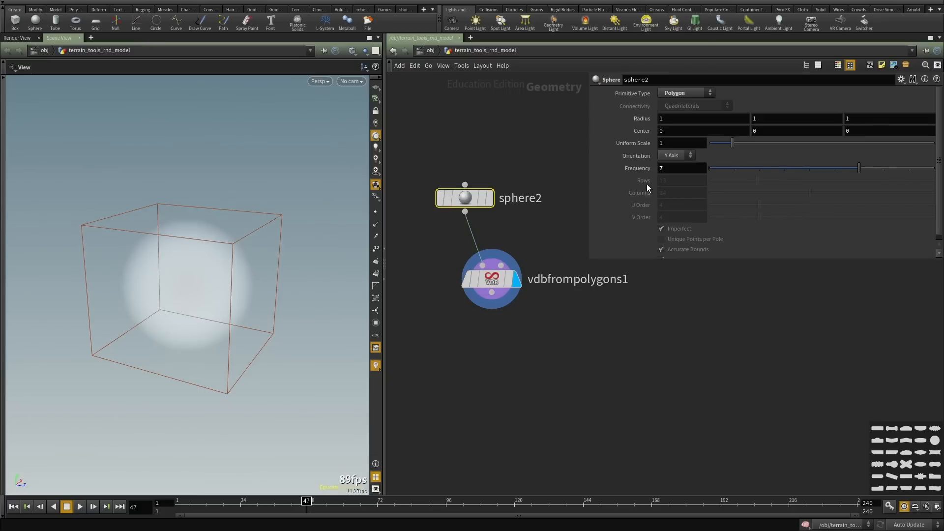
Add a Volume VOP node below vdbfrompolygons1, fed by its output, and display it.
middle_drag(511, 346, 503, 312)
click(504, 343)
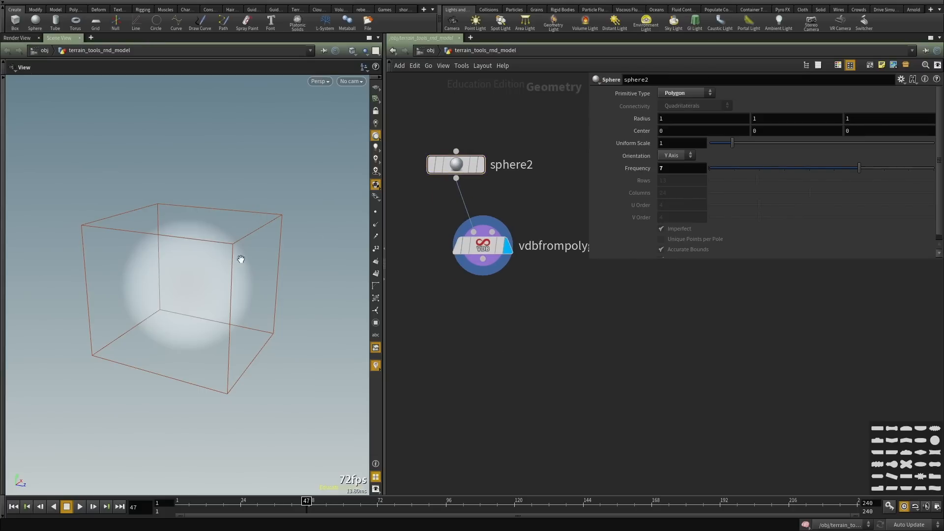
key(Tab)
text(vol)
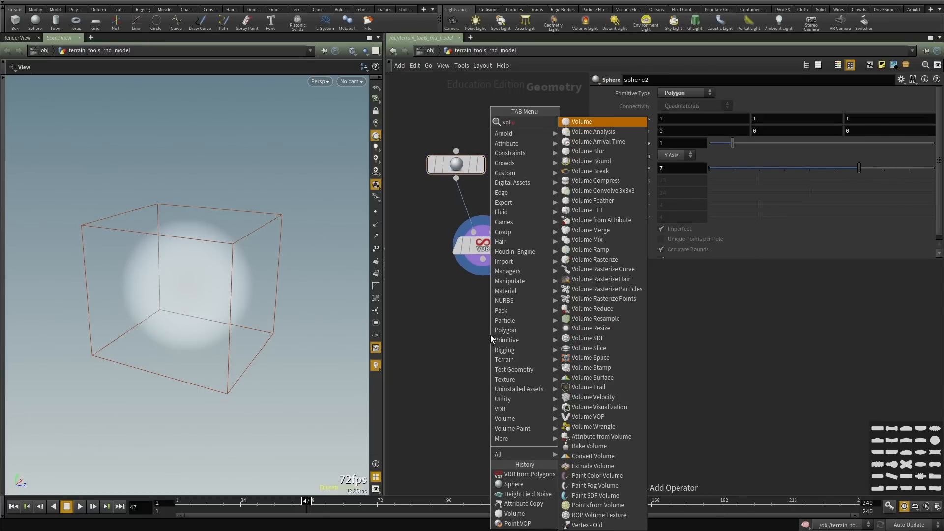
key(Escape)
key(Tab)
text(volume vo)
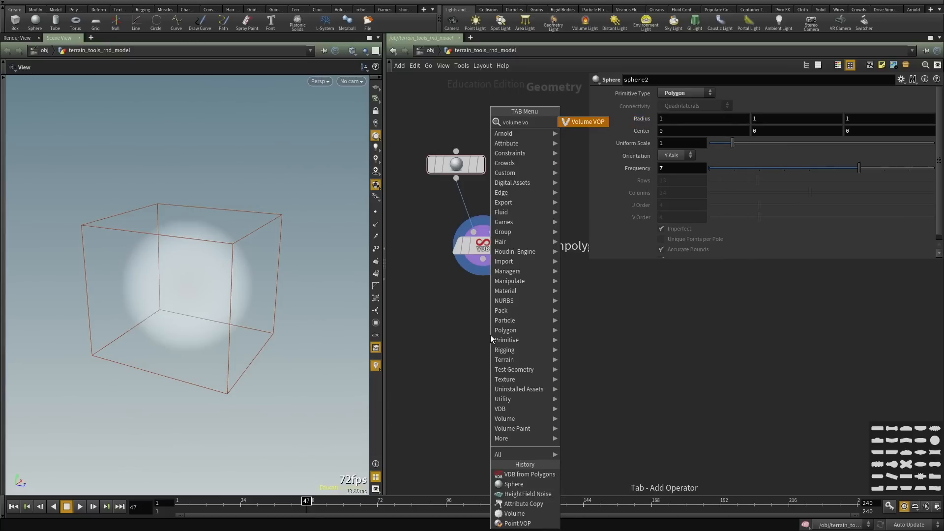
key(Return)
click(491, 335)
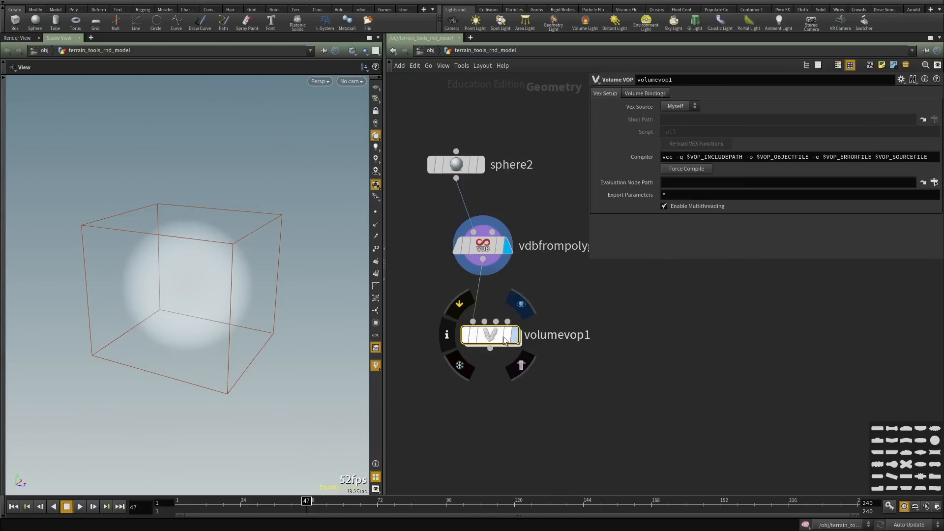
Enter volumevop1 and move its output node farther from the global parameters node to make room between them.
double_click(493, 338)
scroll(630, 393, down, 1)
middle_drag(630, 393, 515, 404)
scroll(570, 381, down, 3)
middle_drag(569, 382, 549, 403)
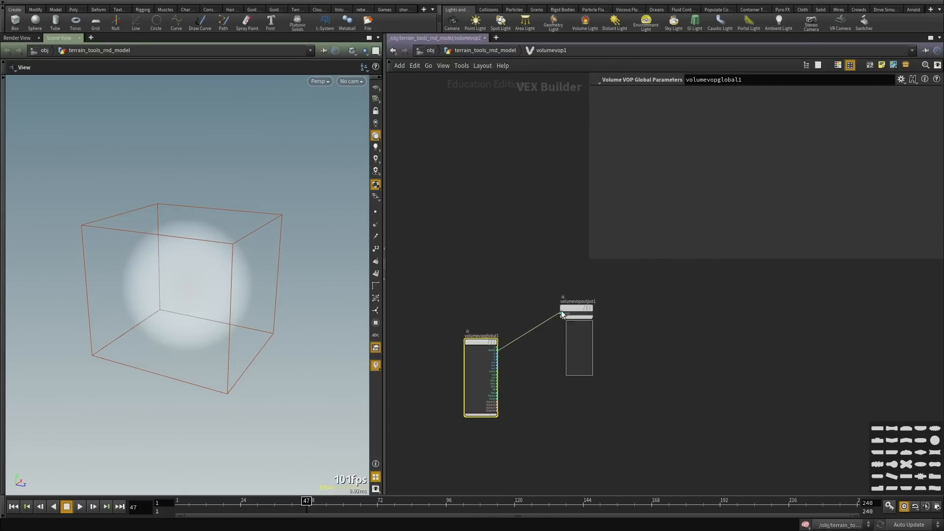
click(568, 306)
drag(568, 306, 663, 361)
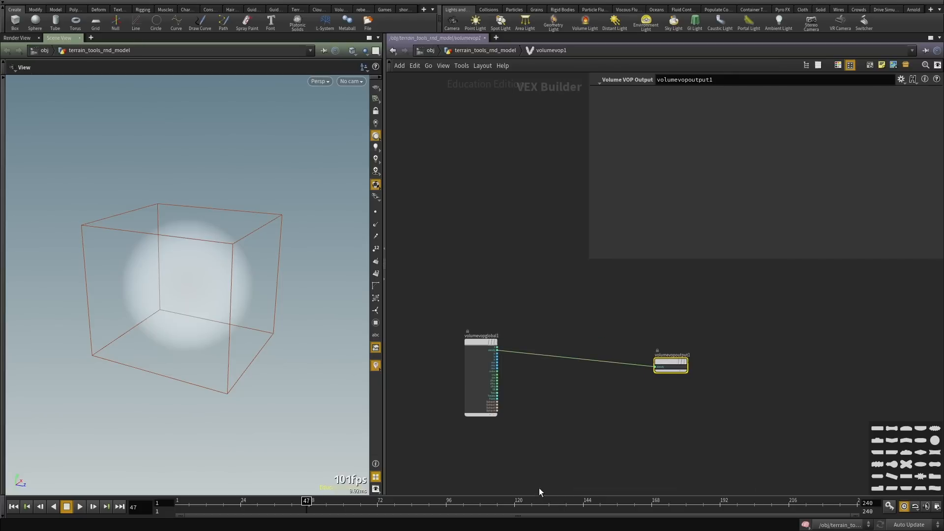
scroll(507, 315, up, 3)
scroll(509, 327, up, 2)
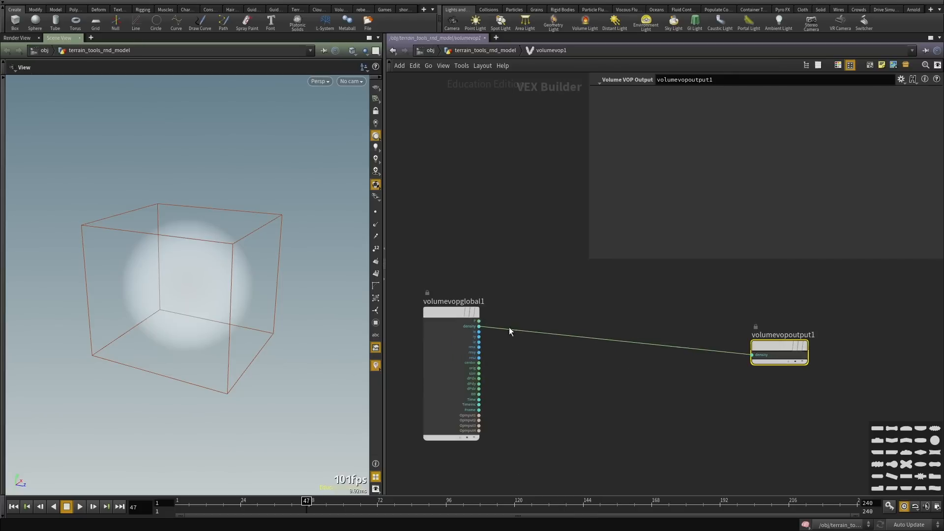
scroll(703, 359, up, 1)
scroll(747, 357, up, 1)
click(777, 352)
click(651, 400)
middle_drag(651, 400, 722, 358)
scroll(650, 369, down, 1)
key(ctrl+z)
scroll(689, 359, up, 1)
scroll(689, 359, up, 1)
key(ctrl+z)
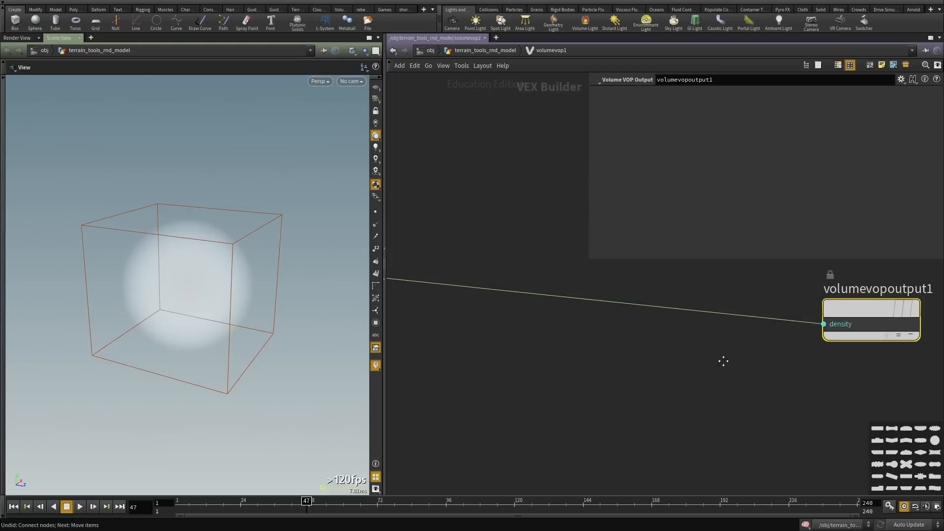
scroll(722, 359, down, 1)
Check the volume information of vdbfrompolygons1 at the geometry level and return inside volumevop1.
drag(243, 305, 256, 294)
key(u)
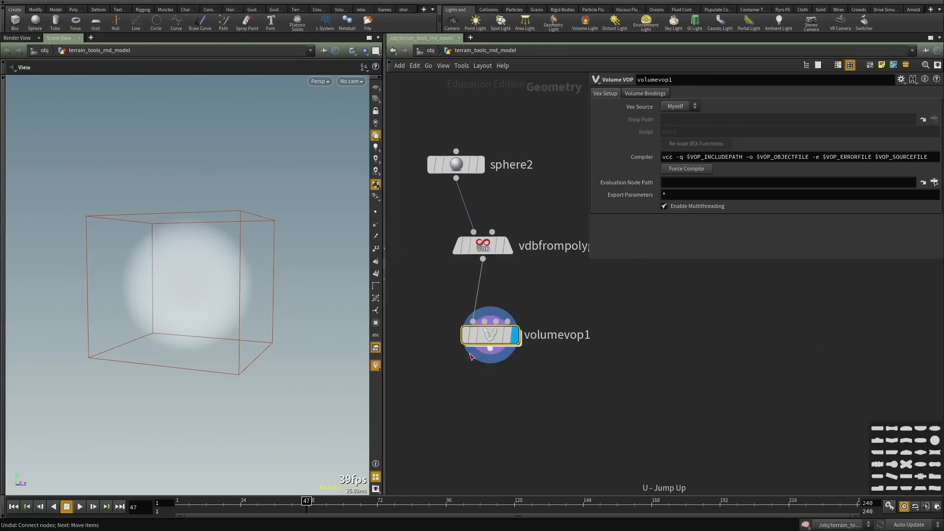
double_click(486, 339)
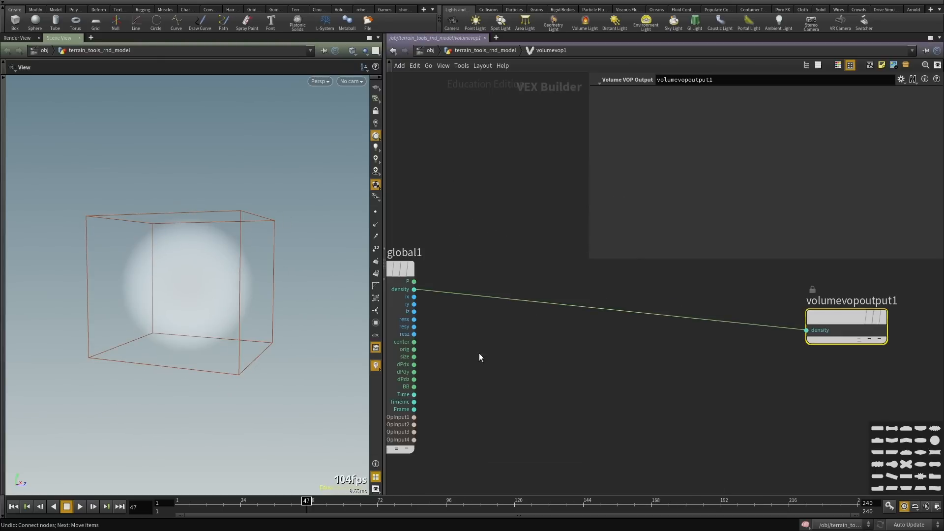
key(u)
middle_click(481, 245)
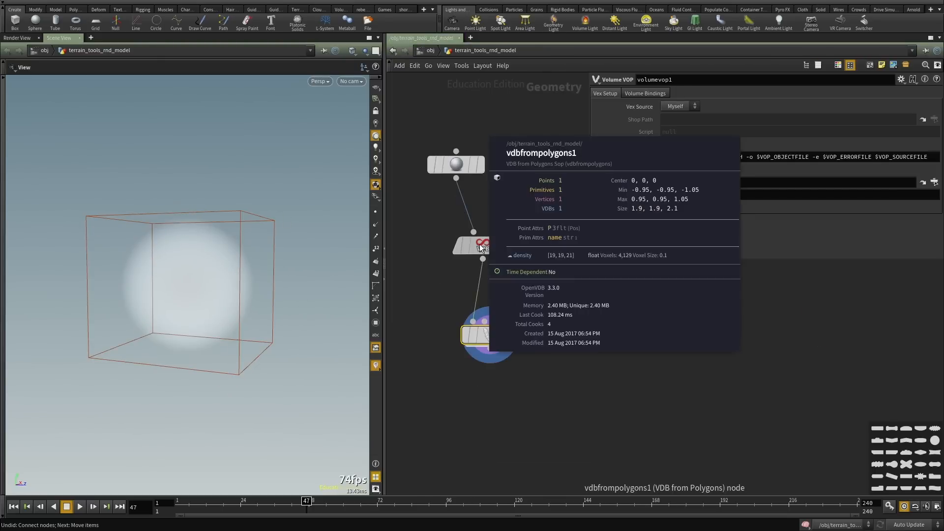
double_click(496, 338)
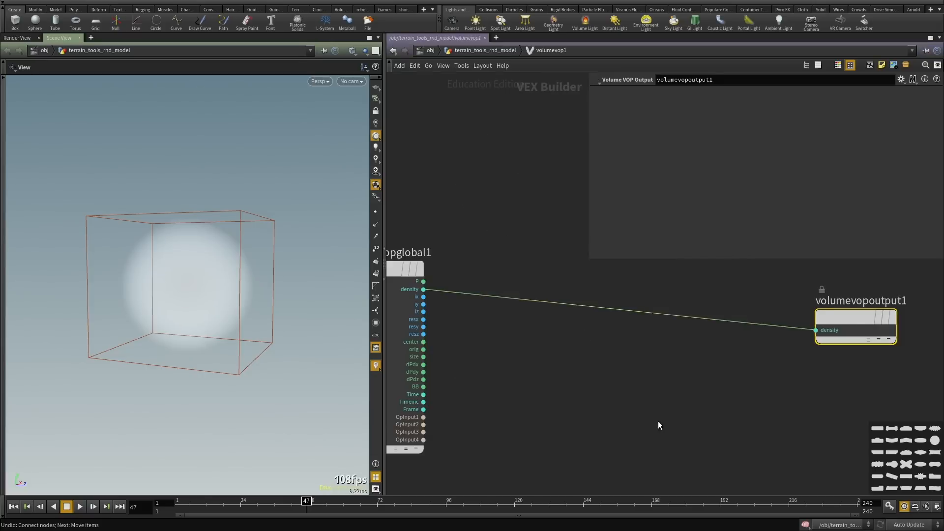
Add an Anti-Aliased Noise node inside volumevop1 and connect the global P to its pos input.
key(Tab)
text(noise)
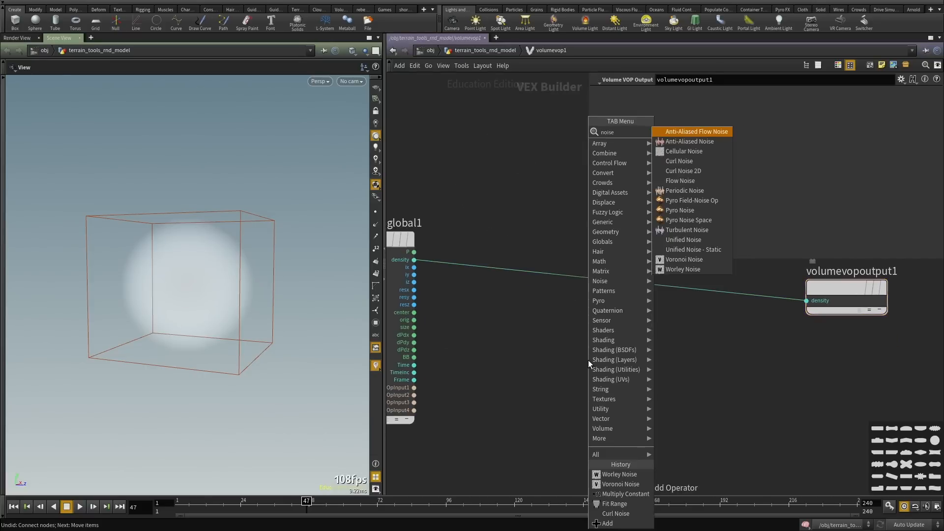
key(Down)
key(Down)
key(Up)
key(Return)
click(588, 360)
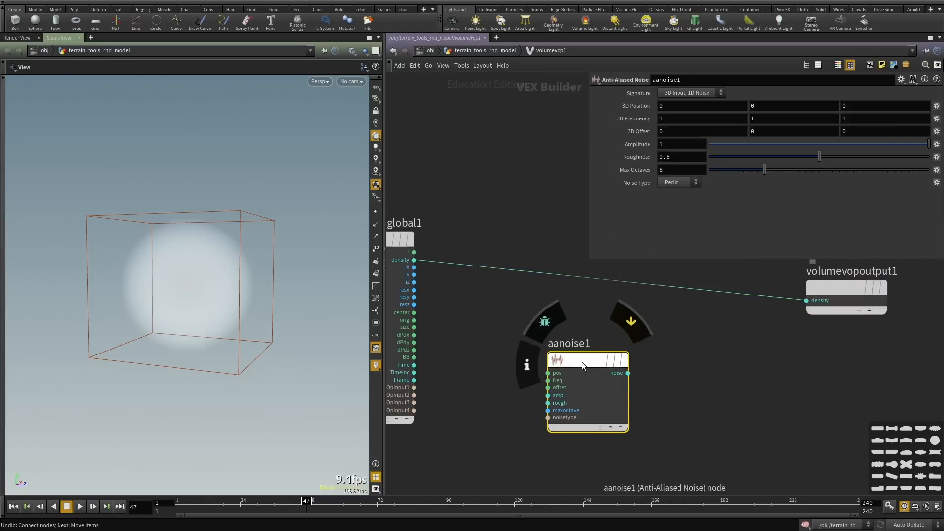
click(556, 374)
click(414, 252)
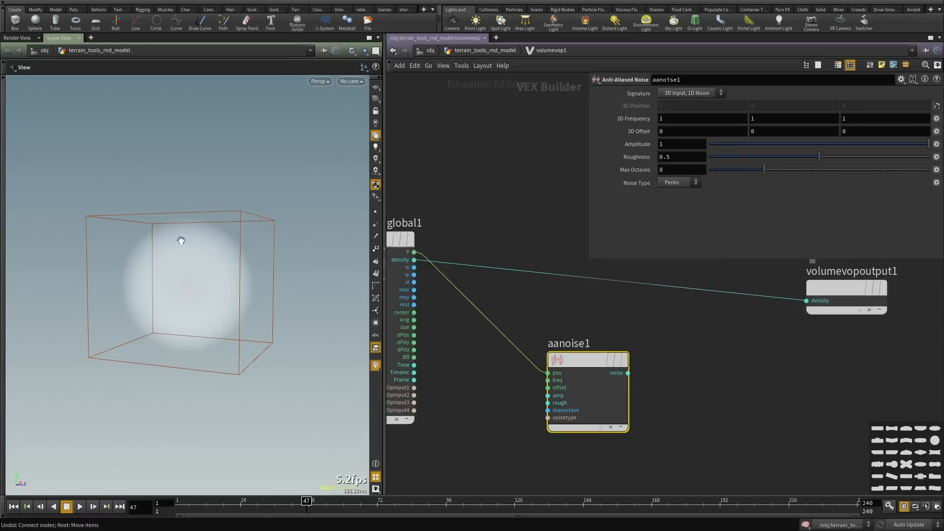
Check the signature options of aanoise1, keeping 3D Input, 1D Noise.
click(682, 92)
click(422, 244)
click(684, 95)
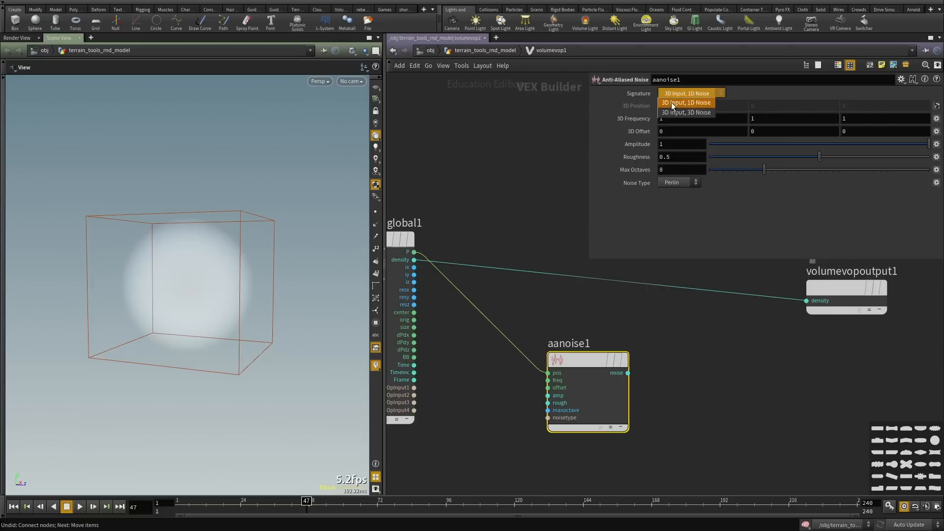
click(654, 388)
Insert a Multiply node into the density connection before volumevopoutput1 and connect the aanoise1 noise output to its second input.
middle_drag(666, 373, 667, 370)
key(Tab)
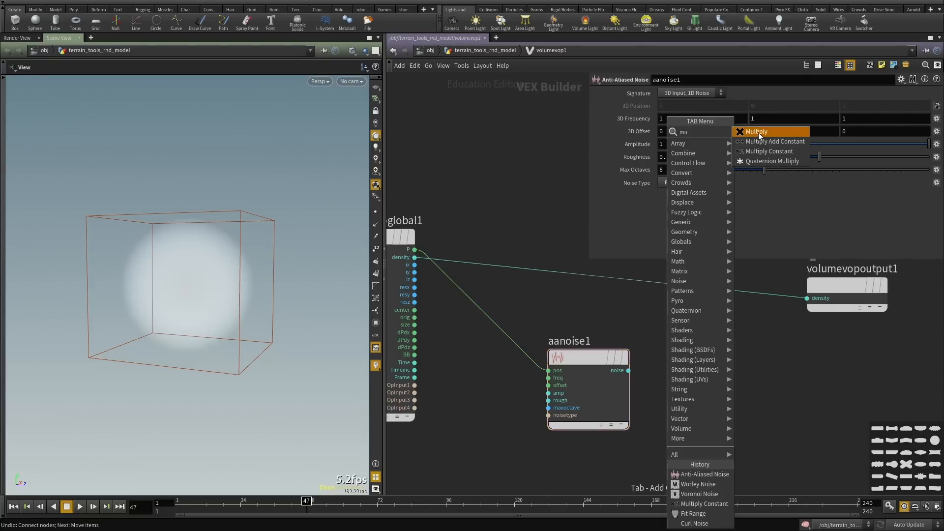
click(759, 132)
click(685, 291)
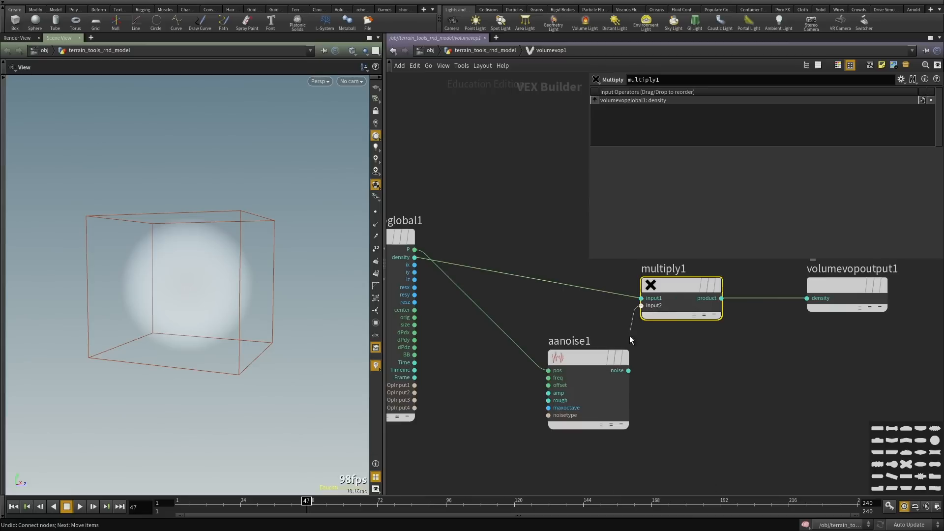
click(628, 370)
click(641, 306)
drag(209, 313, 236, 325)
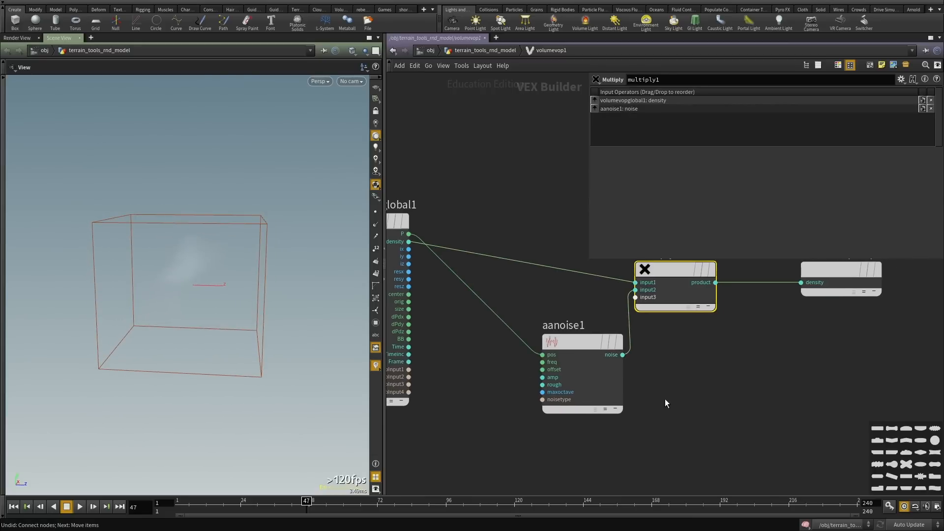
Set the Amplitude of aanoise1 to 59 and inspect the noisy fog volume from several angles.
click(610, 378)
middle_drag(627, 147, 773, 122)
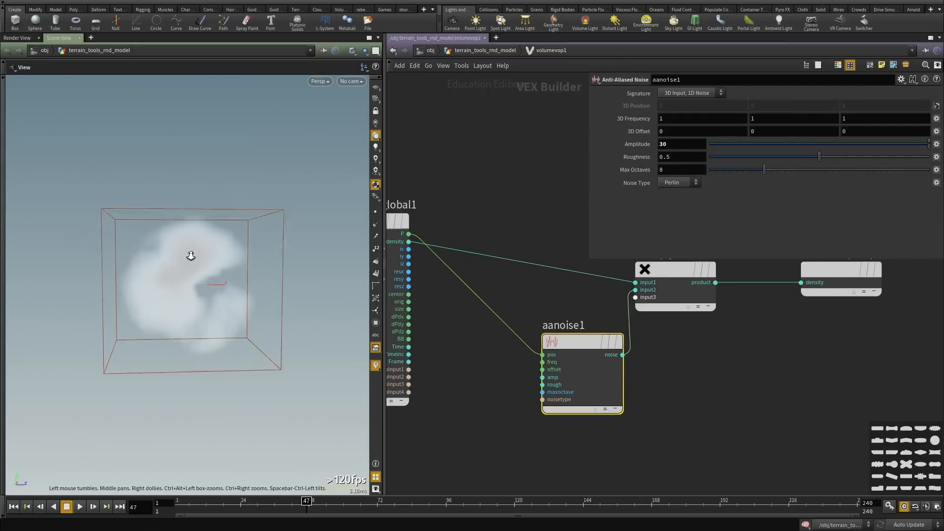
scroll(189, 257, up, 5)
middle_drag(635, 144, 758, 124)
drag(354, 205, 256, 288)
drag(194, 190, 100, 274)
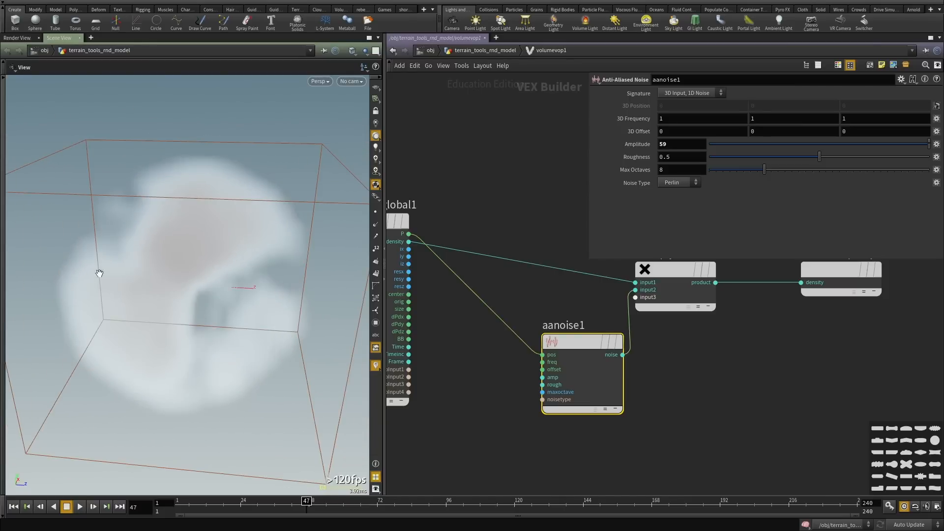
drag(207, 275, 179, 223)
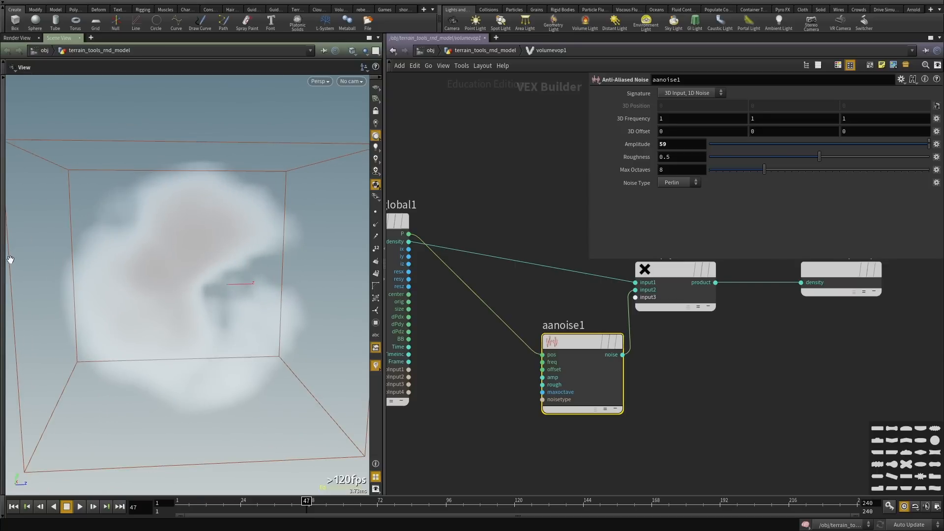
Delete the aanoise1 and multiply1 nodes from the volumevop1 network.
scroll(635, 355, down, 3)
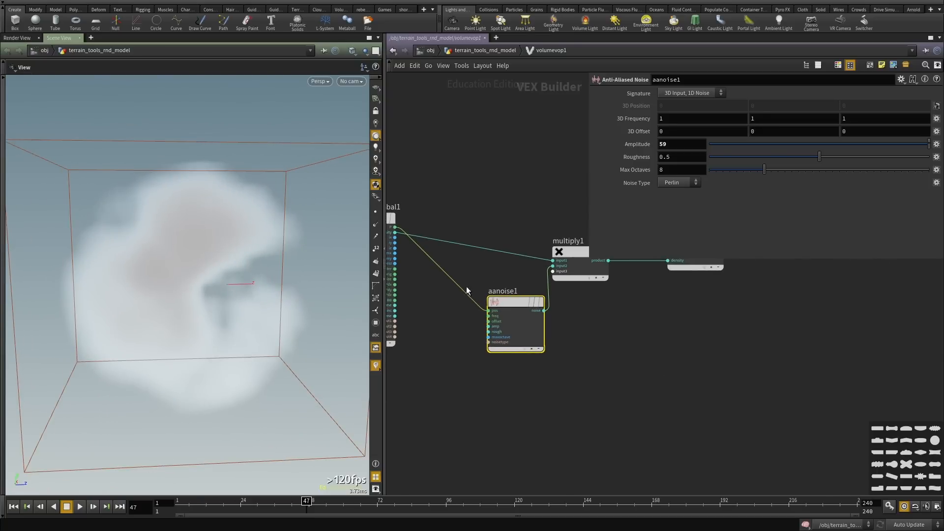
drag(618, 395, 467, 296)
middle_drag(603, 347, 565, 392)
drag(596, 452, 438, 289)
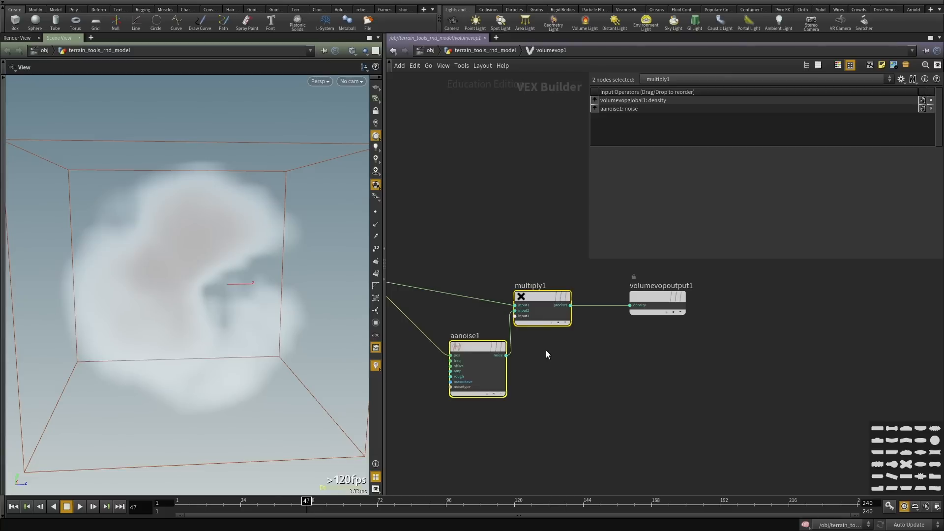
key(Delete)
Add a Volume Sample node below the density connection inside volumevop1.
key(Tab)
text(volume samp)
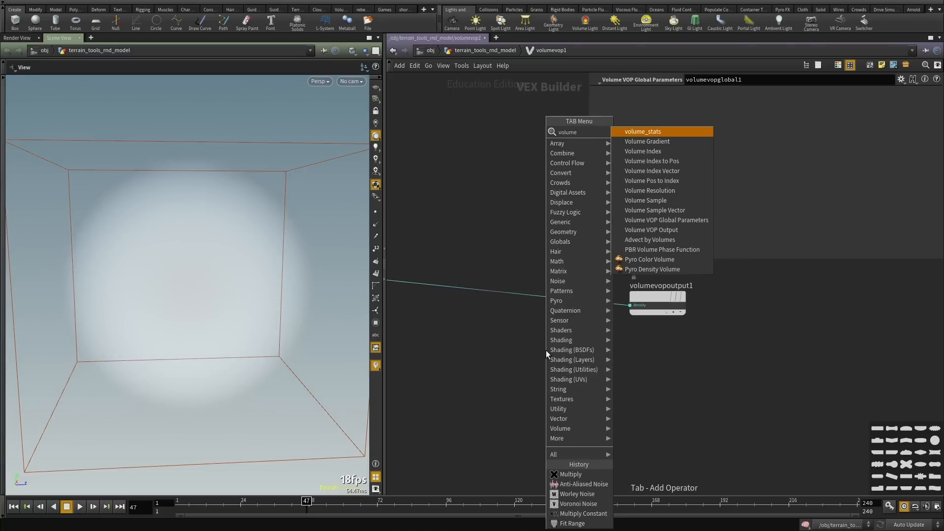
key(Return)
click(545, 351)
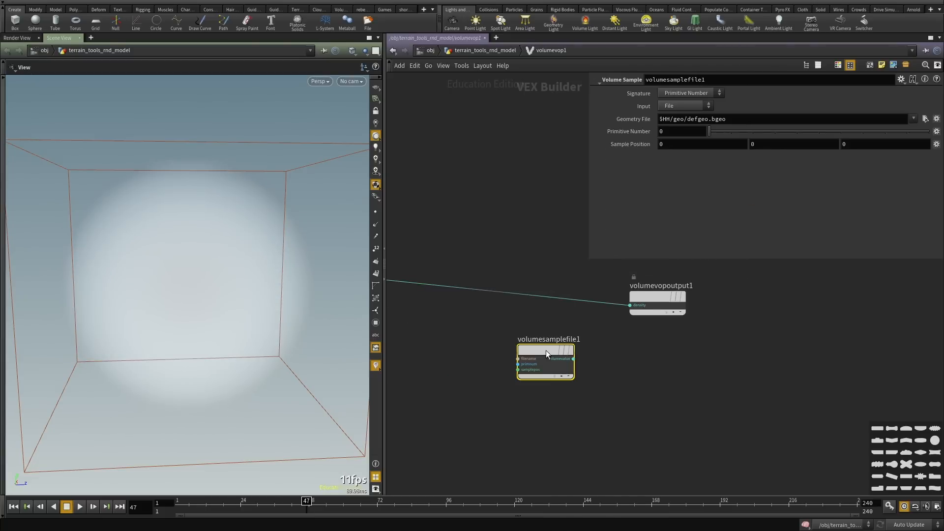
Connect the volumevalue output of volumesamplefile1 to the density input of volumevopoutput1 and set its Input to First Input.
drag(544, 352, 538, 358)
click(568, 363)
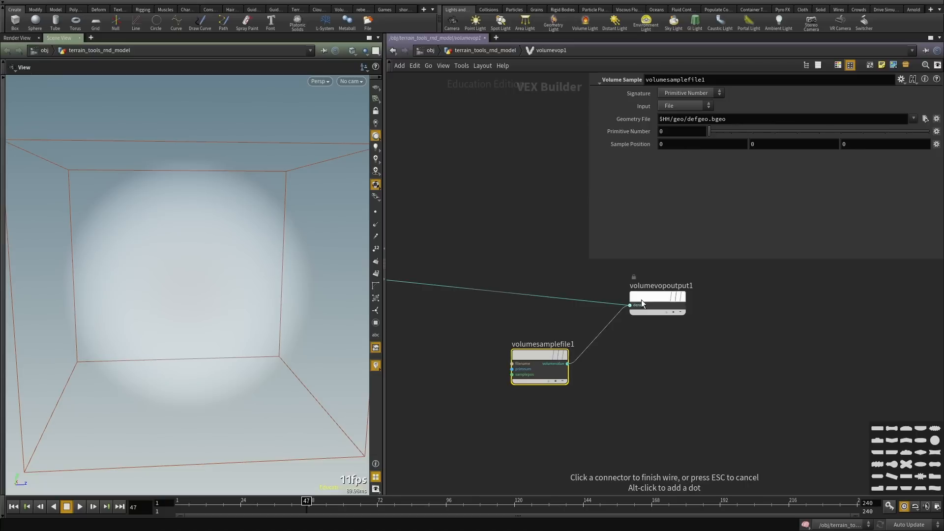
click(631, 304)
middle_drag(600, 363, 648, 380)
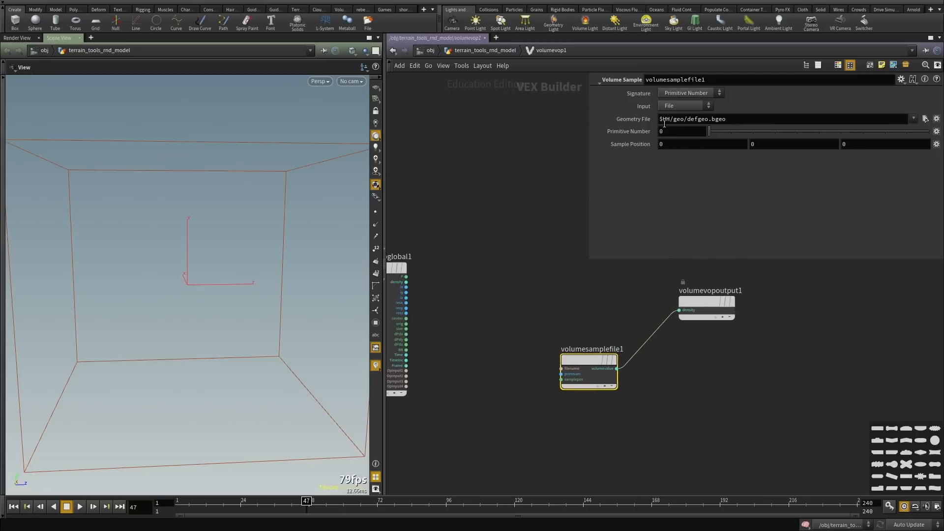
click(682, 108)
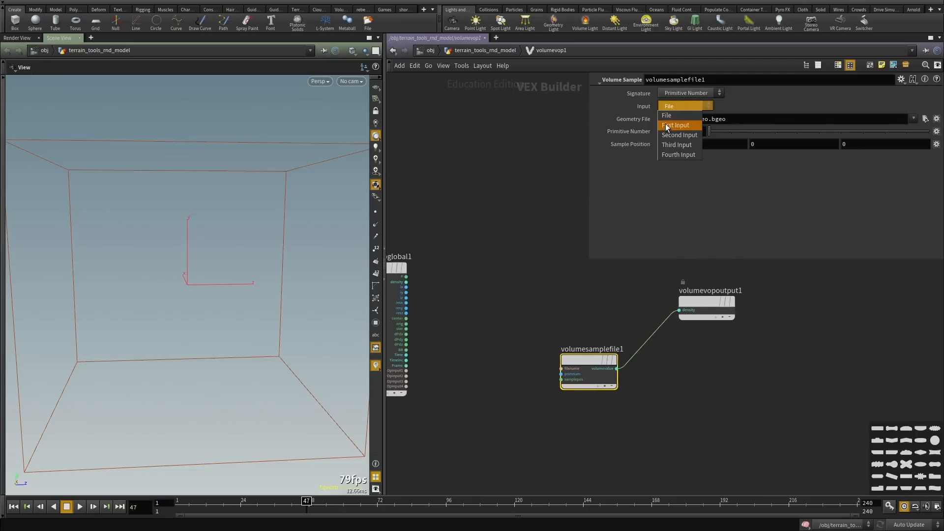
click(675, 126)
middle_drag(545, 231, 602, 252)
middle_drag(509, 302, 509, 268)
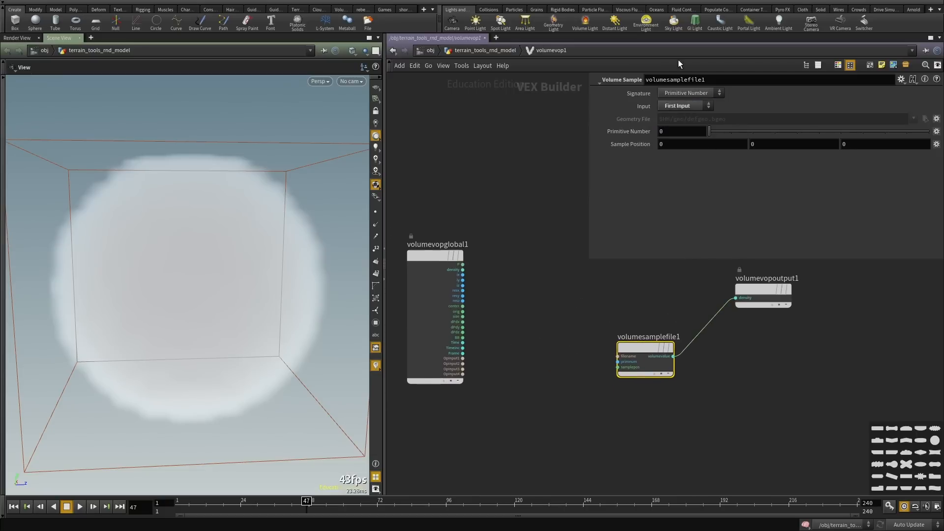
Review the Volume Sample signature options and examine the vdbfrompolygons1 node information, then return inside volumevop1.
click(687, 92)
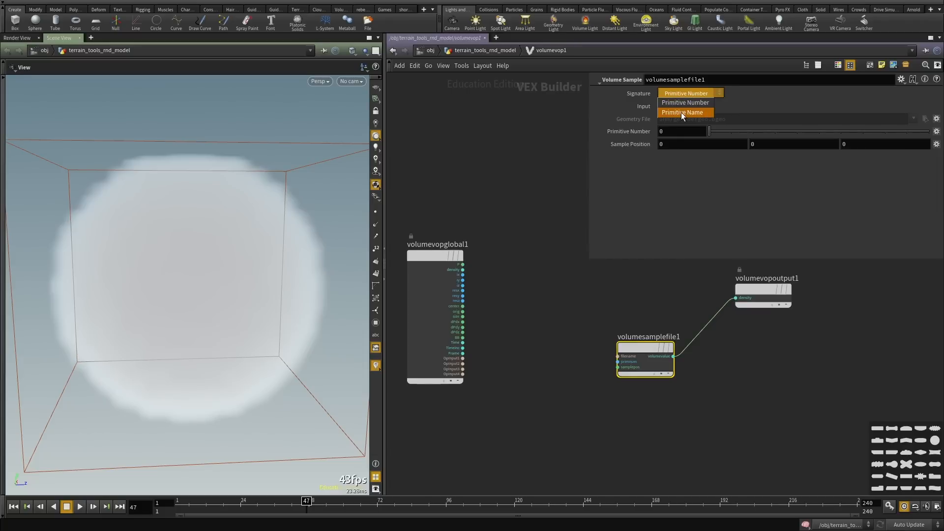
click(682, 112)
key(u)
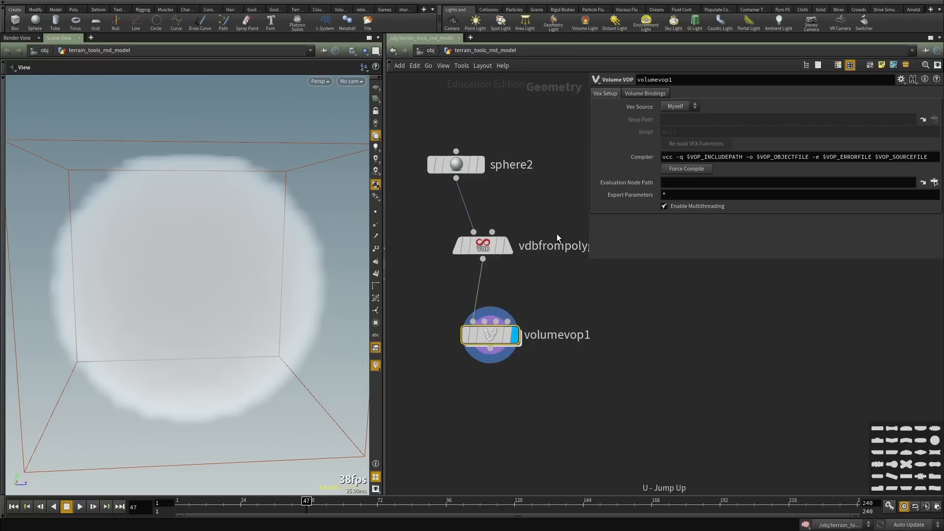
scroll(557, 234, down, 2)
middle_click(492, 252)
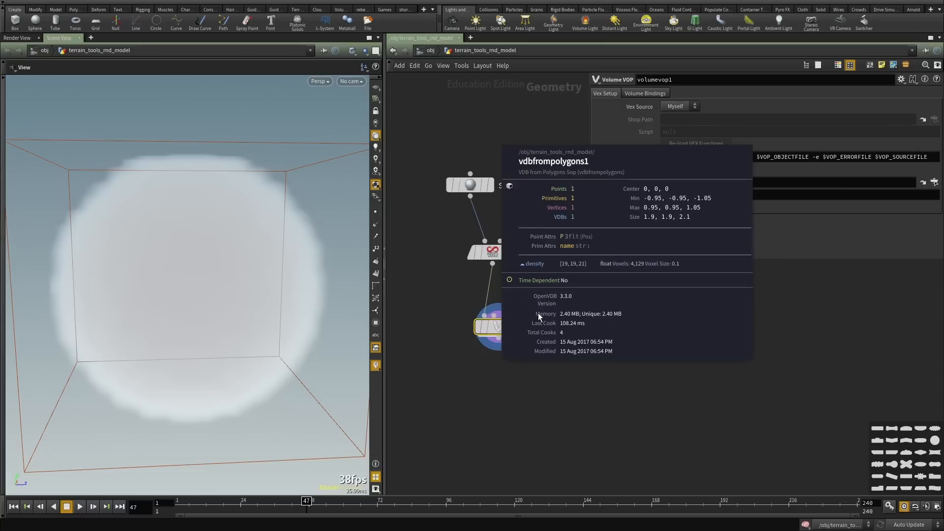
double_click(492, 327)
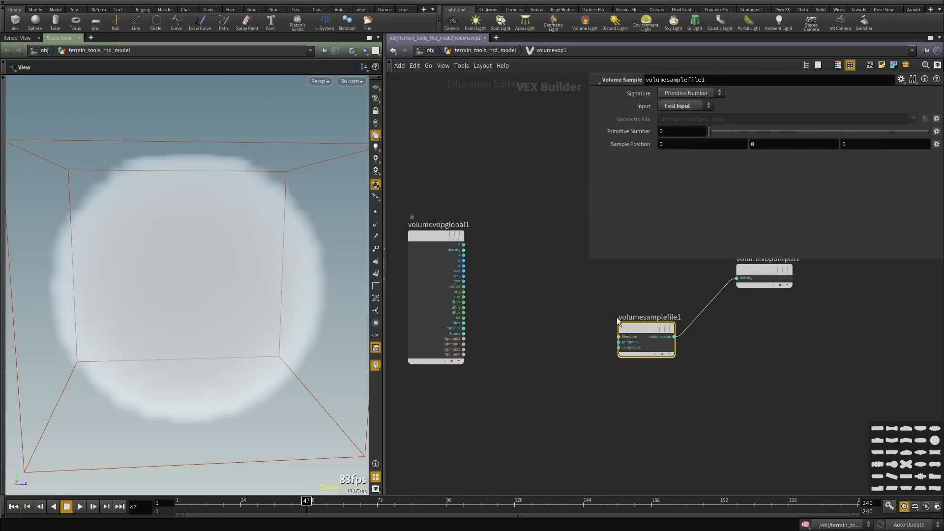
Temporarily connect P from volumevopglobal1 to samplepos on volumesamplefile1, and compare the volume with the connection made and removed.
click(619, 347)
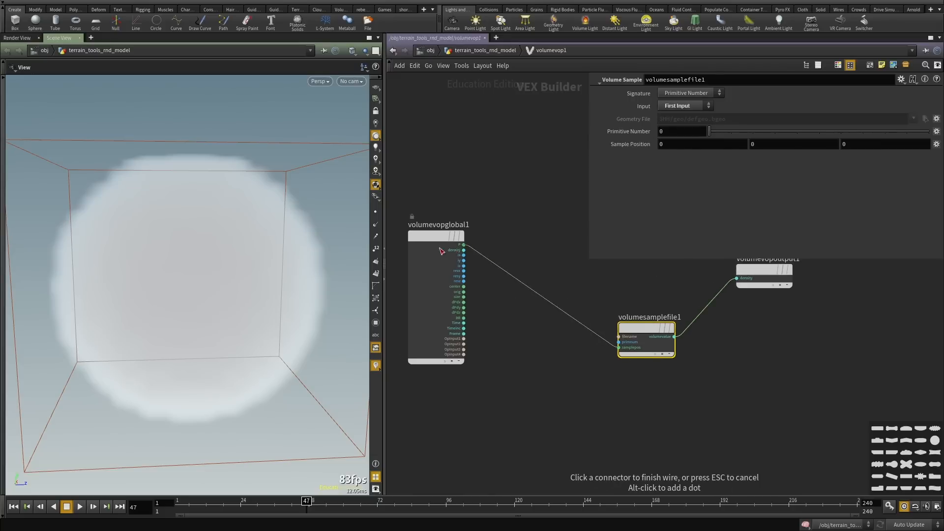
click(463, 244)
drag(211, 261, 225, 248)
click(618, 347)
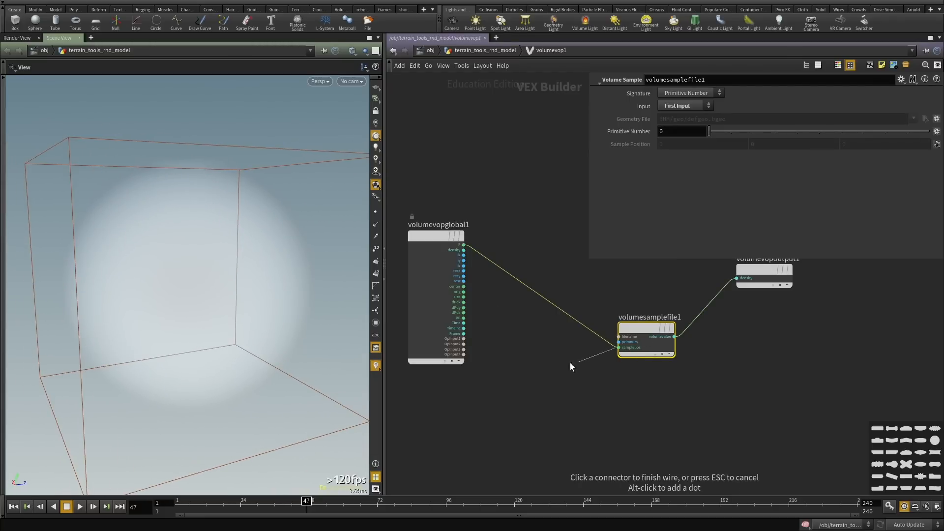
click(570, 362)
mouse_move(261, 276)
mouse_down()
mouse_move(302, 276)
mouse_move(246, 284)
mouse_up()
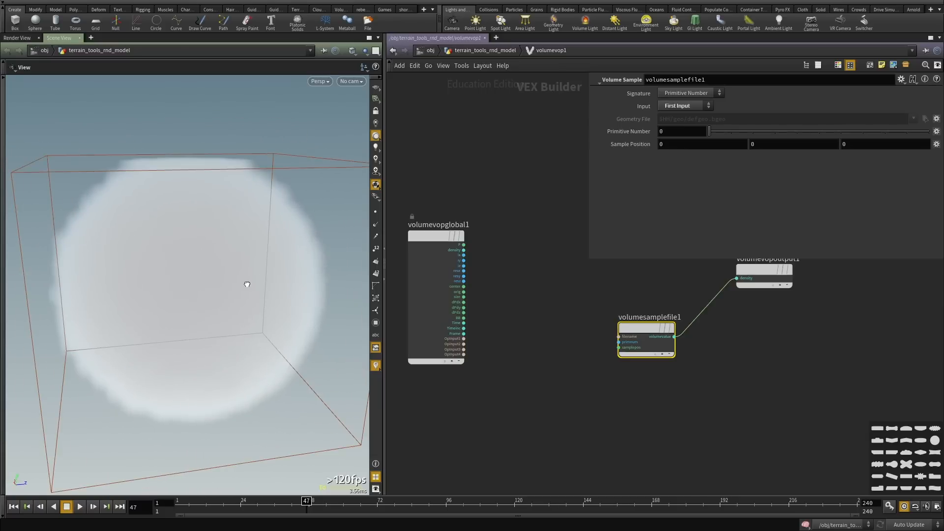
Leave volumevop1, move vdbfrompolygons1 aside from the chain, and connect sphere2 directly to the first input of volumevop1.
key(u)
key(u)
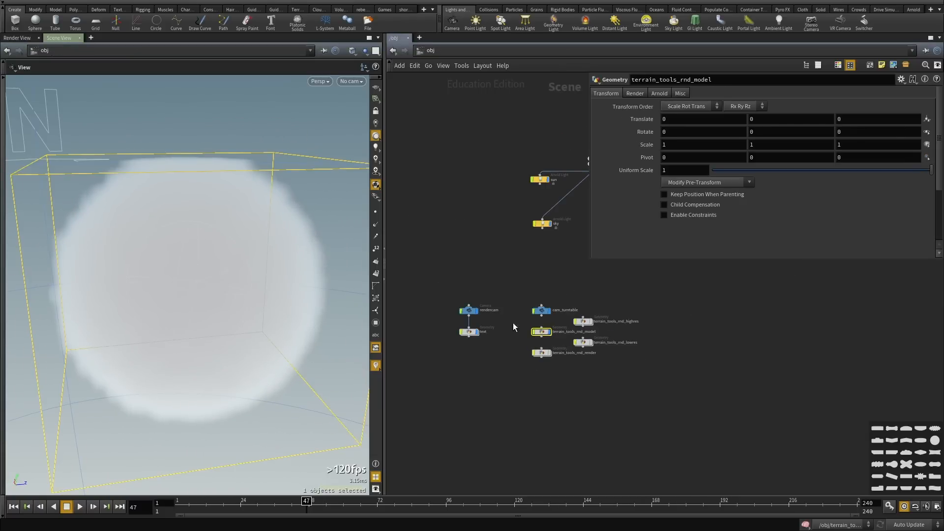
key(i)
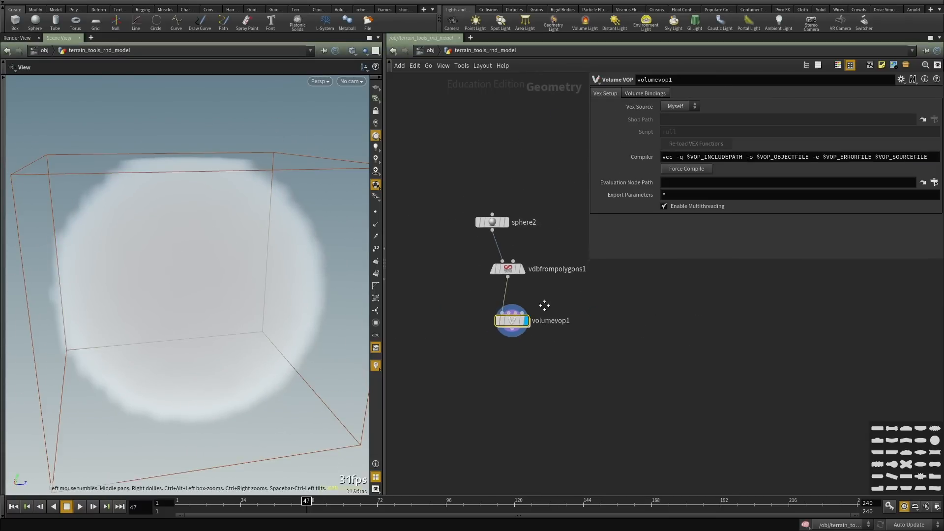
key(Up)
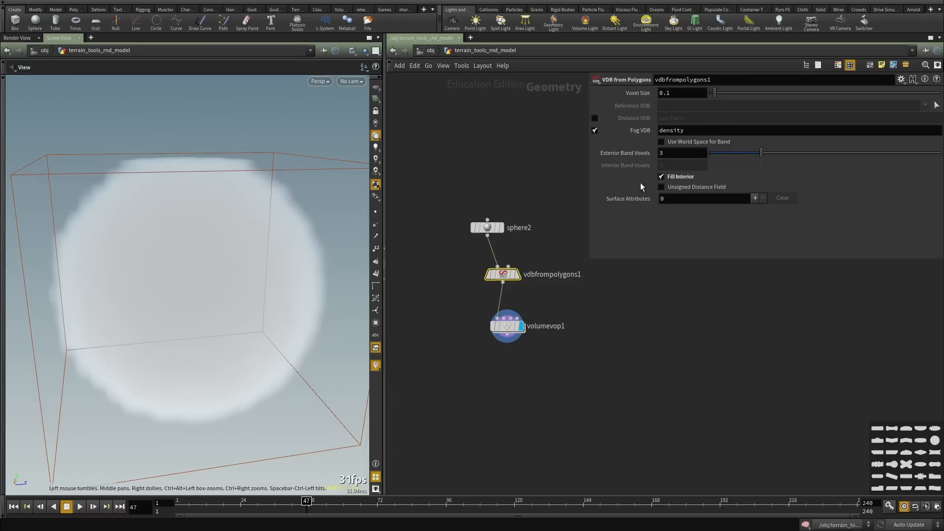
scroll(555, 251, up, 2)
drag(679, 313, 675, 307)
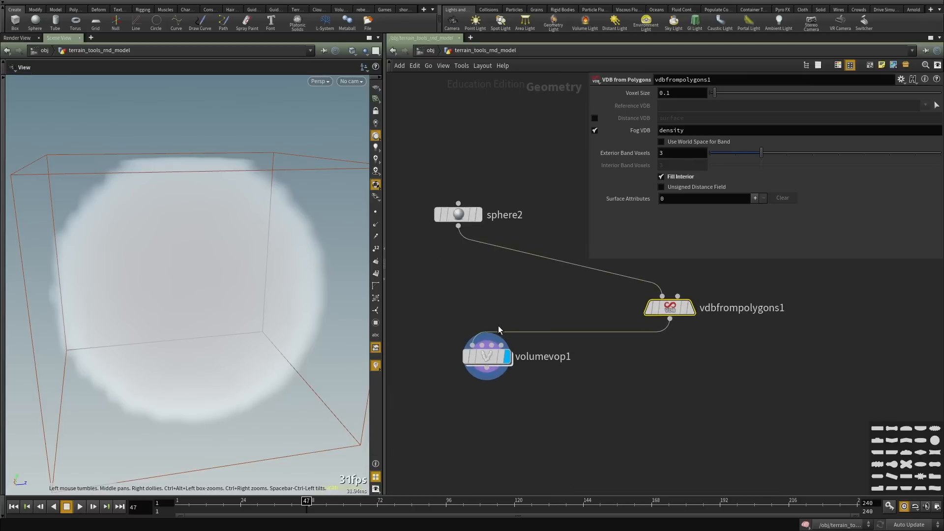
drag(473, 345, 458, 226)
middle_drag(509, 287, 513, 295)
Insert an IsoOffset node between sphere2 and volumevop1 and display its fog volume.
key(Tab)
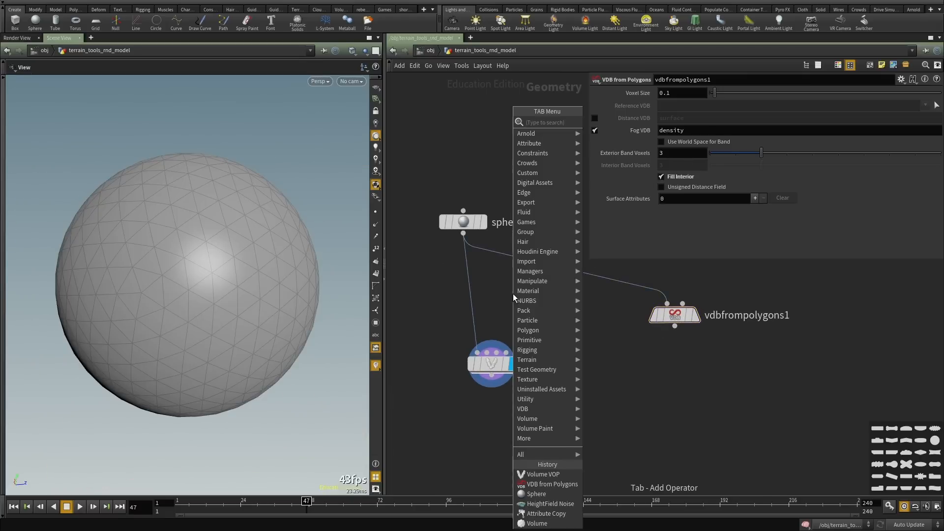
text(iso)
key(Return)
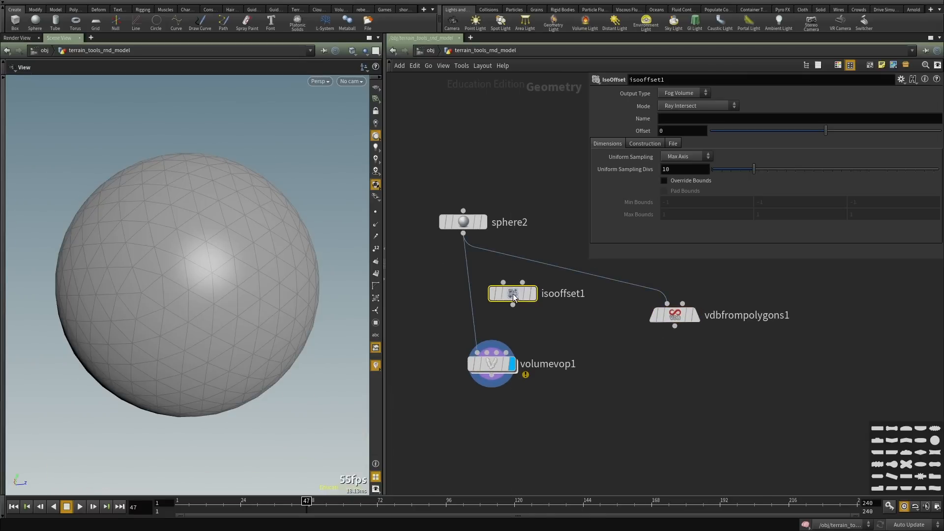
click(476, 294)
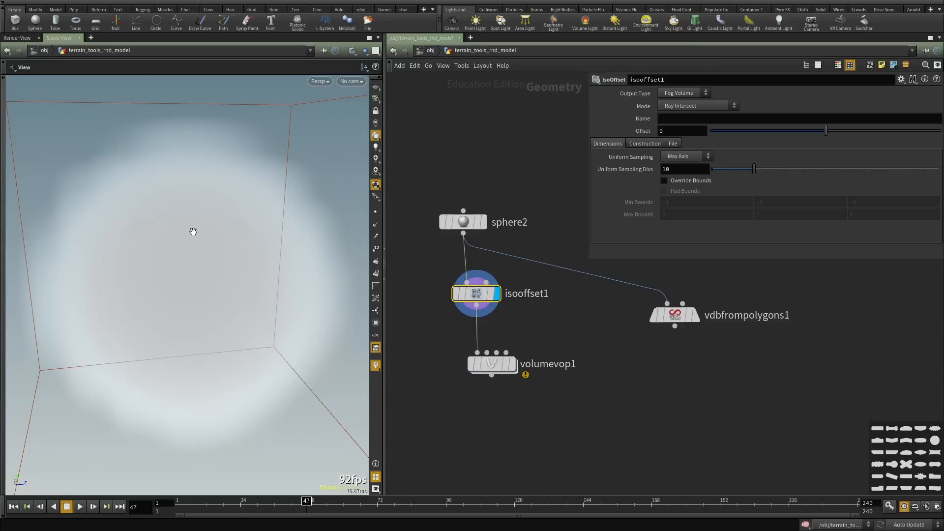
Set the Uniform Sampling Divs of isooffset1 to 100 and inspect the fog sphere.
scroll(192, 230, down, 4)
key(Return)
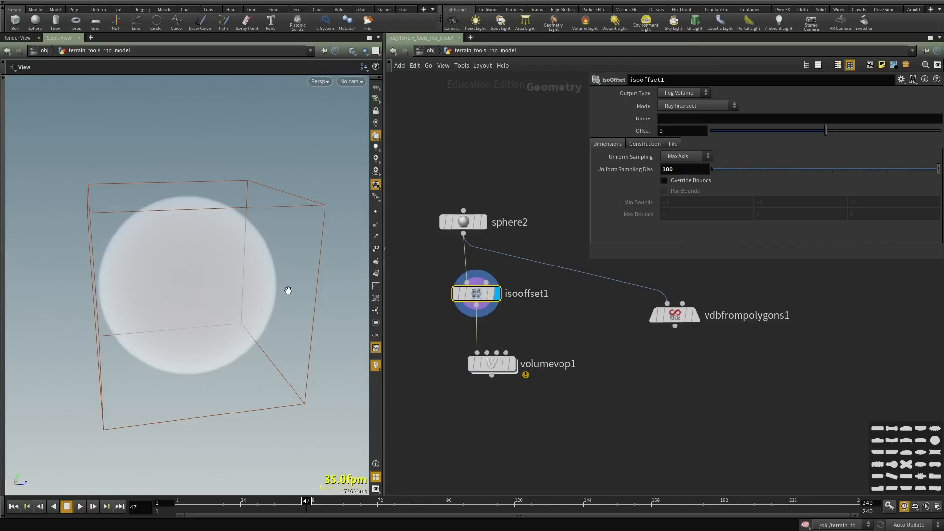
drag(289, 290, 275, 263)
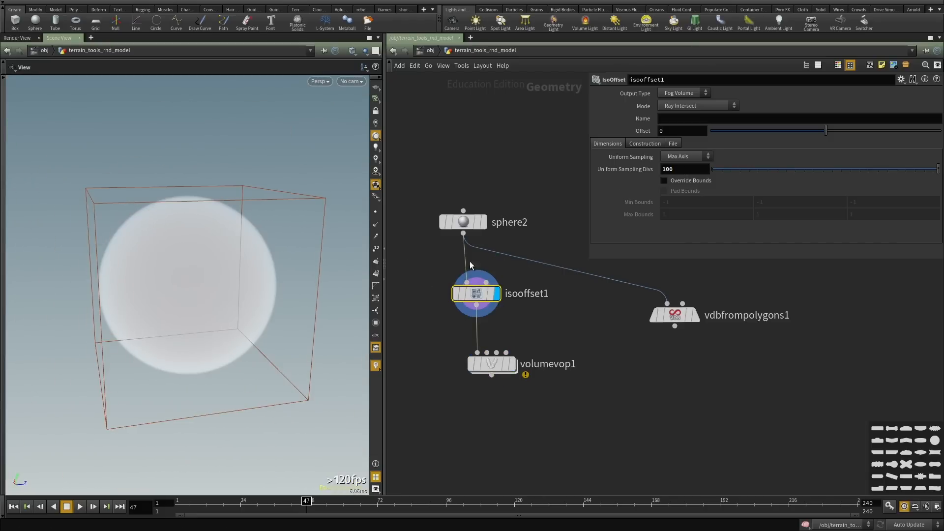
Display volumevop1, move it further below isooffset1 and inspect its volume from another angle.
click(512, 364)
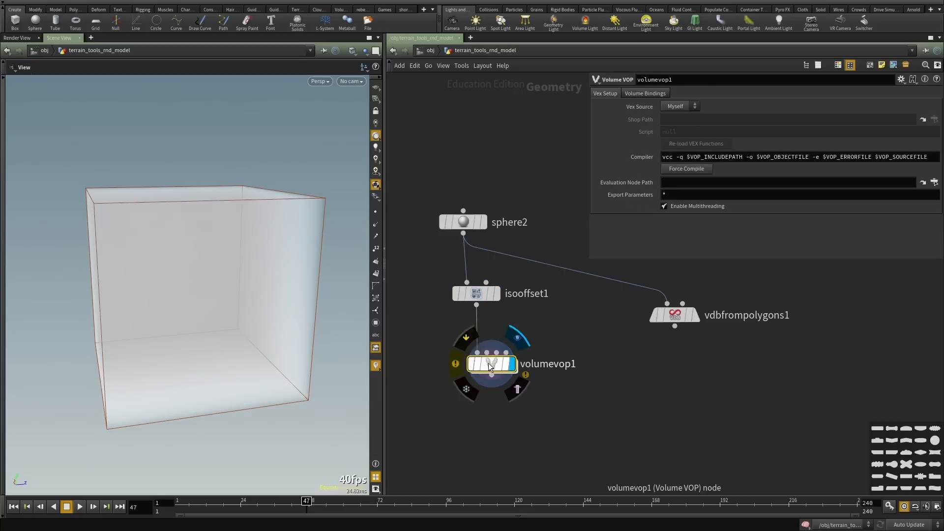
drag(491, 364, 464, 389)
drag(168, 314, 237, 309)
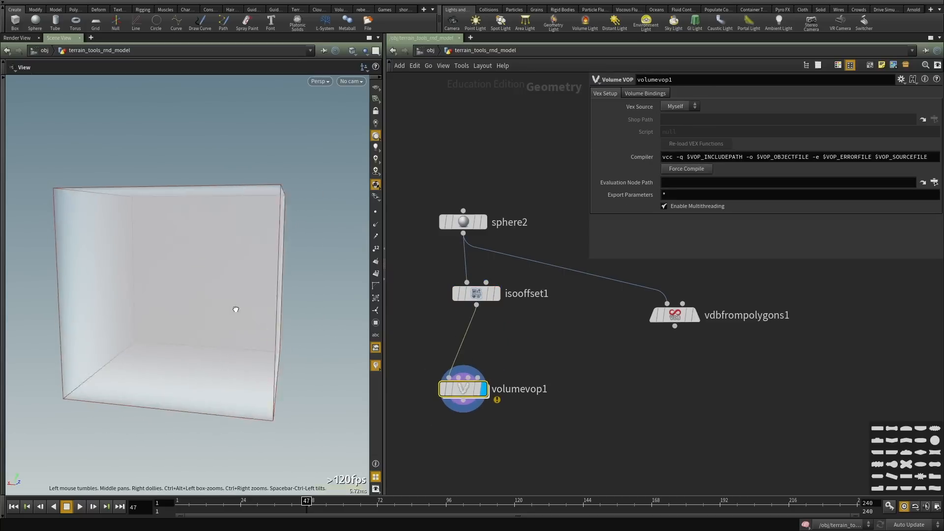
Inside volumevop1, disconnect volumesamplefile1 from the output, add a Constant node and connect its Value to the density input.
double_click(462, 388)
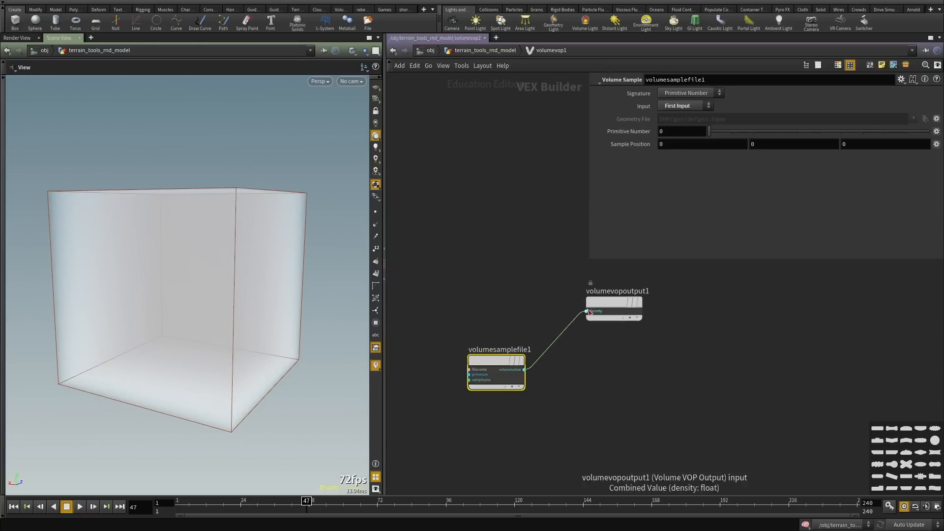
drag(586, 311, 498, 243)
scroll(536, 333, up, 2)
key(Tab)
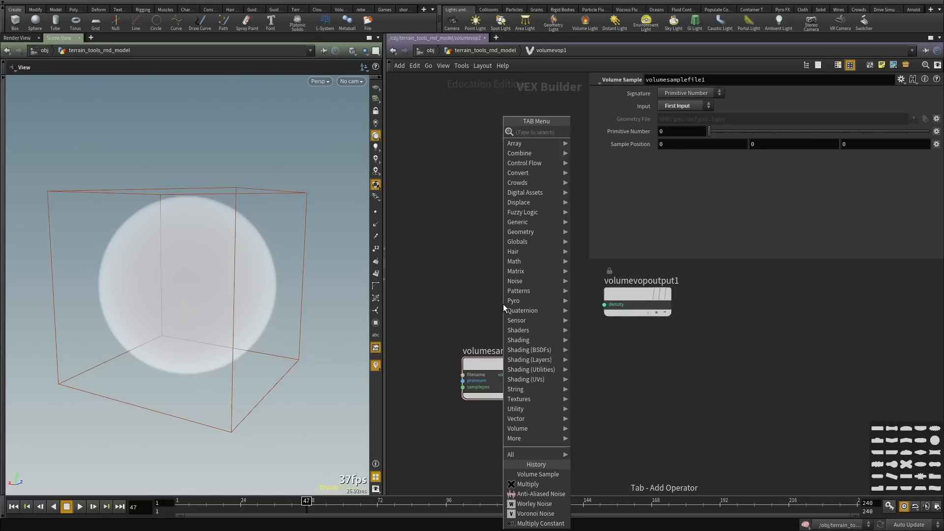
text(const)
key(Return)
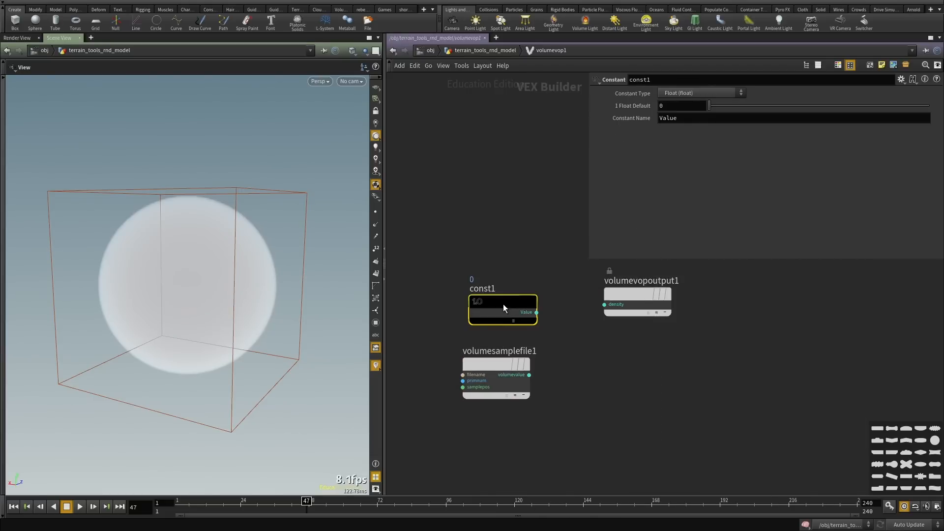
click(535, 312)
click(605, 305)
drag(534, 238, 509, 338)
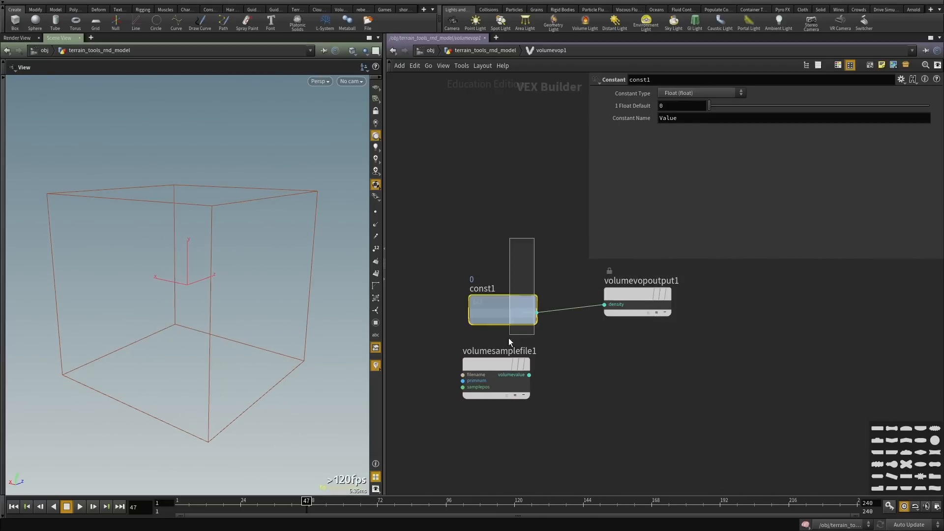
Set the 1 Float Default of const1 to 1 and inspect the resulting volume from several angles.
double_click(674, 105)
text(1)
key(Return)
drag(203, 238, 249, 153)
drag(240, 396, 279, 183)
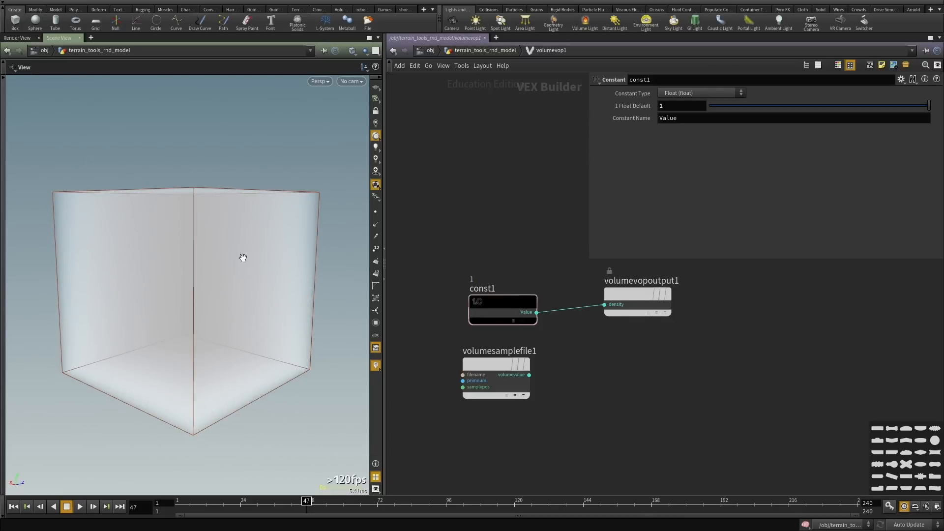
Move volumesamplefile1 away from const1 and reconnect the density output of volumevopglobal1 to the density input of volumevopoutput1.
middle_drag(450, 246, 467, 214)
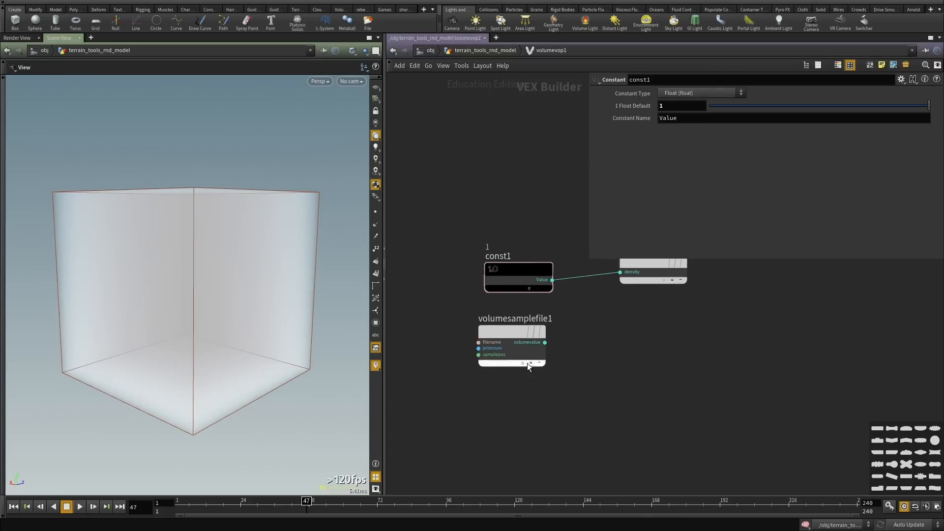
scroll(527, 363, down, 3)
drag(518, 343, 471, 359)
click(592, 300)
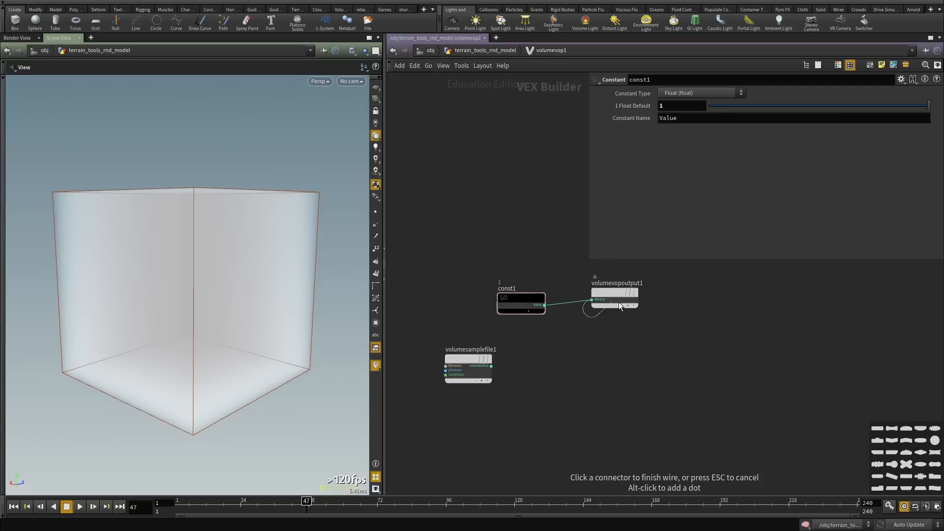
scroll(621, 304, down, 5)
scroll(453, 293, up, 4)
scroll(639, 297, up, 3)
click(557, 290)
middle_drag(585, 340, 450, 309)
drag(156, 262, 127, 261)
middle_drag(653, 384, 640, 371)
scroll(632, 372, up, 2)
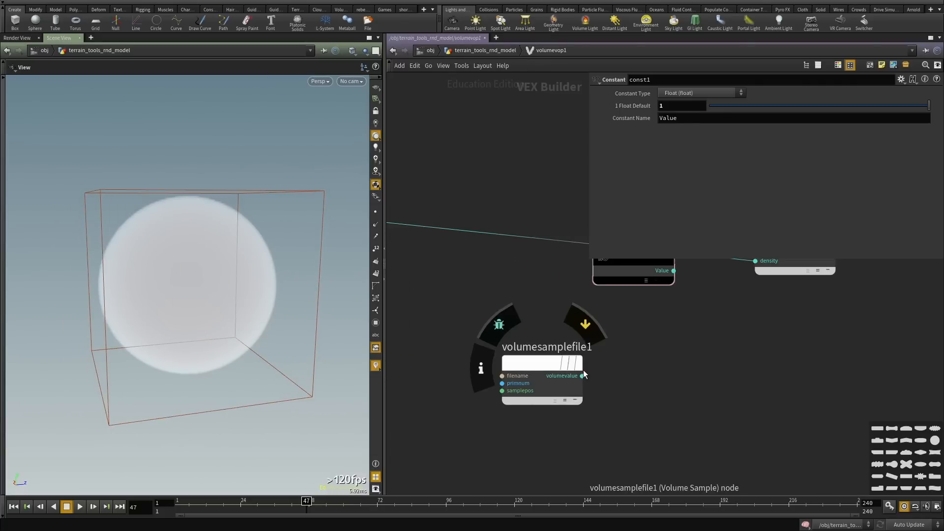
Connect P from volumevopglobal1 to samplepos on volumesamplefile1, and its volumevalue output to the density input of volumevopoutput1.
middle_drag(584, 378, 679, 376)
click(596, 388)
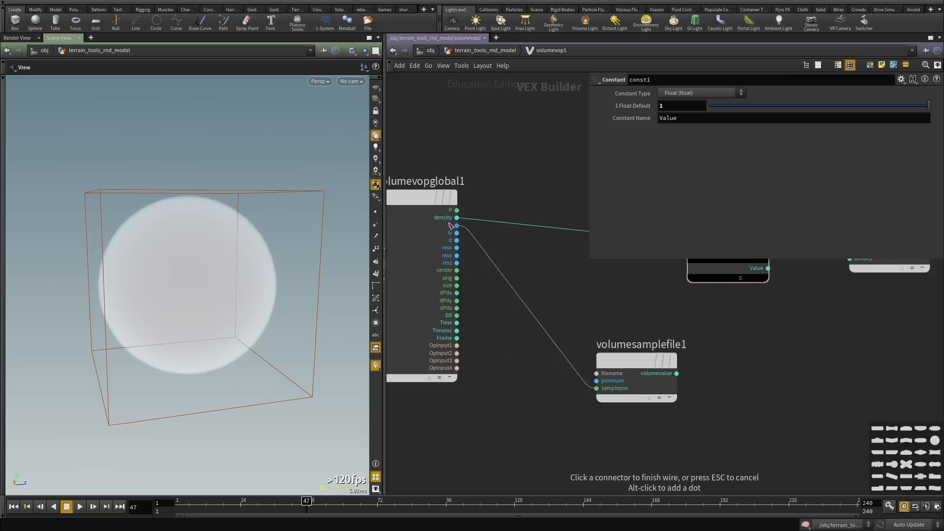
click(456, 210)
middle_drag(669, 432, 587, 448)
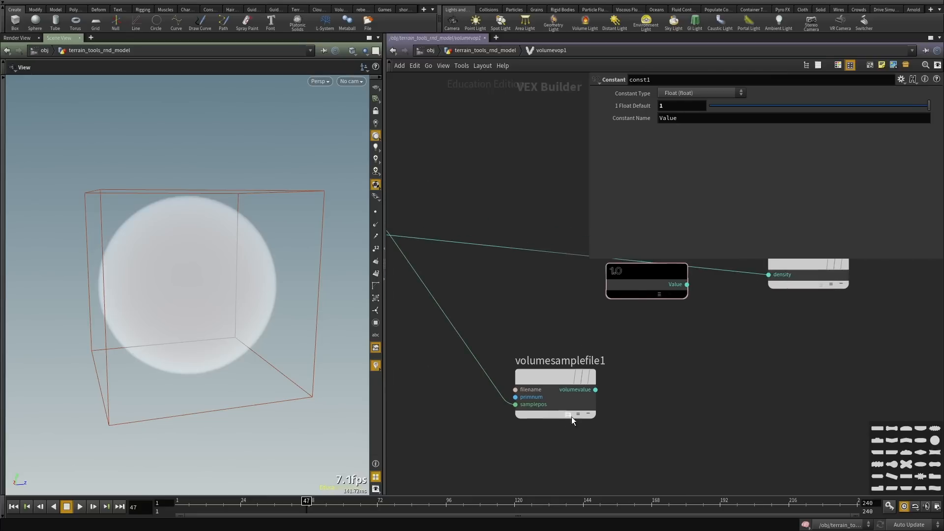
click(572, 416)
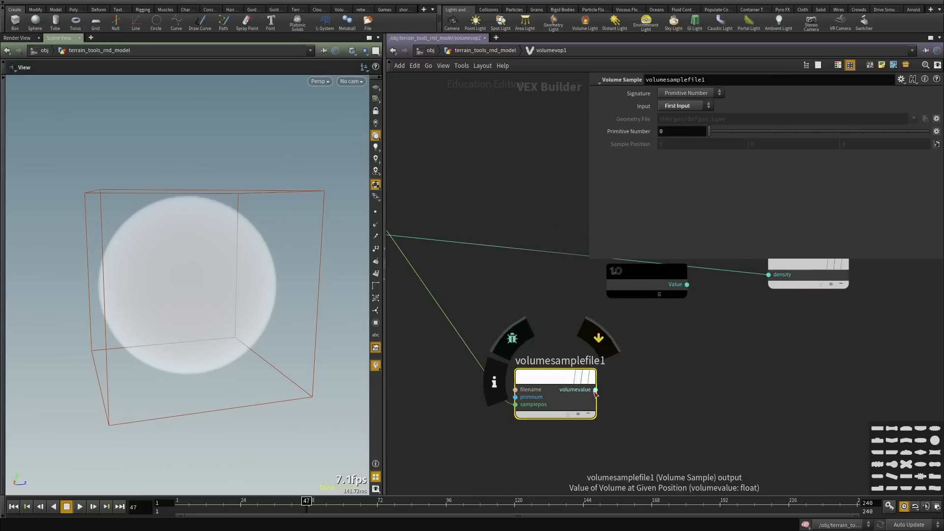
click(596, 390)
click(768, 274)
middle_drag(550, 325, 541, 339)
Return to the geometry network and set the Name of the isooffset1 volume to density.
key(u)
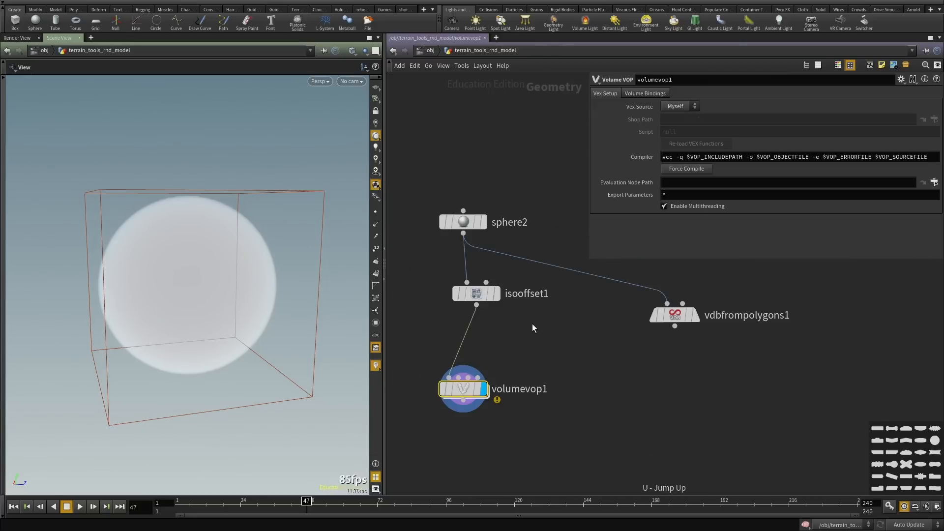
click(476, 294)
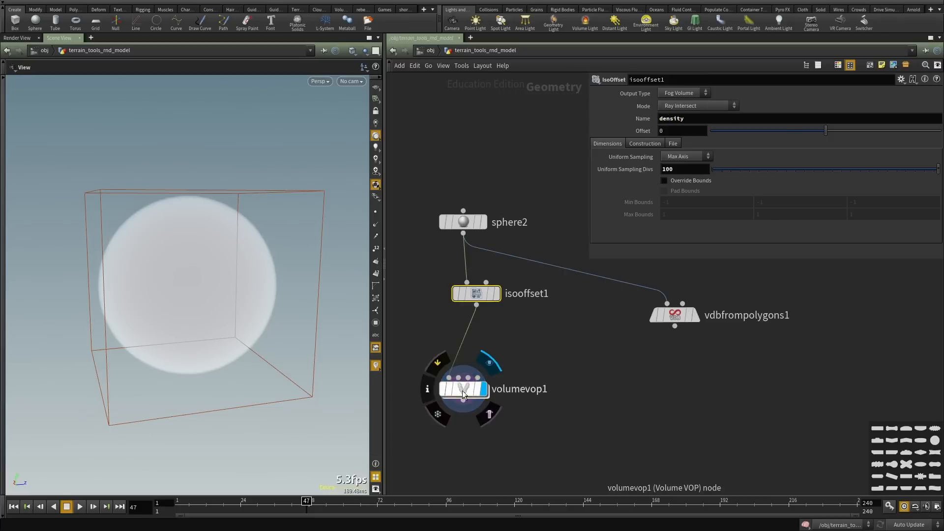
Check the node info of isooffset1 and go inside volumevop1 with its whole network in view.
middle_click(477, 295)
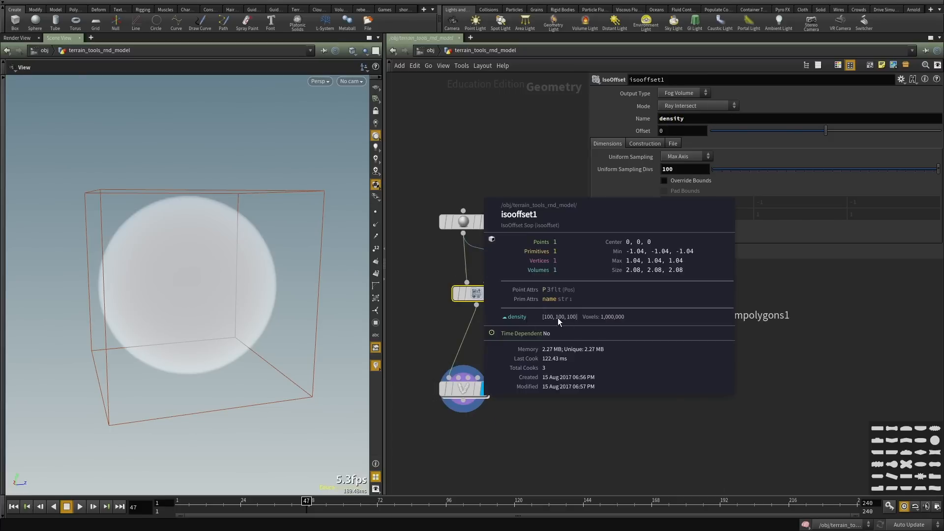
double_click(462, 391)
key(h)
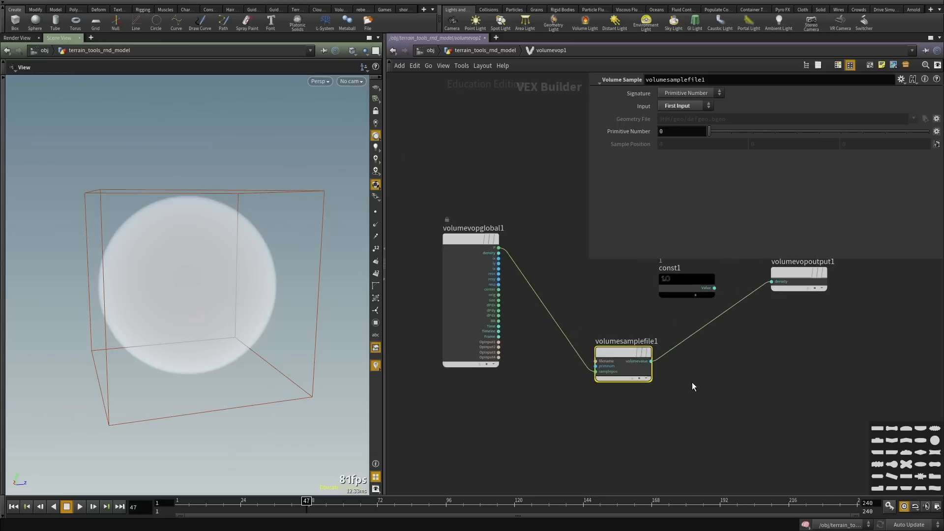
Add an Anti-Aliased Noise node and connect P from volumevopglobal1 to its pos input.
key(Tab)
text(noise)
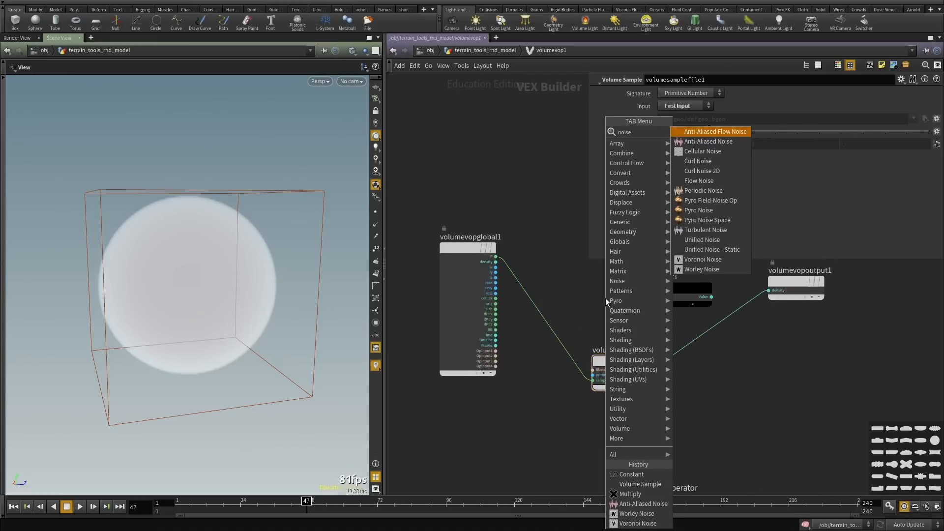
key(Down)
key(Return)
click(606, 298)
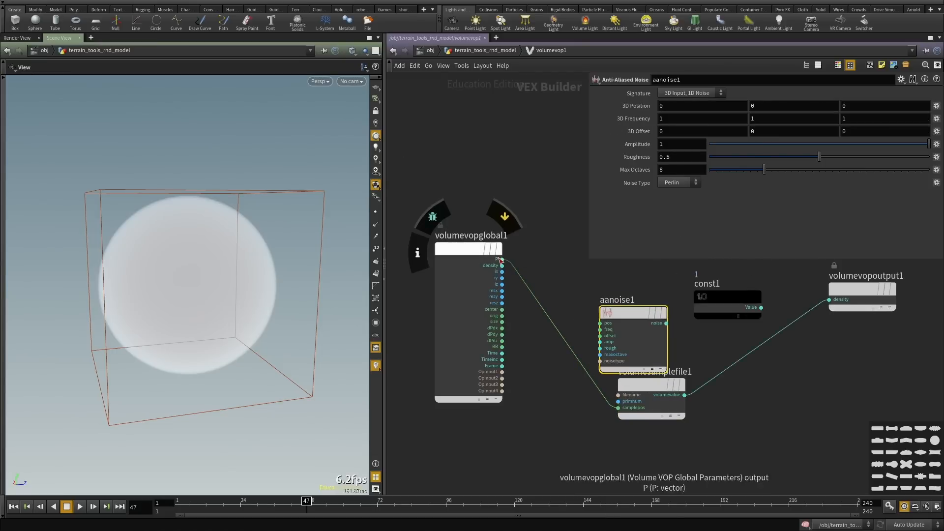
click(495, 257)
click(614, 324)
scroll(494, 389, up, 1)
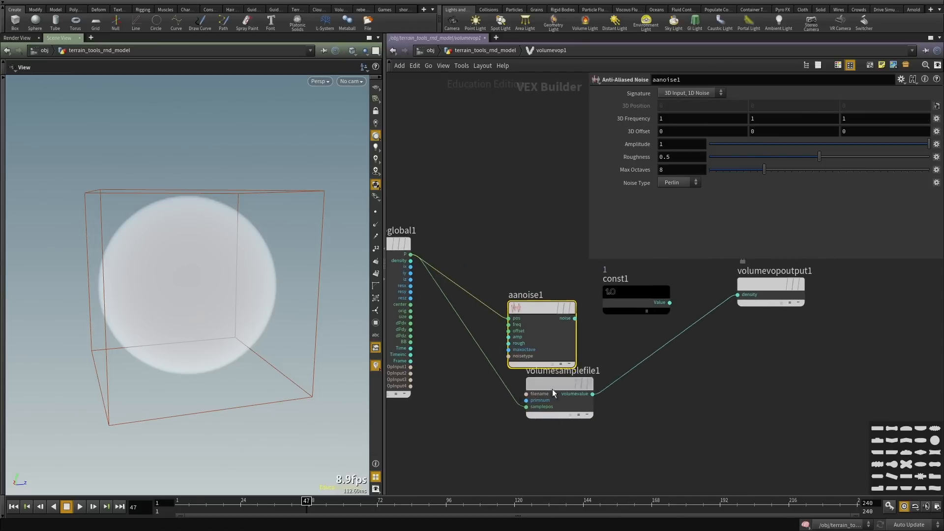
Move volumesamplefile1 farther below aanoise1 and place an Add node beside the noise.
drag(553, 388, 555, 470)
key(Tab)
text(add)
click(720, 133)
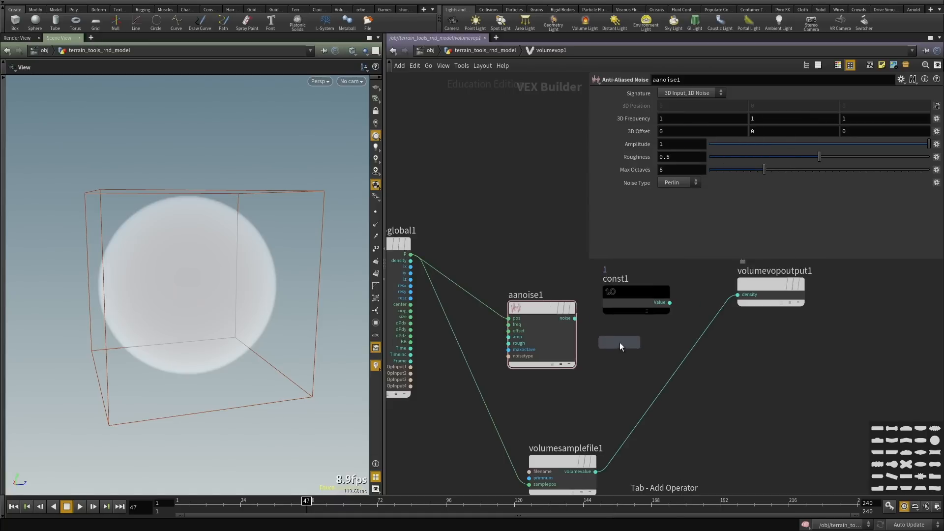
click(620, 343)
Connect noise from aanoise1 and P from volumevopglobal1 into add1, and its sum to samplepos on volumesamplefile1.
click(574, 318)
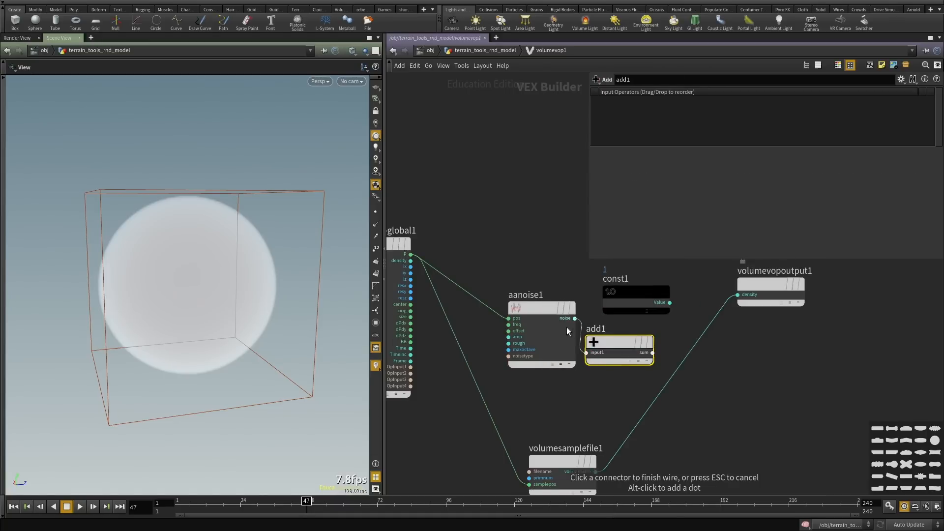
click(586, 352)
click(411, 254)
click(587, 359)
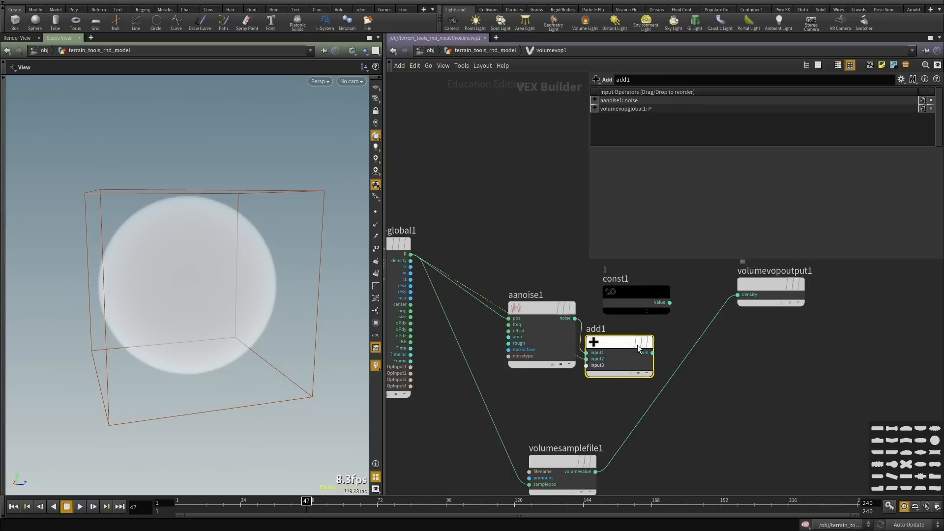
click(652, 353)
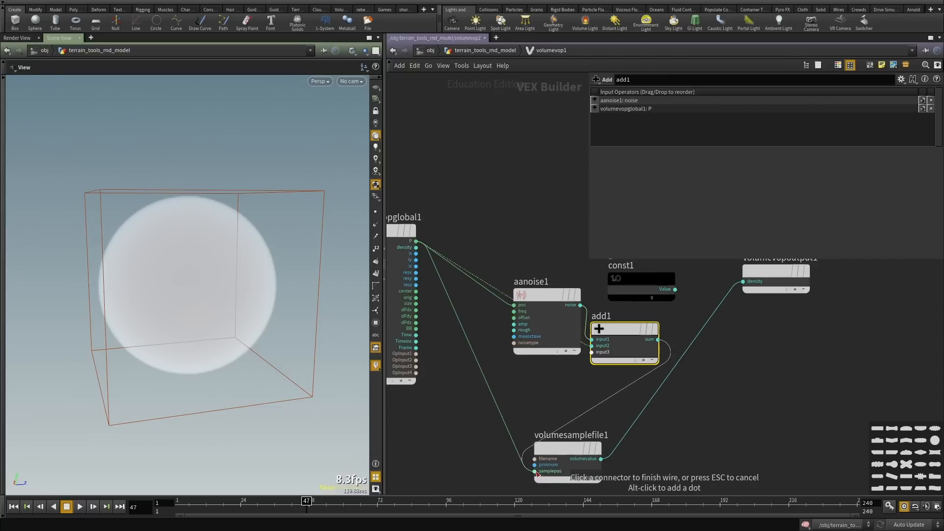
click(534, 472)
Set the Signature of aanoise1 to 3D Input, 3D Noise and orbit around the distorted volume.
click(549, 297)
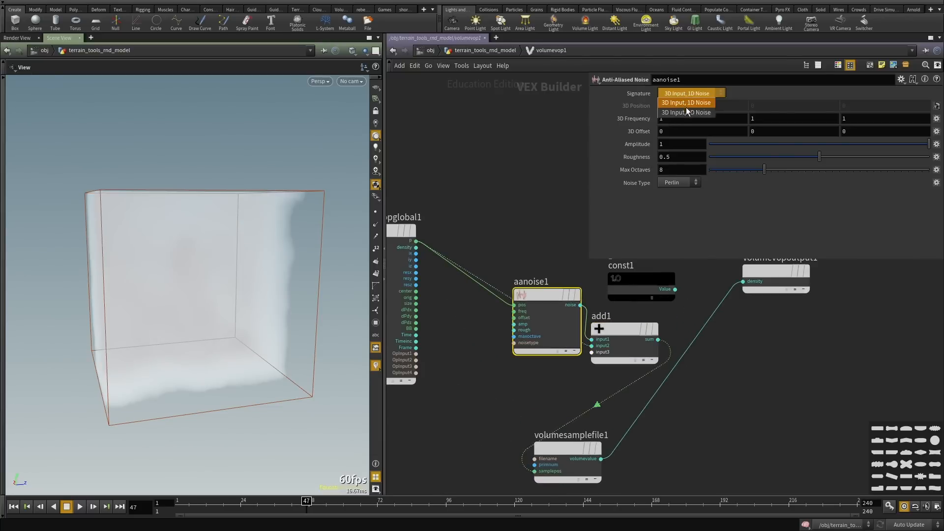
click(686, 112)
mouse_move(185, 284)
mouse_down()
mouse_move(137, 284)
mouse_move(267, 288)
mouse_move(162, 287)
mouse_up()
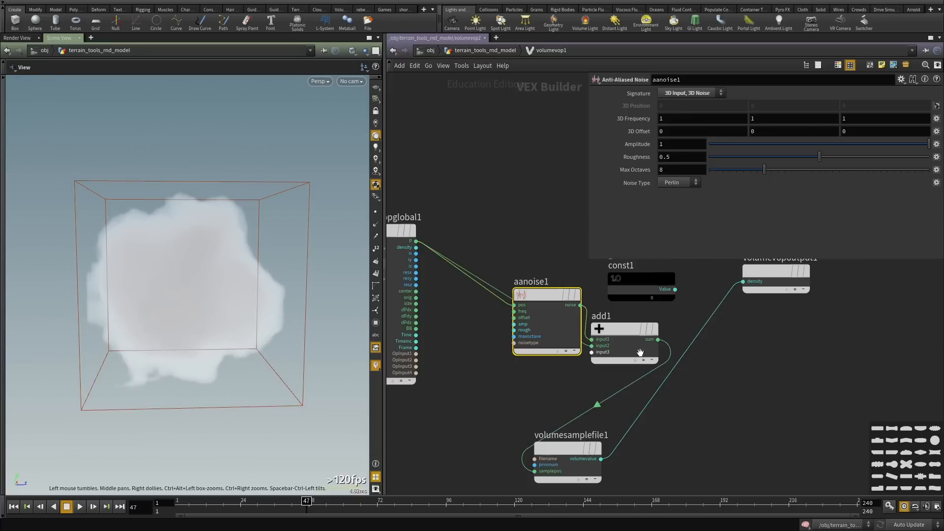
Rearrange volumevopglobal1, aanoise1 and add1 so the wires run clearly from P through the noise and addition into volumesamplefile1.
scroll(640, 352, down, 5)
drag(482, 273, 541, 354)
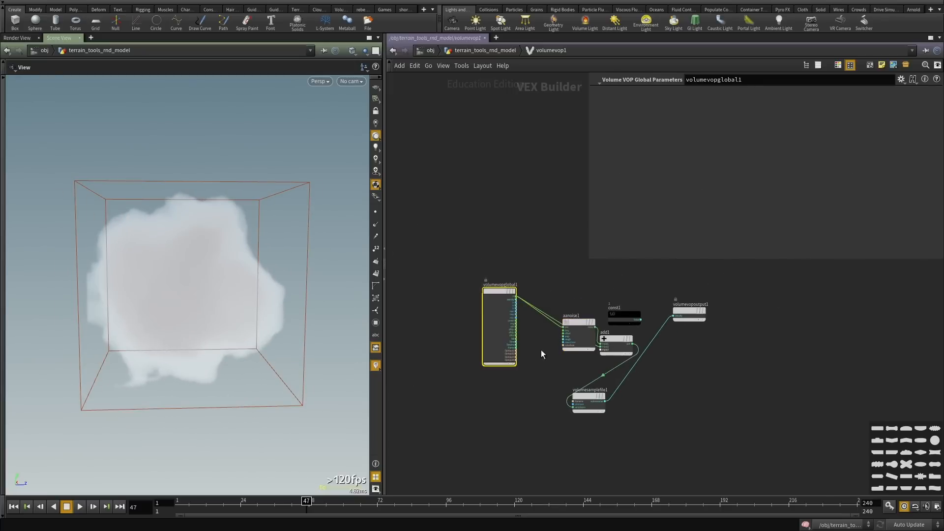
shift+click(574, 320)
drag(574, 321, 480, 350)
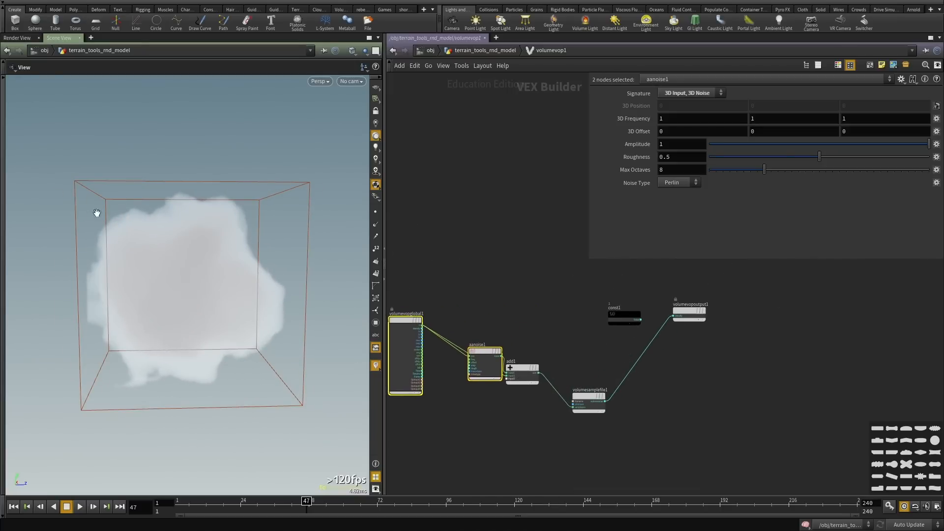
click(482, 362)
scroll(492, 352, up, 4)
scroll(552, 360, up, 2)
middle_drag(552, 360, 569, 268)
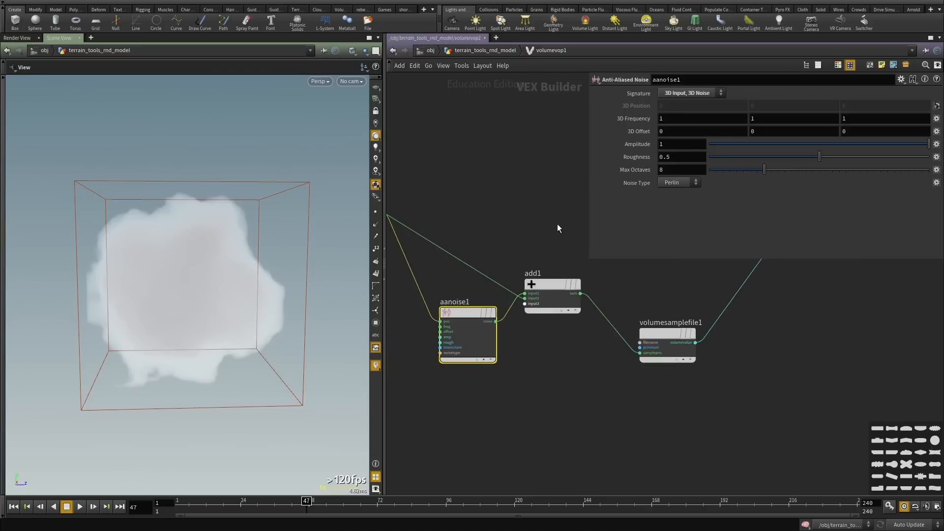
drag(557, 224, 548, 341)
middle_drag(432, 209, 490, 239)
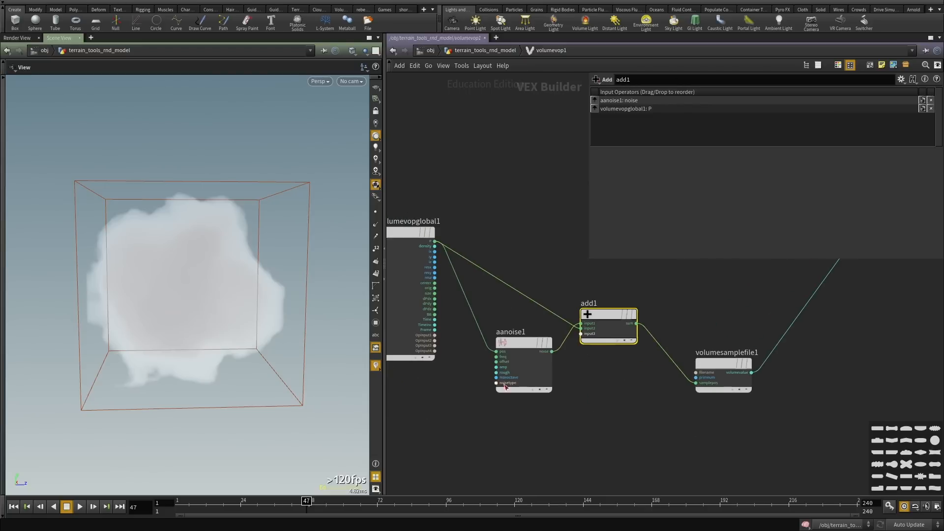
Set the Amplitude of aanoise1 to 0.007 and move the node below the wire from P to add1.
drag(516, 368, 517, 368)
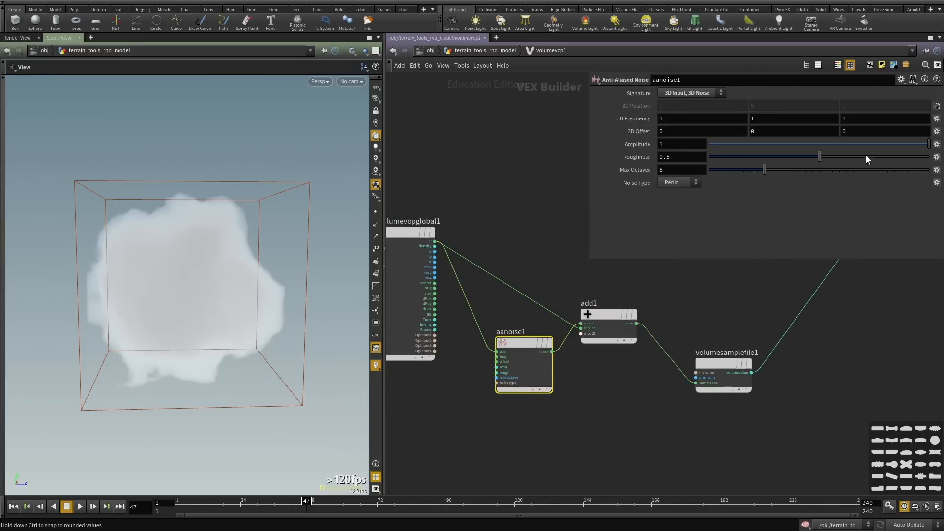
drag(884, 144, 817, 147)
scroll(570, 273, down, 4)
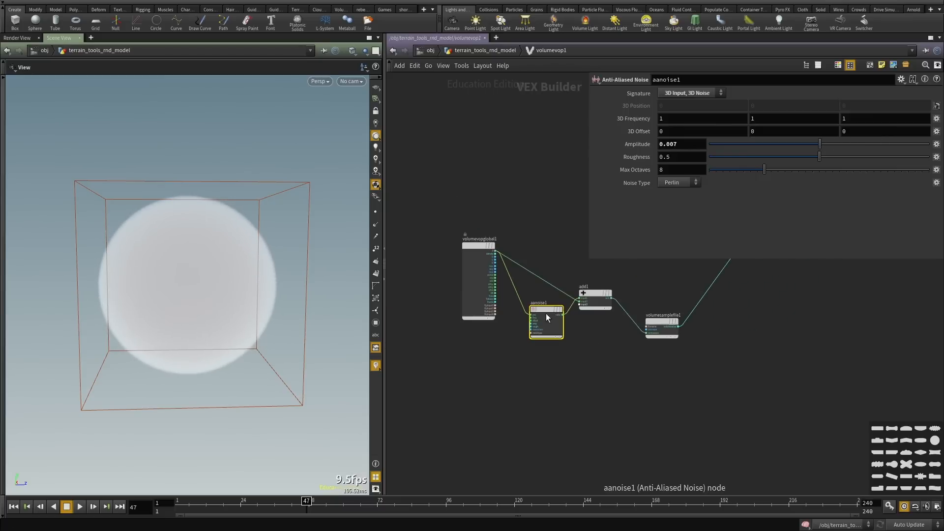
scroll(520, 344, up, 3)
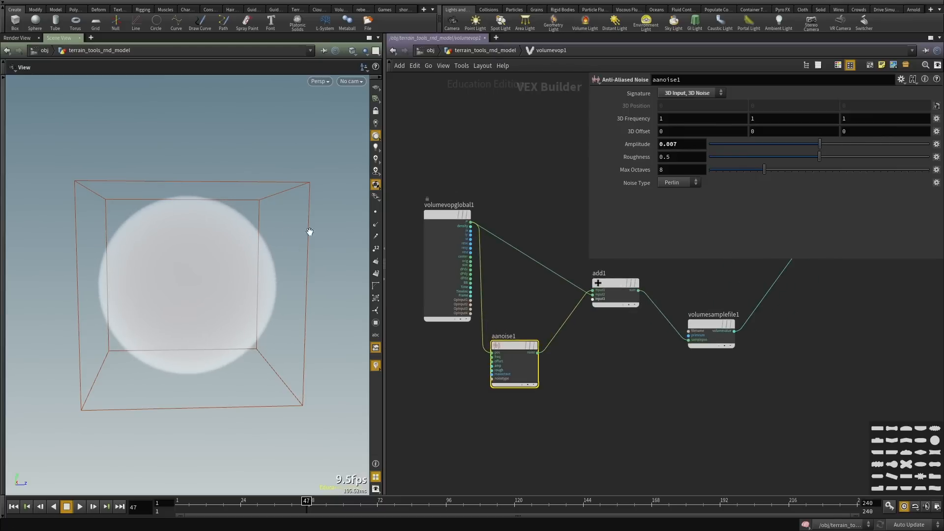
scroll(632, 361, up, 3)
click(604, 357)
middle_drag(599, 356, 600, 389)
middle_drag(459, 189, 494, 233)
key(Tab)
text(add)
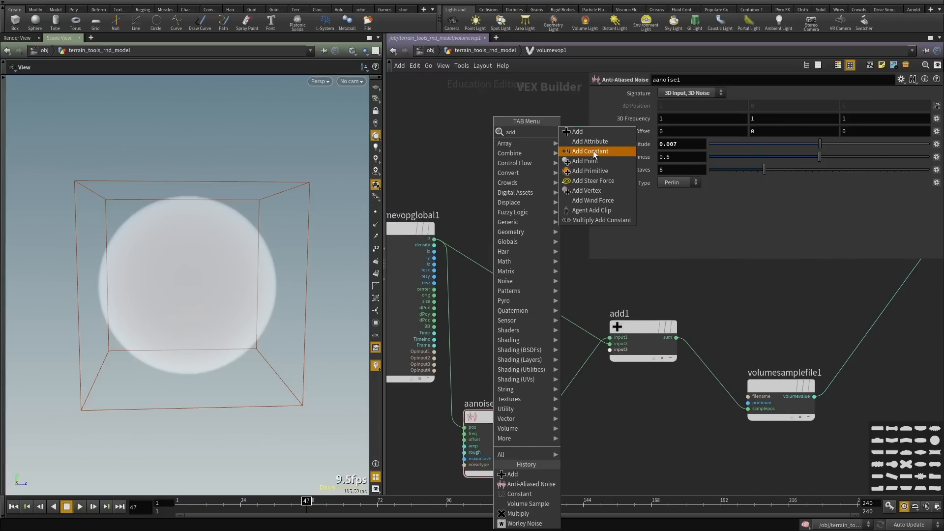
key(Escape)
Add a Set Vector Component node and connect P from volumevopglobal1 to its vec input.
key(Tab)
text(set)
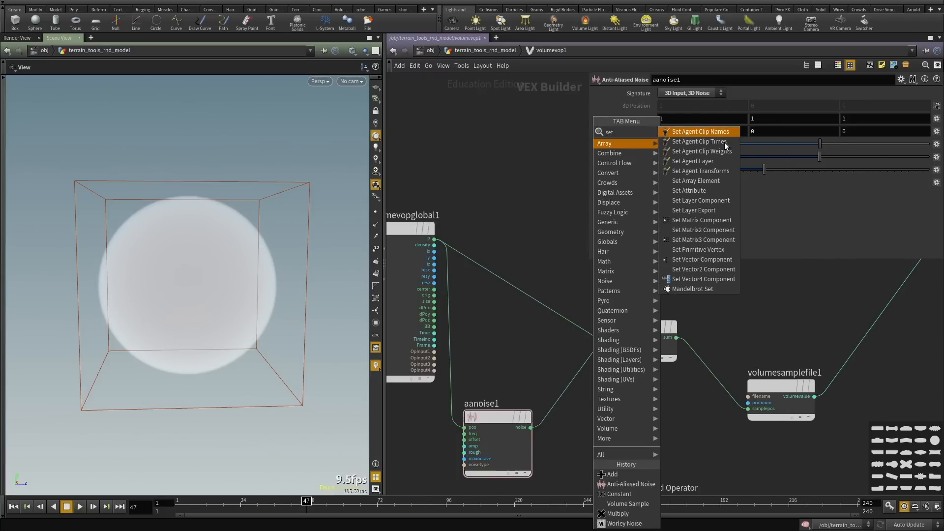
key(Escape)
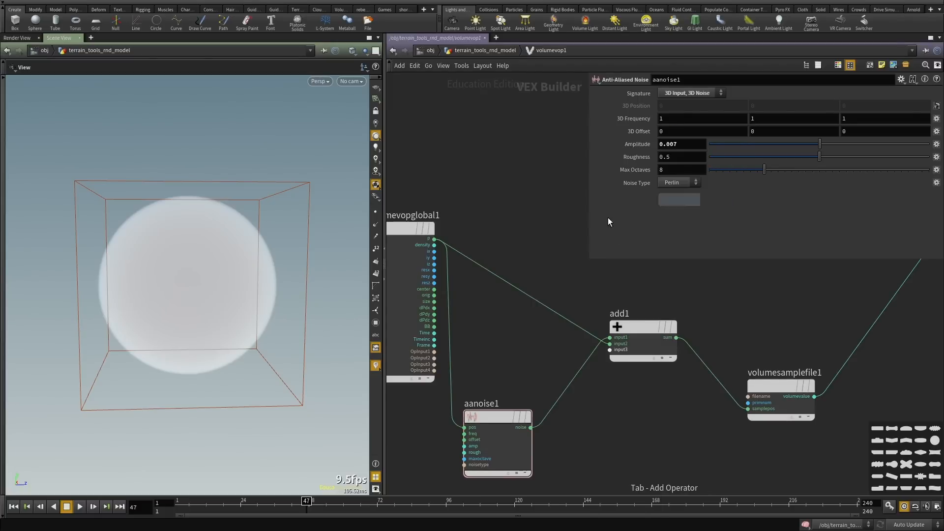
click(493, 243)
drag(493, 243, 535, 204)
drag(435, 239, 497, 228)
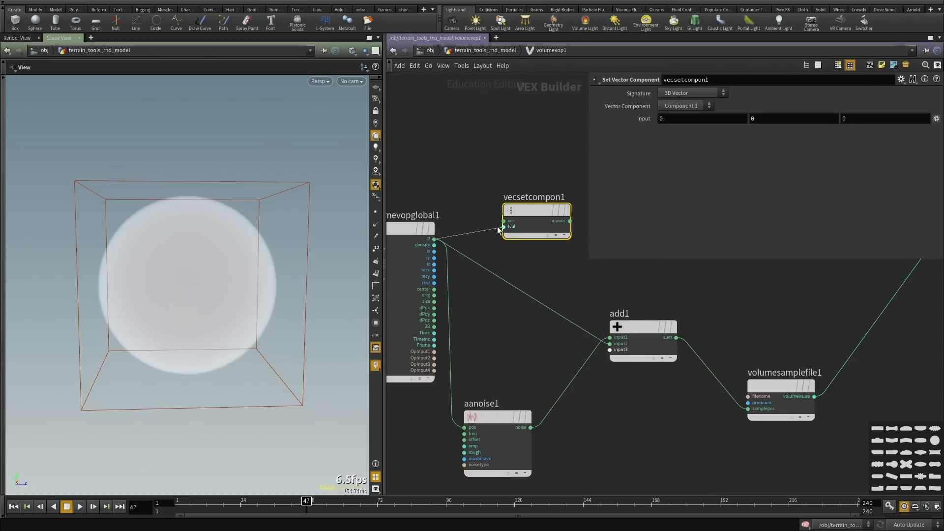
click(501, 221)
Set the Vector Component of vecsetcompon1 to Component 3 and connect its newvec output to samplepos on volumesamplefile1.
scroll(467, 246, down, 3)
middle_drag(474, 257, 397, 246)
scroll(400, 245, up, 1)
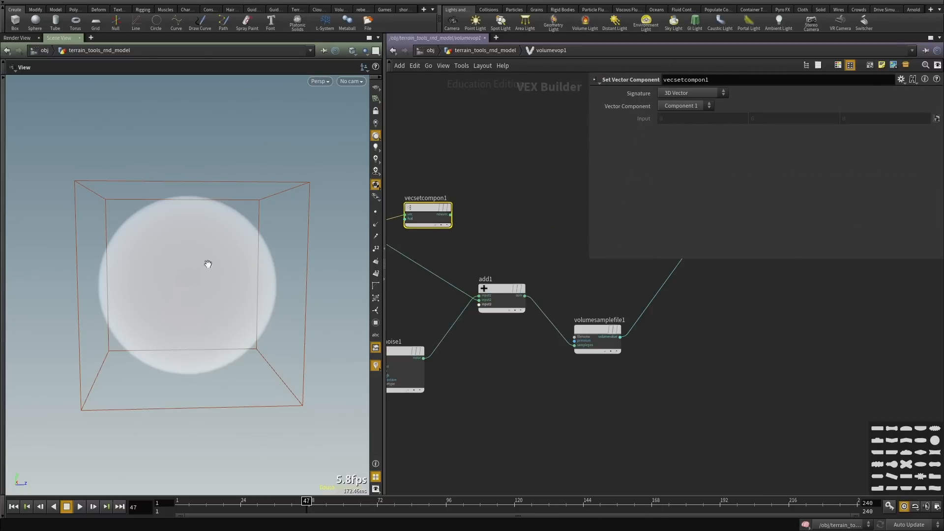
drag(208, 264, 190, 277)
click(684, 106)
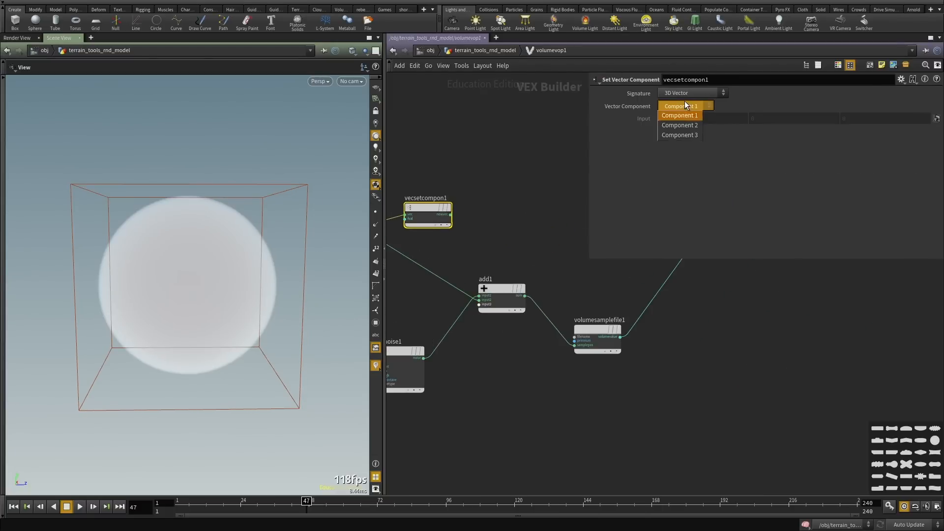
click(675, 137)
middle_drag(467, 222, 502, 224)
click(486, 216)
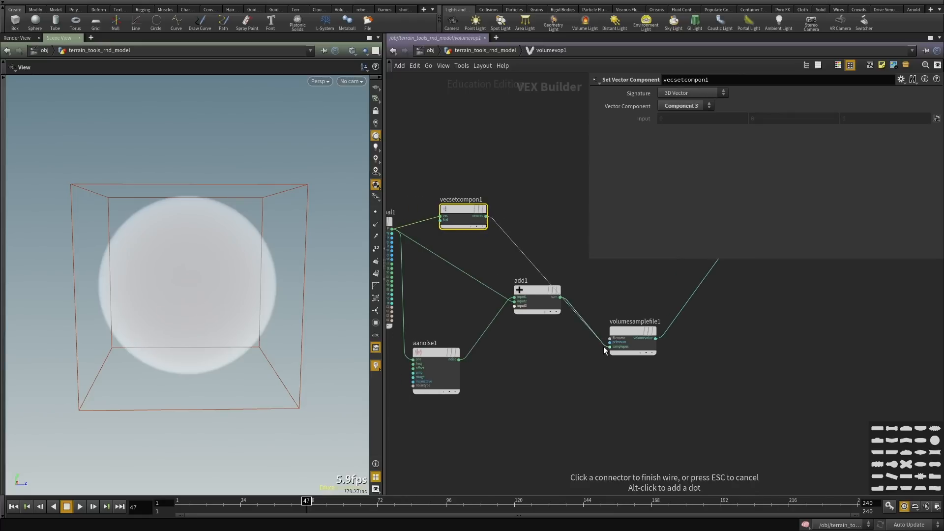
click(609, 347)
middle_drag(520, 367, 527, 376)
drag(289, 310, 211, 253)
Move aanoise1 and add1 well below the network and shift volumevopglobal1 away from vecsetcompon1 to free up space.
scroll(506, 266, down, 2)
scroll(506, 266, down, 1)
middle_drag(506, 267, 539, 240)
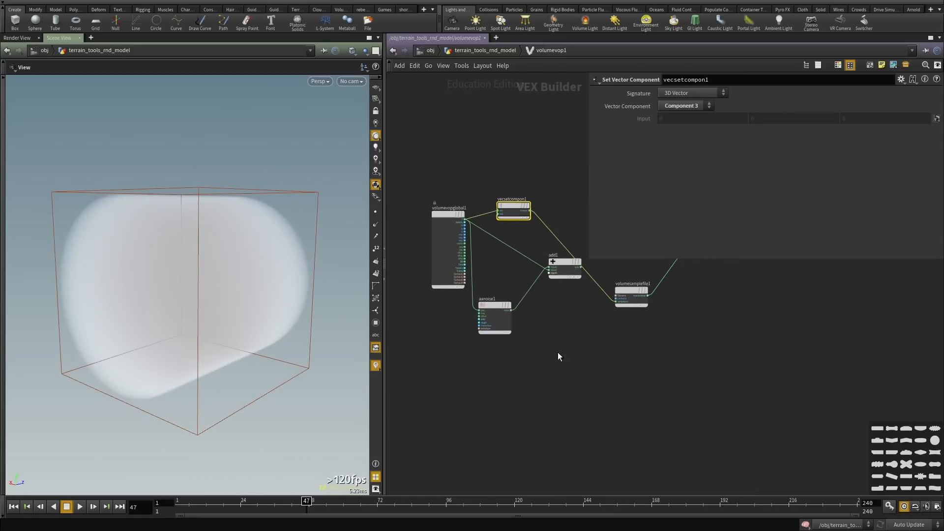
drag(559, 375, 487, 261)
drag(574, 273, 548, 465)
scroll(490, 253, up, 2)
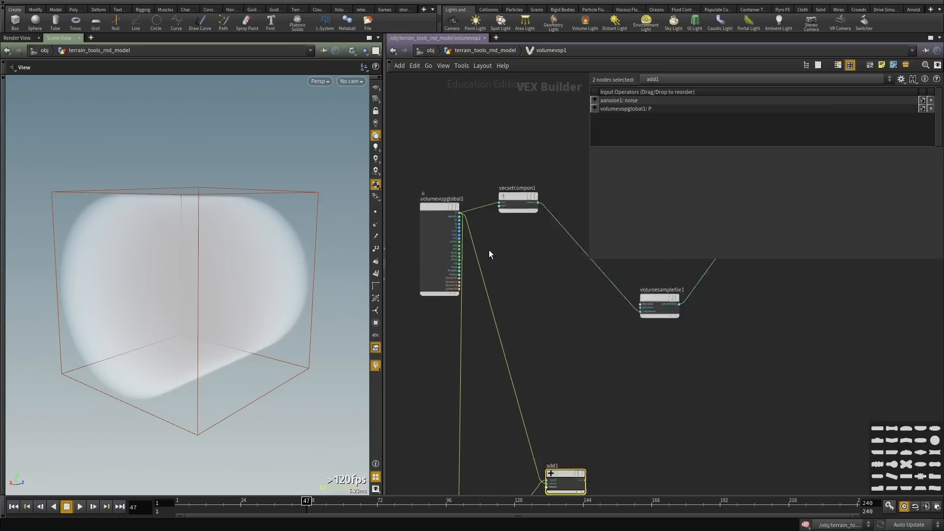
middle_drag(458, 238, 541, 285)
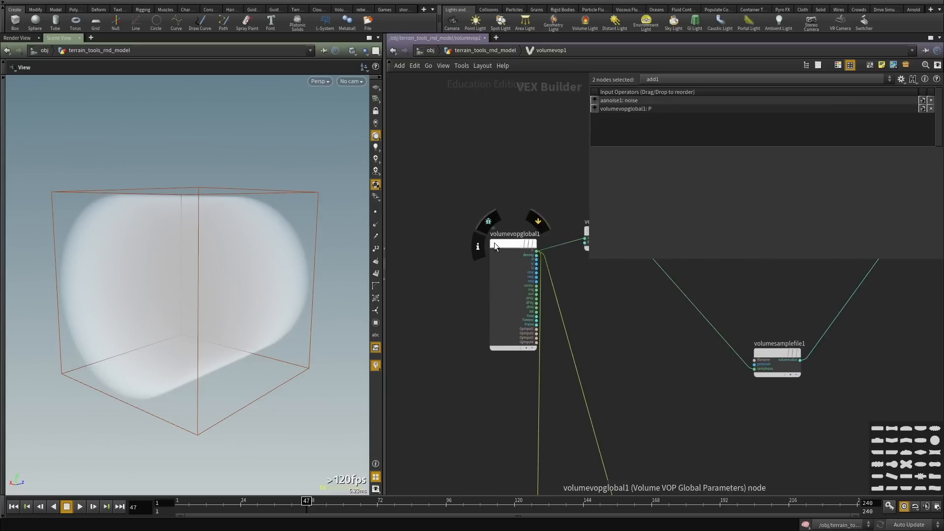
drag(494, 243, 402, 241)
Add a Vector to Float node and connect P from volumevopglobal1 to its vec input.
key(Tab)
text(vec)
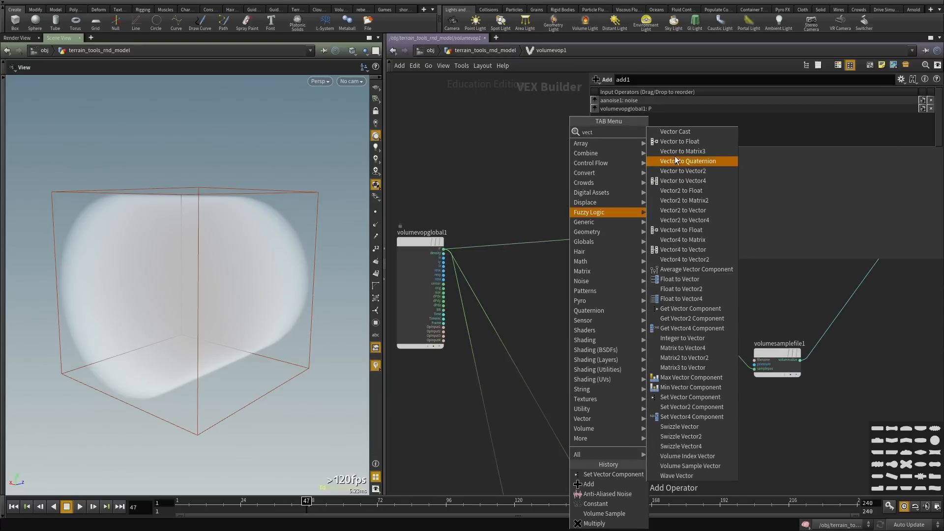
click(677, 142)
click(571, 301)
scroll(438, 259, up, 2)
click(446, 246)
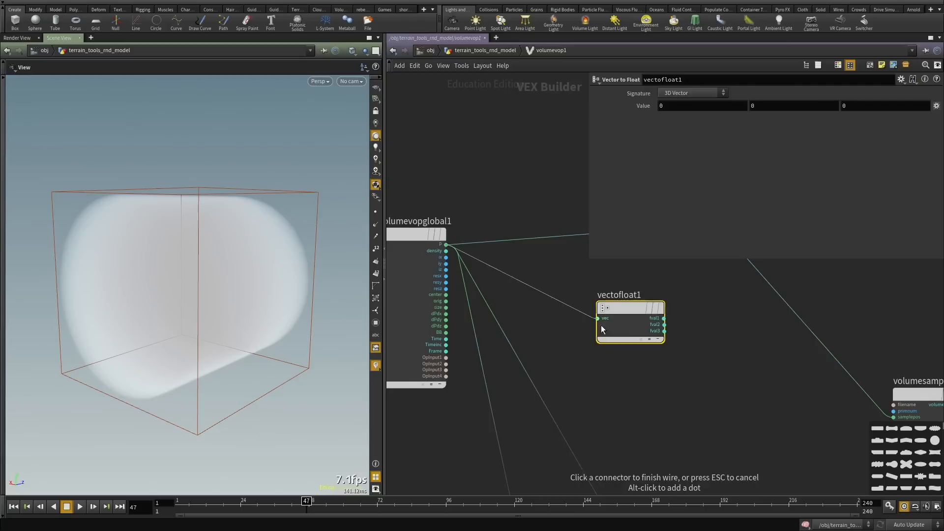
click(601, 324)
Add an Add Constant node and connect fval3 from vectofloat1 to its val input.
middle_drag(684, 335, 542, 350)
key(Tab)
mouse_move(603, 348)
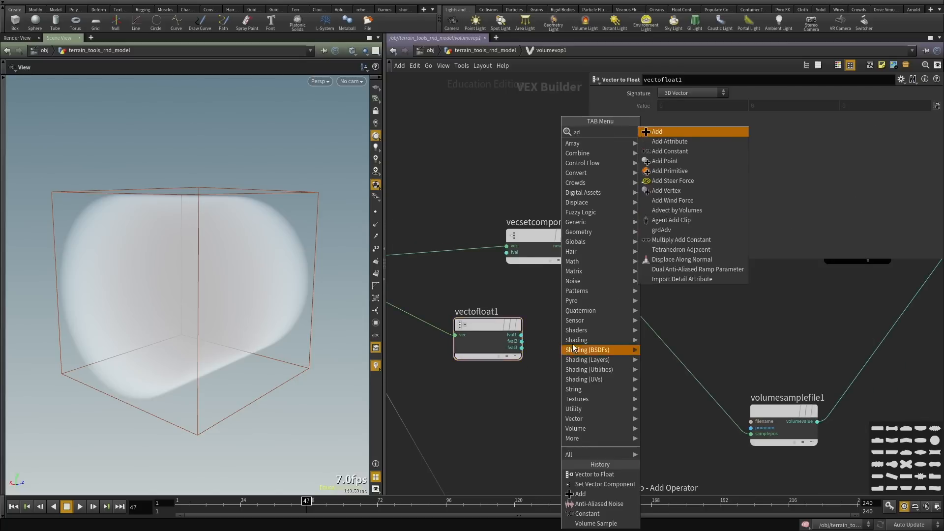
click(675, 152)
click(583, 328)
scroll(516, 357, up, 2)
Connect the added output of addconst1 to fval on vecsetcompon1 and inspect the resulting volume from several angles.
click(659, 327)
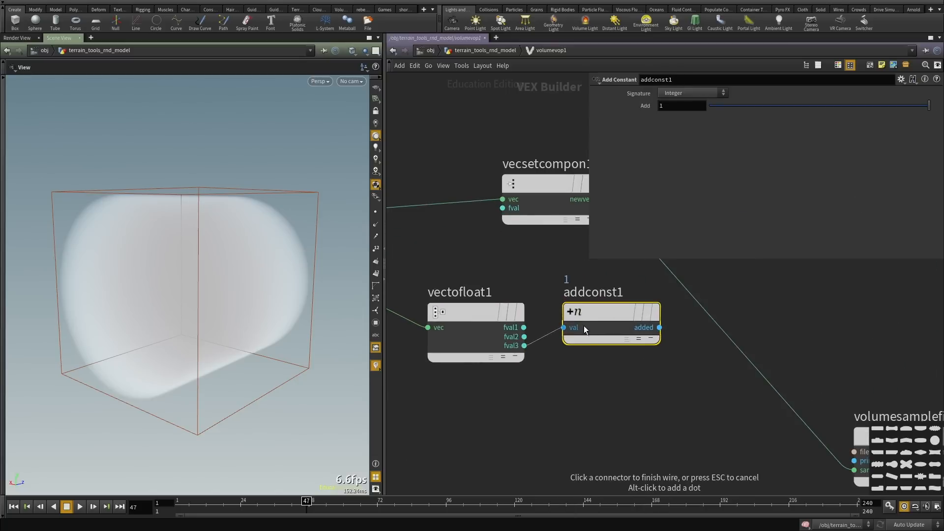
click(534, 218)
scroll(626, 365, down, 2)
middle_drag(626, 365, 585, 373)
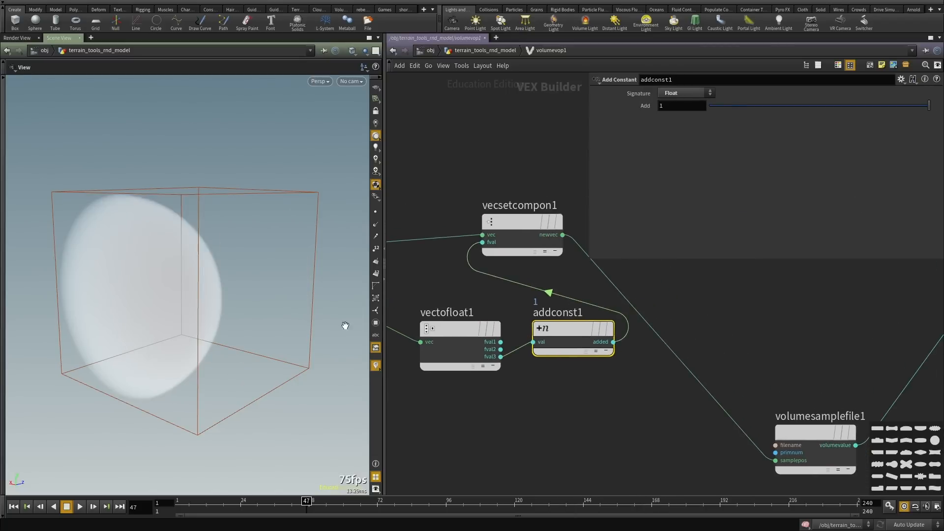
drag(344, 325, 169, 295)
middle_drag(629, 103, 650, 113)
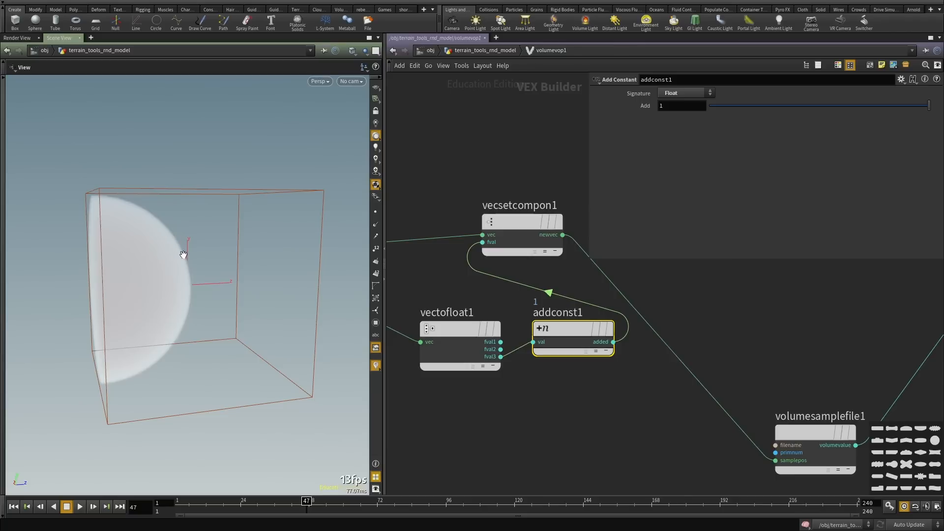
drag(193, 268, 203, 204)
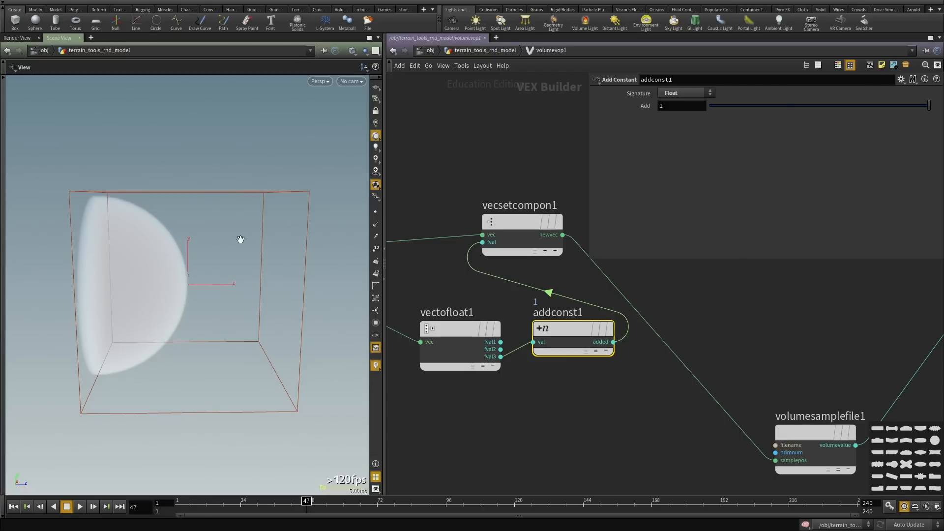
Set the Add value of addconst1 to 0.5.
double_click(668, 104)
text(.5)
key(Return)
scroll(596, 353, down, 5)
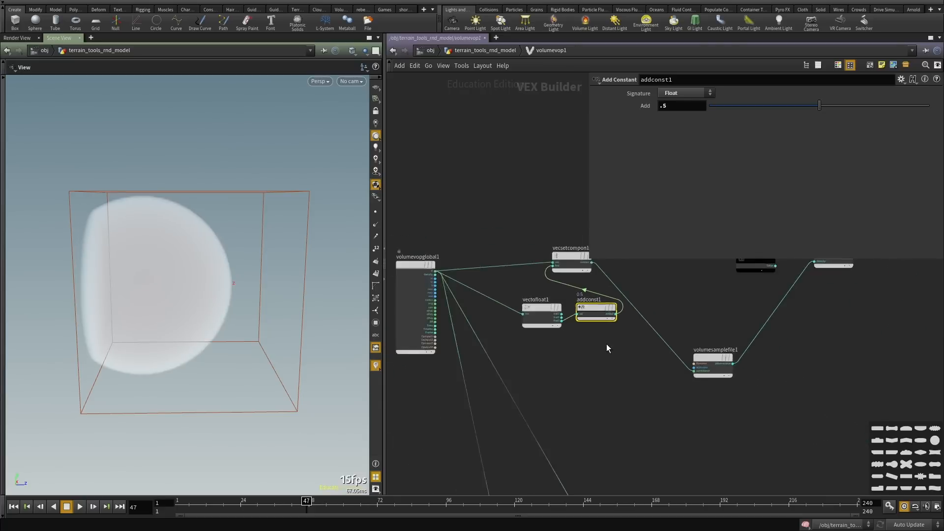
scroll(577, 305, up, 2)
click(560, 279)
scroll(561, 283, down, 5)
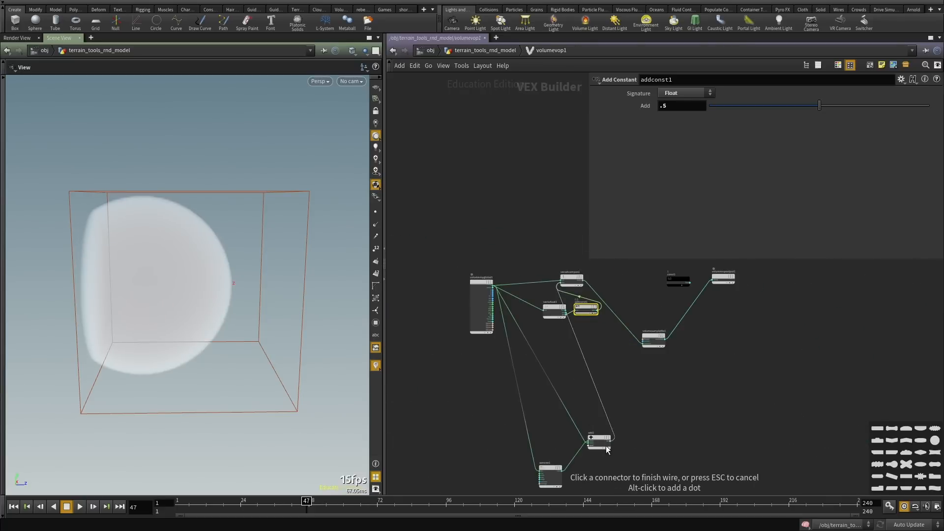
key(Escape)
click(562, 471)
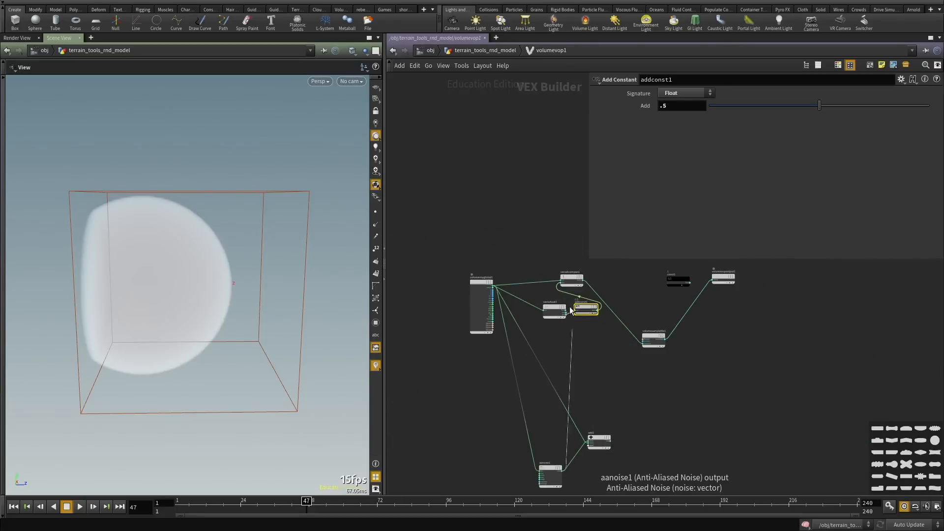
scroll(567, 270, up, 2)
key(Escape)
Connect the output of add1 to samplepos on volumesamplefile1, replacing the wire from vecsetcompon1.
middle_drag(625, 453, 589, 360)
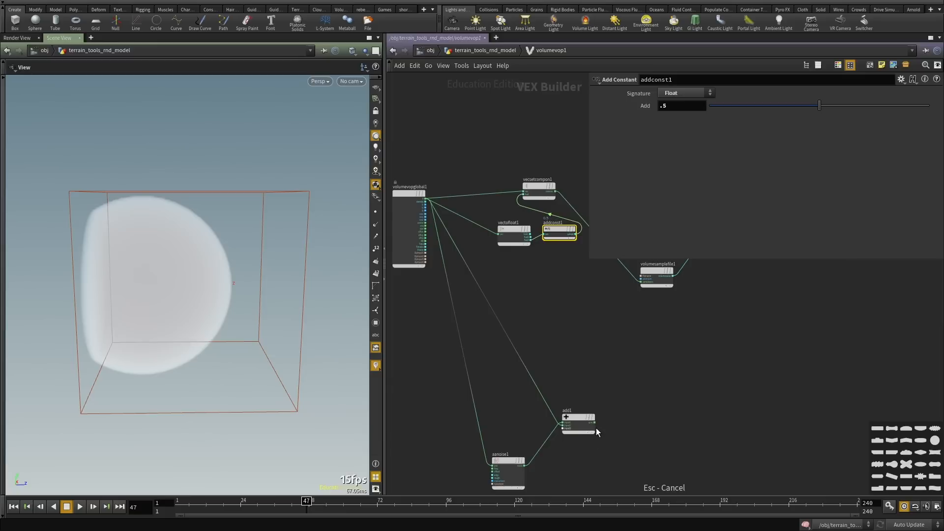
click(594, 422)
click(641, 279)
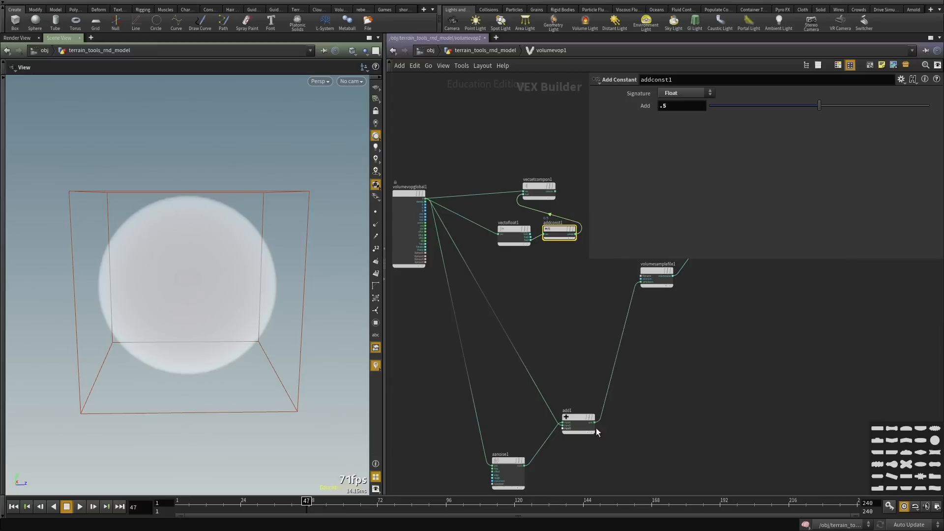
Raise the Amplitude of aanoise1 to about 1.007 and inspect the distorted fog sphere from another angle.
middle_drag(572, 492, 592, 436)
drag(592, 437, 489, 402)
middle_drag(637, 144, 698, 143)
drag(131, 286, 164, 292)
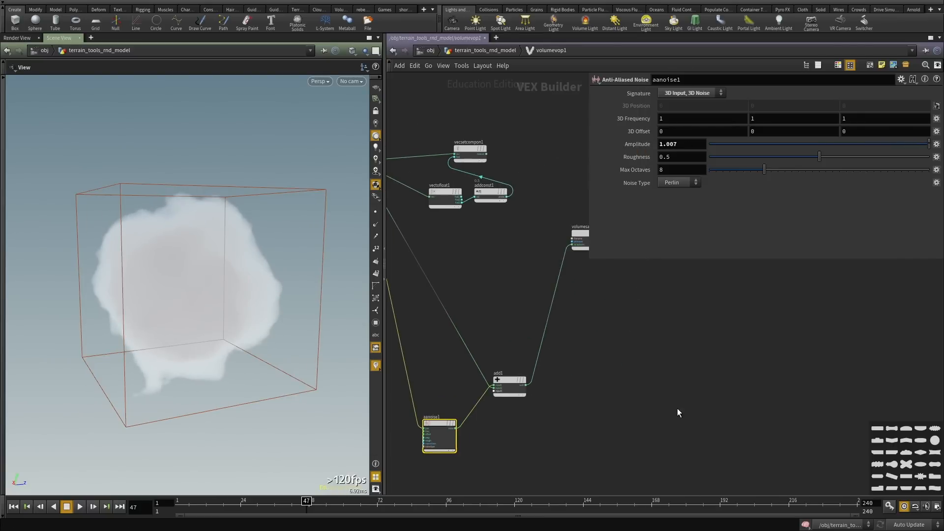
Return to the terrain_tools_rnd_model geometry network and move volumevop1 slightly so it sits beneath isooffset1.
key(u)
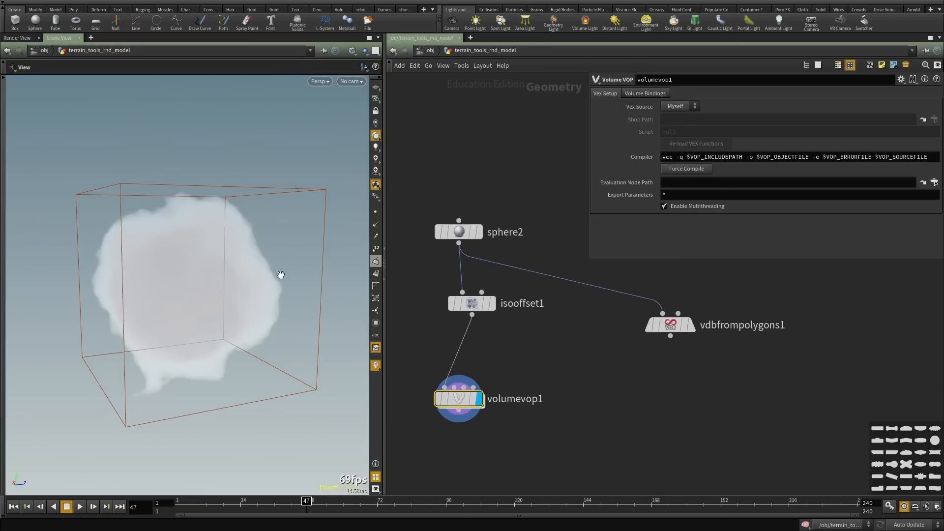
drag(459, 398, 478, 399)
click(689, 383)
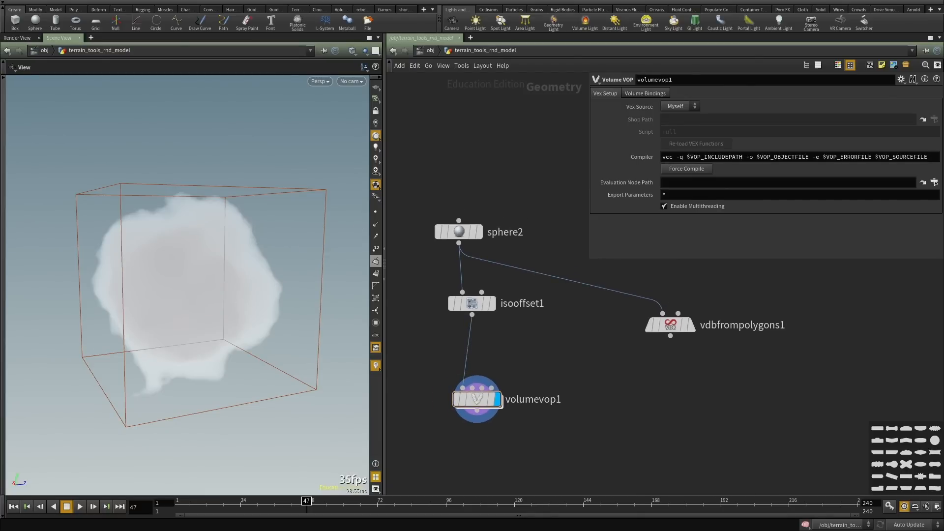
Switch to the Sketchpad browser window and delete all existing drawings from the canvas.
key(alt+Tab)
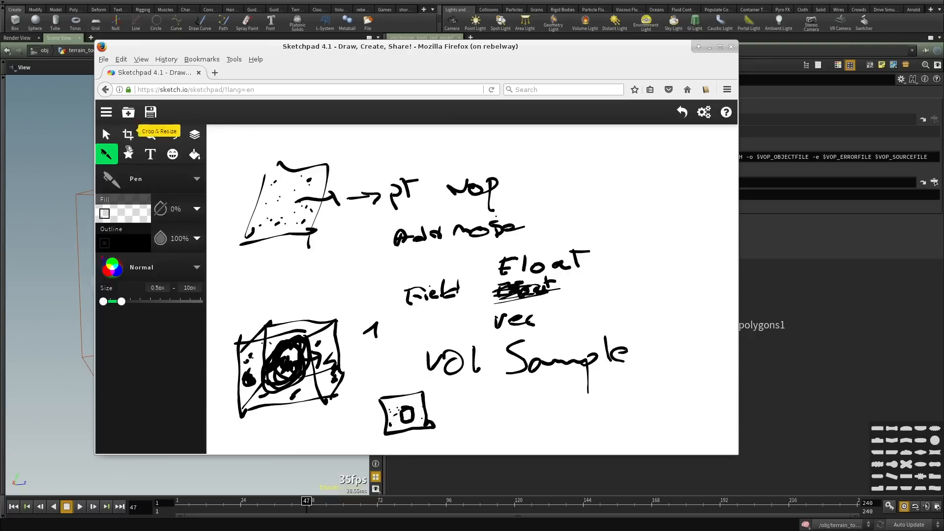
click(106, 134)
mouse_move(219, 144)
mouse_down()
mouse_move(566, 423)
mouse_move(676, 443)
mouse_up()
key(Delete)
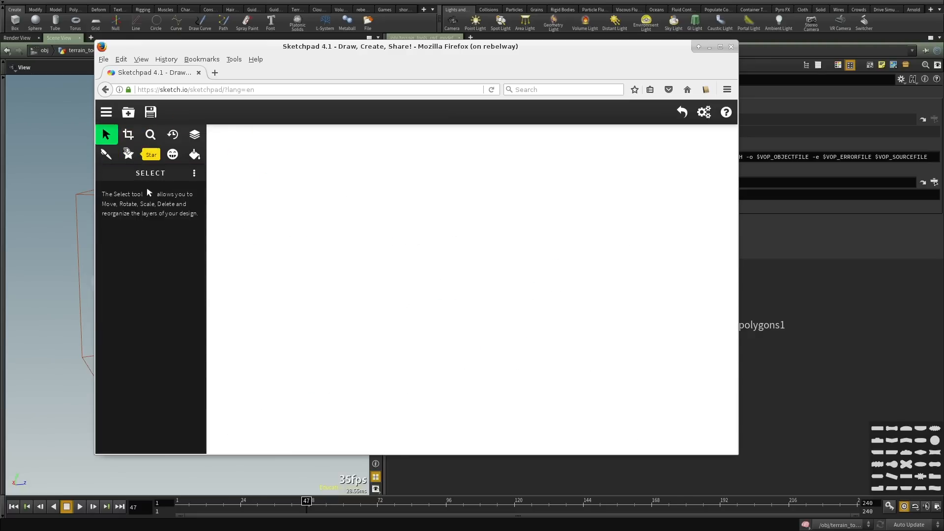
Sketch a slanted four-sided plane with the Pen tool, thicken its upper edge, and undo the stray second stroke along its side.
click(107, 155)
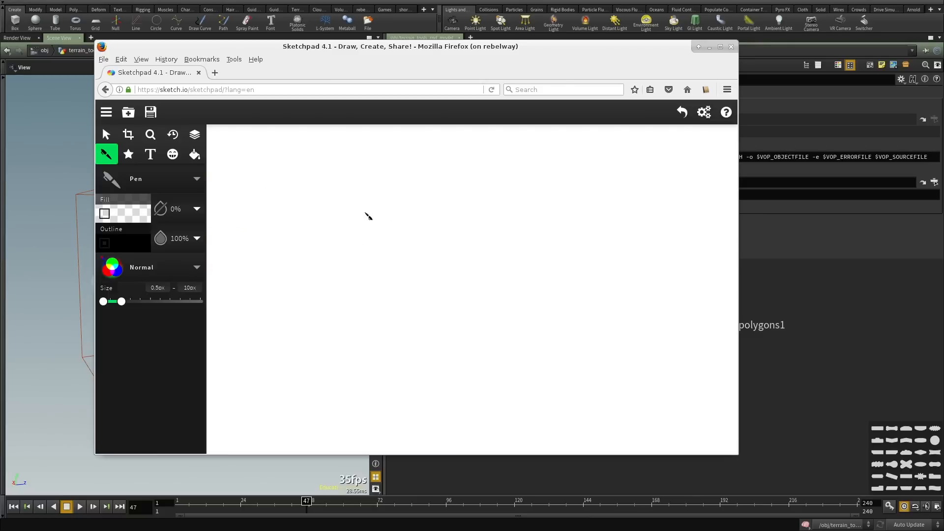
mouse_move(338, 210)
mouse_down()
mouse_move(451, 212)
mouse_move(290, 297)
mouse_up()
drag(453, 211, 402, 308)
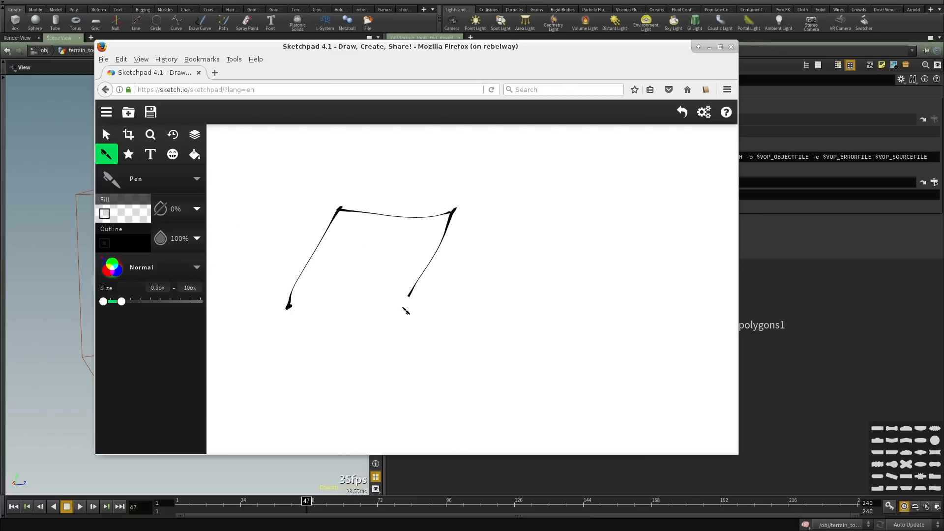
drag(290, 308, 402, 309)
drag(344, 201, 456, 214)
mouse_move(341, 210)
mouse_down()
mouse_move(268, 308)
mouse_move(301, 311)
mouse_move(291, 301)
mouse_up()
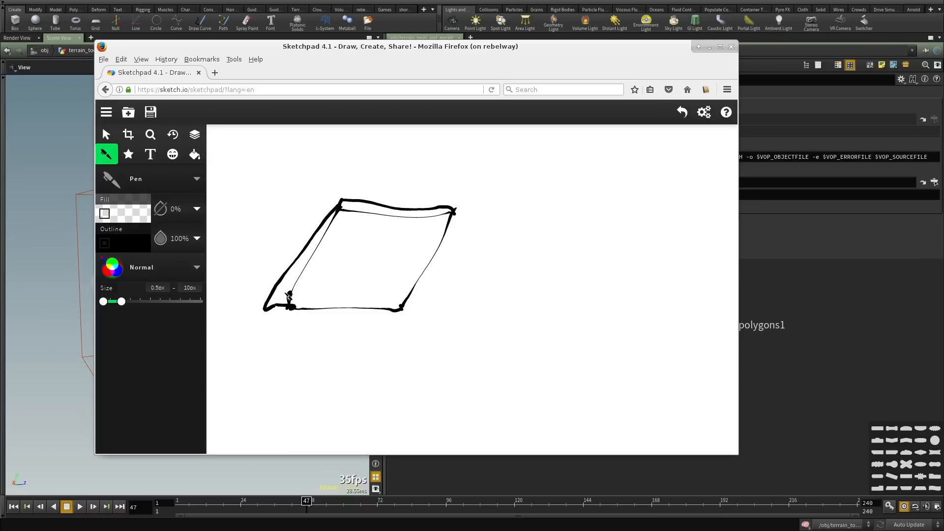
key(ctrl+z)
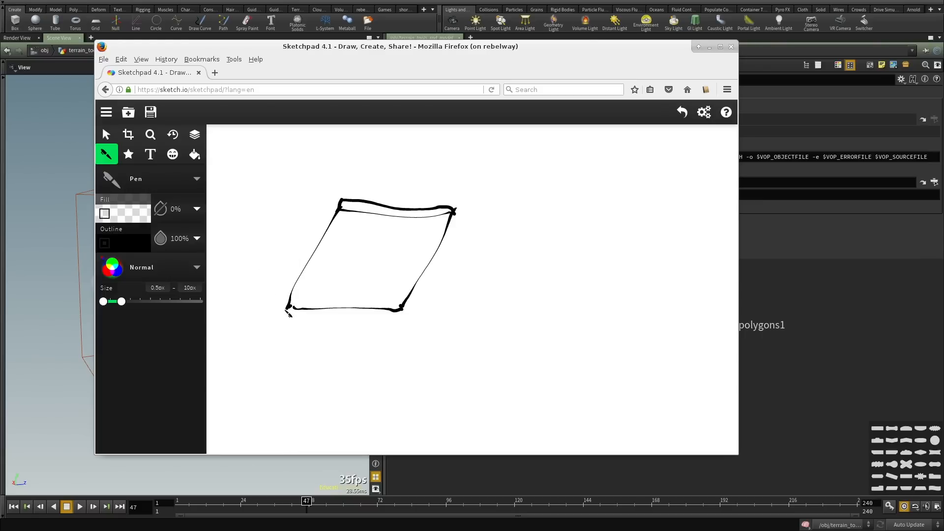
Thicken the plane's slanted side edge, then add a small noise squiggle and the label "2D" inside it.
drag(284, 304, 352, 192)
mouse_move(287, 308)
mouse_down()
mouse_move(350, 210)
mouse_move(355, 236)
mouse_move(397, 256)
mouse_up()
drag(331, 266, 363, 284)
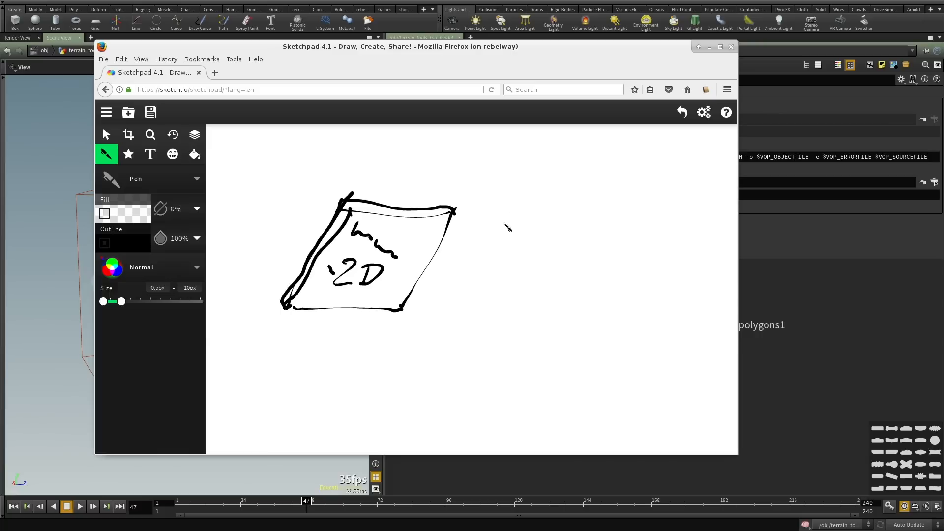
Sketch a second four-sided outline beside the 2D plane, with sample dots, an inner dividing line and a pointed curve outside its edge.
mouse_move(524, 211)
mouse_down()
mouse_move(614, 219)
mouse_move(519, 268)
mouse_move(507, 293)
mouse_move(603, 305)
mouse_up()
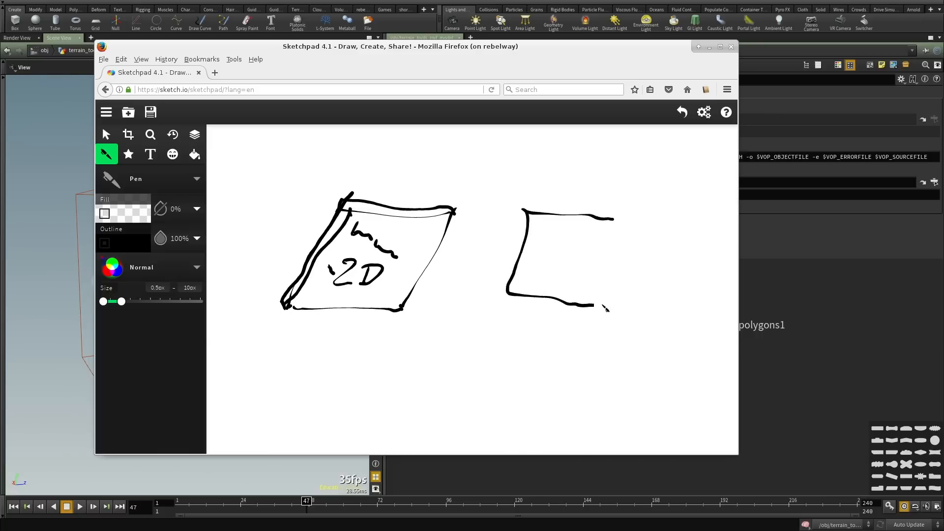
drag(614, 220, 595, 304)
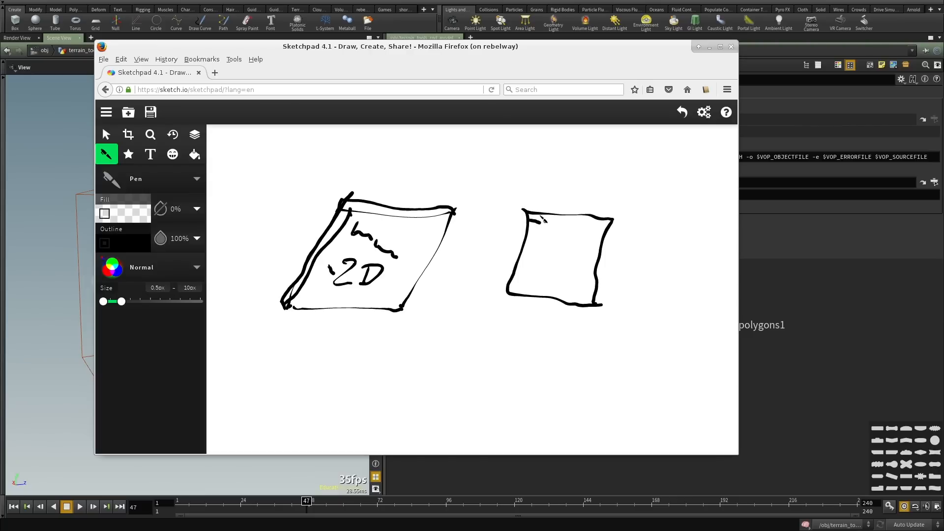
drag(530, 215, 539, 221)
click(549, 221)
click(562, 224)
mouse_move(536, 295)
mouse_down()
mouse_move(572, 217)
mouse_move(571, 226)
mouse_up()
drag(555, 295, 567, 297)
drag(585, 228, 588, 232)
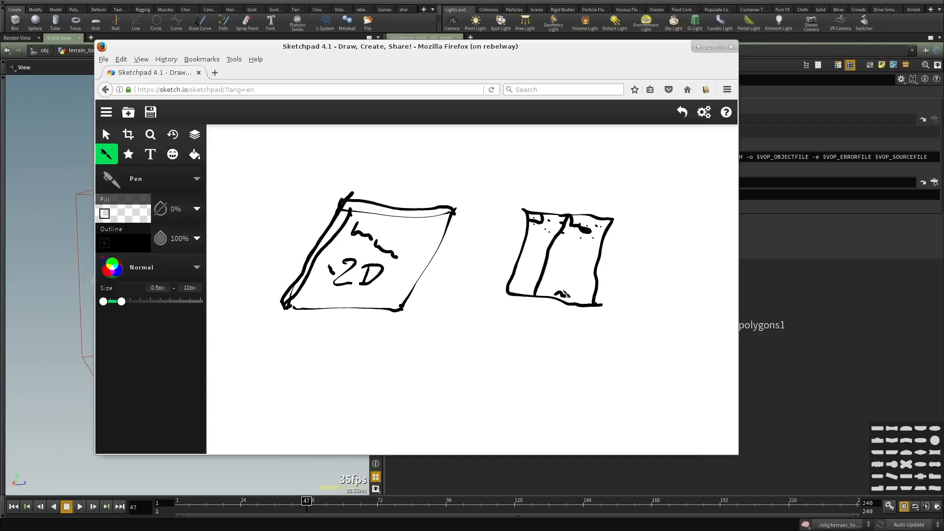
mouse_move(497, 294)
mouse_down()
mouse_move(488, 261)
mouse_move(531, 212)
mouse_move(493, 220)
mouse_up()
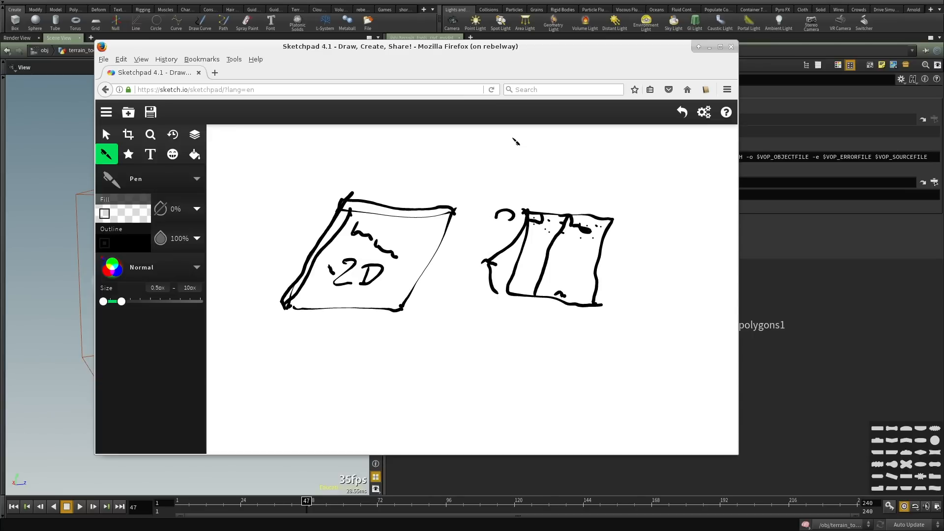
Switch back to Houdini and display the awesome_ground Volume VOP beneath heightfield8.
click(916, 327)
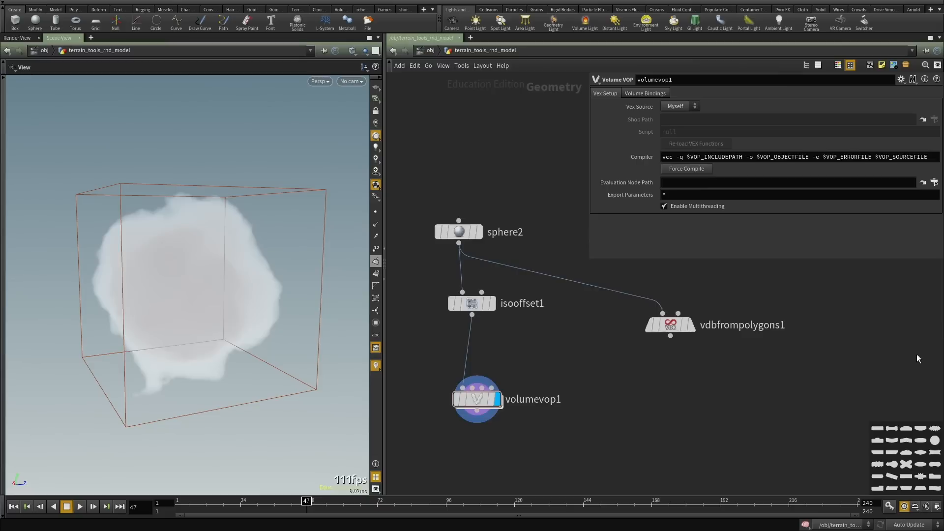
scroll(684, 441, down, 8)
middle_drag(897, 368, 697, 374)
scroll(805, 297, up, 3)
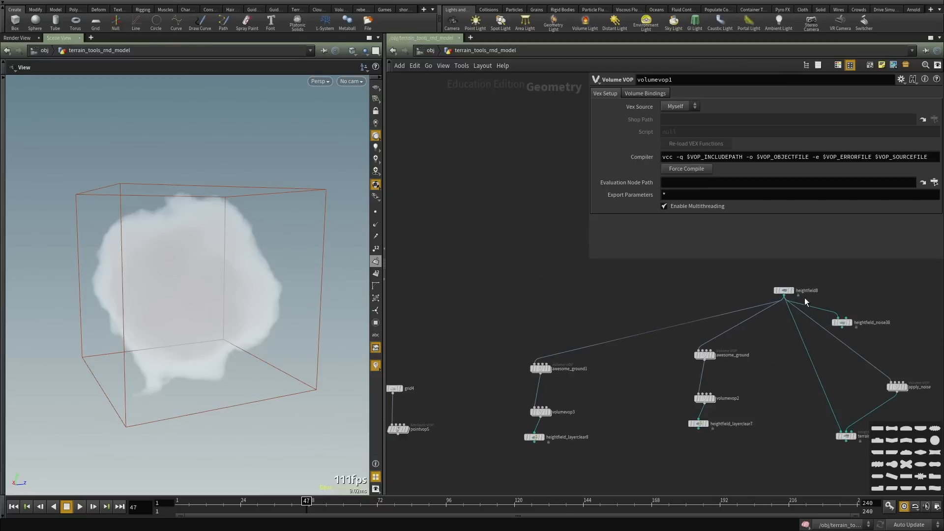
click(786, 291)
click(708, 358)
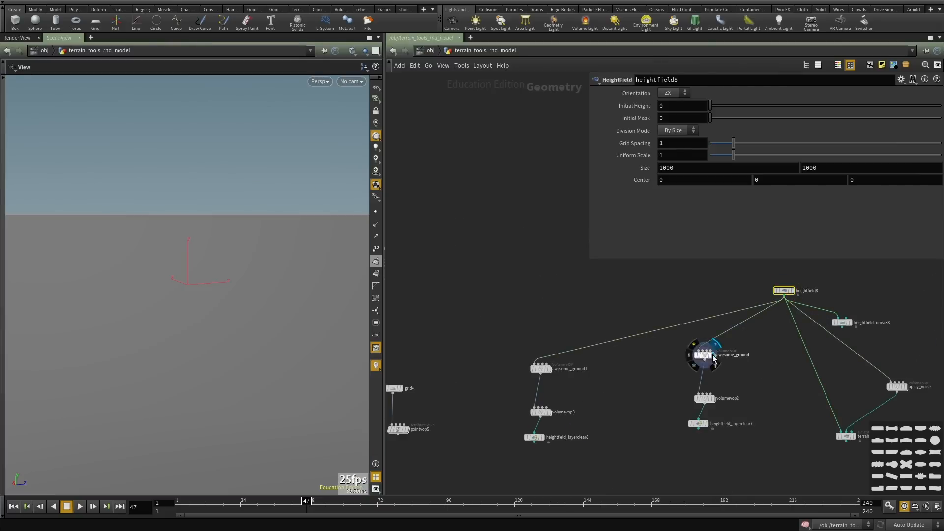
Frame the awesome_ground terrain and examine its cracked rock surface from several angles and distances, toggling between wireframe and shaded display.
key(f)
drag(364, 296, 236, 320)
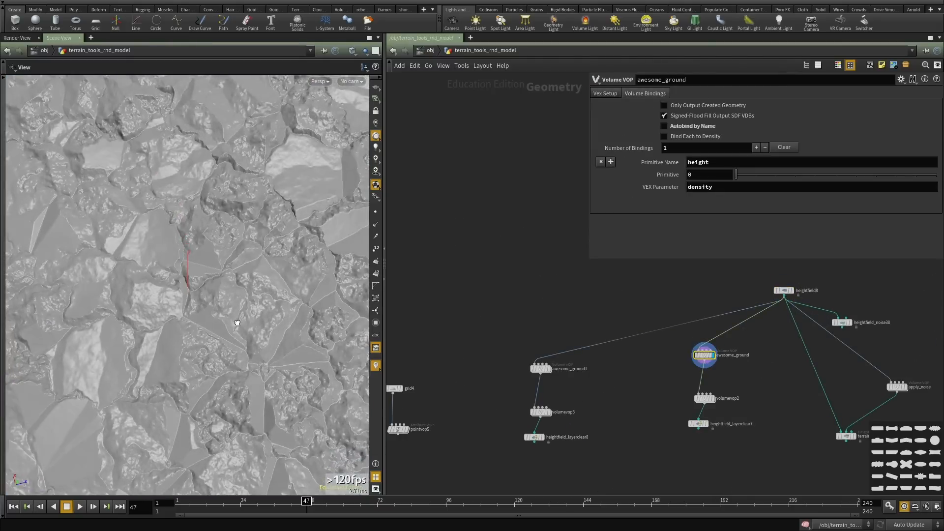
right_drag(236, 320, 169, 275)
drag(169, 276, 200, 293)
middle_drag(199, 293, 221, 276)
mouse_move(221, 276)
mouse_down()
mouse_move(230, 293)
mouse_move(225, 224)
mouse_move(235, 272)
mouse_up()
key(shift+w)
key(shift+w)
key(shift+w)
key(shift+w)
key(shift+w)
key(shift+w)
right_drag(235, 272, 219, 285)
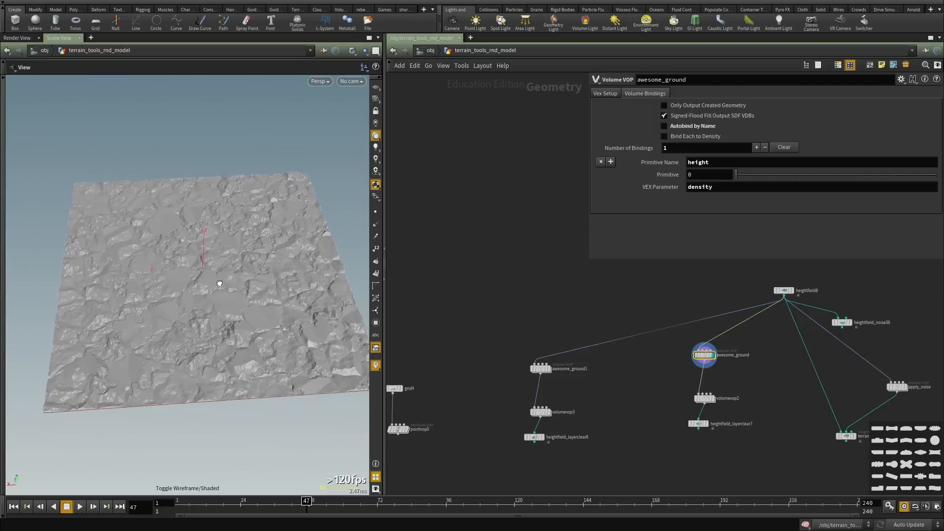
drag(220, 284, 237, 286)
right_drag(251, 257, 259, 253)
drag(260, 253, 218, 269)
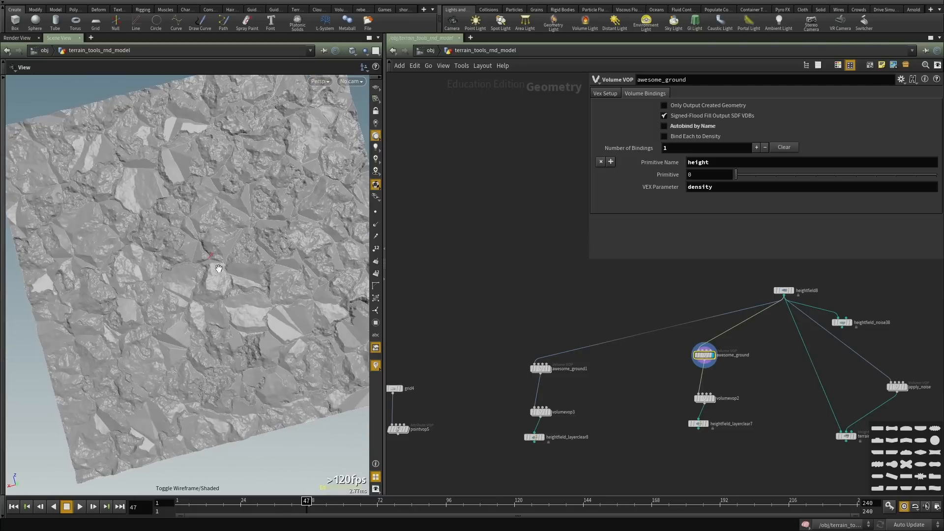
drag(180, 245, 262, 215)
right_drag(255, 241, 216, 261)
drag(216, 261, 198, 291)
key(shift+w)
key(shift+w)
right_drag(187, 289, 216, 276)
drag(216, 275, 232, 251)
Display heightfield8 and open its node information to examine its volumes, layers and voxel resolution.
scroll(621, 340, up, 5)
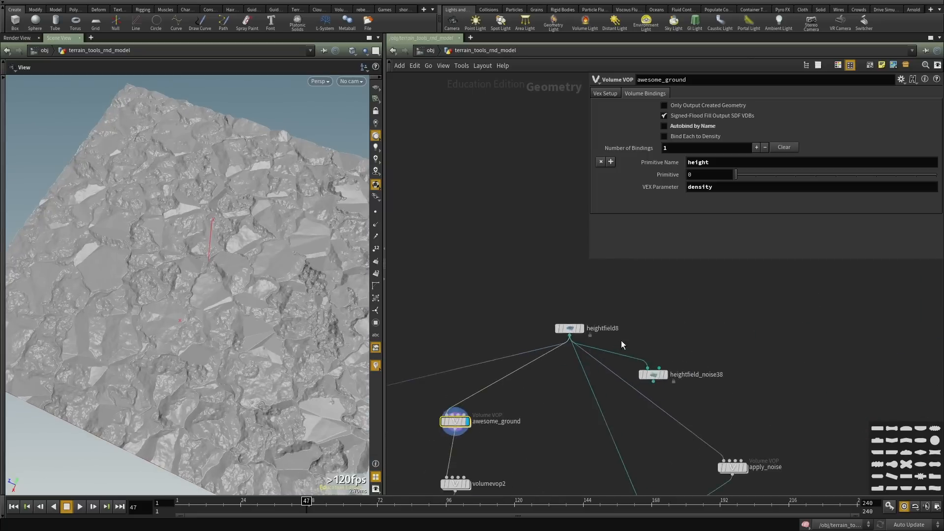
click(585, 306)
click(561, 334)
middle_click(560, 334)
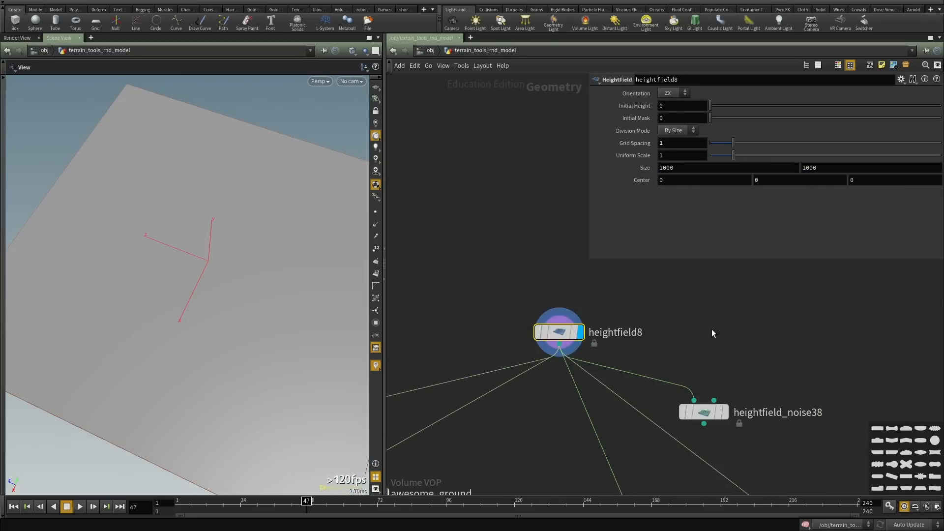
drag(227, 306, 213, 244)
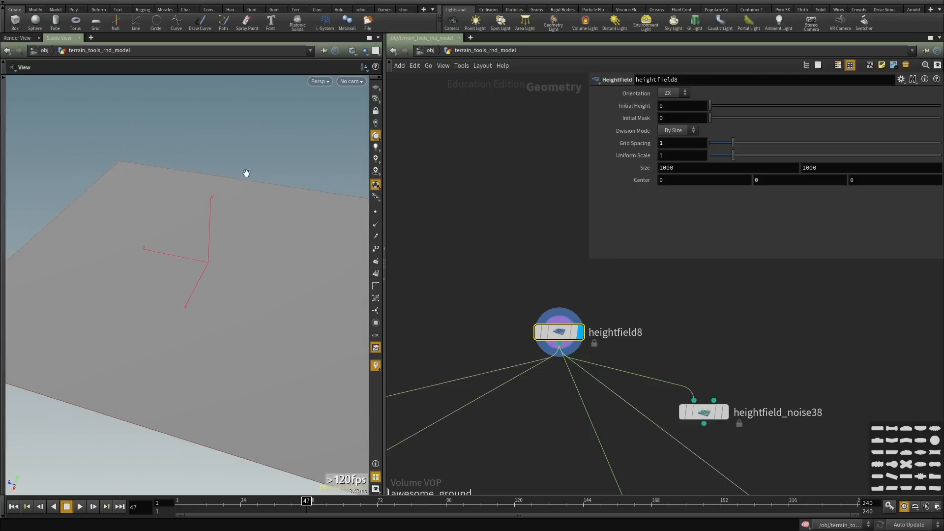
click(536, 313)
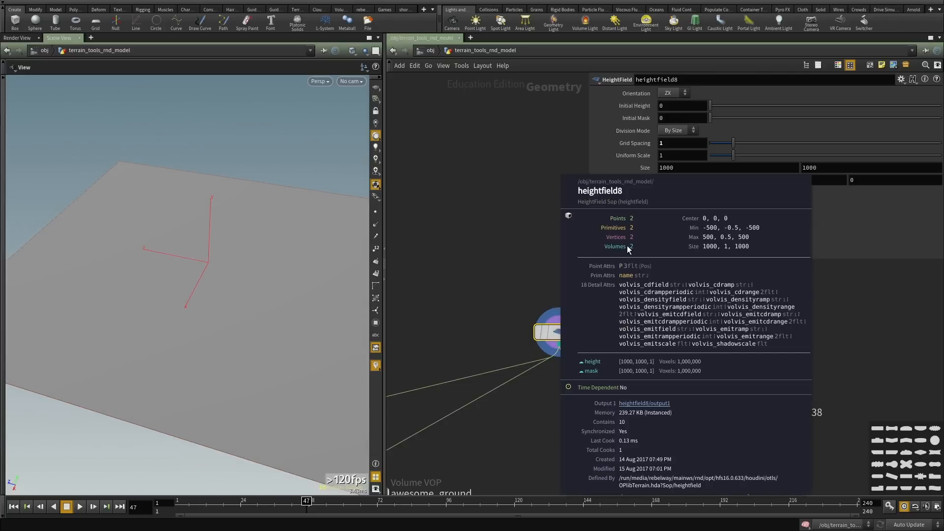
Find heightfield7 in the neighbouring terrain network and display it.
scroll(508, 299, down, 2)
middle_drag(508, 300, 548, 269)
scroll(533, 283, down, 3)
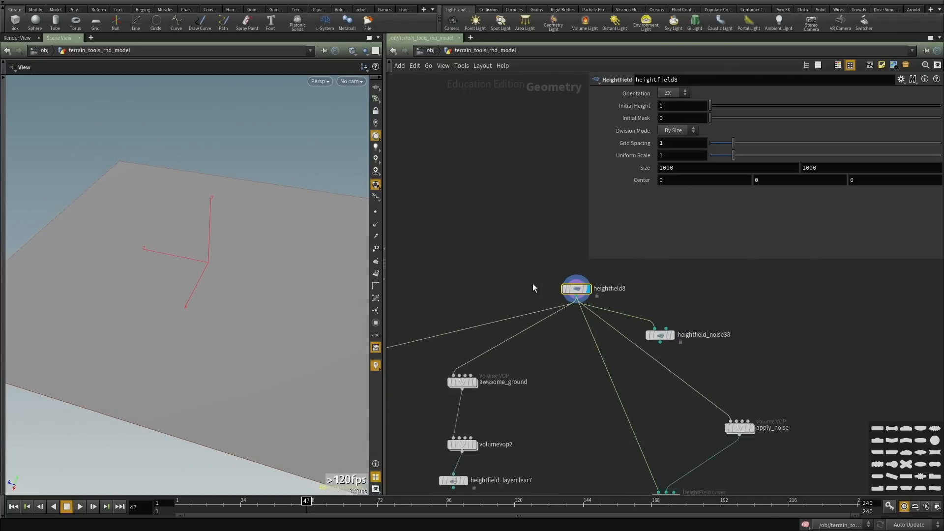
scroll(540, 349, down, 3)
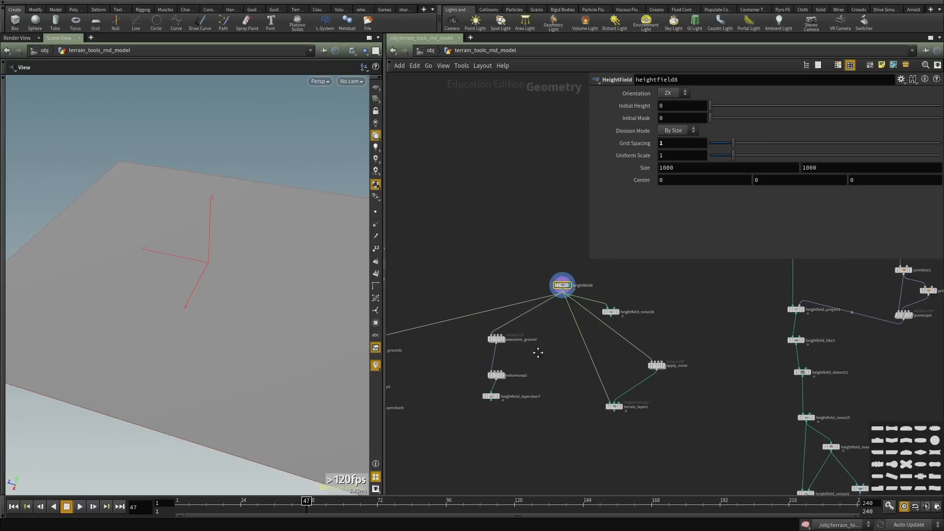
middle_drag(547, 350, 540, 368)
scroll(540, 368, down, 1)
middle_drag(611, 304, 568, 362)
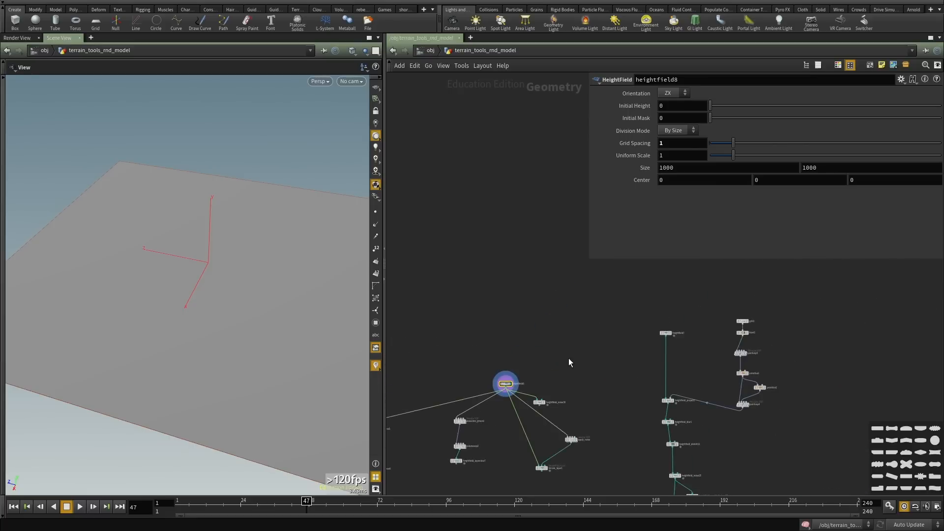
scroll(649, 349, up, 6)
click(719, 304)
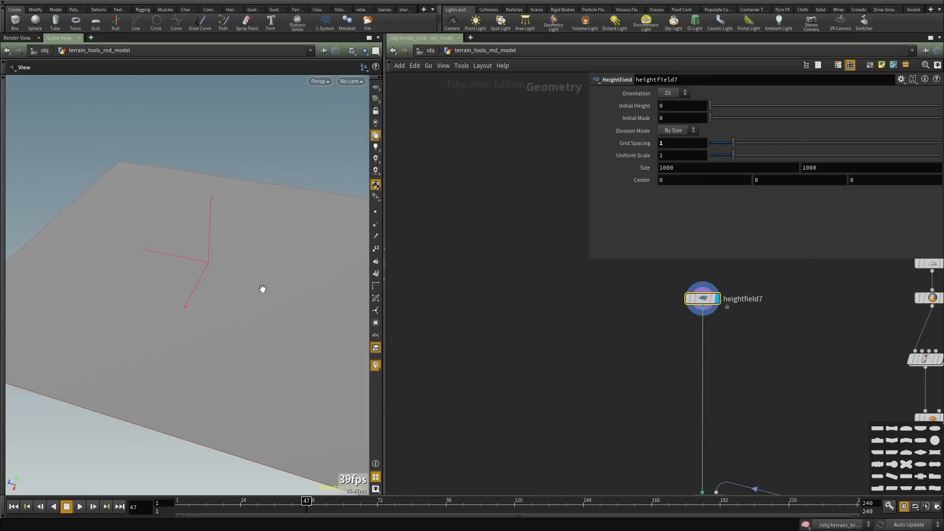
Add a HeightField Noise node, wire it to the output of heightfield7 and display its result.
key(f)
scroll(536, 363, down, 3)
middle_drag(536, 364, 524, 409)
scroll(663, 408, up, 2)
key(Tab)
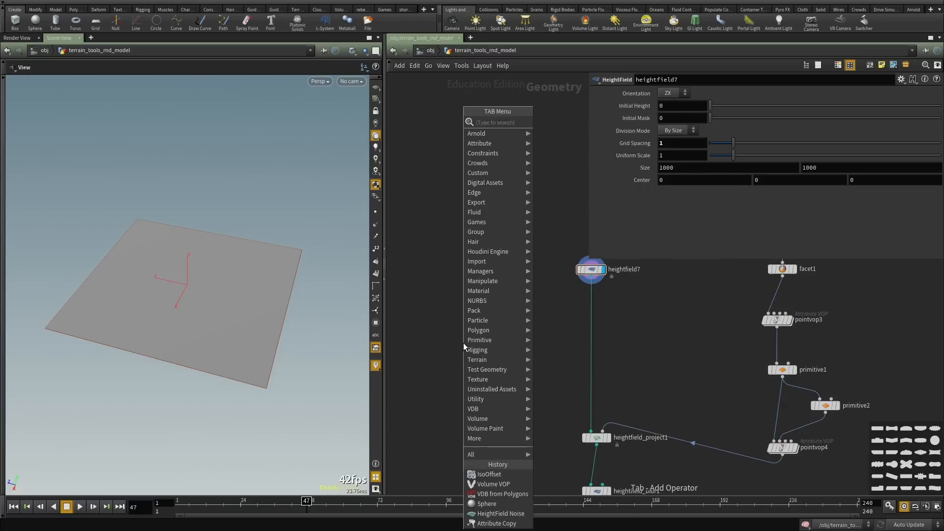
text(height field noise)
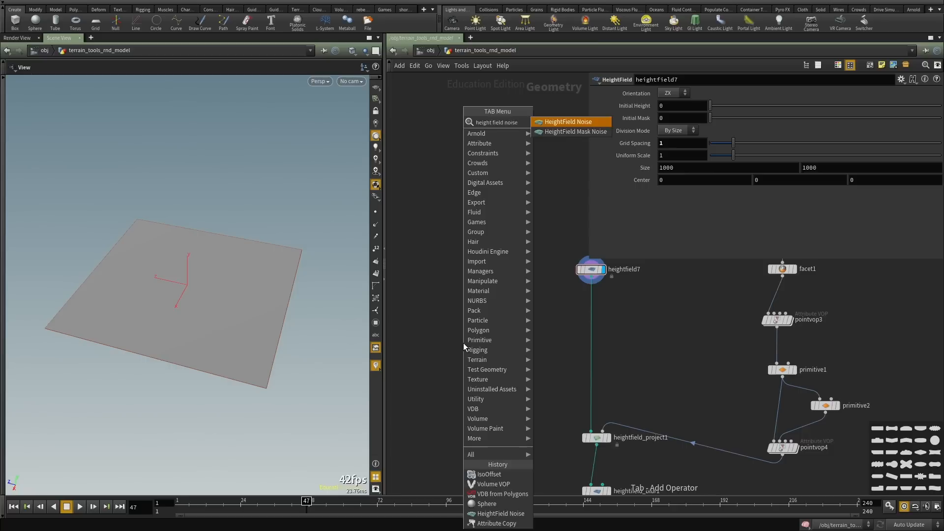
key(Return)
click(463, 343)
click(591, 278)
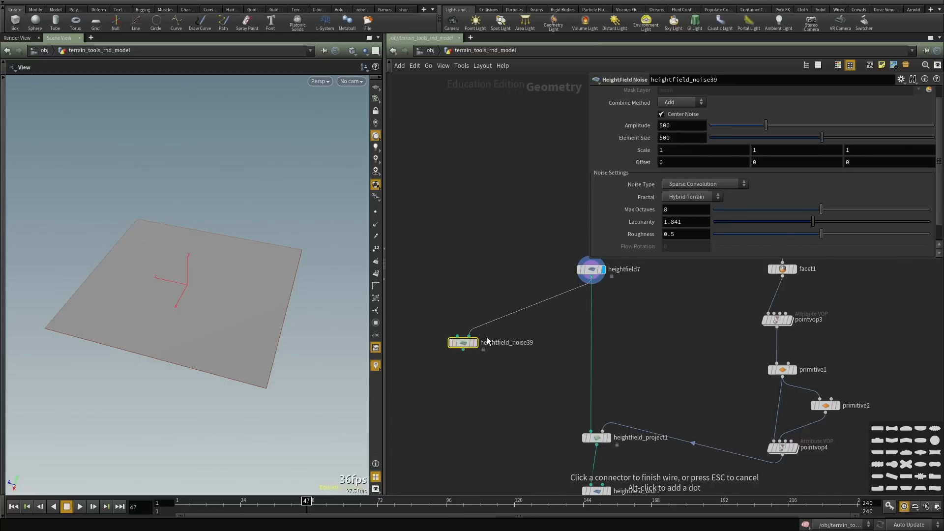
click(468, 345)
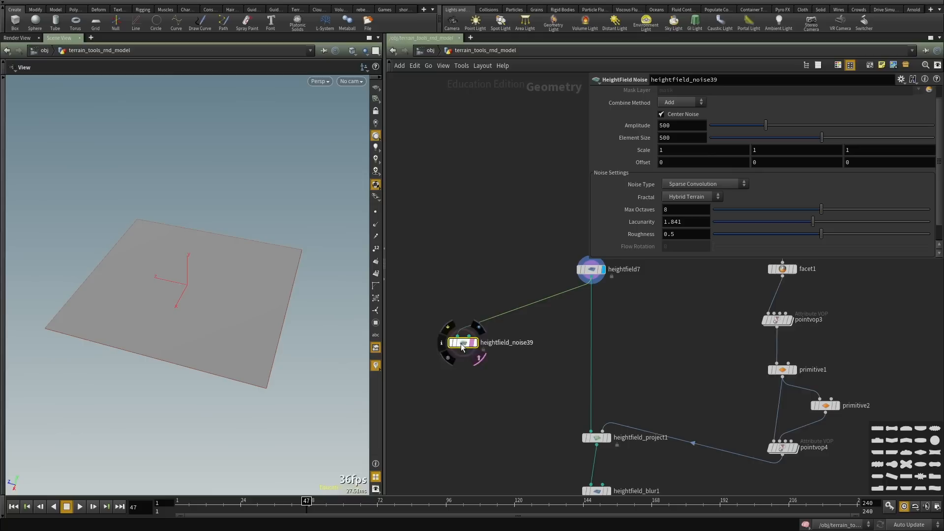
click(473, 342)
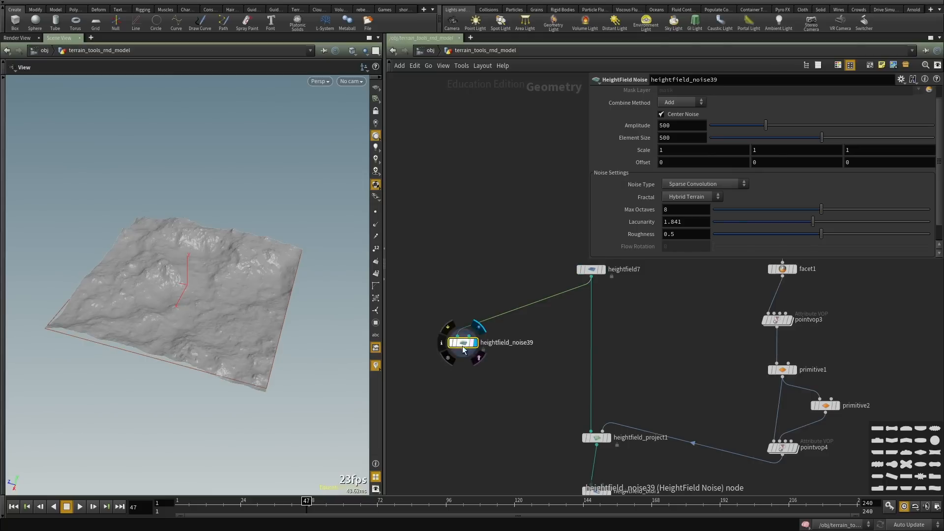
Set the noise node's amplitude to 697 and check which layers it carries in its node info.
key(f)
drag(279, 306, 364, 344)
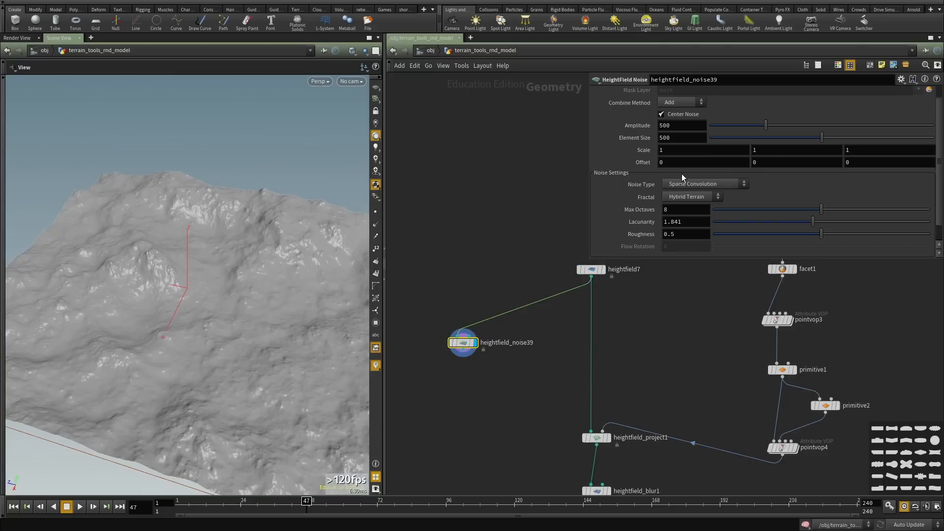
drag(767, 126, 788, 127)
drag(214, 276, 211, 286)
middle_click(464, 343)
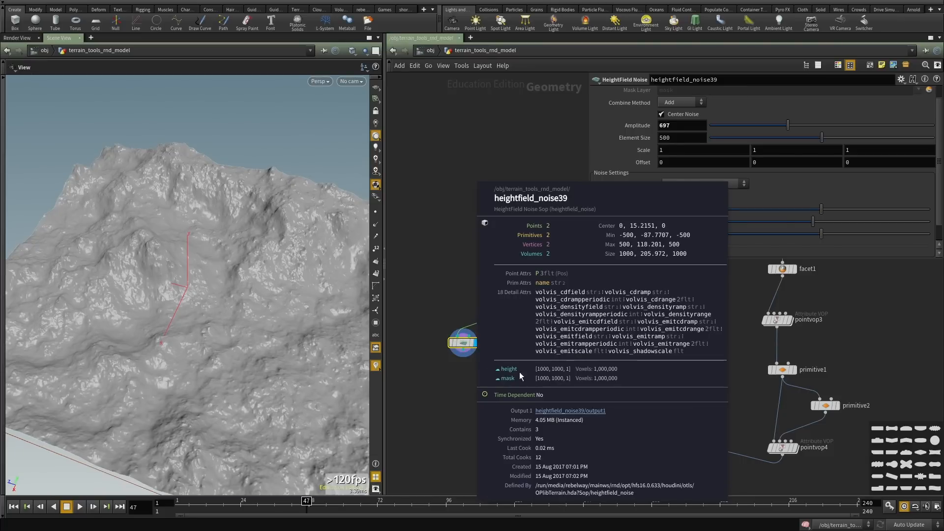
click(468, 311)
key(Tab)
text(blast)
key(Return)
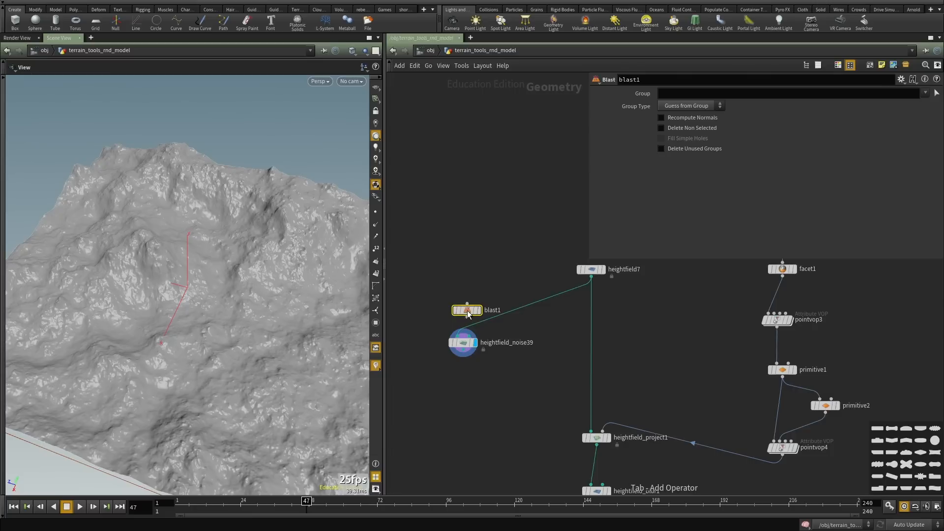
click(491, 317)
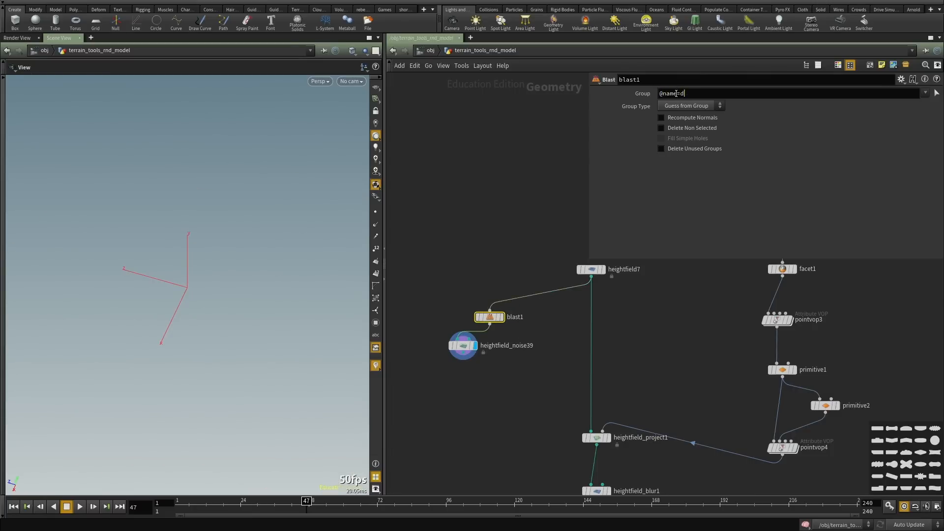
text(ask)
key(Return)
Display the Blast and noise outputs in turn, read the noise node's info and align that node below the Blast.
scroll(499, 381, up, 2)
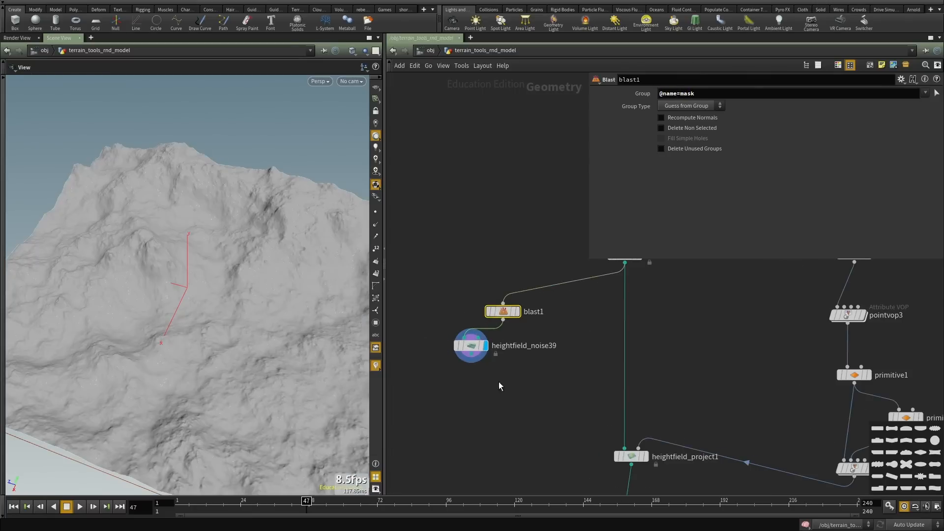
click(519, 312)
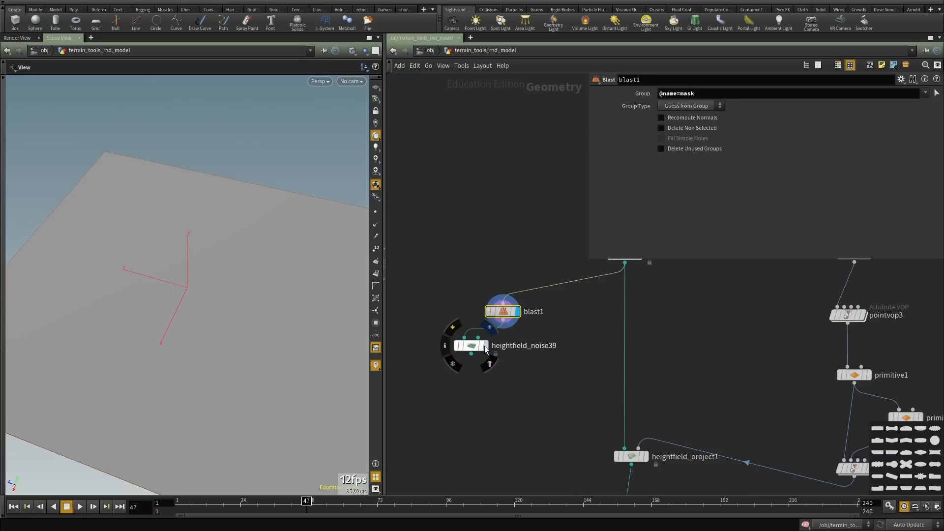
click(486, 346)
click(473, 347)
middle_click(473, 348)
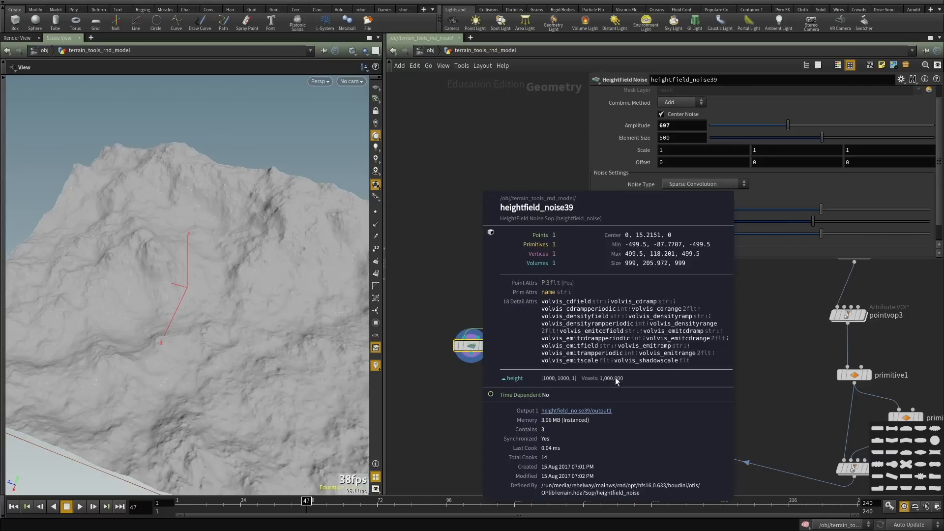
drag(473, 347, 502, 375)
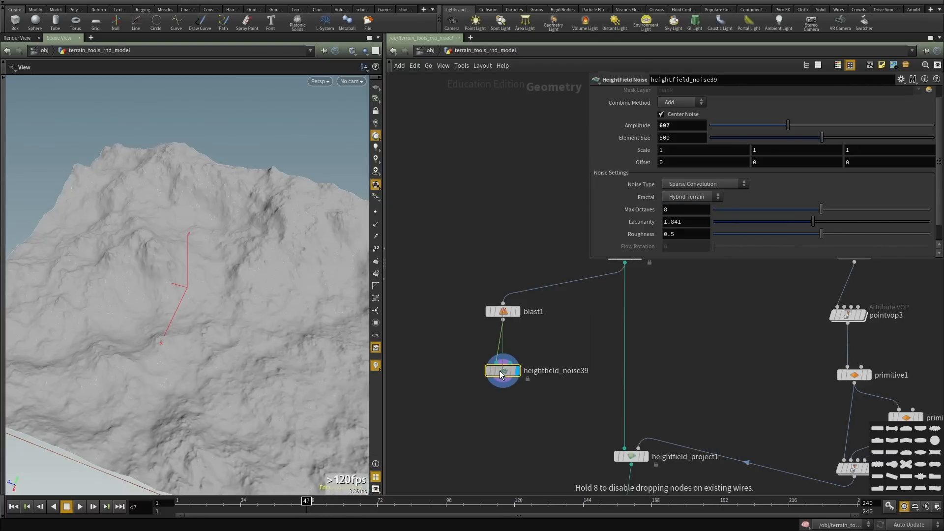
Examine the HeightField Noise parameters, from the noise layer down to the post-processing and distortion settings.
drag(172, 255, 210, 286)
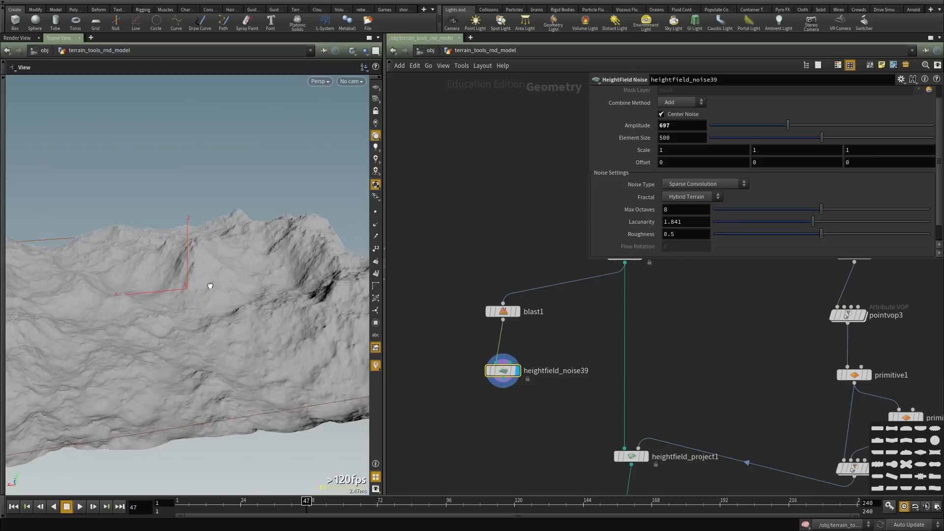
middle_drag(555, 396, 532, 354)
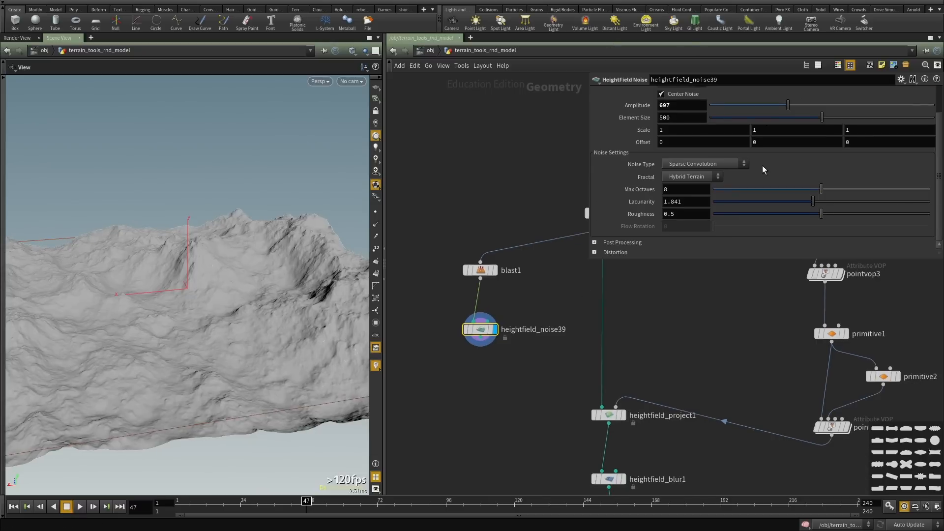
scroll(745, 144, down, 2)
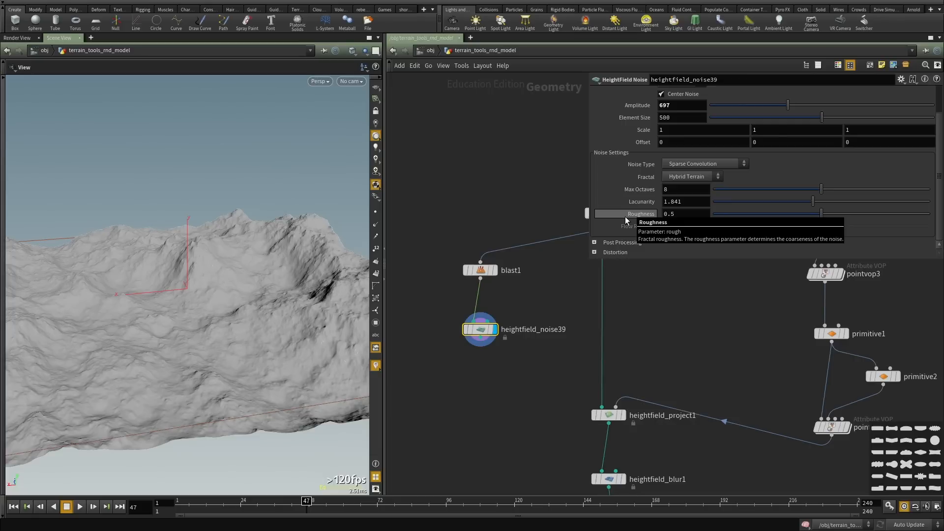
scroll(635, 147, up, 4)
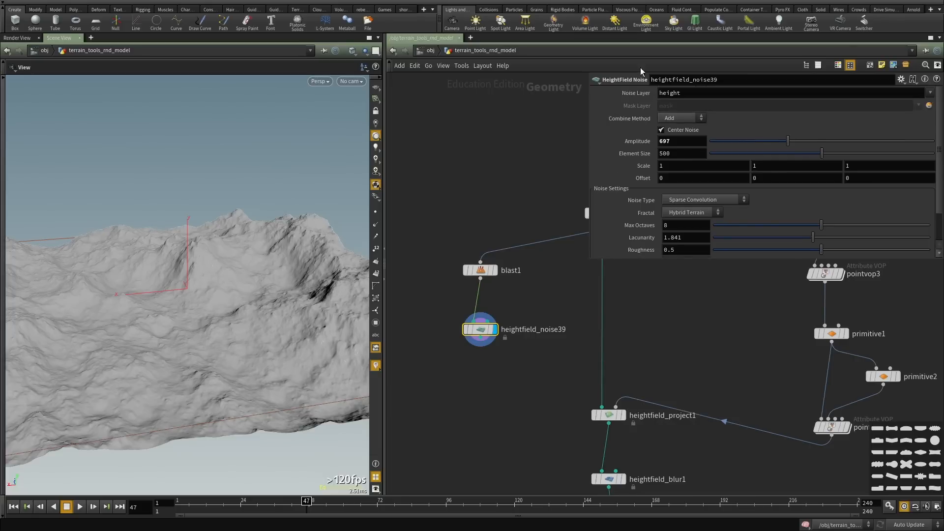
scroll(644, 172, down, 4)
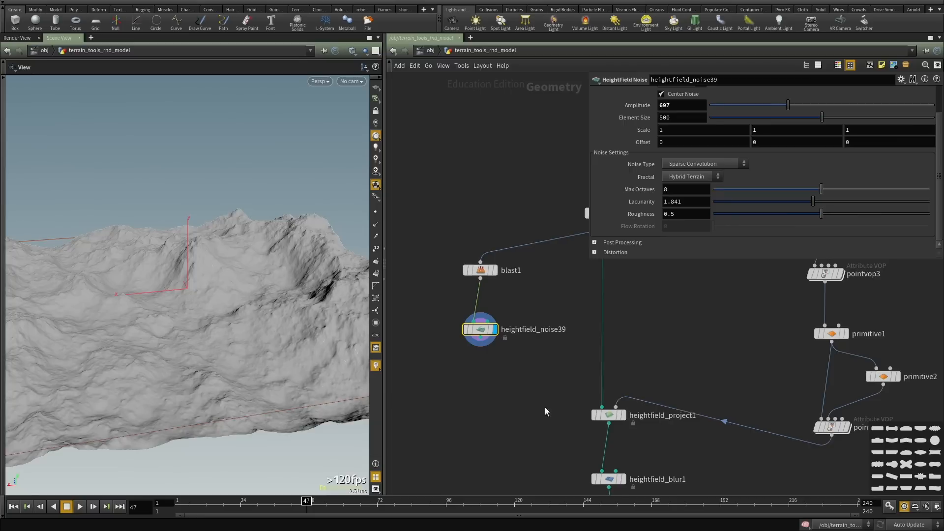
Add a HeightField Pattern node, review its pattern parameters and delete it again.
key(Tab)
text(patter)
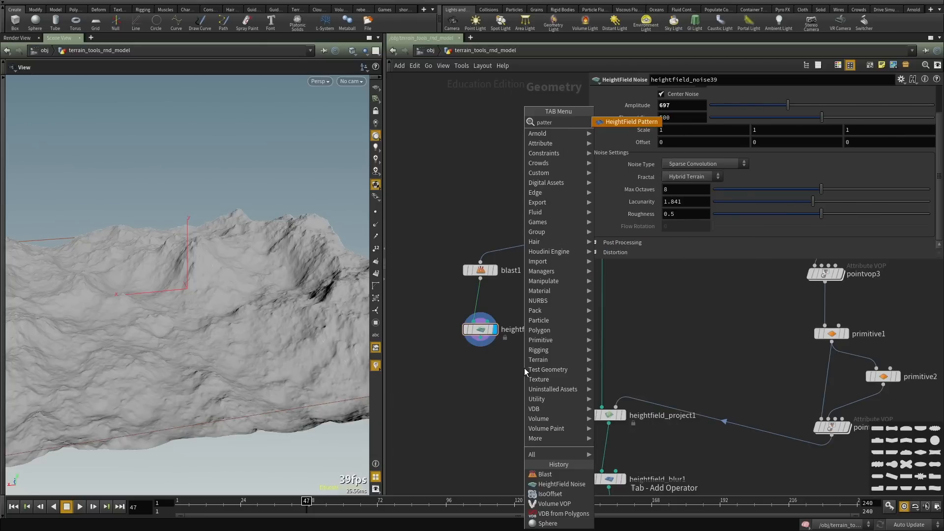
key(Return)
click(524, 368)
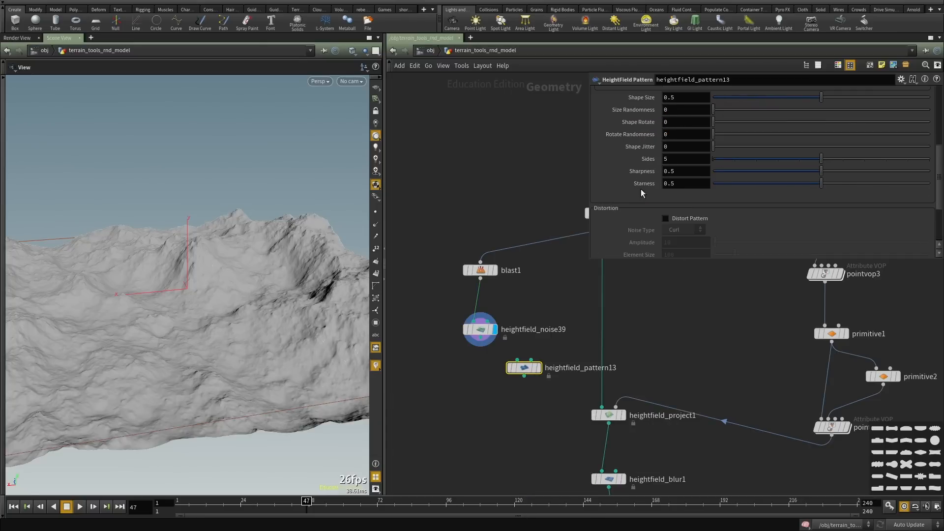
scroll(716, 155, up, 6)
scroll(618, 146, up, 5)
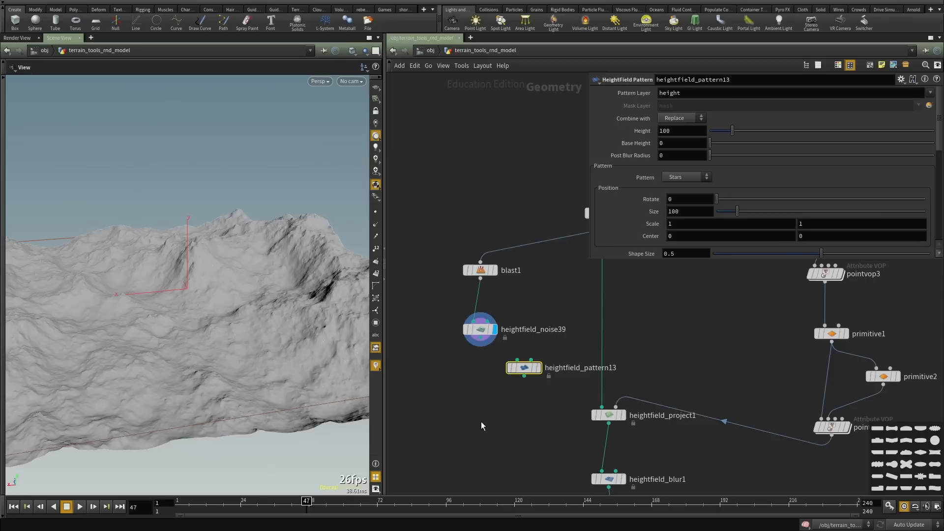
drag(481, 421, 517, 367)
key(Delete)
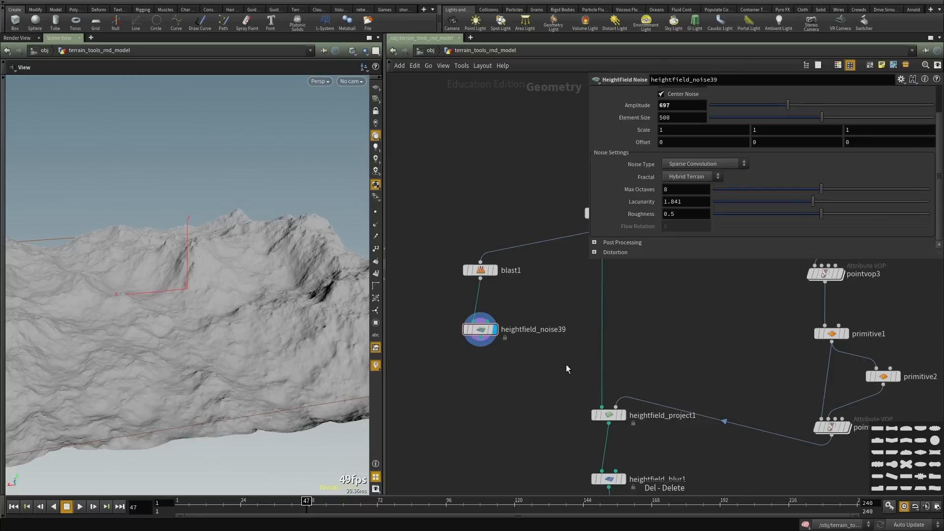
Set the noise node's noise type to Worley (cellular) F2-F1 and its fractal to None.
click(690, 165)
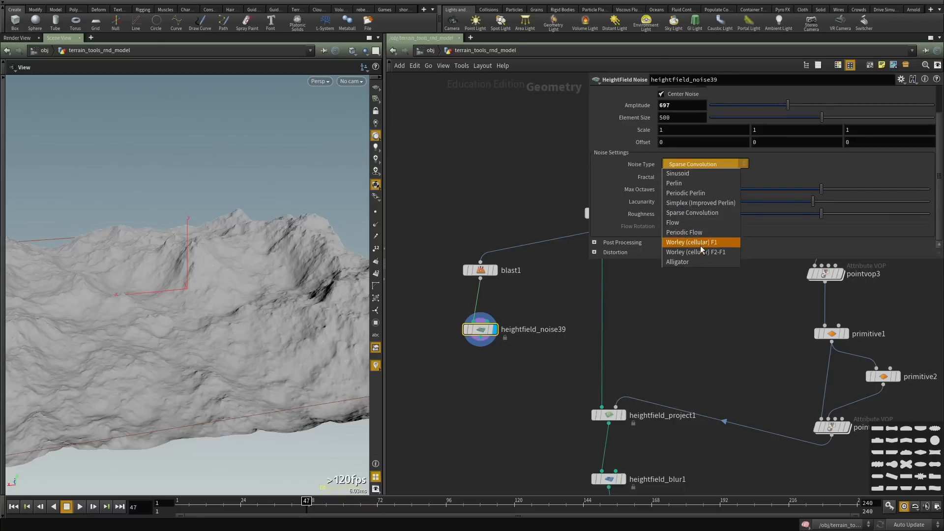
click(695, 252)
click(693, 178)
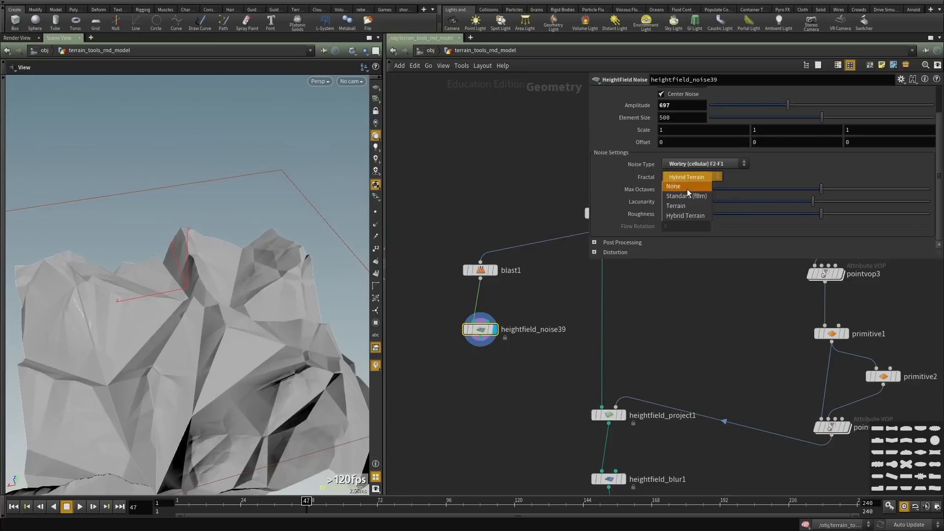
click(687, 189)
Reduce the noise amplitude to 294 and the element size to 118.
key(space+f)
drag(156, 346, 217, 331)
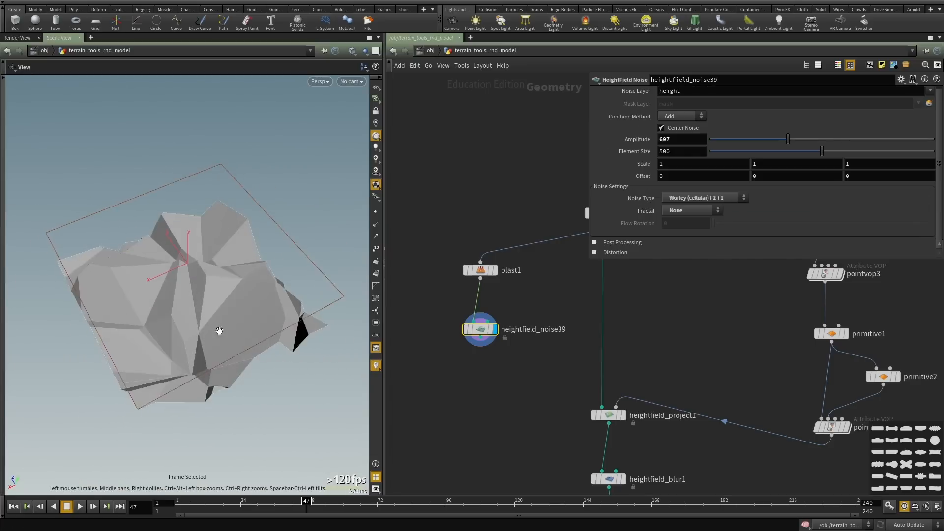
scroll(238, 330, up, 5)
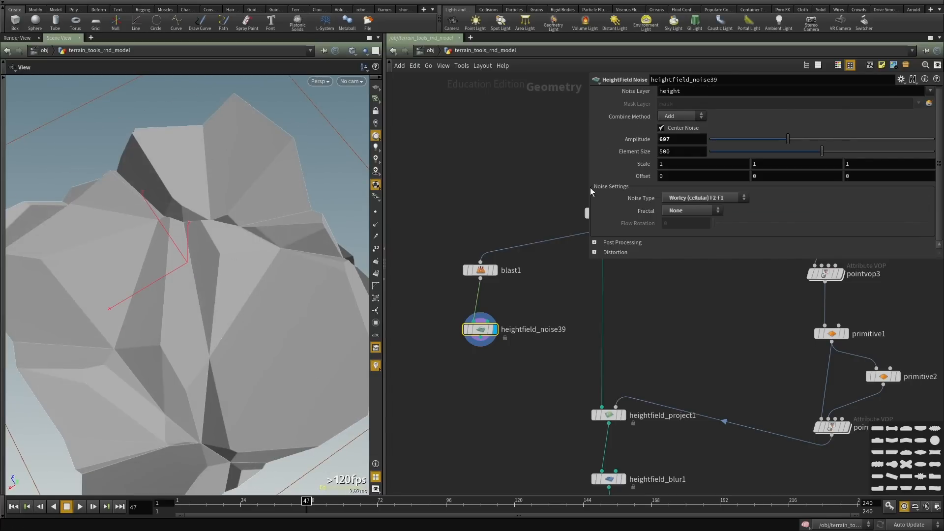
drag(788, 140, 742, 143)
drag(821, 152, 737, 157)
drag(82, 310, 133, 319)
scroll(177, 298, down, 5)
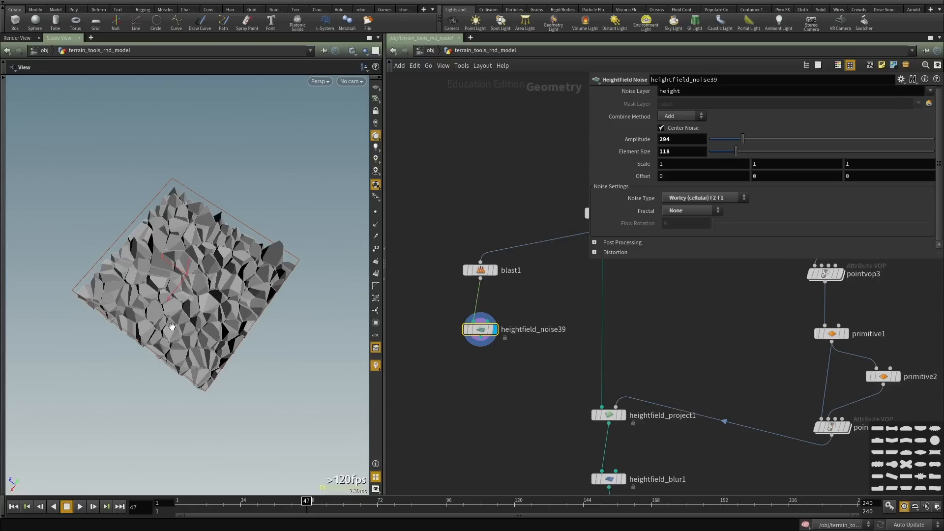
drag(277, 334, 266, 314)
scroll(511, 354, down, 3)
scroll(522, 352, down, 5)
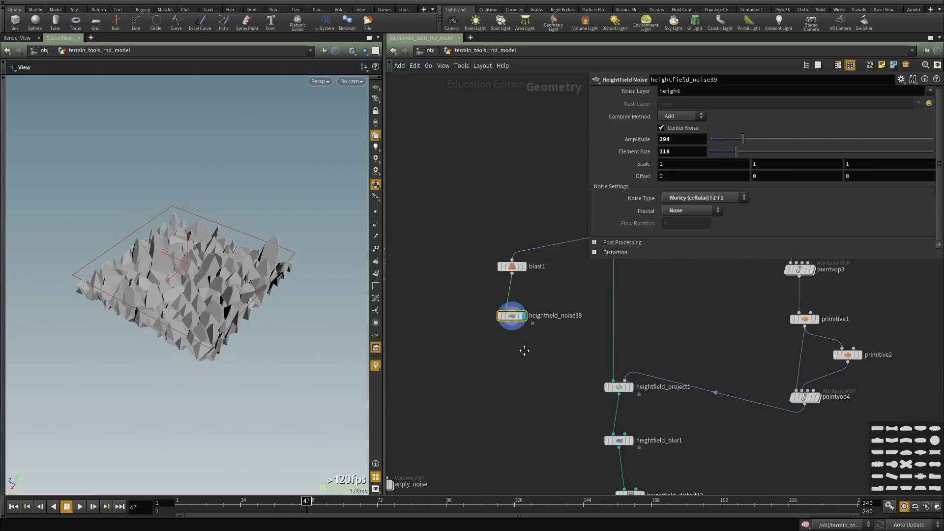
Cut the HeightField Noise node out from under the Blast node.
scroll(426, 361, up, 1)
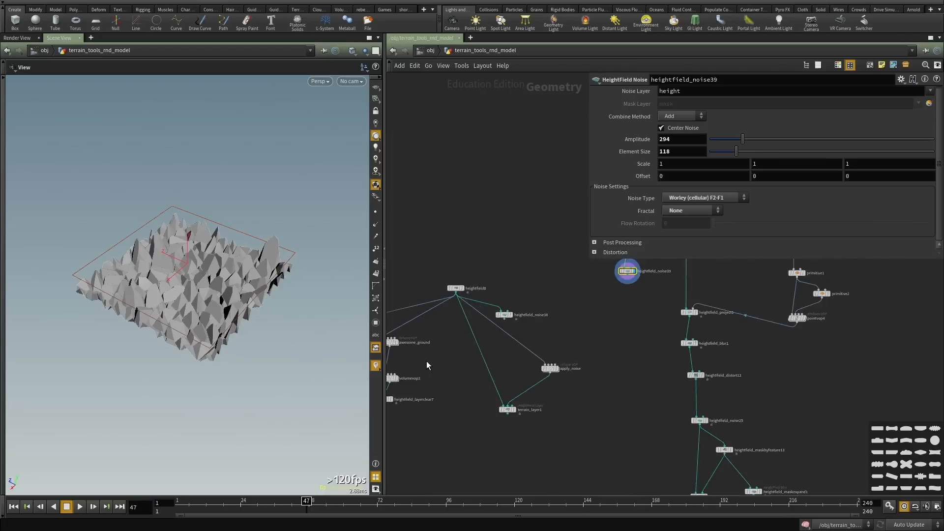
middle_drag(427, 361, 399, 401)
middle_drag(543, 347, 440, 392)
scroll(541, 329, up, 4)
scroll(544, 328, up, 1)
drag(537, 348, 433, 423)
key(ctrl+x)
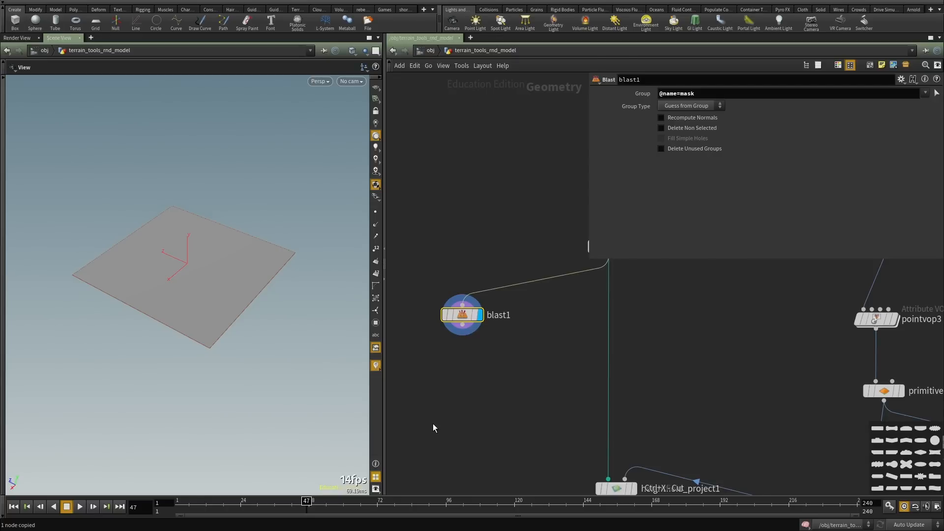
Add a HeightField Noise node below heightfield9 and connect the heightfield to its first input.
scroll(433, 424, down, 5)
scroll(546, 318, up, 3)
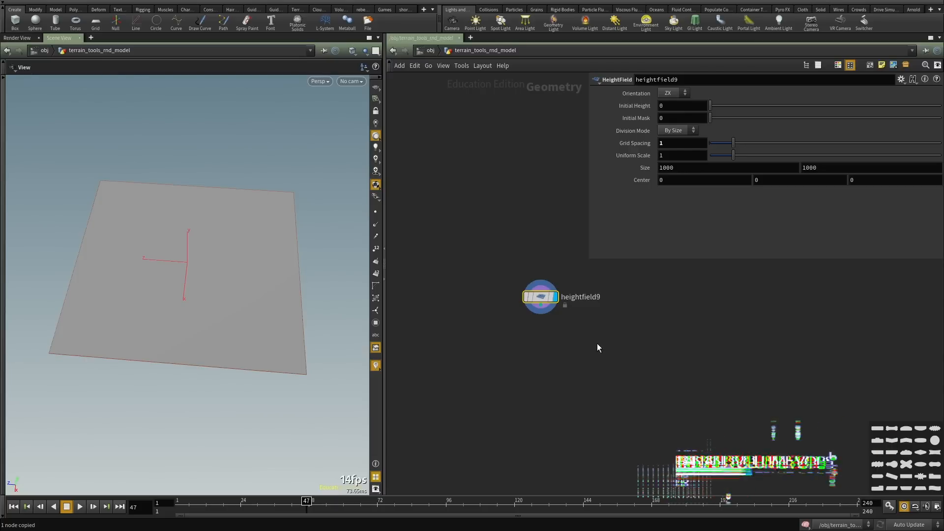
drag(261, 282, 202, 242)
middle_drag(570, 369, 550, 361)
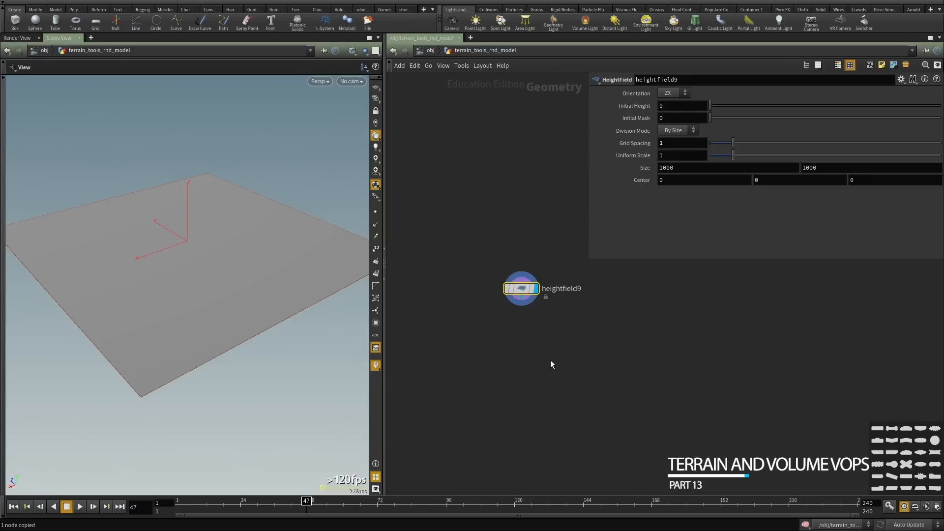
key(Tab)
text(heigh)
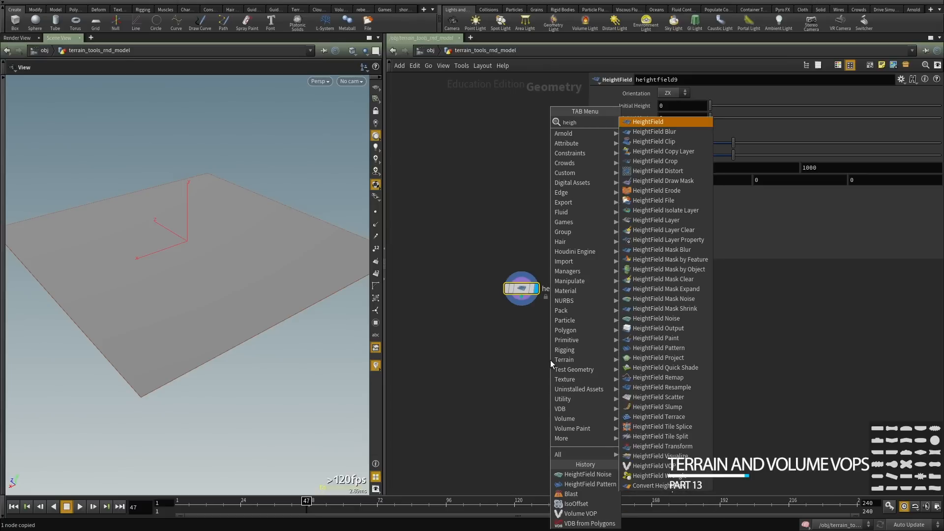
text( field noise)
key(Return)
click(550, 360)
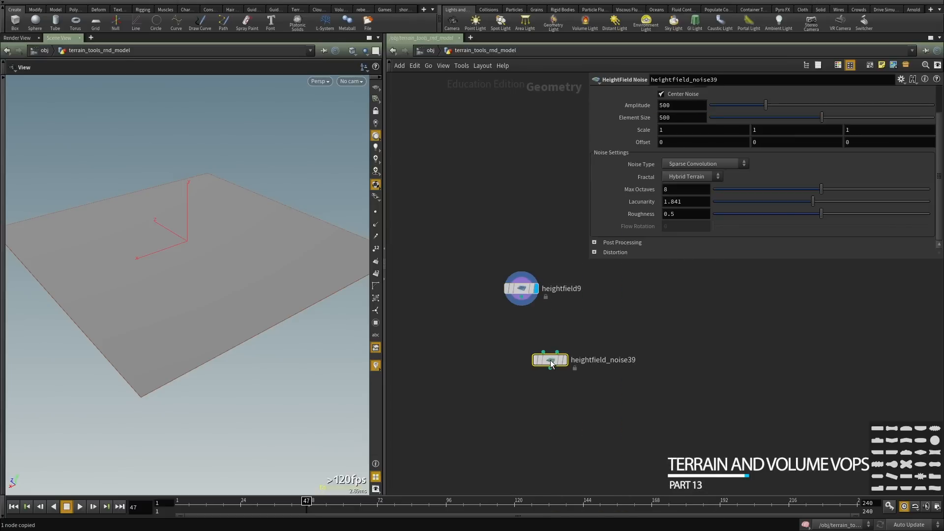
mouse_move(552, 362)
drag(551, 362, 530, 365)
drag(592, 346, 462, 388)
scroll(505, 380, up, 3)
mouse_move(541, 361)
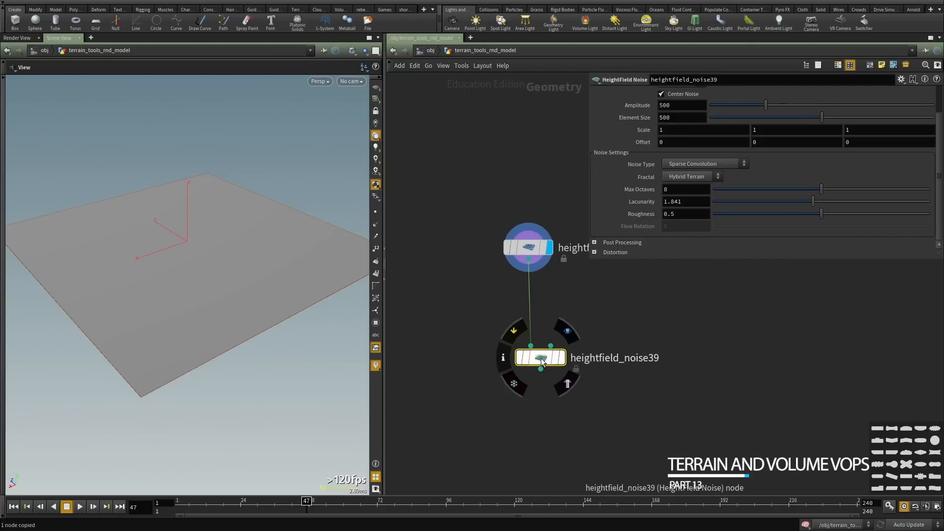
Look inside the HeightField Noise node and examine its Terrain input, the apply_noise Volume VOP and the terrain_layer1 HeightField Layer.
double_click(541, 359)
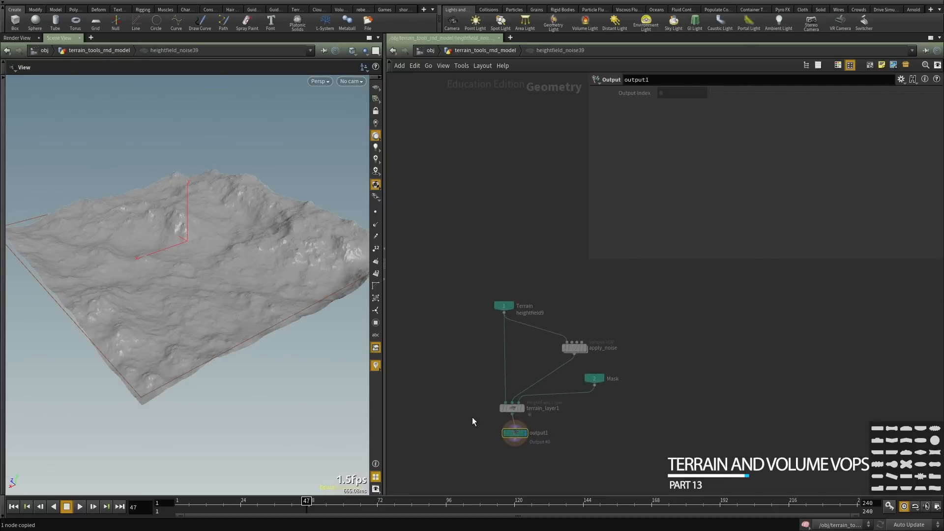
middle_drag(499, 238, 495, 246)
drag(491, 224, 441, 295)
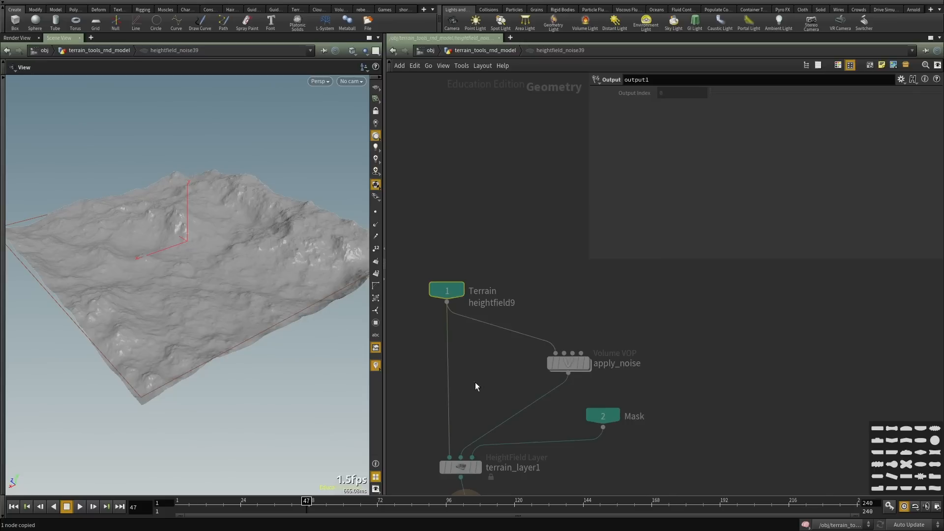
middle_drag(491, 366, 486, 345)
drag(485, 344, 608, 322)
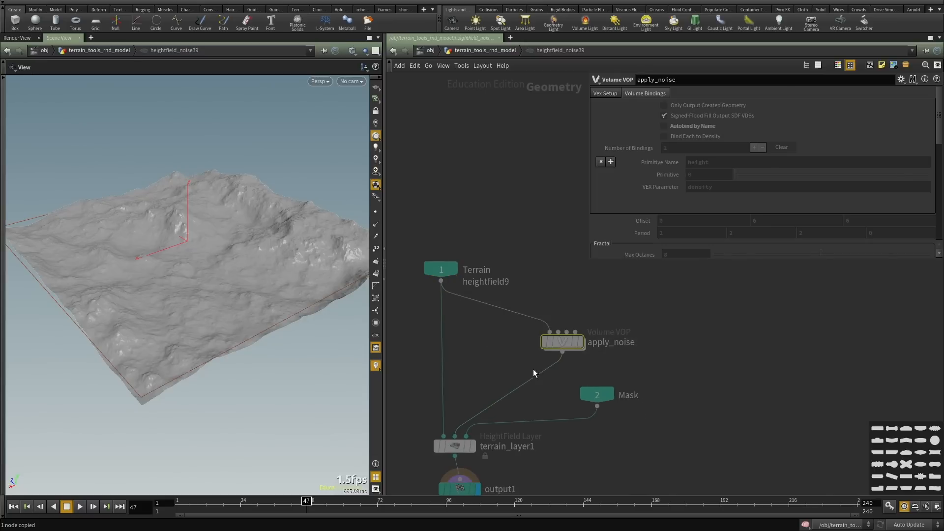
middle_drag(461, 370, 485, 324)
middle_drag(531, 296, 478, 340)
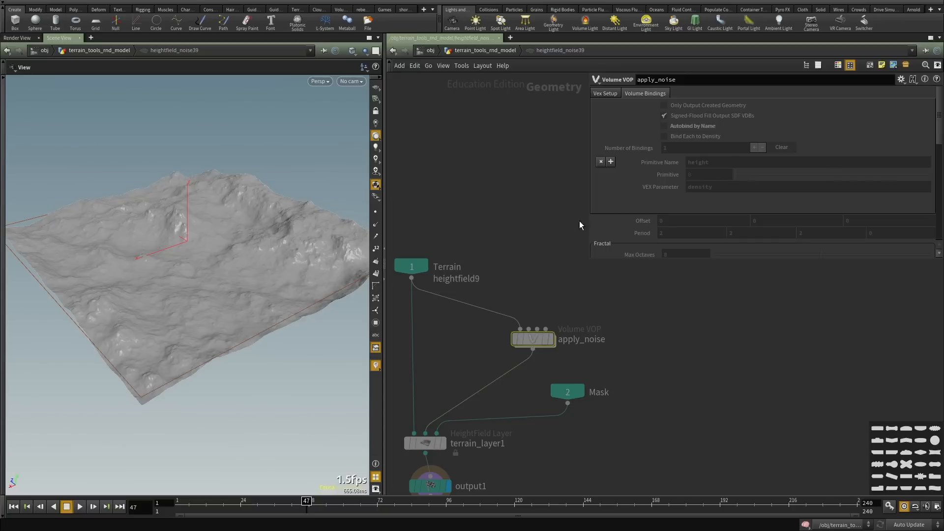
middle_drag(513, 276, 531, 240)
middle_drag(531, 435, 553, 416)
click(495, 376)
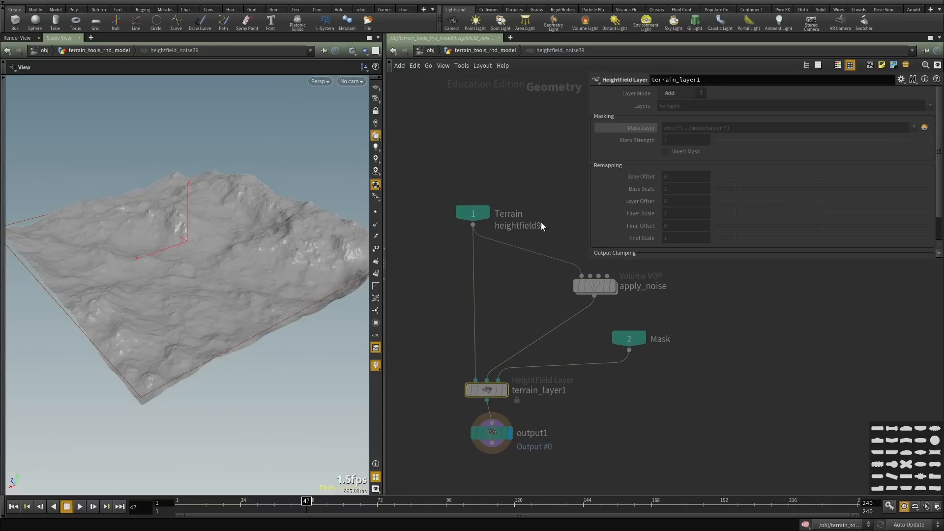
middle_drag(500, 311, 509, 326)
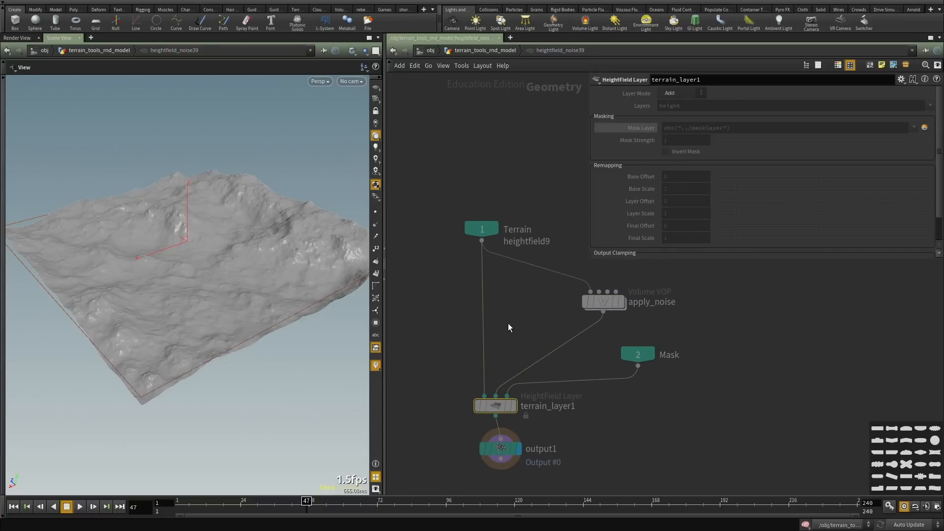
key(u)
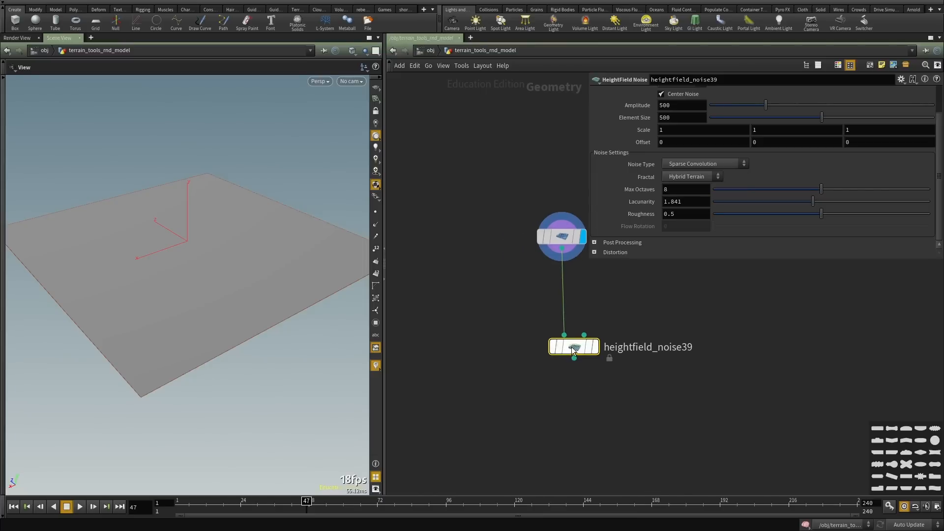
Delete the HeightField Noise node below heightfield9.
drag(576, 347, 443, 363)
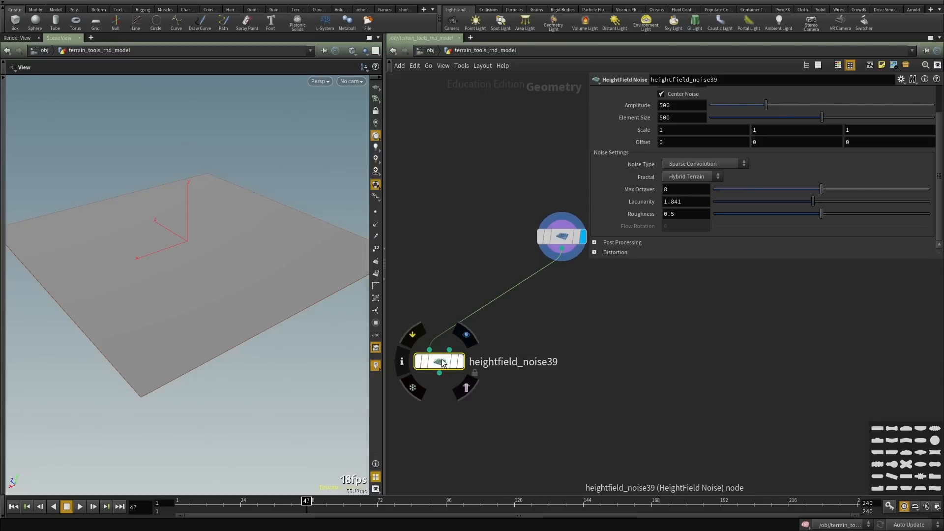
scroll(531, 334, down, 4)
drag(524, 329, 412, 371)
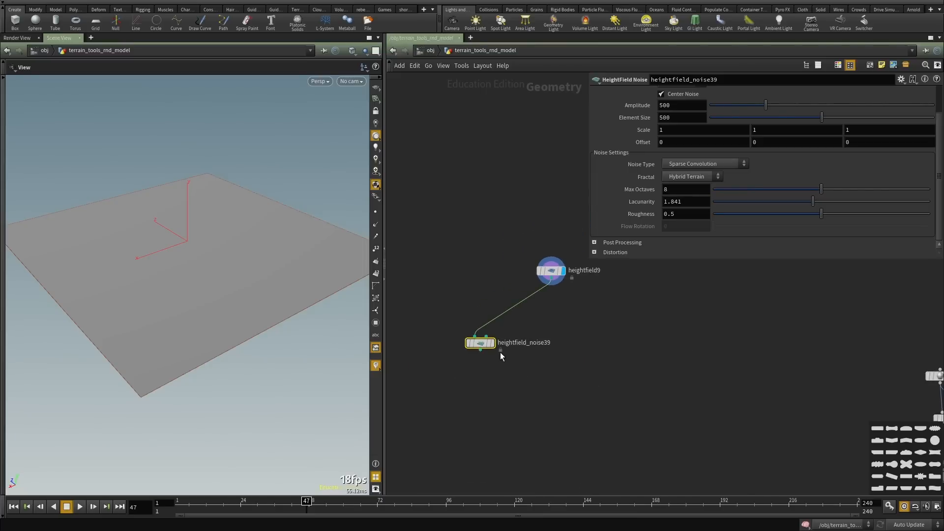
scroll(501, 352, up, 2)
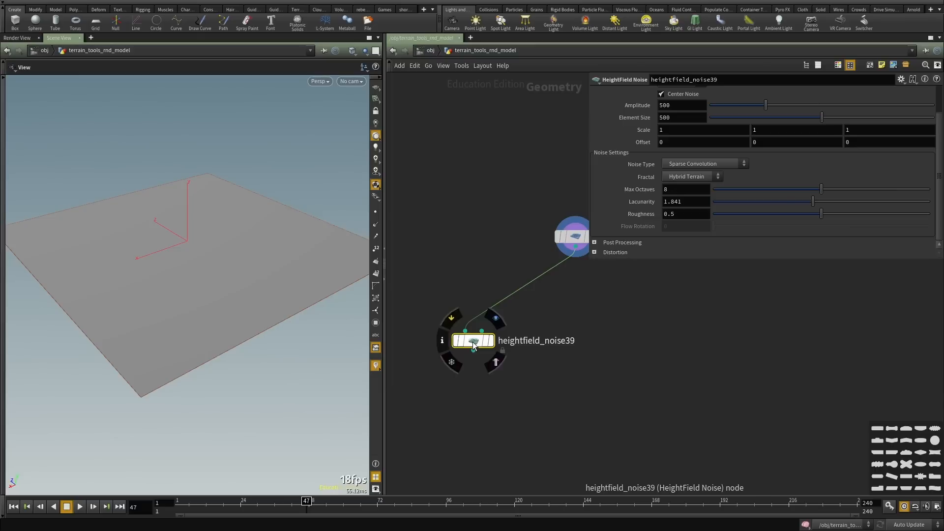
middle_drag(620, 358, 584, 353)
drag(519, 376, 364, 299)
key(Delete)
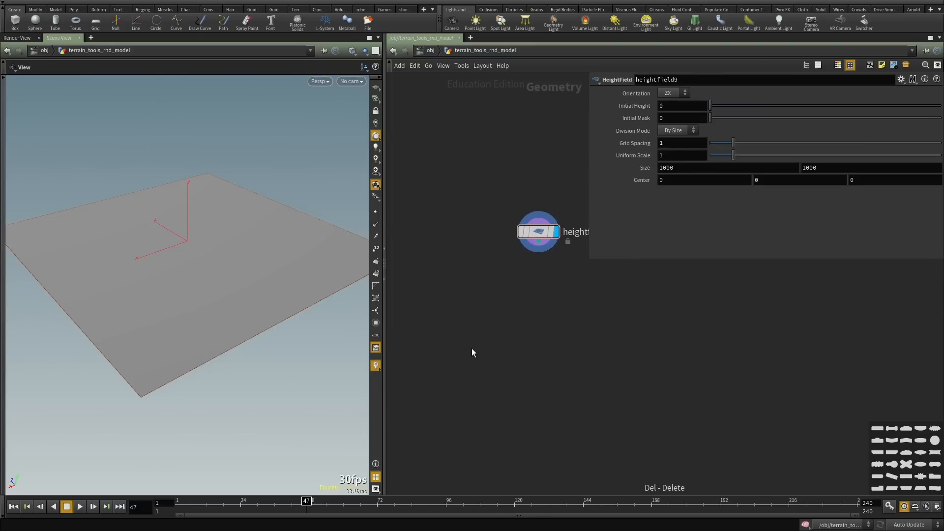
Add a Volume VOP below heightfield9, connect the heightfield to its first input and display it.
key(Tab)
text(volume vop)
key(Return)
click(472, 348)
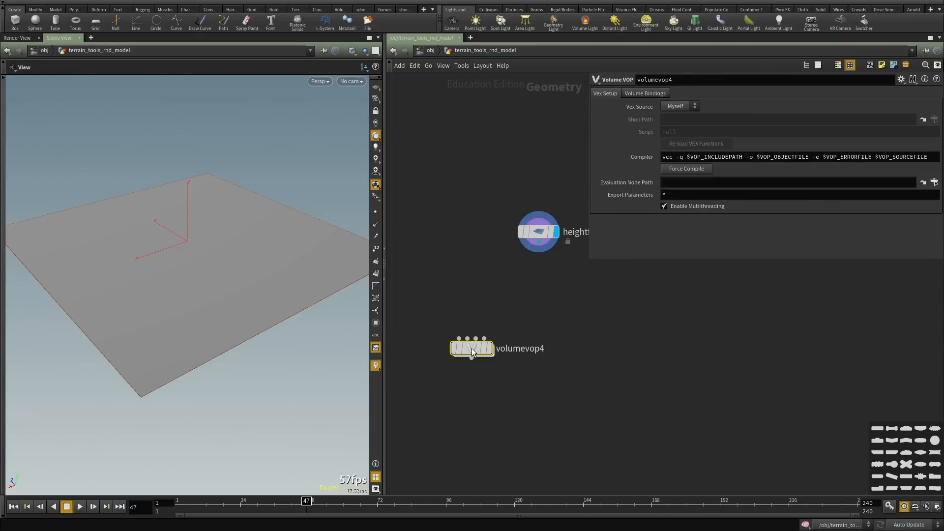
click(539, 241)
click(458, 339)
drag(477, 349, 544, 347)
click(556, 347)
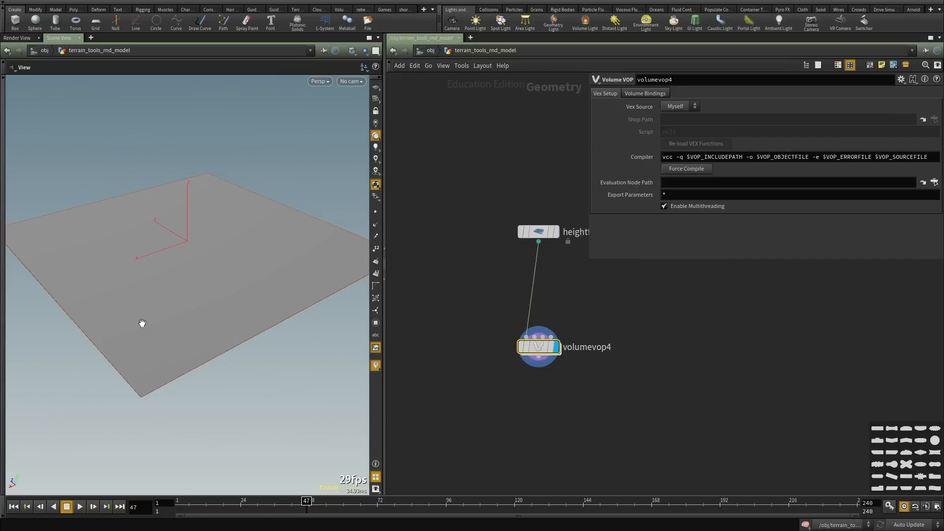
drag(143, 323, 126, 333)
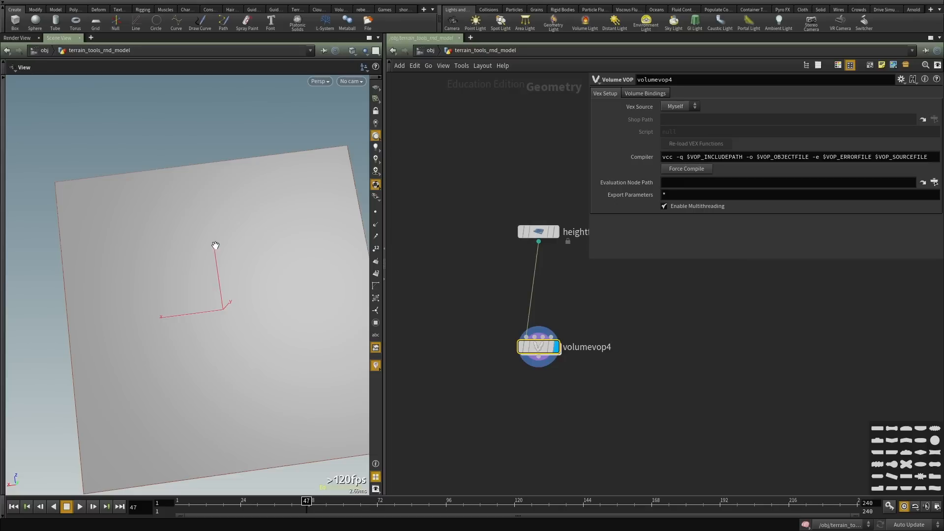
drag(154, 266, 192, 266)
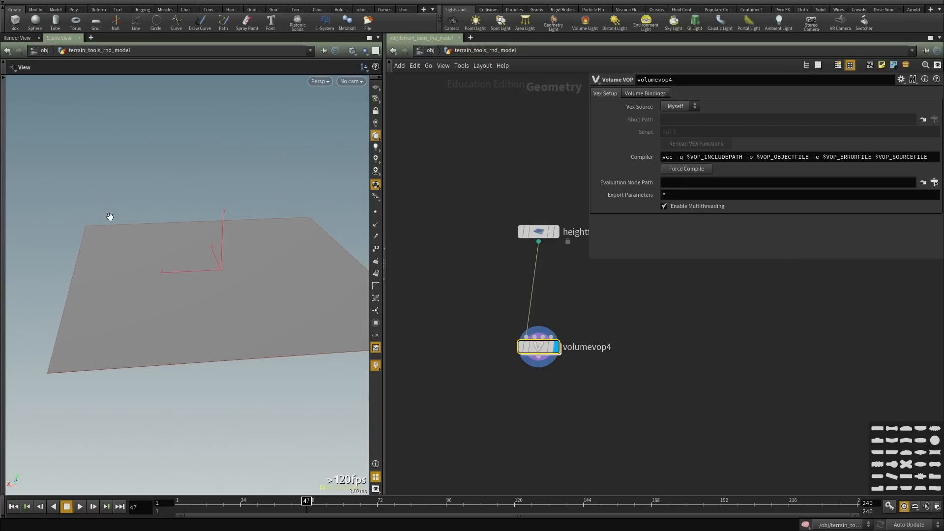
drag(184, 209, 232, 302)
Inside the Volume VOP, add an Anti-Aliased Noise node and feed the global position P into its pos input.
scroll(530, 341, up, 2)
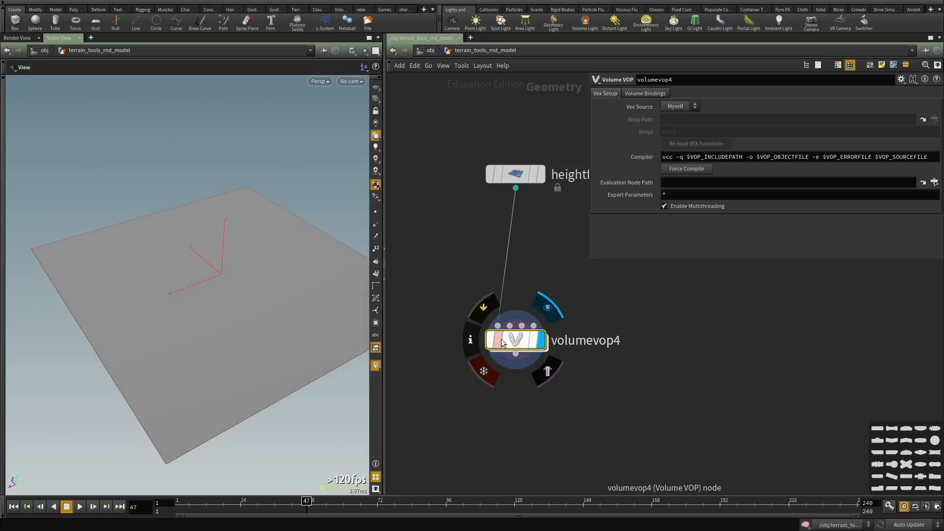
double_click(510, 341)
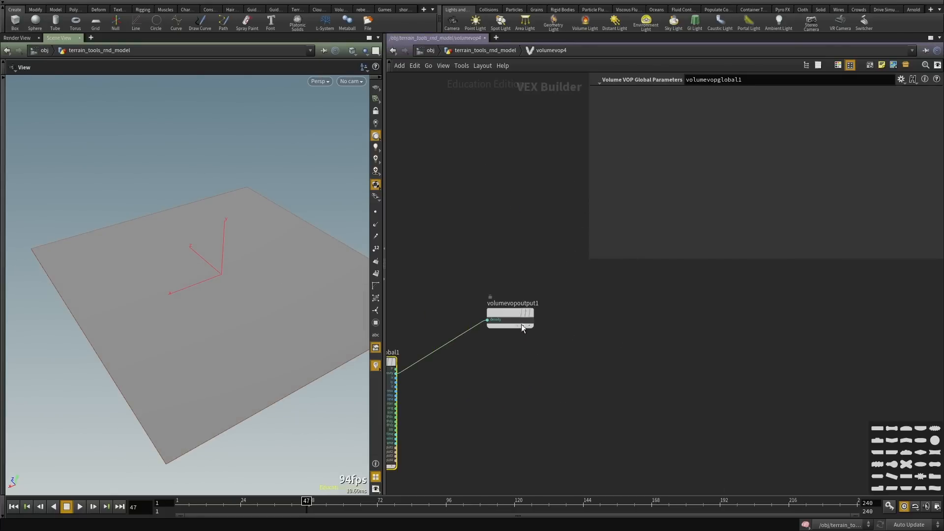
drag(522, 324, 588, 384)
key(h)
key(Tab)
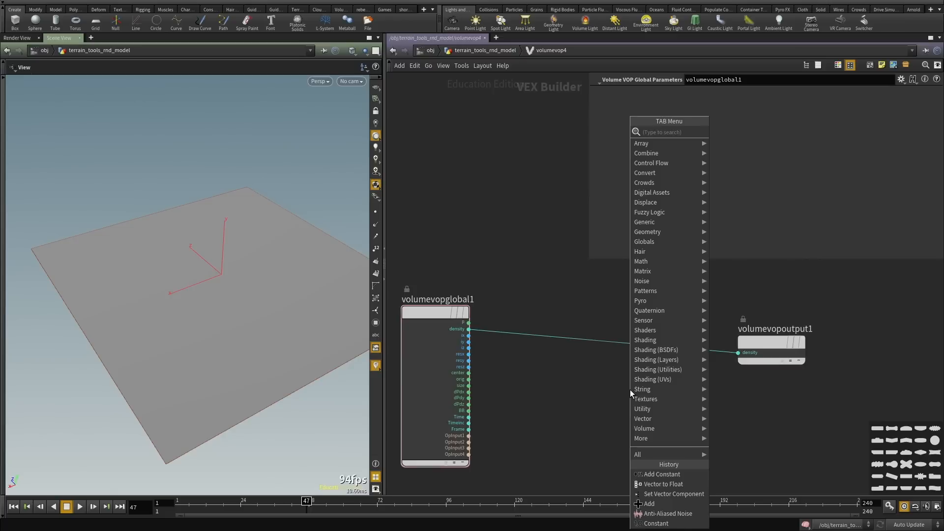
text(noi)
key(Down)
key(Return)
click(601, 397)
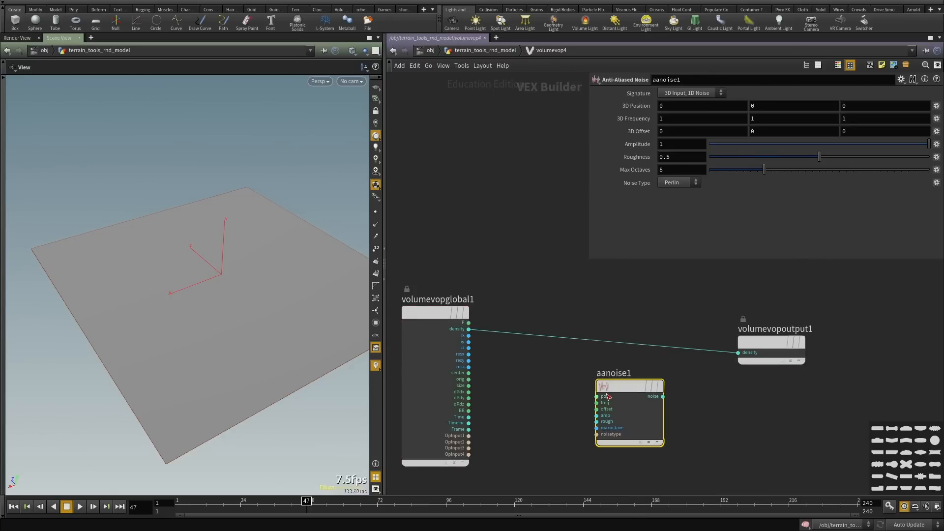
click(598, 397)
click(468, 322)
scroll(686, 442, up, 3)
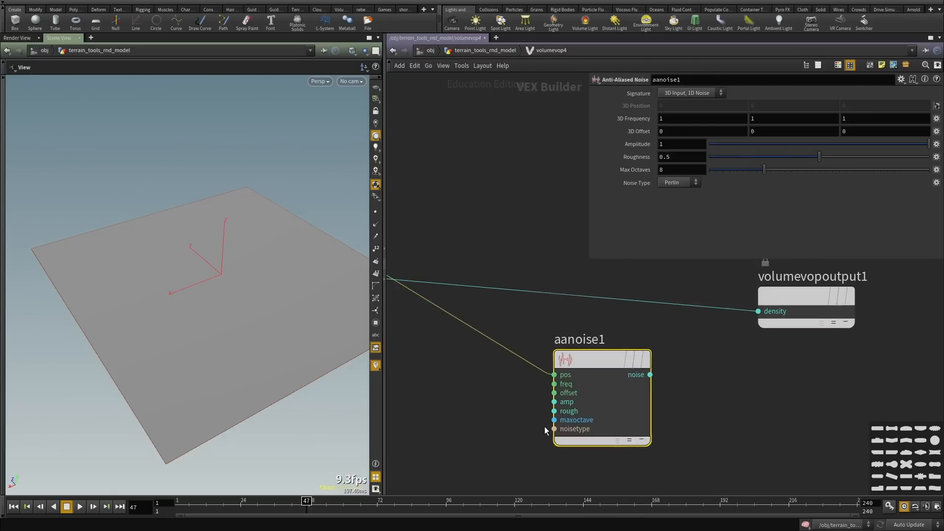
Insert a Multiply node on the density connection to the output and connect the noise output to its second input.
middle_drag(725, 379, 689, 393)
click(689, 393)
key(Tab)
text(mul)
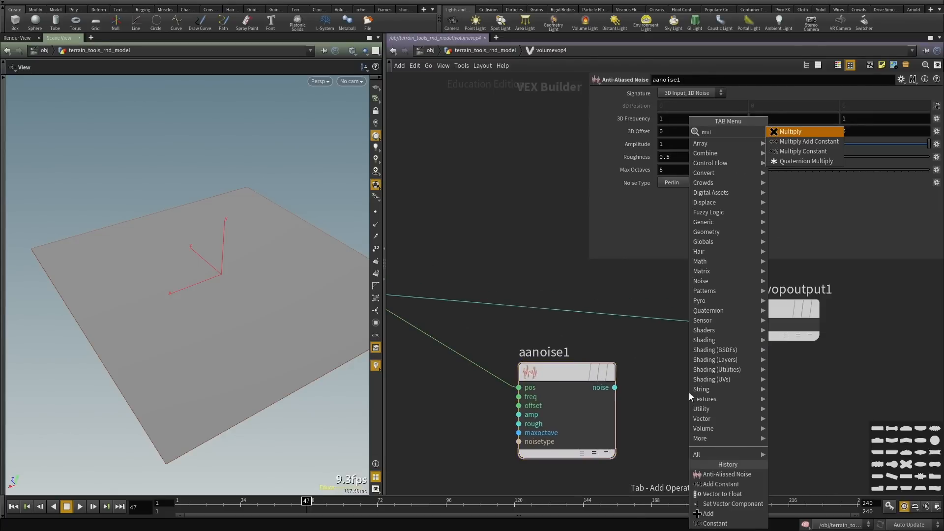
key(Return)
click(689, 392)
drag(689, 392, 631, 306)
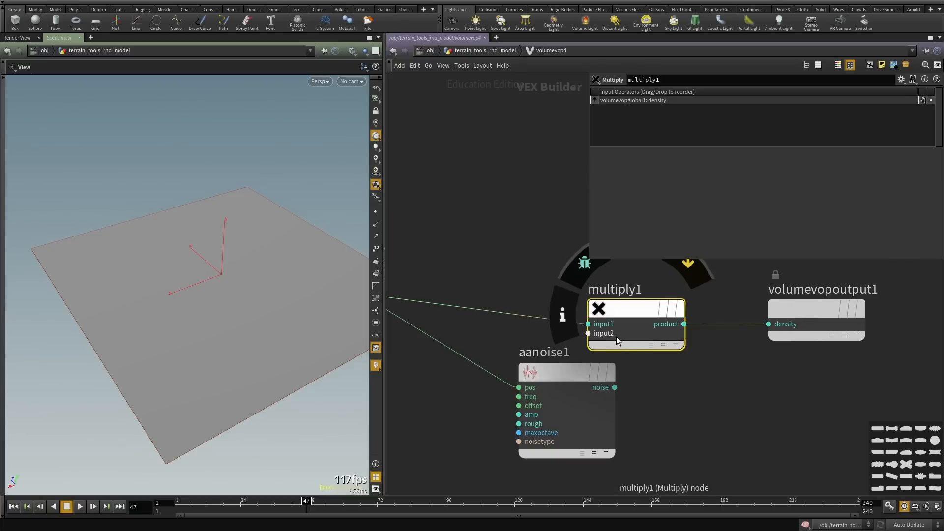
click(588, 334)
click(616, 387)
middle_drag(802, 397, 721, 415)
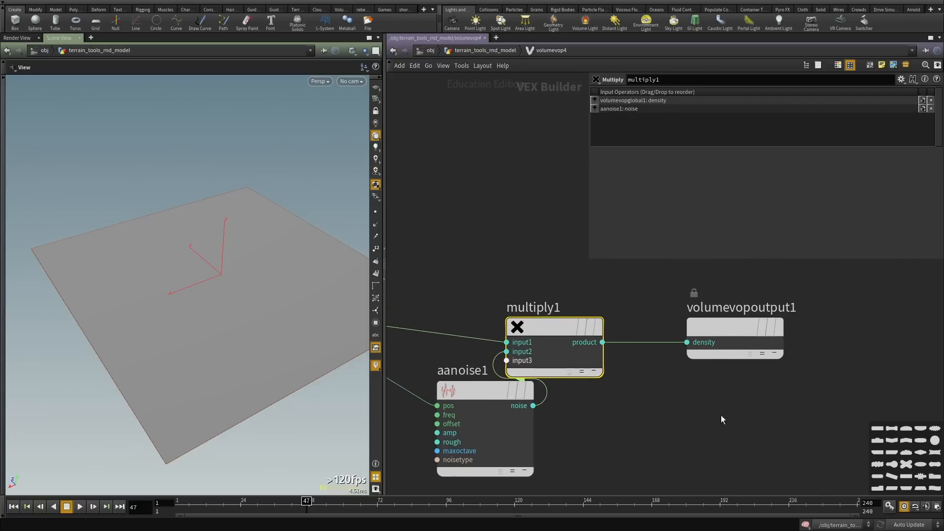
drag(877, 378, 728, 331)
shift+drag(520, 244, 666, 376)
key(h)
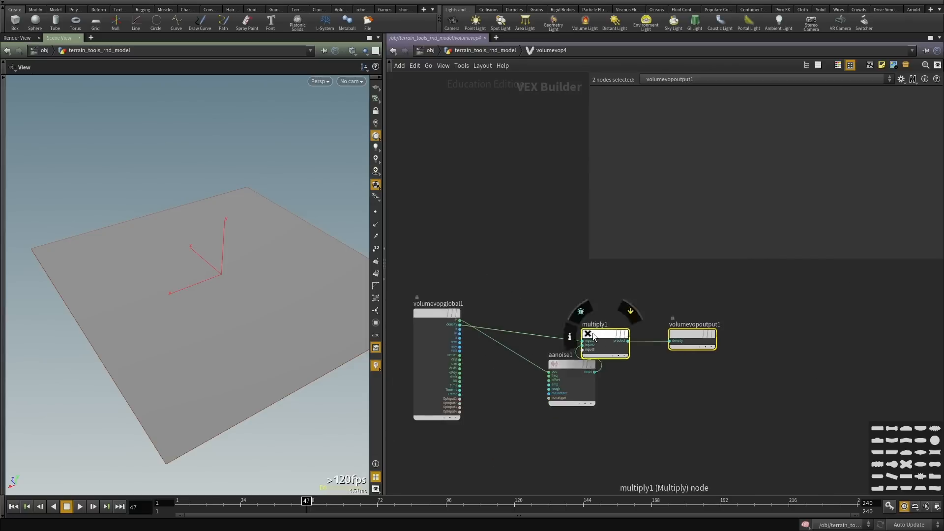
Return to the terrain geometry network and set heightfield9's size to 10 by 10.
key(u)
middle_drag(587, 389, 590, 417)
drag(260, 283, 293, 320)
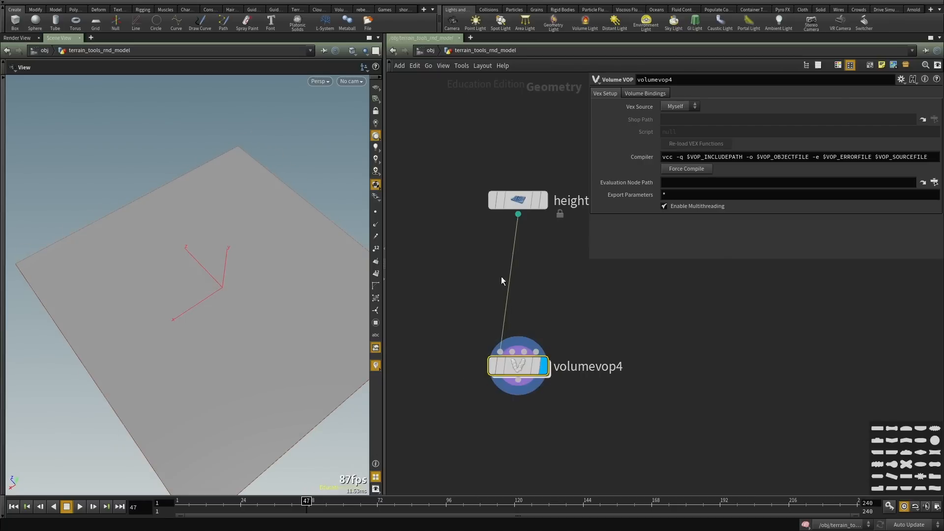
middle_drag(550, 275, 568, 293)
click(508, 236)
drag(567, 293, 468, 408)
click(500, 193)
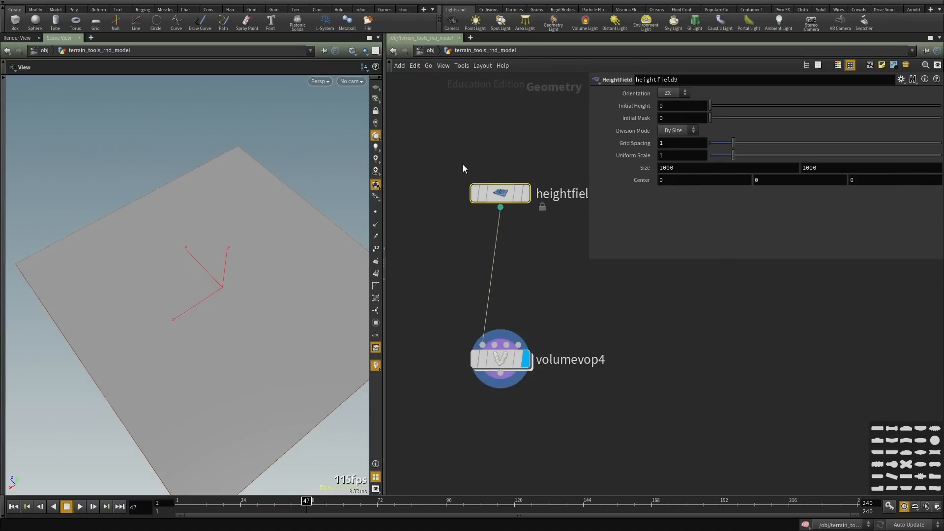
double_click(704, 170)
text(10)
key(Tab)
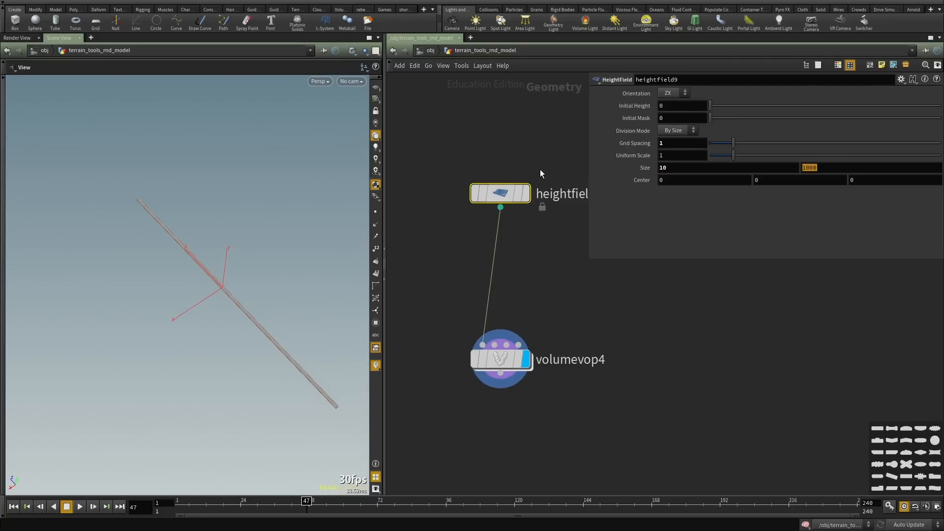
text(10)
key(Return)
Inspect heightfield9's node information, then frame the heightfield and compare its wireframe and shaded display.
middle_click(500, 197)
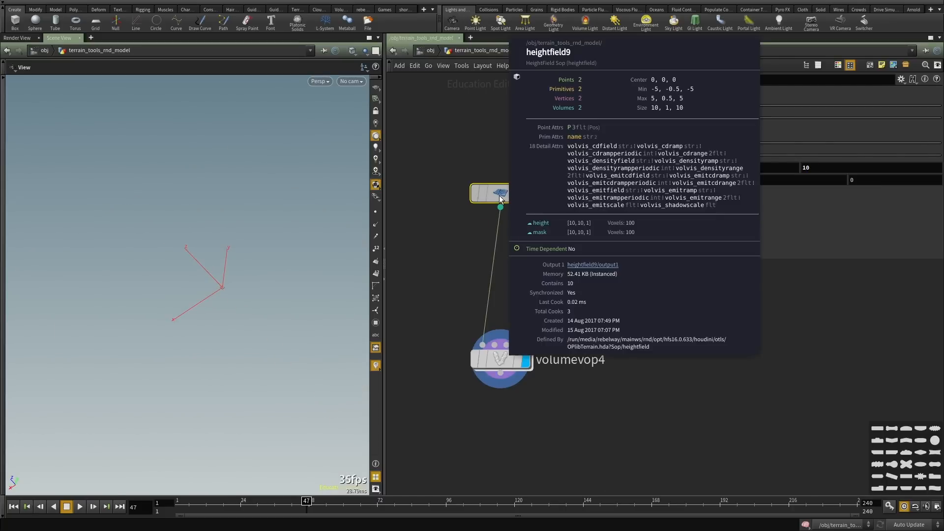
key(space+g)
mouse_move(162, 289)
mouse_down()
mouse_move(167, 310)
mouse_move(154, 312)
mouse_move(166, 327)
mouse_up()
key(shift+w)
key(shift+w)
key(shift+w)
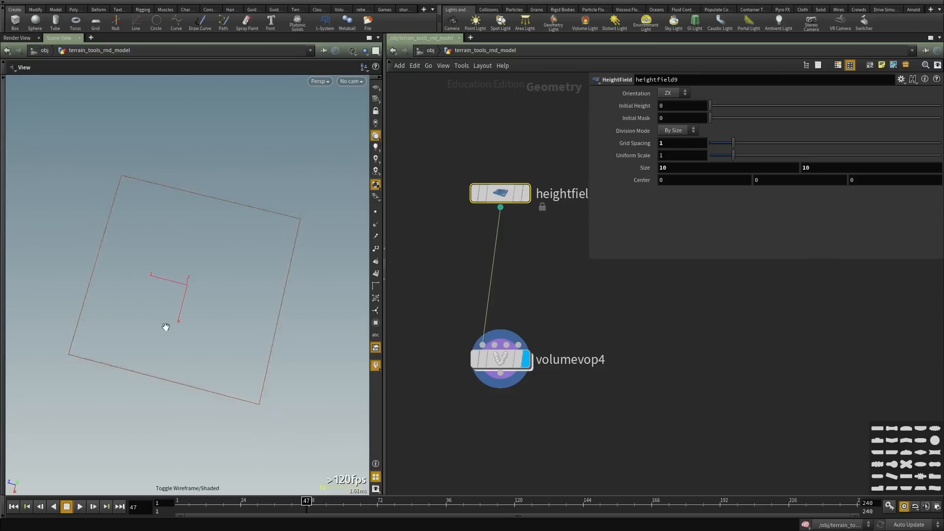
right_drag(165, 327, 233, 302)
key(shift+w)
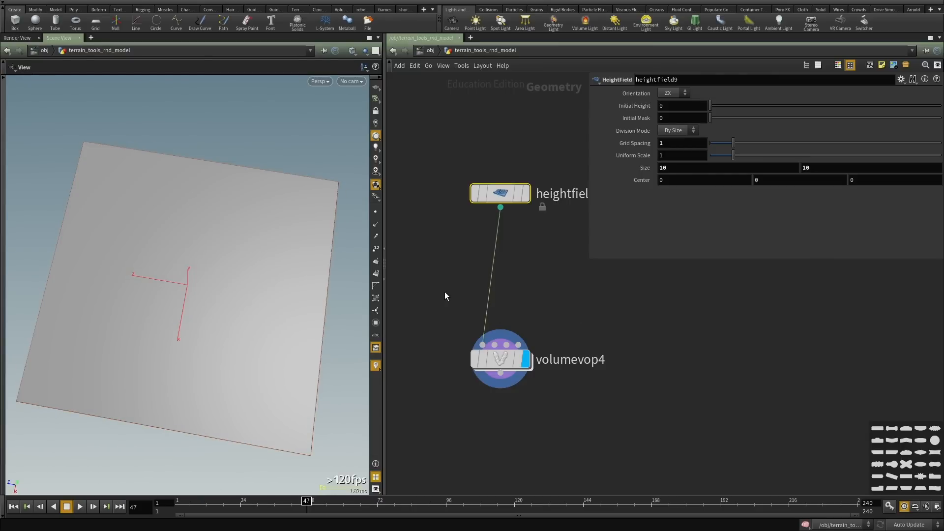
mouse_move(176, 280)
mouse_down()
mouse_move(213, 254)
mouse_move(229, 313)
mouse_up()
key(shift+w)
key(shift+w)
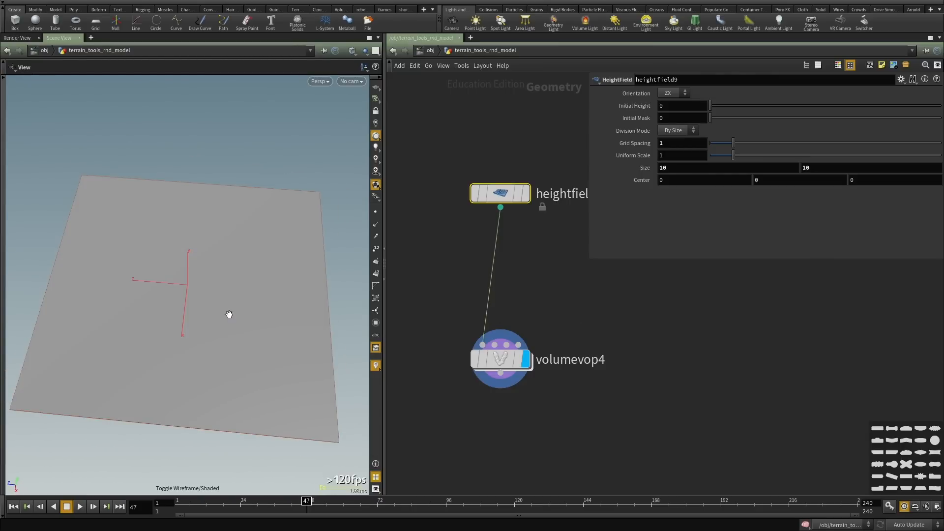
Set heightfield9's grid spacing to 0.1 and check the finer grid in wireframe and in the Volume VOP's node information.
click(660, 143)
text(.)
key(Return)
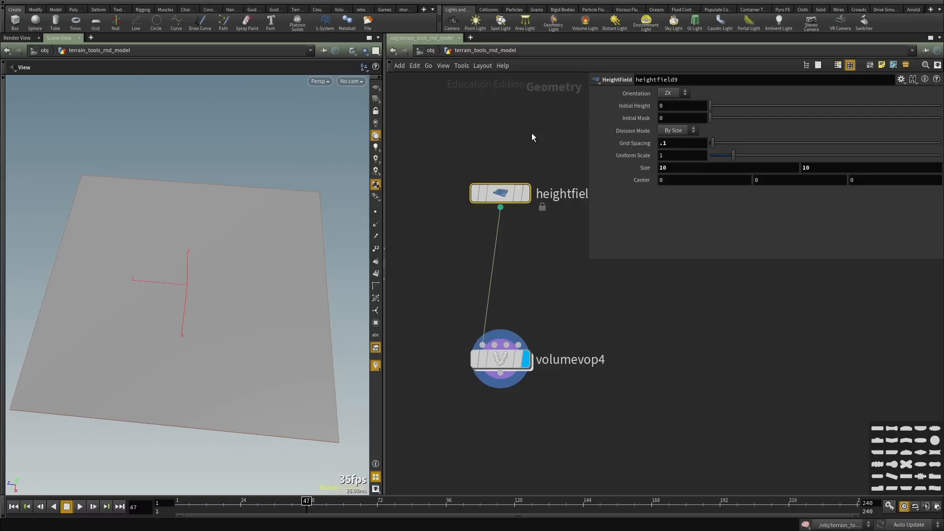
drag(166, 270, 177, 308)
key(shift+w)
middle_click(498, 361)
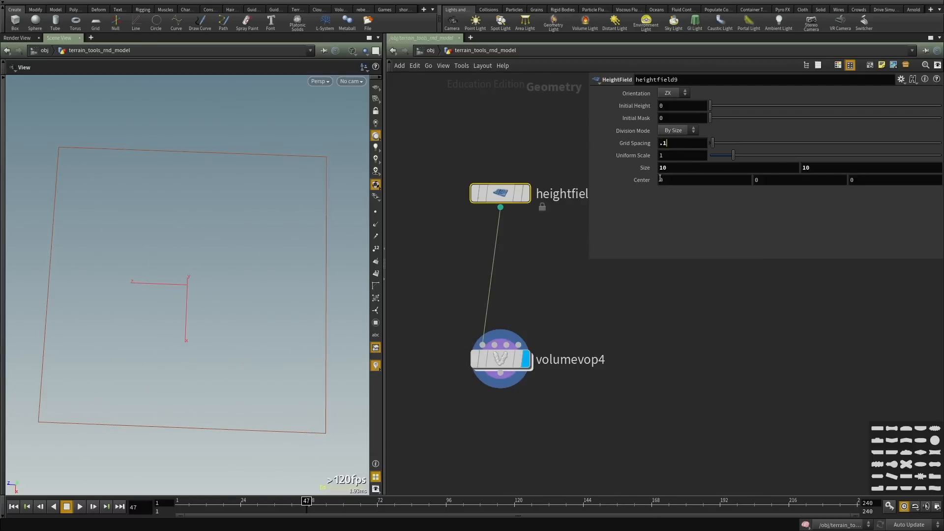
Set heightfield9's grid spacing to 0.01 and inspect the Volume VOP's node information.
key(BackSpace)
text(01)
key(Return)
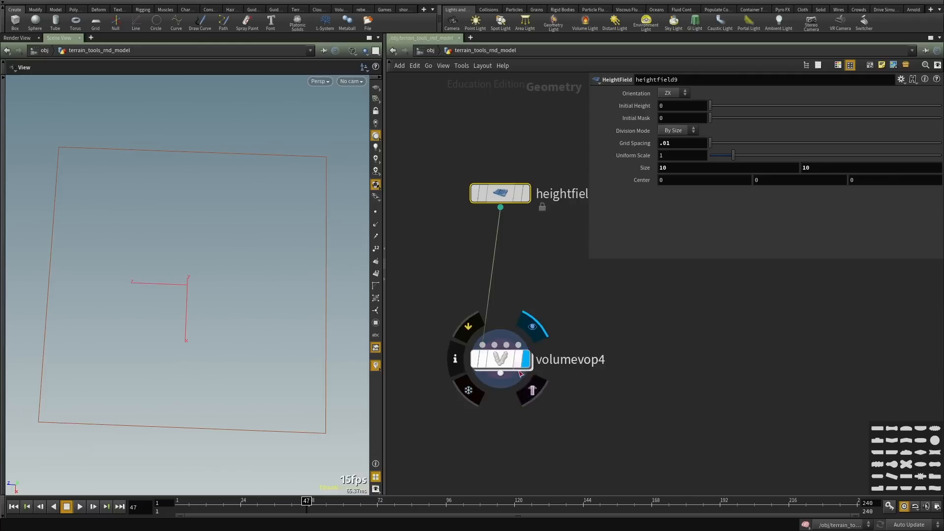
middle_click(506, 359)
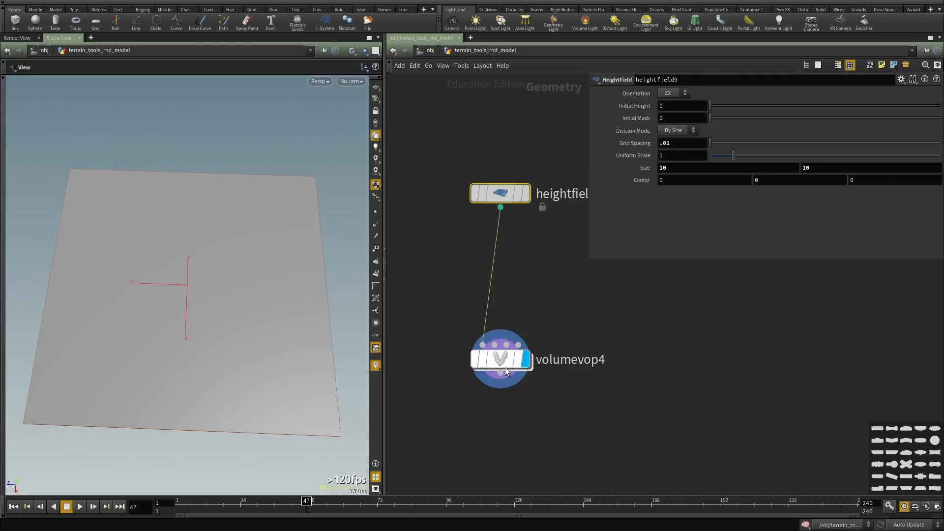
Look over the network inside volumevop4, then inspect the node information of heightfield9 and volumevop4.
double_click(505, 364)
scroll(506, 362, down, 4)
middle_drag(616, 392, 509, 362)
scroll(518, 365, up, 2)
key(u)
middle_click(501, 205)
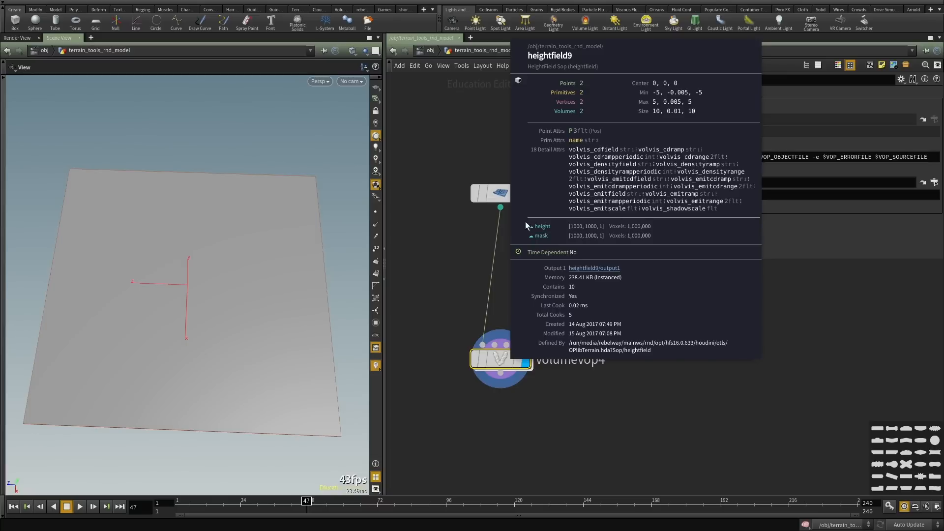
middle_click(501, 362)
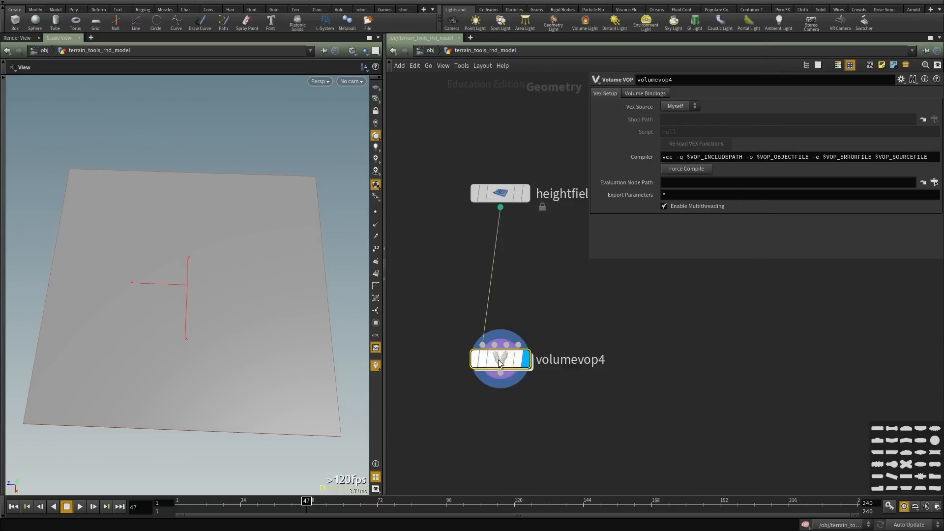
Examine the density input of the Volume VOP output inside volumevop4 and return to the geometry network.
double_click(500, 362)
scroll(615, 366, up, 3)
scroll(524, 329, up, 3)
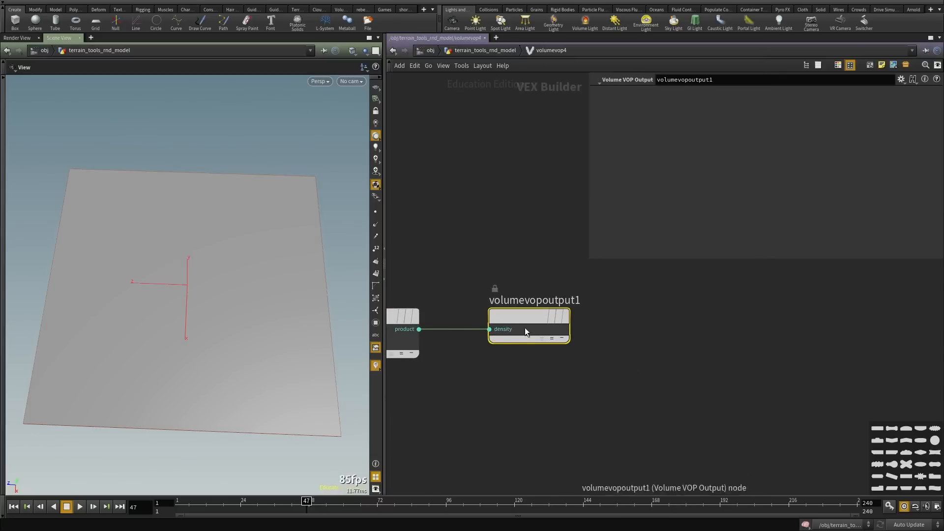
middle_drag(518, 410, 521, 369)
key(u)
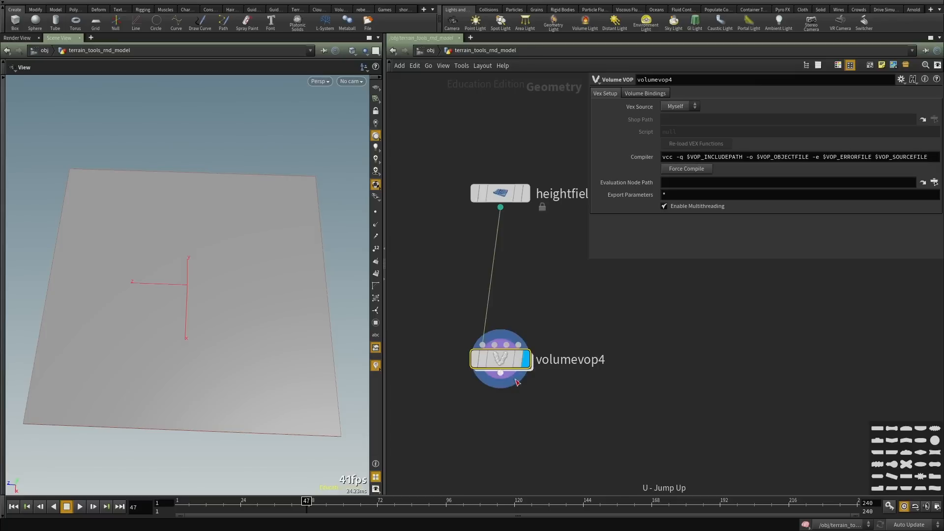
Turn off Autobind by Name on volumevop4 and add one binding from primitive height to VEX parameter density.
click(637, 93)
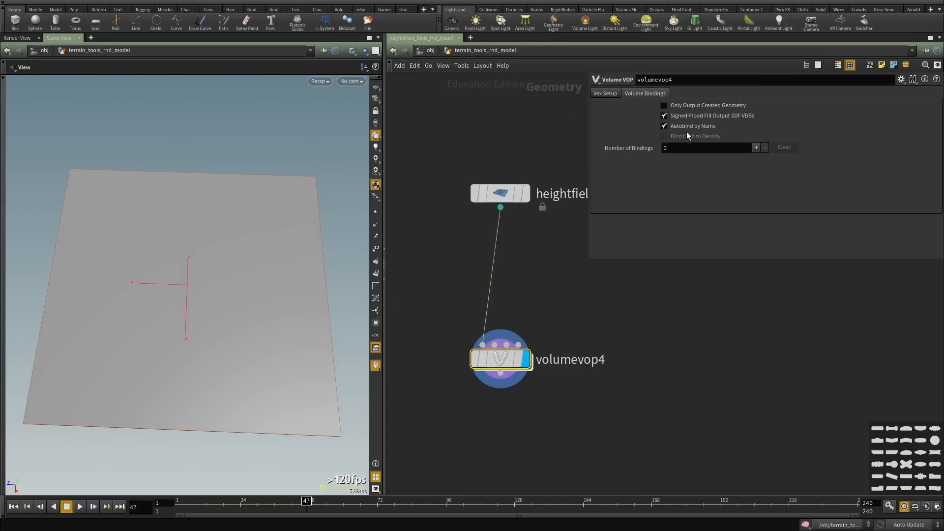
mouse_move(681, 126)
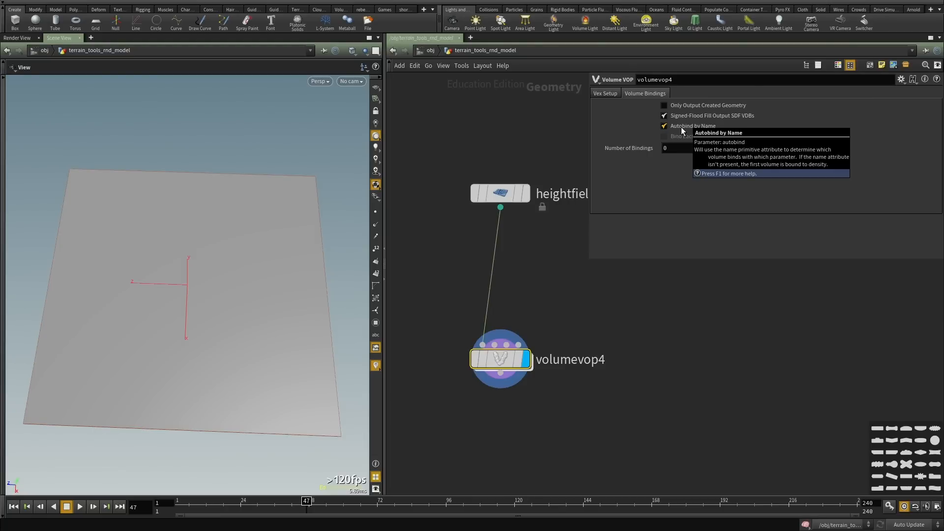
click(681, 128)
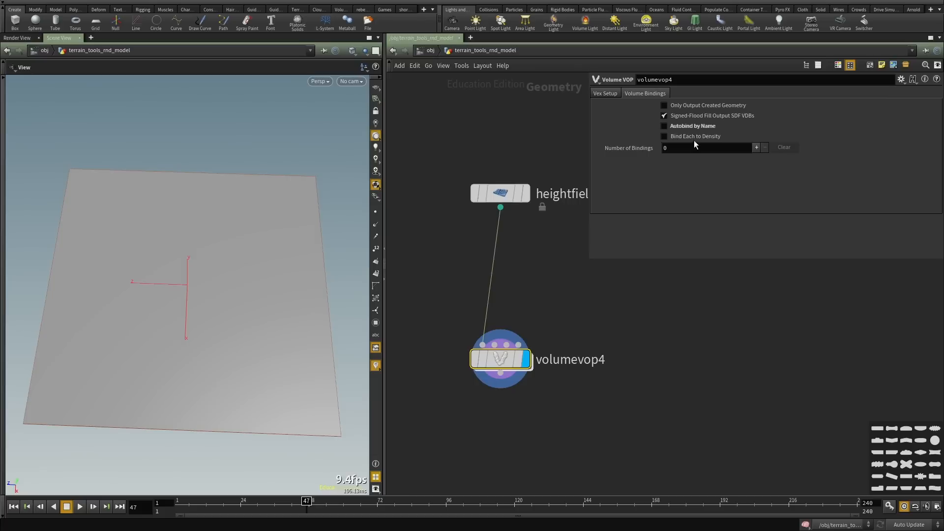
click(756, 147)
click(703, 164)
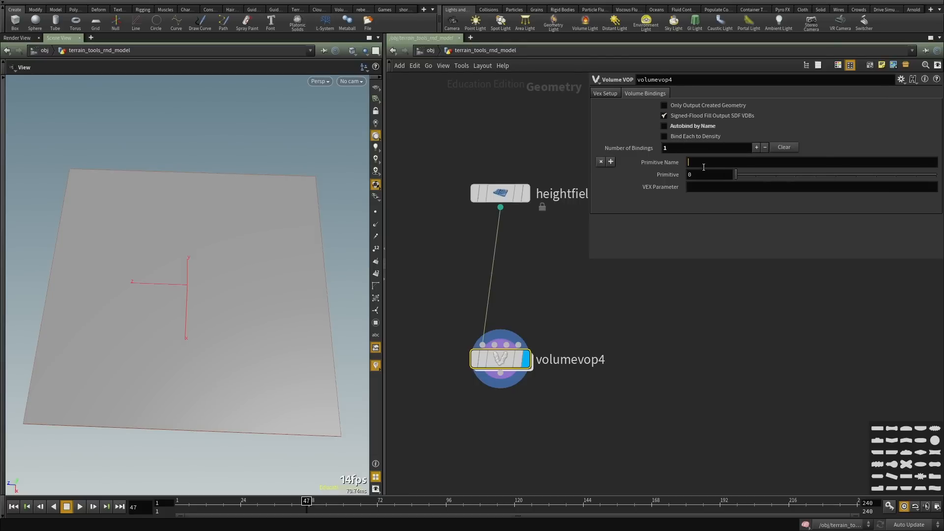
text(height)
key(Return)
Find volumevop3 elsewhere in the geometry network and examine its volume bindings for comparison.
middle_drag(596, 398, 587, 342)
scroll(523, 295, up, 1)
middle_drag(526, 277, 470, 388)
scroll(488, 362, down, 4)
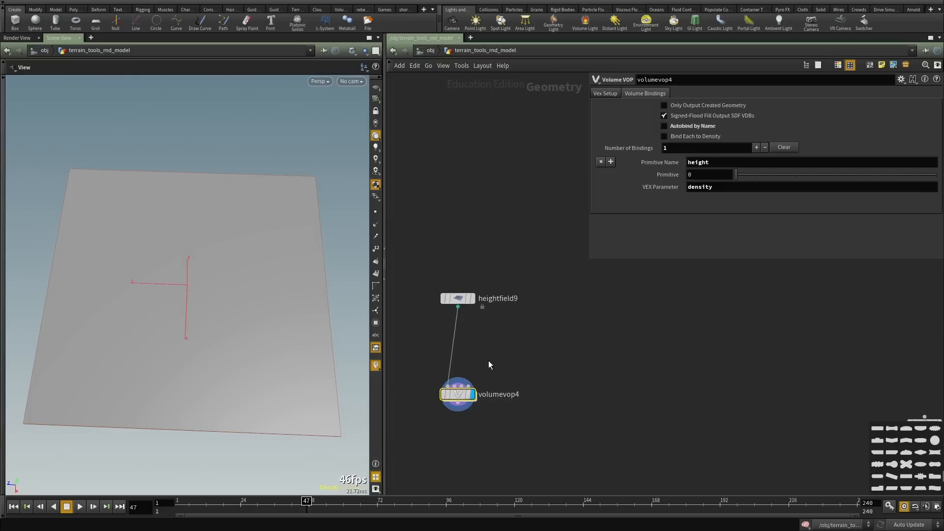
scroll(561, 387, down, 7)
middle_drag(545, 415, 489, 321)
scroll(647, 357, up, 4)
middle_drag(733, 319, 636, 387)
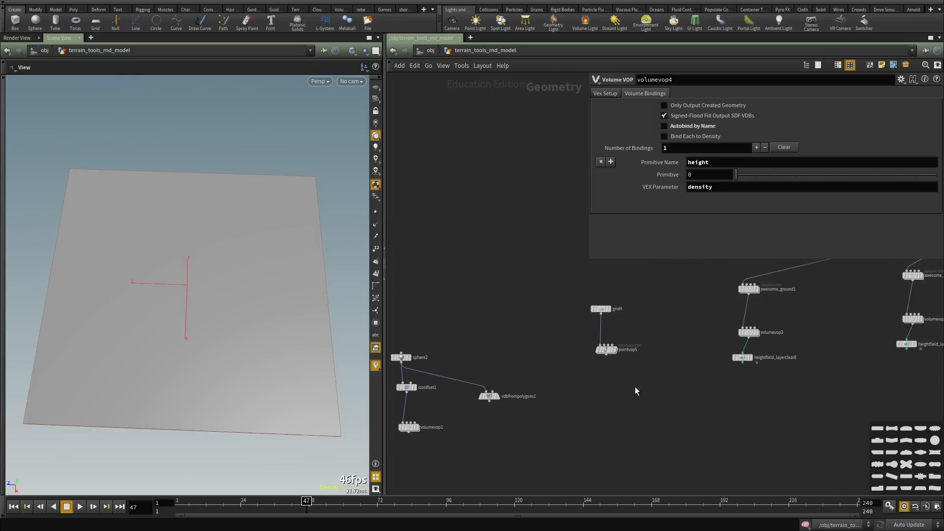
click(606, 348)
click(748, 332)
click(645, 93)
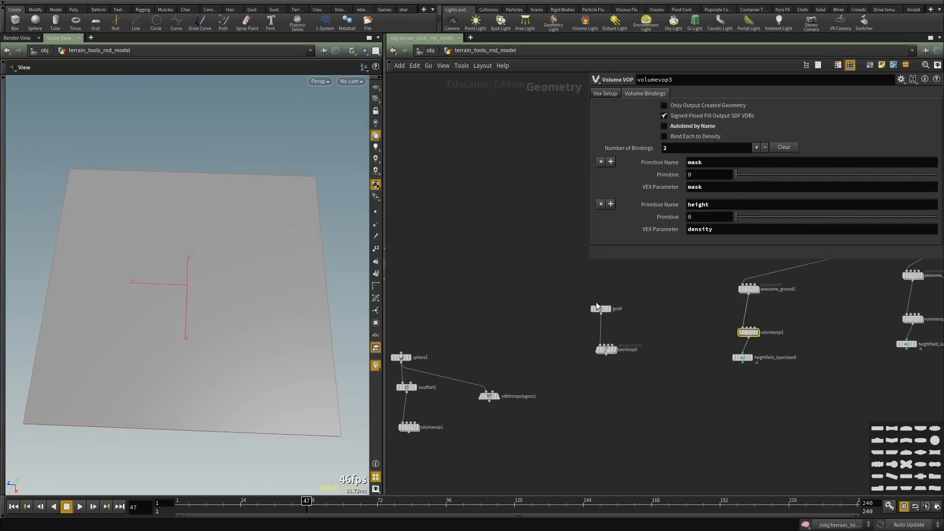
Return to volumevop4 in the geometry network, reselect it and enter its VOP network.
middle_drag(652, 376, 737, 367)
scroll(737, 367, down, 4)
middle_drag(565, 311, 695, 303)
scroll(639, 329, up, 3)
drag(643, 335, 515, 399)
scroll(573, 363, up, 5)
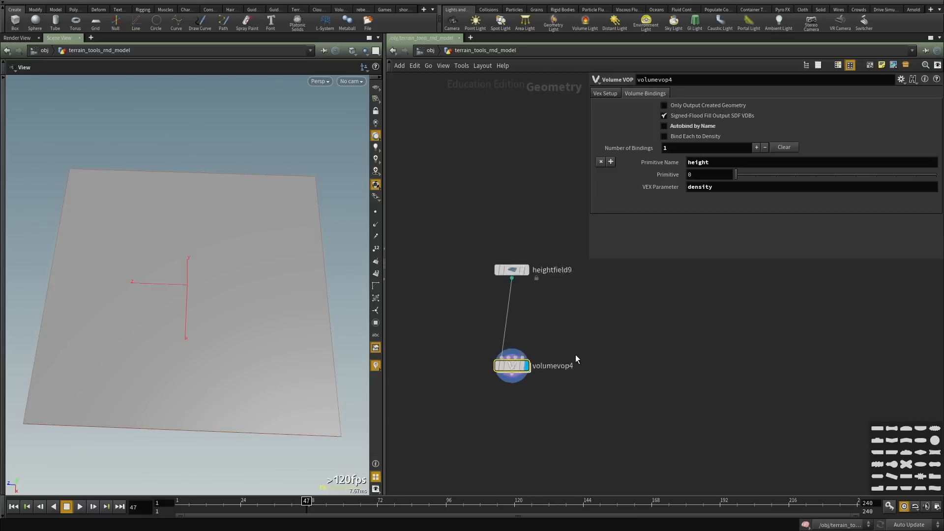
double_click(485, 373)
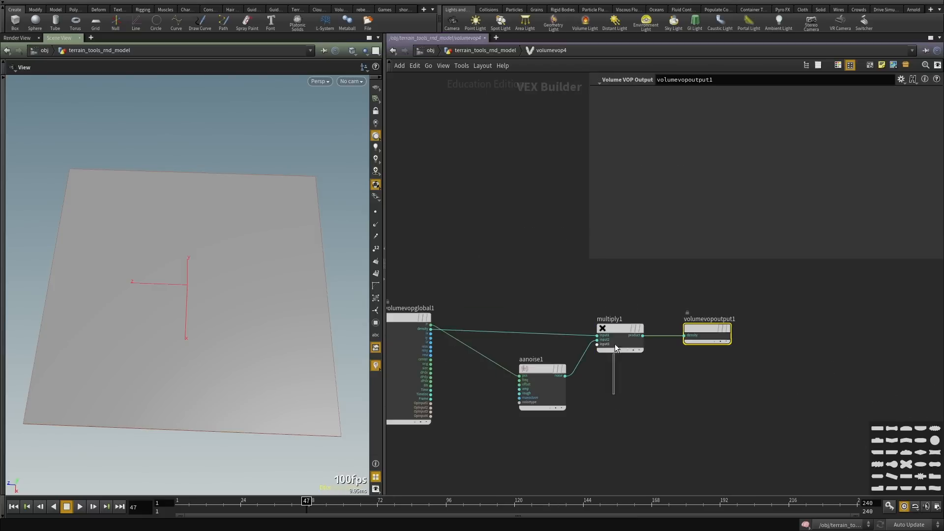
Set aanoise1's 3D frequency to 0.72 on all axes and its amplitude to 100, and check the heightfield's display.
click(615, 343)
click(541, 389)
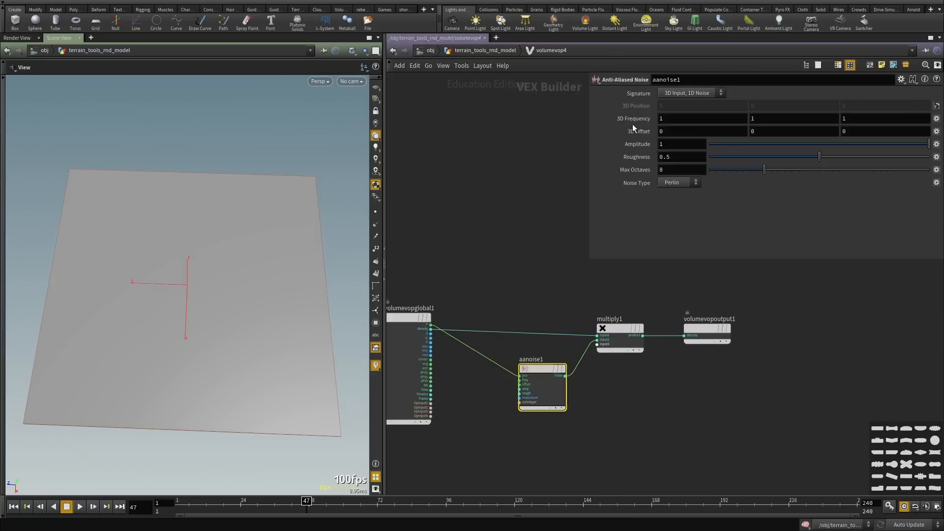
middle_drag(633, 124, 538, 152)
middle_drag(478, 233, 474, 263)
key(shift+w)
mouse_move(197, 285)
mouse_down()
mouse_move(135, 249)
mouse_move(146, 260)
mouse_up()
key(shift+w)
click(467, 277)
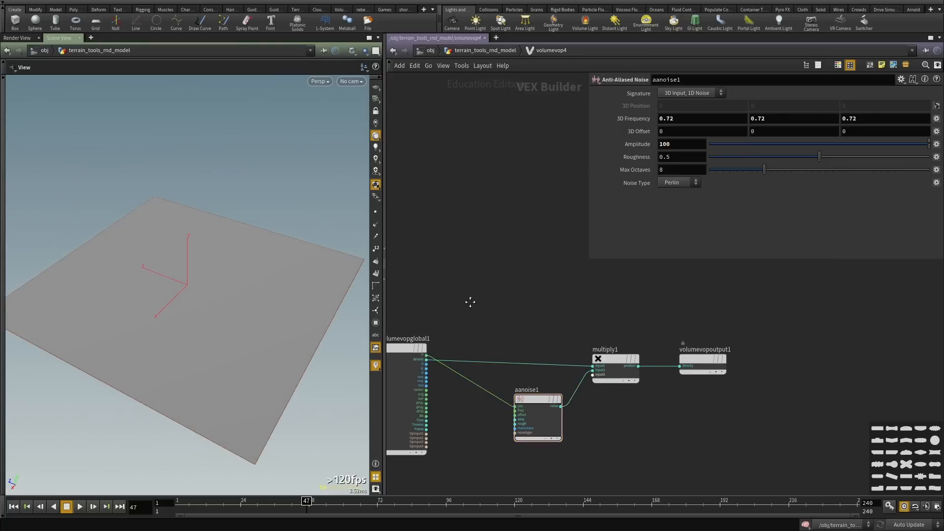
Connect aanoise1's noise output directly to the density input of volumevopoutput1.
scroll(474, 367, up, 3)
middle_drag(678, 420, 527, 398)
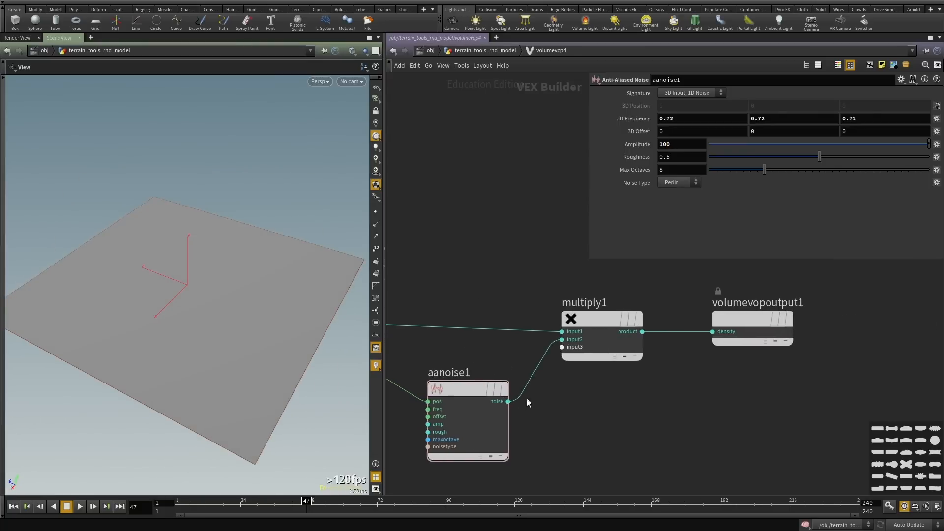
drag(508, 401, 713, 331)
middle_drag(650, 399, 663, 365)
click(455, 365)
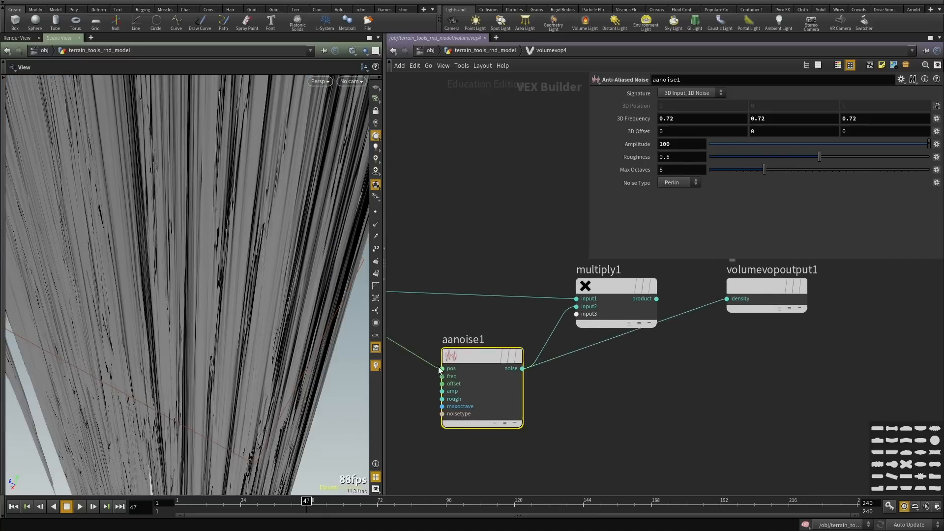
Move multiply1 clear of the noise connection and examine its links from the global density and aanoise1.
scroll(610, 378, down, 3)
drag(627, 325, 518, 288)
scroll(611, 305, up, 2)
middle_drag(453, 276, 505, 297)
scroll(505, 297, down, 2)
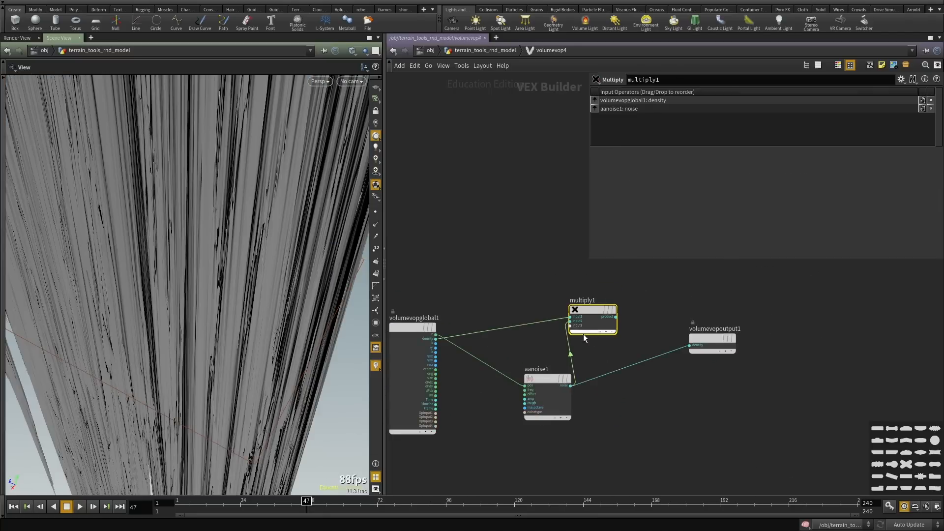
scroll(585, 335, up, 2)
middle_drag(450, 349, 548, 358)
scroll(490, 343, up, 2)
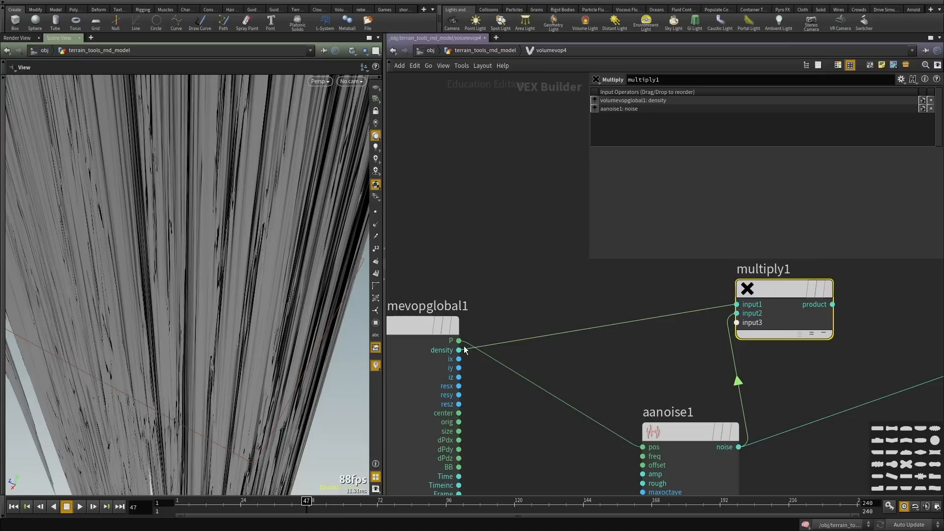
scroll(718, 342, down, 2)
middle_drag(717, 343, 586, 334)
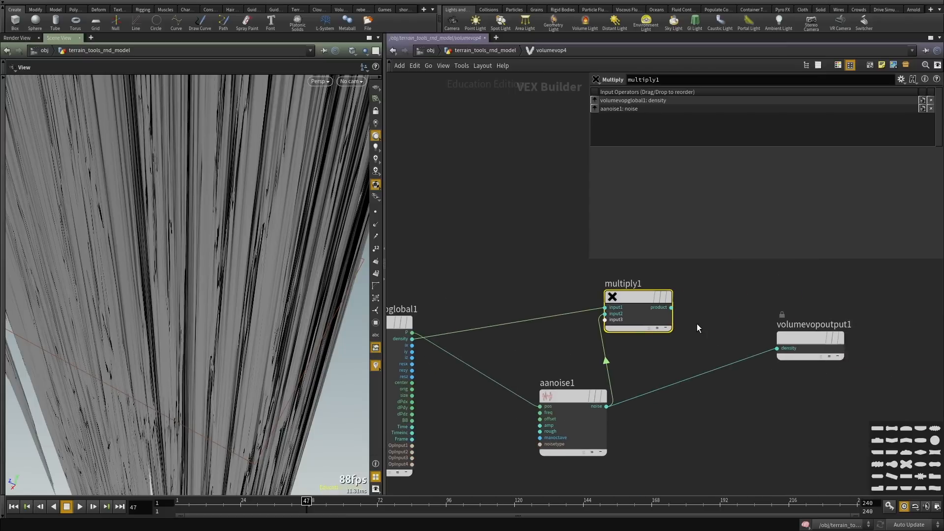
Wire the global density straight into volumevopoutput1 and compare the heightfield's shaded and wireframe display.
drag(697, 324, 571, 282)
drag(672, 307, 776, 348)
click(777, 348)
click(412, 339)
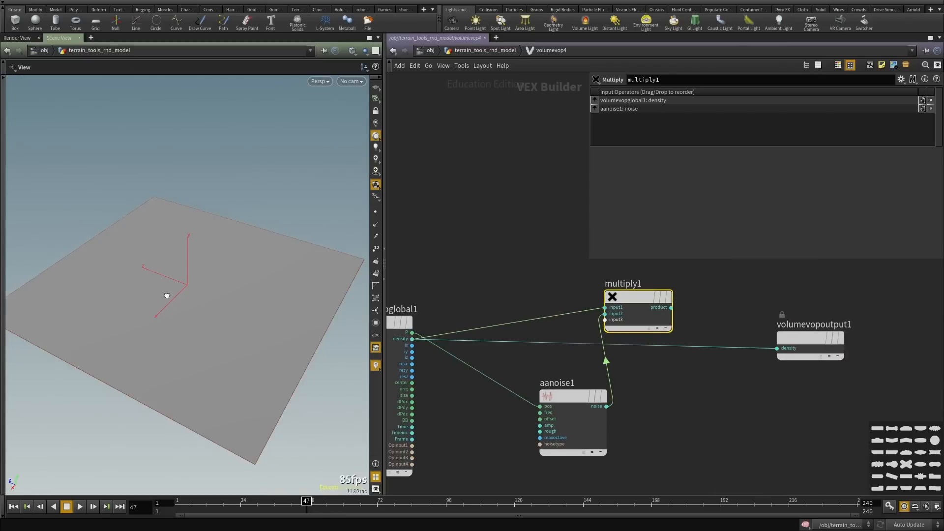
mouse_move(164, 295)
mouse_down()
mouse_move(190, 261)
mouse_move(167, 322)
mouse_move(190, 290)
mouse_move(191, 319)
mouse_up()
key(shift+w)
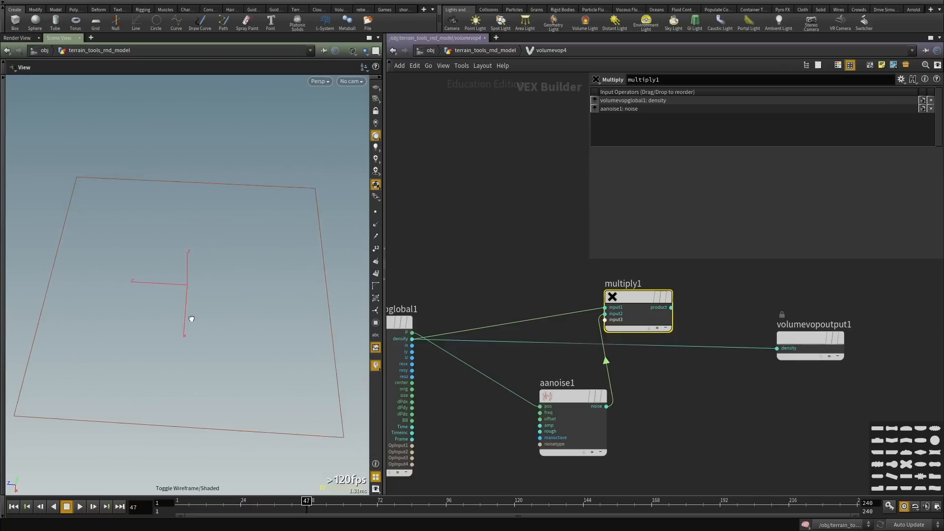
key(shift+w)
Add a float Constant node and connect its value to volumevopoutput1's density.
middle_drag(689, 398, 636, 346)
key(Tab)
text(cons)
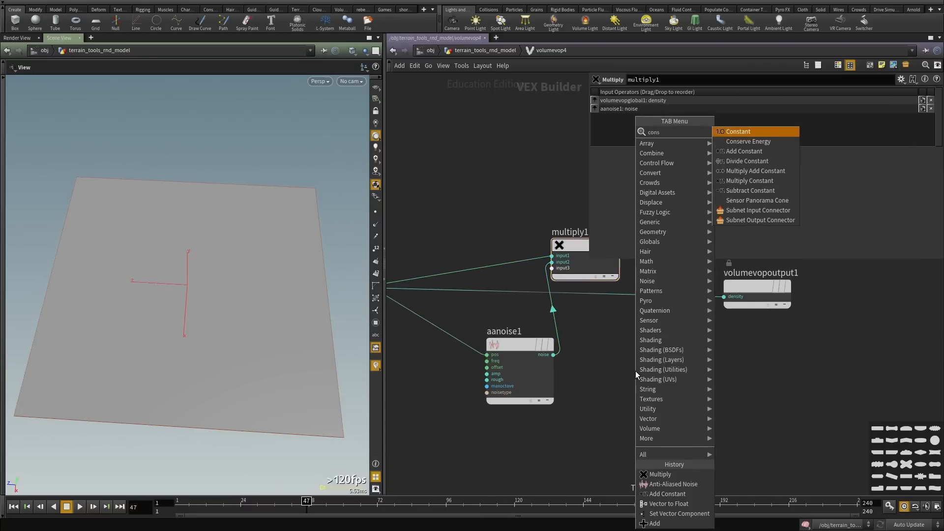
key(Return)
click(636, 371)
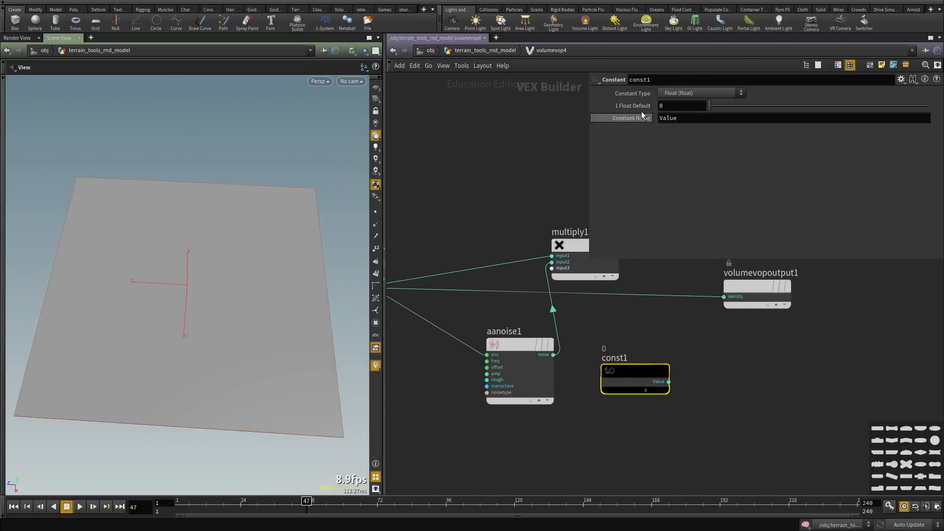
click(669, 382)
click(724, 297)
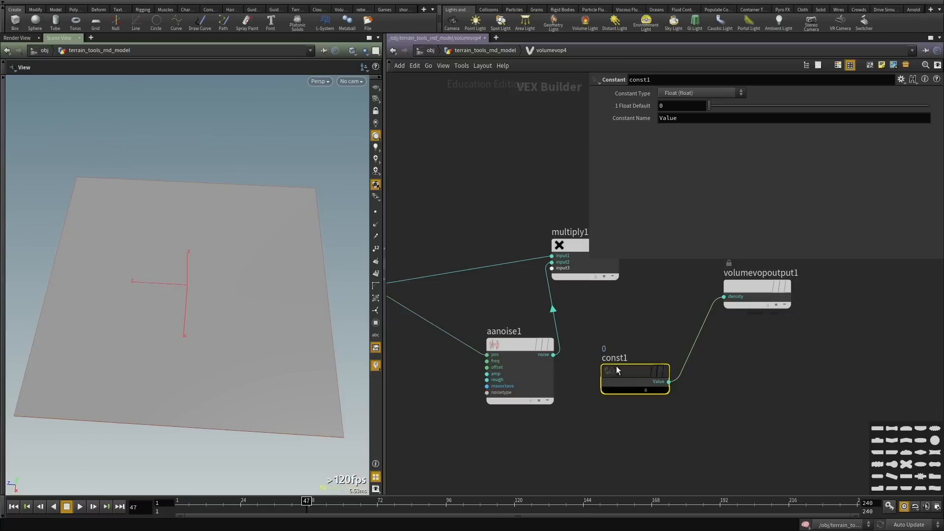
Try different float values on const1 while viewing the heightfield, then restore its default of 0.
drag(205, 304, 199, 290)
drag(709, 105, 938, 102)
middle_drag(605, 106, 621, 92)
drag(213, 203, 139, 172)
ctrl+middle_click(635, 108)
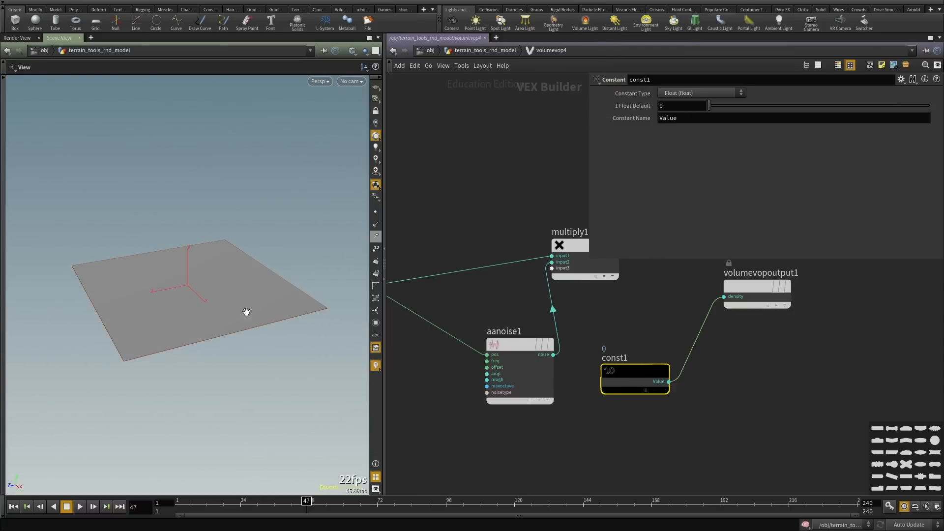
drag(245, 312, 184, 218)
drag(249, 310, 151, 298)
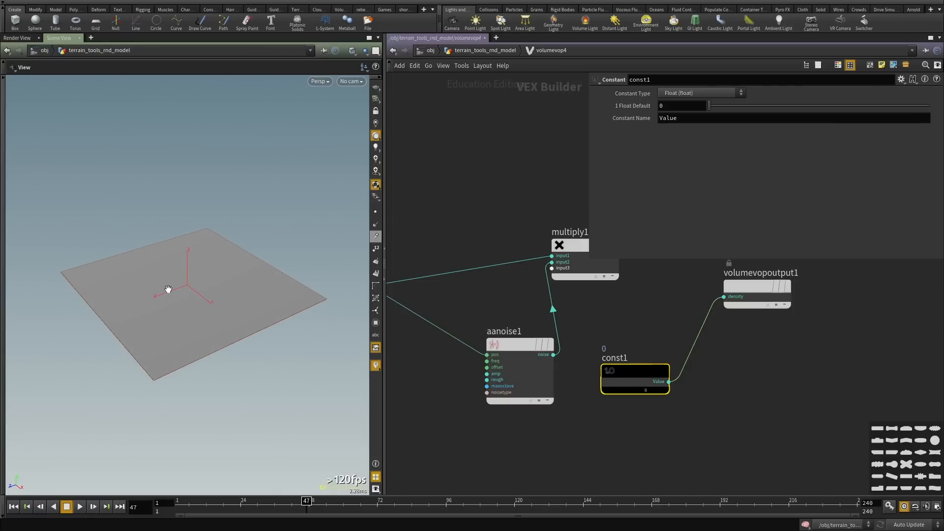
Replace the constant feeding volumevopoutput1's density with aanoise1's noise output.
middle_drag(581, 349, 575, 366)
click(547, 372)
click(717, 313)
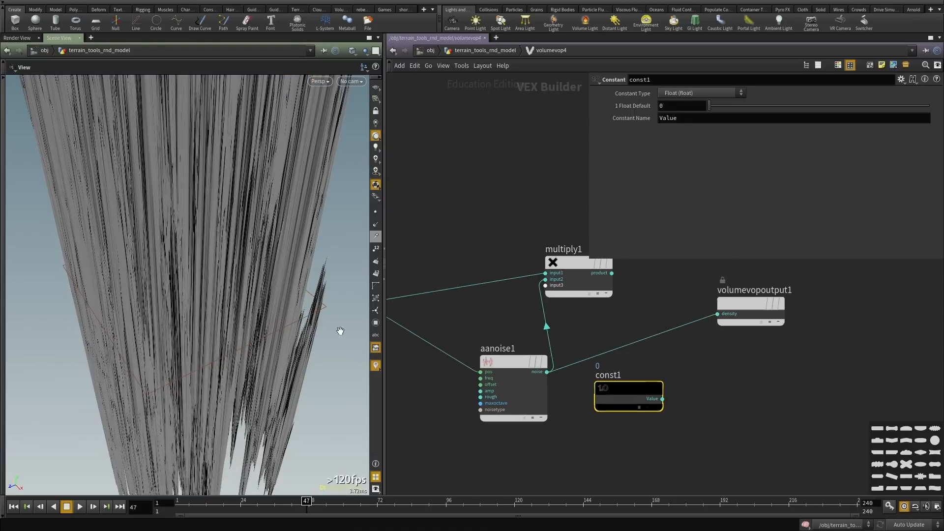
Set aanoise1's amplitude to 1 and inspect the resulting terrain up close.
click(487, 345)
drag(674, 146, 539, 141)
text(1)
key(Return)
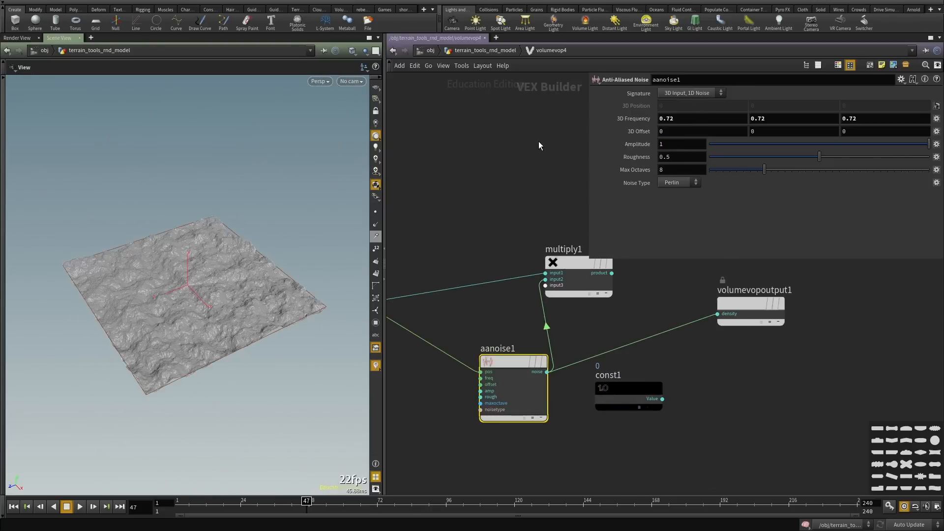
drag(120, 271, 133, 315)
right_drag(133, 315, 253, 265)
drag(253, 265, 261, 201)
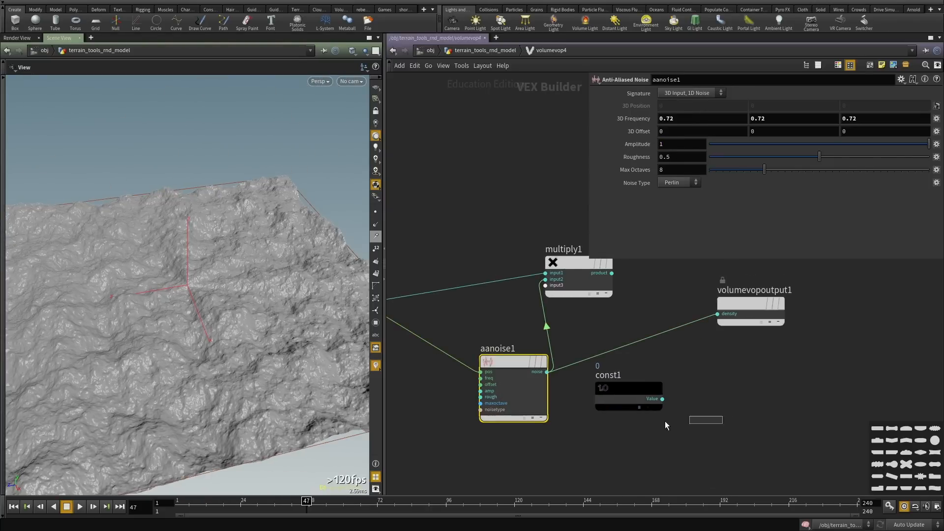
click(622, 389)
key(Delete)
key(ctrl+z)
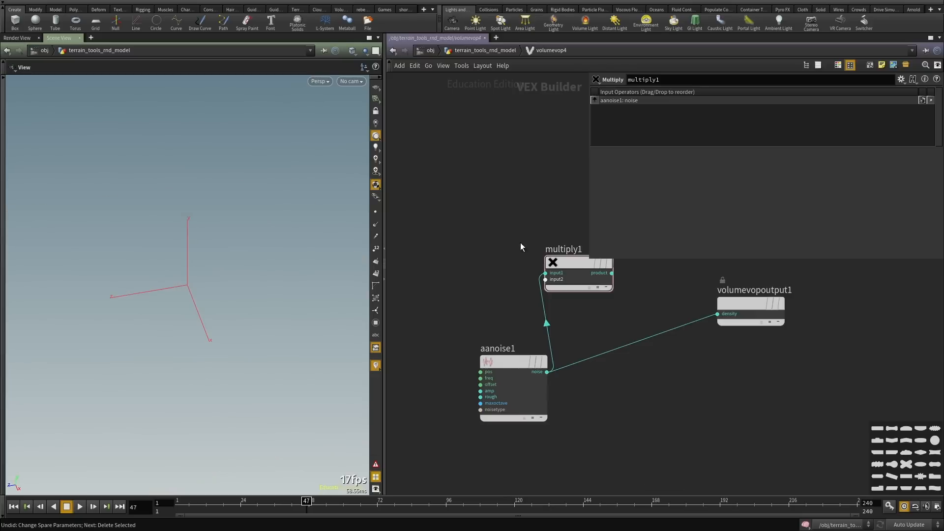
middle_drag(516, 241, 522, 248)
scroll(513, 269, down, 3)
middle_drag(478, 298, 743, 332)
scroll(743, 332, down, 3)
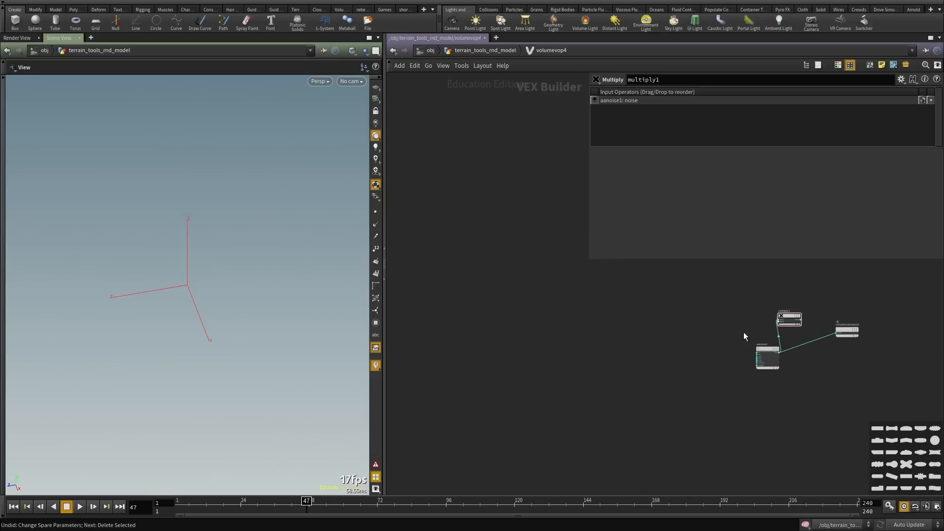
key(ctrl+z)
scroll(743, 344, up, 2)
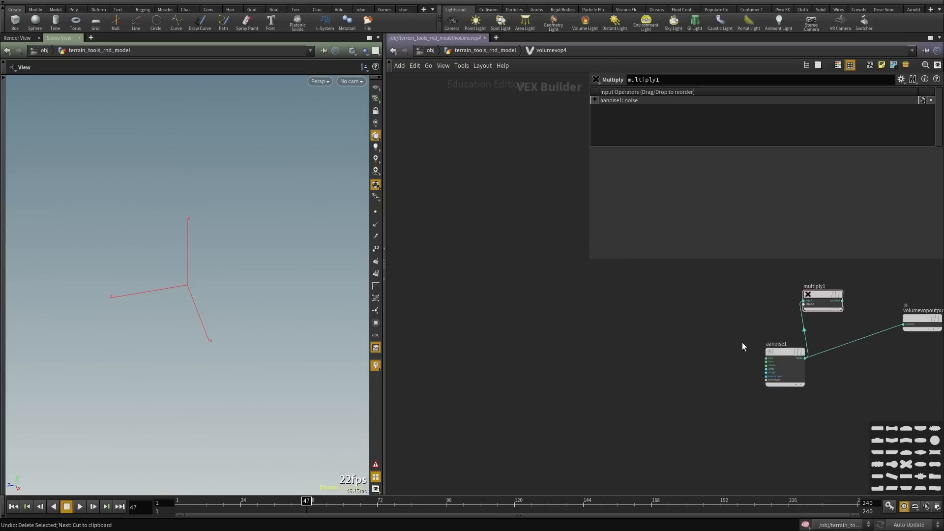
key(ctrl+z)
Cut the unused multiply1 node out of the network, then select aanoise1.
scroll(732, 335, up, 2)
key(ctrl+x)
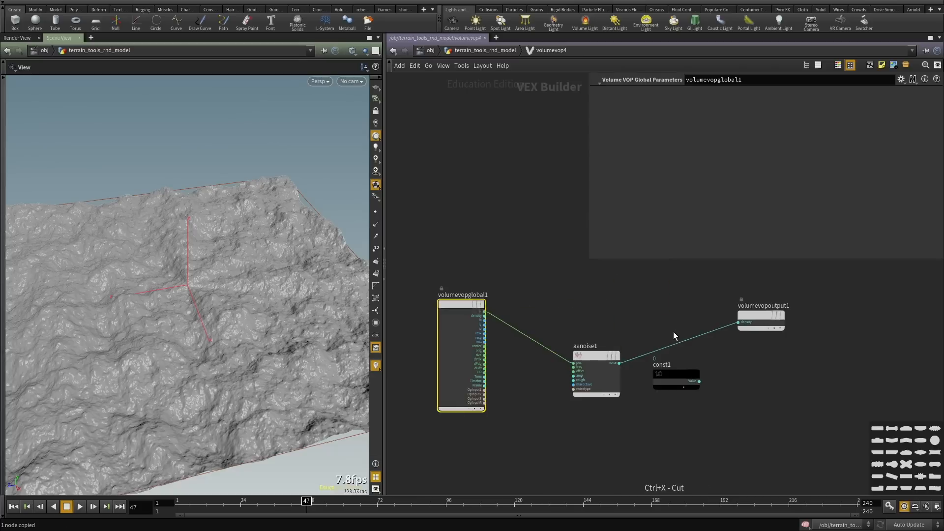
drag(674, 331, 574, 434)
click(597, 379)
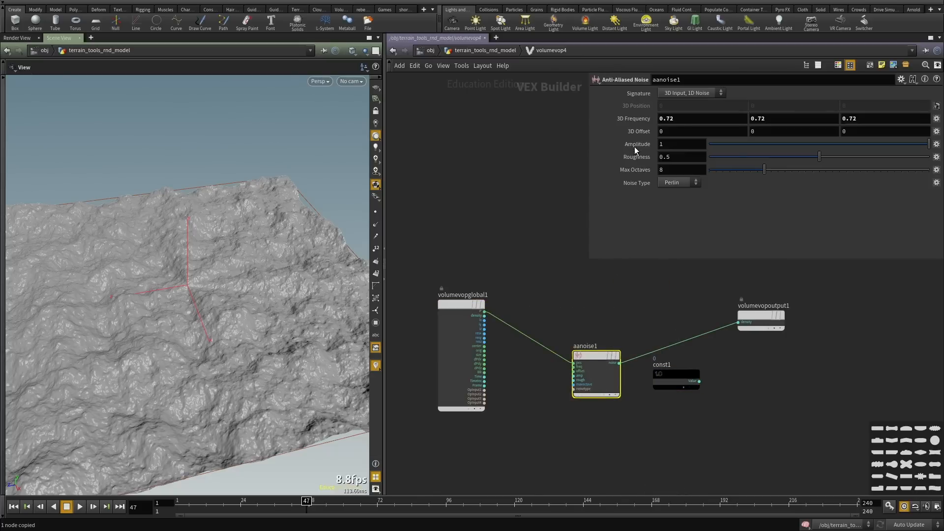
Raise the amplitude of aanoise1 to 1.25.
middle_drag(635, 148, 668, 171)
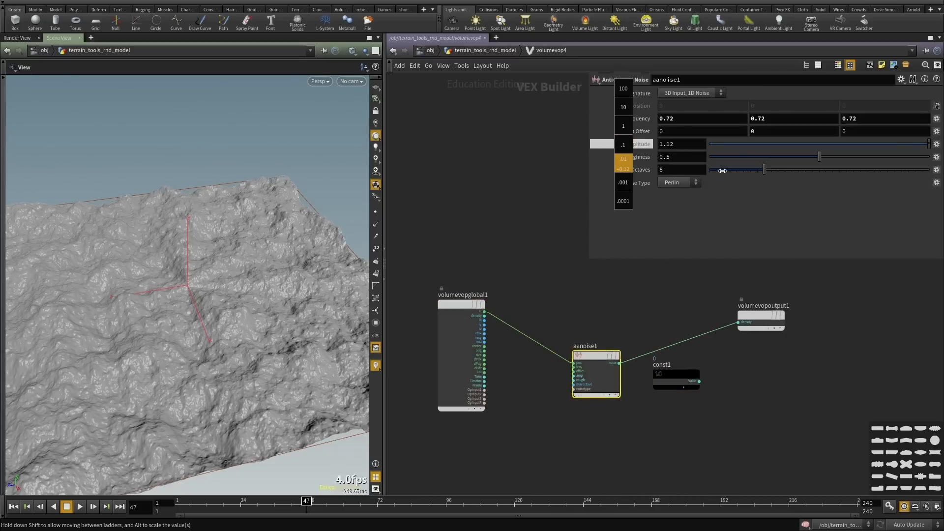
middle_drag(704, 231, 708, 241)
Cut the unused const1 node and move aanoise1 level with volumevopoutput1.
drag(719, 412, 655, 385)
key(ctrl+x)
drag(603, 281, 581, 314)
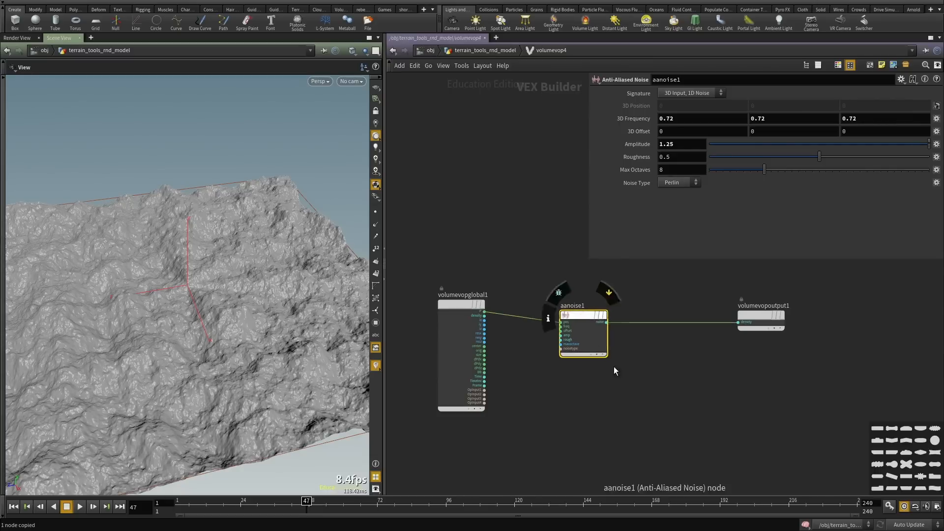
middle_drag(631, 406, 629, 371)
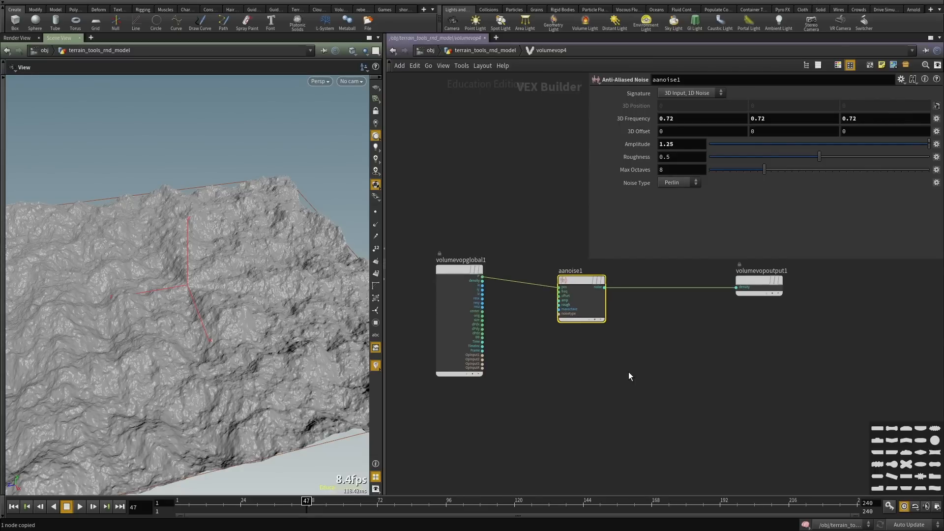
click(622, 385)
key(u)
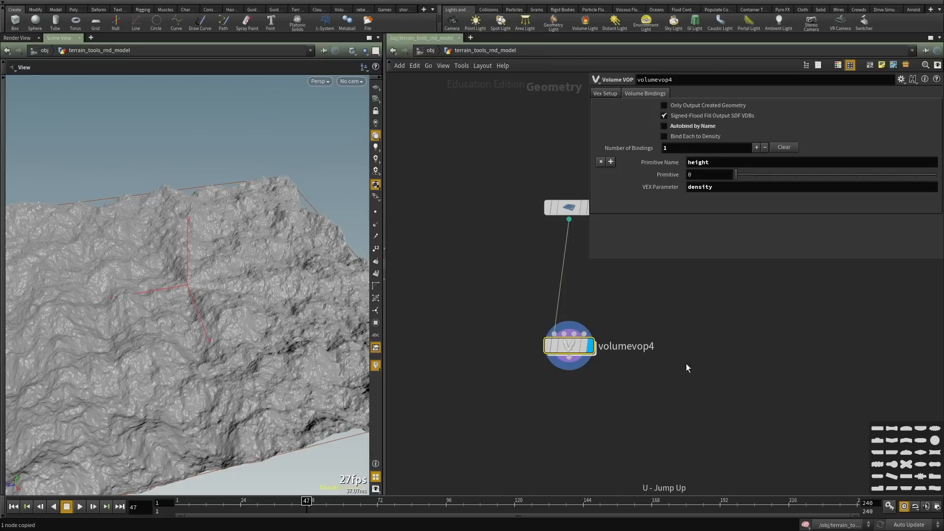
key(Tab)
key(Escape)
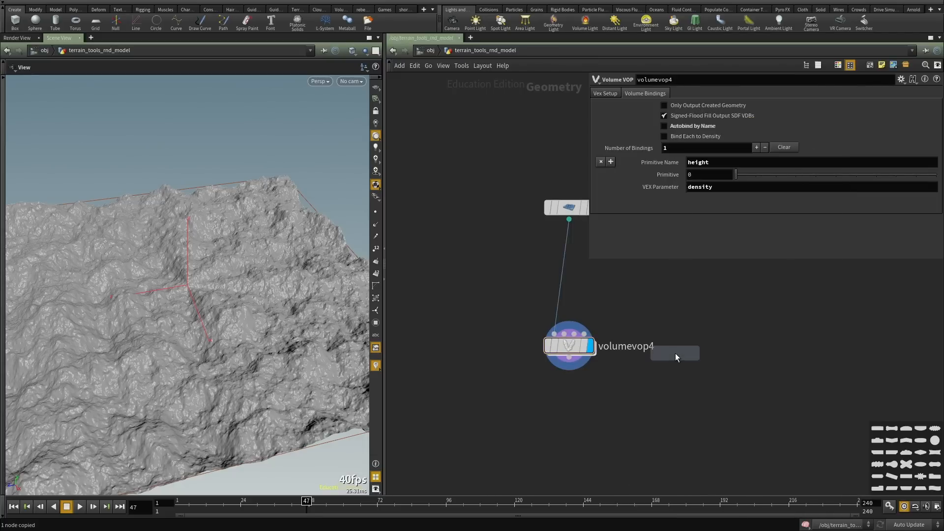
click(675, 353)
key(Tab)
text(noise)
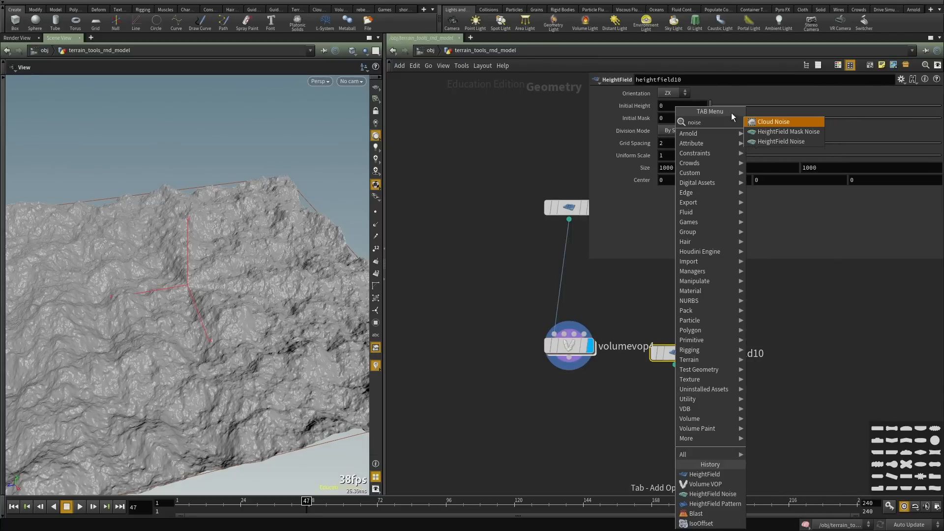
key(Escape)
key(ctrl+x)
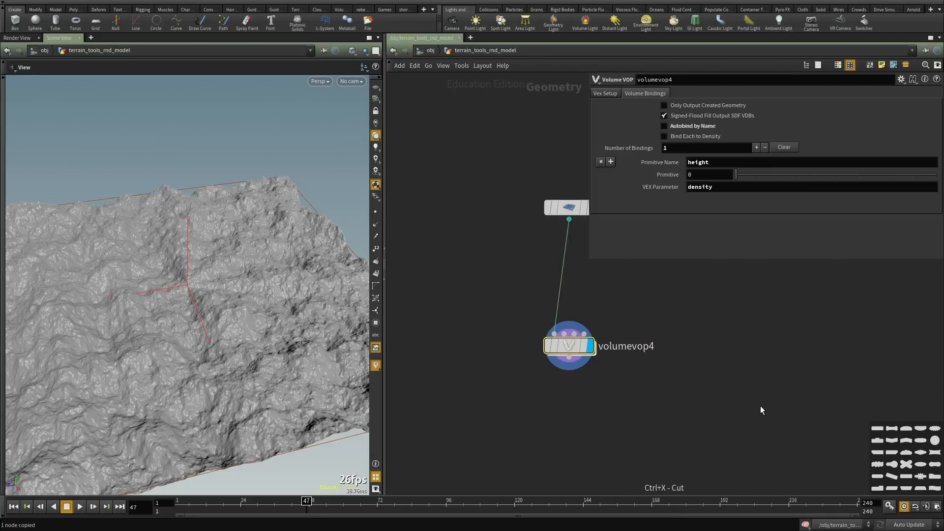
double_click(565, 352)
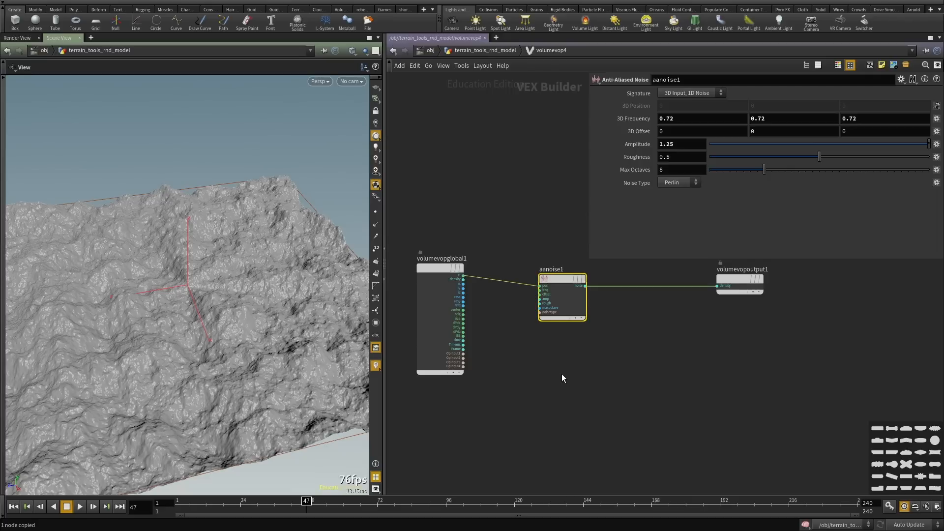
Add a Worley Noise node below aanoise1 and feed volumevopglobal1's P into its pos input.
key(Tab)
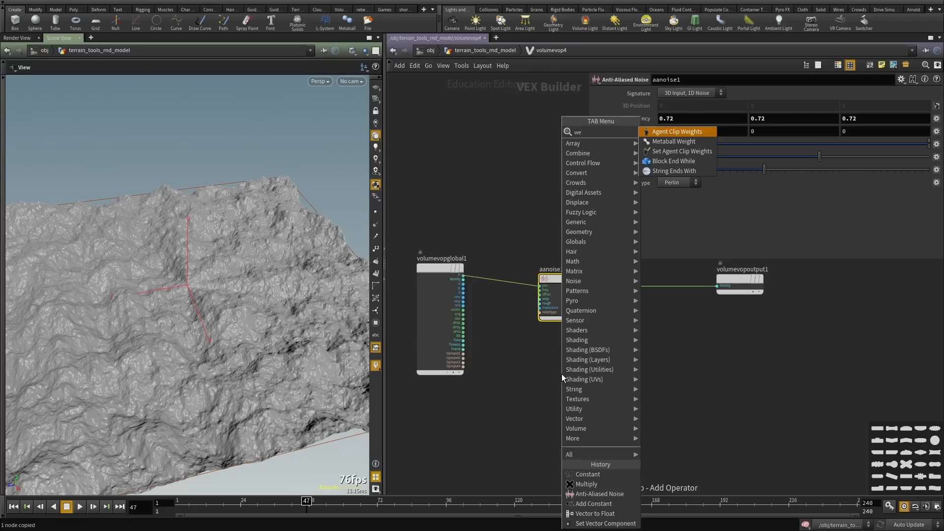
text(worl)
key(Return)
click(561, 374)
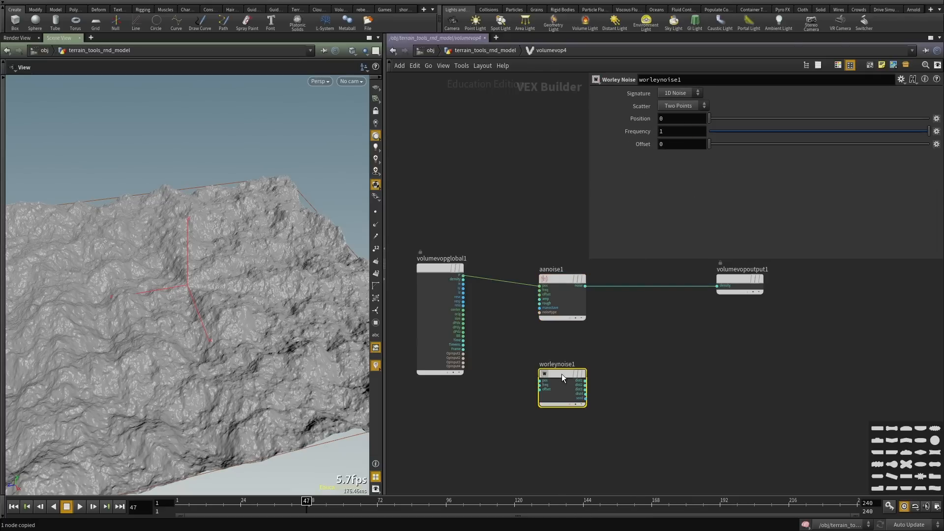
scroll(526, 367, up, 3)
click(548, 390)
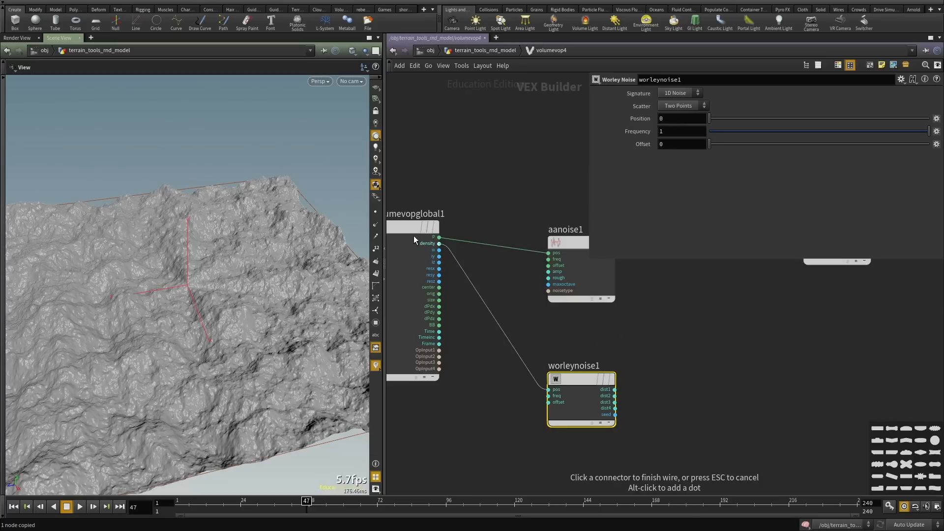
click(439, 237)
Feed worleynoise1's dist1 output into volumevopoutput1's density and inspect the terrain.
middle_drag(639, 394, 508, 406)
click(485, 402)
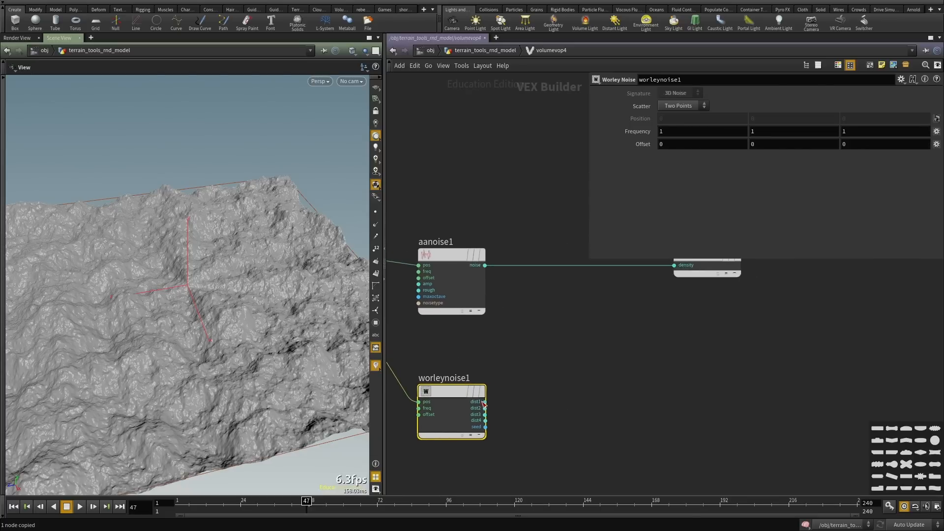
click(691, 266)
middle_drag(560, 361, 594, 348)
drag(175, 316, 274, 247)
Switch volumevopoutput1's density to worleynoise1's dist2 output and view the cell pattern from above.
click(518, 395)
scroll(626, 377, down, 2)
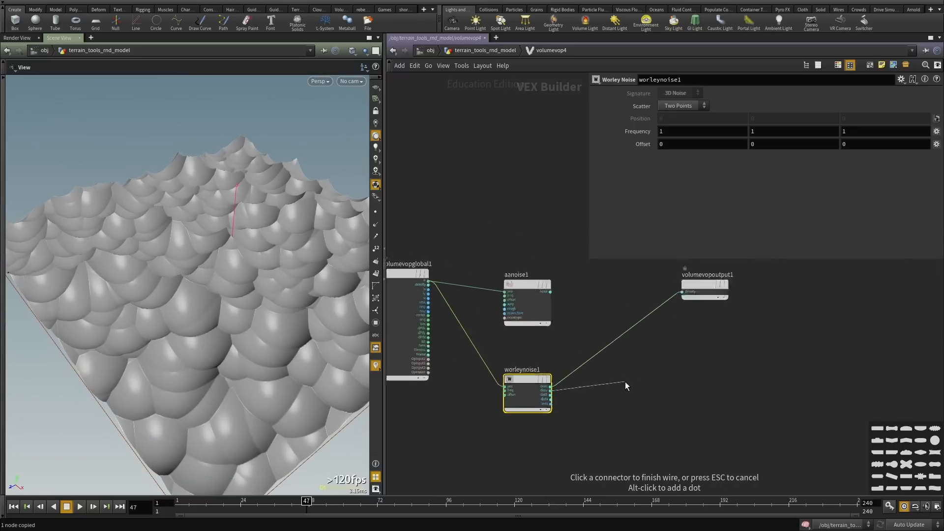
scroll(673, 304, up, 1)
click(674, 303)
middle_drag(613, 393, 624, 354)
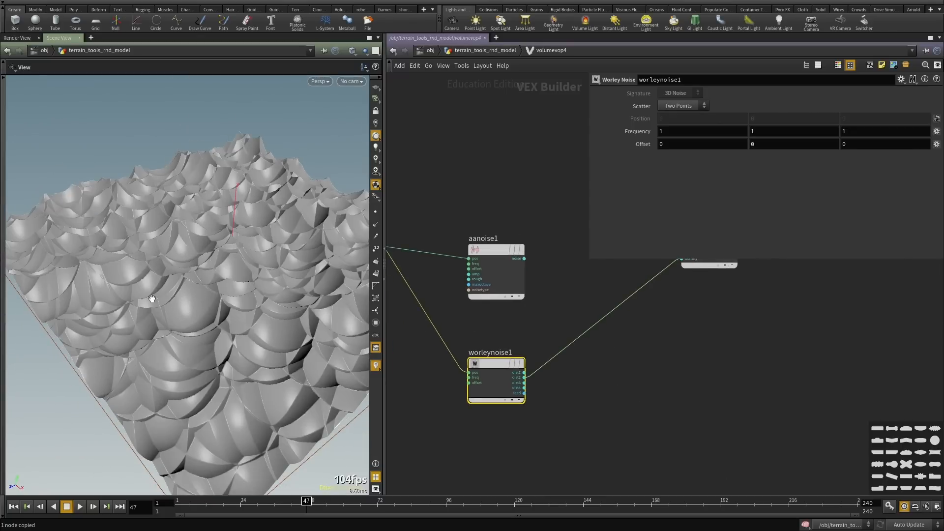
drag(152, 299, 160, 337)
scroll(610, 382, up, 2)
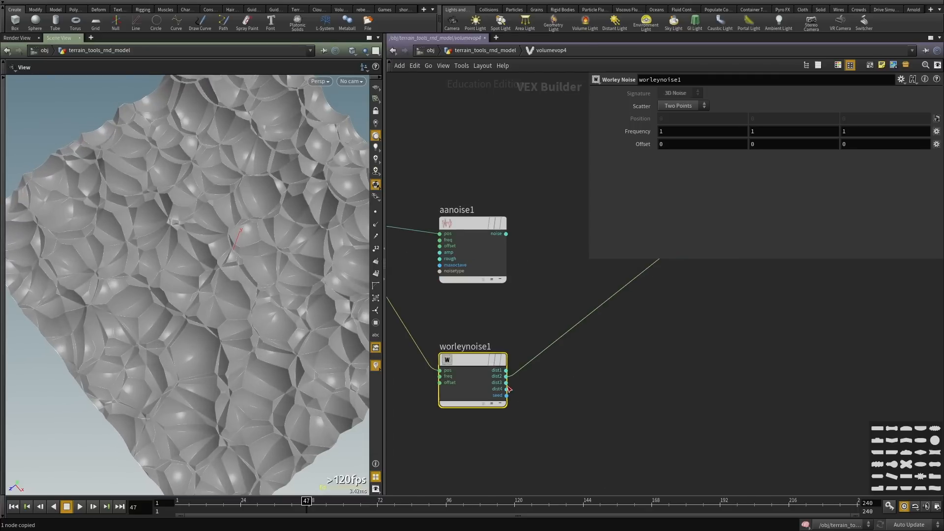
Connect worleynoise1's dist3 output to volumevopoutput1's density in place of dist2.
click(506, 383)
scroll(603, 376, down, 4)
scroll(639, 335, up, 2)
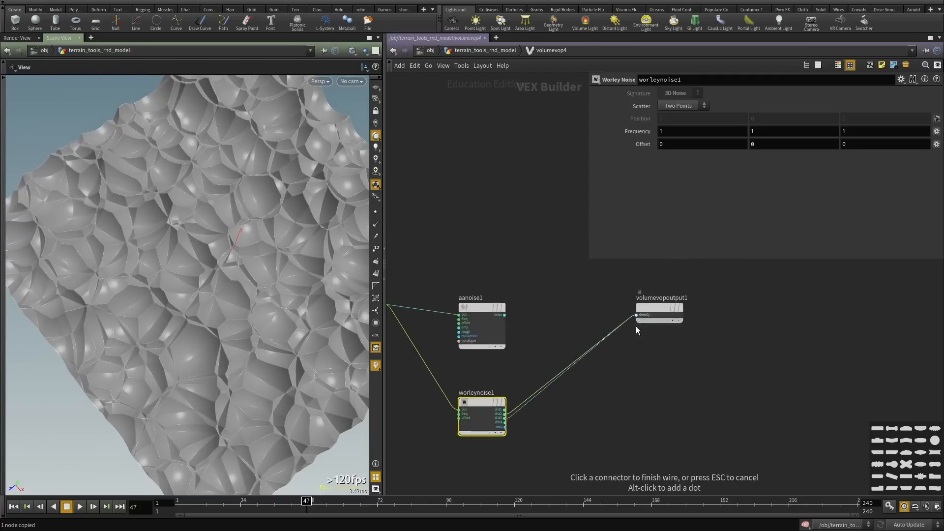
click(636, 315)
scroll(507, 393, up, 2)
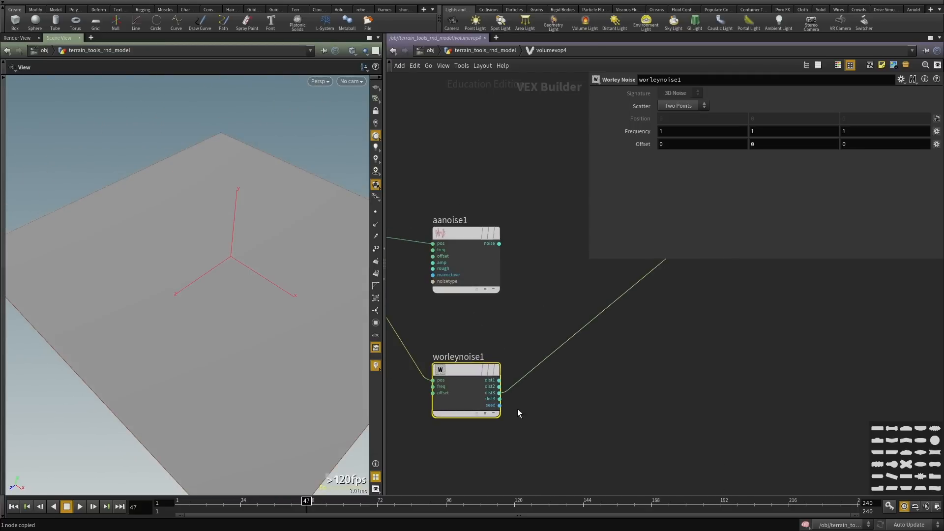
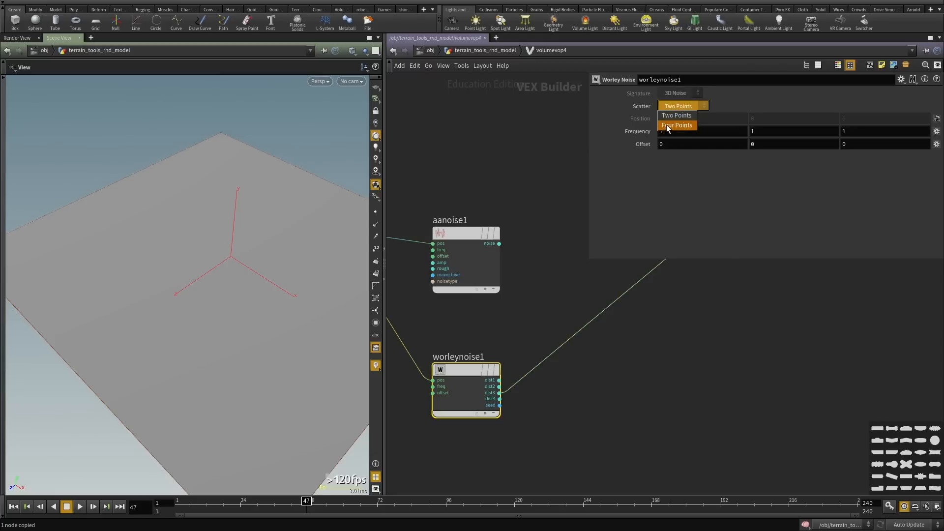
Set worleynoise1's scatter to Four Points and connect its dist4 output to volumevopoutput1's density.
click(668, 125)
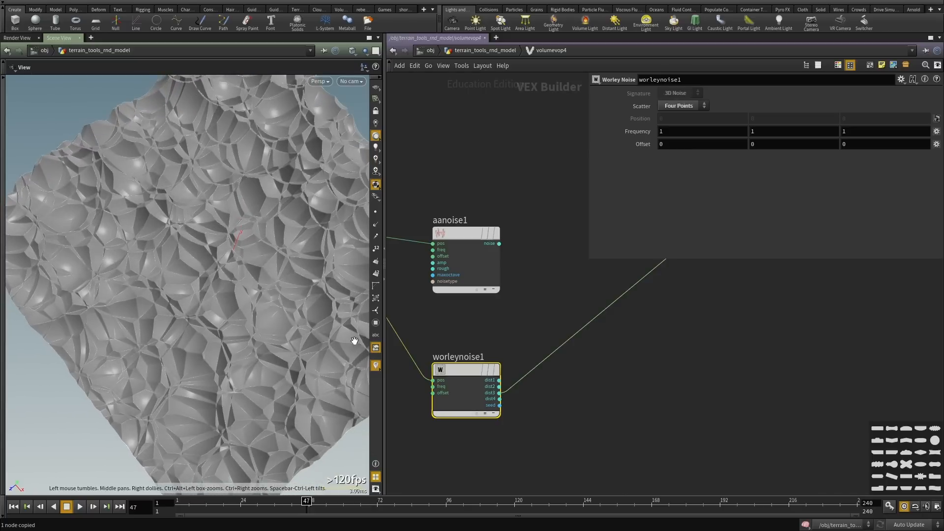
click(500, 399)
scroll(566, 354, down, 2)
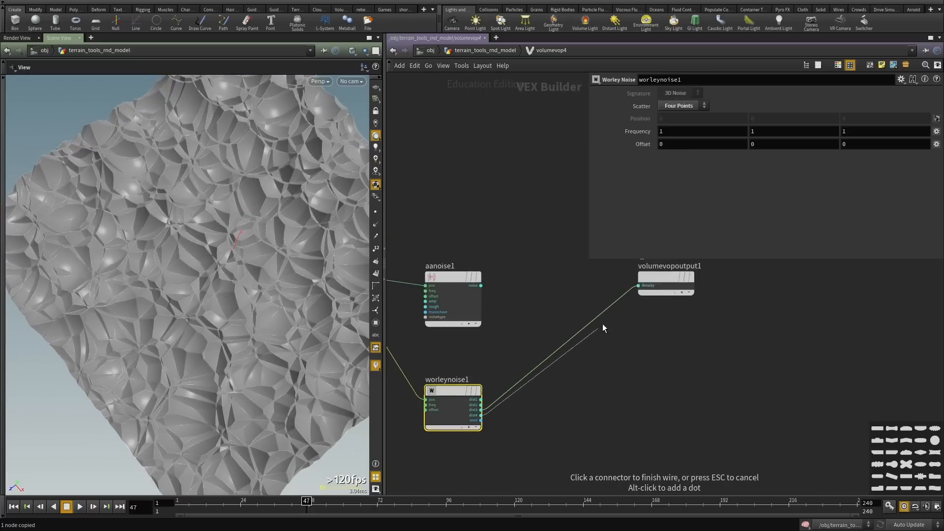
click(656, 279)
scroll(483, 407, up, 3)
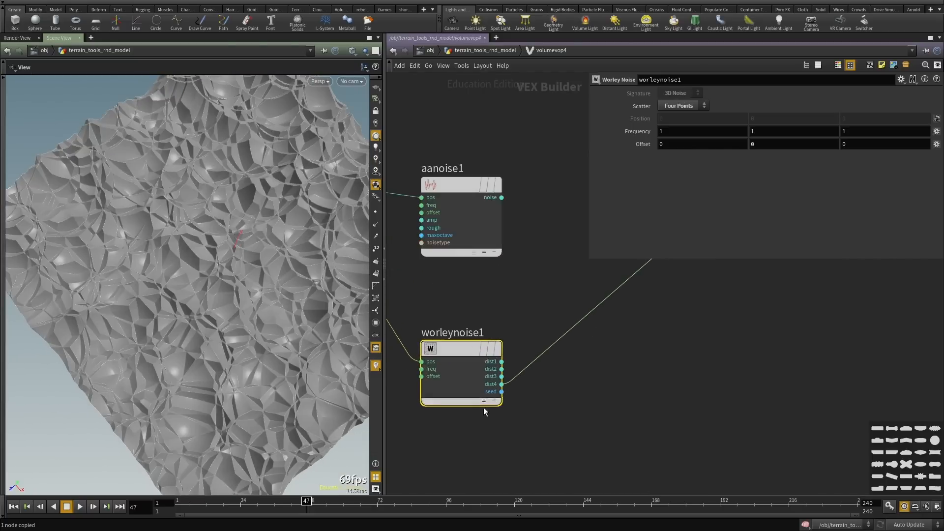
Drive volumevopoutput1's density from worleynoise1's seed and insert a Random node into that wire.
click(462, 418)
right_drag(184, 340, 183, 256)
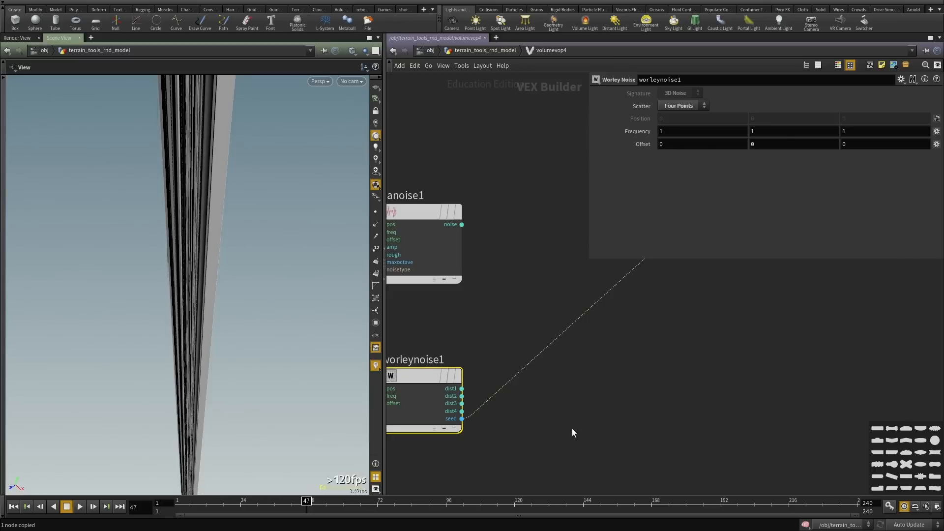
scroll(590, 411, up, 2)
key(Tab)
text(rando)
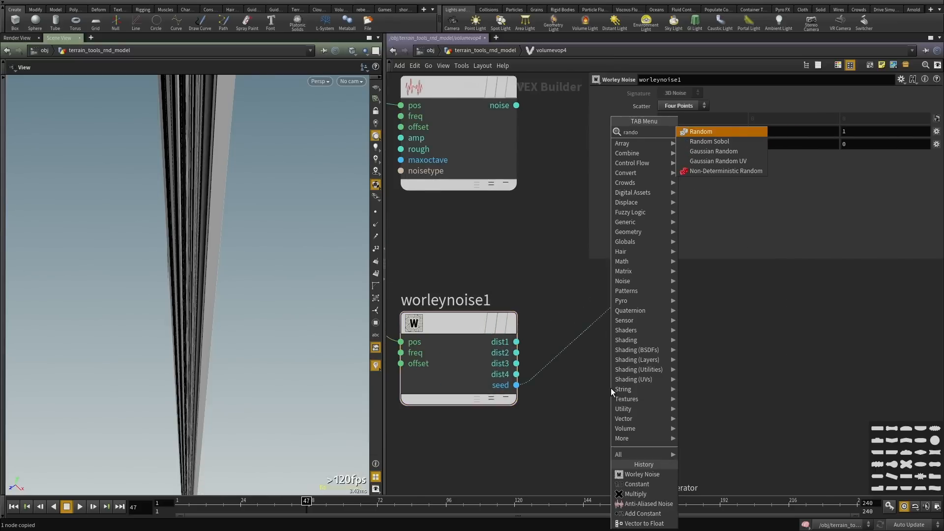
key(Return)
click(610, 388)
drag(610, 388, 676, 324)
Examine the randomly raised Worley cells in the viewport from several angles.
key(space+f)
drag(141, 293, 209, 274)
scroll(209, 274, up, 5)
drag(73, 317, 113, 315)
scroll(544, 418, down, 3)
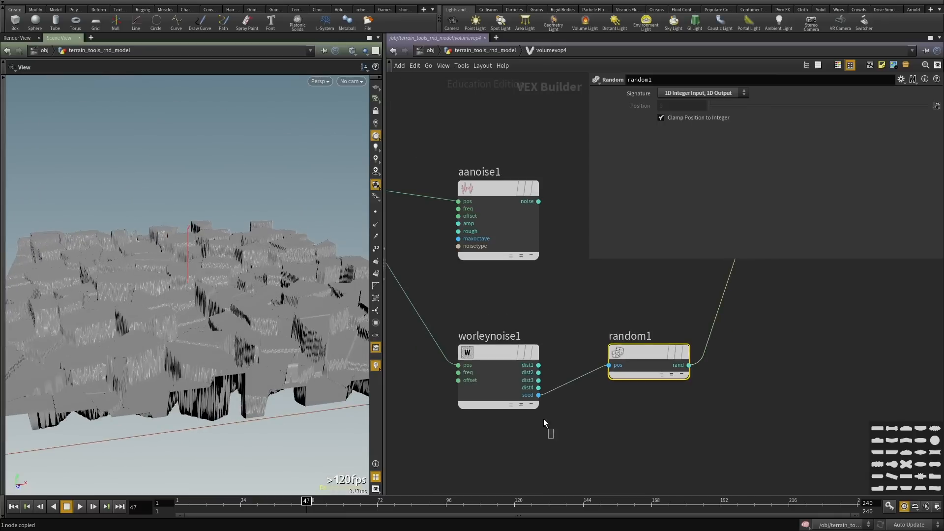
drag(544, 418, 512, 385)
drag(116, 257, 152, 236)
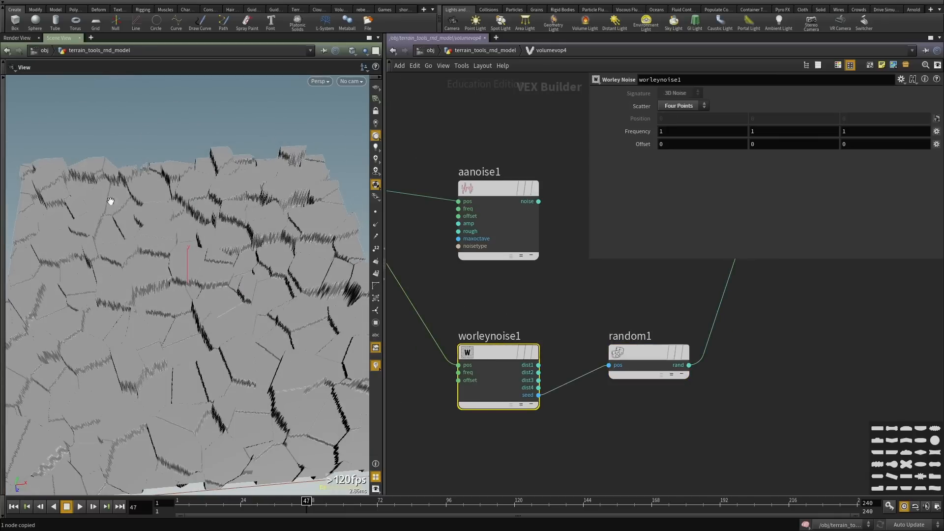
drag(220, 319, 201, 306)
scroll(703, 361, down, 3)
middle_drag(740, 392, 625, 404)
scroll(496, 368, up, 1)
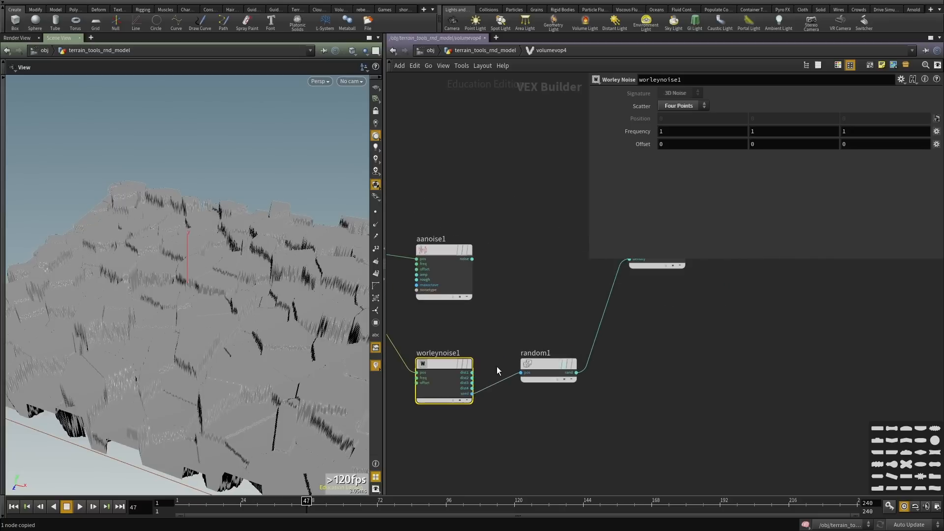
drag(230, 327, 233, 368)
middle_drag(524, 433, 539, 448)
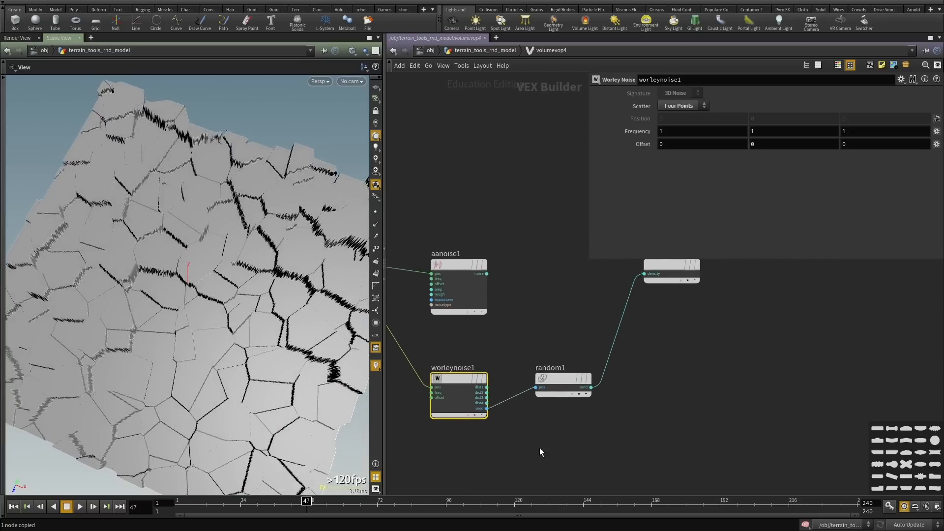
Lower volumevopoutput1, align random1 with worleynoise1's seed output, and inspect the cell edges up close.
drag(672, 274, 739, 350)
drag(563, 382, 543, 404)
drag(216, 300, 222, 326)
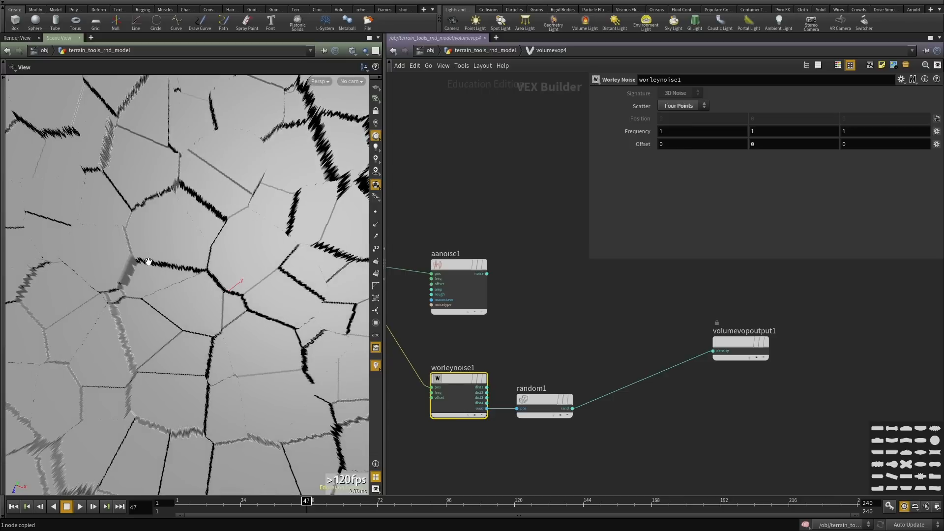
drag(148, 261, 249, 274)
key(u)
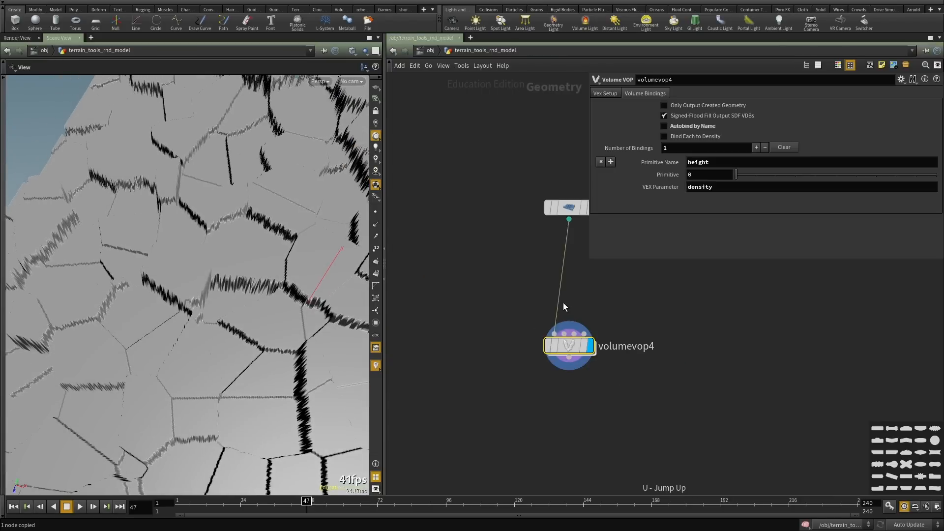
key(i)
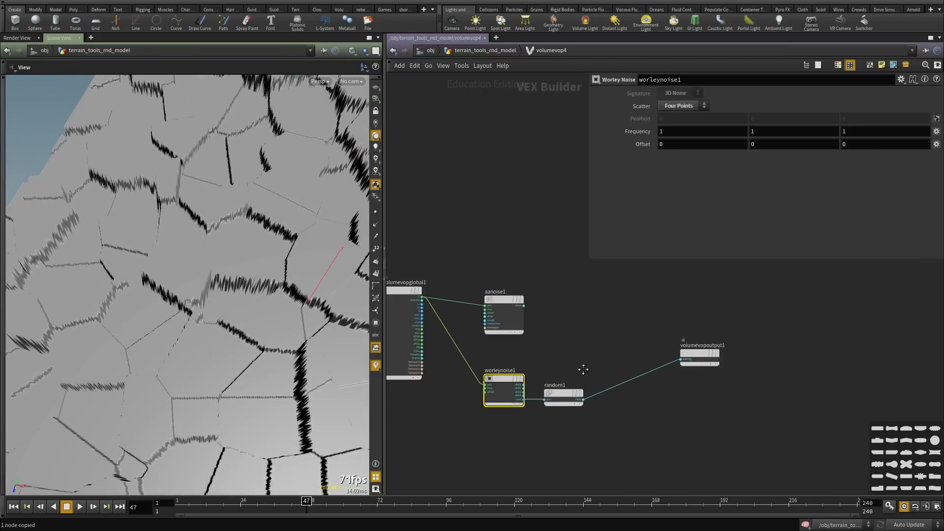
Move random1 below worleynoise1 and place a Subtract node in the freed space between worleynoise1 and volumevopoutput1.
drag(568, 375, 539, 439)
click(569, 392)
key(Tab)
text(sub)
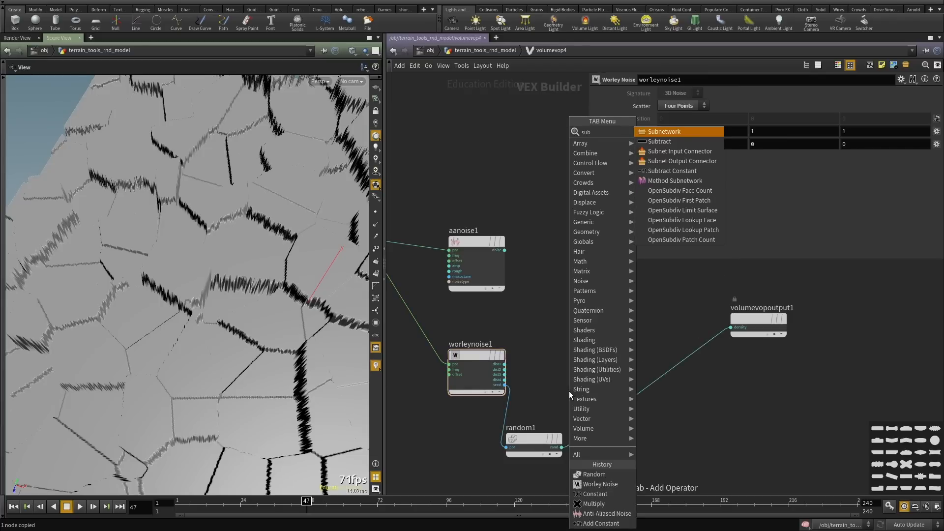
key(Down)
key(Return)
click(569, 391)
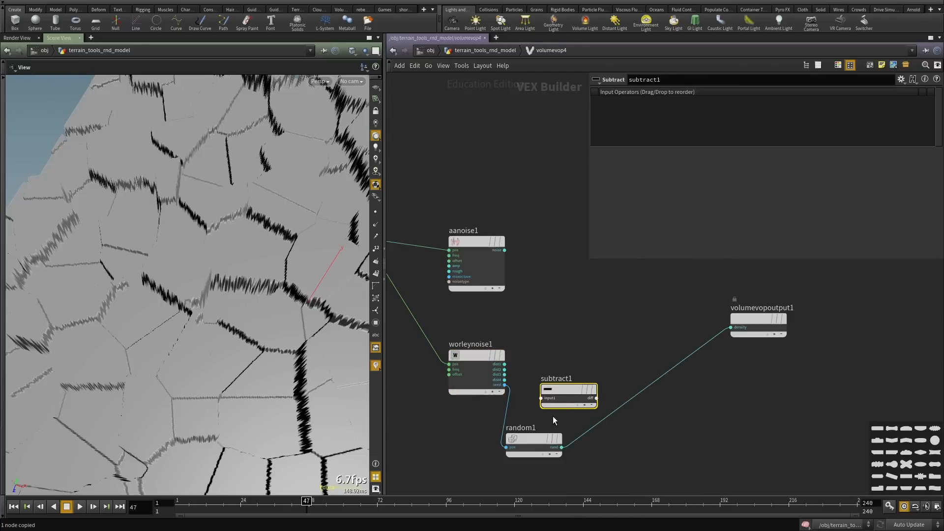
double_click(569, 378)
key(Return)
drag(558, 393, 567, 332)
Wire worleynoise1's dist2 into subtract1's first input and dist1 into its second input.
scroll(541, 379, up, 3)
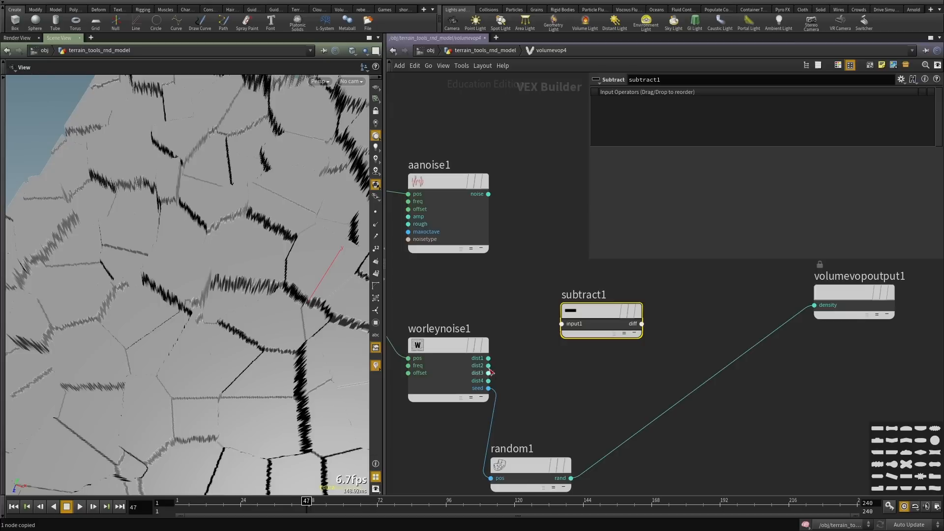
drag(488, 366, 563, 363)
click(563, 359)
click(561, 324)
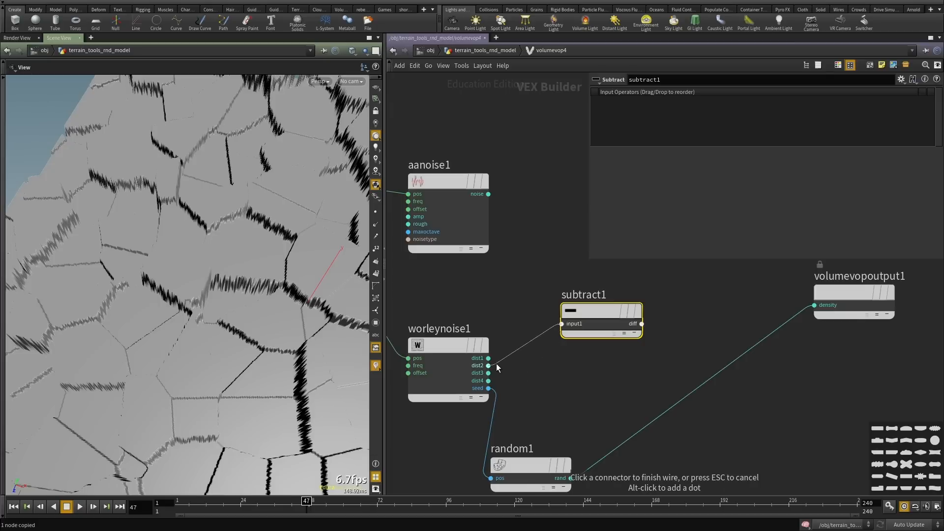
click(497, 364)
click(561, 332)
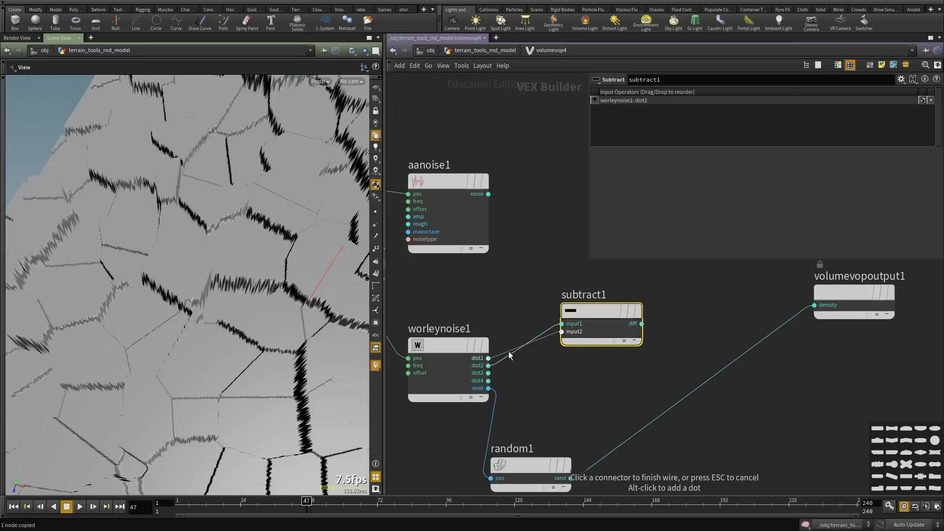
click(495, 357)
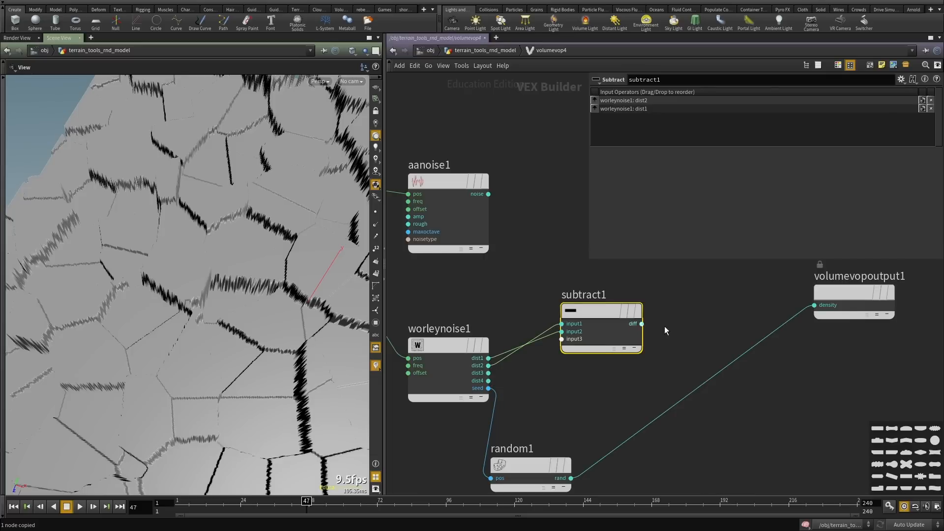
Drive volumevopoutput1's density from subtract1's diff and inspect the Worley cells from above.
click(642, 324)
click(814, 305)
scroll(606, 382, up, 2)
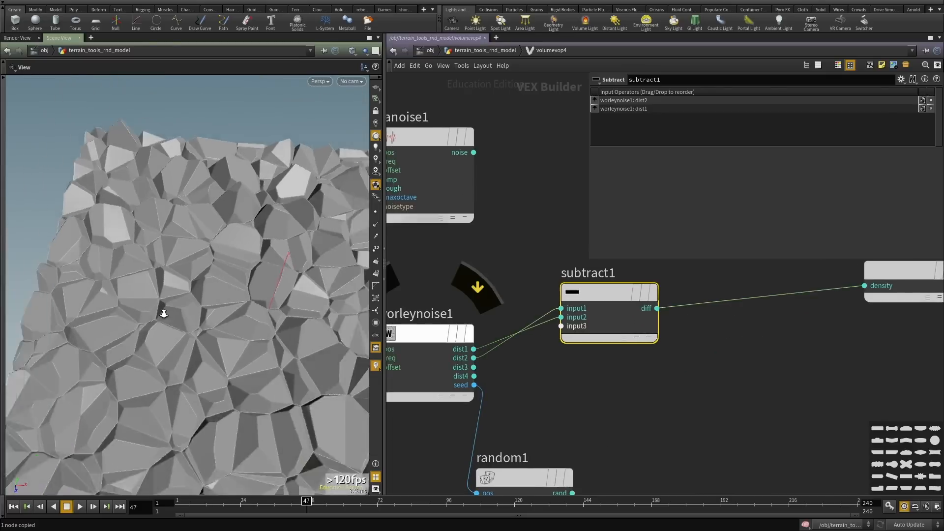
drag(164, 314, 191, 327)
right_drag(258, 304, 186, 327)
scroll(652, 398, down, 3)
Move volumevopglobal1 farther from worleynoise1, show the viewport's reference grid, and view the terrain against it.
middle_drag(667, 402, 884, 392)
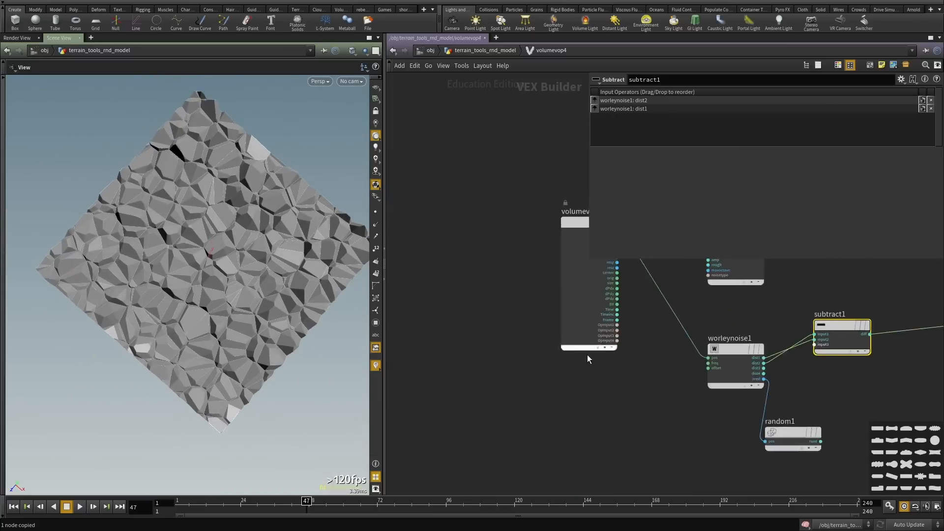
middle_drag(587, 355, 528, 398)
drag(538, 271, 442, 271)
scroll(469, 358, up, 2)
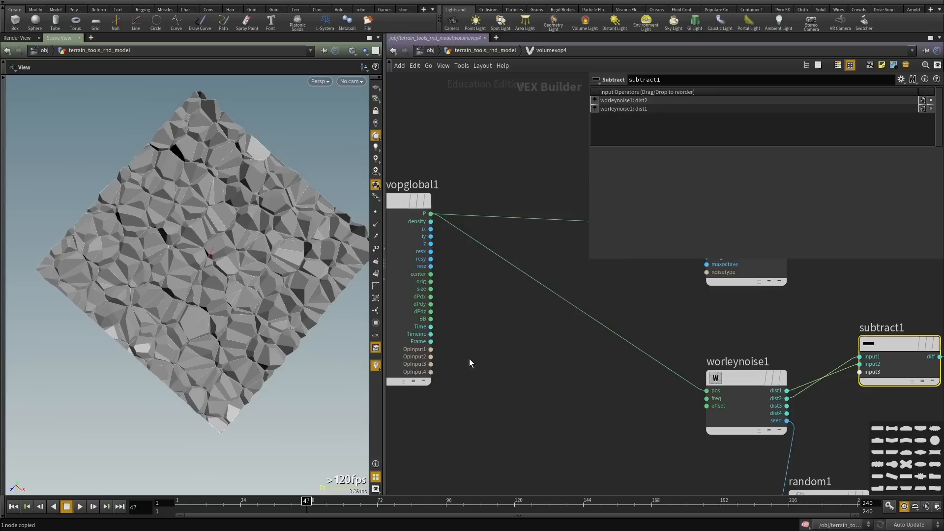
middle_drag(459, 325, 461, 322)
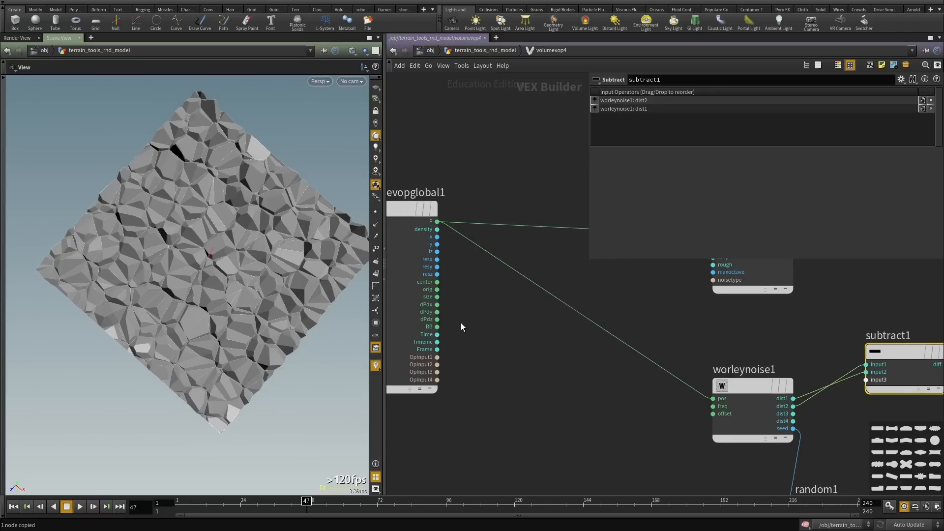
click(376, 87)
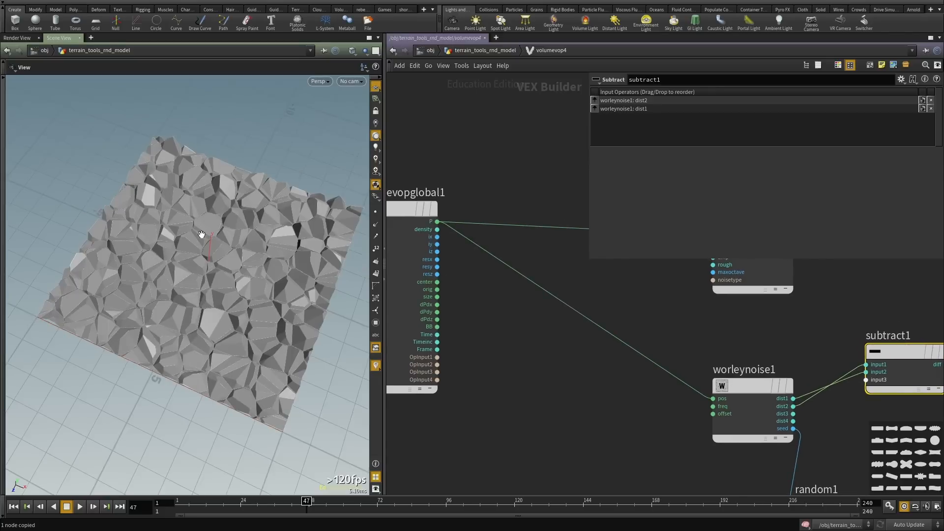
drag(204, 237, 175, 301)
right_drag(175, 301, 166, 375)
drag(167, 376, 176, 349)
Add a Vector to Float node below the Worley wire, feed it volumevopglobal1's P, and shift it slightly lower.
middle_drag(526, 341, 527, 325)
key(Tab)
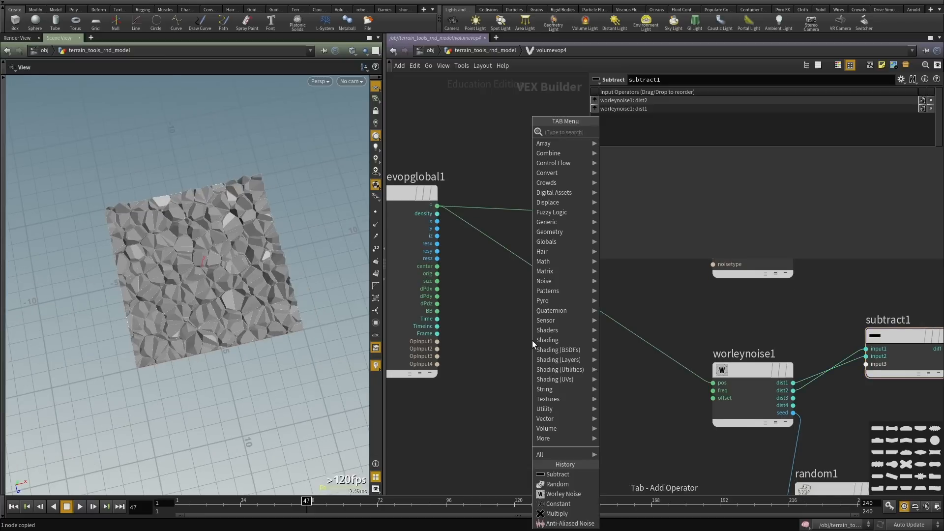
text(vector)
key(Down)
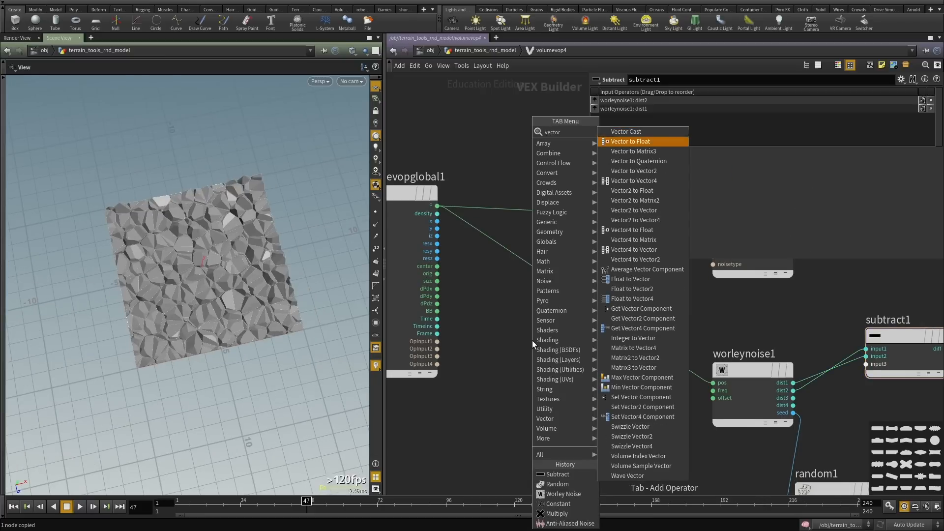
key(Return)
click(532, 340)
click(437, 206)
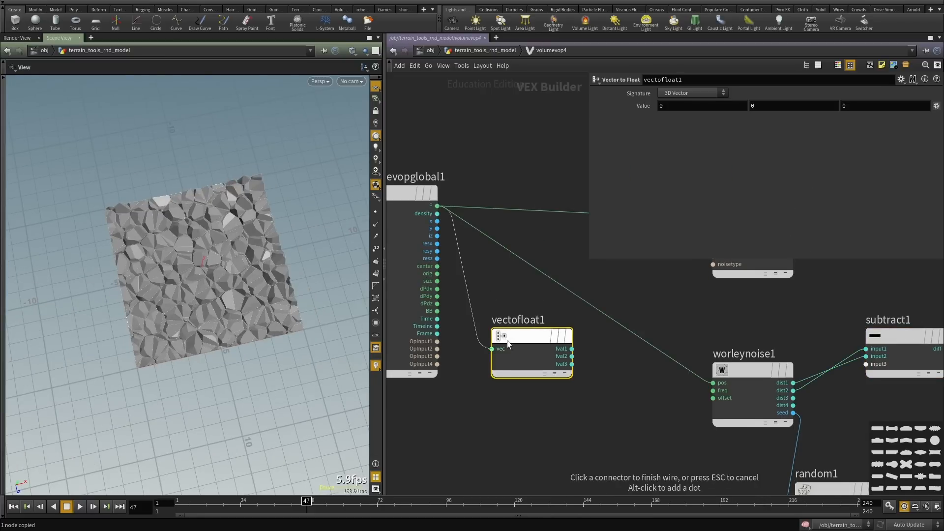
click(491, 349)
scroll(544, 402, down, 3)
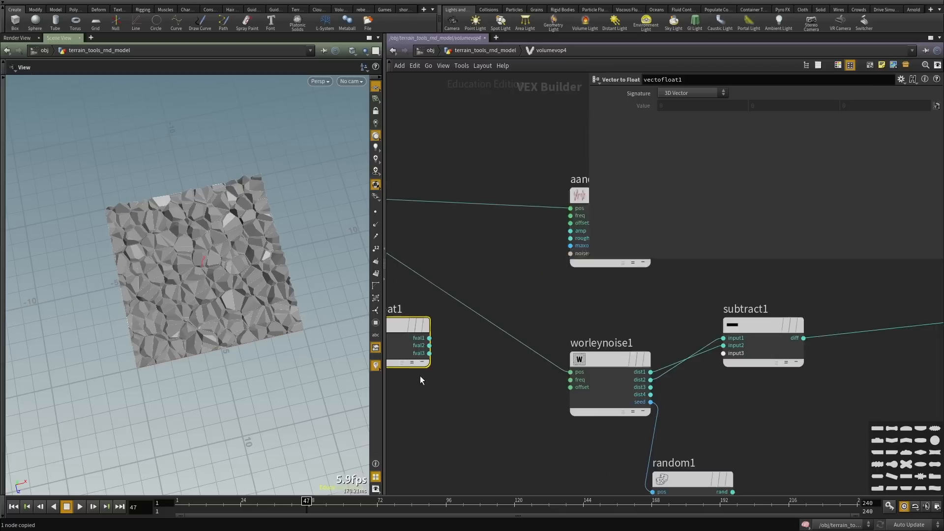
drag(476, 330, 468, 383)
Add a Fit Range node fed by vectofloat1's fval1, with Source Min -5 and Source Max 5.
key(Tab)
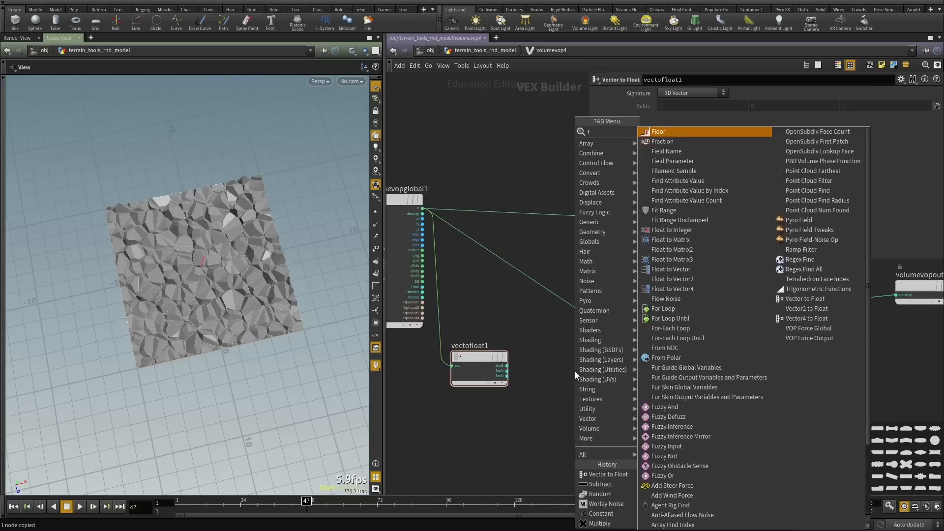
key(Escape)
key(ctrl+v)
scroll(506, 367, up, 2)
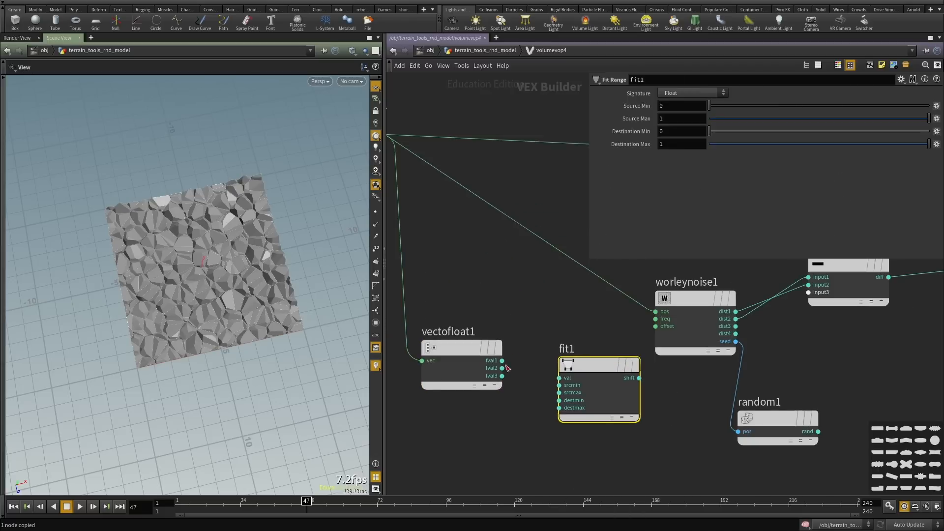
click(545, 379)
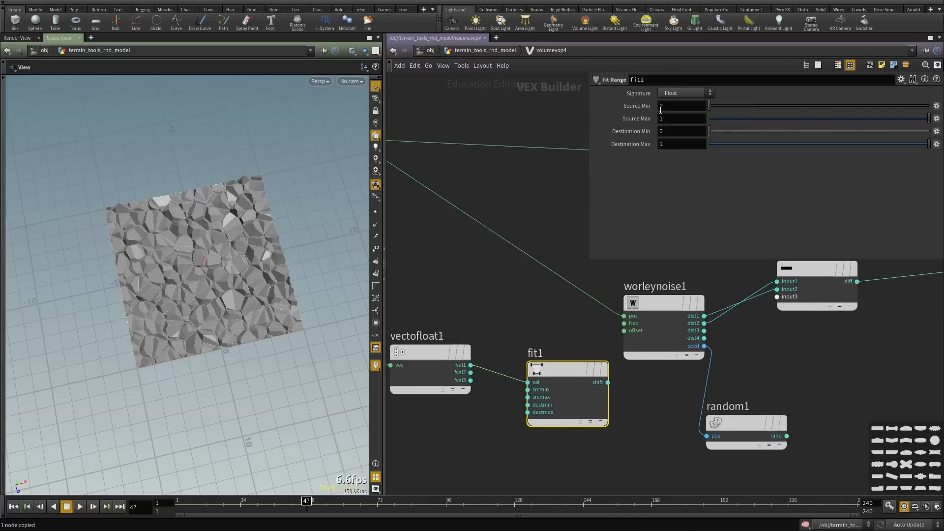
text(-5)
key(Tab)
text(5)
Drive volumevopoutput1's density from fit1's shift output and check the slope from a low angle.
scroll(648, 394, down, 3)
middle_drag(648, 394, 548, 380)
click(536, 380)
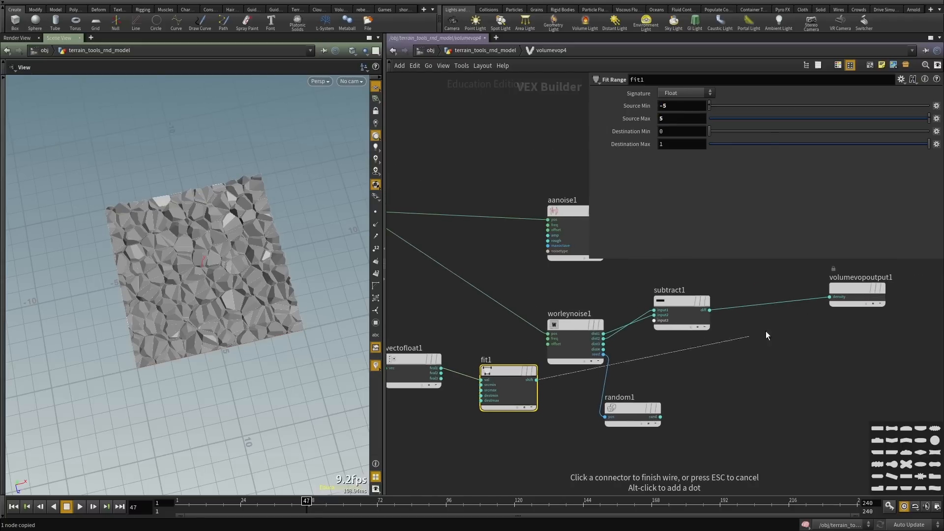
click(829, 301)
drag(353, 331, 229, 244)
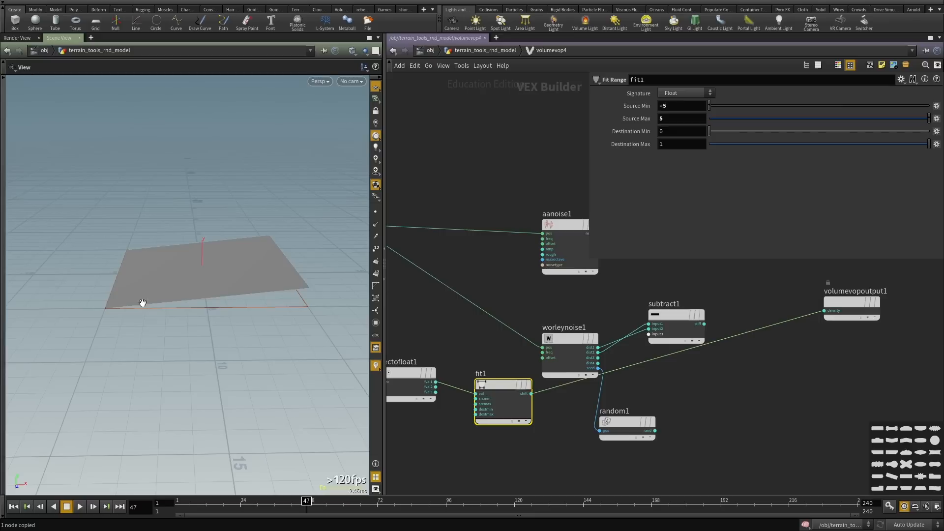
Move volumevopglobal1 up and farther away from vectofloat1 in the network.
scroll(536, 476, down, 3)
middle_drag(536, 476, 578, 412)
scroll(463, 381, up, 2)
middle_drag(462, 382, 509, 391)
drag(483, 367, 407, 217)
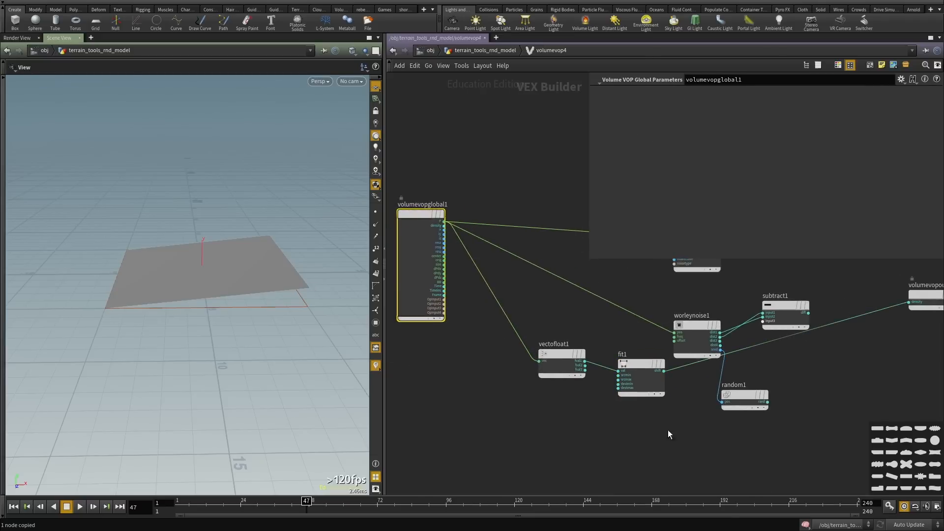
Duplicate fit1, wire vectofloat1's fval3 into the copy's val input, and place the copy below fit1.
drag(668, 430, 613, 386)
middle_drag(607, 409, 535, 357)
scroll(577, 390, up, 2)
key(ctrl+c)
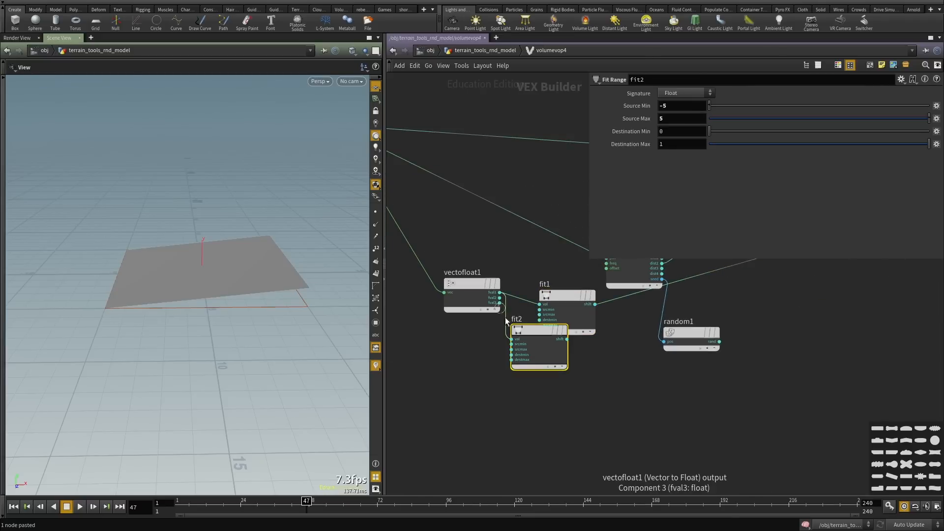
click(512, 338)
drag(534, 331, 554, 421)
middle_drag(624, 423, 565, 423)
scroll(564, 423, down, 2)
Drive volumevopoutput1's density from fit2's shift output and check the slope direction in the viewport.
drag(223, 263, 232, 285)
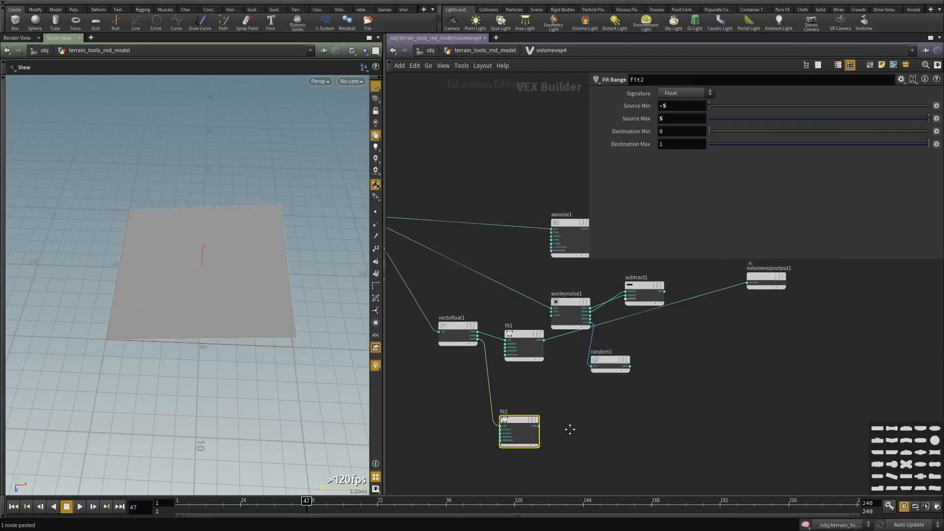
middle_drag(570, 430, 539, 452)
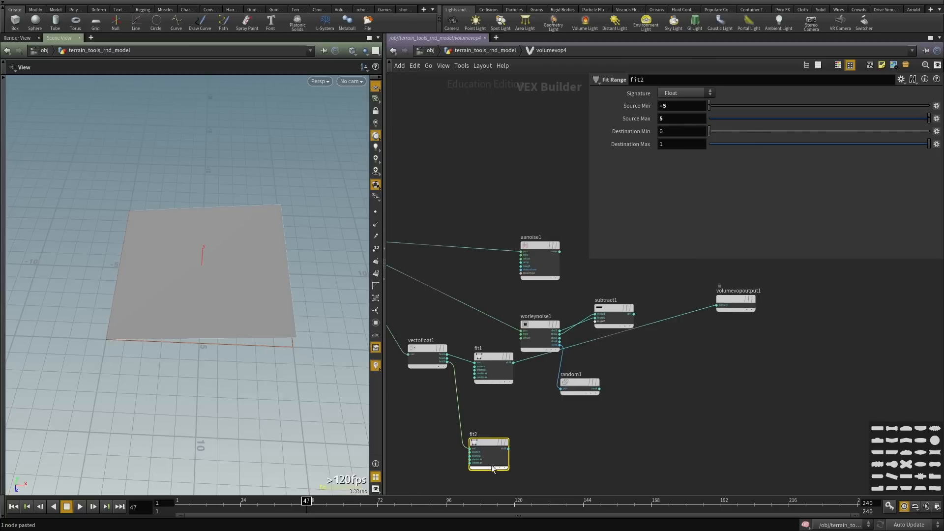
click(509, 448)
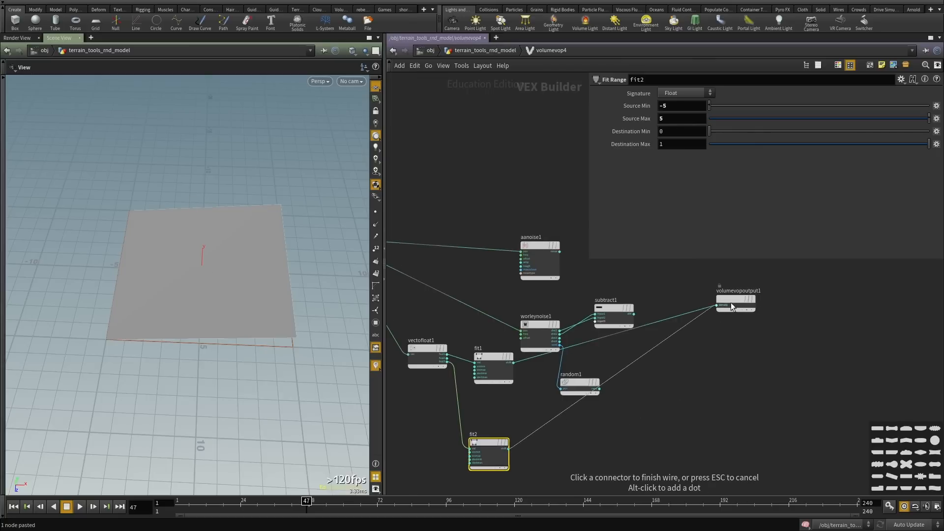
click(718, 306)
drag(231, 295, 167, 265)
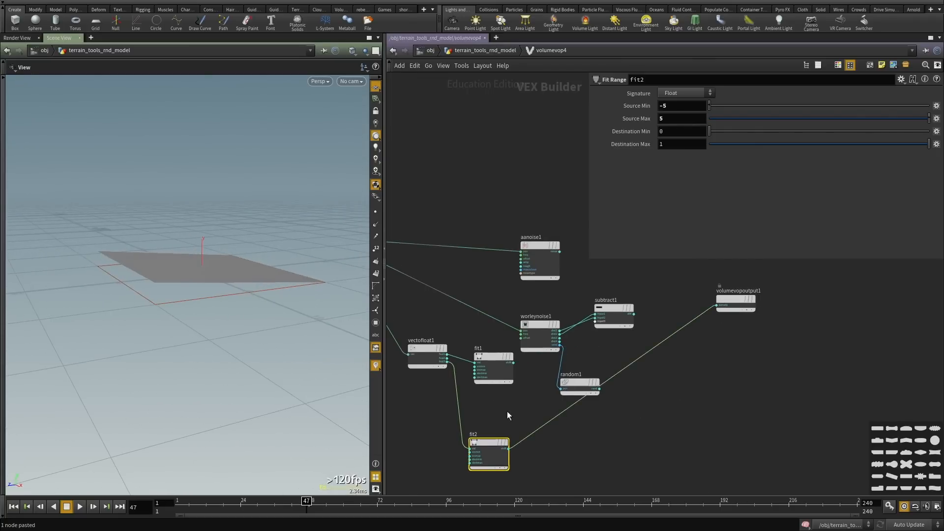
Place an Add node between the two Fit Range nodes and wire fit1's and fit2's shift outputs into it.
middle_drag(507, 412, 515, 388)
scroll(519, 385, up, 2)
key(Tab)
text(add)
click(616, 132)
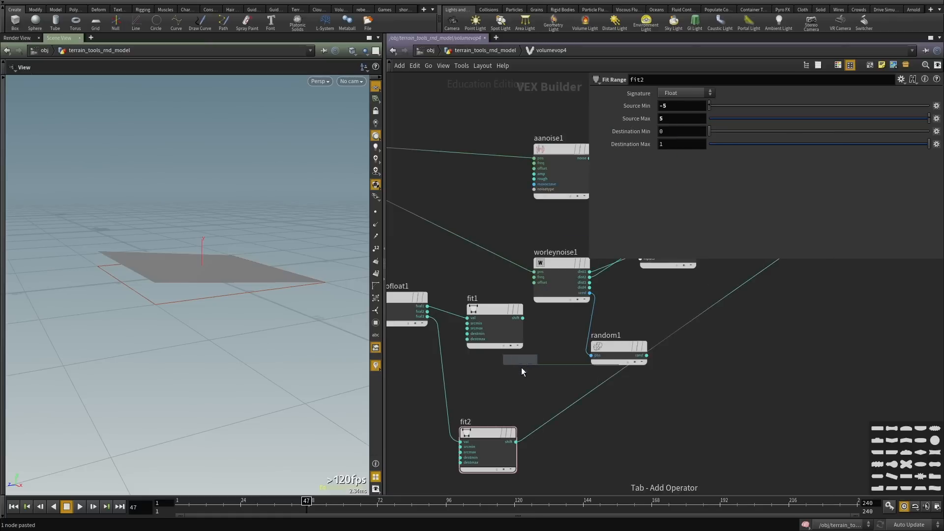
click(530, 321)
click(517, 383)
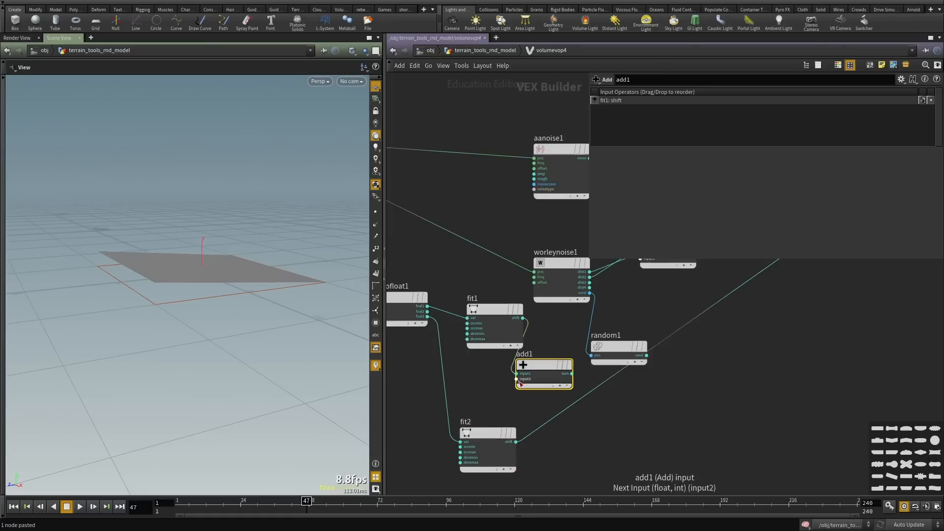
click(516, 383)
click(517, 442)
Drive volumevopoutput1's density from add1's sum and view the combined slope.
middle_drag(596, 439, 528, 472)
click(503, 408)
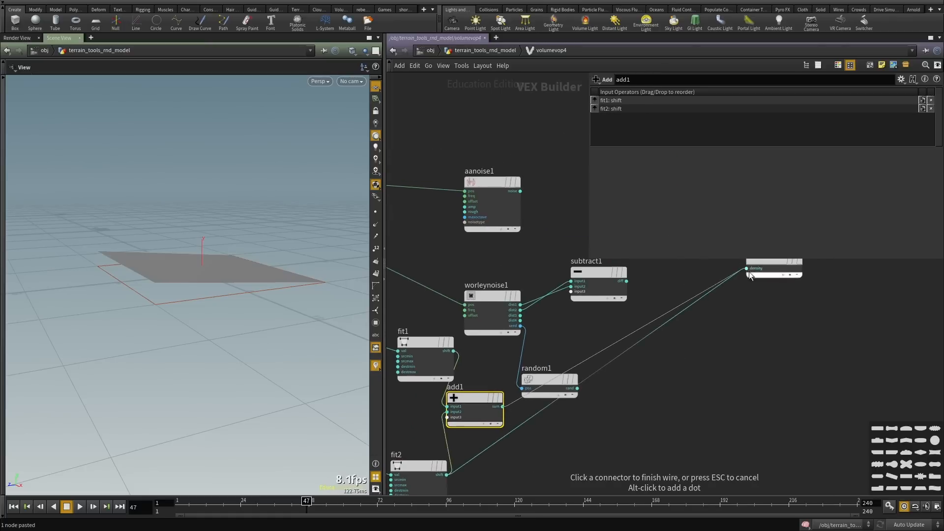
click(747, 269)
drag(167, 306, 147, 307)
Spread out the slope network by moving add1 and random1 away from the fit nodes and vectofloat1 down beside fit2.
scroll(566, 387, down, 4)
drag(622, 445, 569, 405)
drag(185, 297, 167, 342)
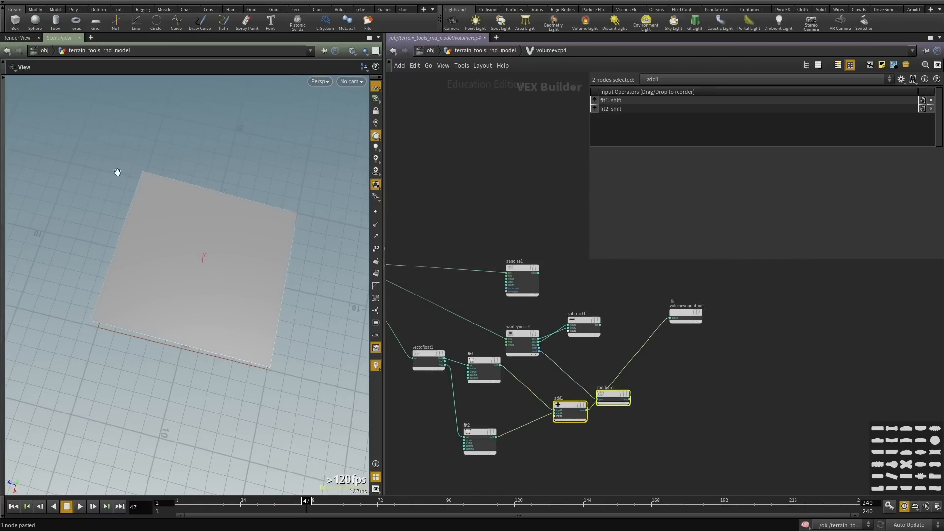
middle_drag(468, 409, 618, 395)
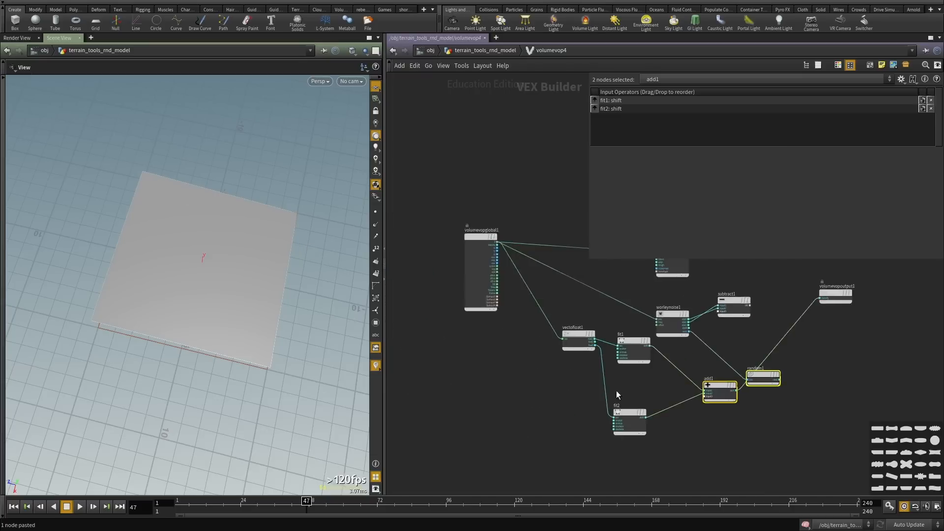
drag(579, 341, 535, 379)
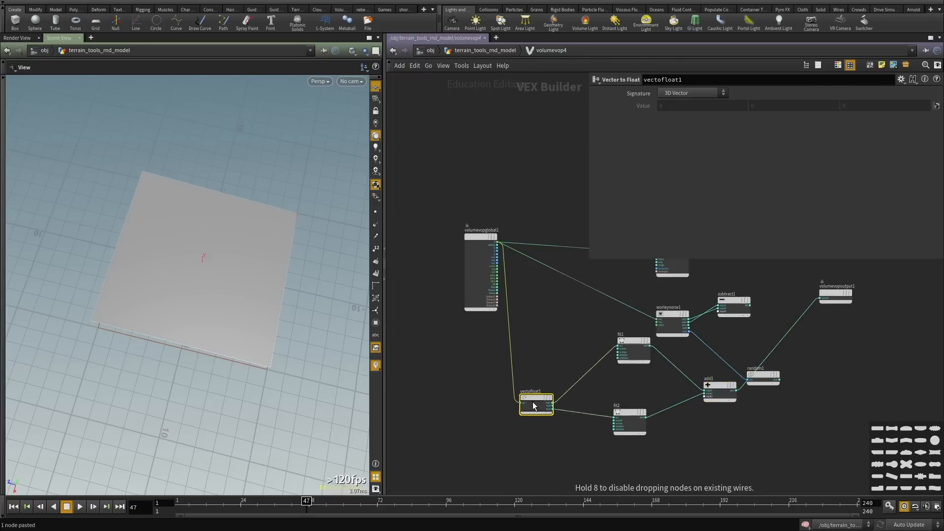
drag(534, 415, 531, 408)
Move worleynoise1, subtract1 and random1 above aanoise1, and bring aanoise1 closer to volumevopglobal1.
middle_drag(691, 375, 536, 362)
scroll(586, 404, down, 2)
drag(587, 359, 498, 201)
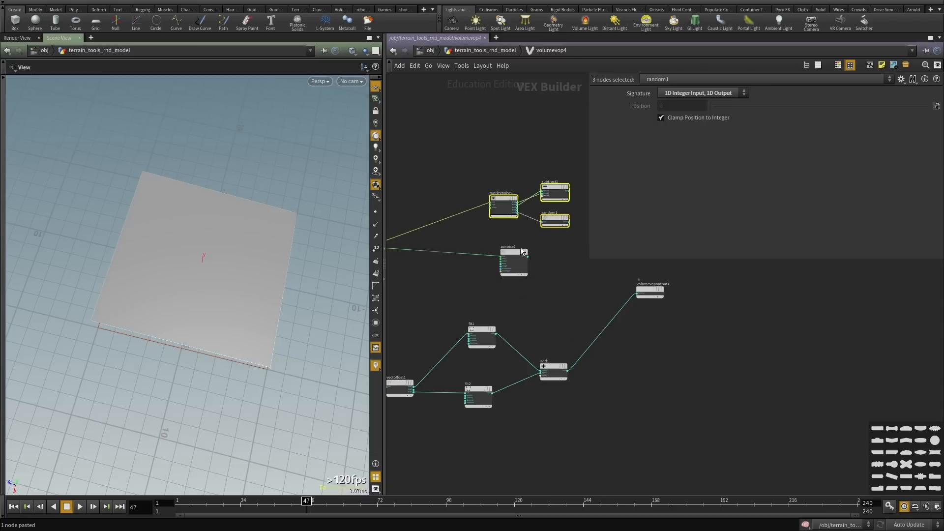
scroll(521, 248, up, 2)
drag(514, 257, 403, 255)
scroll(521, 321, down, 2)
middle_drag(522, 322, 583, 299)
Select vectofloat1, fit1, fit2 and add1, and examine the sloped terrain from several angles.
drag(587, 306, 462, 392)
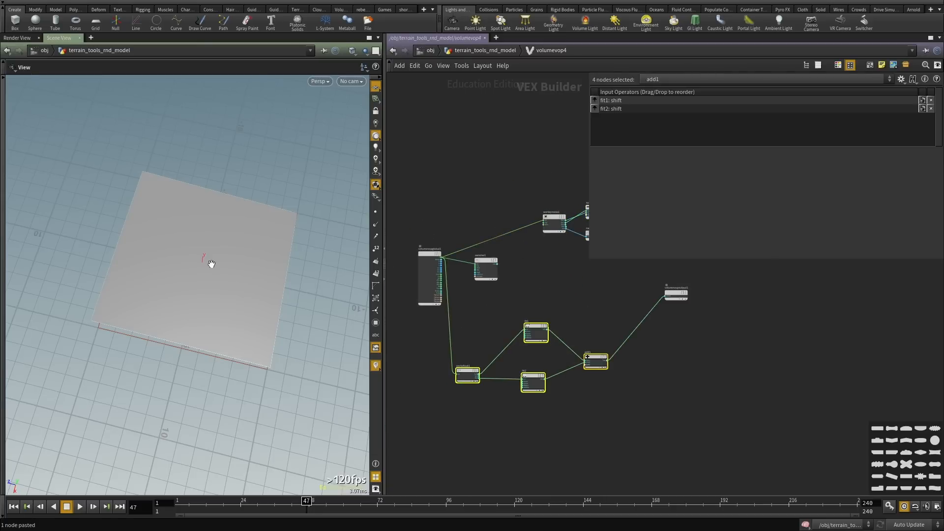
drag(211, 264, 153, 232)
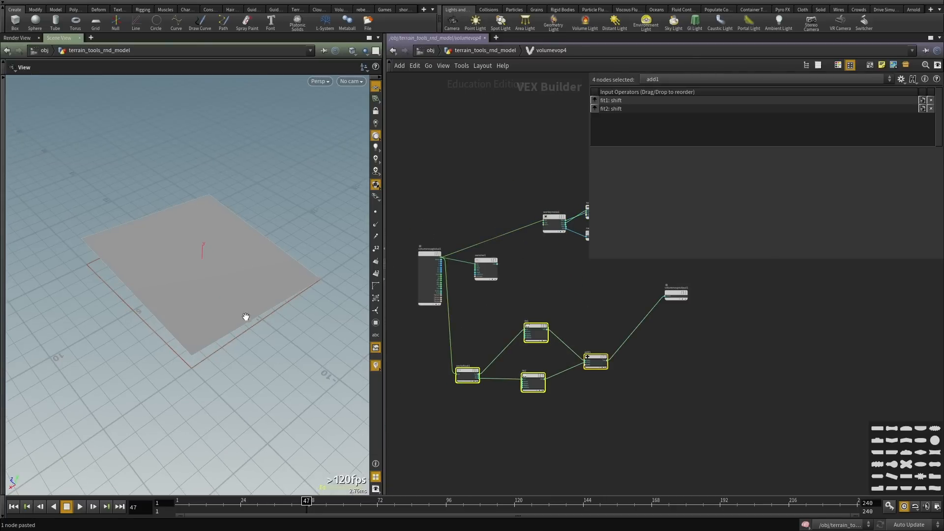
drag(232, 216, 205, 220)
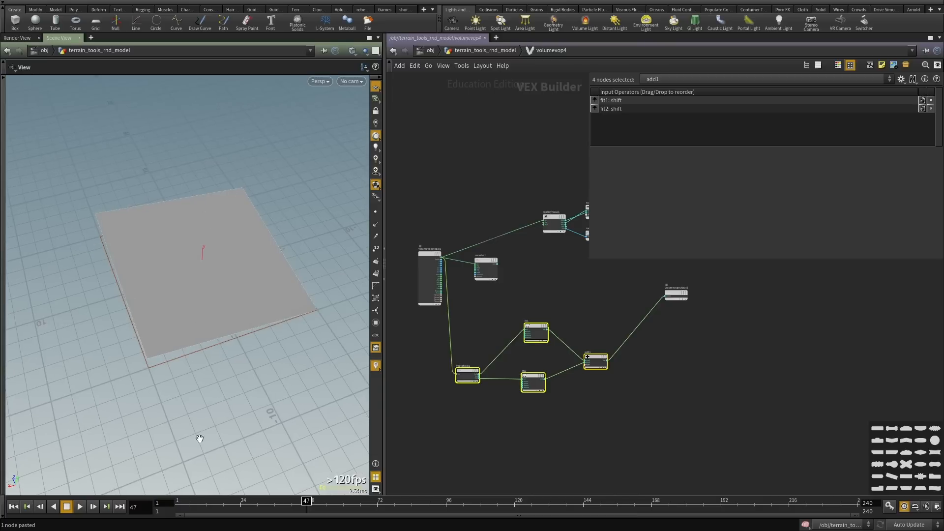
drag(120, 345, 158, 303)
middle_drag(599, 312, 545, 367)
scroll(545, 364, up, 2)
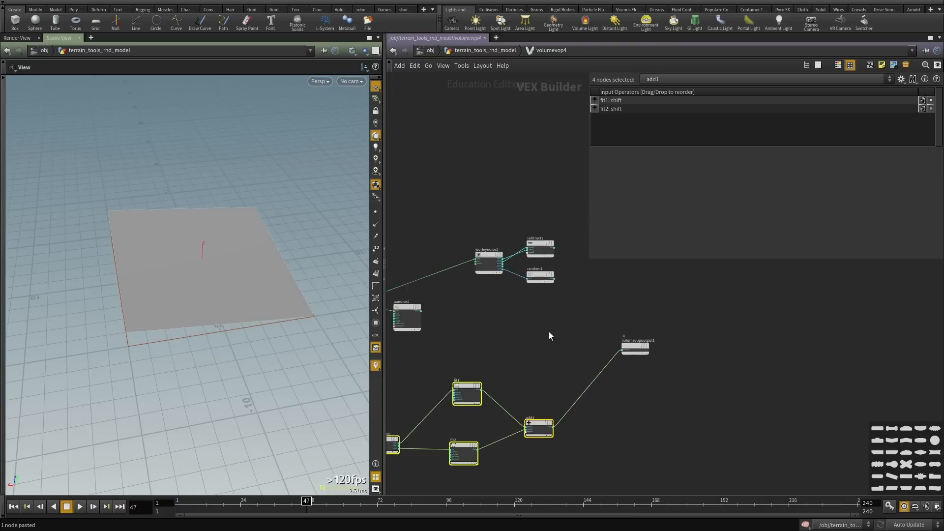
Connect subtract1's output to volumevopoutput1's density so the Worley distance difference drives the terrain.
middle_drag(548, 331, 577, 381)
scroll(618, 331, up, 2)
scroll(578, 382, down, 2)
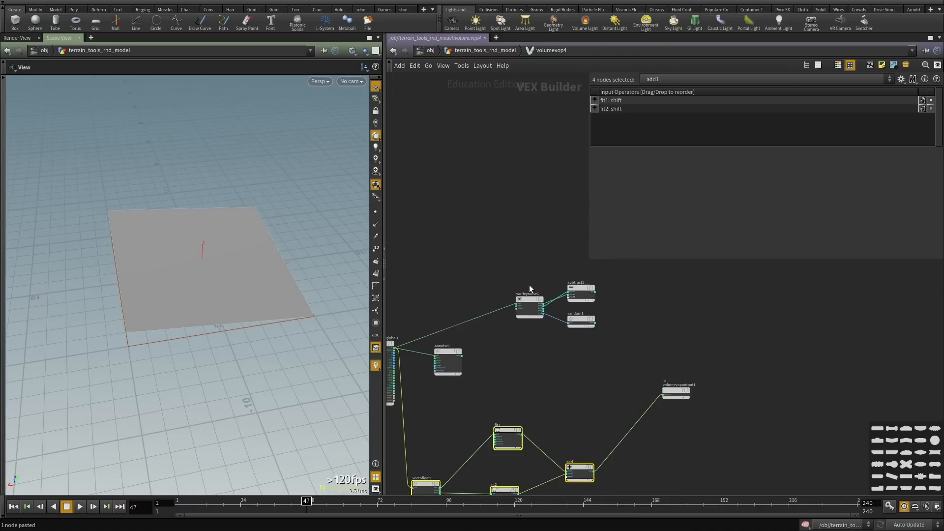
drag(527, 299, 521, 336)
scroll(520, 344, up, 2)
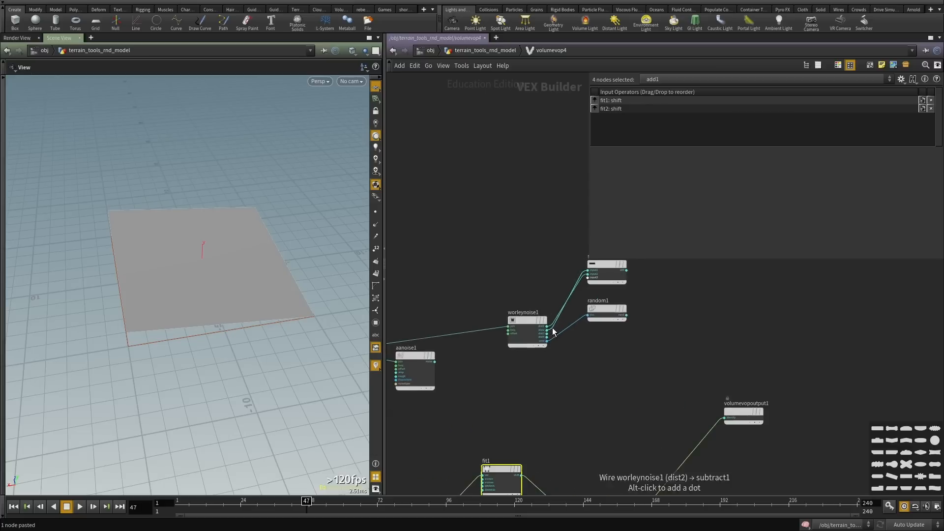
middle_drag(623, 289, 570, 287)
click(574, 265)
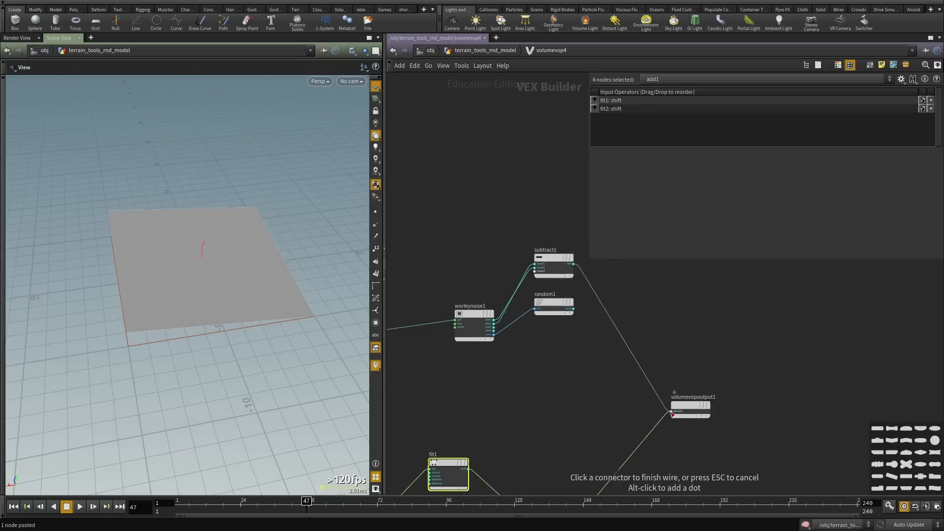
click(672, 411)
scroll(541, 322, down, 2)
scroll(518, 365, up, 2)
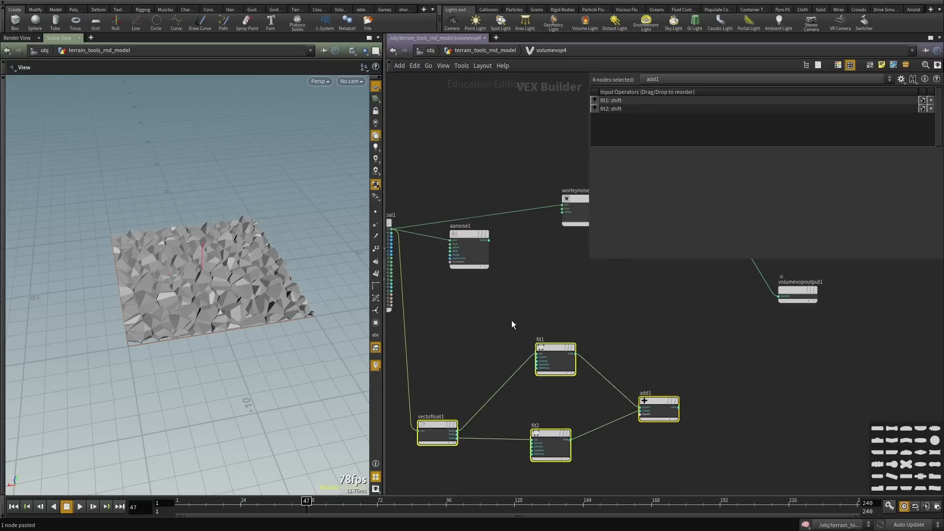
Move fit2 and add1 lower to free up space, and add a Float to Vector node beside fit1.
click(553, 359)
middle_drag(586, 327, 554, 334)
drag(535, 442, 541, 477)
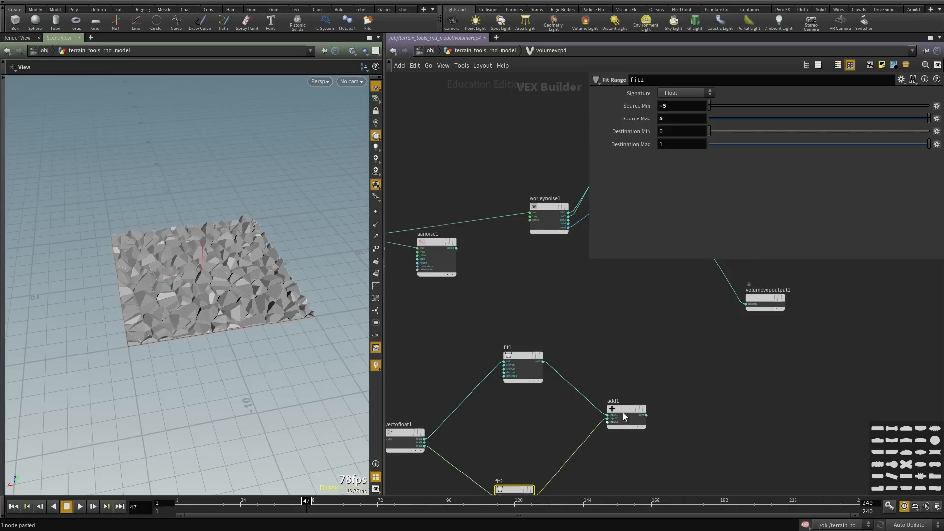
key(Tab)
text(float)
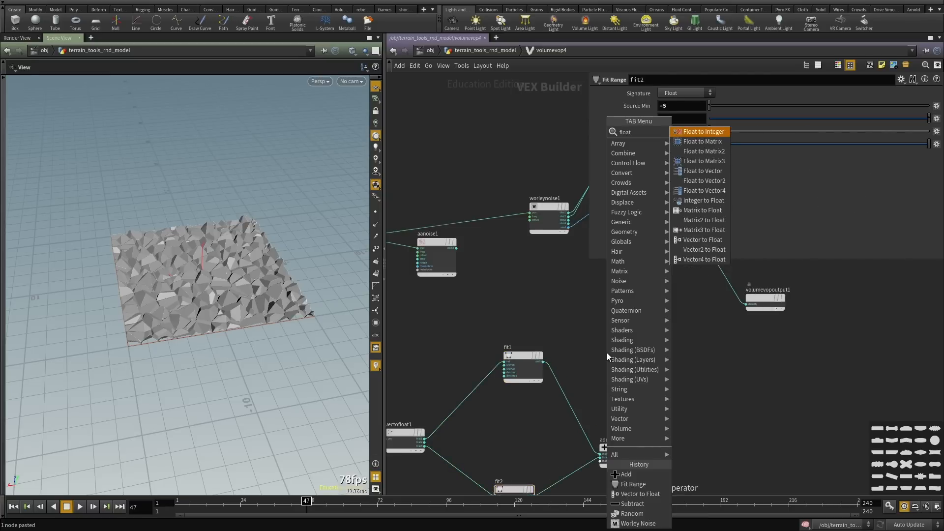
text( to vec)
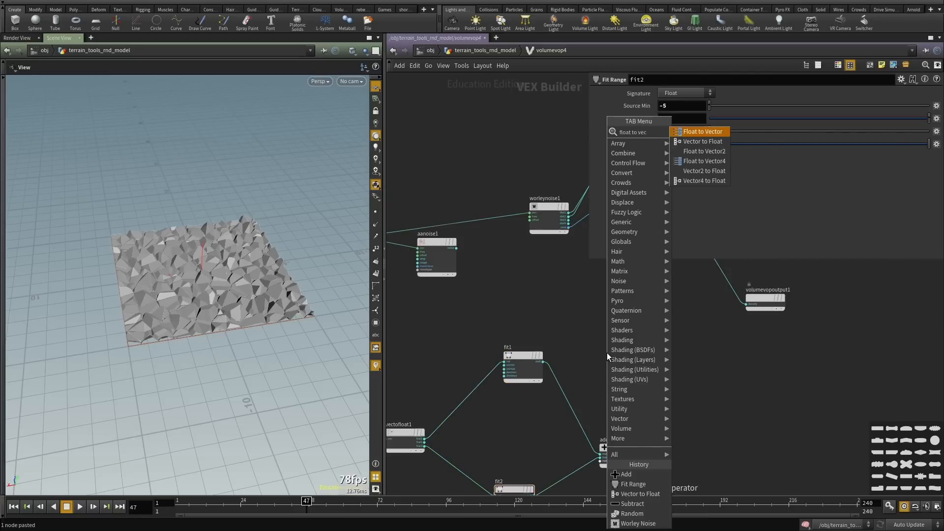
click(689, 131)
click(629, 374)
Wire fit1's output into all three component inputs of floattovec1.
scroll(551, 366, up, 3)
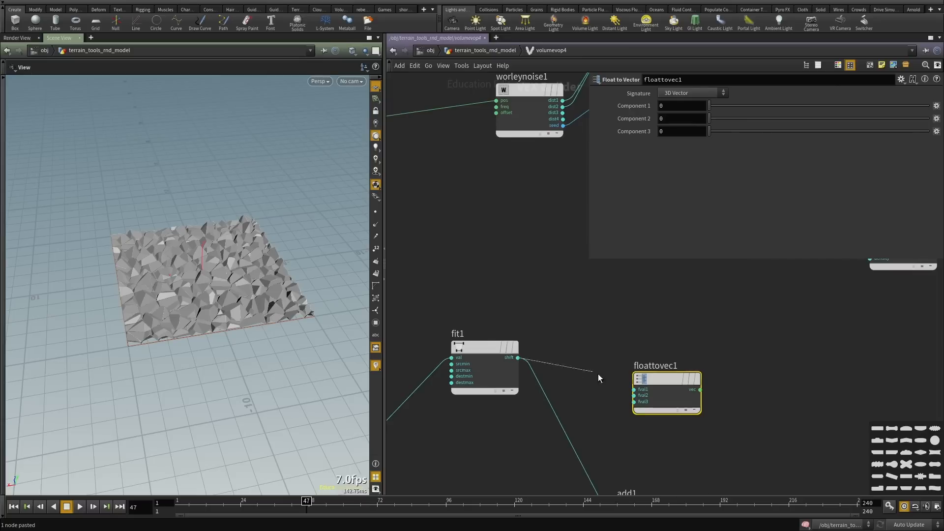
click(634, 389)
click(518, 357)
click(634, 395)
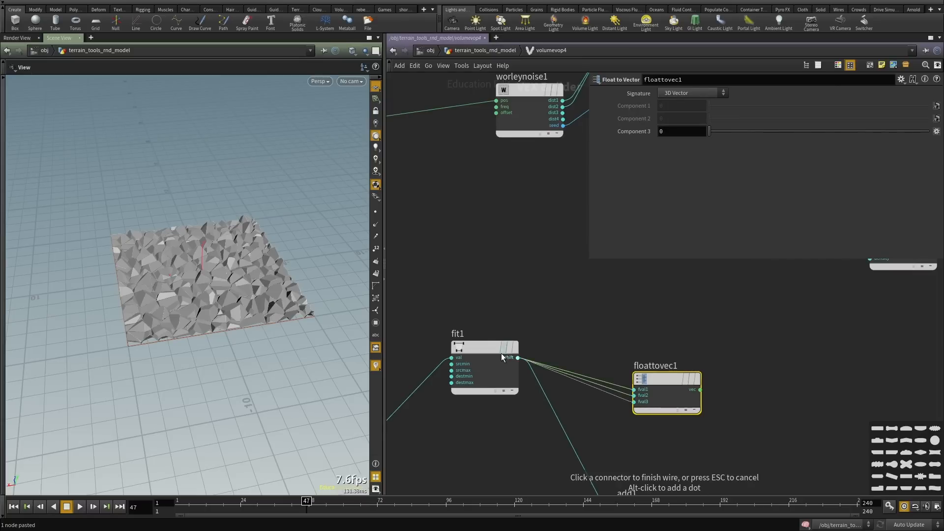
click(517, 357)
scroll(600, 354, down, 2)
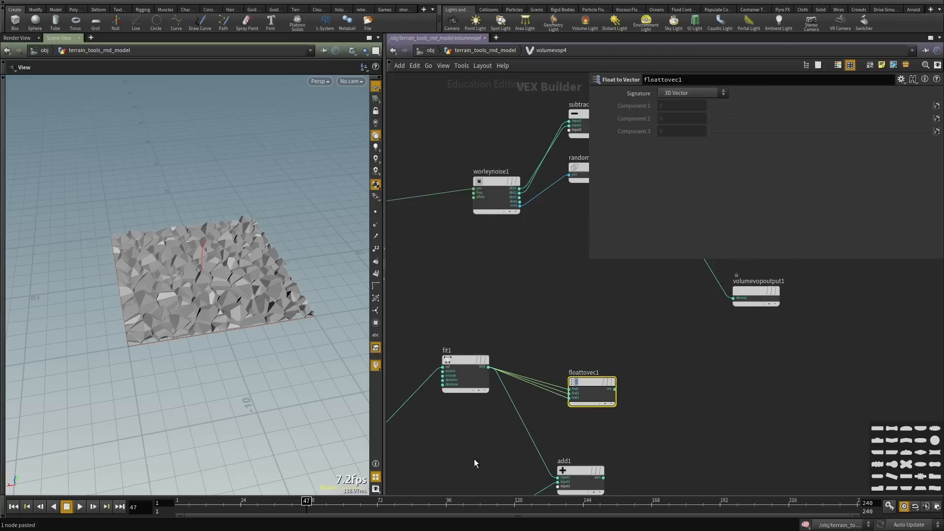
Connect floattovec1's vector output to worleynoise1's frequency input.
middle_drag(646, 386, 638, 421)
click(608, 425)
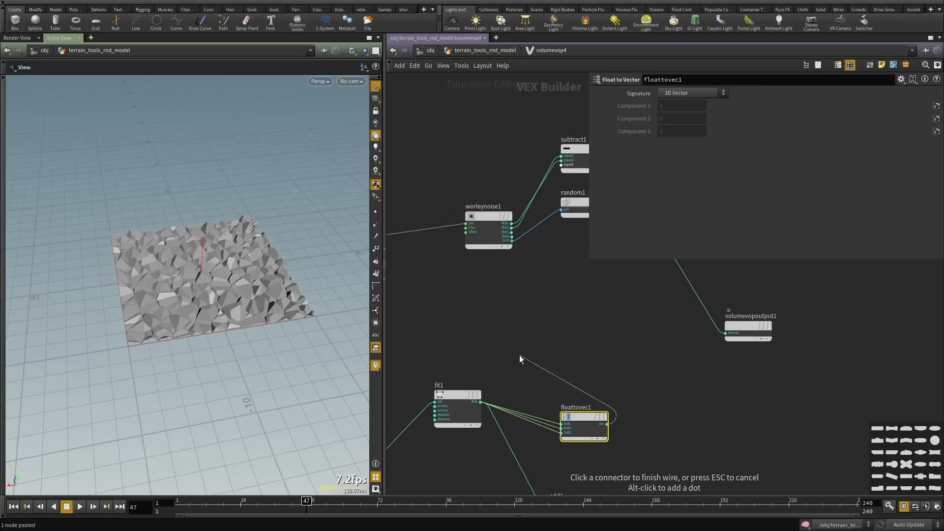
key(Escape)
click(487, 231)
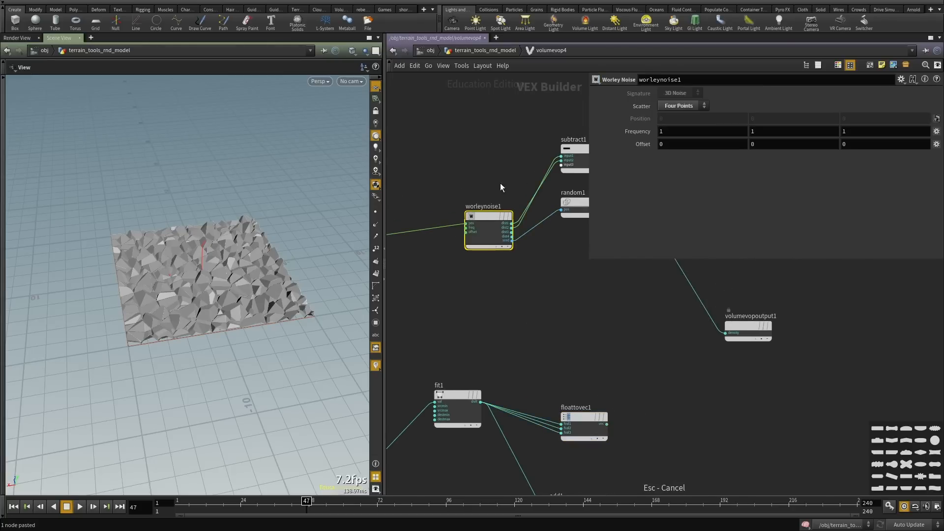
scroll(297, 250, up, 5)
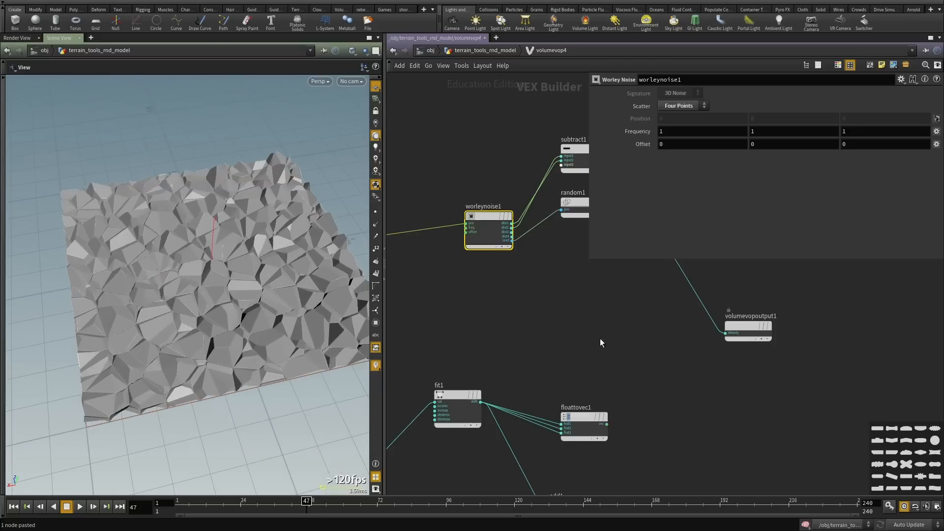
click(601, 431)
click(466, 231)
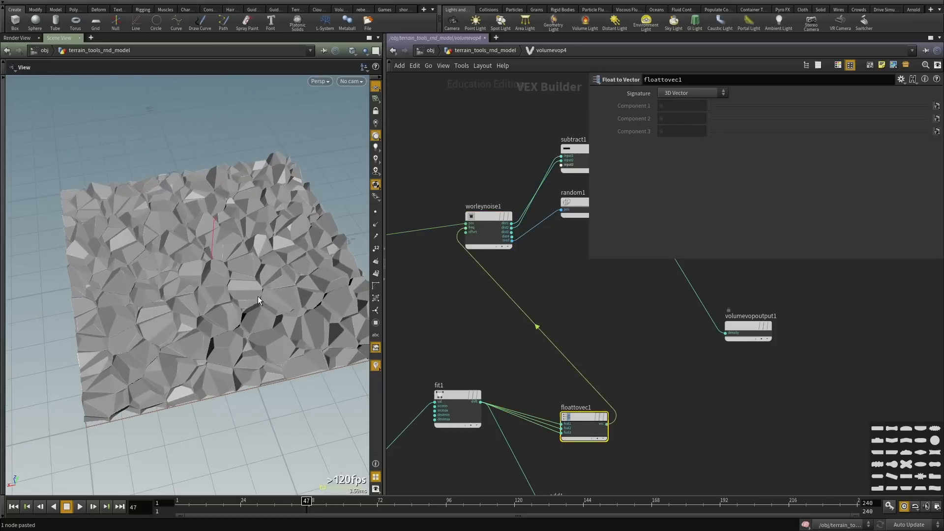
Inspect the varying cell sizes, and set fit1's Destination Min to 0.105 and Destination Max to 2.
drag(213, 351, 227, 308)
right_drag(228, 308, 270, 282)
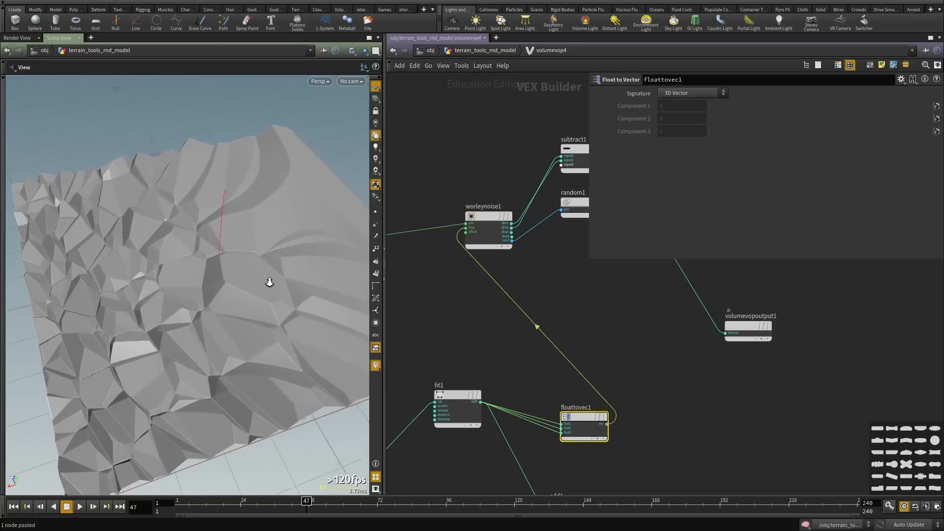
drag(270, 283, 251, 316)
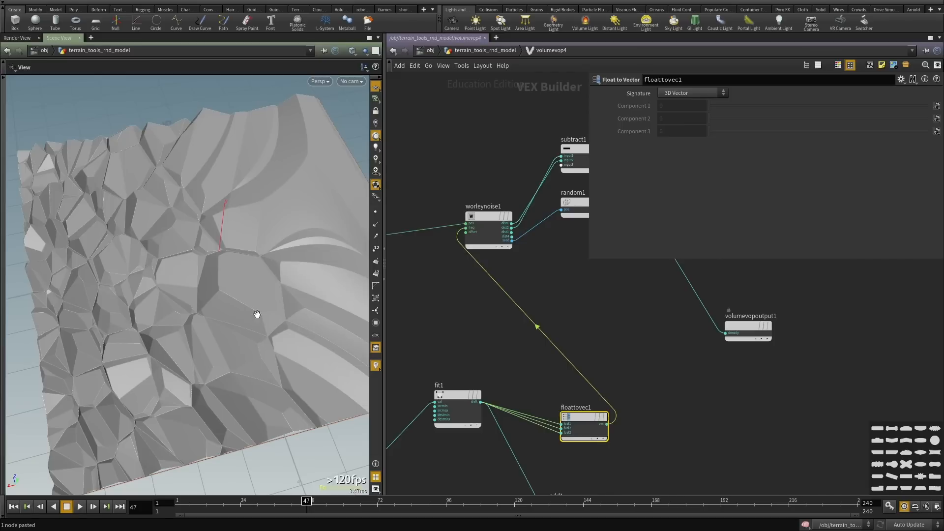
middle_drag(493, 341, 497, 321)
drag(456, 329, 440, 413)
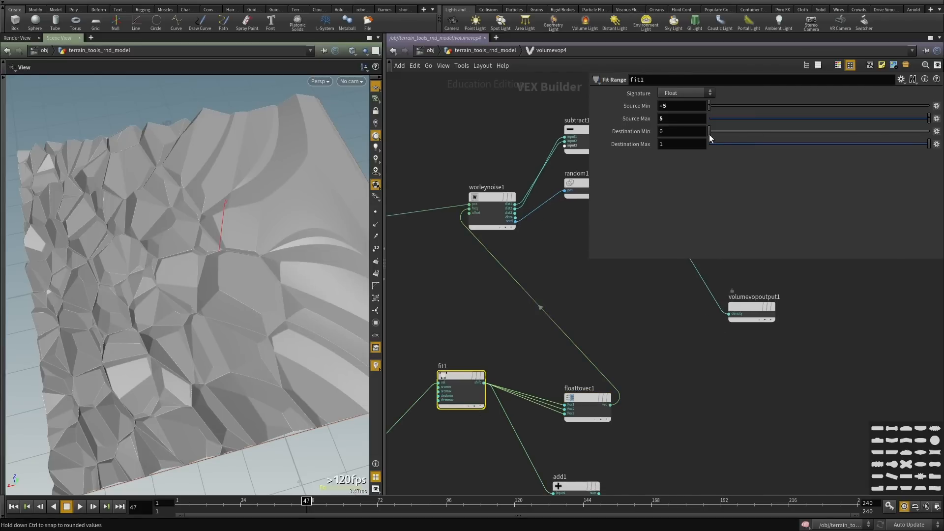
drag(710, 138, 734, 136)
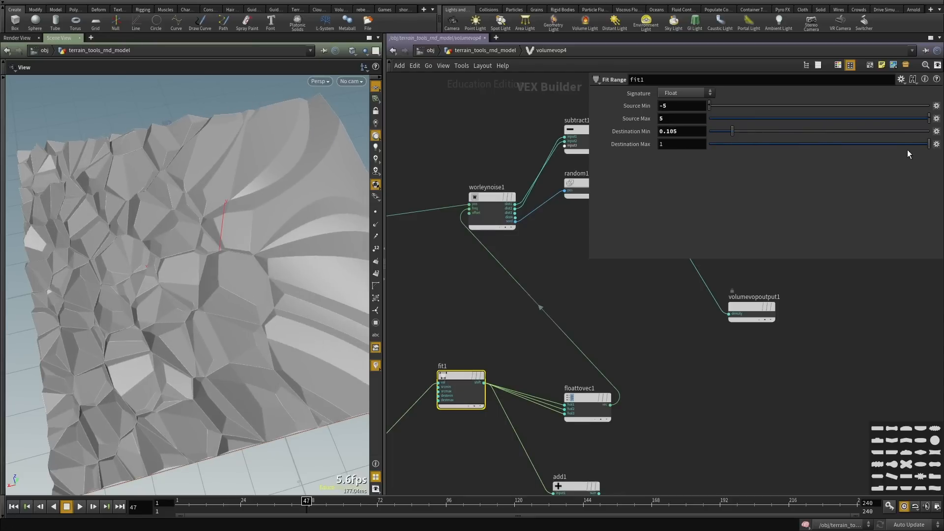
drag(929, 143, 858, 145)
middle_drag(613, 146, 665, 144)
drag(219, 317, 199, 305)
scroll(548, 350, down, 3)
Move floattovec1 farther from fit1, merge its three input wires through a dot, and place the dot close to floattovec1.
middle_drag(522, 371, 583, 319)
scroll(547, 355, up, 1)
middle_drag(547, 355, 561, 350)
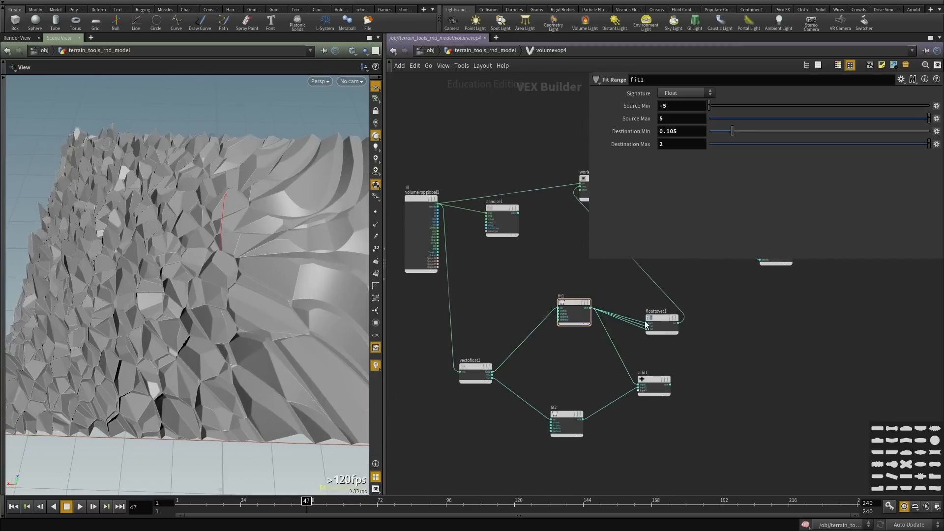
scroll(694, 325, up, 2)
middle_drag(693, 325, 610, 404)
middle_drag(498, 419, 534, 397)
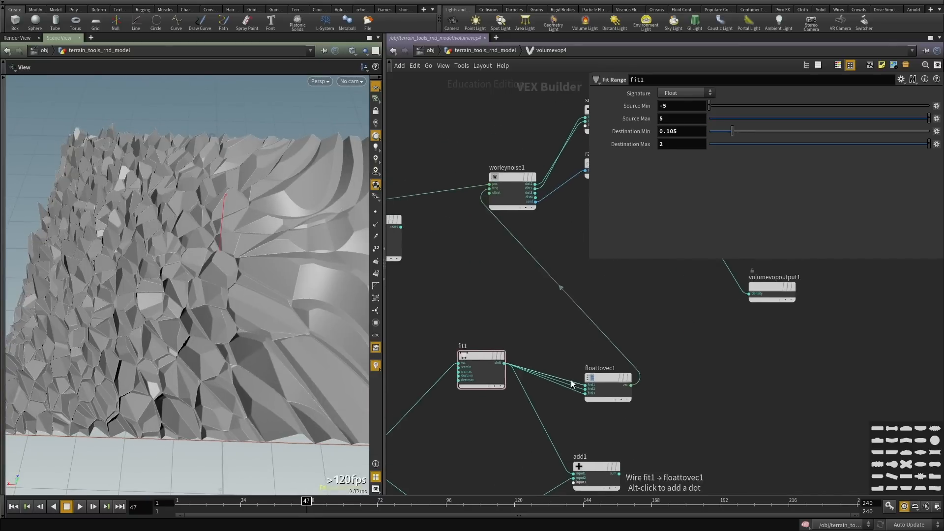
drag(599, 389, 780, 405)
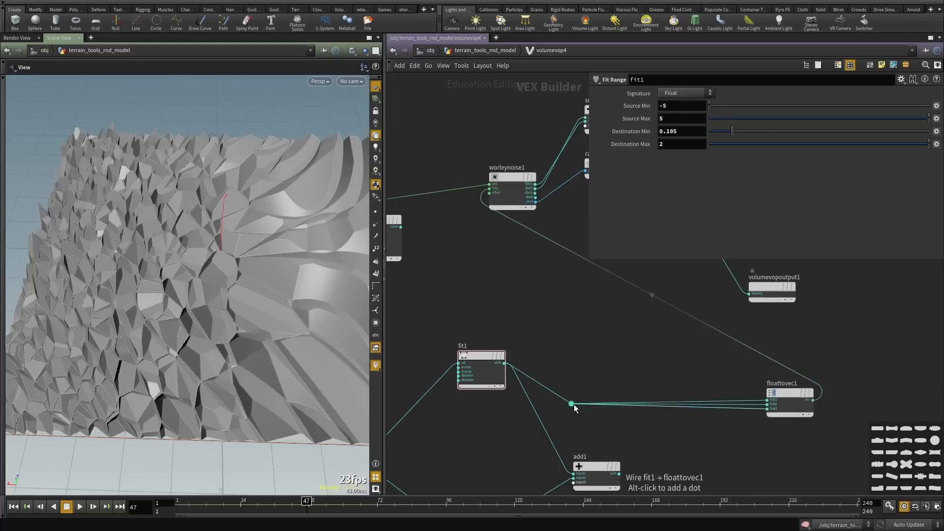
drag(571, 403, 684, 400)
Insert a Ramp Parameter node into the wire between fit1 and the dot.
key(Tab)
text(ramp)
key(Down)
key(Down)
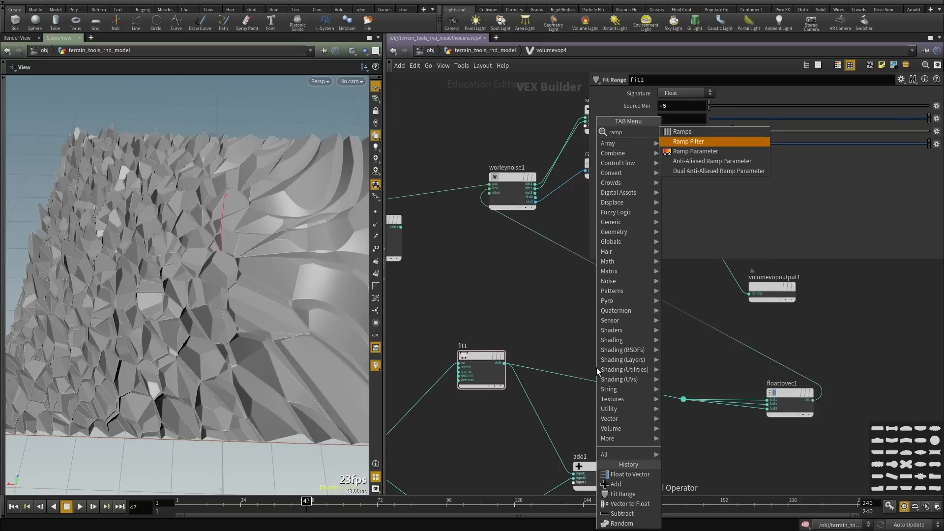
key(Return)
click(597, 368)
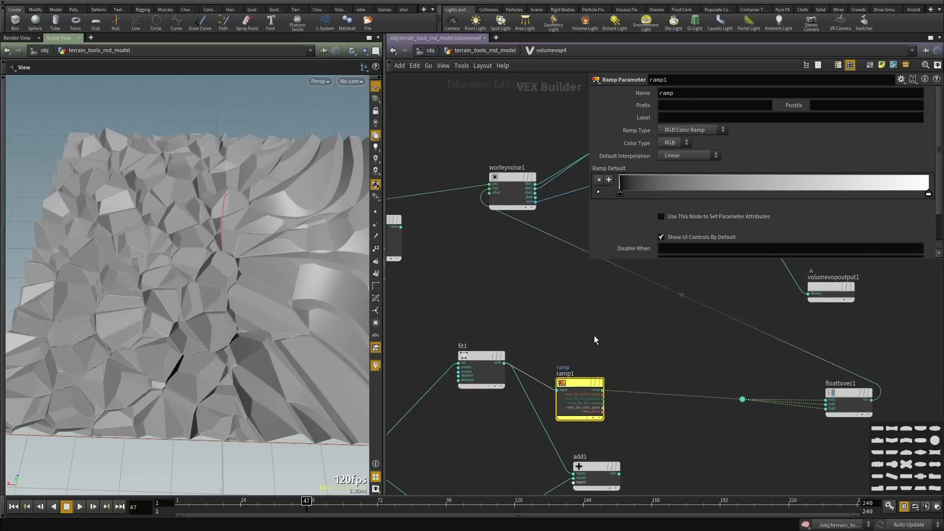
Try shifting the first point of volumevop4's ramp inward along the gradient.
key(u)
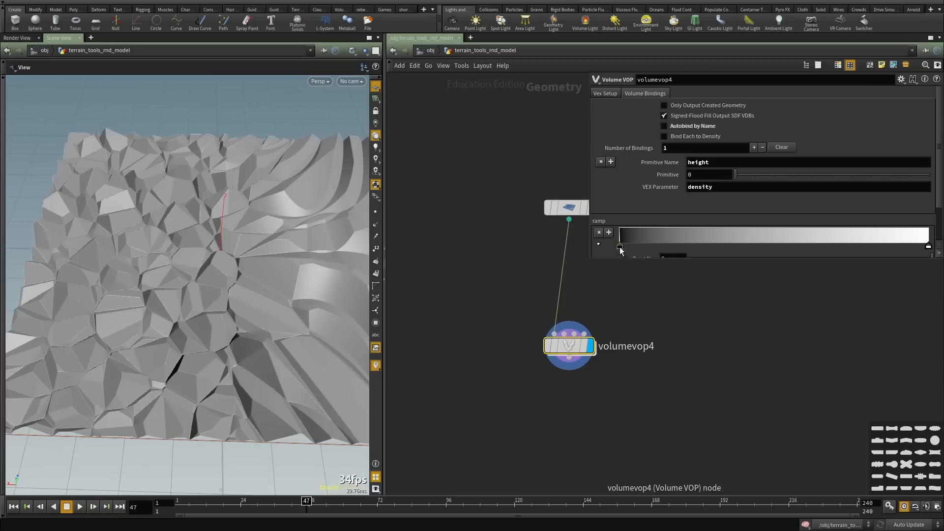
drag(619, 247, 678, 249)
double_click(560, 344)
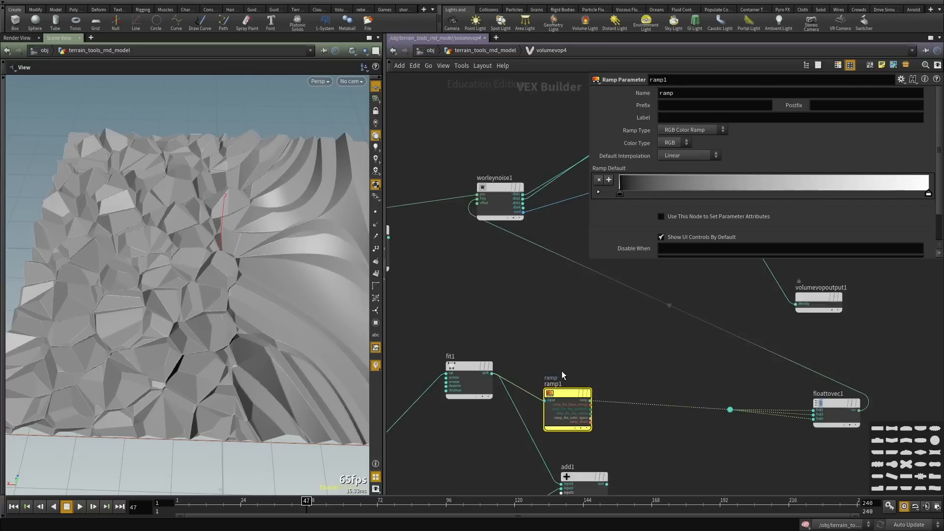
Reset fit1's Destination Min to 0 and Destination Max to 1, and check the terrain from another angle.
click(472, 317)
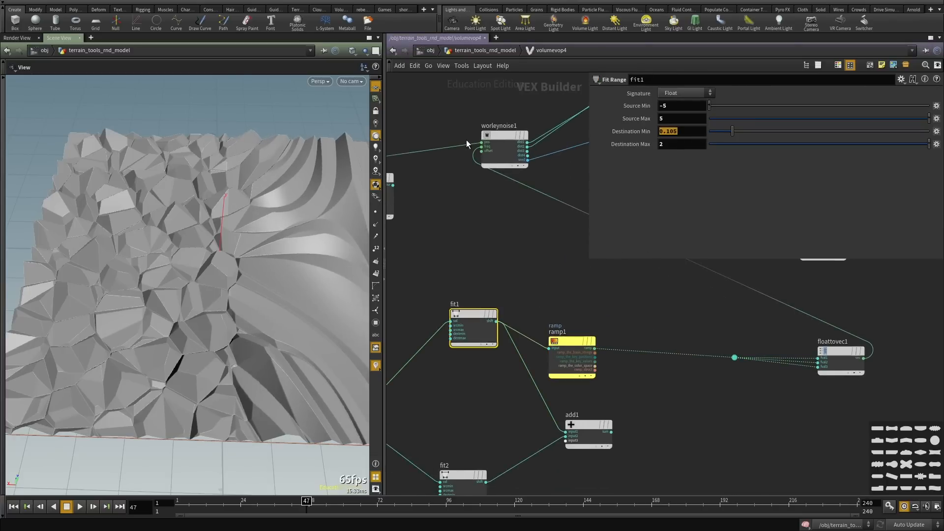
key(Tab)
text(1)
key(Return)
middle_drag(606, 268, 591, 278)
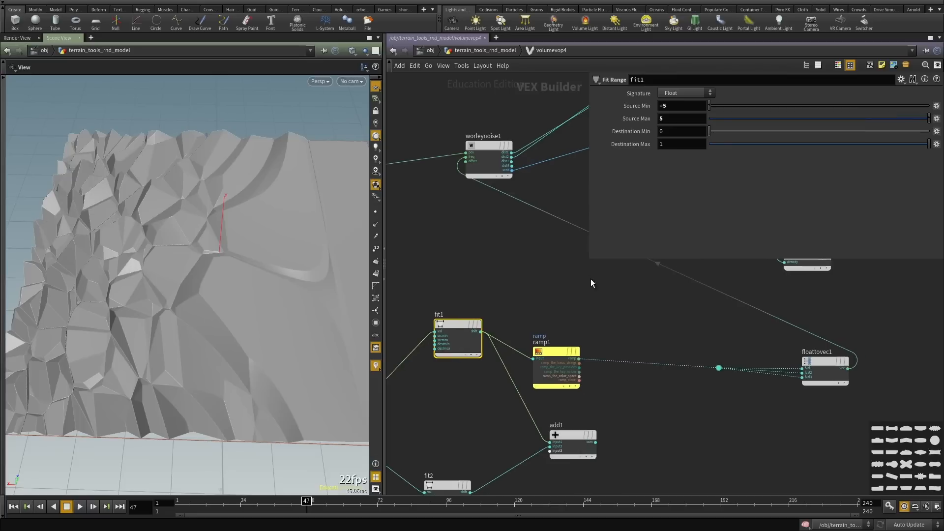
drag(194, 265, 295, 236)
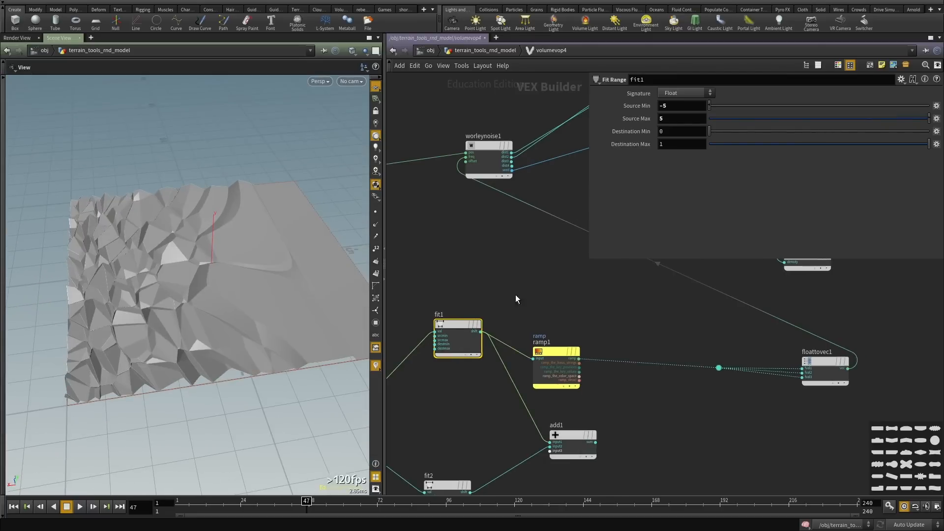
Return the first point of volumevop4's ramp to position 0 and raise its color to 0.25 in all channels.
key(u)
drag(675, 250, 603, 251)
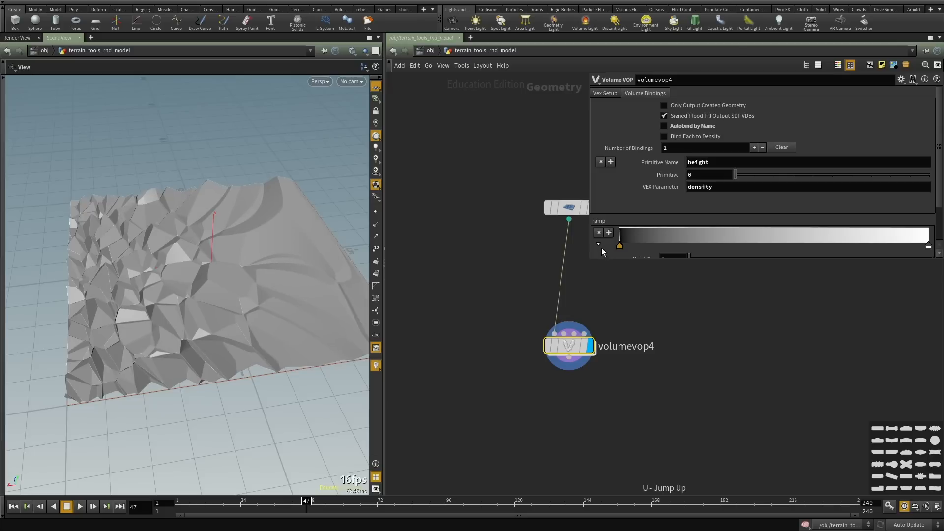
scroll(691, 255, down, 3)
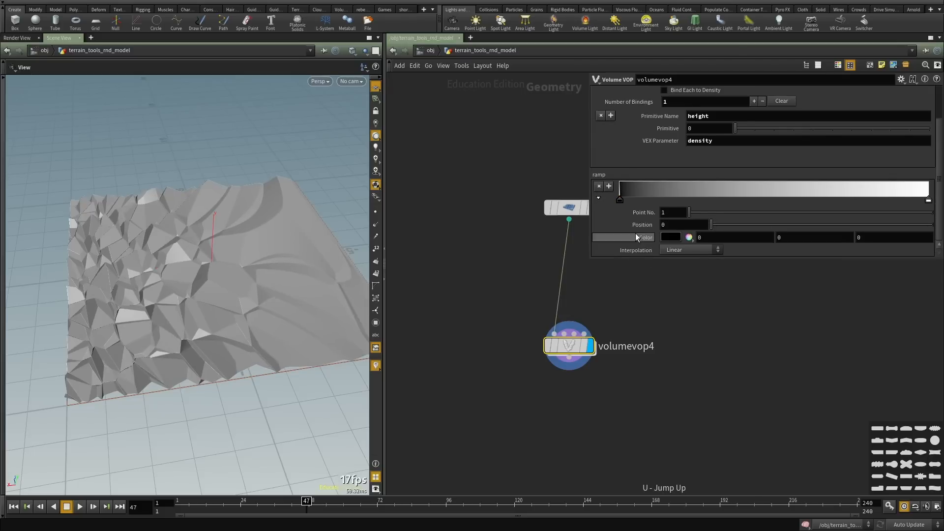
middle_drag(637, 238, 777, 251)
Move the ramp's end point to about the middle, add a third point at position 1, and raise that new point's color value.
drag(927, 201, 769, 200)
drag(697, 187, 931, 192)
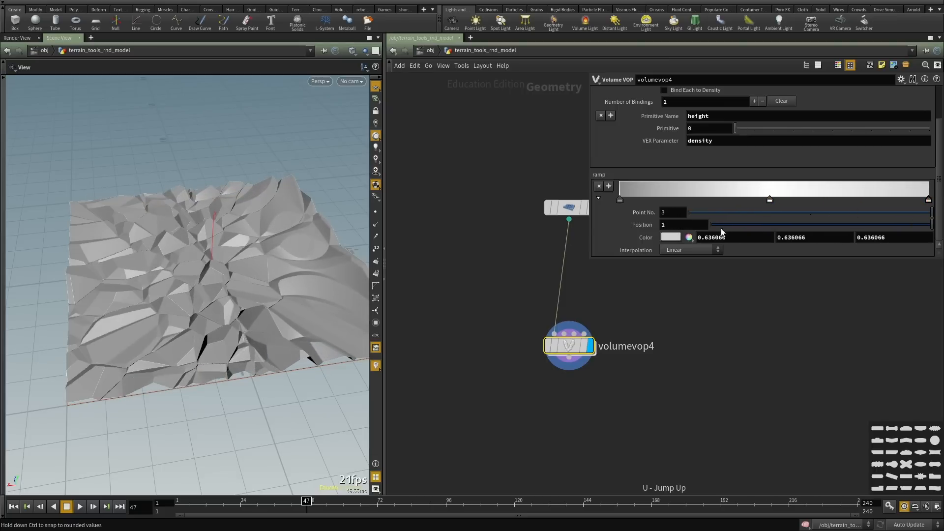
middle_drag(647, 237, 723, 260)
drag(163, 276, 173, 301)
Set the first ramp point's color to 1.08 and the end point's color to 1.65607, and go back inside volumevop4.
click(620, 200)
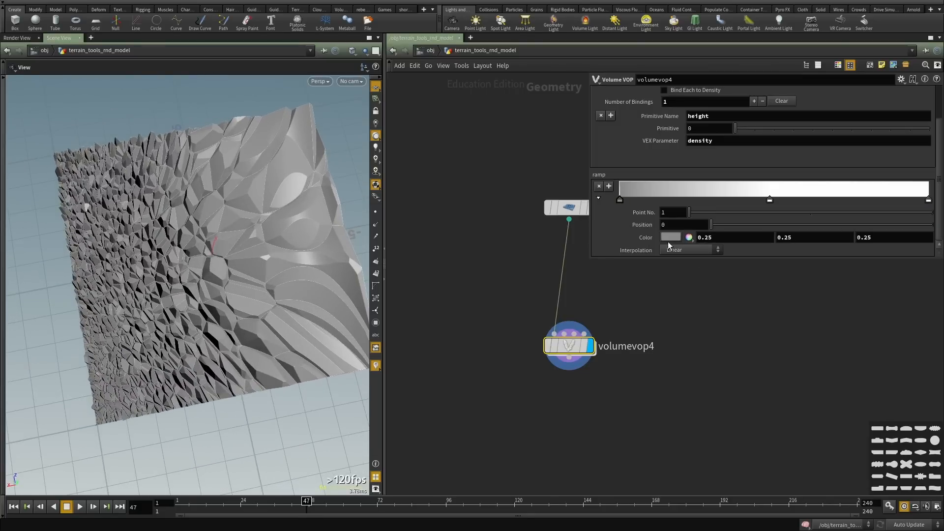
middle_drag(640, 245, 932, 246)
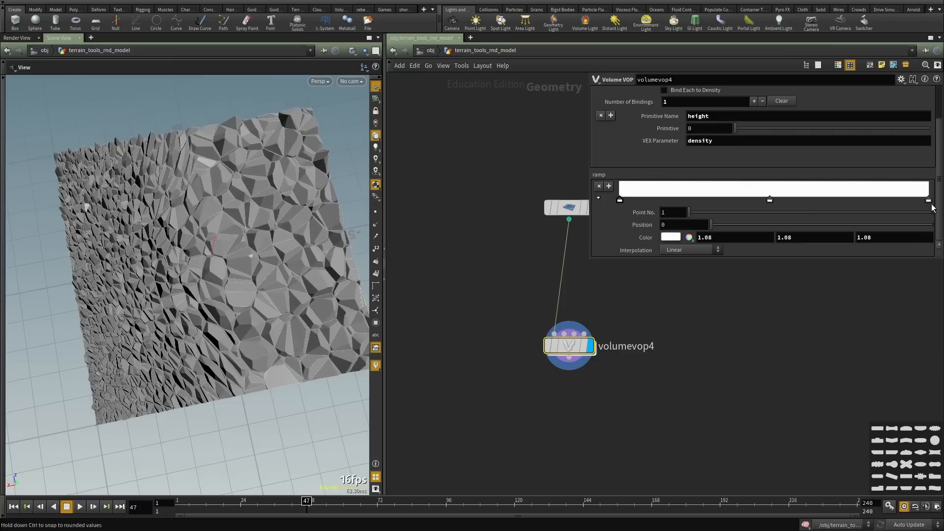
click(928, 200)
middle_drag(635, 241, 563, 237)
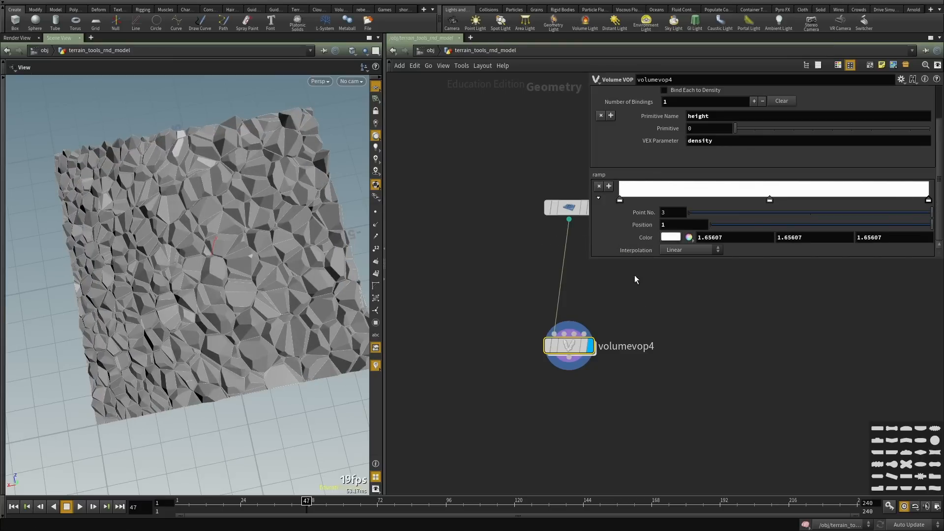
middle_drag(610, 402, 558, 415)
double_click(517, 360)
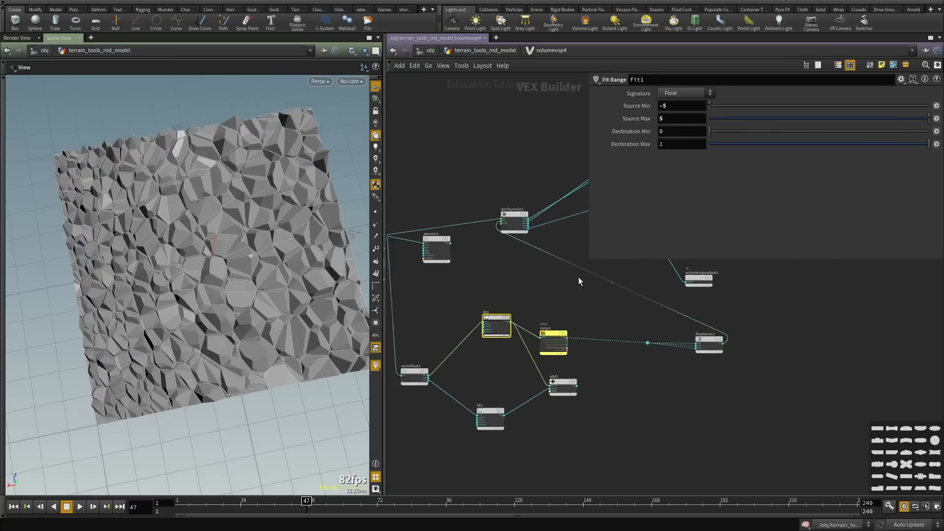
Spread the nodes apart and duplicate worleynoise1 into the space below it.
drag(480, 374, 463, 363)
scroll(497, 373, up, 3)
drag(616, 368, 537, 451)
drag(553, 298, 484, 365)
drag(606, 322, 599, 369)
middle_drag(559, 302, 537, 364)
drag(558, 315, 524, 198)
key(ctrl+c)
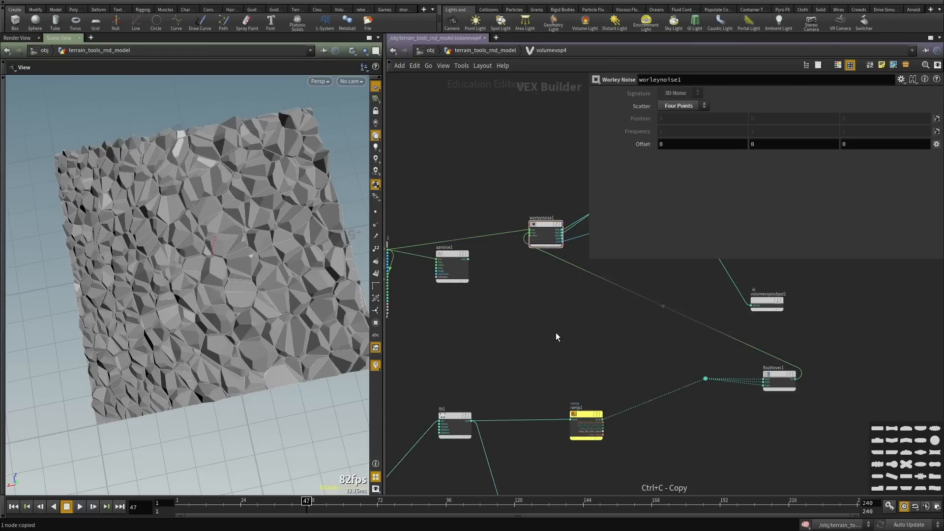
key(ctrl+v)
scroll(636, 379, up, 2)
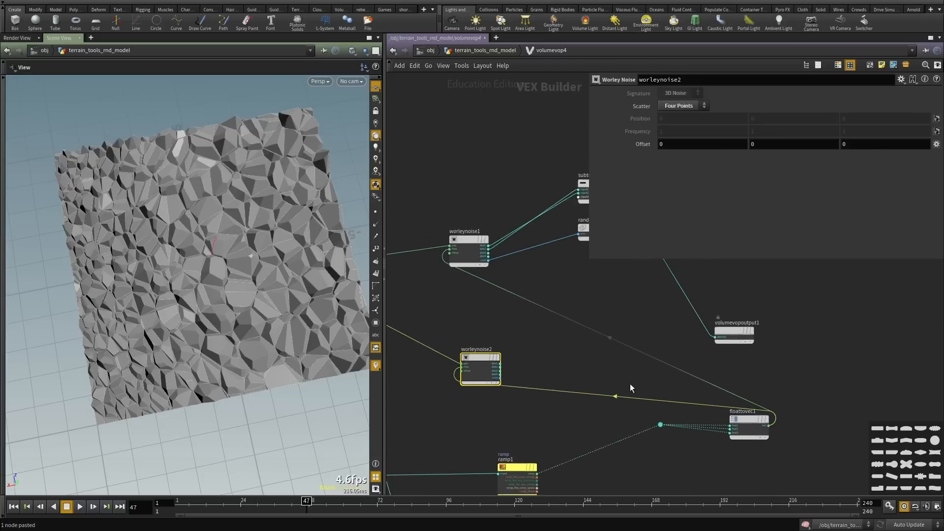
Duplicate subtract1 and place the copy beside worleynoise2.
middle_drag(543, 361, 479, 394)
drag(518, 176, 534, 221)
key(ctrl+c)
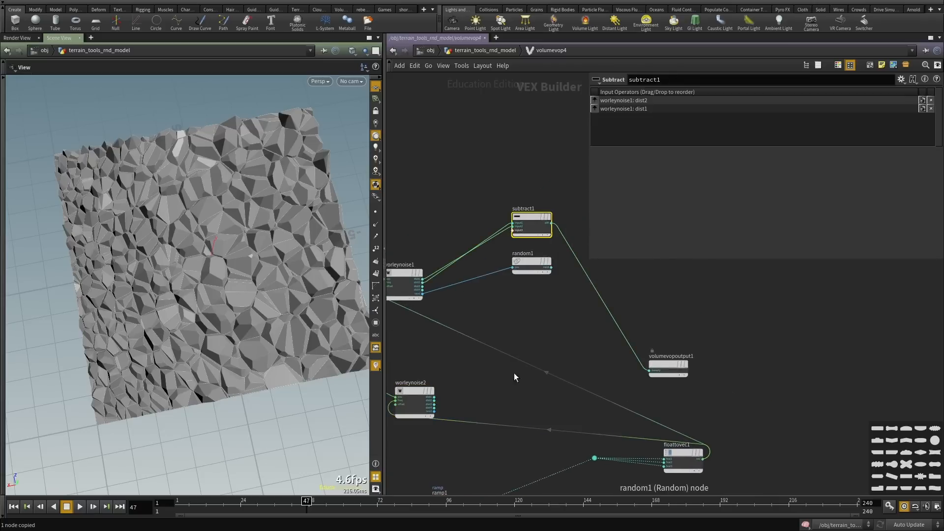
key(ctrl+v)
drag(441, 396, 506, 373)
scroll(493, 416, up, 2)
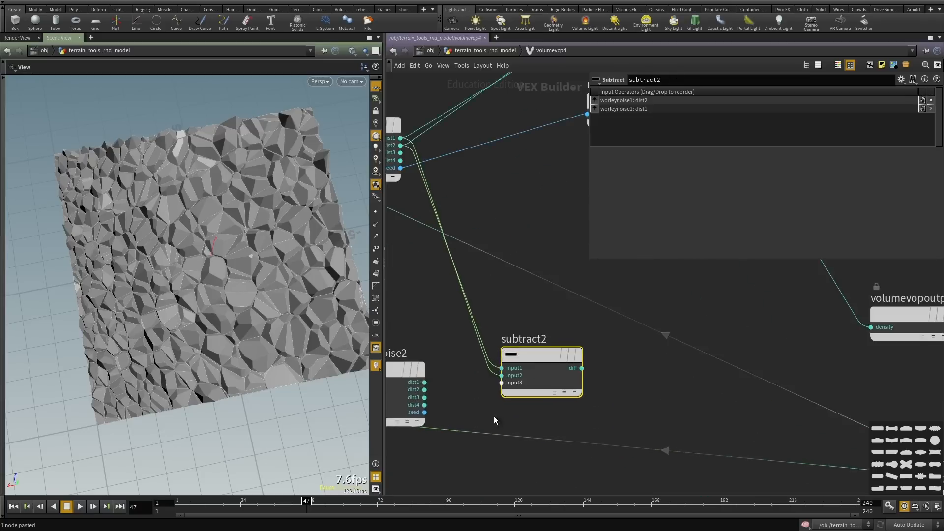
Move floattovec1 closer to the duplicated noise and disconnect its wire from worleynoise2's frequency input.
drag(834, 456, 588, 422)
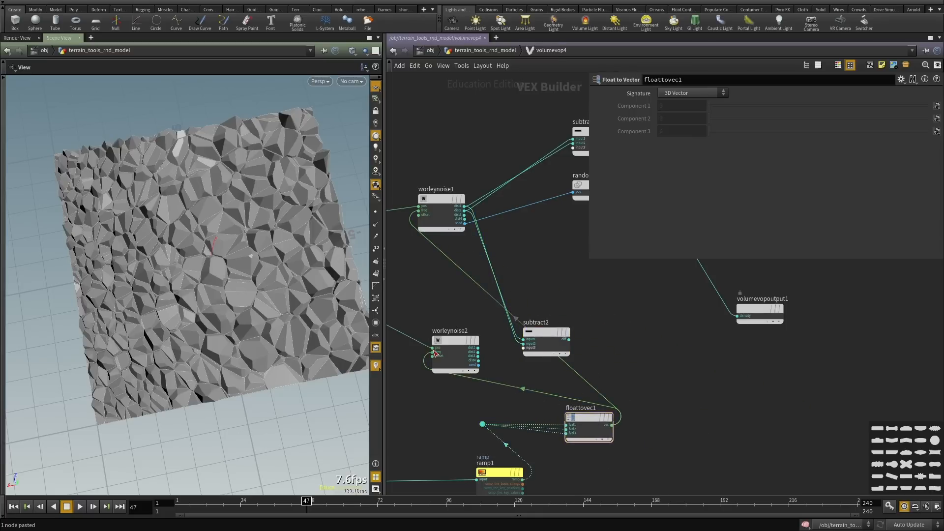
drag(434, 351, 445, 336)
scroll(514, 345, up, 2)
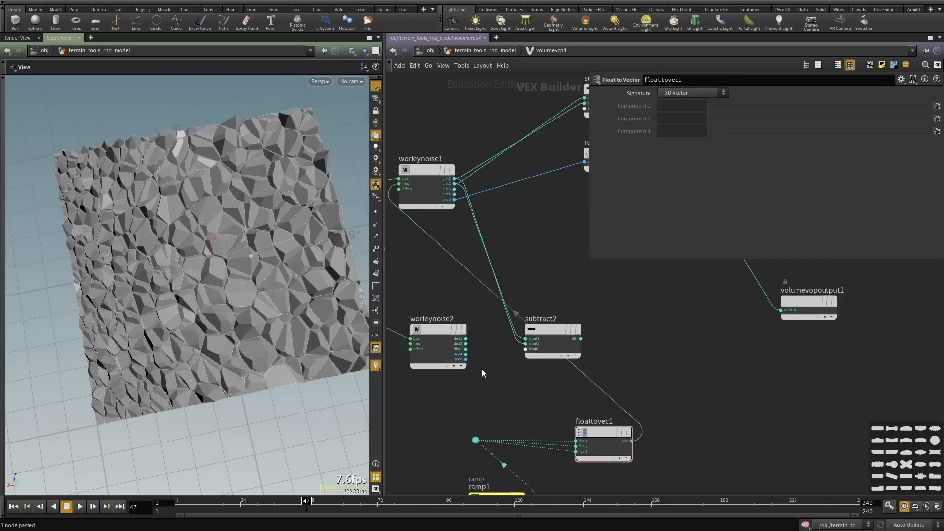
Add a Random node, feed it worleynoise2's seed, and wire its output to the volume output's density.
key(Tab)
click(621, 140)
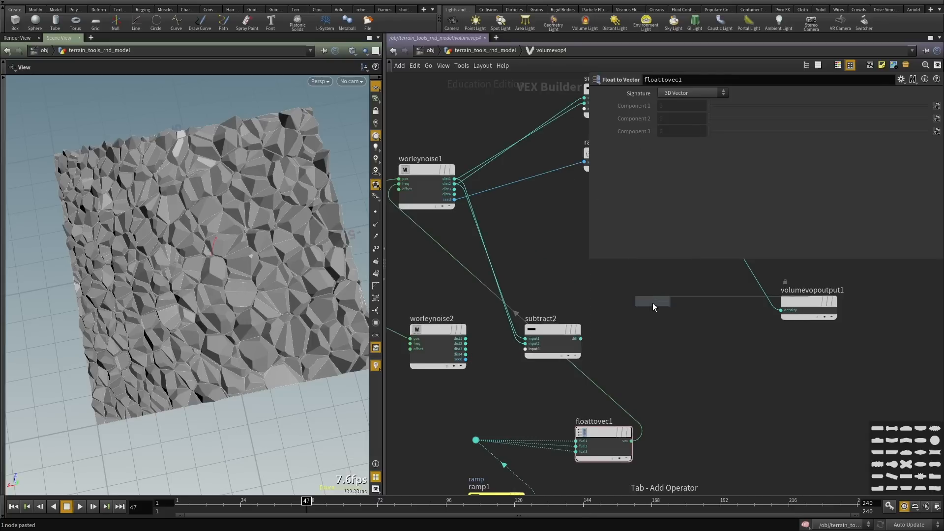
click(655, 322)
scroll(489, 359, up, 1)
click(461, 360)
click(658, 317)
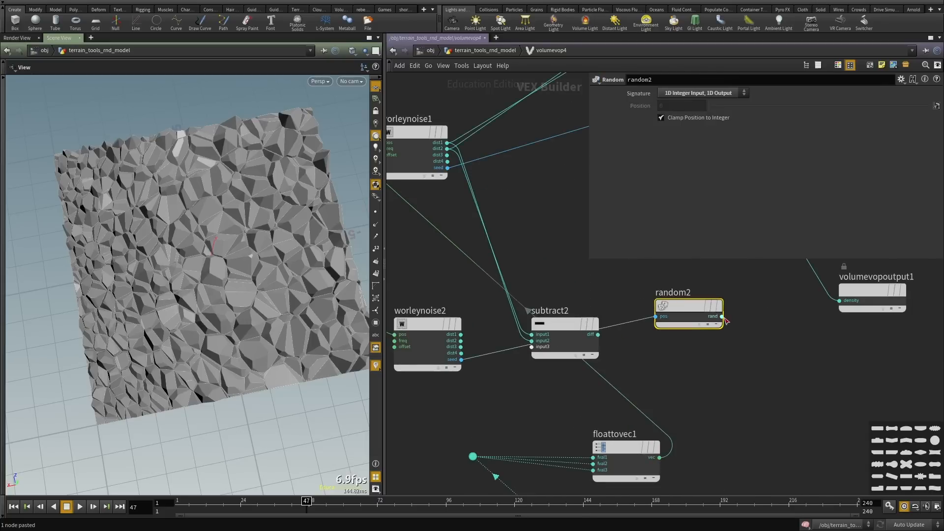
click(723, 317)
click(840, 300)
Lower worleynoise2's frequency to 0.34 on all axes and check the larger cells from several angles.
drag(263, 292, 188, 284)
scroll(486, 414, down, 1)
middle_drag(486, 414, 528, 399)
click(485, 330)
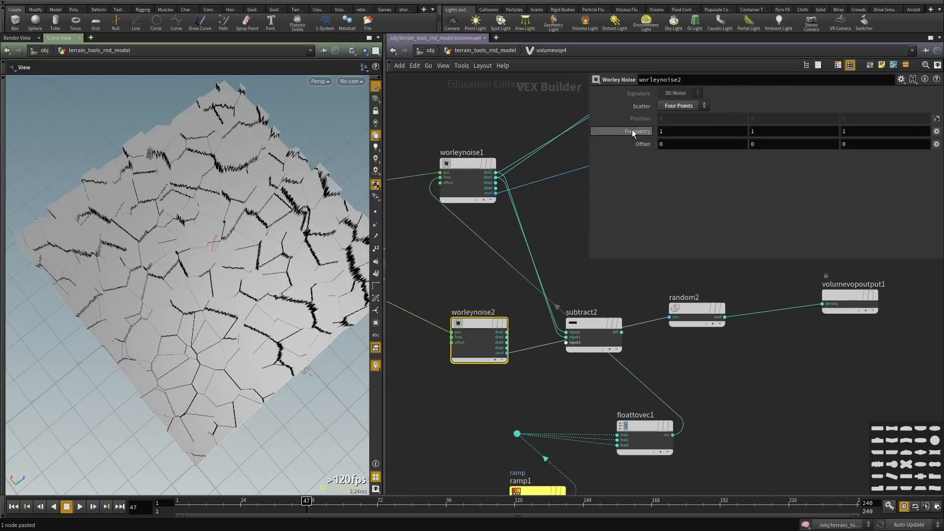
middle_drag(632, 129, 363, 177)
middle_drag(371, 172, 350, 171)
drag(209, 224, 127, 292)
drag(165, 258, 270, 295)
scroll(586, 367, down, 2)
scroll(586, 362, down, 3)
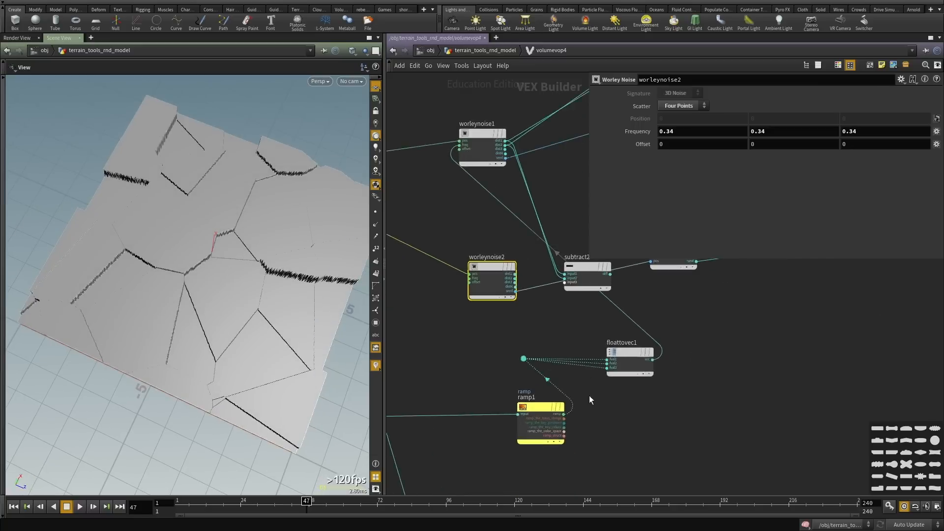
Rearrange ramp1 and floattovec1, and move random2 down between worleynoise2 and the ramp nodes.
click(591, 350)
drag(665, 301, 675, 373)
scroll(545, 237, up, 2)
drag(544, 233, 477, 249)
scroll(577, 295, down, 2)
middle_drag(615, 293, 467, 339)
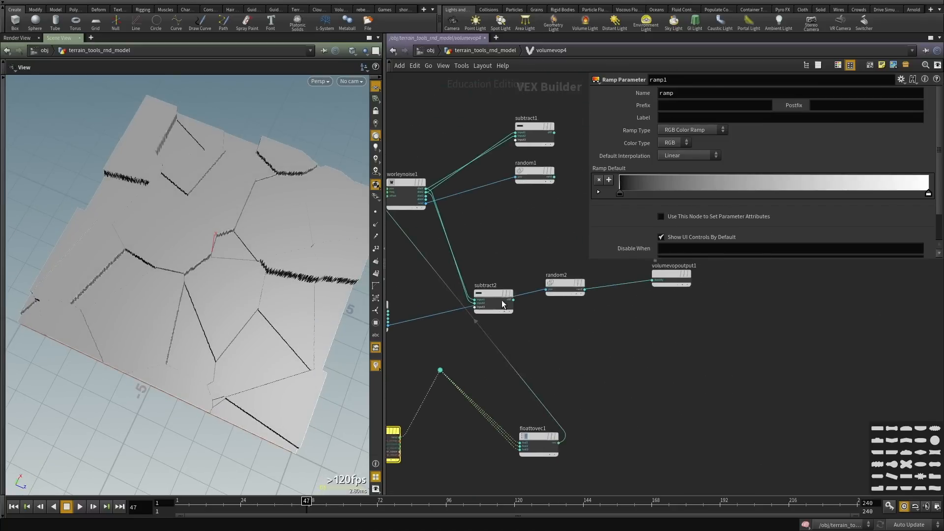
drag(559, 288, 448, 344)
Duplicate fit1 and wire random2's output into the copy's value input.
middle_drag(445, 451, 621, 414)
key(ctrl+v)
scroll(659, 336, up, 4)
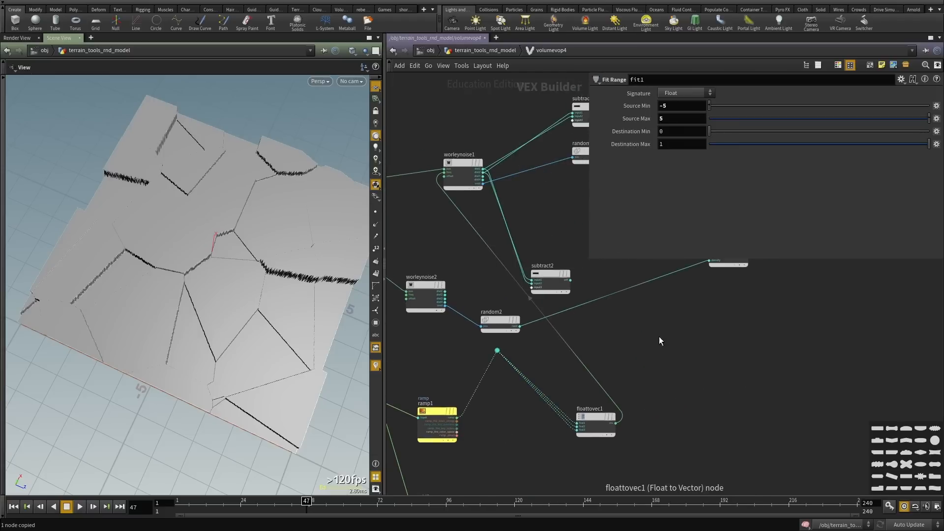
click(694, 328)
scroll(772, 330, down, 3)
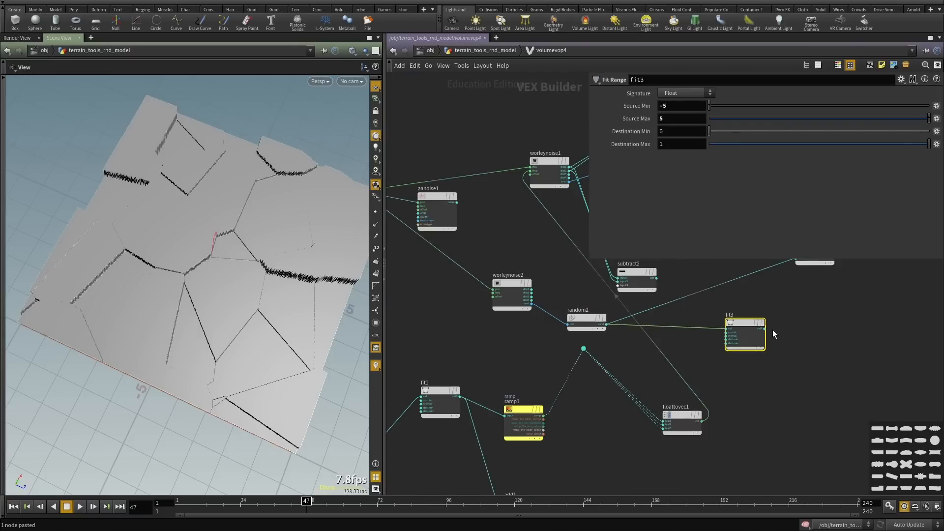
Duplicate floattovec1 and connect fit3's output to all three of the copy's component inputs.
drag(667, 391, 568, 444)
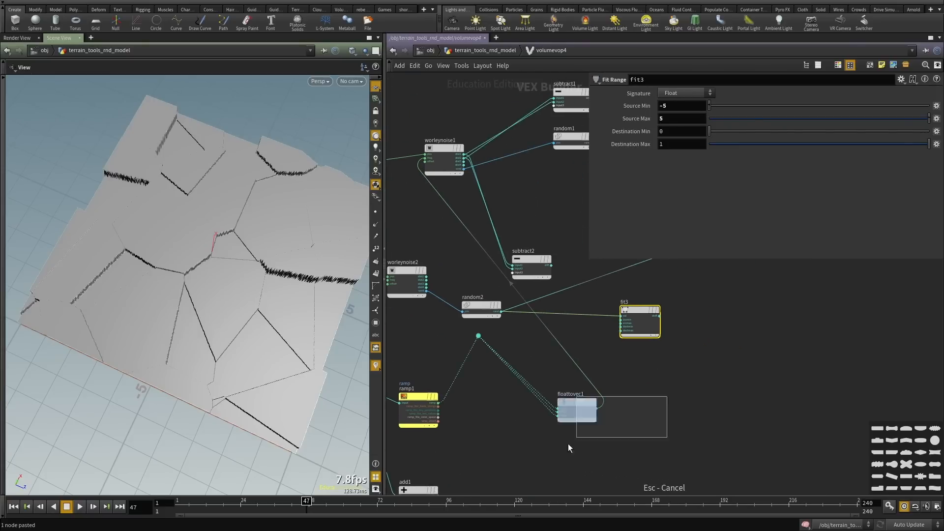
key(ctrl+c)
key(ctrl+v)
scroll(683, 315, up, 3)
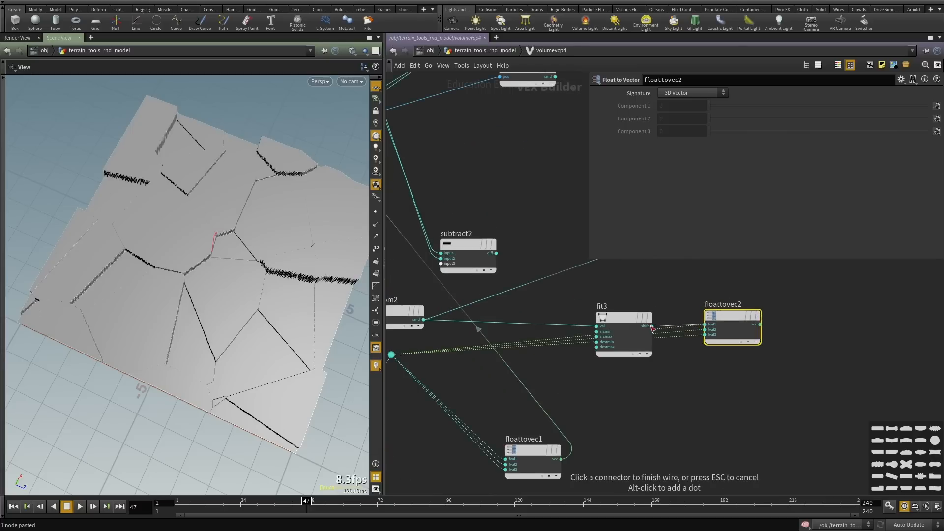
click(718, 336)
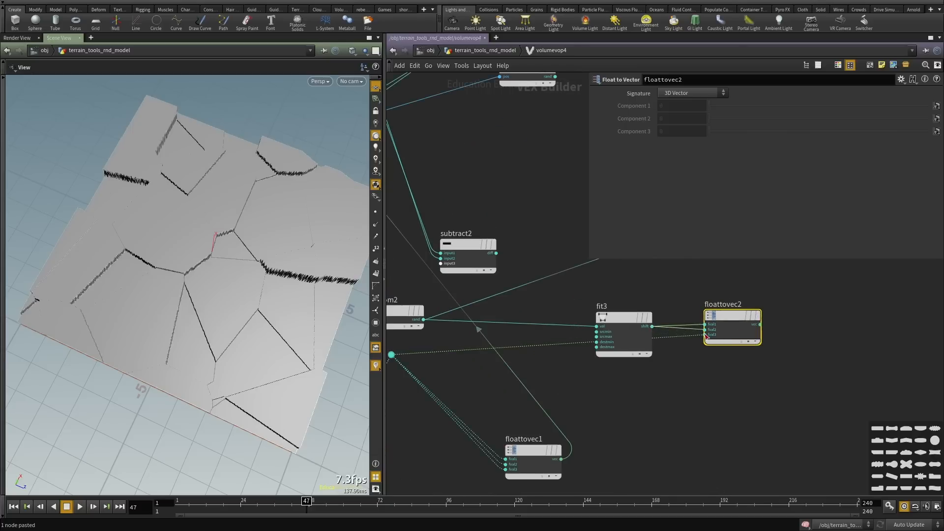
scroll(643, 329, down, 5)
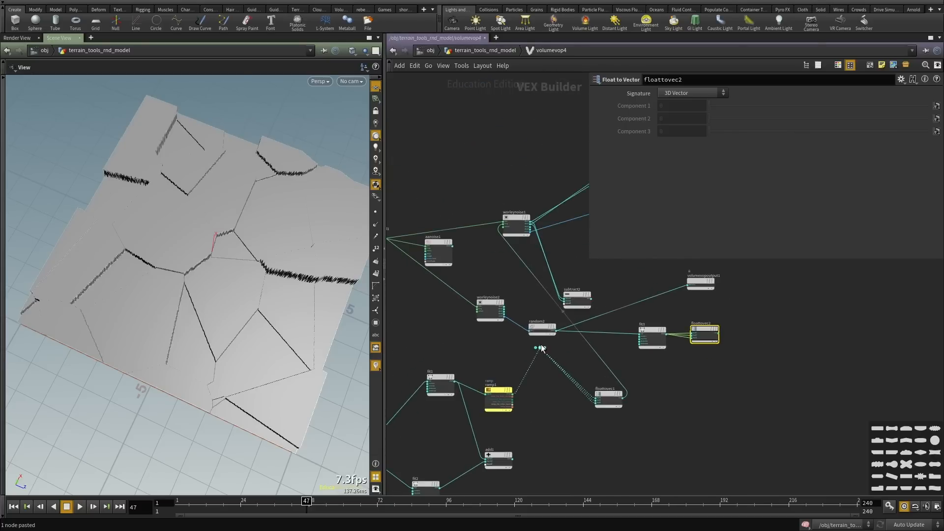
Move worleynoise1, its subtract and random nodes, and the volume output downstream of floattovec2.
middle_drag(543, 423, 501, 469)
scroll(497, 465, down, 3)
drag(478, 263, 732, 385)
scroll(652, 417, up, 2)
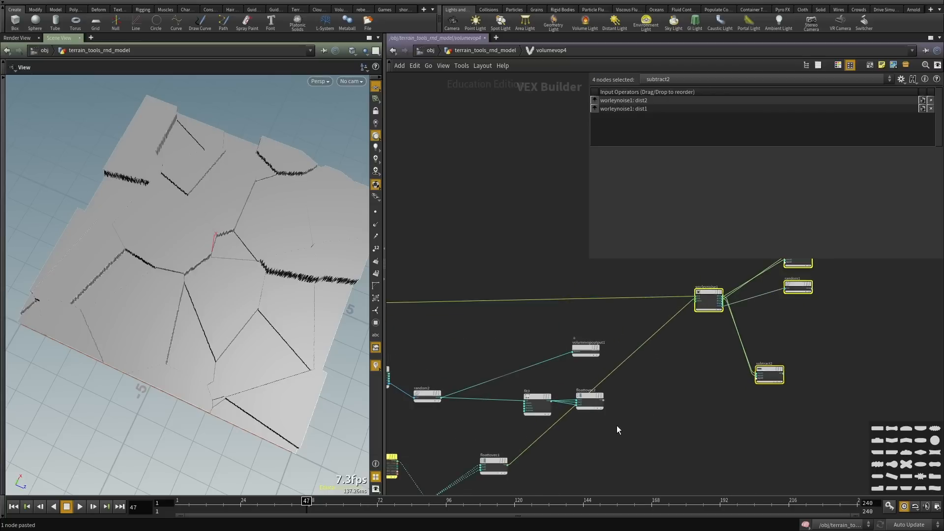
click(615, 425)
scroll(600, 408, up, 2)
drag(575, 317, 867, 298)
middle_drag(561, 319, 455, 393)
Wire floattovec2 into worleynoise1's frequency and subtract1's output into the volume output's density.
click(459, 394)
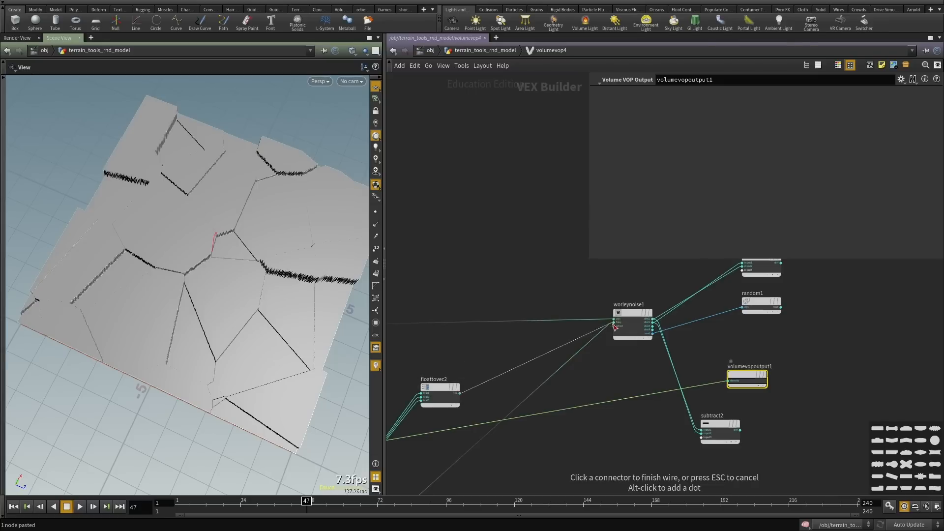
scroll(719, 360, up, 2)
click(732, 390)
scroll(688, 329, down, 3)
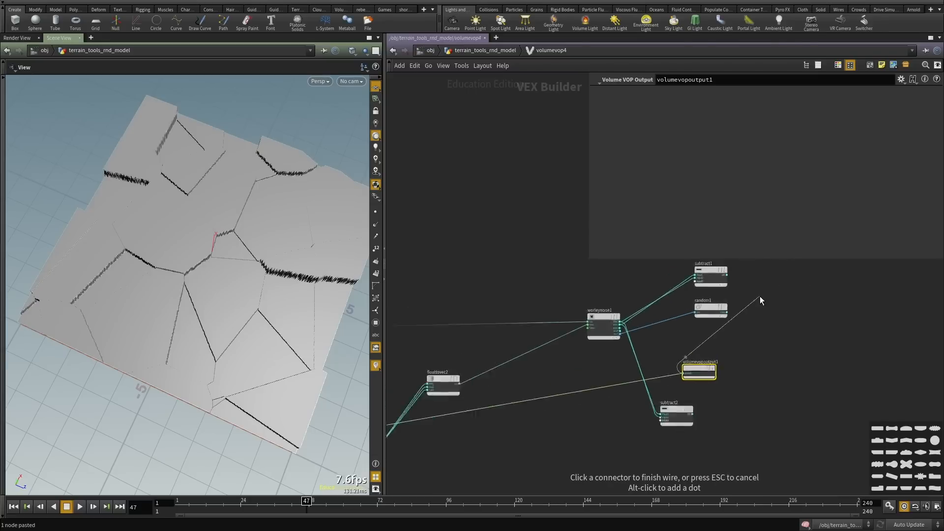
scroll(760, 295, up, 2)
click(721, 274)
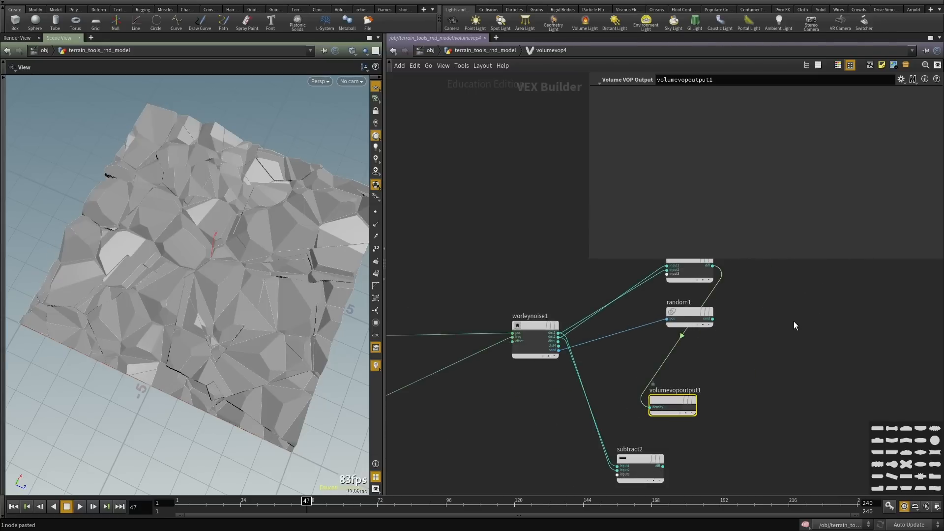
scroll(793, 322, down, 2)
drag(240, 295, 195, 297)
Raise fit3's Destination Max to 2.3.
scroll(528, 418, down, 1)
middle_drag(528, 418, 729, 336)
scroll(551, 368, up, 2)
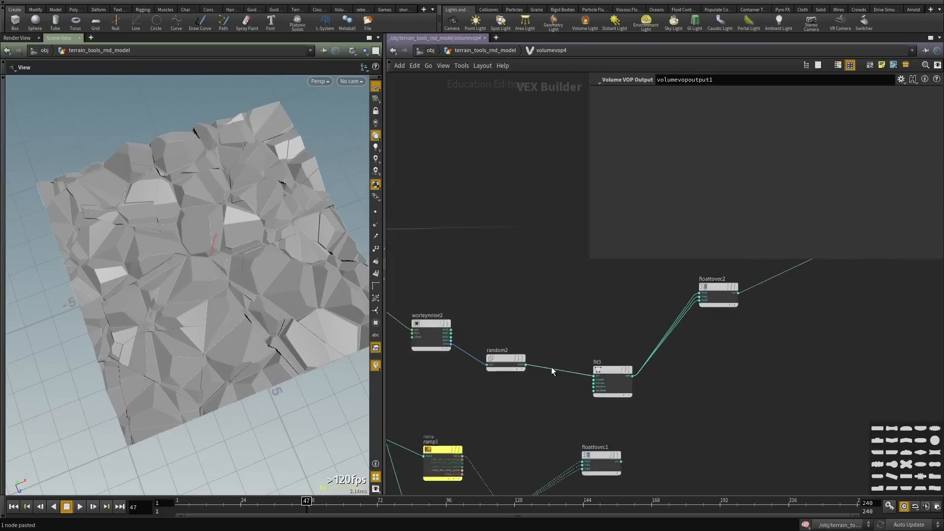
scroll(551, 367, up, 2)
click(602, 397)
middle_drag(613, 147, 682, 150)
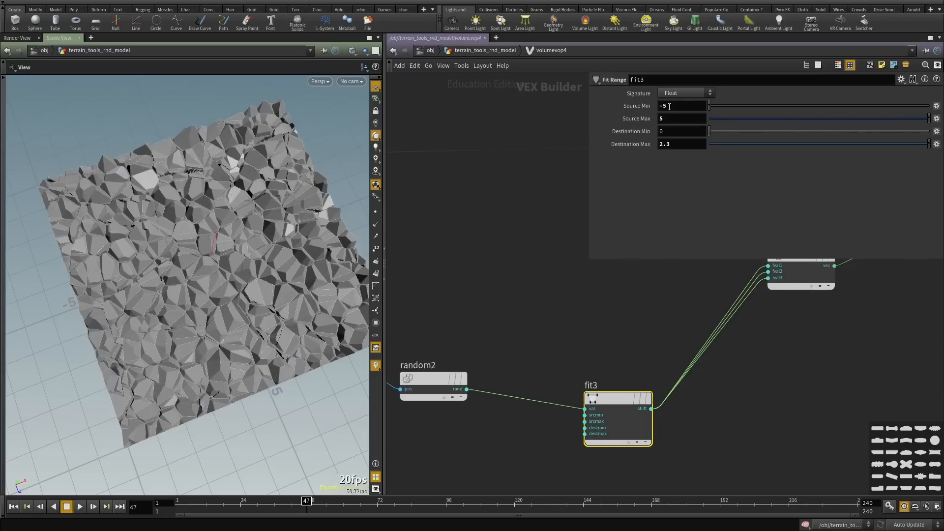
Set fit3's Source Min to 0 and Source Max to 1, and inspect the terrain from above.
text(0)
key(Return)
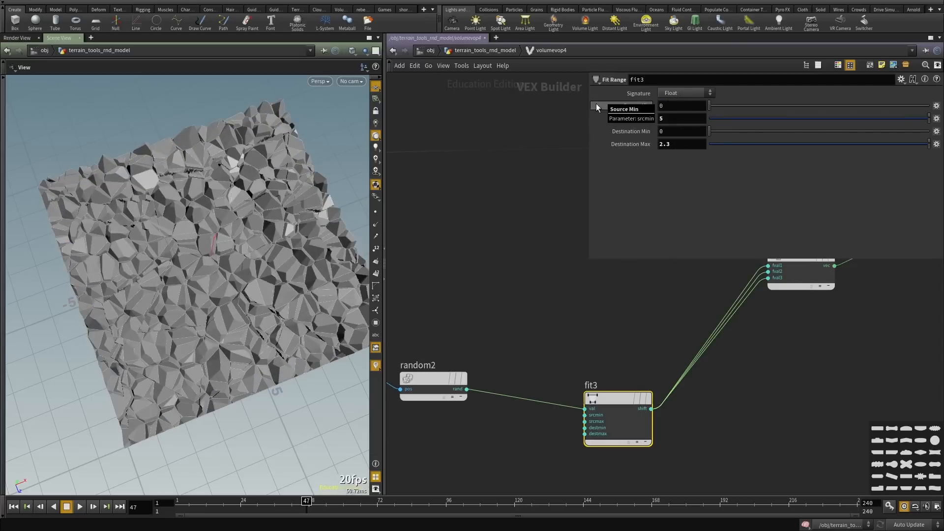
key(Tab)
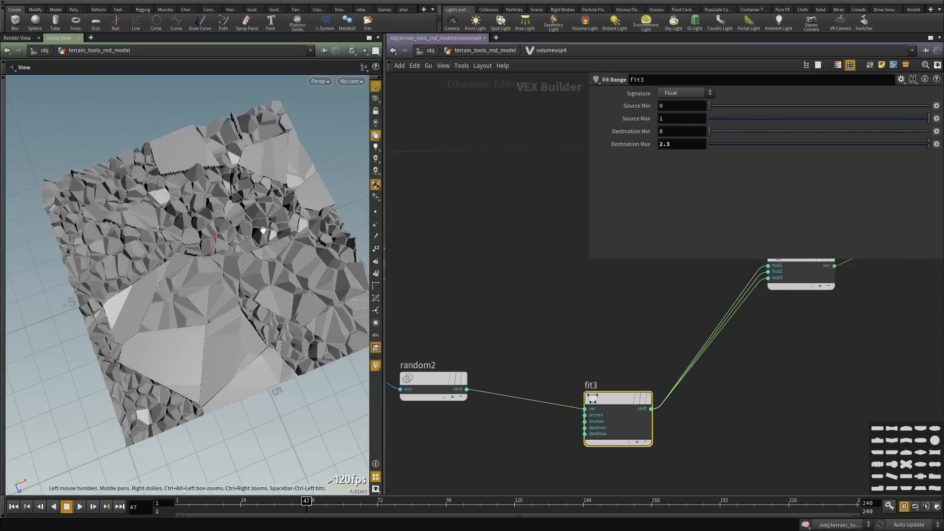
drag(280, 236, 229, 249)
right_drag(229, 248, 247, 262)
drag(247, 262, 265, 266)
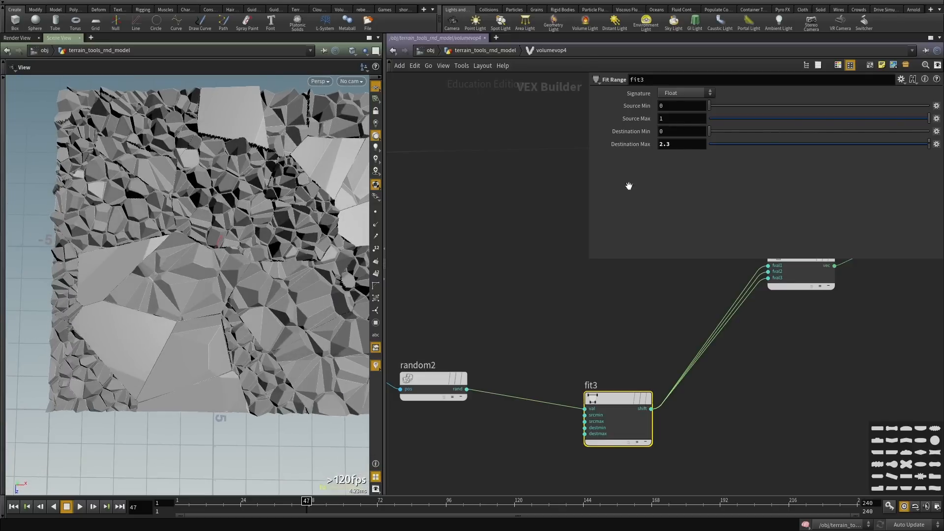
Adjust fit3's Destination Max to 2.6 and Destination Min to 0.63, and check the terrain from another side.
middle_drag(635, 147, 569, 148)
middle_drag(639, 133, 695, 147)
drag(222, 256, 124, 248)
scroll(508, 297, down, 3)
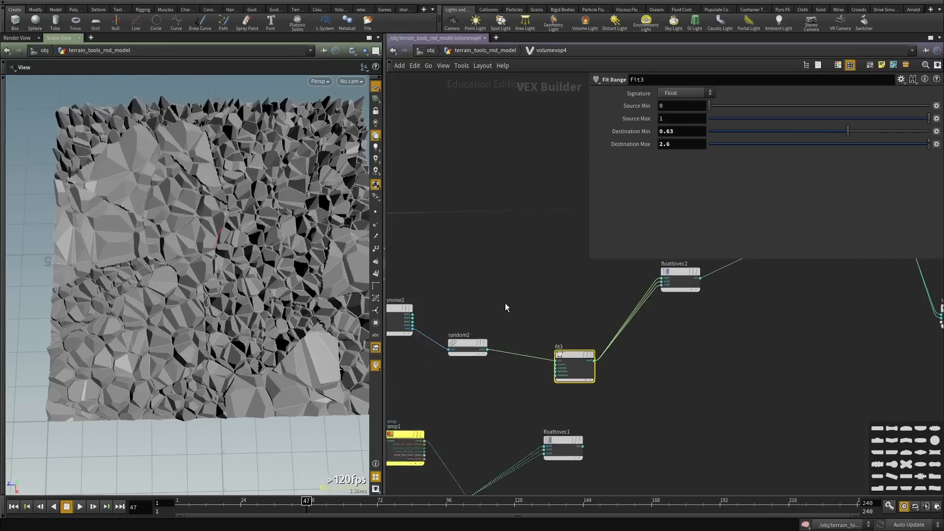
Reposition worleynoise2 in the network and lower its frequency to 0.24 on all axes.
middle_drag(433, 455, 628, 412)
scroll(628, 411, up, 2)
click(478, 354)
scroll(474, 420, down, 2)
middle_drag(476, 429, 409, 420)
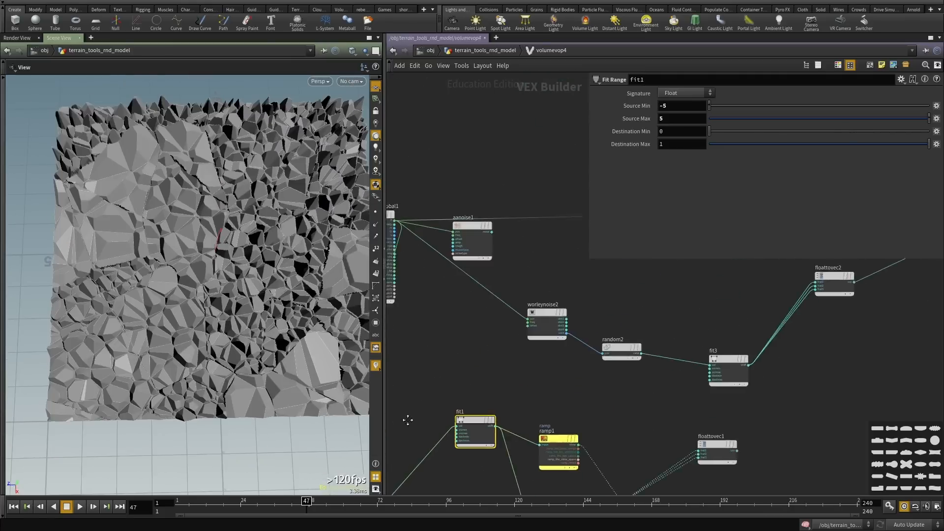
scroll(563, 336, up, 3)
click(533, 302)
drag(532, 302, 506, 342)
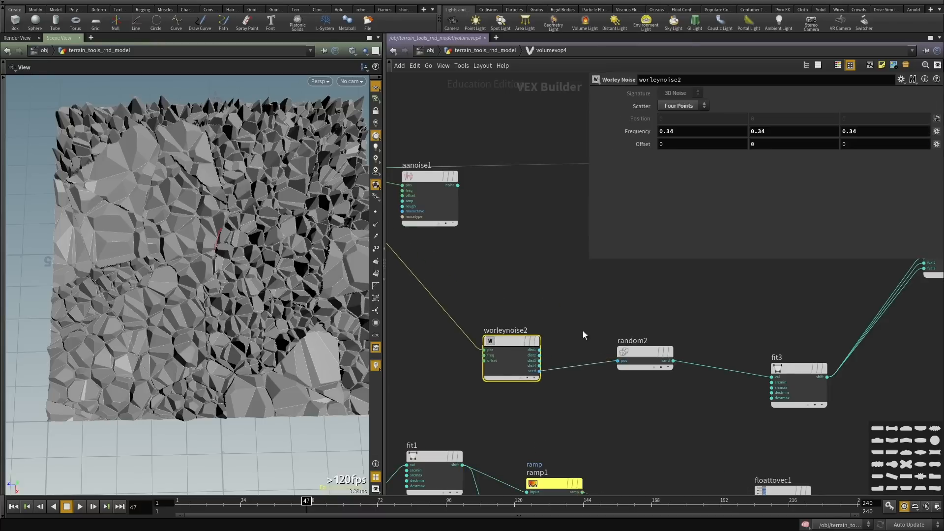
scroll(559, 312, down, 1)
middle_drag(558, 312, 417, 359)
middle_drag(513, 339, 655, 312)
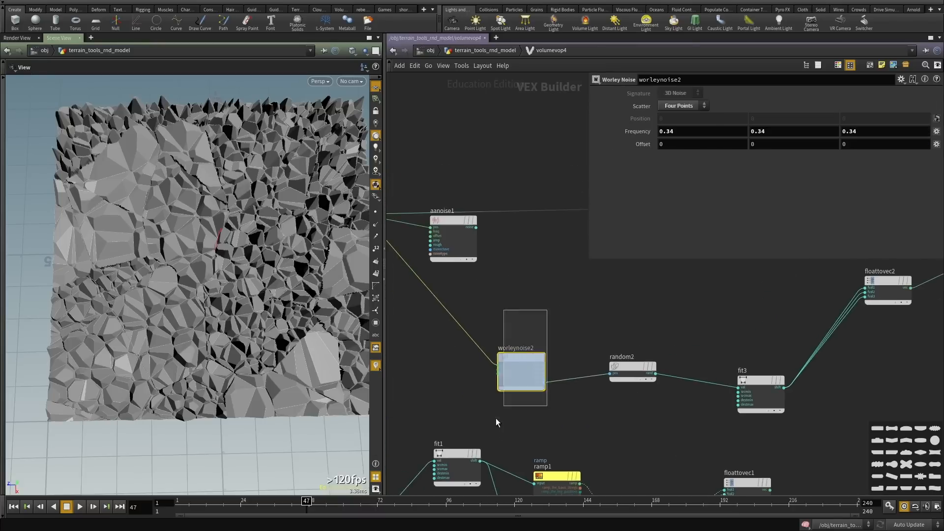
mouse_move(631, 129)
middle_down()
mouse_move(656, 129)
mouse_move(613, 130)
middle_up()
drag(129, 236, 252, 284)
scroll(601, 309, down, 2)
Raise fit3's Destination Max to 3.2 and nudge random2 into line with fit3.
middle_drag(601, 309, 483, 308)
scroll(483, 308, up, 1)
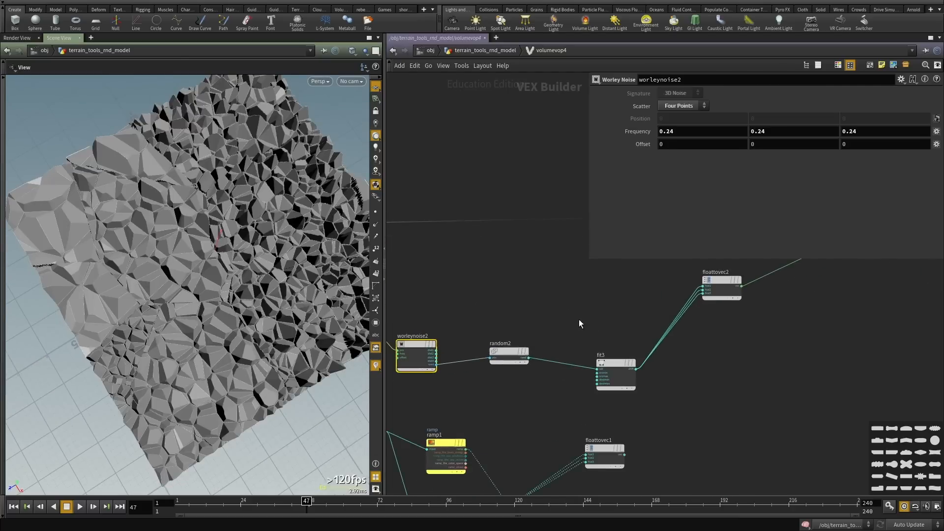
click(609, 375)
middle_drag(615, 144, 674, 146)
middle_drag(461, 310, 559, 278)
drag(613, 325, 601, 336)
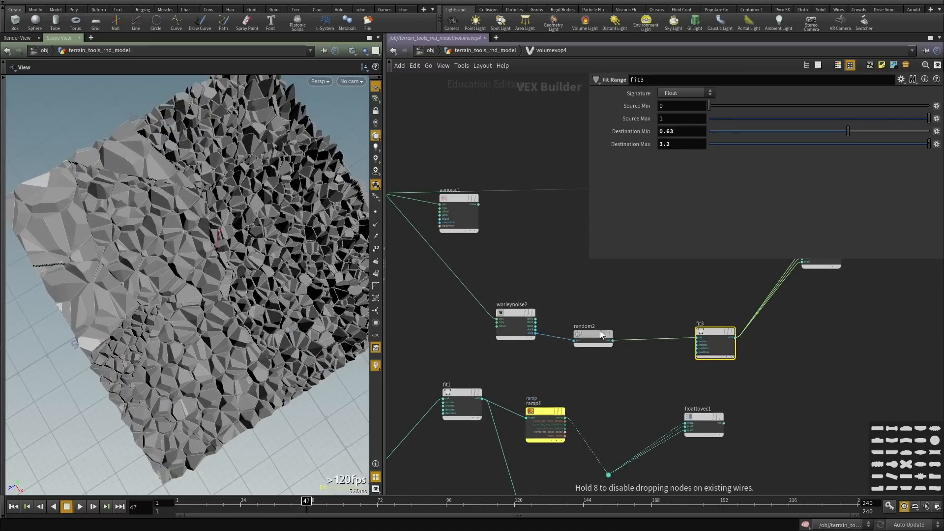
Keep fit3's Source Min at 0 and lower its Source Max to 0.783.
scroll(619, 360, up, 3)
click(726, 328)
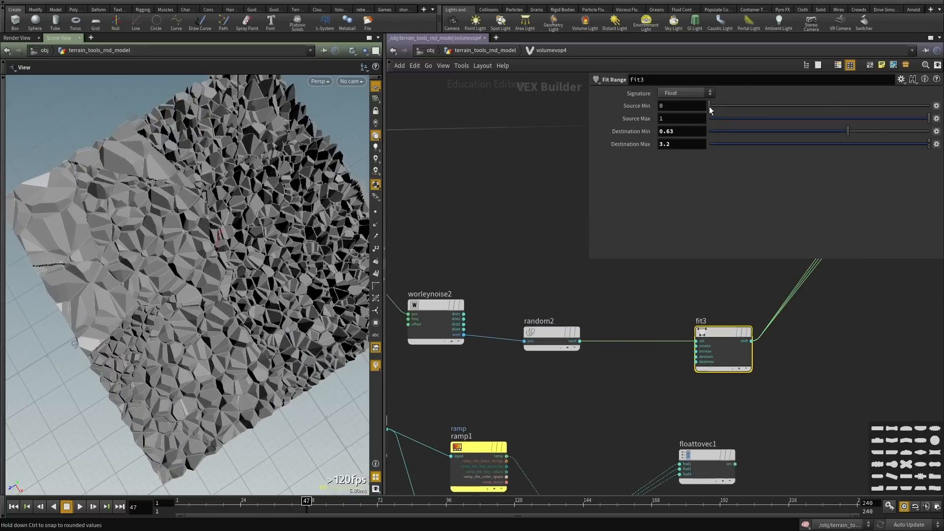
mouse_move(710, 107)
mouse_down()
mouse_move(734, 106)
mouse_move(696, 108)
mouse_up()
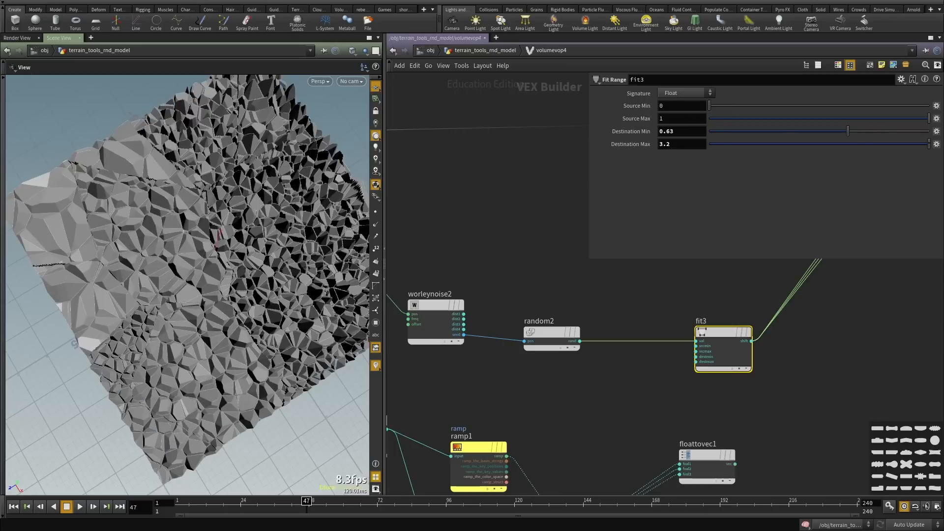
drag(922, 119, 881, 122)
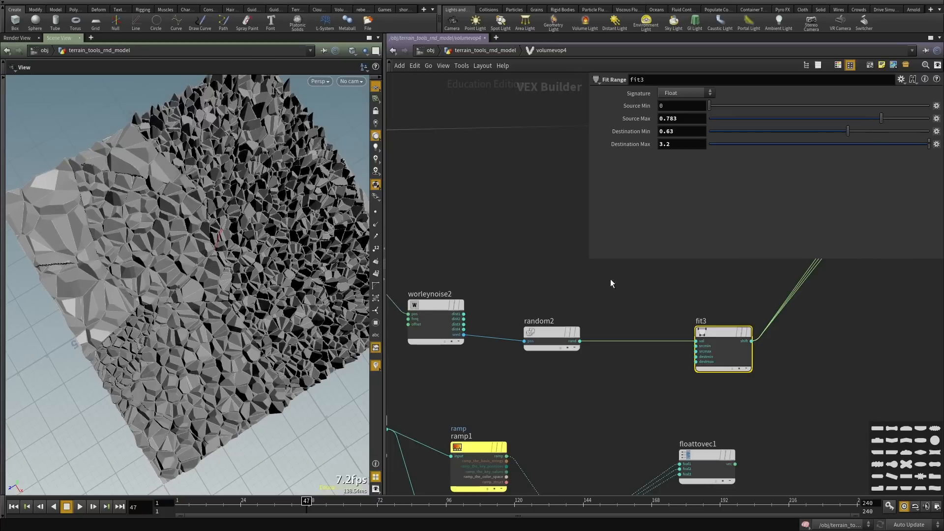
Move worleynoise2 up a little and add an Anti-Aliased Noise node below it.
scroll(547, 305, down, 3)
scroll(491, 290, down, 1)
scroll(490, 290, up, 4)
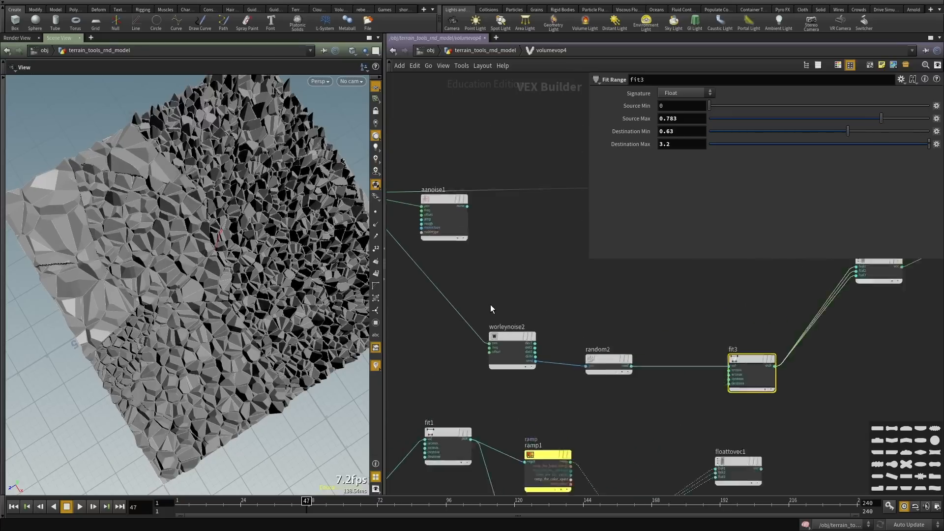
drag(507, 340, 492, 301)
click(488, 393)
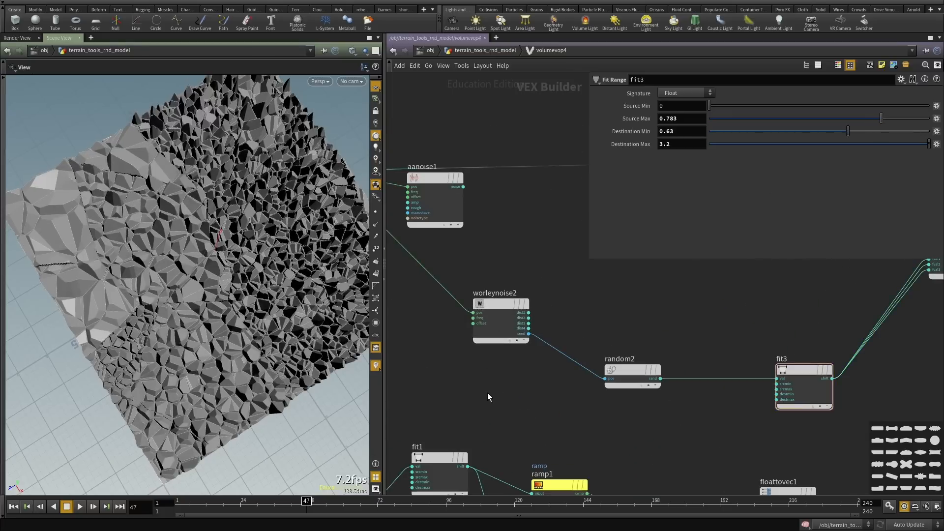
key(Tab)
text(noi)
key(Down)
key(Return)
click(487, 393)
Connect the P output of volumevopglobal1 to aanoise2's pos input and shift aanoise2 slightly away from its neighbours.
middle_drag(479, 390, 633, 426)
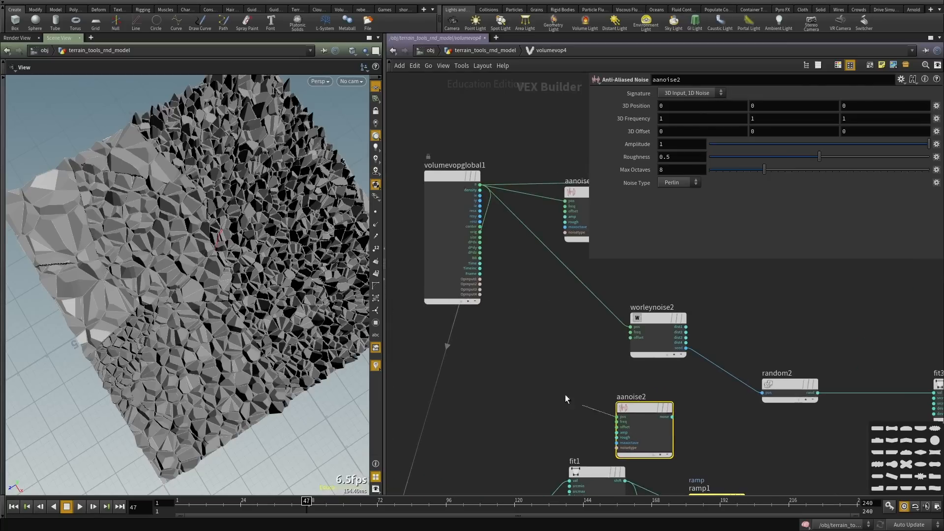
click(480, 185)
scroll(556, 397, up, 3)
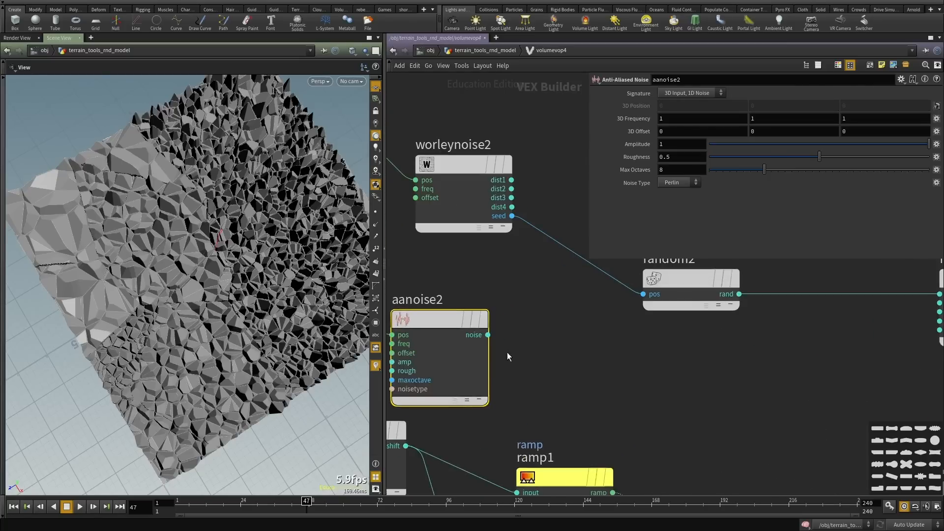
scroll(590, 333, down, 4)
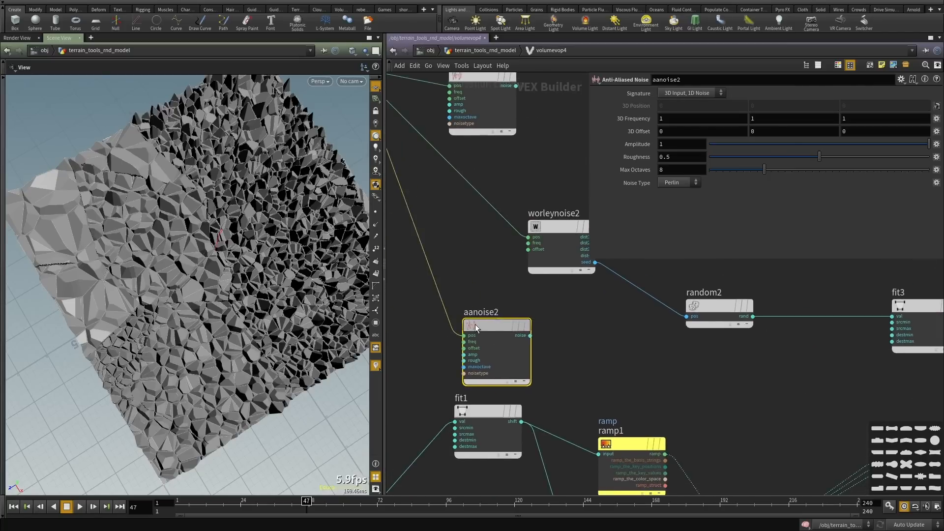
drag(475, 323, 460, 320)
Add a Clamp node beside aanoise2.
key(Tab)
text(cli)
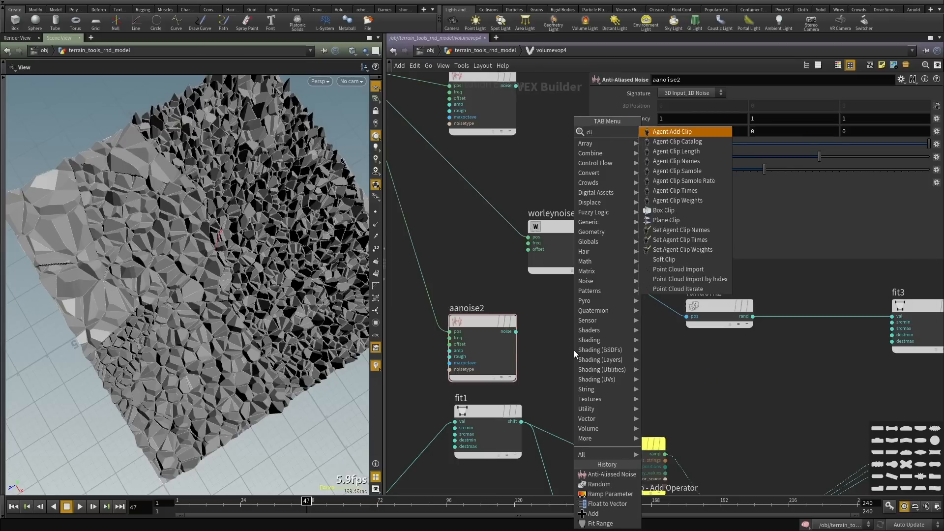
text(m)
key(Escape)
key(Tab)
text(clip)
key(Escape)
key(Tab)
text(c)
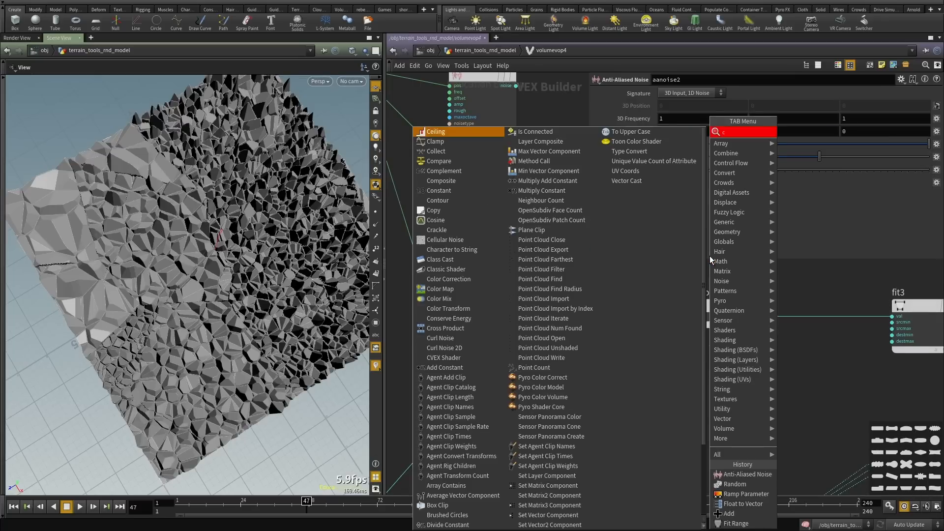
text(lam)
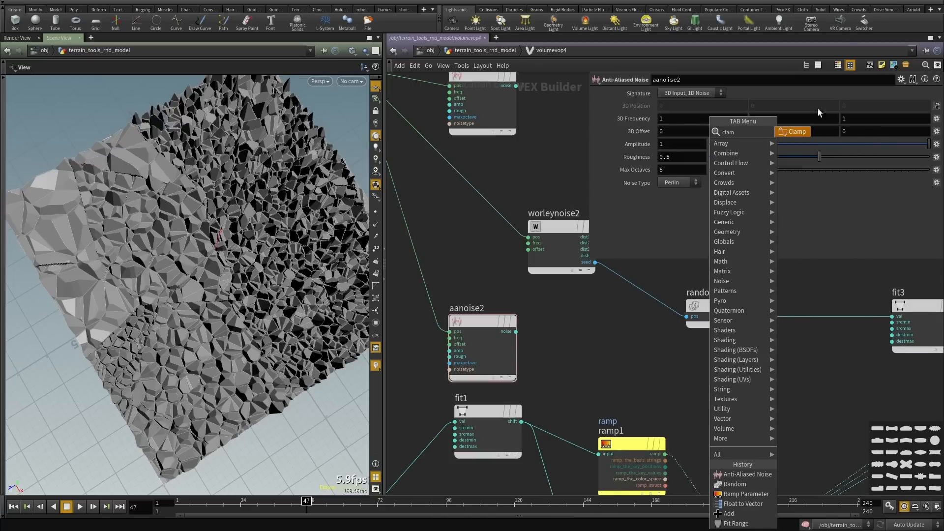
click(797, 132)
click(612, 347)
scroll(533, 337, up, 3)
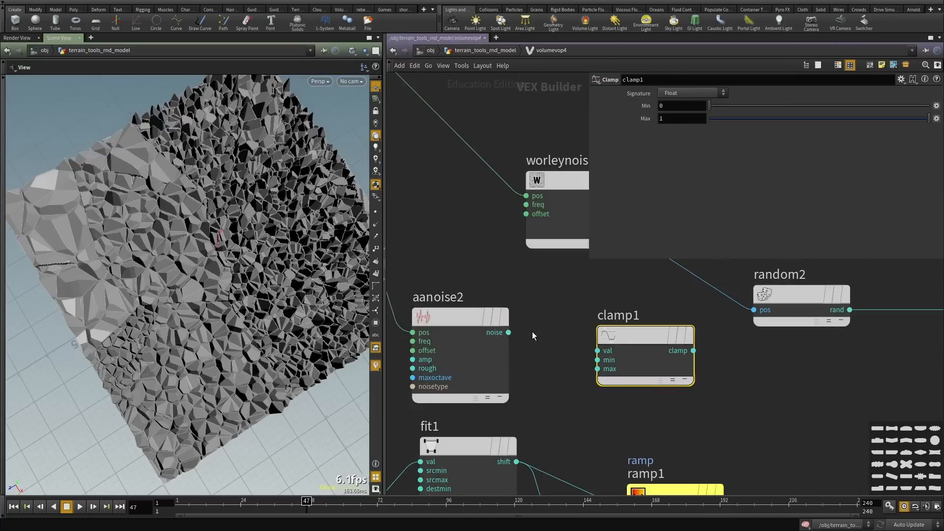
Route aanoise2's noise through clamp1 into fit3's val input in place of random2, and move random2 out of the way.
click(615, 350)
scroll(672, 399, down, 1)
middle_drag(672, 399, 503, 363)
scroll(641, 353, down, 3)
scroll(535, 384, down, 1)
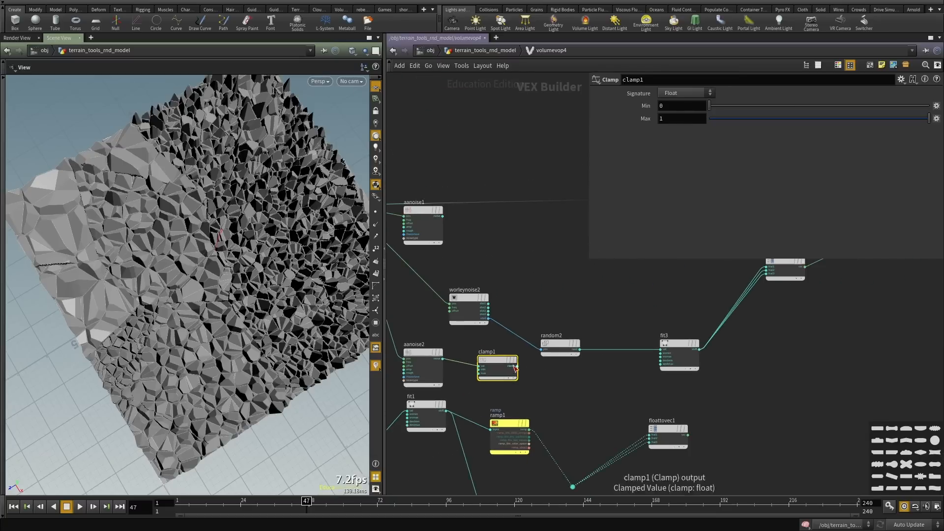
click(662, 351)
drag(571, 350, 568, 312)
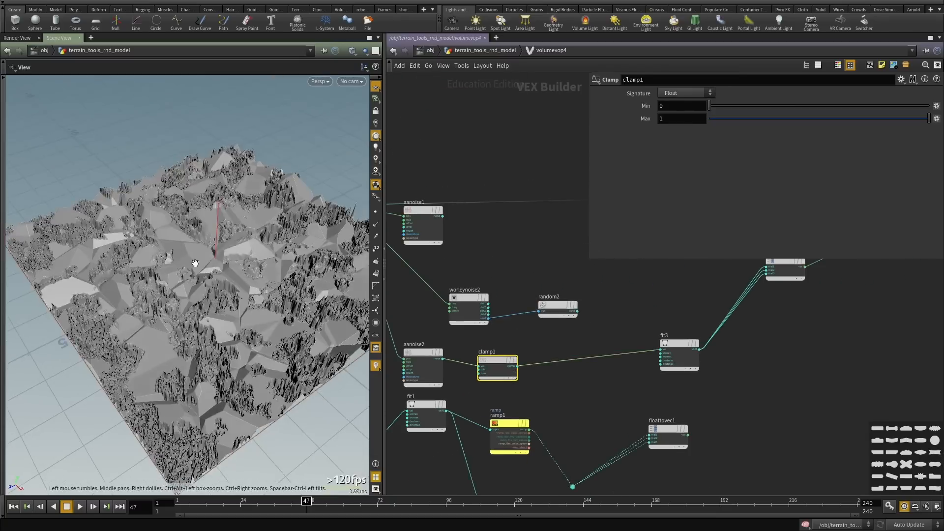
Lower aanoise2's 3D Frequency to 0.15 on all axes.
middle_drag(518, 337, 620, 300)
scroll(534, 291, up, 2)
click(504, 355)
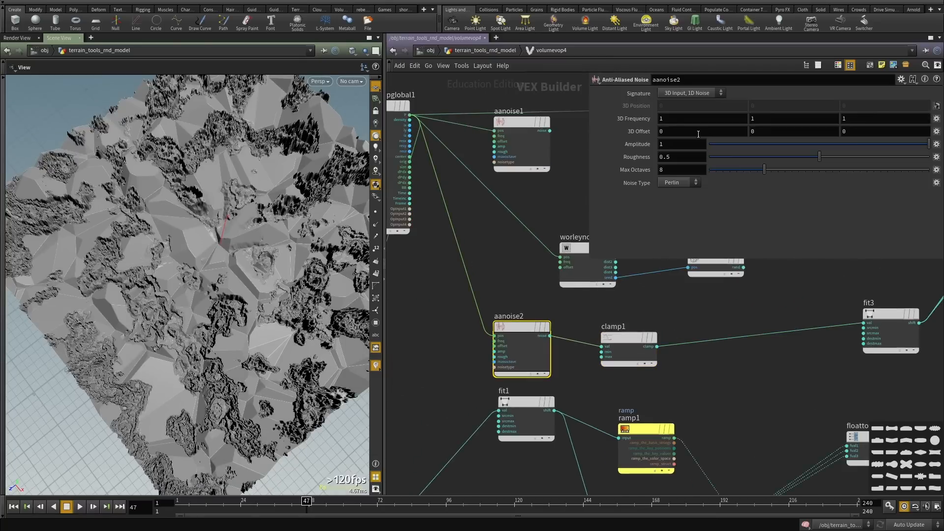
middle_drag(626, 119, 231, 173)
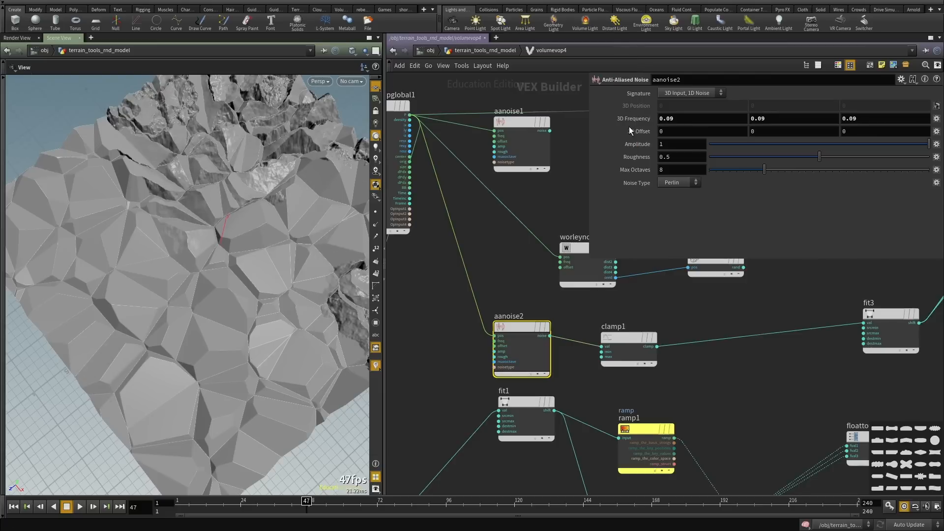
middle_drag(626, 145, 663, 135)
scroll(536, 327, down, 1)
Spread aanoise2 and clamp1 apart and insert a Fit Range node on the wire between them.
drag(521, 325, 460, 338)
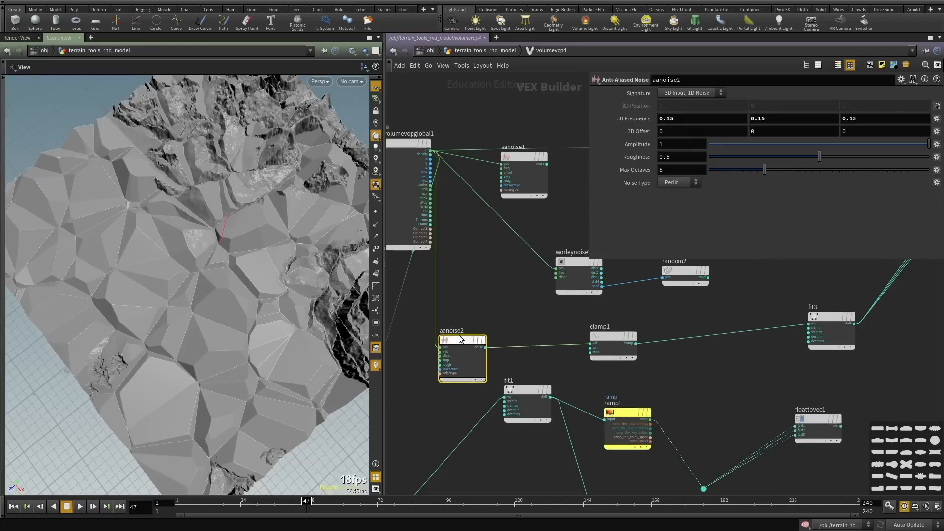
scroll(612, 336, up, 2)
drag(613, 335, 654, 326)
key(Tab)
text(fit)
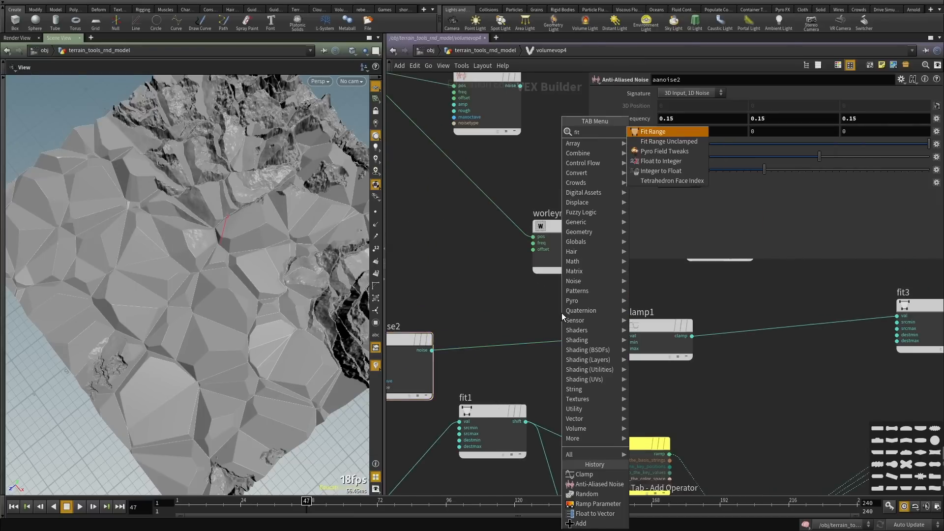
key(Return)
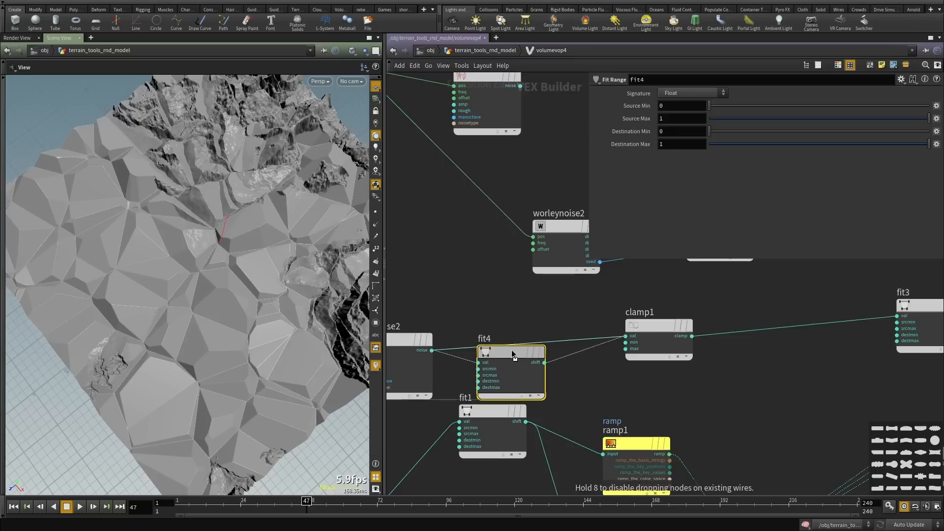
click(530, 332)
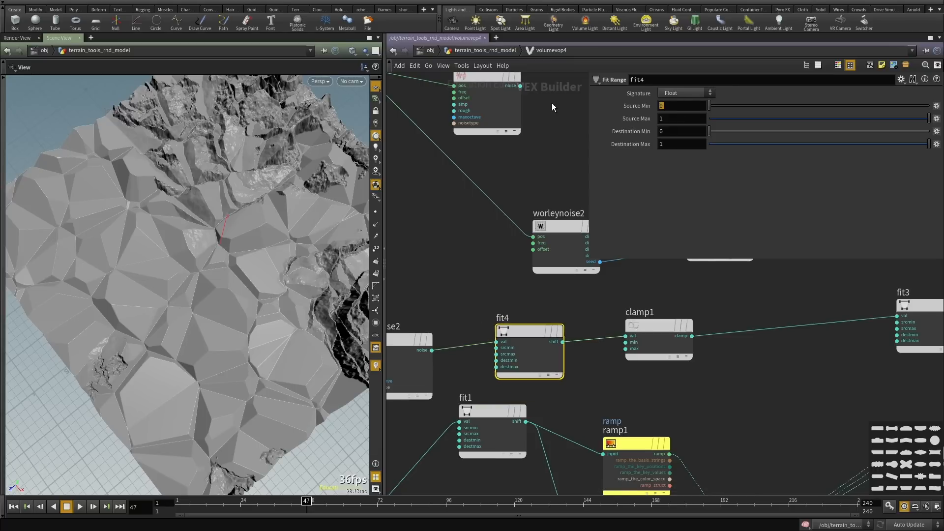
Set fit4's Source Min to -1 and cut clamp1 out of the network.
text(-1)
key(Return)
click(652, 326)
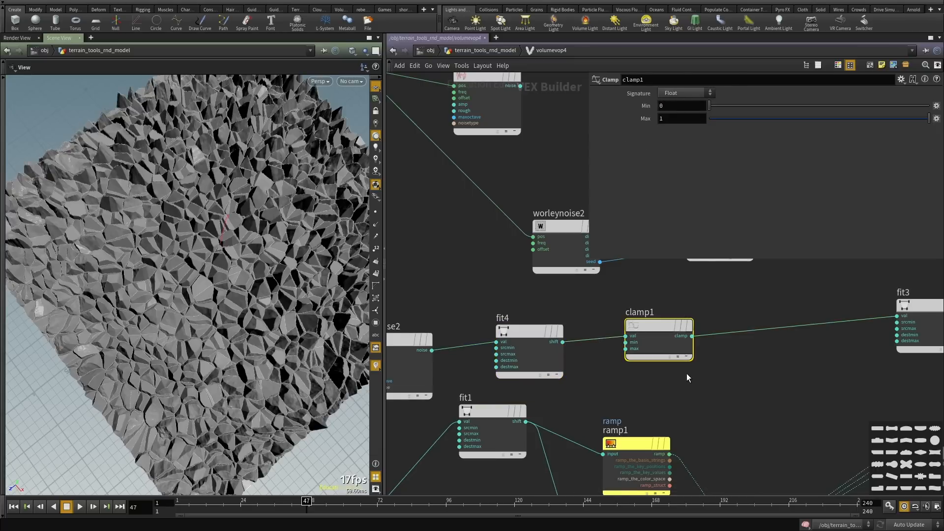
key(ctrl+x)
Try another amplitude on aanoise2 and set fit3's Source Min to -1.
click(424, 298)
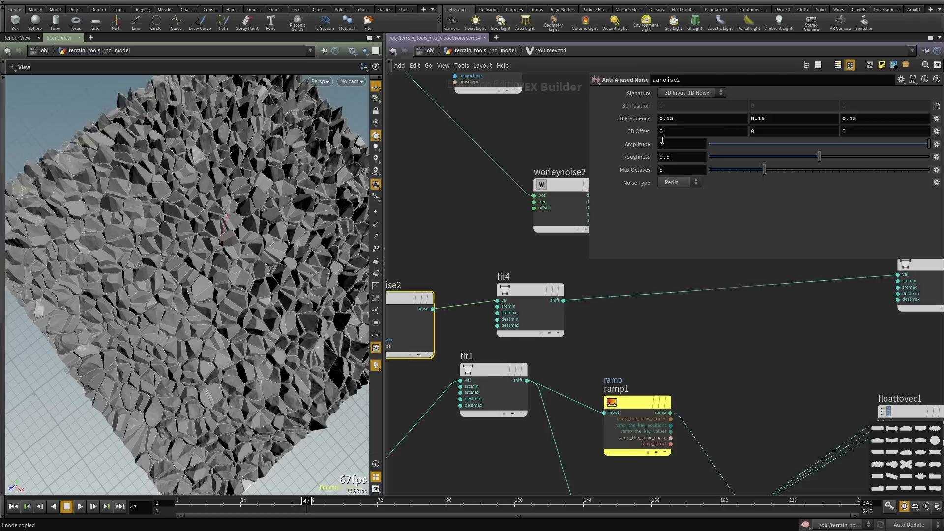
middle_drag(640, 143, 571, 148)
middle_drag(918, 333, 689, 384)
click(701, 334)
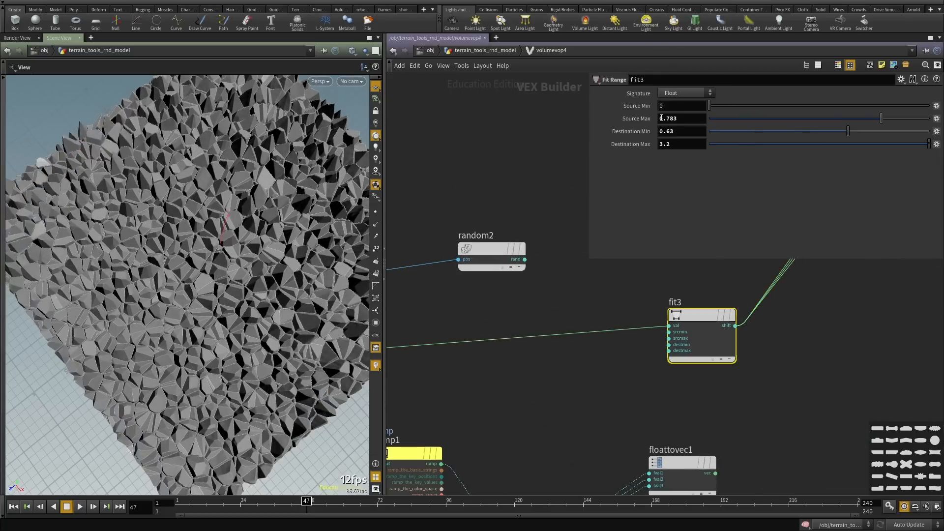
text(-1)
key(Return)
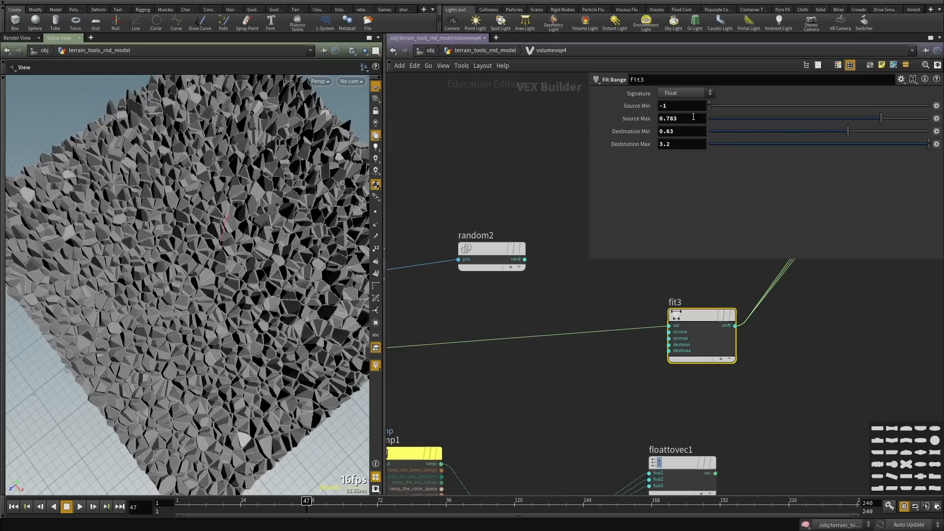
Set fit3's Source Max to 1 and widen its destination range to -1.67 through 4.4.
click(556, 299)
middle_drag(642, 312, 681, 317)
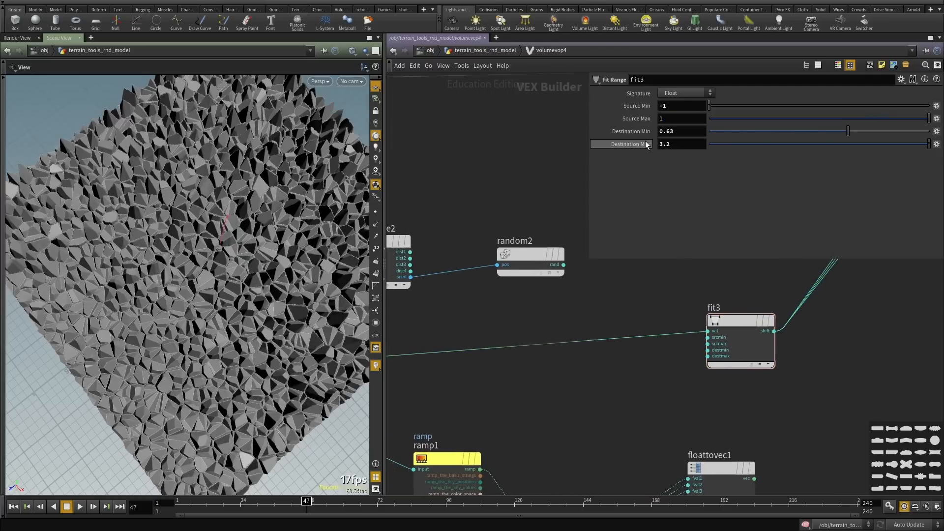
middle_drag(620, 133, 709, 146)
scroll(530, 301, down, 3)
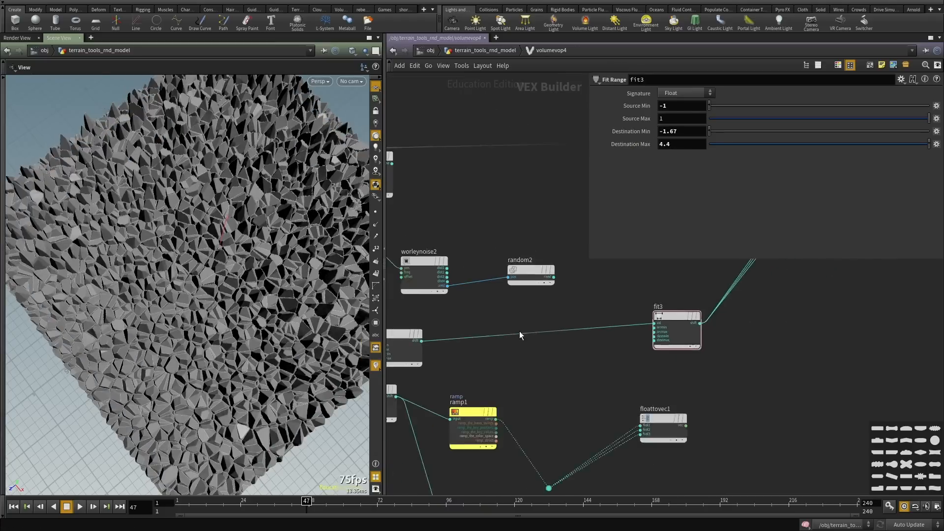
Vary aanoise2's 3D Frequency on all axes, trying 0.122.
middle_drag(519, 333, 717, 284)
scroll(592, 266, up, 3)
middle_drag(536, 267, 562, 256)
click(501, 305)
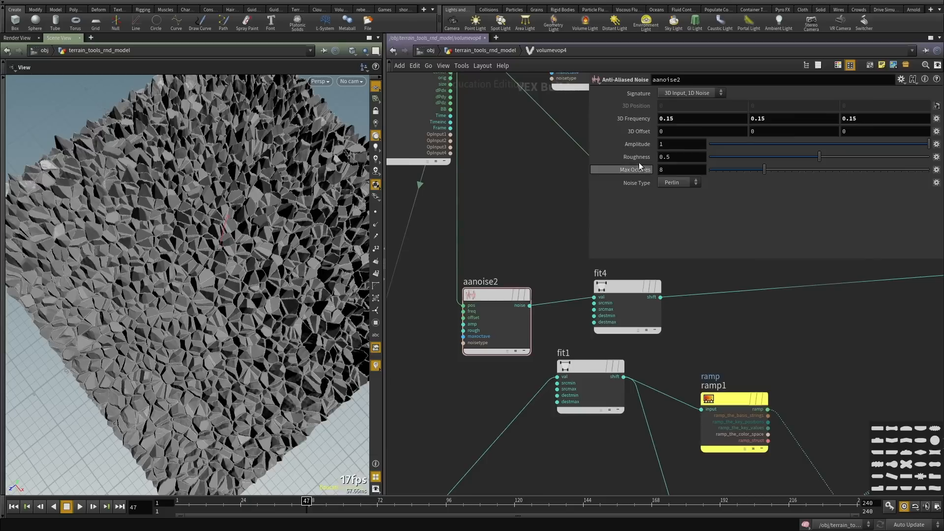
middle_drag(627, 117, 458, 152)
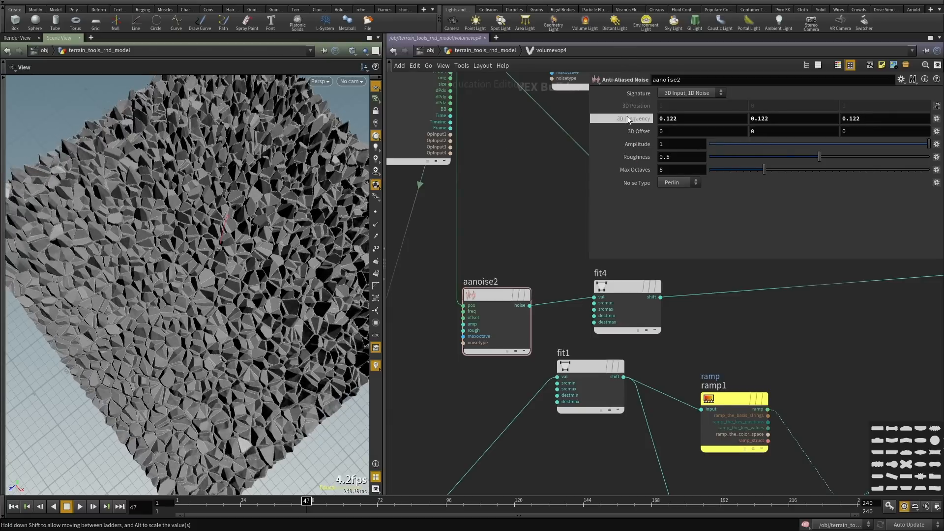
scroll(542, 305, down, 1)
middle_drag(806, 118, 636, 141)
Set fit3's Destination Min to 0.1 and raise its Destination Max to 8.5.
middle_drag(877, 273, 608, 363)
scroll(737, 457, up, 3)
drag(733, 443, 530, 302)
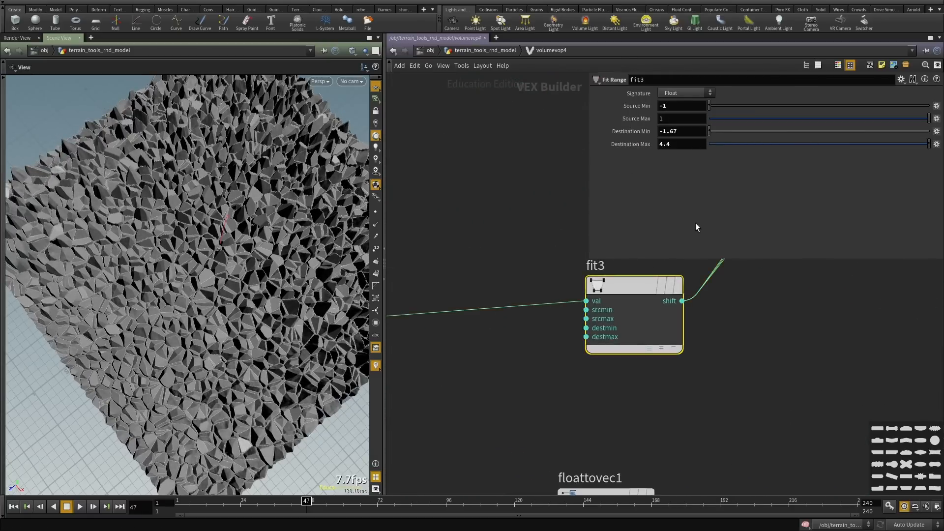
text(.1)
key(Return)
middle_drag(626, 142, 626, 142)
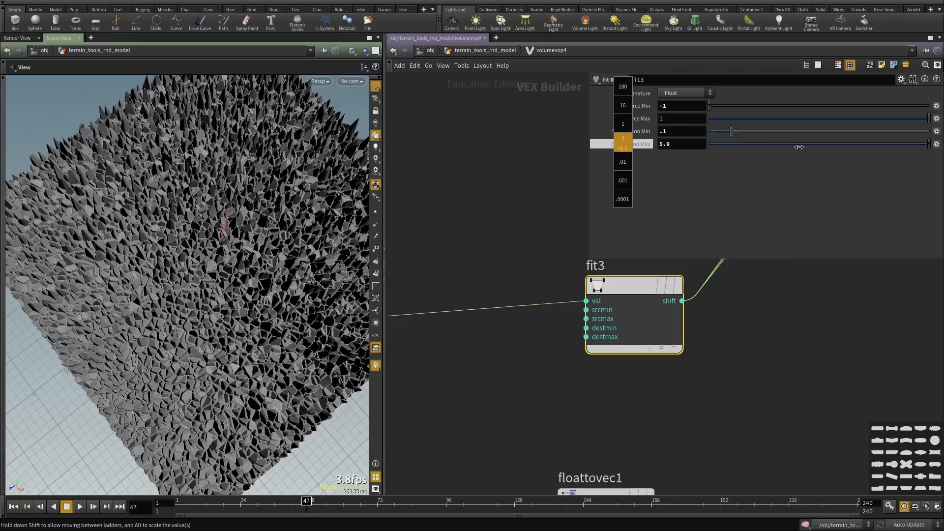
middle_drag(802, 147, 661, 148)
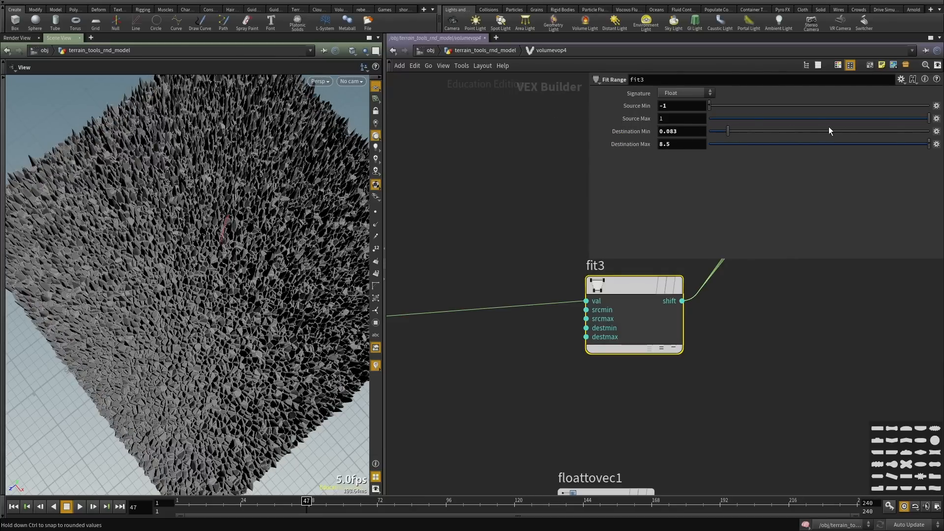
Invert fit3's output range with Destination Min 3 and Destination Max 0.075, and check the terrain from another angle.
drag(829, 128, 770, 146)
drag(906, 132, 932, 132)
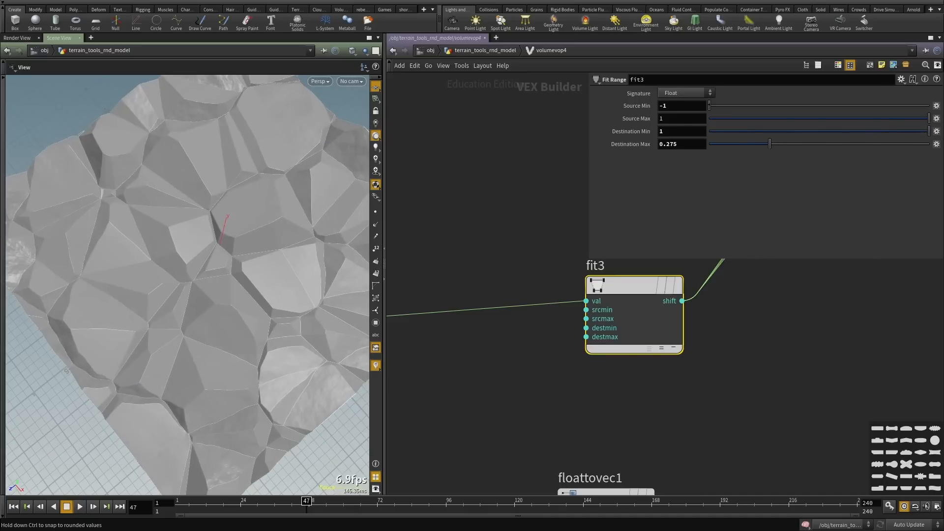
middle_drag(639, 134, 716, 129)
middle_drag(639, 145, 612, 142)
drag(173, 216, 251, 238)
scroll(251, 238, up, 3)
scroll(665, 412, down, 6)
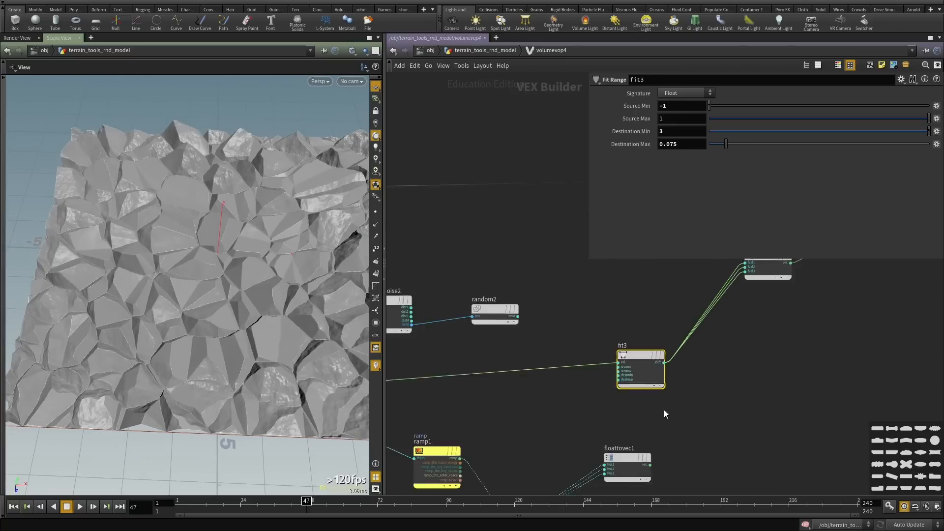
Move the fit1, ramp1 and floattovec1 node group farther down, clear of the aanoise2 chain.
middle_drag(686, 395, 710, 341)
drag(255, 320, 241, 348)
scroll(616, 314, down, 3)
middle_drag(631, 359, 651, 364)
scroll(654, 364, up, 3)
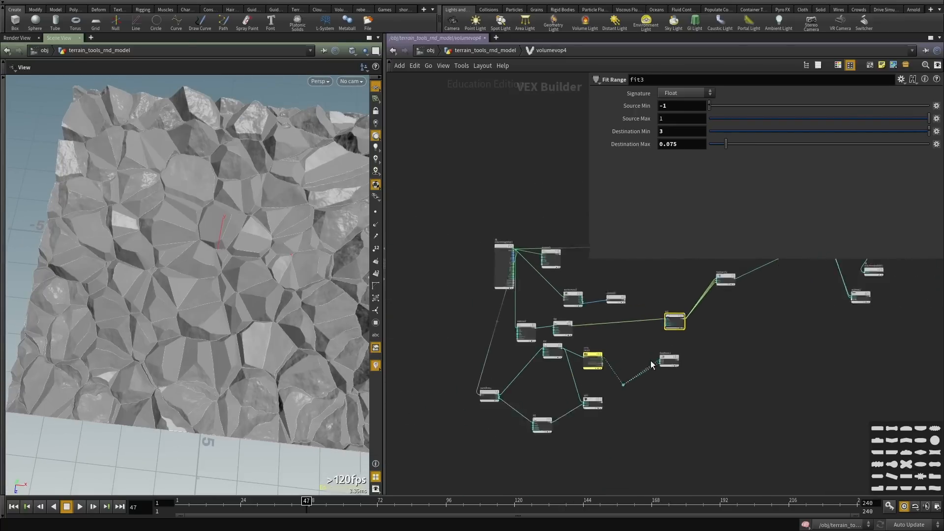
drag(730, 464, 395, 352)
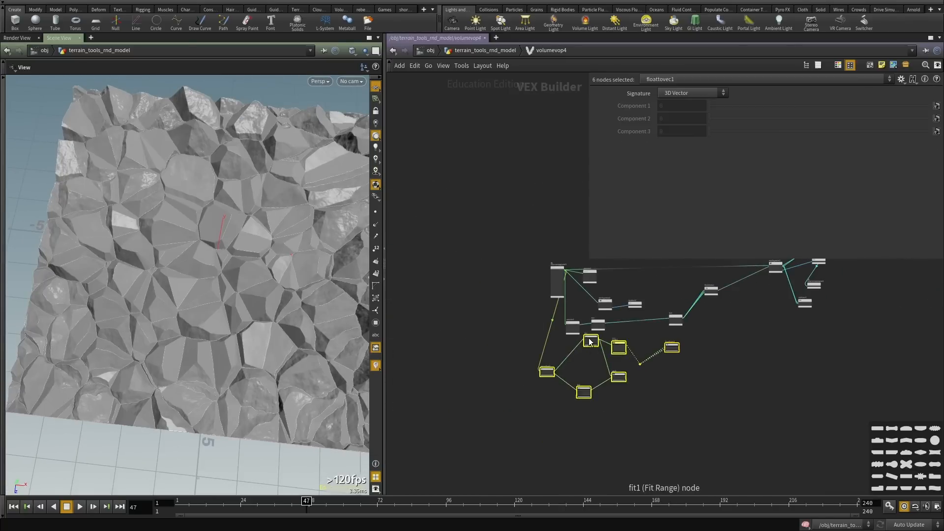
drag(590, 342, 596, 393)
scroll(604, 306, up, 10)
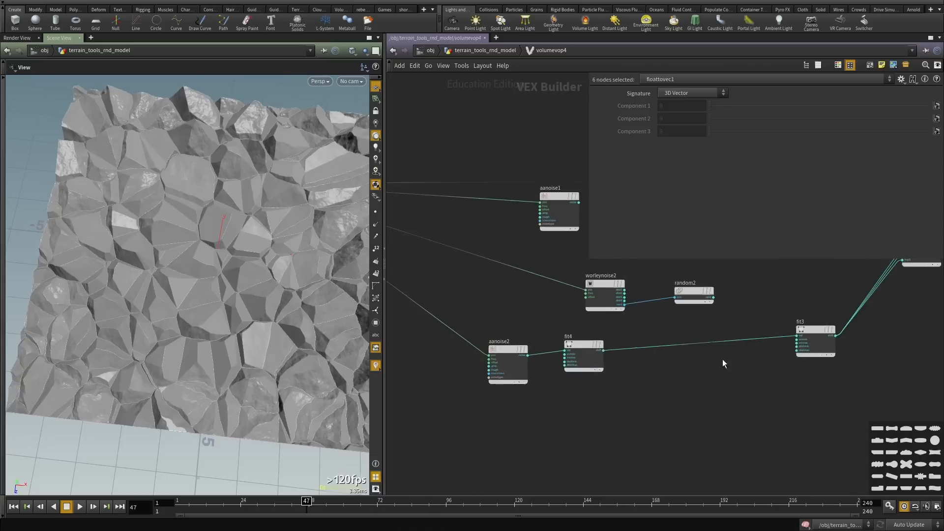
Tidy the frequency chain by placing aanoise2 and fit4 just before fit3 and floattovec2 right after it.
middle_drag(723, 360, 683, 365)
drag(551, 420, 653, 346)
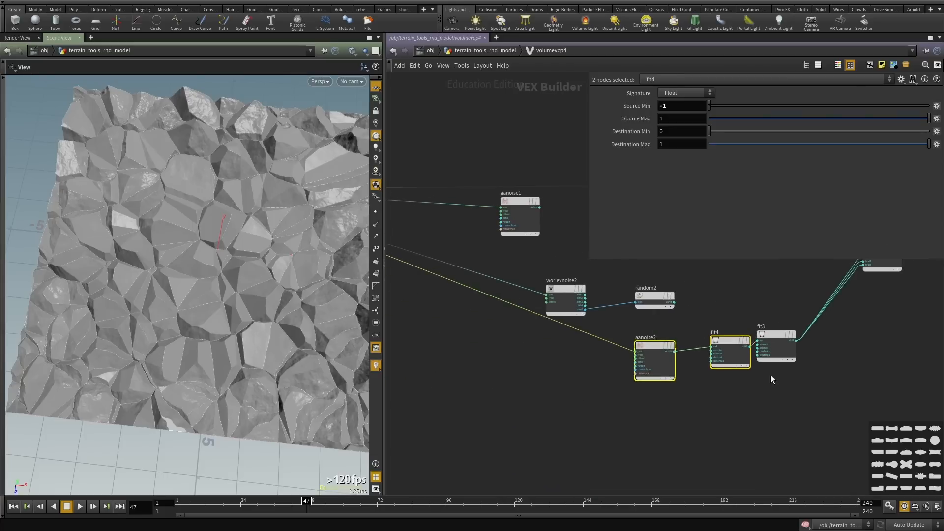
middle_drag(771, 375, 568, 405)
scroll(568, 406, down, 3)
middle_drag(632, 387, 576, 426)
drag(605, 402, 575, 353)
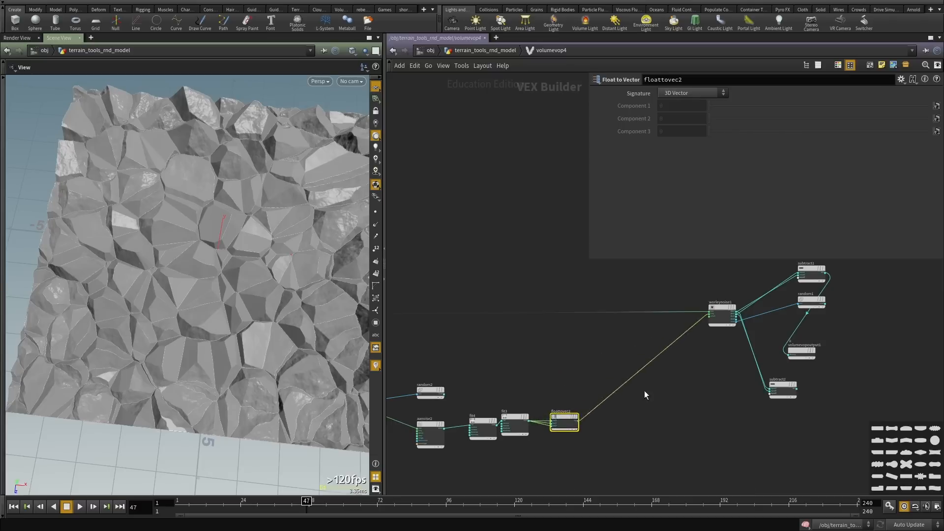
Place volumevopoutput1 farther along the chain past subtract1 and remove the unused subtract2 node.
middle_drag(689, 377, 598, 389)
middle_drag(790, 346, 671, 364)
scroll(671, 363, up, 3)
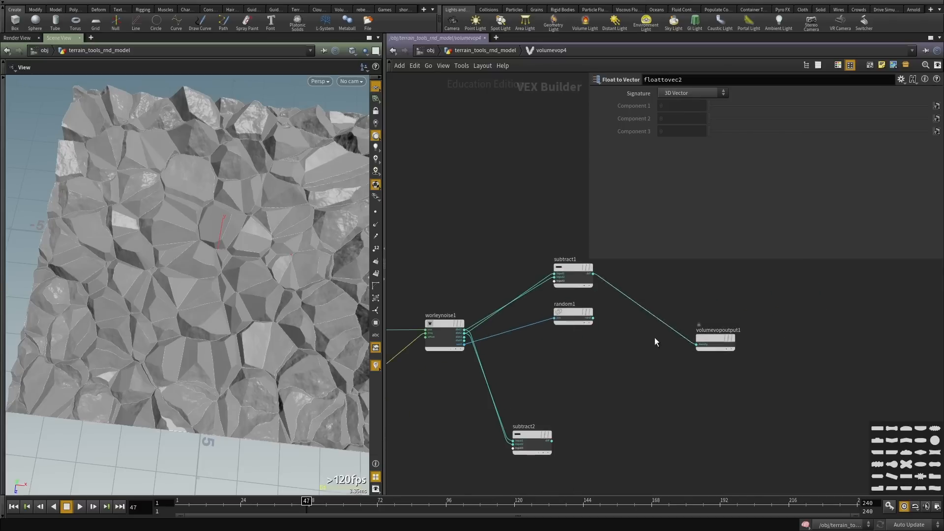
drag(607, 360, 566, 308)
drag(574, 466, 541, 374)
key(ctrl+x)
Move the aanoise1 node up, clear of the position wire running to worleynoise1.
middle_drag(484, 378, 615, 361)
scroll(615, 360, down, 3)
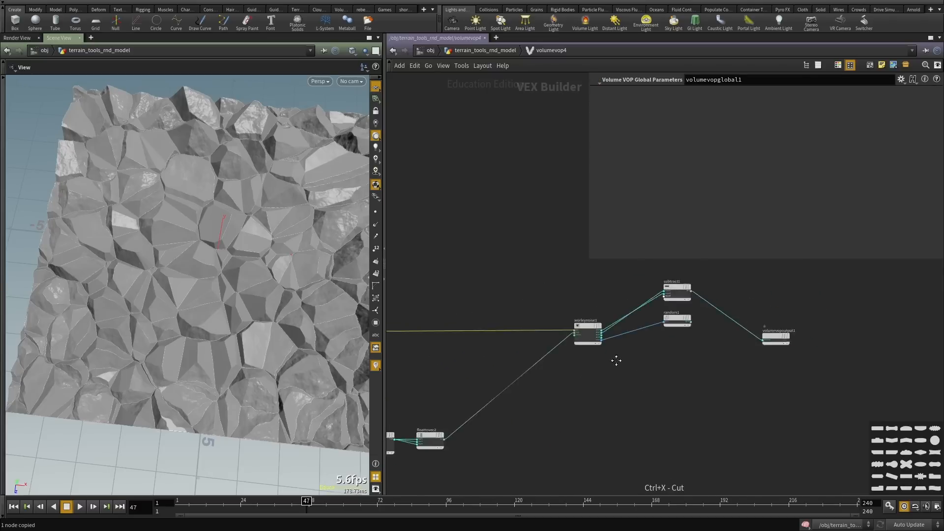
middle_drag(433, 362, 720, 345)
middle_drag(525, 343, 554, 353)
scroll(554, 353, up, 3)
click(487, 334)
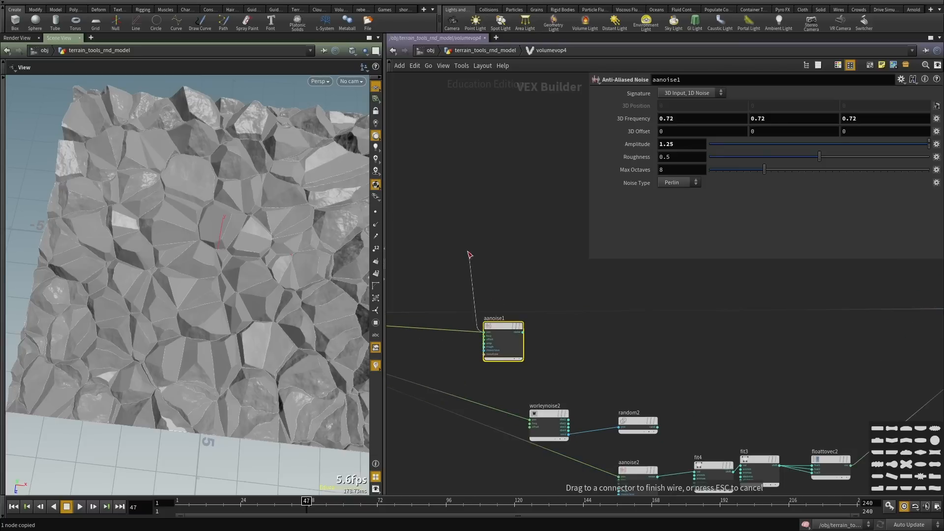
key(Escape)
drag(506, 327, 475, 229)
middle_drag(457, 246, 649, 265)
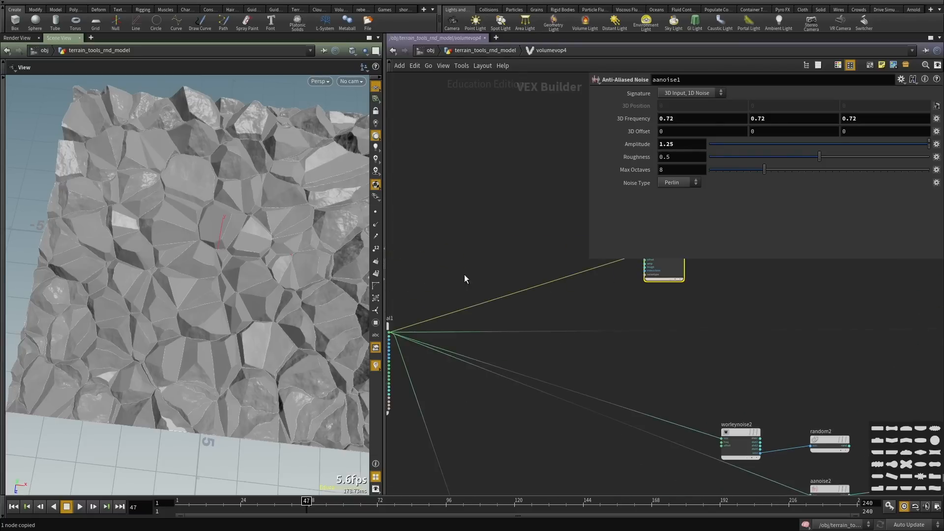
Insert an Add node into the position wire between volumevopglobal1 and worleynoise1.
alt+drag(165, 241, 160, 300)
right_drag(160, 299, 216, 247)
middle_drag(216, 246, 218, 254)
right_drag(225, 249, 201, 290)
drag(202, 290, 212, 334)
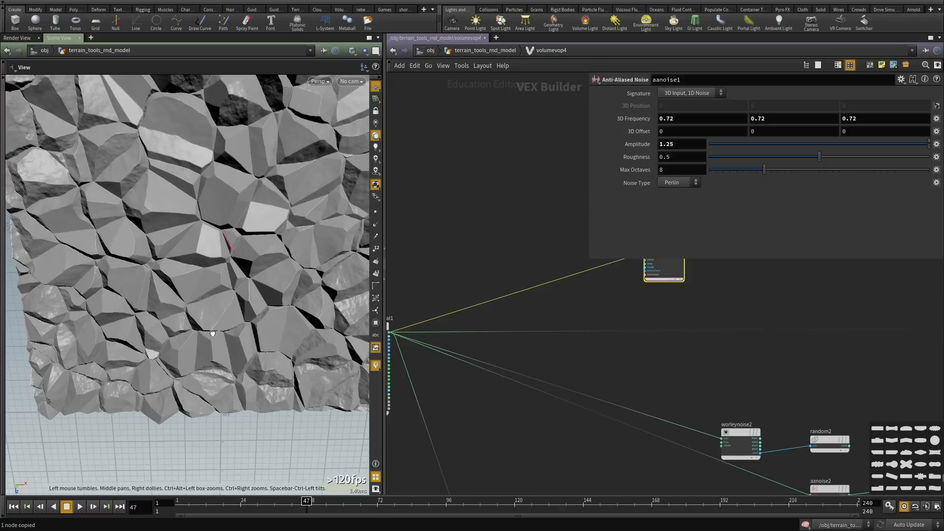
scroll(632, 309, down, 3)
scroll(630, 327, up, 3)
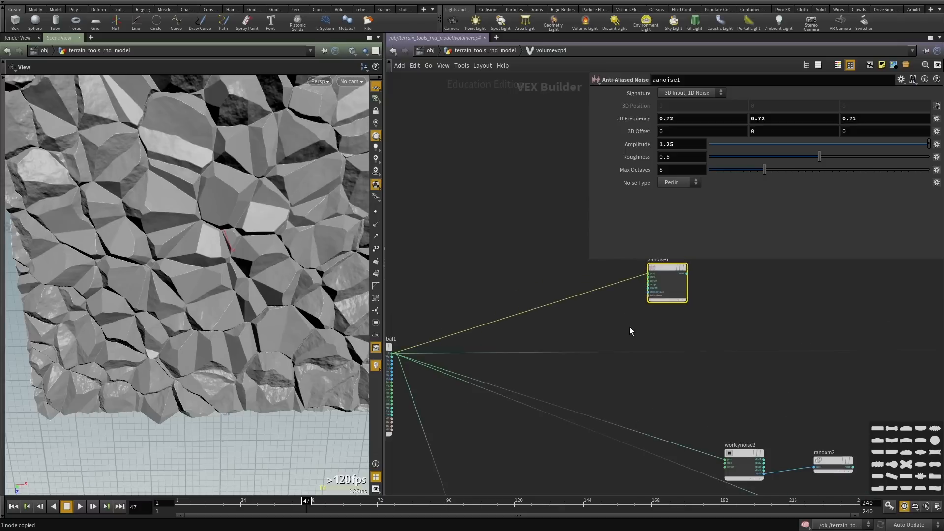
key(Tab)
text(add)
click(701, 132)
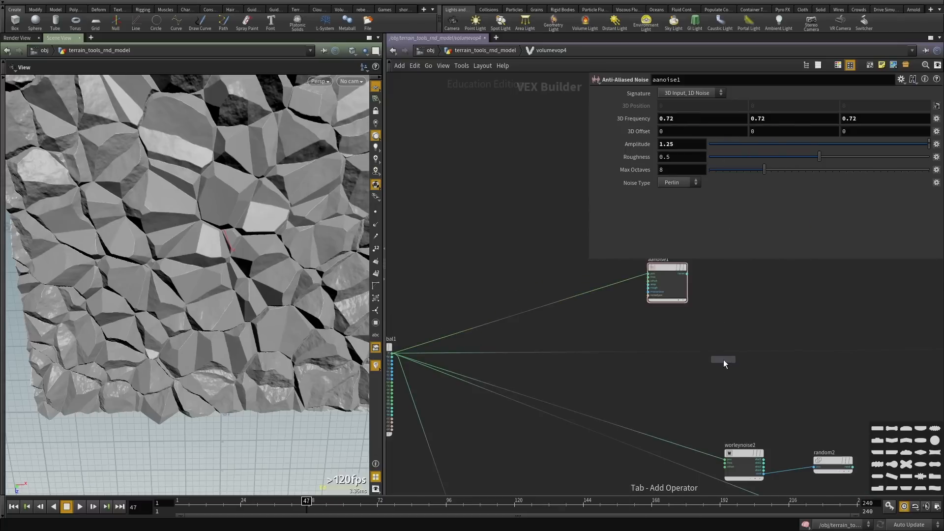
click(722, 358)
Connect aanoise1's noise output to the second input of add2.
scroll(723, 359, up, 2)
click(691, 363)
scroll(598, 340, down, 5)
scroll(643, 325, up, 4)
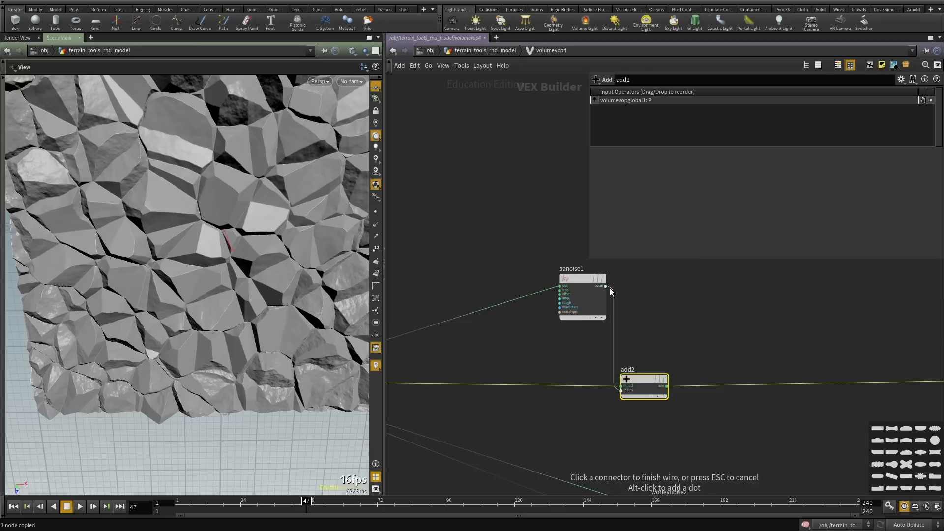
click(608, 287)
Switch aanoise1 to the 3D Input, 3D Noise signature with Amplitude 0.65 and 3D Frequency 1.42.
click(589, 297)
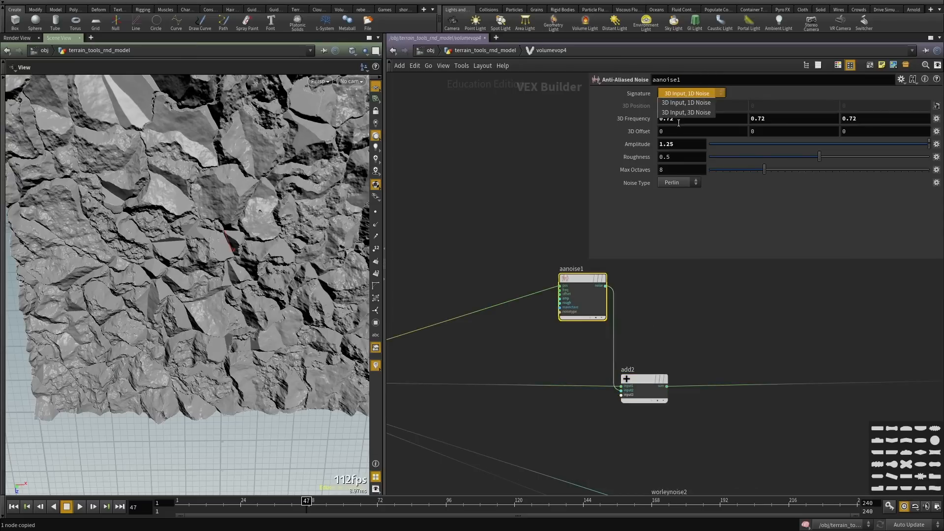
drag(172, 285, 245, 242)
drag(213, 270, 268, 272)
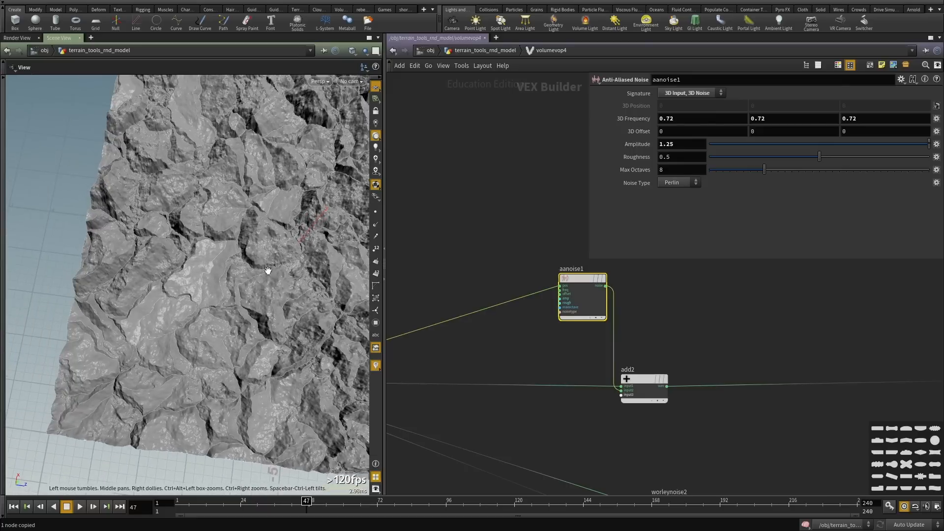
middle_drag(639, 144, 596, 143)
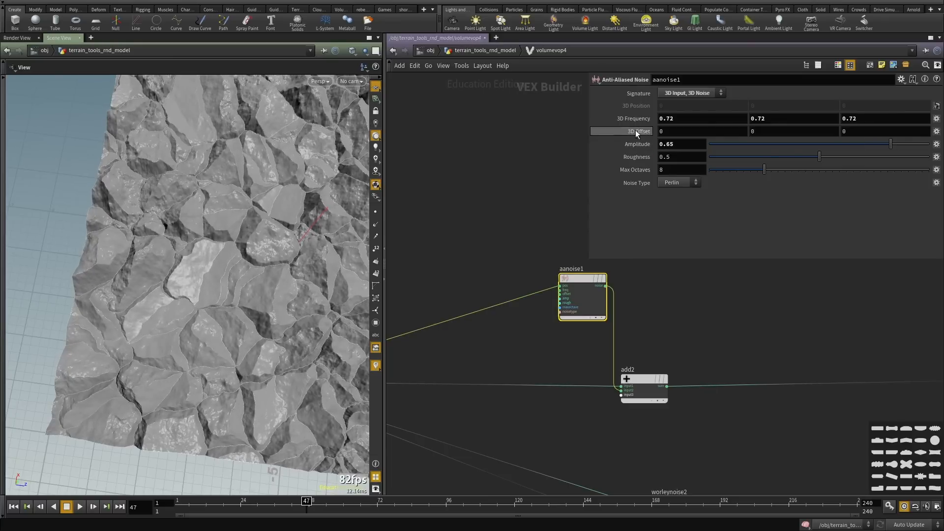
middle_drag(646, 118, 684, 116)
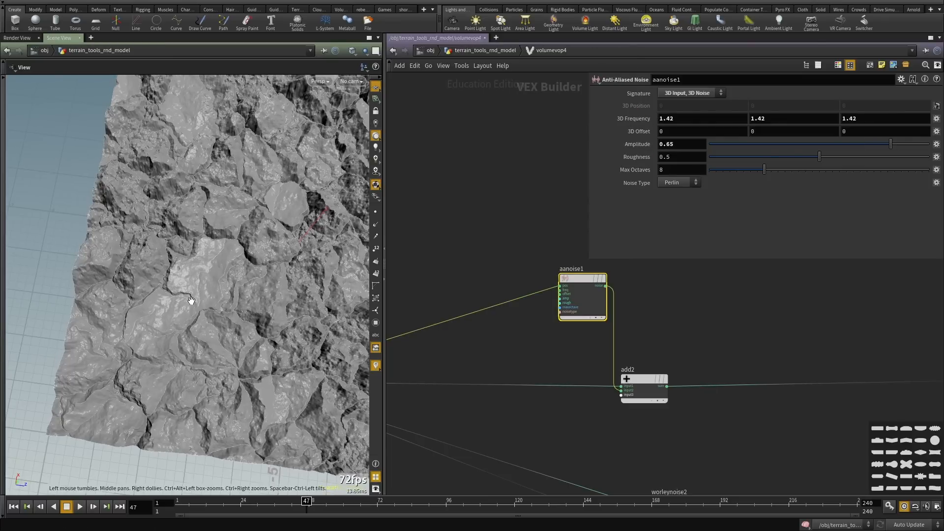
drag(186, 300, 154, 370)
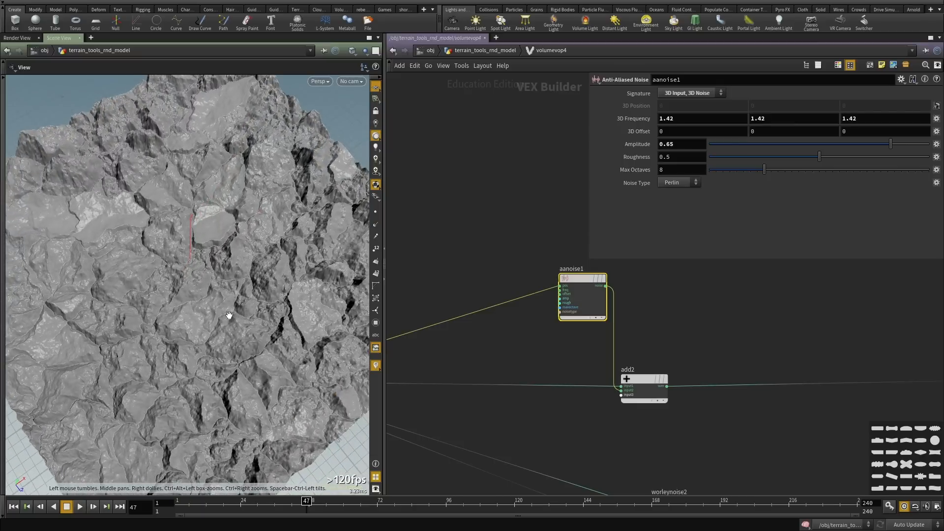
Duplicate worleynoise1 and place the copy above the original, fed by the same position input.
scroll(662, 326, down, 4)
middle_drag(778, 333, 475, 288)
middle_drag(719, 307, 652, 369)
scroll(595, 383, up, 3)
click(589, 344)
key(ctrl+c)
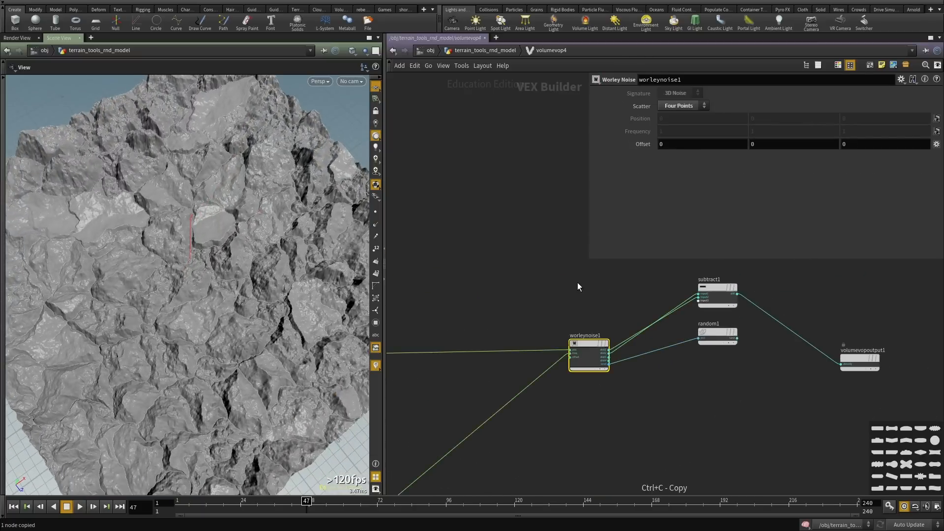
key(ctrl+v)
scroll(556, 279, up, 3)
drag(476, 303, 473, 305)
Rewire subtract1 to take dist1 and dist2 from worleynoise3, and check the terrain at a closer angle.
middle_drag(712, 328, 558, 350)
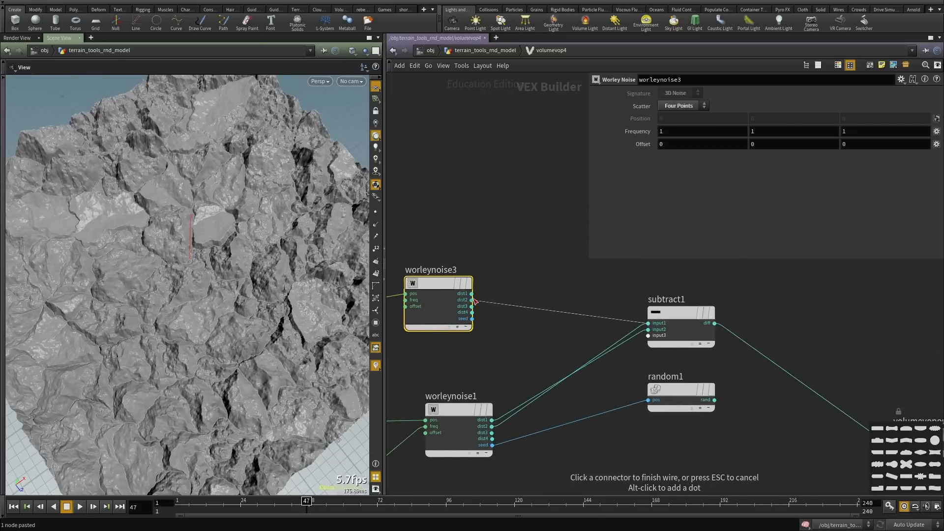
click(648, 323)
click(657, 332)
scroll(523, 337, down, 1)
drag(225, 305, 223, 284)
right_drag(224, 284, 252, 281)
scroll(510, 264, down, 1)
Set aanoise1's Roughness to 0.506 and its 3D Frequency to 0.92.
middle_drag(467, 261, 671, 286)
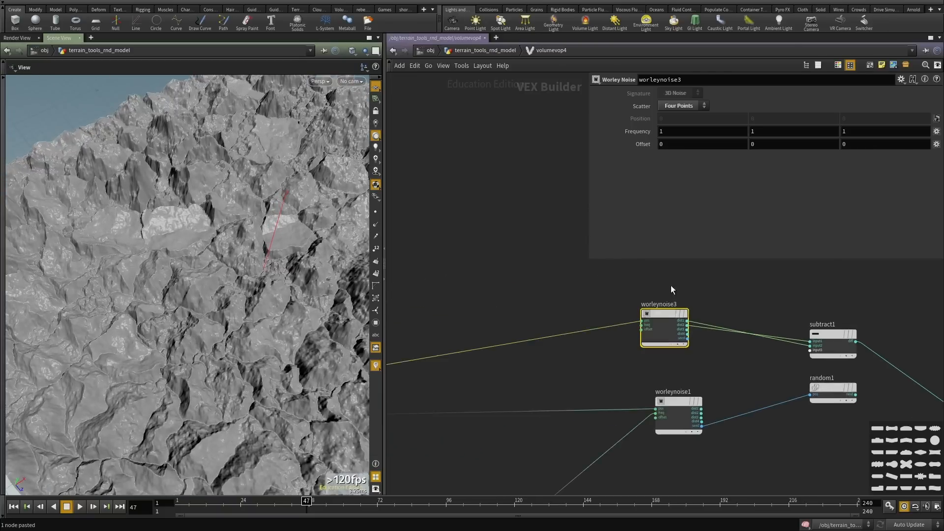
middle_drag(399, 330, 757, 300)
scroll(678, 333, down, 2)
scroll(690, 330, up, 3)
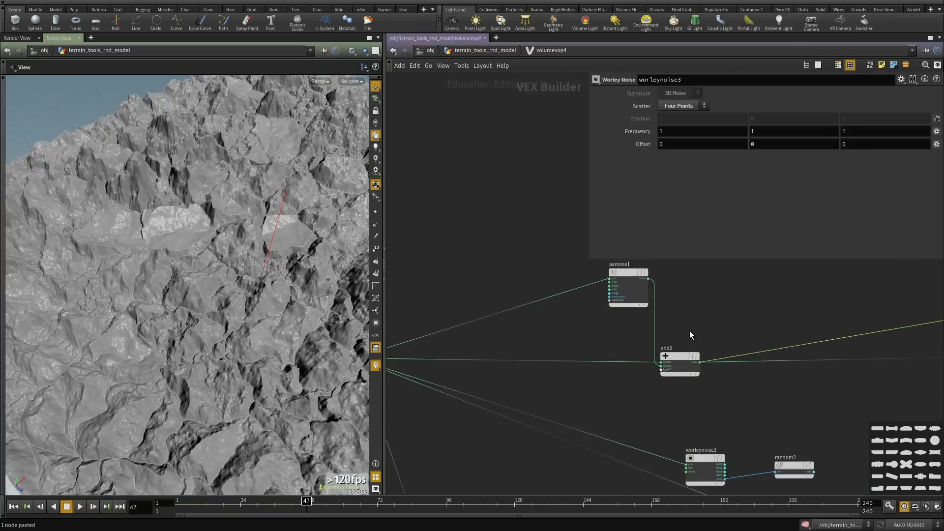
click(609, 279)
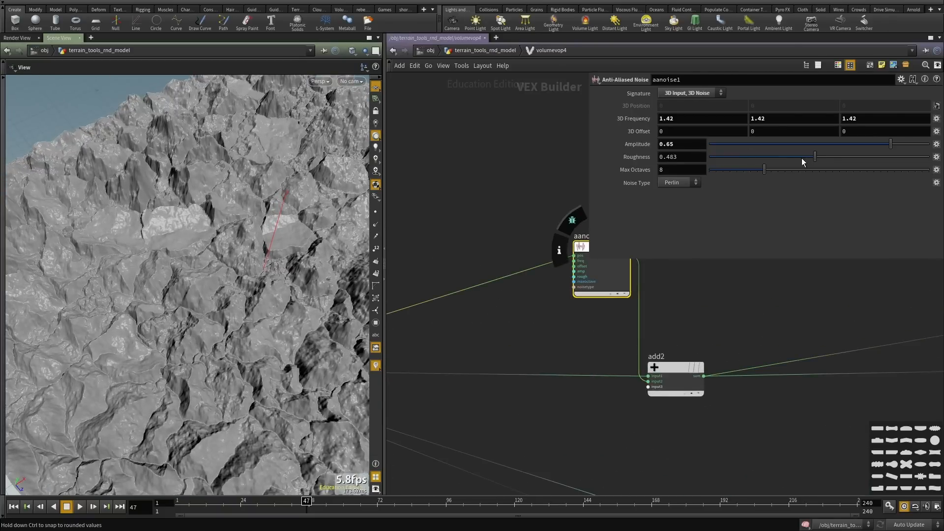
drag(802, 158, 822, 162)
mouse_move(648, 118)
middle_down()
mouse_move(605, 119)
mouse_move(663, 120)
middle_up()
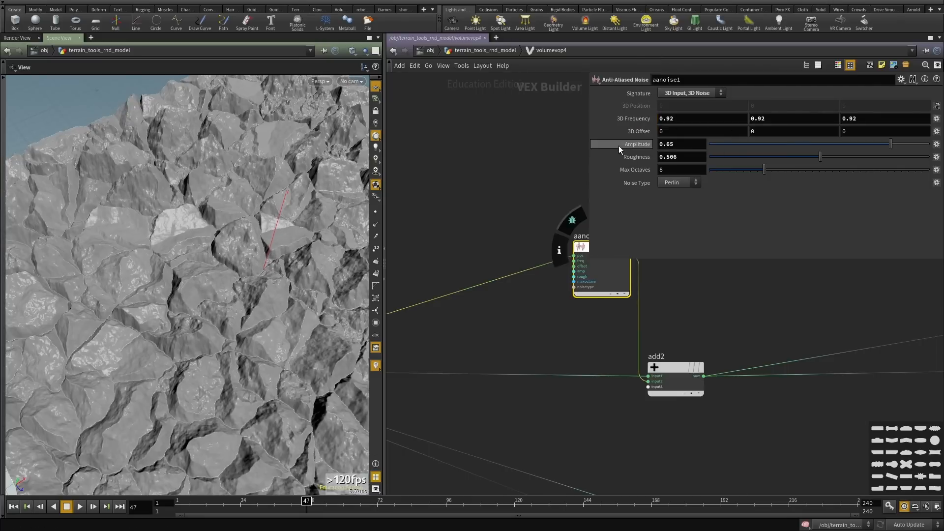
Raise aanoise1's Amplitude to 1.35 and switch its signature to 3D Input, 1D Noise.
middle_drag(618, 145, 663, 145)
middle_drag(482, 328, 671, 301)
scroll(671, 302, down, 2)
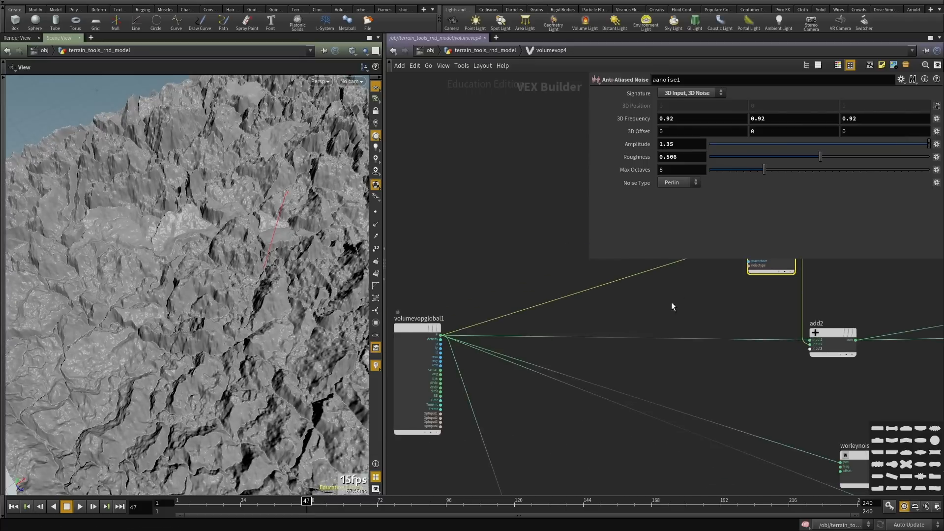
middle_drag(645, 337, 388, 390)
click(696, 96)
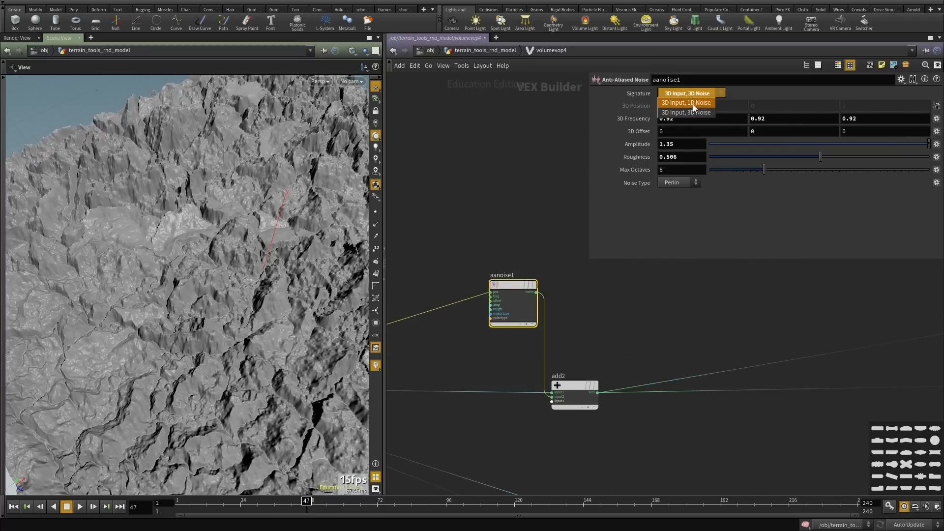
click(692, 105)
drag(143, 248, 159, 268)
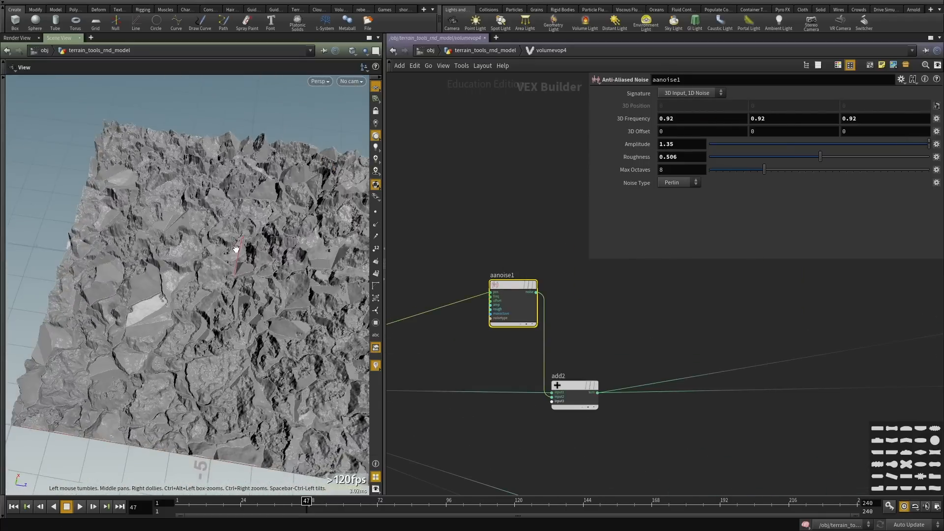
Examine the terrain's rock shapes up close and from several angles in an enlarged viewport.
key(ctrl+b)
scroll(439, 299, down, 4)
drag(504, 291, 349, 227)
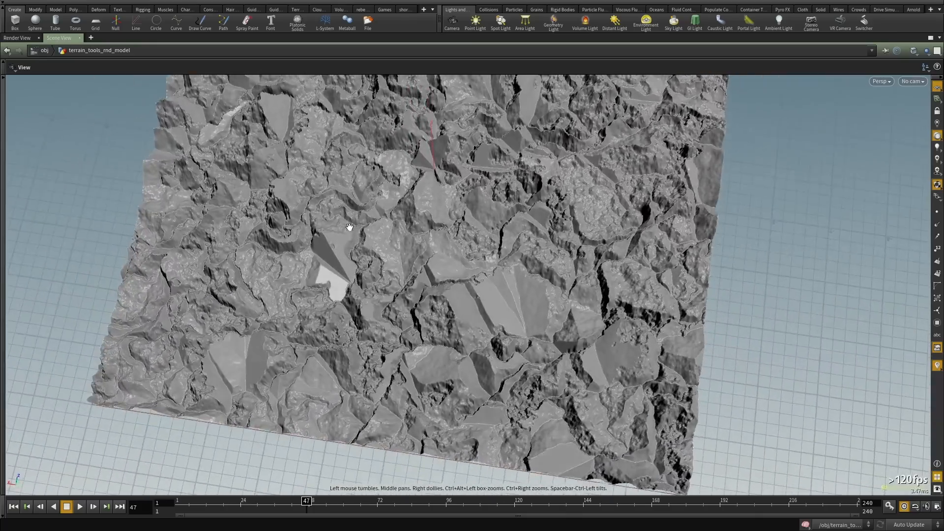
middle_drag(350, 227, 373, 260)
drag(373, 260, 517, 314)
scroll(478, 228, up, 5)
scroll(517, 314, down, 5)
drag(326, 272, 354, 318)
drag(438, 287, 497, 215)
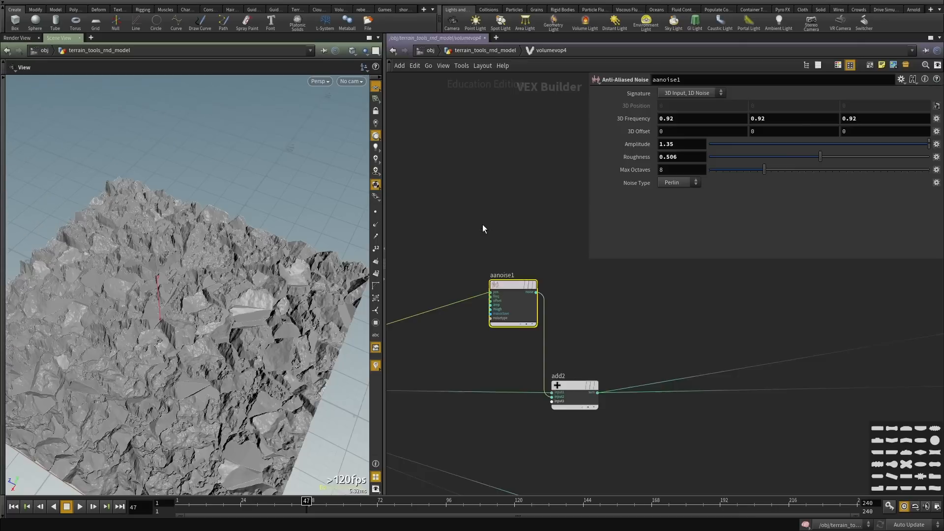
Lower aanoise1's Amplitude to 0.812 and check the terrain from a slightly different angle.
scroll(519, 237, down, 3)
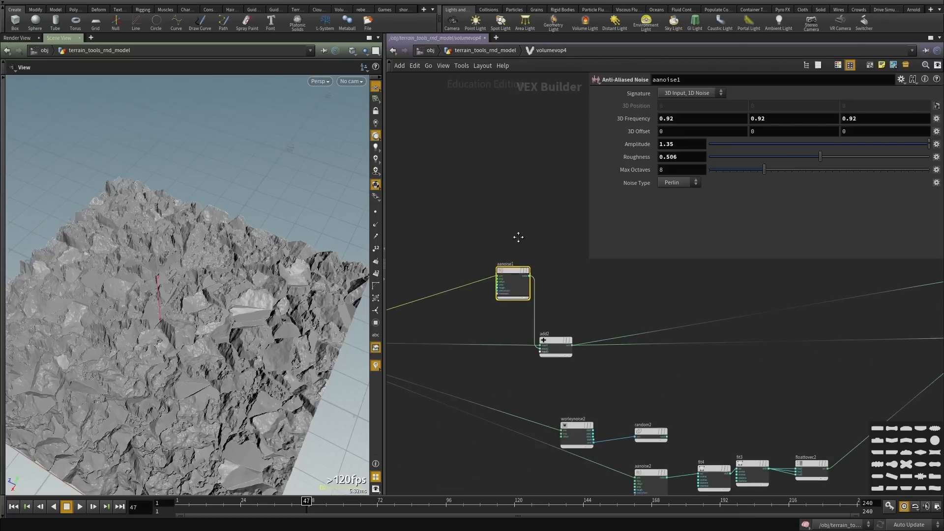
middle_drag(518, 237, 522, 236)
drag(881, 144, 909, 146)
drag(134, 347, 253, 260)
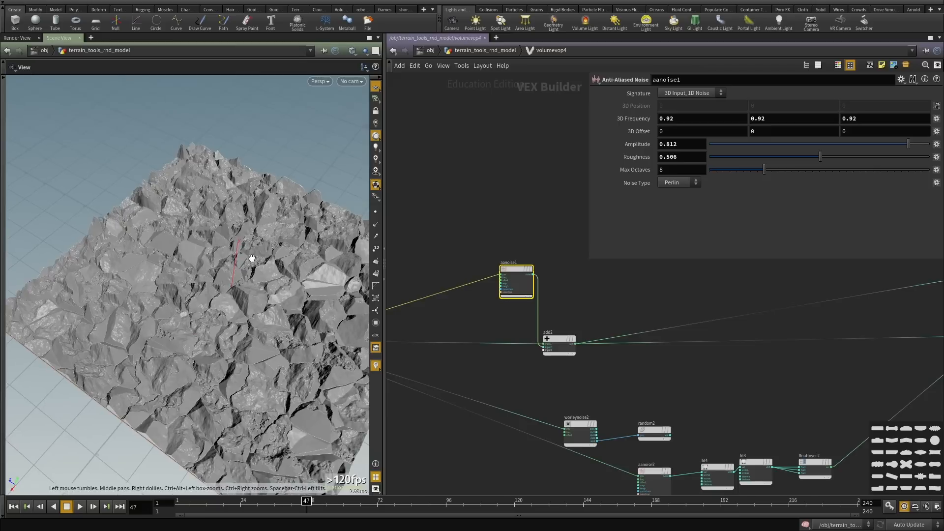
scroll(808, 362, down, 3)
middle_drag(807, 362, 495, 393)
scroll(618, 362, up, 3)
middle_drag(579, 378, 692, 337)
scroll(692, 338, up, 4)
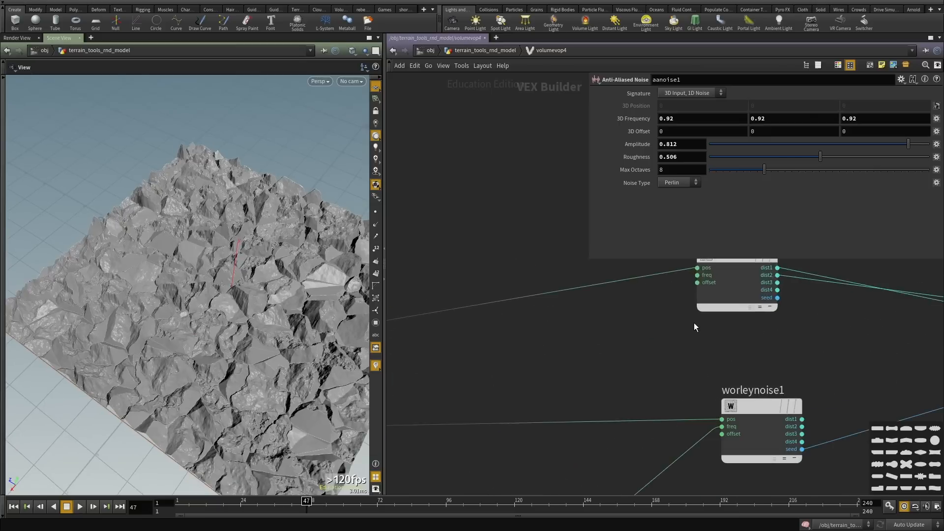
click(708, 265)
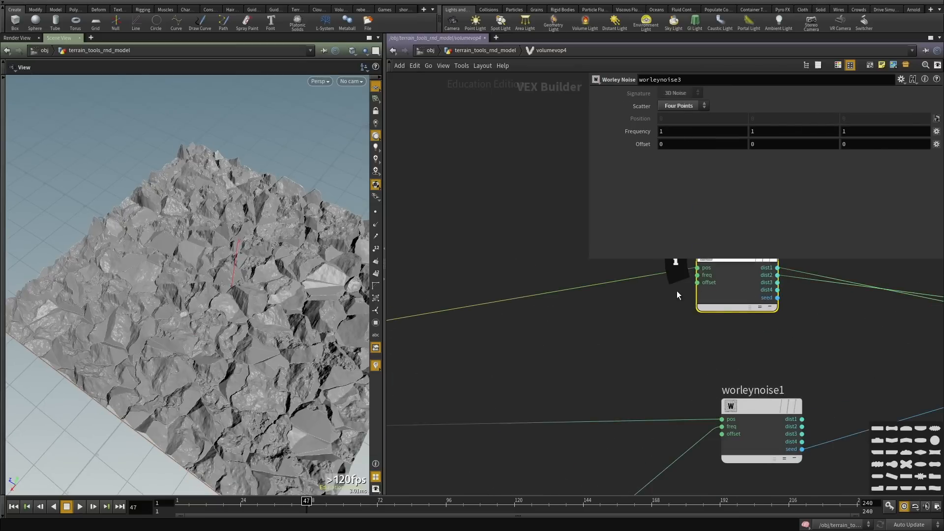
scroll(595, 323, down, 2)
middle_drag(413, 351, 787, 303)
scroll(767, 300, down, 2)
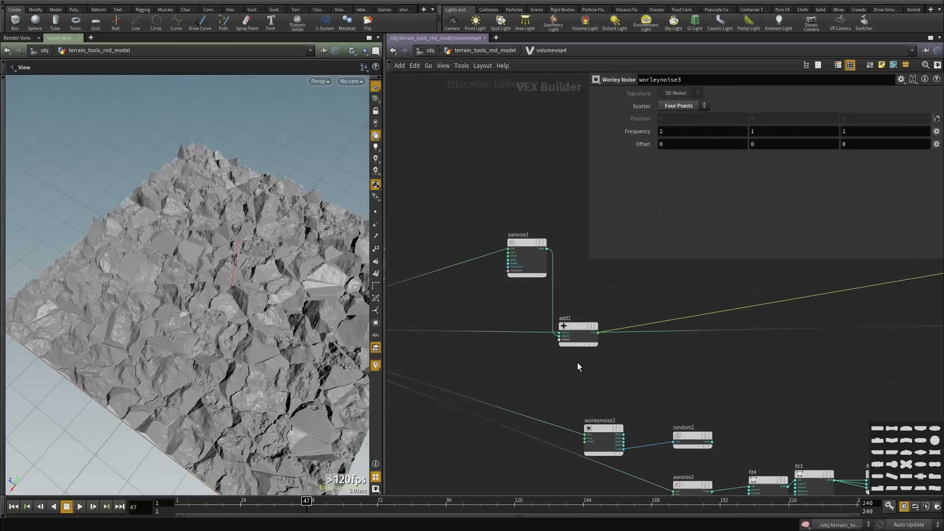
key(ctrl+v)
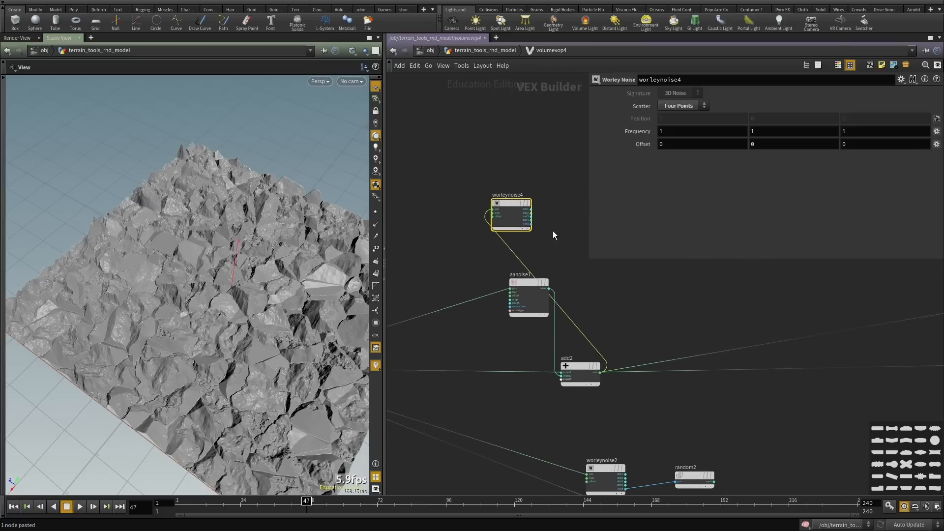
key(Delete)
Add a Turbulent Noise node above aanoise1 and connect volumevopglobal1's P output to its position input.
key(Tab)
text(noise)
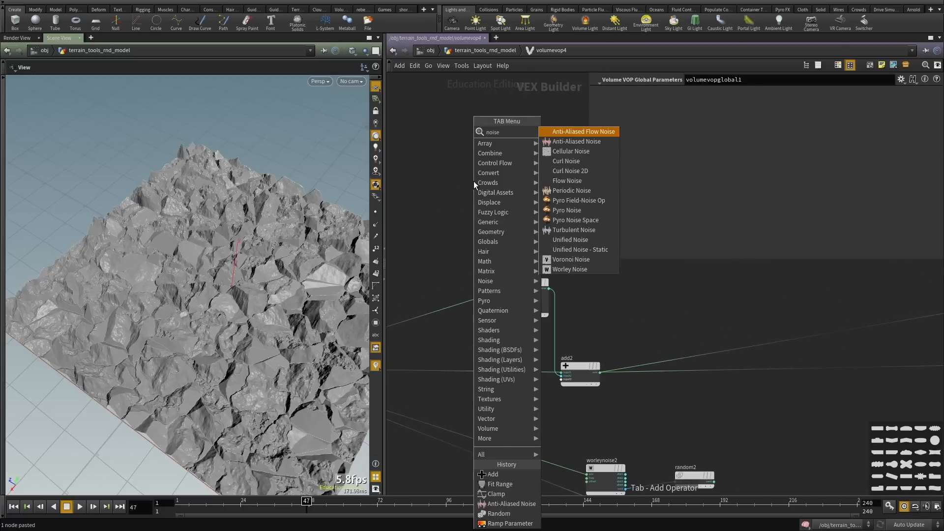
click(561, 230)
click(493, 250)
scroll(493, 252, up, 3)
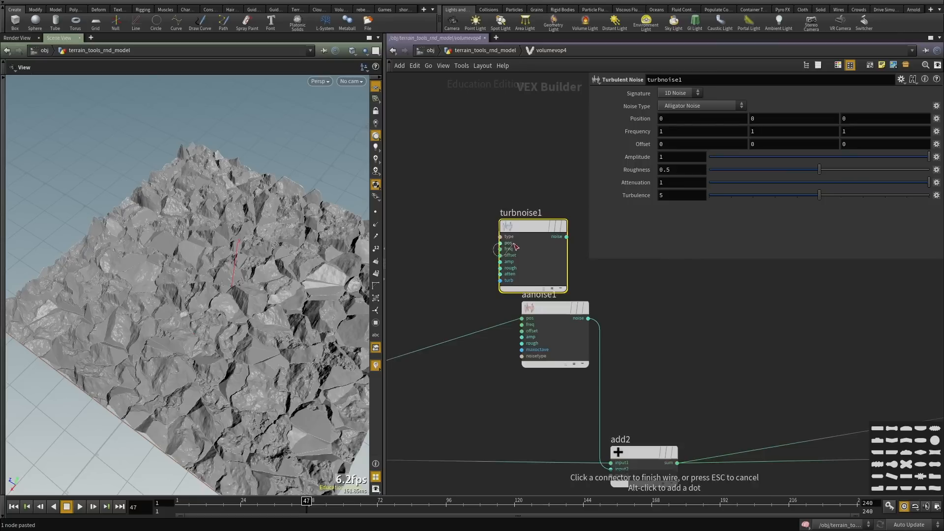
scroll(472, 297, down, 5)
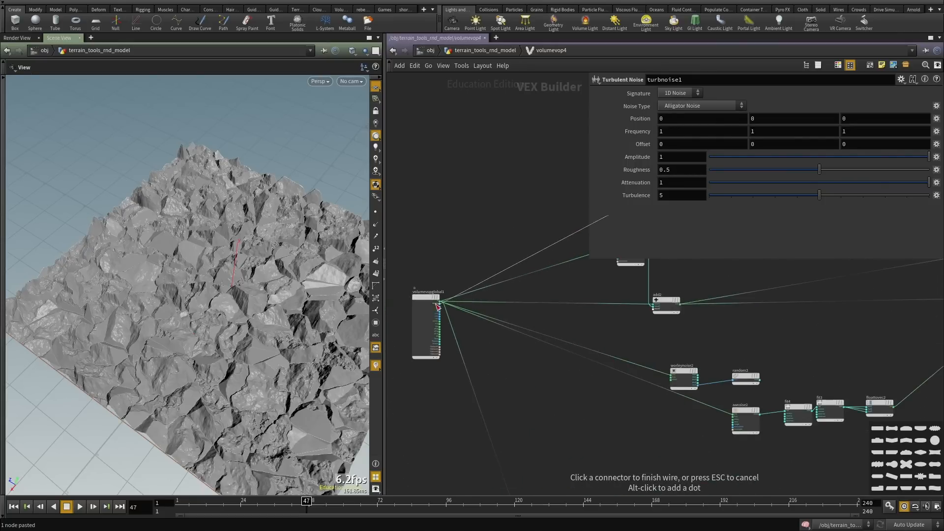
click(445, 303)
Move the turbnoise1 node across the network to sit below worleynoise1.
scroll(585, 339, down, 3)
middle_drag(590, 337, 393, 365)
scroll(403, 305, up, 2)
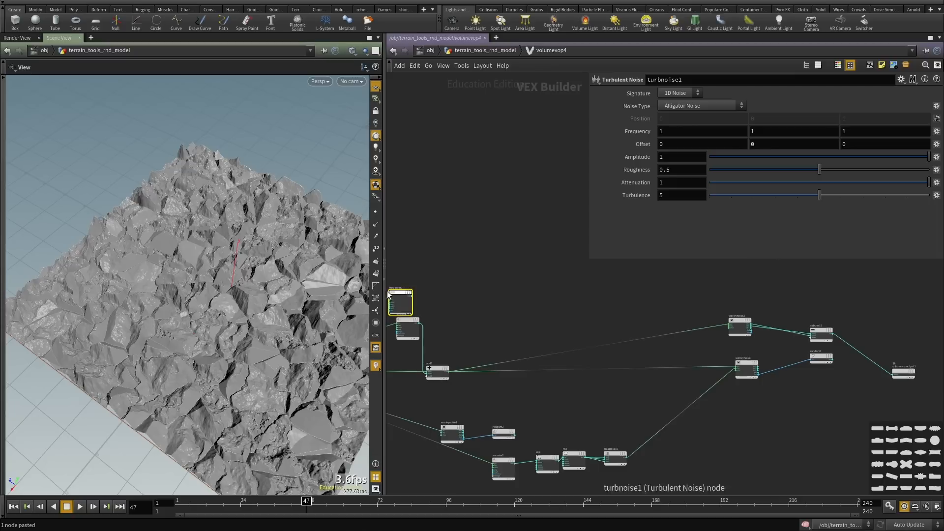
drag(406, 301, 769, 434)
middle_drag(790, 408, 622, 380)
scroll(622, 382, up, 3)
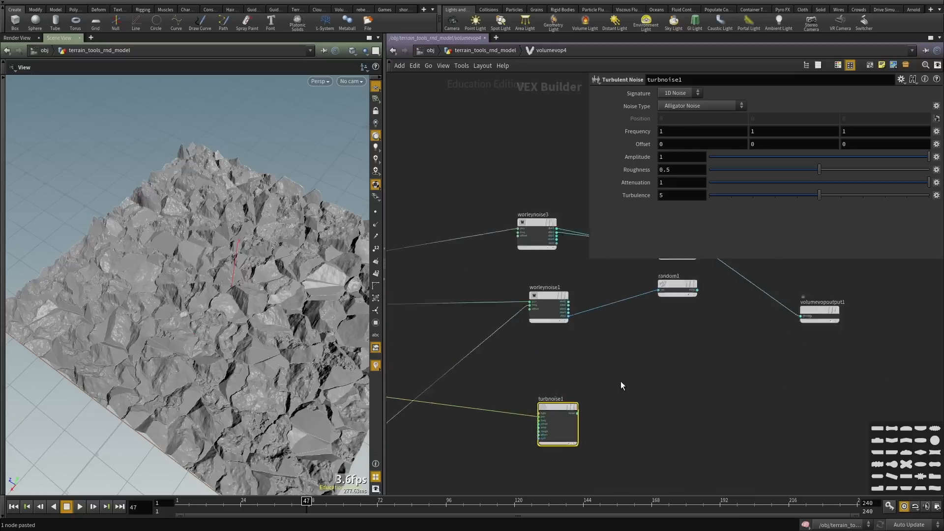
click(568, 419)
scroll(596, 413, down, 3)
scroll(624, 339, up, 3)
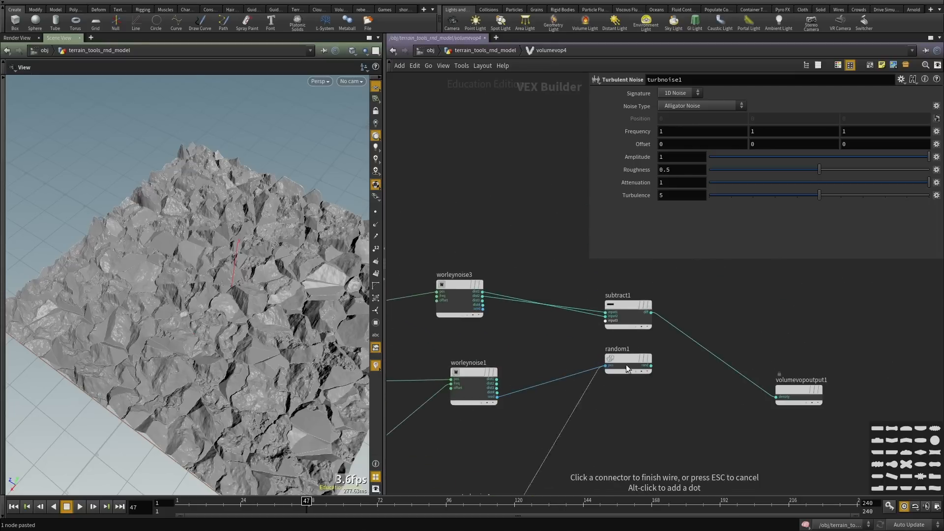
key(Escape)
Shift turbnoise1 slightly within the network and connect its noise output to worleynoise3's offset input.
scroll(599, 382, down, 2)
middle_drag(554, 419, 642, 361)
scroll(615, 414, up, 2)
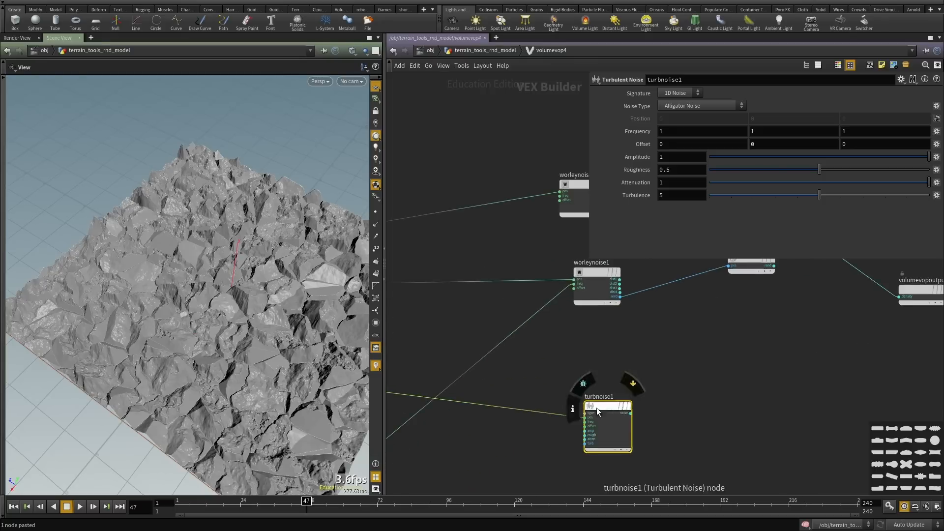
drag(597, 409, 560, 412)
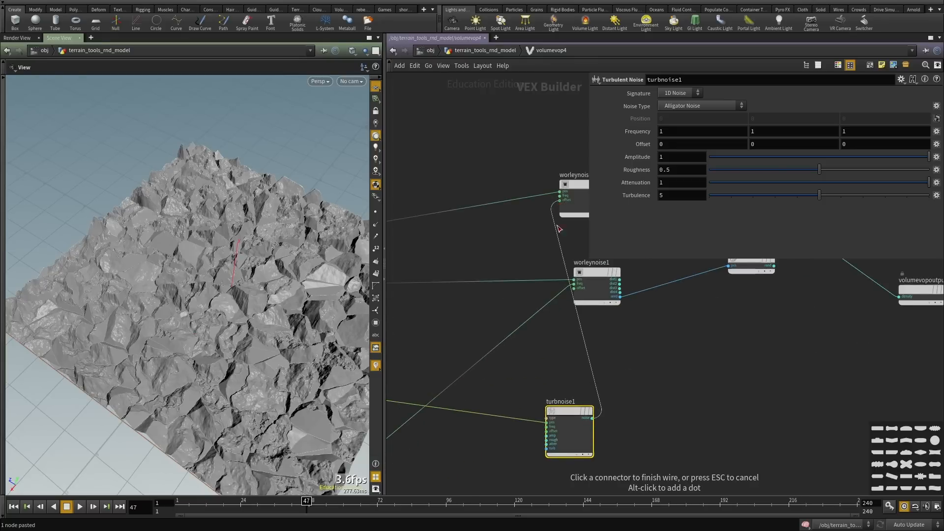
click(560, 200)
middle_drag(644, 417, 627, 377)
Examine the terrain's ridges and crevices from several angles, up close and as a whole, using an enlarged viewport.
drag(232, 280, 182, 311)
middle_drag(182, 311, 192, 273)
drag(214, 299, 227, 289)
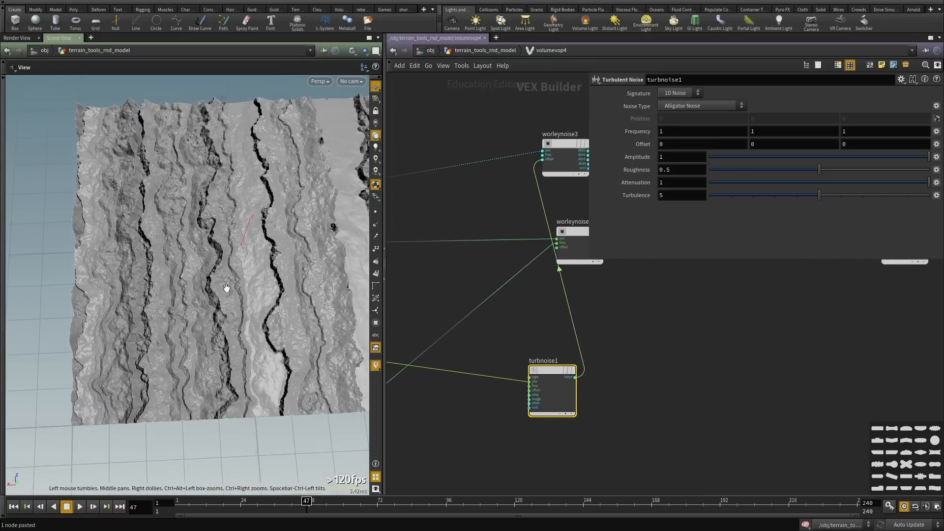
key(ctrl+b)
right_drag(422, 317, 548, 315)
drag(548, 314, 565, 212)
right_drag(566, 211, 845, 208)
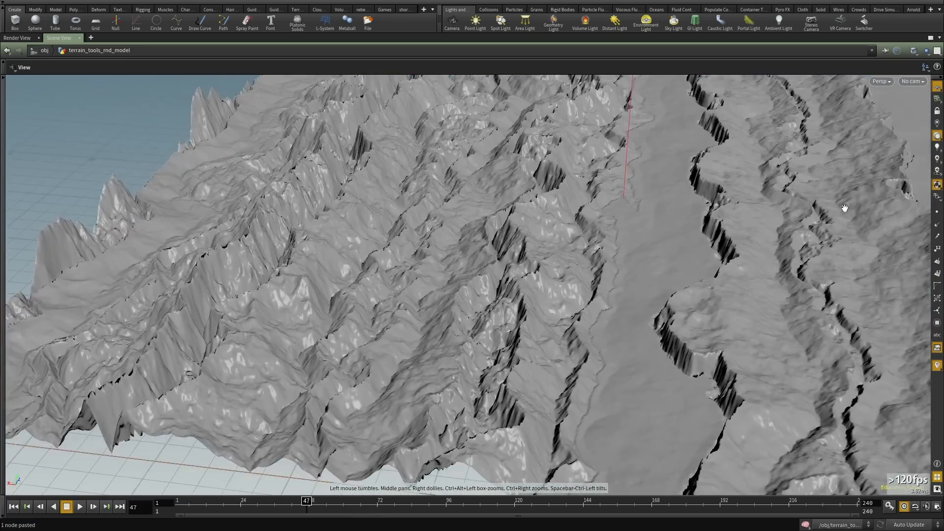
drag(536, 206, 531, 317)
right_drag(567, 282, 511, 284)
middle_drag(512, 284, 418, 315)
drag(398, 339, 506, 219)
key(ctrl+b)
middle_drag(582, 355, 619, 337)
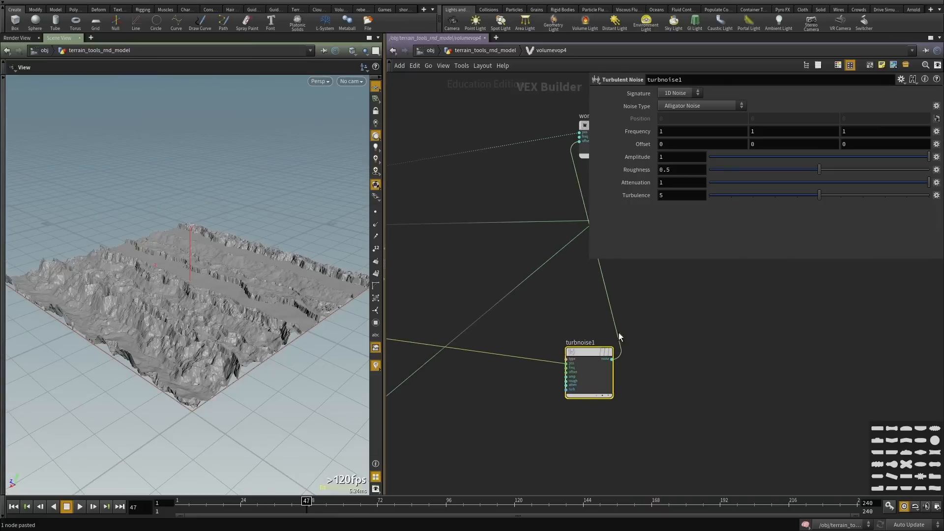
middle_drag(525, 196, 464, 260)
drag(179, 264, 129, 314)
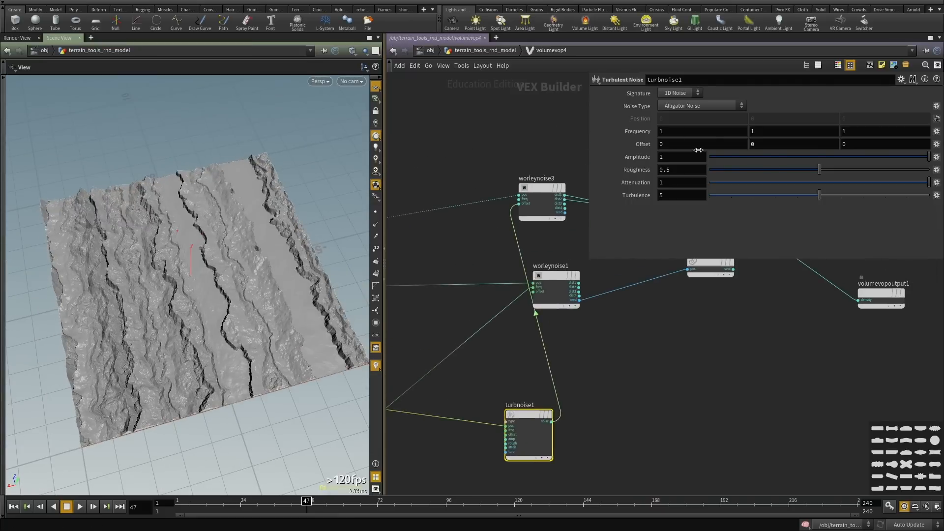
Switch turbnoise1's signature to 3D Noise and set its Frequency to 0.1 on all axes and its Amplitude to 14.
scroll(585, 427, up, 2)
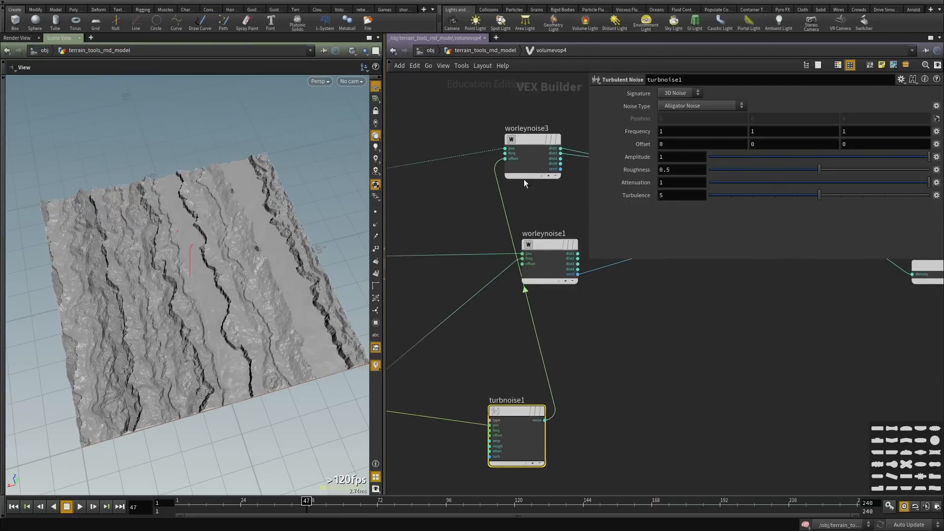
scroll(162, 284, up, 5)
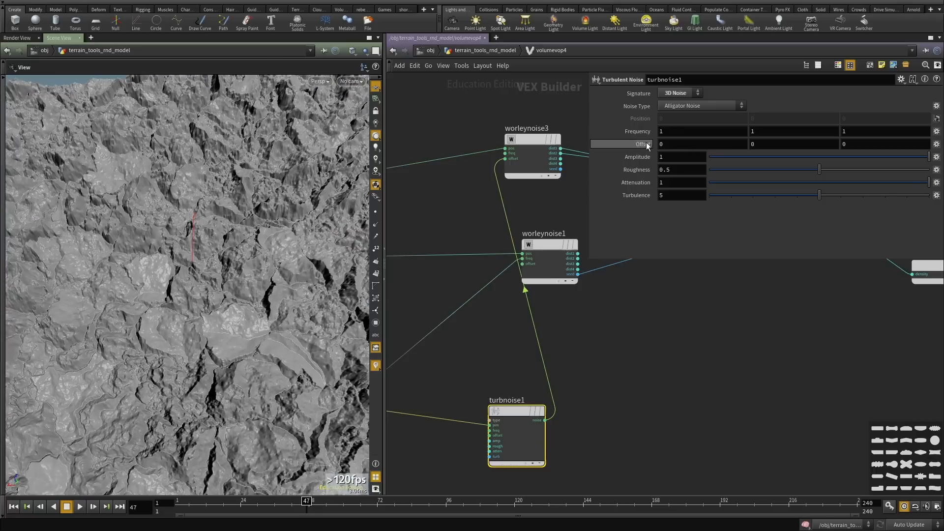
middle_drag(611, 138, 570, 136)
middle_drag(623, 159, 689, 148)
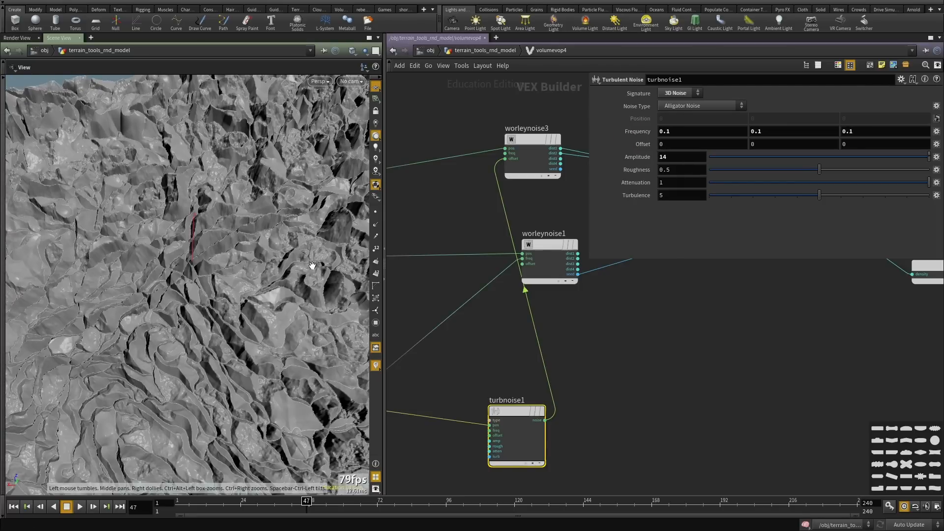
Inspect the turbulence-distorted terrain in an enlarged viewport, from a close oblique angle and from above.
right_drag(262, 266, 184, 274)
drag(184, 274, 411, 323)
key(ctrl+b)
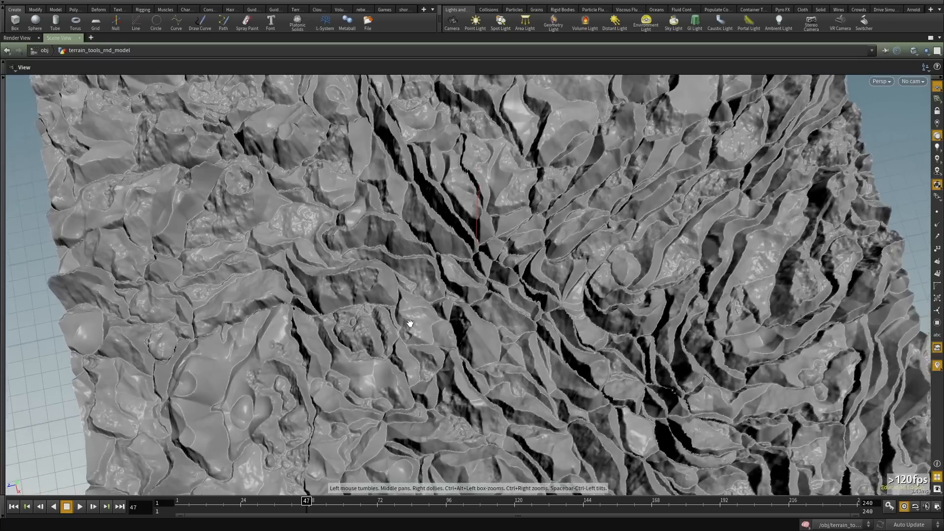
right_drag(411, 322, 383, 318)
drag(494, 300, 470, 314)
key(ctrl+b)
scroll(765, 399, down, 3)
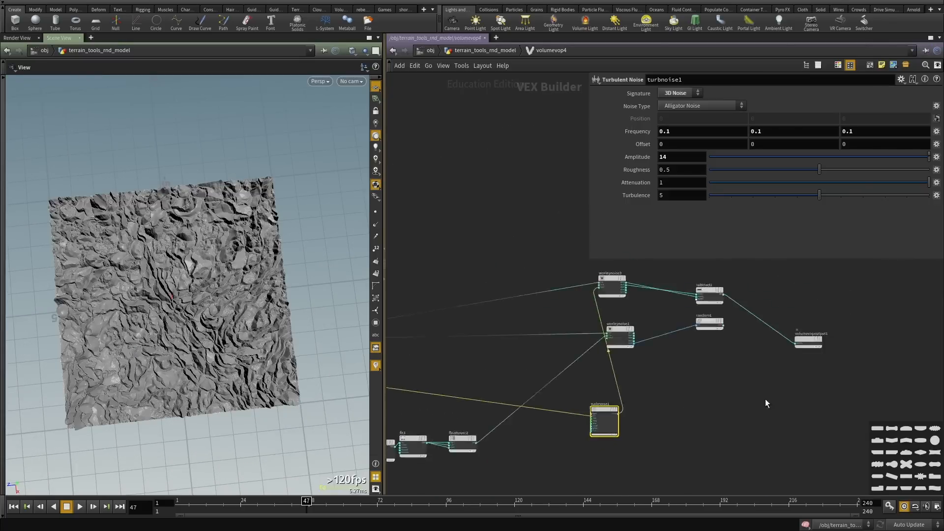
Move volumevopoutput1 farther from subtract1 to make room between them, and check the terrain up close.
middle_drag(807, 347, 613, 396)
scroll(613, 397, up, 3)
drag(624, 377, 702, 320)
right_drag(122, 240, 232, 291)
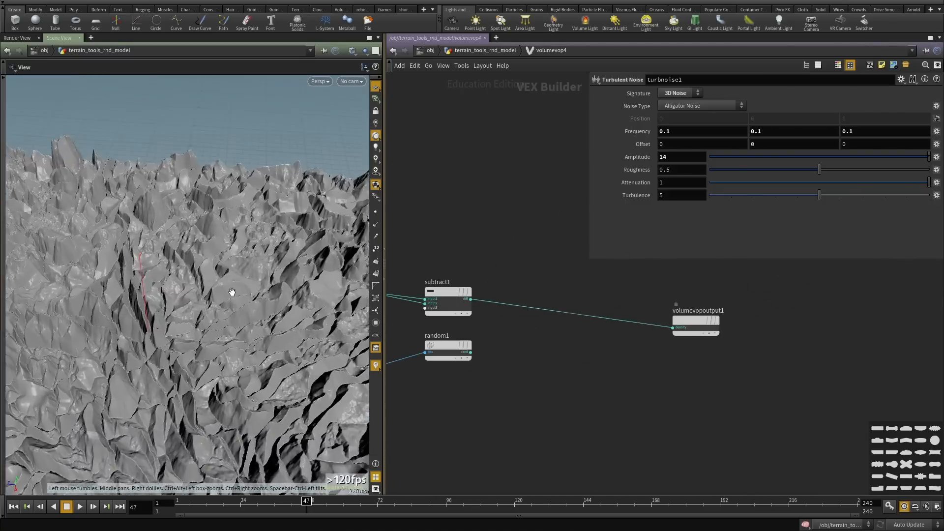
drag(232, 291, 270, 286)
middle_drag(271, 286, 299, 275)
scroll(500, 337, down, 2)
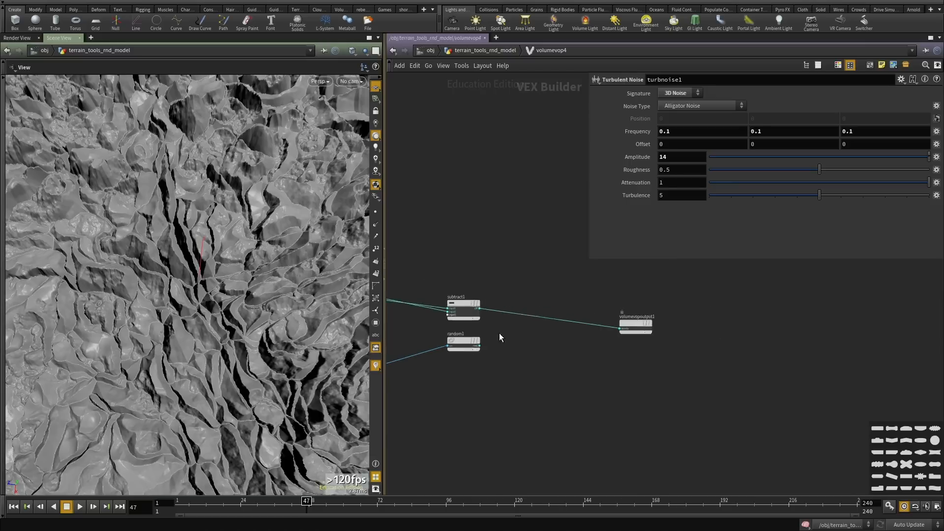
Insert a Multiply Constant node on the wire between subtract1 and volumevopoutput1.
middle_drag(423, 331, 566, 330)
scroll(686, 338, down, 2)
scroll(644, 328, up, 3)
scroll(682, 332, up, 2)
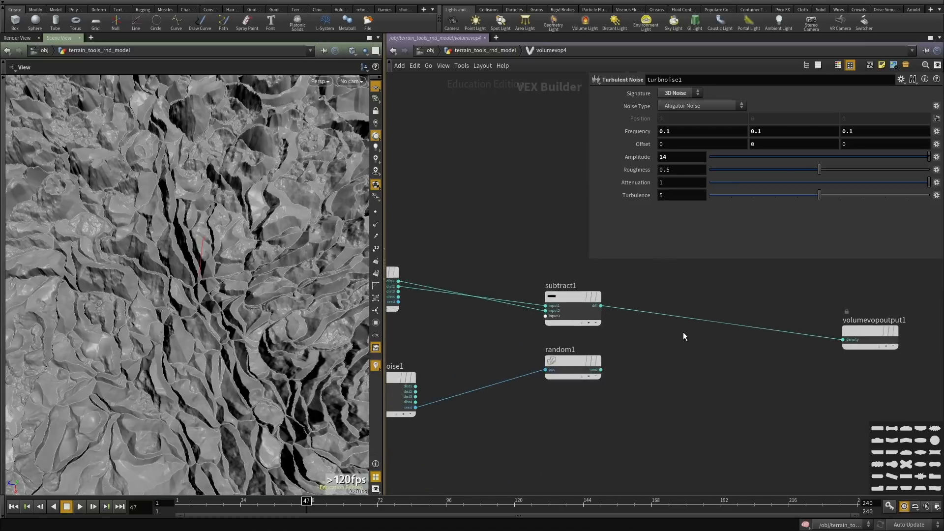
key(Tab)
text(mu)
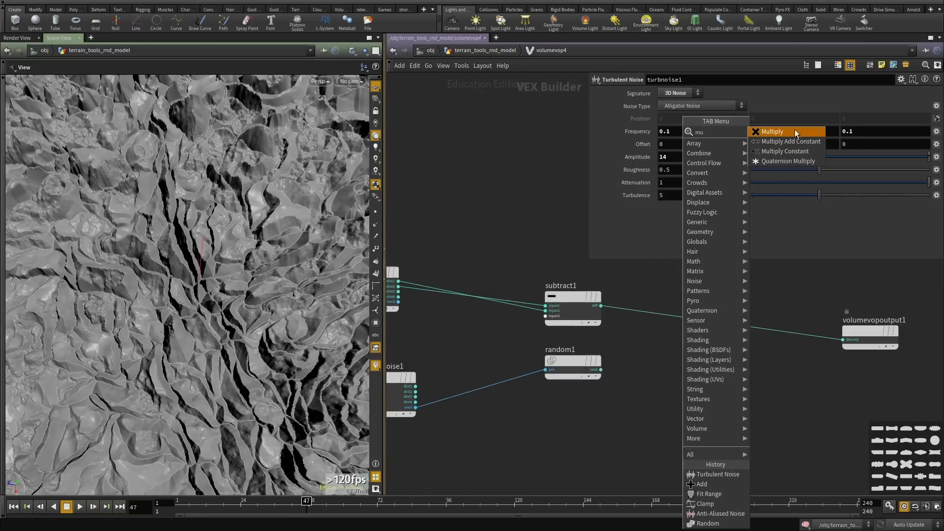
click(727, 320)
drag(728, 320, 711, 321)
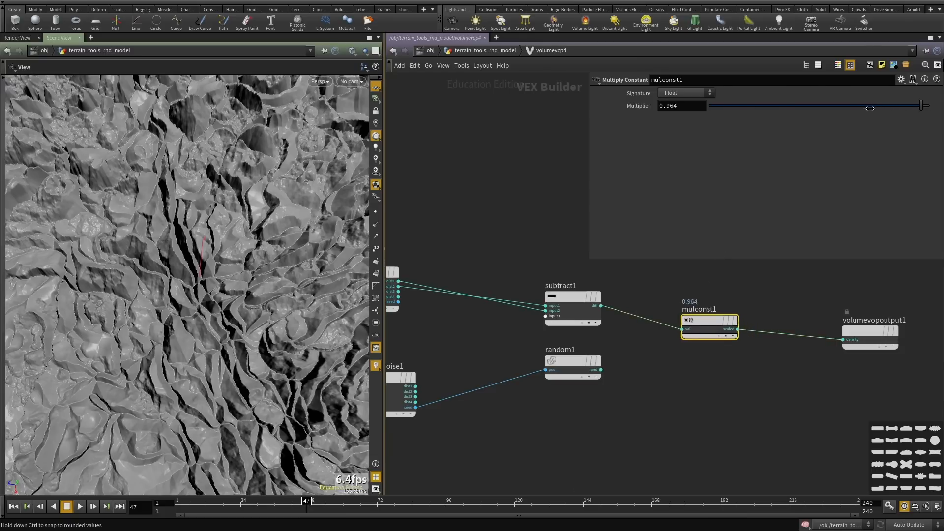
Try a lower Multiplier on mulconst1, check the terrain, and remove the node from the network.
drag(870, 109, 757, 113)
drag(190, 320, 164, 379)
scroll(605, 403, down, 3)
middle_drag(657, 428, 604, 409)
key(ctrl+x)
drag(207, 275, 238, 300)
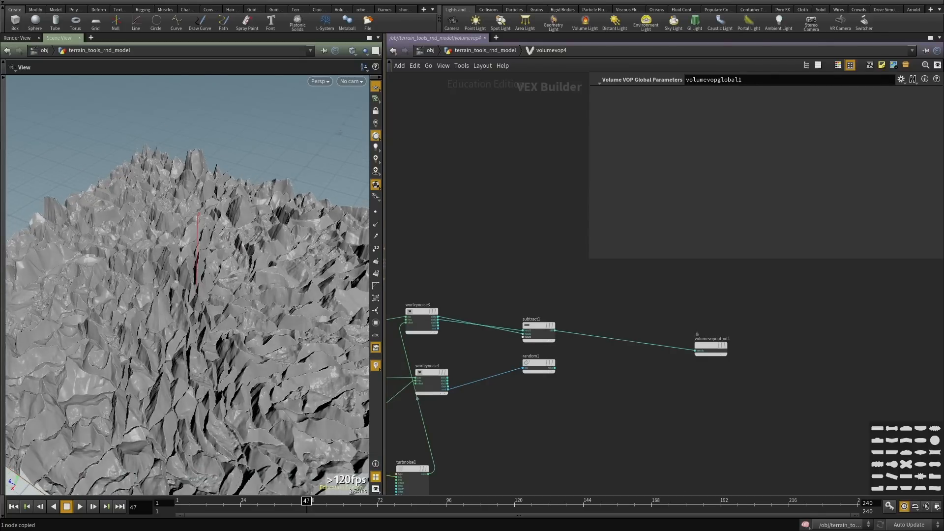
Add a Soft Clip node and insert it on the wire between subtract1 and volumevopoutput1.
scroll(561, 345, up, 3)
key(Tab)
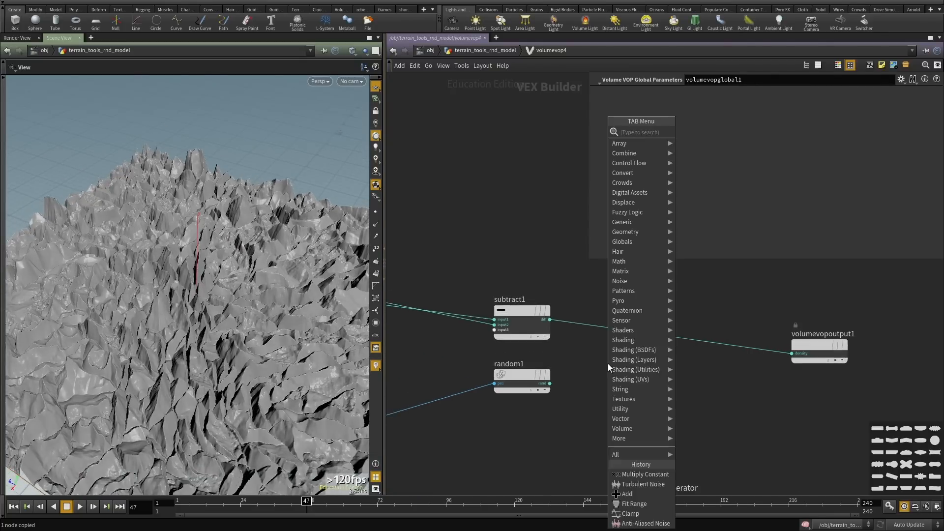
text(soft)
key(Return)
click(607, 364)
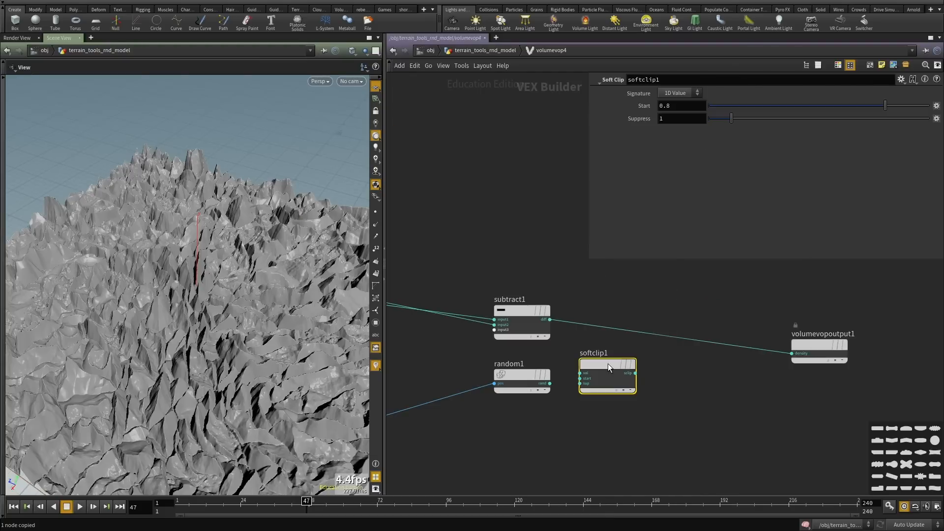
drag(608, 364, 626, 331)
middle_drag(683, 298, 619, 331)
drag(607, 335, 519, 425)
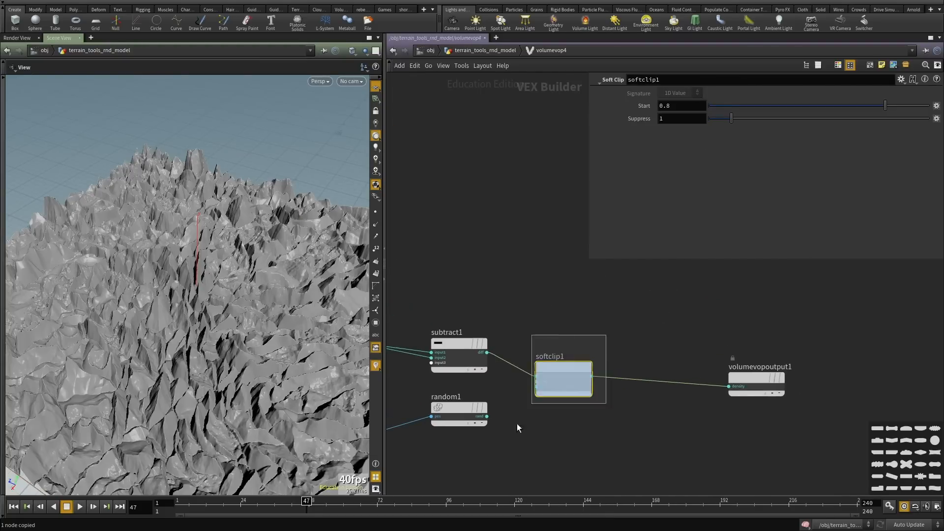
drag(204, 236, 196, 305)
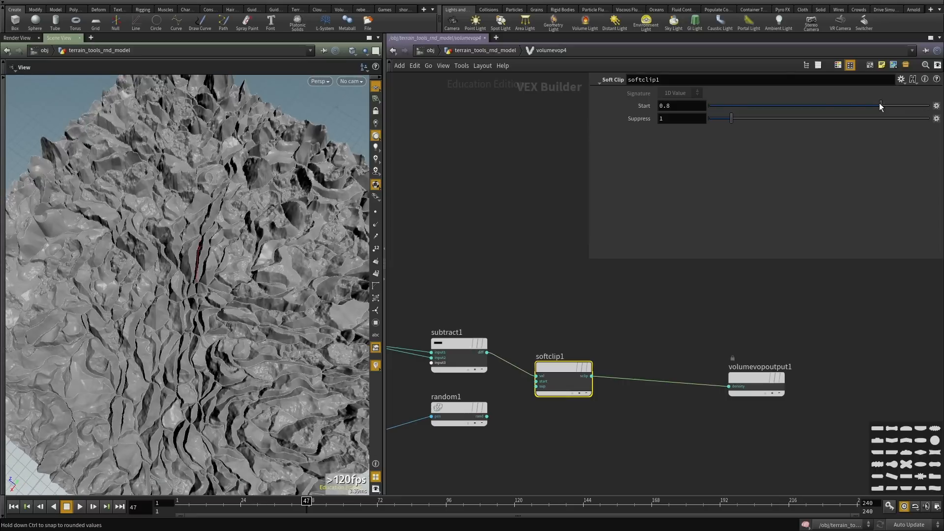
Try softclip1 with Start at 0 and Suppress at 0.51.
drag(764, 103, 719, 120)
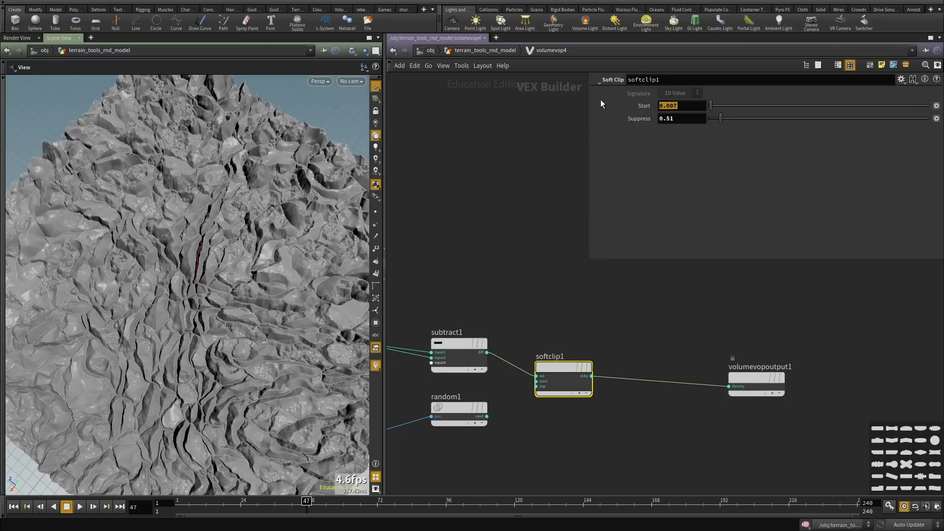
text(0)
key(Return)
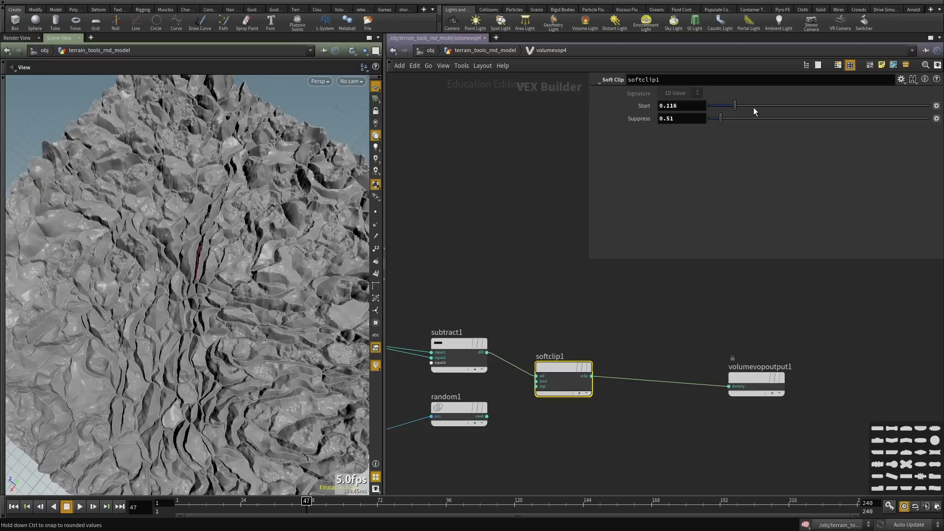
Raise softclip1's Start to 0.644 and its Suppress to 46.37.
drag(848, 109, 727, 117)
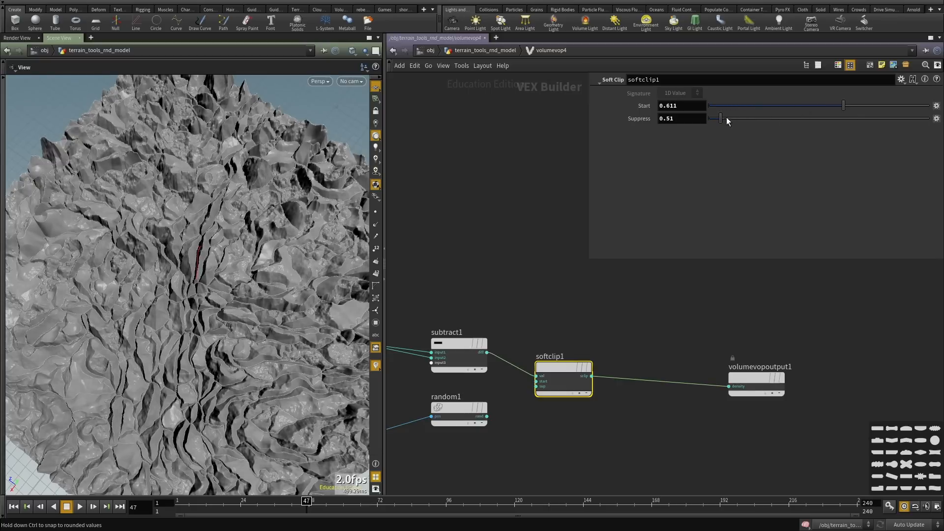
click(763, 120)
middle_drag(639, 119, 638, 106)
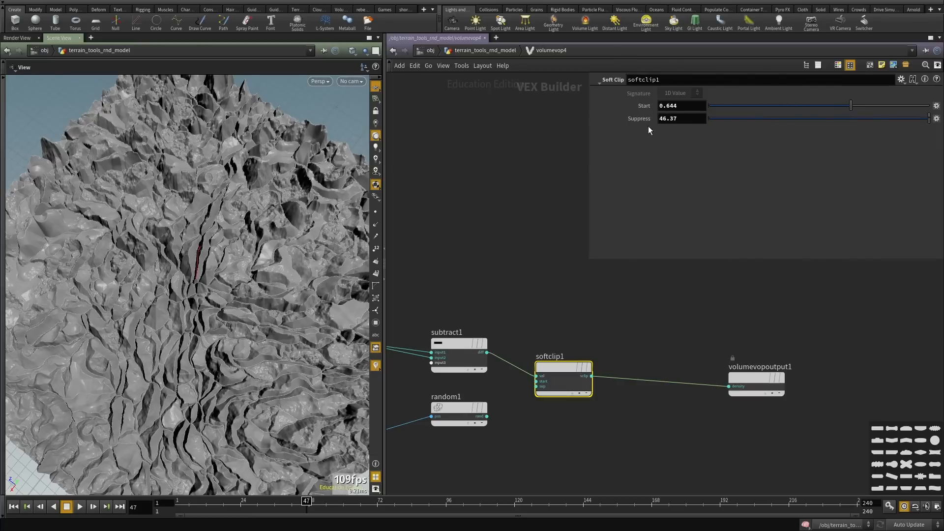
Lower softclip1's Start to 0.011 in stages while checking the flattened terrain from different angles.
drag(798, 106, 742, 105)
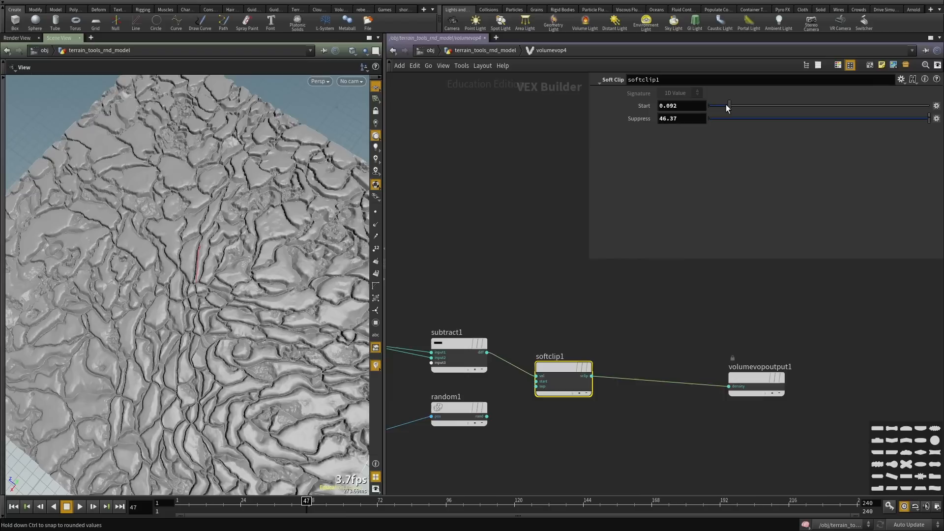
click(724, 104)
drag(207, 256, 231, 229)
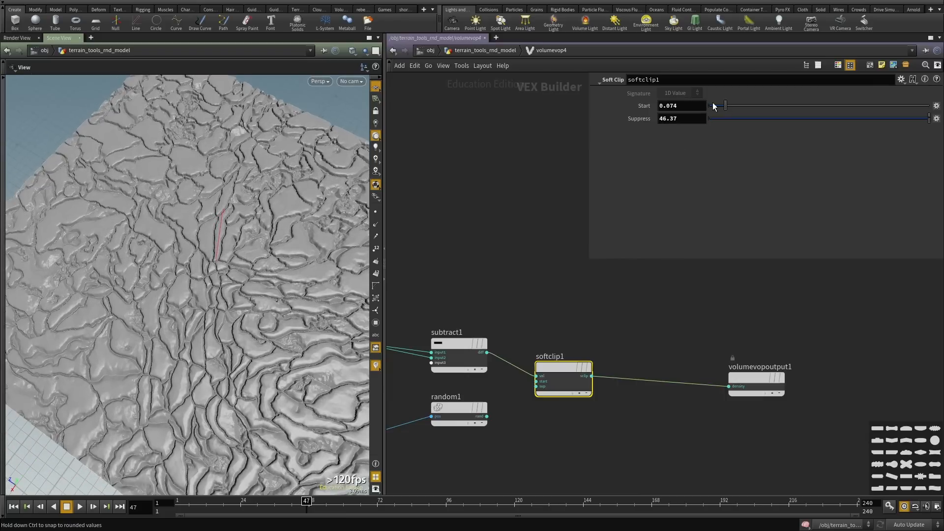
drag(718, 106, 712, 107)
drag(223, 244, 216, 264)
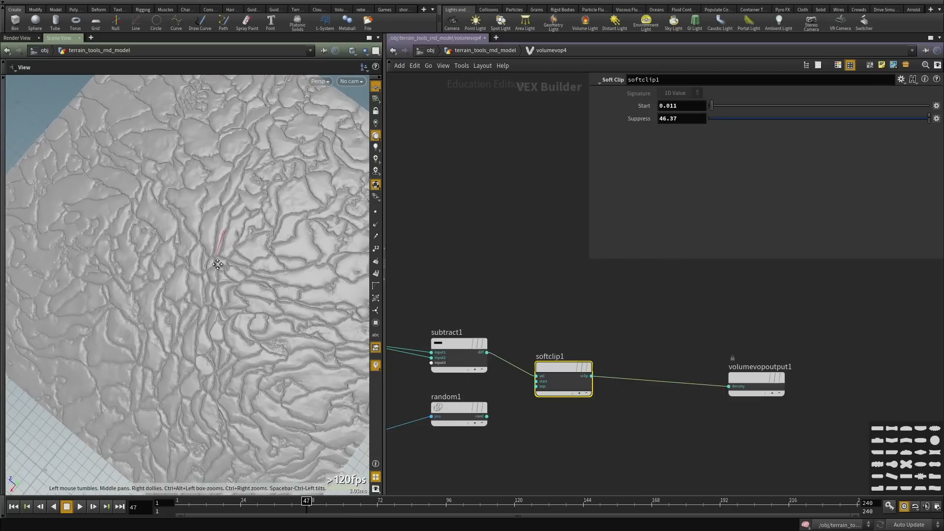
Add a Clamp node below softclip1 and wire it between subtract1 and volumevopoutput1 in place of the soft clip.
click(624, 316)
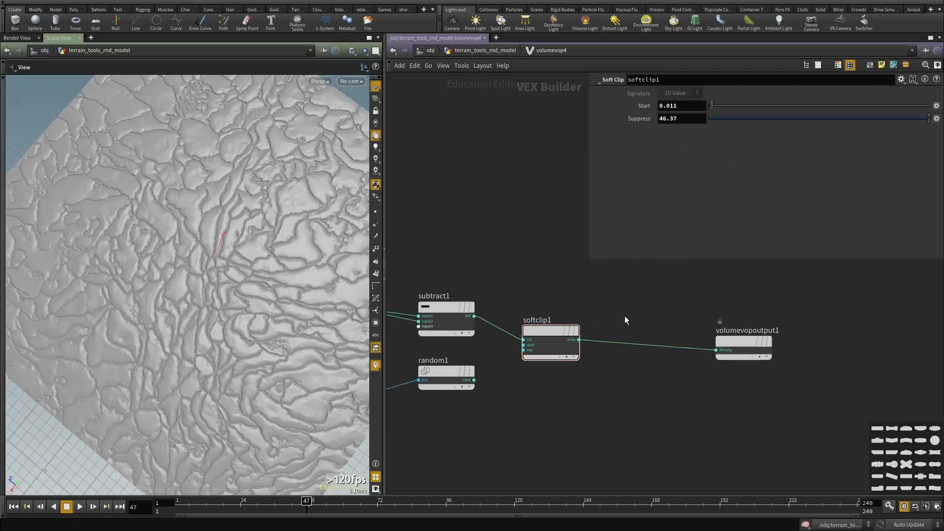
key(Tab)
text(cla)
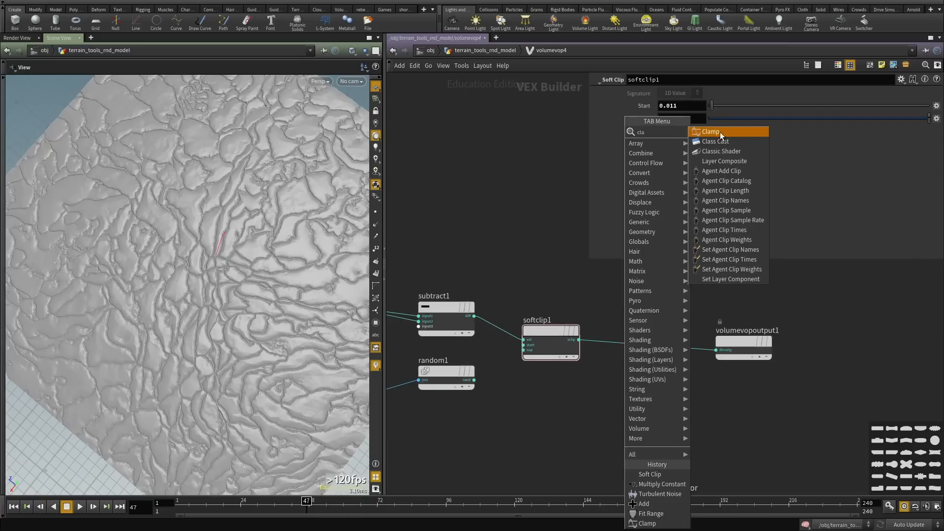
click(721, 133)
click(596, 423)
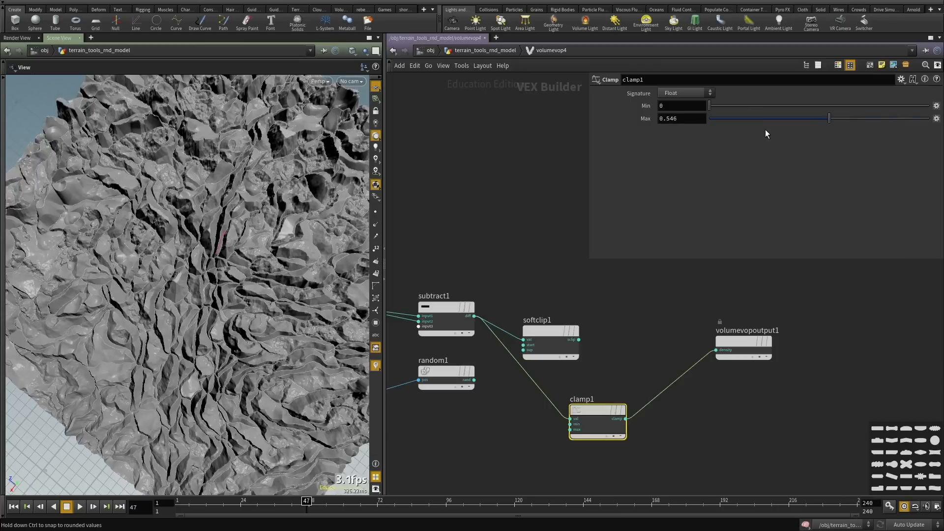
Set clamp1's Max to 0.083 and inspect the flattened, cracked terrain up close.
drag(765, 134, 725, 134)
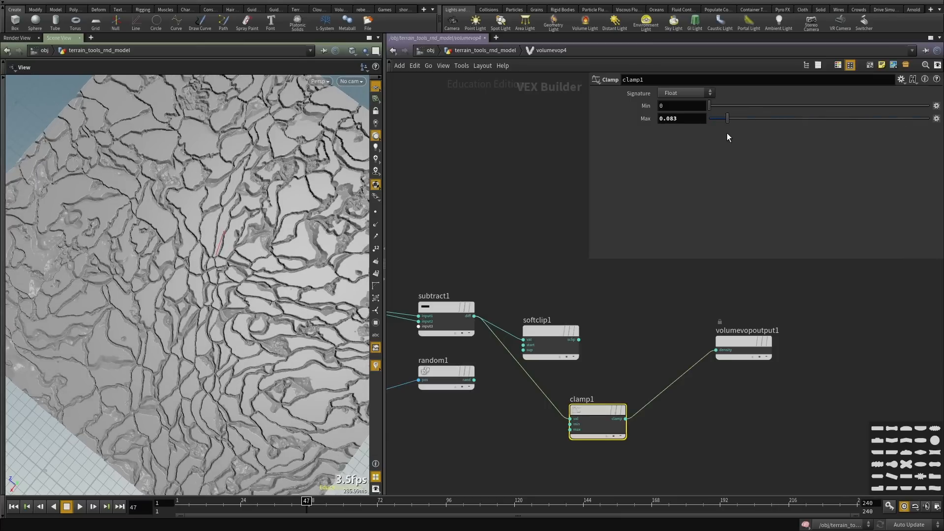
mouse_move(147, 297)
mouse_down()
mouse_move(164, 245)
mouse_move(147, 310)
mouse_up()
right_drag(147, 310, 194, 314)
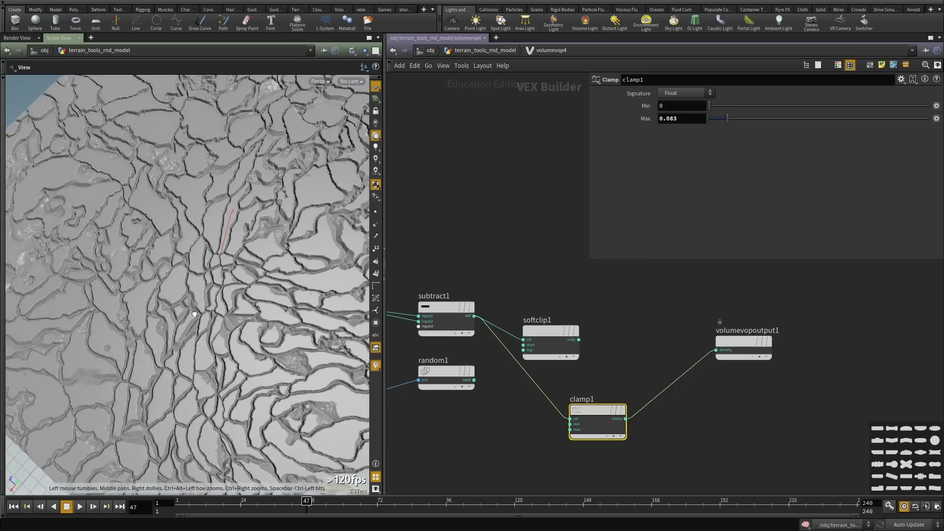
scroll(695, 411, down, 2)
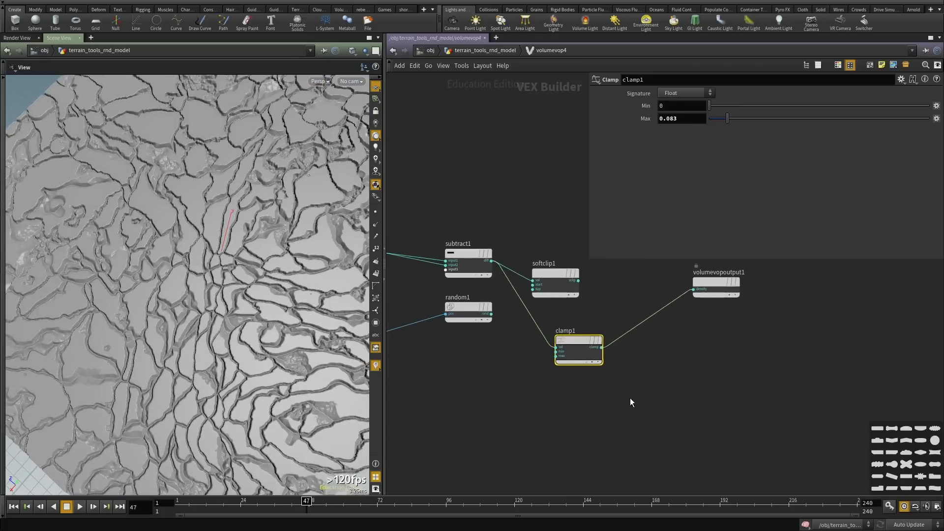
Add a Mix node below clamp1 and wire clamp1's output into mix1's first input.
middle_drag(630, 398, 642, 359)
click(641, 359)
key(Tab)
text(mix)
key(Return)
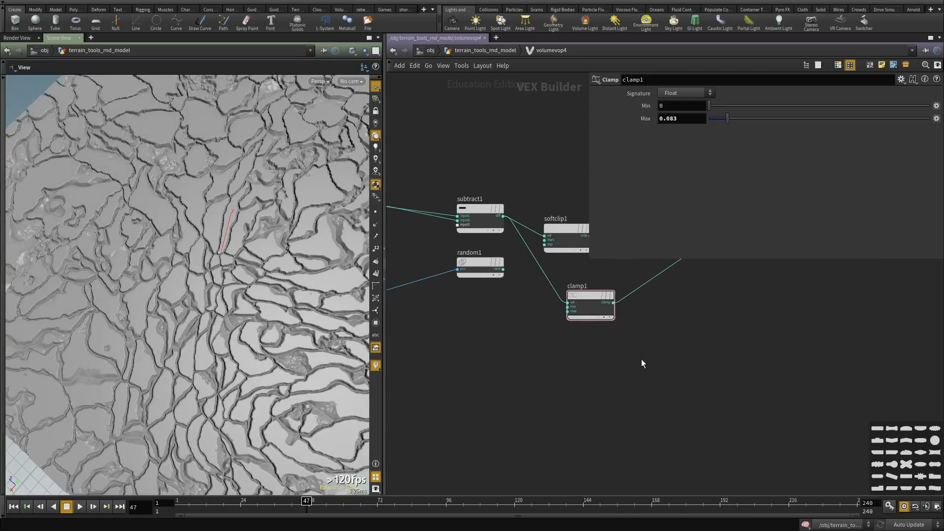
click(641, 359)
scroll(627, 355, up, 2)
click(615, 372)
click(610, 280)
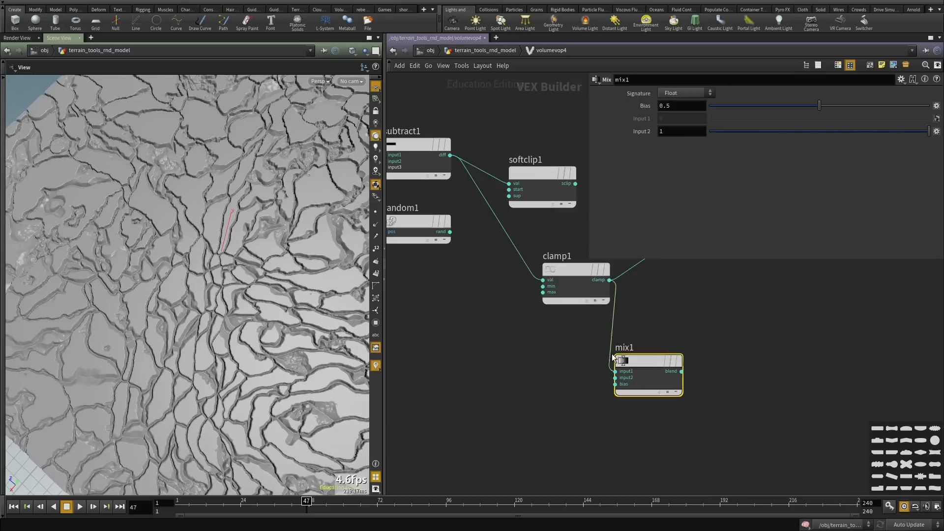
Wire subtract1's diff into mix1's second input and feed mix1's blend into volumevopoutput1 in place of clamp1.
click(440, 173)
middle_drag(691, 349, 501, 375)
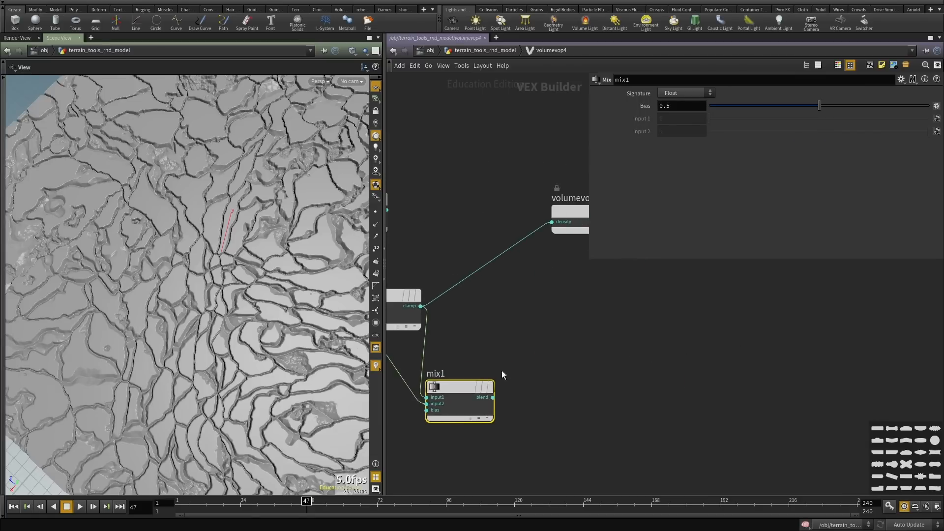
click(553, 236)
middle_drag(549, 322, 617, 303)
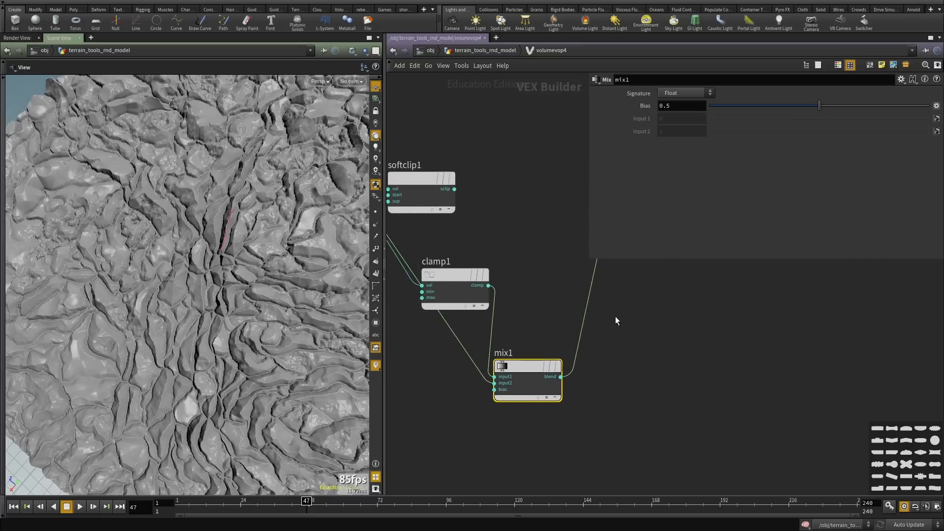
Set mix1's Bias to 0.114 while checking the cracked terrain up close and as a whole.
drag(793, 104, 717, 107)
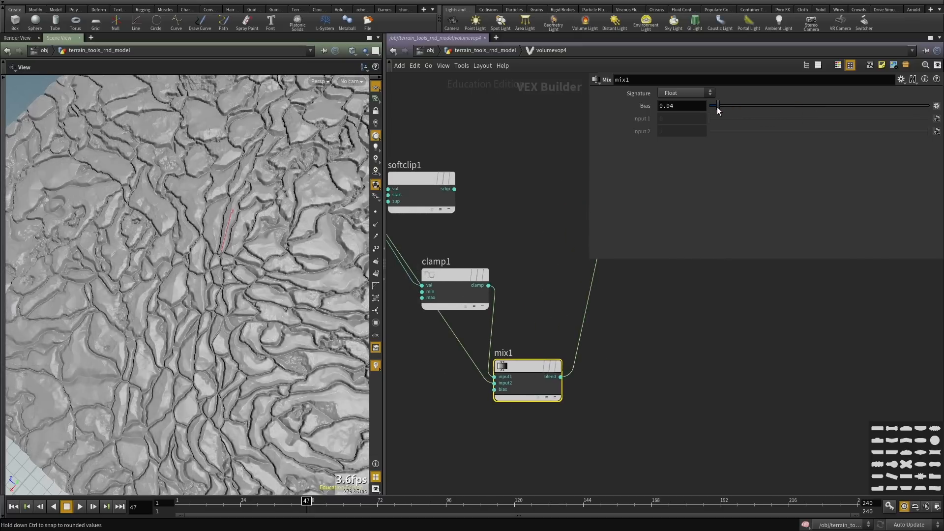
scroll(159, 218, up, 5)
drag(159, 217, 217, 192)
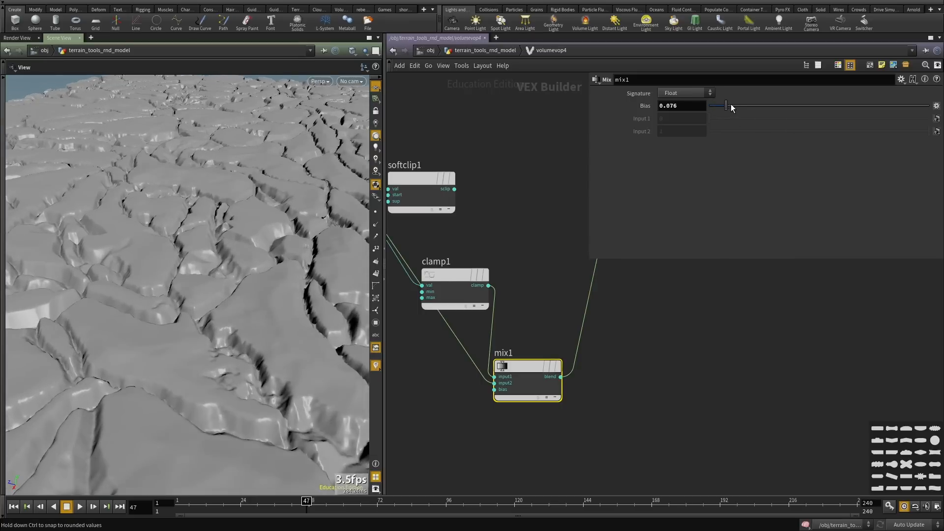
scroll(222, 239, down, 5)
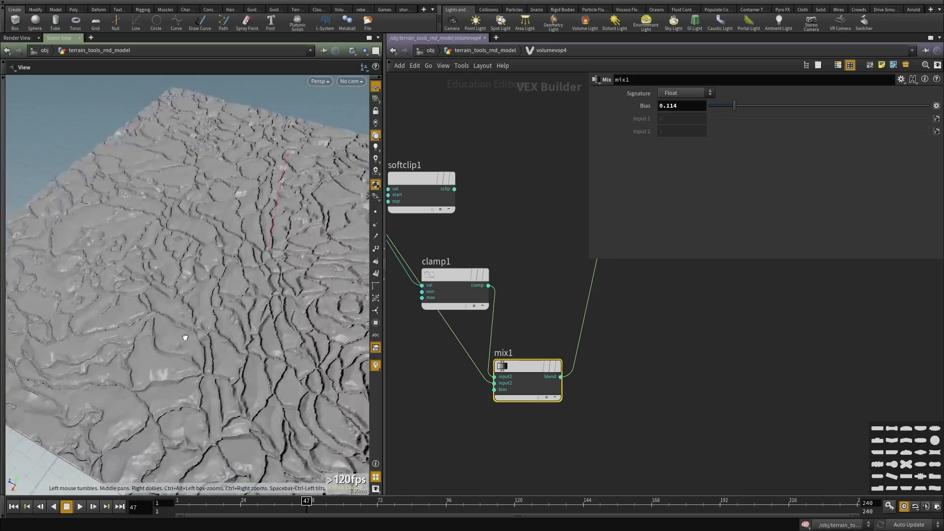
mouse_move(223, 239)
mouse_down()
mouse_move(261, 333)
mouse_move(208, 358)
mouse_move(236, 228)
mouse_move(206, 256)
mouse_move(216, 250)
mouse_up()
scroll(261, 333, down, 5)
scroll(221, 302, up, 5)
scroll(236, 228, down, 5)
scroll(741, 364, down, 3)
scroll(742, 364, down, 6)
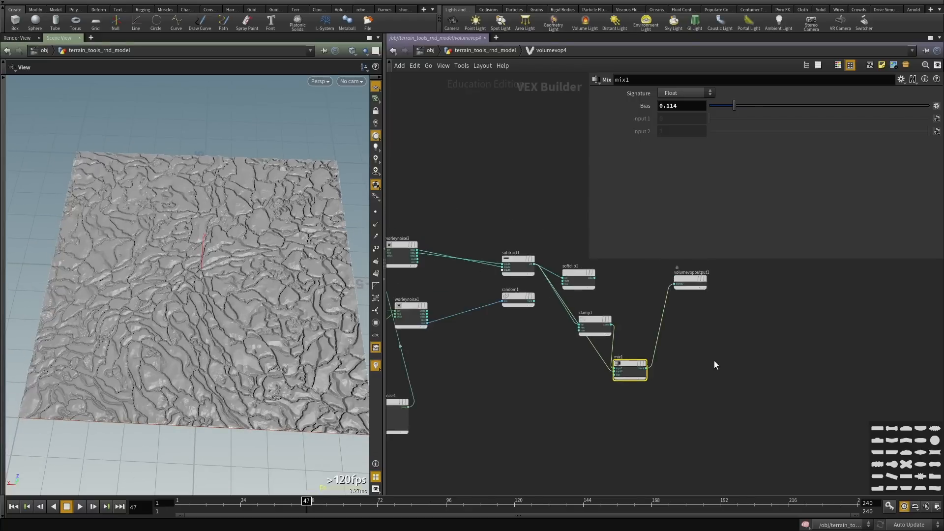
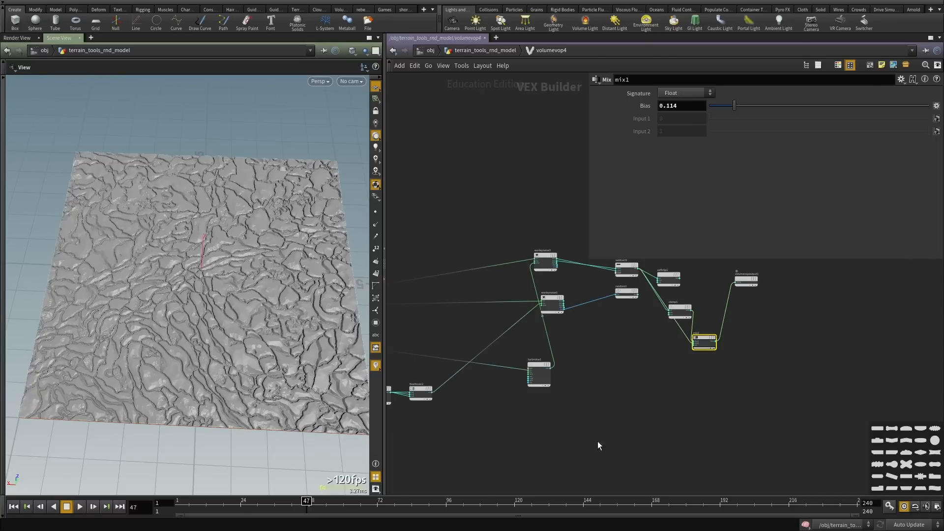
Move aanoise2 away from fit4 and add an Anti-Aliased Flow Noise node below it.
scroll(597, 441, down, 2)
middle_drag(454, 434, 682, 344)
scroll(621, 391, up, 3)
scroll(584, 336, up, 2)
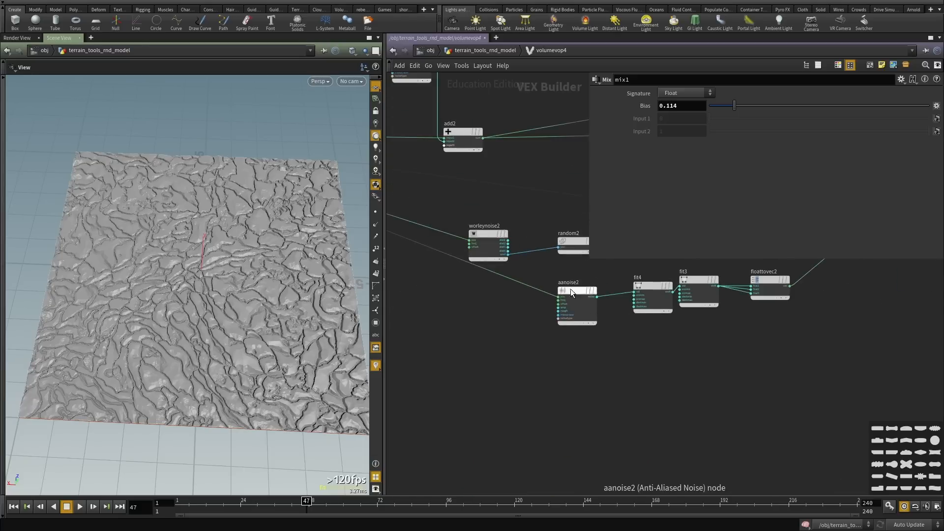
middle_drag(606, 354, 587, 367)
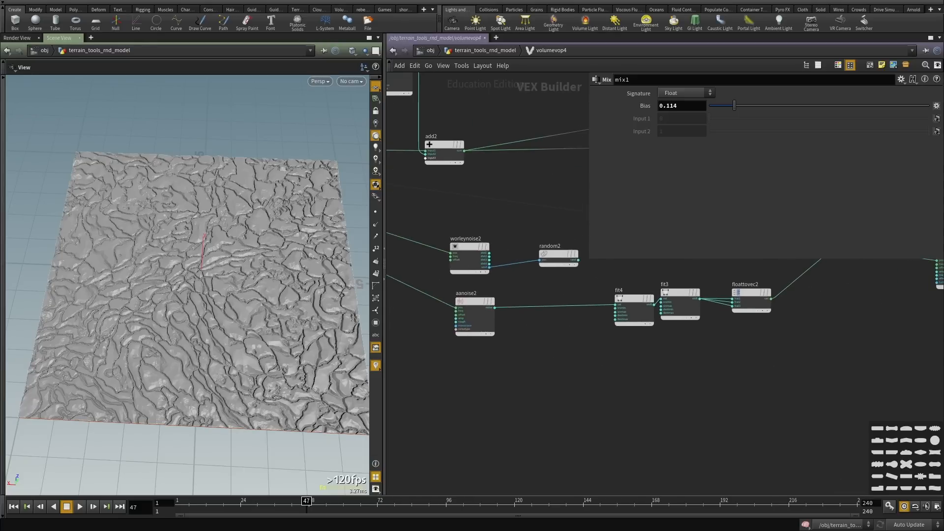
key(Tab)
text(noi)
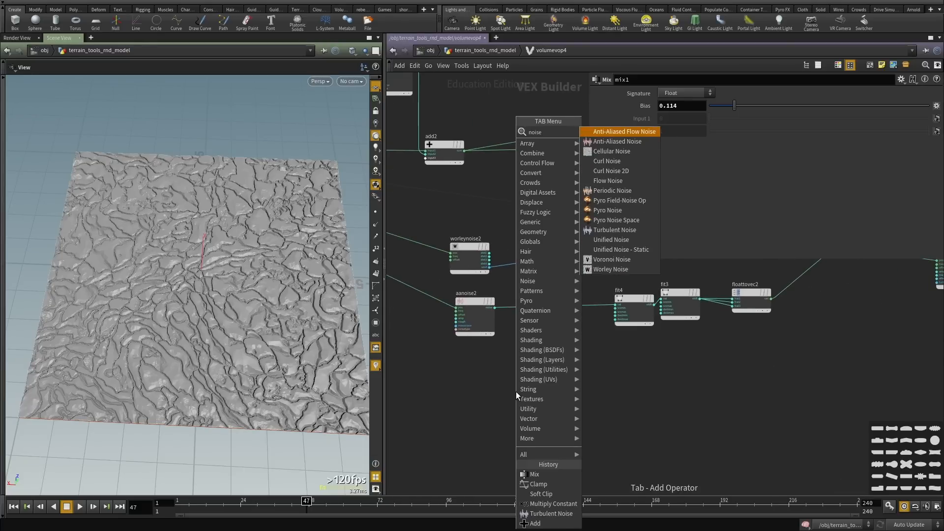
key(Escape)
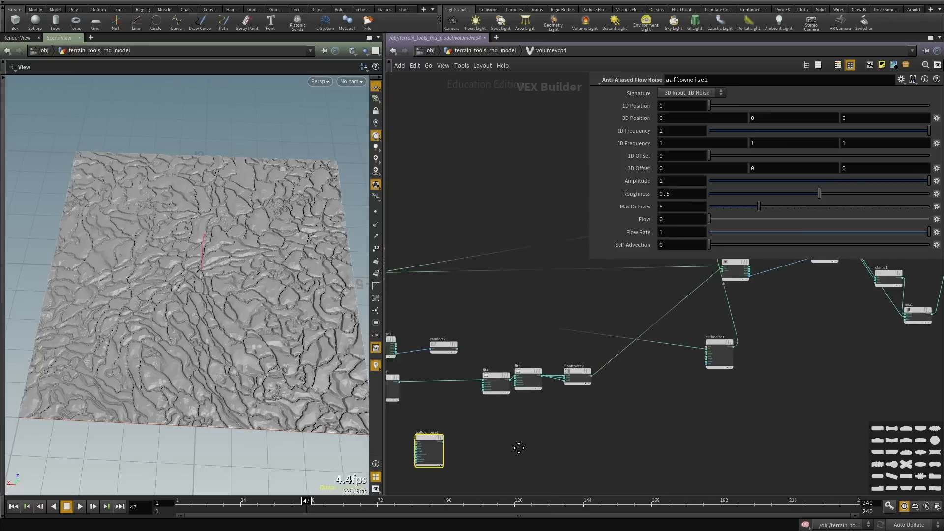
Wire aaflownoise1's noise output into worleynoise1 in place of floattovec2, and feed its position input from volumevopglobal1.
middle_drag(688, 314, 636, 347)
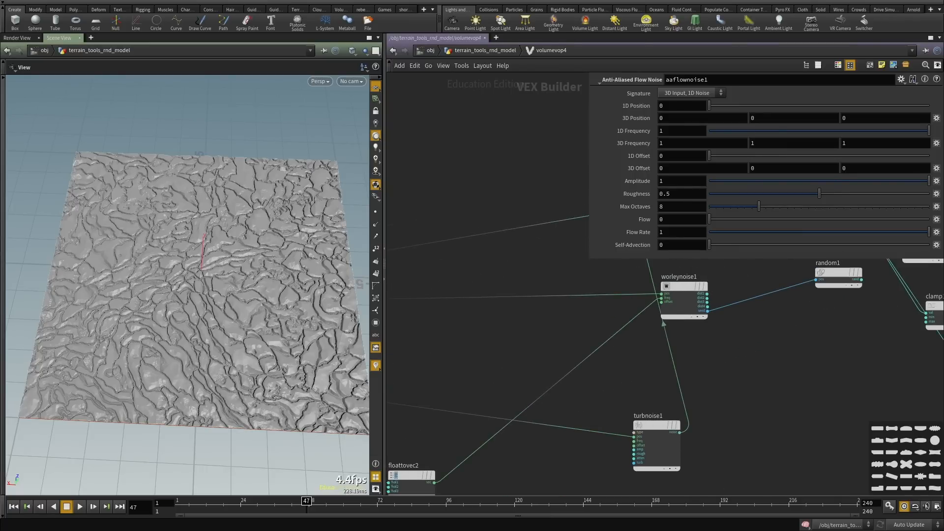
click(663, 301)
scroll(822, 339, down, 8)
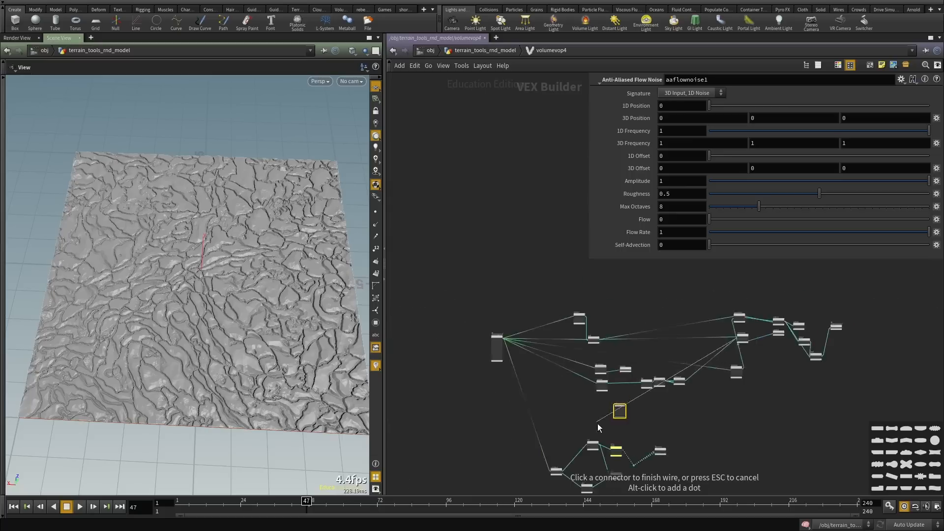
scroll(612, 420, up, 9)
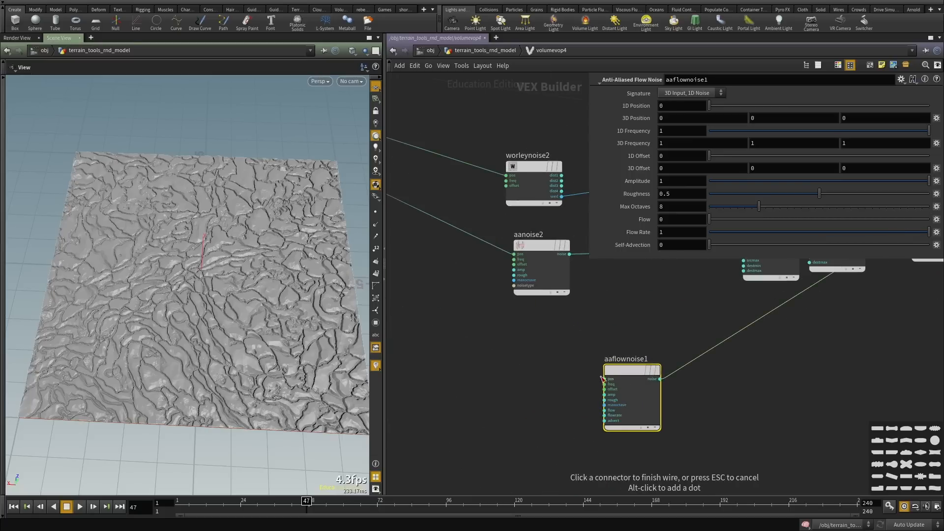
scroll(566, 359, down, 5)
scroll(492, 310, up, 6)
click(534, 305)
scroll(648, 420, down, 5)
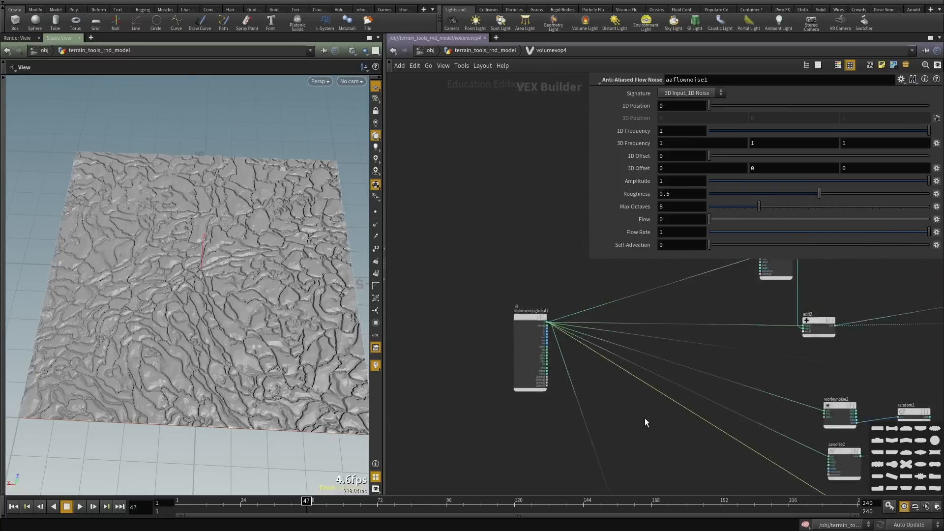
Wire aaflownoise1's noise output into worleynoise3 as well.
middle_drag(925, 425, 687, 391)
middle_drag(923, 344, 595, 371)
scroll(670, 342, up, 6)
scroll(671, 343, down, 6)
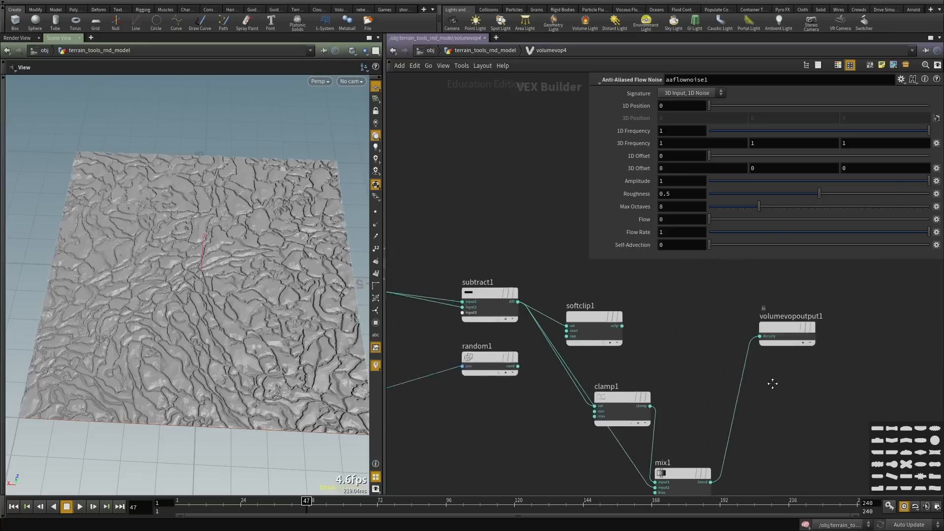
scroll(634, 405, up, 4)
mouse_move(651, 388)
mouse_move(540, 400)
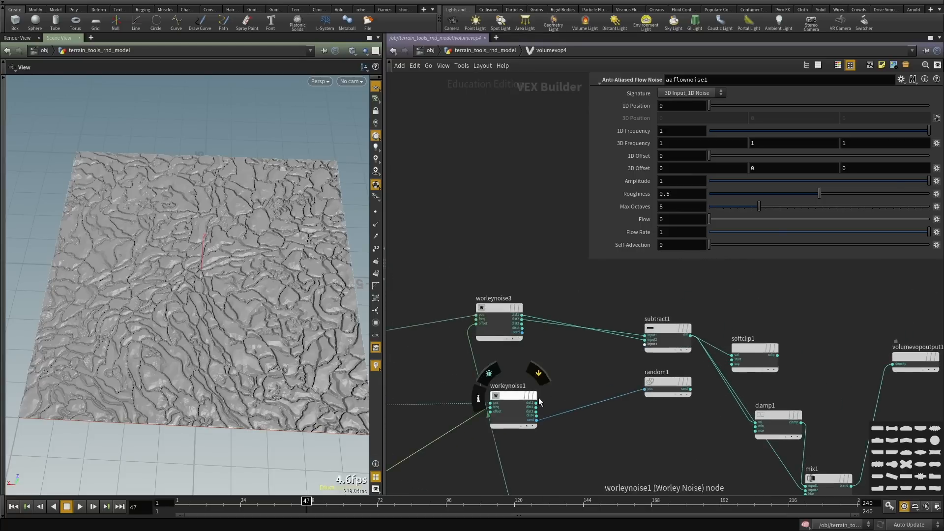
middle_drag(563, 377, 585, 365)
click(500, 308)
scroll(499, 344, down, 5)
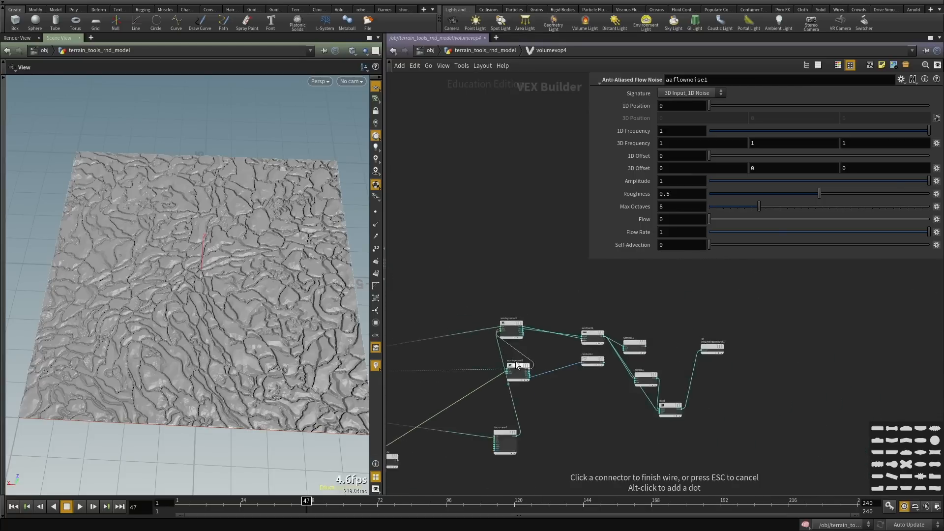
scroll(450, 406, up, 2)
scroll(455, 408, down, 4)
scroll(471, 421, up, 5)
scroll(471, 422, up, 3)
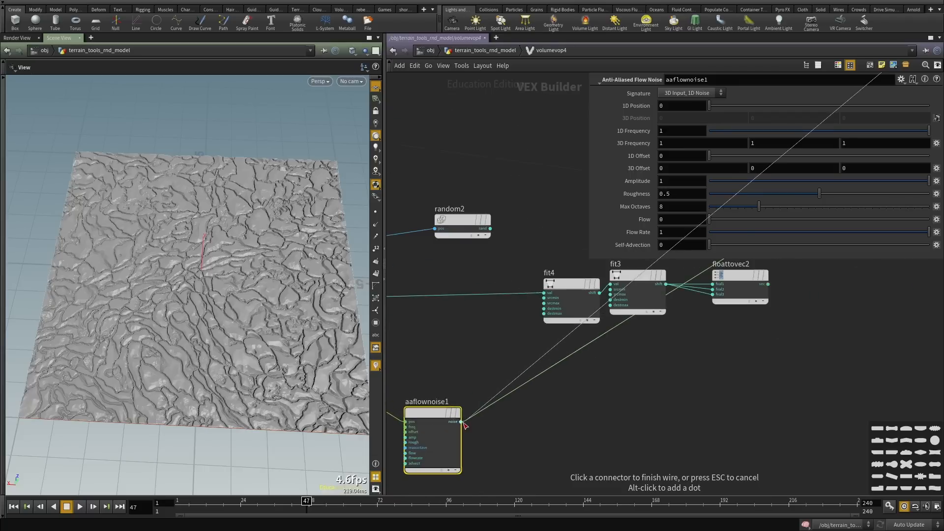
click(471, 427)
scroll(471, 427, down, 2)
Inspect the flow-noise-distorted terrain in an enlarged viewport from several angles.
drag(267, 323, 211, 327)
scroll(195, 341, up, 5)
key(ctrl+b)
scroll(454, 285, down, 5)
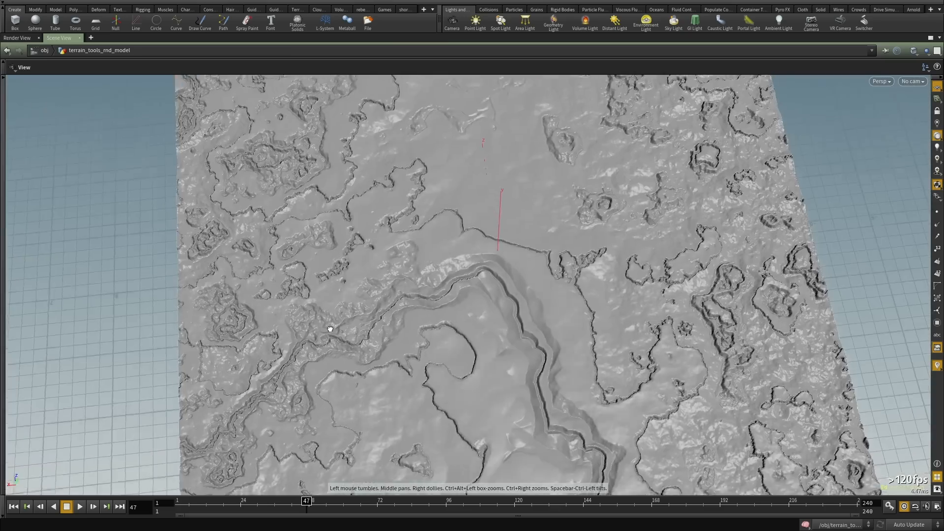
drag(331, 331, 463, 381)
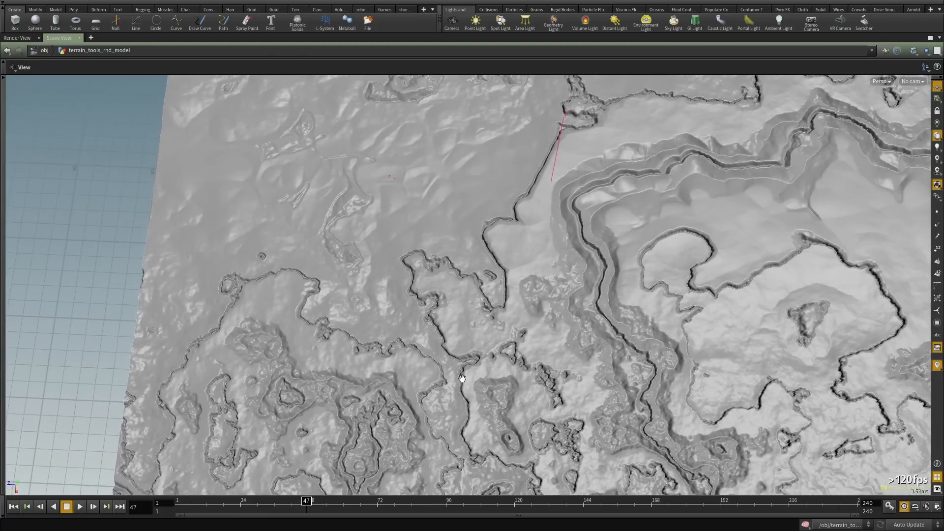
key(ctrl+b)
scroll(513, 368, down, 2)
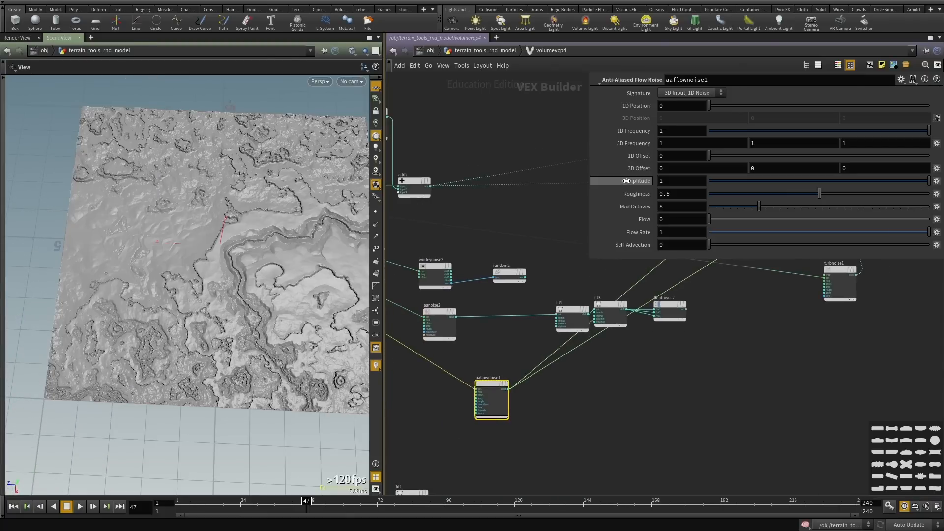
Raise aaflownoise1's Amplitude to 2.6 and check the terrain and the noise connections up close.
middle_drag(626, 181, 711, 183)
drag(185, 298, 238, 268)
scroll(615, 409, down, 3)
middle_drag(726, 376, 509, 465)
scroll(522, 337, up, 3)
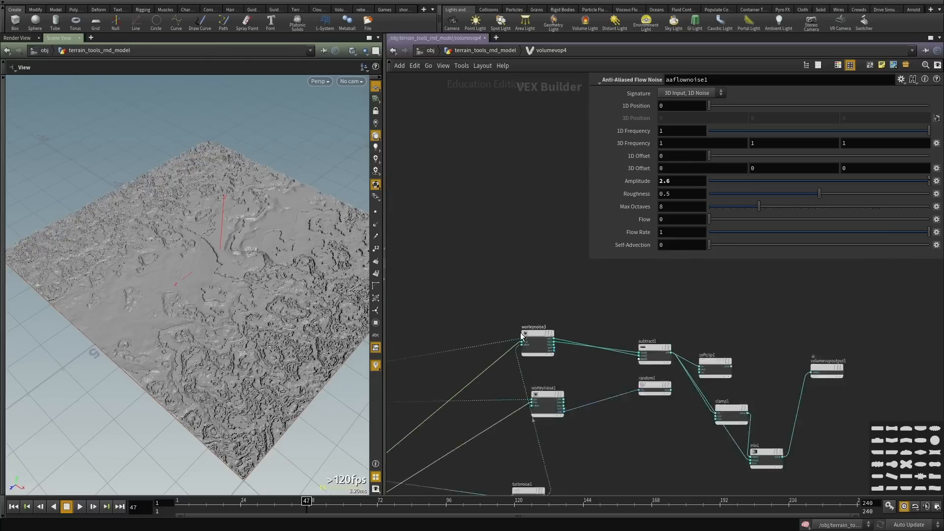
scroll(522, 336, up, 5)
scroll(592, 369, down, 8)
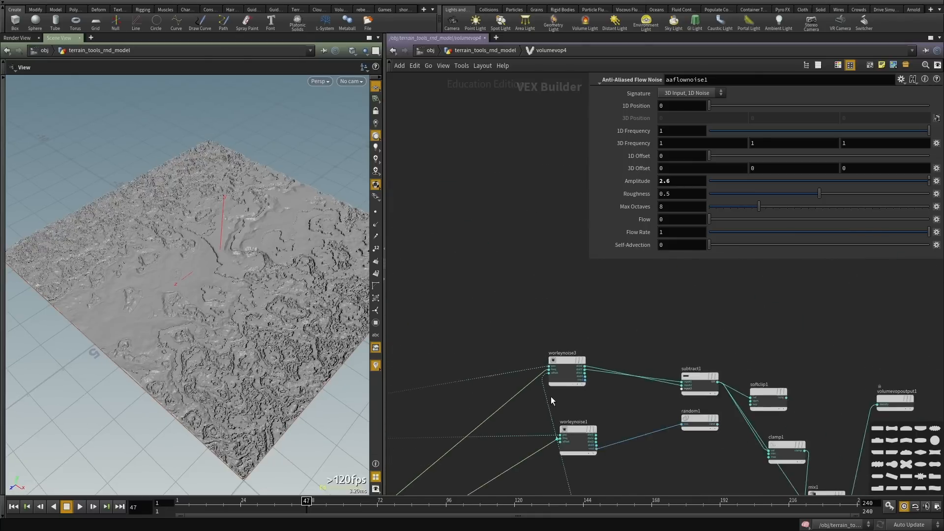
middle_drag(551, 396, 612, 342)
scroll(266, 281, up, 5)
scroll(265, 280, up, 2)
scroll(671, 337, down, 3)
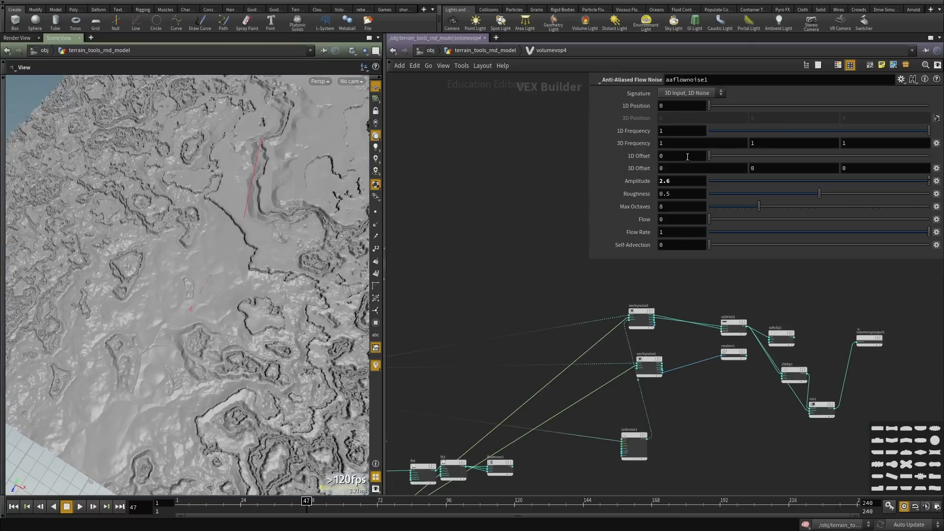
Try the 3D Input, 3D Noise signature on aaflownoise1, then restore 3D Input, 1D Noise.
middle_drag(673, 159, 673, 145)
click(678, 113)
mouse_move(93, 295)
mouse_down()
mouse_move(120, 308)
mouse_move(231, 261)
mouse_move(419, 211)
mouse_up()
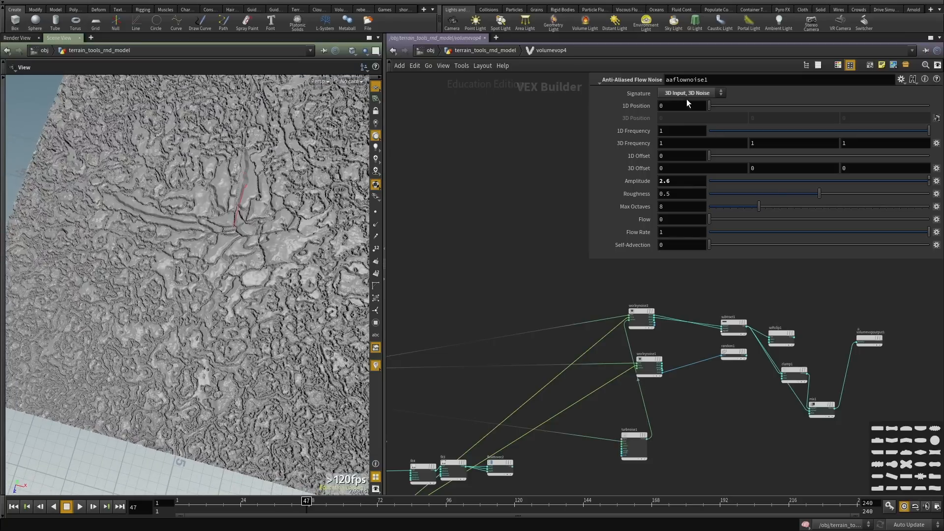
click(677, 104)
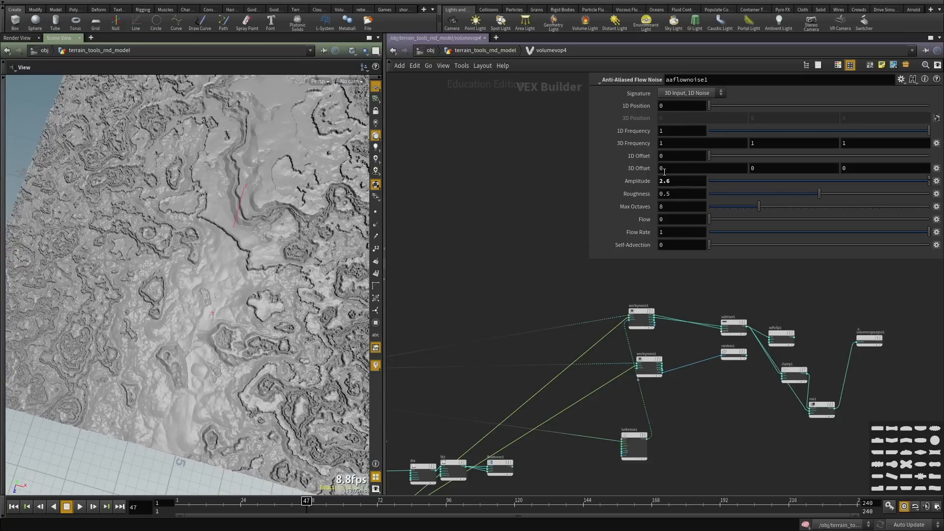
Adjust aaflownoise1's 3D Offset components and move the node farther away from aanoise2.
middle_drag(665, 154, 709, 140)
middle_drag(764, 168, 832, 141)
scroll(642, 412, down, 3)
middle_drag(497, 479, 536, 360)
scroll(536, 360, up, 3)
drag(554, 377, 583, 380)
middle_drag(740, 372, 575, 426)
scroll(577, 426, down, 3)
Add an Add node beside mix1 and move clamp1 lower to clear space in the network.
scroll(650, 405, up, 2)
key(Tab)
text(add)
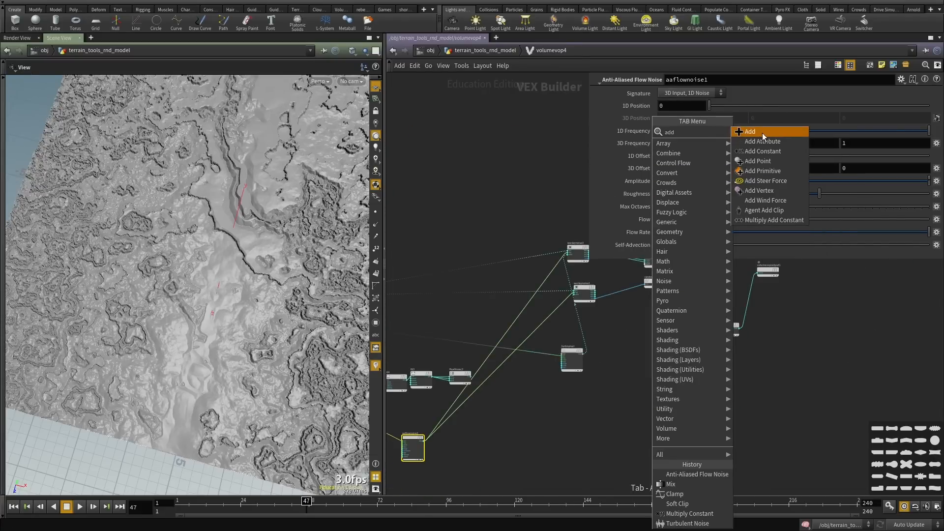
click(763, 134)
scroll(779, 339, up, 5)
middle_drag(711, 315, 629, 389)
click(600, 368)
scroll(620, 386, up, 1)
middle_drag(536, 274, 542, 301)
drag(548, 296, 517, 412)
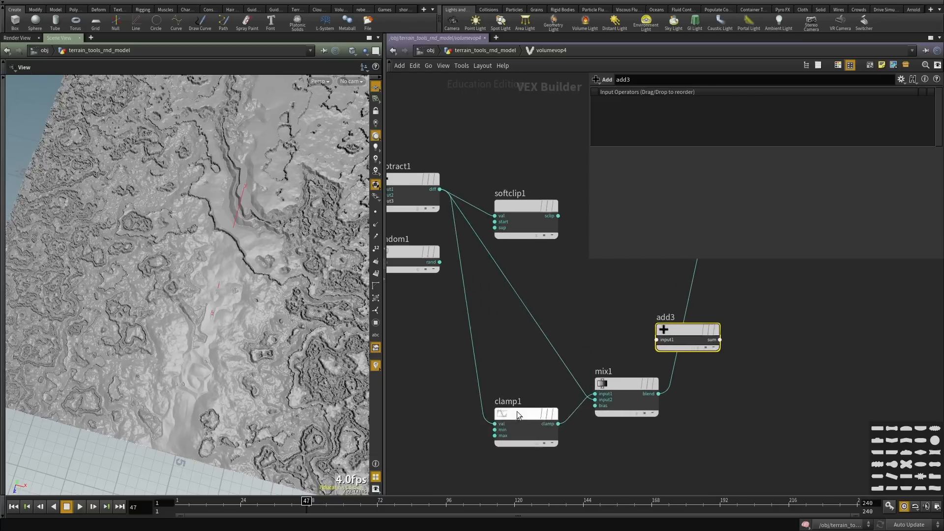
scroll(583, 339, down, 3)
middle_drag(584, 339, 595, 370)
Wire add3 between subtract1 and volumevopoutput1 in place of mix1, and line it up between softclip1 and the output.
scroll(644, 352, up, 3)
click(682, 339)
click(408, 301)
scroll(594, 369, down, 3)
drag(137, 286, 97, 257)
scroll(592, 347, down, 2)
scroll(629, 381, up, 3)
drag(631, 376, 599, 282)
middle_drag(568, 305, 710, 308)
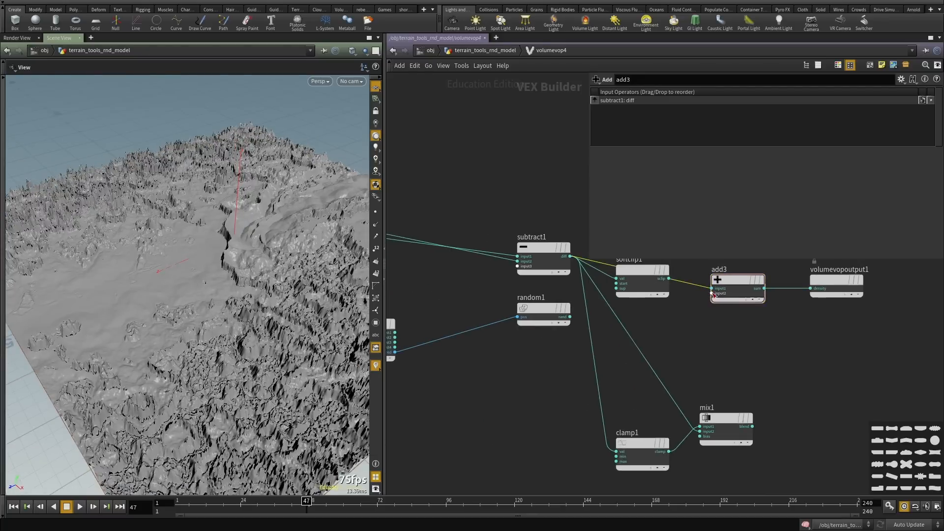
Wire aaflownoise1's noise output into add3's second input.
click(712, 293)
scroll(779, 347, down, 5)
middle_drag(476, 484, 689, 379)
scroll(689, 379, up, 1)
scroll(651, 382, up, 3)
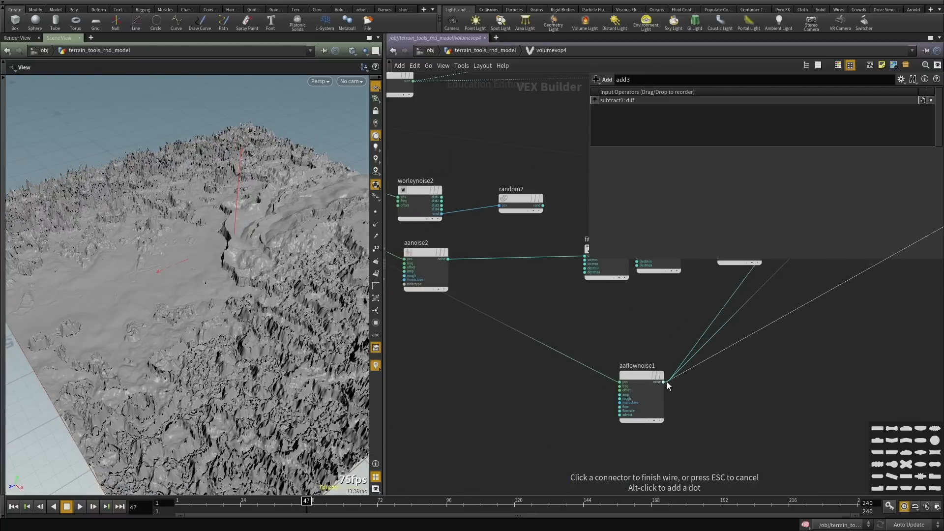
click(665, 382)
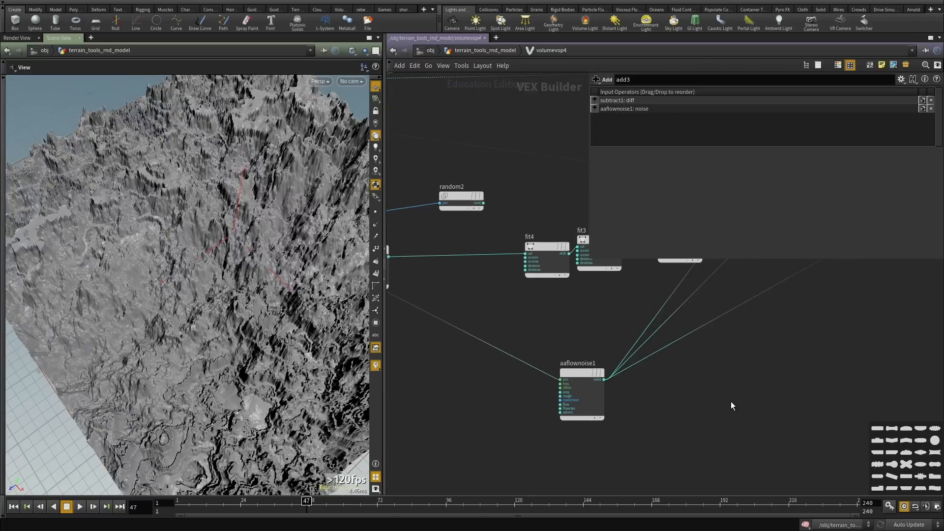
Insert a Multiply Constant node into the wire between aaflownoise1 and add3.
key(Tab)
text(mu)
click(841, 151)
click(701, 326)
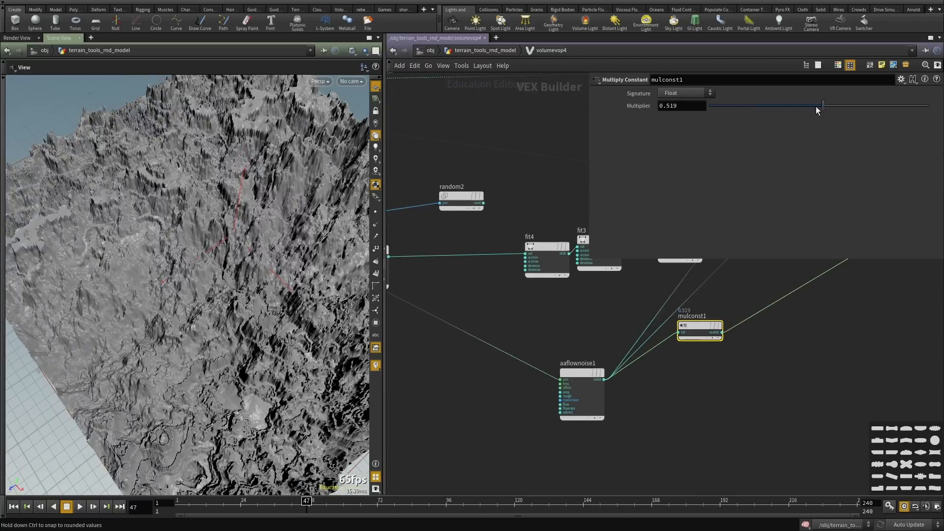
Set the multiplier of mulconst1 to 0.143.
drag(816, 106, 741, 107)
drag(168, 350, 315, 295)
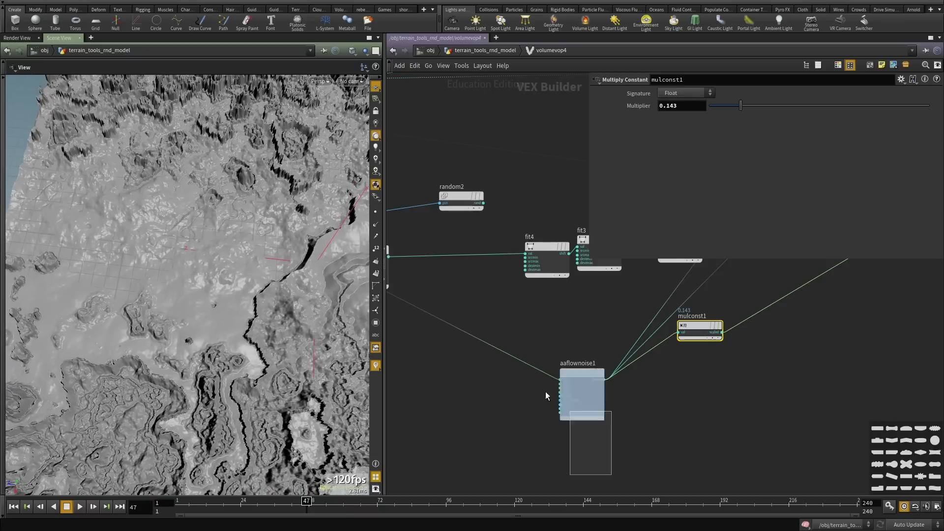
Set aaflownoise1's 3D frequency to 0.17 on all three axes and its amplitude to 2.1.
drag(545, 392, 542, 386)
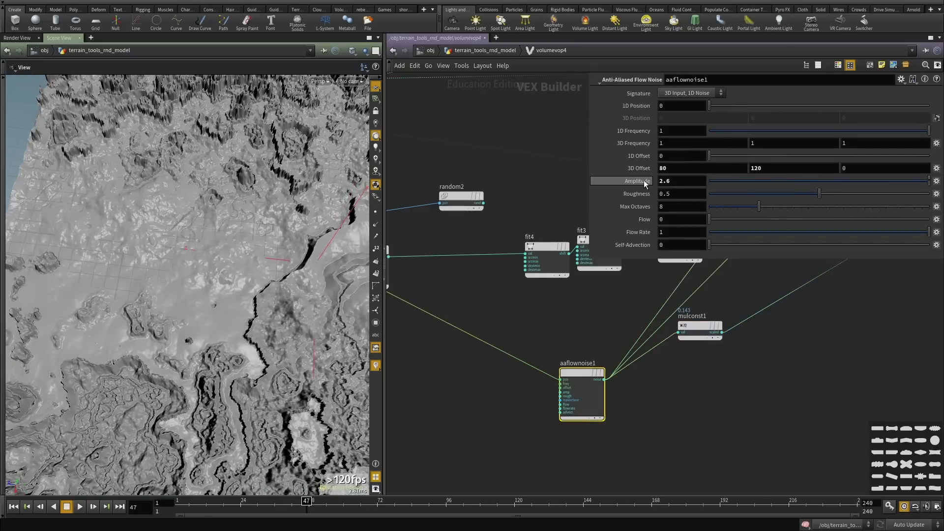
middle_drag(644, 180, 323, 174)
right_drag(293, 245, 175, 276)
middle_drag(175, 276, 153, 258)
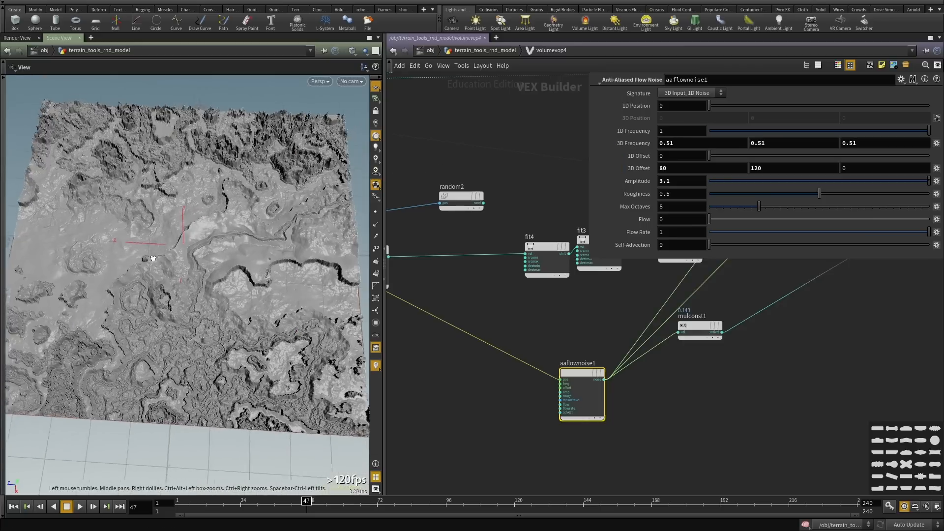
middle_drag(636, 143, 488, 164)
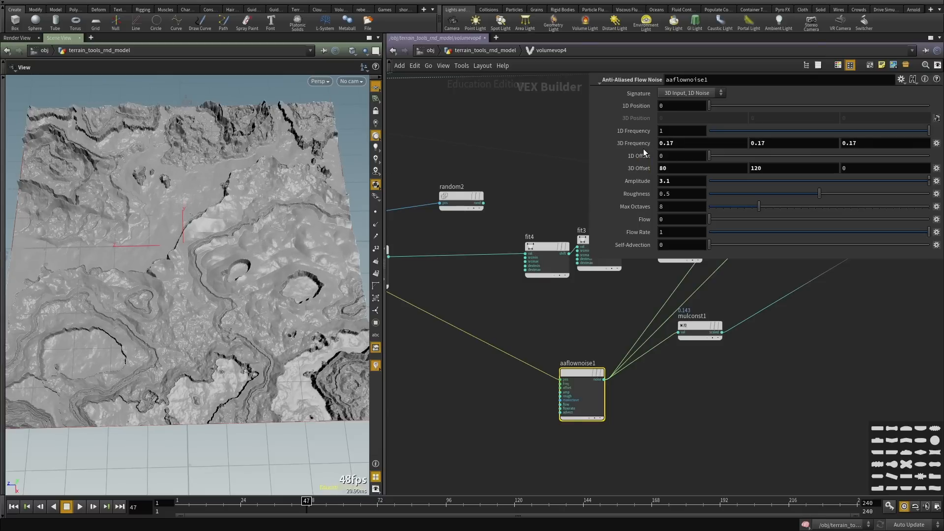
drag(96, 260, 280, 266)
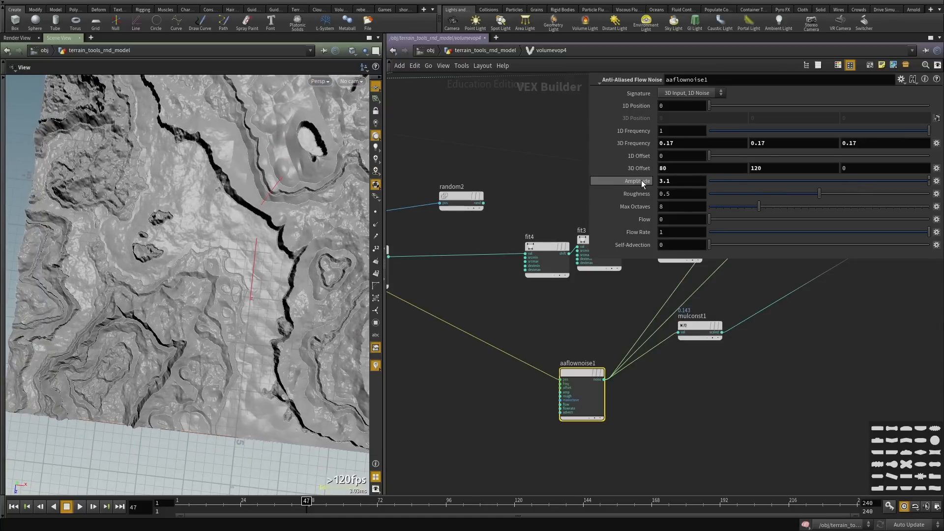
middle_drag(641, 180, 621, 171)
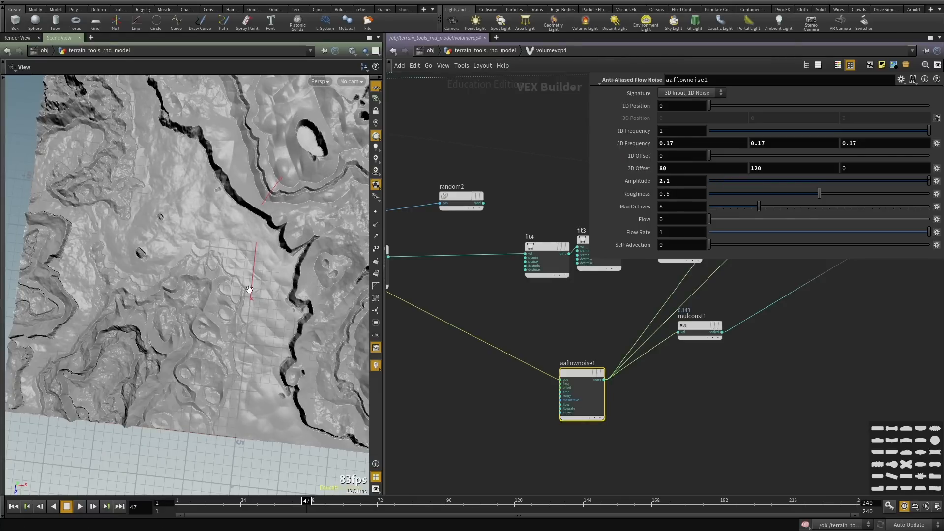
drag(152, 318, 322, 289)
Disconnect the global position wire from add2's first input so that only aanoise1 feeds the Add node.
scroll(793, 331, down, 2)
middle_drag(792, 331, 607, 431)
scroll(653, 395, down, 3)
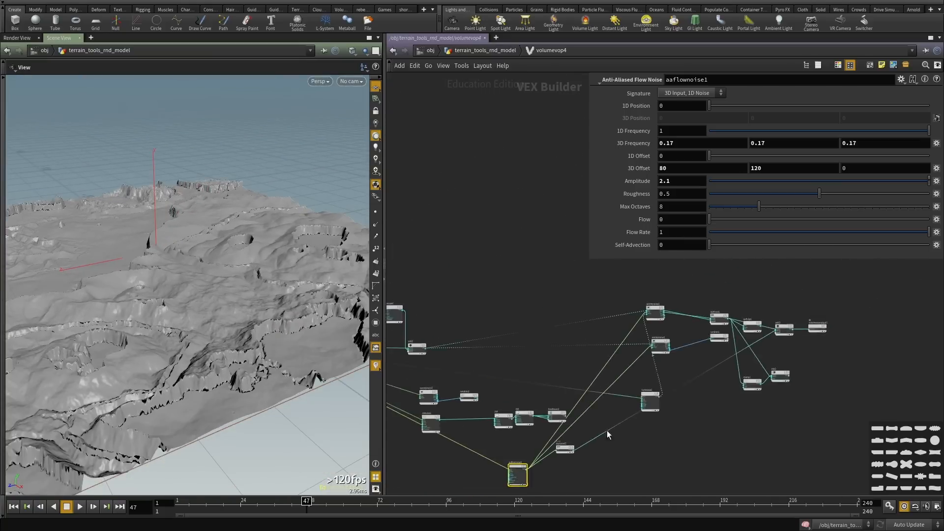
scroll(674, 295, up, 5)
click(628, 353)
scroll(634, 379, up, 2)
middle_drag(634, 358, 771, 360)
scroll(767, 360, down, 5)
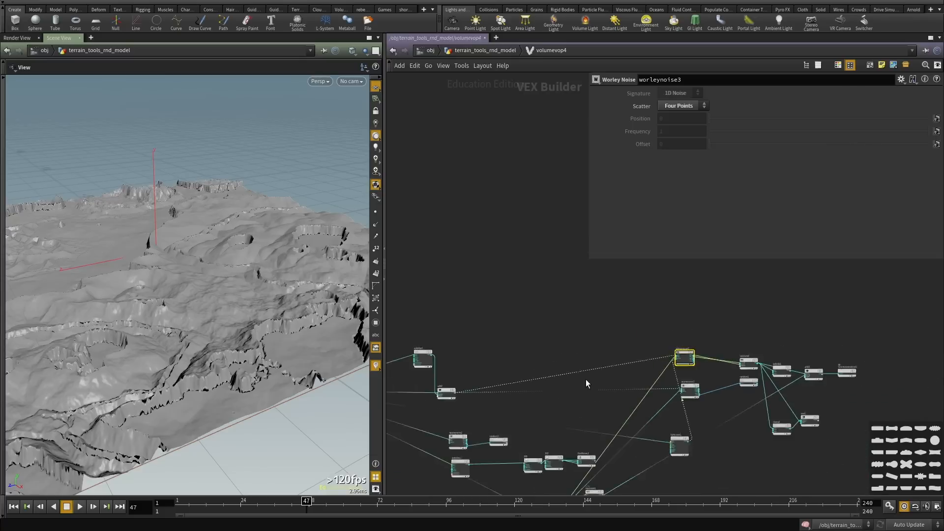
middle_drag(472, 385, 692, 351)
scroll(692, 350, up, 5)
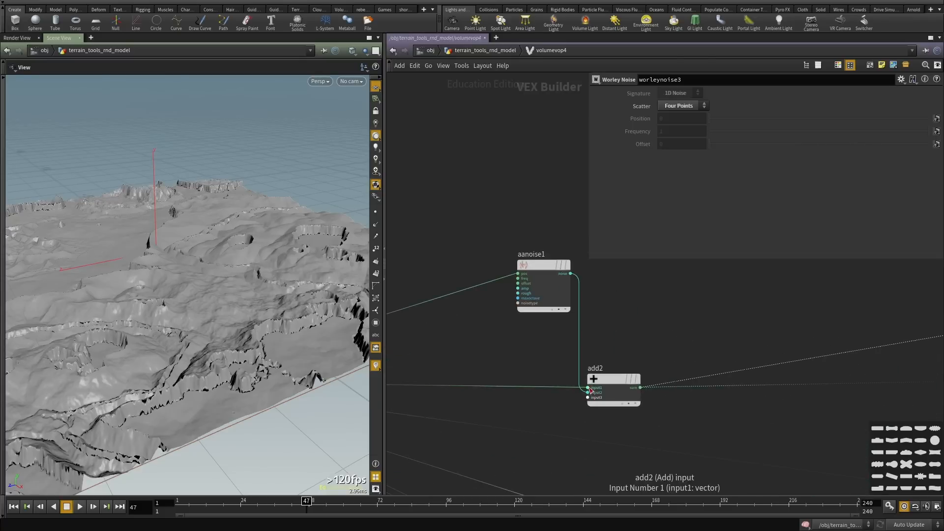
scroll(654, 389, down, 3)
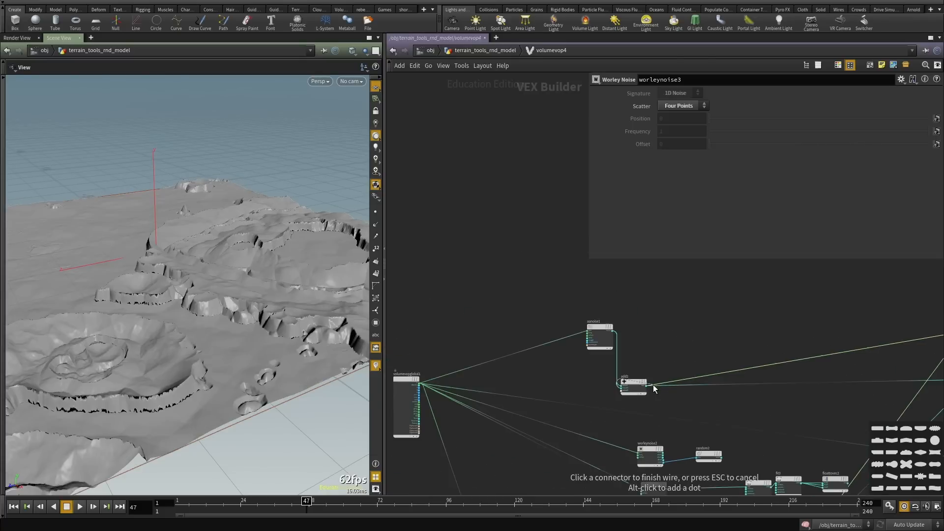
scroll(620, 385, down, 3)
drag(202, 318, 175, 280)
right_drag(175, 280, 286, 282)
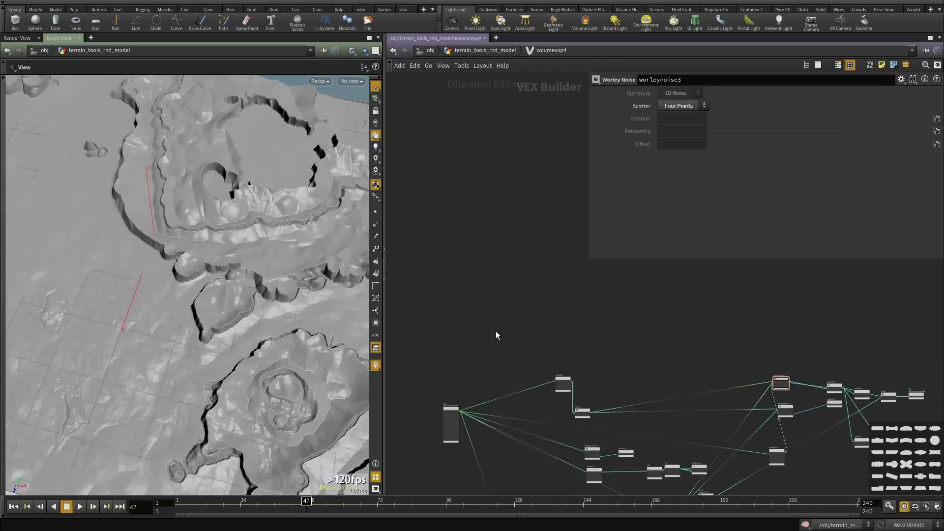
Duplicate the volumevop4 node at geometry level and move the copy aside from the original.
key(u)
scroll(505, 364, up, 1)
key(ctrl+v)
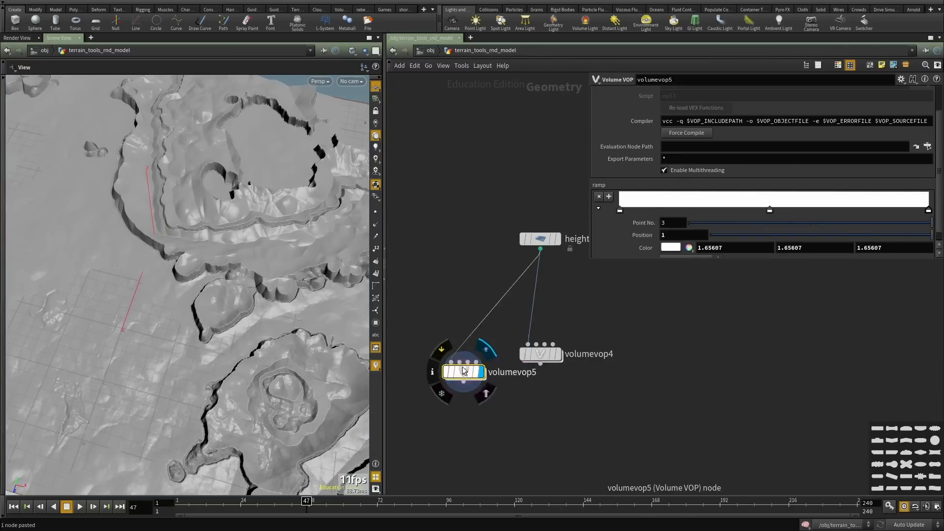
drag(465, 373, 393, 351)
key(r)
Inside volumevop4, reconnect the P output of volumevopglobal1 to add2's first input.
click(536, 359)
double_click(536, 359)
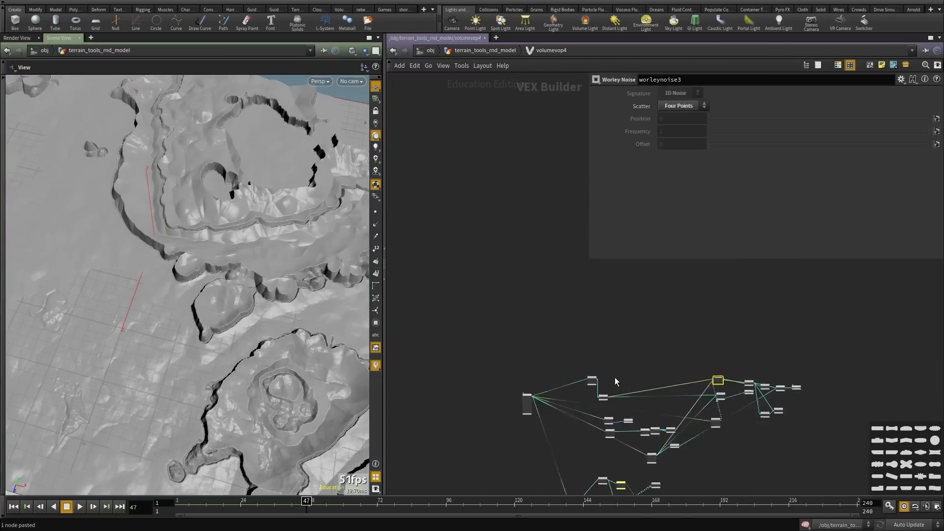
scroll(590, 419, up, 5)
scroll(601, 390, down, 7)
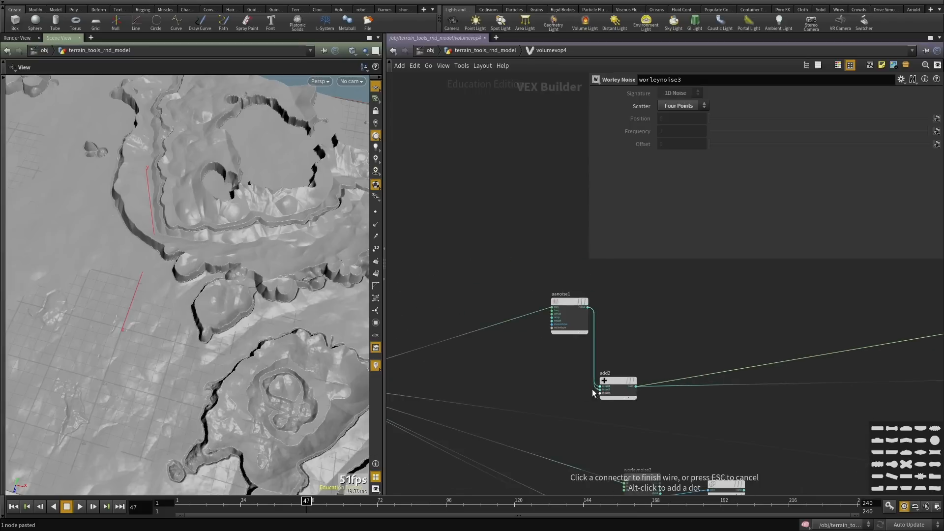
scroll(464, 387, up, 4)
key(Escape)
scroll(765, 318, up, 2)
scroll(766, 323, up, 1)
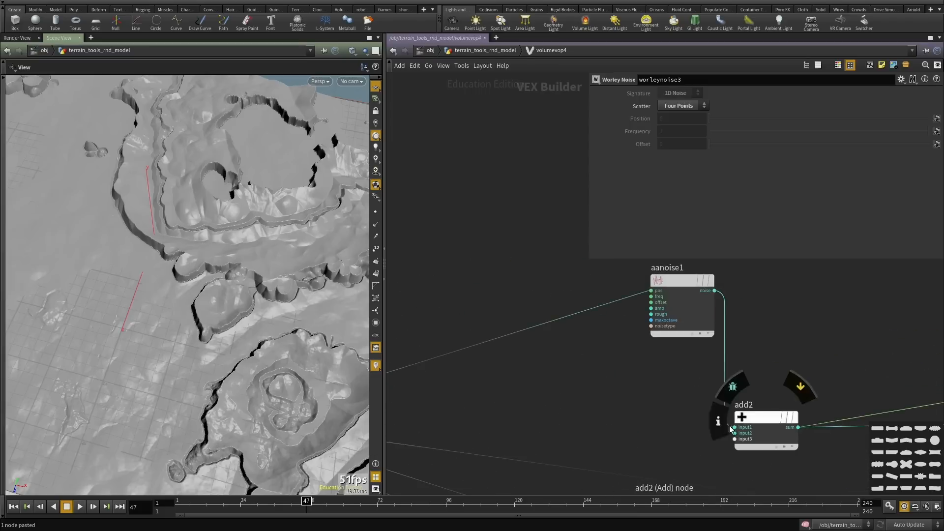
click(735, 428)
scroll(729, 419, down, 5)
scroll(550, 424, up, 5)
click(579, 393)
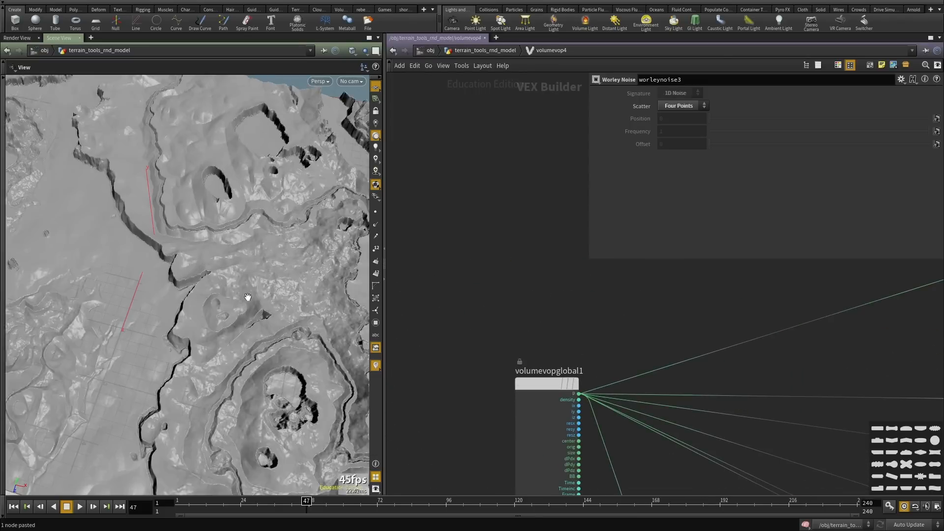
right_drag(247, 297, 204, 280)
middle_drag(205, 281, 241, 275)
mouse_move(241, 274)
mouse_down()
mouse_move(316, 175)
mouse_move(264, 297)
mouse_move(248, 264)
mouse_up()
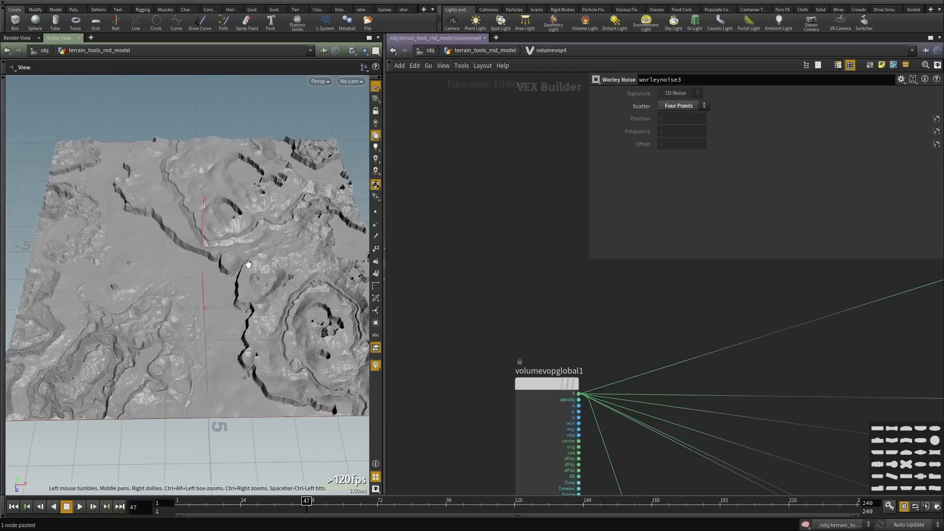
Examine the network's final section around clamp1 and inspect the terrain from other angles.
scroll(581, 353, down, 5)
middle_drag(518, 349, 505, 346)
scroll(504, 346, down, 3)
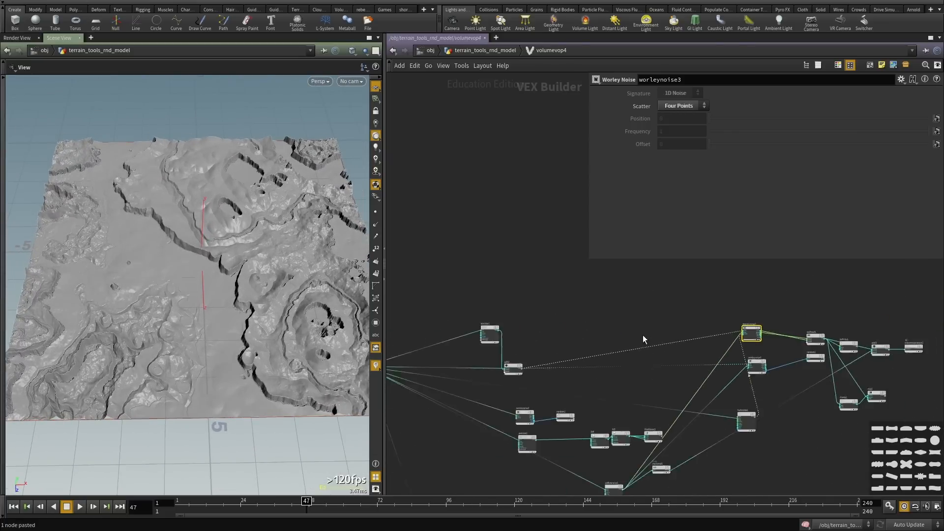
middle_drag(644, 339, 469, 311)
drag(273, 267, 138, 253)
middle_drag(737, 355, 710, 362)
scroll(710, 362, up, 2)
drag(653, 370, 543, 420)
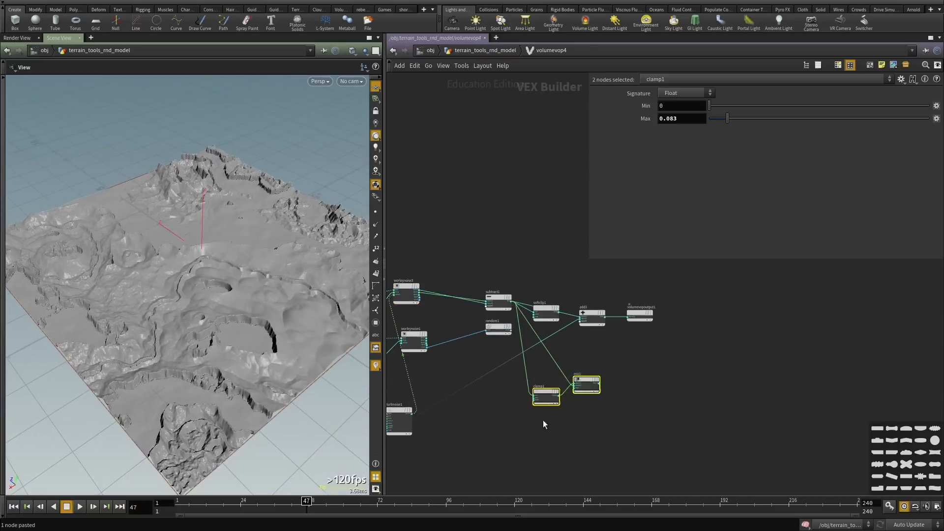
middle_drag(543, 425, 585, 369)
drag(305, 305, 278, 295)
Add a Bind node near mulconst1 and feed aaflownoise1's noise output into its input.
scroll(671, 392, up, 3)
scroll(580, 406, up, 2)
scroll(659, 332, up, 1)
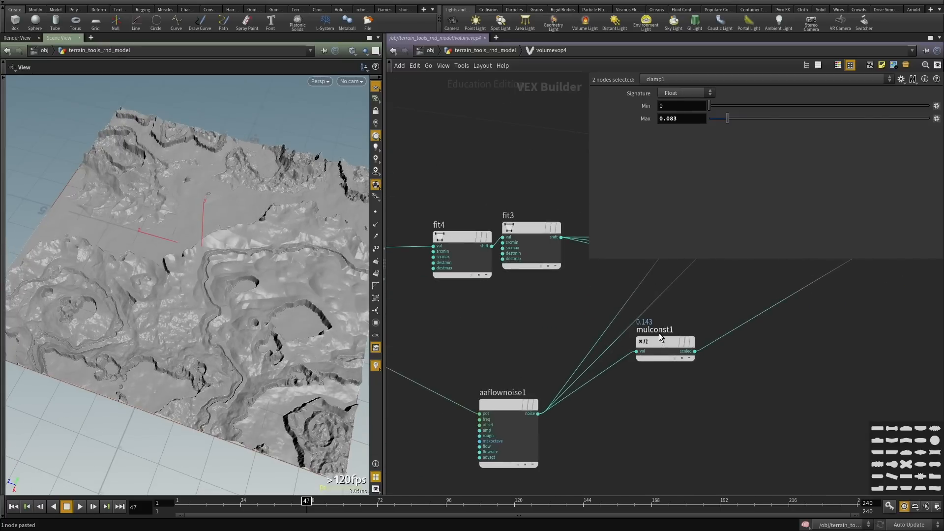
middle_drag(646, 420, 651, 402)
click(650, 403)
key(Tab)
text(bind)
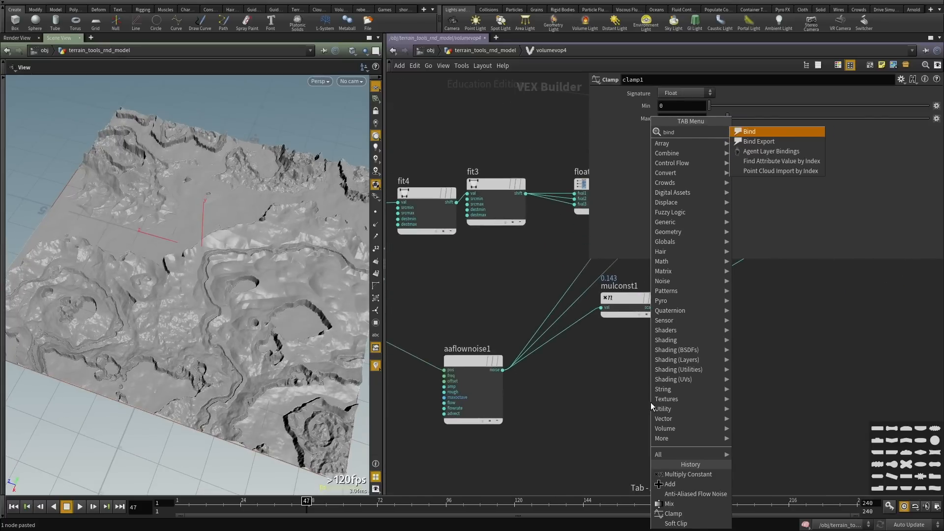
key(Return)
click(650, 402)
scroll(467, 393, up, 2)
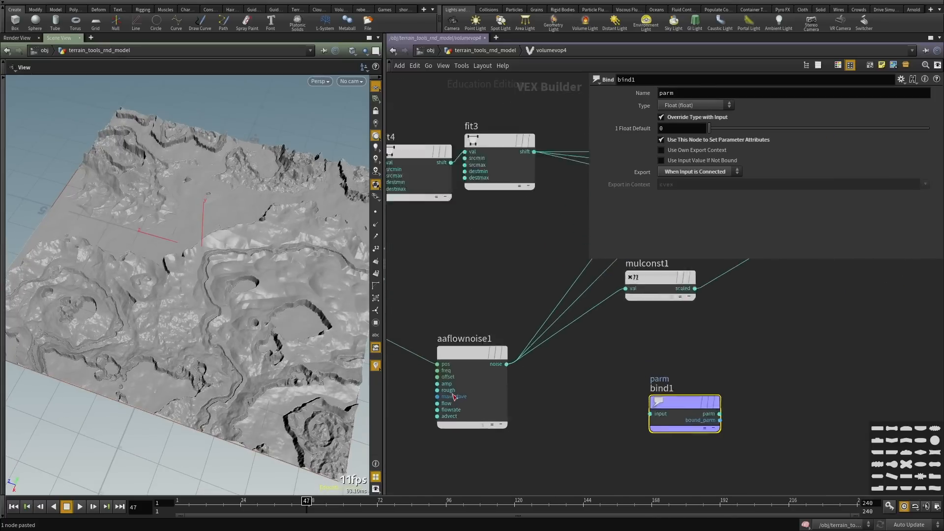
click(518, 357)
click(714, 417)
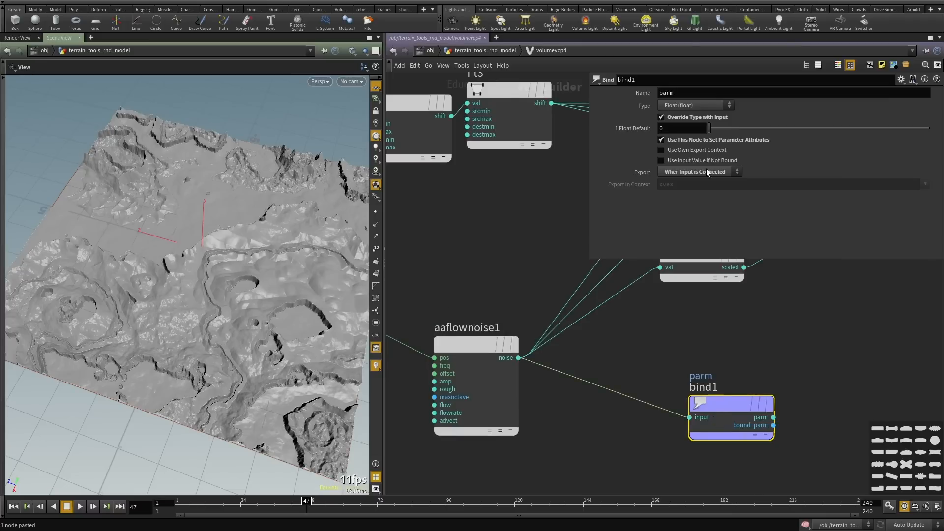
Set the Bind node's parameter name to mask.
click(688, 102)
click(679, 93)
drag(677, 93, 418, 95)
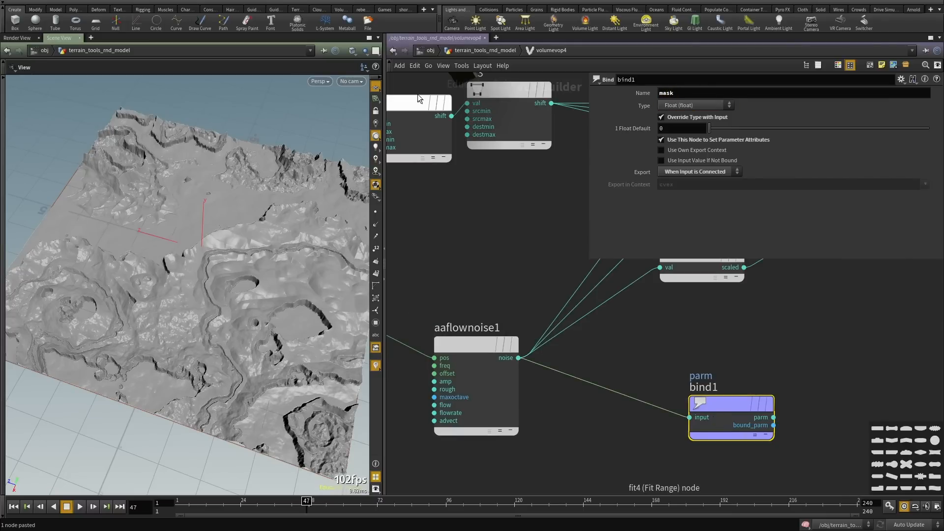
key(Return)
Compare the terrains of the duplicated Volume VOP and volumevop4 at geometry level, ending with volumevop4 displayed.
middle_drag(652, 356, 562, 344)
key(u)
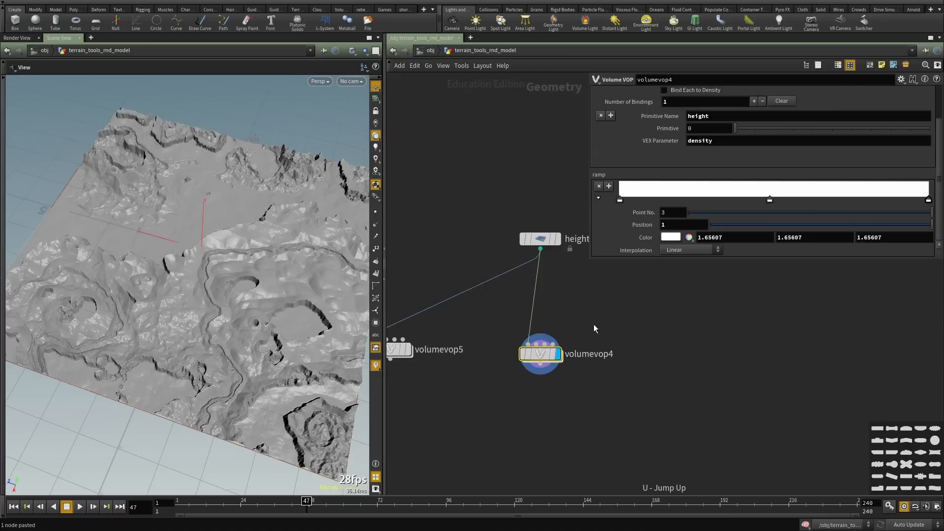
click(410, 351)
click(557, 355)
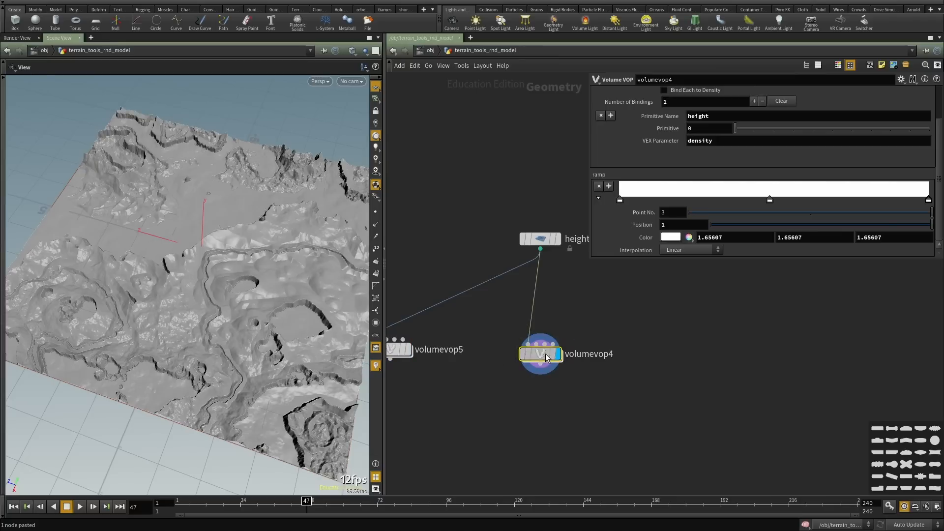
drag(128, 187, 116, 213)
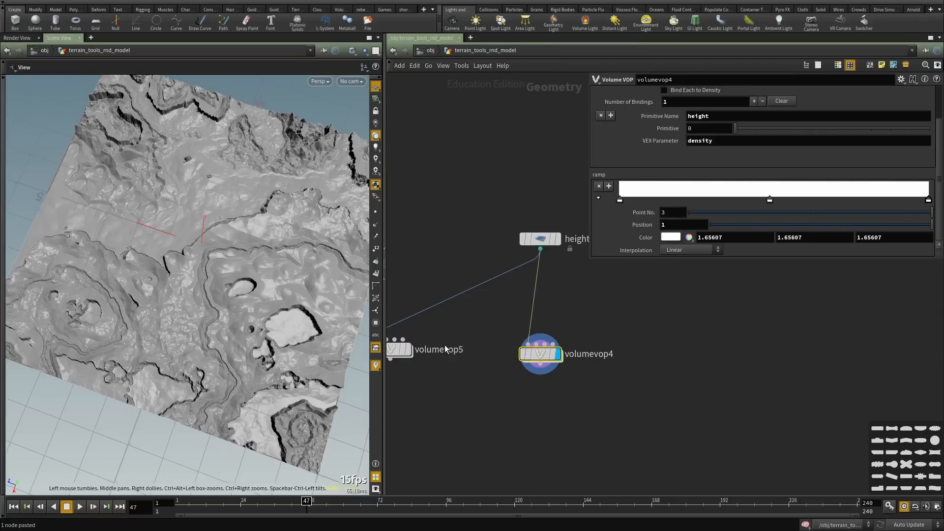
Inspect volumevop4's node information to check its volumes.
scroll(445, 349, down, 1)
middle_drag(564, 366, 559, 341)
scroll(558, 341, up, 2)
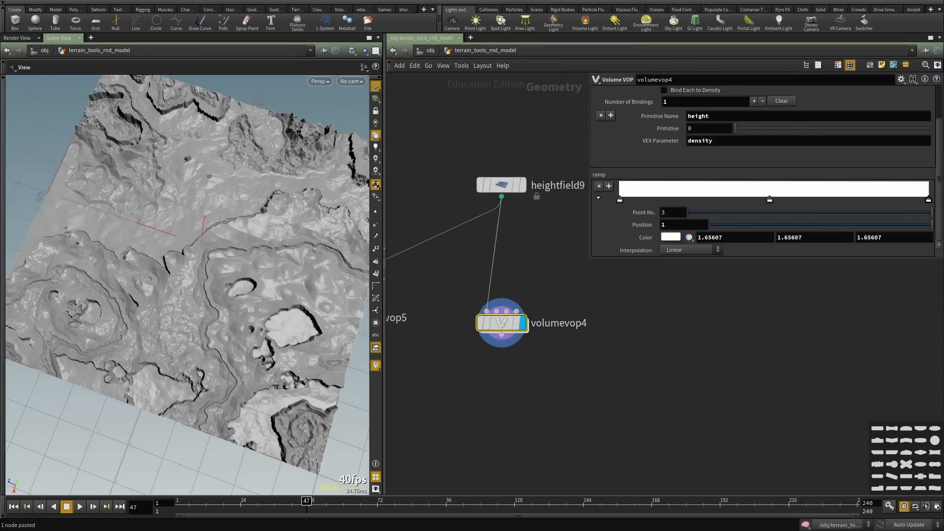
scroll(541, 323, up, 1)
middle_click(494, 324)
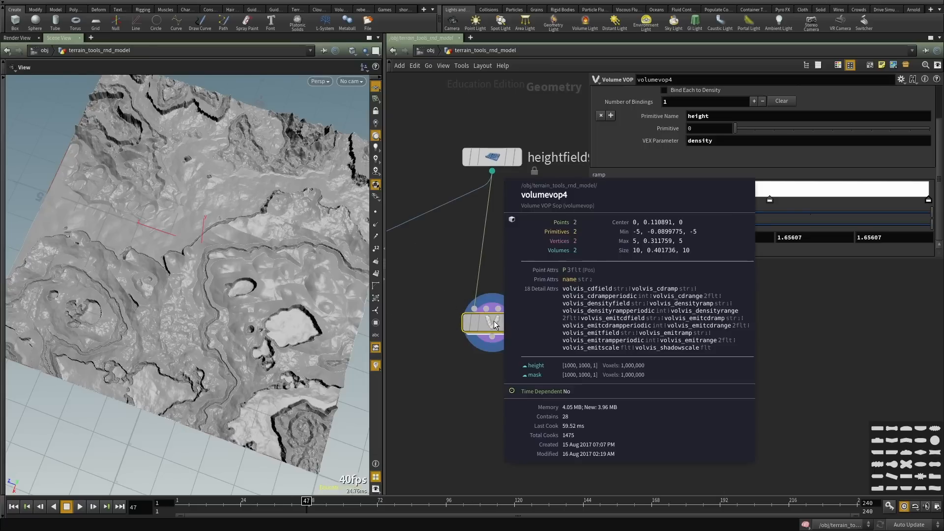
key(Tab)
text(visua)
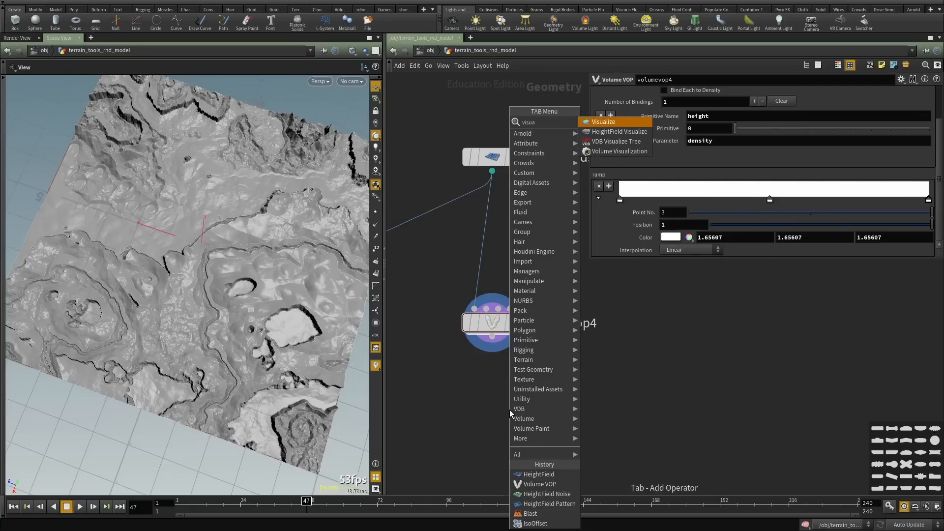
key(Escape)
Inside volumevop4, add a float Constant and connect it to the mask Bind's input in place of the noise.
double_click(497, 323)
scroll(588, 372, down, 2)
middle_drag(594, 367, 580, 334)
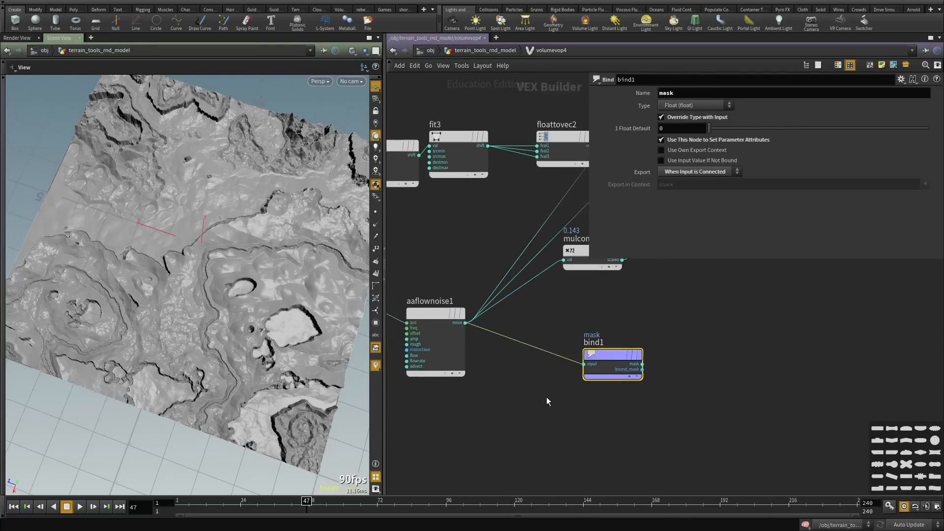
key(Tab)
text(con)
key(Return)
click(539, 403)
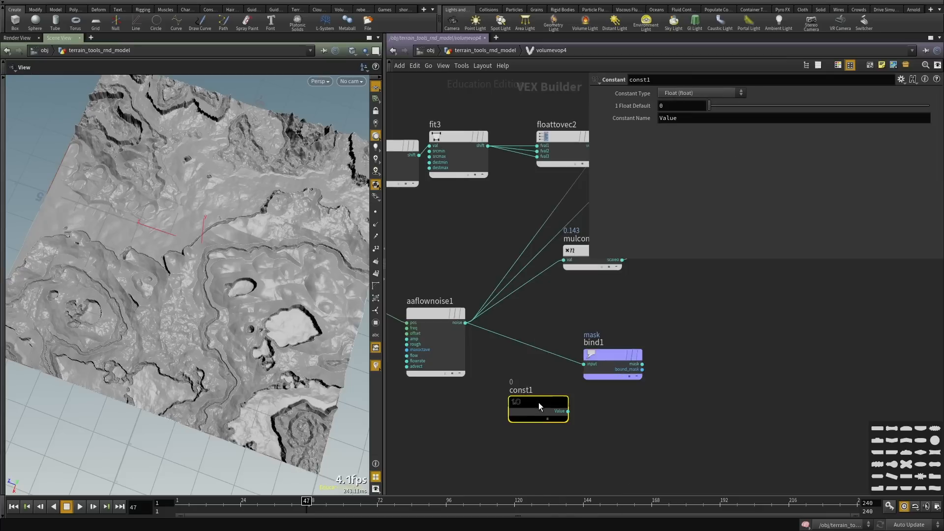
scroll(539, 402, up, 2)
click(565, 406)
click(588, 337)
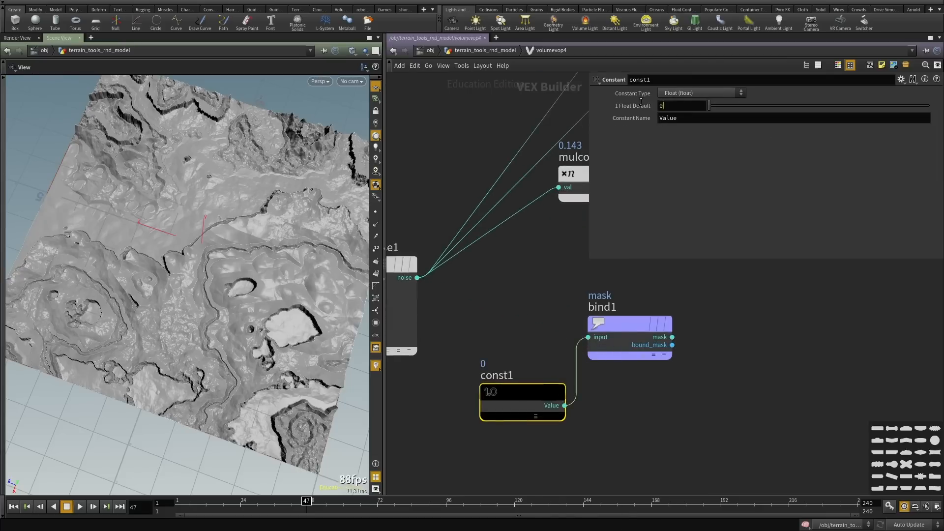
Compare the source heightfield with volumevop4's terrain by displaying each in turn at geometry level.
middle_drag(742, 361, 722, 380)
key(u)
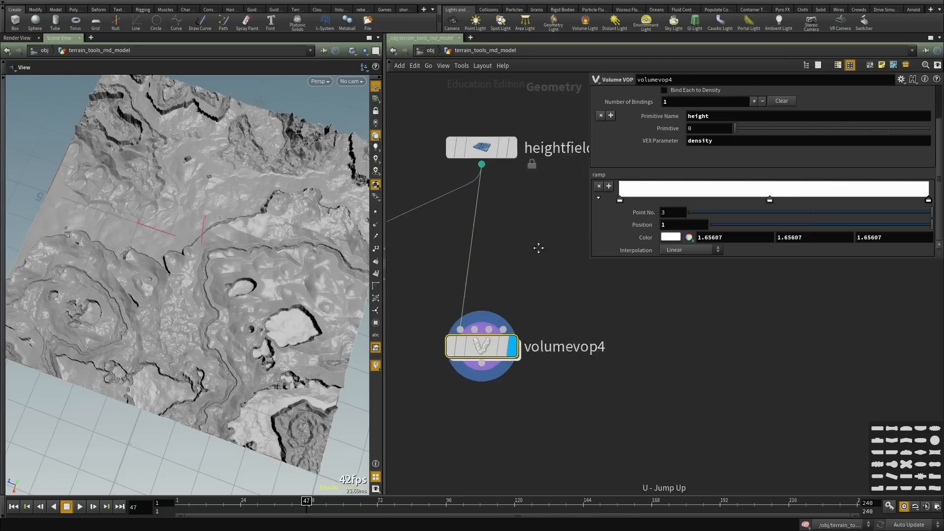
middle_drag(538, 248, 537, 278)
click(511, 178)
click(511, 377)
Add a HeightField Visualize node fed by volumevop4 and display it.
middle_drag(543, 388, 554, 279)
key(Tab)
text(visu)
key(Down)
key(Return)
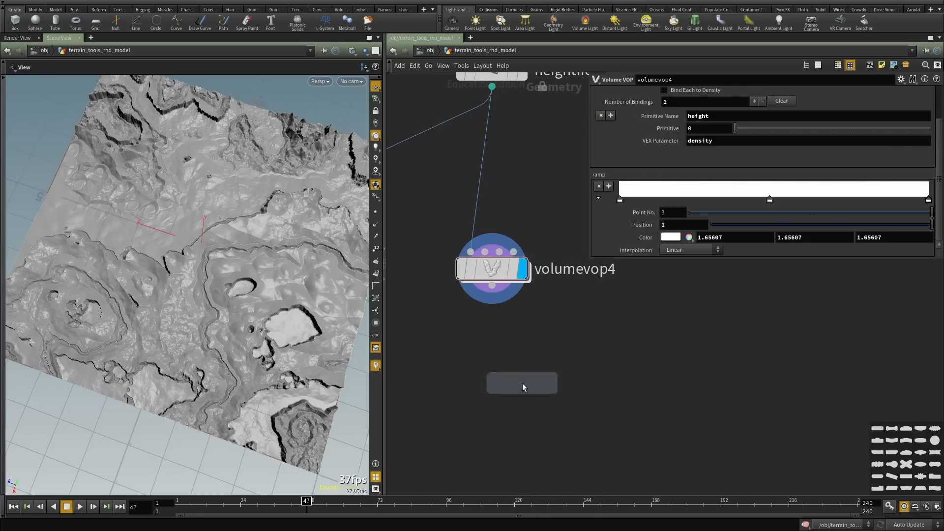
click(522, 383)
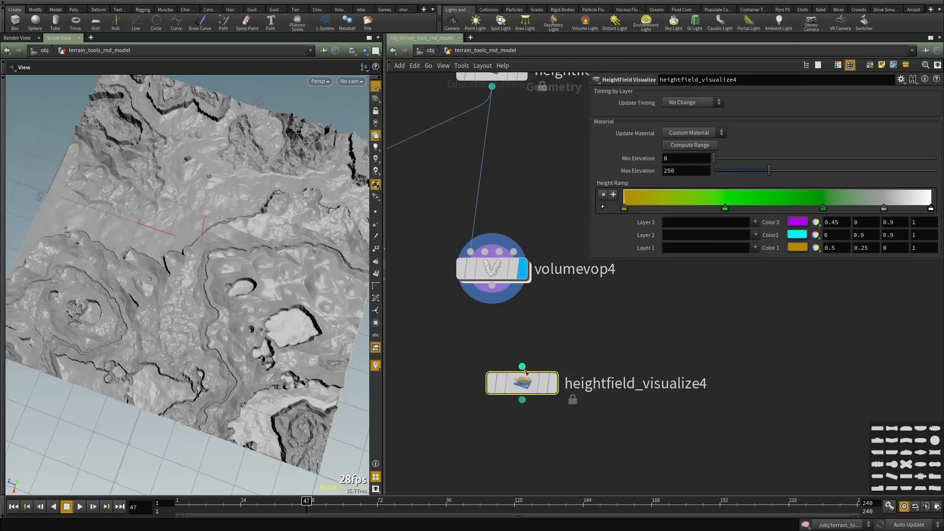
click(552, 384)
Set the HeightField Visualize node's material option to Remove Material and its tinting to Custom Tinting.
click(694, 103)
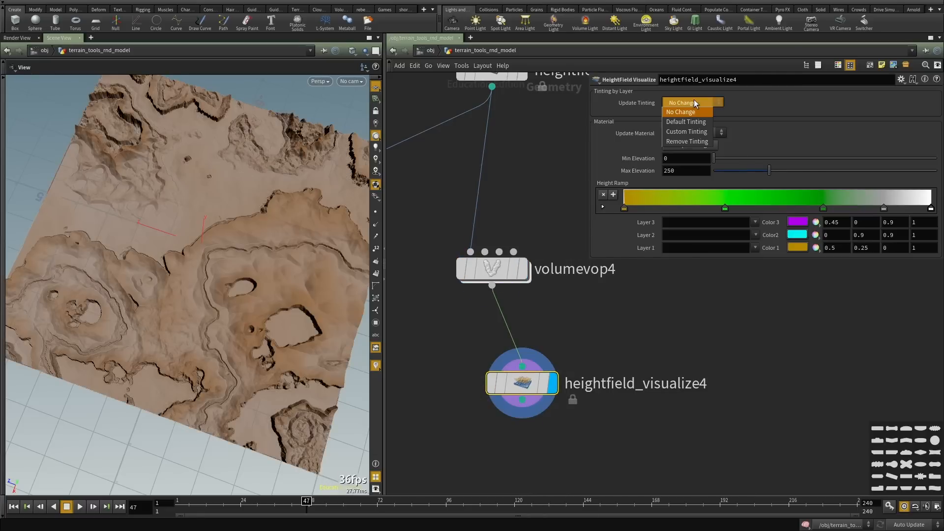
click(694, 100)
click(690, 133)
click(684, 162)
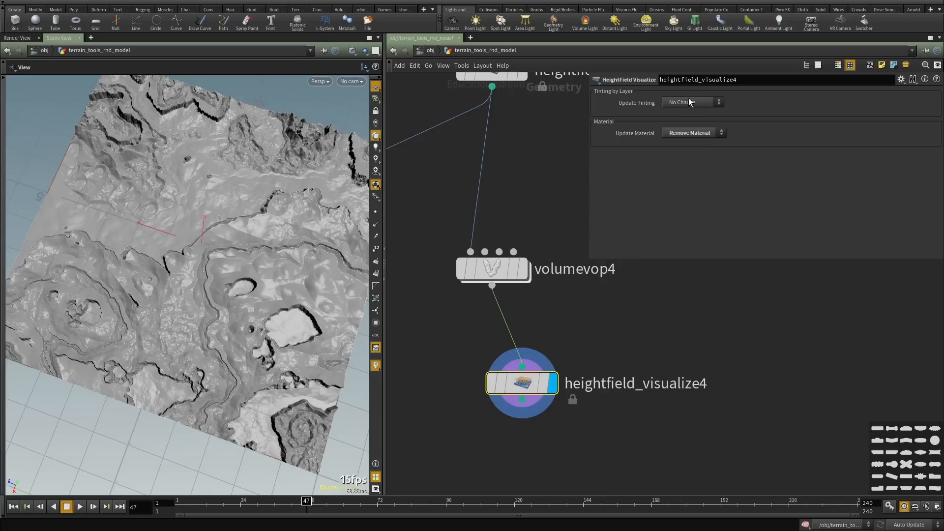
click(688, 101)
click(690, 138)
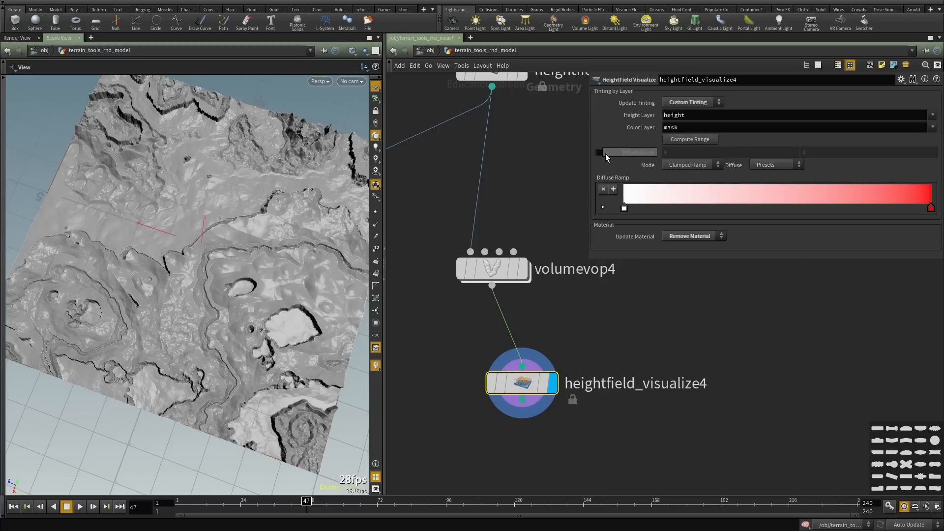
drag(61, 117, 360, 199)
click(377, 148)
click(376, 137)
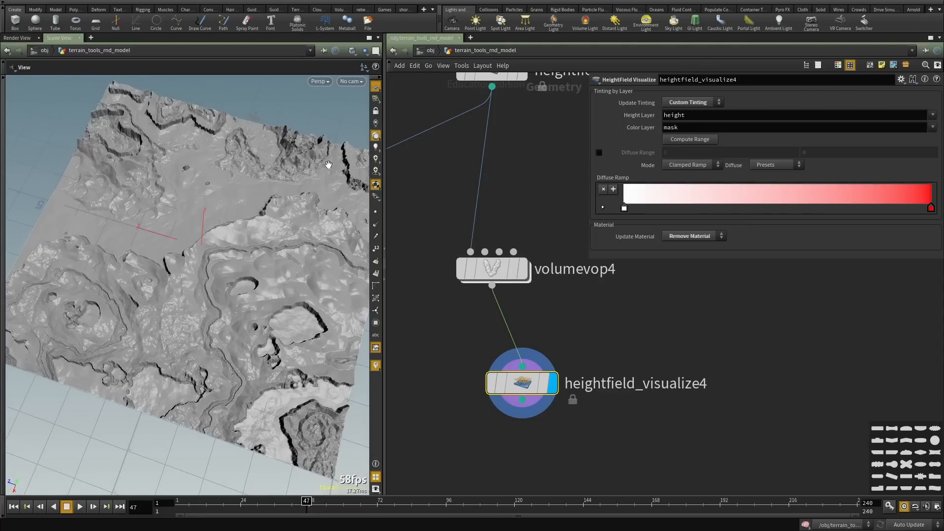
drag(275, 224, 279, 182)
click(18, 38)
click(59, 38)
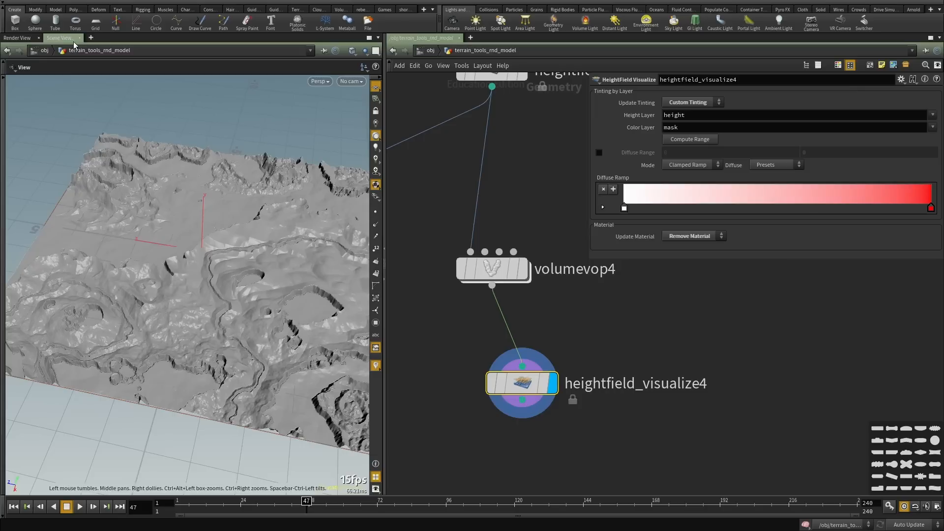
Open an additional Scene View and switch its lighting to headlight only, framing the whole terrain.
click(91, 38)
mouse_move(123, 57)
click(188, 59)
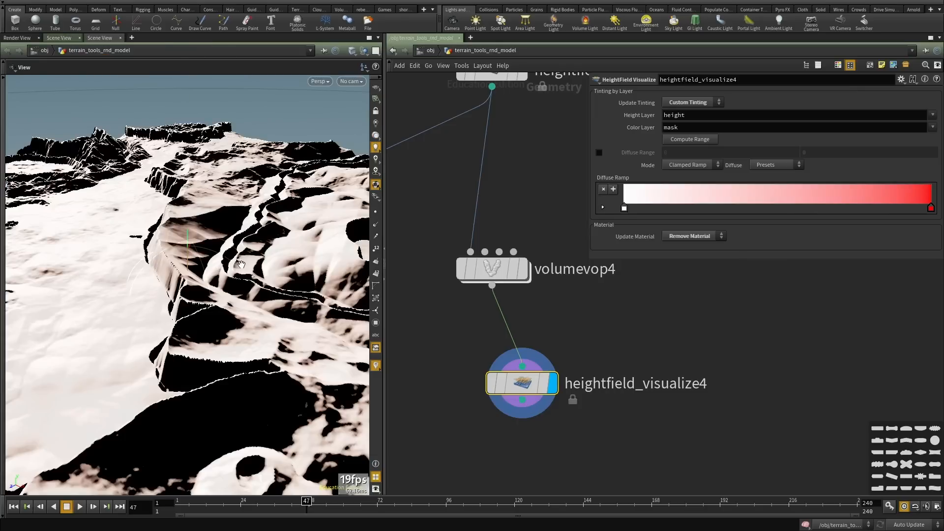
click(377, 147)
scroll(225, 258, down, 10)
drag(226, 257, 281, 329)
scroll(589, 406, up, 3)
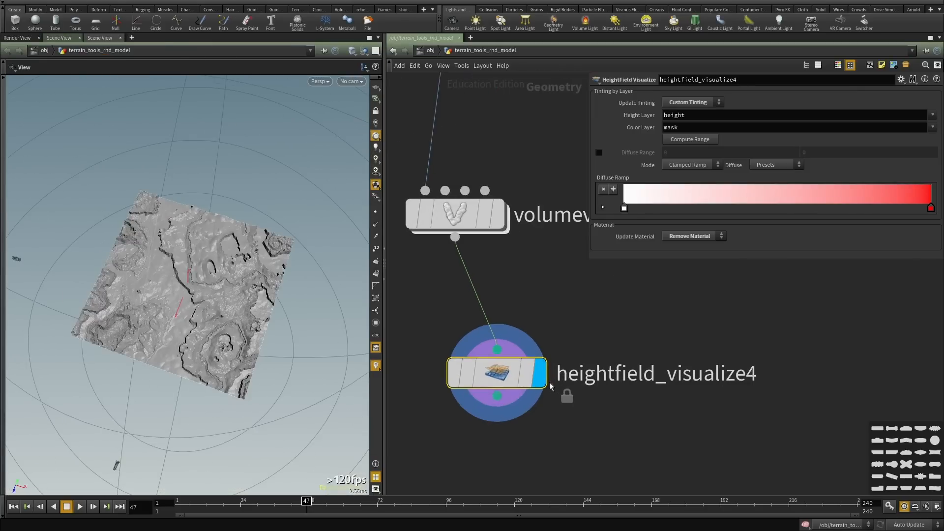
Display volumevop4 and add a second volume binding with primitive name mask and VEX parameter mask.
click(497, 214)
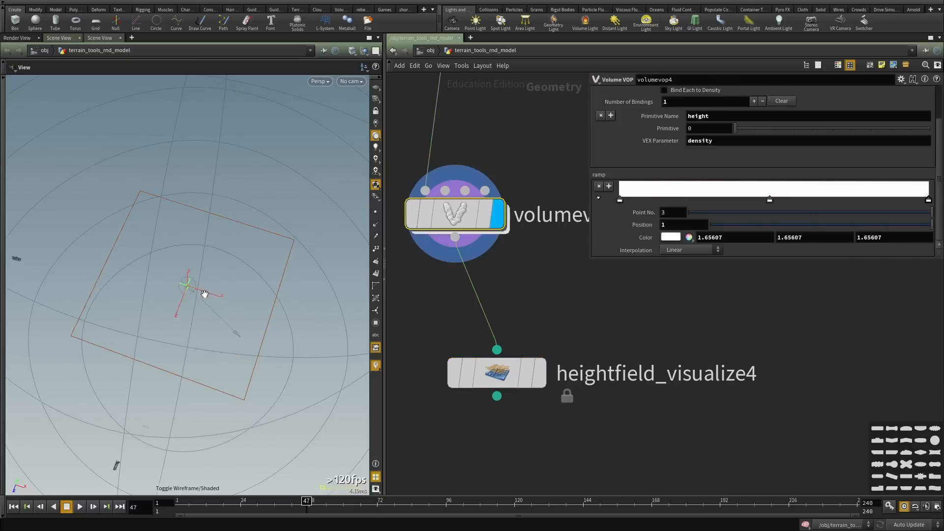
scroll(658, 137, up, 3)
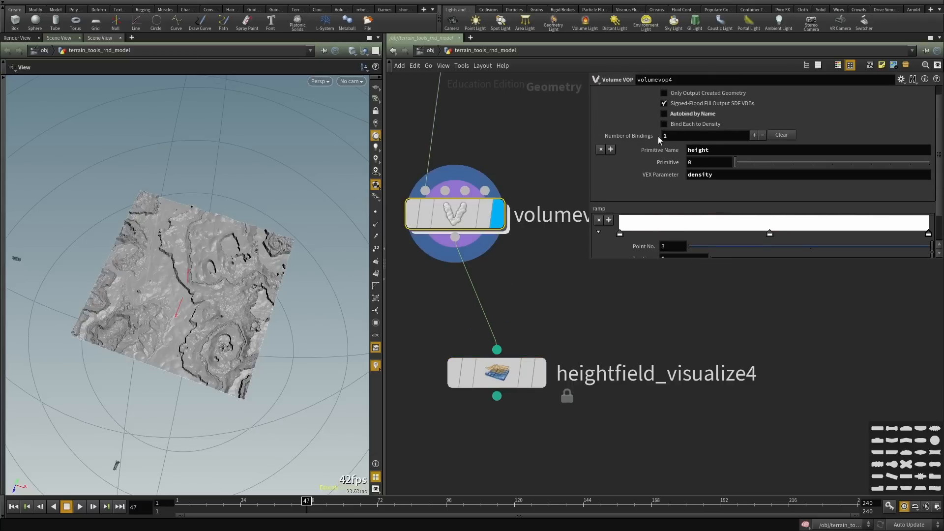
click(611, 161)
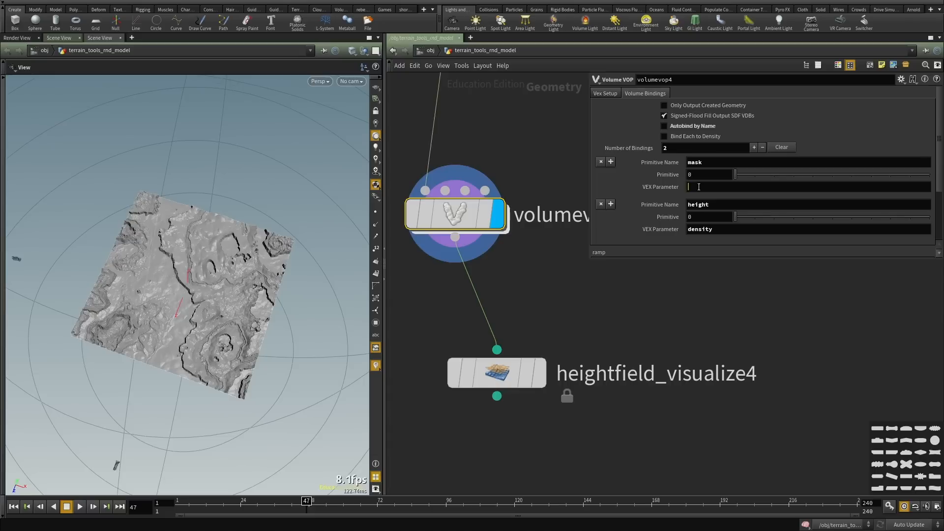
text(k)
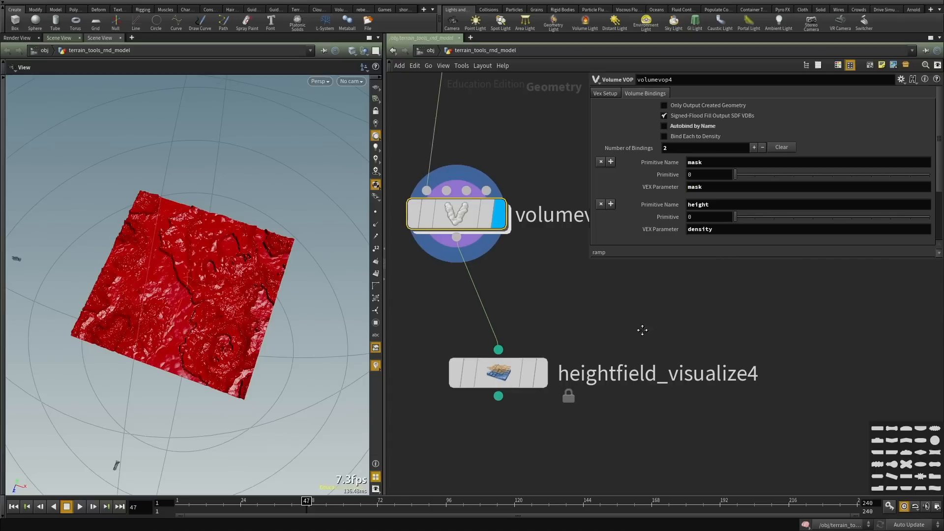
scroll(641, 329, down, 2)
middle_drag(594, 319, 570, 382)
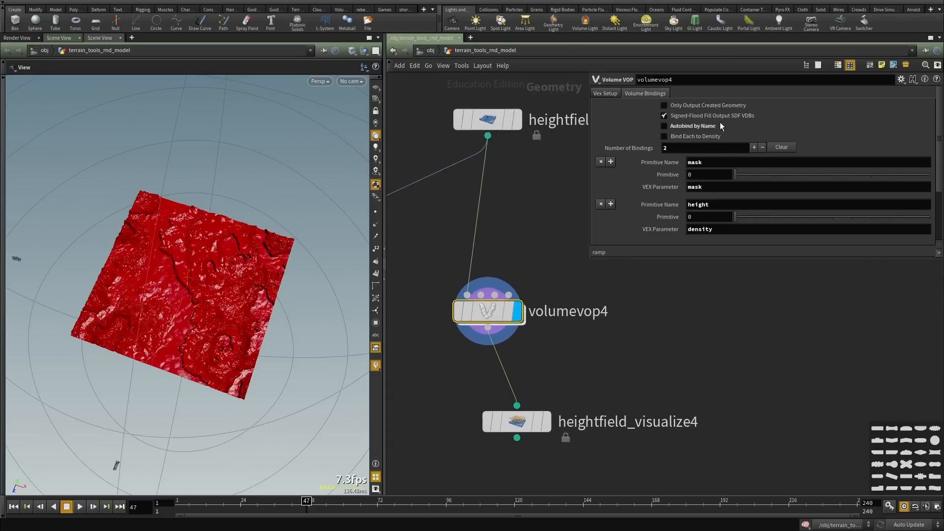
Inside volumevop4, connect aaflownoise1's noise output to the mask Bind's input in place of the constant.
mouse_move(700, 125)
scroll(524, 352, up, 2)
middle_drag(574, 357, 571, 350)
drag(226, 290, 185, 297)
scroll(192, 298, up, 5)
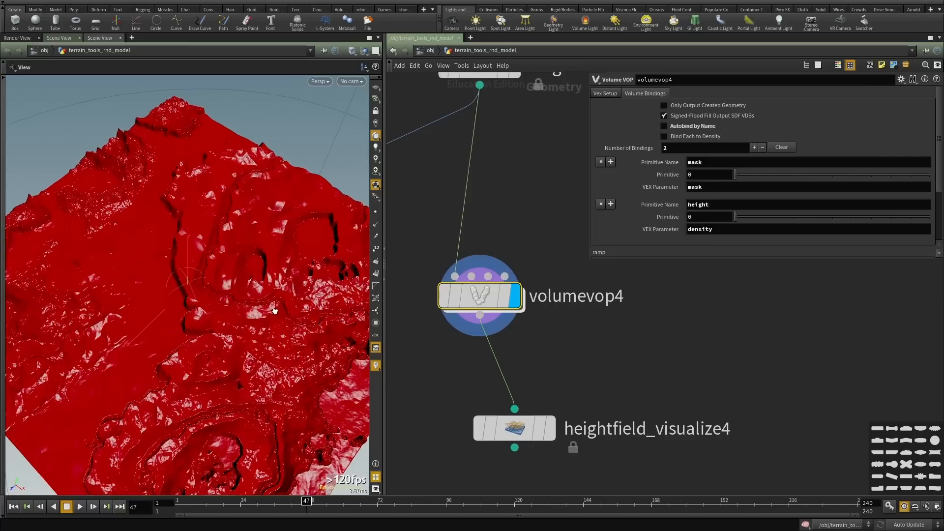
double_click(481, 301)
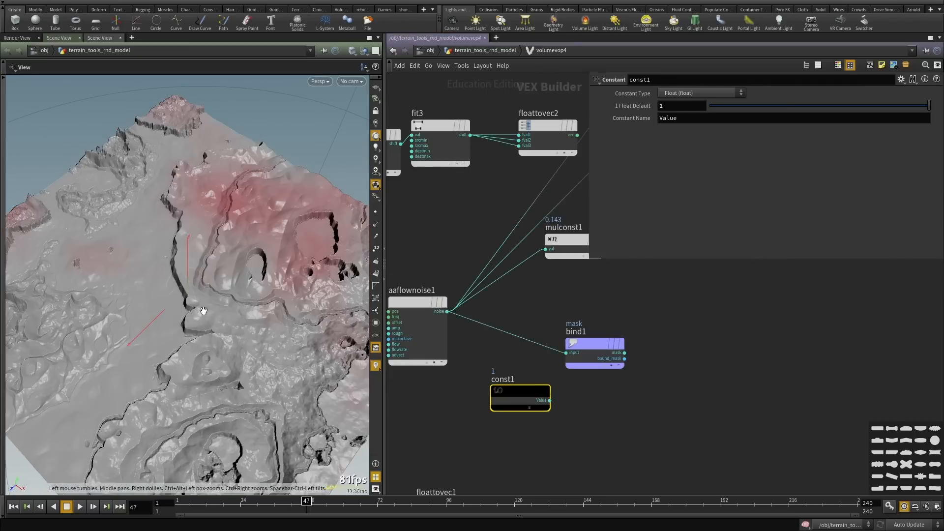
drag(204, 311, 244, 301)
middle_drag(405, 254, 503, 285)
click(506, 333)
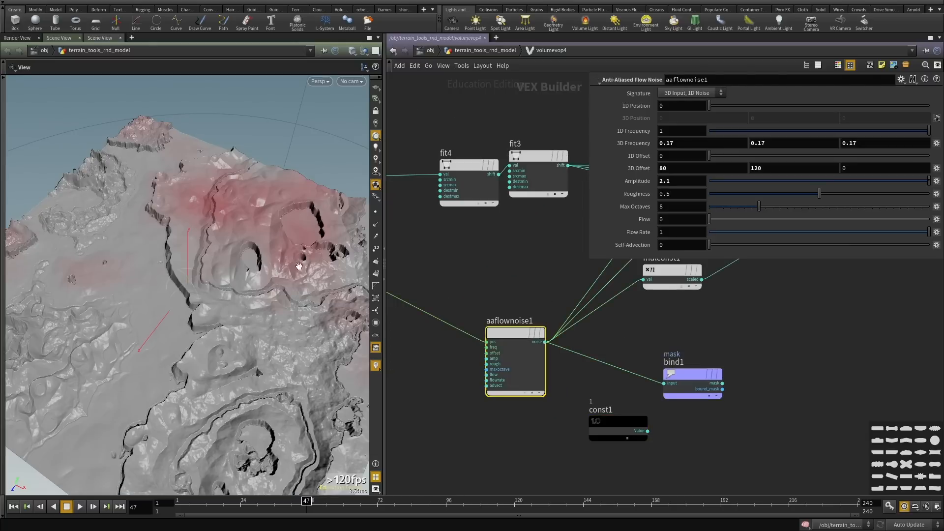
Move the mask Bind node across the network to sit near the final Add and the volume output.
scroll(600, 321, down, 1)
middle_drag(711, 347, 622, 364)
drag(583, 385, 743, 351)
scroll(739, 320, down, 3)
middle_drag(739, 319, 633, 388)
click(626, 409)
scroll(580, 374, down, 3)
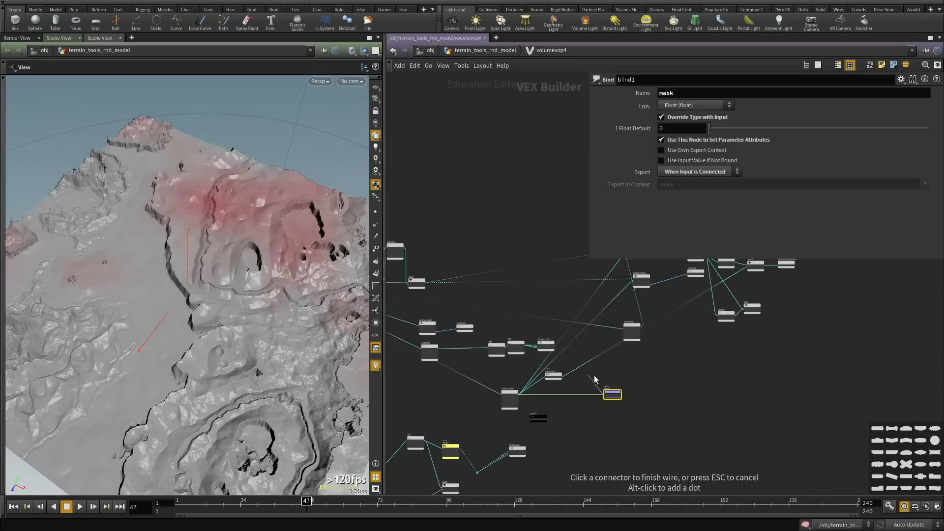
key(Escape)
drag(615, 392, 839, 329)
middle_drag(784, 271, 629, 342)
scroll(628, 342, up, 3)
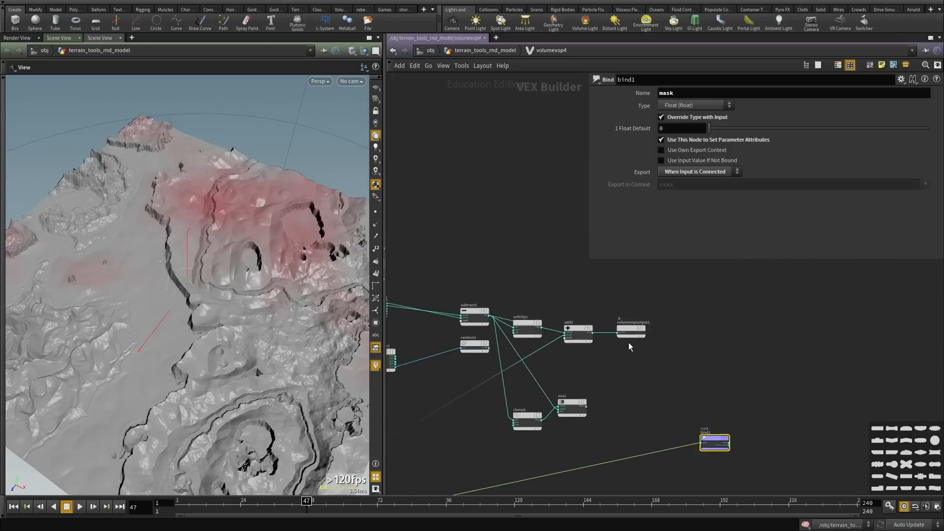
Make room beside the volume output, connect add3's sum to the mask Bind's input, and inspect the mask tint on the terrain.
drag(645, 332, 697, 340)
middle_drag(729, 381, 726, 338)
scroll(692, 400, up, 3)
click(706, 400)
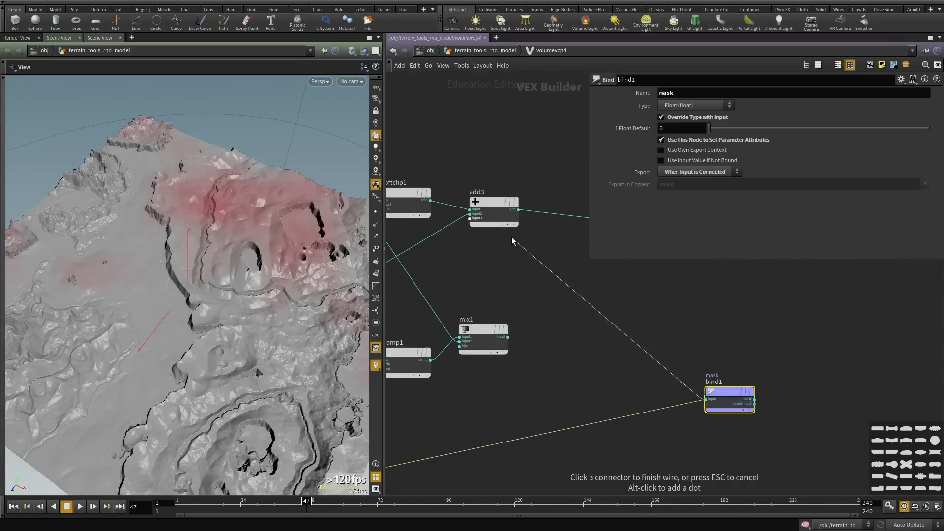
scroll(539, 347, down, 2)
middle_drag(539, 347, 551, 376)
drag(275, 281, 290, 310)
scroll(549, 238, up, 2)
drag(107, 235, 249, 202)
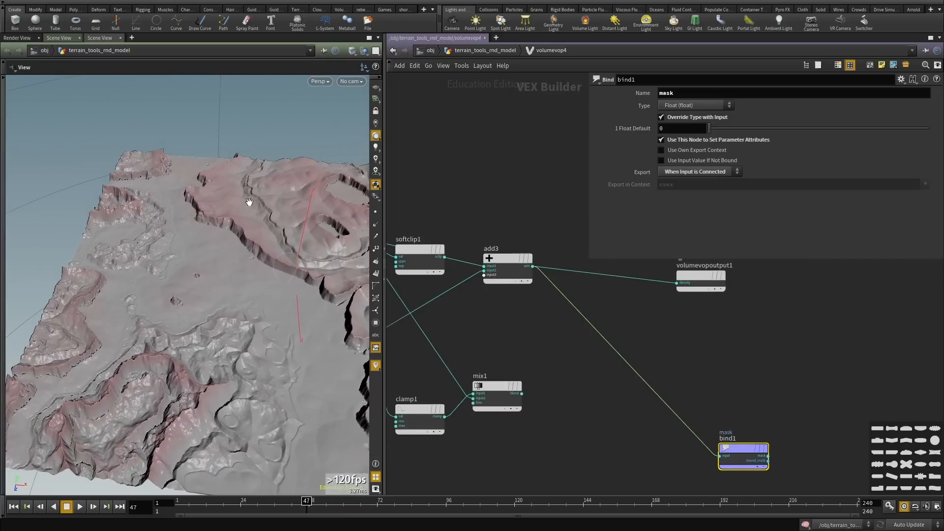
drag(256, 319, 278, 219)
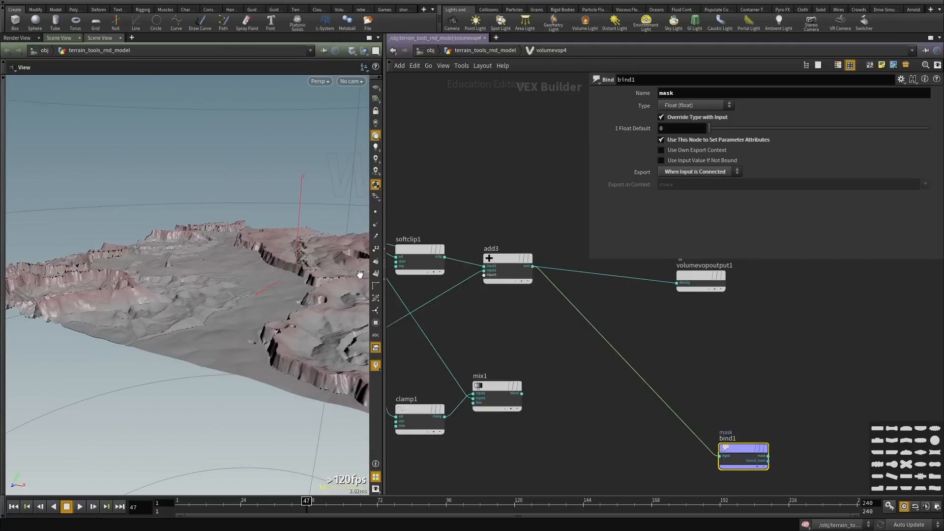
drag(174, 283, 226, 301)
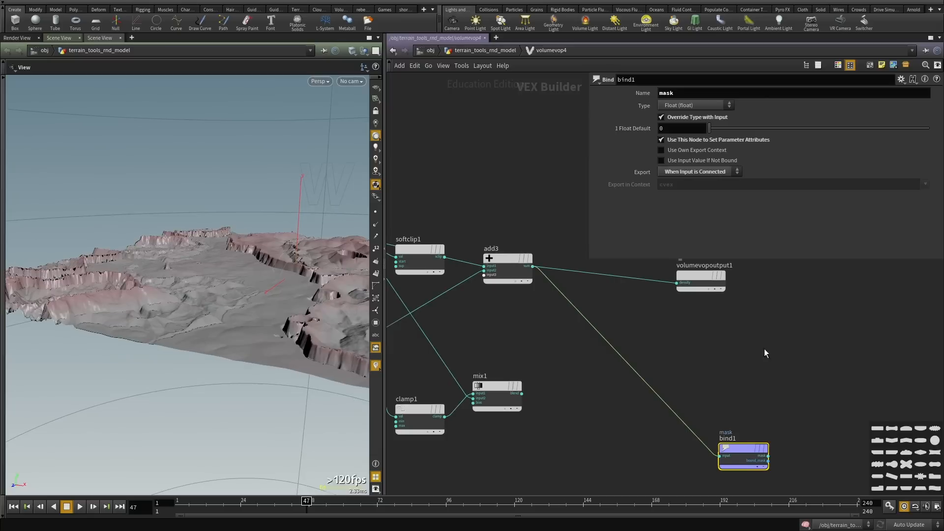
middle_drag(766, 366, 778, 397)
key(Tab)
text(vect)
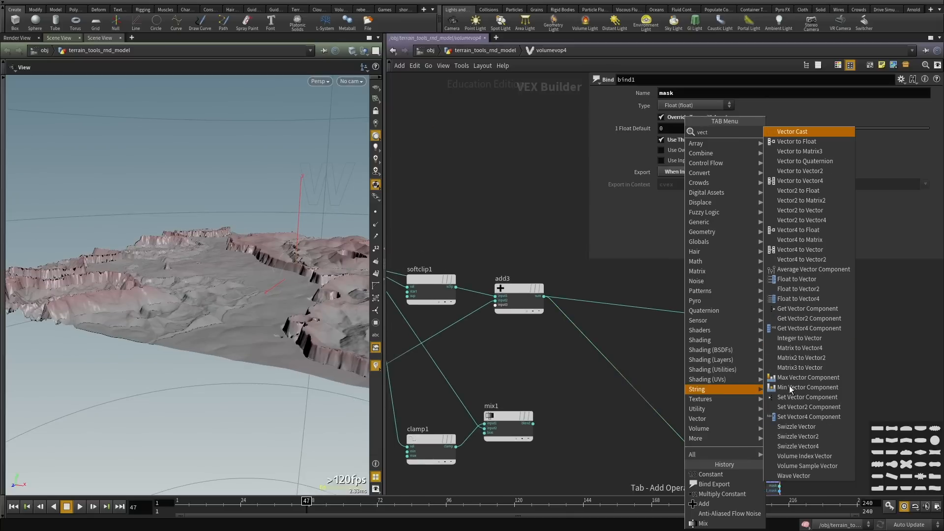
click(792, 142)
click(735, 358)
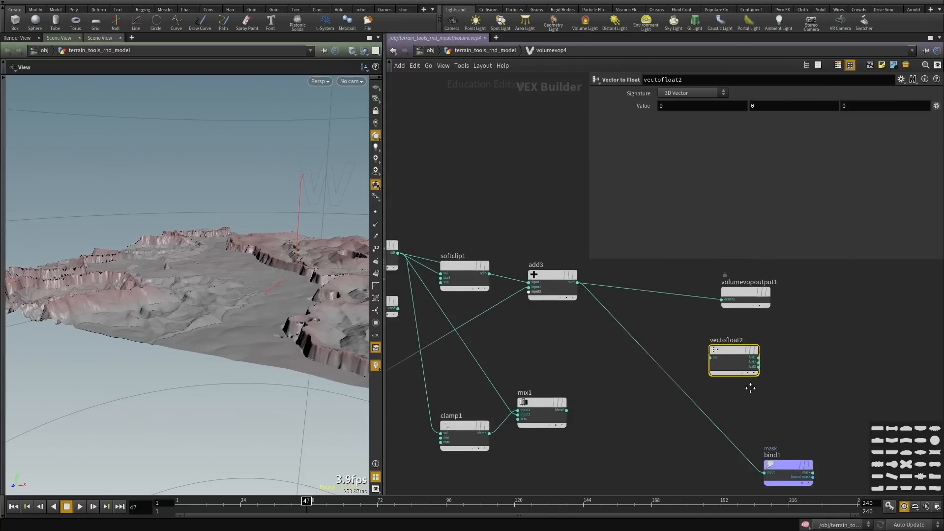
key(ctrl+x)
Insert a Fit Range node between add3 and the mask Bind.
key(Tab)
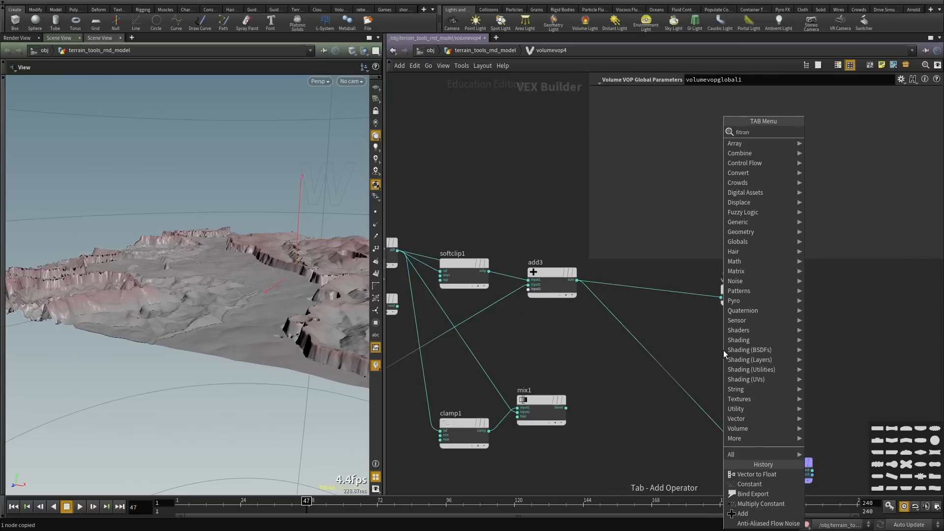
text(fit)
key(Return)
click(724, 351)
drag(723, 350, 658, 361)
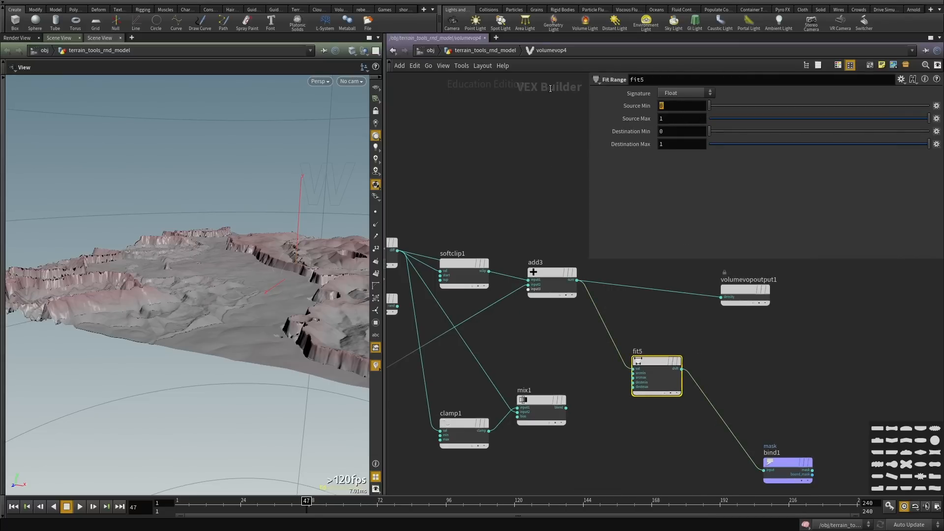
Set the new Fit Range's source minimum to -0.25 and source maximum to 0.242.
text(-1)
key(Return)
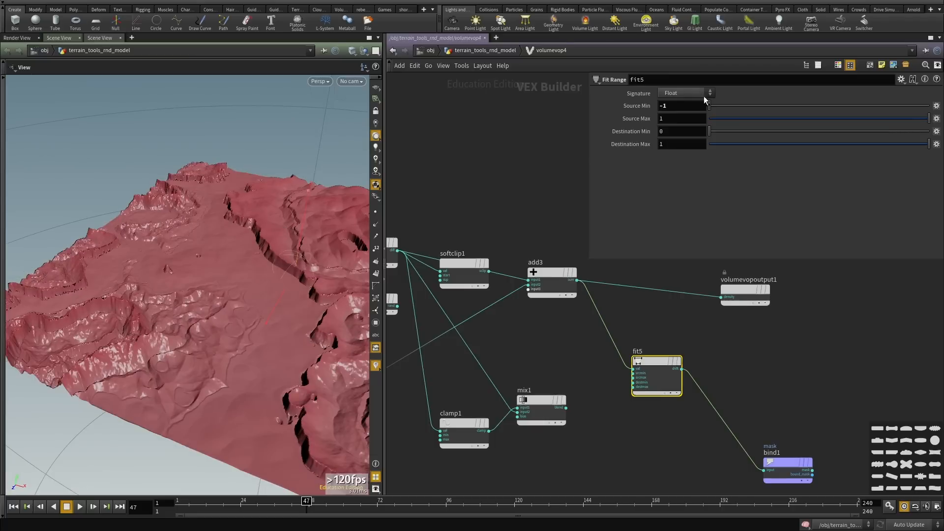
key(BackSpace)
text(0.25)
key(Return)
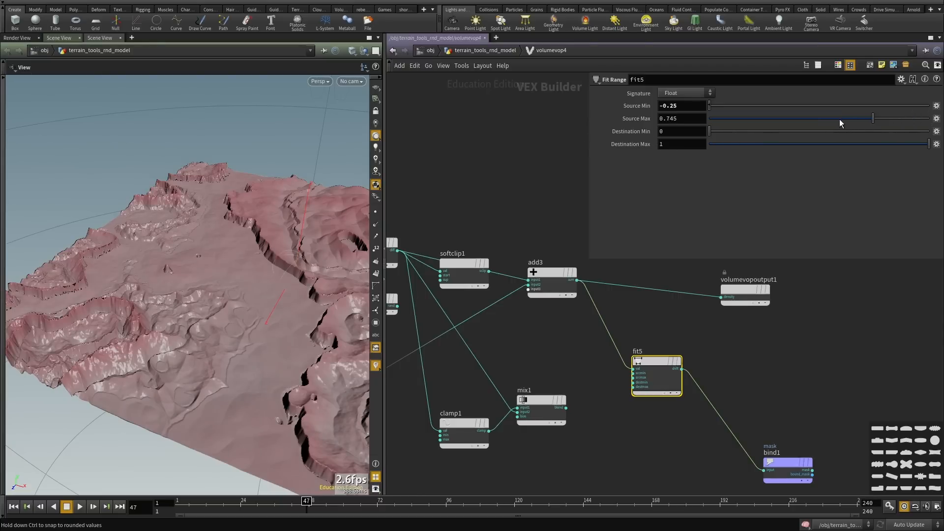
drag(796, 123, 764, 123)
Invert the mask by setting the Fit Range's destination minimum to 1 and destination maximum to 0.
drag(209, 232, 204, 293)
drag(666, 144, 586, 137)
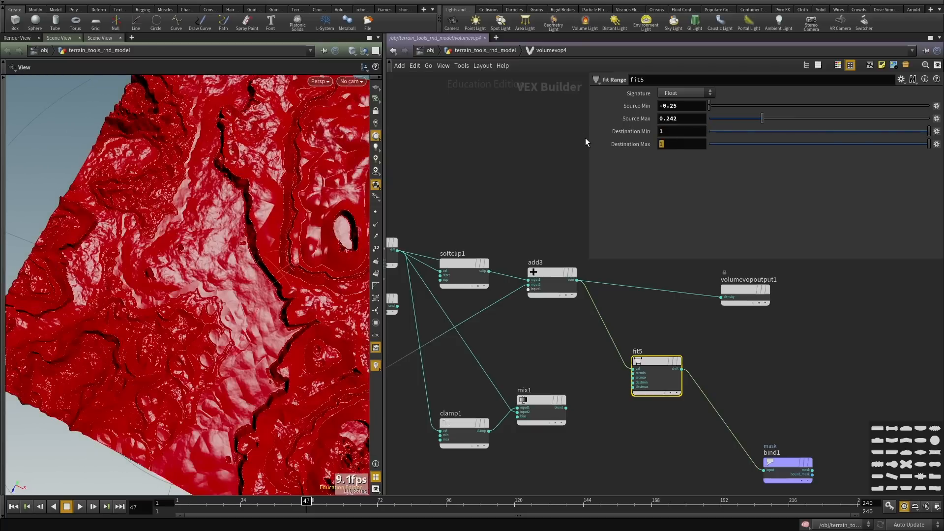
text(0)
key(Return)
drag(262, 268, 295, 214)
Insert a Ramp Parameter node between the new Fit Range and the mask Bind.
middle_drag(818, 423, 753, 375)
scroll(715, 361, down, 2)
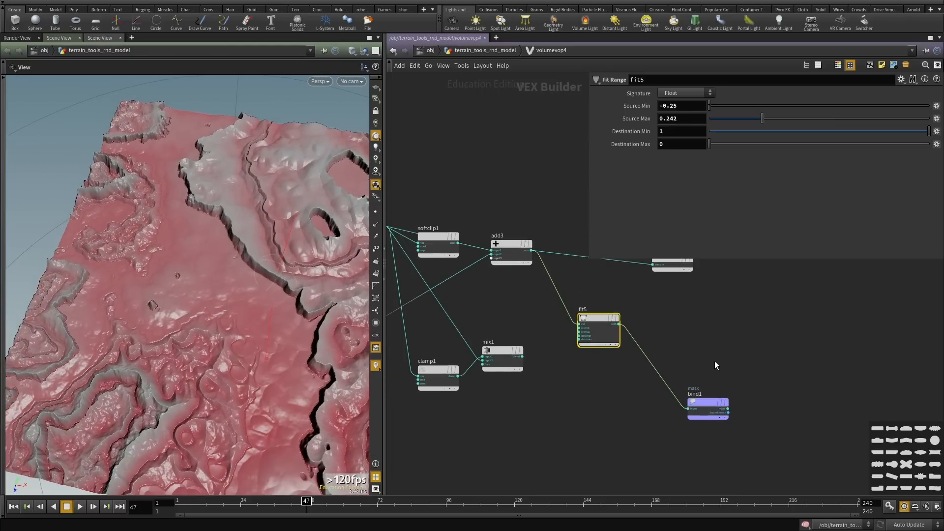
key(Tab)
text(ramp)
key(Down)
key(Return)
click(640, 358)
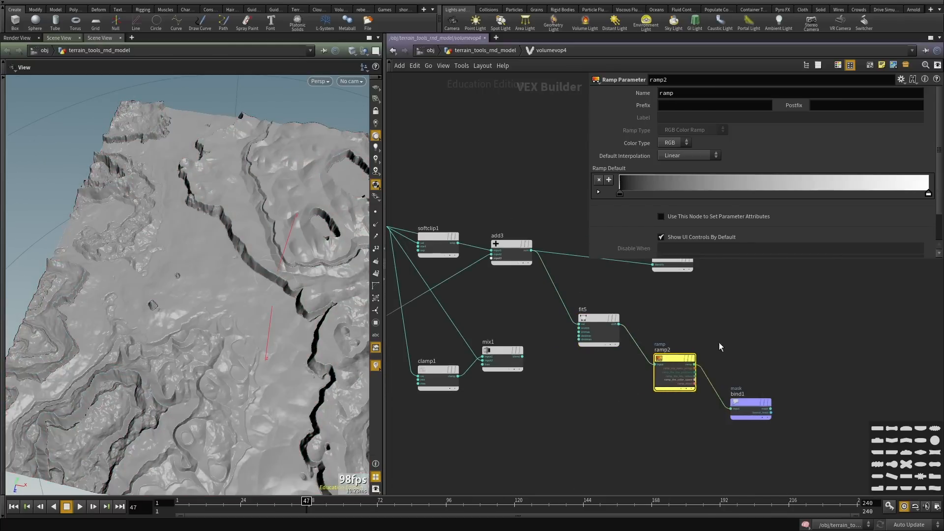
Look for the new ramp among volumevop4's parameters at geometry level and return inside its network.
key(u)
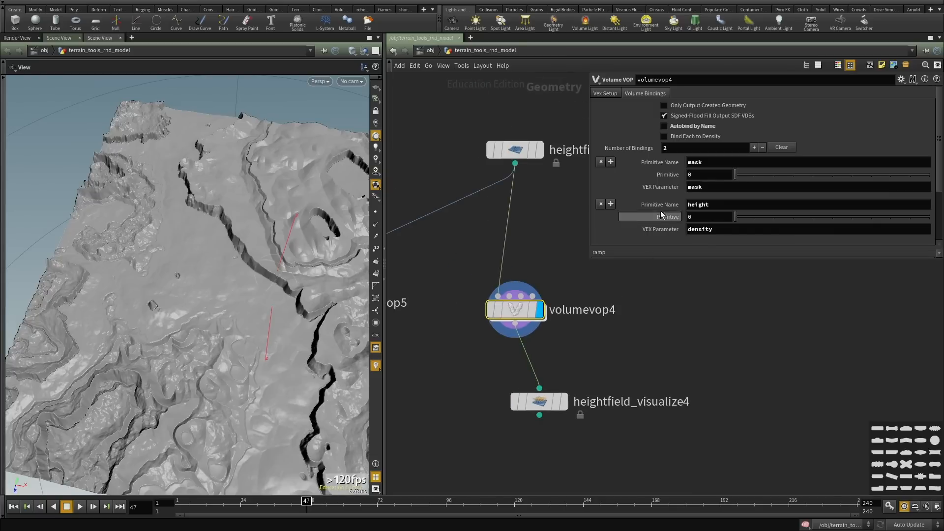
scroll(660, 212, down, 6)
scroll(640, 230, down, 2)
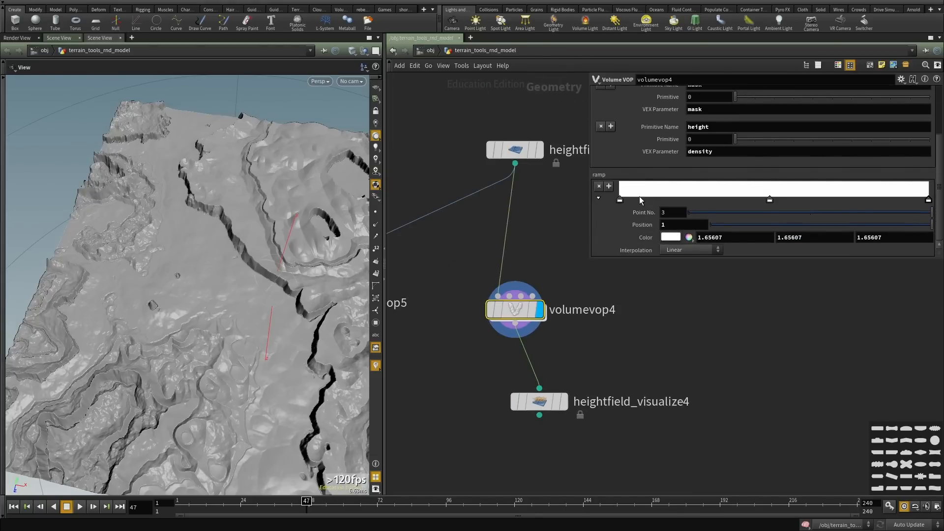
scroll(634, 204, up, 5)
double_click(514, 312)
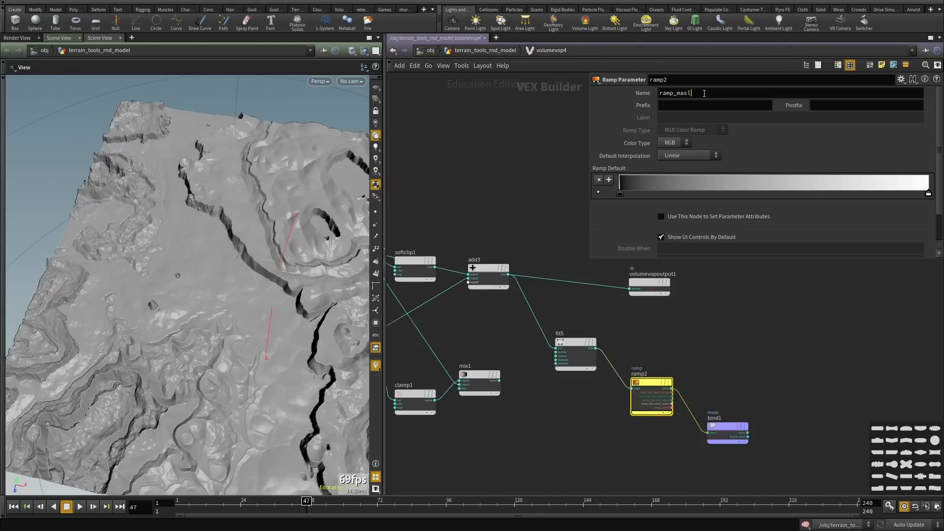
Name the ramp parameter ramp_mask and, at geometry level, move its white point to about 0.145.
key(Return)
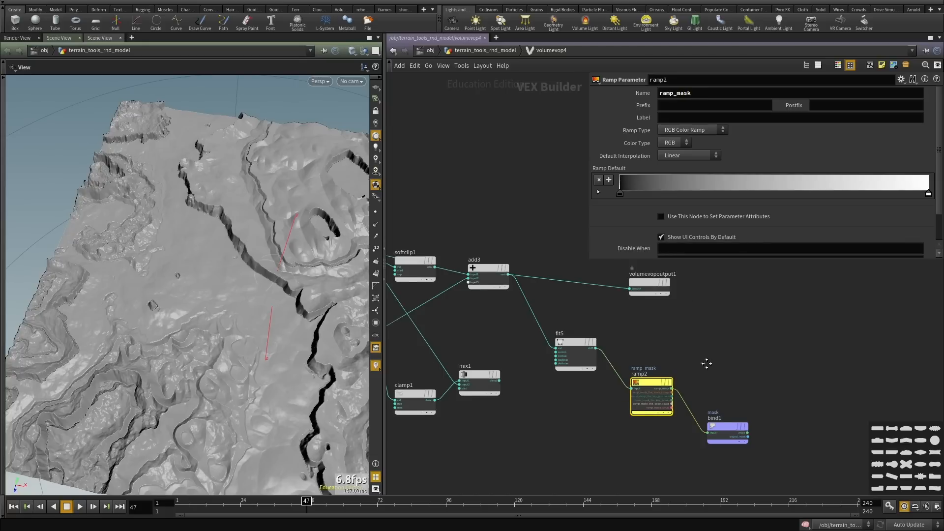
middle_drag(707, 363, 684, 341)
click(535, 341)
key(u)
scroll(631, 215, down, 5)
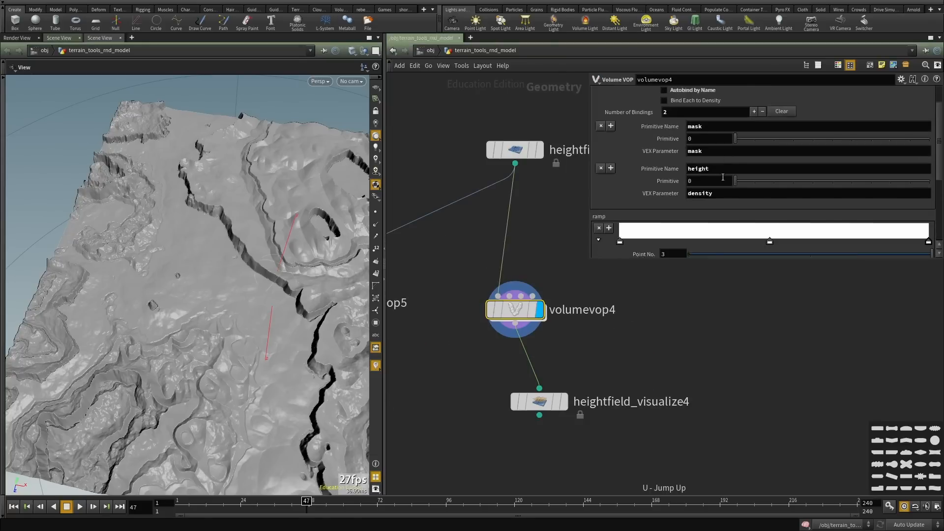
click(620, 201)
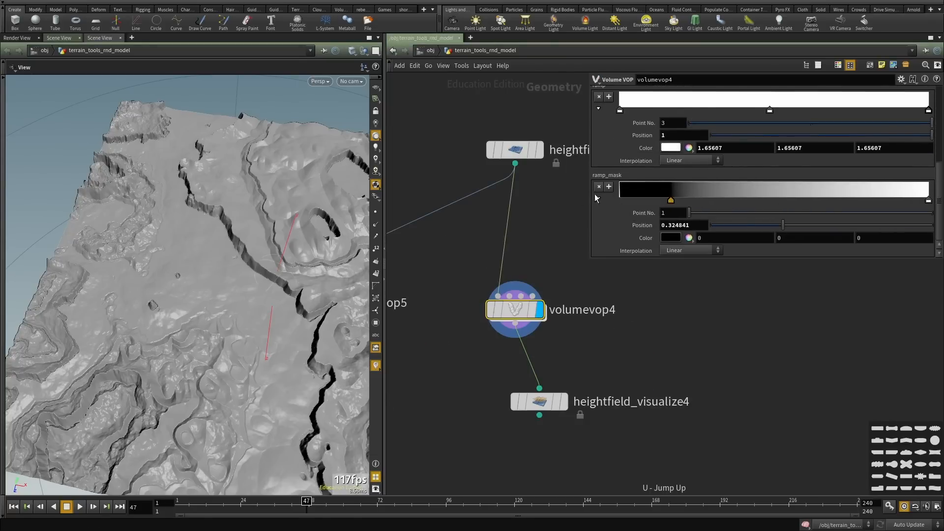
drag(928, 201, 664, 201)
Refresh the viewport by displaying the upstream heightfield node and then volumevop4 again, and close the extra Scene View.
mouse_move(545, 153)
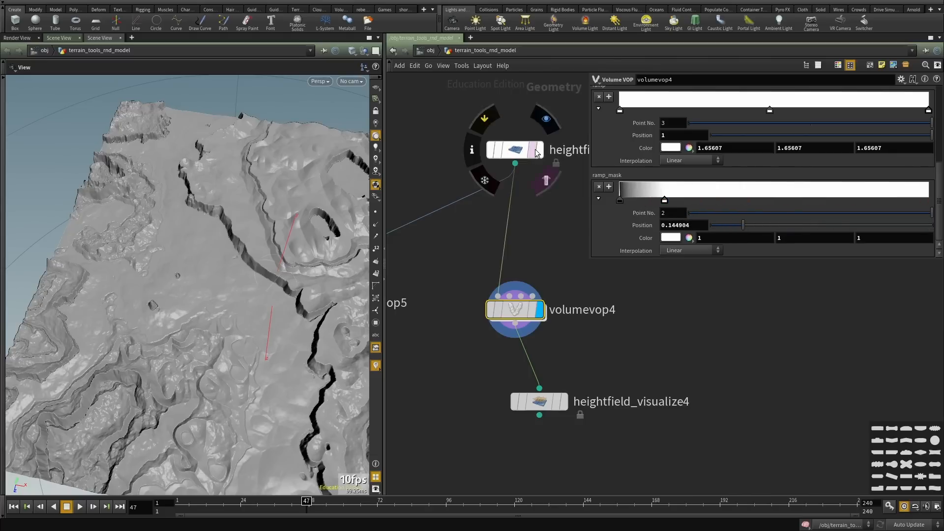
click(546, 118)
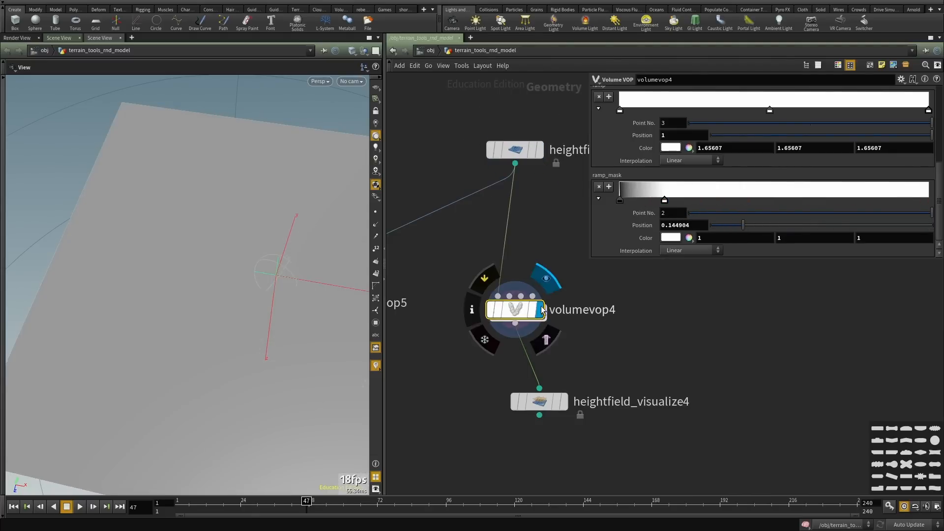
click(544, 276)
drag(84, 39, 67, 40)
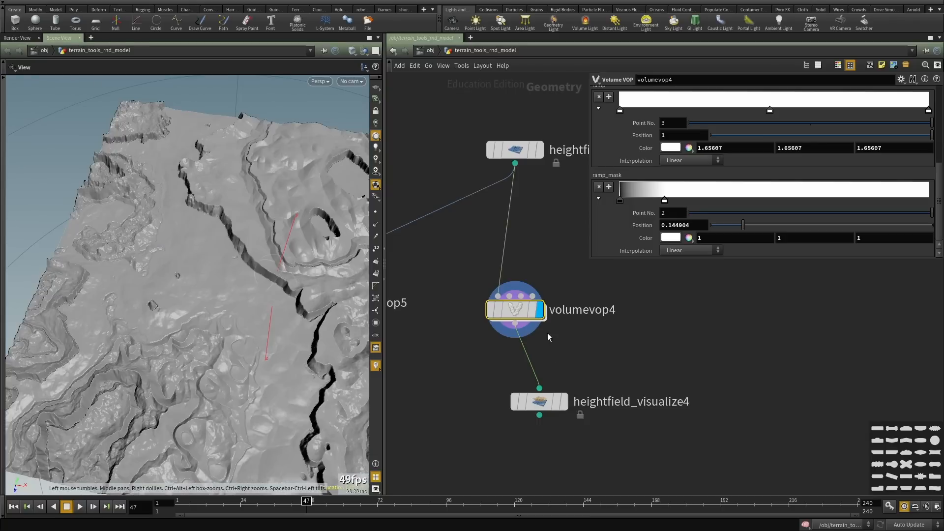
Inside volumevop4, insert a Vector to Float node between the ramp_mask ramp and the mask Bind.
double_click(519, 314)
click(628, 364)
scroll(691, 396, up, 3)
drag(691, 395, 767, 355)
key(Tab)
text(vec)
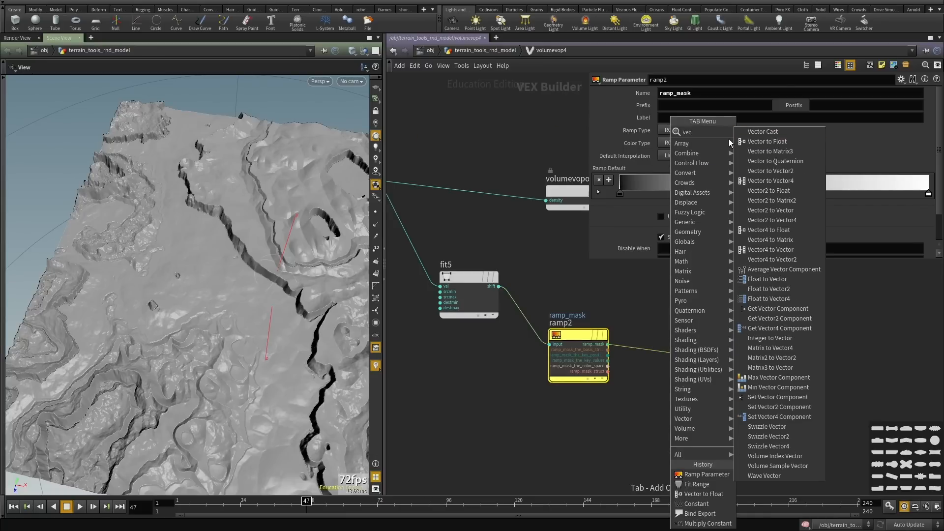
click(752, 143)
click(665, 358)
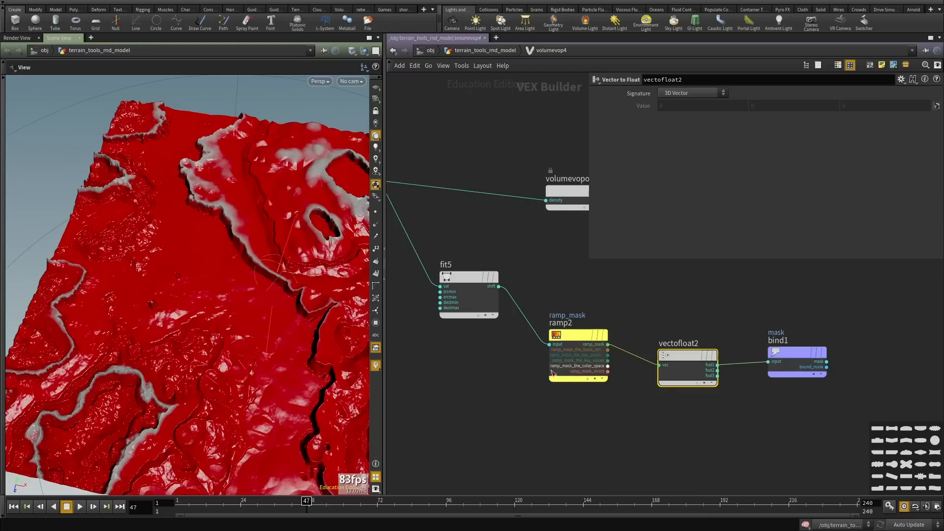
At geometry level, tighten the ramp_mask falloff with its black point at about 0.396 and white point at about 0.513.
scroll(710, 317, up, 3)
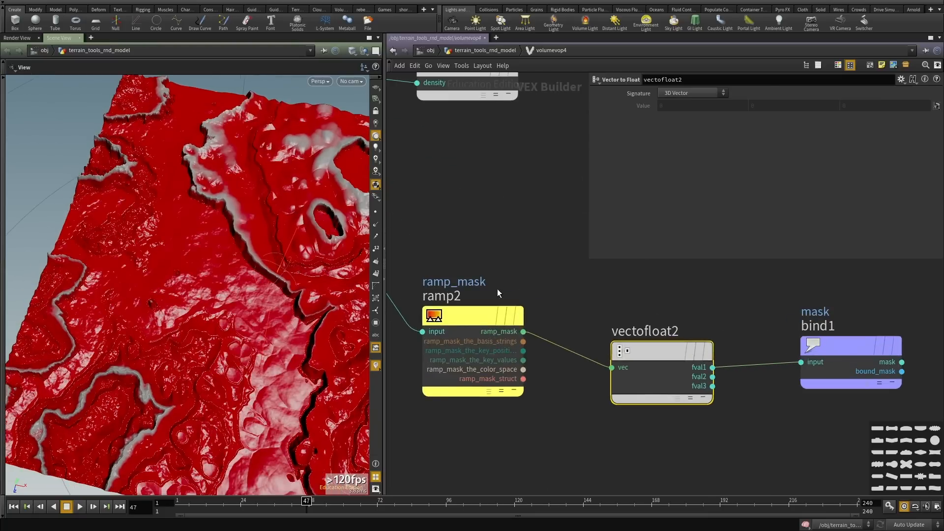
click(498, 319)
key(u)
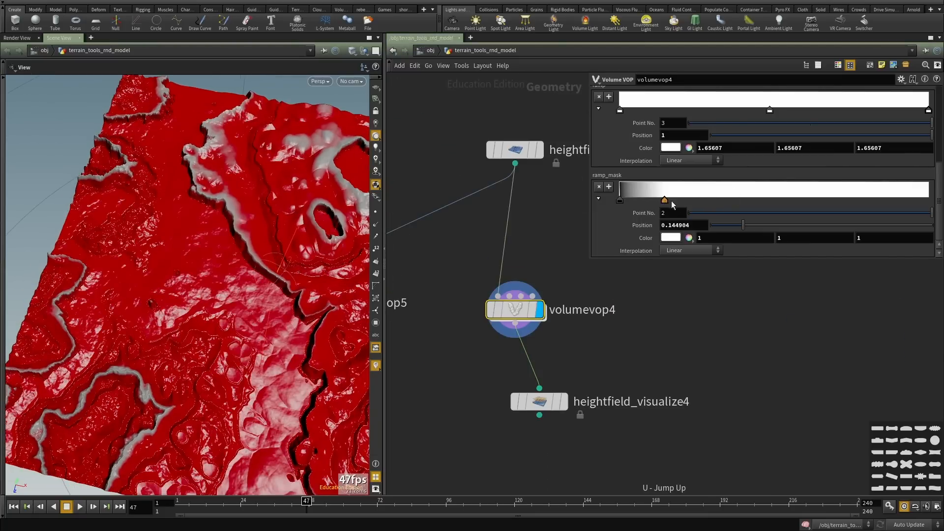
drag(672, 202, 927, 191)
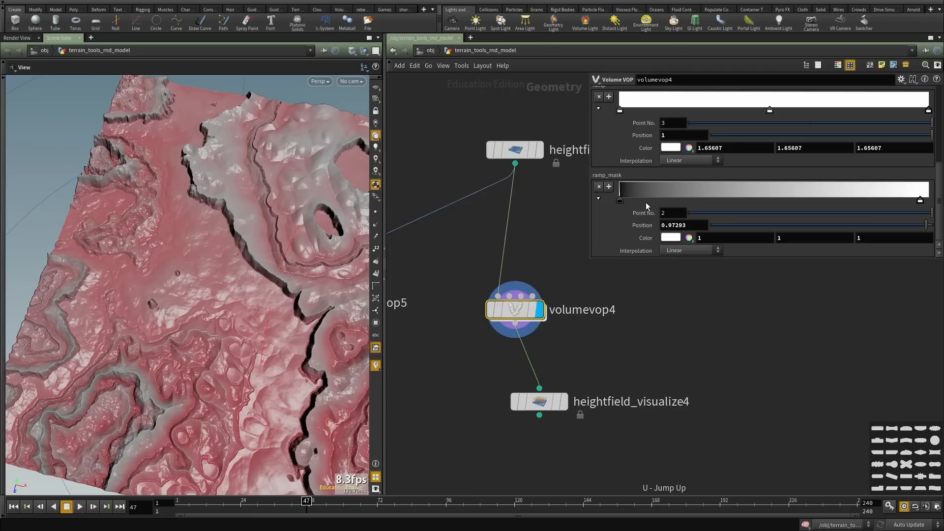
drag(621, 201, 718, 200)
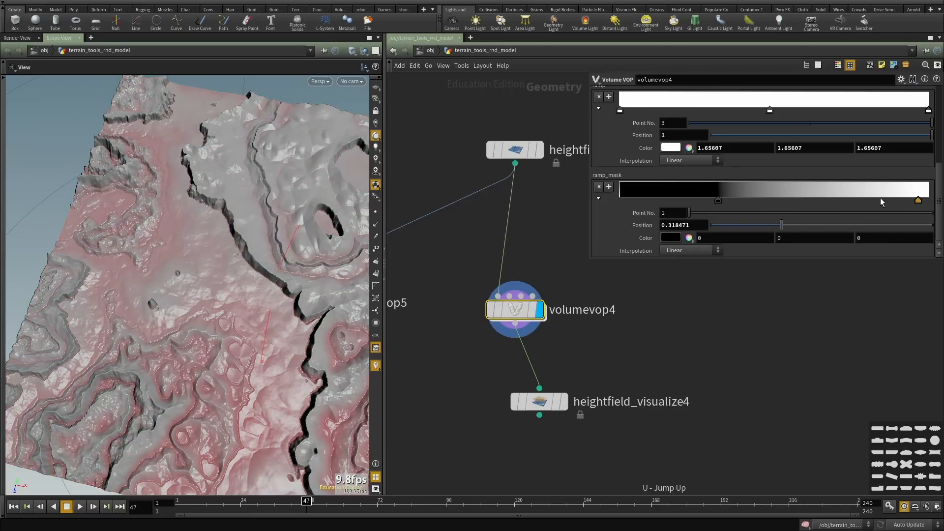
drag(918, 199, 790, 194)
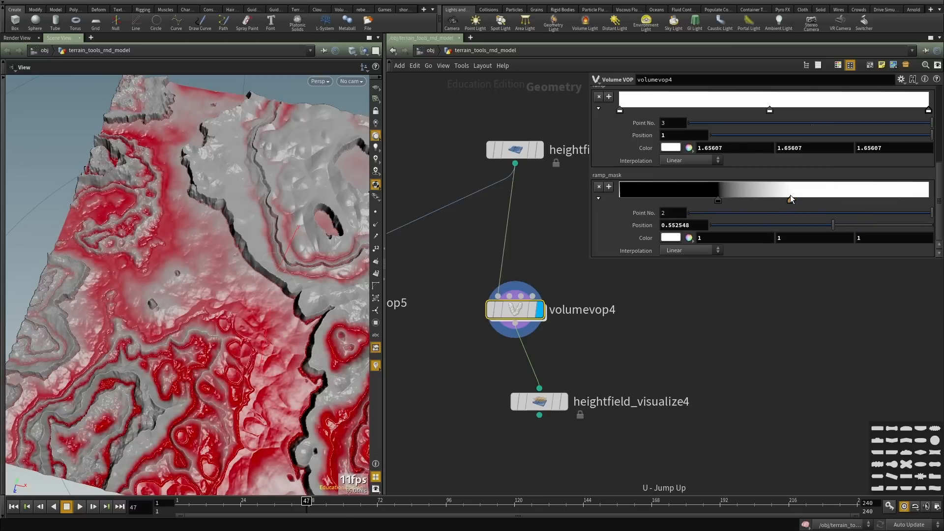
drag(721, 200, 742, 199)
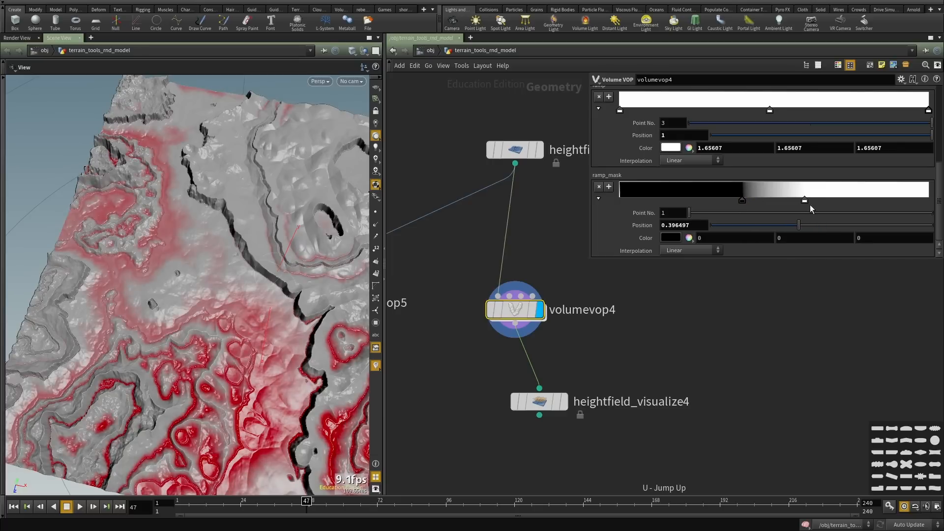
drag(801, 200, 781, 201)
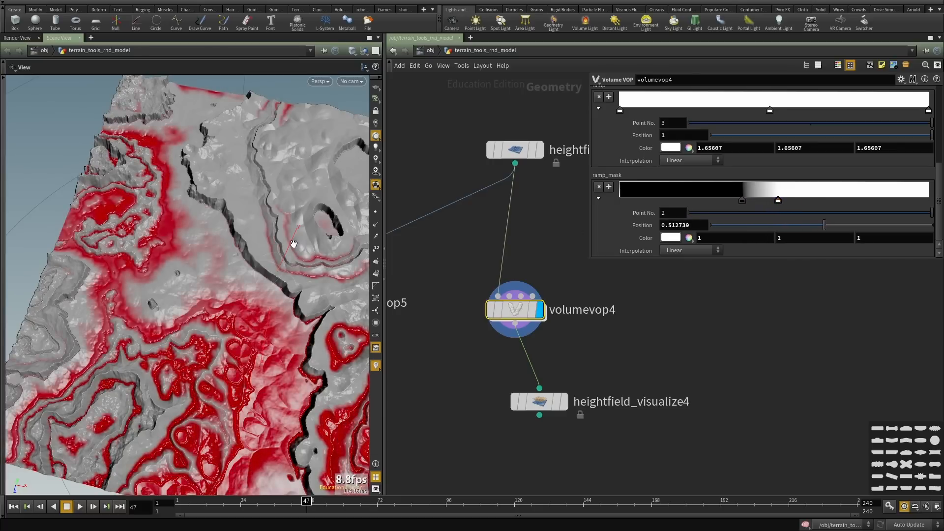
Go back inside volumevop4 and add a Worley Noise node near the fit5 and ramp2 nodes.
drag(293, 244, 200, 260)
double_click(497, 314)
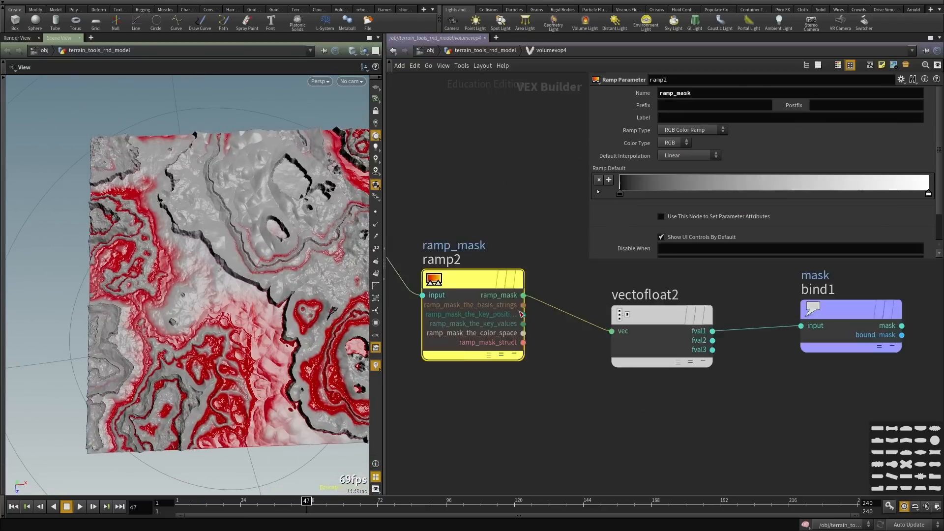
scroll(565, 315, down, 5)
drag(209, 334, 224, 322)
scroll(625, 341, down, 2)
scroll(599, 364, up, 3)
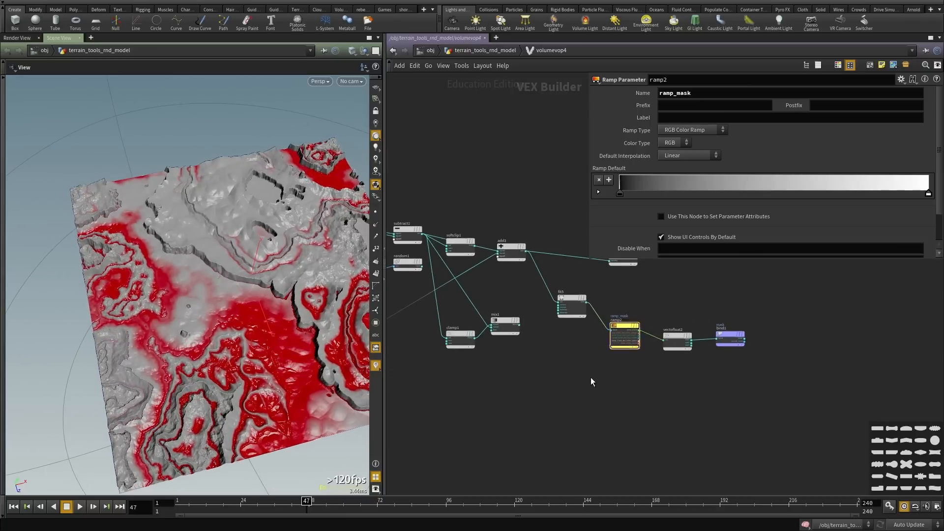
key(Tab)
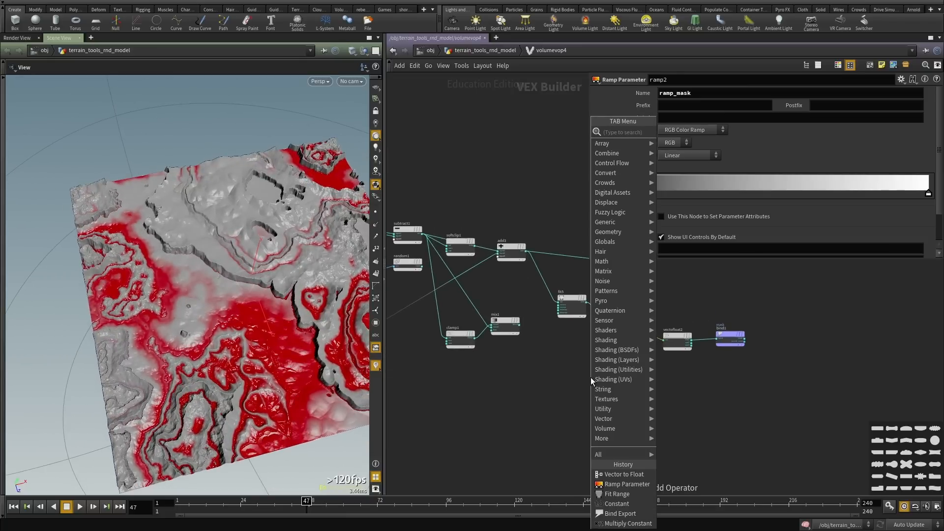
mouse_move(622, 280)
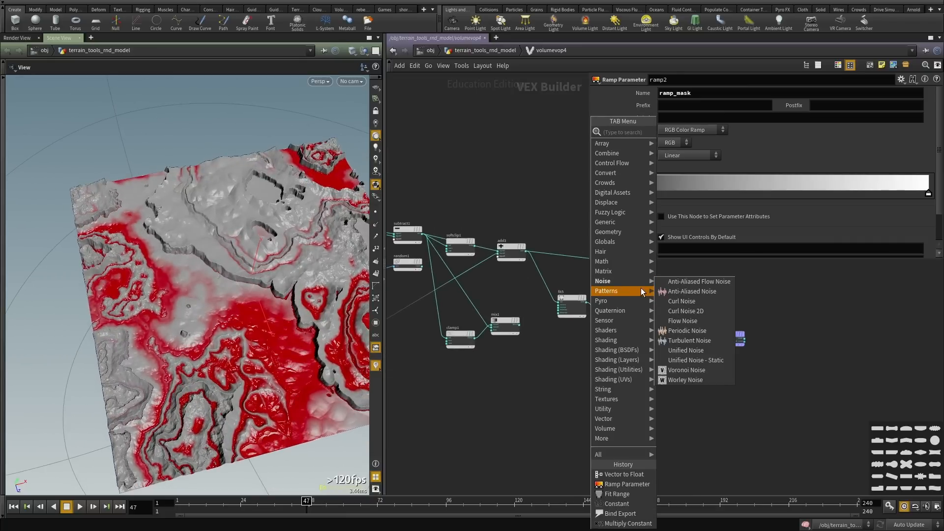
click(686, 380)
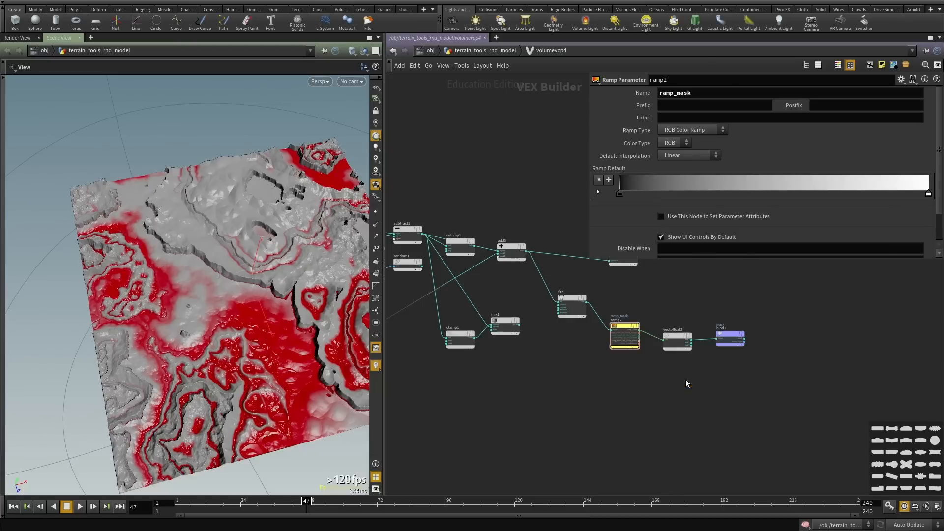
click(619, 295)
scroll(640, 315, up, 3)
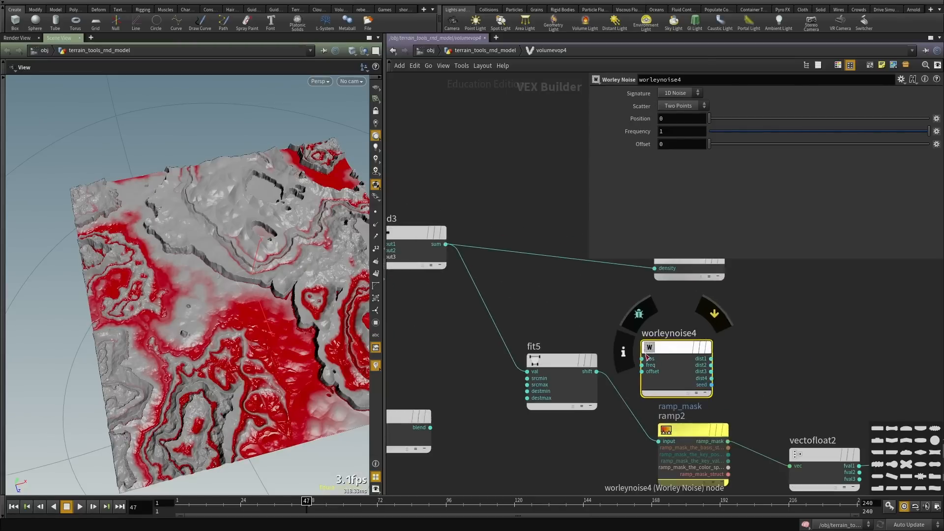
Wire the global P output into the new Worley Noise node's position input.
click(756, 374)
scroll(821, 368, down, 6)
middle_drag(418, 367, 571, 356)
scroll(561, 353, up, 5)
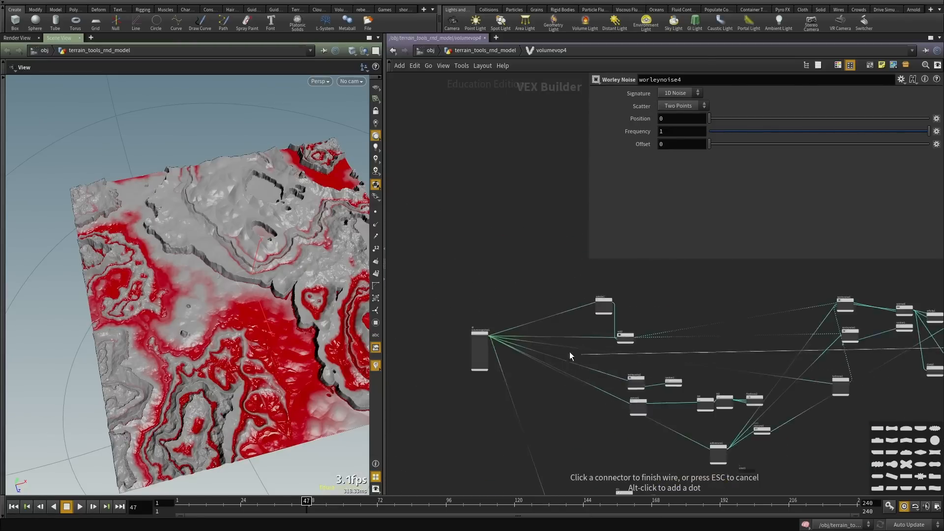
click(426, 324)
Copy the existing anti-aliased noise and Add nodes that distort P and paste them below the mask branch.
middle_drag(746, 297, 621, 359)
drag(626, 292, 505, 399)
key(ctrl+c)
scroll(661, 414, down, 3)
middle_drag(662, 413, 392, 361)
middle_drag(752, 403, 624, 394)
scroll(623, 393, up, 3)
key(ctrl+v)
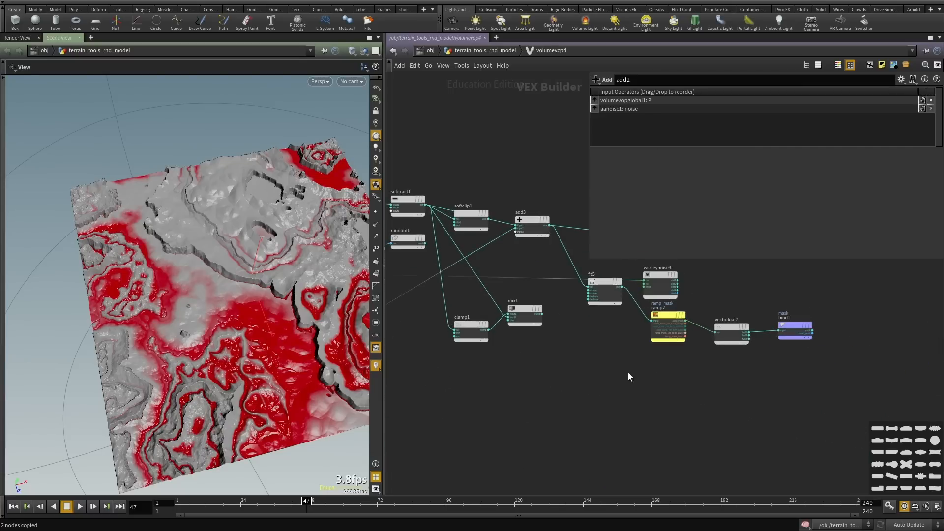
click(550, 392)
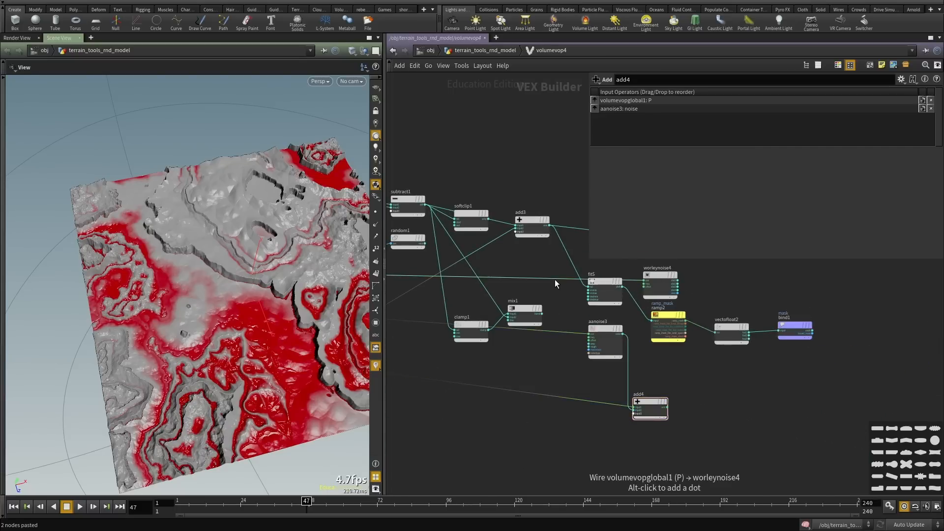
Route the long P wires through a shared network dot and move the pasted noise node lower.
alt+drag(556, 279, 560, 332)
drag(543, 386, 531, 401)
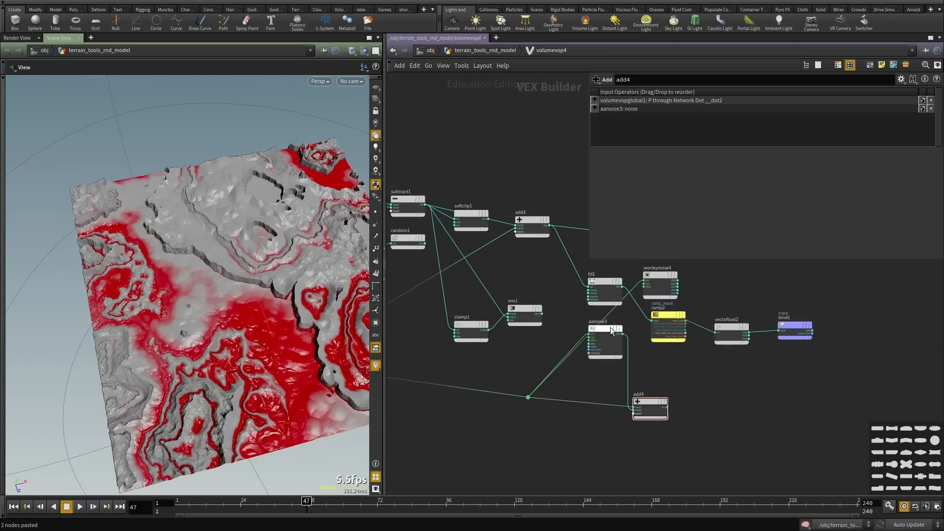
drag(612, 331, 607, 363)
scroll(686, 424, up, 2)
Place worleynoise4 below the mask branch and connect the pasted Add node's sum to its position input.
click(662, 399)
scroll(665, 347, down, 3)
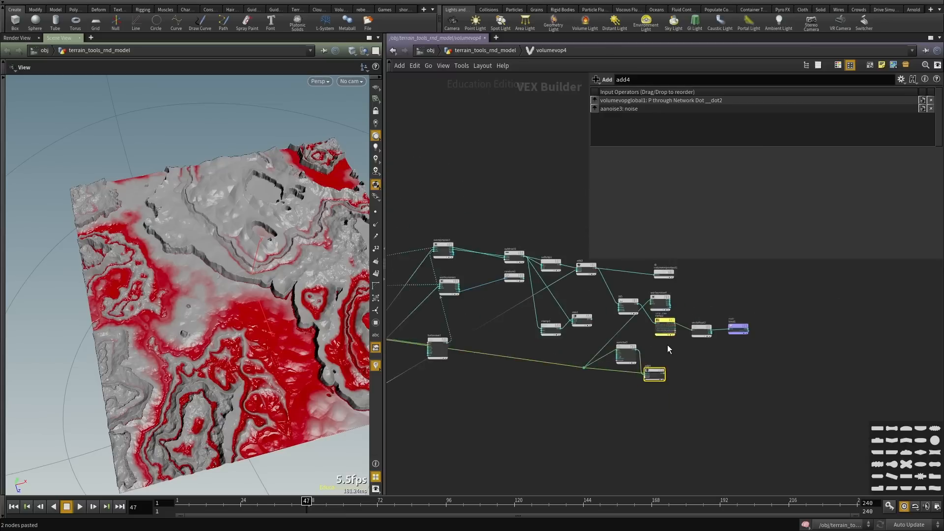
scroll(665, 310, up, 3)
drag(655, 286, 740, 461)
scroll(649, 429, up, 1)
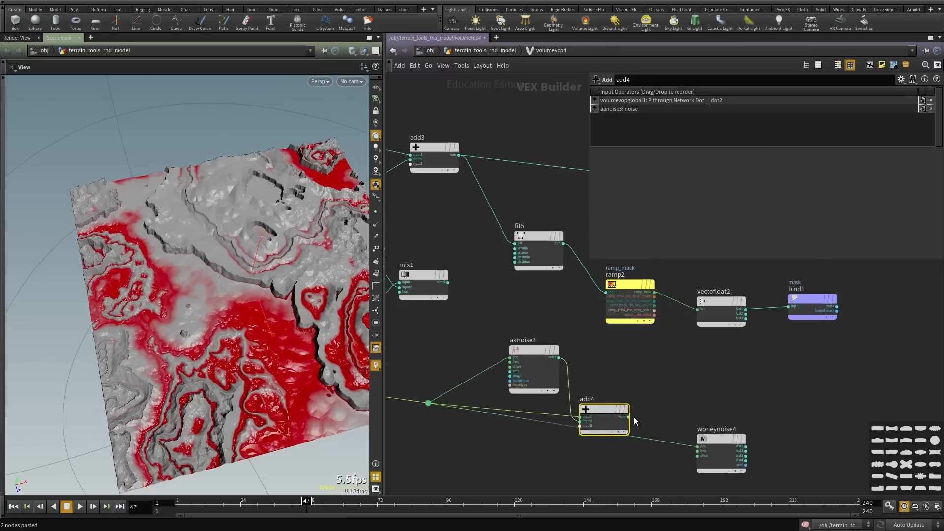
click(703, 446)
Add a Subtract node to the network just after worleynoise4.
middle_drag(785, 443, 660, 426)
key(Tab)
text(sub)
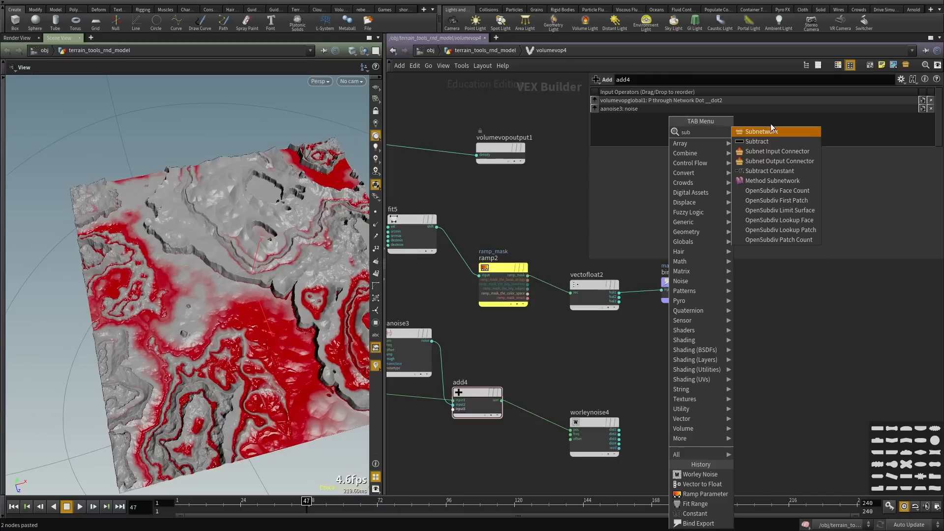
click(754, 142)
scroll(665, 425, up, 3)
click(665, 438)
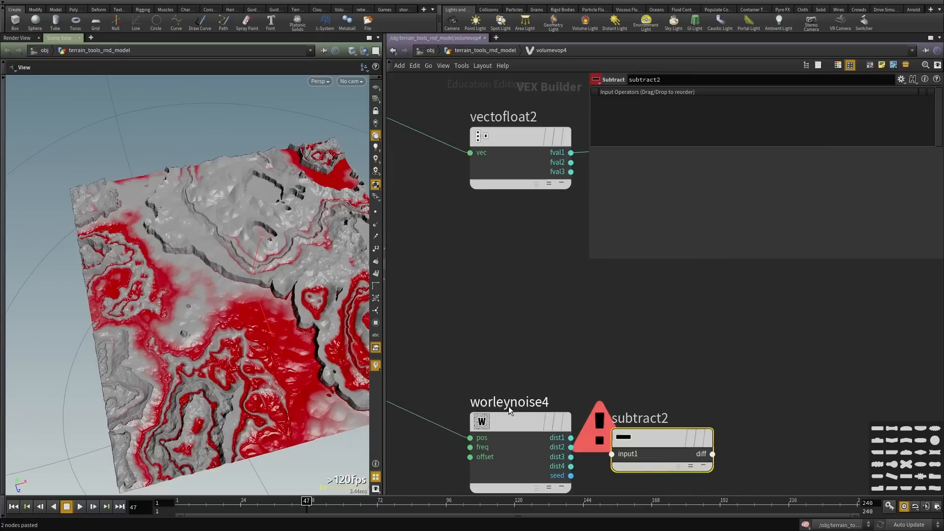
Connect worleynoise4's dist1 and dist3 outputs to the Subtract node's first and second inputs.
scroll(510, 411, down, 2)
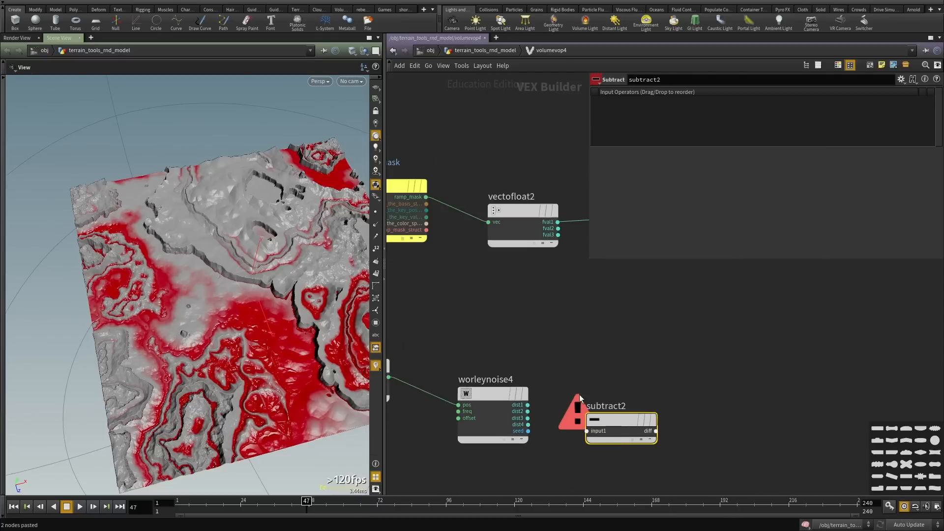
click(597, 435)
click(590, 438)
click(529, 419)
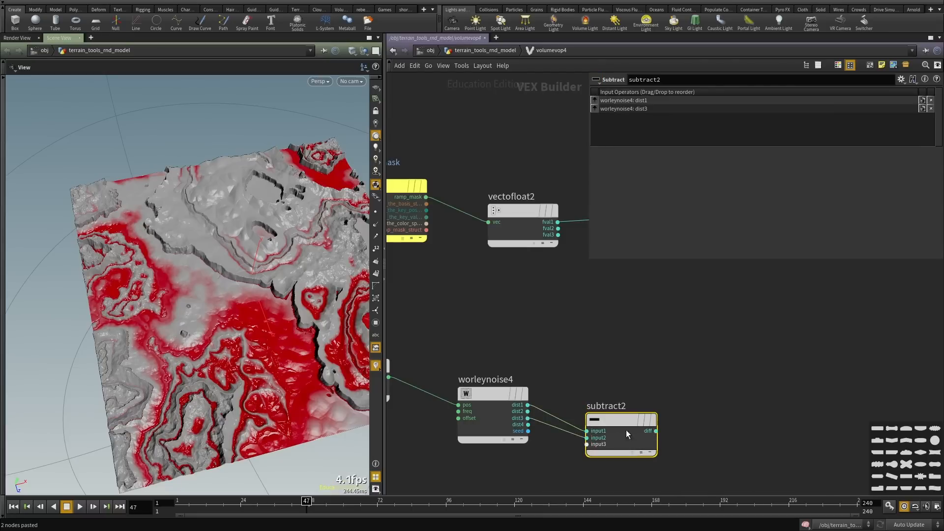
Connect the new Subtract node's result to the volume output's density, placing the output node beside it, and inspect the terrain.
scroll(546, 320, down, 5)
scroll(487, 217, up, 3)
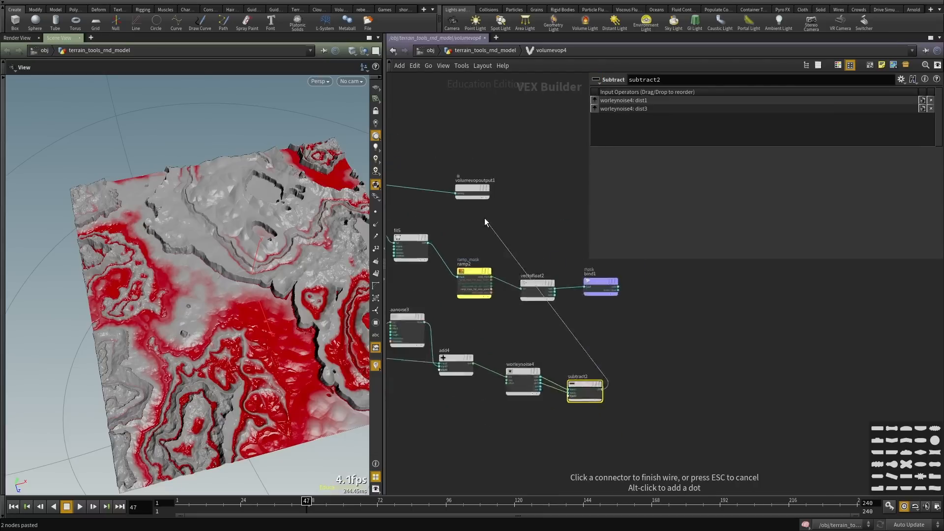
click(454, 191)
drag(476, 189, 757, 405)
alt+drag(212, 316, 290, 308)
alt+right_drag(290, 308, 228, 287)
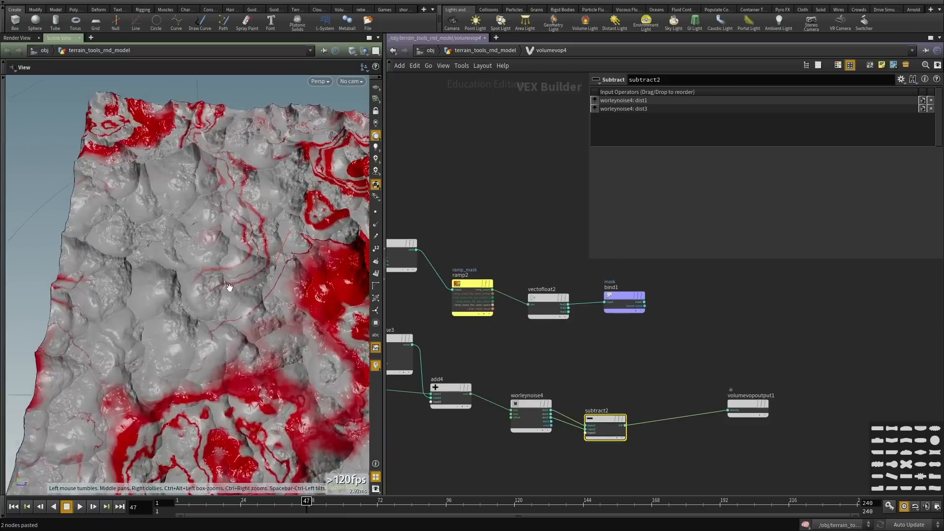
alt+drag(228, 287, 293, 302)
Set worleynoise4's frequency to 2.6 on all three axes and inspect the denser pattern up close.
middle_drag(567, 358, 629, 317)
scroll(629, 316, up, 2)
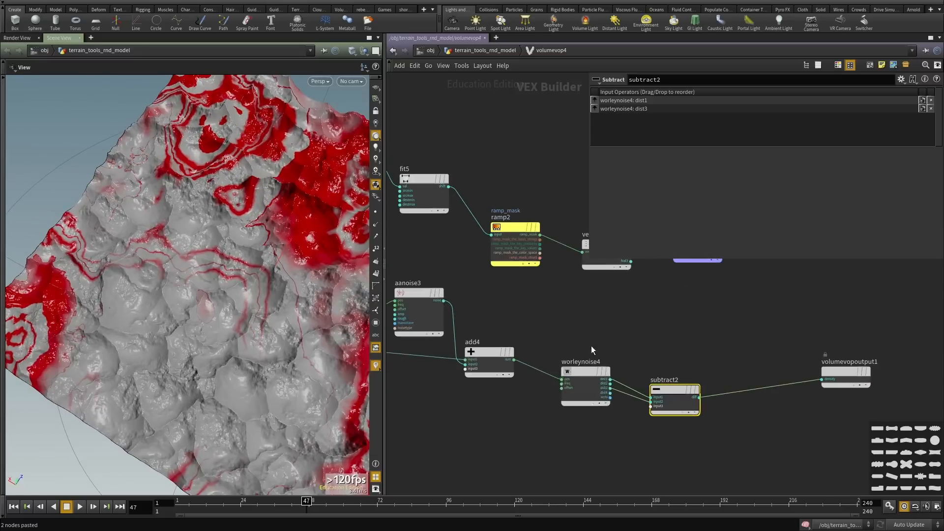
click(588, 375)
middle_drag(625, 130, 654, 129)
alt+drag(278, 262, 198, 265)
scroll(198, 266, up, 3)
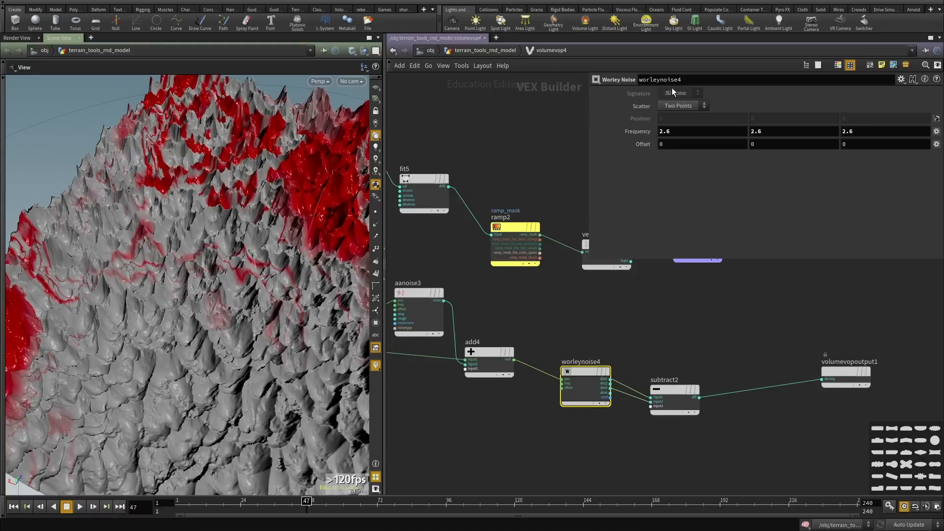
Insert a Multiply Constant node on the wire between subtract2 and the volume output.
middle_drag(703, 342, 658, 332)
key(Tab)
text(mu)
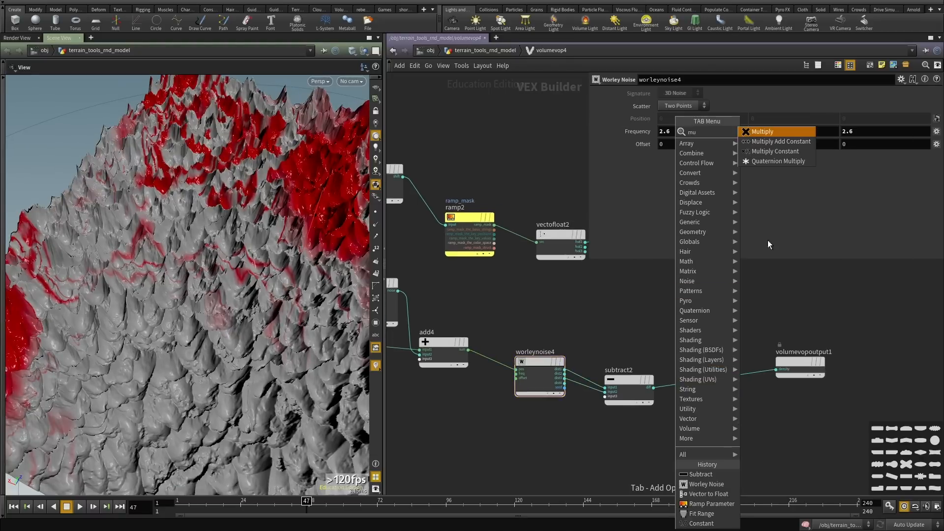
click(781, 162)
click(698, 376)
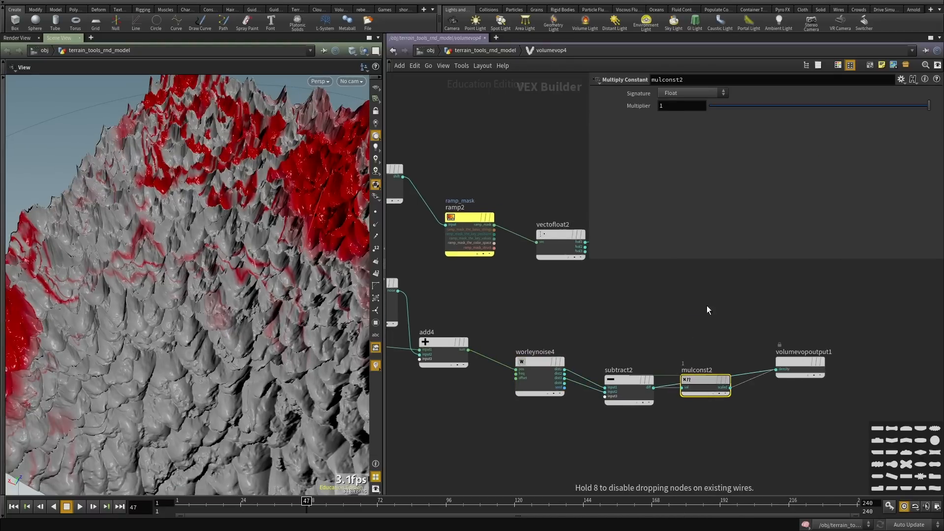
Try a multiplier of 0.1 on the Multiply Constant, settle on 0.2, and inspect the terrain up close.
text(.1)
key(Return)
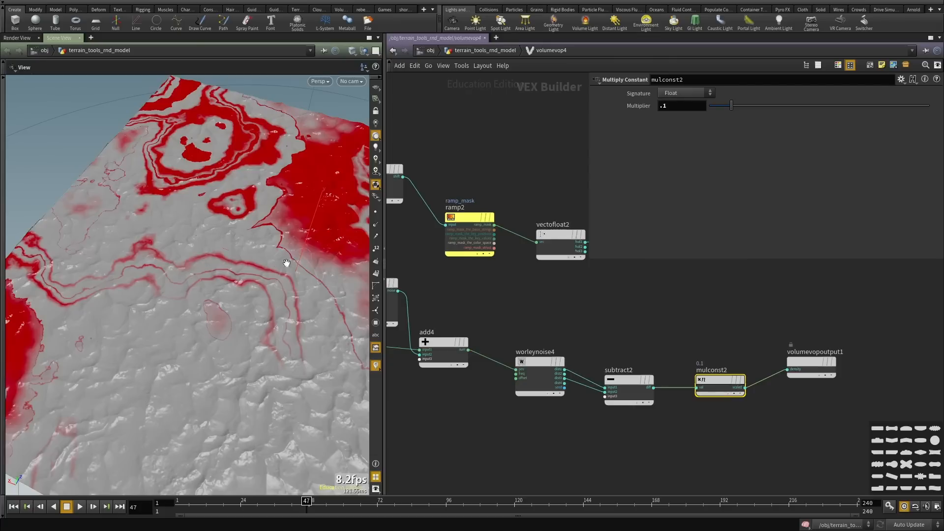
text(2)
key(Return)
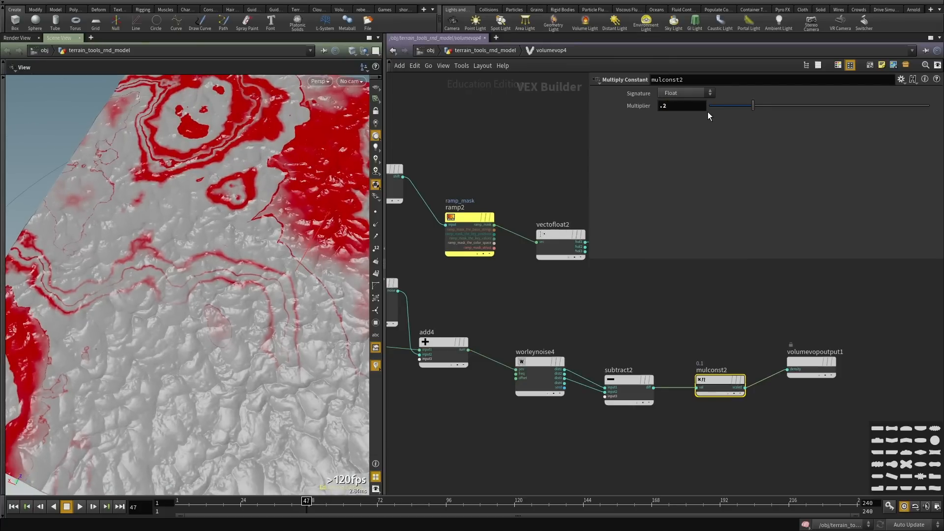
drag(201, 346, 208, 421)
right_drag(208, 421, 250, 285)
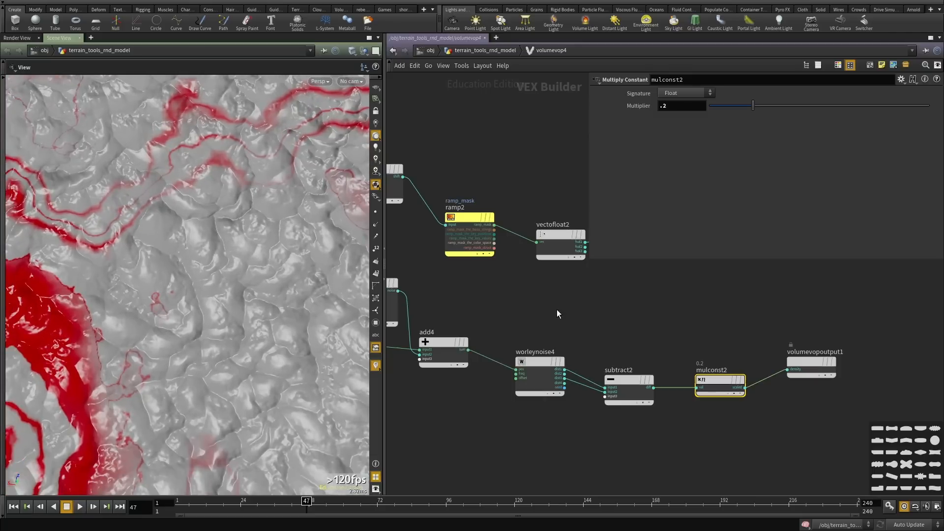
Rewire subtract2's first input to worleynoise4's dist2 output and inspect the resulting surface.
click(539, 364)
scroll(569, 385, up, 3)
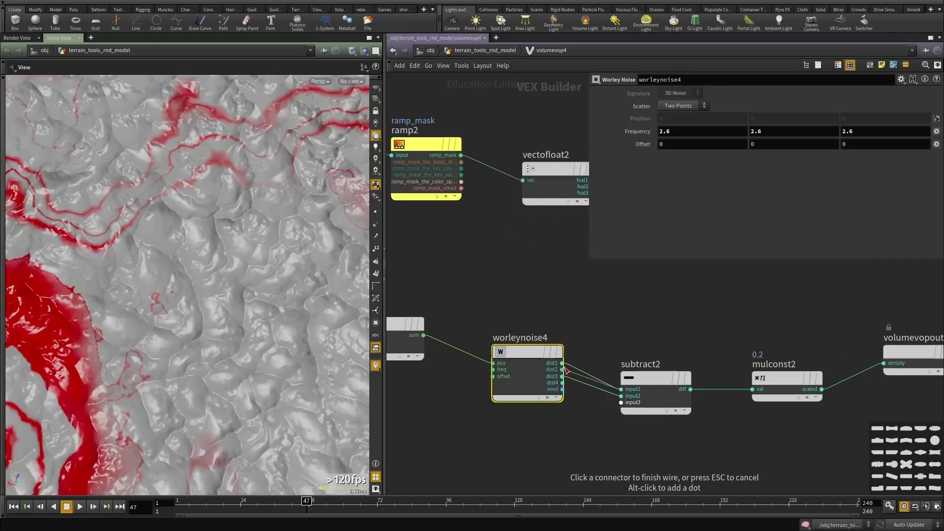
click(564, 370)
right_drag(182, 266, 251, 295)
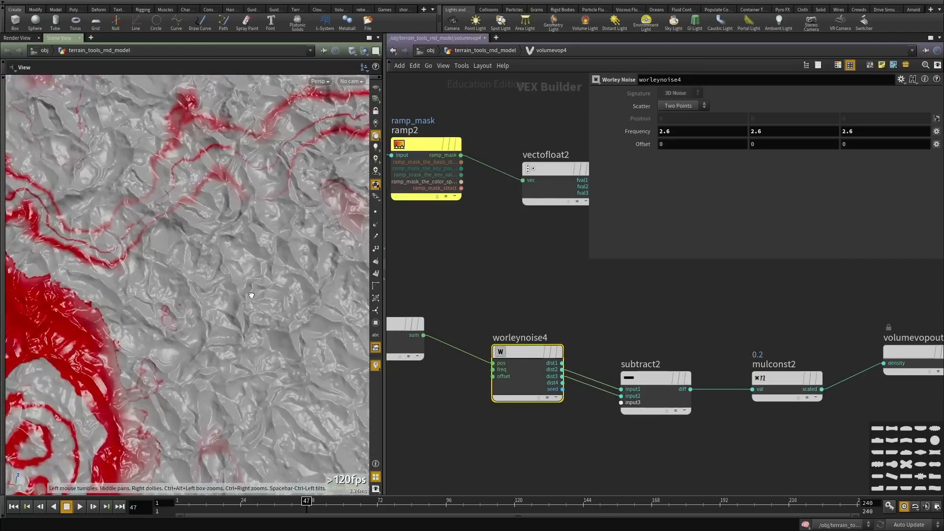
drag(251, 296, 261, 300)
scroll(640, 382, up, 3)
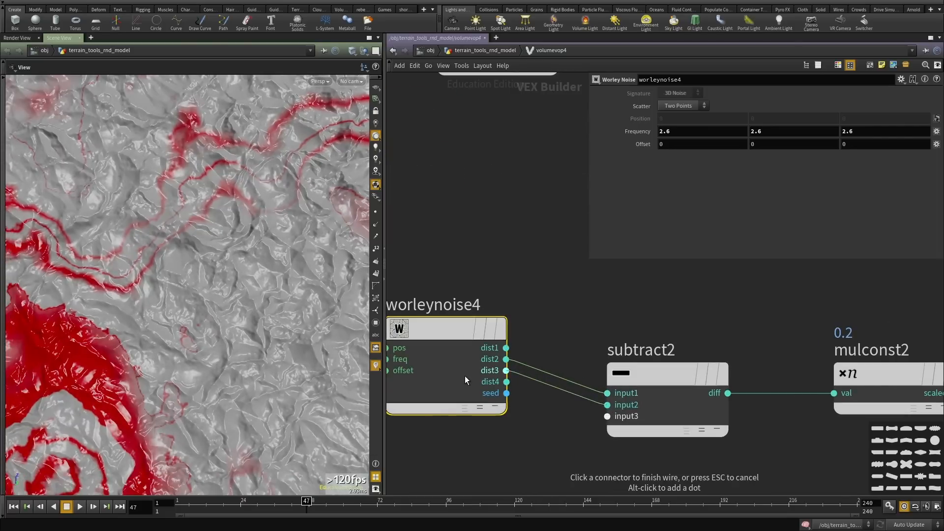
Feed worleynoise4's dist3 and dist4 into subtract2's first and second inputs, and set its scatter to Four Points.
click(506, 382)
scroll(612, 396, up, 2)
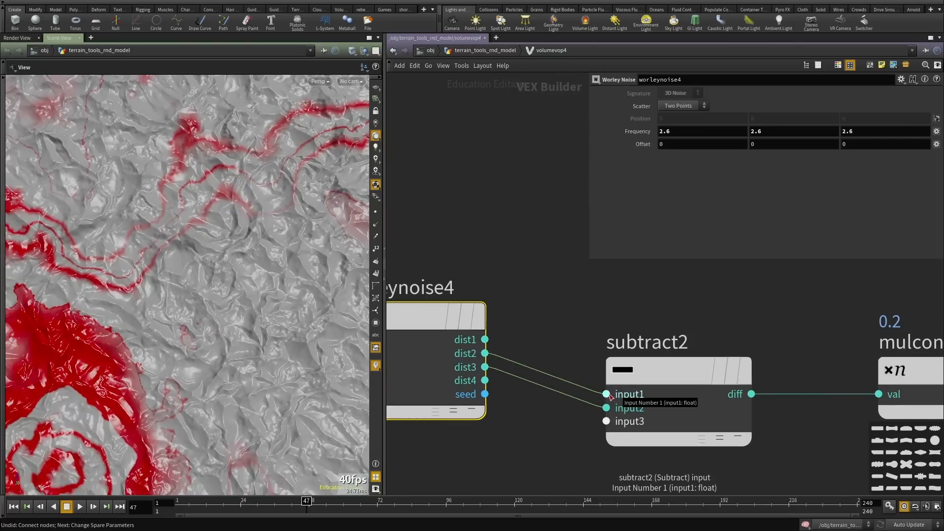
click(608, 395)
click(484, 381)
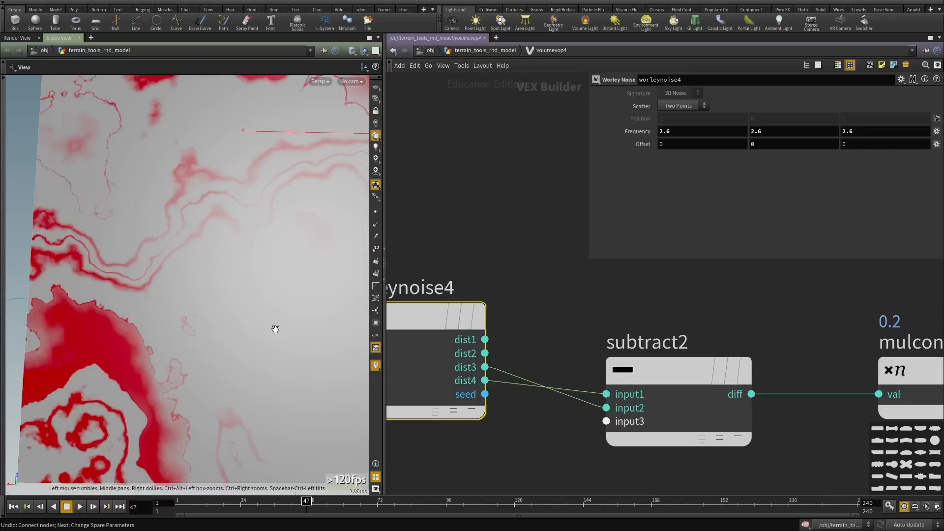
click(485, 368)
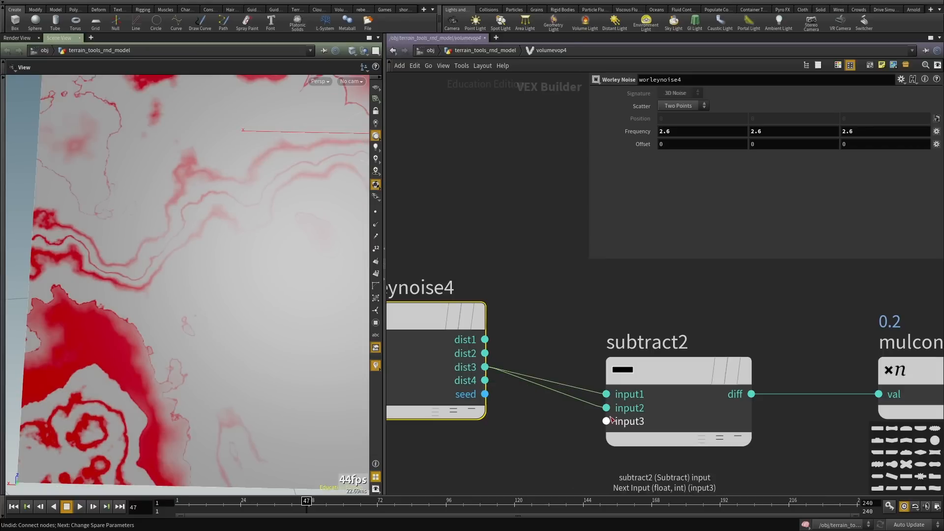
click(517, 386)
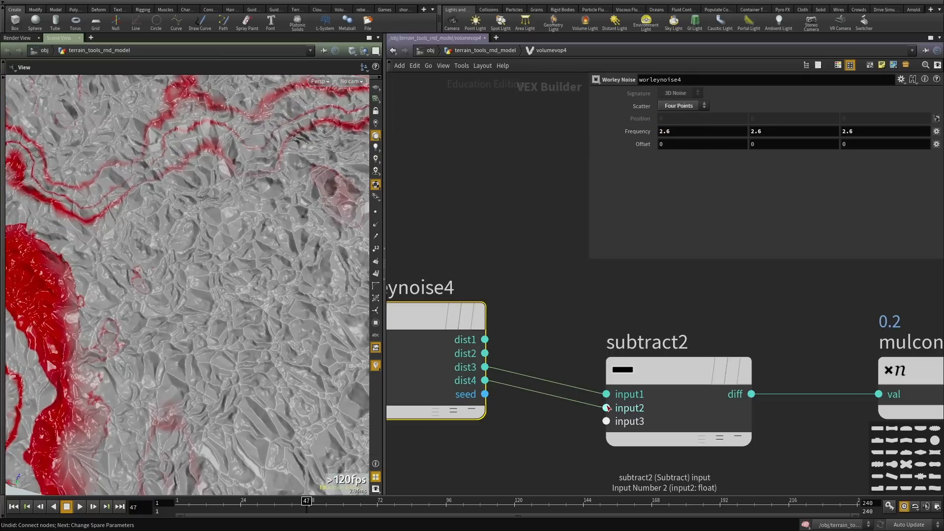
Rewire subtract2's second input to worleynoise4's dist2 output and inspect the whole terrain.
click(499, 355)
drag(123, 296, 171, 297)
right_drag(171, 297, 238, 310)
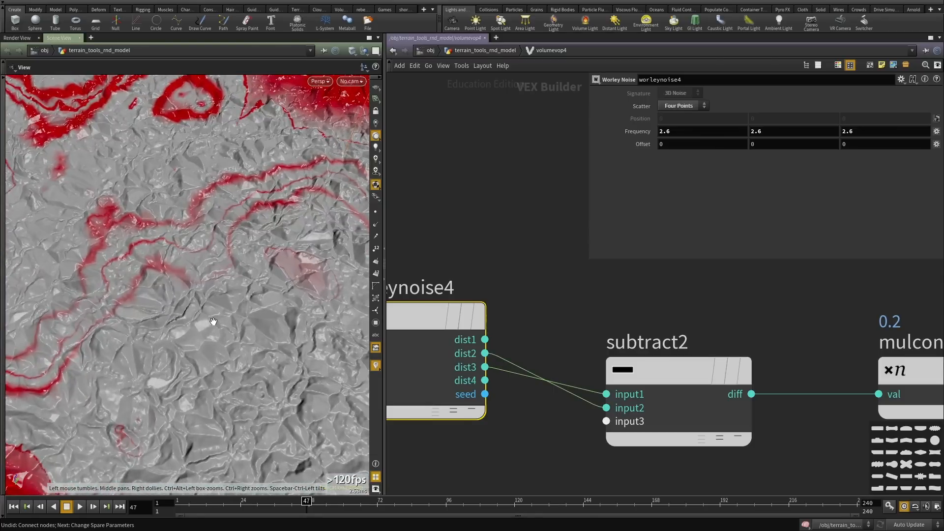
middle_drag(213, 322, 243, 368)
right_drag(222, 357, 166, 339)
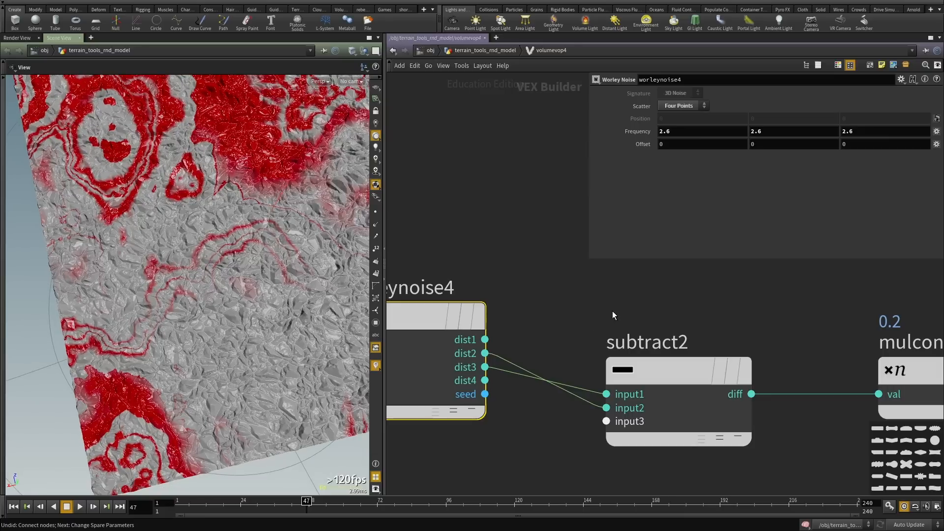
Set aanoise3's amplitude to 0.924 and its third frequency component to 0.01, checking the terrain pattern.
scroll(609, 307, down, 3)
middle_drag(624, 317, 827, 368)
click(586, 329)
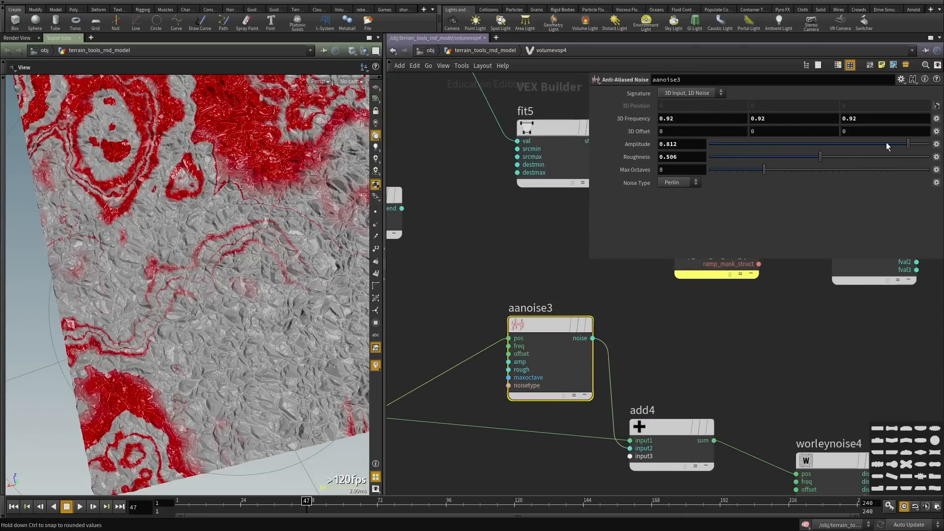
drag(913, 146, 921, 149)
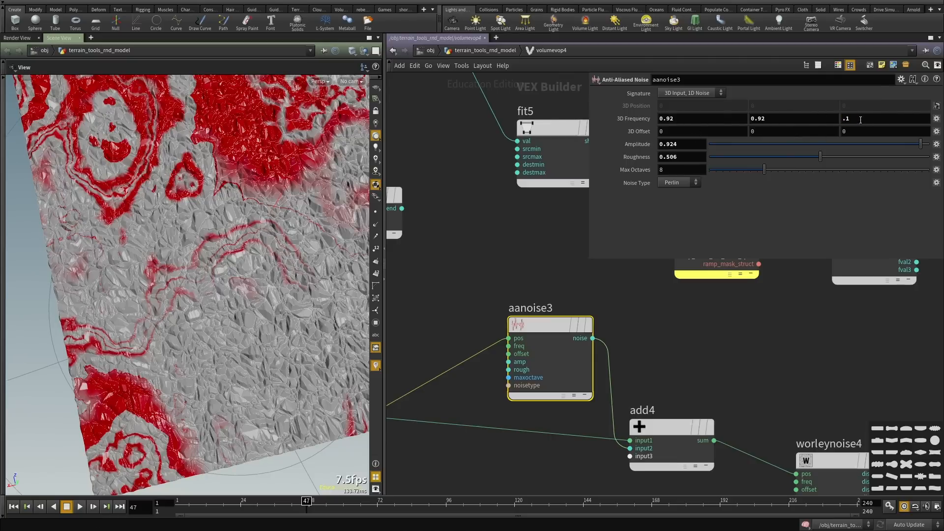
key(Return)
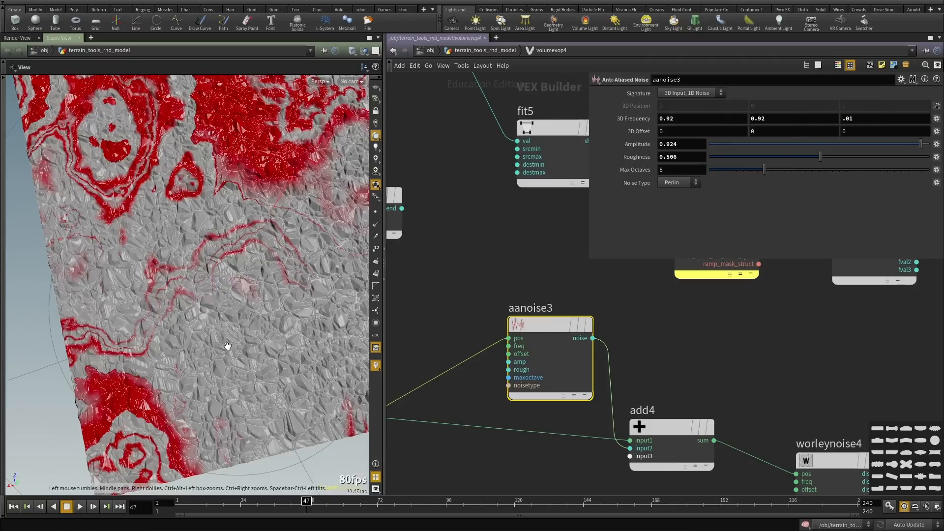
mouse_move(226, 343)
mouse_down()
mouse_move(256, 353)
mouse_move(257, 317)
mouse_move(226, 335)
mouse_up()
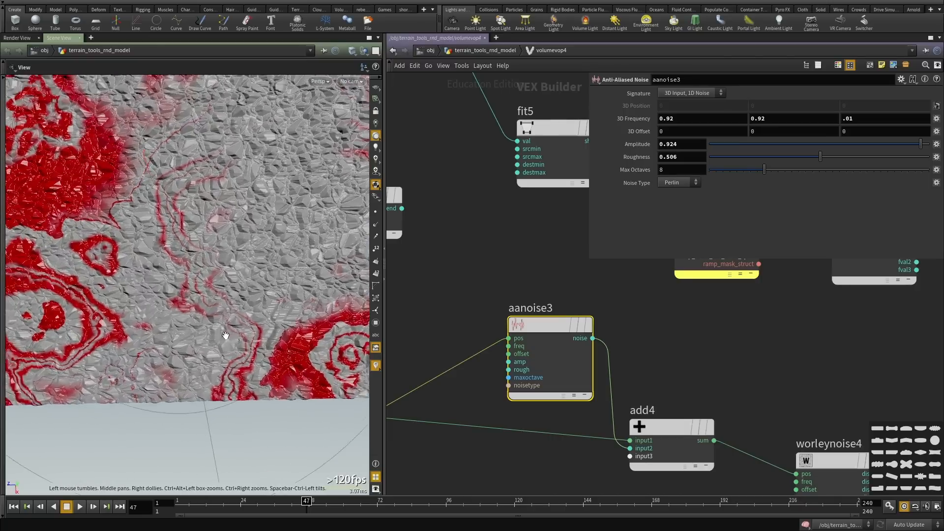
Try an amplitude of 2.424 and a second frequency component of 1 on aanoise3.
right_drag(225, 334, 641, 208)
drag(624, 143, 664, 144)
right_drag(178, 264, 242, 316)
middle_drag(617, 143, 704, 143)
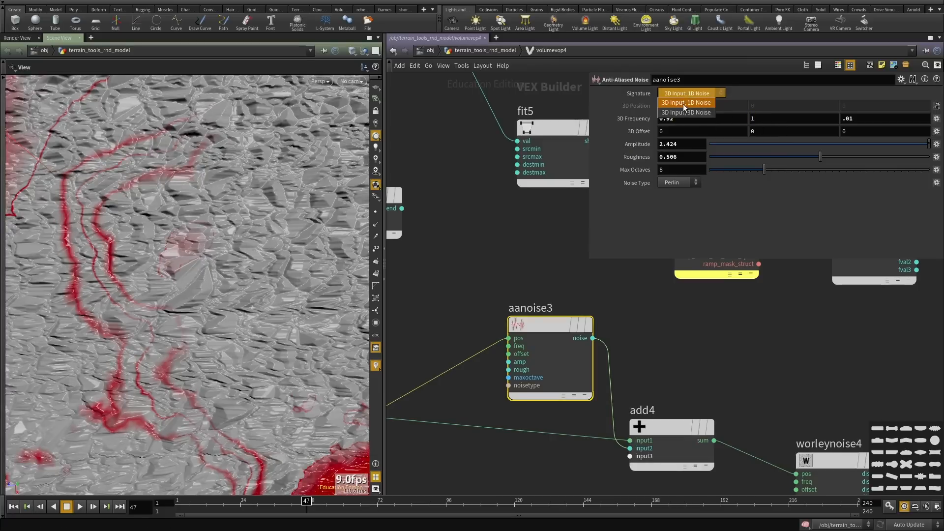
Set aanoise3's second frequency component to 0.2, comparing the 3D Noise signature before returning to 3D Input, 1D Noise.
right_drag(255, 208, 148, 224)
middle_drag(149, 224, 266, 316)
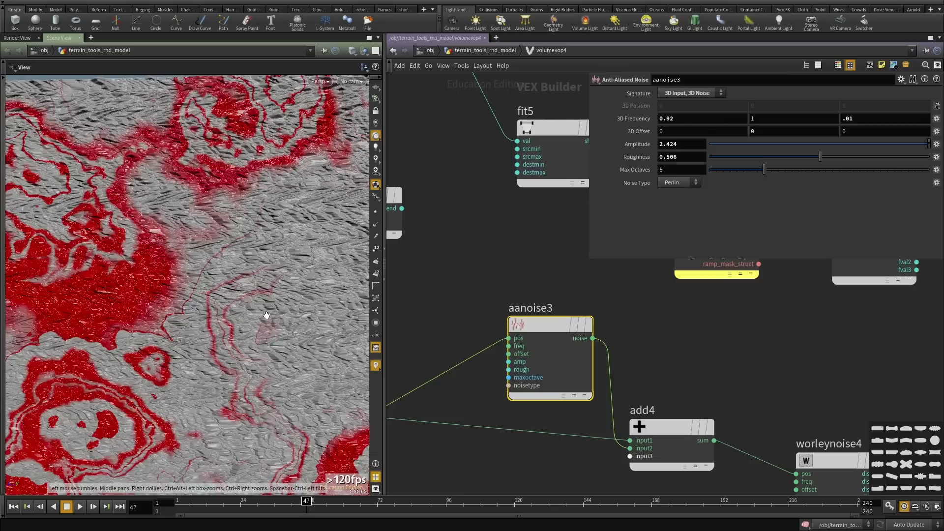
mouse_move(266, 316)
mouse_down()
mouse_move(256, 289)
mouse_move(251, 315)
mouse_up()
right_drag(251, 315, 295, 319)
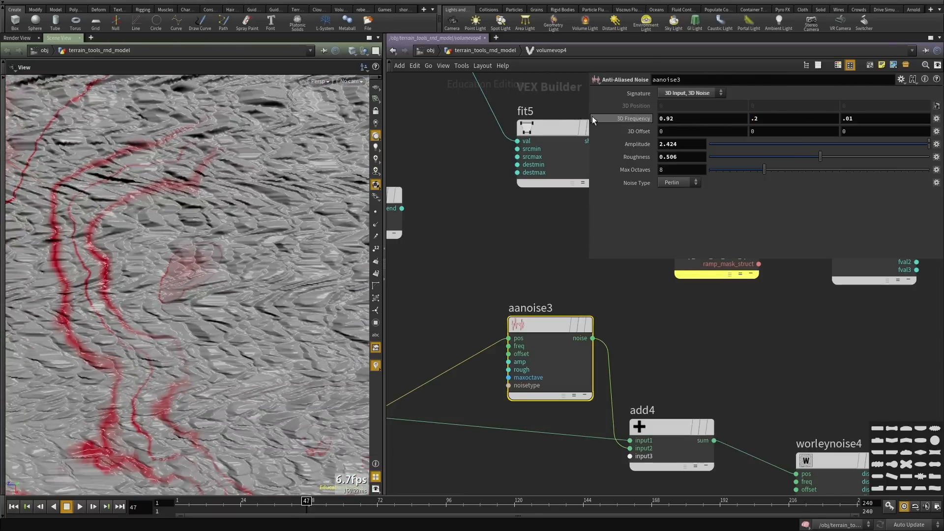
click(676, 103)
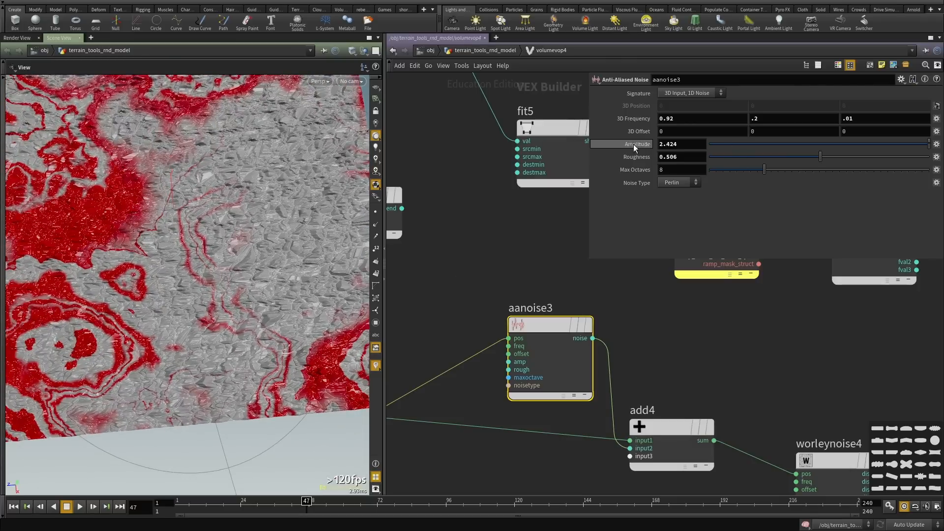
Set aanoise3's amplitude to 2 and its roughness to 0.38, and inspect the terrain.
drag(633, 144, 610, 150)
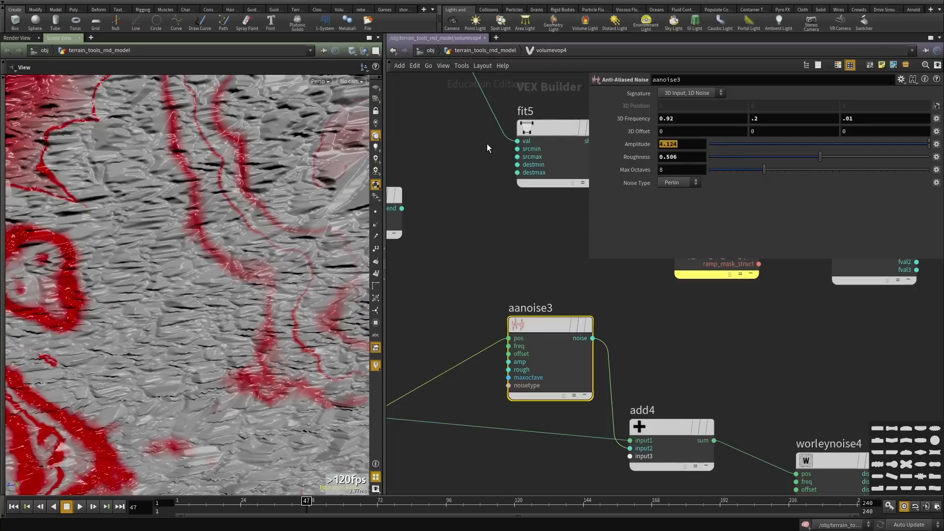
text(2)
key(Return)
drag(810, 157, 793, 156)
drag(91, 241, 238, 274)
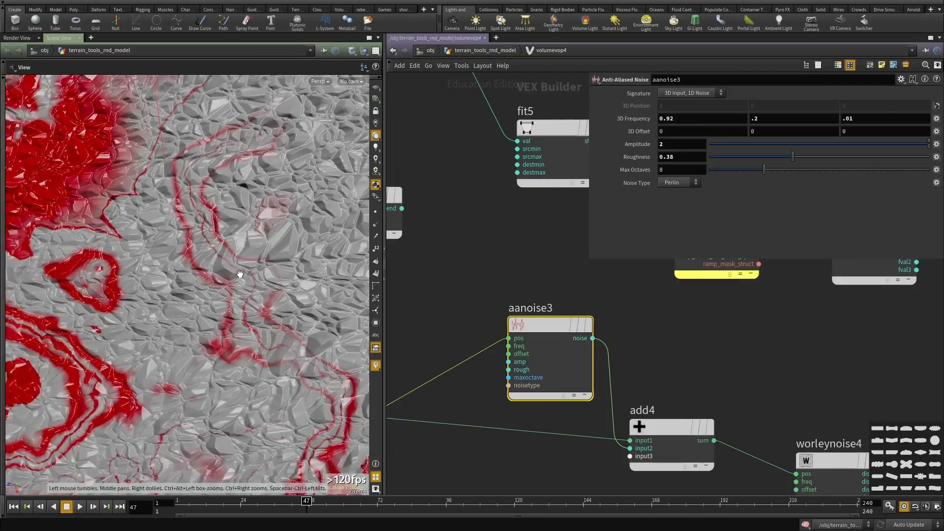
middle_drag(238, 274, 198, 248)
Duplicate aanoise3 below the original, fed from the same wire dot, and connect the copy's noise to add4's third input.
scroll(645, 371, down, 3)
middle_drag(624, 387, 645, 332)
scroll(645, 333, down, 1)
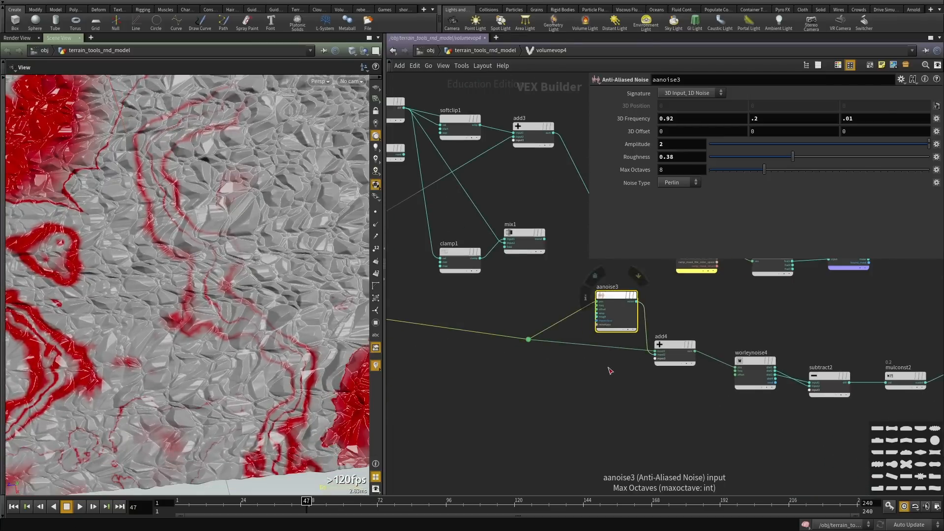
scroll(645, 389, up, 2)
key(ctrl+v)
click(615, 387)
click(659, 346)
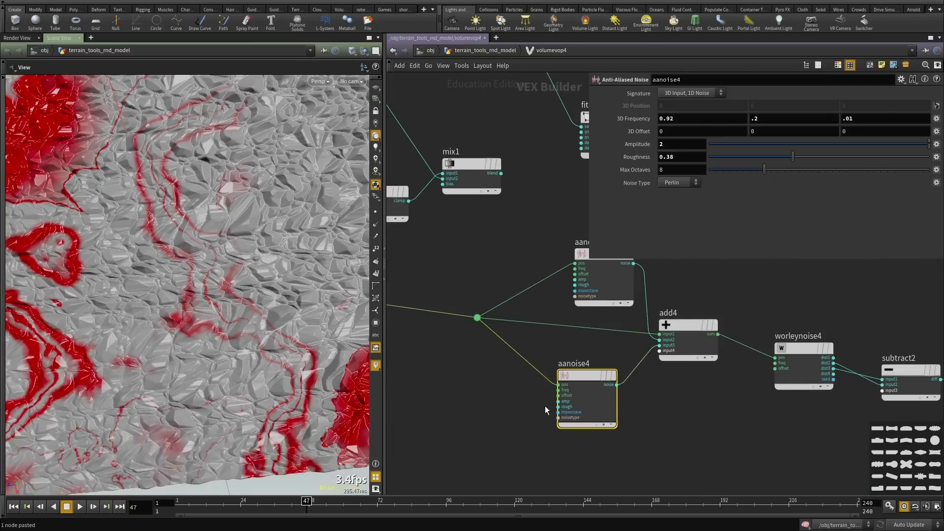
Switch aanoise4 to the 3D Input, 3D Noise signature and reset its frequency, amplitude and roughness to defaults.
click(695, 110)
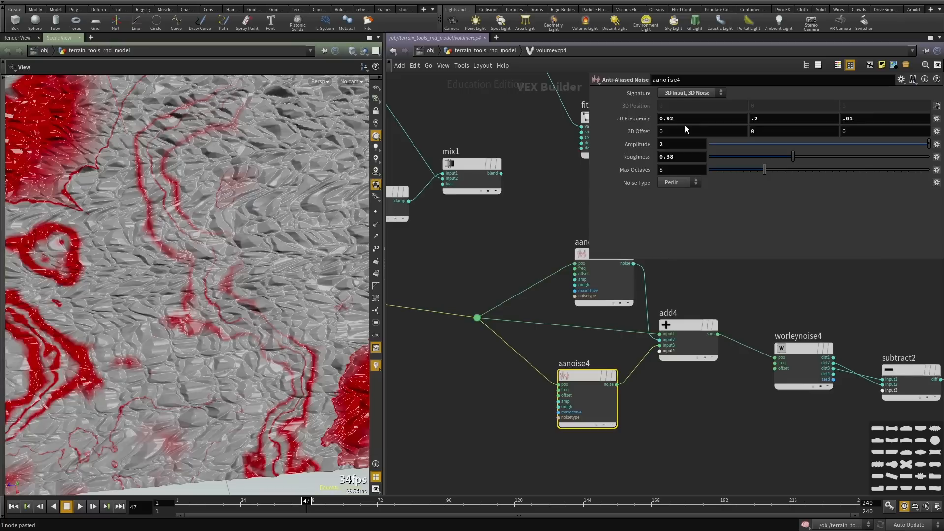
ctrl+middle_click(637, 119)
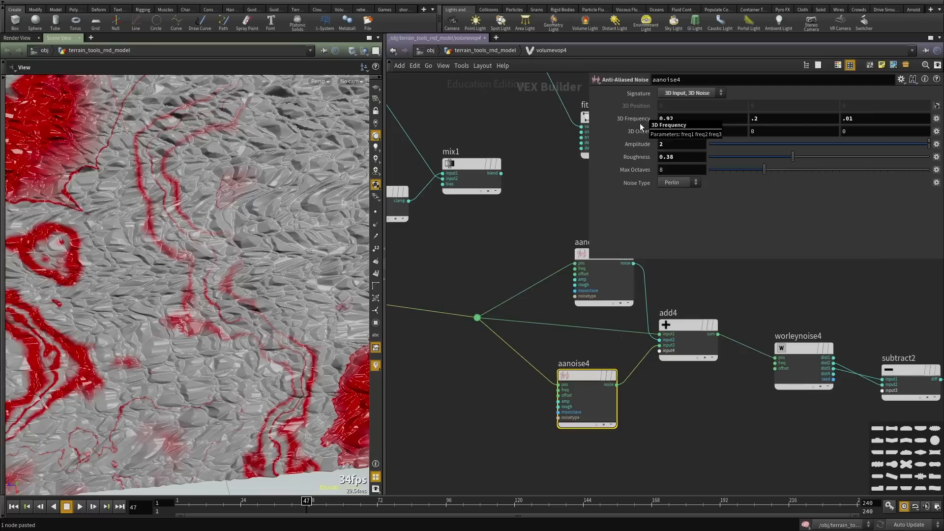
ctrl+middle_click(634, 143)
ctrl+middle_click(651, 156)
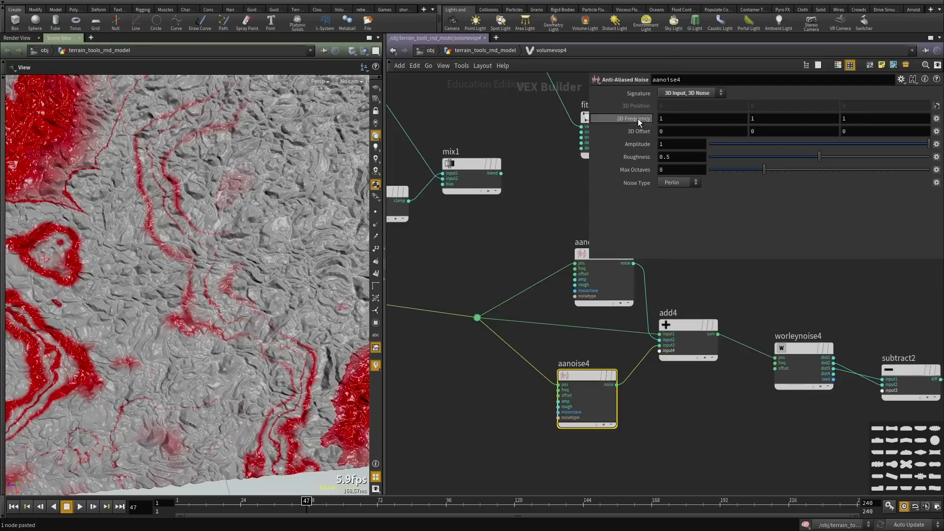
Set aanoise4's frequency to 0.6 on all three axes and its amplitude to 1.5, and inspect the terrain.
middle_drag(639, 119, 638, 131)
middle_drag(578, 140, 468, 147)
middle_drag(638, 144, 655, 144)
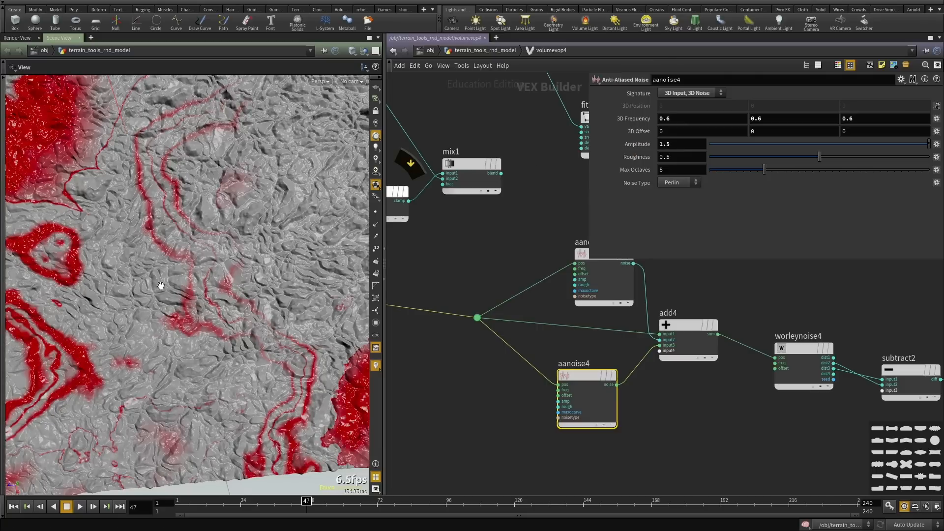
drag(161, 285, 176, 314)
right_drag(175, 314, 134, 340)
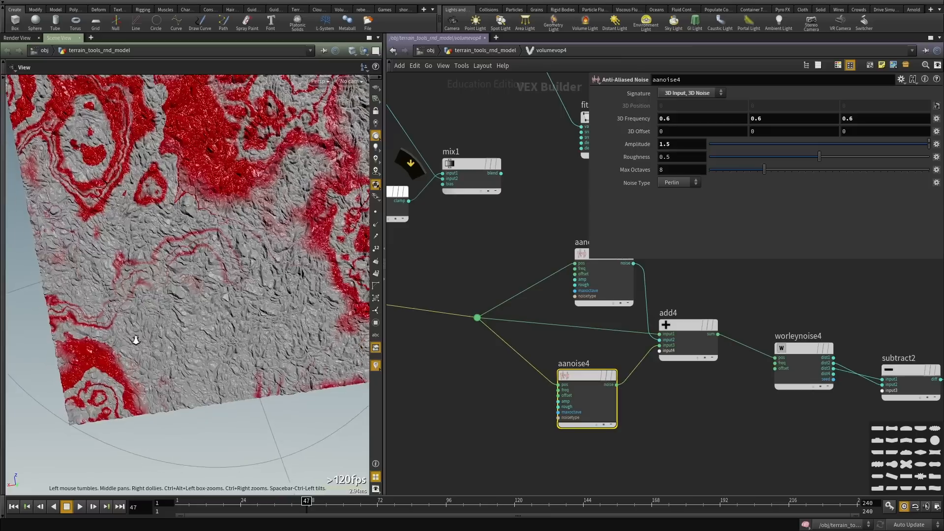
drag(135, 339, 143, 323)
Add a Random node below and beyond worleynoise4 and feed its position from worleynoise4's seed output.
scroll(590, 413, down, 5)
middle_drag(662, 437, 567, 437)
scroll(657, 395, up, 4)
middle_drag(596, 325, 617, 268)
scroll(620, 359, up, 5)
drag(507, 292, 483, 310)
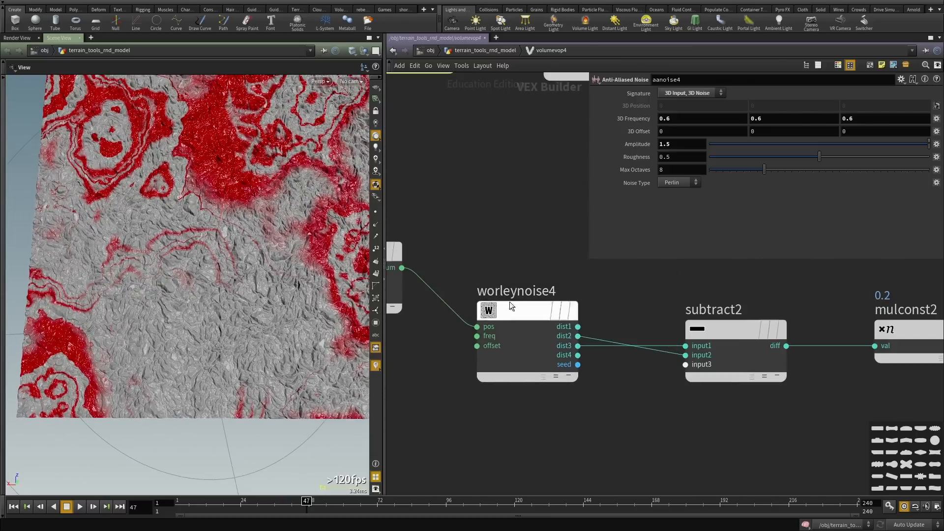
middle_drag(604, 383, 580, 354)
scroll(592, 355, up, 3)
key(Tab)
text(ranod)
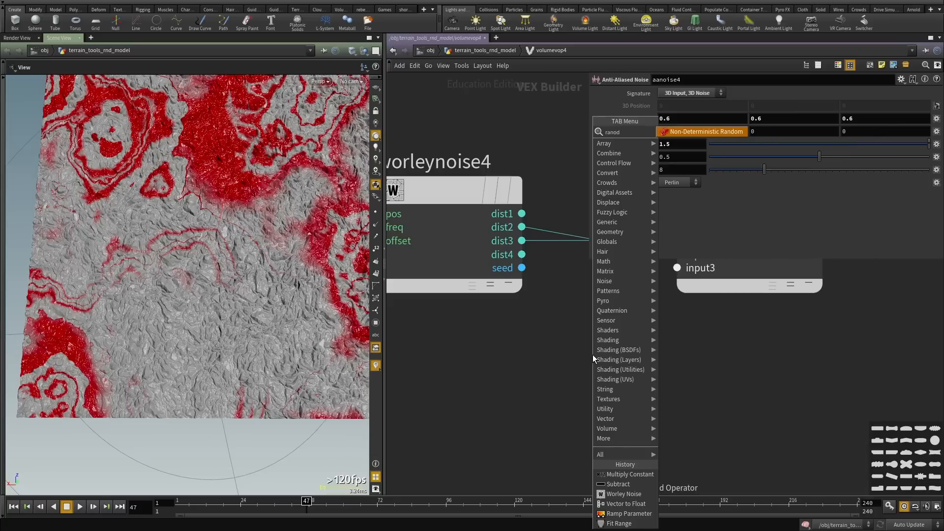
key(Escape)
key(Tab)
text(random)
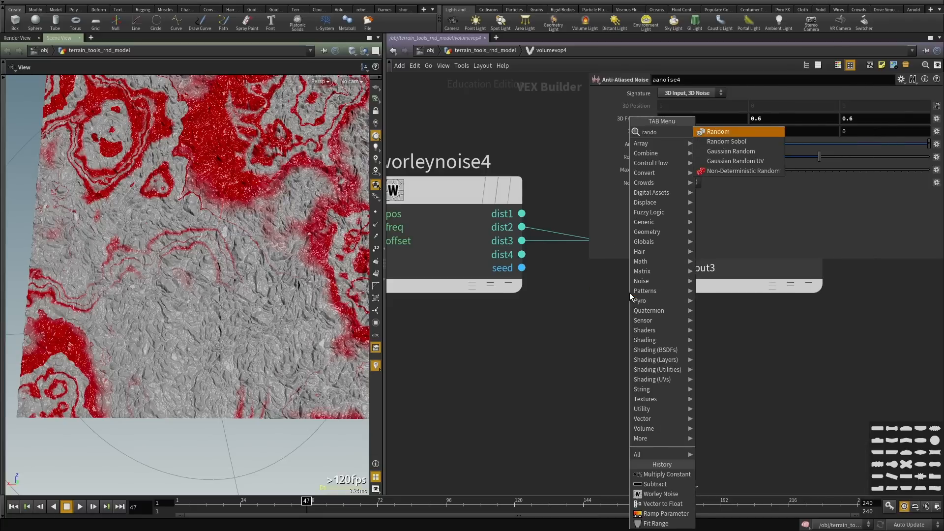
key(Return)
key(Return)
drag(630, 294, 645, 389)
click(521, 268)
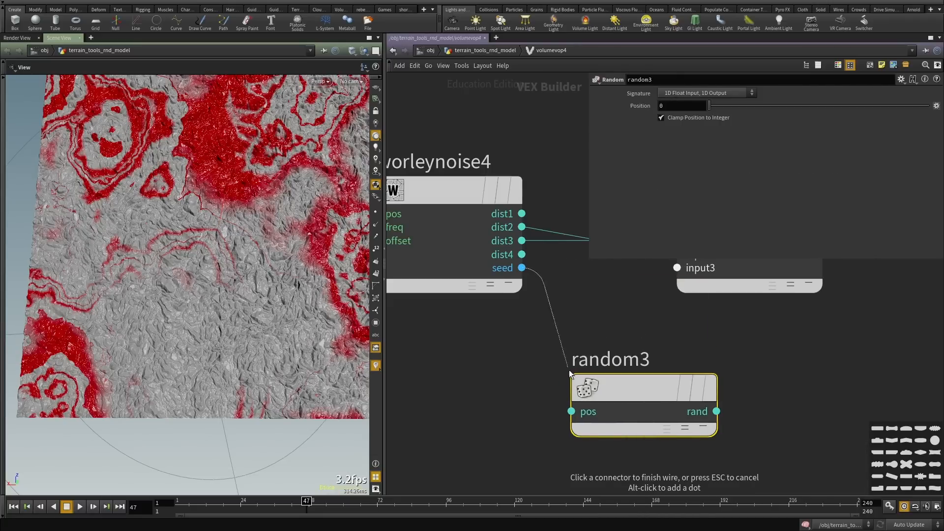
click(571, 411)
Move volumevopoutput1 and mulconst2 further along and insert an Add node on the wire between subtract2 and mulconst2.
scroll(760, 365, down, 2)
mouse_move(760, 365)
middle_down()
mouse_move(625, 411)
mouse_move(537, 425)
mouse_move(533, 399)
middle_up()
scroll(571, 418, down, 2)
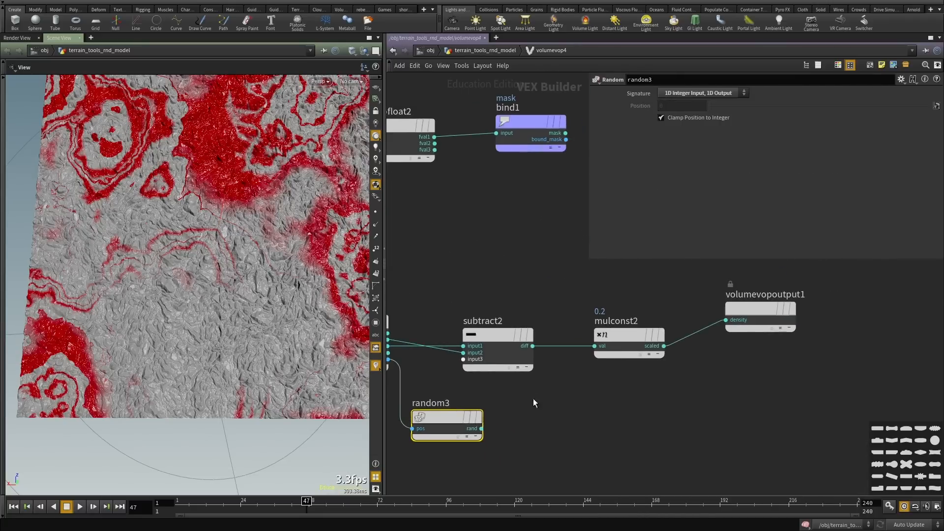
drag(763, 309, 857, 322)
drag(627, 338, 729, 354)
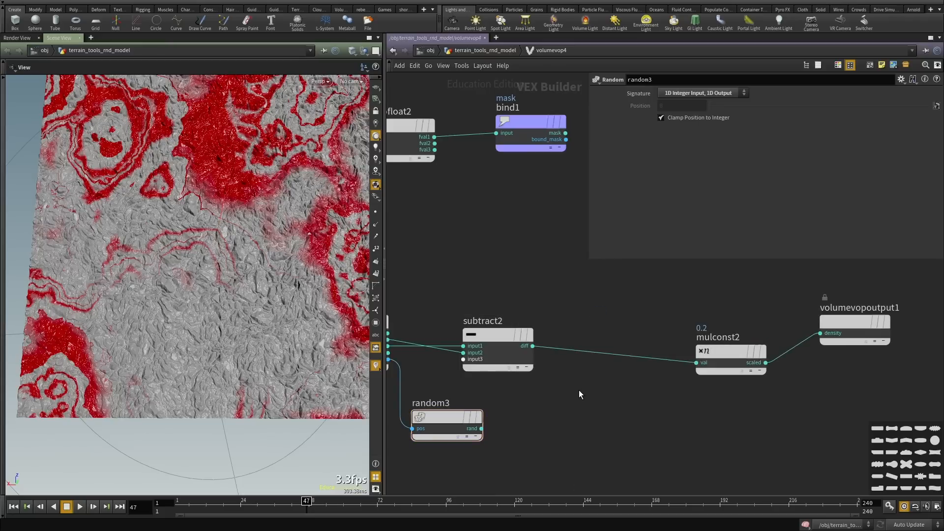
key(Tab)
text(add)
click(662, 131)
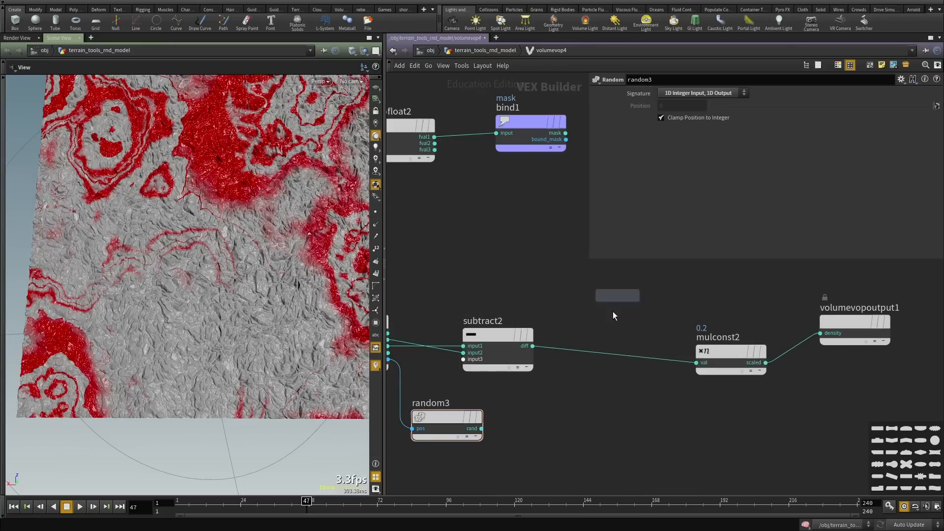
click(618, 362)
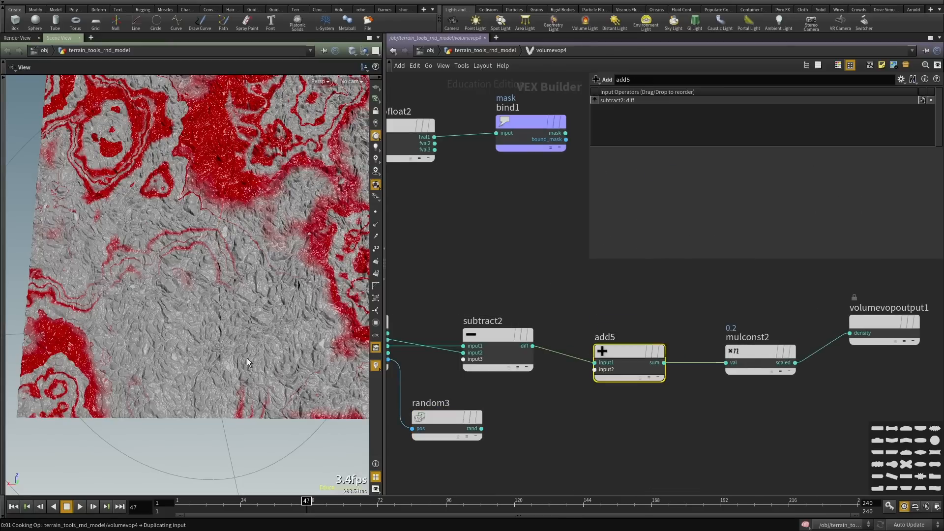
Connect random3's output to add5's second input and inspect the terrain up close.
click(477, 429)
click(595, 369)
scroll(194, 289, up, 5)
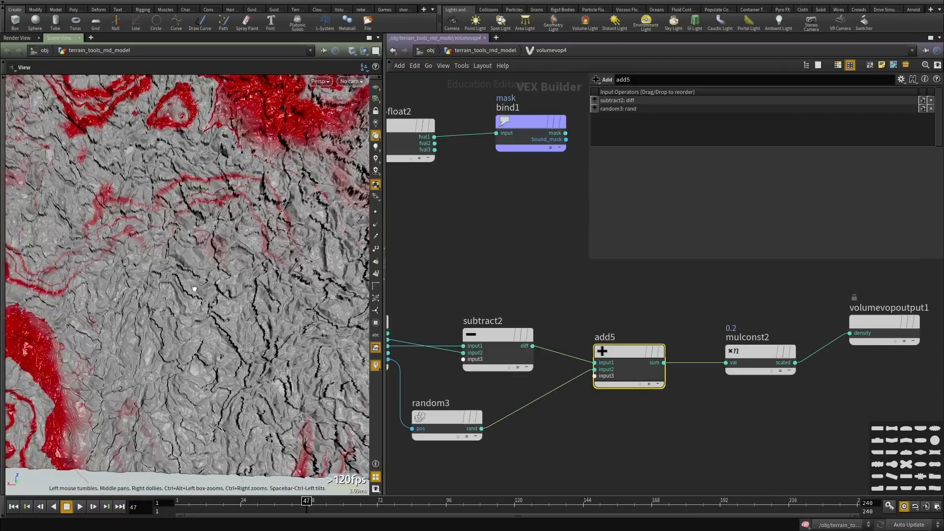
drag(194, 289, 187, 258)
scroll(622, 281, down, 4)
middle_drag(551, 291, 671, 304)
scroll(600, 340, up, 4)
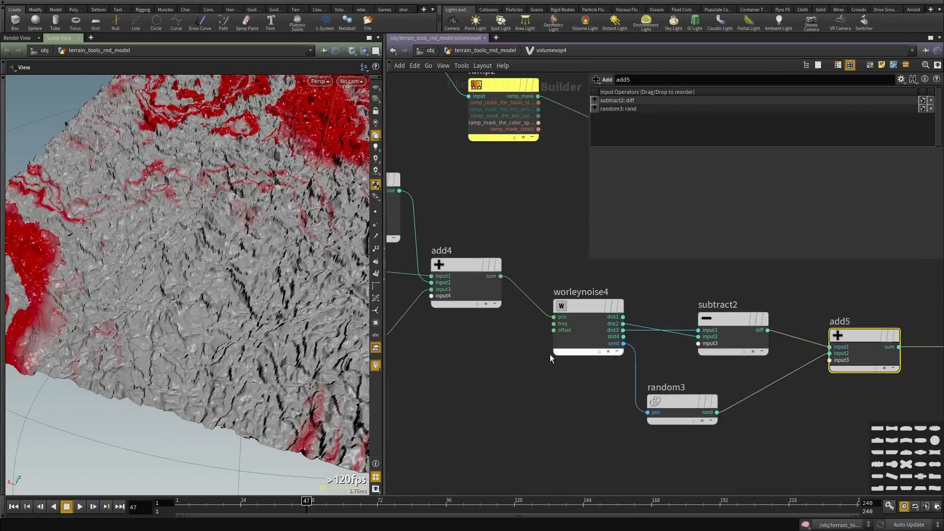
drag(138, 311, 216, 261)
Insert a Multiply Constant node on the wire between random3 and add5.
middle_drag(804, 428, 685, 410)
key(Tab)
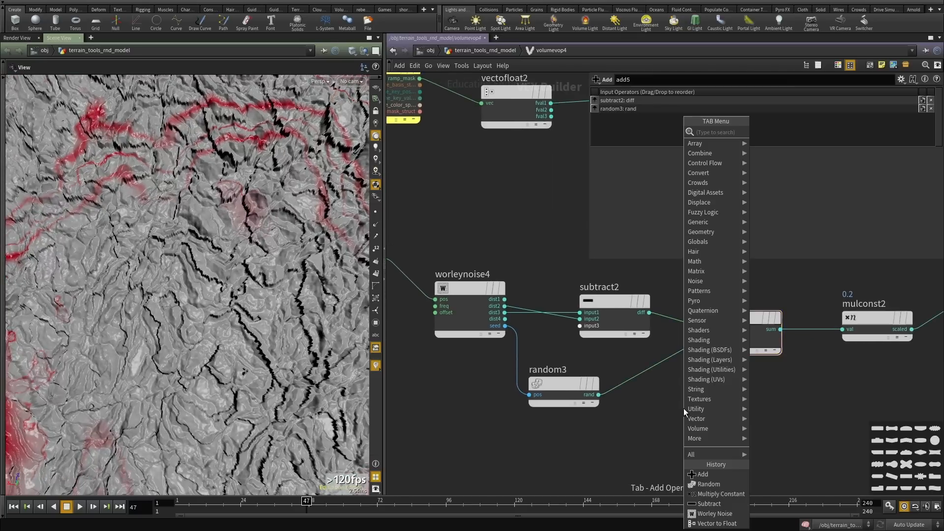
text(mul)
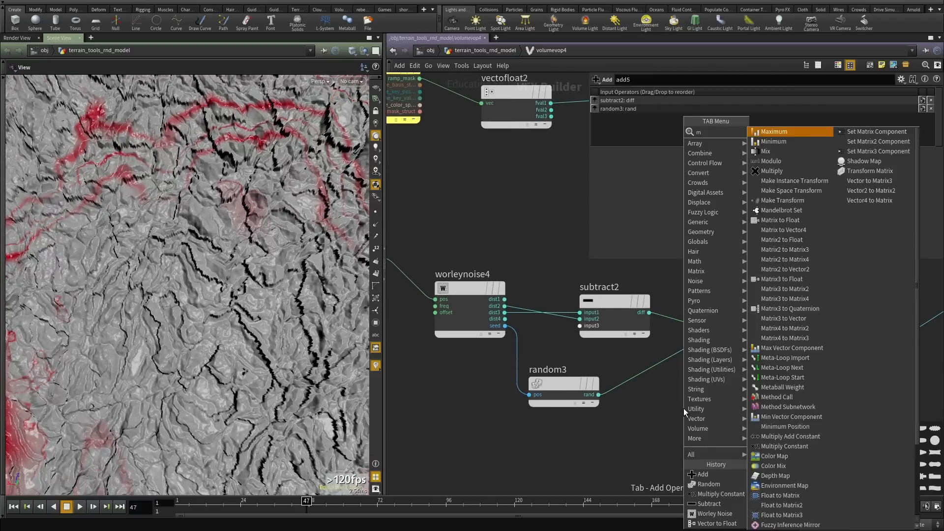
key(Down)
key(Down)
key(Return)
click(684, 408)
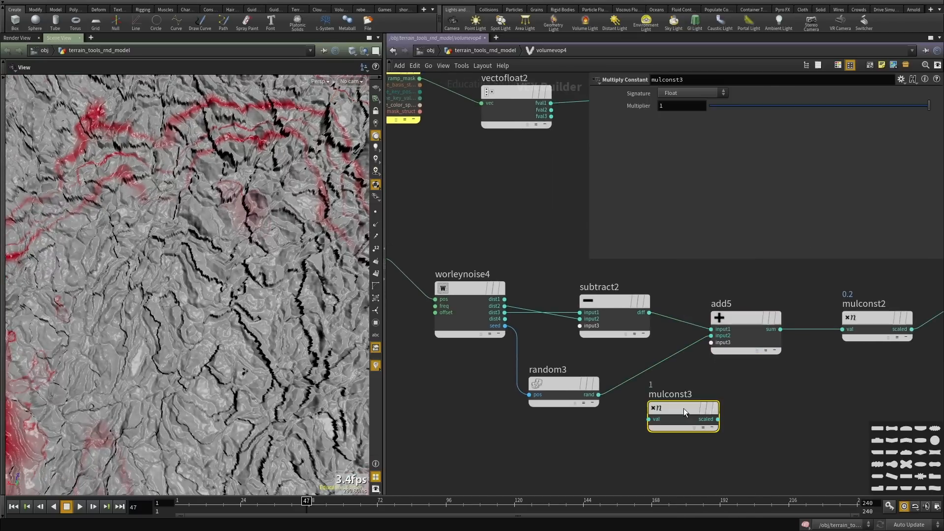
drag(684, 408, 652, 371)
Try several multipliers on mulconst3, setting it to 0.358, to judge the strength of the random height offsets.
drag(876, 108, 836, 105)
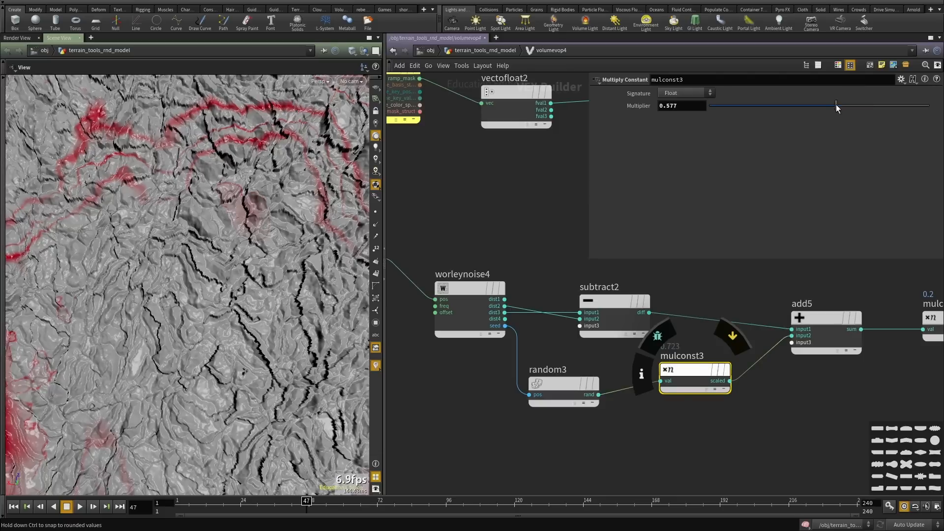
drag(718, 104, 722, 106)
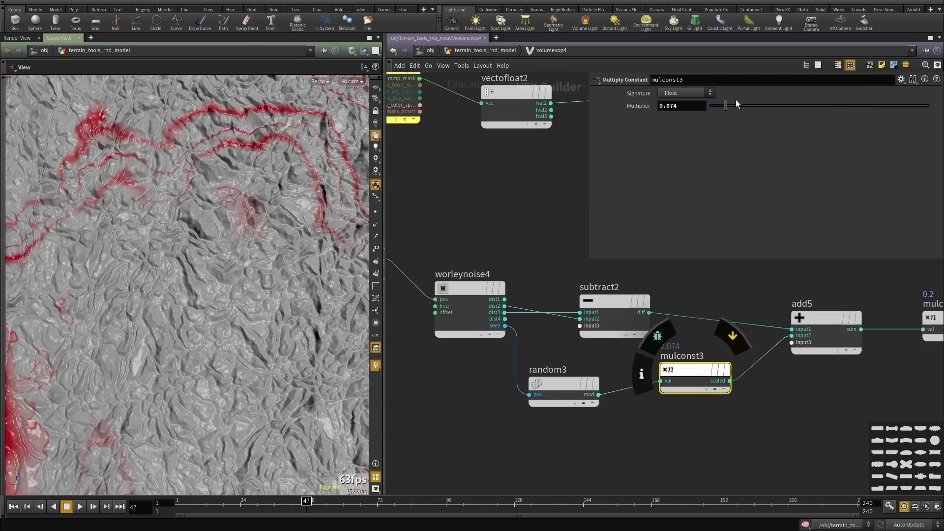
click(761, 104)
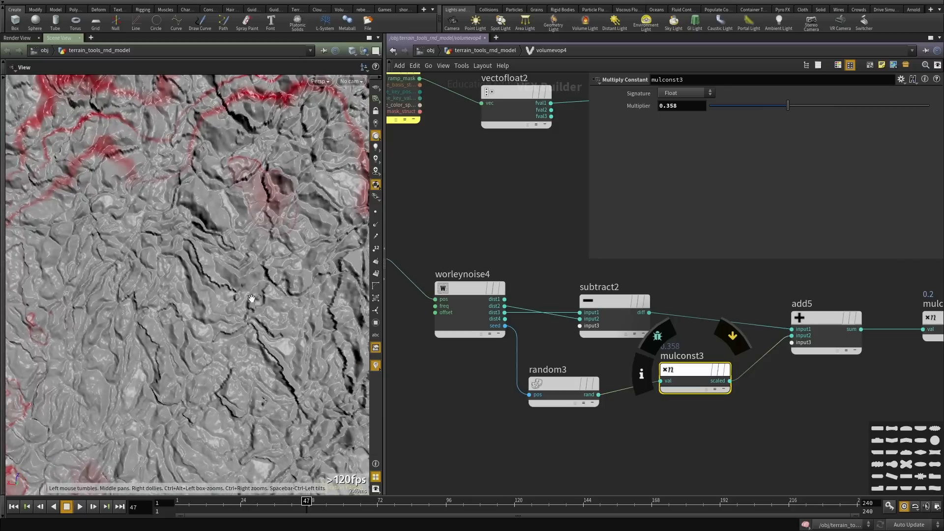
Rewire subtract2 so that worleynoise4's dist2 feeds input1 and dist1 feeds input2, and inspect the terrain.
scroll(504, 308, up, 2)
scroll(504, 308, up, 1)
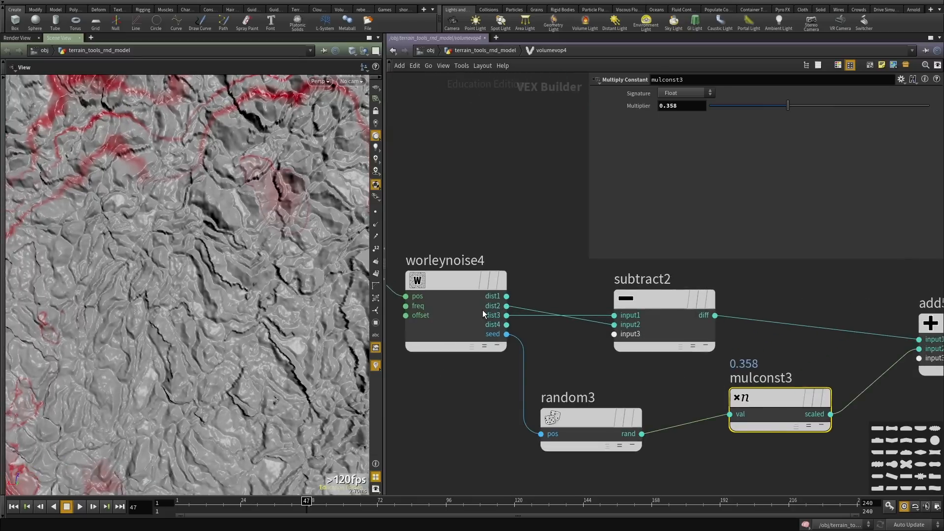
scroll(504, 307, up, 2)
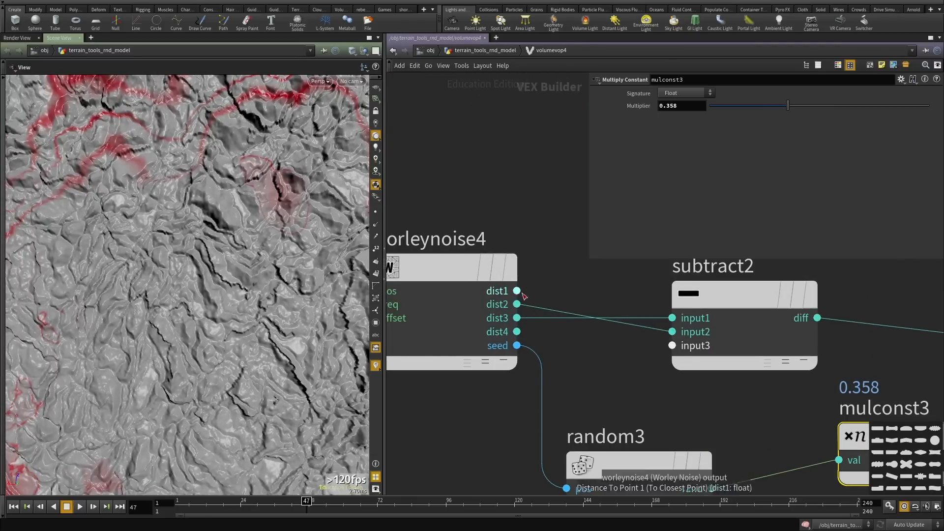
click(683, 334)
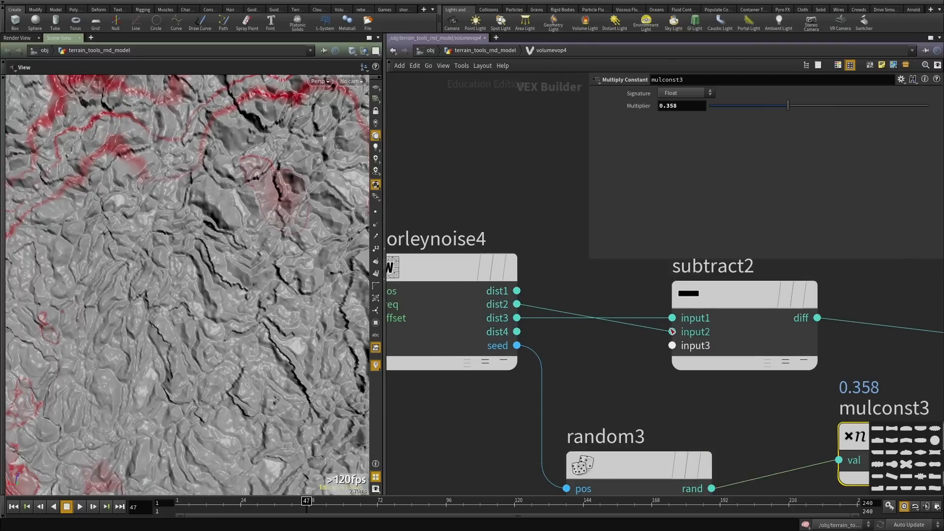
click(529, 307)
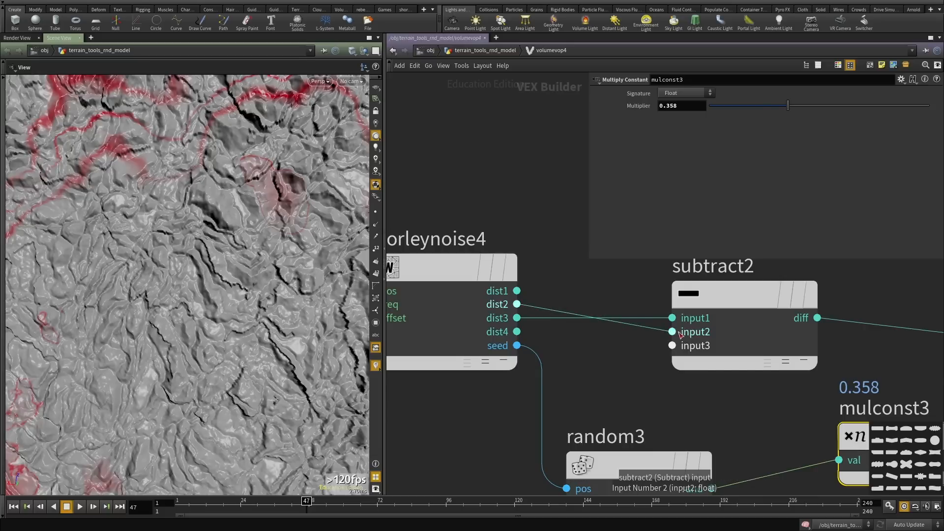
click(676, 320)
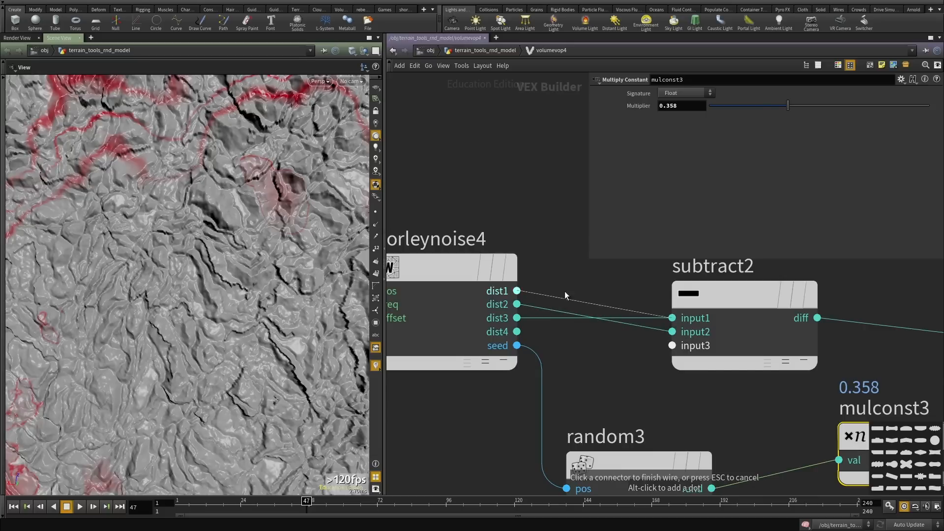
click(565, 294)
click(672, 319)
click(529, 304)
click(591, 318)
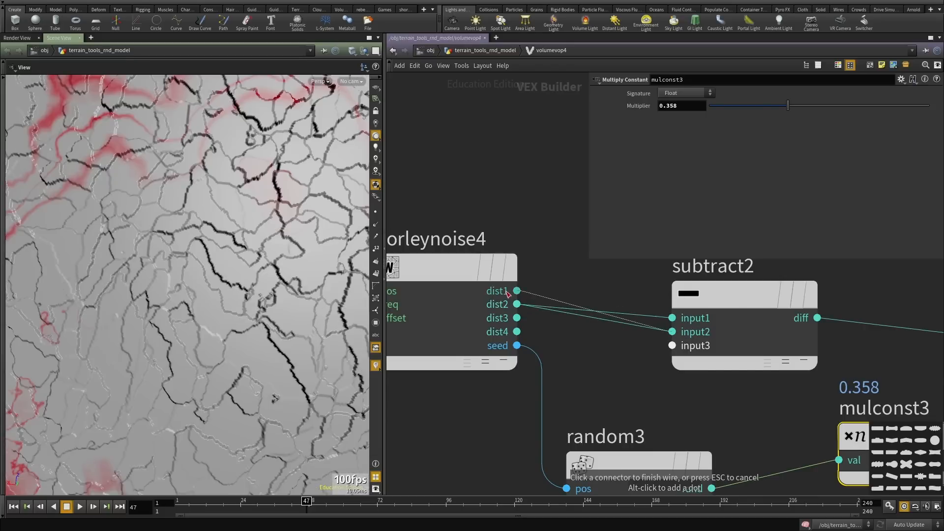
click(510, 293)
right_drag(205, 276, 236, 265)
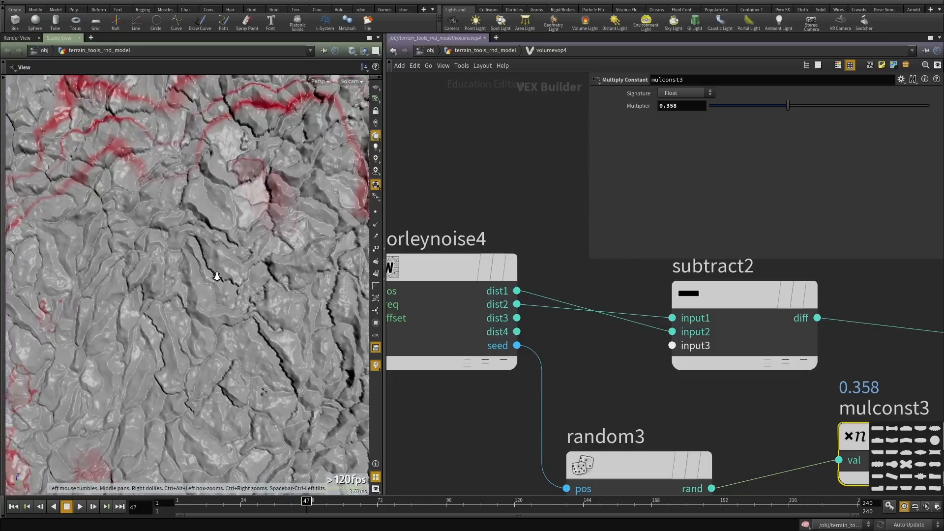
Set mulconst3's multiplier to 0.192 while checking the terrain from another angle.
scroll(592, 384, down, 3)
click(589, 367)
middle_drag(767, 275, 644, 326)
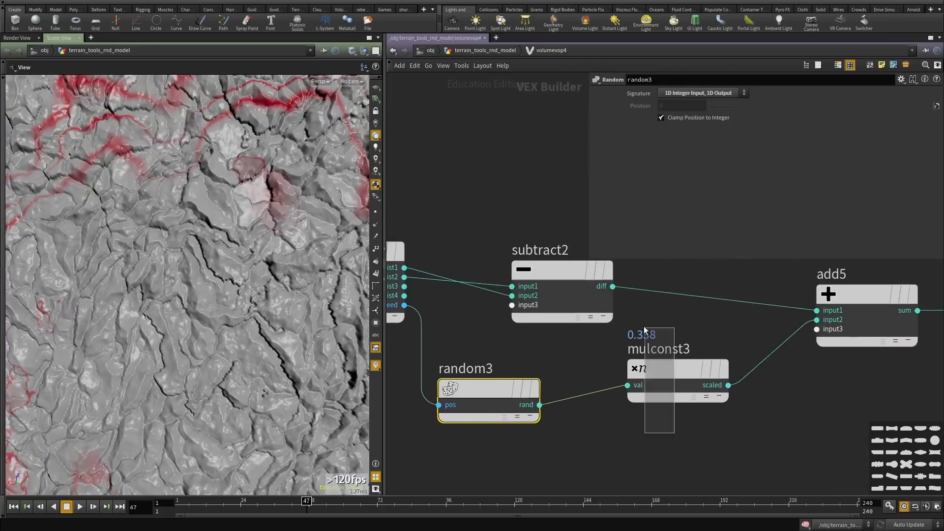
click(654, 369)
middle_drag(632, 106, 794, 107)
drag(253, 249, 199, 301)
right_drag(207, 297, 283, 278)
drag(793, 108, 751, 107)
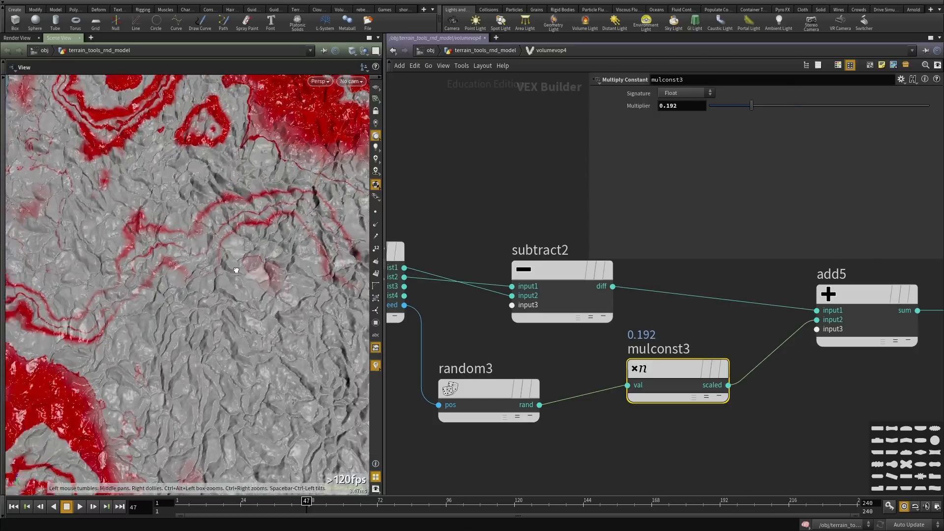
Set worleynoise4's frequency to 3.8 on all three axes and inspect the terrain.
scroll(509, 243, down, 3)
middle_drag(482, 235, 731, 361)
scroll(610, 340, down, 2)
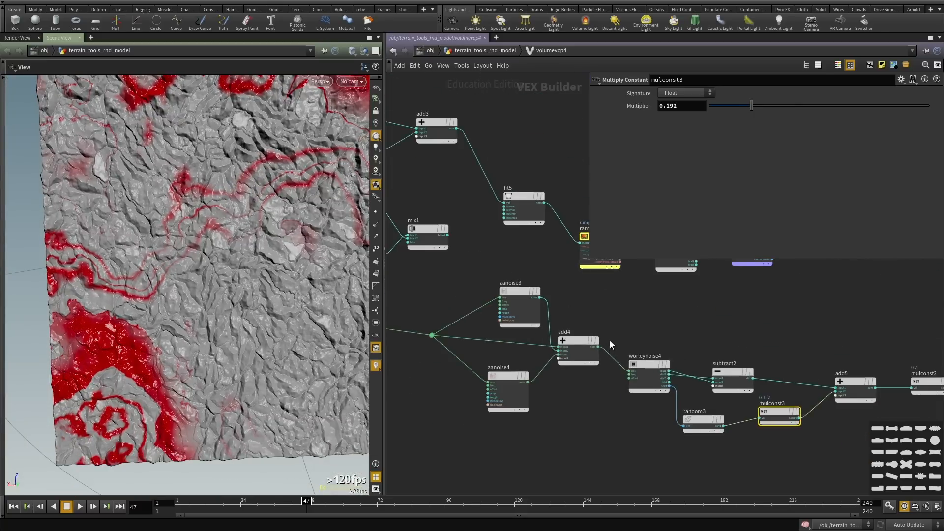
middle_drag(608, 333, 601, 303)
scroll(594, 347, up, 2)
click(609, 365)
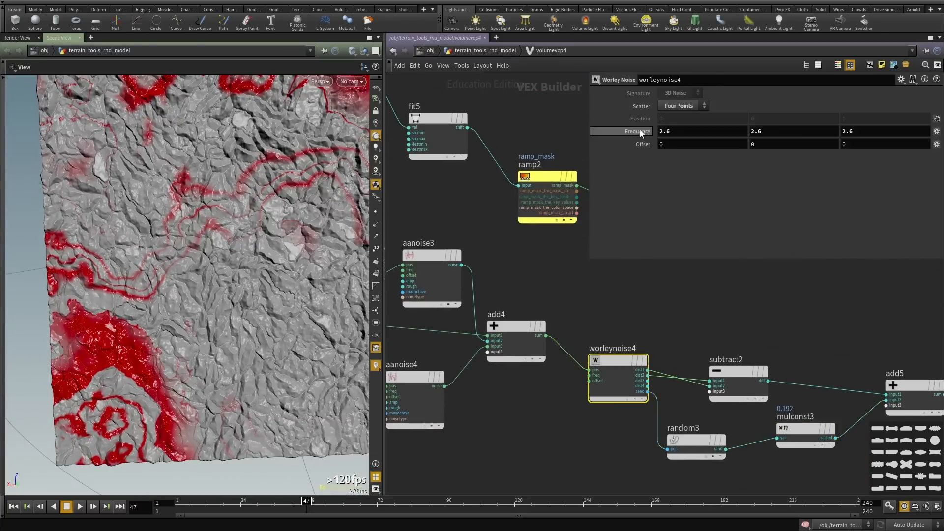
middle_drag(631, 131, 691, 134)
right_drag(259, 293, 254, 358)
Try aanoise4's noise as worleynoise4's offset, and replace that connection with aanoise3's noise.
scroll(650, 286, down, 3)
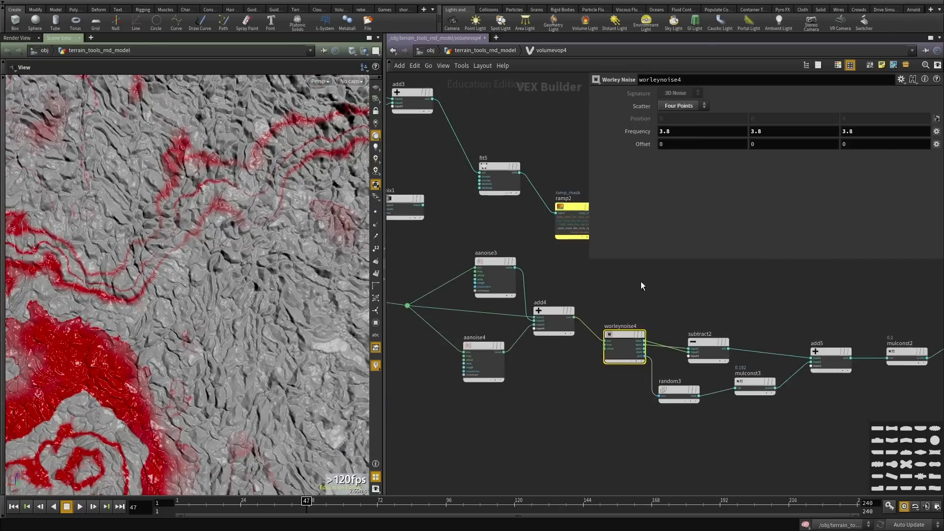
scroll(615, 400, up, 4)
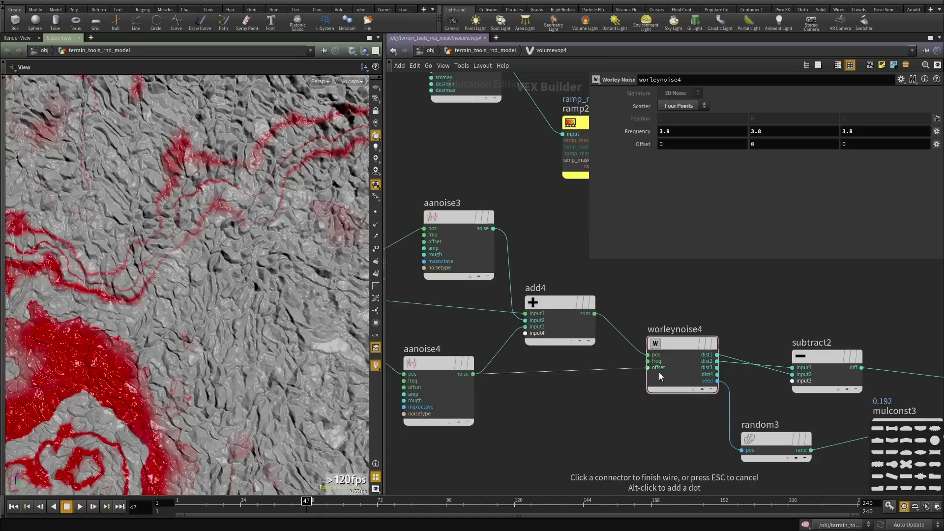
click(649, 368)
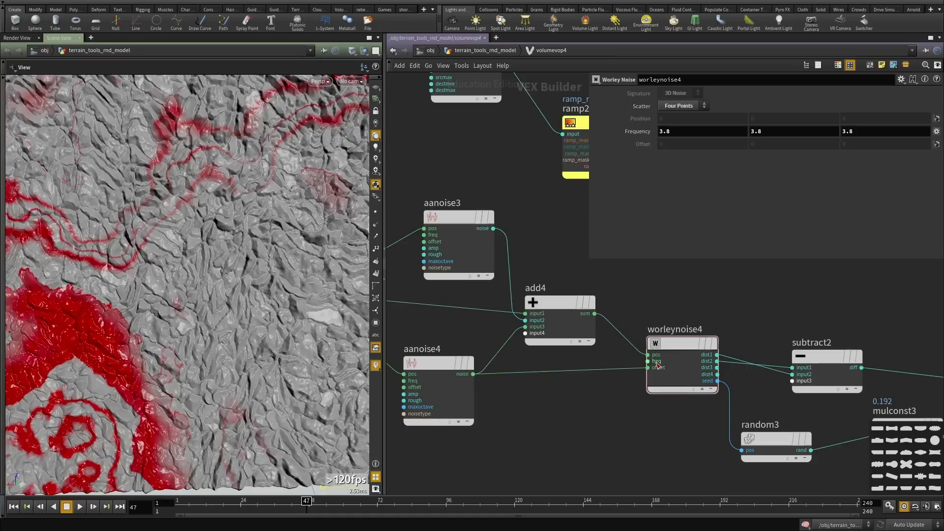
click(647, 368)
click(494, 229)
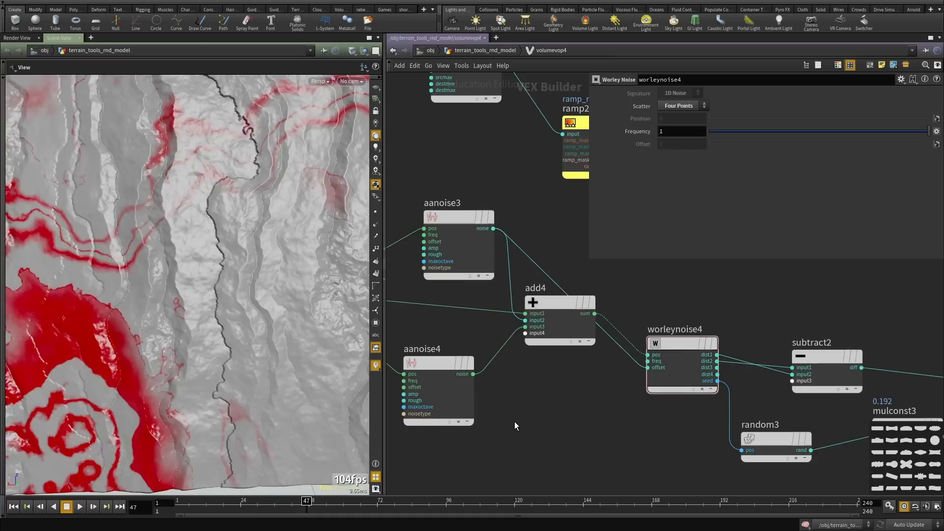
Examine the terrain's cracks and ridges from several angles in a maximized 3D view, and restore the pane layout.
click(442, 389)
scroll(281, 314, down, 5)
middle_drag(253, 289, 258, 306)
key(ctrl+b)
drag(258, 306, 325, 255)
right_drag(325, 256, 449, 247)
drag(448, 247, 447, 221)
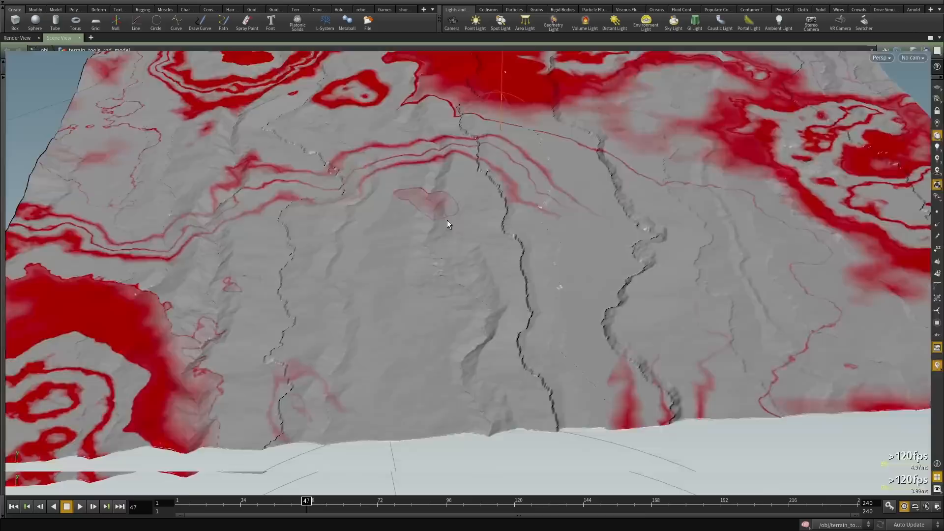
key(ctrl+b)
Set mulconst2's multiplier to 0.4 while checking the terrain relief from several angles.
middle_drag(597, 400, 526, 381)
drag(591, 428, 590, 323)
drag(700, 472, 686, 432)
middle_drag(879, 473, 644, 463)
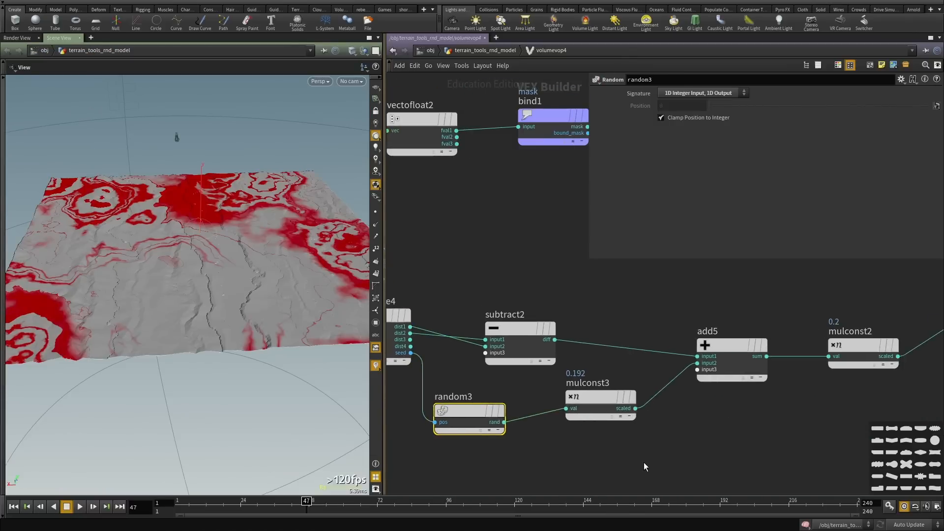
drag(854, 306, 847, 350)
middle_drag(636, 113, 669, 110)
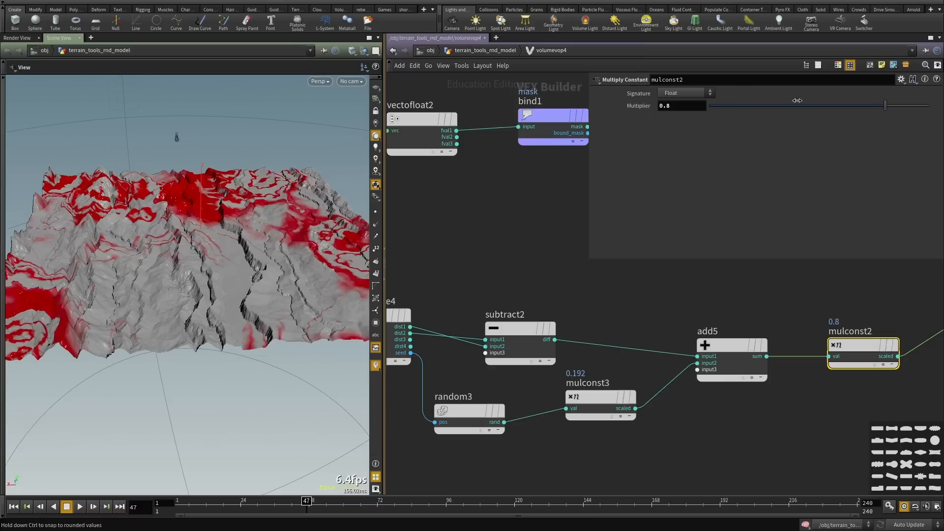
drag(873, 104, 753, 105)
drag(239, 249, 236, 276)
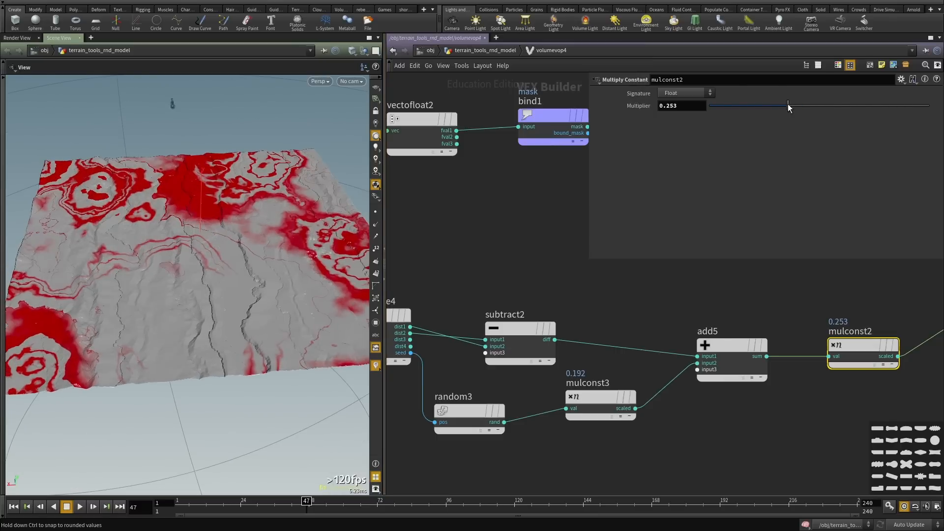
drag(788, 105, 797, 105)
drag(158, 243, 183, 253)
Duplicate the node chain of worleynoise4, subtract2, random3, mulconst3, add5 and mulconst2, placing the copy below the original.
scroll(612, 361, down, 5)
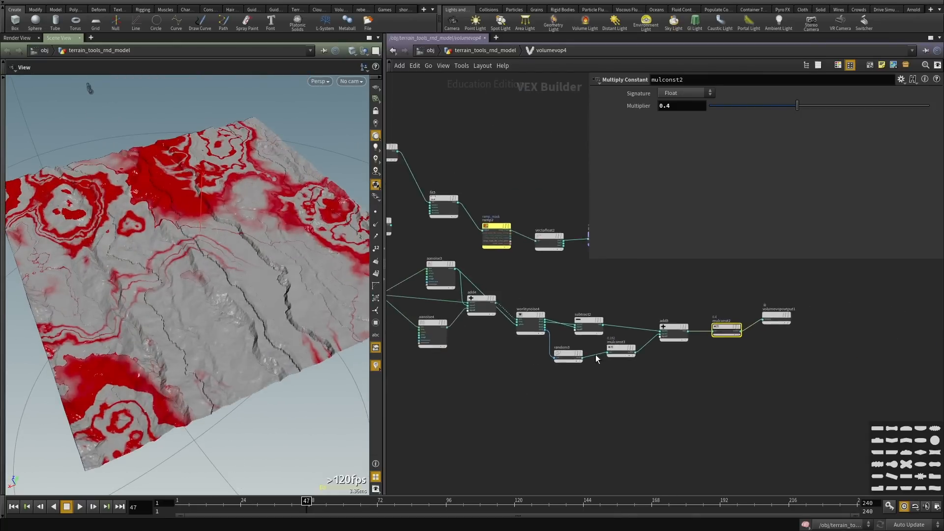
scroll(446, 318, up, 3)
drag(495, 299, 494, 318)
drag(577, 389, 865, 435)
middle_drag(865, 435, 708, 417)
key(ctrl+c)
key(ctrl+v)
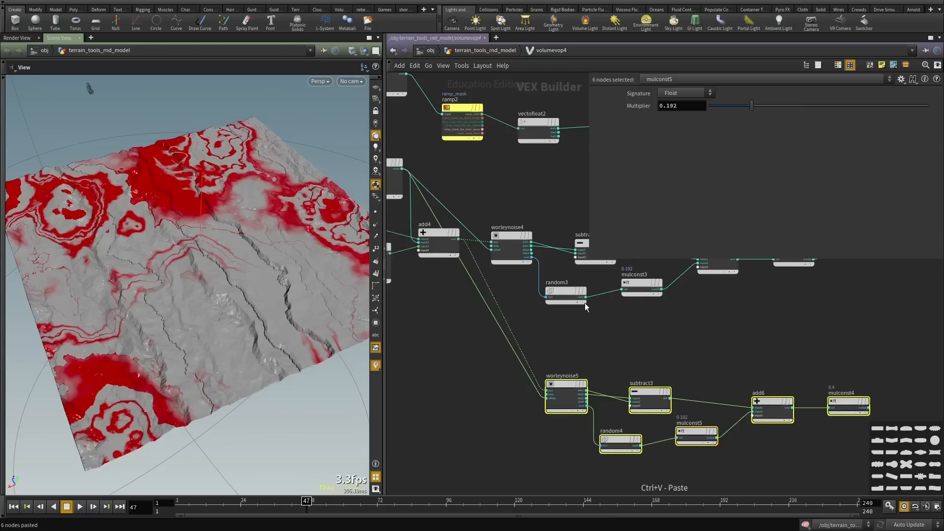
click(594, 358)
Disconnect the offset input of the duplicated noise node worleynoise5.
scroll(544, 403, up, 2)
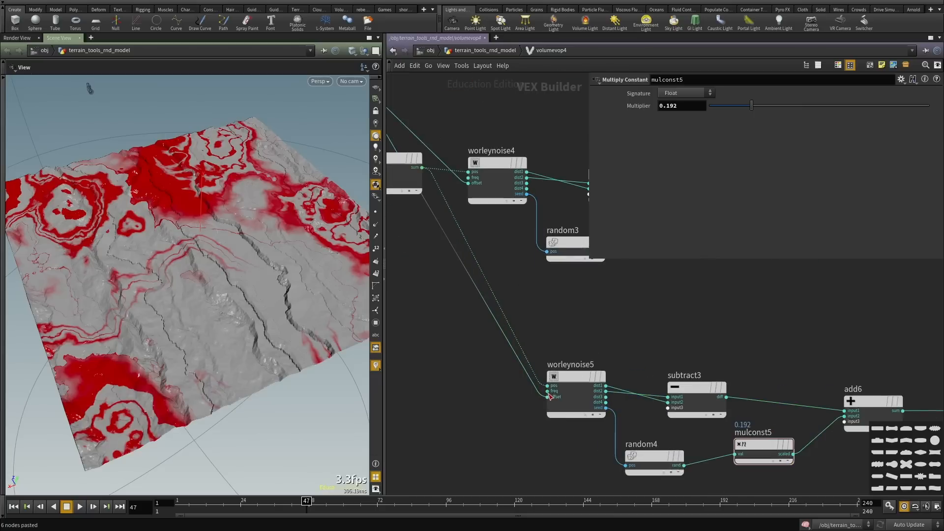
click(546, 398)
click(547, 397)
scroll(490, 418, down, 2)
drag(211, 283, 207, 326)
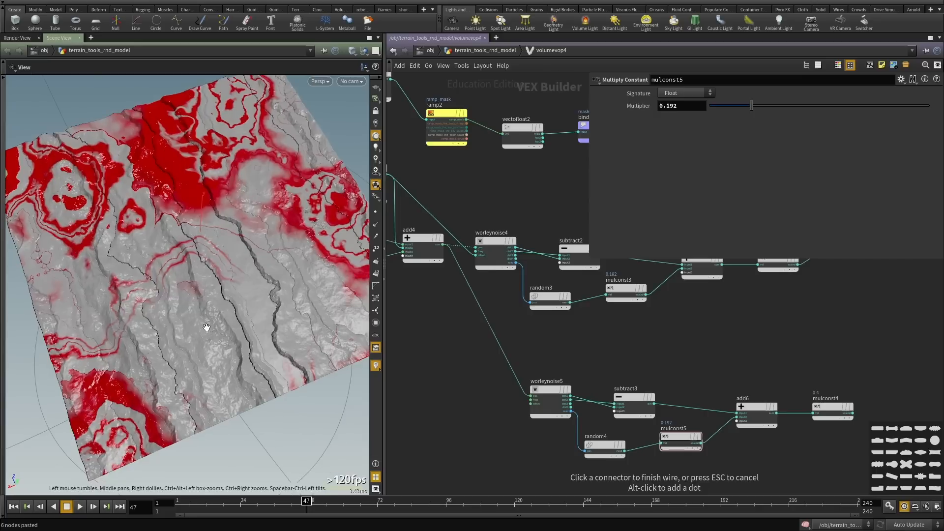
click(715, 362)
Insert an Add node on the wire between mulconst2 and volumevopoutput1, moving the output node away to make room.
middle_drag(866, 402, 624, 376)
key(Tab)
text(add)
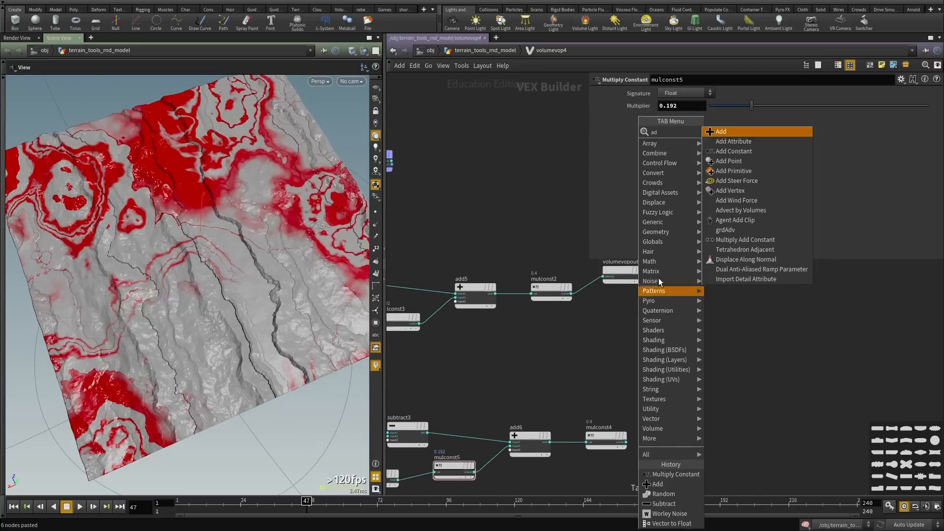
click(710, 132)
click(641, 354)
drag(618, 270, 757, 305)
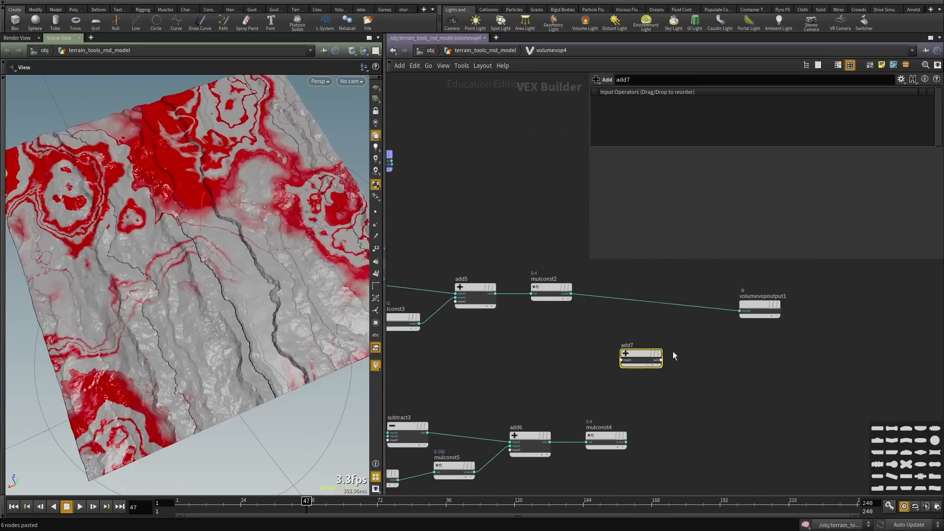
drag(673, 351, 680, 301)
Connect mulconst4's scaled output to add7's second input and inspect the combined terrain.
click(648, 310)
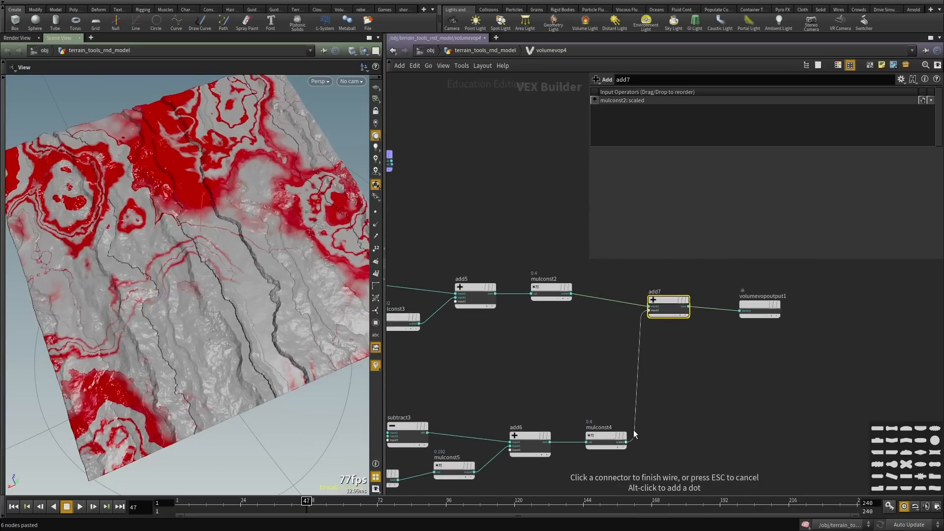
scroll(143, 317, up, 4)
drag(183, 316, 197, 318)
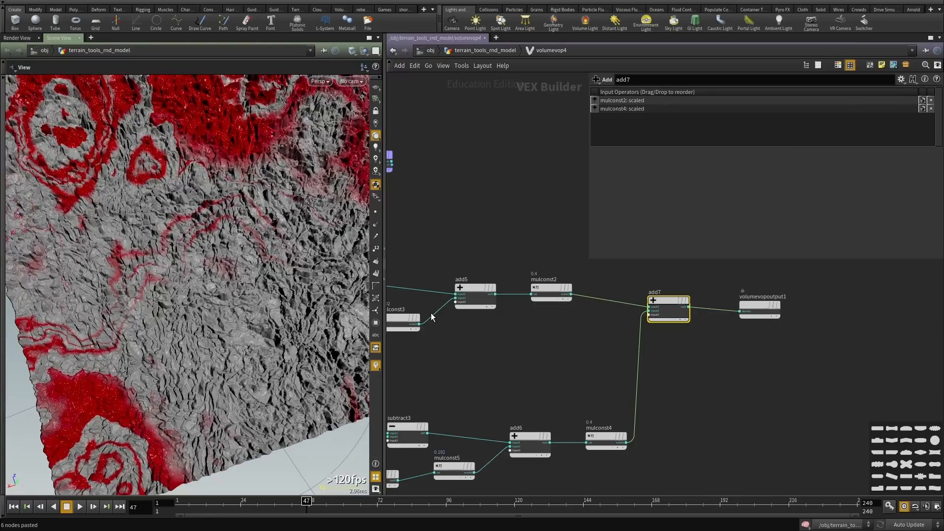
Set mulconst4's multiplier to 0.121 and inspect the fine rock detail from several distances.
middle_drag(593, 397, 596, 358)
click(608, 399)
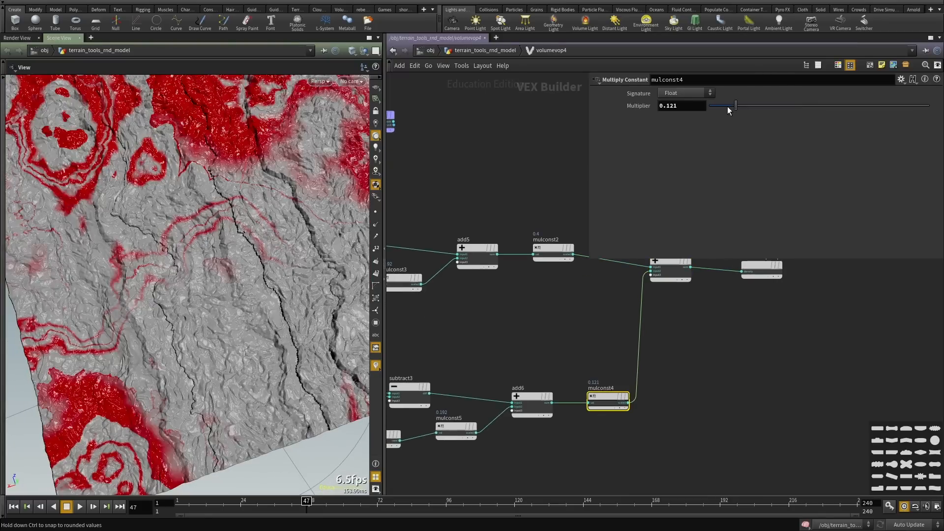
drag(183, 311, 221, 315)
scroll(532, 328, down, 2)
scroll(627, 336, up, 2)
drag(659, 303, 670, 305)
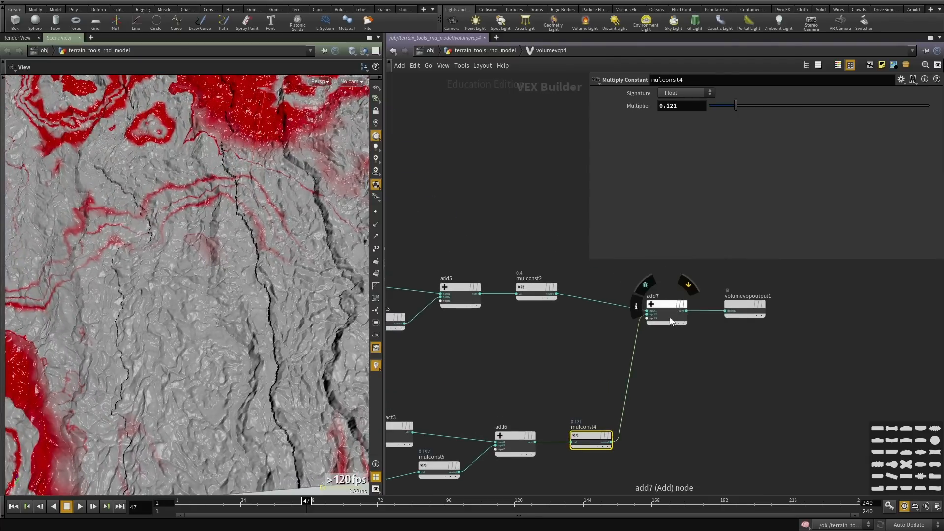
mouse_move(219, 301)
mouse_down()
mouse_move(228, 272)
mouse_move(209, 279)
mouse_move(213, 311)
mouse_up()
middle_drag(213, 311, 223, 264)
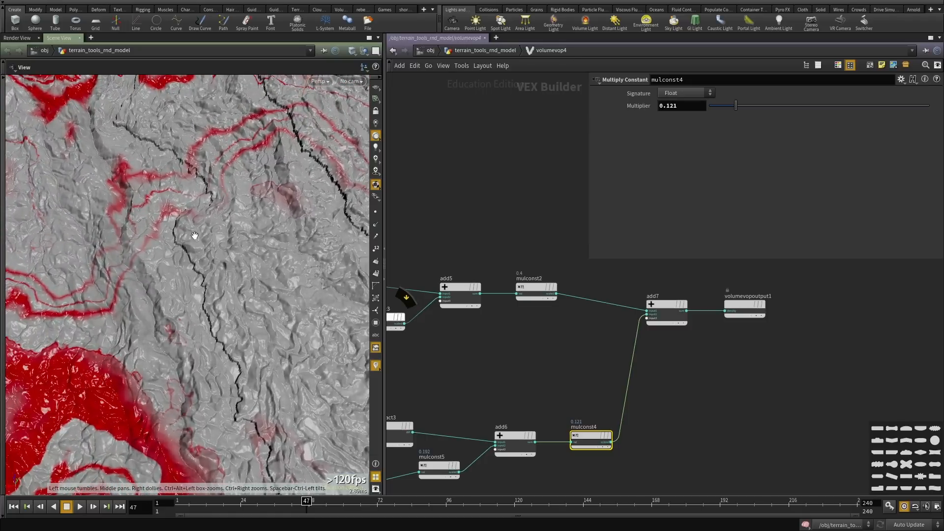
right_drag(210, 308, 148, 310)
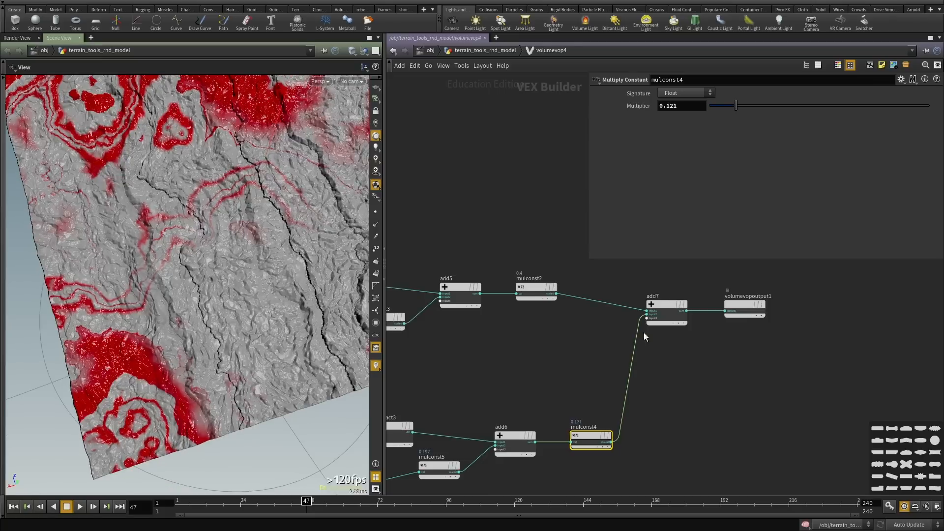
Wire mulconst2's scaled output directly into volumevopoutput1's density to preview the first Worley layer alone.
scroll(668, 325, up, 3)
click(748, 304)
click(418, 292)
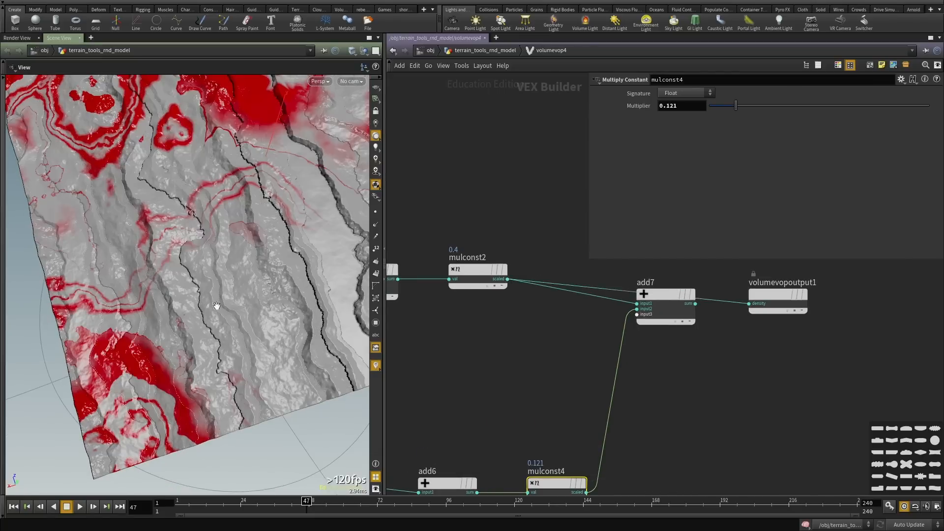
middle_drag(542, 405, 480, 419)
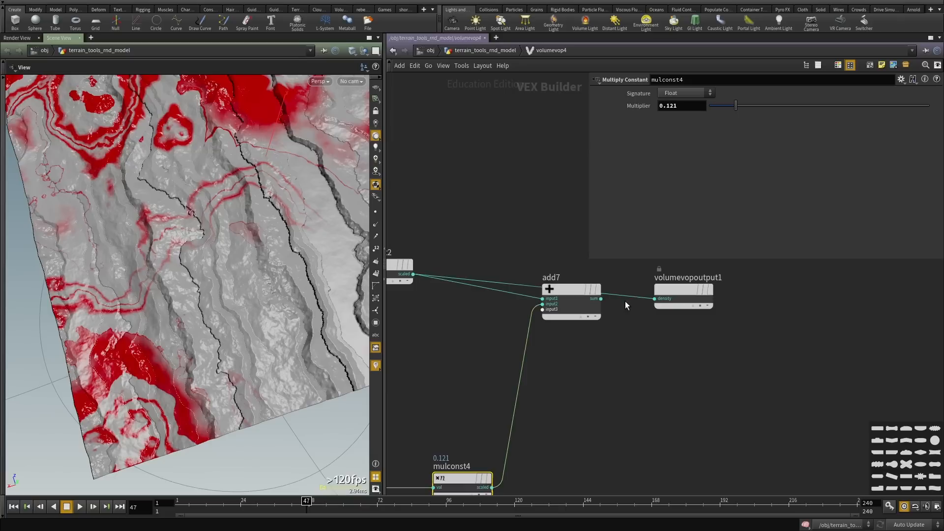
Wire mulconst4's scaled output directly into volumevopoutput1's density to preview the second Worley layer alone.
click(654, 299)
click(494, 485)
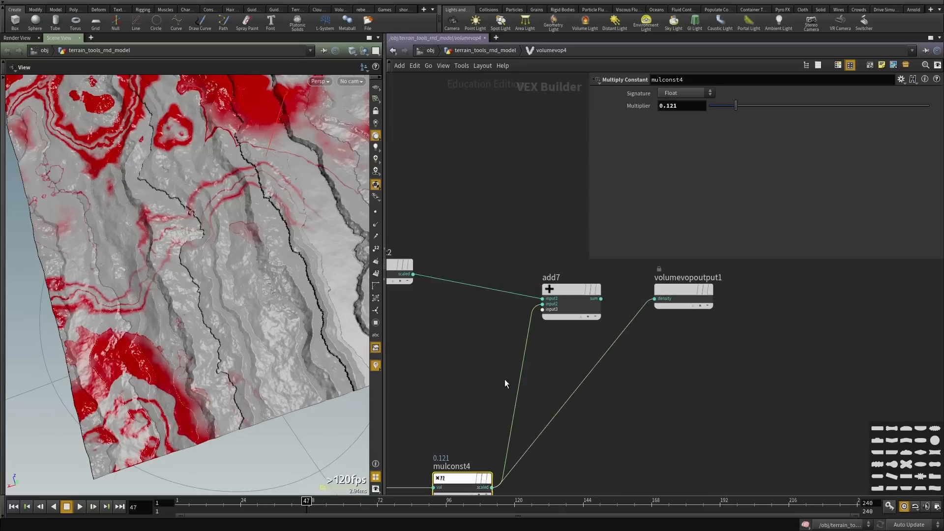
middle_drag(506, 378, 528, 347)
drag(209, 332, 187, 320)
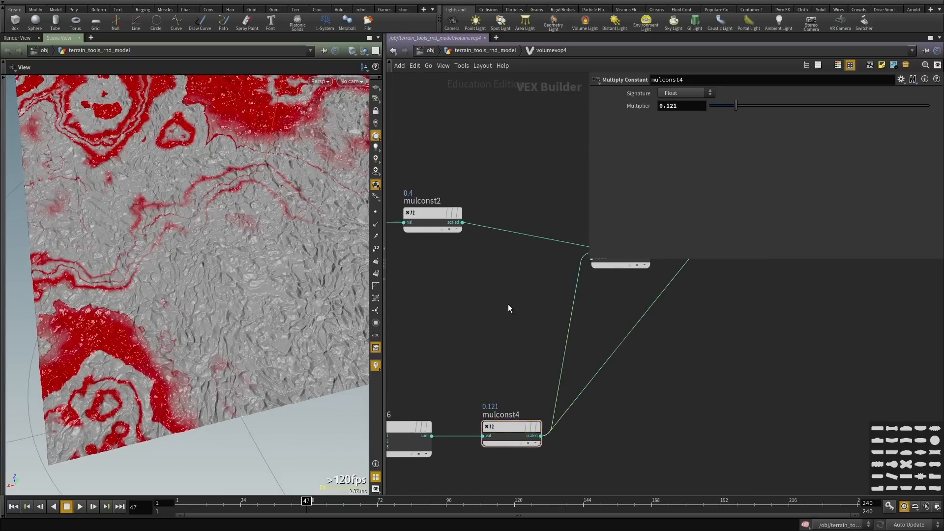
key(Tab)
text(mu)
click(587, 152)
click(576, 329)
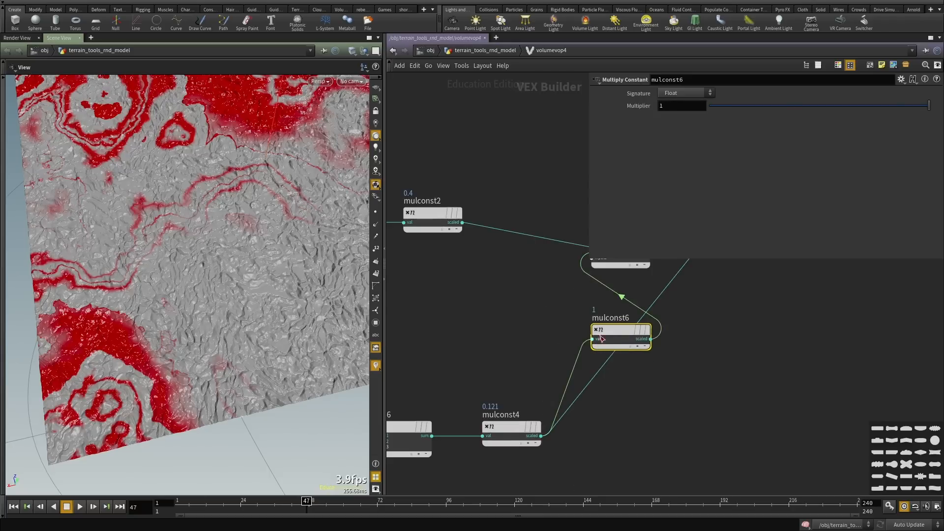
drag(600, 336, 571, 332)
key(ctrl+x)
key(Tab)
text(mu)
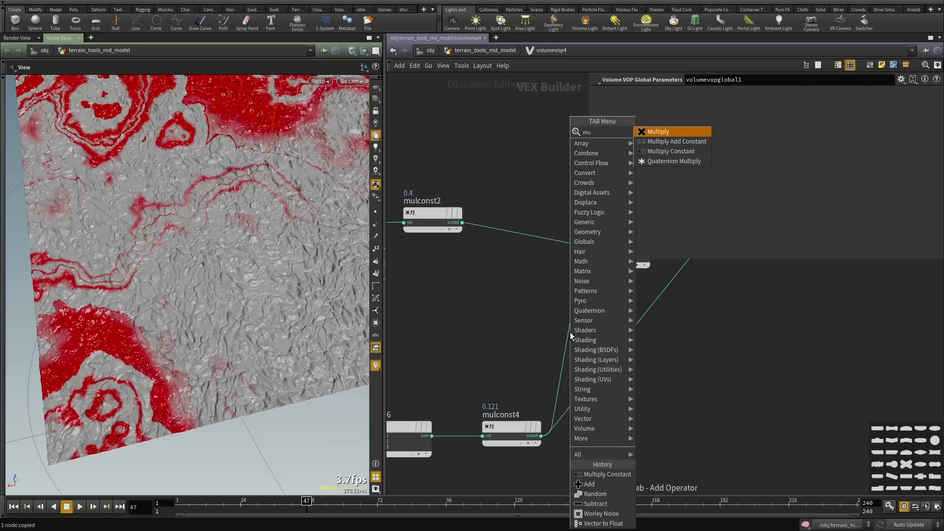
key(Down)
key(Down)
key(Return)
click(571, 351)
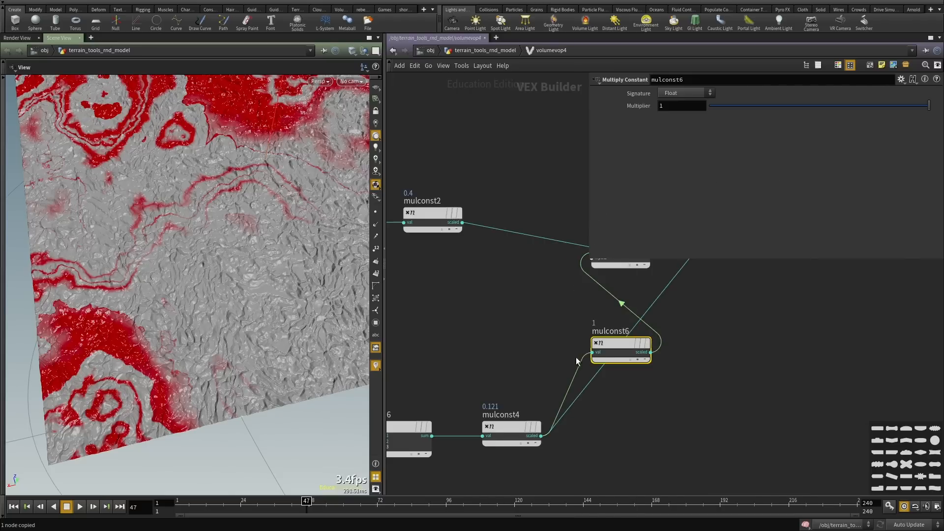
key(ctrl+z)
Insert a Multiply node between mulconst4 and add7, and connect mulconst2's scaled output to its second input.
key(Tab)
text(mu)
key(Return)
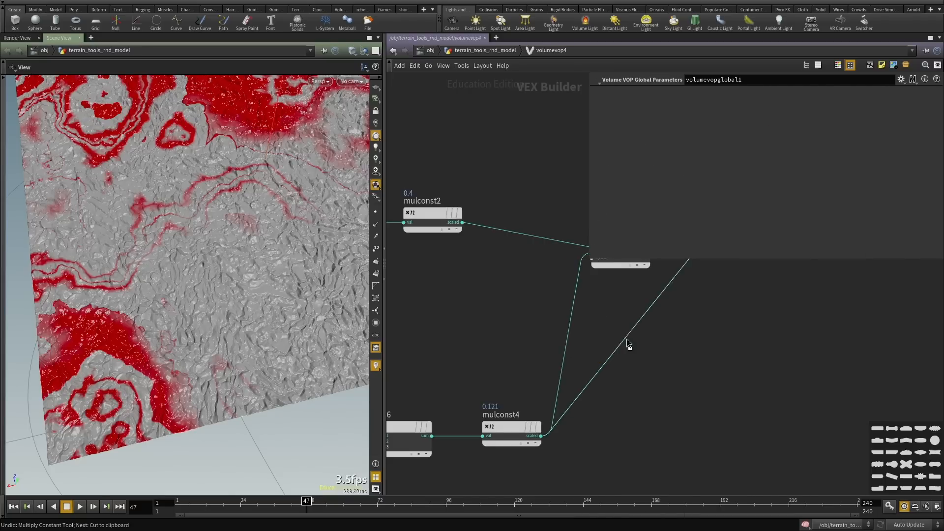
click(626, 338)
drag(626, 338, 692, 350)
drag(579, 303, 618, 304)
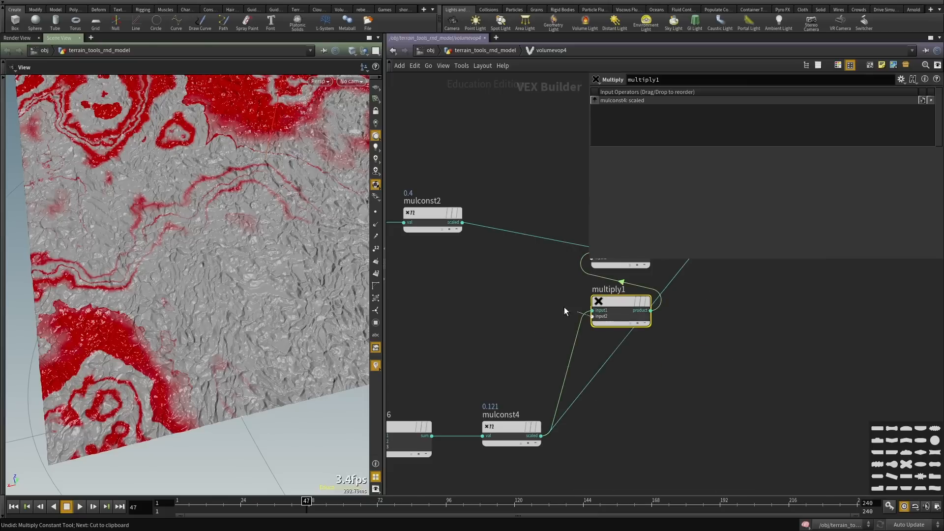
click(473, 246)
middle_drag(507, 326, 479, 344)
Reconnect add7's sum to volumevopoutput1's density and inspect the terrain up close.
middle_drag(677, 372, 588, 391)
click(595, 311)
drag(236, 316, 211, 333)
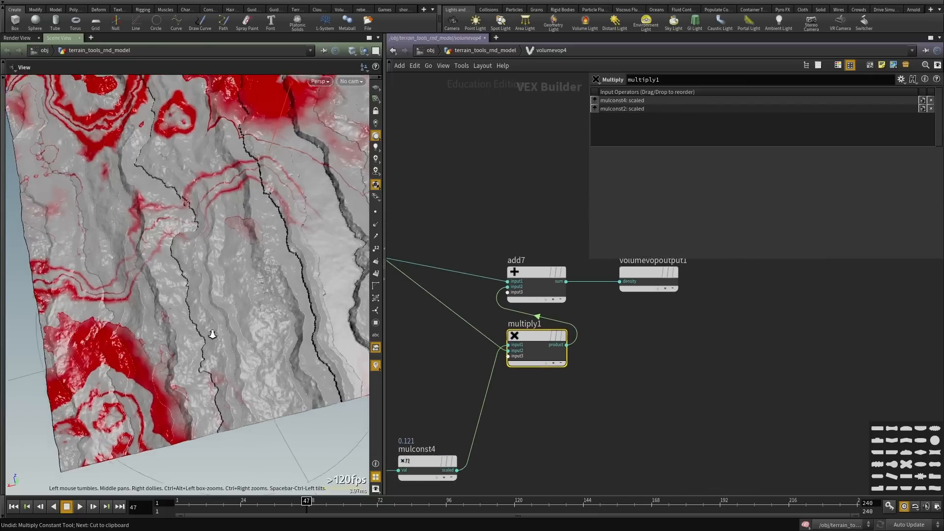
right_drag(212, 333, 359, 317)
Set mulconst4's multiplier to 0.951.
middle_drag(525, 454, 576, 392)
click(478, 399)
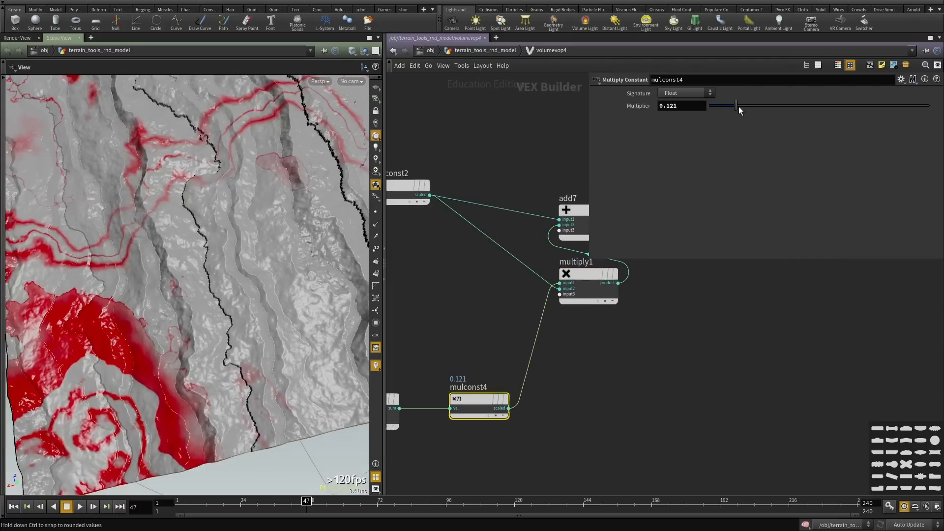
drag(759, 109, 838, 107)
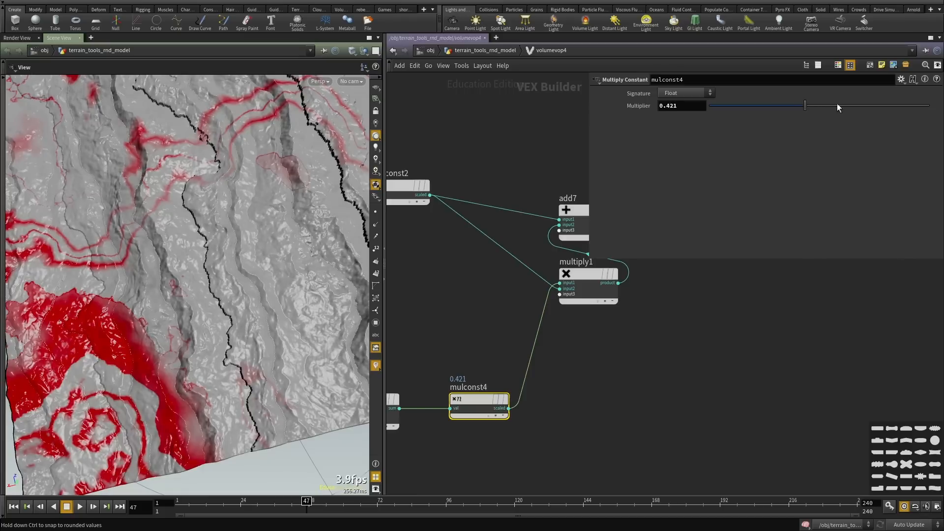
drag(895, 101, 918, 101)
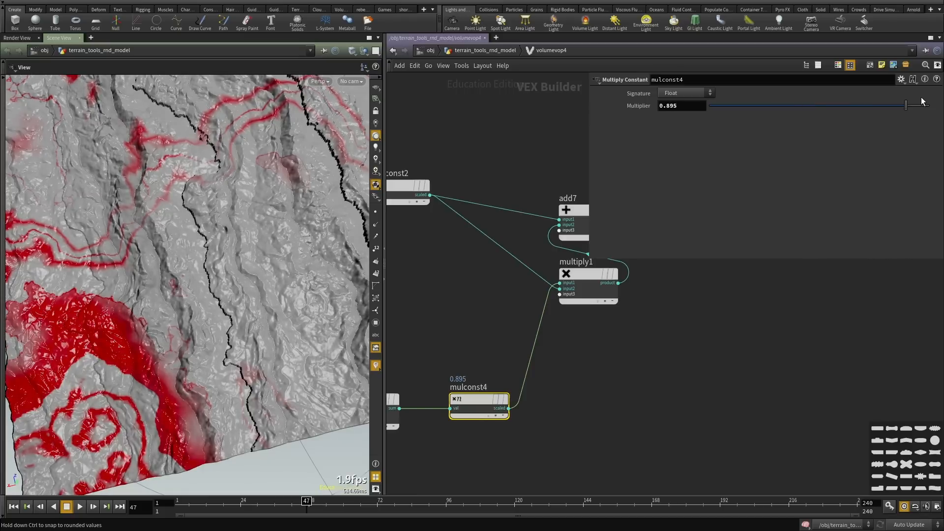
Set mulconst2's multiplier to 0.51 while viewing the cracks up close.
middle_drag(426, 272, 510, 343)
drag(504, 325, 448, 154)
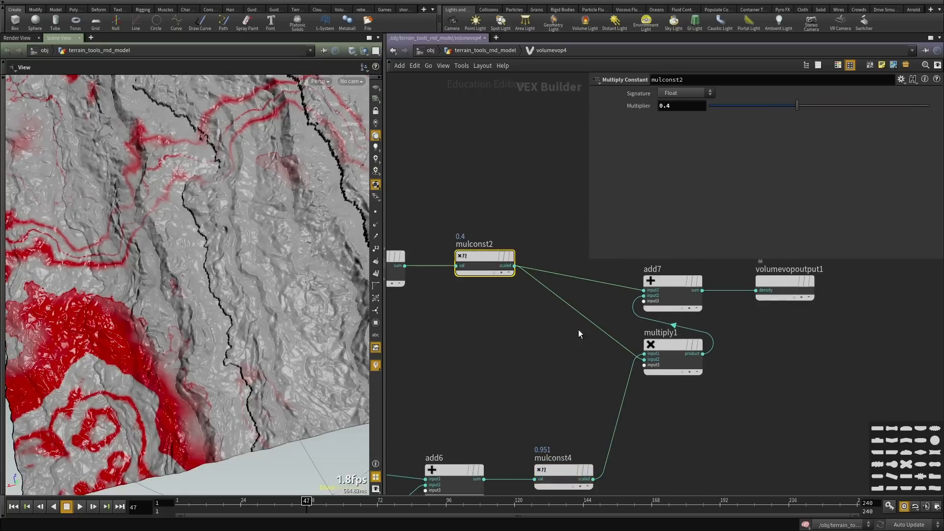
drag(295, 316, 241, 317)
right_drag(240, 317, 241, 265)
mouse_move(765, 107)
mouse_down()
mouse_move(757, 104)
mouse_move(821, 104)
mouse_up()
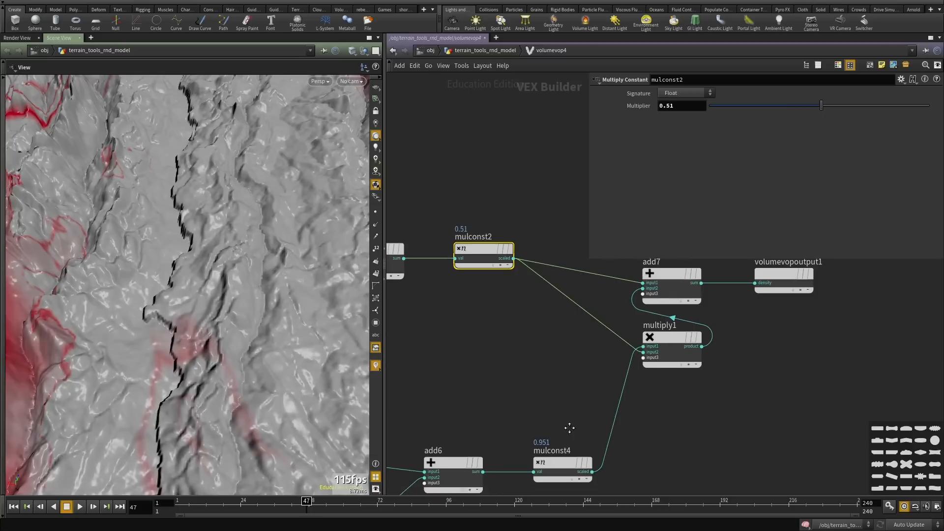
Move the multiply1 node lower in the network and set mulconst4's multiplier to 1.951.
middle_drag(569, 427, 567, 371)
drag(565, 371, 550, 462)
middle_drag(613, 372, 600, 414)
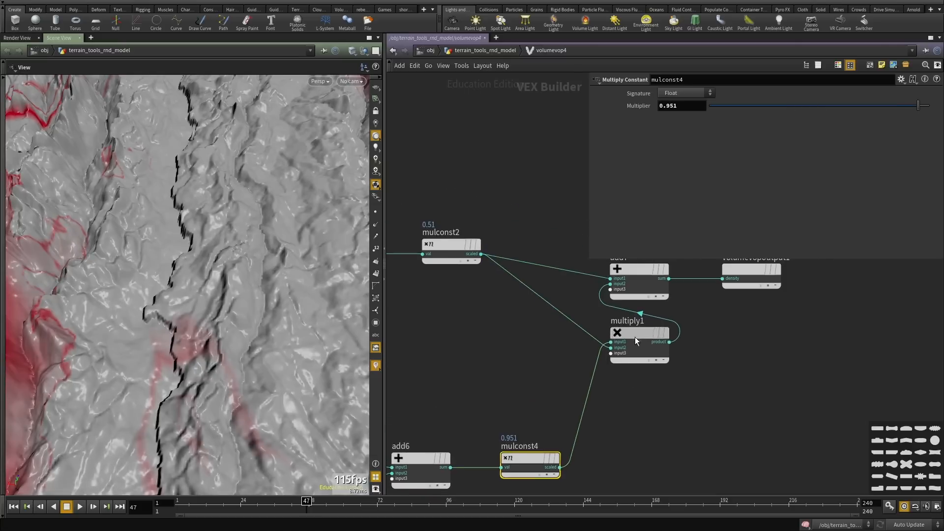
drag(636, 338, 618, 369)
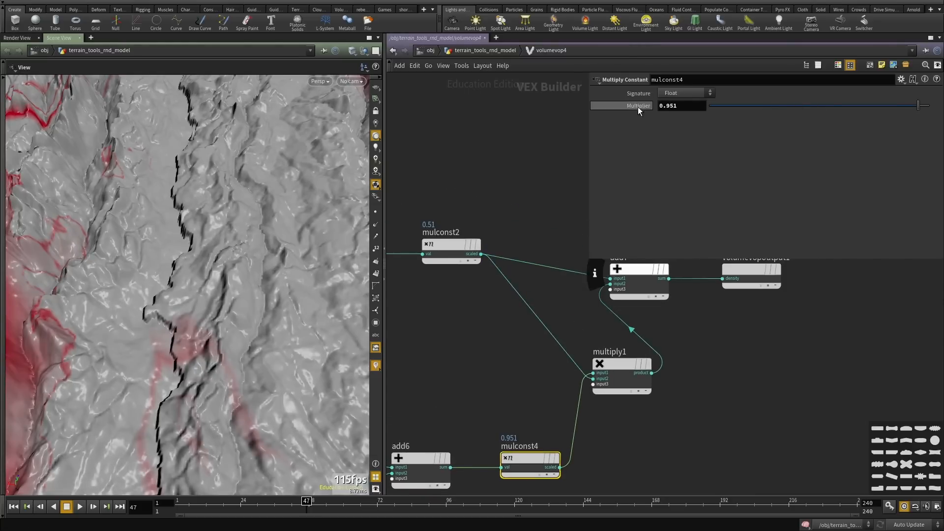
middle_drag(638, 111, 737, 108)
Insert a Fit Range node on the wire between mulconst2 and multiply1.
middle_drag(552, 149, 553, 177)
key(Tab)
text(fit)
key(Return)
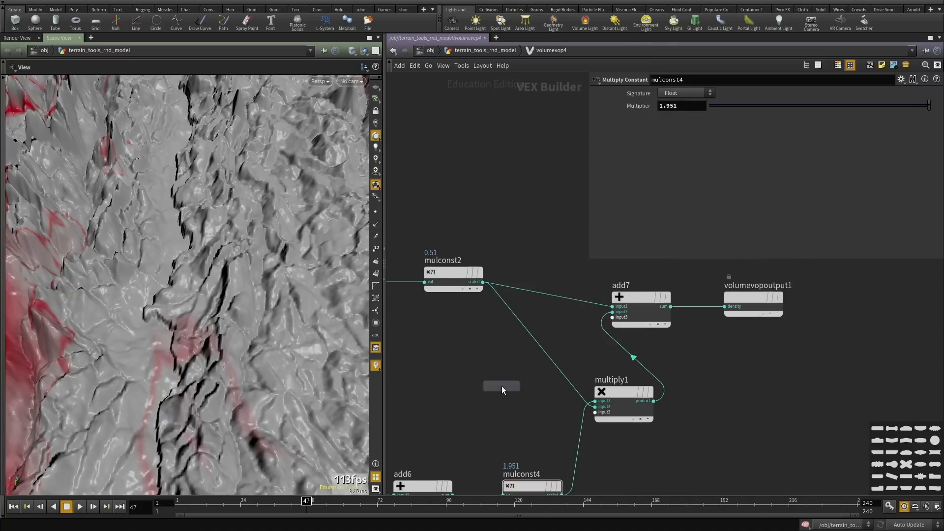
click(501, 386)
drag(502, 385, 536, 336)
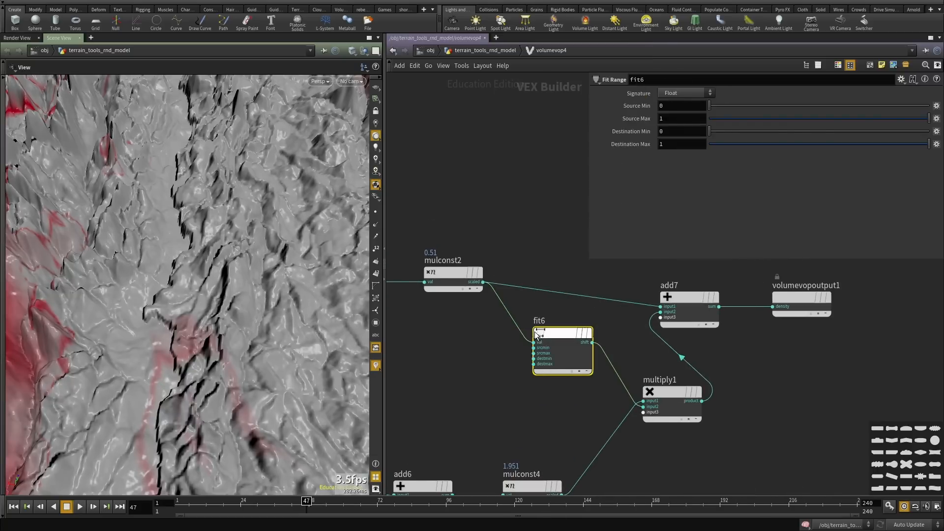
Invert the fit6 output range with Destination Min 1 and Destination Max 0.
click(662, 145)
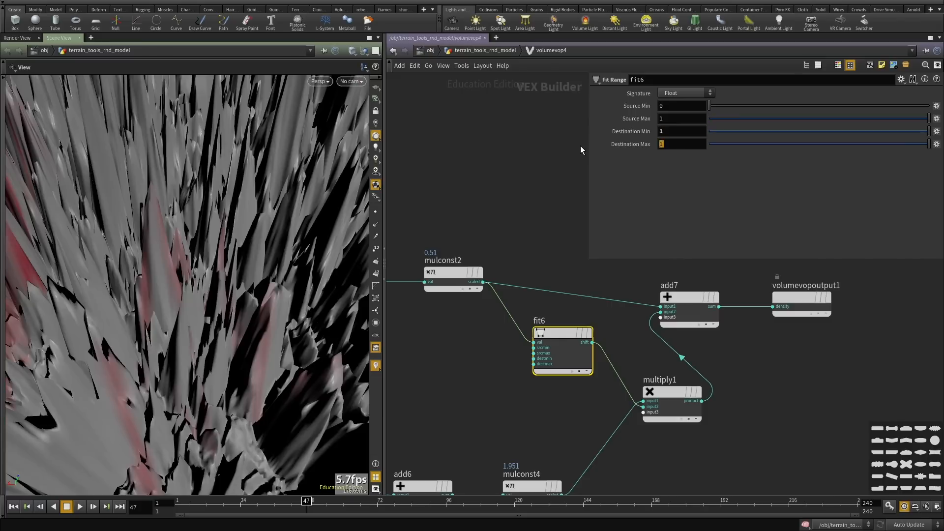
text(0)
key(Return)
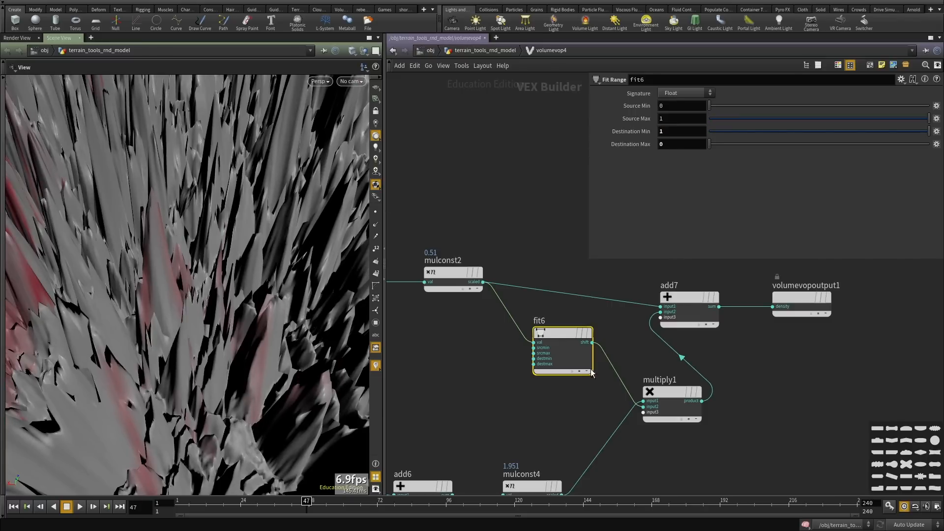
Set mulconst4's multiplier to 0.085.
middle_drag(575, 411, 589, 320)
click(548, 396)
mouse_move(737, 112)
mouse_down()
mouse_move(718, 109)
mouse_move(728, 105)
mouse_up()
Set fit6's Source Min to 0.7 and Source Max to 1.1, and view the whole terrain.
click(578, 242)
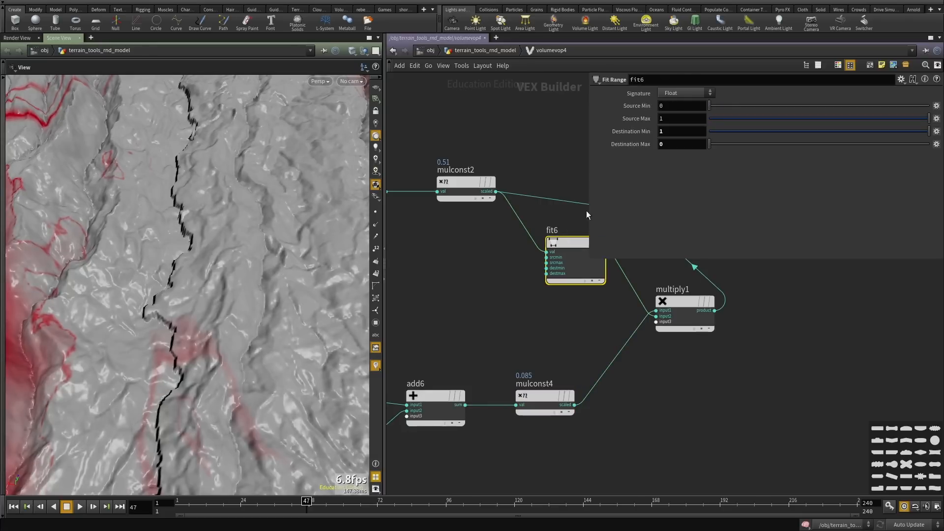
middle_drag(632, 109, 689, 106)
mouse_move(615, 118)
middle_down()
mouse_move(628, 118)
mouse_move(566, 115)
mouse_move(630, 112)
middle_up()
alt+right_drag(203, 270, 169, 289)
alt+drag(169, 289, 259, 259)
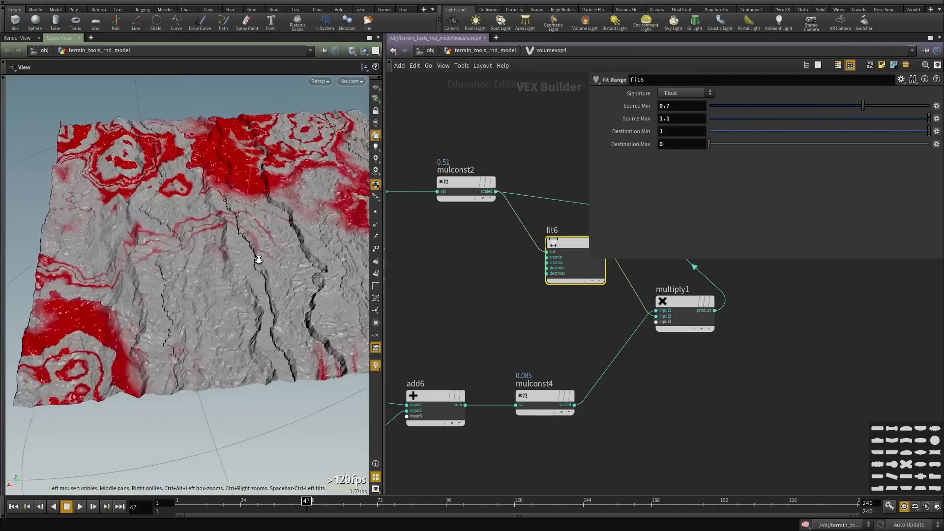
alt+right_drag(258, 260, 290, 251)
Move the add7 and volumevopoutput1 nodes together to a higher spot in the network.
scroll(703, 351, down, 3)
middle_drag(705, 352, 510, 454)
drag(636, 409, 642, 339)
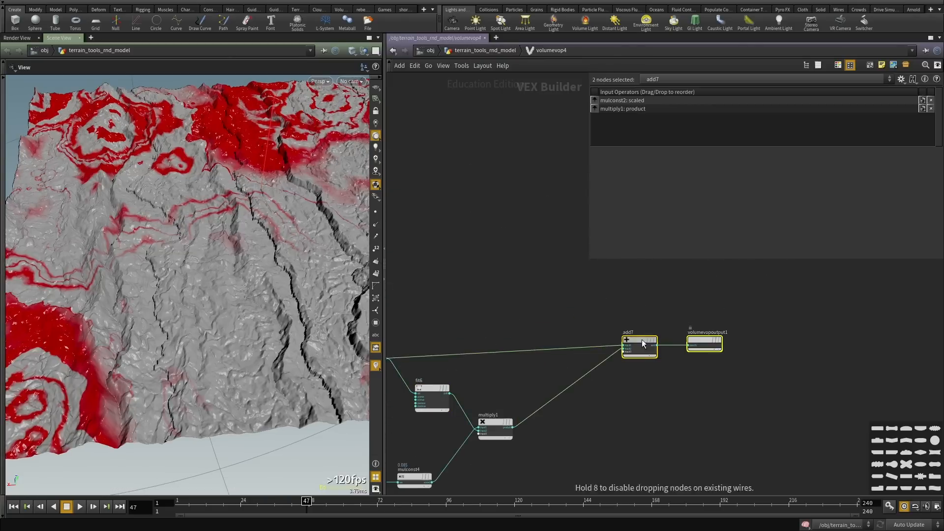
click(730, 368)
scroll(731, 368, up, 2)
middle_drag(711, 358, 814, 388)
Connect vectofloat2's output to volumevopoutput1's density to preview the mask as terrain height.
click(788, 369)
scroll(806, 334, down, 3)
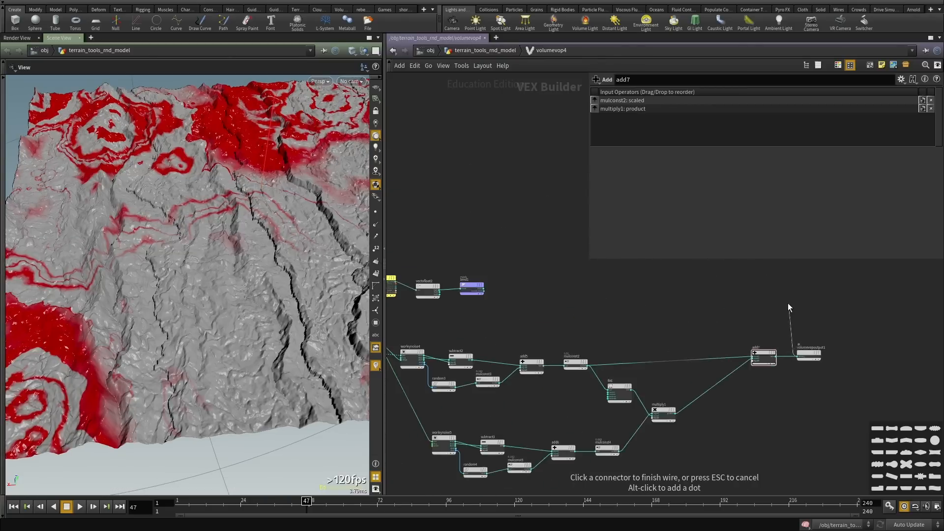
middle_drag(474, 300, 607, 296)
scroll(607, 296, up, 3)
scroll(625, 279, up, 1)
scroll(683, 327, down, 5)
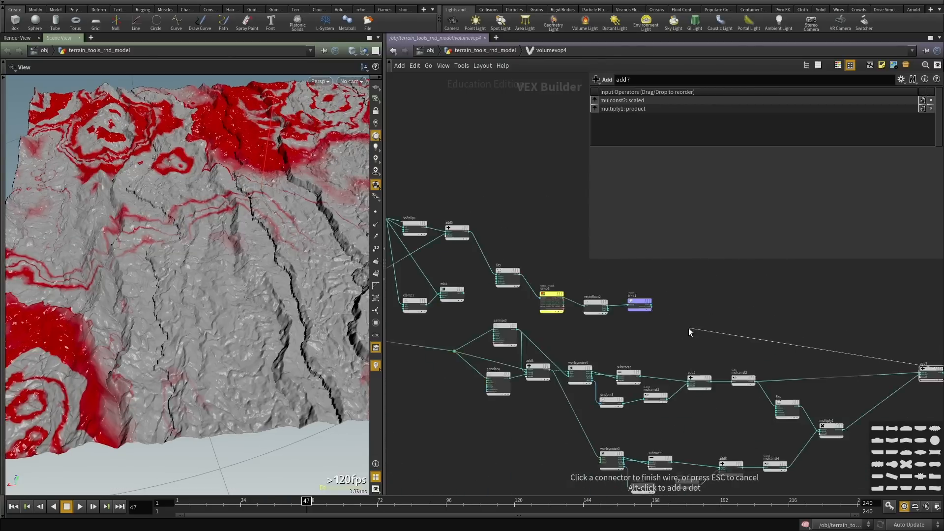
middle_drag(554, 268, 633, 312)
scroll(730, 365, up, 4)
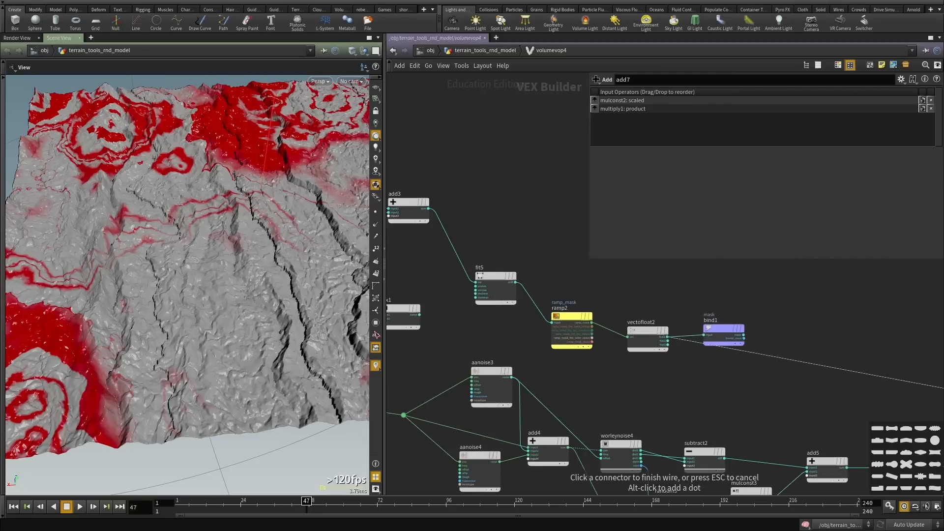
right_drag(241, 244, 179, 280)
Move the volumevopoutput1 node away from add7 to just above the bind1 node.
scroll(686, 417, down, 2)
middle_drag(687, 417, 478, 351)
scroll(479, 351, down, 1)
middle_drag(698, 335, 624, 332)
drag(768, 368, 523, 249)
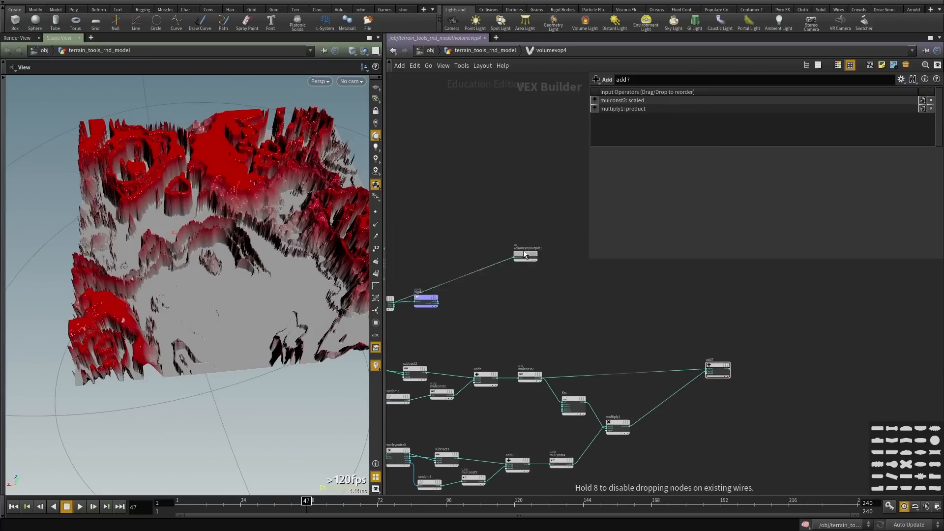
scroll(510, 274, up, 3)
click(573, 266)
scroll(566, 278, down, 1)
middle_drag(567, 277, 584, 278)
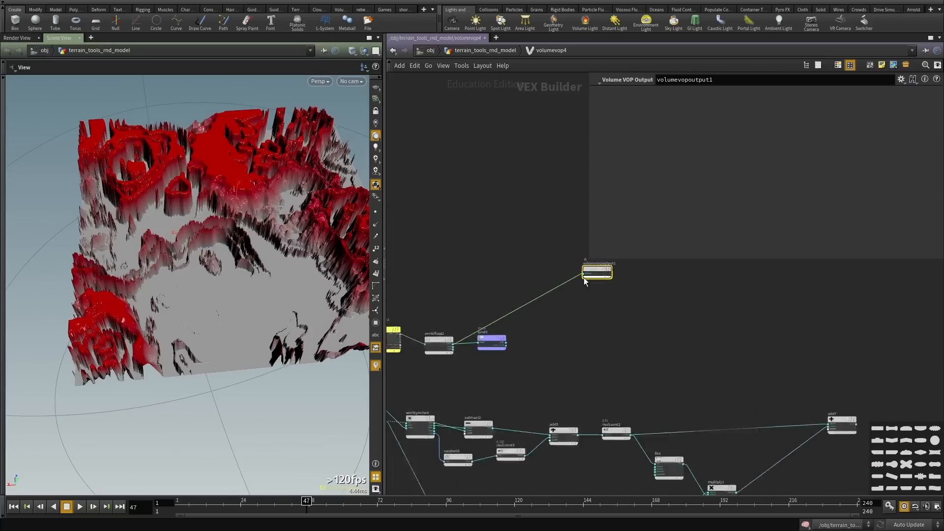
Connect fit5's output to volumevopoutput1's density.
scroll(586, 273, up, 2)
click(584, 274)
scroll(438, 350, down, 4)
middle_drag(438, 349, 612, 346)
click(517, 331)
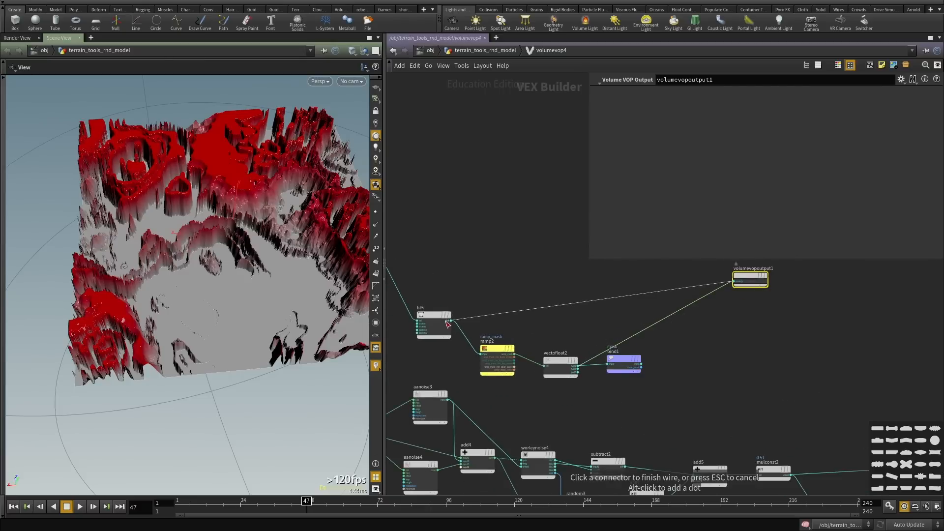
scroll(485, 314, up, 3)
middle_drag(485, 314, 558, 359)
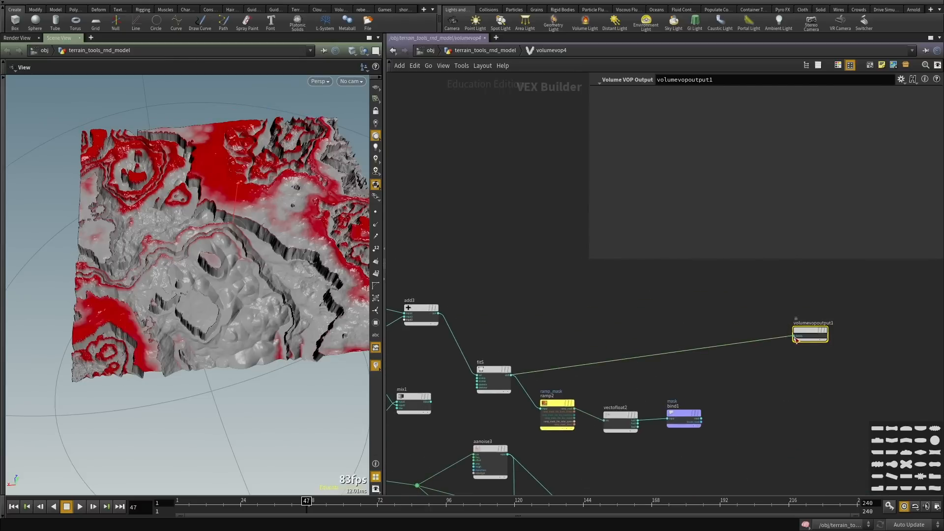
Connect add3's sum to volumevopoutput1's density and view the base terrain from a low angle.
click(795, 337)
scroll(796, 338, down, 3)
scroll(557, 317, up, 3)
click(556, 314)
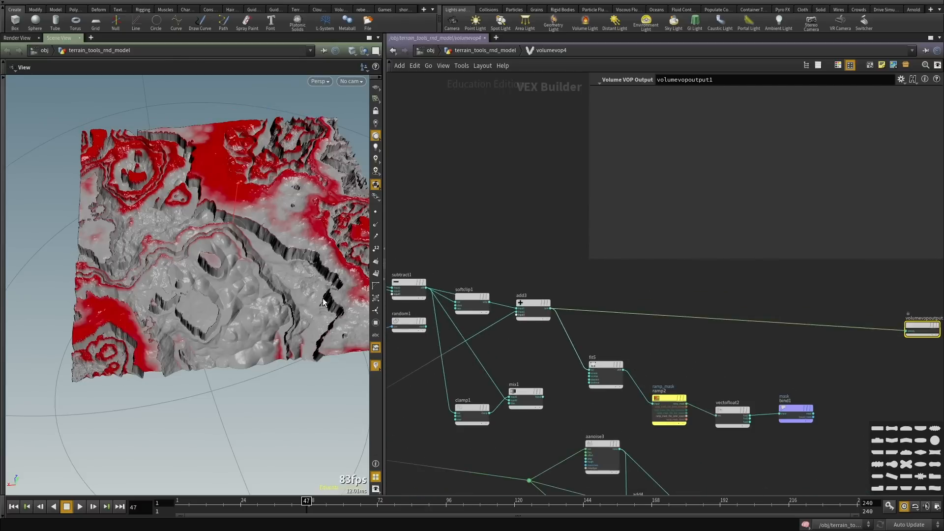
drag(254, 275, 143, 273)
Insert a Mix node between add3 and volumevopoutput1, and space the output node farther from it.
scroll(704, 335, down, 3)
middle_drag(704, 335, 527, 309)
scroll(446, 356, up, 1)
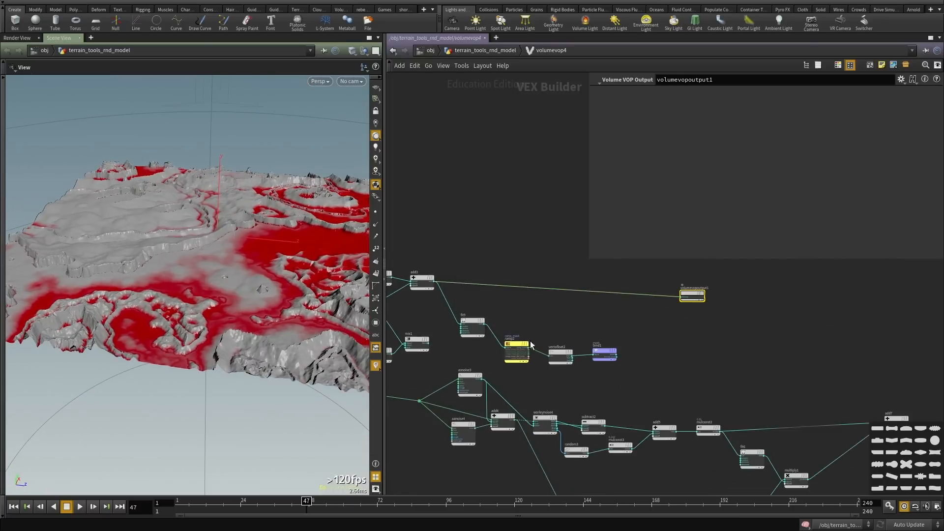
scroll(532, 345, down, 3)
middle_drag(603, 346, 684, 340)
key(Tab)
text(m)
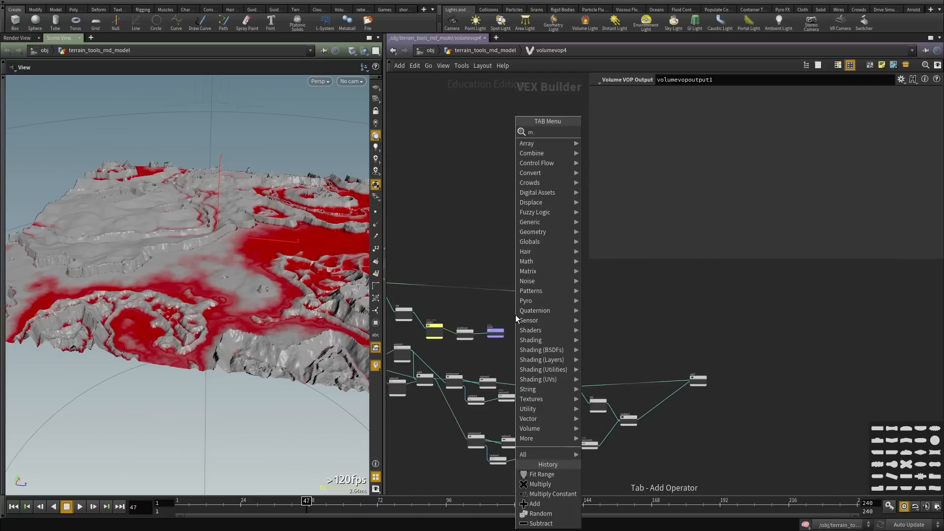
text(ix)
key(Return)
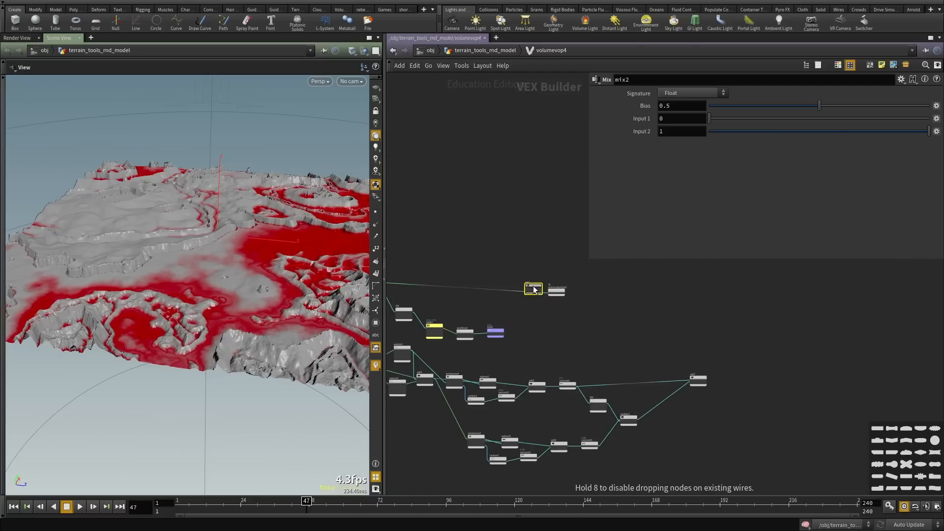
click(527, 296)
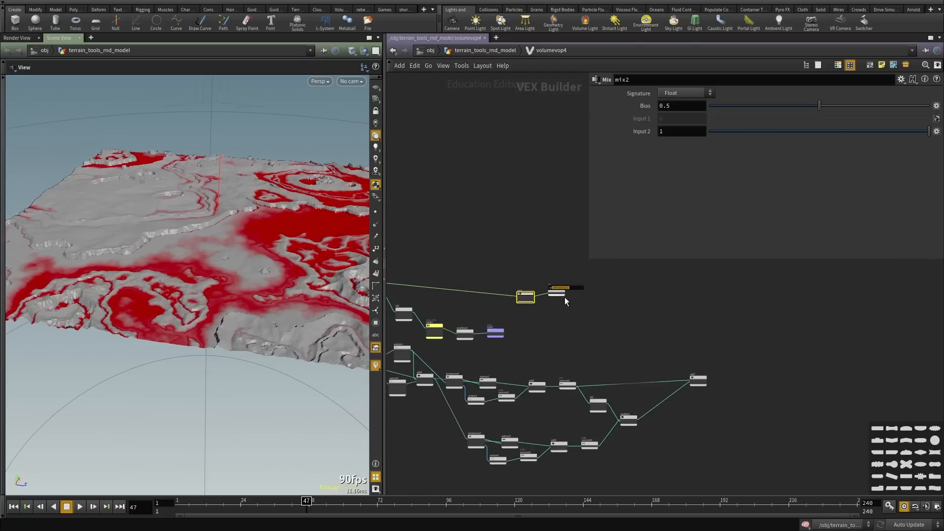
drag(554, 292, 666, 293)
Place an unconnected Add node below mix2.
scroll(506, 298, up, 3)
click(721, 366)
scroll(693, 360, up, 2)
middle_drag(693, 360, 669, 327)
key(Tab)
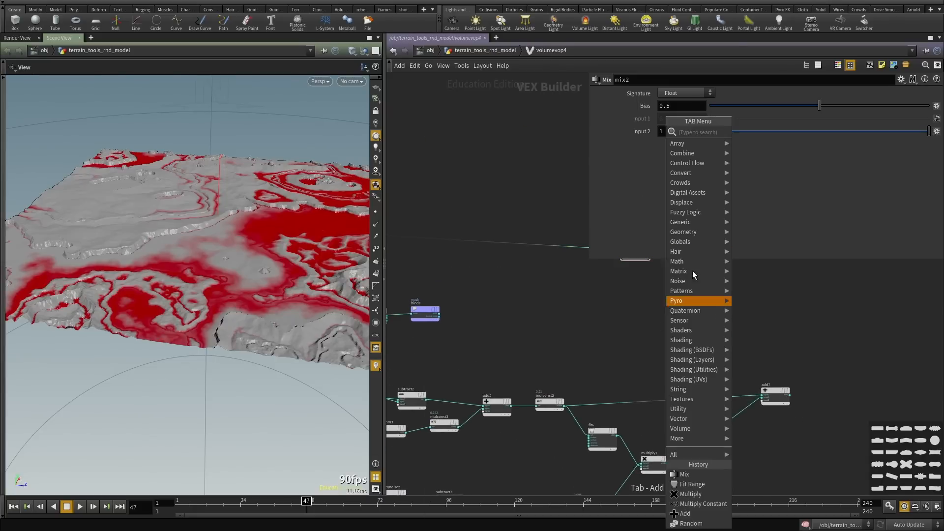
key(Escape)
scroll(788, 396, up, 2)
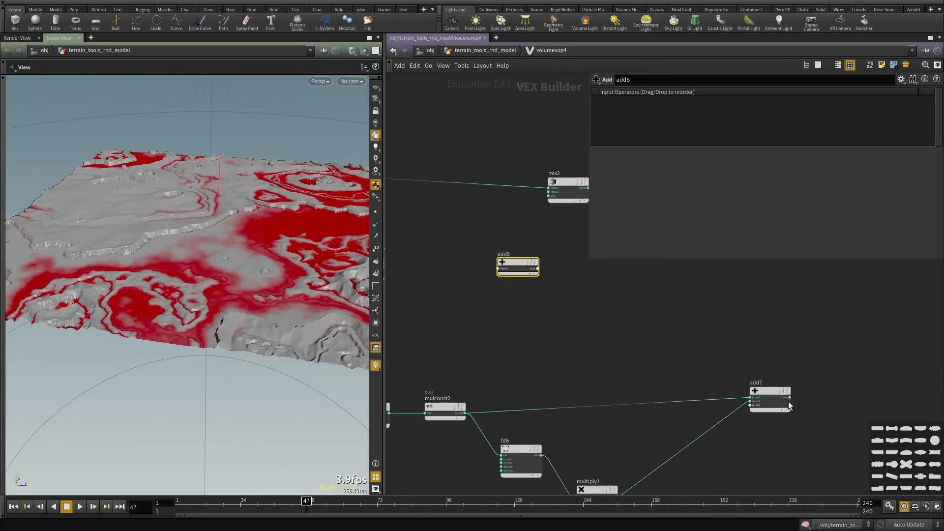
Connect add7's sum to mix2's second input and view the blended terrain up close.
click(790, 395)
scroll(548, 300, down, 1)
click(546, 212)
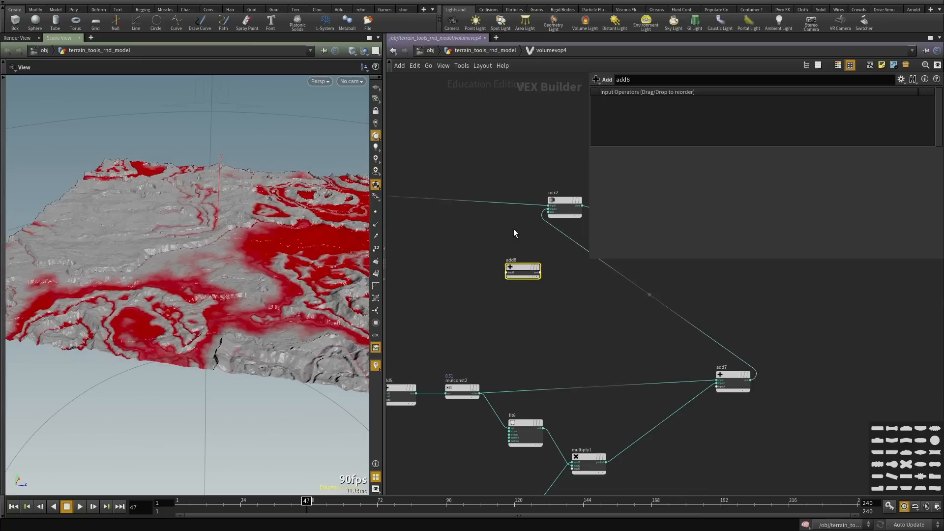
middle_drag(554, 211, 575, 298)
alt+drag(182, 264, 177, 294)
alt+right_drag(177, 294, 188, 316)
Connect vectofloat2's mask output to mix2's bias and view the masked blend.
click(574, 306)
middle_drag(572, 300, 592, 302)
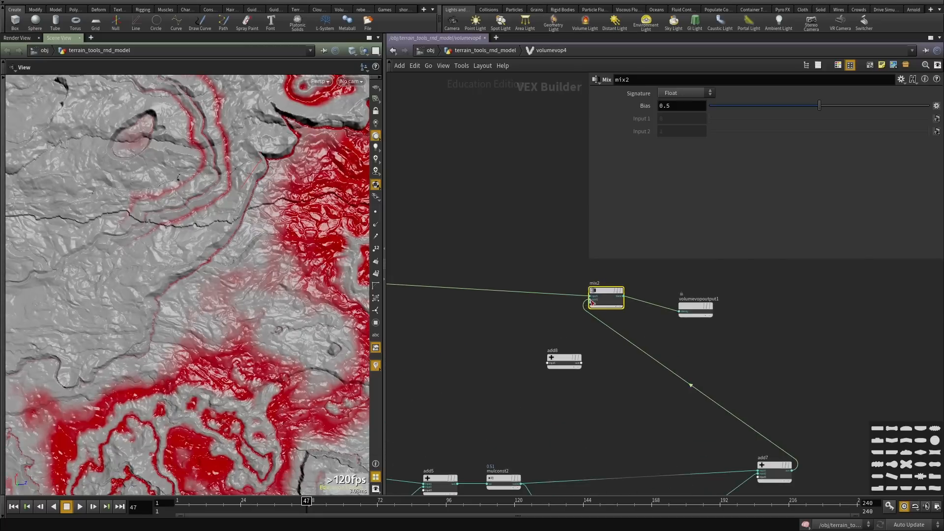
click(593, 303)
scroll(514, 346, down, 3)
scroll(489, 355, up, 4)
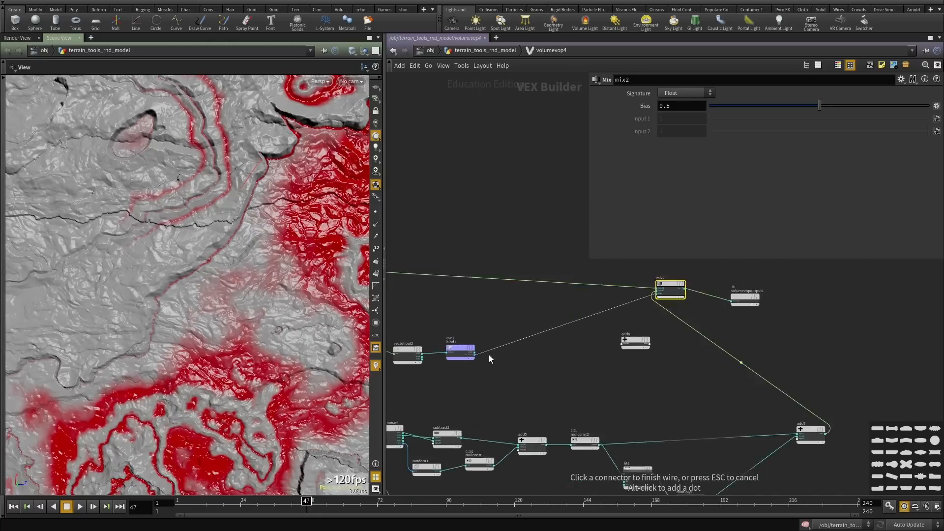
scroll(499, 346, down, 2)
scroll(442, 350, up, 2)
alt+drag(279, 320, 157, 261)
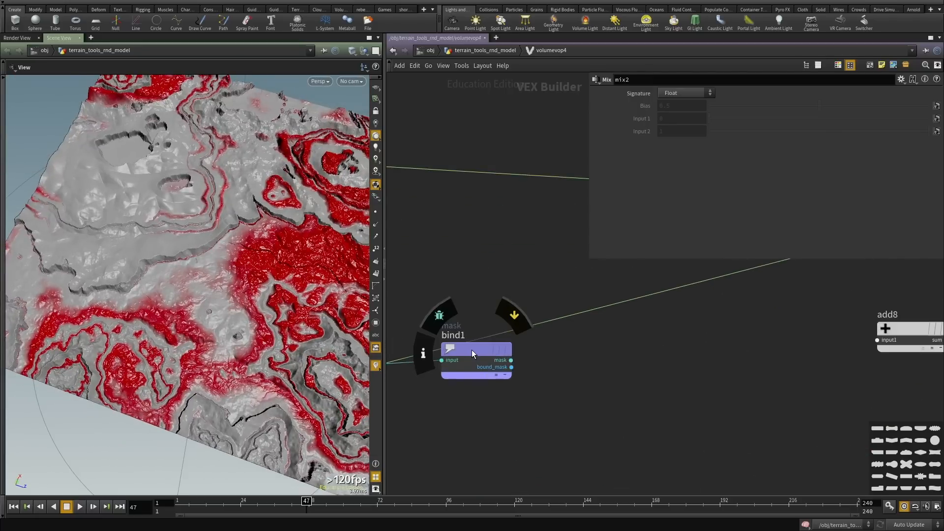
Move the bind1 mask node lower in the network and bypass it.
drag(472, 353, 492, 394)
click(521, 391)
drag(261, 315, 237, 309)
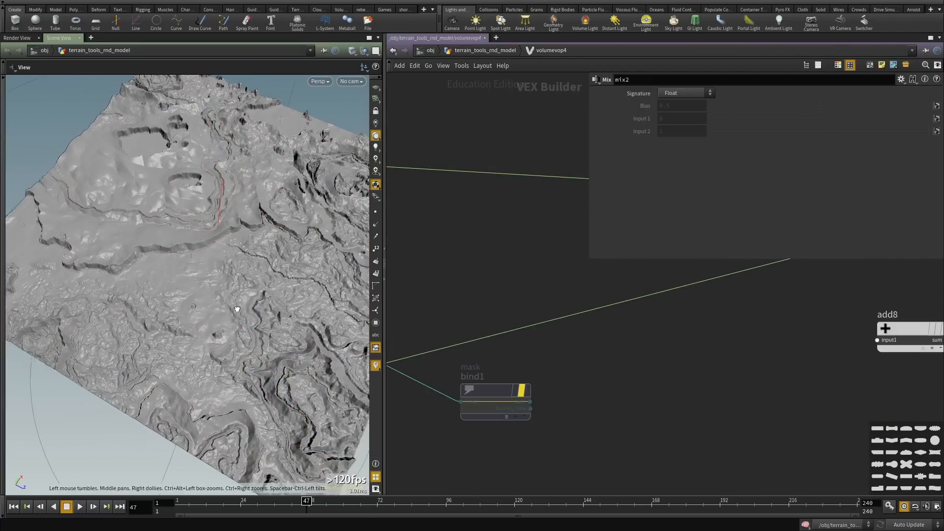
Go up to the geometry network and examine the mask-blended terrain from several angles, including an enlarged view.
key(ctrl+b)
scroll(355, 321, down, 5)
drag(352, 324, 538, 301)
key(ctrl+b)
scroll(506, 292, down, 4)
key(u)
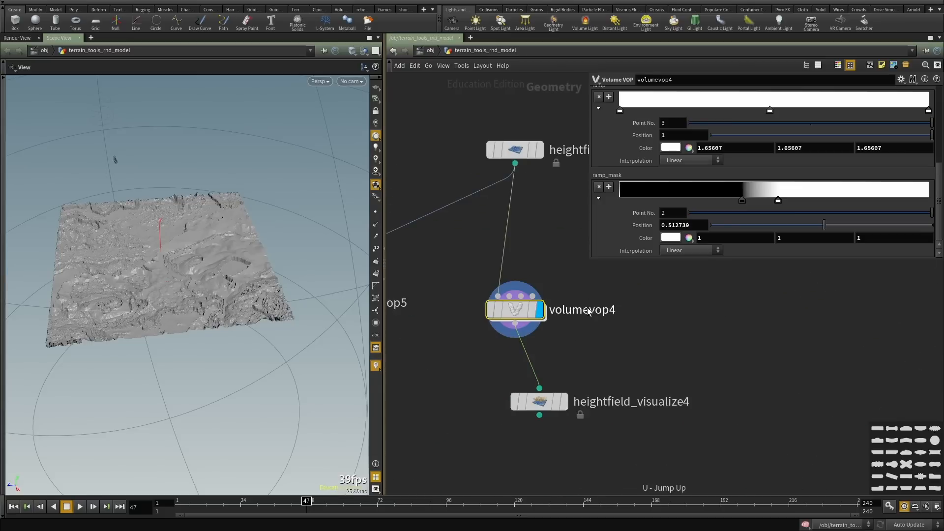
scroll(587, 308, down, 2)
scroll(195, 315, up, 4)
drag(200, 300, 230, 312)
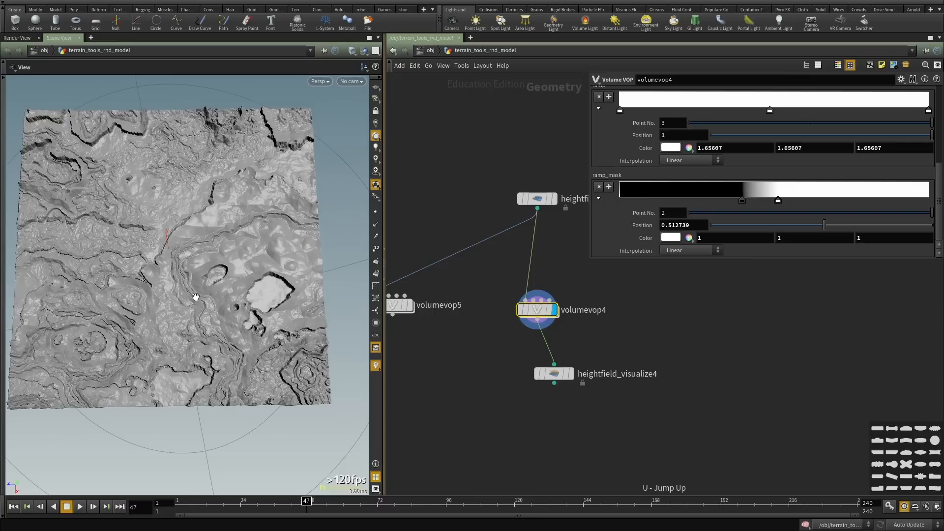
drag(226, 255, 234, 269)
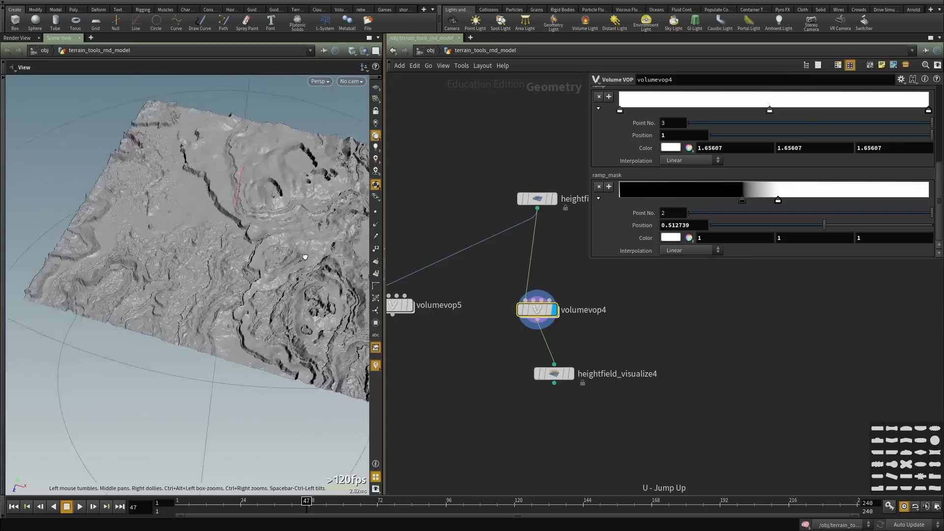
drag(305, 257, 297, 310)
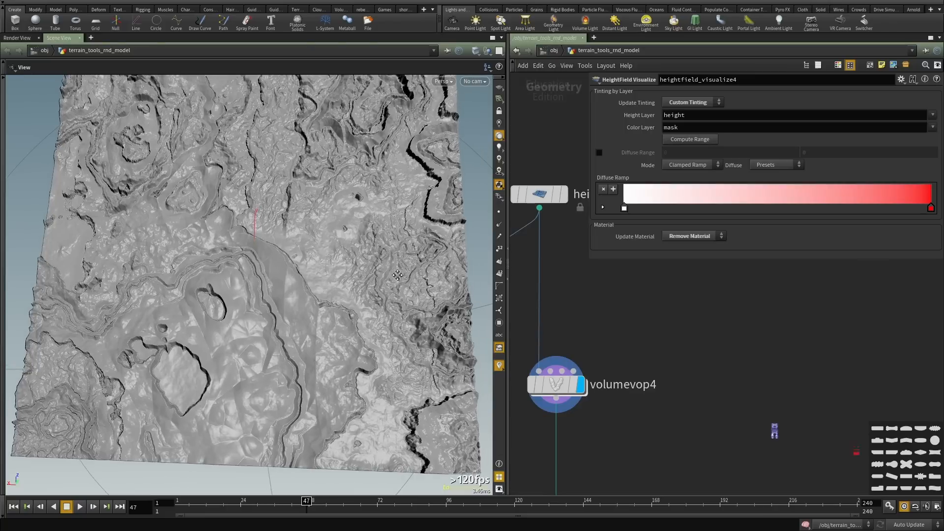
drag(397, 275, 228, 334)
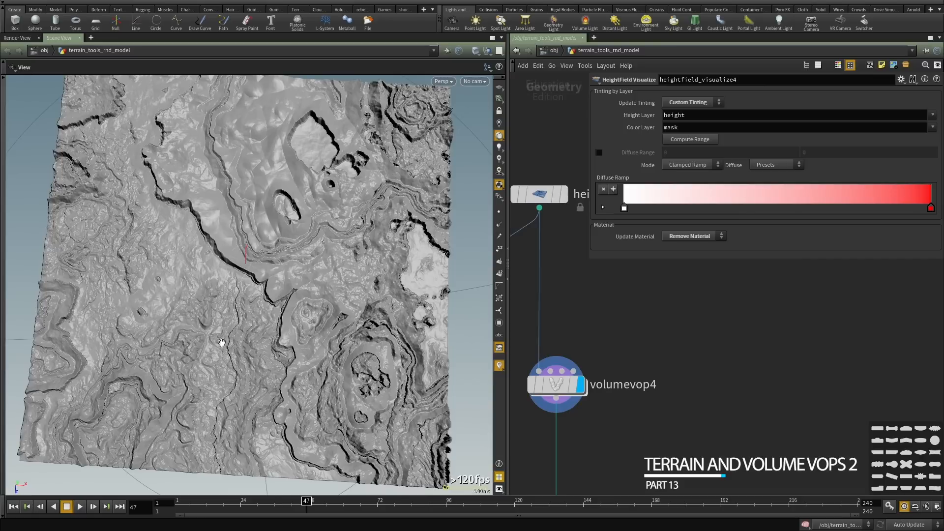
Open volumevop4's inner network and bring the mix2 area into view.
scroll(677, 397, down, 3)
middle_drag(666, 409, 653, 369)
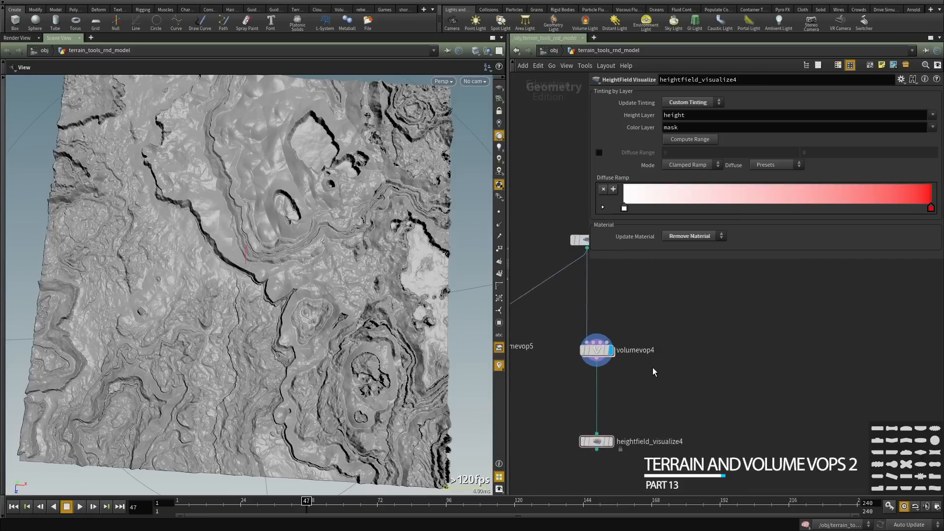
scroll(652, 369, up, 1)
drag(651, 370, 542, 322)
scroll(586, 346, up, 2)
double_click(588, 346)
scroll(665, 369, down, 1)
middle_drag(723, 324, 641, 327)
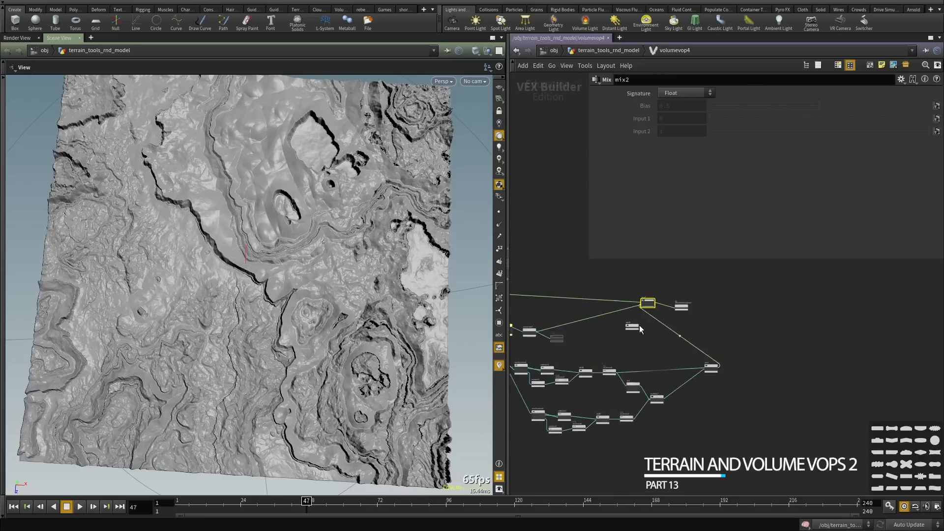
Move mix2 and volumevopoutput1 together farther downstream, beyond add7.
scroll(664, 309, up, 4)
drag(792, 327, 807, 349)
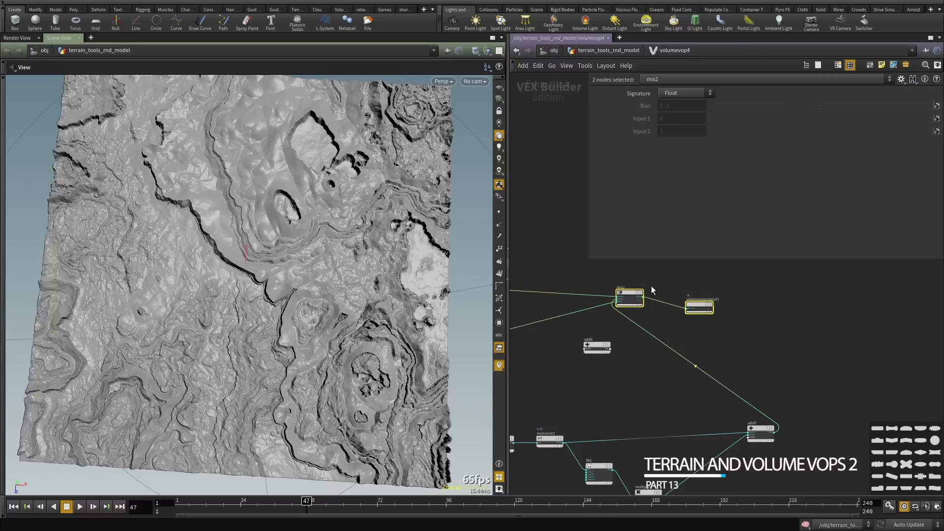
drag(630, 296, 850, 327)
scroll(591, 325, down, 3)
middle_drag(591, 325, 723, 323)
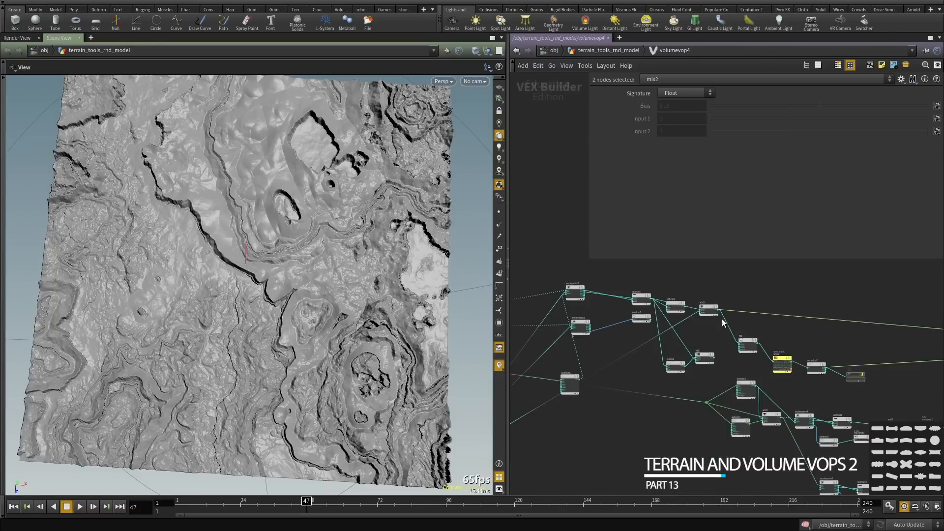
Return to the geometry network and examine the blended terrain's cliff bands from several angles and close up.
middle_drag(611, 313, 762, 327)
drag(219, 270, 230, 270)
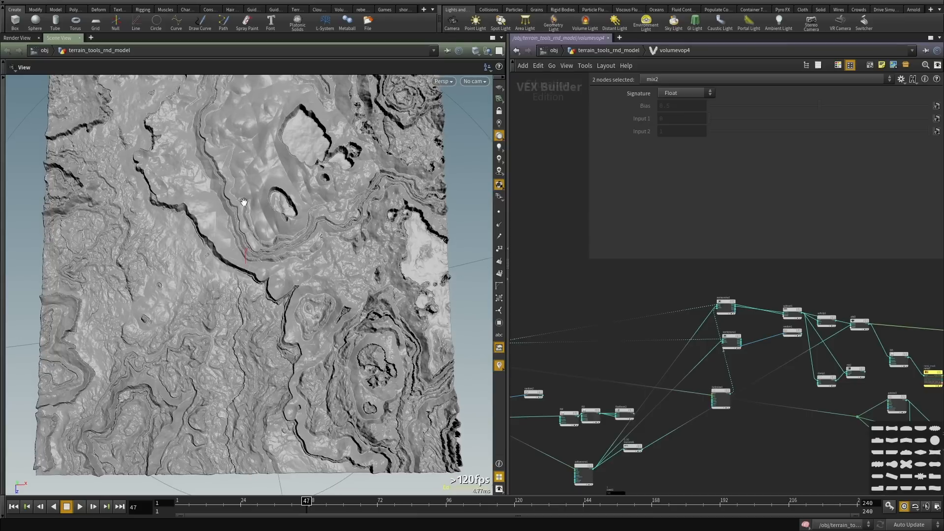
scroll(177, 224, up, 1)
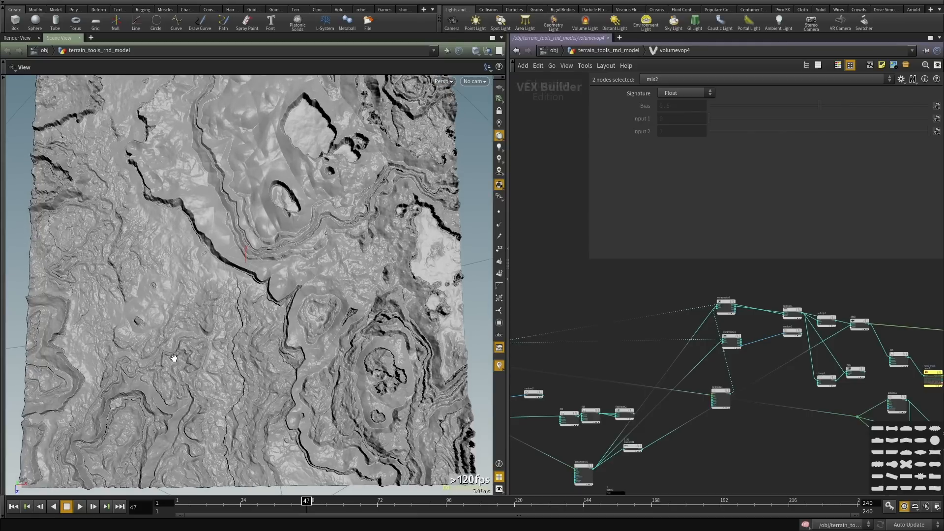
drag(174, 358, 241, 319)
scroll(639, 353, down, 3)
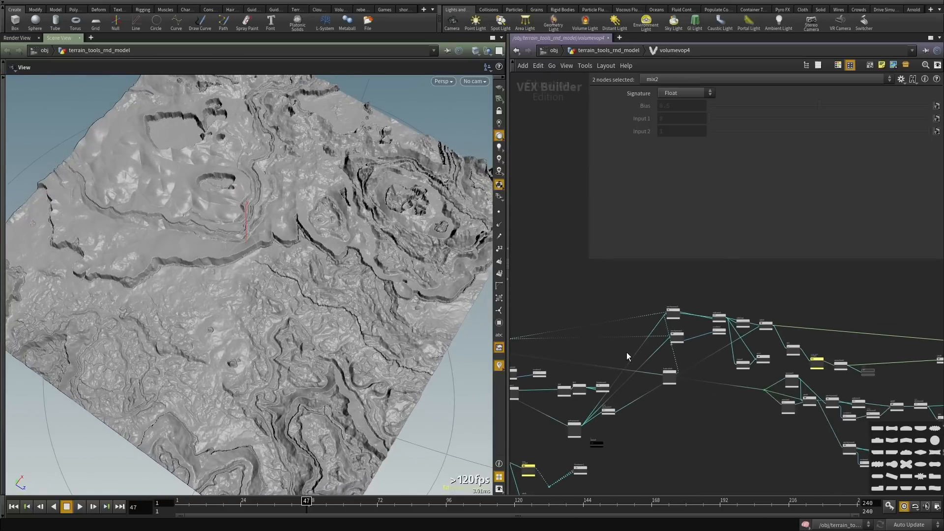
key(u)
drag(211, 268, 270, 284)
mouse_move(270, 284)
right_down()
mouse_move(255, 272)
mouse_move(270, 283)
right_up()
middle_drag(270, 283, 357, 259)
middle_drag(238, 256, 296, 213)
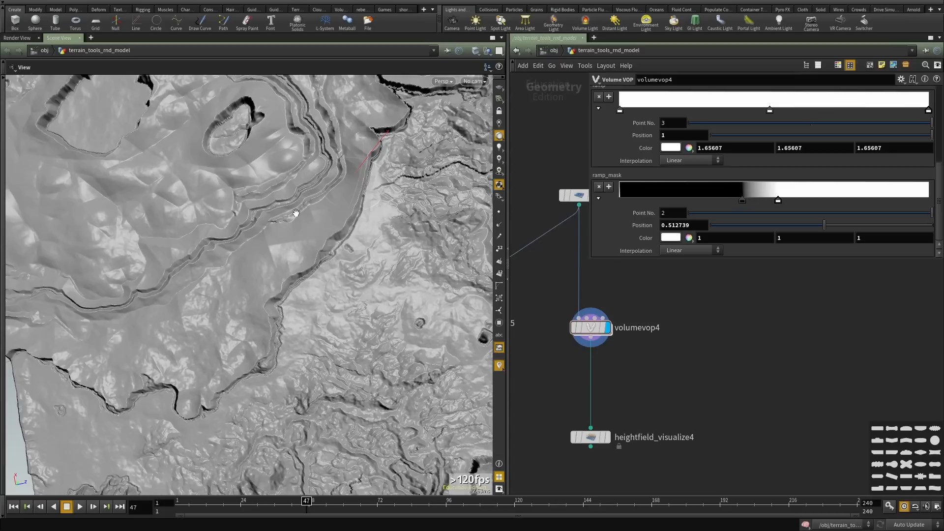
middle_drag(666, 371, 654, 353)
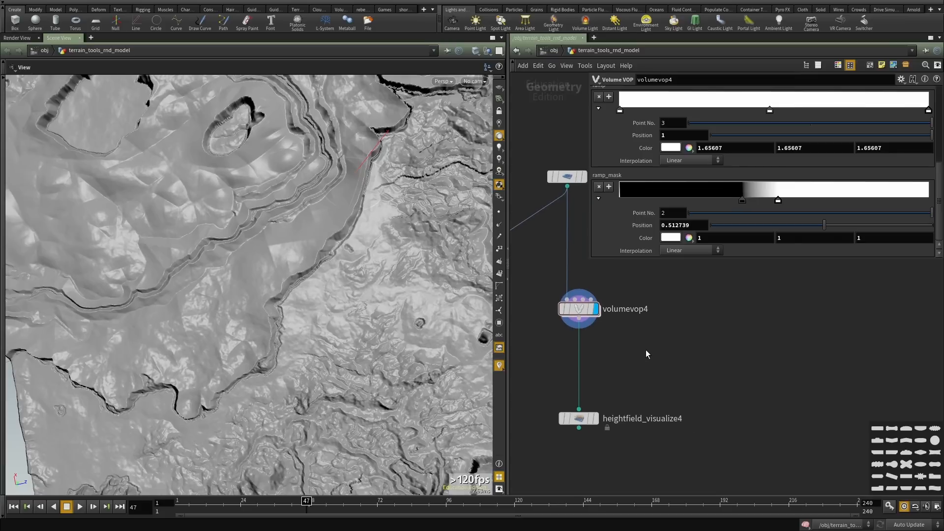
double_click(561, 310)
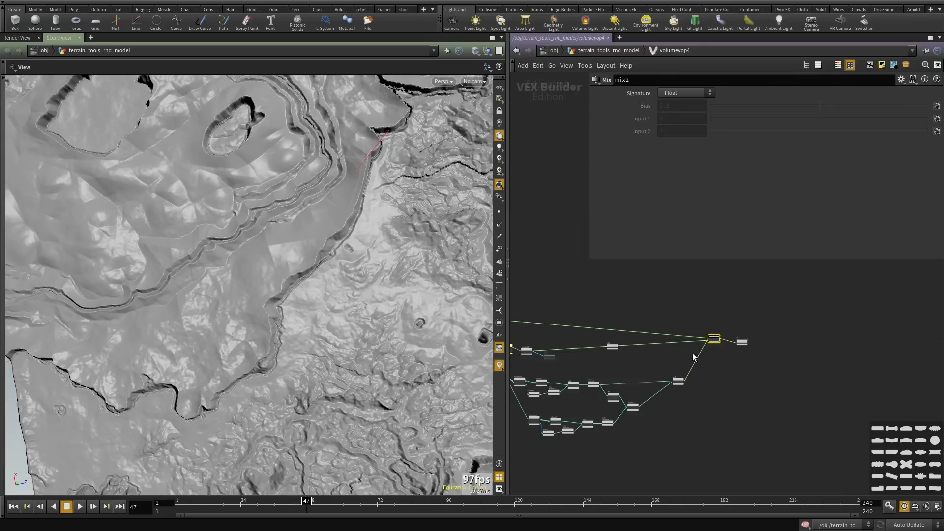
scroll(797, 328, up, 3)
key(u)
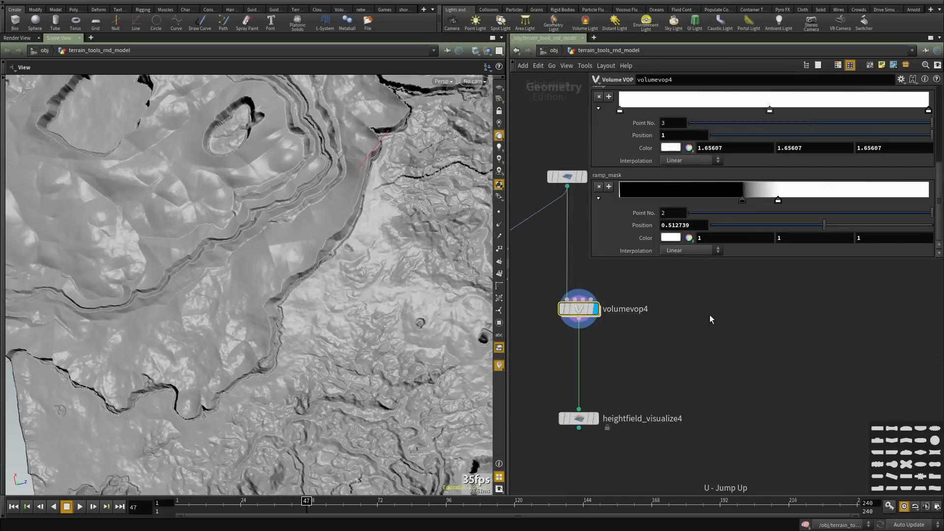
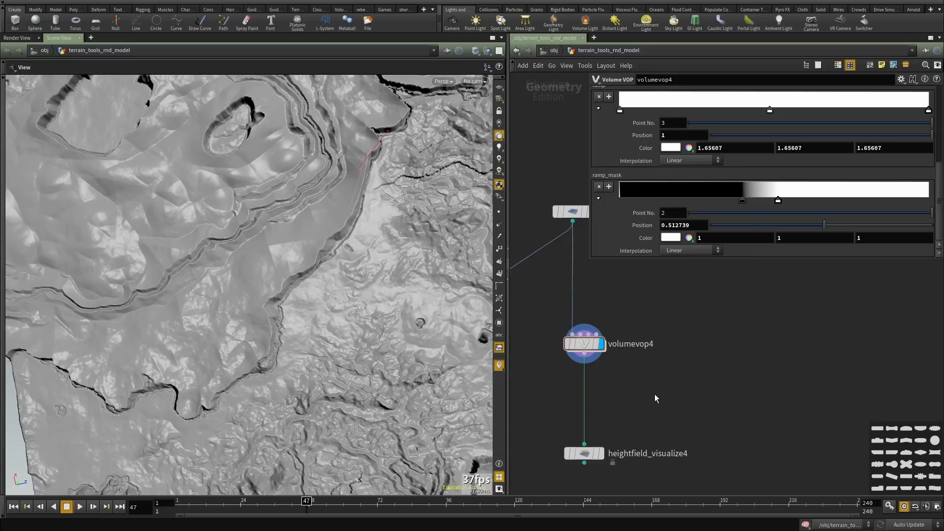
Add a new Volume VOP beside volumevop4 and connect its first input to volumevop4's output.
key(Tab)
text(volumevop)
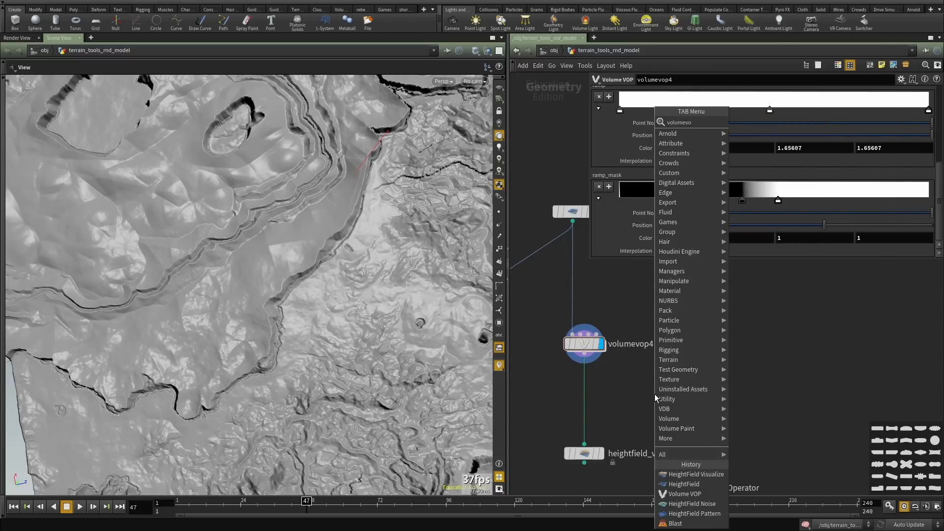
key(Return)
click(654, 394)
drag(642, 384, 584, 353)
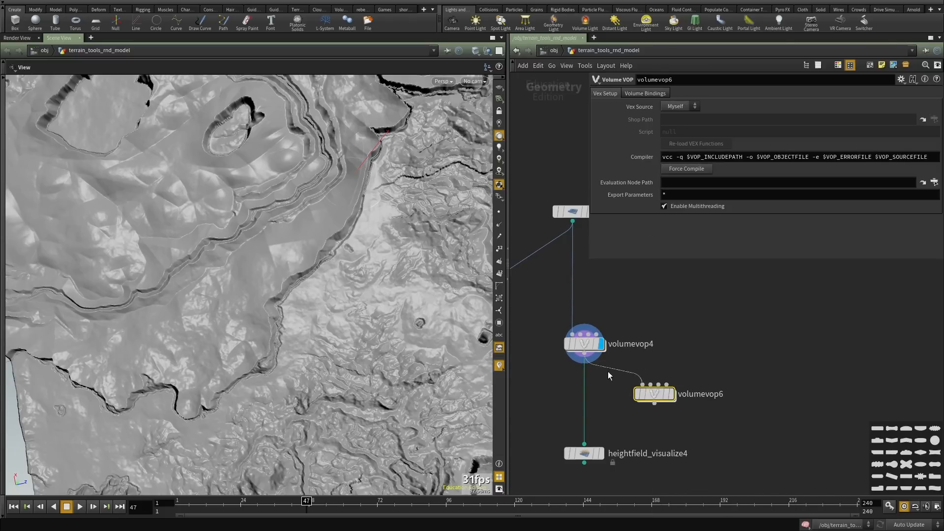
Disable Autobind by Name on volumevop6, bind height to density and mask to mask, and display the node.
click(645, 94)
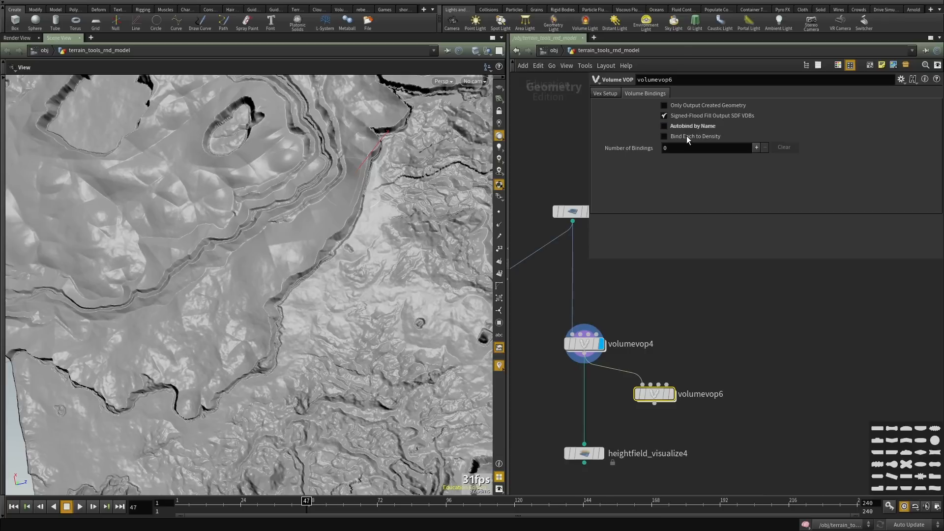
click(757, 147)
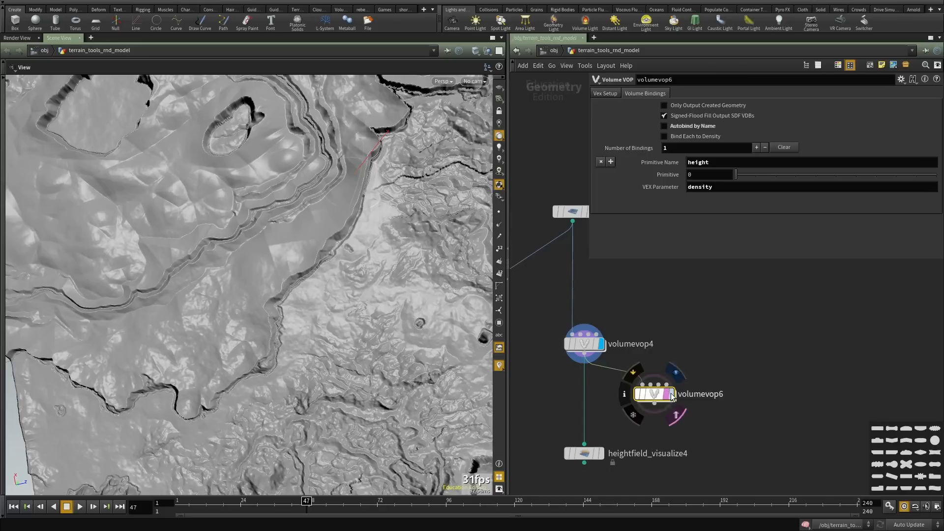
click(671, 394)
click(611, 161)
click(724, 162)
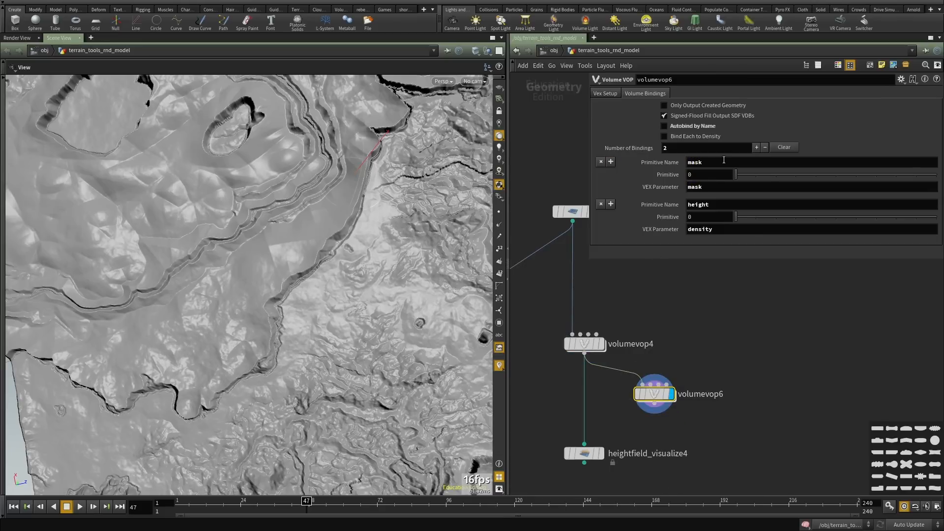
Move heightfield_visualize4 aside, place volumevop6 directly below volumevop4, and open volumevop6's inner network.
scroll(790, 348, down, 3)
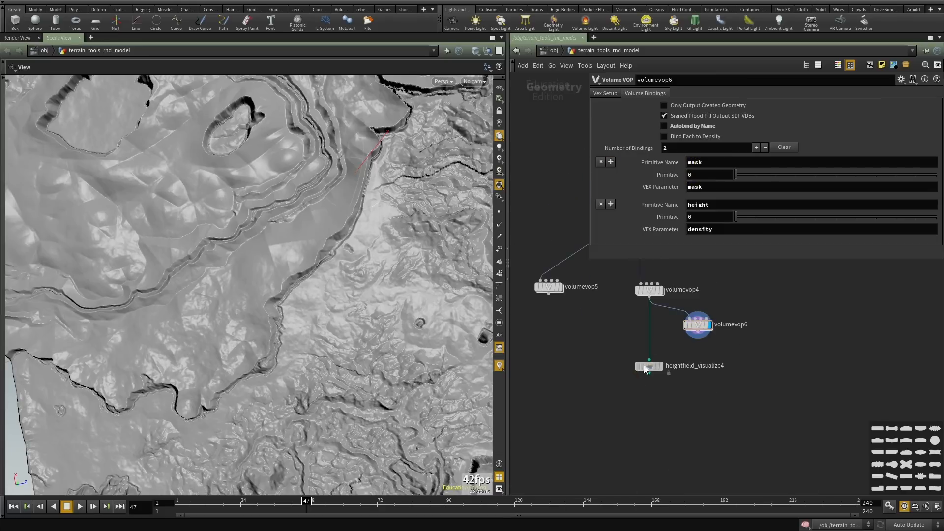
drag(644, 365, 535, 372)
scroll(710, 342, up, 3)
drag(696, 319, 638, 401)
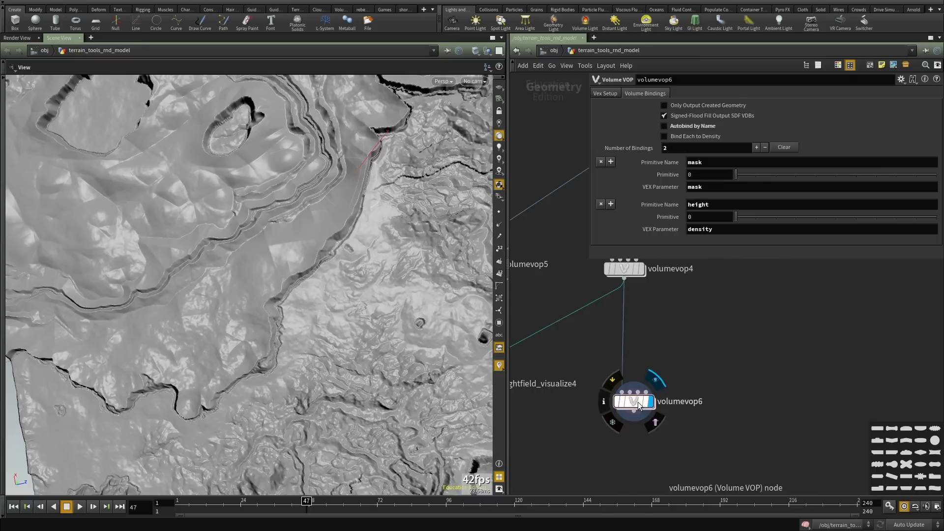
double_click(636, 404)
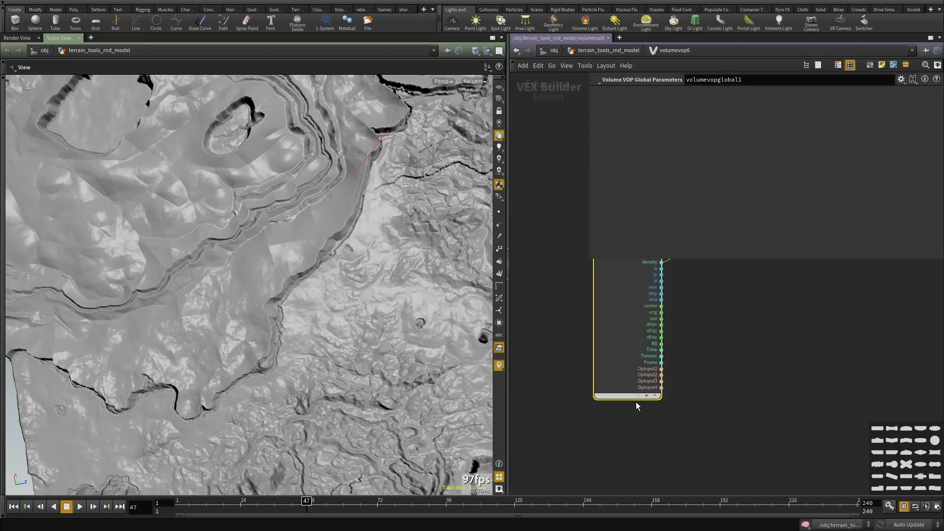
Add a Multiply node and connect volumevopglobal1's density to its first input.
key(Tab)
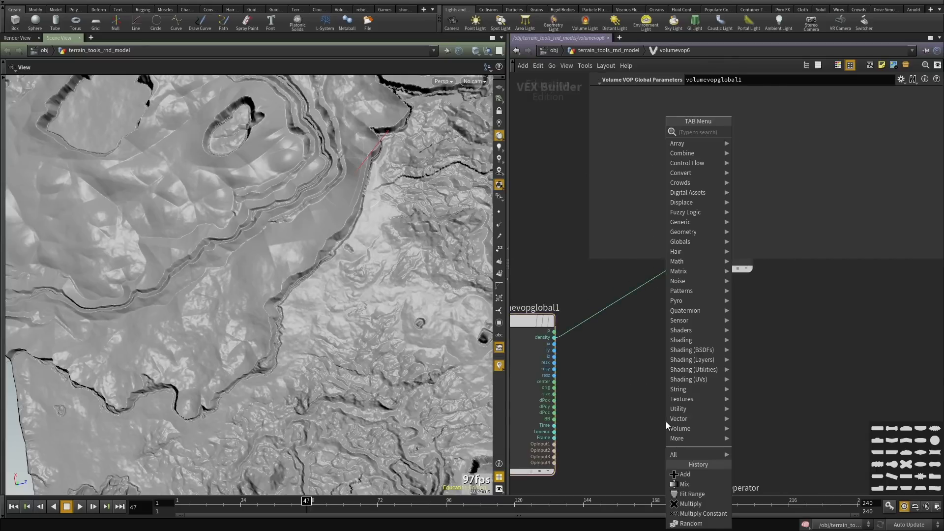
text(mult)
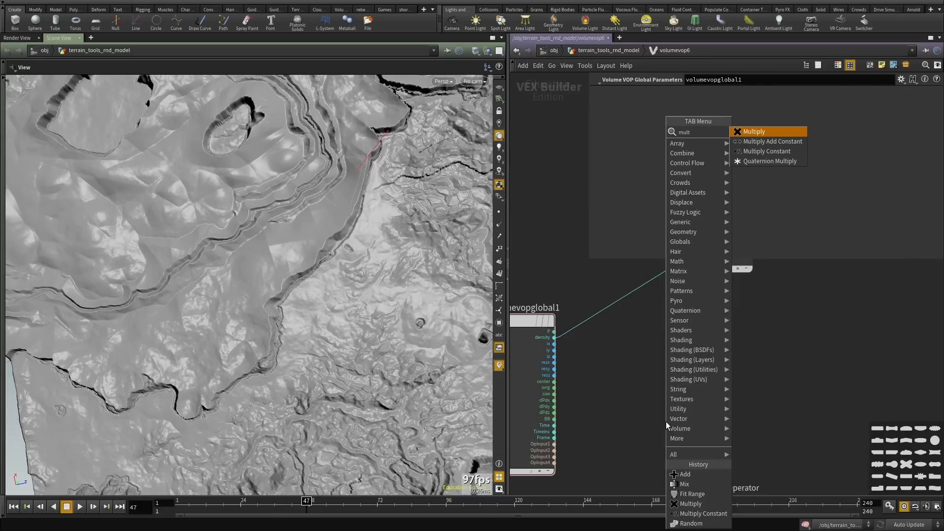
key(Return)
scroll(565, 346, up, 3)
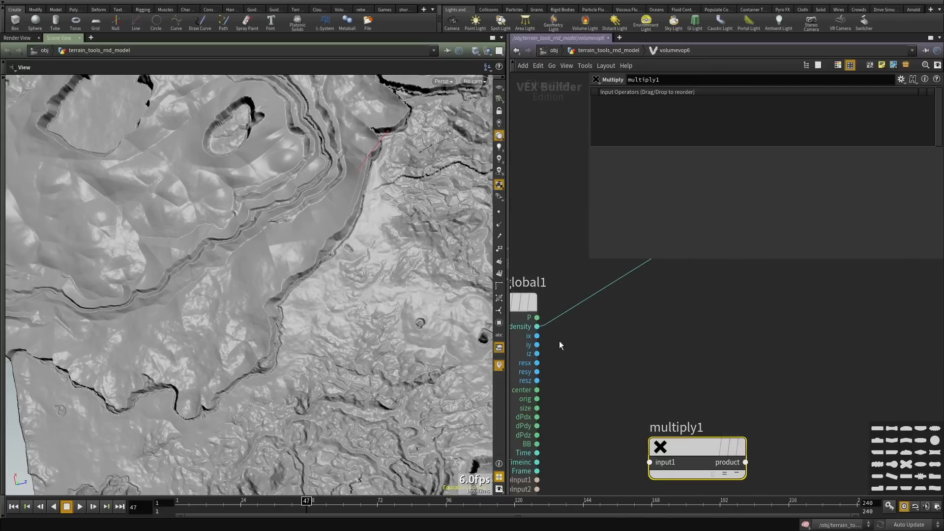
click(652, 463)
scroll(665, 362, down, 3)
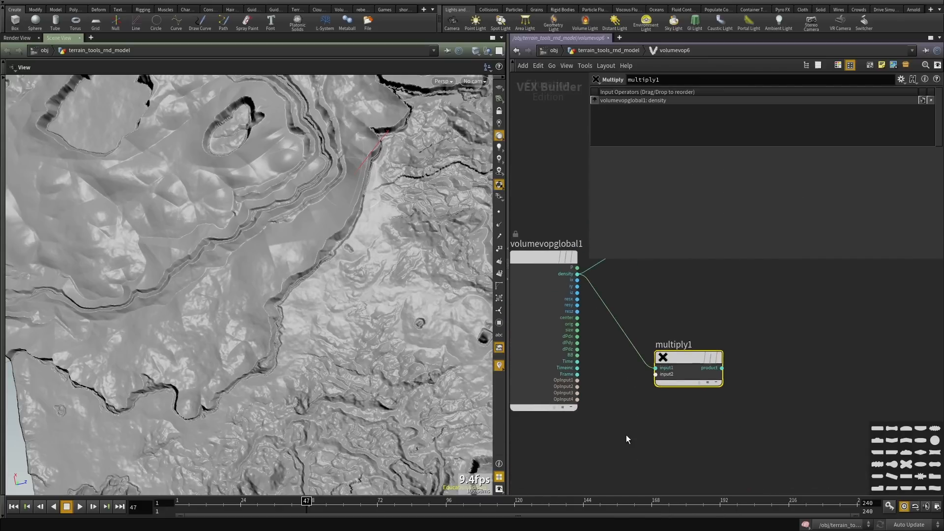
Add a Constant node below multiply1 and connect its value to multiply1's second input.
key(Tab)
text(cons)
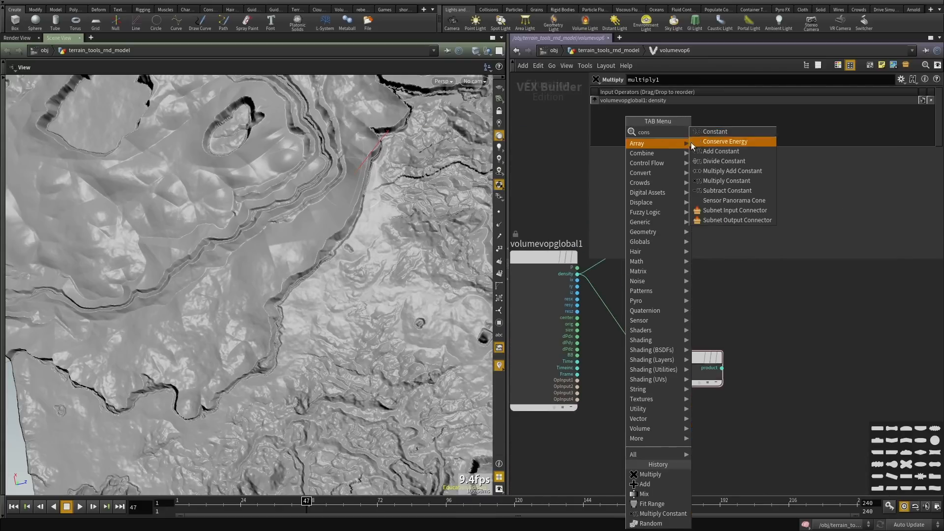
key(Return)
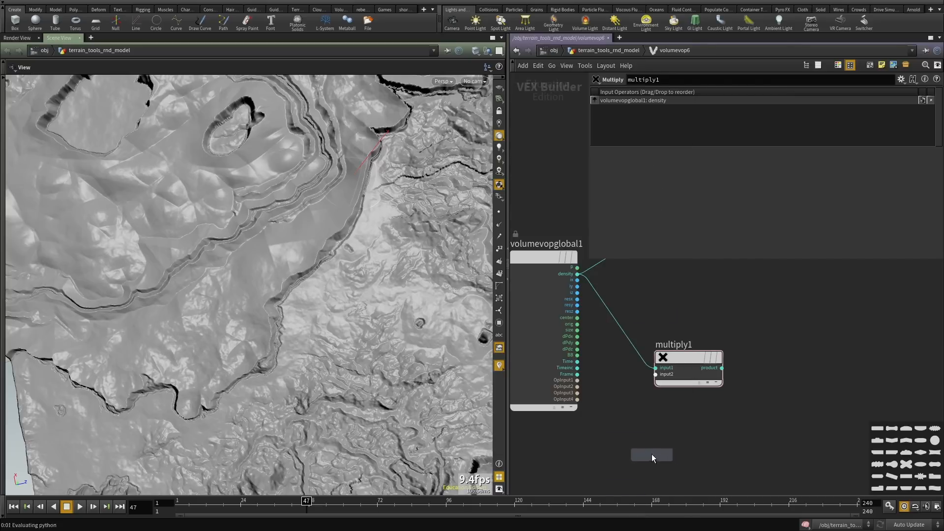
click(645, 465)
click(683, 471)
click(707, 368)
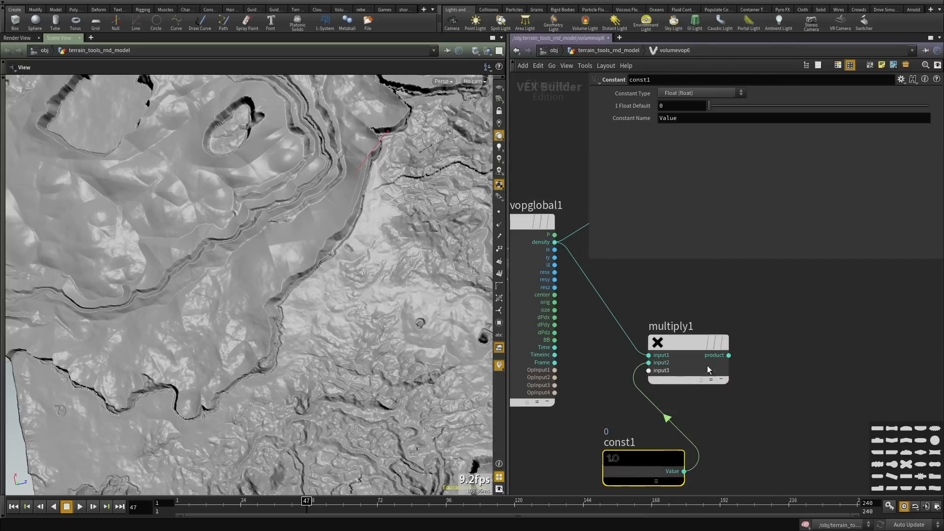
Connect multiply1's product to the density input of volumevopoutput1.
click(730, 355)
scroll(730, 295, down, 5)
click(681, 299)
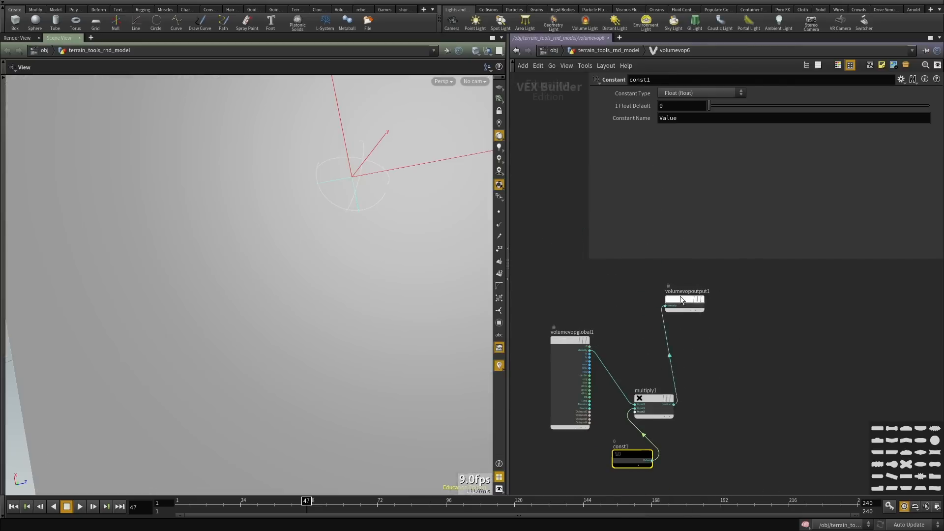
double_click(681, 299)
middle_drag(736, 397, 672, 427)
key(u)
Try const1 float values of 0.77, 2.944 and -0.656 to compare how they scale the terrain height.
click(645, 457)
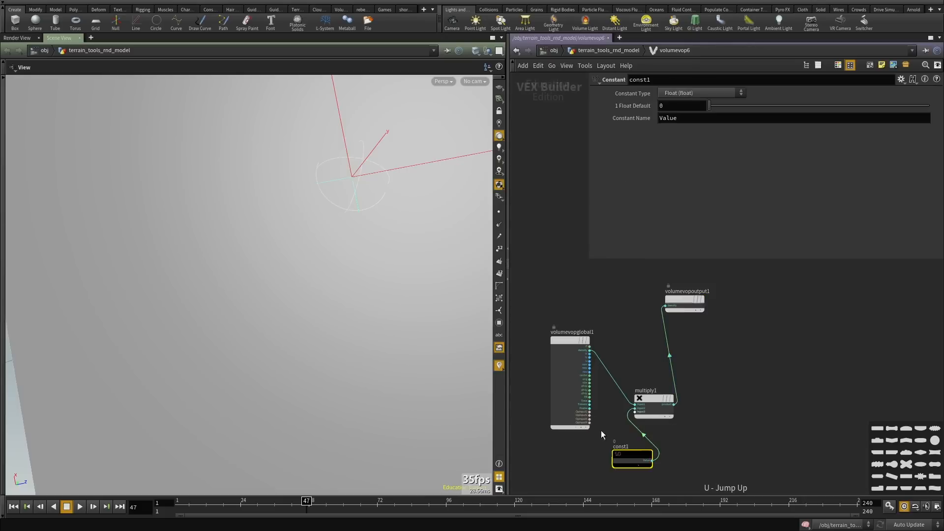
drag(714, 105, 886, 110)
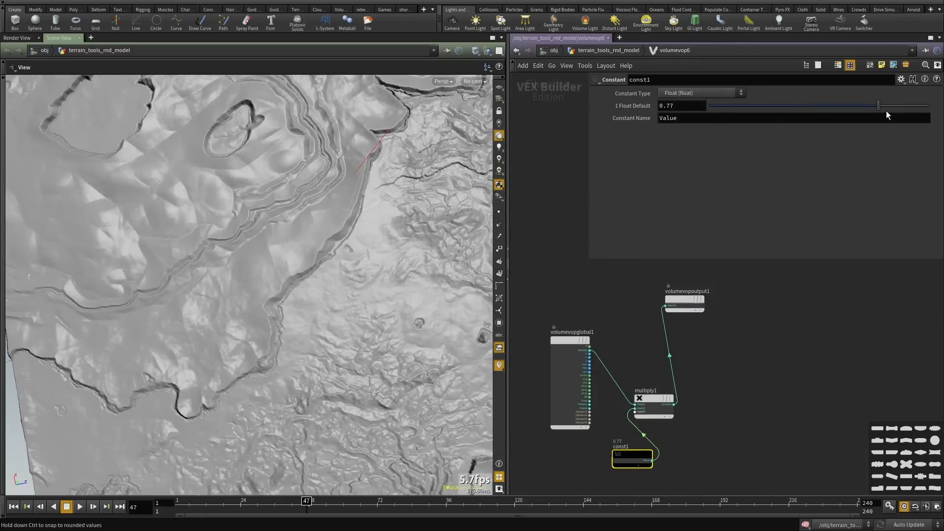
middle_drag(612, 106, 727, 105)
drag(246, 238, 386, 244)
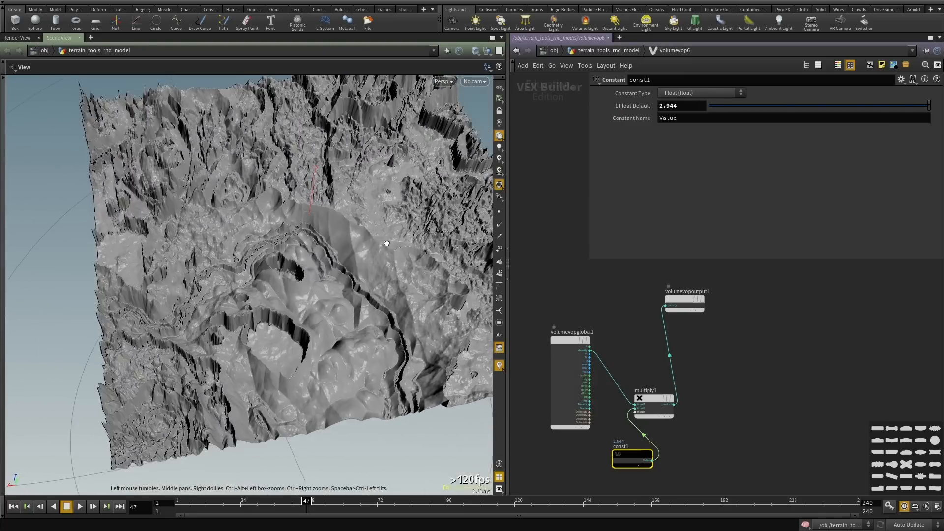
middle_drag(620, 106, 457, 108)
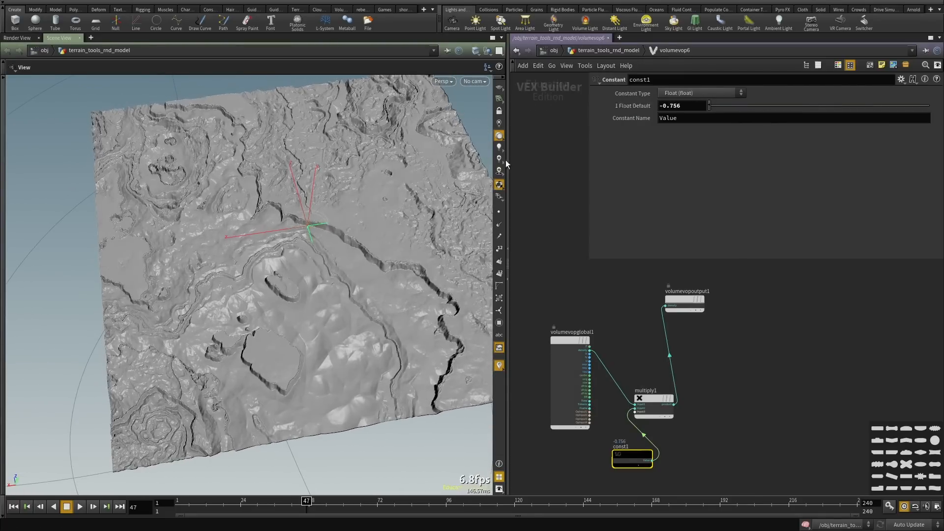
Examine the height-scaled, inverted terrain from several angles, including a close view of the long cliff edge.
drag(242, 280, 154, 242)
right_drag(154, 242, 297, 263)
scroll(692, 428, down, 3)
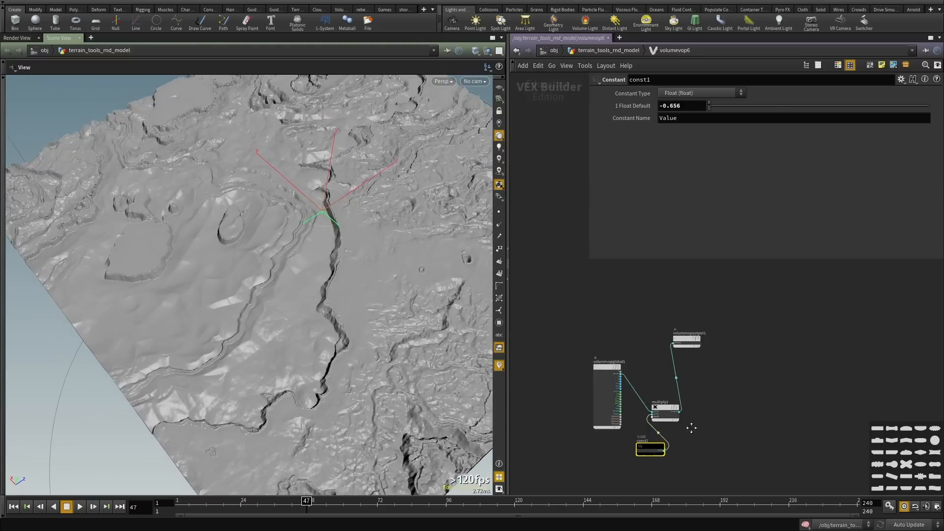
middle_drag(691, 428, 670, 380)
drag(227, 281, 280, 286)
right_drag(280, 286, 316, 295)
middle_drag(315, 295, 199, 315)
right_drag(199, 315, 285, 254)
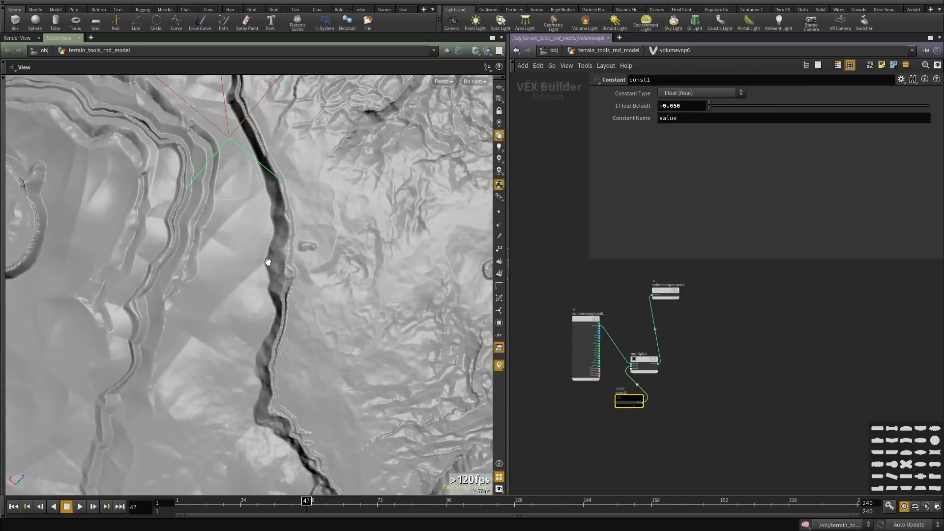
Cut multiply1 and const1 out of the volumevop6 network.
drag(689, 442, 567, 370)
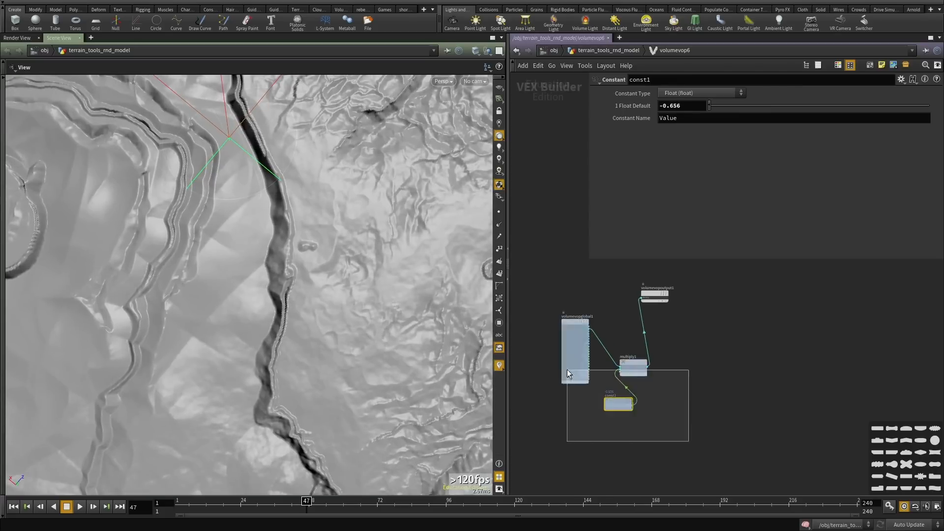
scroll(674, 394, up, 2)
key(ctrl+x)
Add a Volume Sample node in the empty area beside volumevopglobal1.
key(Tab)
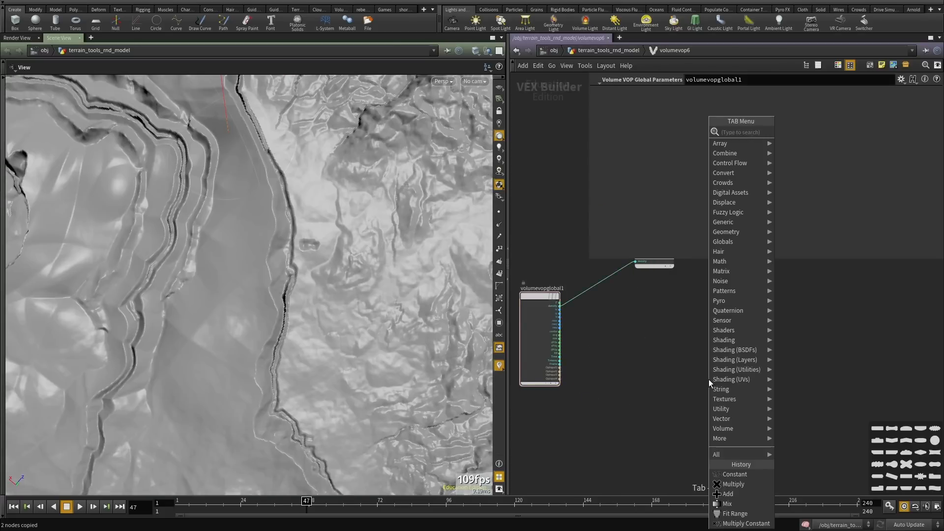
text(volume sampl)
key(Return)
key(Return)
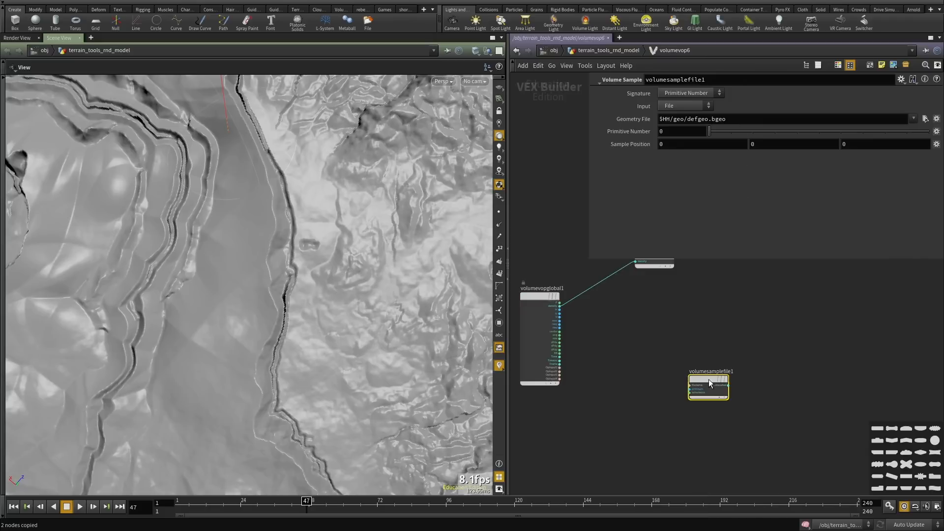
Set the Volume Sample node's input to First Input and its signature to Primitive Name.
scroll(710, 379, up, 2)
click(668, 106)
click(675, 118)
key(h)
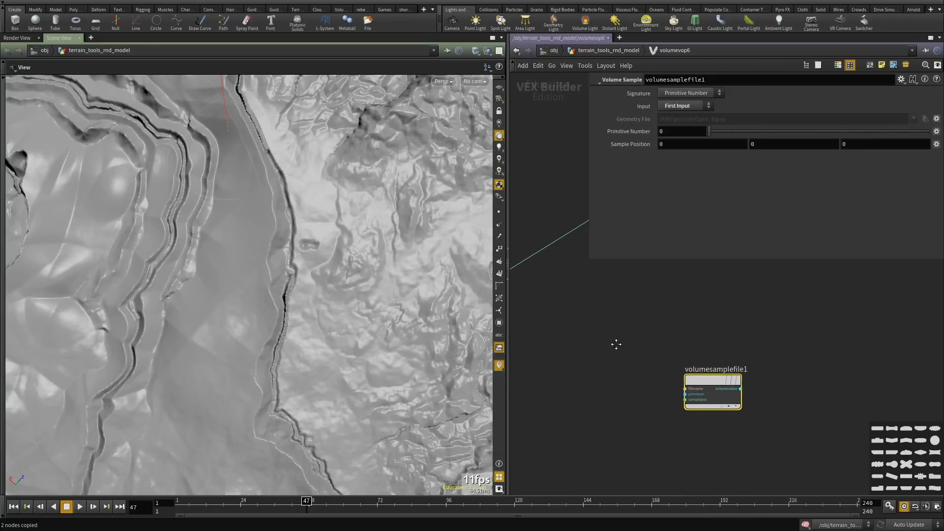
click(680, 92)
click(684, 110)
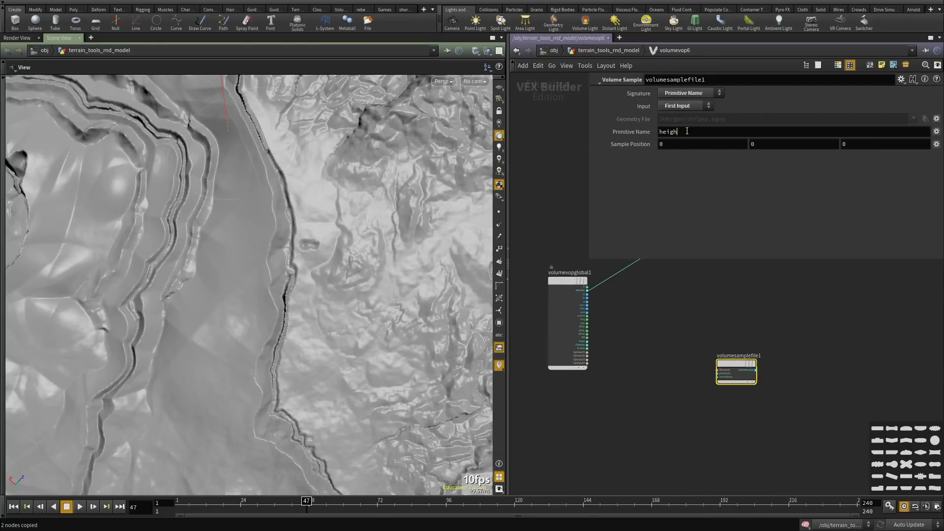
Sample the primitive named height and connect volumevopglobal1's P output to volumesamplefile1's samplepos input.
scroll(686, 330, up, 2)
click(729, 395)
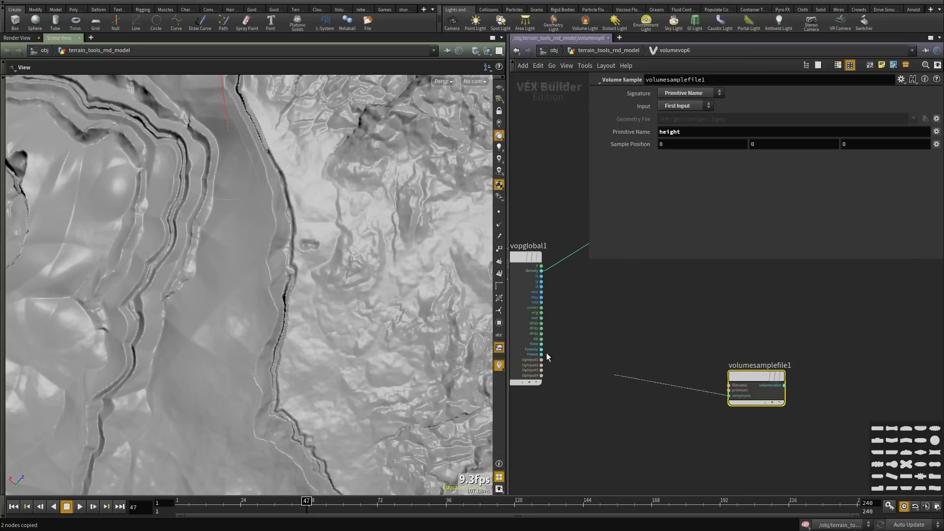
click(541, 266)
middle_drag(805, 332, 763, 362)
Connect volumesamplefile1's volumevalue output to the density input of volumevopoutput1 and arrange the sample node between the global and output nodes.
click(744, 415)
scroll(628, 355, down, 2)
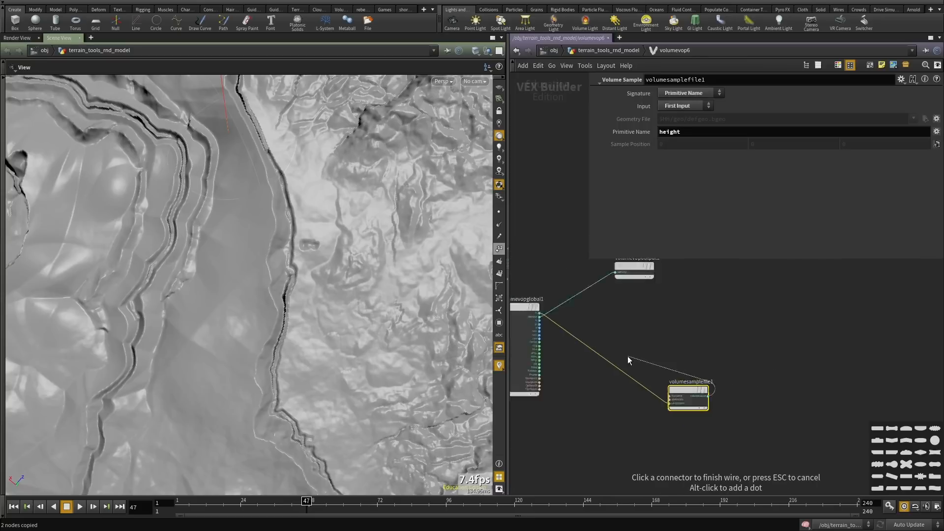
scroll(628, 315, up, 1)
middle_drag(628, 301, 625, 324)
click(618, 286)
drag(619, 278, 782, 373)
middle_drag(739, 473, 740, 425)
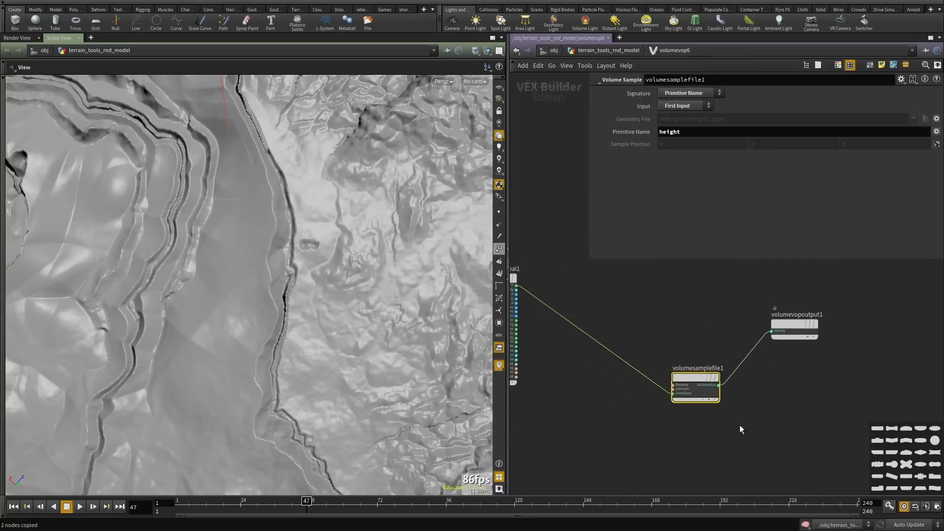
drag(686, 375, 635, 312)
Add an Anti-Aliased Noise node between volumevopglobal1 and the Volume Sample node.
middle_drag(540, 342, 673, 351)
scroll(661, 350, up, 1)
click(662, 350)
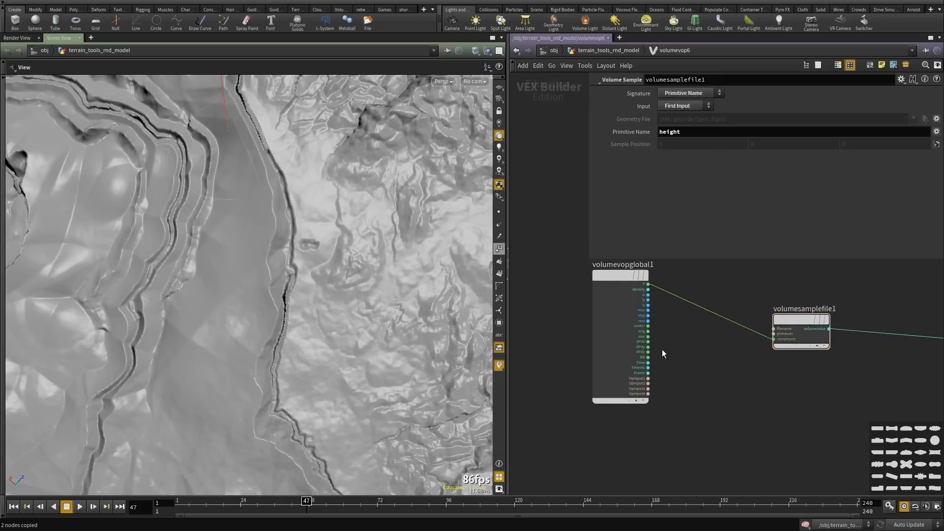
key(Tab)
text(noise)
key(Down)
key(Return)
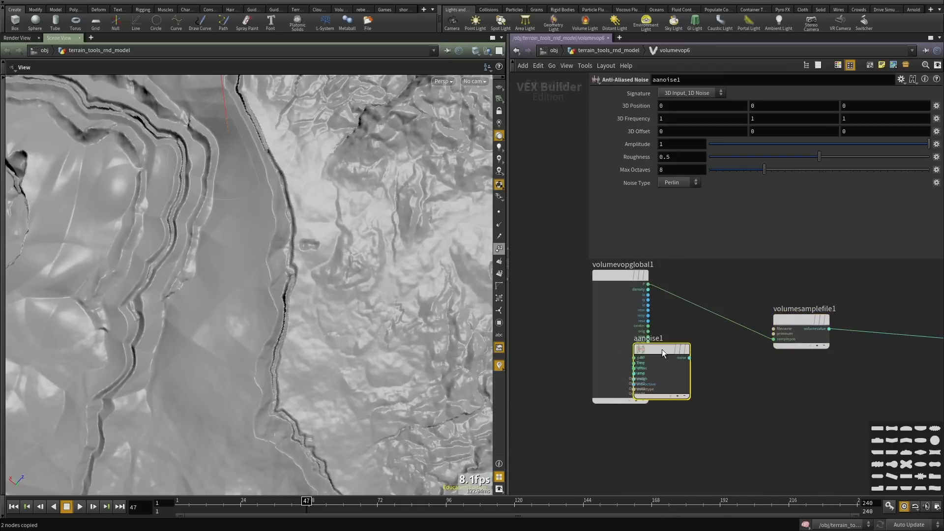
click(700, 362)
Connect P to aanoise1's pos input and leave its freq input disconnected.
scroll(660, 286, up, 2)
click(645, 286)
click(695, 420)
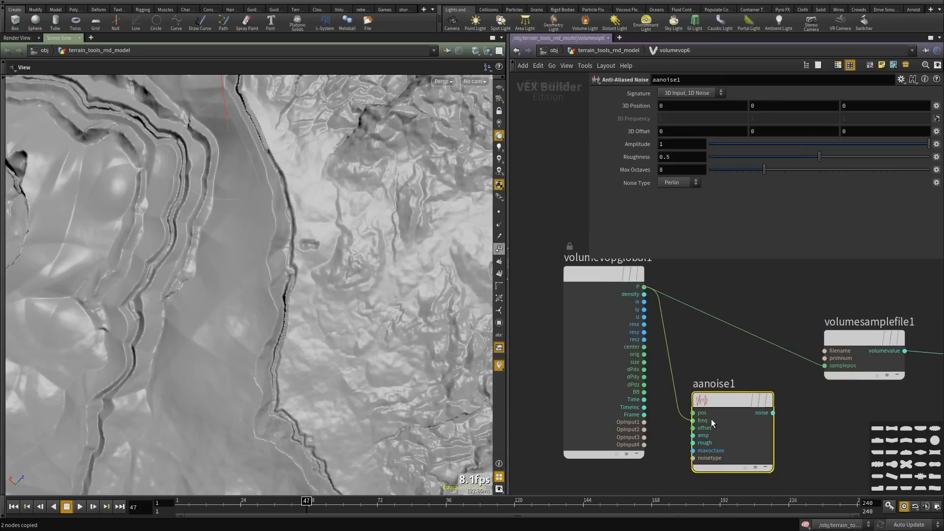
click(645, 287)
click(693, 412)
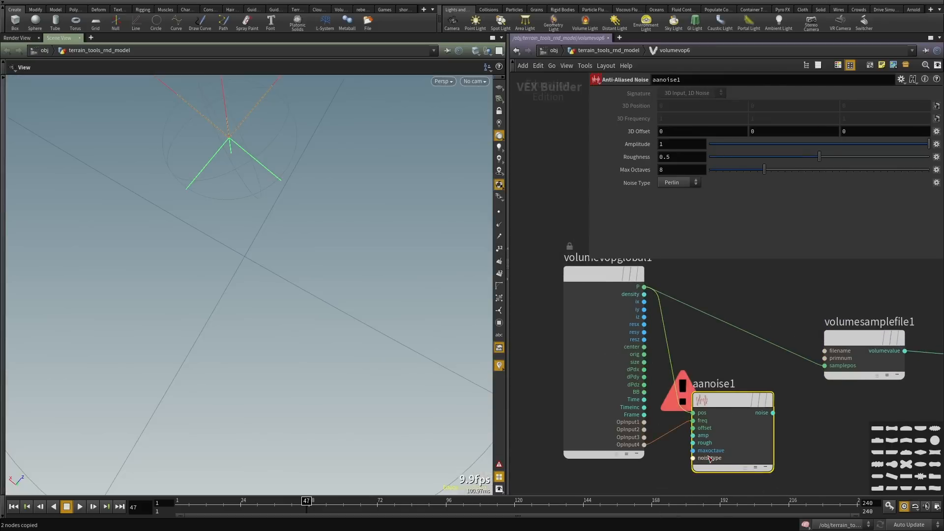
click(693, 421)
key(Escape)
middle_drag(667, 453, 611, 397)
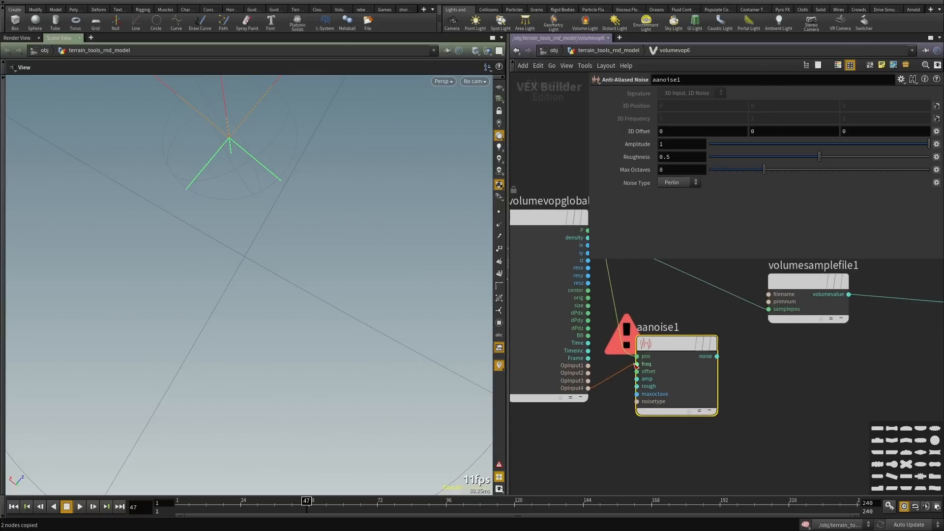
click(637, 364)
click(619, 428)
Insert an Add node on the wire from P to samplepos and connect aanoise1's noise output to its second input.
middle_drag(808, 404, 740, 426)
key(Tab)
text(add)
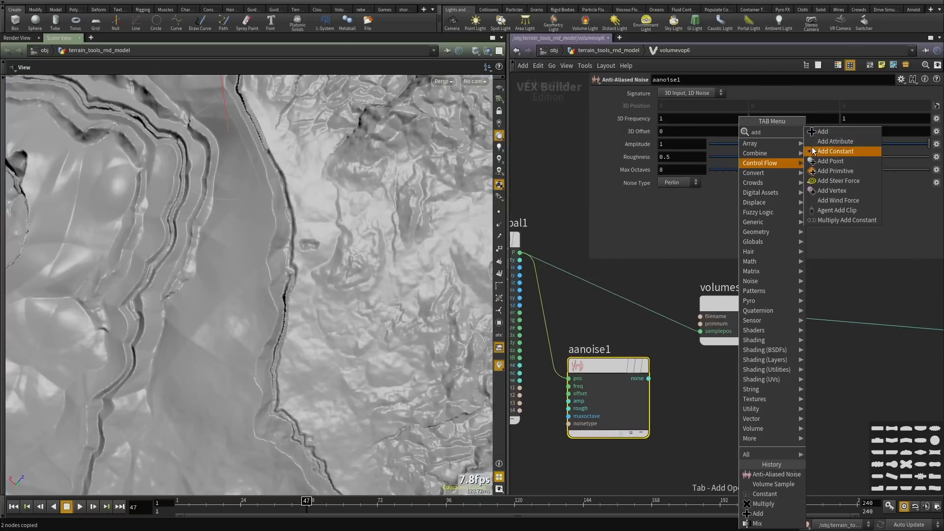
click(812, 133)
click(635, 291)
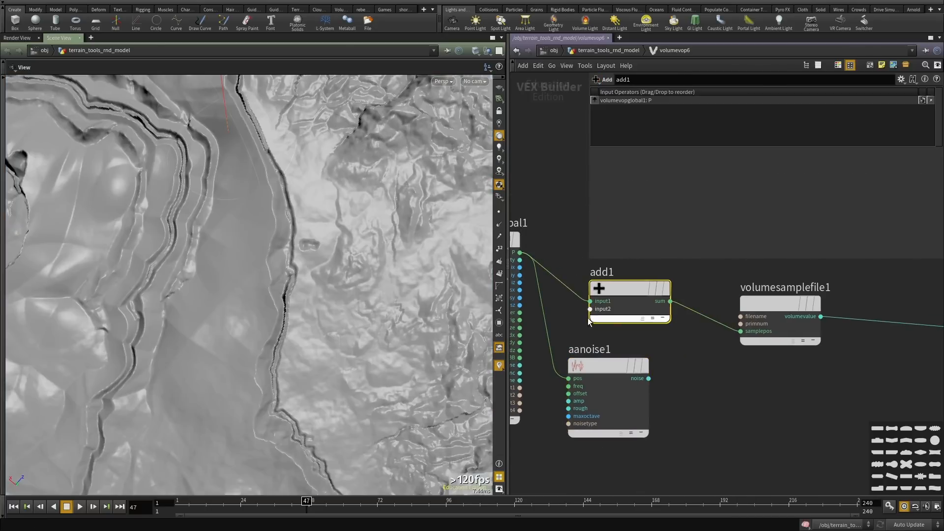
click(591, 309)
click(649, 379)
Set aanoise1's signature to 3D Input, 3D Noise and its amplitude to 0.047.
click(617, 366)
click(680, 93)
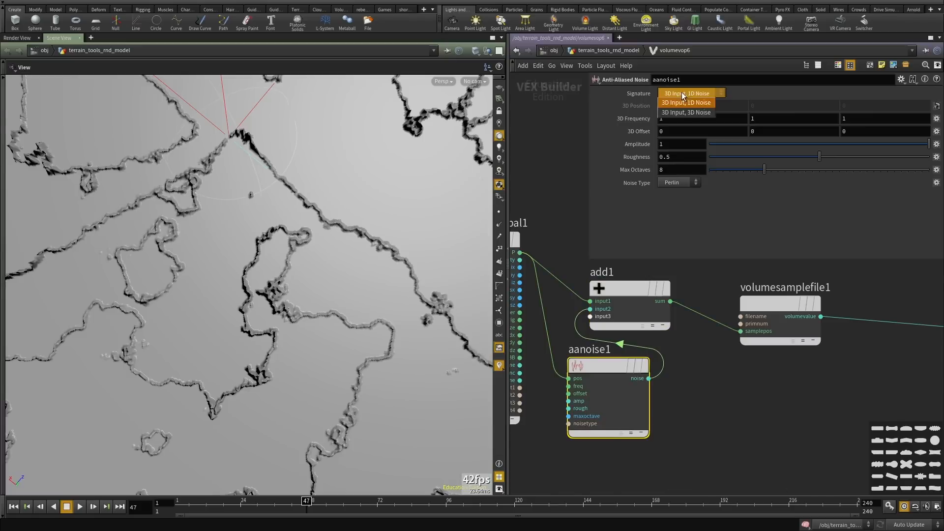
click(685, 102)
scroll(319, 260, down, 4)
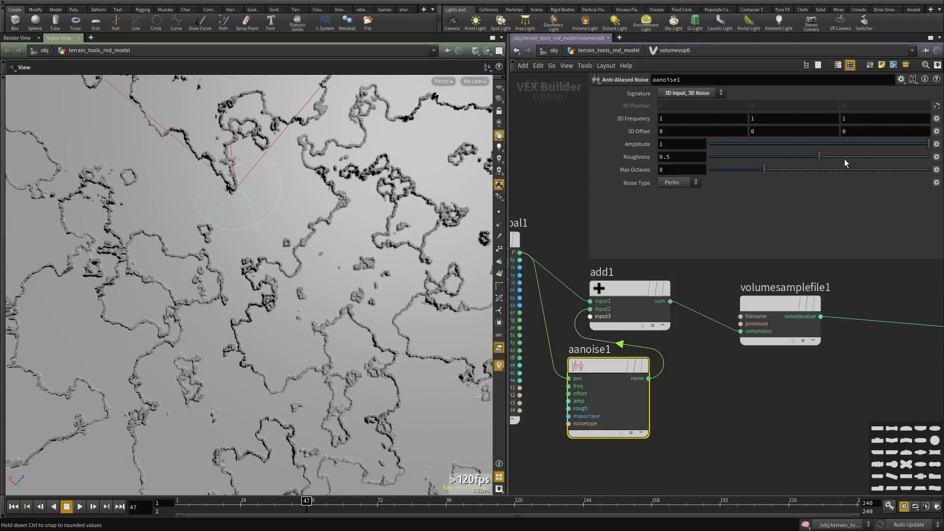
drag(839, 146, 824, 144)
scroll(294, 281, down, 4)
drag(294, 282, 313, 266)
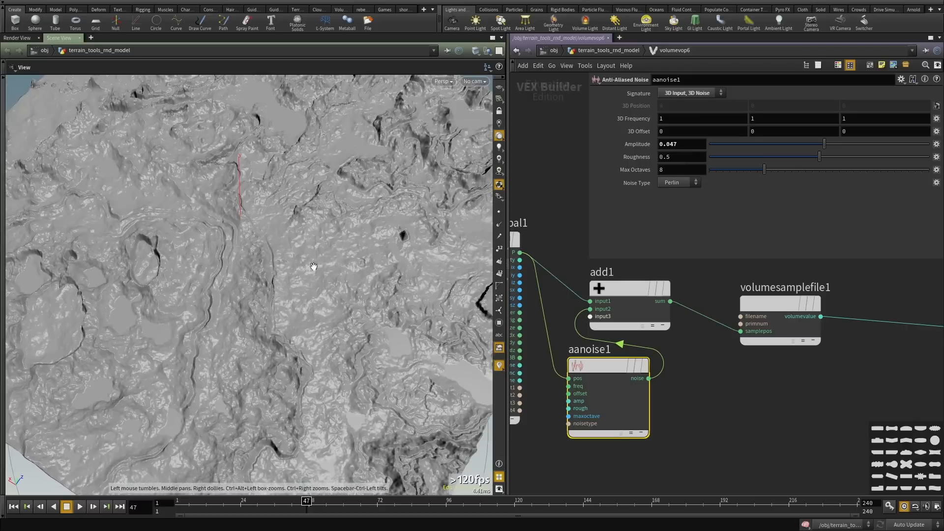
Examine the noise-distorted terrain and trace the sampling chain from add1 to volumevopoutput1.
click(700, 93)
click(730, 416)
middle_drag(838, 418, 719, 443)
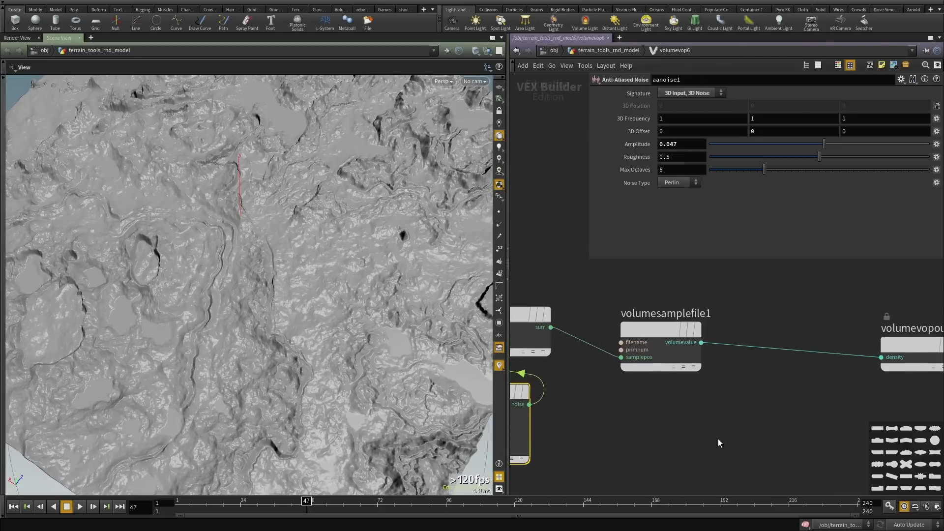
click(657, 331)
middle_drag(609, 293, 630, 324)
mouse_move(191, 297)
mouse_down()
mouse_move(293, 257)
mouse_move(301, 273)
mouse_up()
scroll(301, 274, down, 3)
middle_drag(599, 446, 703, 387)
scroll(232, 276, up, 3)
Raise aanoise1's amplitude to about 0.083 and increase its 3D Frequency for finer distortion.
click(631, 360)
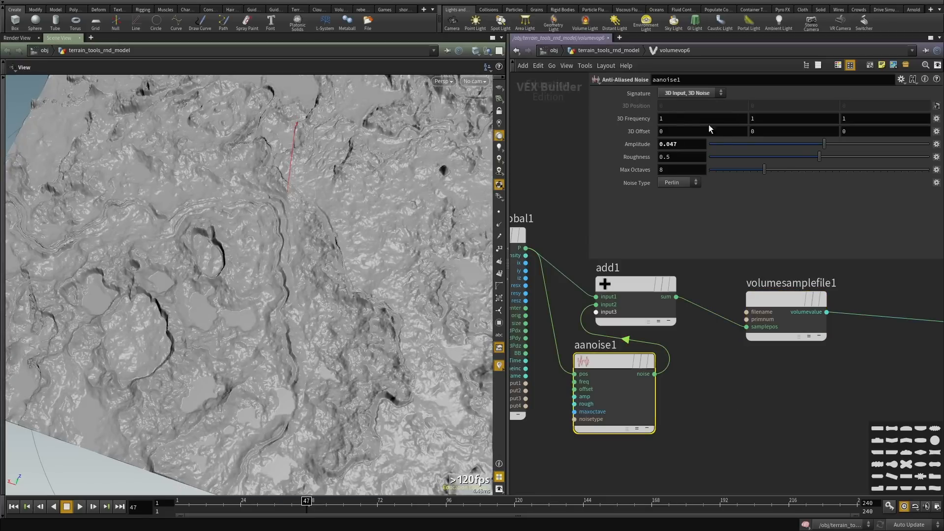
drag(824, 145, 829, 146)
drag(254, 245, 364, 280)
right_drag(364, 281, 278, 305)
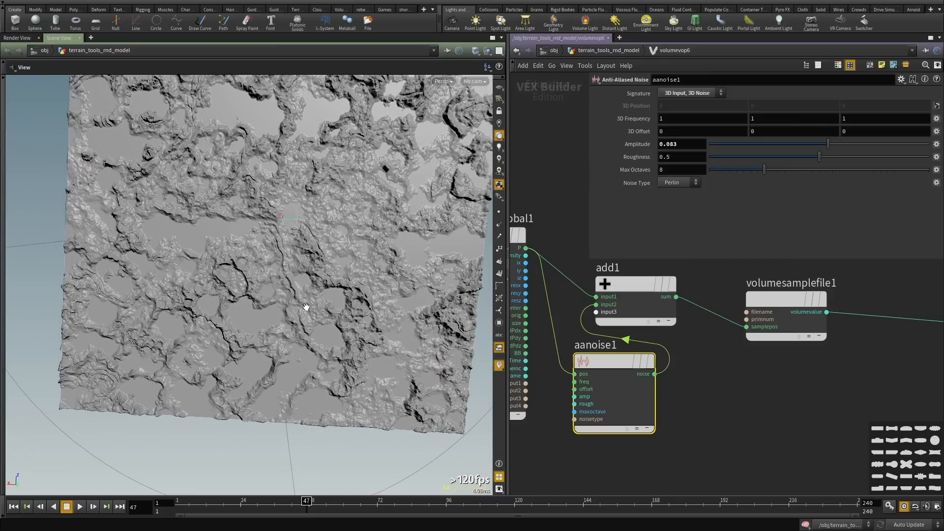
drag(306, 307, 498, 243)
mouse_move(830, 147)
mouse_down()
mouse_move(810, 147)
mouse_move(831, 147)
mouse_up()
middle_drag(638, 118, 685, 118)
Spread the network out so there is free space between volumevopglobal1, aanoise1, add1 and volumesamplefile1.
scroll(649, 389, down, 4)
middle_drag(659, 384, 685, 374)
drag(690, 432, 517, 284)
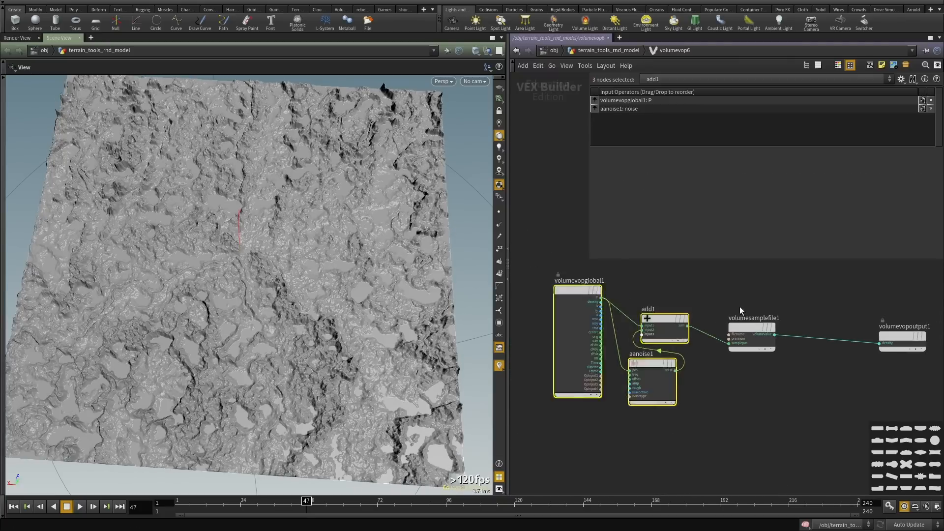
scroll(686, 322, down, 2)
drag(704, 308, 574, 327)
scroll(582, 295, up, 3)
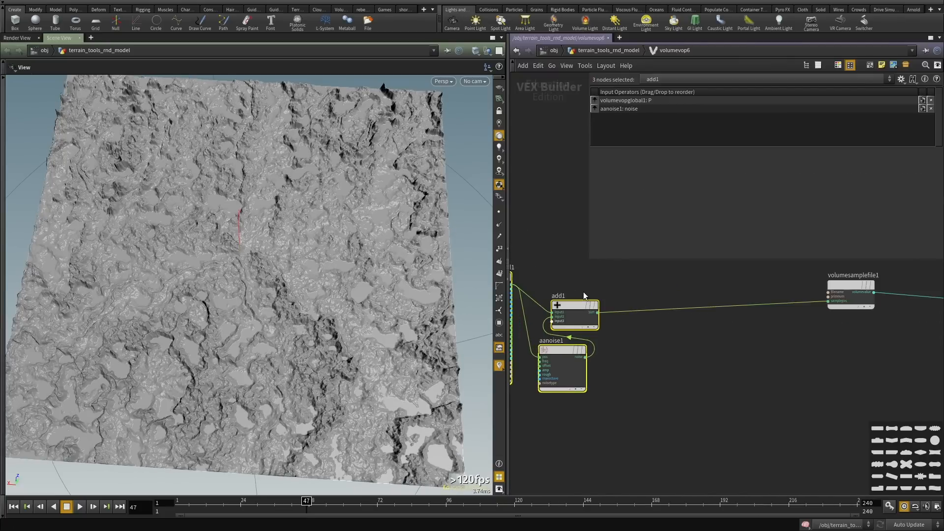
drag(596, 292, 727, 294)
middle_drag(598, 318, 711, 333)
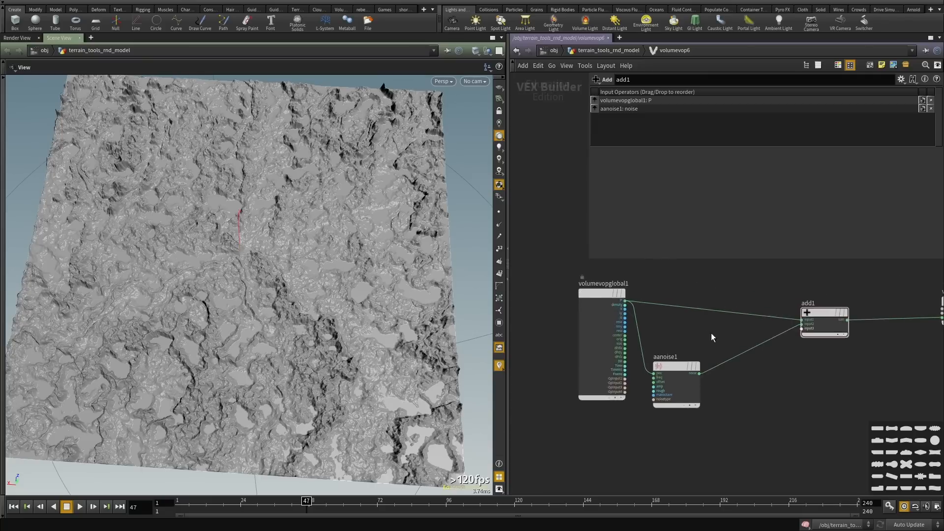
Add a Vector to Float node in the space beside volumevopglobal1.
scroll(619, 299, up, 3)
middle_drag(715, 277, 671, 309)
key(Tab)
mouse_move(742, 239)
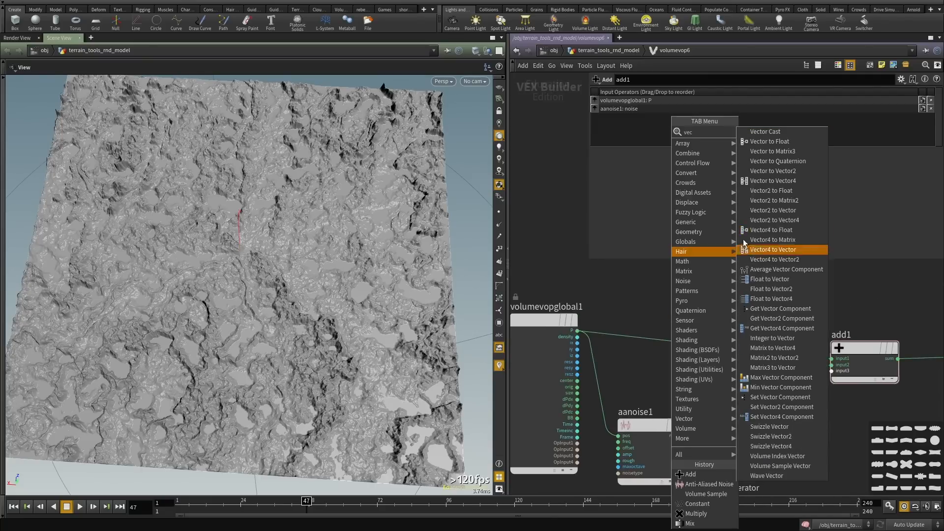
click(770, 142)
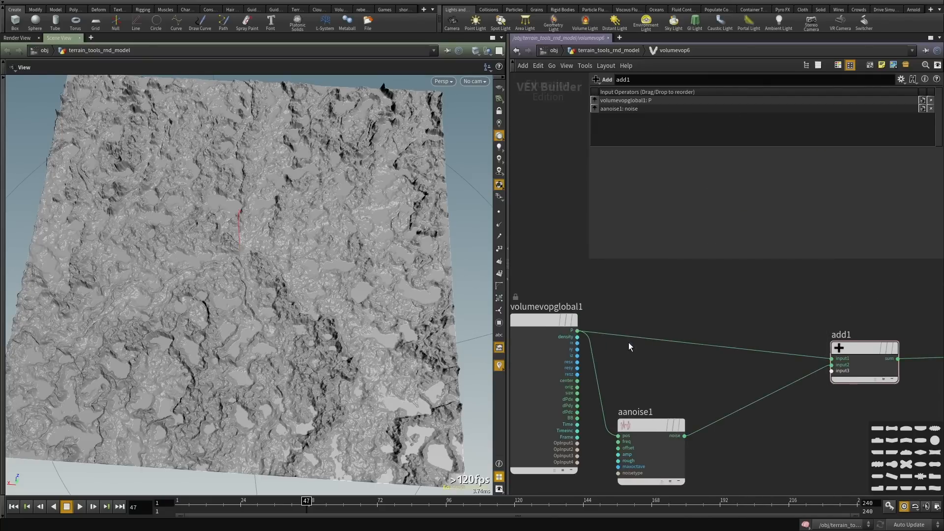
click(629, 342)
Connect P to vectofloat1's vec input and restore the direct wire from P to add1's first input.
drag(634, 329, 696, 323)
drag(631, 347, 625, 314)
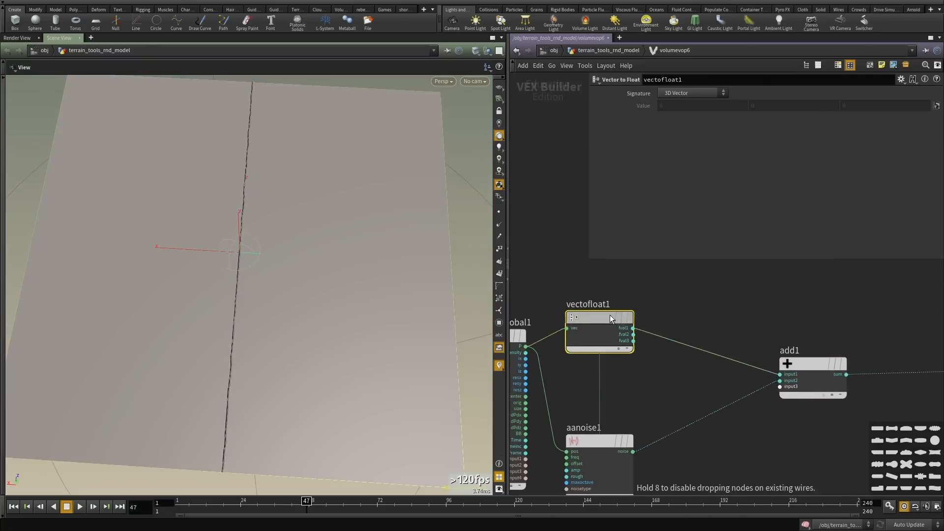
click(780, 374)
click(526, 347)
key(l)
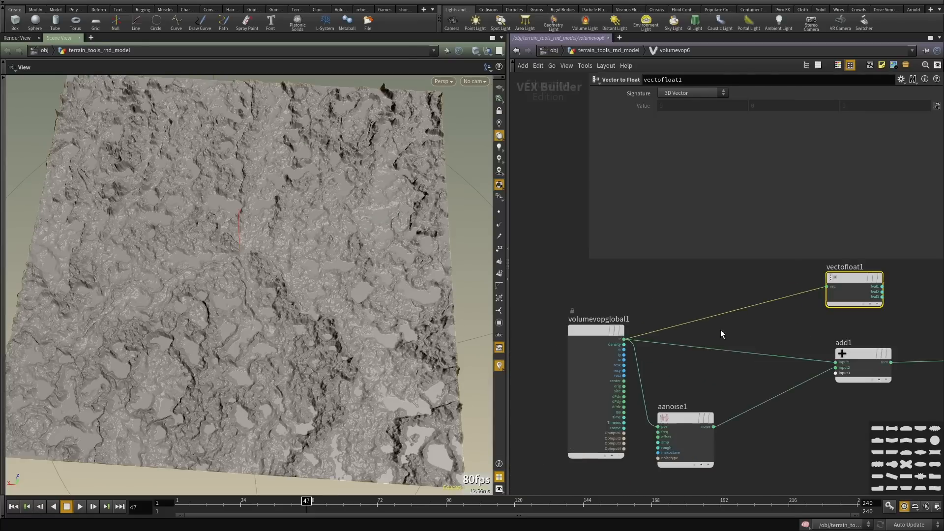
Duplicate vectofloat1 and connect add1's sum to the copy's vec input.
key(ctrl+c)
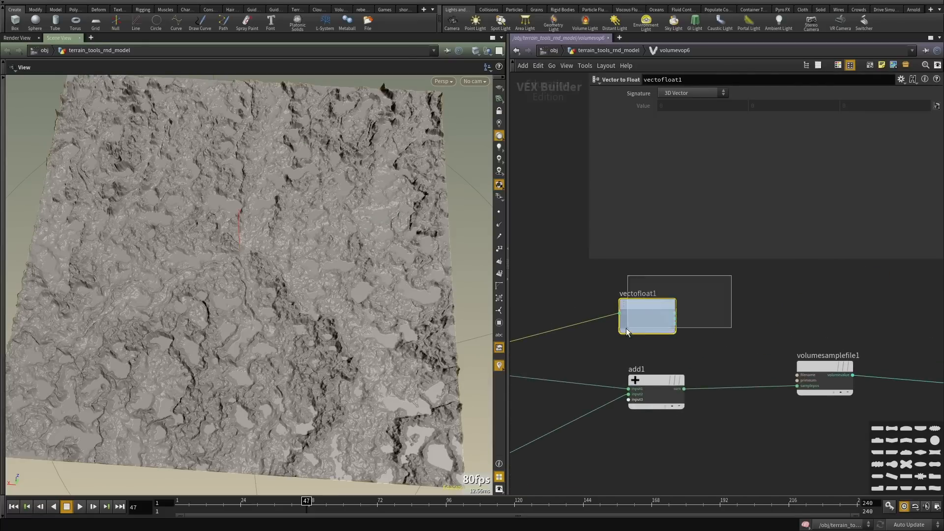
key(ctrl+v)
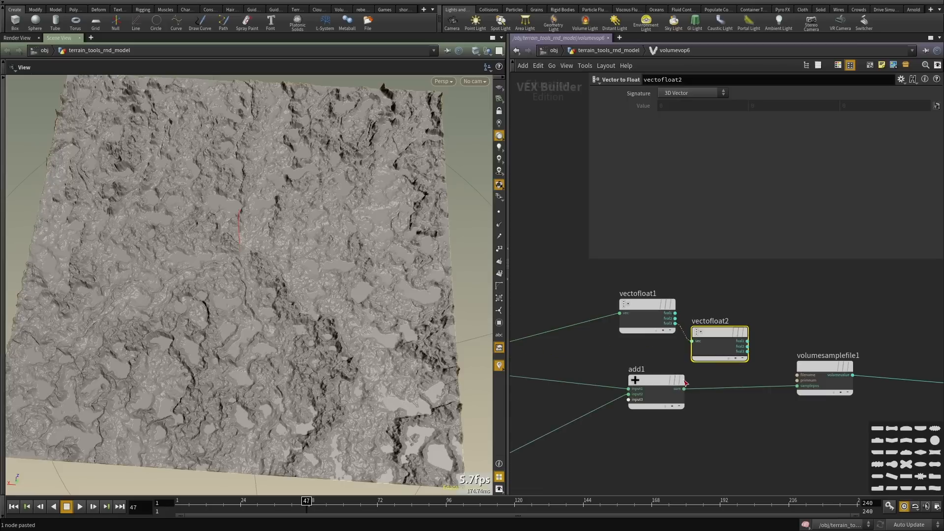
click(684, 388)
click(696, 357)
scroll(683, 381, down, 3)
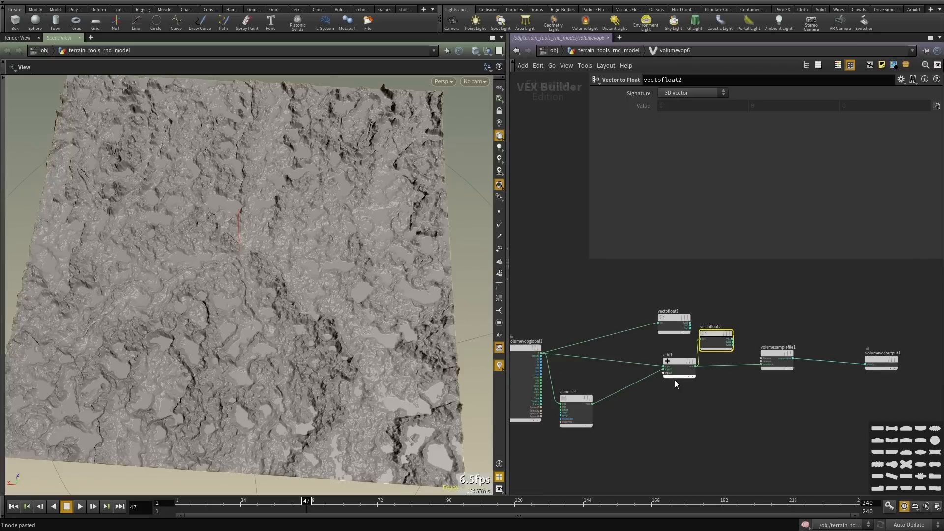
scroll(665, 374, up, 4)
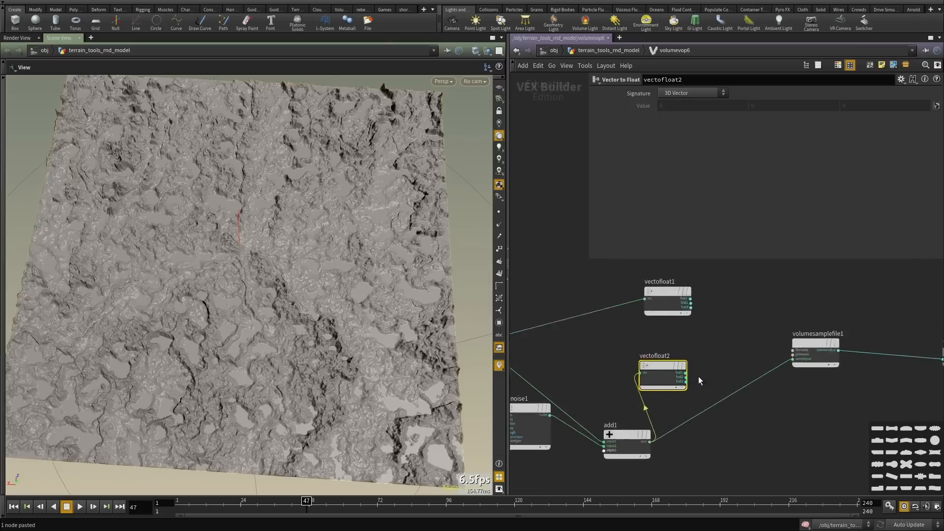
key(Tab)
text(float t)
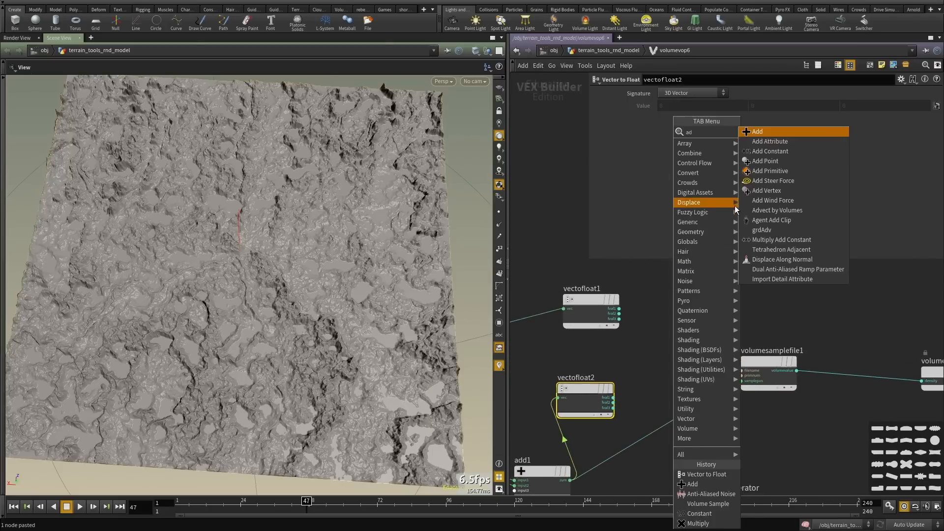
text(o vec)
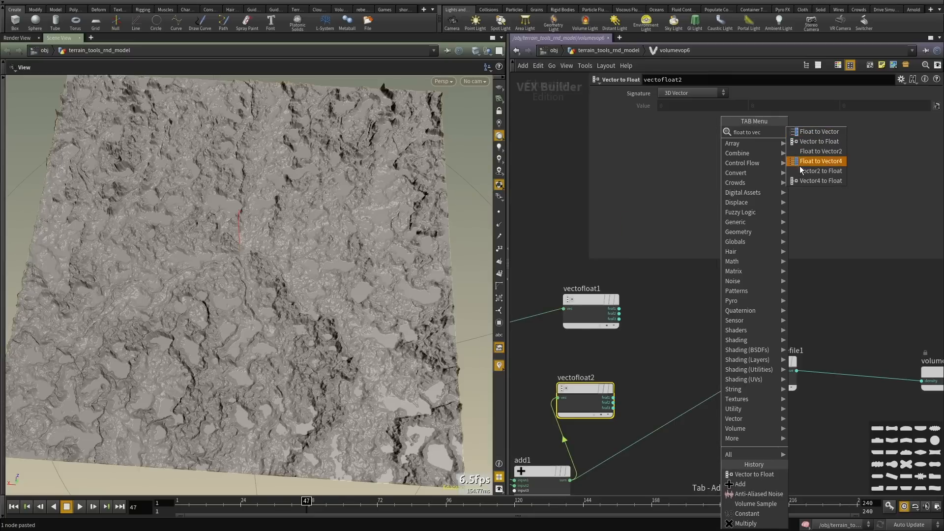
click(807, 142)
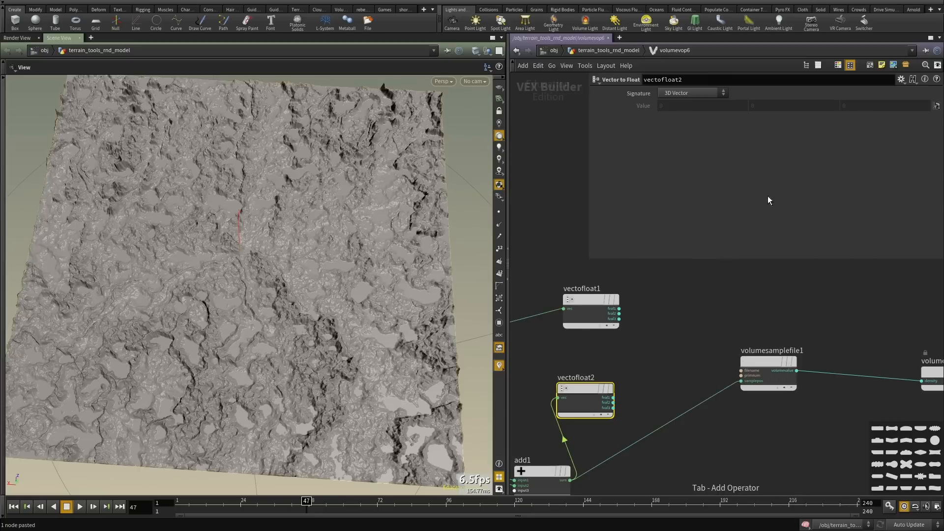
click(707, 311)
scroll(661, 318, up, 3)
click(589, 303)
click(693, 309)
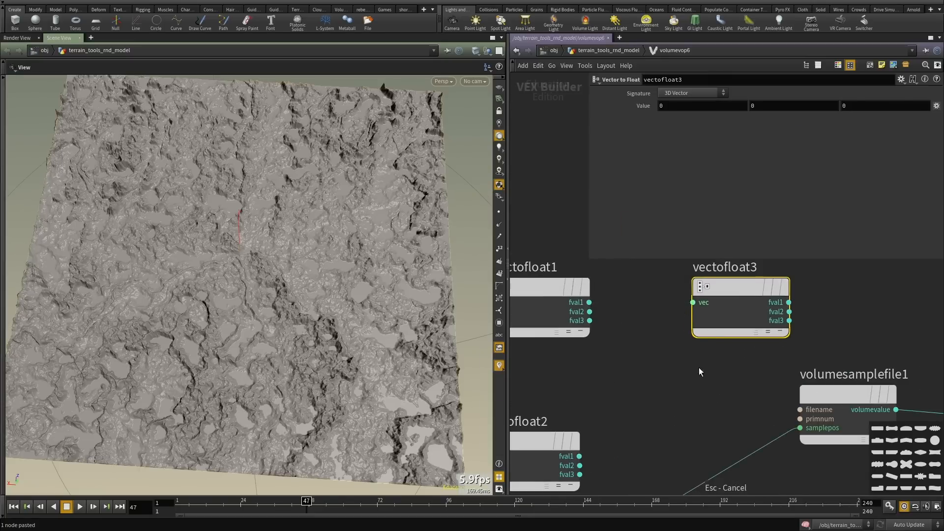
key(ctrl+x)
Add a Float to Vector node between the two Vector to Float nodes and volumesamplefile1.
key(Tab)
text(float to vec)
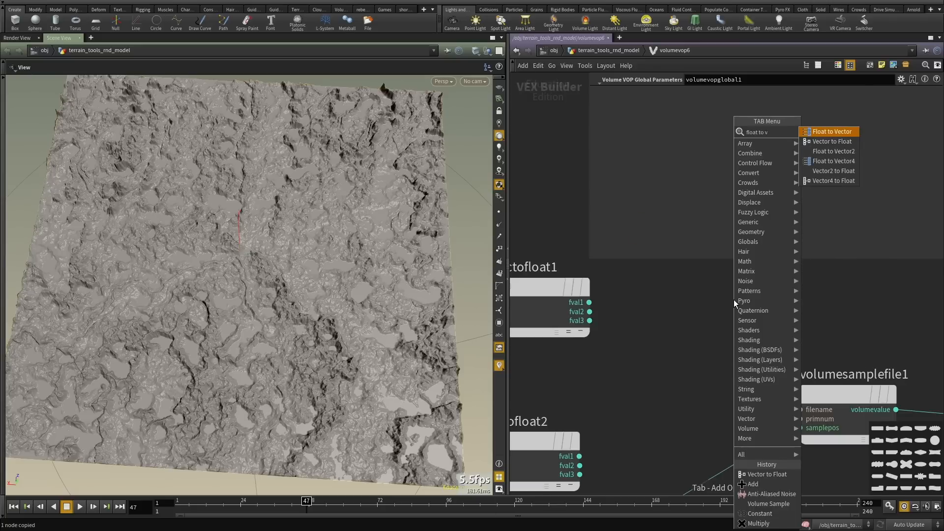
key(Return)
click(734, 300)
Wire vectofloat2's fval1 and fval3 and vectofloat1's fval2 into the matching inputs of floattovec1.
click(686, 315)
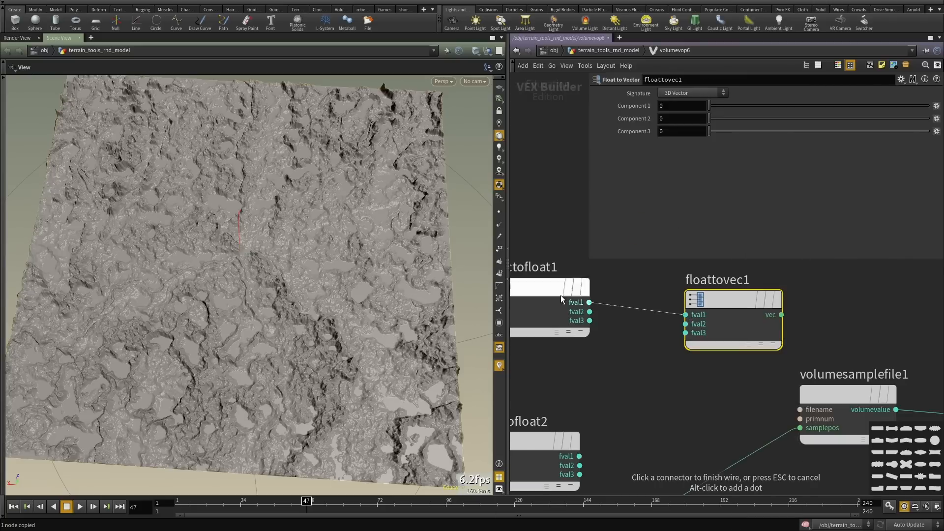
key(Escape)
click(686, 324)
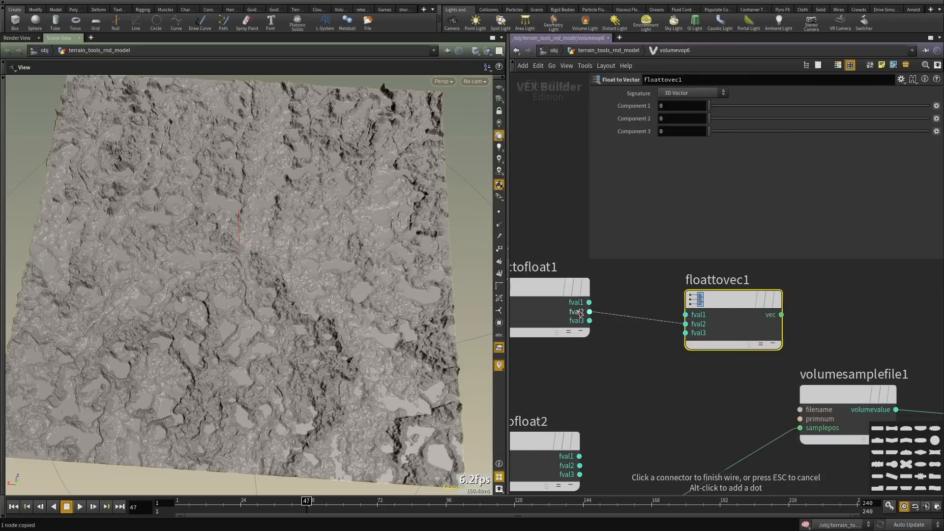
click(589, 312)
click(685, 315)
key(Escape)
click(685, 315)
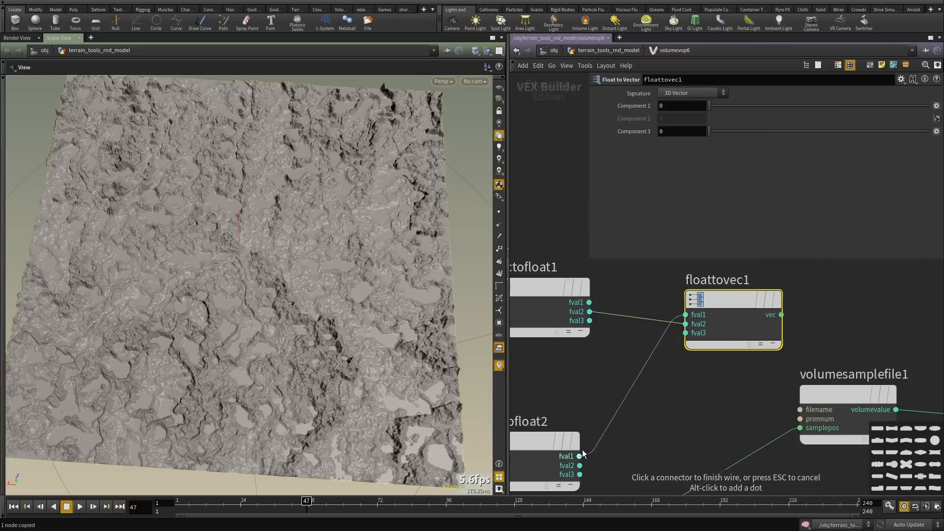
click(579, 456)
click(579, 466)
click(686, 333)
Connect floattovec1's vec output to volumesamplefile1's samplepos input.
click(782, 315)
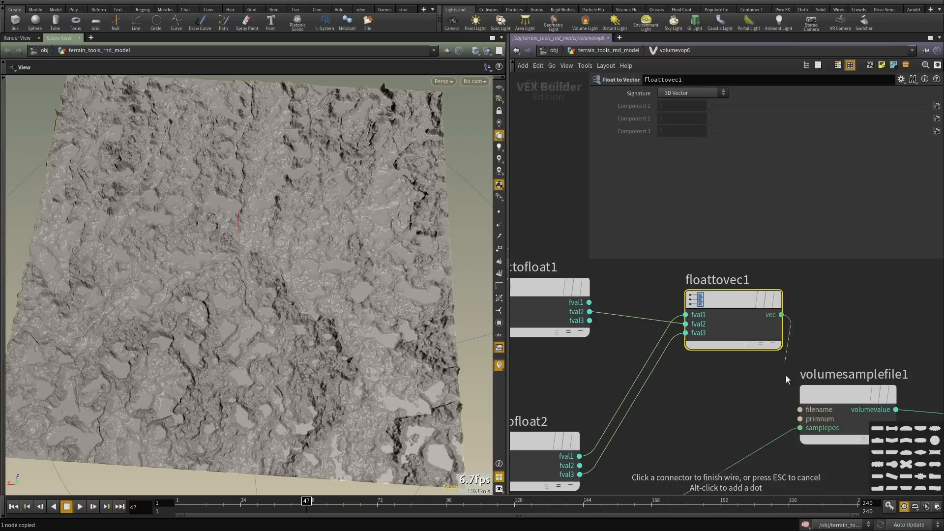
click(800, 428)
scroll(759, 285, down, 5)
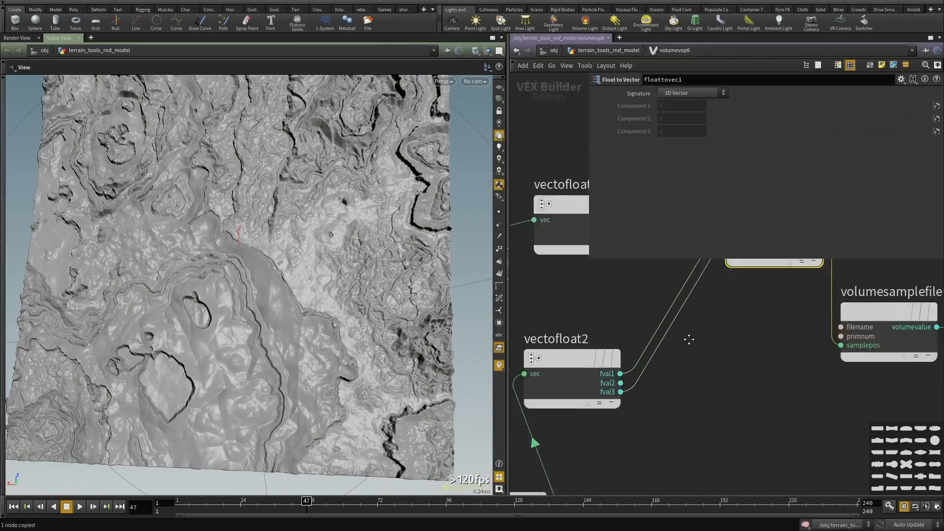
Try different noise strengths on aanoise1, settling on an amplitude of 0.239 and a 3D frequency of 1.7 on all axes.
click(615, 434)
middle_drag(583, 366, 722, 360)
scroll(719, 361, down, 2)
click(655, 408)
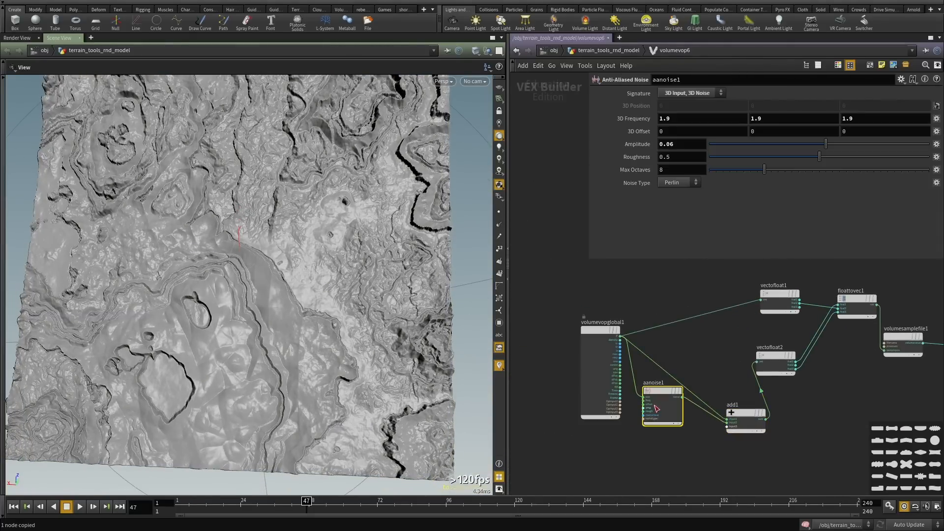
middle_drag(623, 145, 580, 153)
drag(267, 209, 315, 236)
right_drag(315, 236, 352, 285)
drag(352, 285, 317, 281)
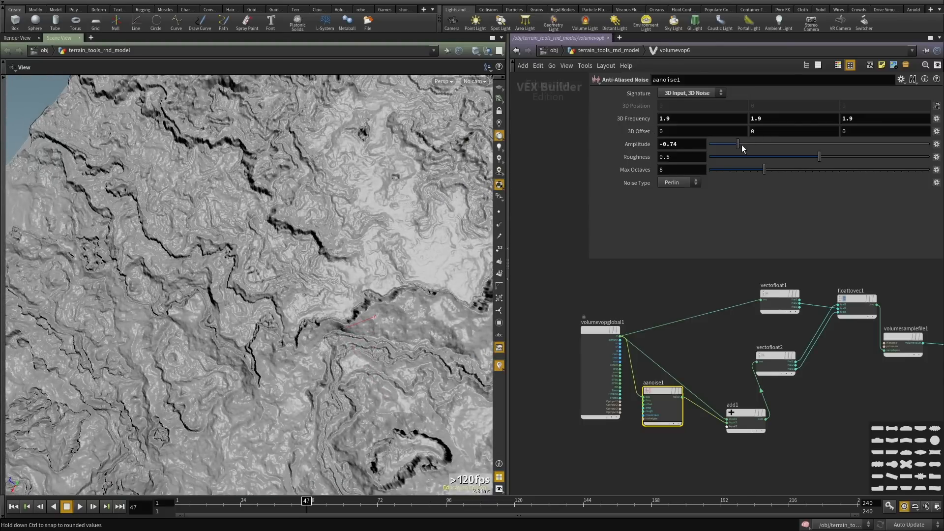
drag(815, 147, 859, 151)
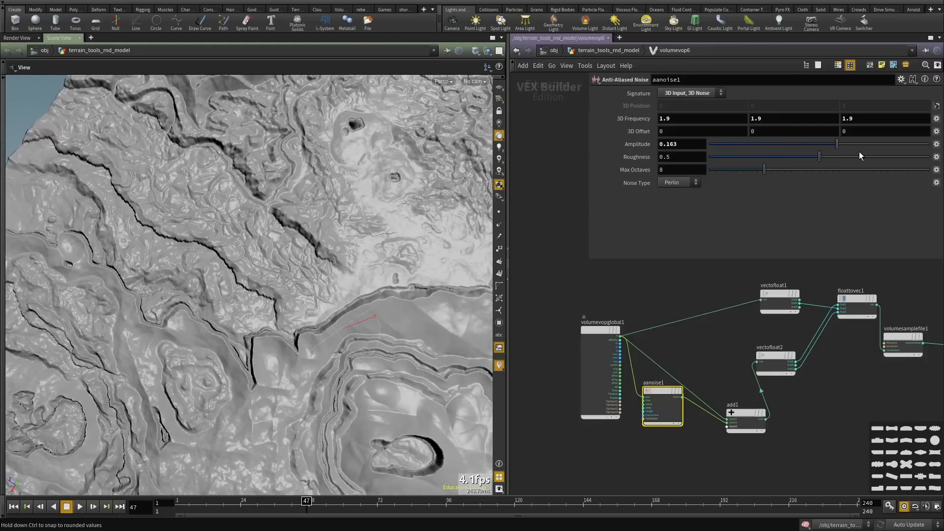
mouse_move(664, 144)
middle_down()
mouse_move(674, 144)
mouse_move(653, 144)
middle_up()
right_drag(158, 280, 101, 312)
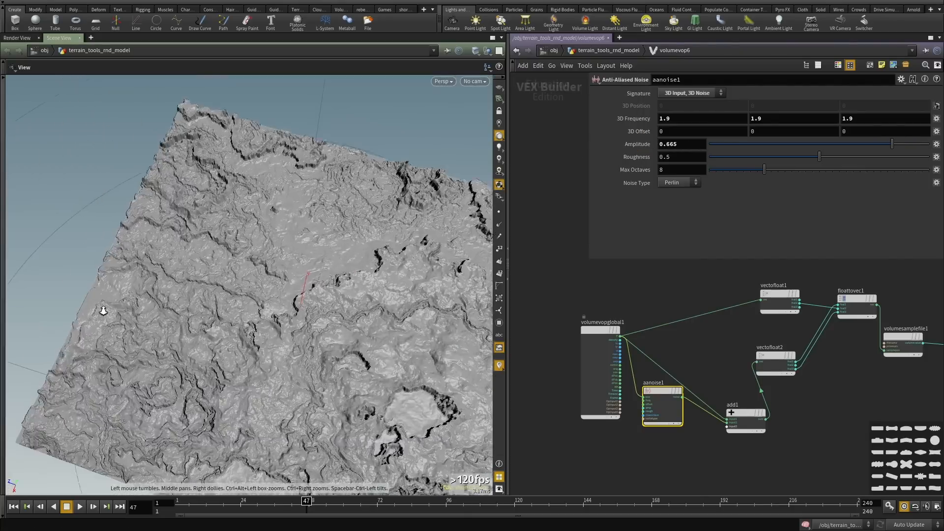
drag(101, 312, 266, 236)
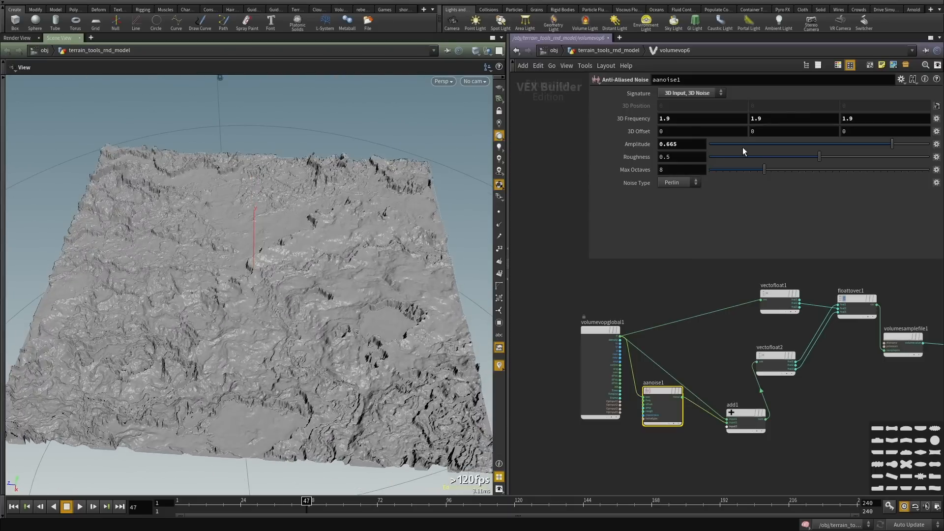
drag(827, 148, 845, 146)
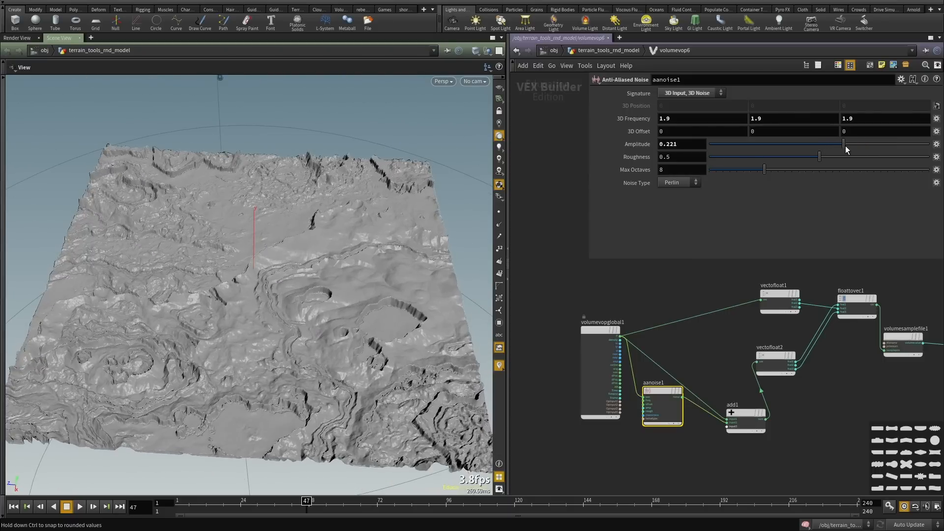
mouse_move(624, 120)
middle_down()
mouse_move(646, 120)
mouse_move(555, 114)
mouse_move(610, 110)
middle_up()
Move aanoise1 lower in the network and volumevopglobal1 farther from the other nodes to make room.
scroll(677, 378, down, 2)
middle_drag(676, 378, 716, 306)
scroll(716, 305, up, 2)
drag(701, 316, 696, 343)
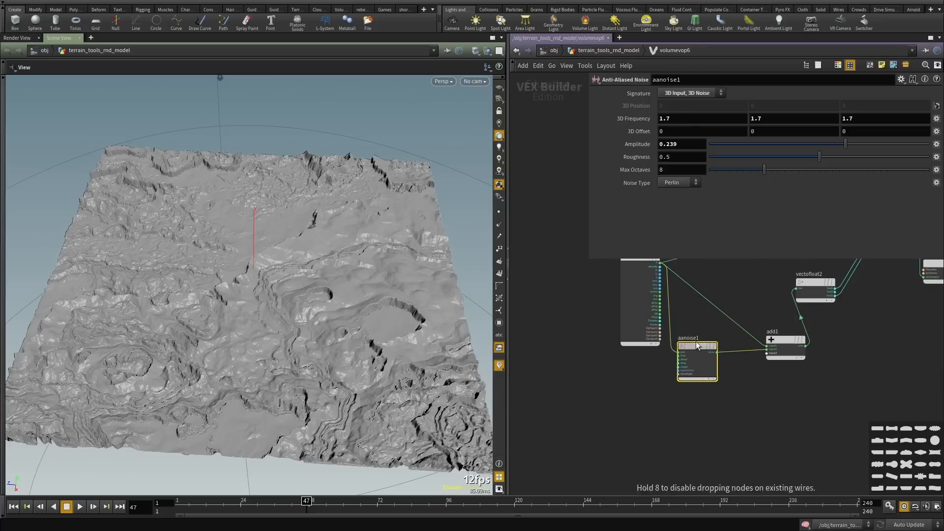
scroll(624, 291, down, 2)
middle_drag(620, 267, 562, 322)
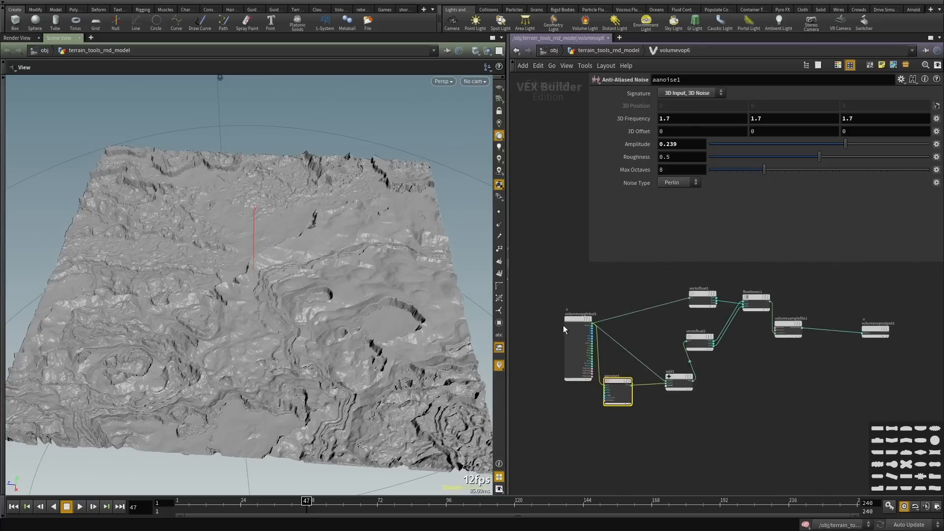
scroll(563, 322, up, 2)
drag(579, 336, 532, 314)
Add a Worley Noise node below aanoise1.
scroll(571, 369, down, 2)
middle_drag(602, 427, 621, 418)
key(Tab)
text(worle)
key(Return)
click(622, 418)
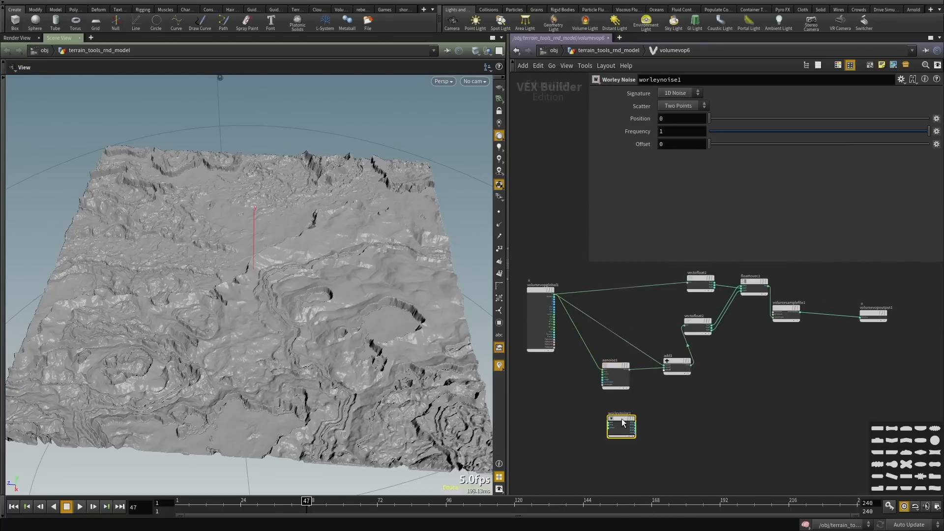
scroll(622, 418, up, 3)
Add a Subtract node beside worleynoise1.
click(631, 434)
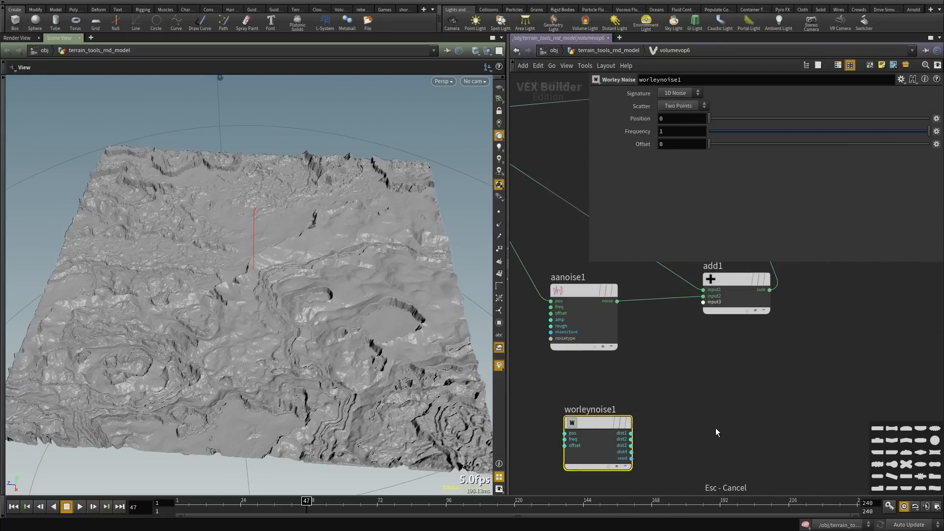
key(Tab)
text(sub)
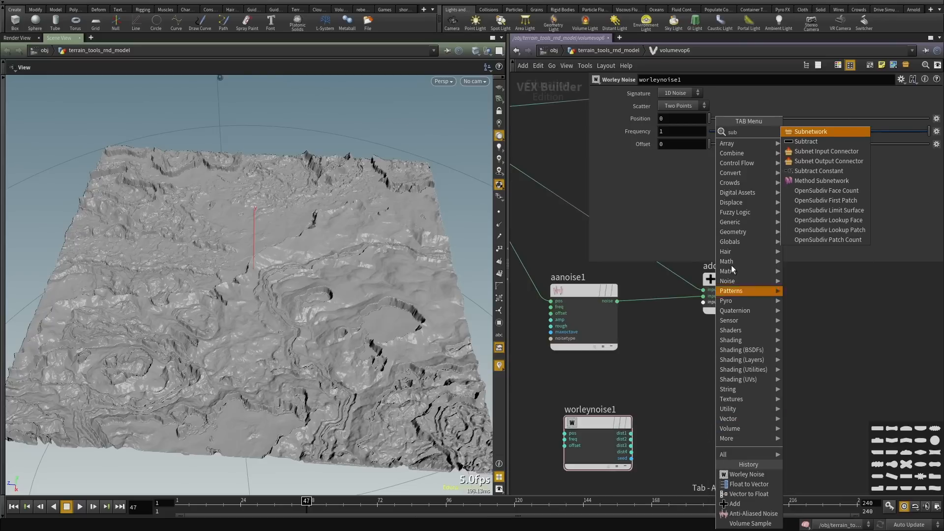
click(816, 142)
scroll(695, 417, up, 4)
click(627, 442)
Connect worleynoise1's dist2 to subtract1's first input and dist1 to its second input.
click(627, 442)
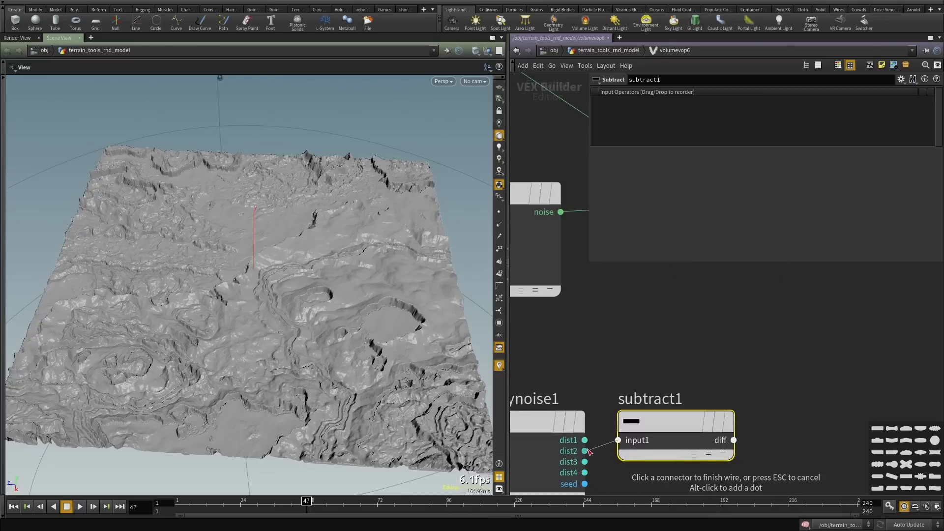
click(585, 440)
click(618, 451)
click(585, 451)
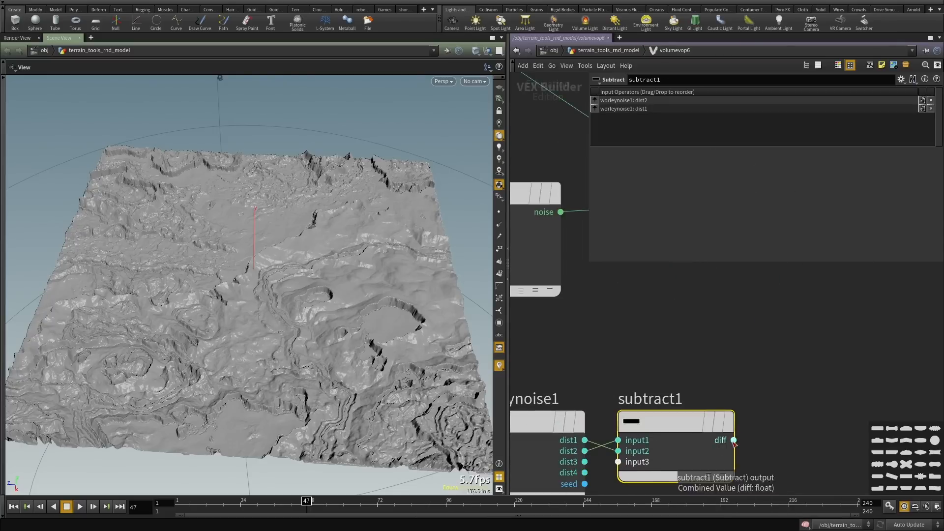
Connect subtract1's diff output to the third input of add1.
click(734, 440)
scroll(597, 372, down, 5)
scroll(630, 323, up, 2)
click(639, 309)
key(h)
Connect volumevopglobal1's P to worleynoise1's pos input.
scroll(696, 428, up, 3)
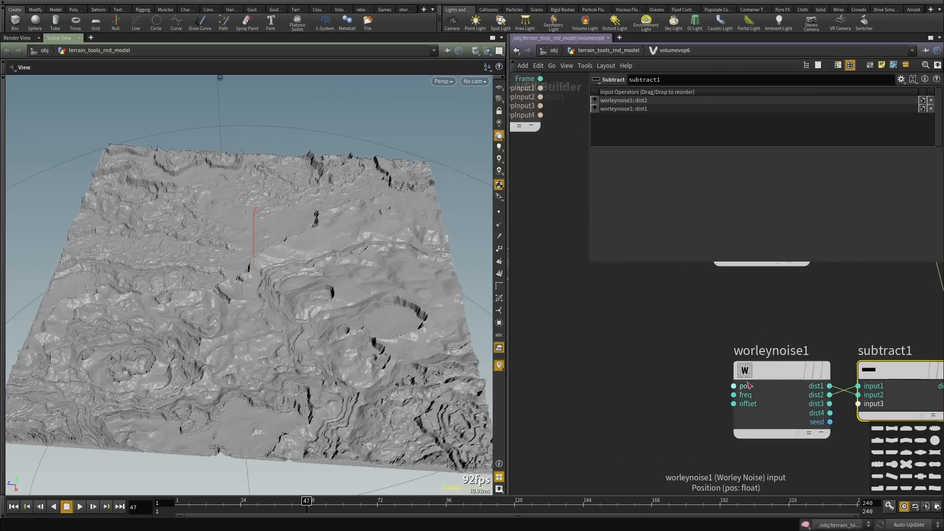
click(729, 389)
scroll(662, 376, down, 5)
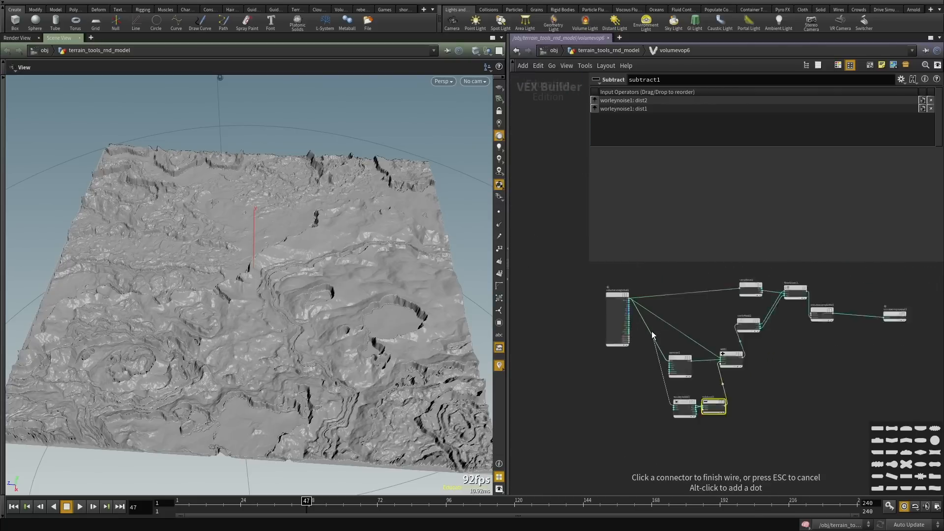
scroll(630, 298, up, 3)
click(614, 276)
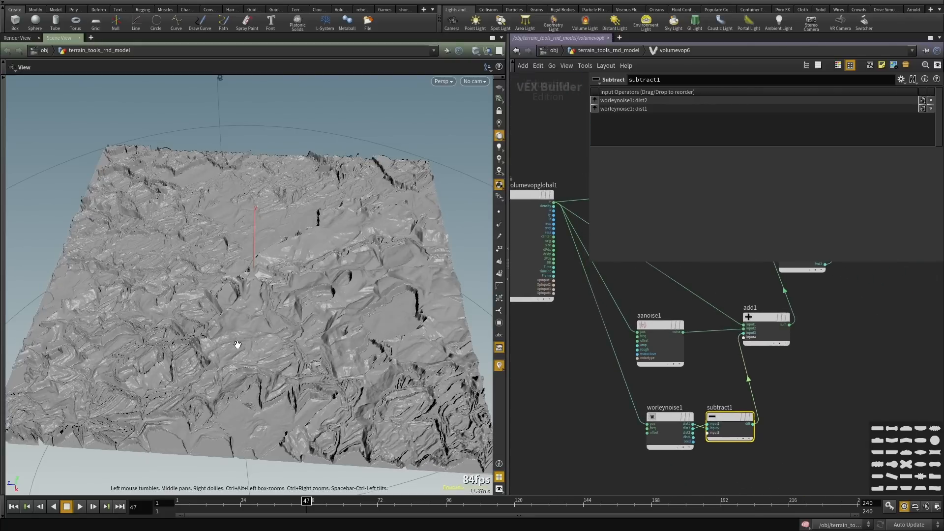
Inspect the cellular distortion on the terrain up close and move worleynoise1 farther from subtract1.
scroll(331, 340, up, 6)
middle_drag(207, 398, 289, 380)
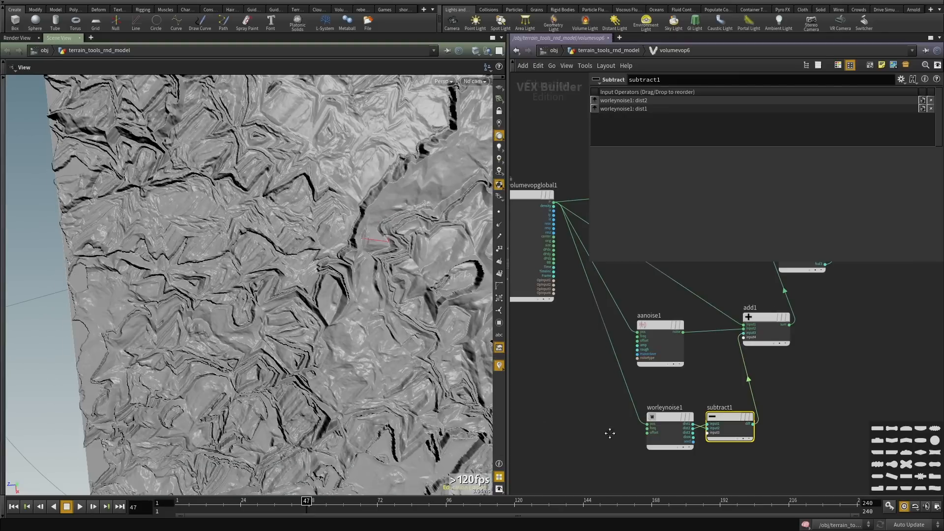
middle_drag(669, 439, 609, 391)
scroll(610, 390, up, 3)
drag(596, 359, 555, 365)
middle_drag(612, 427, 700, 449)
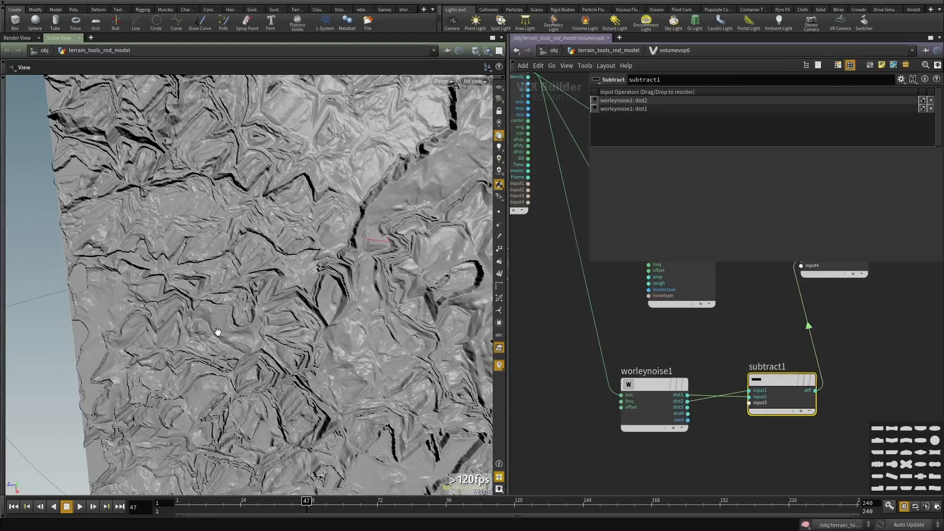
Set worleynoise1's frequency to 2.6 on all axes.
drag(668, 469, 631, 368)
middle_drag(647, 131, 669, 132)
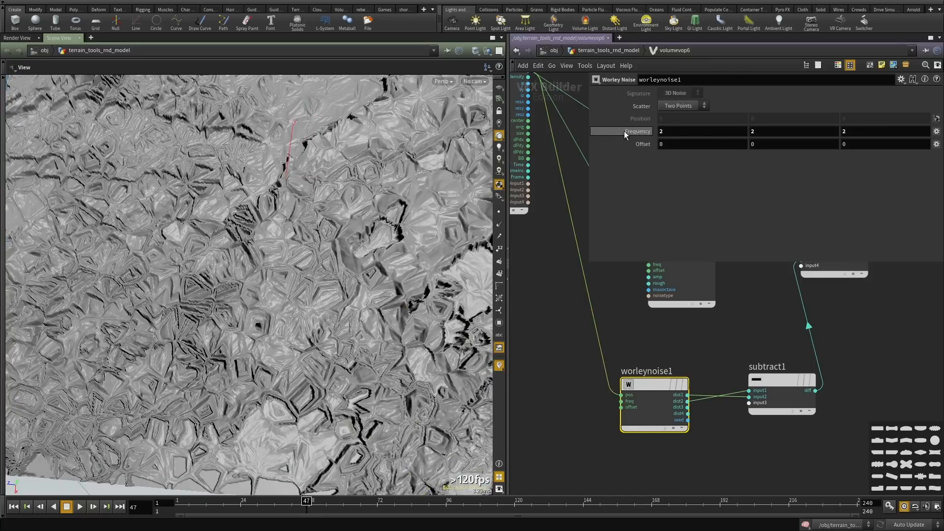
middle_drag(633, 134, 658, 131)
Copy aanoise1 and add1, paste them below worleynoise1, and cut the pasted Add node to keep only the noise copy.
scroll(675, 382, down, 2)
scroll(676, 382, down, 2)
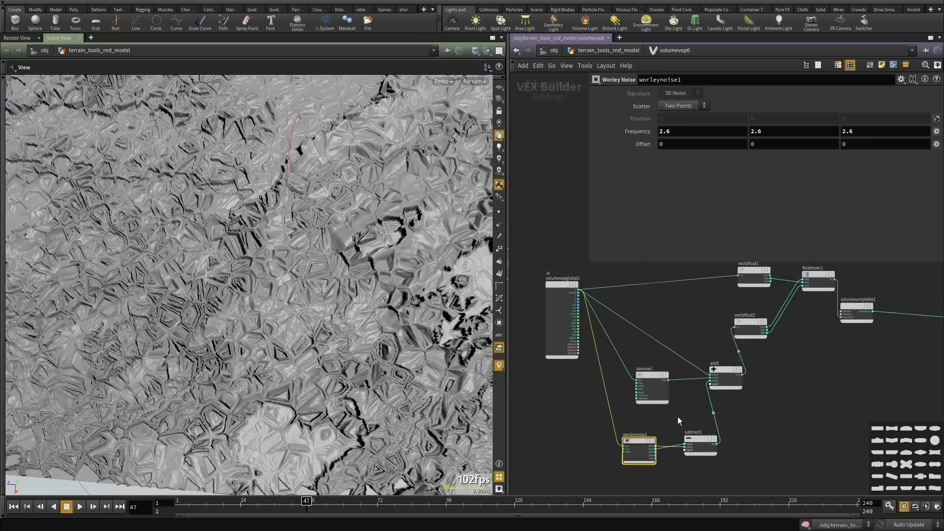
click(652, 386)
shift+click(726, 378)
key(ctrl+c)
key(ctrl+v)
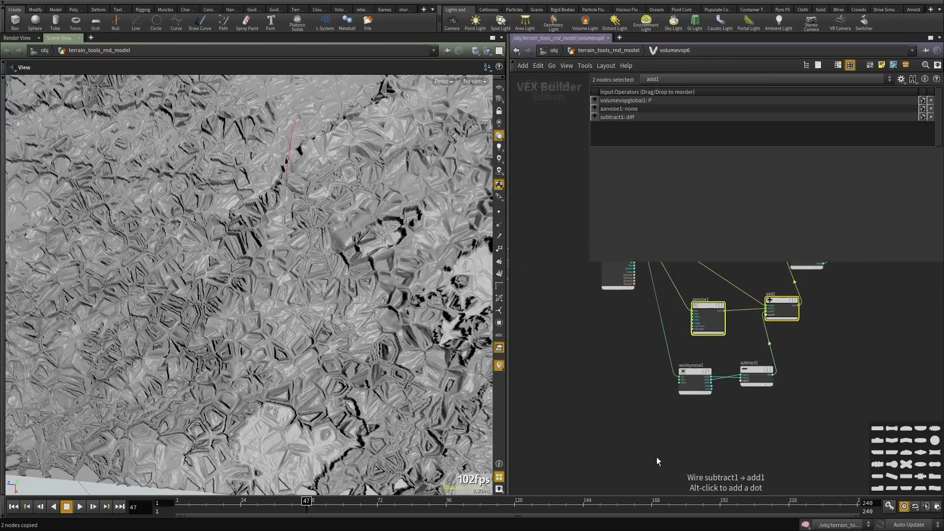
click(693, 439)
scroll(692, 439, up, 2)
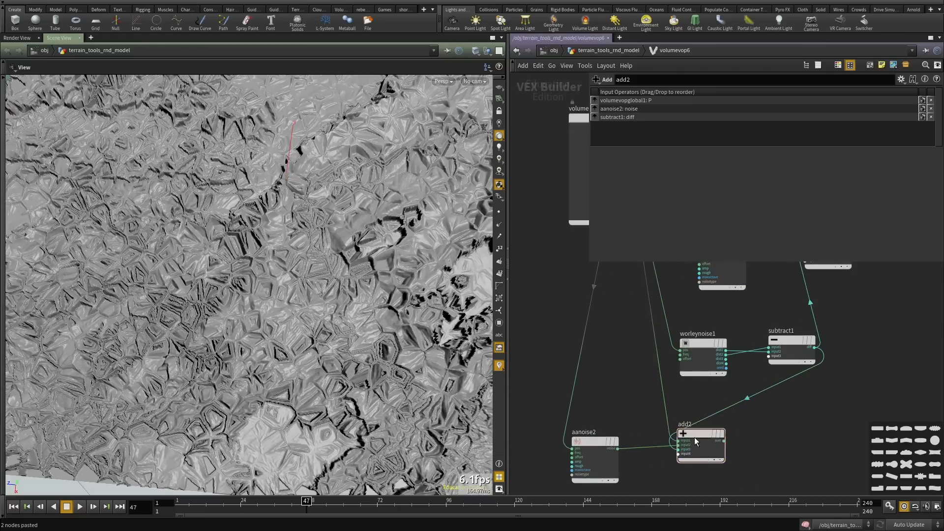
key(ctrl+x)
Move volumevopglobal1 farther from the noise nodes to free space in the network.
scroll(695, 422, down, 3)
scroll(672, 361, up, 2)
middle_drag(666, 335, 778, 435)
scroll(779, 430, down, 2)
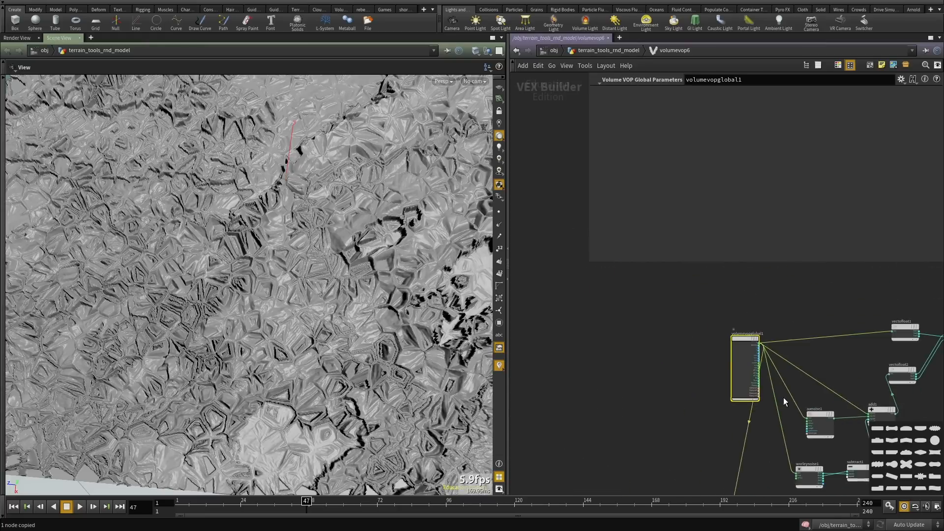
drag(744, 338, 607, 333)
middle_drag(687, 311, 603, 211)
scroll(691, 438, up, 2)
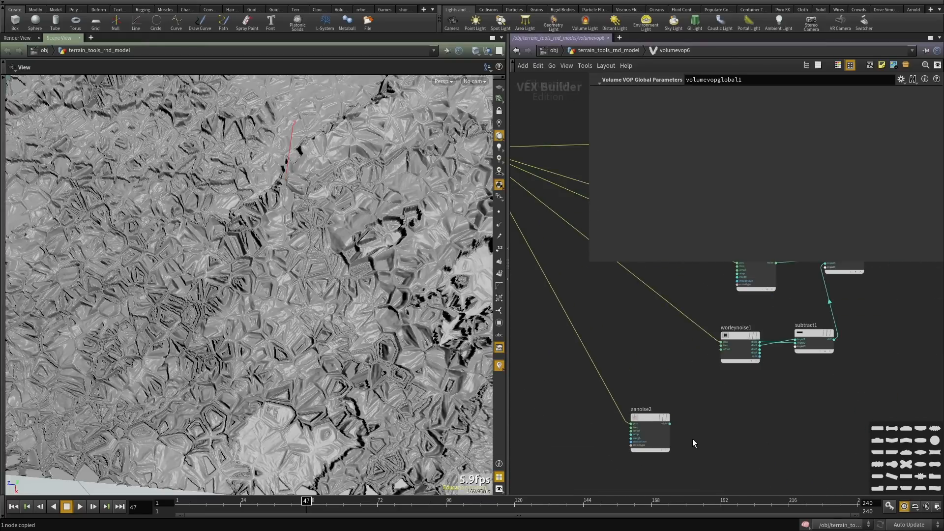
Hide the parameter display and create a new Add node beside aanoise2.
key(Tab)
text(addp)
key(Escape)
key(p)
middle_drag(755, 410, 751, 404)
key(Tab)
text(add)
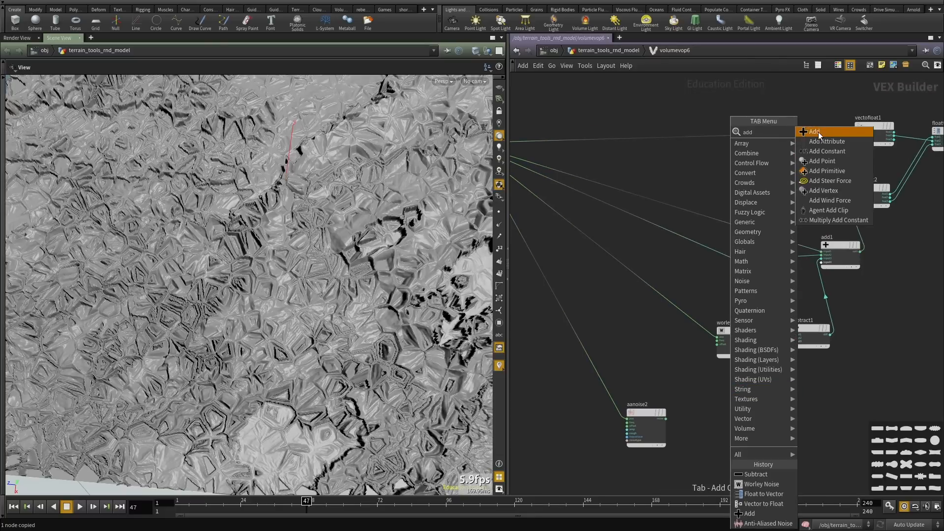
key(Return)
Widen the network editor, insert add2 into the wire from P to worleynoise1's pos, and connect aanoise2's noise to its second input.
drag(509, 363, 379, 362)
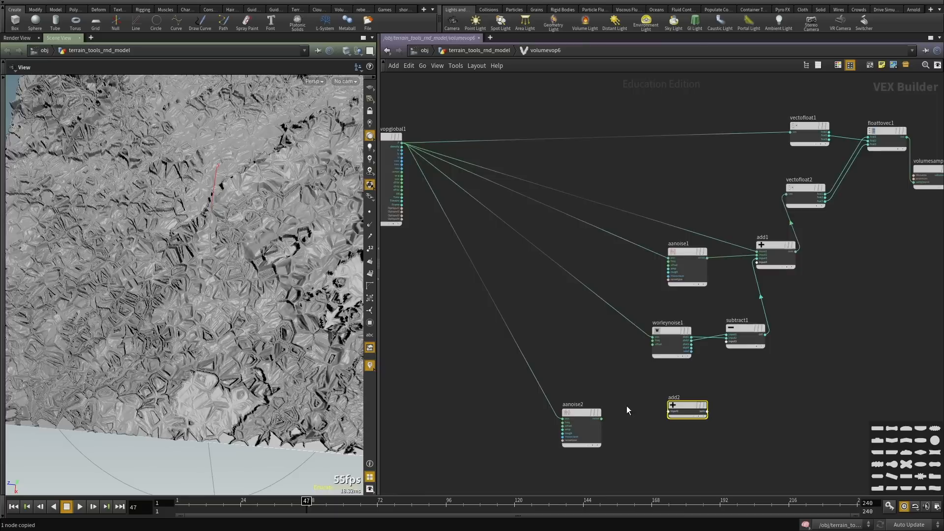
scroll(626, 405, up, 3)
drag(722, 404, 594, 238)
click(573, 255)
click(571, 396)
Move aanoise2 sideways so that it sits below and before add2.
middle_drag(608, 433, 610, 395)
drag(610, 395, 499, 400)
middle_drag(614, 383, 587, 409)
Show aanoise2's parameters and set its amplitude to 0.636 and 3D frequency to 0.35 on all axes.
key(p)
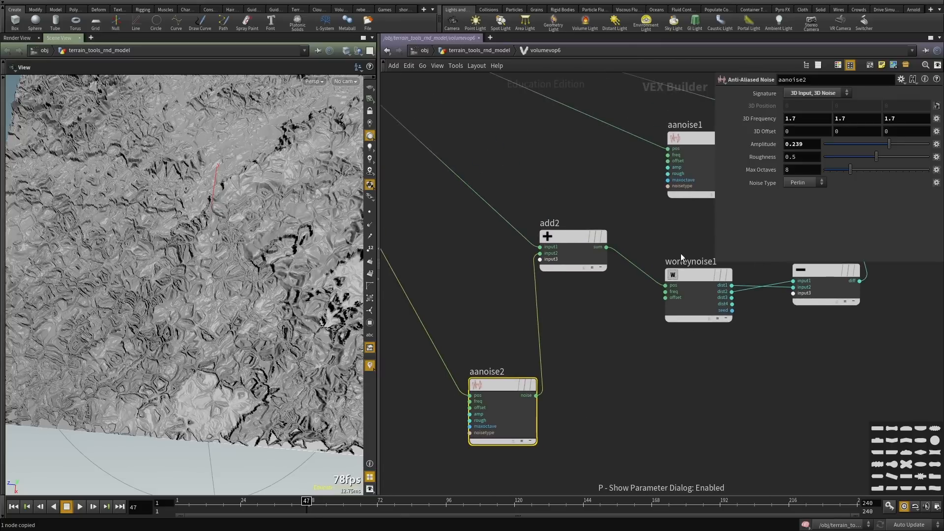
click(807, 114)
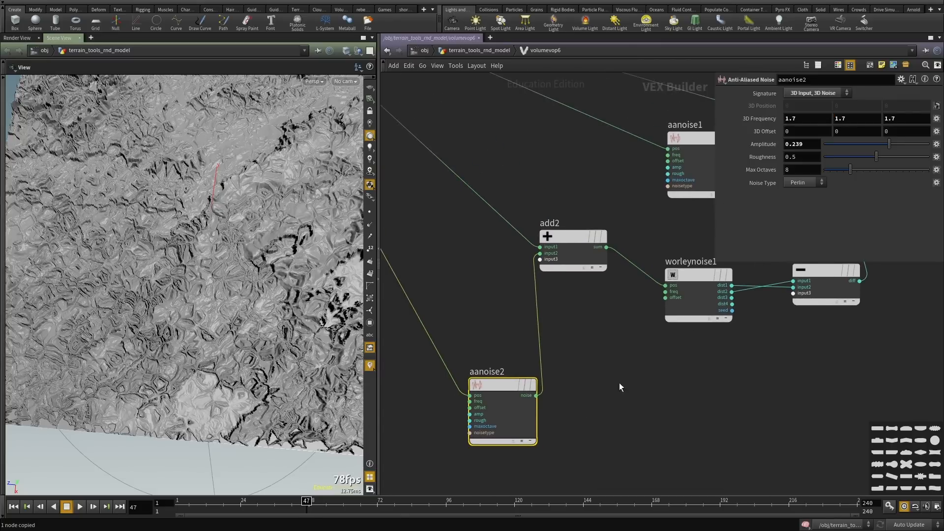
middle_drag(619, 382, 615, 401)
drag(884, 142, 912, 143)
drag(261, 251, 241, 246)
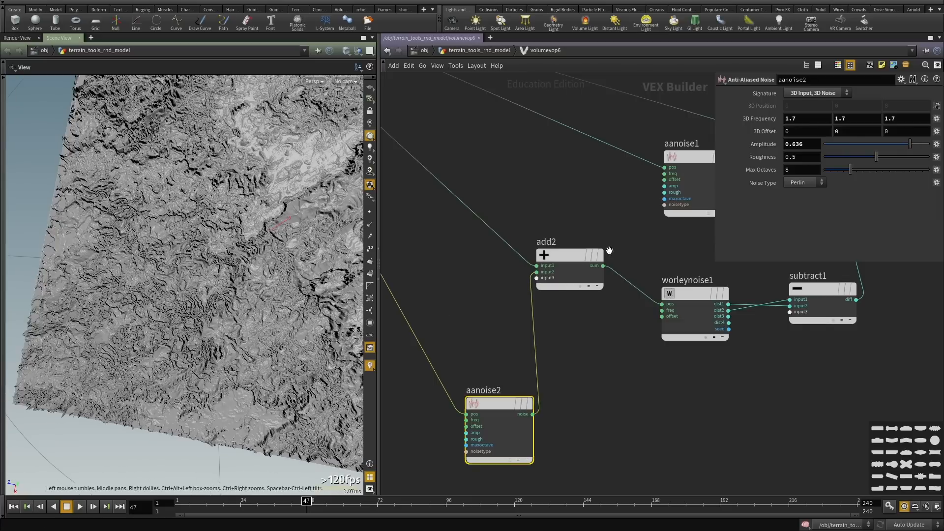
middle_drag(751, 120, 752, 133)
middle_drag(685, 134, 389, 191)
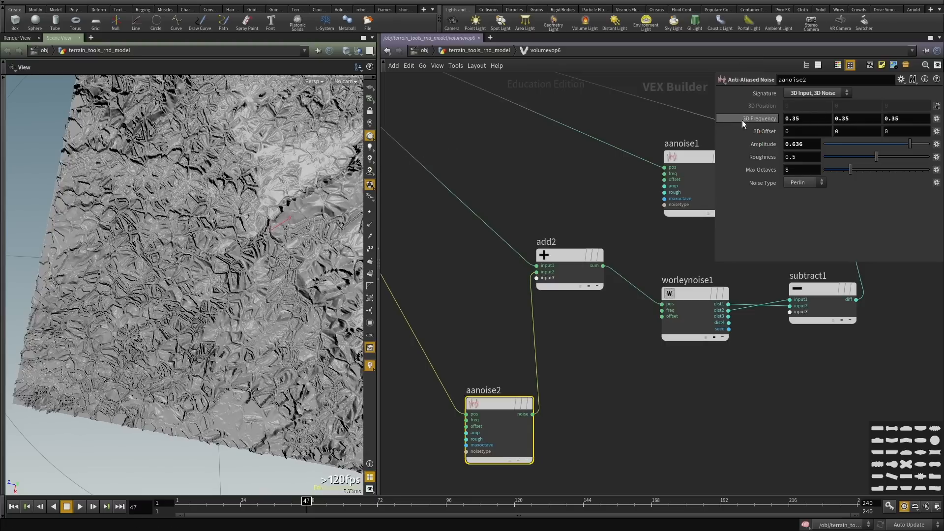
Set aanoise2's 3D frequency to 1.25 on all axes and check the terrain.
middle_drag(744, 116, 810, 119)
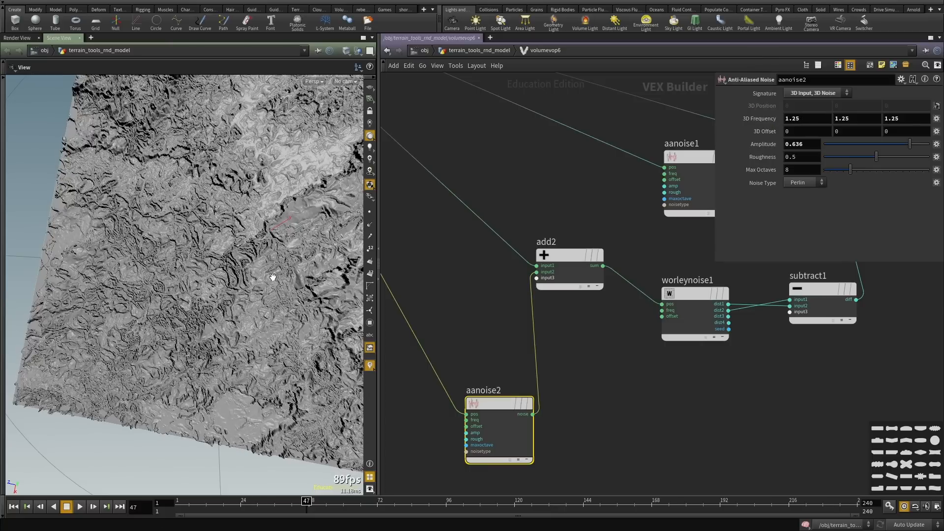
drag(272, 276, 170, 238)
middle_drag(684, 388, 615, 426)
scroll(616, 427, down, 1)
drag(226, 353, 197, 394)
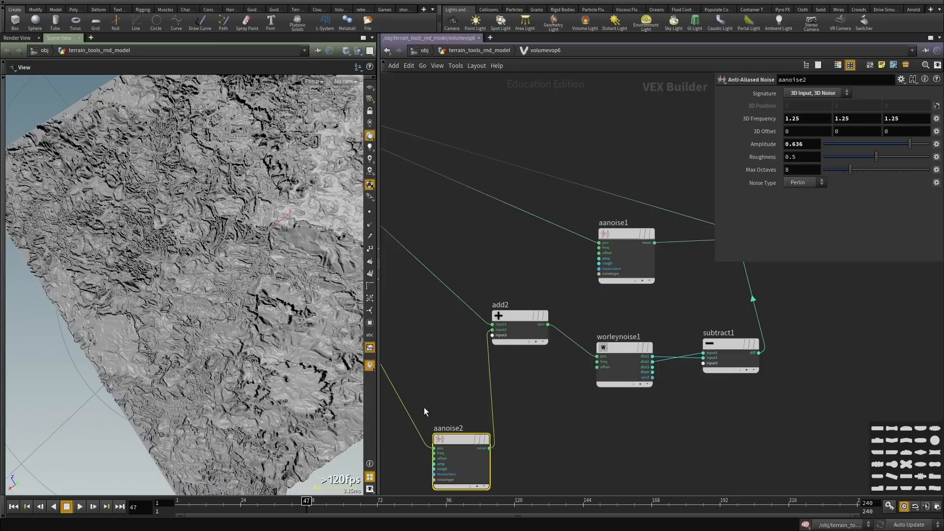
Shift subtract1 away from add1 and insert a Multiply Constant node into the wire between them.
middle_drag(778, 352, 666, 340)
drag(608, 355, 592, 386)
key(Tab)
text(mu)
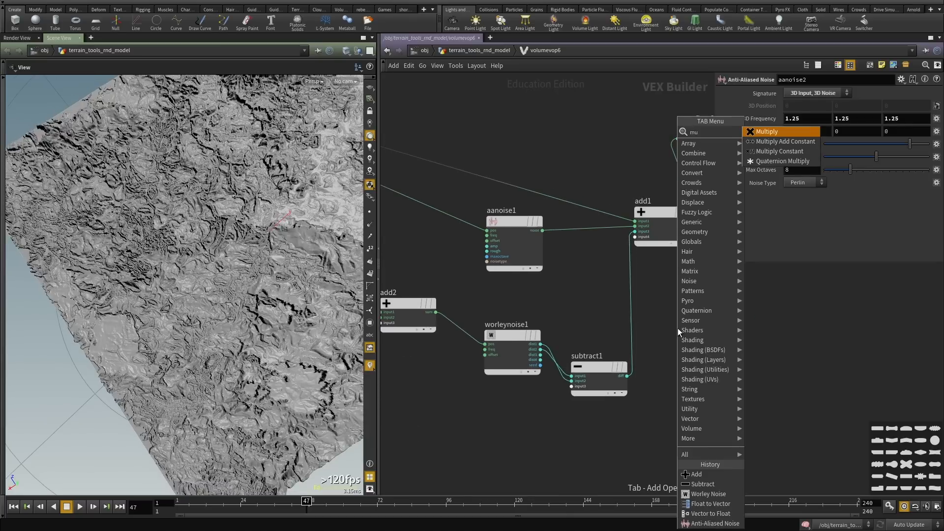
click(786, 150)
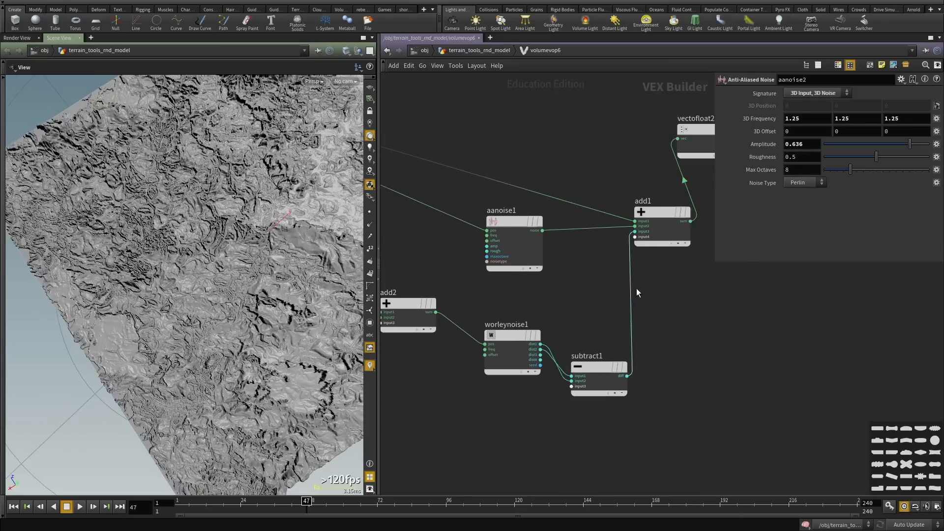
click(704, 294)
Set mulconst1's multiplier to 0.192 and check the effect on the terrain.
drag(895, 105, 845, 102)
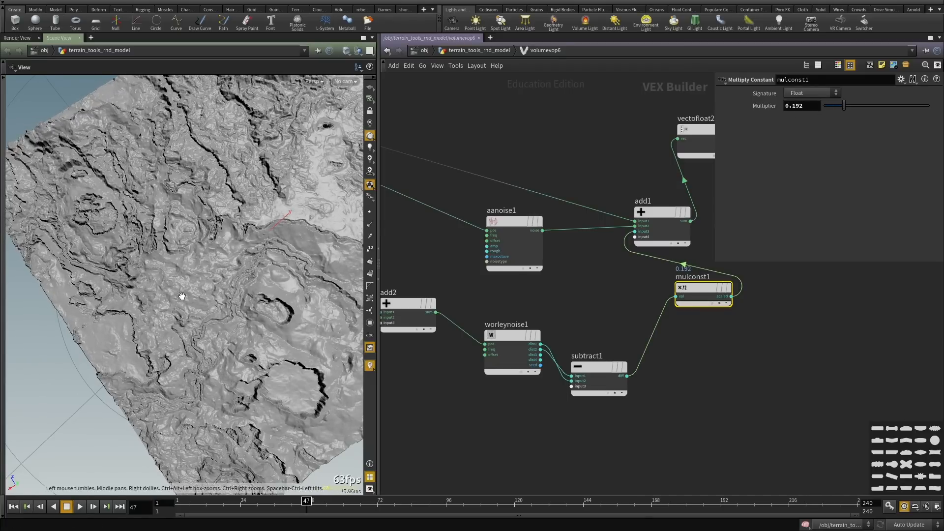
right_drag(182, 296, 185, 317)
mouse_move(185, 317)
mouse_down()
mouse_move(196, 281)
mouse_move(184, 325)
mouse_up()
middle_drag(594, 453, 574, 409)
Return to the geometry network and examine the distorted terrain from several angles and distances.
key(u)
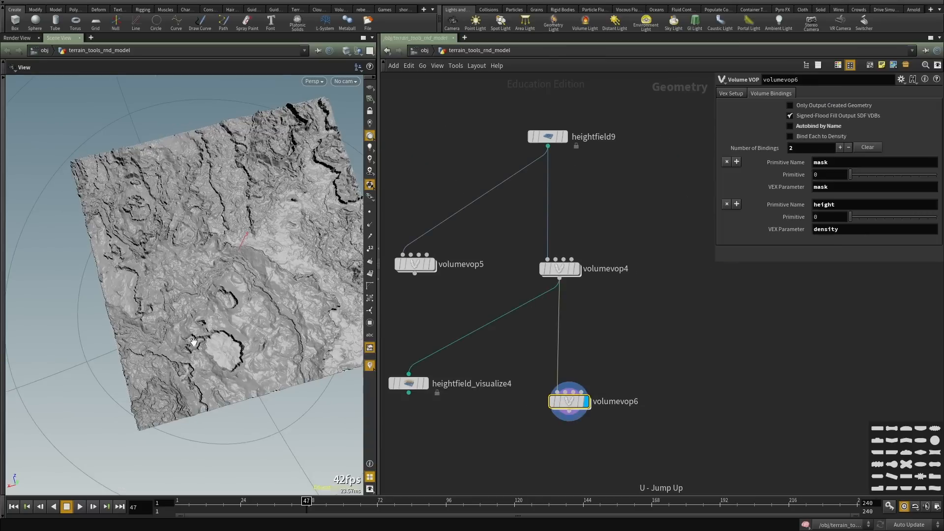
mouse_move(194, 342)
mouse_down()
mouse_move(263, 278)
mouse_move(209, 344)
mouse_up()
right_drag(209, 344, 249, 316)
drag(249, 316, 198, 282)
scroll(199, 282, down, 6)
scroll(620, 385, up, 2)
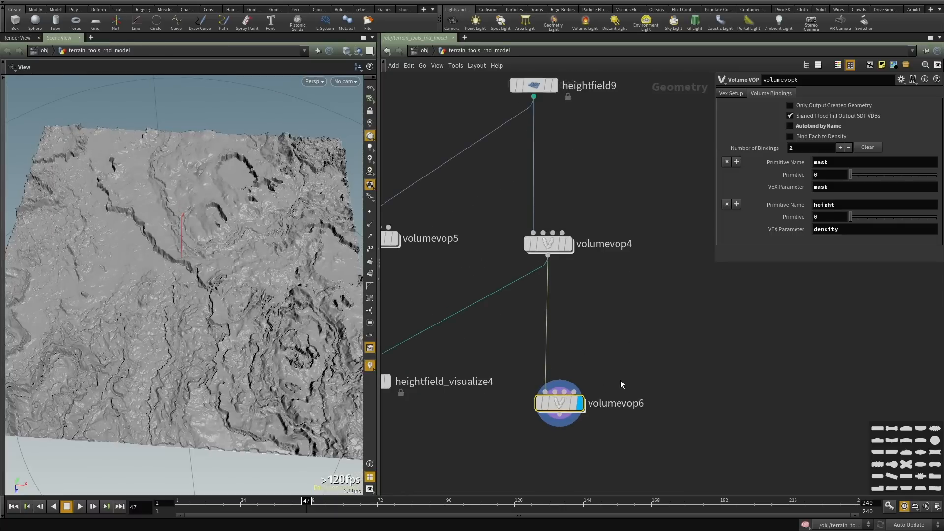
scroll(621, 380, up, 1)
middle_drag(621, 381, 631, 307)
drag(271, 303, 283, 324)
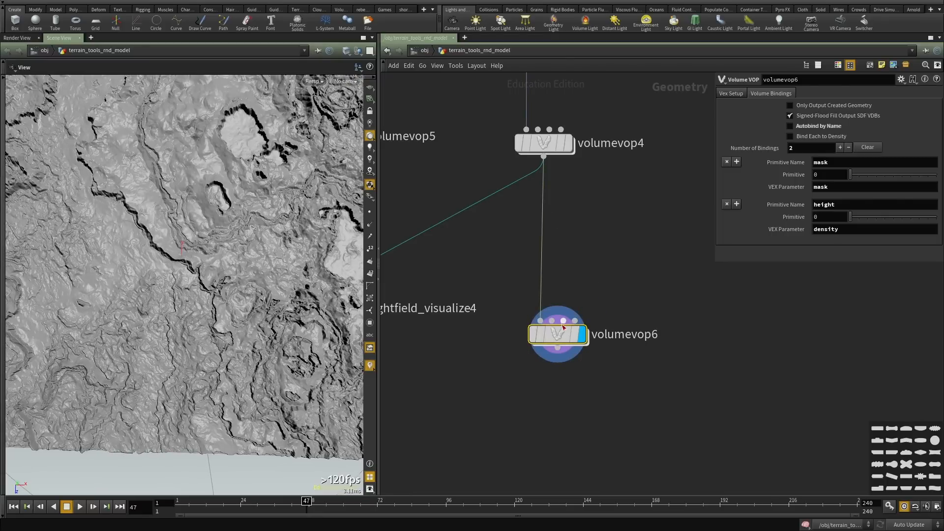
drag(221, 283, 201, 240)
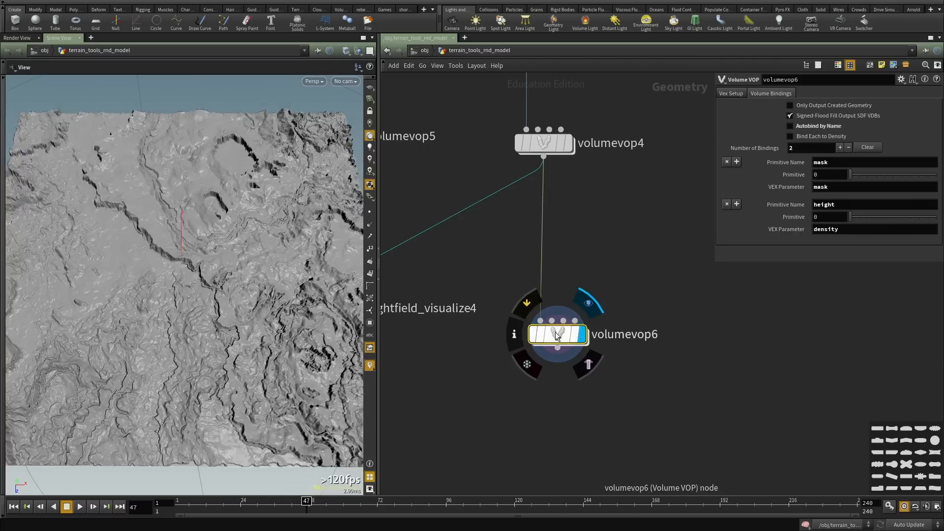
drag(235, 268, 85, 209)
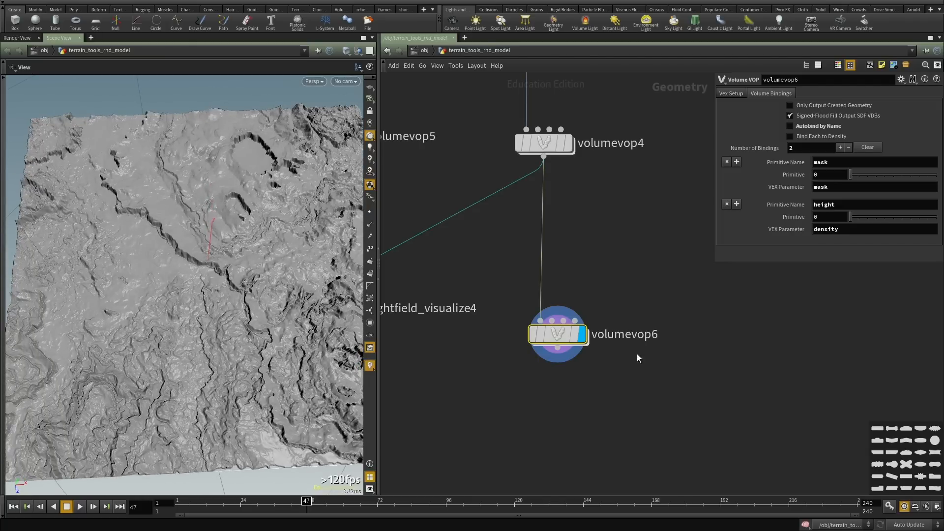
middle_drag(674, 328, 602, 349)
click(602, 349)
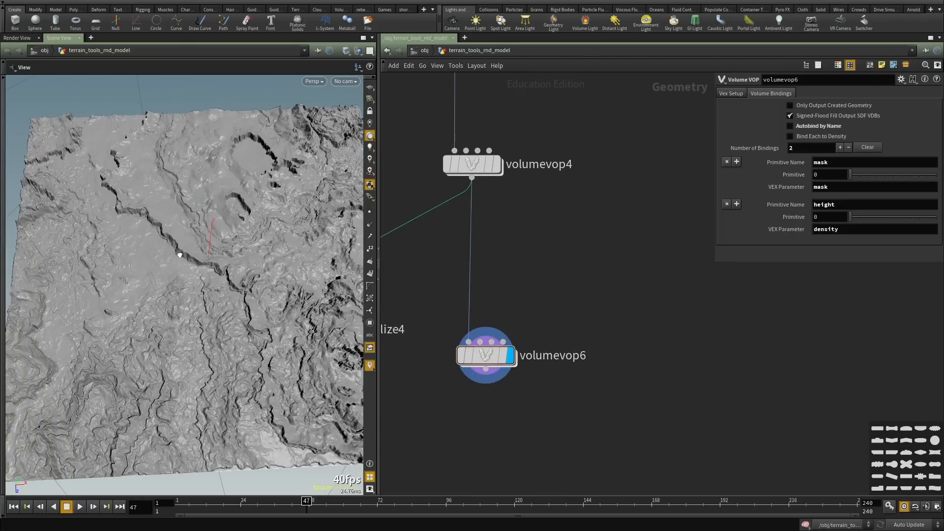
scroll(179, 254, down, 5)
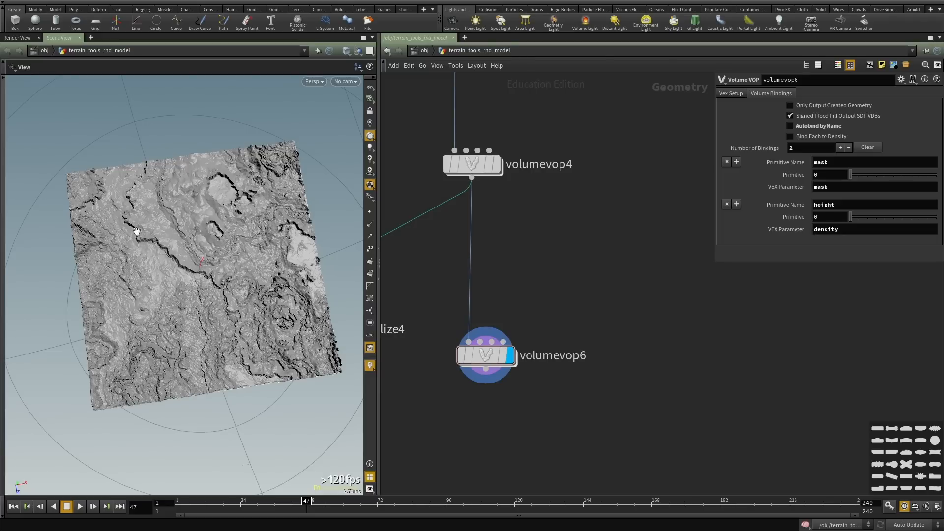
Create an Add node beside the volumevop6 branch and enable its Point 0.
key(Tab)
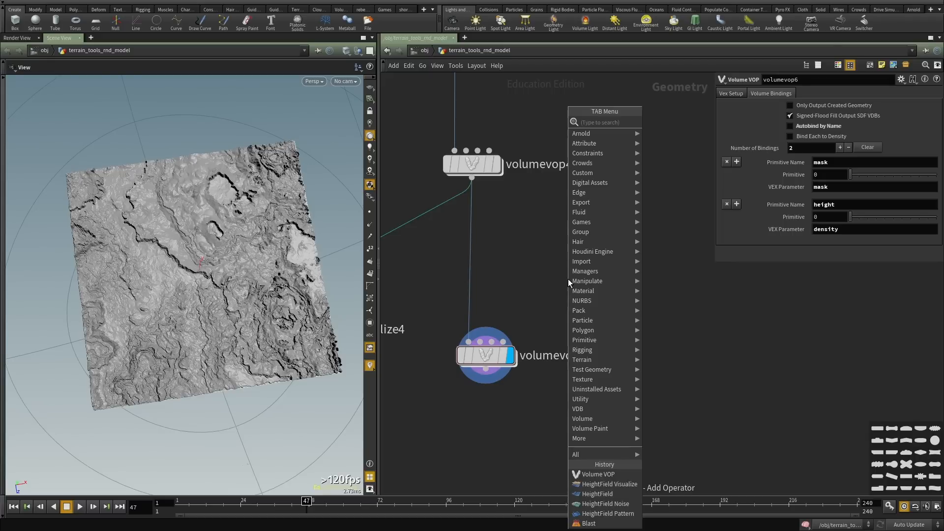
text(add)
key(Return)
click(568, 279)
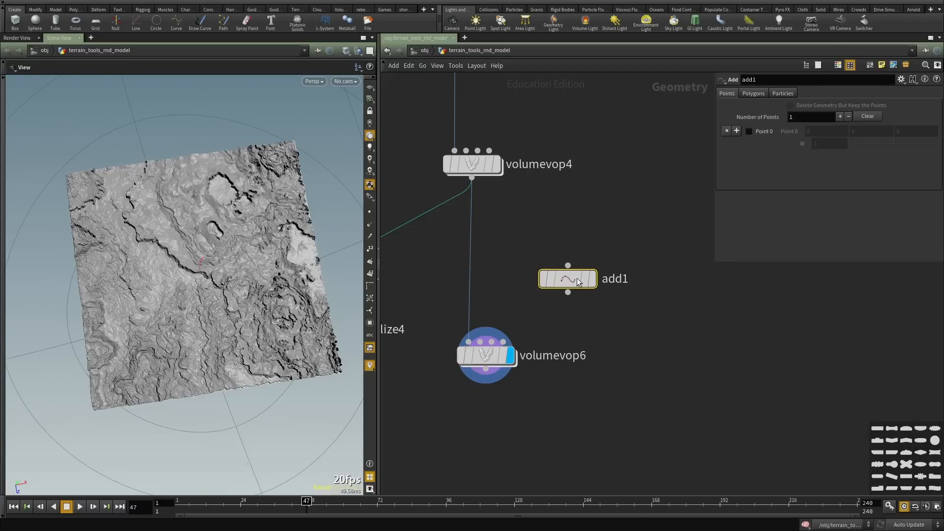
click(749, 131)
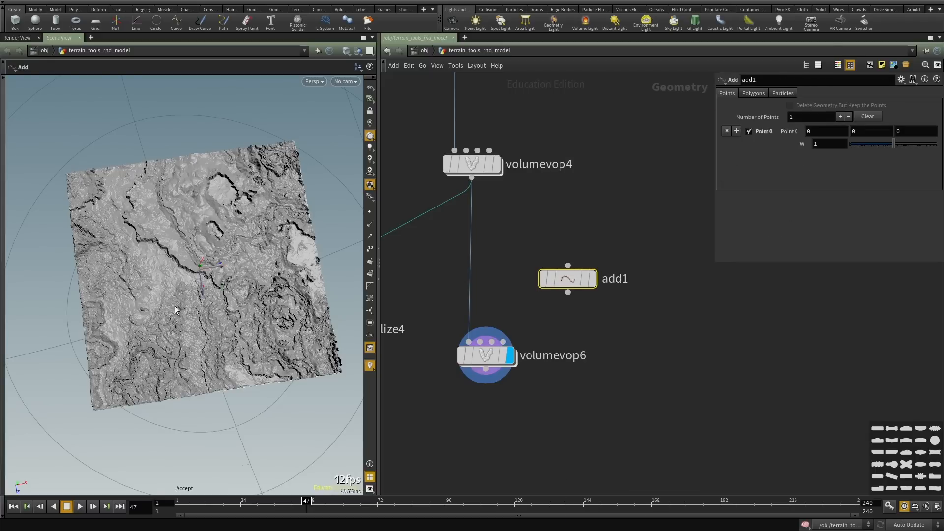
Place add1's Point 0 over the terrain at about X -2.62 and Z -1.33, with Y at 0.
alt+drag(185, 304, 196, 278)
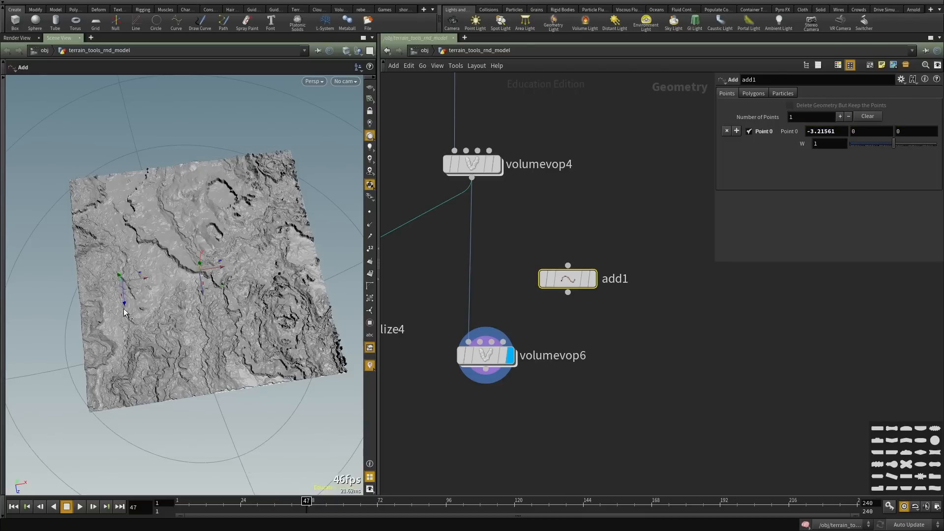
drag(125, 312, 125, 284)
alt+drag(186, 256, 163, 211)
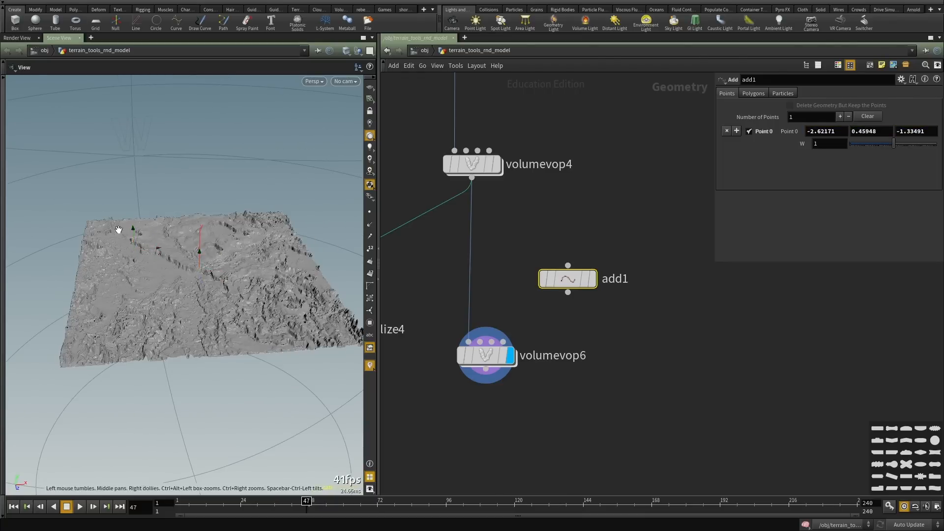
alt+drag(118, 231, 128, 262)
middle_drag(615, 293, 680, 260)
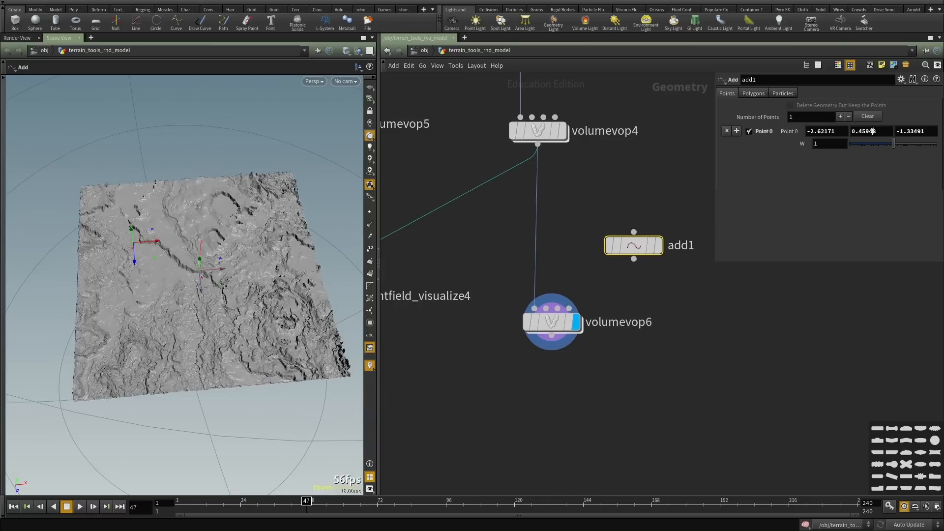
mouse_move(261, 222)
alt+mouse_down()
mouse_move(264, 196)
mouse_move(268, 206)
alt+mouse_up()
Reposition volumevop6 directly beneath volumevop4.
drag(550, 323, 547, 383)
middle_drag(647, 317, 636, 302)
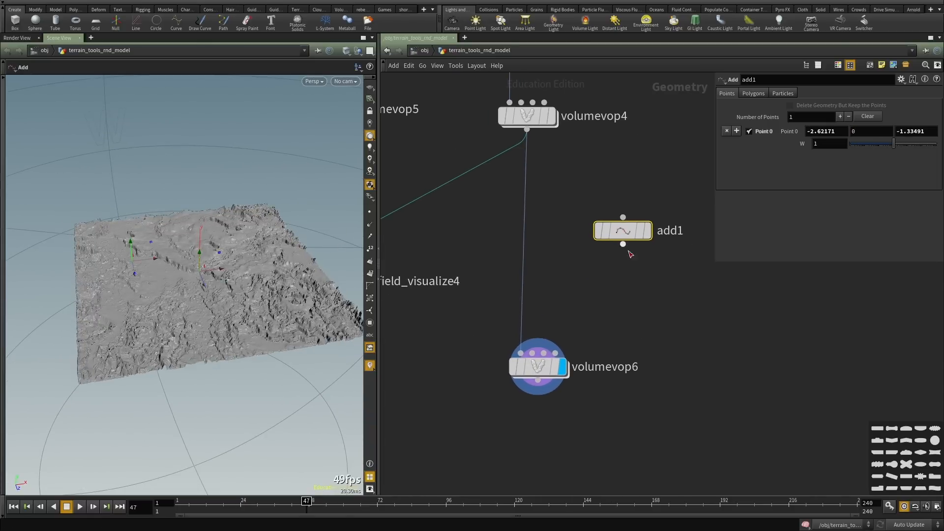
mouse_move(543, 368)
drag(542, 367, 526, 272)
Duplicate volumevop6 below itself and connect the original's output to the copy's first input.
key(Tab)
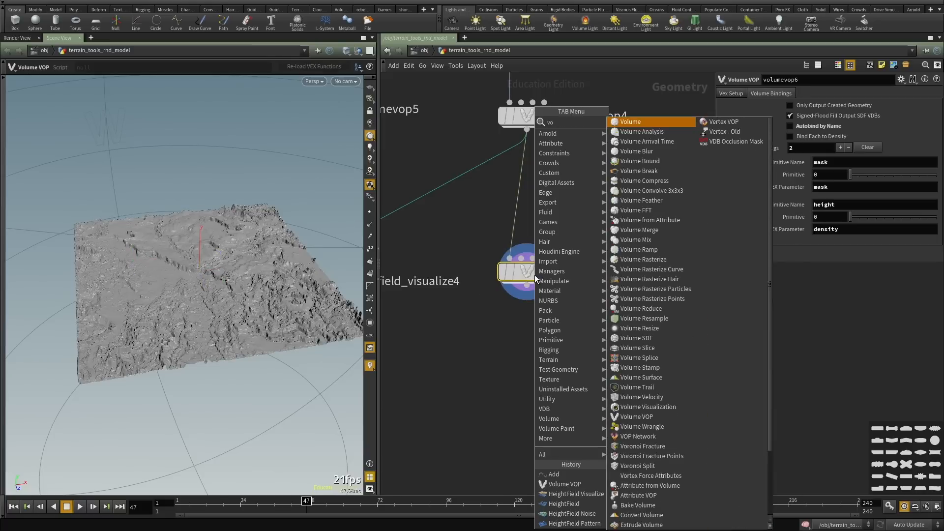
key(Escape)
key(ctrl+c)
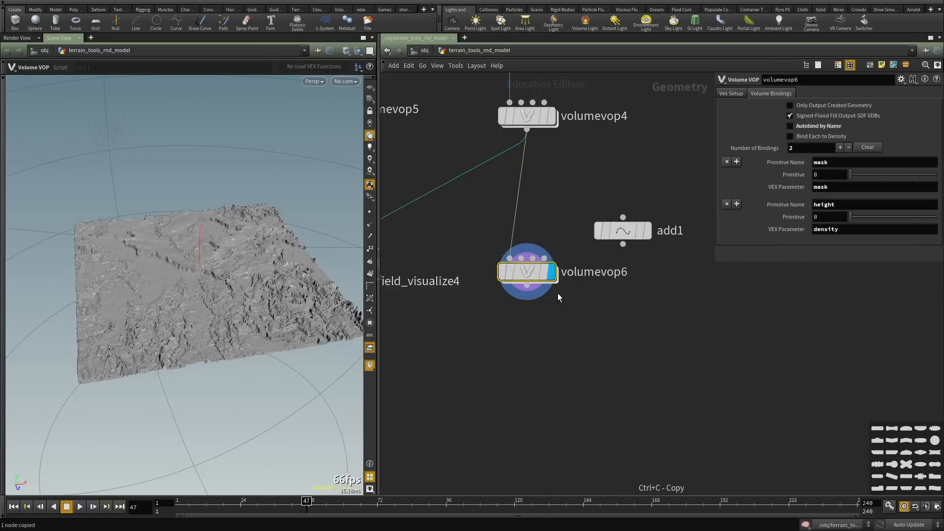
key(ctrl+v)
click(526, 285)
click(517, 390)
Enter volumevop7 and delete all nodes between the global parameters and the output node.
double_click(536, 408)
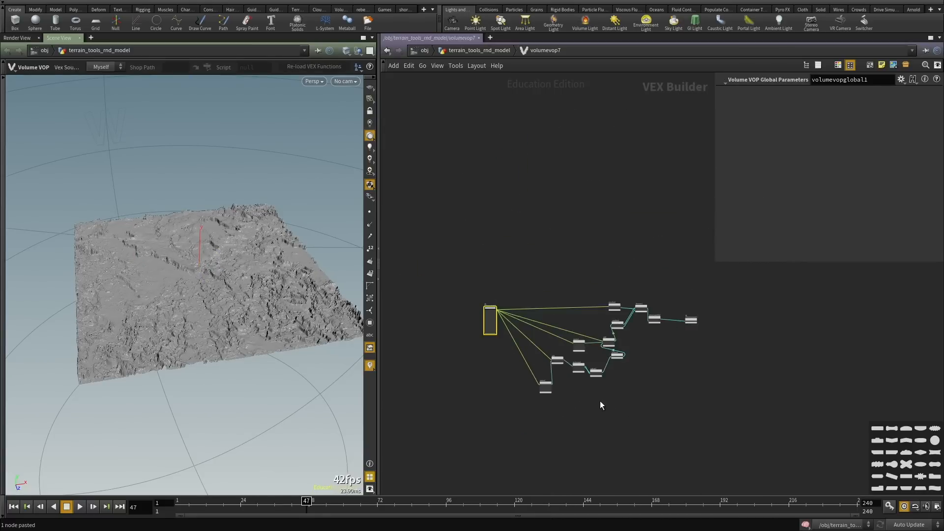
drag(646, 423, 657, 370)
key(Delete)
key(Delete)
scroll(529, 317, up, 6)
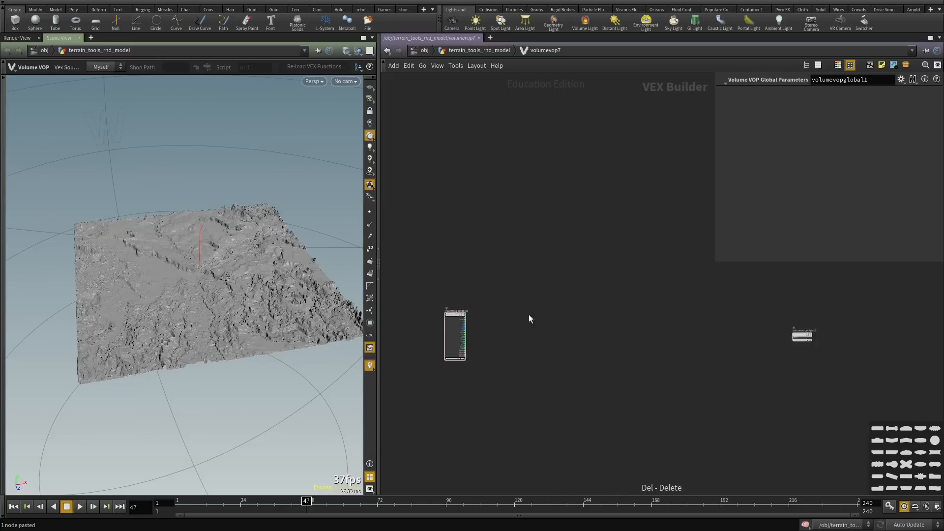
Create a Subtract node between the global parameters and the output in volumevop7.
key(Tab)
text(sub)
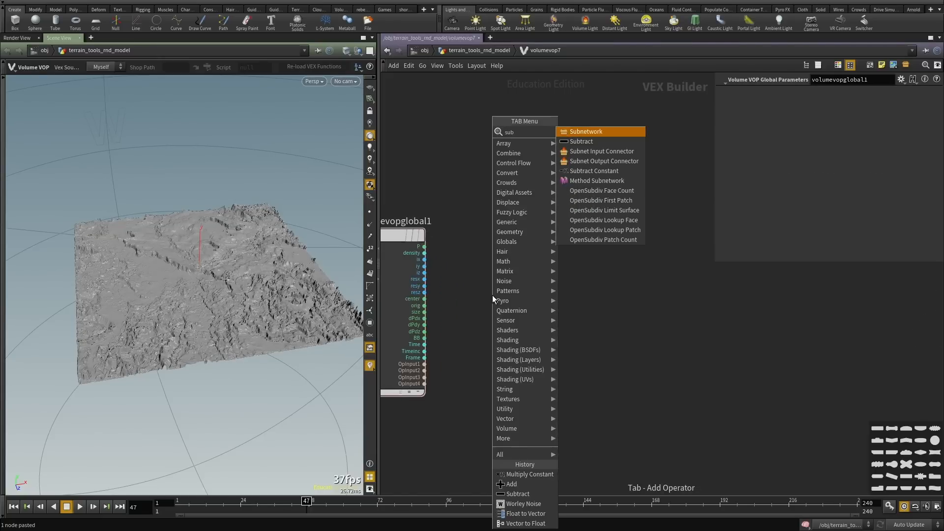
key(Down)
key(Return)
click(626, 288)
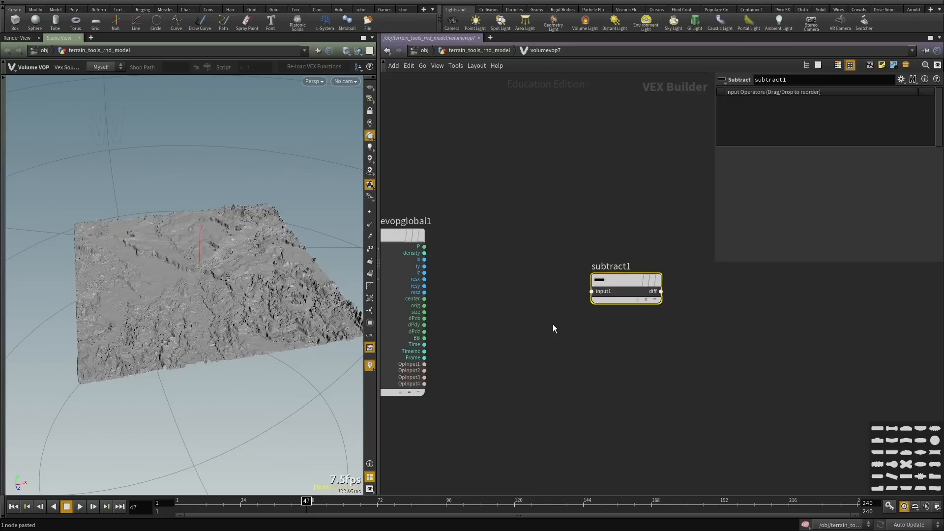
Connect the global P output to subtract1's first input.
key(Tab)
key(Escape)
scroll(620, 310, down, 2)
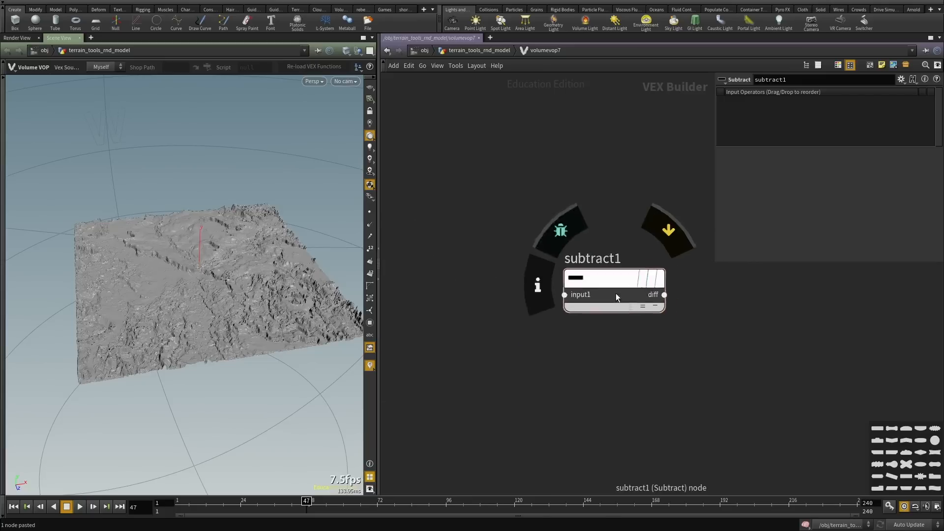
click(593, 295)
click(446, 256)
middle_drag(602, 308, 596, 326)
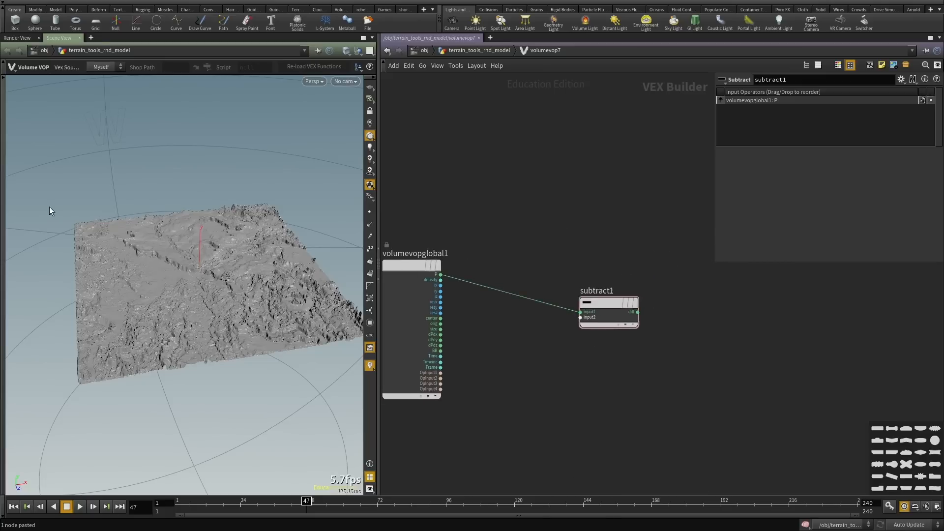
Promote subtract1's second input to a parameter and return to the geometry network.
key(u)
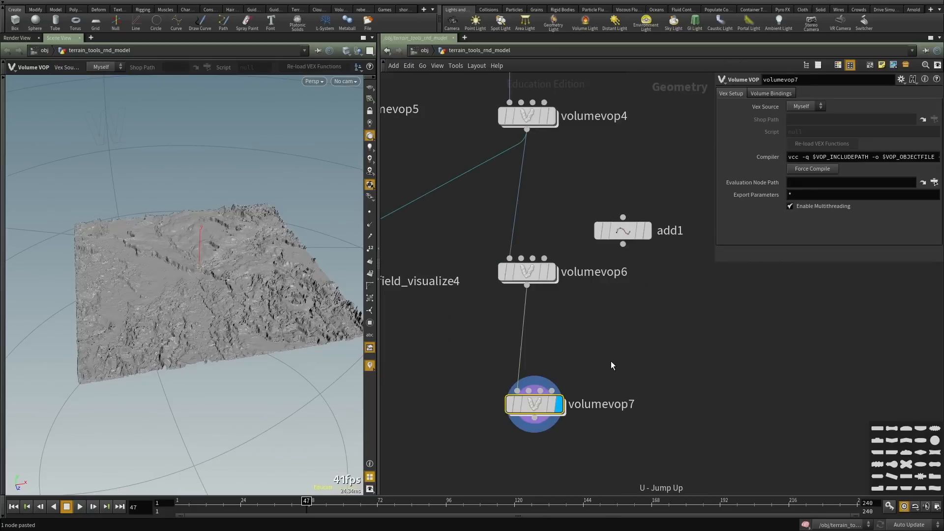
double_click(535, 389)
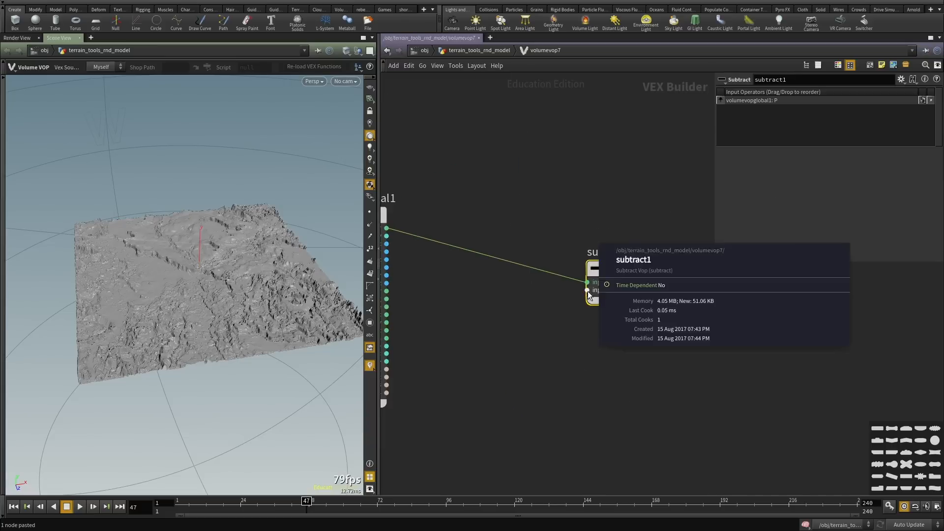
key(u)
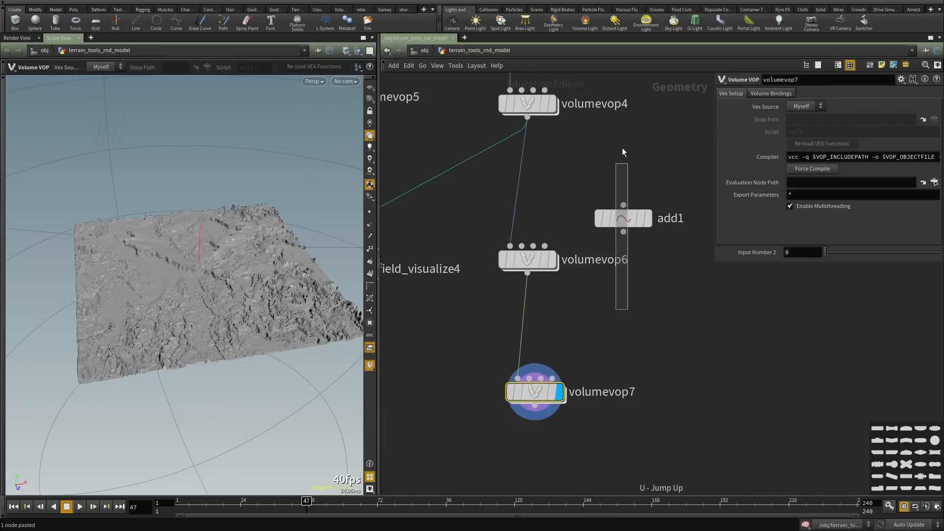
Copy the Point 0 position parameter from add1 and select volumevop7.
click(622, 216)
right_click(794, 131)
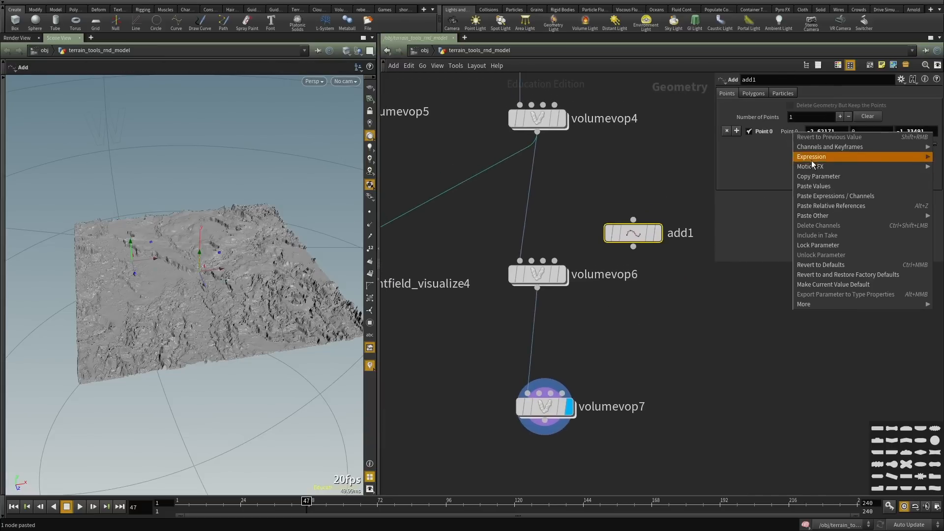
click(816, 176)
click(623, 404)
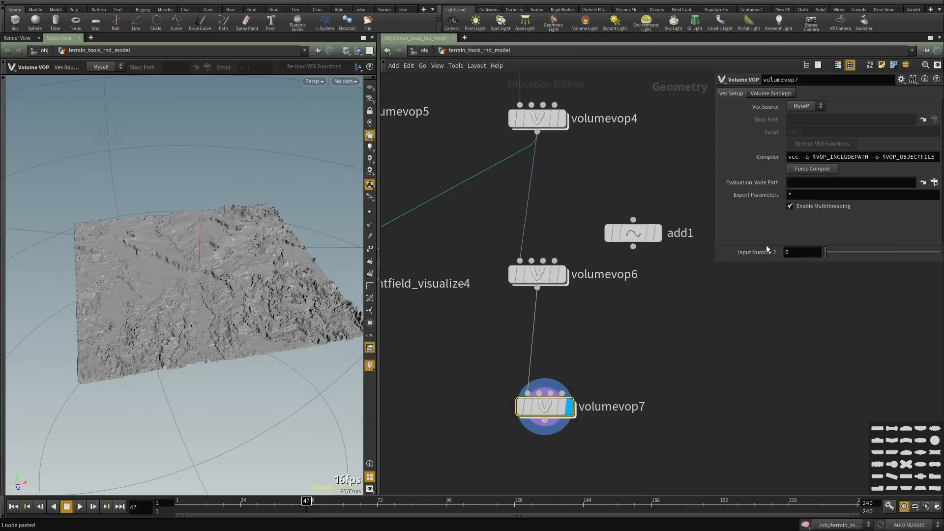
Expand the input2 parameter node inside volumevop7, move it below subtract1, and set its type to 3 Floats (vector).
double_click(544, 407)
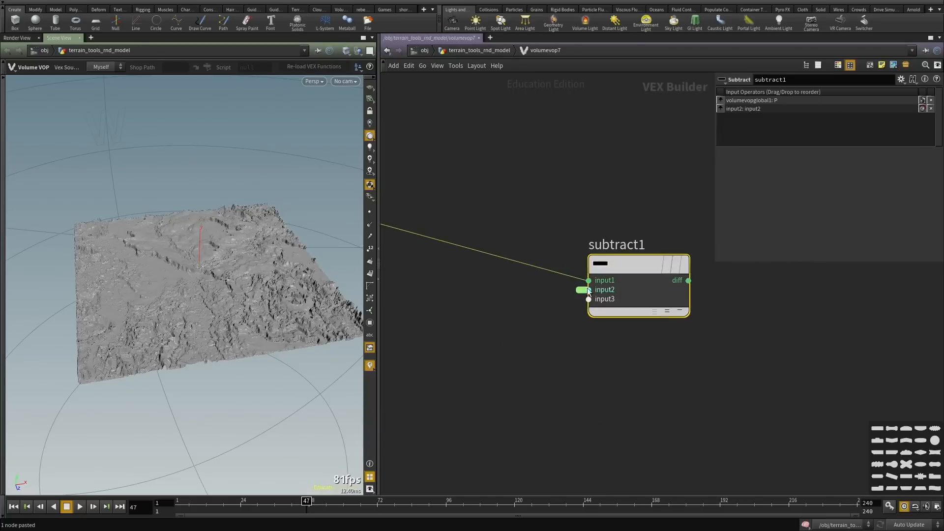
click(583, 290)
drag(481, 302, 436, 399)
click(818, 141)
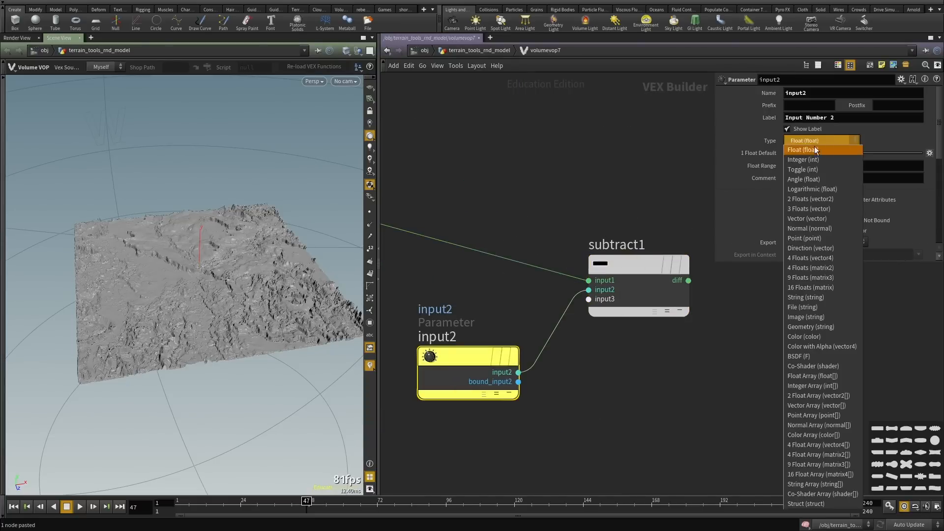
click(807, 209)
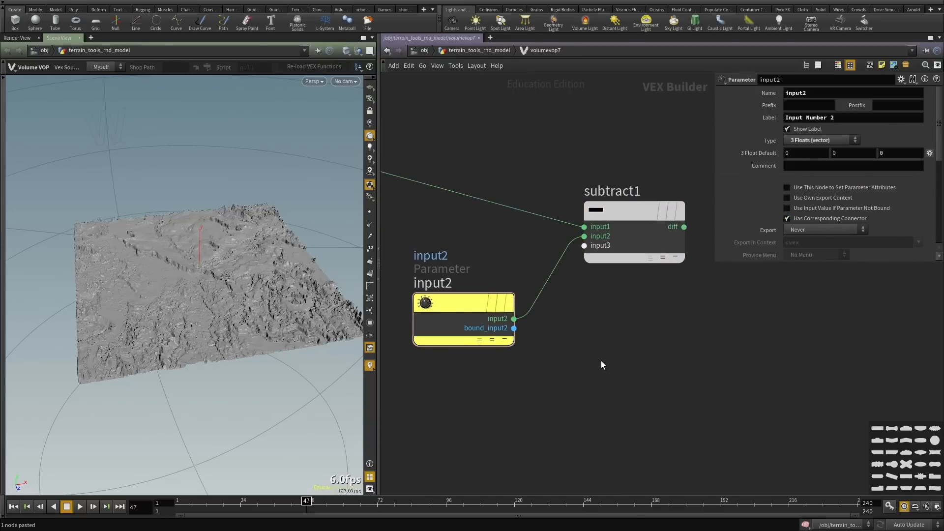
Return to the geometry network and paste add1's copied point position as relative references into volumevop7's Input Number 2.
key(u)
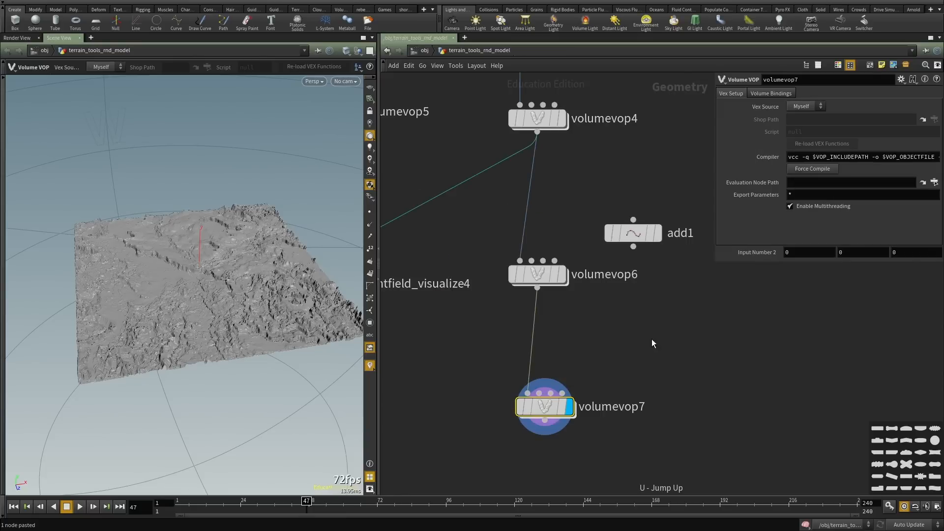
right_click(765, 246)
click(795, 319)
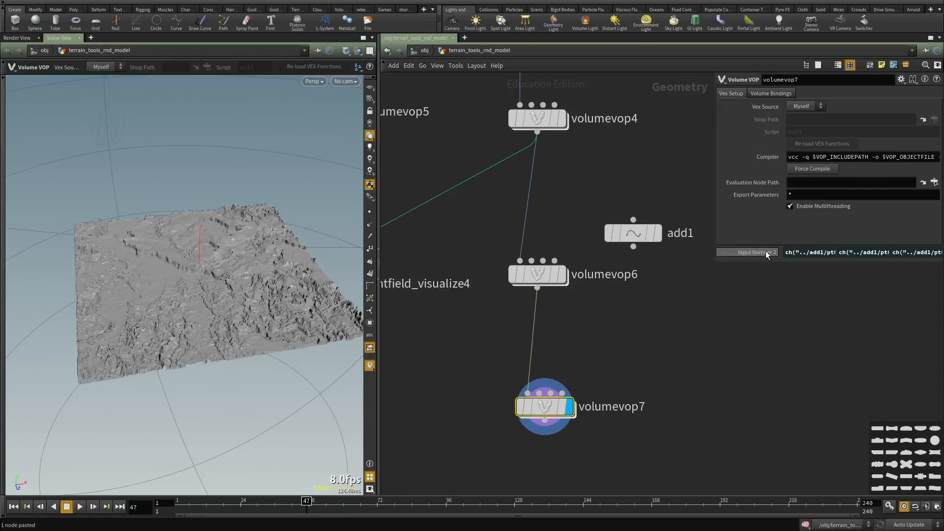
Inside volumevop7, add a Length node beside subtract1 and connect subtract1's diff output to its vec input.
scroll(576, 330, down, 3)
double_click(544, 363)
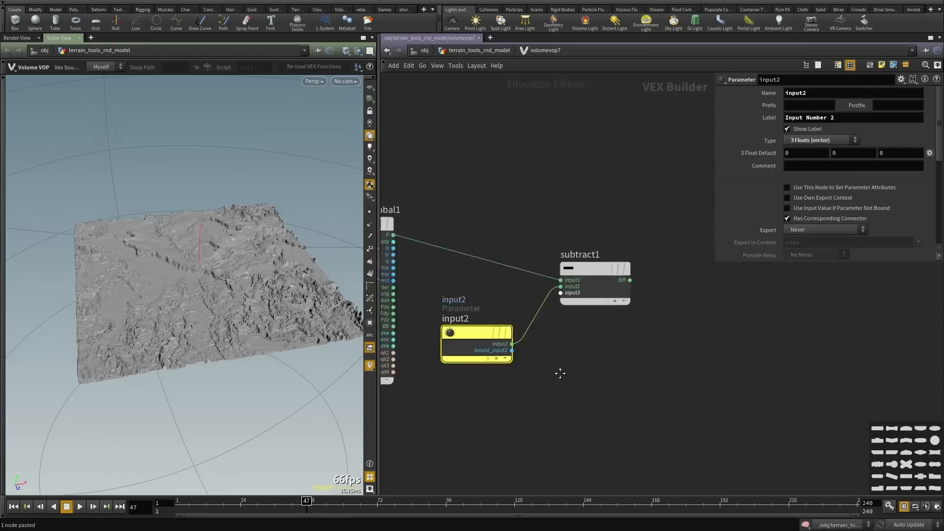
scroll(614, 338, up, 2)
key(Tab)
text(length)
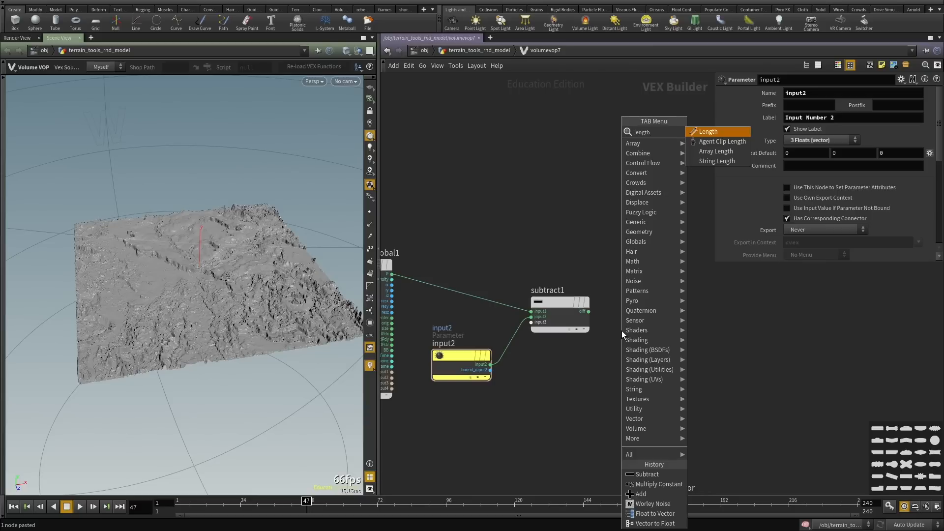
key(Return)
click(622, 331)
drag(626, 333, 676, 309)
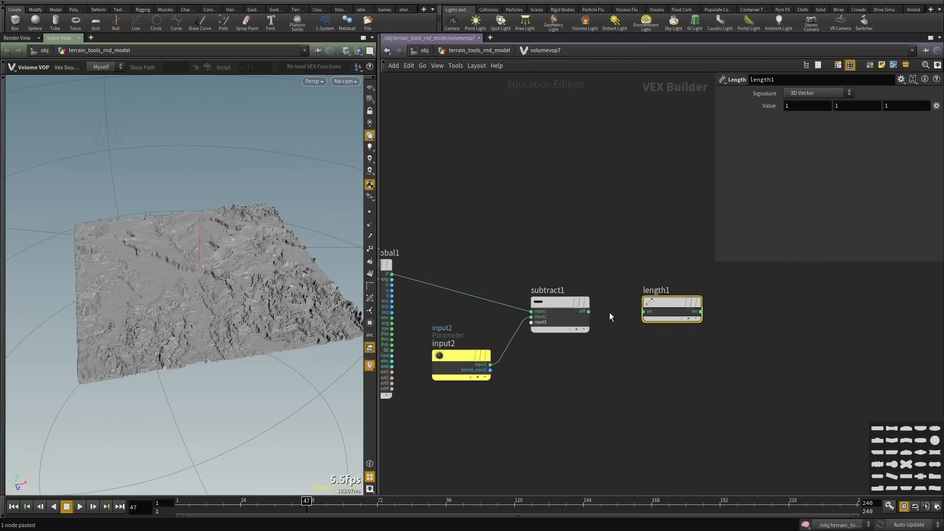
click(588, 312)
click(646, 312)
Add a Fit Range node after length1 and connect length1's output to its val input.
alt+drag(221, 278, 181, 351)
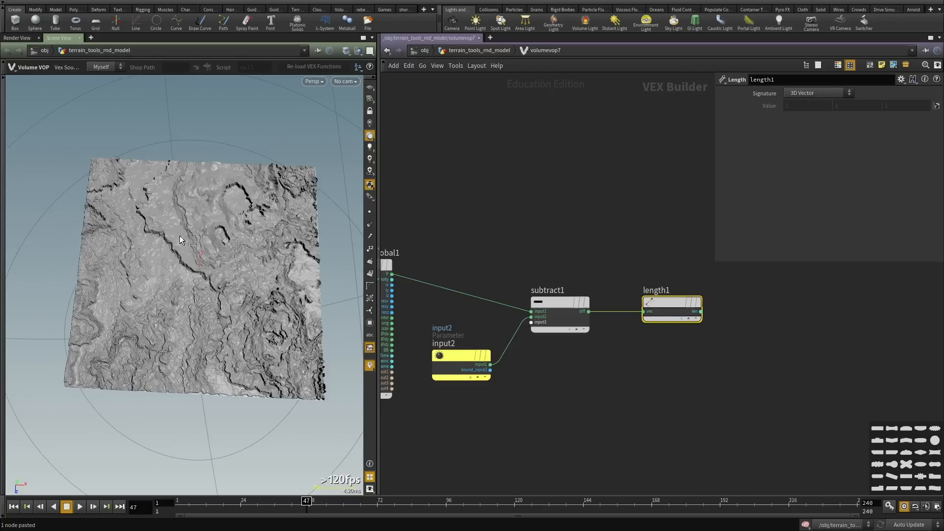
scroll(642, 352, down, 3)
key(Tab)
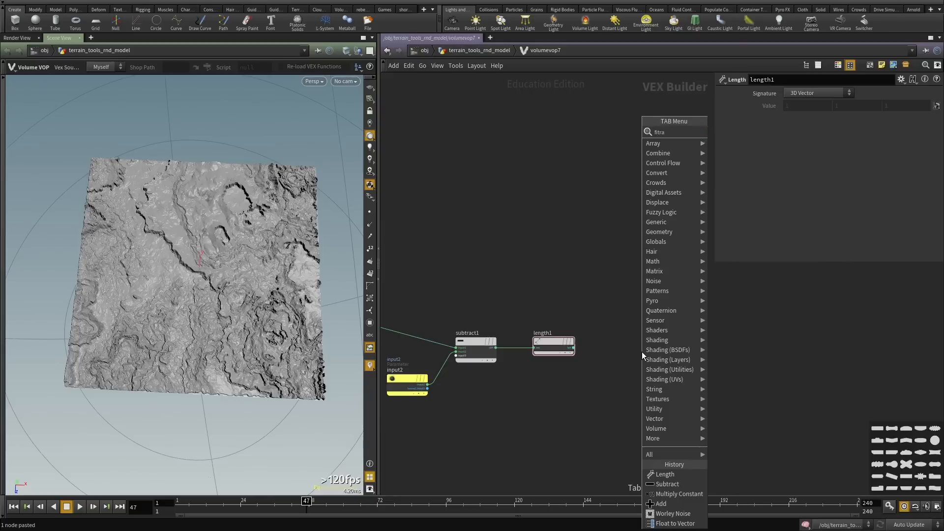
key(Escape)
click(641, 352)
drag(642, 352, 663, 326)
scroll(573, 345, up, 3)
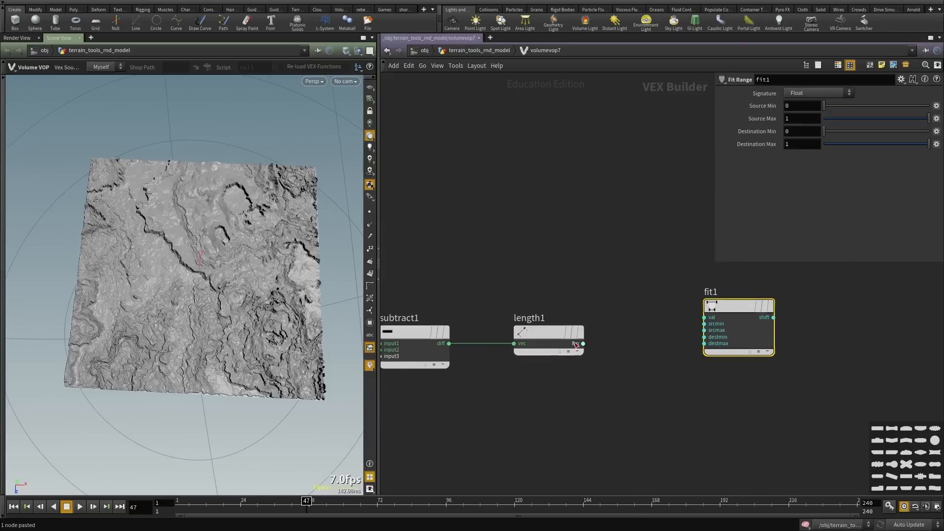
click(584, 343)
click(704, 317)
scroll(689, 344, down, 4)
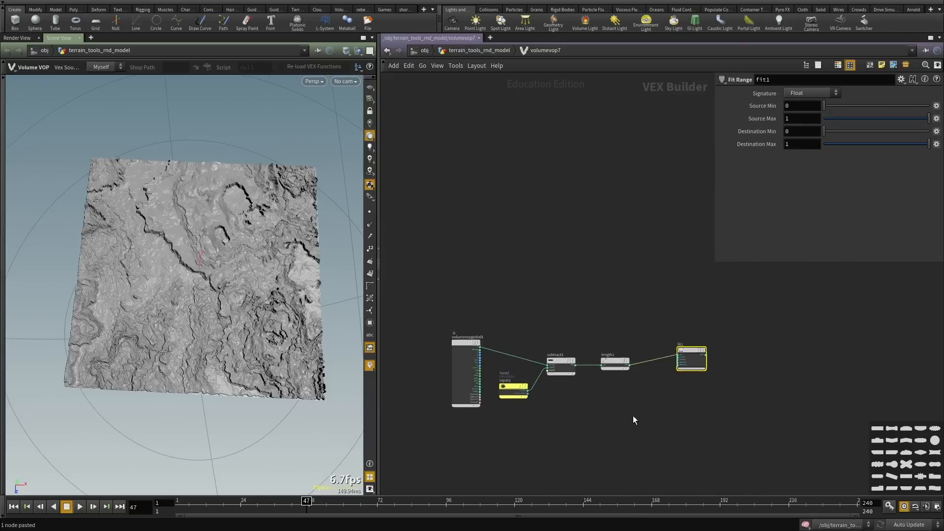
middle_drag(764, 346, 687, 324)
key(Tab)
text(mi)
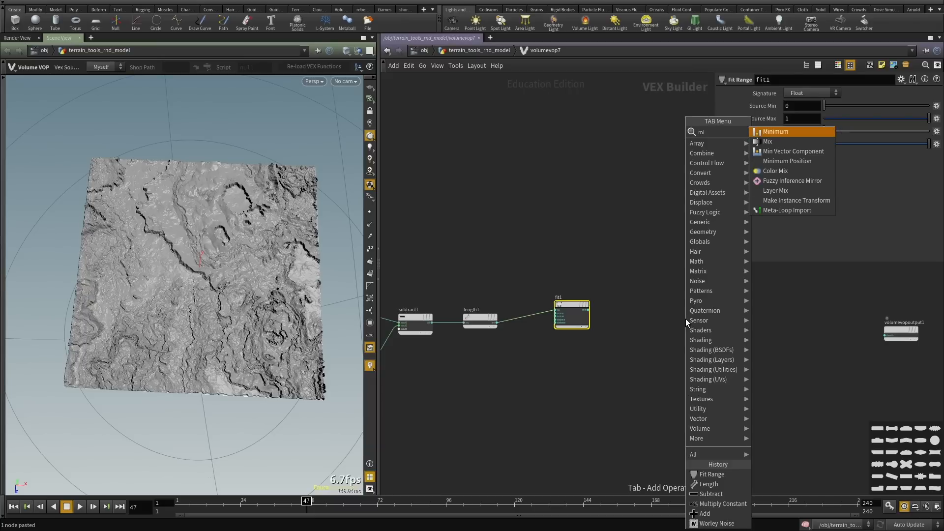
key(Escape)
Add a Constant node between fit1 and the volume output node.
key(Tab)
text(cons)
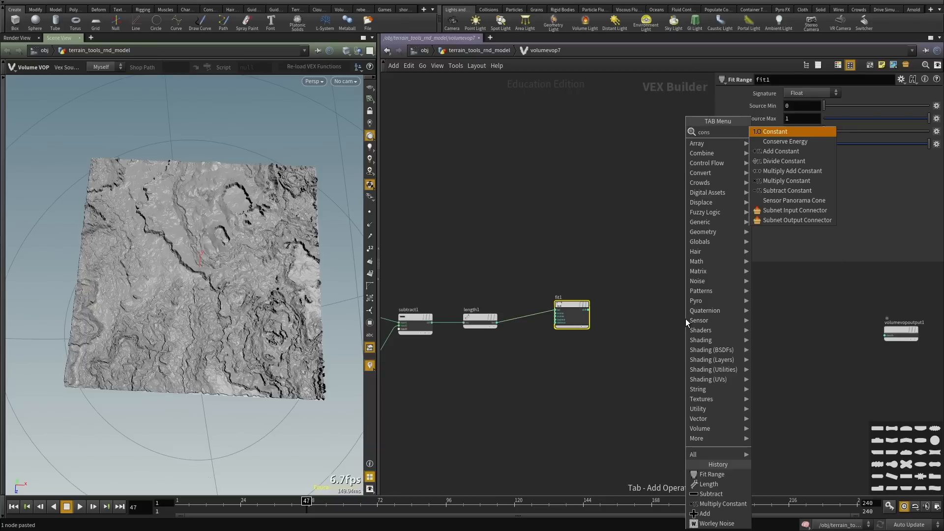
Add a float Constant node with value 0 and connect it to the volume output's density input.
click(784, 132)
click(639, 386)
scroll(727, 386, up, 3)
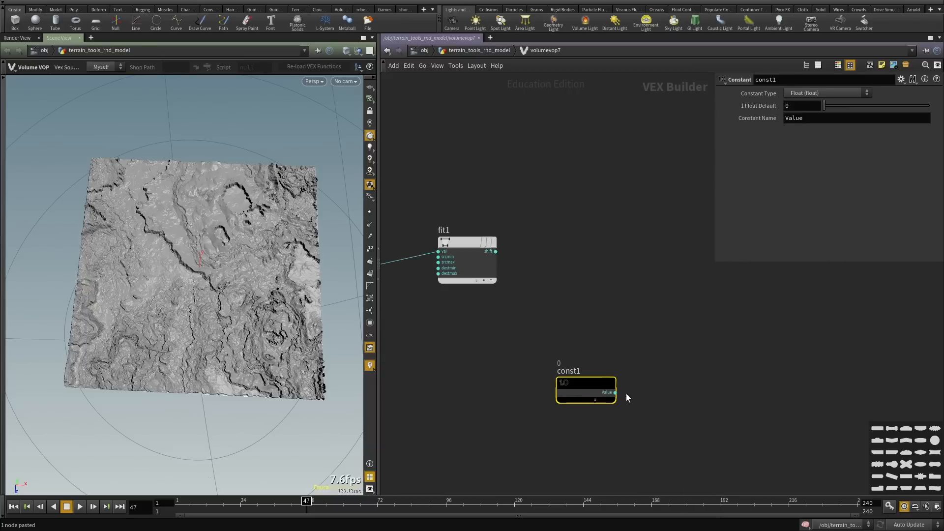
click(616, 393)
scroll(800, 374, down, 3)
click(803, 350)
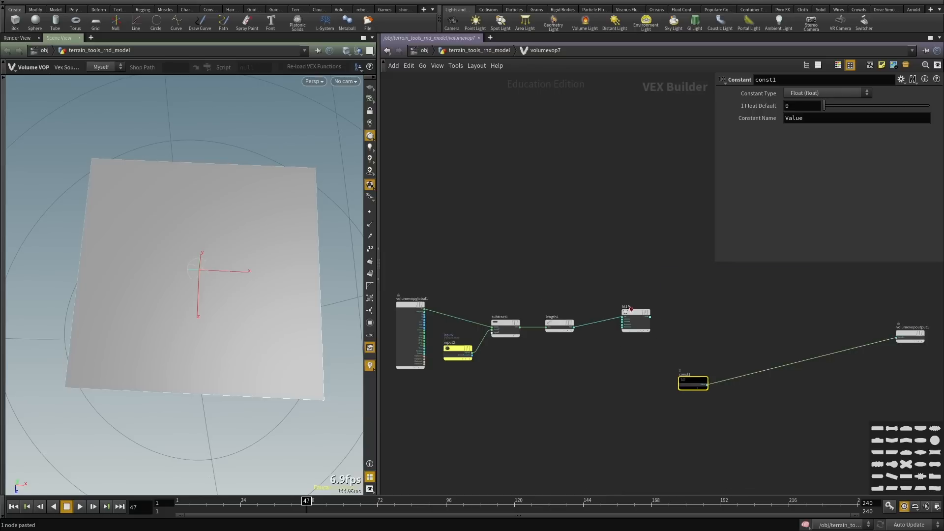
drag(227, 293, 231, 231)
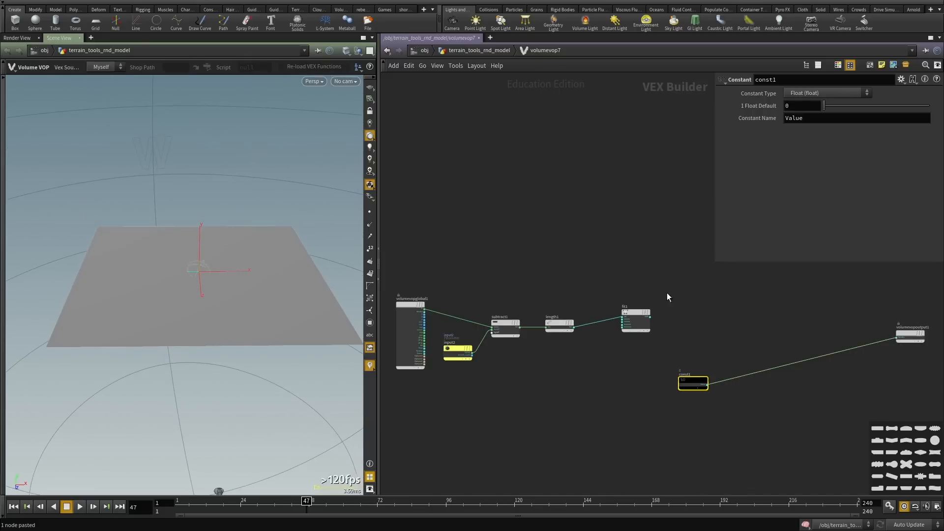
Add a Mix node beside the constant and connect the volume global density to its first input.
scroll(737, 330, up, 2)
key(Tab)
text(mix)
key(Return)
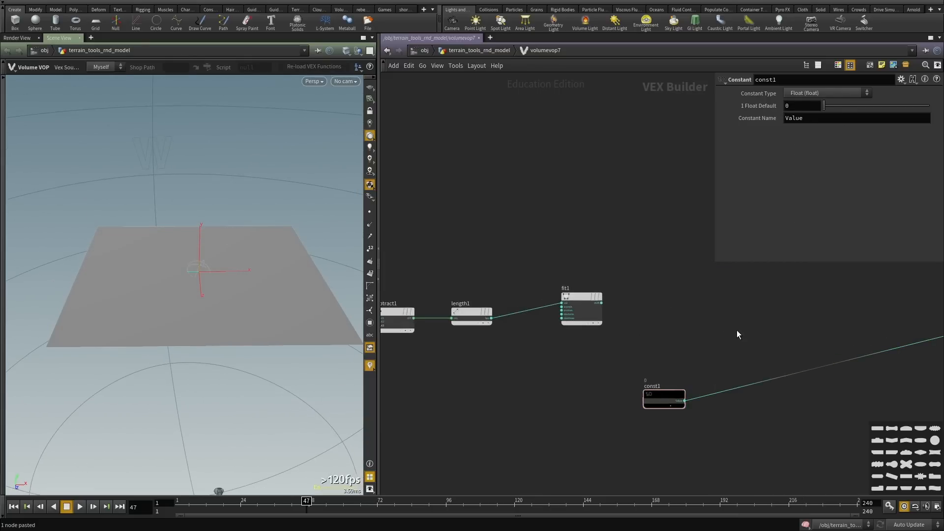
click(719, 339)
scroll(591, 316, down, 3)
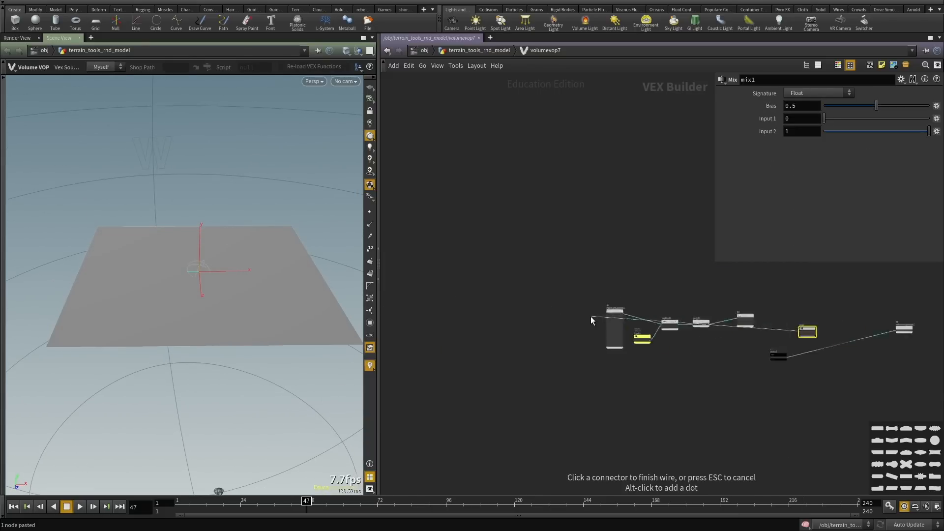
scroll(639, 316, up, 5)
click(569, 306)
scroll(659, 353, down, 7)
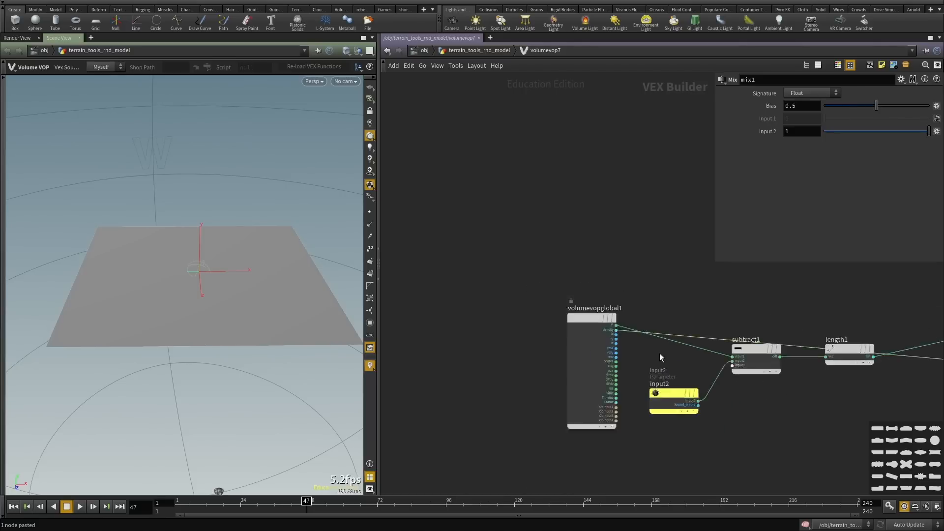
Connect the constant's value to the Mix node's second input and the Fit Range output to its bias.
middle_drag(745, 399, 440, 364)
scroll(624, 337, up, 3)
scroll(624, 339, up, 2)
click(640, 339)
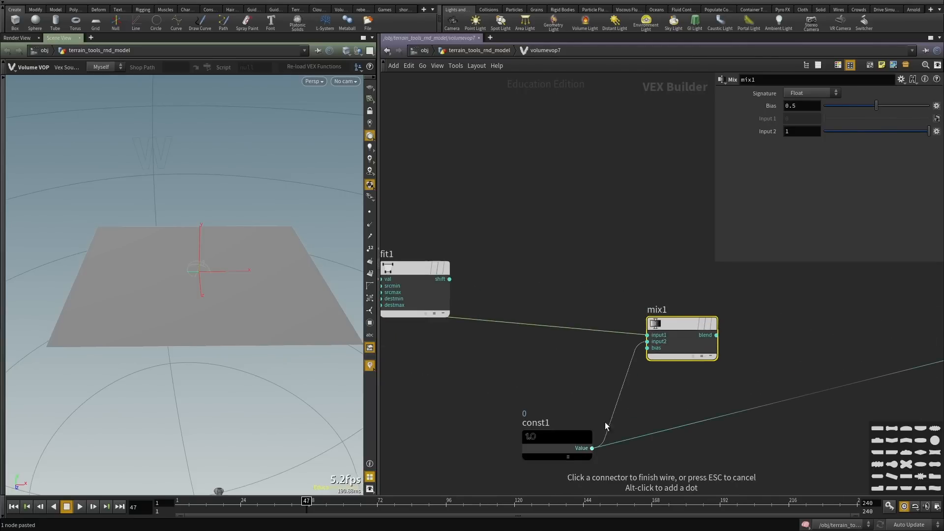
click(596, 443)
scroll(584, 398, up, 2)
middle_drag(585, 397, 659, 377)
click(743, 318)
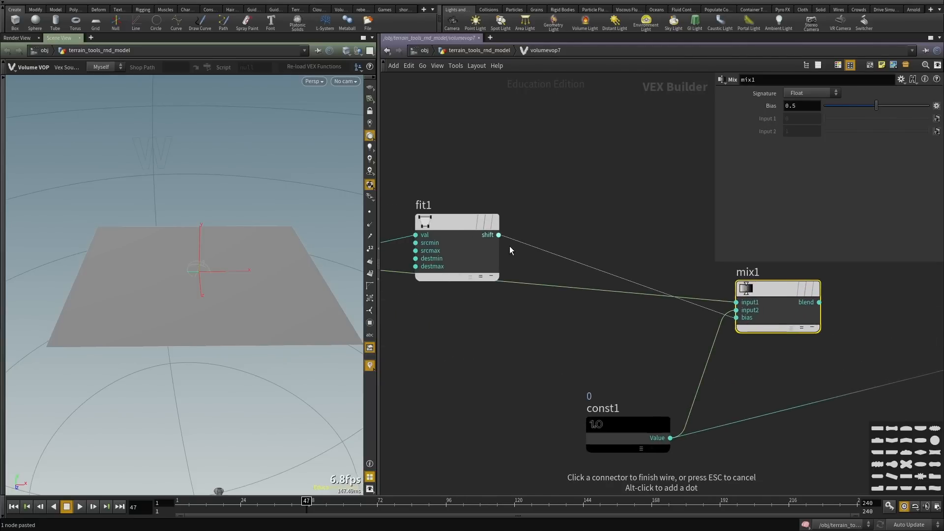
click(503, 239)
Replace the constant on the volume output's density input with the Mix node's blend output.
alt+drag(217, 274, 211, 317)
scroll(668, 353, down, 3)
middle_drag(668, 353, 442, 356)
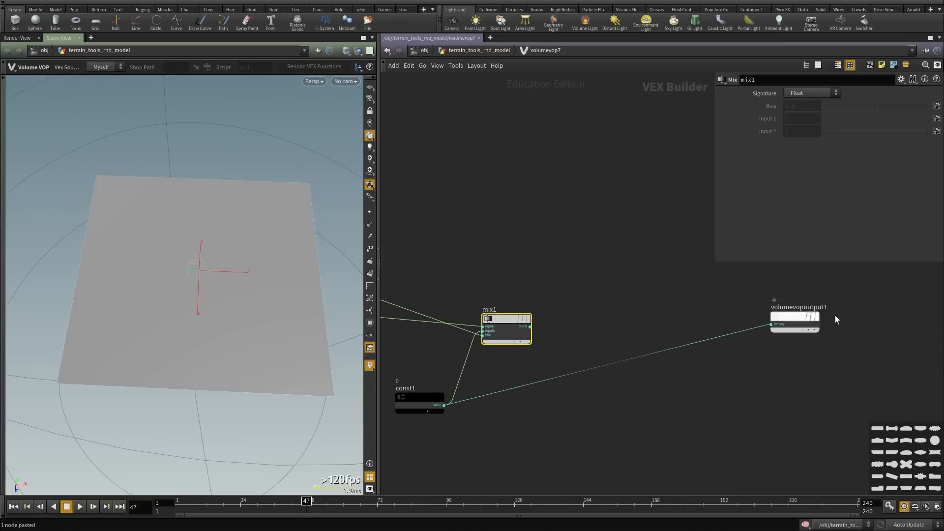
click(771, 324)
click(530, 327)
middle_drag(533, 258, 721, 269)
alt+drag(186, 237, 182, 256)
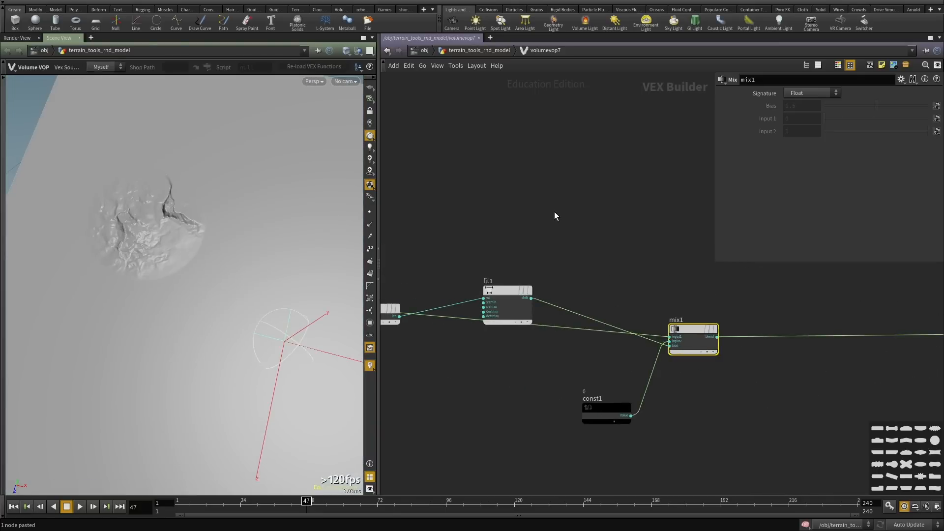
middle_drag(556, 213, 576, 261)
key(u)
middle_drag(618, 335, 627, 346)
drag(649, 338, 472, 415)
double_click(554, 377)
scroll(554, 373, down, 2)
middle_drag(554, 373, 600, 338)
scroll(591, 331, up, 2)
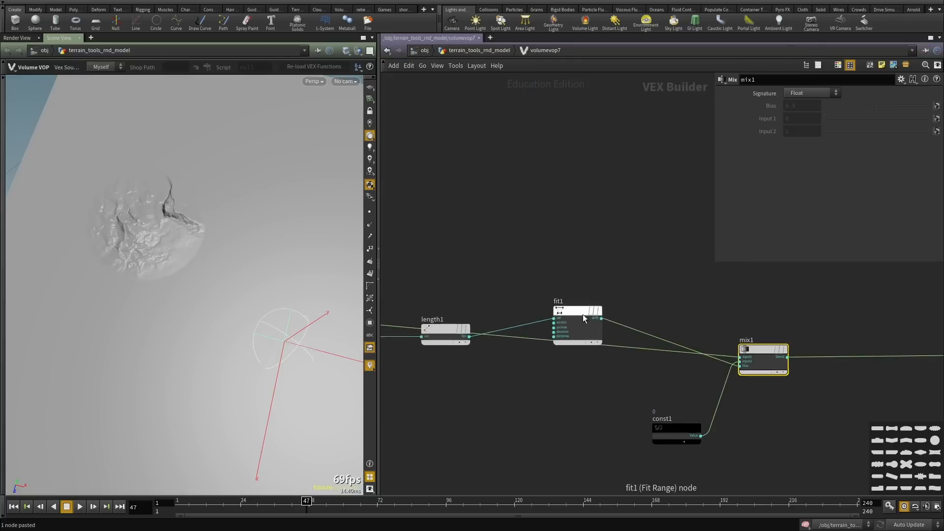
Move the fit1 node below the main chain and insert a Ramp Parameter node between it and the Mix bias.
drag(583, 315, 507, 416)
key(Tab)
text(ram)
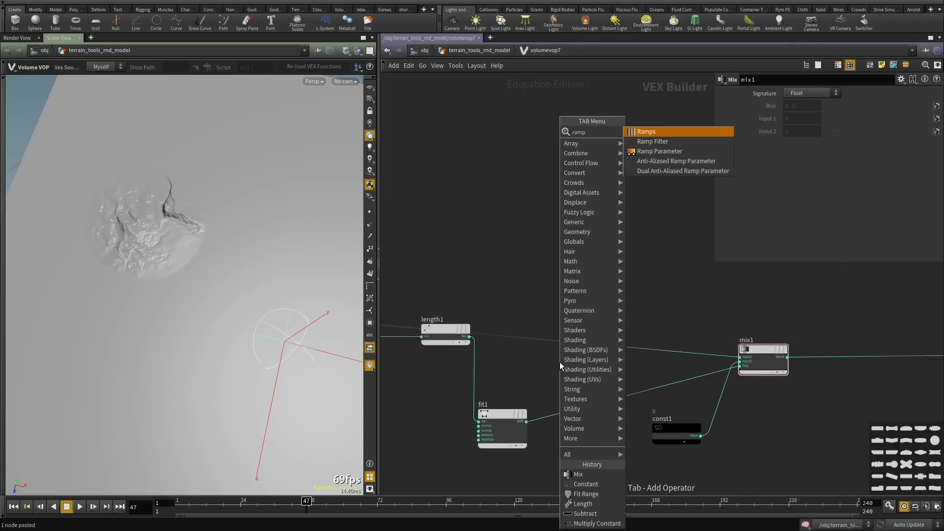
key(Down)
key(Down)
key(Return)
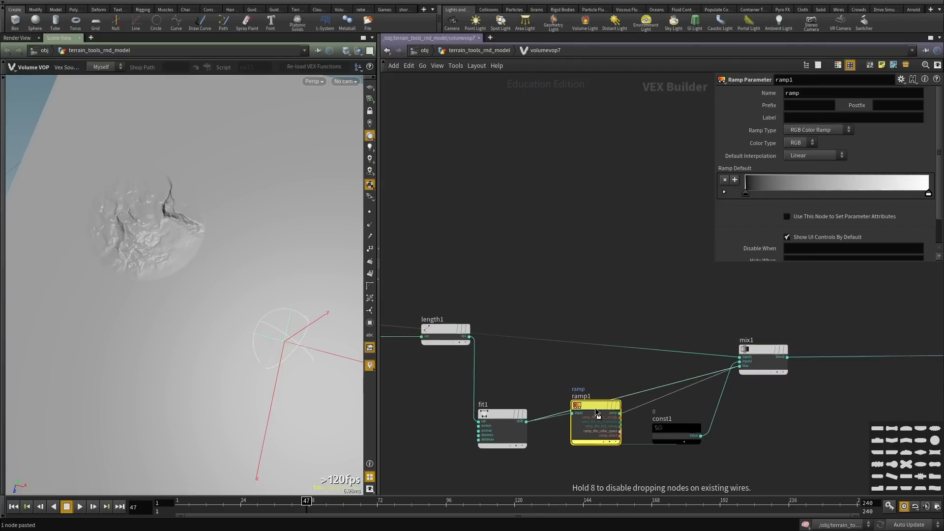
click(596, 412)
Promote the Fit Range node's source minimum and source maximum to parameters.
middle_drag(535, 362, 599, 311)
scroll(547, 363, up, 3)
middle_drag(448, 423, 499, 354)
right_click(590, 348)
click(610, 353)
right_click(591, 362)
click(612, 360)
Move the const1 node below the Mix node, clear of the ramp's wire.
scroll(499, 354, down, 3)
middle_drag(711, 388, 556, 441)
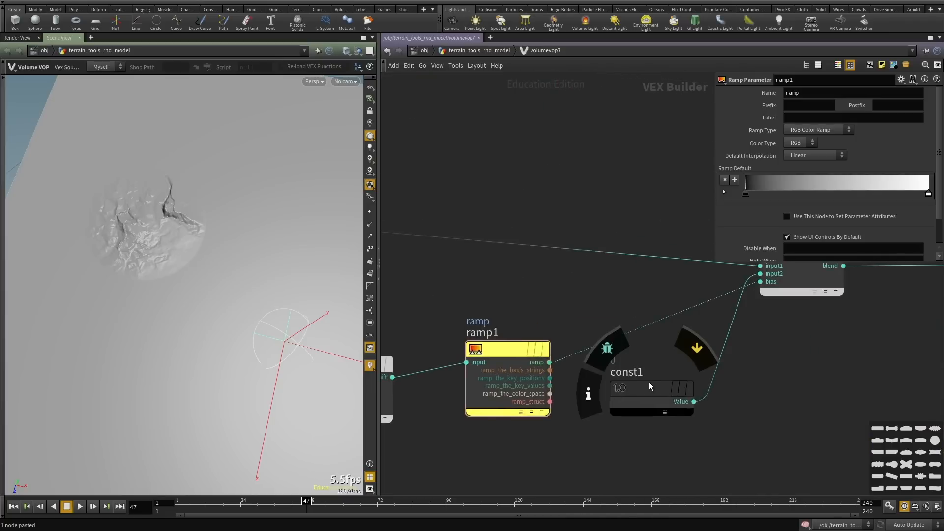
drag(649, 386, 792, 458)
middle_drag(633, 409, 538, 430)
scroll(619, 377, down, 3)
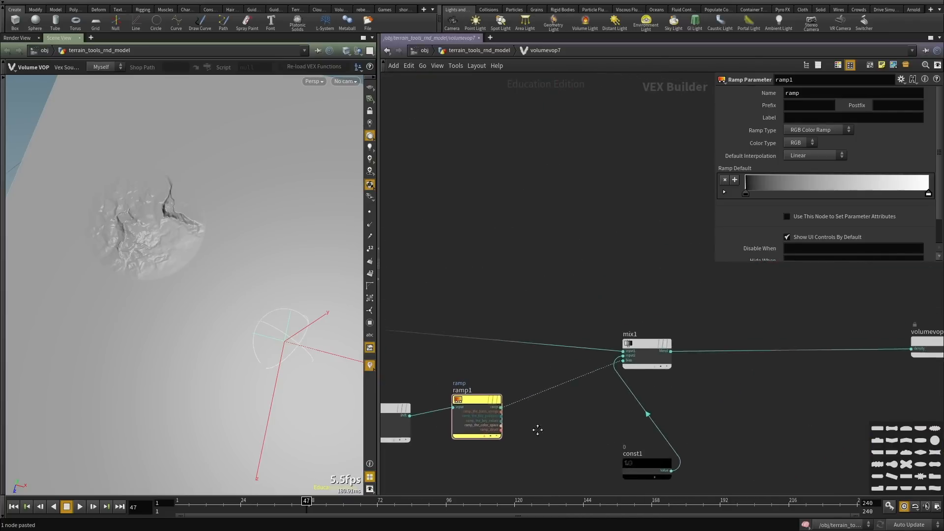
Return to the terrain network and move the add1 point to about X 0.6, Z 0.56 on the terrain.
key(u)
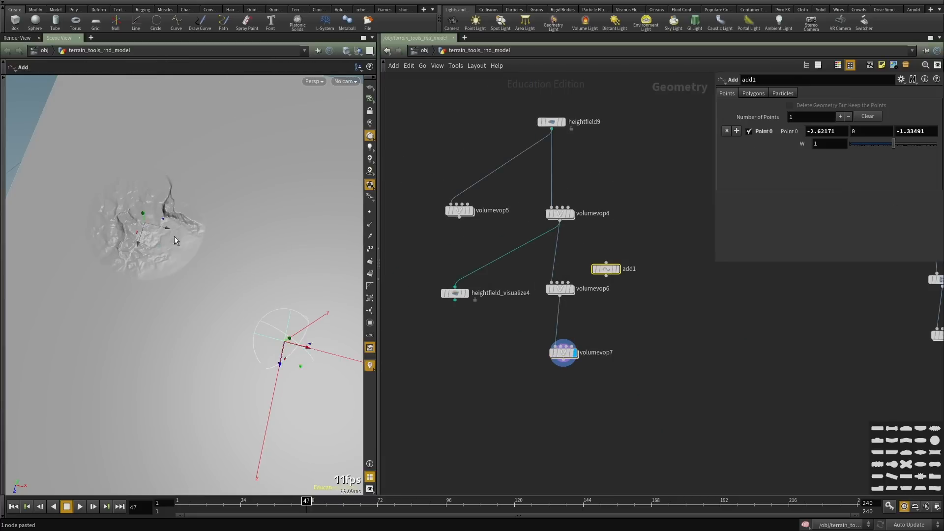
scroll(177, 237, down, 4)
alt+drag(185, 238, 217, 275)
drag(294, 278, 326, 283)
alt+drag(315, 295, 170, 329)
drag(284, 331, 204, 351)
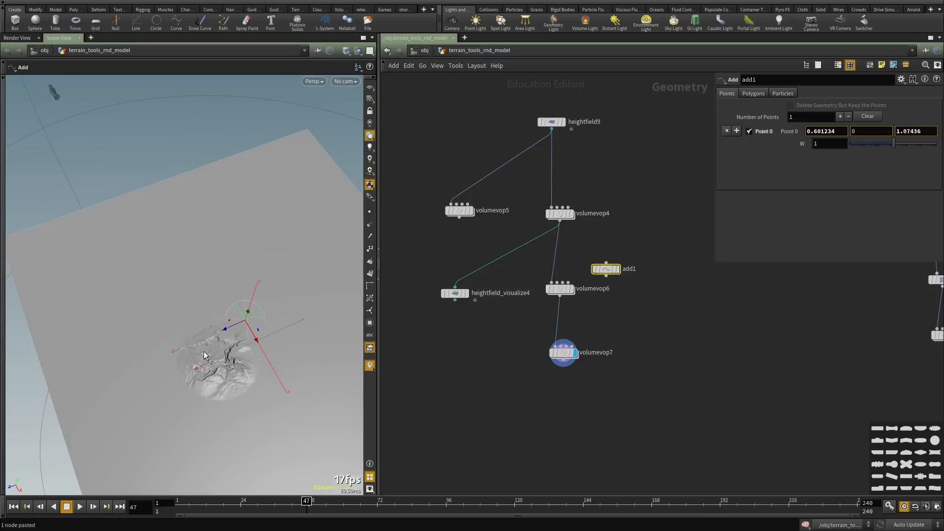
scroll(548, 303, up, 3)
On volumevop7, set the maximum value in source to 3.9, and undo a trial change of the minimum.
drag(510, 420, 512, 418)
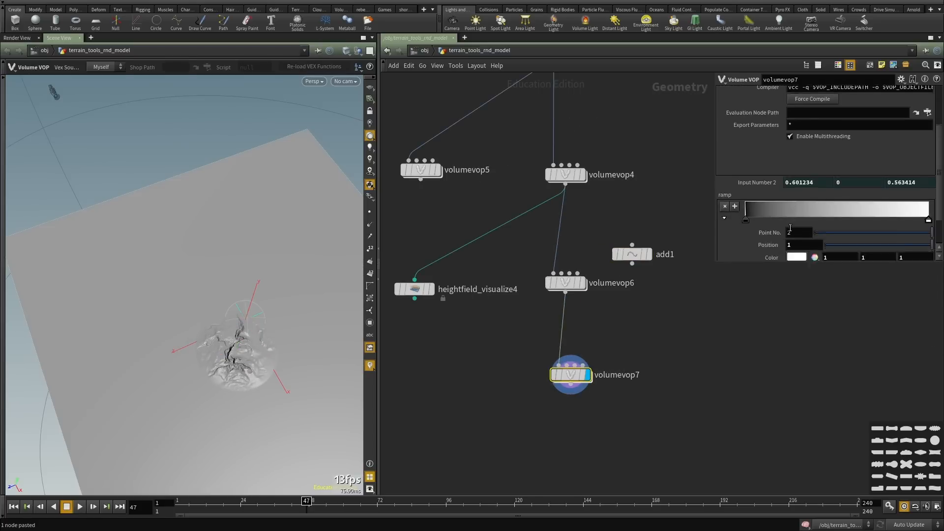
scroll(790, 227, down, 2)
middle_drag(746, 255, 879, 242)
mouse_move(234, 332)
alt+mouse_down()
mouse_move(225, 331)
mouse_move(231, 337)
alt+mouse_up()
scroll(232, 337, down, 2)
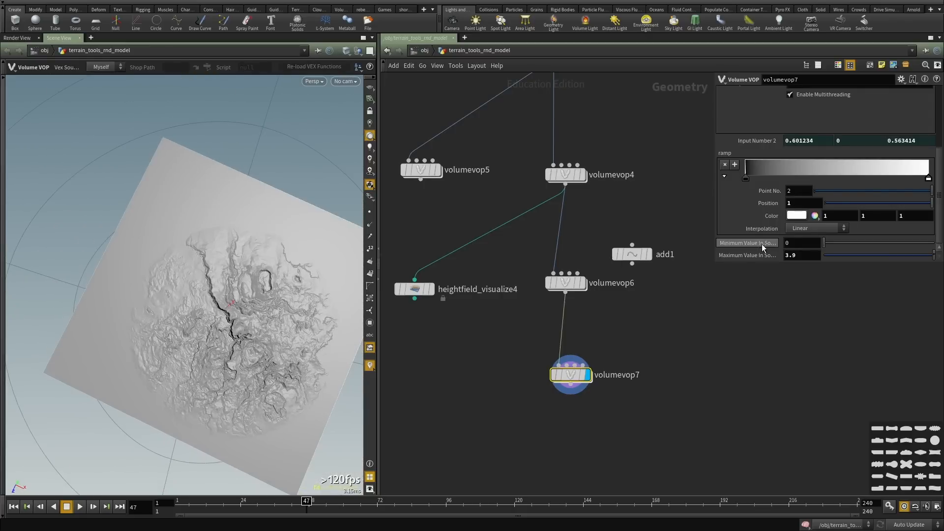
middle_drag(764, 248, 785, 241)
key(ctrl+z)
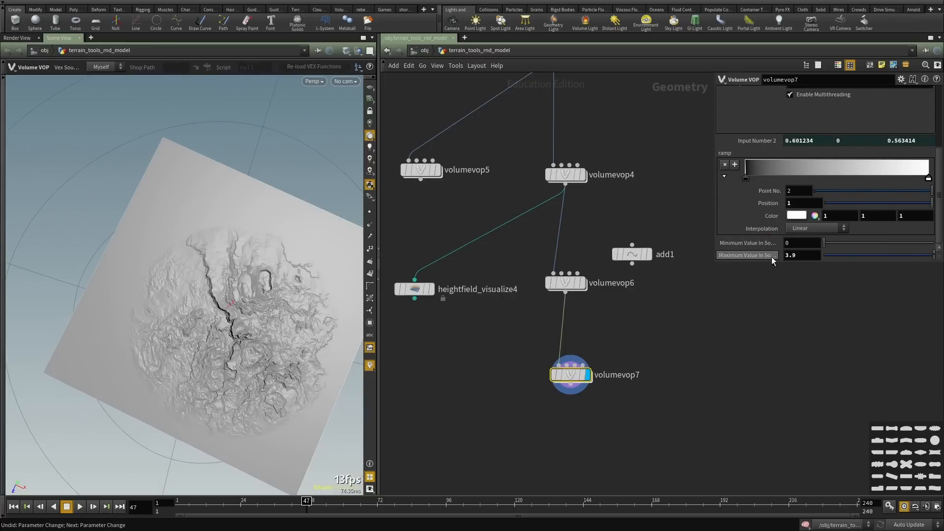
Set the ramp's black point to Catmull-Rom and reverse the gradient, with white at the start and black at about 0.53.
click(746, 178)
click(806, 227)
click(802, 257)
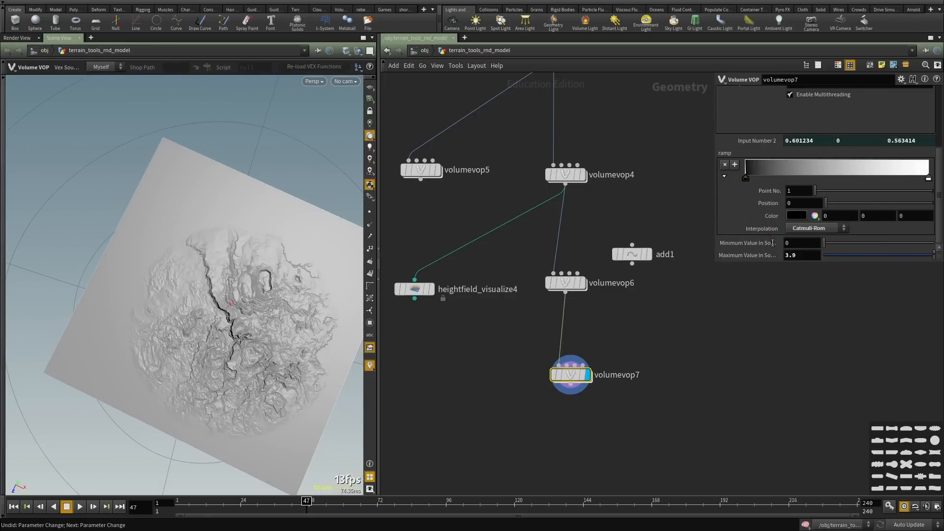
mouse_move(751, 178)
mouse_down()
mouse_move(890, 180)
mouse_move(750, 183)
mouse_up()
alt+drag(231, 339, 205, 242)
alt+right_drag(205, 242, 301, 257)
drag(866, 179, 843, 181)
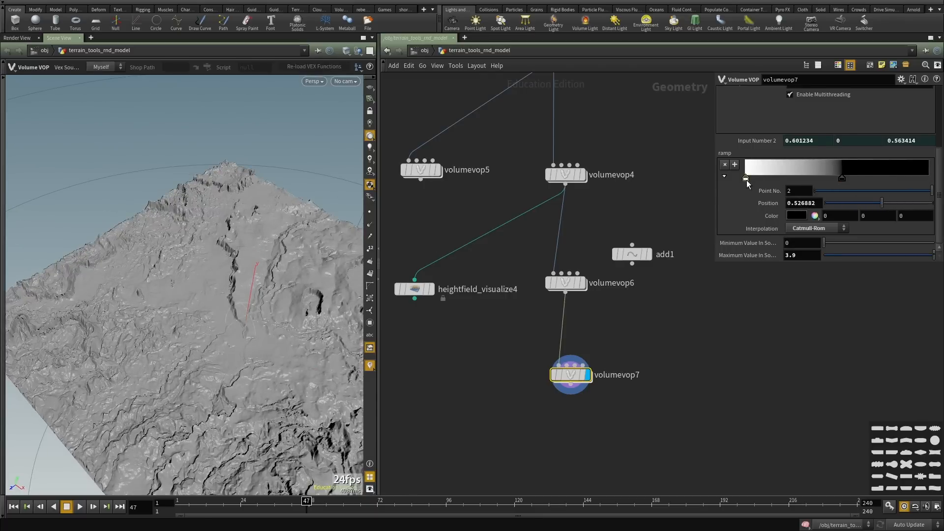
Widen the ramp's flat area by moving the white point to about 0.33 and the black point to about 0.76.
drag(746, 179, 785, 179)
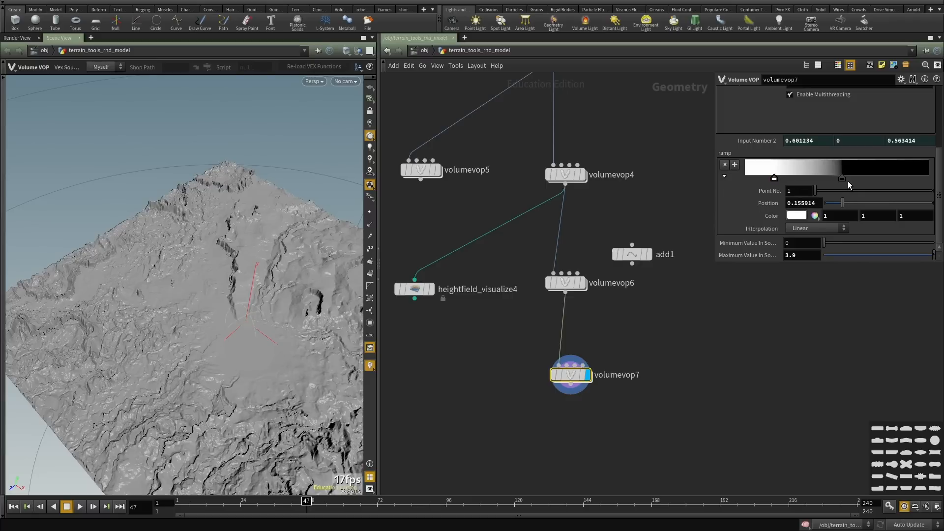
drag(854, 178, 886, 178)
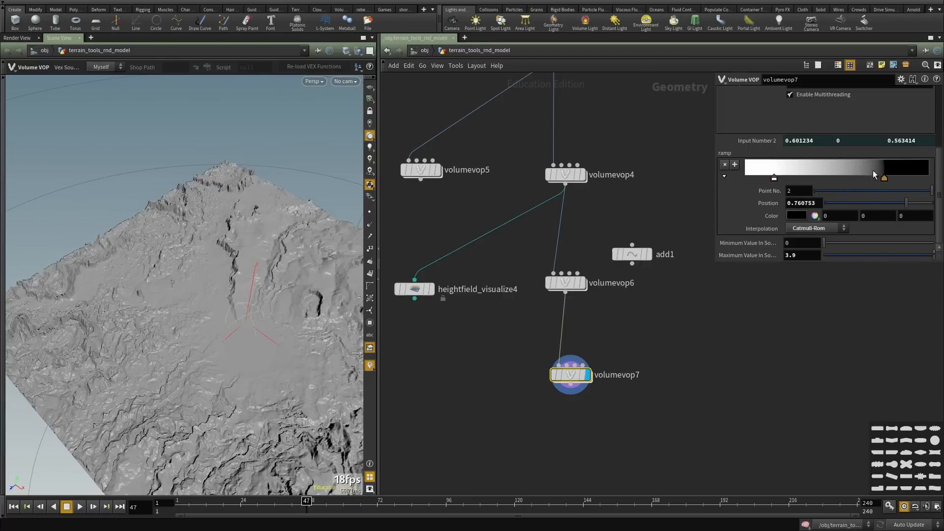
drag(775, 178, 806, 177)
alt+drag(157, 255, 242, 225)
middle_drag(625, 307, 619, 264)
scroll(619, 263, up, 1)
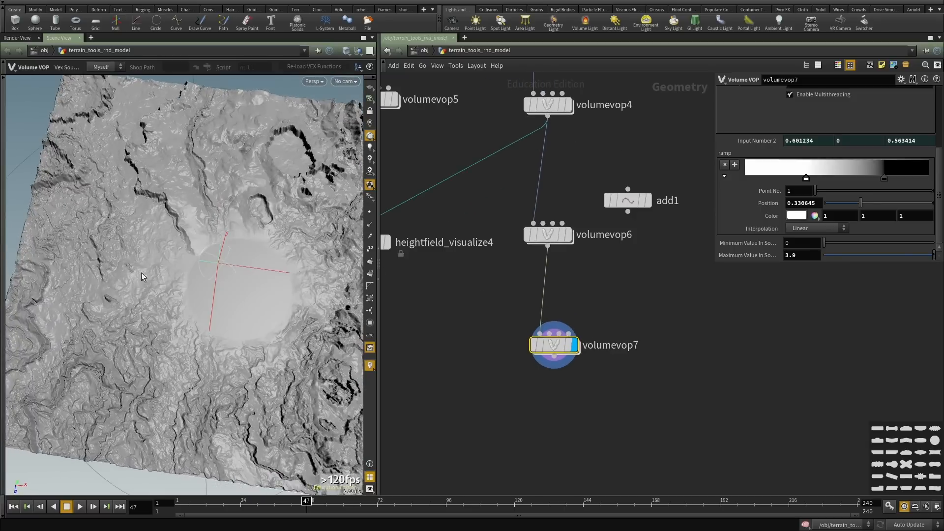
alt+right_drag(142, 277, 303, 237)
alt+right_drag(306, 187, 231, 213)
alt+middle_drag(231, 213, 173, 228)
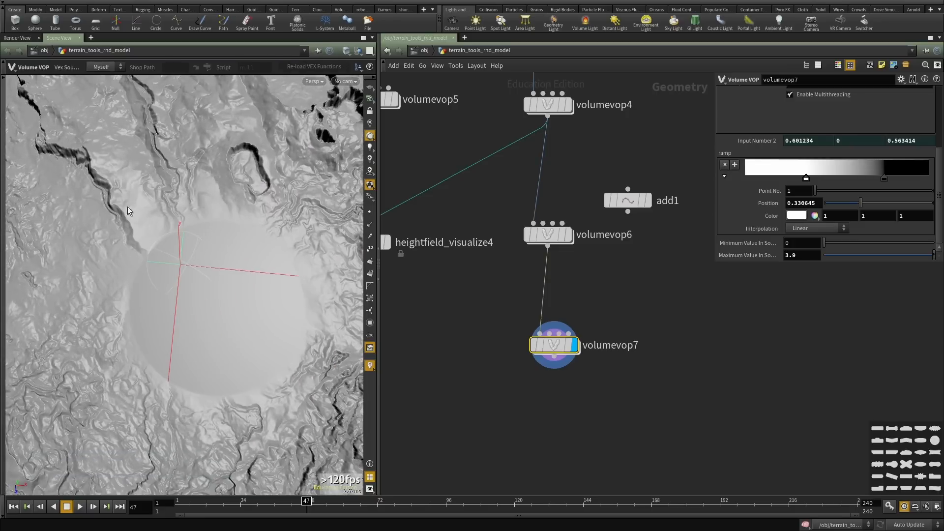
Inside volumevop7, move the input2, subtract1 and length1 nodes down in line with the Fit Range node.
double_click(554, 345)
scroll(603, 356, down, 5)
middle_drag(603, 356, 747, 303)
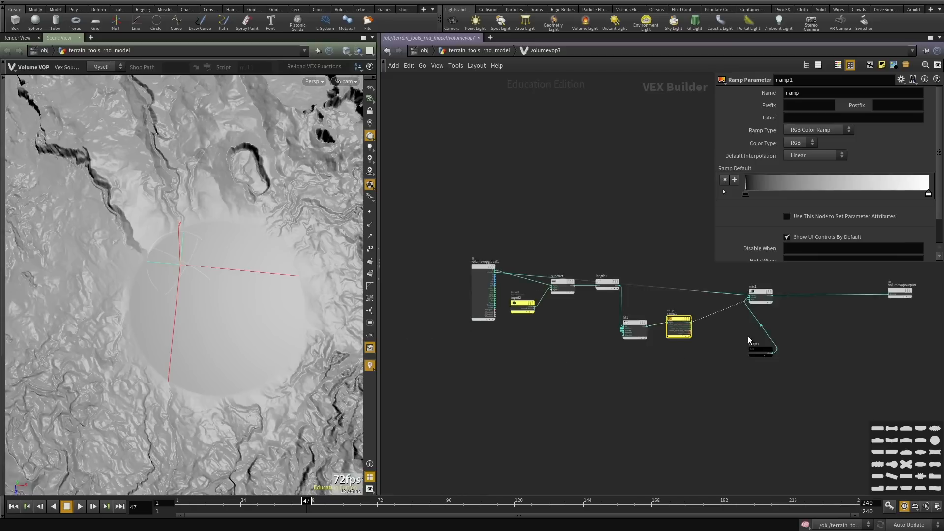
scroll(641, 272, up, 4)
middle_drag(592, 222, 645, 182)
drag(615, 333, 498, 268)
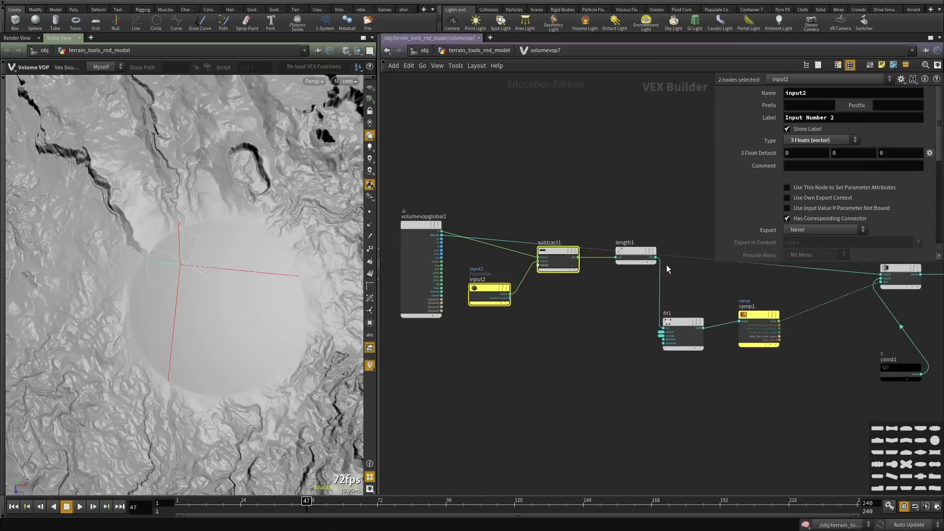
shift+click(632, 257)
key(l)
click(576, 312)
scroll(549, 304, up, 2)
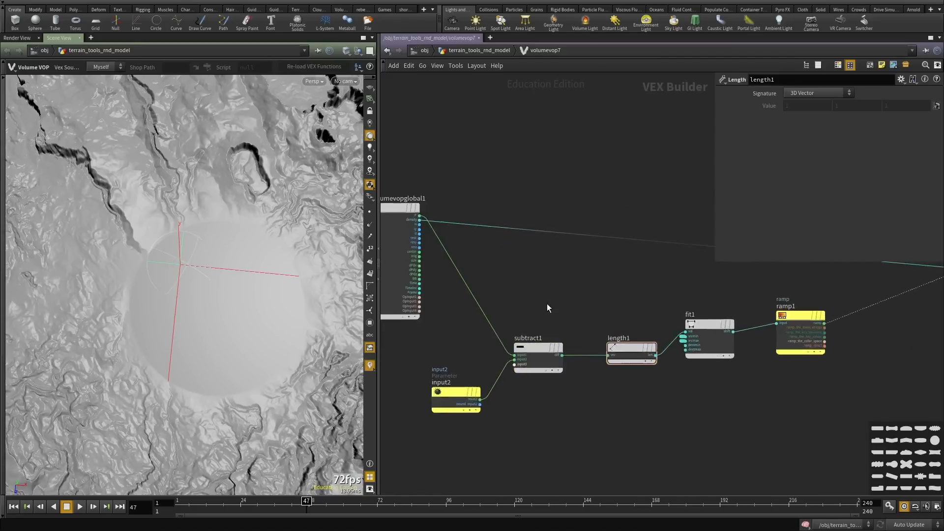
Add an Anti-Aliased Noise node beside the volume globals and connect P to its position input.
middle_drag(547, 302, 618, 349)
middle_drag(500, 266, 461, 193)
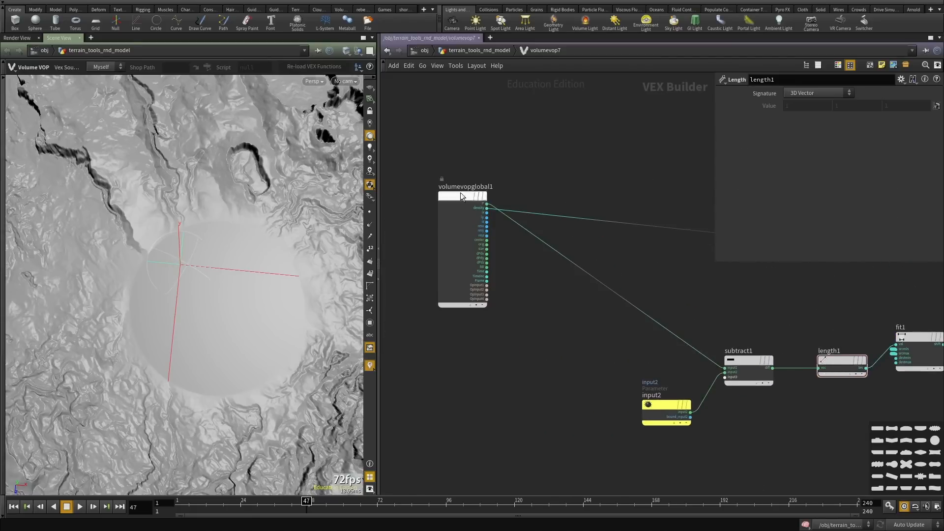
key(Tab)
text(noise)
key(Down)
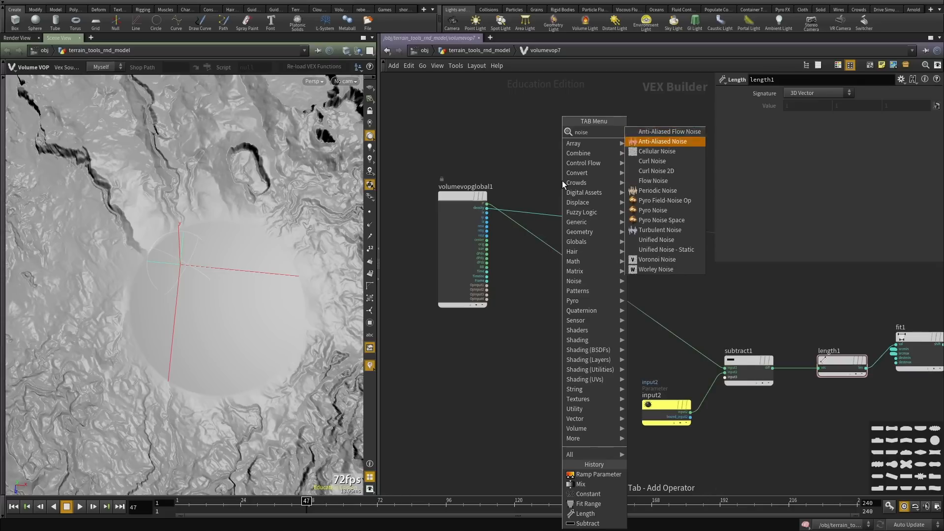
key(Return)
click(562, 181)
scroll(480, 199, up, 3)
click(491, 208)
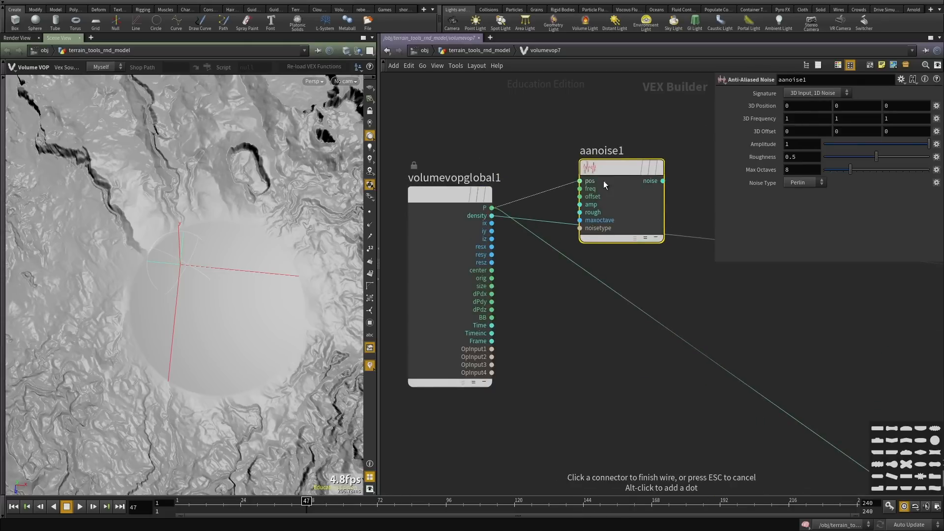
click(580, 181)
Add an Add node beside aanoise1 and connect the noise output to its first input.
middle_drag(617, 179, 509, 204)
drag(509, 205, 515, 177)
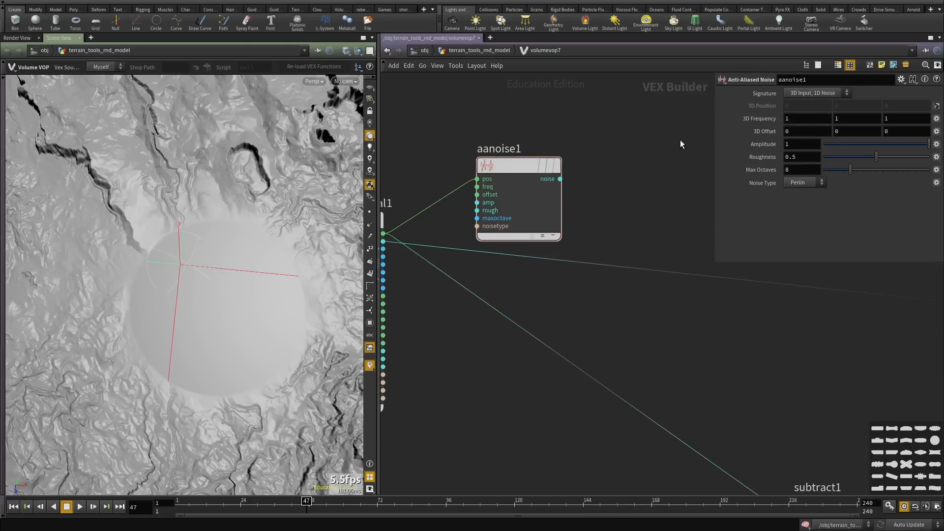
key(d)
click(749, 45)
key(Tab)
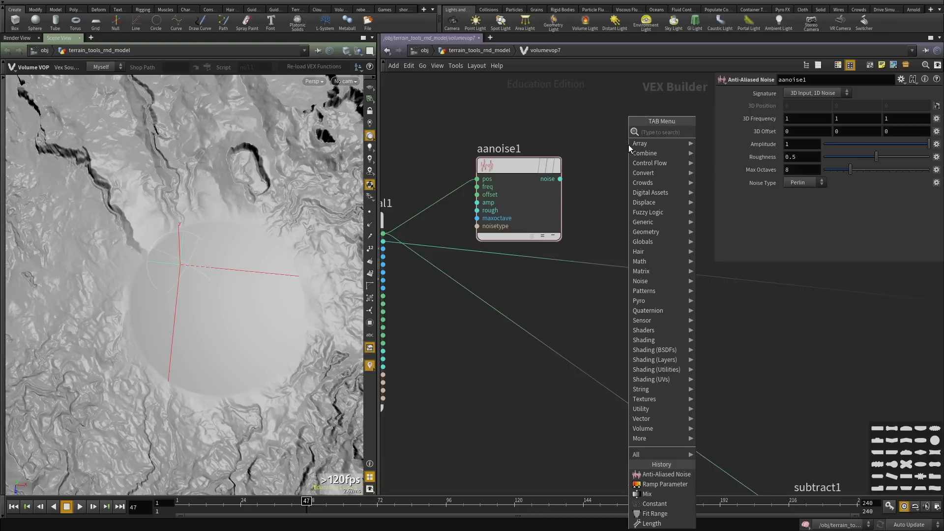
text(add)
click(711, 131)
click(644, 181)
click(560, 178)
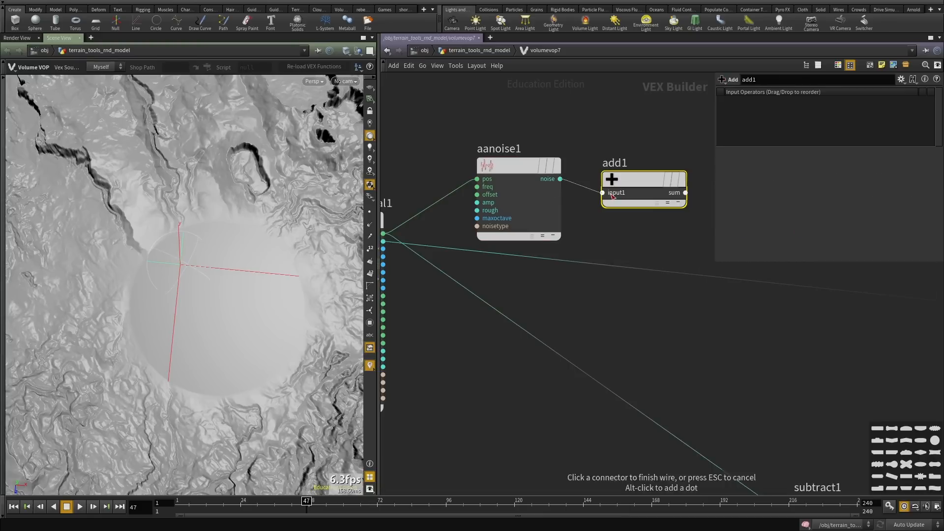
click(602, 192)
Wire P into add1 and swap its connections so P feeds input1 and the noise feeds input2.
click(602, 201)
click(383, 233)
scroll(458, 251, down, 3)
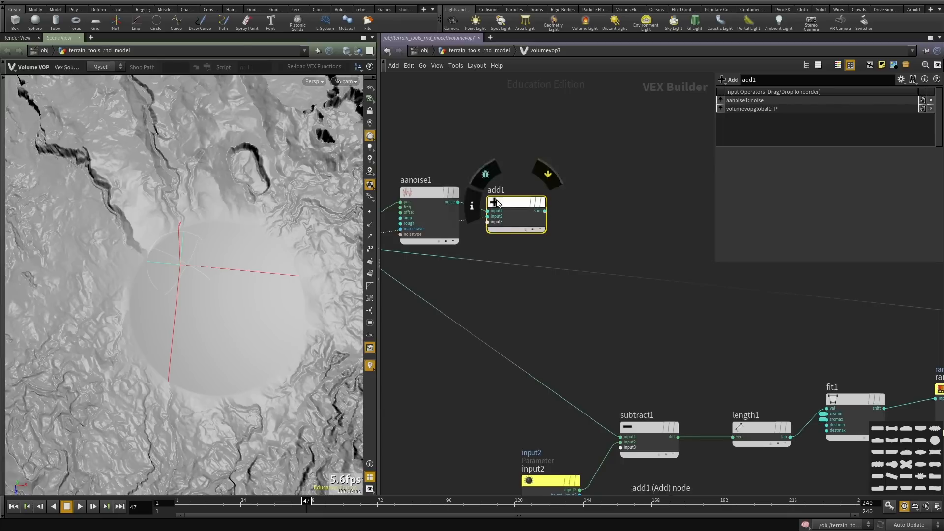
middle_drag(415, 219, 590, 251)
click(590, 251)
click(668, 243)
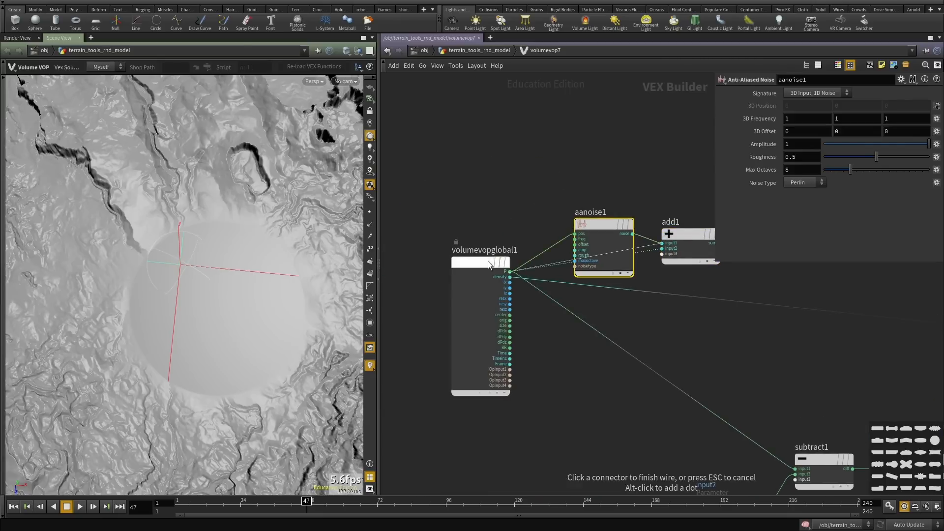
click(488, 261)
click(668, 249)
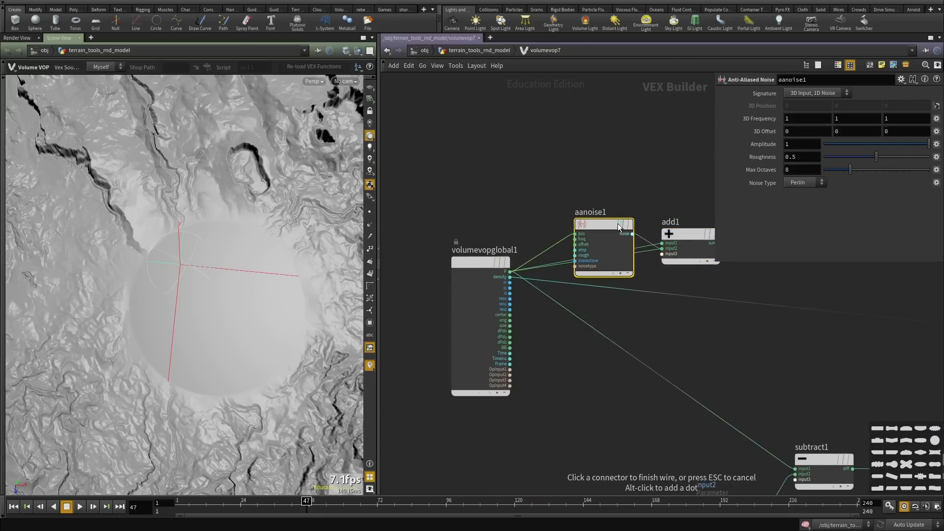
Move aanoise1 above the P connection and change its signature to 3D Input, 3D Noise.
click(618, 223)
middle_drag(641, 256, 623, 257)
drag(593, 251, 562, 156)
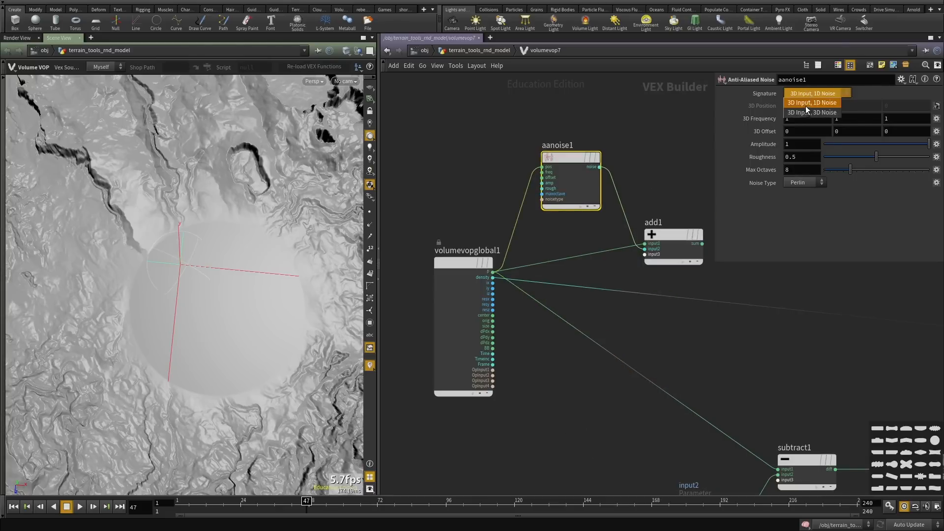
Connect add1's sum output to subtract1's first input in place of the direct P connection.
middle_drag(704, 268, 562, 191)
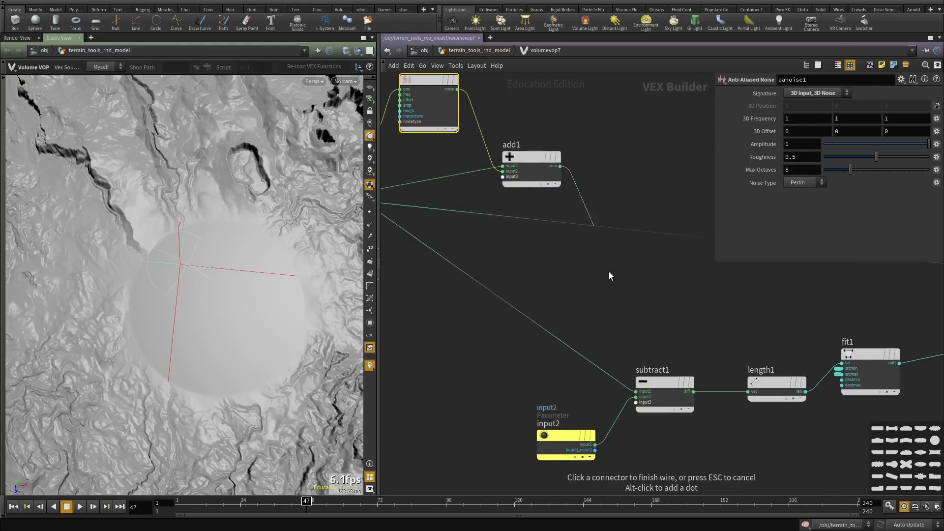
click(639, 393)
middle_drag(636, 331, 649, 377)
alt+drag(217, 364, 187, 360)
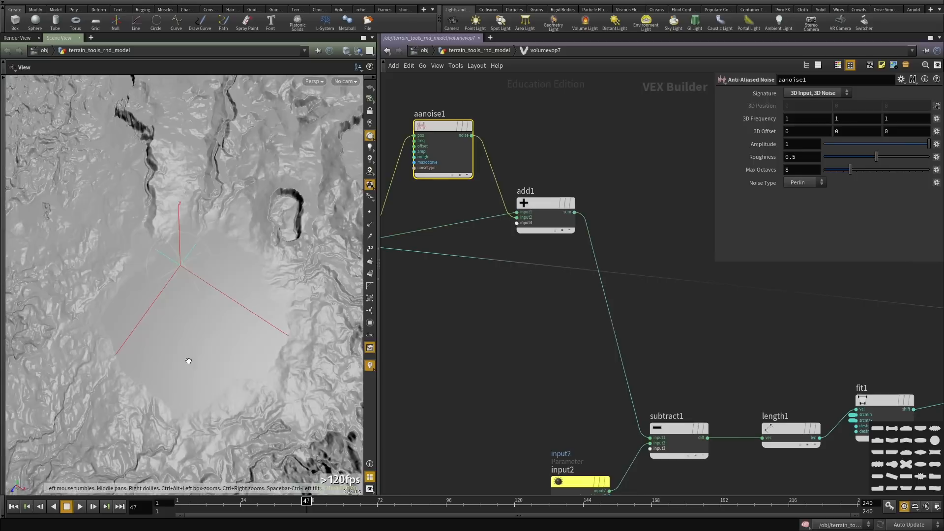
Adjust the amplitude of aanoise1, trying 4.3 and settling on 2.8.
drag(548, 139, 517, 188)
middle_drag(478, 153, 550, 239)
middle_drag(778, 145, 920, 144)
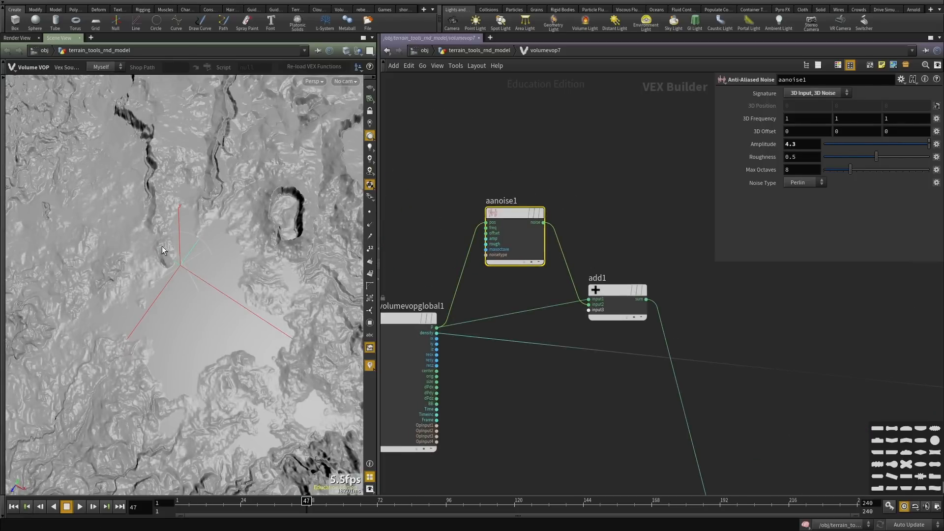
drag(162, 246, 217, 249)
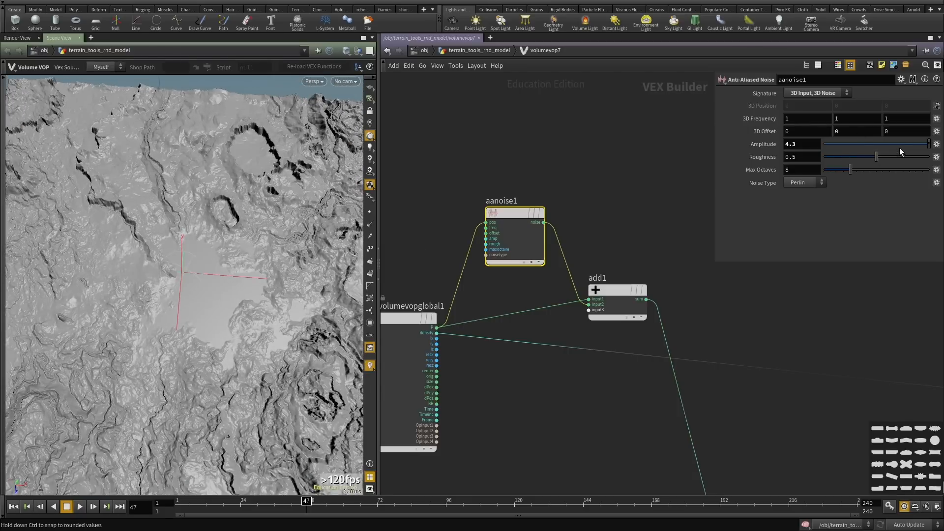
drag(900, 148, 895, 145)
middle_drag(770, 145, 784, 143)
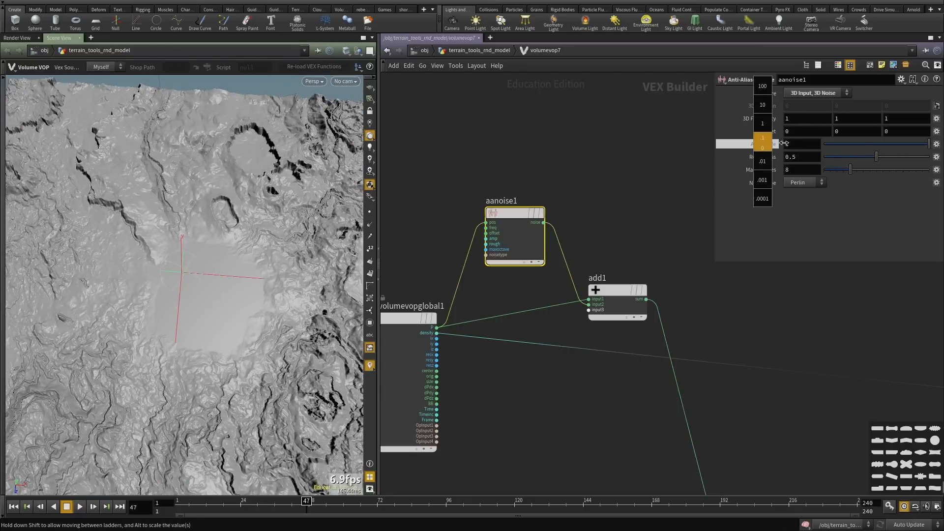
middle_drag(849, 142, 864, 143)
Return to the geometry network, select add1 and move its point to about X -1.16, Z -1.04.
middle_drag(595, 197, 557, 217)
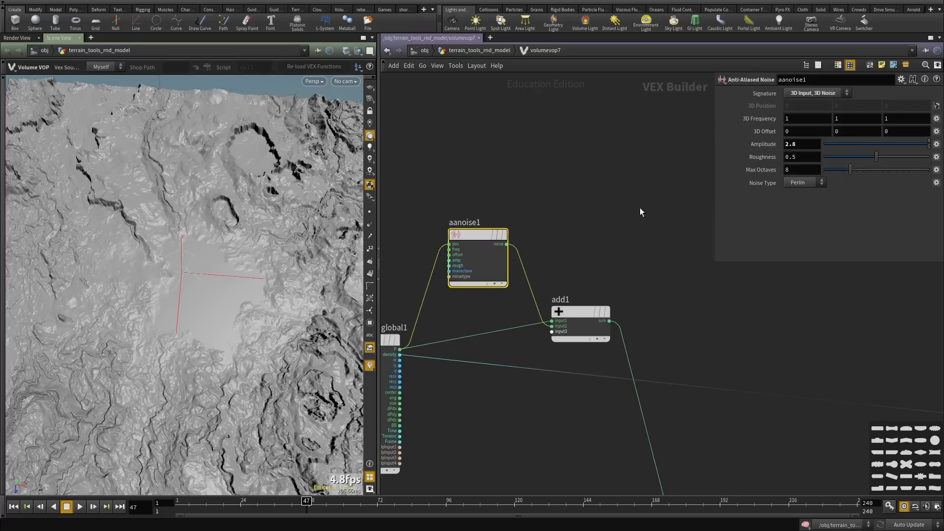
middle_drag(620, 215, 586, 173)
key(u)
middle_drag(697, 389, 655, 344)
drag(645, 378, 463, 303)
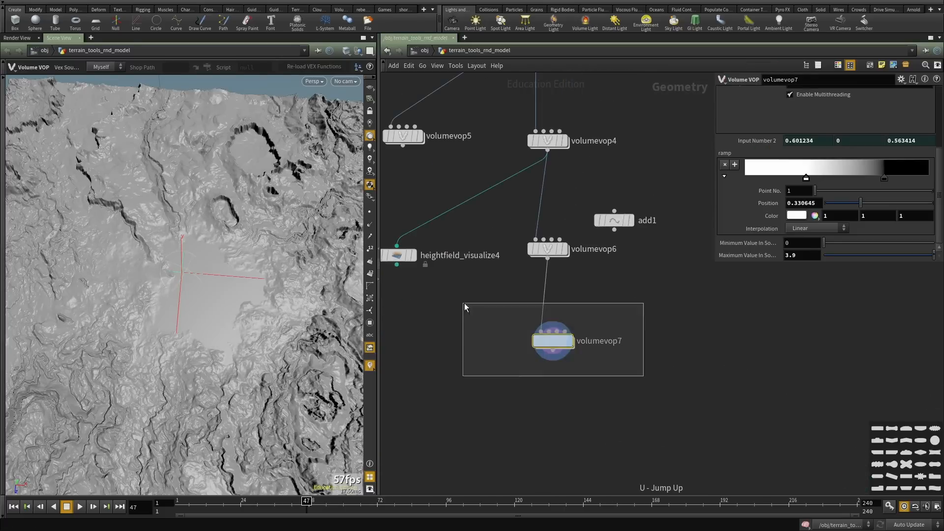
drag(674, 264, 629, 163)
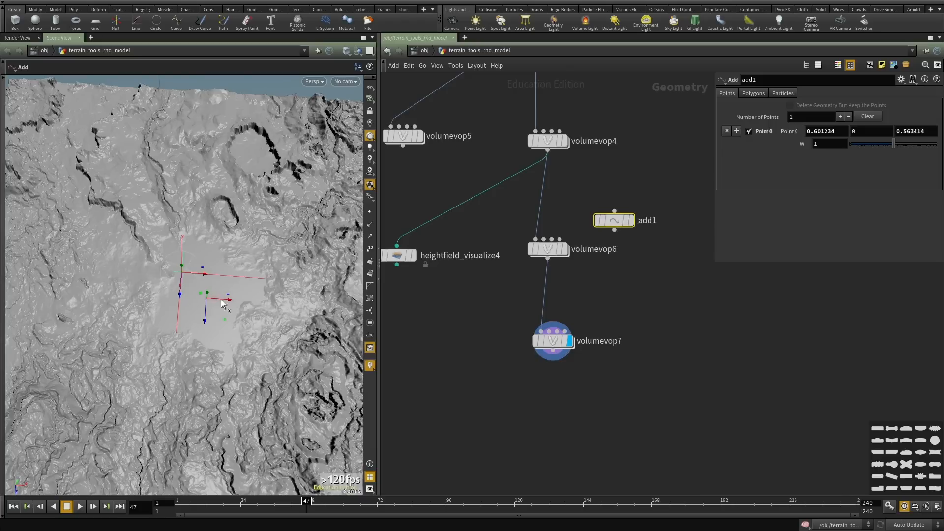
drag(224, 300, 146, 299)
scroll(248, 315, down, 5)
alt+drag(246, 313, 201, 243)
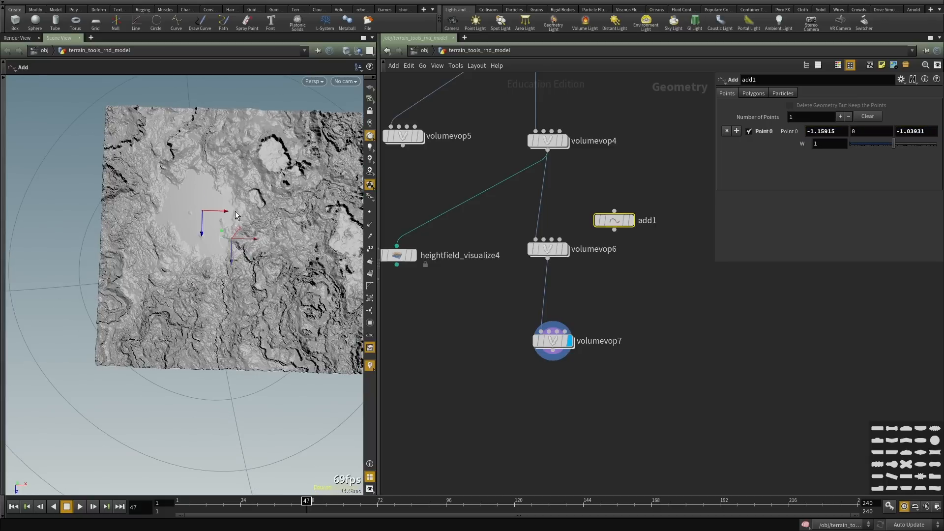
Move add1's point further across the terrain to about X -1.99, Z -1.44.
drag(235, 211, 175, 225)
alt+drag(256, 291, 263, 268)
middle_drag(659, 291, 580, 261)
alt+drag(204, 237, 217, 270)
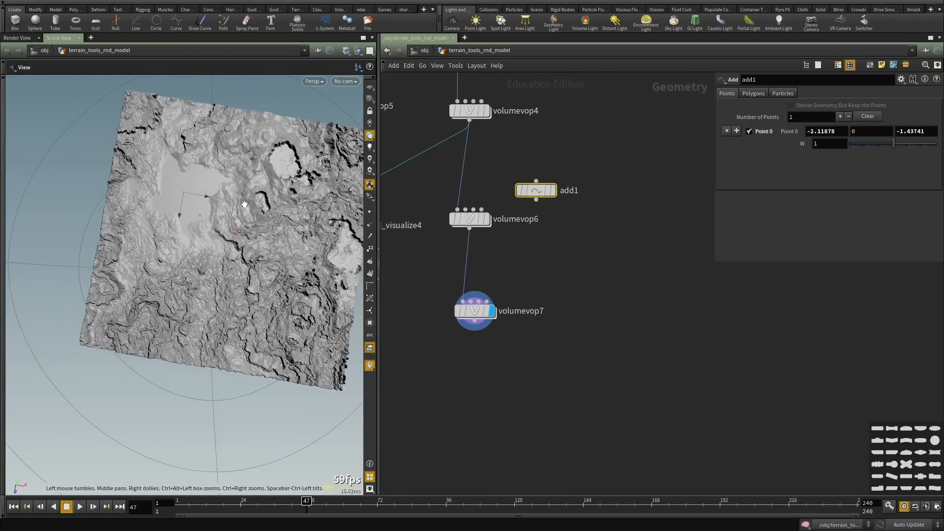
alt+right_drag(197, 158, 230, 121)
alt+middle_drag(229, 121, 213, 158)
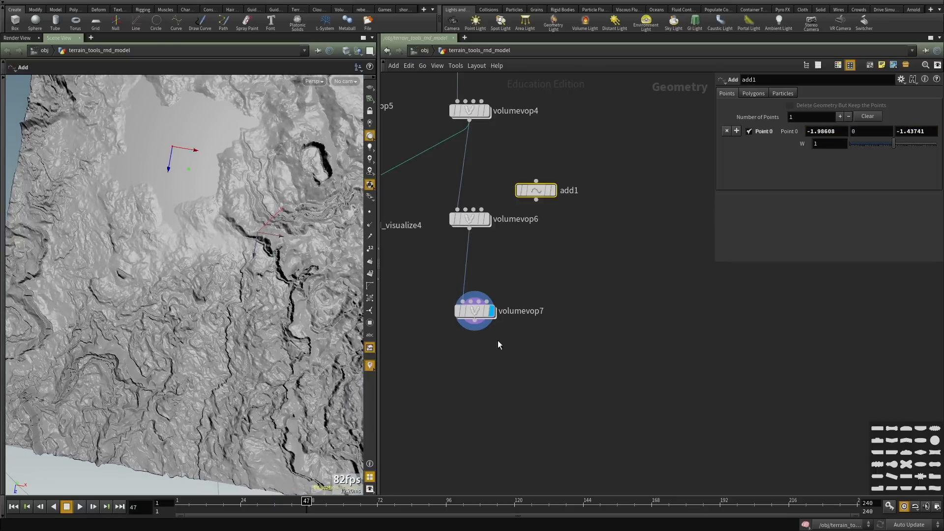
Open volumevop7 again and add a Bind Export node below the ramp.
double_click(473, 311)
scroll(649, 392, up, 1)
middle_drag(657, 395, 571, 399)
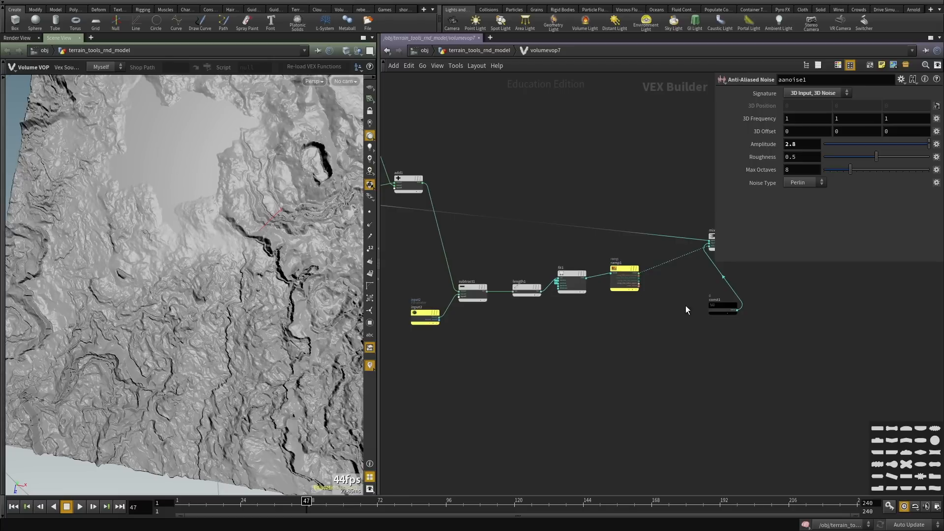
middle_drag(687, 309, 582, 323)
scroll(556, 337, up, 2)
key(Tab)
text(bindex)
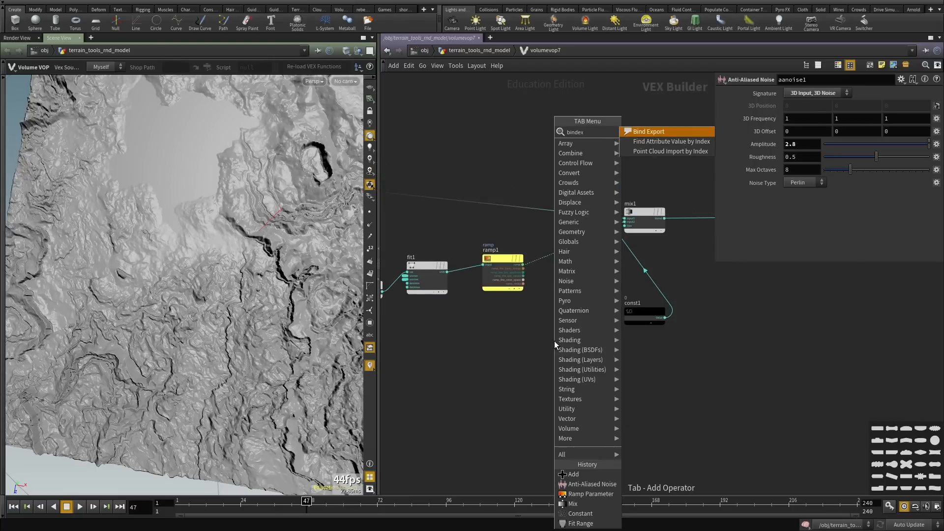
key(Return)
scroll(555, 310, up, 3)
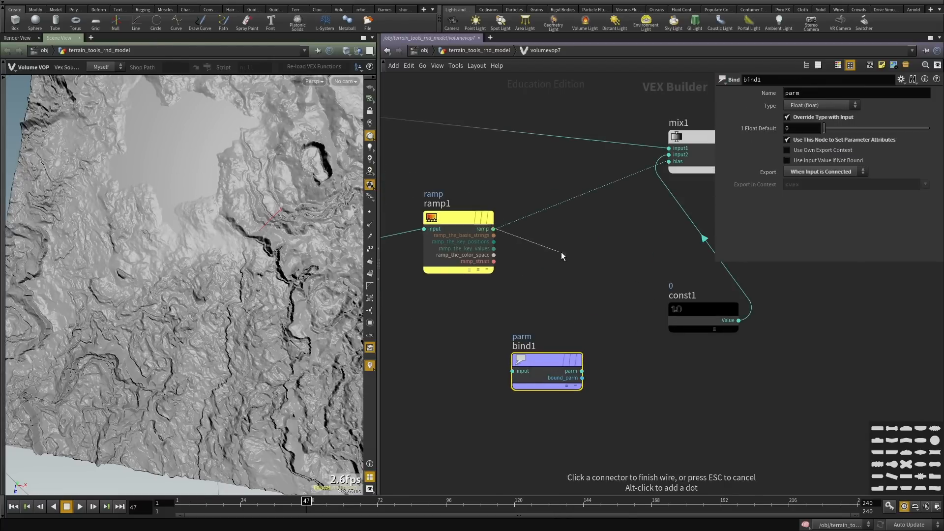
Add a Vector to Float node and feed it from the ramp output of ramp1.
key(Tab)
key(Escape)
key(v)
key(e)
key(Tab)
text(vec)
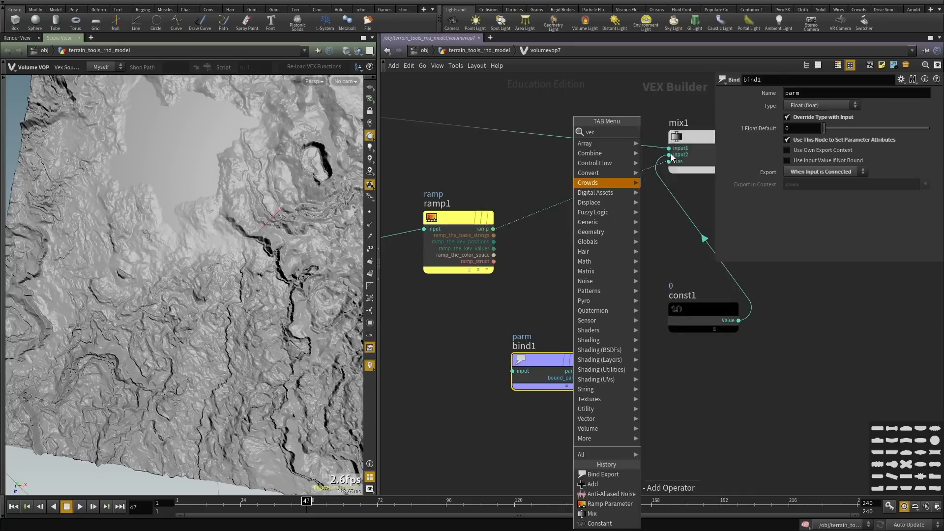
click(672, 155)
click(558, 273)
Connect fval1 of the Vector to Float node to bind1's input and name the exported parameter mask.
click(596, 262)
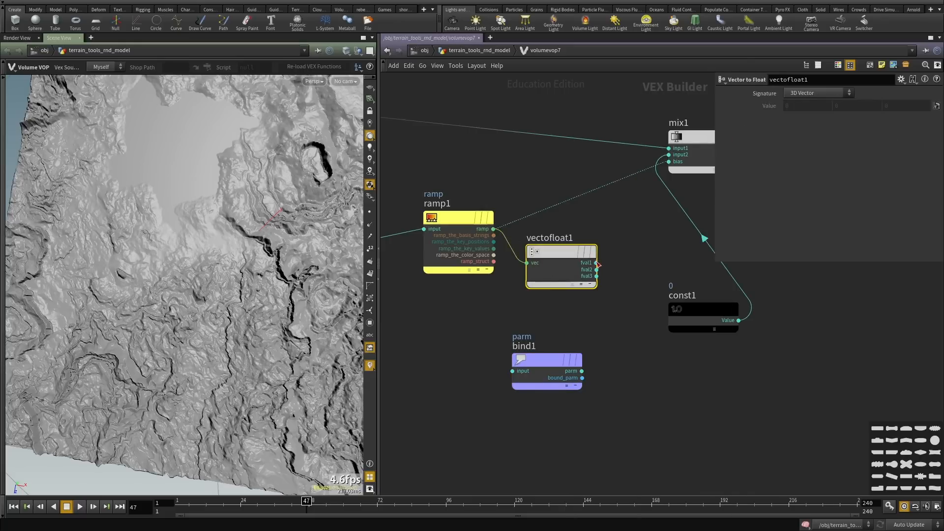
click(513, 372)
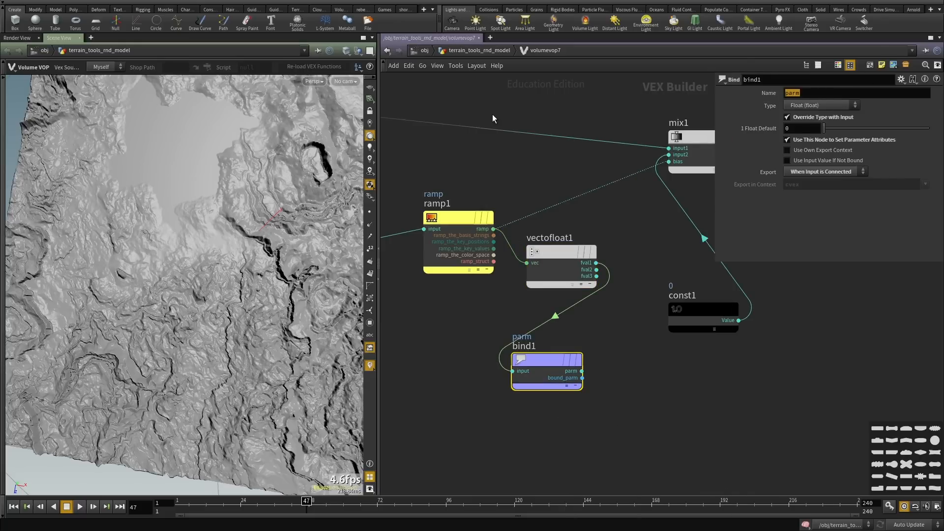
key(Return)
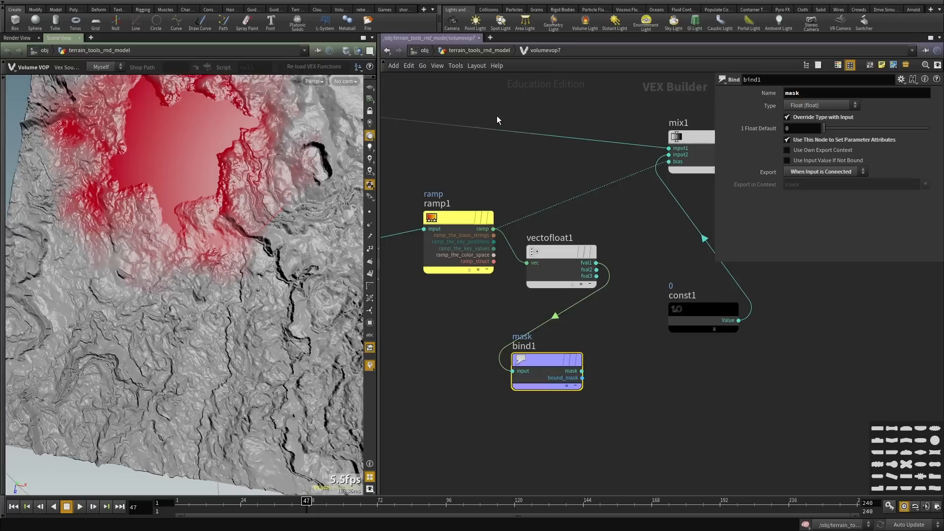
Return to the geometry network and add a HeightField Noise node connected to volumevop7's output.
key(u)
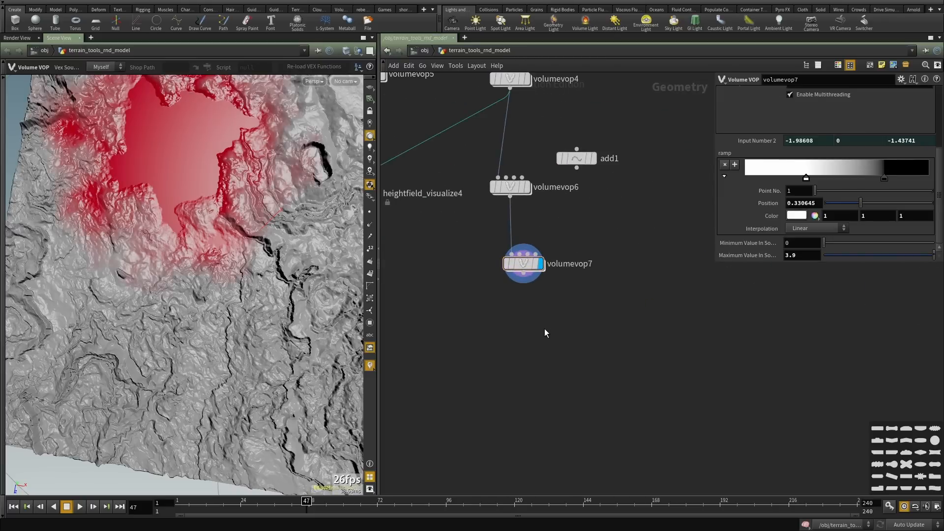
key(Tab)
text(noise)
key(Down)
key(Down)
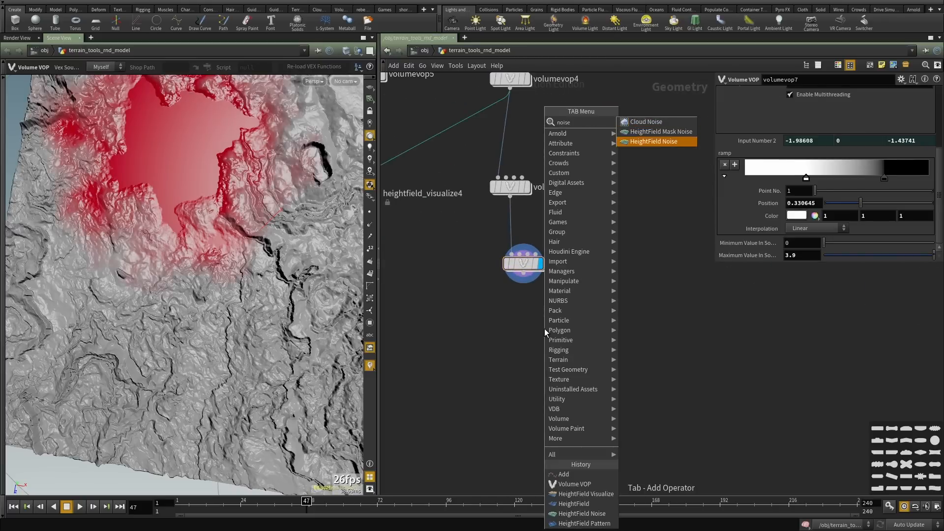
key(Return)
key(Return)
Place the HeightField Noise node directly below volumevop7 and display its result.
scroll(544, 329, up, 2)
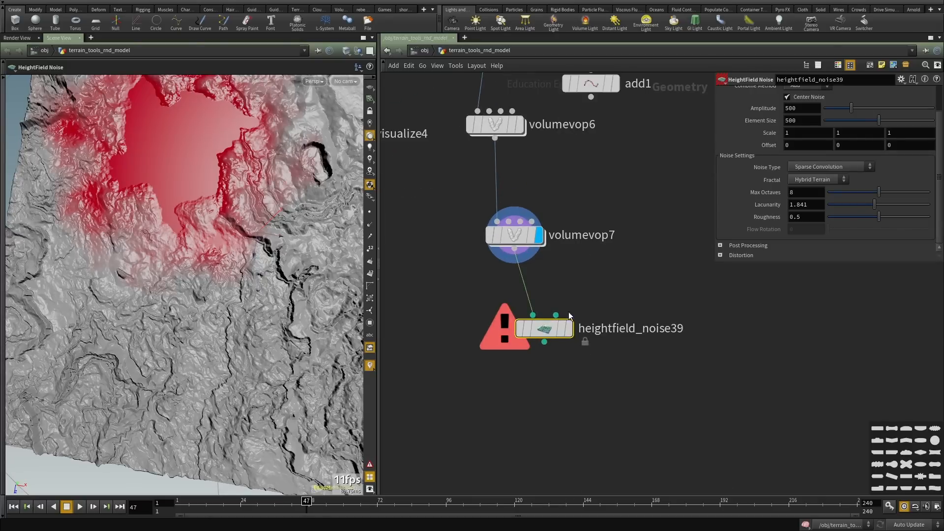
drag(545, 332, 529, 364)
click(552, 359)
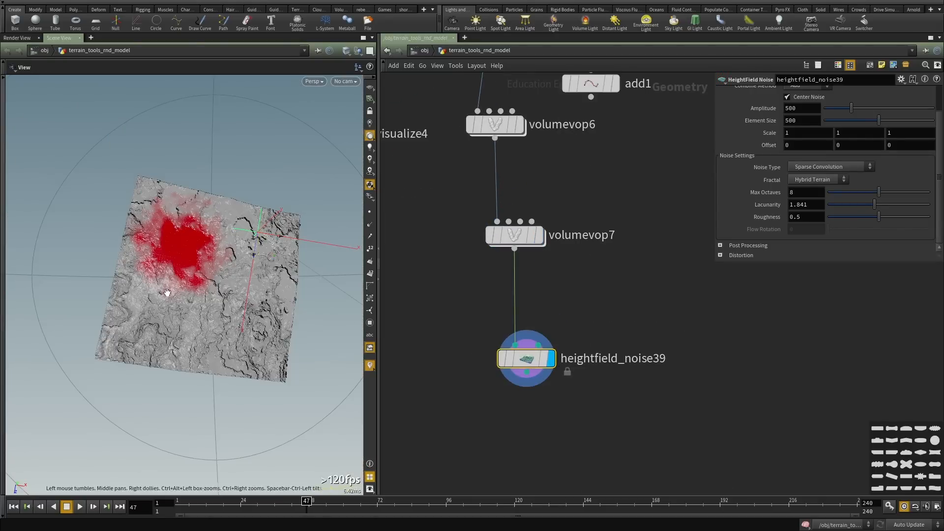
Try the HeightField Noise with Center Noise off, viewing the whole terrain, and turn the option back on.
alt+drag(236, 369, 304, 327)
key(space+g)
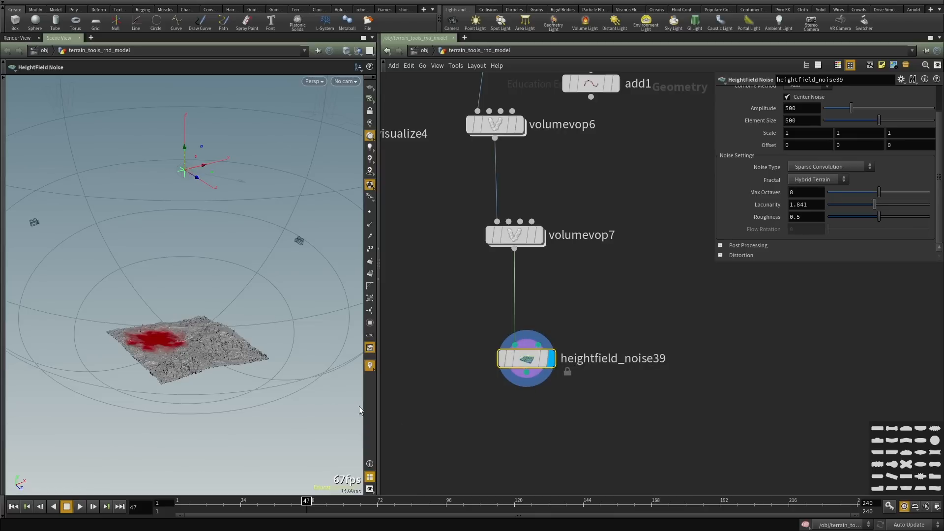
drag(198, 341, 256, 351)
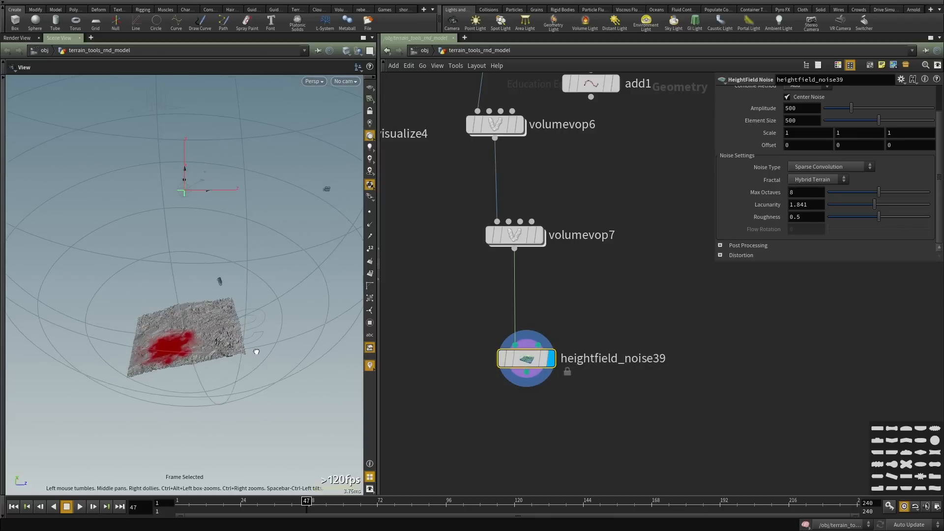
scroll(823, 126, up, 2)
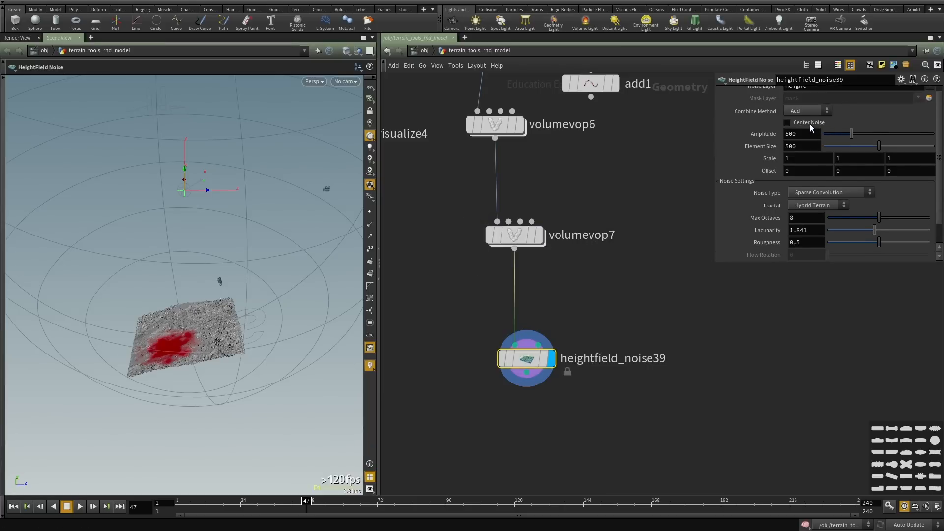
click(810, 124)
key(space+g)
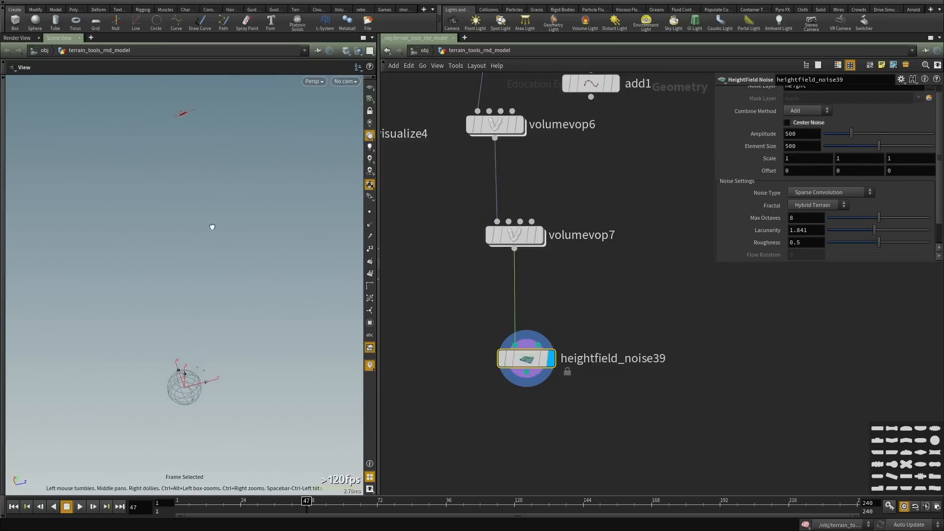
key(space+g)
alt+drag(163, 405, 233, 403)
click(821, 123)
Set the HeightField Noise amplitude to 36 and frame the masked area of the terrain.
key(space+g)
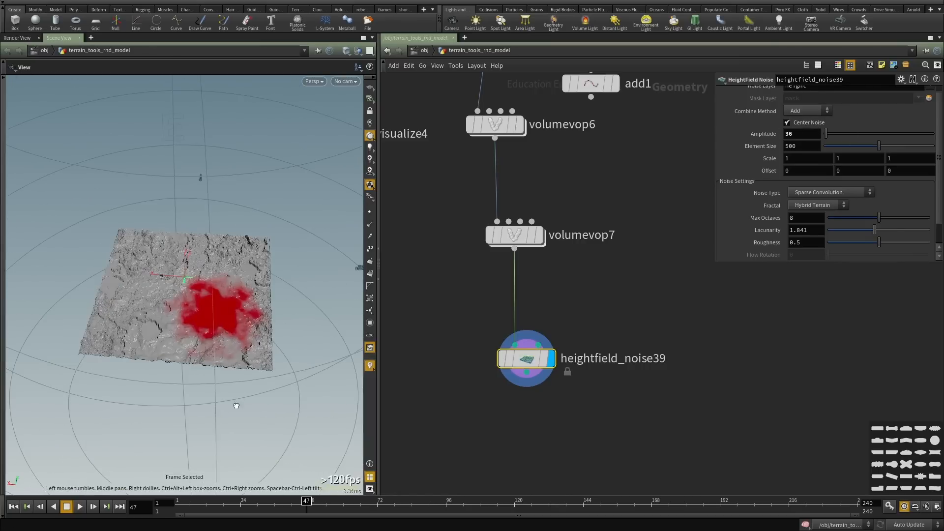
right_drag(190, 347, 409, 296)
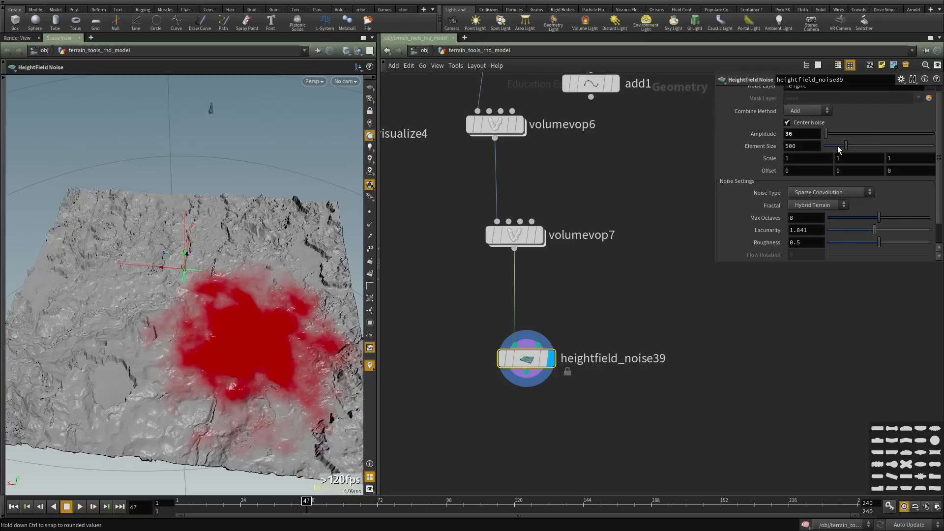
Set the HeightField Noise amplitude to 7.4 and the element size to 3.
drag(839, 149, 827, 149)
key(Return)
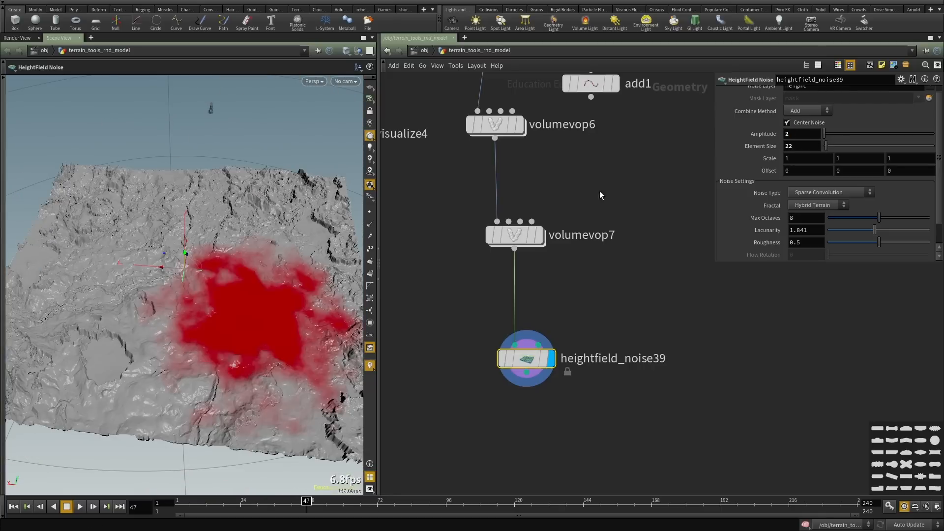
middle_drag(755, 136, 787, 143)
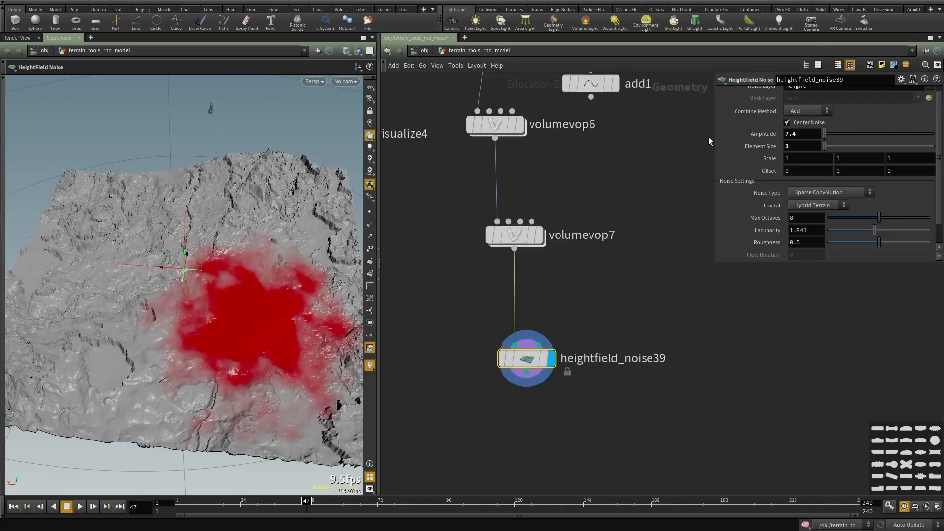
alt+drag(193, 268, 239, 285)
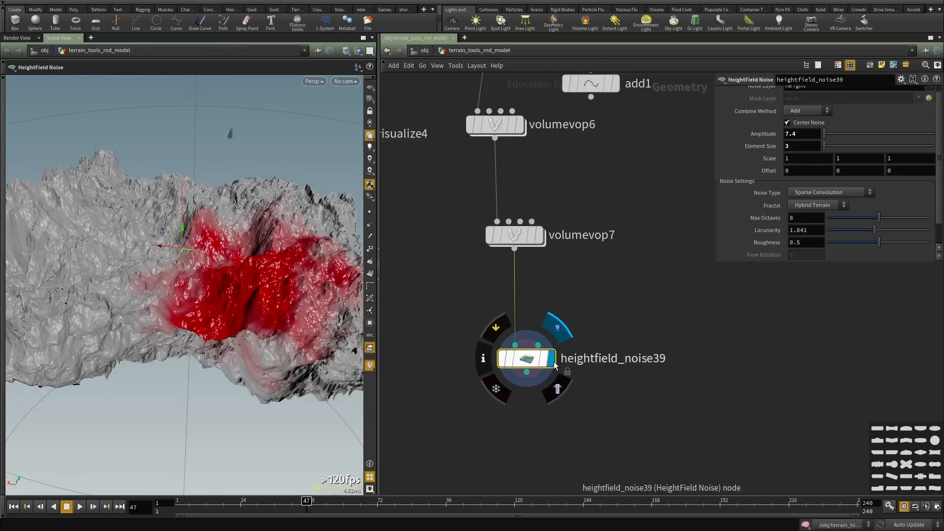
Move heightfield_noise39 lower and also connect volumevop7's output to its second input as the mask source.
drag(521, 364, 521, 394)
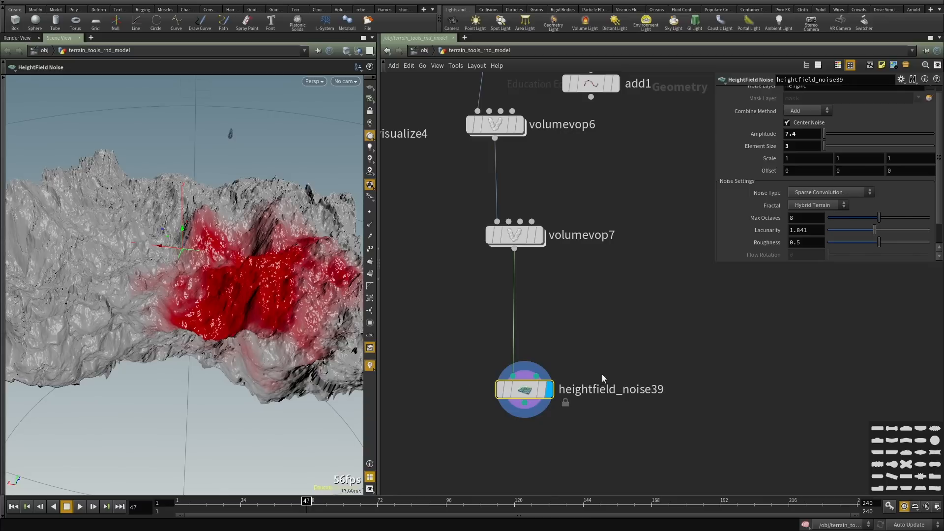
drag(643, 363, 419, 467)
click(536, 376)
click(515, 249)
alt+drag(185, 280, 175, 331)
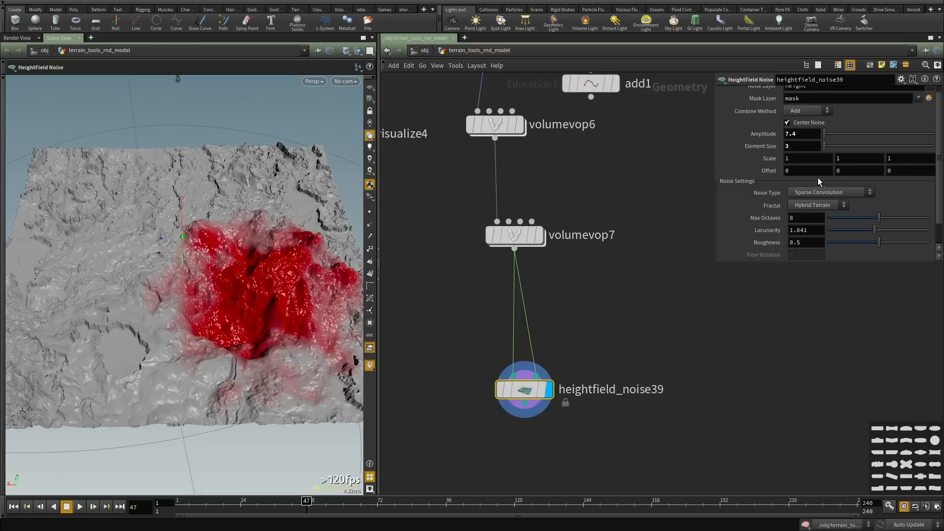
Change the HeightField Noise type to Worley (cellular) F2-F1 and frame the masked area.
scroll(818, 181, down, 1)
click(832, 167)
click(826, 245)
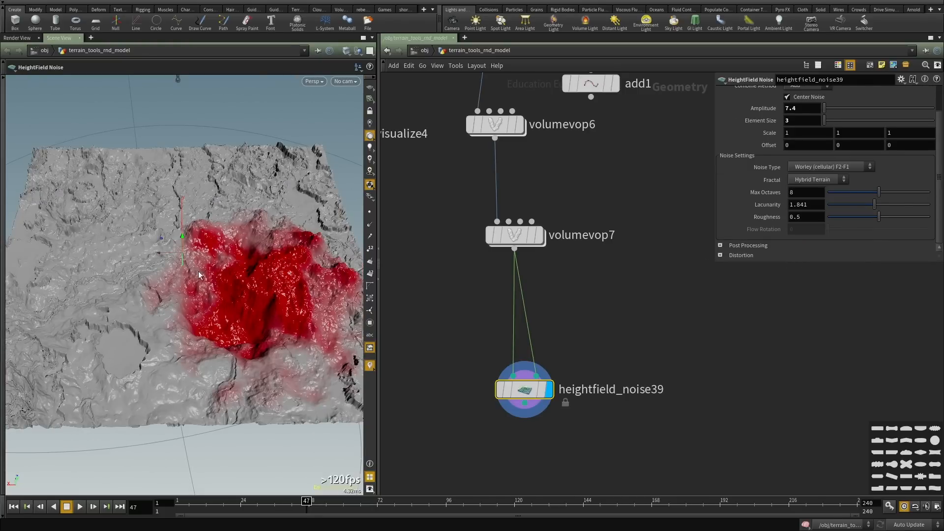
alt+drag(198, 273, 186, 307)
alt+middle_drag(186, 307, 148, 283)
alt+right_drag(148, 282, 270, 266)
alt+drag(270, 266, 302, 217)
alt+right_drag(303, 216, 280, 214)
Set the noise fractal to None, turn off Center Noise, and try amplitude 3.7 with element size 3.4.
middle_drag(793, 109, 541, 138)
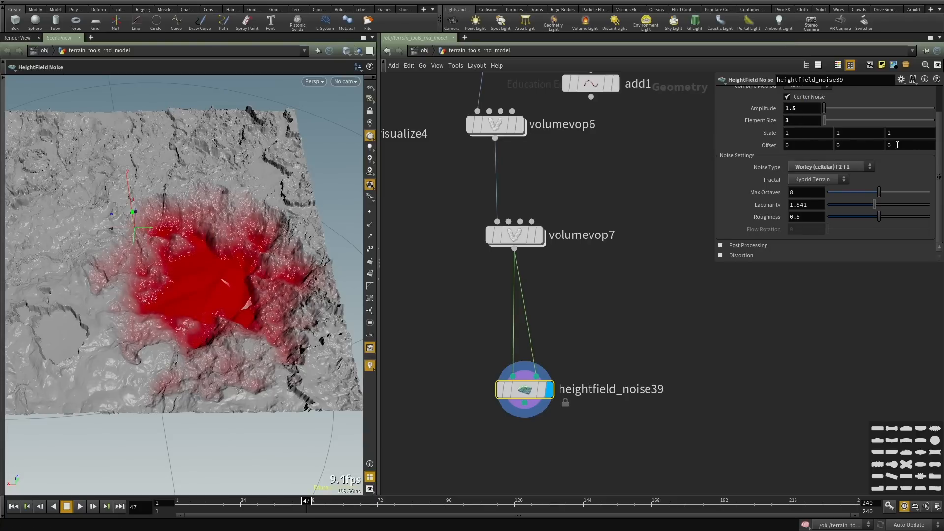
middle_drag(803, 121, 904, 106)
mouse_move(824, 123)
middle_down()
mouse_move(814, 120)
mouse_move(832, 120)
middle_up()
click(819, 179)
click(807, 179)
alt+drag(150, 308, 202, 294)
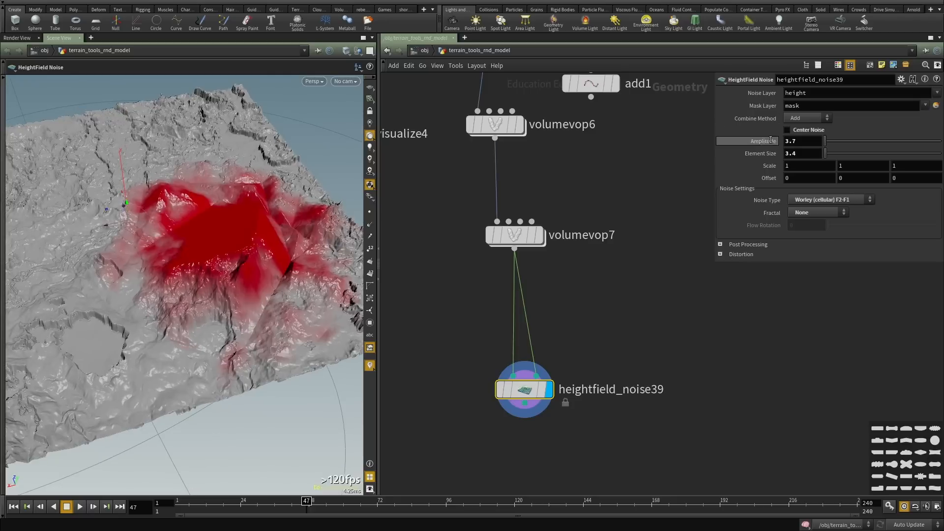
Reduce the noise element size to 0.14 and the amplitude to 0.1.
middle_drag(762, 156, 634, 164)
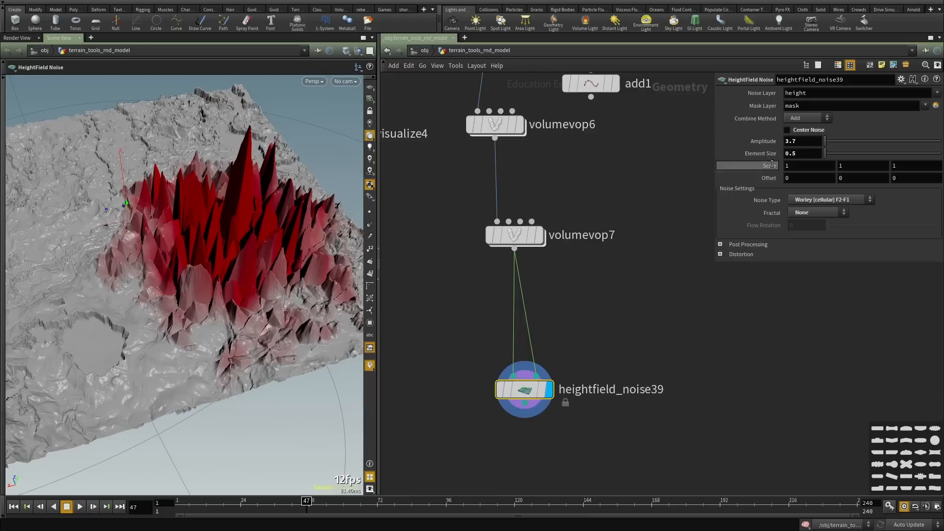
middle_drag(798, 141, 599, 175)
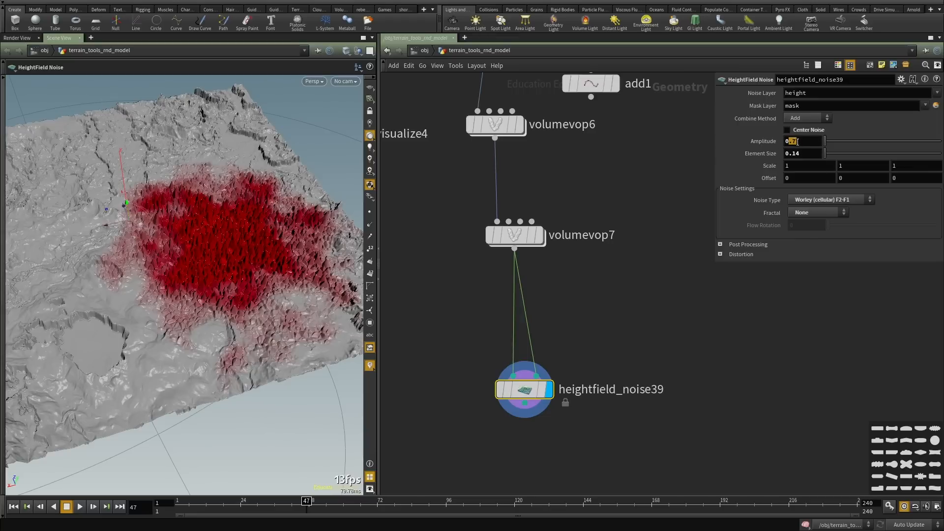
alt+drag(200, 300, 305, 299)
Switch the noise fractal to Standard (fBm) and set the lacunarity to 1.2.
click(811, 212)
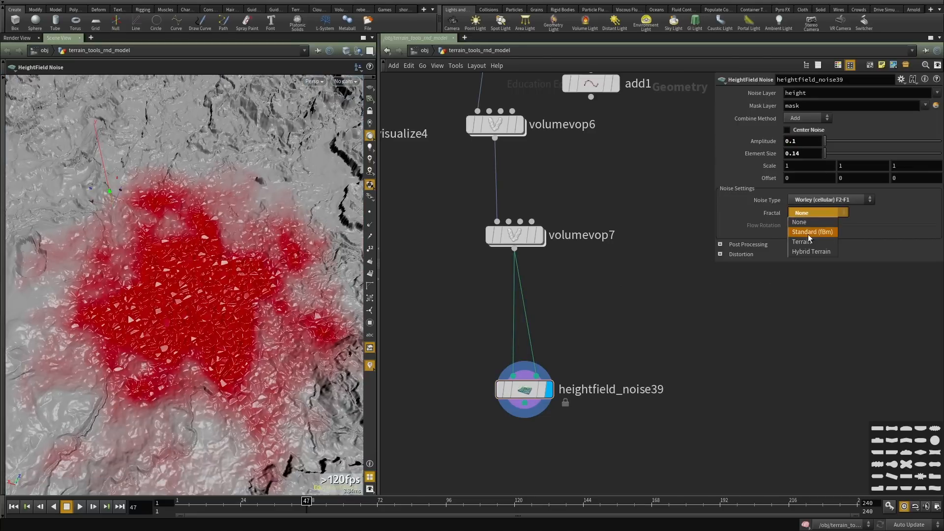
click(809, 233)
alt+middle_drag(202, 316, 249, 224)
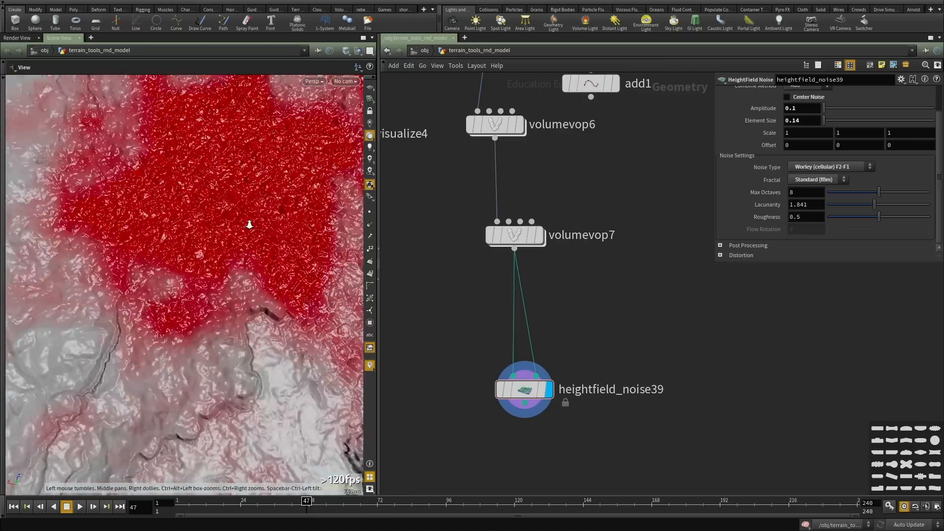
scroll(249, 224, up, 4)
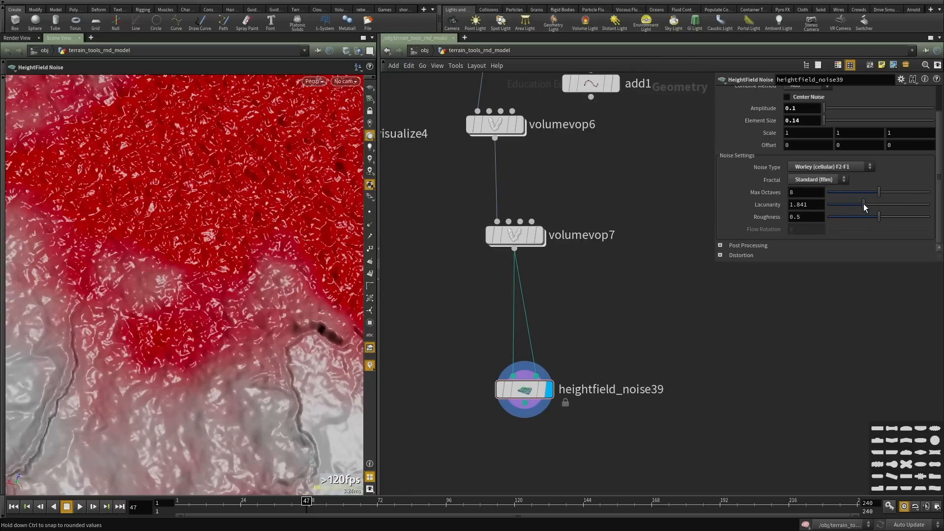
drag(864, 204, 858, 204)
scroll(216, 212, down, 5)
Add a HeightField Layer Clear node below heightfield_noise39, connect the noise output to it, and display its result.
middle_drag(647, 286, 641, 297)
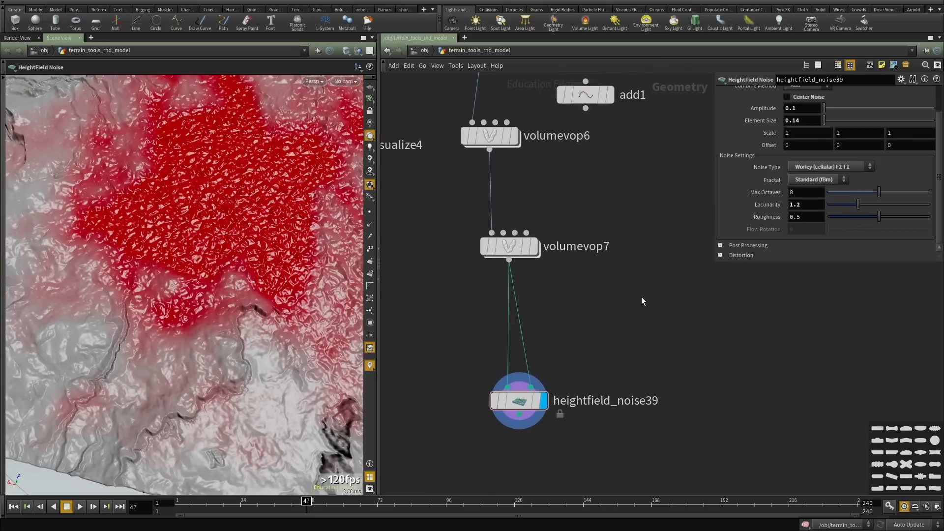
key(Tab)
text(null)
key(Return)
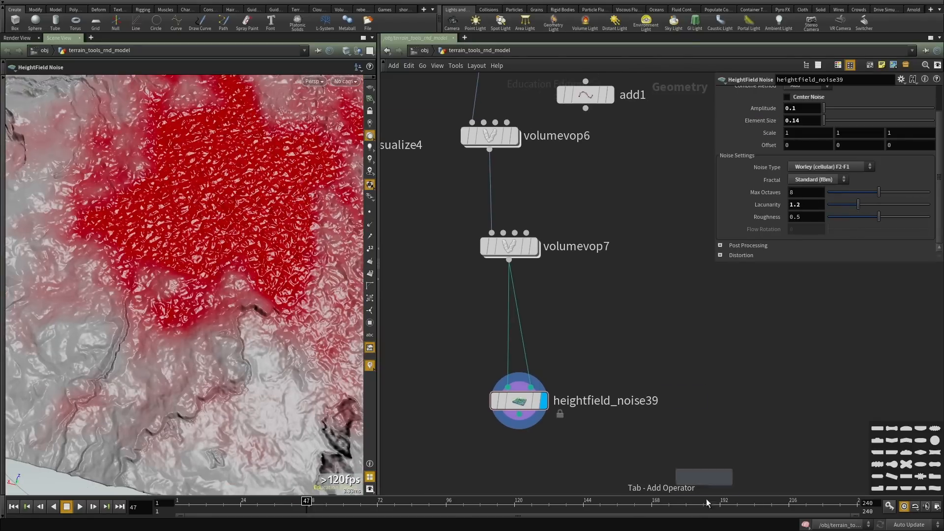
click(554, 492)
middle_drag(635, 446, 657, 287)
scroll(622, 334, up, 3)
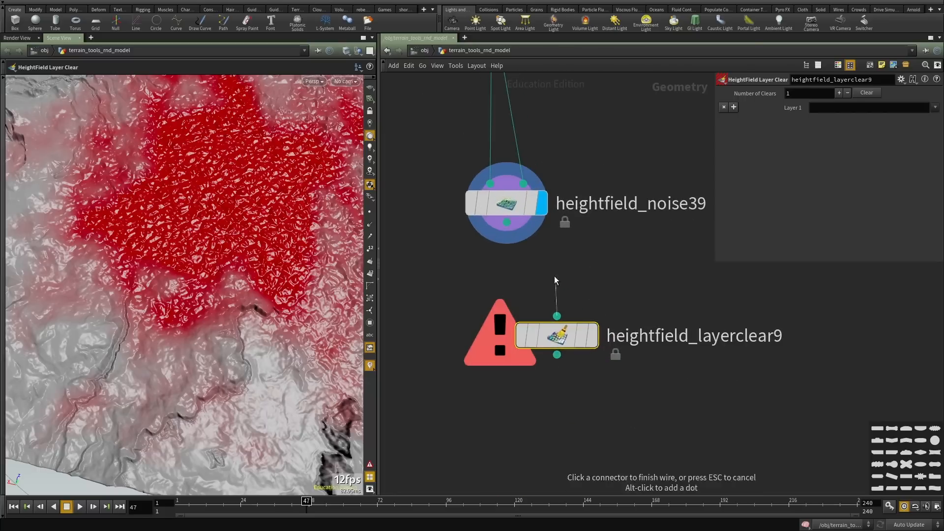
click(507, 223)
click(557, 316)
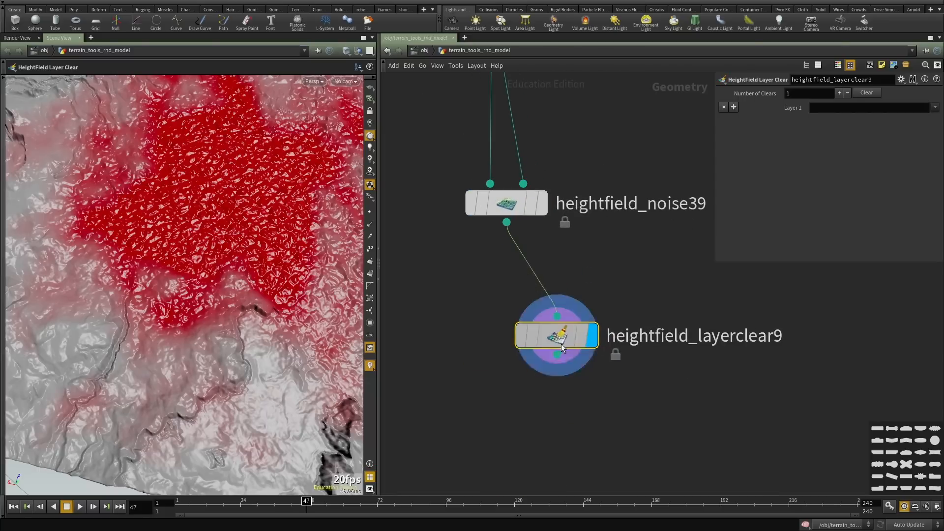
drag(563, 319, 553, 374)
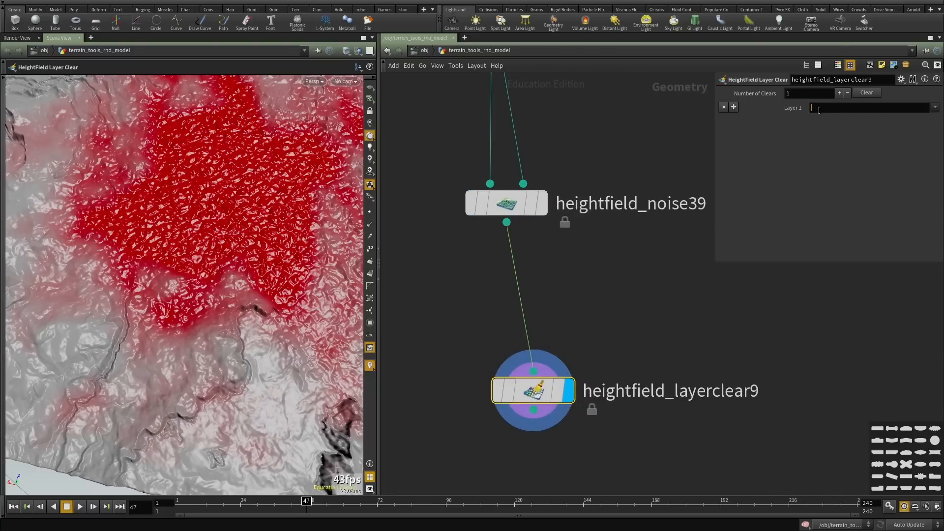
Set the HeightField Layer Clear node to clear the mask layer and place it closer below heightfield_noise39.
alt+right_drag(248, 271, 164, 226)
alt+drag(164, 225, 157, 289)
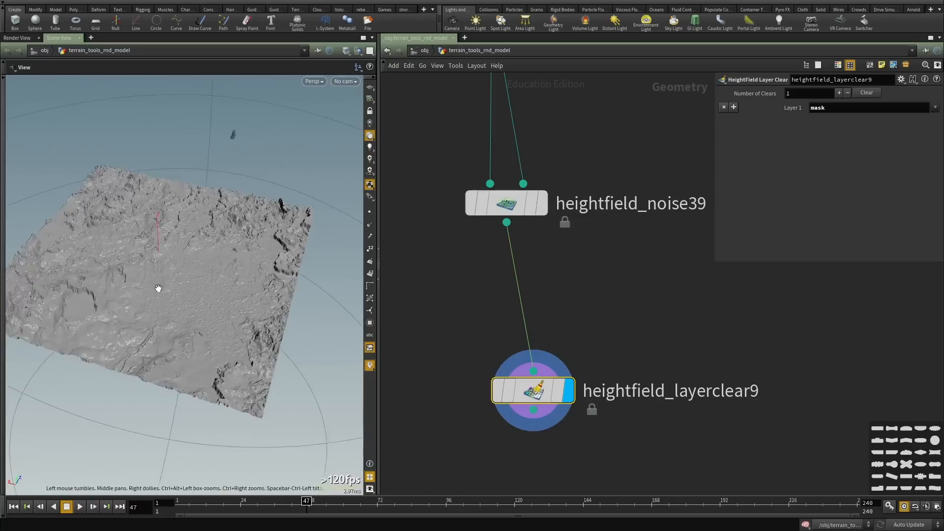
alt+right_drag(158, 289, 242, 333)
alt+drag(241, 333, 236, 275)
alt+middle_drag(236, 276, 263, 250)
alt+right_drag(263, 251, 274, 261)
alt+drag(273, 261, 278, 267)
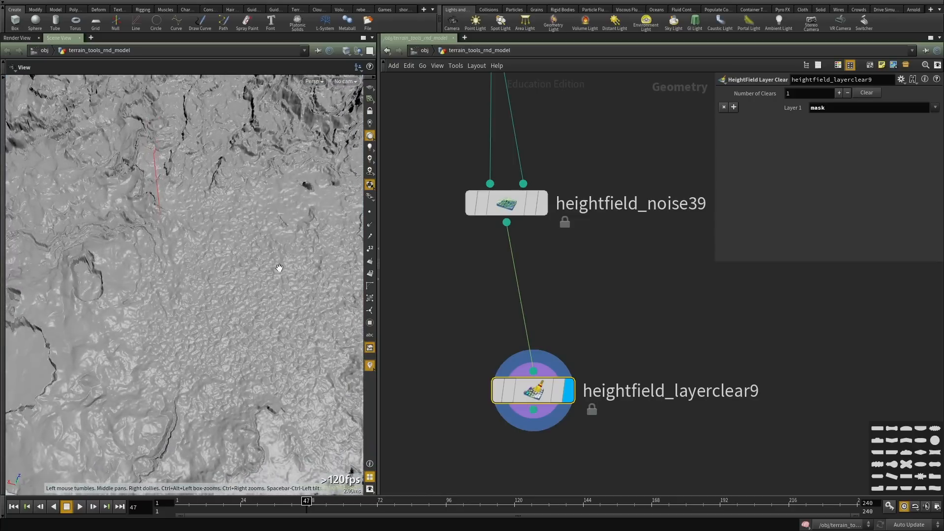
alt+right_drag(278, 268, 171, 285)
alt+drag(171, 285, 148, 291)
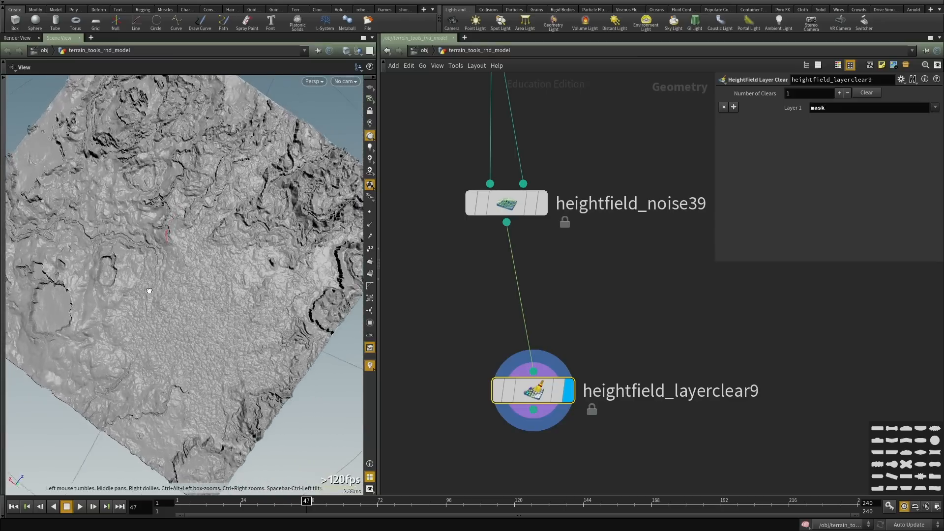
alt+right_drag(148, 291, 213, 362)
alt+drag(213, 362, 169, 320)
scroll(610, 324, down, 1)
drag(536, 383, 514, 326)
scroll(642, 188, down, 3)
Copy the volumevop7 and add1 nodes and paste the duplicates below the layer clear node.
middle_drag(642, 189, 581, 384)
drag(587, 346, 428, 296)
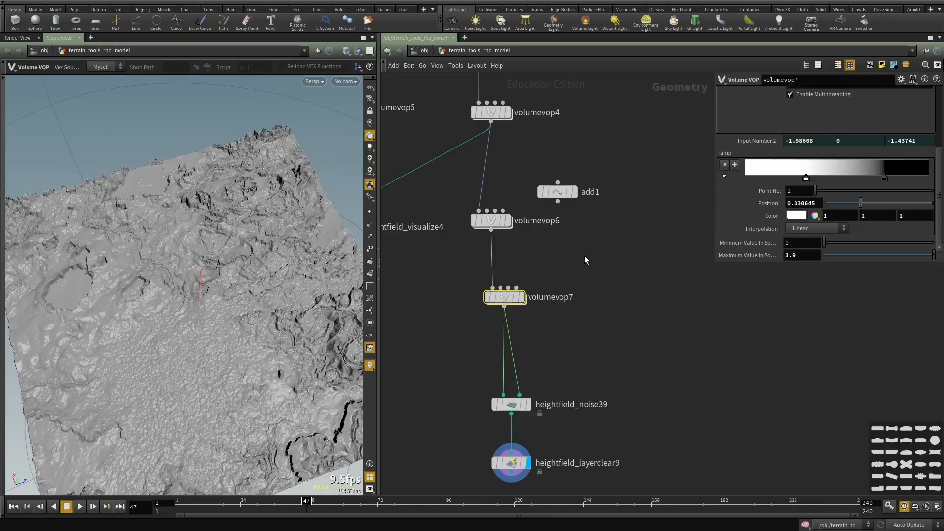
key(ctrl+c)
shift+drag(585, 257, 553, 161)
key(ctrl+c)
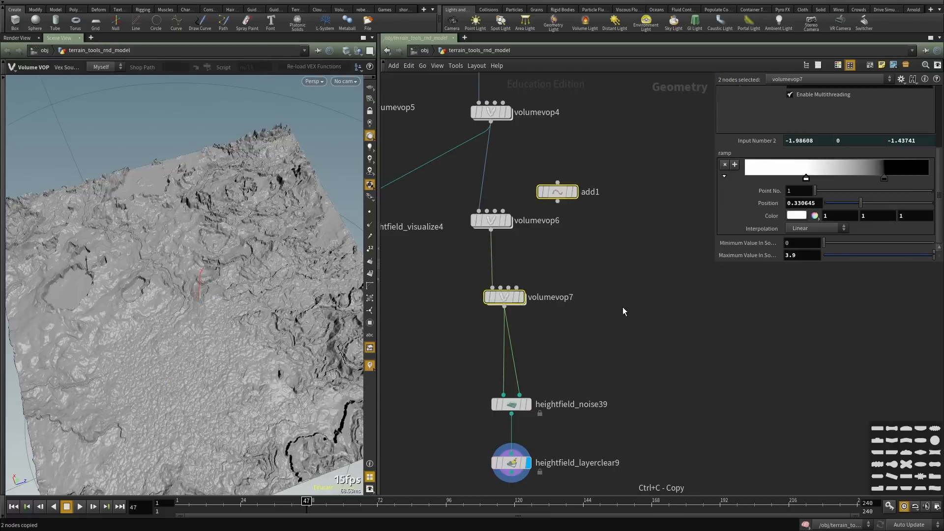
middle_drag(614, 307, 613, 137)
key(ctrl+v)
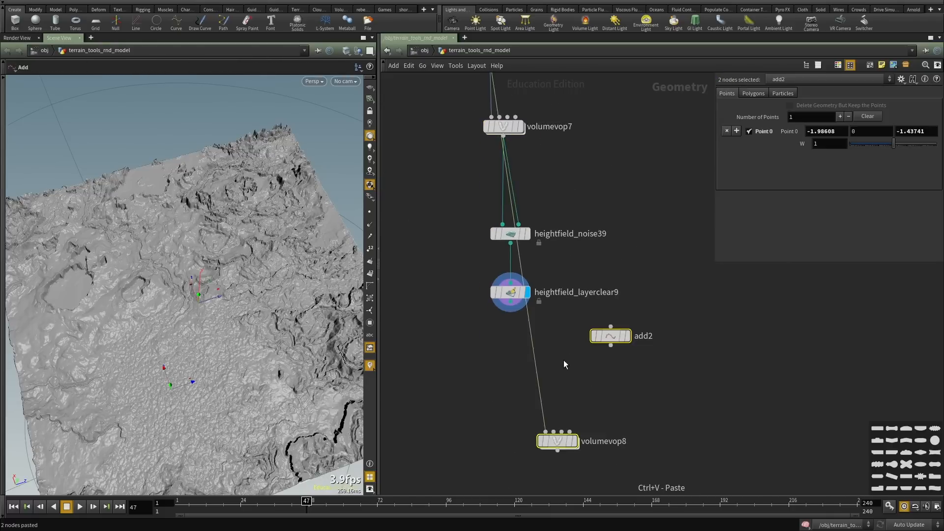
Connect heightfield_layerclear9's output to the first input of volumevop8, display it, and place it below the chain.
click(508, 321)
middle_drag(582, 397, 580, 326)
drag(596, 347, 506, 415)
click(555, 371)
drag(557, 375, 531, 365)
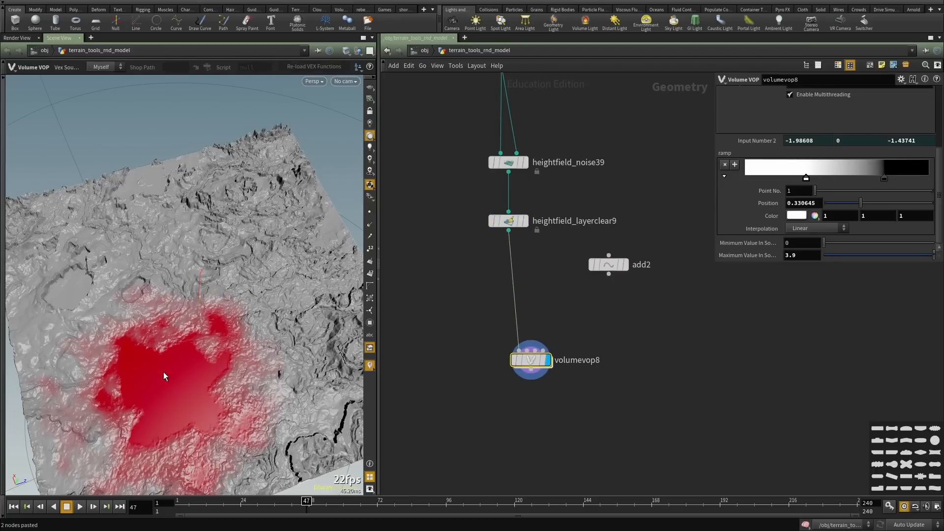
Copy add2's Point 0 position and paste it as relative references into volumevop8's Input Number 2.
scroll(552, 318, up, 3)
click(634, 242)
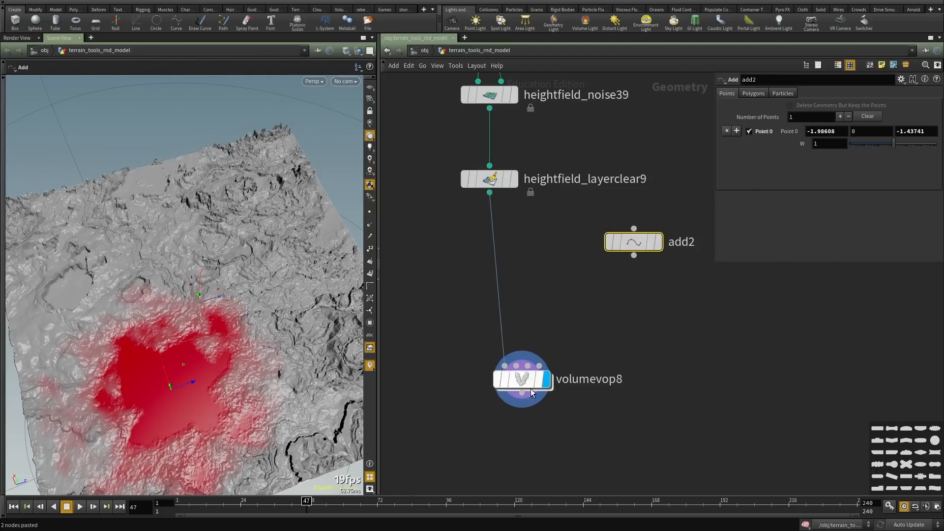
drag(626, 327, 441, 440)
drag(670, 172, 652, 280)
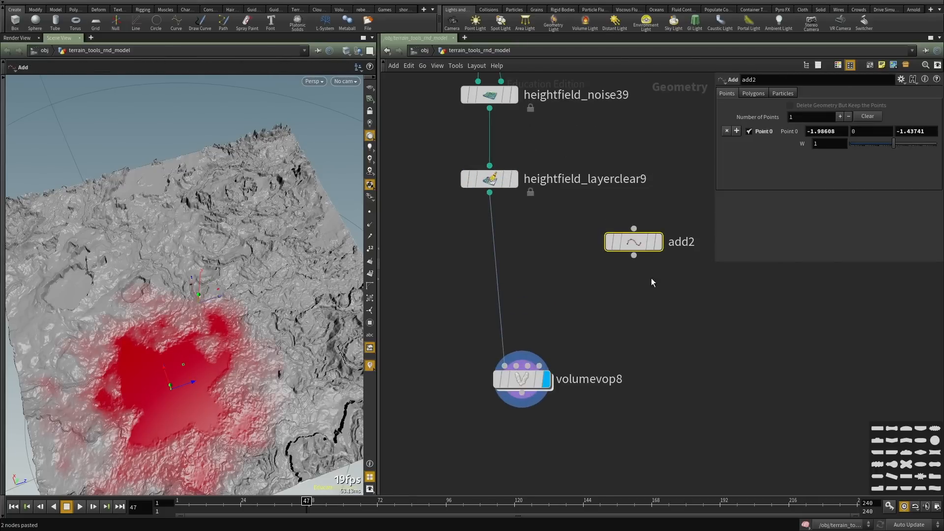
right_click(788, 130)
click(806, 174)
drag(600, 438, 449, 370)
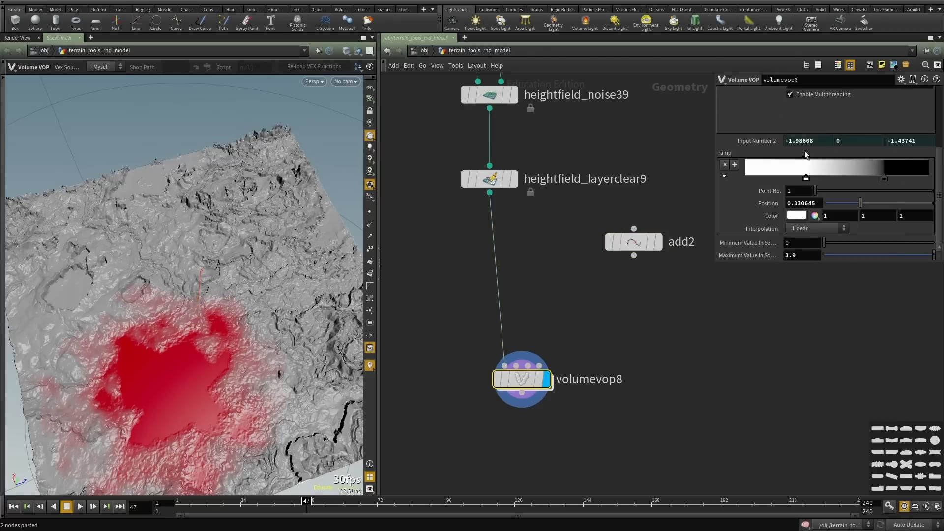
right_click(759, 142)
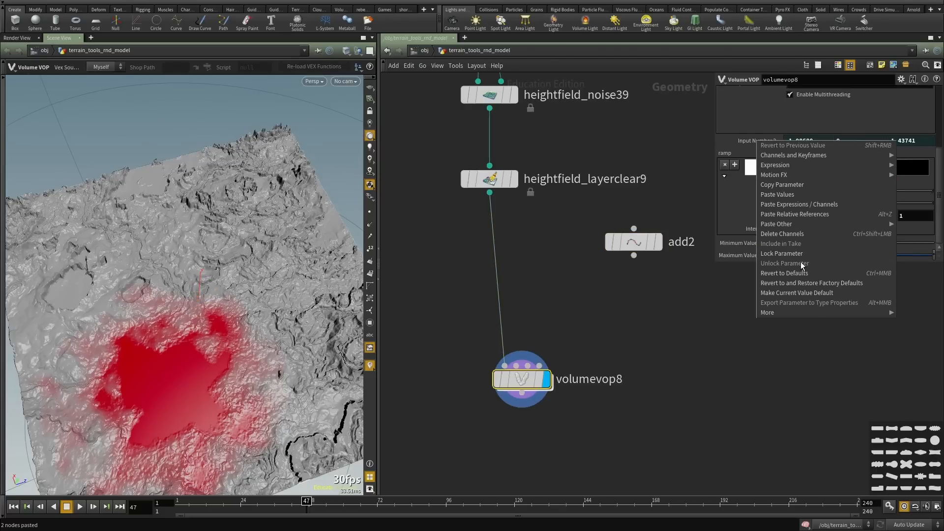
click(801, 215)
Move add2's point across the terrain to about 2.62, 0, 2.14.
click(638, 246)
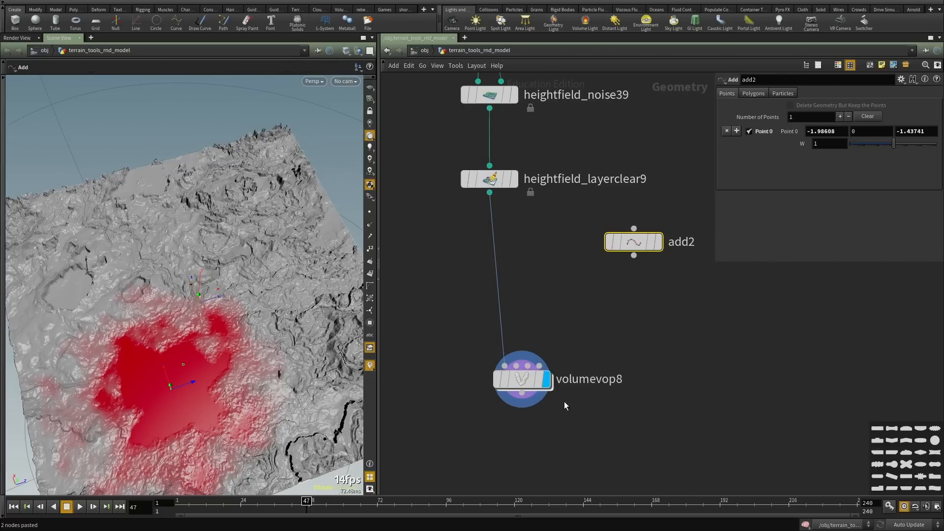
click(522, 381)
click(634, 244)
scroll(221, 317, down, 3)
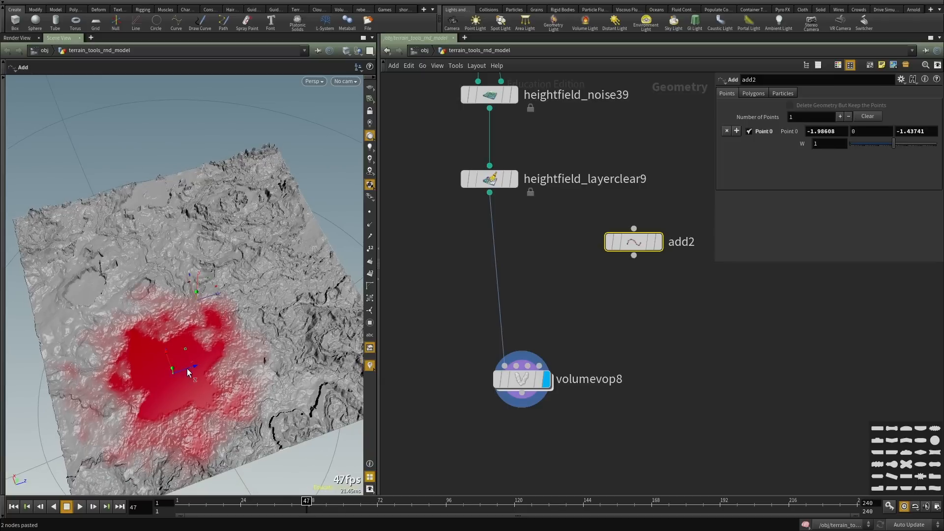
drag(188, 371, 226, 217)
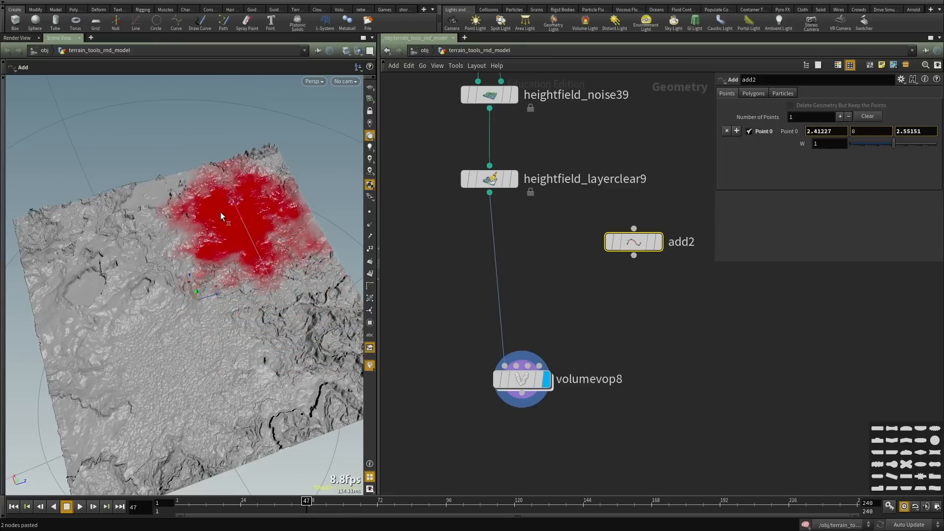
mouse_move(221, 211)
mouse_down()
mouse_move(283, 211)
mouse_move(201, 219)
mouse_move(219, 200)
mouse_up()
alt+drag(188, 319, 158, 301)
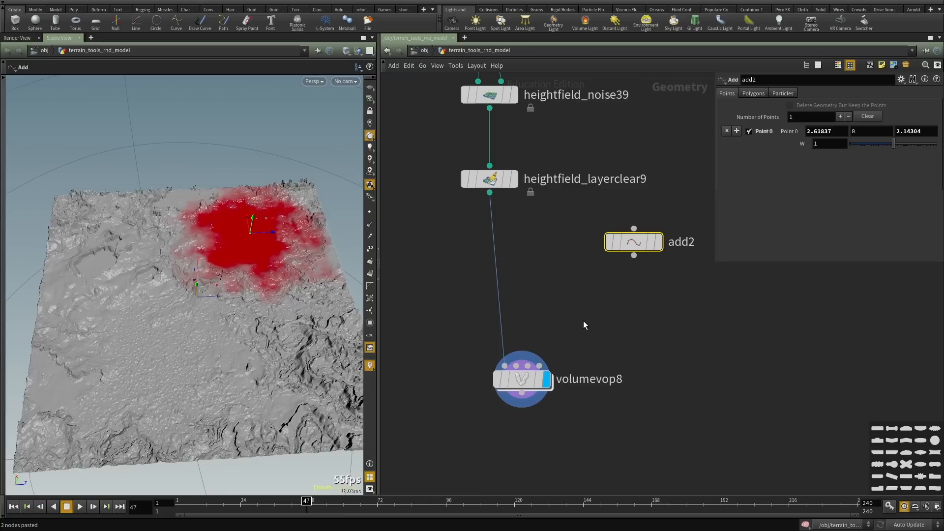
Frame the newly flattened area and open volumevop8's internal VEX network.
alt+drag(275, 261, 215, 319)
scroll(567, 295, down, 3)
double_click(520, 311)
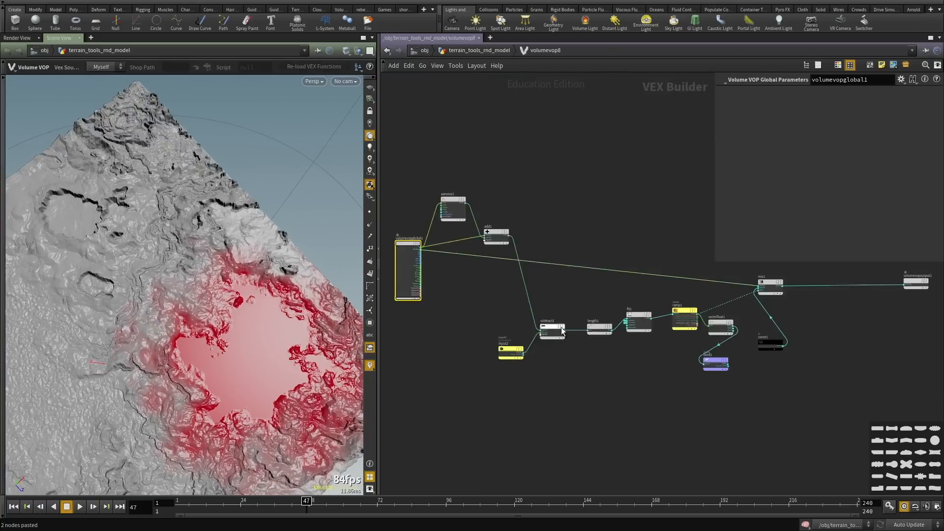
scroll(565, 371, up, 3)
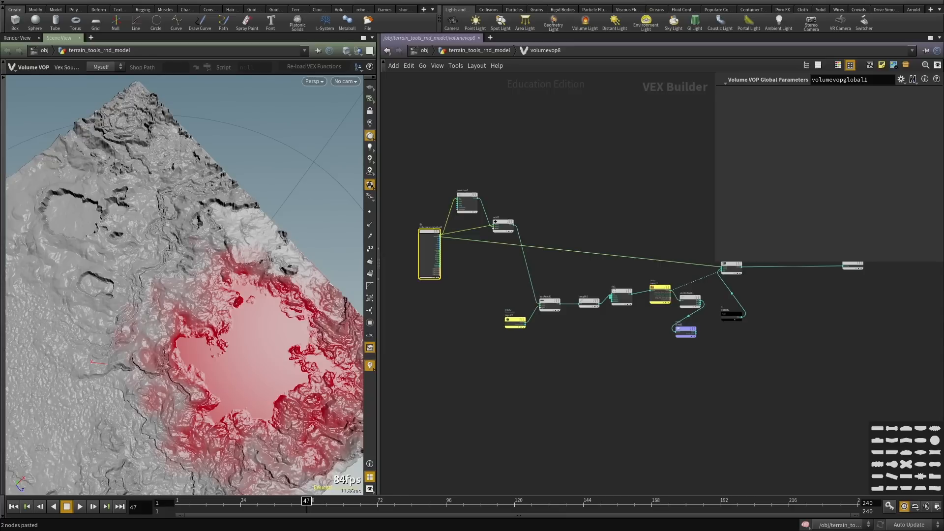
Move aanoise1 below add1 to clear space above the noise branch in volumevop8's network.
scroll(640, 384, up, 3)
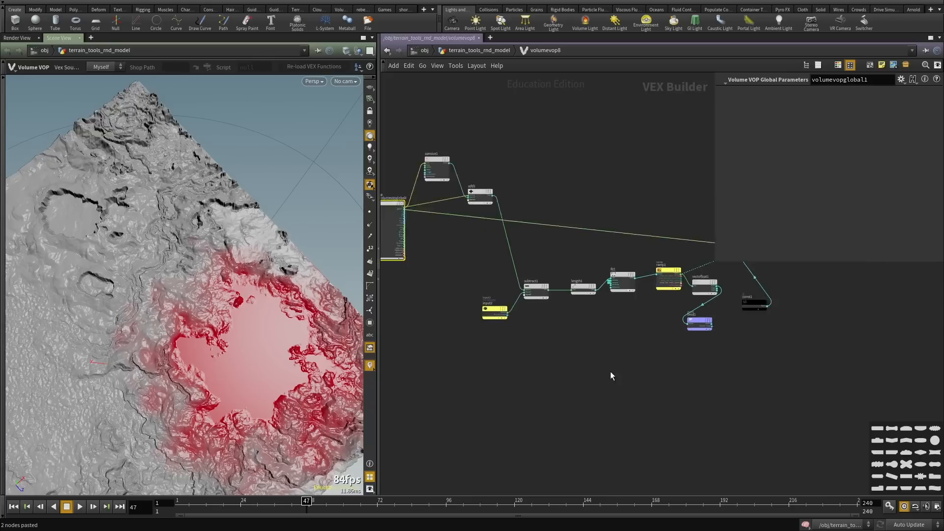
alt+drag(177, 349, 160, 321)
scroll(577, 356, down, 2)
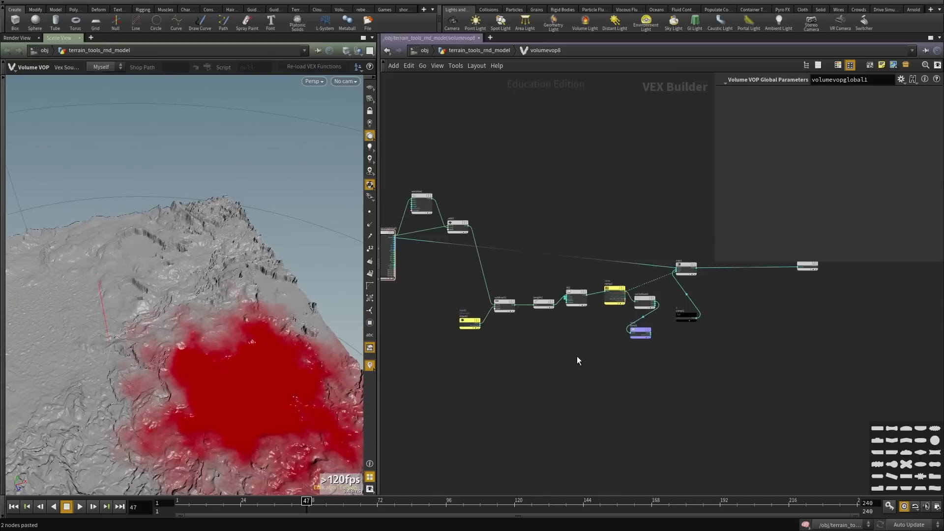
middle_drag(577, 356, 564, 363)
key(u)
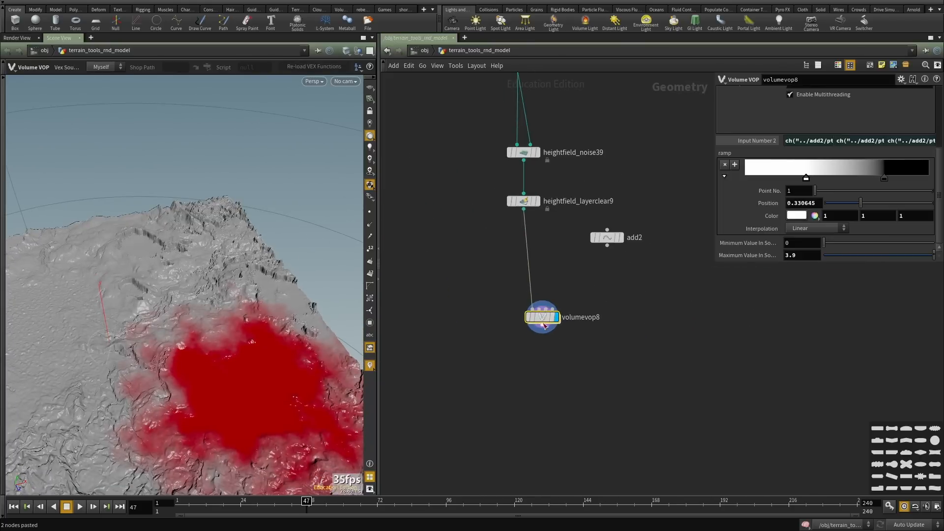
key(i)
scroll(553, 330, down, 2)
scroll(498, 269, up, 3)
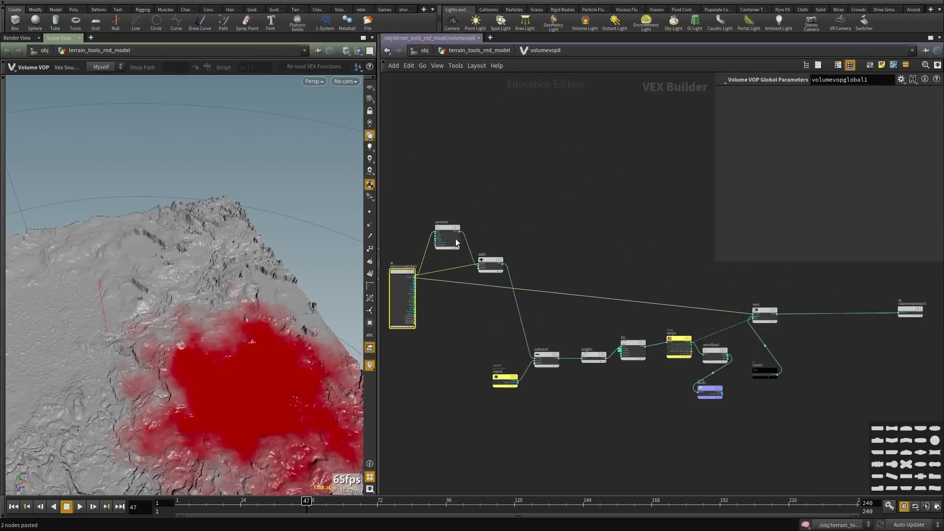
drag(426, 192, 459, 412)
scroll(413, 279, up, 3)
Add a Flow Noise node above add1.
click(429, 308)
key(Tab)
text(noise)
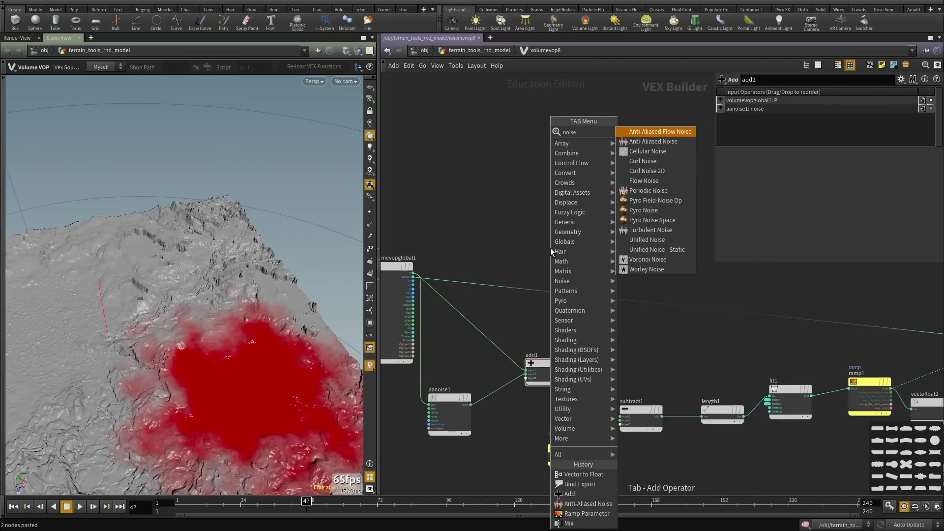
key(Down)
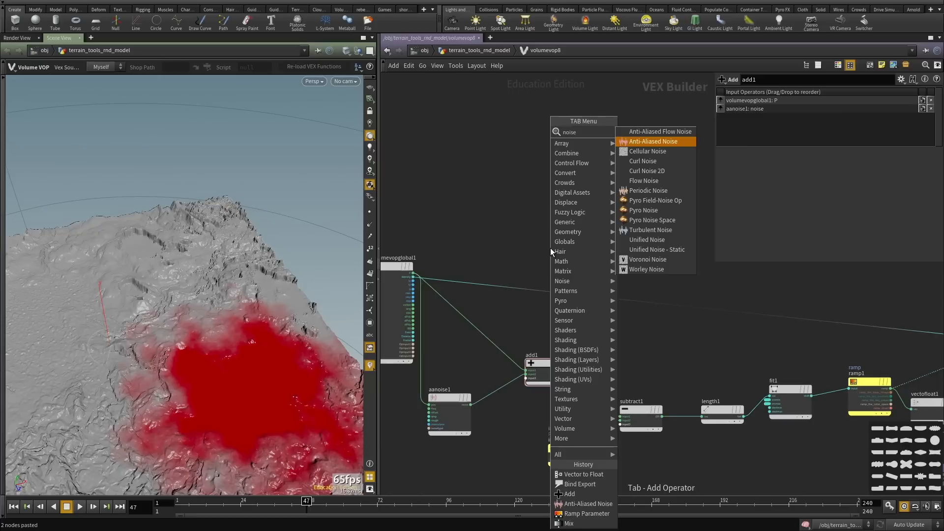
key(Down)
key(Down)
key(Down)
key(Down)
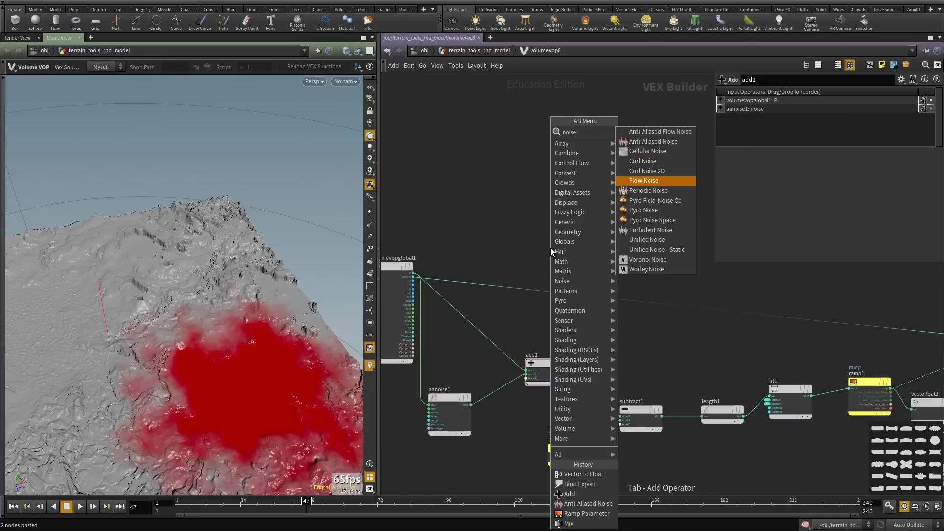
key(Return)
click(550, 248)
scroll(483, 259, up, 3)
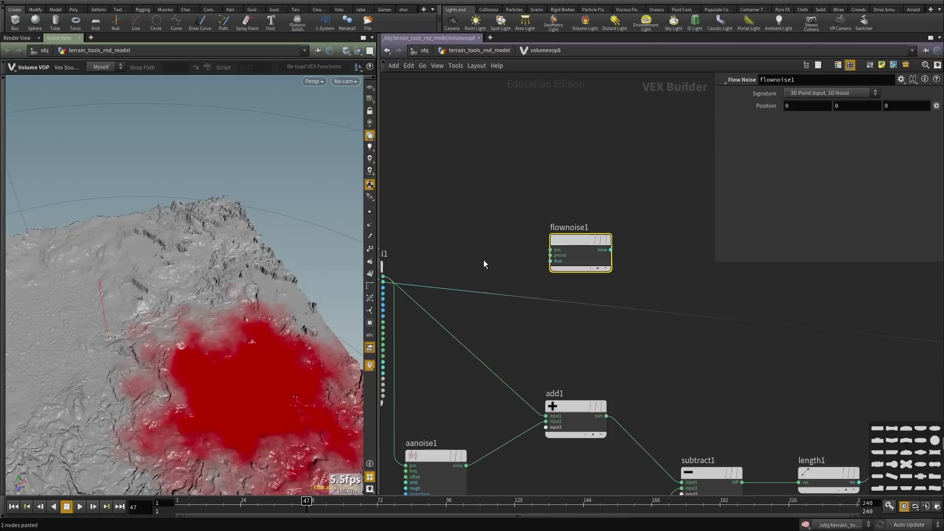
Connect volumevopglobal1's P output to flownoise1's pos input.
scroll(619, 246, up, 2)
click(615, 227)
scroll(587, 243, down, 2)
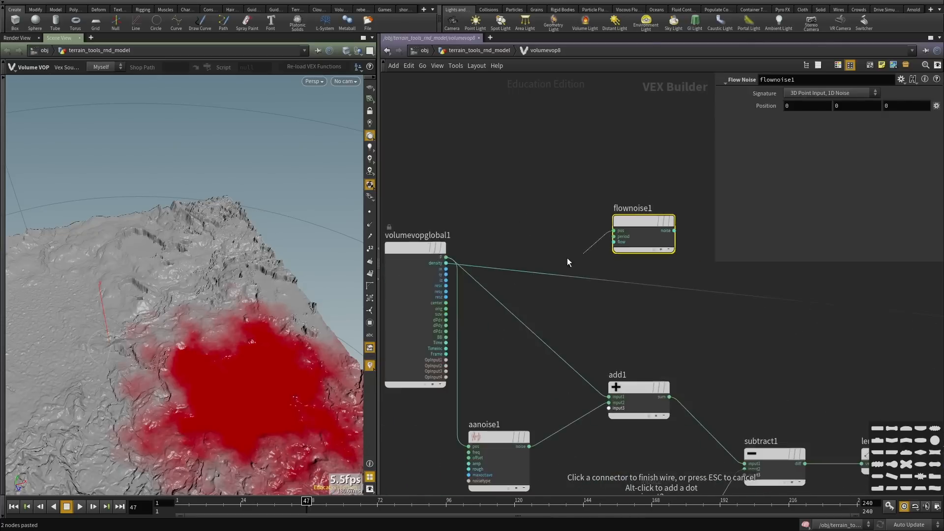
scroll(503, 271, up, 2)
click(422, 254)
scroll(494, 265, down, 3)
scroll(493, 260, up, 1)
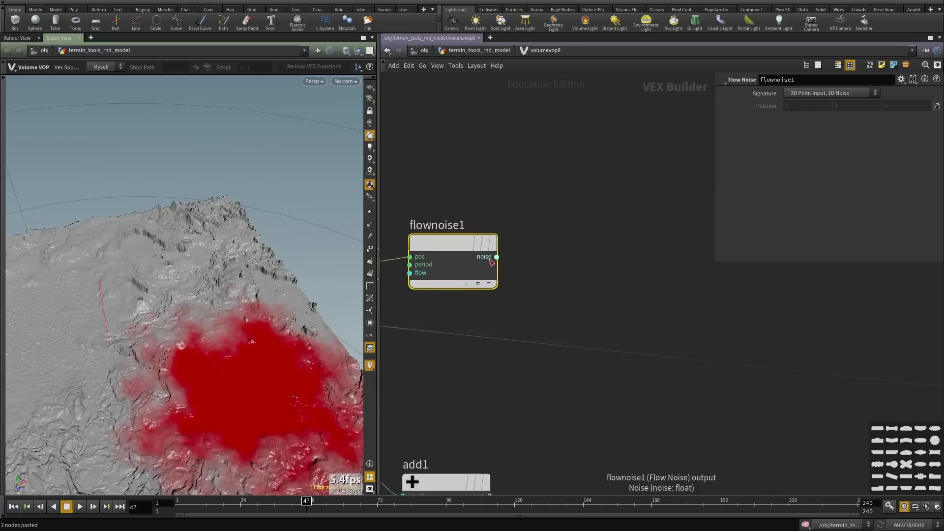
Connect flownoise1's noise output to volumevopoutput1's density input.
click(494, 257)
scroll(541, 270, down, 2)
scroll(597, 288, down, 3)
scroll(855, 327, up, 4)
scroll(866, 328, down, 3)
scroll(913, 335, up, 2)
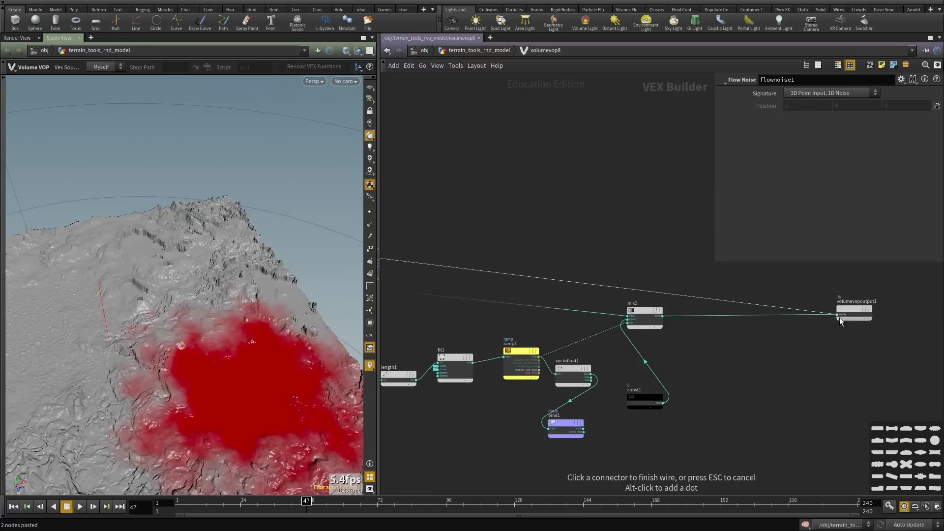
click(839, 316)
Delete the Flow Noise node from the network.
middle_drag(522, 240, 683, 285)
middle_drag(547, 248, 763, 260)
drag(652, 258, 622, 340)
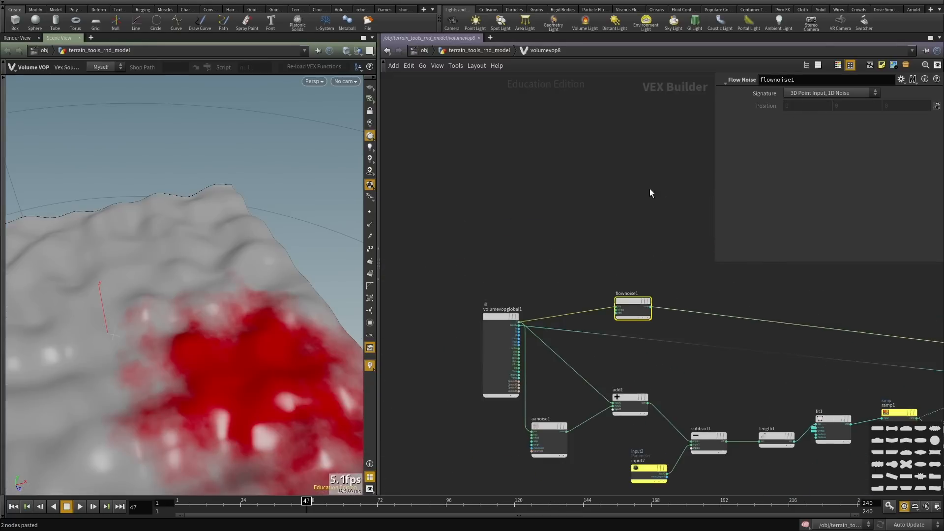
scroll(639, 261, up, 3)
middle_drag(621, 293, 618, 256)
drag(618, 255, 620, 270)
key(Delete)
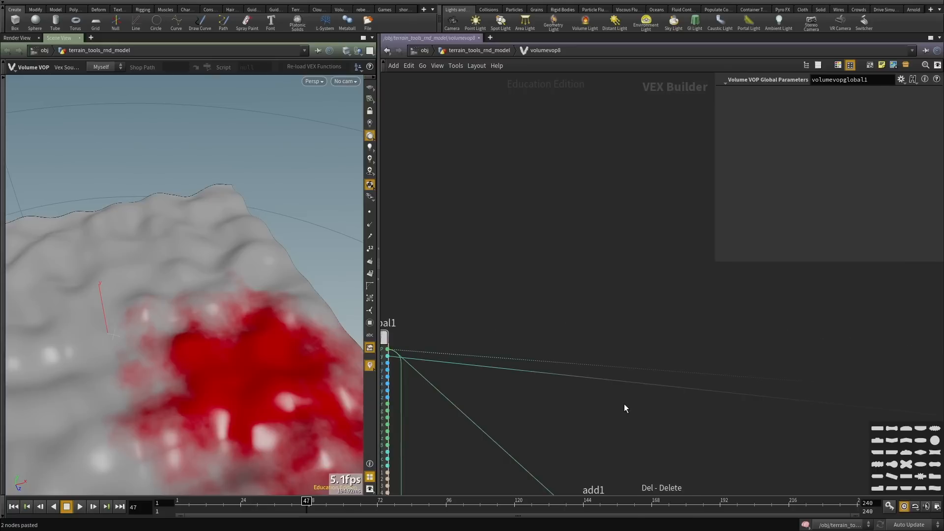
Add an Anti-Aliased Flow Noise node and feed volumevopglobal1's P into its pos input.
key(Tab)
text(noise)
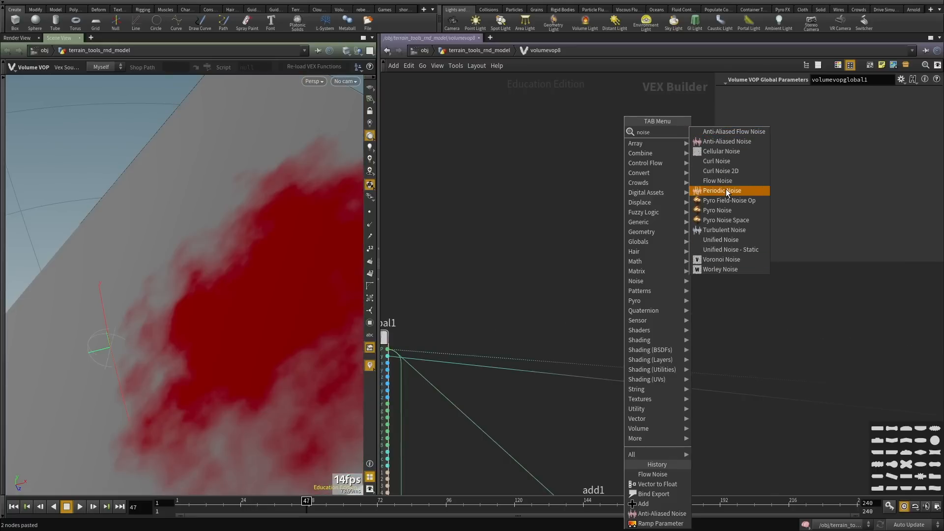
click(719, 141)
click(560, 337)
scroll(453, 335, up, 2)
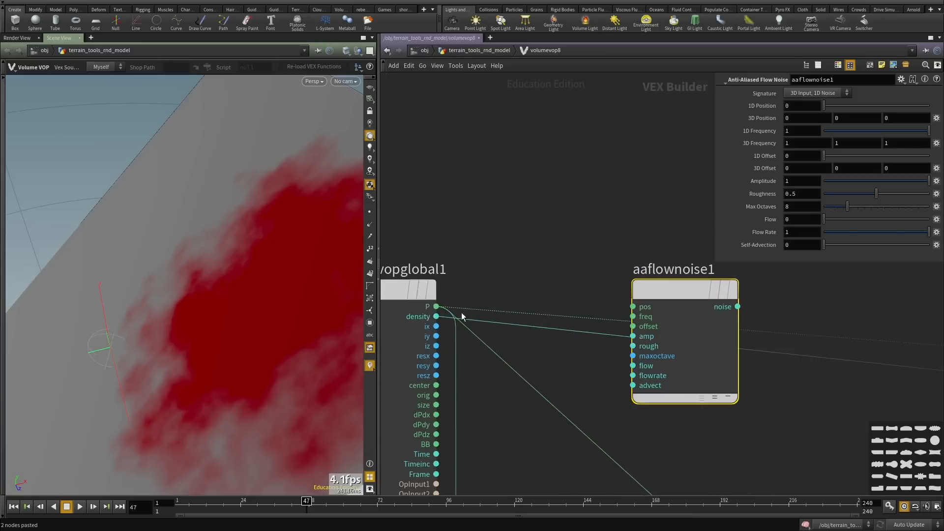
mouse_move(436, 307)
mouse_down()
mouse_move(613, 317)
mouse_move(633, 306)
mouse_up()
Connect aaflownoise1's noise output to volumevopoutput1's density input.
click(736, 308)
scroll(737, 324, down, 5)
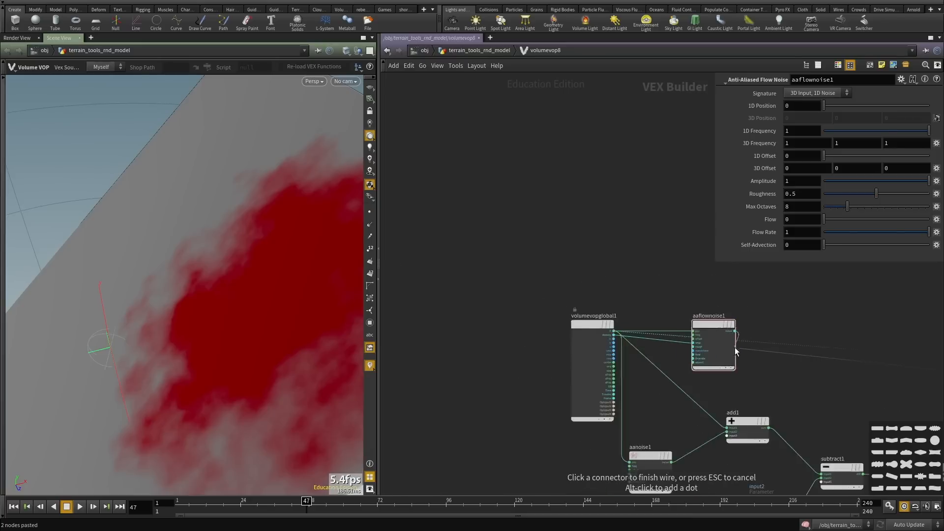
scroll(880, 344, up, 5)
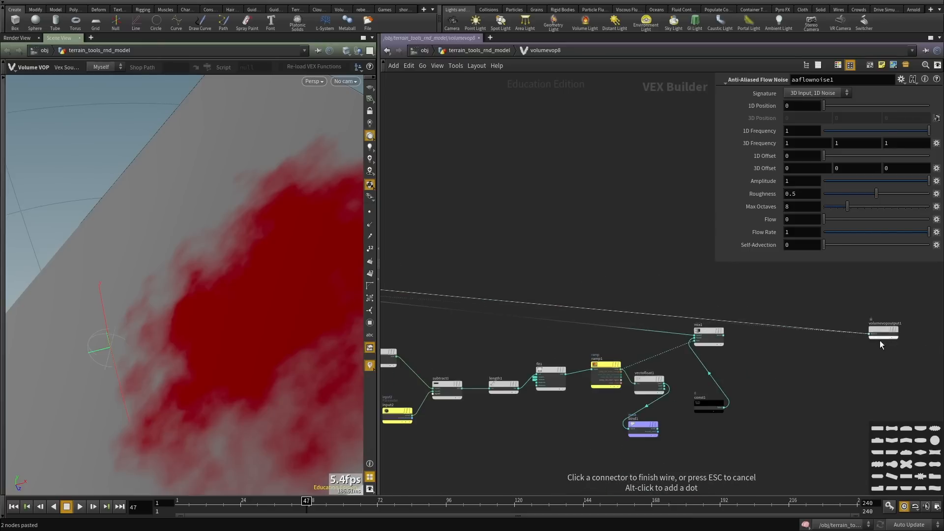
middle_drag(496, 257, 633, 304)
scroll(633, 304, up, 3)
click(444, 350)
Move aaflownoise1 higher above add1 and set its Flow to 0.35, Flow Rate to 0.313 and Self-Advection to 1.
middle_drag(451, 295, 565, 233)
scroll(560, 238, up, 3)
drag(528, 274, 540, 159)
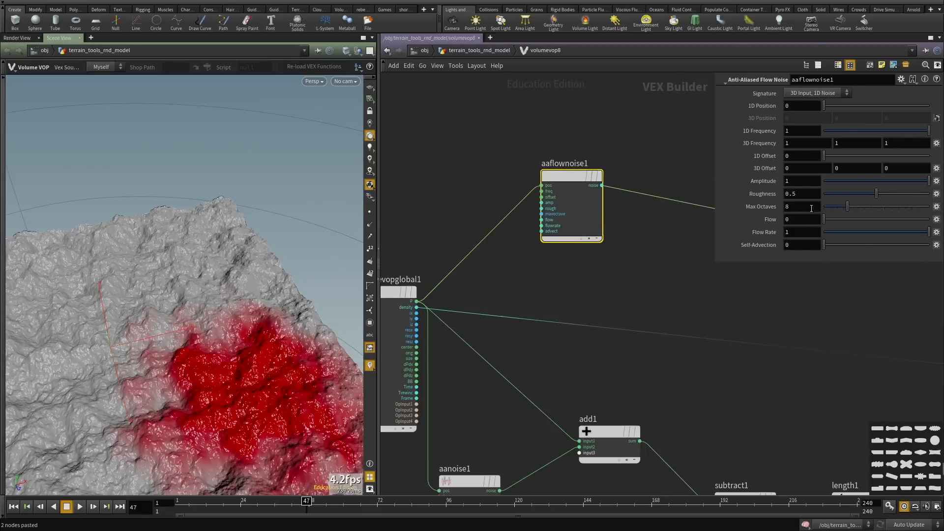
drag(824, 219, 860, 216)
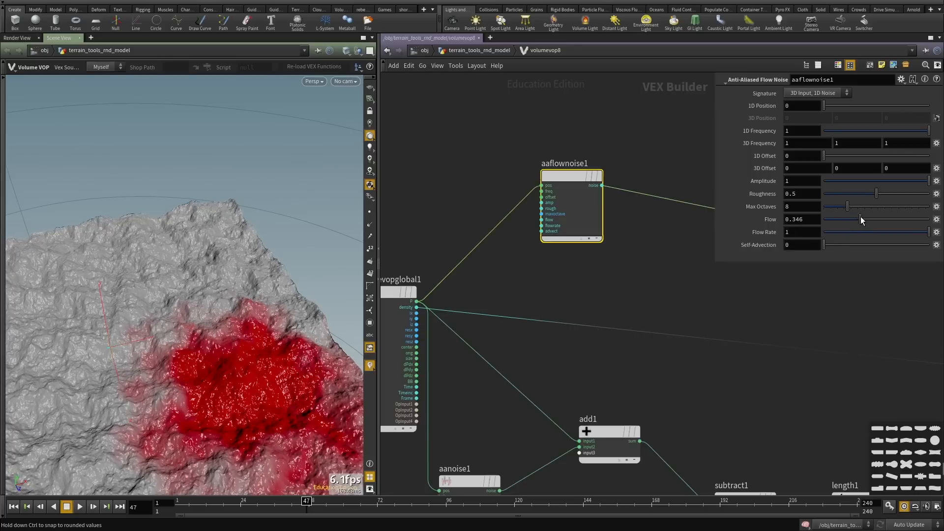
drag(823, 246, 856, 241)
drag(868, 244, 942, 244)
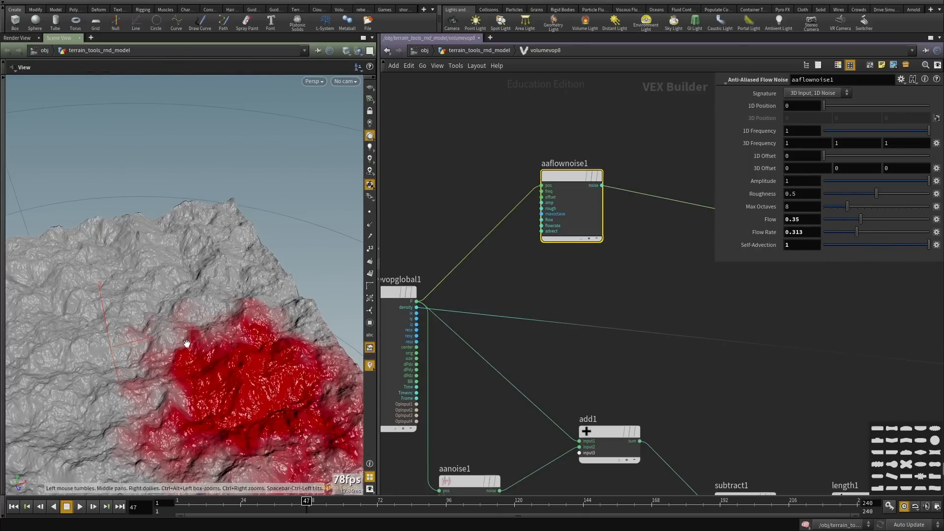
Set aaflownoise1's Self-Advection to 3.5.
alt+drag(183, 344, 279, 229)
alt+right_drag(280, 230, 287, 252)
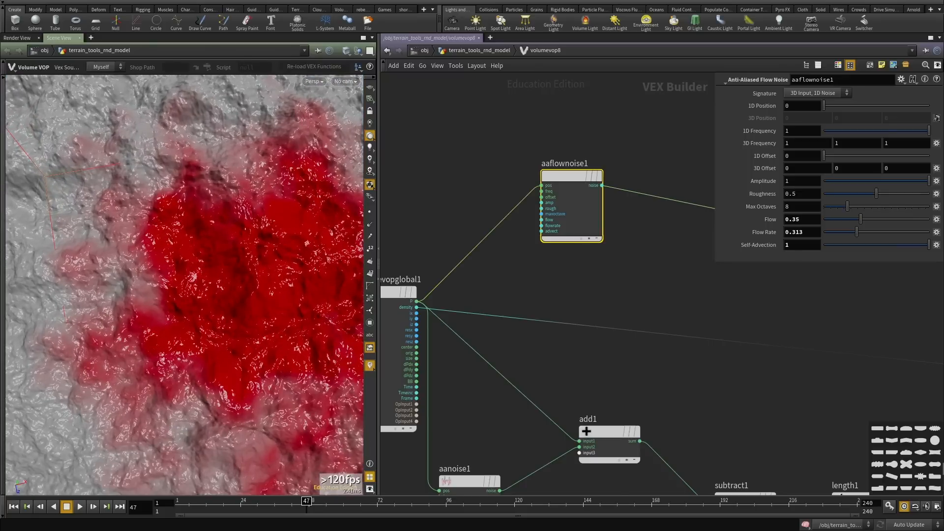
middle_drag(756, 245, 875, 246)
Examine the flow noise detail on the terrain, both overall and close up around the red masked area.
alt+right_drag(243, 308, 139, 338)
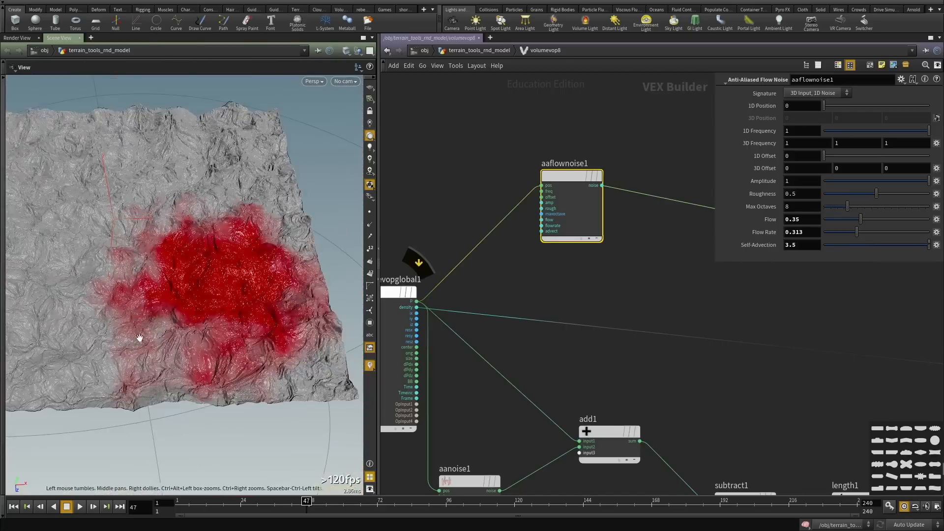
alt+drag(139, 337, 154, 345)
alt+right_drag(154, 346, 216, 358)
alt+drag(147, 289, 149, 297)
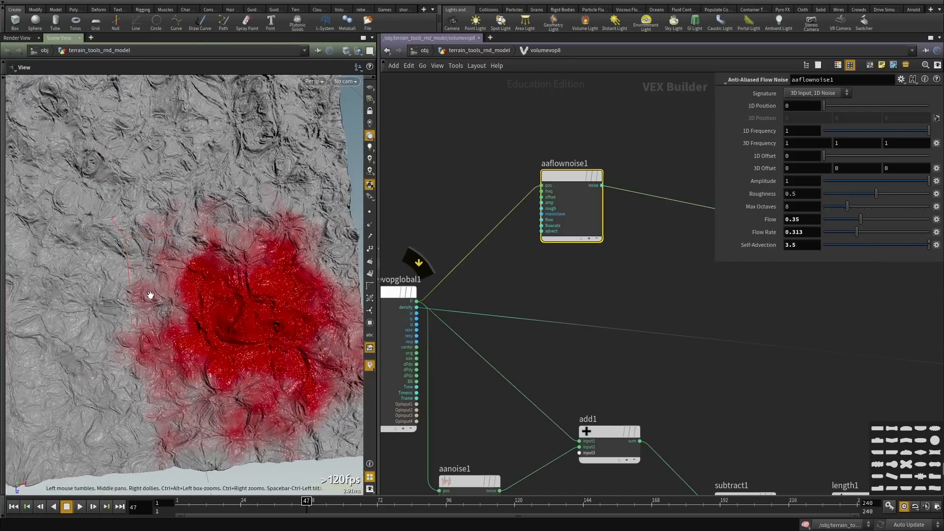
alt+middle_drag(149, 297, 176, 330)
alt+drag(120, 317, 204, 344)
alt+middle_drag(203, 344, 159, 371)
alt+right_drag(159, 371, 276, 331)
alt+middle_drag(275, 331, 198, 308)
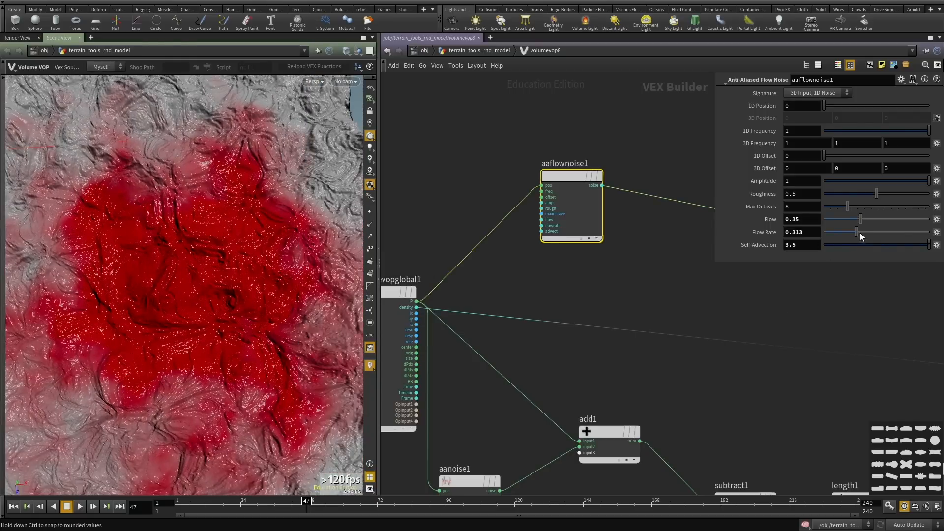
Set aaflownoise1's Flow Rate to 0.631, all 3D Frequency values to 1.7 and Amplitude to -1.
drag(842, 232, 890, 235)
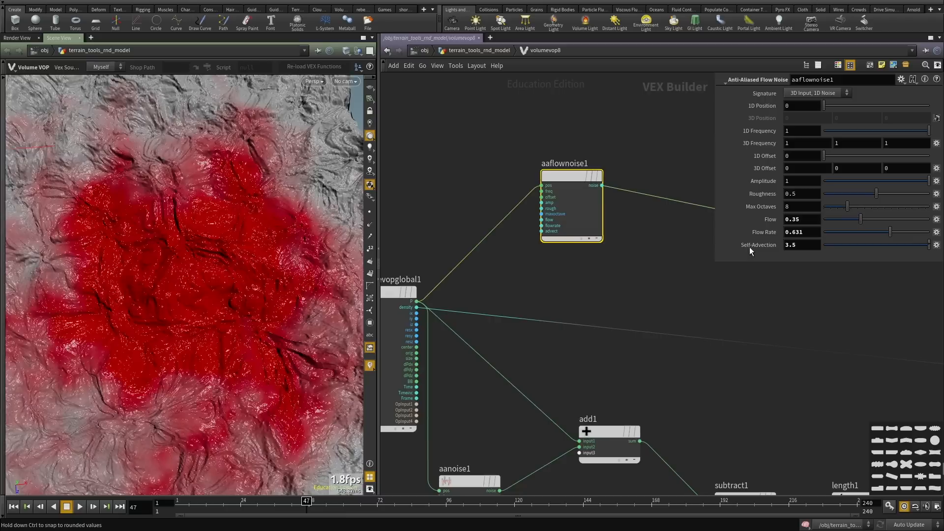
mouse_move(749, 246)
middle_down()
mouse_move(803, 244)
mouse_move(750, 247)
middle_up()
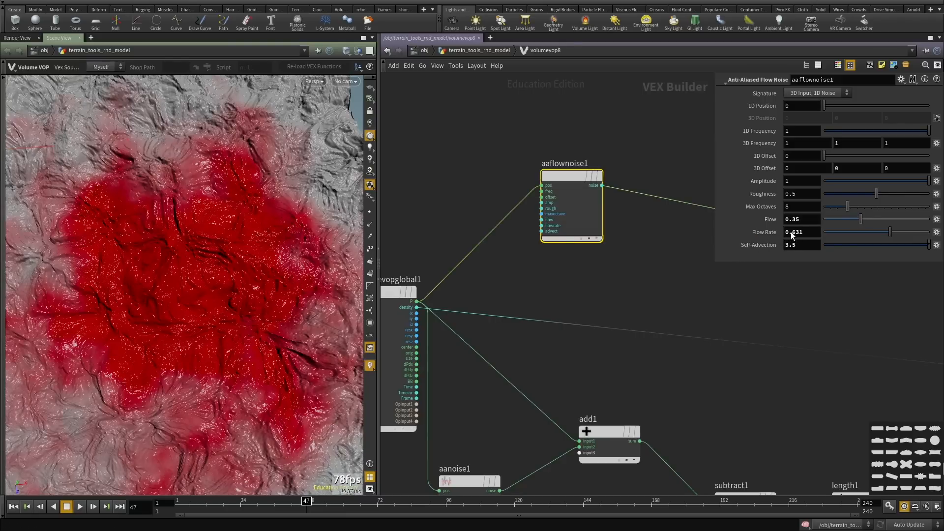
middle_drag(738, 144, 783, 146)
drag(792, 182, 674, 182)
text(-1)
key(Return)
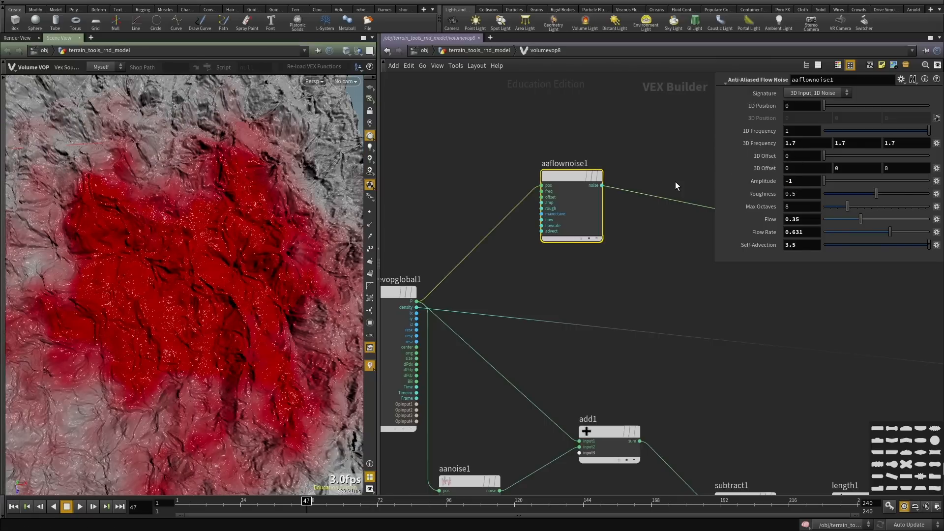
Connect aaflownoise1's noise output to mix1's second input, replacing the constant.
alt+drag(109, 301, 259, 259)
alt+right_drag(259, 258, 193, 291)
alt+drag(193, 291, 207, 308)
scroll(600, 292, down, 7)
middle_drag(615, 297, 652, 317)
scroll(649, 340, up, 8)
scroll(715, 323, up, 4)
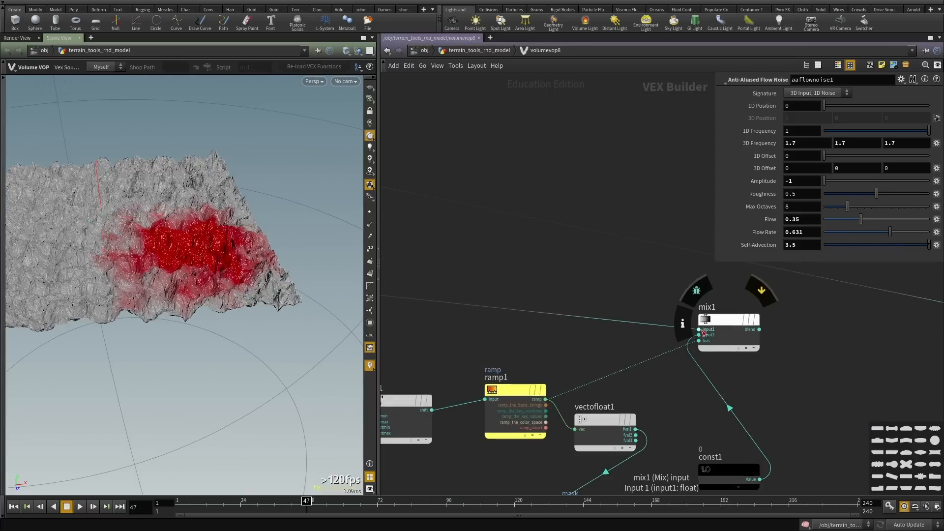
click(699, 336)
scroll(700, 337, down, 8)
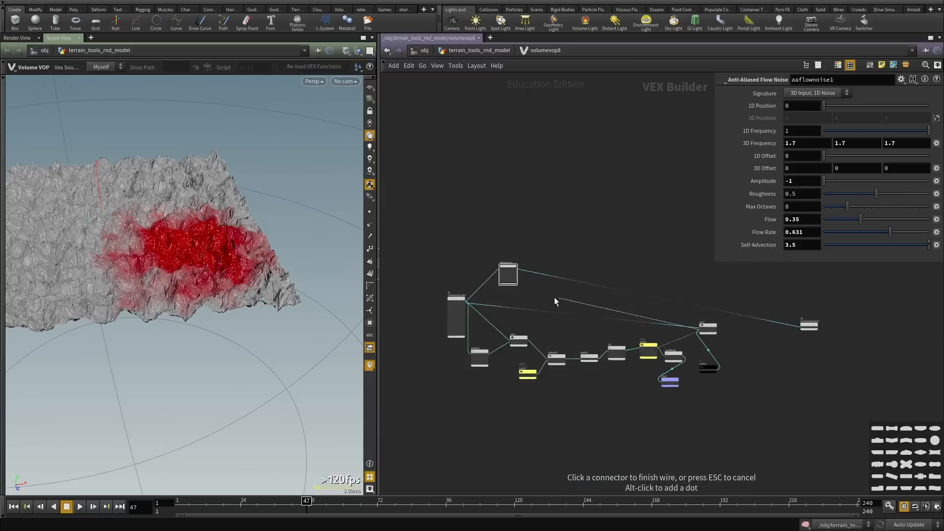
scroll(541, 285, up, 7)
middle_drag(584, 326, 448, 286)
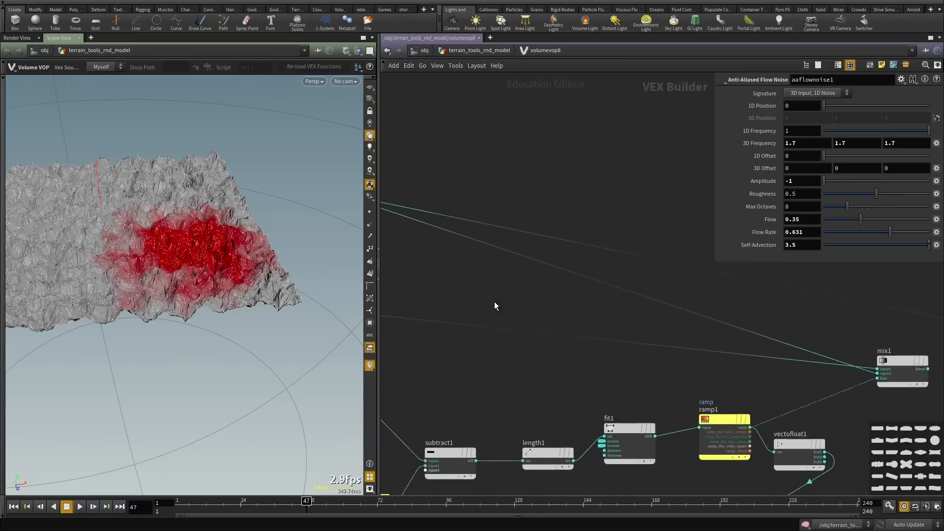
Connect mix1's blend output to volumevopoutput1's density input and view the terrain up close.
scroll(673, 339, down, 1)
middle_drag(674, 340, 422, 301)
scroll(648, 322, up, 3)
scroll(659, 320, down, 2)
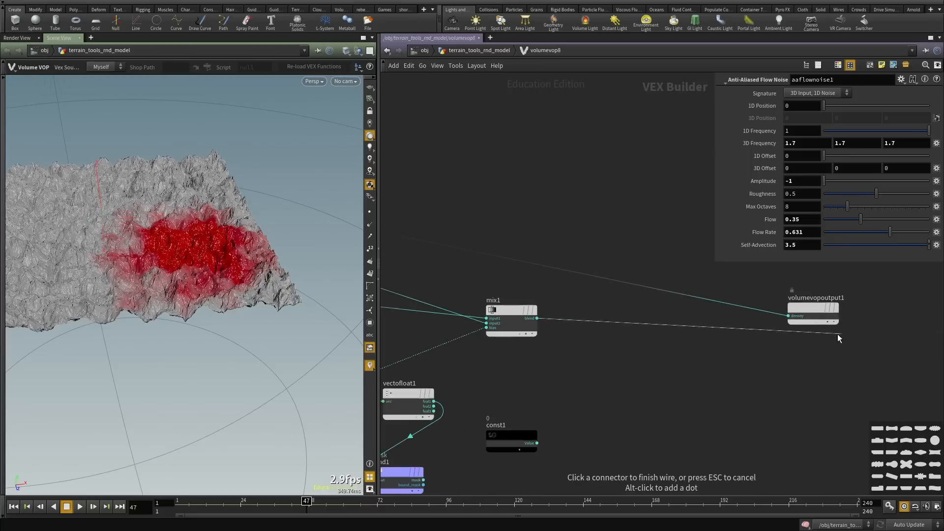
click(750, 323)
alt+drag(211, 238, 212, 266)
alt+right_drag(213, 266, 297, 274)
mouse_move(165, 293)
alt+mouse_down()
mouse_move(158, 257)
mouse_move(168, 245)
mouse_move(172, 279)
alt+mouse_up()
scroll(548, 249, down, 1)
middle_drag(492, 251, 660, 280)
middle_drag(531, 231, 776, 344)
middle_drag(687, 327, 654, 267)
scroll(610, 273, down, 2)
middle_drag(622, 304, 614, 291)
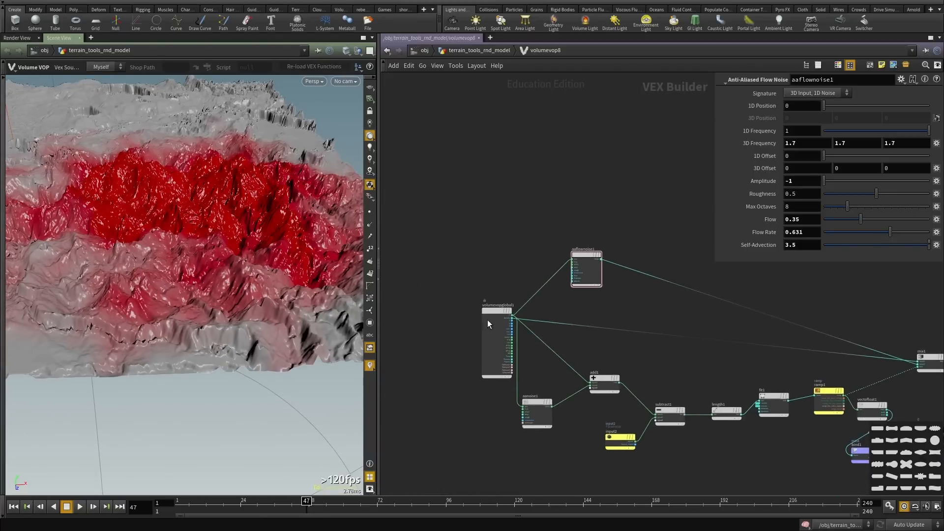
scroll(642, 275, up, 1)
scroll(642, 275, up, 1)
key(Tab)
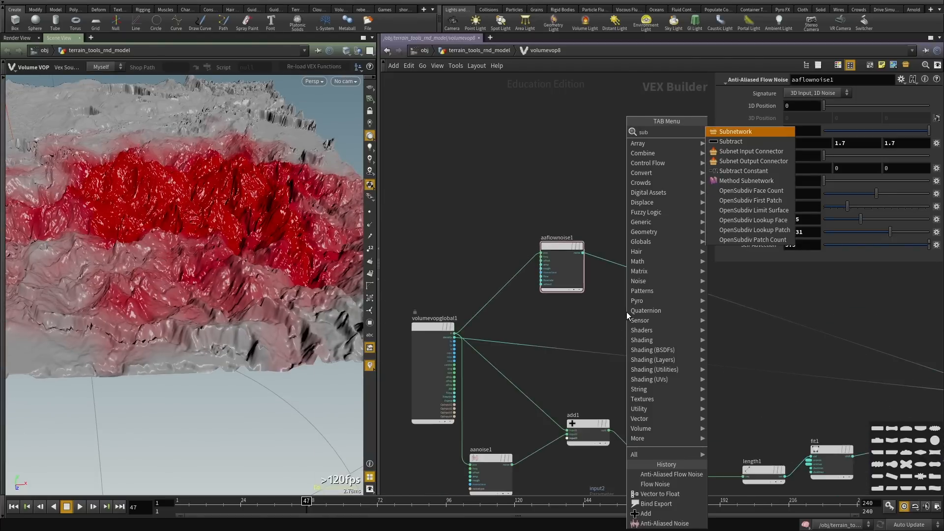
key(Escape)
click(626, 312)
drag(626, 312, 654, 272)
click(638, 334)
key(Tab)
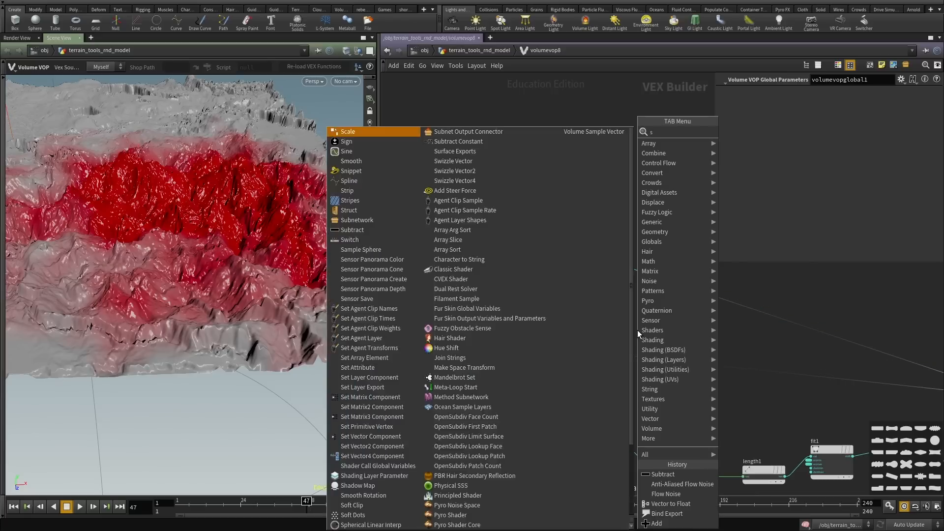
text(sub)
click(733, 141)
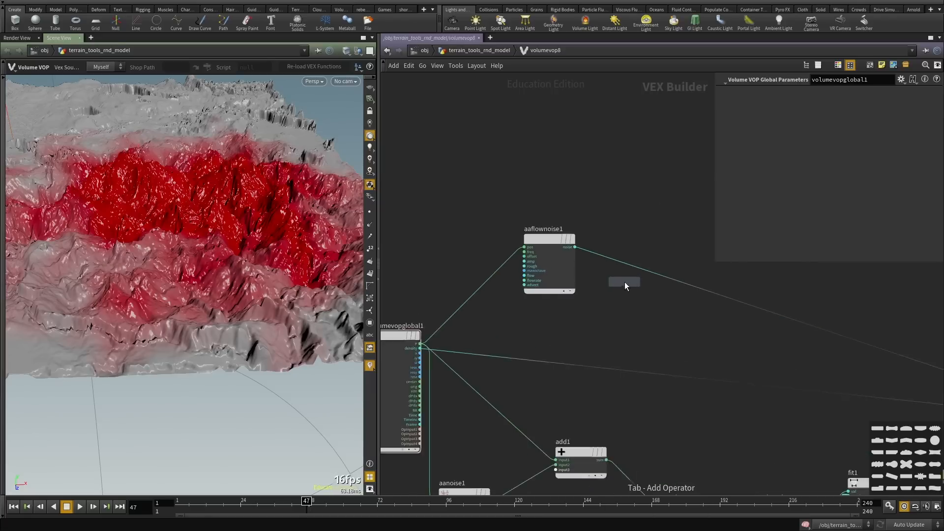
scroll(629, 277, up, 2)
click(629, 268)
drag(636, 269, 655, 266)
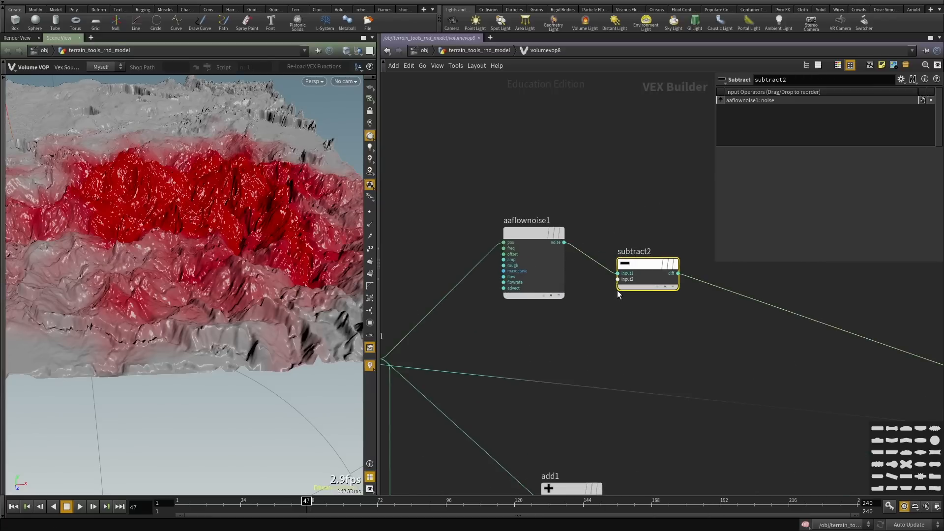
click(618, 291)
Insert a Subtract Constant node on the wire carrying aaflownoise1's noise output to the mix node.
key(Tab)
text(sub)
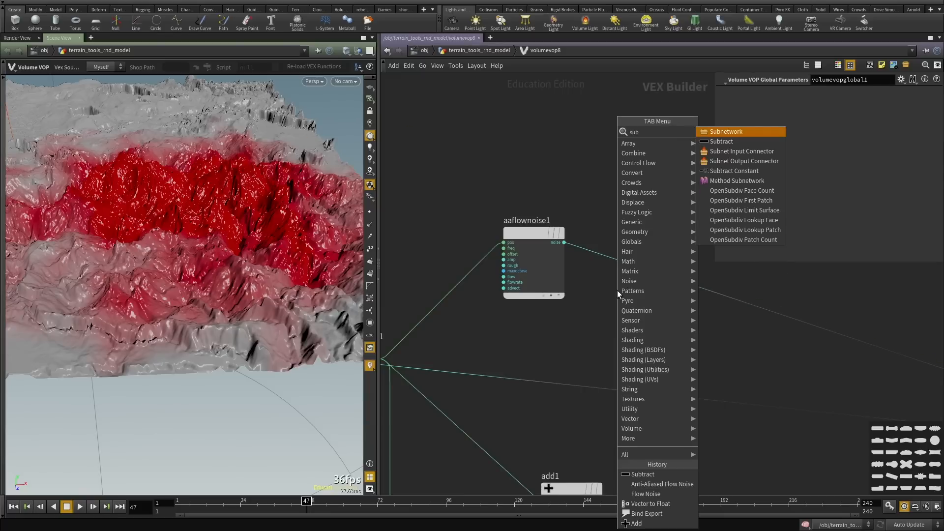
click(718, 171)
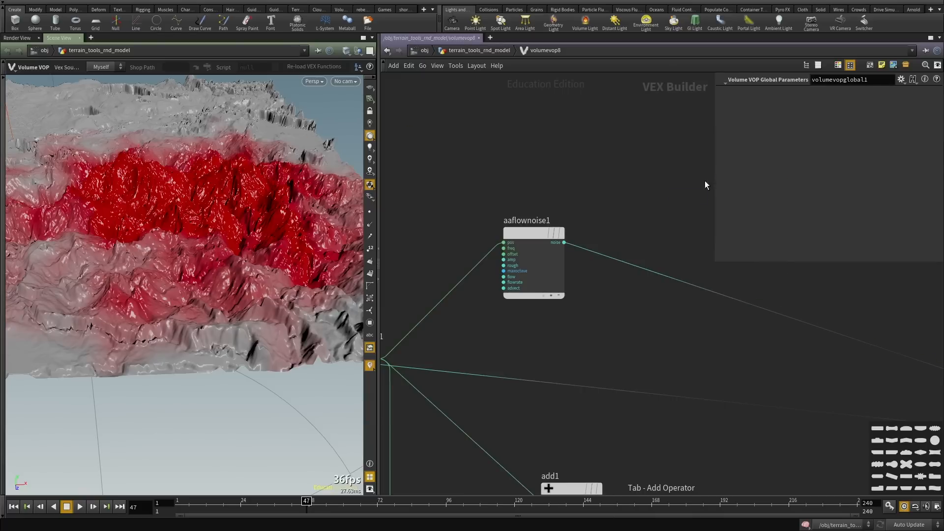
click(630, 270)
drag(217, 215, 270, 297)
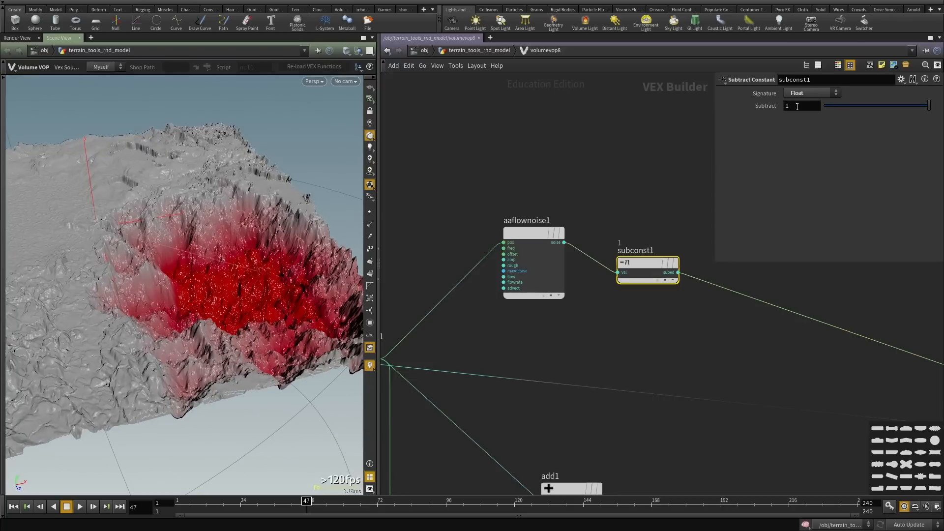
Set the Subtract Constant node's Subtract value to 0.3.
middle_drag(798, 107, 757, 102)
drag(200, 253, 246, 264)
scroll(529, 240, down, 5)
scroll(555, 243, up, 5)
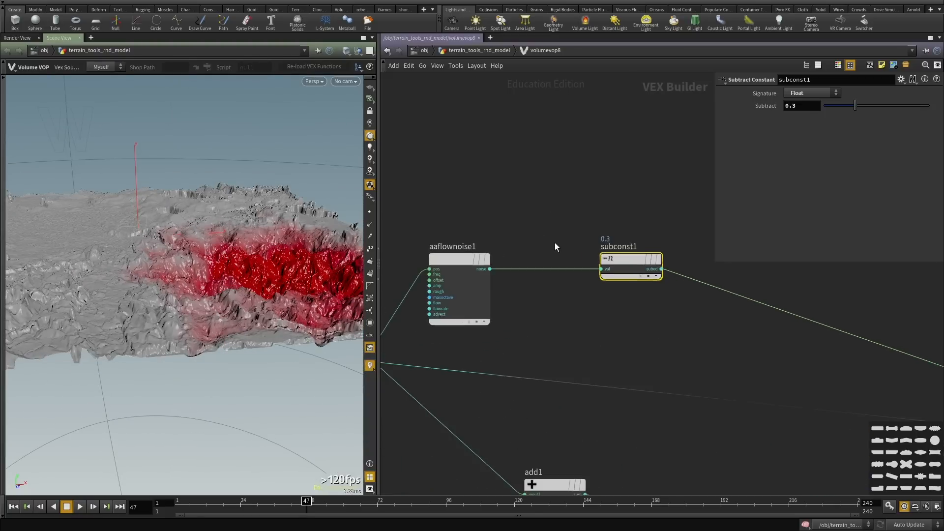
Add a Power node and insert it on the wire between aaflownoise1 and subconst1.
key(Tab)
text(power)
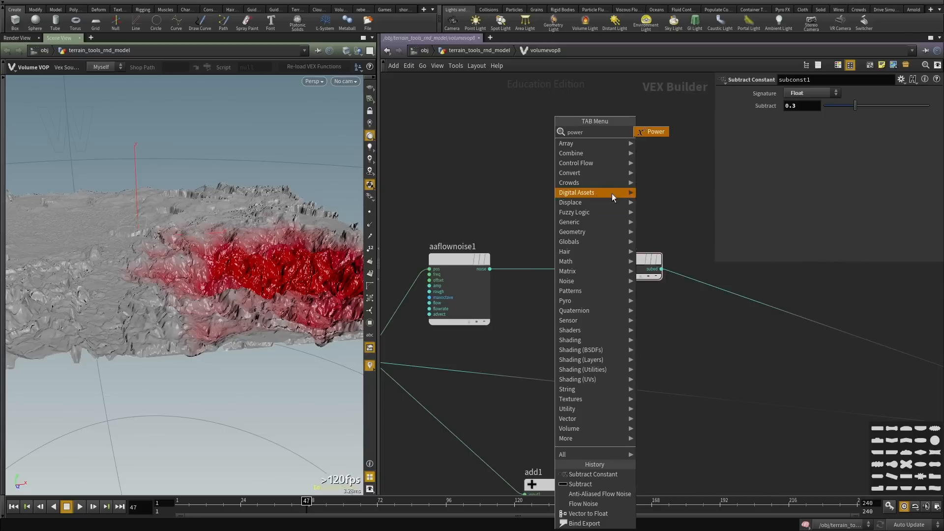
click(651, 133)
click(572, 171)
alt+drag(158, 240, 217, 217)
alt+drag(128, 232, 135, 274)
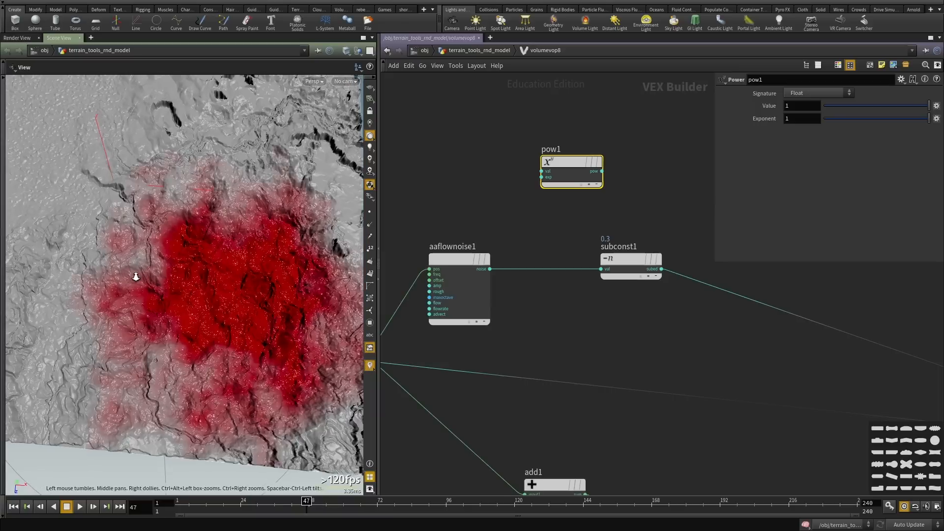
scroll(618, 264, down, 2)
drag(618, 264, 745, 271)
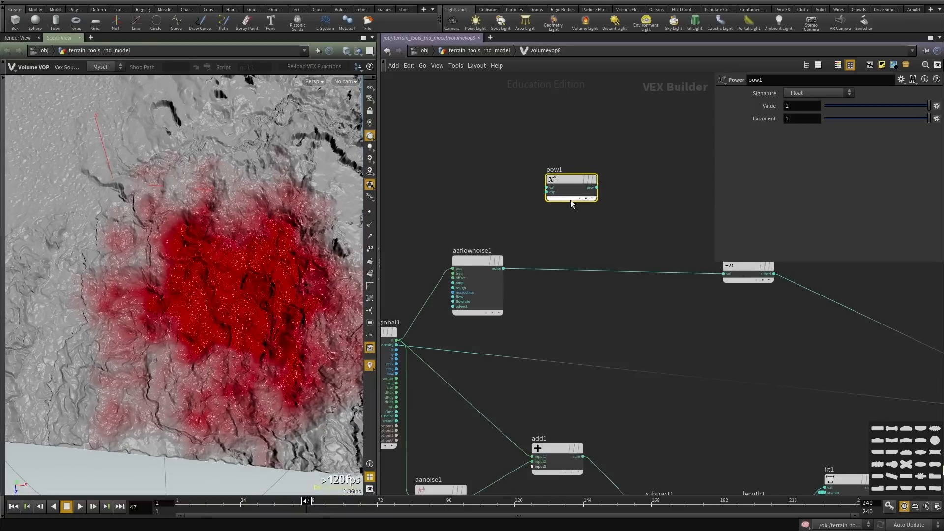
drag(567, 181, 574, 268)
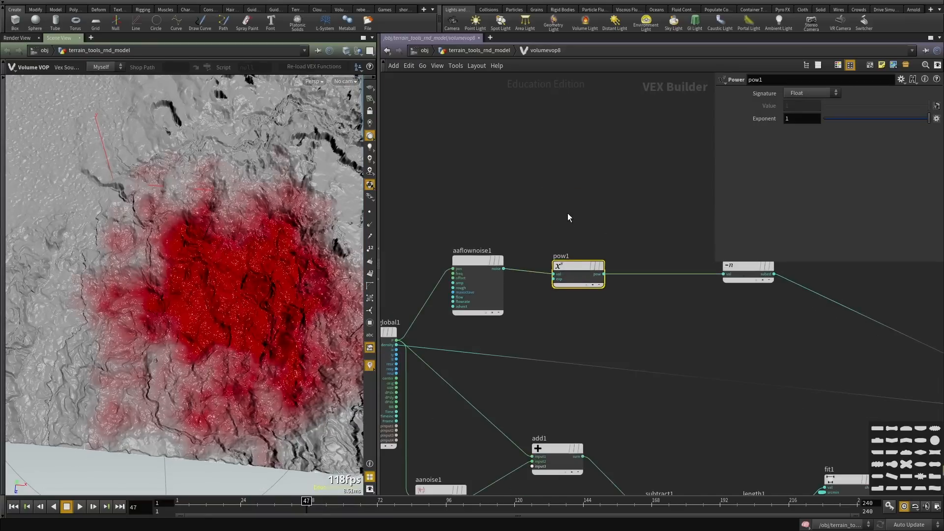
Set pow1's Exponent to 2 and view the red masked terrain area up close.
click(593, 185)
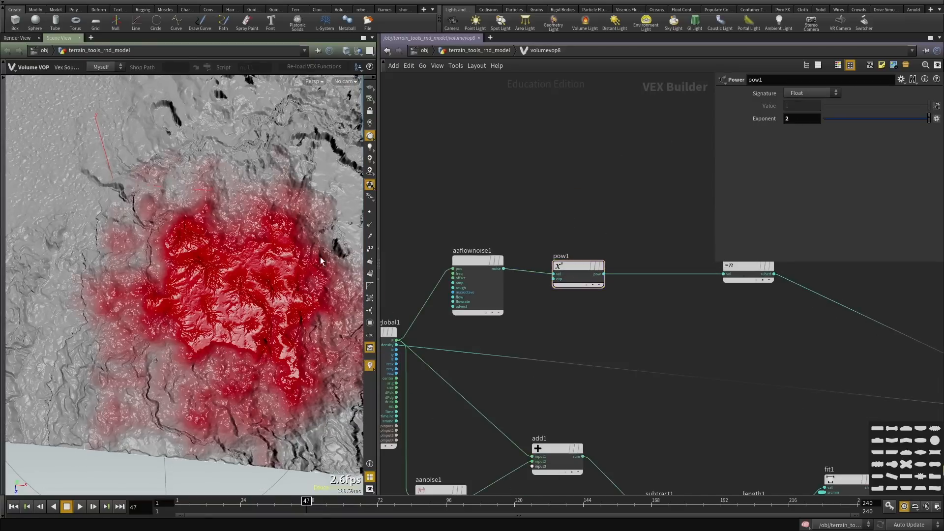
alt+drag(221, 297, 217, 268)
drag(563, 213, 574, 347)
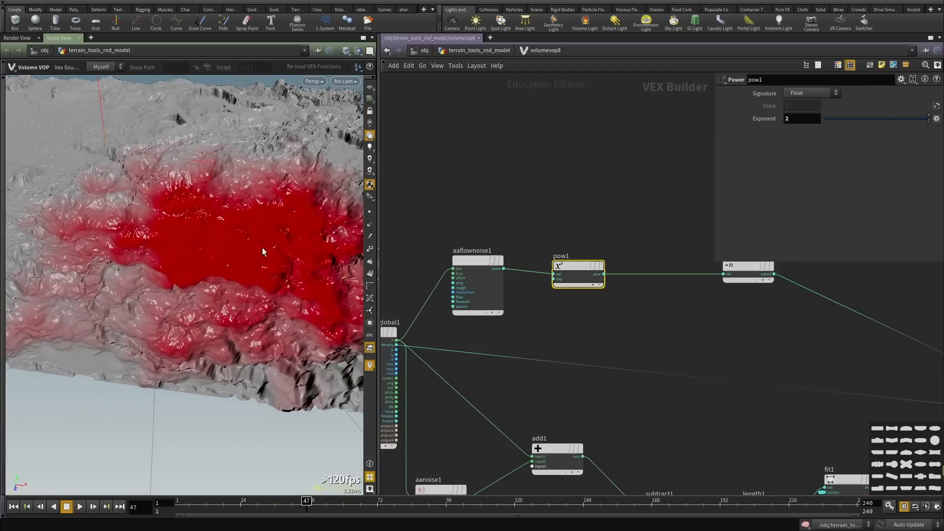
alt+drag(262, 249, 263, 276)
alt+drag(113, 283, 49, 287)
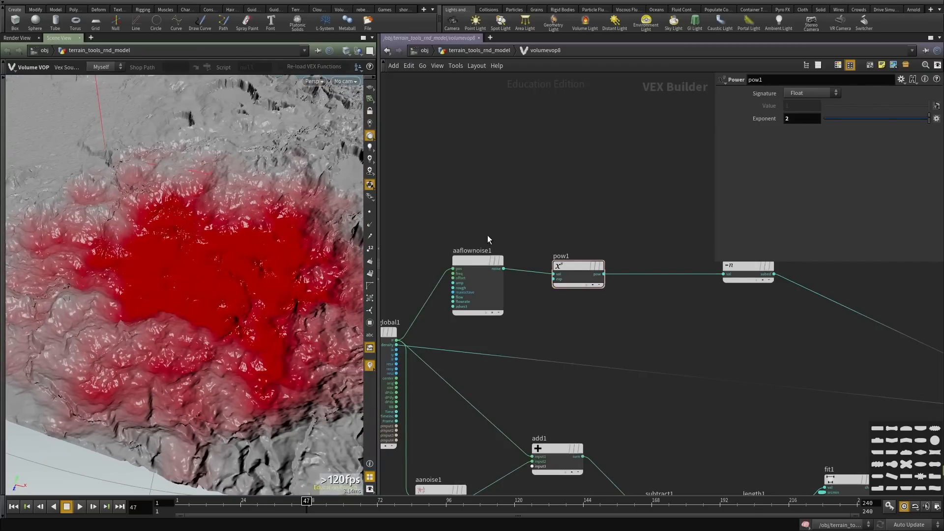
Return to the geometry network and duplicate heightfield_layerclear9 below volumevop8.
middle_drag(488, 235, 499, 221)
drag(502, 212, 475, 277)
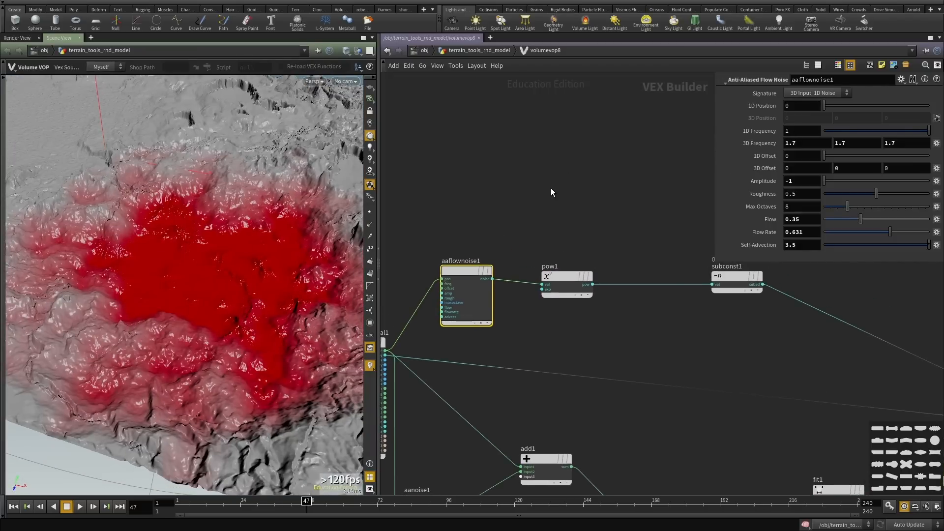
scroll(552, 187, down, 2)
key(u)
scroll(577, 295, up, 2)
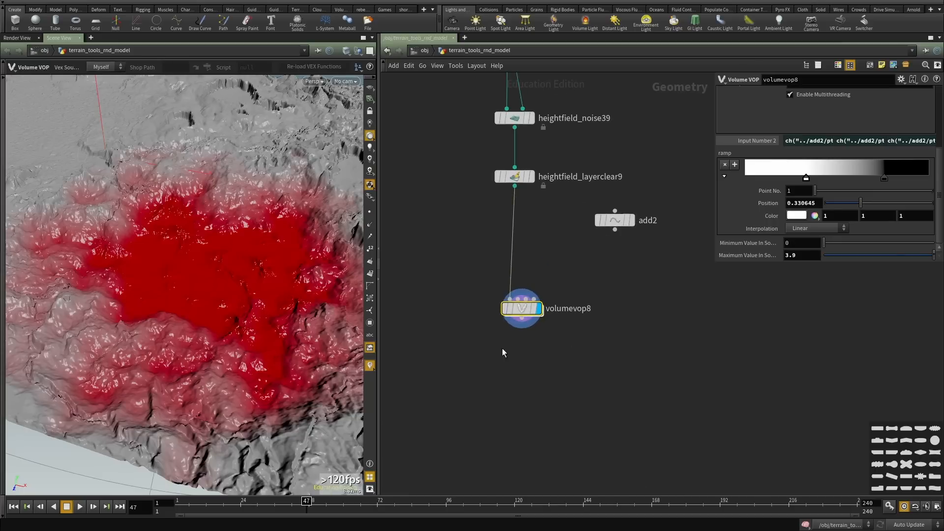
click(514, 176)
key(ctrl+c)
scroll(555, 305, up, 1)
key(ctrl+v)
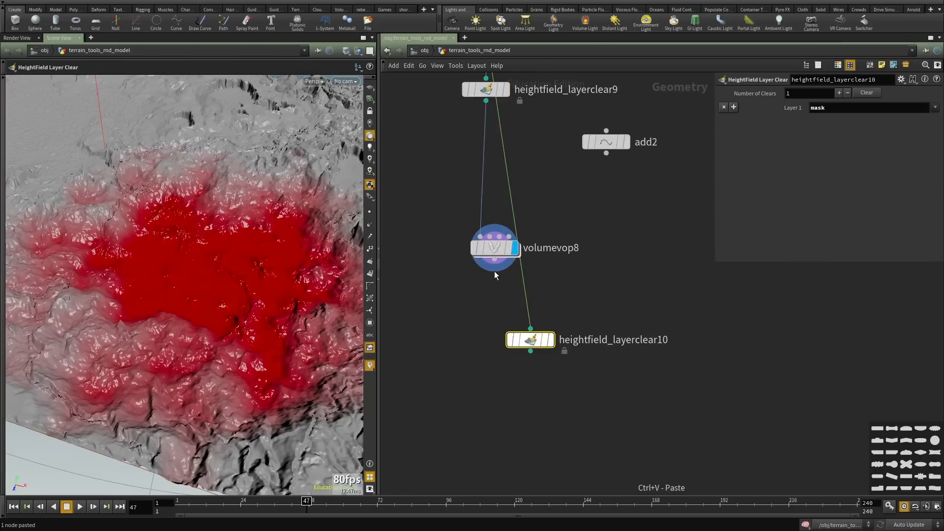
Connect volumevop8's output to the duplicated mask layer clear node, display it and align it under volumevop8.
click(495, 261)
click(525, 324)
click(555, 316)
drag(531, 341, 495, 364)
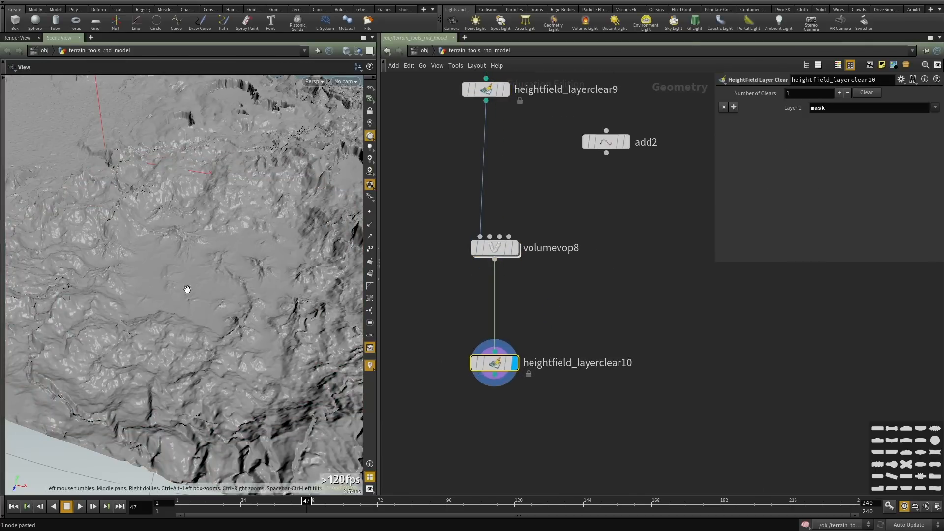
Examine the unmasked terrain in a maximized viewport, both up close and as a whole.
alt+right_drag(186, 289, 122, 348)
key(ctrl+b)
alt+drag(360, 339, 465, 367)
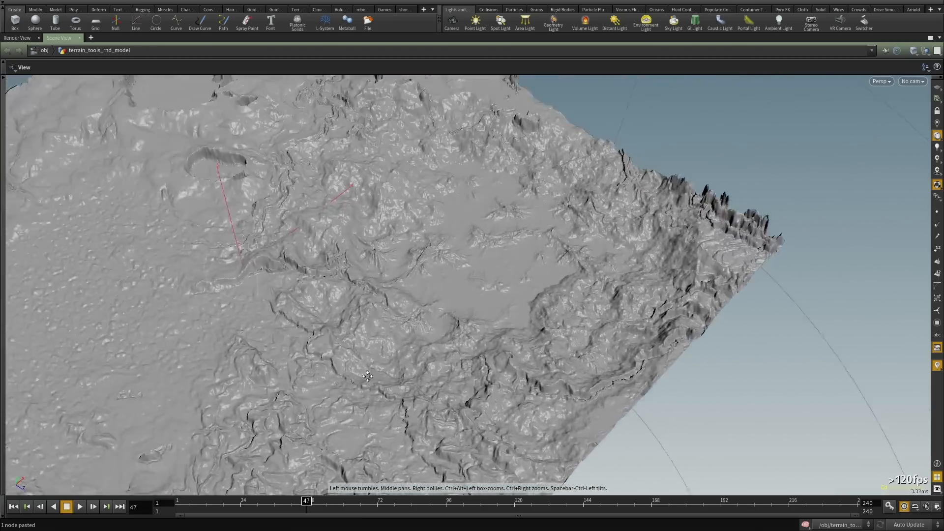
alt+right_drag(363, 375, 475, 281)
alt+drag(476, 281, 486, 318)
alt+right_drag(486, 317, 398, 384)
alt+drag(399, 384, 410, 366)
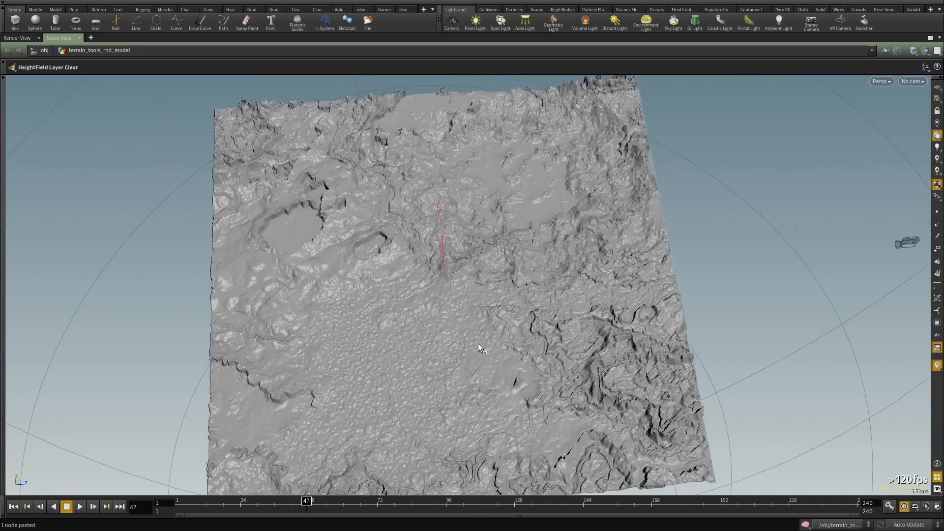
key(ctrl+b)
Move add2's point across the terrain along Z to about -2.9, and back to about 2.22.
middle_drag(618, 352, 590, 385)
drag(628, 284, 578, 250)
alt+drag(170, 260, 175, 280)
alt+right_drag(174, 280, 246, 253)
alt+drag(247, 252, 316, 266)
key(Return)
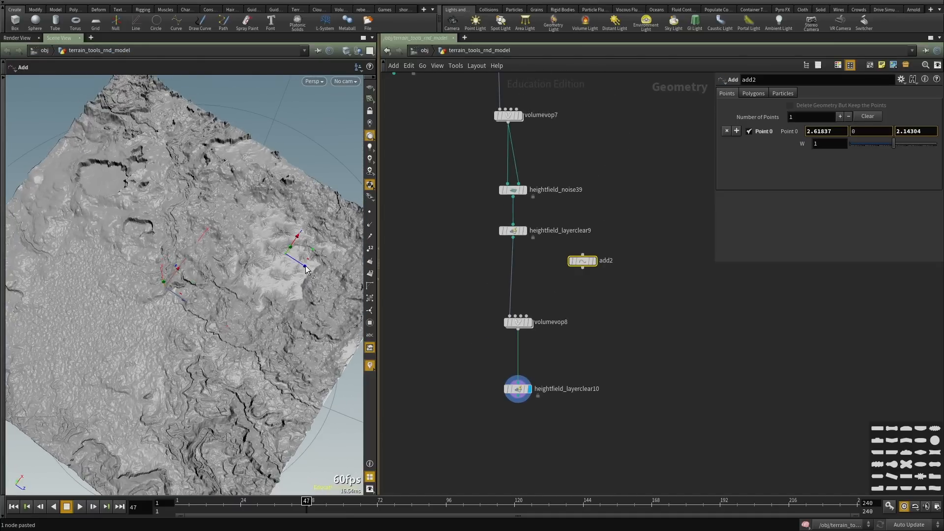
drag(211, 225, 65, 319)
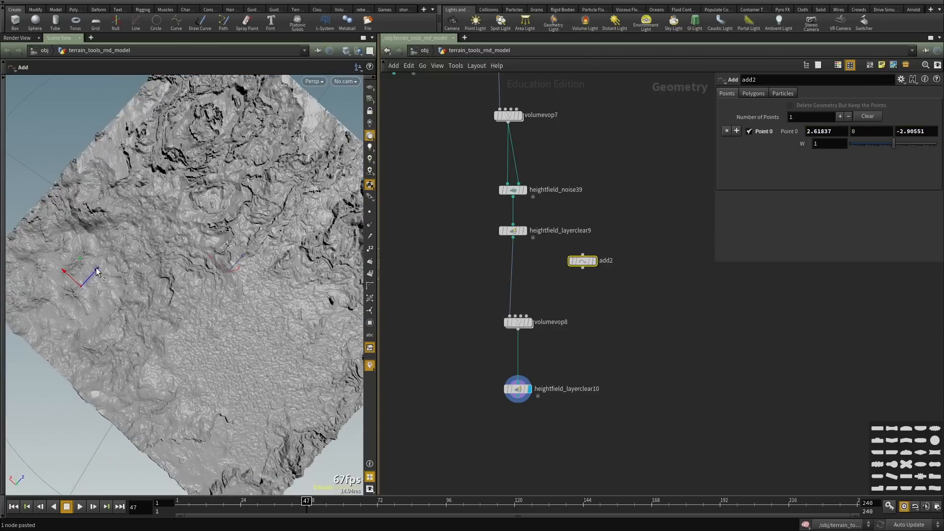
drag(144, 236, 243, 139)
alt+drag(173, 319, 217, 246)
Set heightfield9's Grid Spacing to 0.004 and save the scene.
scroll(594, 386, down, 2)
scroll(594, 386, up, 3)
middle_drag(592, 417, 568, 191)
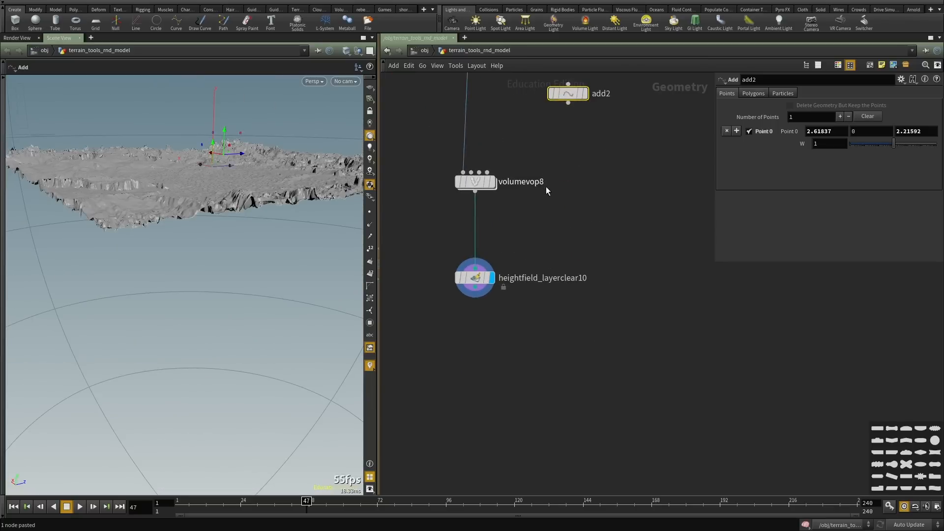
middle_drag(592, 363, 599, 309)
scroll(549, 330, down, 5)
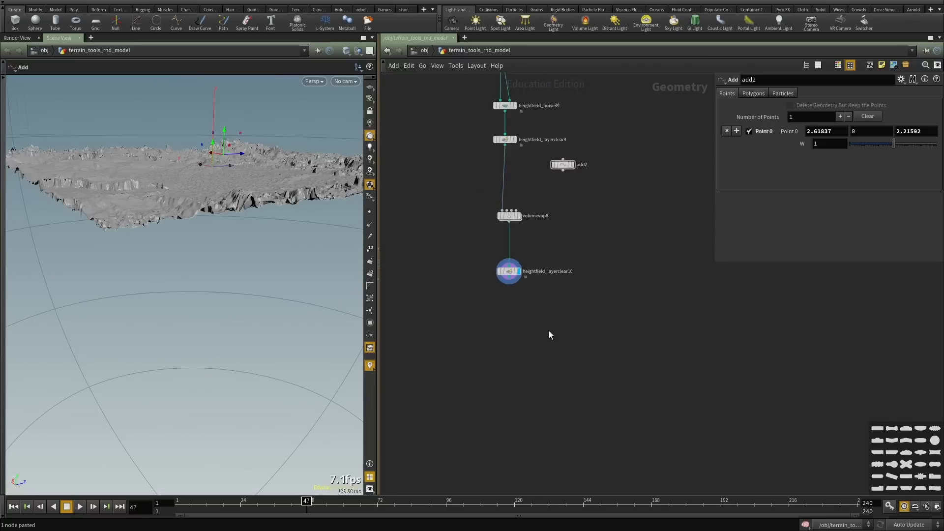
middle_drag(547, 360, 531, 470)
middle_drag(557, 248, 561, 338)
scroll(534, 296, up, 5)
drag(515, 252, 405, 150)
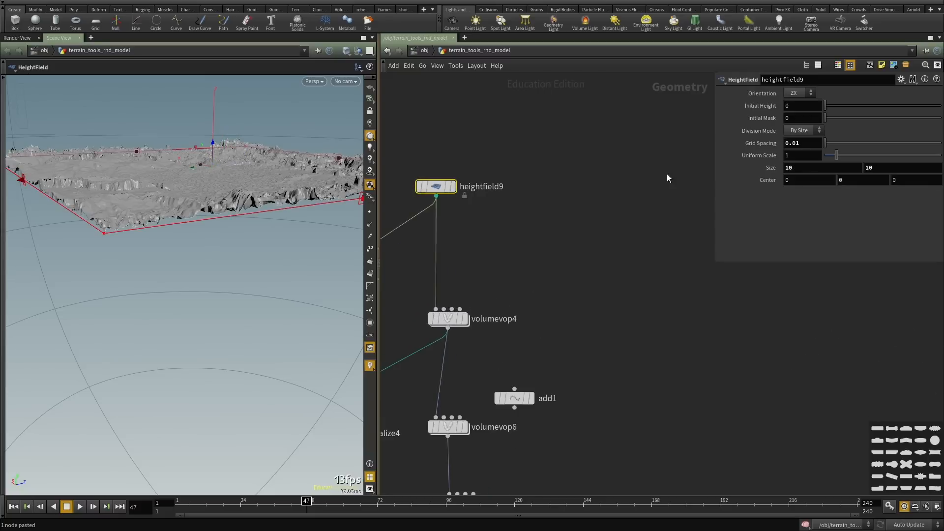
middle_drag(667, 159, 714, 163)
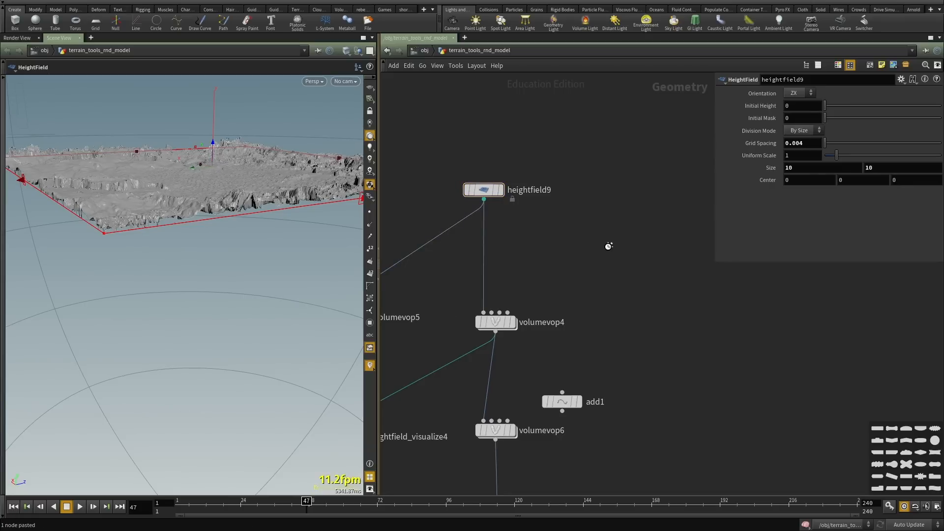
key(ctrl+s)
Refine heightfield9's Grid Spacing to 0.003.
drag(147, 187, 190, 266)
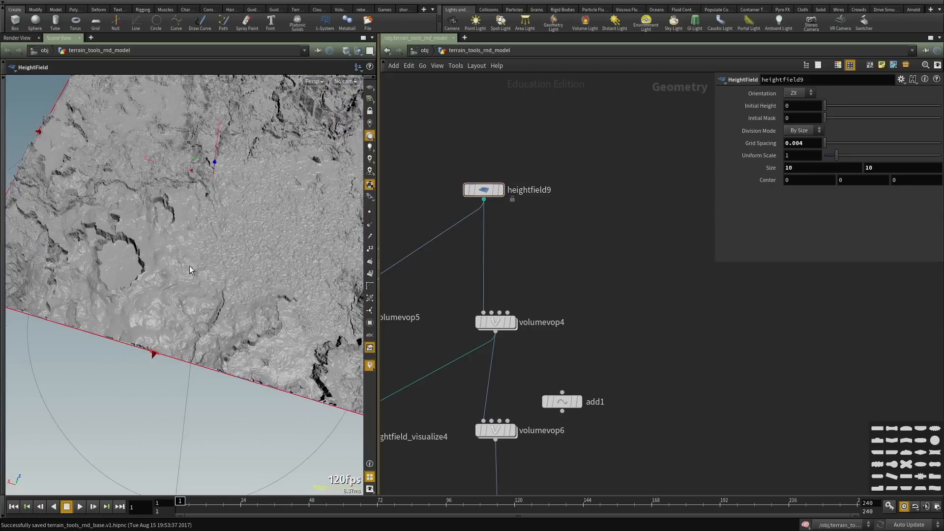
key(ctrl+b)
drag(312, 295, 395, 267)
key(ctrl+b)
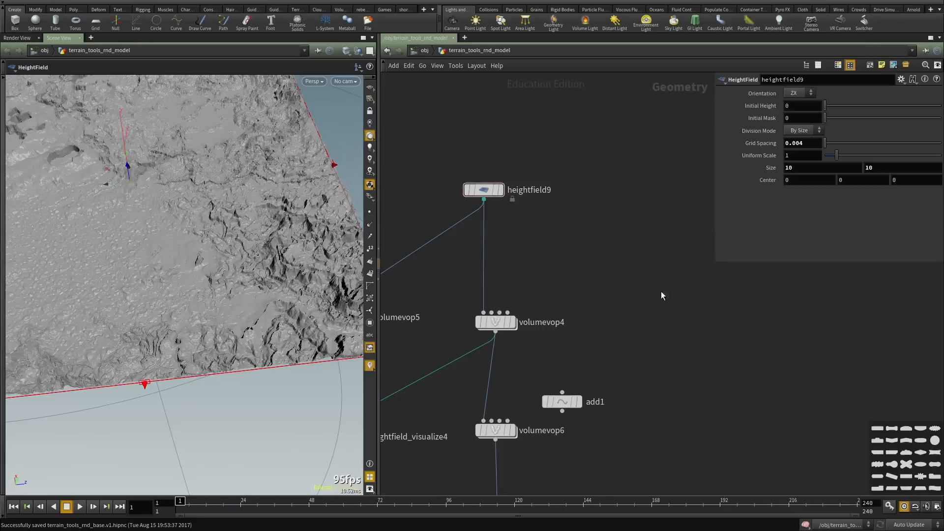
middle_click(475, 191)
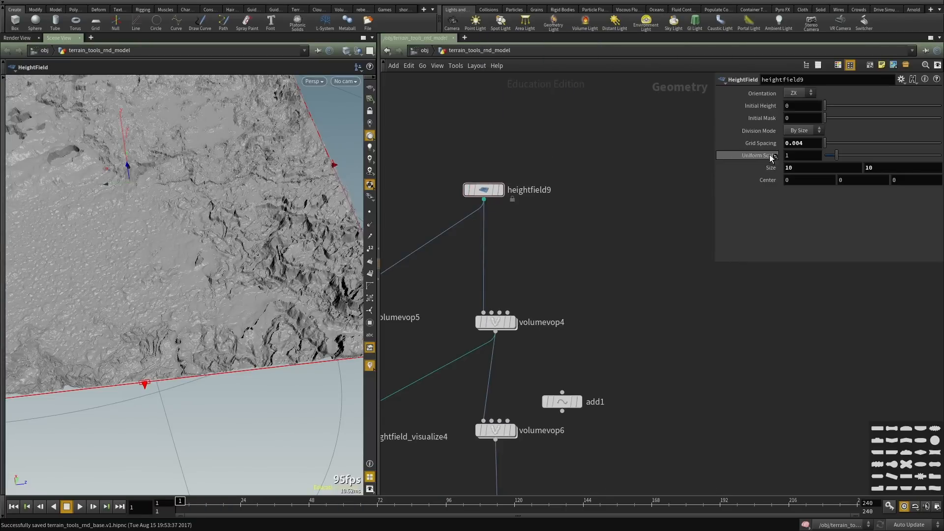
key(BackSpace)
text(3)
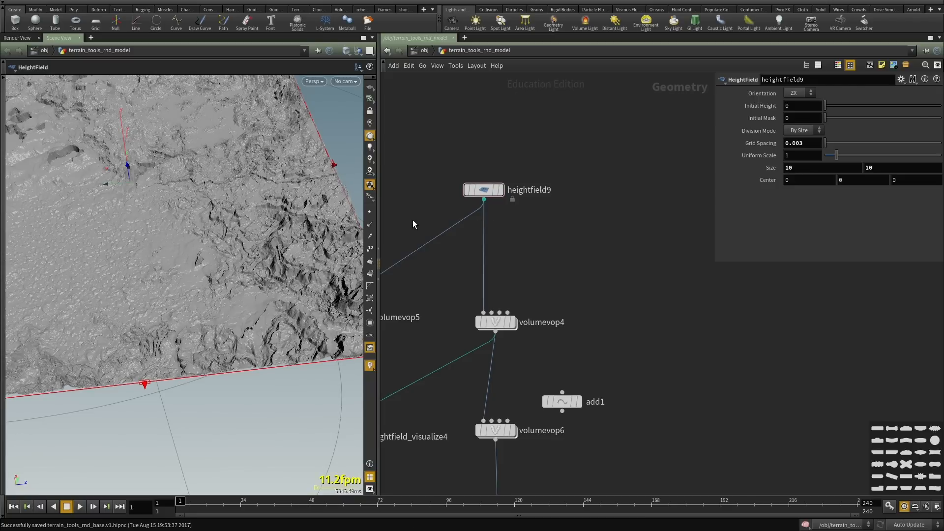
Examine the higher-resolution terrain in a maximized viewport, from the cracked rocky areas to the terrain's corner.
alt+drag(264, 311, 188, 274)
key(ctrl+b)
alt+drag(341, 294, 493, 222)
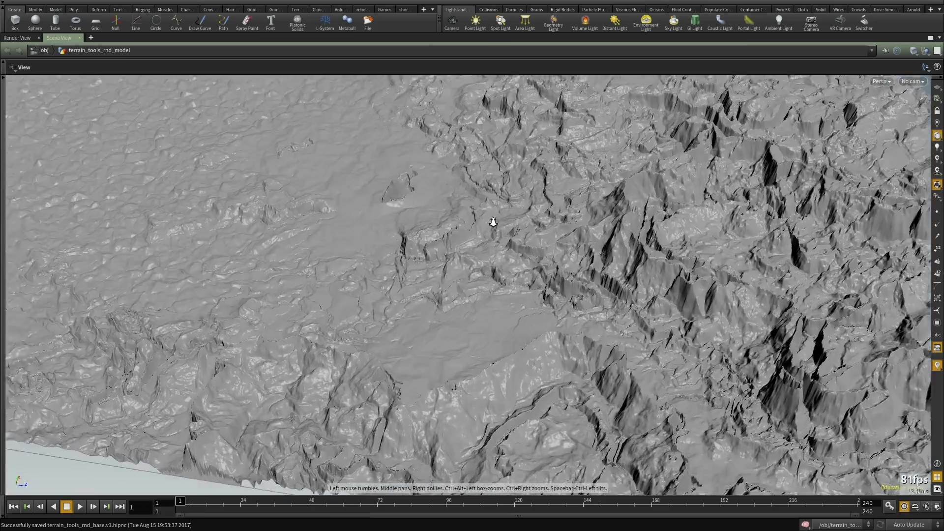
right_drag(493, 223, 385, 305)
drag(386, 305, 497, 295)
right_drag(497, 295, 561, 238)
middle_drag(325, 106, 392, 279)
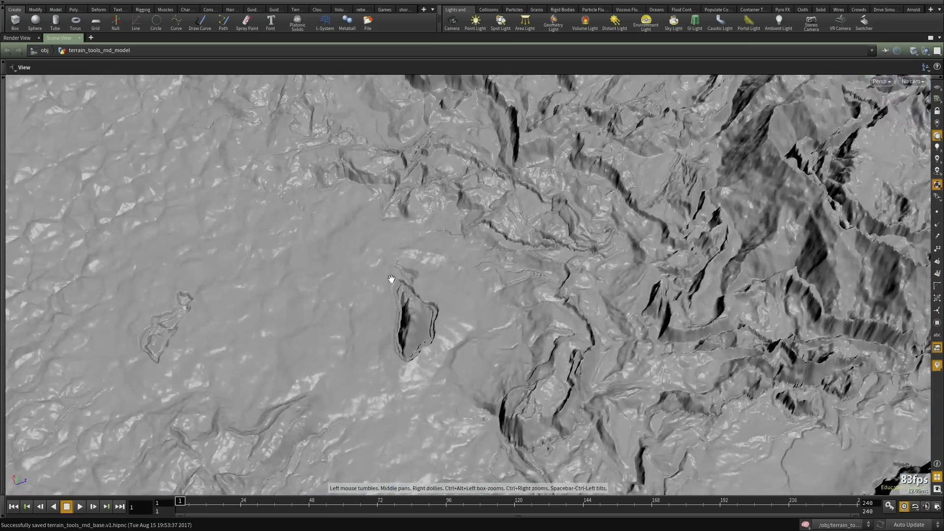
right_drag(391, 278, 480, 295)
middle_drag(481, 295, 556, 250)
right_drag(556, 251, 577, 259)
right_drag(118, 295, 244, 297)
drag(244, 297, 437, 284)
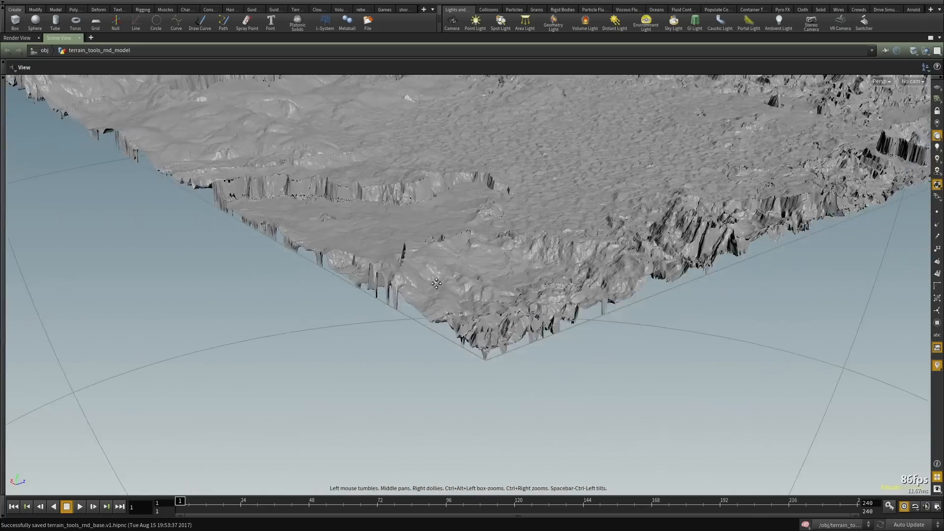
right_drag(436, 283, 314, 268)
Frame the terrain and examine the flow noise detail around the blended area up close.
key(space+f)
drag(337, 299, 421, 312)
right_drag(421, 312, 495, 268)
drag(496, 267, 517, 315)
middle_drag(517, 315, 496, 182)
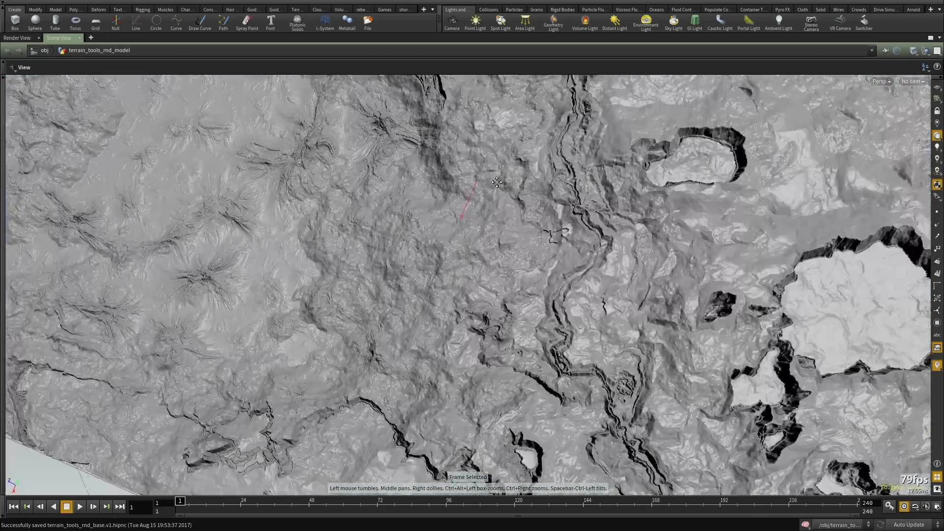
drag(497, 183, 502, 181)
right_drag(502, 181, 488, 197)
middle_drag(488, 197, 560, 289)
drag(480, 291, 547, 311)
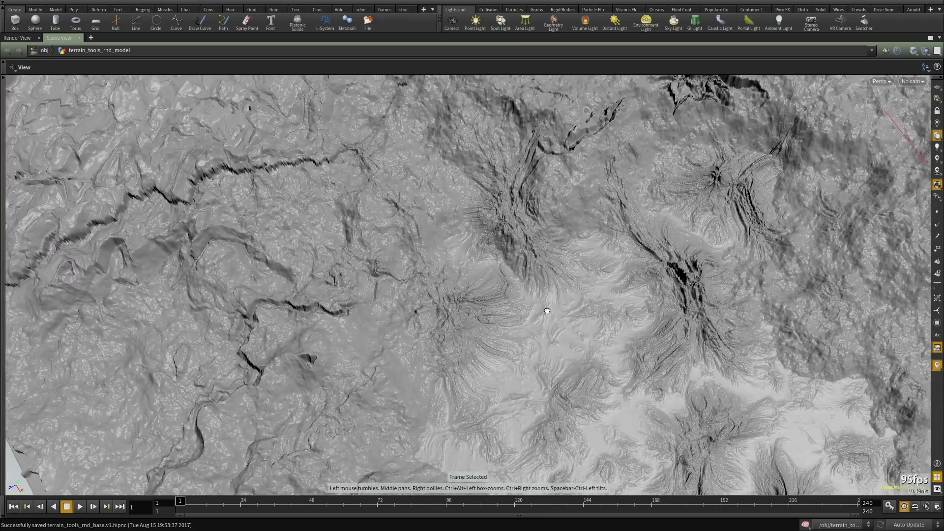
Inspect the radial flow streaks between the cracked areas up close and compare them with the surrounding terrain.
right_drag(547, 311, 672, 288)
middle_drag(499, 300, 449, 226)
right_drag(449, 226, 551, 211)
middle_drag(550, 211, 524, 196)
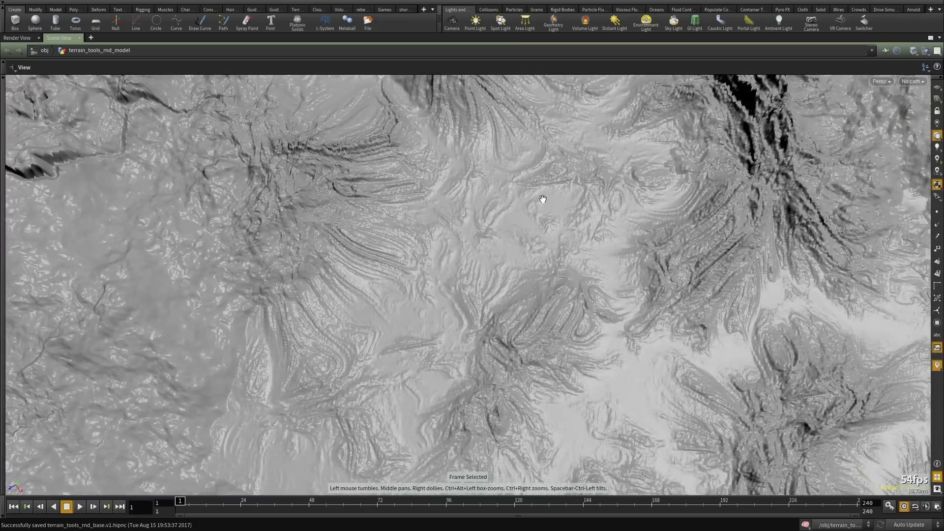
right_drag(543, 199, 153, 209)
middle_drag(456, 231, 451, 292)
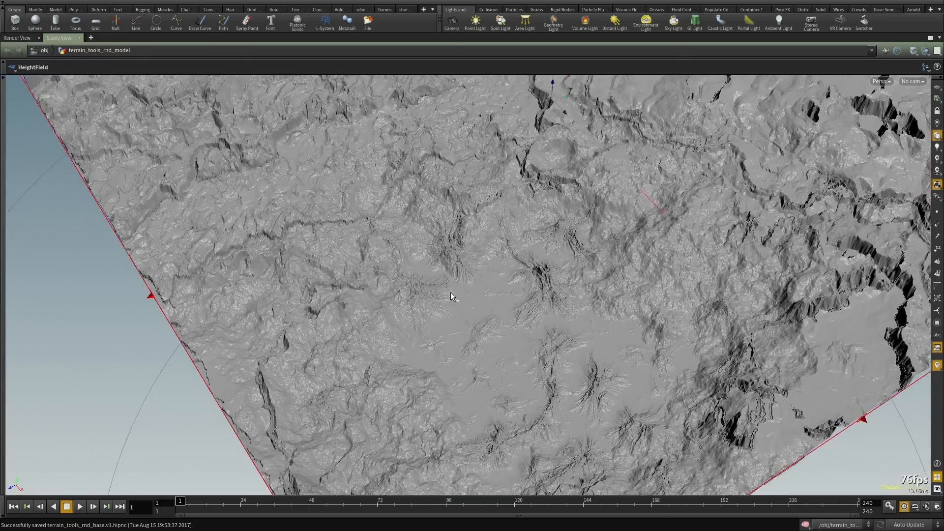
Restore the split pane layout and add a HeightField Erode node fed by heightfield_layerclear10.
key(ctrl+b)
scroll(590, 337, down, 5)
middle_drag(585, 462, 579, 94)
scroll(590, 285, up, 5)
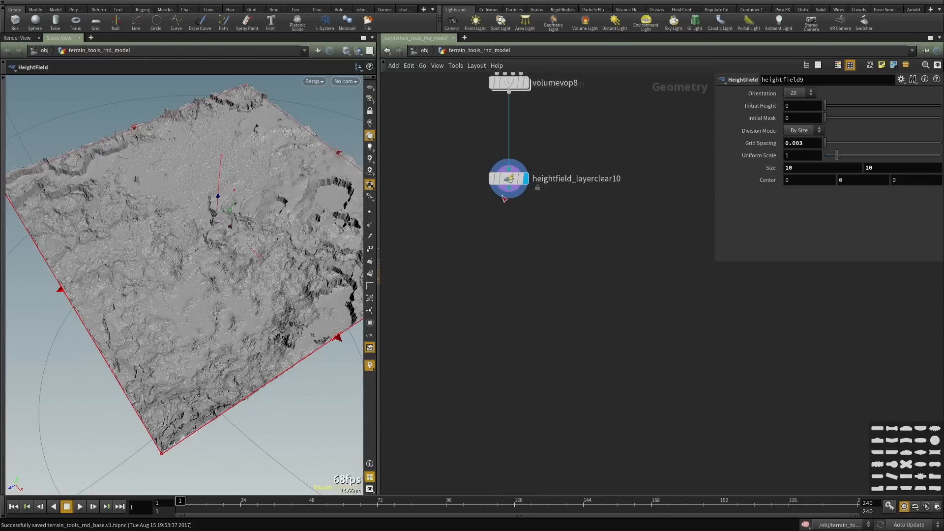
middle_click(506, 179)
key(Tab)
text(er)
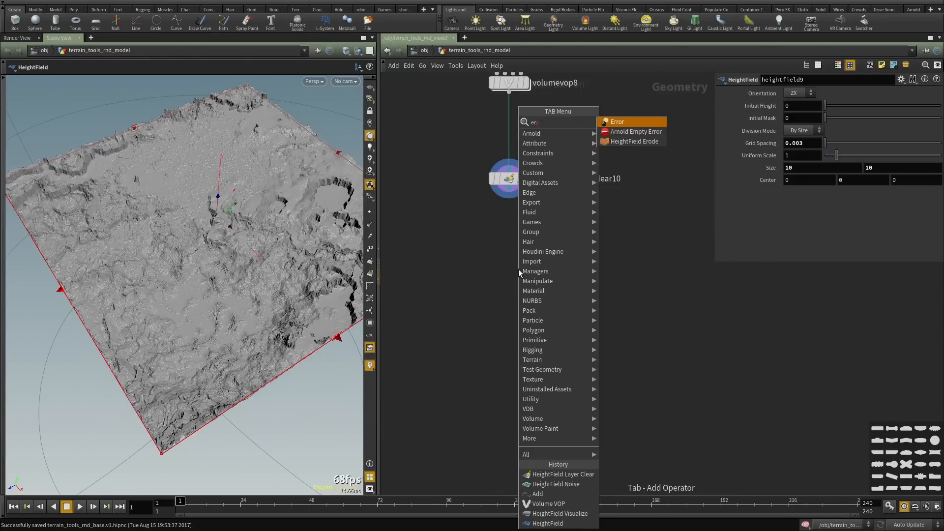
key(Down)
key(Down)
key(Escape)
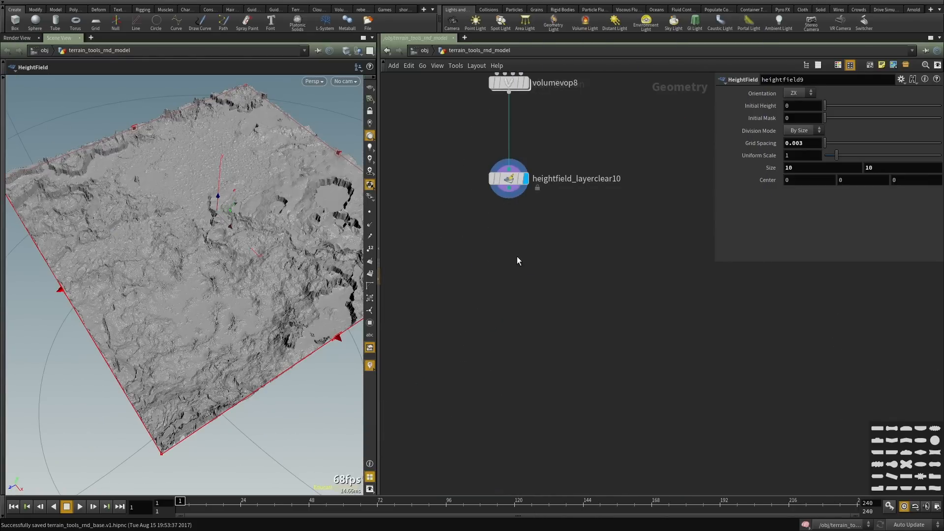
click(517, 258)
scroll(518, 256, up, 2)
click(505, 158)
click(508, 262)
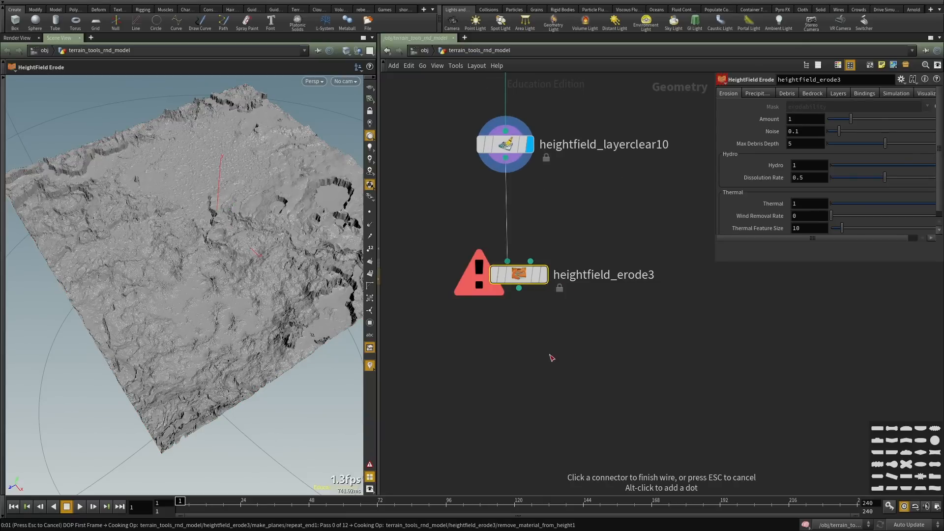
Display the HeightField Erode node's result in the scene view.
key(ctrl+s)
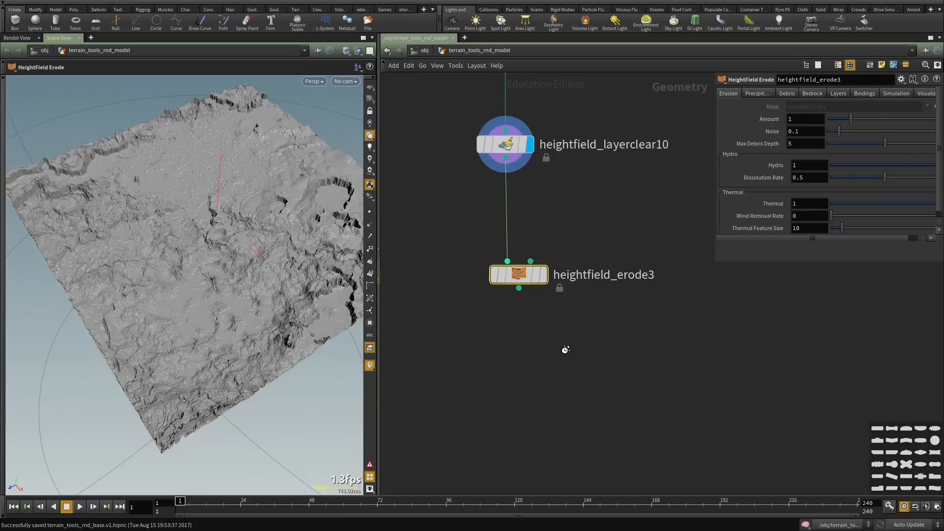
click(543, 275)
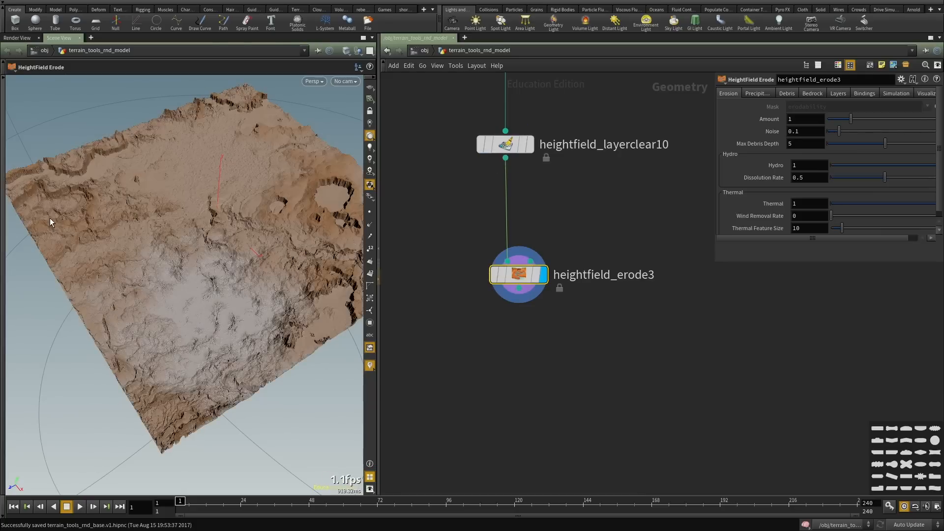
click(22, 38)
click(54, 39)
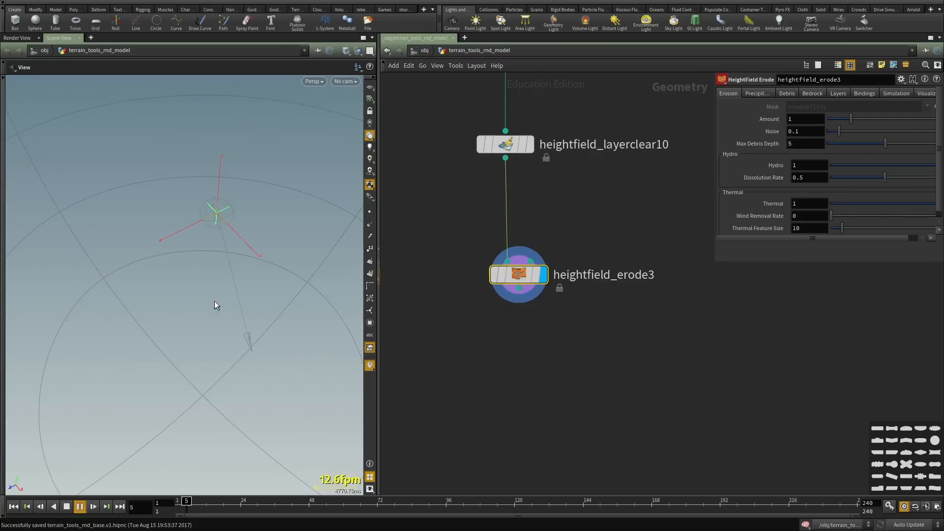
Stop the erosion simulation and examine the eroded terrain at frame 4 from a lower, closer angle.
key(Escape)
click(183, 501)
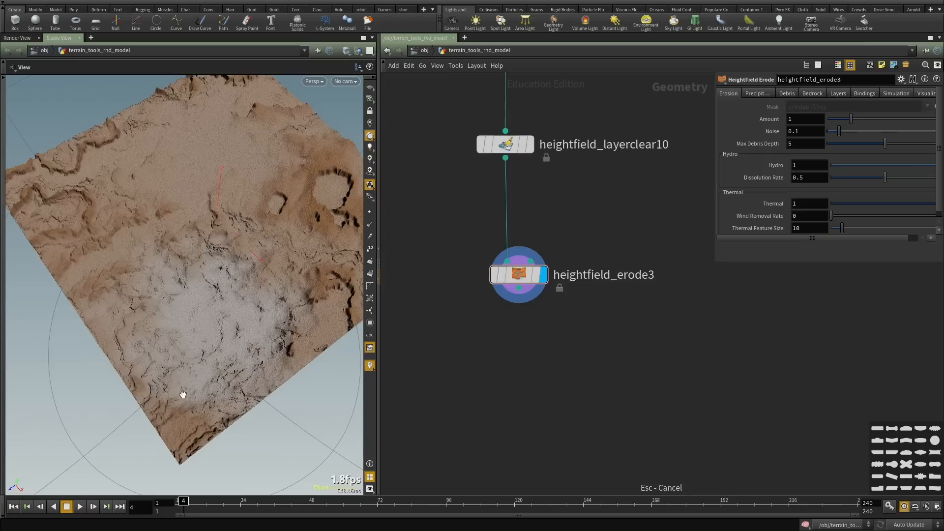
drag(182, 394, 245, 338)
right_drag(244, 337, 207, 349)
drag(207, 350, 272, 286)
Insert a HeightField Transform node between heightfield_layerclear10 and heightfield_erode3 and display it.
scroll(566, 265, down, 2)
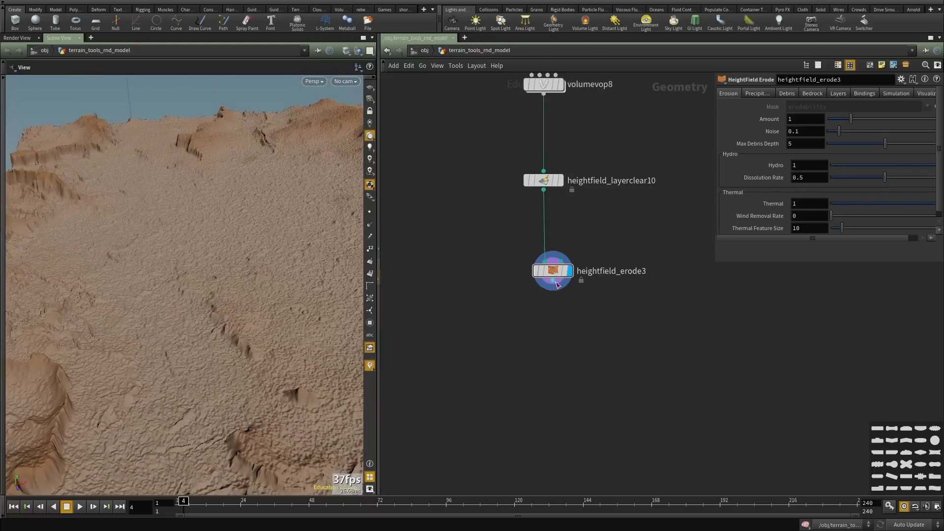
drag(544, 270, 526, 411)
key(Tab)
text(transfo)
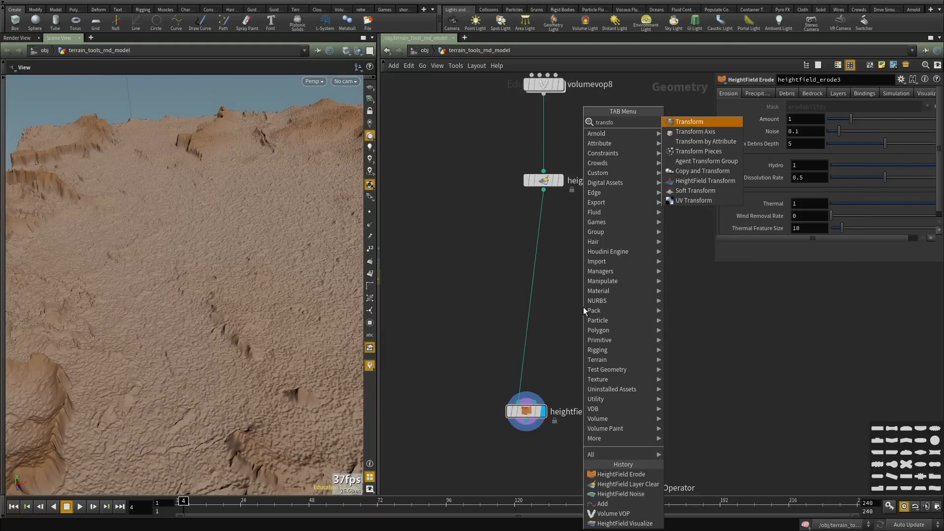
key(Down)
key(Down)
key(Down)
key(Down)
key(Down)
key(Down)
key(Return)
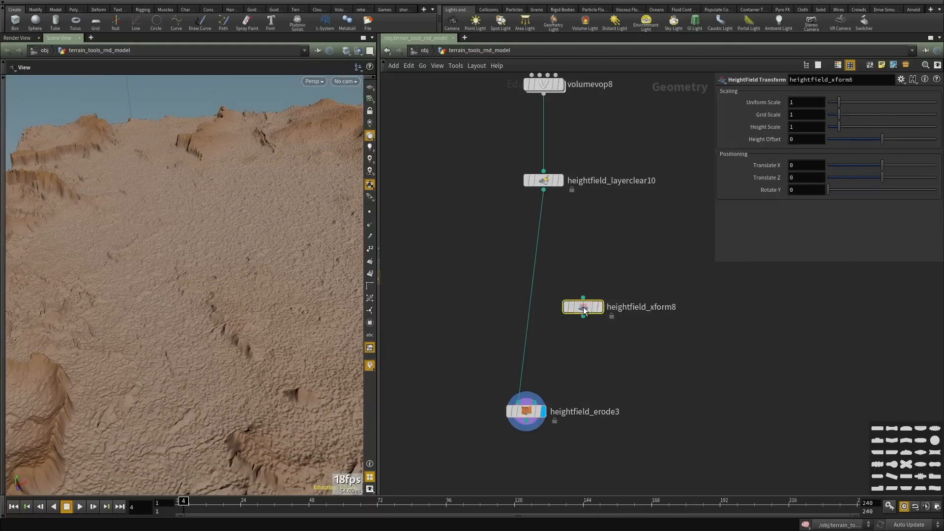
click(584, 309)
drag(584, 309, 535, 285)
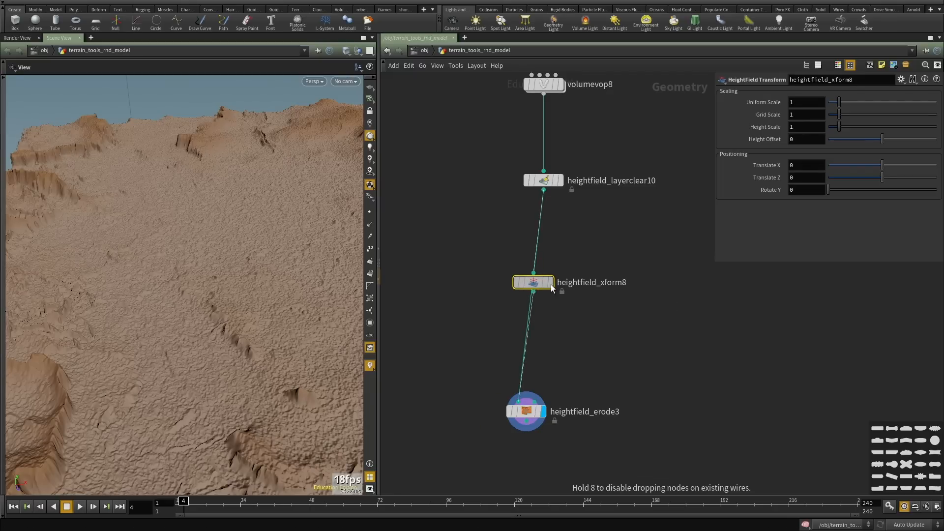
click(552, 286)
Coarsen the source heightfield9 by setting its Grid Spacing to the expression 0.003*20.
scroll(612, 281, down, 5)
middle_drag(599, 104, 574, 334)
scroll(574, 335, up, 3)
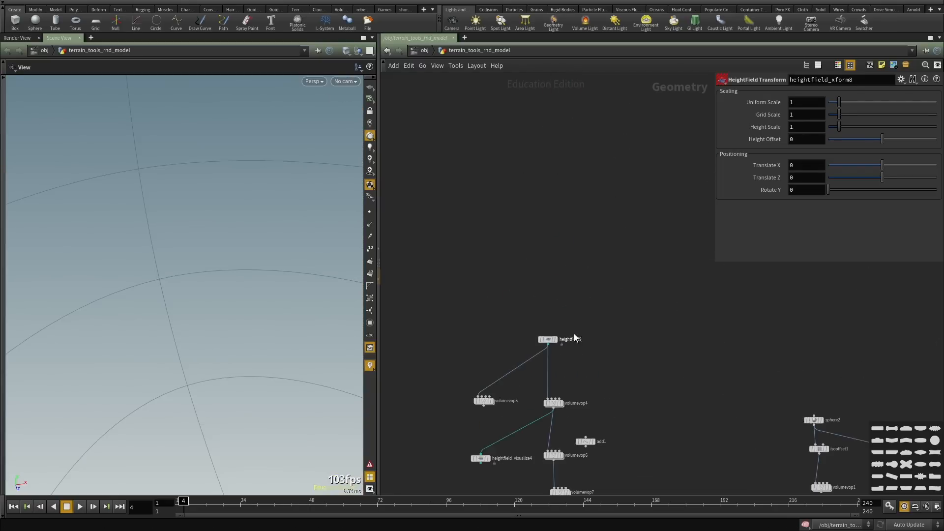
click(573, 337)
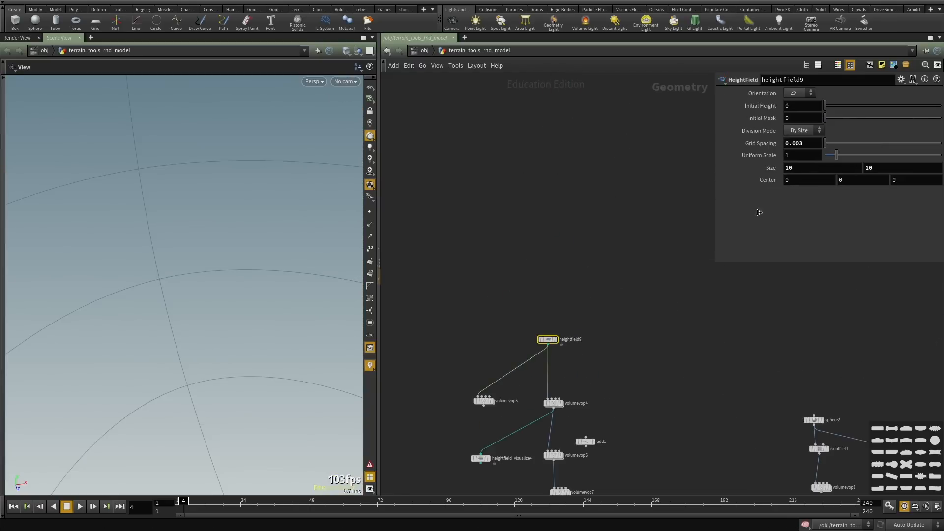
click(805, 143)
text(*10)
key(BackSpace)
key(BackSpace)
text(20)
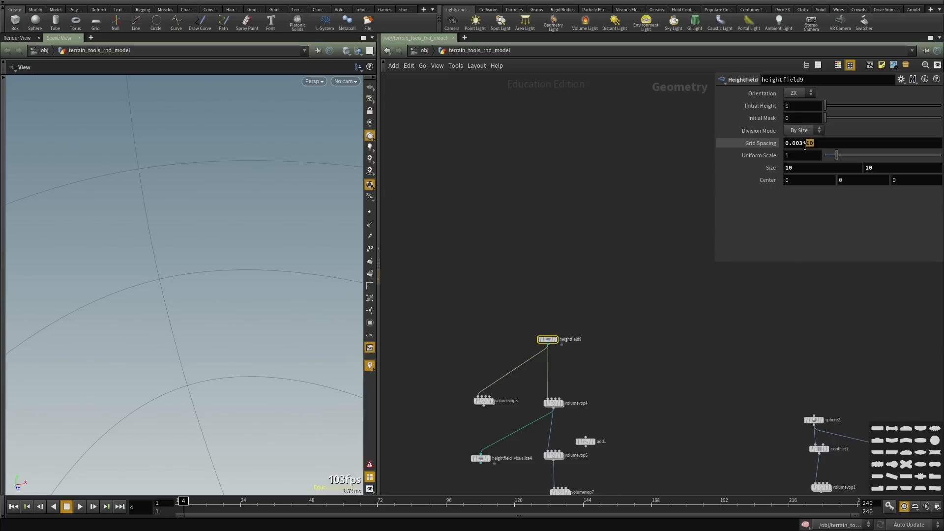
key(Return)
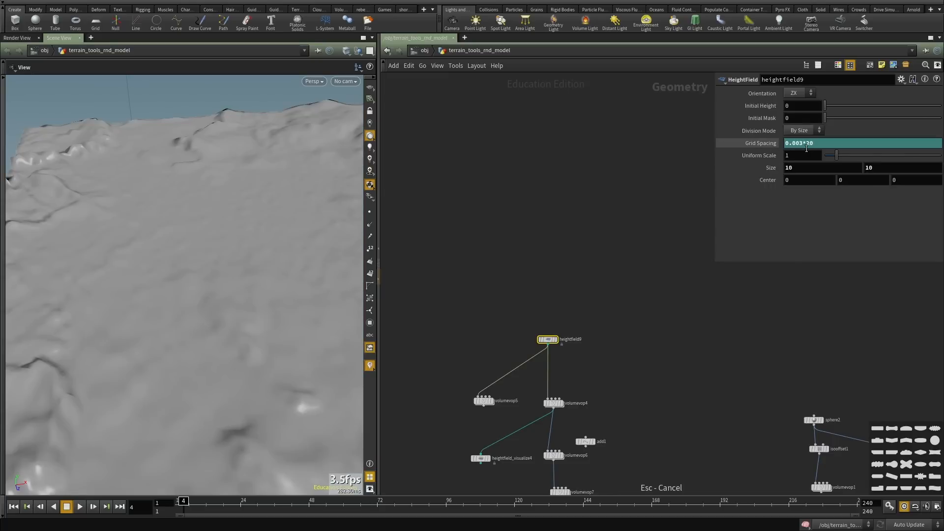
double_click(810, 143)
key(Return)
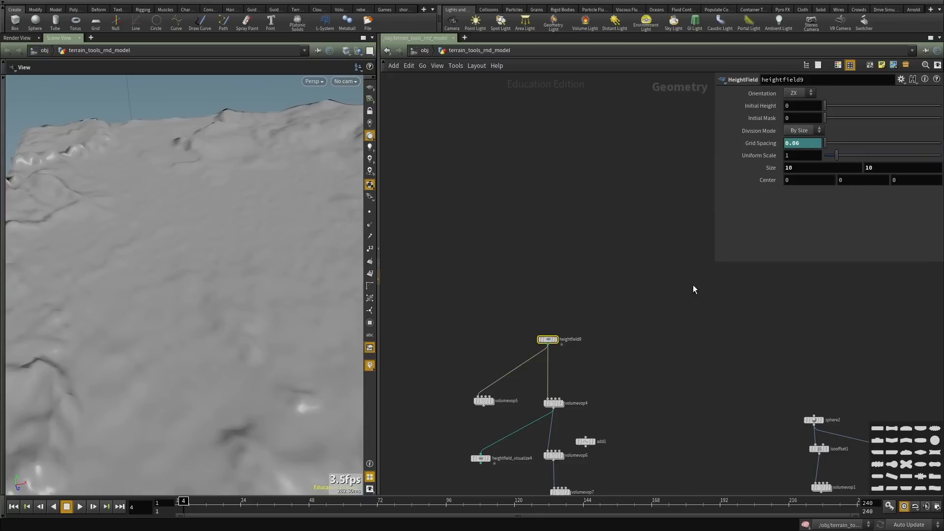
Set heightfield_xform8's Grid Scale to 10.
key(h)
middle_drag(615, 132, 603, 66)
scroll(592, 222, up, 6)
click(583, 212)
middle_drag(603, 237, 581, 282)
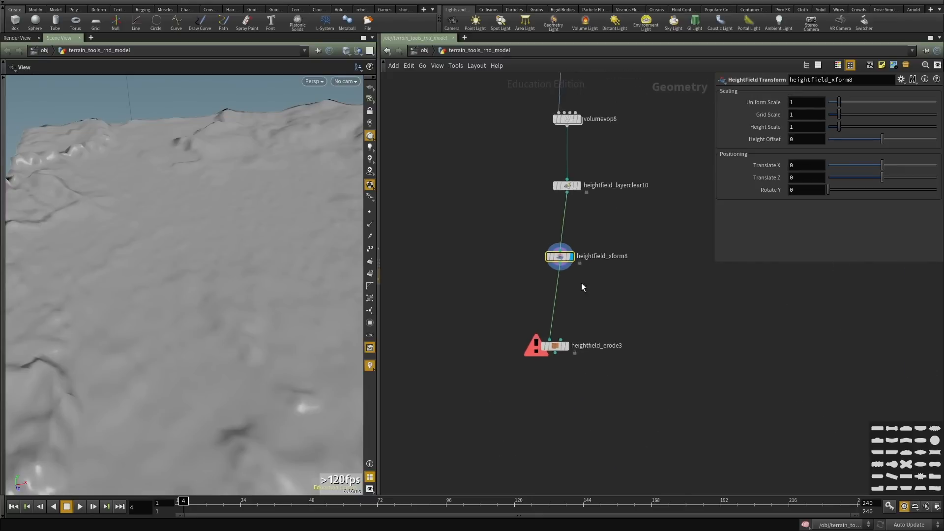
scroll(582, 283, up, 2)
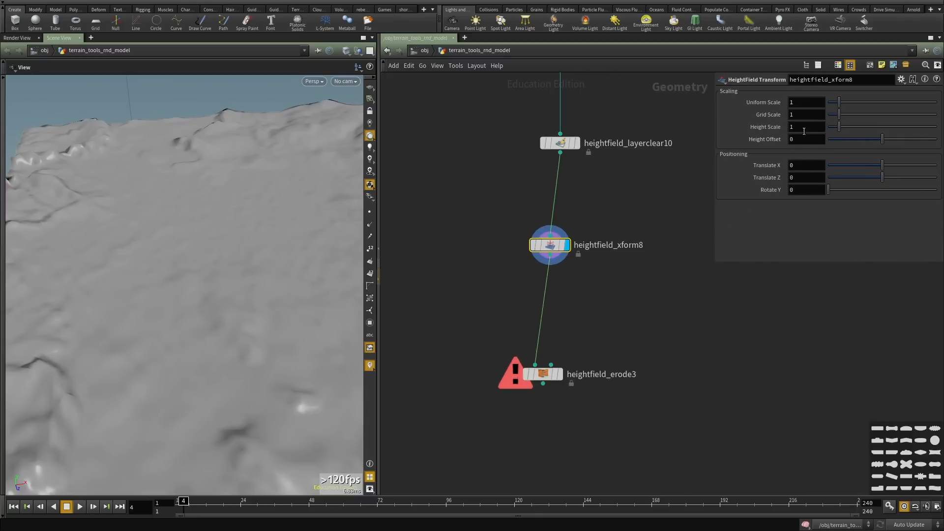
text(0)
key(Return)
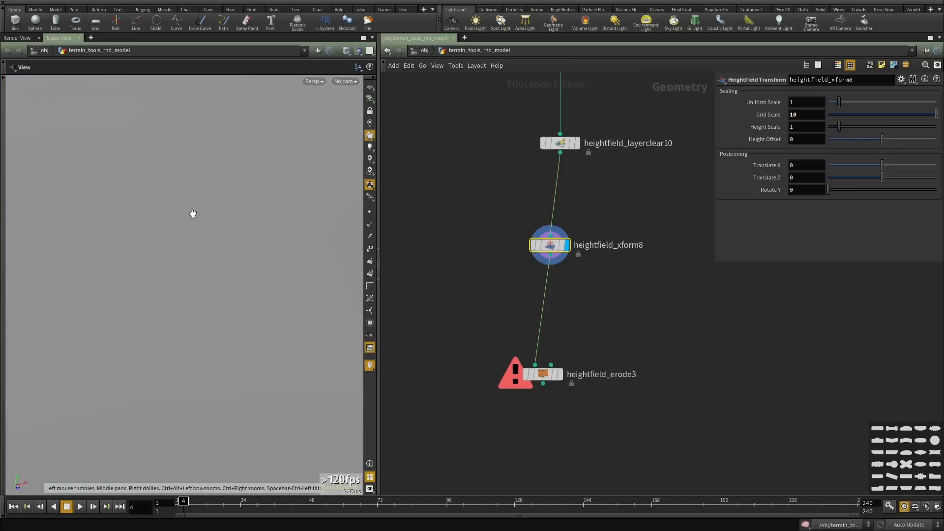
Check the transformed heightfield's size in the node info and raise heightfield_xform8's Grid Scale to 100.
middle_click(553, 247)
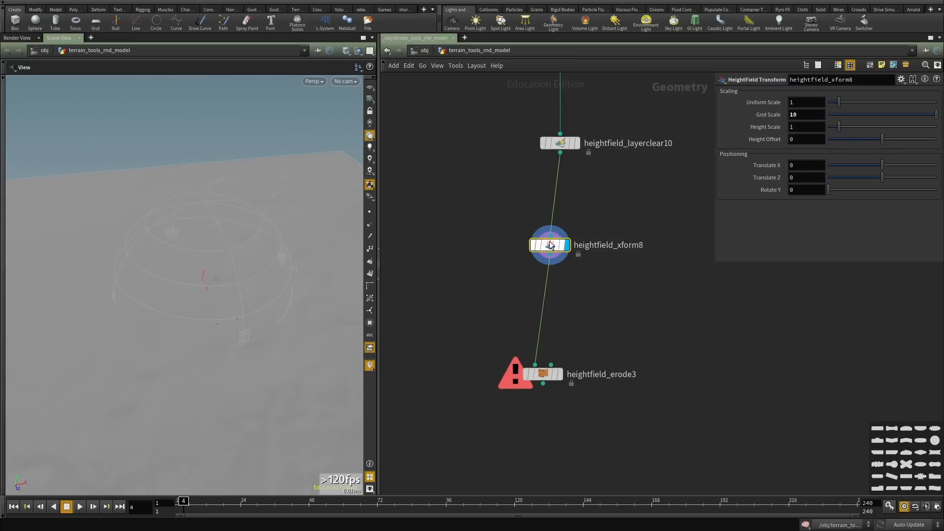
middle_click(550, 246)
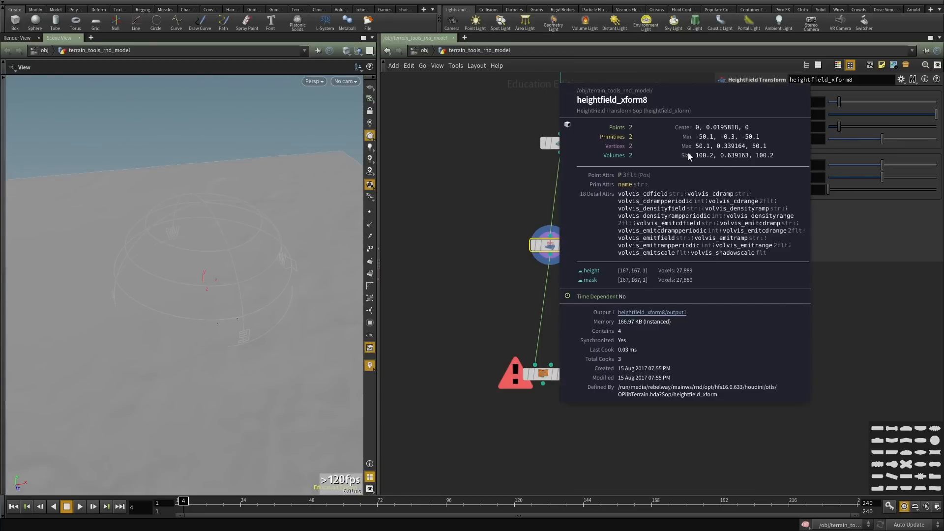
text(0)
key(Return)
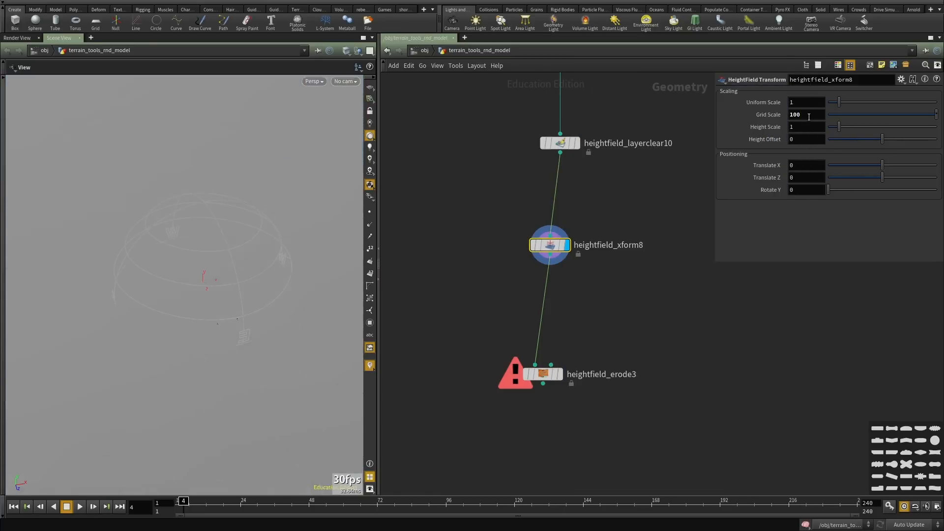
scroll(543, 352, down, 4)
scroll(543, 352, up, 3)
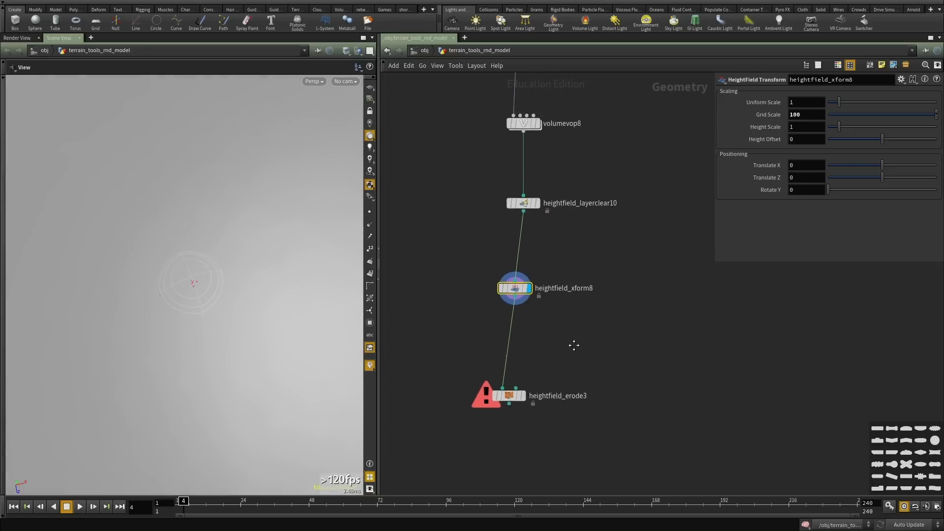
middle_click(513, 290)
Change heightfield9's Grid Spacing expression to 0.003*1 for full resolution.
scroll(642, 301, down, 3)
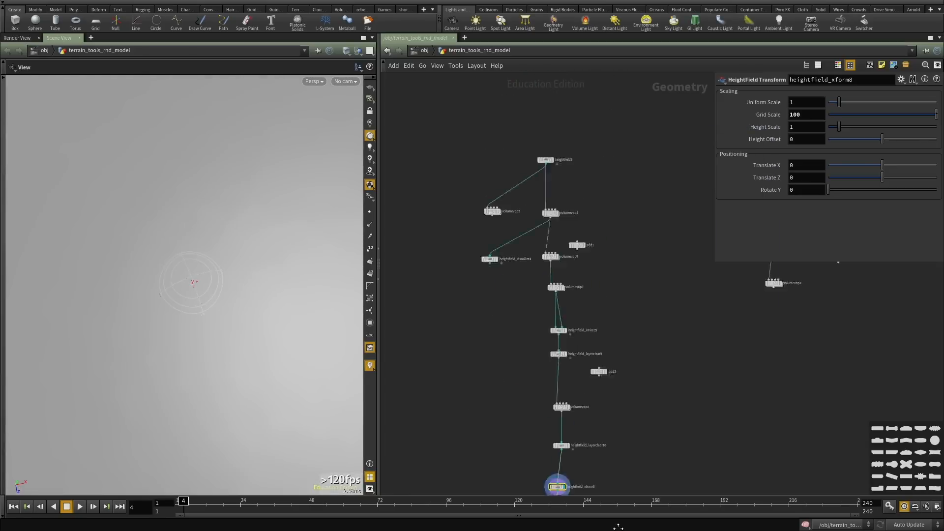
scroll(603, 284, up, 4)
click(519, 265)
click(758, 147)
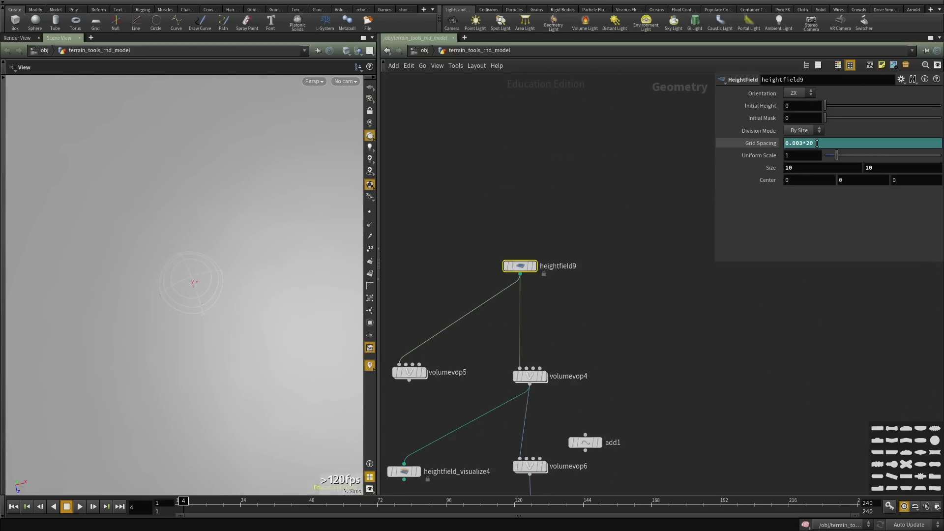
drag(806, 144, 834, 148)
scroll(657, 394, down, 3)
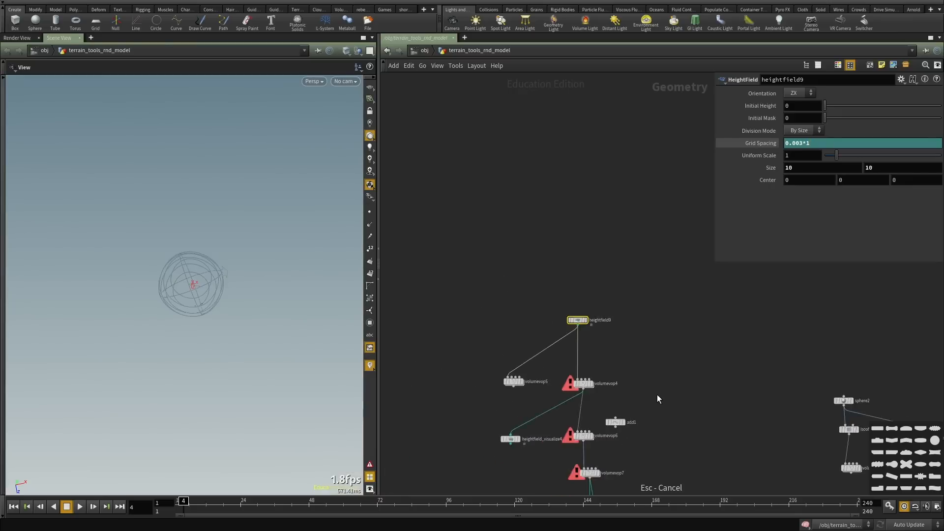
Rewind to the first frame, display heightfield_erode3 and run the erosion simulation on the scaled terrain.
middle_drag(657, 396, 610, 150)
middle_drag(639, 379, 622, 90)
scroll(560, 231, up, 6)
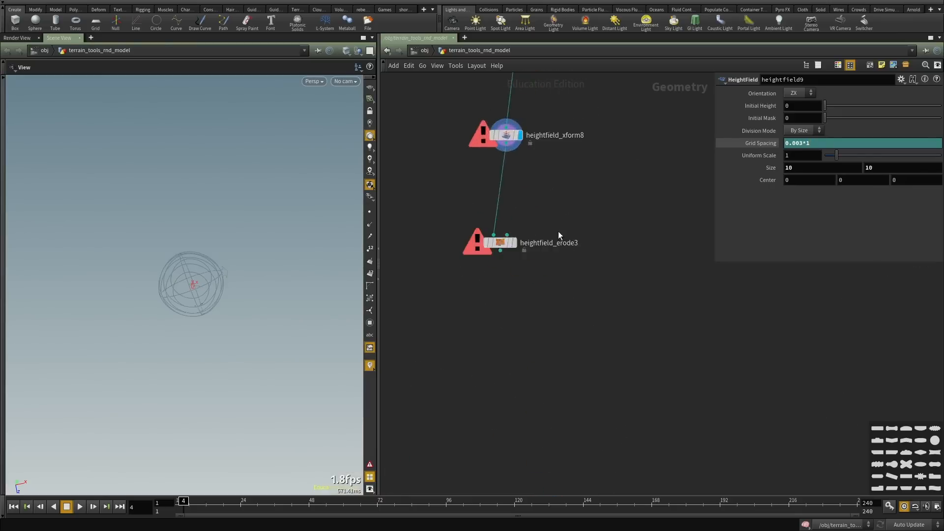
click(14, 507)
click(458, 251)
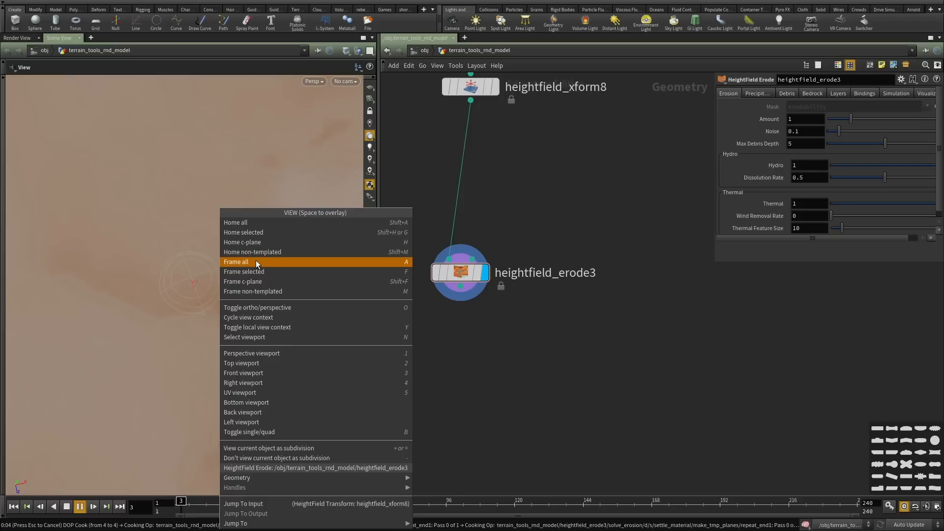
click(588, 390)
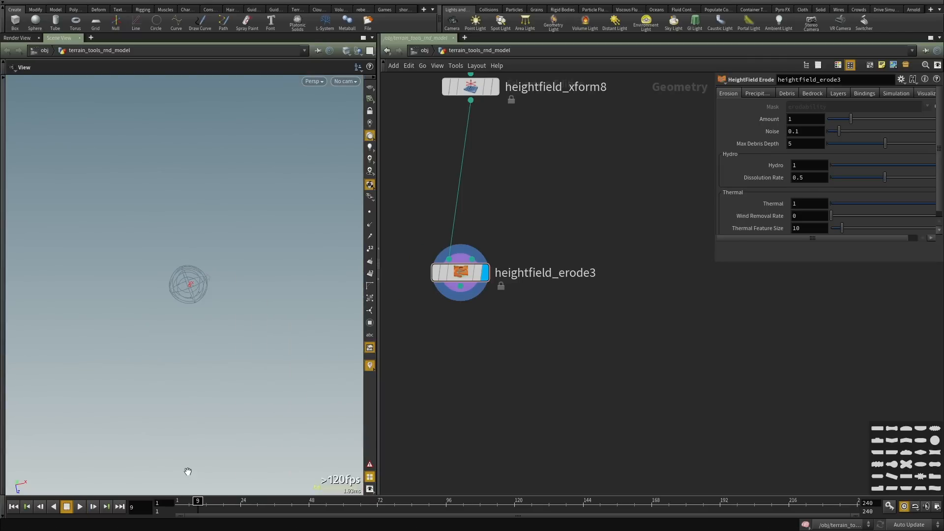
Step back to frame 8 and examine the scaled eroded terrain from several angles, in wireframe and shaded display.
key(Left)
drag(199, 405, 133, 316)
right_drag(278, 342, 156, 361)
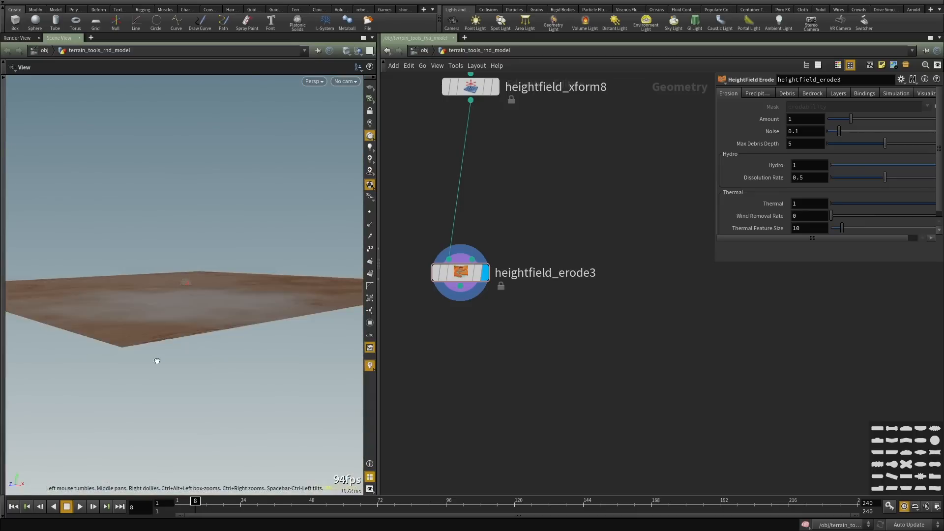
drag(157, 361, 160, 413)
key(w)
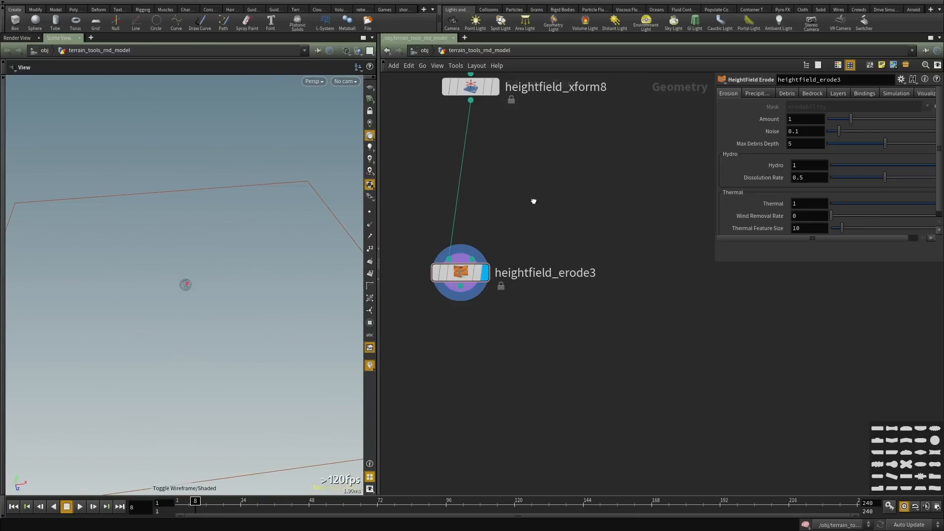
middle_drag(518, 246, 524, 294)
key(w)
right_drag(319, 297, 273, 292)
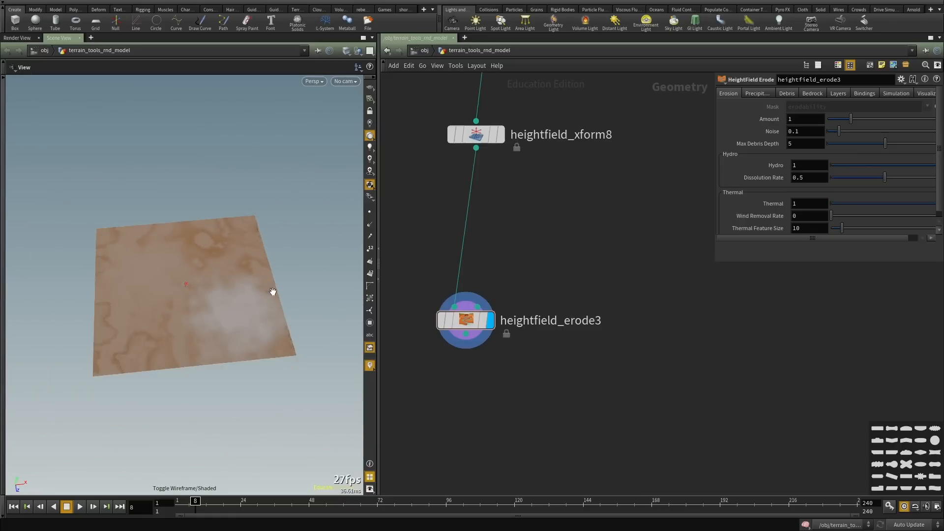
Set heightfield9's Grid Spacing to 0.009 for a coarser terrain.
middle_drag(549, 237, 531, 351)
scroll(551, 312, down, 6)
scroll(553, 308, up, 3)
middle_drag(563, 299, 546, 484)
middle_drag(613, 219, 611, 406)
scroll(492, 120, up, 3)
click(405, 98)
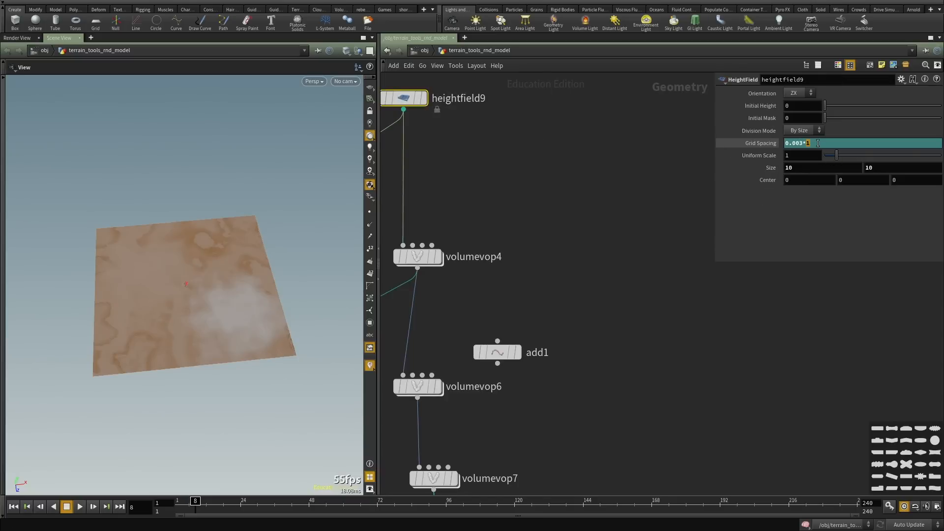
click(767, 144)
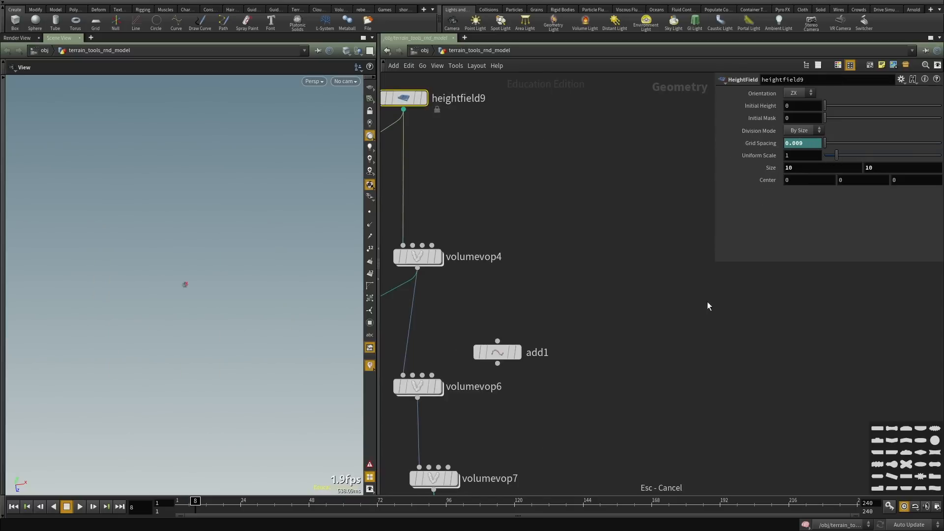
Display heightfield_xform8 and set its Height Scale to 100 to match the Grid Scale.
scroll(708, 302, down, 4)
middle_drag(624, 403, 638, 143)
scroll(629, 338, up, 2)
middle_drag(629, 337, 609, 77)
scroll(581, 201, up, 2)
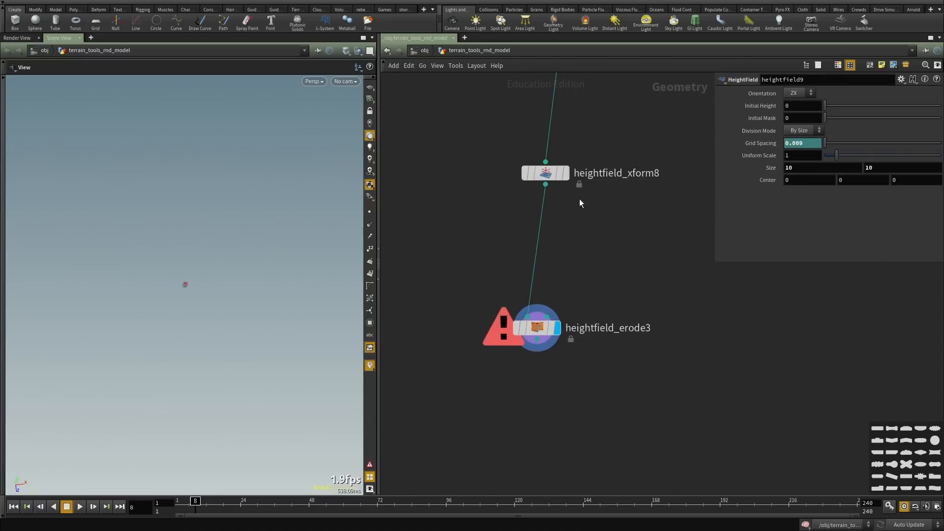
click(550, 181)
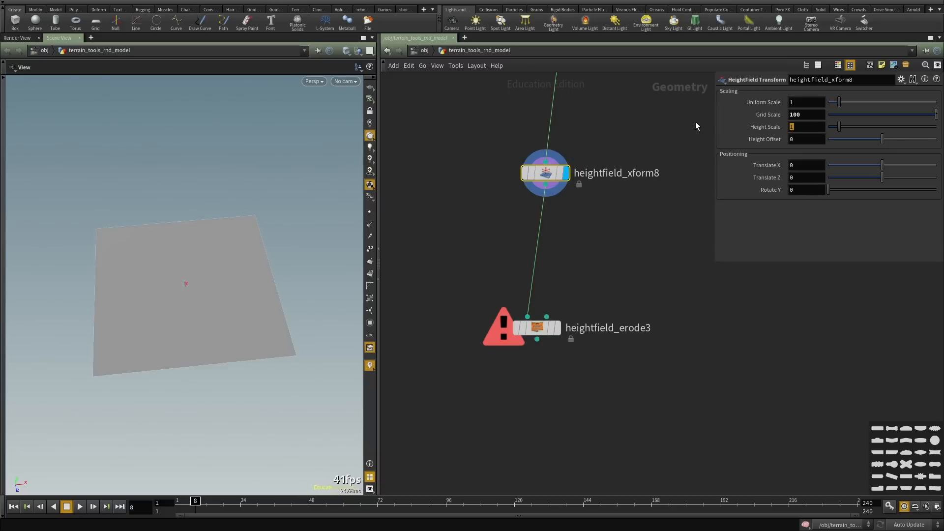
text(100)
key(Return)
drag(265, 294, 222, 290)
scroll(222, 290, up, 5)
Display heightfield_erode3, run its erosion simulation from frame 1, stop at frame 21 and inspect the eroded terrain.
click(552, 329)
scroll(562, 337, up, 2)
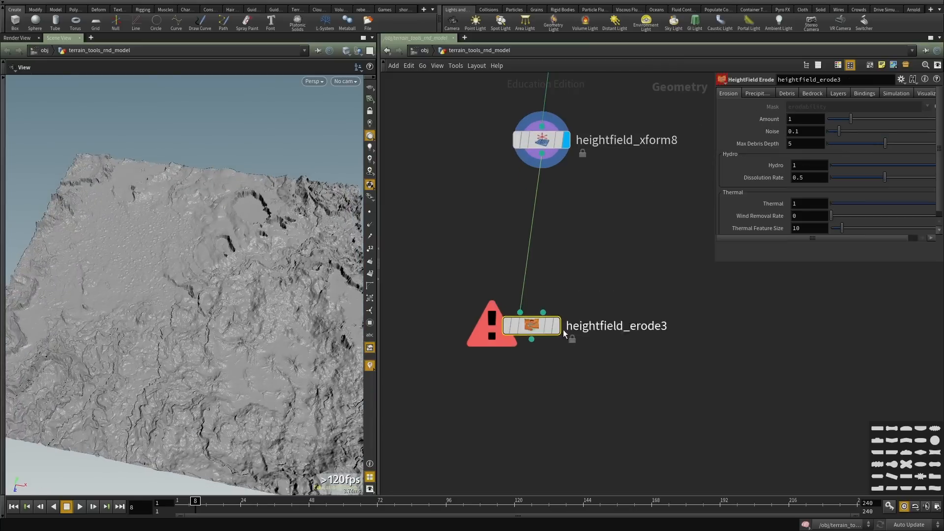
click(556, 326)
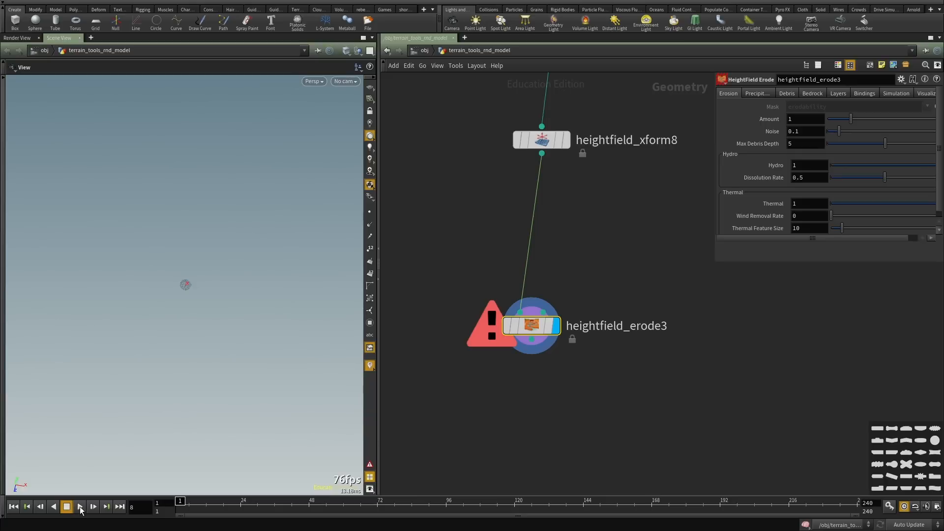
middle_drag(589, 266, 630, 219)
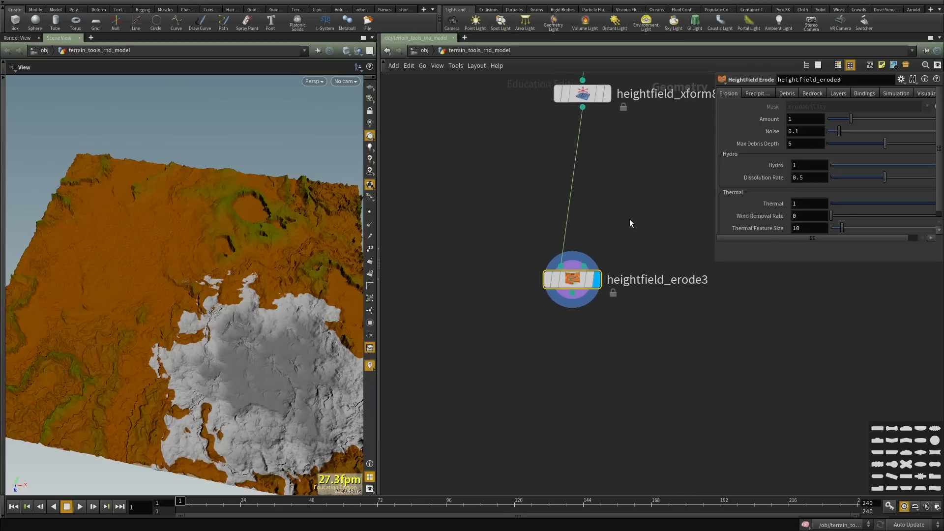
drag(109, 393, 129, 405)
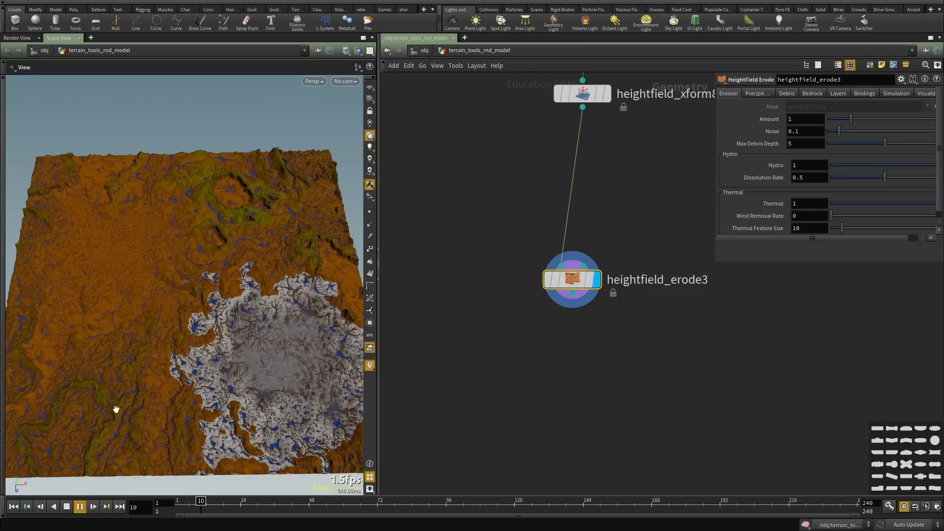
click(66, 508)
drag(176, 371, 154, 263)
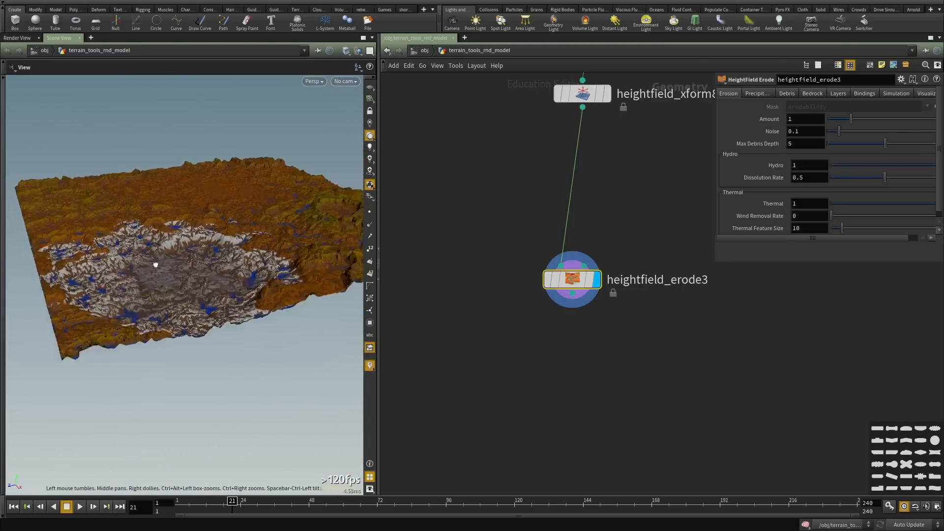
right_drag(154, 263, 238, 272)
drag(238, 272, 223, 308)
right_drag(223, 309, 201, 306)
Add a HeightField Visualize node below heightfield_erode3, connect it to the erode output and display it.
middle_drag(541, 374, 561, 316)
click(565, 332)
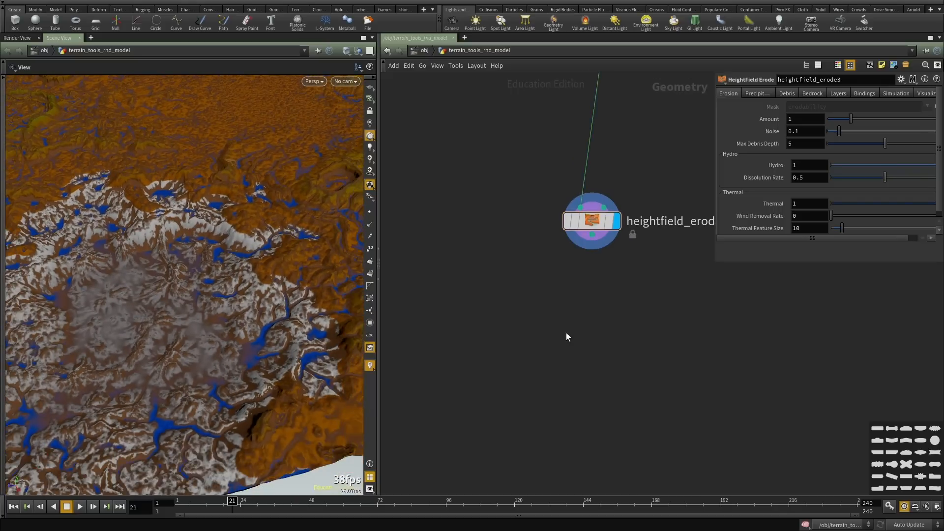
middle_drag(645, 327, 588, 355)
key(Tab)
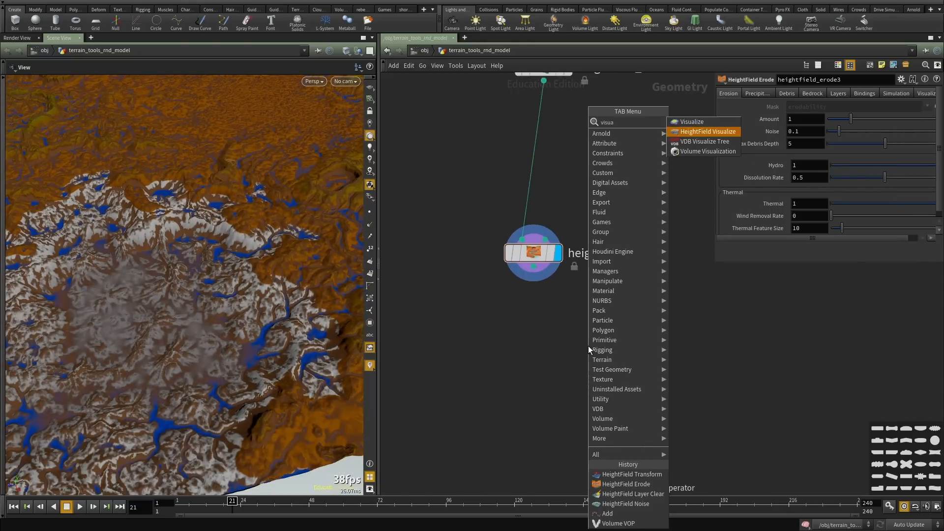
key(Escape)
click(587, 346)
scroll(584, 337, down, 1)
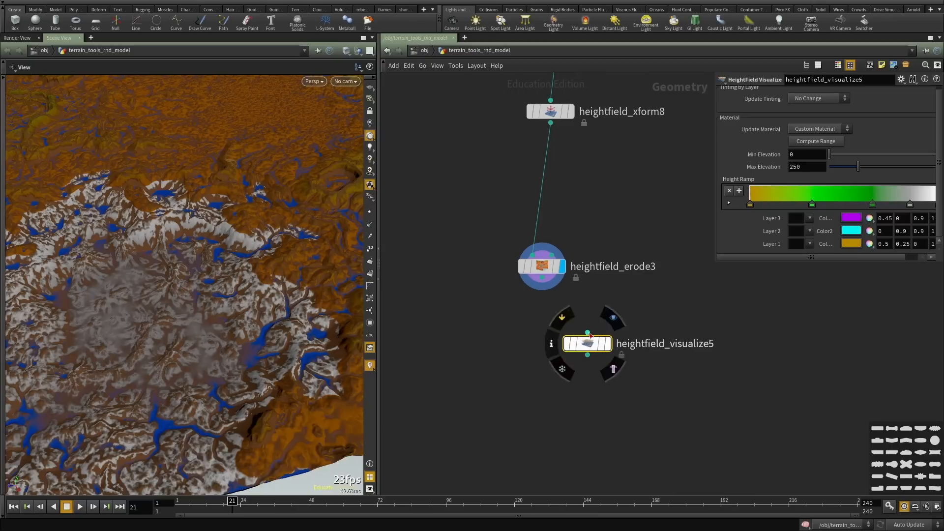
click(542, 278)
click(587, 332)
drag(594, 349, 549, 382)
click(560, 377)
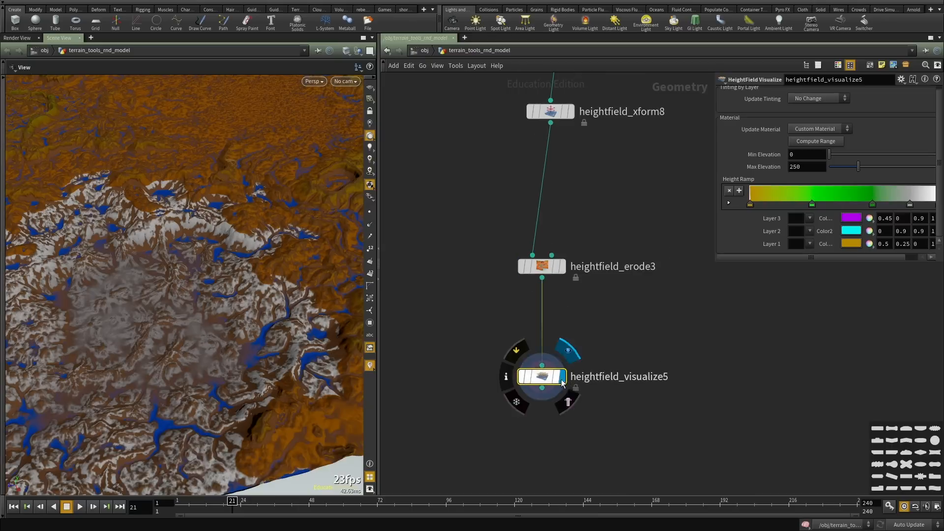
Set heightfield_visualize5 to Remove Material and switch Update Tinting to Custom Tinting.
click(817, 129)
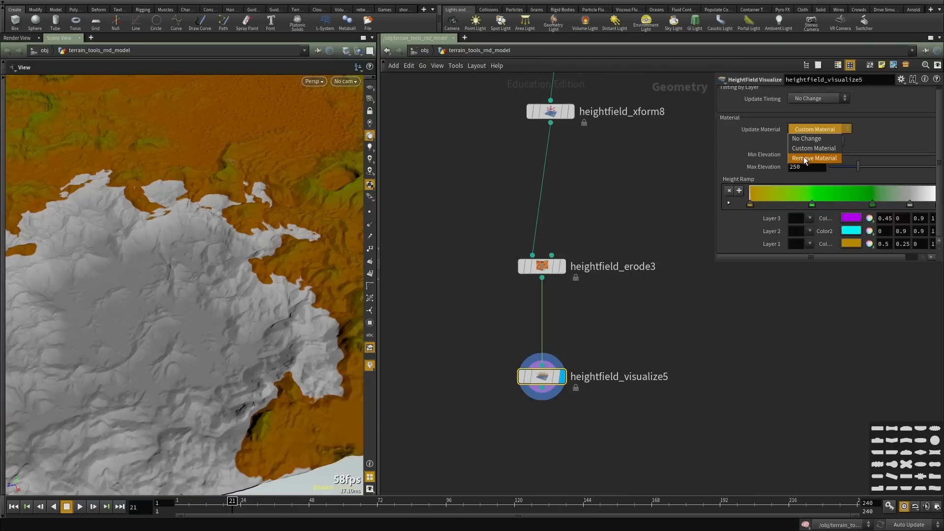
click(803, 156)
click(814, 103)
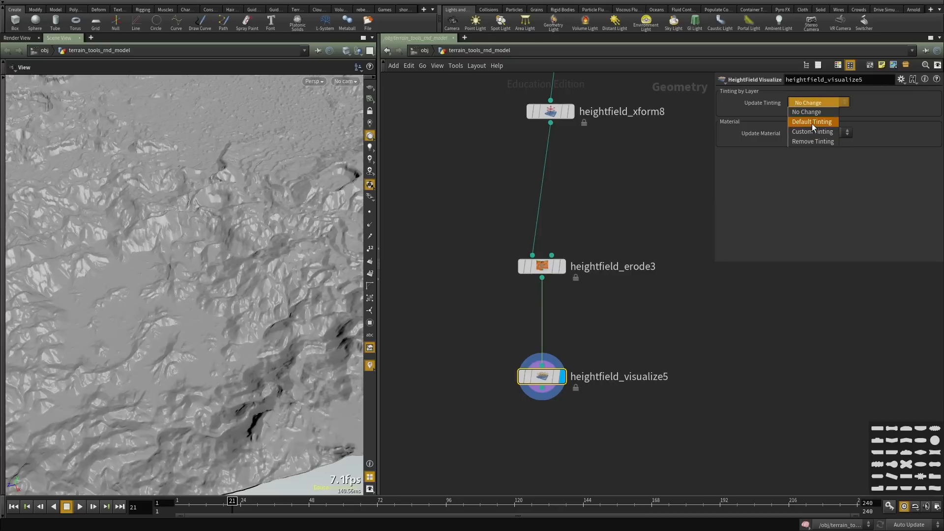
click(813, 123)
click(810, 131)
Set the tinting's Color Layer to flow, compute its range and inspect the flow pattern up close.
click(934, 127)
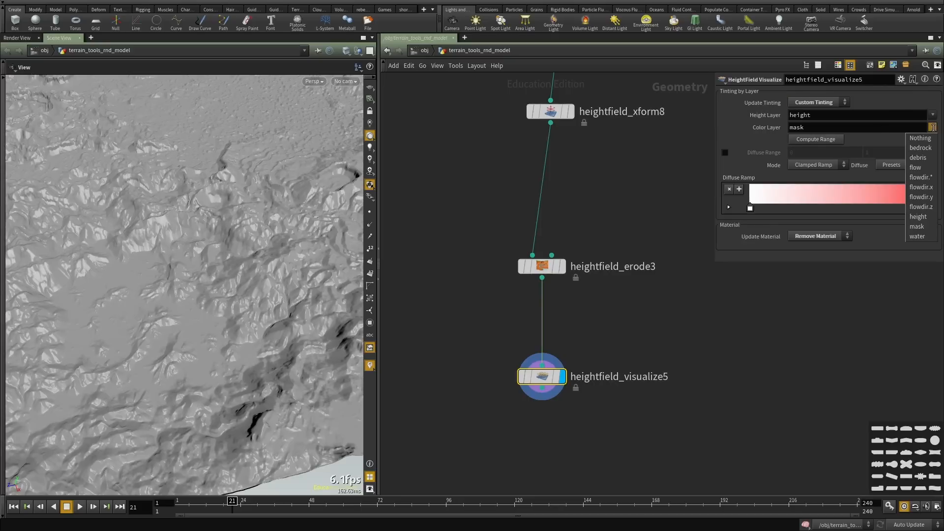
click(916, 168)
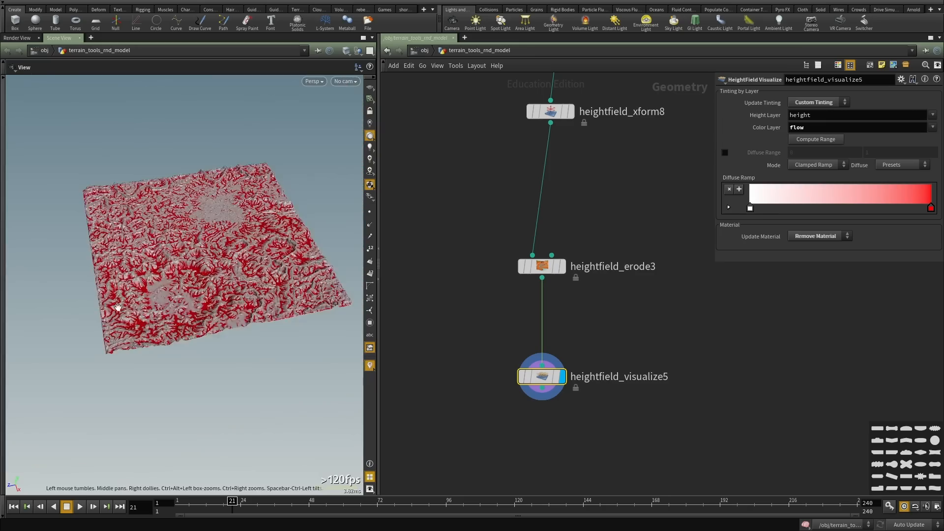
click(803, 141)
scroll(221, 354, up, 8)
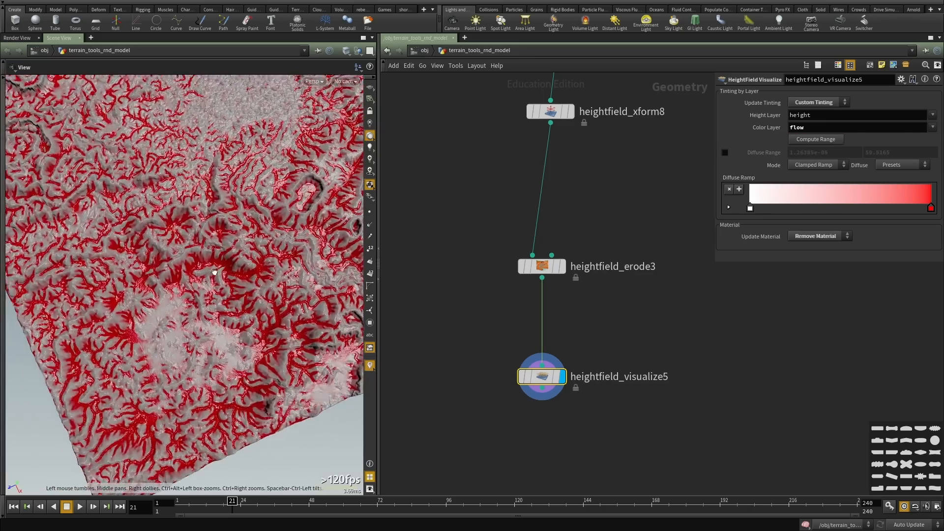
drag(221, 354, 113, 368)
drag(171, 363, 171, 349)
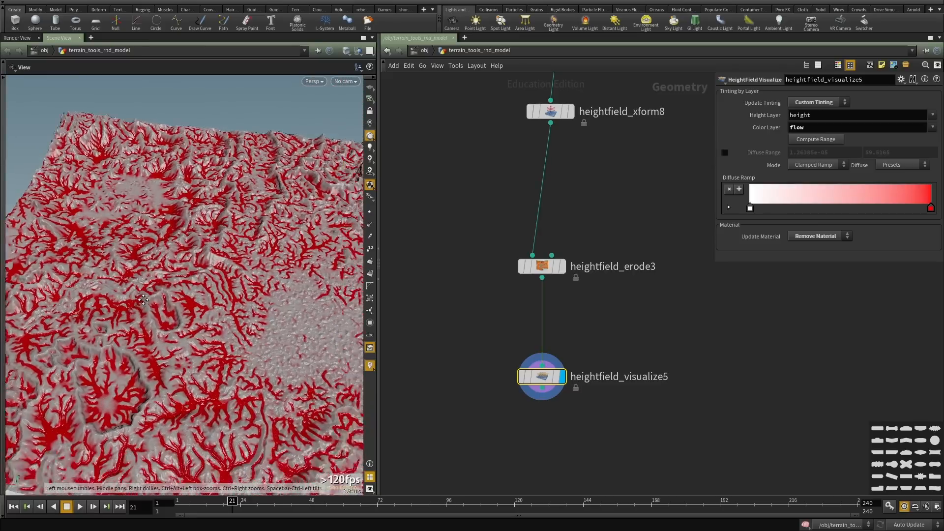
scroll(171, 349, up, 3)
scroll(110, 354, up, 5)
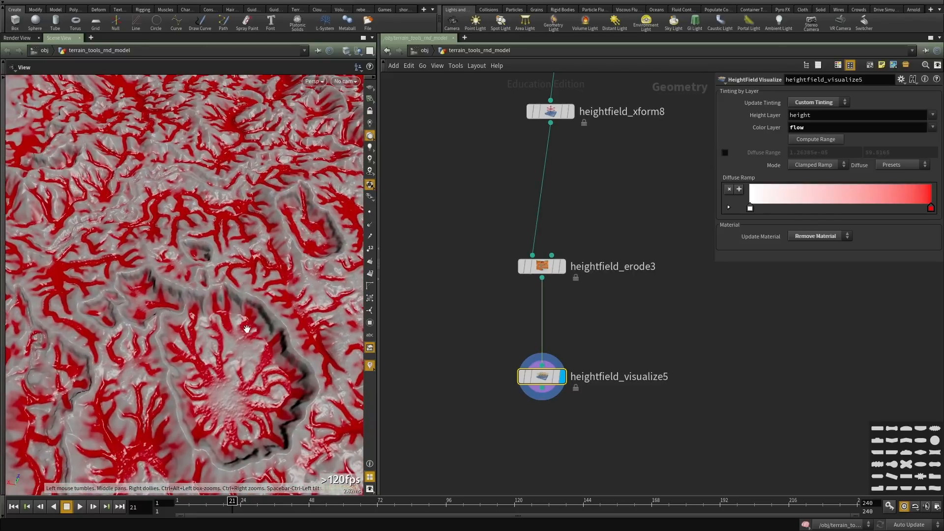
Set the Color Layer to debris and inspect how debris is distributed over the eroded terrain.
click(932, 128)
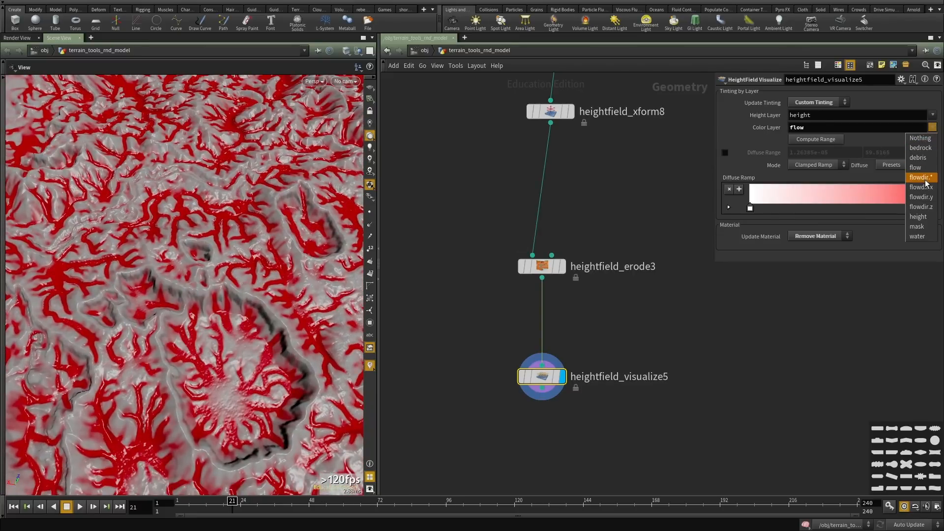
click(917, 158)
scroll(202, 321, down, 5)
scroll(202, 321, up, 6)
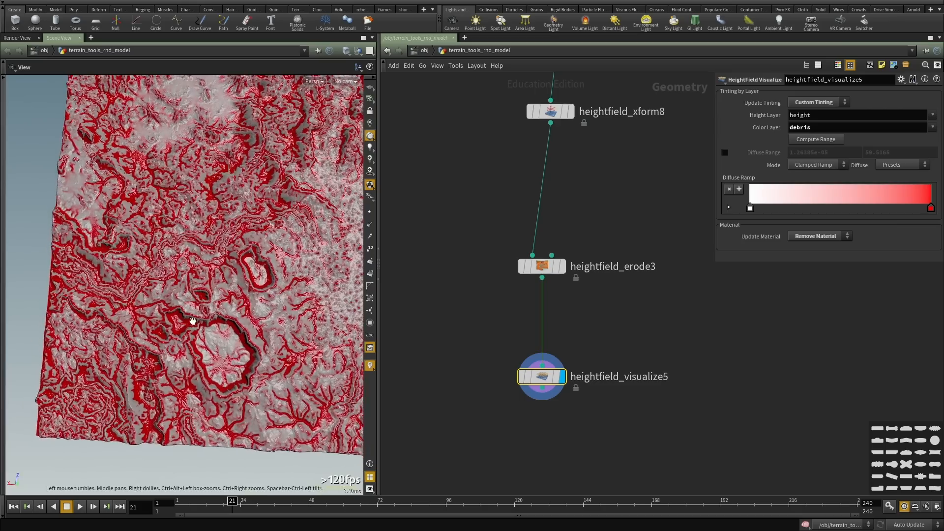
middle_drag(202, 322, 141, 397)
scroll(210, 358, down, 4)
middle_drag(211, 358, 162, 363)
scroll(163, 355, down, 3)
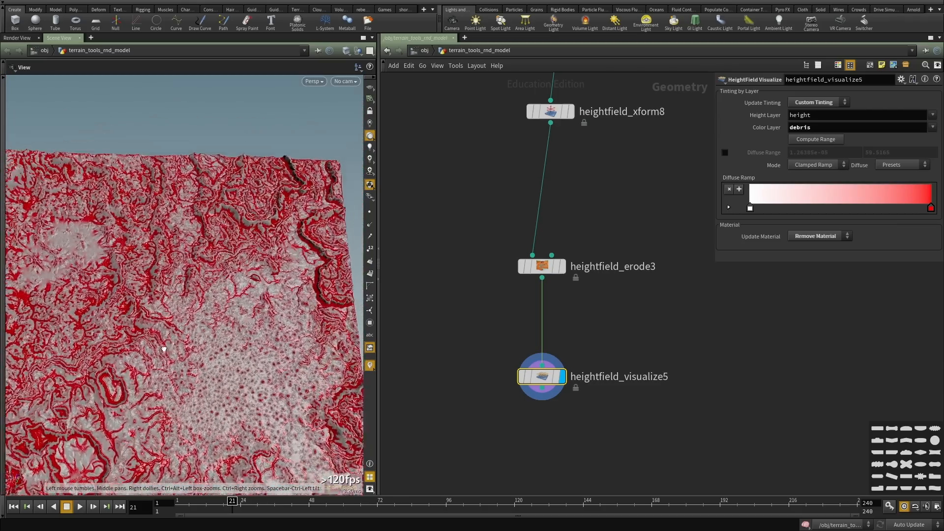
drag(350, 227, 574, 232)
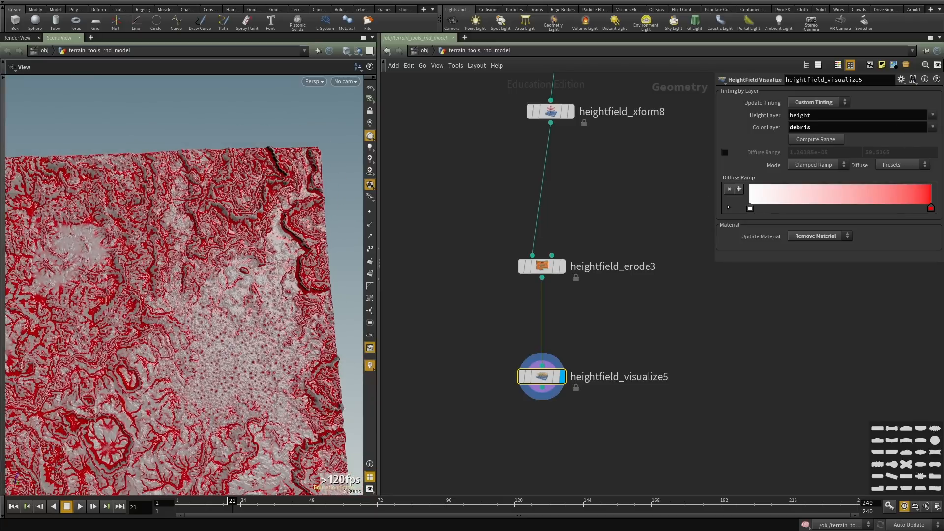
Preview the height layer and the mask layer as the terrain's Color Layer.
click(933, 127)
click(917, 216)
drag(190, 264, 290, 314)
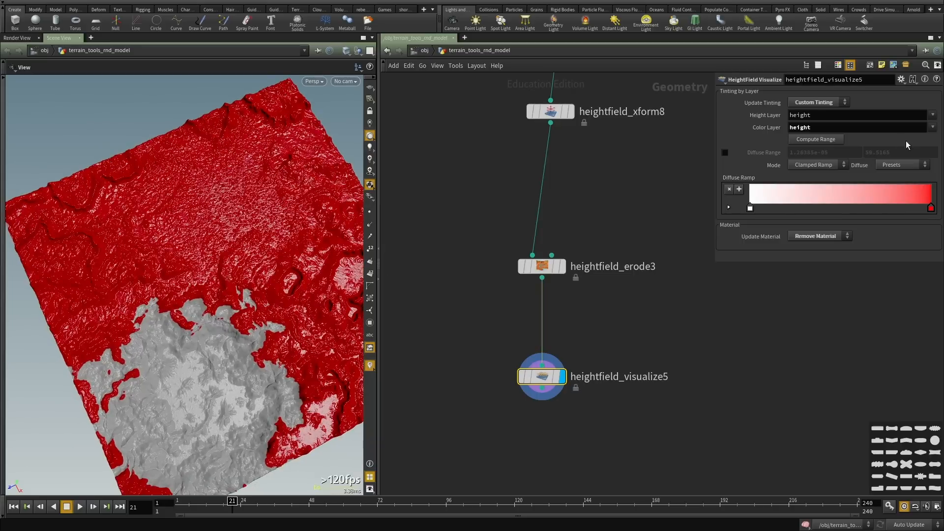
click(933, 128)
click(918, 226)
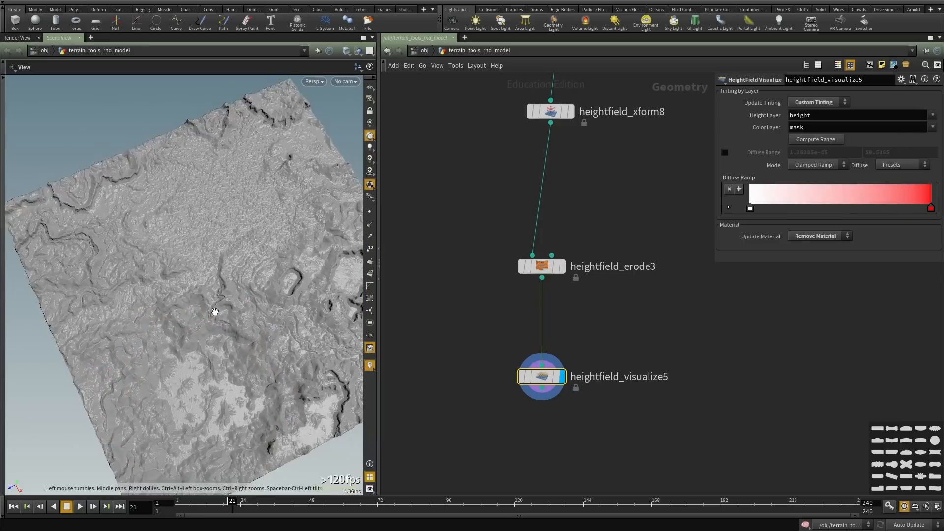
drag(211, 310, 222, 332)
Set the Color Layer to water and inspect where water collects on the terrain.
click(934, 127)
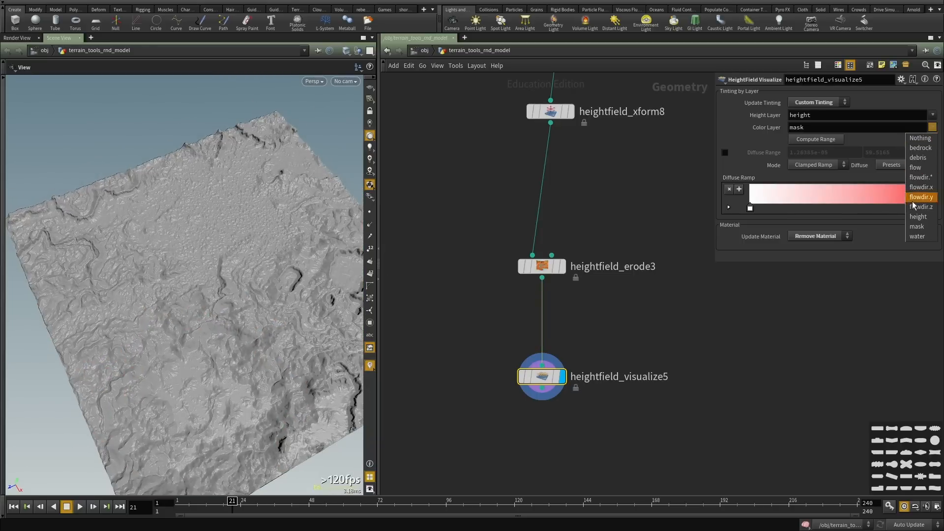
click(918, 237)
right_drag(255, 339, 139, 322)
drag(139, 322, 206, 282)
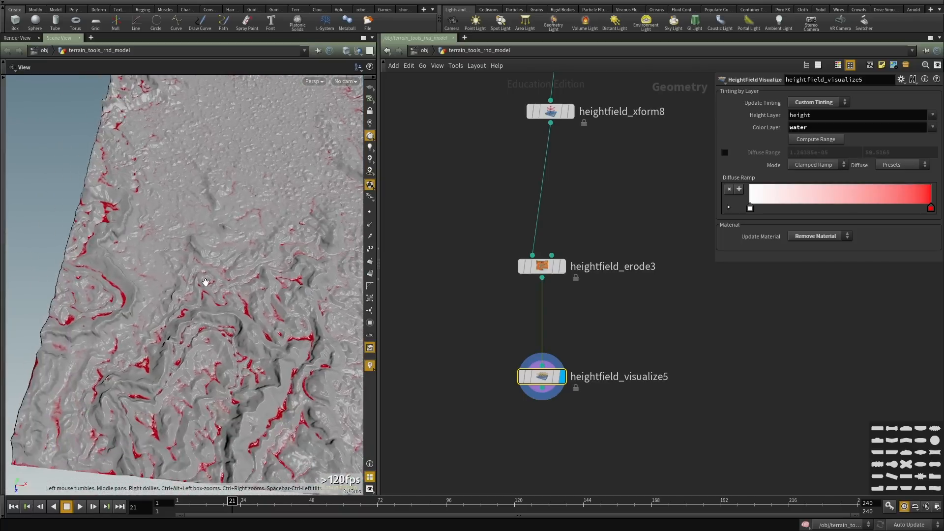
right_drag(205, 282, 185, 282)
drag(186, 282, 241, 321)
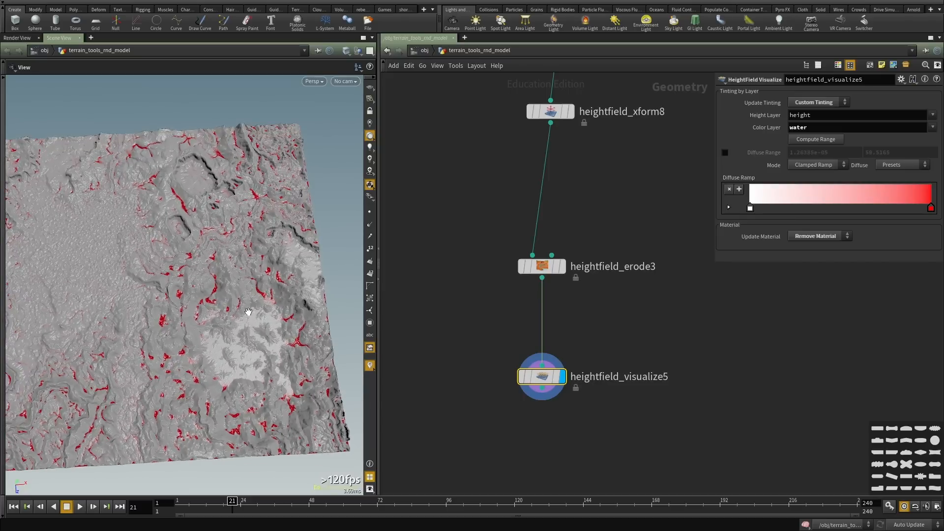
drag(315, 325, 281, 319)
Select heightfield_erode3 together with heightfield_visualize5 and line both up beneath the terrain node chain.
scroll(580, 281, down, 6)
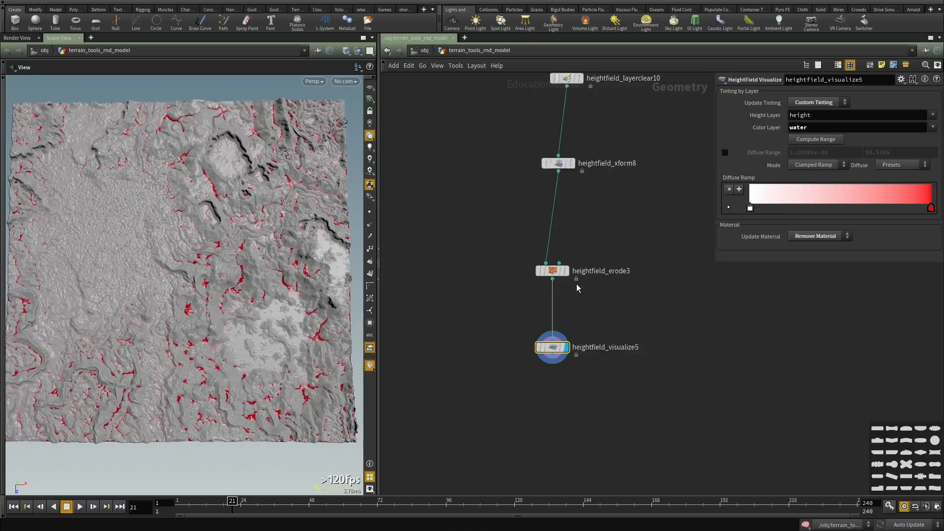
shift+click(570, 274)
scroll(576, 270, up, 3)
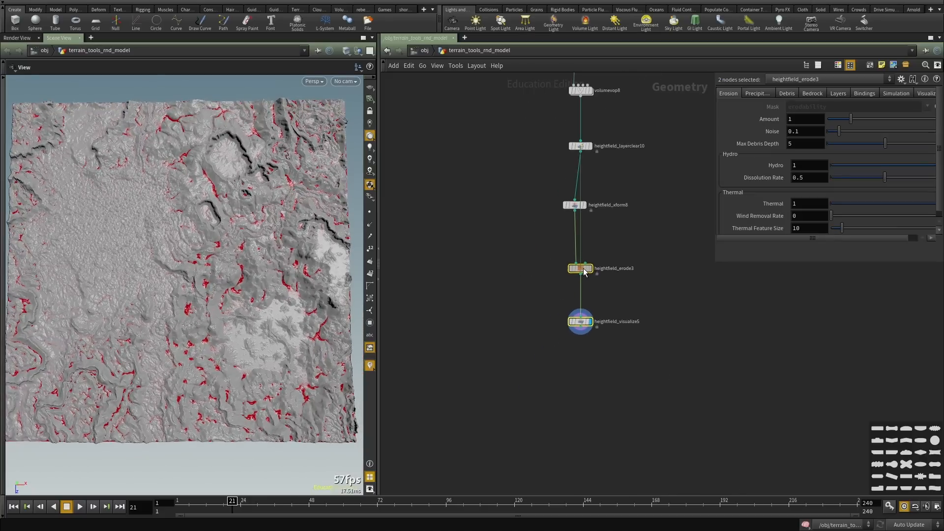
mouse_move(584, 267)
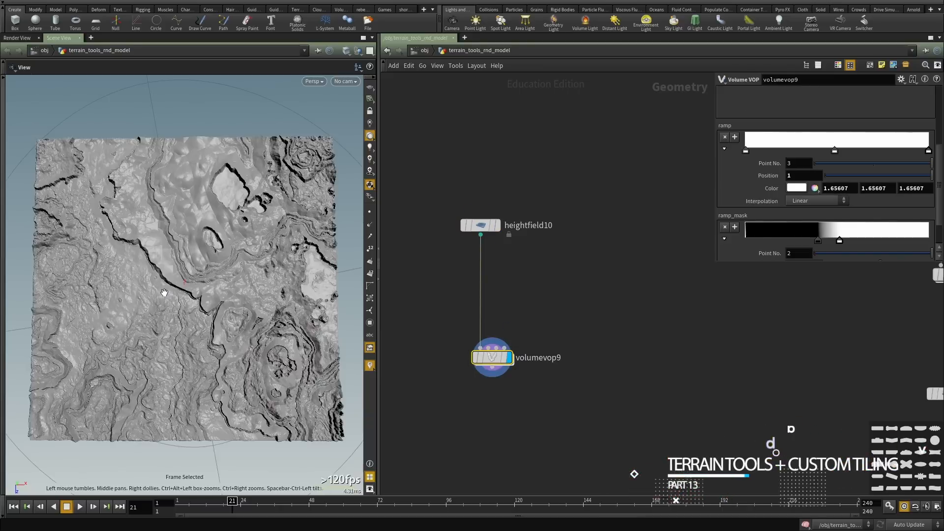
Examine the terrain produced by volumevop9 from several angles and center its node chain in the network.
drag(164, 292, 188, 238)
drag(104, 323, 187, 382)
drag(223, 334, 56, 252)
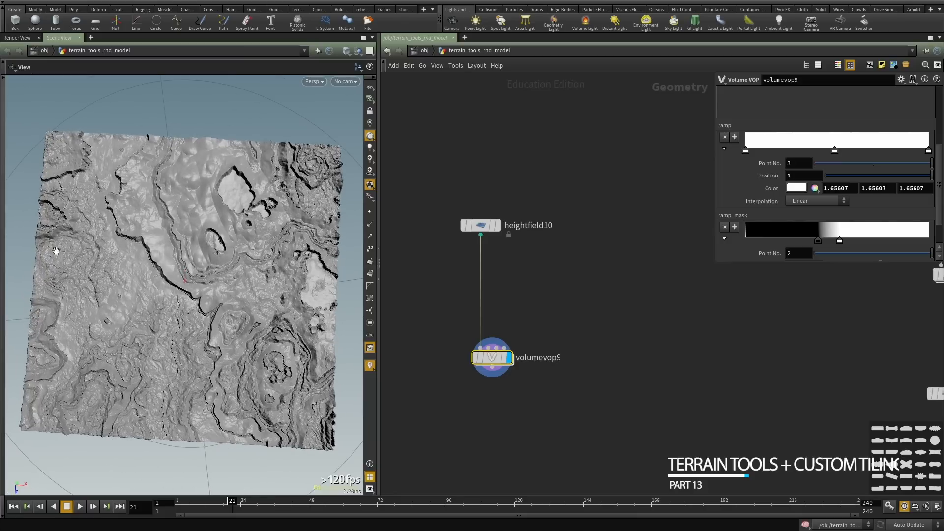
drag(132, 298, 143, 294)
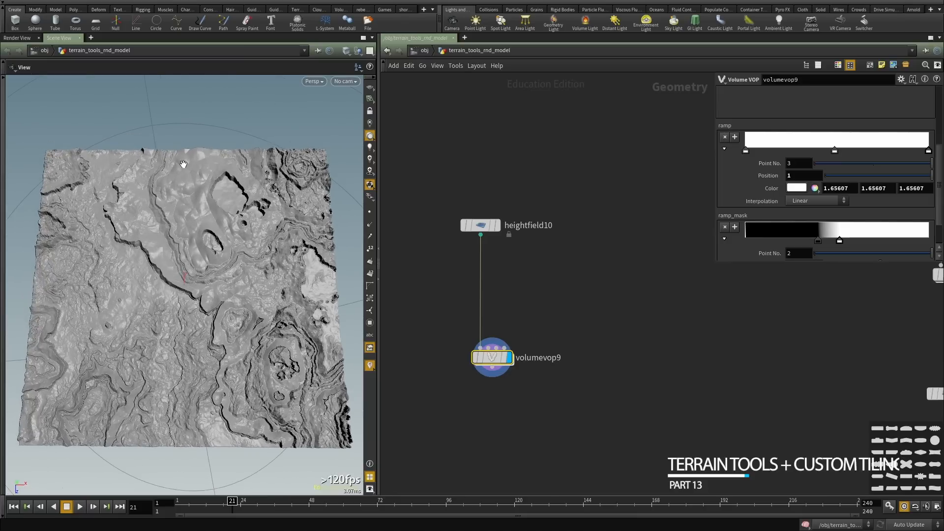
scroll(553, 322, down, 1)
middle_drag(569, 314, 658, 278)
scroll(612, 266, up, 1)
scroll(605, 308, down, 1)
scroll(658, 279, up, 1)
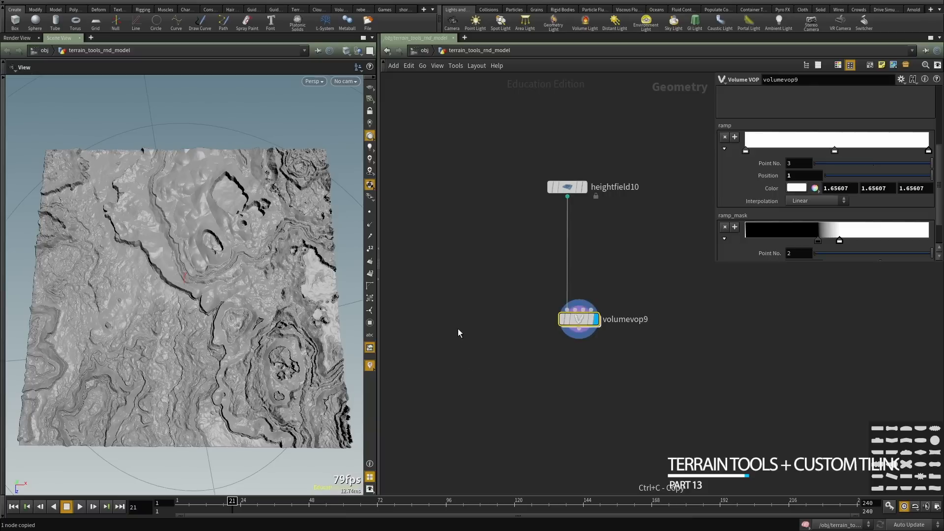
Paste a copy of volumevop9 beneath heightfield10, delete all nodes inside it except the globals and output, and show its Volume Bindings.
key(ctrl+v)
scroll(465, 330, down, 1)
scroll(467, 332, up, 1)
double_click(471, 334)
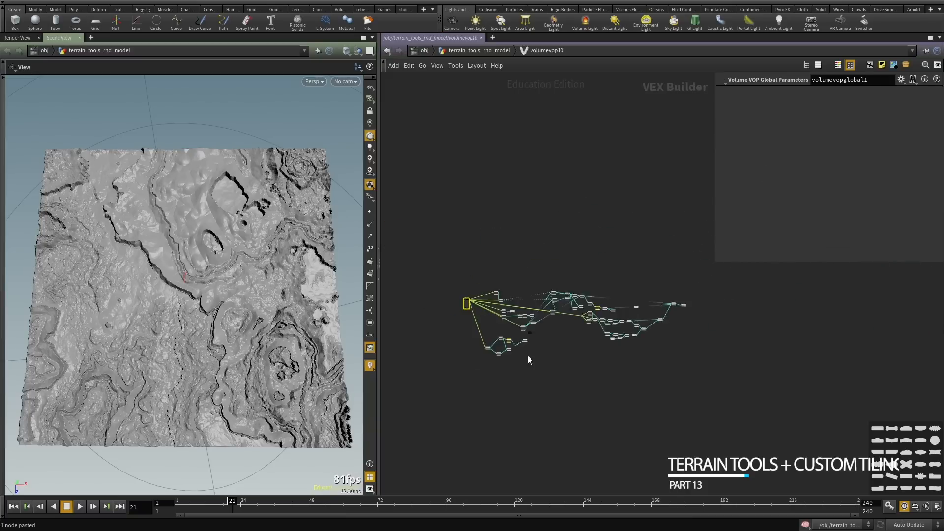
scroll(530, 360, down, 2)
drag(634, 414, 494, 274)
key(Delete)
key(u)
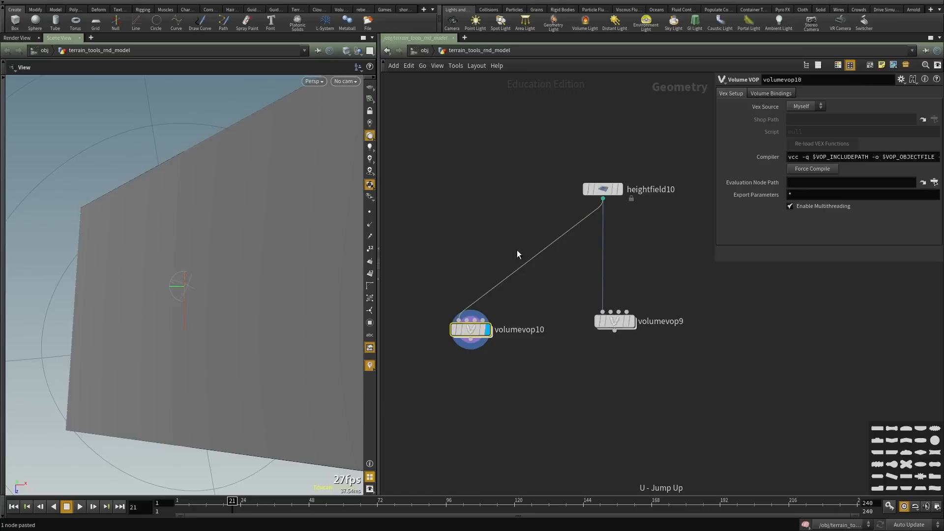
scroll(521, 295, up, 3)
click(761, 93)
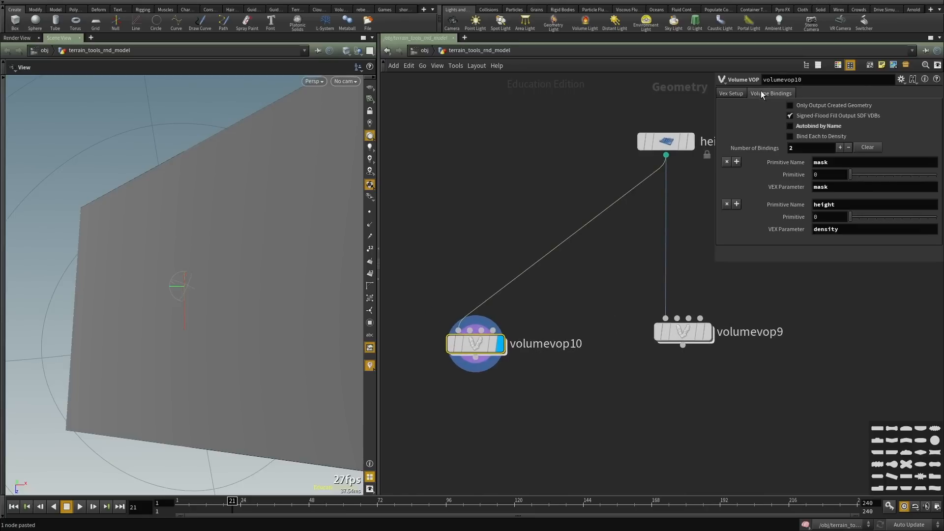
Inside volumevop10, bring volumevopoutput1 close to volumevopglobal1 and wire the global density into the output density.
double_click(476, 344)
middle_drag(634, 295, 682, 332)
scroll(695, 313, up, 3)
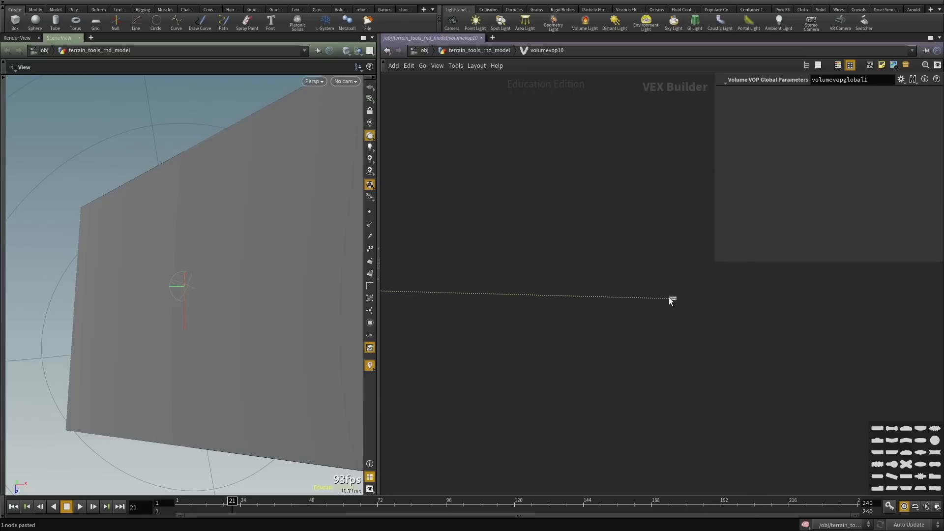
drag(671, 298, 419, 289)
middle_drag(419, 335, 757, 361)
scroll(628, 302, up, 2)
scroll(629, 305, up, 2)
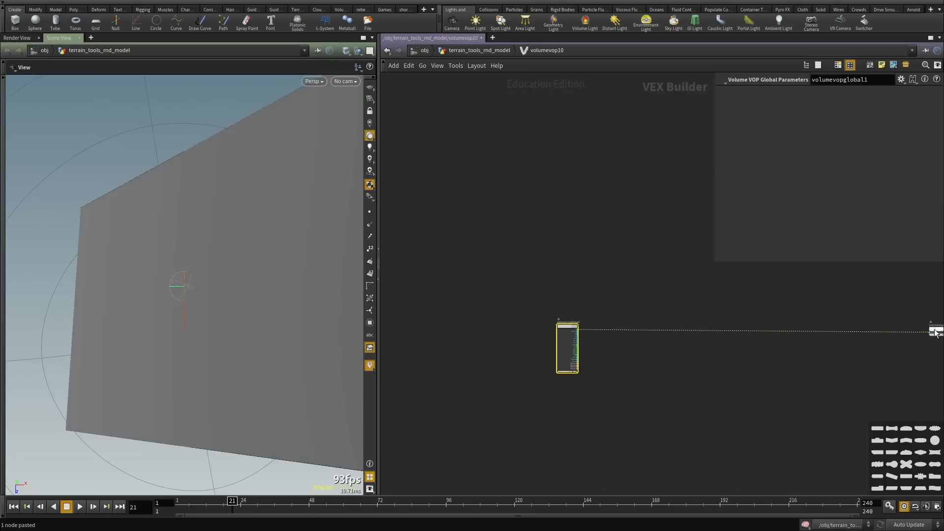
drag(936, 334, 613, 328)
scroll(571, 330, up, 4)
click(582, 331)
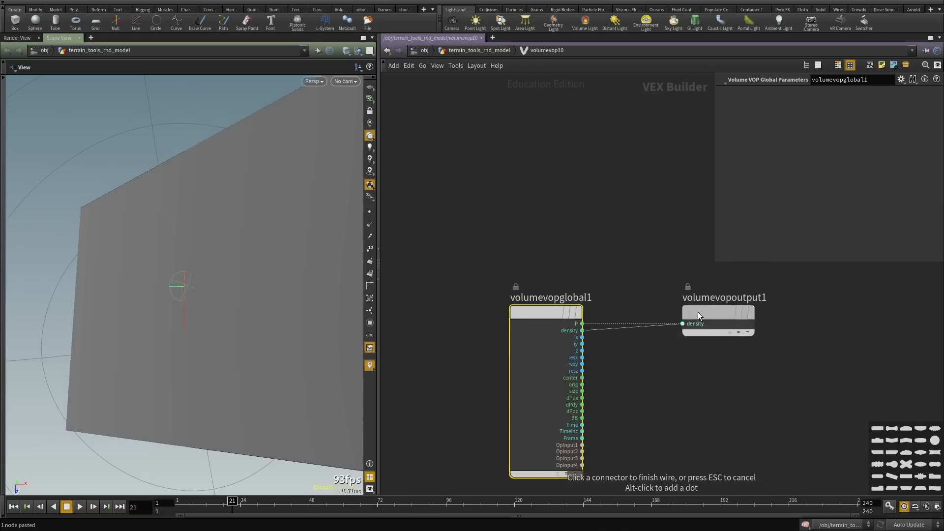
click(697, 311)
middle_drag(667, 354, 574, 324)
drag(647, 286, 811, 339)
Examine the flat heightfield from farther away and check volumevop10's node information for its size and layers.
drag(200, 286, 191, 231)
right_drag(192, 231, 141, 266)
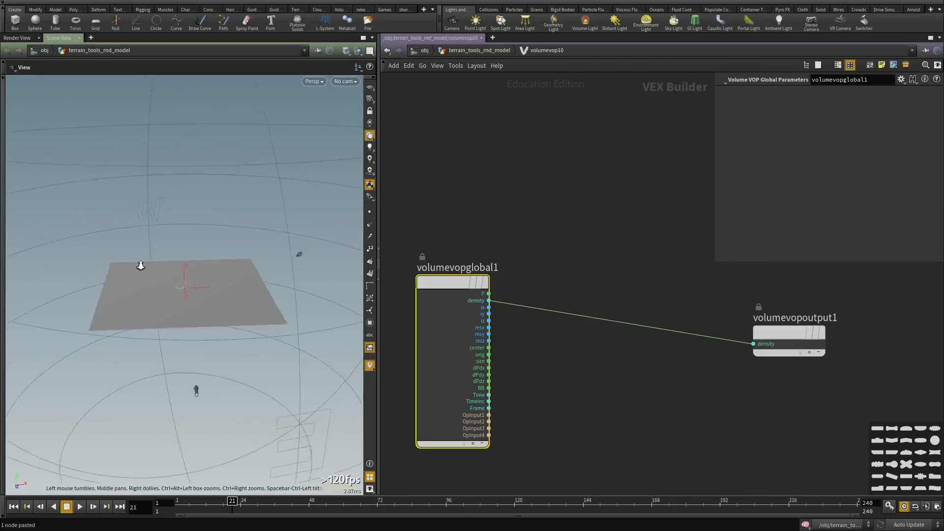
key(u)
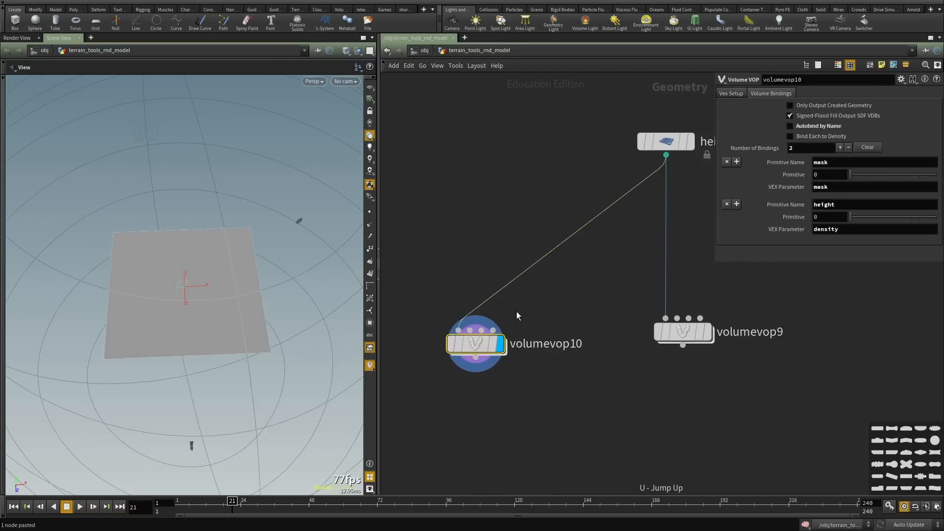
middle_click(472, 349)
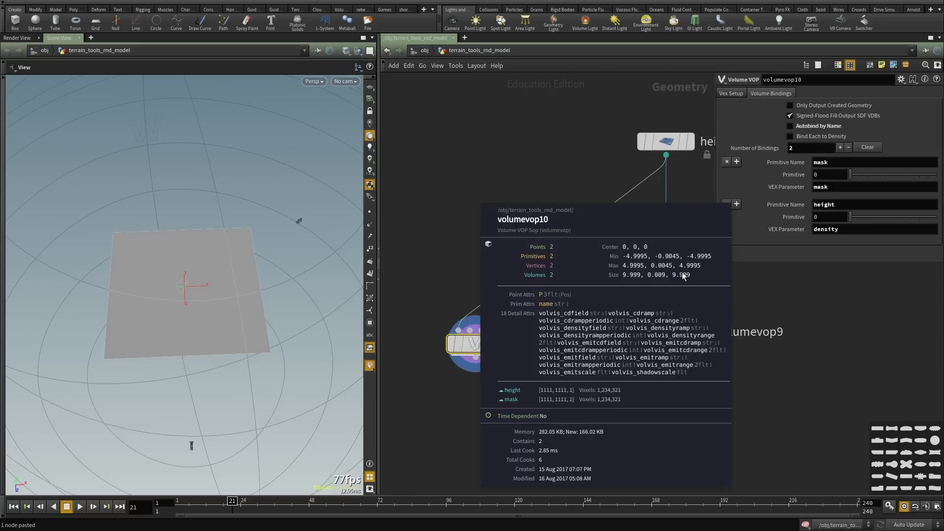
Add a Vector to Float node inside volumevop10 and feed it the global position P.
key(i)
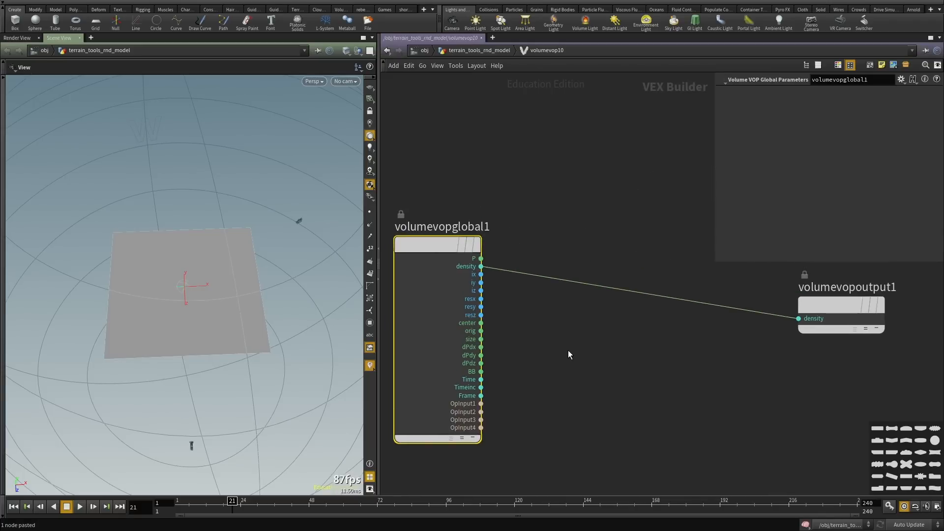
key(Tab)
text(vect)
key(Down)
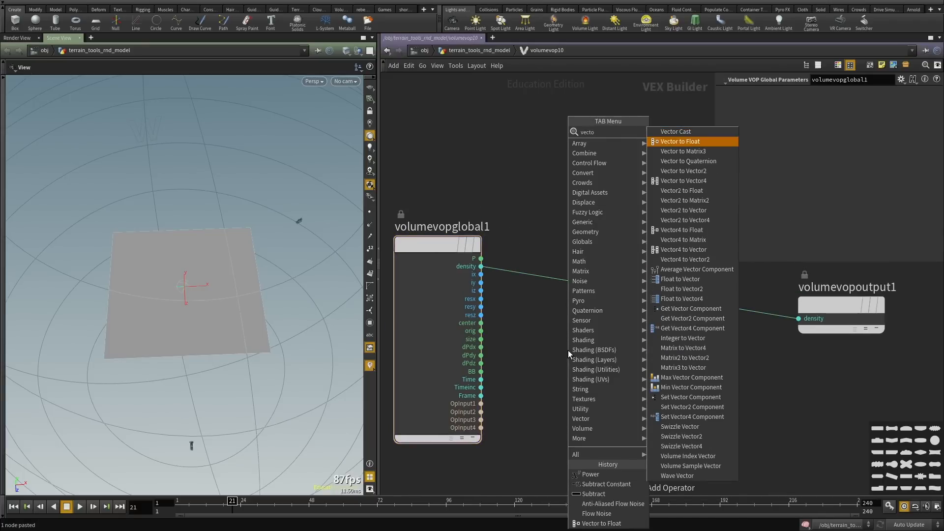
key(Return)
key(Return)
scroll(467, 325, up, 2)
click(486, 230)
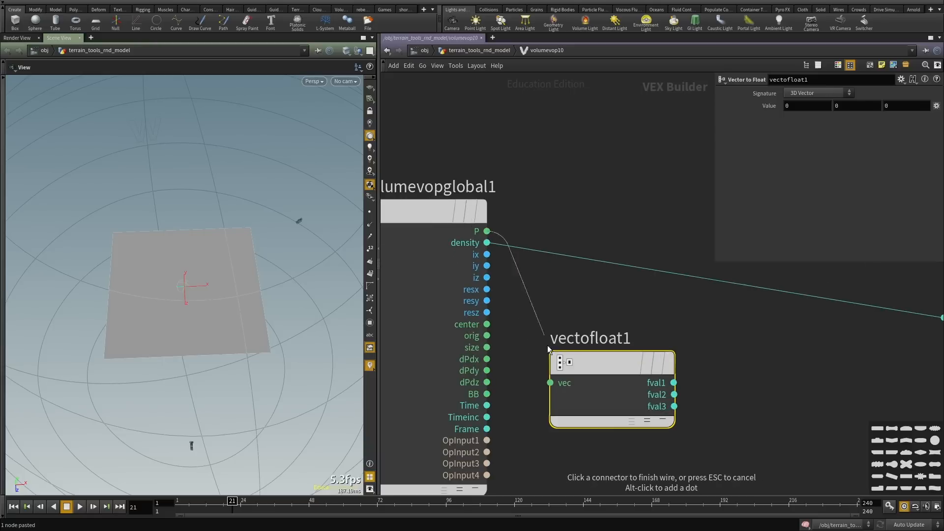
click(551, 382)
Add a Fit Range node after vectofloat1 and connect fval1 to its val input.
middle_drag(743, 400, 647, 361)
key(Tab)
text(fitran)
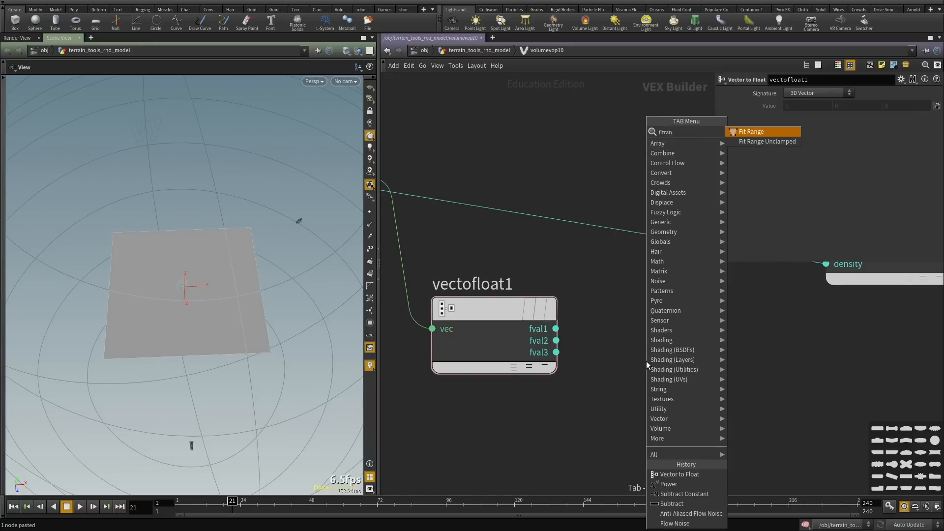
key(Return)
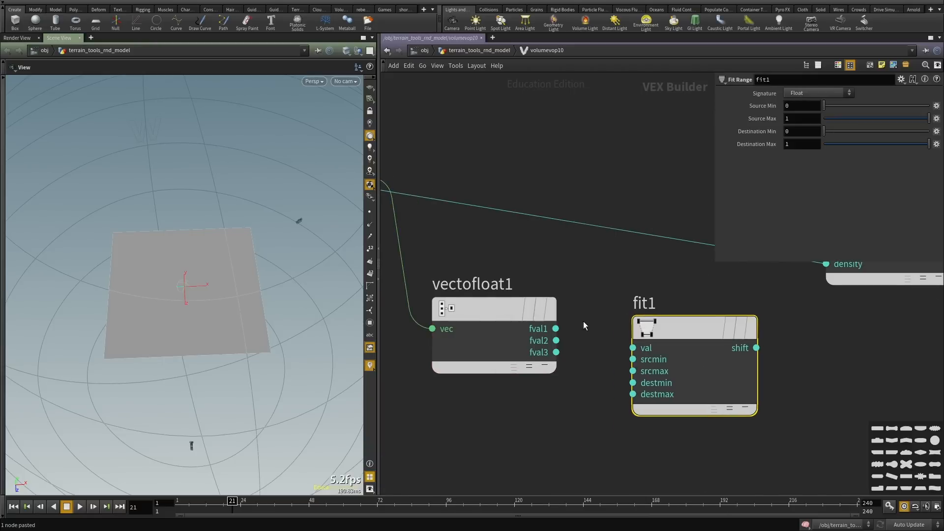
click(633, 348)
Fit fval3 from a source range of -5 to 5 using a duplicate of the Fit Range node placed below the first.
scroll(858, 317, down, 5)
middle_drag(855, 322, 695, 338)
drag(629, 337, 651, 387)
scroll(622, 353, up, 1)
scroll(576, 348, up, 3)
click(570, 340)
click(627, 415)
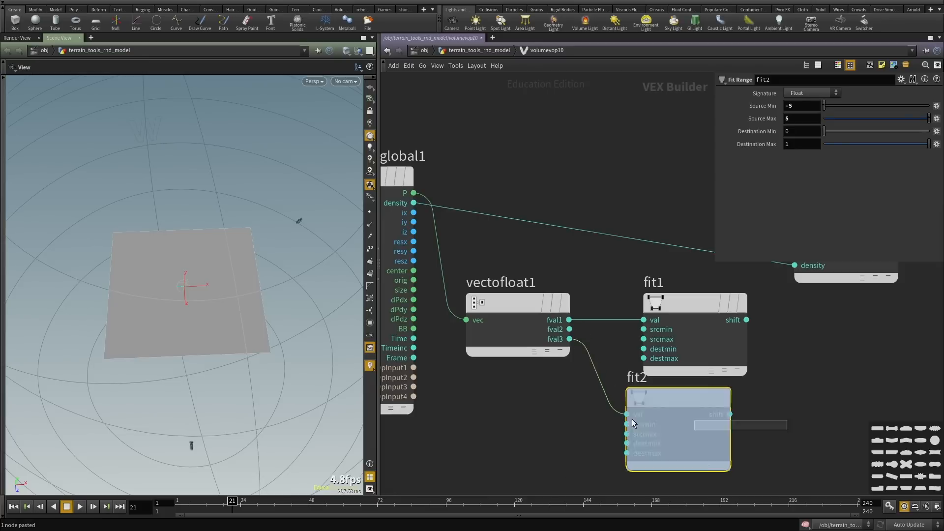
middle_drag(815, 417, 590, 404)
scroll(585, 401, down, 3)
drag(494, 400, 524, 436)
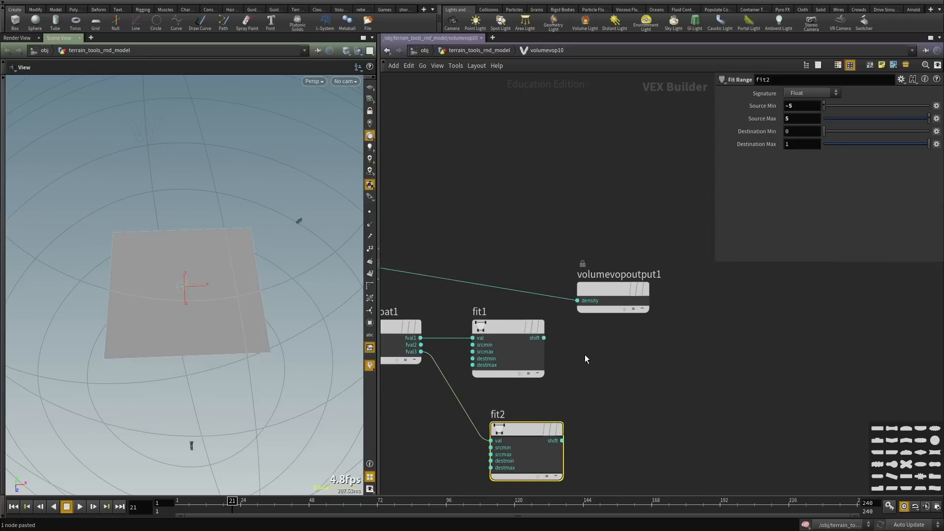
Move volumevopoutput1 farther from the fit nodes and add a Color Map node beneath it.
drag(622, 288, 708, 285)
scroll(615, 376, up, 2)
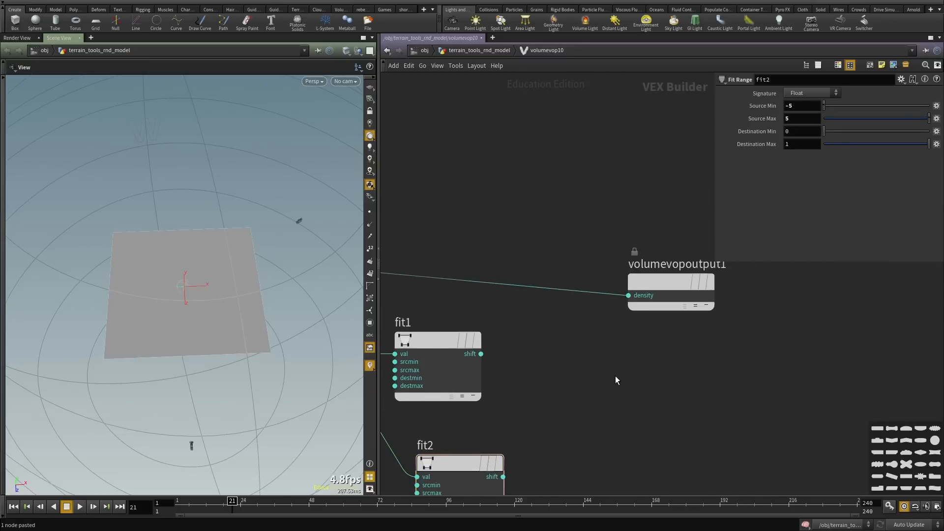
key(Tab)
text(colo)
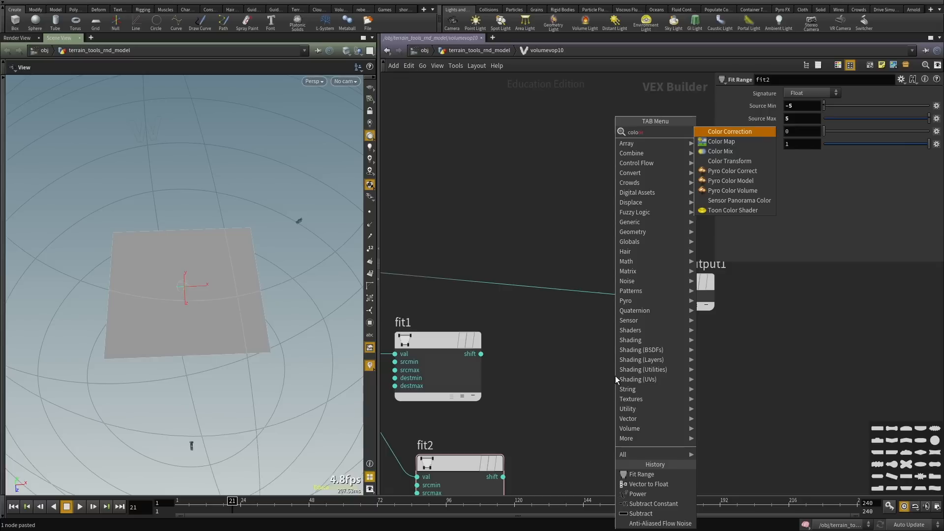
key(Down)
key(Return)
click(615, 376)
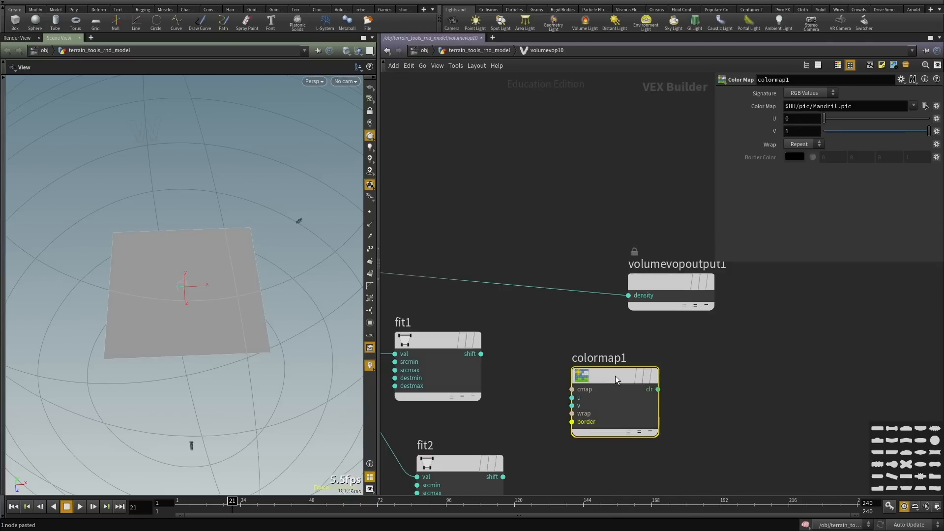
drag(615, 375, 645, 366)
Connect the fit1 result to the Color Map's u input and the fit2 result to its v input.
middle_drag(493, 381, 510, 339)
drag(456, 303, 468, 304)
click(510, 312)
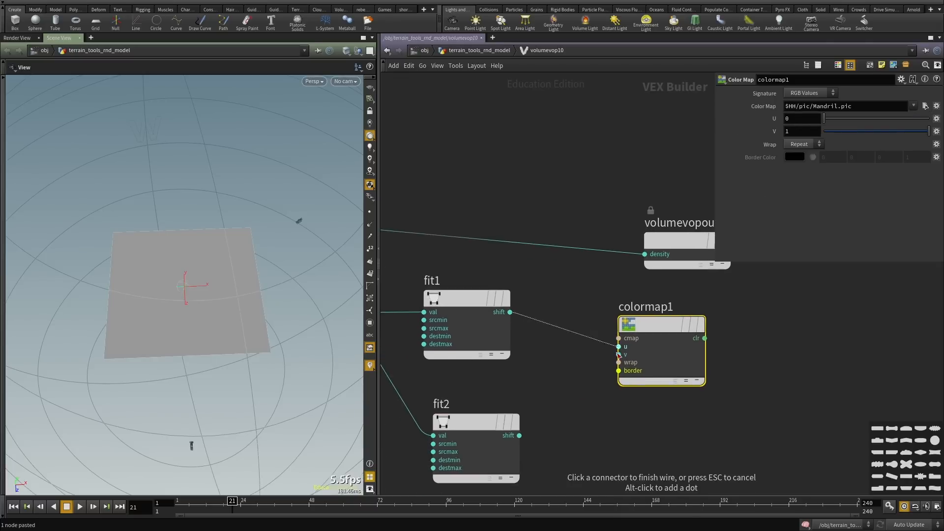
click(619, 347)
click(619, 355)
click(520, 436)
middle_drag(718, 409, 682, 378)
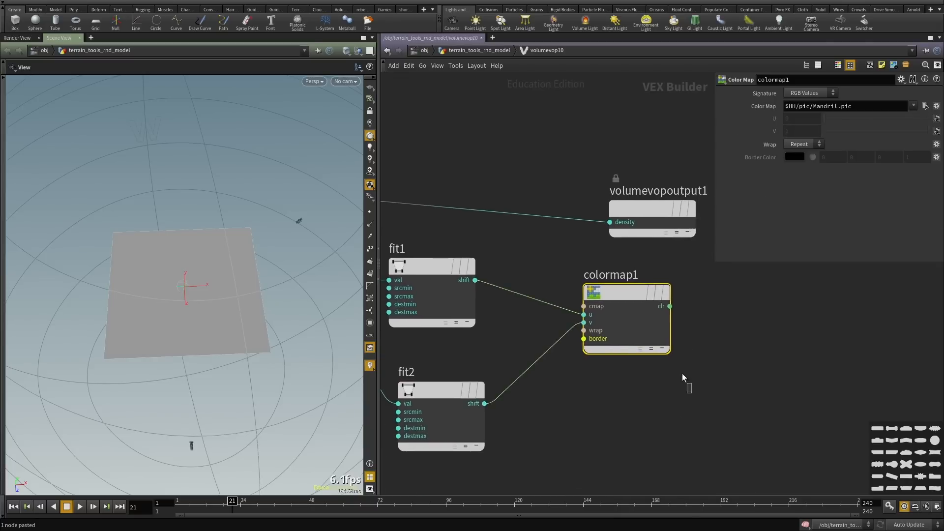
Promote the Color Map's cmap input to a parameter of volumevop10.
middle_drag(578, 323, 520, 369)
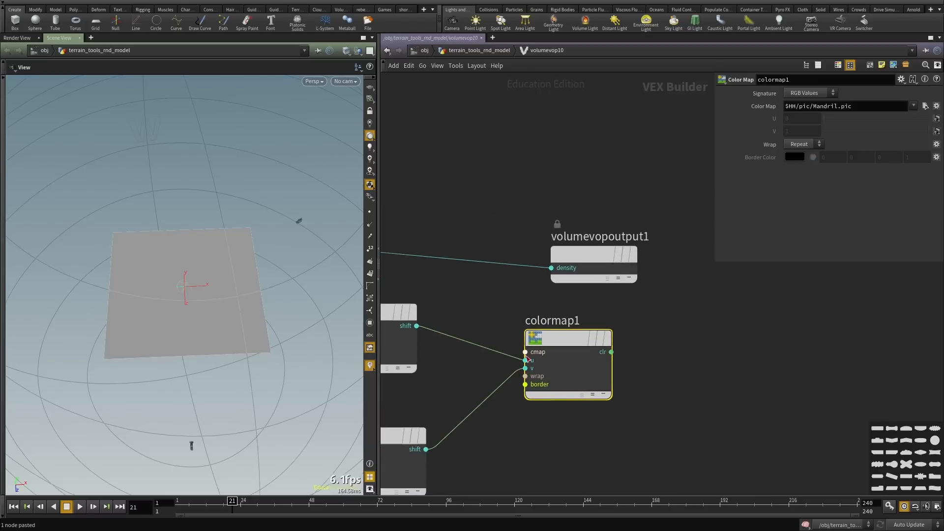
right_click(526, 352)
click(534, 359)
middle_drag(675, 371, 653, 388)
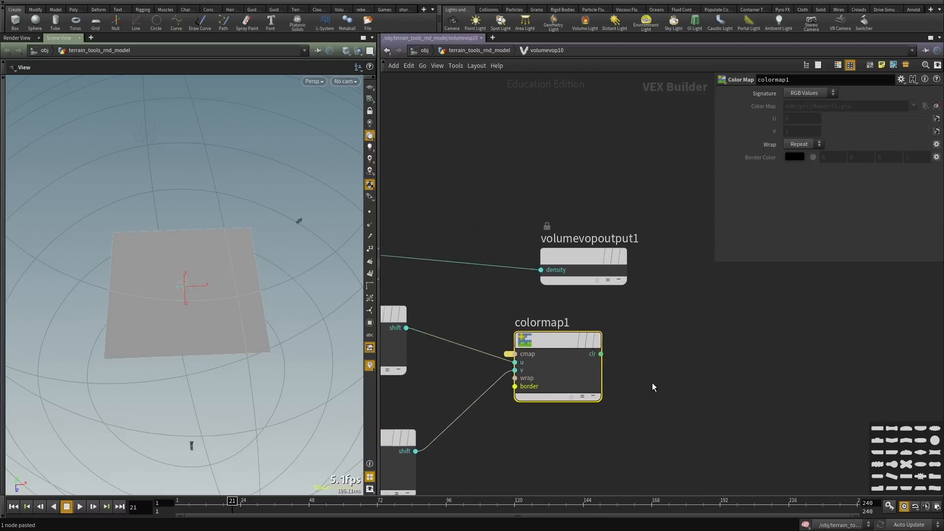
Set volumevop10's Color Map to /run/media/rebelway/mainws/rnd/temp/bricks_with_cops/tmp/bake_torus_scale_1_1_4K.exr.
key(u)
drag(888, 250, 487, 252)
key(ctrl+v)
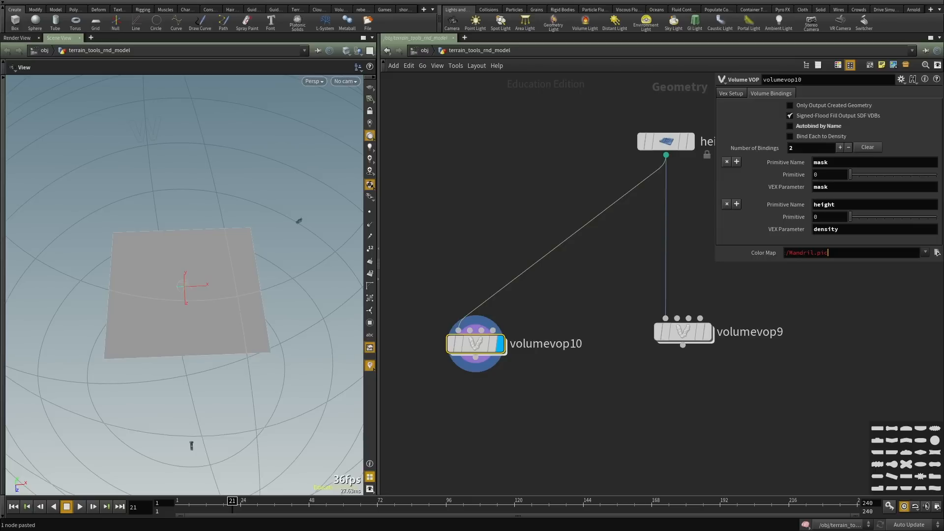
drag(839, 254, 447, 227)
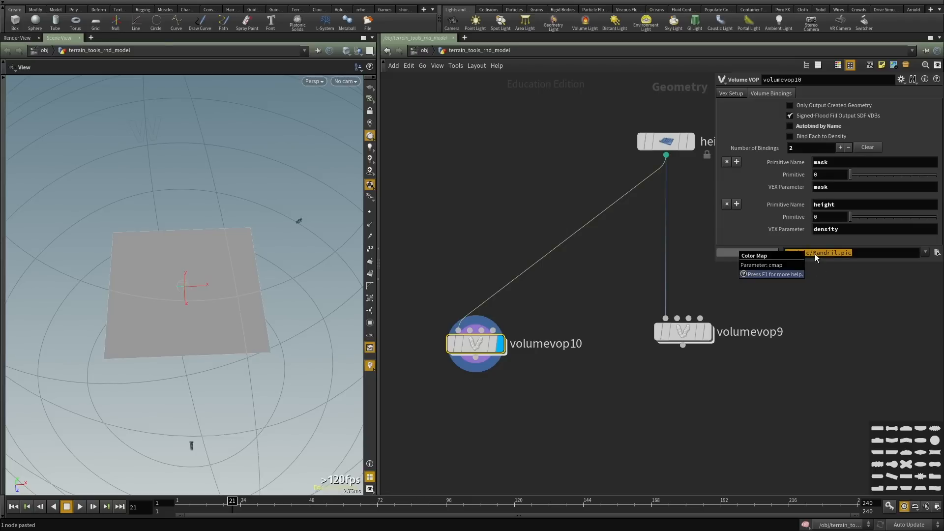
key(ctrl+v)
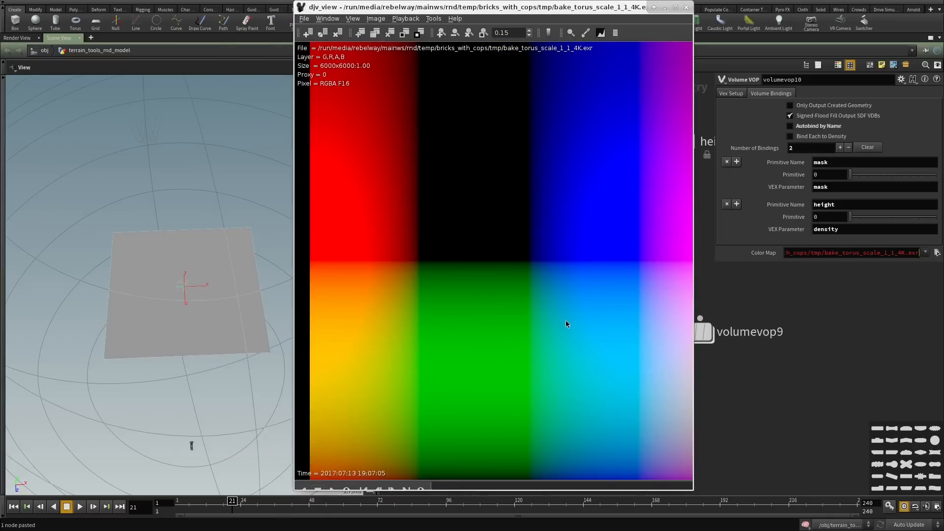
Examine bake_torus_scale_1_1_4K.exr in the enlarged djv_view window and close the viewer.
alt+drag(546, 322, 461, 329)
alt+right_drag(487, 358, 546, 376)
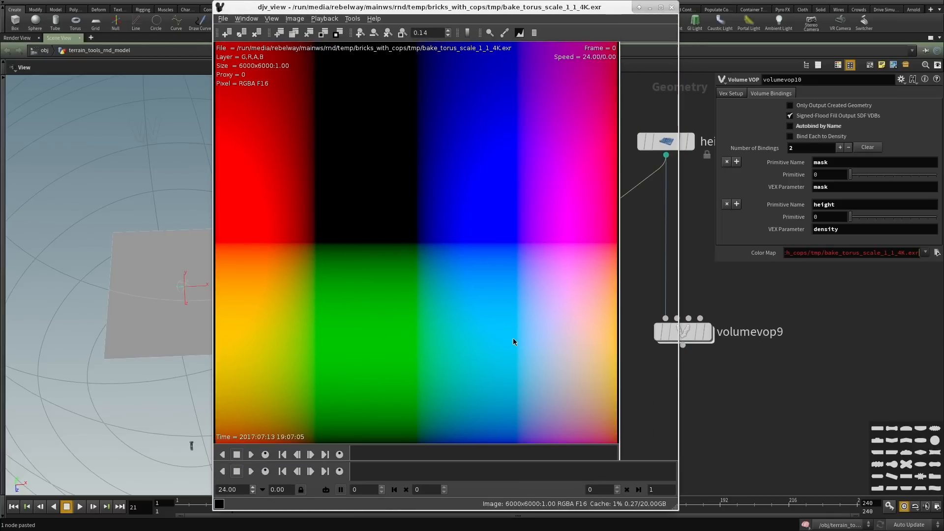
click(672, 8)
Nudge volumevop10 in the network, reopen its contents and lay out the nodes inside.
middle_drag(550, 360, 579, 328)
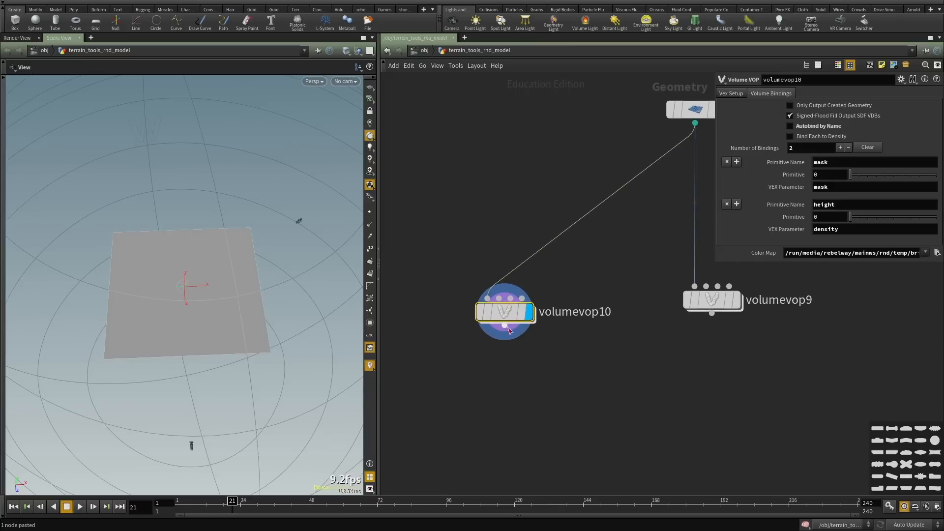
drag(501, 316, 491, 297)
double_click(516, 295)
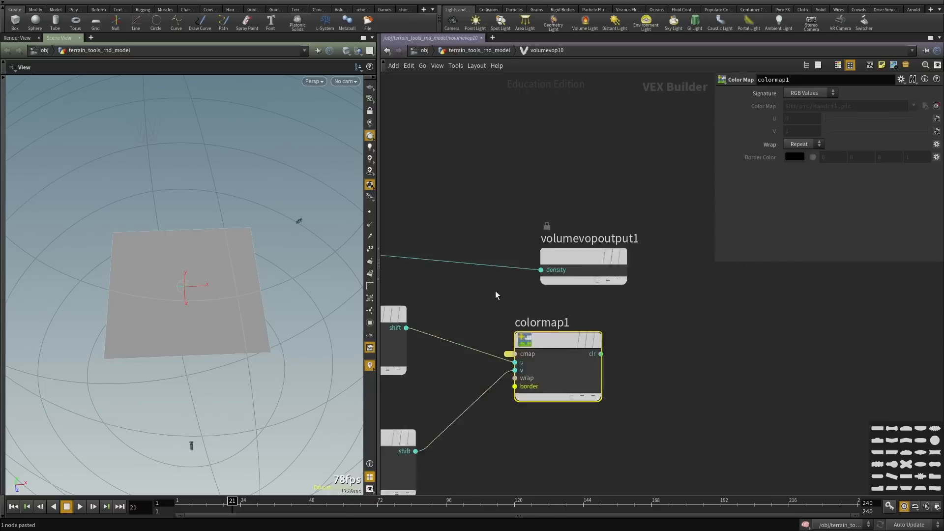
key(l)
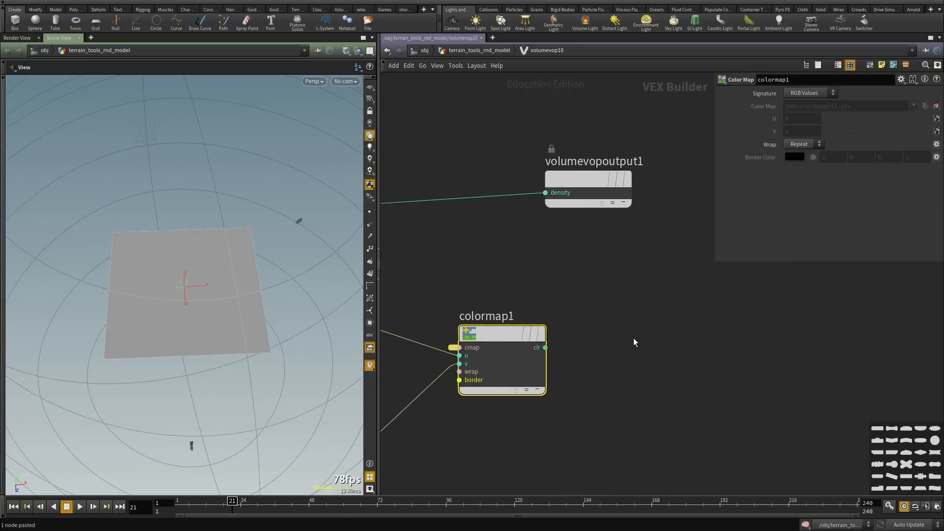
key(Tab)
text(n)
key(BackSpace)
key(Escape)
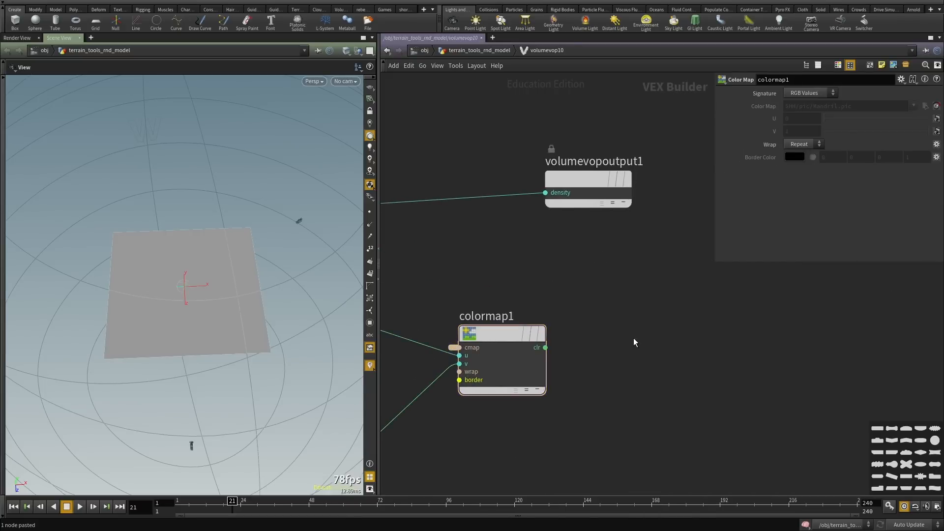
Add a second Vector to Float node and feed it the Color Map's clr output.
key(Tab)
text(vect)
key(Down)
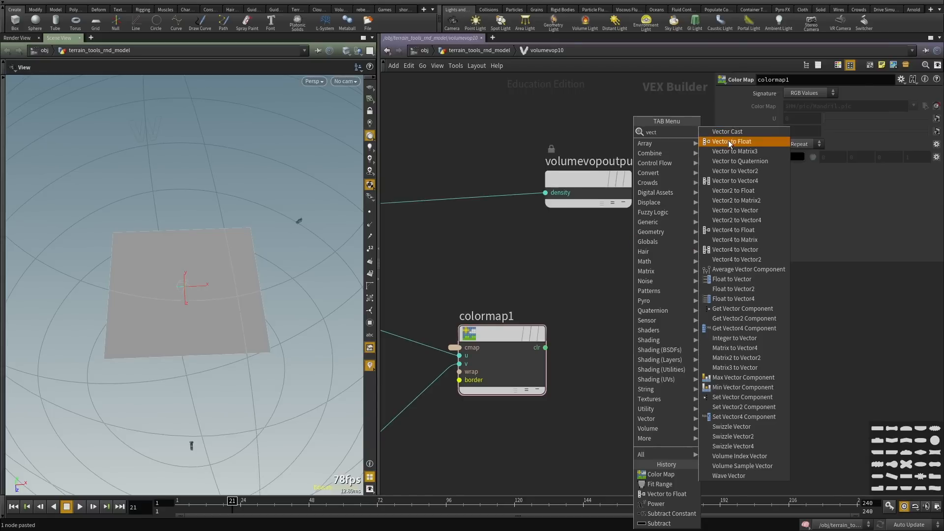
key(Return)
click(723, 352)
click(546, 348)
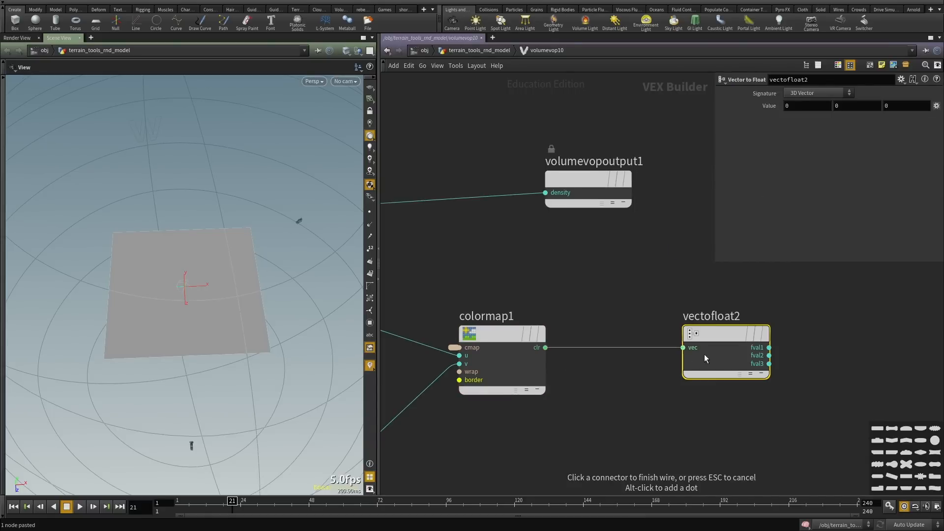
click(704, 354)
Add an Anti-Aliased Noise node between and below colormap1 and vectofloat2.
scroll(630, 384, up, 2)
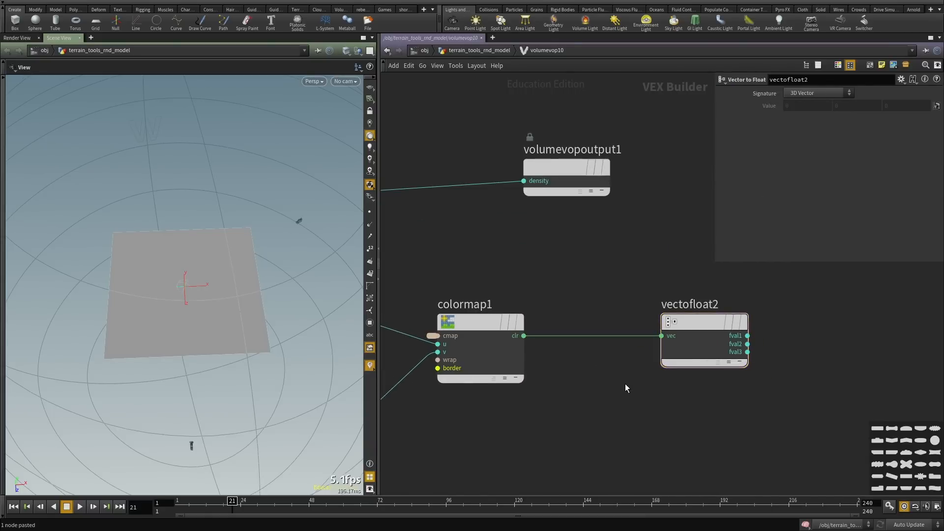
key(Tab)
text(nois)
key(Down)
key(Return)
click(624, 384)
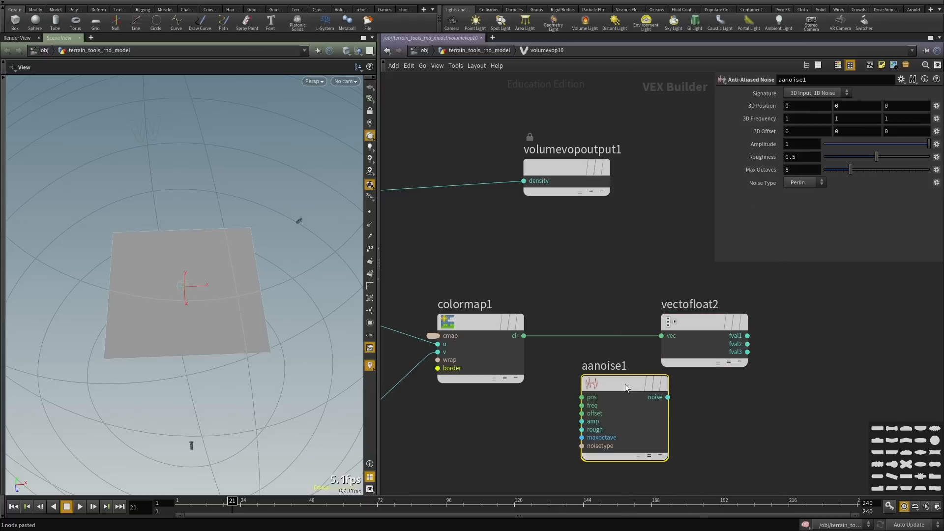
Feed the Color Map's clr output into the noise's pos input, choose the 3D Input, 3D Noise signature and set 3D Frequency to 2.4.
click(582, 397)
click(523, 336)
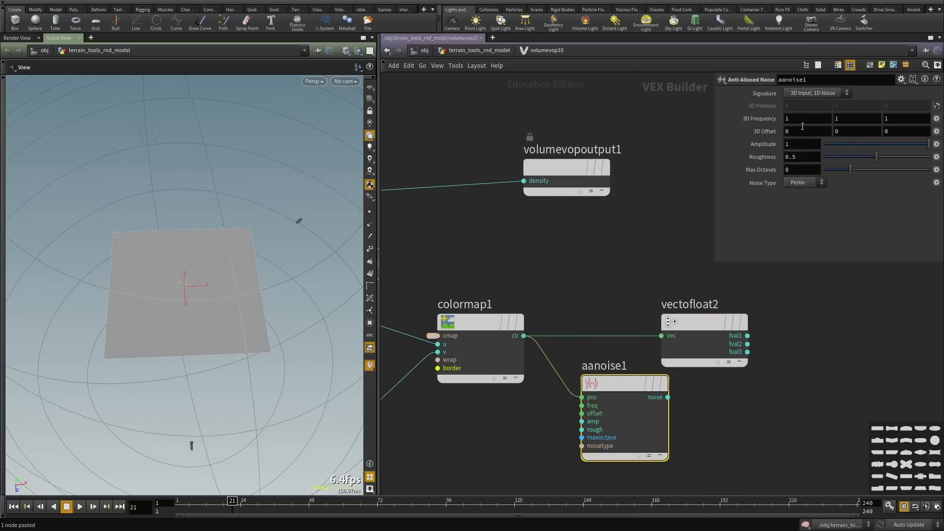
click(816, 93)
click(812, 112)
middle_drag(757, 118, 796, 129)
Move vectofloat2 farther from the noise node and switch the Anti-Aliased Noise signature to 3D Input, 1D Noise.
middle_drag(738, 441, 586, 441)
drag(559, 322, 735, 323)
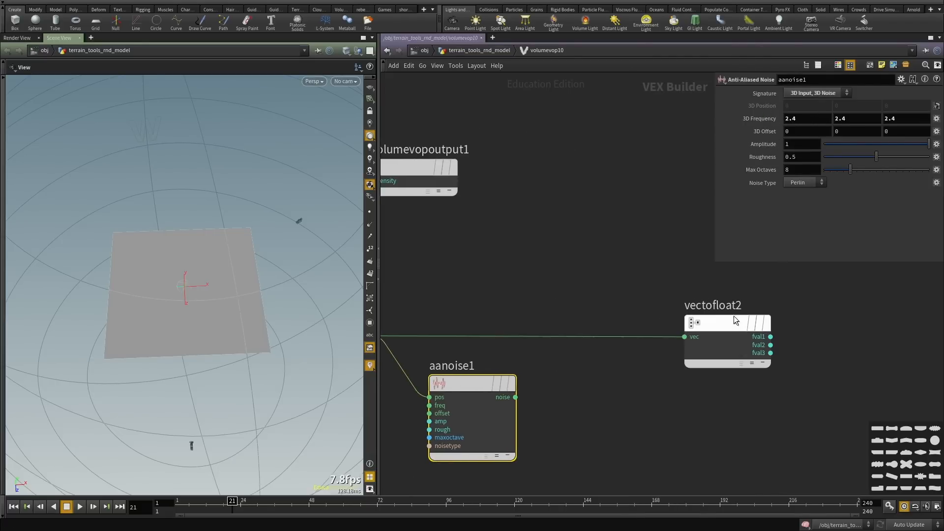
middle_drag(572, 344, 618, 329)
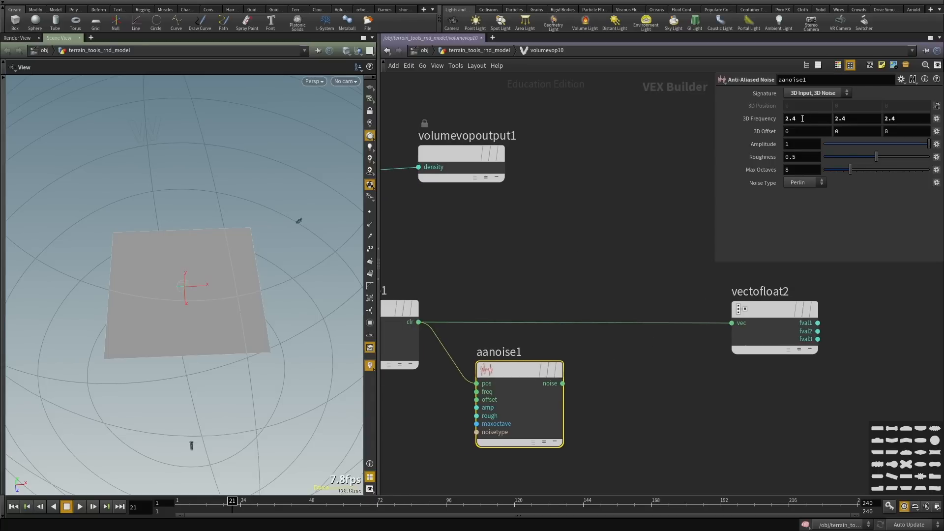
click(816, 93)
click(811, 103)
Add a Bind node between the Anti-Aliased Noise node and vectofloat2.
middle_drag(599, 252, 588, 227)
click(638, 374)
key(Tab)
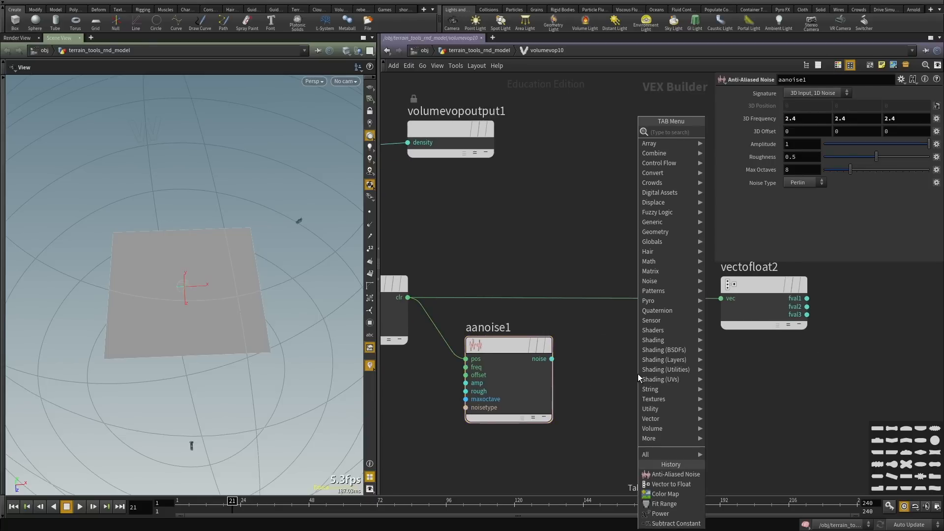
text(m)
key(BackSpace)
text(bind)
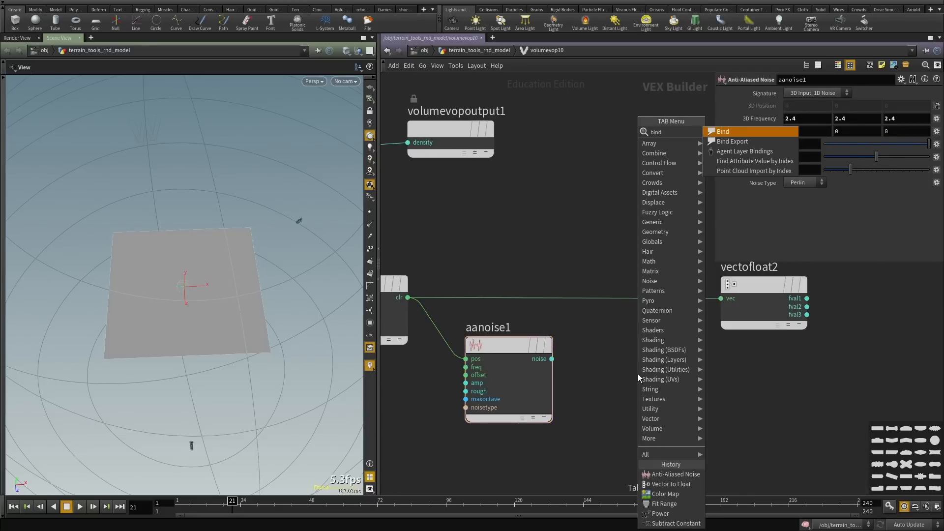
key(Return)
click(639, 374)
Connect the noise output to the Bind node's input and name its parameter mask.
click(552, 359)
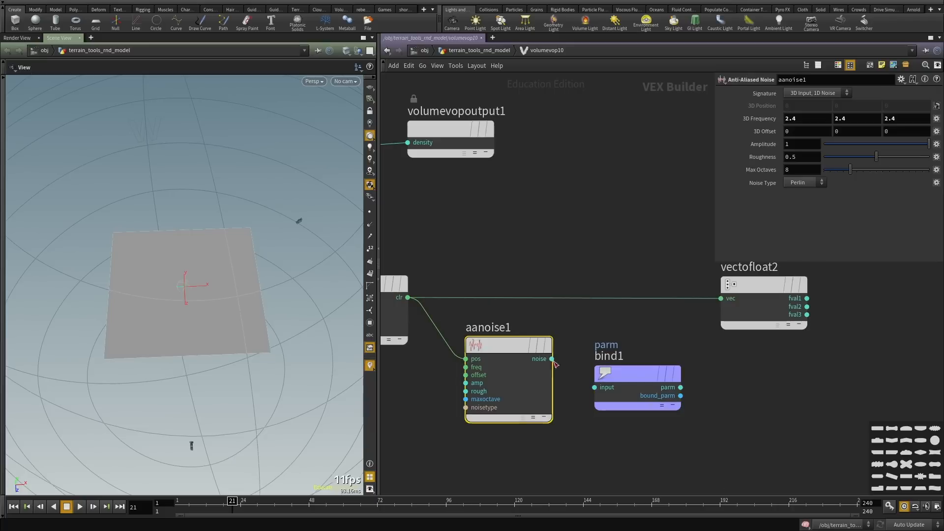
click(632, 404)
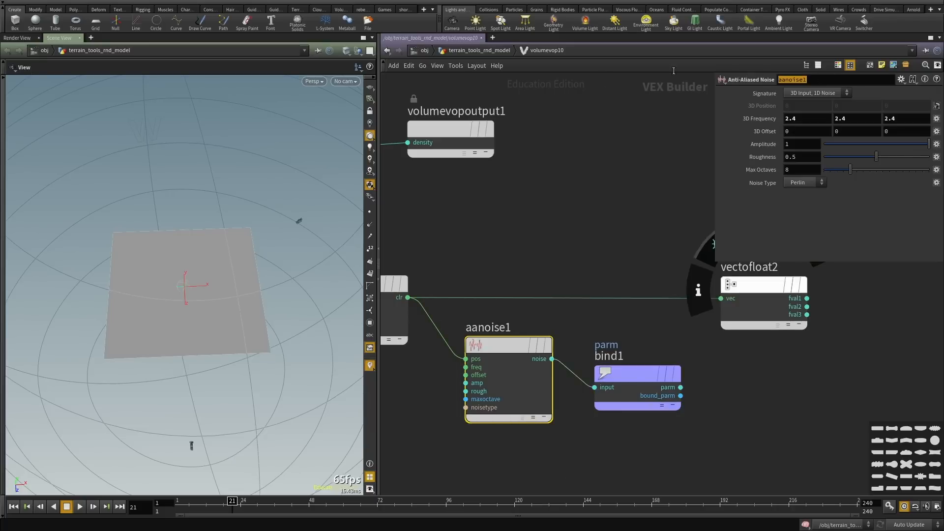
drag(806, 93, 574, 84)
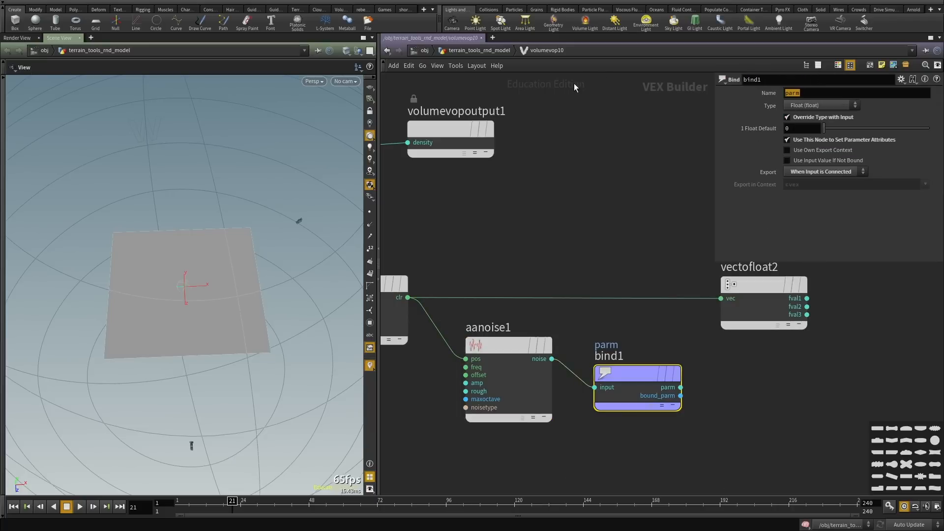
text(mask)
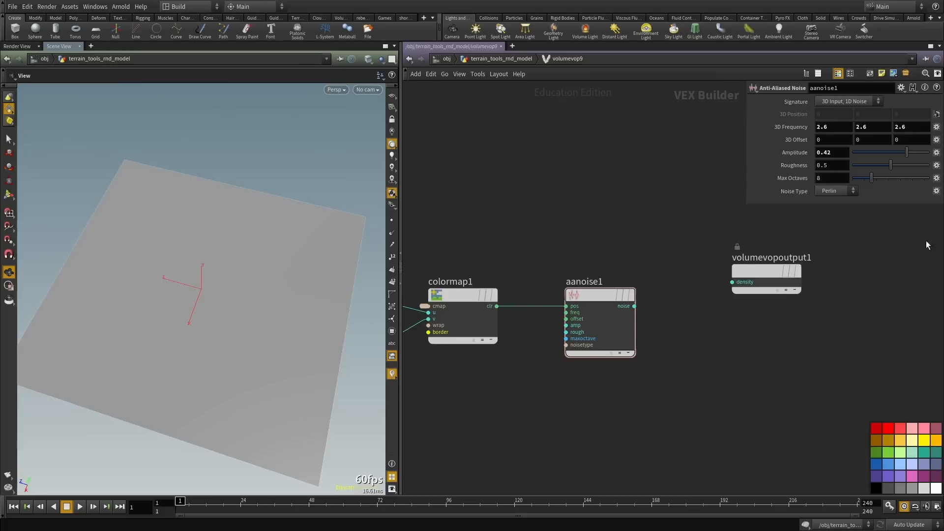
Inspect the nodes inside volumevop9, then go up a level and check its Color Map file path.
drag(253, 295, 234, 321)
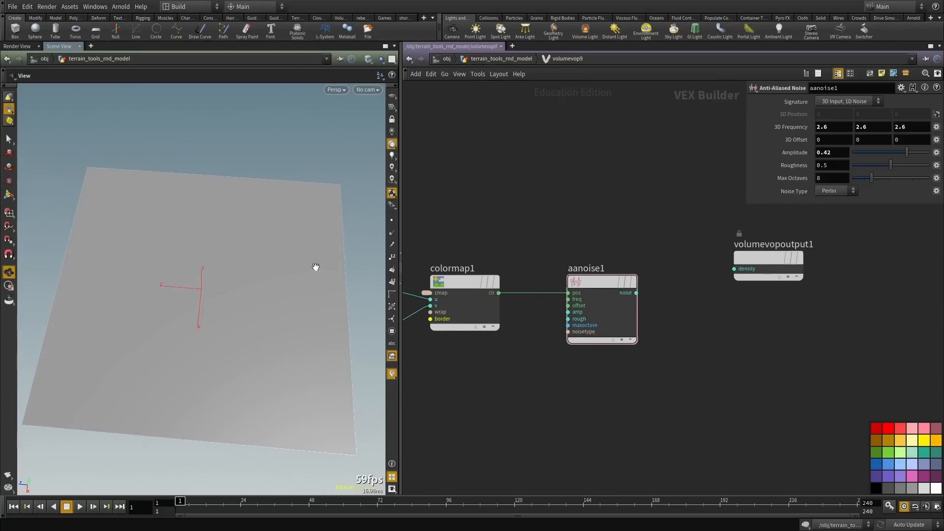
middle_drag(428, 239, 536, 218)
drag(536, 213, 567, 364)
middle_drag(567, 365, 512, 393)
mouse_move(538, 209)
middle_down()
mouse_move(531, 249)
mouse_move(533, 226)
middle_up()
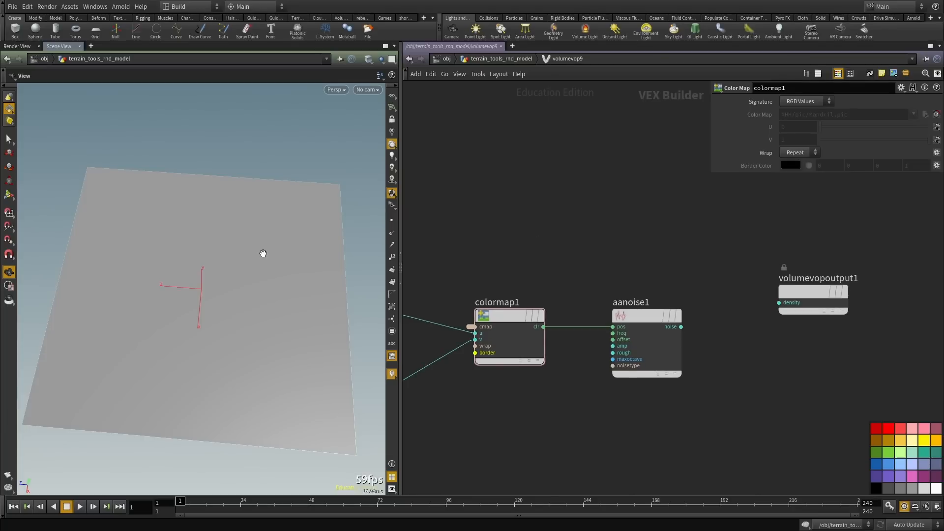
drag(259, 266, 311, 316)
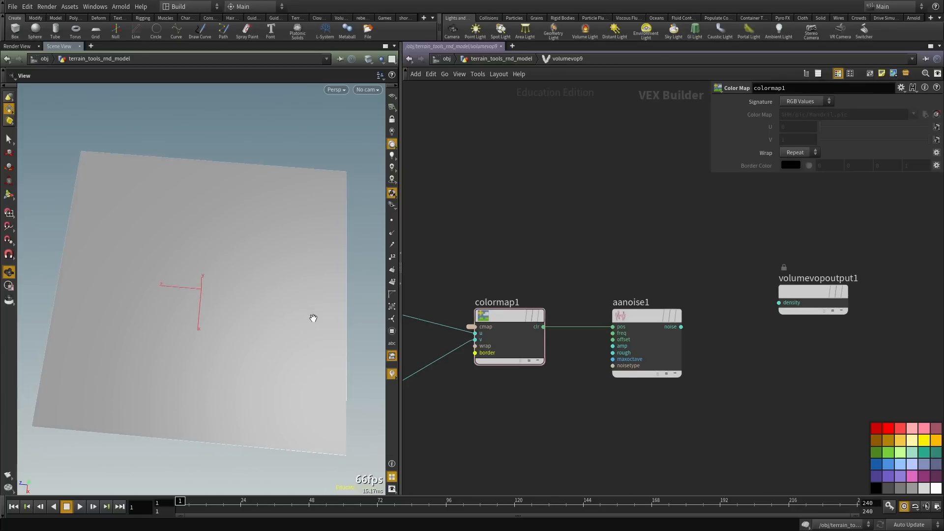
key(u)
drag(853, 262, 943, 262)
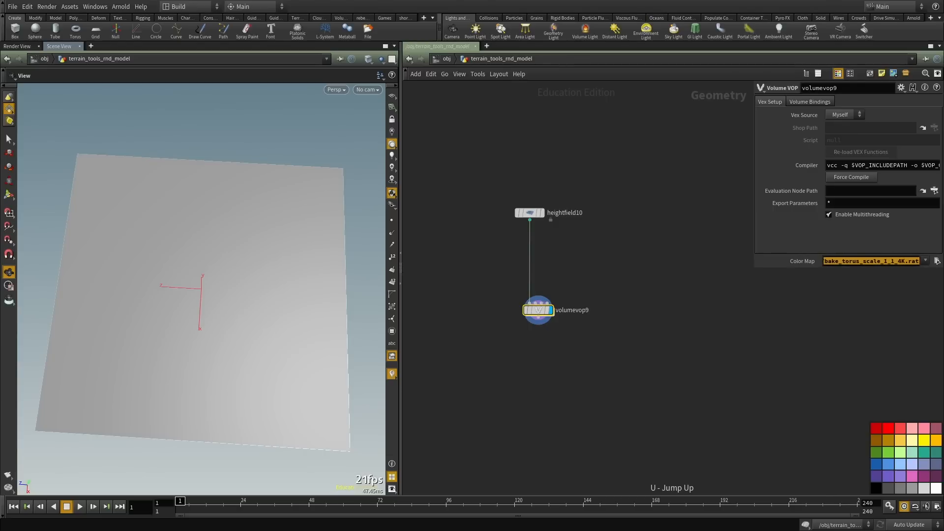
Reopen volumevop9 and review the node chain from the global inputs through the Fit nodes and Color Map to the noise.
double_click(540, 310)
scroll(545, 334, down, 3)
middle_drag(546, 334, 571, 289)
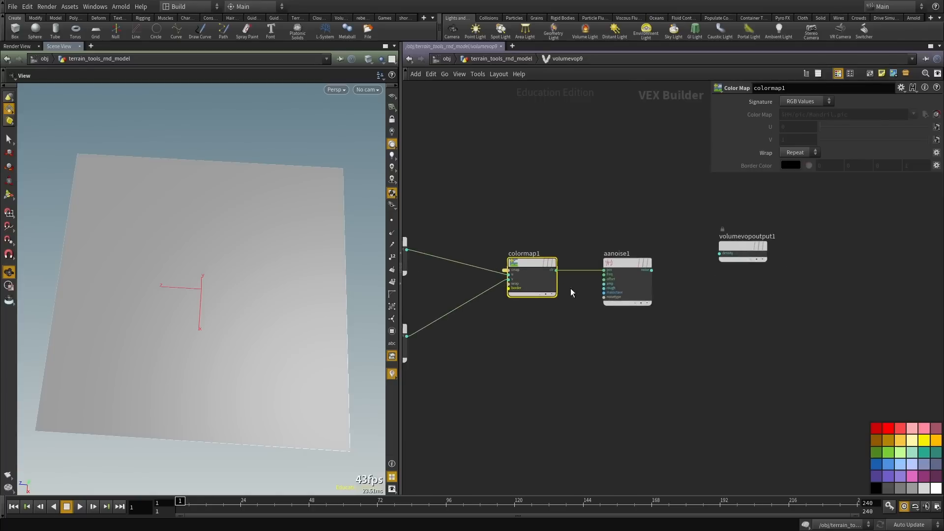
middle_drag(502, 334, 538, 365)
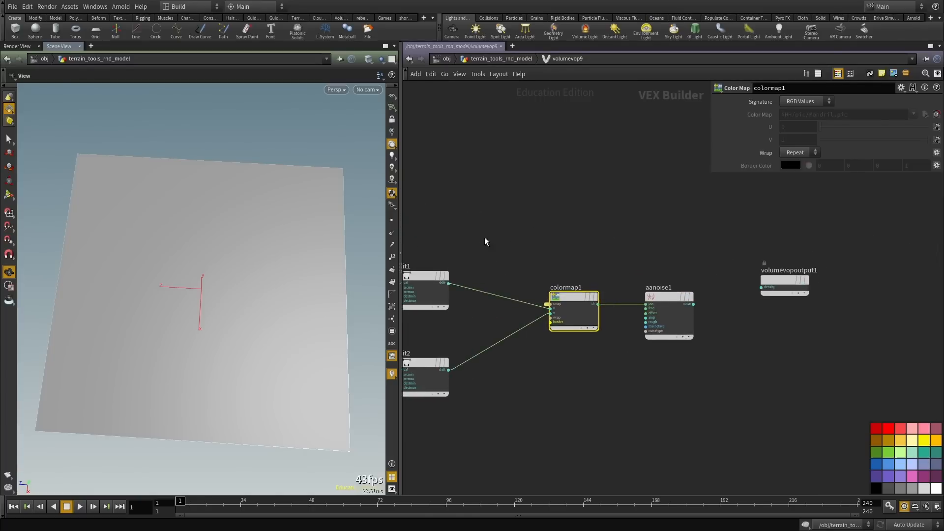
drag(168, 249, 167, 312)
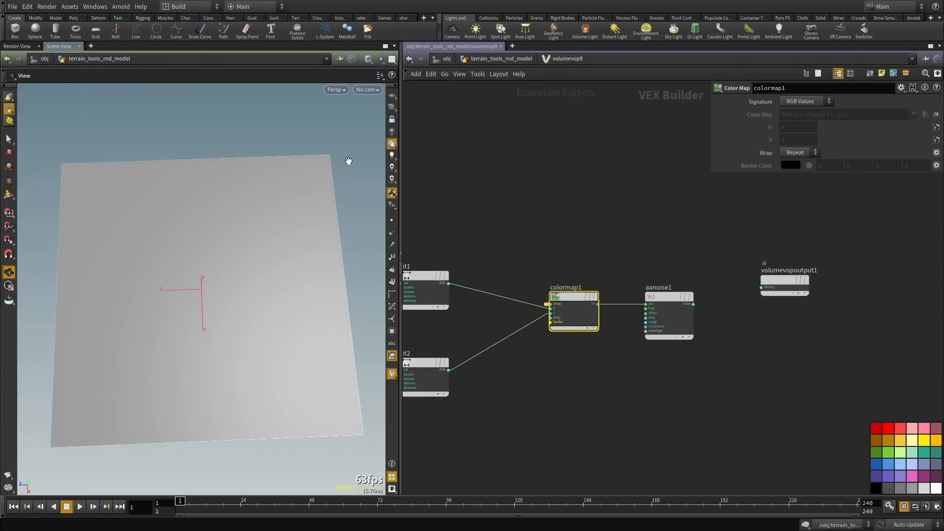
middle_drag(470, 399, 668, 379)
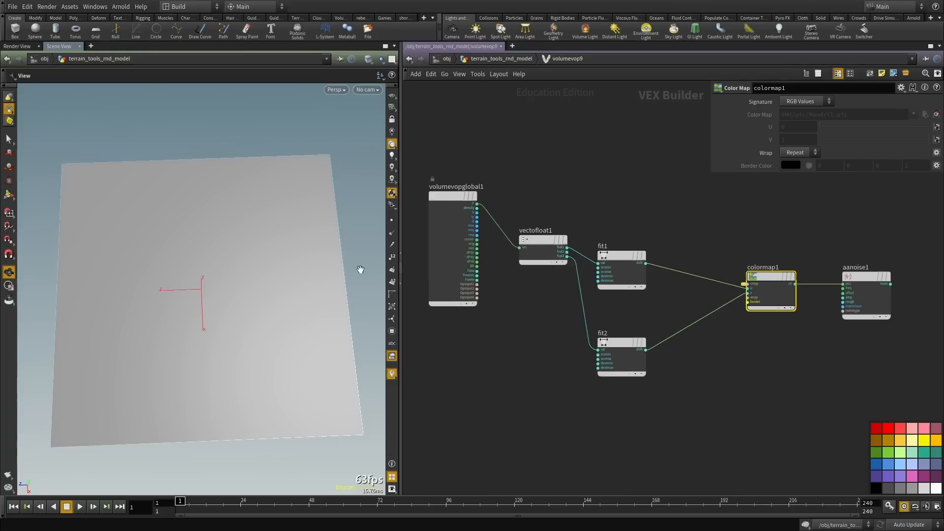
middle_drag(632, 412, 471, 445)
scroll(735, 379, up, 4)
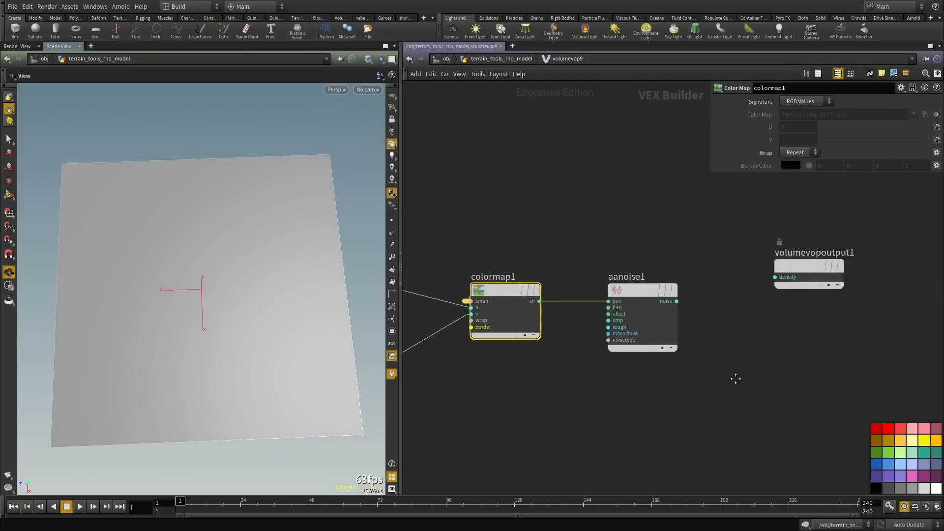
click(505, 328)
key(Escape)
middle_drag(587, 373, 733, 344)
Connect the Anti-Aliased Noise output to the density input of volumevopoutput1 and view the displaced terrain.
click(611, 286)
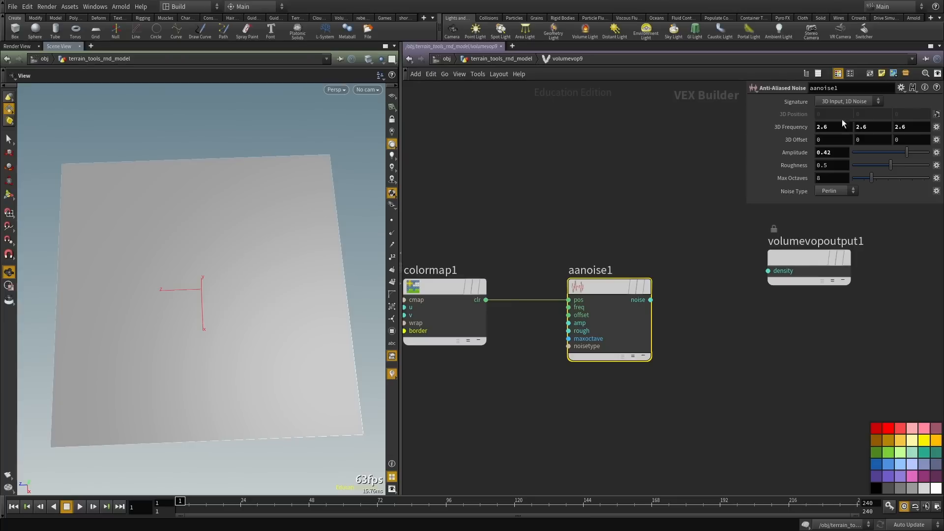
click(649, 301)
click(773, 274)
middle_drag(773, 295, 795, 276)
drag(210, 310, 284, 303)
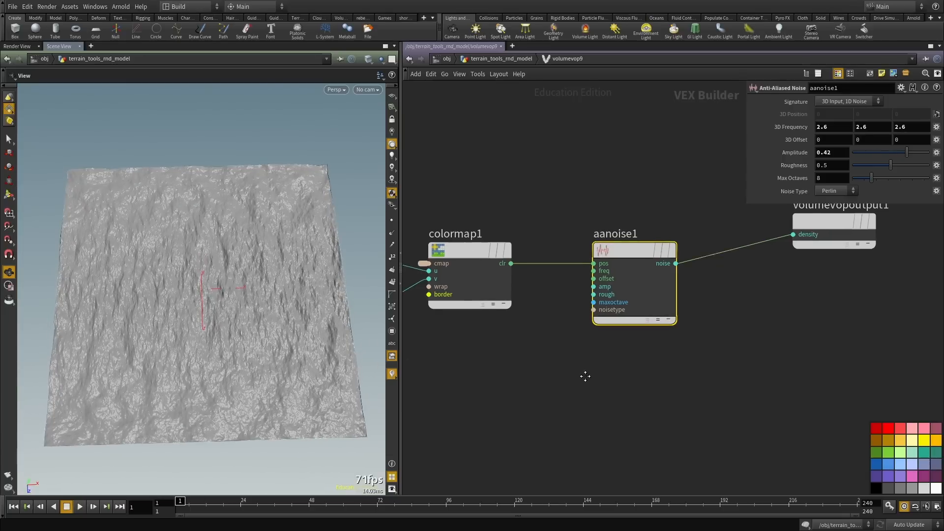
Add a Copy and Transform node below volumevop9 in the geometry network, wire it to volumevop9 and display it.
key(u)
key(Tab)
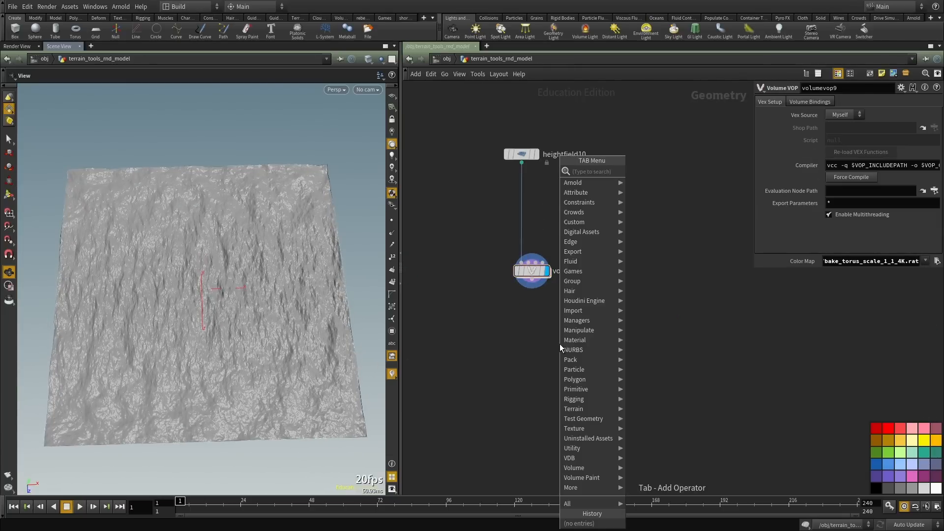
text(copy)
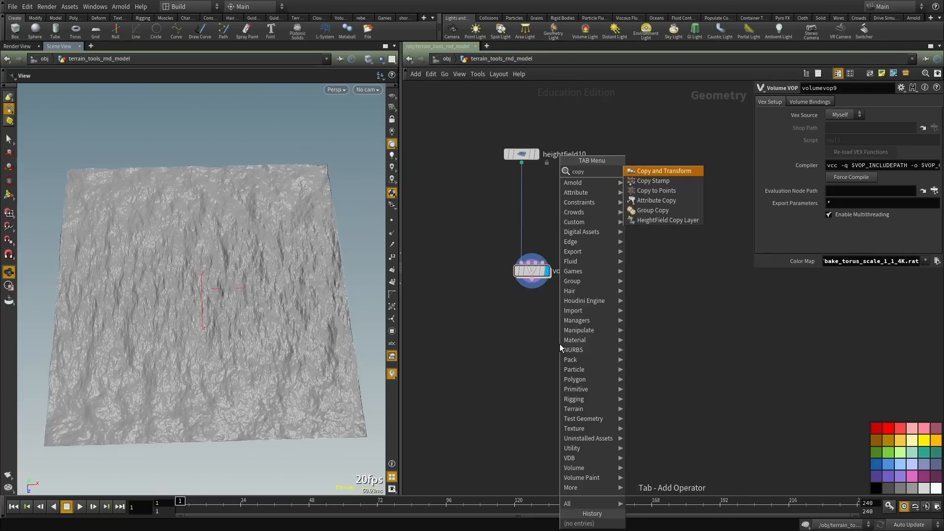
key(Return)
click(560, 344)
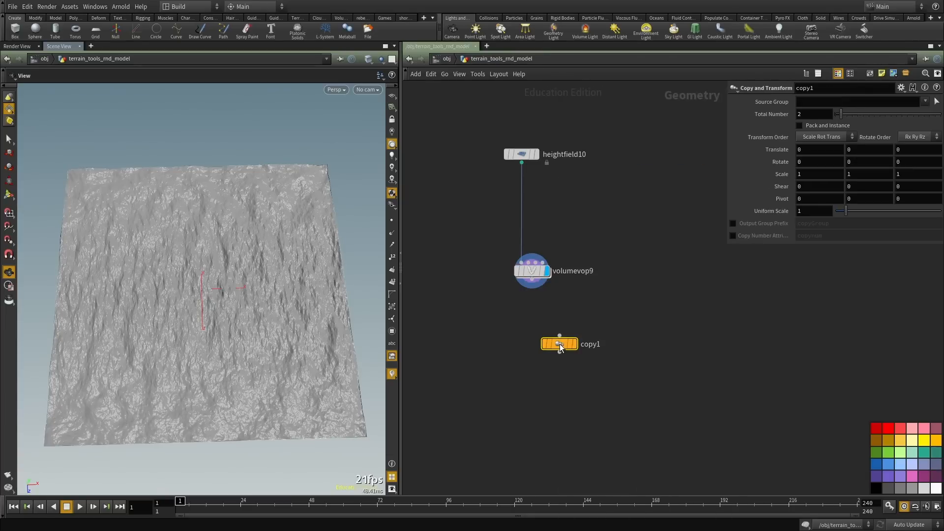
drag(559, 336, 532, 280)
click(575, 344)
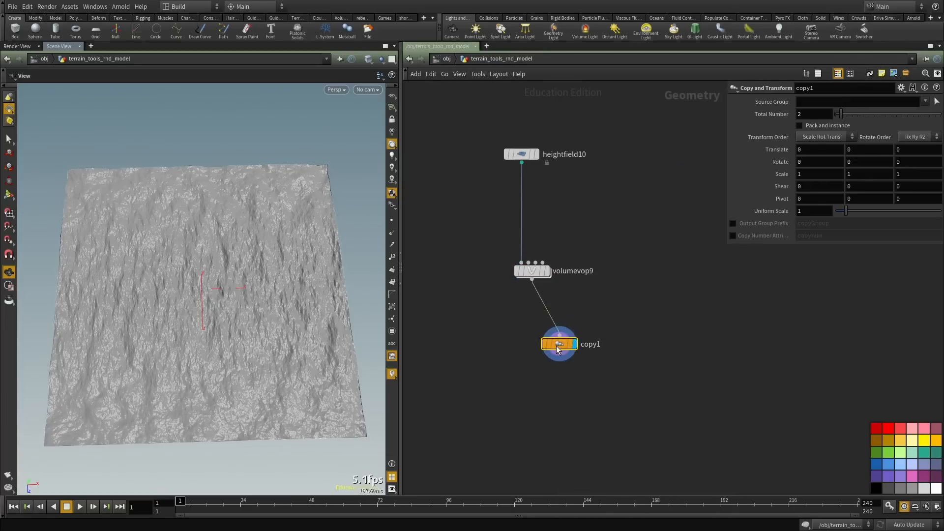
drag(558, 347, 543, 346)
Set the Copy and Transform node's total number to 4 and its X translation to 5.
drag(841, 114, 853, 114)
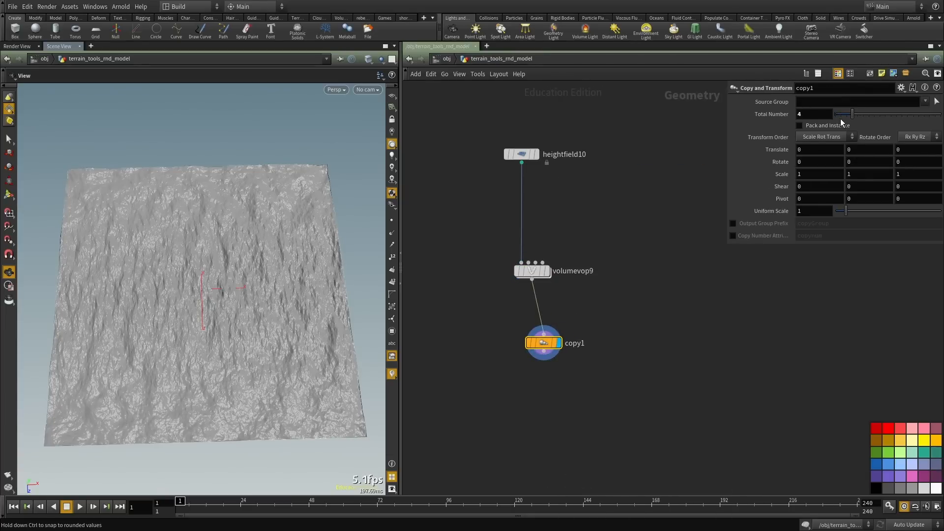
click(821, 149)
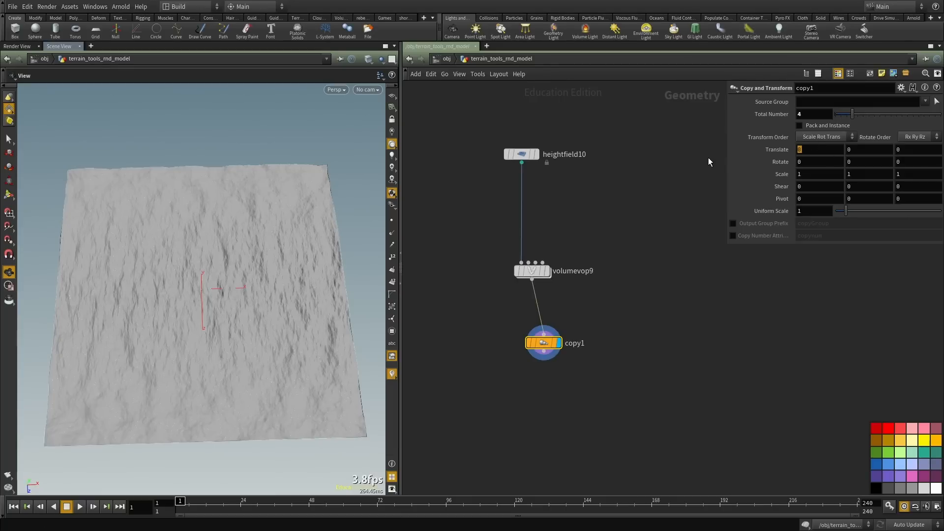
text(5)
key(Return)
scroll(243, 314, down, 3)
middle_drag(243, 313, 190, 335)
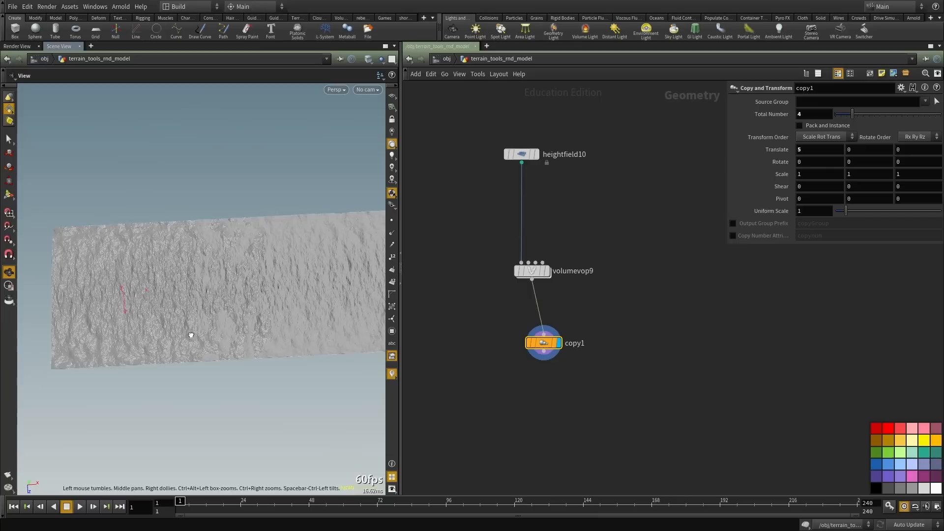
scroll(544, 374, up, 3)
Try an X translation of 8 on the Copy and Transform node, then set it to 10.
click(817, 150)
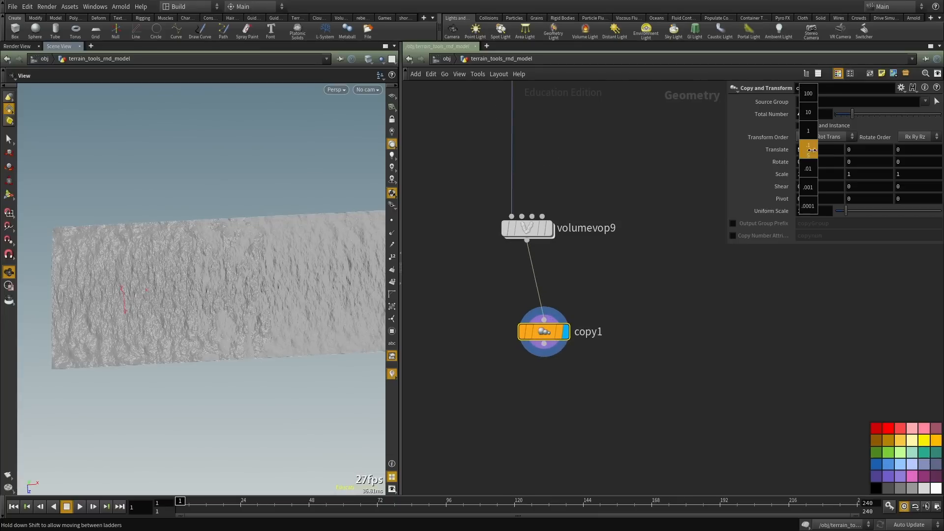
text(8)
key(Return)
drag(817, 149, 668, 157)
text(10)
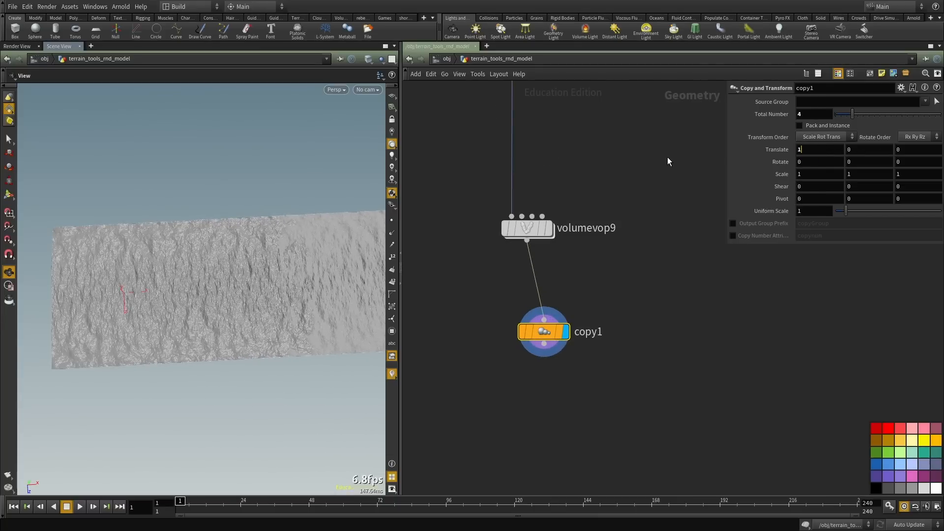
key(Return)
Adjust the copies' X translation to 9.99 at the tile seam and check the tiled terrain in the viewport.
drag(179, 288, 202, 285)
right_drag(202, 286, 290, 258)
drag(291, 259, 293, 204)
right_drag(293, 205, 310, 209)
middle_drag(310, 209, 303, 137)
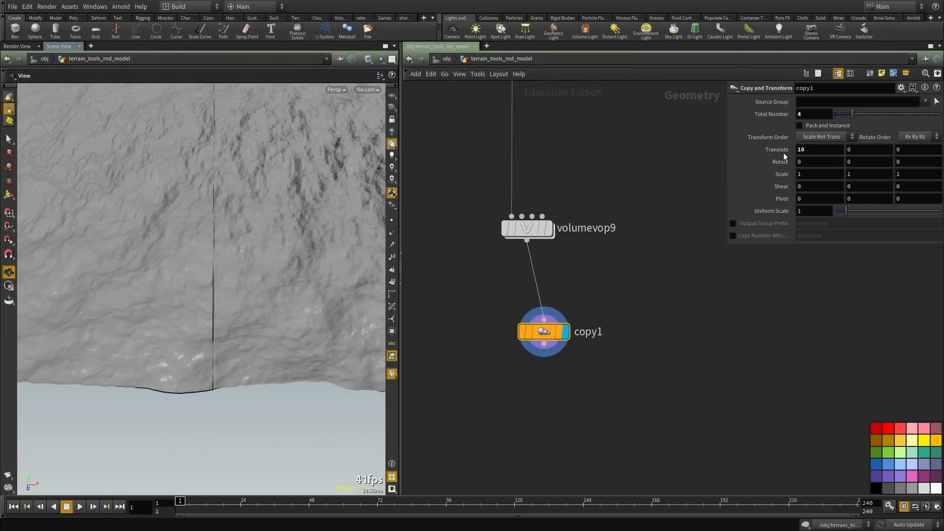
middle_drag(814, 150, 801, 170)
drag(190, 243, 283, 291)
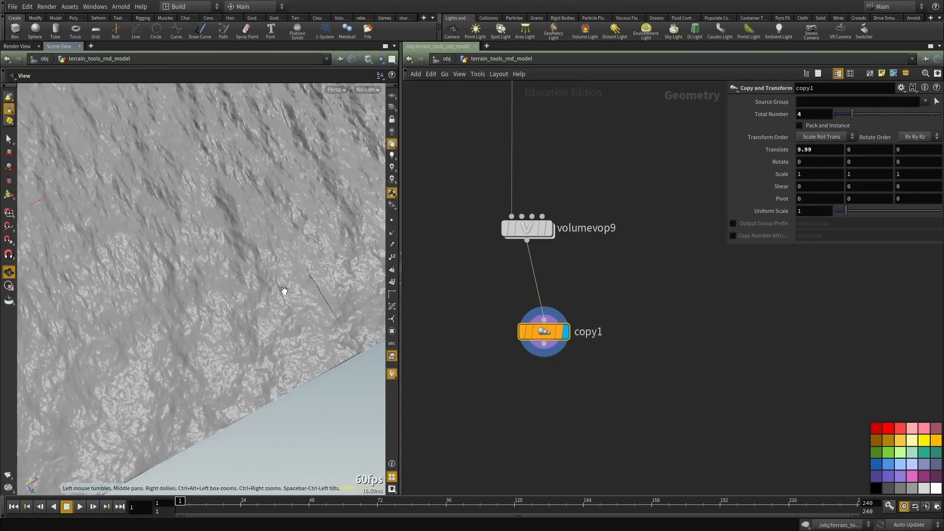
key(f)
drag(143, 269, 268, 339)
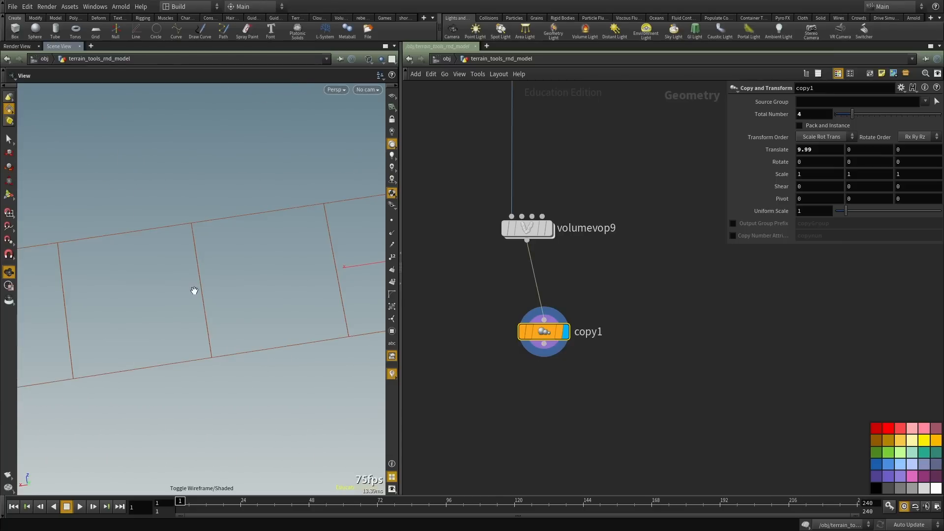
Add a Convert HeightField node beside copy1, feed it volumevop9's output and display it.
middle_drag(574, 382, 575, 309)
key(Tab)
text(convert)
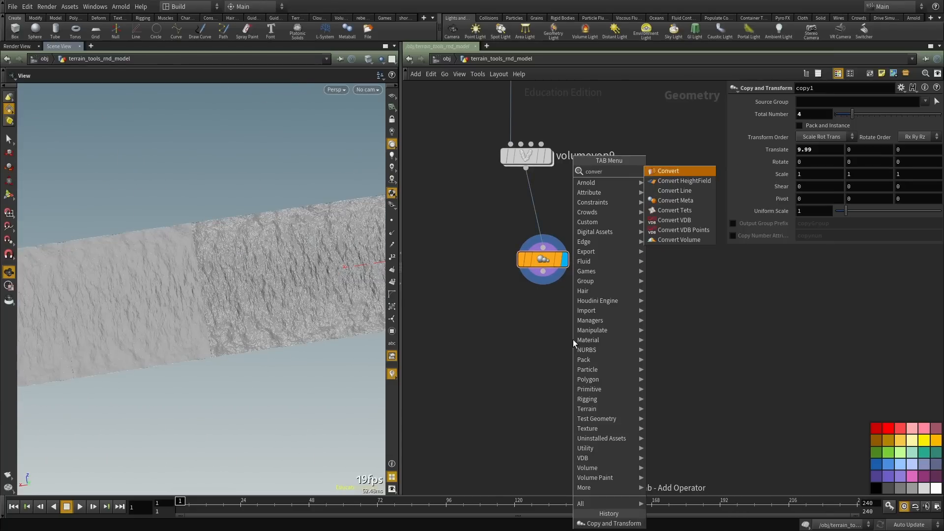
click(665, 182)
click(648, 199)
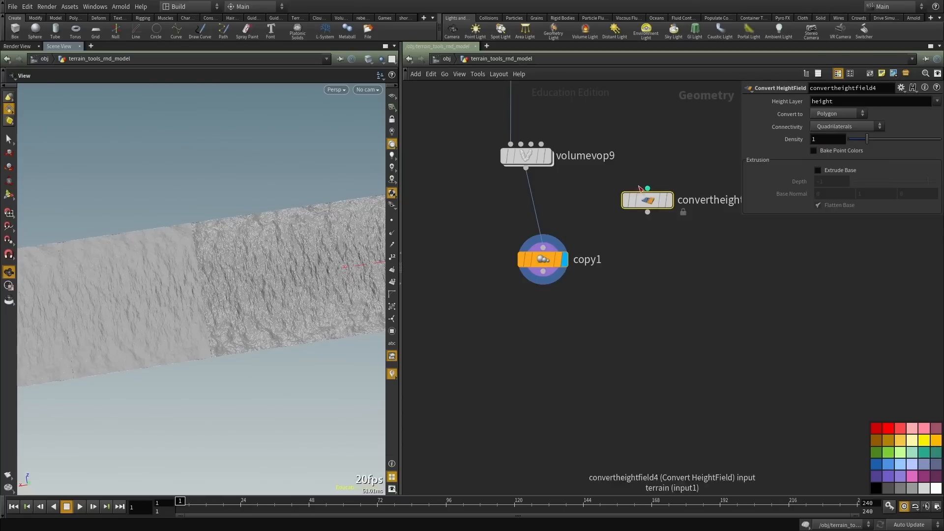
click(526, 168)
click(647, 188)
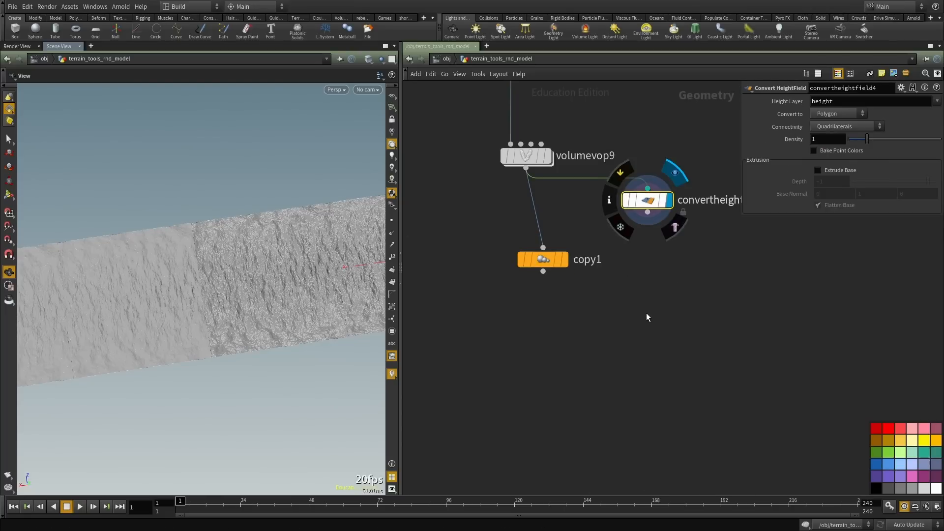
Try densities of 2 and 0.2 on the Convert HeightField node, checking its geometry info and the resulting mesh.
middle_drag(719, 203, 713, 223)
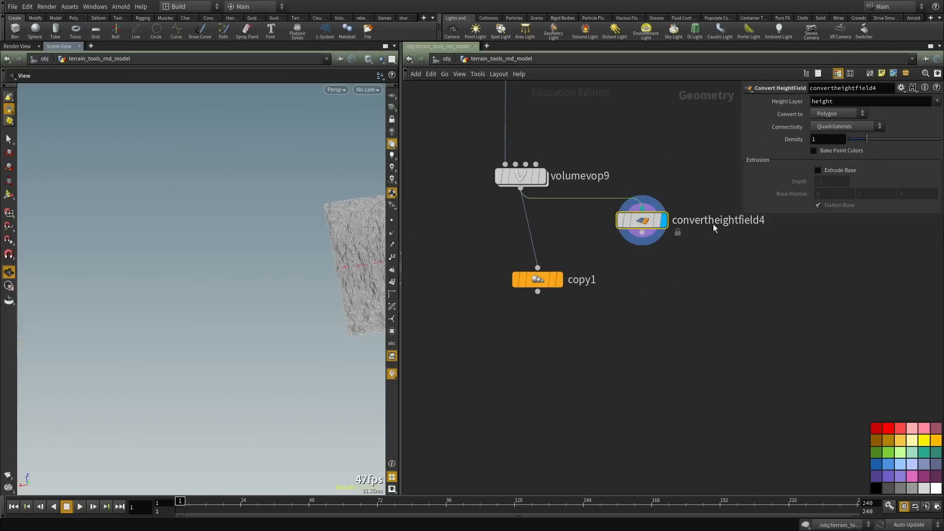
middle_click(641, 223)
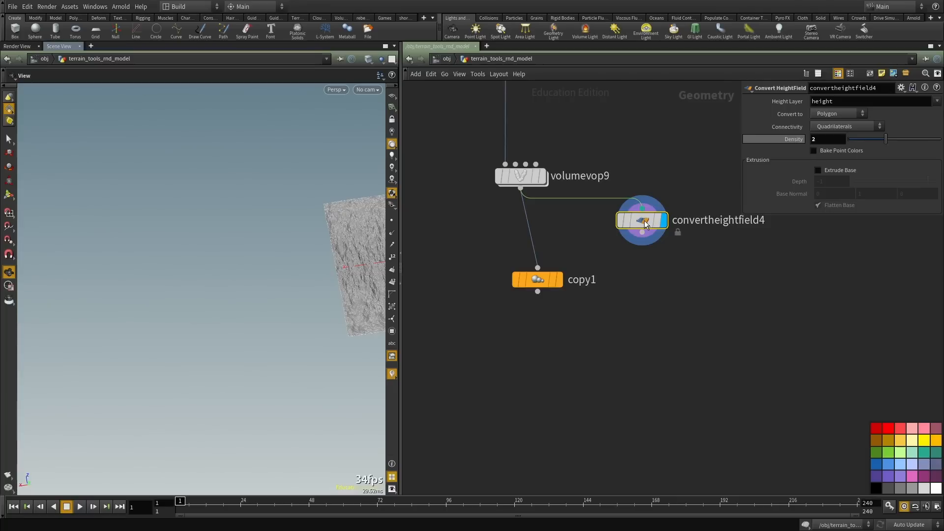
middle_click(608, 247)
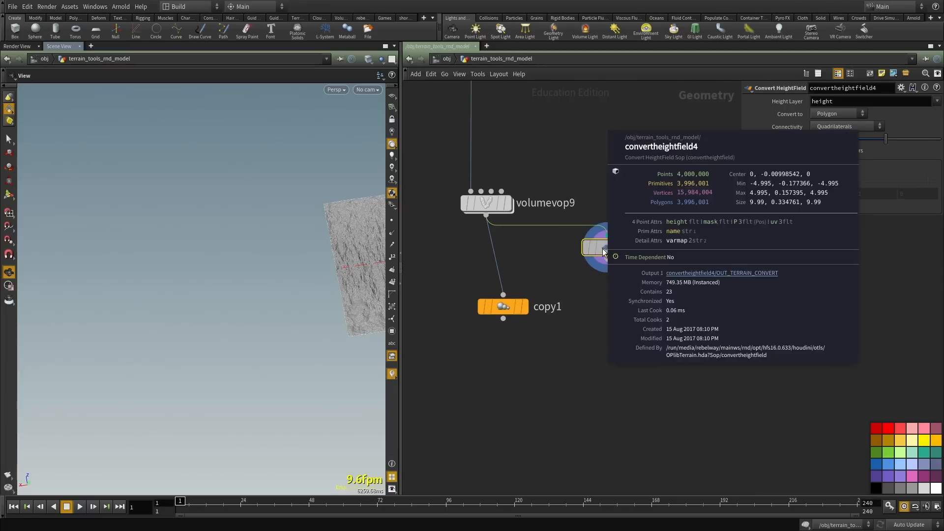
key(space+g)
drag(299, 289, 293, 270)
scroll(293, 270, up, 6)
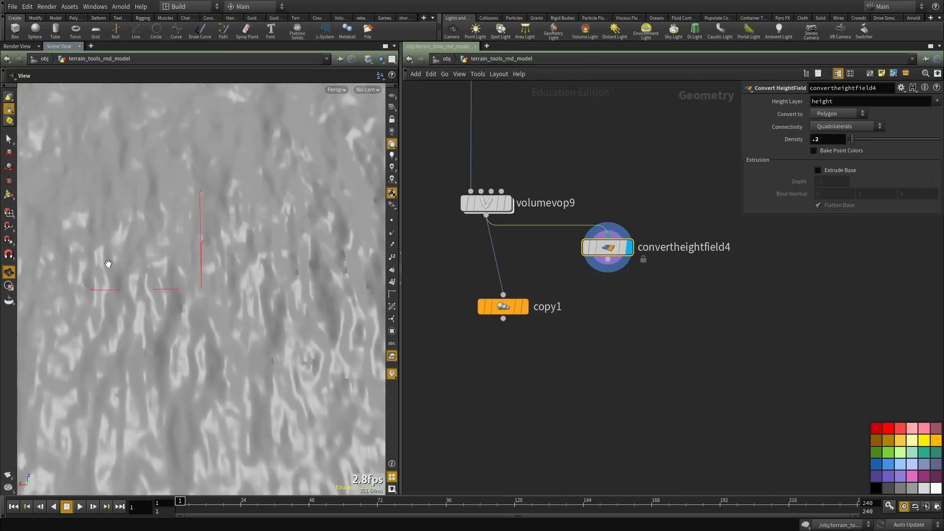
Set the Convert HeightField density to 0.4 and check the whole converted tile.
drag(820, 139, 807, 140)
middle_drag(720, 347, 713, 321)
scroll(217, 300, down, 6)
drag(205, 333, 198, 366)
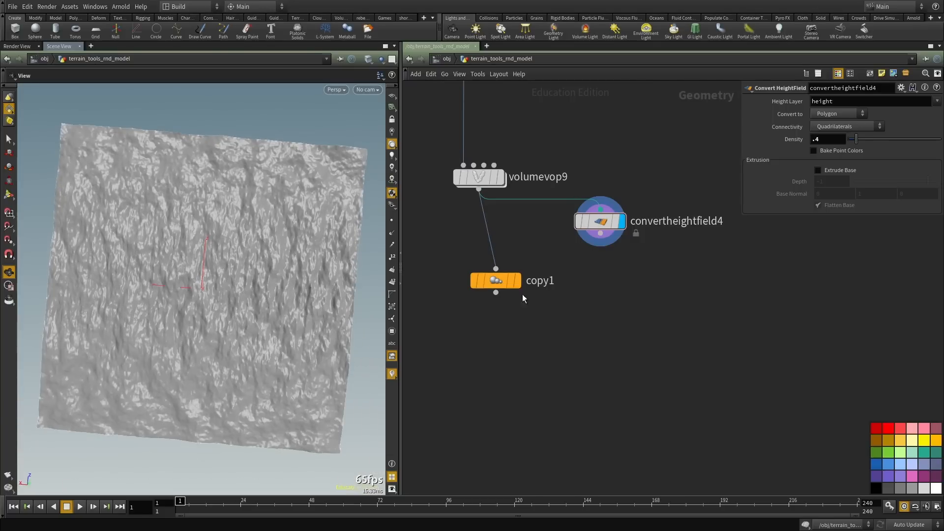
Feed the convertheightfield4 output into copy1, display copy1 and view the row of copied tiles.
click(495, 269)
click(601, 233)
click(498, 281)
key(r)
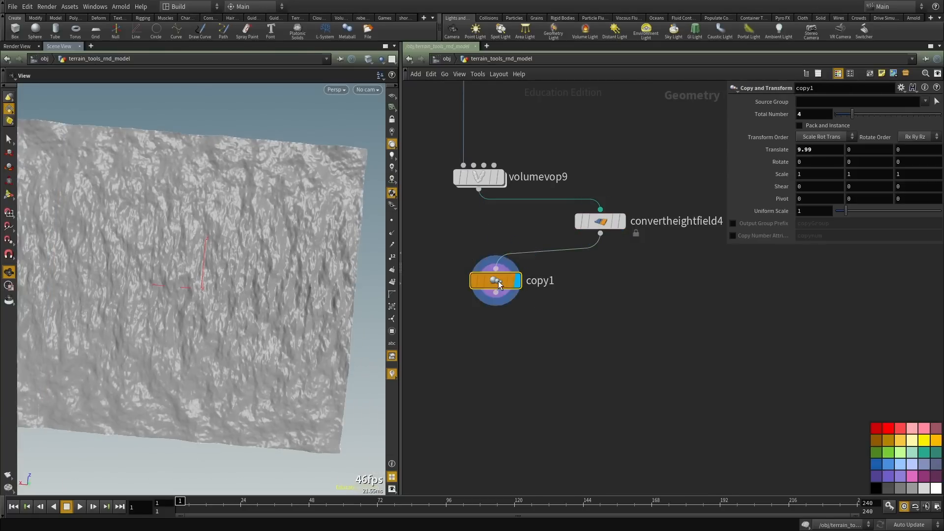
right_drag(167, 310, 134, 289)
middle_drag(134, 289, 220, 315)
mouse_move(219, 315)
mouse_down()
mouse_move(223, 299)
mouse_move(225, 321)
mouse_up()
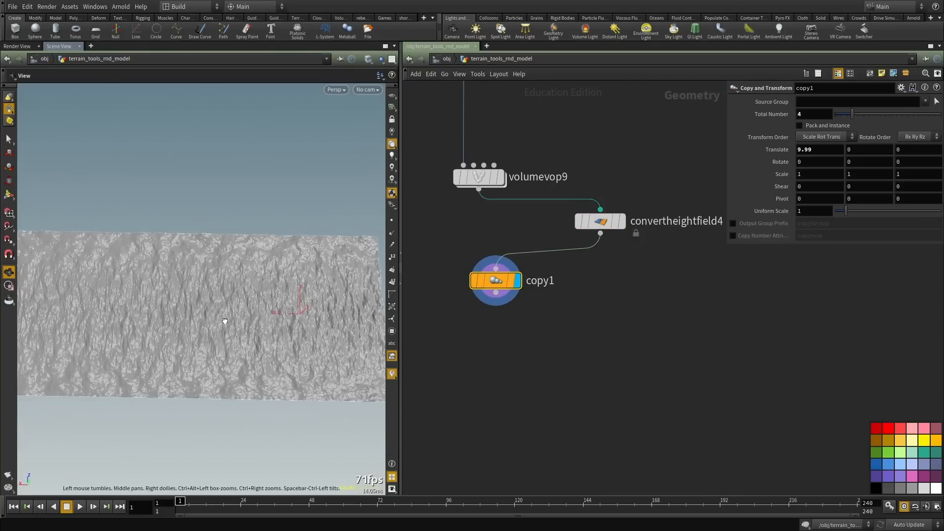
Duplicate the copy1 node below it and use copy1's output as the duplicate's only input.
drag(575, 344, 480, 248)
key(ctrl+c)
key(ctrl+v)
click(496, 293)
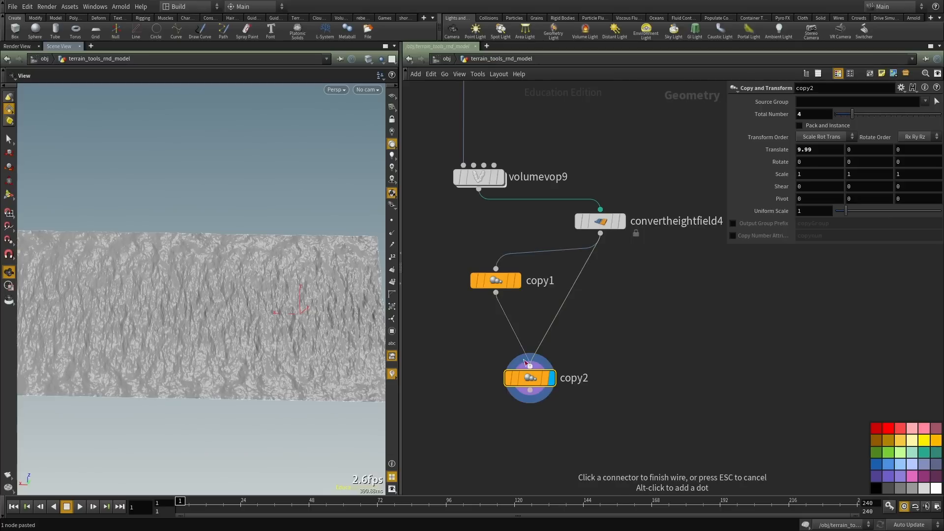
key(Escape)
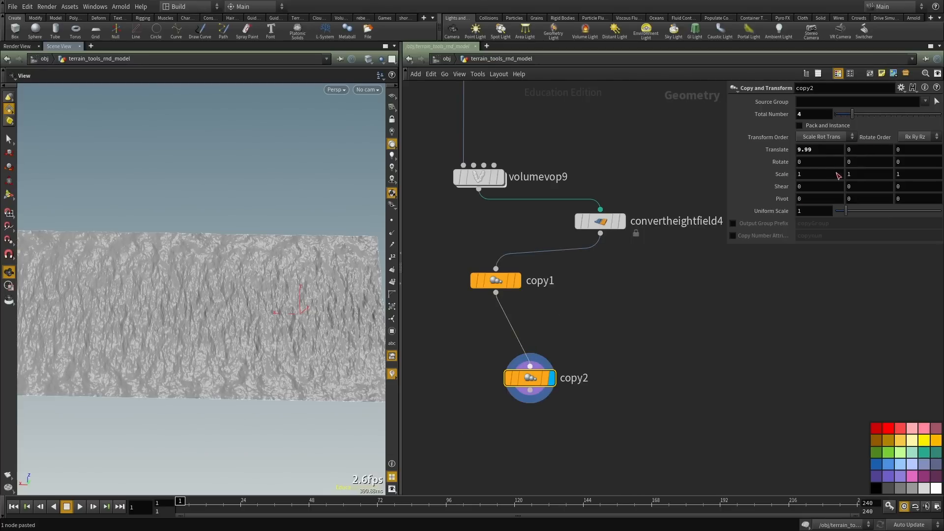
Set copy2's translation to X 0, Y 0 and Z 9.99, after trying 10 on Y and on Z.
text(10)
key(Return)
text(0)
key(Return)
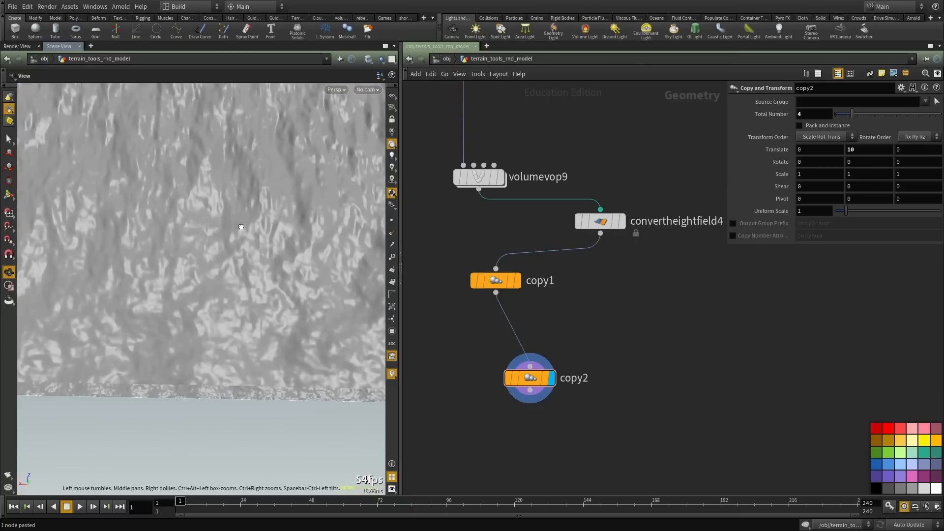
text(10)
key(Return)
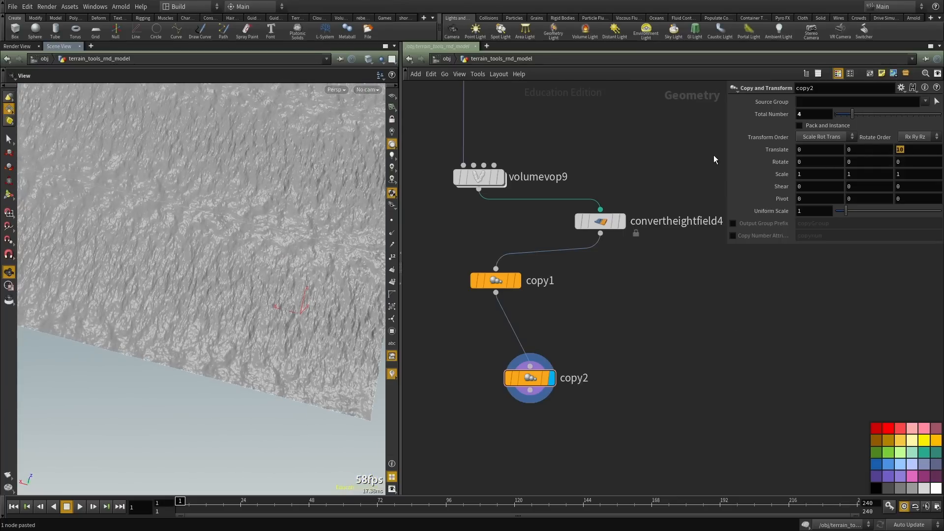
text(9.99)
key(Return)
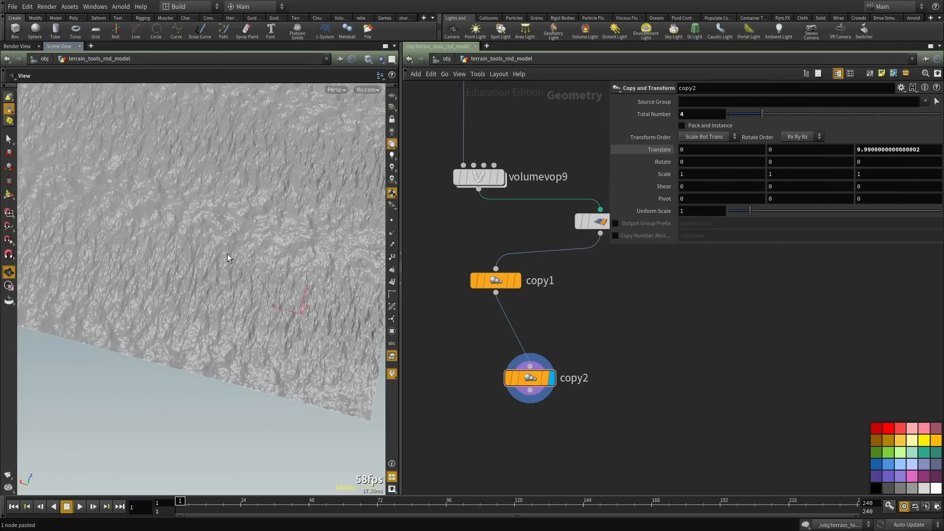
Examine the tiled terrain in a maximized viewport for visible seams, then restore the layout and return to volumevop9.
key(ctrl+b)
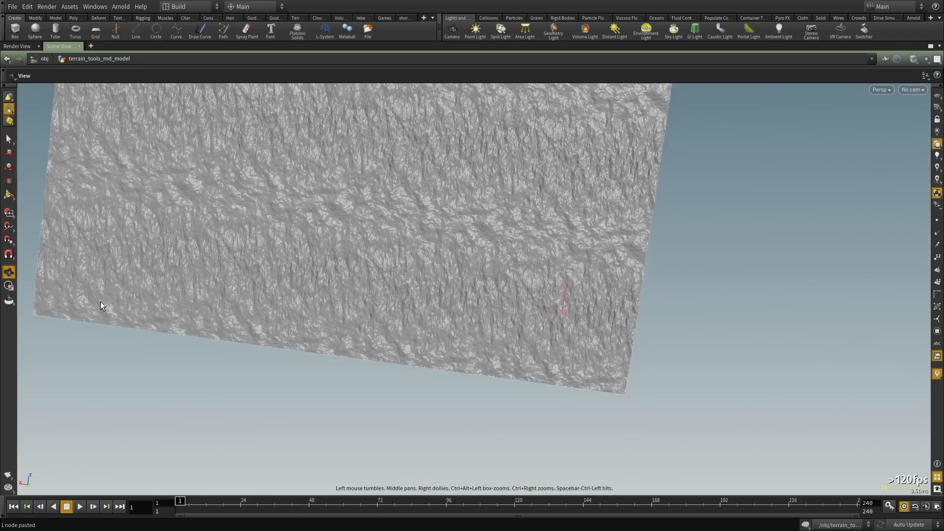
drag(101, 306, 481, 344)
scroll(480, 344, up, 2)
key(ctrl+b)
scroll(575, 349, down, 2)
middle_drag(531, 242, 526, 366)
scroll(527, 365, up, 3)
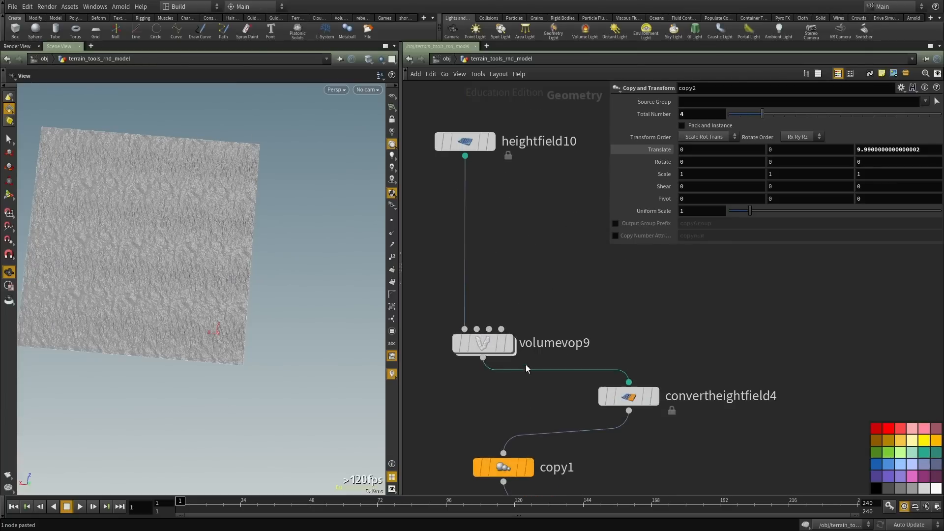
Display a single tile, go inside volumevop9 and add a Worley Noise node with colormap1's clr as its position.
double_click(483, 343)
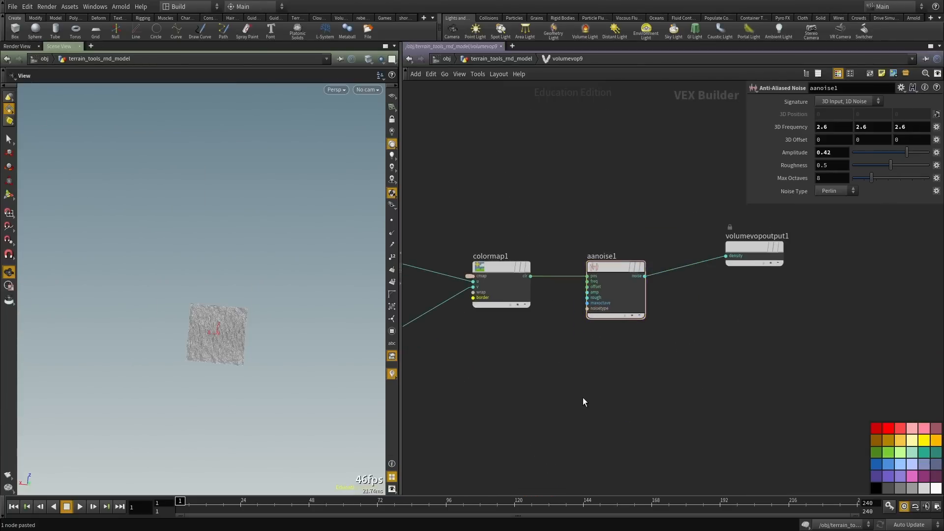
key(l)
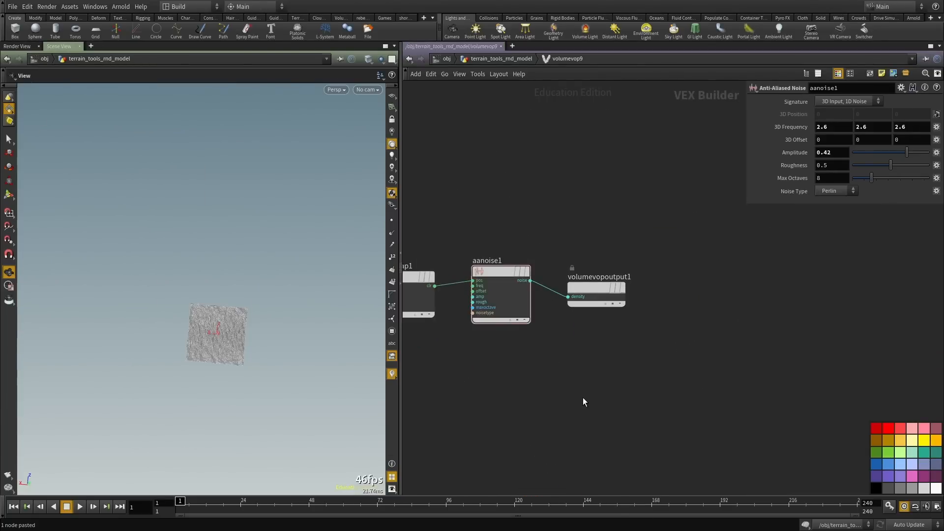
key(Tab)
text(worley)
key(Return)
click(583, 402)
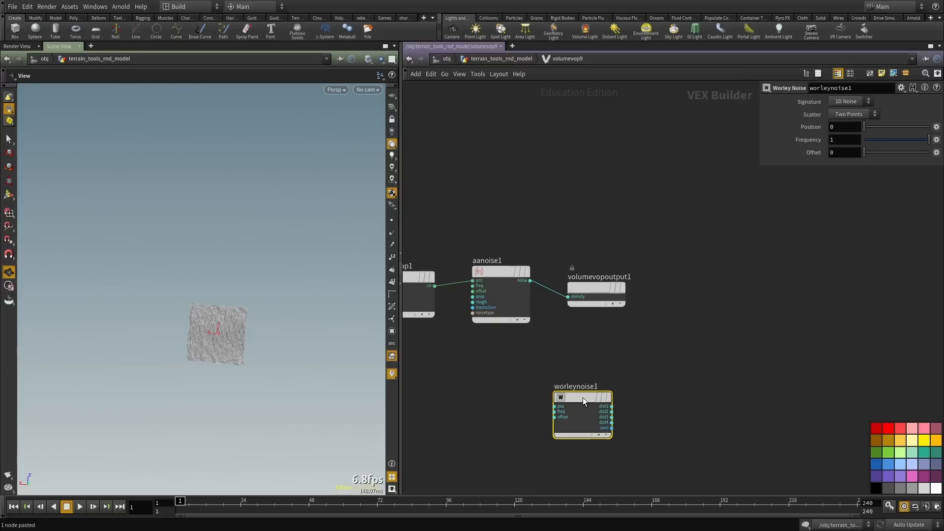
click(435, 286)
click(554, 407)
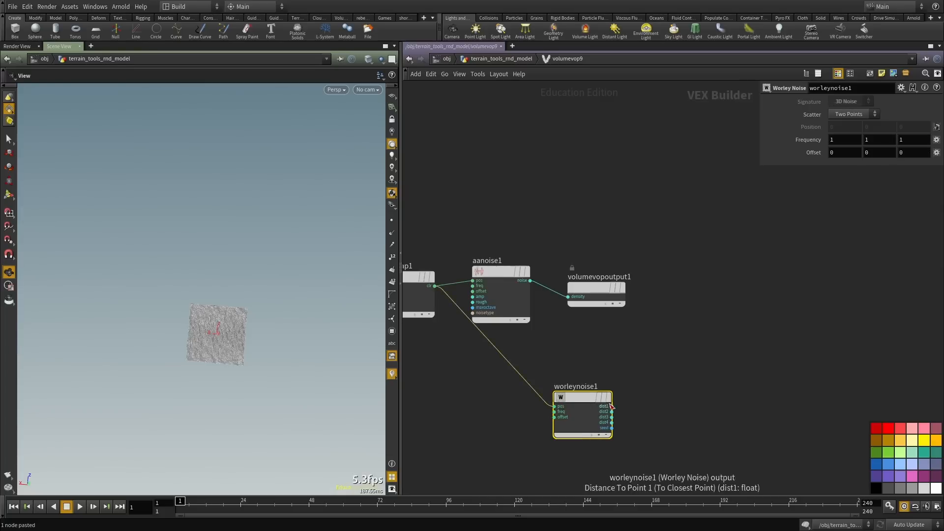
Add a Subtract node that takes worleynoise1's dist1 away from its dist2.
scroll(709, 395, up, 3)
key(Tab)
text(subs)
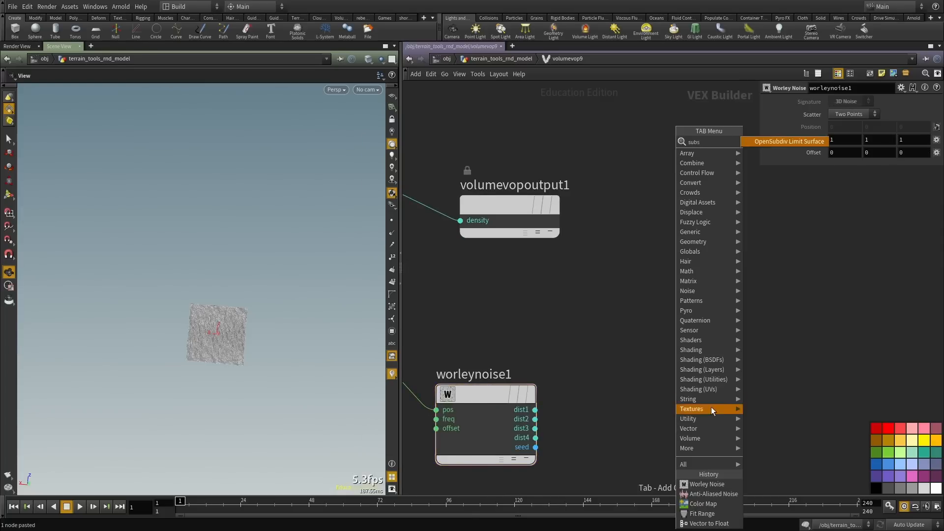
key(BackSpace)
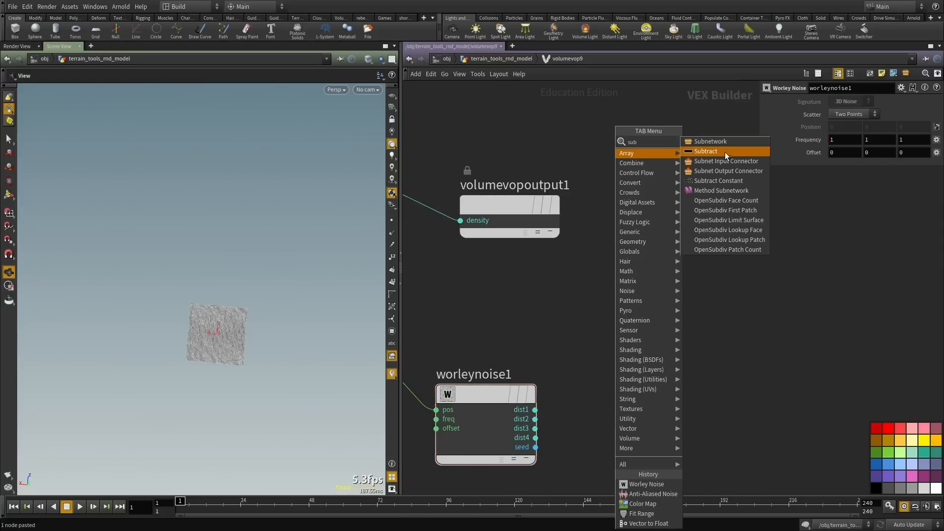
click(725, 152)
click(644, 392)
scroll(550, 435, up, 2)
click(531, 411)
click(631, 373)
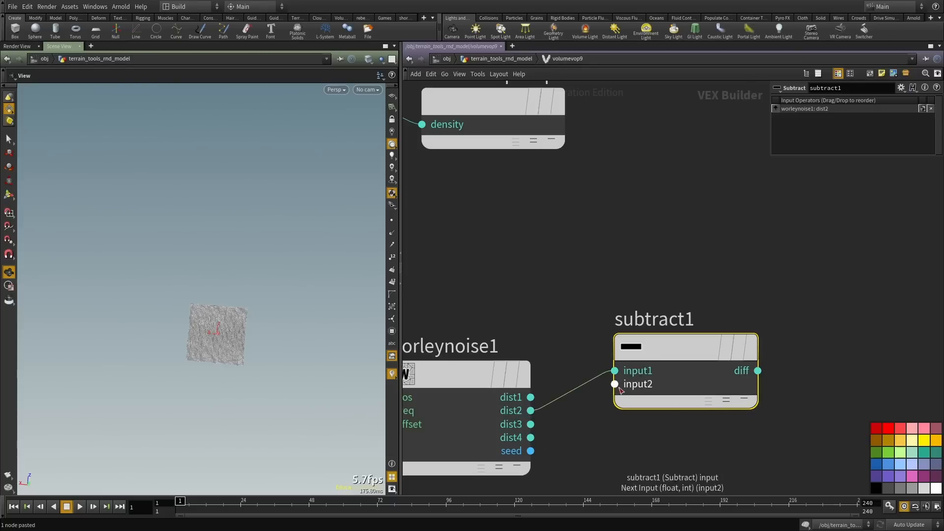
click(615, 384)
click(530, 397)
Connect subtract1's diff to the volume output's density, move the output node farther along and view the terrain.
click(758, 371)
scroll(612, 301, down, 3)
click(543, 216)
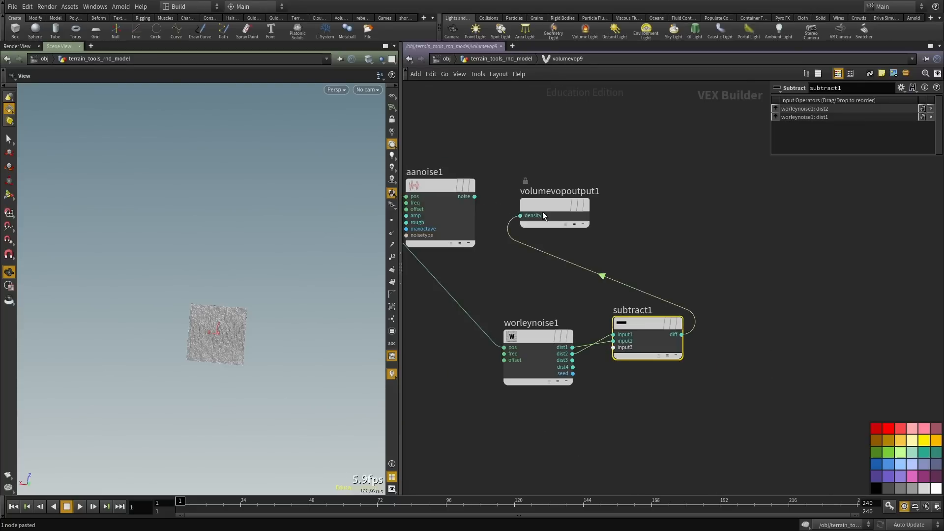
drag(566, 205, 806, 239)
key(space+g)
drag(175, 333, 216, 281)
scroll(622, 221, down, 3)
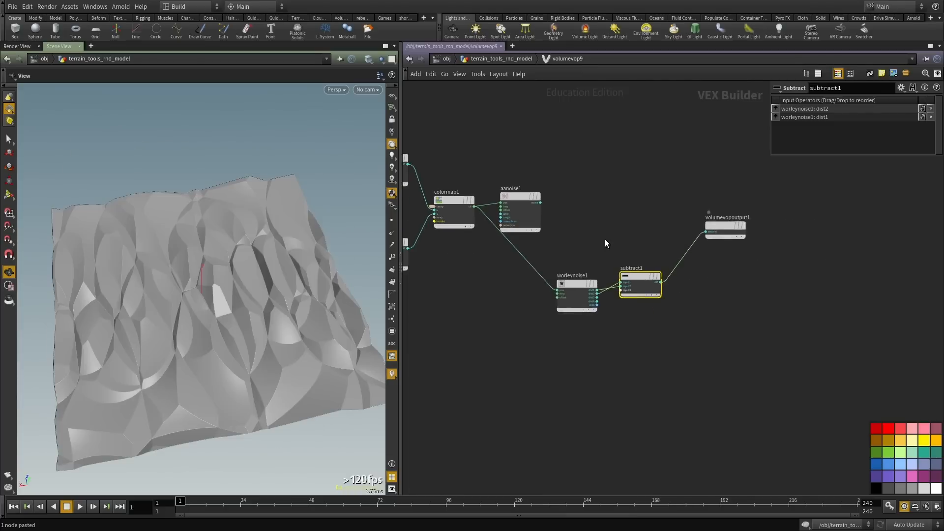
Raise worleynoise1's frequency to 2.6.
scroll(599, 303, up, 2)
click(566, 290)
middle_drag(784, 139, 867, 146)
Move aanoise1 below the chain and add an Add node with colormap1's clr as its first input.
middle_drag(601, 172, 620, 193)
drag(492, 172, 444, 391)
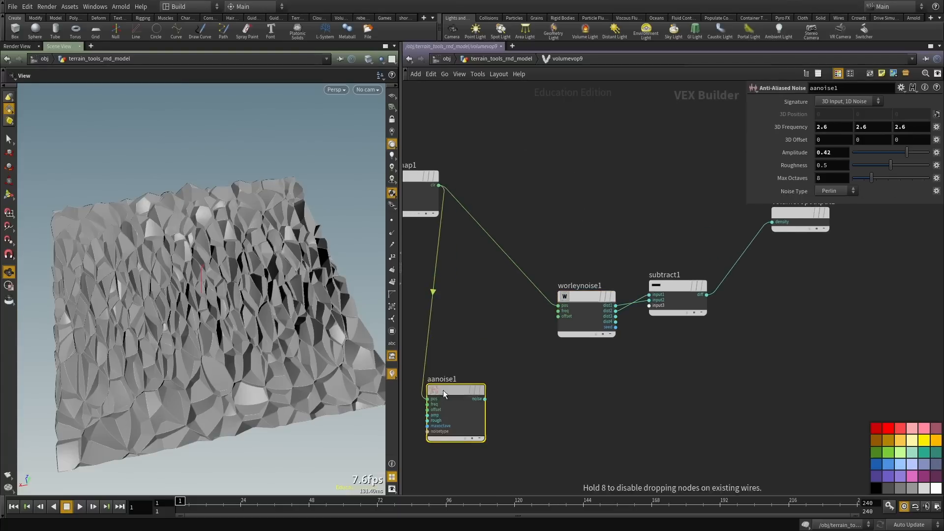
middle_drag(500, 234, 574, 221)
scroll(700, 276, down, 2)
scroll(575, 221, up, 3)
key(Tab)
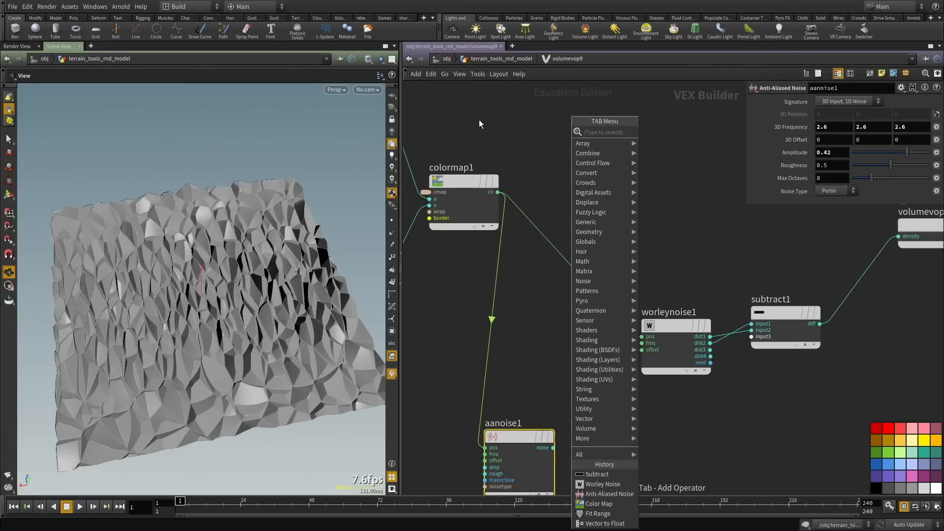
text(add)
click(667, 131)
click(638, 198)
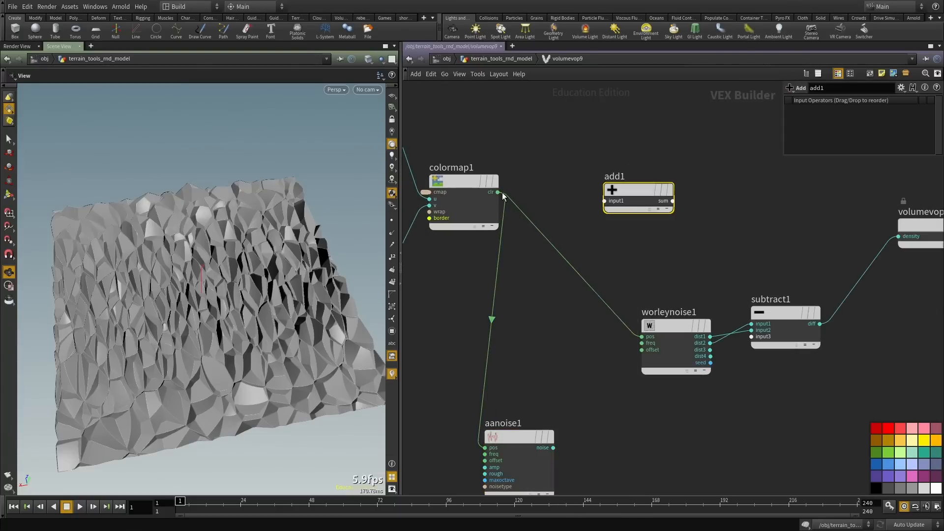
click(498, 193)
click(605, 201)
middle_drag(545, 348, 559, 246)
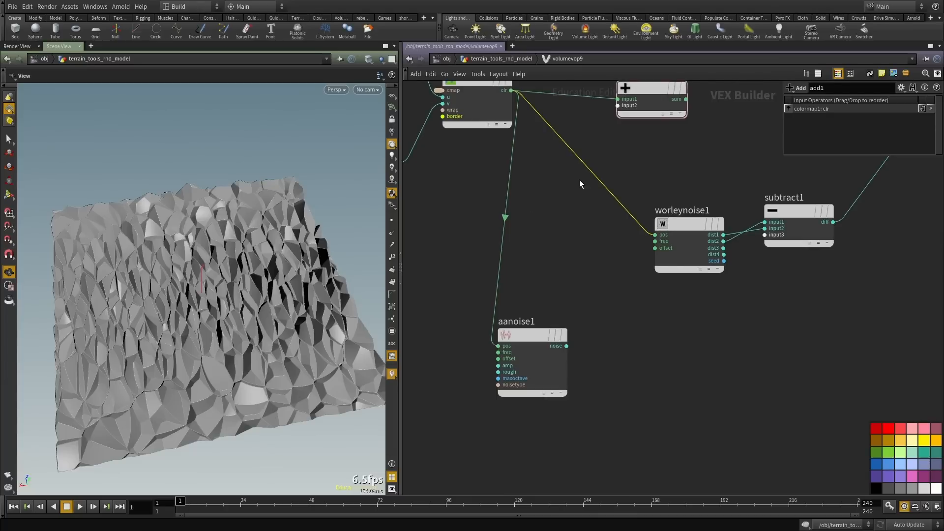
Connect aanoise1's noise to add1's second input and add1's sum to worleynoise1's position.
middle_drag(492, 188, 488, 284)
scroll(573, 392, up, 2)
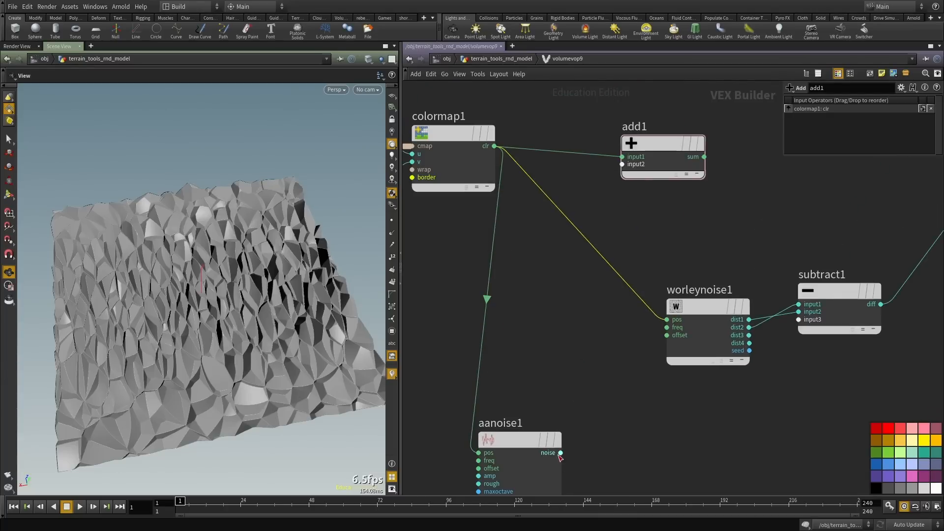
click(561, 453)
click(622, 165)
click(704, 158)
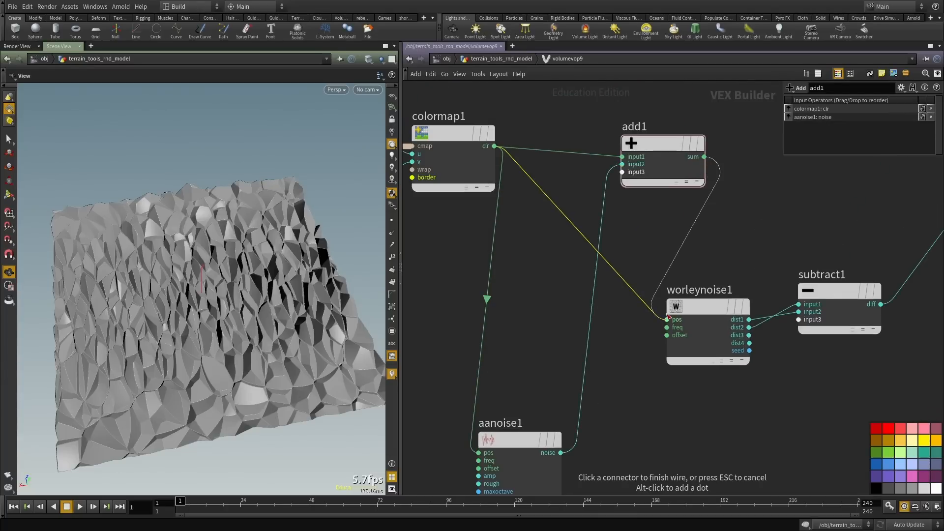
click(667, 320)
Inspect the noise-distorted terrain and set worleynoise1's Y frequency to 3.8.
middle_drag(633, 381, 637, 350)
drag(608, 379, 482, 482)
right_drag(162, 414, 229, 376)
drag(228, 376, 297, 259)
right_drag(297, 260, 206, 317)
drag(206, 317, 214, 356)
click(712, 308)
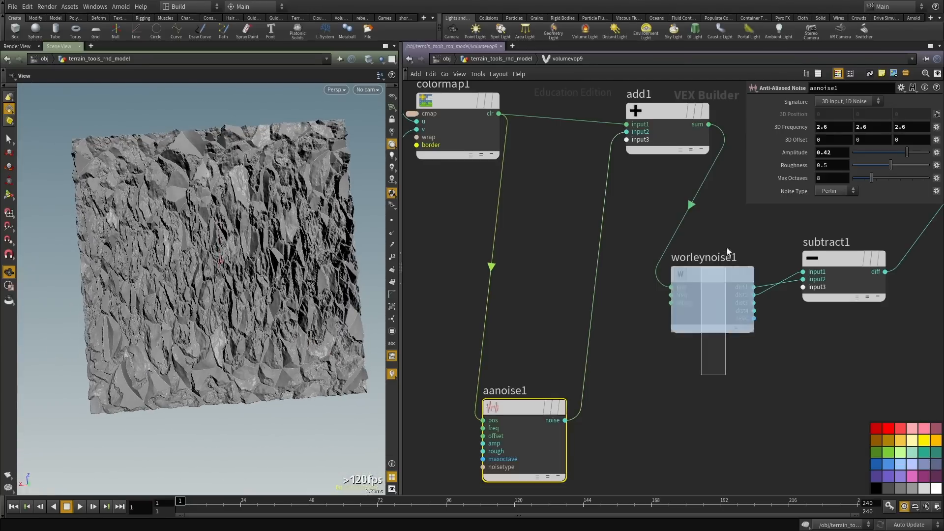
middle_drag(765, 288, 691, 322)
middle_drag(876, 143, 936, 141)
drag(250, 323, 220, 265)
Insert a Multiply Constant of 0.325 between subtract1 and the volume output, check the terrain and return to the geometry network.
middle_drag(775, 215, 527, 258)
key(Tab)
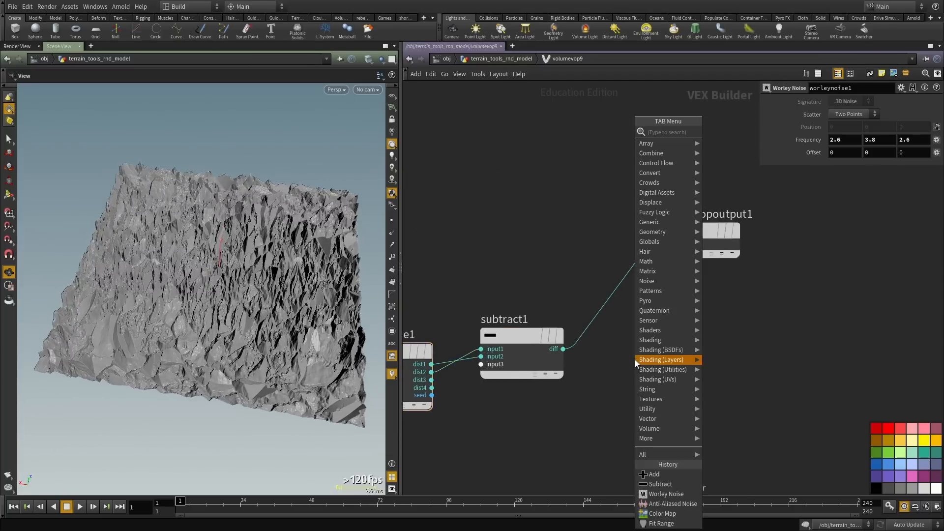
text(mul)
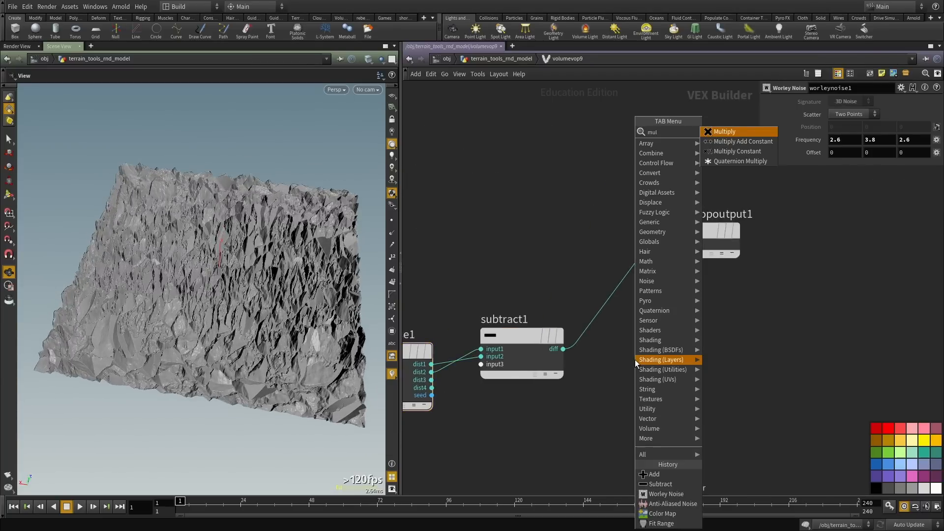
click(738, 151)
click(623, 292)
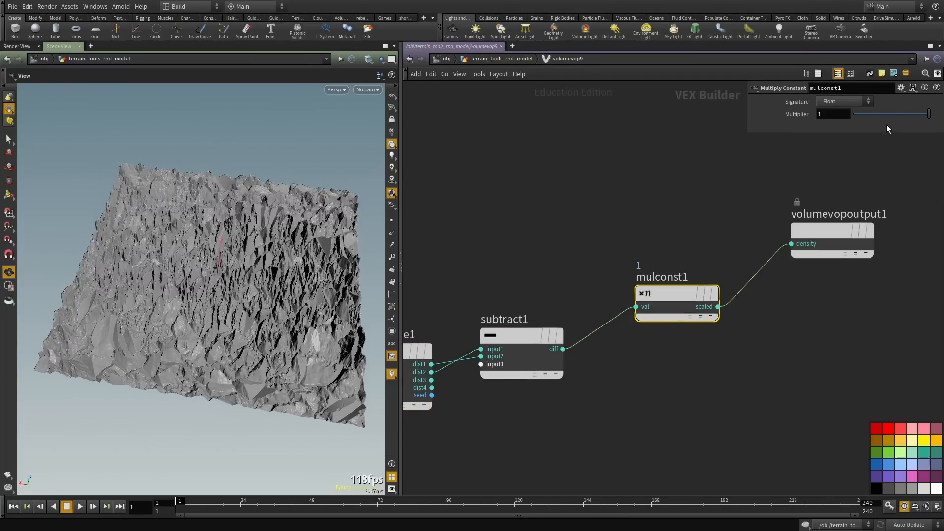
drag(885, 116, 878, 114)
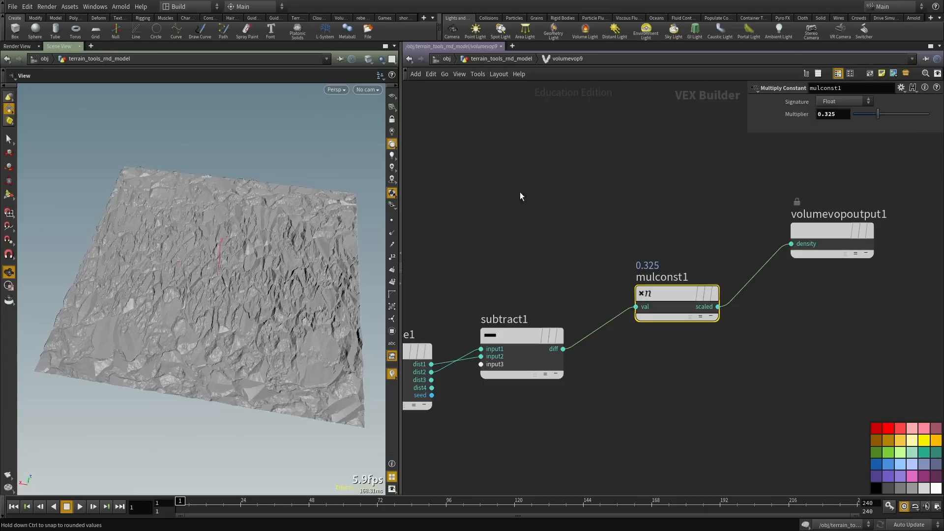
drag(211, 306, 279, 347)
key(u)
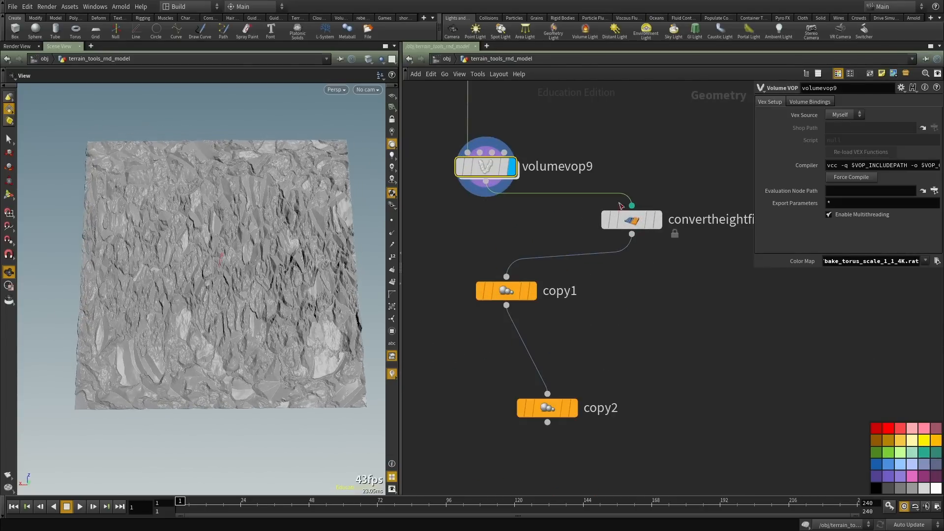
Display convertheightfield4 and set its conversion density to 0.5.
click(657, 220)
drag(212, 309, 209, 316)
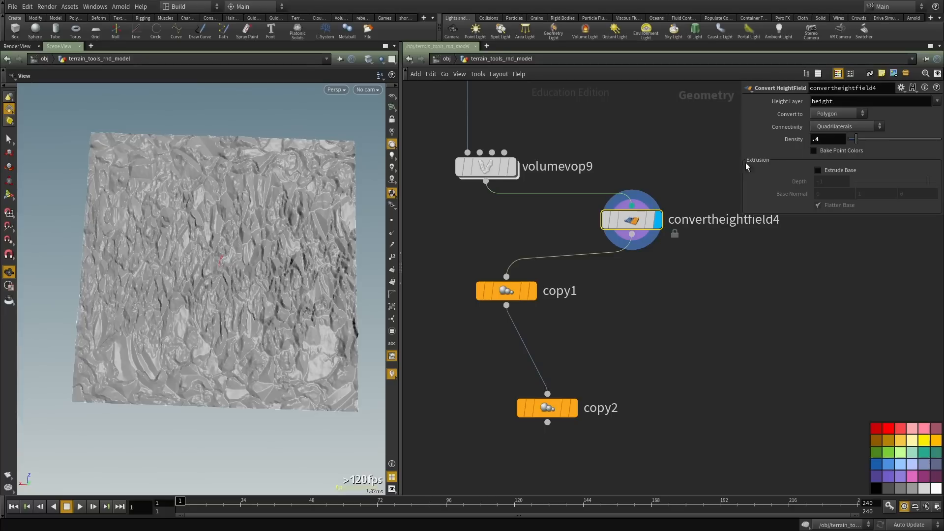
text(3)
click(666, 370)
middle_drag(664, 360, 659, 340)
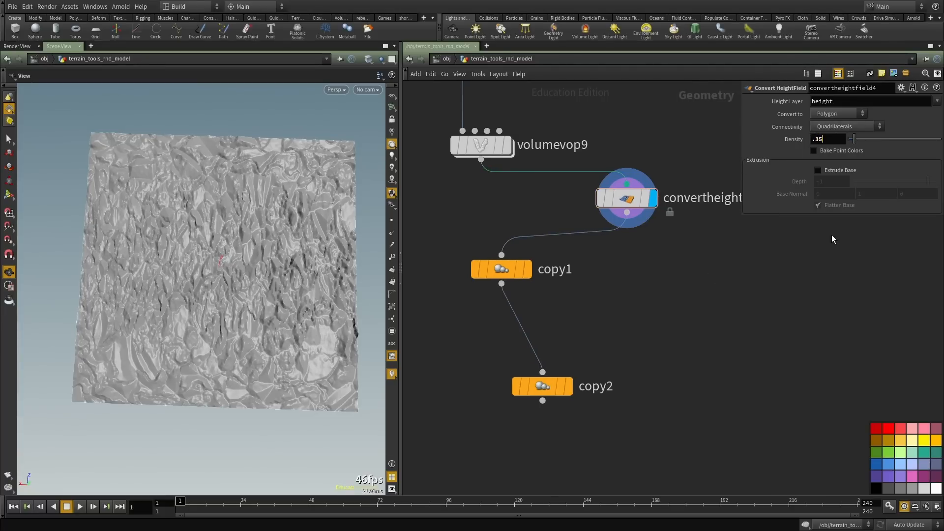
key(BackSpace)
key(BackSpace)
text(5)
key(Return)
middle_drag(705, 343, 708, 314)
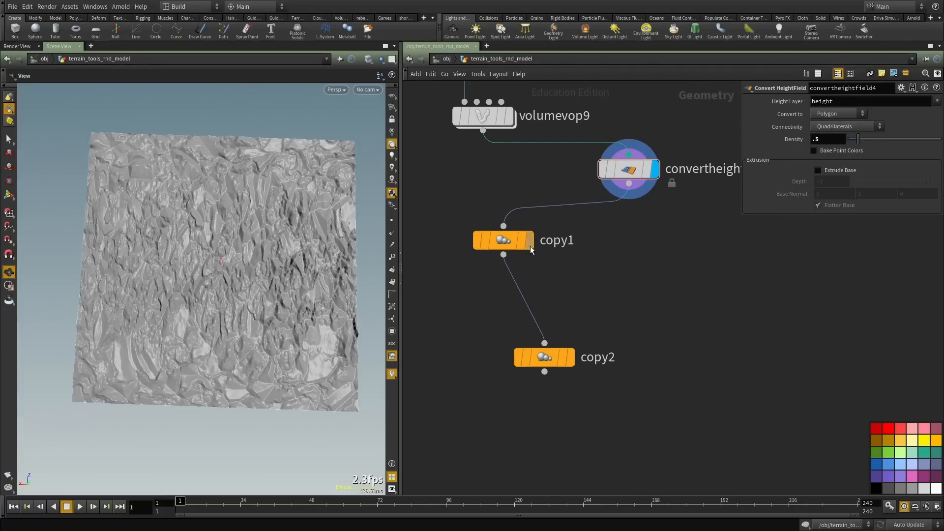
Display copy1 and copy2 in turn and frame the whole tiled terrain in an enlarged viewport.
click(543, 205)
middle_drag(117, 274, 178, 276)
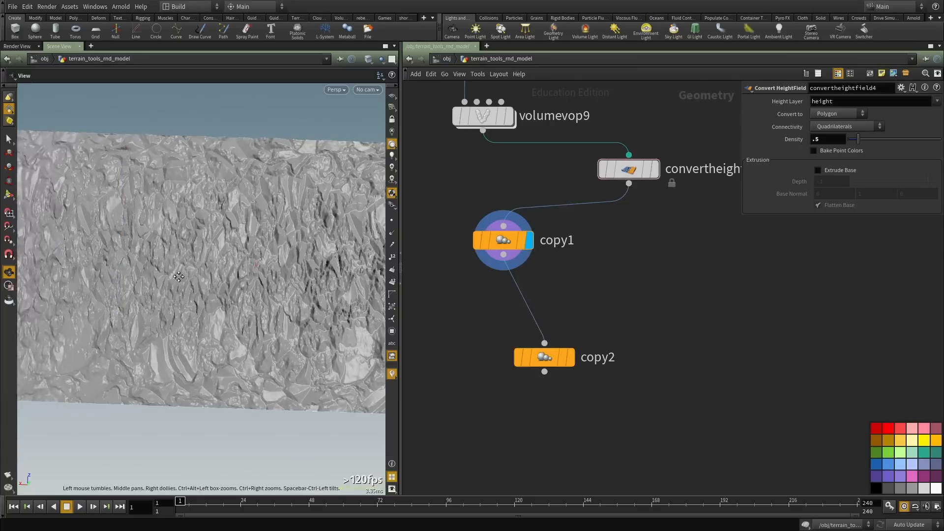
mouse_move(570, 359)
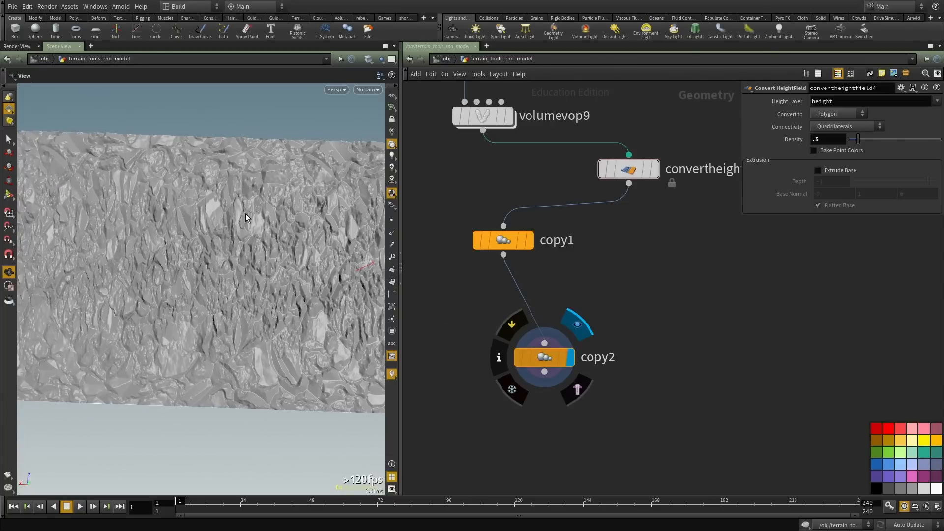
key(ctrl+b)
middle_drag(539, 246, 489, 326)
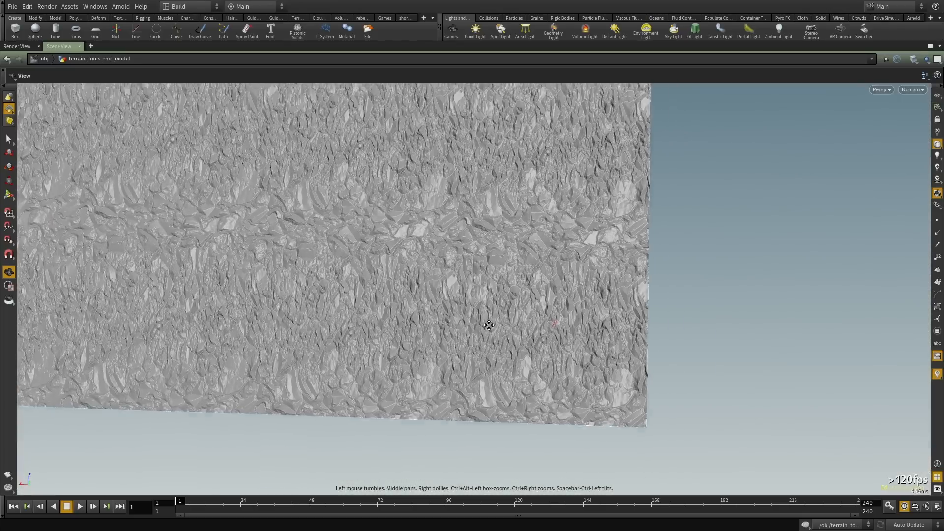
drag(489, 326, 396, 263)
middle_drag(397, 263, 350, 305)
drag(350, 305, 426, 209)
key(space+f)
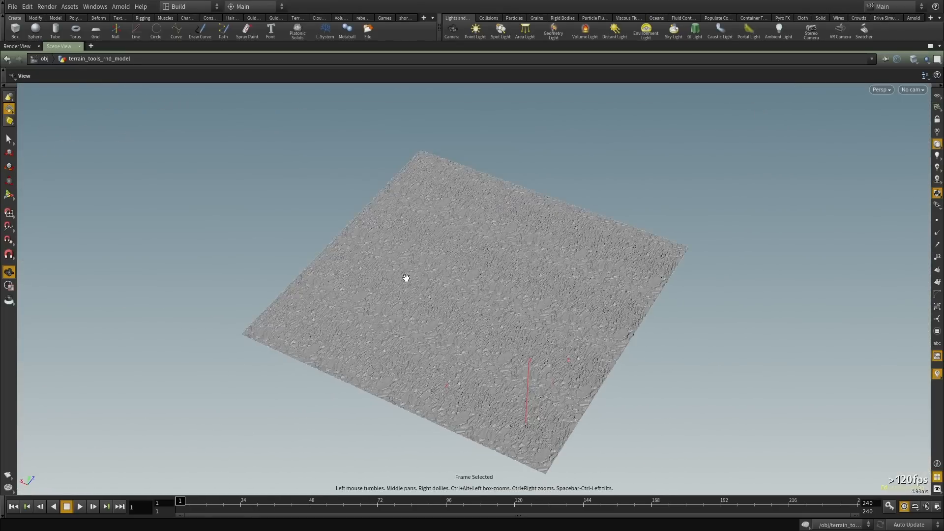
Examine the copied terrain tiles up close and from several angles for seams and repetition.
right_drag(406, 278, 730, 318)
middle_drag(576, 334, 471, 223)
drag(471, 222, 440, 178)
middle_drag(439, 178, 440, 325)
right_drag(440, 325, 656, 286)
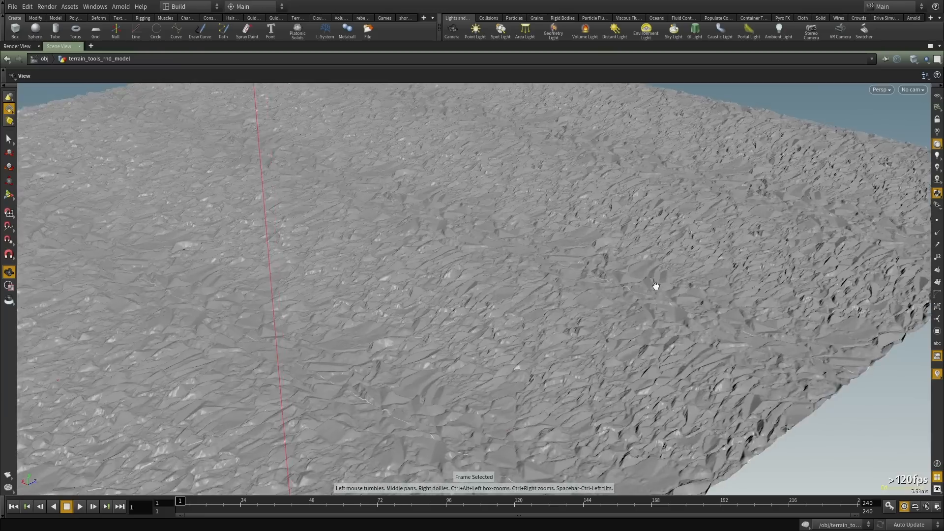
drag(656, 286, 559, 289)
right_drag(558, 289, 451, 262)
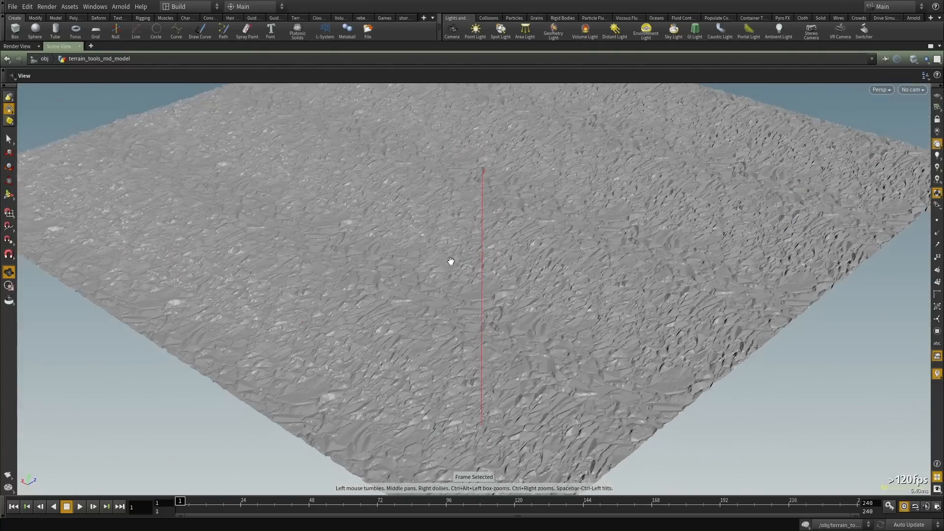
drag(451, 261, 490, 371)
drag(366, 298, 716, 289)
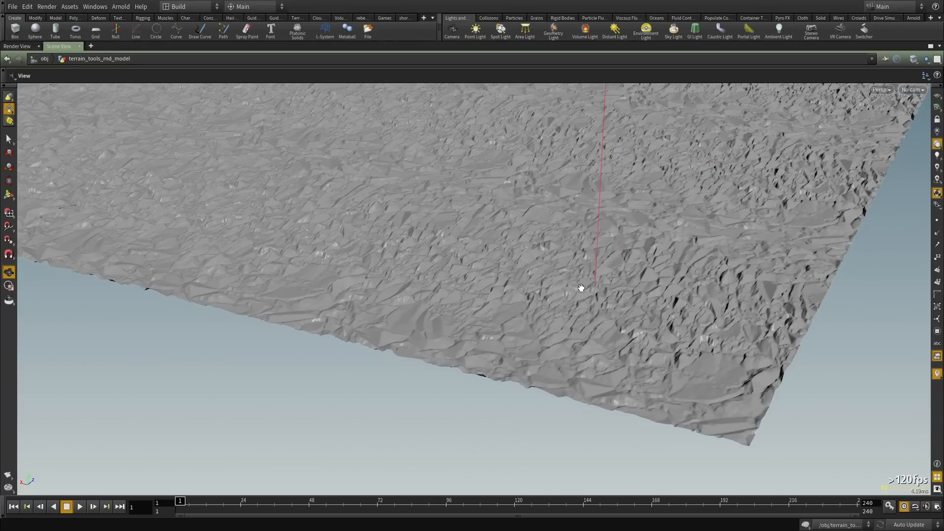
drag(599, 293, 476, 446)
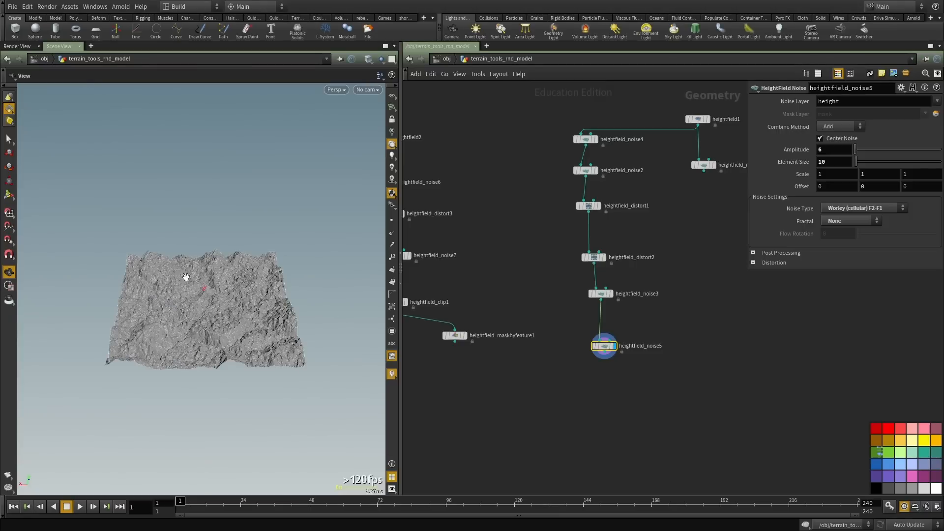
Frame the heightfield_noise5 terrain and examine its rocky surface.
key(f)
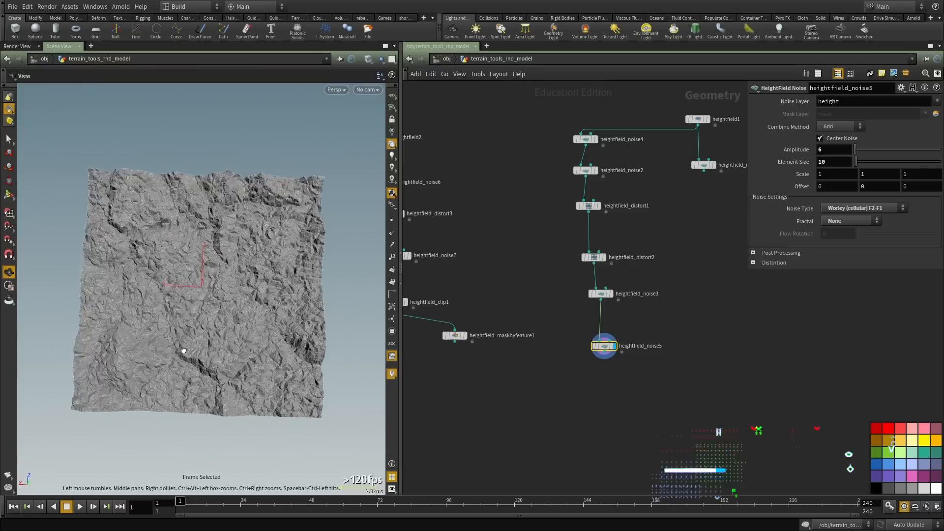
drag(251, 322, 261, 277)
middle_drag(531, 363, 653, 341)
scroll(586, 328, up, 3)
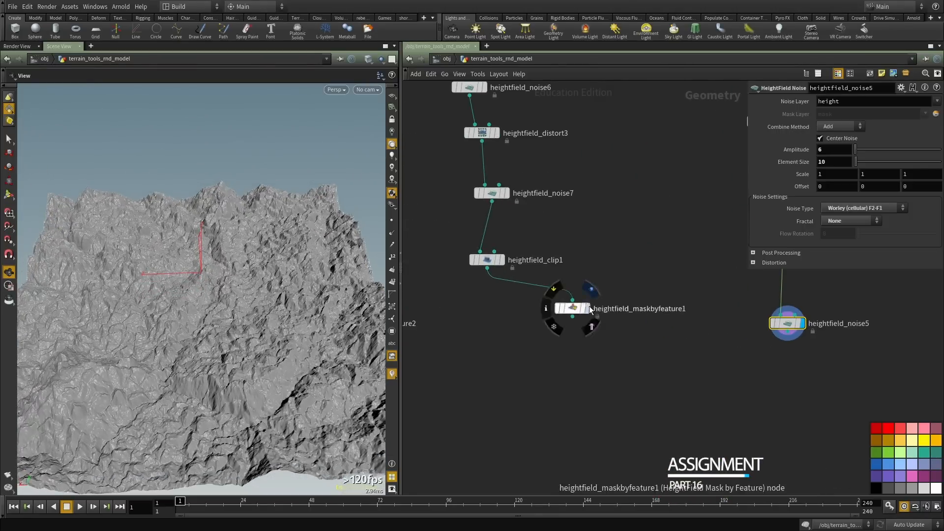
Move heightfield_maskbyfeature1 directly below heightfield_clip1, display it and inspect the height mask on the terrain.
drag(579, 308, 491, 319)
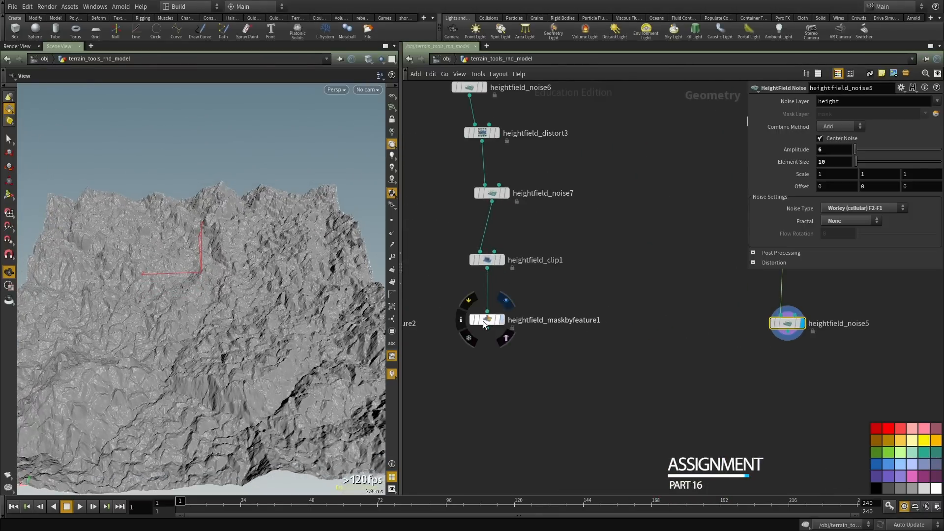
key(r)
click(473, 324)
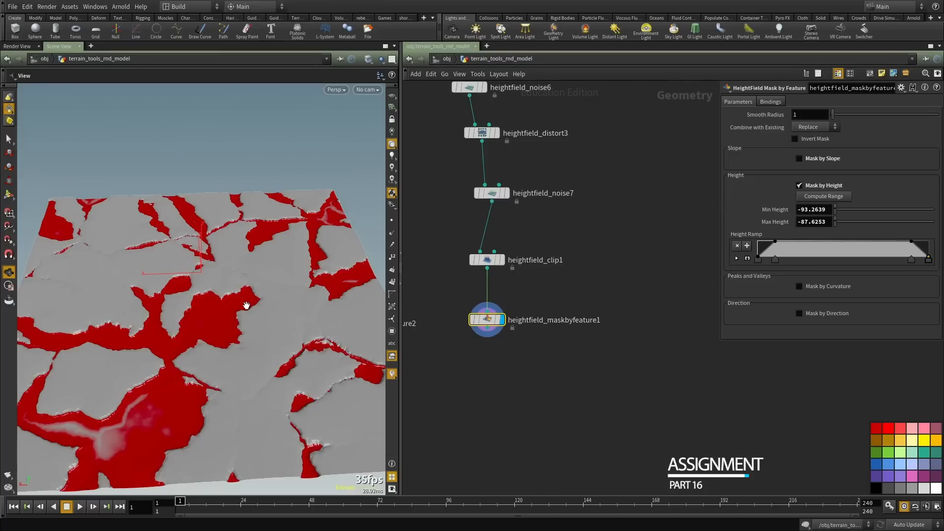
drag(246, 306, 198, 326)
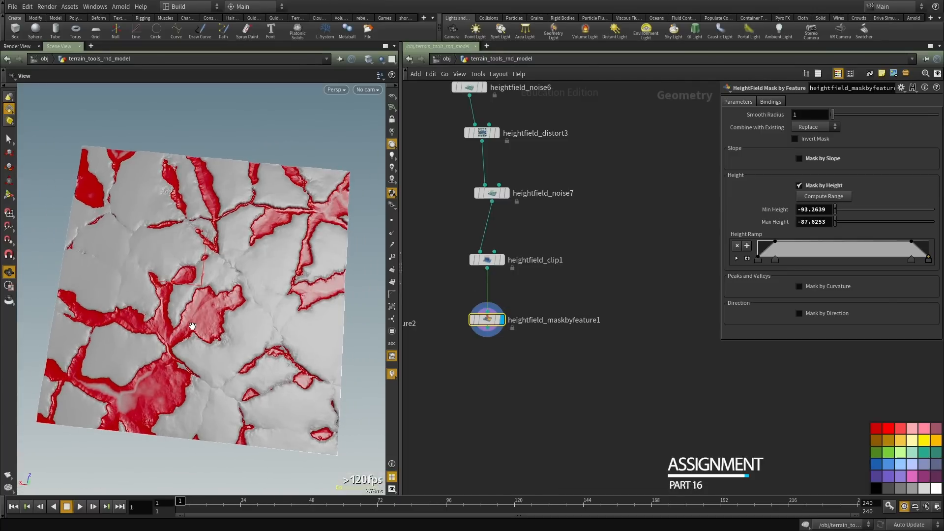
drag(189, 290, 126, 299)
mouse_move(127, 300)
right_down()
mouse_move(259, 277)
mouse_move(137, 292)
right_up()
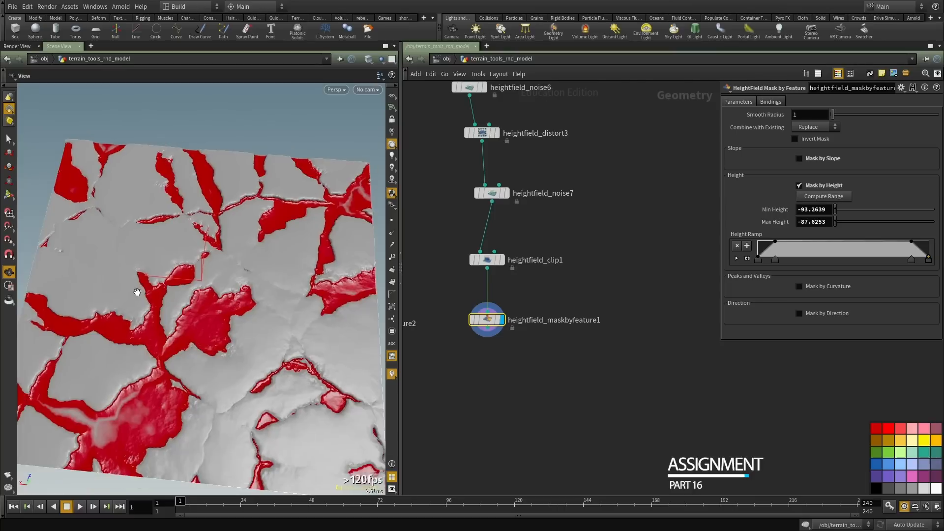
drag(137, 292, 135, 316)
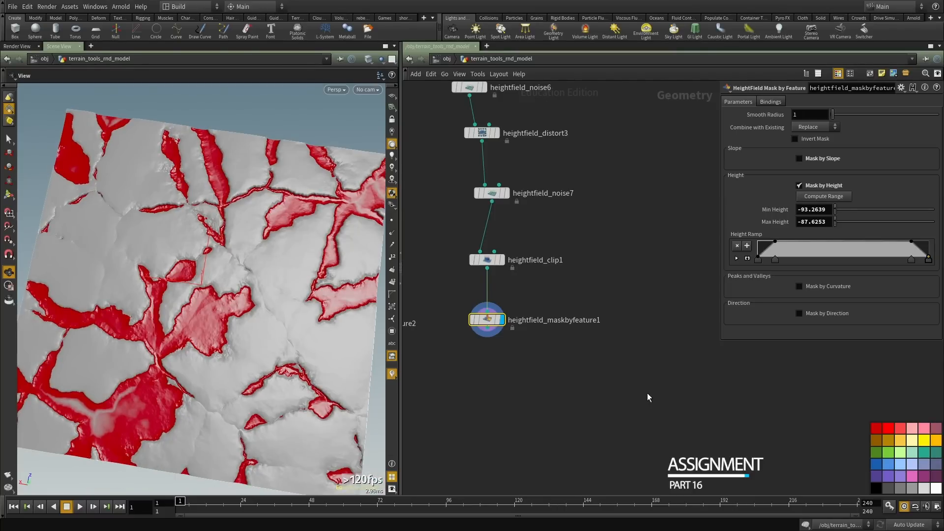
Find heightfield_layer1 below the flat, main and mask branches and display its result.
scroll(629, 395, down, 3)
middle_drag(566, 384, 729, 286)
scroll(585, 292, up, 3)
middle_drag(585, 293, 613, 386)
scroll(612, 386, down, 3)
middle_drag(561, 448, 625, 275)
scroll(614, 296, up, 1)
middle_drag(474, 295, 629, 270)
scroll(558, 350, up, 1)
middle_drag(504, 448, 551, 358)
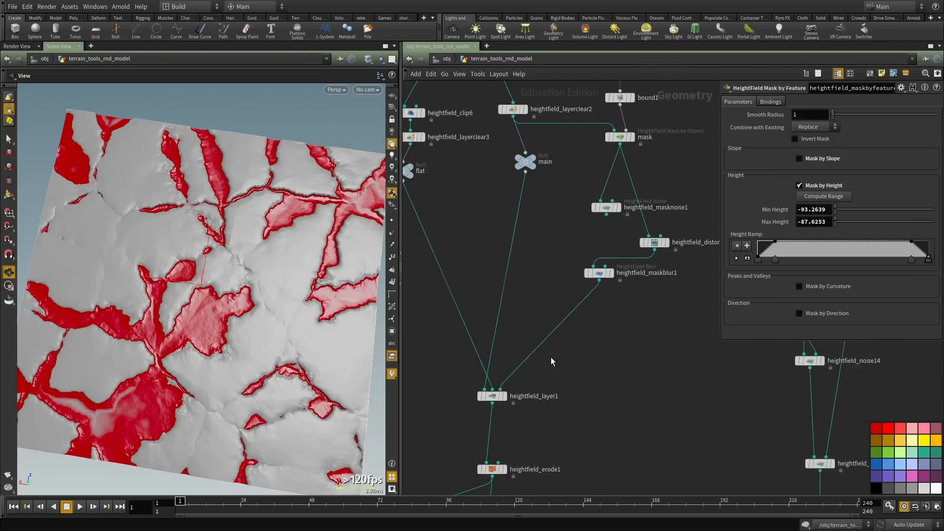
mouse_move(498, 400)
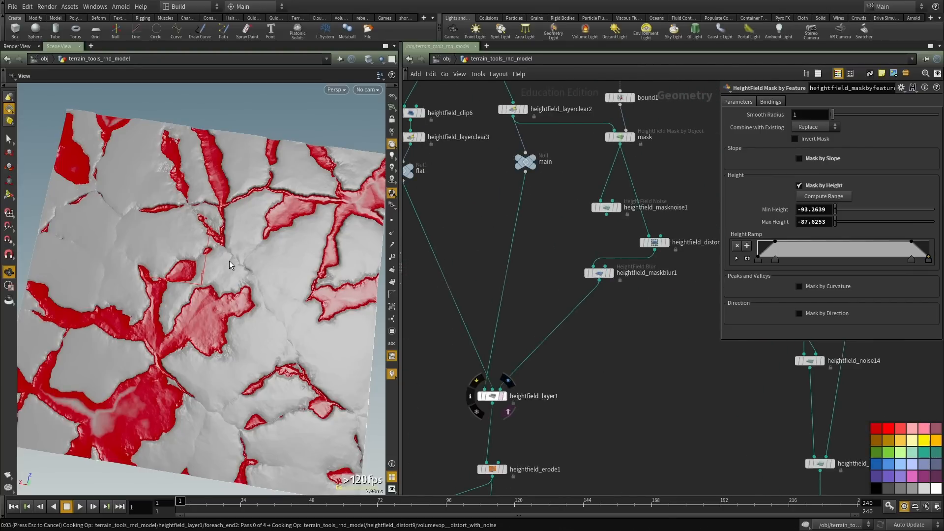
Examine the cracked ground of heightfield_layer1 from above and at an angle, along with its node chain.
drag(223, 332, 282, 312)
drag(188, 304, 167, 337)
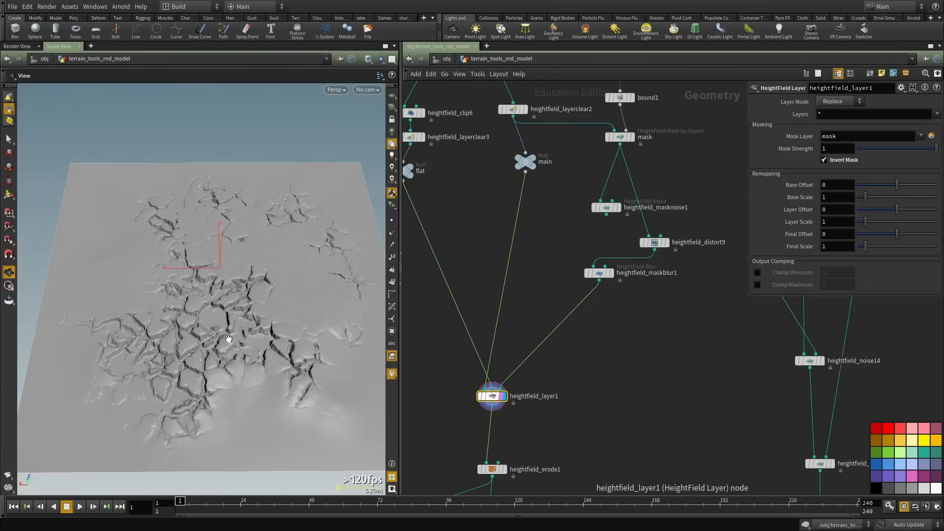
drag(229, 338, 228, 359)
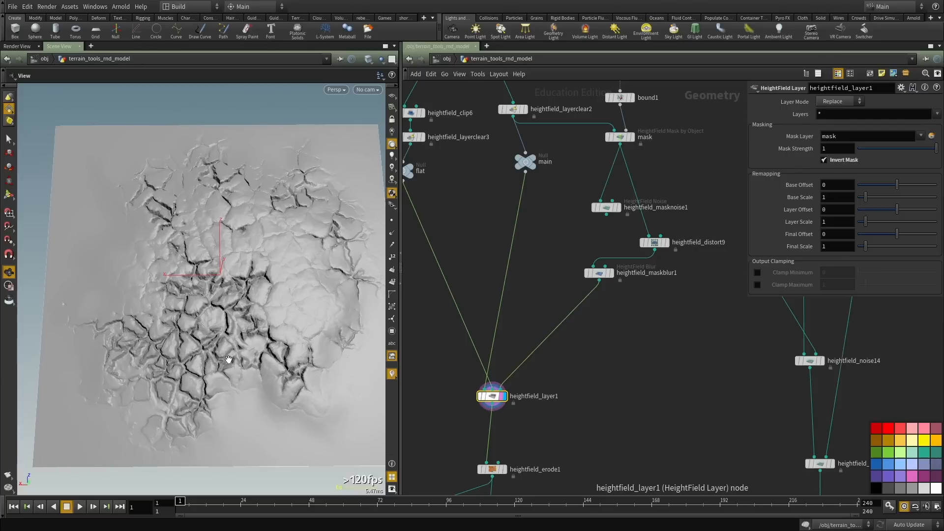
right_drag(318, 289, 233, 286)
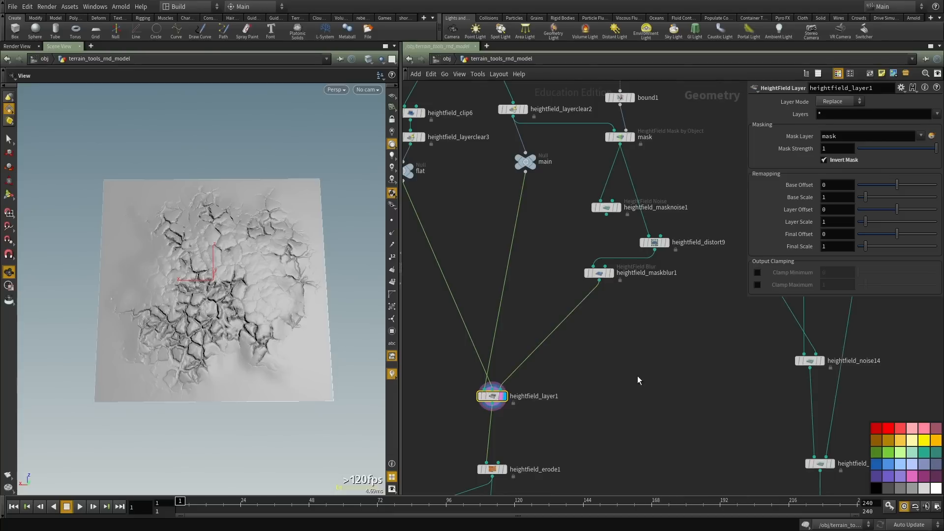
scroll(637, 376, down, 3)
scroll(115, 297, down, 3)
middle_drag(160, 308, 179, 323)
drag(179, 322, 181, 338)
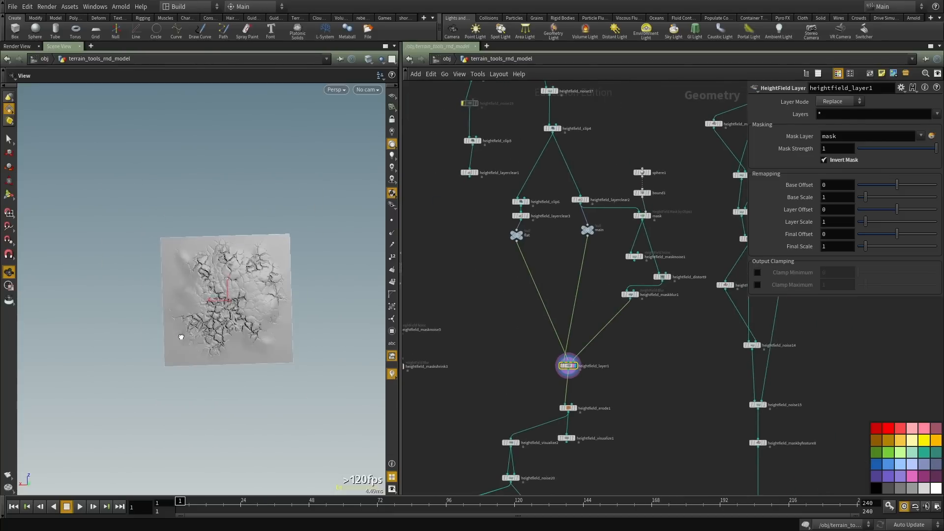
right_drag(265, 314, 329, 307)
drag(329, 308, 355, 303)
middle_drag(479, 338, 514, 293)
drag(181, 305, 195, 340)
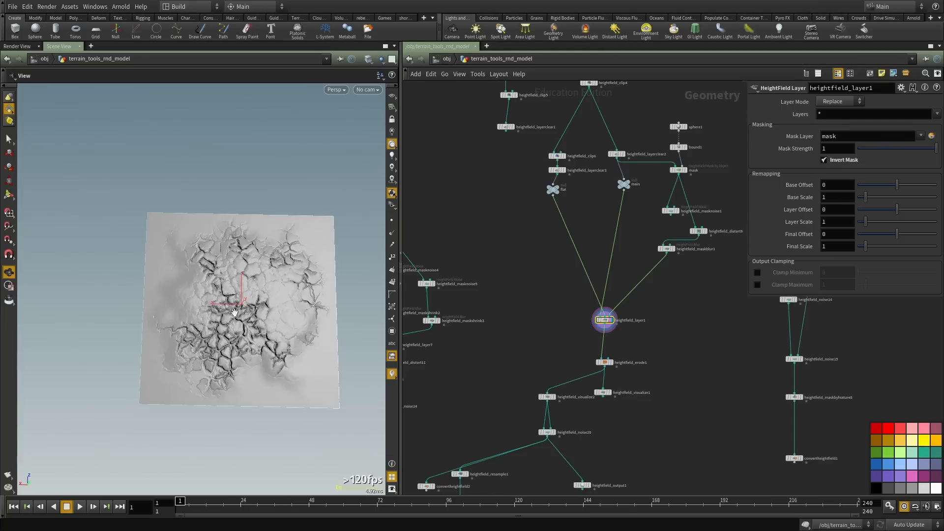
Survey the whole geometry network and box-select the large heightfield node trees.
scroll(416, 301, down, 3)
middle_drag(553, 347, 681, 328)
scroll(681, 325, down, 5)
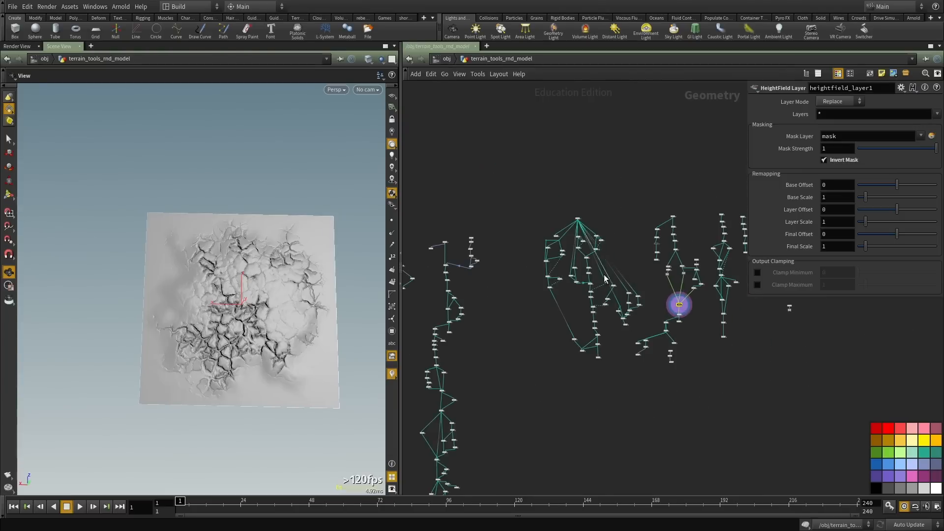
scroll(545, 259, down, 2)
middle_drag(545, 258, 565, 246)
scroll(547, 249, down, 2)
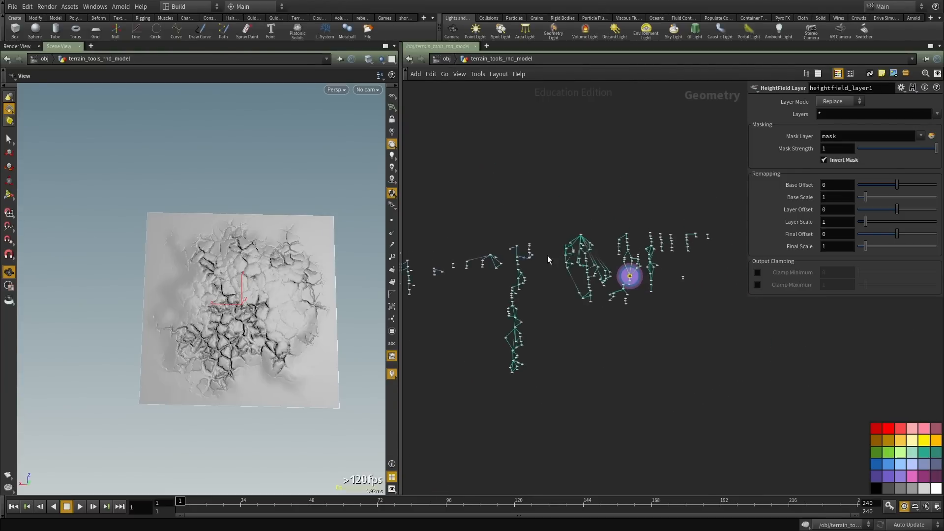
drag(498, 207, 730, 473)
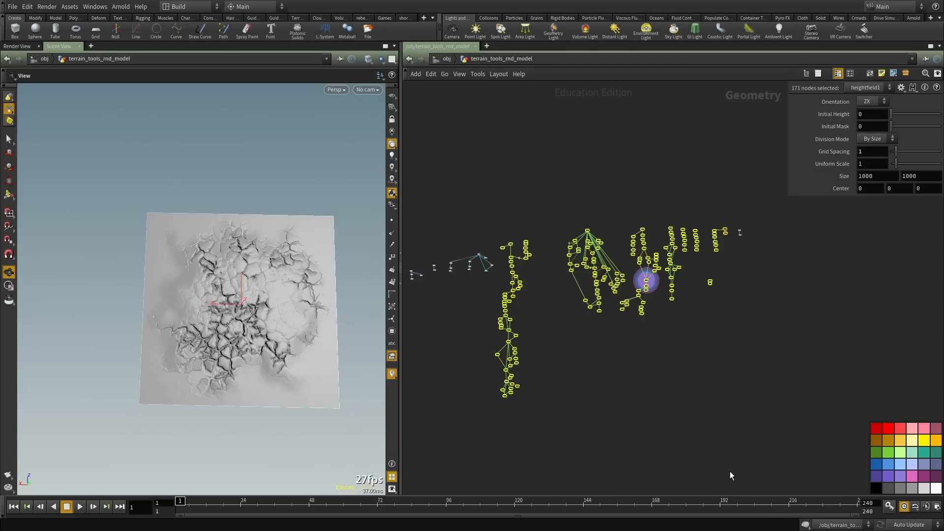
Examine the awesome_ground and apply_noise branches, and box-select the large heightfield trees again with grid1 included.
scroll(462, 232, up, 9)
middle_drag(521, 252, 580, 177)
scroll(689, 262, up, 3)
middle_drag(538, 361, 649, 305)
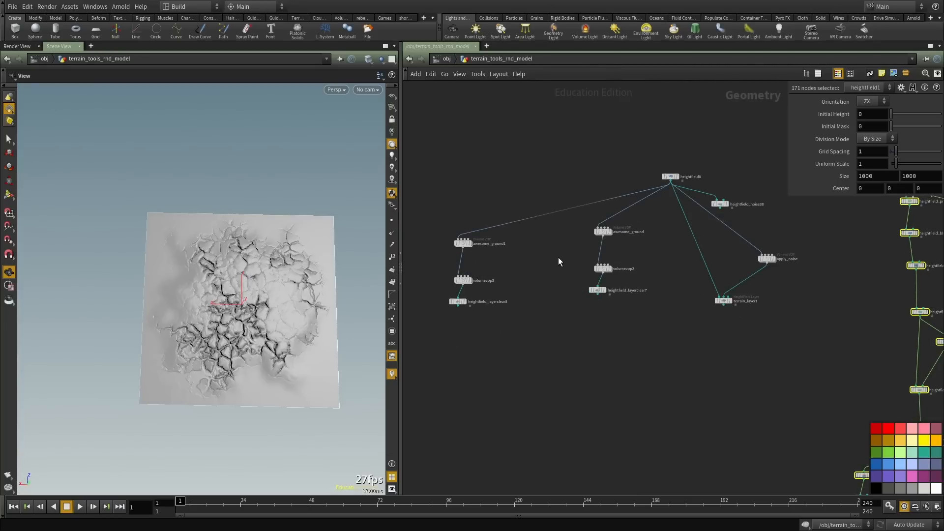
scroll(558, 260, down, 3)
scroll(580, 270, up, 3)
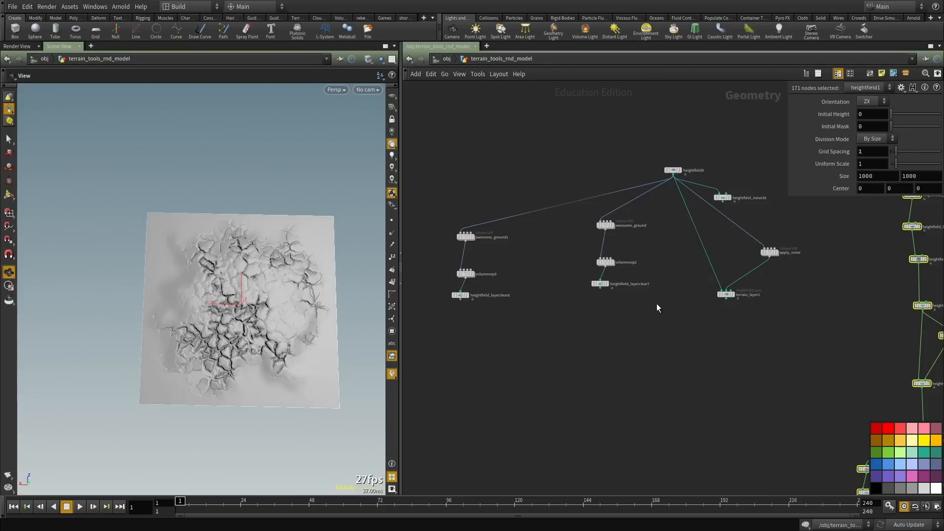
scroll(657, 304, down, 10)
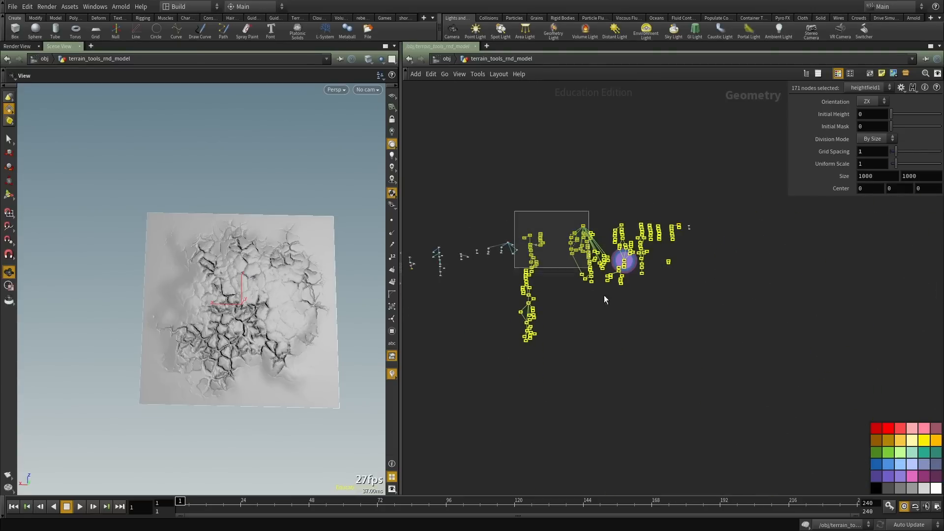
drag(604, 299, 698, 398)
scroll(609, 326, up, 2)
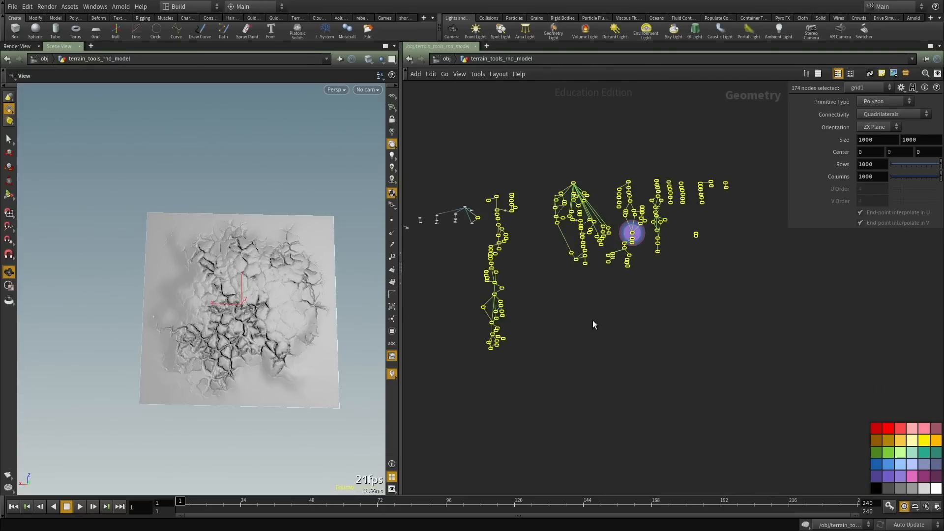
Box-select the smaller group of networks containing awesome_ground, awesome_ground1 and apply_noise.
scroll(593, 321, up, 5)
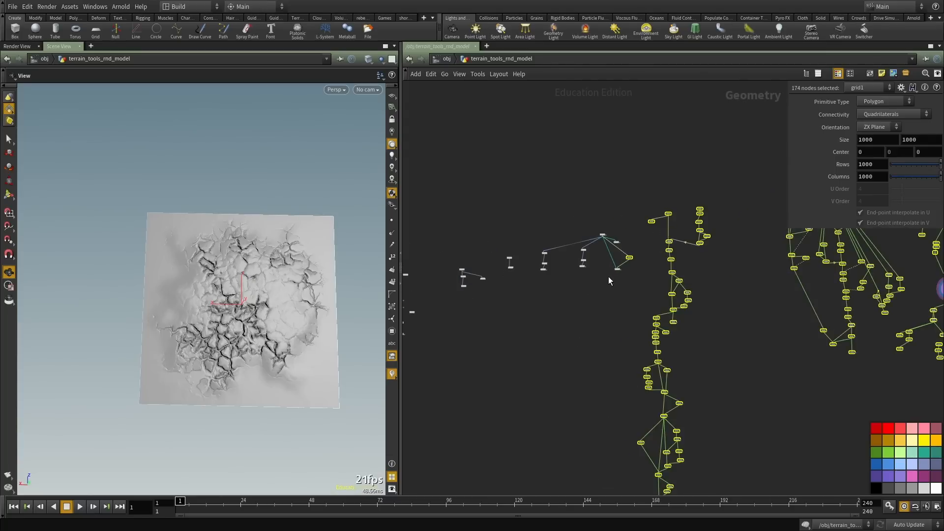
scroll(608, 278, down, 1)
drag(669, 293, 554, 239)
scroll(569, 258, up, 2)
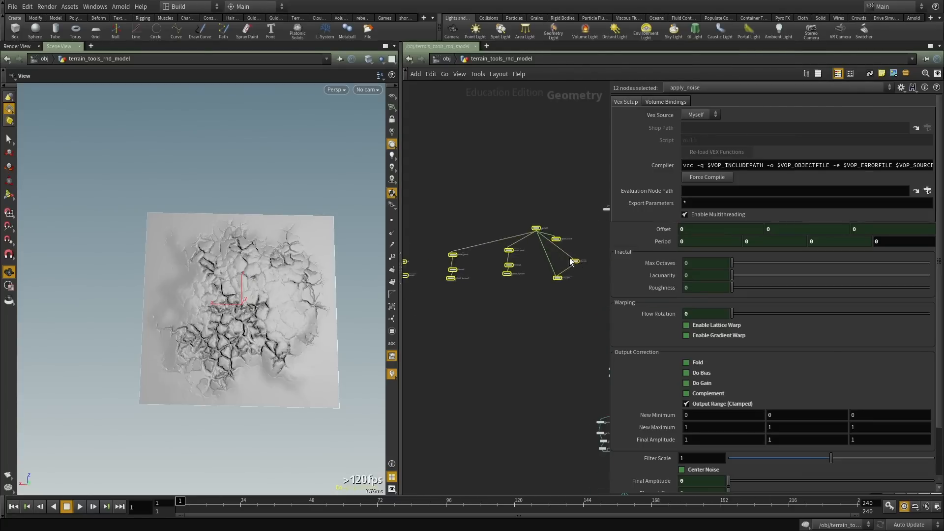
Look over the remaining small node networks beyond the awesome_ground branches.
scroll(492, 285, up, 2)
middle_drag(473, 317, 512, 345)
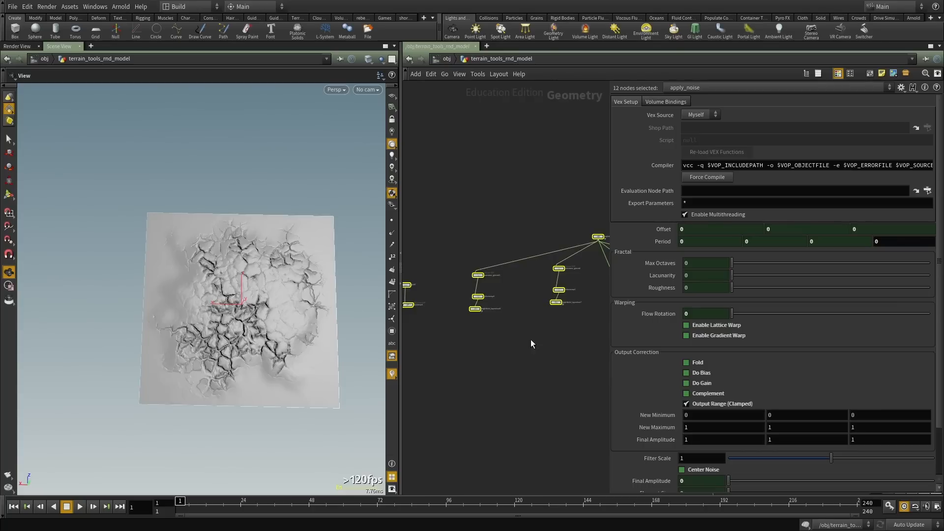
scroll(550, 328, down, 5)
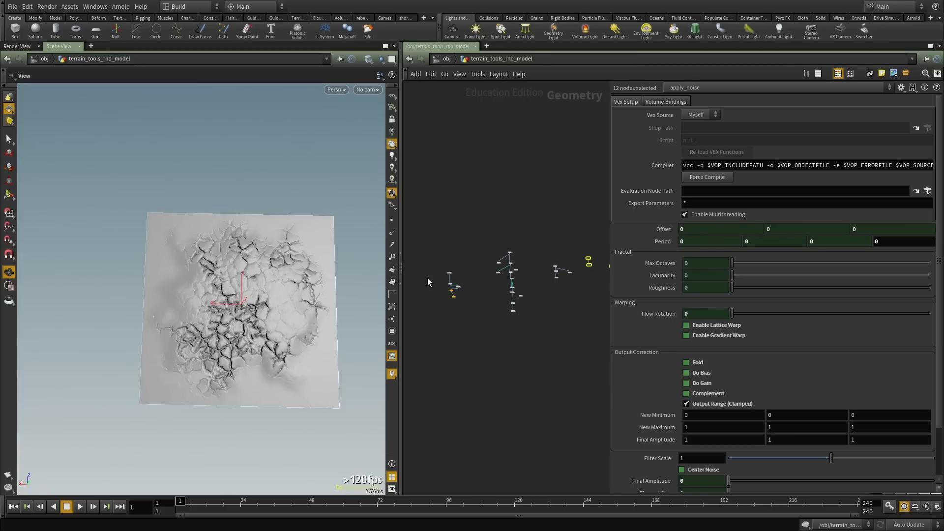
scroll(427, 278, up, 3)
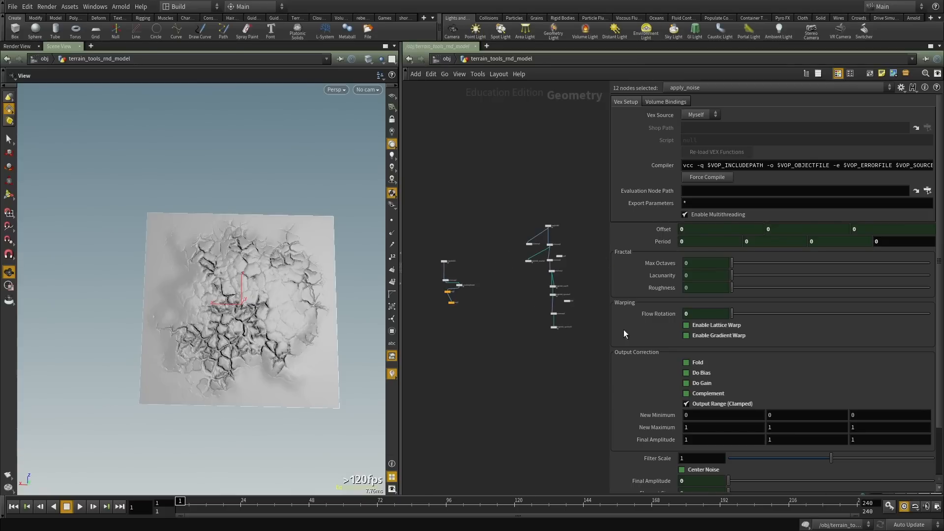